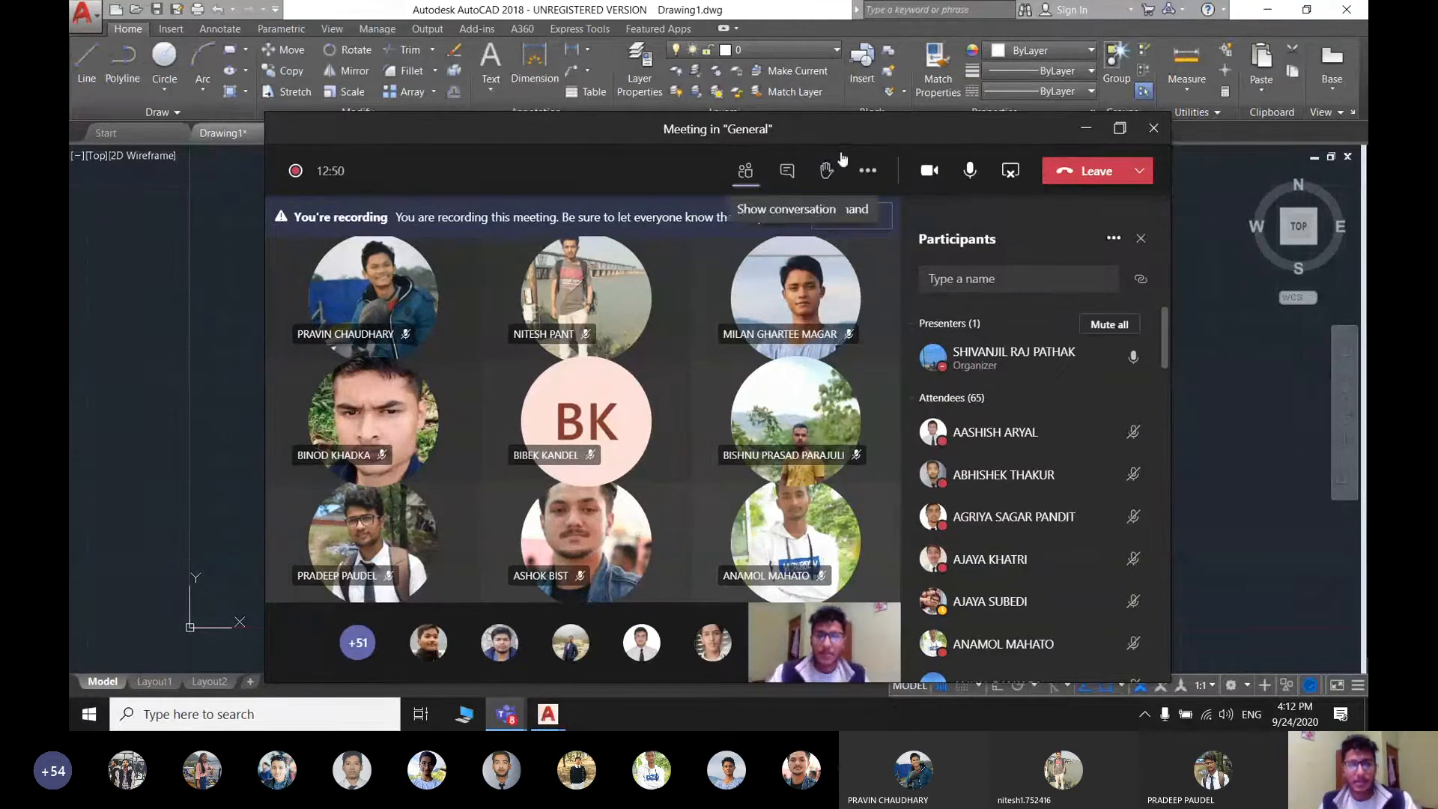
- Minimize the Teams meeting window and return to the empty Drawing1 in AutoCAD
{"action": "left_click_drag", "start_coordinate": [874, 141], "coordinate": [869, 51]}
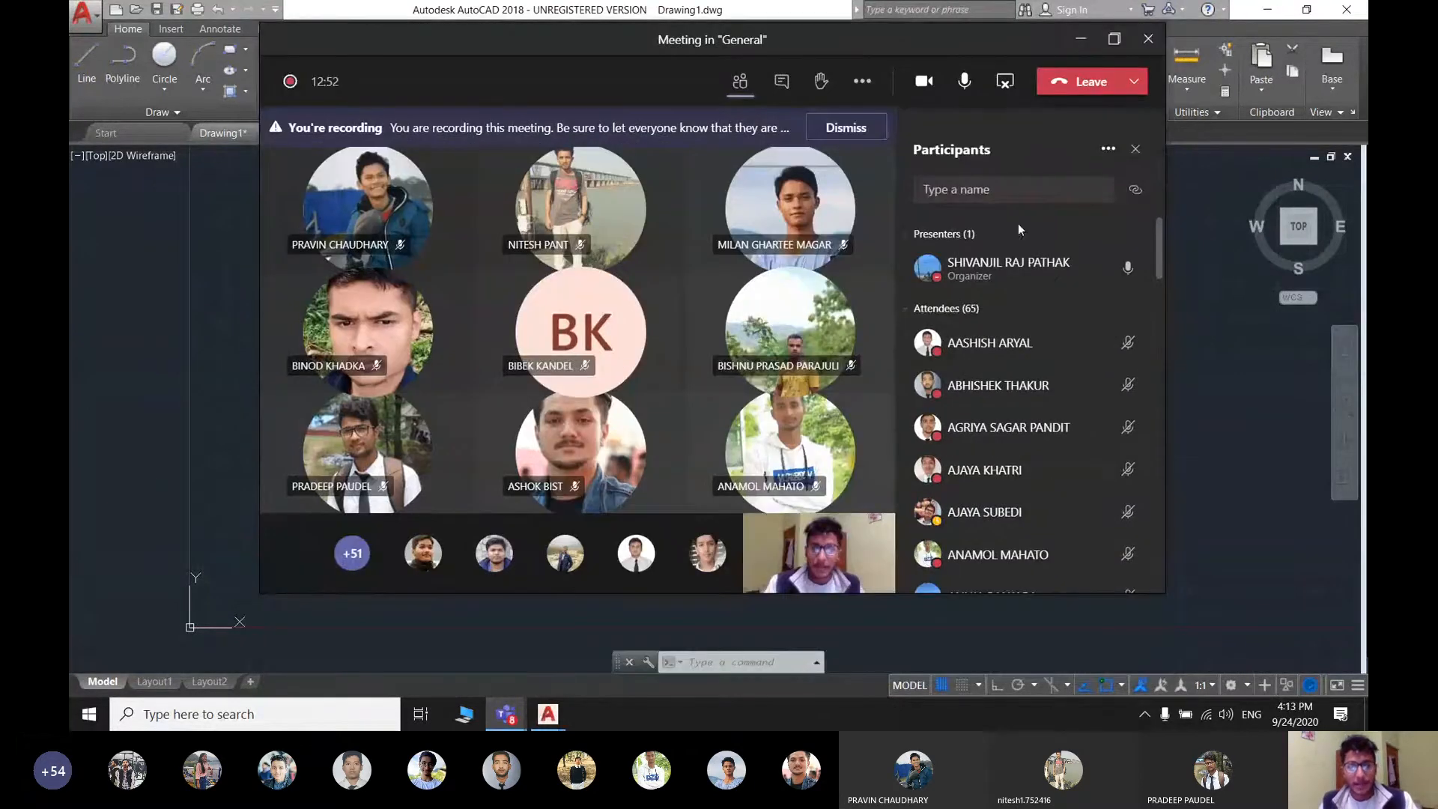
{"action": "left_click_drag", "start_coordinate": [990, 51], "coordinate": [1000, 78]}
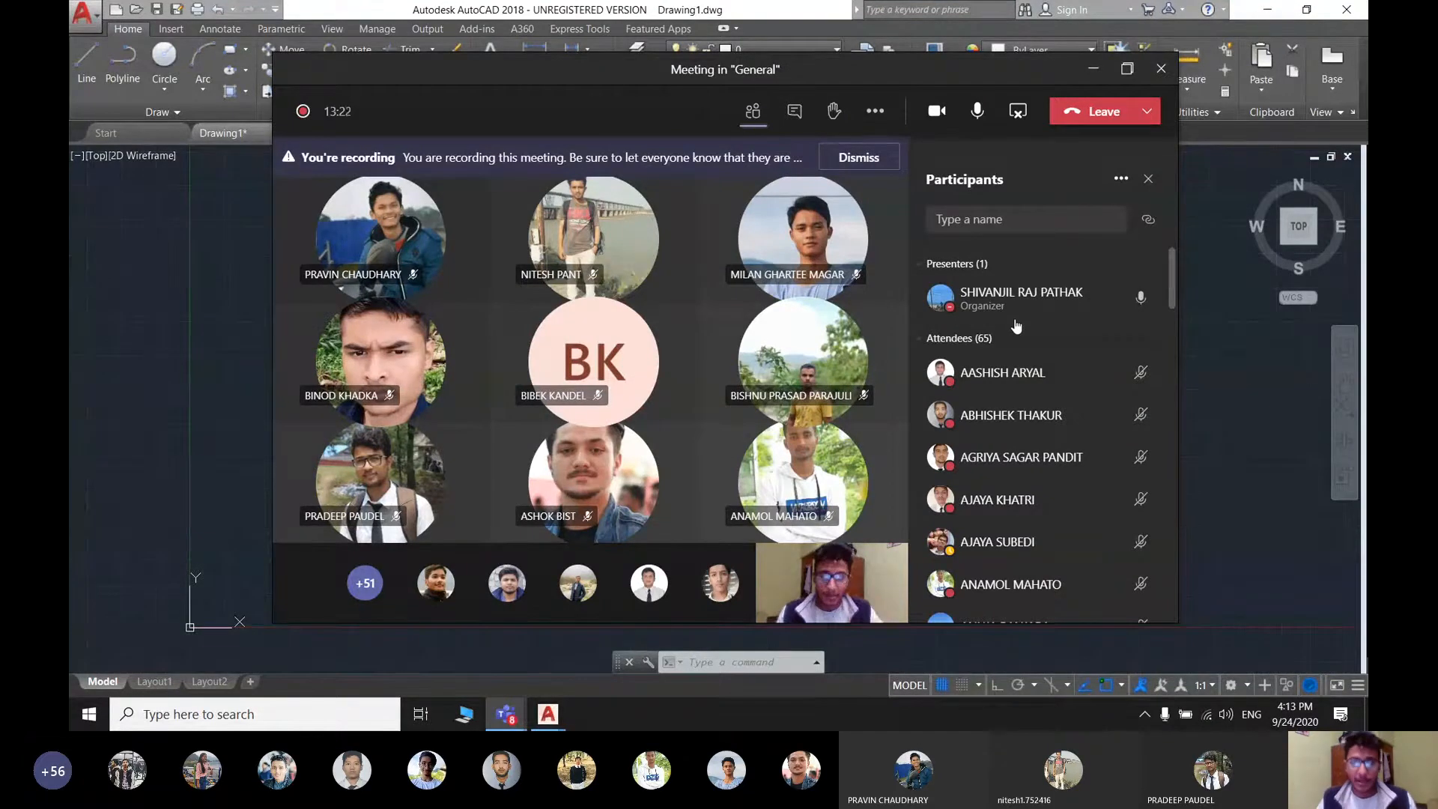
{"action": "left_click", "coordinate": [1093, 71]}
{"action": "scroll", "coordinate": [571, 314], "scroll_direction": "down", "scroll_amount": 1}
{"action": "scroll", "coordinate": [621, 337], "scroll_direction": "up", "scroll_amount": 1}
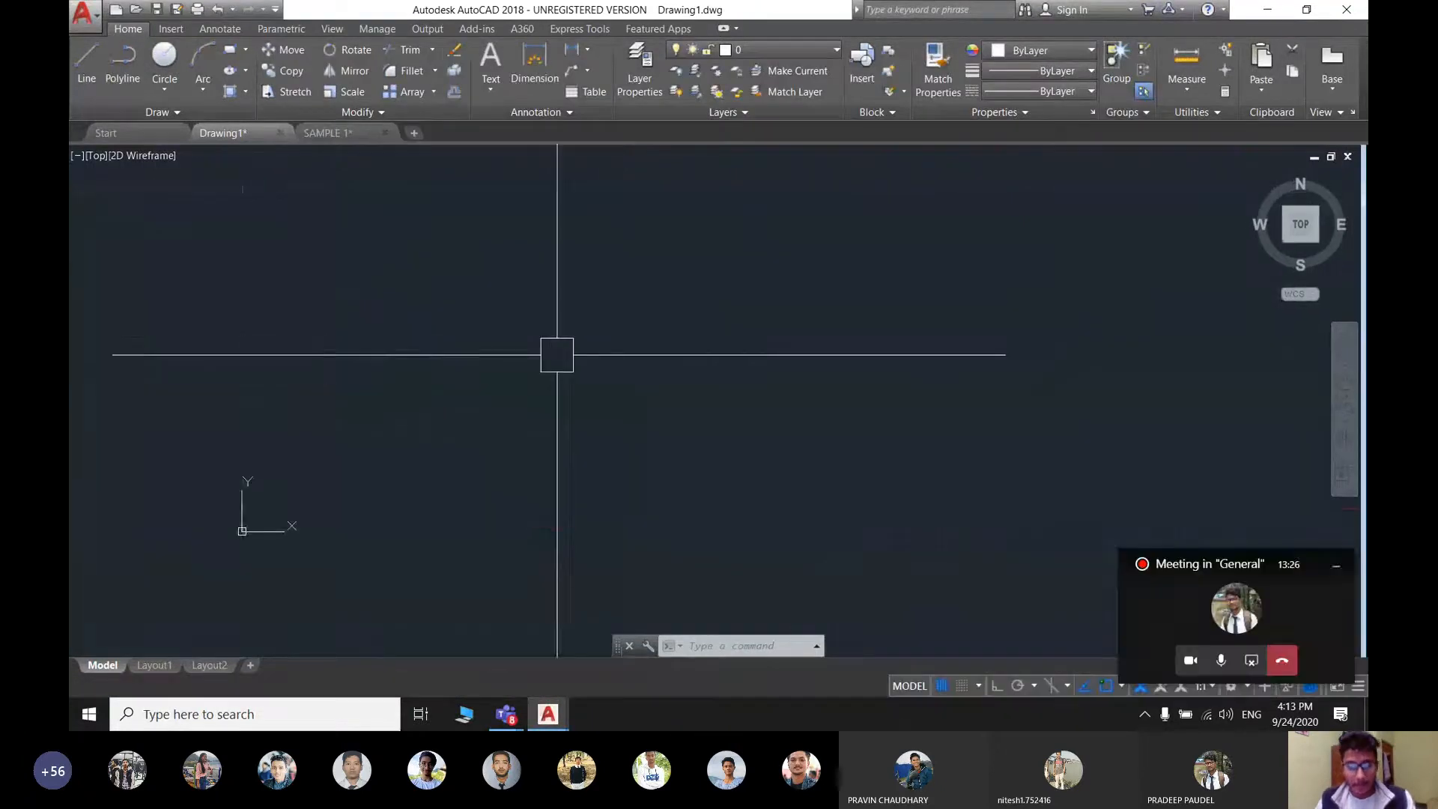
{"action": "scroll", "coordinate": [608, 347], "scroll_direction": "up", "scroll_amount": 2}
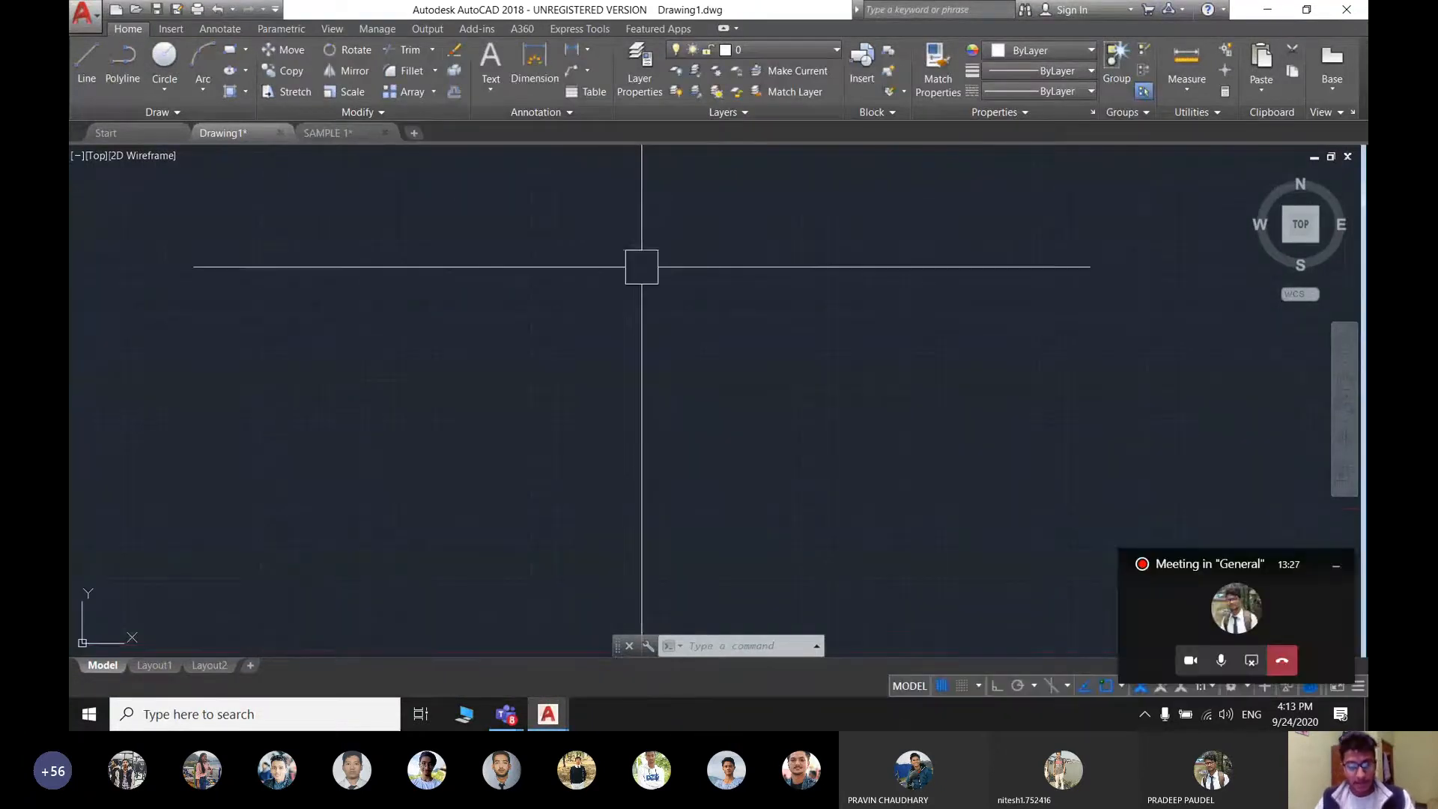
{"action": "mouse_move", "coordinate": [617, 307]}
{"action": "middle_mouse_down"}
{"action": "mouse_move", "coordinate": [635, 322]}
{"action": "mouse_move", "coordinate": [630, 309]}
{"action": "middle_mouse_up"}
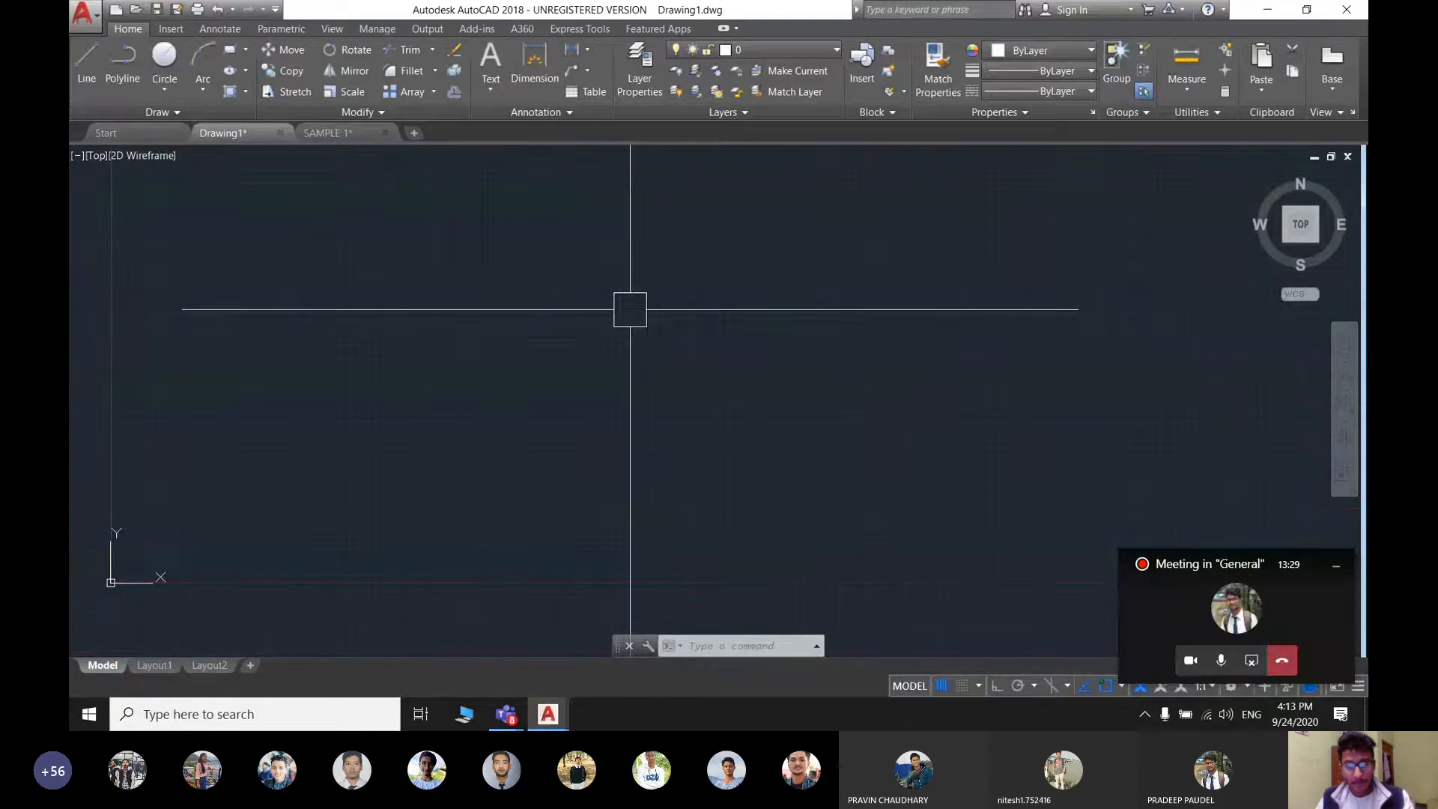
{"action": "type", "text": "un"}
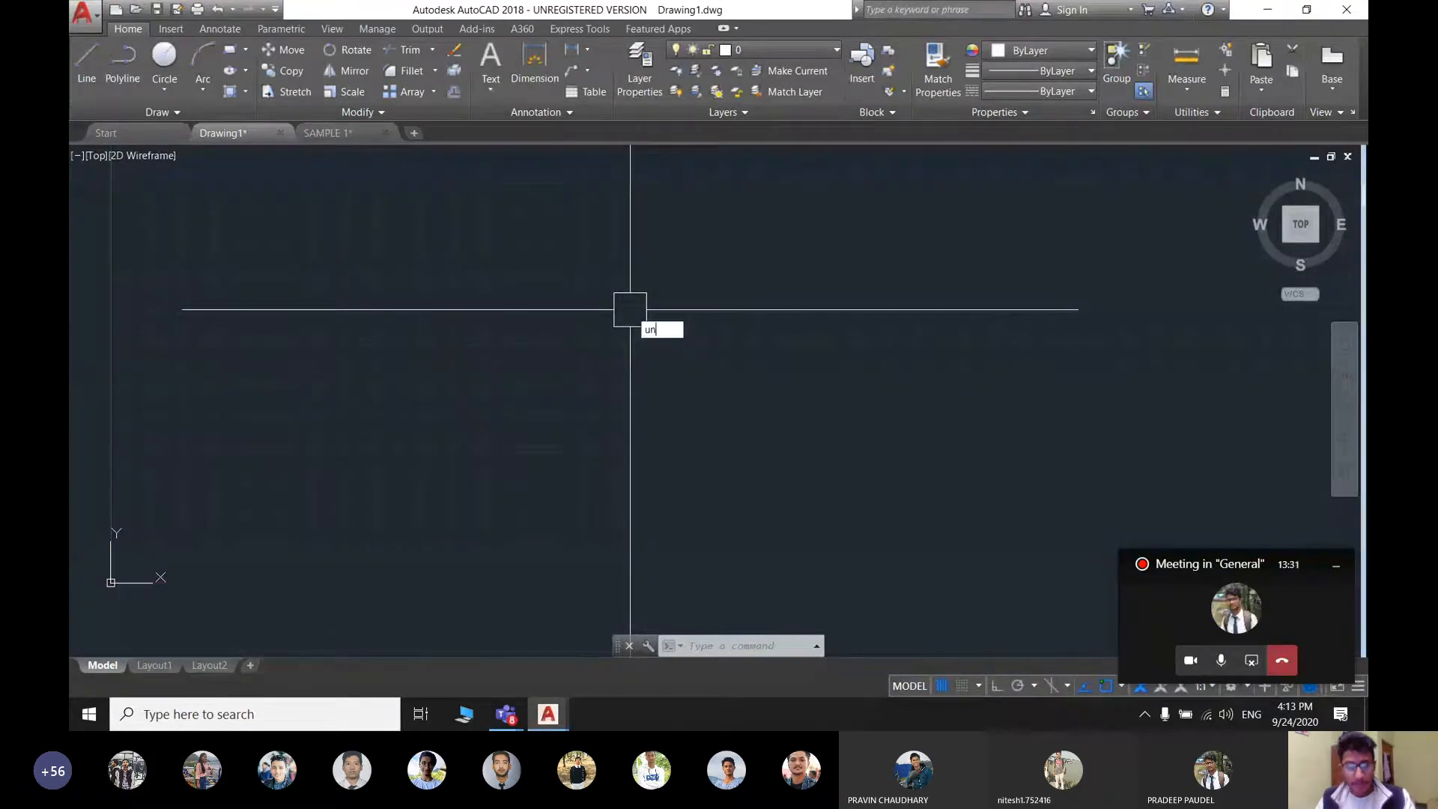
{"action": "key", "text": "Escape"}
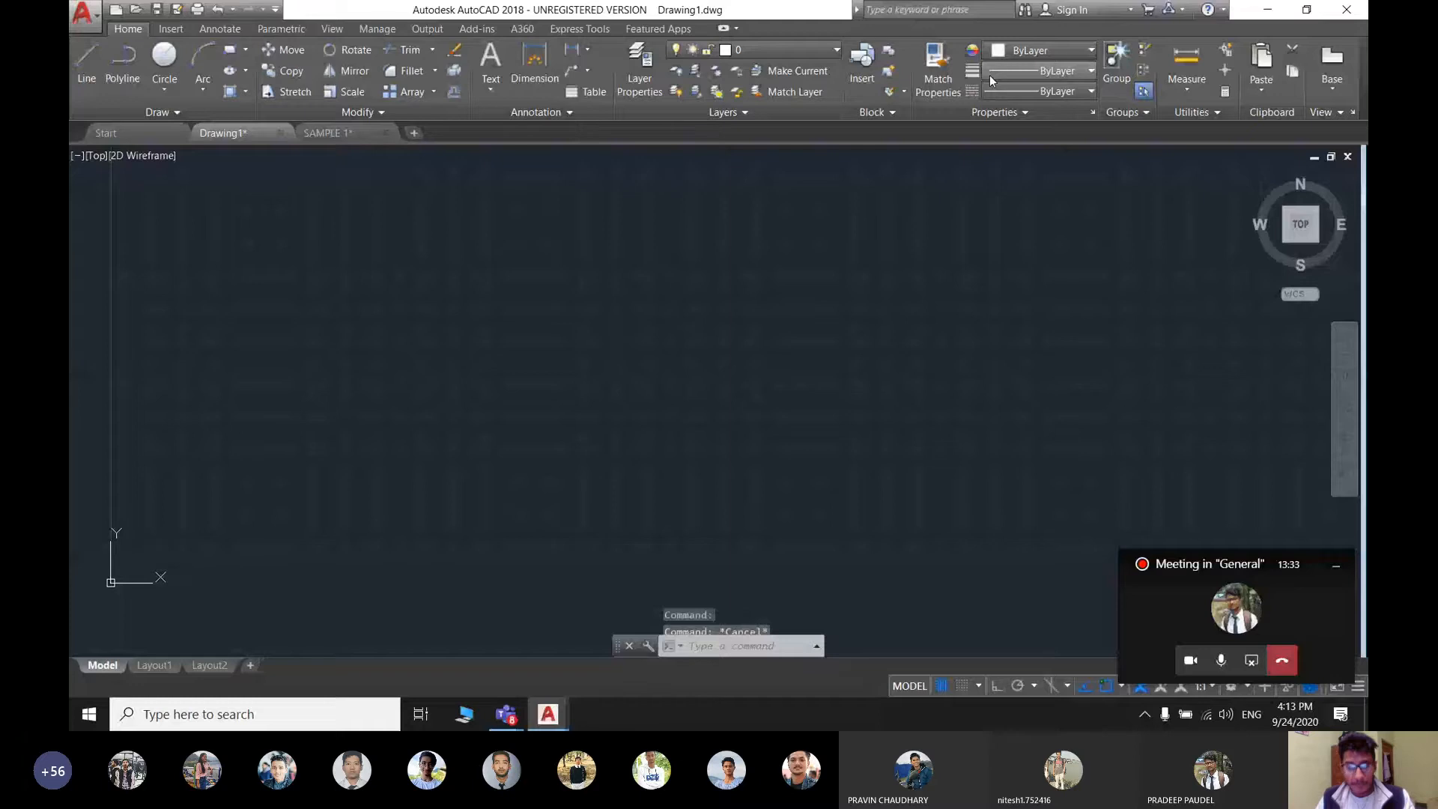
- Look through the attendee list in the Teams meeting and return to AutoCAD
{"action": "key", "text": "alt+Tab"}
{"action": "scroll", "coordinate": [1076, 377], "scroll_direction": "down", "scroll_amount": 3}
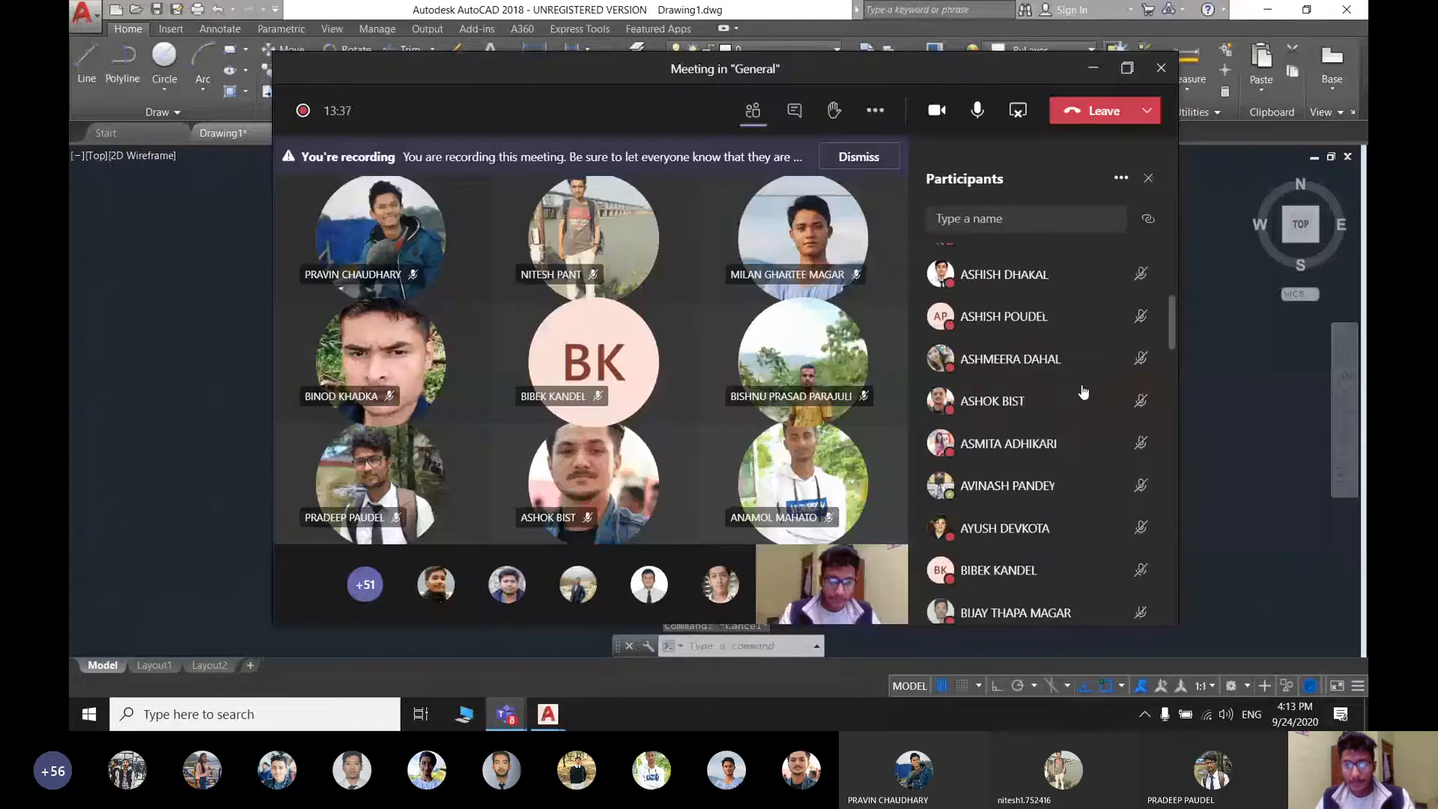
{"action": "key", "text": "alt+Tab"}
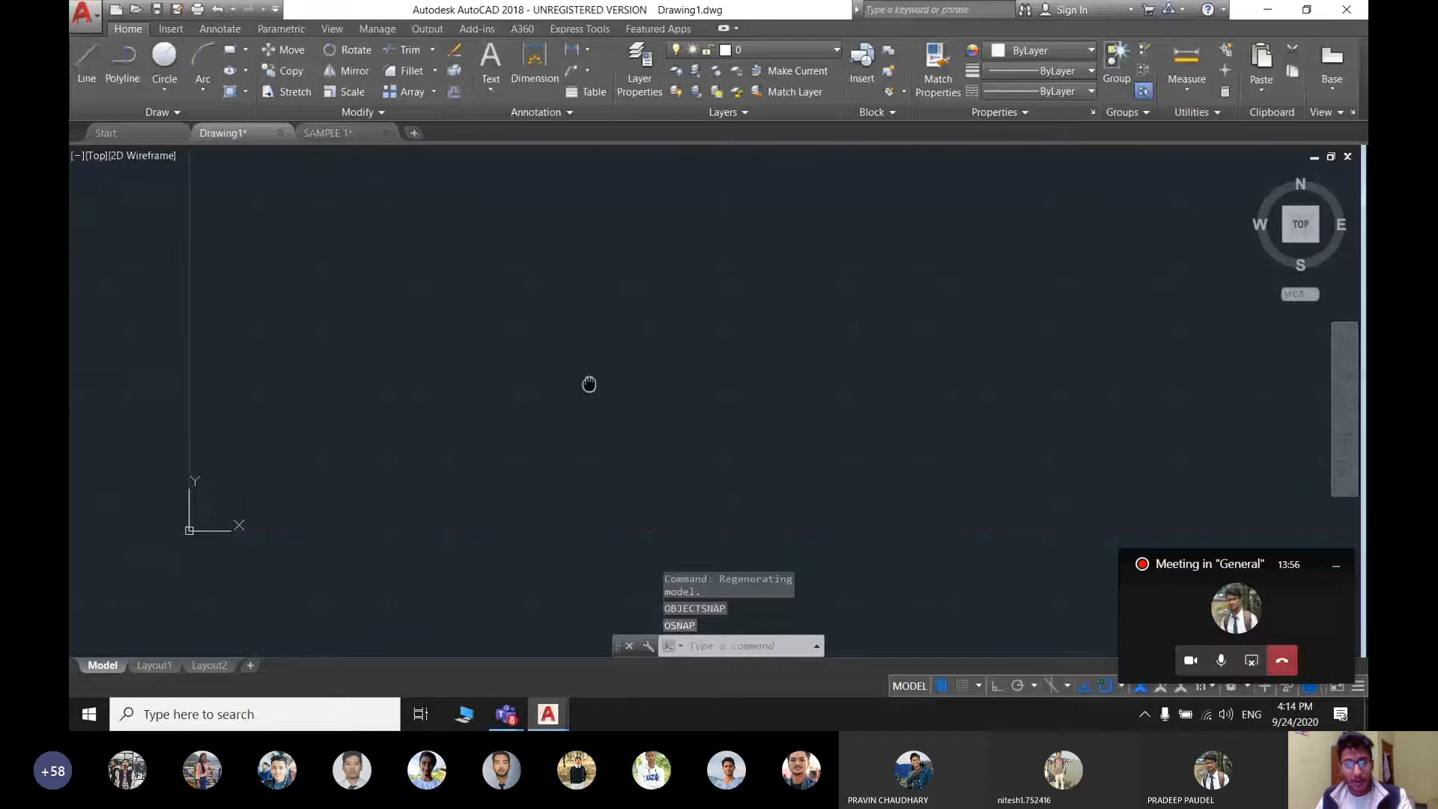
- Open the AutoCAD options and reduce the crosshair size to 67
{"action": "type", "text": "OP"}
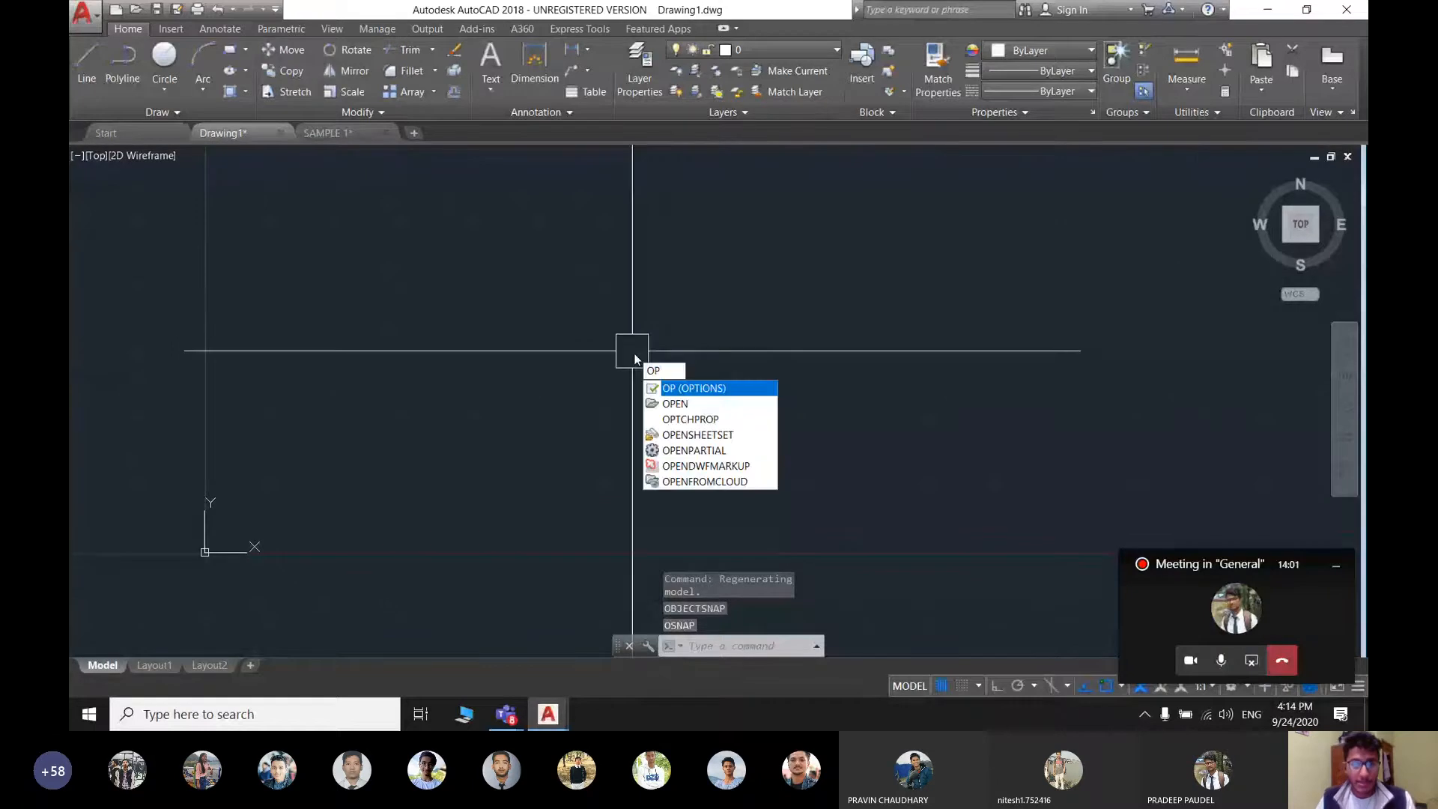
{"action": "key", "text": "Return"}
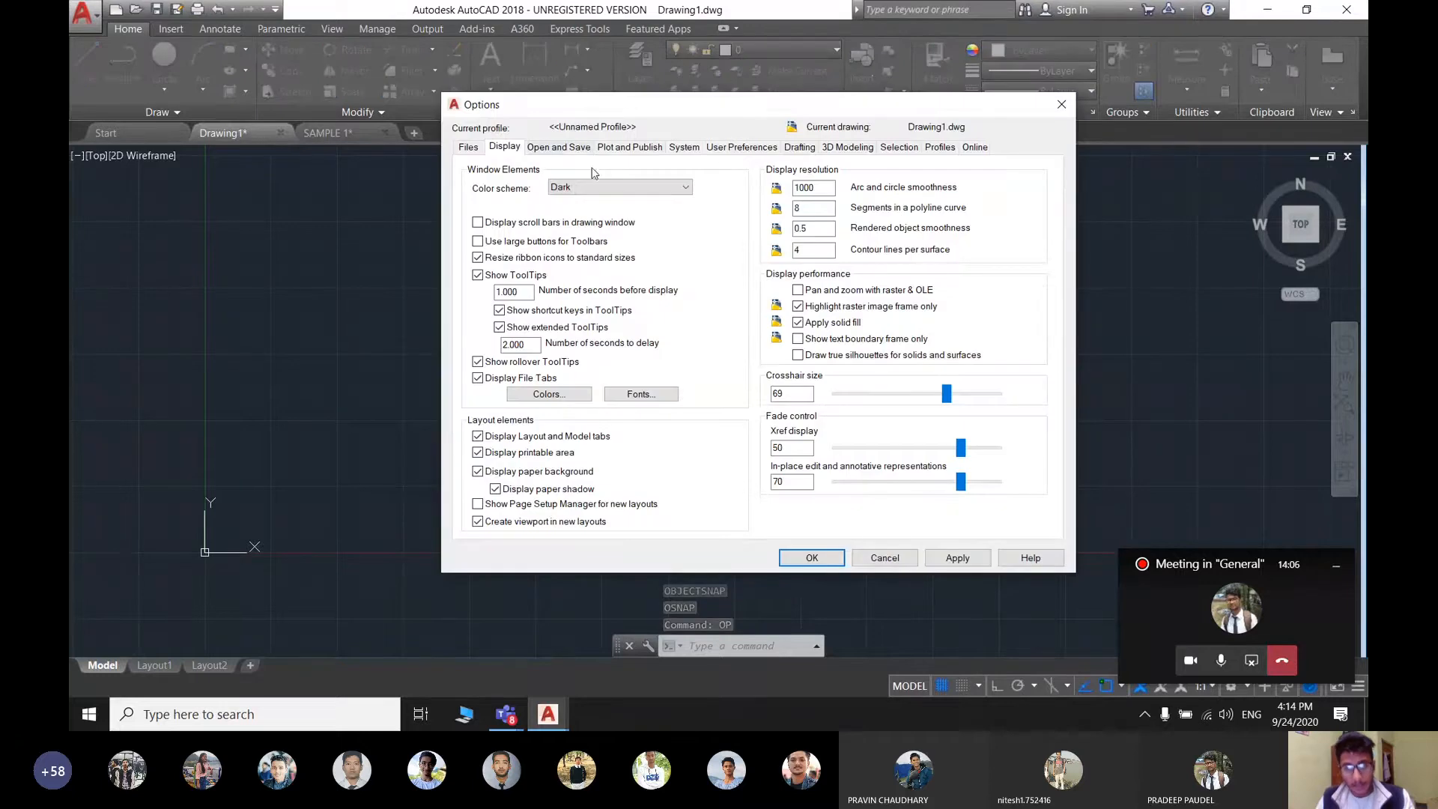
{"action": "left_click_drag", "start_coordinate": [947, 394], "coordinate": [948, 399]}
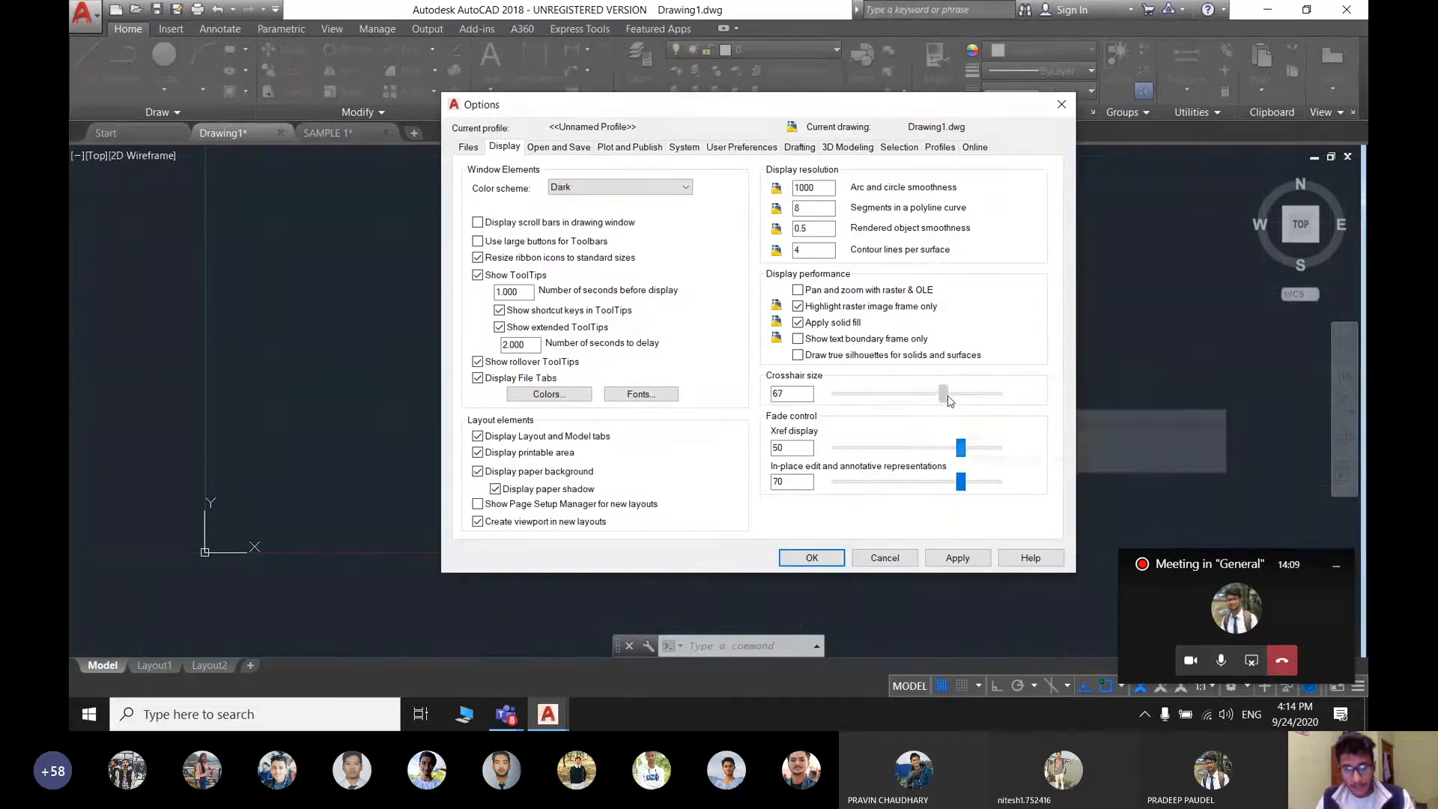
- Make the AutoSnap marker slightly smaller in the drafting options
{"action": "left_click", "coordinate": [585, 147]}
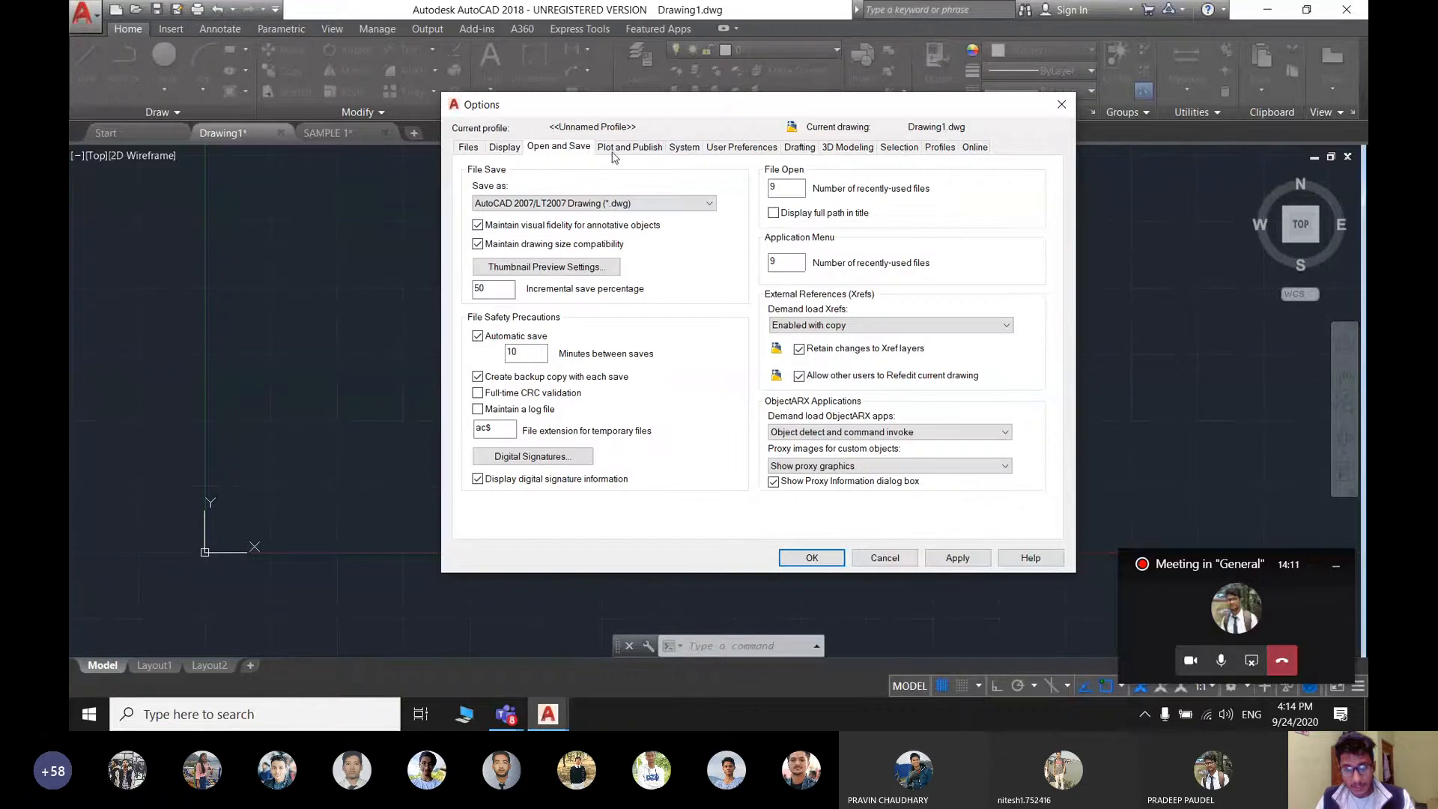
{"action": "left_click", "coordinate": [614, 149]}
{"action": "left_click", "coordinate": [797, 148]}
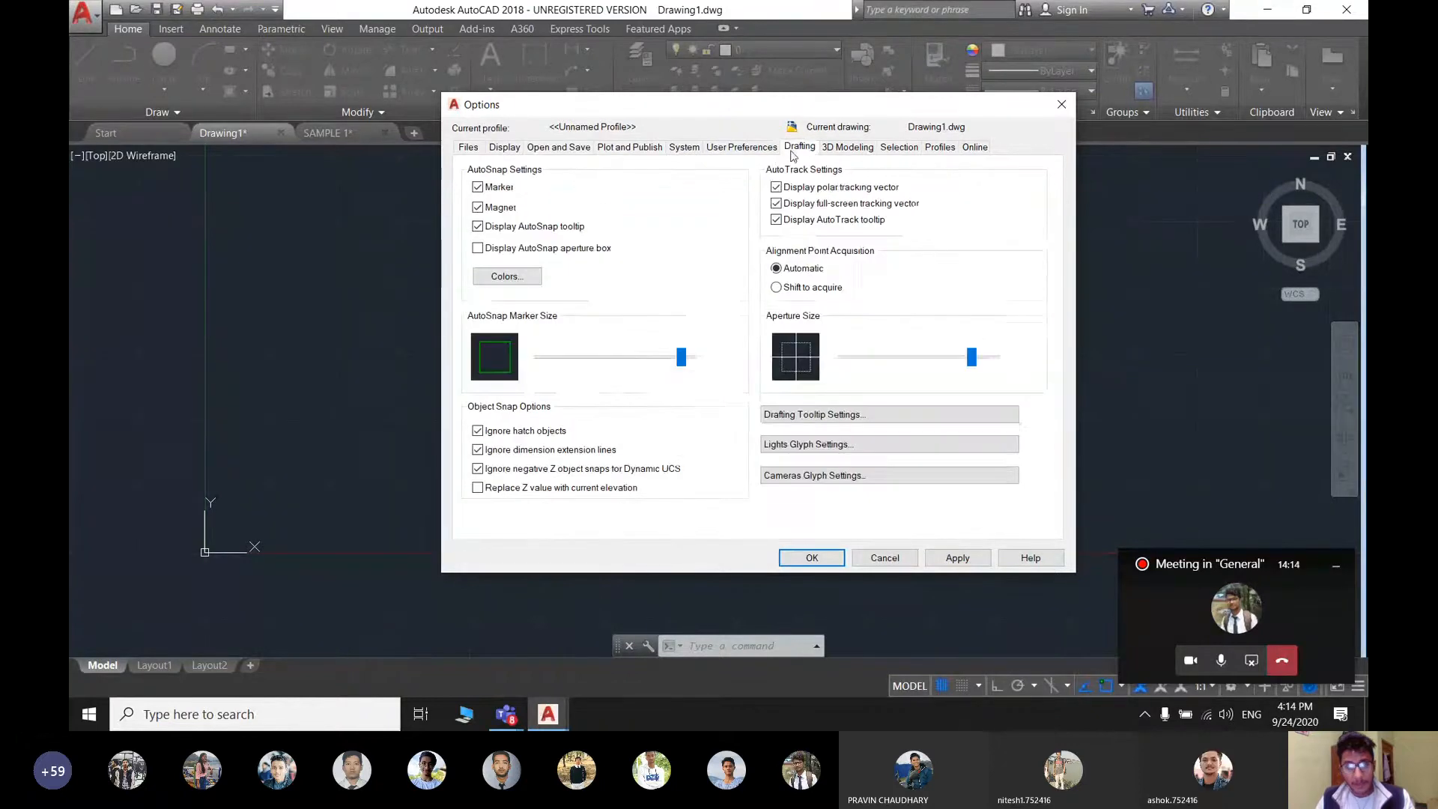
{"action": "mouse_move", "coordinate": [687, 363]}
{"action": "left_mouse_down"}
{"action": "mouse_move", "coordinate": [659, 359]}
{"action": "mouse_move", "coordinate": [673, 358]}
{"action": "left_mouse_up"}
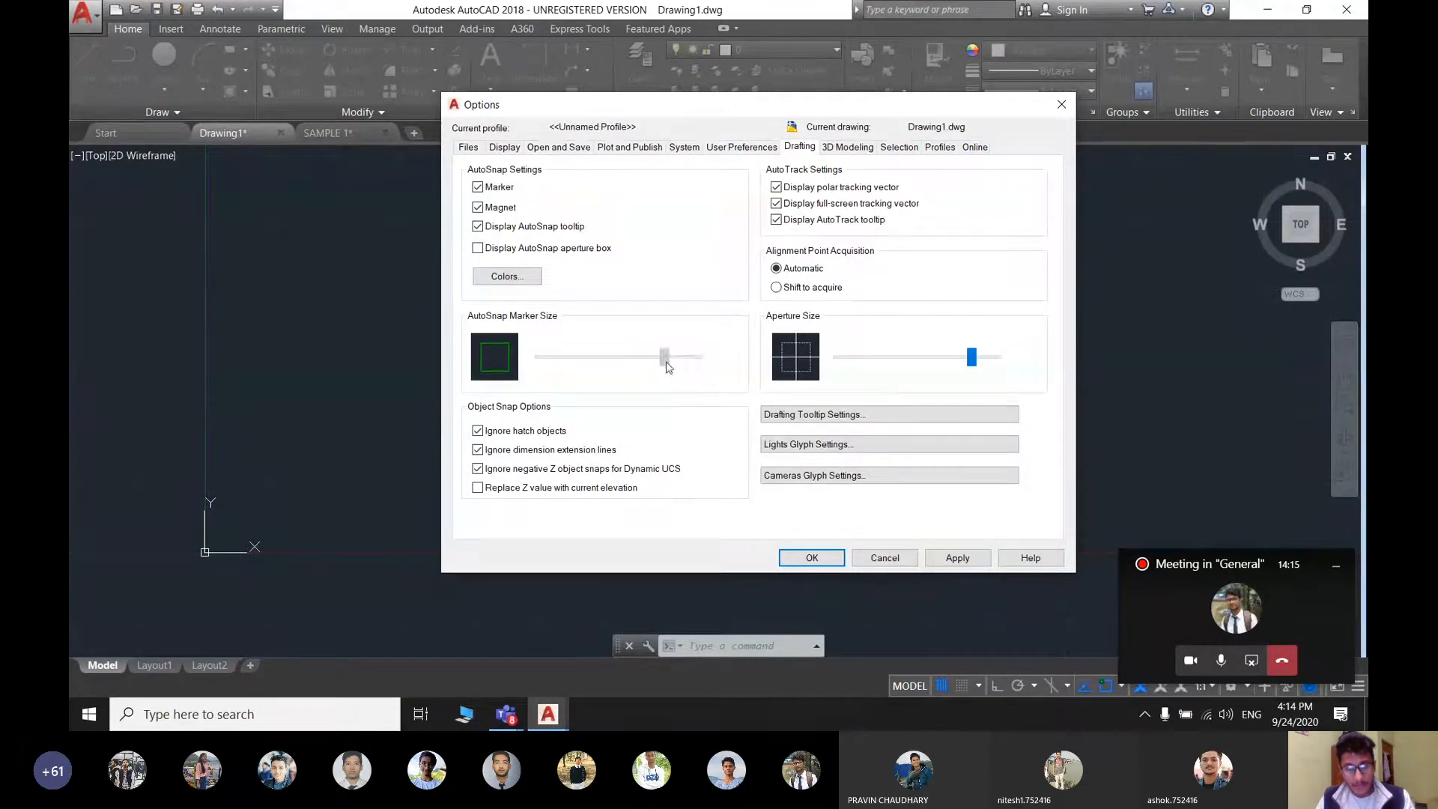
- Make the selection pickbox slightly smaller, apply the option changes and close the options
{"action": "left_click", "coordinate": [899, 147]}
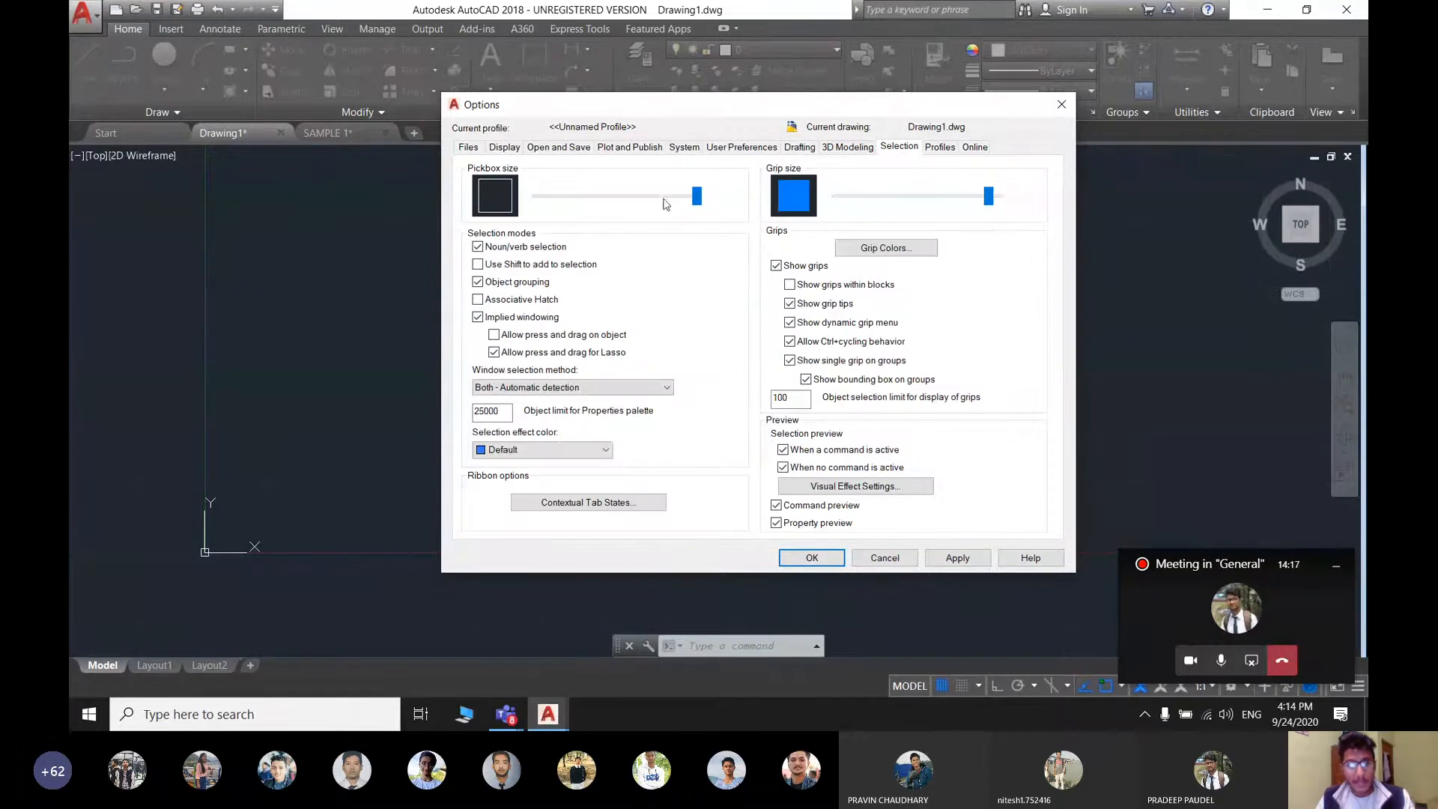
{"action": "mouse_move", "coordinate": [707, 197]}
{"action": "left_mouse_down"}
{"action": "mouse_move", "coordinate": [652, 204]}
{"action": "mouse_move", "coordinate": [681, 203]}
{"action": "left_mouse_up"}
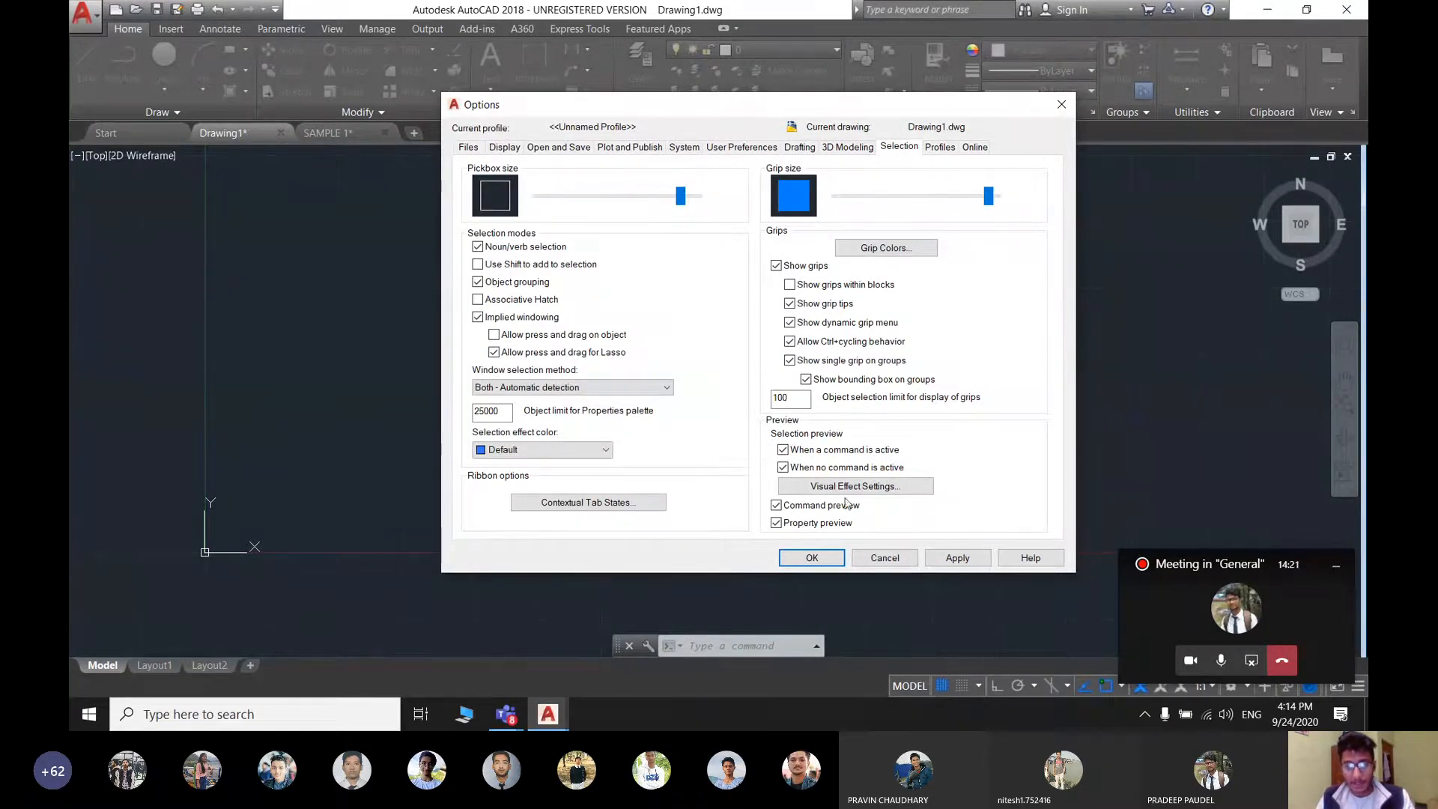
{"action": "left_click", "coordinate": [956, 558]}
{"action": "left_click", "coordinate": [816, 558]}
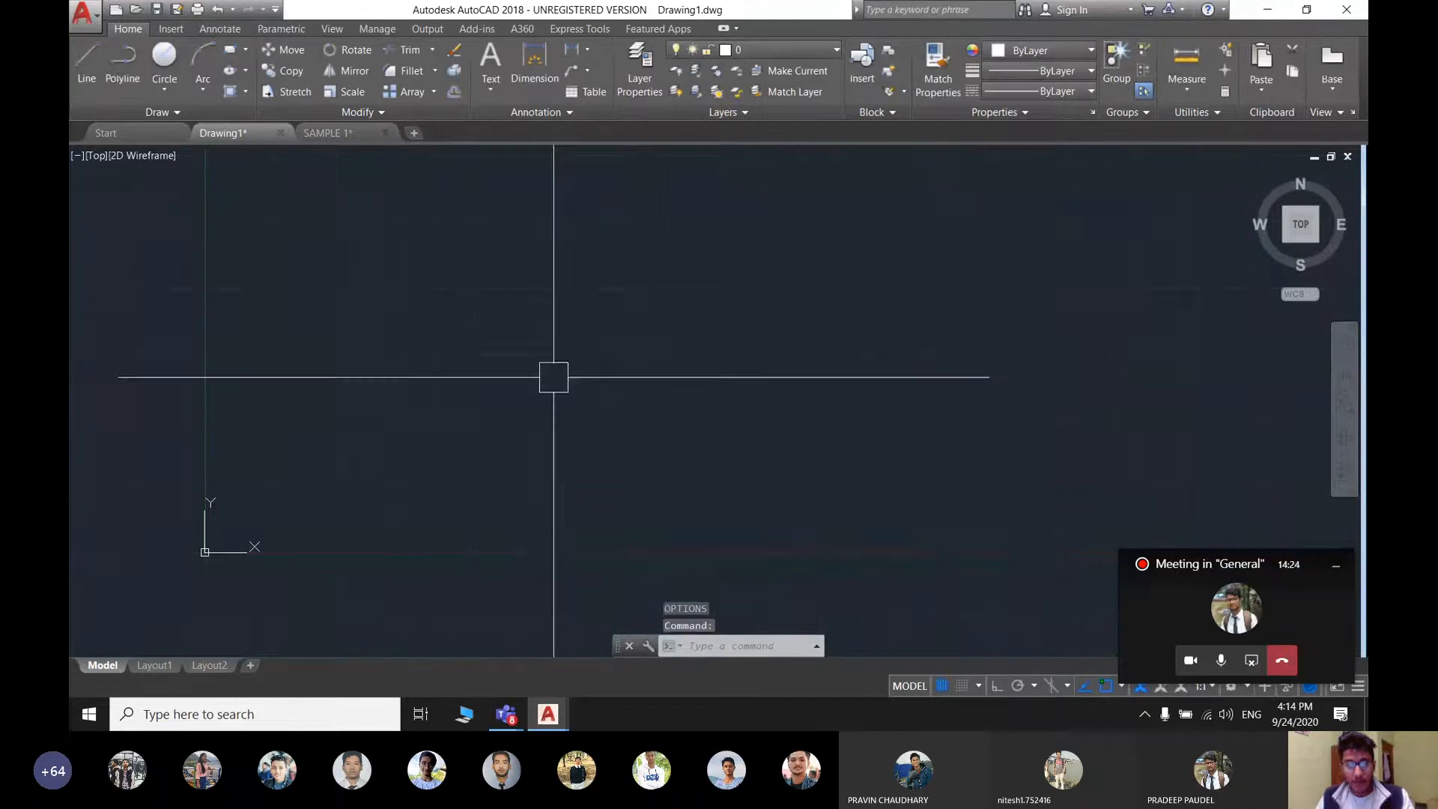
{"action": "scroll", "coordinate": [652, 375], "scroll_direction": "down", "scroll_amount": 2}
{"action": "scroll", "coordinate": [635, 325], "scroll_direction": "up", "scroll_amount": 1}
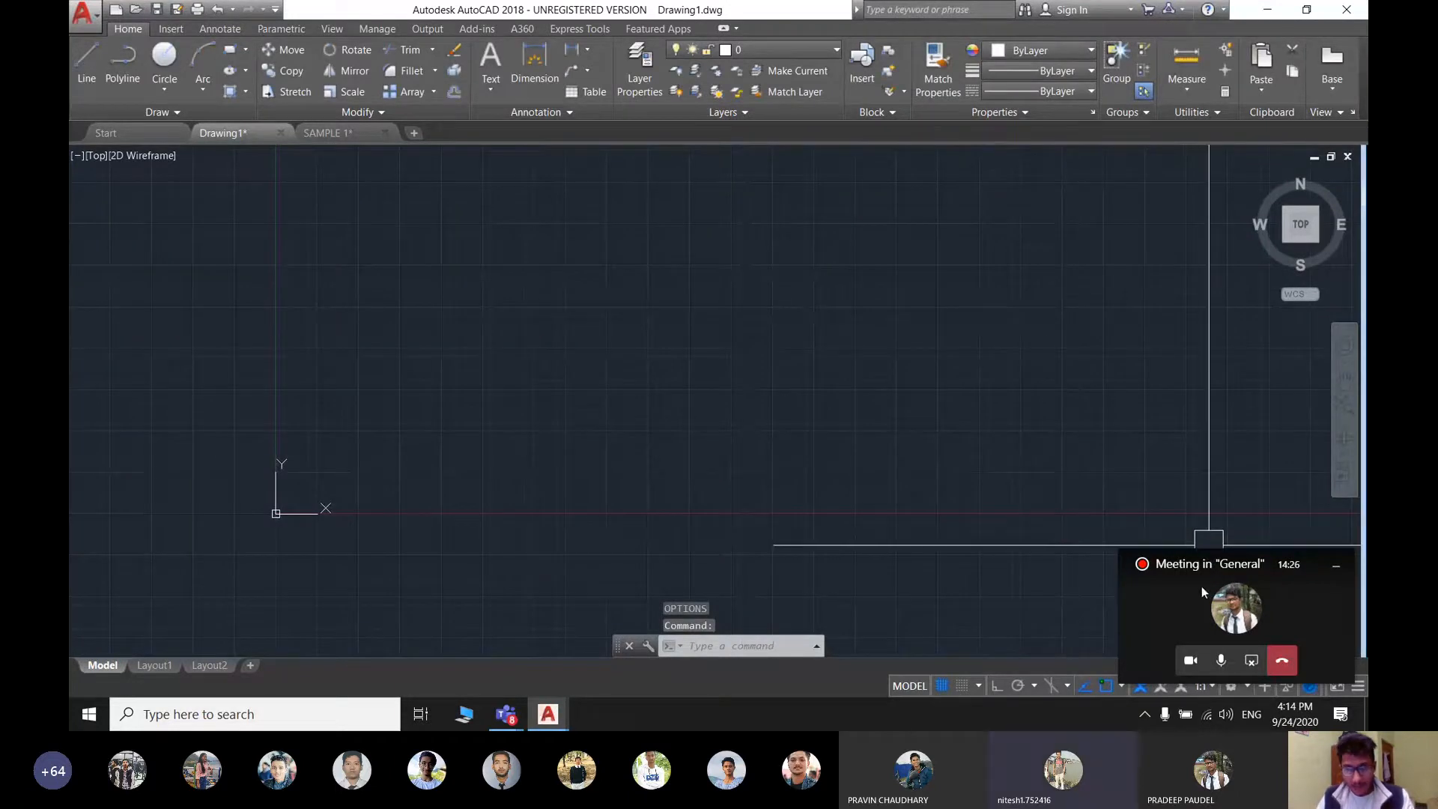
- Switch to the Teams meeting and send the SAMPLE 1 drawing file from the computer in the meeting chat
{"action": "left_click", "coordinate": [1246, 610]}
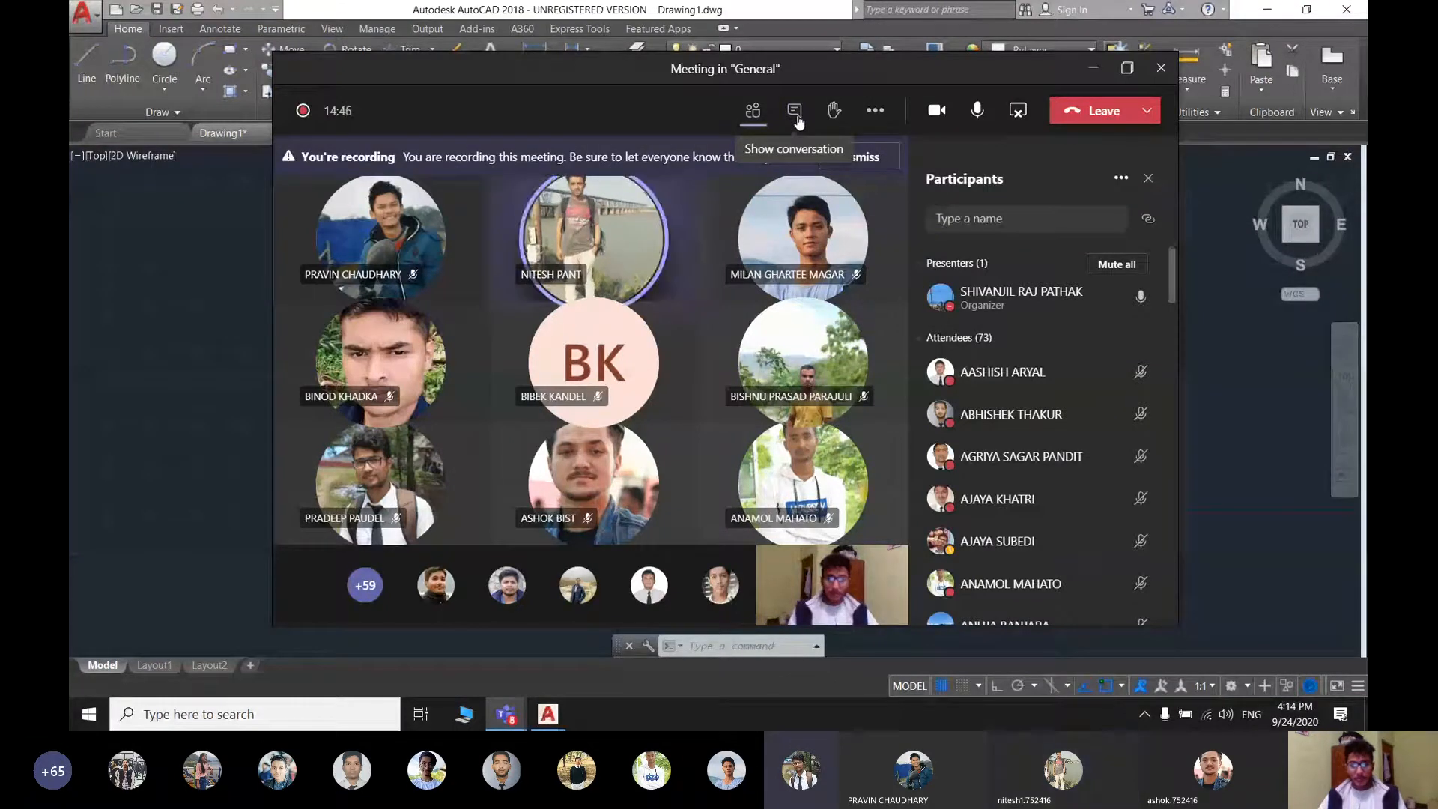
{"action": "left_click", "coordinate": [803, 126]}
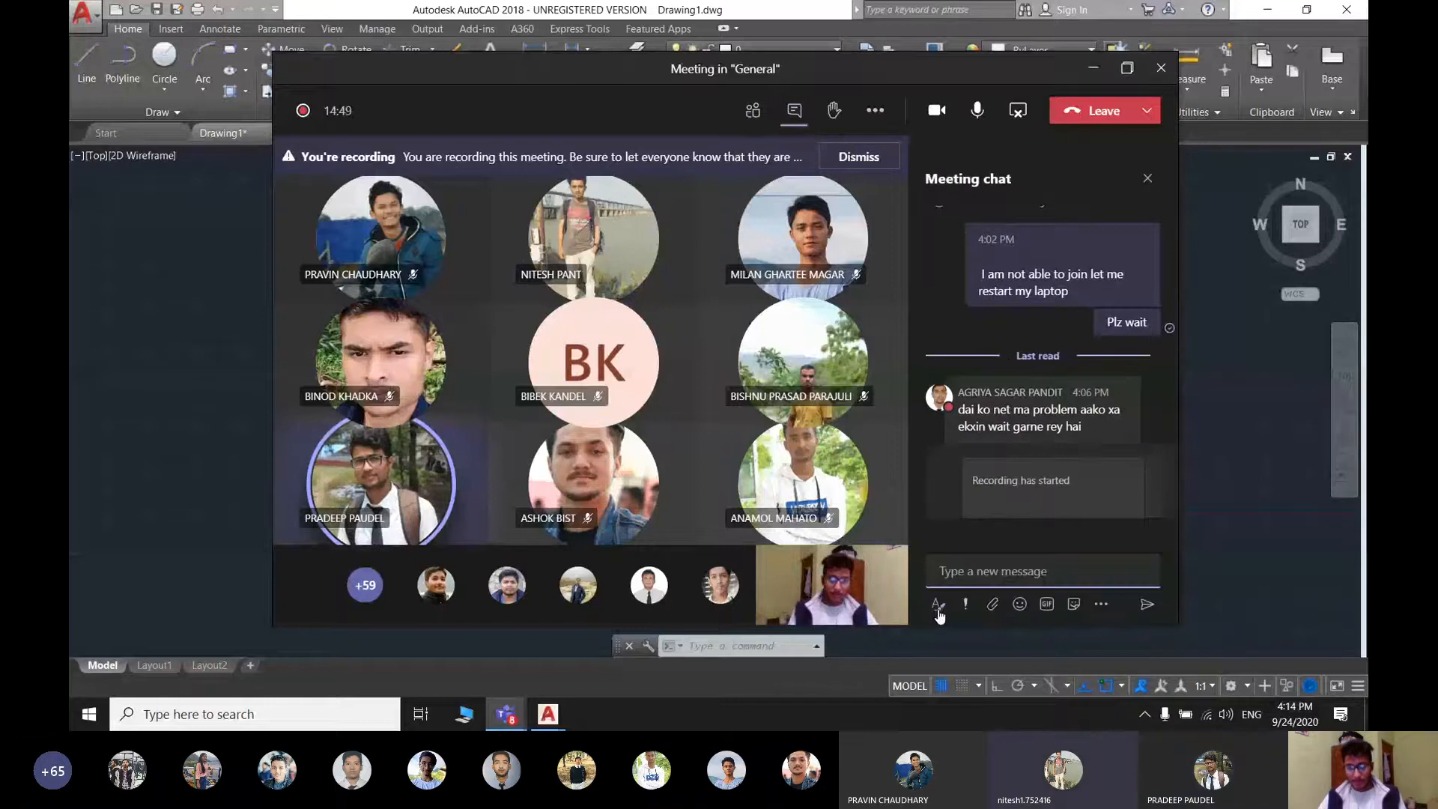
{"action": "left_click", "coordinate": [992, 604]}
{"action": "left_click", "coordinate": [972, 572]}
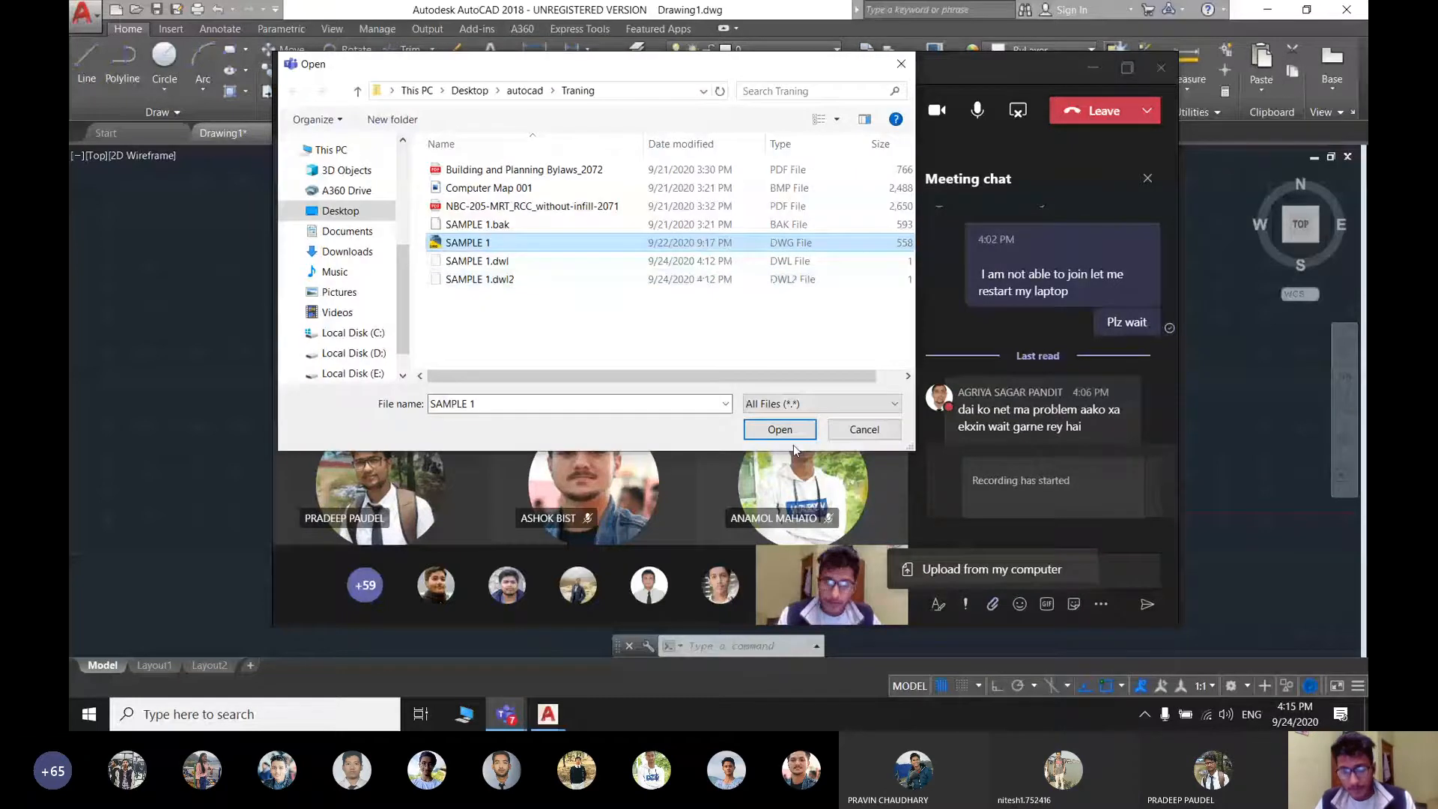
{"action": "left_click", "coordinate": [786, 431]}
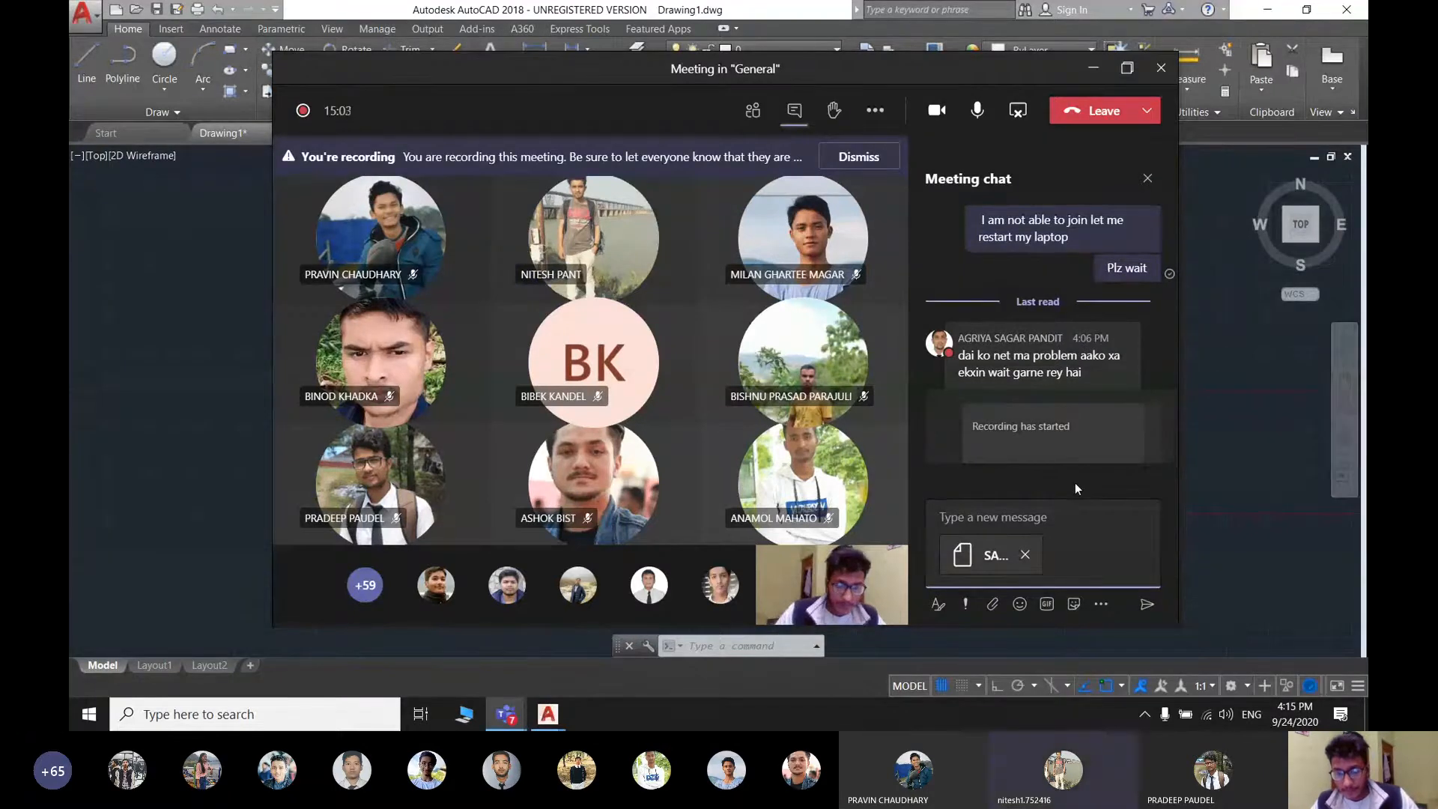
{"action": "left_click", "coordinate": [1146, 603]}
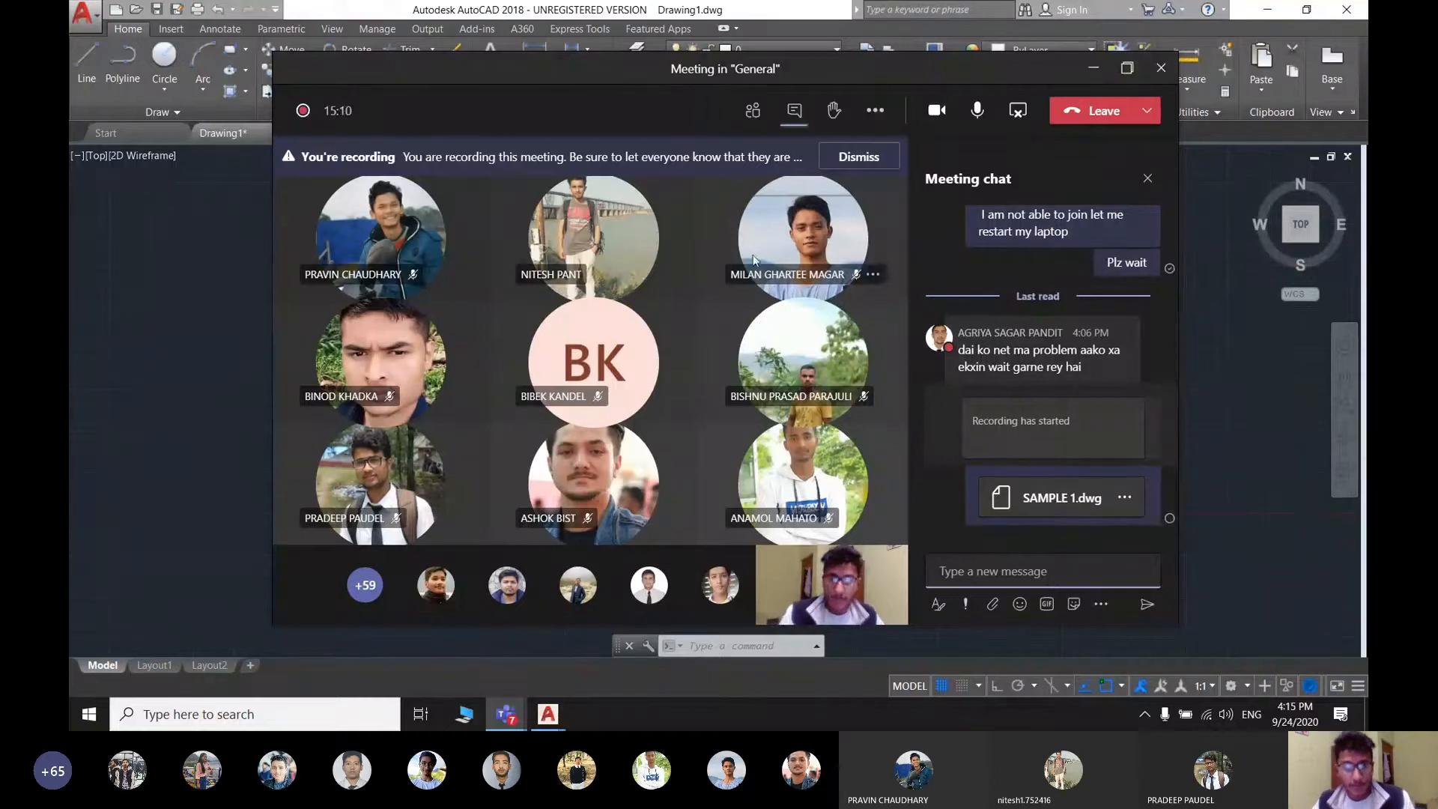
- Mute the unmuted participant in the upper row of the meeting grid and maximize the meeting window
{"action": "left_click", "coordinate": [594, 276]}
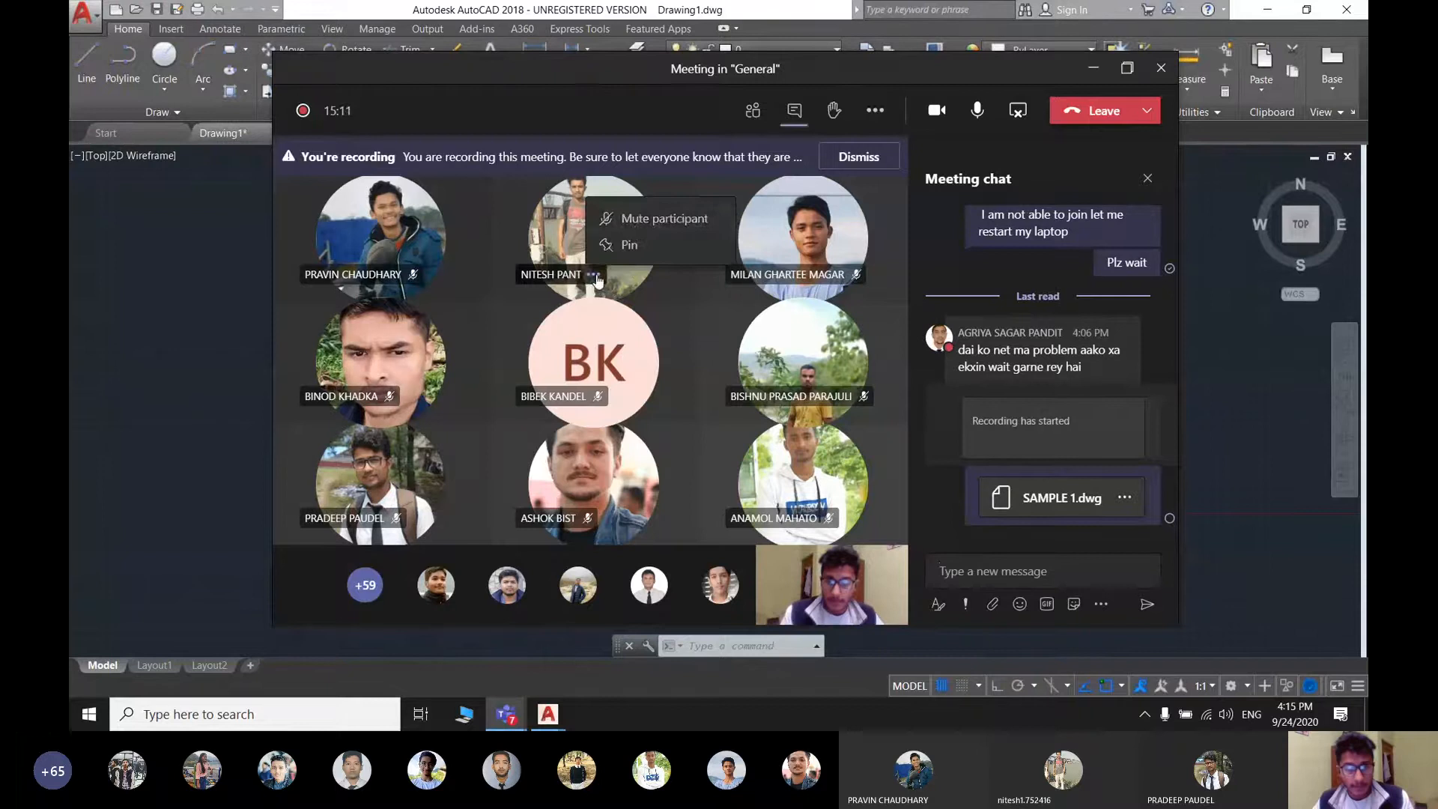
{"action": "left_click", "coordinate": [635, 224]}
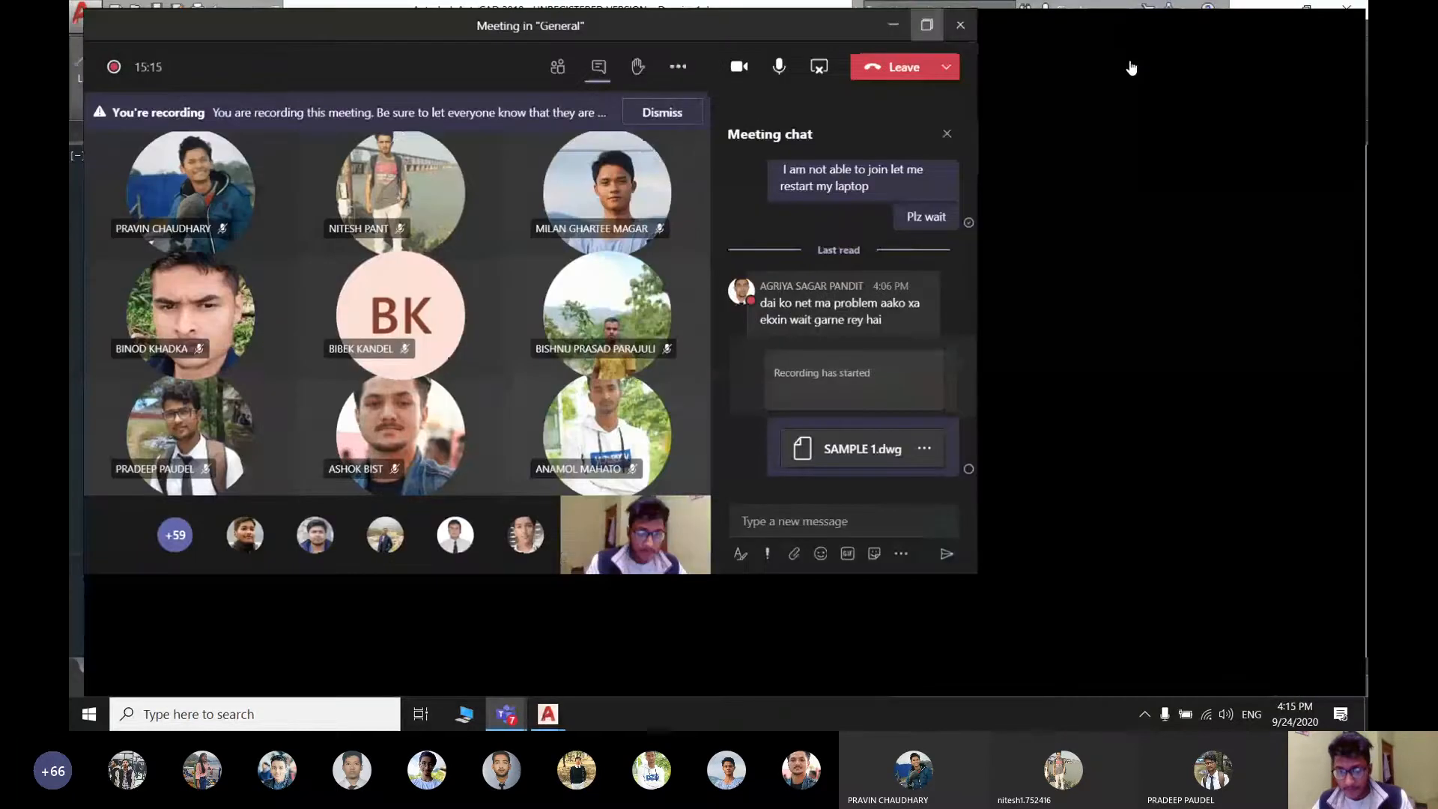
{"action": "left_click", "coordinate": [1126, 68]}
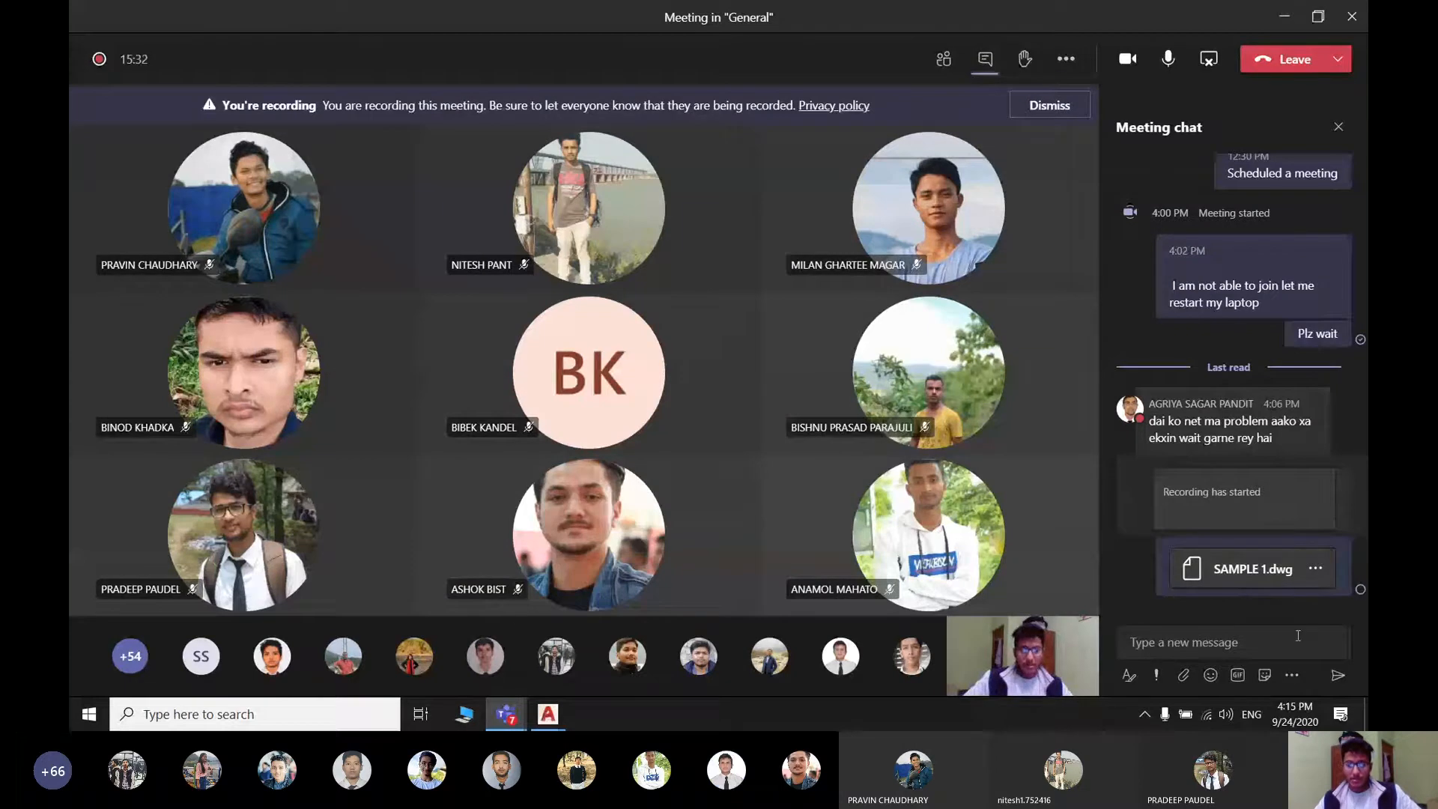
- Show the meeting's participant list and capture the whole meeting window as a screenshot with Snip & Sketch
{"action": "left_click", "coordinate": [942, 60]}
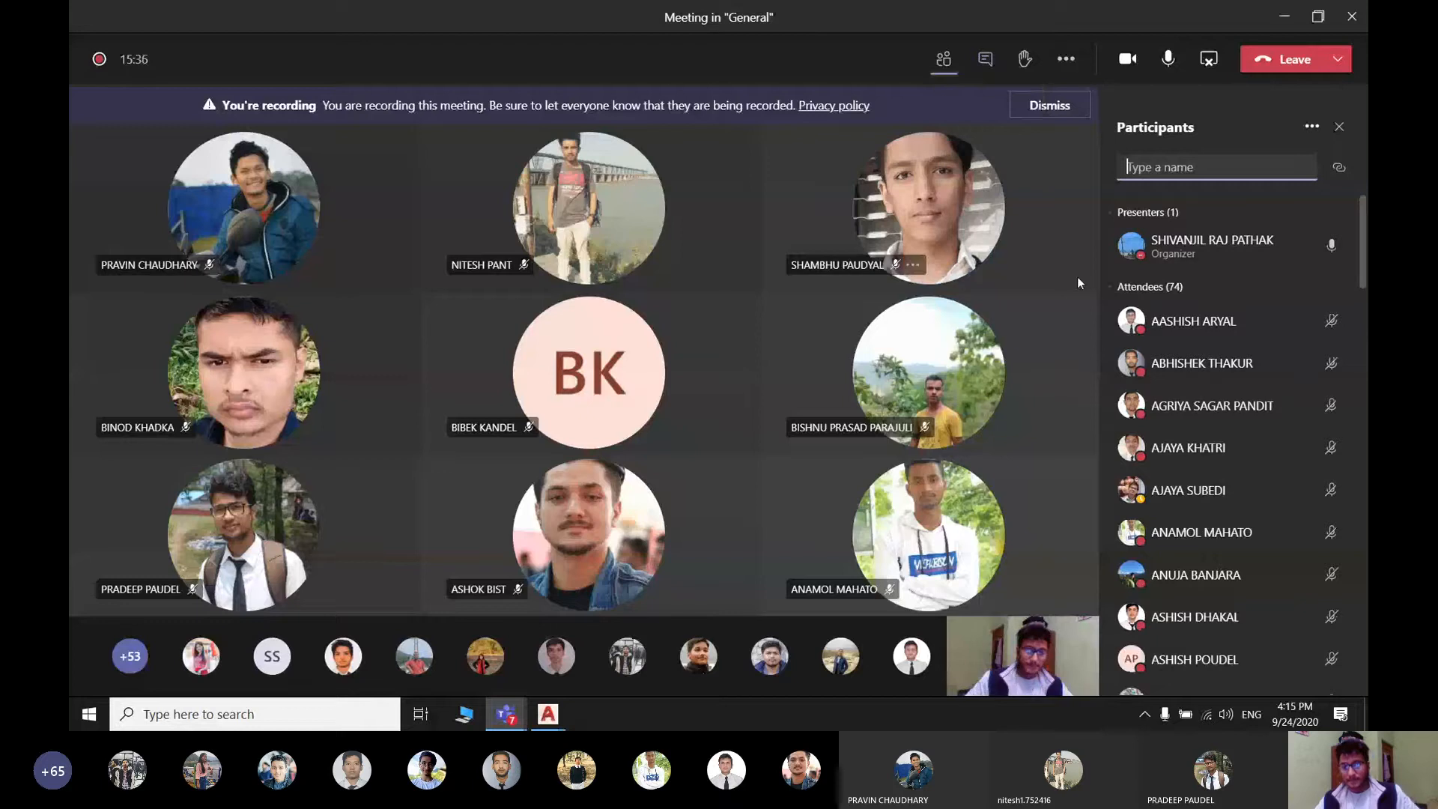
{"action": "left_click", "coordinate": [327, 720]}
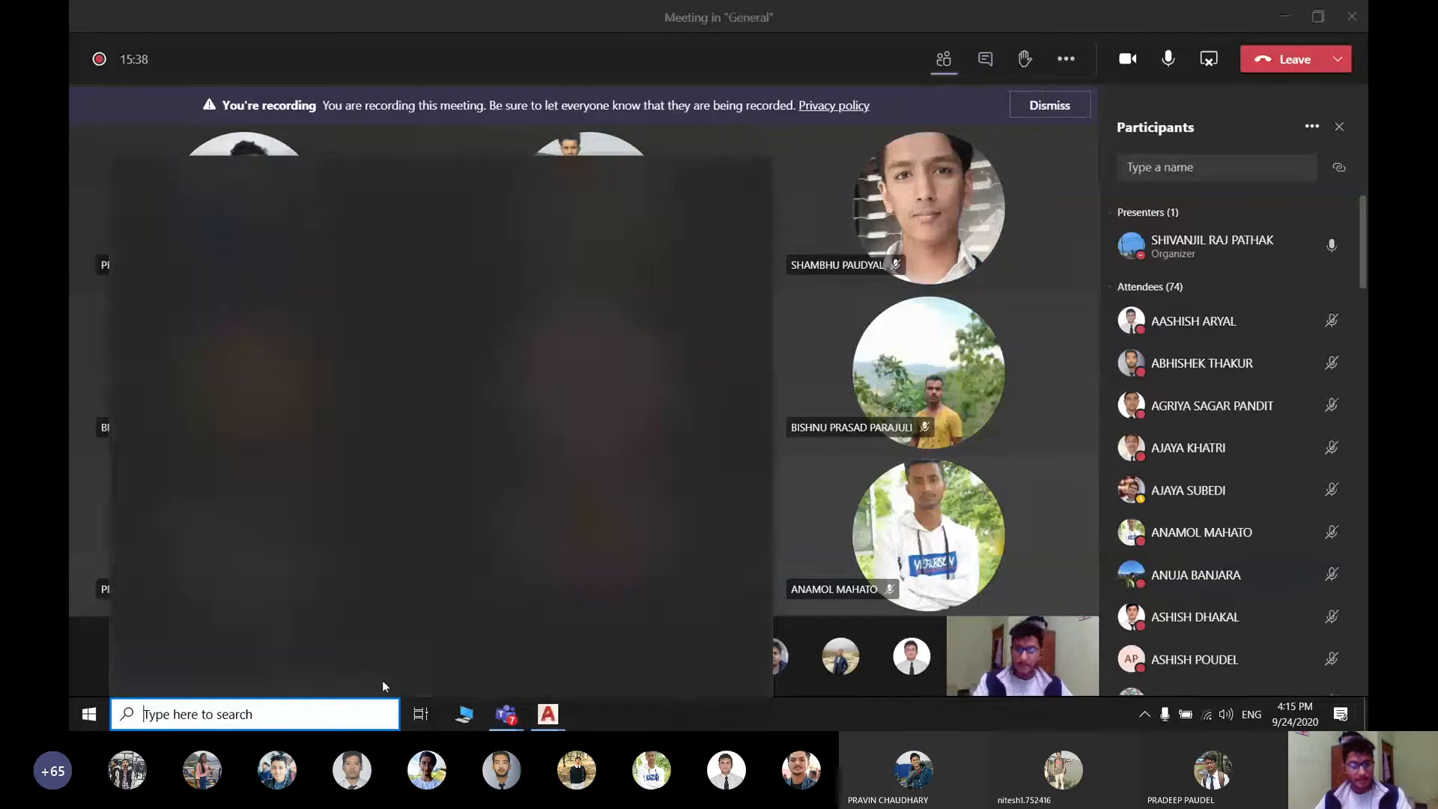
{"action": "type", "text": "sn"}
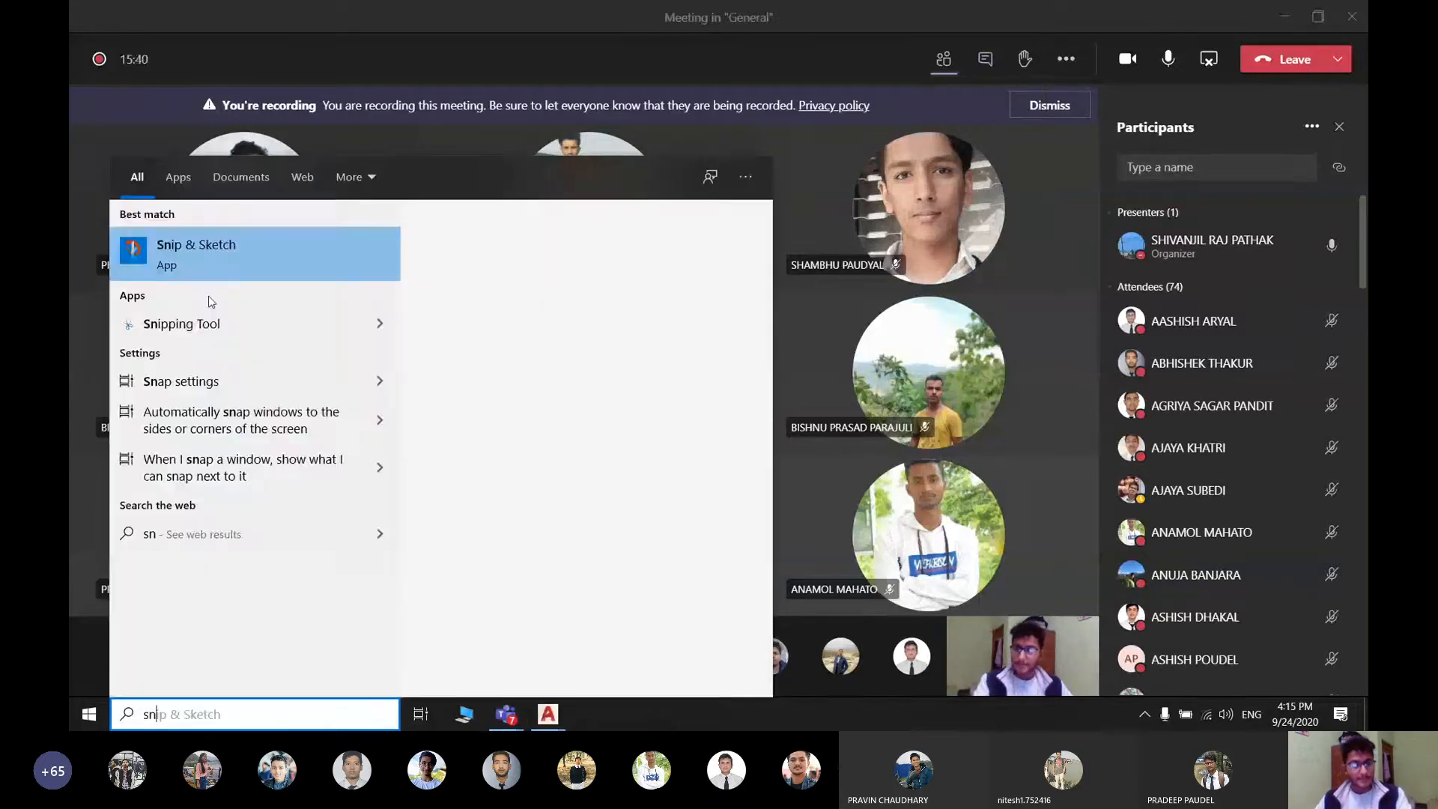
{"action": "left_click", "coordinate": [267, 257]}
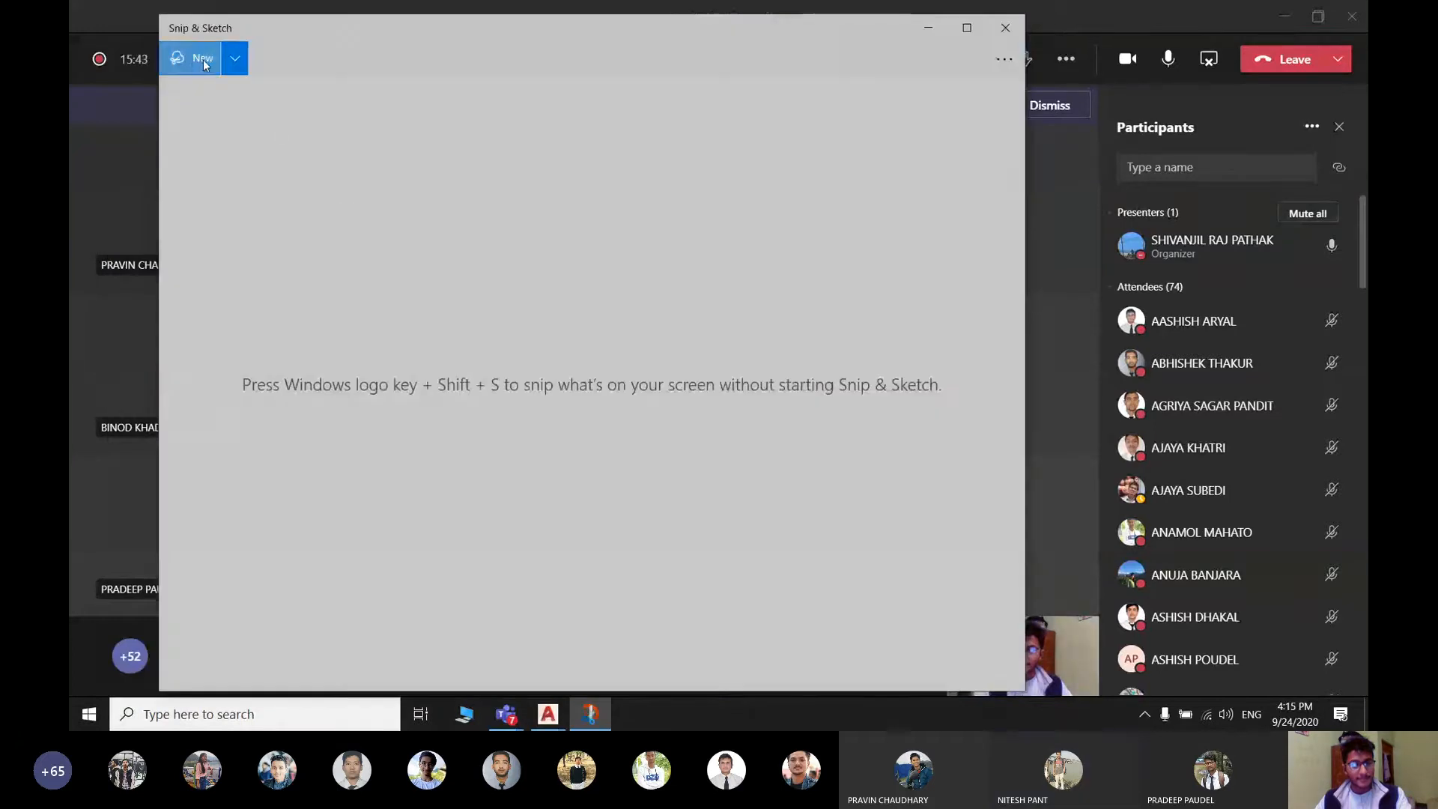
{"action": "left_click", "coordinate": [203, 60]}
{"action": "left_click_drag", "start_coordinate": [73, 6], "coordinate": [626, 444]}
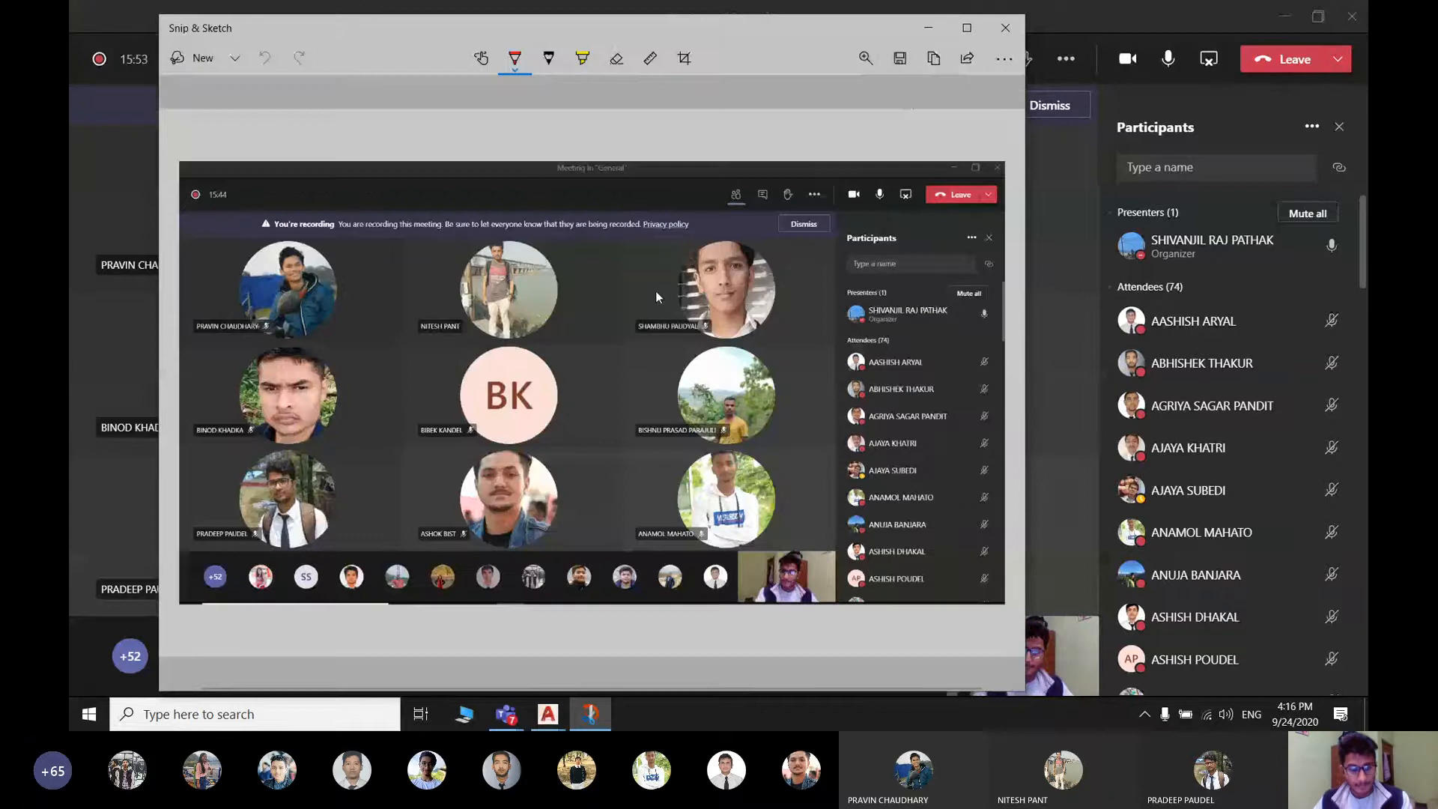
- Save the meeting screenshot as a PNG named qqq in the Desktop folder
{"action": "key", "text": "ctrl+s"}
{"action": "type", "text": "qqq"}
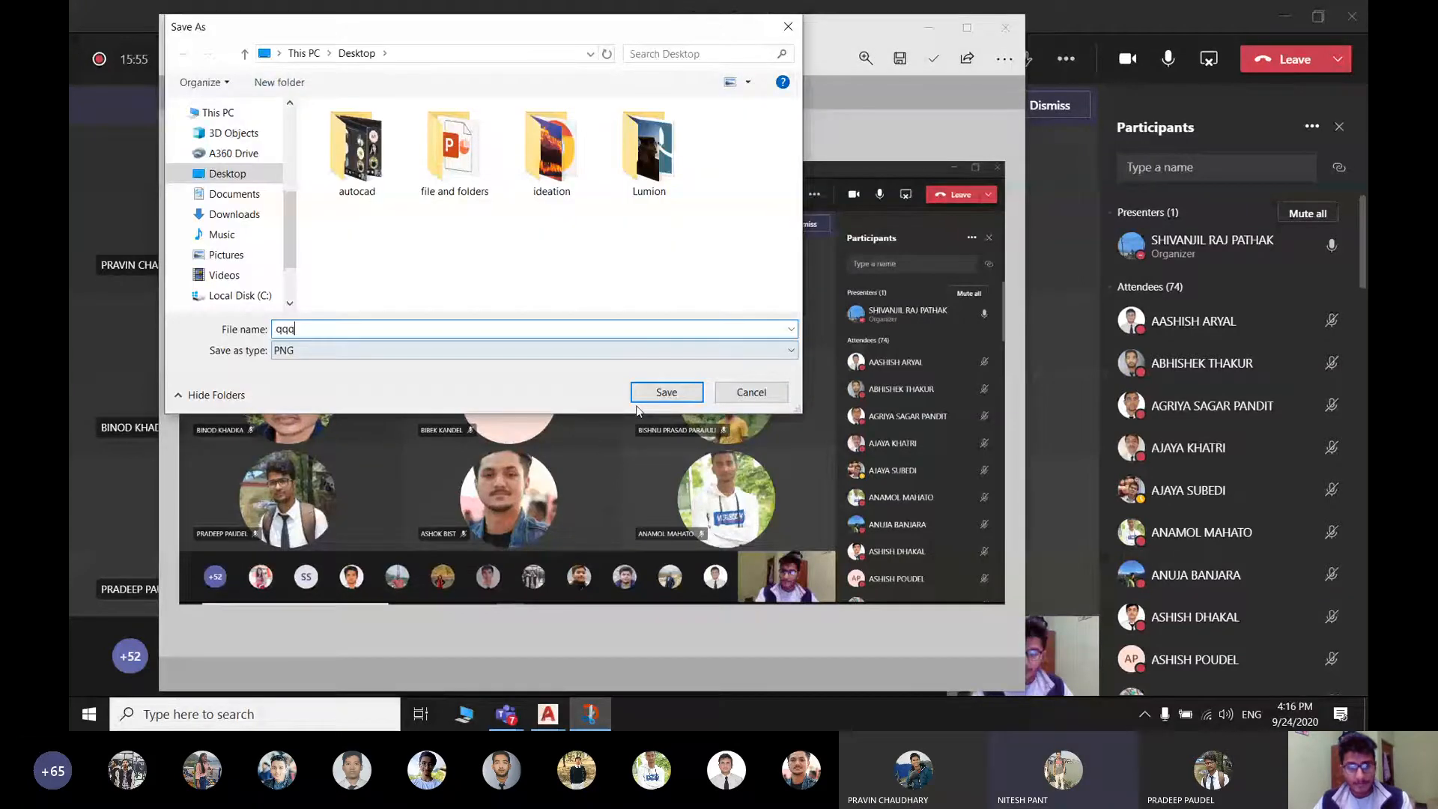
{"action": "left_click", "coordinate": [644, 397]}
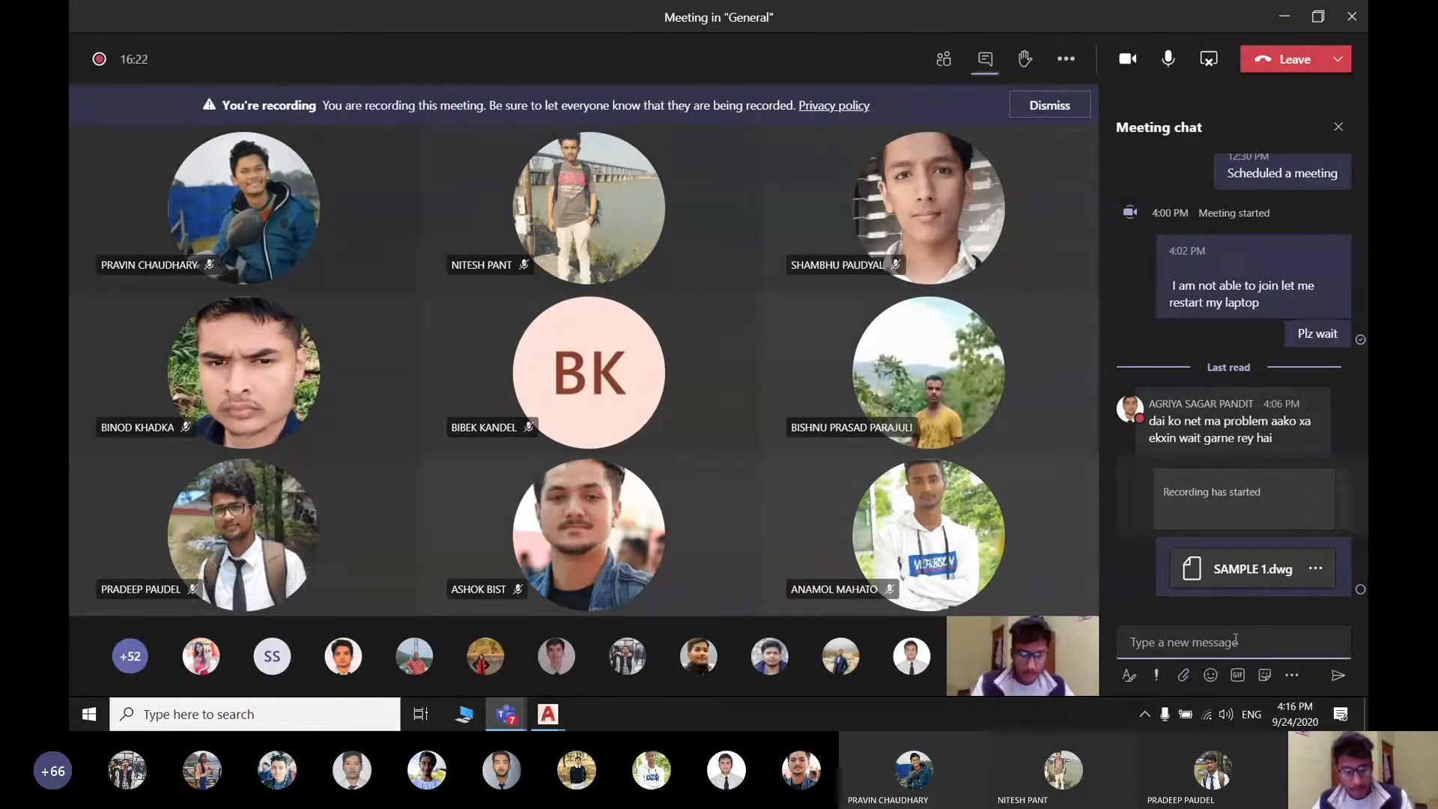
- Send the message "hello" in the meeting chat
{"action": "type", "text": "hello"}
{"action": "key", "text": "Return"}
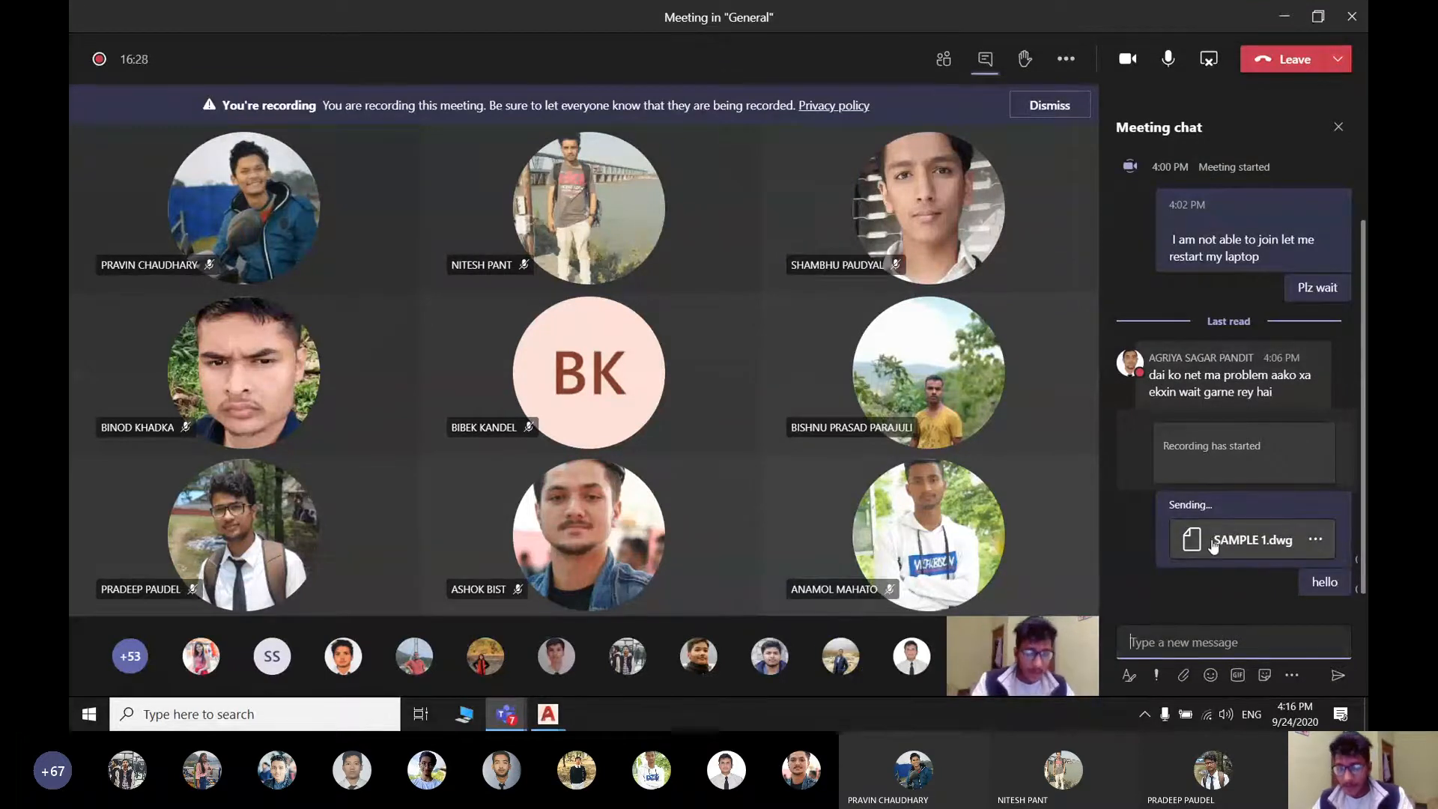
- Check the meeting's participant list and chat, and minimize the meeting window to return to AutoCAD
{"action": "mouse_move", "coordinate": [1311, 558]}
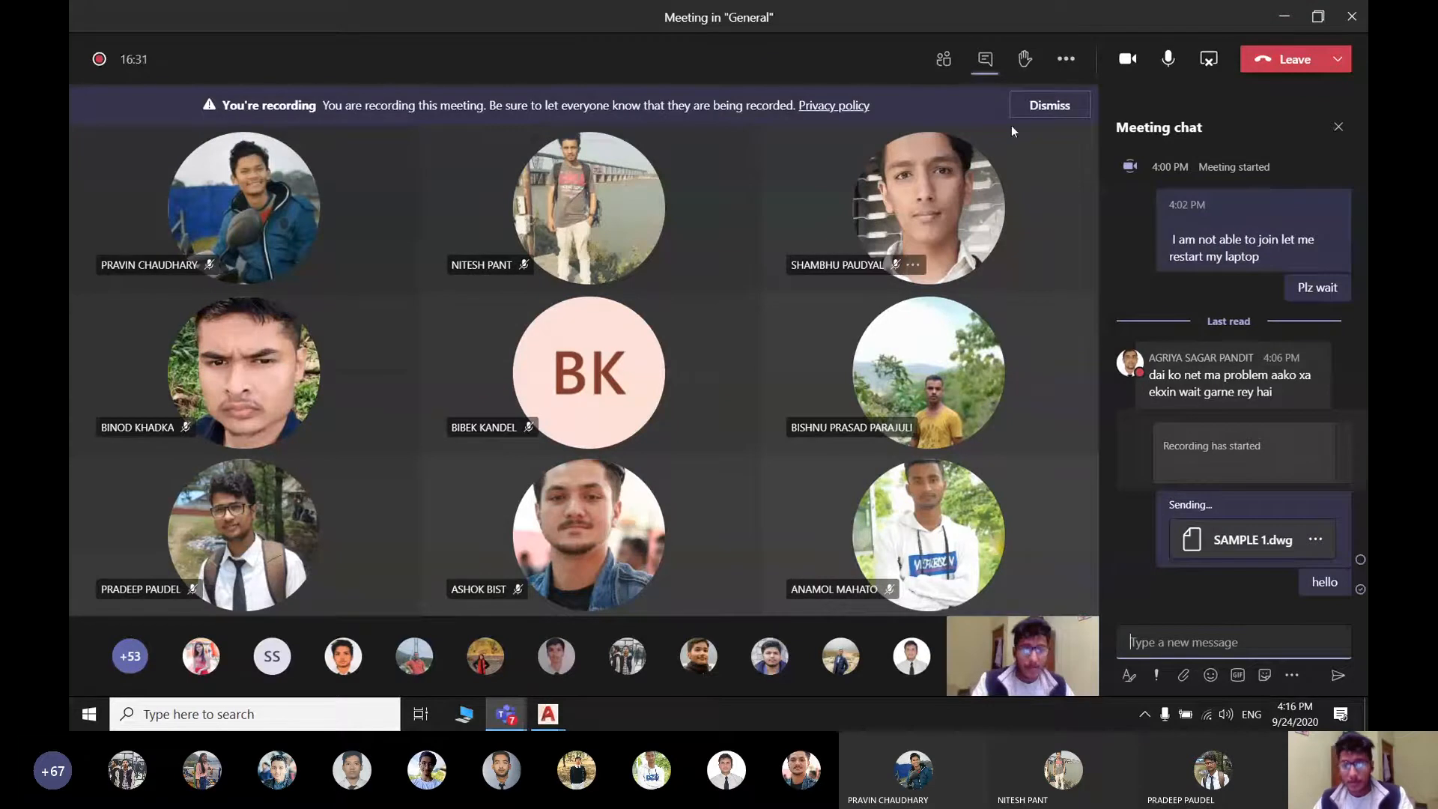
{"action": "left_click", "coordinate": [943, 58]}
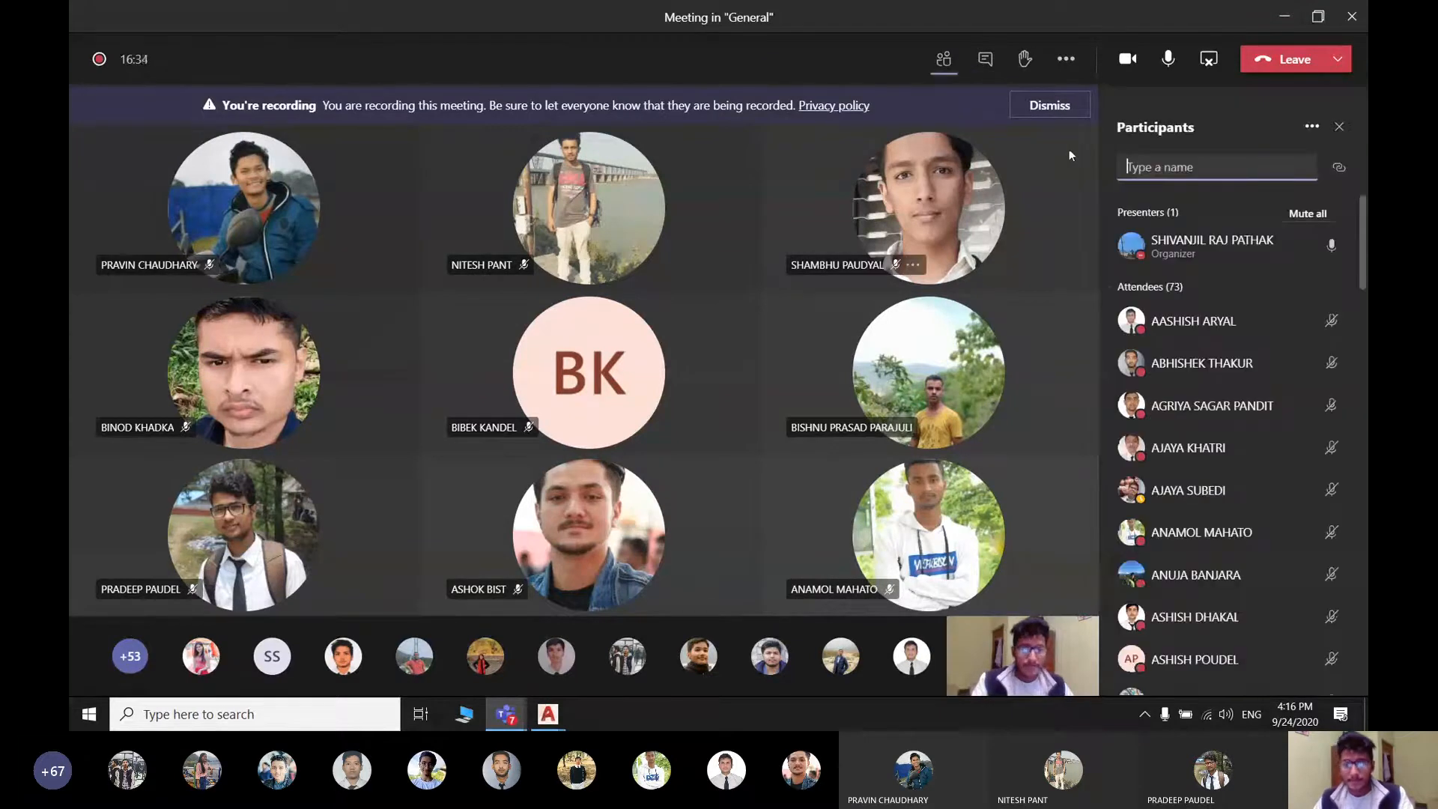
{"action": "left_click", "coordinate": [987, 61]}
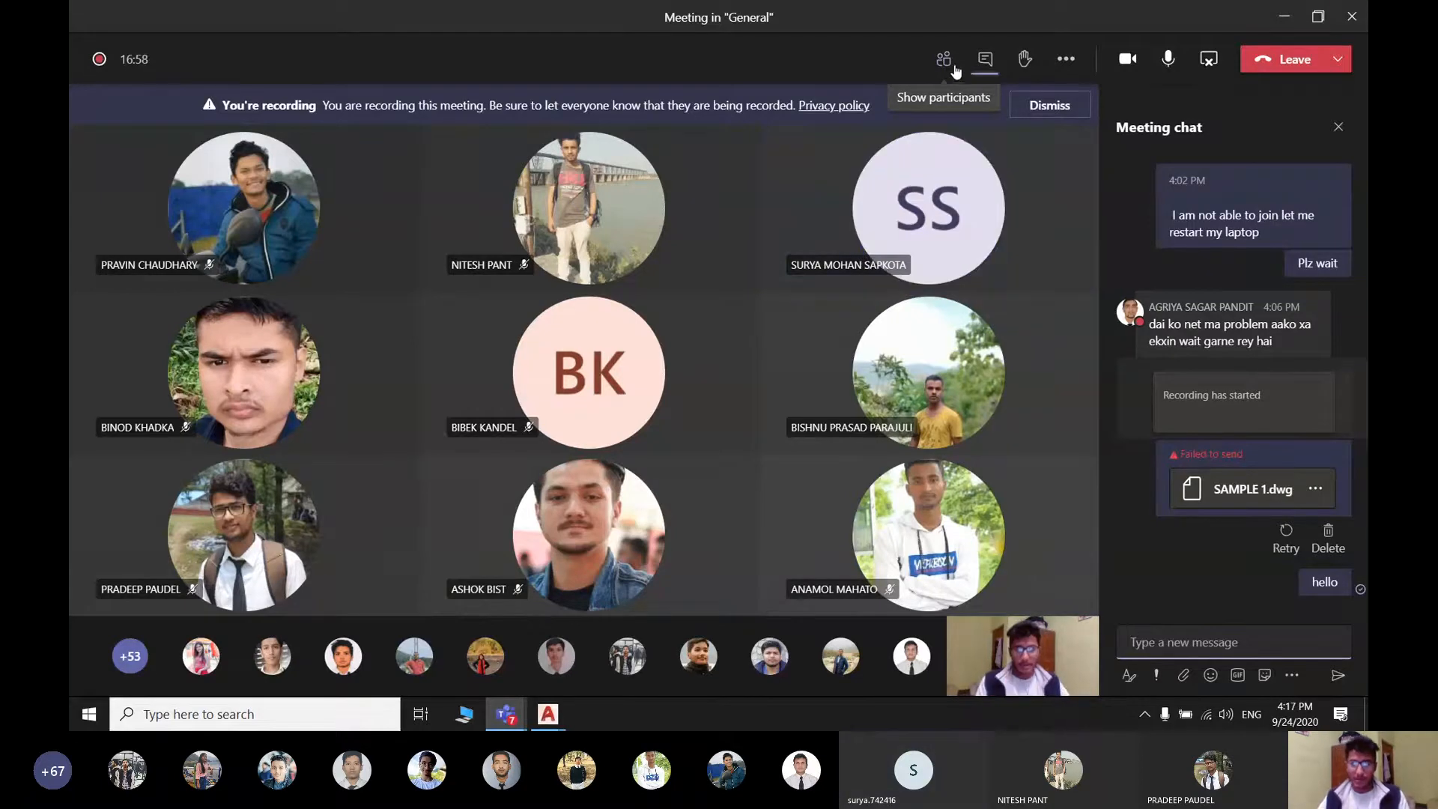
{"action": "left_click", "coordinate": [1288, 14]}
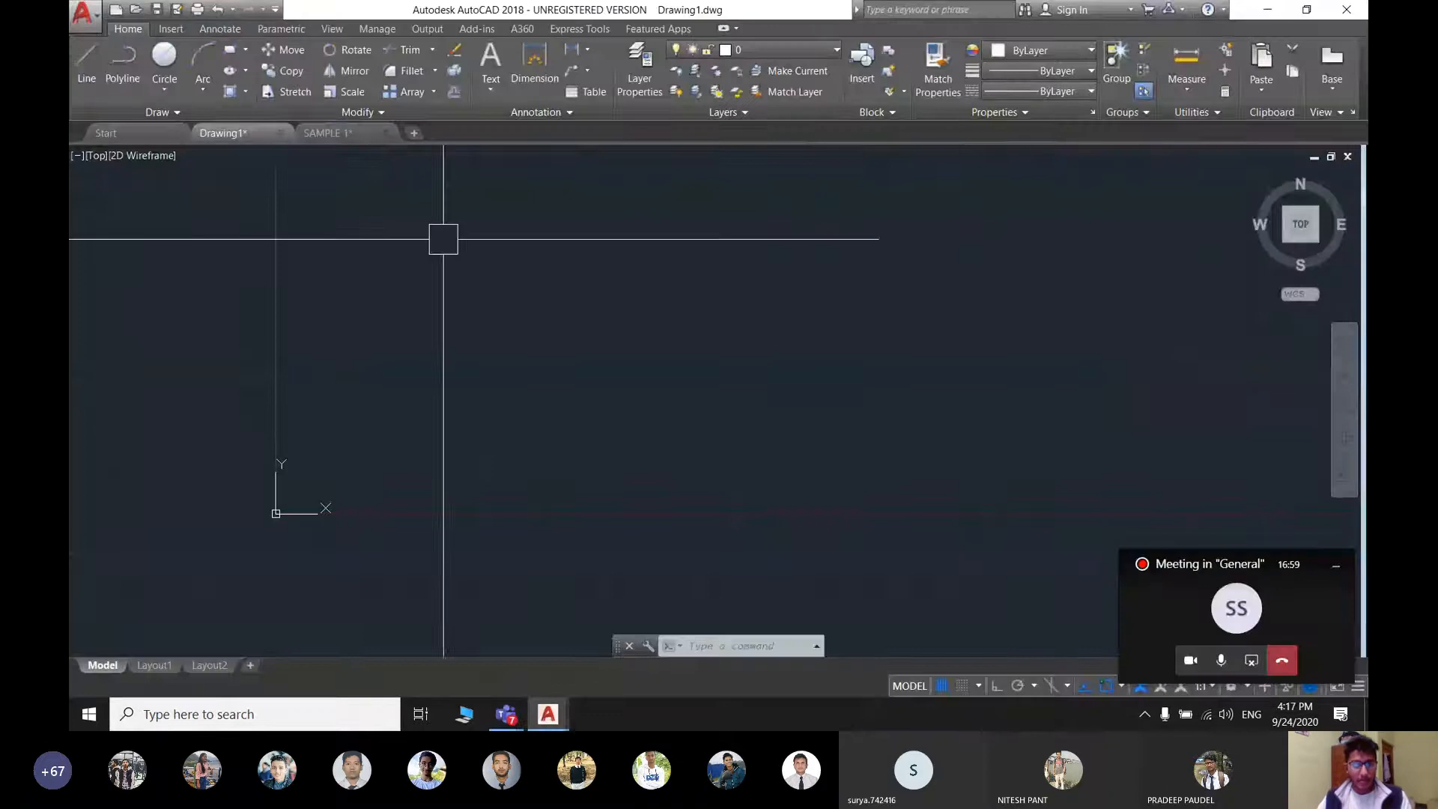
- Switch to the SAMPLE 1 drawing and examine the standalone floor plan beside the row of drawing sheets
{"action": "left_click", "coordinate": [324, 134]}
{"action": "scroll", "coordinate": [404, 314], "scroll_direction": "down", "scroll_amount": 8}
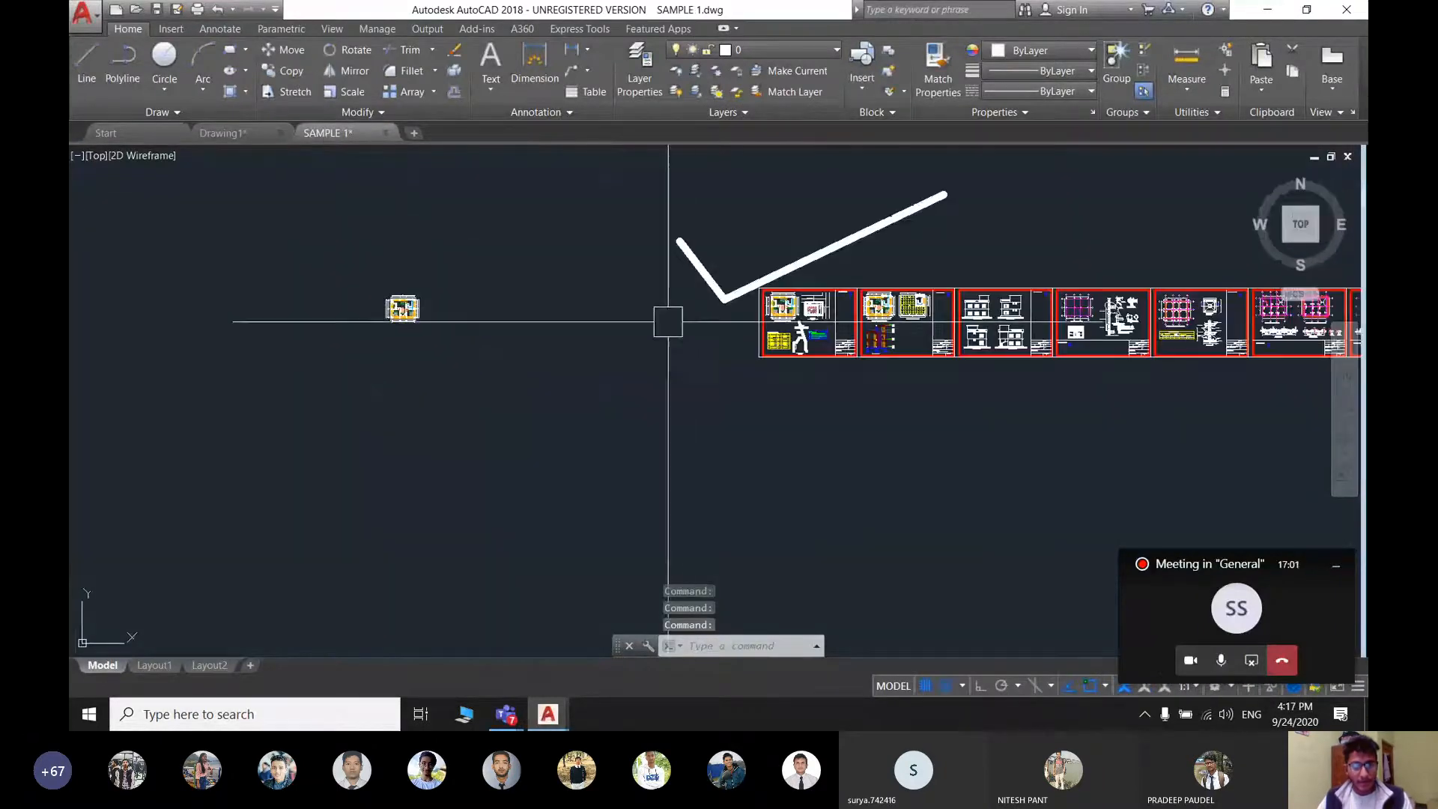
{"action": "middle_click_drag", "start_coordinate": [525, 295], "coordinate": [576, 280]}
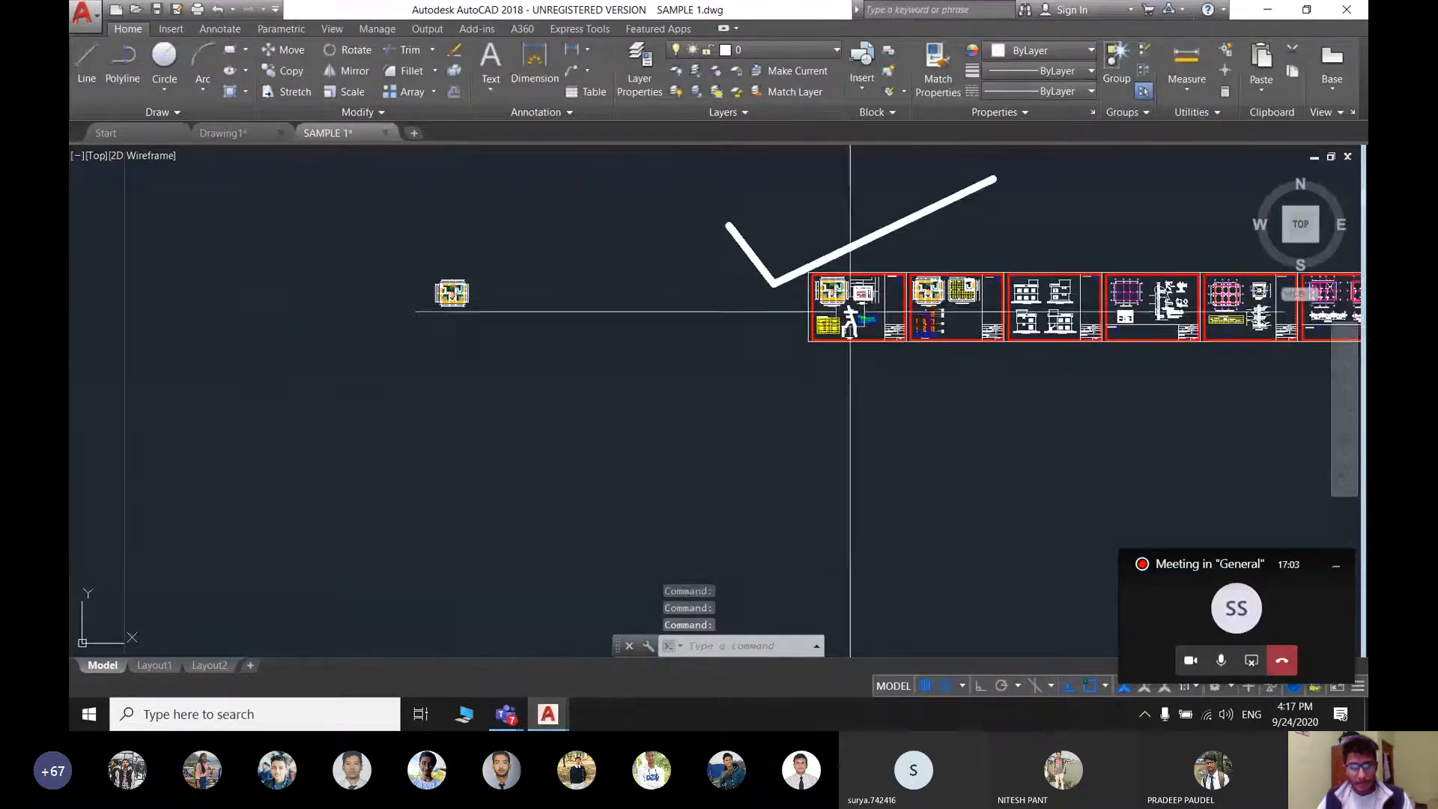
{"action": "middle_click_drag", "start_coordinate": [869, 307], "coordinate": [701, 331]}
{"action": "middle_click_drag", "start_coordinate": [470, 424], "coordinate": [680, 337]}
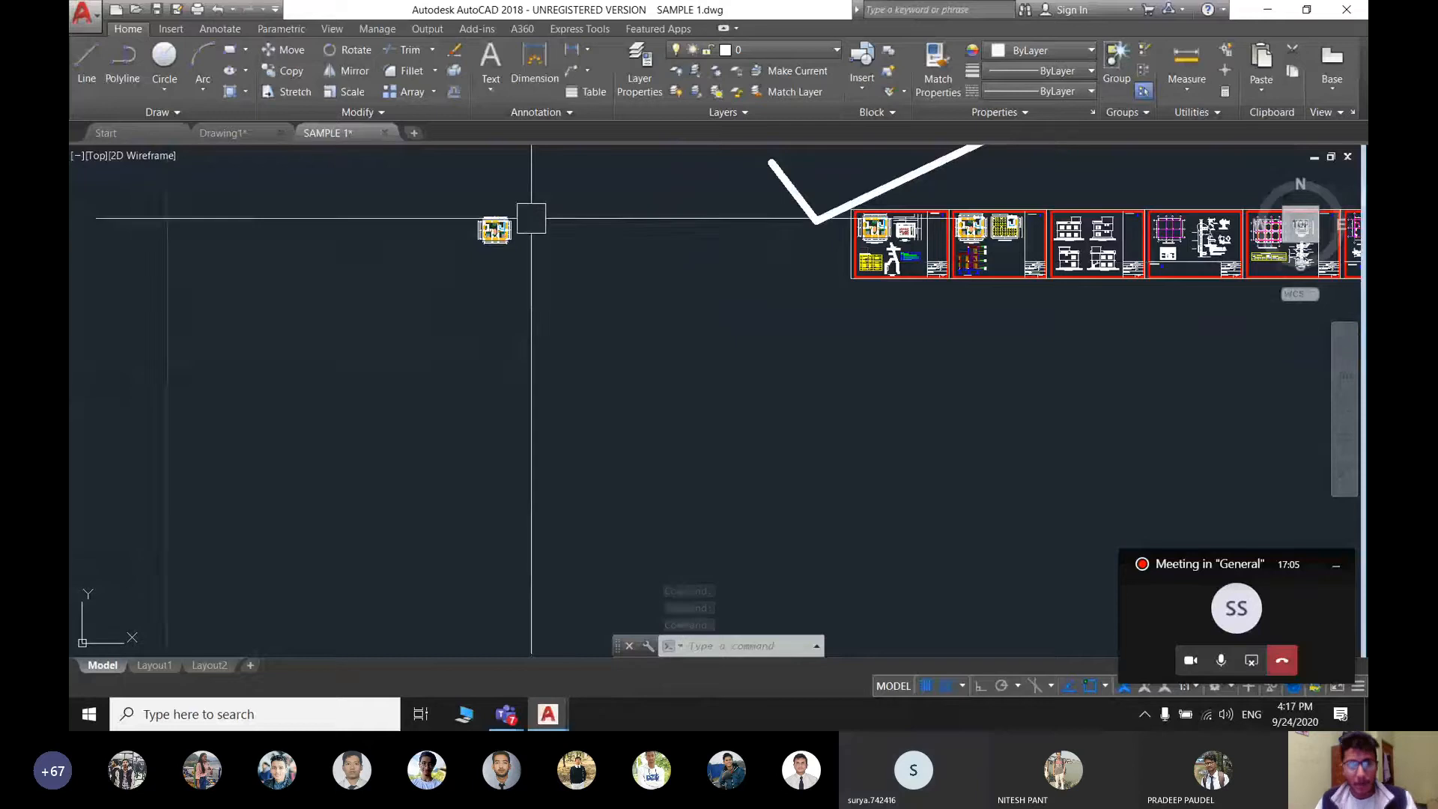
{"action": "mouse_move", "coordinate": [531, 218]}
{"action": "middle_mouse_down"}
{"action": "mouse_move", "coordinate": [575, 274]}
{"action": "mouse_move", "coordinate": [559, 314]}
{"action": "mouse_move", "coordinate": [679, 420]}
{"action": "middle_mouse_up"}
{"action": "scroll", "coordinate": [559, 303], "scroll_direction": "up", "scroll_amount": 6}
{"action": "scroll", "coordinate": [610, 362], "scroll_direction": "up", "scroll_amount": 2}
{"action": "scroll", "coordinate": [645, 315], "scroll_direction": "down", "scroll_amount": 2}
{"action": "middle_click_drag", "start_coordinate": [568, 350], "coordinate": [672, 365]}
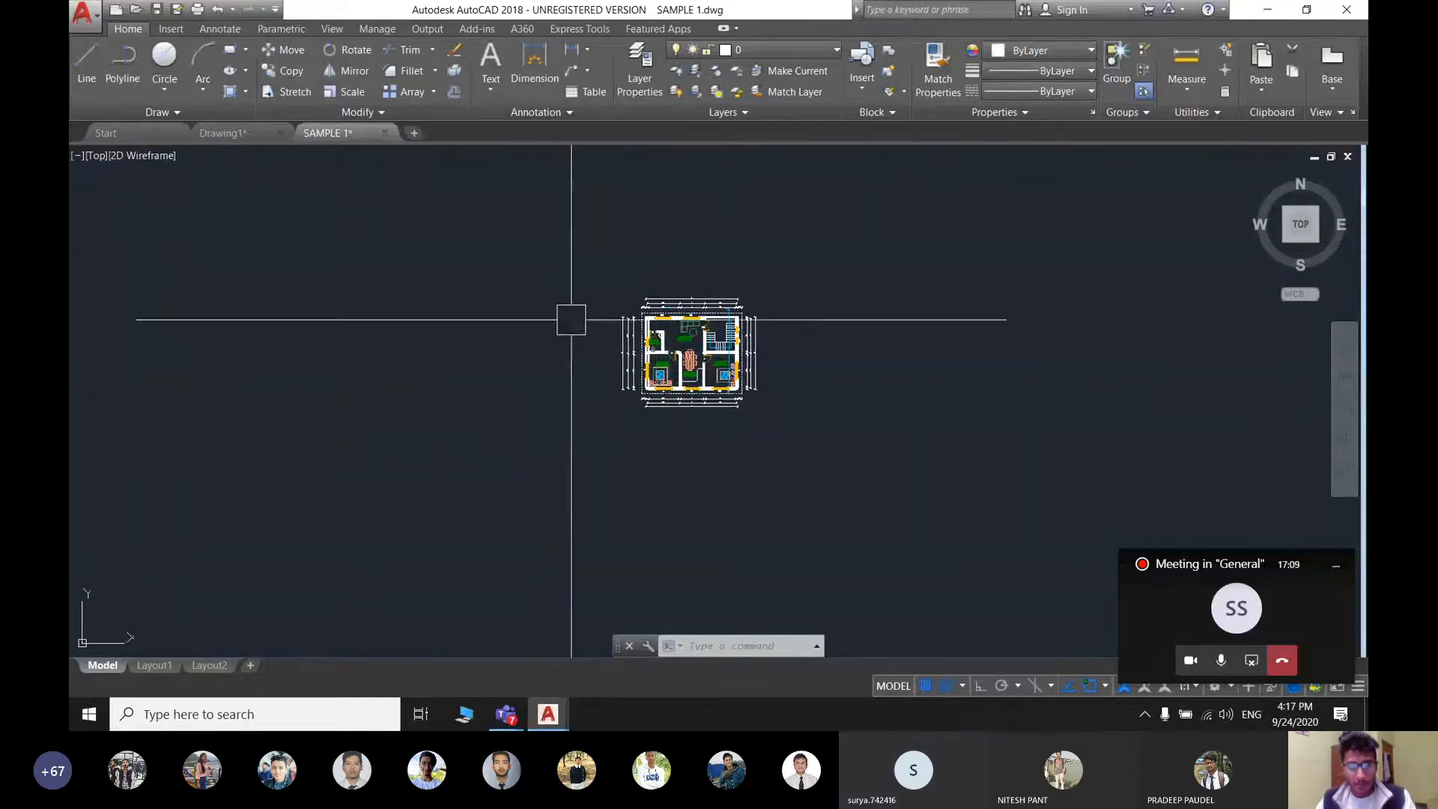
{"action": "left_click", "coordinate": [271, 133]}
{"action": "left_click", "coordinate": [346, 137]}
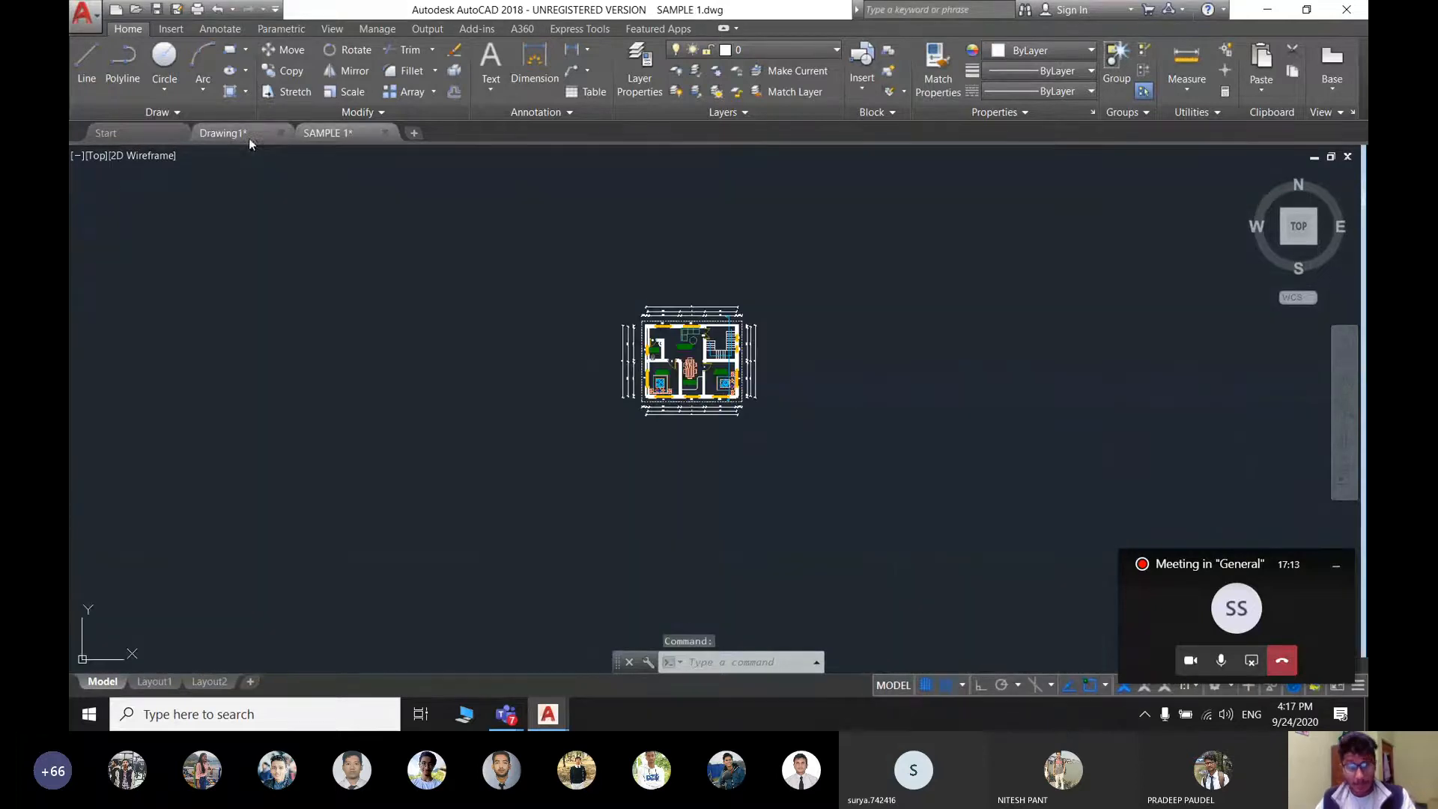
{"action": "mouse_move", "coordinate": [250, 140]}
{"action": "scroll", "coordinate": [554, 258], "scroll_direction": "down", "scroll_amount": 2}
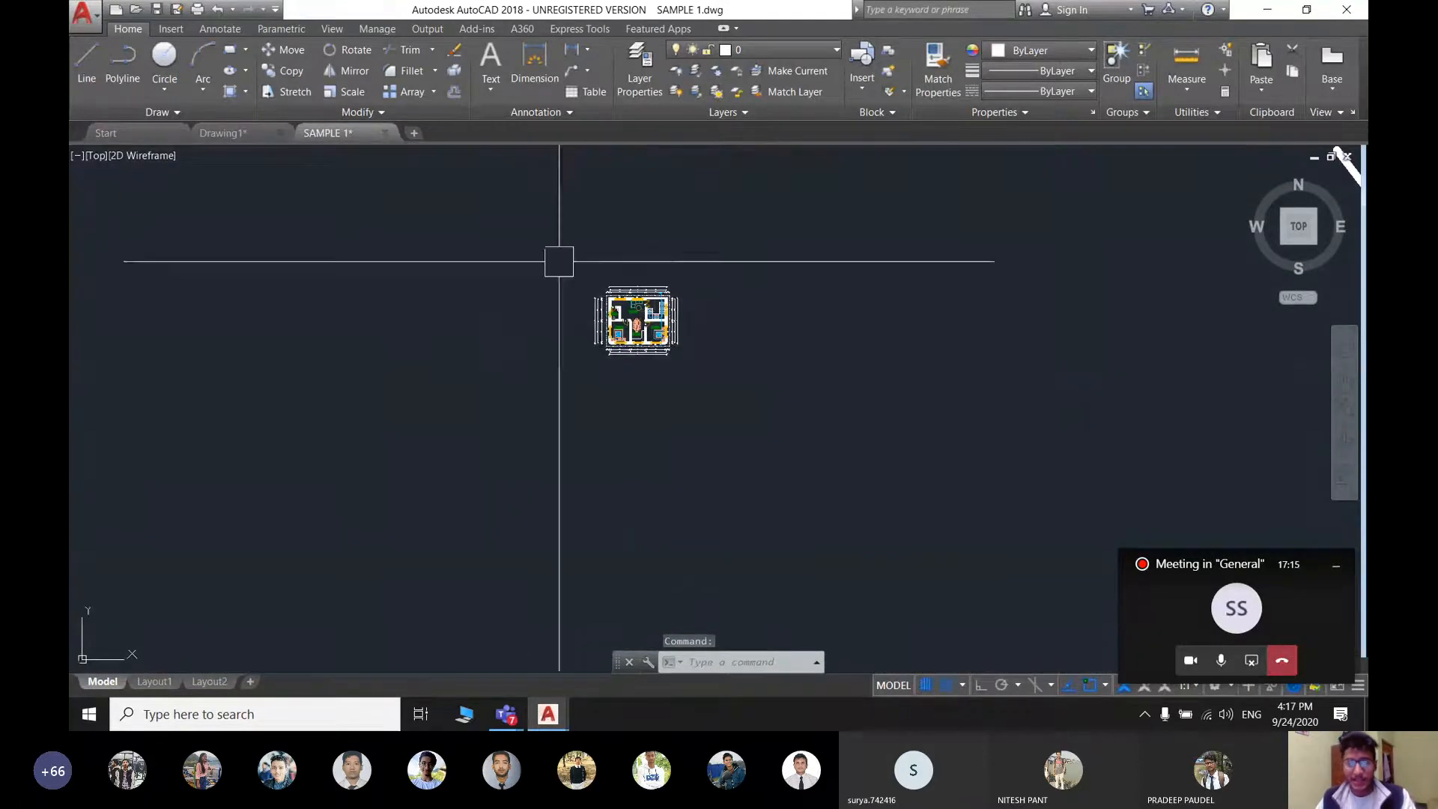
{"action": "middle_click_drag", "start_coordinate": [717, 367], "coordinate": [690, 407]}
{"action": "scroll", "coordinate": [674, 356], "scroll_direction": "up", "scroll_amount": 4}
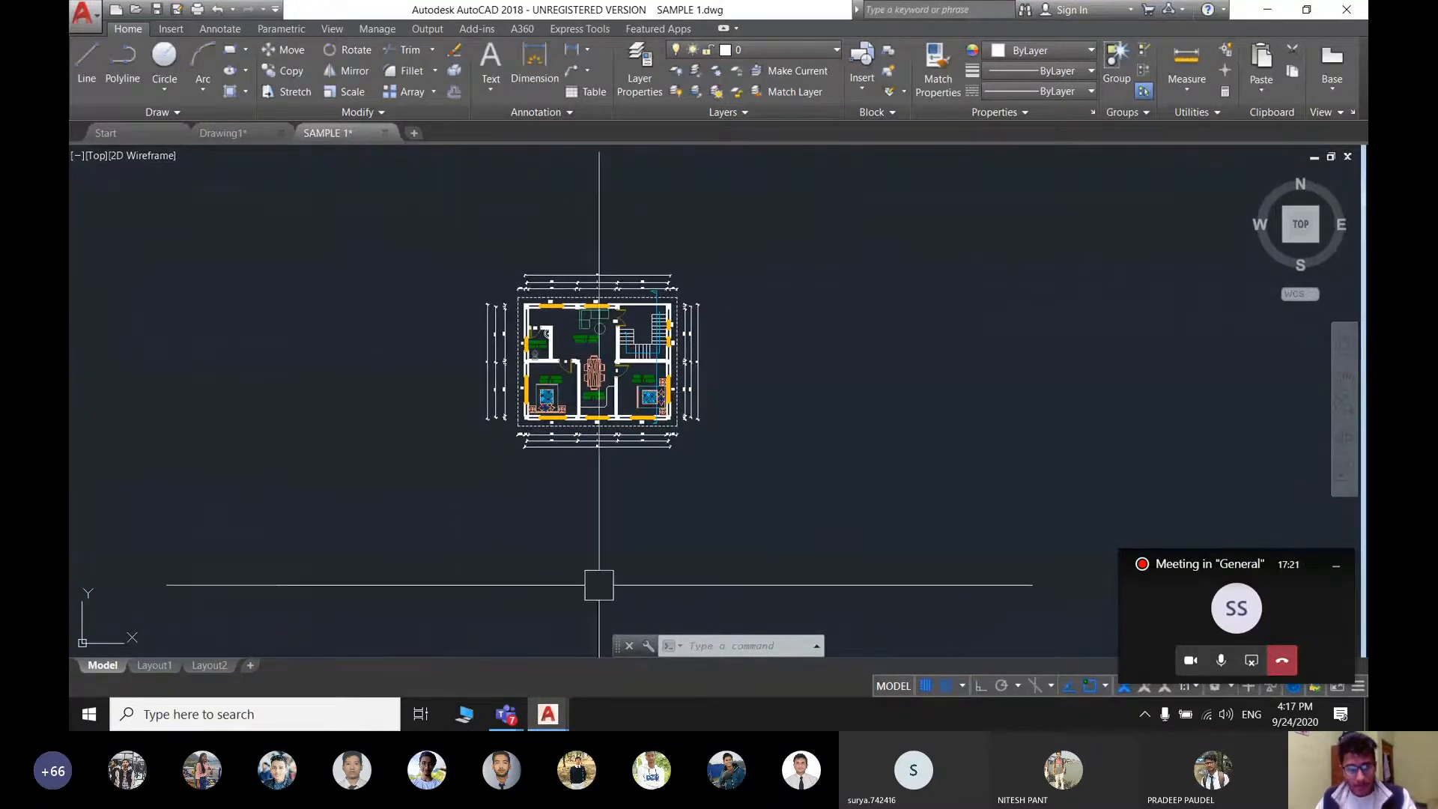
{"action": "scroll", "coordinate": [604, 260], "scroll_direction": "down", "scroll_amount": 5}
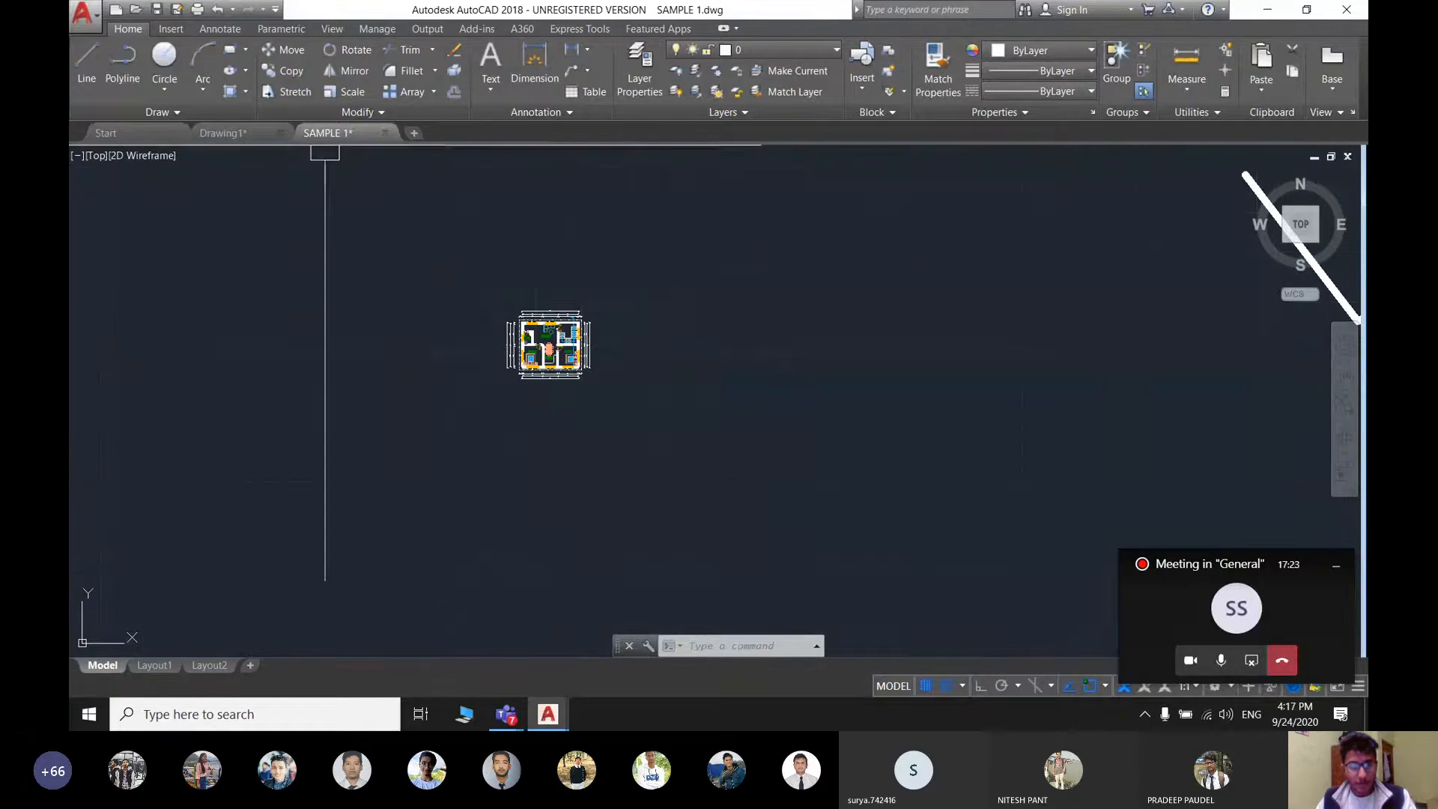
{"action": "left_click", "coordinate": [248, 132]}
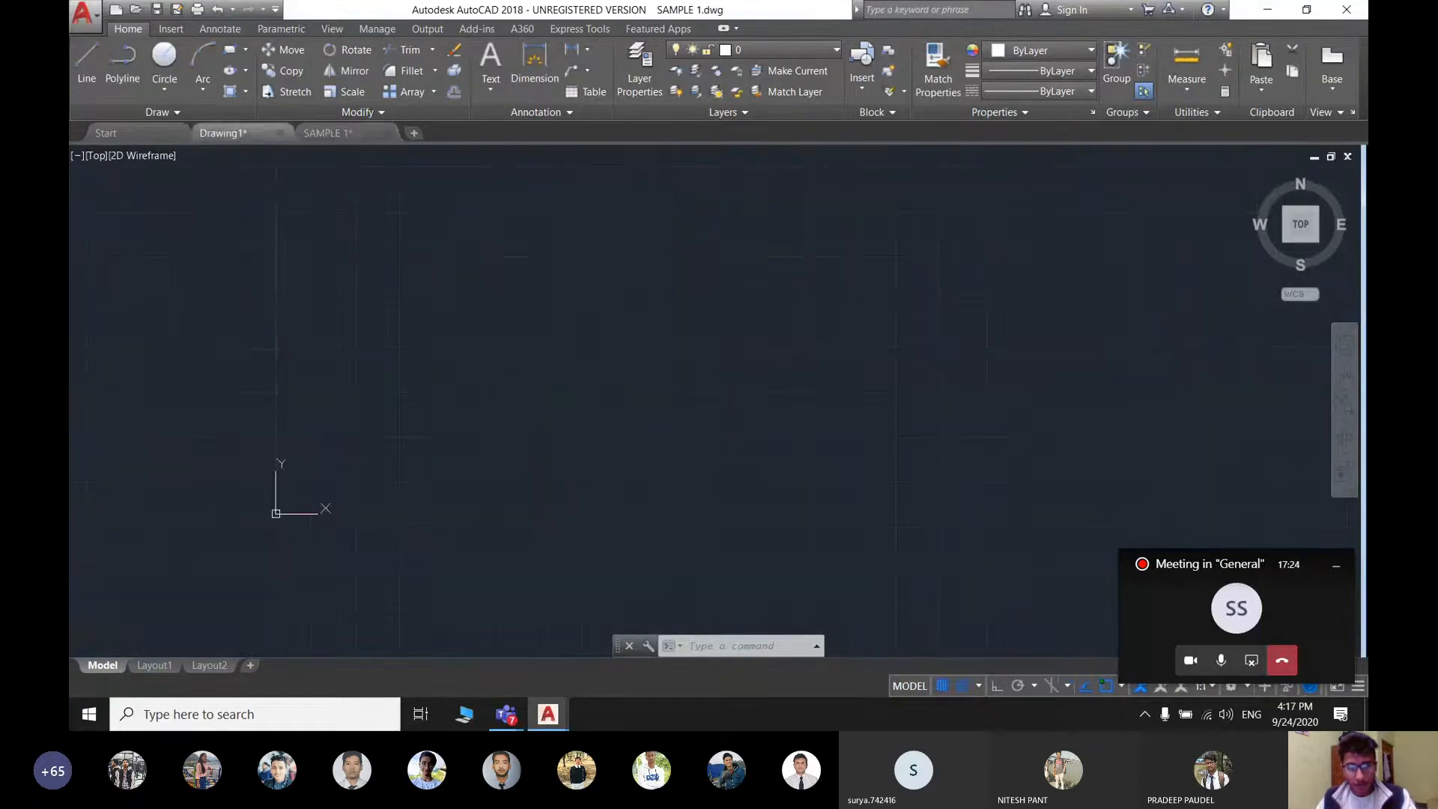
- Copy the whole standalone floor plan with its dimensions from the SAMPLE 1 drawing to the clipboard
{"action": "left_click", "coordinate": [327, 133]}
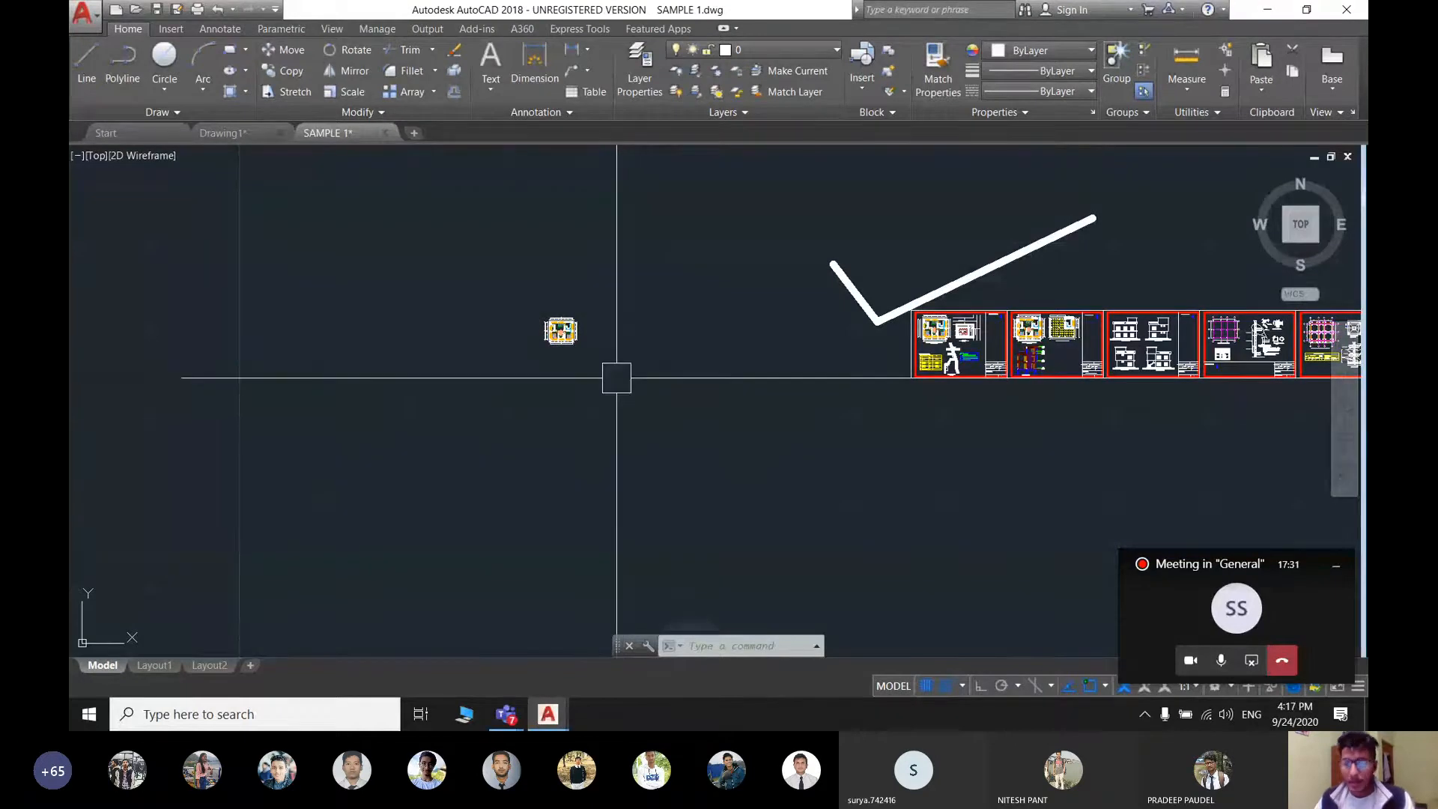
{"action": "scroll", "coordinate": [590, 325], "scroll_direction": "up", "scroll_amount": 6}
{"action": "middle_click_drag", "start_coordinate": [571, 350], "coordinate": [652, 408]}
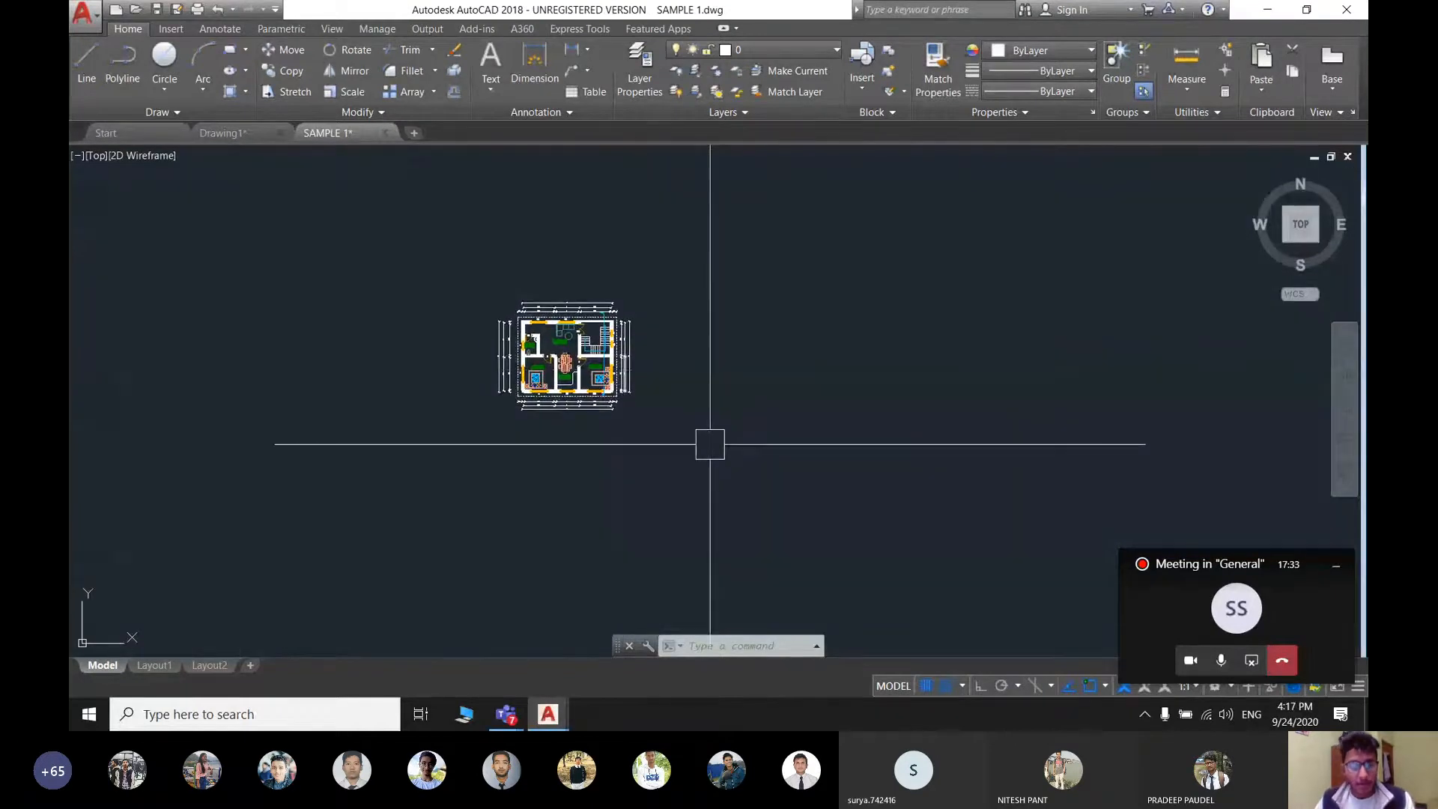
{"action": "left_click", "coordinate": [712, 450]}
{"action": "left_click", "coordinate": [407, 244]}
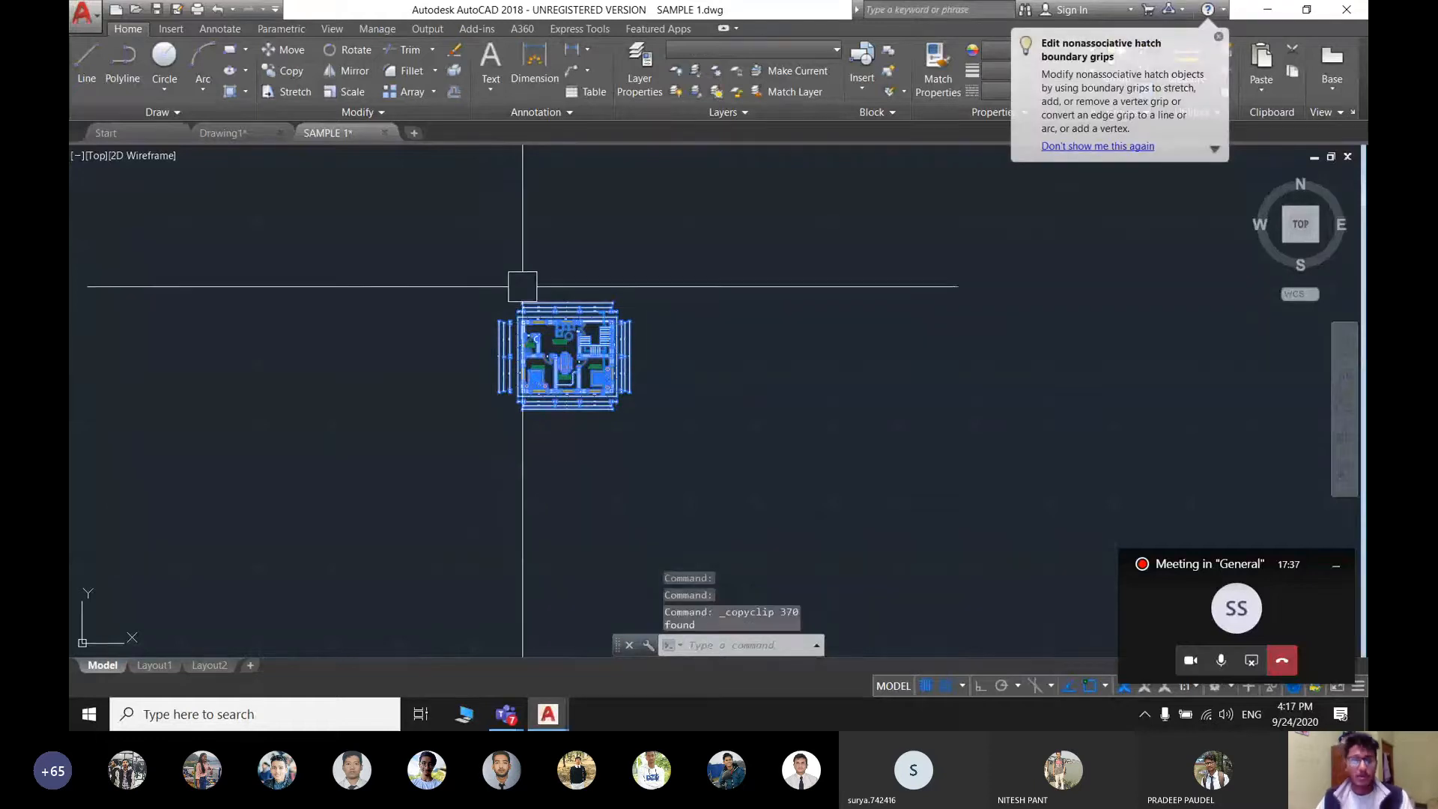
- Paste the copied floor plan into Drawing1, just above and to the right of the origin
{"action": "left_click", "coordinate": [223, 133]}
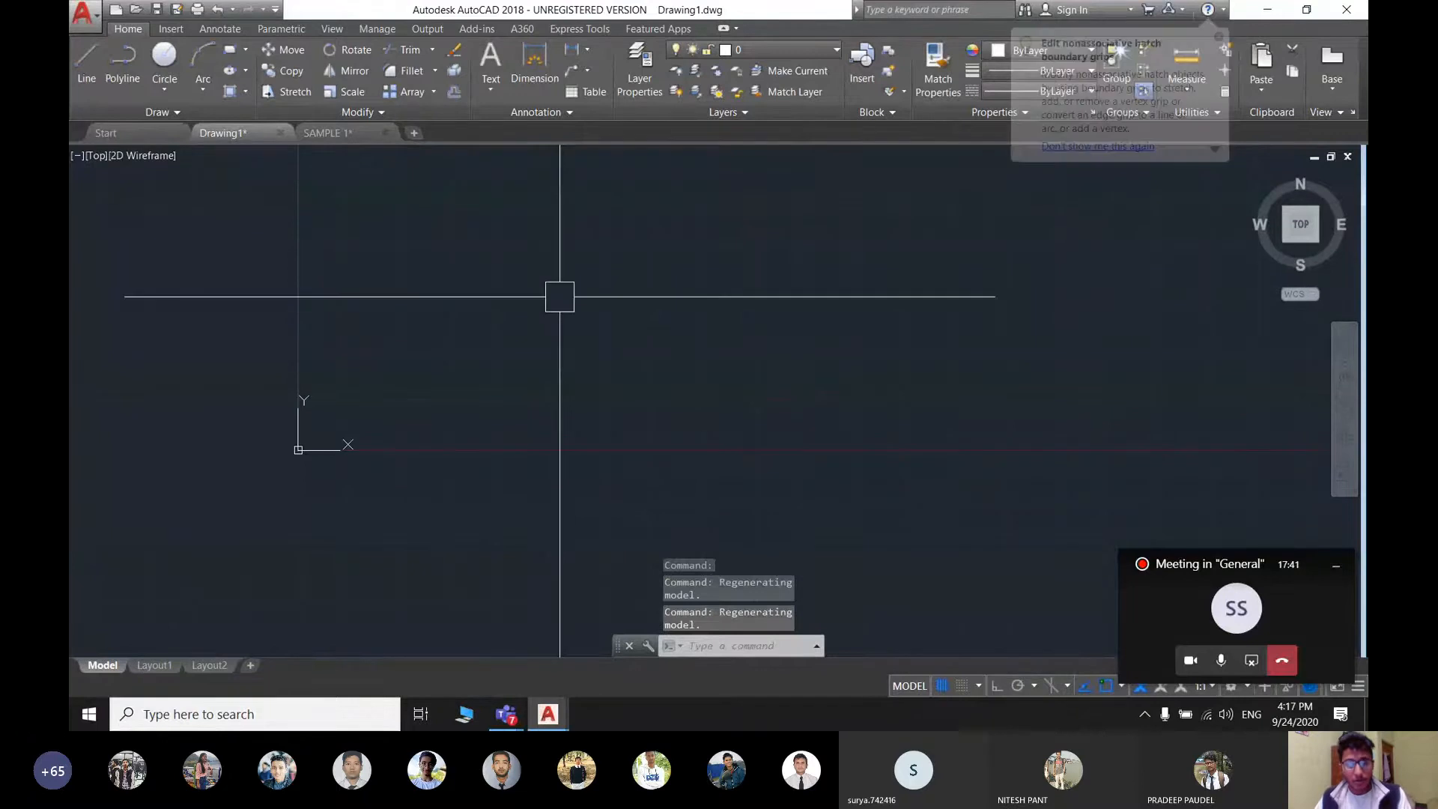
{"action": "key", "text": "ctrl+v"}
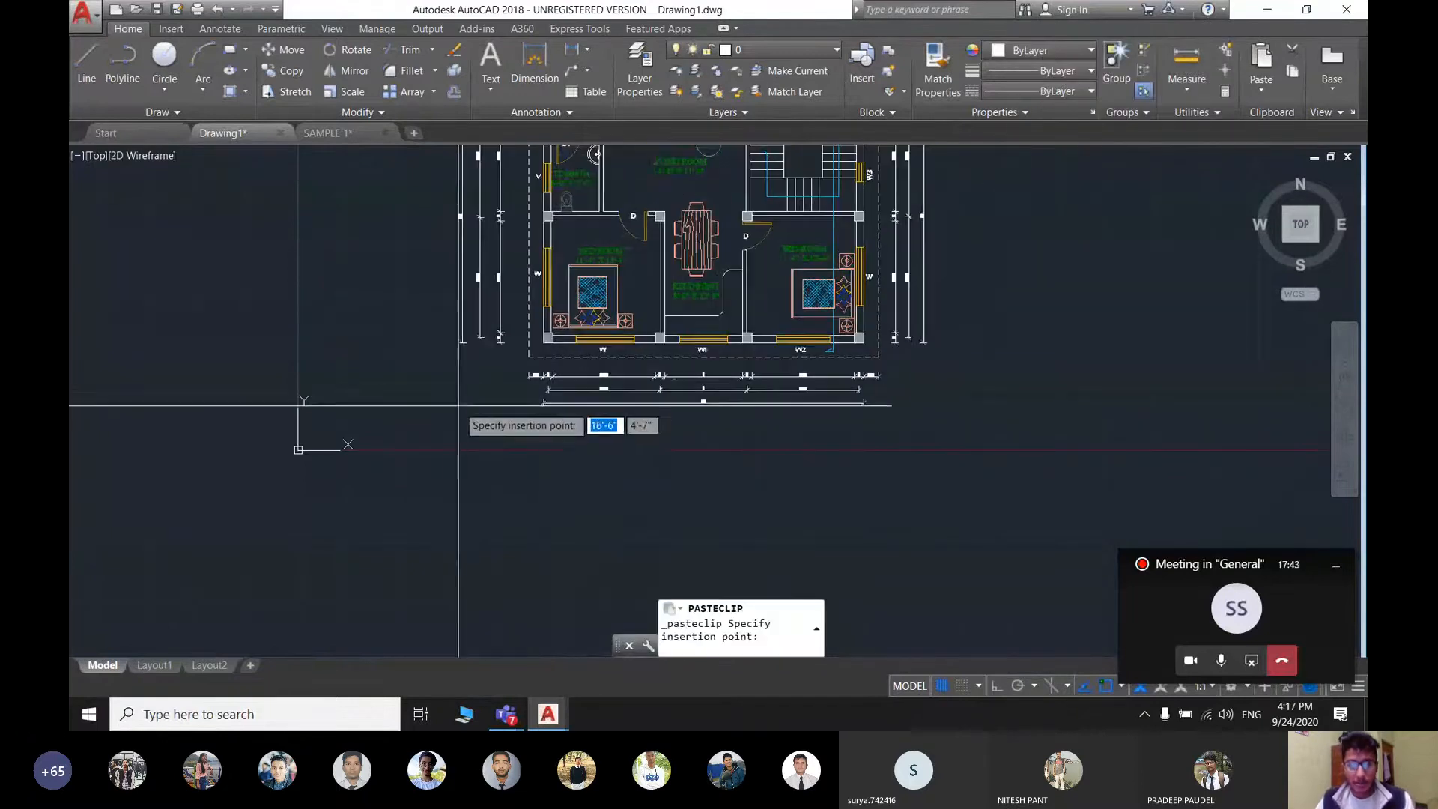
{"action": "scroll", "coordinate": [739, 362], "scroll_direction": "down", "scroll_amount": 2}
{"action": "middle_click_drag", "start_coordinate": [739, 363], "coordinate": [695, 398]}
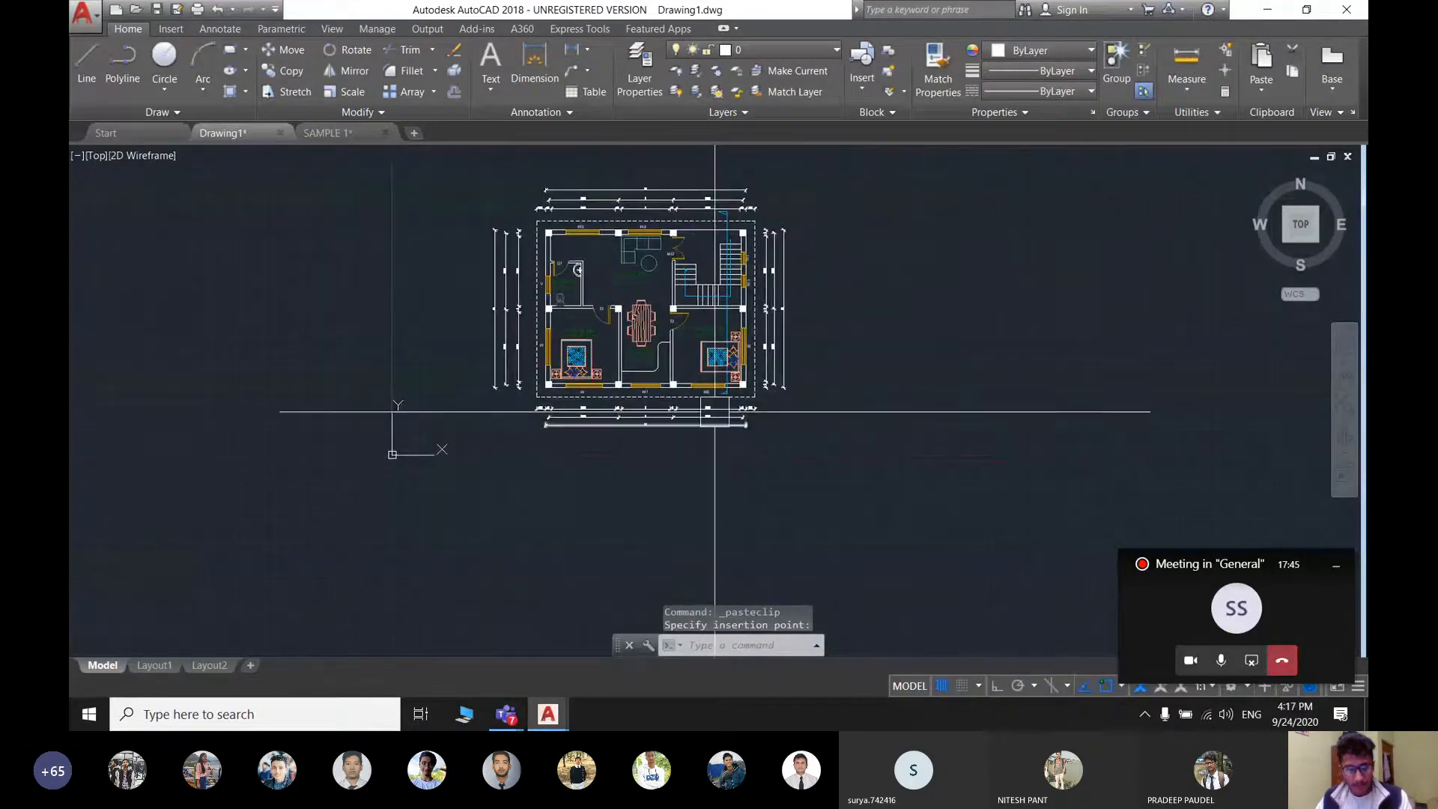
{"action": "middle_click_drag", "start_coordinate": [617, 327], "coordinate": [559, 337]}
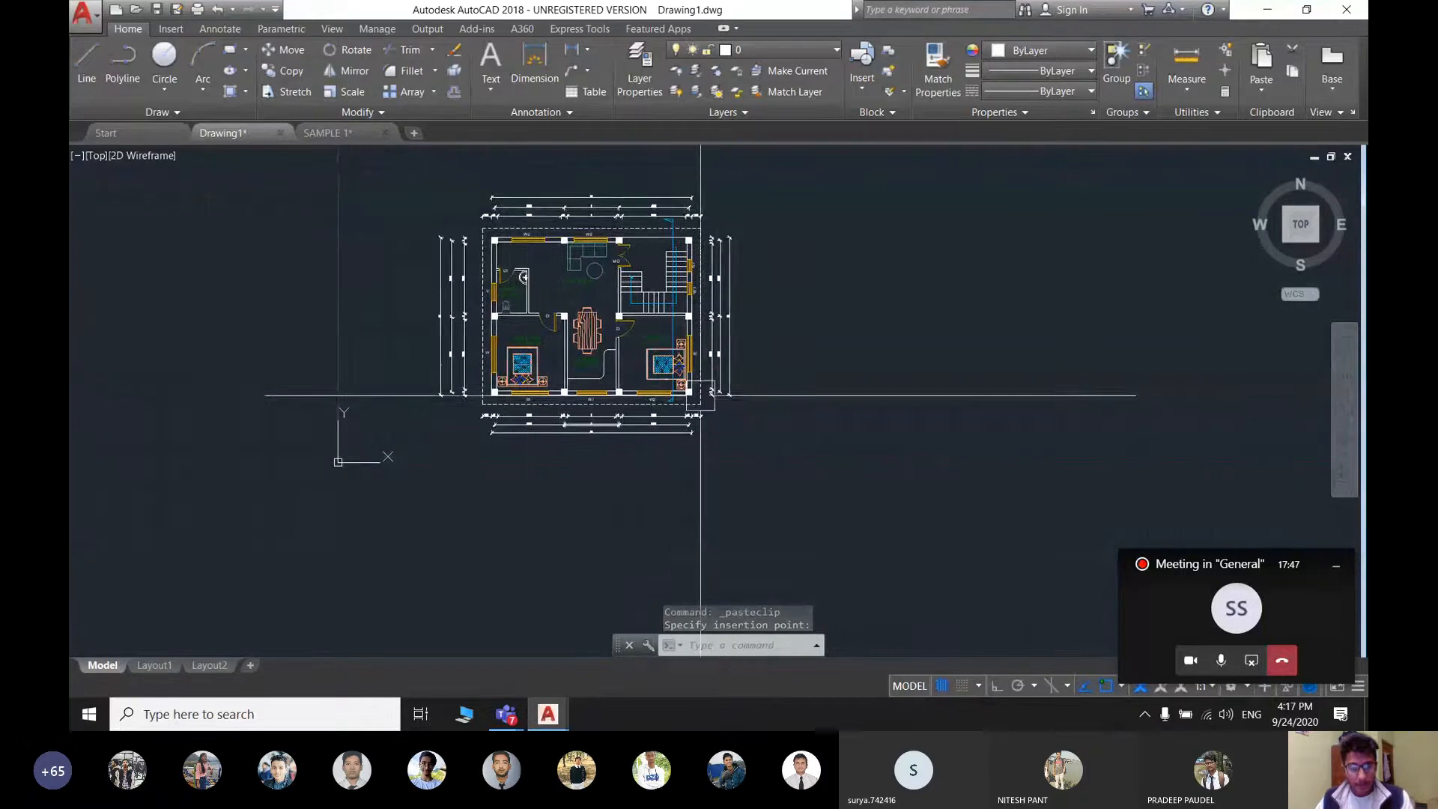
{"action": "middle_click_drag", "start_coordinate": [712, 395], "coordinate": [571, 392]}
{"action": "middle_click_drag", "start_coordinate": [689, 352], "coordinate": [565, 376]}
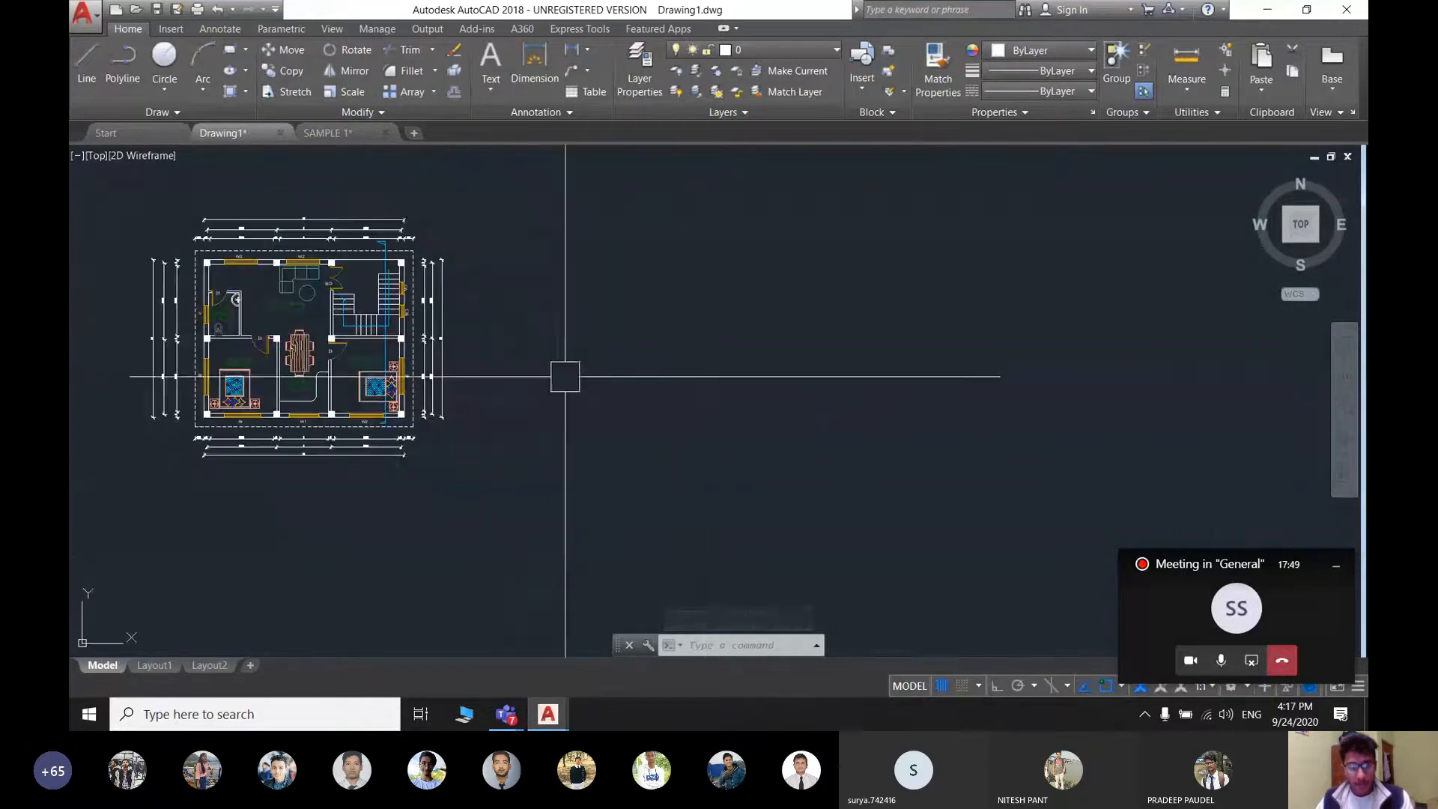
{"action": "middle_click_drag", "start_coordinate": [594, 321], "coordinate": [595, 362]}
{"action": "type", "text": "r"}
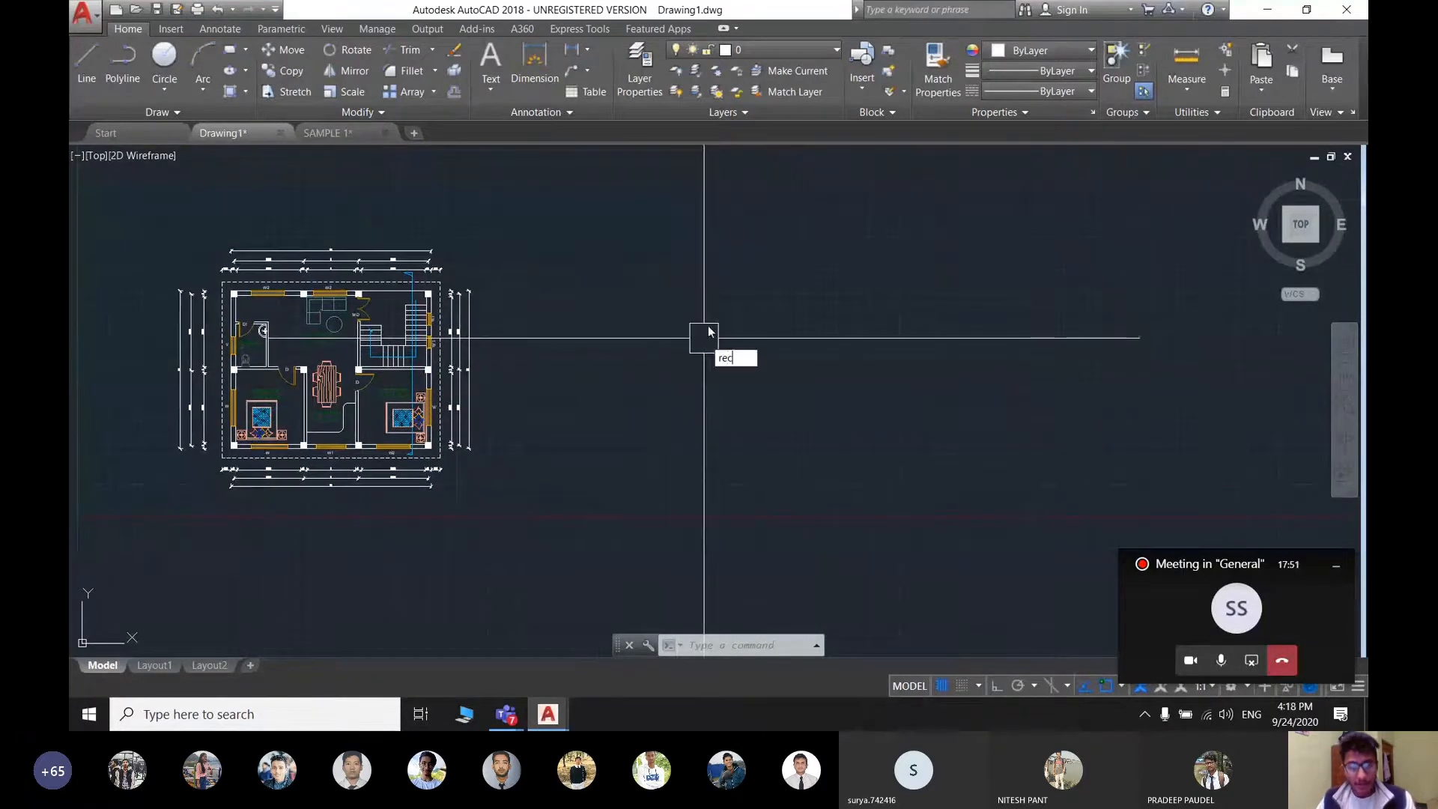
{"action": "type", "text": "ec"}
{"action": "key", "text": "Return"}
{"action": "middle_click_drag", "start_coordinate": [711, 213], "coordinate": [615, 355]}
{"action": "left_click", "coordinate": [600, 222]}
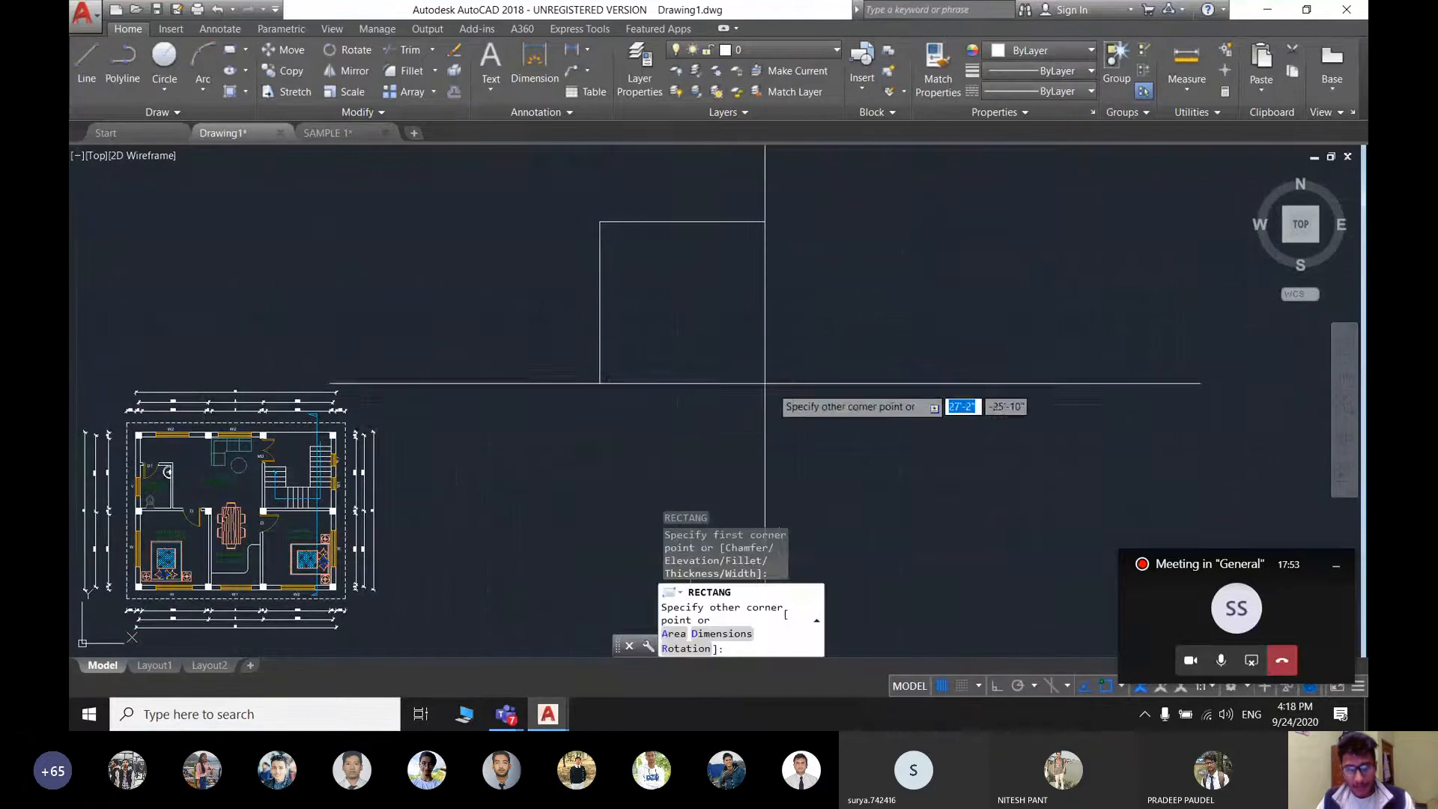
{"action": "key", "text": "Escape"}
- Draw a rectangle 30' wide and 40' high in the empty area above and to the right of the pasted floor plan
{"action": "middle_click_drag", "start_coordinate": [561, 373], "coordinate": [631, 298]}
{"action": "type", "text": "r"}
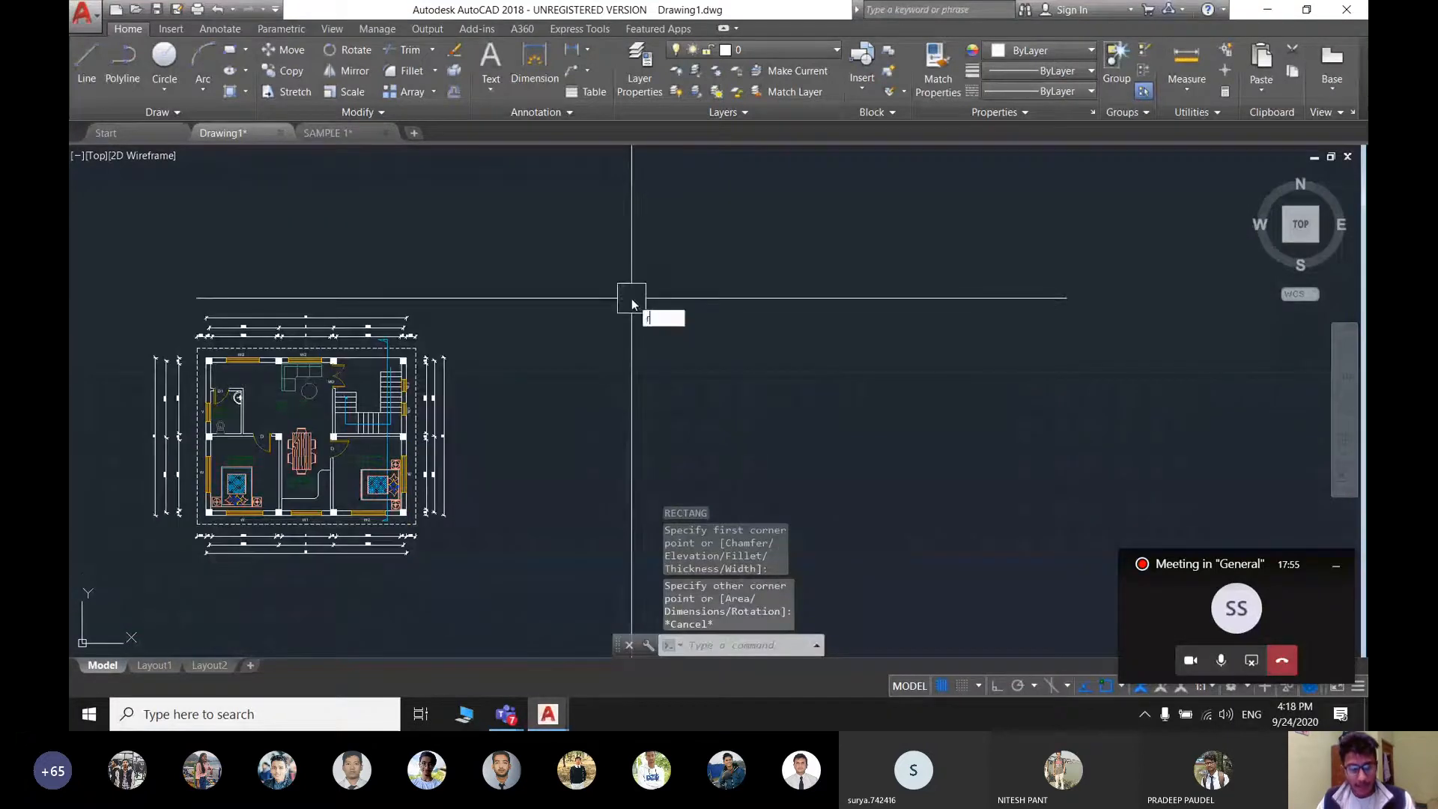
{"action": "type", "text": "ec"}
{"action": "key", "text": "Return"}
{"action": "left_click", "coordinate": [639, 217]}
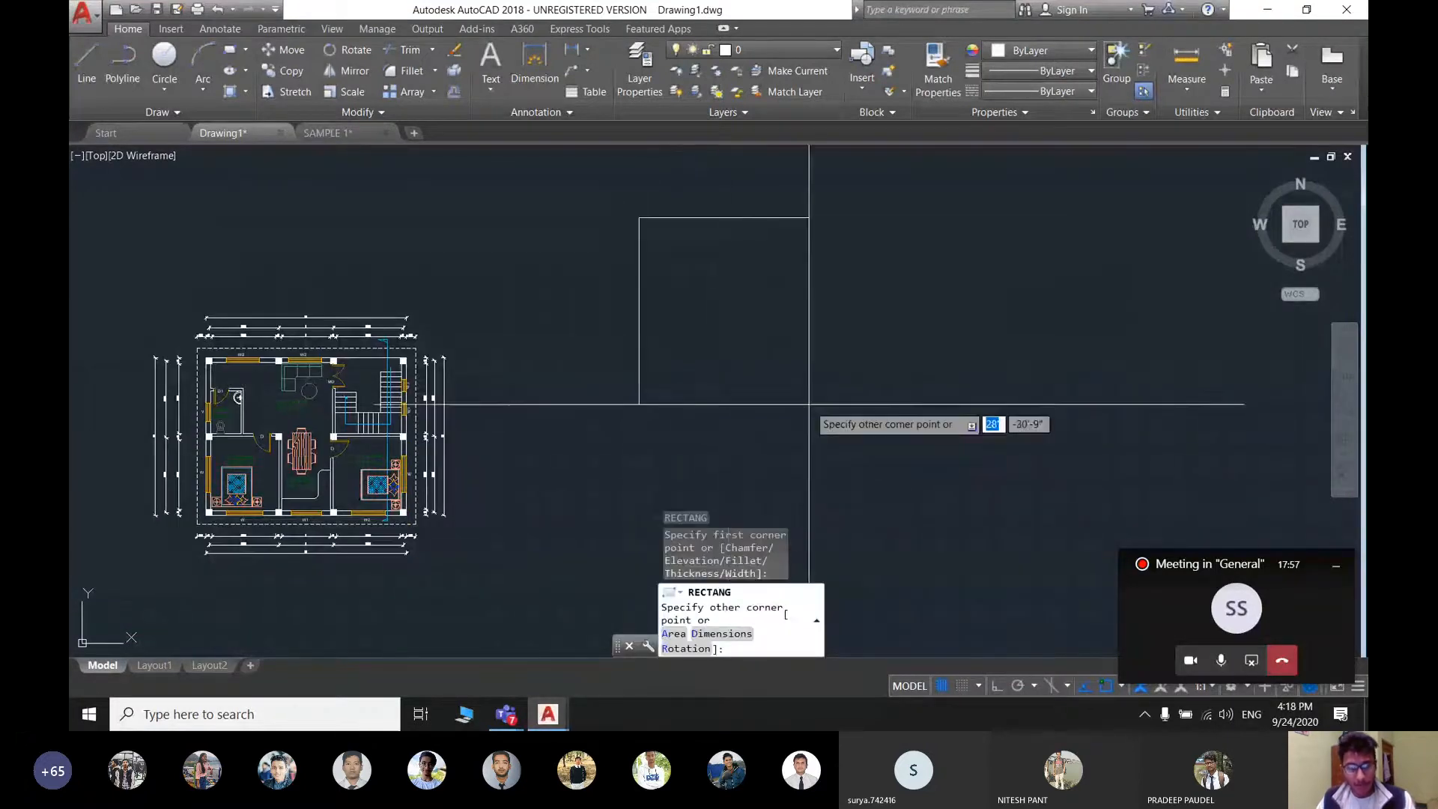
{"action": "type", "text": "3"}
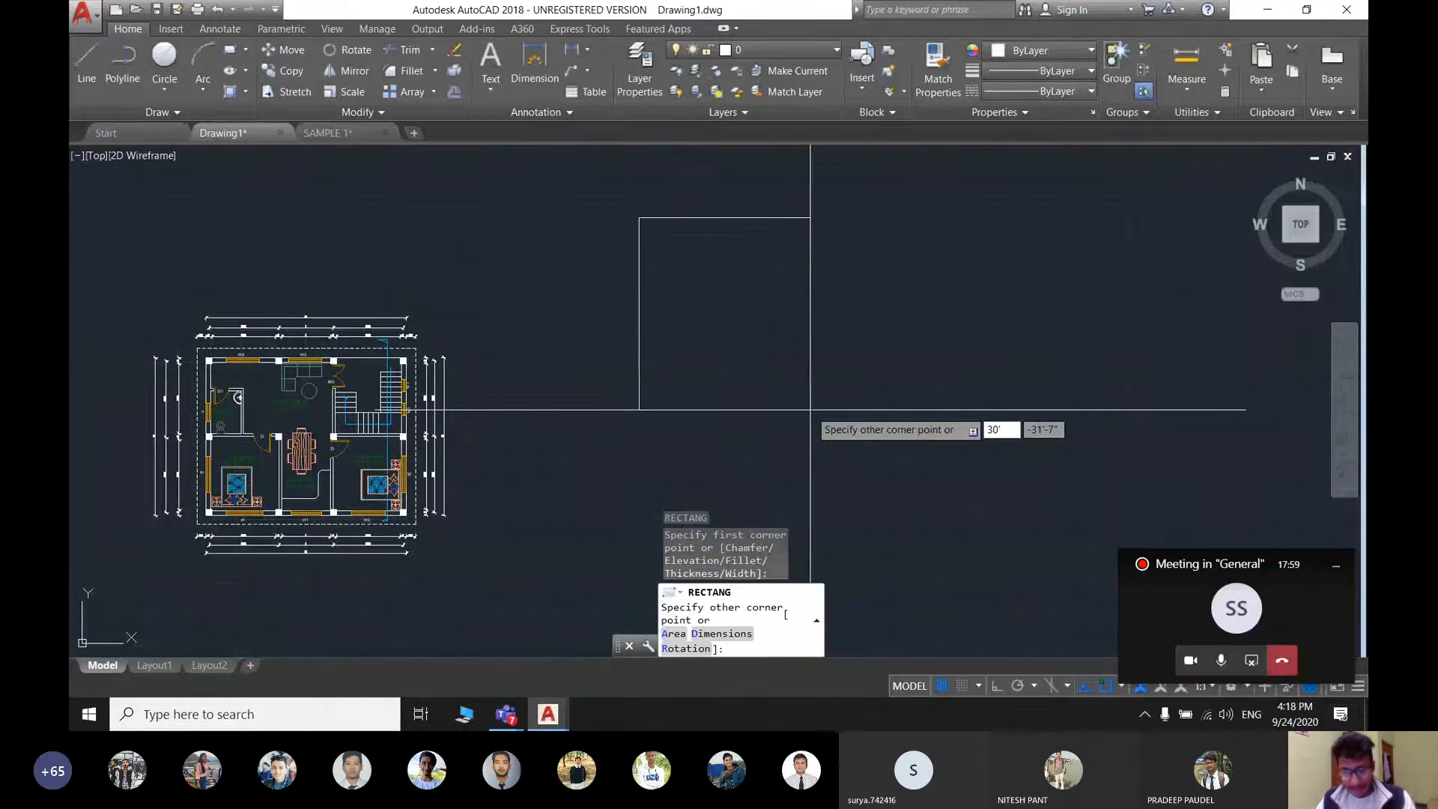
{"action": "type", "text": "0'"}
{"action": "key", "text": "Tab"}
{"action": "type", "text": "4"}
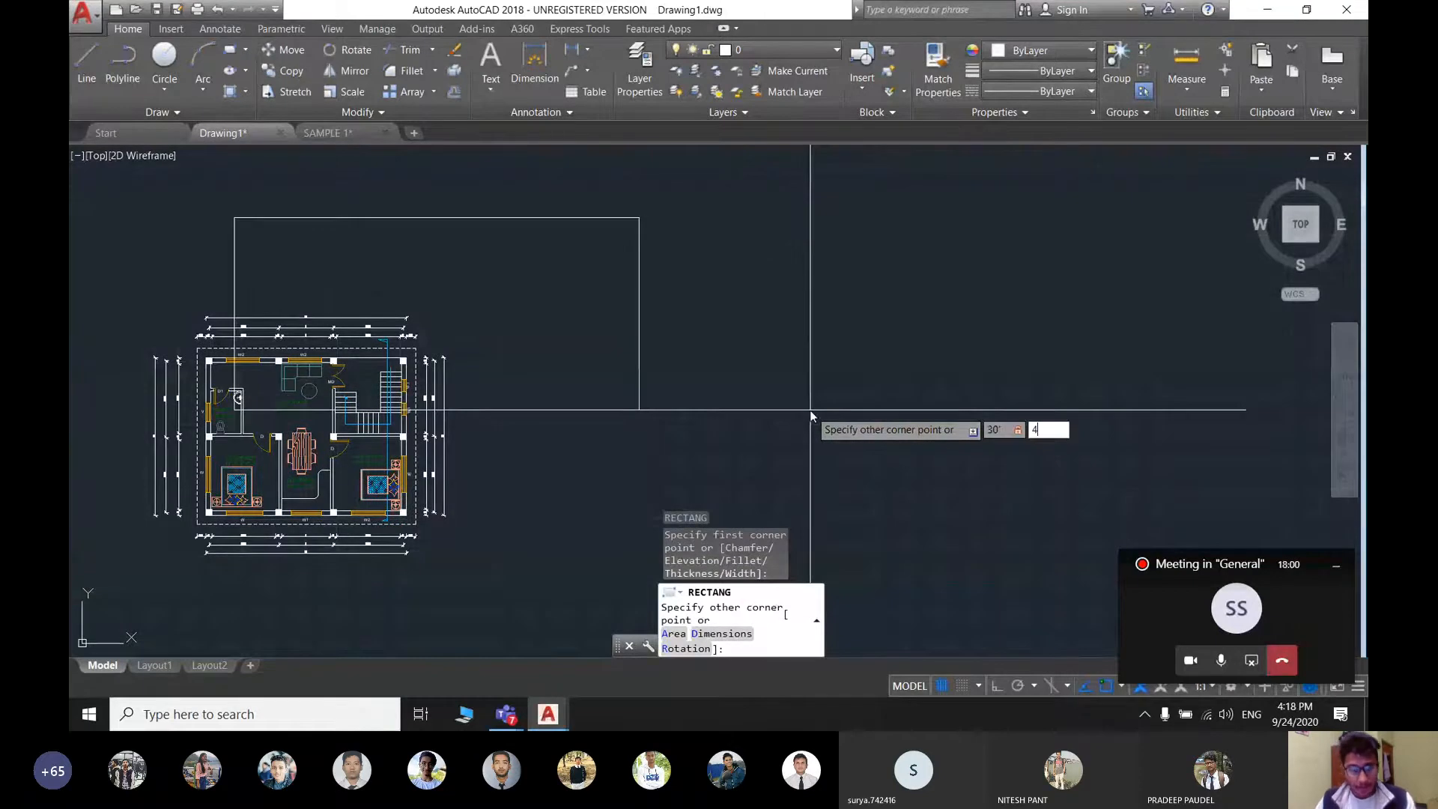
{"action": "type", "text": "0'"}
{"action": "key", "text": "Return"}
{"action": "scroll", "coordinate": [810, 411], "scroll_direction": "down", "scroll_amount": 2}
{"action": "mouse_move", "coordinate": [806, 315]}
{"action": "middle_mouse_down"}
{"action": "mouse_move", "coordinate": [741, 353]}
{"action": "mouse_move", "coordinate": [760, 378]}
{"action": "middle_mouse_up"}
- Launch Paint with a blank canvas and minimize its window to return to AutoCAD
{"action": "left_click", "coordinate": [255, 714]}
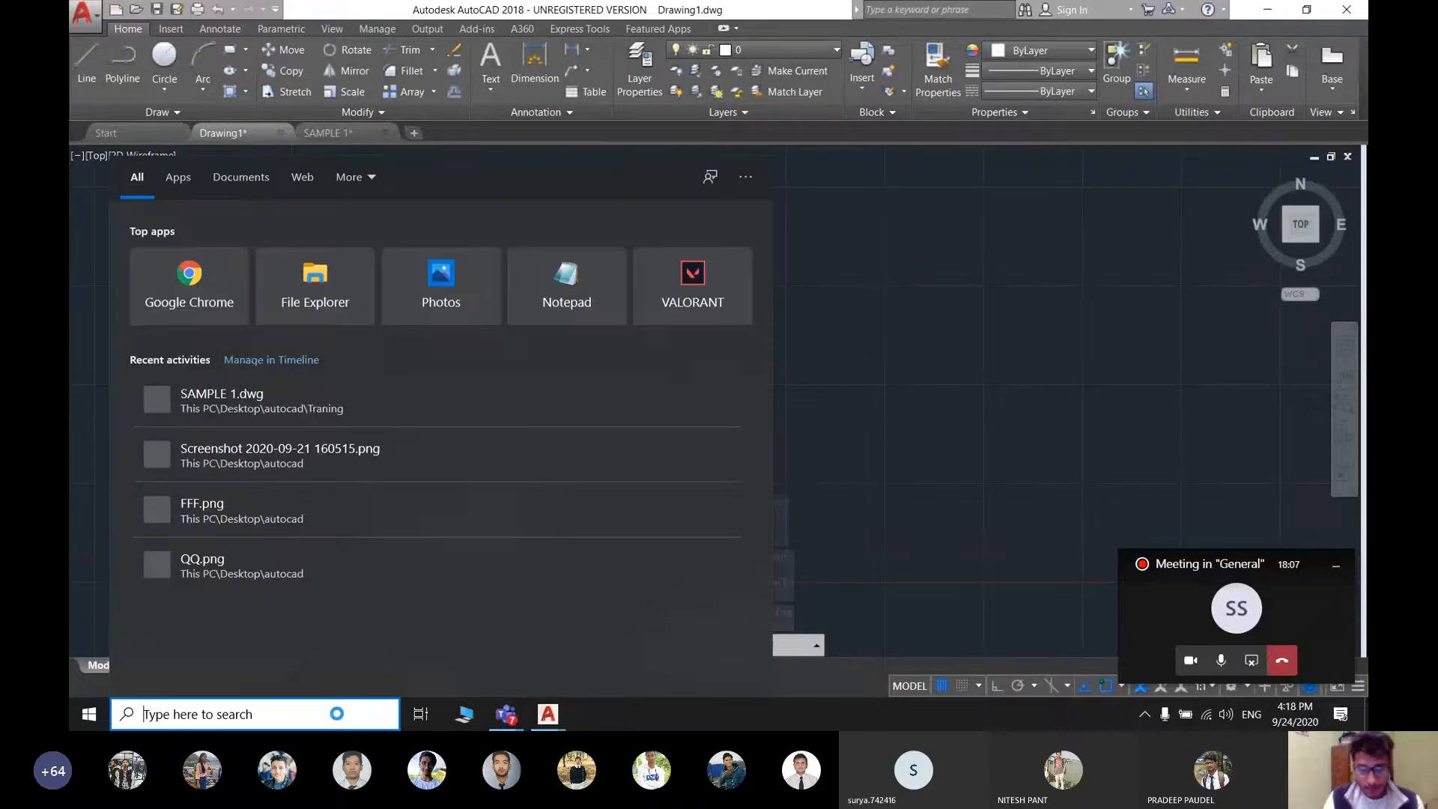
{"action": "type", "text": "paint"}
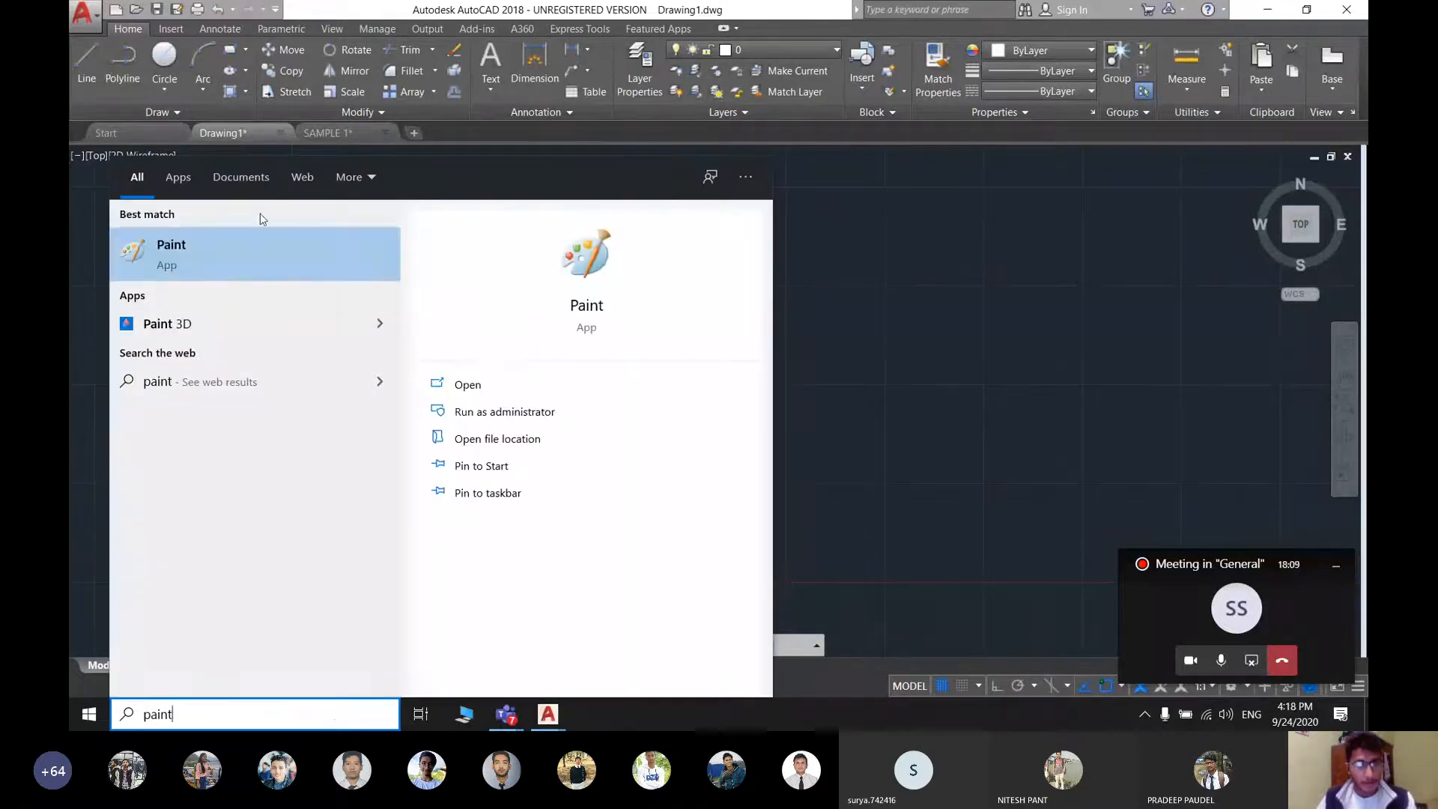
{"action": "left_click", "coordinate": [292, 255]}
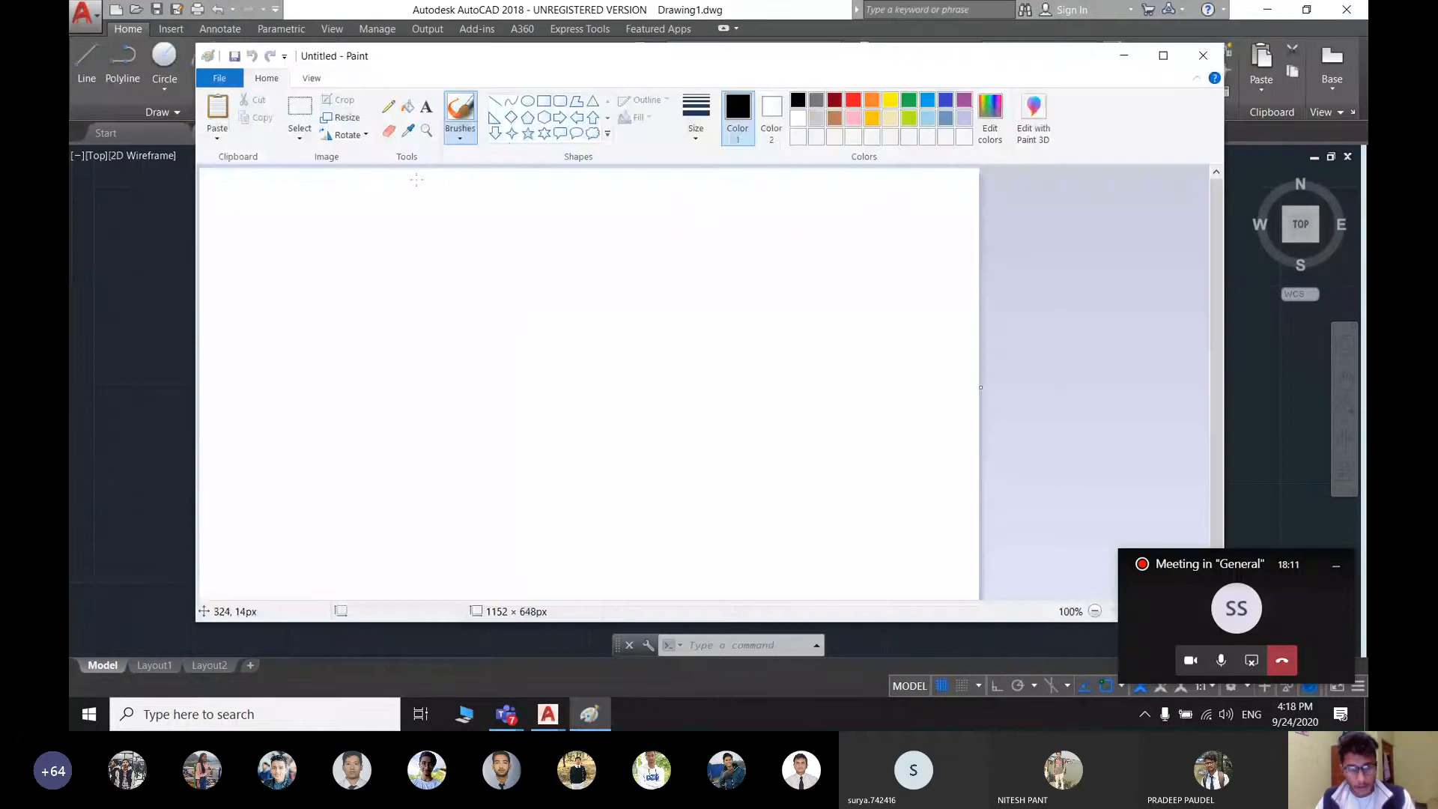
{"action": "left_click", "coordinate": [1124, 56]}
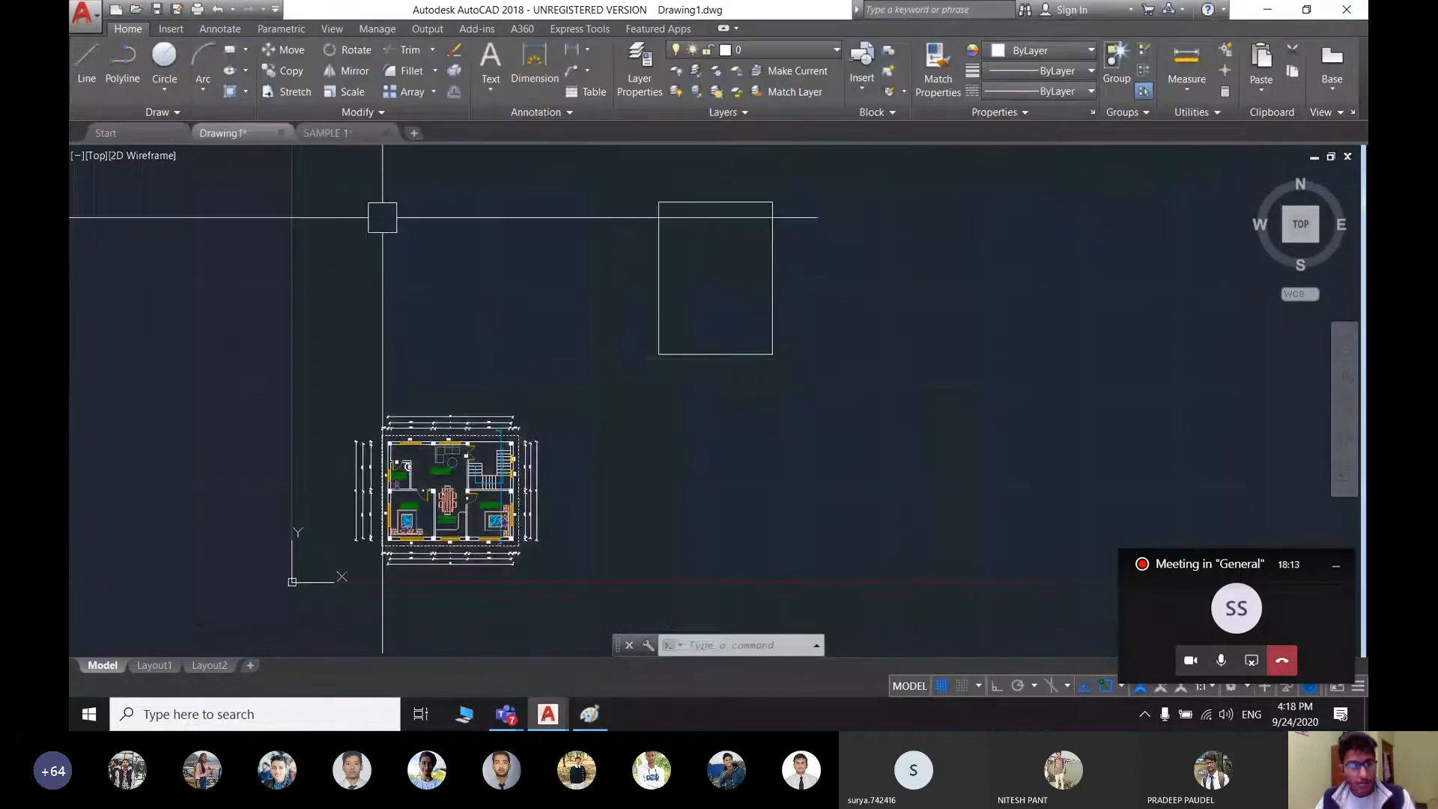
- Copy the proposed first floor plan and the proposed terrace plan with their dimensions from the SAMPLE 1 drawing to the clipboard
{"action": "left_click", "coordinate": [344, 136]}
{"action": "scroll", "coordinate": [604, 320], "scroll_direction": "down", "scroll_amount": 3}
{"action": "scroll", "coordinate": [558, 300], "scroll_direction": "up", "scroll_amount": 4}
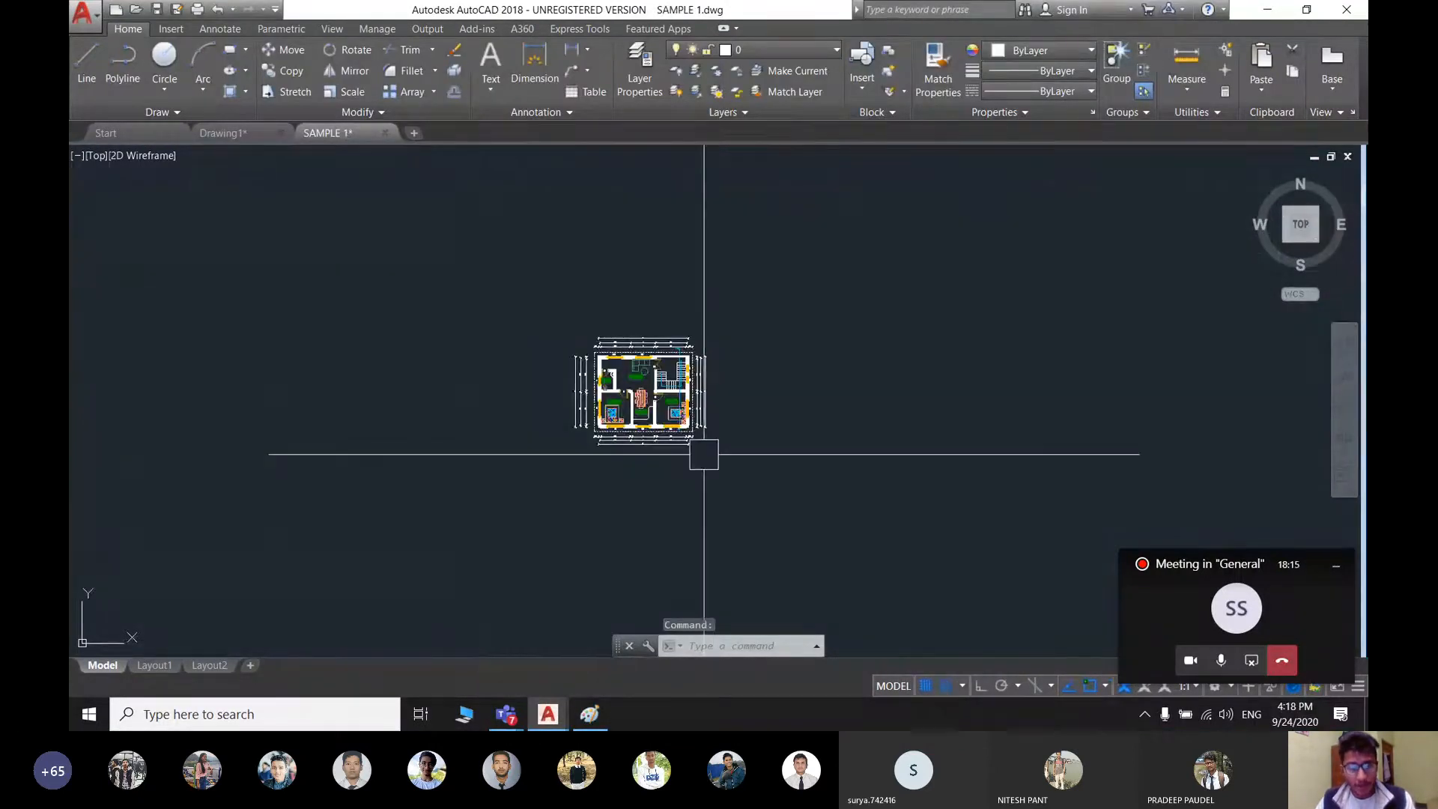
{"action": "scroll", "coordinate": [703, 452], "scroll_direction": "down", "scroll_amount": 2}
{"action": "middle_click_drag", "start_coordinate": [957, 448], "coordinate": [654, 369]}
{"action": "middle_click_drag", "start_coordinate": [758, 351], "coordinate": [70, 321]}
{"action": "scroll", "coordinate": [981, 308], "scroll_direction": "up", "scroll_amount": 2}
{"action": "scroll", "coordinate": [930, 280], "scroll_direction": "up", "scroll_amount": 2}
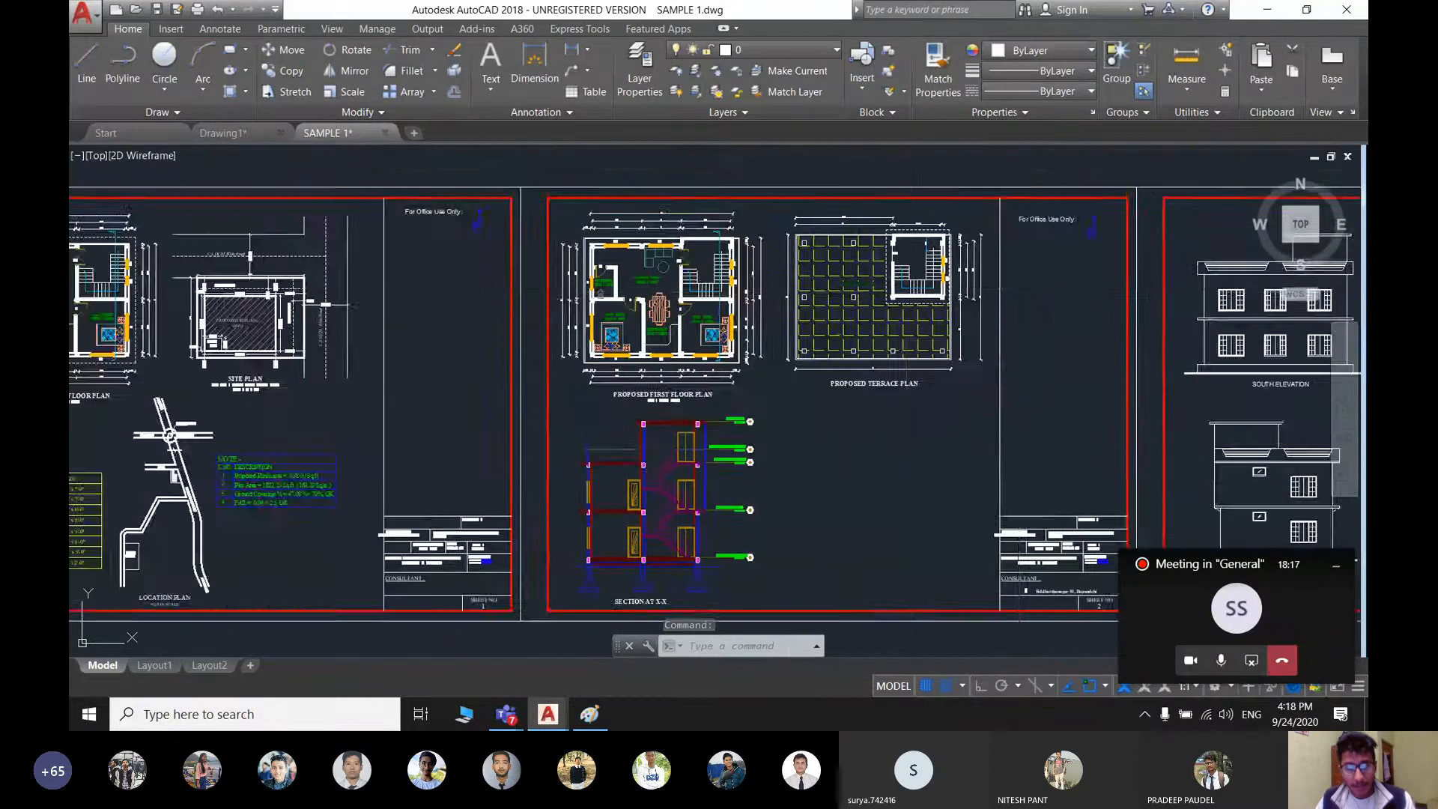
{"action": "mouse_move", "coordinate": [928, 299]}
{"action": "middle_mouse_down"}
{"action": "mouse_move", "coordinate": [696, 300]}
{"action": "mouse_move", "coordinate": [831, 453]}
{"action": "mouse_move", "coordinate": [875, 469]}
{"action": "middle_mouse_up"}
{"action": "scroll", "coordinate": [712, 359], "scroll_direction": "up", "scroll_amount": 3}
{"action": "left_click", "coordinate": [708, 318]}
{"action": "scroll", "coordinate": [614, 294], "scroll_direction": "down", "scroll_amount": 4}
{"action": "left_click", "coordinate": [575, 308]}
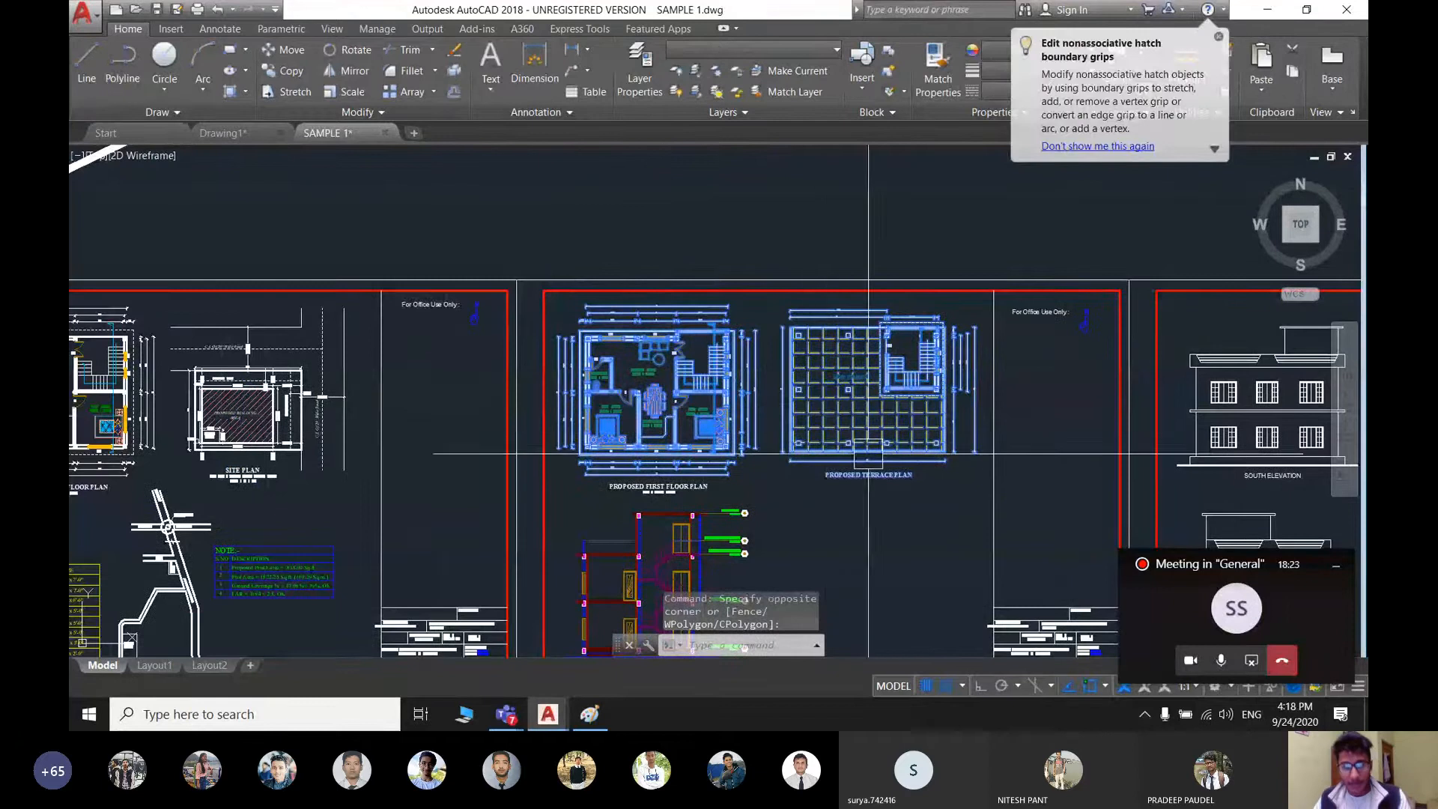
{"action": "scroll", "coordinate": [883, 389], "scroll_direction": "up", "scroll_amount": 4}
{"action": "scroll", "coordinate": [721, 419], "scroll_direction": "down", "scroll_amount": 2}
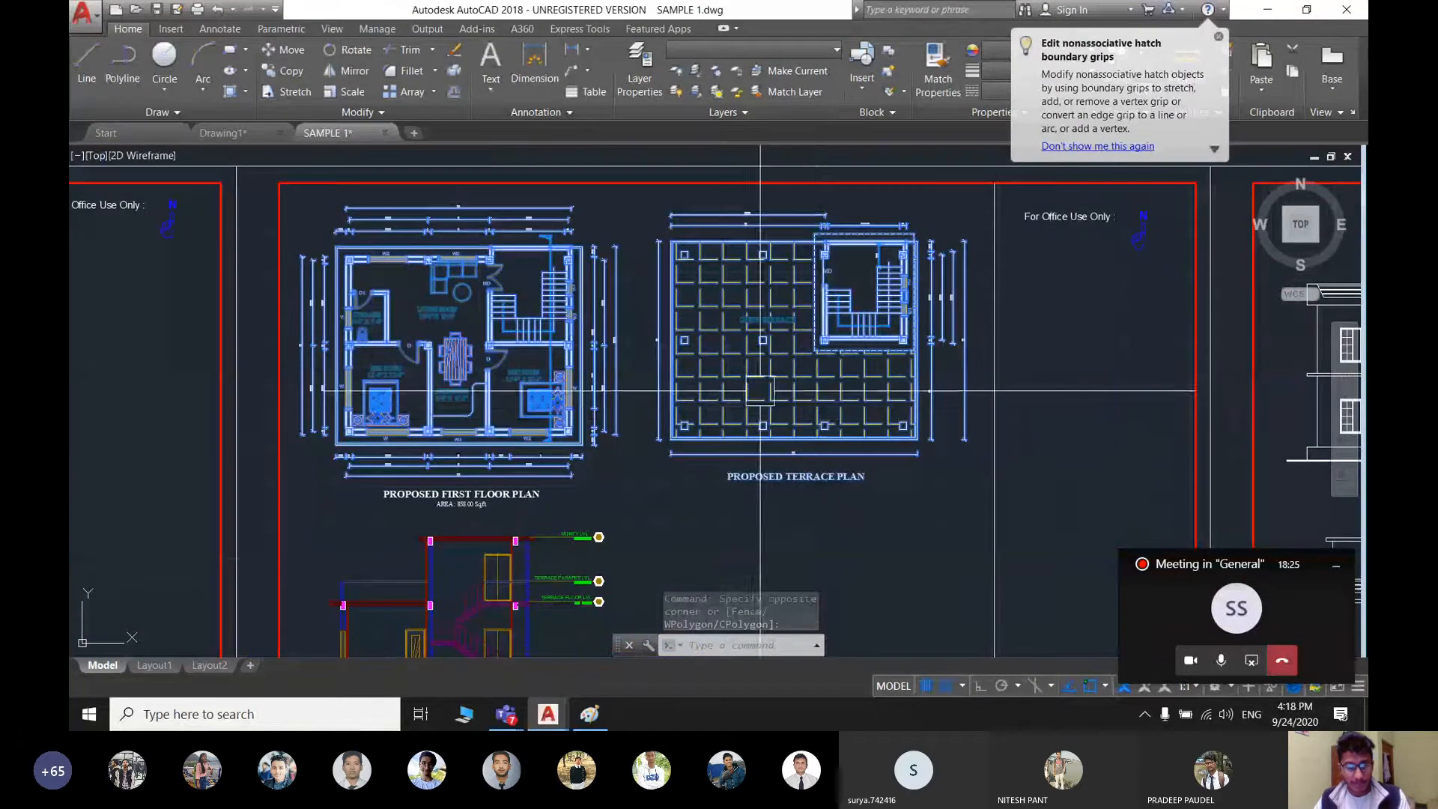
{"action": "key", "text": "ctrl+c"}
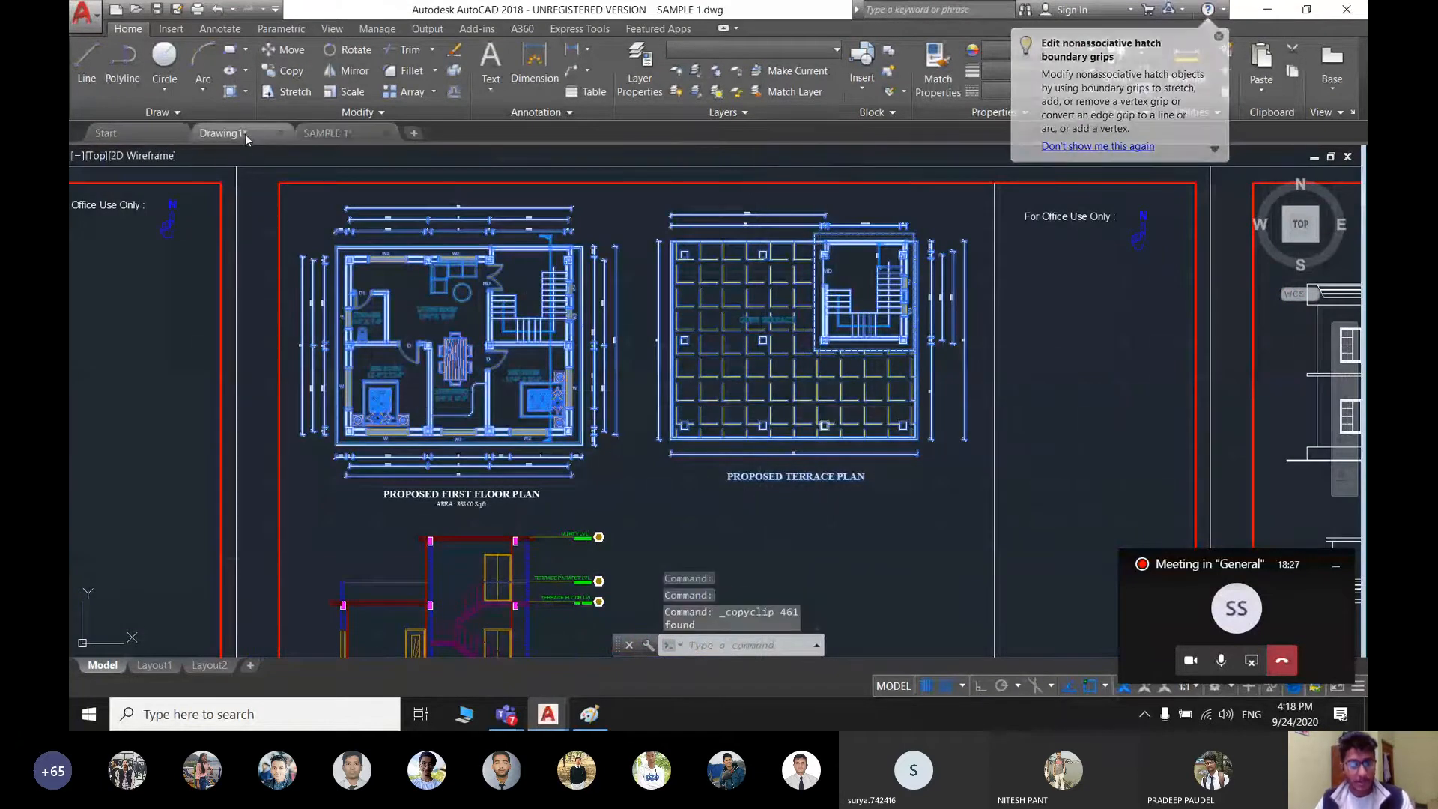
- Paste the copied first floor and terrace plans into Drawing1, to the right of the existing floor plan and below the rectangle
{"action": "left_click", "coordinate": [245, 134]}
{"action": "scroll", "coordinate": [526, 380], "scroll_direction": "down", "scroll_amount": 4}
{"action": "key", "text": "ctrl+v"}
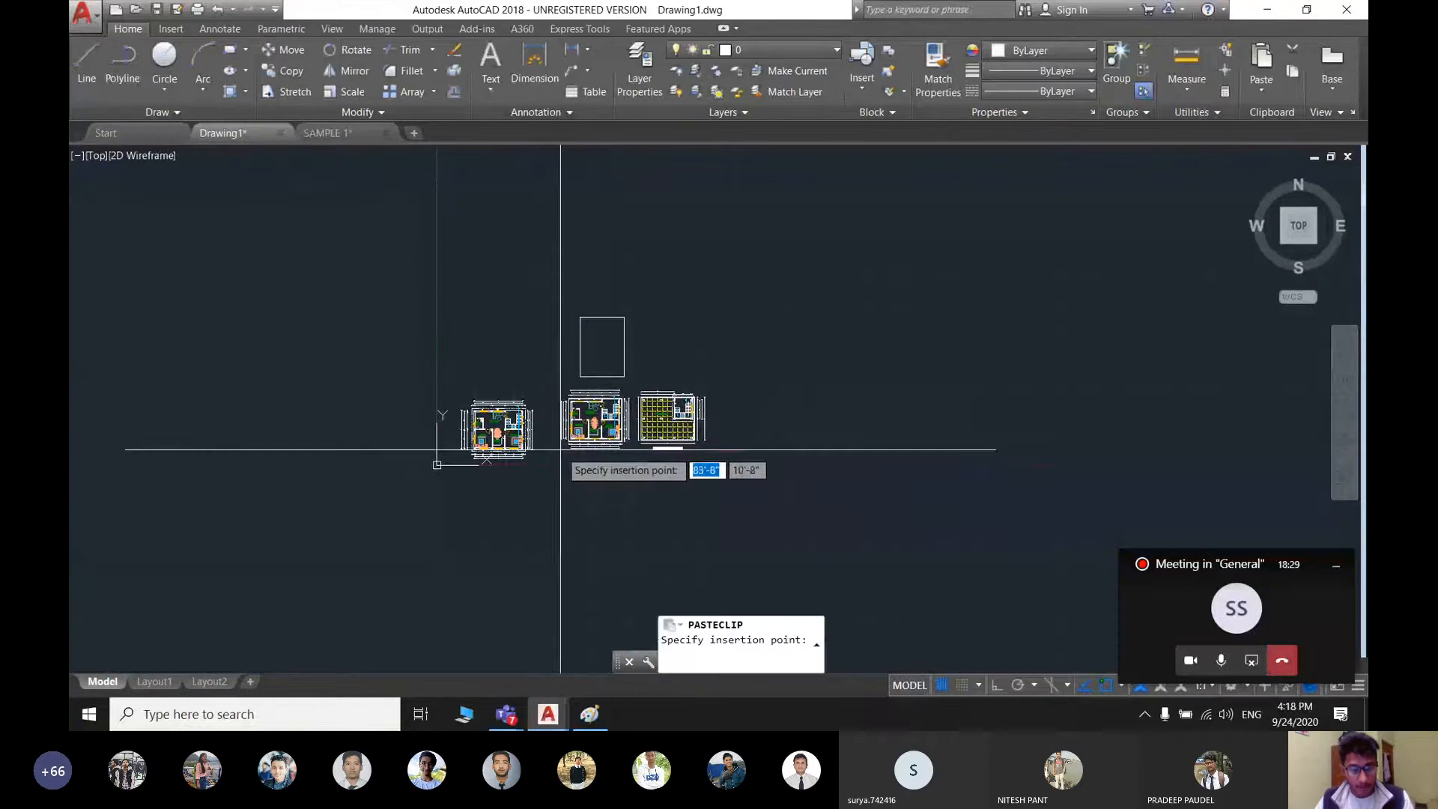
{"action": "scroll", "coordinate": [628, 424], "scroll_direction": "up", "scroll_amount": 4}
{"action": "scroll", "coordinate": [628, 423], "scroll_direction": "down", "scroll_amount": 3}
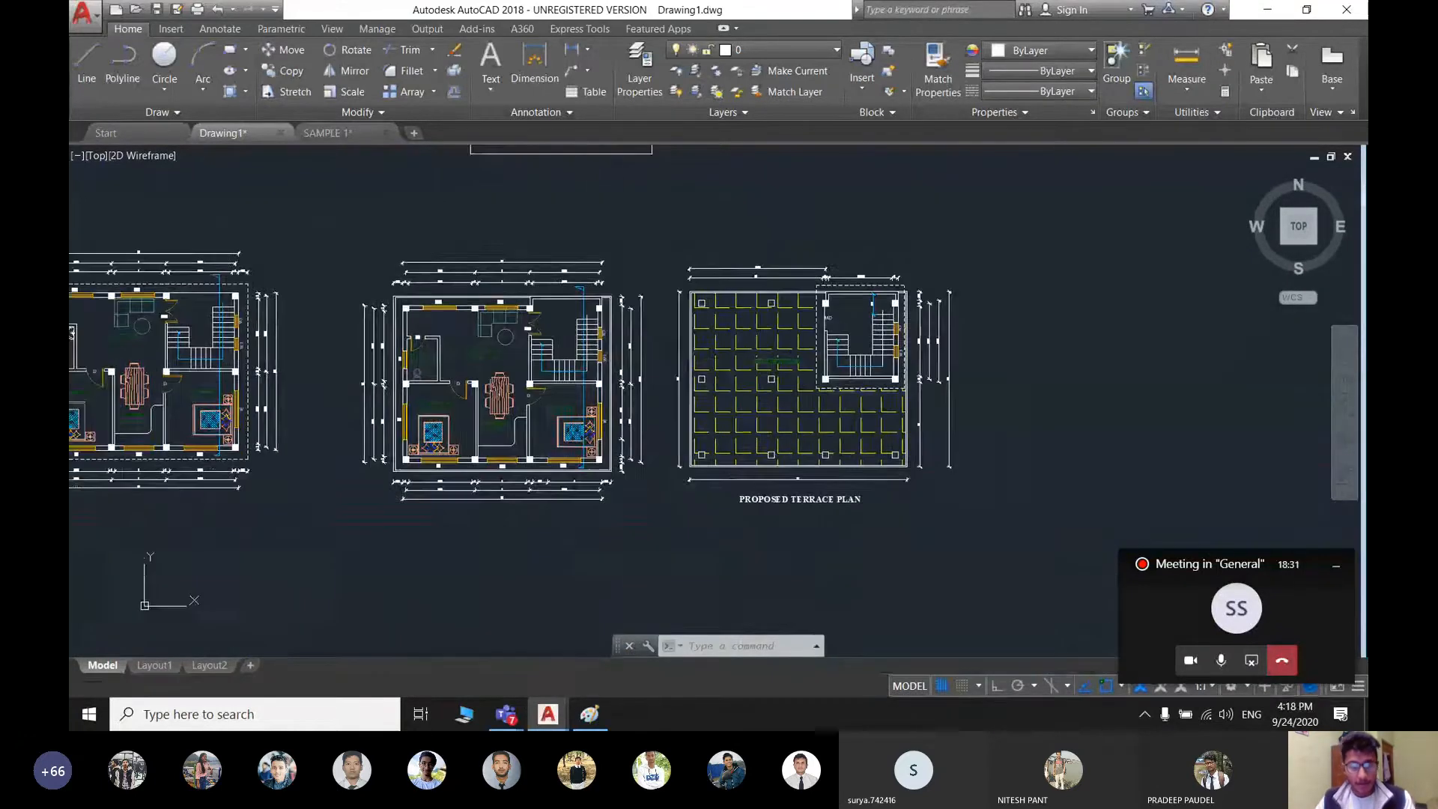
{"action": "mouse_move", "coordinate": [744, 314]}
{"action": "middle_mouse_down"}
{"action": "mouse_move", "coordinate": [778, 369]}
{"action": "mouse_move", "coordinate": [772, 395]}
{"action": "middle_mouse_up"}
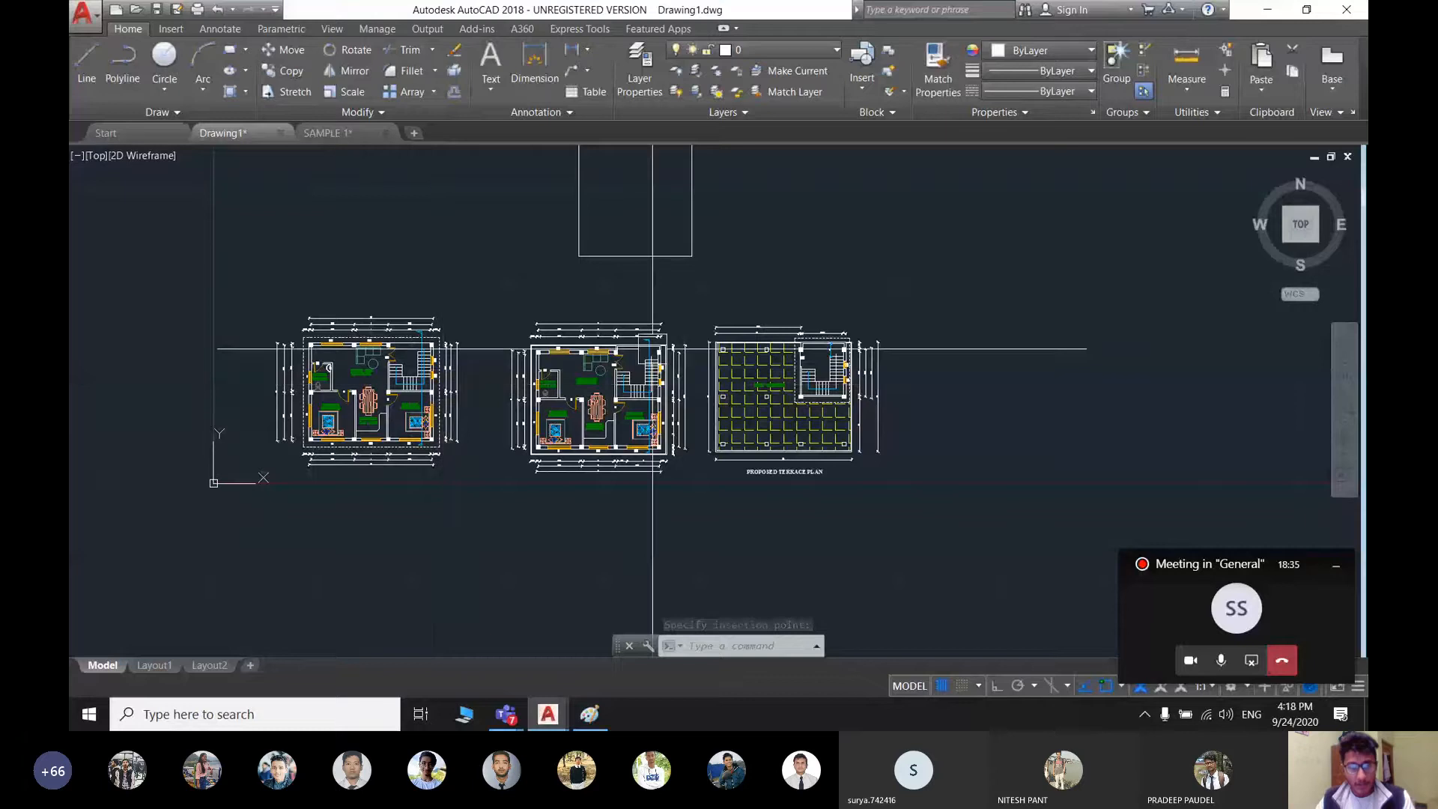
- Offset the 30' by 40' rectangle 9" inward to form the outer wall thickness
{"action": "middle_click_drag", "start_coordinate": [687, 188], "coordinate": [661, 305]}
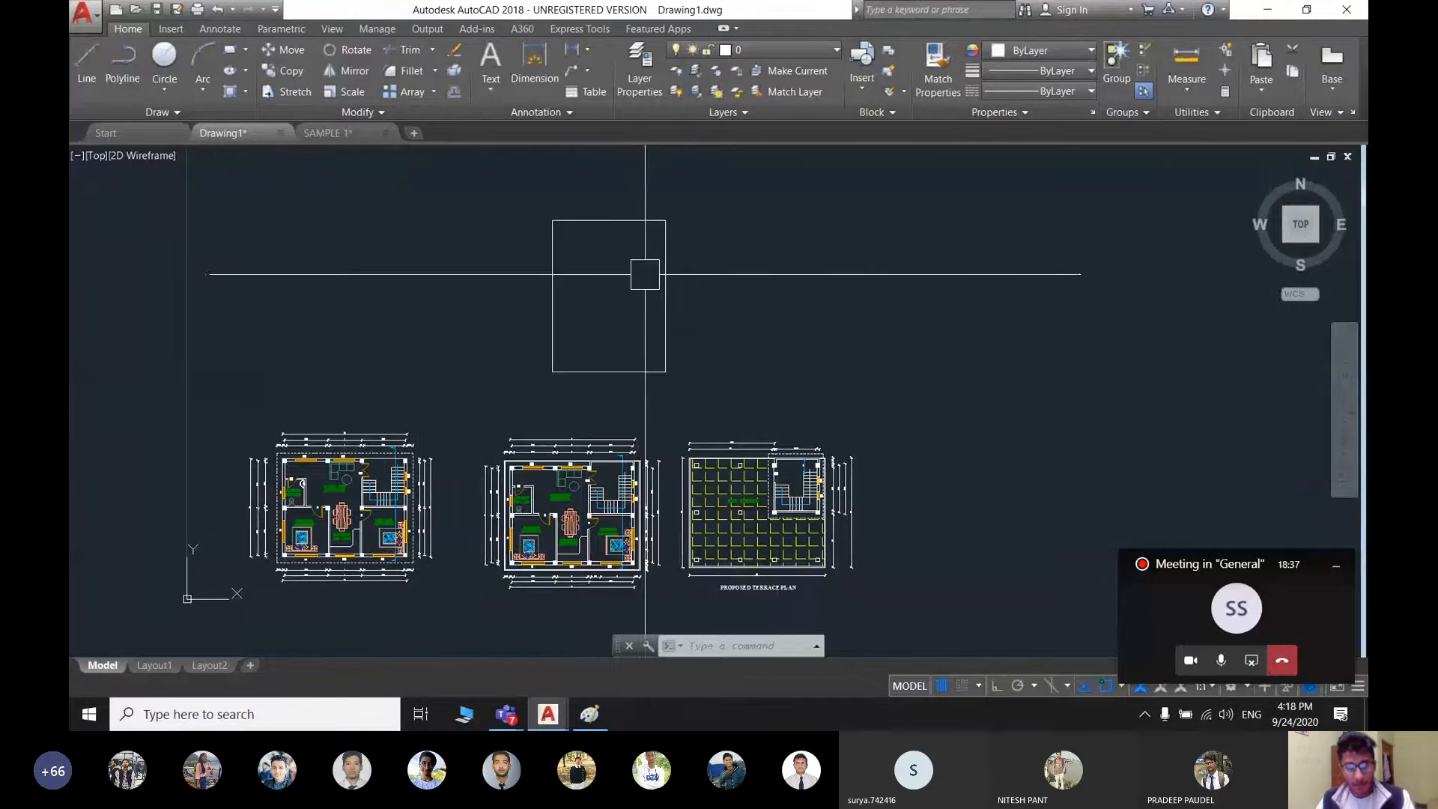
{"action": "type", "text": "o"}
{"action": "key", "text": "Return"}
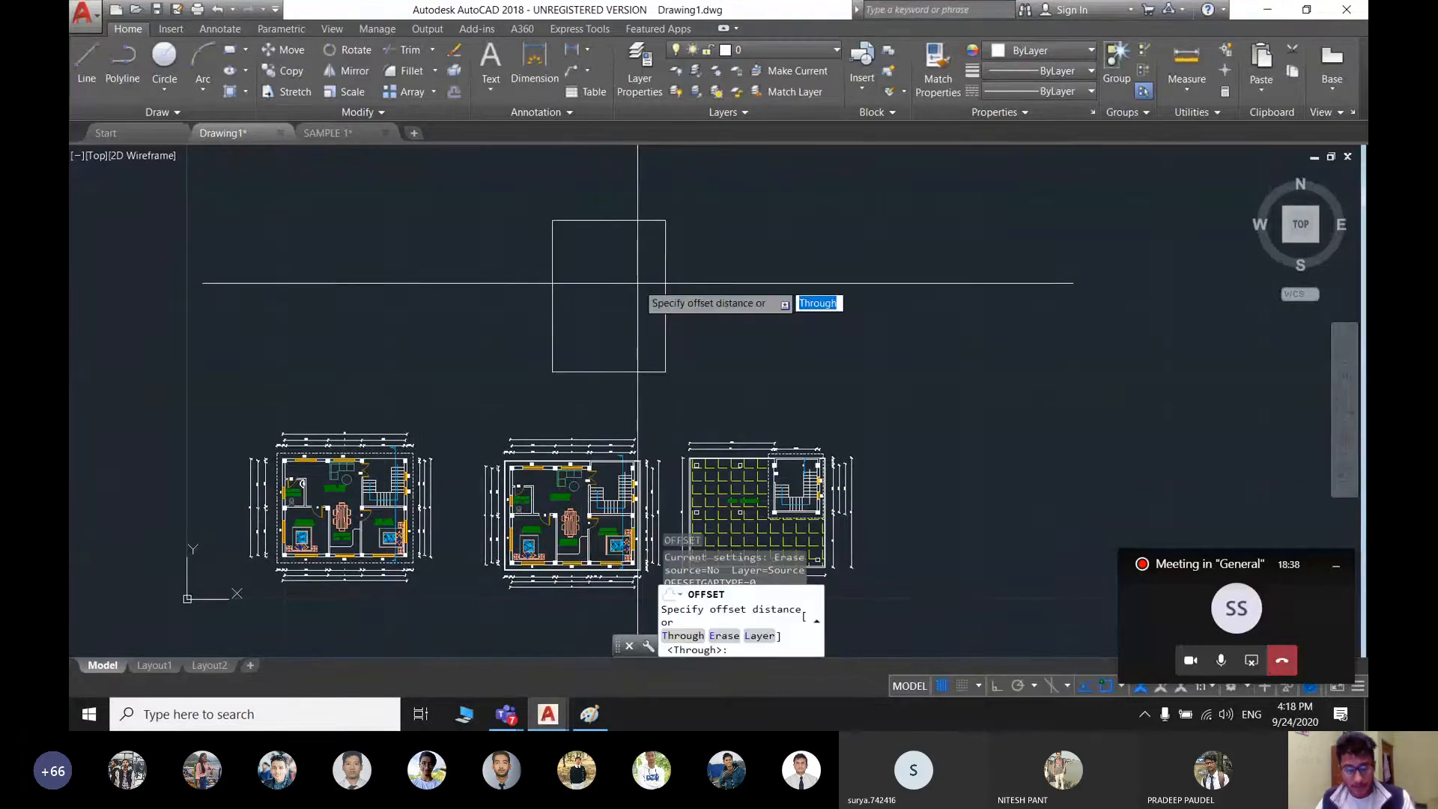
{"action": "type", "text": "9\""}
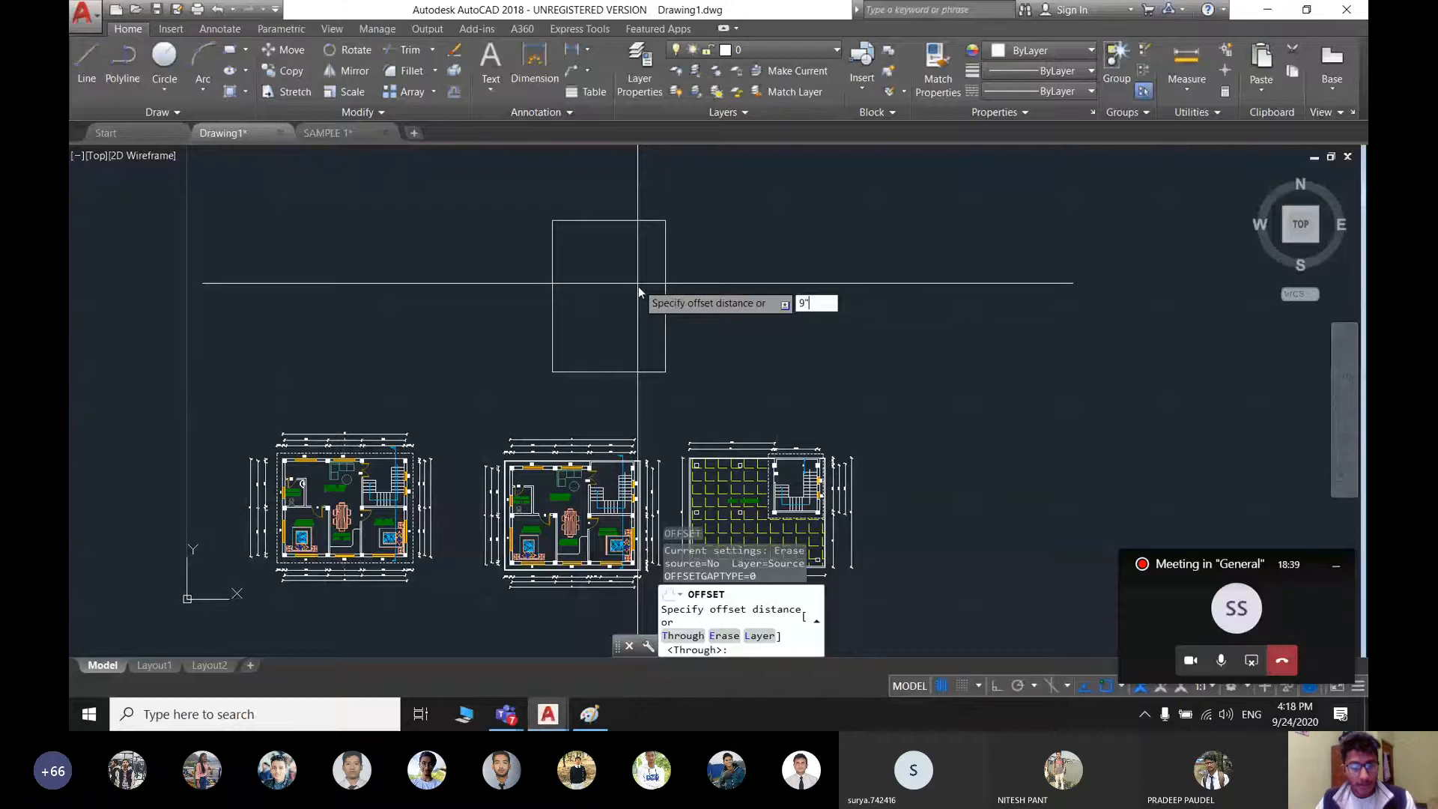
{"action": "key", "text": "Return"}
{"action": "left_click", "coordinate": [664, 307]}
{"action": "left_click", "coordinate": [604, 340]}
{"action": "middle_click_drag", "start_coordinate": [604, 340], "coordinate": [581, 355]}
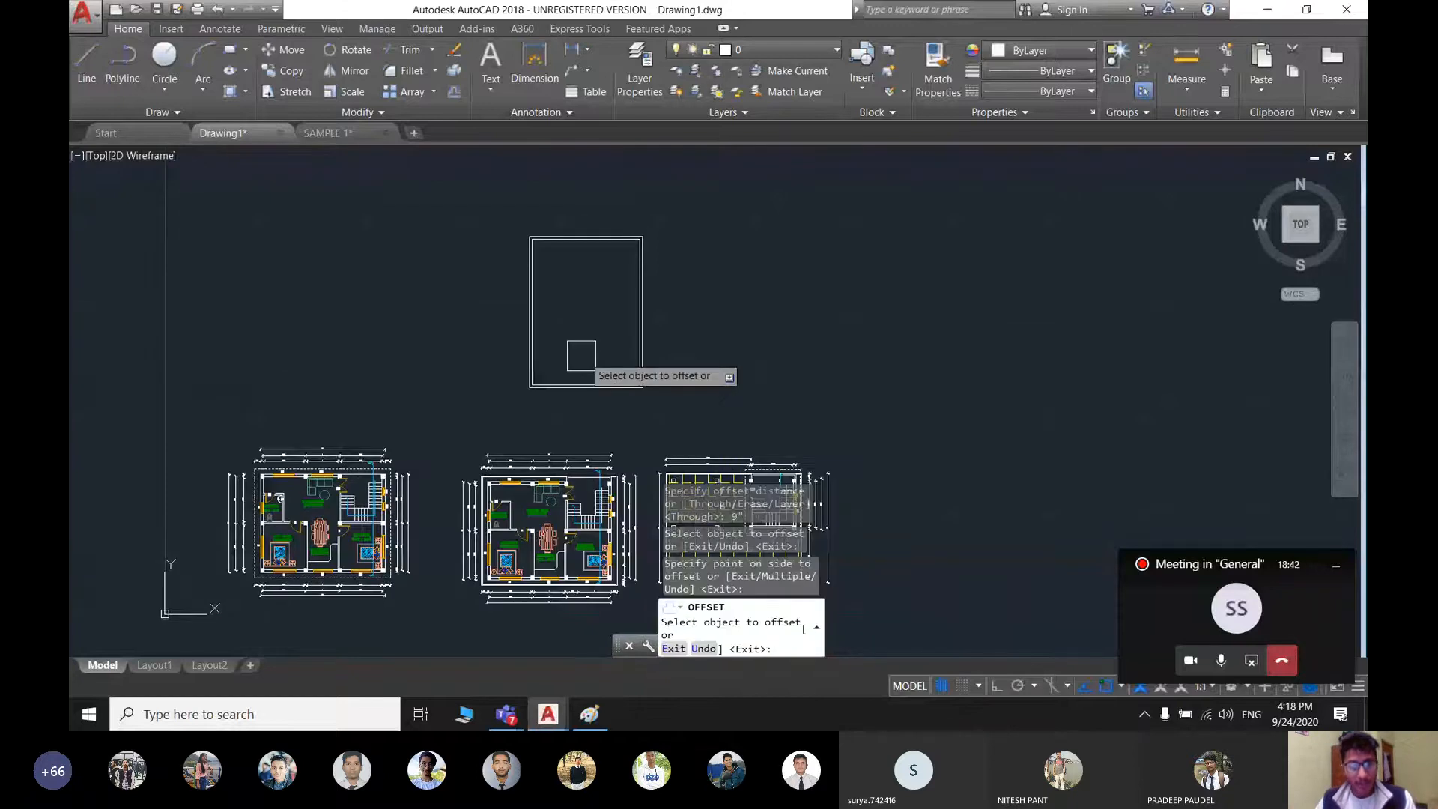
{"action": "key", "text": "Escape"}
- Draw a short vertical line across the lower wall of the double rectangle, a little right of its lower-left corner
{"action": "scroll", "coordinate": [626, 256], "scroll_direction": "down", "scroll_amount": 2}
{"action": "scroll", "coordinate": [632, 295], "scroll_direction": "up", "scroll_amount": 8}
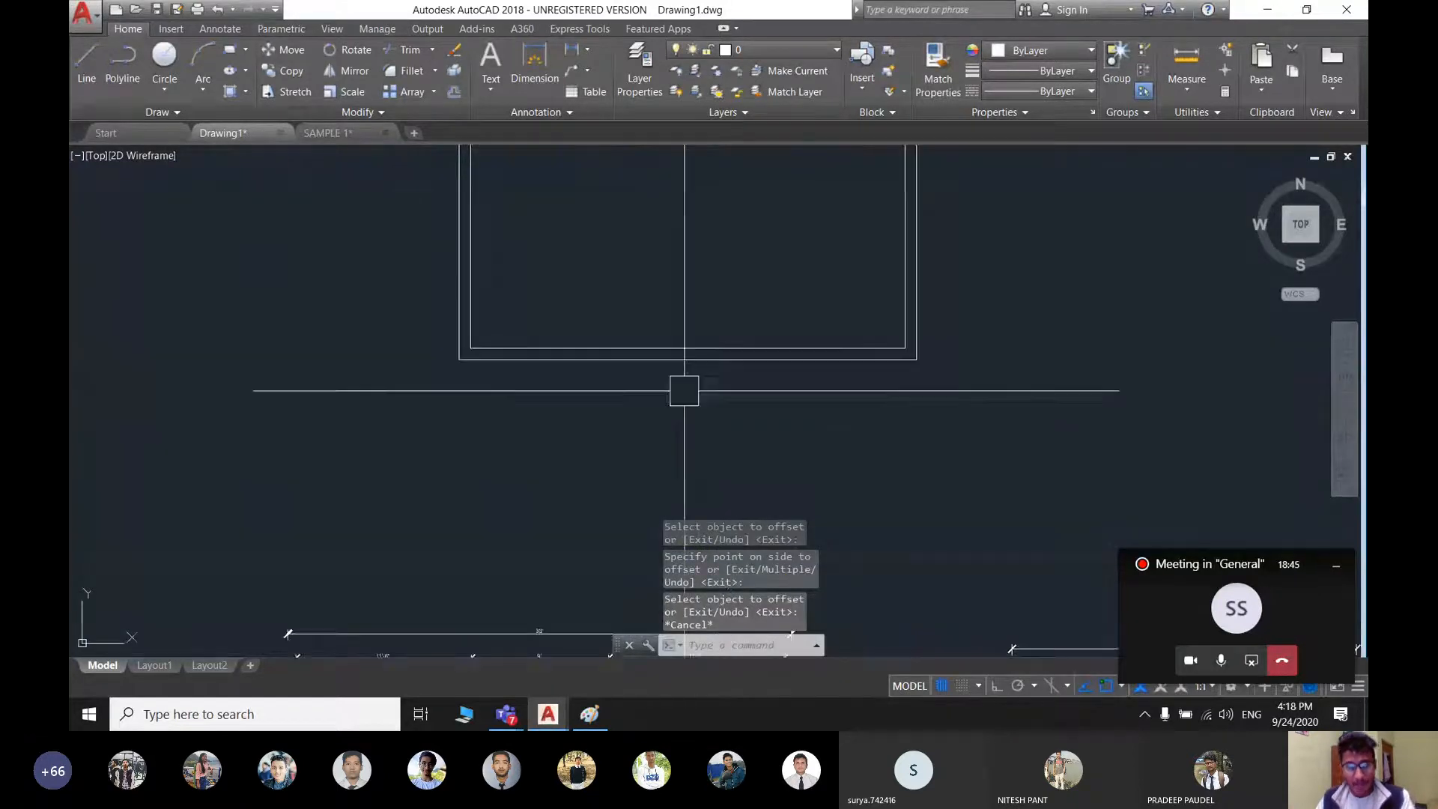
{"action": "type", "text": "l"}
{"action": "key", "text": "Return"}
{"action": "scroll", "coordinate": [500, 314], "scroll_direction": "up", "scroll_amount": 6}
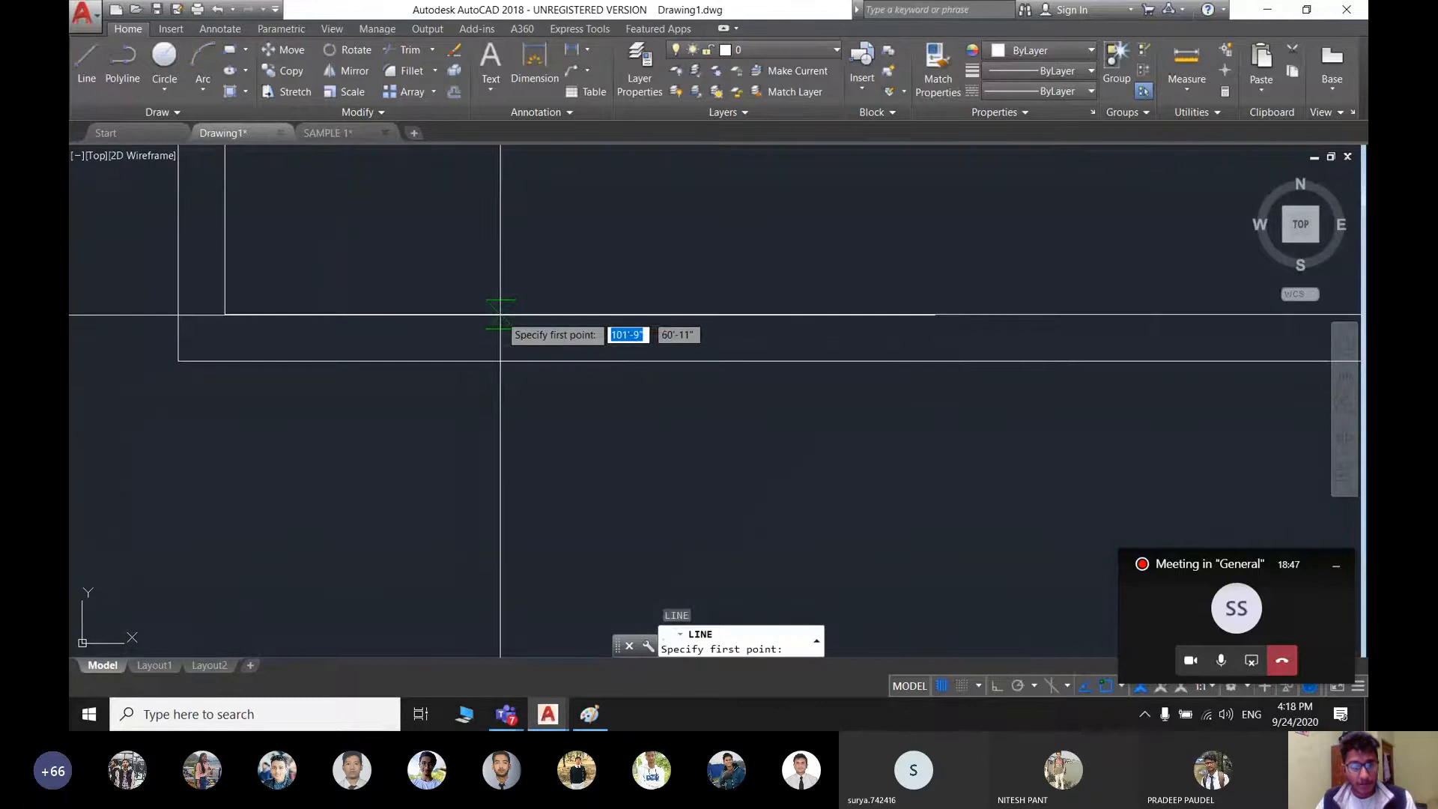
{"action": "left_click", "coordinate": [501, 315]}
{"action": "left_click", "coordinate": [501, 361]}
{"action": "key", "text": "Return"}
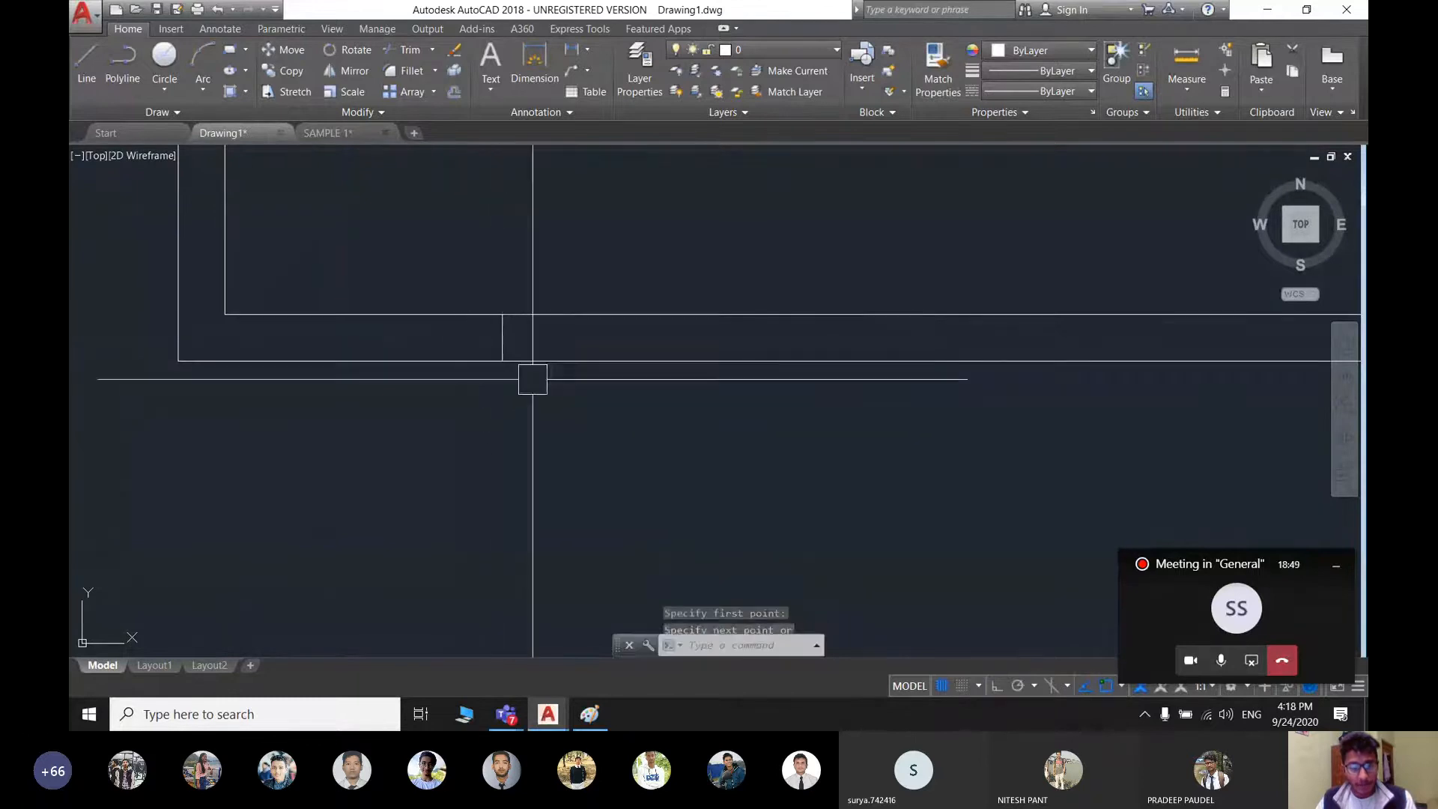
{"action": "key", "text": "Escape"}
{"action": "key", "text": "Return"}
{"action": "key", "text": "Escape"}
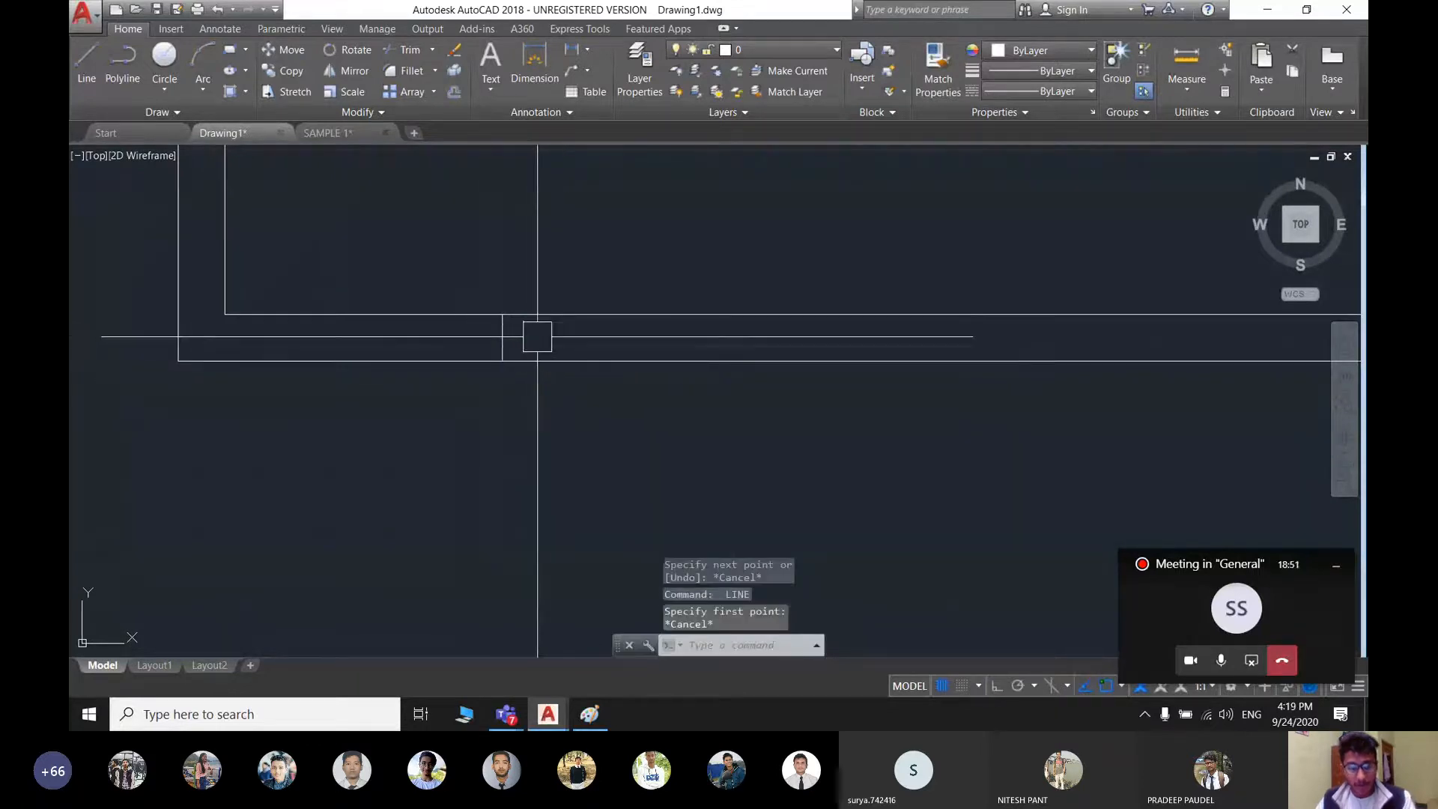
- Offset the short line across the lower wall 6' to the right to mark the other side of the opening
{"action": "type", "text": "o"}
{"action": "key", "text": "Return"}
{"action": "key", "text": "Return"}
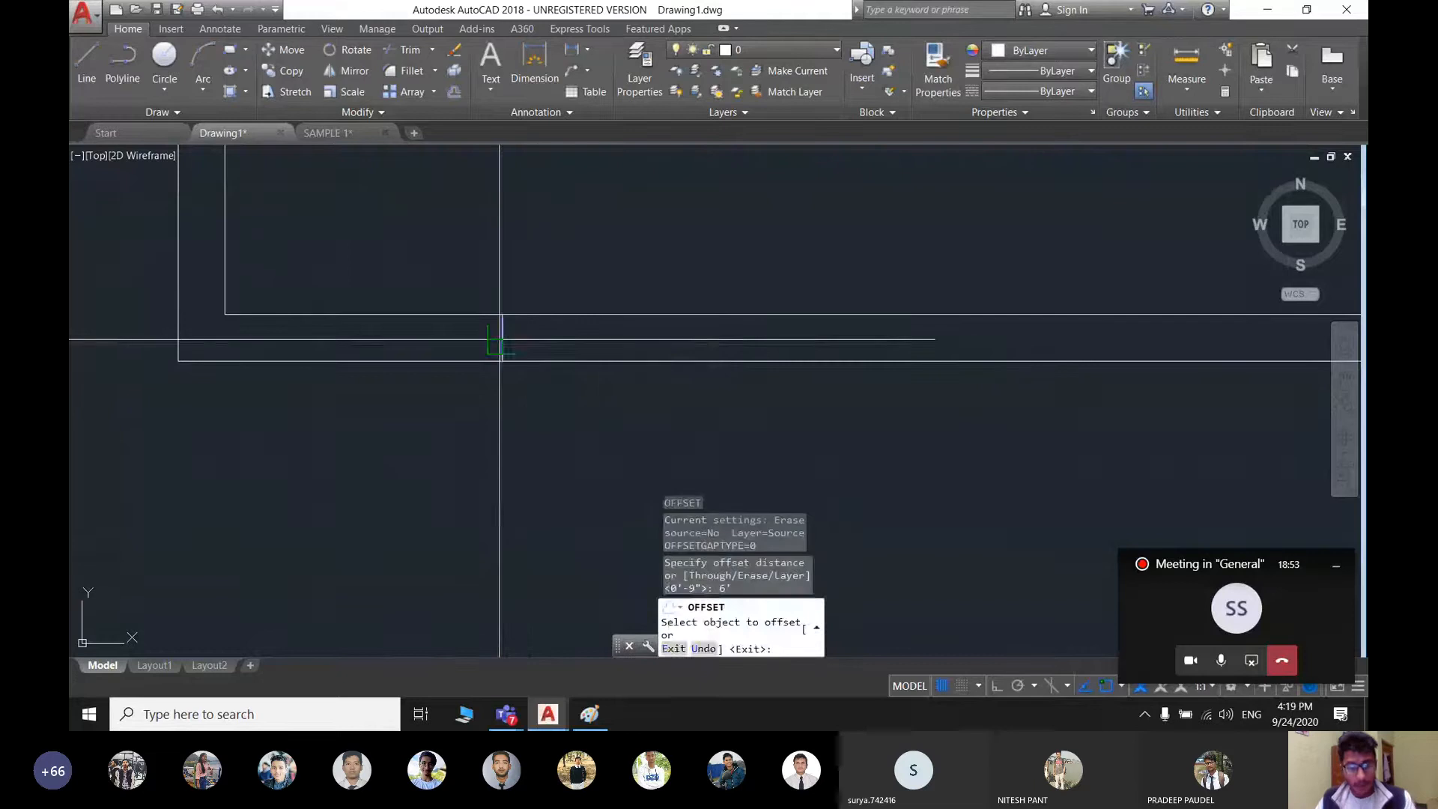
{"action": "left_click", "coordinate": [501, 341]}
{"action": "left_click", "coordinate": [624, 336]}
{"action": "key", "text": "Escape"}
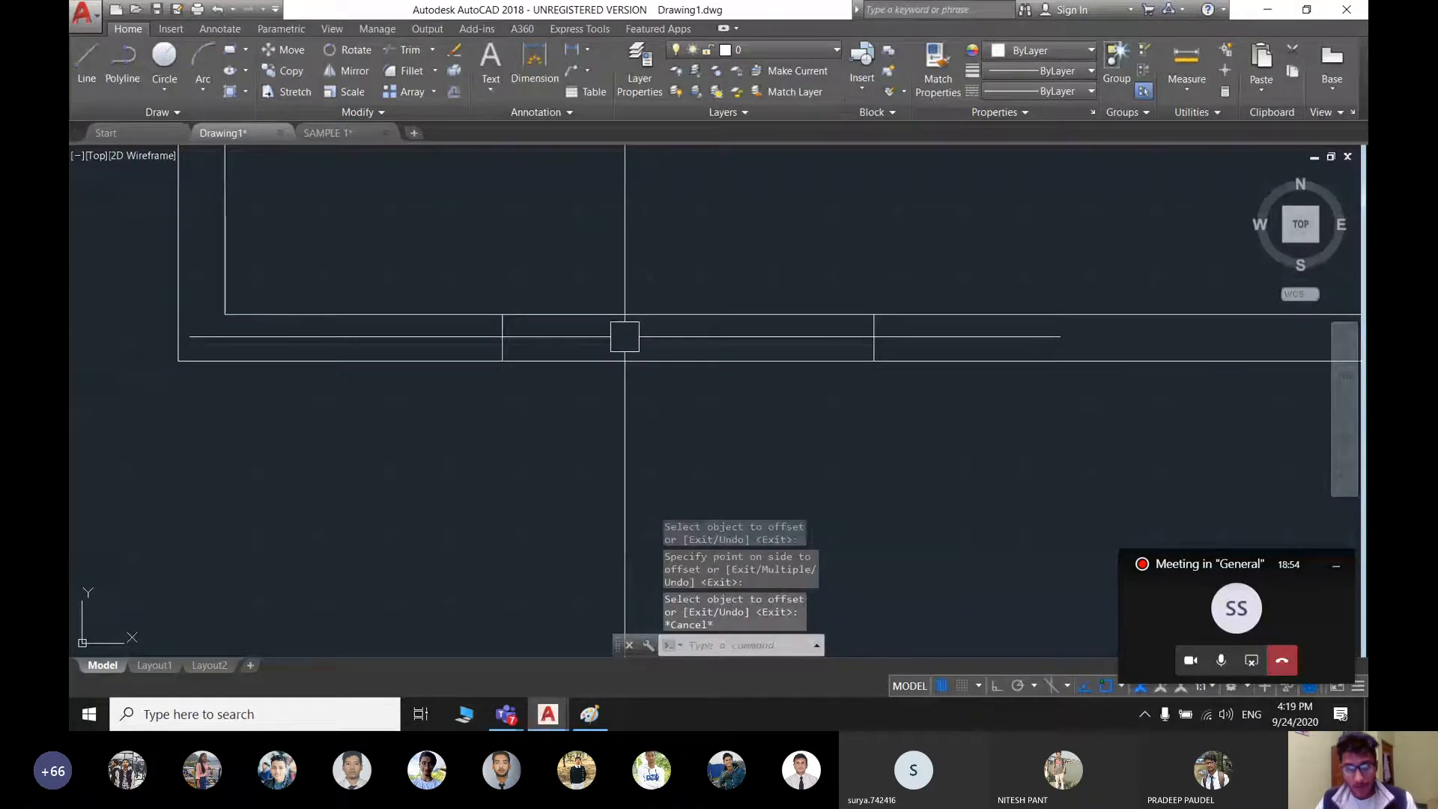
- Draw a horizontal line along the lower wall joining the midpoints of the two short lines across it
{"action": "type", "text": "l"}
{"action": "key", "text": "Return"}
{"action": "left_click", "coordinate": [873, 338]}
{"action": "left_click", "coordinate": [502, 338]}
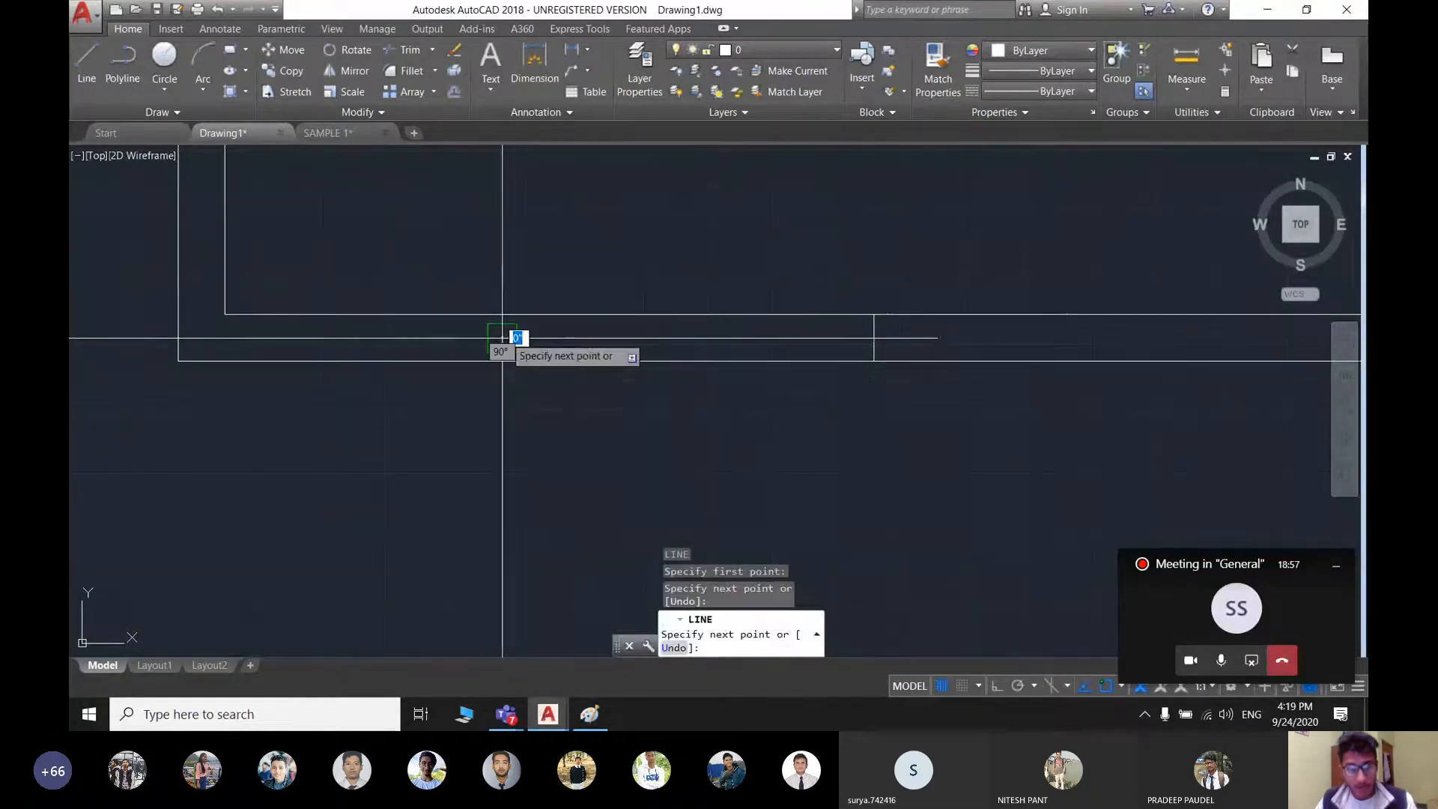
{"action": "key", "text": "Escape"}
{"action": "scroll", "coordinate": [516, 343], "scroll_direction": "down", "scroll_amount": 4}
{"action": "scroll", "coordinate": [569, 367], "scroll_direction": "down", "scroll_amount": 4}
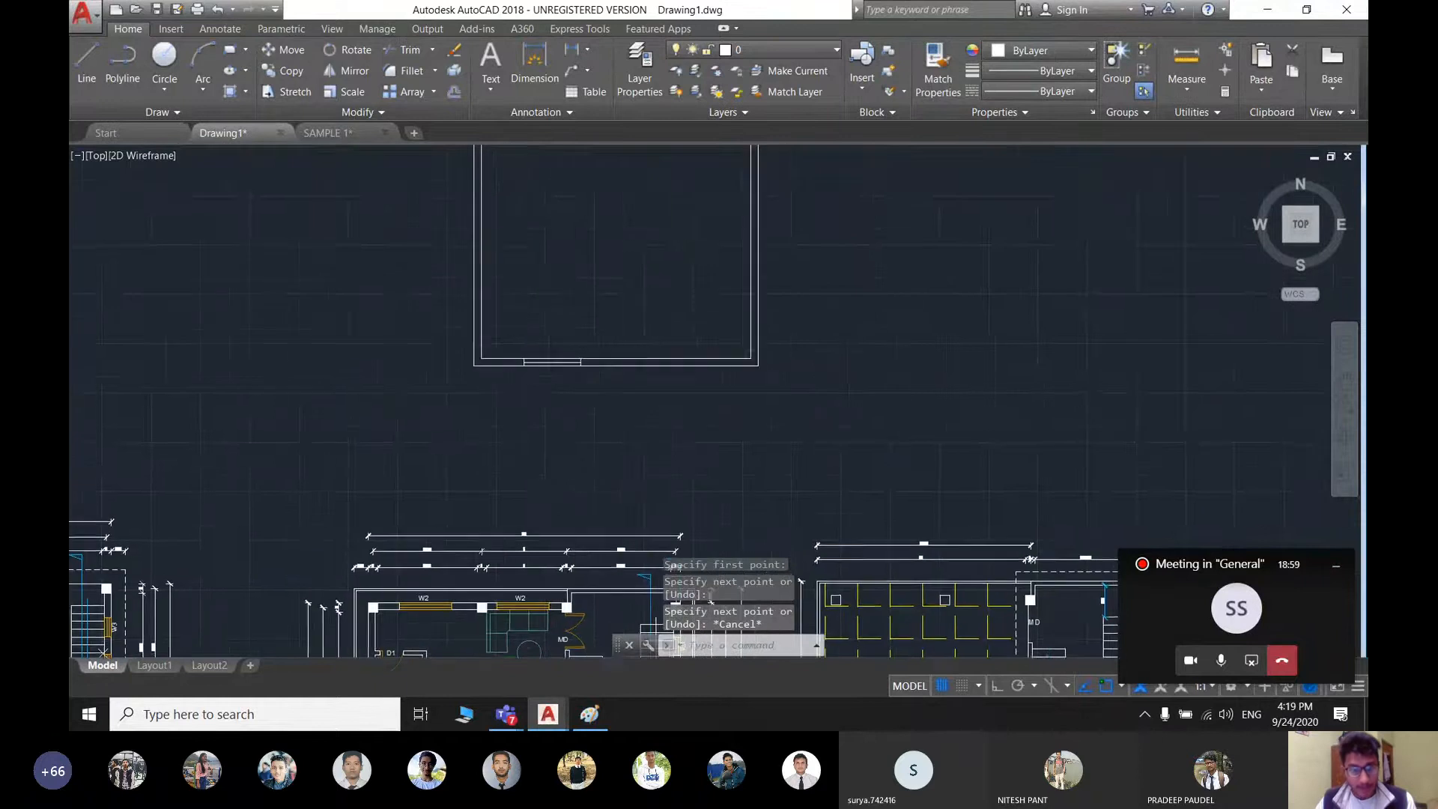
- Delete the vertical dimension lines along the right side of the leftmost floor plan
{"action": "scroll", "coordinate": [536, 382], "scroll_direction": "down", "scroll_amount": 2}
{"action": "mouse_move", "coordinate": [547, 402]}
{"action": "middle_mouse_down"}
{"action": "mouse_move", "coordinate": [544, 440]}
{"action": "mouse_move", "coordinate": [597, 388]}
{"action": "middle_mouse_up"}
{"action": "scroll", "coordinate": [648, 352], "scroll_direction": "down", "scroll_amount": 3}
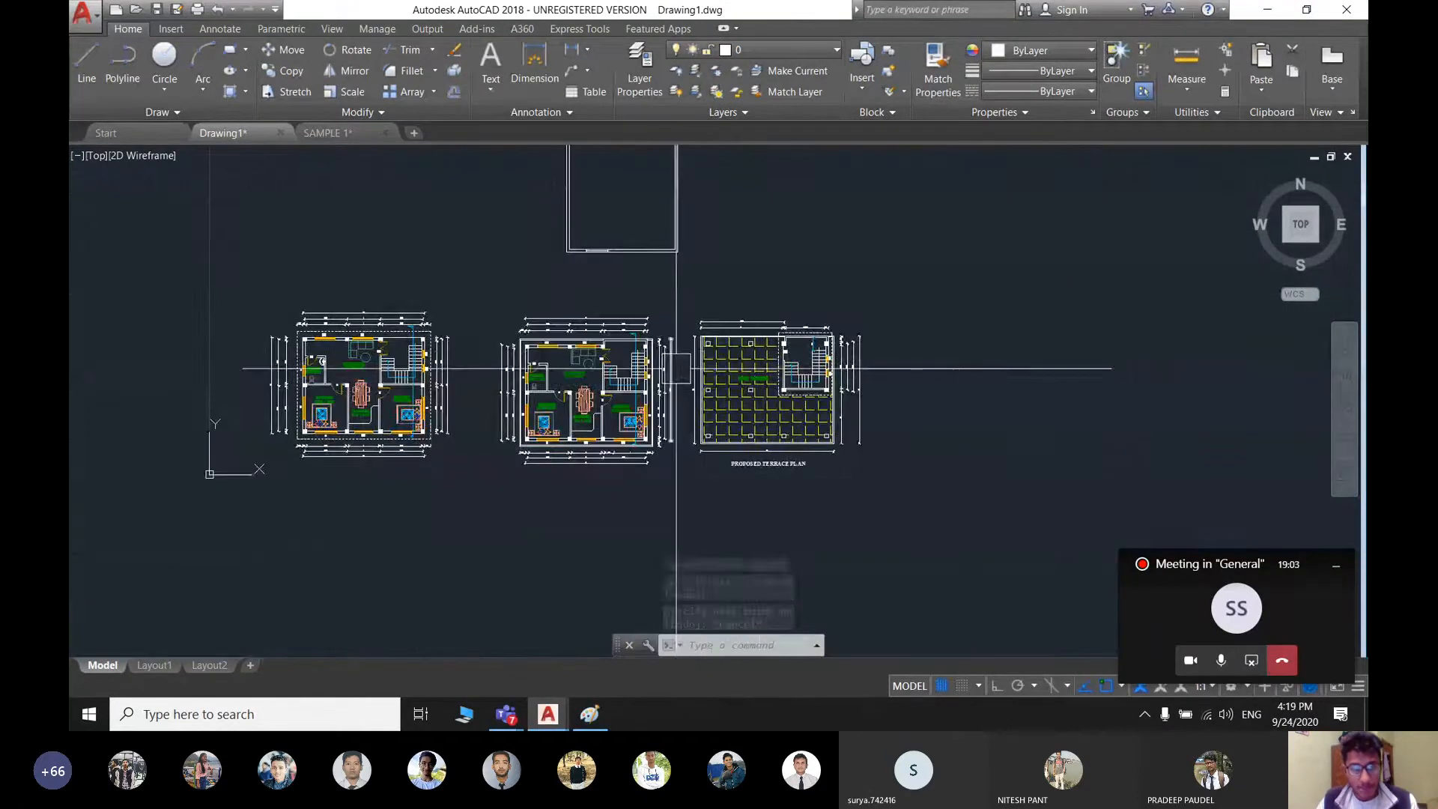
{"action": "middle_click_drag", "start_coordinate": [677, 368], "coordinate": [785, 325]}
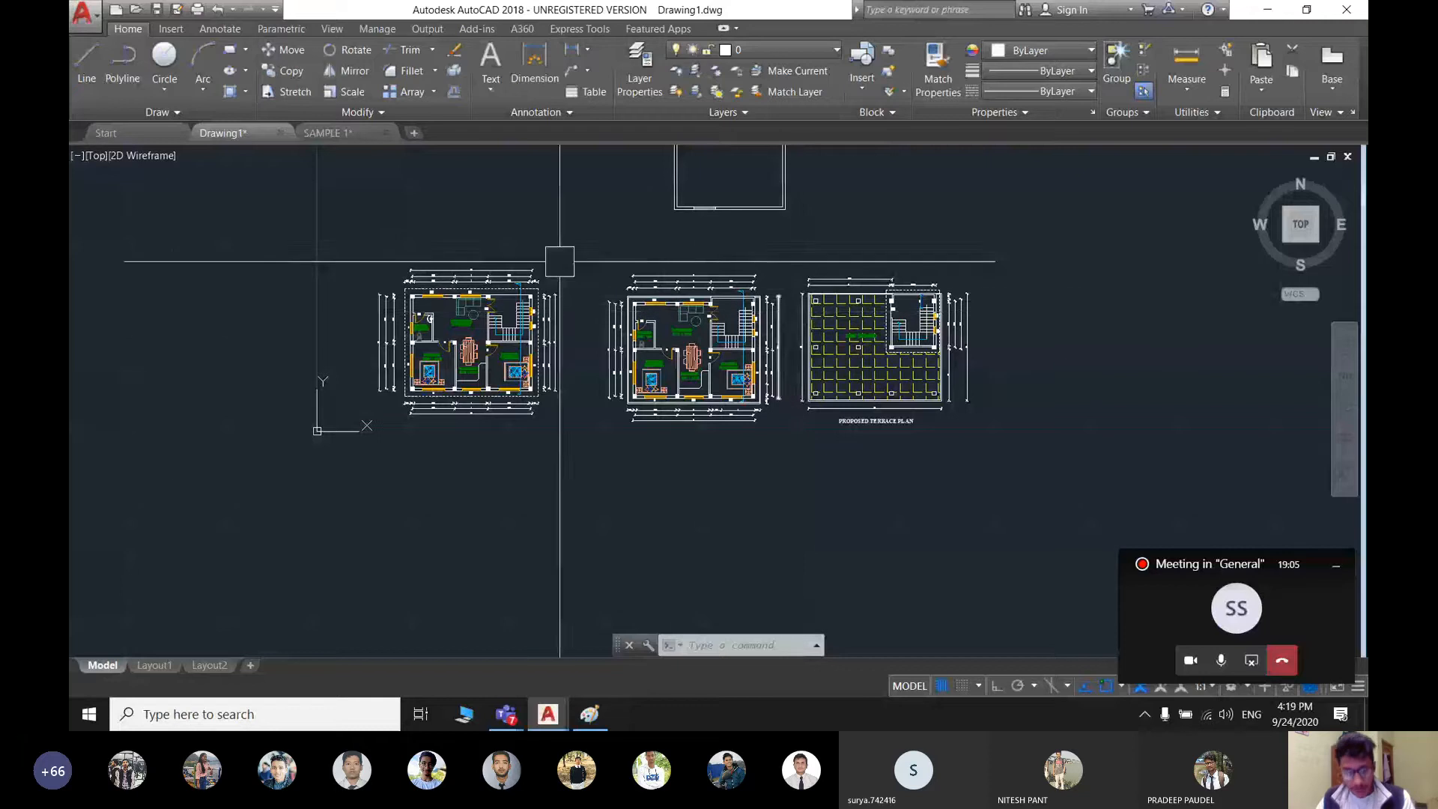
{"action": "scroll", "coordinate": [559, 262], "scroll_direction": "up", "scroll_amount": 2}
{"action": "scroll", "coordinate": [557, 454], "scroll_direction": "up", "scroll_amount": 4}
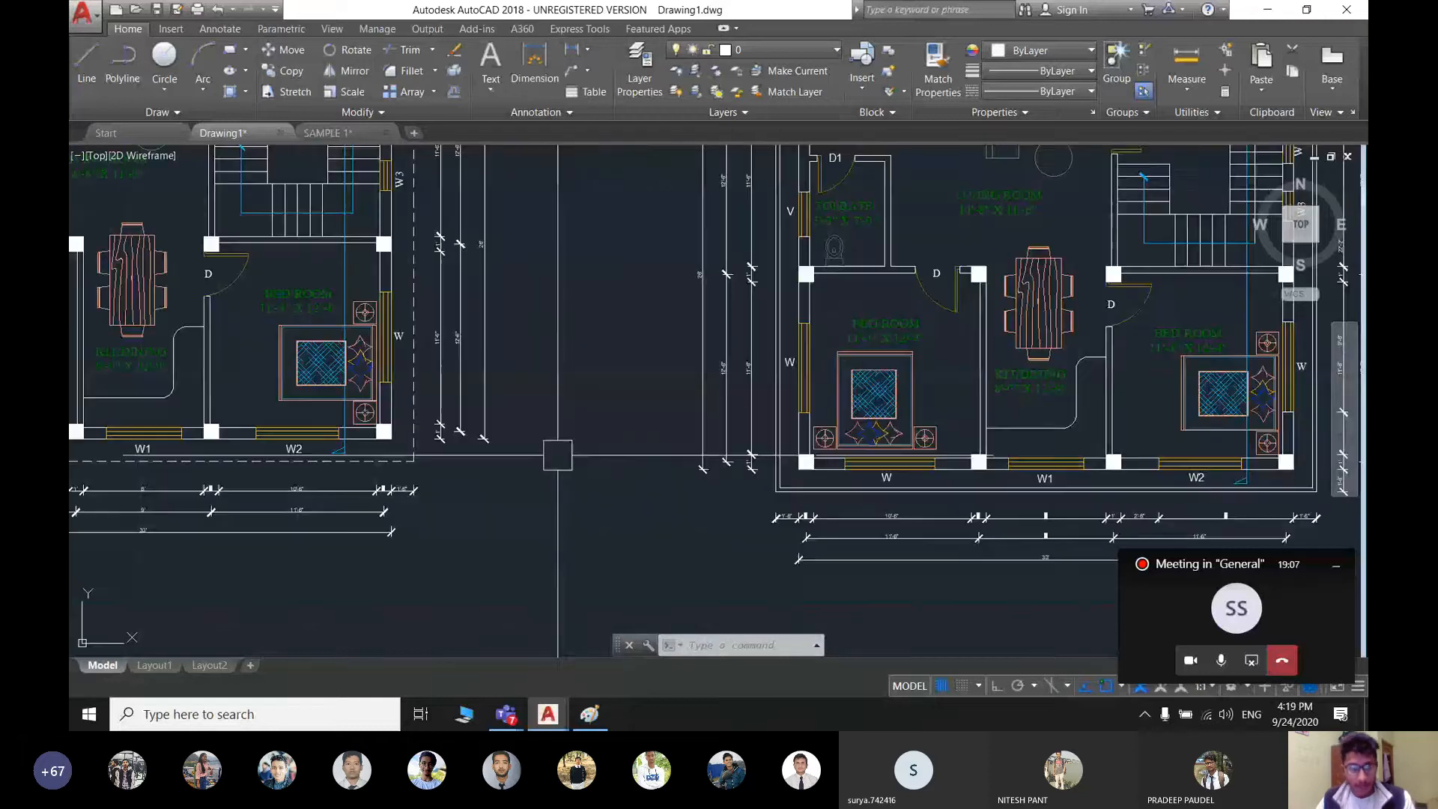
{"action": "scroll", "coordinate": [557, 454], "scroll_direction": "up", "scroll_amount": 2}
{"action": "left_click", "coordinate": [544, 452]}
{"action": "mouse_move", "coordinate": [393, 311]}
{"action": "middle_mouse_down"}
{"action": "mouse_move", "coordinate": [525, 593]}
{"action": "mouse_move", "coordinate": [523, 652]}
{"action": "middle_mouse_up"}
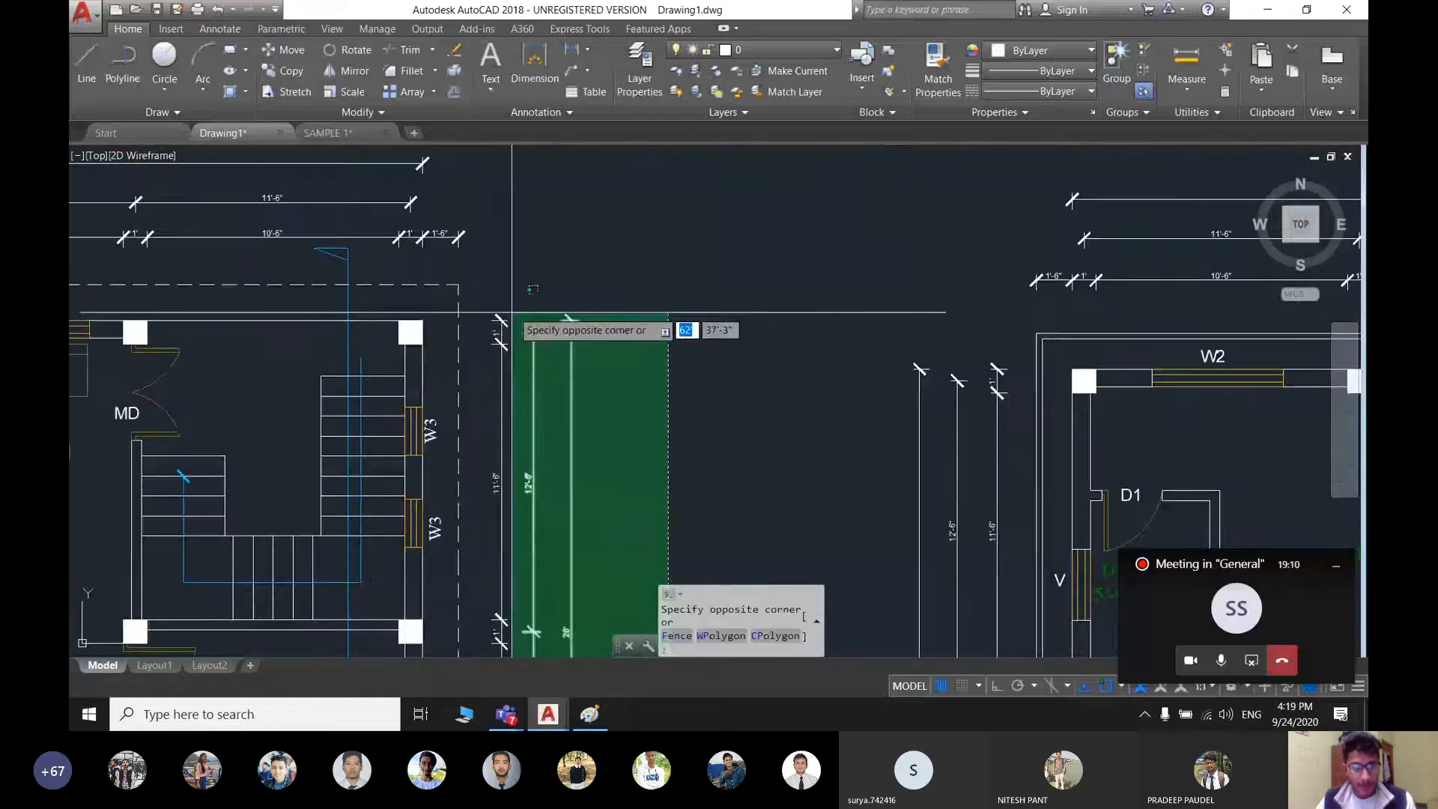
{"action": "left_click", "coordinate": [497, 298]}
{"action": "scroll", "coordinate": [539, 325], "scroll_direction": "down", "scroll_amount": 2}
{"action": "key", "text": "Delete"}
{"action": "scroll", "coordinate": [538, 327], "scroll_direction": "down", "scroll_amount": 6}
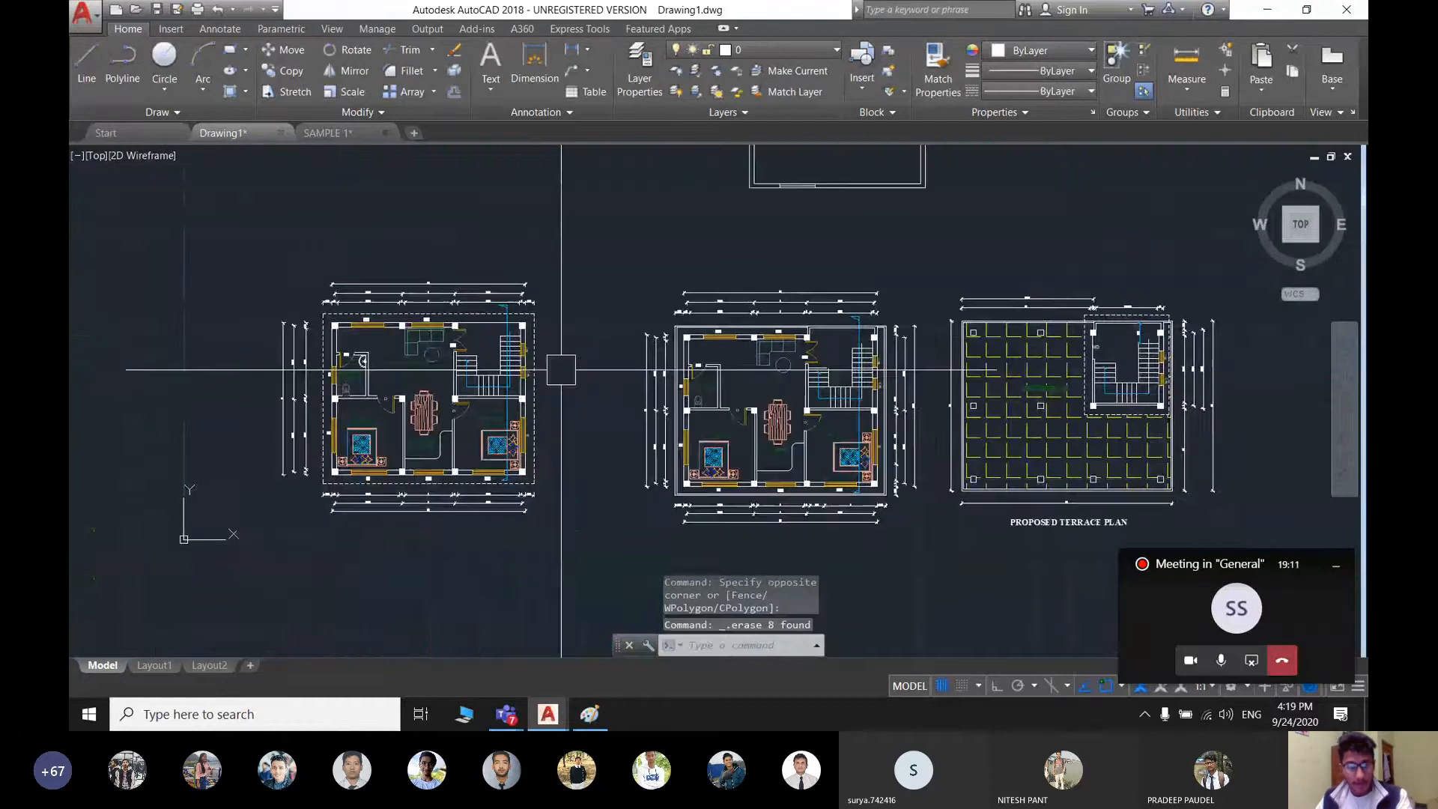
- Delete all horizontal dimension lines above the leftmost floor plan
{"action": "scroll", "coordinate": [566, 372], "scroll_direction": "up", "scroll_amount": 6}
{"action": "left_click", "coordinate": [674, 424]}
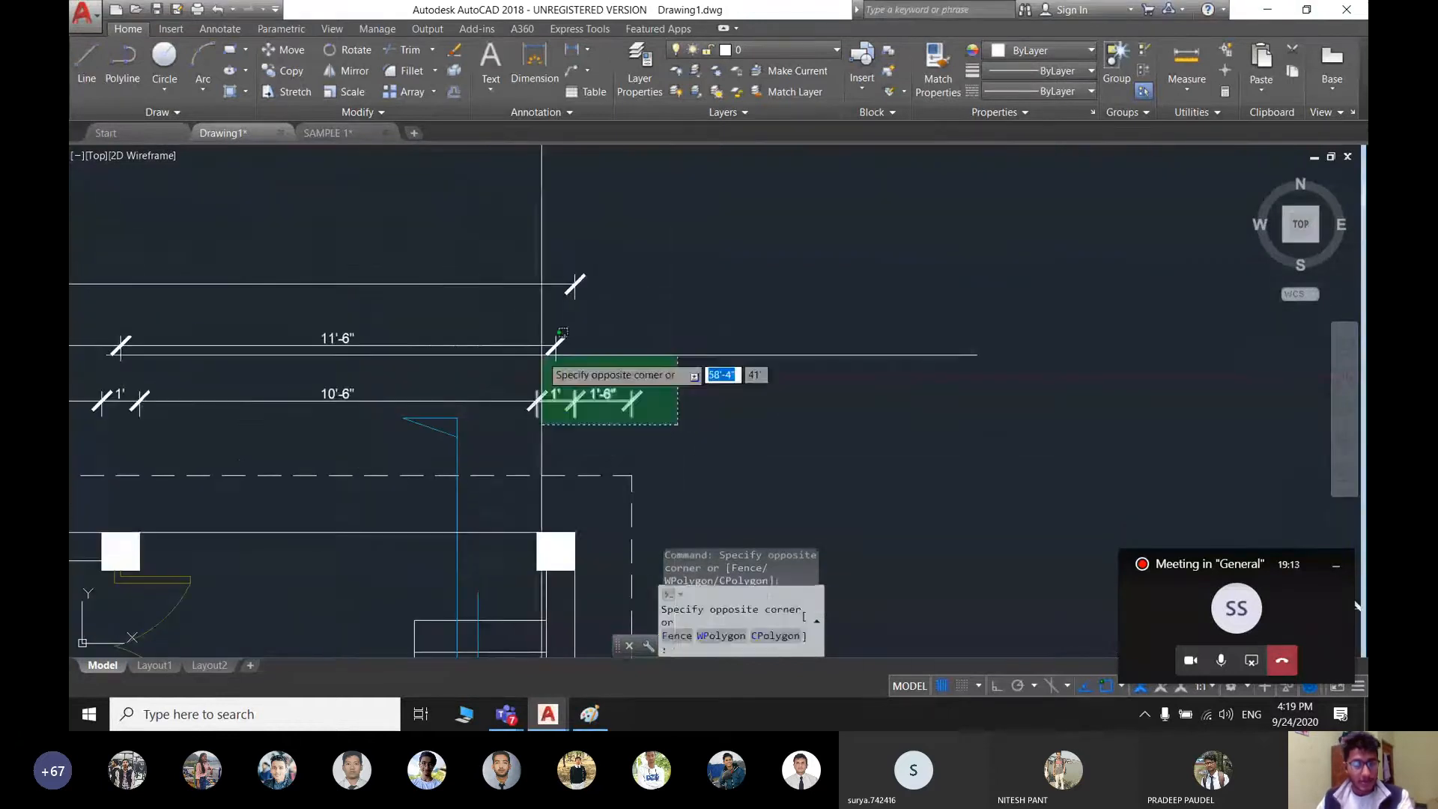
{"action": "left_click", "coordinate": [487, 218]}
{"action": "key", "text": "Delete"}
{"action": "middle_click_drag", "start_coordinate": [481, 380], "coordinate": [988, 402]}
{"action": "left_click", "coordinate": [712, 443]}
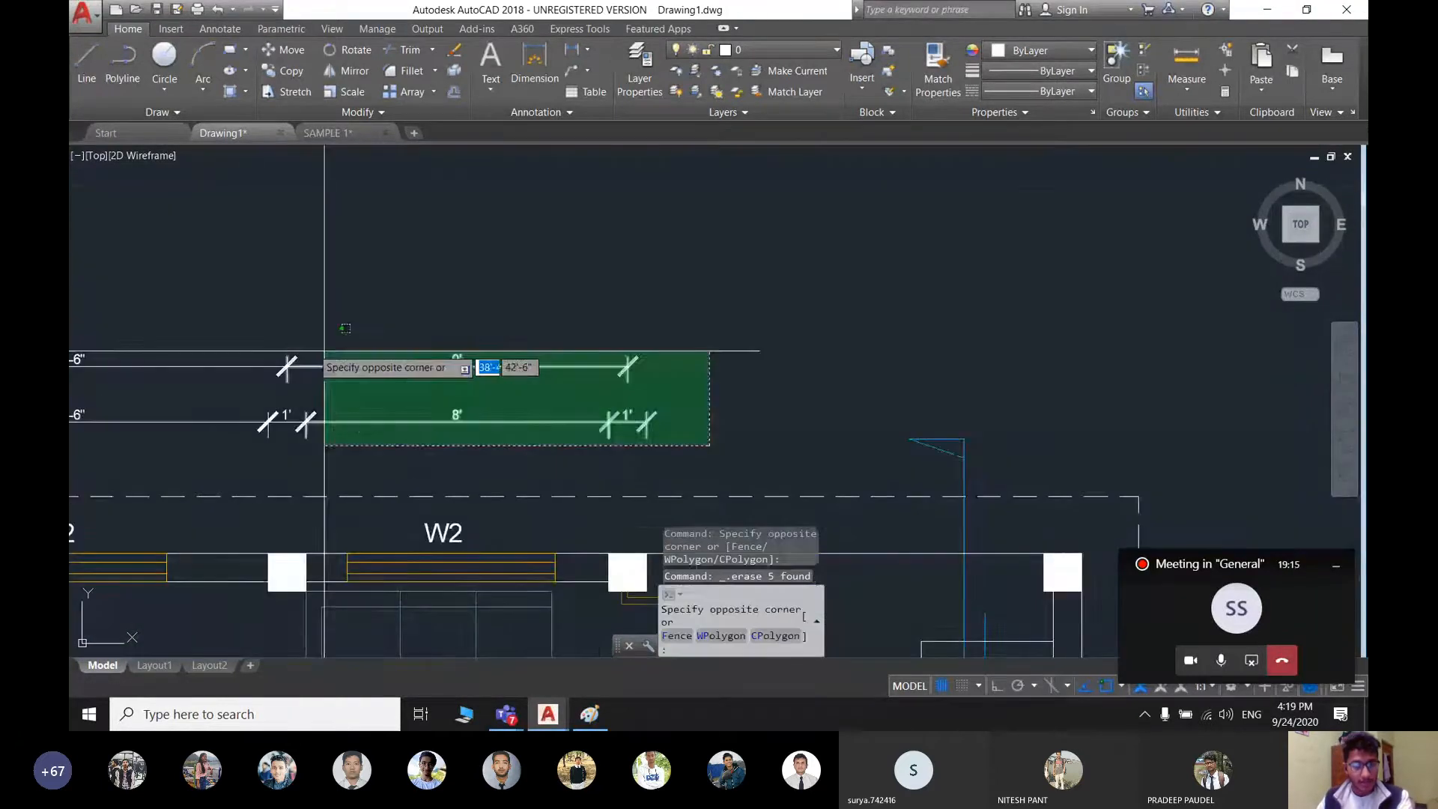
{"action": "middle_click_drag", "start_coordinate": [316, 344], "coordinate": [1052, 345]}
{"action": "left_click", "coordinate": [476, 323]}
{"action": "key", "text": "Delete"}
{"action": "scroll", "coordinate": [509, 371], "scroll_direction": "down", "scroll_amount": 5}
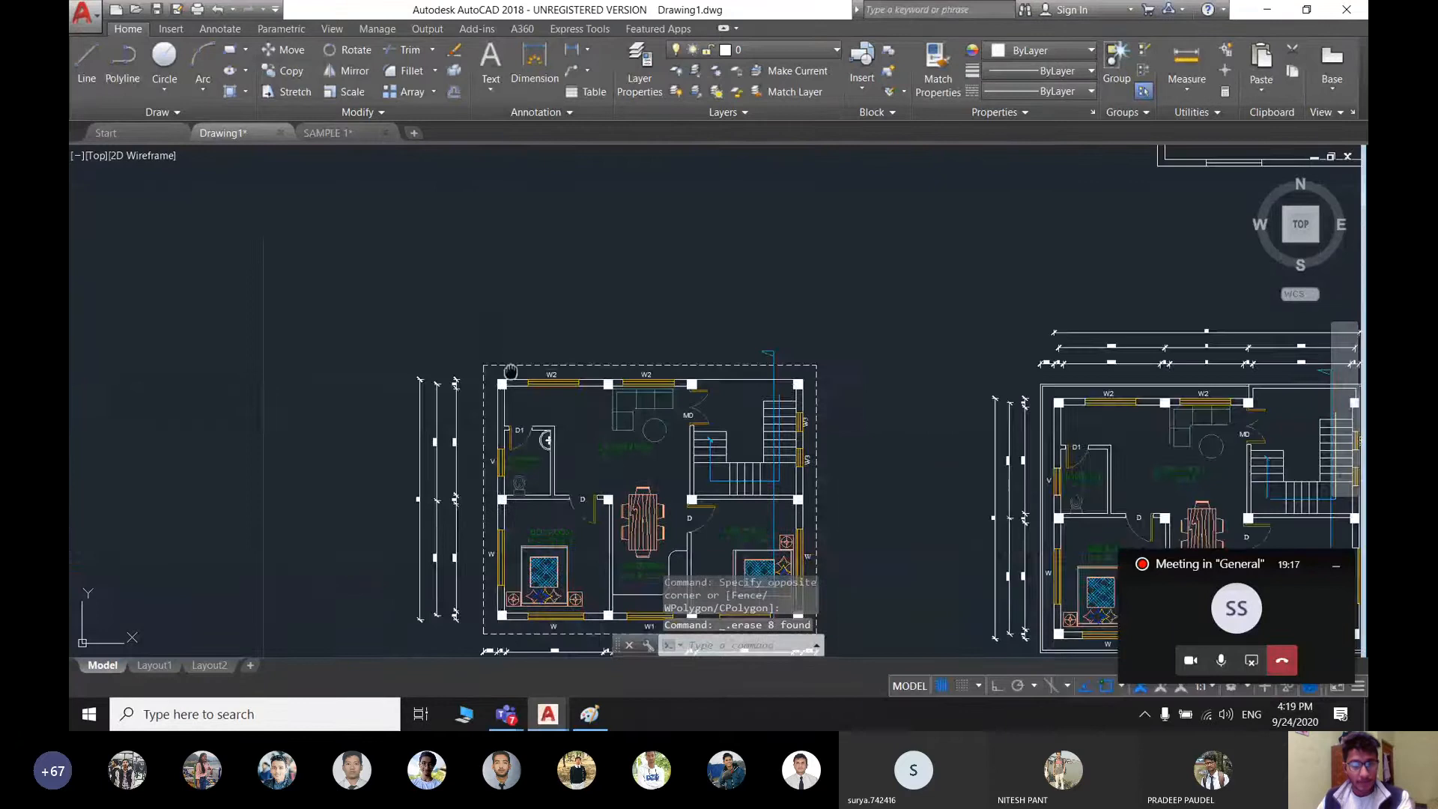
- Delete the three rows of horizontal dimensions below the leftmost floor plan
{"action": "middle_click_drag", "start_coordinate": [510, 371], "coordinate": [608, 104]}
{"action": "scroll", "coordinate": [848, 389], "scroll_direction": "up", "scroll_amount": 4}
{"action": "left_click", "coordinate": [1067, 498]}
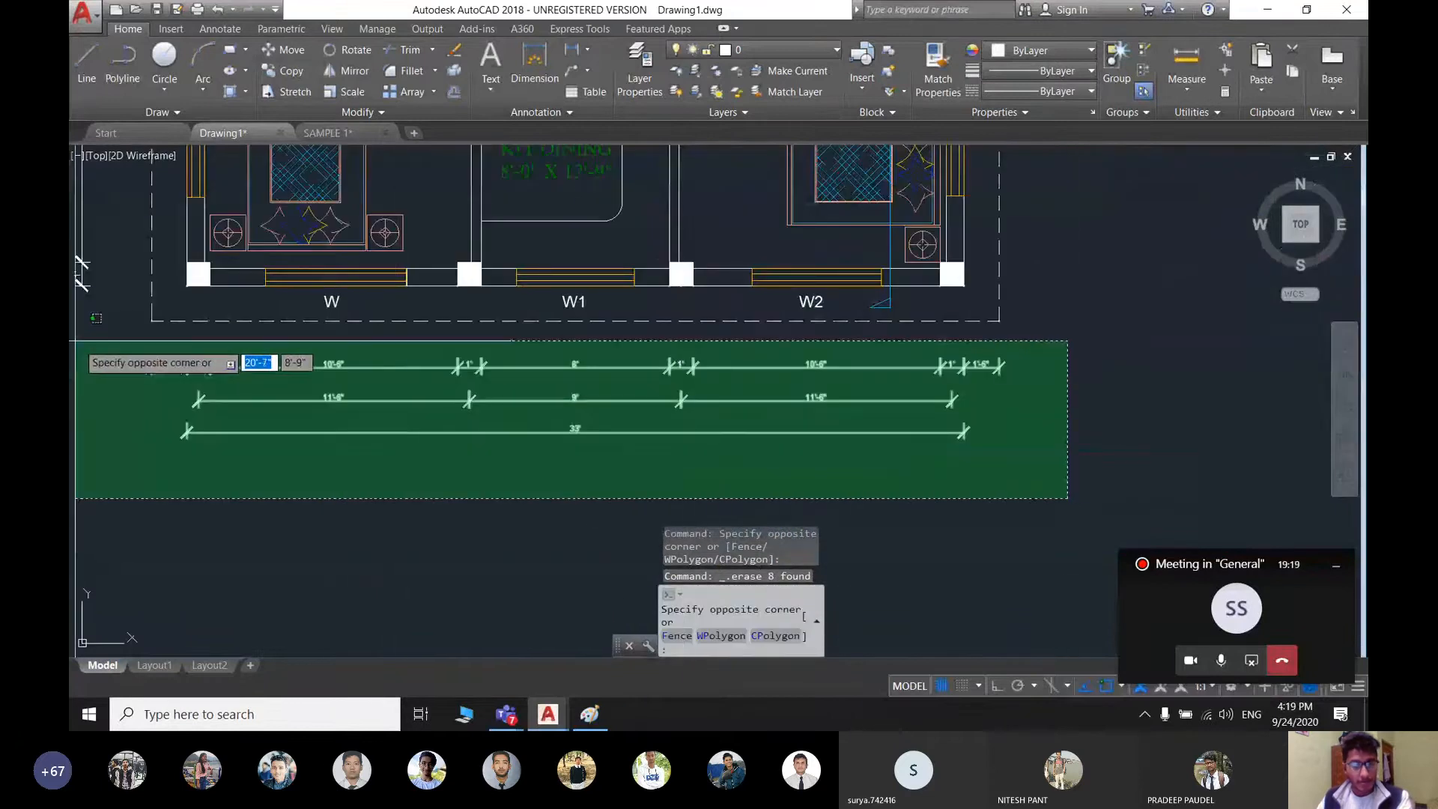
{"action": "left_click", "coordinate": [75, 341]}
{"action": "key", "text": "Delete"}
- Delete the vertical dimension lines along the left side of the leftmost floor plan
{"action": "scroll", "coordinate": [324, 337], "scroll_direction": "down", "scroll_amount": 2}
{"action": "middle_click_drag", "start_coordinate": [452, 381], "coordinate": [842, 526]}
{"action": "scroll", "coordinate": [448, 433], "scroll_direction": "up", "scroll_amount": 4}
{"action": "left_click", "coordinate": [790, 534]}
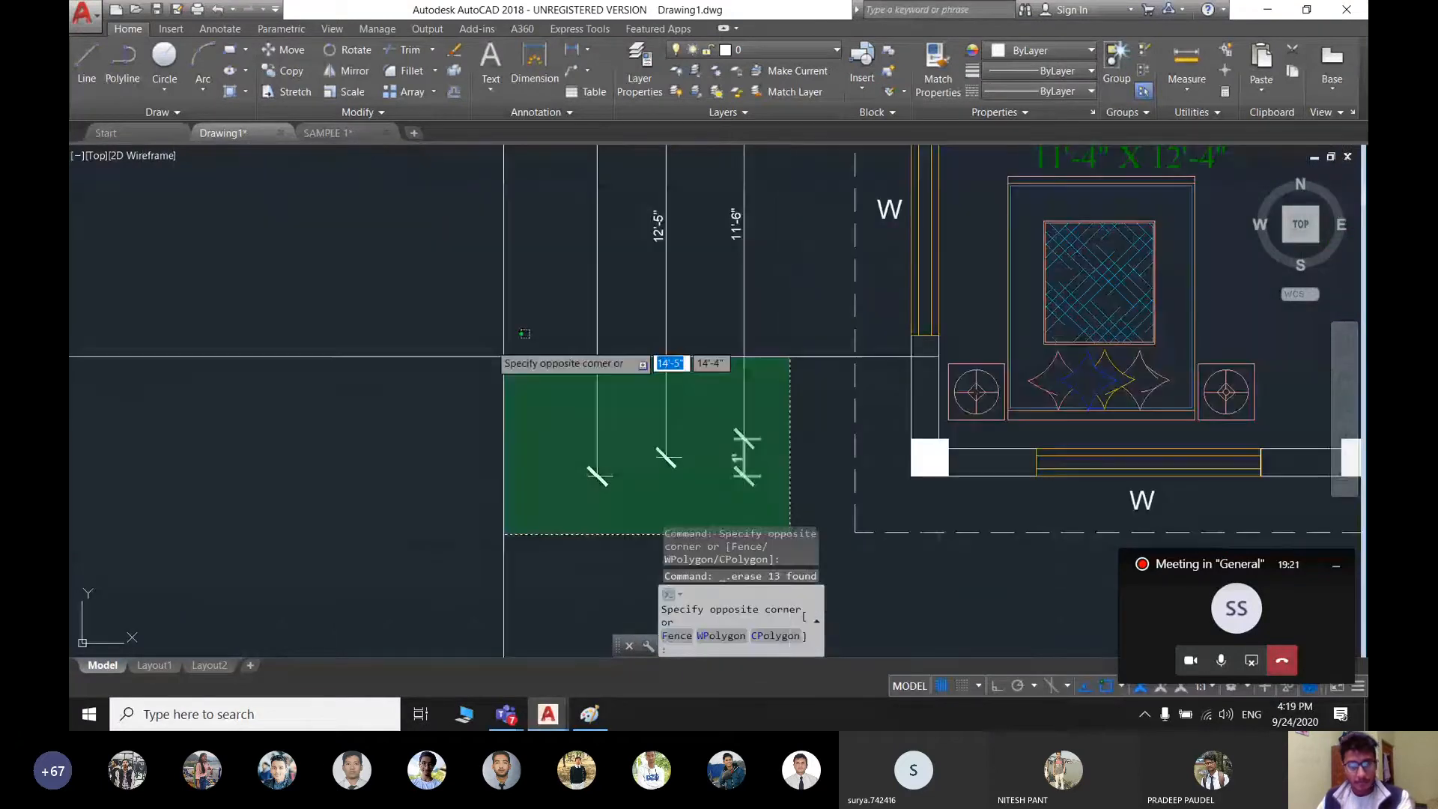
{"action": "scroll", "coordinate": [503, 357], "scroll_direction": "down", "scroll_amount": 6}
{"action": "middle_click_drag", "start_coordinate": [541, 266], "coordinate": [504, 600]}
{"action": "left_click", "coordinate": [442, 456]}
{"action": "key", "text": "Delete"}
{"action": "scroll", "coordinate": [544, 440], "scroll_direction": "down", "scroll_amount": 2}
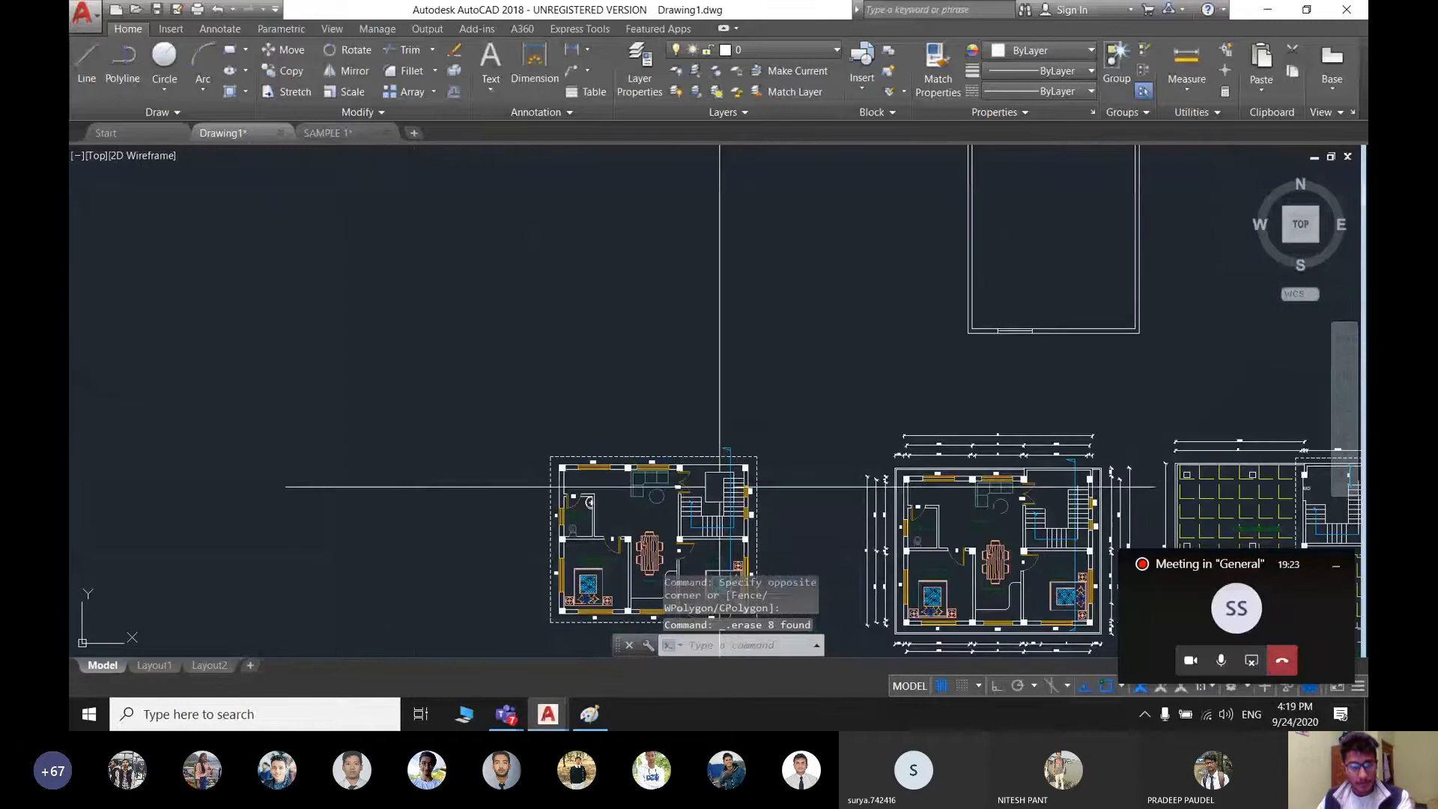
- Delete the horizontal dimensions below the middle floor plan
{"action": "middle_click_drag", "start_coordinate": [829, 493], "coordinate": [384, 228]}
{"action": "scroll", "coordinate": [738, 411], "scroll_direction": "up", "scroll_amount": 3}
{"action": "left_click", "coordinate": [738, 415]}
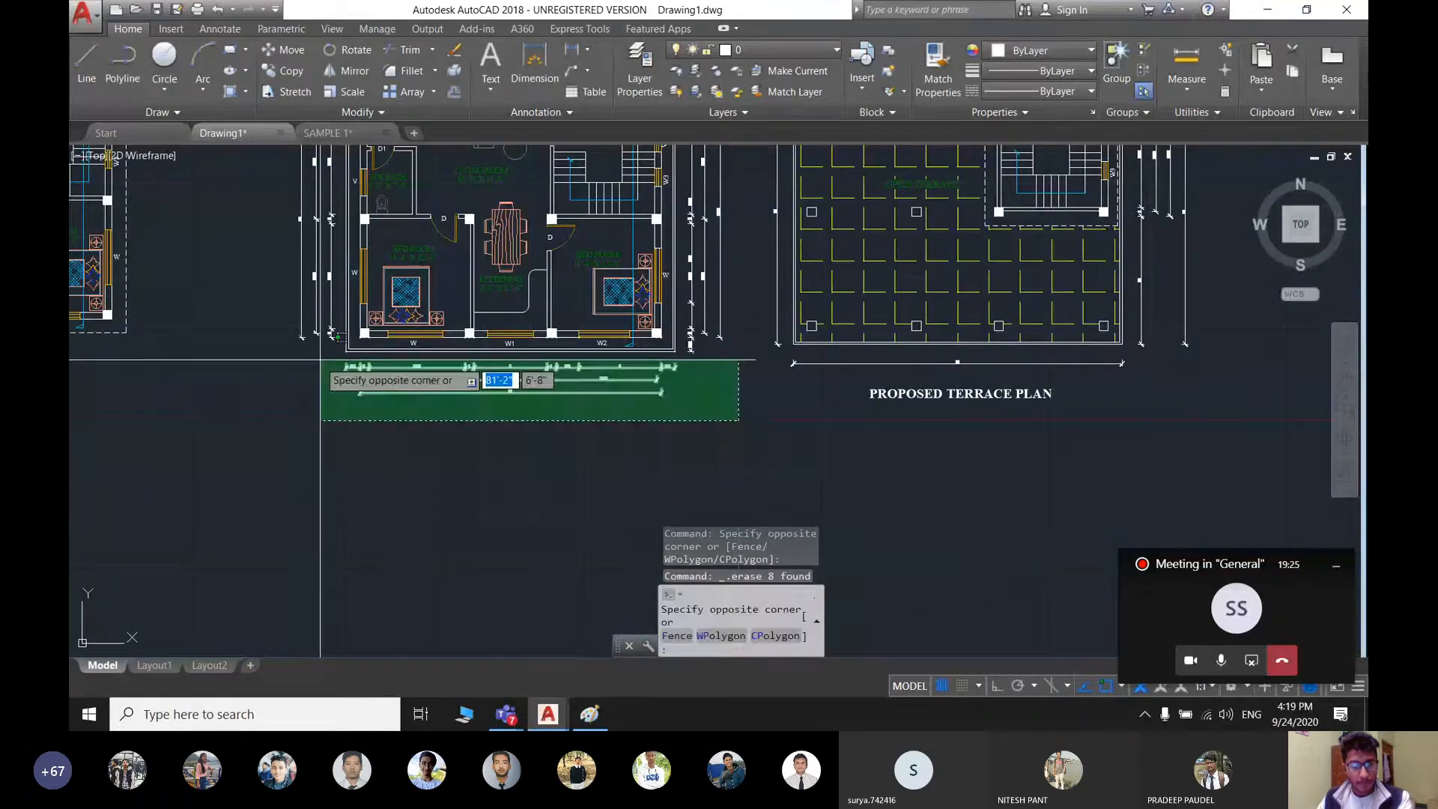
{"action": "left_click", "coordinate": [304, 363]}
{"action": "key", "text": "Delete"}
- Delete the vertical dimension lines along the right side of the middle floor plan
{"action": "scroll", "coordinate": [762, 374], "scroll_direction": "up", "scroll_amount": 3}
{"action": "middle_click_drag", "start_coordinate": [761, 374], "coordinate": [702, 524]}
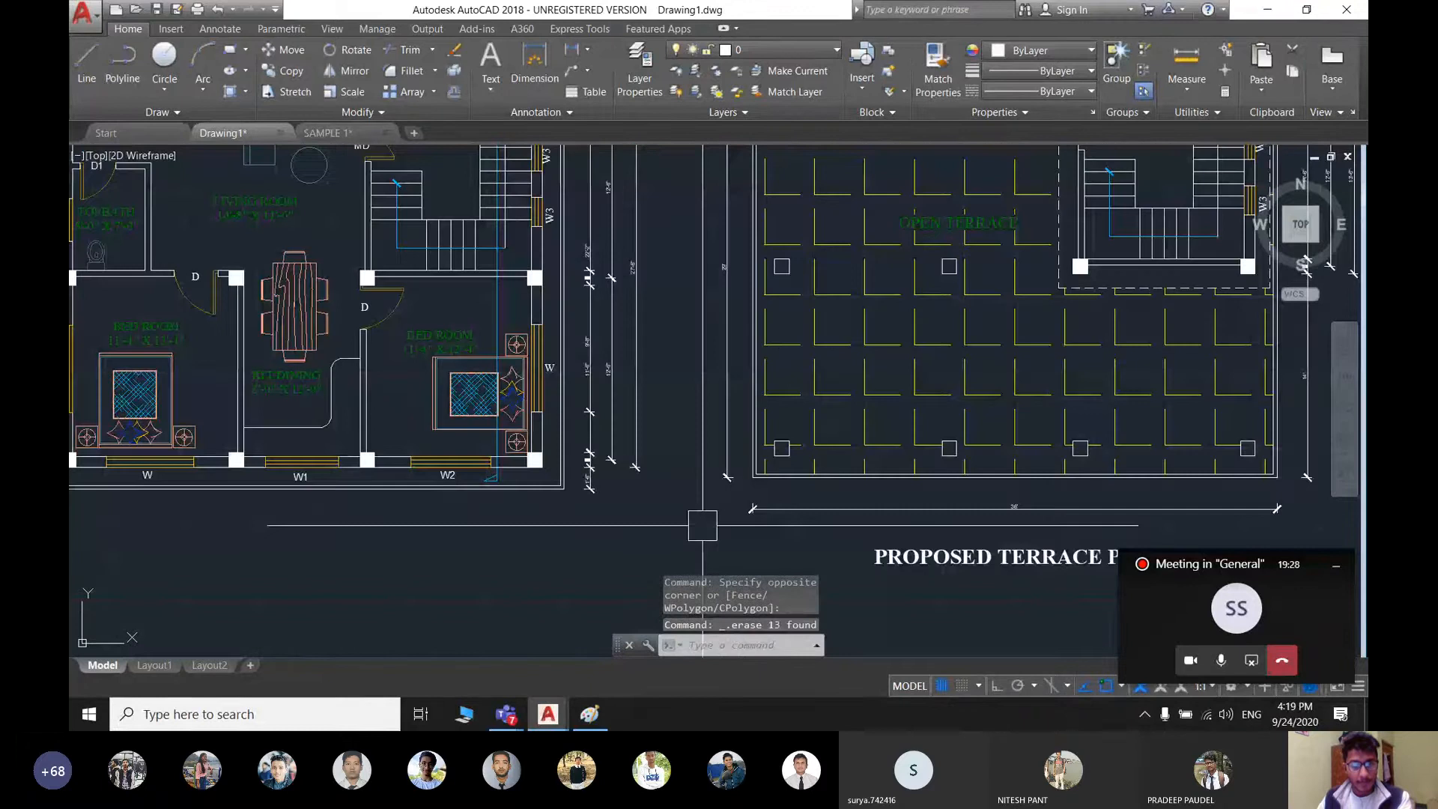
{"action": "middle_click_drag", "start_coordinate": [683, 338], "coordinate": [654, 526]}
{"action": "left_click", "coordinate": [654, 526]}
{"action": "left_click", "coordinate": [556, 225]}
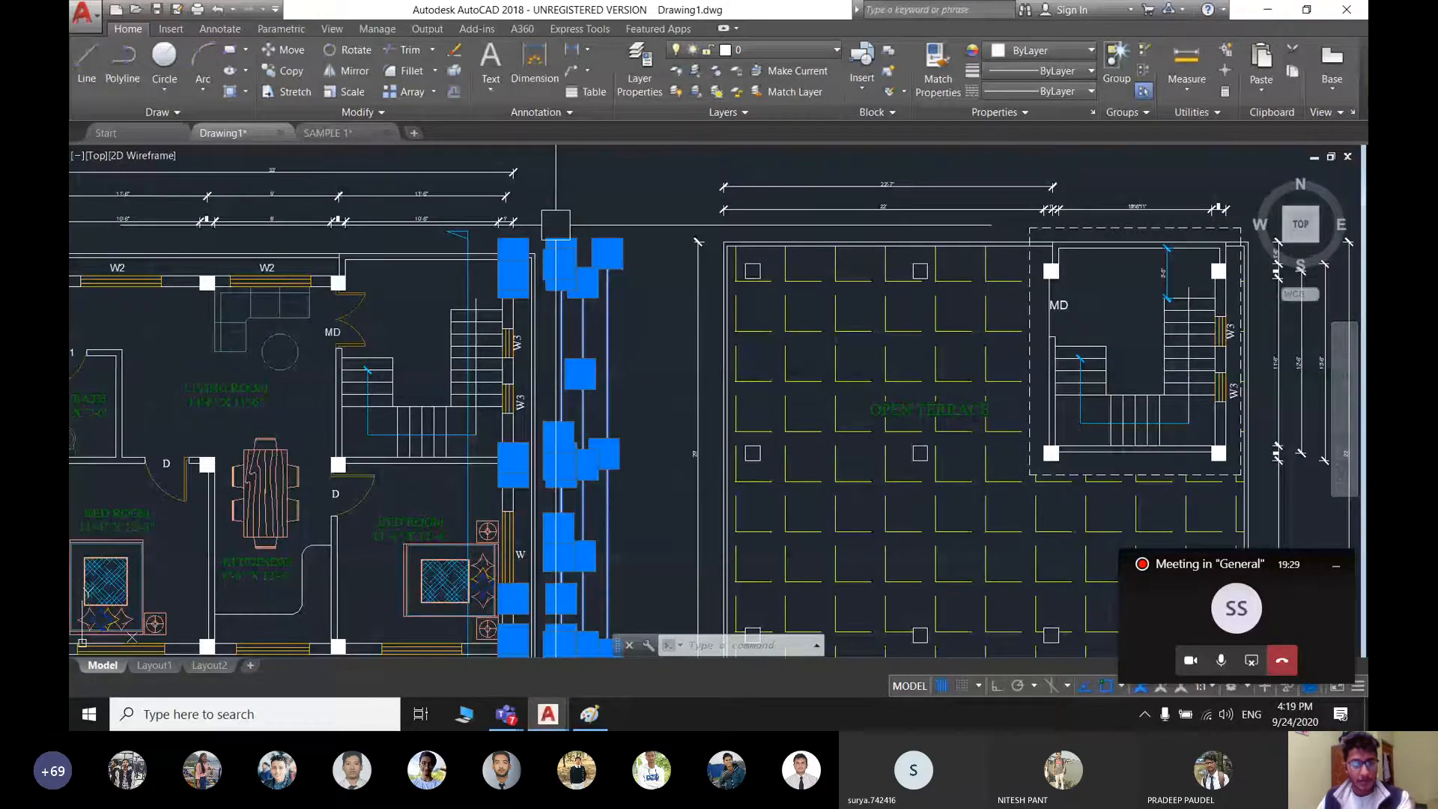
{"action": "key", "text": "Delete"}
- Delete the rows of horizontal dimensions above the middle floor plan
{"action": "left_click", "coordinate": [548, 231]}
{"action": "scroll", "coordinate": [519, 224], "scroll_direction": "up", "scroll_amount": 2}
{"action": "middle_click_drag", "start_coordinate": [519, 223], "coordinate": [574, 272]}
{"action": "left_click", "coordinate": [574, 272]}
{"action": "key", "text": "Delete"}
{"action": "scroll", "coordinate": [492, 356], "scroll_direction": "down", "scroll_amount": 4}
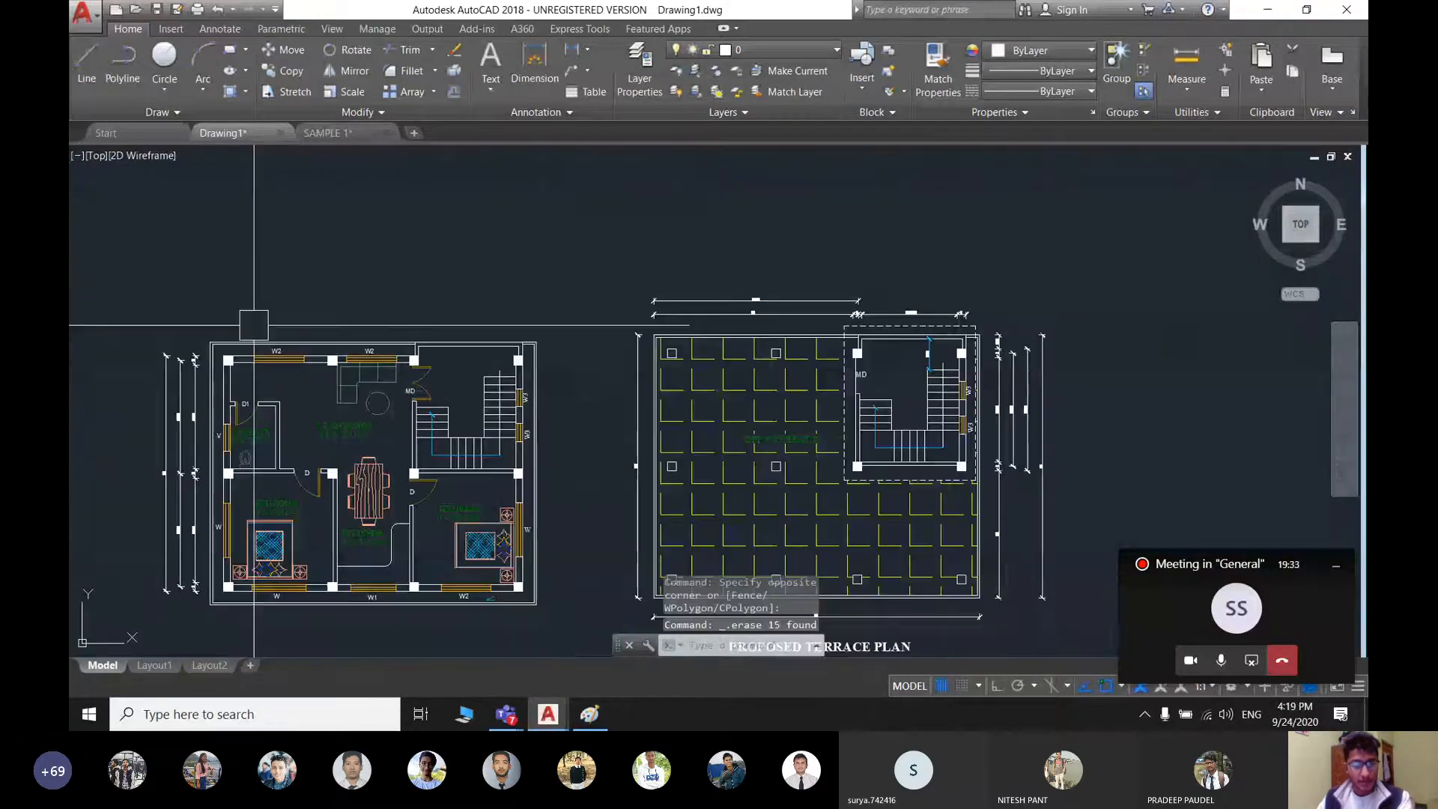
- Delete the vertical dimension lines along the left side of the middle floor plan
{"action": "scroll", "coordinate": [606, 541], "scroll_direction": "up", "scroll_amount": 6}
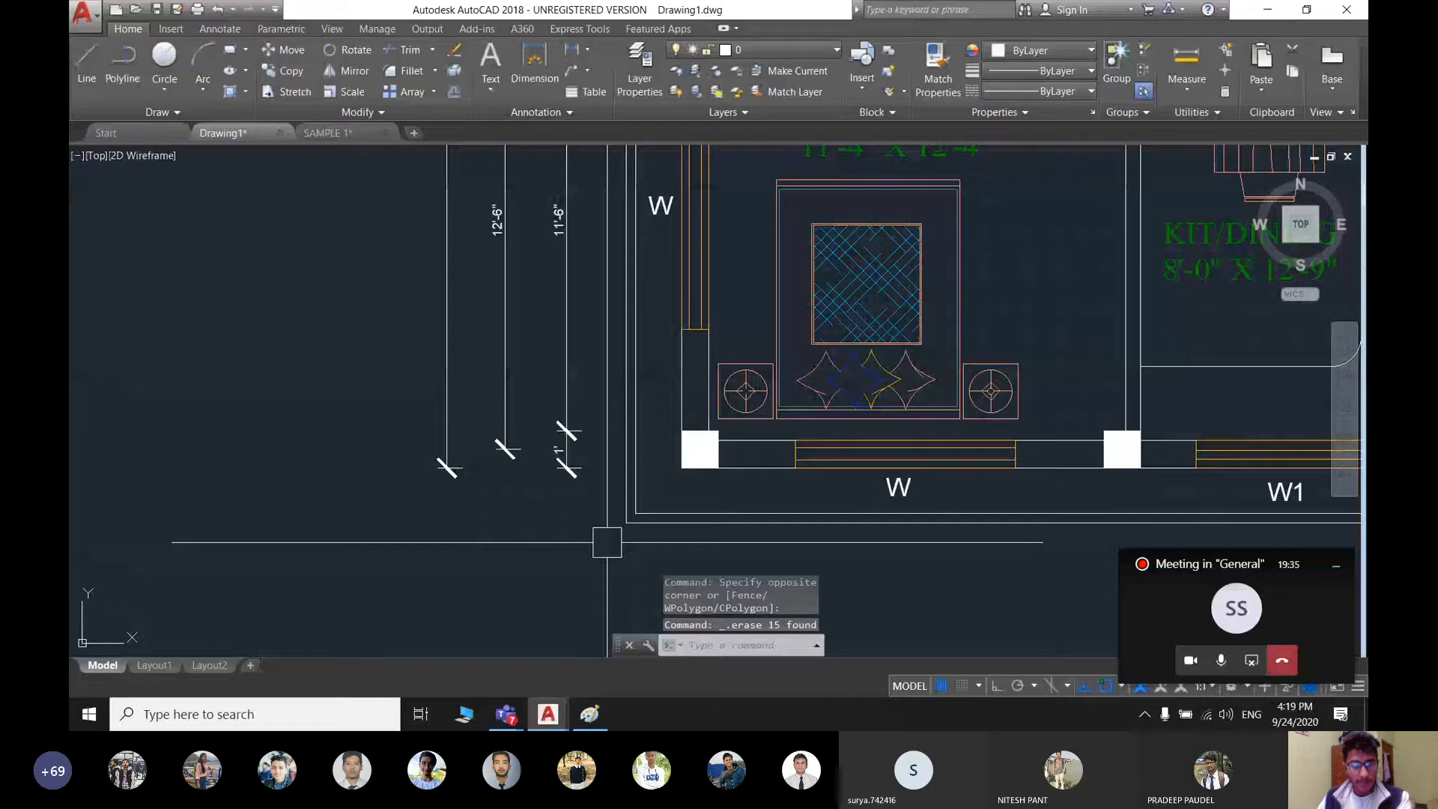
{"action": "scroll", "coordinate": [607, 541], "scroll_direction": "down", "scroll_amount": 5}
{"action": "left_click", "coordinate": [529, 655]}
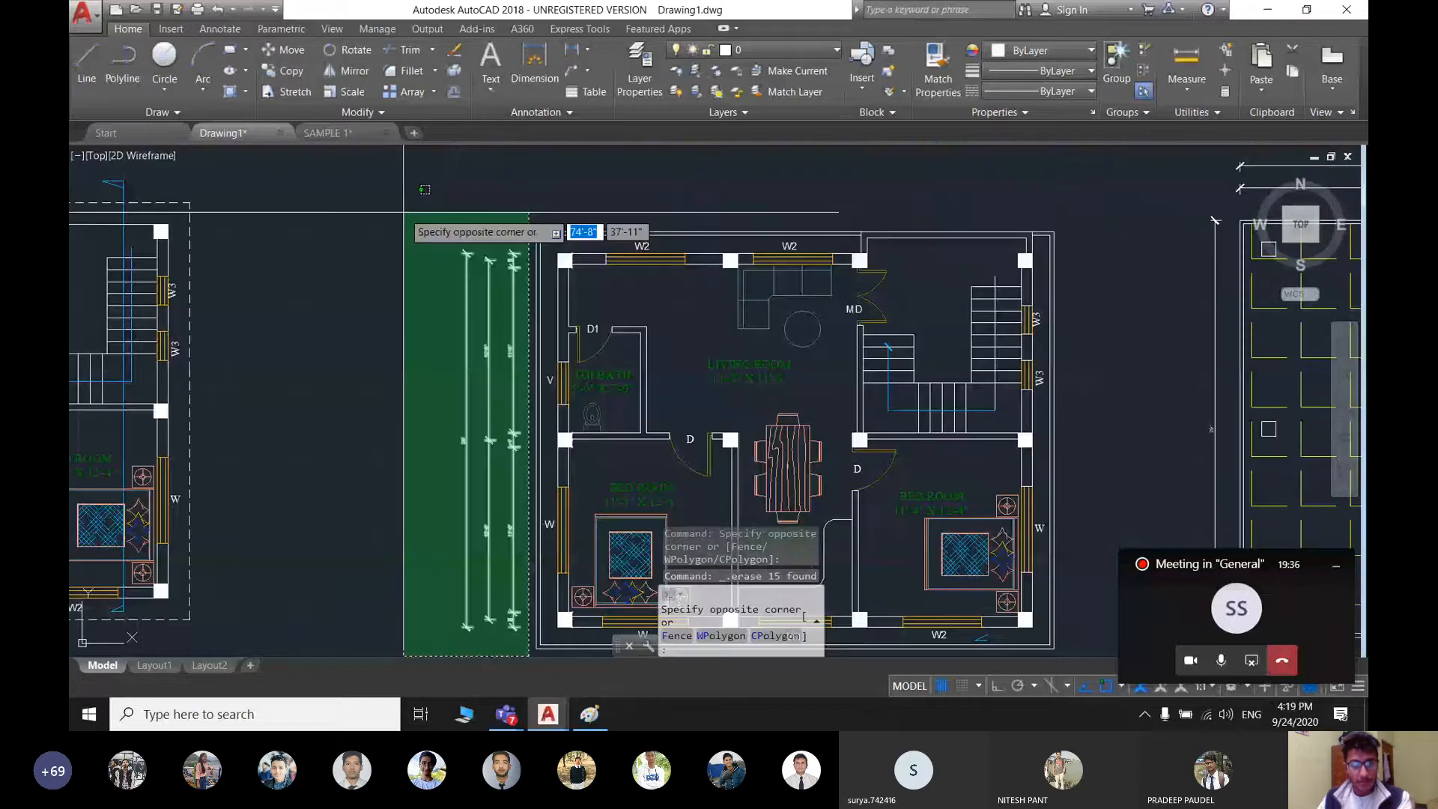
{"action": "left_click", "coordinate": [403, 212]}
{"action": "key", "text": "Delete"}
- Delete the PROPOSED TERRACE PLAN title and the horizontal dimension below the terrace plan
{"action": "scroll", "coordinate": [802, 439], "scroll_direction": "down", "scroll_amount": 2}
{"action": "left_click", "coordinate": [808, 436]}
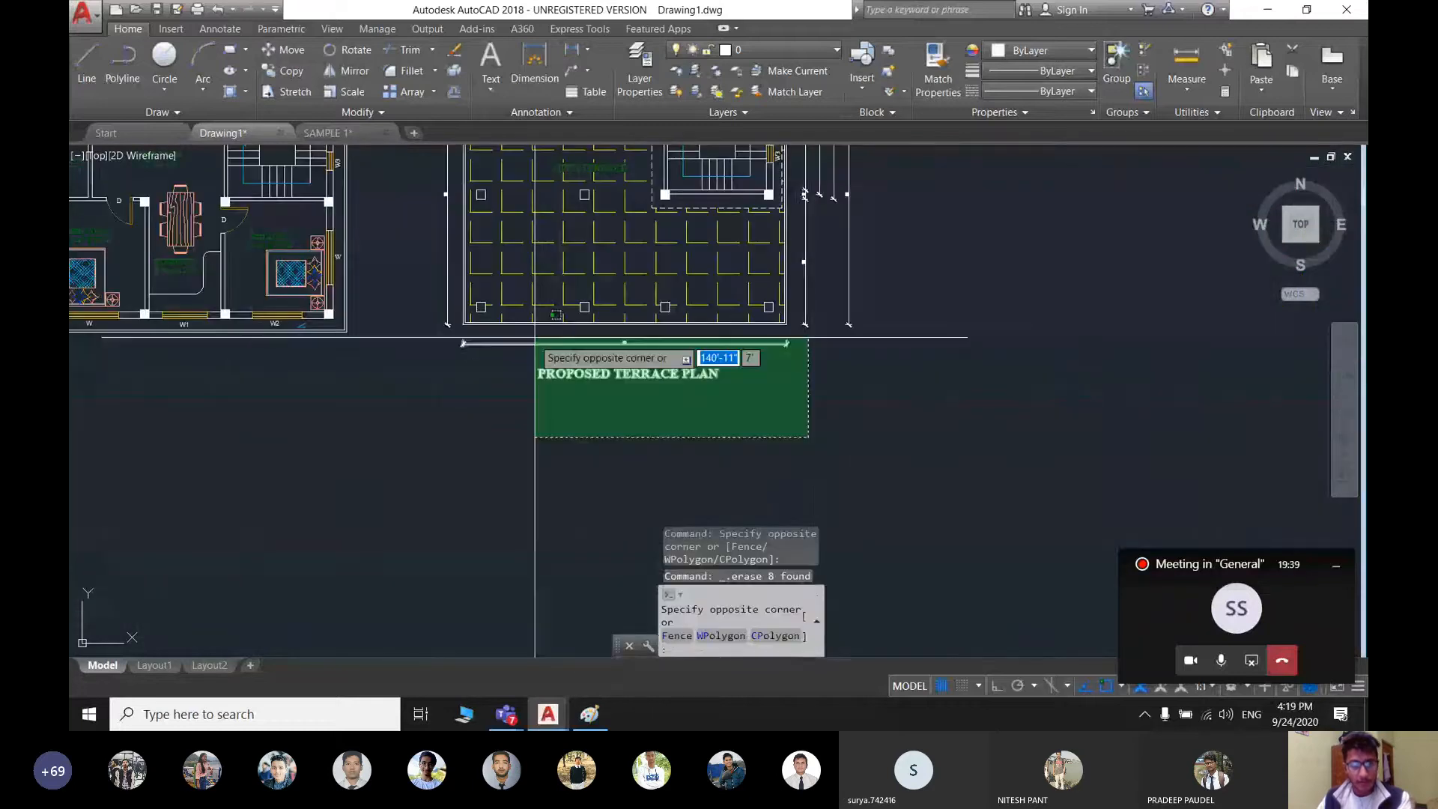
{"action": "left_click", "coordinate": [535, 338]}
{"action": "key", "text": "Delete"}
- Delete the vertical dimension lines along the right side of the terrace plan
{"action": "middle_click_drag", "start_coordinate": [786, 362], "coordinate": [481, 465]}
{"action": "scroll", "coordinate": [574, 455], "scroll_direction": "up", "scroll_amount": 2}
{"action": "scroll", "coordinate": [575, 455], "scroll_direction": "down", "scroll_amount": 2}
{"action": "middle_click_drag", "start_coordinate": [574, 455], "coordinate": [497, 555]}
{"action": "left_click", "coordinate": [494, 560]}
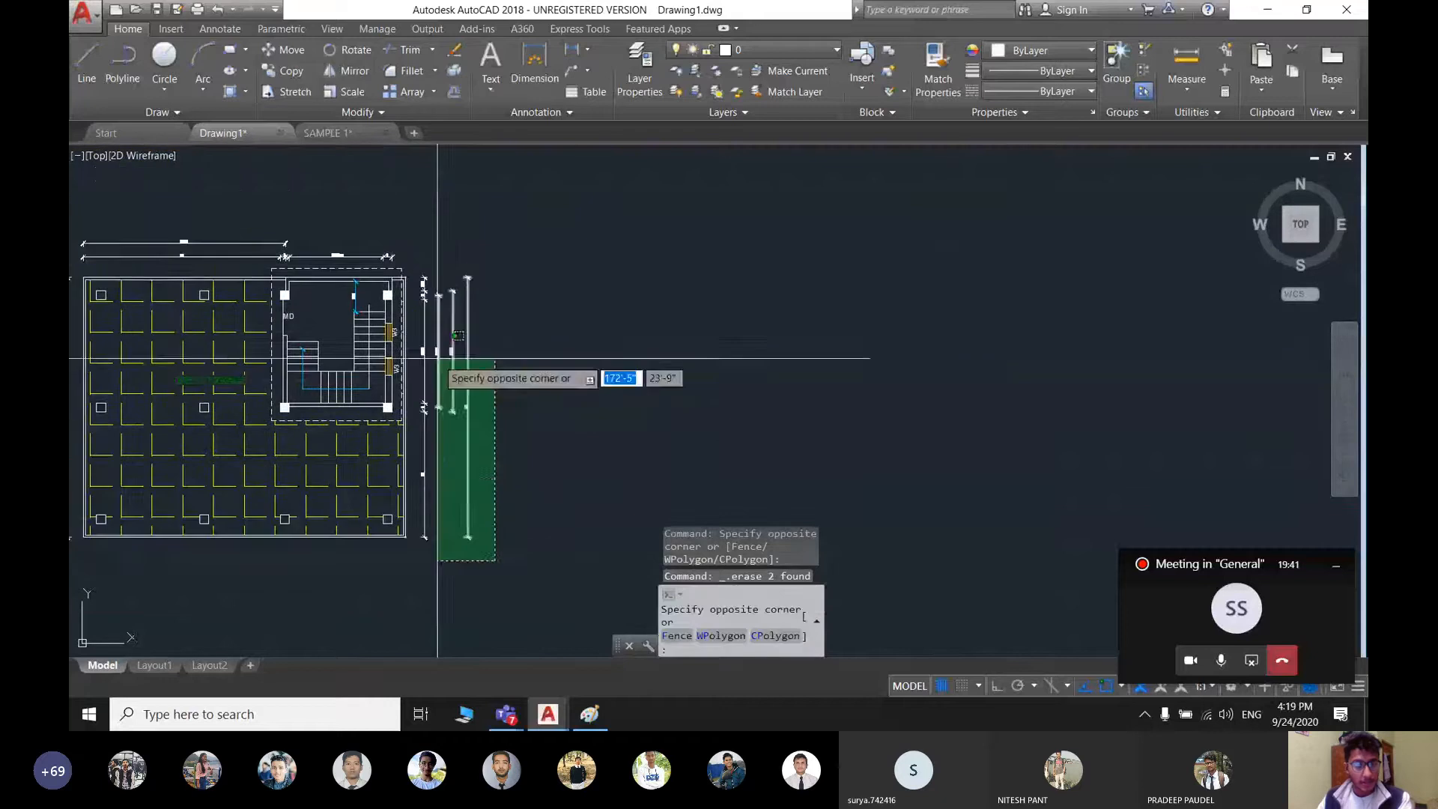
{"action": "left_click", "coordinate": [438, 358]}
{"action": "key", "text": "Delete"}
- Delete the rows of horizontal dimensions above the terrace plan
{"action": "scroll", "coordinate": [571, 363], "scroll_direction": "up", "scroll_amount": 5}
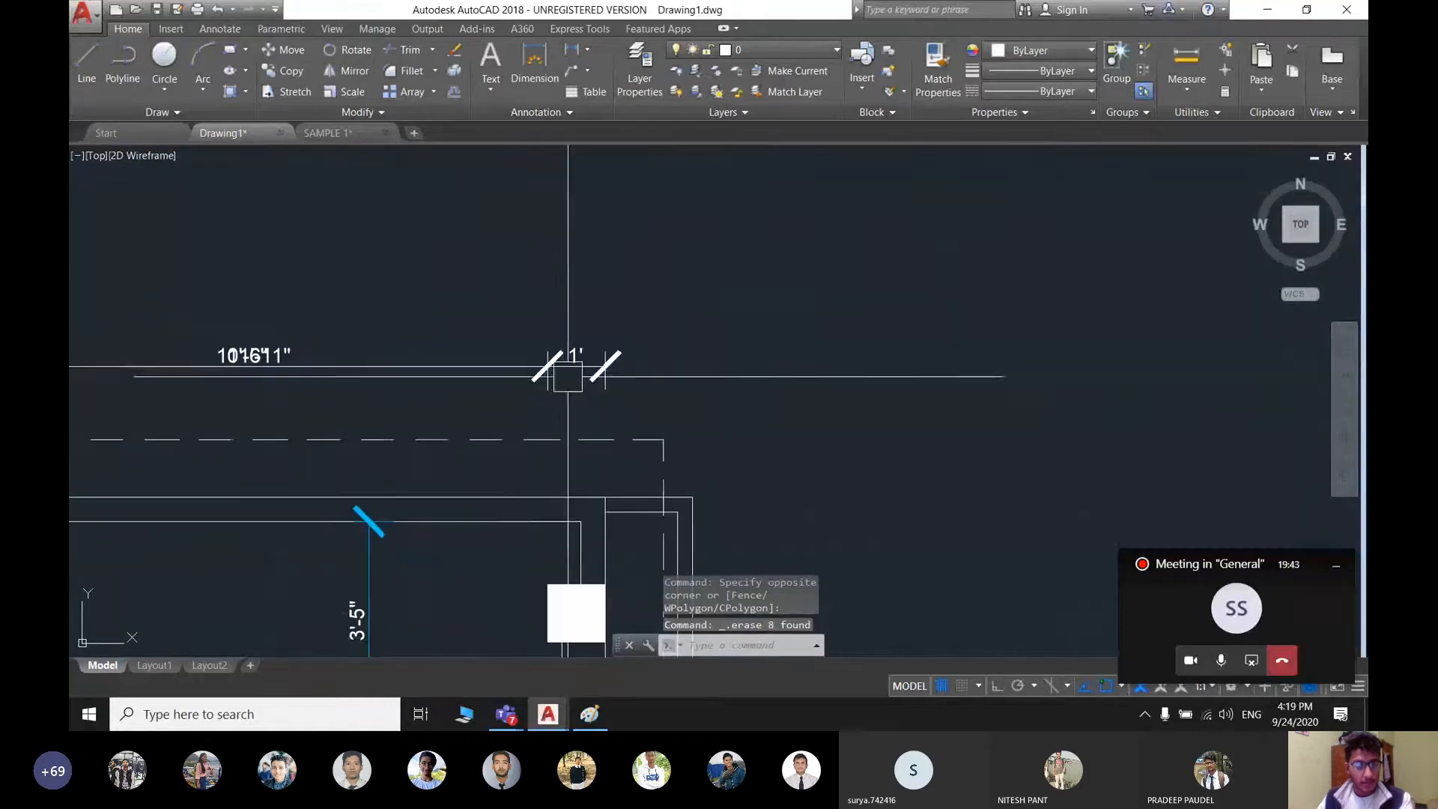
{"action": "left_click", "coordinate": [662, 403]}
{"action": "scroll", "coordinate": [384, 346], "scroll_direction": "down", "scroll_amount": 3}
{"action": "middle_click_drag", "start_coordinate": [383, 346], "coordinate": [874, 377]}
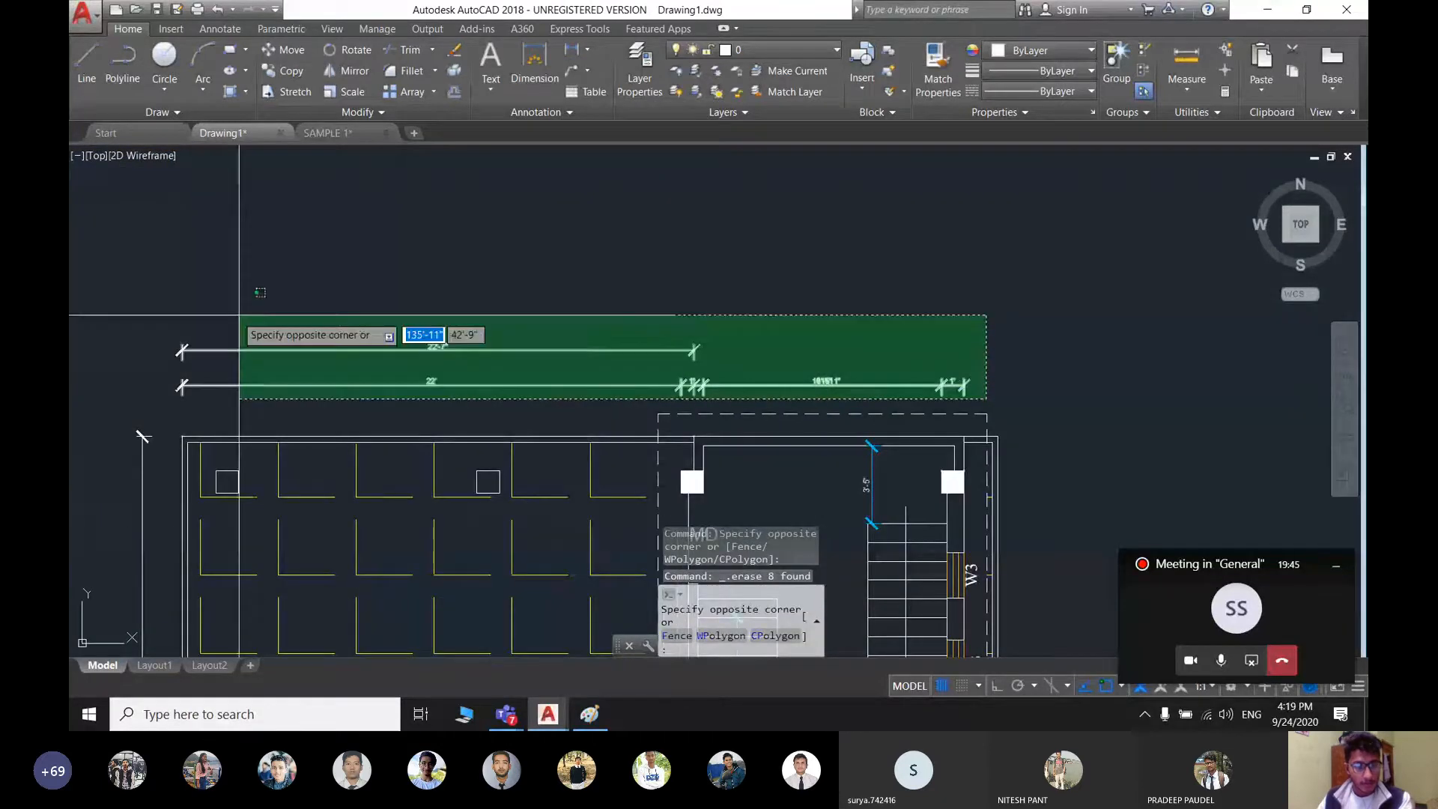
{"action": "left_click", "coordinate": [240, 315]}
{"action": "key", "text": "Delete"}
- Delete the vertical dimension along the left side of the terrace plan
{"action": "scroll", "coordinate": [239, 314], "scroll_direction": "down", "scroll_amount": 2}
{"action": "middle_click_drag", "start_coordinate": [210, 599], "coordinate": [659, 243]}
{"action": "scroll", "coordinate": [620, 472], "scroll_direction": "up", "scroll_amount": 2}
{"action": "left_click", "coordinate": [650, 472]}
{"action": "left_click", "coordinate": [577, 413]}
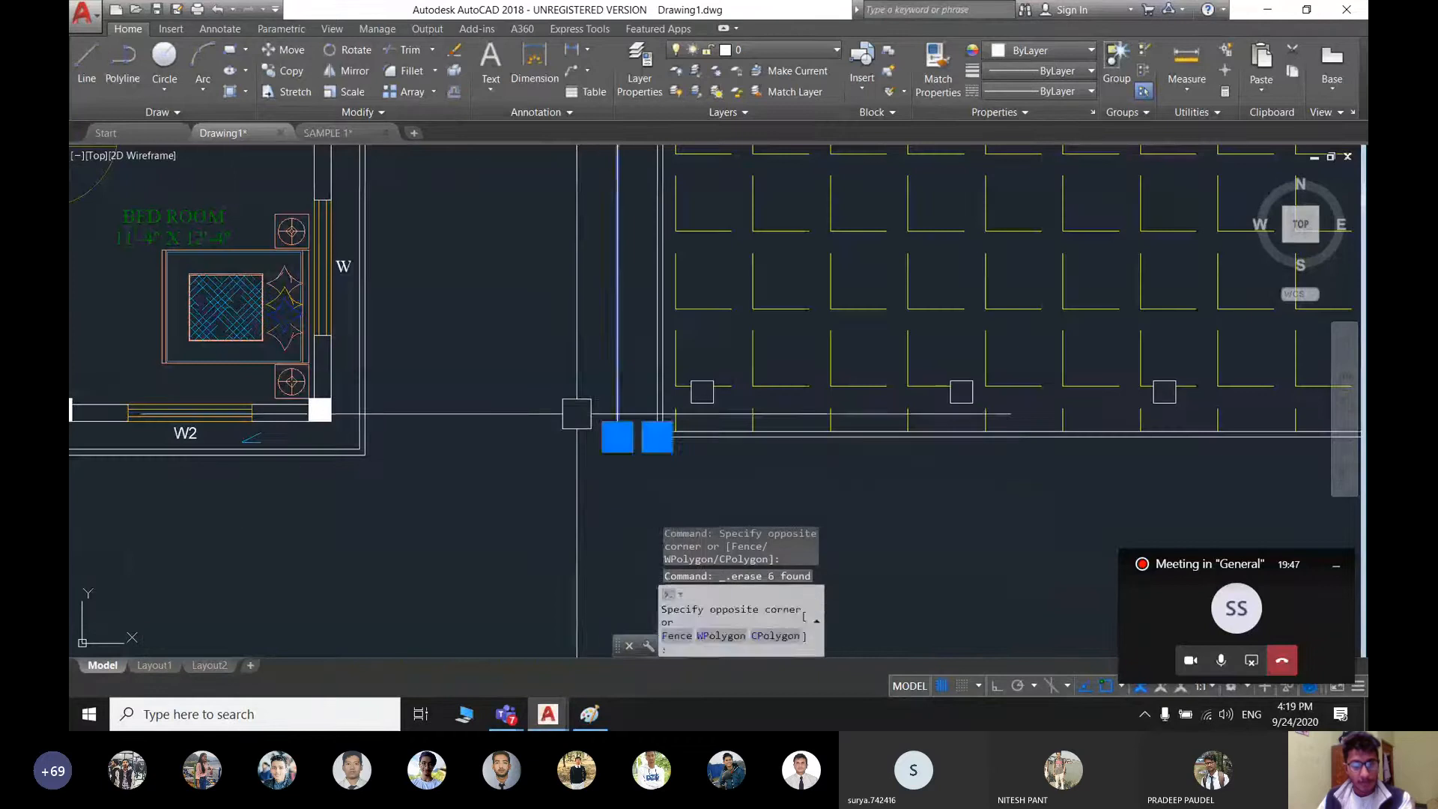
{"action": "key", "text": "Delete"}
{"action": "scroll", "coordinate": [552, 413], "scroll_direction": "down", "scroll_amount": 6}
{"action": "middle_click_drag", "start_coordinate": [692, 419], "coordinate": [587, 376]}
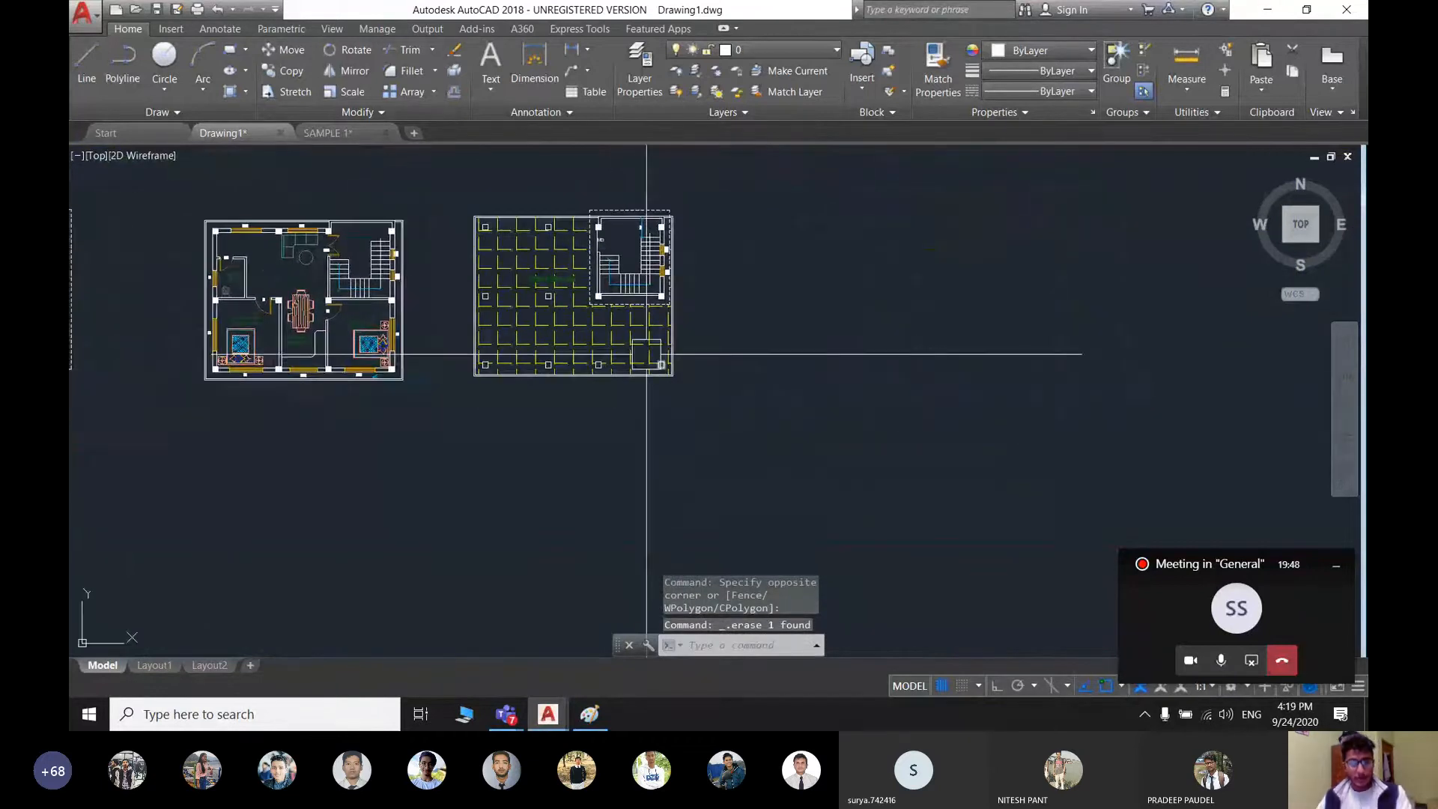
{"action": "scroll", "coordinate": [645, 353], "scroll_direction": "down", "scroll_amount": 2}
{"action": "middle_click_drag", "start_coordinate": [407, 370], "coordinate": [561, 391]}
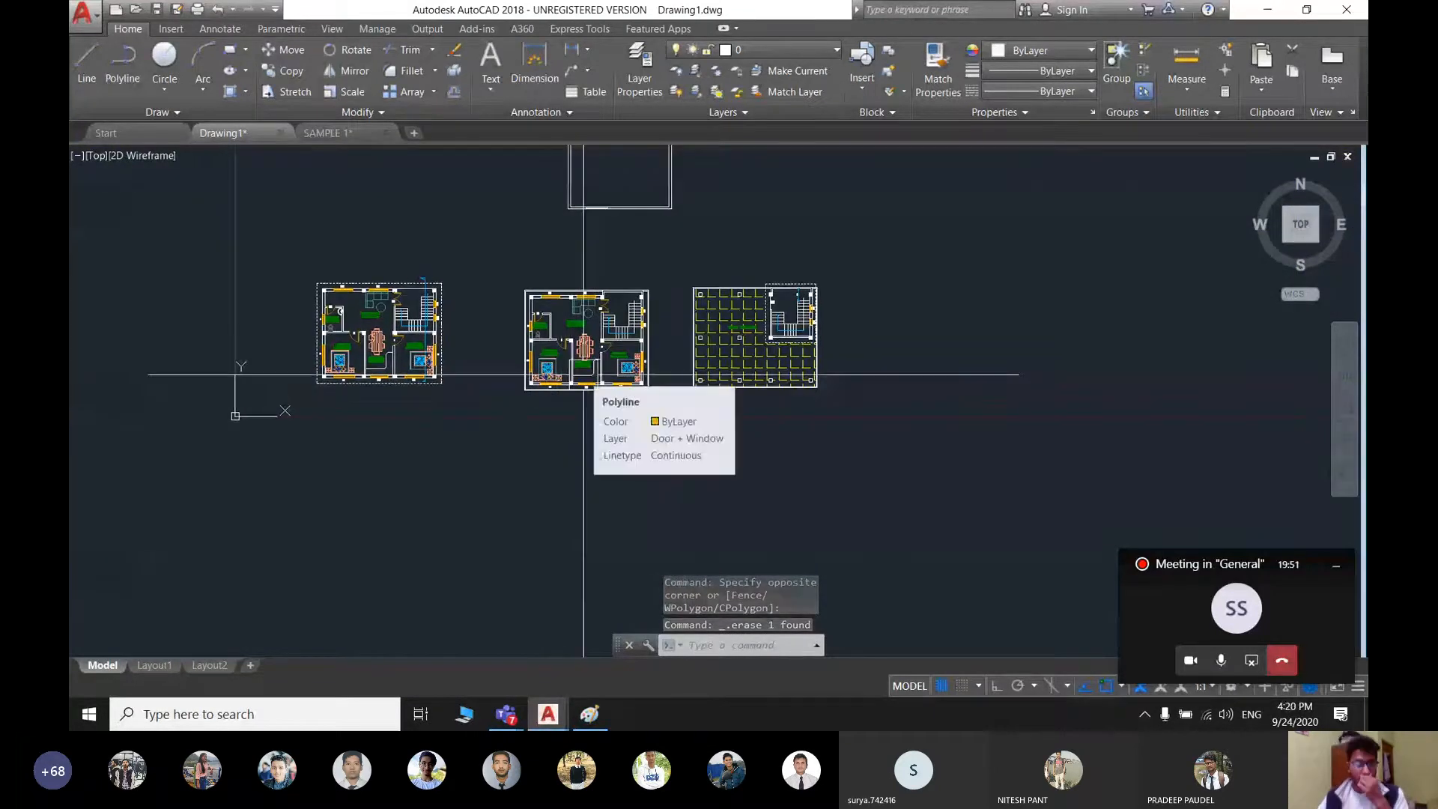
- Switch to the Teams meeting window and place it beside the SAMPLE 1 drawing so both are visible
{"action": "left_click", "coordinate": [1246, 618]}
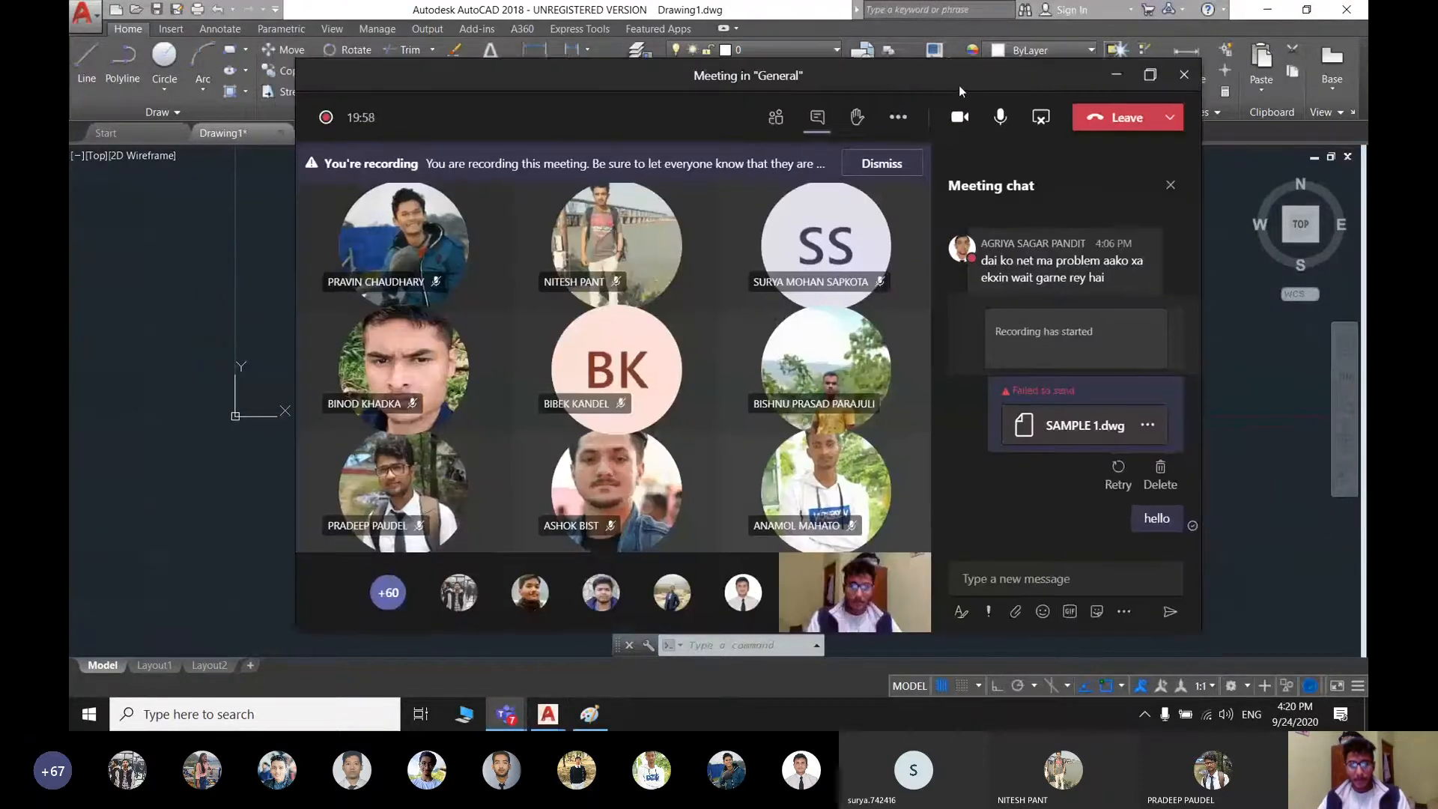
{"action": "left_click_drag", "start_coordinate": [958, 84], "coordinate": [1366, 83]}
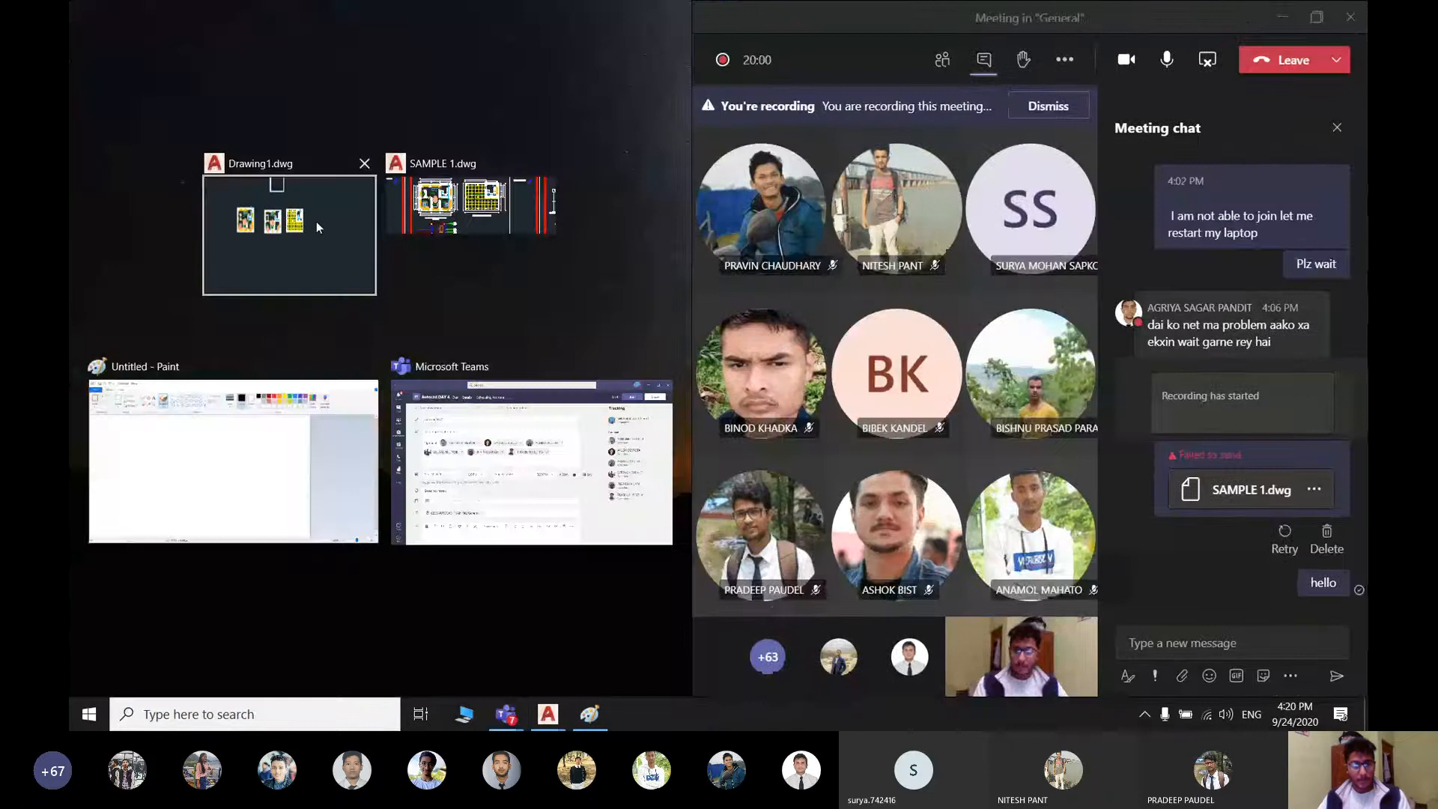
{"action": "left_click", "coordinate": [316, 227]}
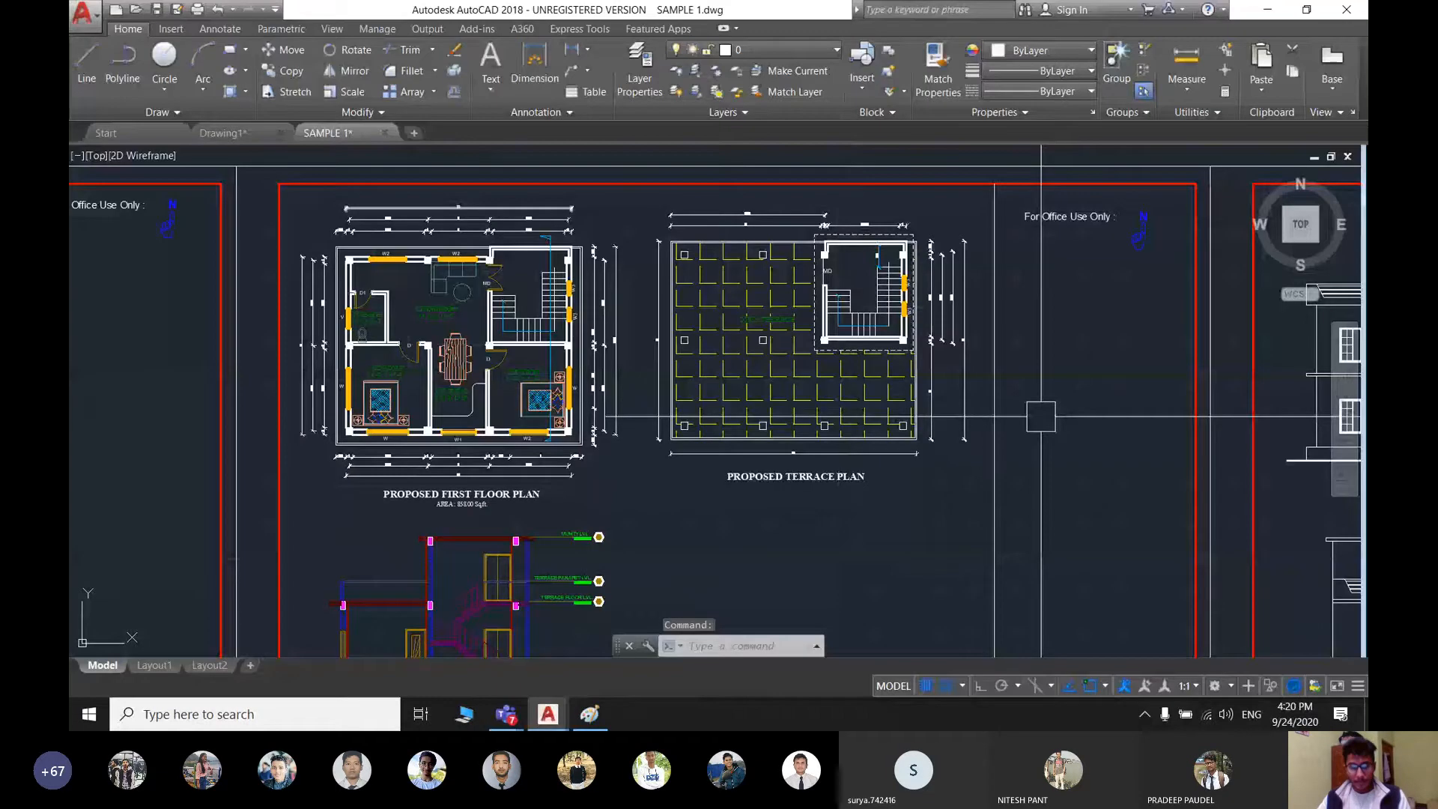
{"action": "left_click", "coordinate": [508, 721]}
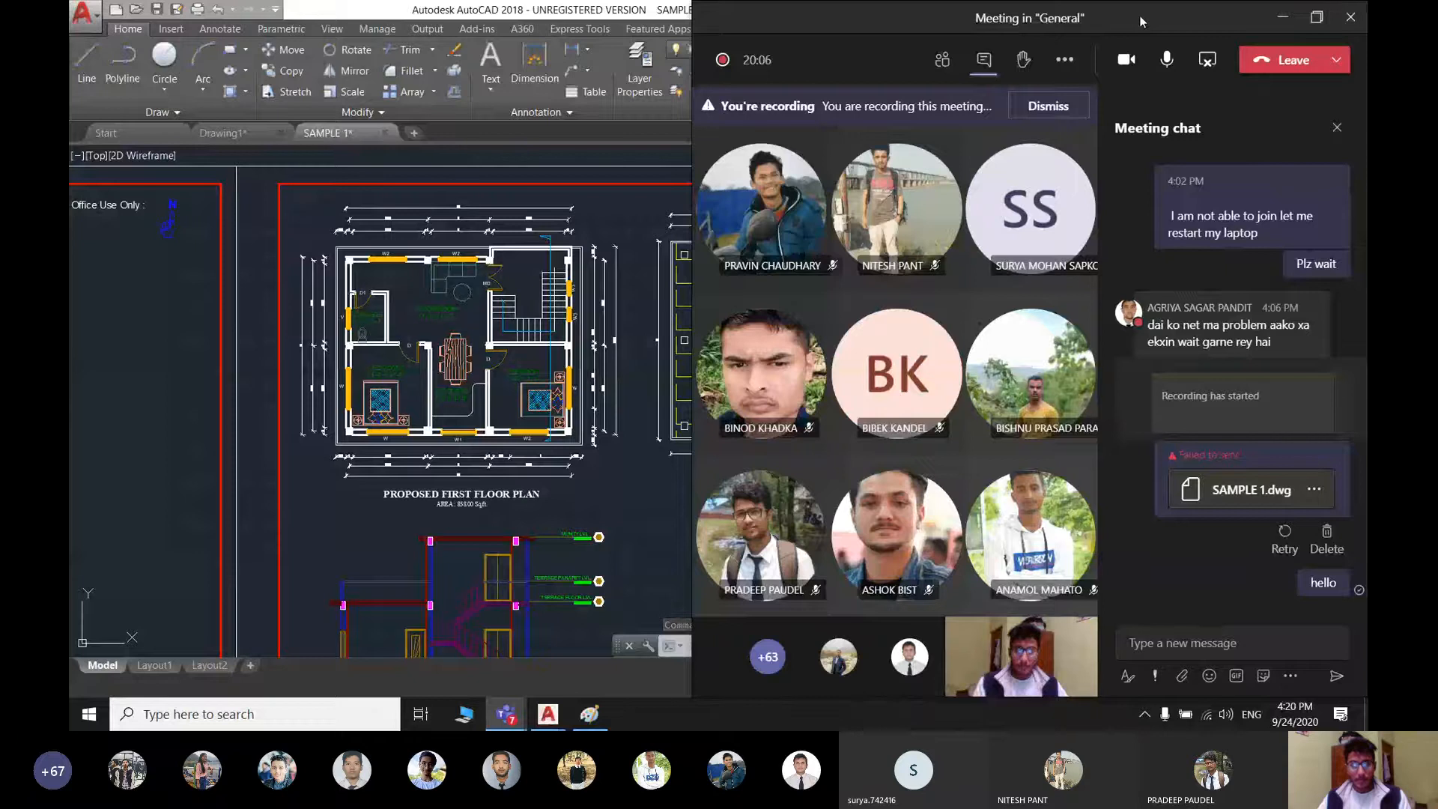
{"action": "left_click_drag", "start_coordinate": [1139, 16], "coordinate": [1196, 16]}
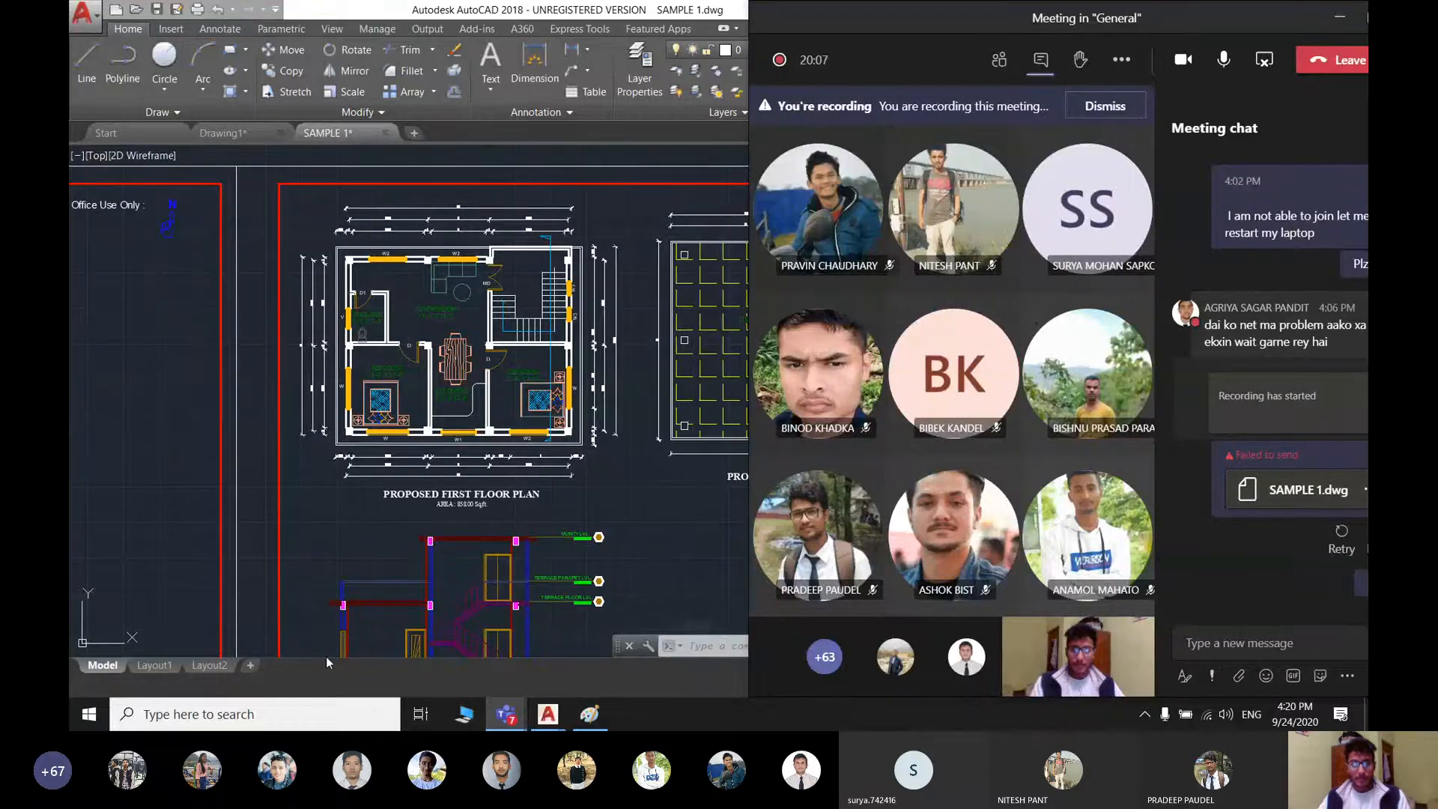
- Open Snip & Sketch and capture the whole screen with the drawing and the meeting window
{"action": "left_click", "coordinate": [255, 713]}
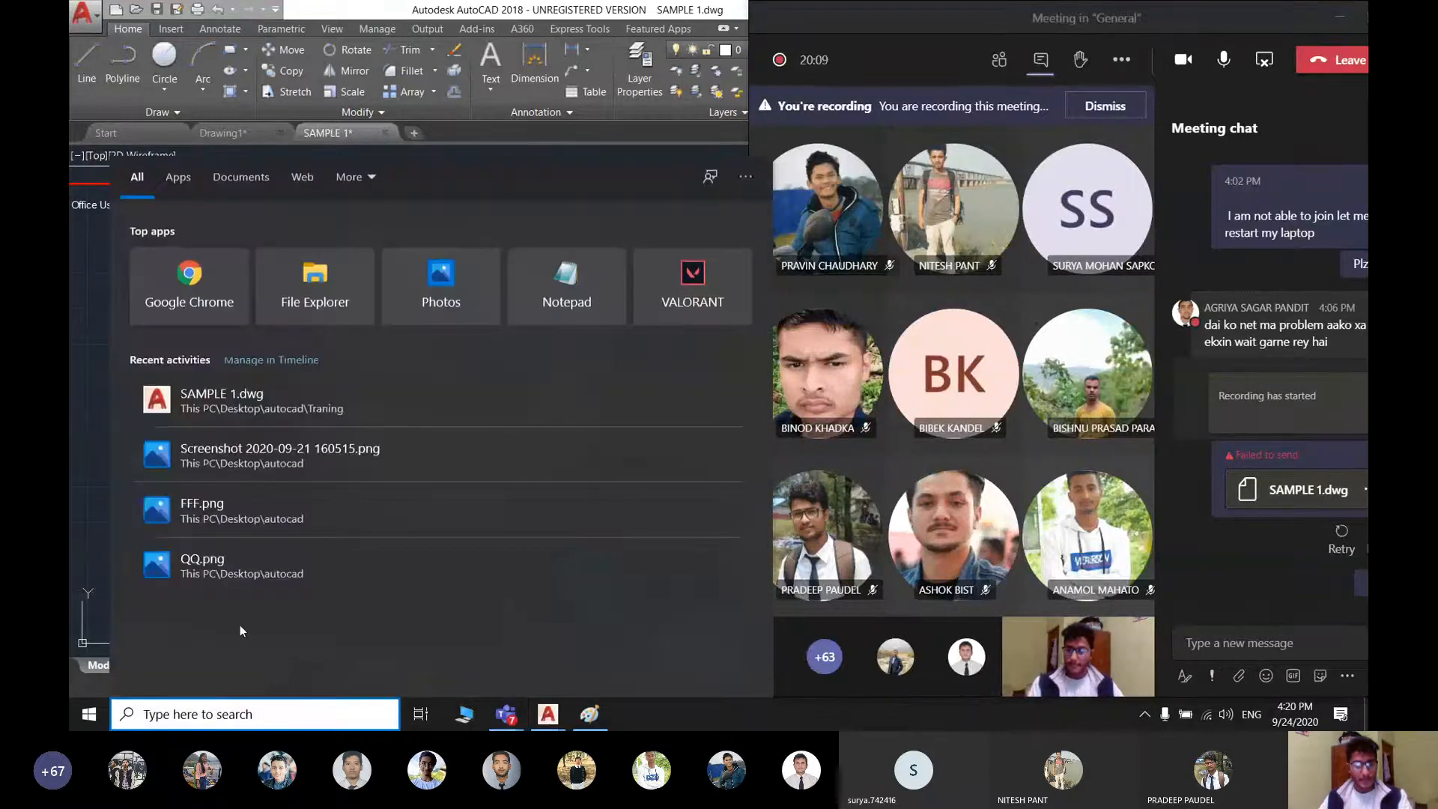
{"action": "type", "text": "s"}
{"action": "left_click", "coordinate": [232, 272]}
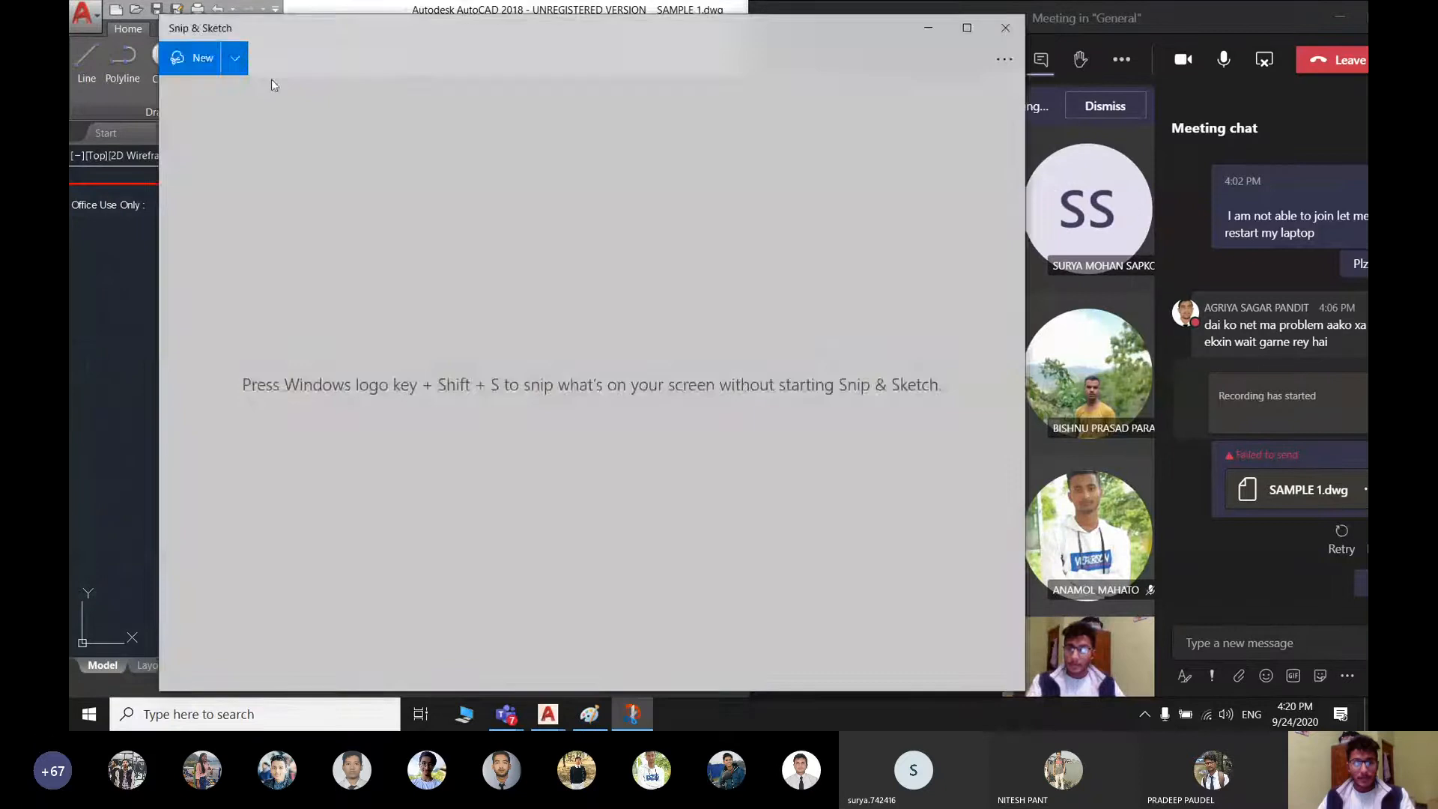
{"action": "left_click", "coordinate": [204, 59]}
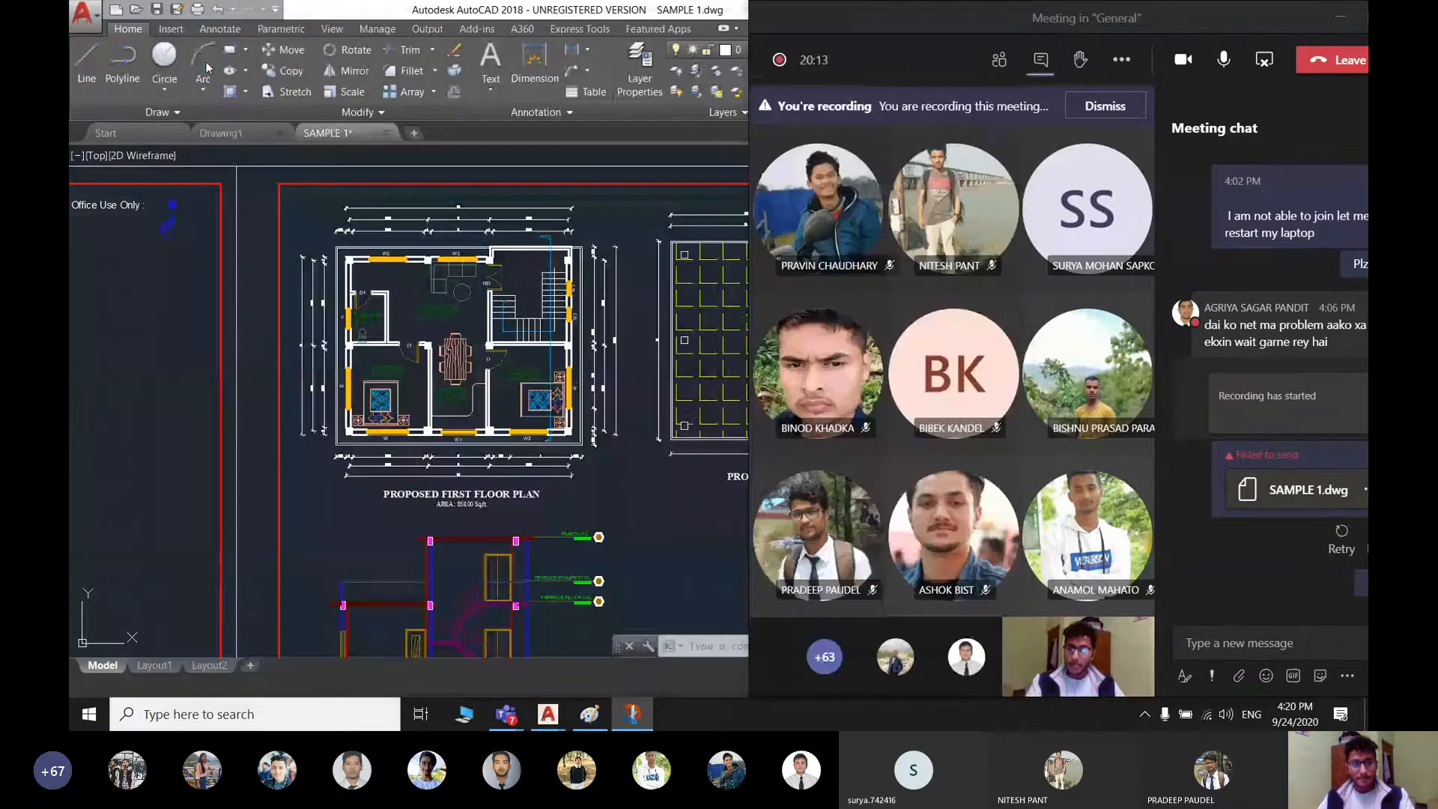
{"action": "left_click_drag", "start_coordinate": [73, 2], "coordinate": [1366, 708]}
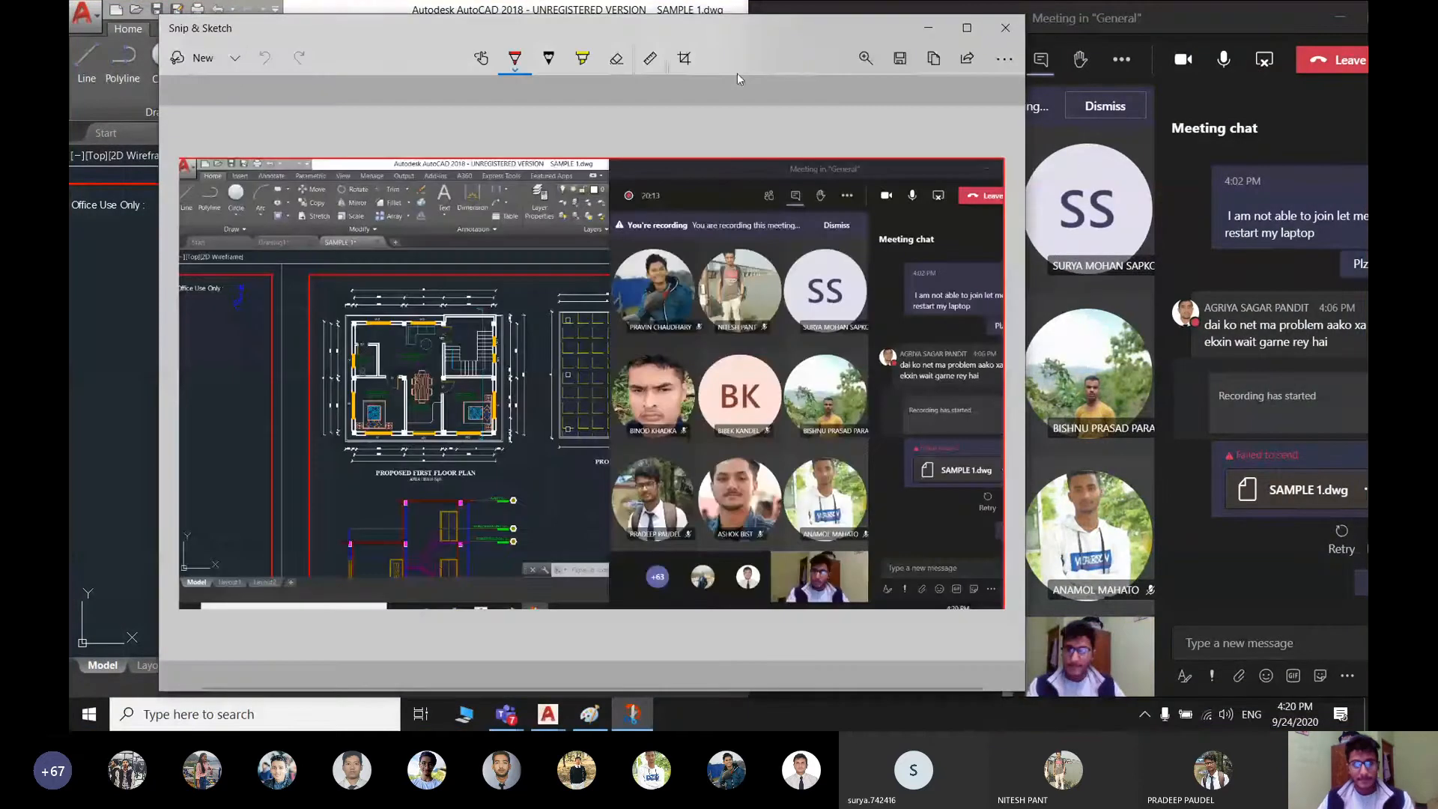
- Save the snip as a PNG named "c" on the Desktop and close Snip & Sketch
{"action": "left_click", "coordinate": [899, 60]}
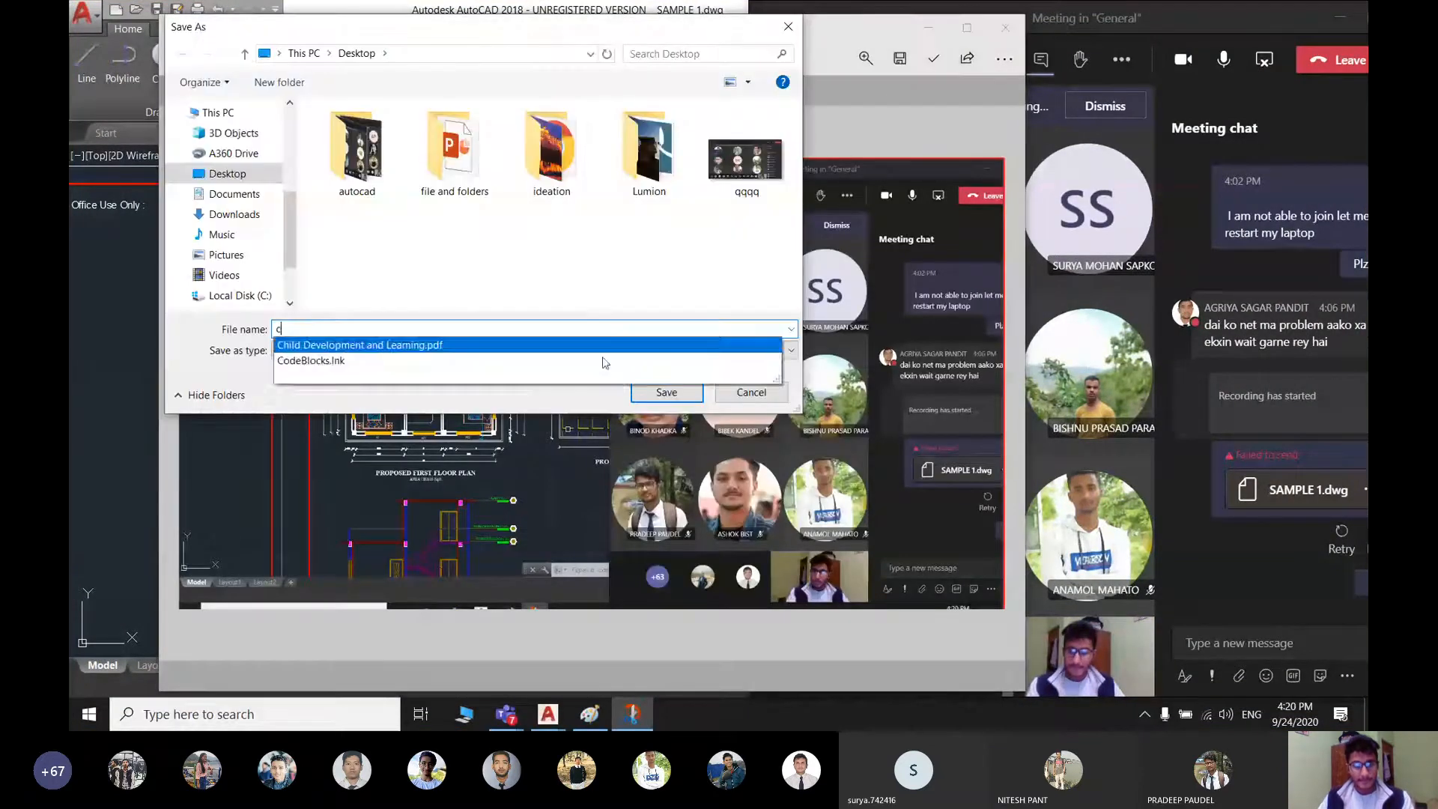
{"action": "left_click", "coordinate": [659, 392]}
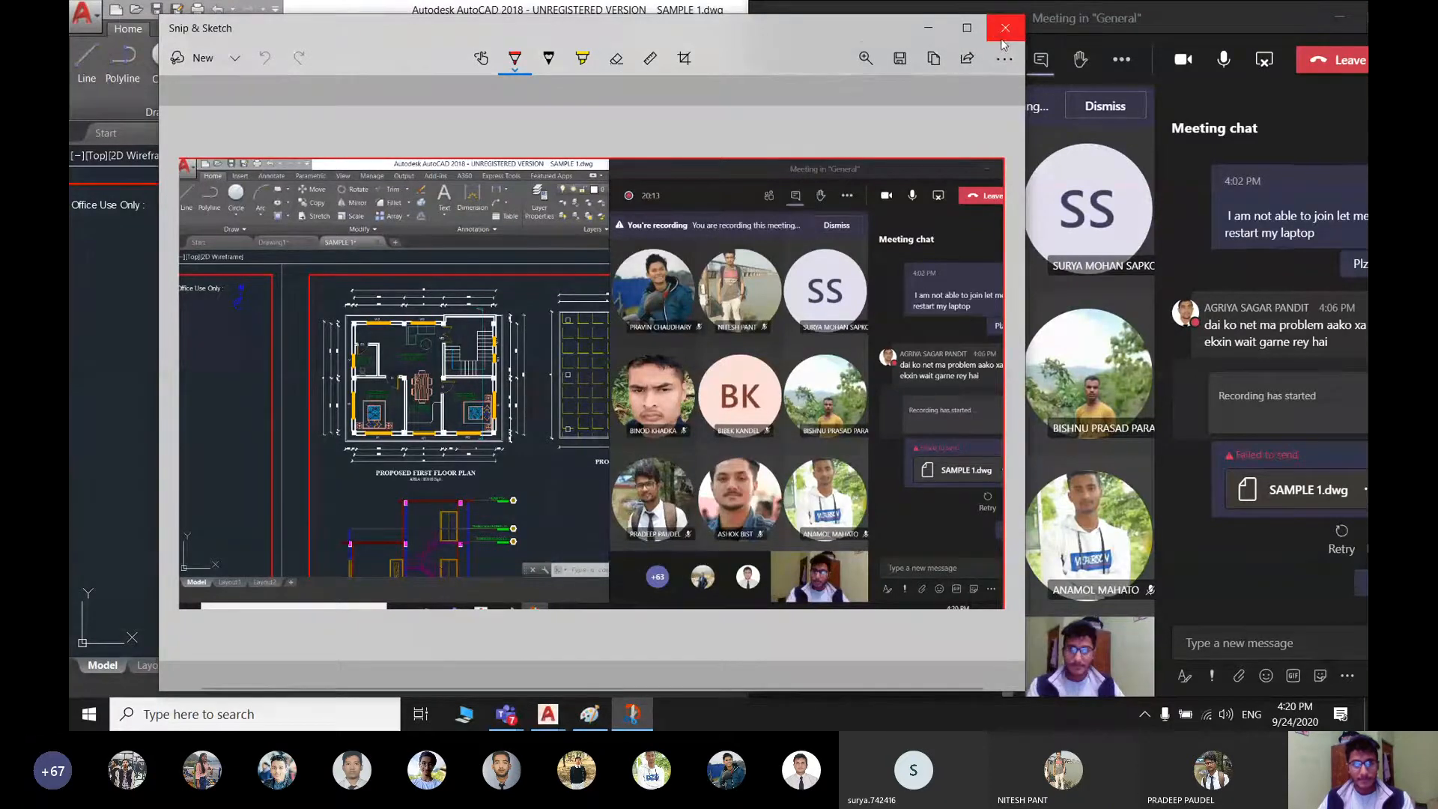
{"action": "left_click", "coordinate": [901, 58]}
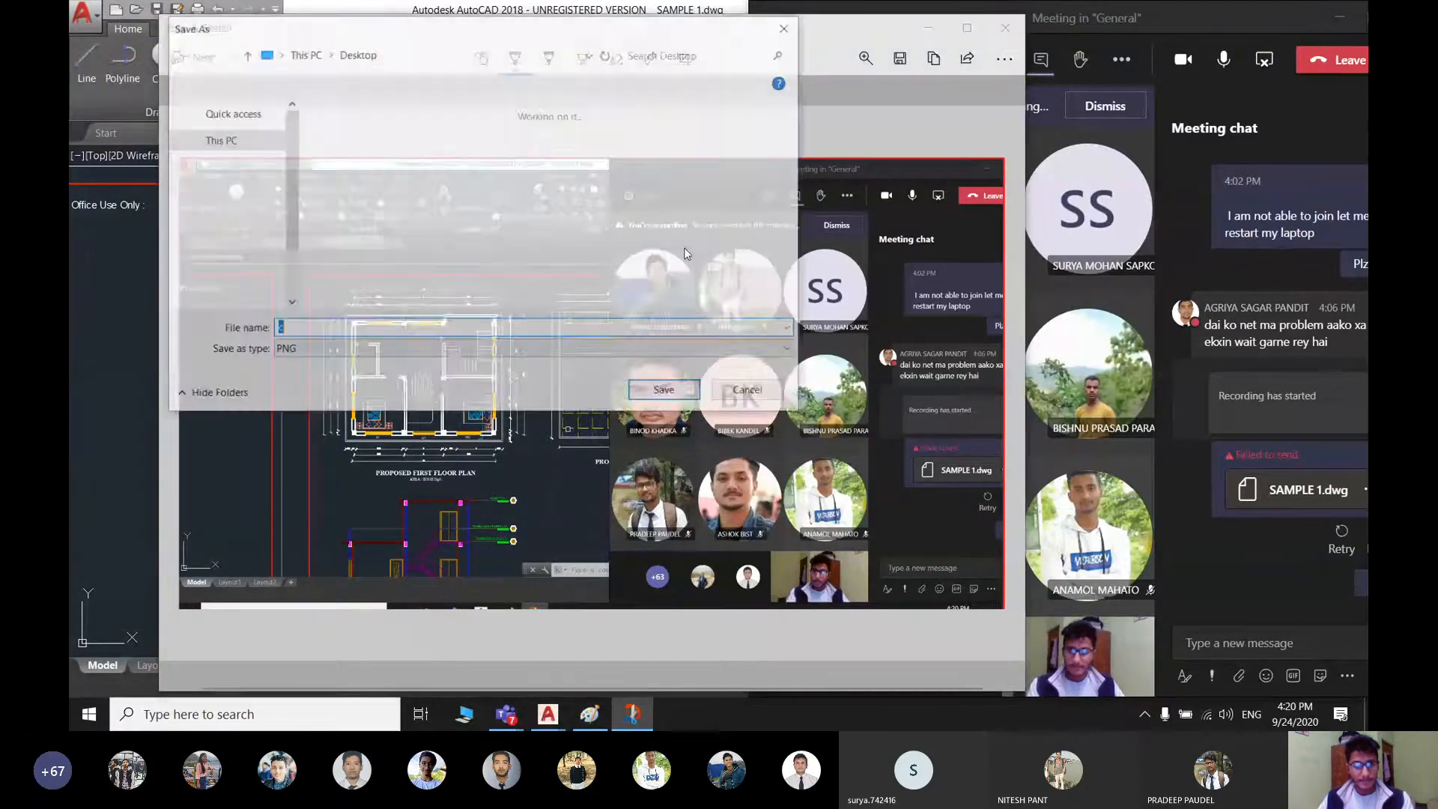
{"action": "left_click", "coordinate": [793, 32]}
{"action": "left_click", "coordinate": [1003, 36]}
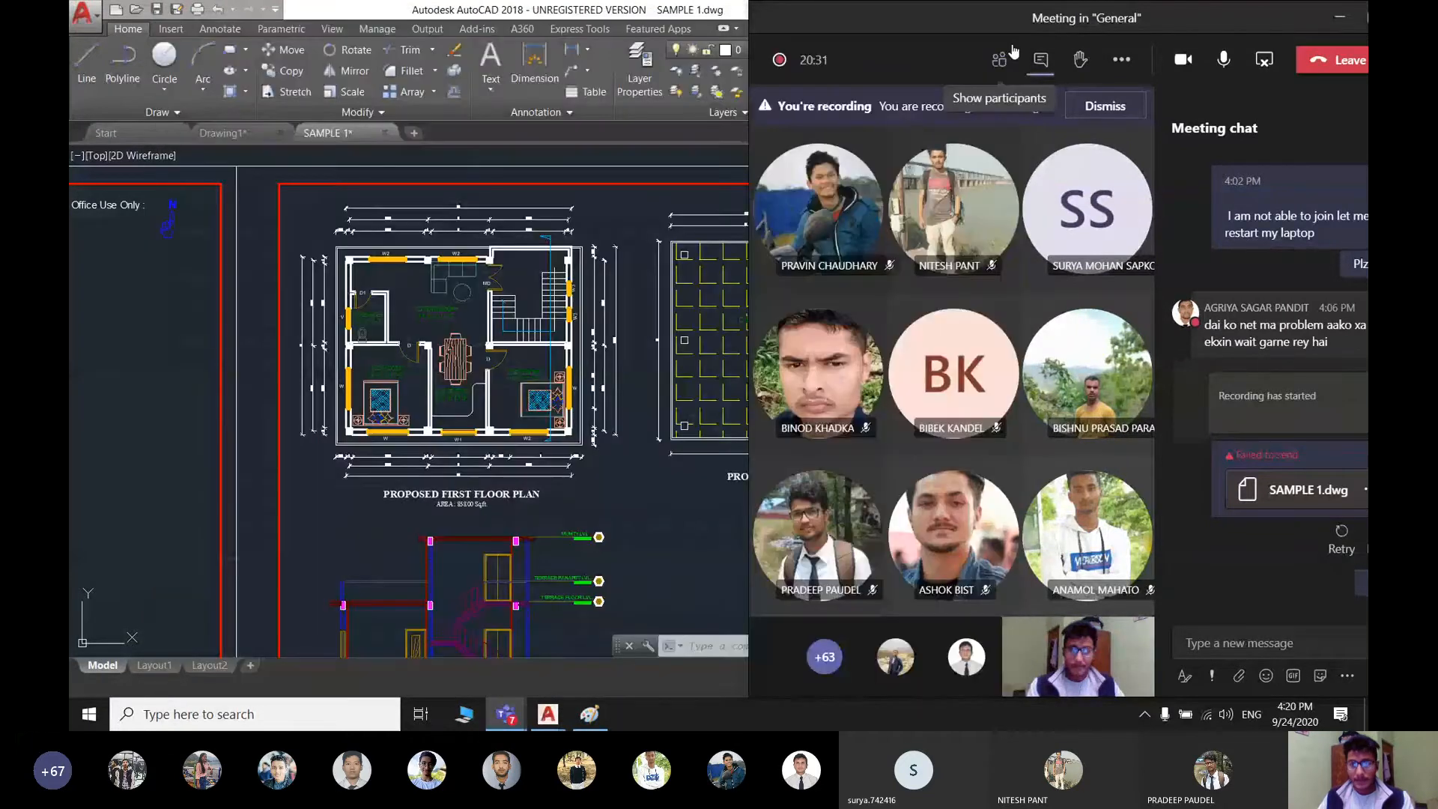
- Minimize the meeting window and return to Drawing1 in AutoCAD
{"action": "left_click_drag", "start_coordinate": [1205, 20], "coordinate": [977, 20]}
{"action": "left_click", "coordinate": [1111, 17]}
{"action": "scroll", "coordinate": [539, 322], "scroll_direction": "down", "scroll_amount": 2}
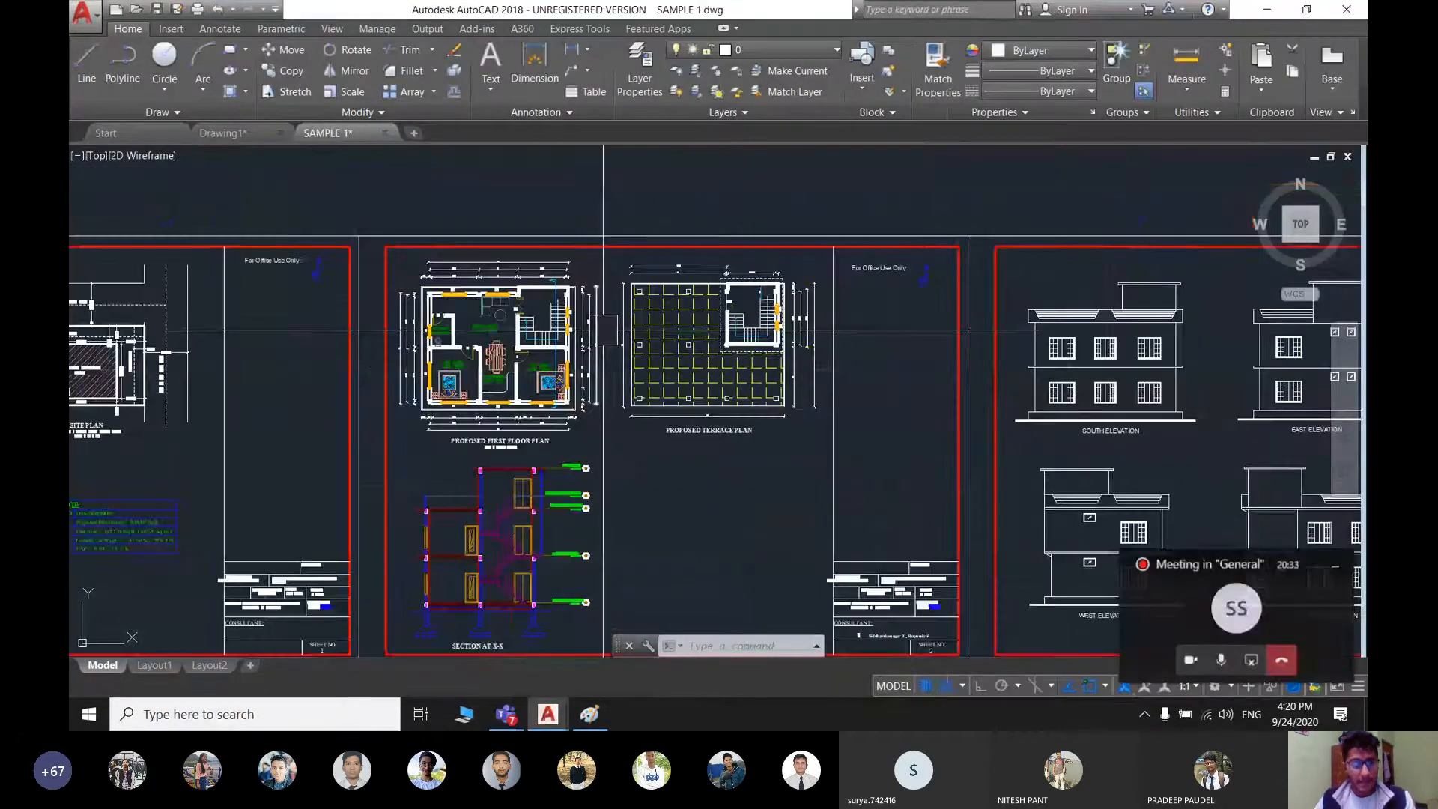
{"action": "left_click", "coordinate": [247, 134]}
- Examine the two floor plans, the terrace plan and the walled rectangle in Drawing1
{"action": "scroll", "coordinate": [549, 295], "scroll_direction": "up", "scroll_amount": 6}
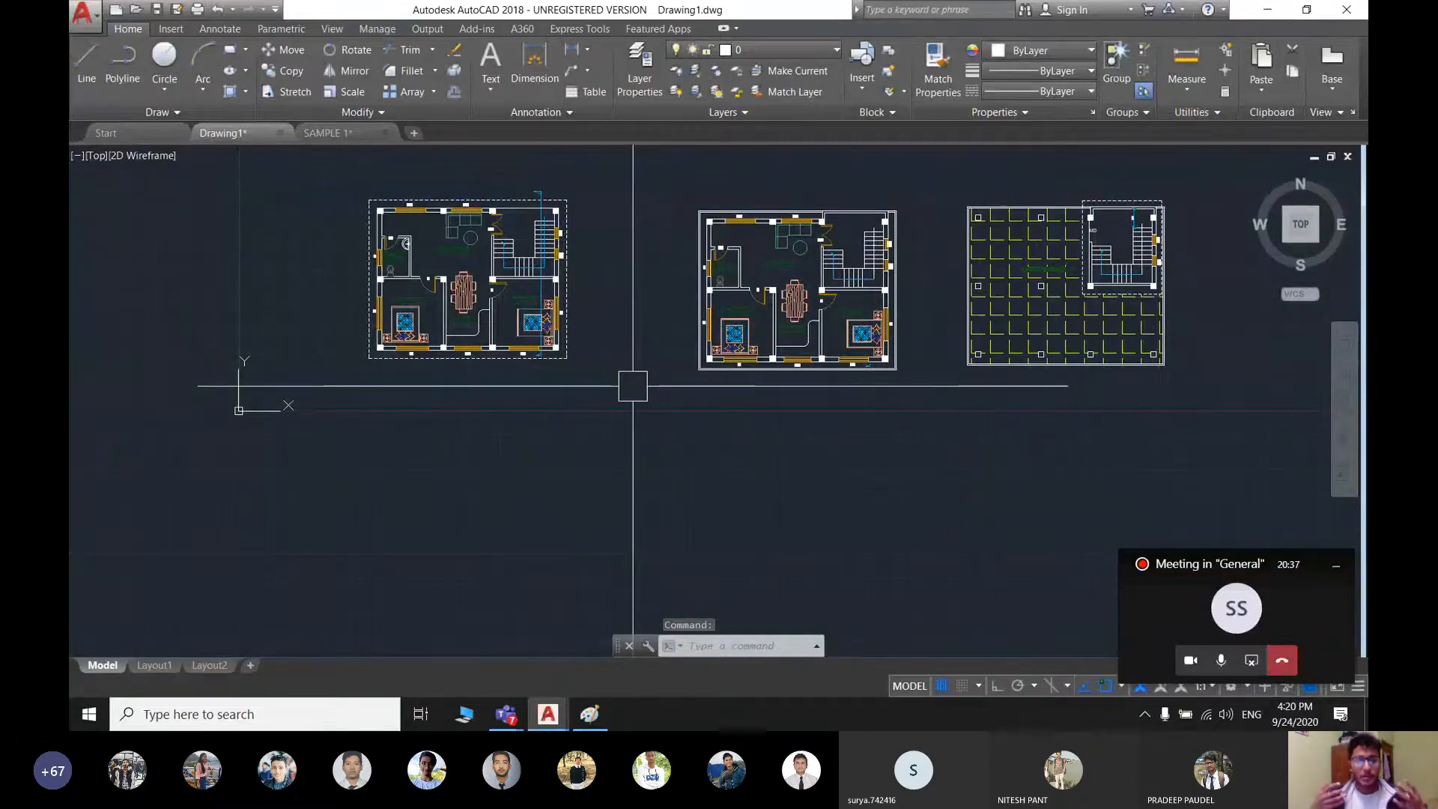
{"action": "scroll", "coordinate": [633, 385], "scroll_direction": "down", "scroll_amount": 2}
{"action": "middle_click_drag", "start_coordinate": [633, 385], "coordinate": [561, 410]}
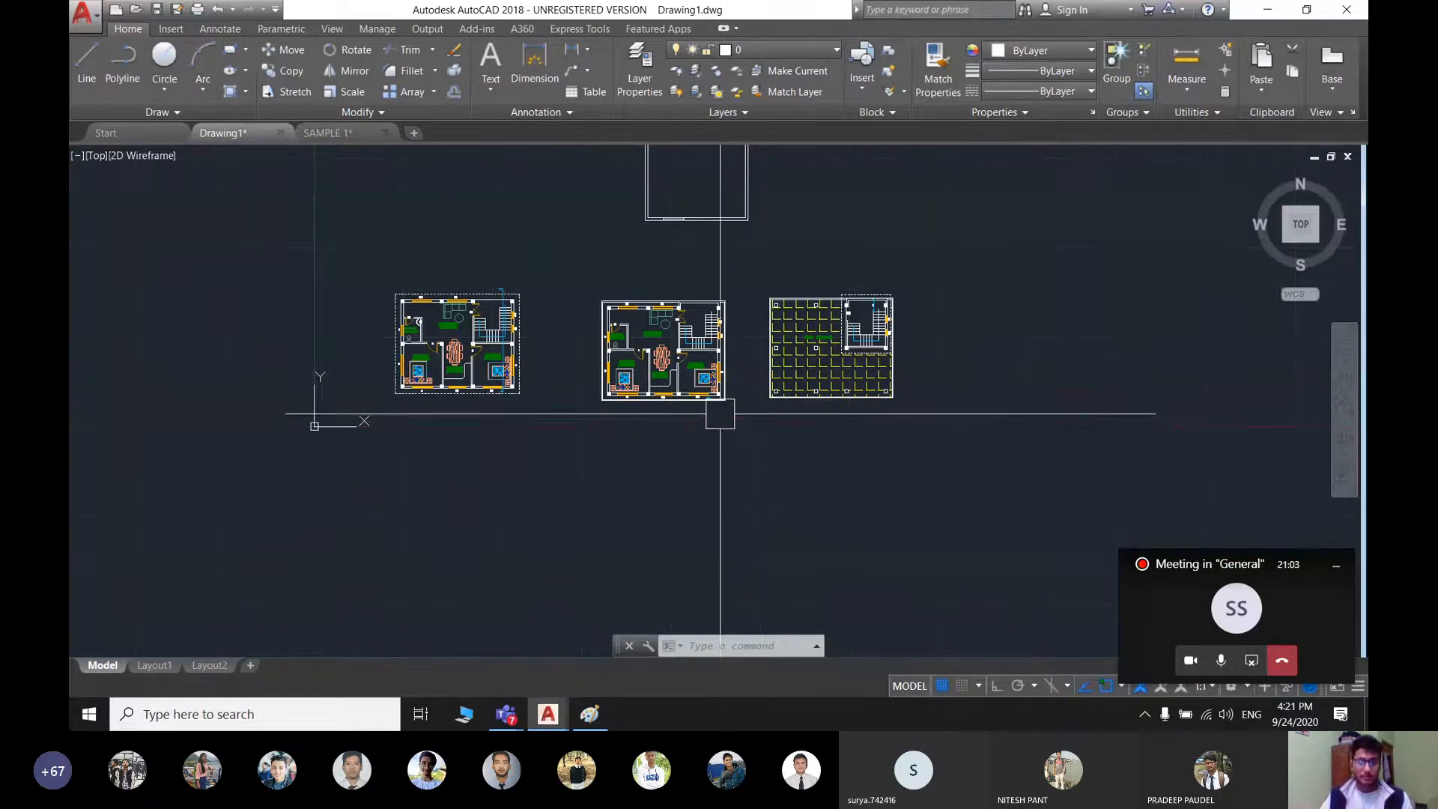
{"action": "scroll", "coordinate": [657, 353], "scroll_direction": "down", "scroll_amount": 3}
{"action": "middle_click_drag", "start_coordinate": [658, 352], "coordinate": [671, 479]}
{"action": "scroll", "coordinate": [549, 453], "scroll_direction": "up", "scroll_amount": 2}
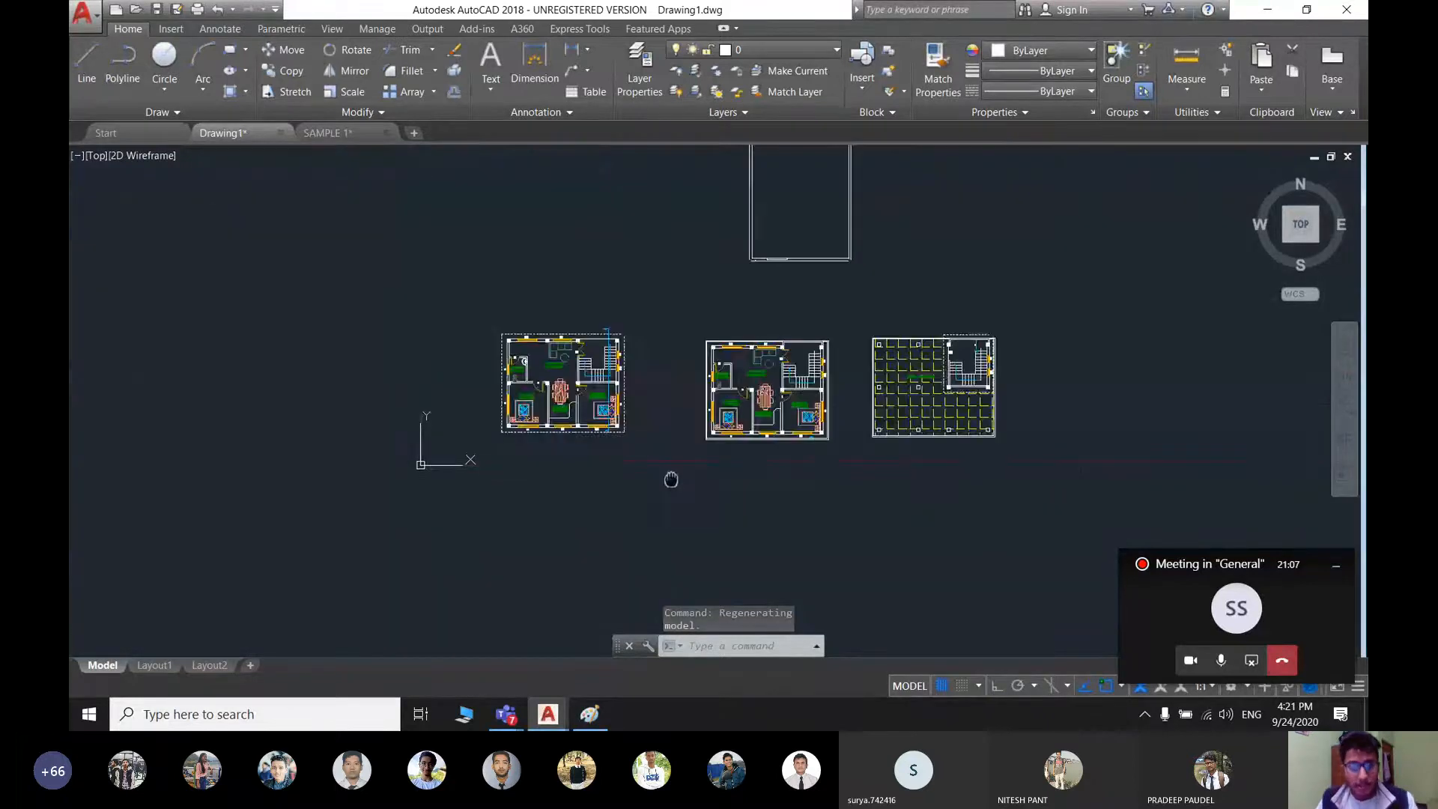
{"action": "scroll", "coordinate": [658, 392], "scroll_direction": "up", "scroll_amount": 2}
{"action": "middle_click_drag", "start_coordinate": [657, 392], "coordinate": [617, 411]}
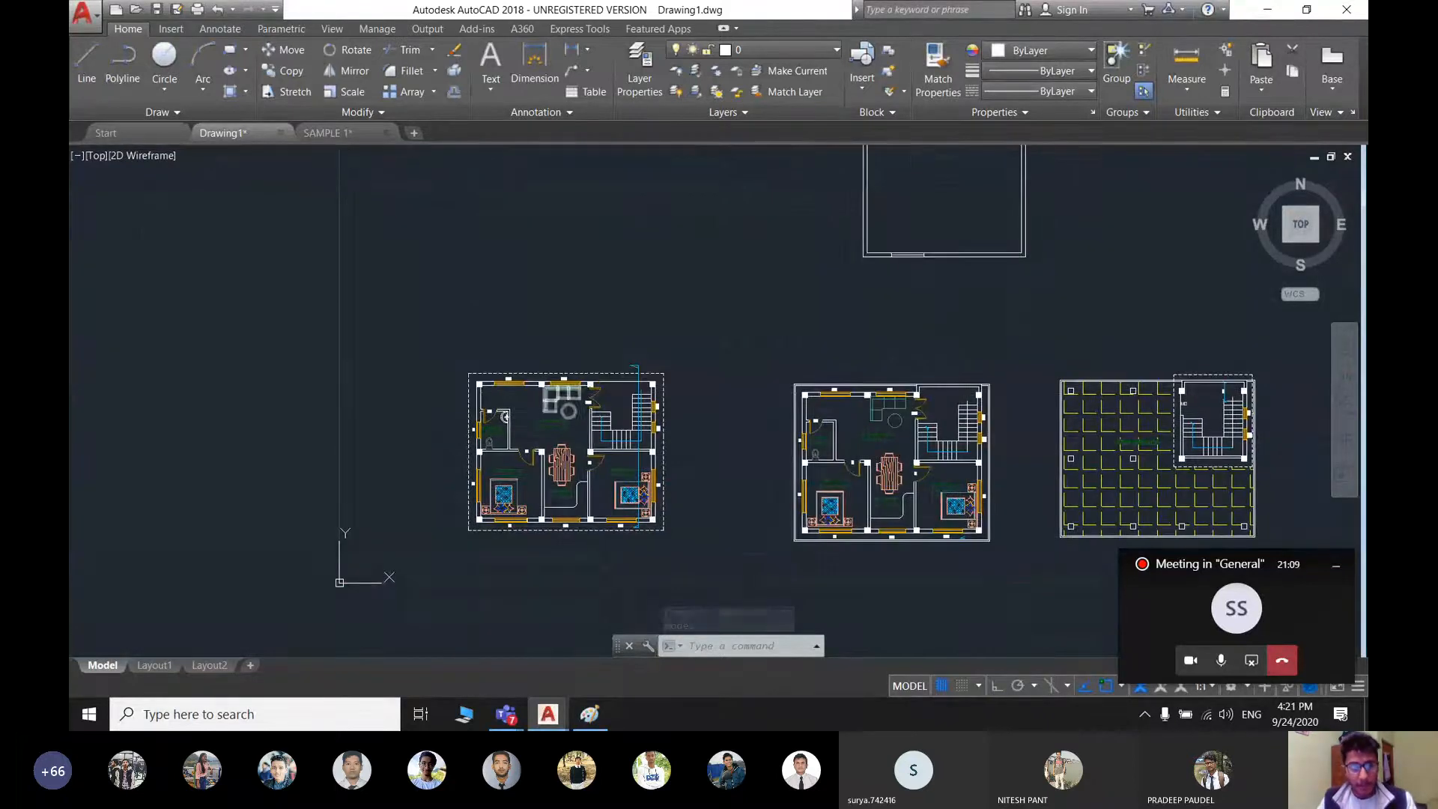
- Look at the SAMPLE 1 sheets again and compare them with the plans without dimensions in Drawing1
{"action": "left_click", "coordinate": [351, 135]}
{"action": "scroll", "coordinate": [804, 414], "scroll_direction": "up", "scroll_amount": 6}
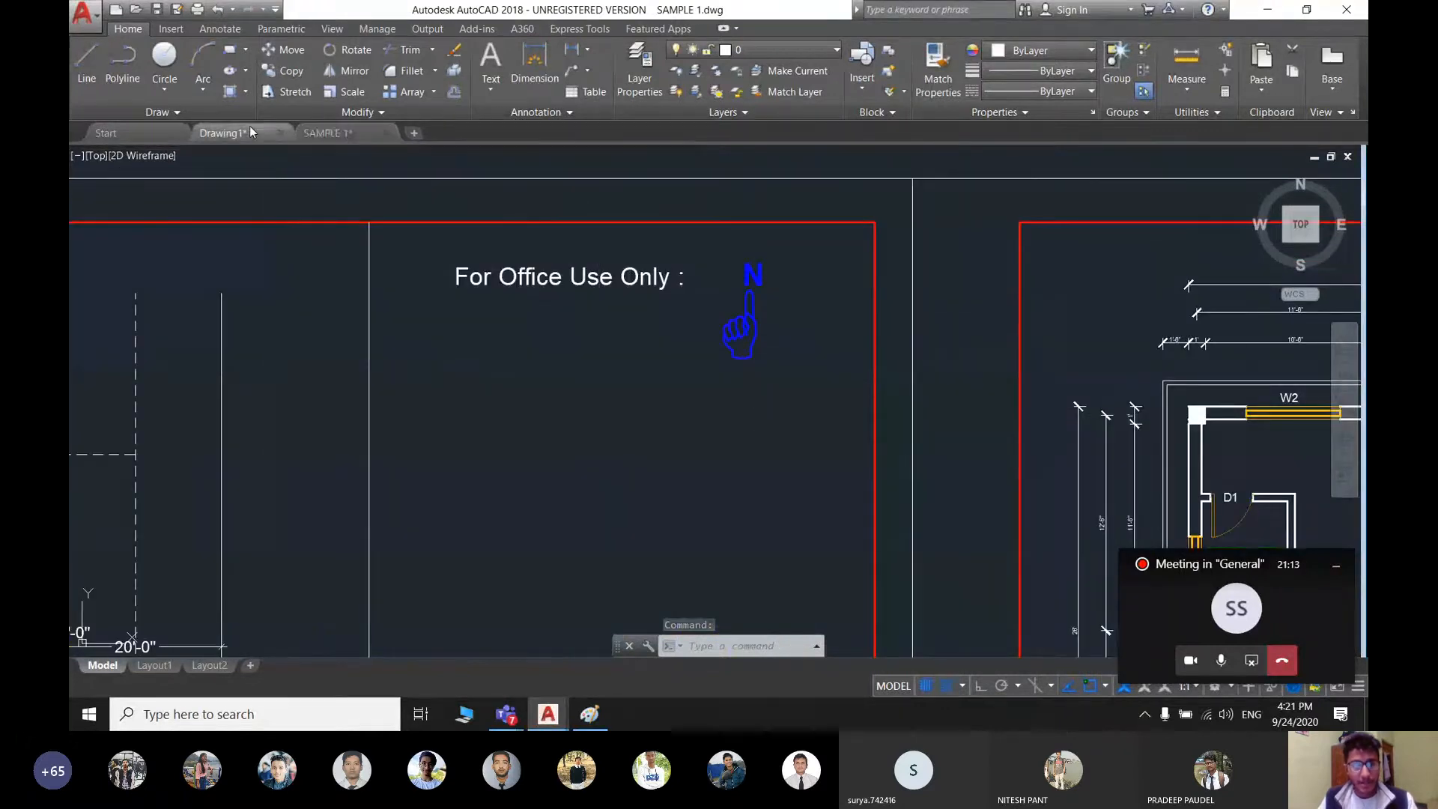
{"action": "left_click", "coordinate": [222, 133]}
{"action": "scroll", "coordinate": [501, 390], "scroll_direction": "up", "scroll_amount": 5}
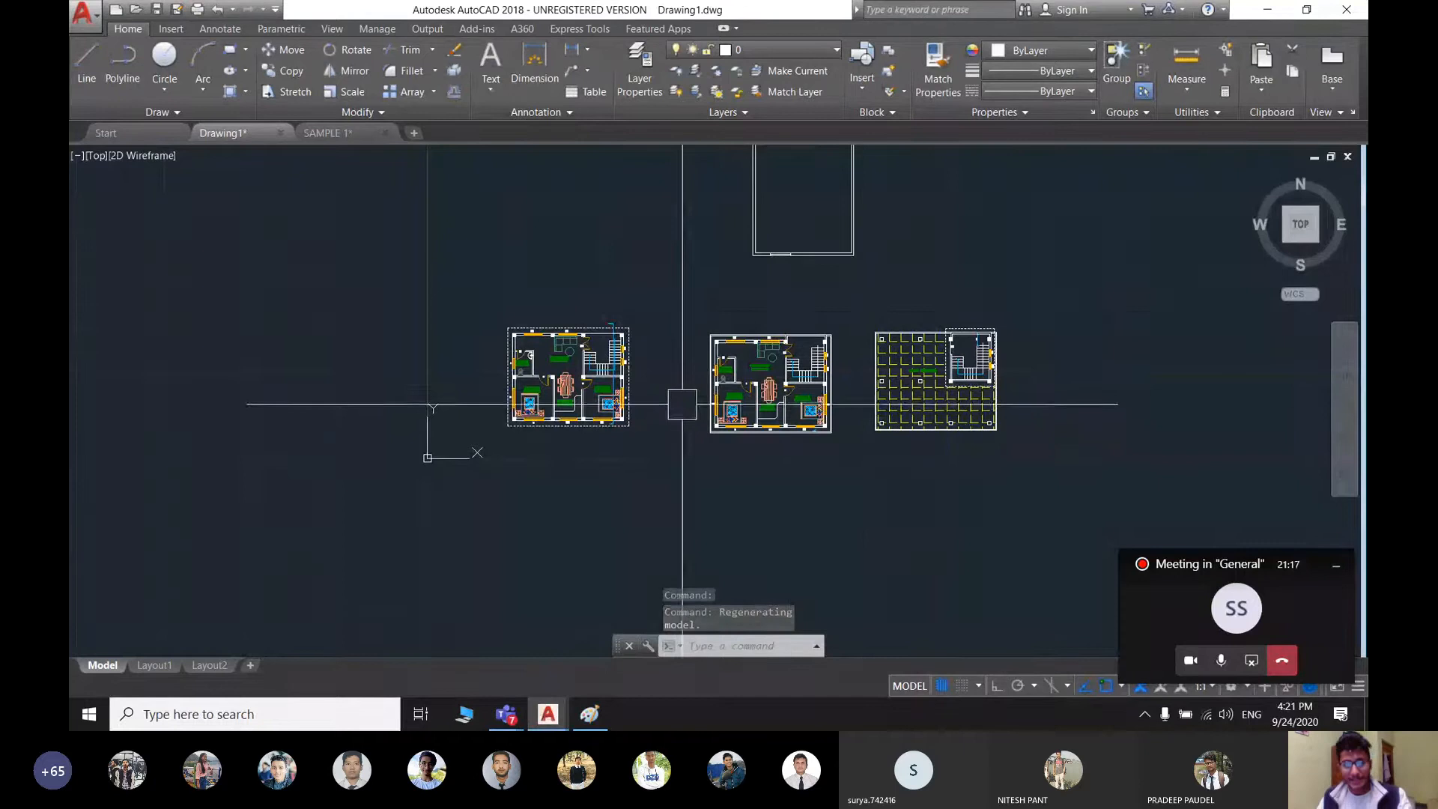
{"action": "middle_click_drag", "start_coordinate": [681, 404], "coordinate": [754, 431]}
{"action": "scroll", "coordinate": [718, 398], "scroll_direction": "up", "scroll_amount": 5}
{"action": "middle_click_drag", "start_coordinate": [712, 250], "coordinate": [668, 524]}
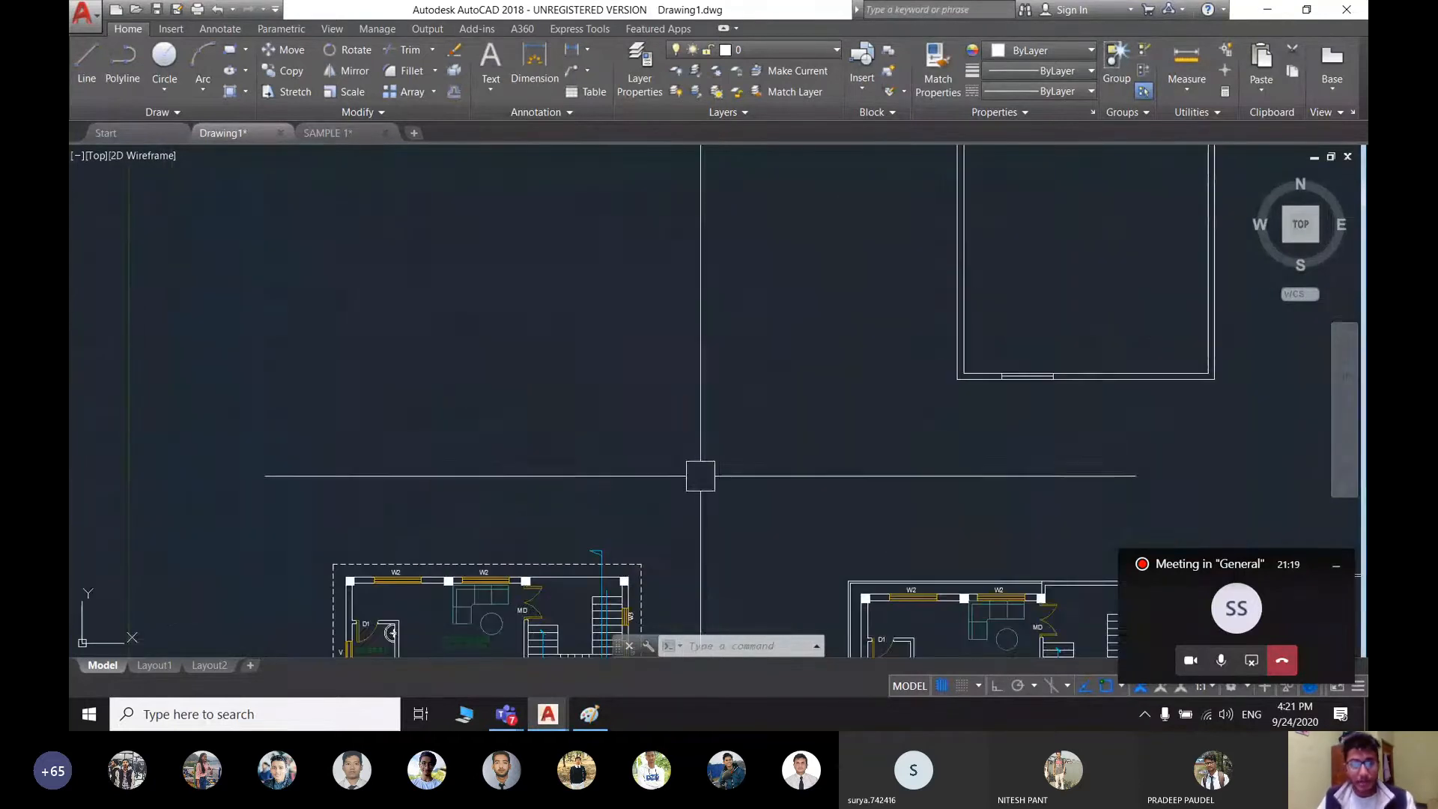
{"action": "middle_click_drag", "start_coordinate": [671, 379], "coordinate": [712, 280]}
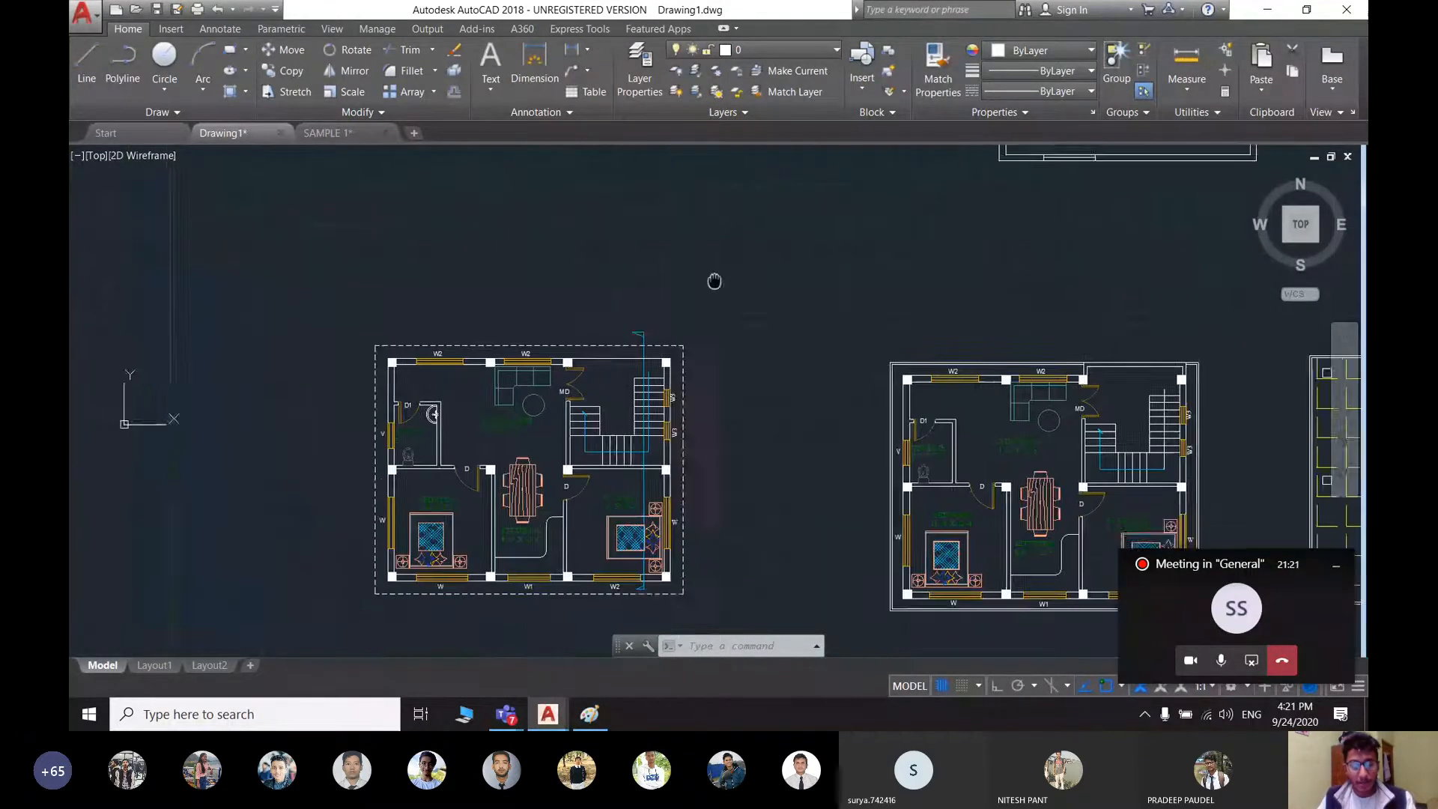
{"action": "scroll", "coordinate": [719, 322], "scroll_direction": "down", "scroll_amount": 2}
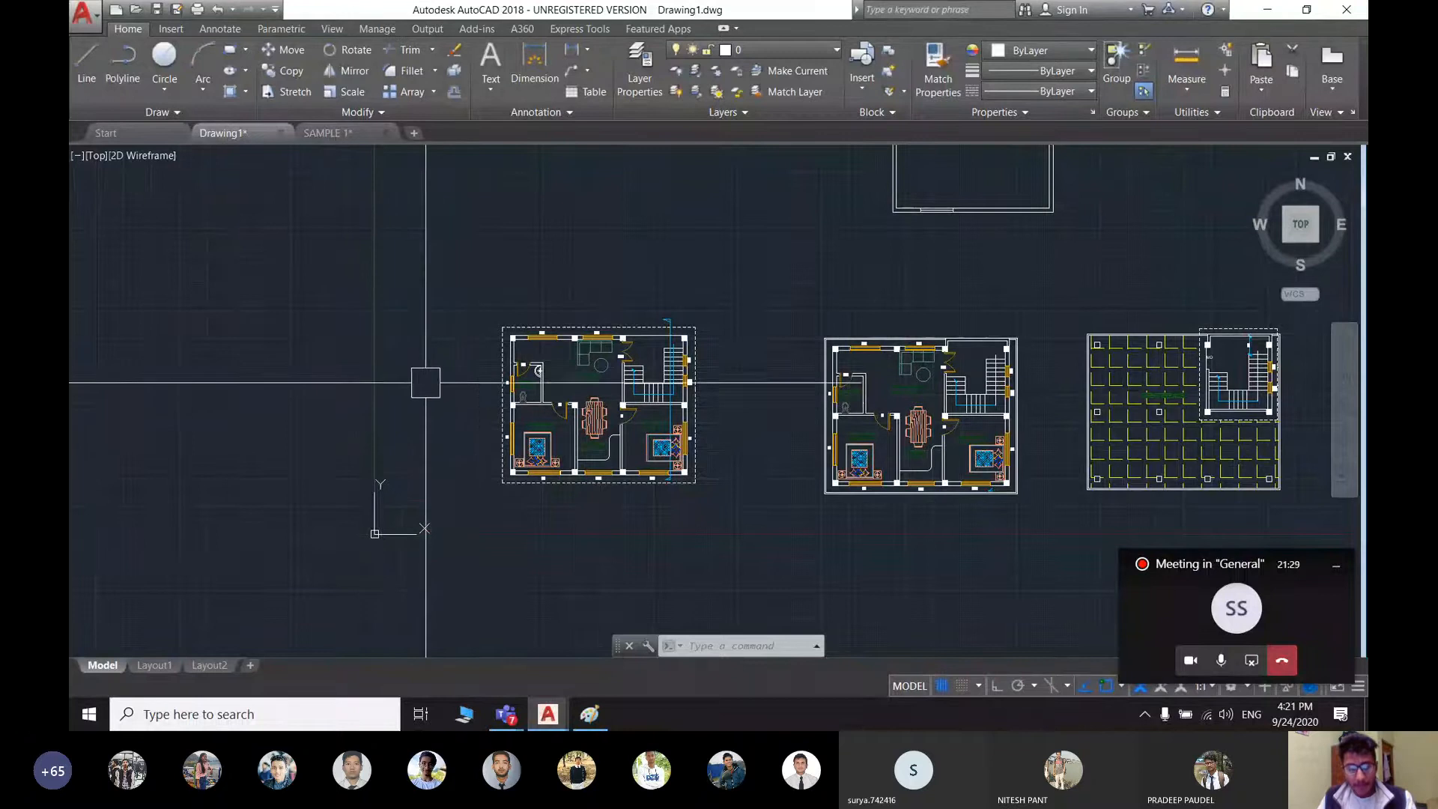
{"action": "mouse_move", "coordinate": [634, 551]}
{"action": "middle_mouse_down"}
{"action": "mouse_move", "coordinate": [622, 491]}
{"action": "mouse_move", "coordinate": [564, 526]}
{"action": "middle_mouse_up"}
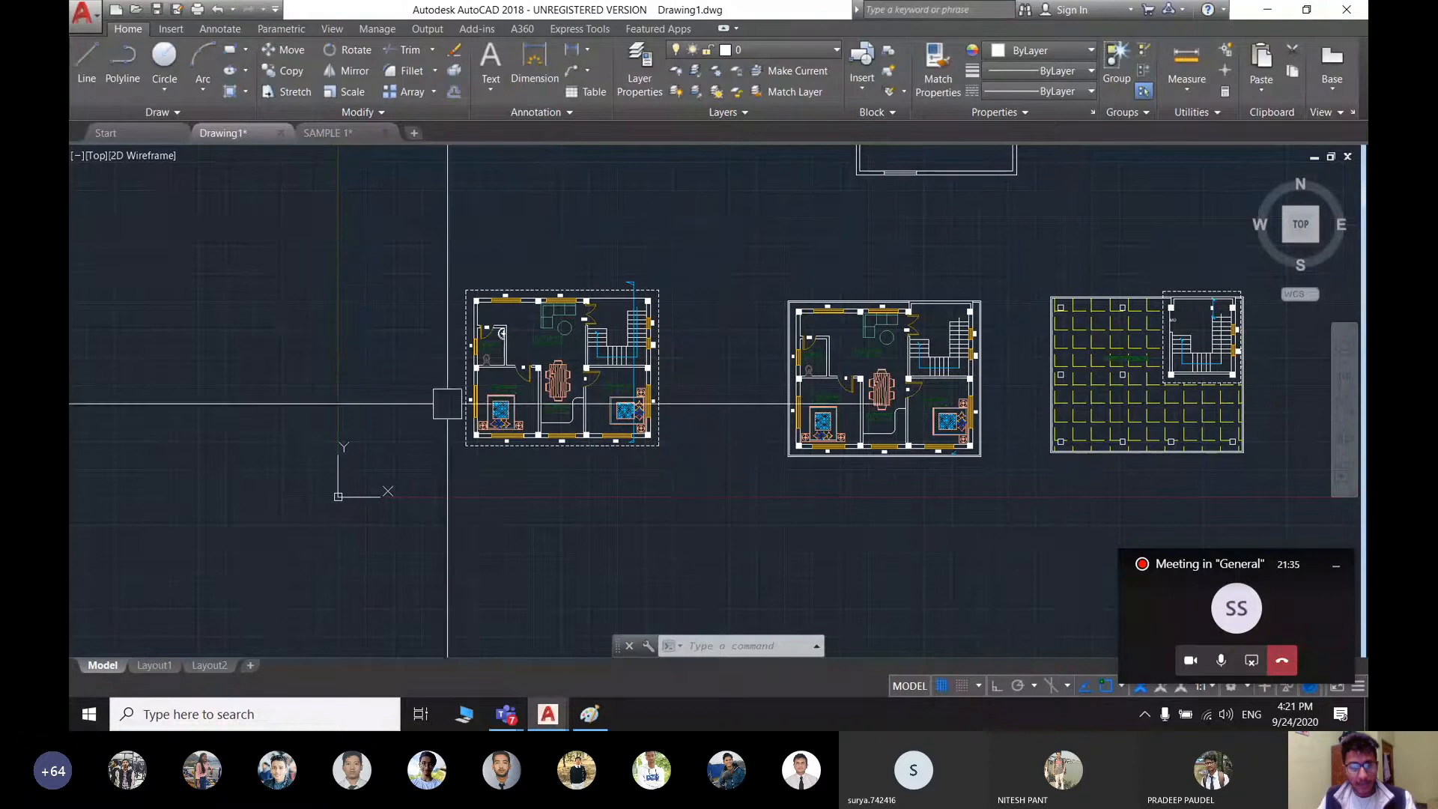
{"action": "mouse_move", "coordinate": [697, 424]}
{"action": "middle_mouse_down"}
{"action": "mouse_move", "coordinate": [625, 428]}
{"action": "mouse_move", "coordinate": [714, 435]}
{"action": "middle_mouse_up"}
{"action": "scroll", "coordinate": [610, 449], "scroll_direction": "down", "scroll_amount": 2}
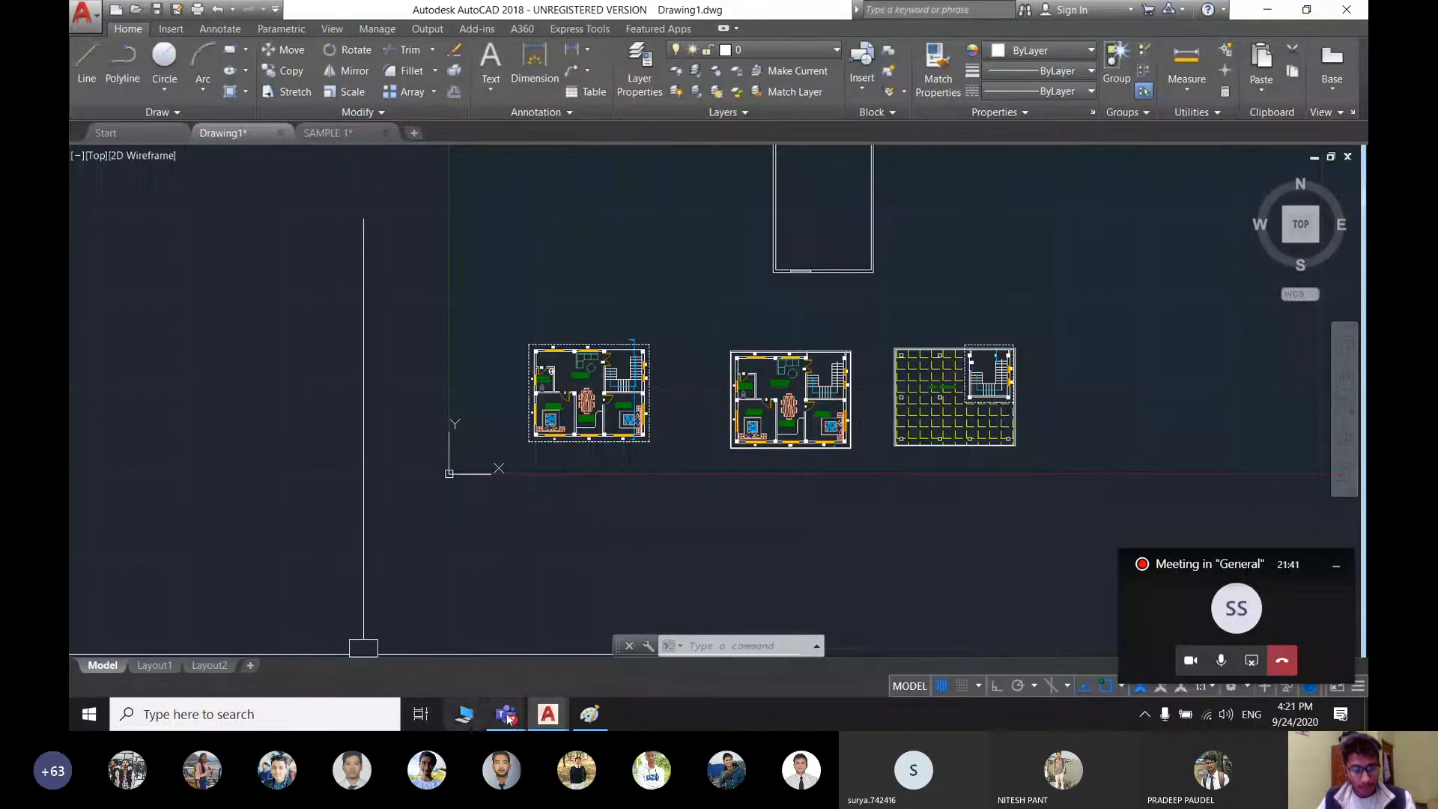
- Switch to Paint and sketch a square building with a separate north arrow and viewing arrows towards its north and west sides
{"action": "left_click", "coordinate": [597, 715]}
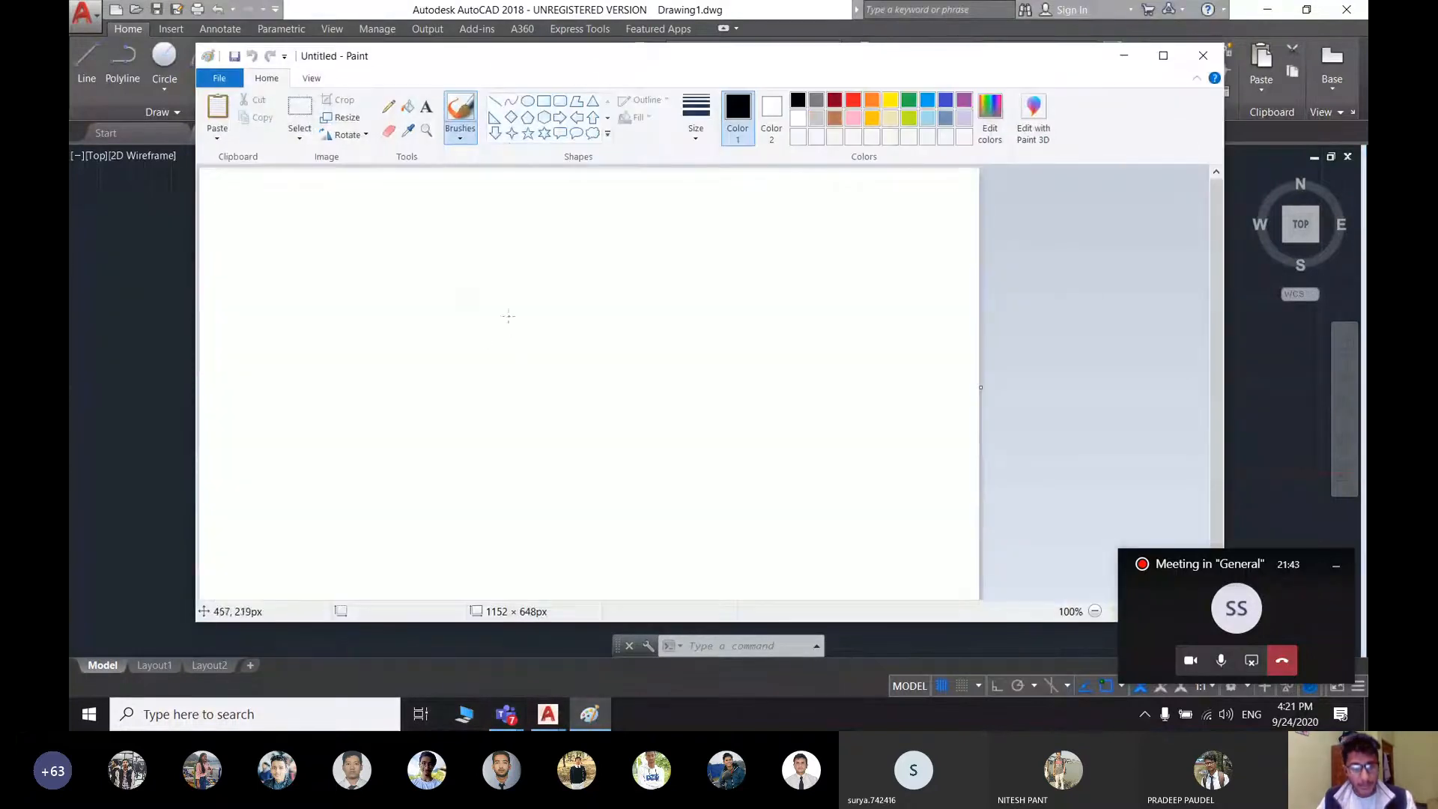
{"action": "left_click_drag", "start_coordinate": [508, 315], "coordinate": [502, 403]}
{"action": "mouse_move", "coordinate": [508, 315]}
{"action": "left_mouse_down"}
{"action": "mouse_move", "coordinate": [585, 316]}
{"action": "mouse_move", "coordinate": [525, 385]}
{"action": "mouse_move", "coordinate": [492, 396]}
{"action": "left_mouse_up"}
{"action": "mouse_move", "coordinate": [731, 267]}
{"action": "left_mouse_down"}
{"action": "mouse_move", "coordinate": [726, 209]}
{"action": "mouse_move", "coordinate": [748, 242]}
{"action": "left_mouse_up"}
{"action": "left_click_drag", "start_coordinate": [555, 245], "coordinate": [558, 297]}
{"action": "left_click_drag", "start_coordinate": [573, 256], "coordinate": [558, 290]}
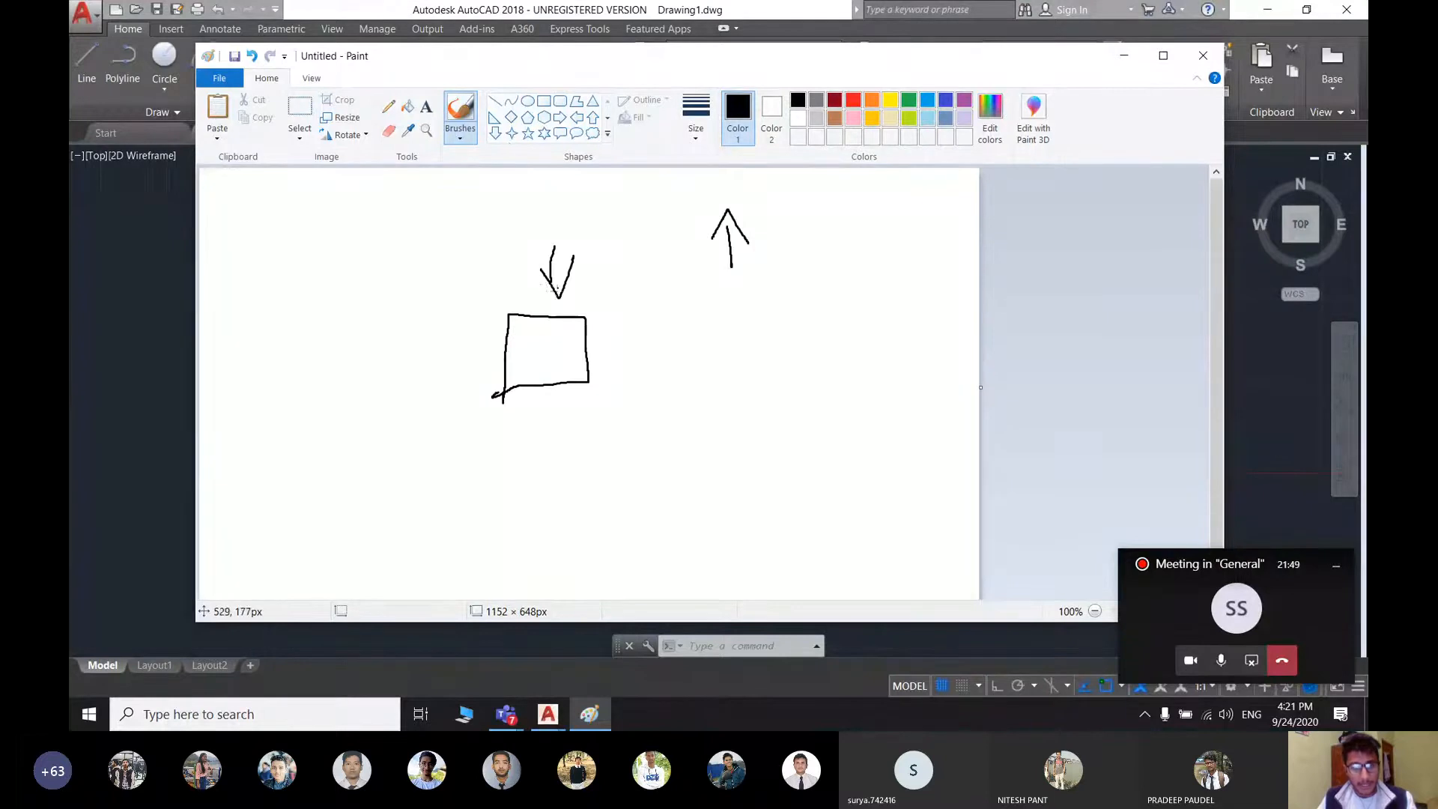
{"action": "left_click_drag", "start_coordinate": [451, 349], "coordinate": [486, 348]}
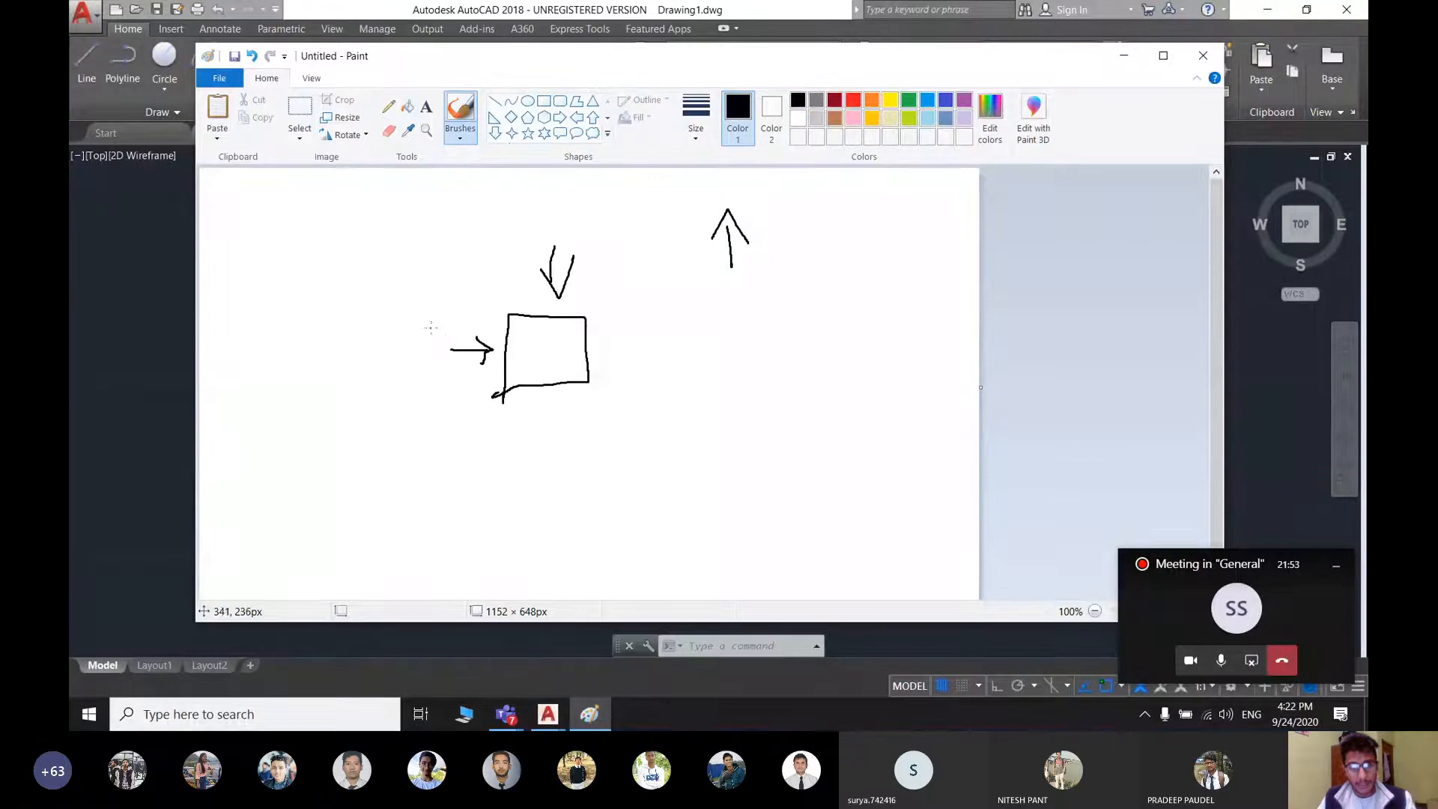
- Label the viewing arrows N and W, add arrows labelled S and E on the other sides, and loop around the sketch
{"action": "left_click_drag", "start_coordinate": [494, 224], "coordinate": [514, 204]}
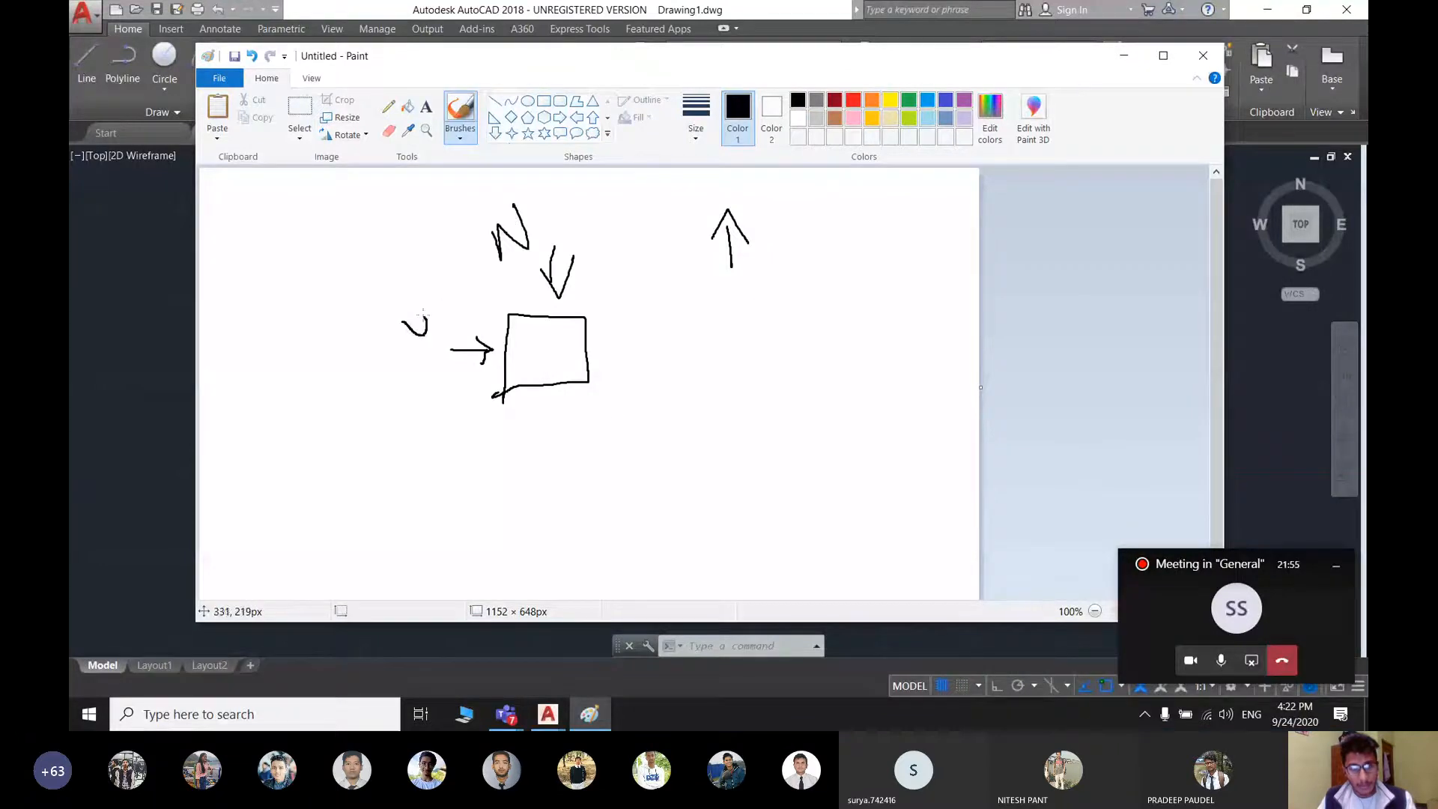
{"action": "left_click_drag", "start_coordinate": [427, 316], "coordinate": [443, 290]}
{"action": "left_click_drag", "start_coordinate": [560, 449], "coordinate": [560, 409]}
{"action": "left_click_drag", "start_coordinate": [552, 420], "coordinate": [569, 423]}
{"action": "mouse_move", "coordinate": [590, 428]}
{"action": "left_mouse_down"}
{"action": "mouse_move", "coordinate": [578, 447]}
{"action": "mouse_move", "coordinate": [592, 448]}
{"action": "left_mouse_up"}
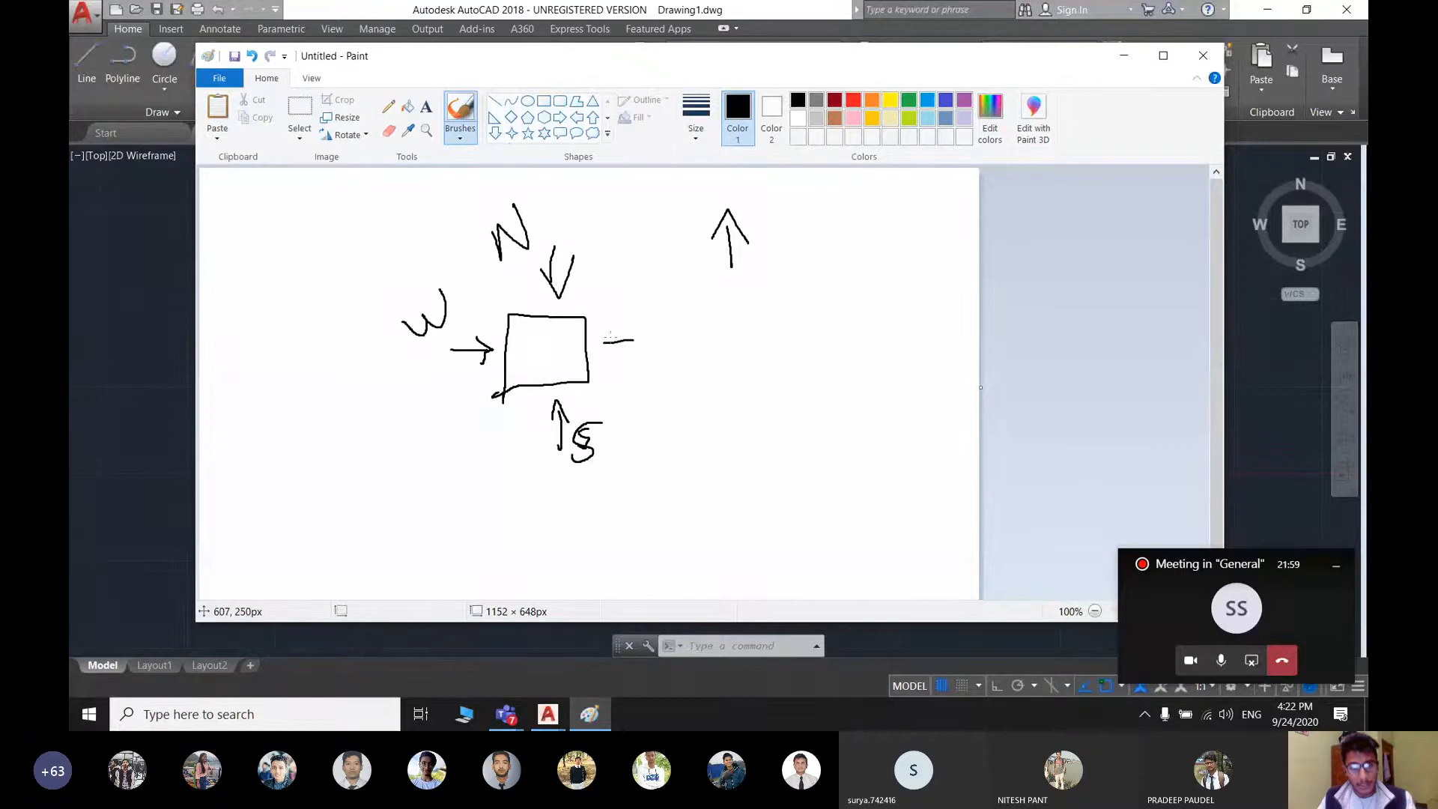
{"action": "left_click_drag", "start_coordinate": [658, 332], "coordinate": [657, 354]}
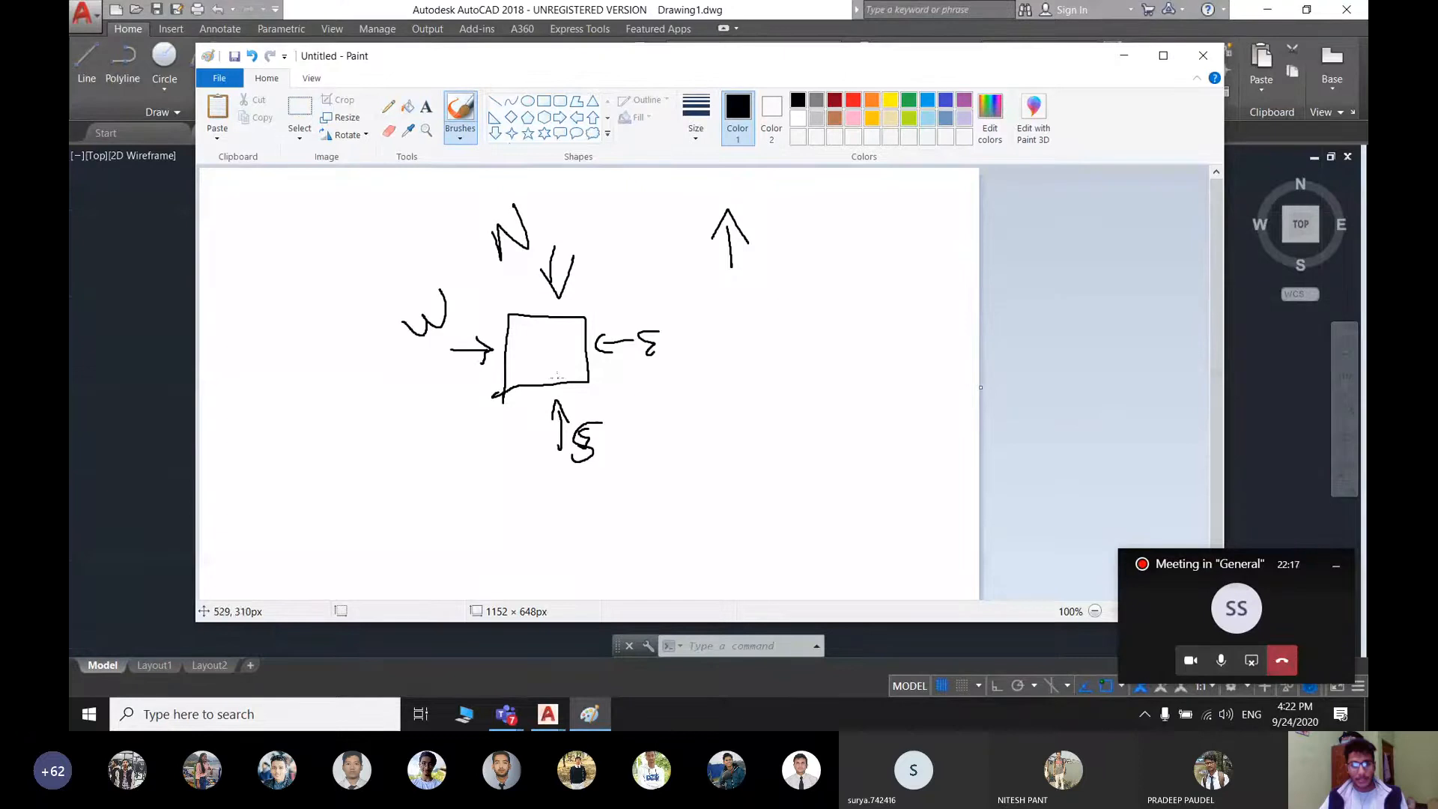
{"action": "mouse_move", "coordinate": [631, 241]}
{"action": "left_mouse_down"}
{"action": "mouse_move", "coordinate": [359, 371]}
{"action": "mouse_move", "coordinate": [554, 242]}
{"action": "left_mouse_up"}
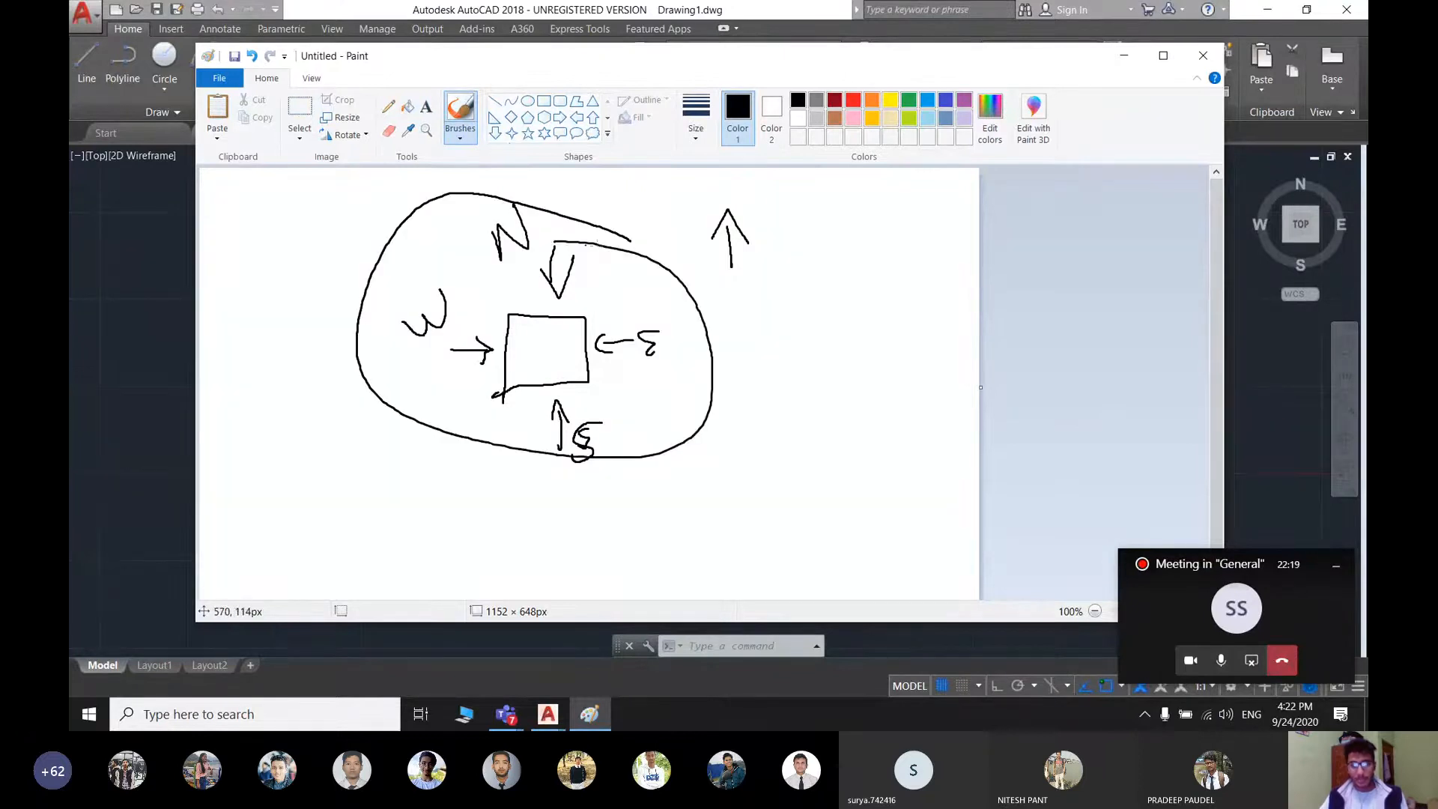
- Glance at the floor plan in AutoCAD, add another upward arrow below the square's south side in Paint, and return to AutoCAD
{"action": "left_click", "coordinate": [1123, 55]}
{"action": "scroll", "coordinate": [644, 389], "scroll_direction": "up", "scroll_amount": 5}
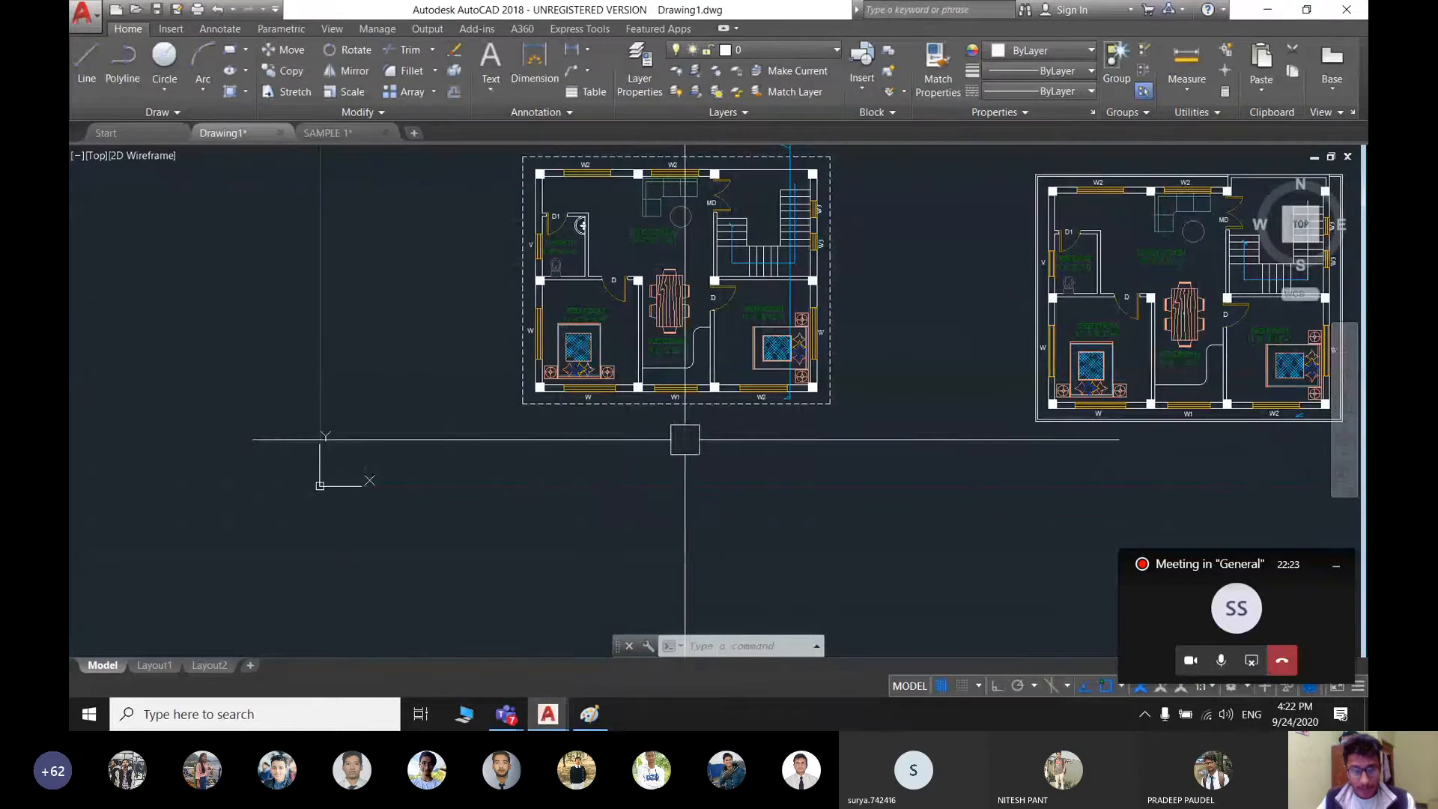
{"action": "left_click", "coordinate": [590, 714]}
{"action": "mouse_move", "coordinate": [541, 471]}
{"action": "left_mouse_down"}
{"action": "mouse_move", "coordinate": [540, 412]}
{"action": "mouse_move", "coordinate": [564, 442]}
{"action": "left_mouse_up"}
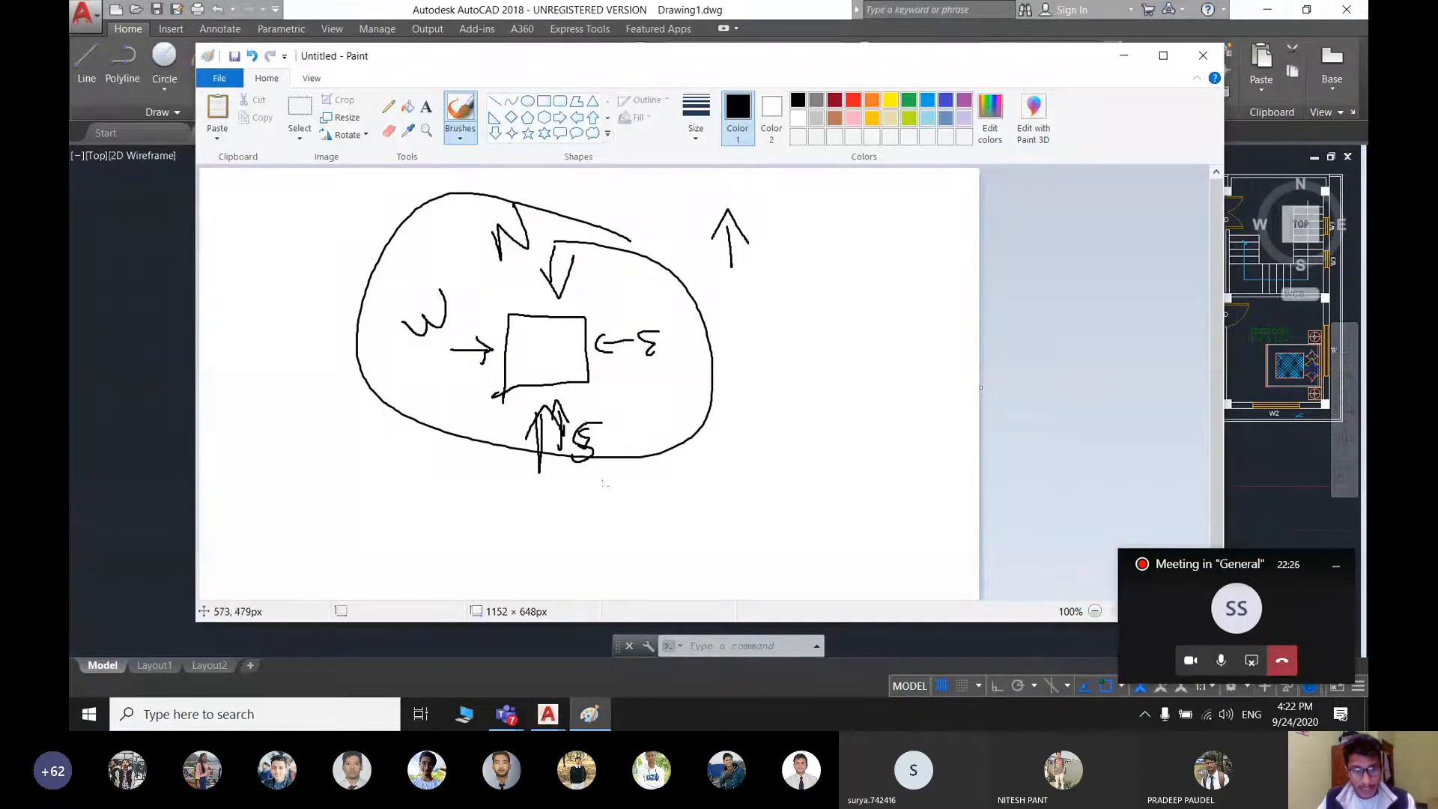
{"action": "left_click", "coordinate": [1124, 55]}
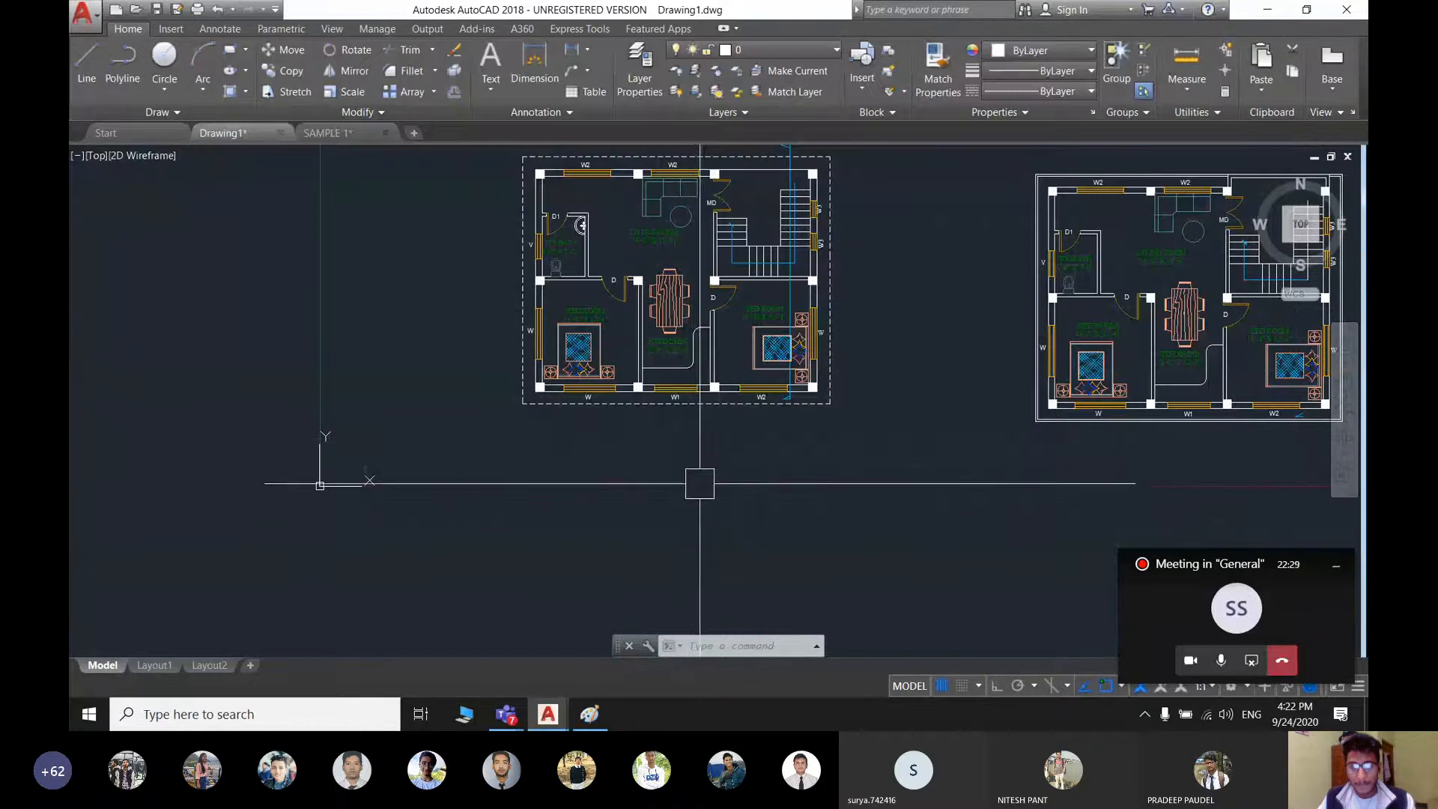
- Examine the two floor plans, the terrace plan and the walled rectangle in Drawing1 as the basis for the elevations
{"action": "middle_click_drag", "start_coordinate": [616, 466], "coordinate": [579, 543]}
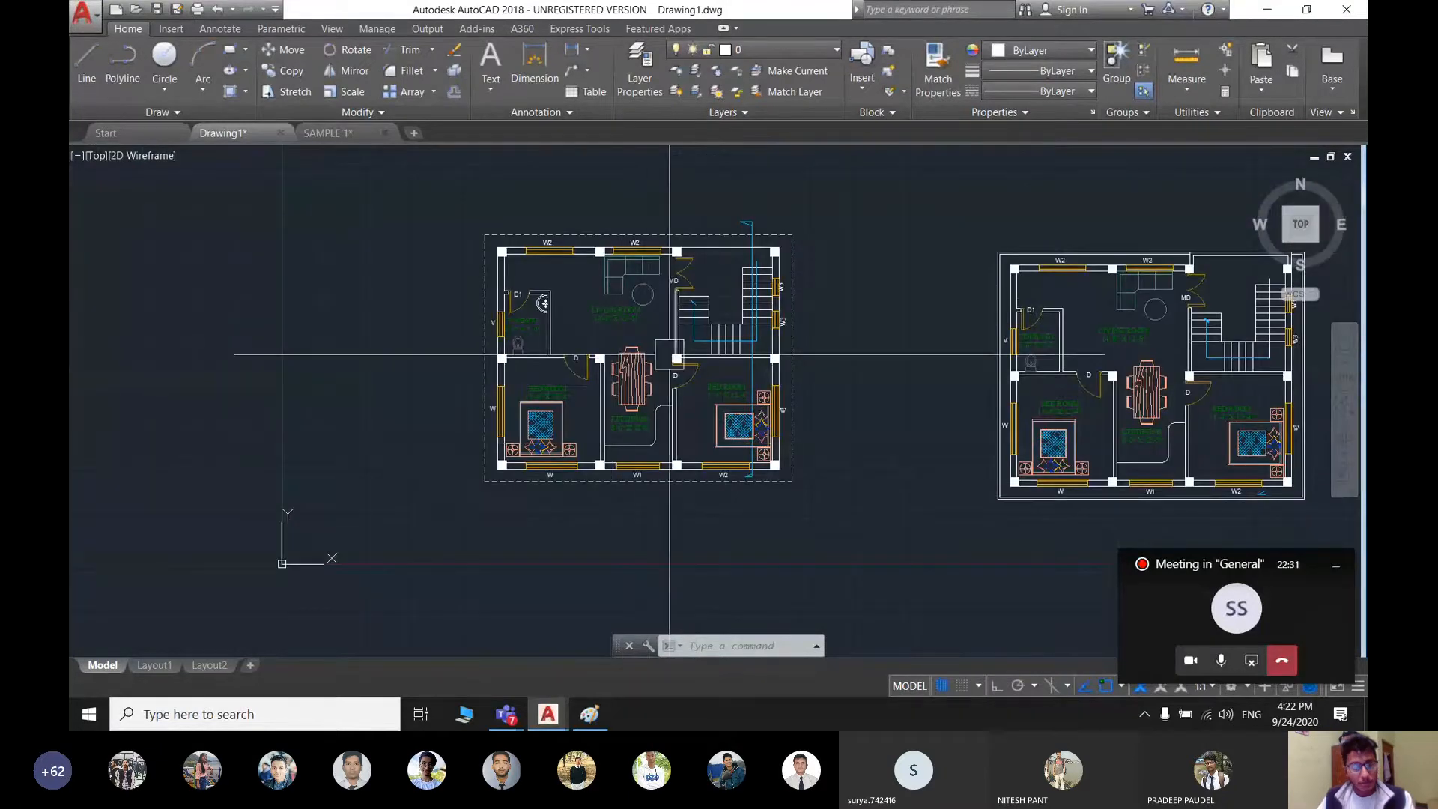
{"action": "middle_click_drag", "start_coordinate": [671, 355], "coordinate": [651, 430]}
{"action": "middle_click_drag", "start_coordinate": [615, 613], "coordinate": [616, 536]}
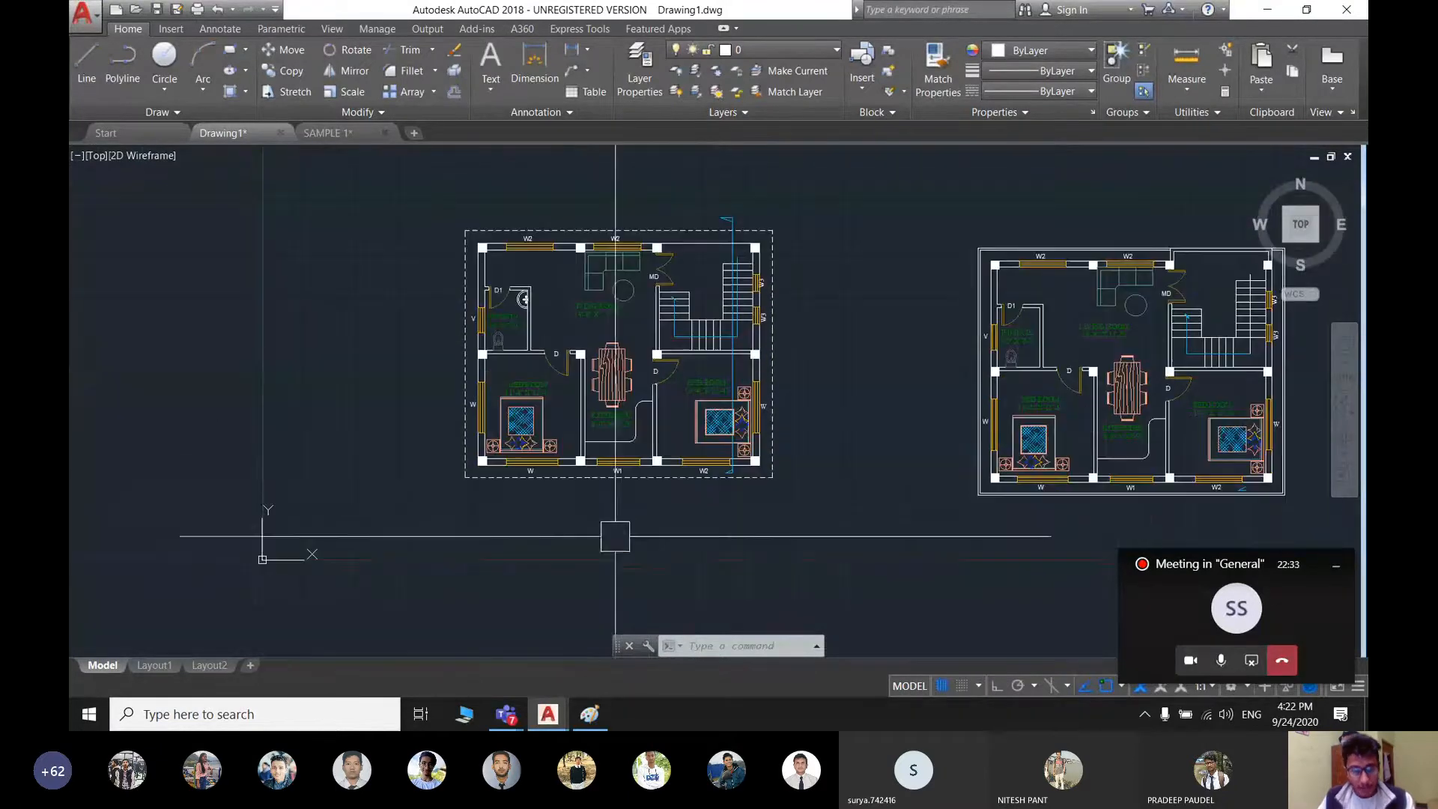
{"action": "middle_click_drag", "start_coordinate": [712, 534], "coordinate": [611, 540]}
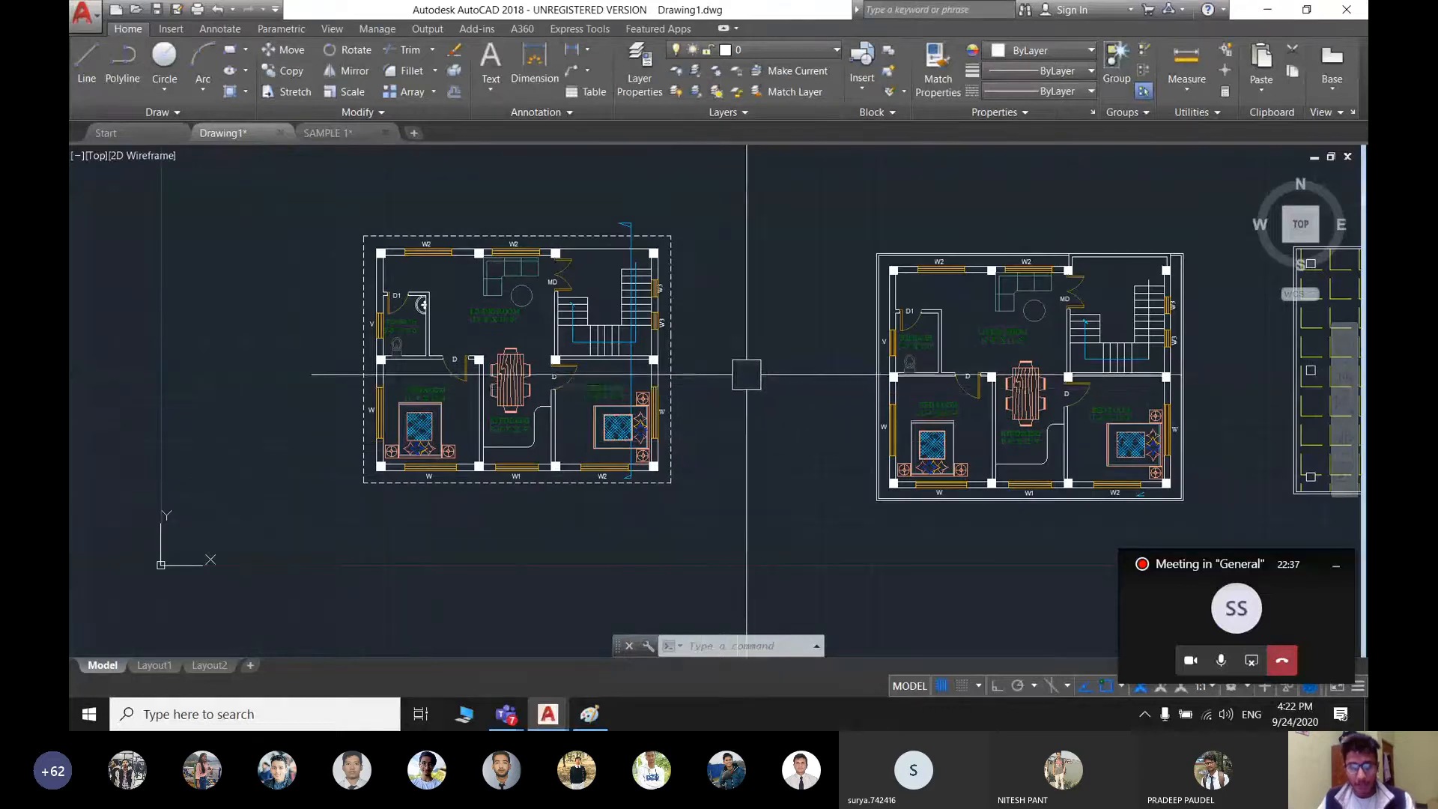
{"action": "scroll", "coordinate": [746, 374], "scroll_direction": "down", "scroll_amount": 4}
{"action": "middle_click_drag", "start_coordinate": [635, 414], "coordinate": [658, 433]}
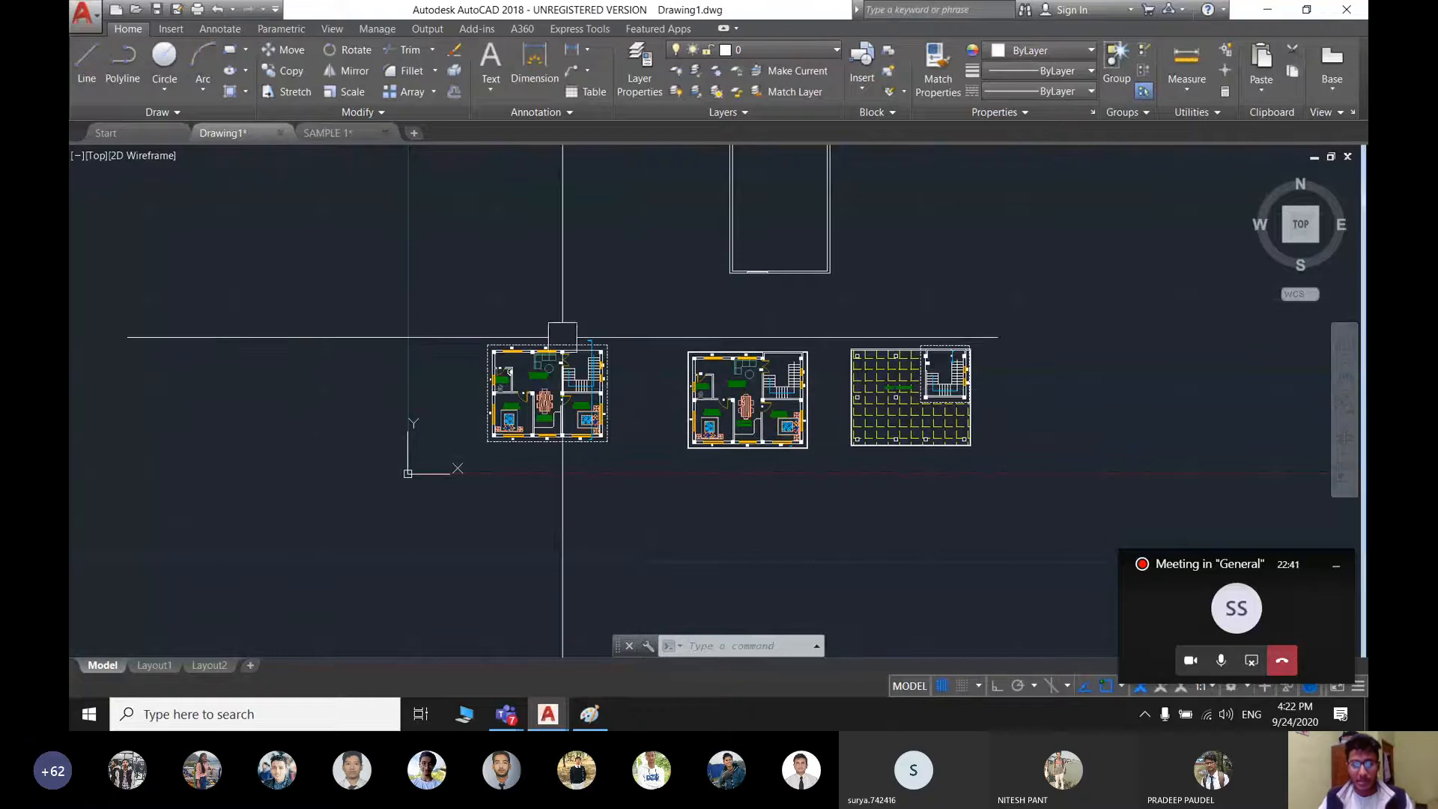
{"action": "scroll", "coordinate": [638, 378], "scroll_direction": "down", "scroll_amount": 2}
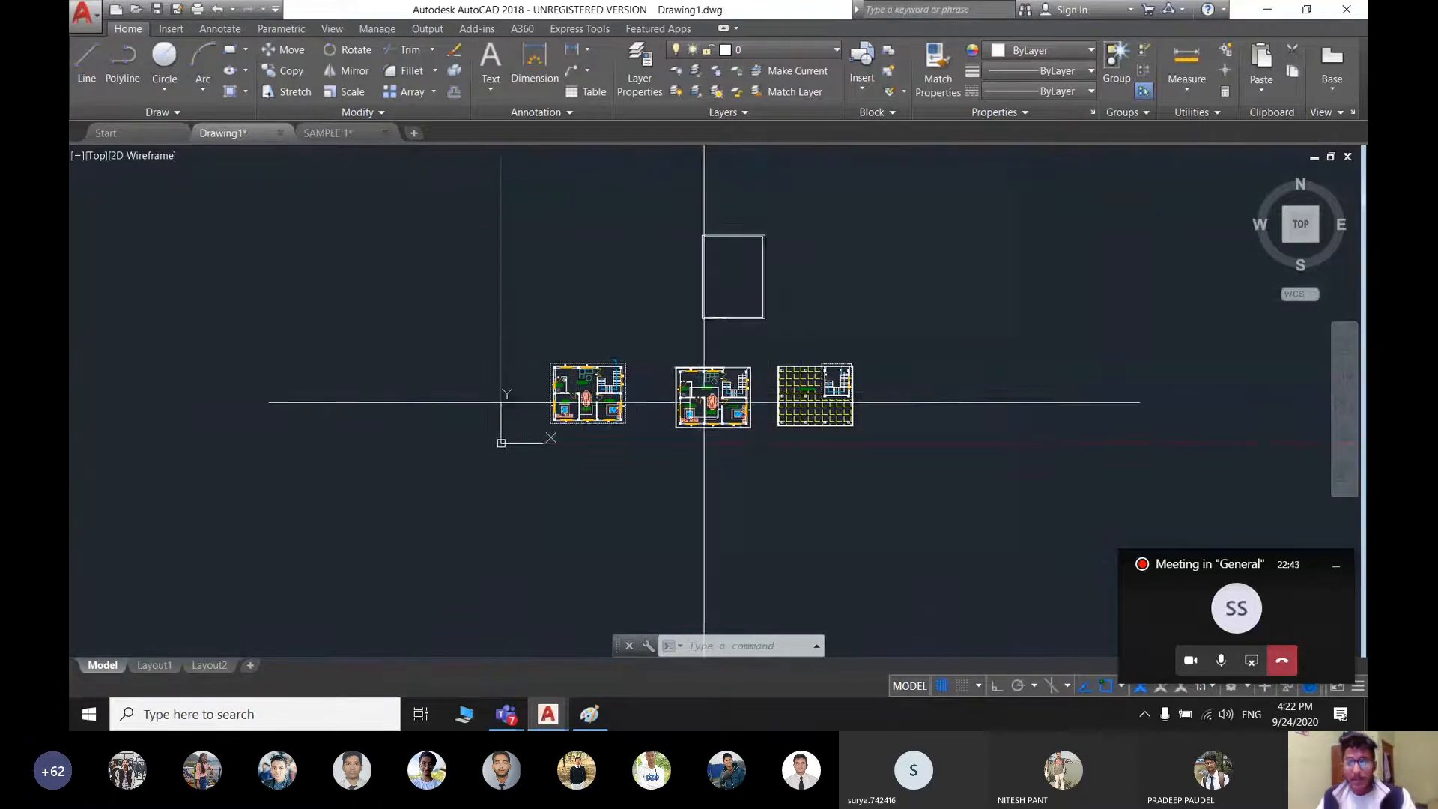
- Switch to Chrome and search Google Images for "2d elevation of house autocad in nepal"
{"action": "left_click", "coordinate": [1267, 10]}
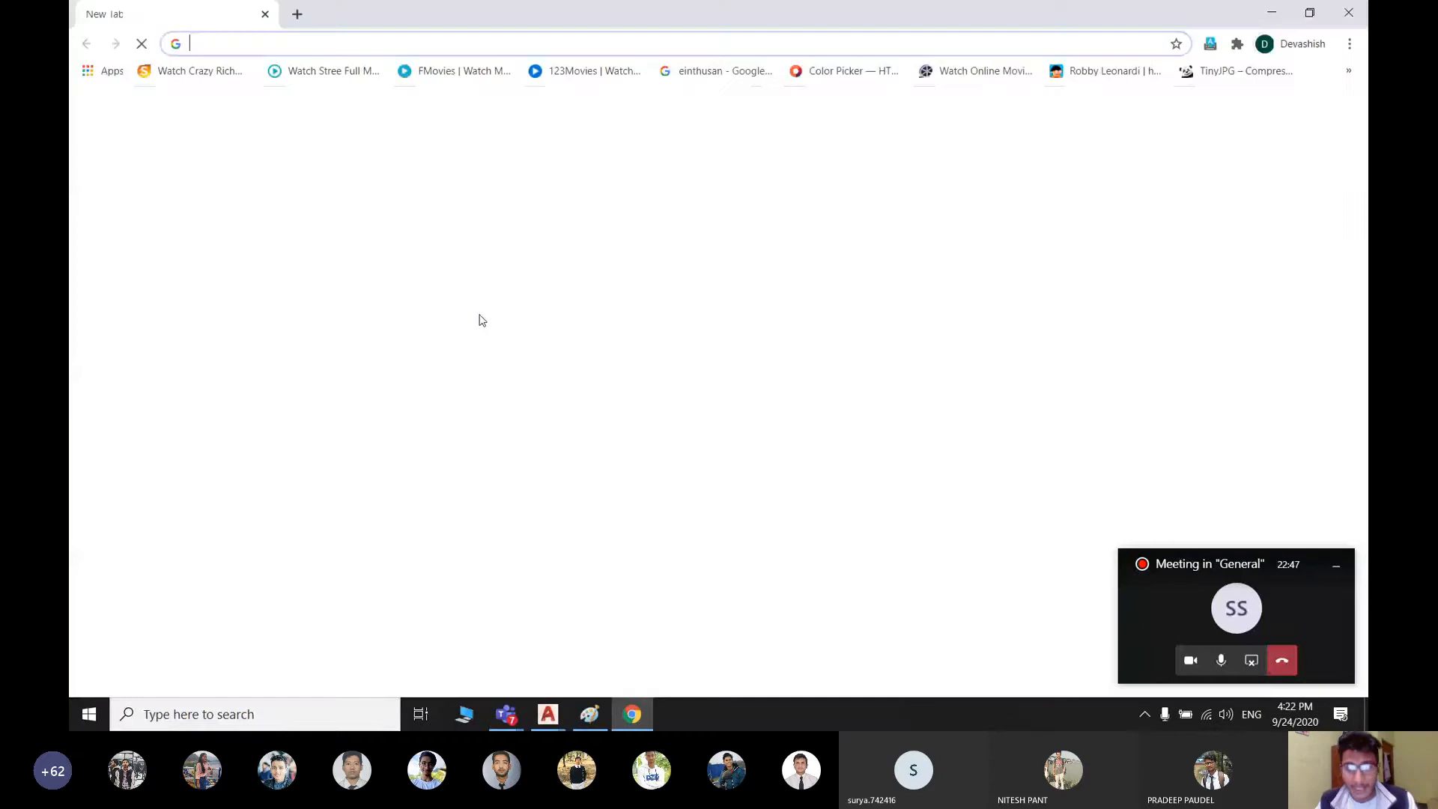
{"action": "left_click", "coordinate": [574, 357]}
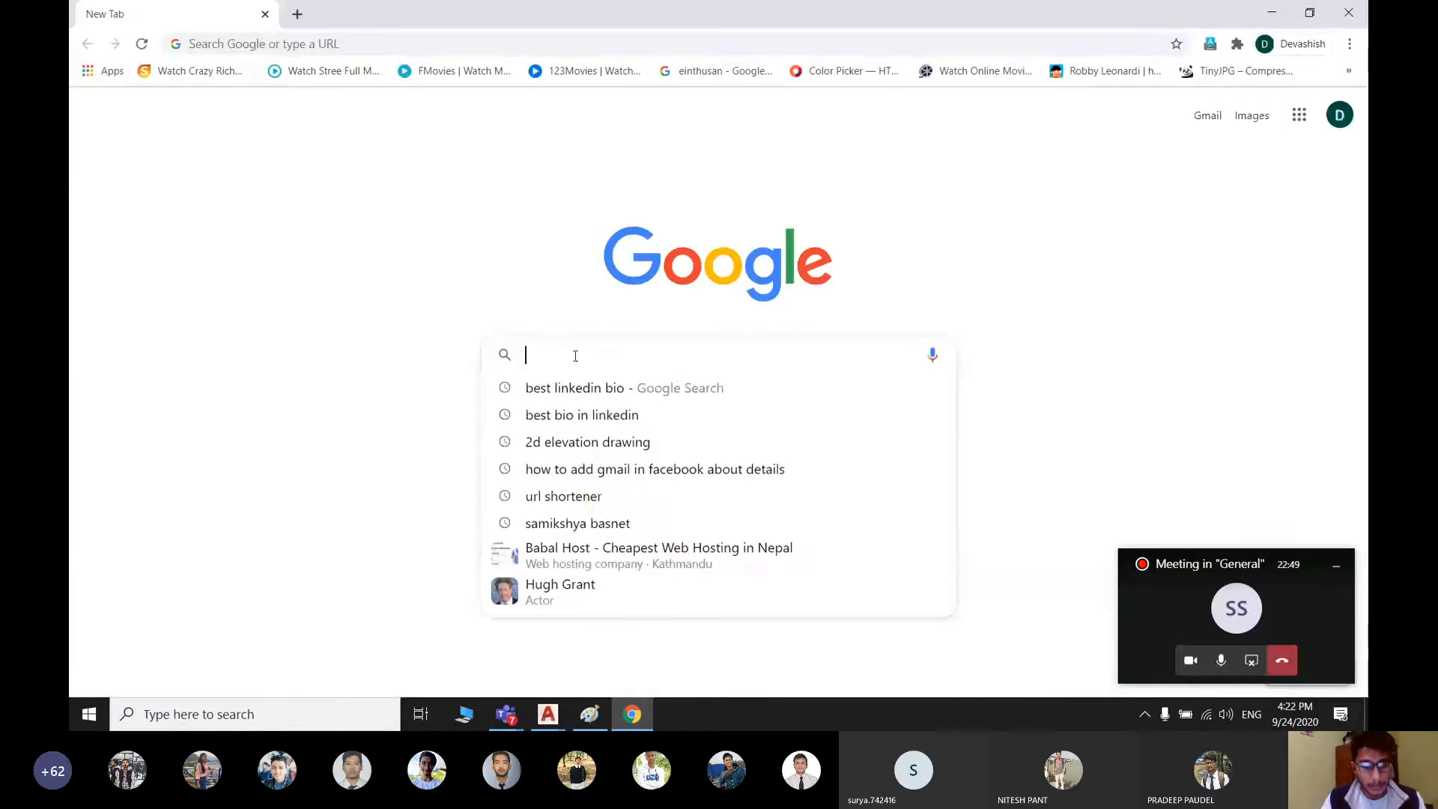
{"action": "type", "text": "2d el"}
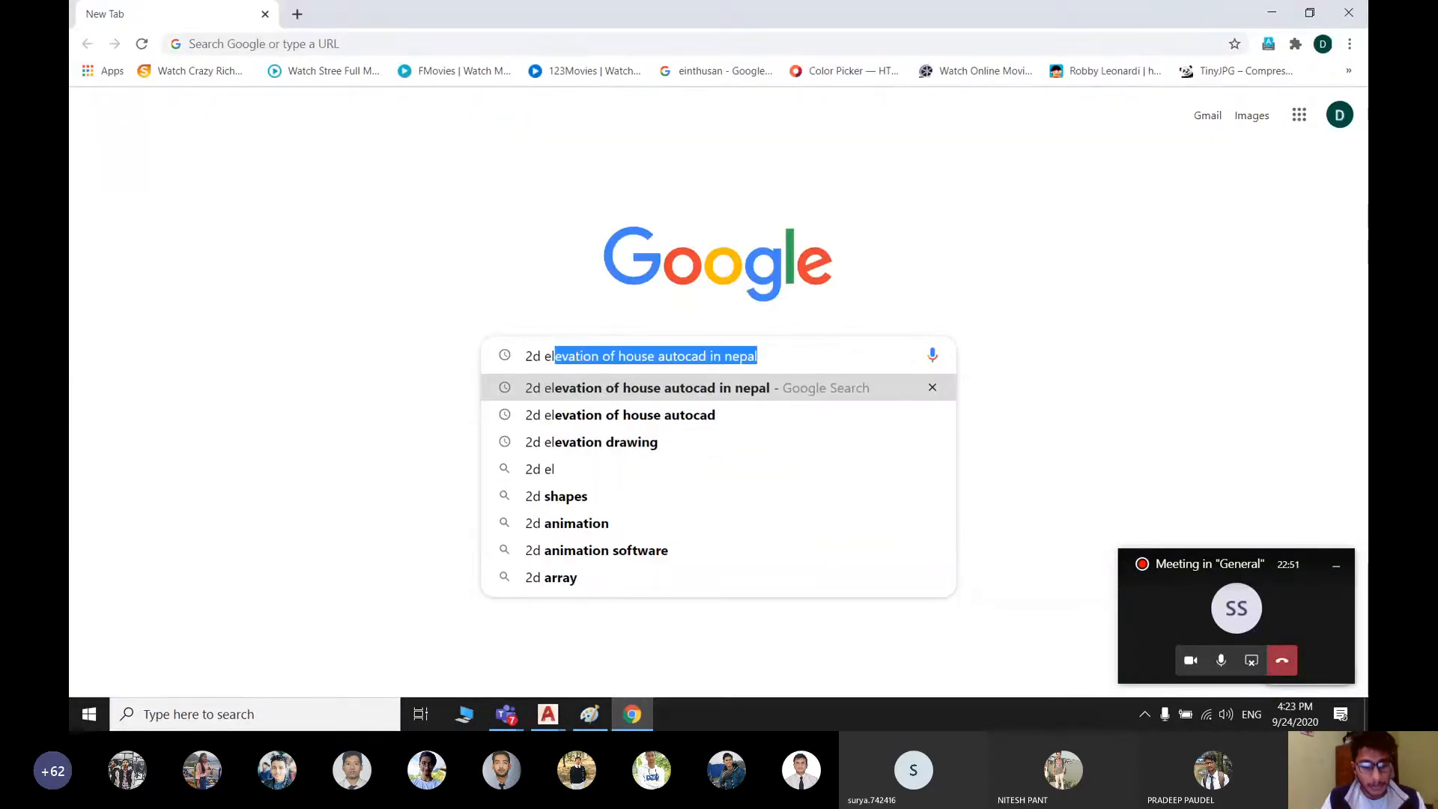
{"action": "key", "text": "End"}
{"action": "key", "text": "Return"}
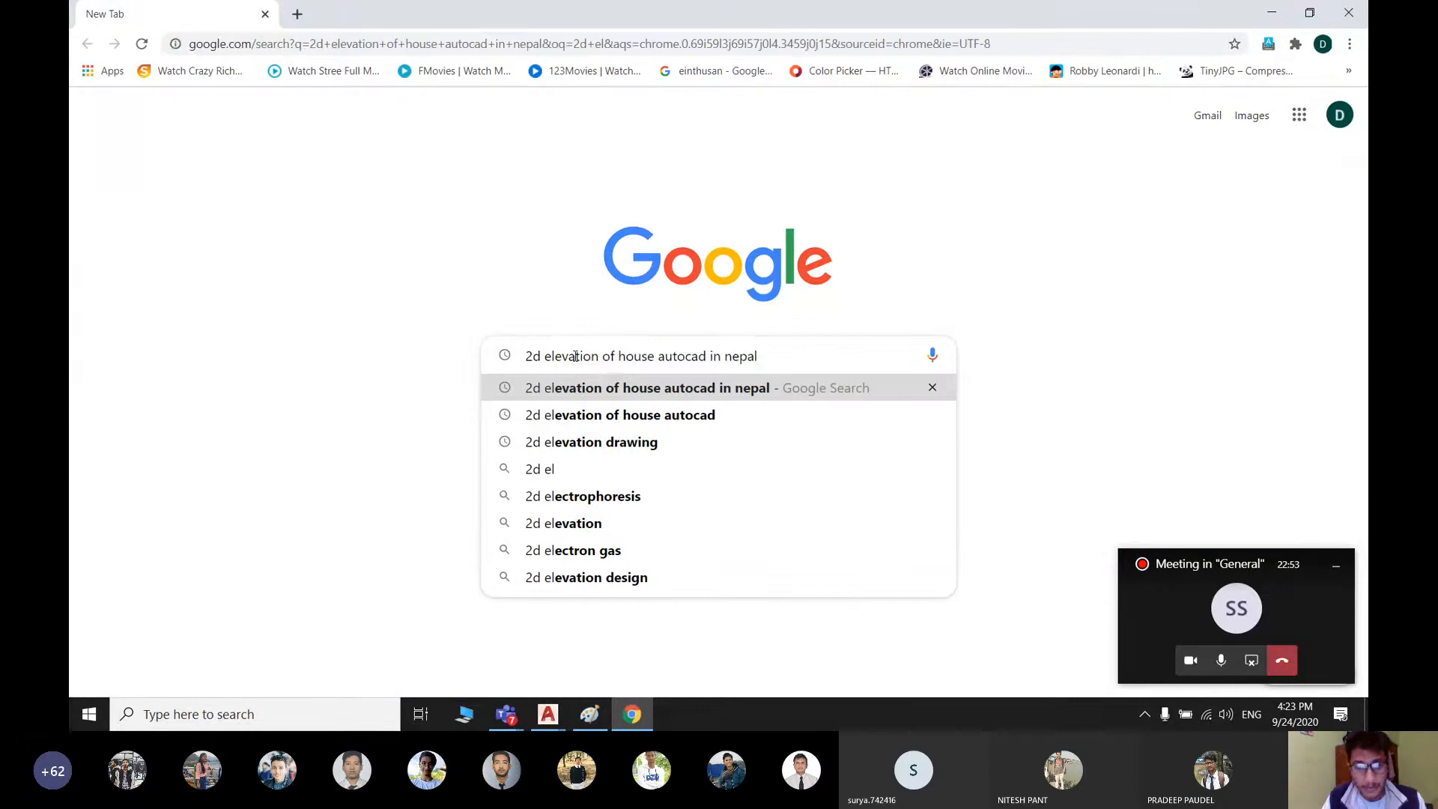
{"action": "left_click", "coordinate": [298, 145]}
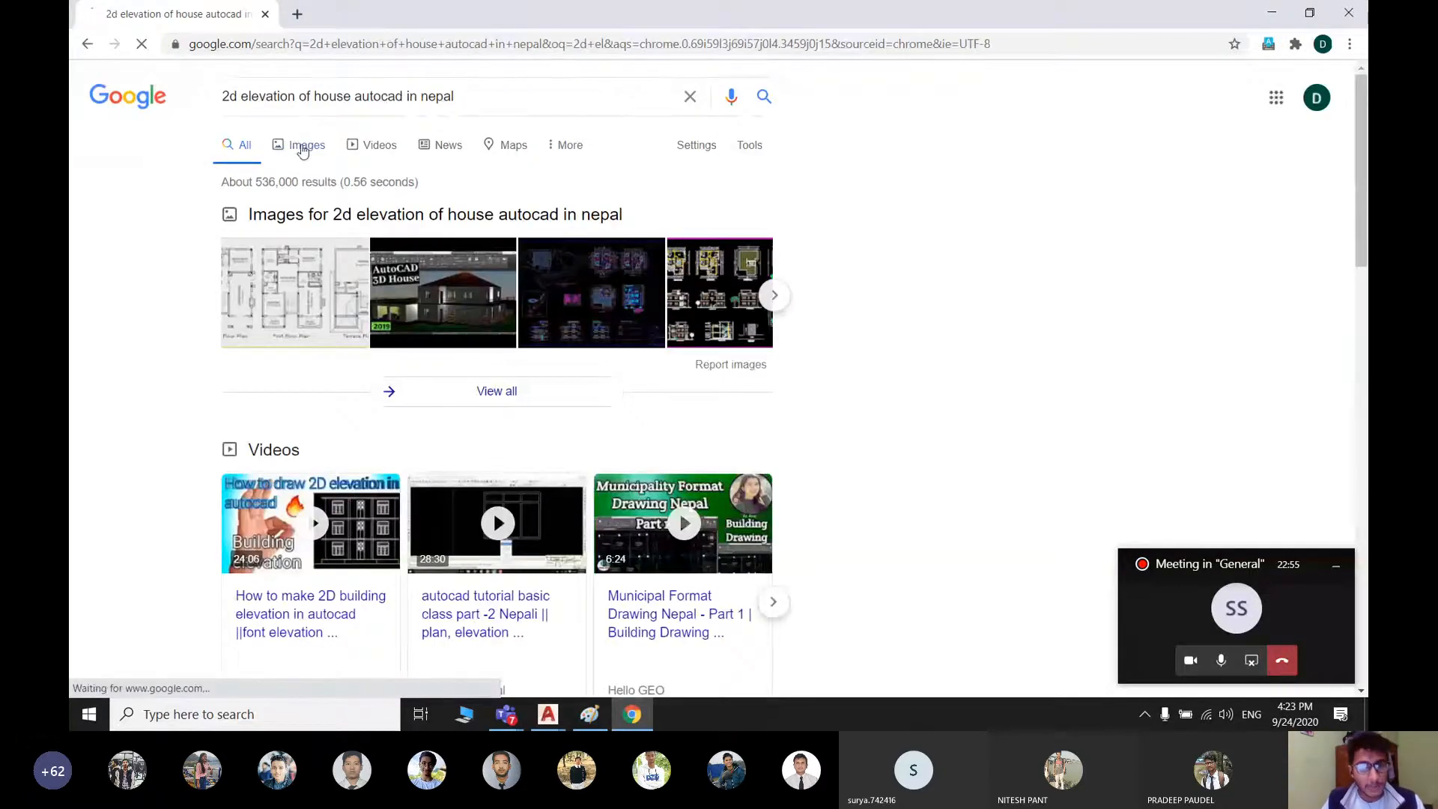
- Browse the image results and preview the house elevation titled "21 Lovely Complete House Plan In Autocad 2D"
{"action": "scroll", "coordinate": [628, 251], "scroll_direction": "down", "scroll_amount": 5}
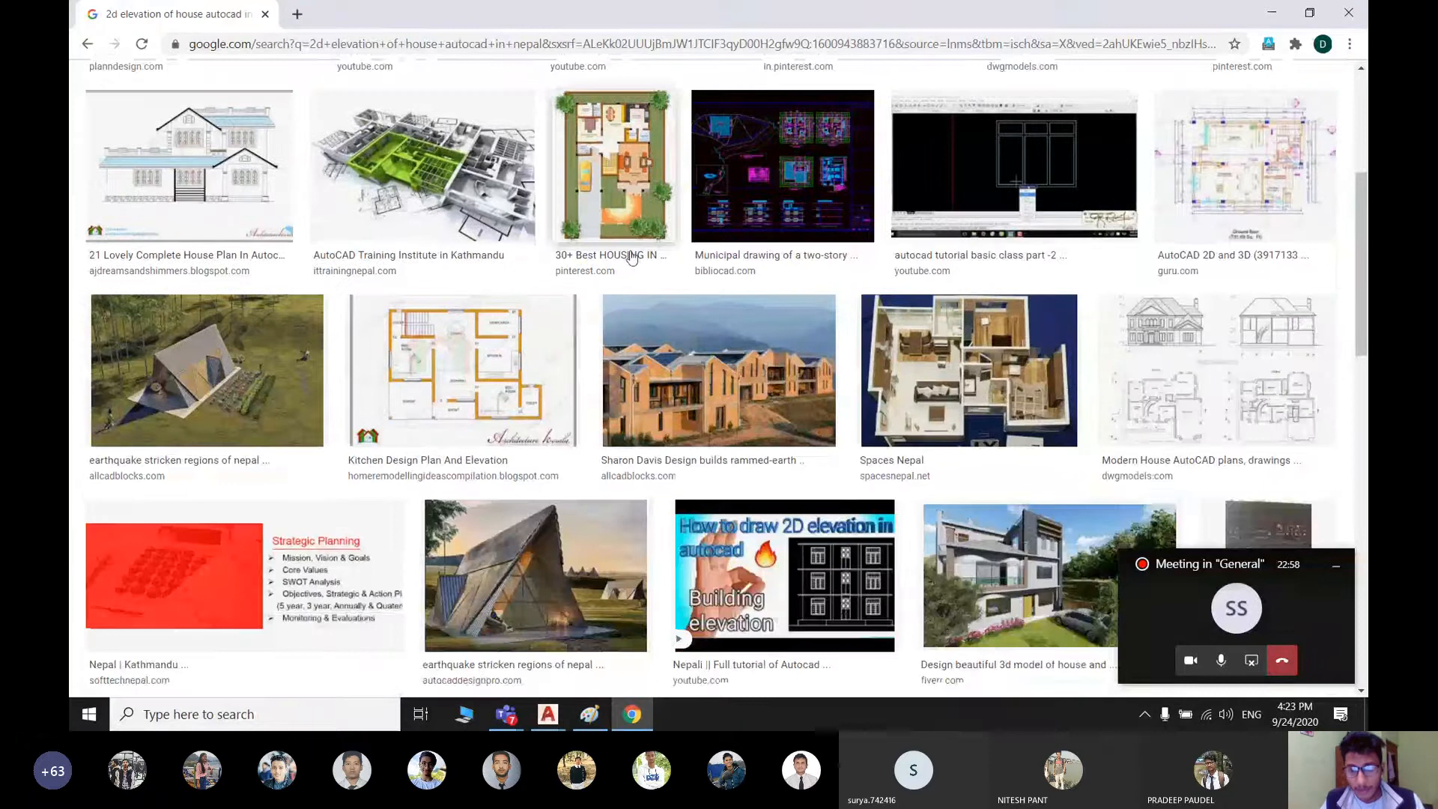
{"action": "scroll", "coordinate": [631, 257], "scroll_direction": "down", "scroll_amount": 7}
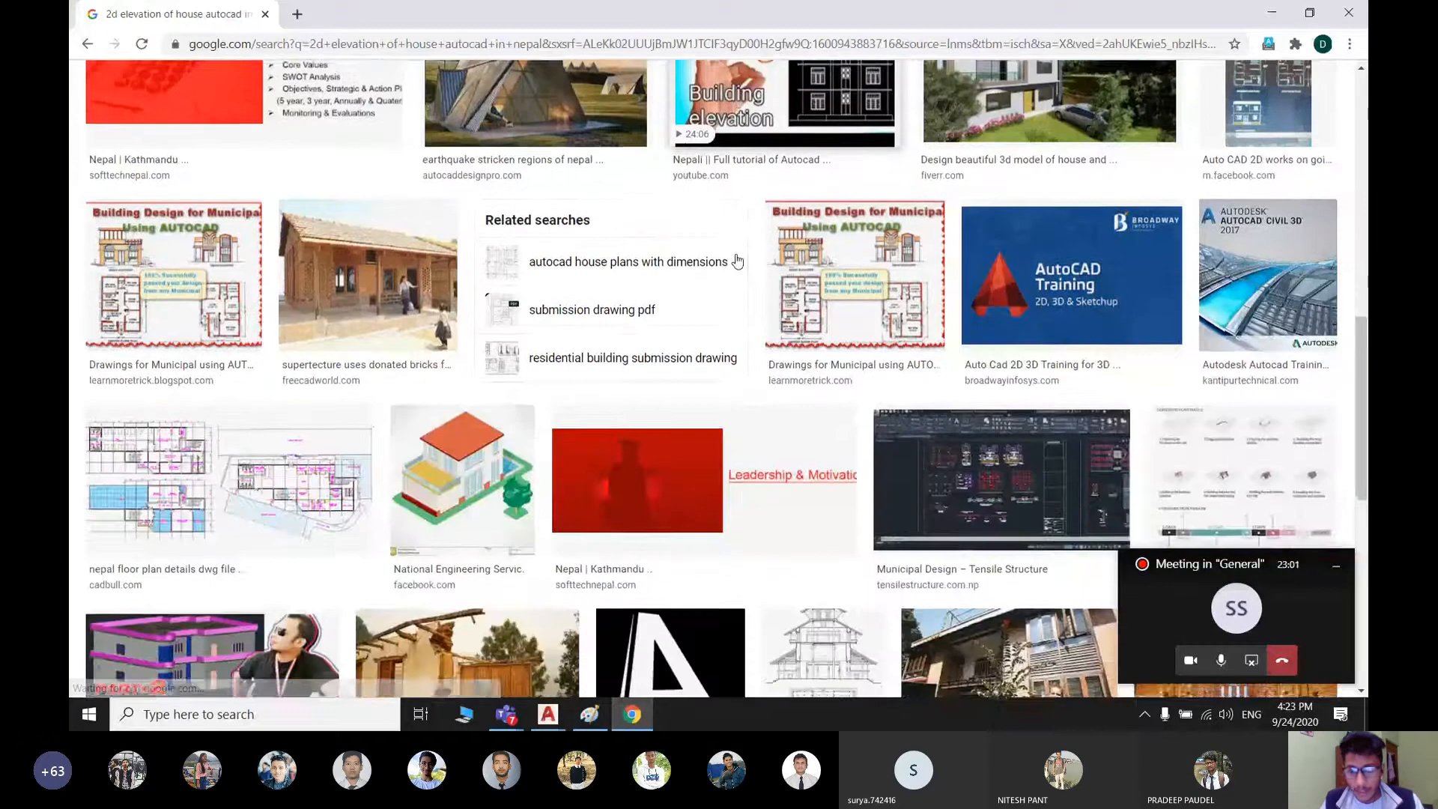
{"action": "scroll", "coordinate": [738, 261], "scroll_direction": "down", "scroll_amount": 1}
{"action": "scroll", "coordinate": [737, 261], "scroll_direction": "down", "scroll_amount": 4}
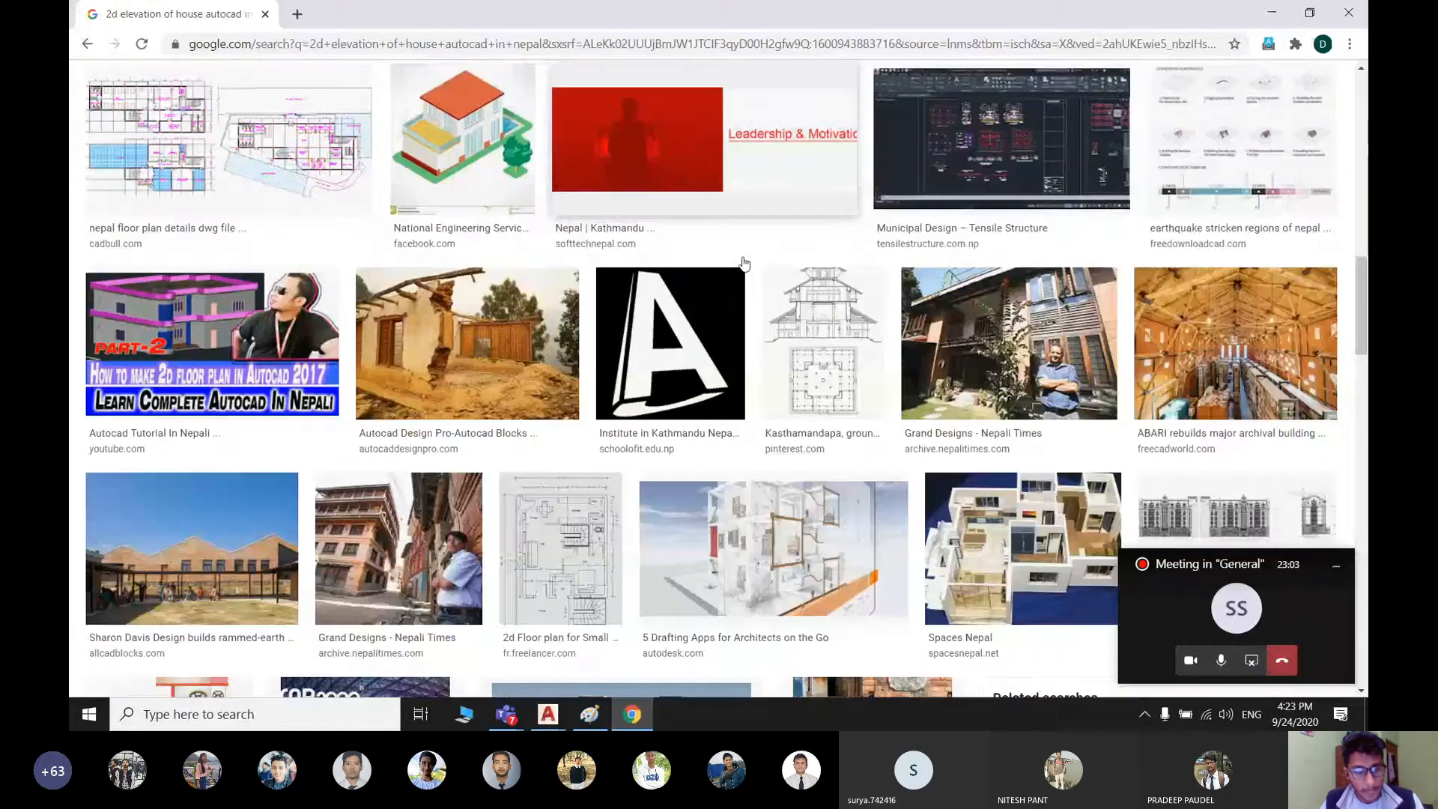
{"action": "scroll", "coordinate": [744, 263], "scroll_direction": "up", "scroll_amount": 10}
{"action": "left_click", "coordinate": [195, 509]}
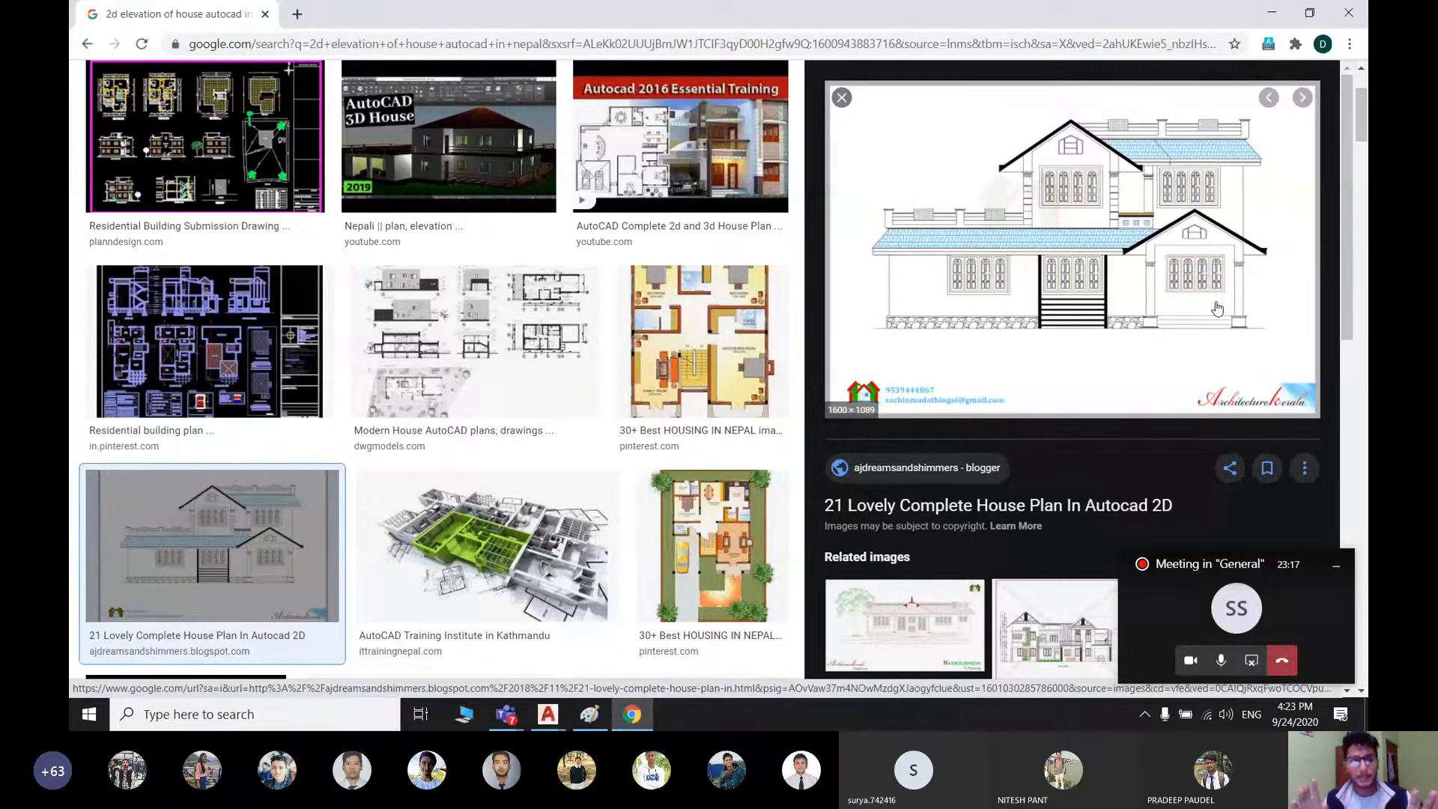
{"action": "scroll", "coordinate": [970, 236], "scroll_direction": "up", "scroll_amount": 3}
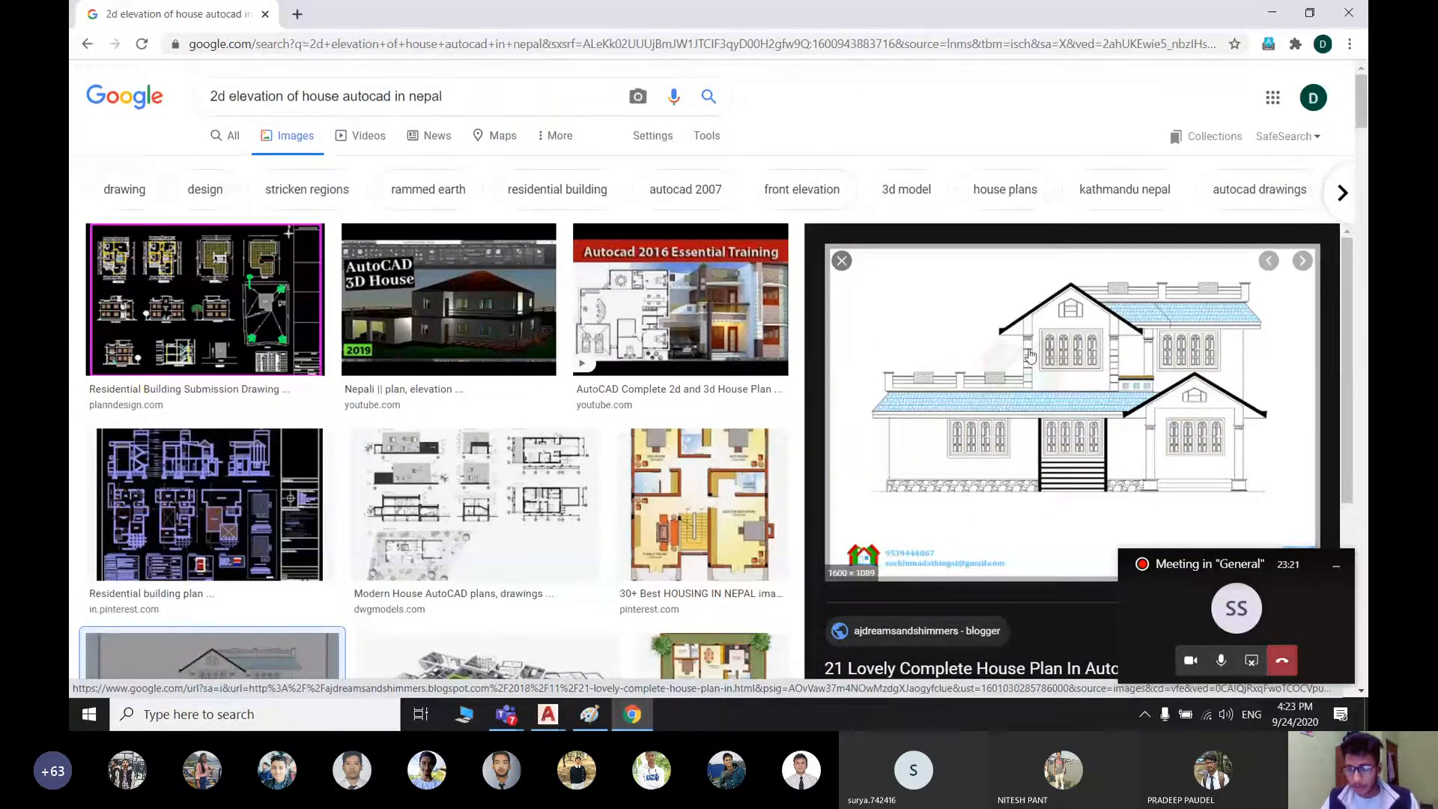
- Search the images for "3d elevation" and preview the IndiaMART "3D House Plans And Elevations" result, closing the preview again
{"action": "triple_click", "coordinate": [464, 95]}
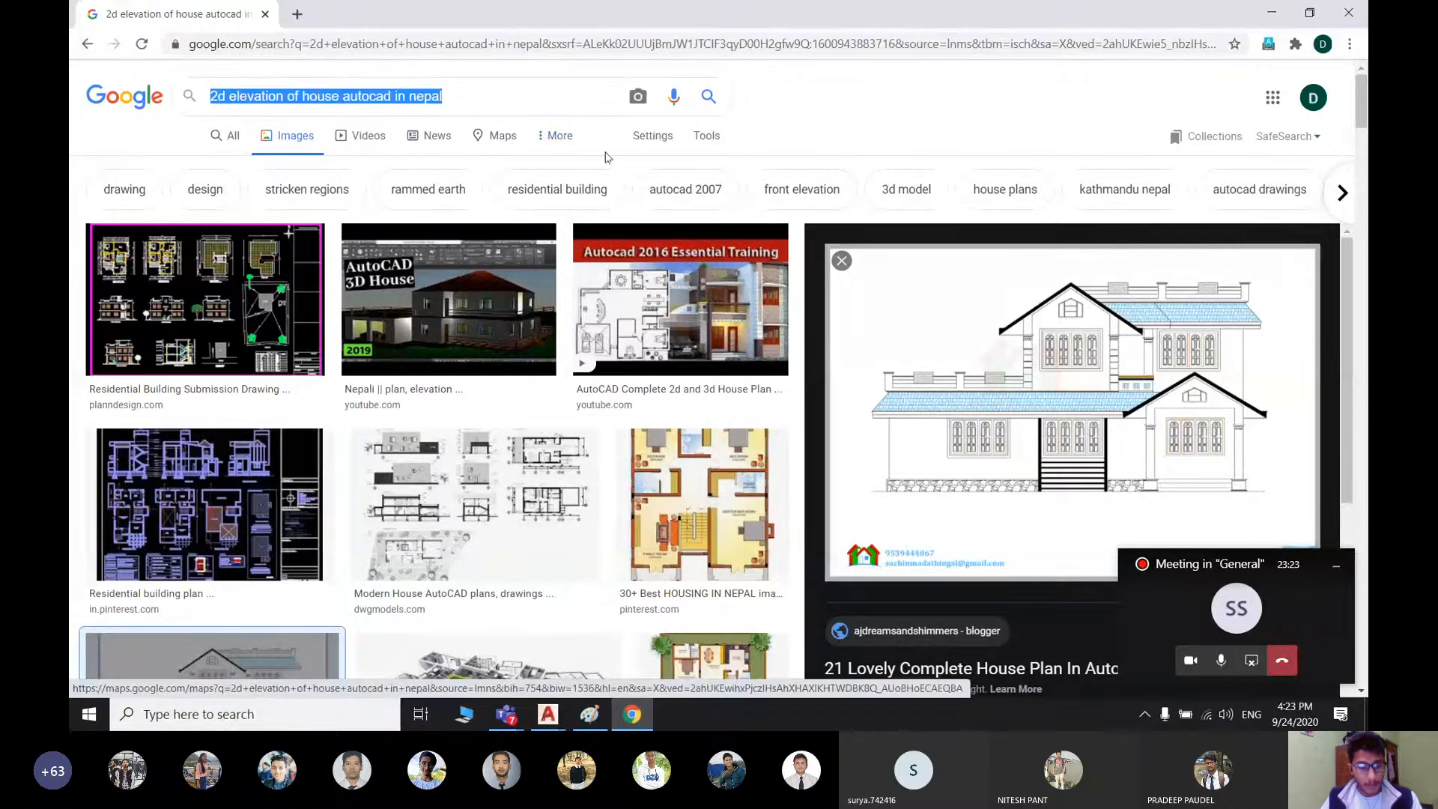
{"action": "type", "text": "3d"}
{"action": "left_click", "coordinate": [462, 154]}
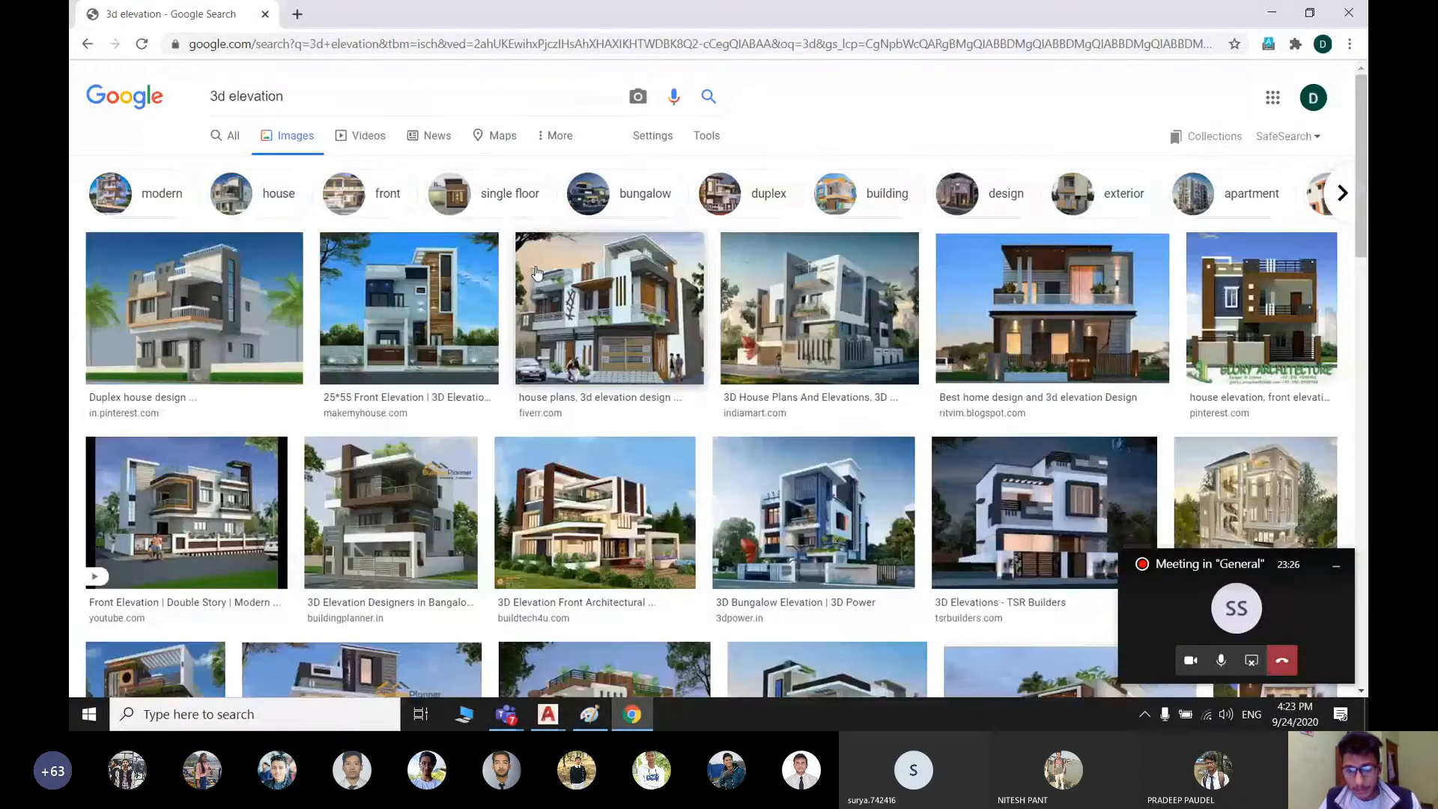
{"action": "scroll", "coordinate": [536, 272], "scroll_direction": "down", "scroll_amount": 1}
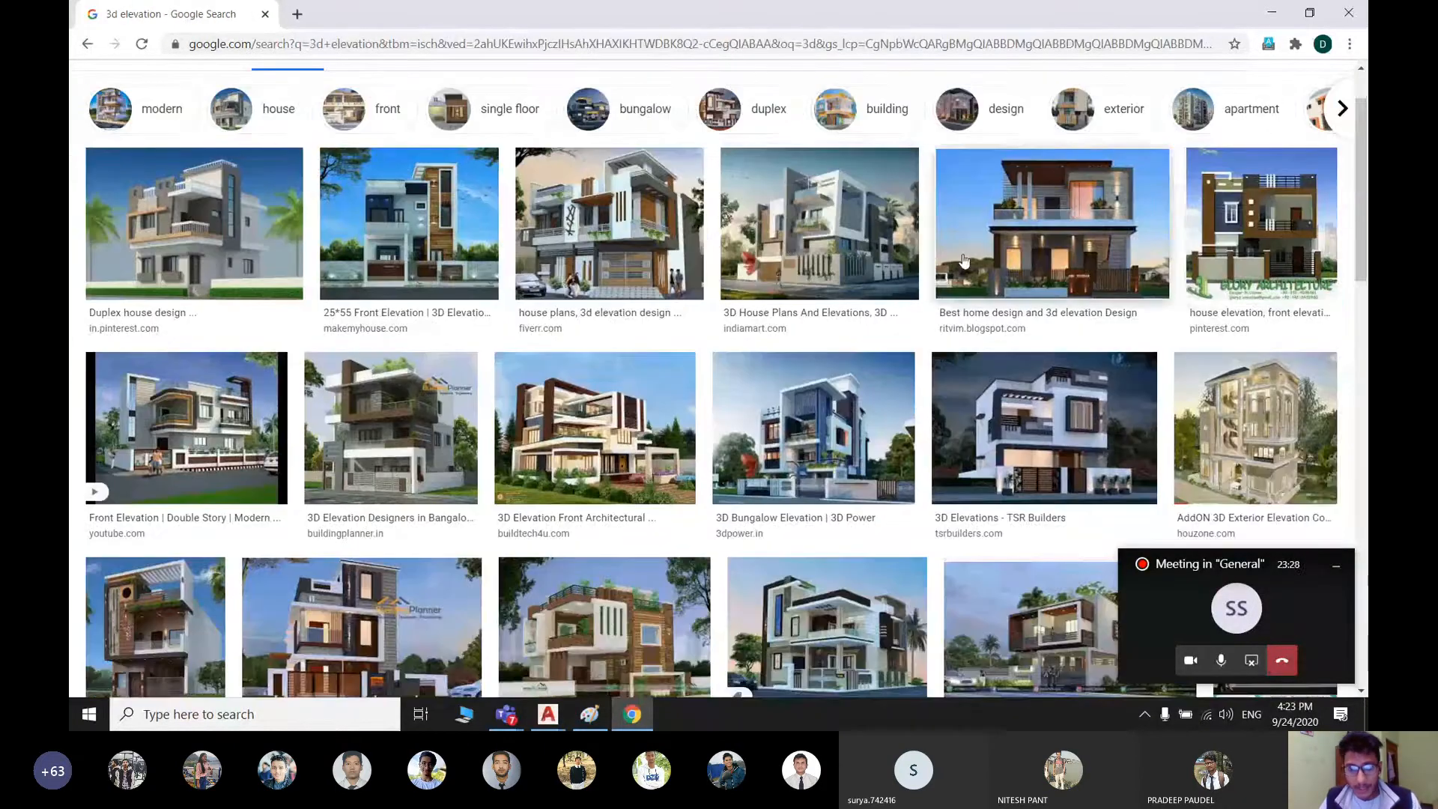
{"action": "left_click", "coordinate": [794, 247]}
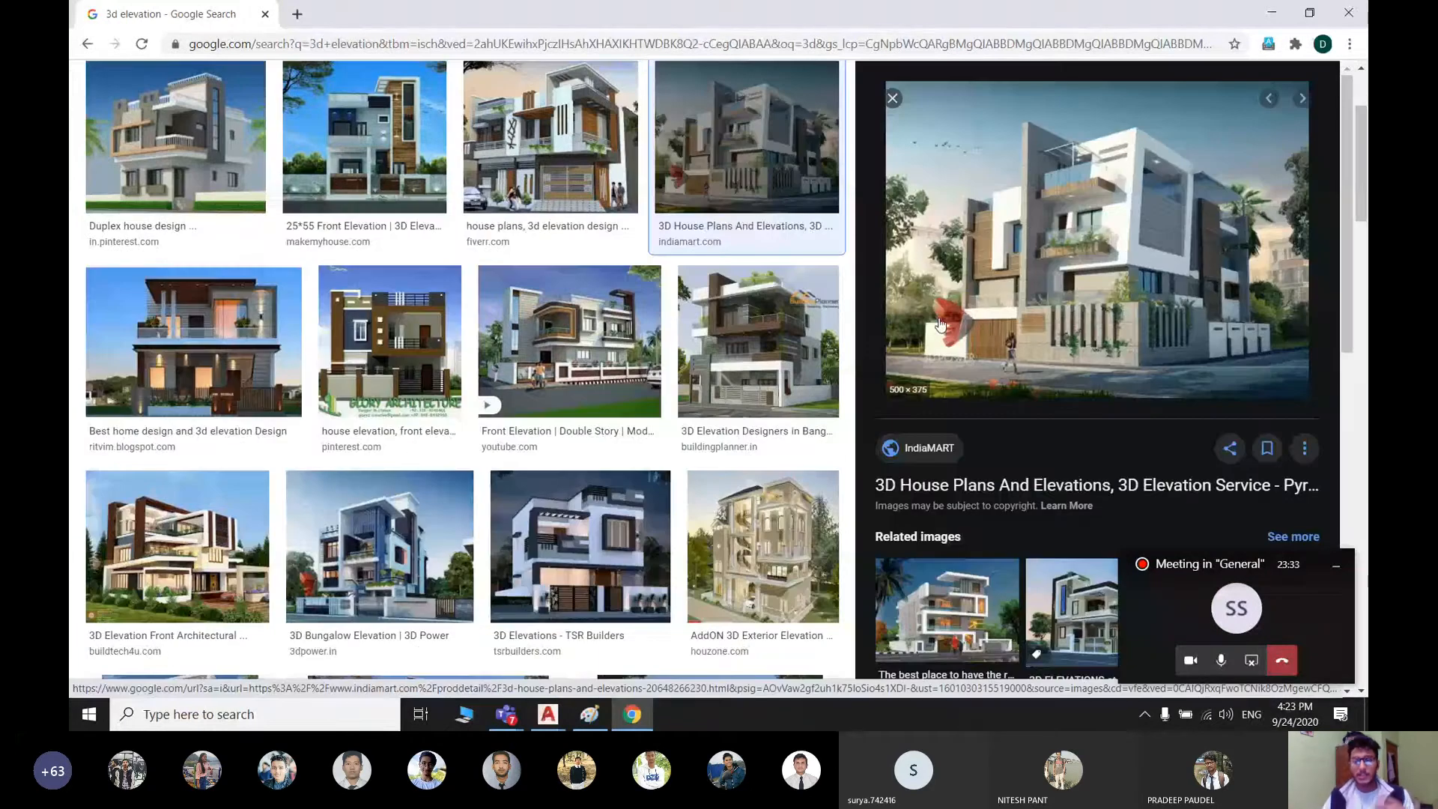
{"action": "left_click", "coordinate": [892, 100]}
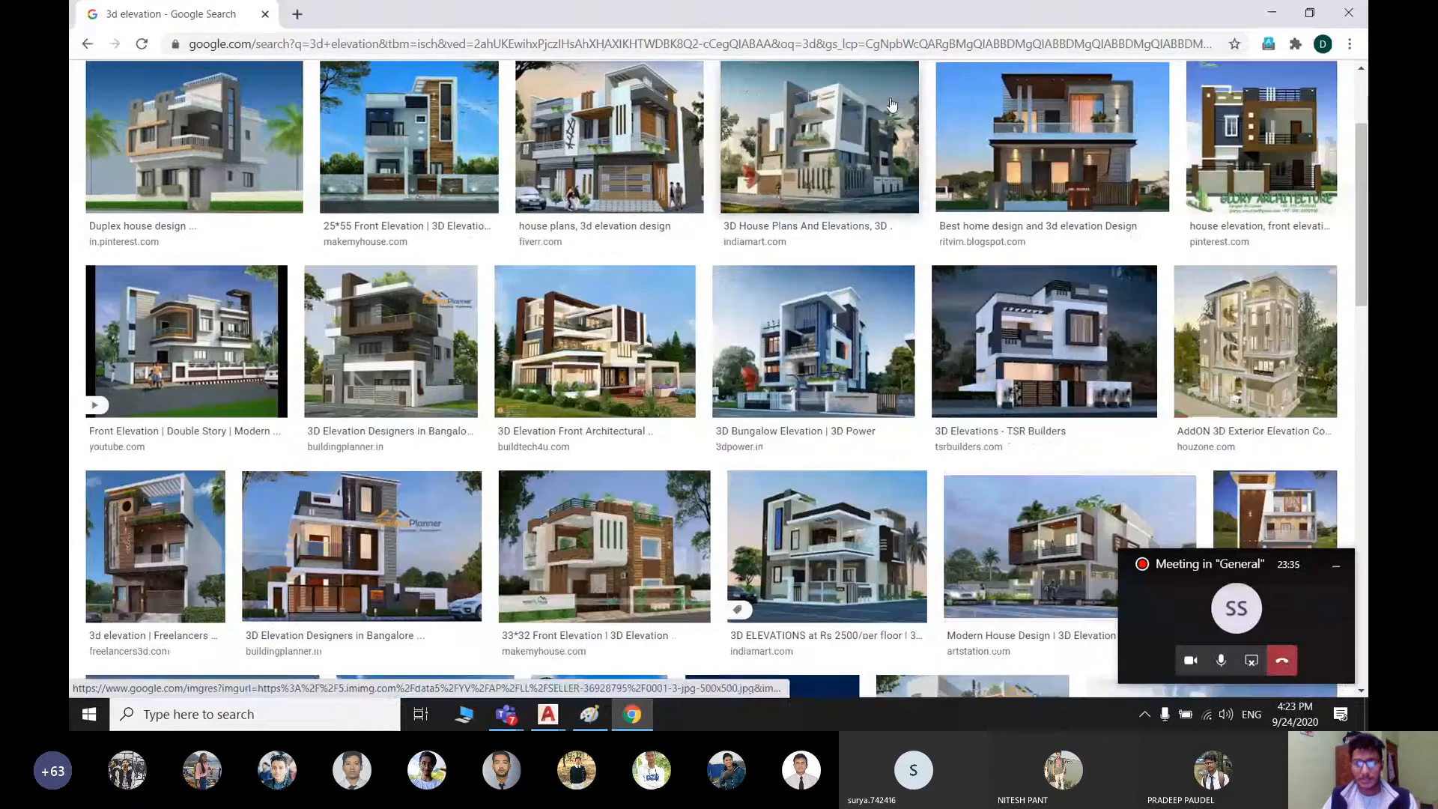
- Show the desktop and return to the SAMPLE 1 drawing in AutoCAD with its window maximized
{"action": "key", "text": "super+d"}
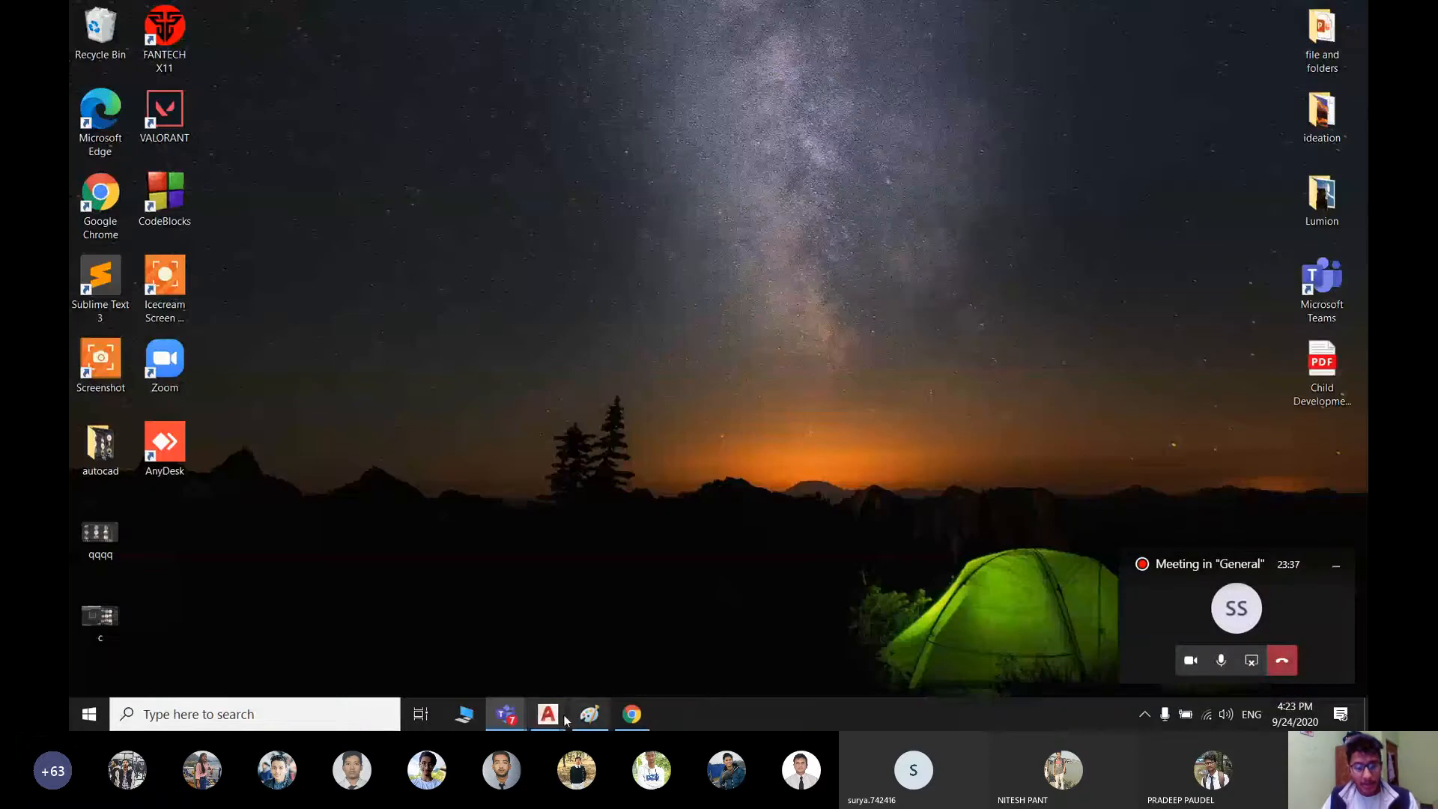
{"action": "mouse_move", "coordinate": [557, 721]}
{"action": "left_click", "coordinate": [596, 645]}
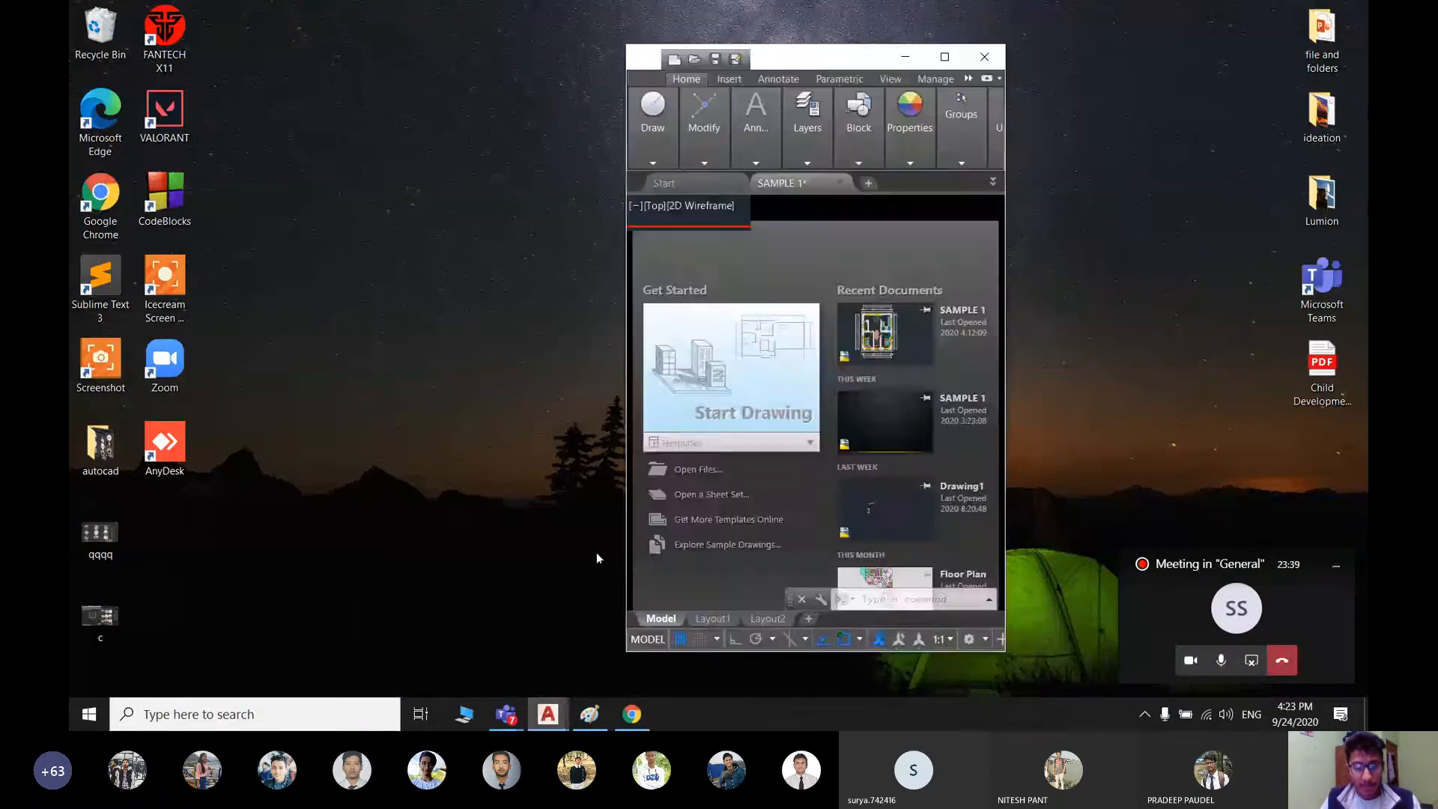
{"action": "left_click", "coordinate": [944, 57]}
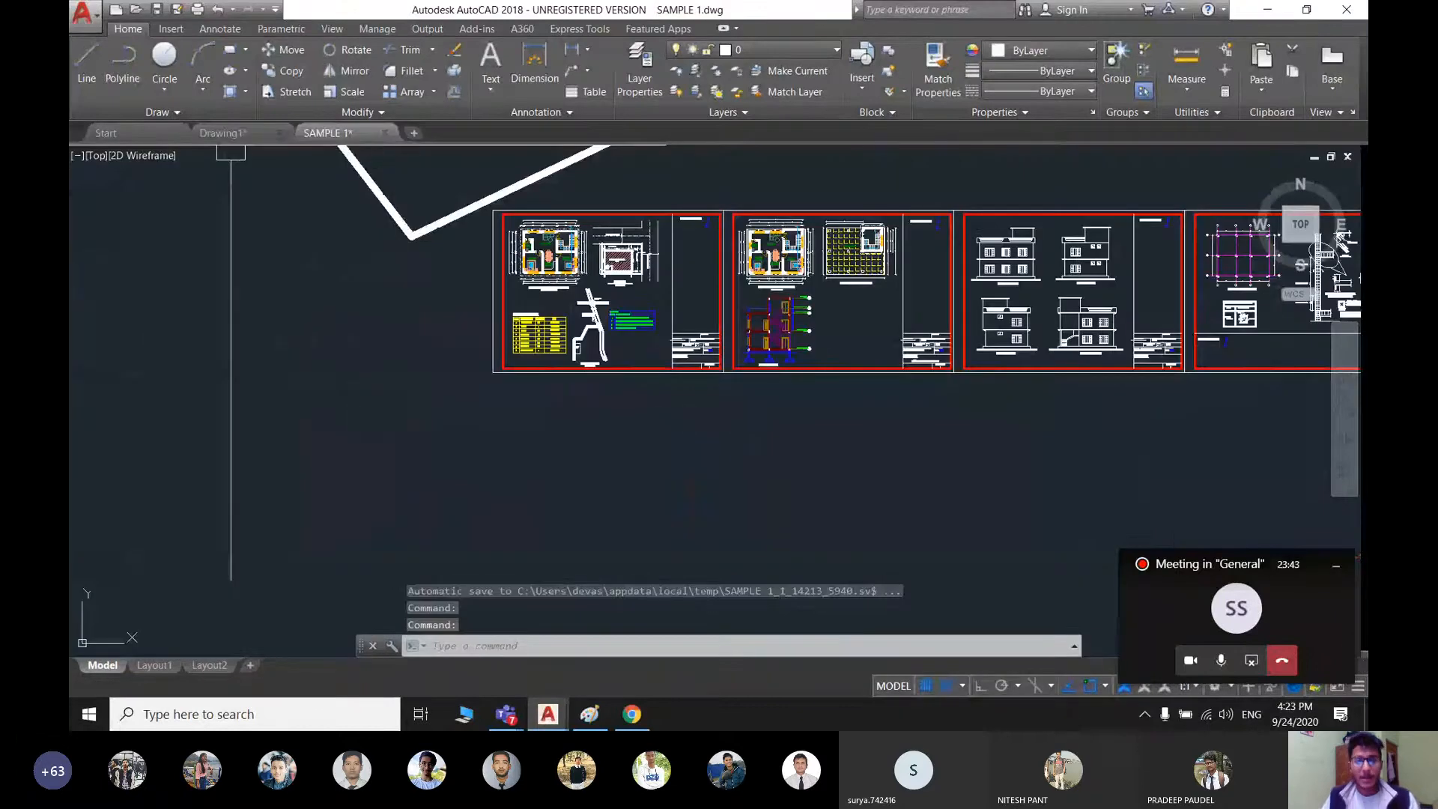
- Examine the south, east, west and north elevations on the SAMPLE 1 elevation sheet and return to Drawing1
{"action": "mouse_move", "coordinate": [951, 301]}
{"action": "middle_mouse_down"}
{"action": "mouse_move", "coordinate": [680, 352]}
{"action": "mouse_move", "coordinate": [691, 363]}
{"action": "mouse_move", "coordinate": [563, 493]}
{"action": "middle_mouse_up"}
{"action": "scroll", "coordinate": [712, 317], "scroll_direction": "up", "scroll_amount": 8}
{"action": "mouse_move", "coordinate": [642, 413]}
{"action": "middle_mouse_down"}
{"action": "mouse_move", "coordinate": [674, 366]}
{"action": "mouse_move", "coordinate": [620, 376]}
{"action": "middle_mouse_up"}
{"action": "scroll", "coordinate": [686, 351], "scroll_direction": "up", "scroll_amount": 2}
{"action": "scroll", "coordinate": [600, 342], "scroll_direction": "down", "scroll_amount": 2}
{"action": "scroll", "coordinate": [625, 398], "scroll_direction": "down", "scroll_amount": 2}
{"action": "middle_click_drag", "start_coordinate": [741, 438], "coordinate": [657, 154]}
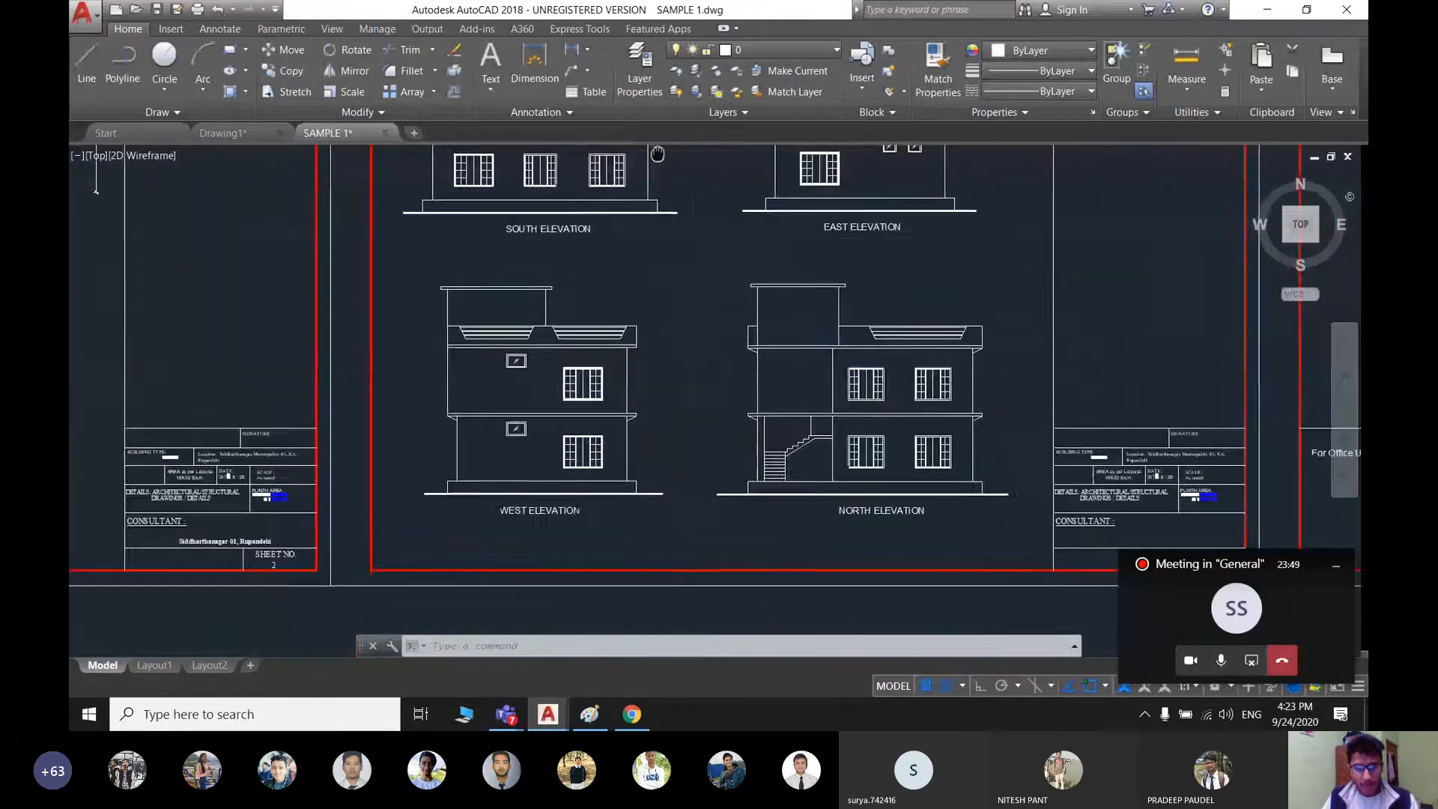
{"action": "middle_click_drag", "start_coordinate": [739, 260], "coordinate": [718, 373]}
{"action": "scroll", "coordinate": [720, 376], "scroll_direction": "down", "scroll_amount": 2}
{"action": "middle_click_drag", "start_coordinate": [555, 361], "coordinate": [605, 419]}
{"action": "scroll", "coordinate": [501, 317], "scroll_direction": "up", "scroll_amount": 2}
{"action": "middle_click_drag", "start_coordinate": [494, 317], "coordinate": [741, 330]}
{"action": "left_click", "coordinate": [234, 141]}
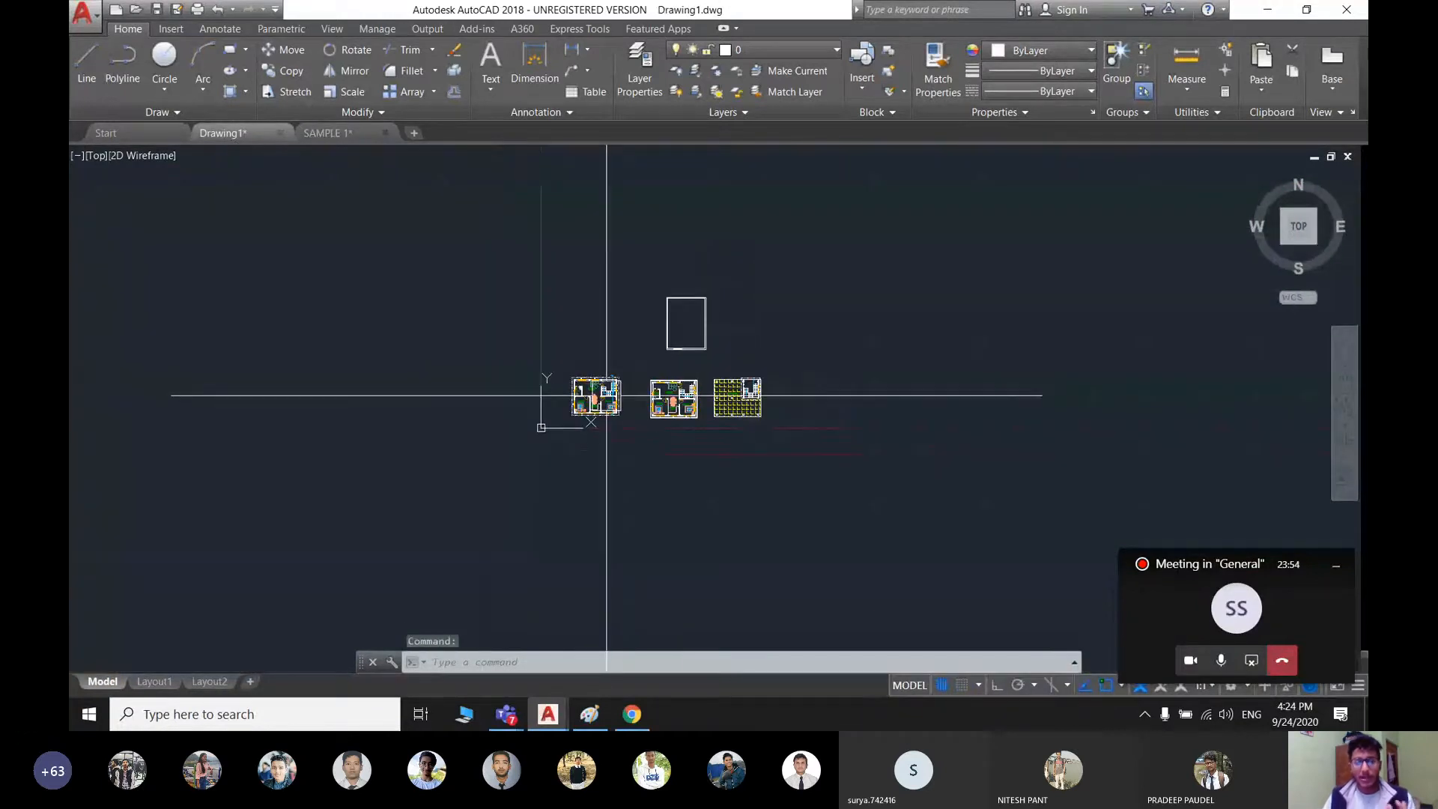
- Switch to the SAMPLE 1 drawing and view the south, east, west and north elevations beside the plan sheet
{"action": "scroll", "coordinate": [603, 400], "scroll_direction": "up", "scroll_amount": 6}
{"action": "left_click", "coordinate": [327, 134]}
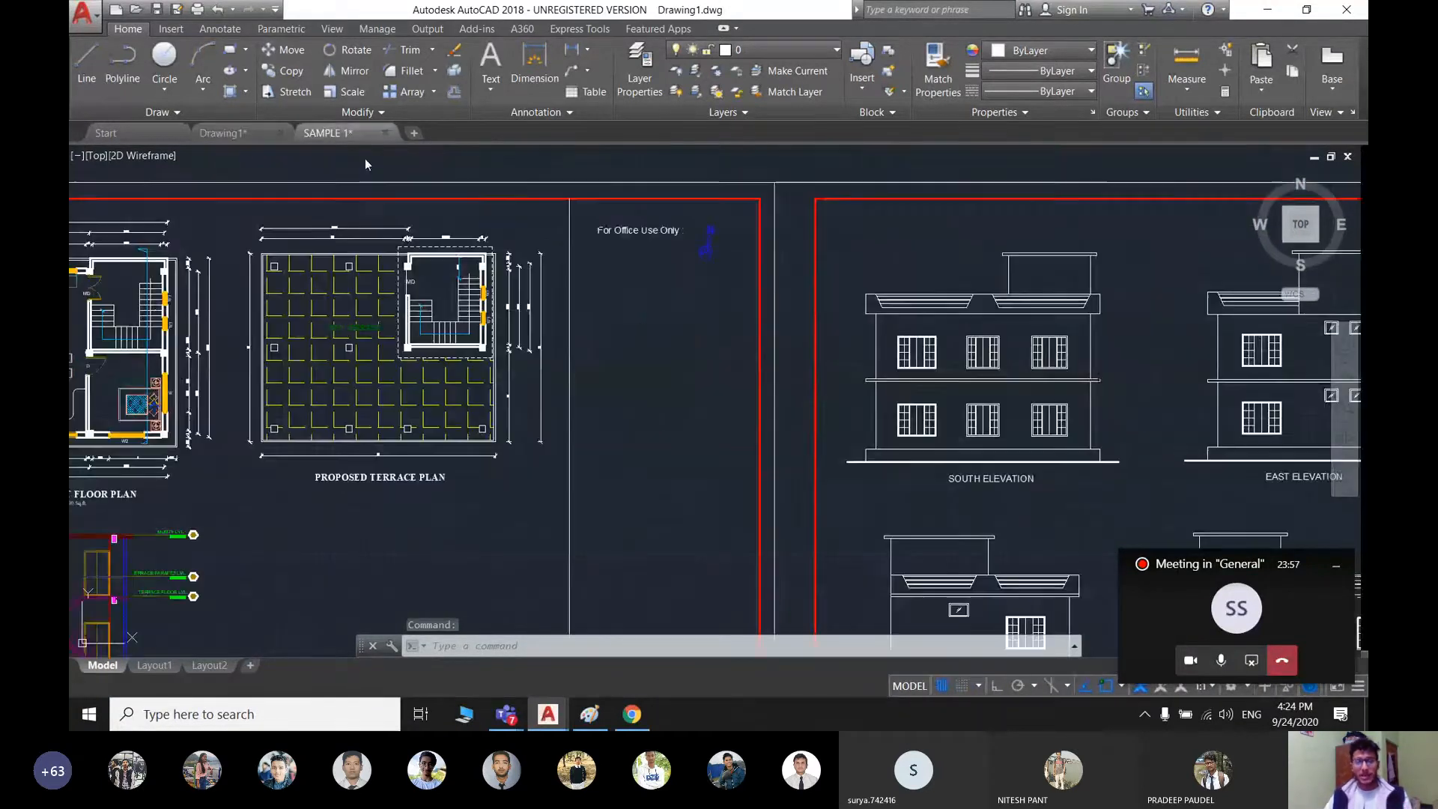
{"action": "scroll", "coordinate": [711, 352], "scroll_direction": "down", "scroll_amount": 2}
{"action": "middle_click_drag", "start_coordinate": [734, 367], "coordinate": [588, 318]}
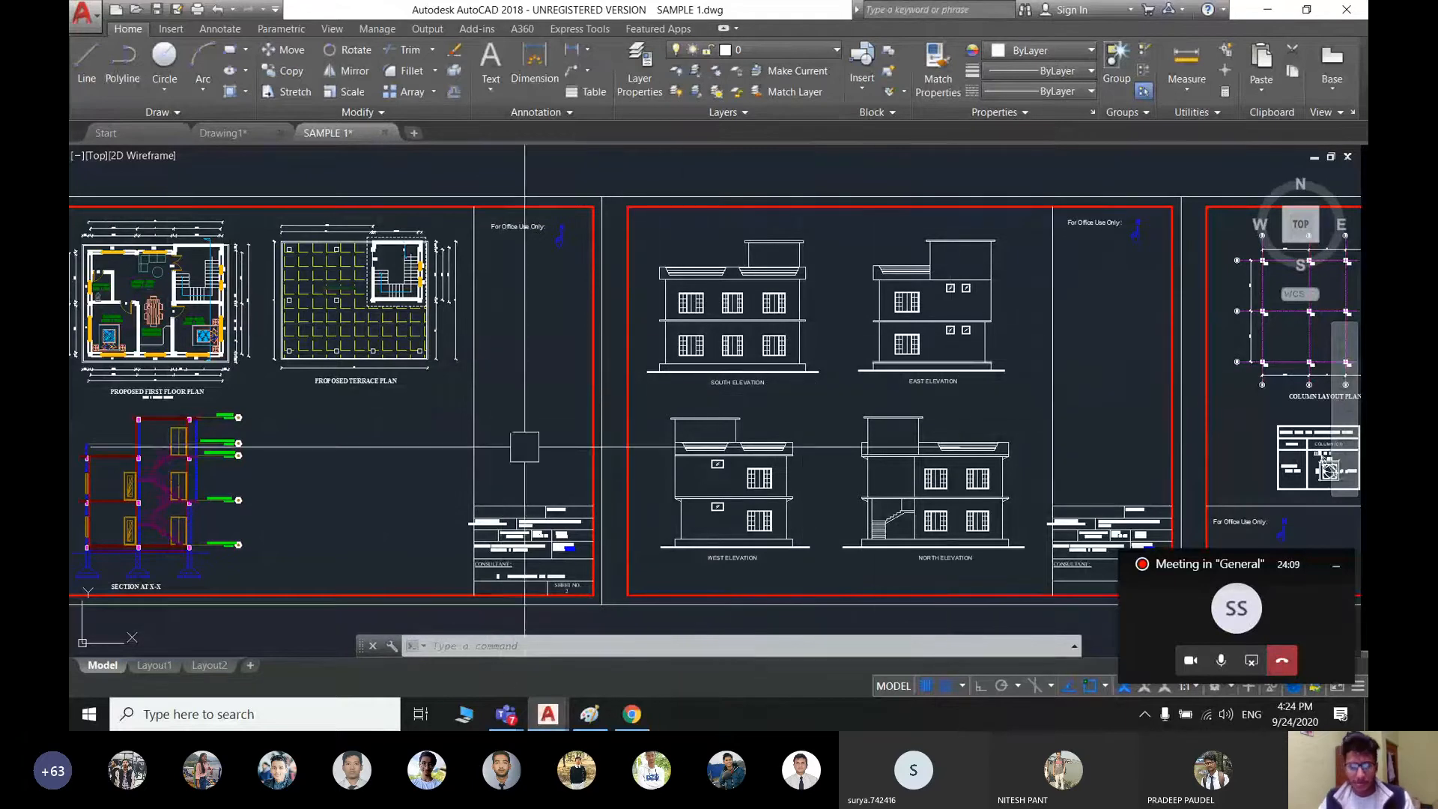
- Switch to Chrome and search Google Images for "stylish house design"
{"action": "left_click", "coordinate": [631, 713]}
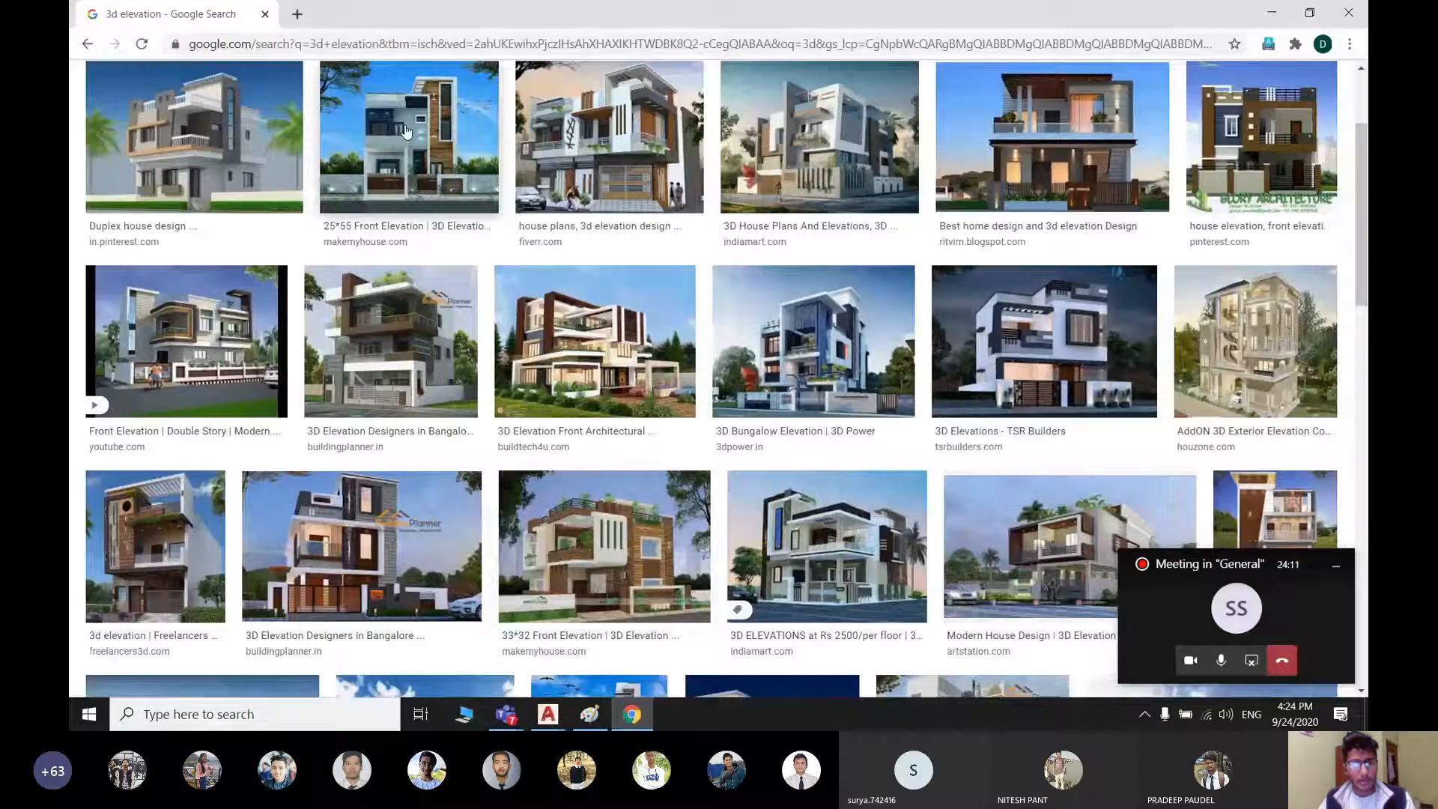
{"action": "scroll", "coordinate": [405, 131], "scroll_direction": "up", "scroll_amount": 3}
{"action": "left_click_drag", "start_coordinate": [285, 96], "coordinate": [173, 116]}
{"action": "type", "text": "s"}
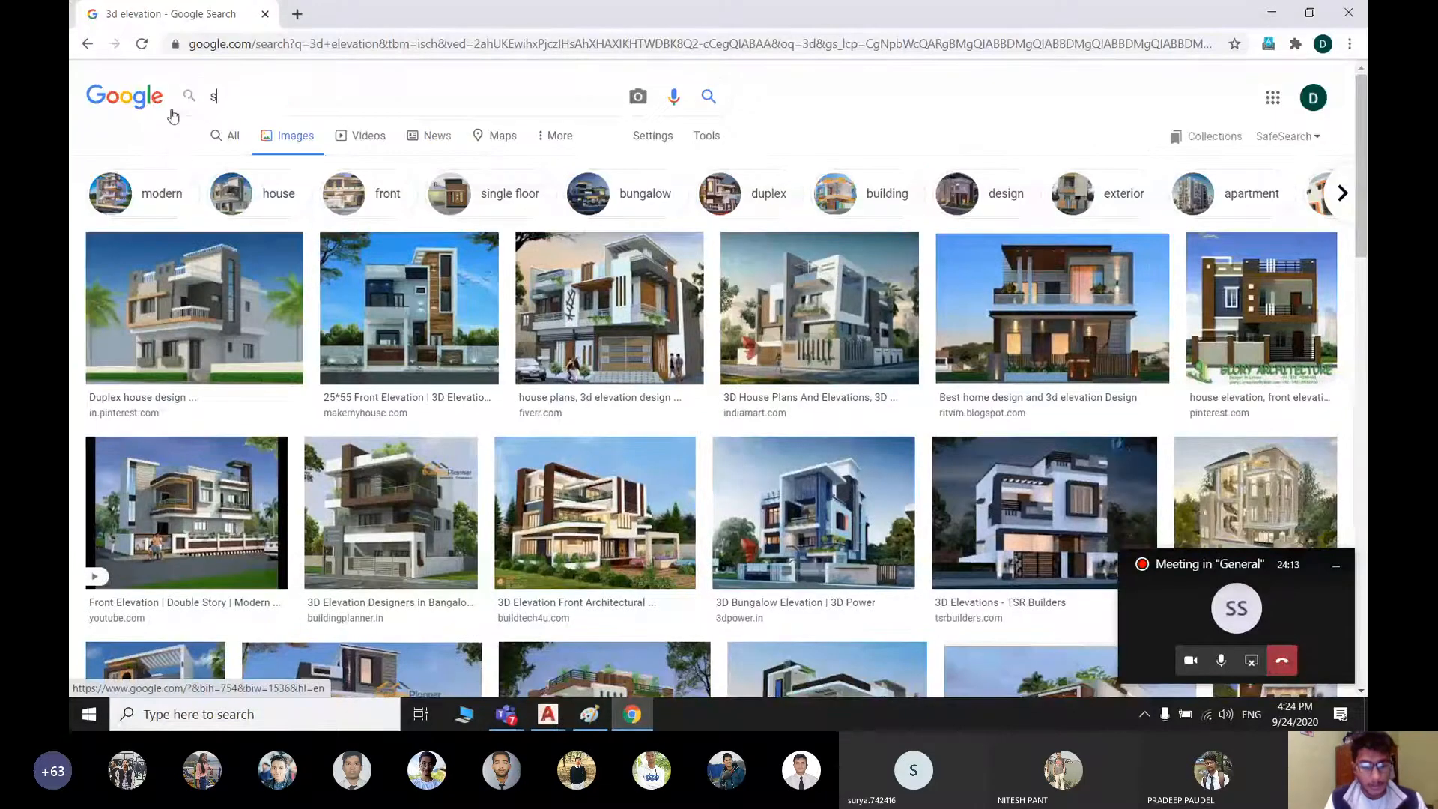
{"action": "type", "text": "tylish "}
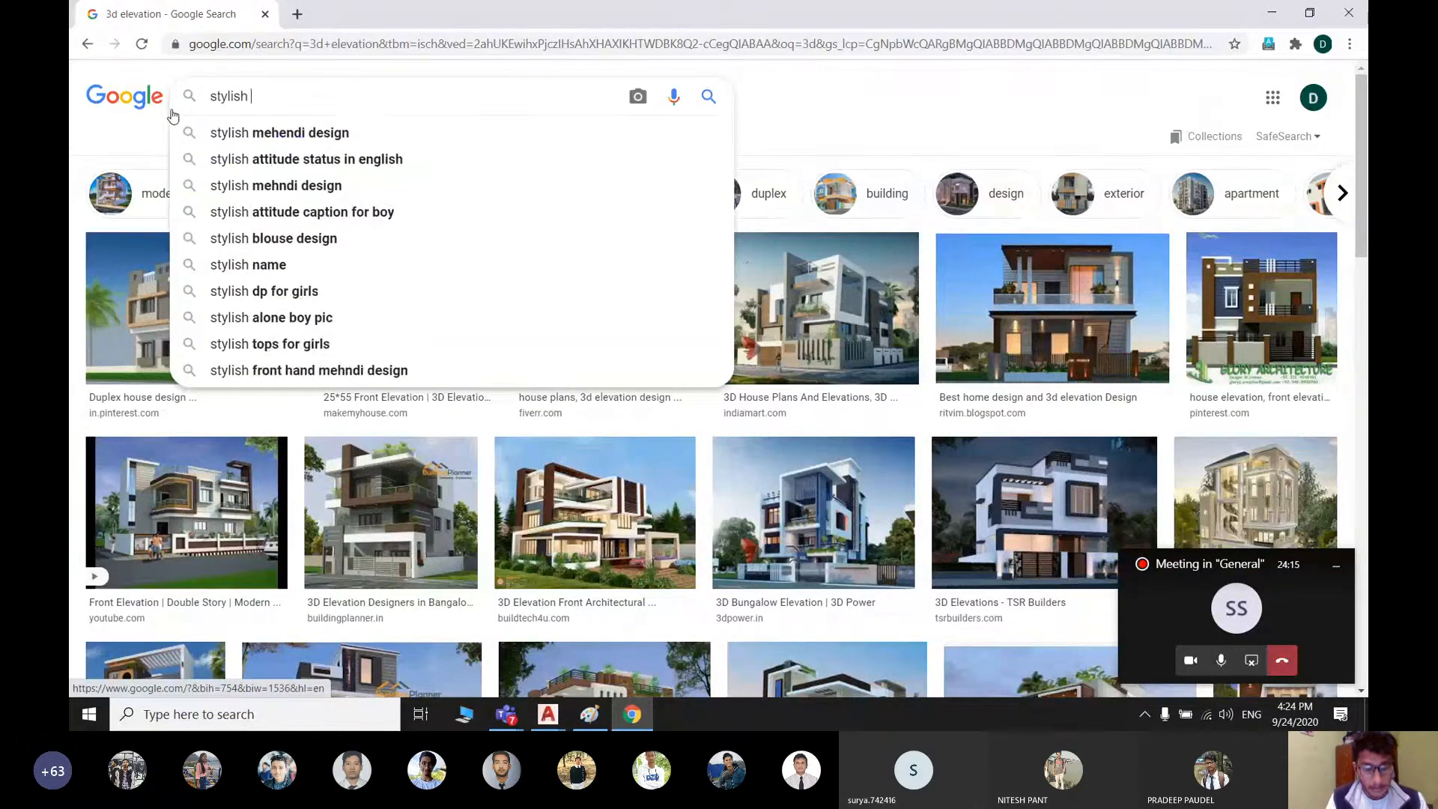
{"action": "type", "text": "house"}
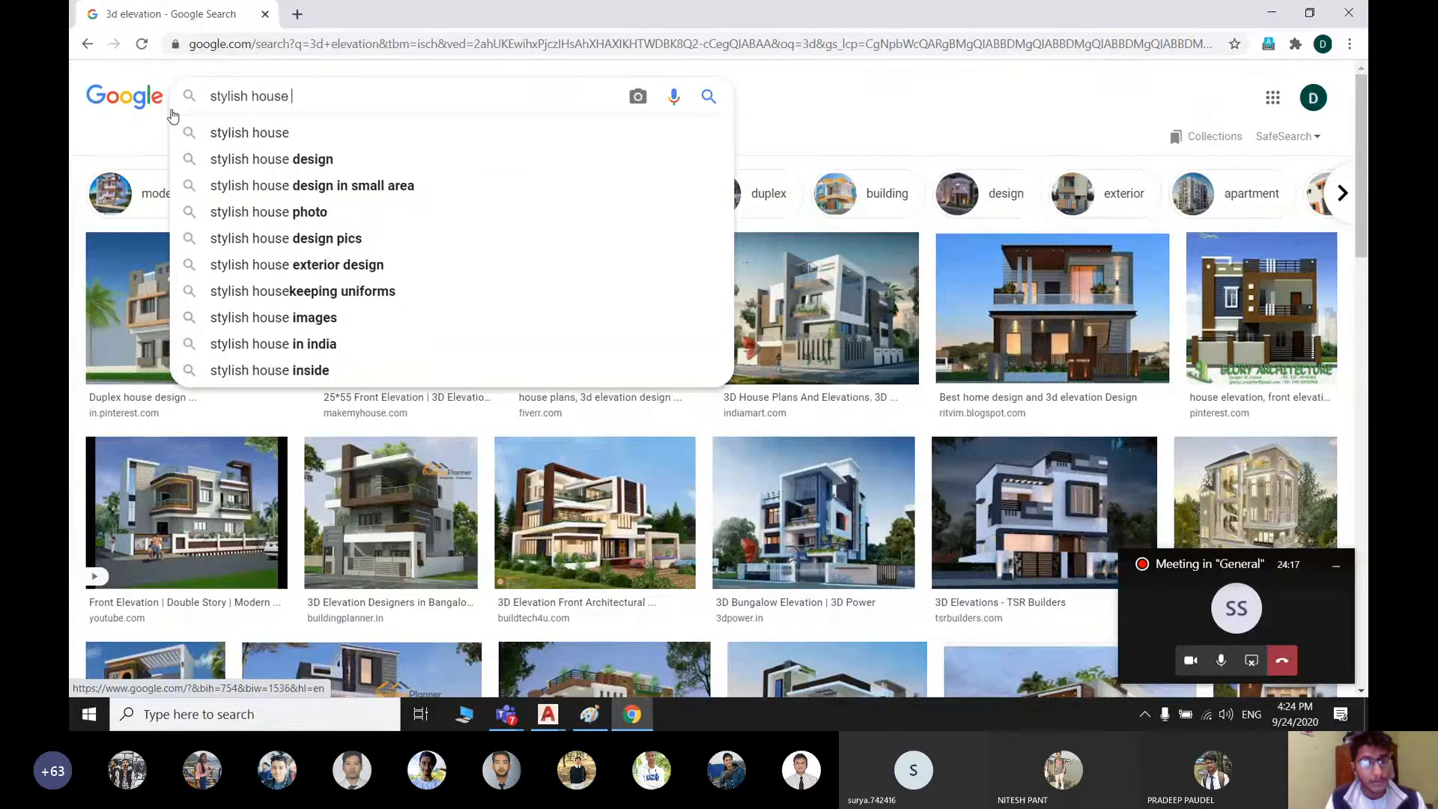
{"action": "type", "text": " de"}
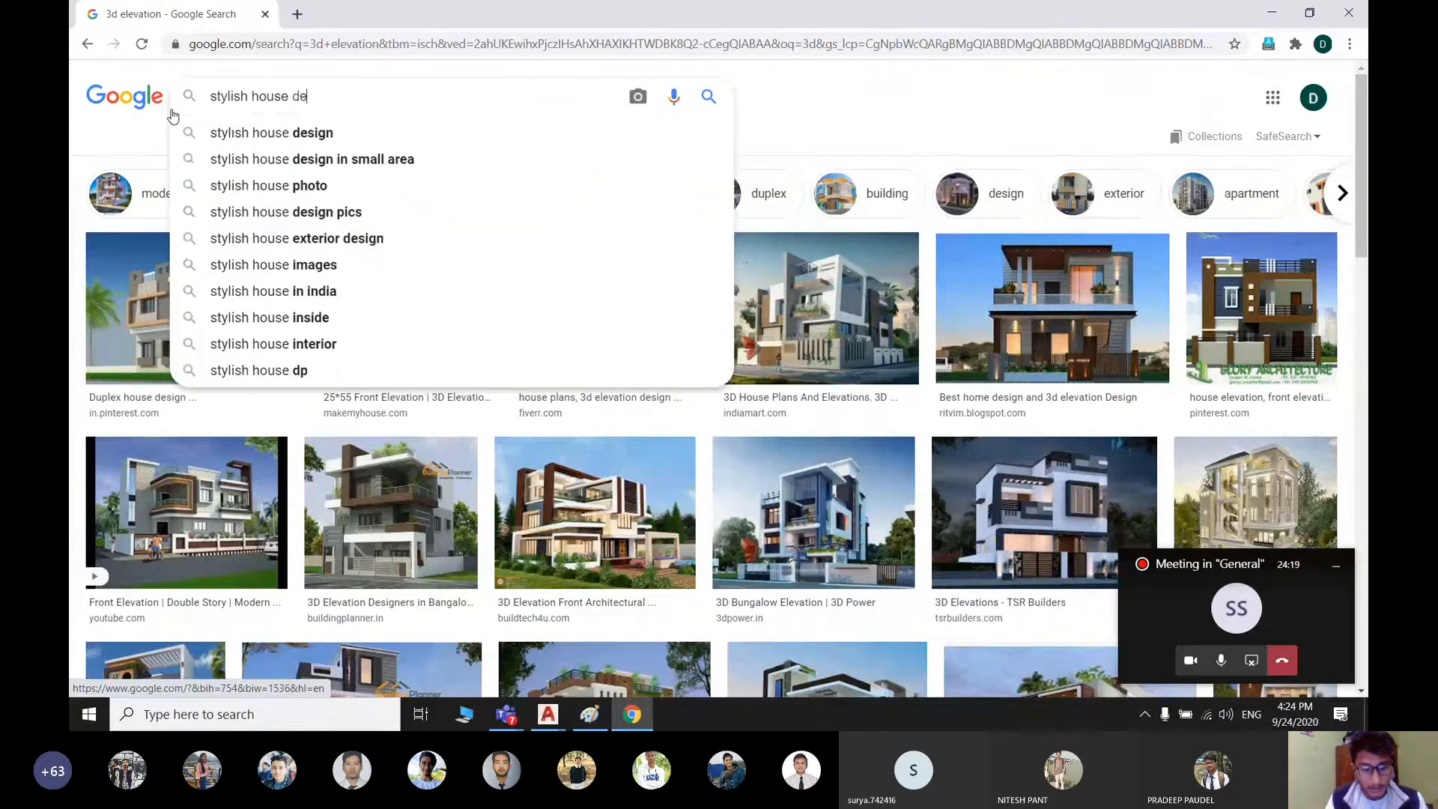
{"action": "type", "text": "sign"}
{"action": "key", "text": "Return"}
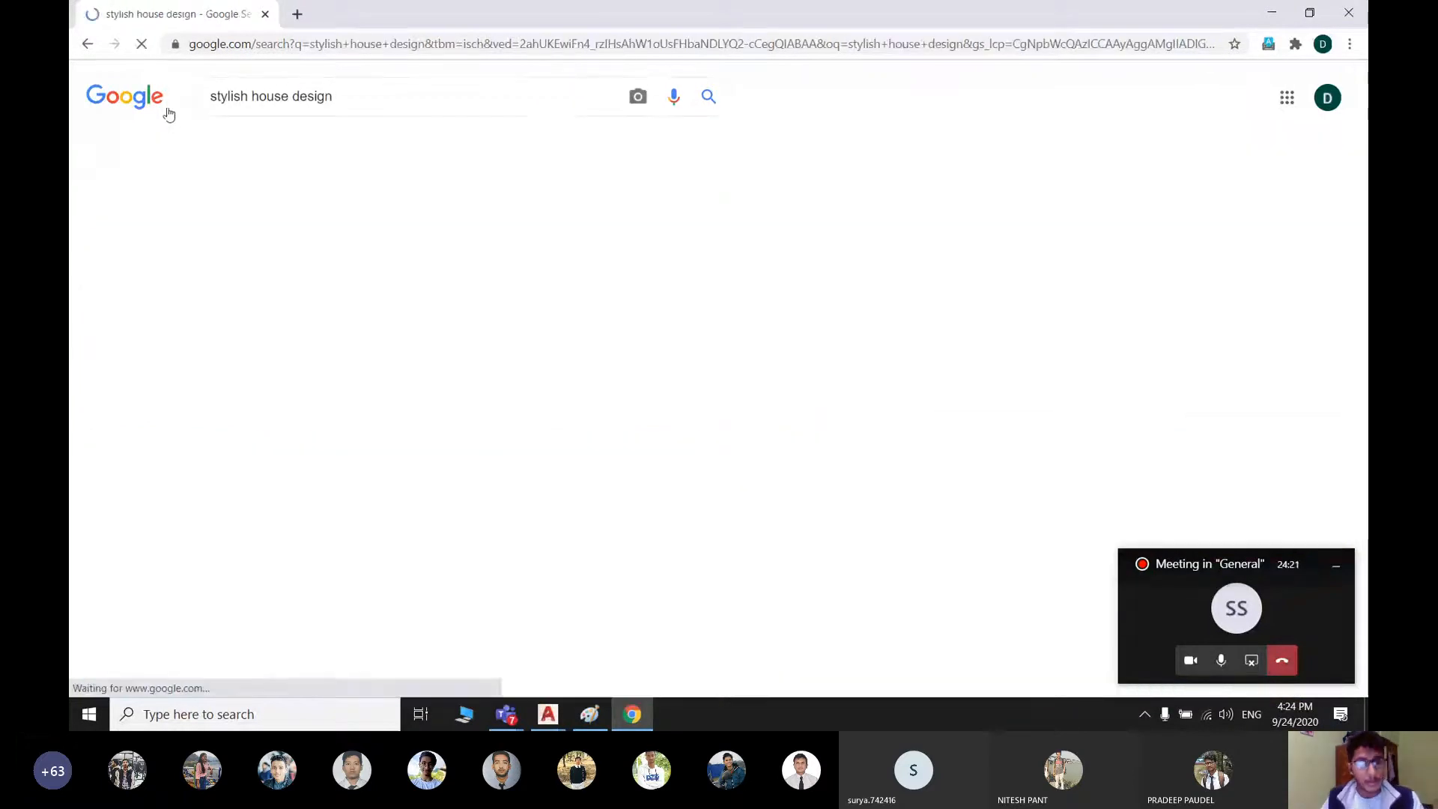
- Preview the "Spacious Two storey House Designs" result and the "Bungalow exterior, Duplex house design" result
{"action": "scroll", "coordinate": [552, 311], "scroll_direction": "down", "scroll_amount": 2}
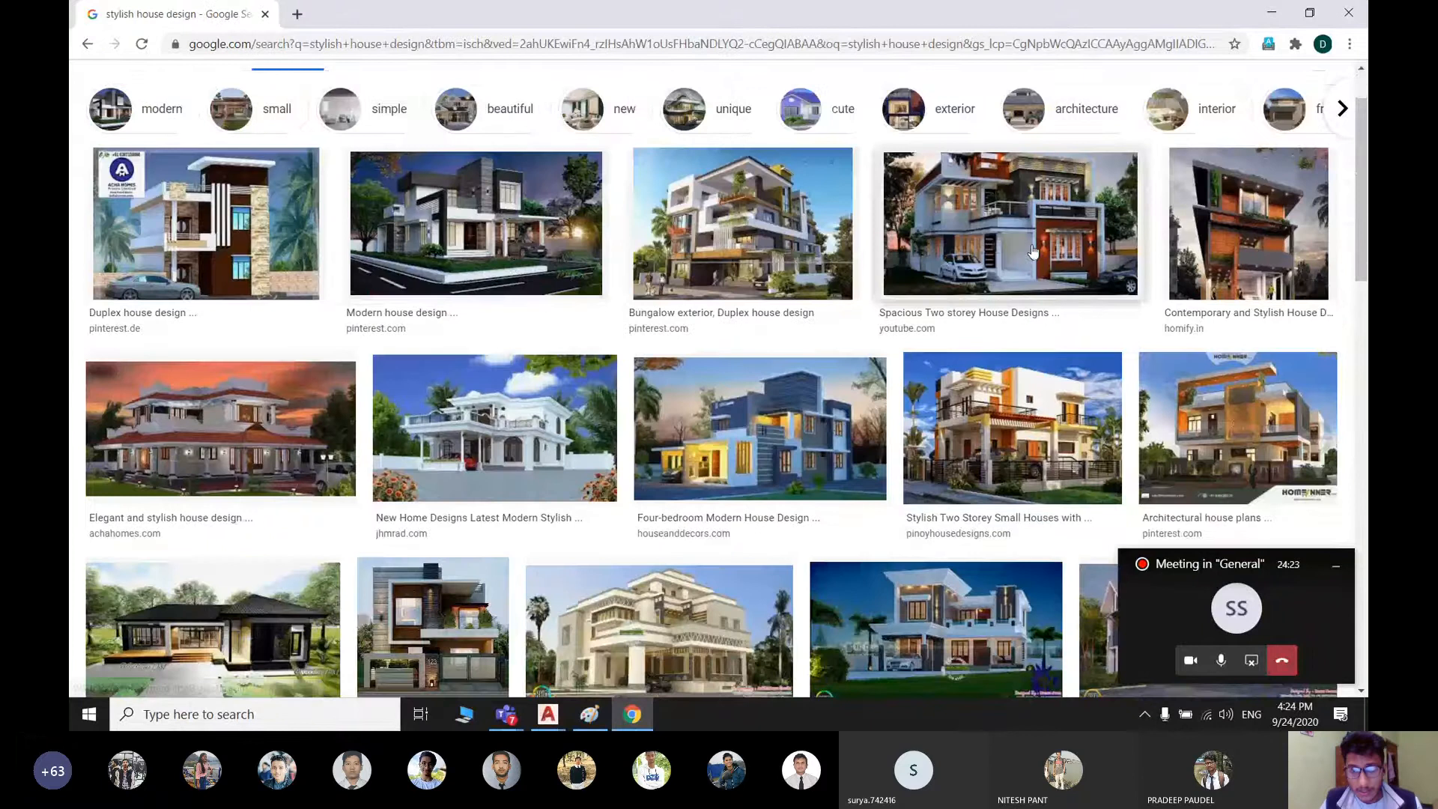
{"action": "left_click", "coordinate": [1031, 251]}
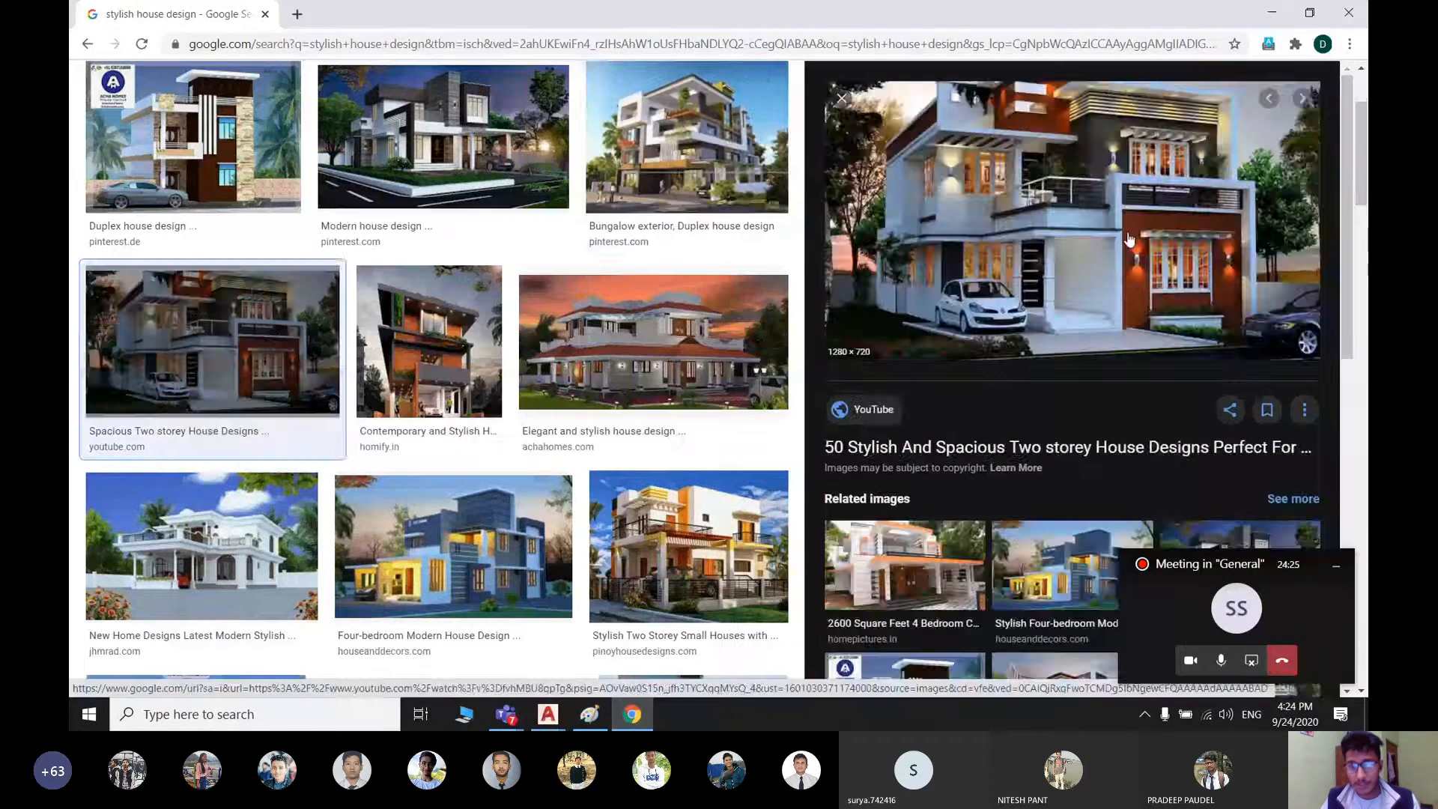
{"action": "key", "text": "Left"}
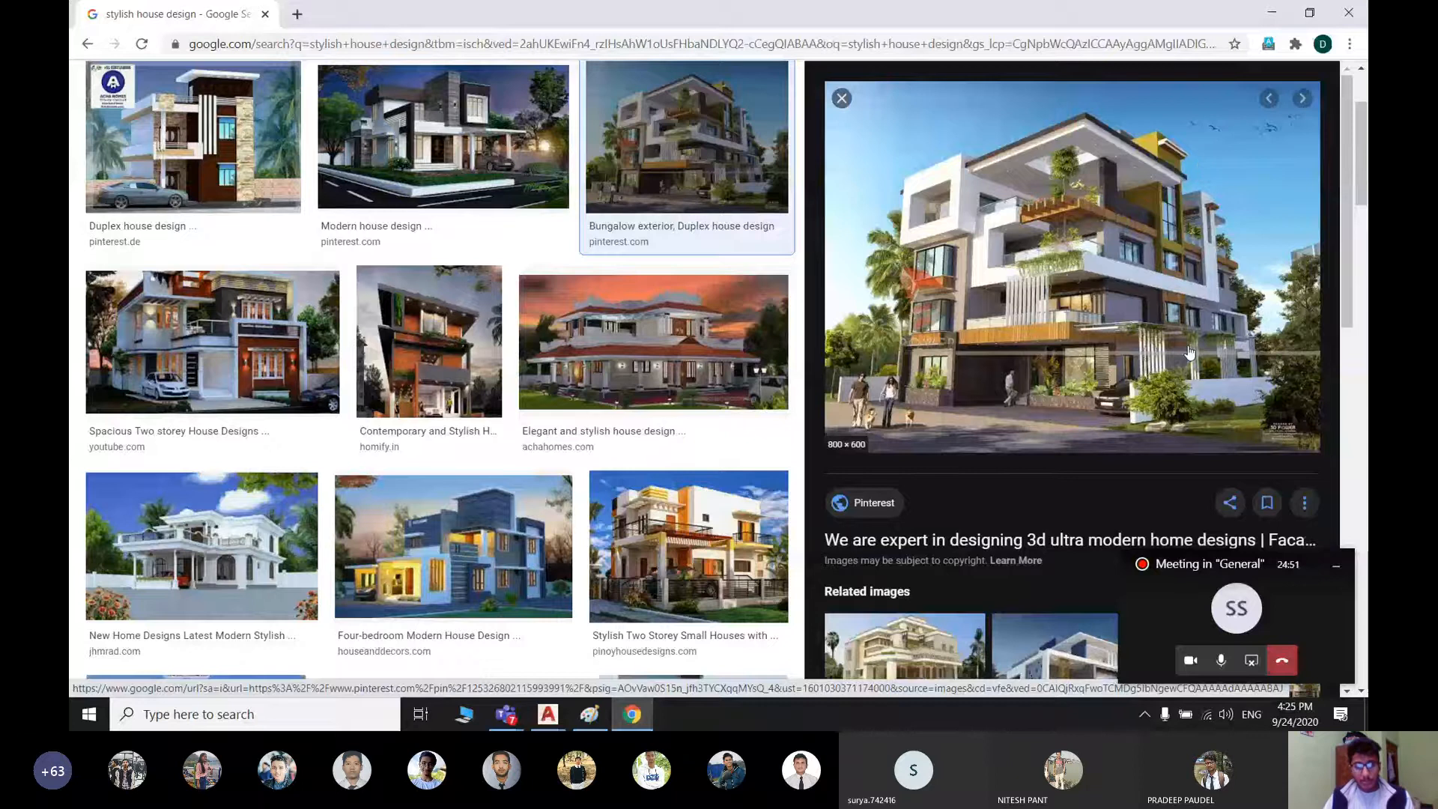
- Return to Drawing1 in AutoCAD, check the Teams meeting window and its chat, and minimize it again
{"action": "left_click", "coordinate": [548, 713]}
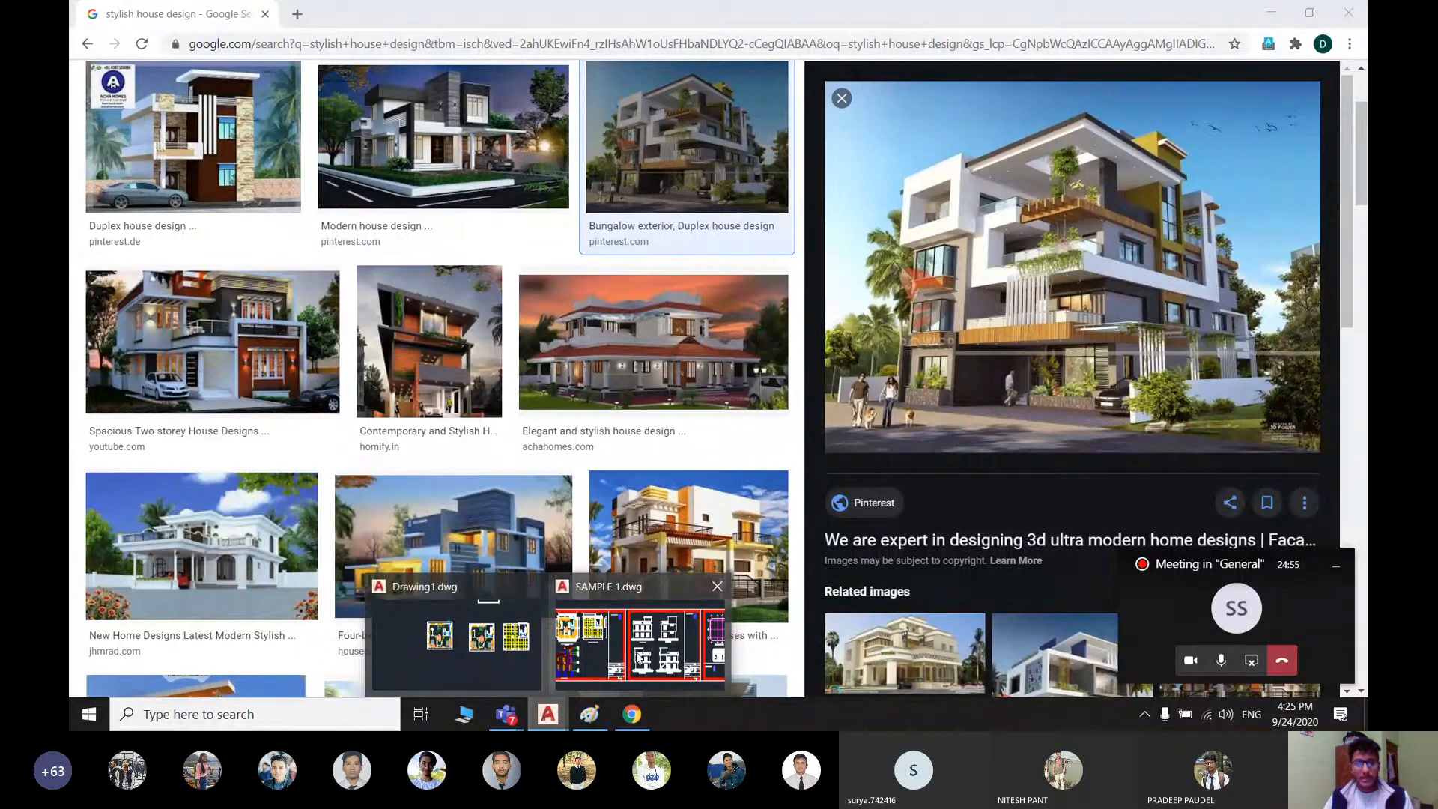
{"action": "left_click", "coordinate": [640, 644]}
{"action": "key", "text": "ctrl+Tab"}
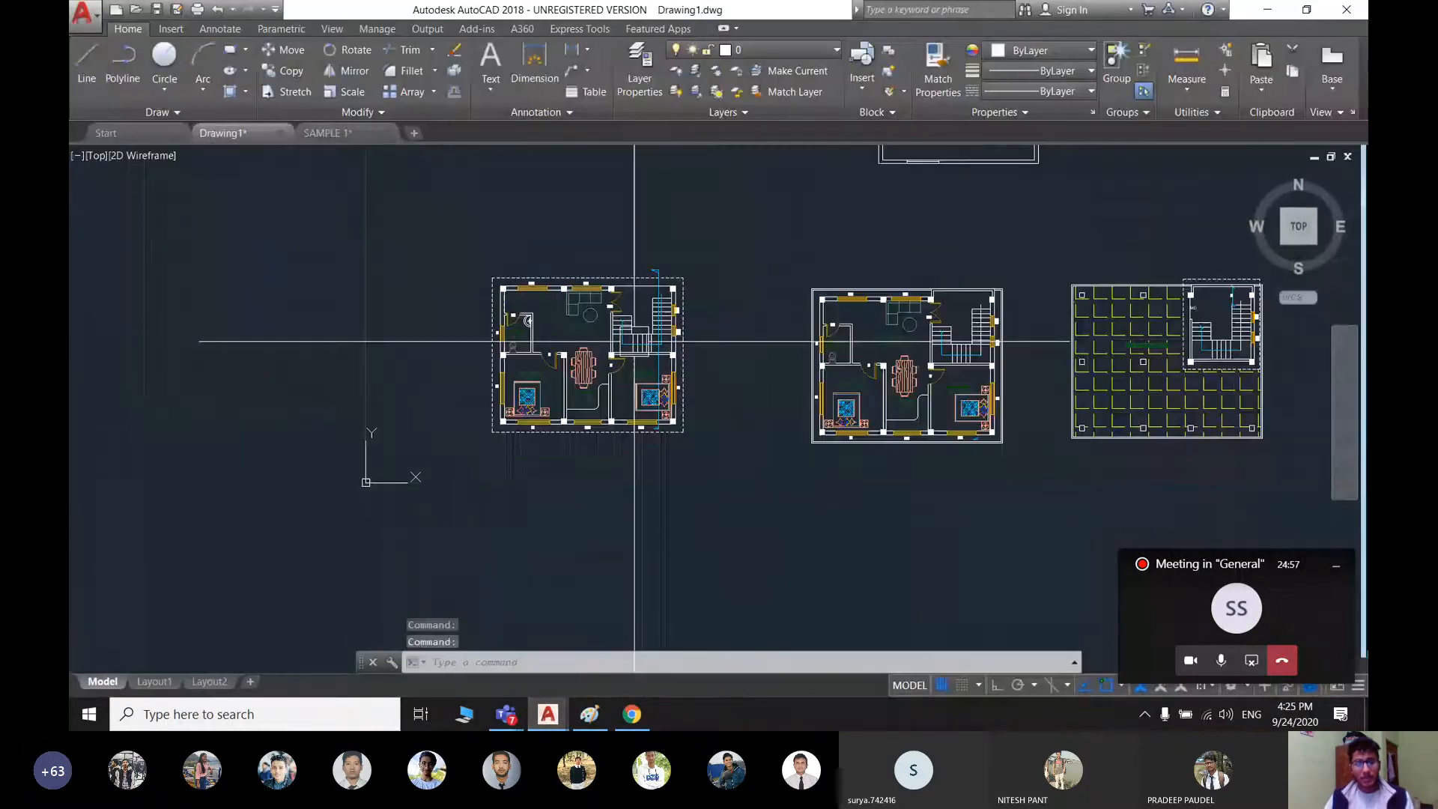
{"action": "middle_click_drag", "start_coordinate": [634, 341], "coordinate": [535, 353]}
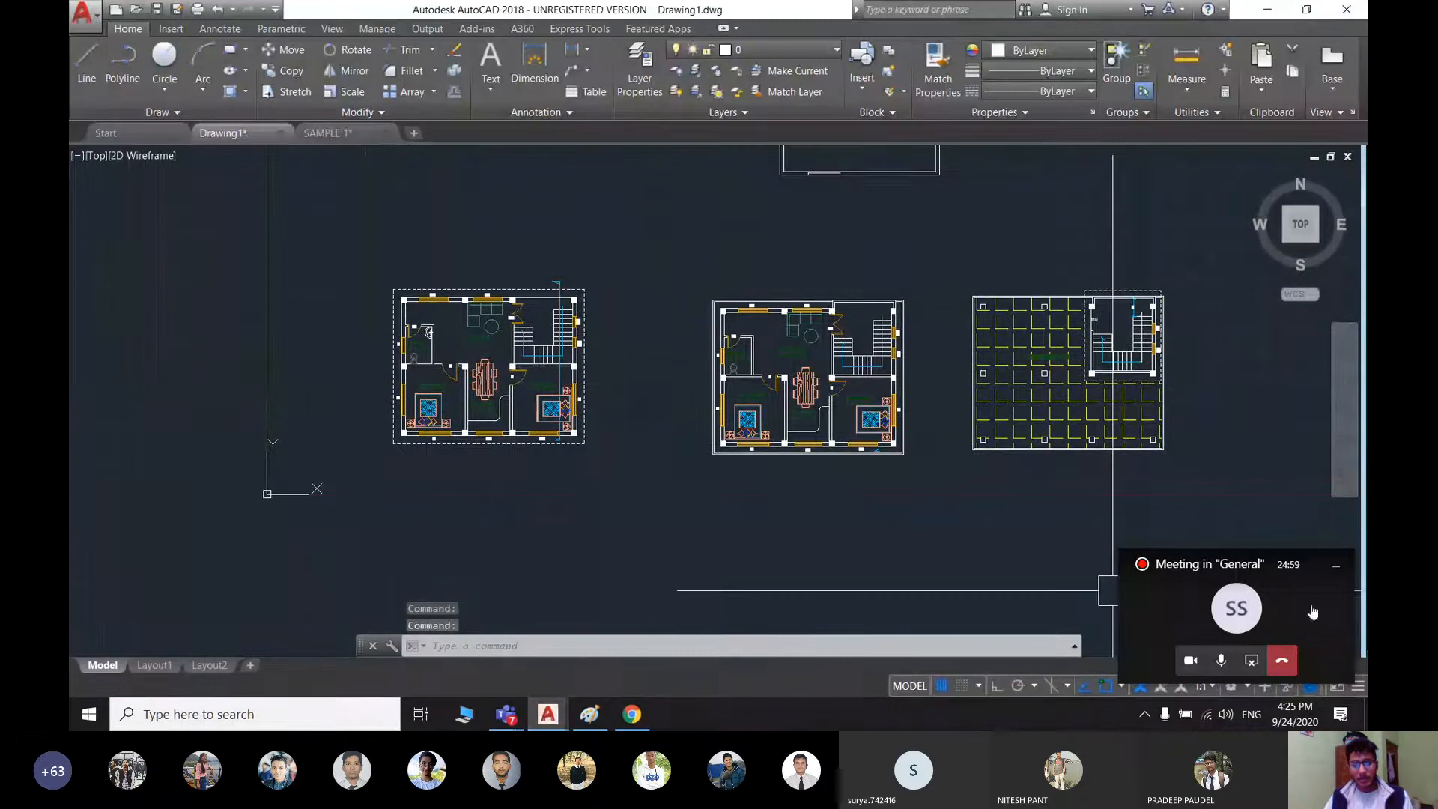
{"action": "left_click", "coordinate": [1246, 618]}
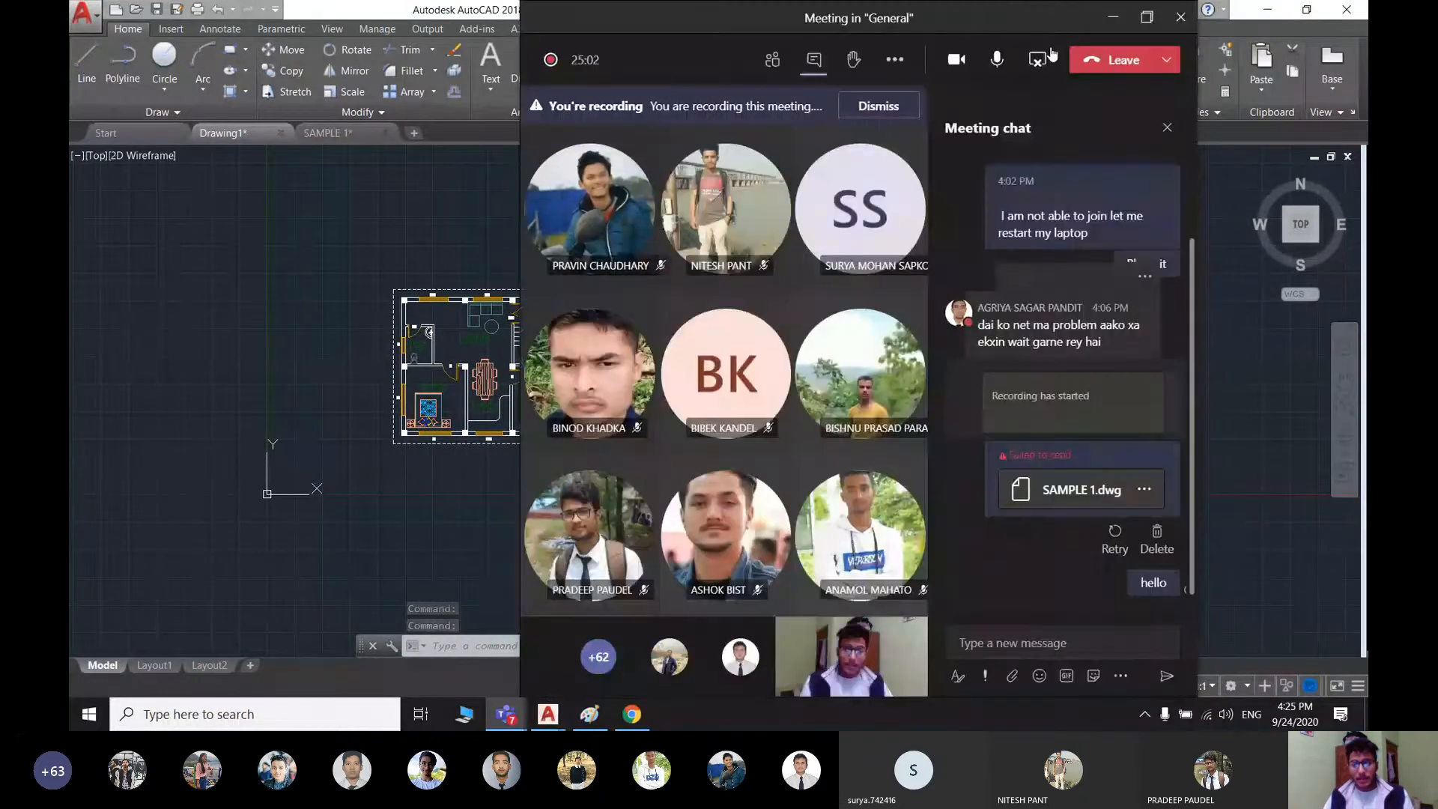
{"action": "left_click", "coordinate": [1116, 21]}
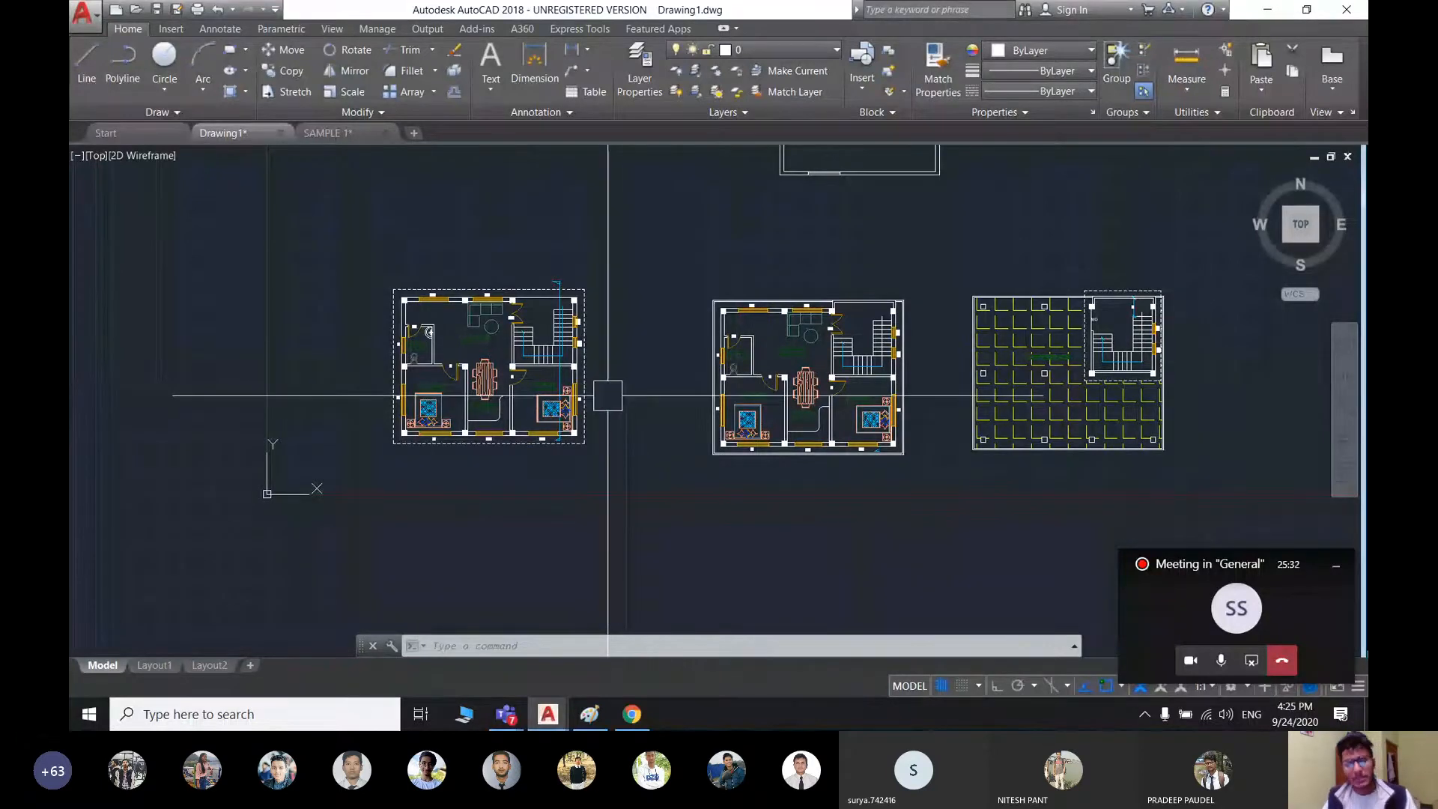
- Examine the ground floor, first floor and terrace plans in Drawing1, including the empty space beside the terrace plan
{"action": "scroll", "coordinate": [602, 281], "scroll_direction": "up", "scroll_amount": 5}
{"action": "middle_click_drag", "start_coordinate": [673, 474], "coordinate": [676, 467]}
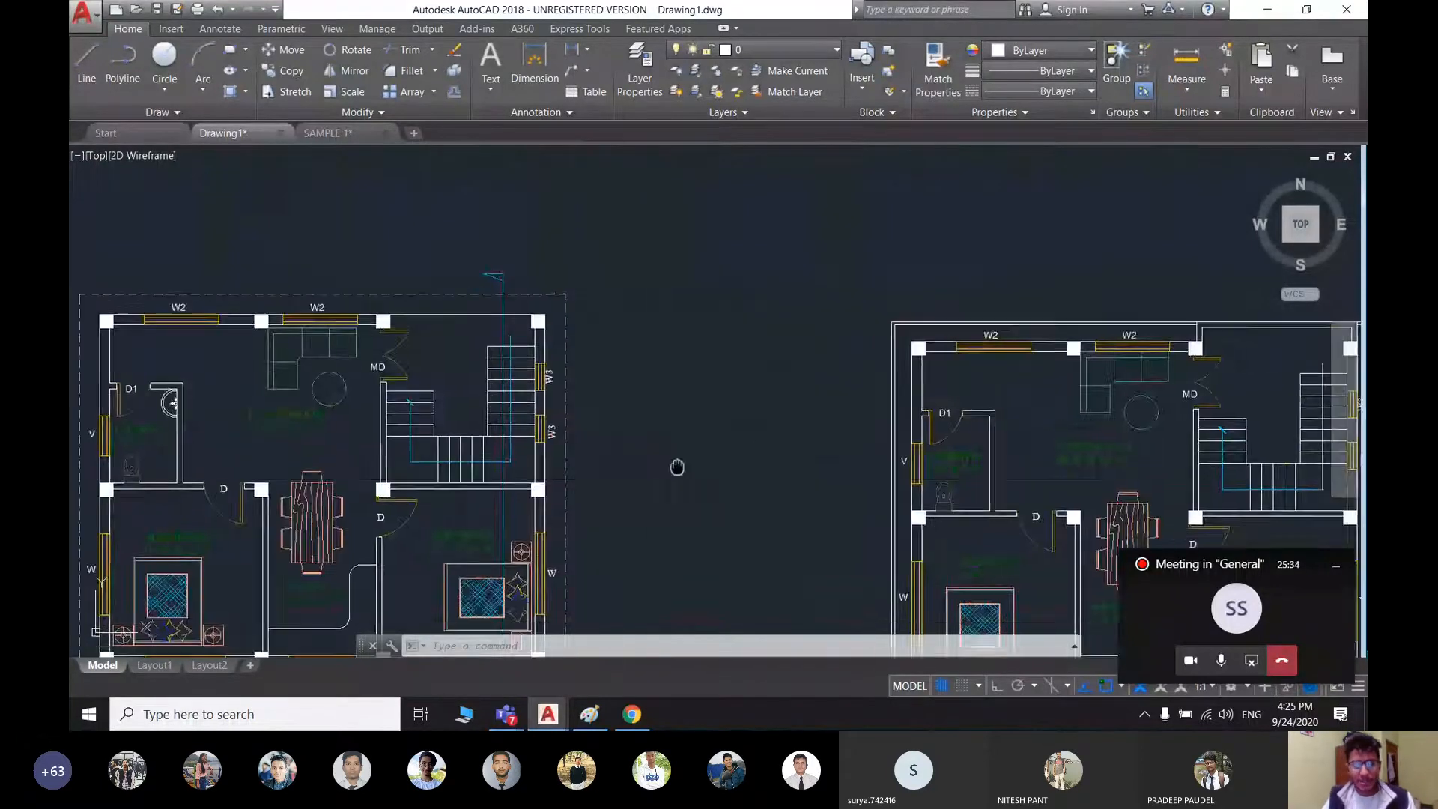
{"action": "scroll", "coordinate": [683, 460], "scroll_direction": "down", "scroll_amount": 5}
{"action": "middle_click_drag", "start_coordinate": [744, 532], "coordinate": [570, 473]}
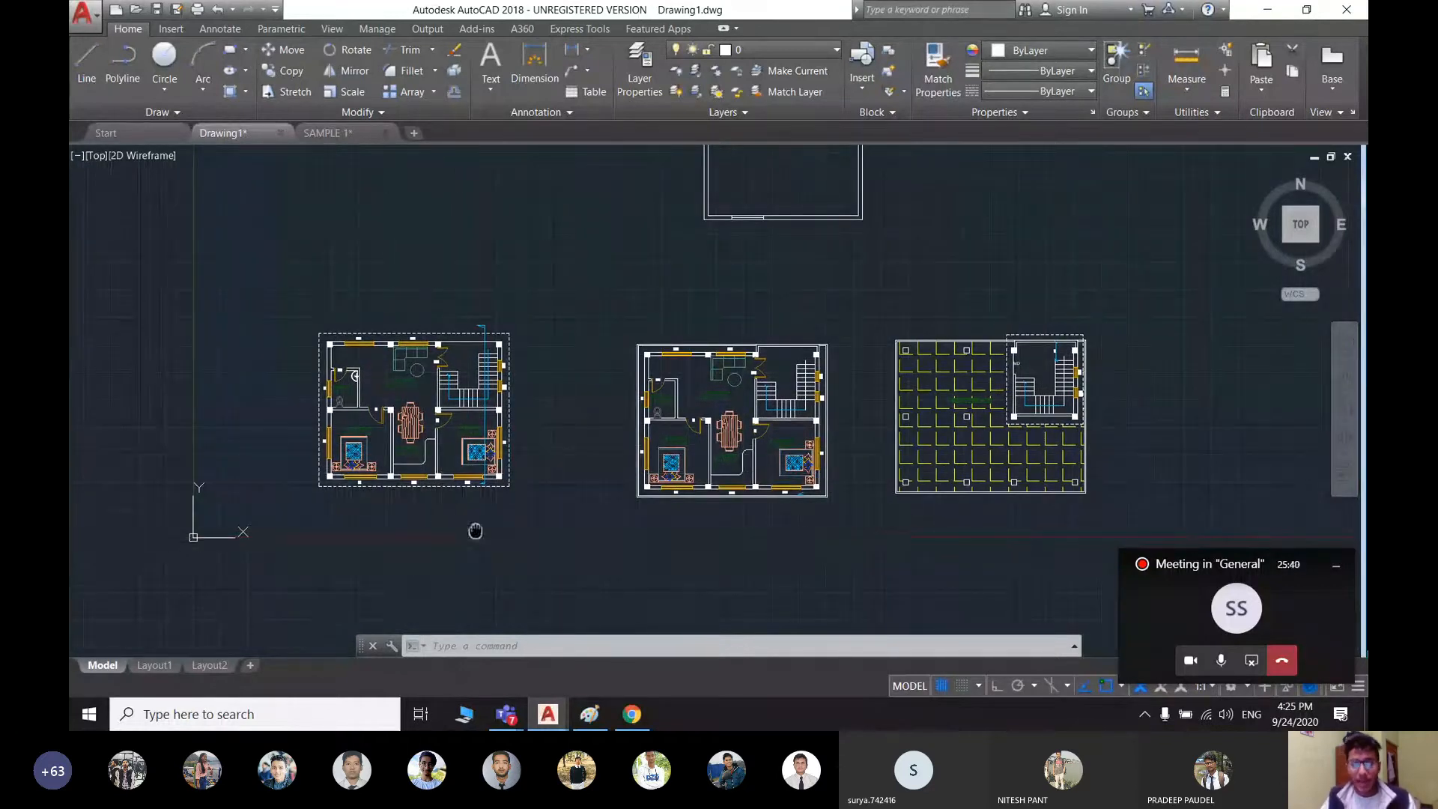
{"action": "middle_click_drag", "start_coordinate": [476, 530], "coordinate": [532, 513]}
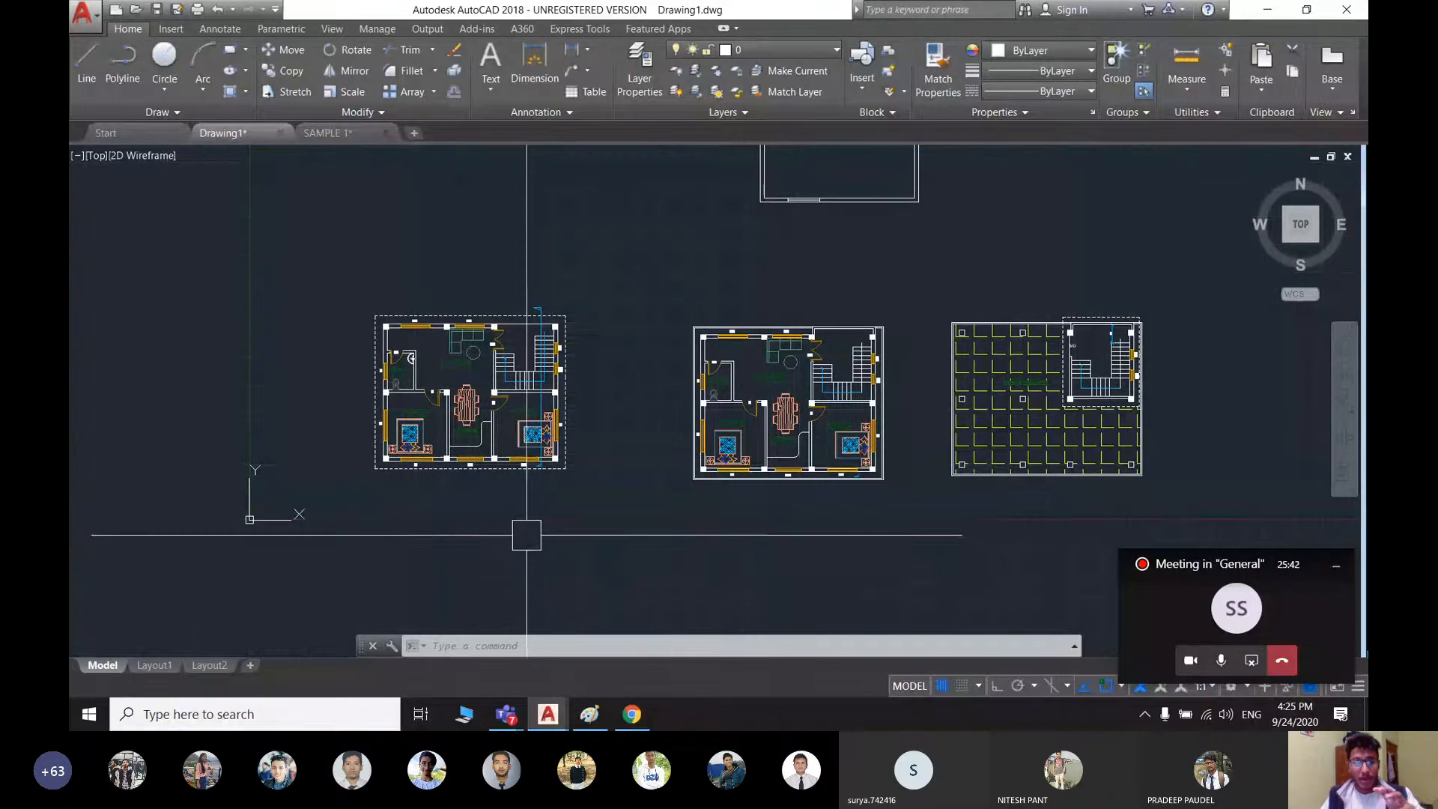
{"action": "middle_click_drag", "start_coordinate": [688, 506], "coordinate": [641, 485]}
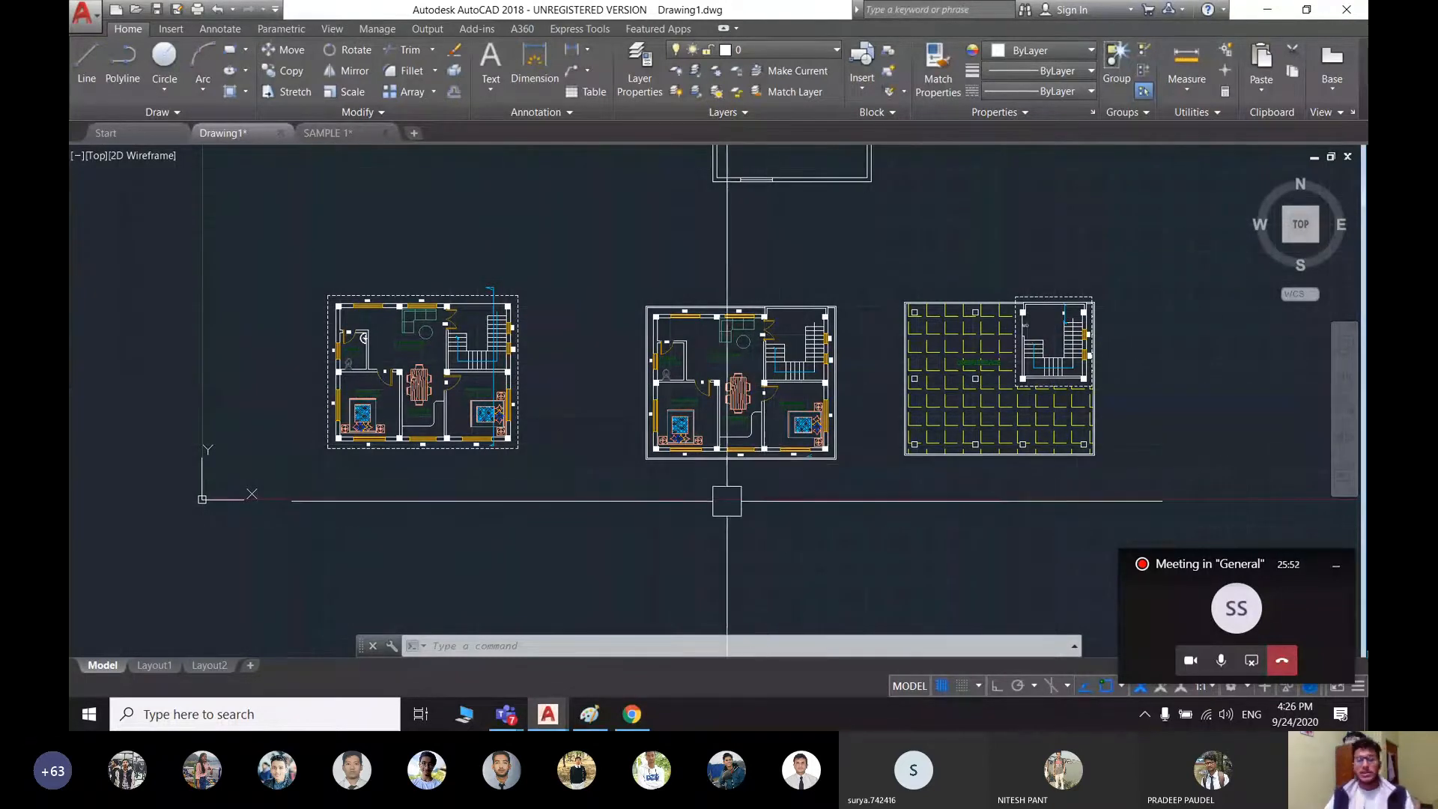
{"action": "scroll", "coordinate": [678, 487], "scroll_direction": "down", "scroll_amount": 3}
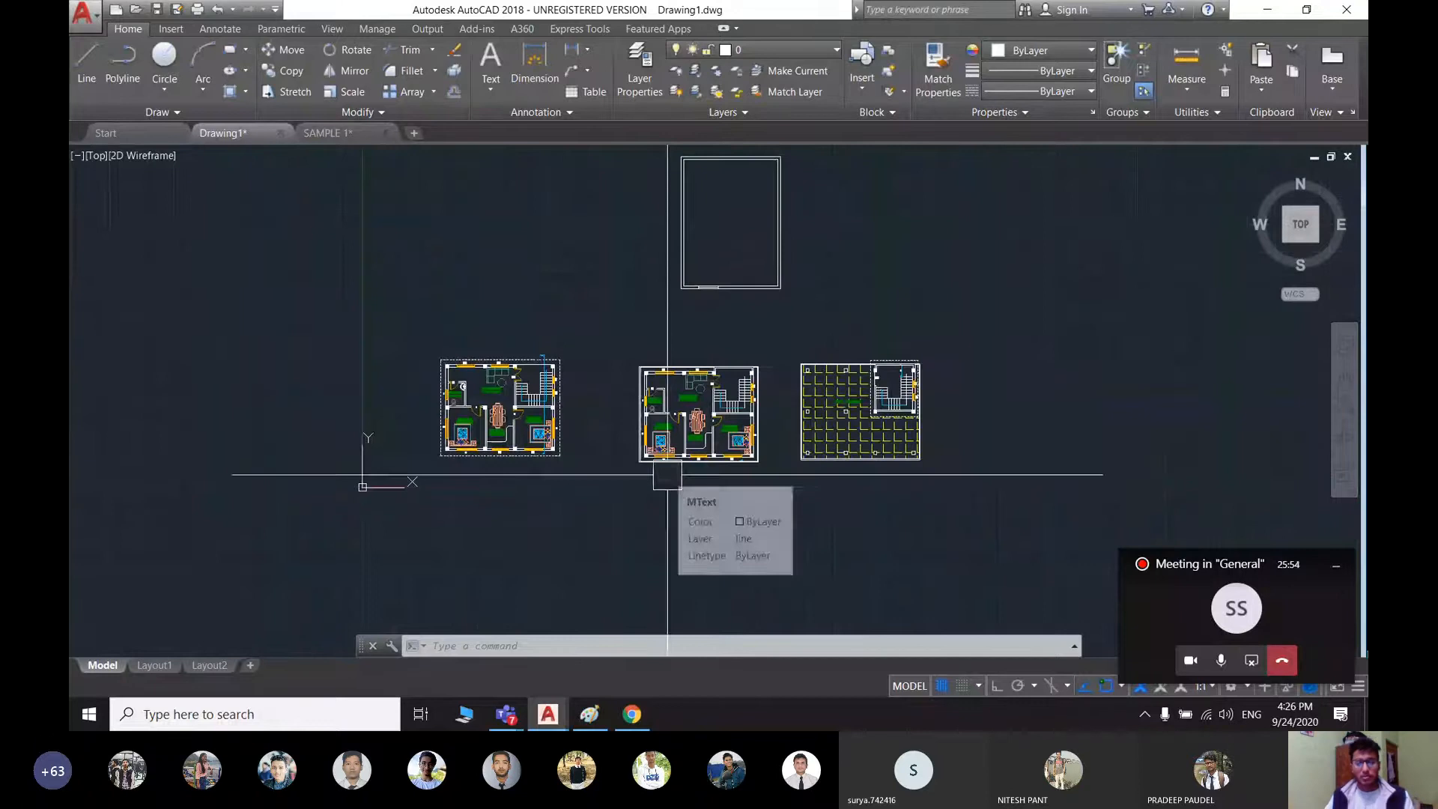
{"action": "middle_click_drag", "start_coordinate": [802, 513], "coordinate": [740, 504]}
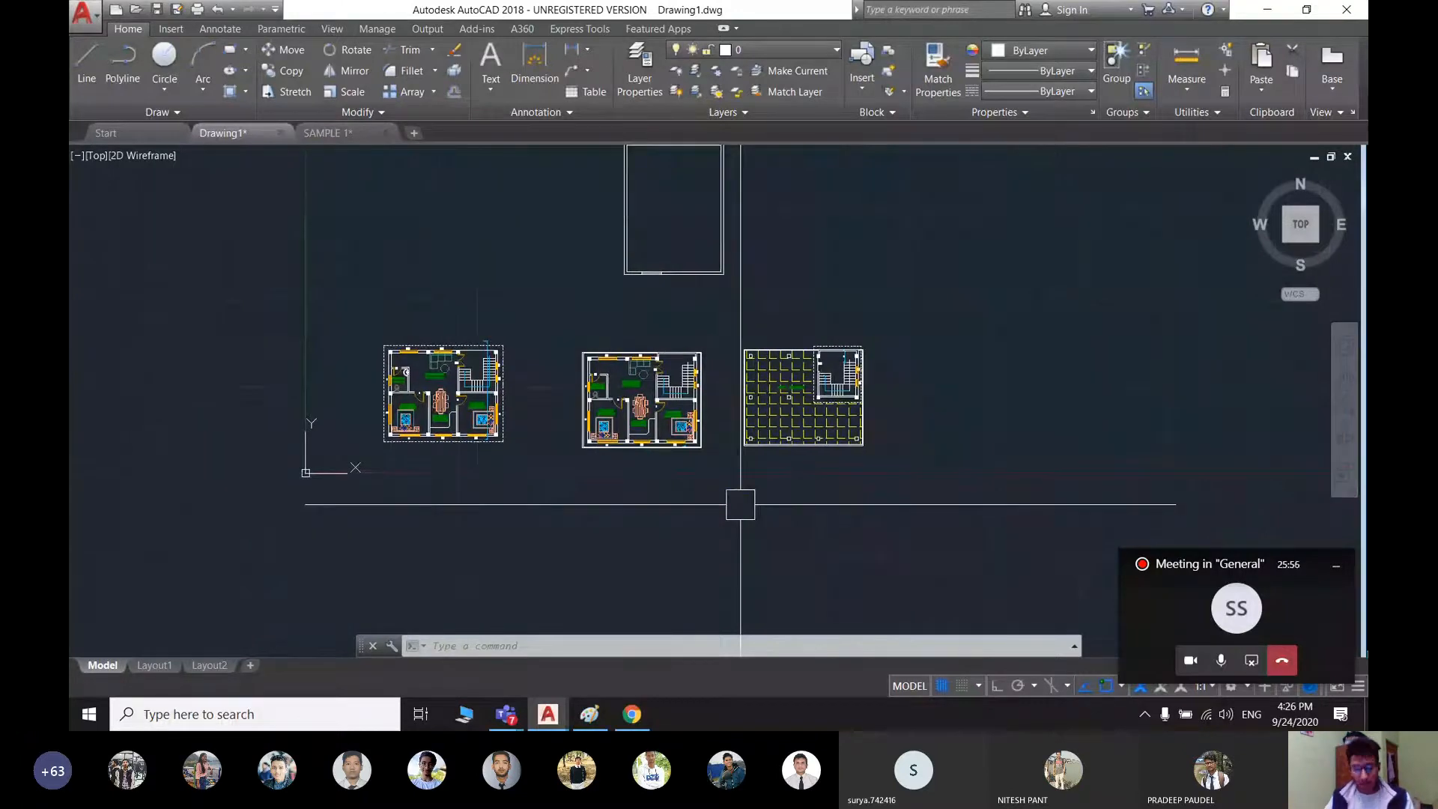
{"action": "middle_click_drag", "start_coordinate": [597, 445], "coordinate": [750, 408]}
{"action": "middle_click_drag", "start_coordinate": [611, 466], "coordinate": [490, 472]}
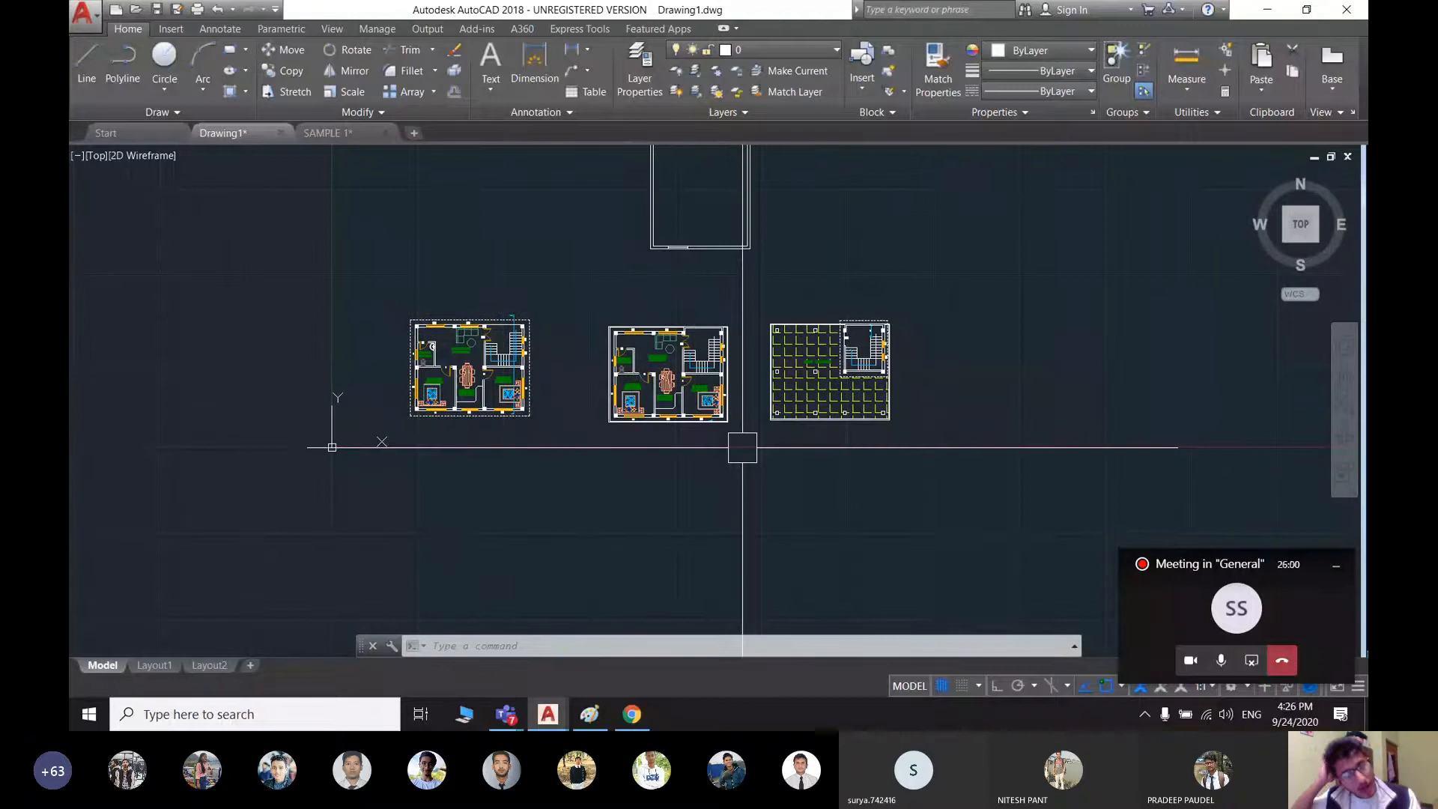
{"action": "middle_click_drag", "start_coordinate": [571, 488], "coordinate": [681, 481]}
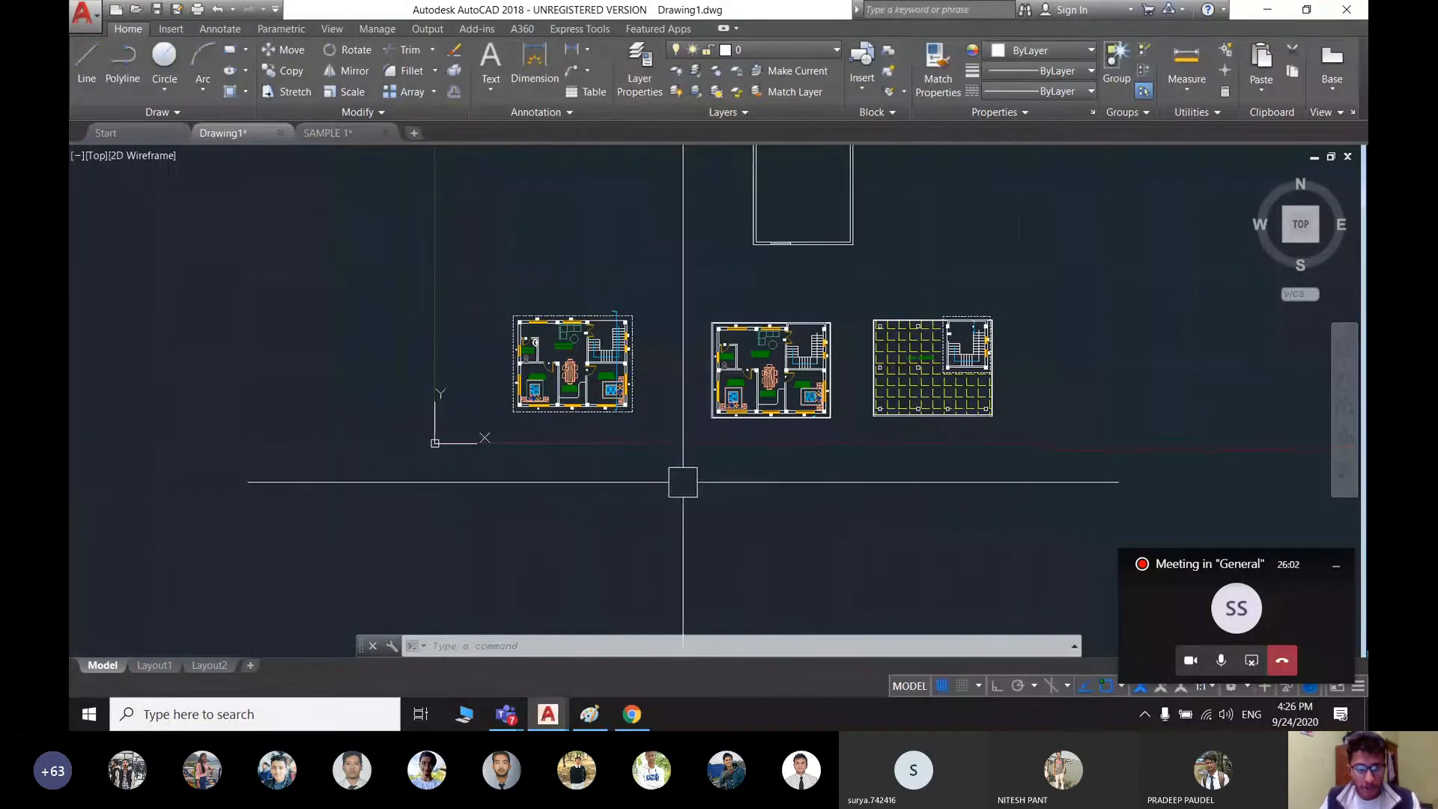
{"action": "scroll", "coordinate": [554, 432], "scroll_direction": "up", "scroll_amount": 4}
{"action": "scroll", "coordinate": [554, 432], "scroll_direction": "up", "scroll_amount": 2}
{"action": "middle_click_drag", "start_coordinate": [545, 434], "coordinate": [587, 370]}
{"action": "scroll", "coordinate": [580, 369], "scroll_direction": "down", "scroll_amount": 4}
{"action": "middle_click_drag", "start_coordinate": [619, 425], "coordinate": [609, 402]}
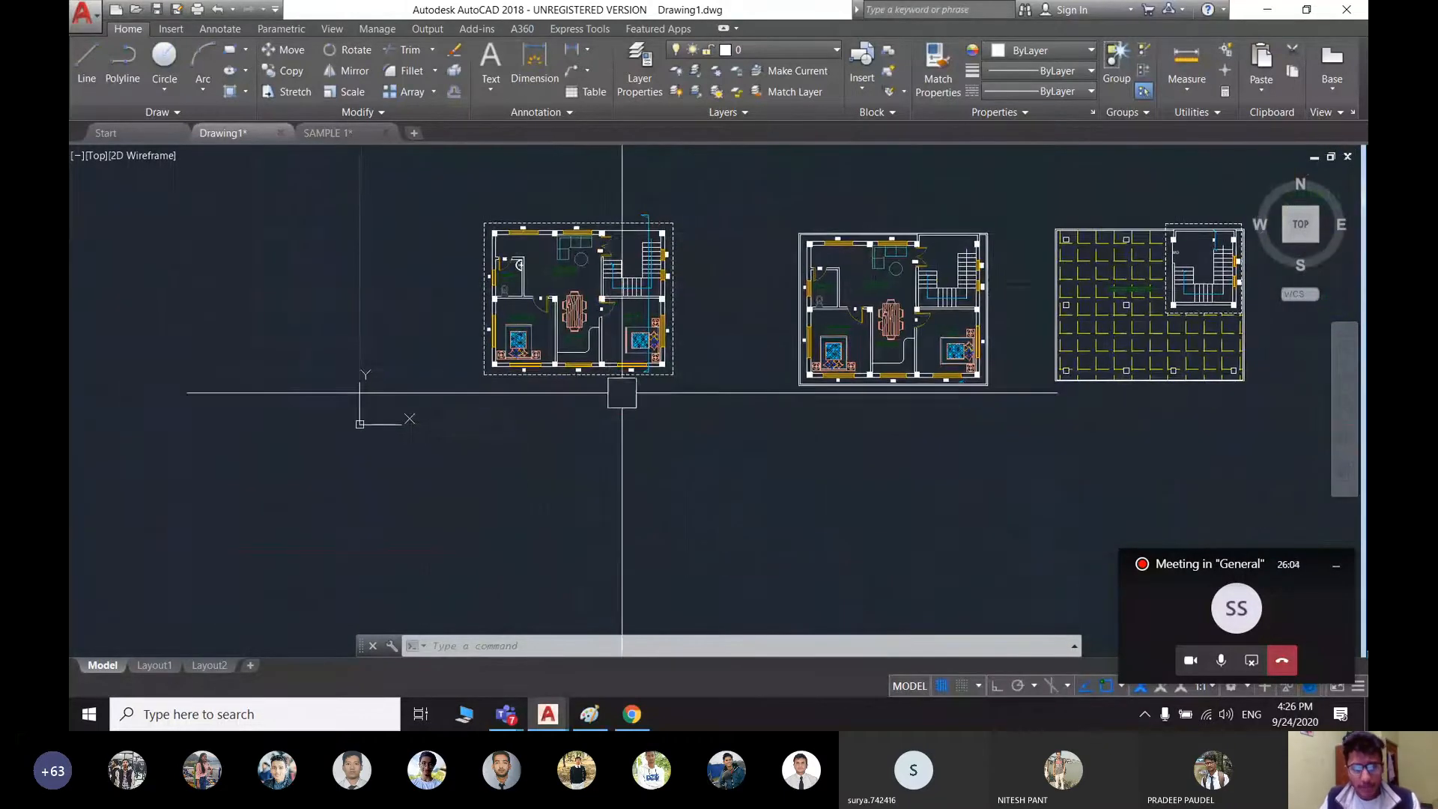
{"action": "middle_click_drag", "start_coordinate": [727, 399], "coordinate": [724, 399]}
{"action": "left_click_drag", "start_coordinate": [723, 399], "coordinate": [521, 401]}
{"action": "scroll", "coordinate": [559, 393], "scroll_direction": "down", "scroll_amount": 2}
{"action": "middle_click_drag", "start_coordinate": [679, 405], "coordinate": [539, 430]}
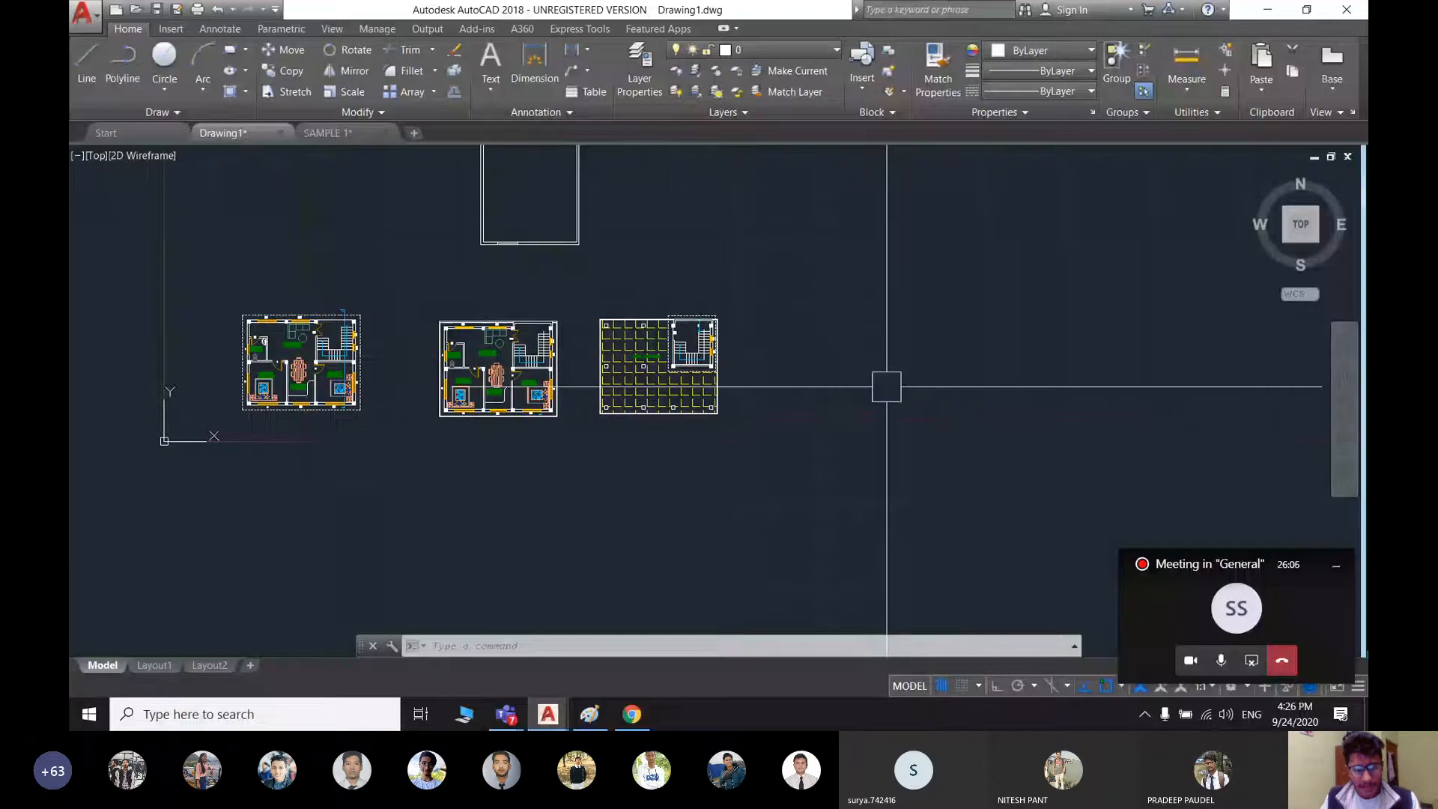
- Draw a rectangle about 41'-11" wide beside the terrace plan and a slightly narrower one directly above it as two storeys
{"action": "type", "text": "rec"}
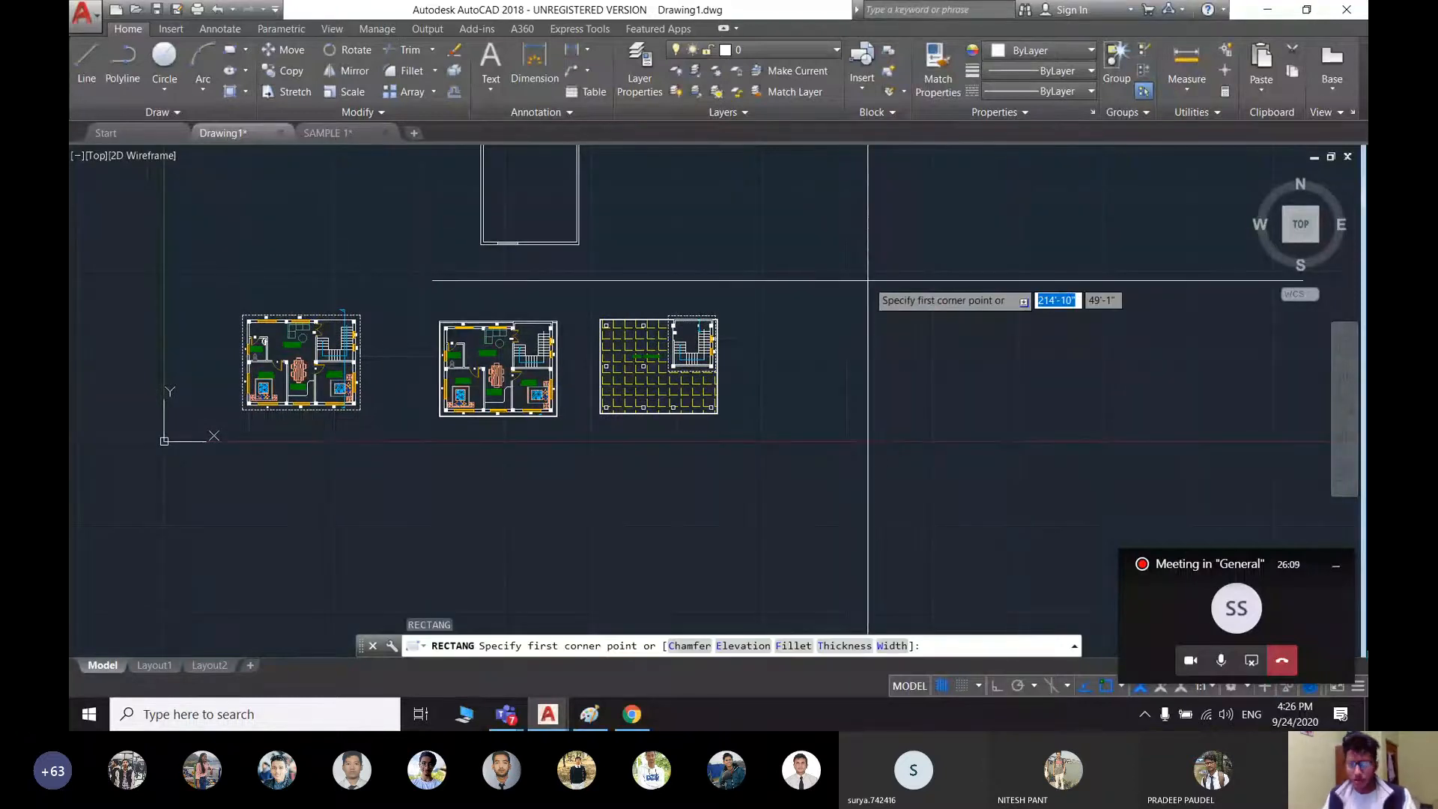
{"action": "left_click", "coordinate": [868, 280]}
{"action": "left_click", "coordinate": [1006, 352]}
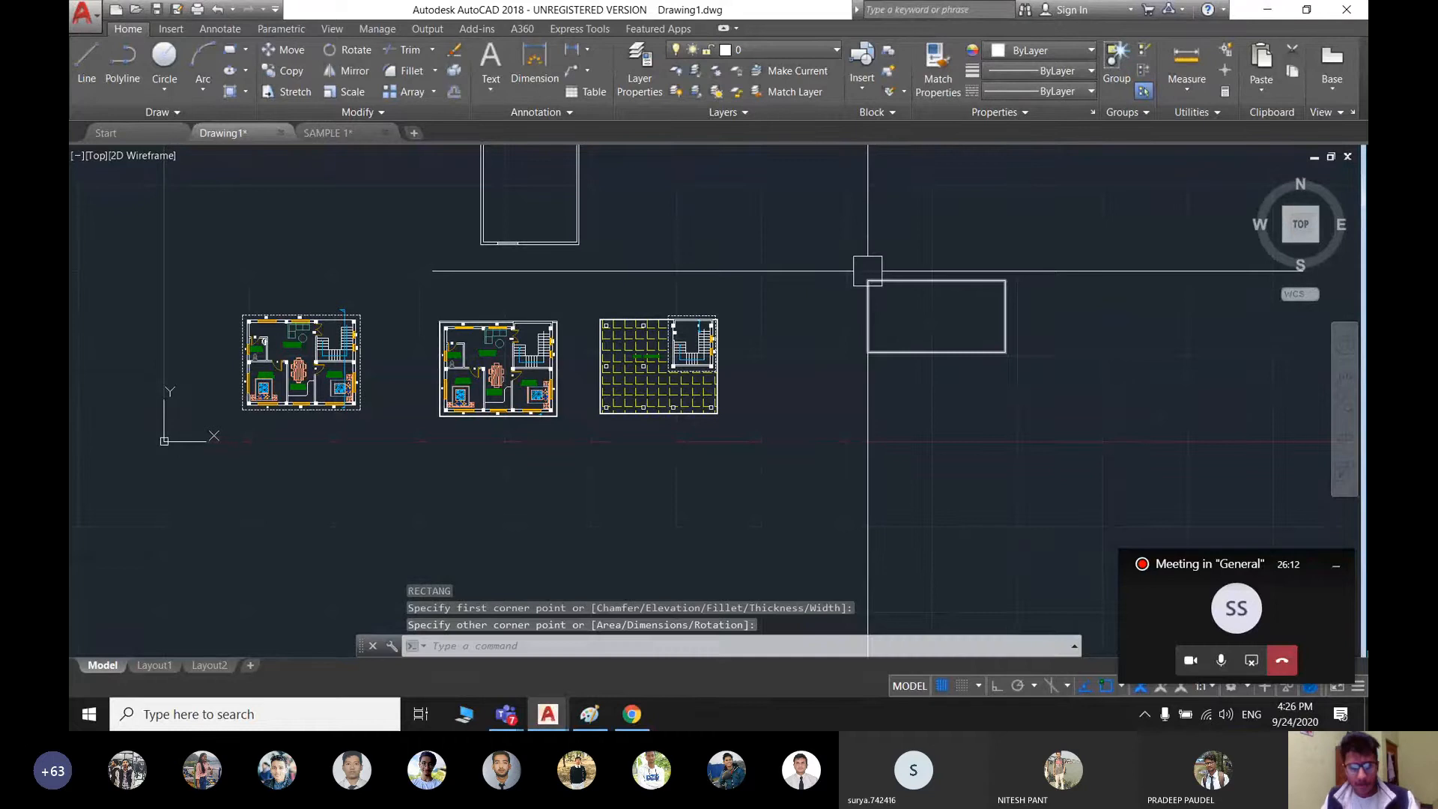
{"action": "key", "text": "Return"}
{"action": "left_click", "coordinate": [868, 280]}
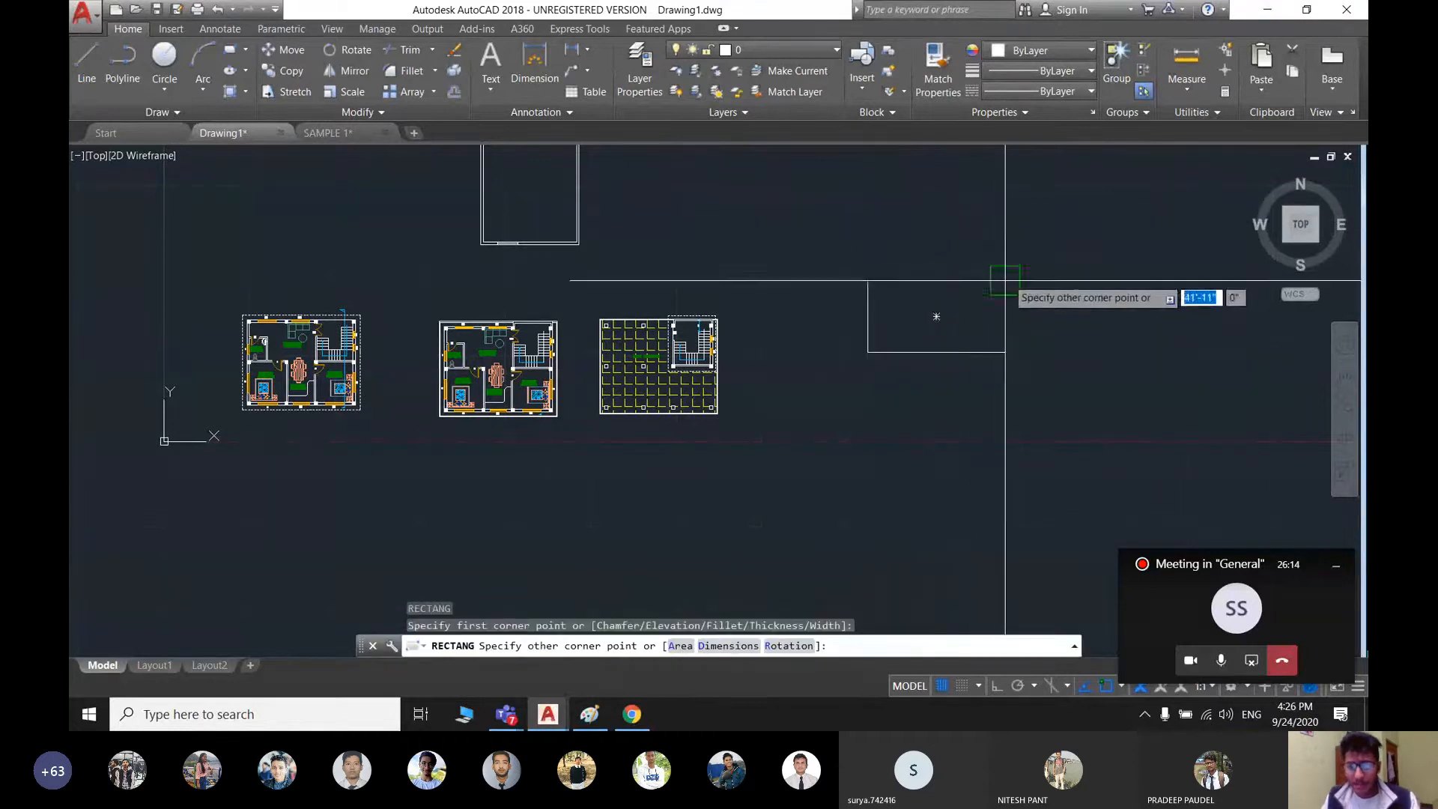
{"action": "left_click", "coordinate": [996, 222]}
- Draw a small rectangle on top of the upper storey, flush with its left edge, as the stair cover
{"action": "key", "text": "Return"}
{"action": "scroll", "coordinate": [868, 219], "scroll_direction": "up", "scroll_amount": 4}
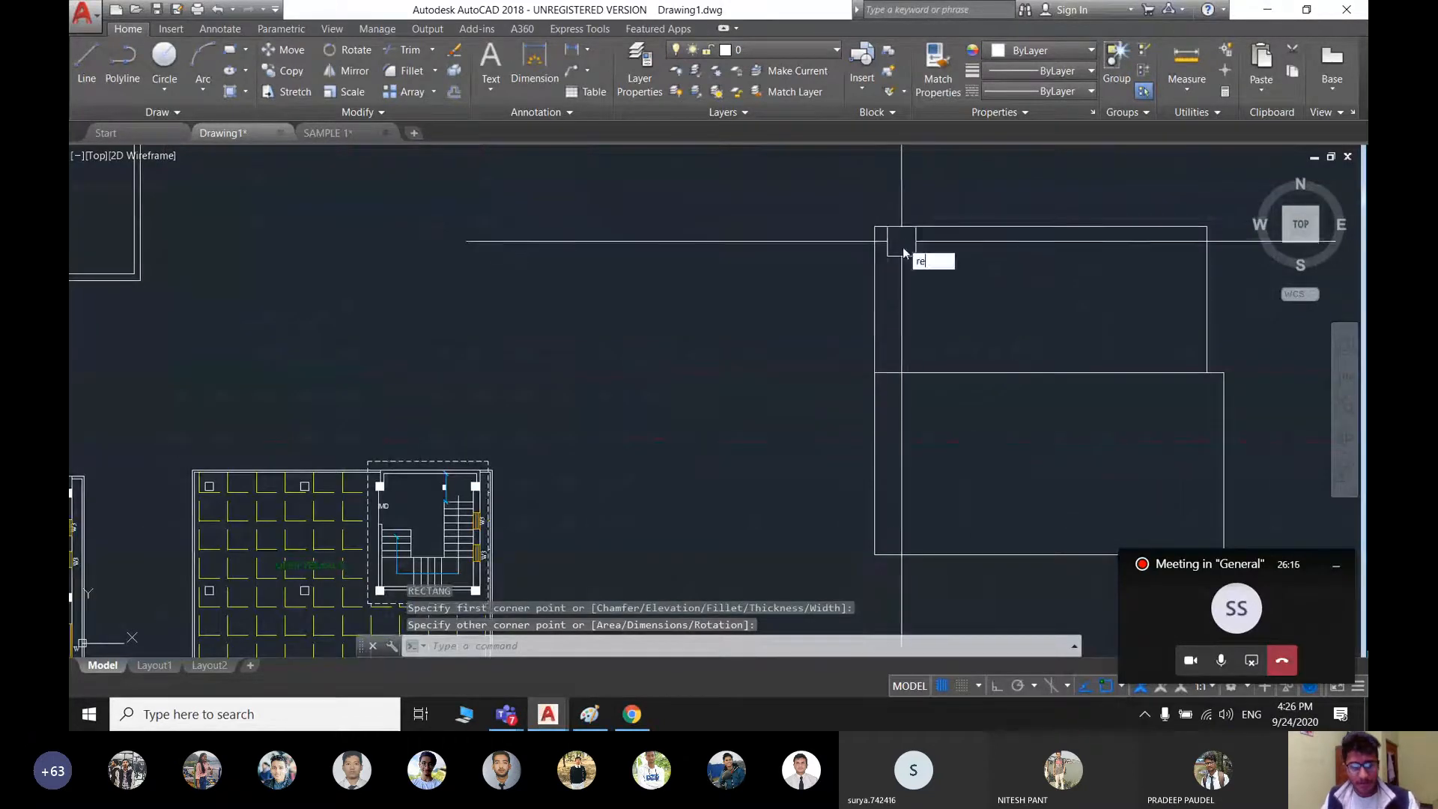
{"action": "left_click", "coordinate": [956, 225]}
{"action": "left_click", "coordinate": [875, 161]}
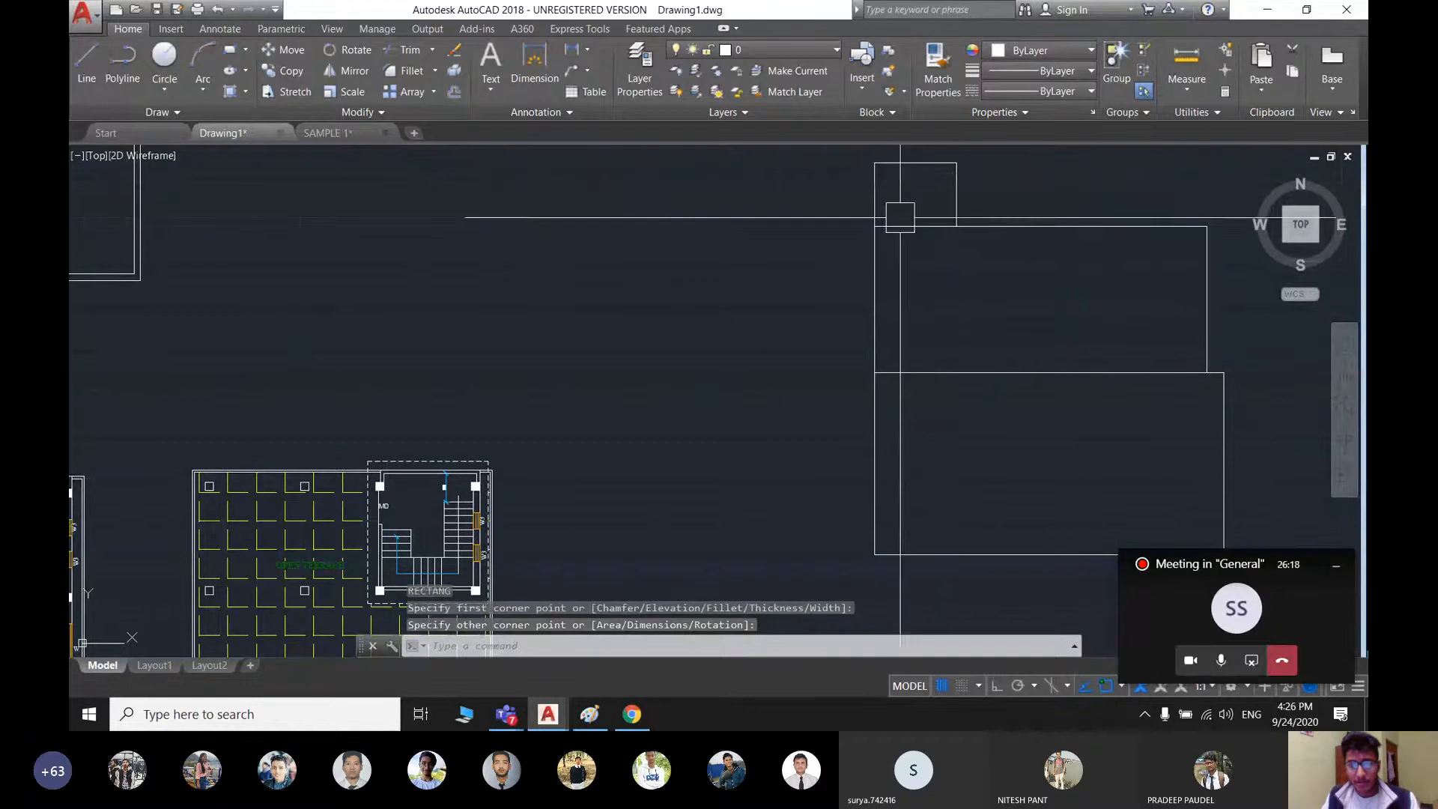
- Draw two window rectangles side by side inside the upper storey of the elevation sketch
{"action": "middle_click_drag", "start_coordinate": [989, 343], "coordinate": [854, 304]}
{"action": "key", "text": "Return"}
{"action": "left_click", "coordinate": [852, 273]}
{"action": "left_click", "coordinate": [788, 218]}
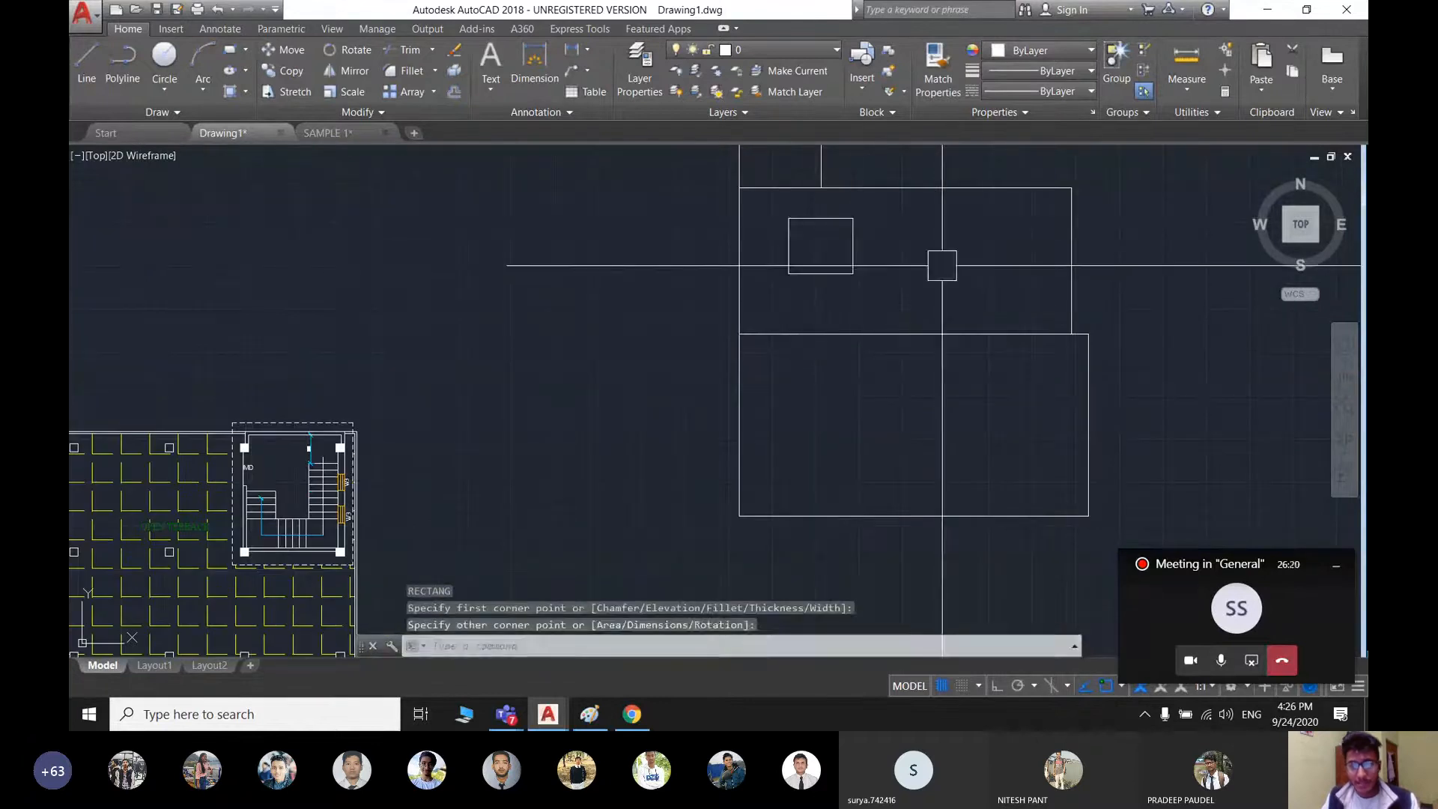
{"action": "key", "text": "Return"}
{"action": "left_click", "coordinate": [951, 224]}
{"action": "left_click", "coordinate": [1027, 281]}
- Draw two window rectangles side by side inside the lower storey and end the Rectangle command
{"action": "key", "text": "Return"}
{"action": "left_click", "coordinate": [781, 380]}
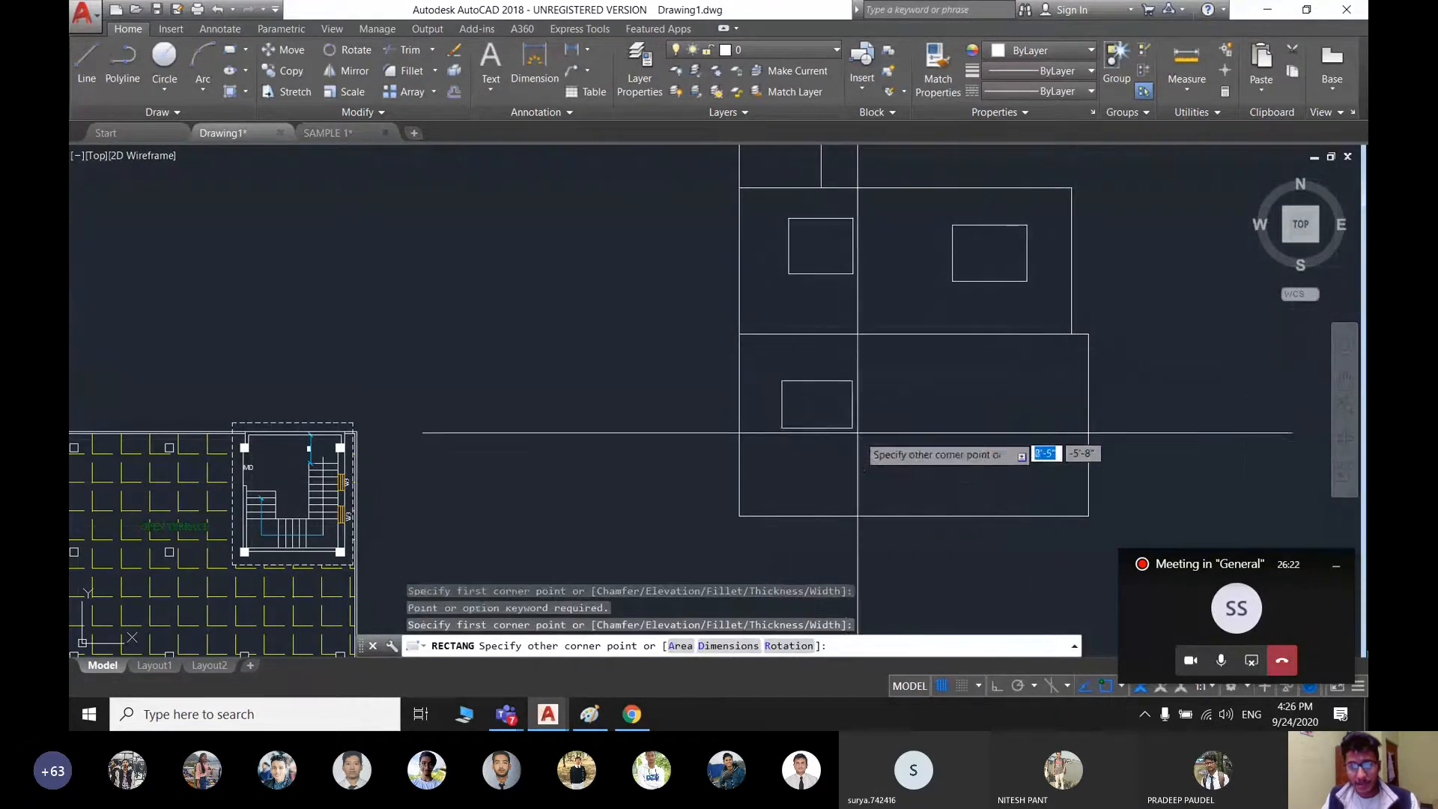
{"action": "left_click", "coordinate": [861, 435]}
{"action": "key", "text": "Return"}
{"action": "left_click", "coordinate": [957, 375]}
{"action": "left_click", "coordinate": [1045, 439]}
{"action": "key", "text": "Return"}
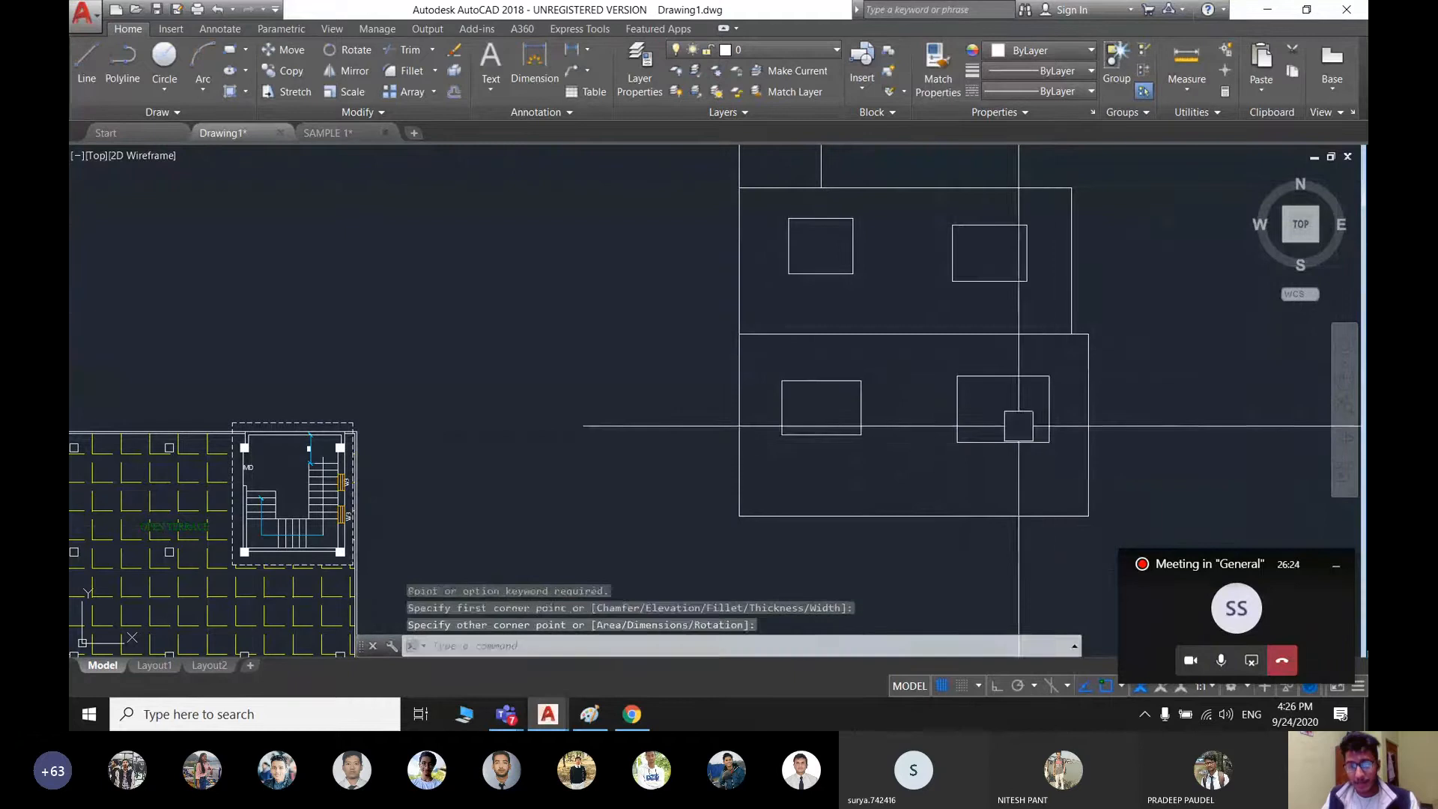
{"action": "scroll", "coordinate": [857, 377], "scroll_direction": "down", "scroll_amount": 4}
{"action": "key", "text": "Escape"}
{"action": "scroll", "coordinate": [734, 431], "scroll_direction": "up", "scroll_amount": 4}
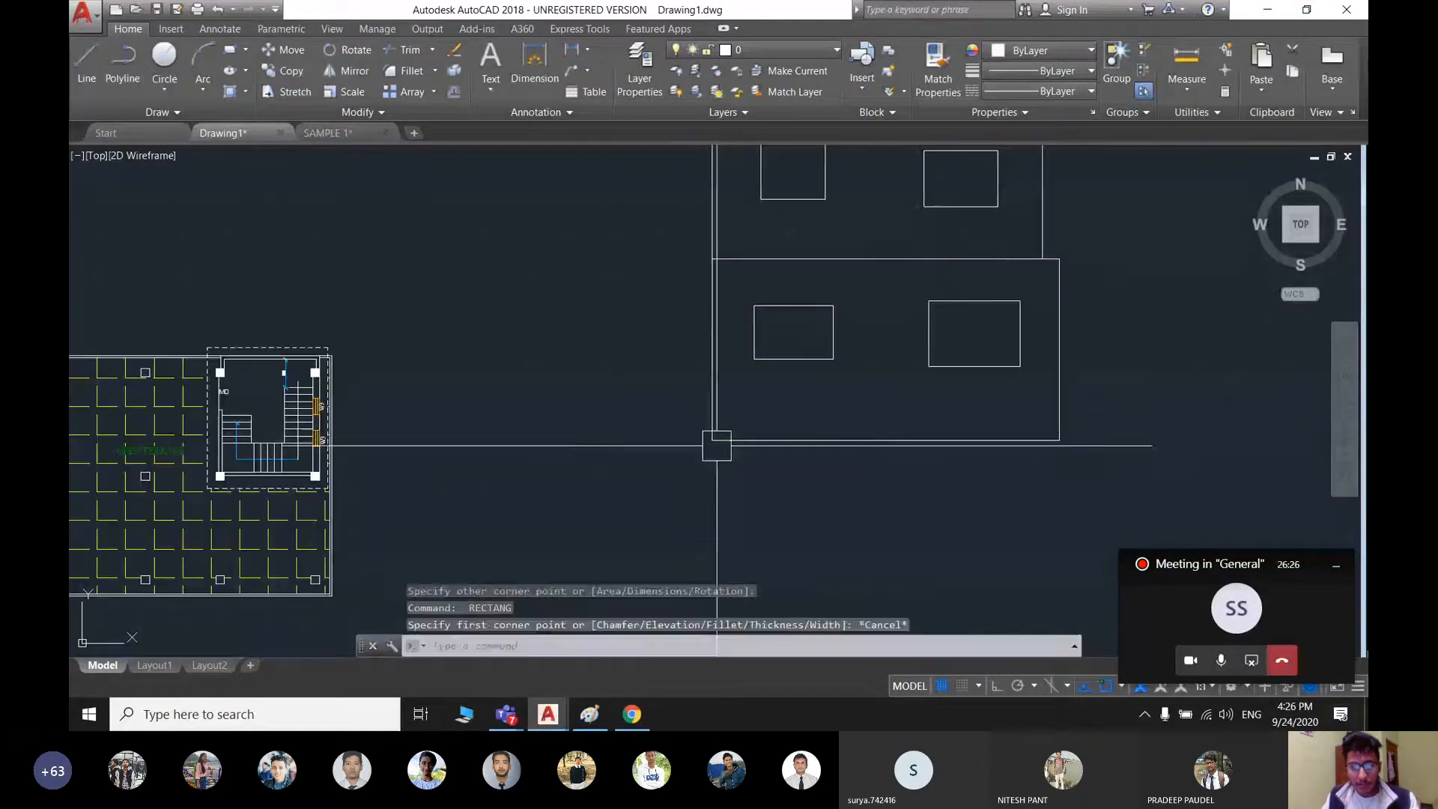
- Draw ground lines extending outward from both lower corners of the elevation sketch's bottom storey
{"action": "type", "text": "l"}
{"action": "key", "text": "Return"}
{"action": "left_click", "coordinate": [1059, 439]}
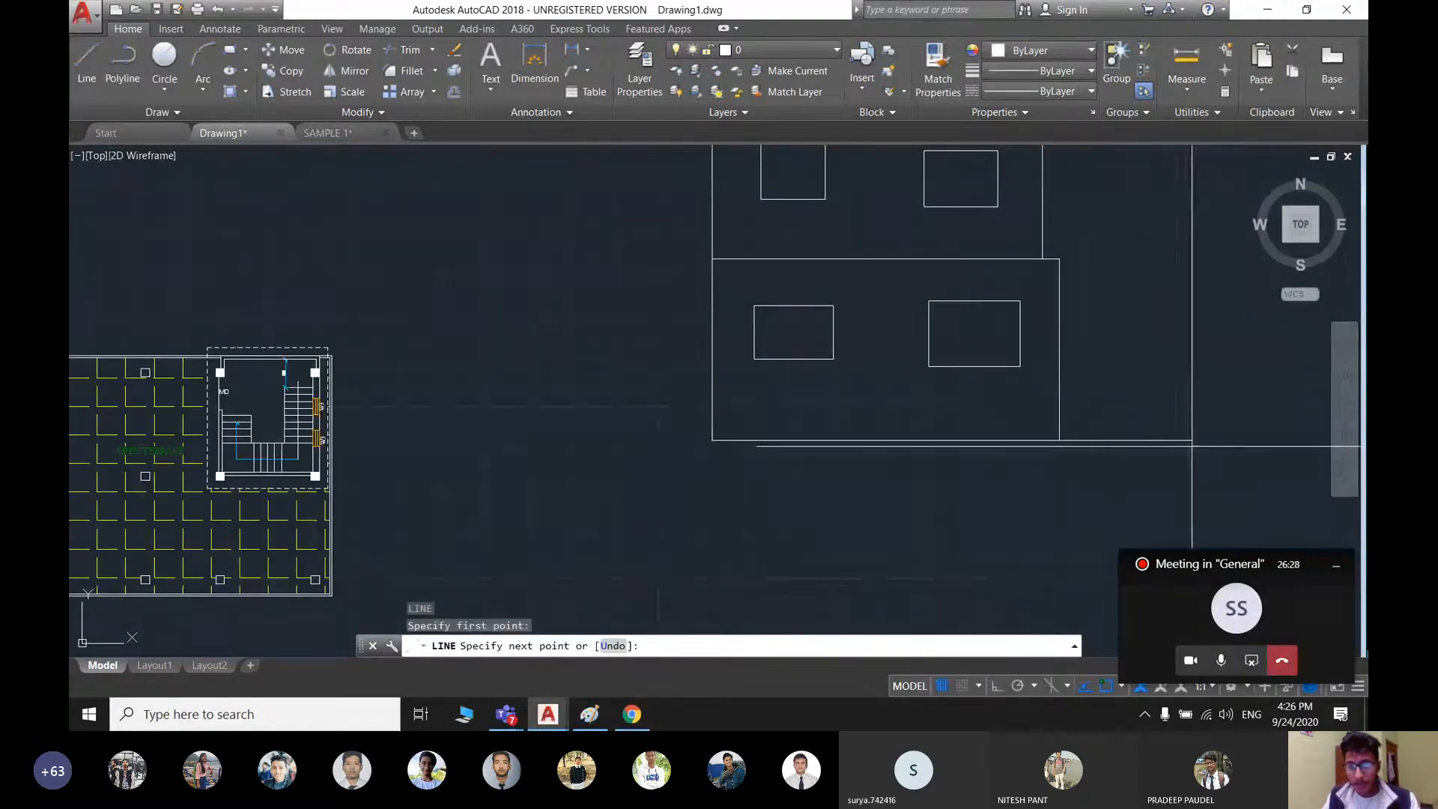
{"action": "left_click", "coordinate": [1191, 440]}
{"action": "key", "text": "Return"}
{"action": "key", "text": "Return"}
{"action": "left_click", "coordinate": [712, 439]}
{"action": "left_click", "coordinate": [588, 439]}
{"action": "key", "text": "Escape"}
{"action": "scroll", "coordinate": [632, 439], "scroll_direction": "down", "scroll_amount": 2}
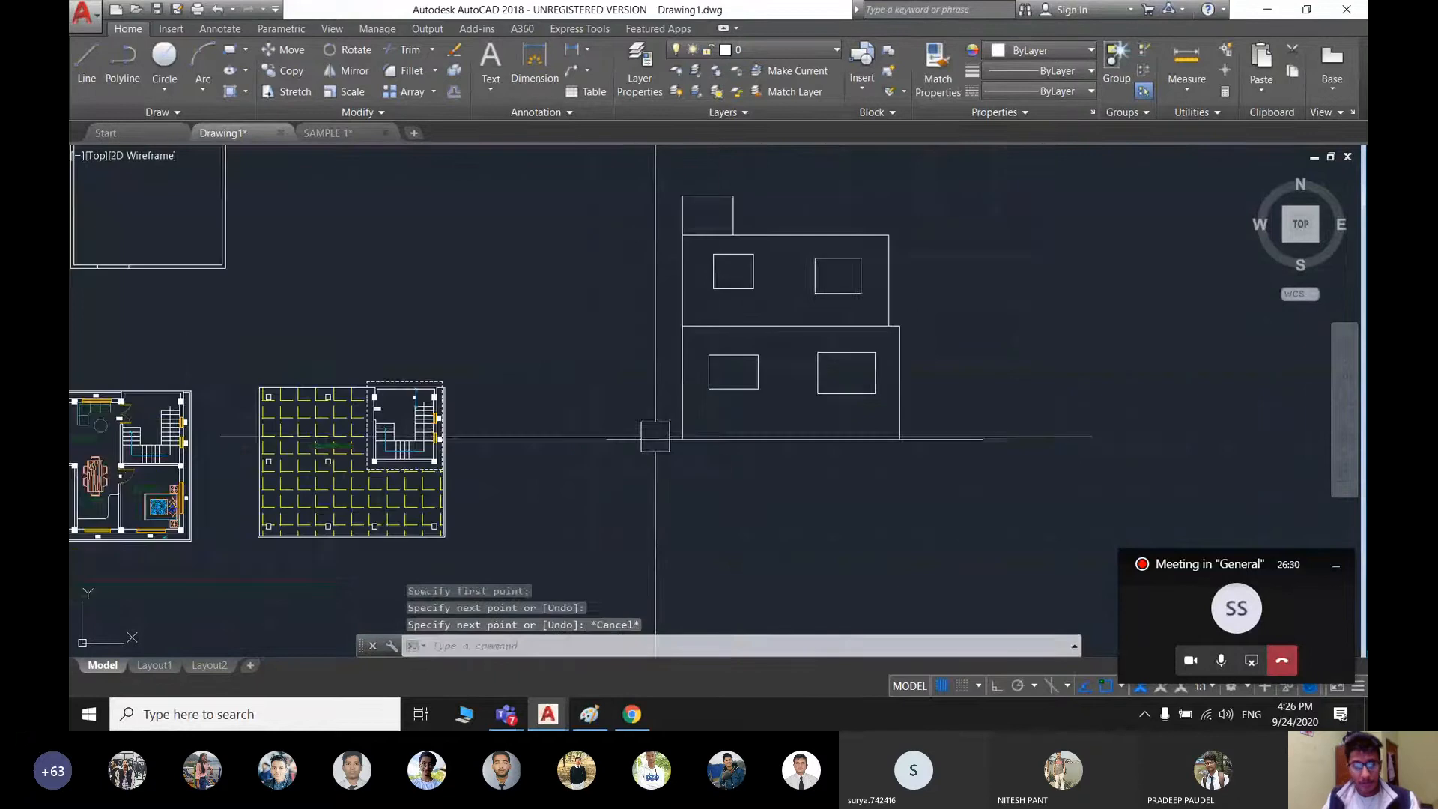
- Compare the dashed-outline floor plan's lower side and staircase with the elevation sketch beside the plans
{"action": "scroll", "coordinate": [757, 376], "scroll_direction": "down", "scroll_amount": 2}
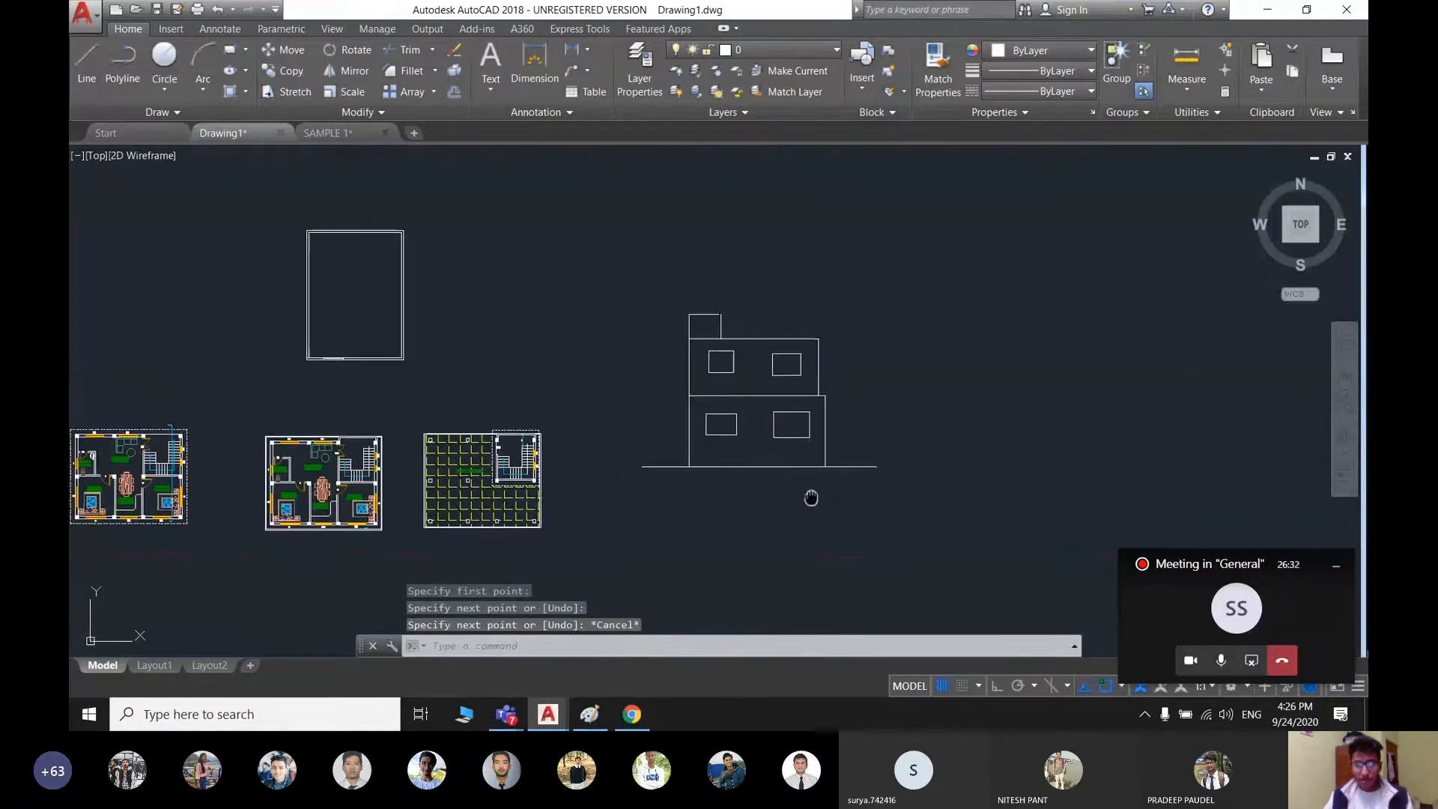
{"action": "scroll", "coordinate": [645, 502], "scroll_direction": "up", "scroll_amount": 2}
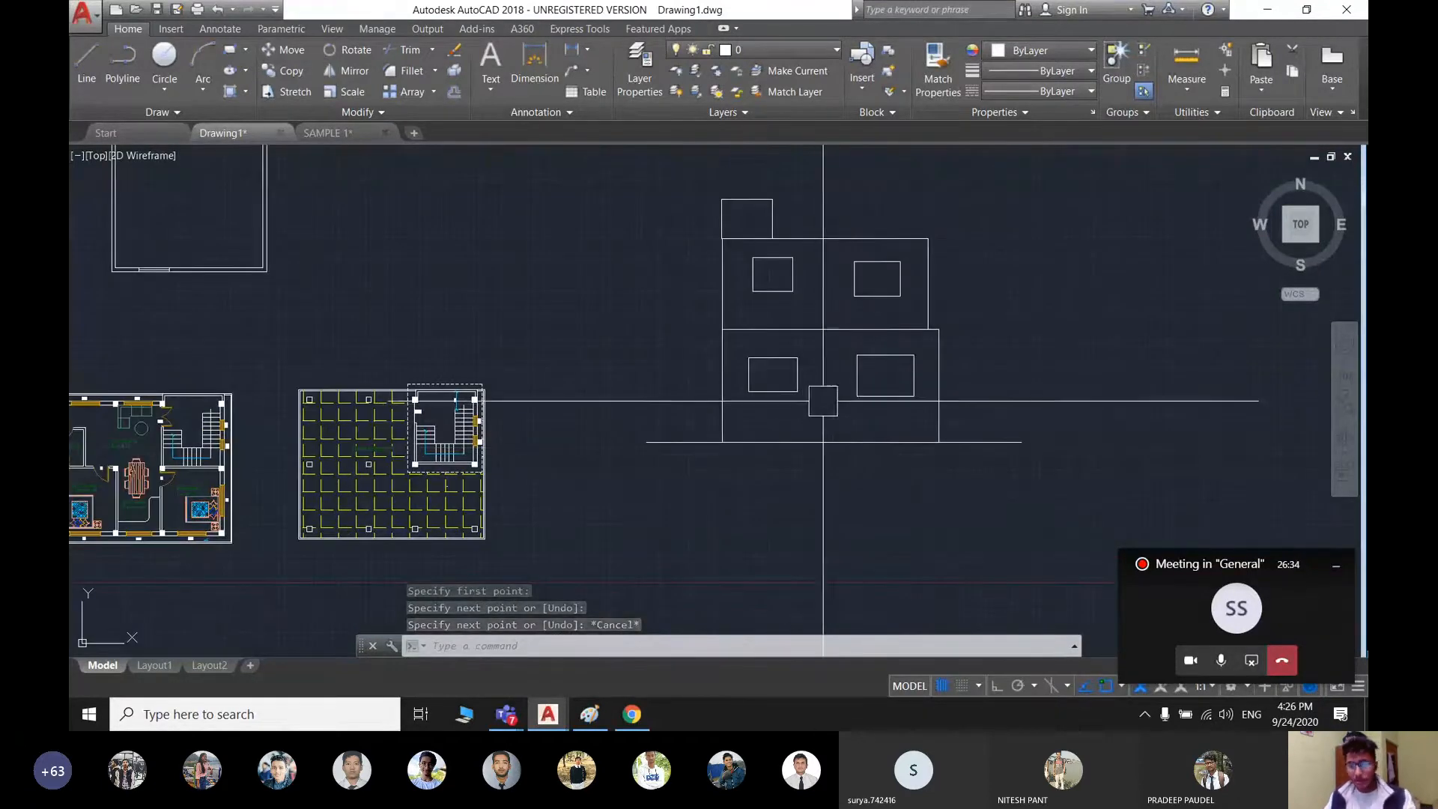
{"action": "scroll", "coordinate": [815, 450], "scroll_direction": "down", "scroll_amount": 4}
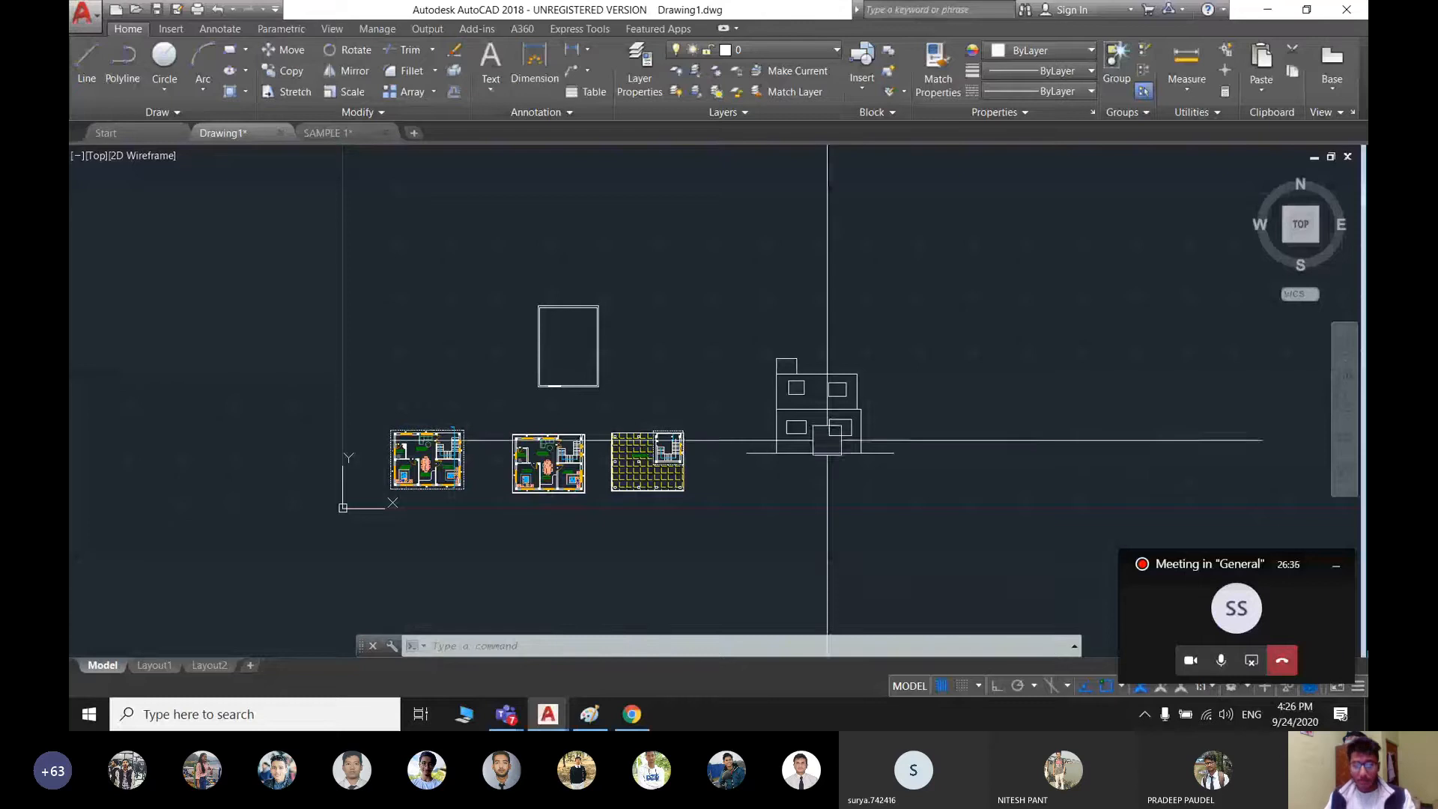
{"action": "middle_click_drag", "start_coordinate": [743, 450], "coordinate": [836, 370]}
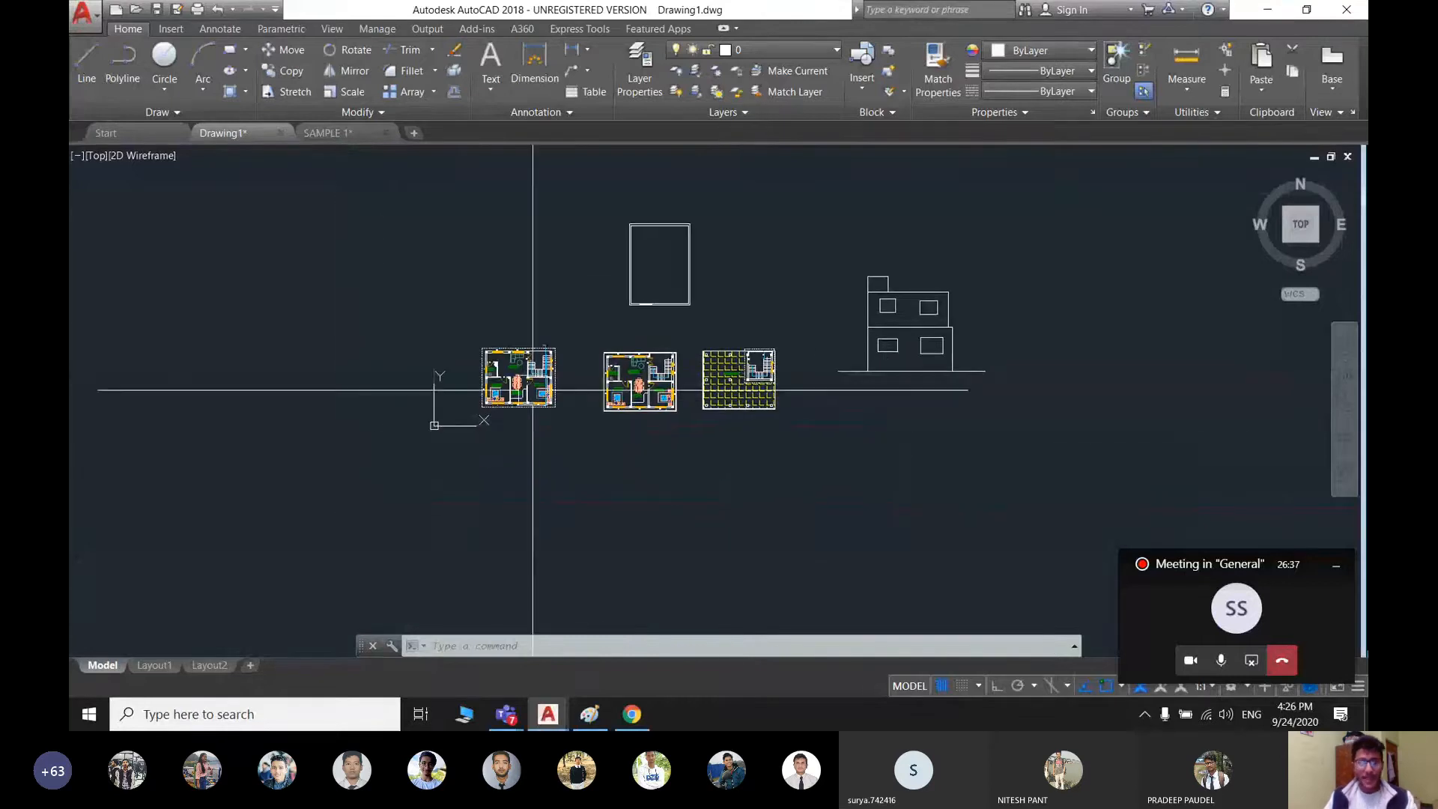
{"action": "scroll", "coordinate": [532, 389], "scroll_direction": "up", "scroll_amount": 8}
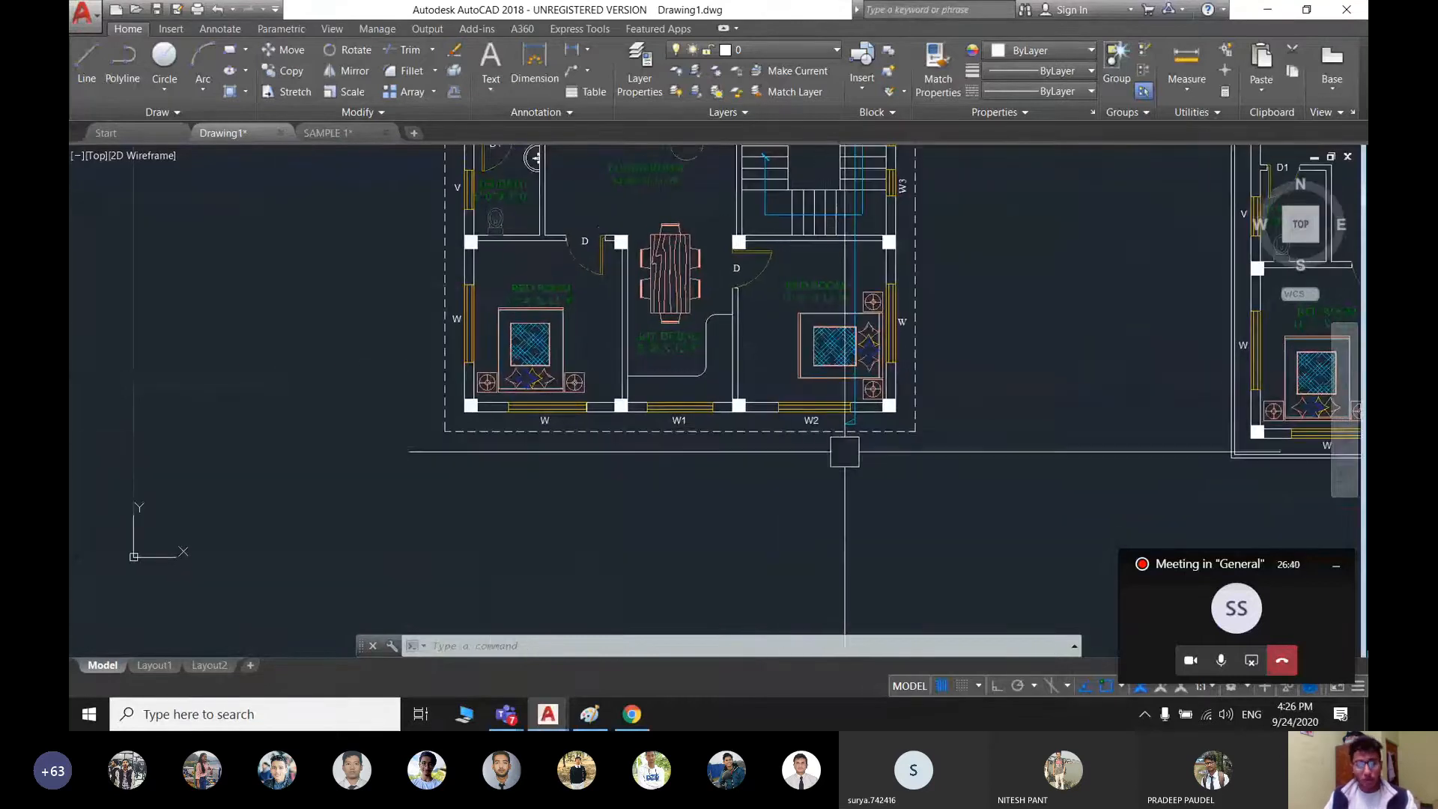
{"action": "middle_click_drag", "start_coordinate": [859, 453], "coordinate": [751, 652]}
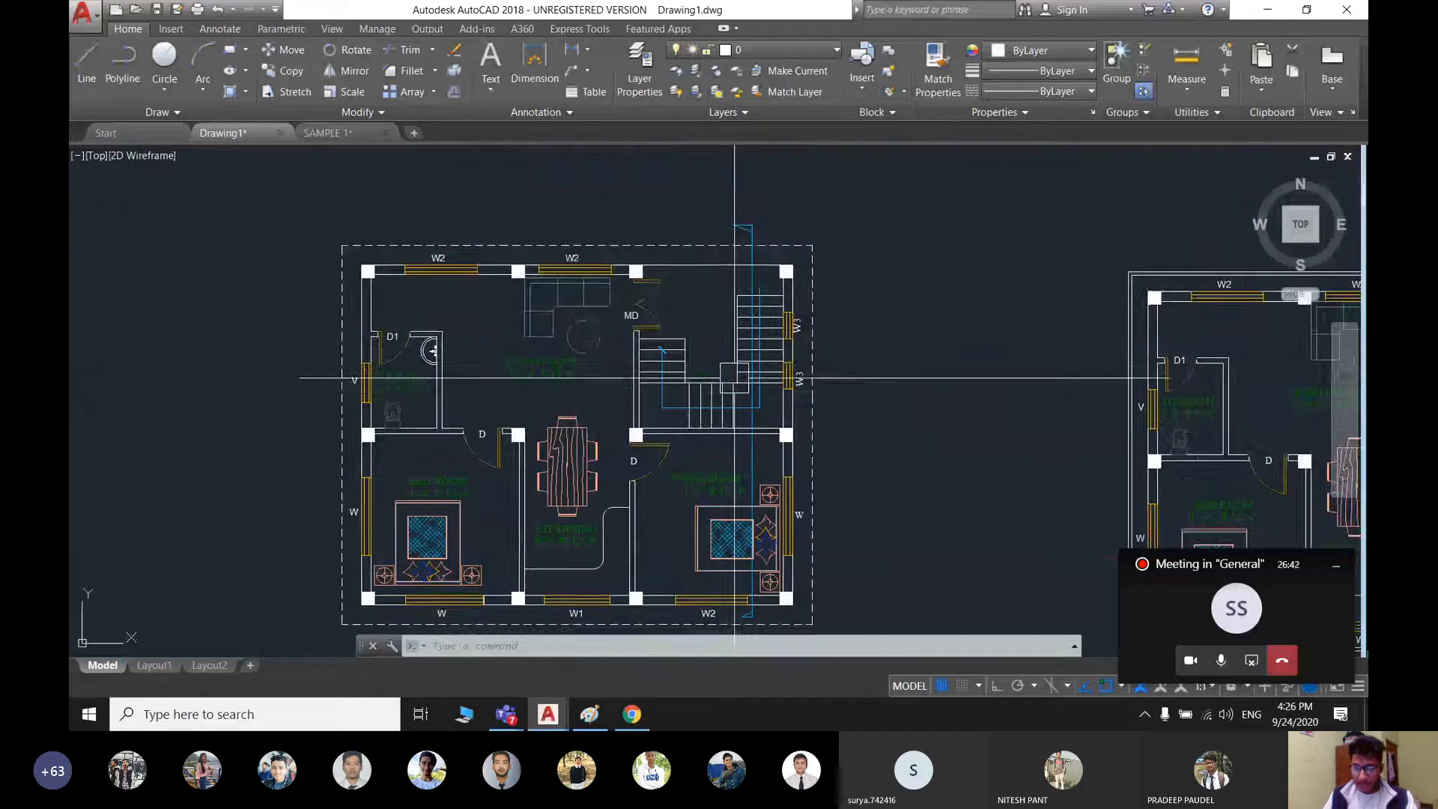
{"action": "middle_click_drag", "start_coordinate": [774, 435], "coordinate": [785, 337]}
{"action": "scroll", "coordinate": [826, 500], "scroll_direction": "down", "scroll_amount": 2}
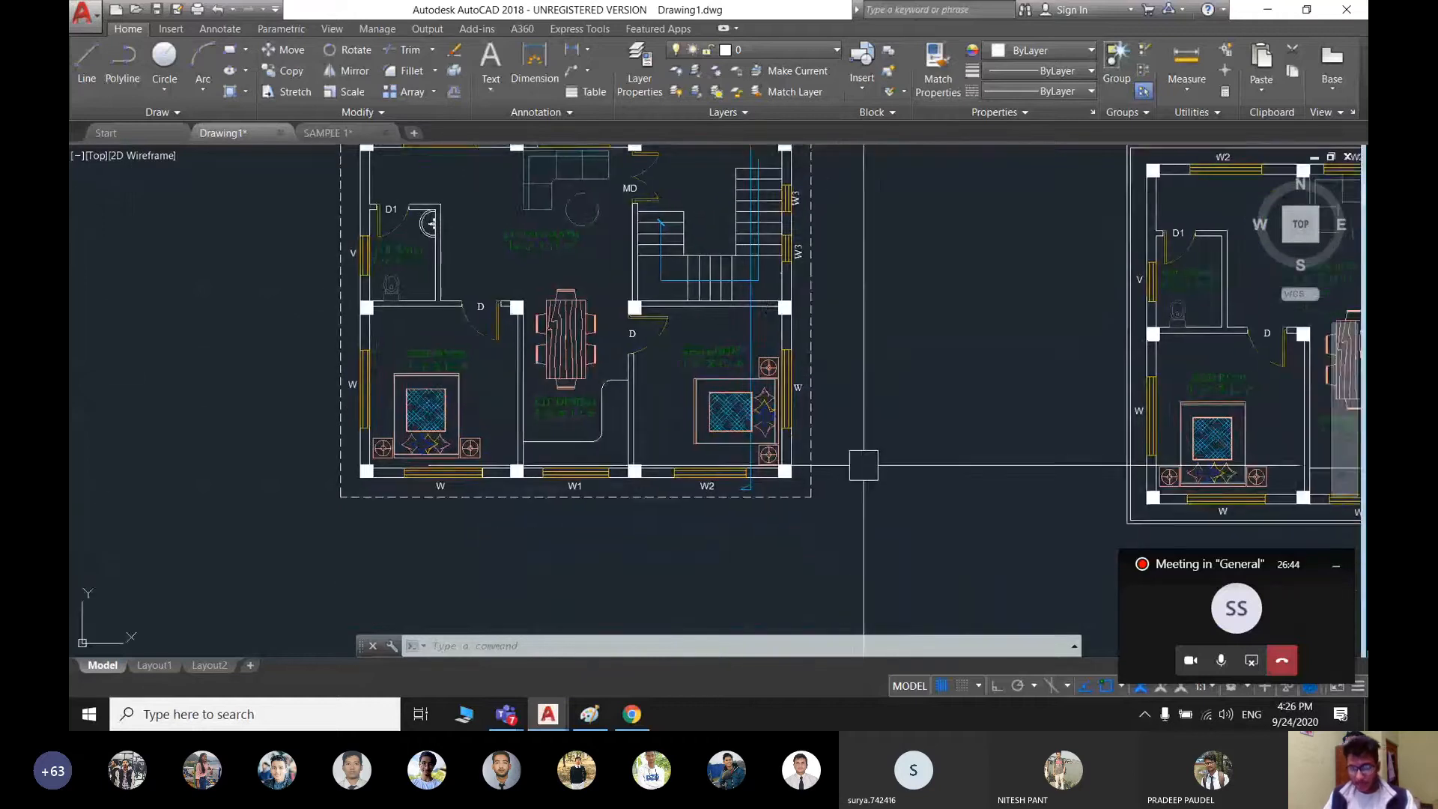
{"action": "mouse_move", "coordinate": [825, 500]}
{"action": "middle_mouse_down"}
{"action": "mouse_move", "coordinate": [791, 516]}
{"action": "mouse_move", "coordinate": [664, 500]}
{"action": "mouse_move", "coordinate": [678, 491]}
{"action": "middle_mouse_up"}
{"action": "scroll", "coordinate": [803, 498], "scroll_direction": "down", "scroll_amount": 2}
{"action": "scroll", "coordinate": [696, 494], "scroll_direction": "down", "scroll_amount": 2}
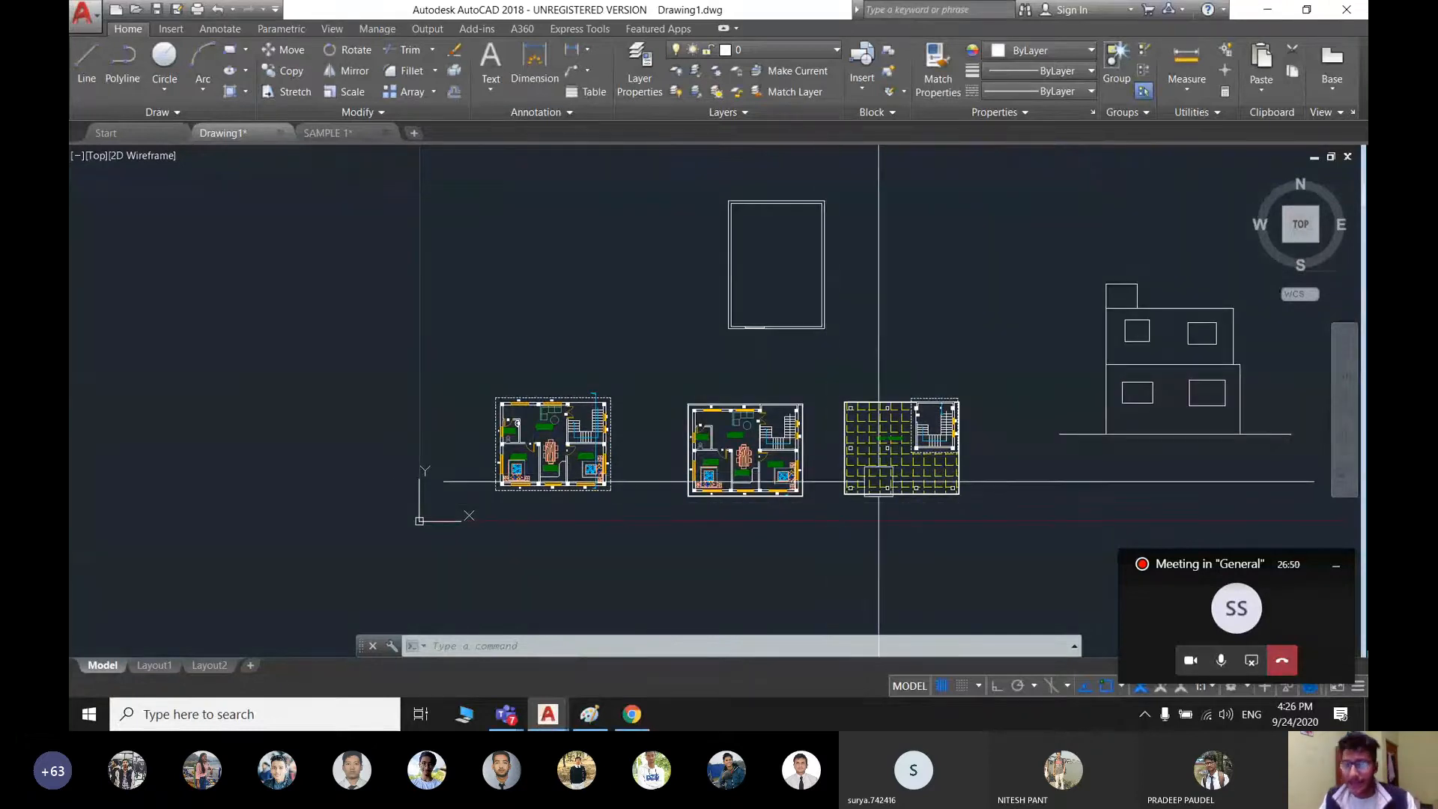
- Examine the elevation sketch's two storeys, windows, stair cover and ground line
{"action": "scroll", "coordinate": [953, 449], "scroll_direction": "up", "scroll_amount": 2}
{"action": "middle_click_drag", "start_coordinate": [941, 435], "coordinate": [820, 468]}
{"action": "scroll", "coordinate": [819, 468], "scroll_direction": "down", "scroll_amount": 4}
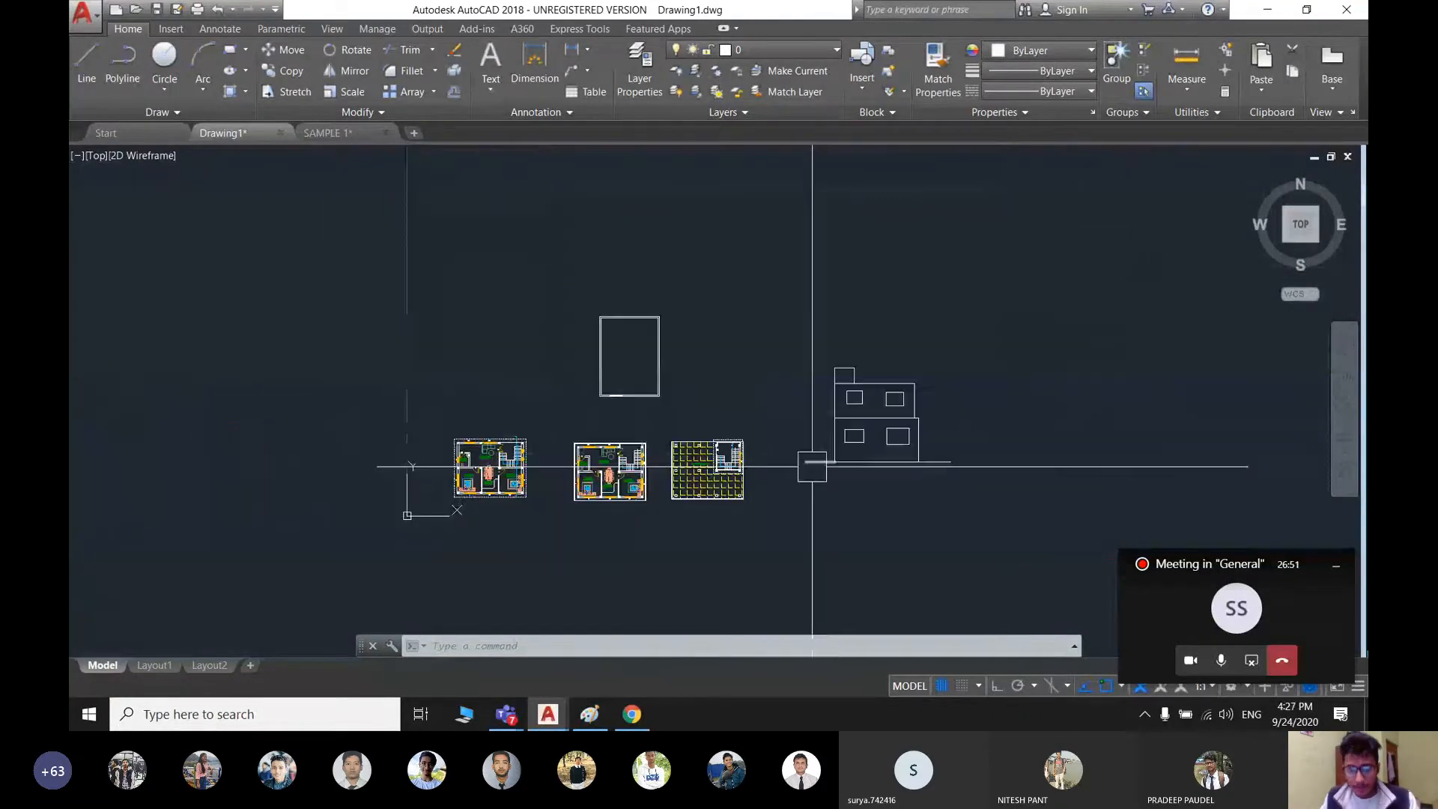
{"action": "scroll", "coordinate": [887, 434], "scroll_direction": "up", "scroll_amount": 6}
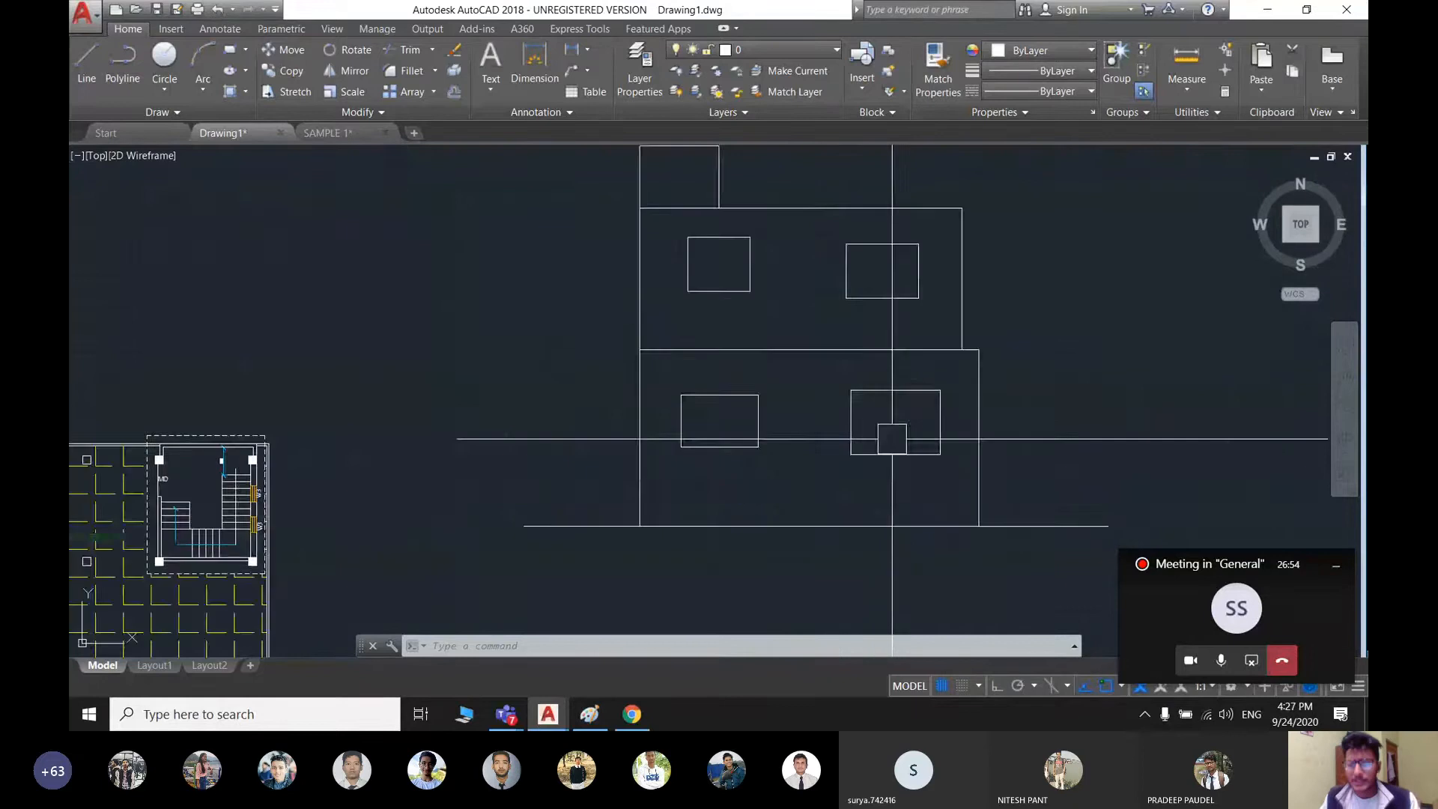
{"action": "middle_click_drag", "start_coordinate": [883, 427], "coordinate": [799, 513]}
{"action": "scroll", "coordinate": [796, 401], "scroll_direction": "down", "scroll_amount": 2}
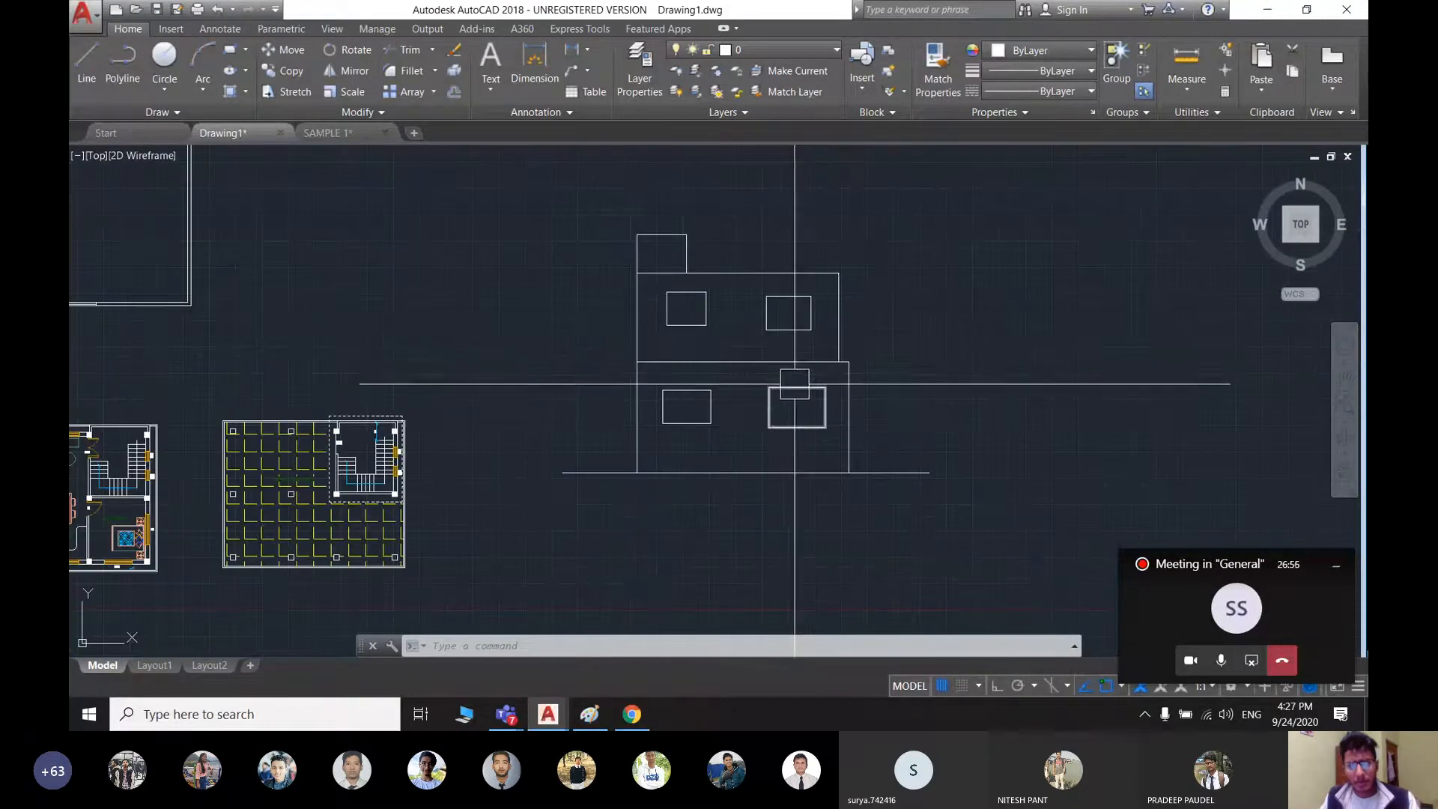
{"action": "scroll", "coordinate": [765, 358], "scroll_direction": "up", "scroll_amount": 2}
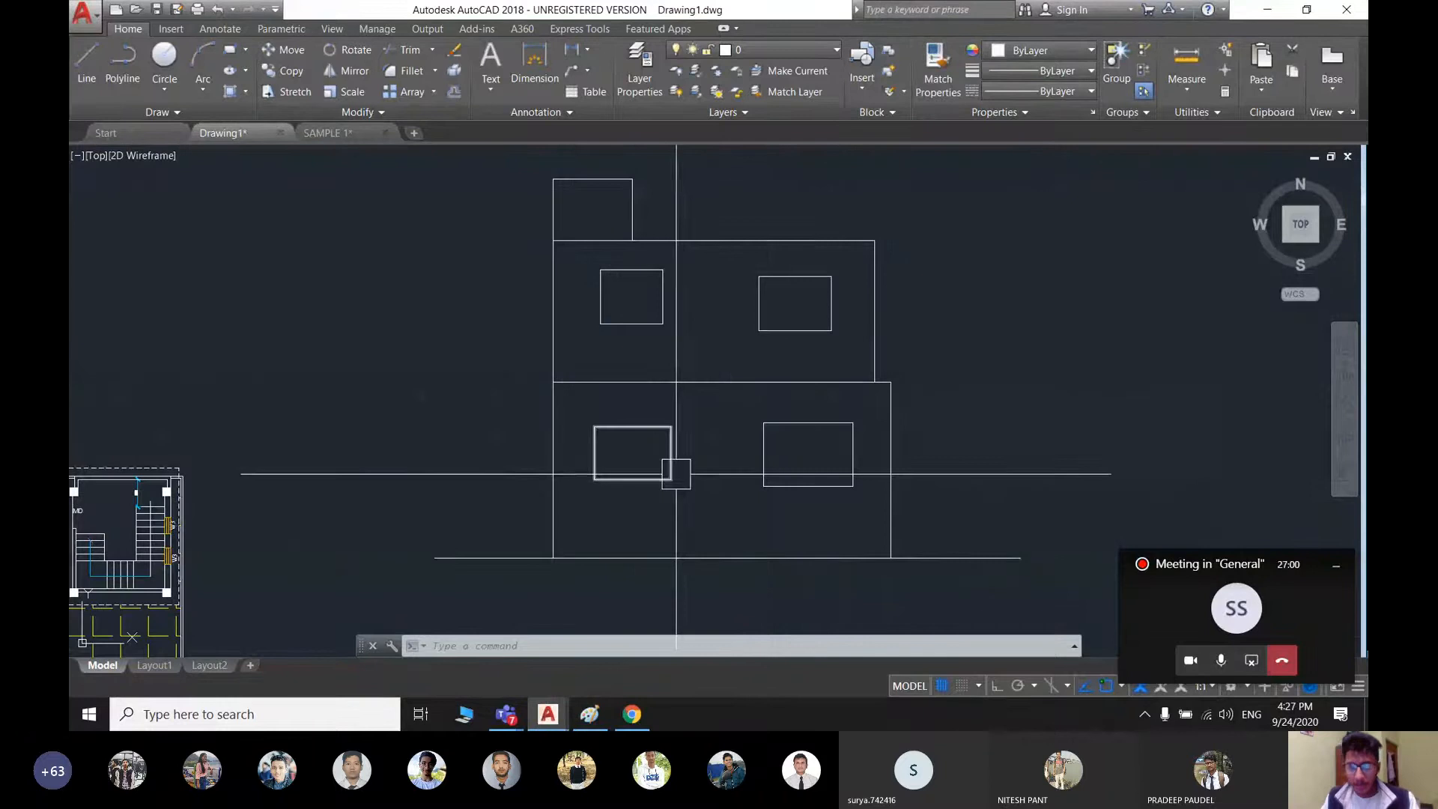
{"action": "scroll", "coordinate": [663, 435], "scroll_direction": "down", "scroll_amount": 2}
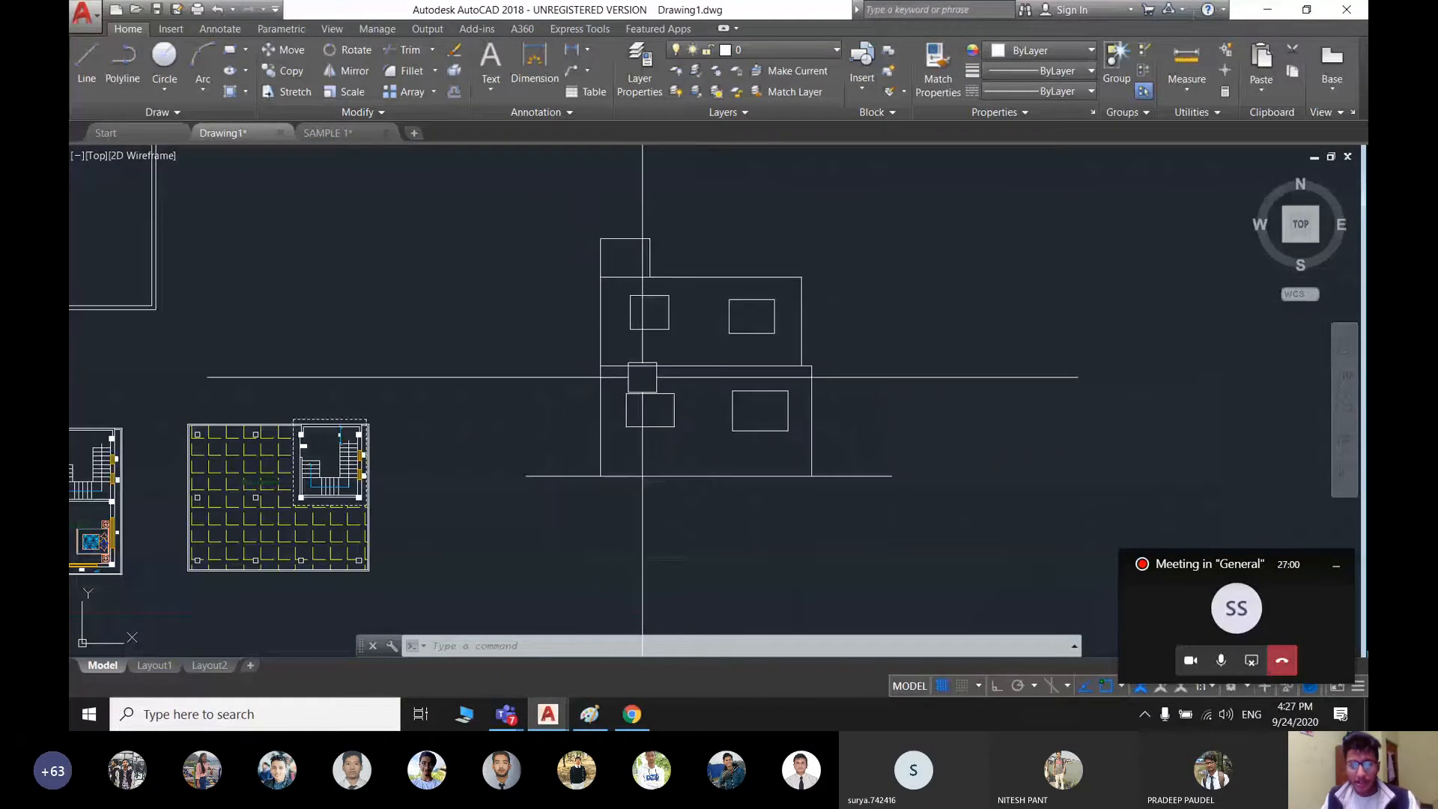
- Erase the entire elevation sketch beside the terrace plan, including its ground lines
{"action": "left_click", "coordinate": [993, 517]}
{"action": "left_click", "coordinate": [495, 208]}
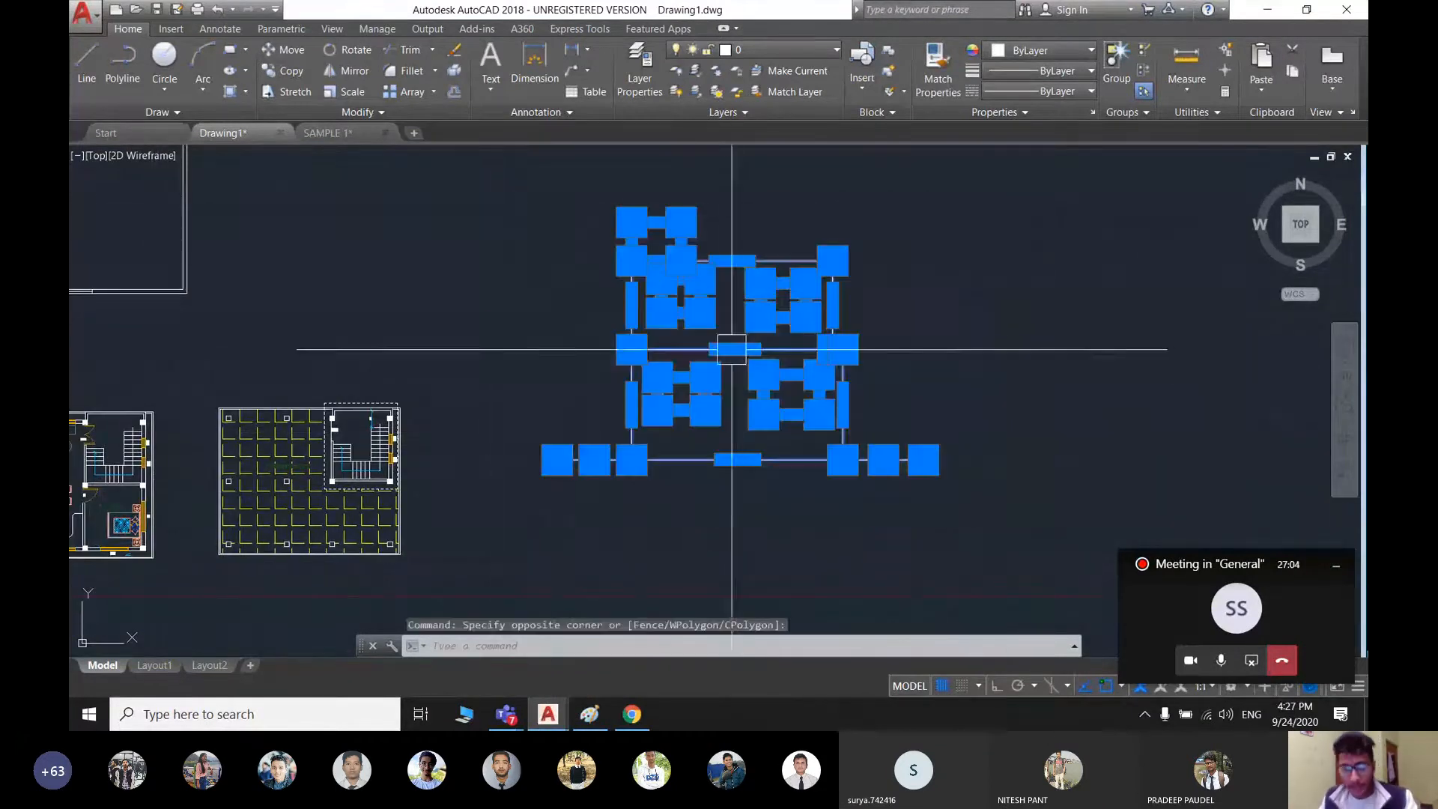
{"action": "key", "text": "Delete"}
{"action": "scroll", "coordinate": [568, 388], "scroll_direction": "down", "scroll_amount": 4}
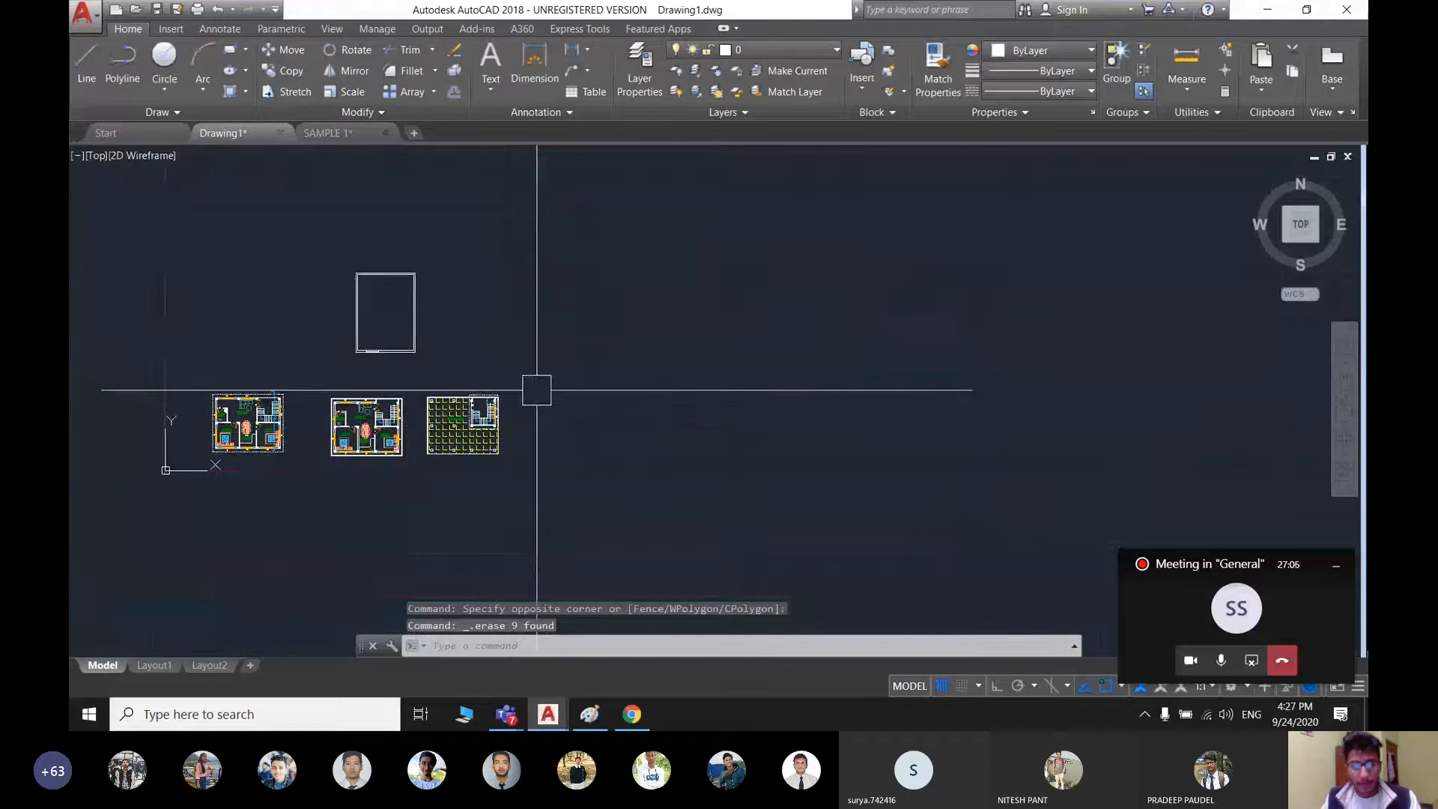
{"action": "middle_click_drag", "start_coordinate": [536, 388], "coordinate": [681, 345]}
- Switch to the Teams meeting to check the participants list, and return to the AutoCAD drawing
{"action": "left_click", "coordinate": [1236, 609]}
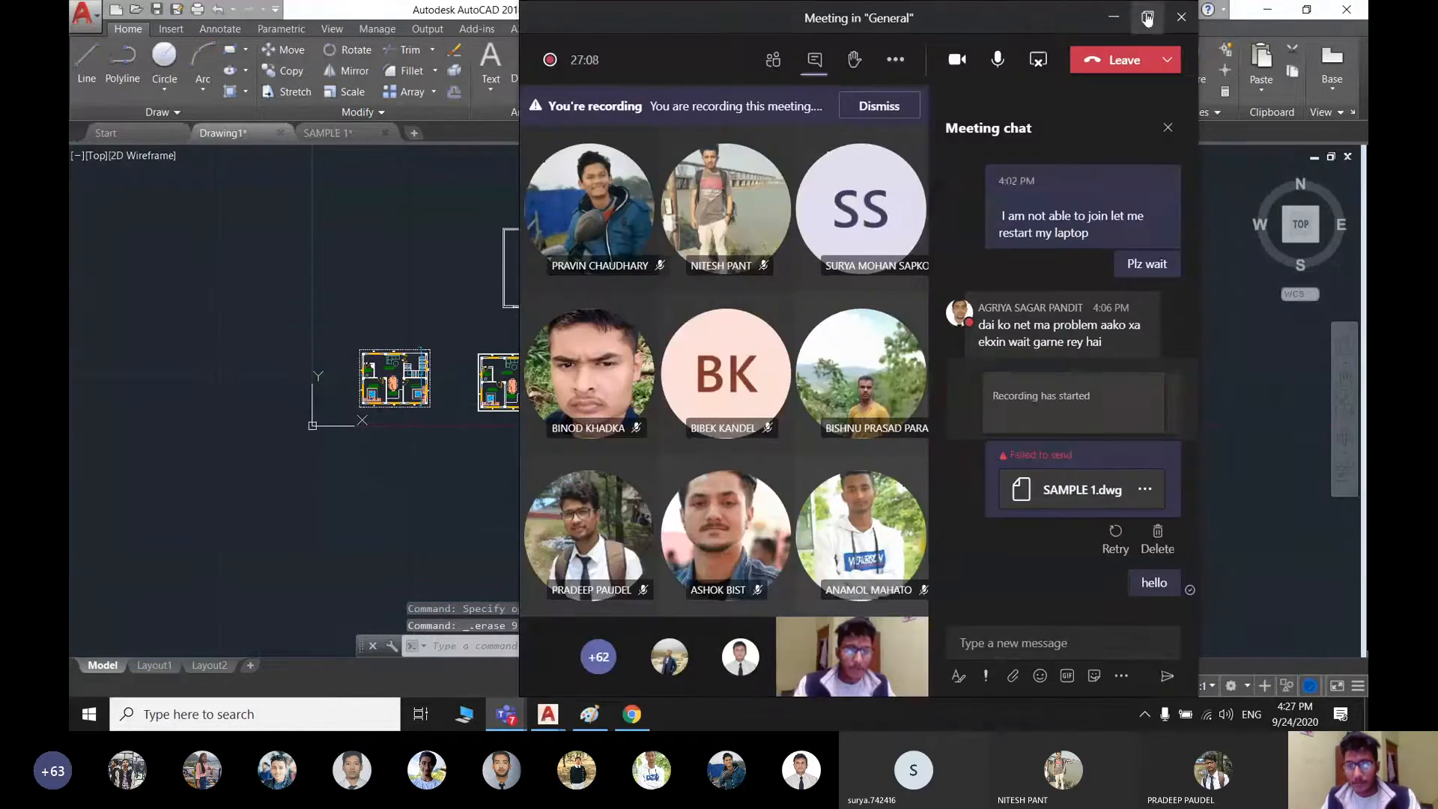
{"action": "left_click", "coordinate": [1146, 16]}
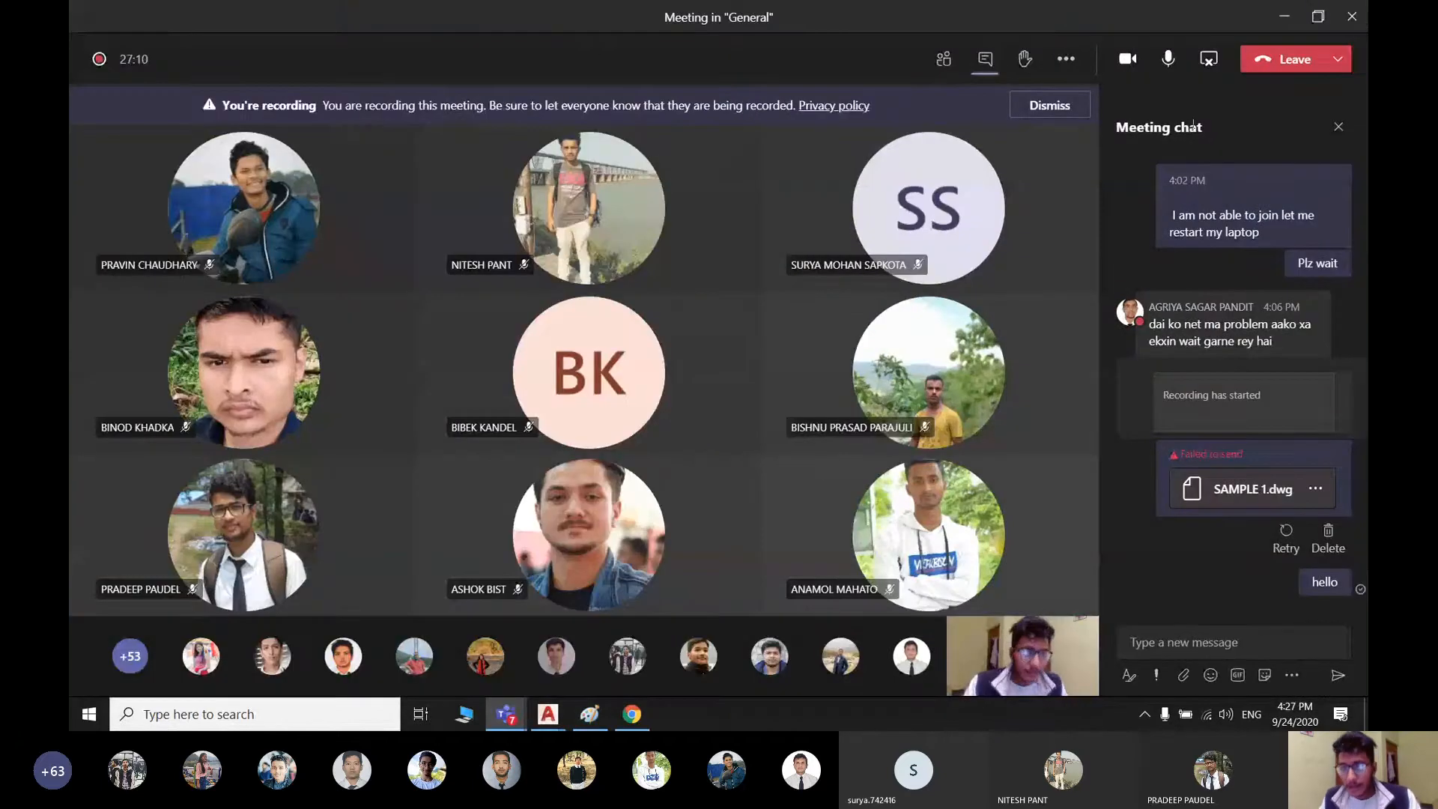
{"action": "left_click", "coordinate": [954, 66]}
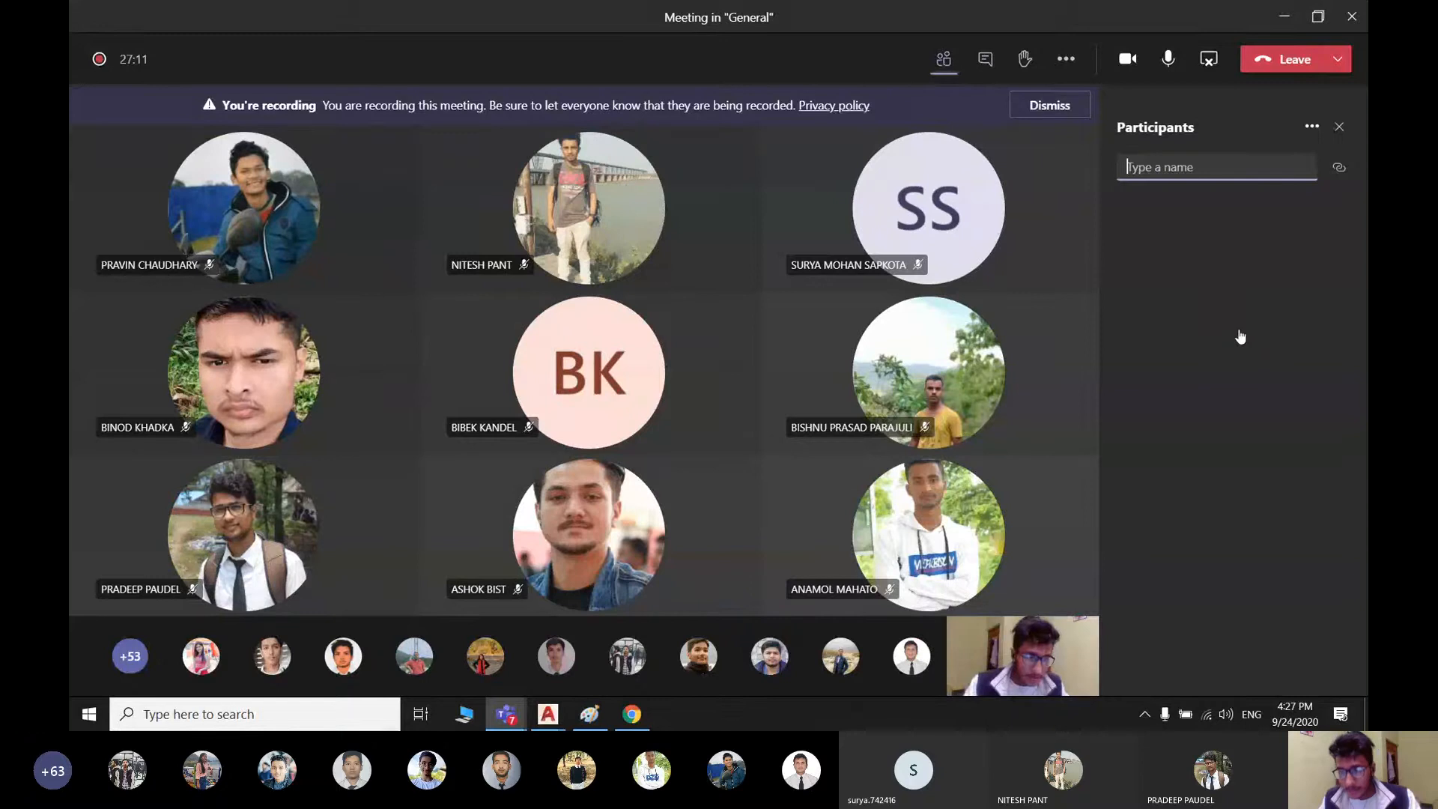
{"action": "left_click", "coordinate": [1274, 20]}
- Review the two floor plans and the terrace plan one after another, comparing their layouts and staircases
{"action": "scroll", "coordinate": [639, 373], "scroll_direction": "up", "scroll_amount": 5}
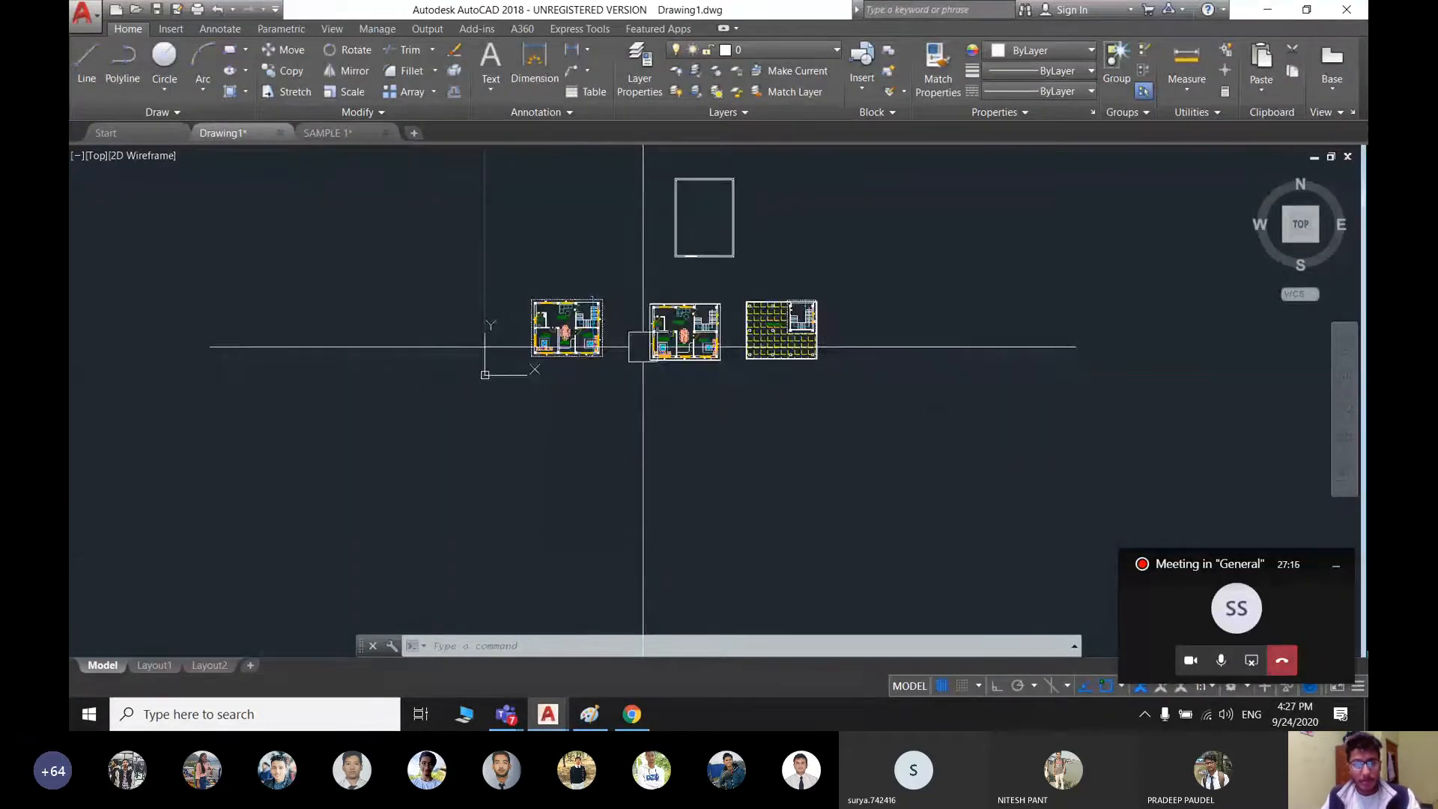
{"action": "scroll", "coordinate": [543, 298], "scroll_direction": "up", "scroll_amount": 2}
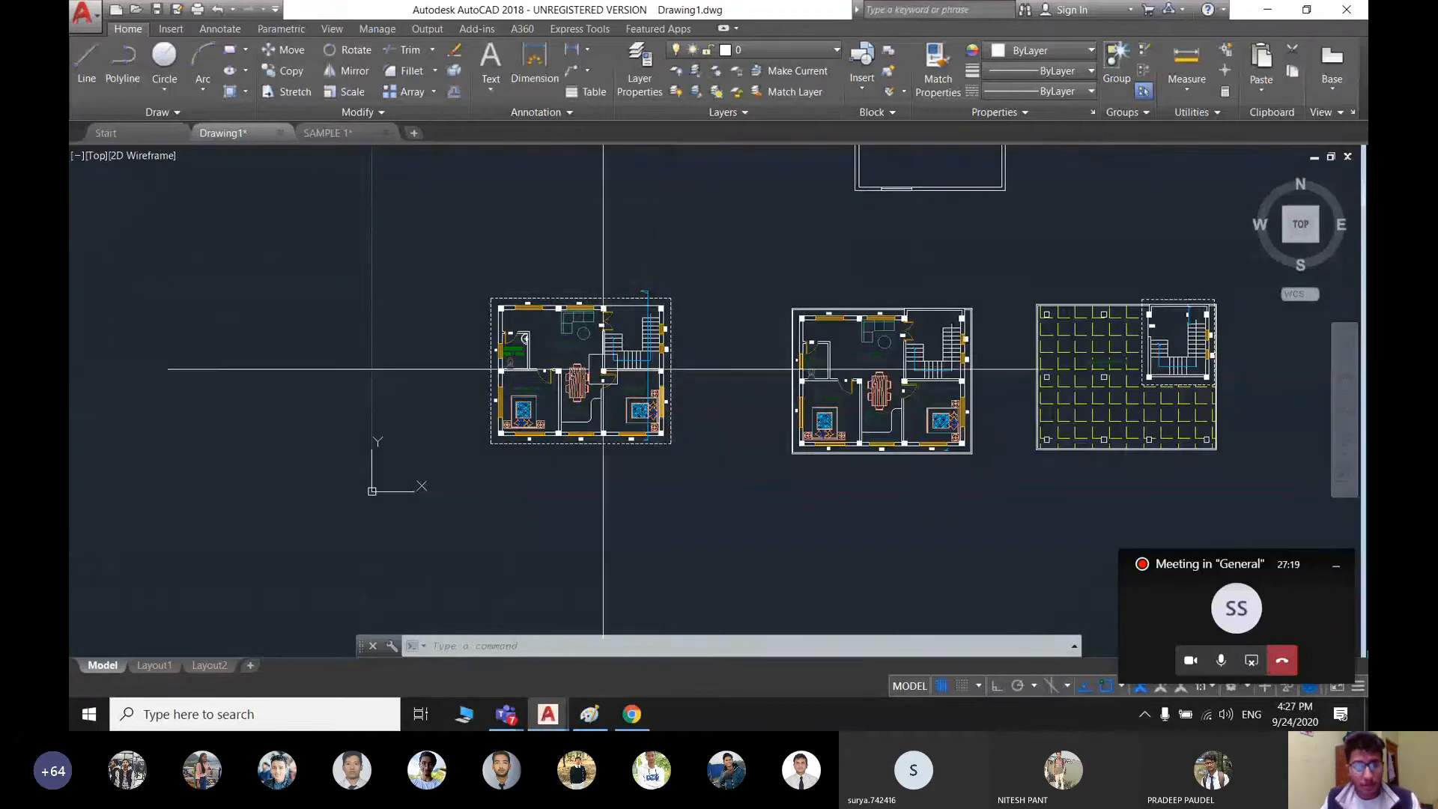
{"action": "scroll", "coordinate": [603, 369], "scroll_direction": "up", "scroll_amount": 2}
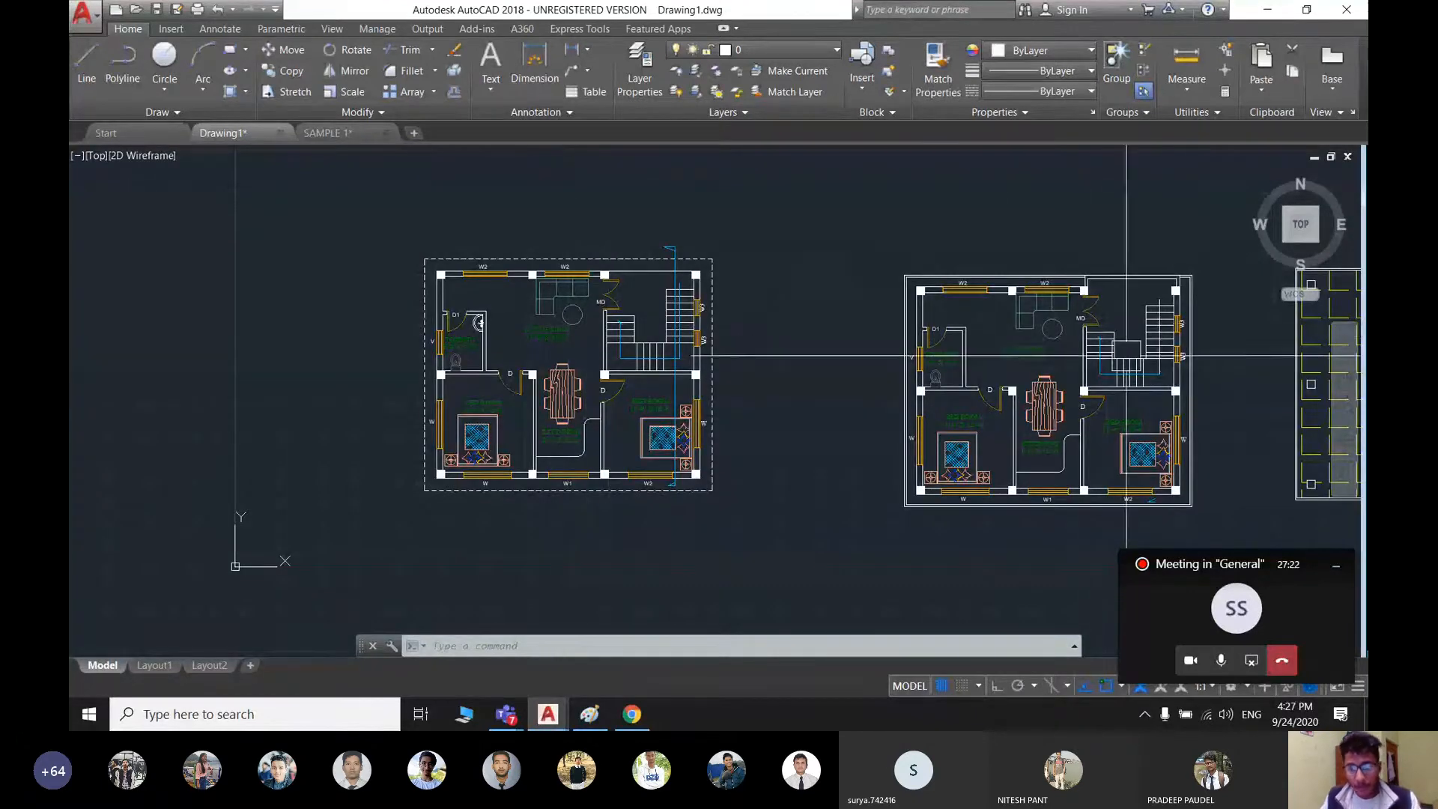
{"action": "middle_click_drag", "start_coordinate": [1084, 391], "coordinate": [715, 388]}
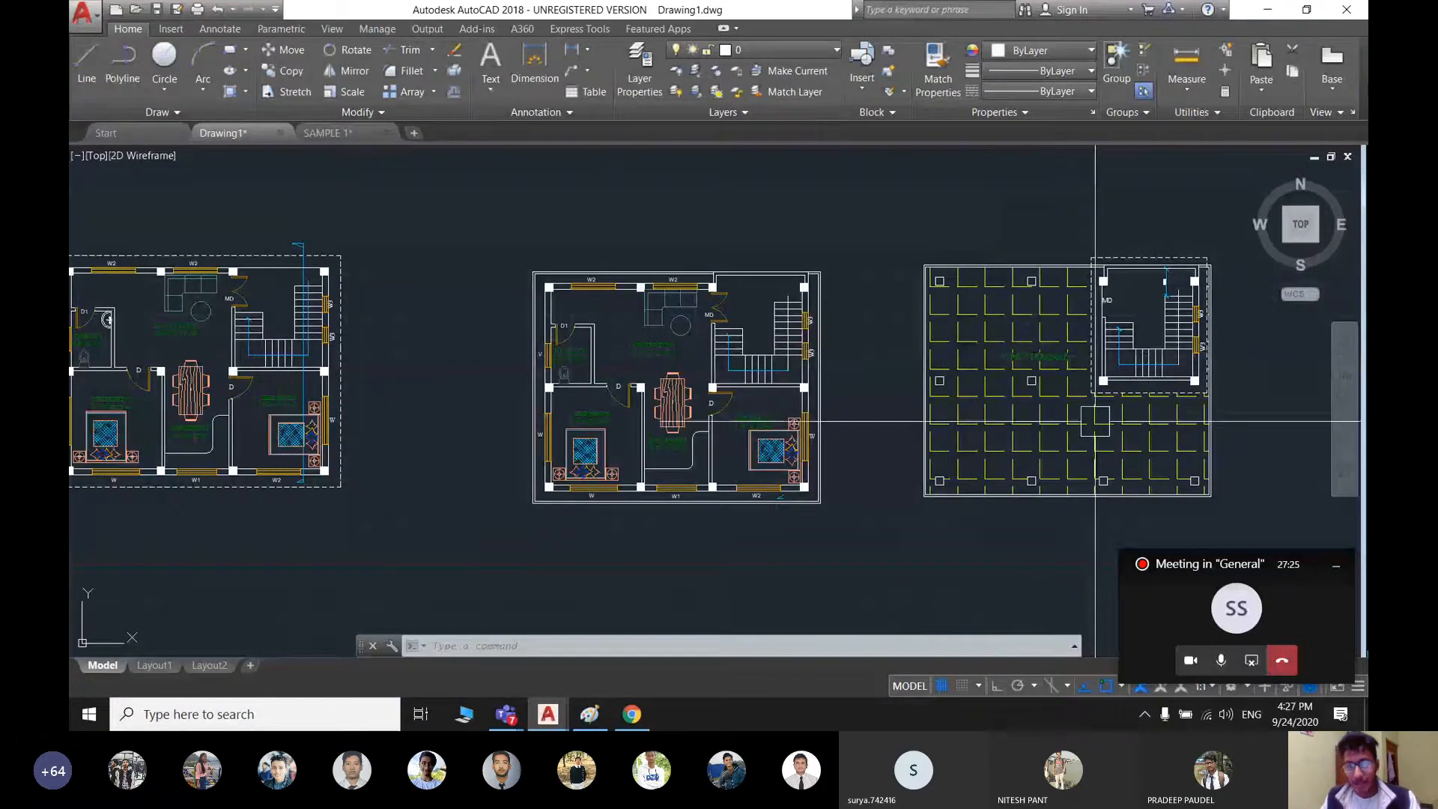
{"action": "scroll", "coordinate": [1048, 408], "scroll_direction": "down", "scroll_amount": 2}
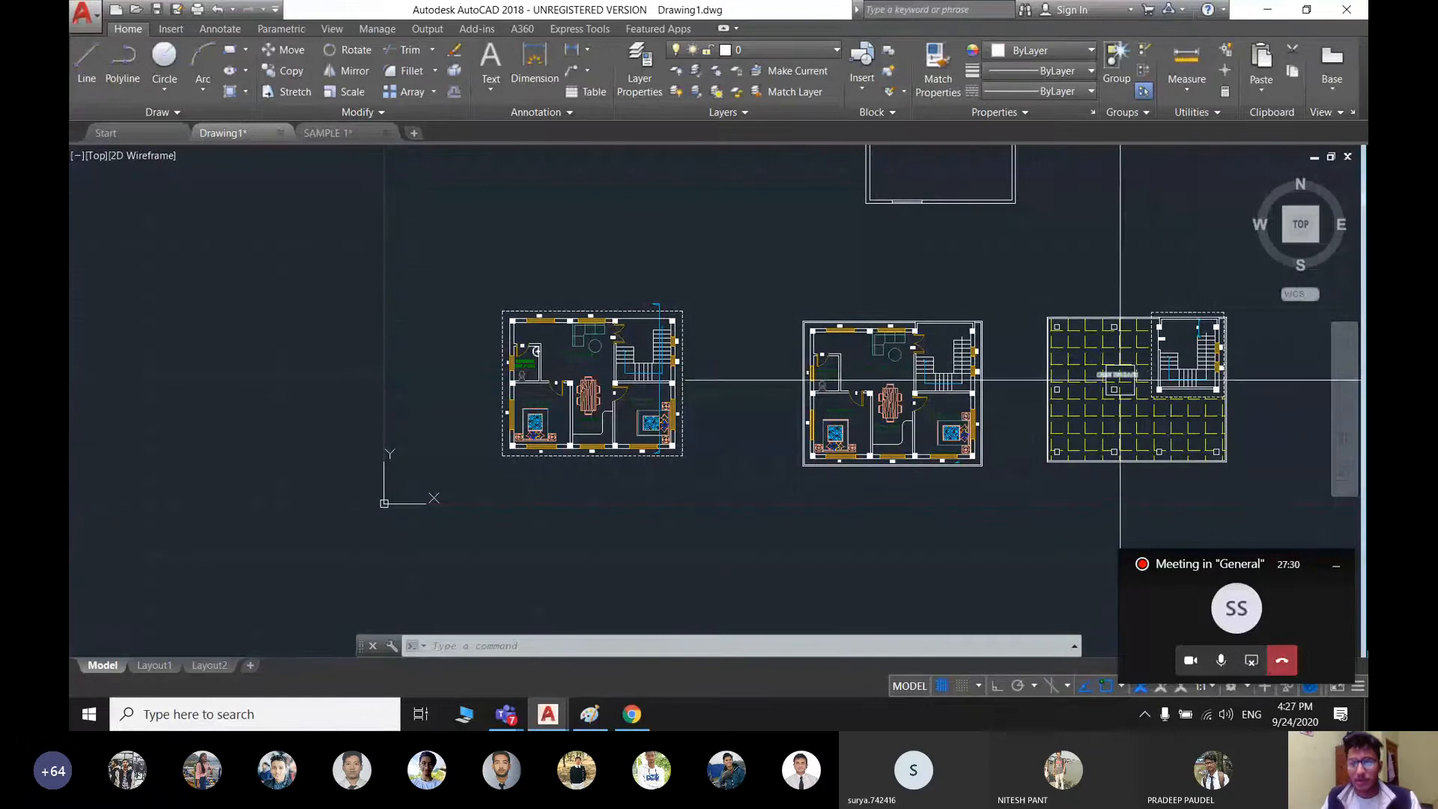
{"action": "scroll", "coordinate": [1112, 381], "scroll_direction": "up", "scroll_amount": 2}
{"action": "scroll", "coordinate": [698, 416], "scroll_direction": "down", "scroll_amount": 2}
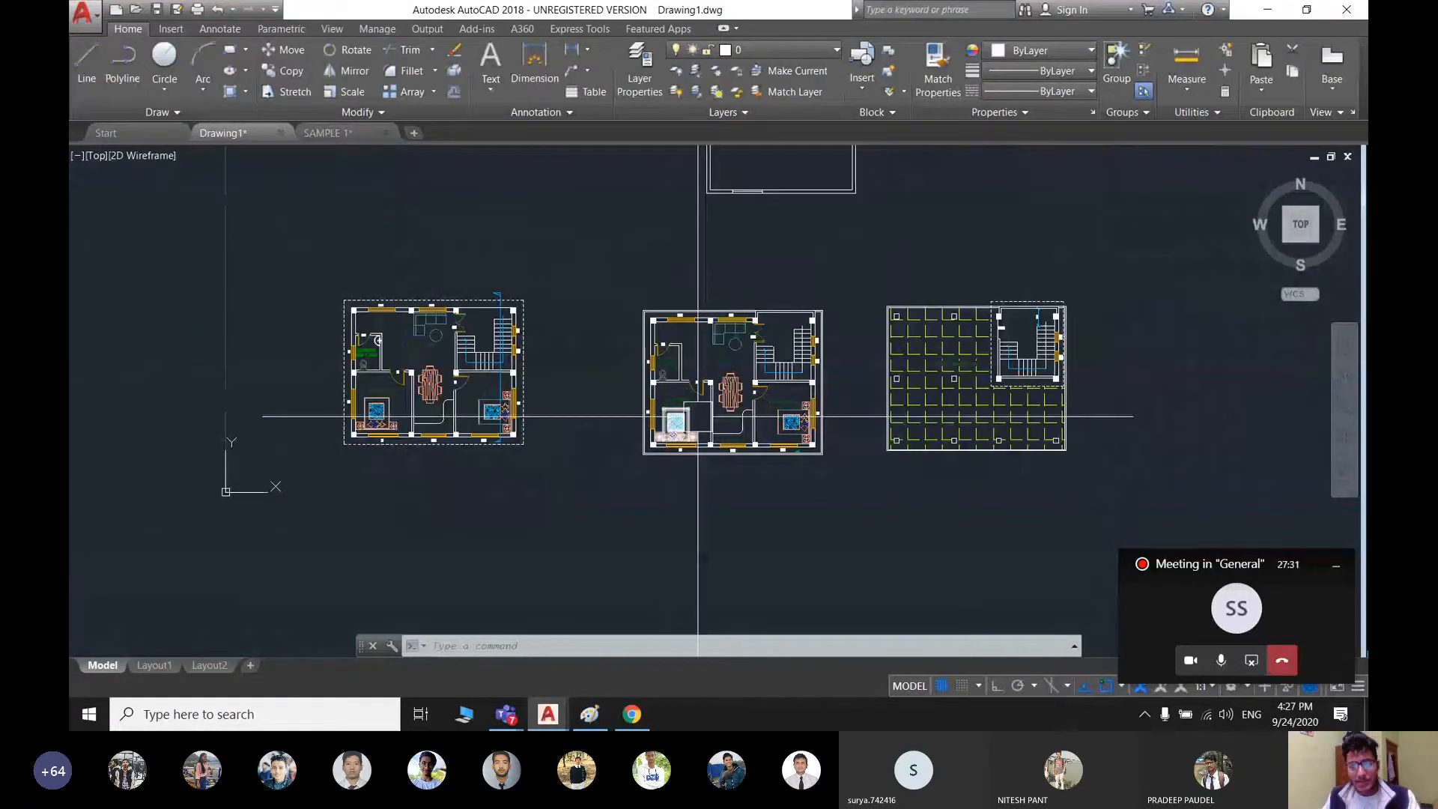
{"action": "scroll", "coordinate": [430, 359], "scroll_direction": "up", "scroll_amount": 2}
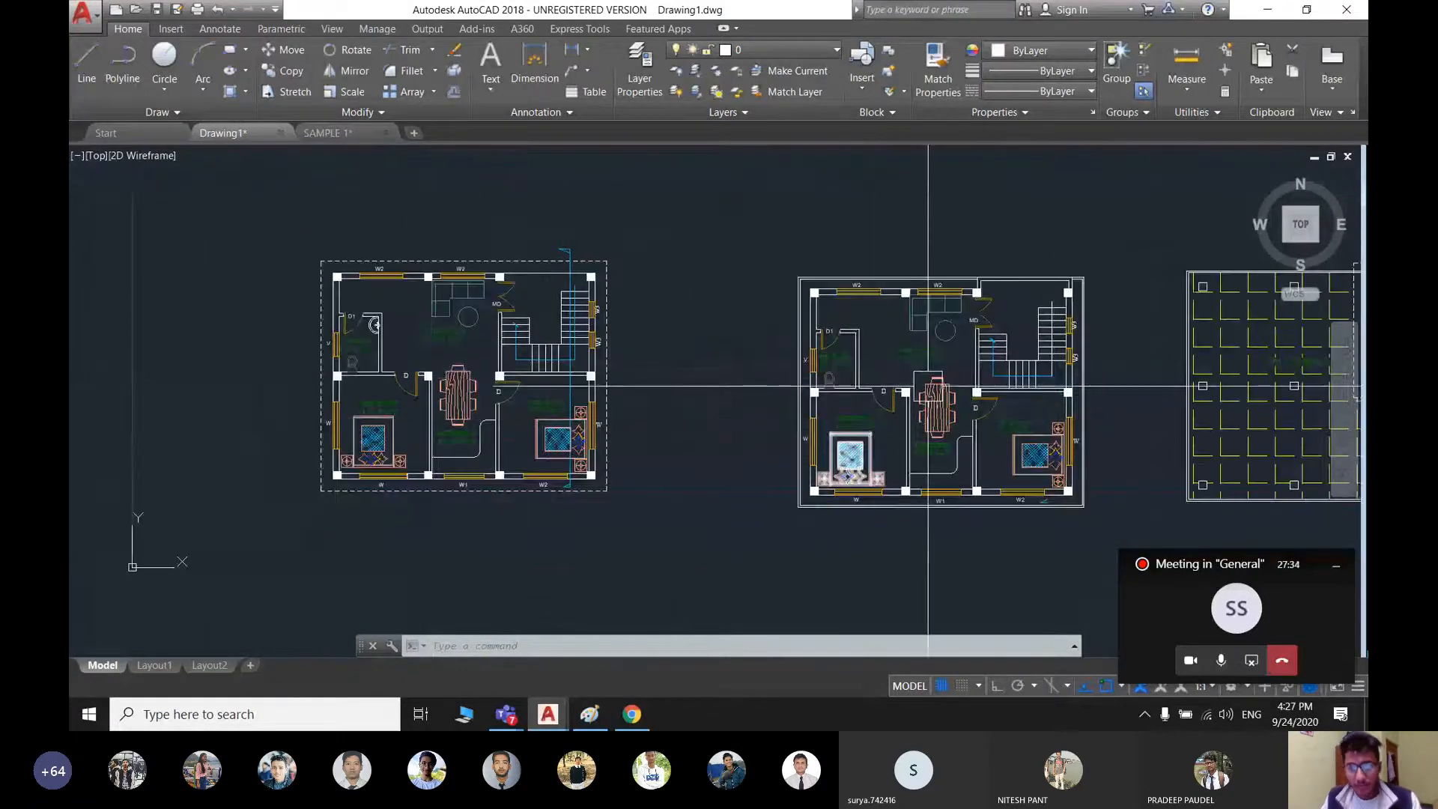
{"action": "middle_click_drag", "start_coordinate": [927, 387], "coordinate": [615, 392]}
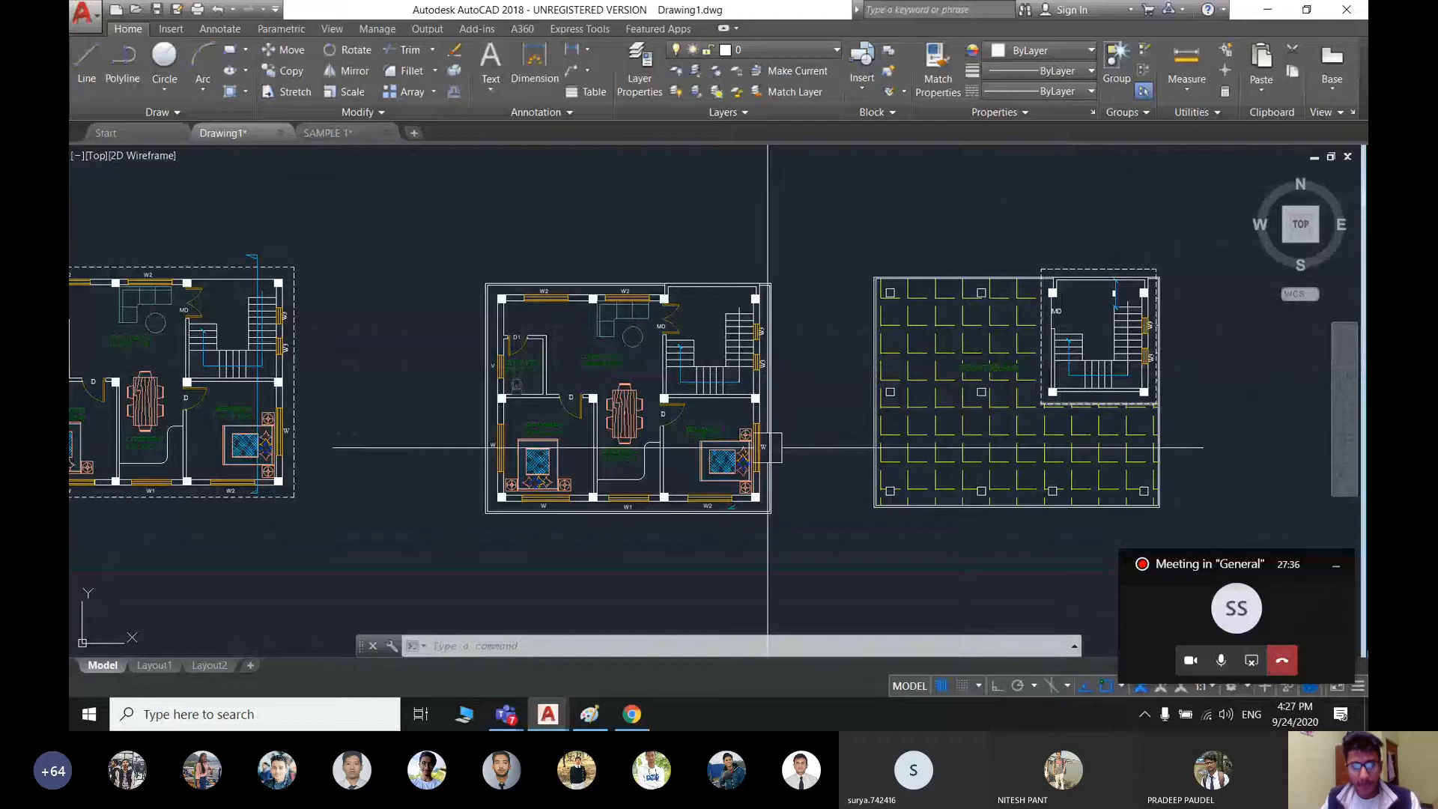
{"action": "middle_click_drag", "start_coordinate": [767, 448], "coordinate": [988, 438]}
{"action": "scroll", "coordinate": [659, 382], "scroll_direction": "down", "scroll_amount": 2}
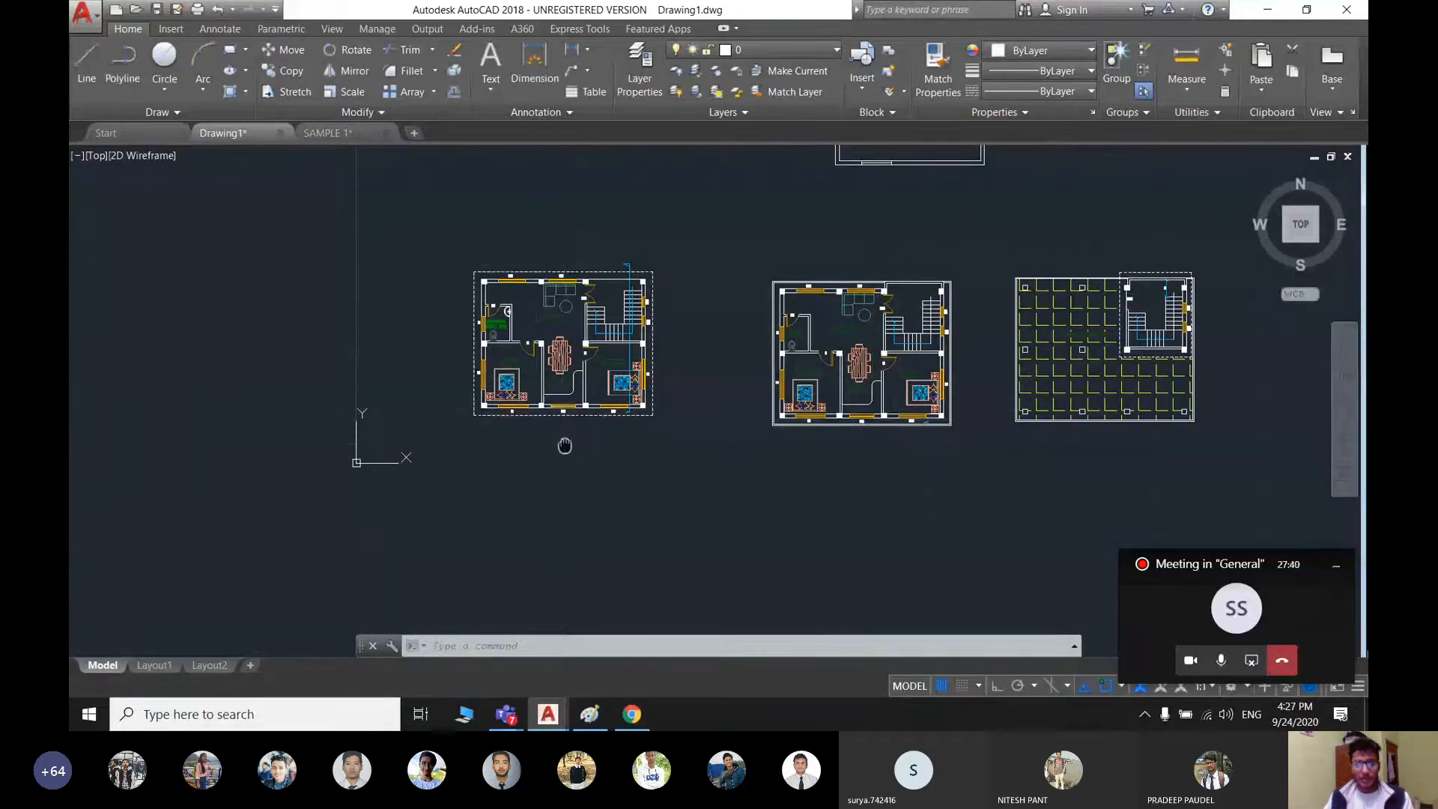
{"action": "middle_click_drag", "start_coordinate": [566, 444], "coordinate": [590, 471]}
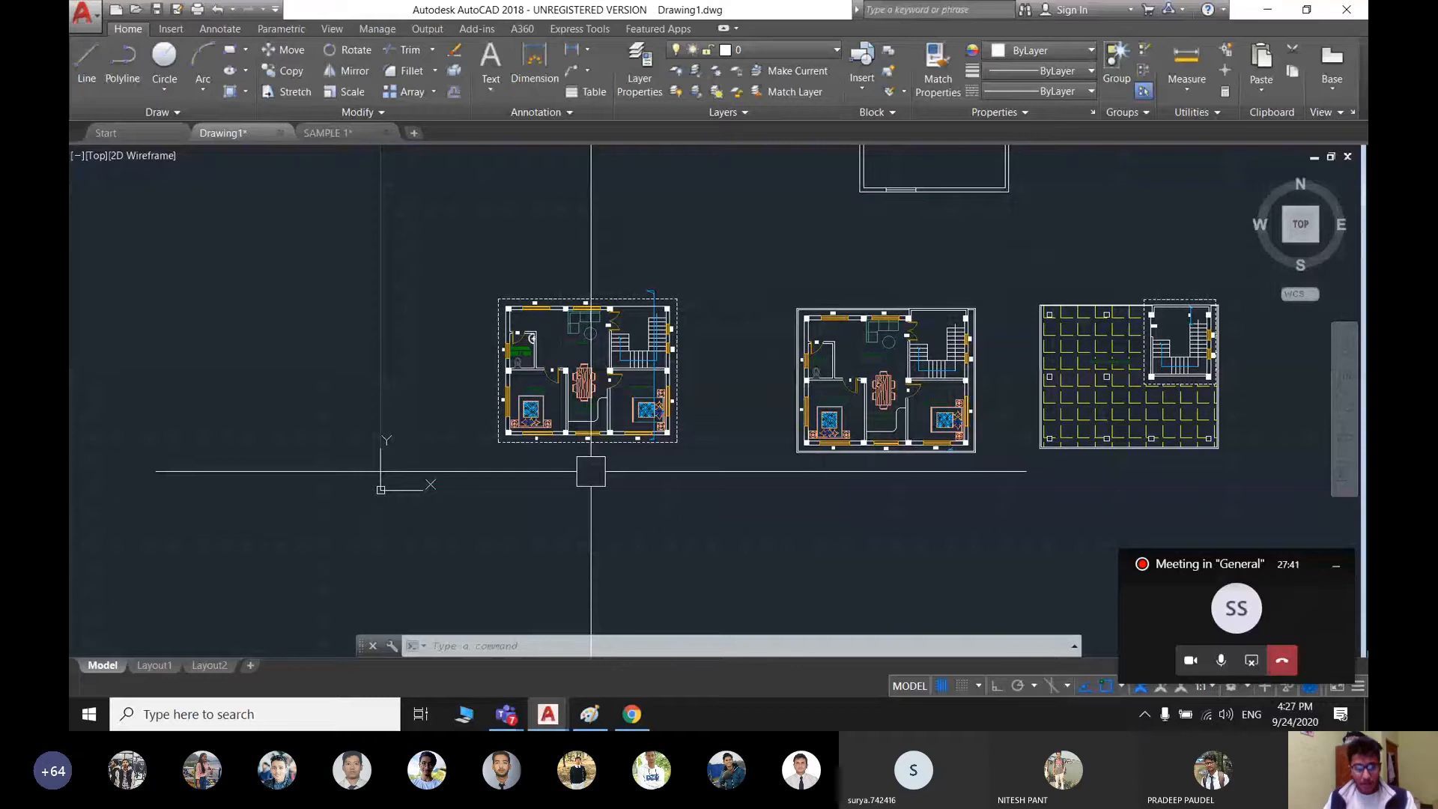
- Examine the dashed-outline floor plan, focusing on its lower wall with windows W, W1 and W2
{"action": "scroll", "coordinate": [617, 370], "scroll_direction": "up", "scroll_amount": 2}
{"action": "middle_click_drag", "start_coordinate": [617, 370], "coordinate": [697, 397]}
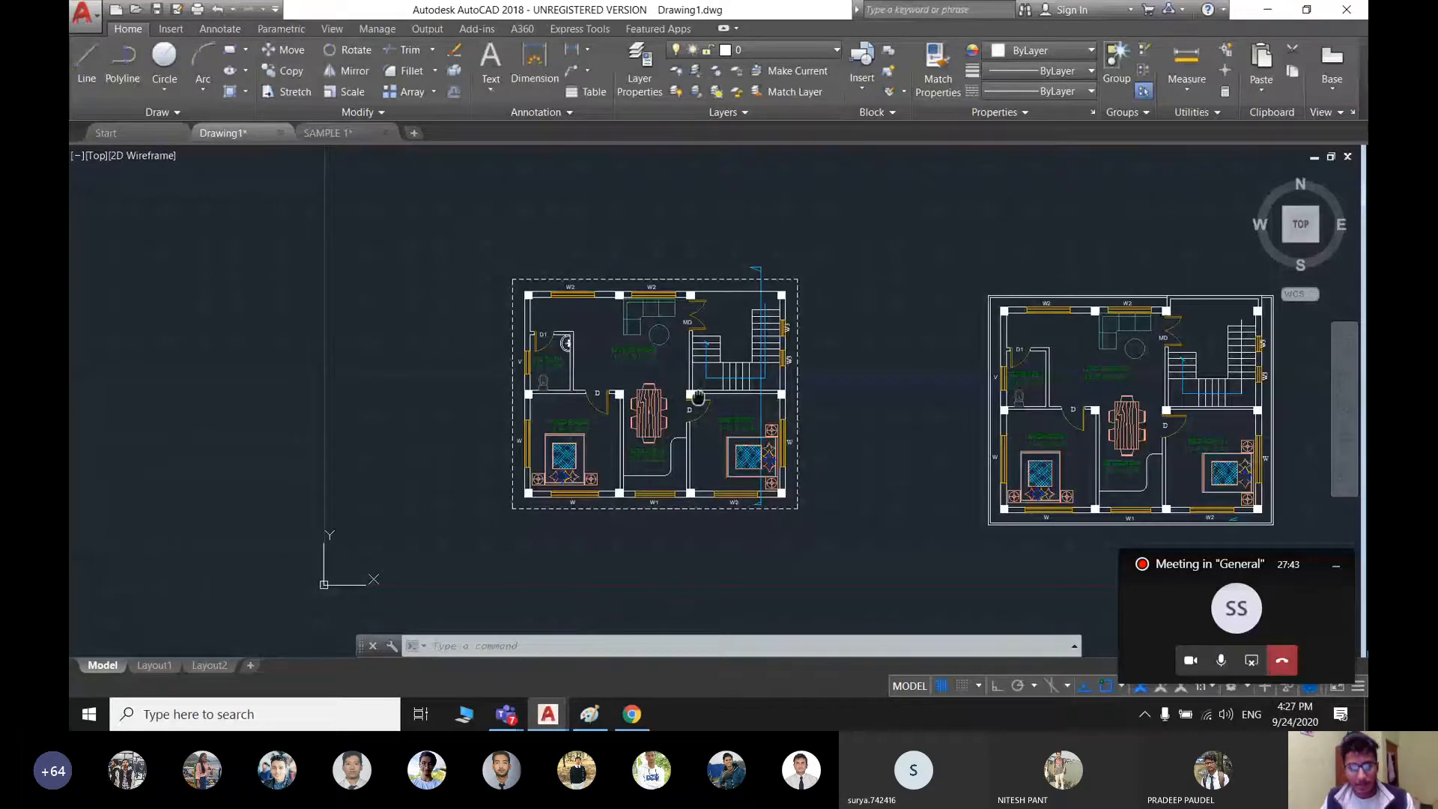
{"action": "scroll", "coordinate": [697, 397], "scroll_direction": "up", "scroll_amount": 2}
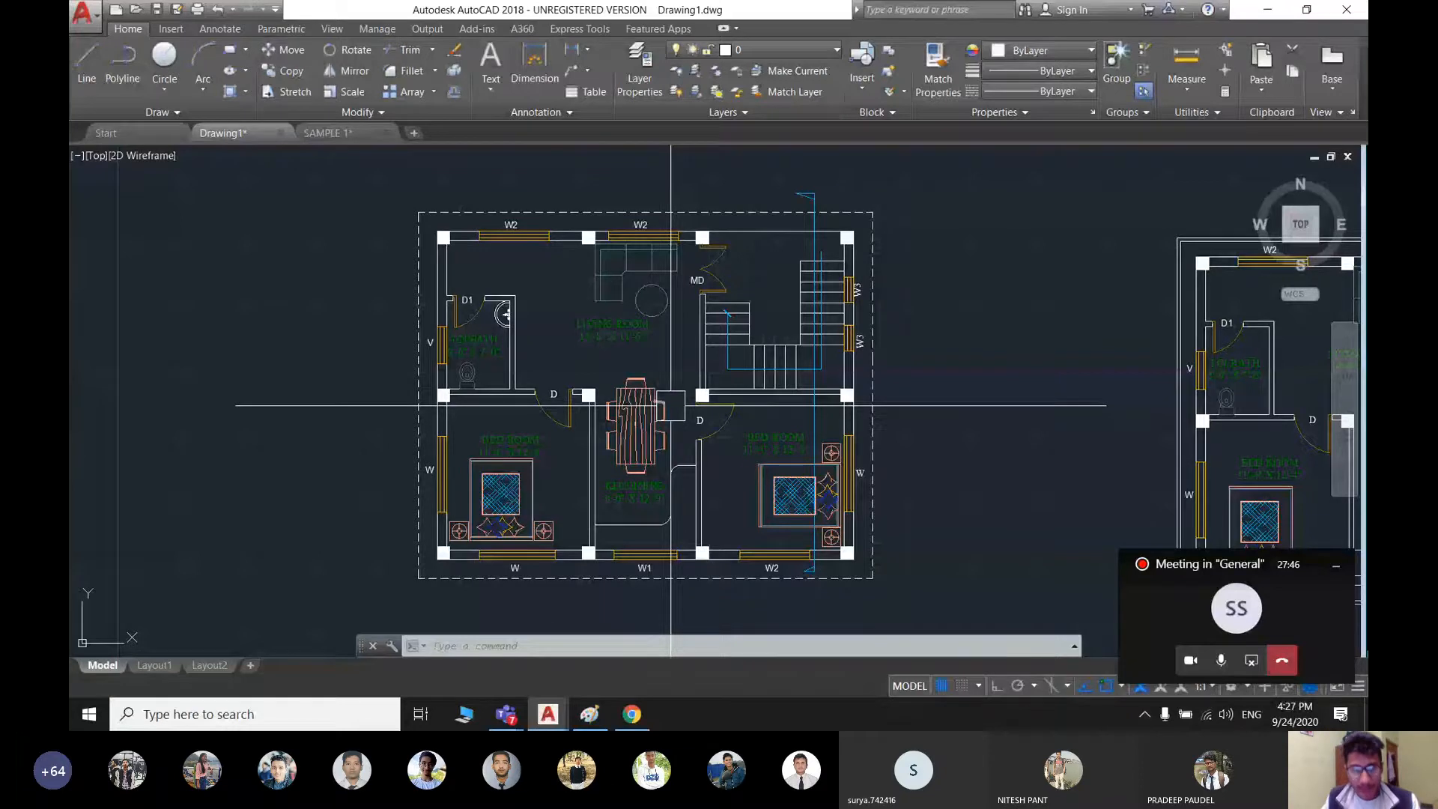
{"action": "scroll", "coordinate": [678, 442], "scroll_direction": "down", "scroll_amount": 2}
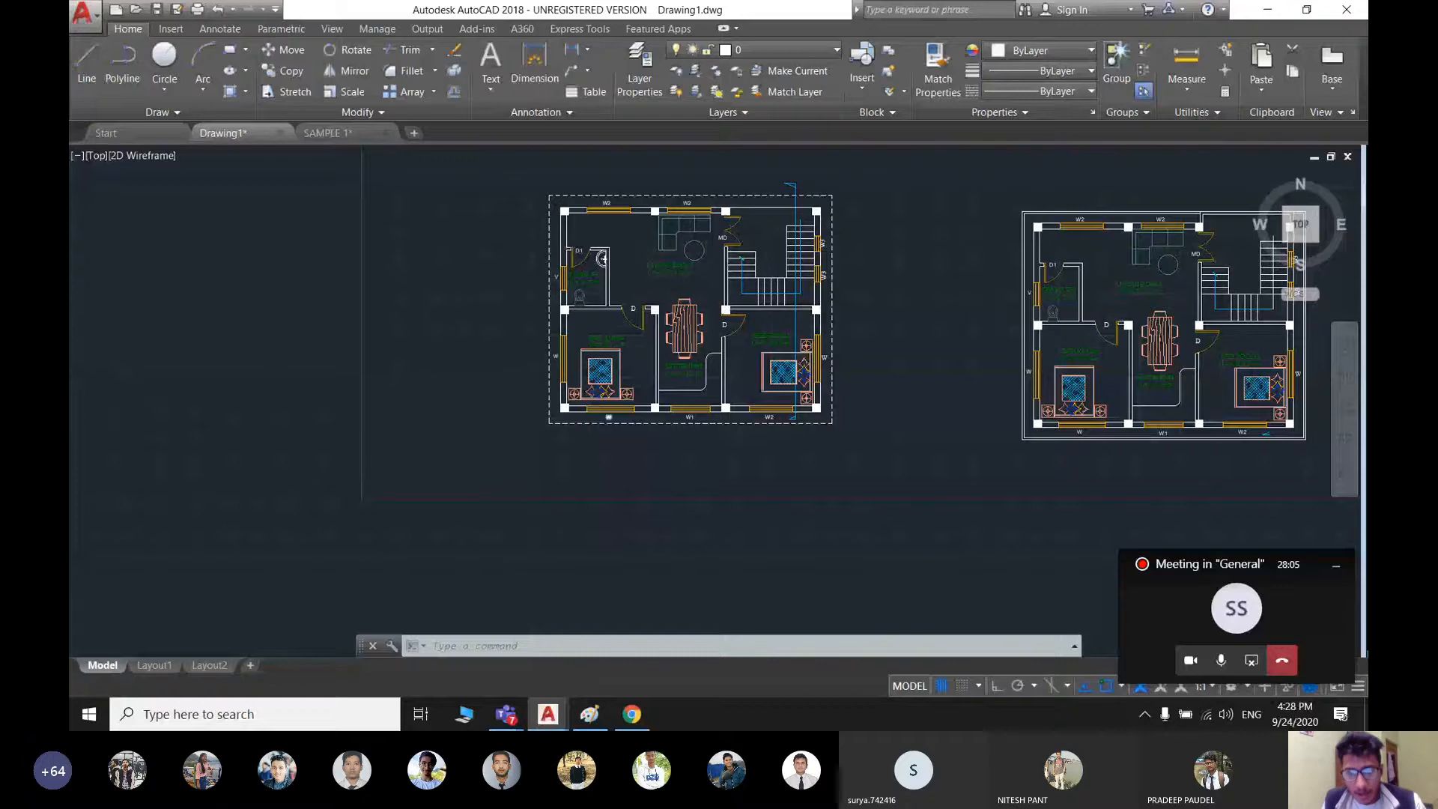
{"action": "scroll", "coordinate": [964, 421], "scroll_direction": "up", "scroll_amount": 4}
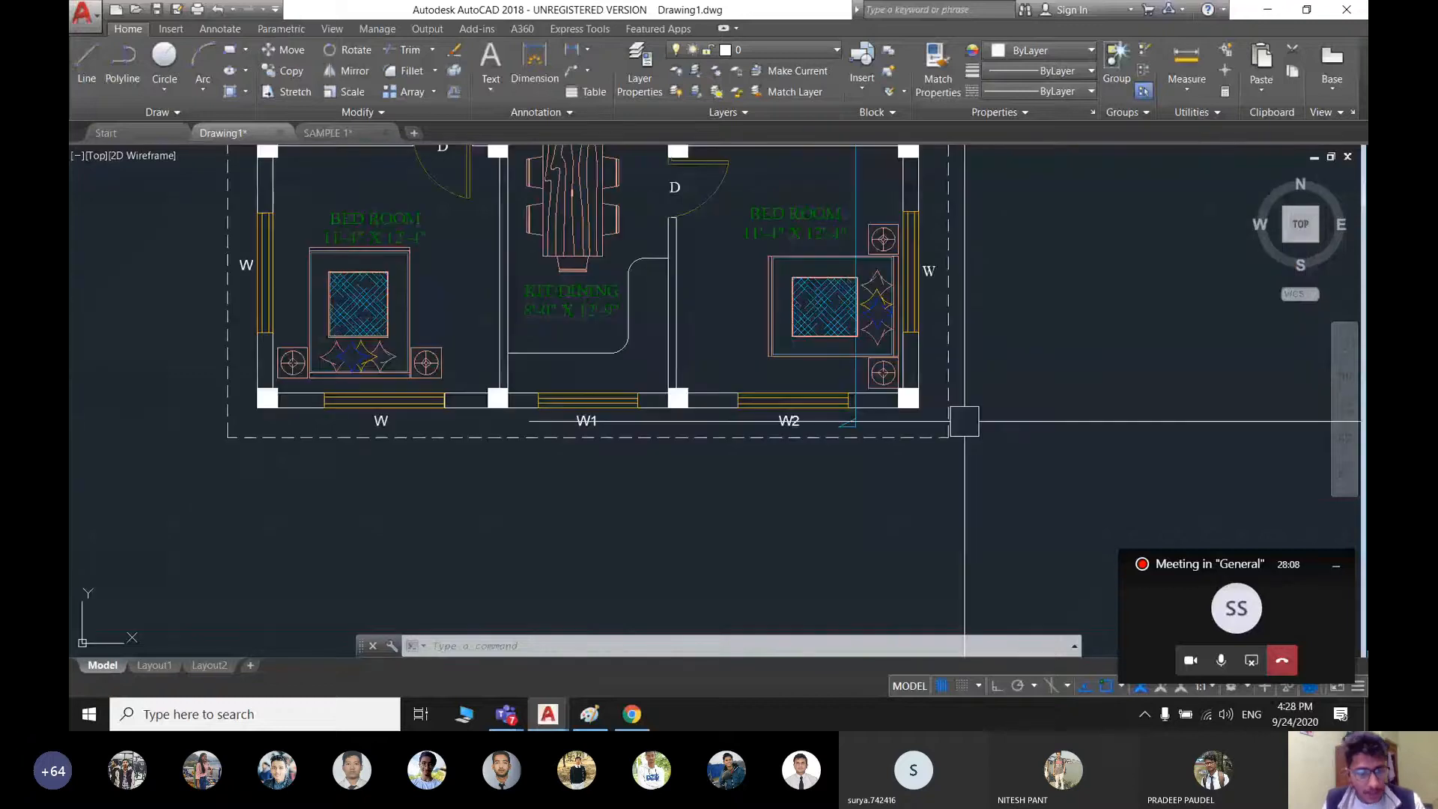
{"action": "scroll", "coordinate": [963, 421], "scroll_direction": "down", "scroll_amount": 4}
{"action": "mouse_move", "coordinate": [455, 428]}
{"action": "middle_mouse_down"}
{"action": "mouse_move", "coordinate": [478, 465]}
{"action": "mouse_move", "coordinate": [580, 468]}
{"action": "middle_mouse_up"}
{"action": "scroll", "coordinate": [629, 431], "scroll_direction": "up", "scroll_amount": 2}
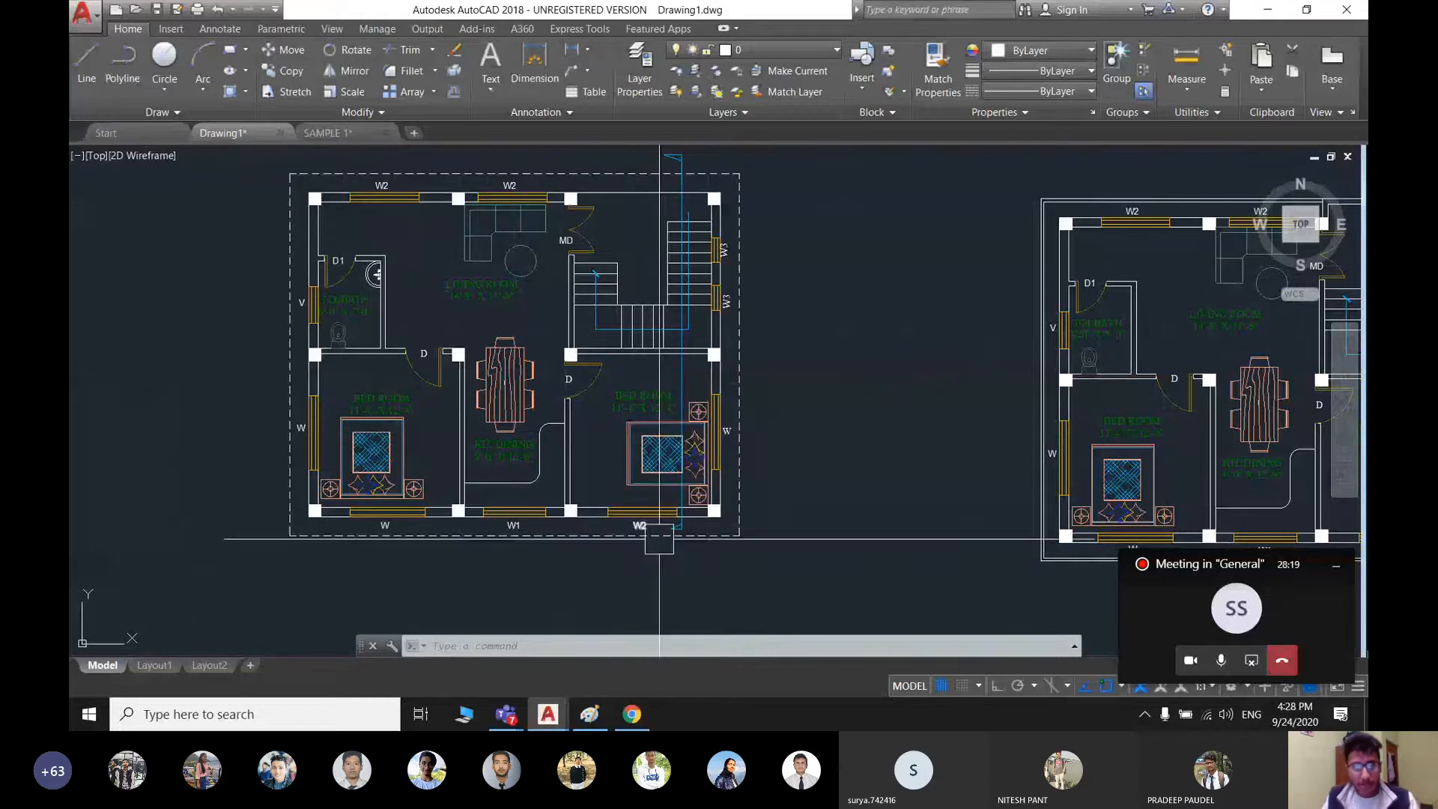
- Examine the bedroom and kitchen side of the dashed-outline floor plan and compare it with the neighbouring plans
{"action": "scroll", "coordinate": [726, 544], "scroll_direction": "up", "scroll_amount": 2}
{"action": "middle_click_drag", "start_coordinate": [726, 543], "coordinate": [879, 543]}
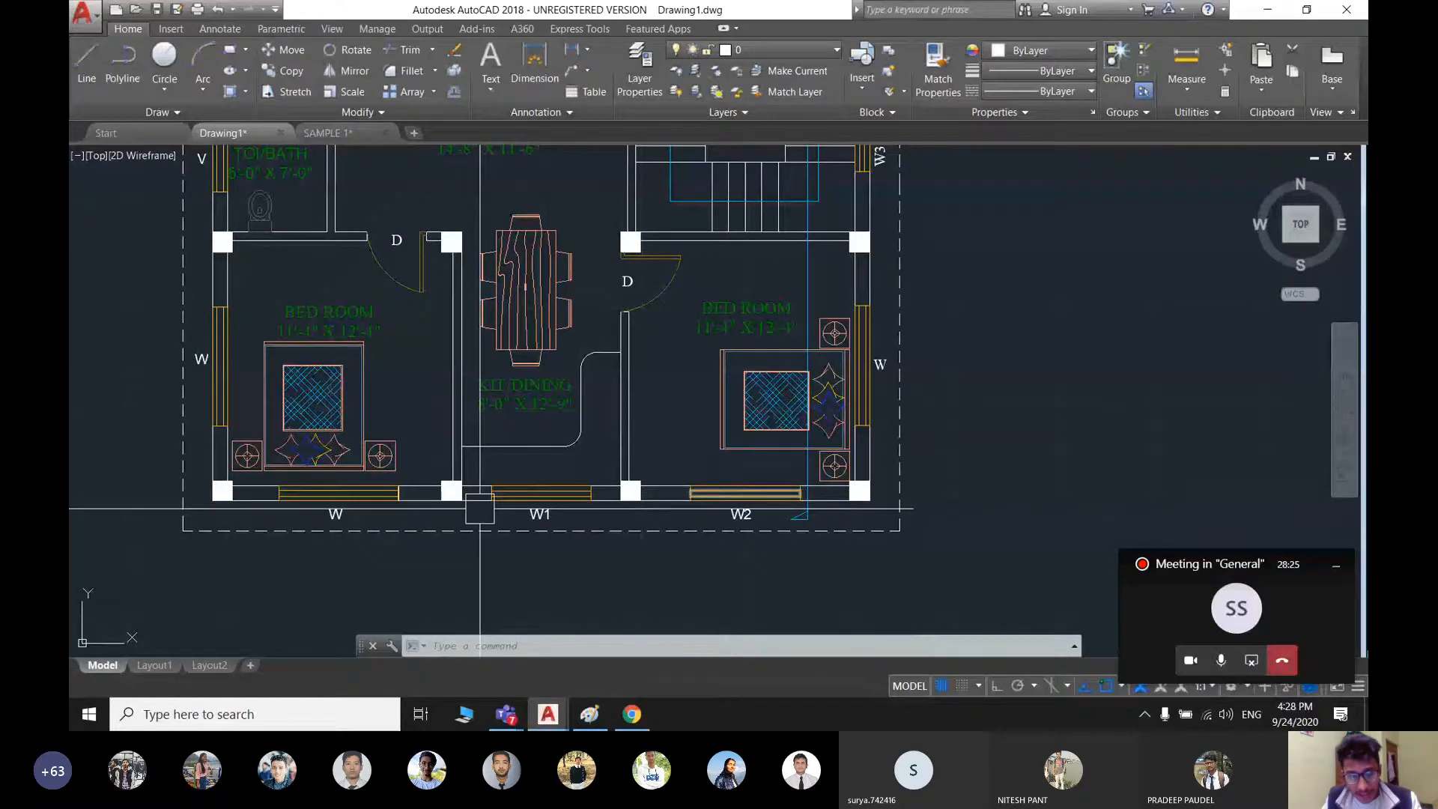
{"action": "scroll", "coordinate": [480, 508], "scroll_direction": "down", "scroll_amount": 1}
{"action": "scroll", "coordinate": [500, 479], "scroll_direction": "down", "scroll_amount": 3}
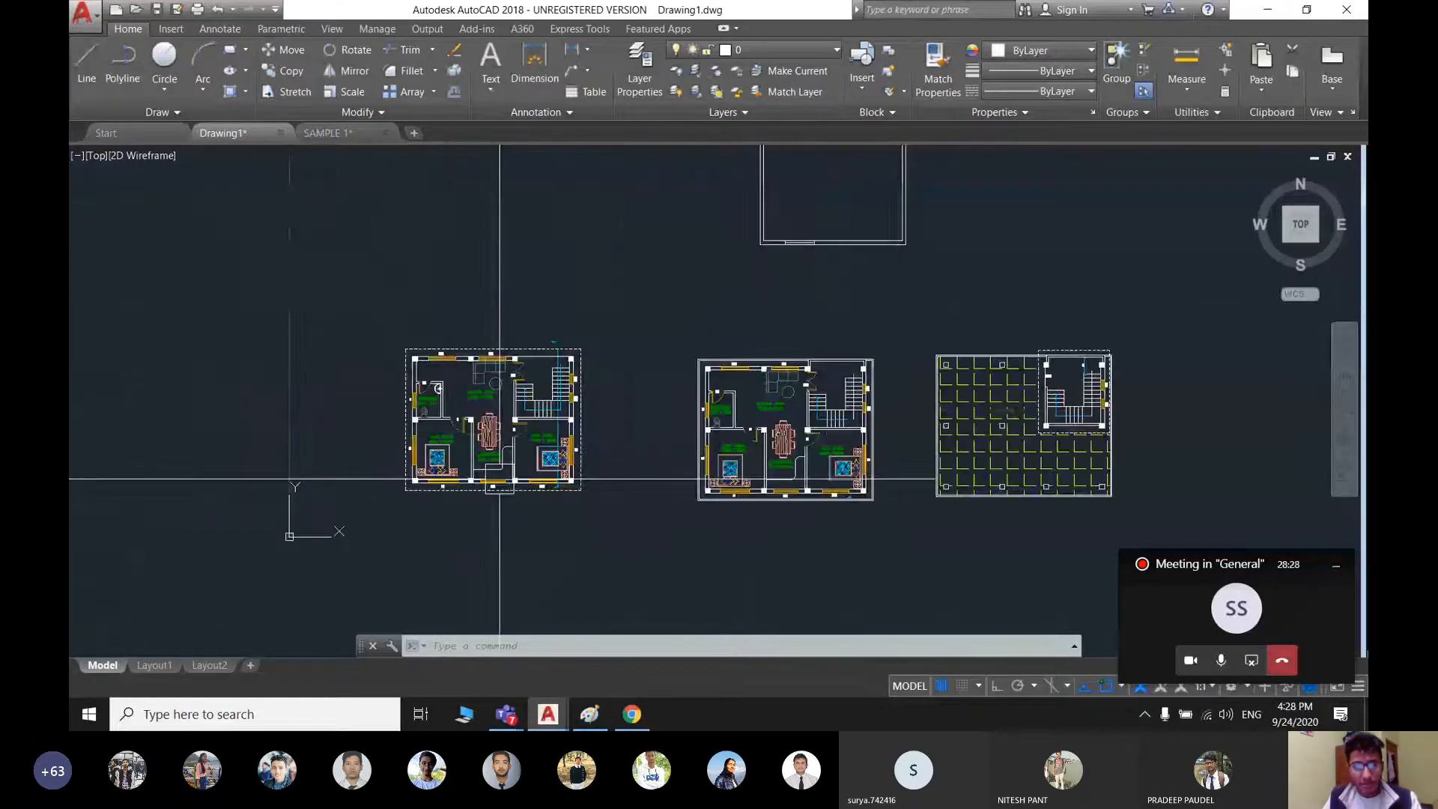
{"action": "scroll", "coordinate": [499, 479], "scroll_direction": "up", "scroll_amount": 3}
{"action": "scroll", "coordinate": [751, 474], "scroll_direction": "down", "scroll_amount": 2}
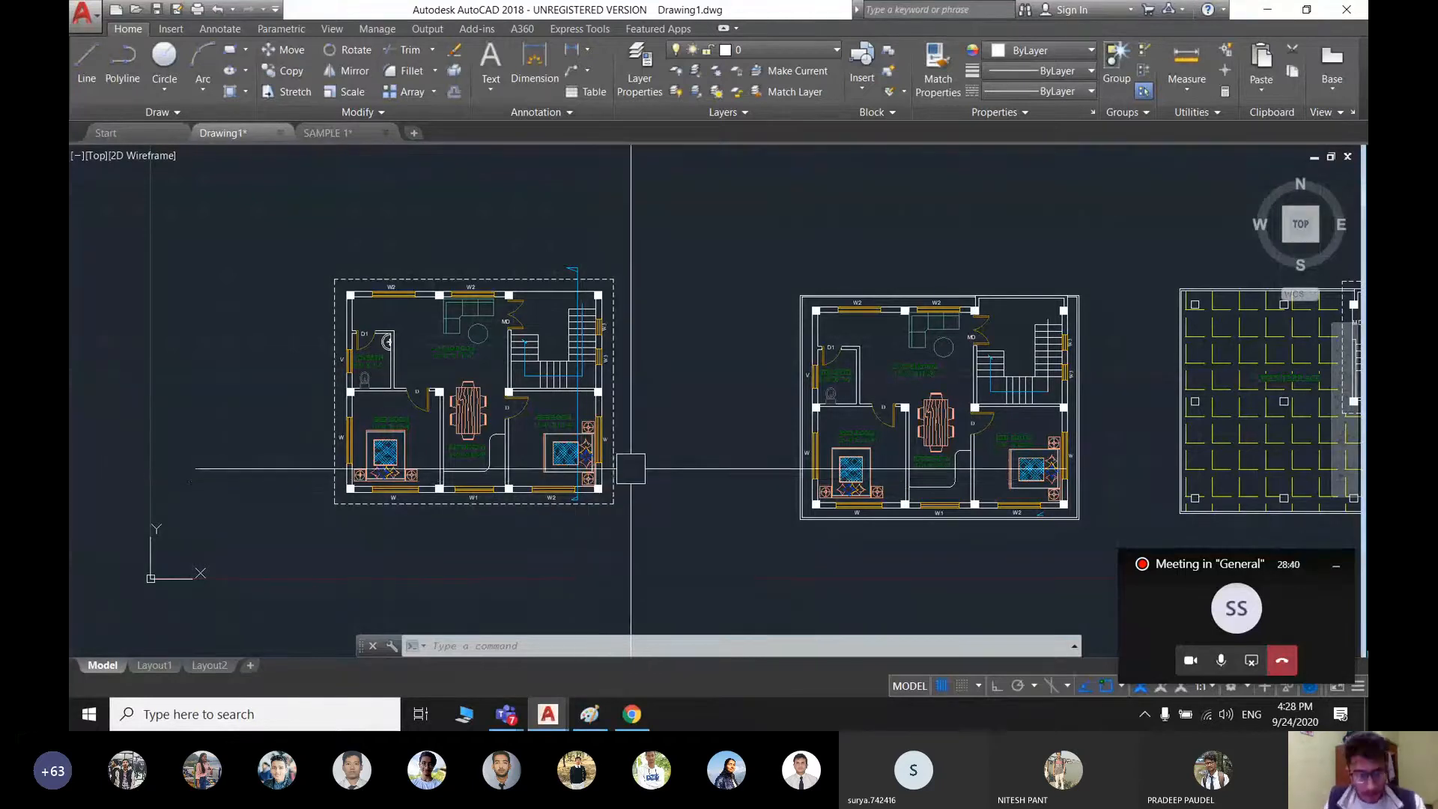
{"action": "scroll", "coordinate": [626, 467], "scroll_direction": "up", "scroll_amount": 3}
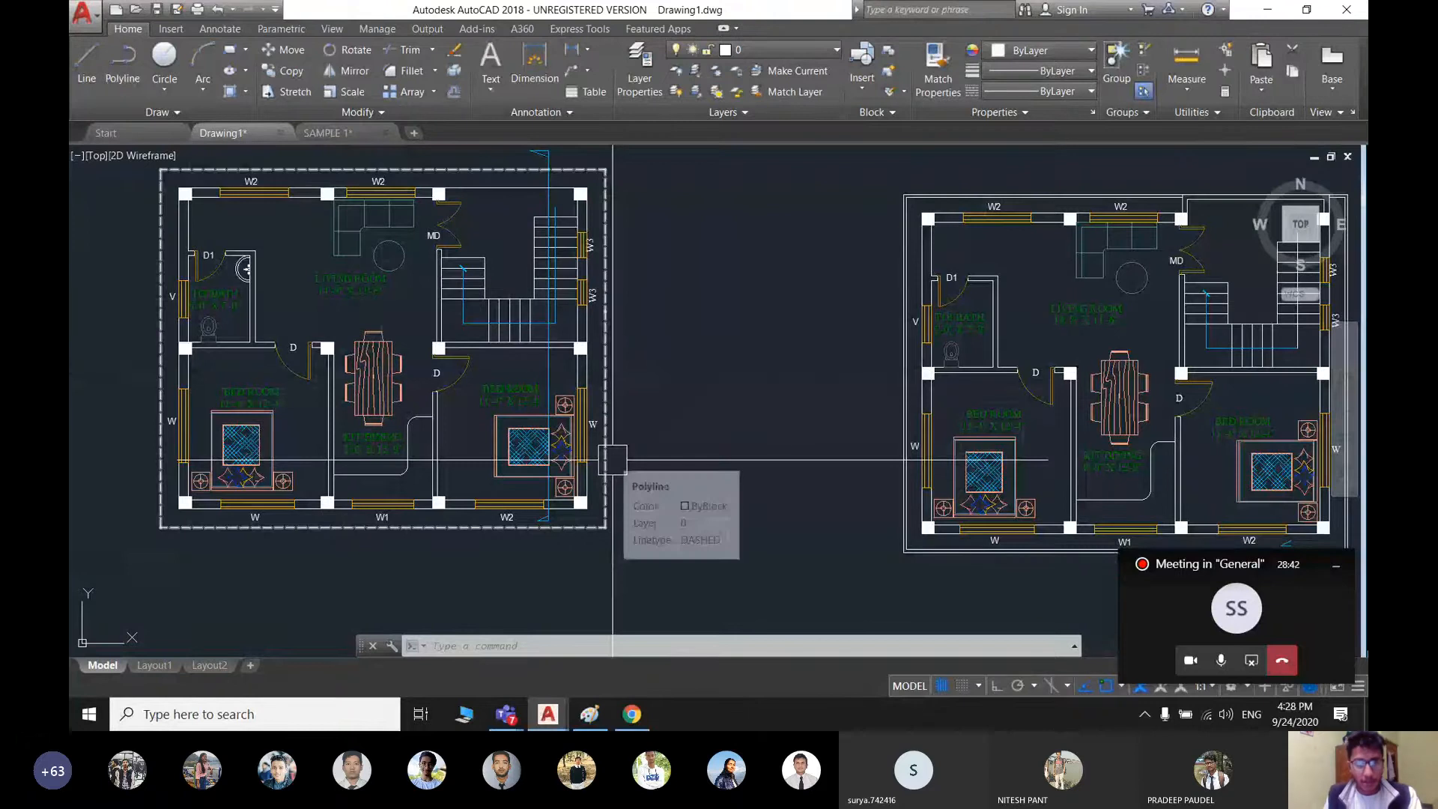
{"action": "mouse_move", "coordinate": [476, 447]}
{"action": "middle_mouse_down"}
{"action": "mouse_move", "coordinate": [627, 402]}
{"action": "mouse_move", "coordinate": [650, 410]}
{"action": "middle_mouse_up"}
{"action": "scroll", "coordinate": [550, 430], "scroll_direction": "down", "scroll_amount": 2}
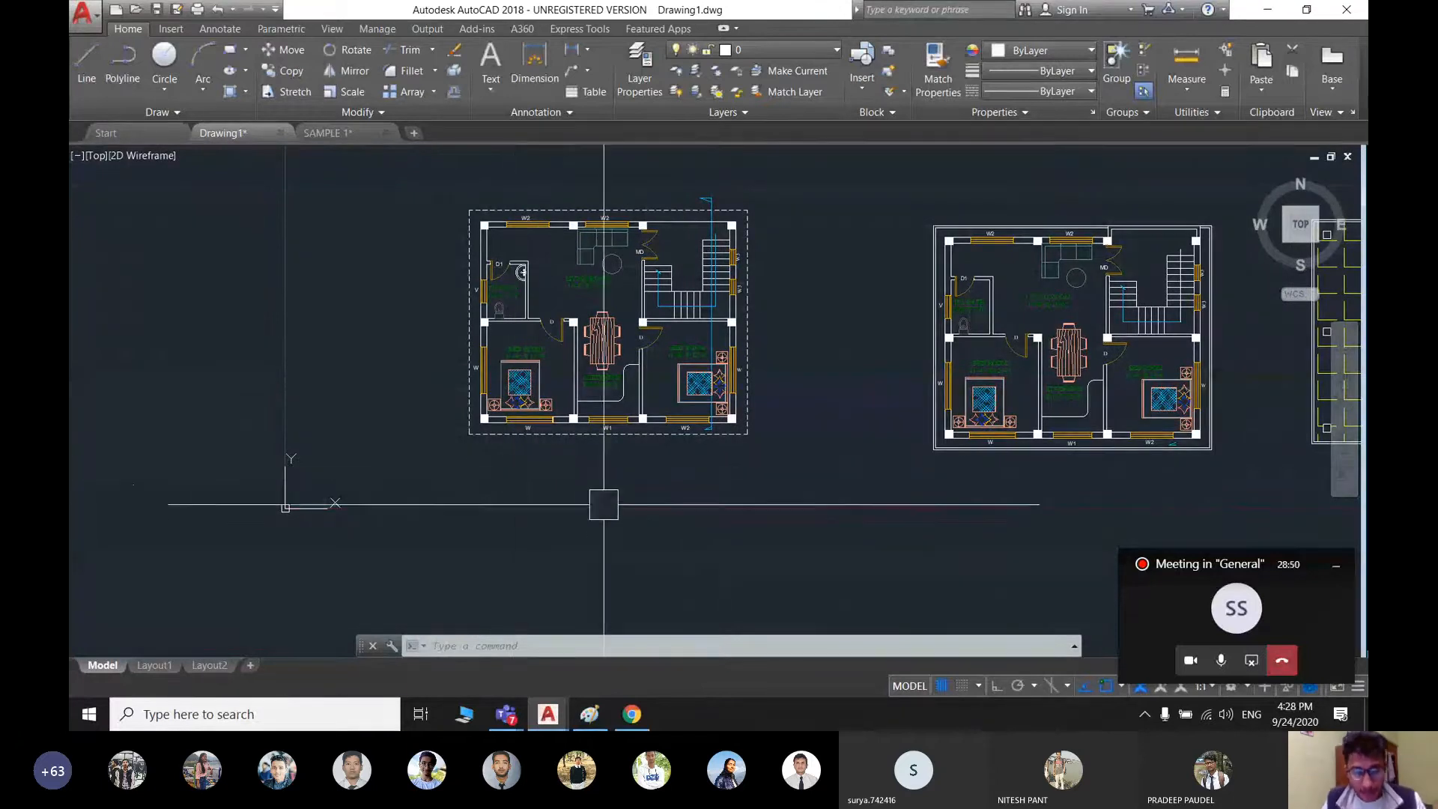
{"action": "middle_click_drag", "start_coordinate": [515, 489], "coordinate": [529, 491]}
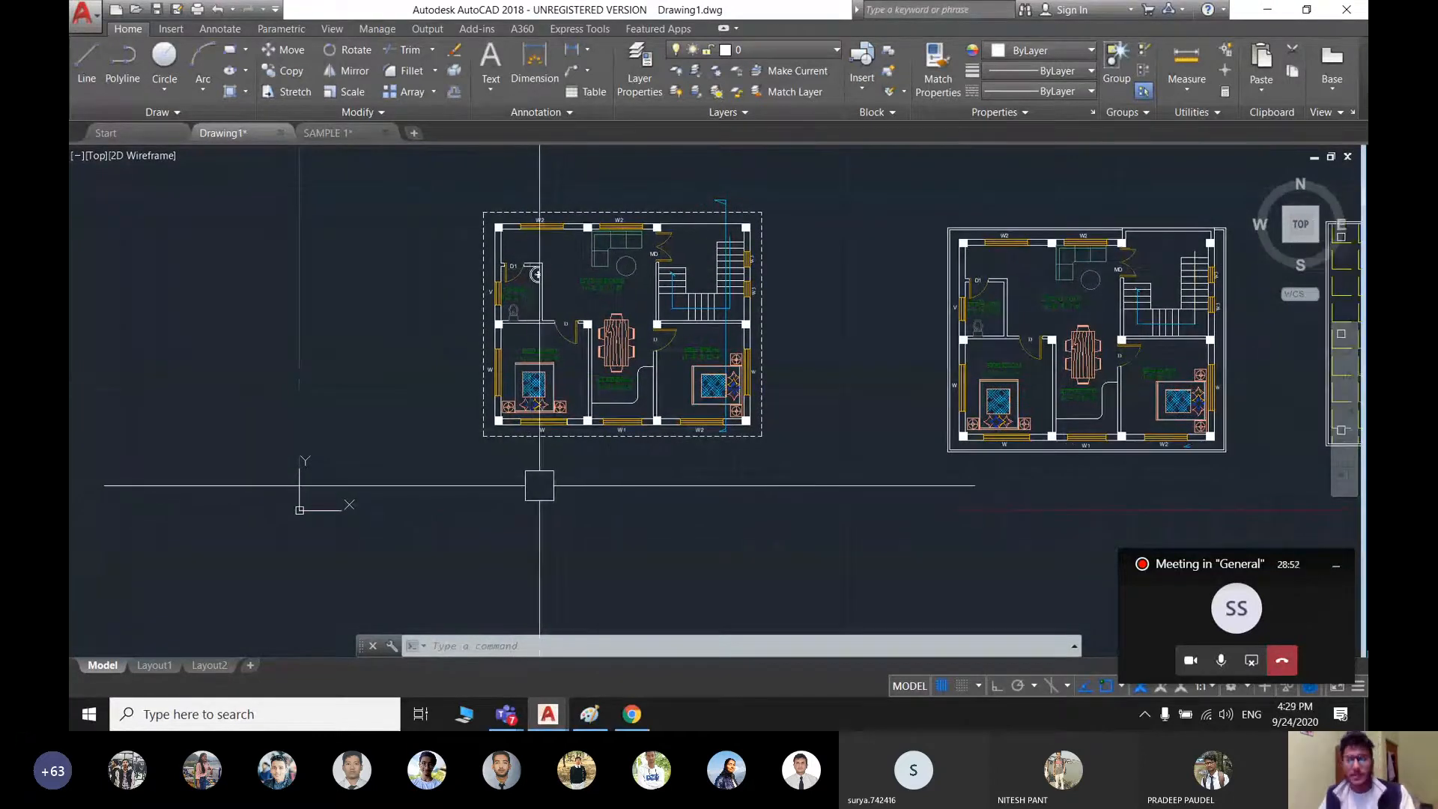
{"action": "middle_click_drag", "start_coordinate": [641, 488], "coordinate": [655, 490]}
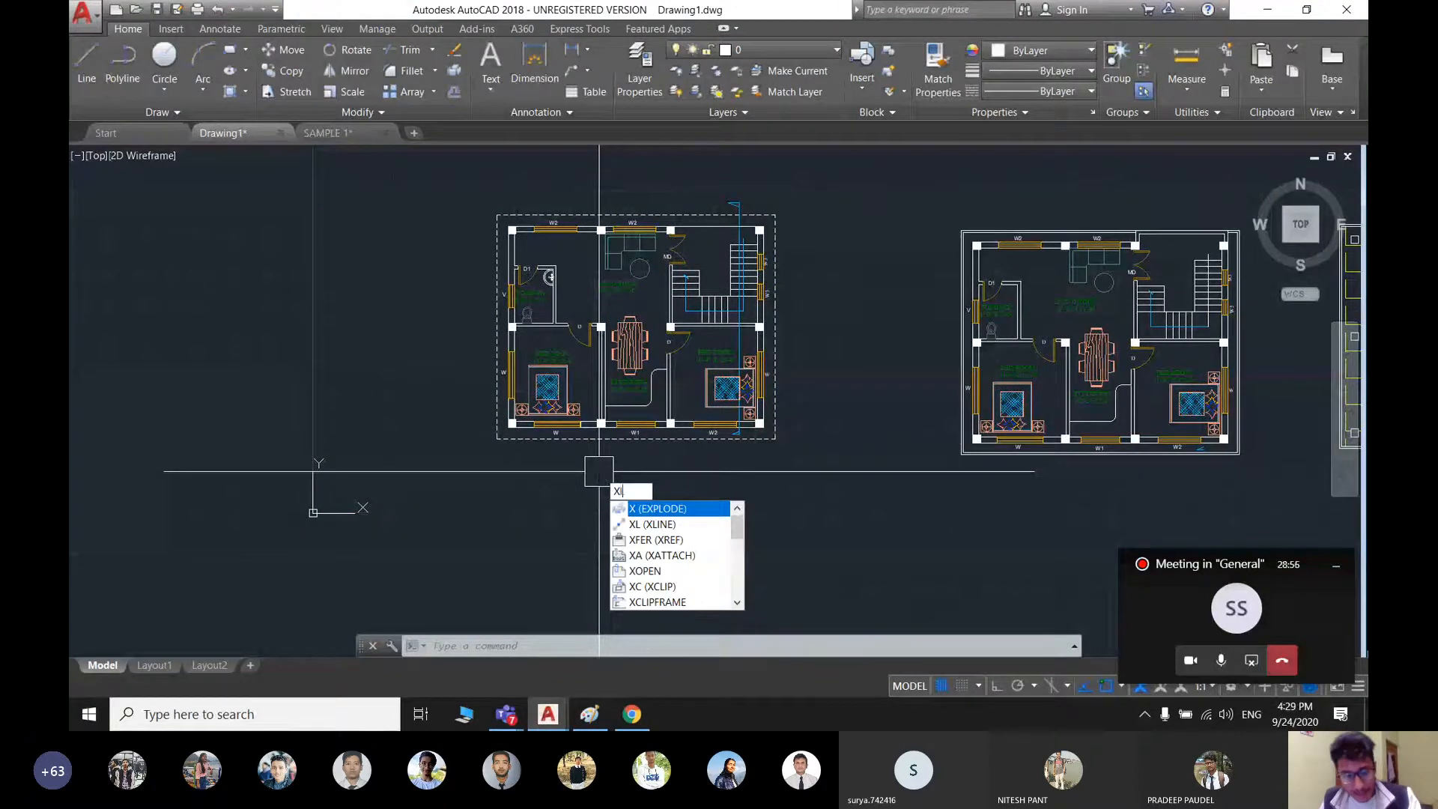
{"action": "type", "text": "l"}
{"action": "key", "text": "Return"}
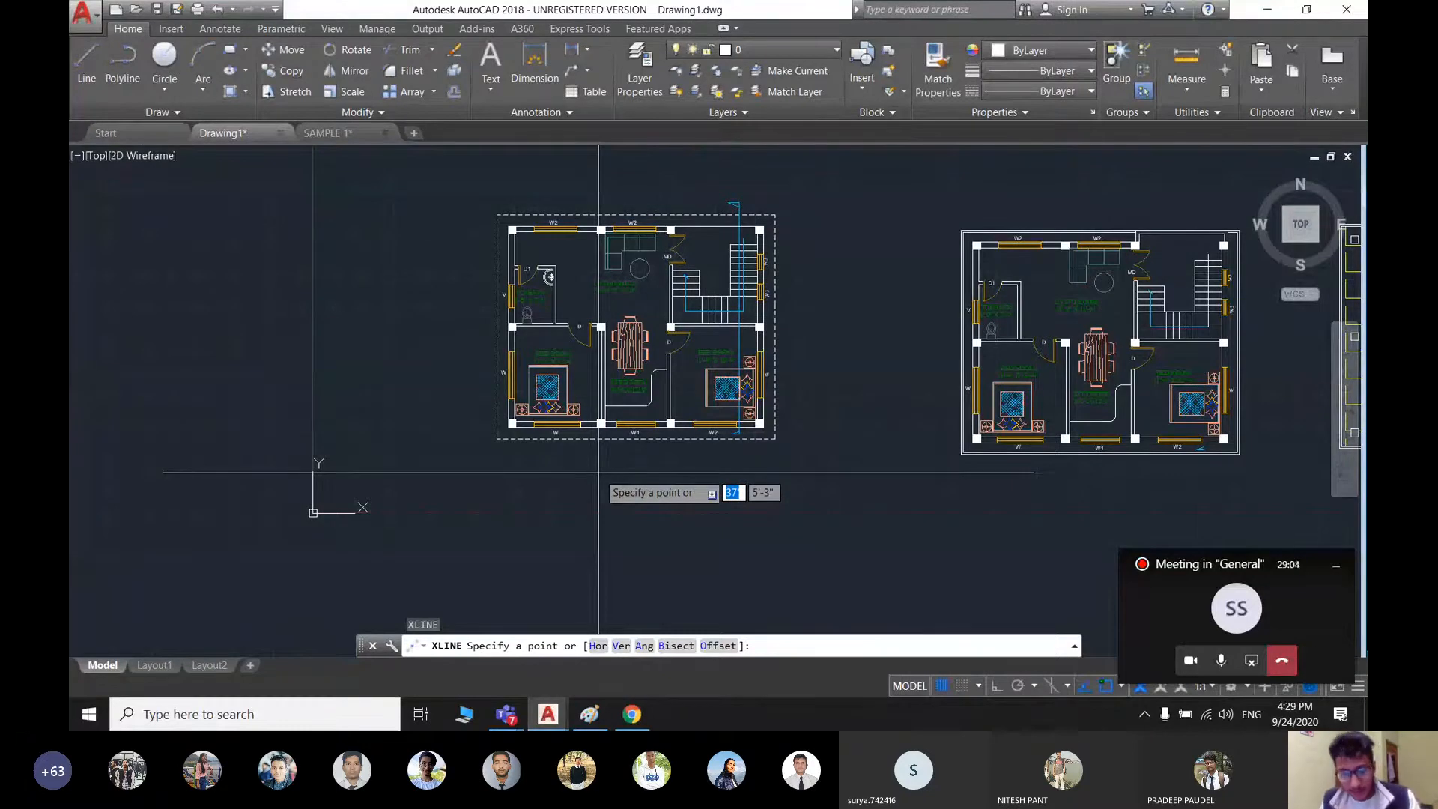
{"action": "type", "text": "v"}
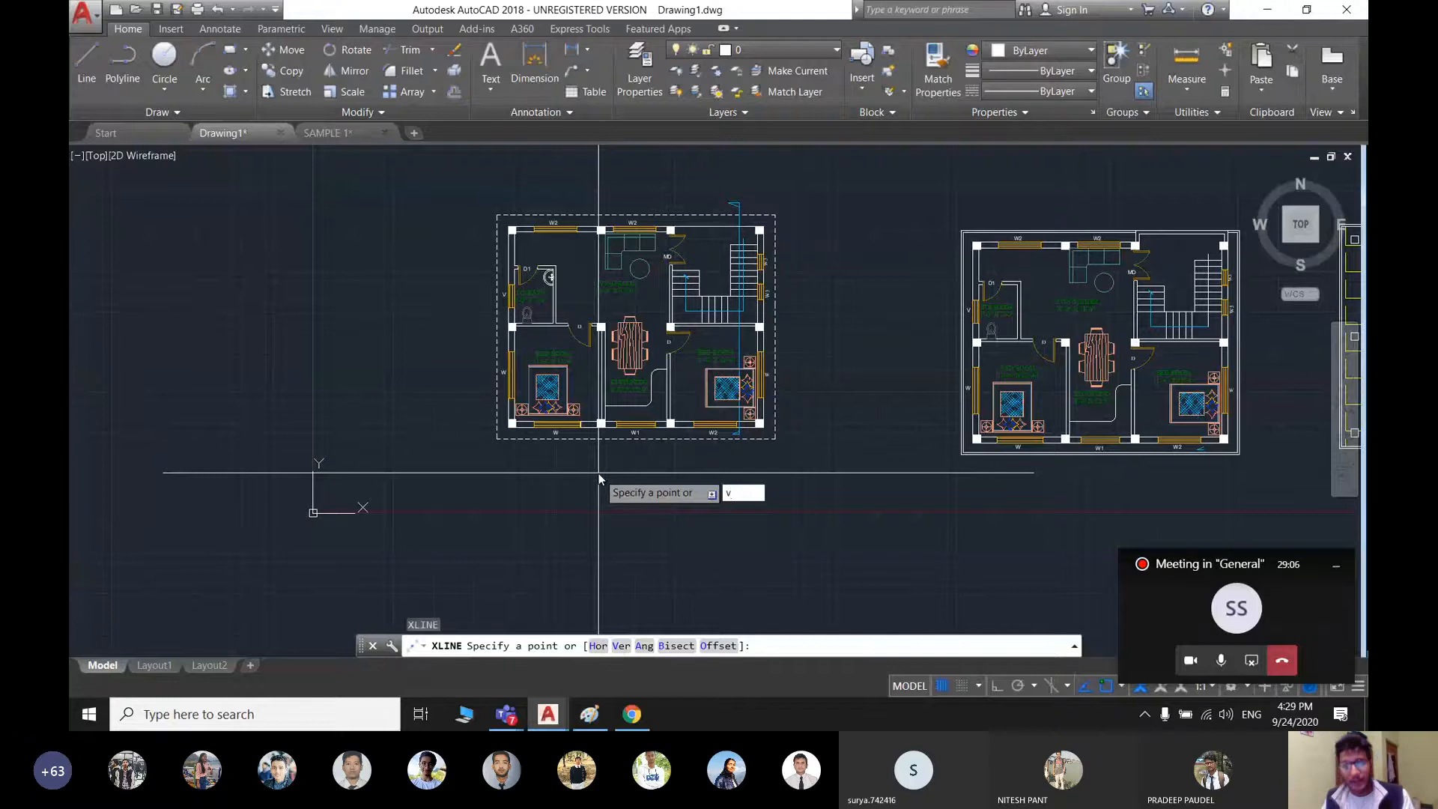
{"action": "key", "text": "Return"}
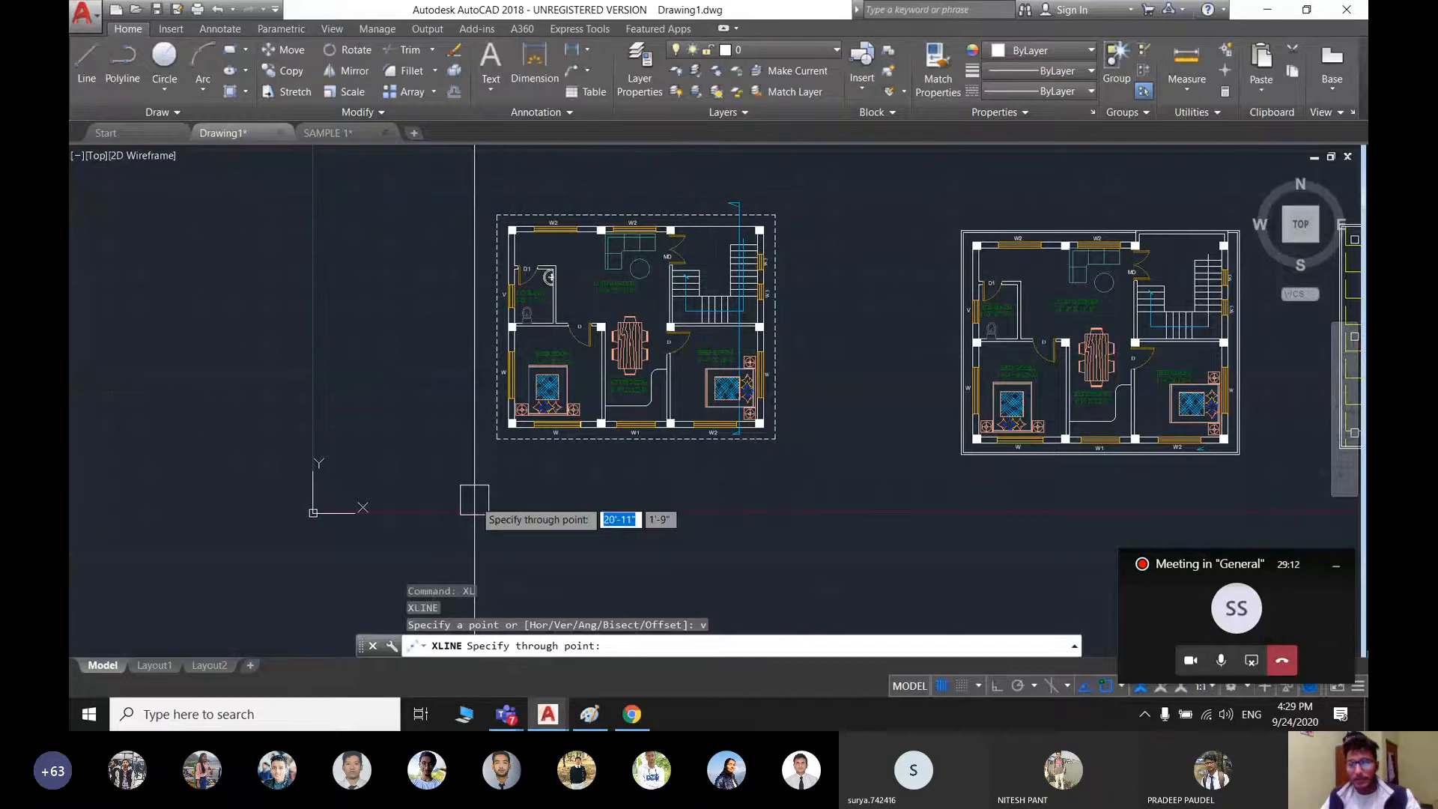
{"action": "key", "text": "Escape"}
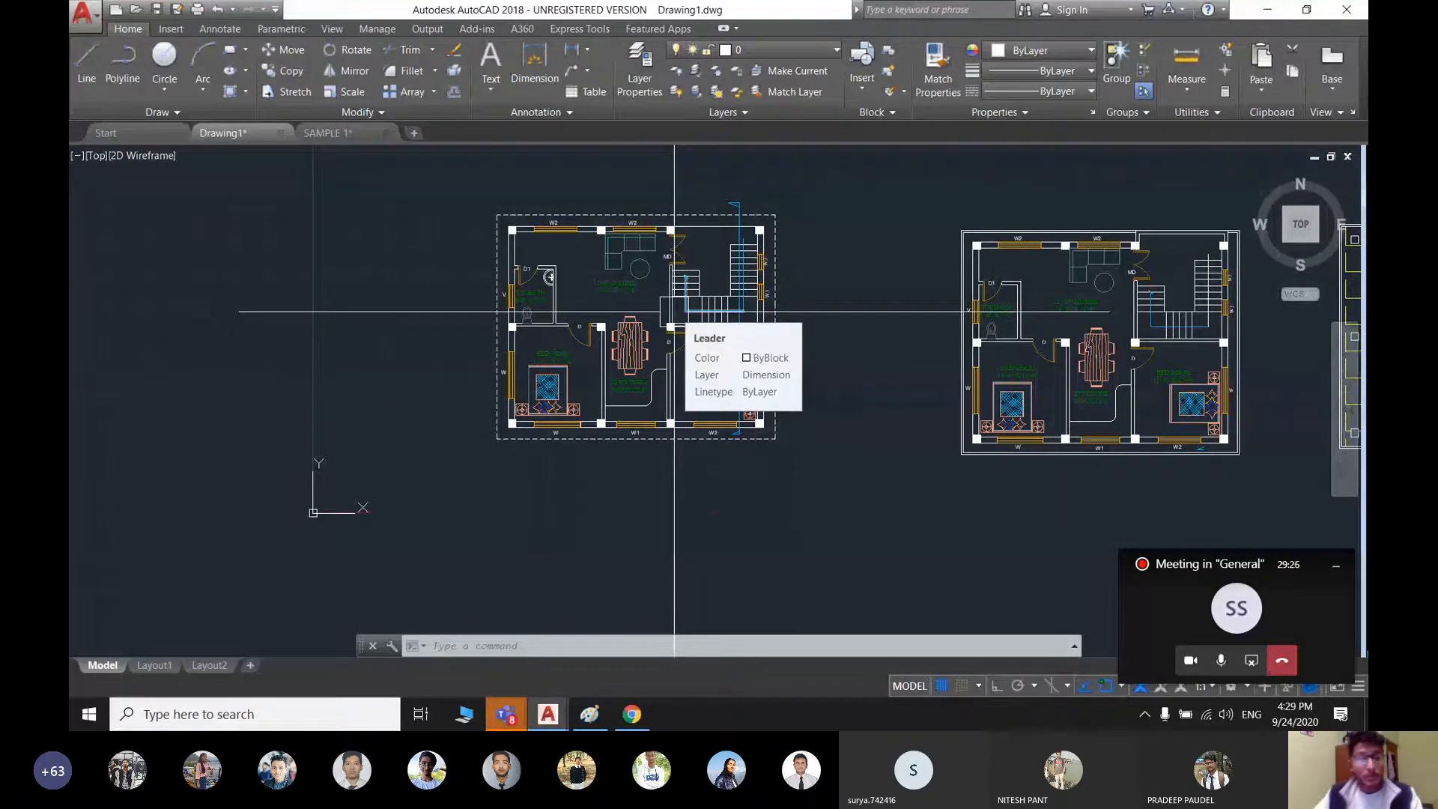
- Switch to the Teams meeting to check its chat and participants, and return to the AutoCAD drawing
{"action": "left_click", "coordinate": [1232, 599]}
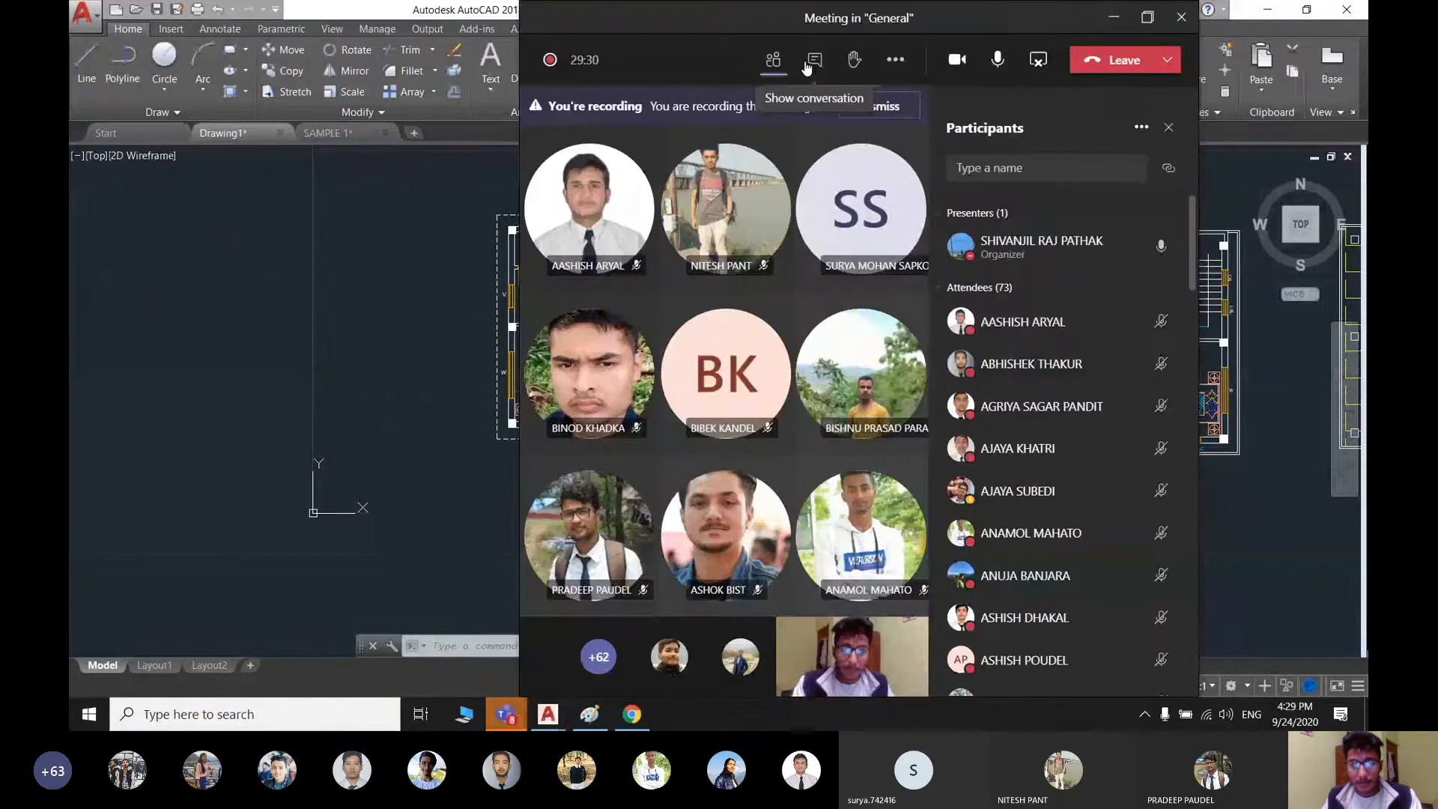
{"action": "left_click", "coordinate": [814, 59]}
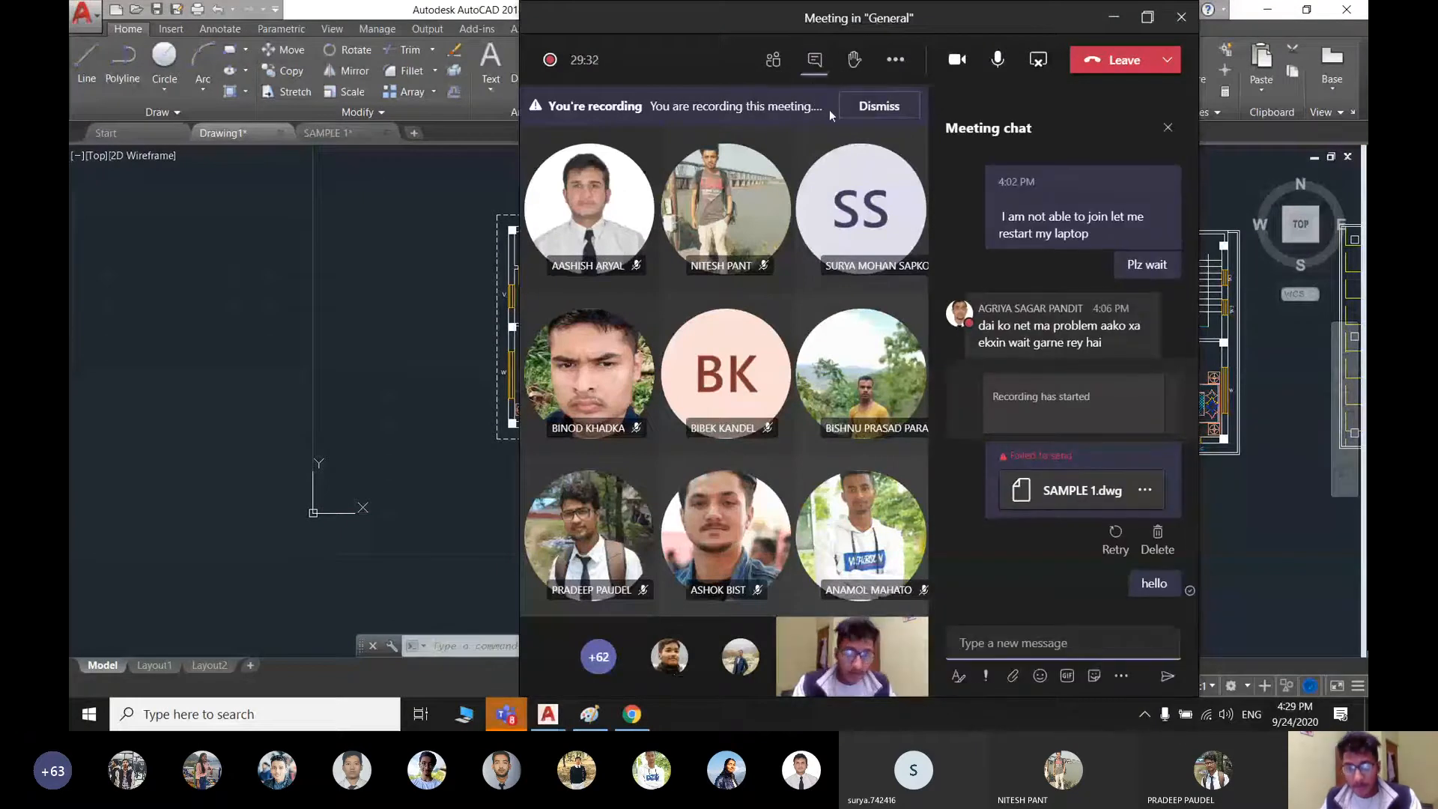
{"action": "left_click", "coordinate": [801, 69]}
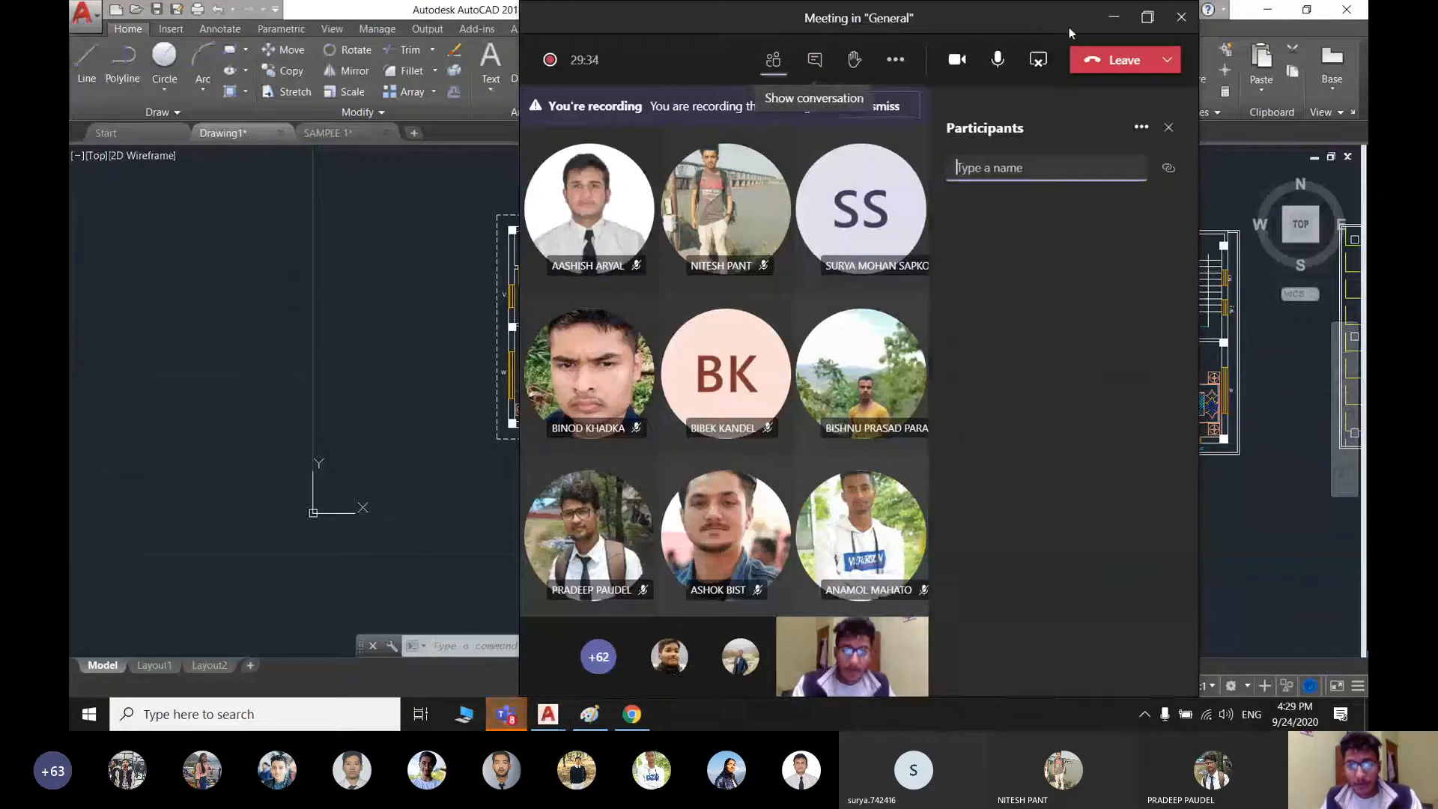
{"action": "left_click", "coordinate": [1113, 17]}
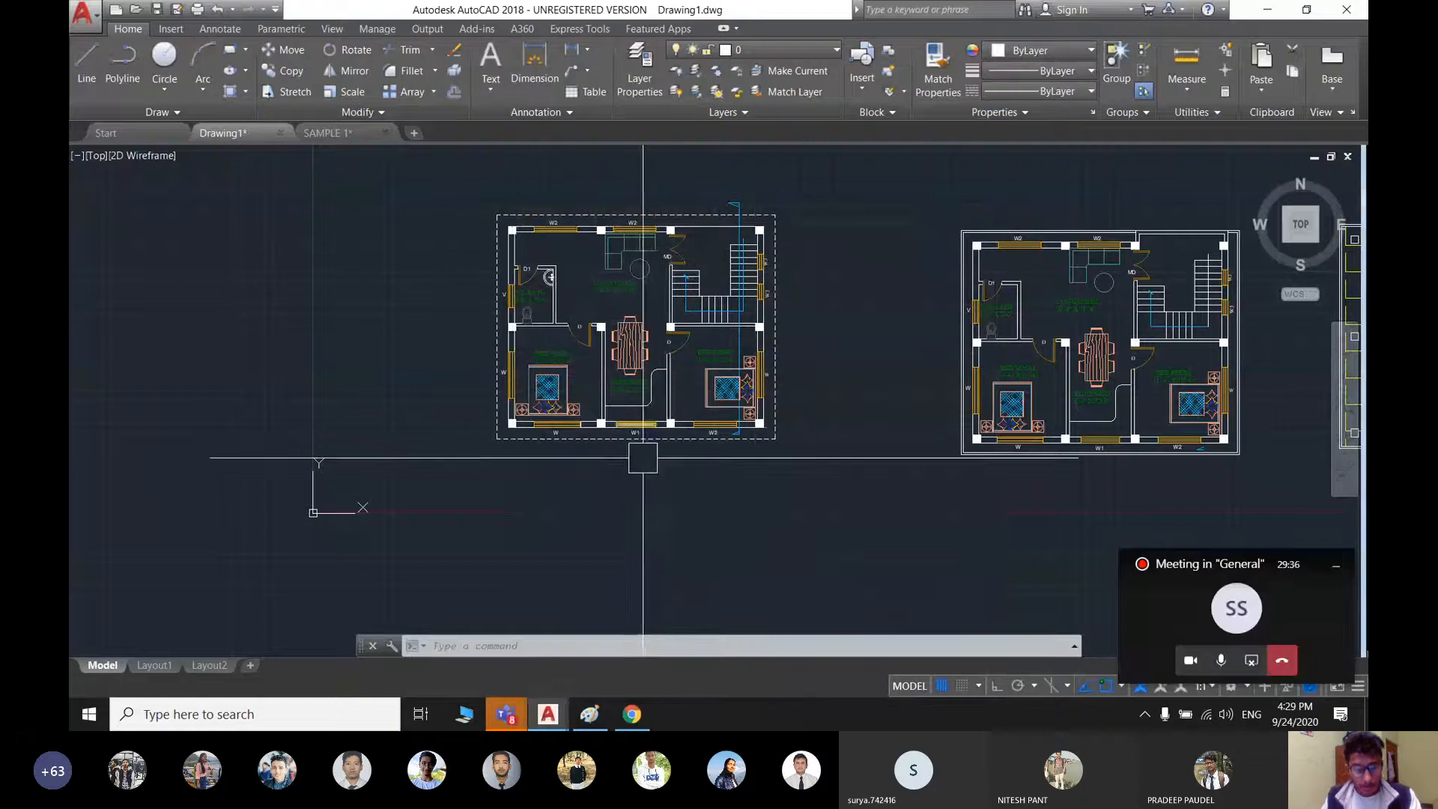
{"action": "type", "text": "xl"}
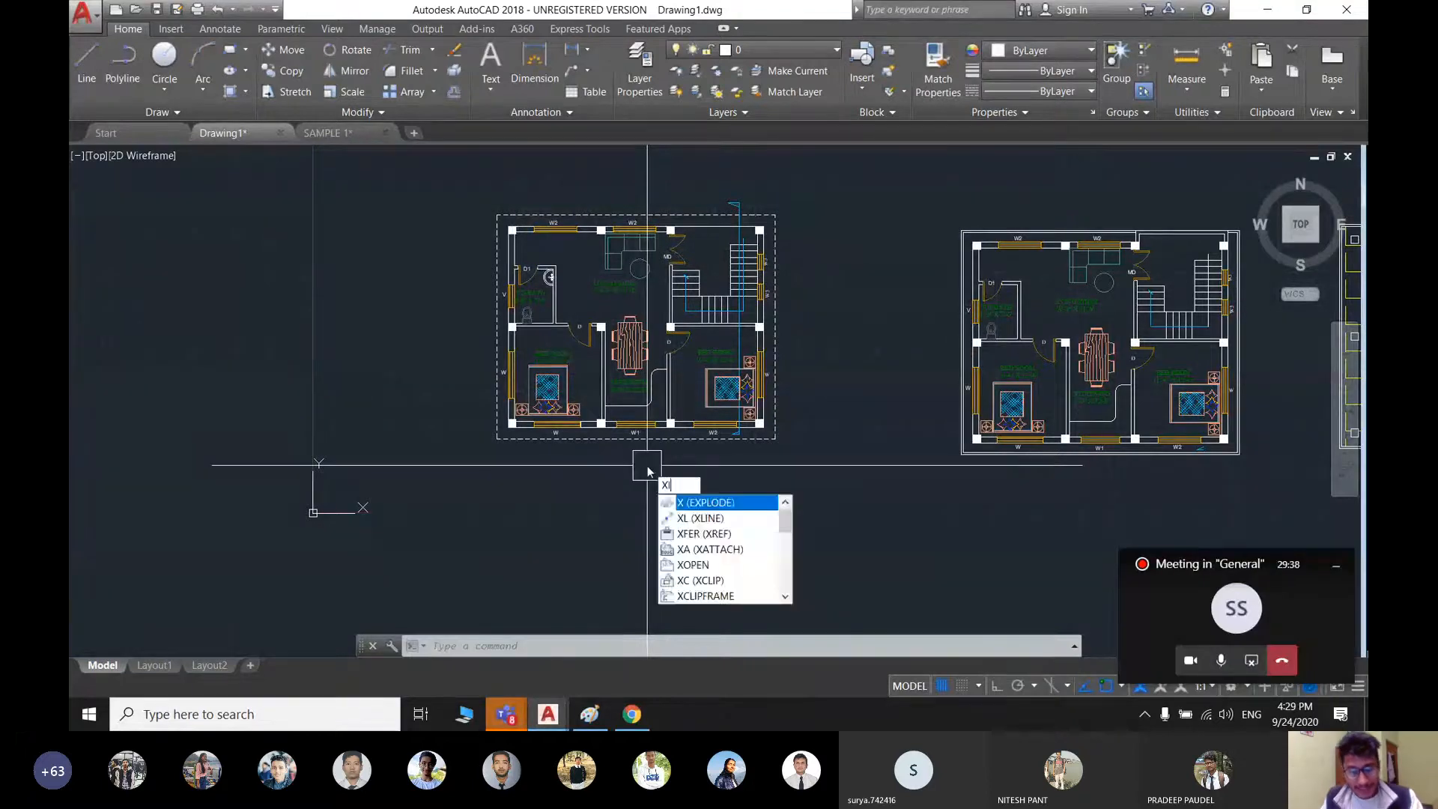
{"action": "key", "text": "Return"}
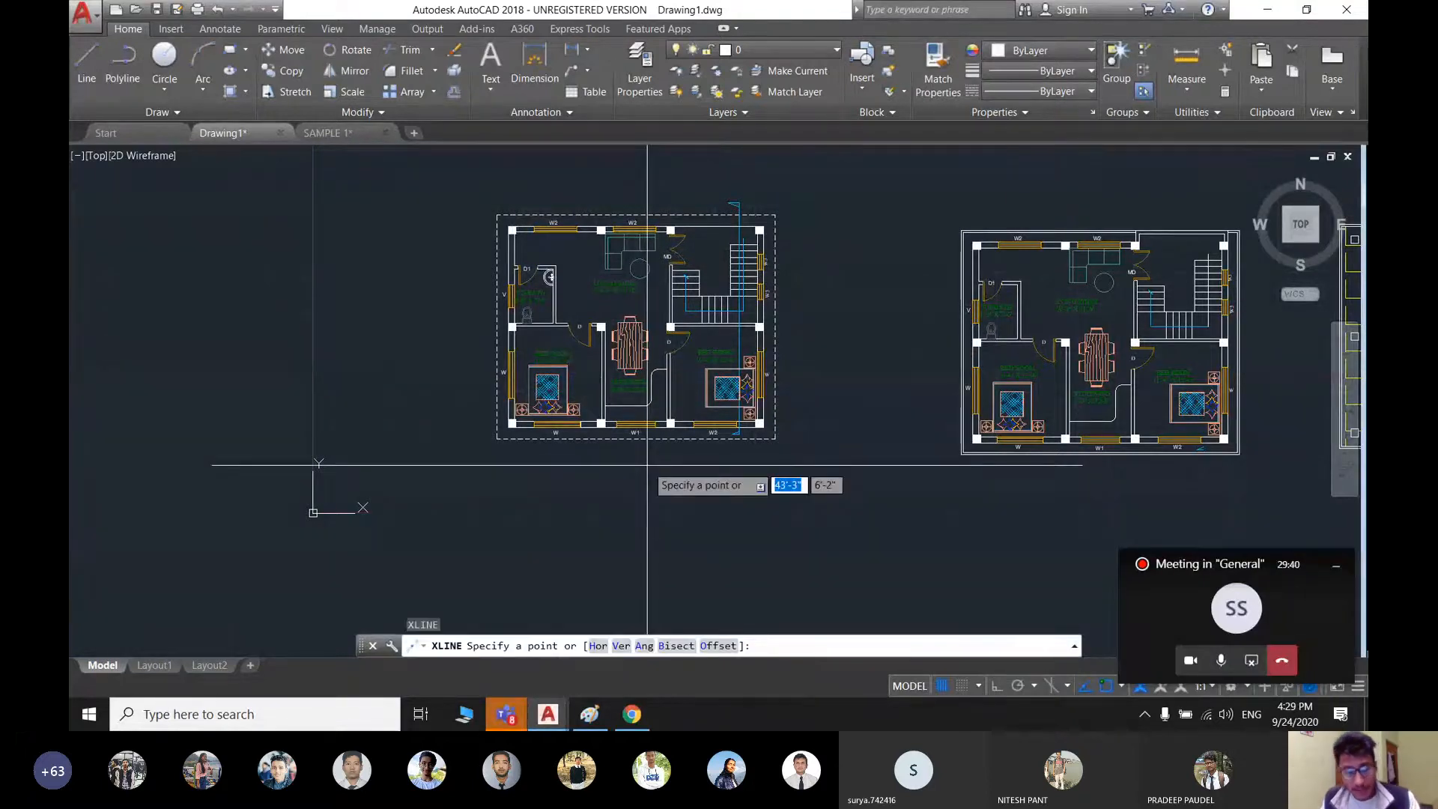
{"action": "type", "text": "v"}
{"action": "key", "text": "Return"}
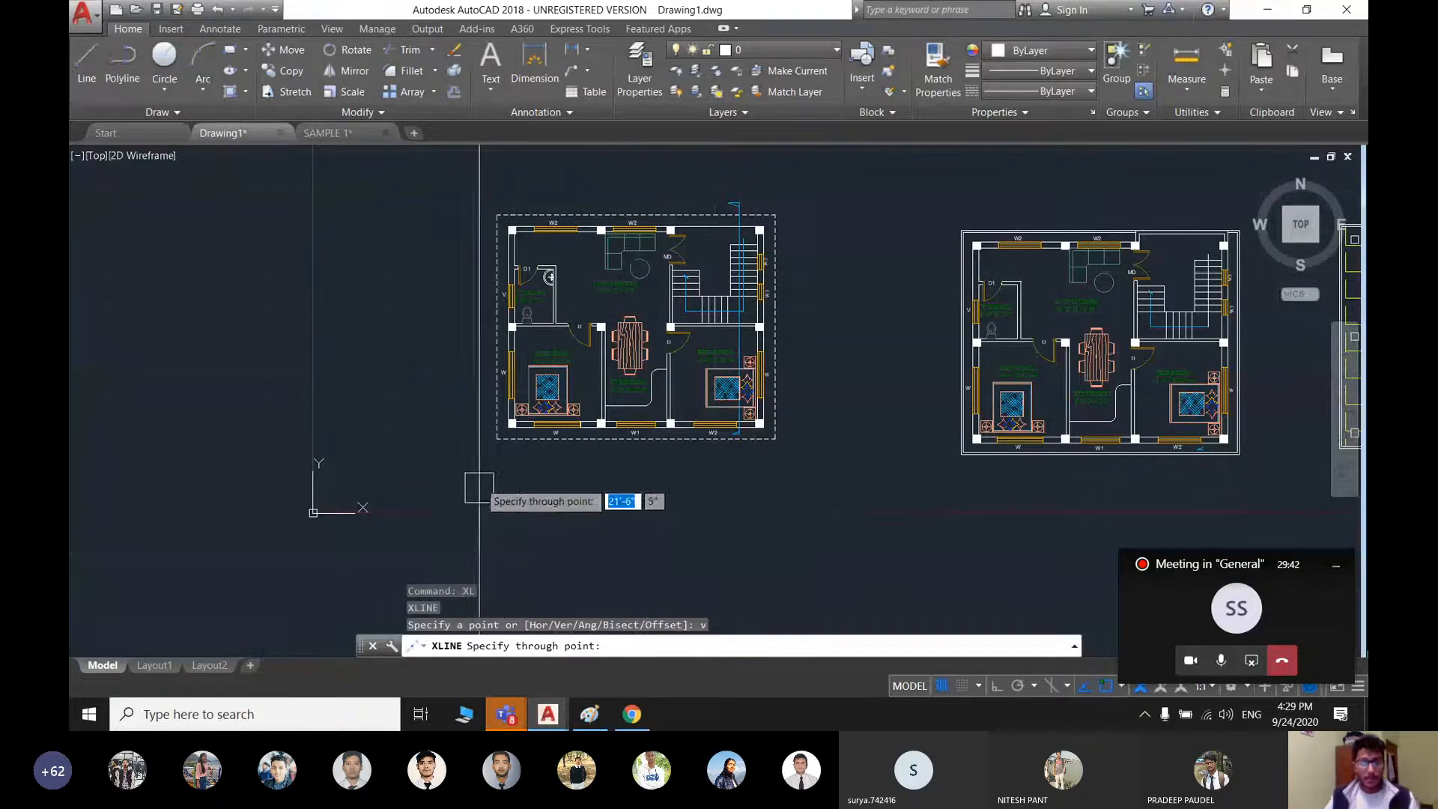
{"action": "middle_click_drag", "start_coordinate": [610, 480], "coordinate": [621, 449]}
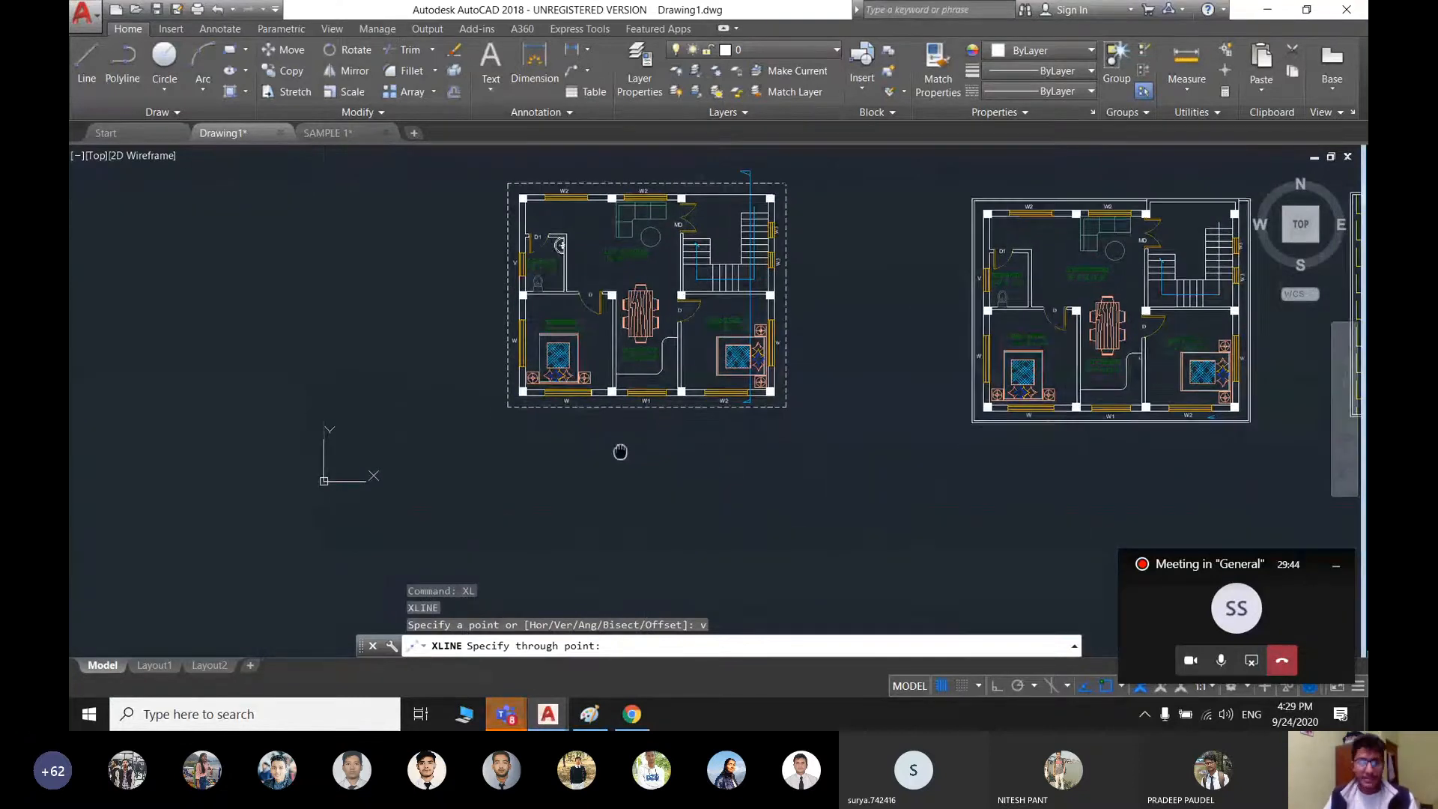
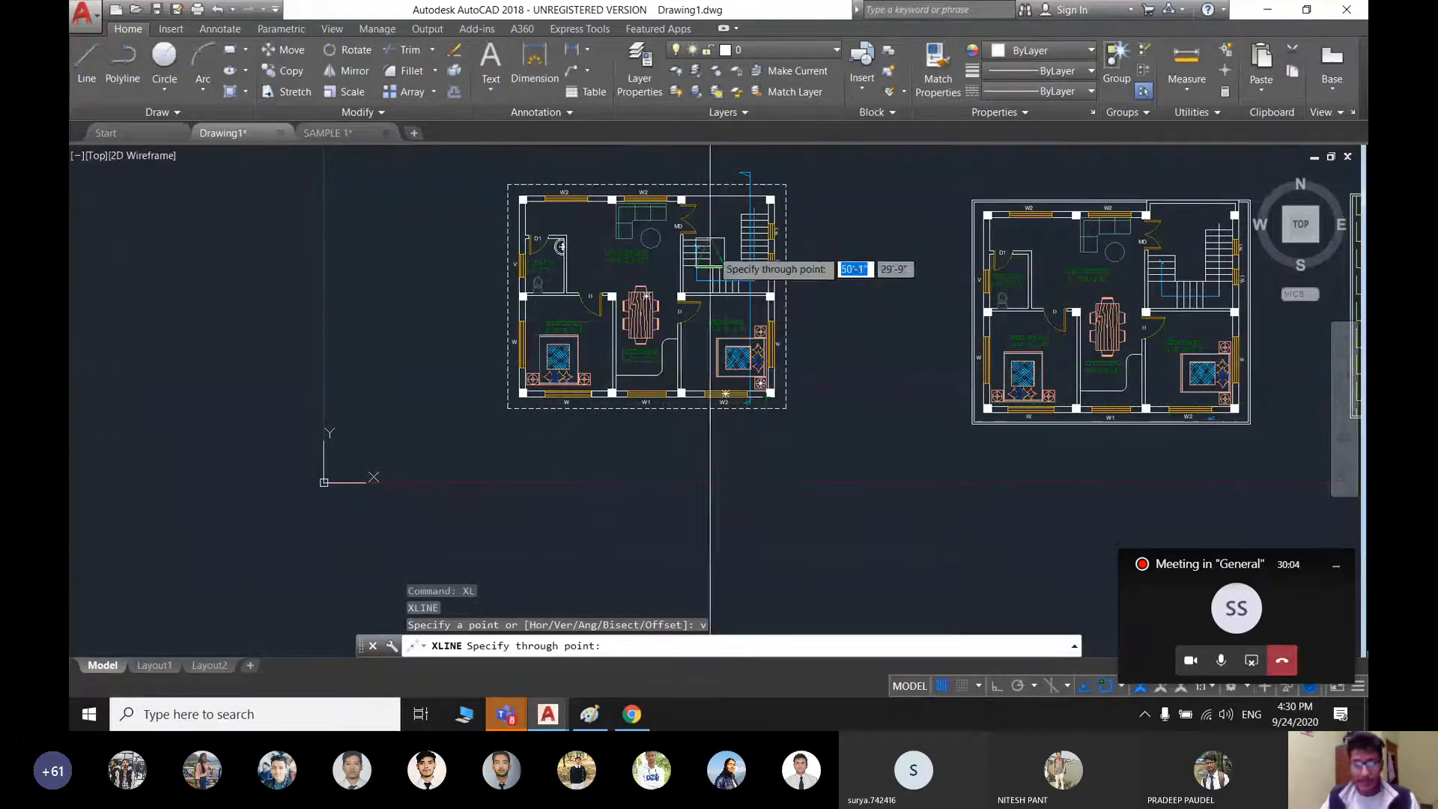
{"action": "key", "text": "Escape"}
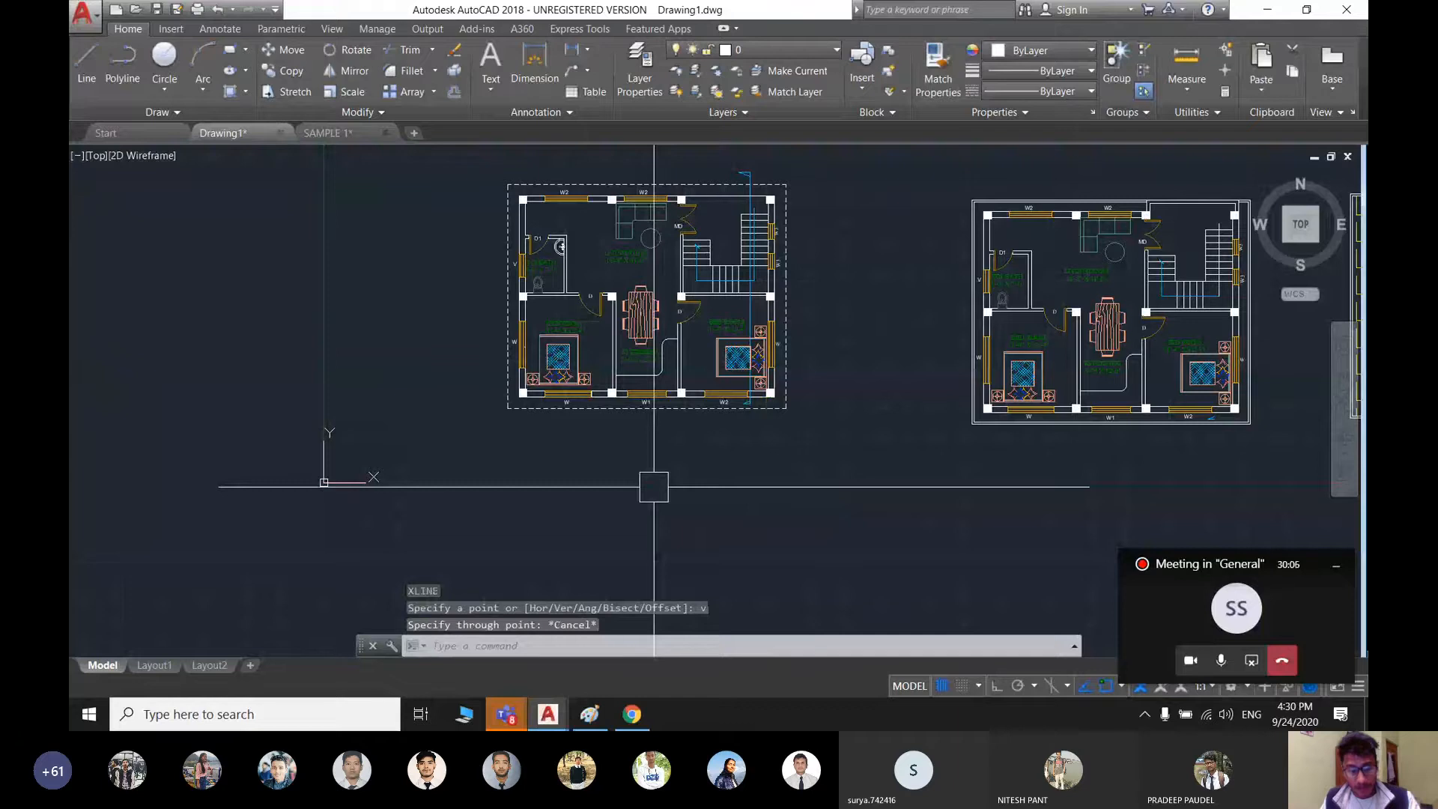
{"action": "type", "text": "xl"}
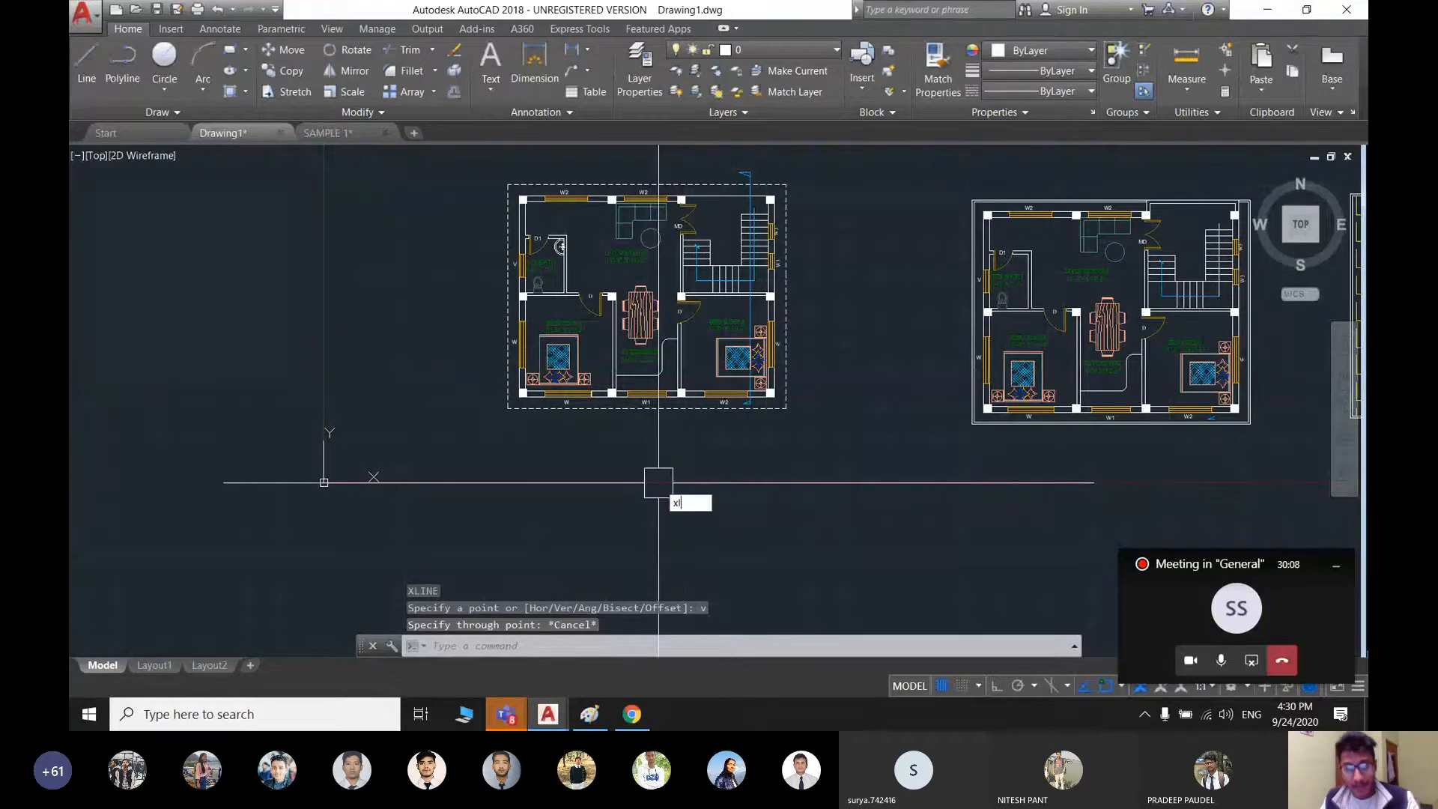
{"action": "key", "text": "Return"}
{"action": "type", "text": "h"}
{"action": "key", "text": "Return"}
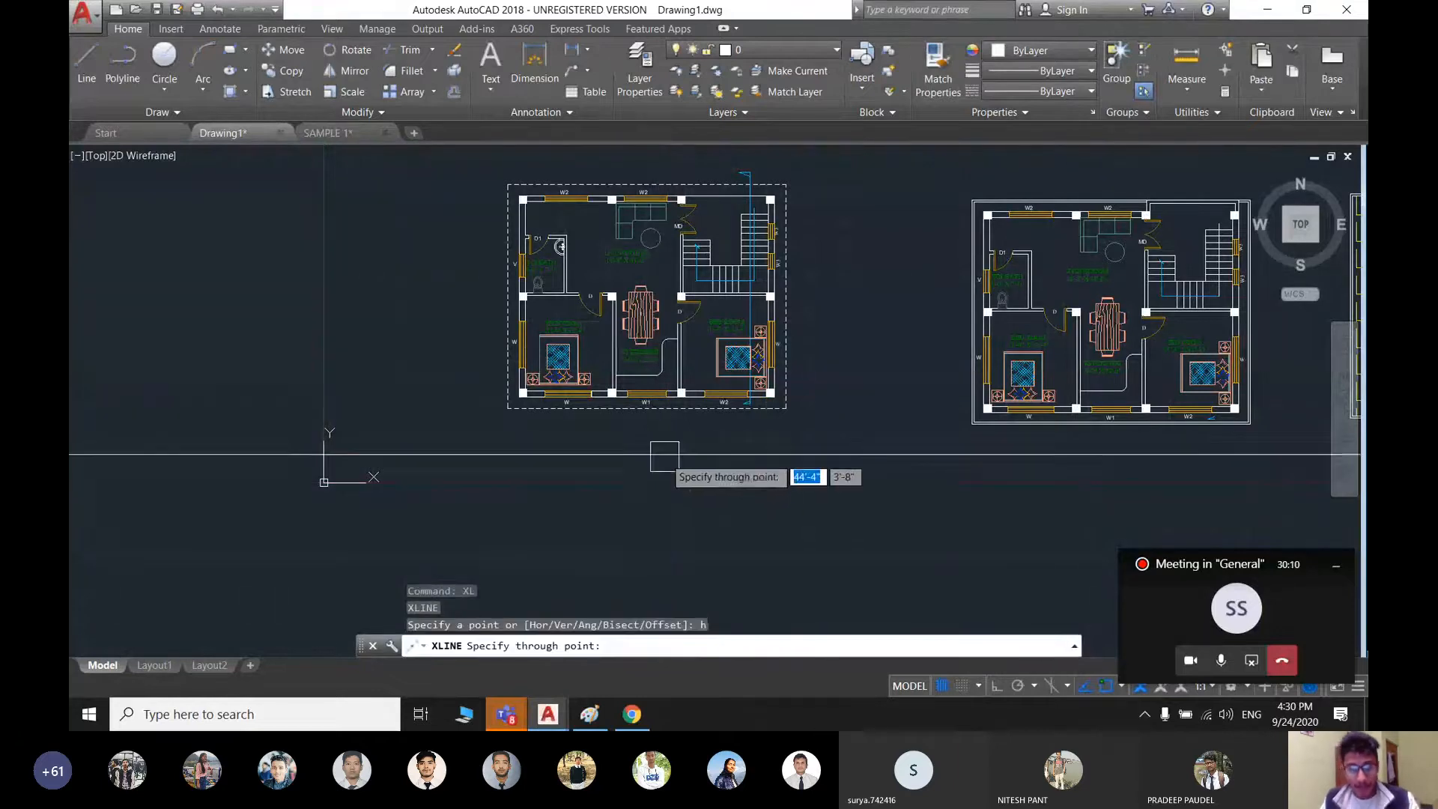
{"action": "scroll", "coordinate": [704, 486], "scroll_direction": "down", "scroll_amount": 4}
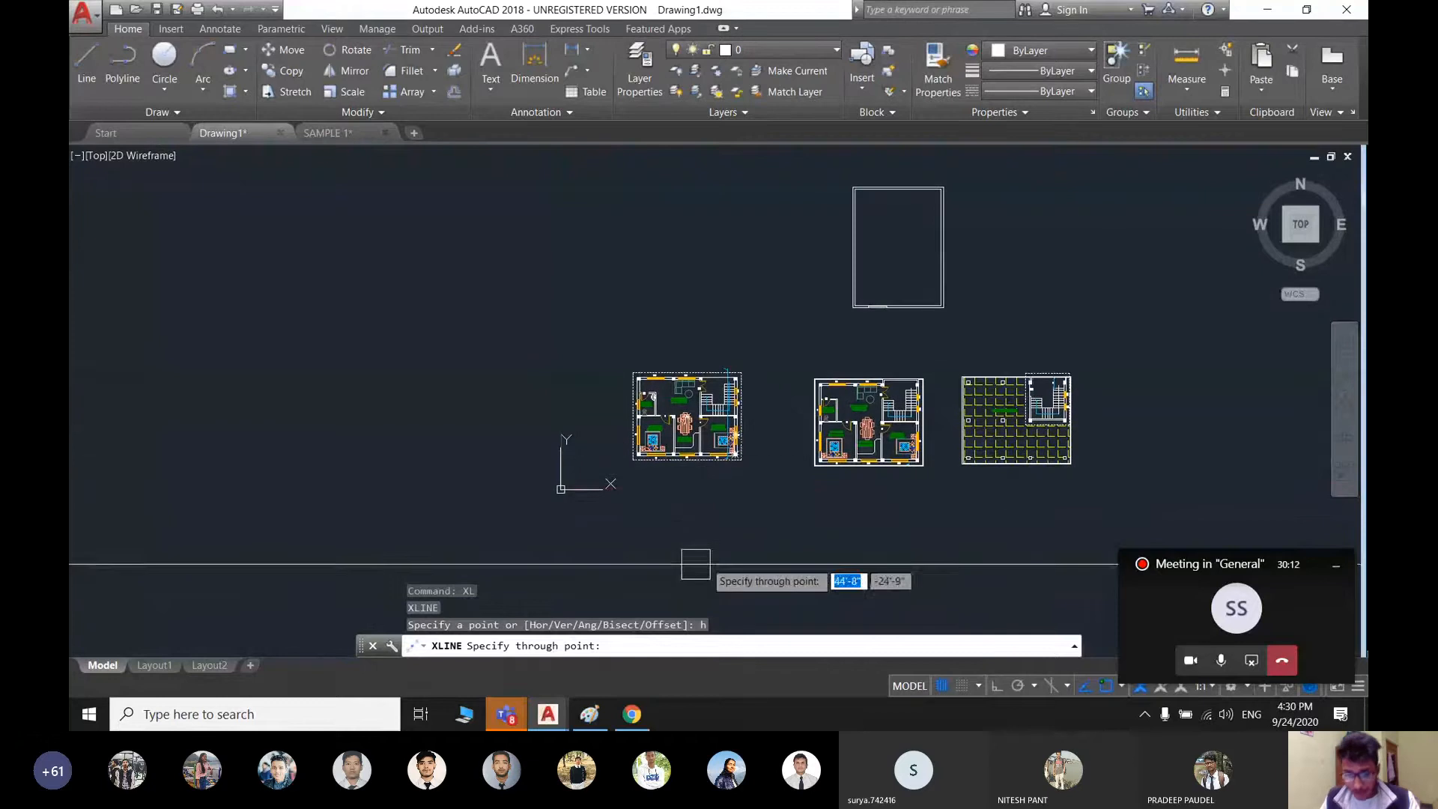
{"action": "middle_click_drag", "start_coordinate": [661, 517], "coordinate": [649, 468]}
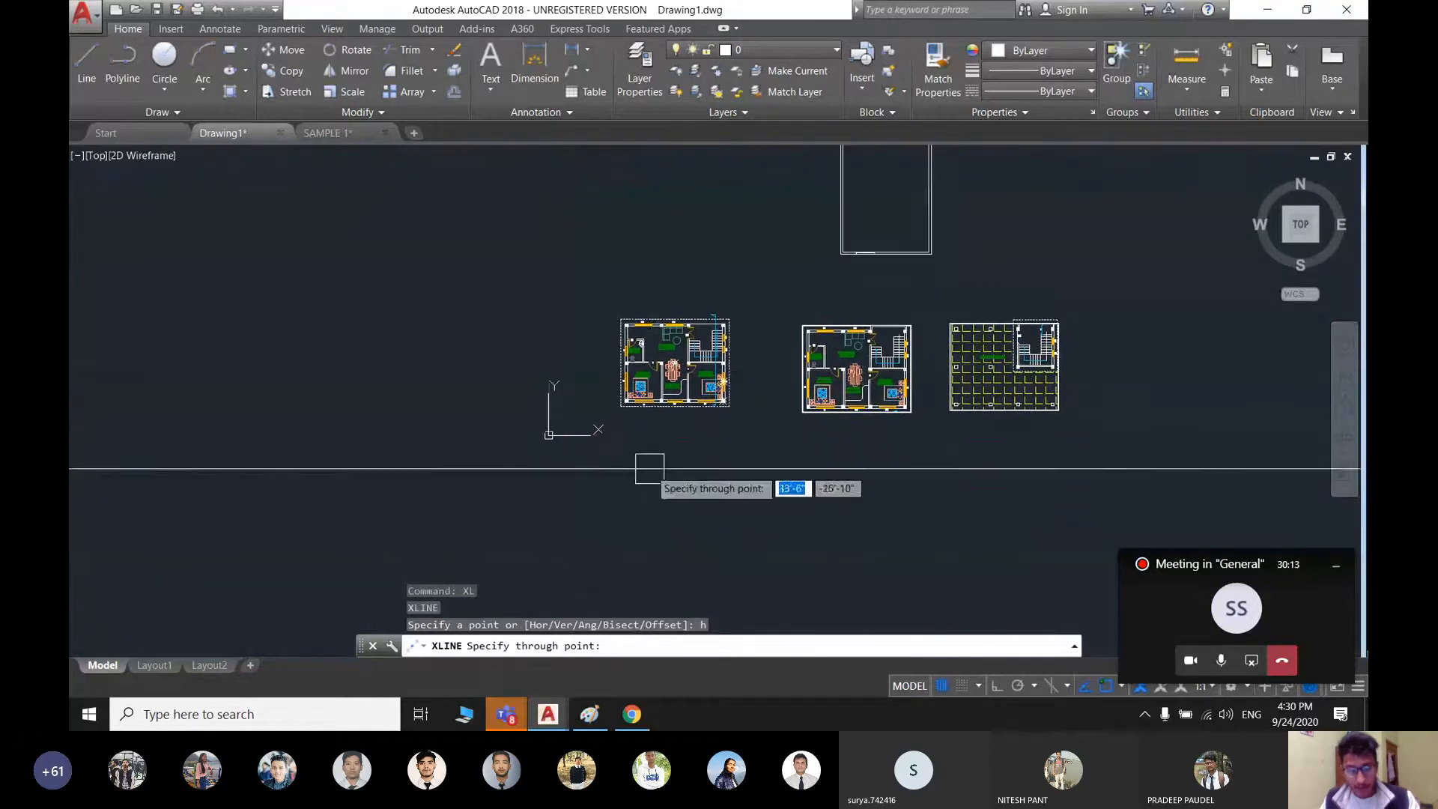
{"action": "key", "text": "Escape"}
- Preview a vertical construction line against the columns and windows W, W1 and W2 of the dashed-outline plan's lower wall
{"action": "type", "text": "XL"}
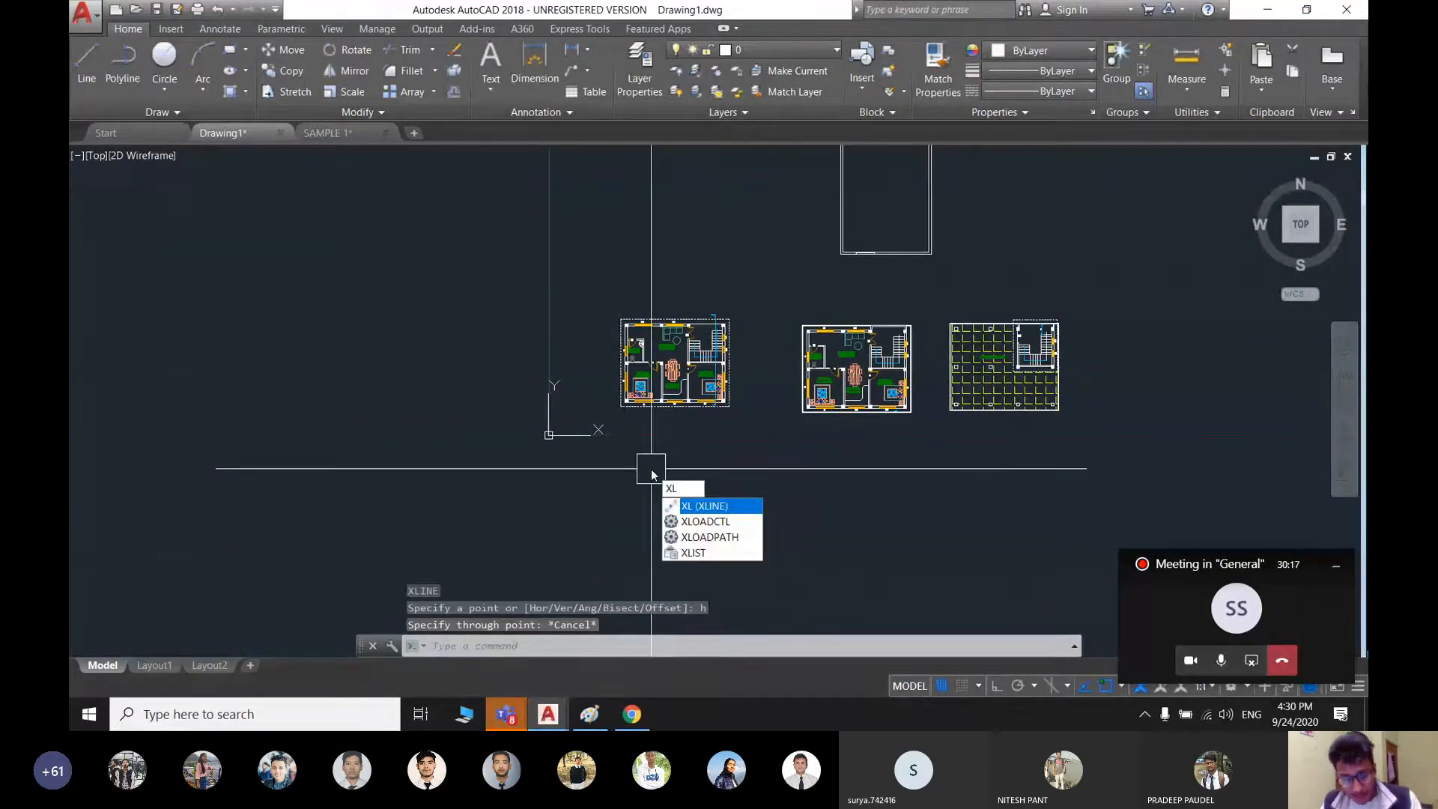
{"action": "key", "text": "Return"}
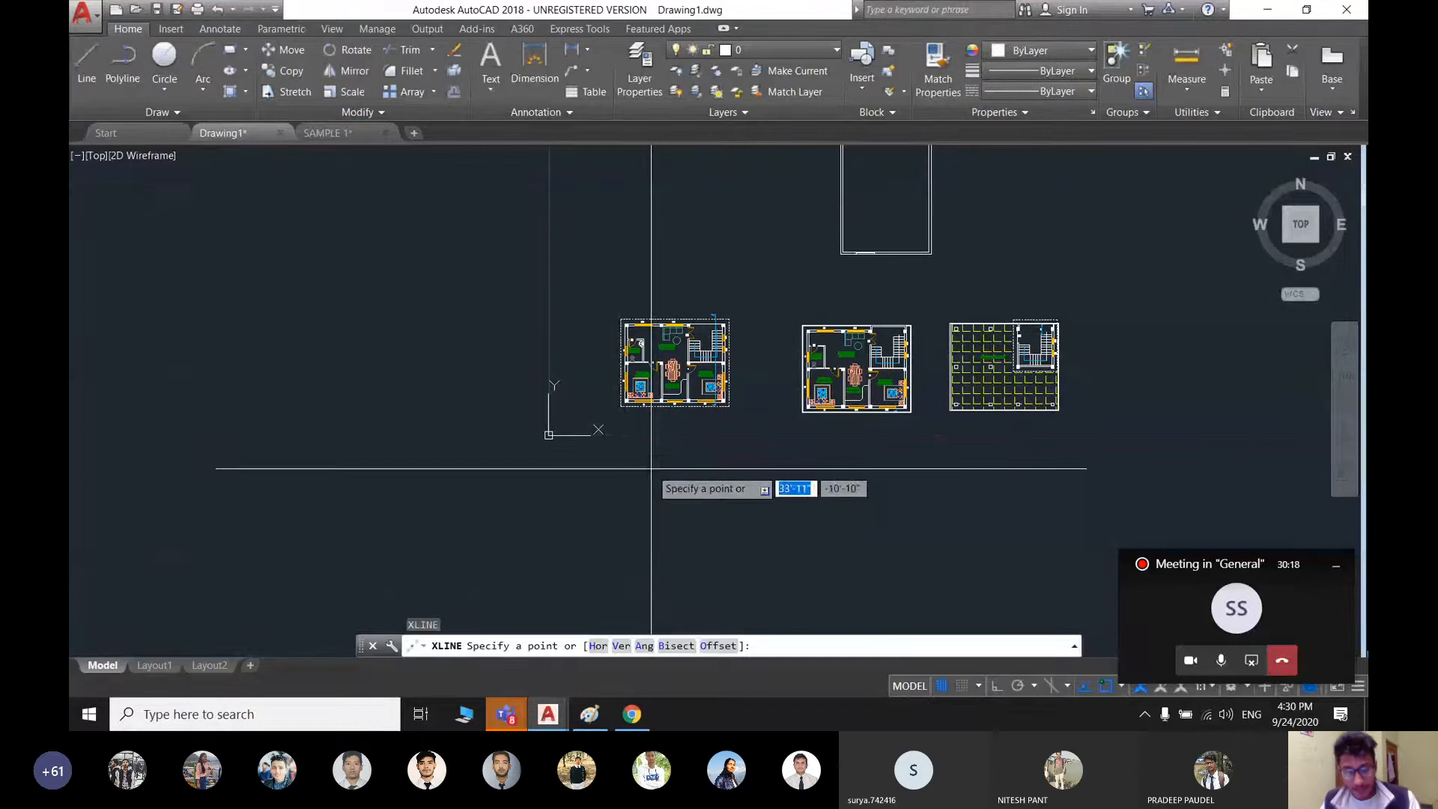
{"action": "type", "text": "v"}
{"action": "key", "text": "Return"}
{"action": "scroll", "coordinate": [638, 404], "scroll_direction": "up", "scroll_amount": 4}
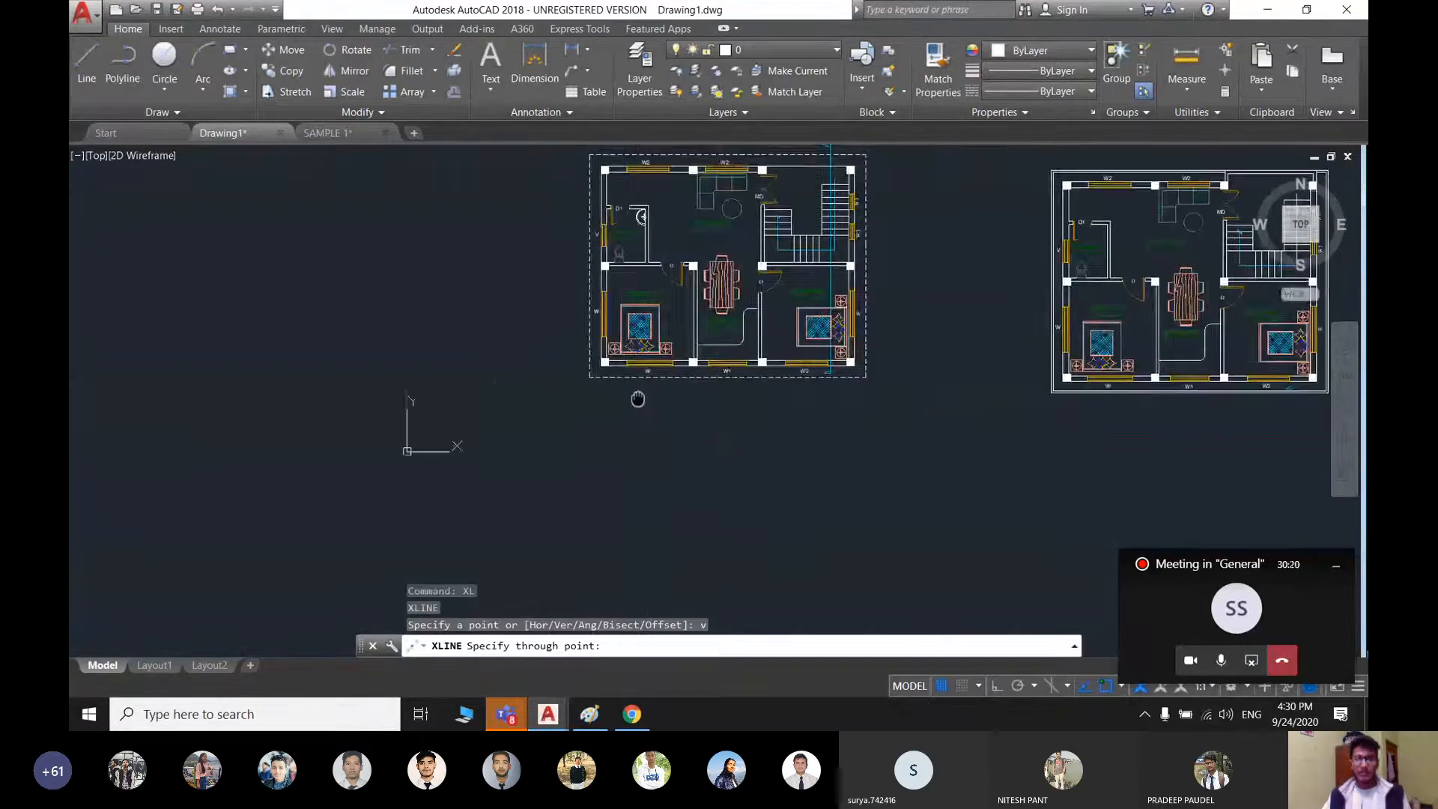
{"action": "middle_click_drag", "start_coordinate": [637, 399], "coordinate": [623, 504]}
{"action": "scroll", "coordinate": [610, 474], "scroll_direction": "up", "scroll_amount": 4}
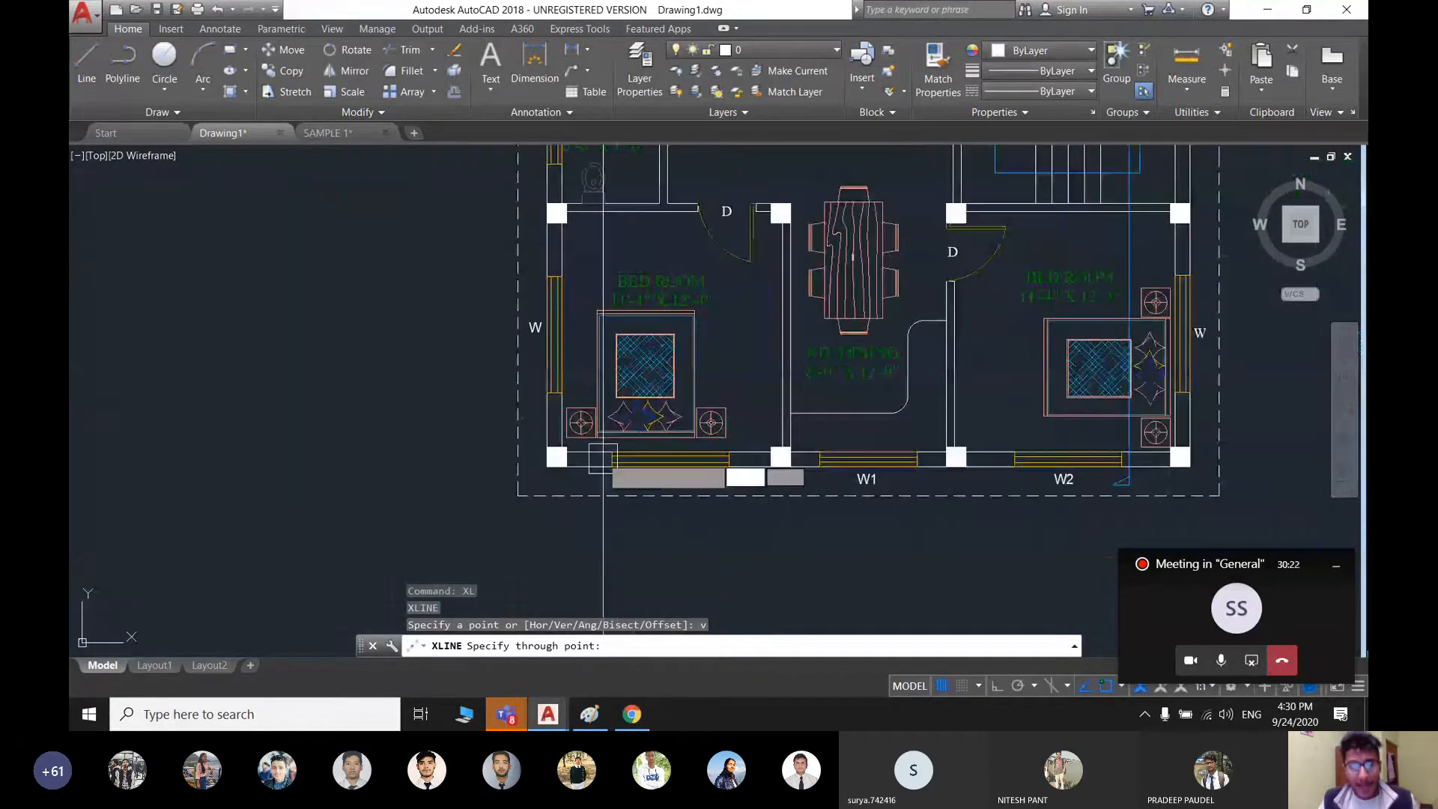
{"action": "scroll", "coordinate": [603, 458], "scroll_direction": "down", "scroll_amount": 2}
{"action": "middle_click_drag", "start_coordinate": [798, 448], "coordinate": [890, 420]}
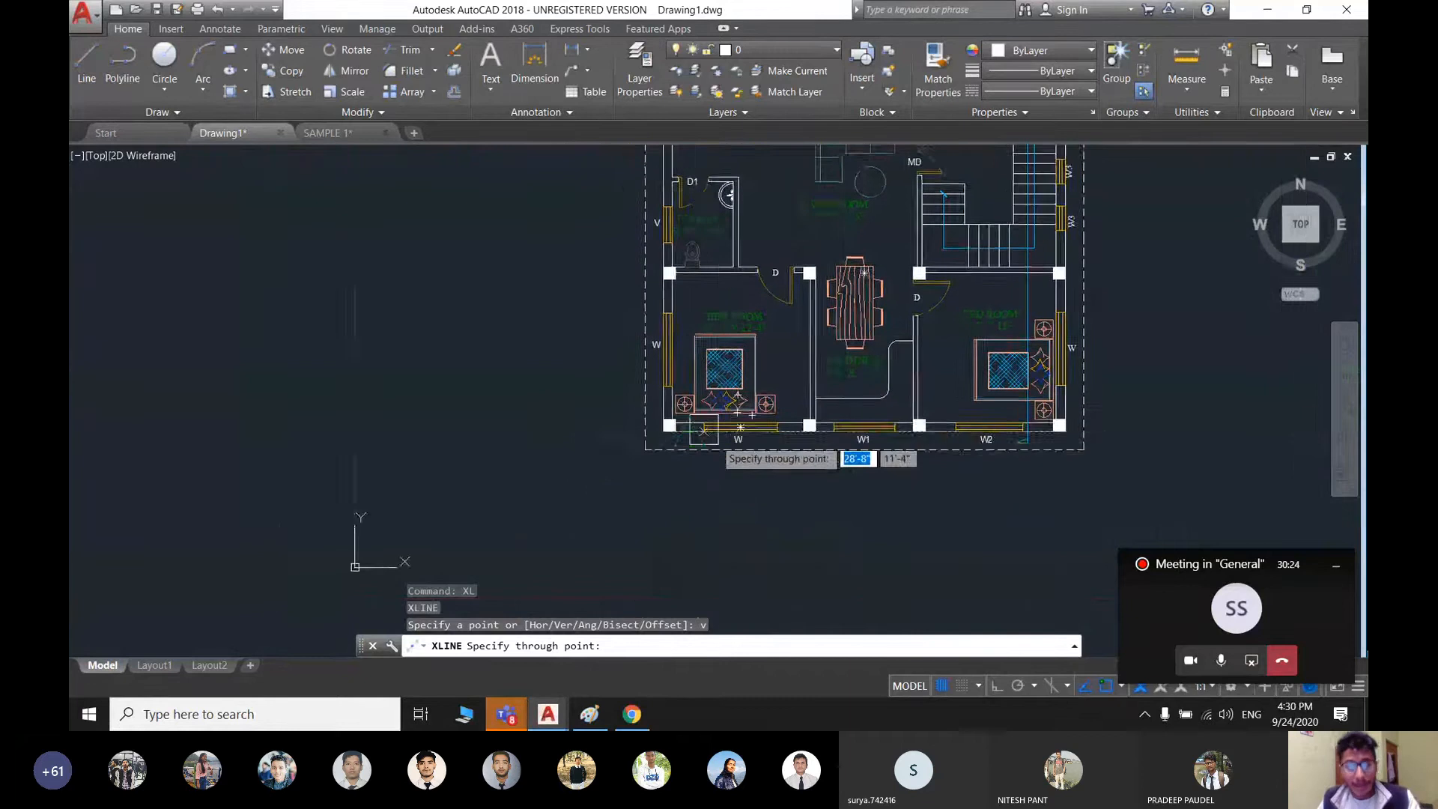
{"action": "scroll", "coordinate": [707, 438], "scroll_direction": "up", "scroll_amount": 2}
{"action": "middle_click_drag", "start_coordinate": [802, 517], "coordinate": [584, 449]}
{"action": "scroll", "coordinate": [567, 445], "scroll_direction": "down", "scroll_amount": 2}
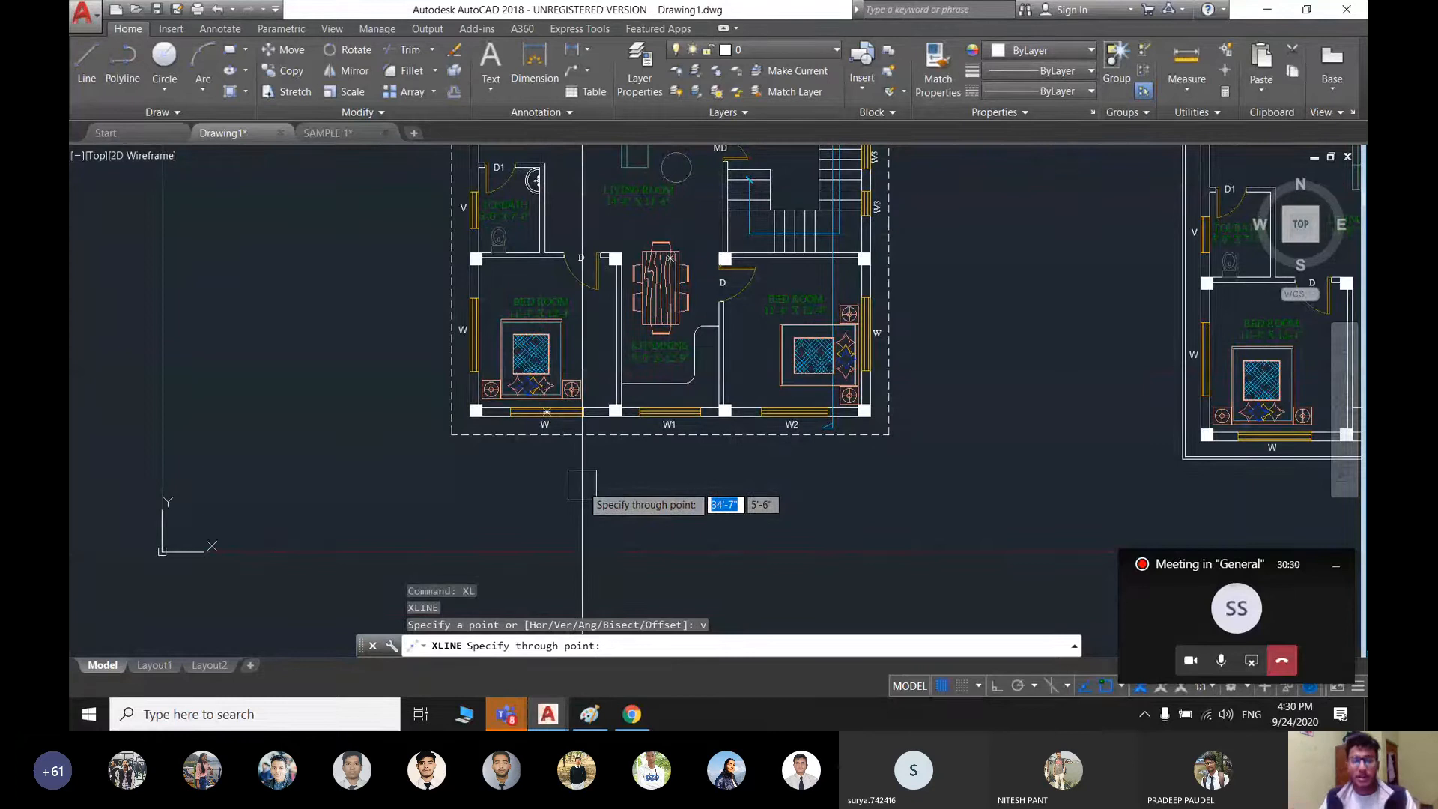
{"action": "scroll", "coordinate": [580, 427], "scroll_direction": "down", "scroll_amount": 6}
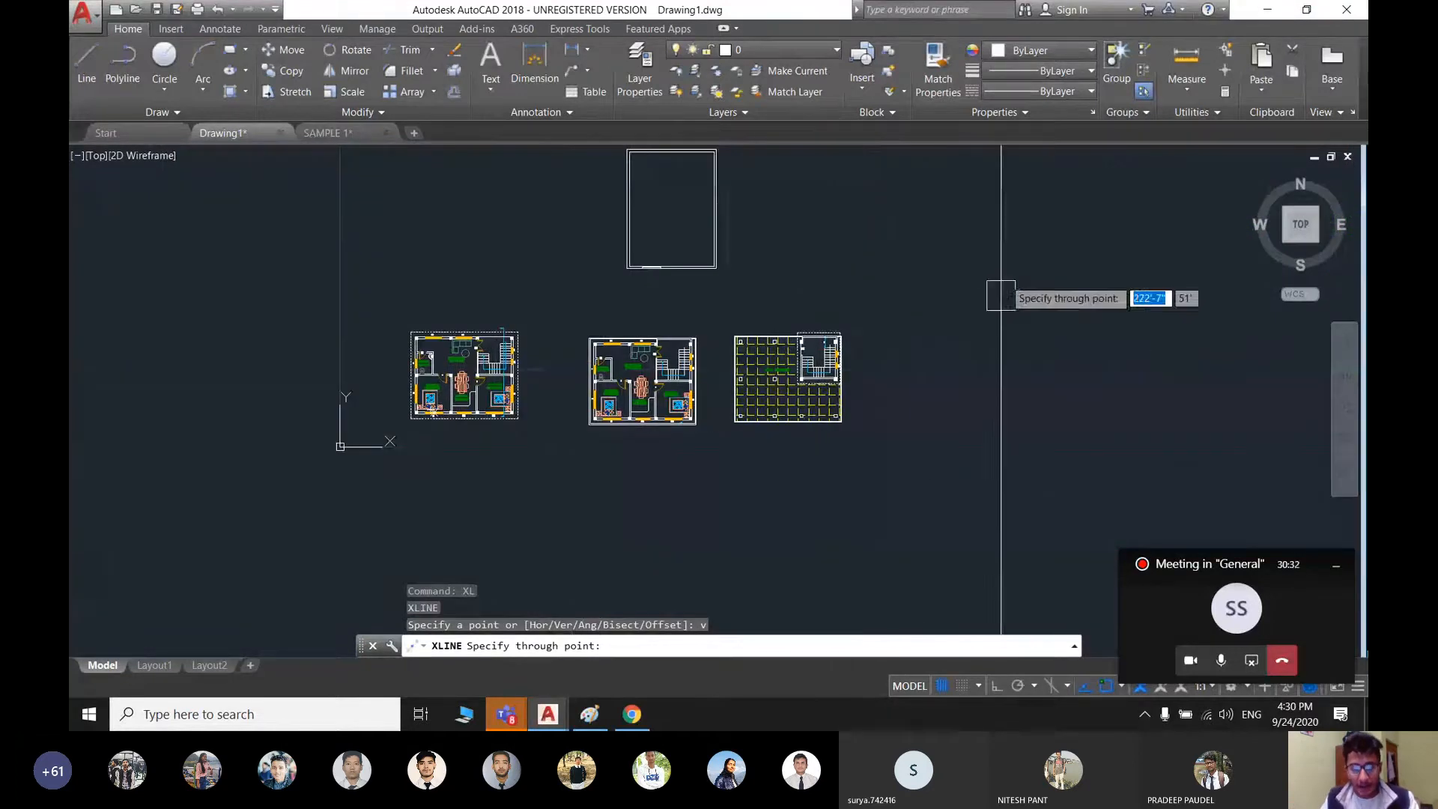
{"action": "scroll", "coordinate": [374, 442], "scroll_direction": "up", "scroll_amount": 4}
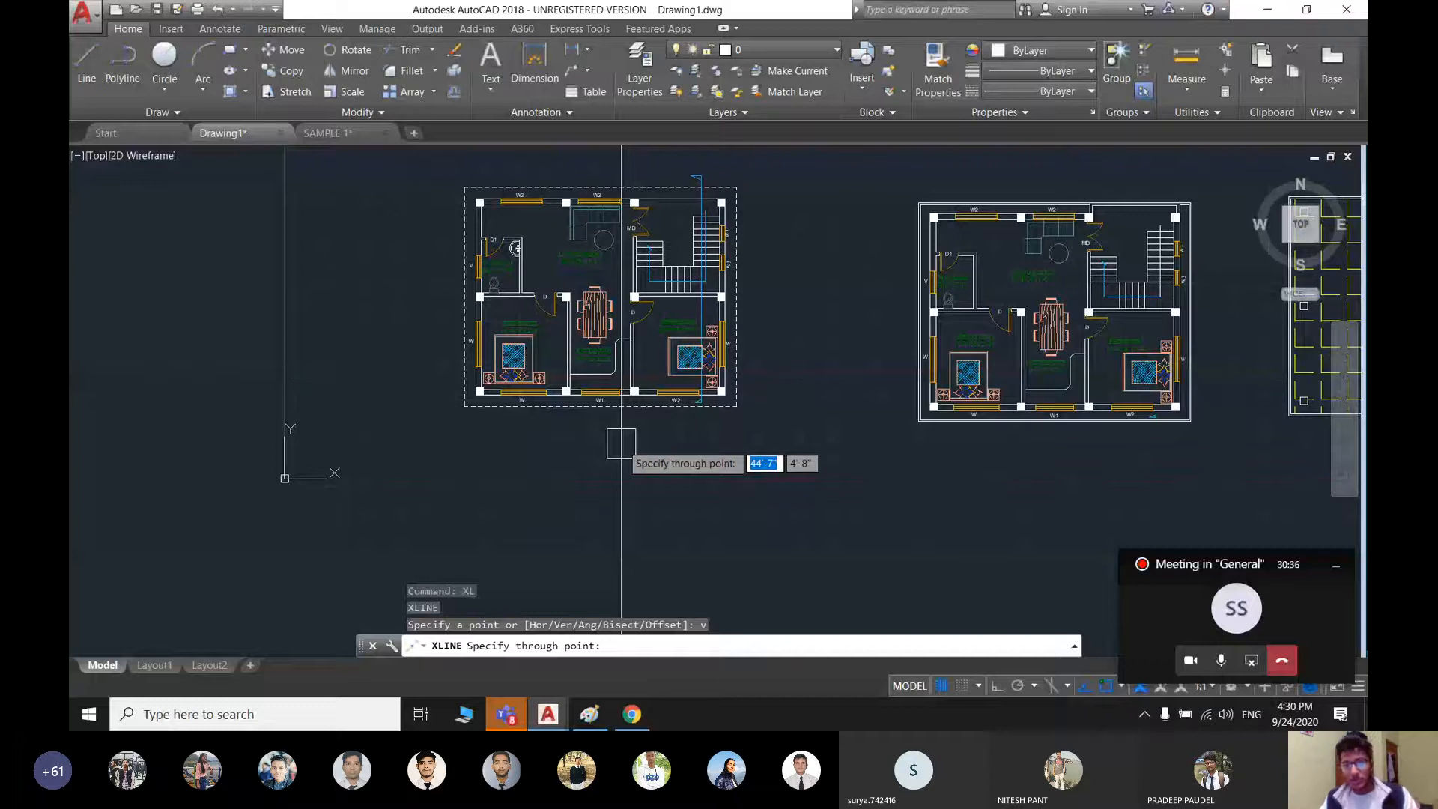
{"action": "middle_click_drag", "start_coordinate": [621, 443], "coordinate": [637, 493]}
{"action": "scroll", "coordinate": [558, 283], "scroll_direction": "up", "scroll_amount": 2}
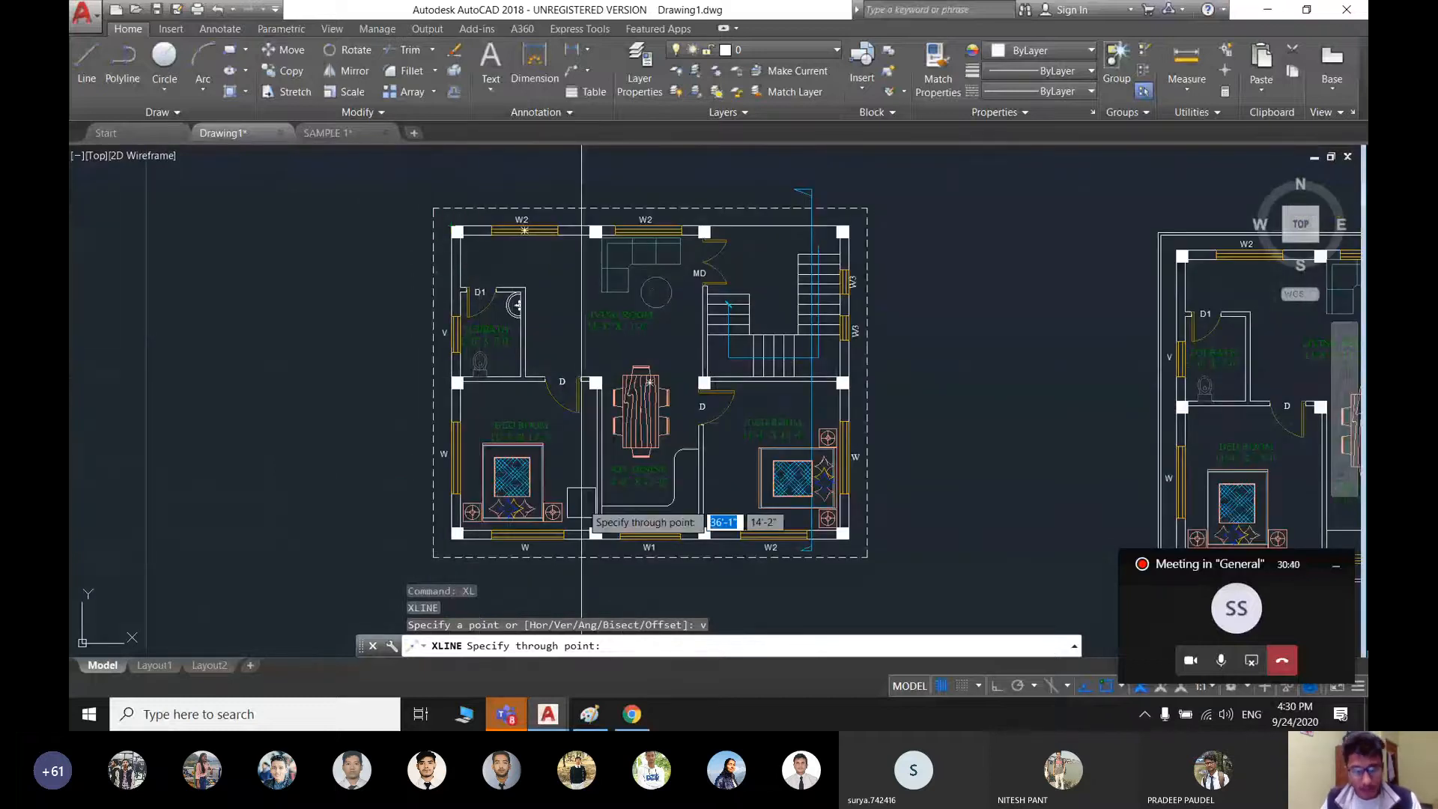
{"action": "scroll", "coordinate": [576, 524], "scroll_direction": "down", "scroll_amount": 4}
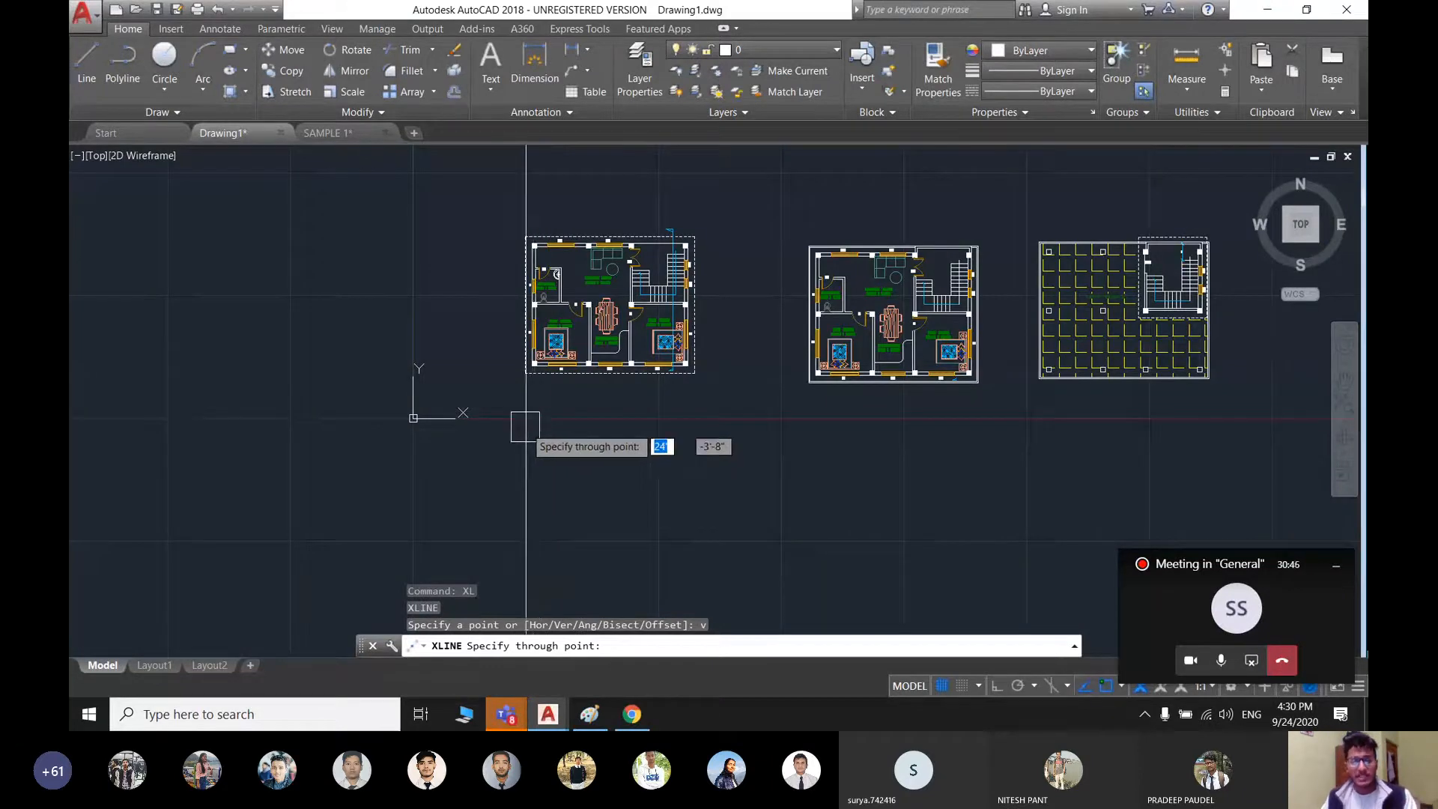
- Place a vertical construction line through the outer corner of the dashed-outline plan's lower-left column
{"action": "scroll", "coordinate": [527, 431], "scroll_direction": "up", "scroll_amount": 4}
{"action": "mouse_move", "coordinate": [648, 376]}
{"action": "middle_mouse_down"}
{"action": "mouse_move", "coordinate": [646, 436]}
{"action": "mouse_move", "coordinate": [674, 443]}
{"action": "middle_mouse_up"}
{"action": "scroll", "coordinate": [534, 469], "scroll_direction": "up", "scroll_amount": 2}
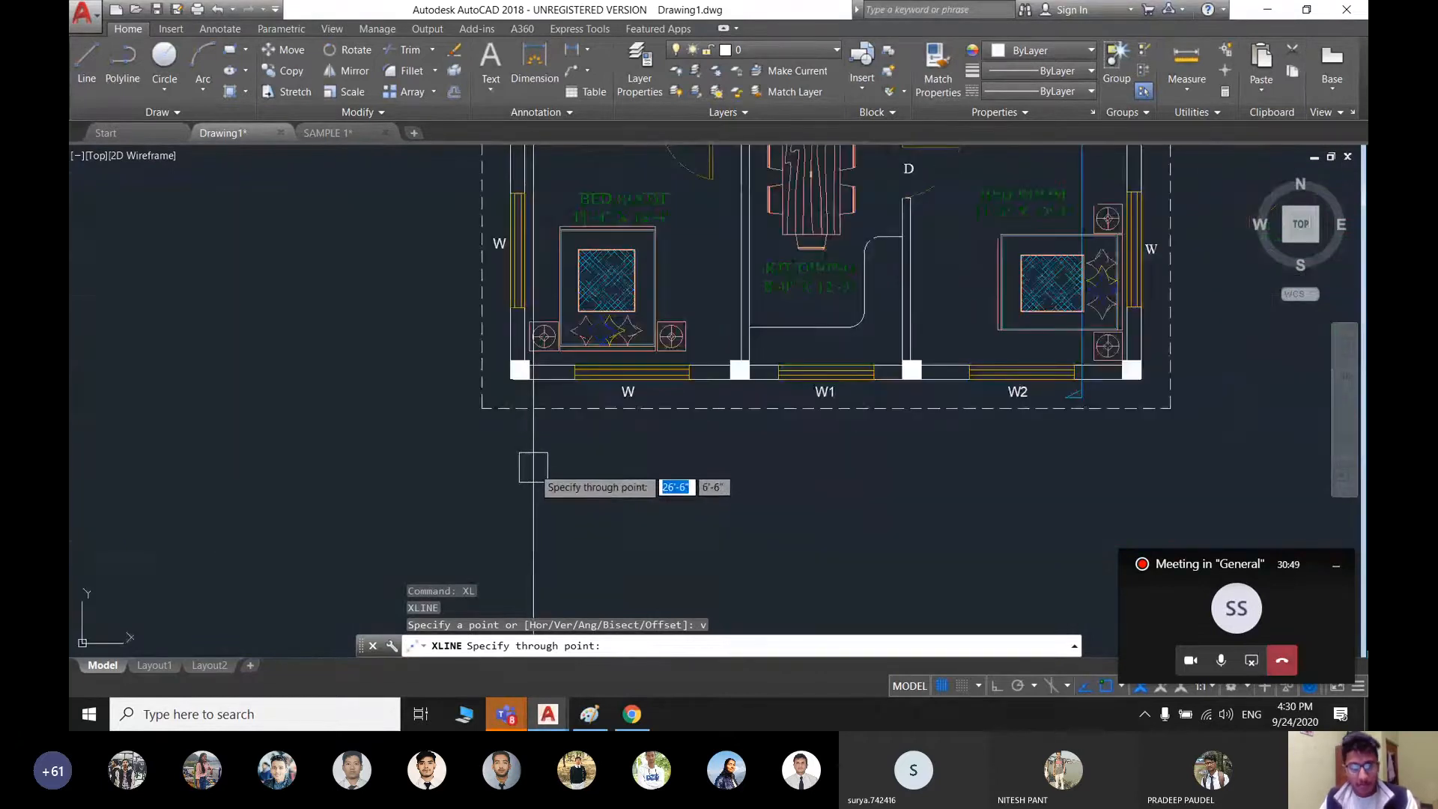
{"action": "middle_click_drag", "start_coordinate": [533, 468], "coordinate": [517, 515]}
{"action": "scroll", "coordinate": [519, 436], "scroll_direction": "up", "scroll_amount": 3}
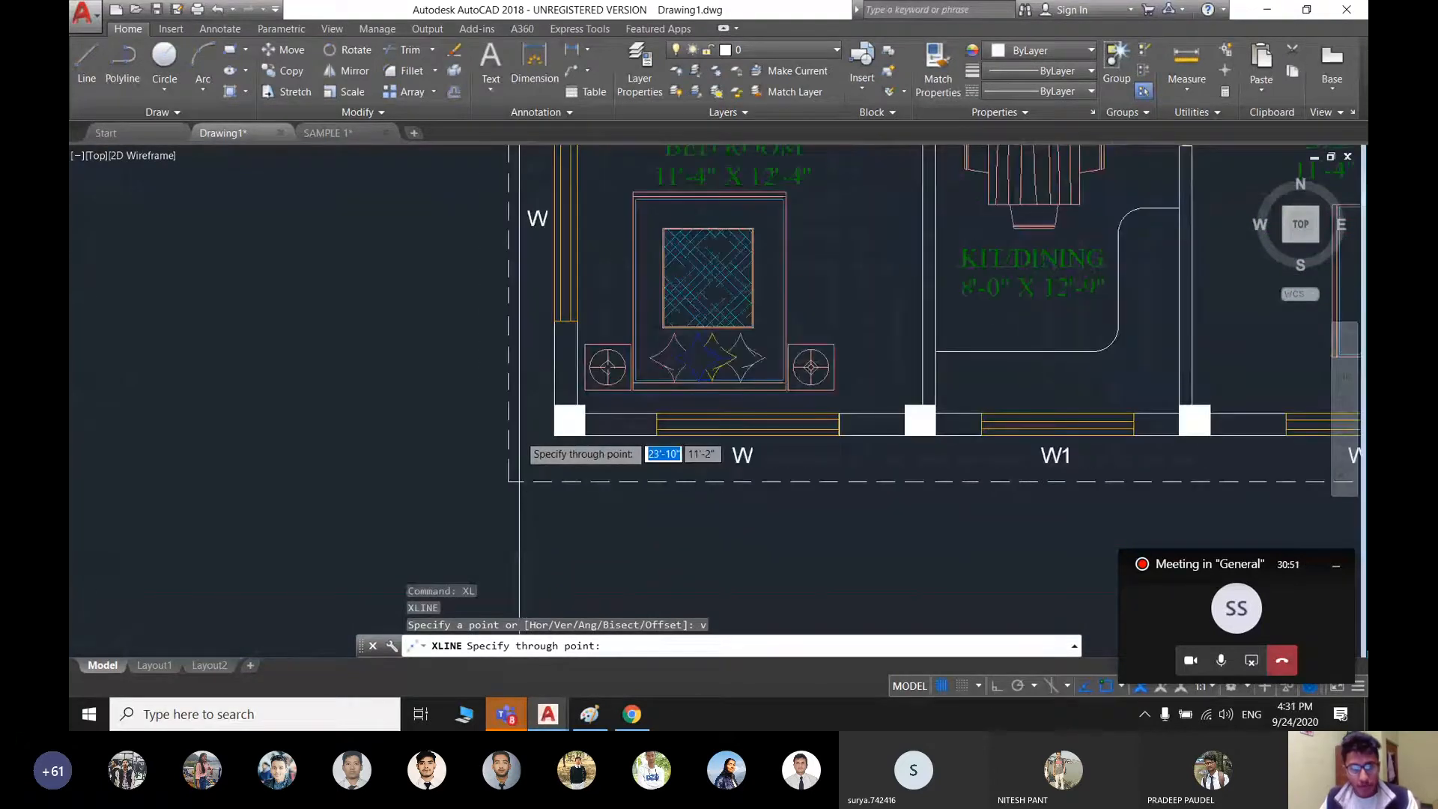
{"action": "scroll", "coordinate": [519, 437], "scroll_direction": "down", "scroll_amount": 4}
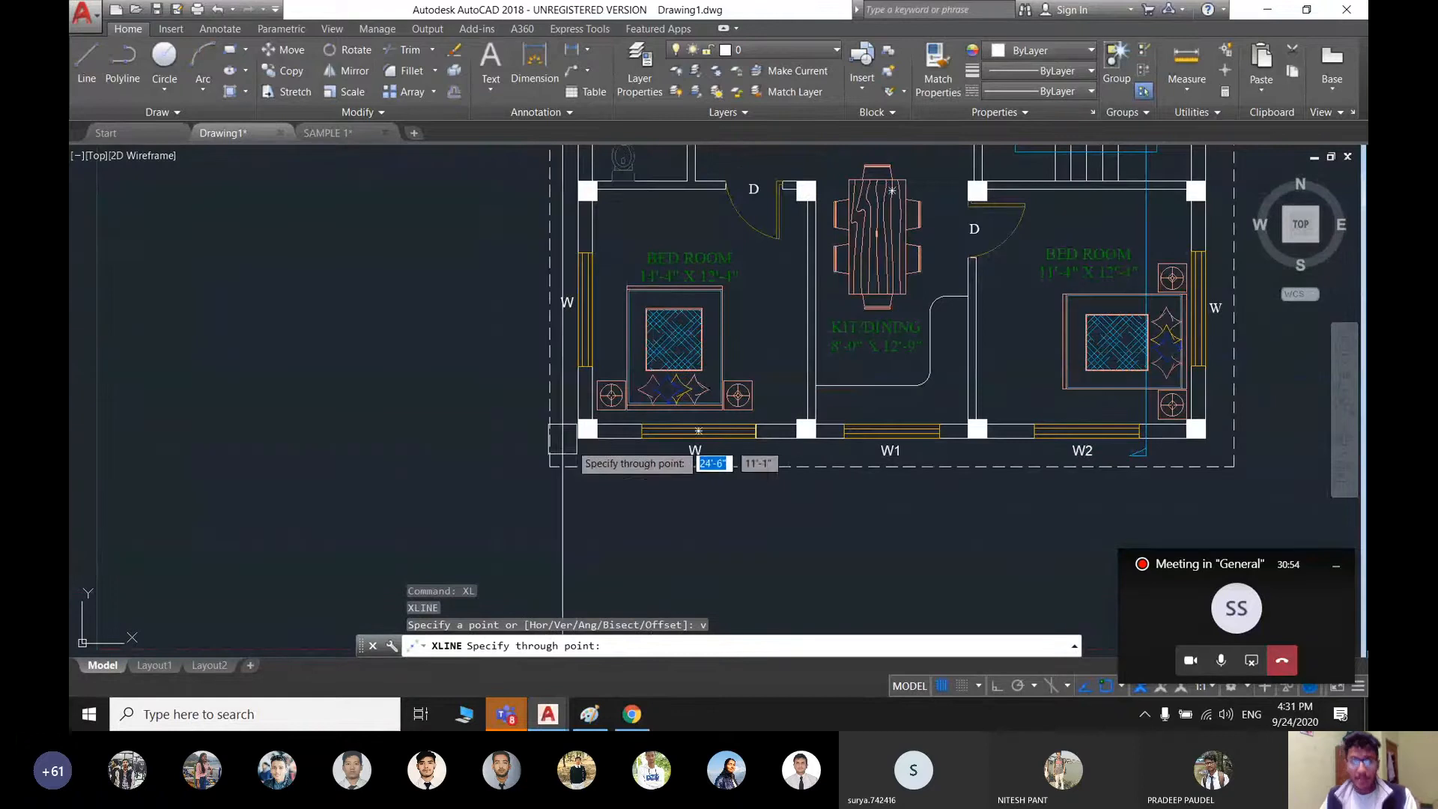
{"action": "scroll", "coordinate": [562, 439], "scroll_direction": "up", "scroll_amount": 3}
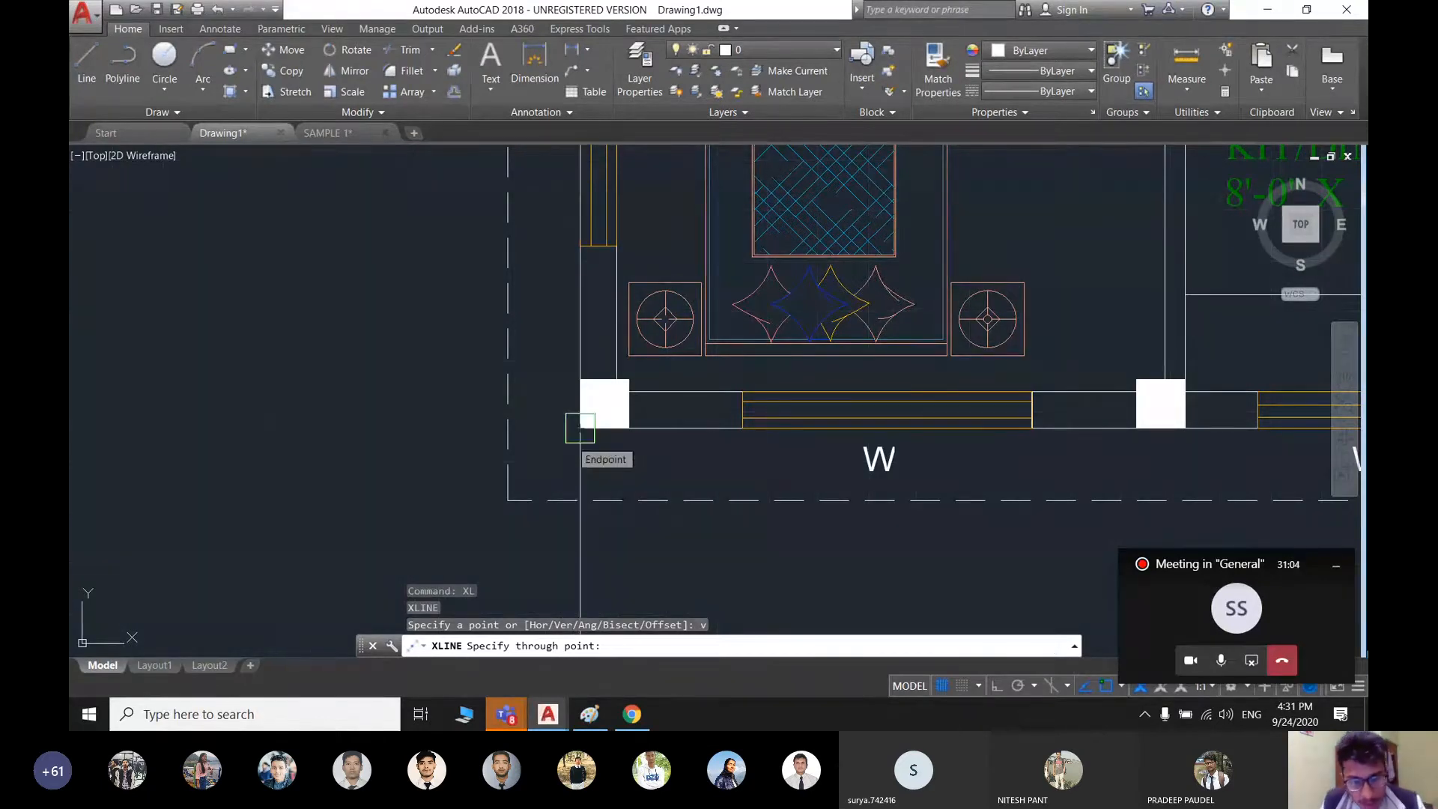
{"action": "left_click", "coordinate": [581, 428]}
- End the construction line command and undo the vertical line just placed
{"action": "scroll", "coordinate": [580, 427], "scroll_direction": "down", "scroll_amount": 4}
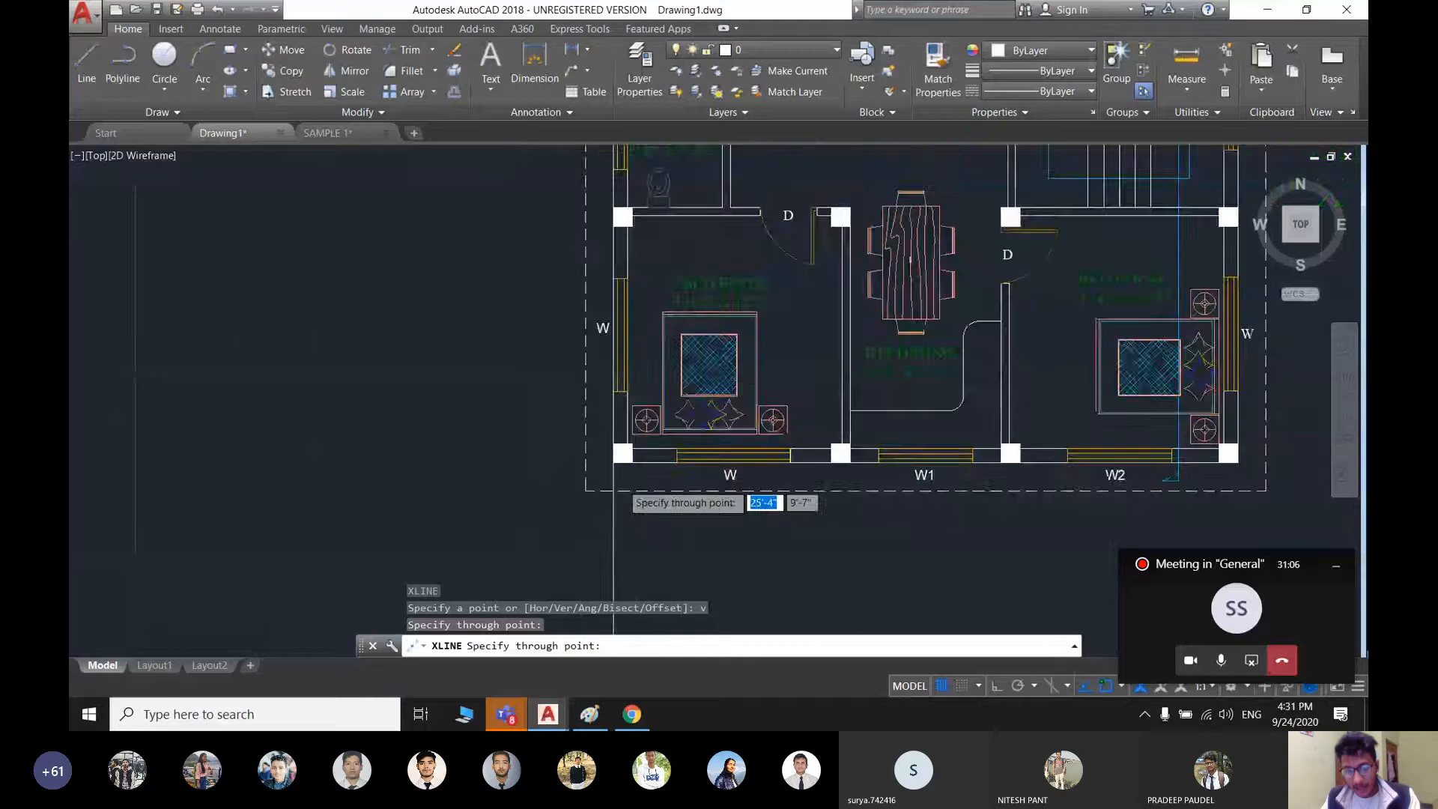
{"action": "scroll", "coordinate": [613, 494], "scroll_direction": "down", "scroll_amount": 4}
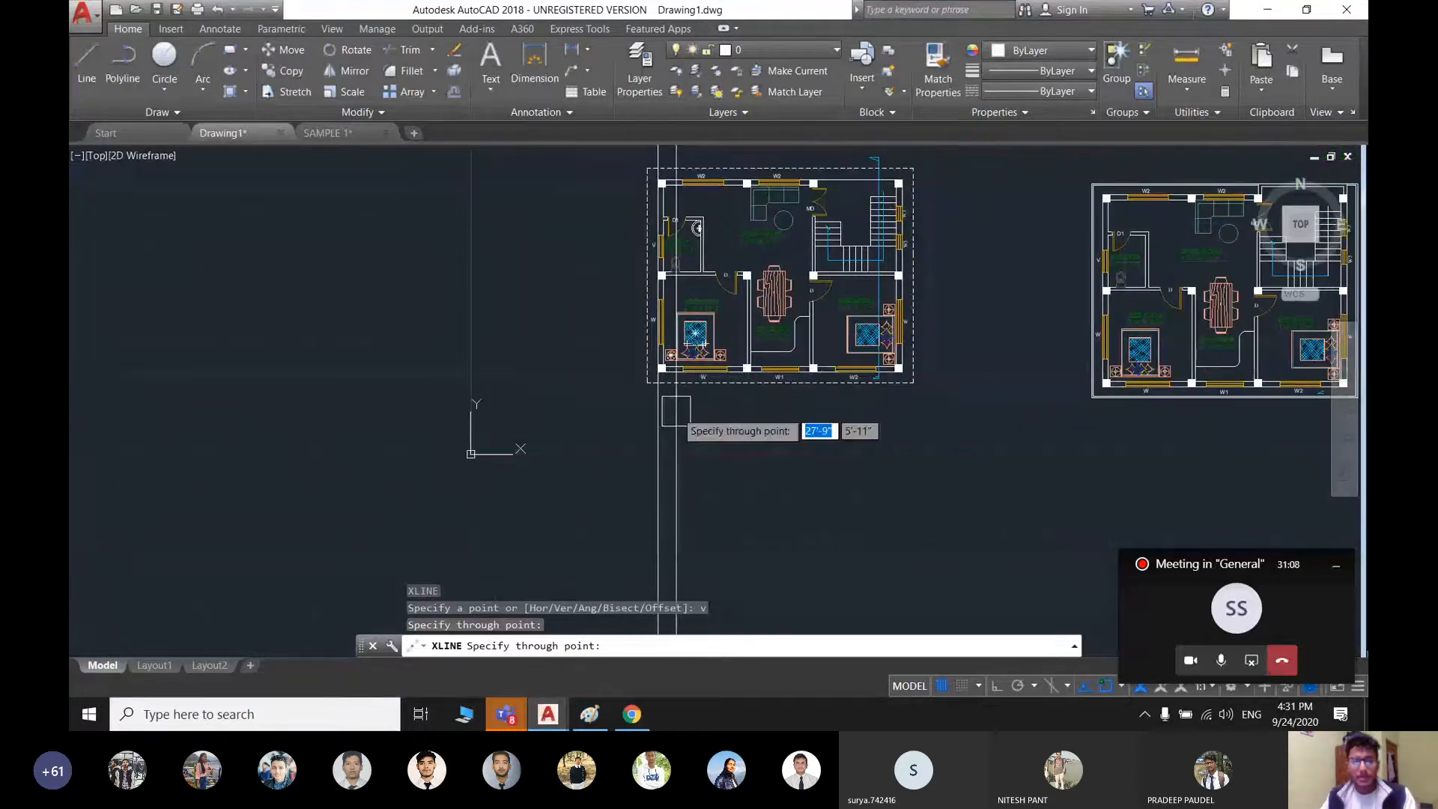
{"action": "middle_click_drag", "start_coordinate": [675, 410], "coordinate": [681, 456]}
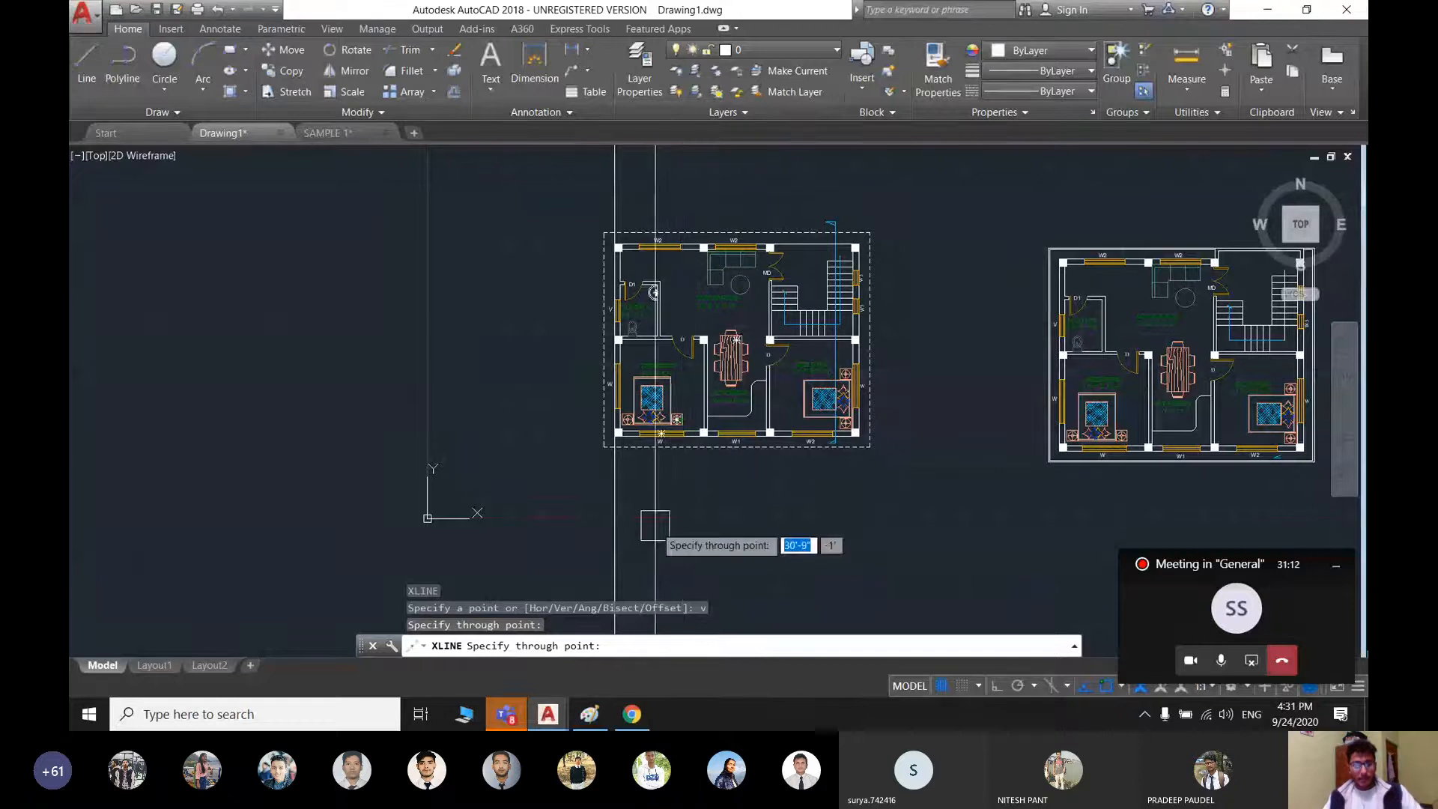
{"action": "key", "text": "Escape"}
{"action": "key", "text": "ctrl+z"}
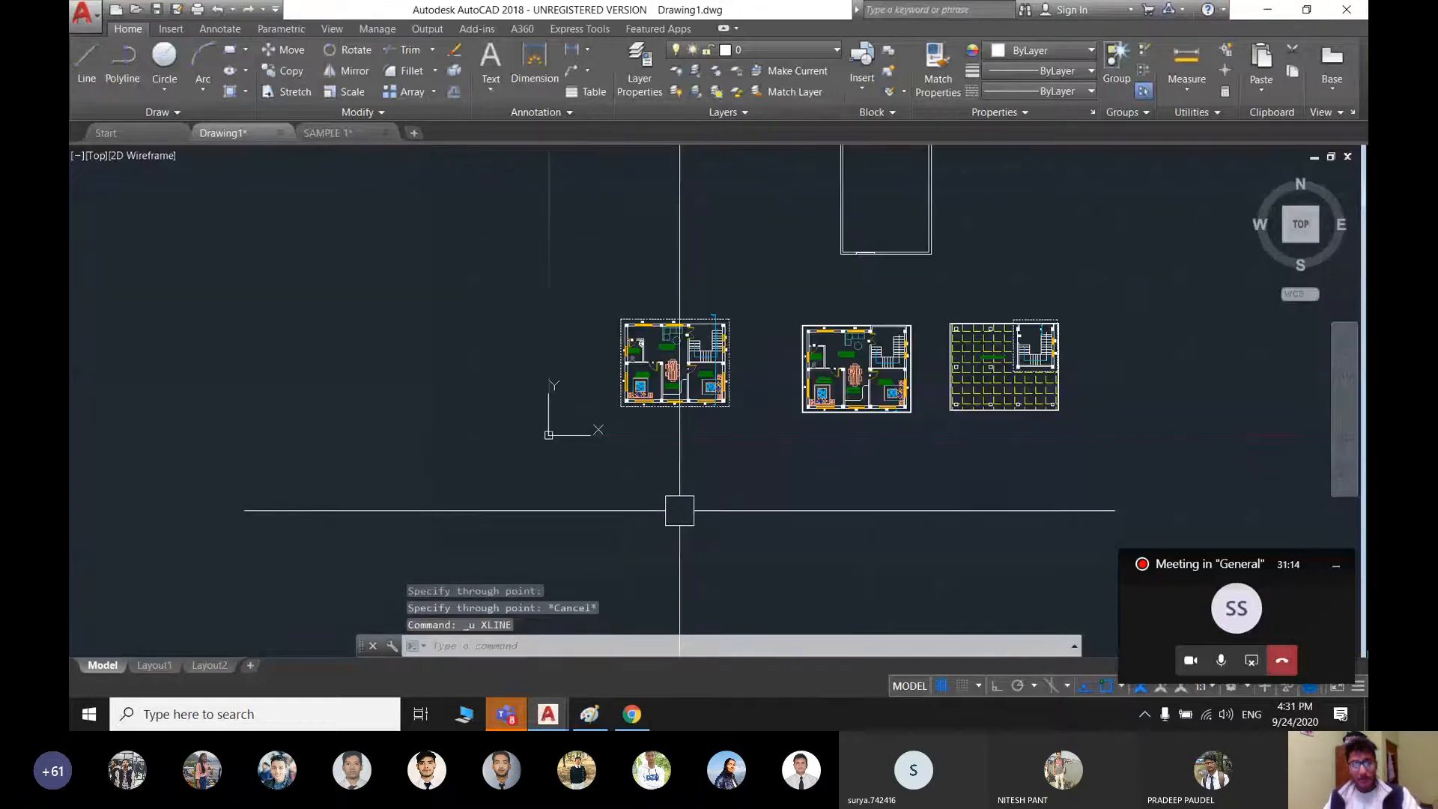
- Draw a vertical construction line through the outer bottom corner of the lower-left column in the dashed-outline plan
{"action": "type", "text": "x"}
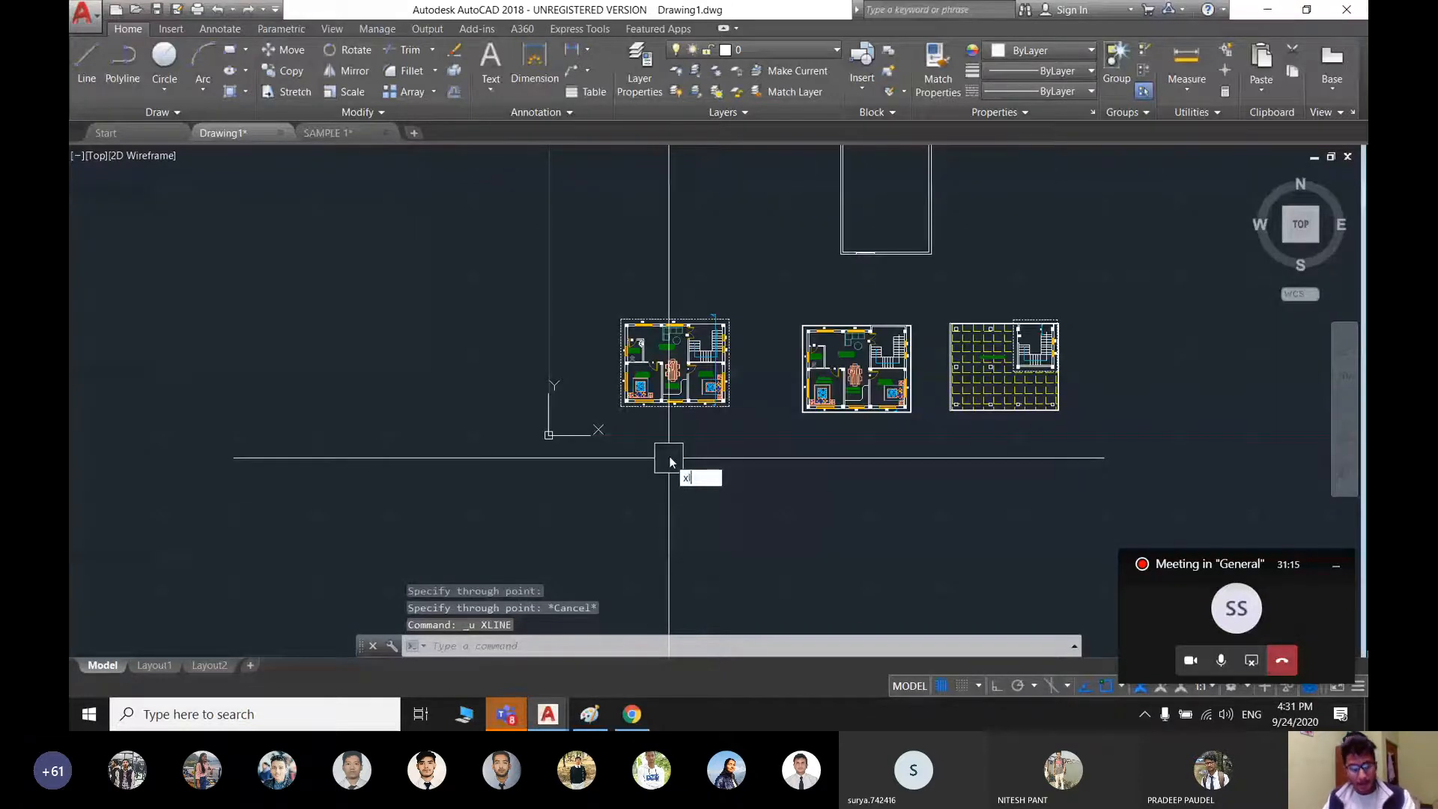
{"action": "type", "text": "l"}
{"action": "key", "text": "Return"}
{"action": "type", "text": "v"}
{"action": "key", "text": "Return"}
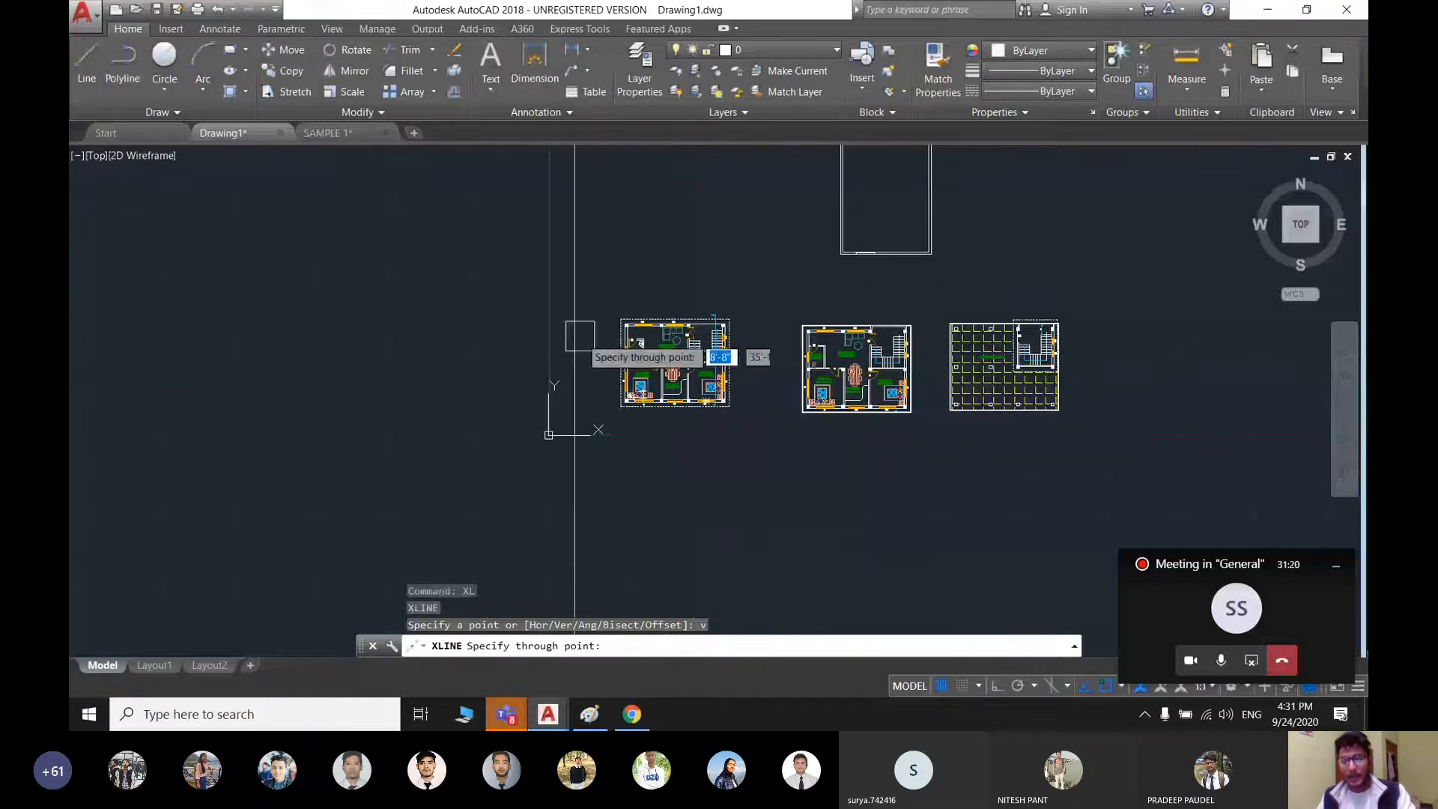
{"action": "scroll", "coordinate": [608, 407], "scroll_direction": "up", "scroll_amount": 4}
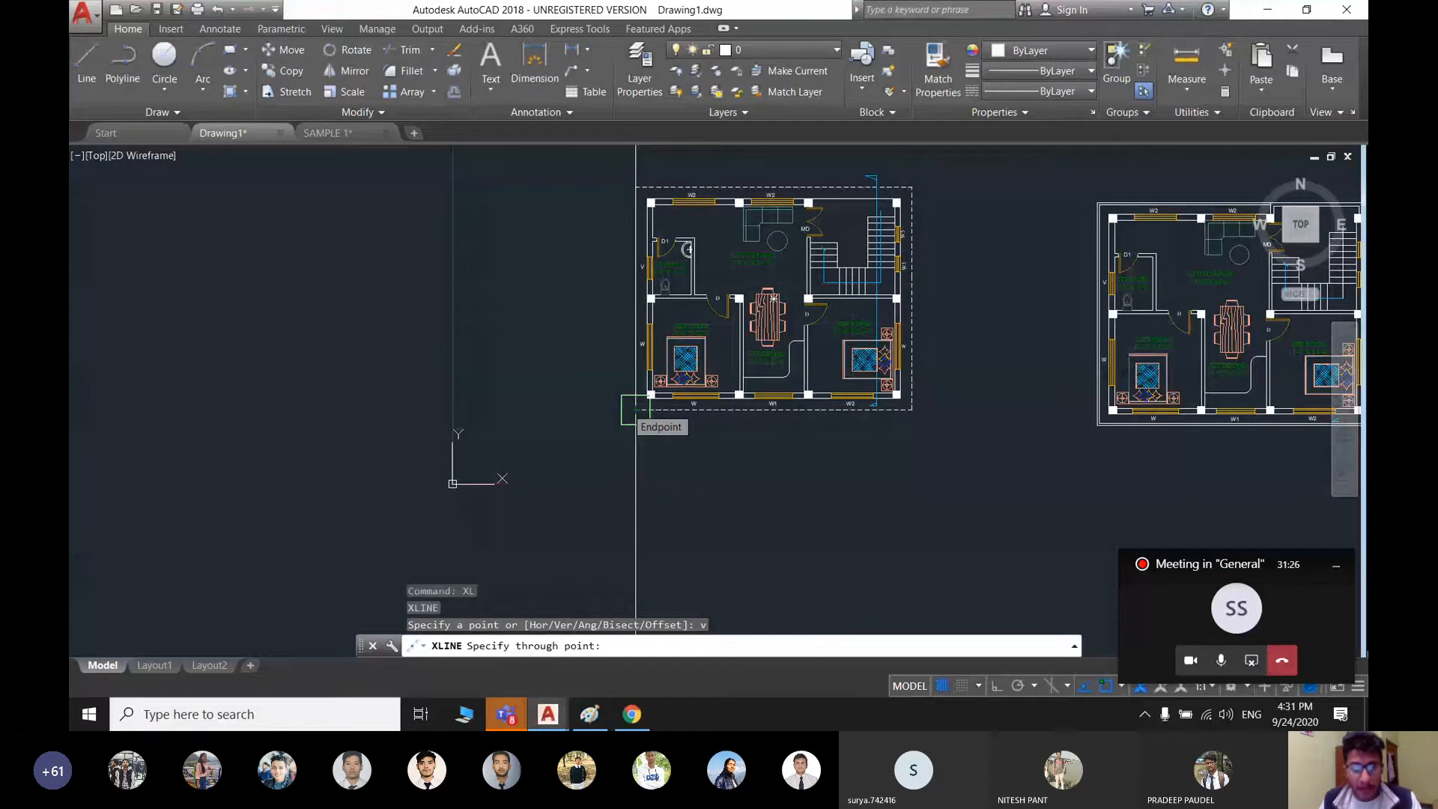
{"action": "scroll", "coordinate": [635, 408], "scroll_direction": "up", "scroll_amount": 4}
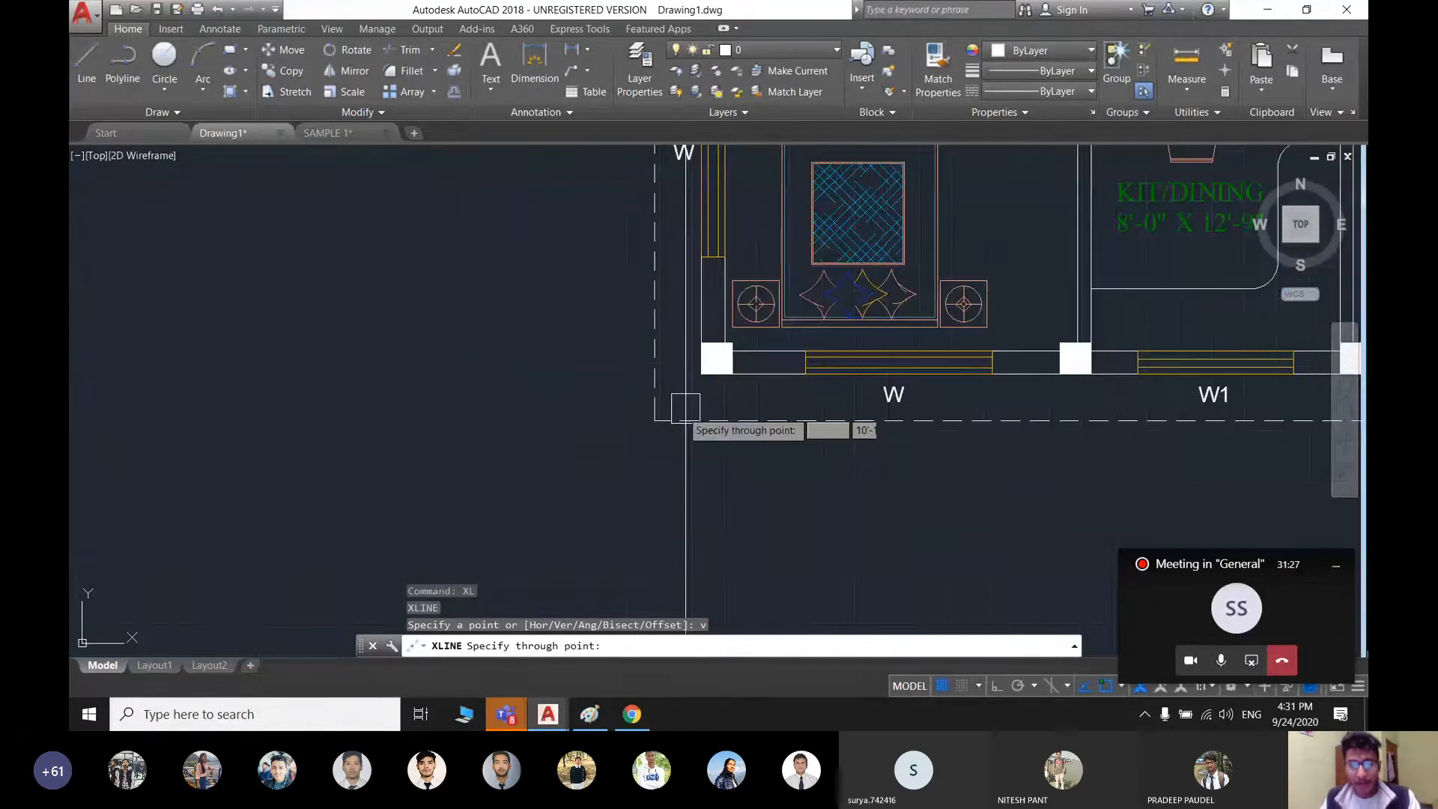
{"action": "mouse_move", "coordinate": [685, 408]}
{"action": "middle_mouse_down"}
{"action": "mouse_move", "coordinate": [725, 430]}
{"action": "mouse_move", "coordinate": [479, 468]}
{"action": "middle_mouse_up"}
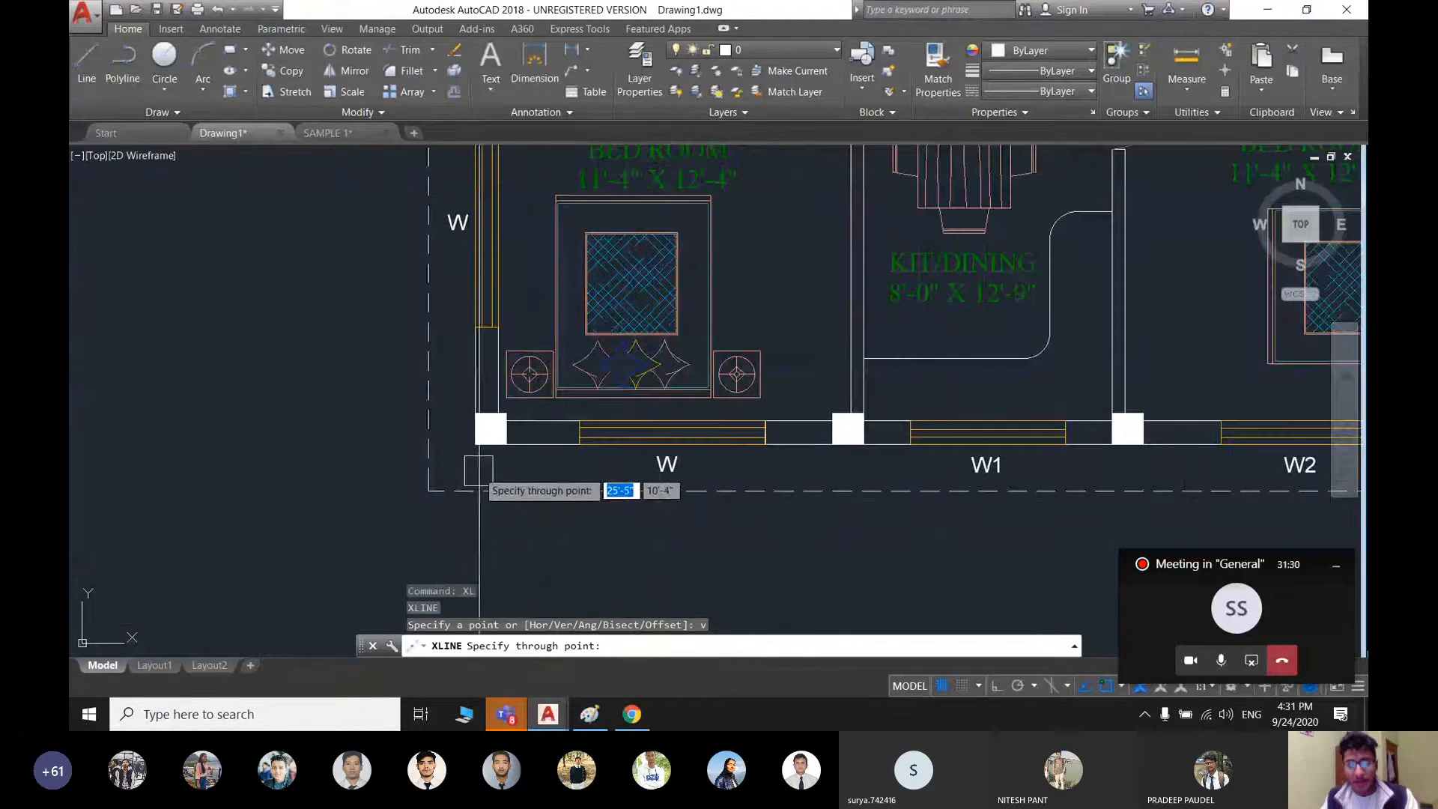
{"action": "scroll", "coordinate": [480, 425], "scroll_direction": "up", "scroll_amount": 4}
{"action": "left_click", "coordinate": [480, 426]}
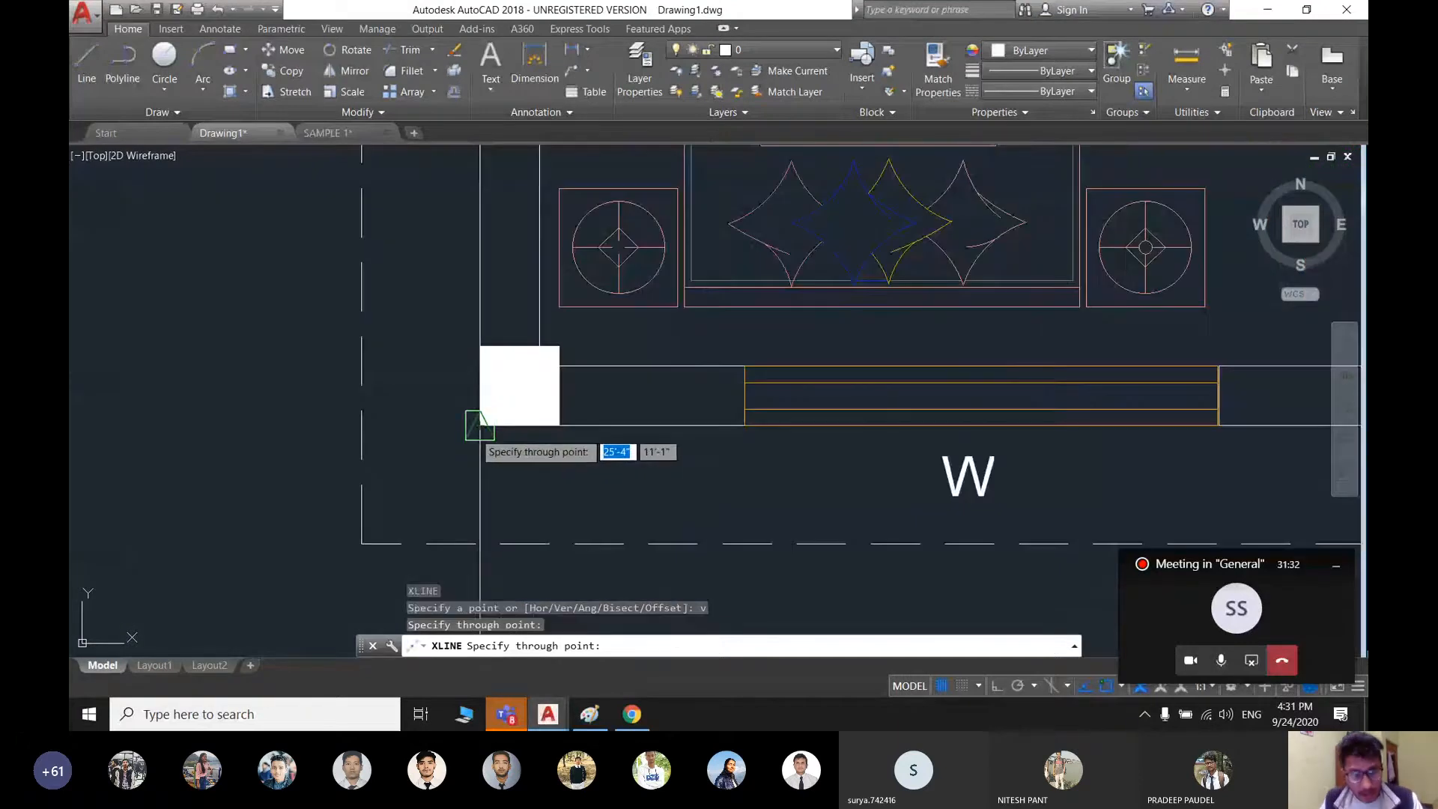
- Add a second vertical construction line through the outer bottom corner of the plan's lower-right column and finish the command
{"action": "scroll", "coordinate": [434, 457], "scroll_direction": "down", "scroll_amount": 4}
{"action": "middle_click_drag", "start_coordinate": [482, 502], "coordinate": [398, 439]}
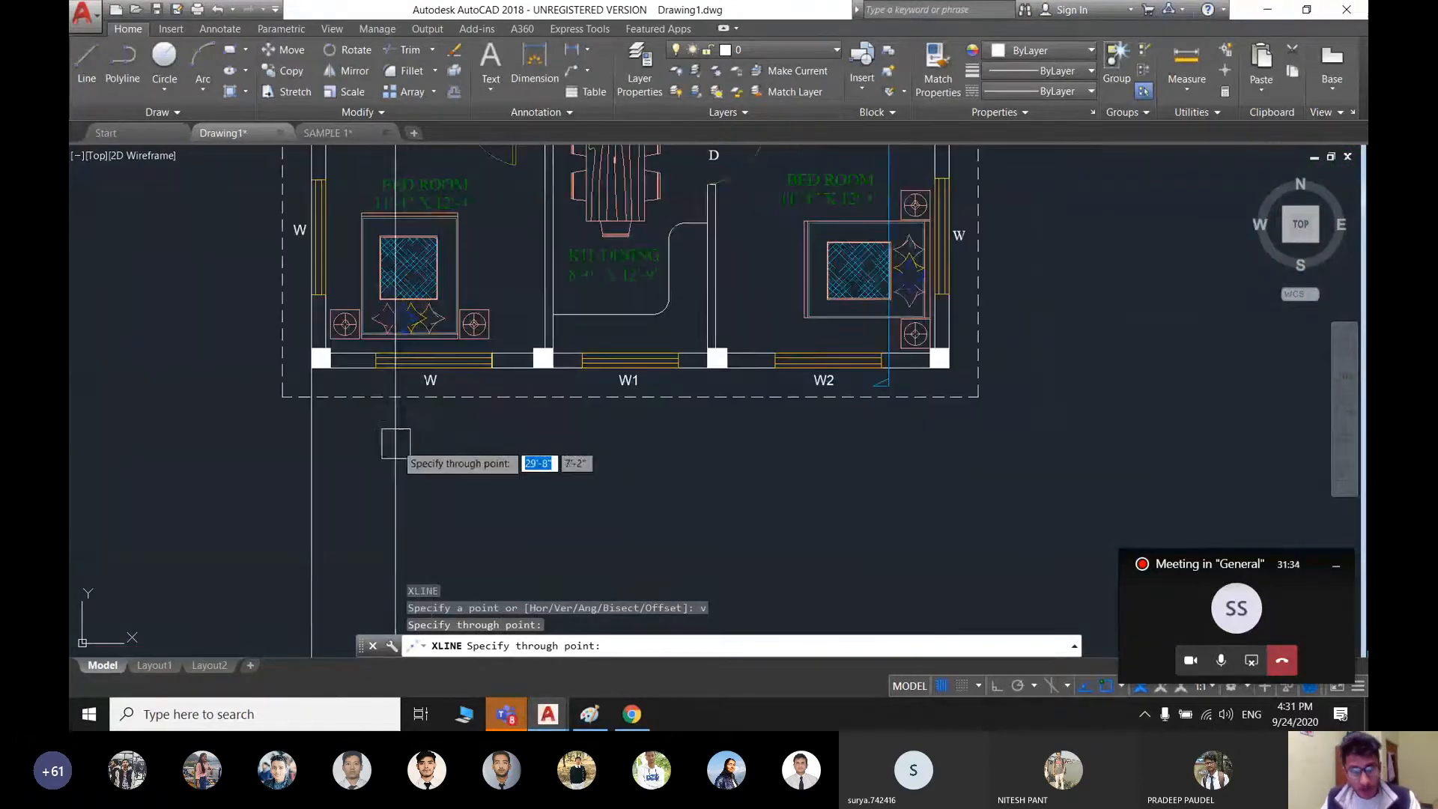
{"action": "left_click", "coordinate": [948, 367]}
{"action": "scroll", "coordinate": [693, 449], "scroll_direction": "down", "scroll_amount": 4}
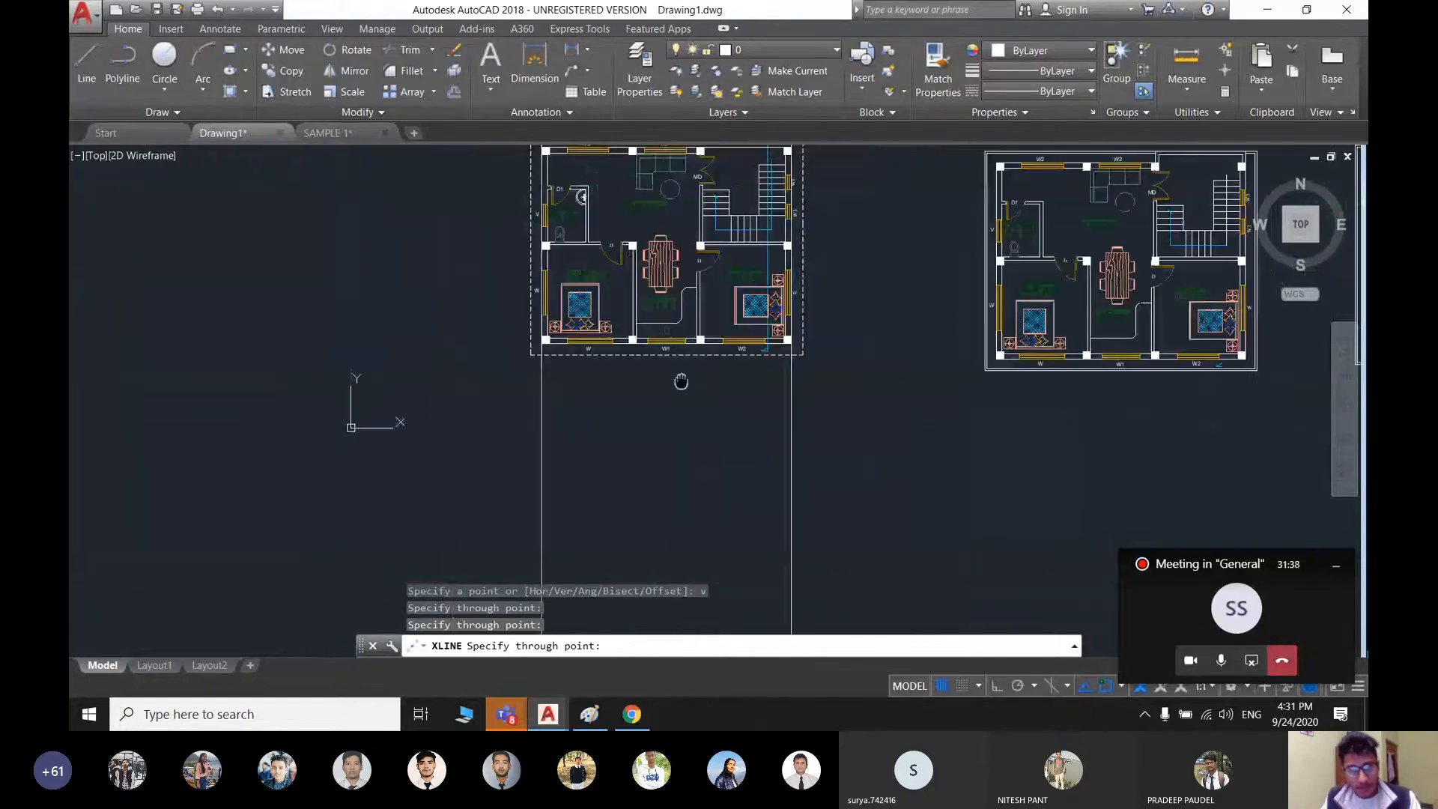
{"action": "middle_click_drag", "start_coordinate": [749, 461], "coordinate": [758, 450]}
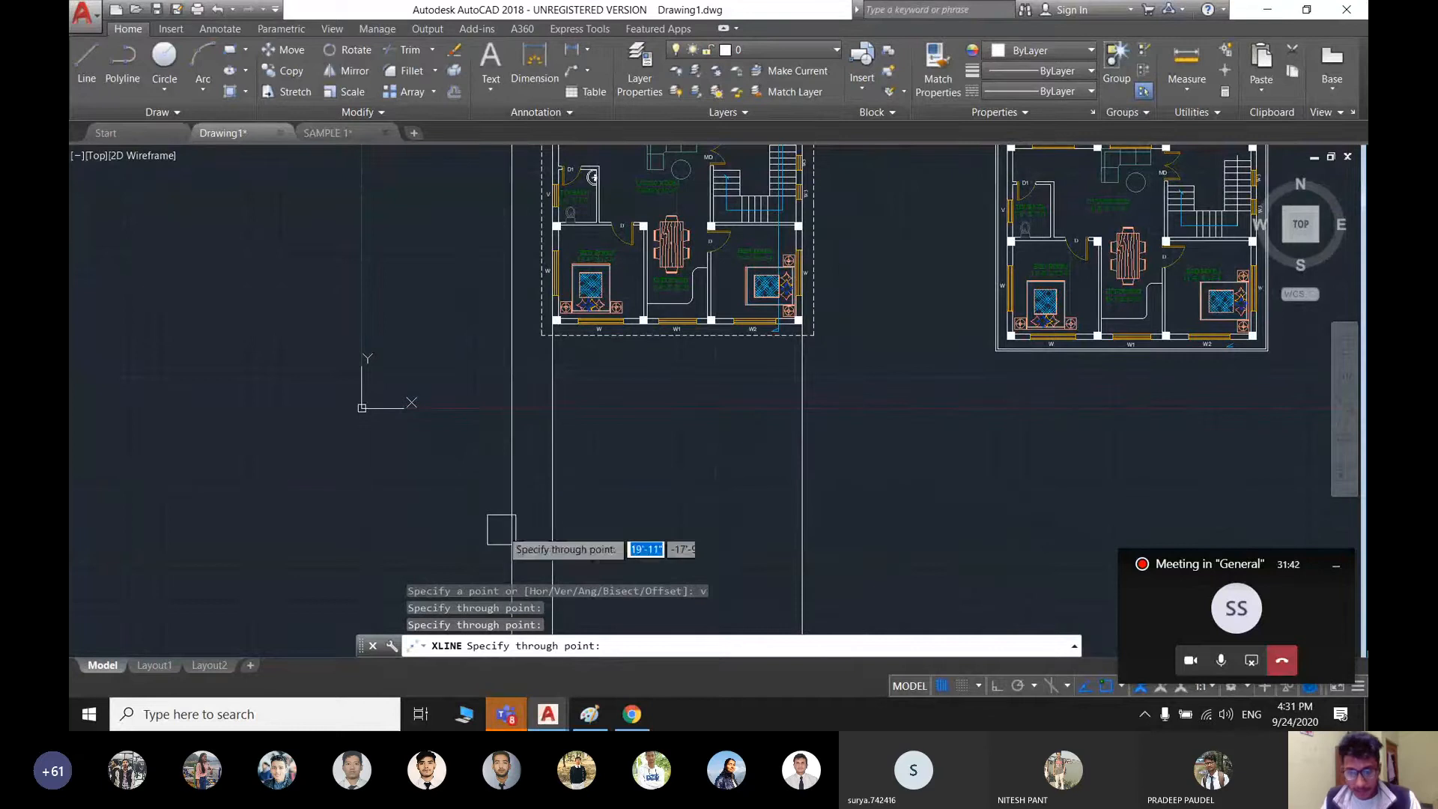
{"action": "middle_click_drag", "start_coordinate": [755, 526], "coordinate": [789, 566]}
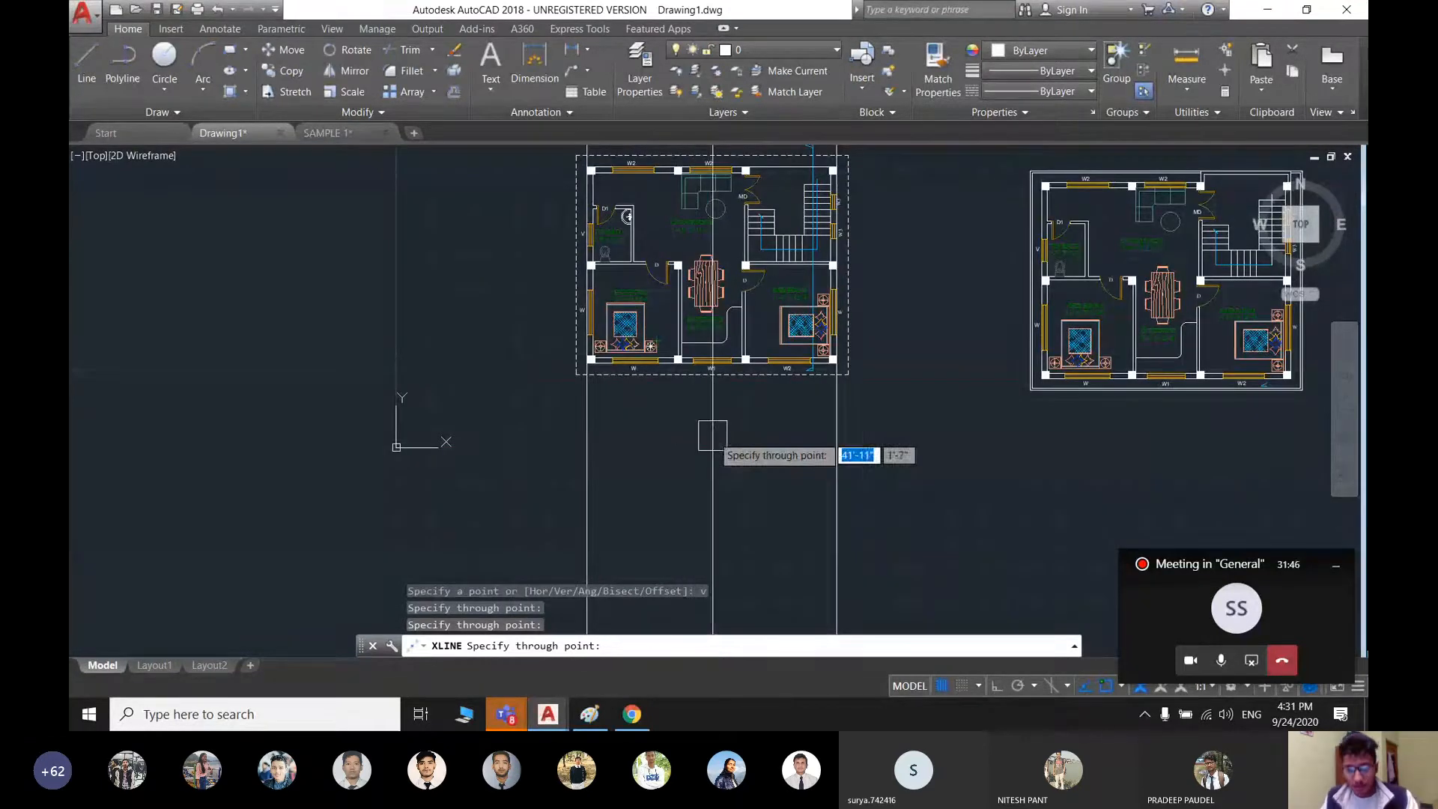
{"action": "key", "text": "Escape"}
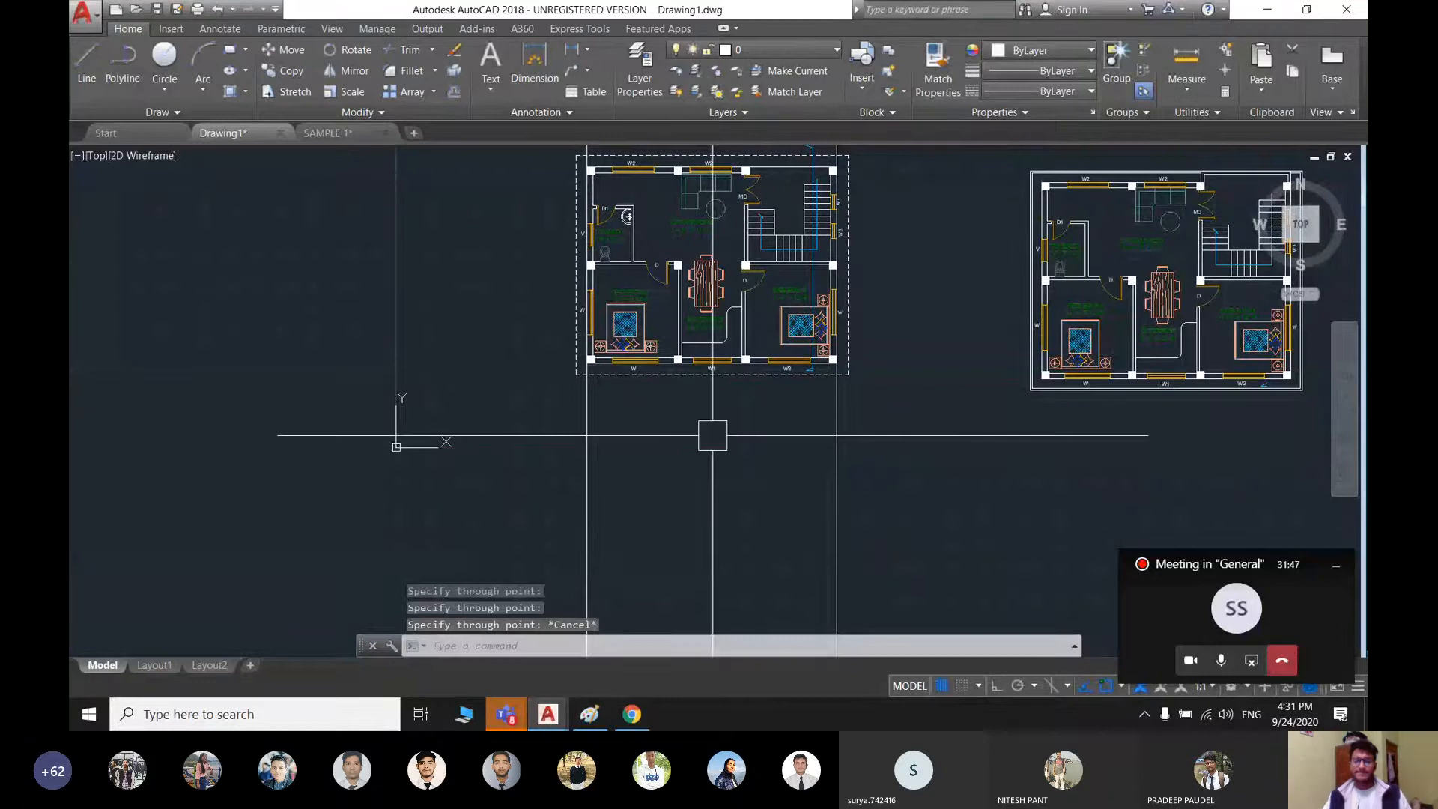
{"action": "key", "text": "F7"}
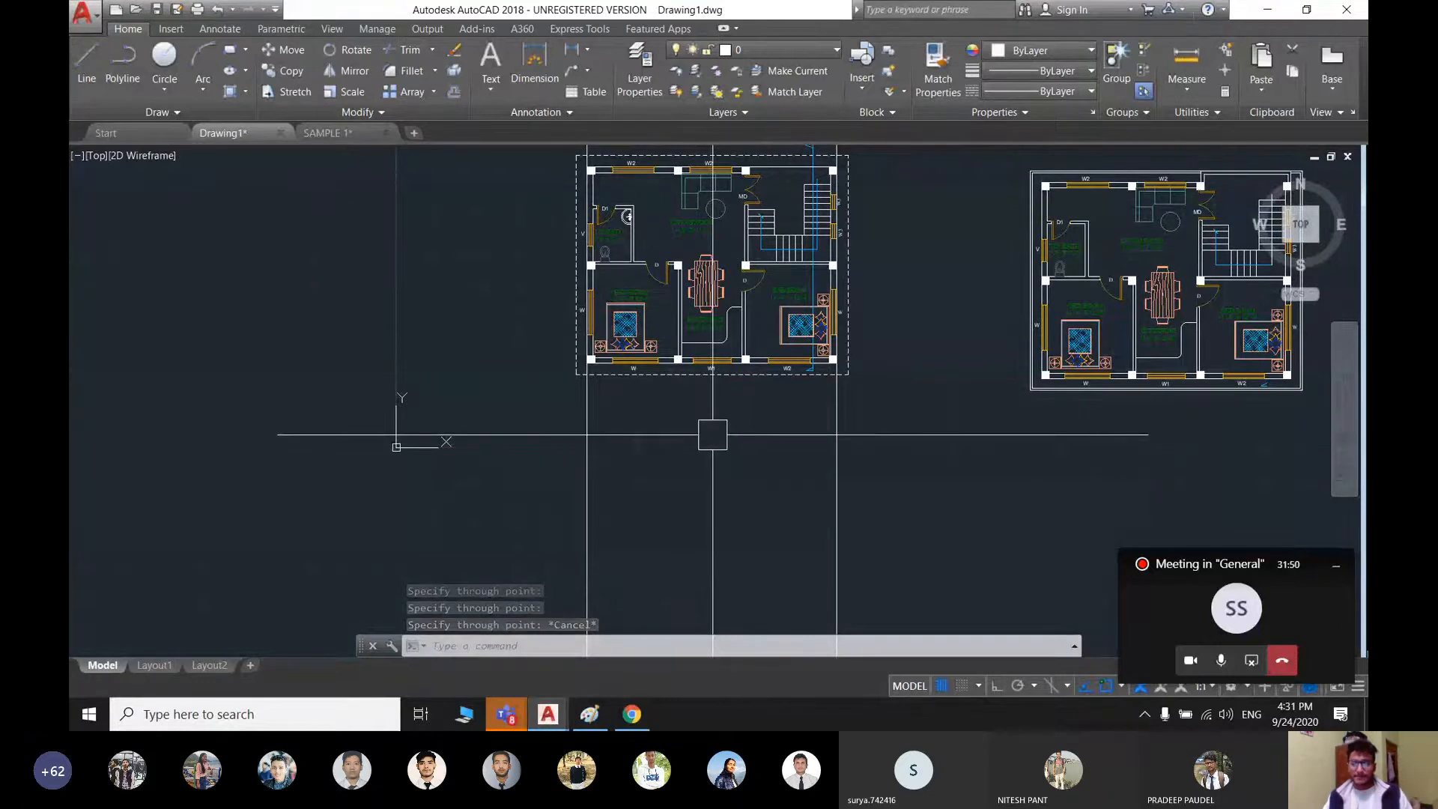
{"action": "key", "text": "F7"}
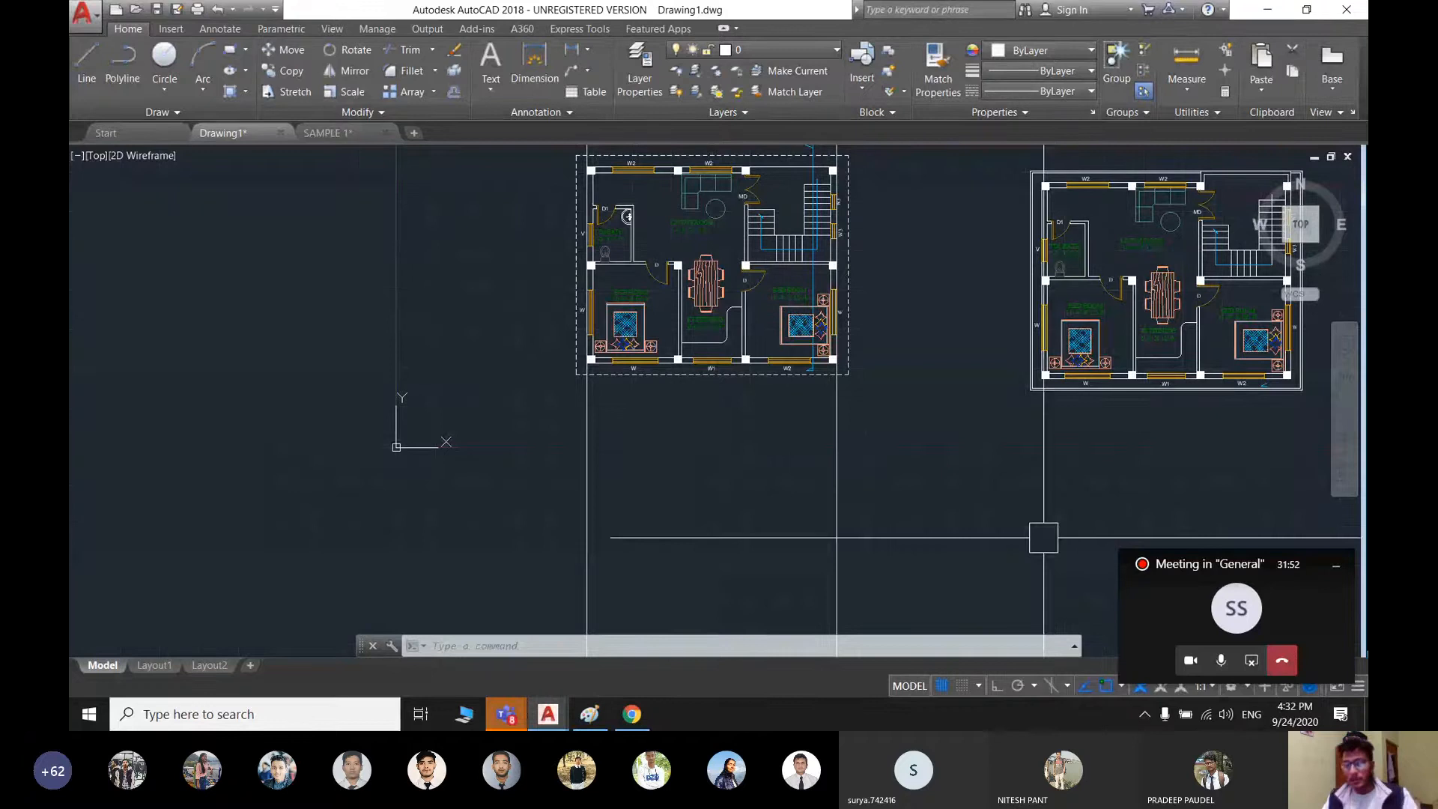
{"action": "middle_click_drag", "start_coordinate": [812, 463], "coordinate": [727, 444]}
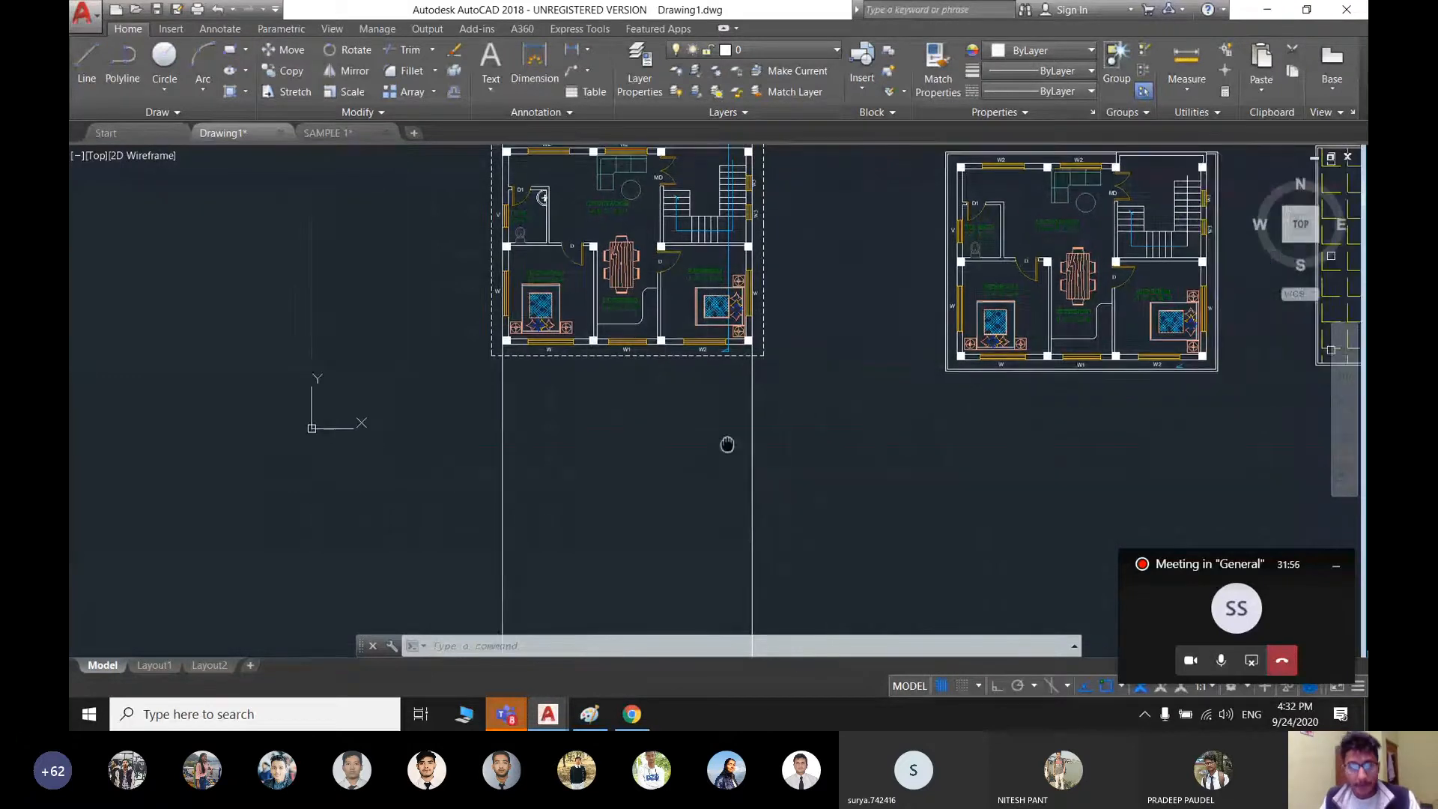
{"action": "scroll", "coordinate": [727, 444], "scroll_direction": "up", "scroll_amount": 2}
{"action": "scroll", "coordinate": [748, 386], "scroll_direction": "down", "scroll_amount": 2}
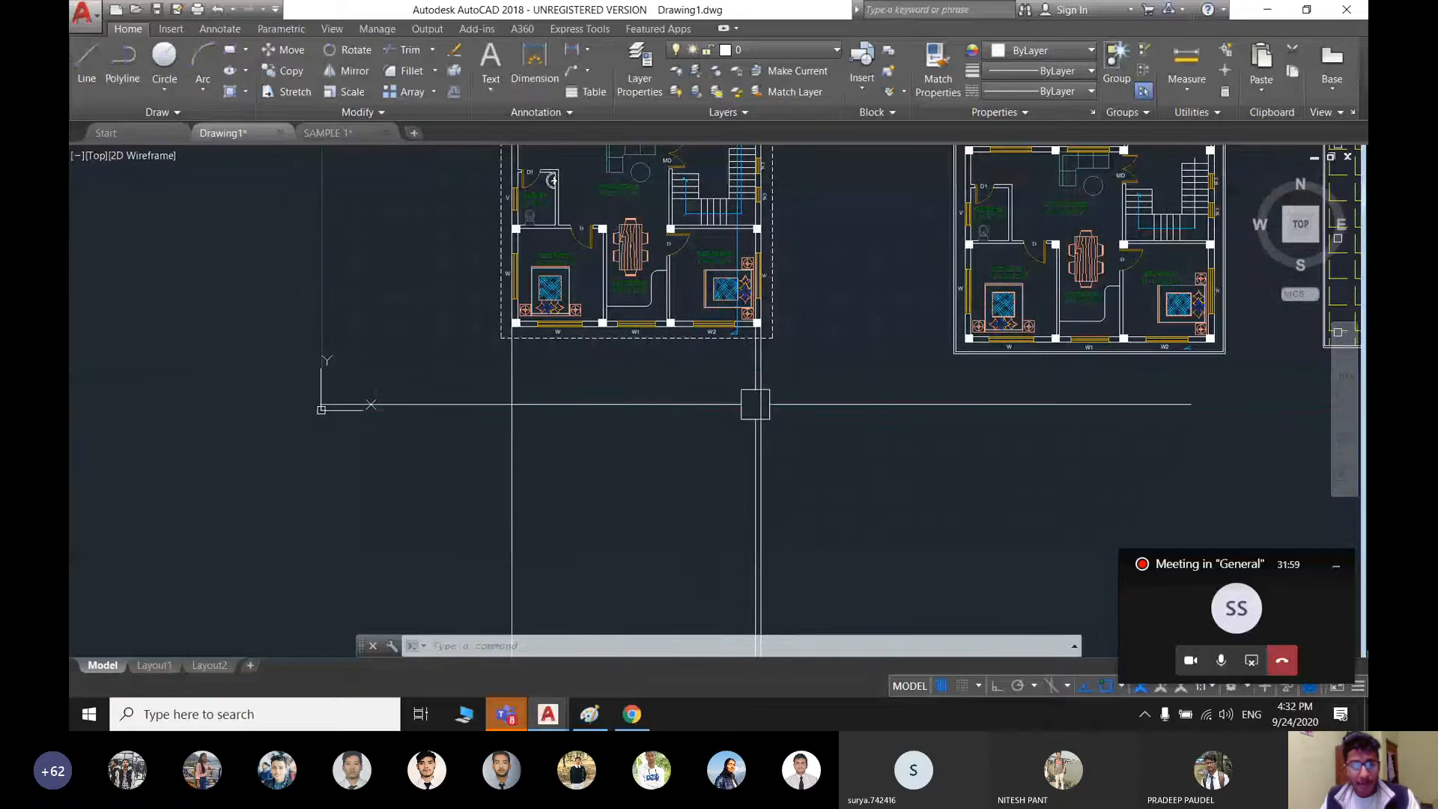
{"action": "scroll", "coordinate": [662, 323], "scroll_direction": "up", "scroll_amount": 4}
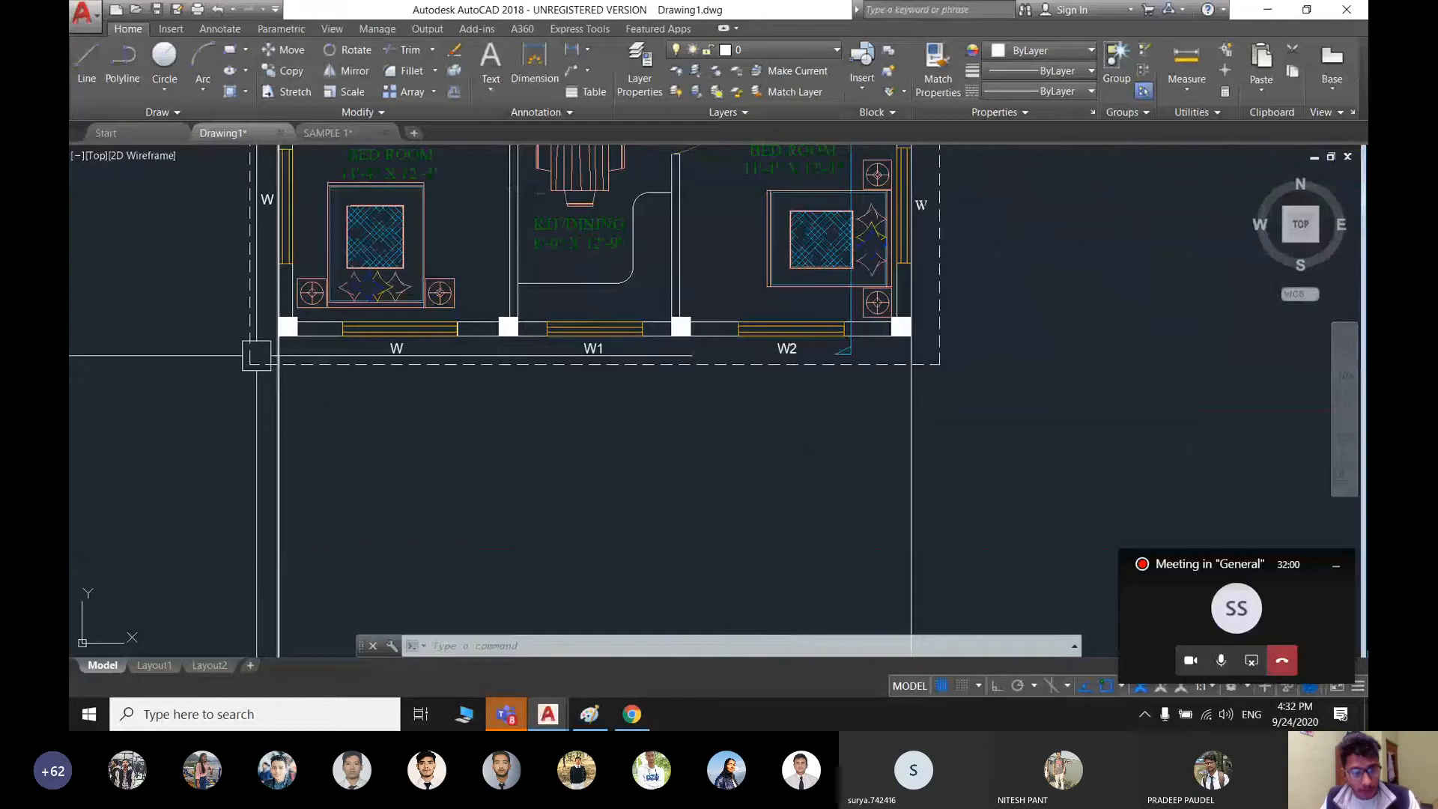
{"action": "scroll", "coordinate": [791, 307], "scroll_direction": "down", "scroll_amount": 4}
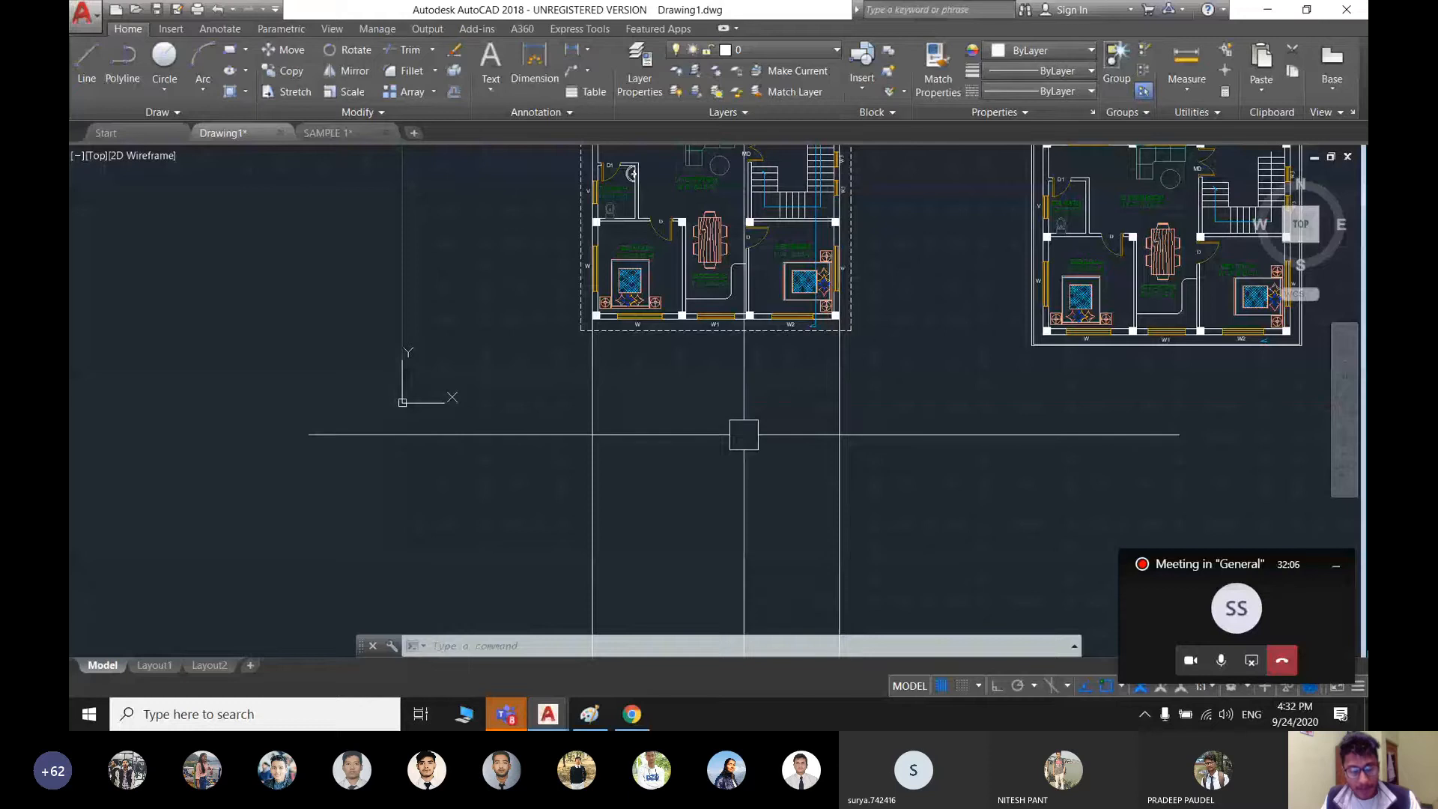
{"action": "type", "text": "XL"}
{"action": "key", "text": "Return"}
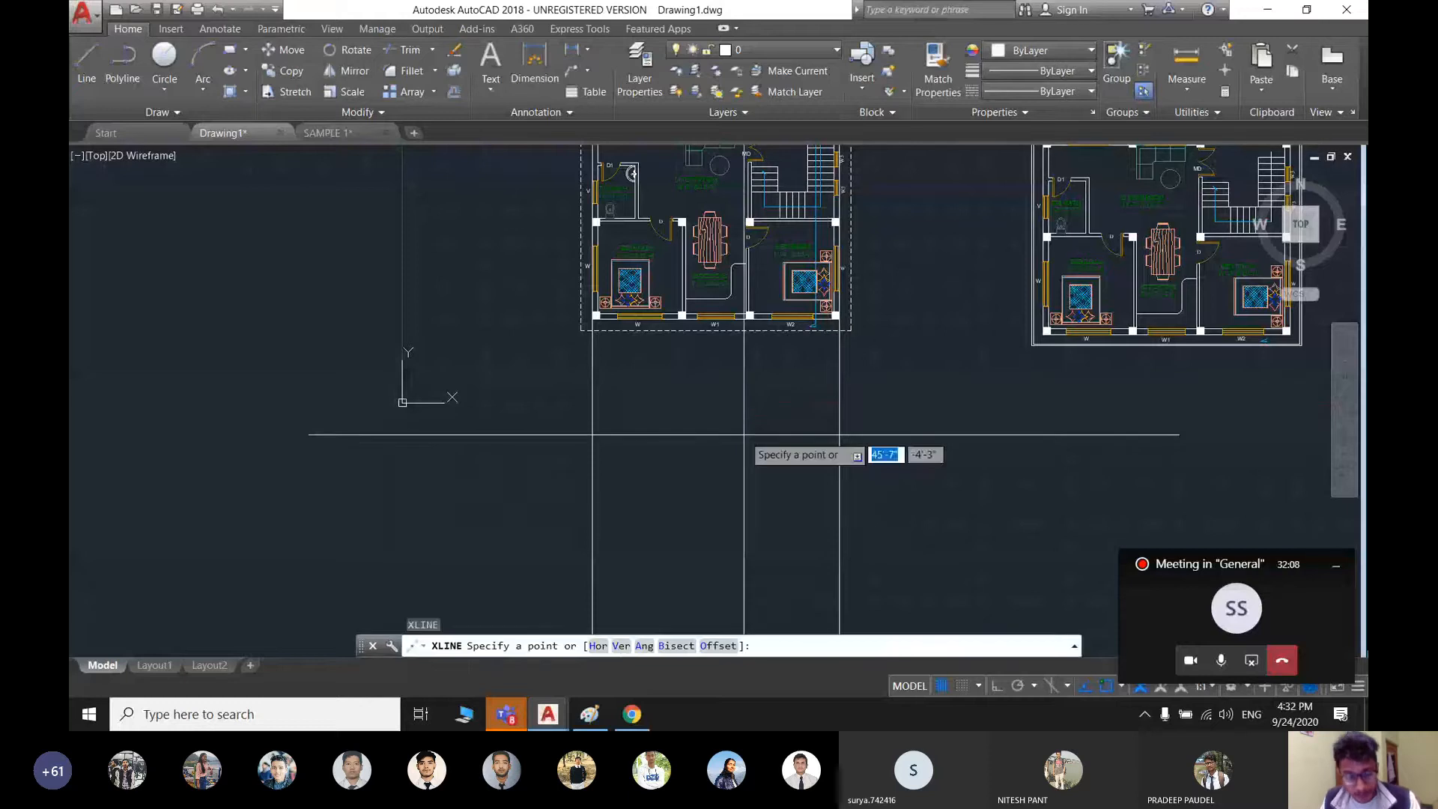
{"action": "type", "text": "v"}
{"action": "key", "text": "Return"}
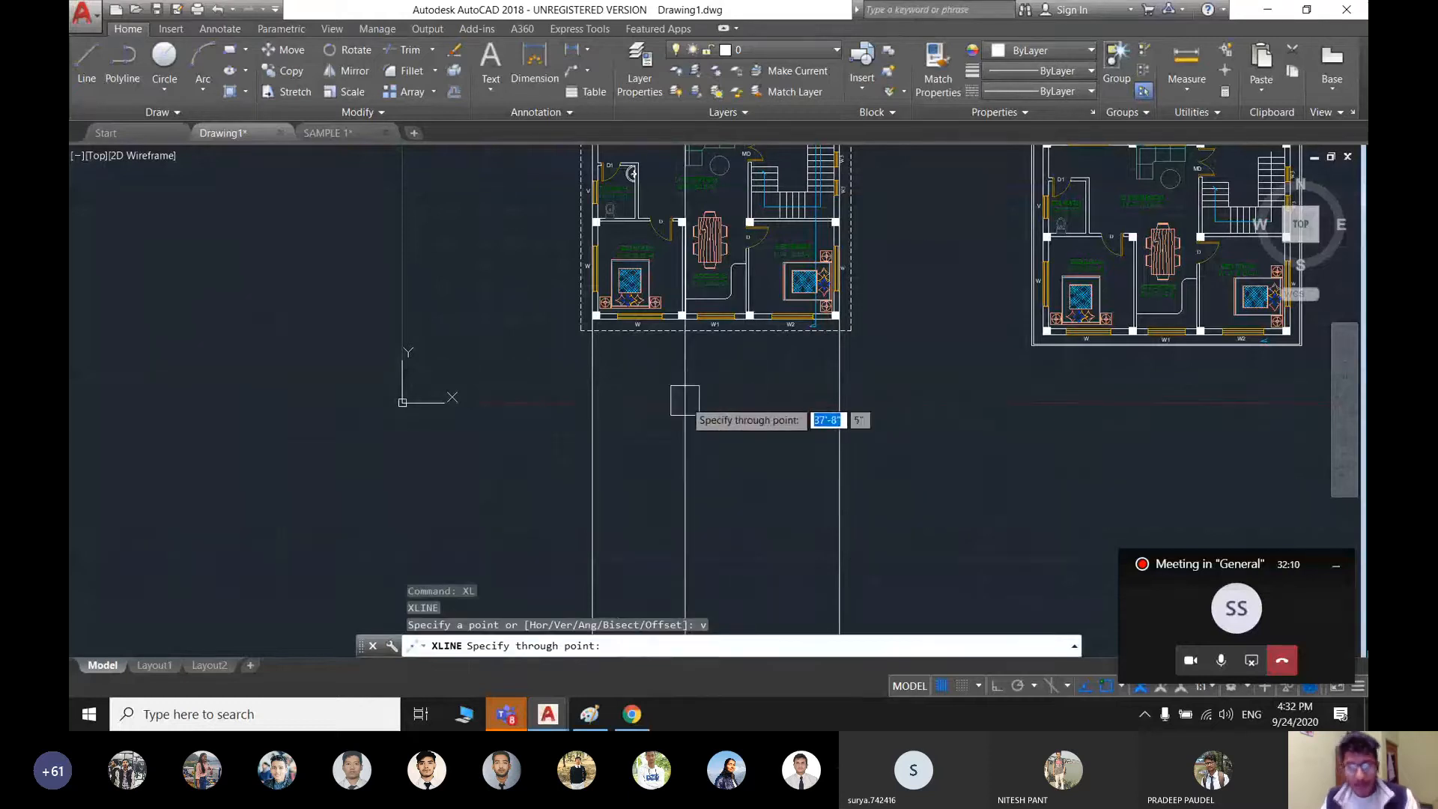
{"action": "scroll", "coordinate": [685, 401], "scroll_direction": "down", "scroll_amount": 2}
{"action": "mouse_move", "coordinate": [685, 401]}
{"action": "middle_mouse_down"}
{"action": "mouse_move", "coordinate": [711, 348]}
{"action": "mouse_move", "coordinate": [760, 383]}
{"action": "middle_mouse_up"}
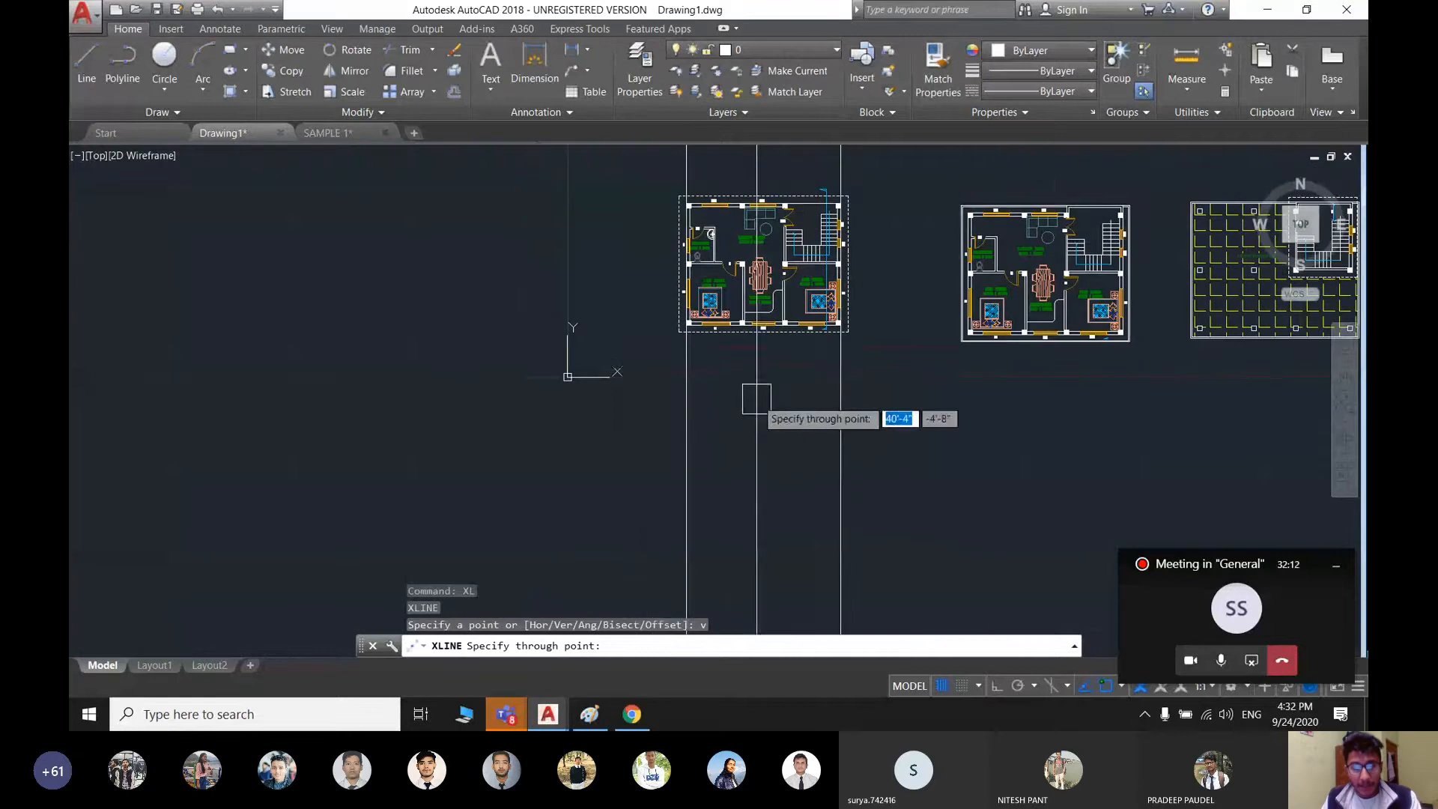
{"action": "key", "text": "Escape"}
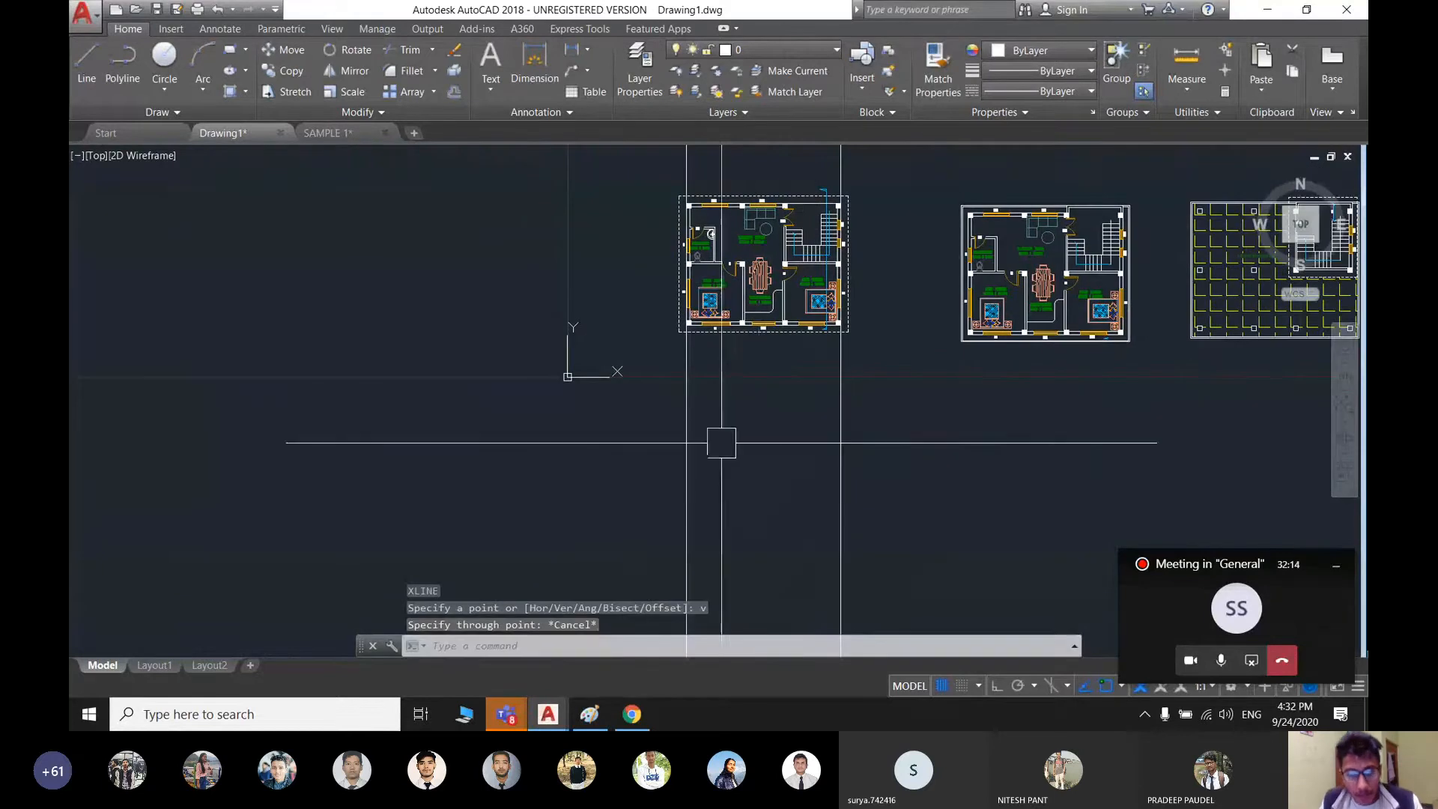
- Place one horizontal construction line across the two vertical ones, a short distance below the dashed-outline plan, and end the command
{"action": "scroll", "coordinate": [710, 416], "scroll_direction": "up", "scroll_amount": 2}
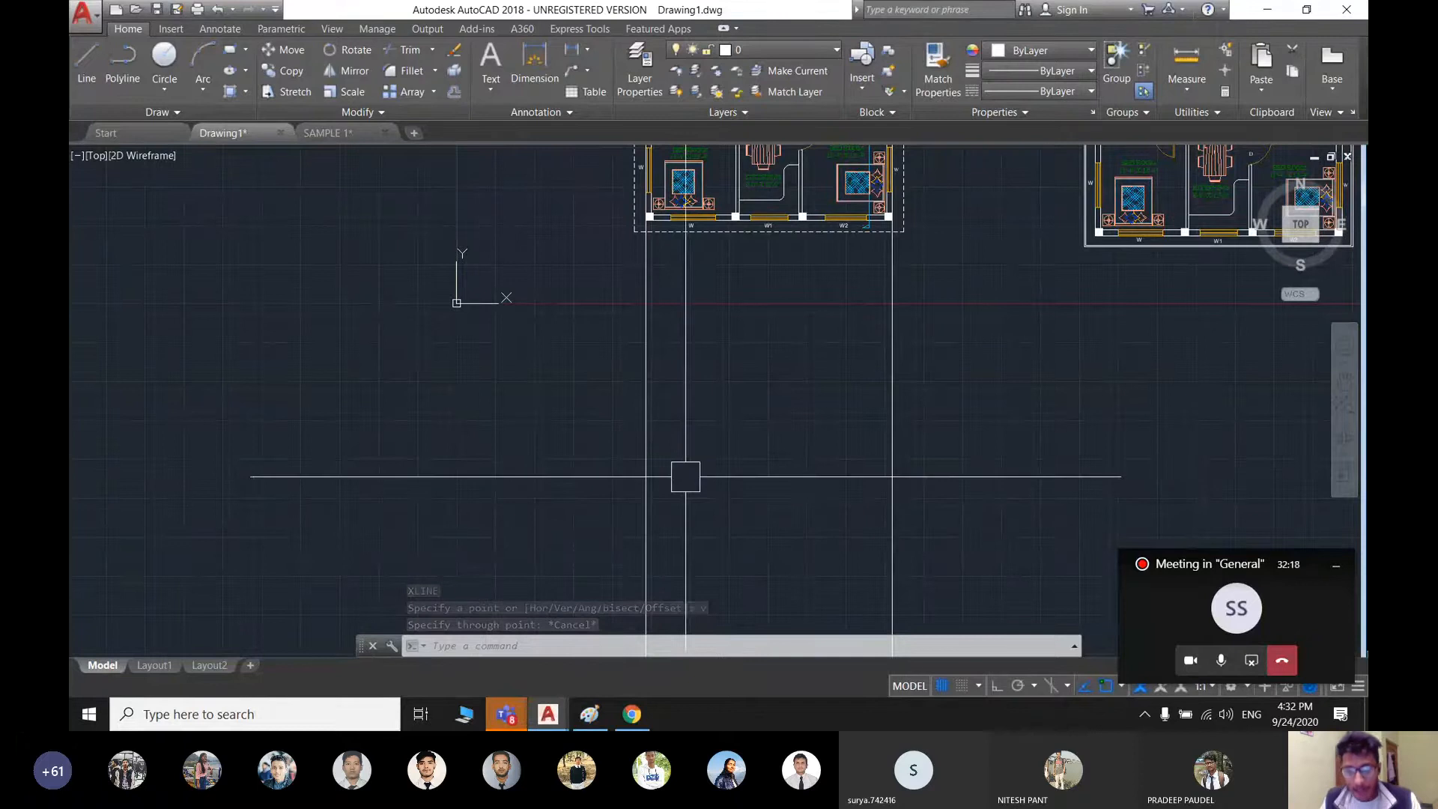
{"action": "type", "text": "xl"}
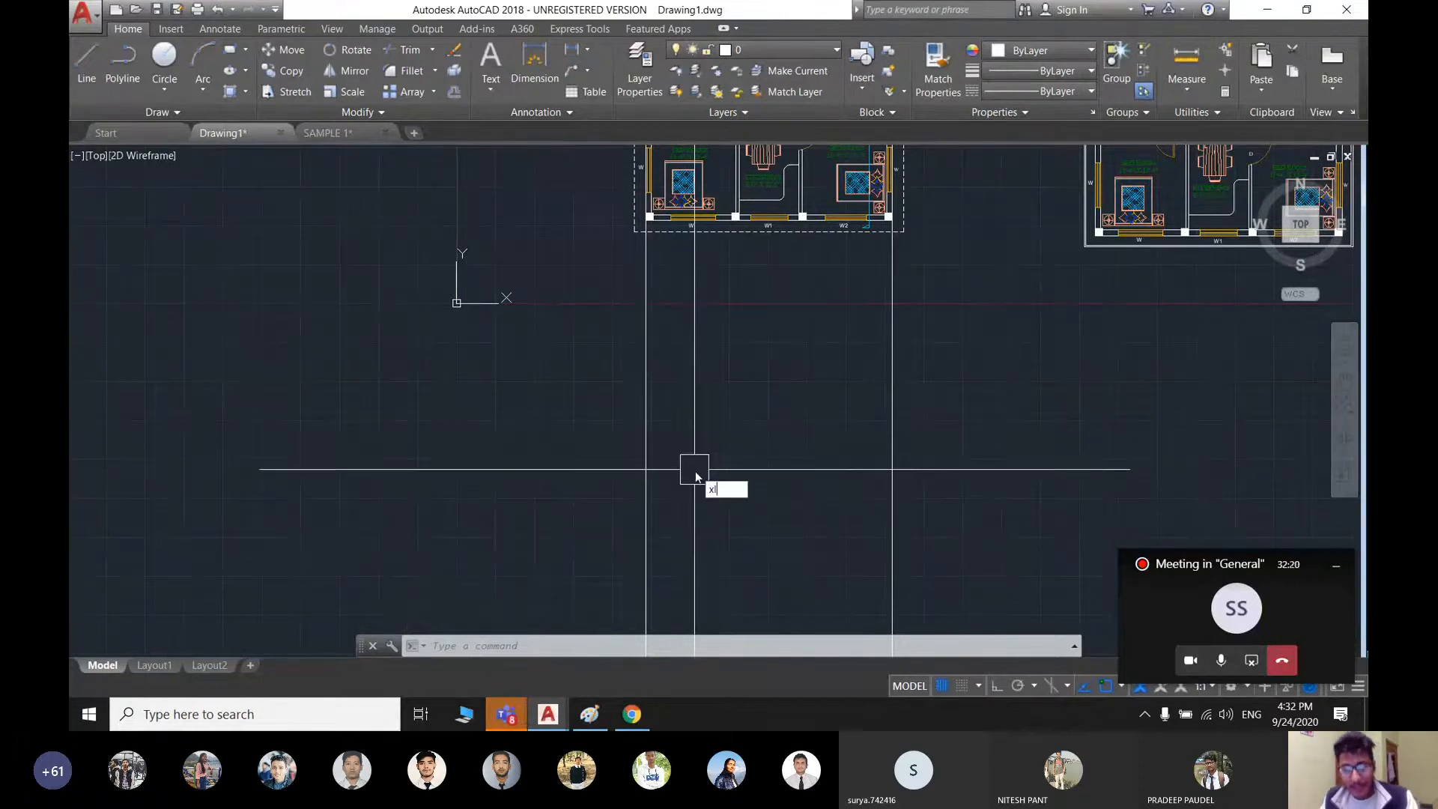
{"action": "key", "text": "Return"}
{"action": "type", "text": "h"}
{"action": "key", "text": "Return"}
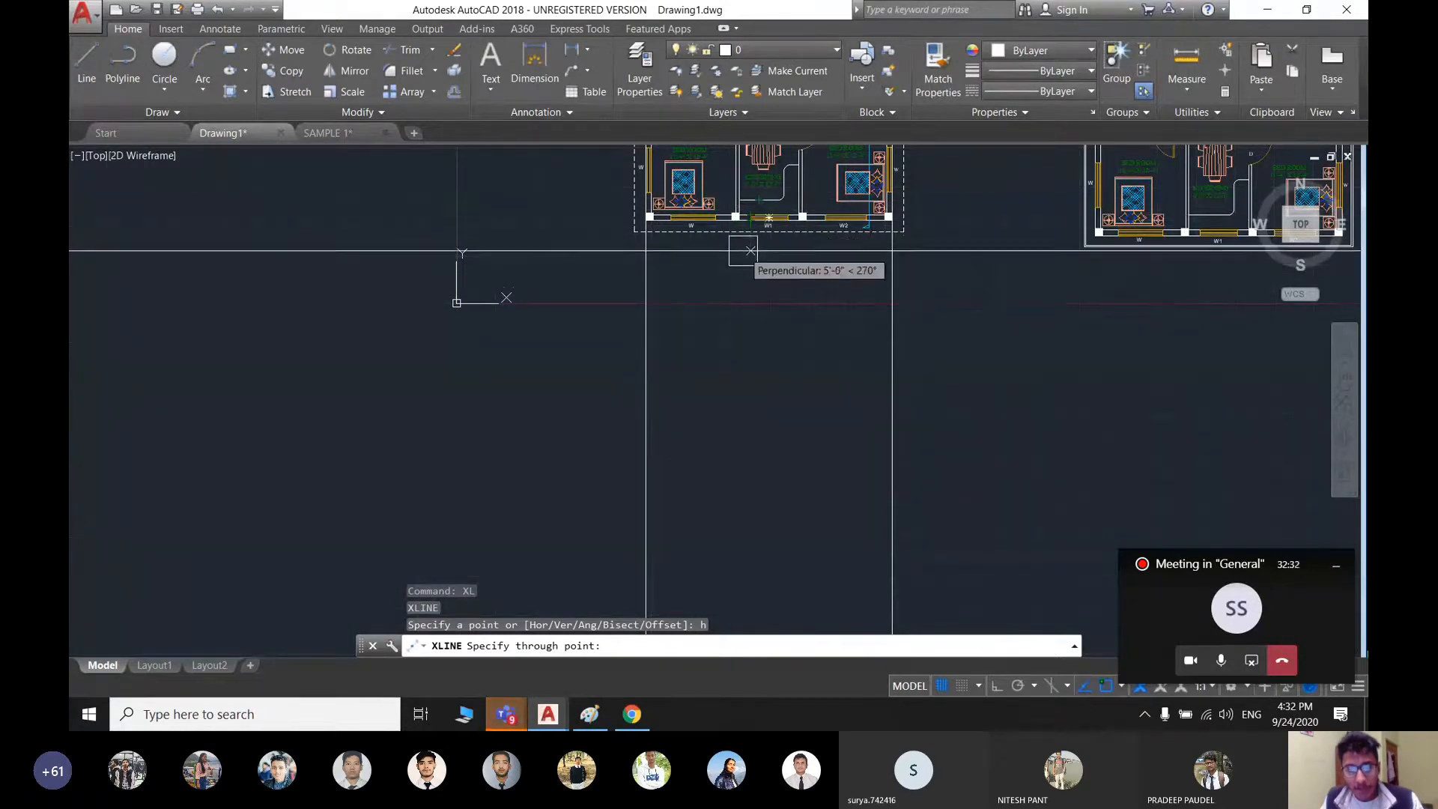
{"action": "scroll", "coordinate": [743, 248], "scroll_direction": "up", "scroll_amount": 2}
{"action": "scroll", "coordinate": [734, 449], "scroll_direction": "down", "scroll_amount": 2}
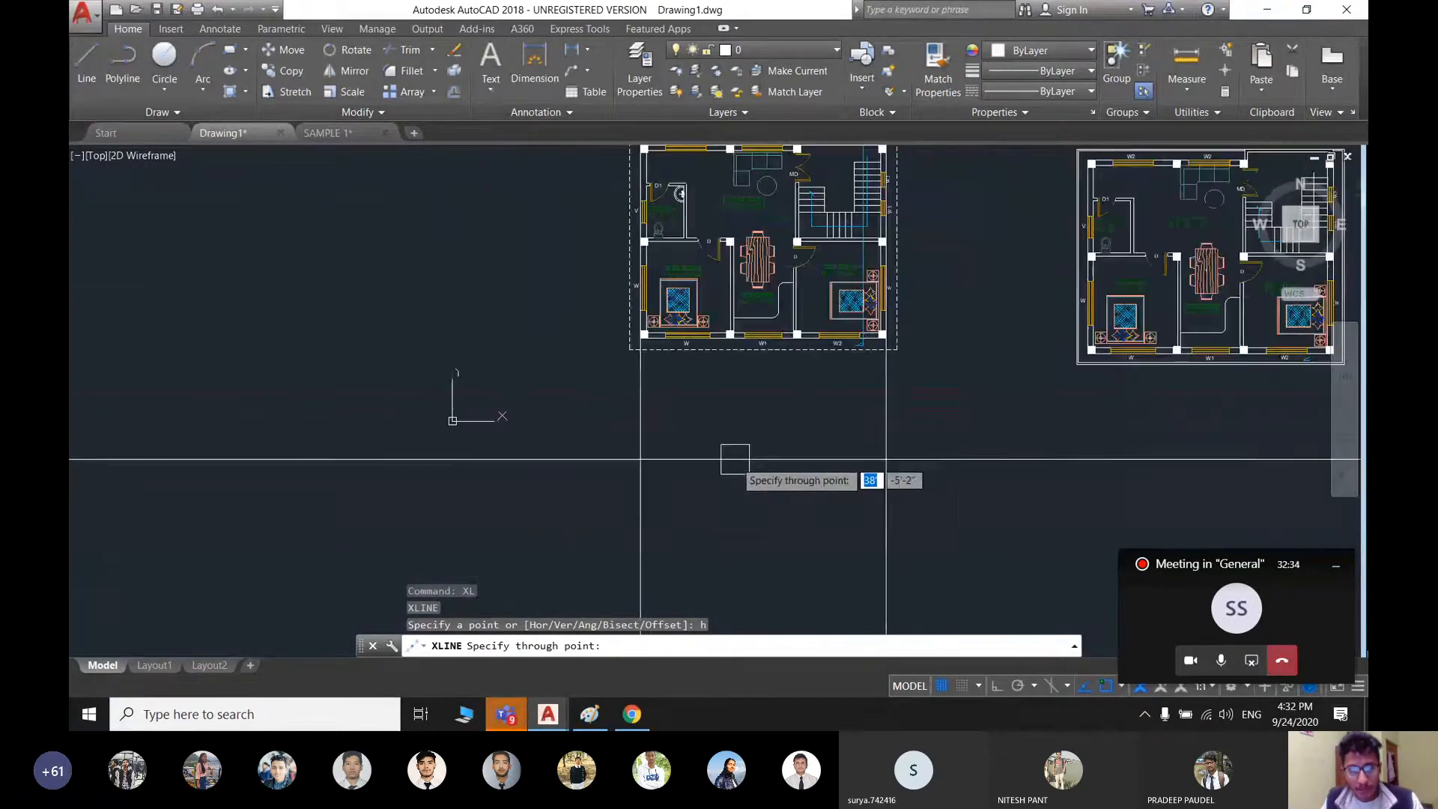
{"action": "scroll", "coordinate": [741, 513], "scroll_direction": "up", "scroll_amount": 4}
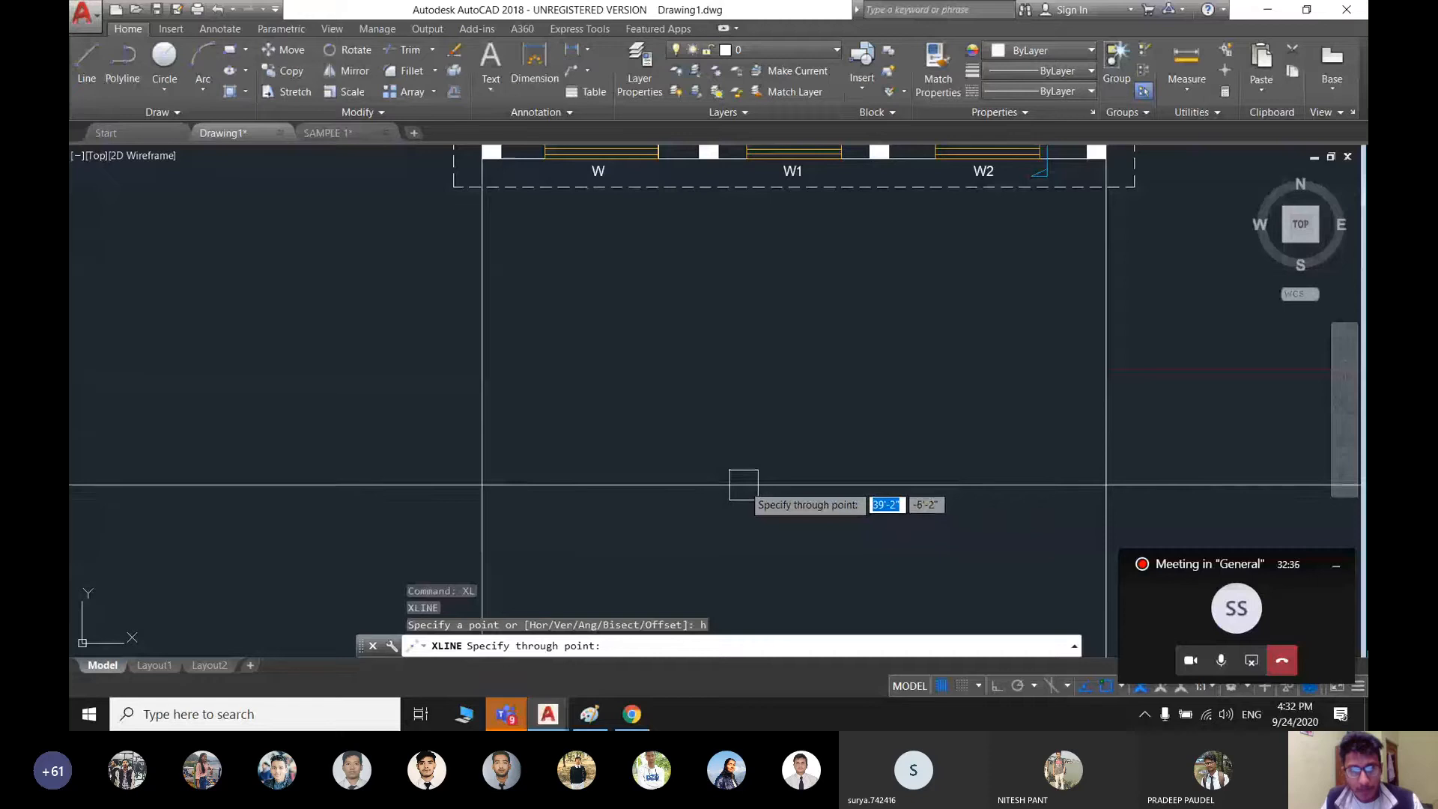
{"action": "scroll", "coordinate": [744, 485], "scroll_direction": "down", "scroll_amount": 2}
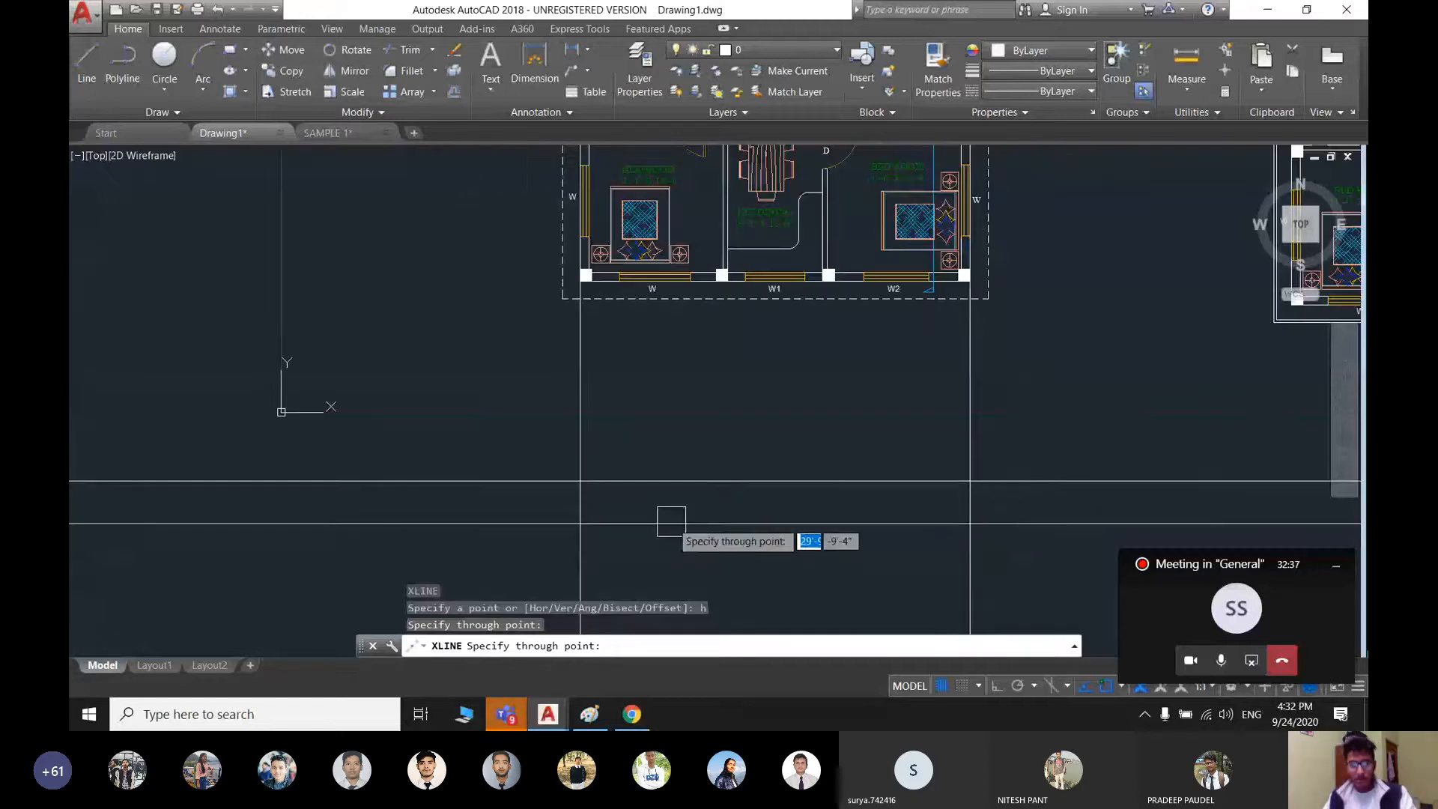
{"action": "key", "text": "Escape"}
{"action": "scroll", "coordinate": [580, 542], "scroll_direction": "down", "scroll_amount": 2}
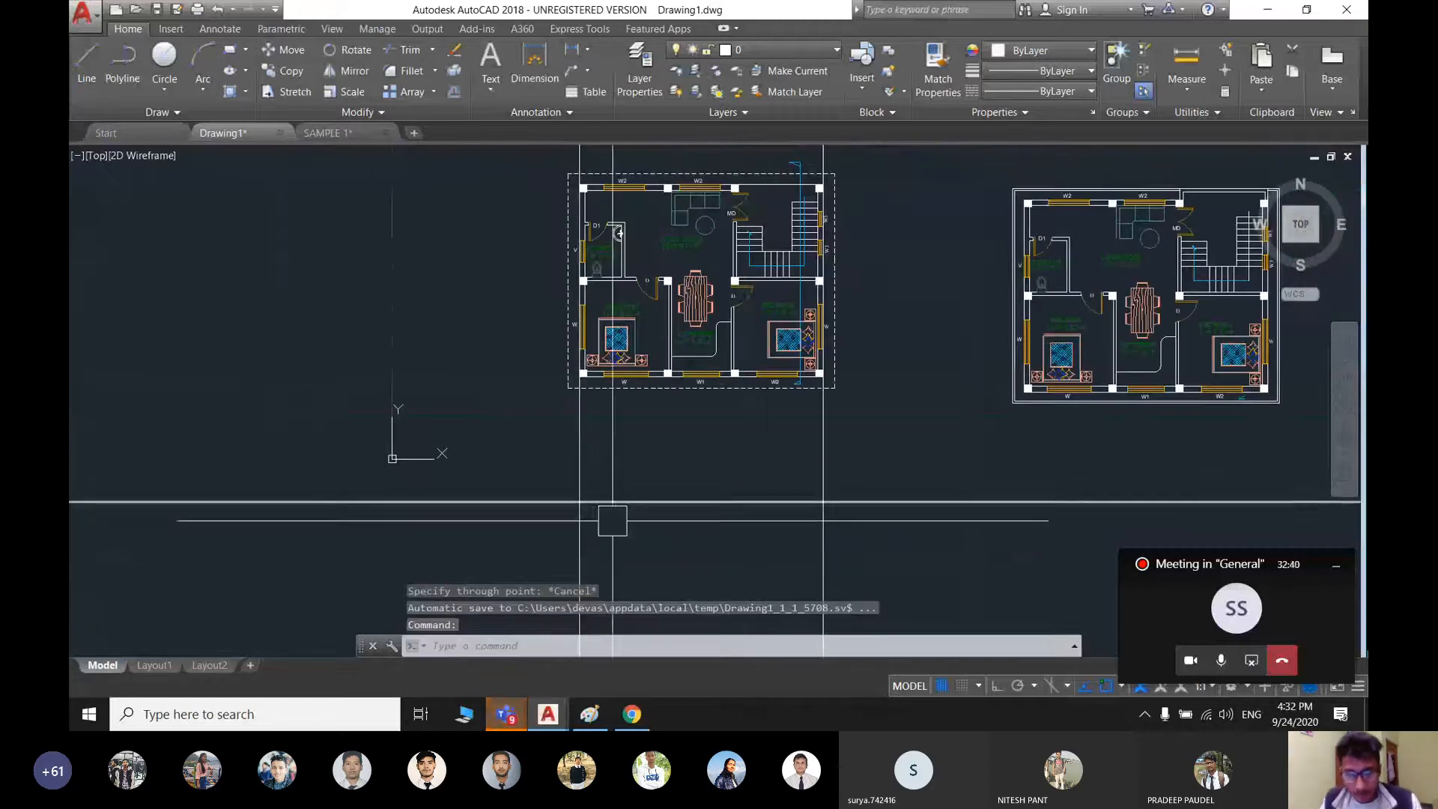
{"action": "scroll", "coordinate": [720, 527], "scroll_direction": "up", "scroll_amount": 2}
{"action": "mouse_move", "coordinate": [797, 497]}
{"action": "middle_mouse_down"}
{"action": "mouse_move", "coordinate": [890, 475]}
{"action": "mouse_move", "coordinate": [859, 454]}
{"action": "middle_mouse_up"}
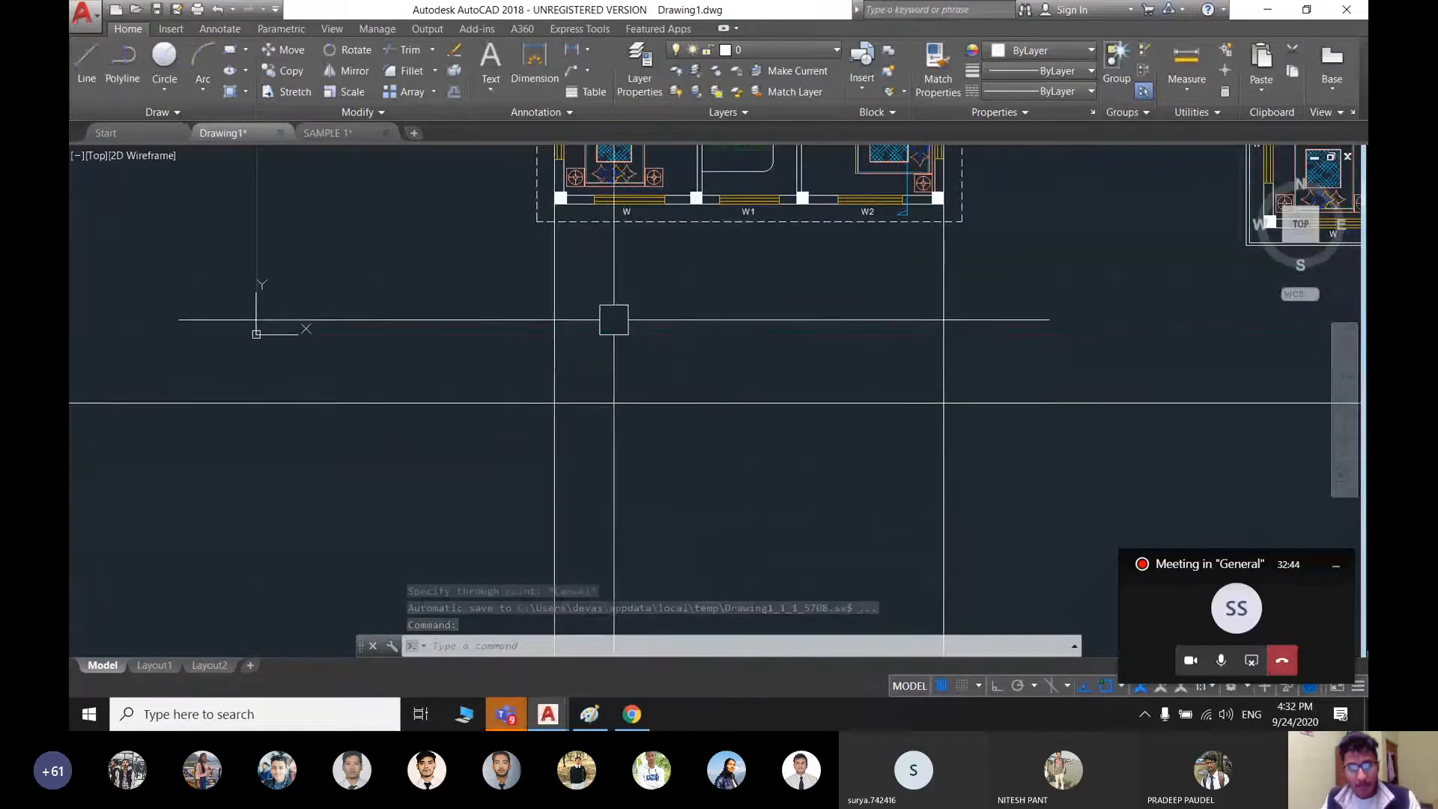
{"action": "left_click", "coordinate": [642, 337]}
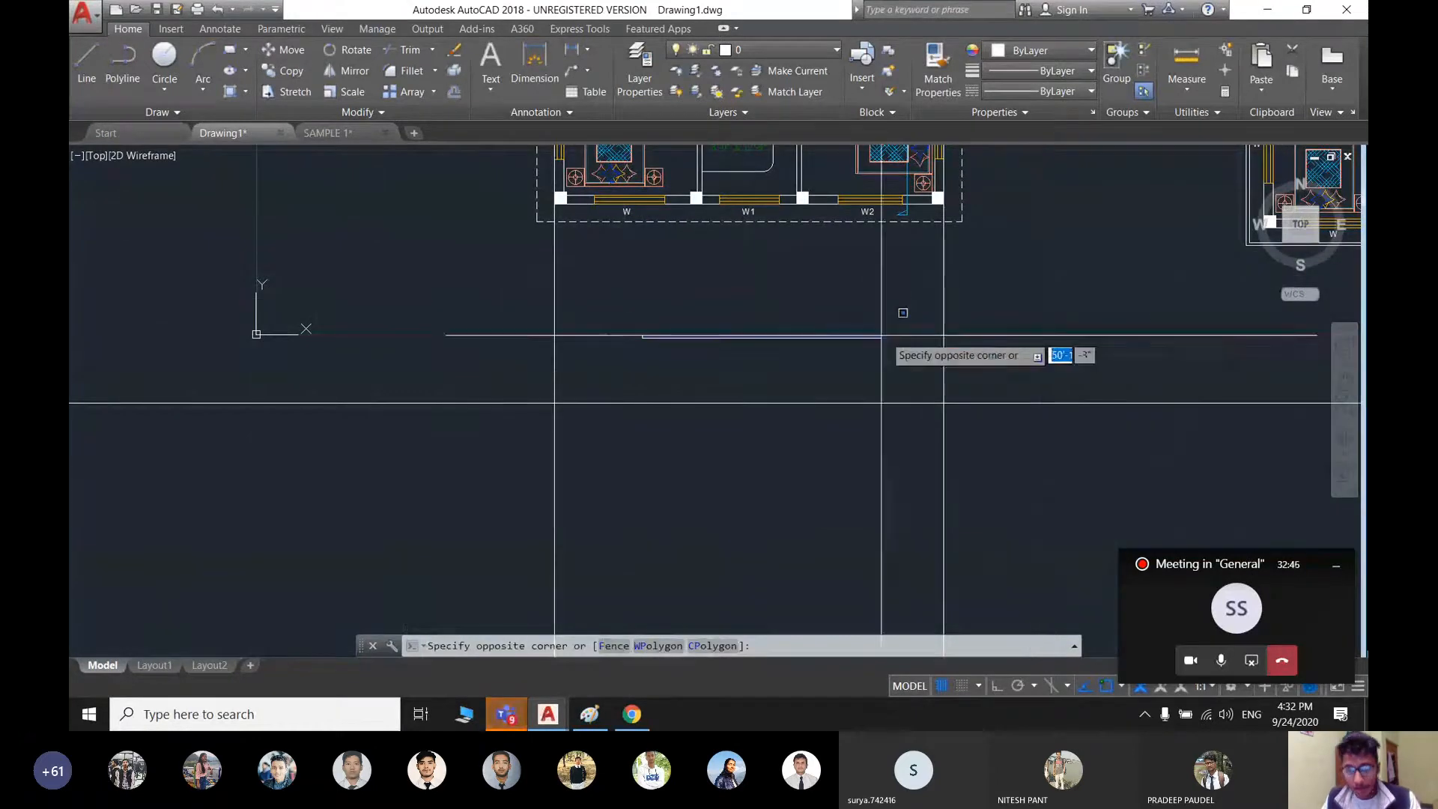
{"action": "key", "text": "Escape"}
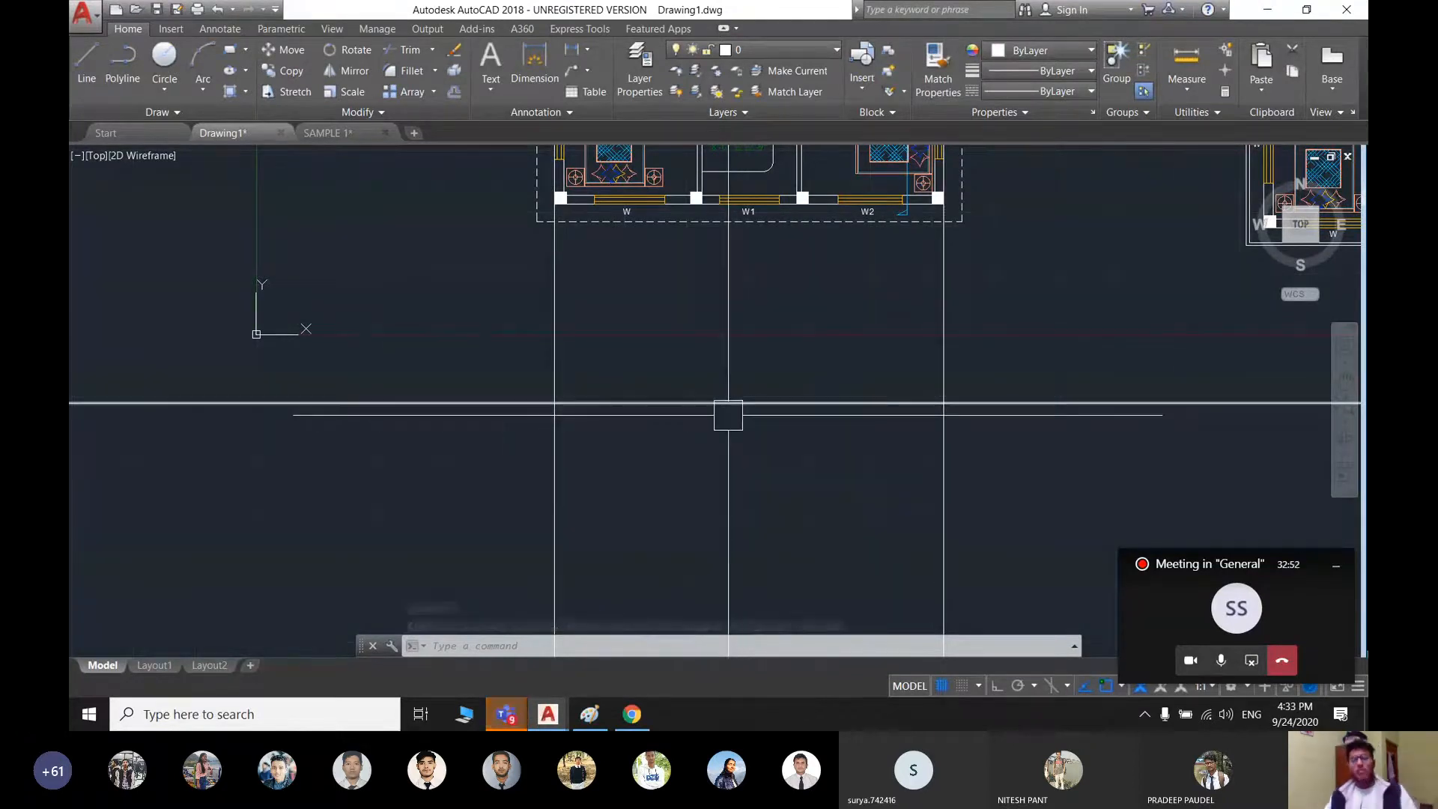
{"action": "middle_click_drag", "start_coordinate": [772, 458], "coordinate": [761, 498]}
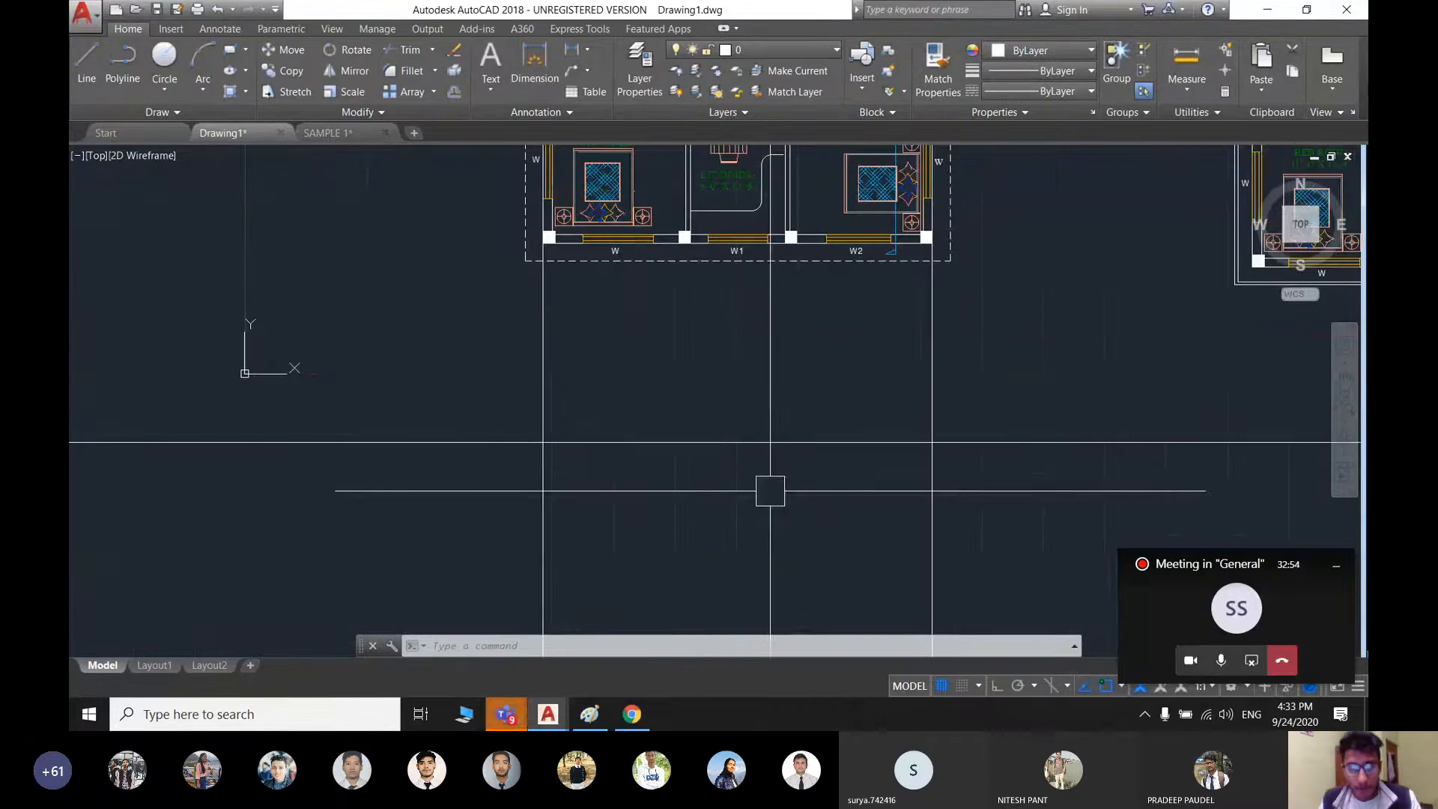
- Switch to Paint and start a new blank picture, discarding the compass-direction sketch without saving
{"action": "left_click", "coordinate": [591, 715]}
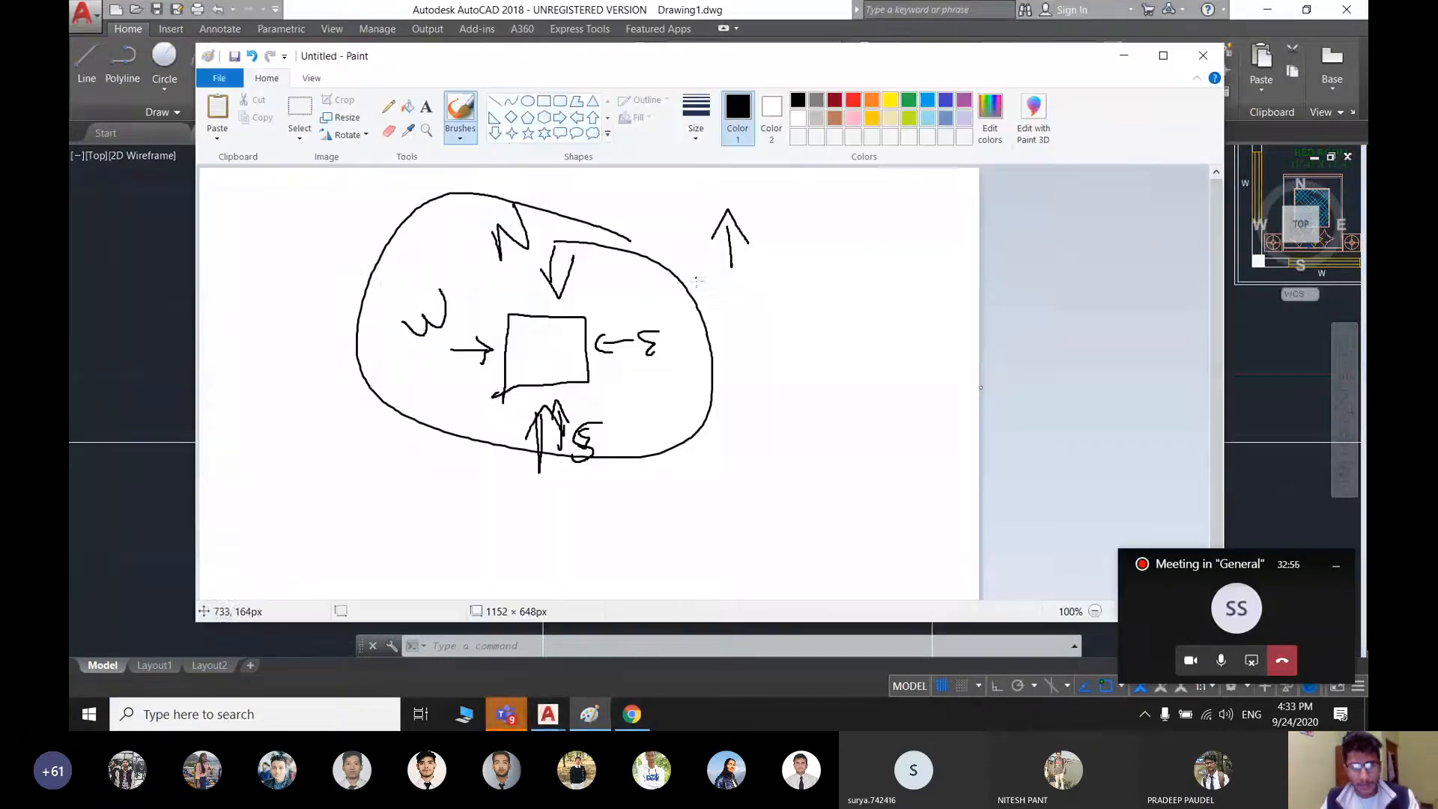
{"action": "left_click", "coordinate": [220, 78]}
{"action": "left_click", "coordinate": [218, 487]}
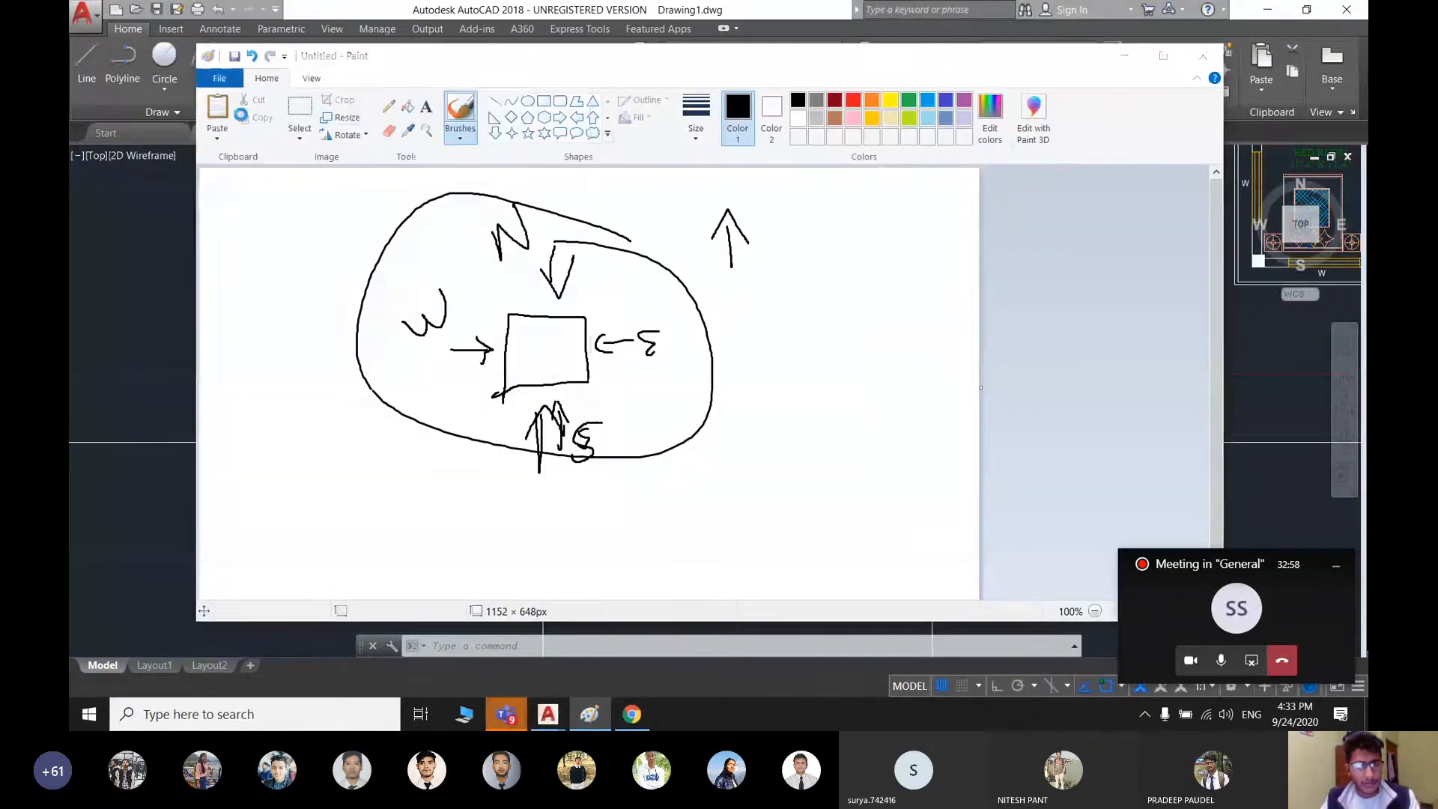
{"action": "left_click", "coordinate": [737, 345]}
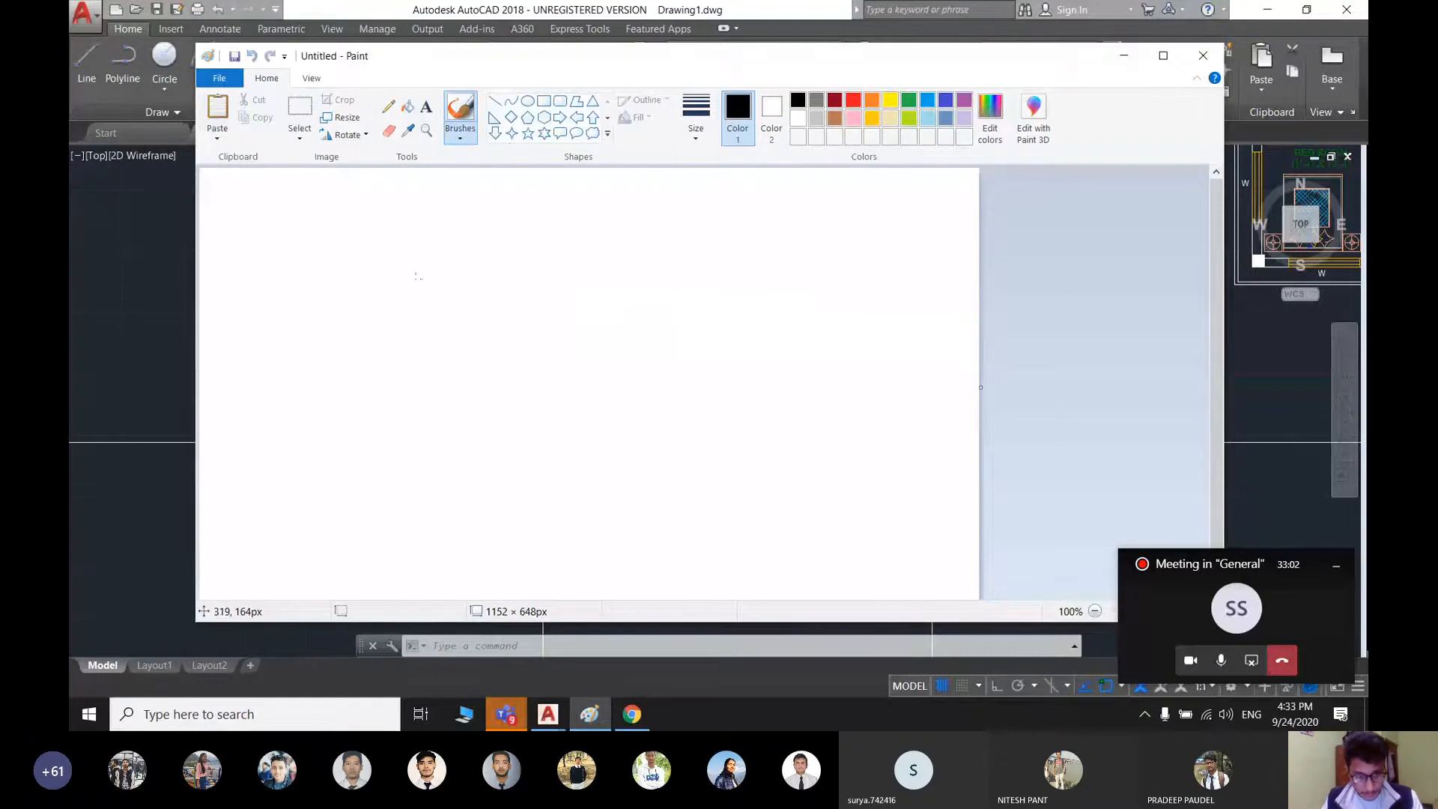
- Sketch a long ground line with hatch marks at both ends and a rectangular building outline standing on it
{"action": "mouse_move", "coordinate": [334, 402]}
{"action": "left_mouse_down"}
{"action": "mouse_move", "coordinate": [562, 403]}
{"action": "mouse_move", "coordinate": [810, 381]}
{"action": "left_mouse_up"}
{"action": "left_click_drag", "start_coordinate": [325, 409], "coordinate": [374, 416]}
{"action": "mouse_move", "coordinate": [794, 385]}
{"action": "left_mouse_down"}
{"action": "mouse_move", "coordinate": [773, 411]}
{"action": "mouse_move", "coordinate": [813, 396]}
{"action": "left_mouse_up"}
{"action": "mouse_move", "coordinate": [809, 380]}
{"action": "left_mouse_down"}
{"action": "mouse_move", "coordinate": [820, 386]}
{"action": "mouse_move", "coordinate": [765, 409]}
{"action": "left_mouse_up"}
{"action": "left_click_drag", "start_coordinate": [799, 384], "coordinate": [778, 410]}
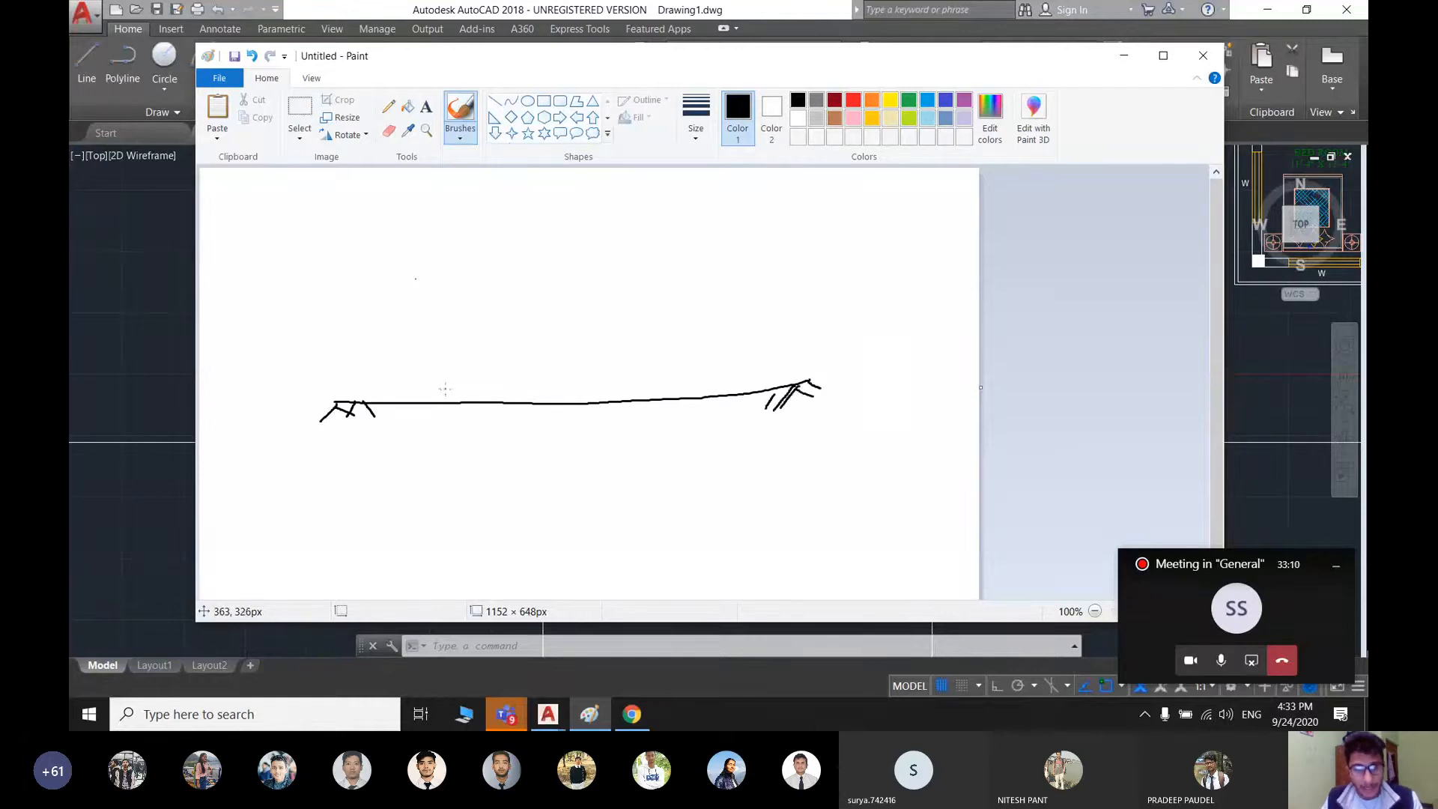
{"action": "mouse_move", "coordinate": [447, 407]}
{"action": "left_mouse_down"}
{"action": "mouse_move", "coordinate": [425, 241]}
{"action": "mouse_move", "coordinate": [622, 211]}
{"action": "mouse_move", "coordinate": [716, 400]}
{"action": "left_mouse_up"}
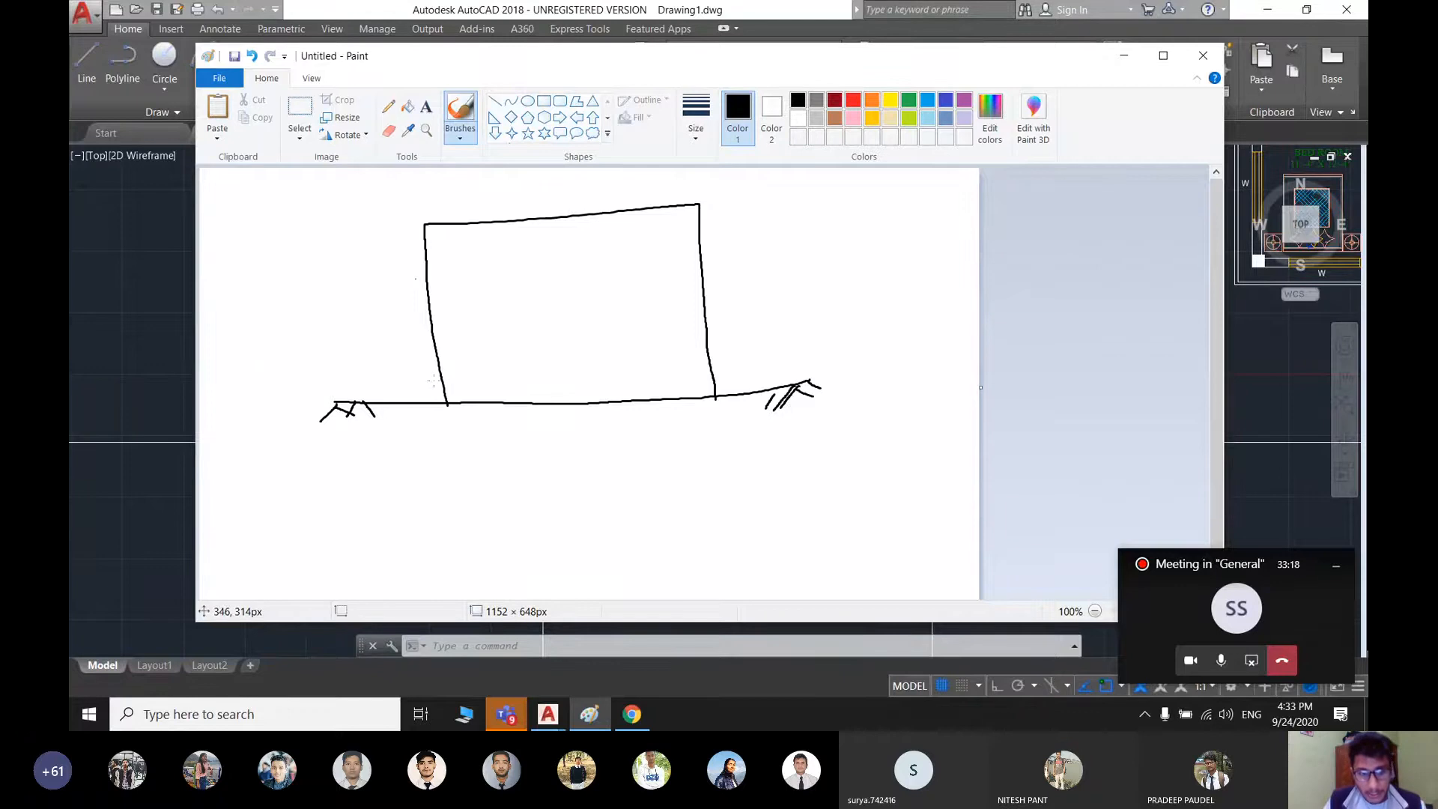
- Draw the plinth level as a band above the ground line, note its height as 2' / 3', and label it "plinth" with an arrow
{"action": "mouse_move", "coordinate": [445, 381]}
{"action": "left_mouse_down"}
{"action": "mouse_move", "coordinate": [713, 363]}
{"action": "mouse_move", "coordinate": [751, 379]}
{"action": "mouse_move", "coordinate": [747, 360]}
{"action": "mouse_move", "coordinate": [772, 379]}
{"action": "mouse_move", "coordinate": [792, 349]}
{"action": "left_mouse_up"}
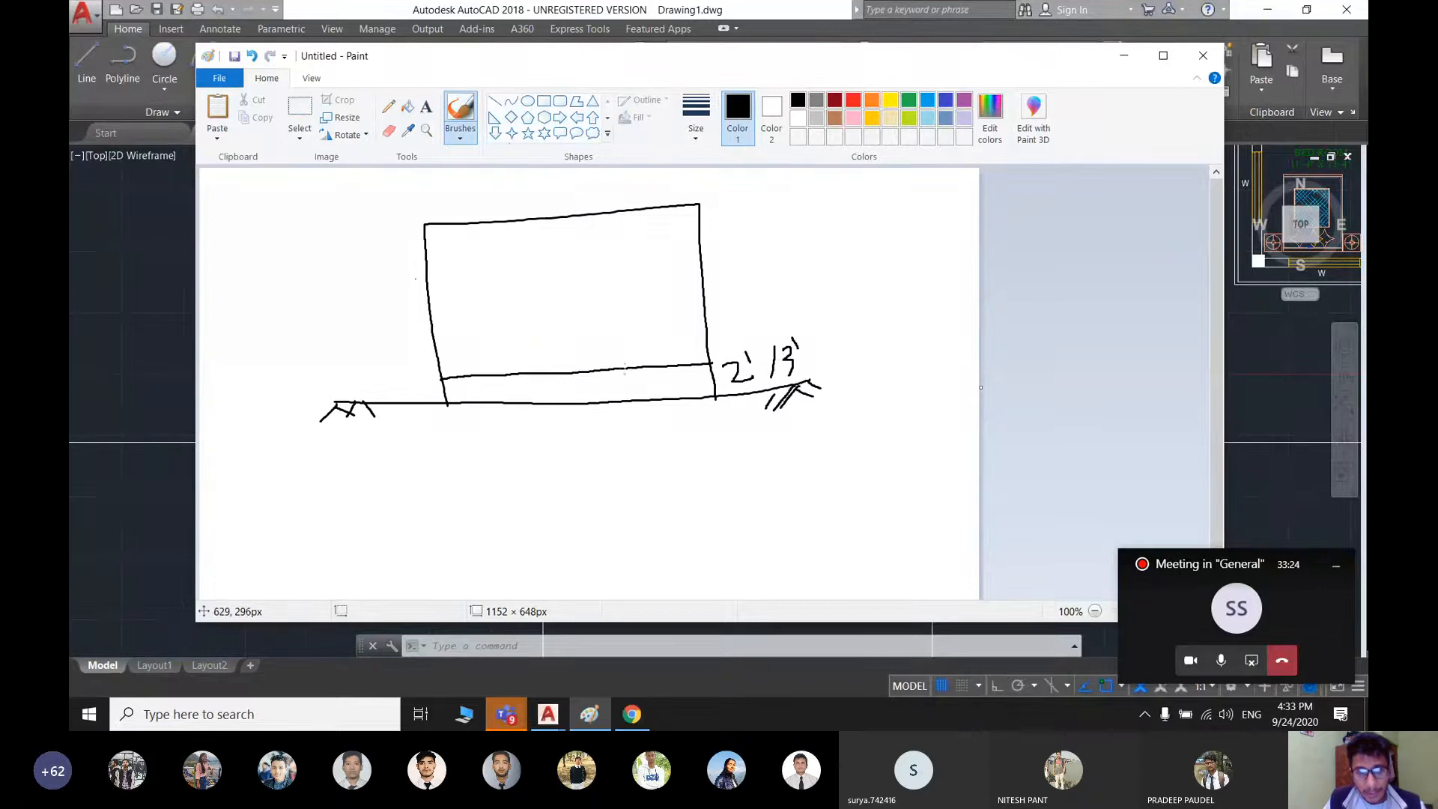
{"action": "mouse_move", "coordinate": [701, 356]}
{"action": "left_mouse_down"}
{"action": "mouse_move", "coordinate": [452, 370]}
{"action": "mouse_move", "coordinate": [711, 357]}
{"action": "left_mouse_up"}
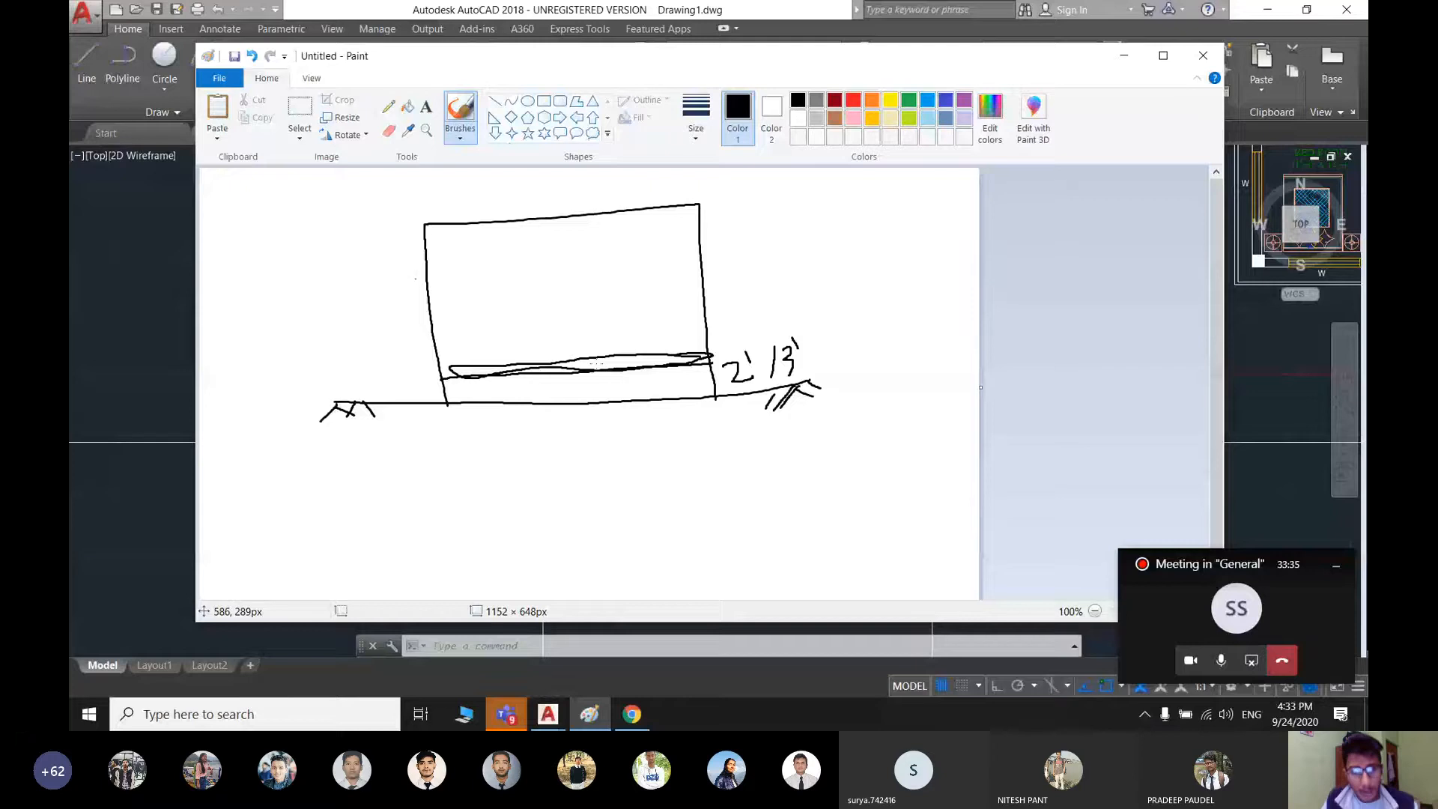
{"action": "left_click_drag", "start_coordinate": [710, 354], "coordinate": [752, 331]}
{"action": "mouse_move", "coordinate": [766, 313]}
{"action": "left_mouse_down"}
{"action": "mouse_move", "coordinate": [766, 332]}
{"action": "mouse_move", "coordinate": [767, 319]}
{"action": "left_mouse_up"}
{"action": "mouse_move", "coordinate": [773, 303]}
{"action": "left_mouse_down"}
{"action": "mouse_move", "coordinate": [775, 323]}
{"action": "mouse_move", "coordinate": [793, 323]}
{"action": "left_mouse_up"}
{"action": "mouse_move", "coordinate": [803, 297]}
{"action": "left_mouse_down"}
{"action": "mouse_move", "coordinate": [804, 319]}
{"action": "mouse_move", "coordinate": [816, 304]}
{"action": "mouse_move", "coordinate": [825, 327]}
{"action": "left_mouse_up"}
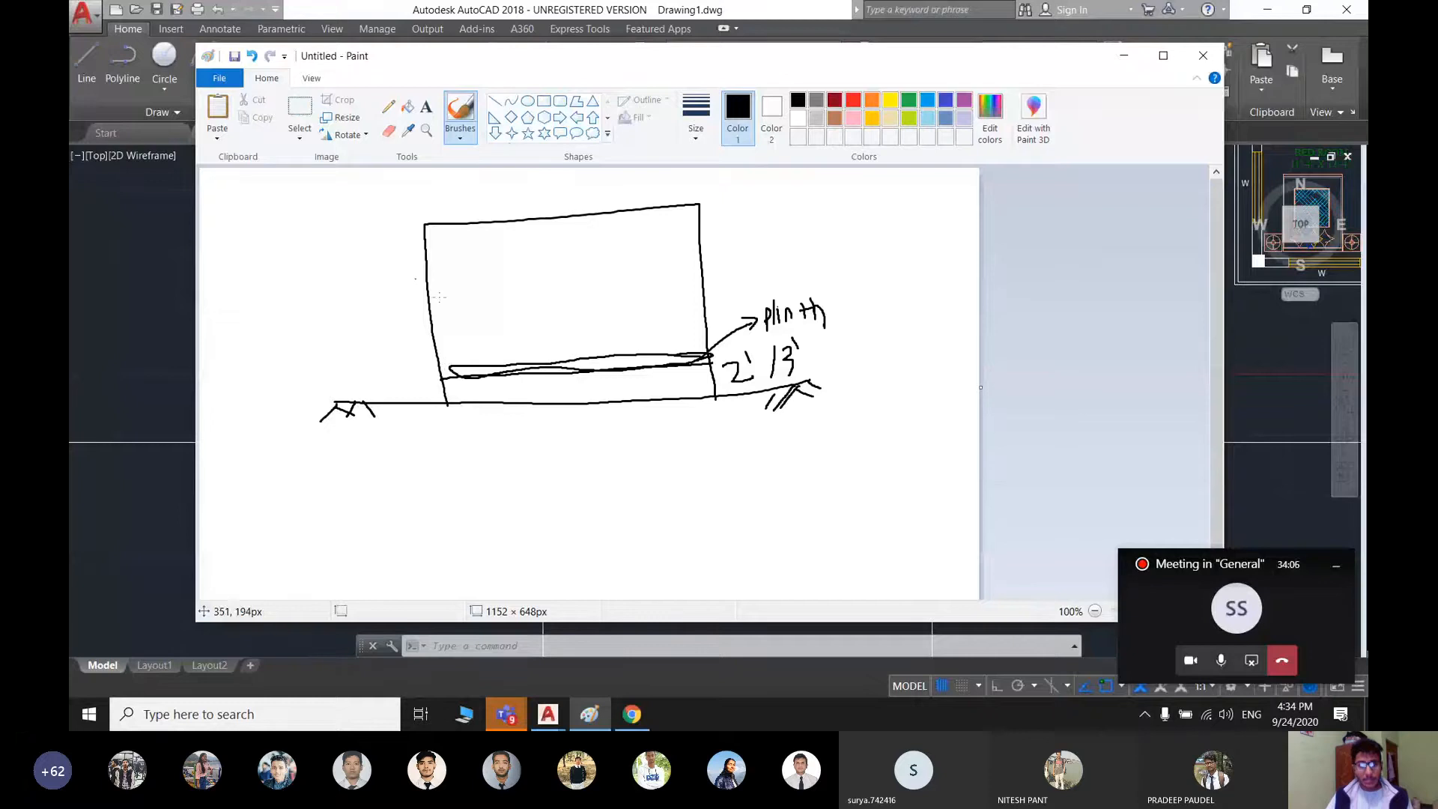
- Divide the building outline with a floor line and mark the lower storey with a black height arrow plus a yellow brace, arrow and circle
{"action": "left_click_drag", "start_coordinate": [433, 306], "coordinate": [704, 289]}
{"action": "mouse_move", "coordinate": [491, 314]}
{"action": "left_mouse_down"}
{"action": "mouse_move", "coordinate": [495, 373]}
{"action": "mouse_move", "coordinate": [505, 362]}
{"action": "left_mouse_up"}
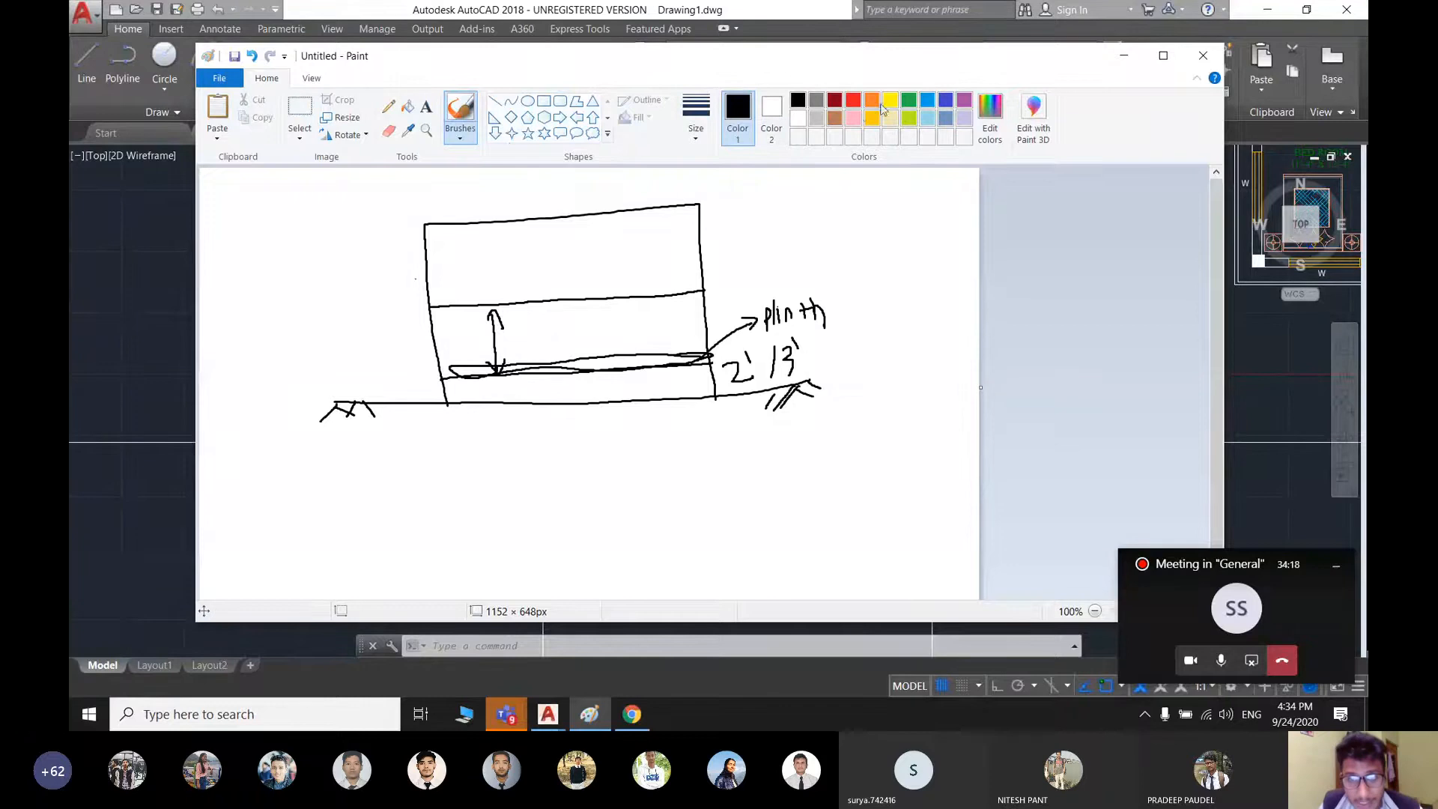
{"action": "left_click", "coordinate": [890, 99]}
{"action": "mouse_move", "coordinate": [688, 294]}
{"action": "left_mouse_down"}
{"action": "mouse_move", "coordinate": [708, 306]}
{"action": "mouse_move", "coordinate": [754, 277]}
{"action": "mouse_move", "coordinate": [761, 288]}
{"action": "left_mouse_up"}
{"action": "mouse_move", "coordinate": [526, 308]}
{"action": "left_mouse_down"}
{"action": "mouse_move", "coordinate": [551, 343]}
{"action": "mouse_move", "coordinate": [541, 367]}
{"action": "left_mouse_up"}
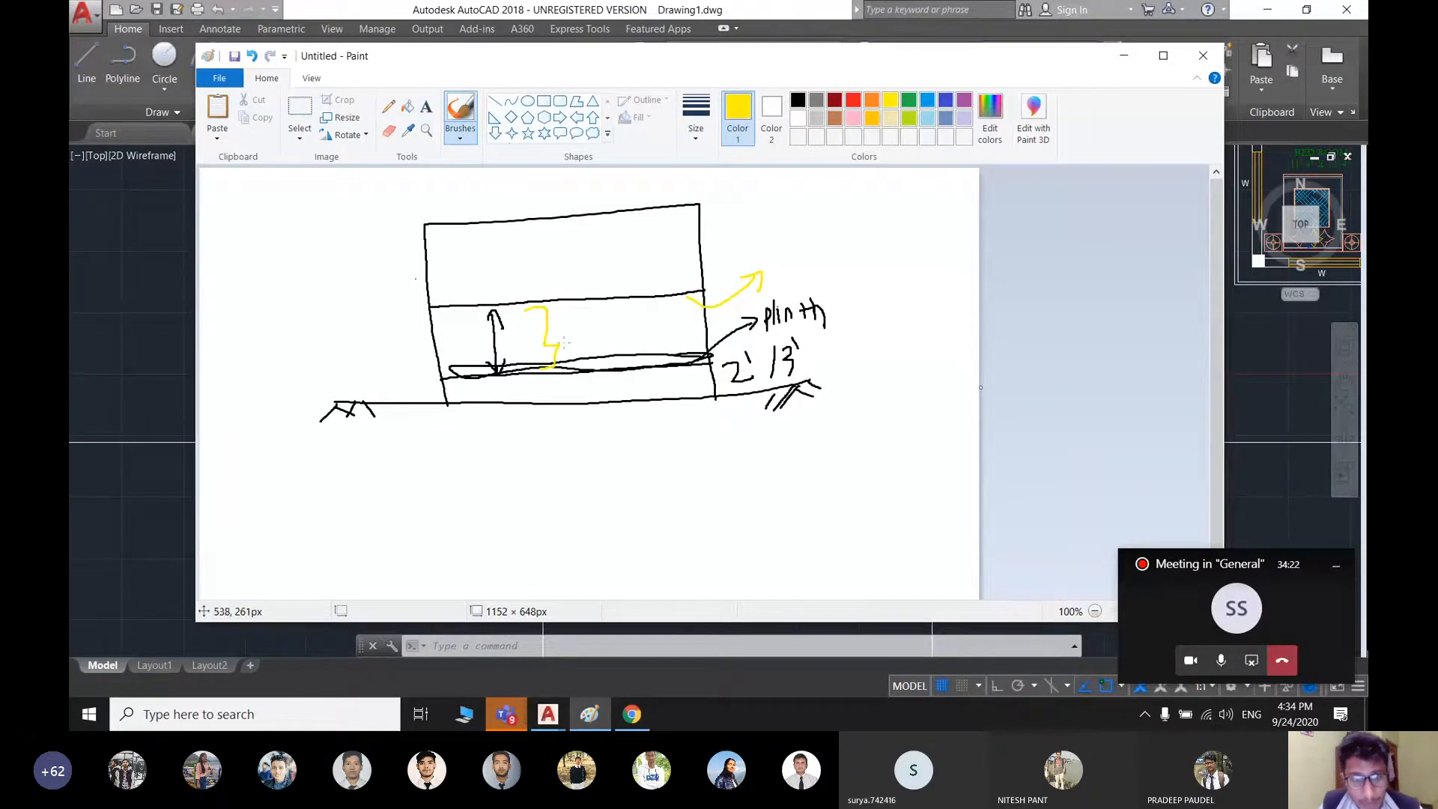
{"action": "mouse_move", "coordinate": [595, 307]}
{"action": "left_mouse_down"}
{"action": "mouse_move", "coordinate": [583, 332]}
{"action": "mouse_move", "coordinate": [629, 306]}
{"action": "mouse_move", "coordinate": [641, 343]}
{"action": "mouse_move", "coordinate": [597, 310]}
{"action": "mouse_move", "coordinate": [610, 353]}
{"action": "mouse_move", "coordinate": [589, 309]}
{"action": "left_mouse_up"}
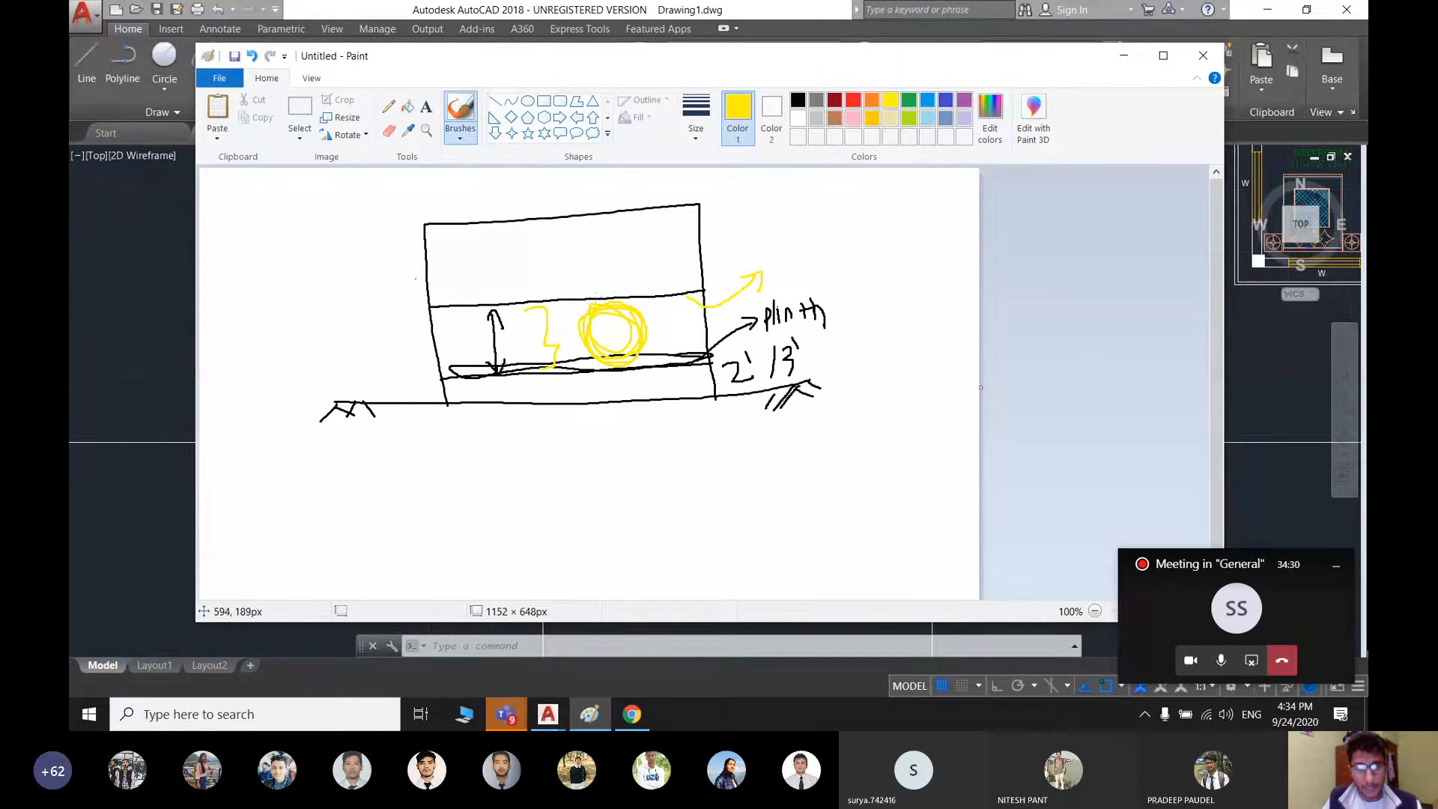
- Mark the upper storey in yellow with a circle and a double-headed height arrow
{"action": "mouse_move", "coordinate": [625, 222]}
{"action": "left_mouse_down"}
{"action": "mouse_move", "coordinate": [623, 281]}
{"action": "mouse_move", "coordinate": [646, 242]}
{"action": "left_mouse_up"}
{"action": "left_click_drag", "start_coordinate": [479, 223], "coordinate": [483, 303]}
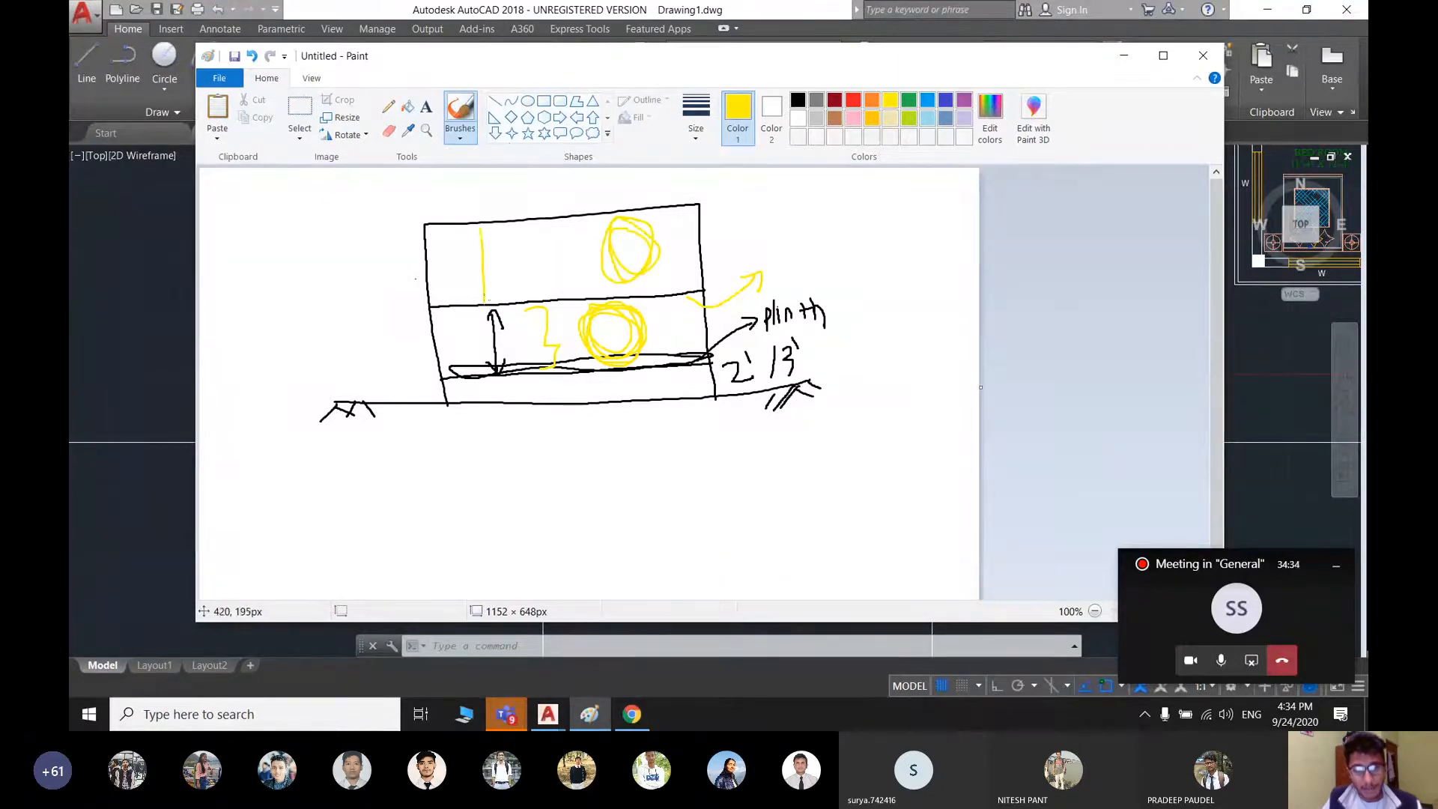
{"action": "left_click_drag", "start_coordinate": [472, 238], "coordinate": [507, 273]}
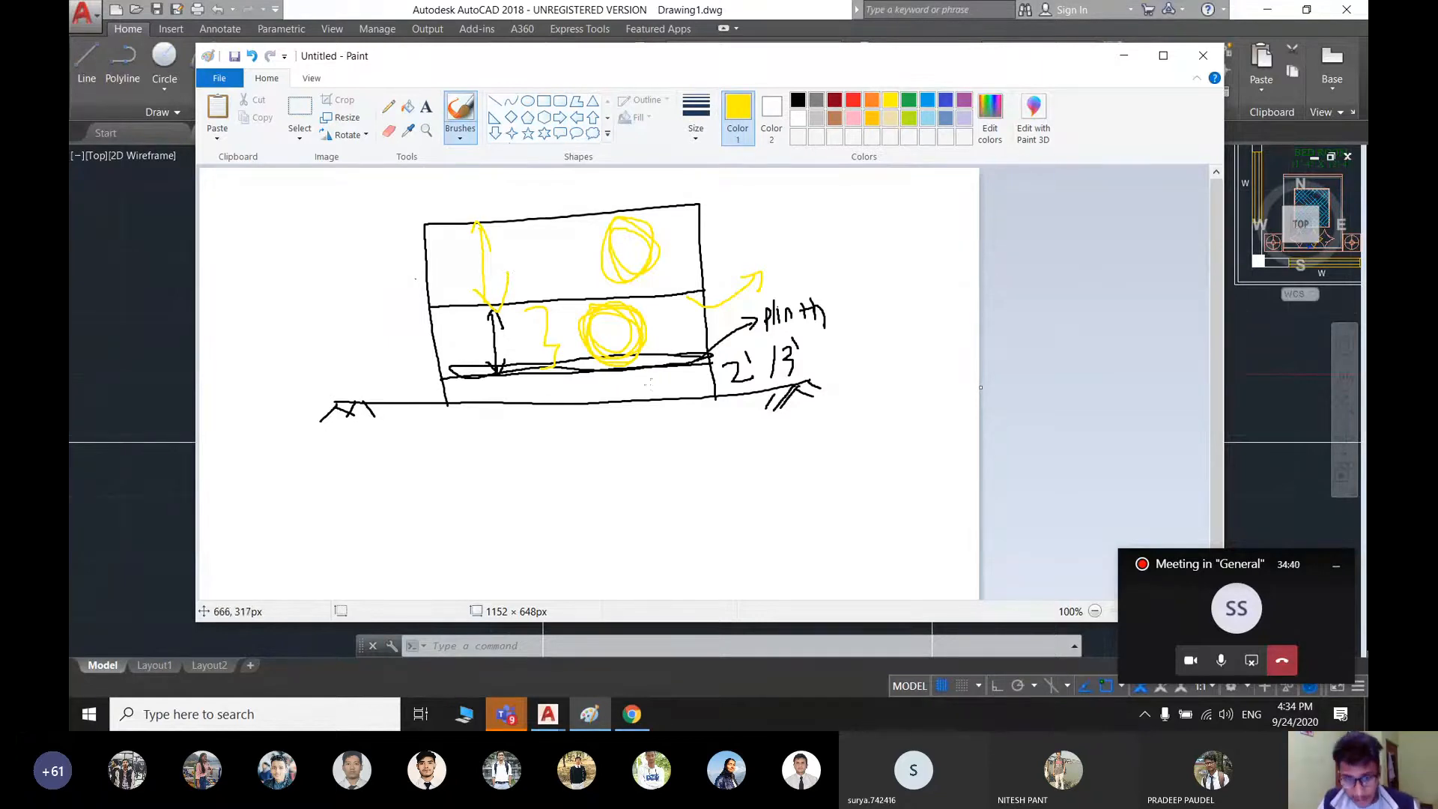
- Add yellow marks at the plinth: an arrow up to the band, a lower-storey height arrow, and a circle below the band
{"action": "mouse_move", "coordinate": [665, 416]}
{"action": "left_mouse_down"}
{"action": "mouse_move", "coordinate": [674, 374]}
{"action": "mouse_move", "coordinate": [678, 397]}
{"action": "left_mouse_up"}
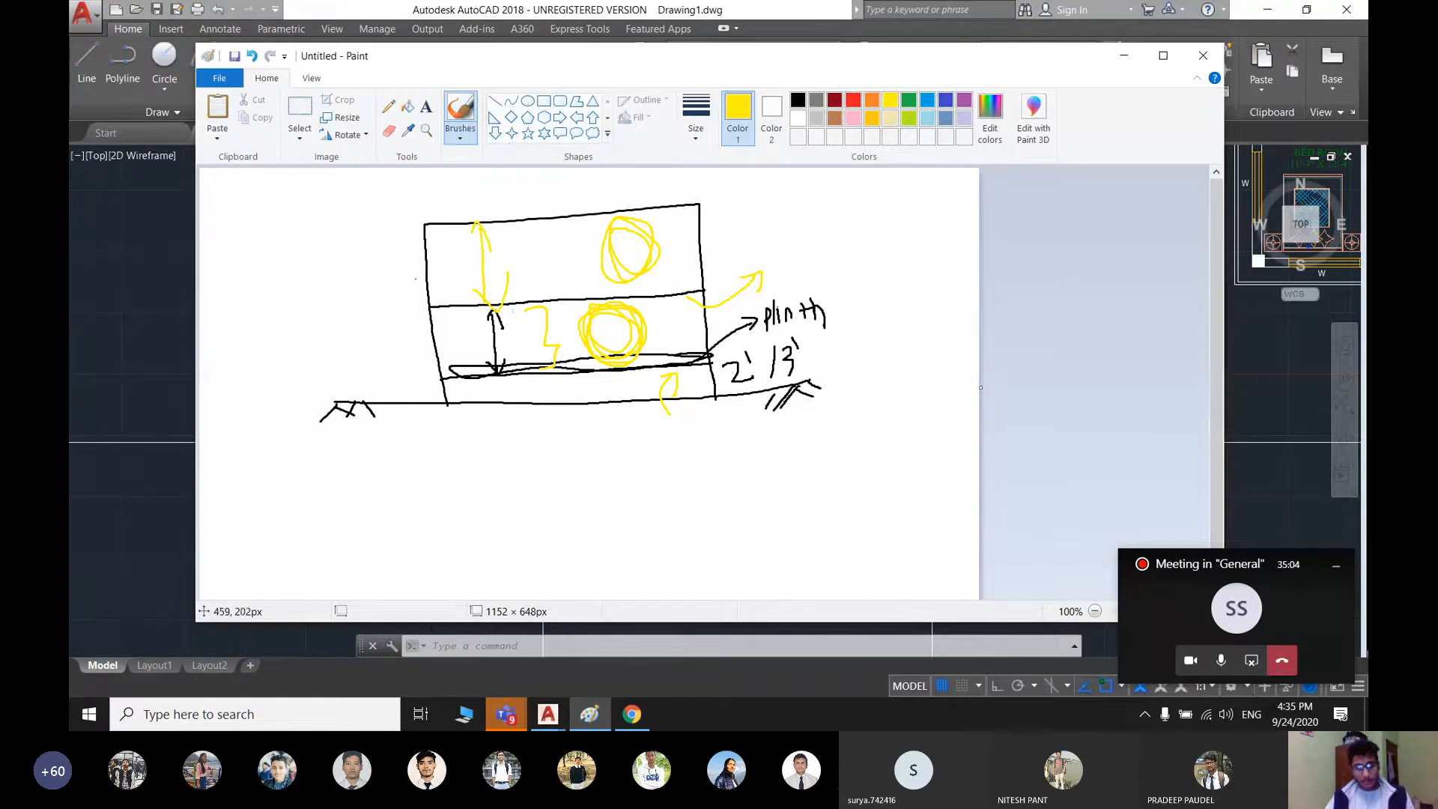
{"action": "mouse_move", "coordinate": [519, 318]}
{"action": "left_mouse_down"}
{"action": "mouse_move", "coordinate": [463, 367]}
{"action": "mouse_move", "coordinate": [458, 319]}
{"action": "left_mouse_up"}
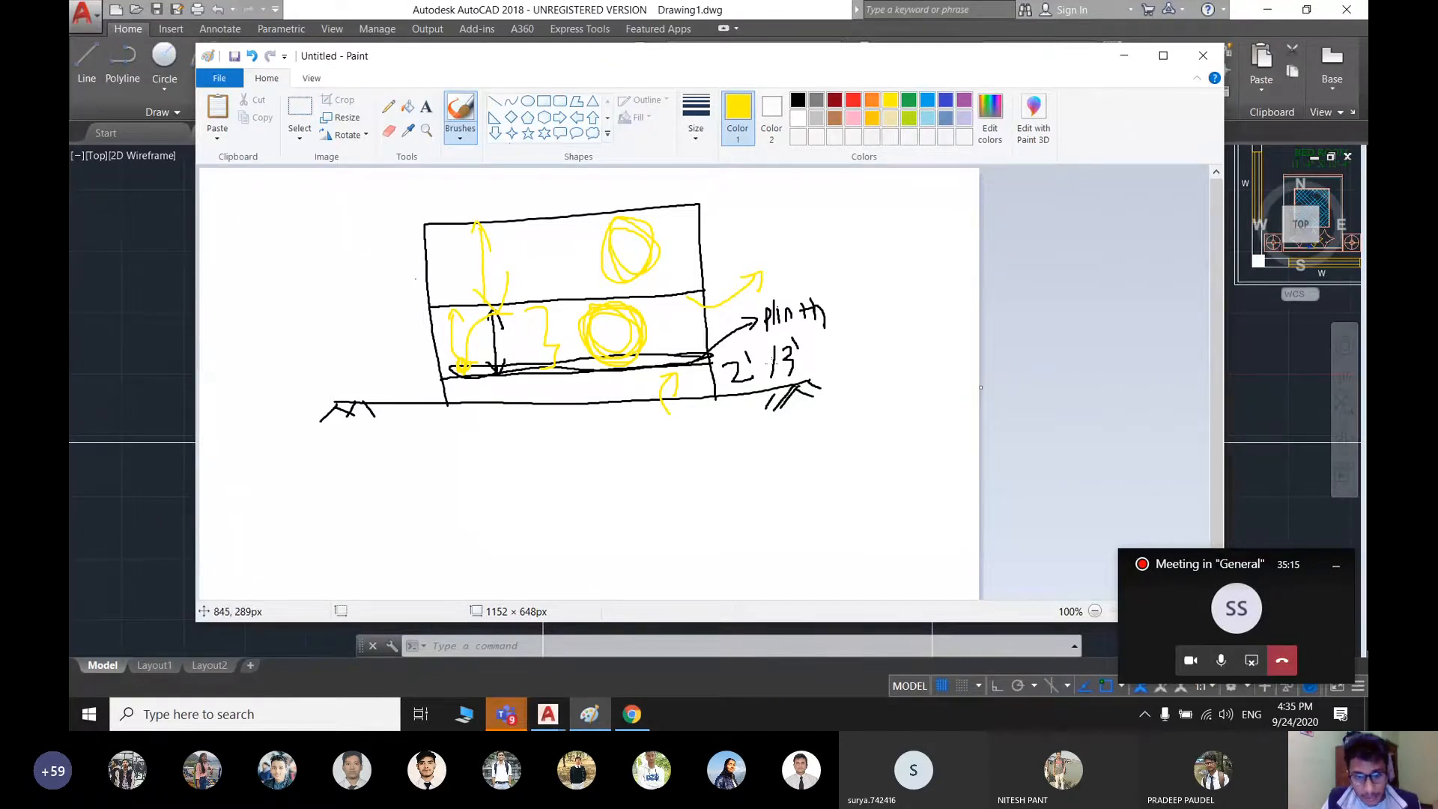
{"action": "mouse_move", "coordinate": [636, 391]}
{"action": "left_mouse_down"}
{"action": "mouse_move", "coordinate": [647, 406]}
{"action": "mouse_move", "coordinate": [628, 385]}
{"action": "left_mouse_up"}
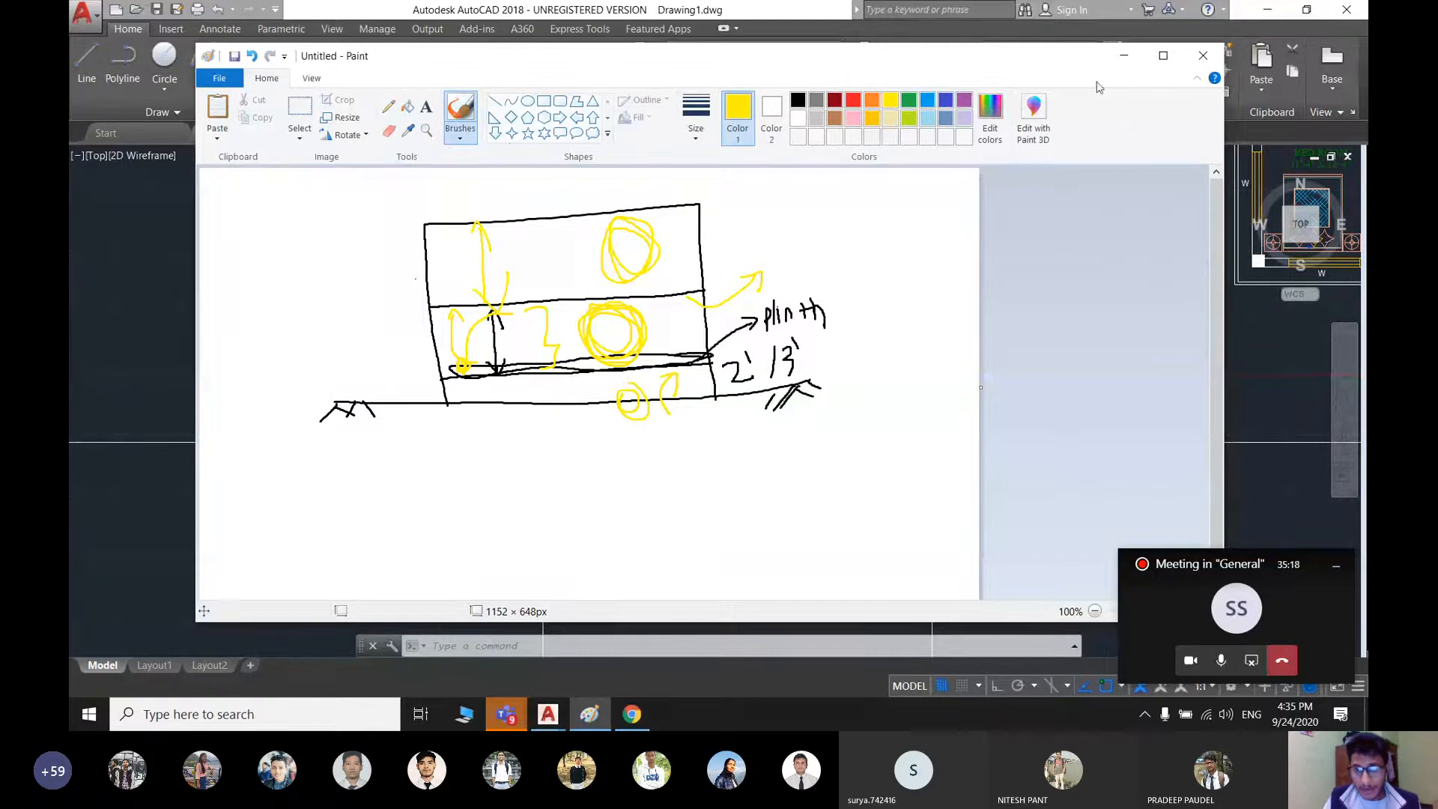
- Return to the AutoCAD drawing and point out the horizontal construction line below the dashed-outline plan, leaving nothing selected
{"action": "left_click", "coordinate": [1123, 55]}
{"action": "scroll", "coordinate": [682, 479], "scroll_direction": "up", "scroll_amount": 3}
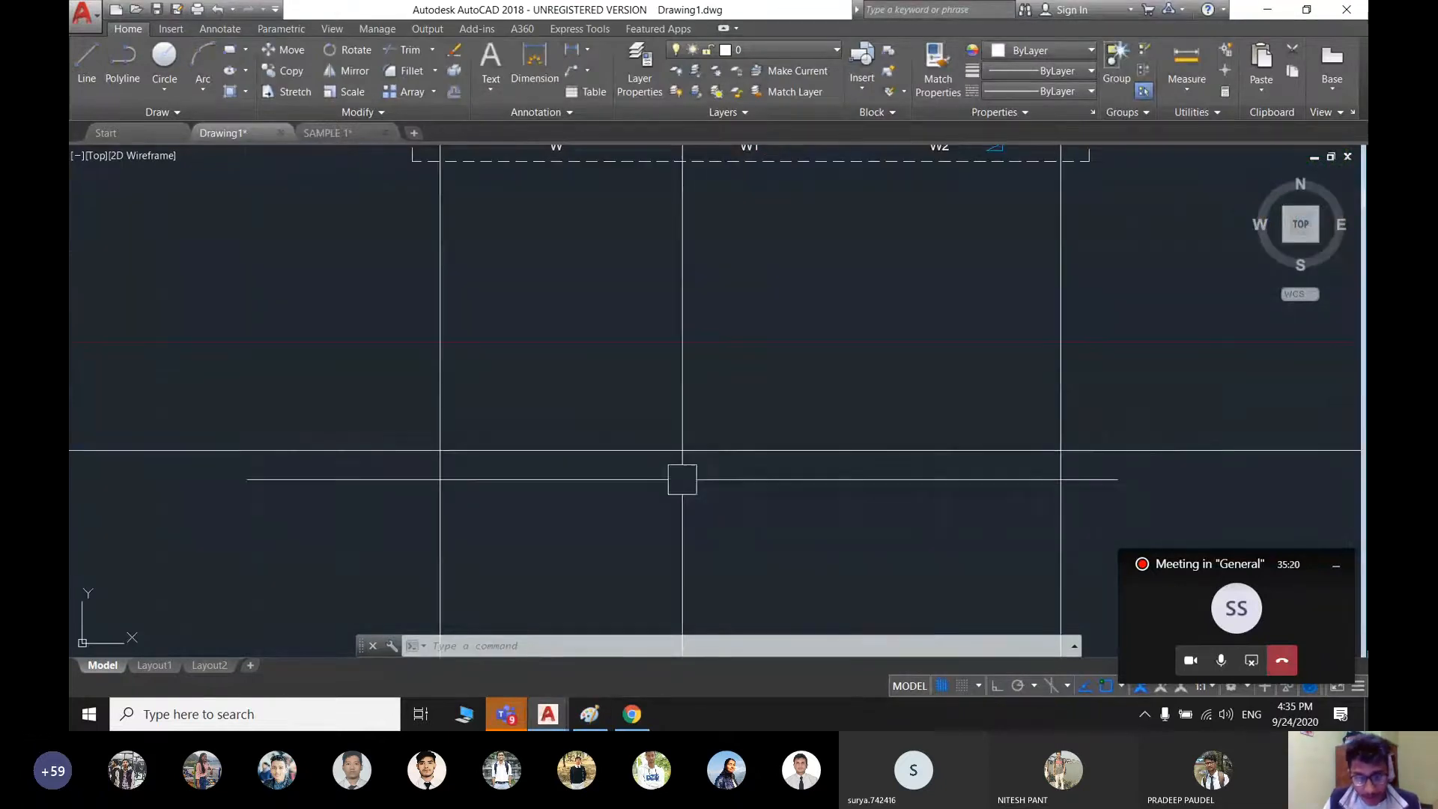
{"action": "left_click", "coordinate": [682, 450]}
{"action": "scroll", "coordinate": [712, 472], "scroll_direction": "down", "scroll_amount": 3}
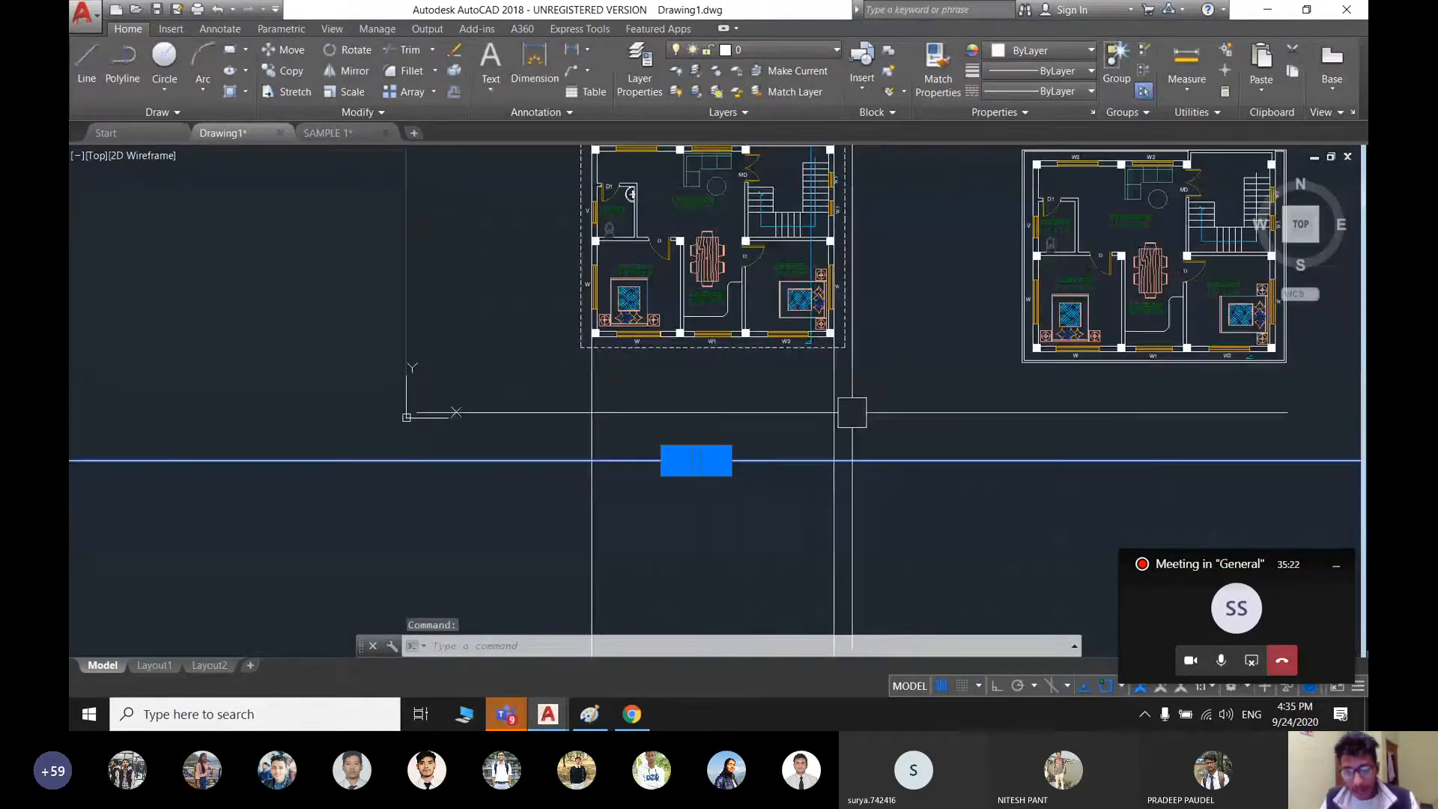
{"action": "key", "text": "Escape"}
{"action": "scroll", "coordinate": [861, 457], "scroll_direction": "down", "scroll_amount": 3}
{"action": "middle_click_drag", "start_coordinate": [808, 504], "coordinate": [722, 485]}
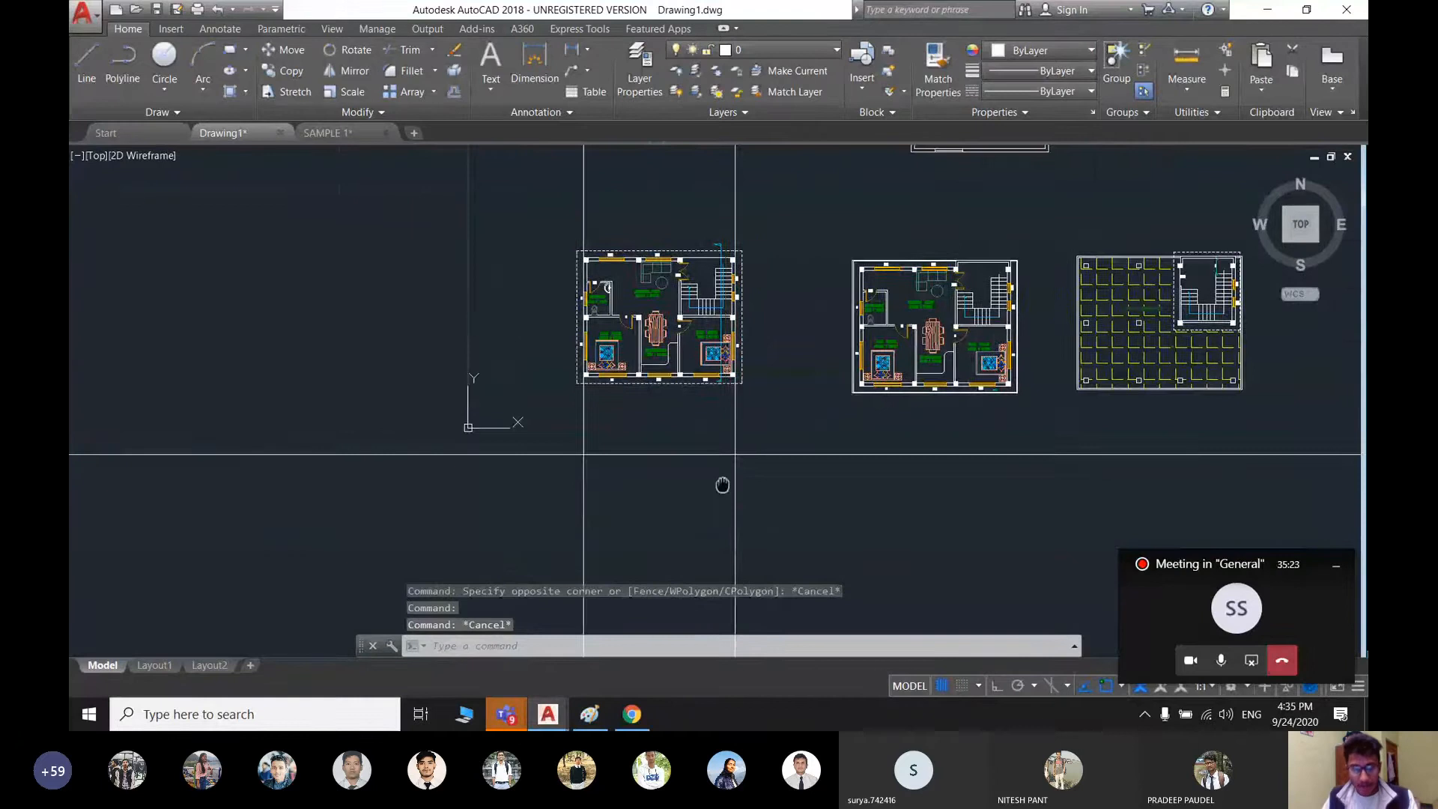
- Offset the horizontal construction line below the left floor plan upward by 2'
{"action": "scroll", "coordinate": [674, 440], "scroll_direction": "up", "scroll_amount": 2}
{"action": "scroll", "coordinate": [619, 448], "scroll_direction": "up", "scroll_amount": 4}
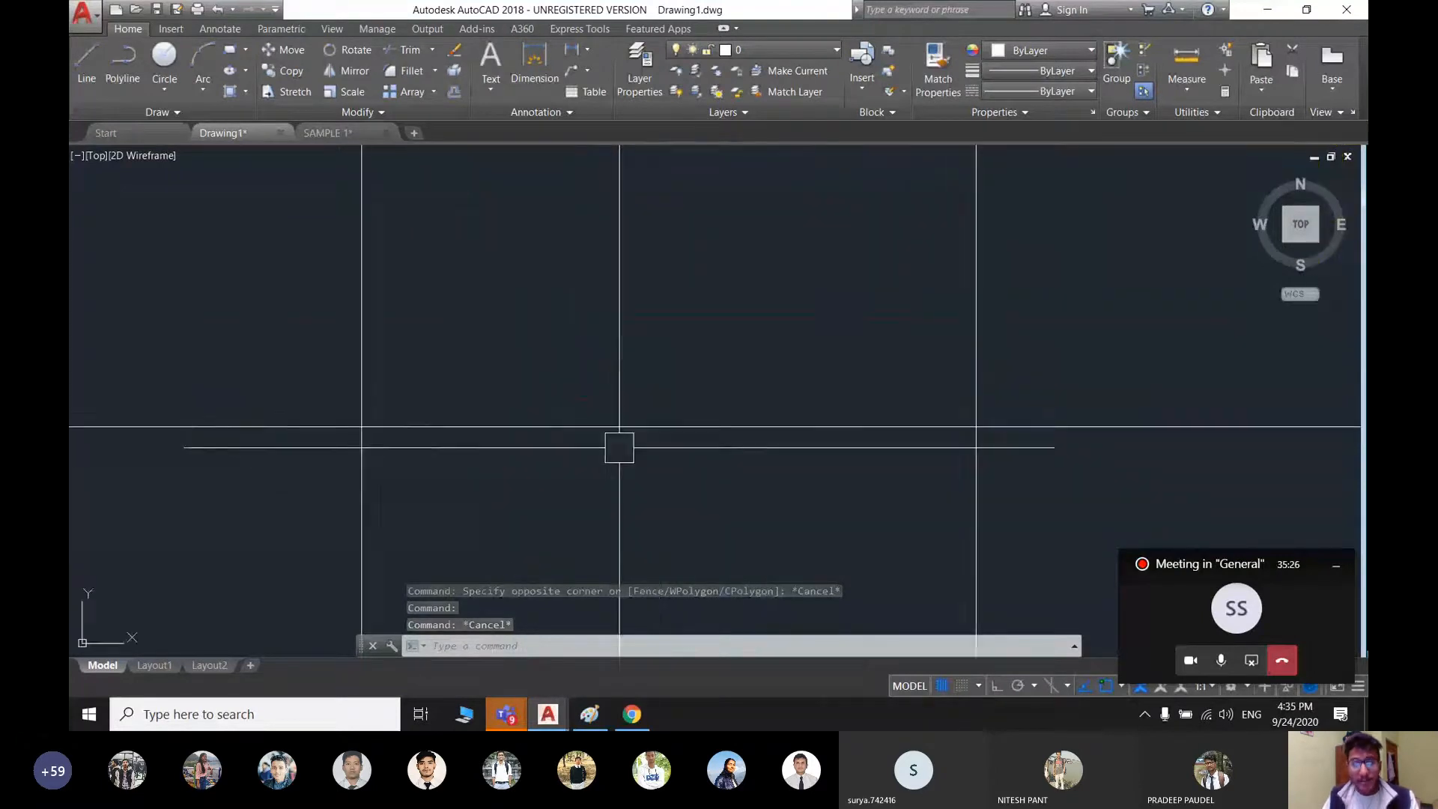
{"action": "scroll", "coordinate": [619, 448], "scroll_direction": "down", "scroll_amount": 3}
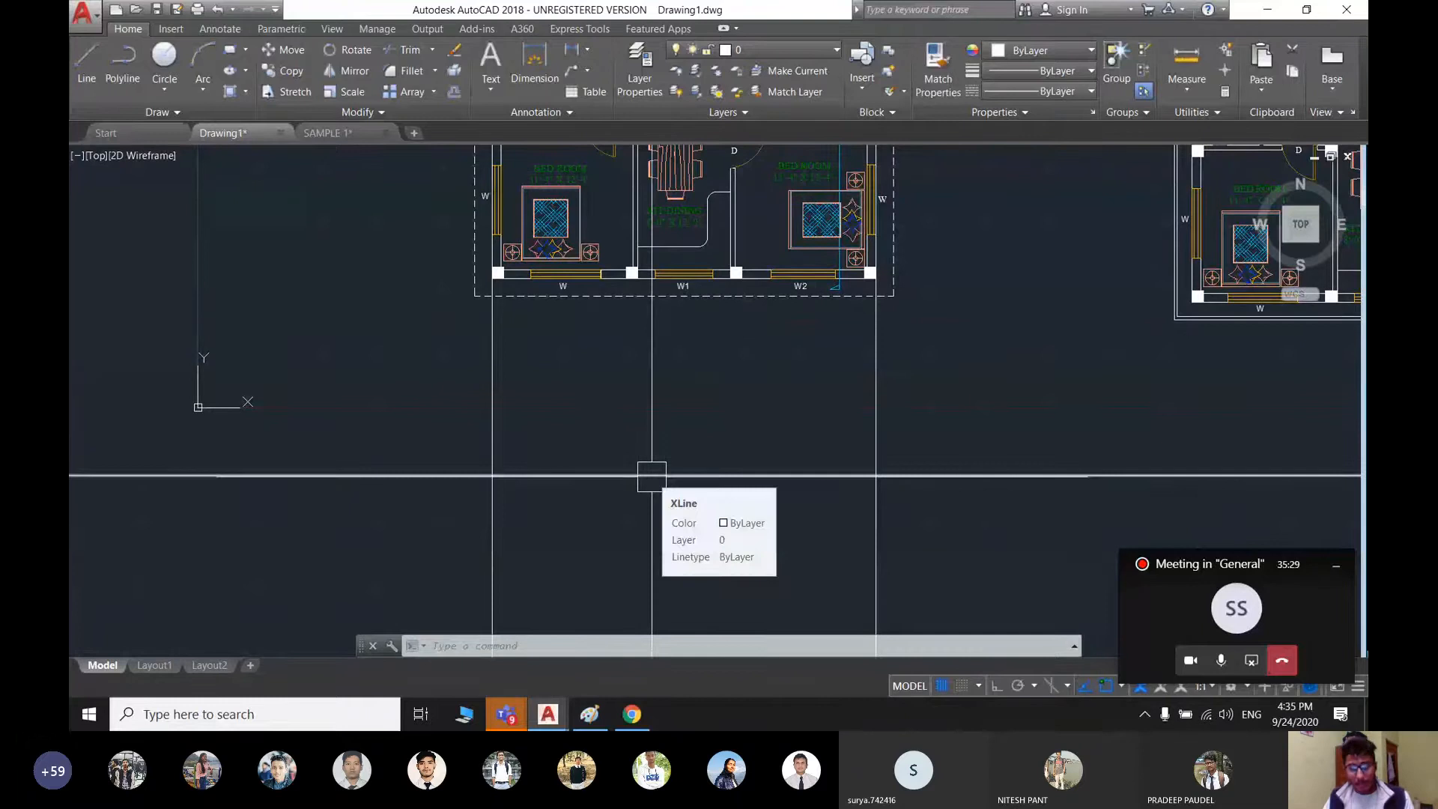
{"action": "key", "text": "Escape"}
{"action": "key", "text": "Escape"}
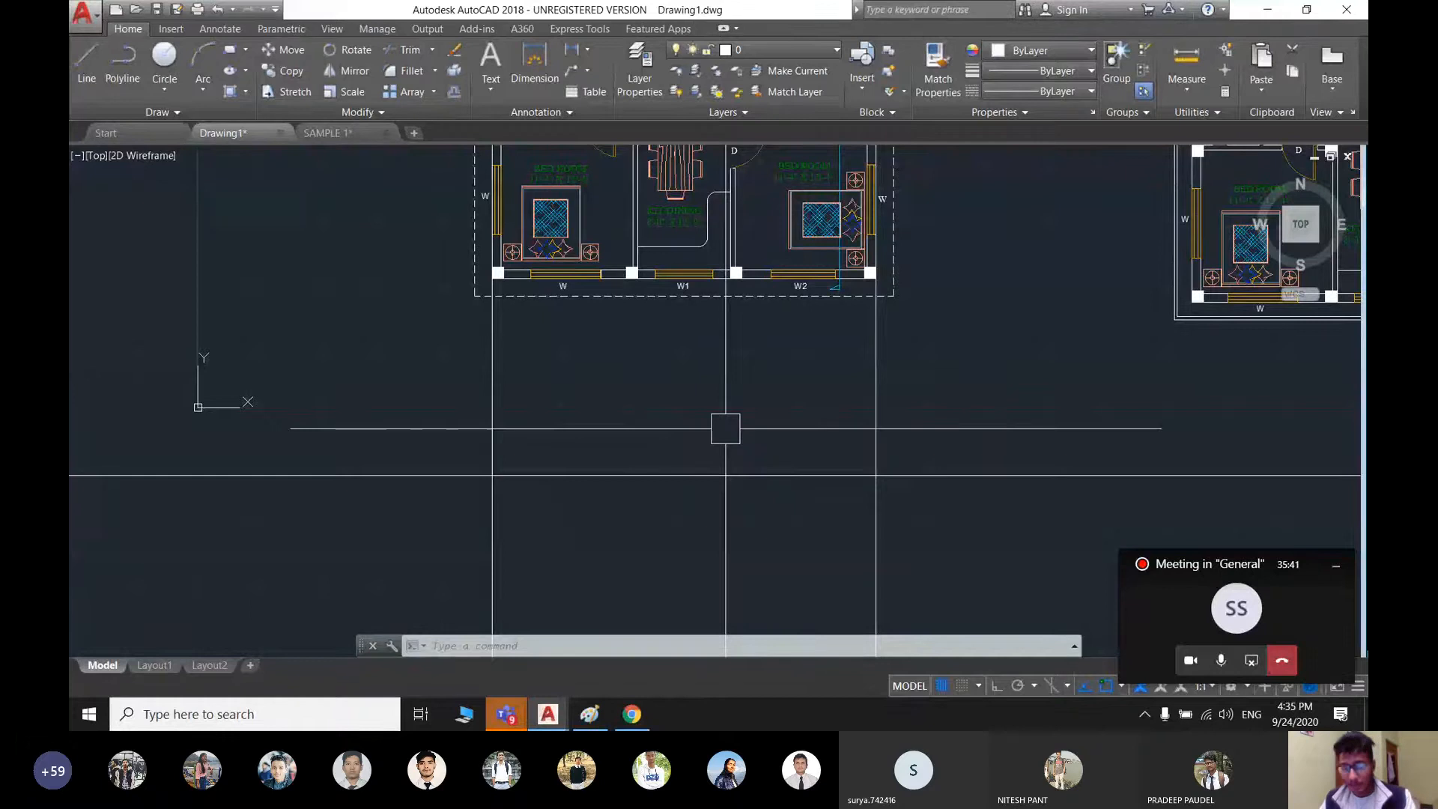
{"action": "type", "text": "O"}
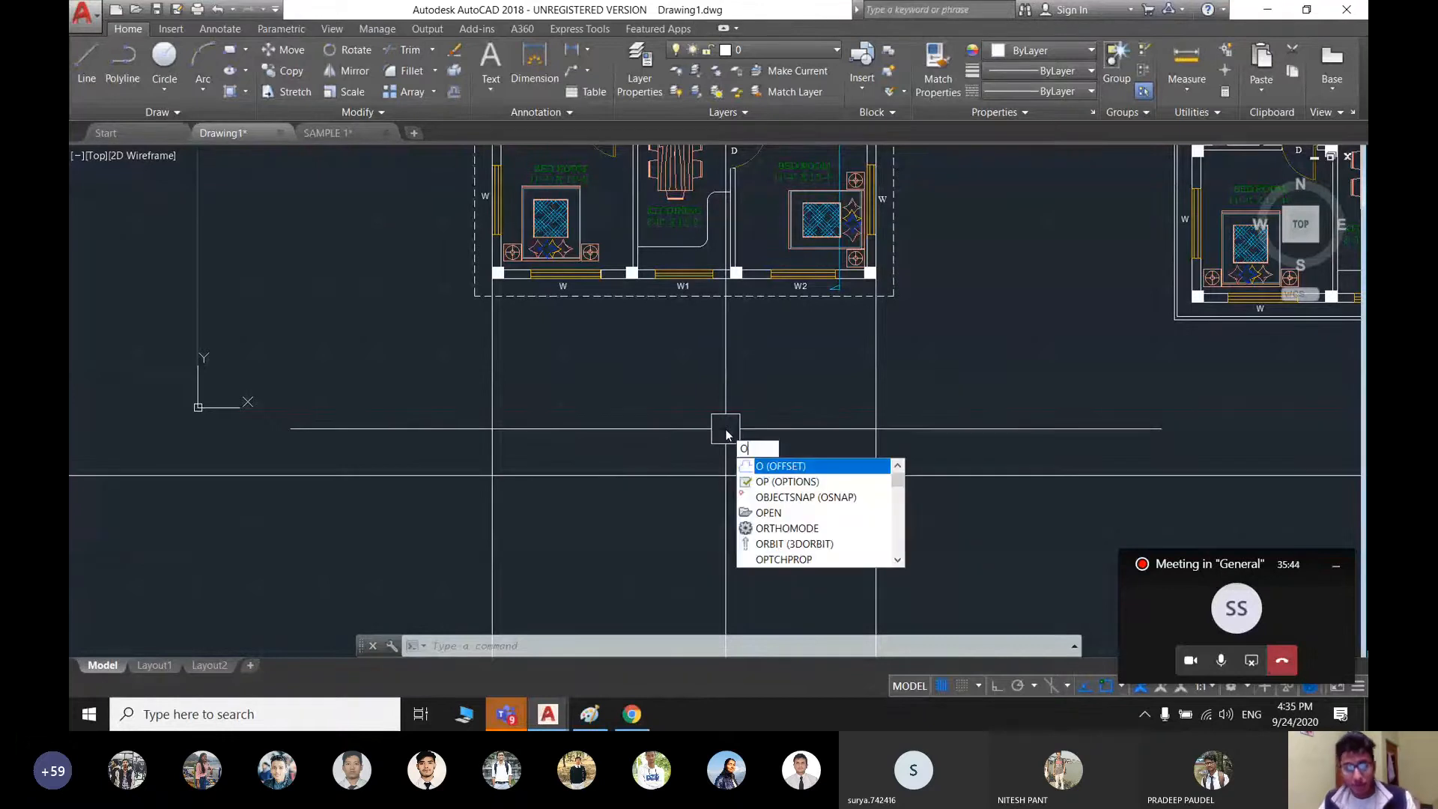
{"action": "key", "text": "Return"}
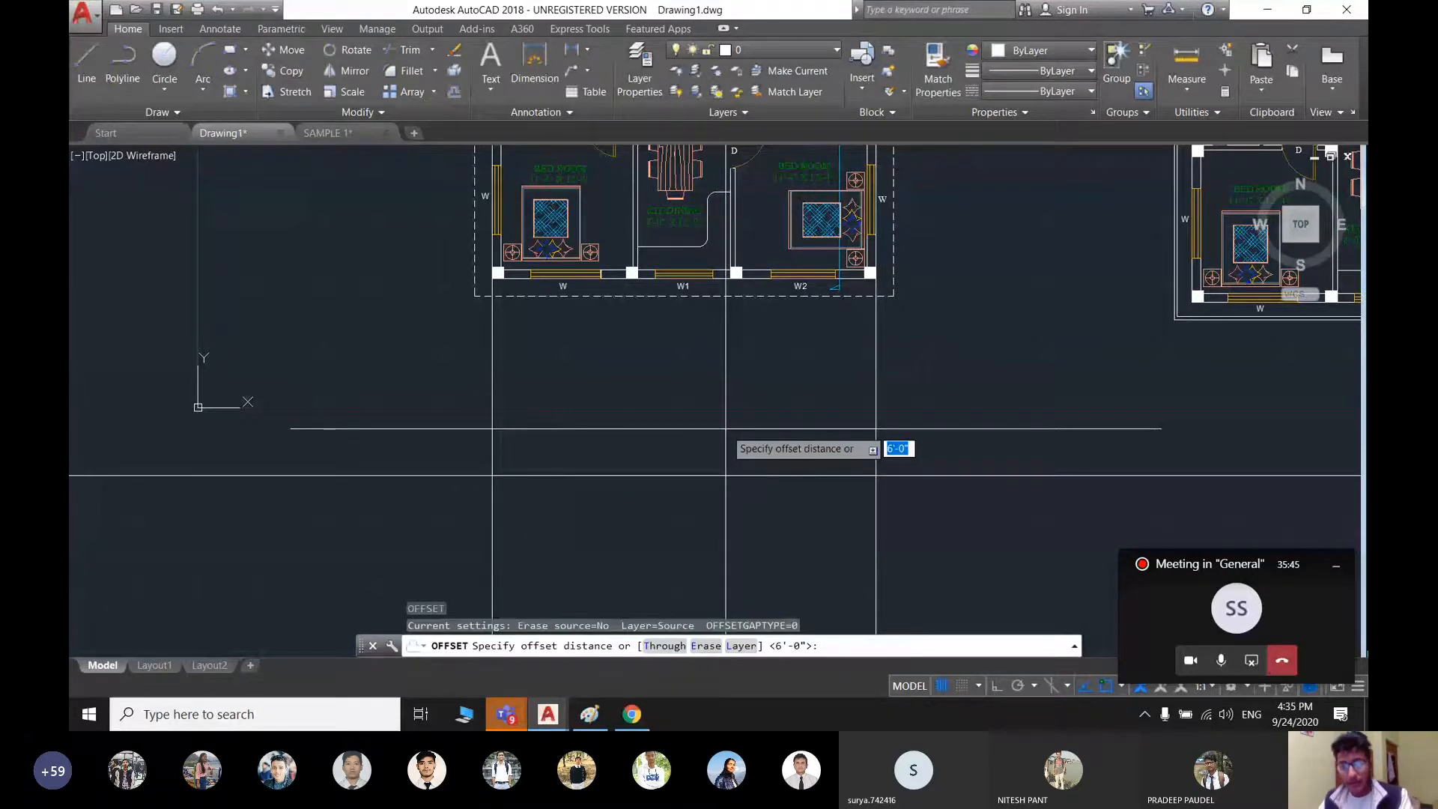
{"action": "type", "text": "2'"}
{"action": "key", "text": "Return"}
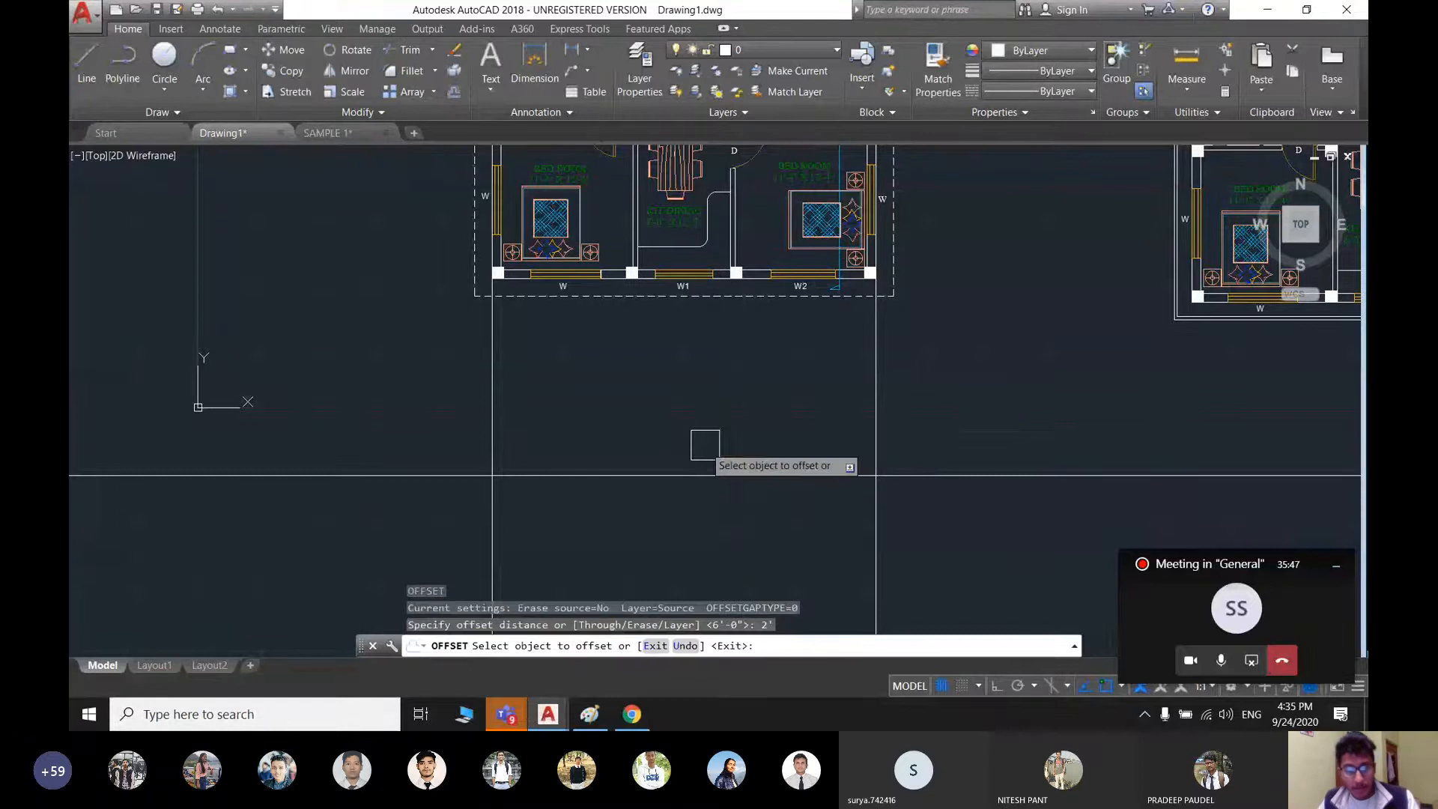
{"action": "left_click", "coordinate": [678, 474]}
{"action": "left_click", "coordinate": [652, 463]}
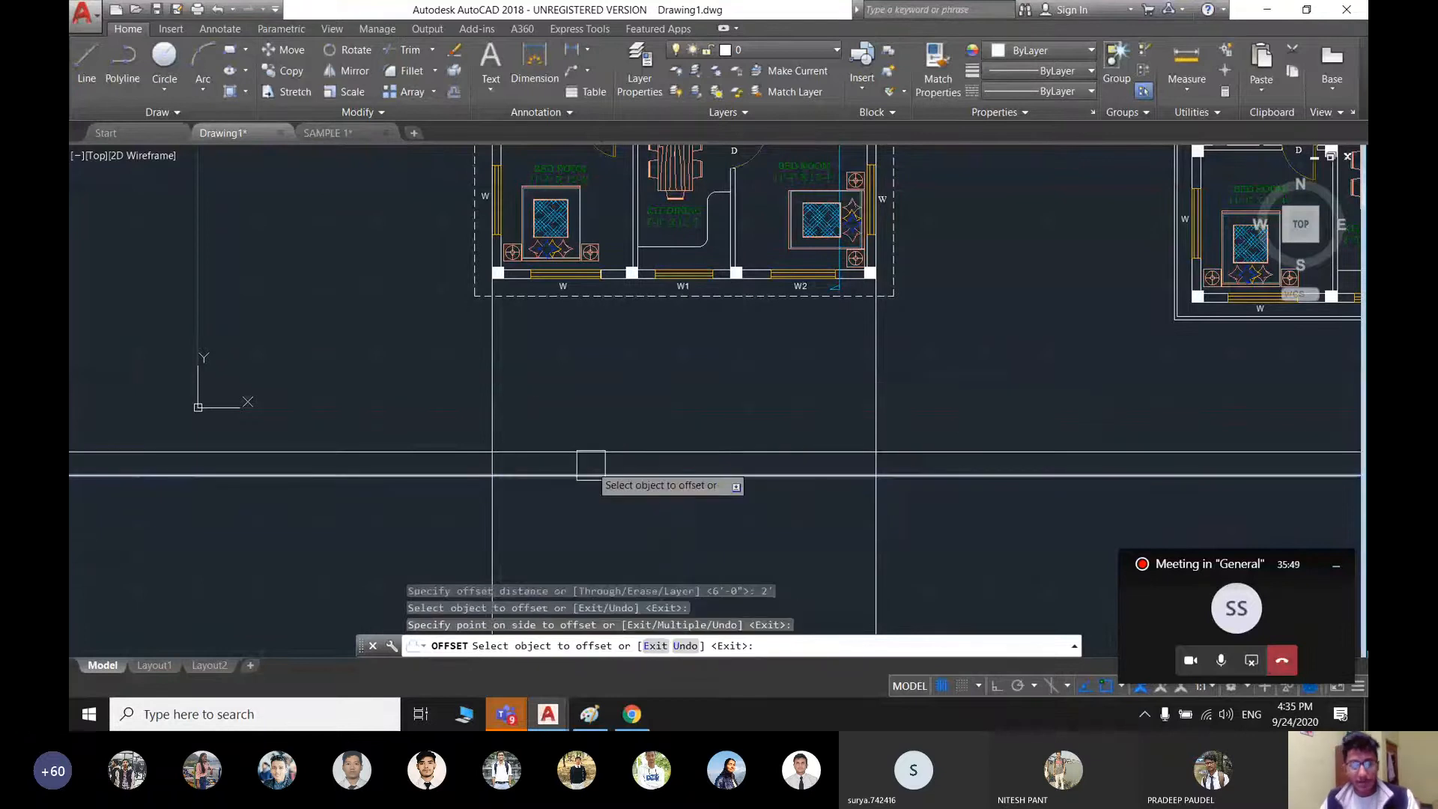
{"action": "scroll", "coordinate": [588, 468], "scroll_direction": "up", "scroll_amount": 2}
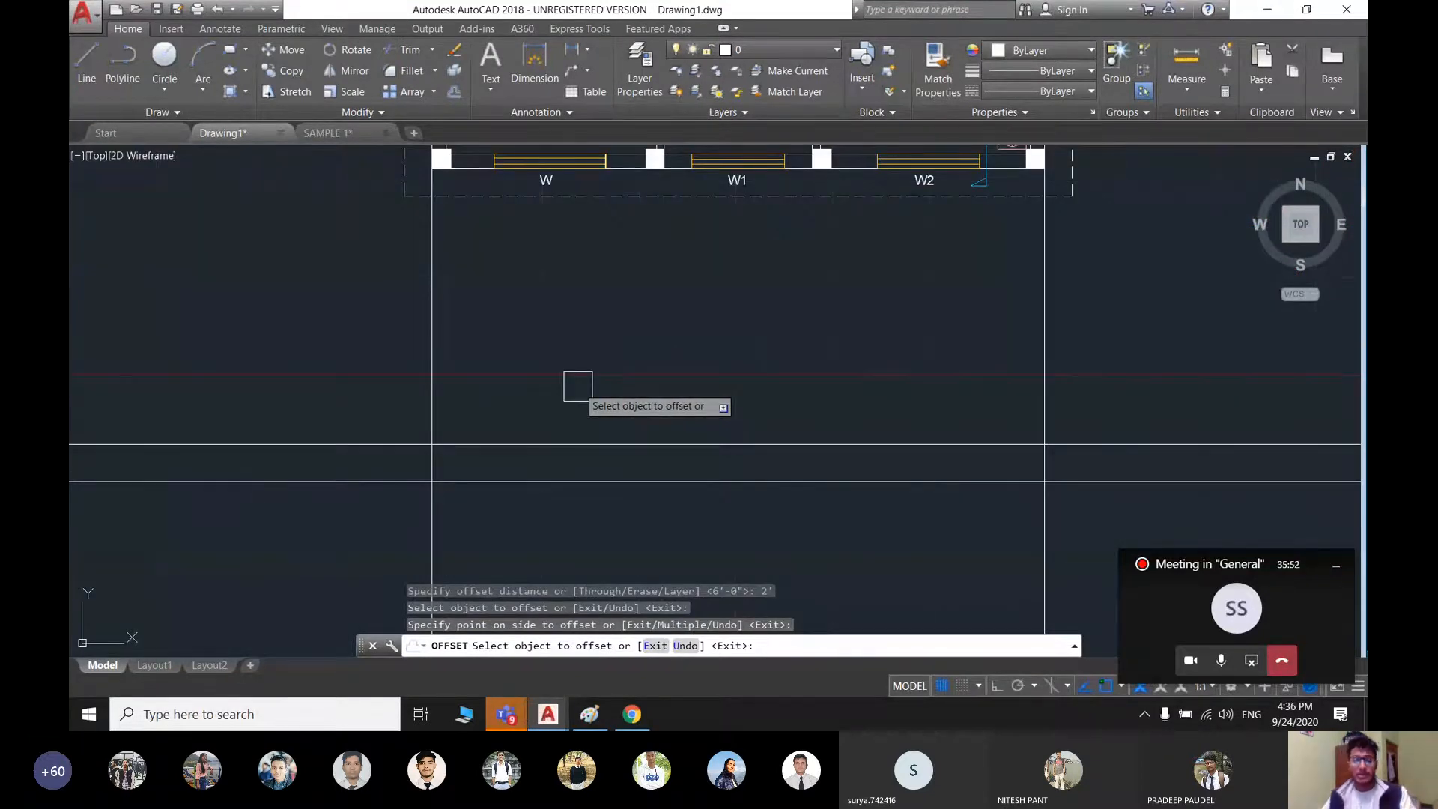
{"action": "key", "text": "Escape"}
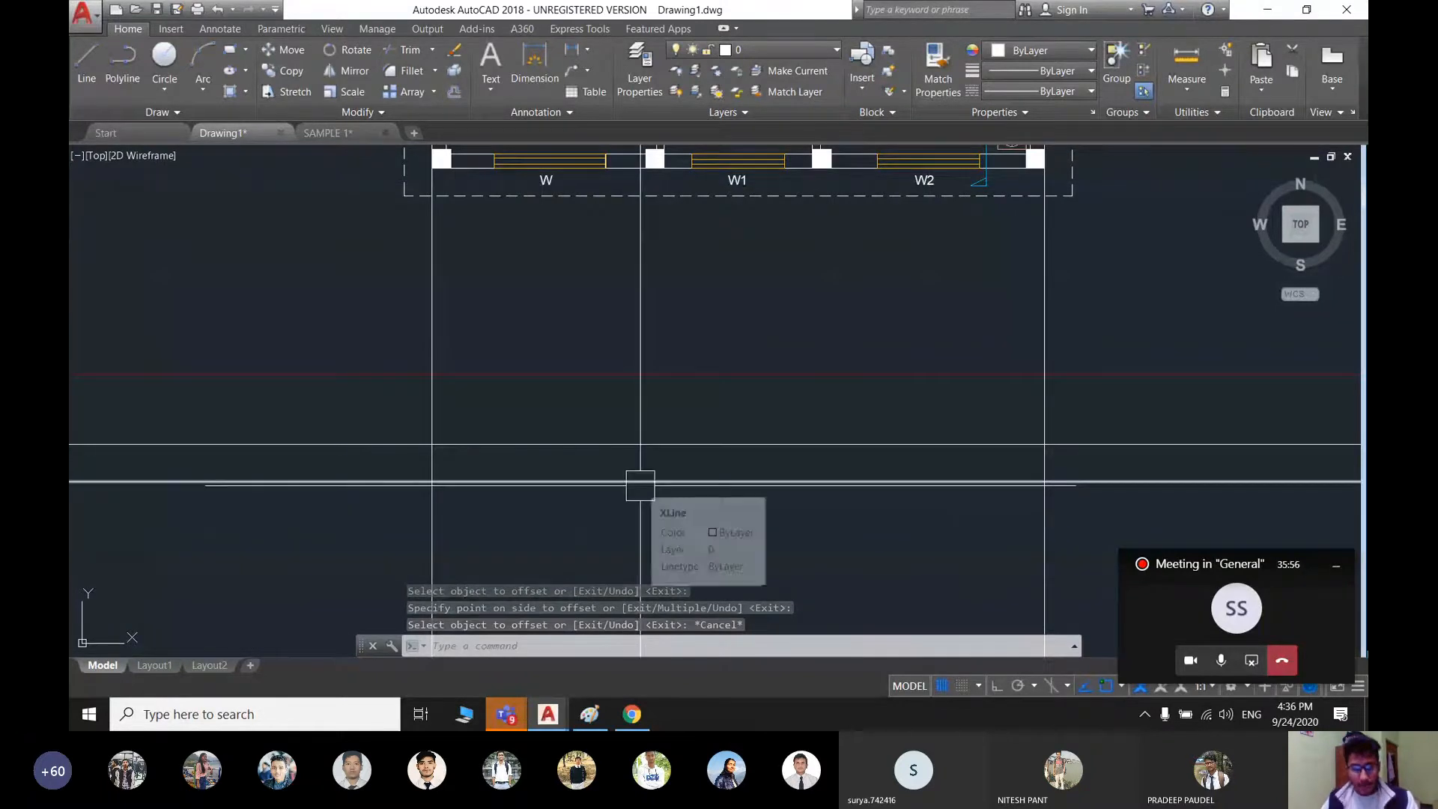
{"action": "scroll", "coordinate": [634, 482], "scroll_direction": "down", "scroll_amount": 2}
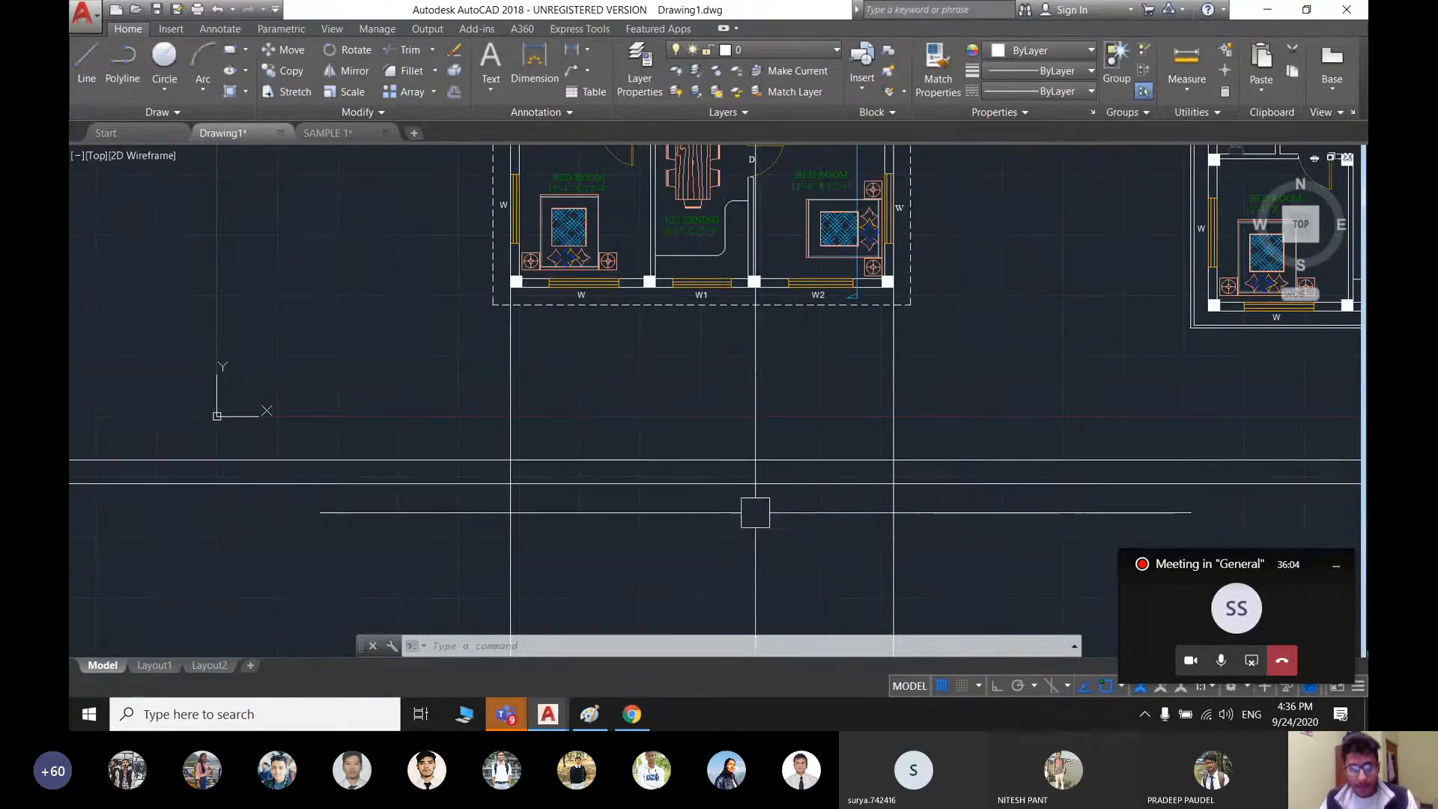
{"action": "scroll", "coordinate": [739, 493], "scroll_direction": "up", "scroll_amount": 2}
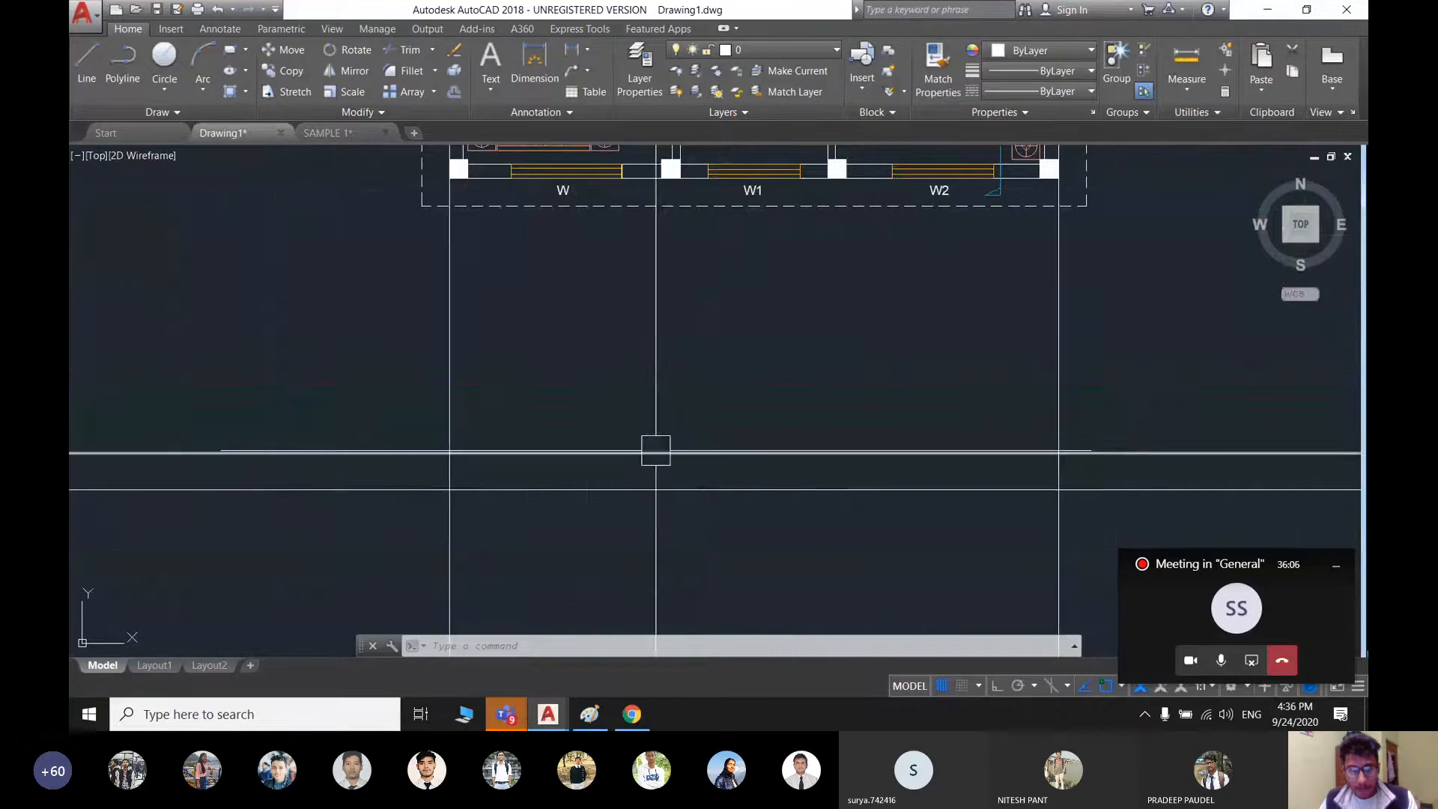
{"action": "scroll", "coordinate": [673, 527], "scroll_direction": "down", "scroll_amount": 2}
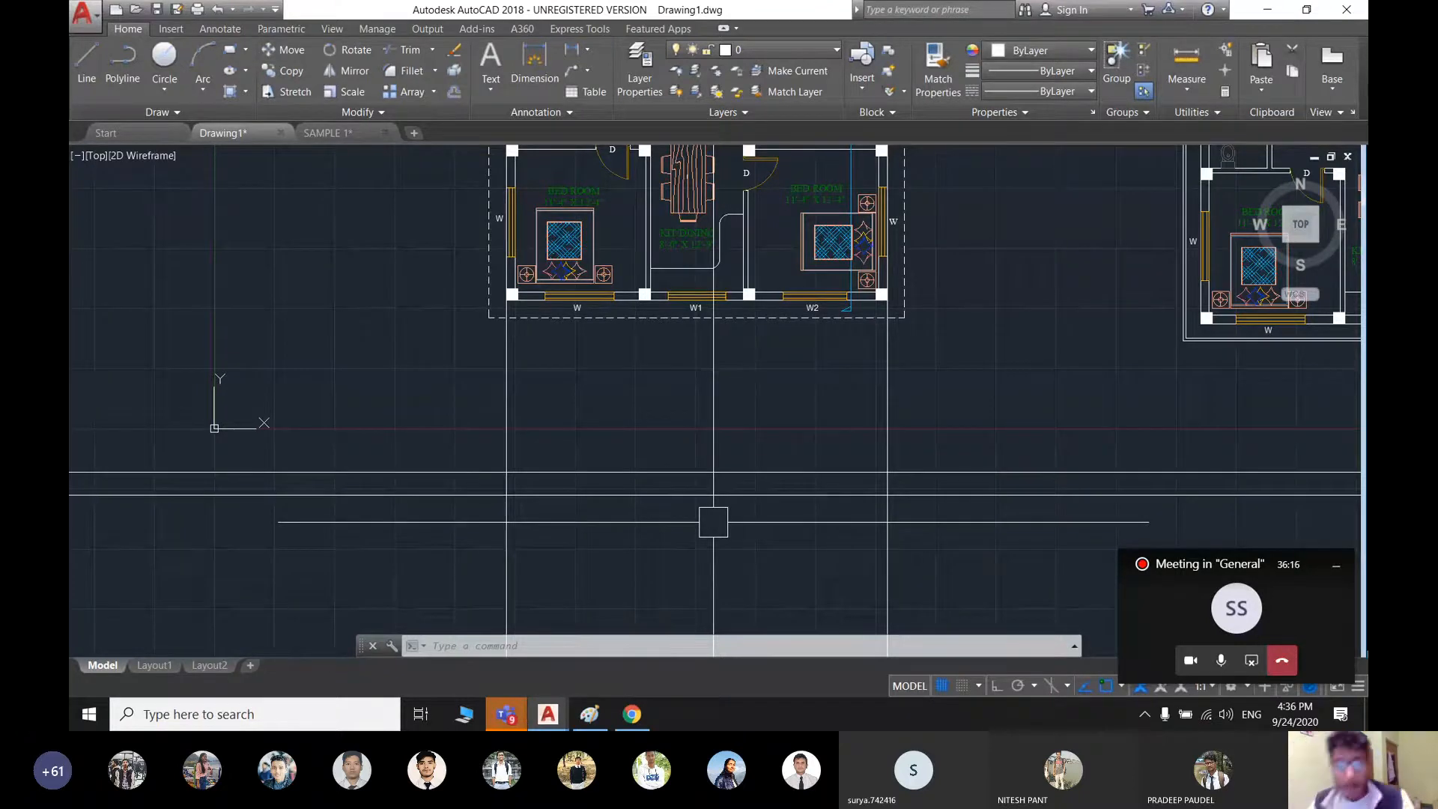
{"action": "scroll", "coordinate": [563, 395], "scroll_direction": "down", "scroll_amount": 4}
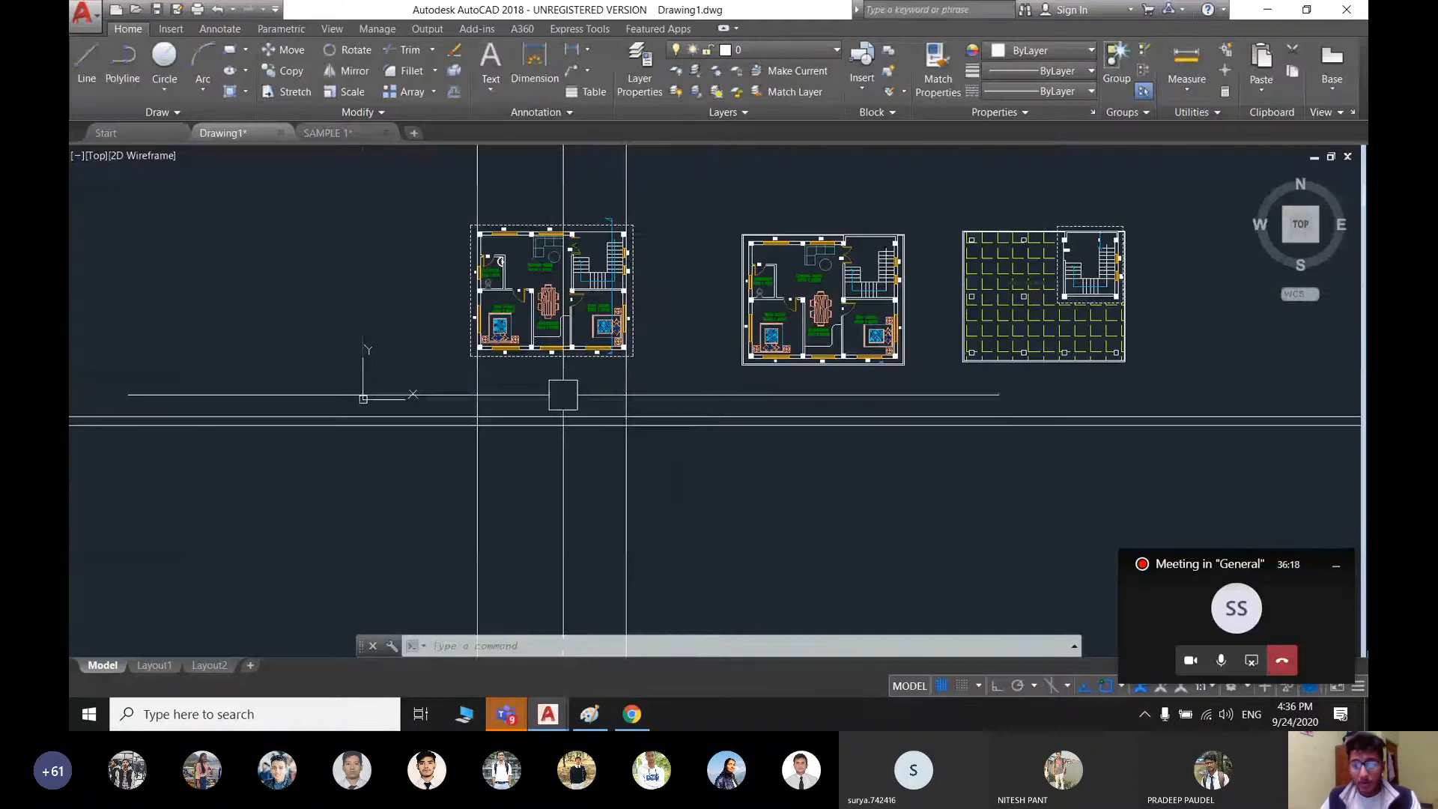
{"action": "scroll", "coordinate": [608, 399], "scroll_direction": "up", "scroll_amount": 2}
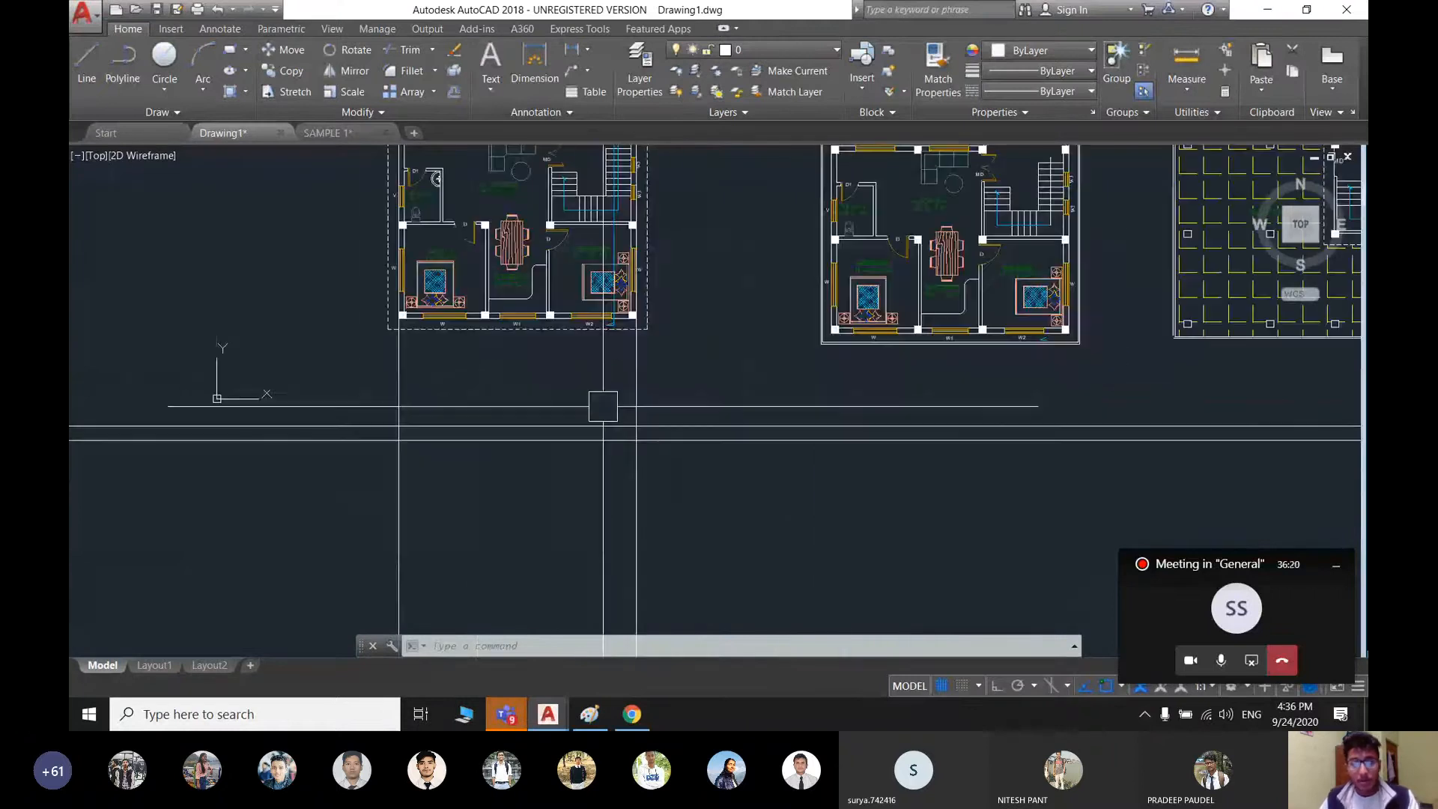
{"action": "middle_click_drag", "start_coordinate": [603, 406], "coordinate": [674, 407]}
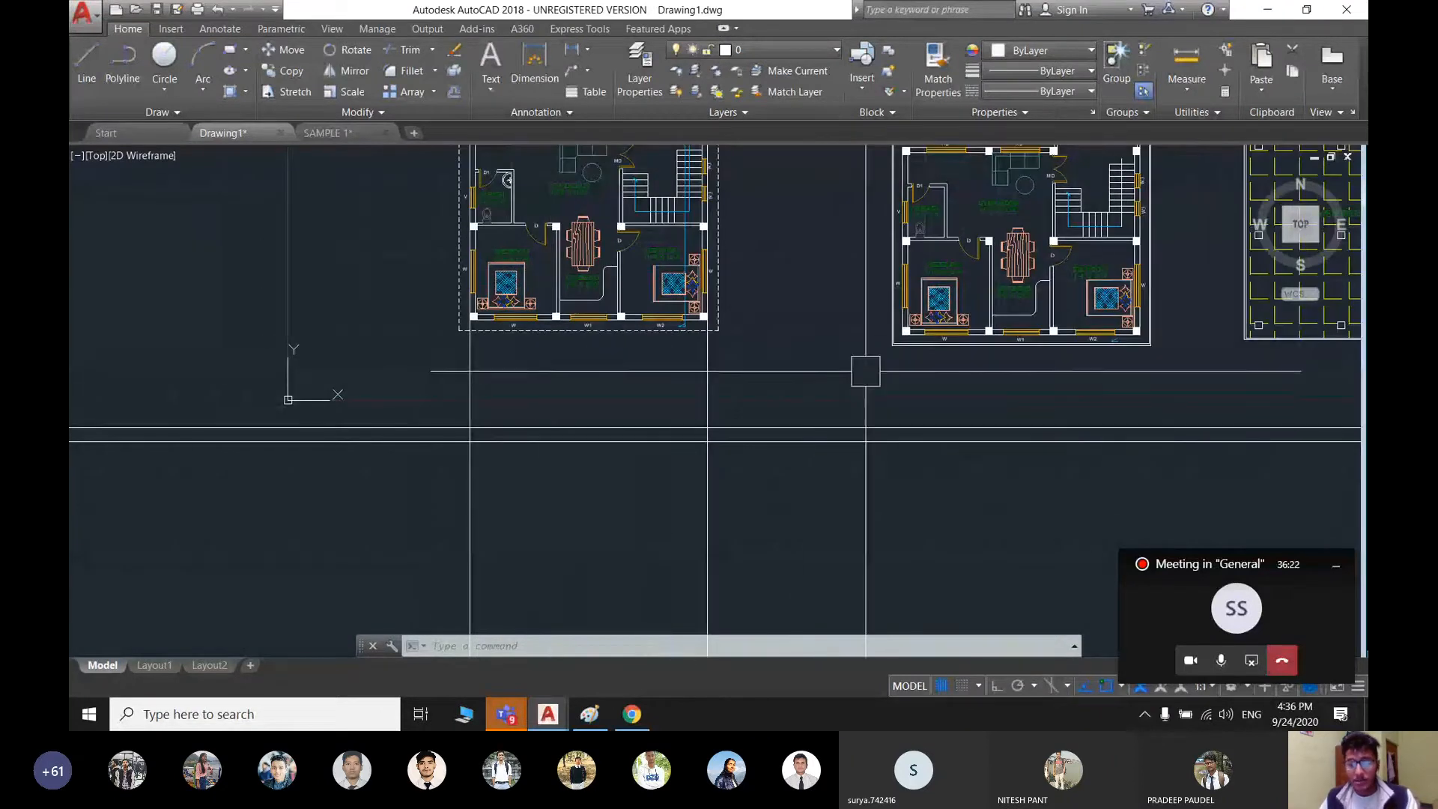
- Switch to the Teams meeting, read the latest messages in the meeting chat, and return to the drawing
{"action": "left_click", "coordinate": [1168, 599]}
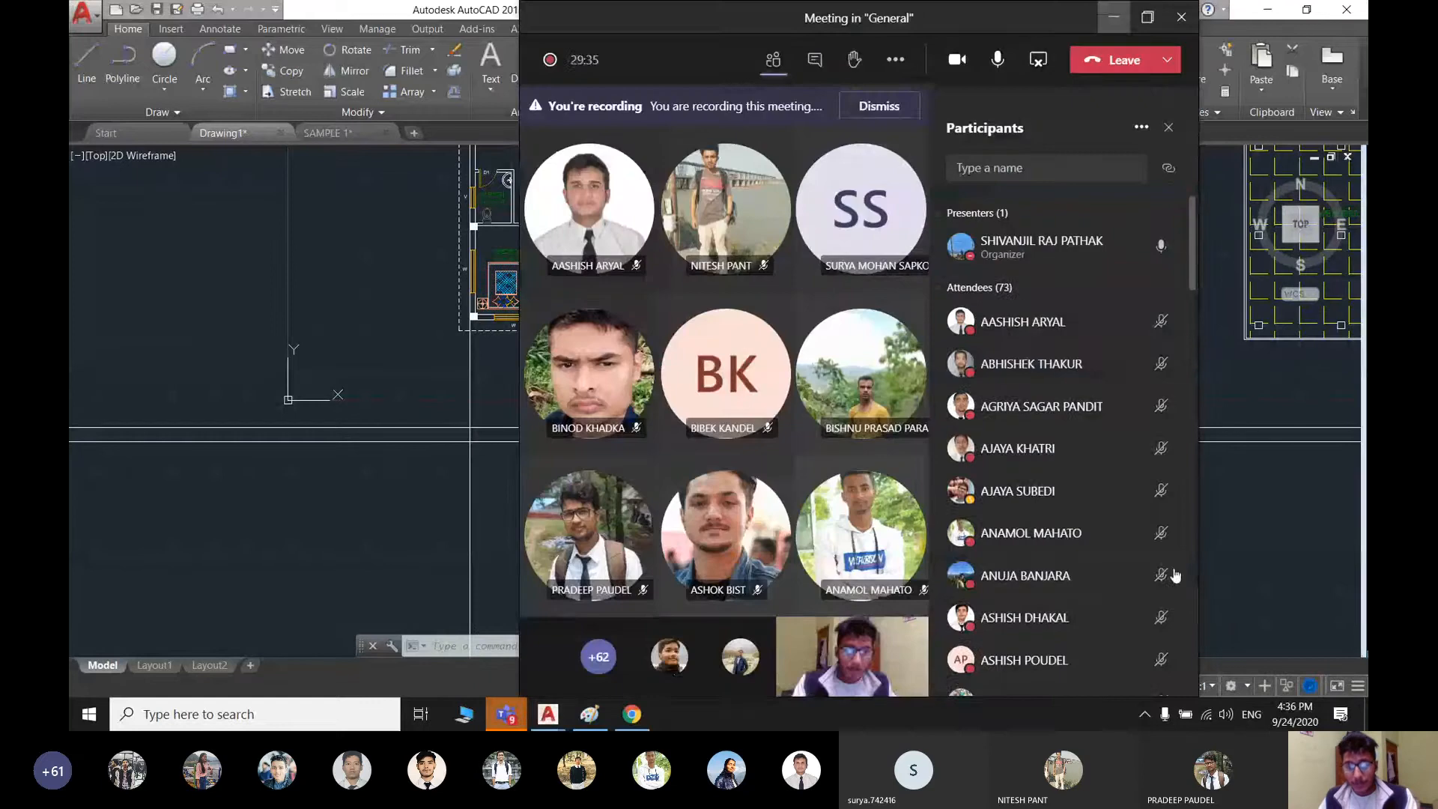
{"action": "left_click", "coordinate": [815, 59]}
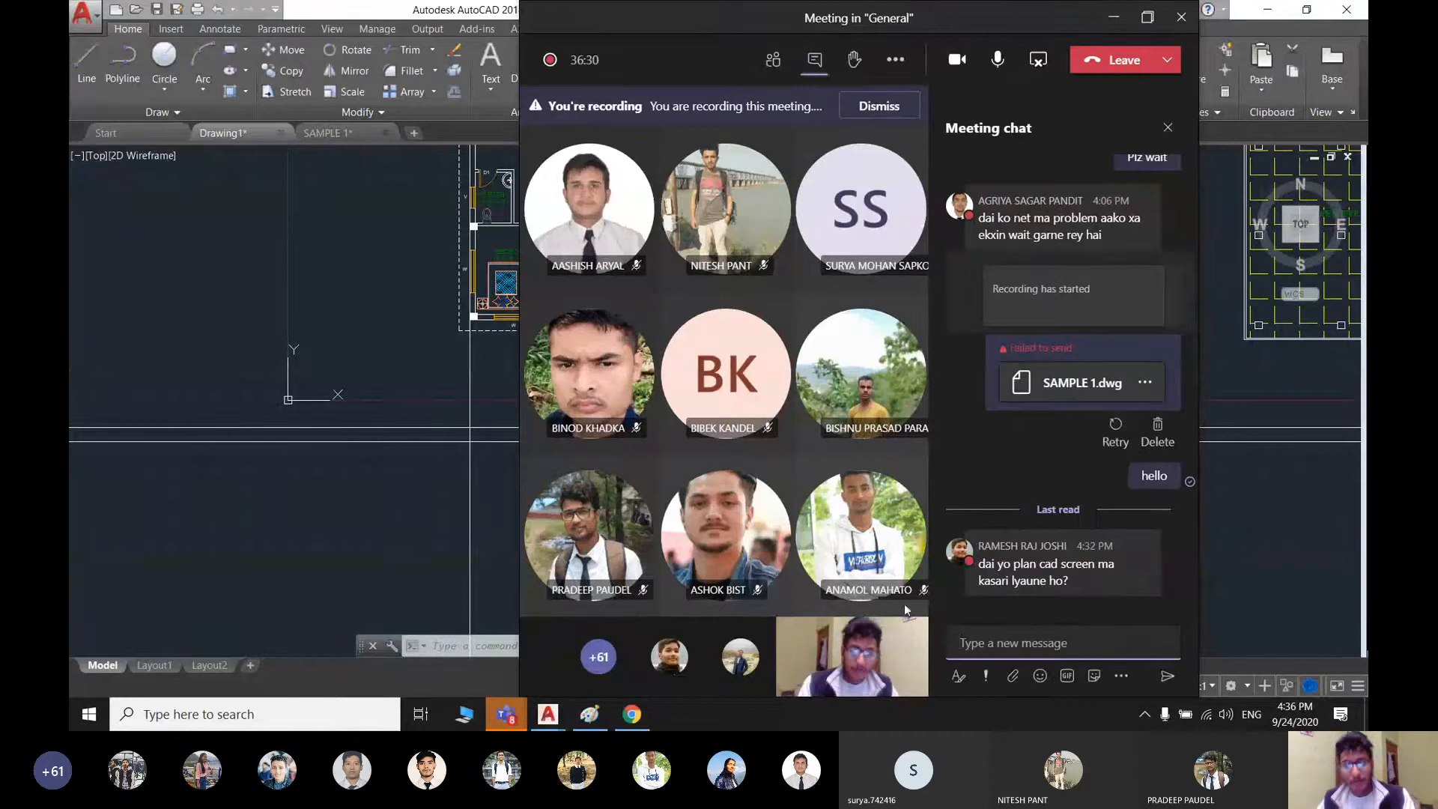
{"action": "left_click", "coordinate": [1115, 21]}
- Move the double-line rectangular outline above the floor plans to the empty area right of the roof plan
{"action": "scroll", "coordinate": [821, 352], "scroll_direction": "down", "scroll_amount": 5}
{"action": "middle_click_drag", "start_coordinate": [821, 352], "coordinate": [744, 420]}
{"action": "scroll", "coordinate": [745, 420], "scroll_direction": "down", "scroll_amount": 2}
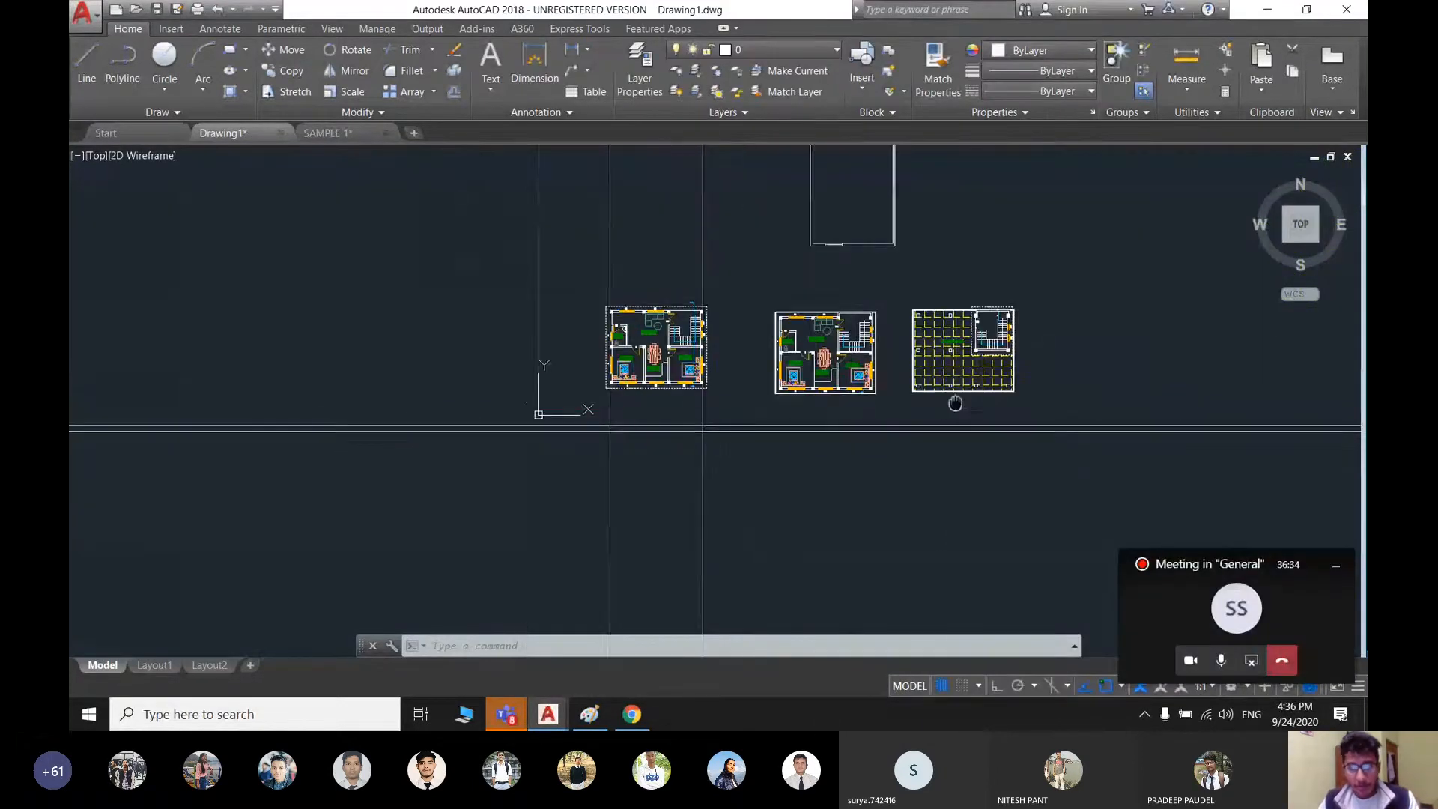
{"action": "middle_click_drag", "start_coordinate": [953, 401], "coordinate": [874, 451]}
{"action": "scroll", "coordinate": [665, 471], "scroll_direction": "up", "scroll_amount": 2}
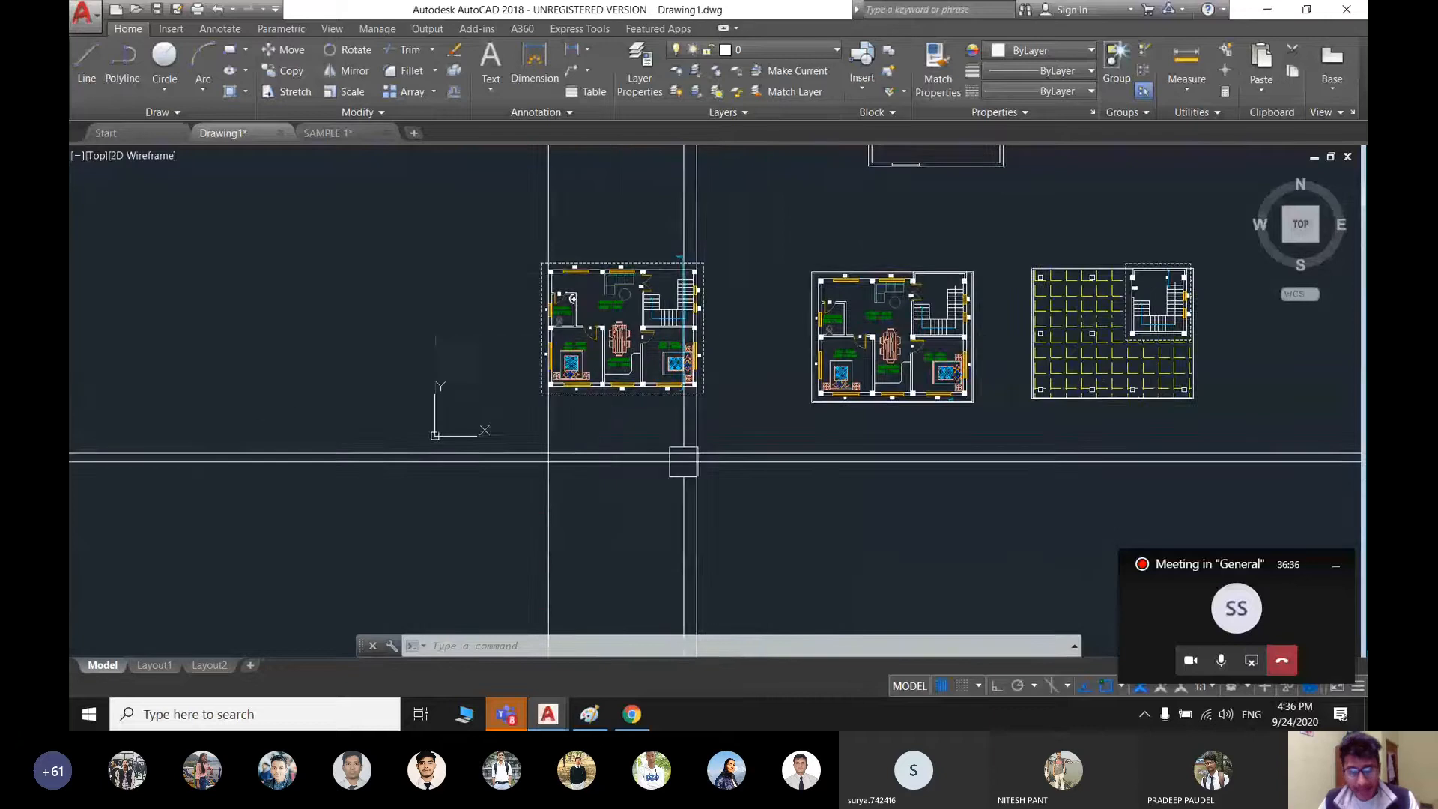
{"action": "middle_click_drag", "start_coordinate": [909, 357], "coordinate": [739, 515]}
{"action": "scroll", "coordinate": [760, 292], "scroll_direction": "down", "scroll_amount": 3}
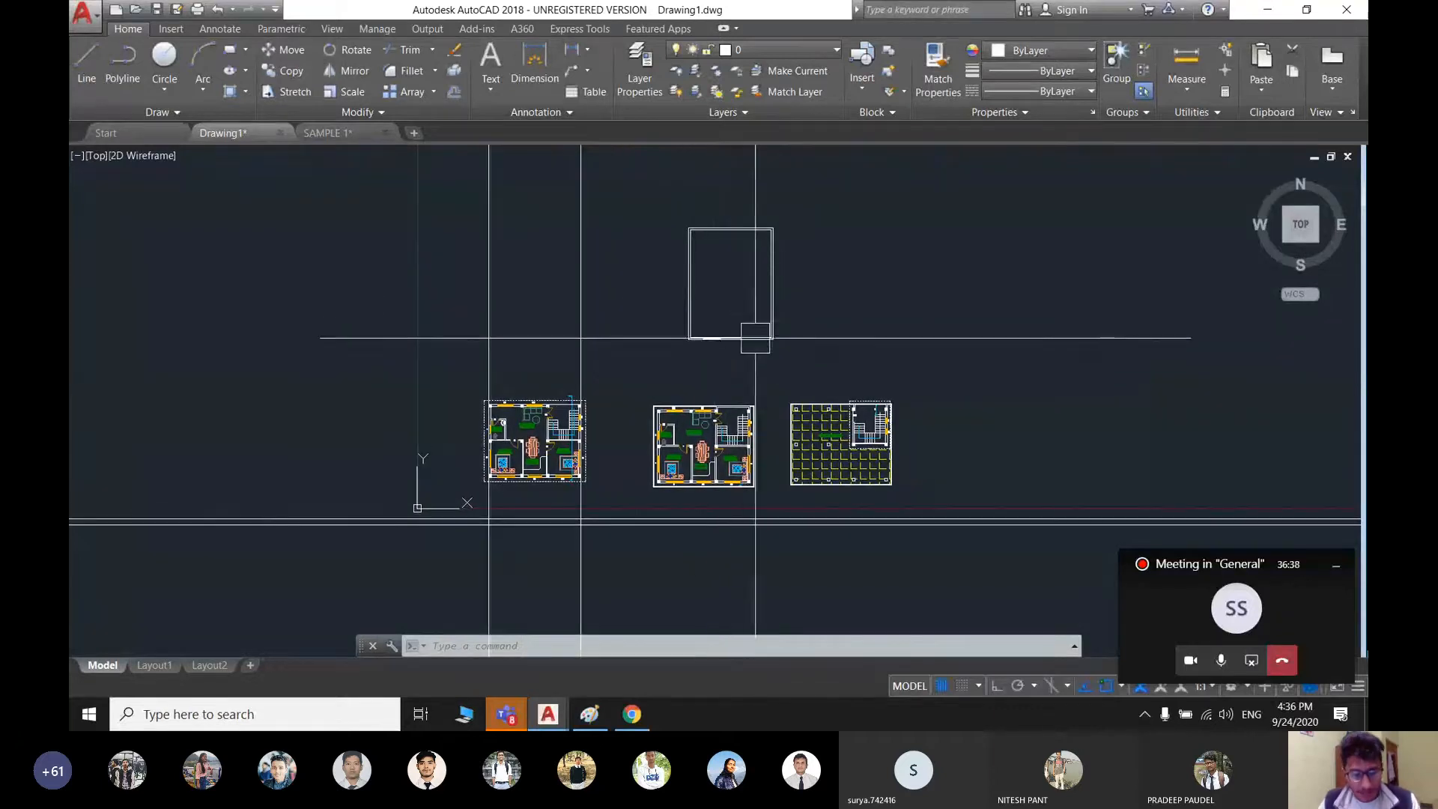
{"action": "left_click", "coordinate": [824, 356]}
{"action": "left_click", "coordinate": [649, 188]}
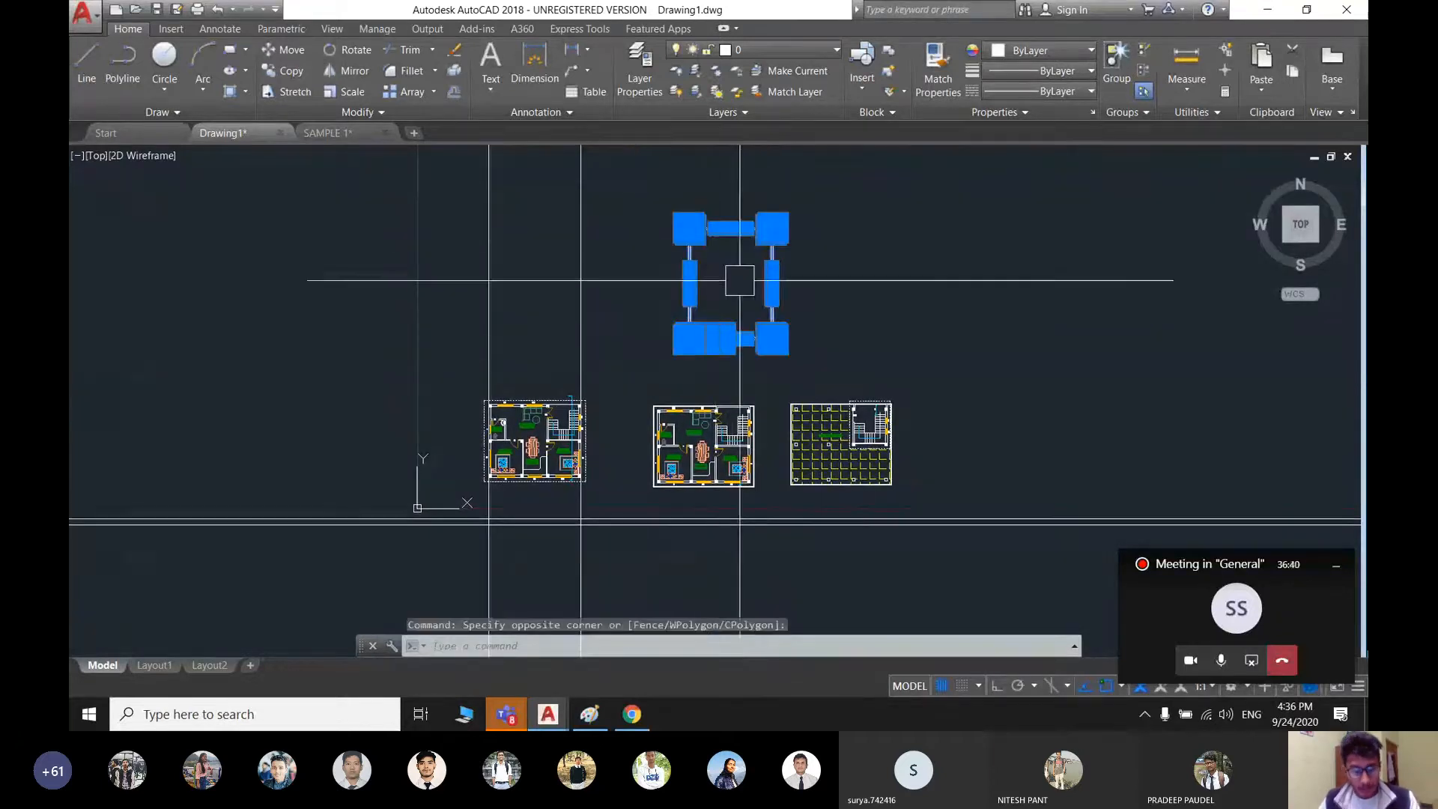
{"action": "type", "text": "m"}
{"action": "key", "text": "Return"}
{"action": "left_click", "coordinate": [752, 297]}
{"action": "middle_click_drag", "start_coordinate": [1026, 289], "coordinate": [760, 279]}
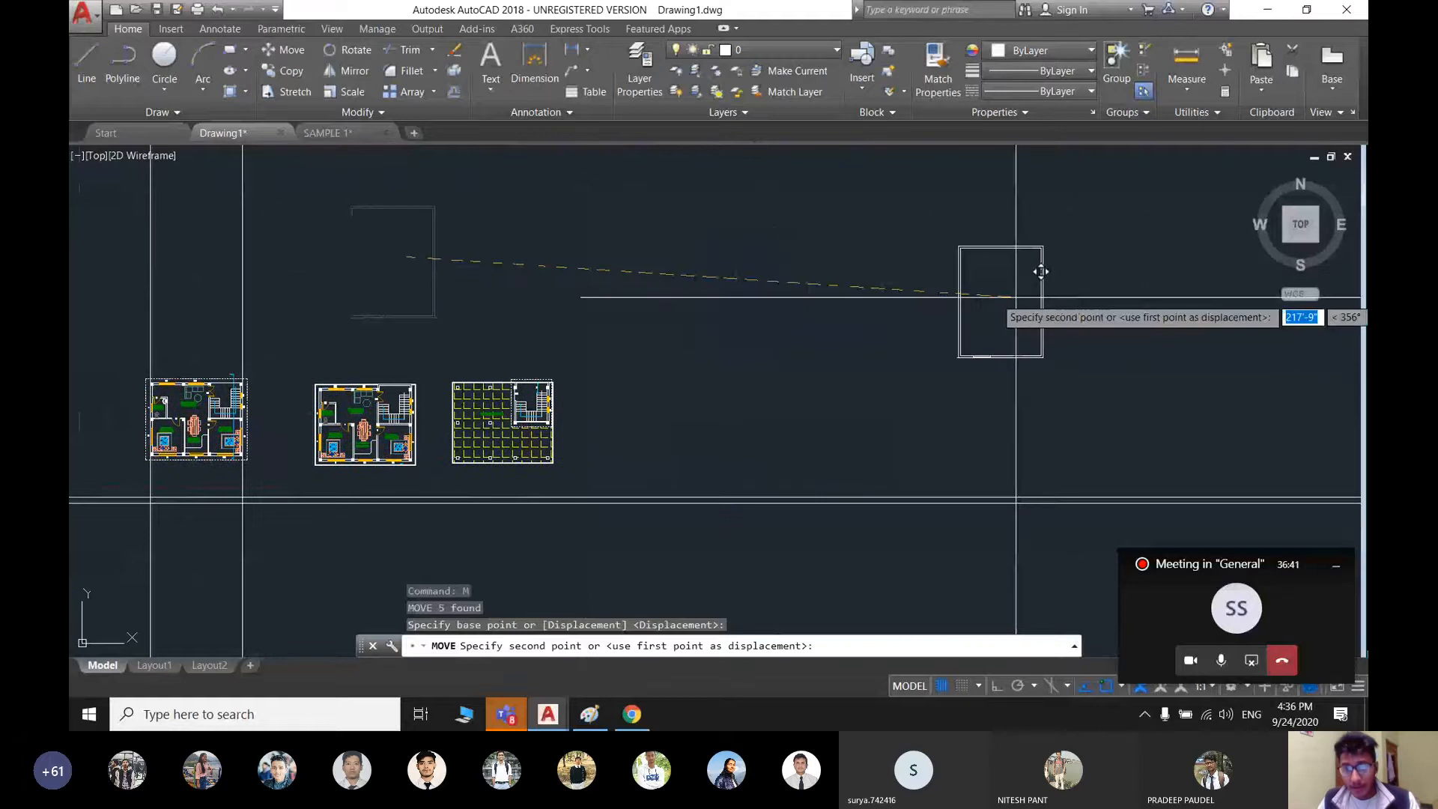
{"action": "key", "text": "Escape"}
{"action": "middle_click_drag", "start_coordinate": [1036, 269], "coordinate": [778, 311]}
- Draw vertical construction lines through the lower-left and lower-right outer corners of the moved rectangular outline
{"action": "type", "text": "c"}
{"action": "key", "text": "Escape"}
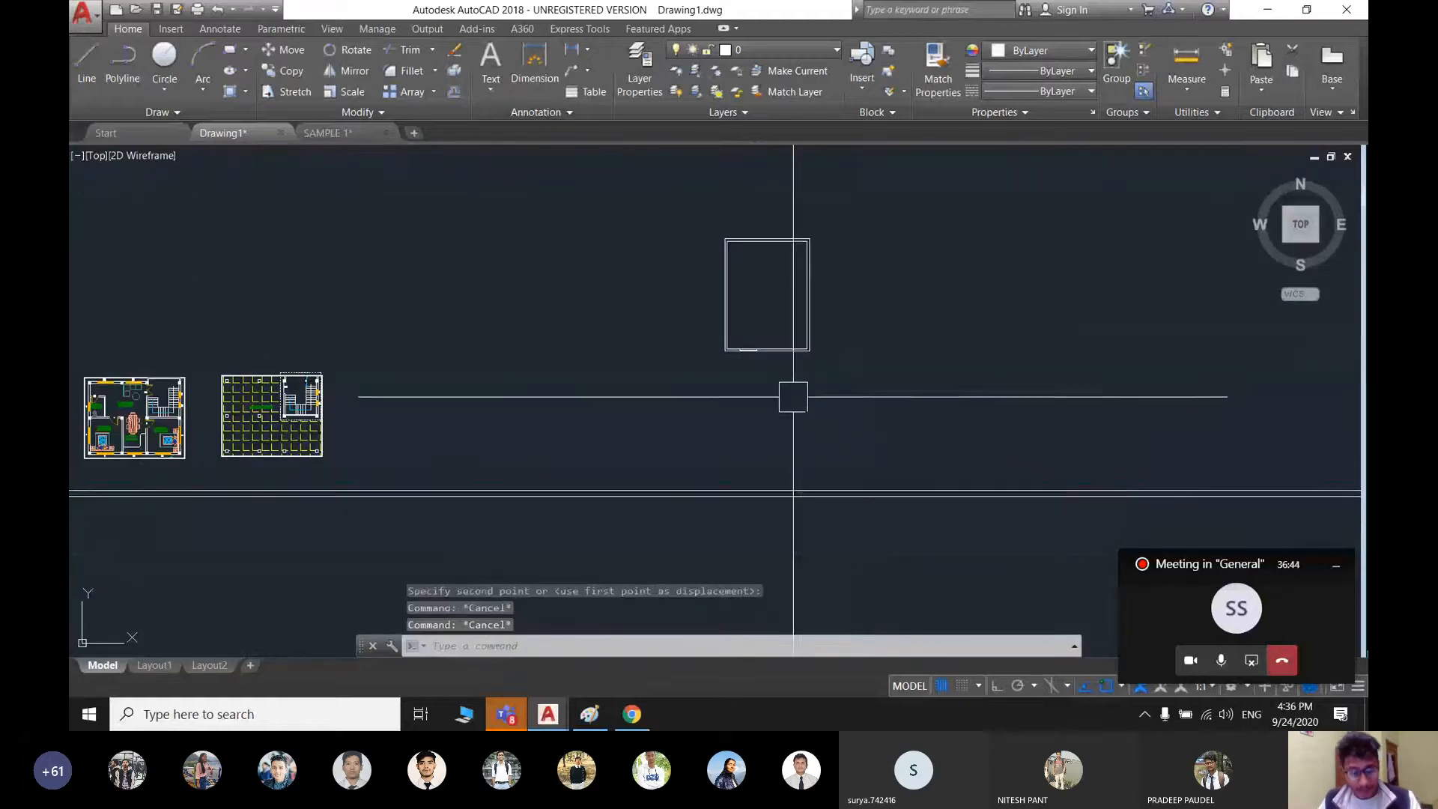
{"action": "key", "text": "Return"}
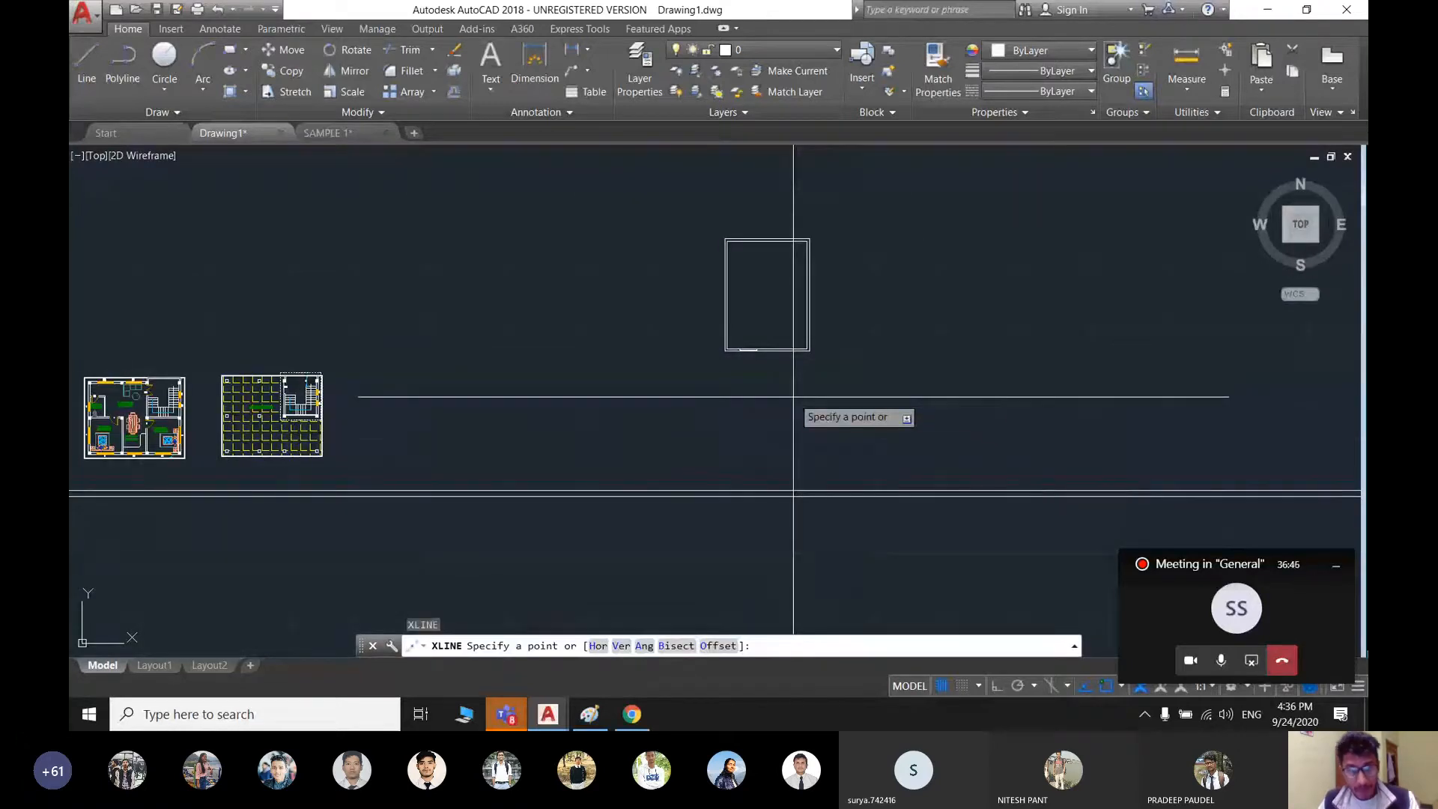
{"action": "type", "text": "v"}
{"action": "key", "text": "Return"}
{"action": "scroll", "coordinate": [728, 339], "scroll_direction": "up", "scroll_amount": 6}
{"action": "left_click", "coordinate": [723, 374]}
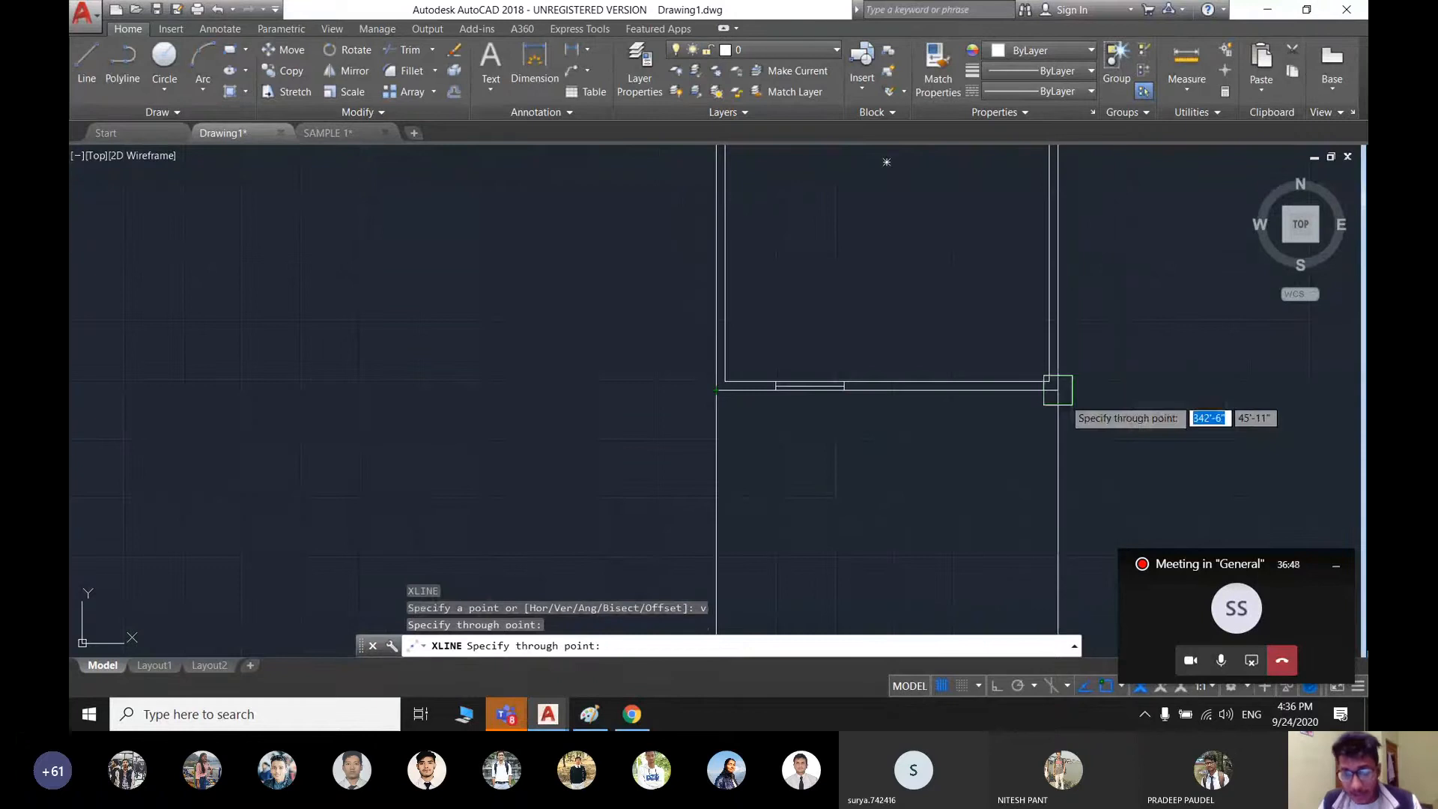
{"action": "left_click", "coordinate": [881, 420]}
{"action": "scroll", "coordinate": [874, 402], "scroll_direction": "down", "scroll_amount": 4}
{"action": "key", "text": "Escape"}
- Turn Ortho on and draw a horizontal line below the rectangular outline, crossing both vertical construction lines
{"action": "type", "text": "l"}
{"action": "key", "text": "Return"}
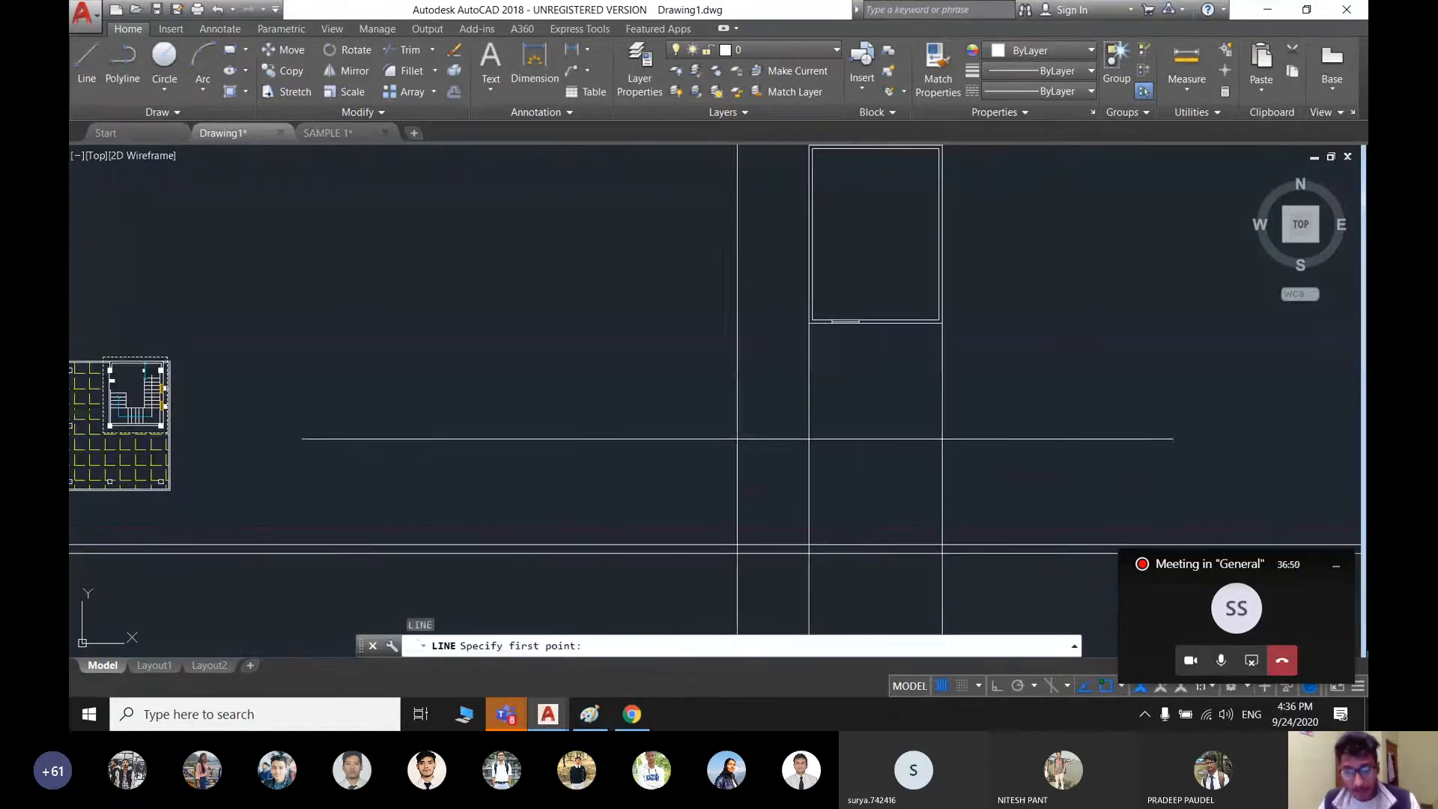
{"action": "left_click", "coordinate": [738, 438]}
{"action": "key", "text": "F8"}
{"action": "left_click", "coordinate": [1051, 438]}
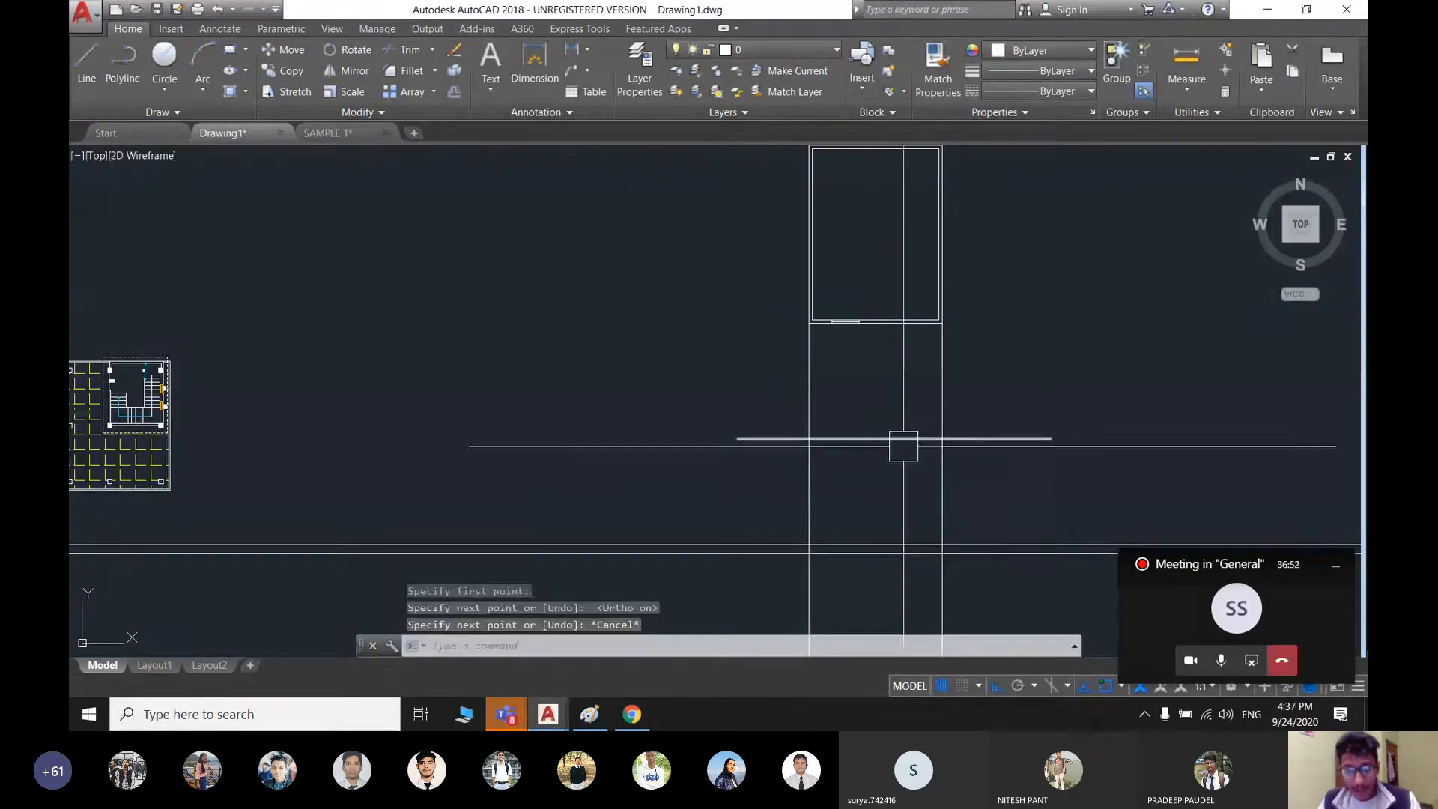
{"action": "key", "text": "Escape"}
- Offset the horizontal line below the rectangular outline upward by 2'
{"action": "type", "text": "o"}
{"action": "key", "text": "Return"}
{"action": "key", "text": "Return"}
{"action": "left_click", "coordinate": [899, 438]}
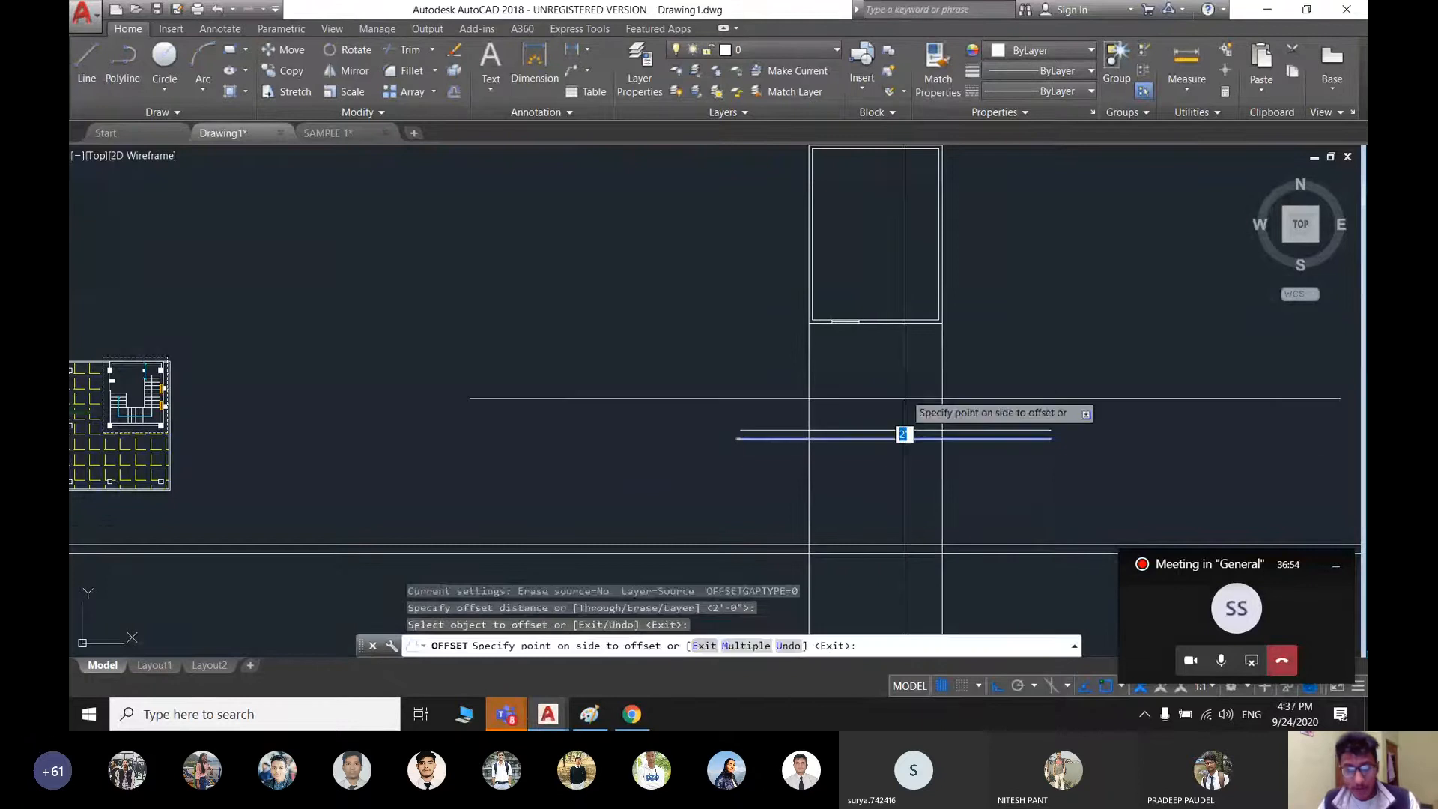
{"action": "left_click", "coordinate": [903, 434]}
{"action": "scroll", "coordinate": [899, 419], "scroll_direction": "up", "scroll_amount": 2}
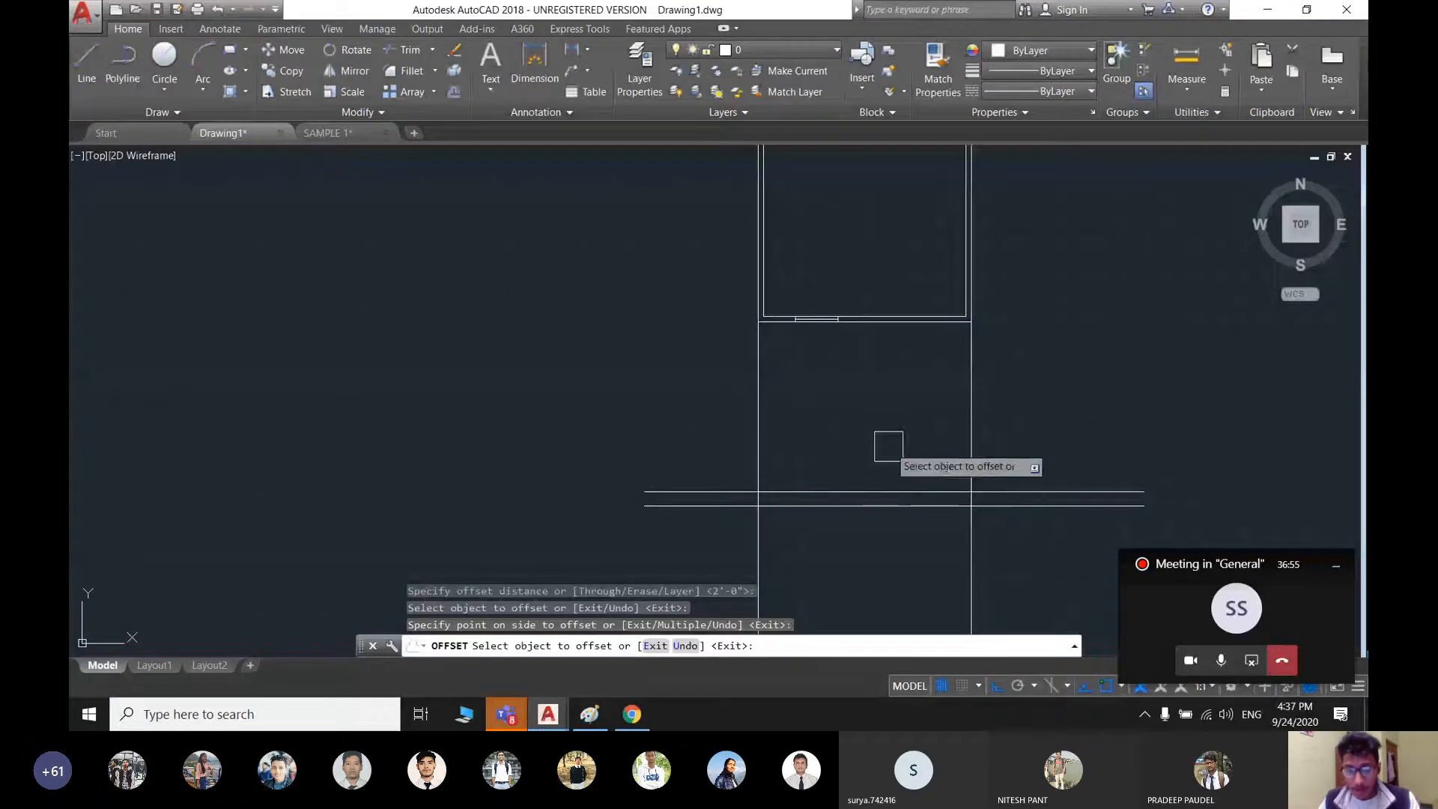
{"action": "middle_click_drag", "start_coordinate": [888, 446], "coordinate": [900, 482]}
{"action": "scroll", "coordinate": [787, 374], "scroll_direction": "down", "scroll_amount": 2}
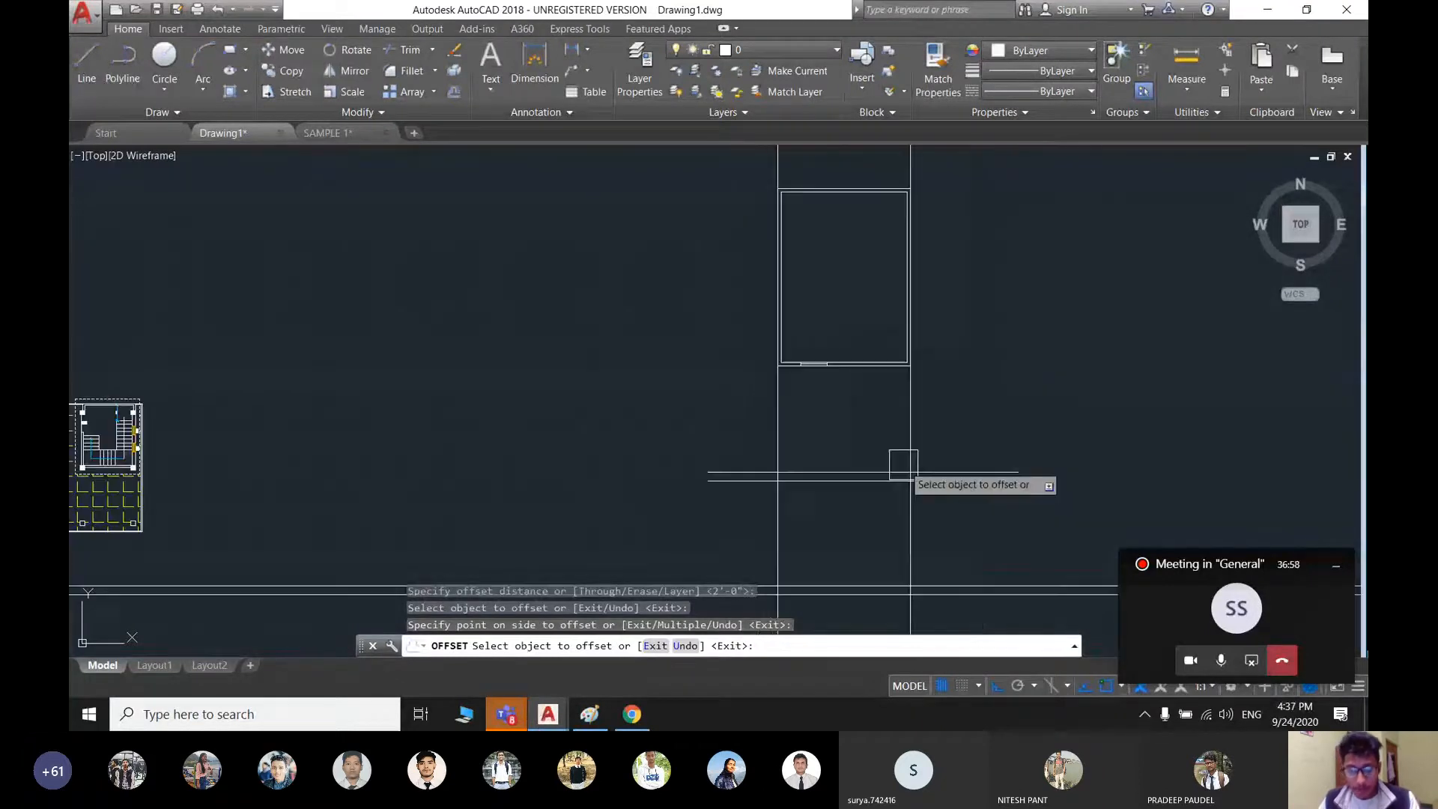
{"action": "key", "text": "Escape"}
- Erase the rectangular outline together with its vertical construction lines and the two horizontal lines below it
{"action": "left_click", "coordinate": [1001, 513]}
{"action": "scroll", "coordinate": [732, 262], "scroll_direction": "down", "scroll_amount": 2}
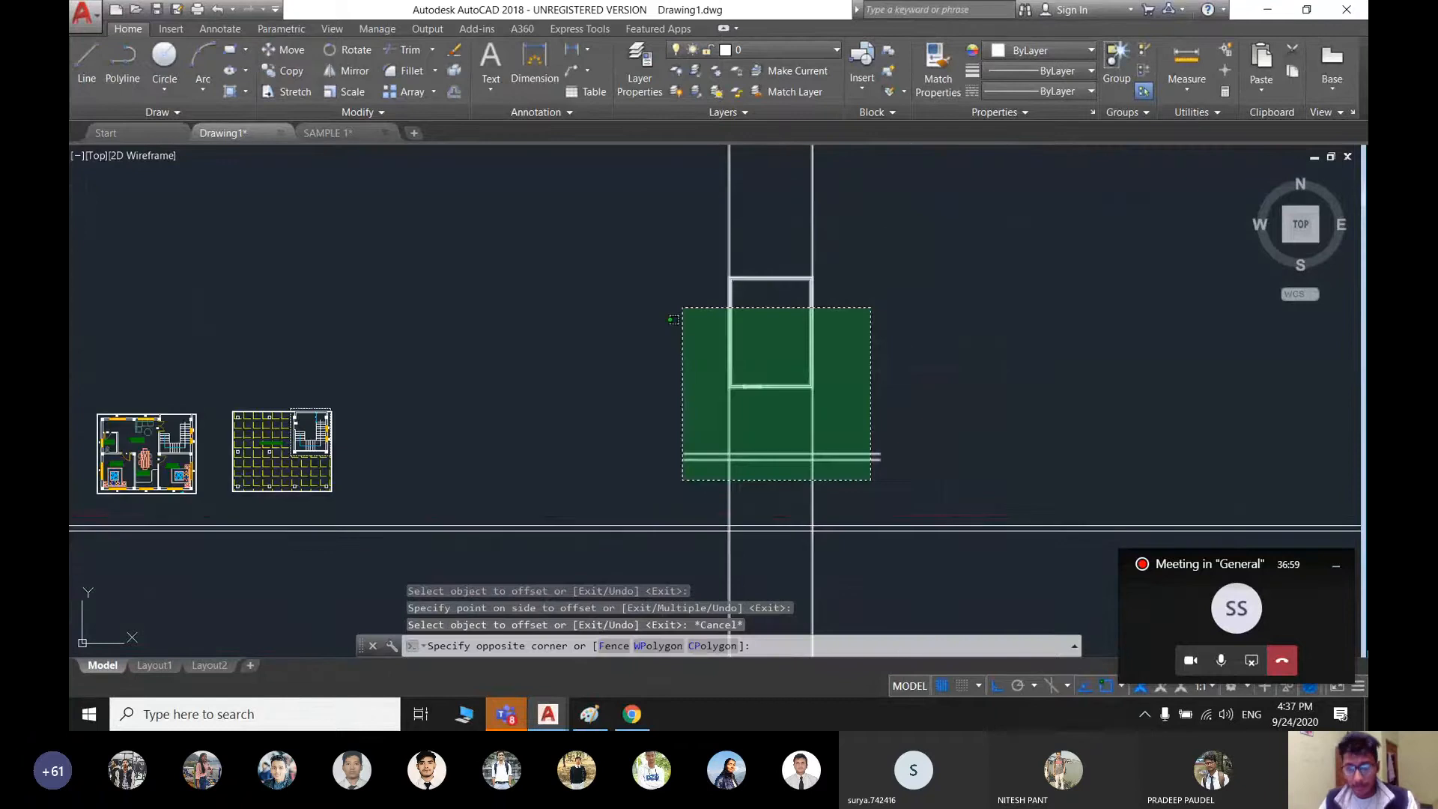
{"action": "left_click", "coordinate": [669, 268]}
{"action": "key", "text": "Delete"}
{"action": "scroll", "coordinate": [714, 279], "scroll_direction": "down", "scroll_amount": 2}
{"action": "middle_click_drag", "start_coordinate": [741, 337], "coordinate": [966, 282]}
{"action": "scroll", "coordinate": [557, 401], "scroll_direction": "up", "scroll_amount": 4}
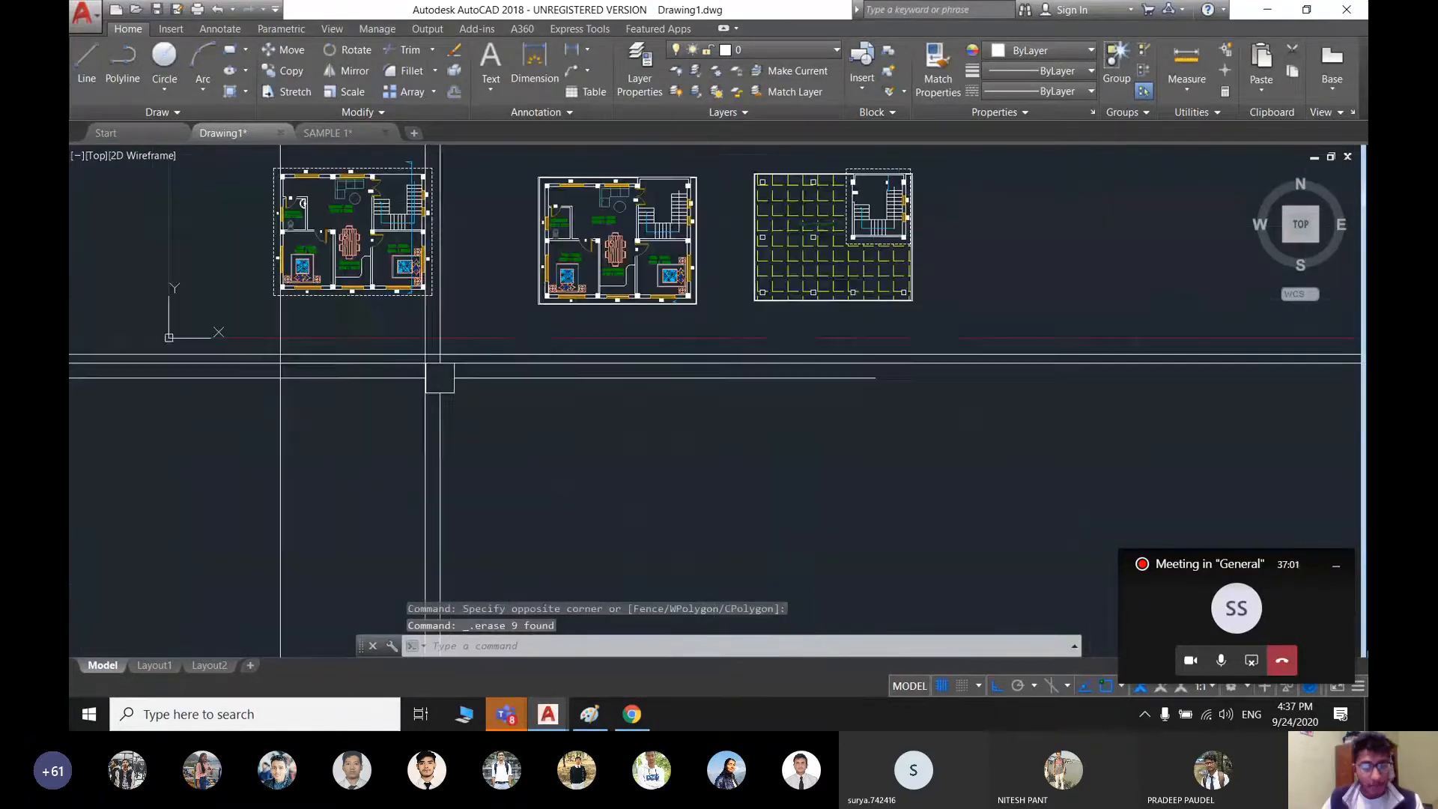
{"action": "mouse_move", "coordinate": [314, 363]}
{"action": "middle_mouse_down"}
{"action": "mouse_move", "coordinate": [702, 414]}
{"action": "mouse_move", "coordinate": [754, 465]}
{"action": "middle_mouse_up"}
{"action": "scroll", "coordinate": [702, 414], "scroll_direction": "up", "scroll_amount": 4}
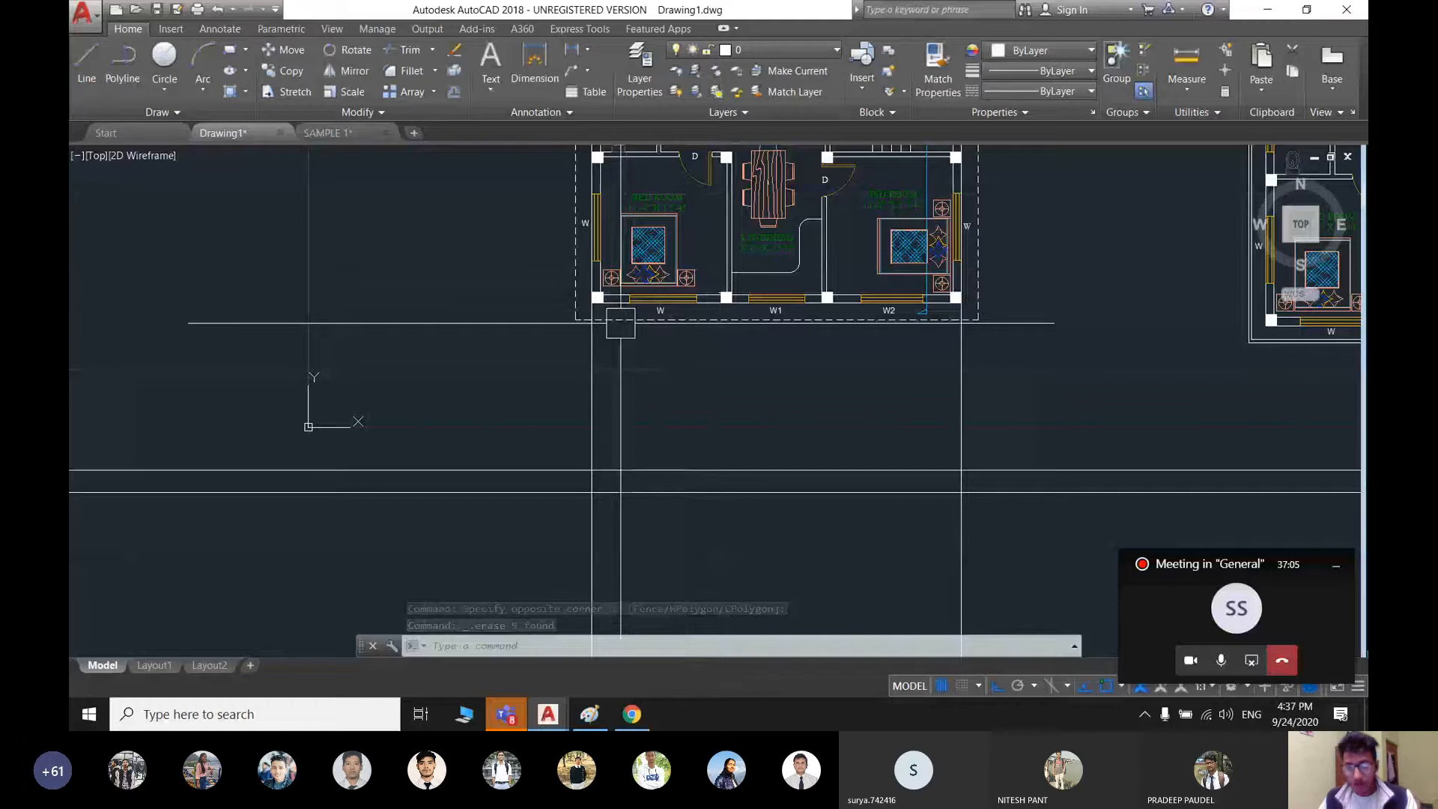
- Switch to Paint to review the building elevation sketch with the plinth height, and return to the drawing
{"action": "left_click", "coordinate": [589, 713]}
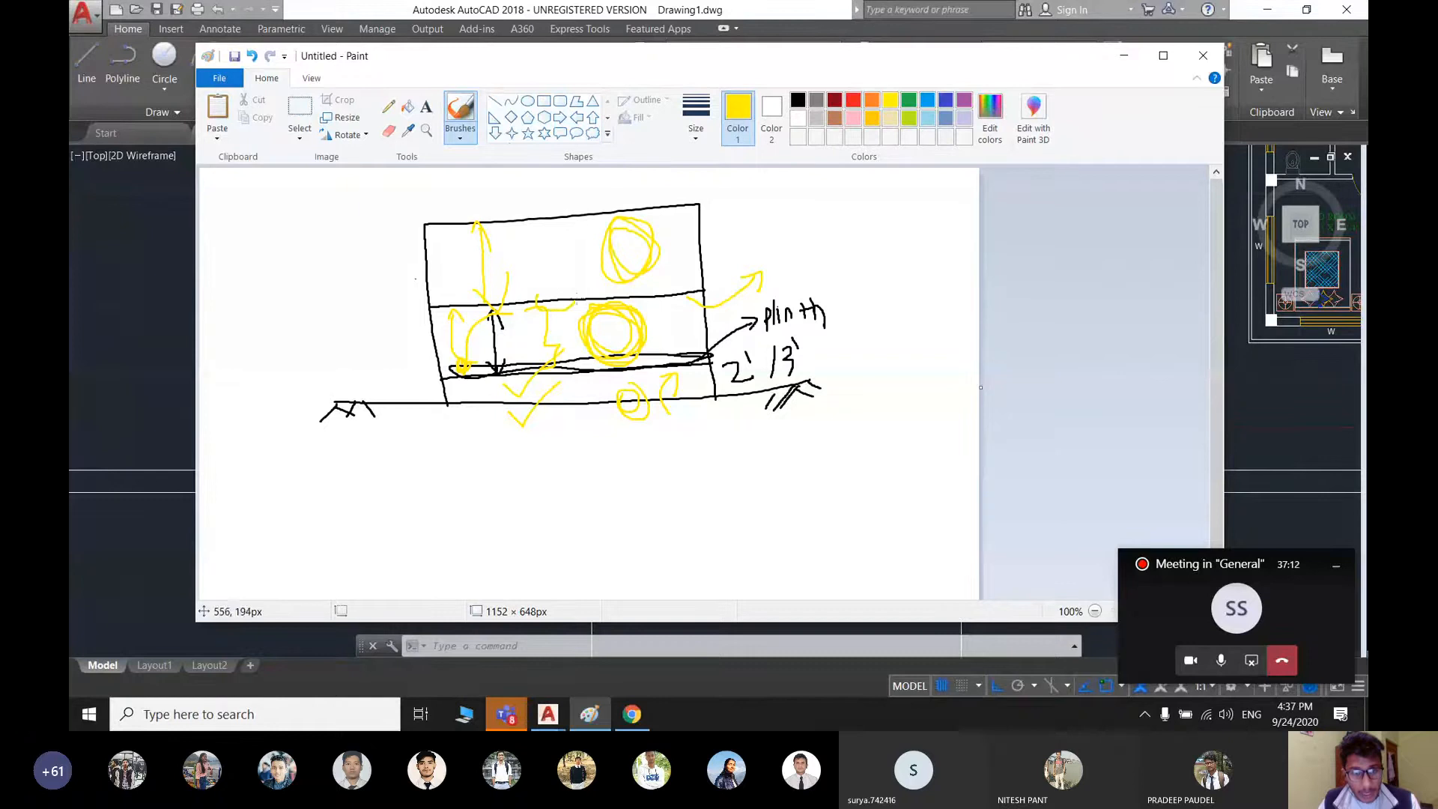
{"action": "left_click", "coordinate": [1126, 58]}
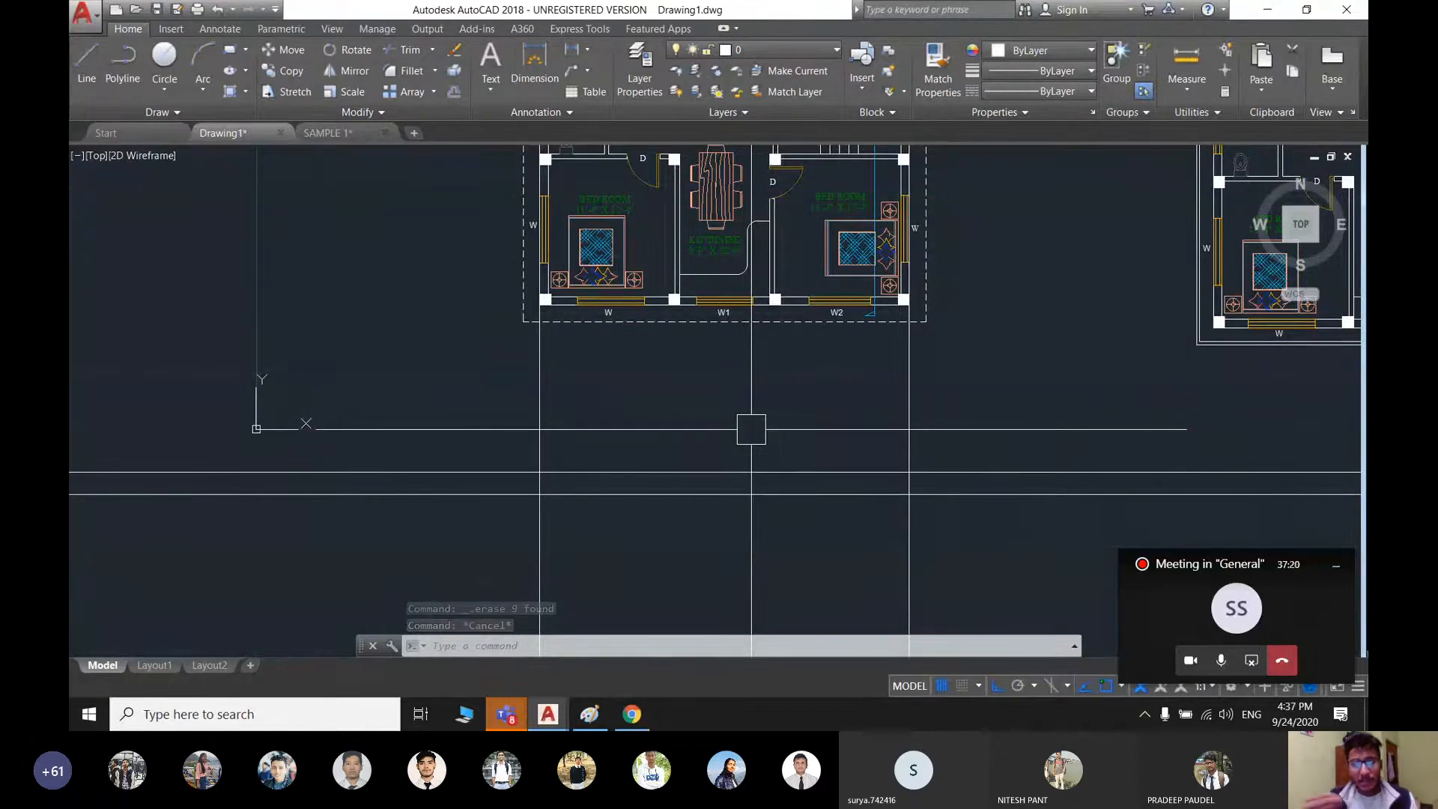
- Offset the plinth-level line below the floor plan upward by 10'
{"action": "scroll", "coordinate": [751, 429], "scroll_direction": "up", "scroll_amount": 2}
{"action": "middle_click_drag", "start_coordinate": [745, 427], "coordinate": [686, 428]}
{"action": "scroll", "coordinate": [686, 429], "scroll_direction": "down", "scroll_amount": 2}
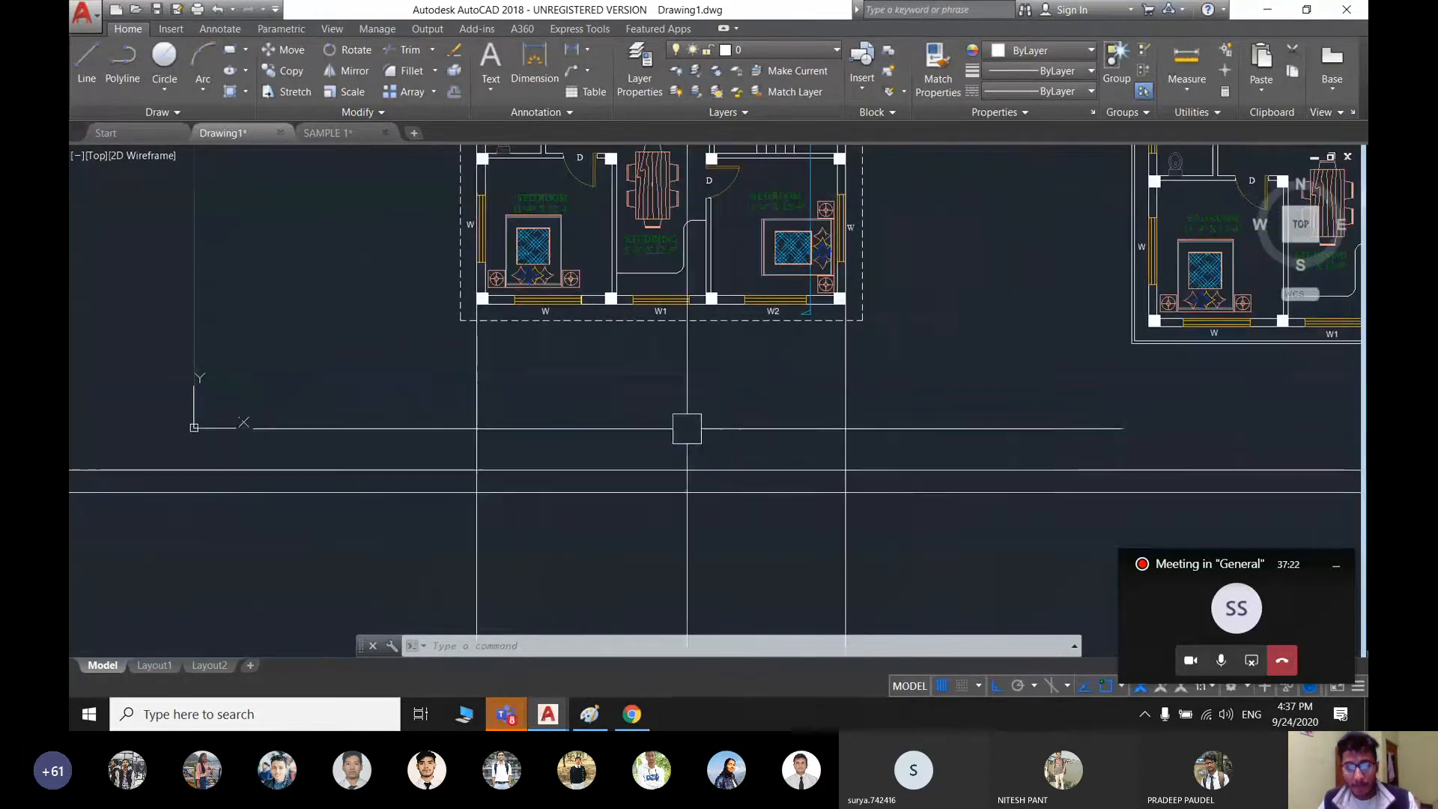
{"action": "type", "text": "o"}
{"action": "key", "text": "Return"}
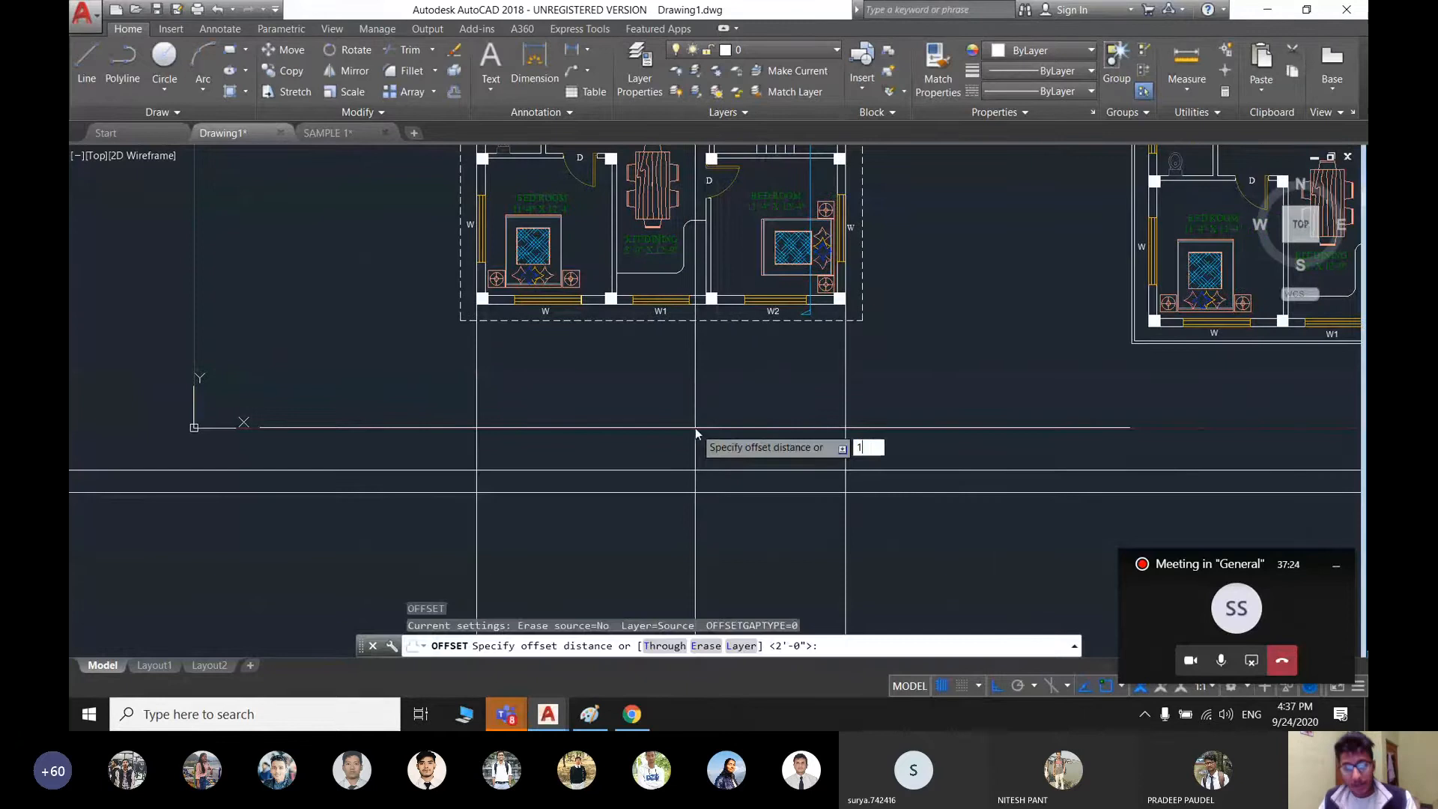
{"action": "type", "text": "10'"}
{"action": "key", "text": "Return"}
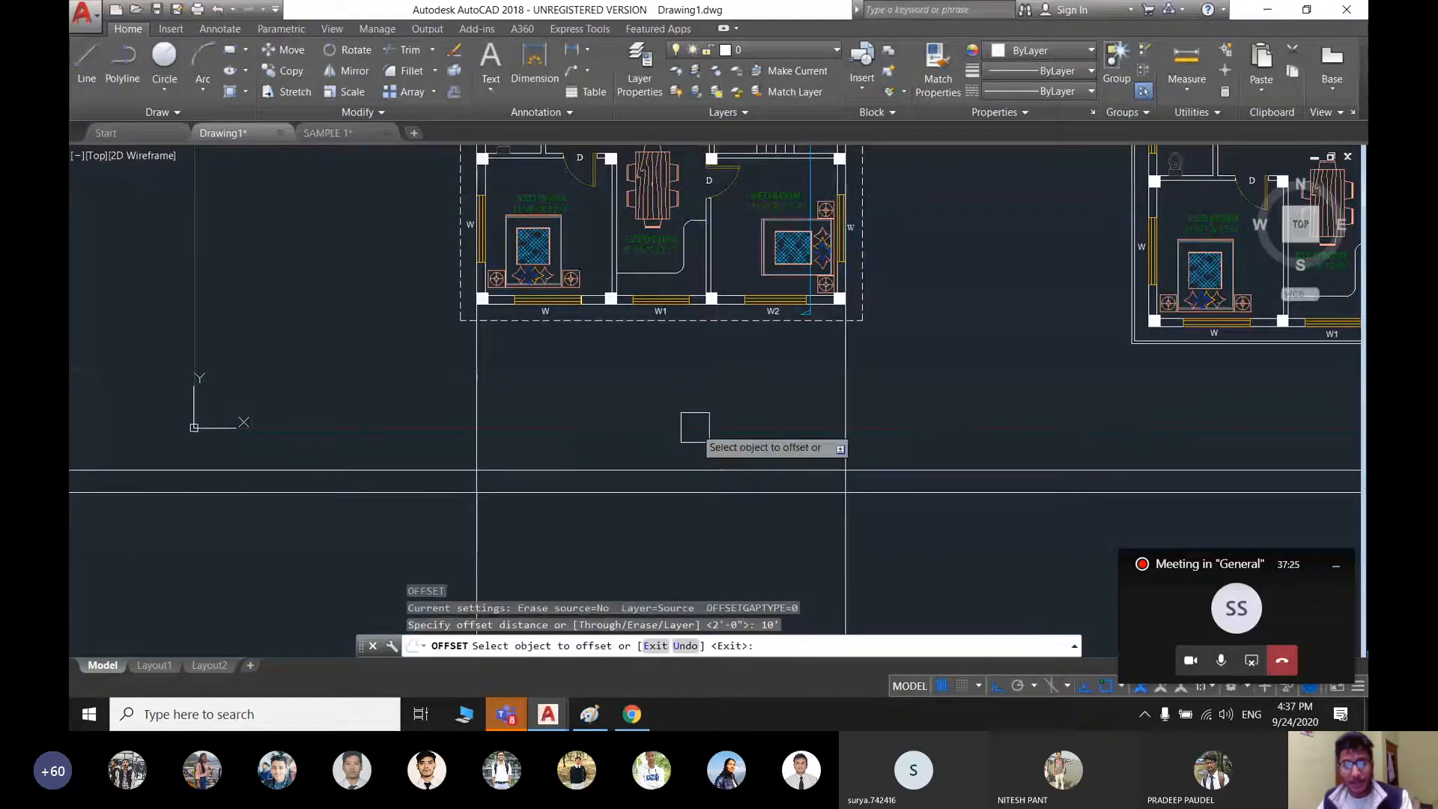
{"action": "left_click", "coordinate": [685, 469]}
{"action": "left_click", "coordinate": [688, 407]}
{"action": "middle_click_drag", "start_coordinate": [644, 442], "coordinate": [792, 453]}
{"action": "key", "text": "Escape"}
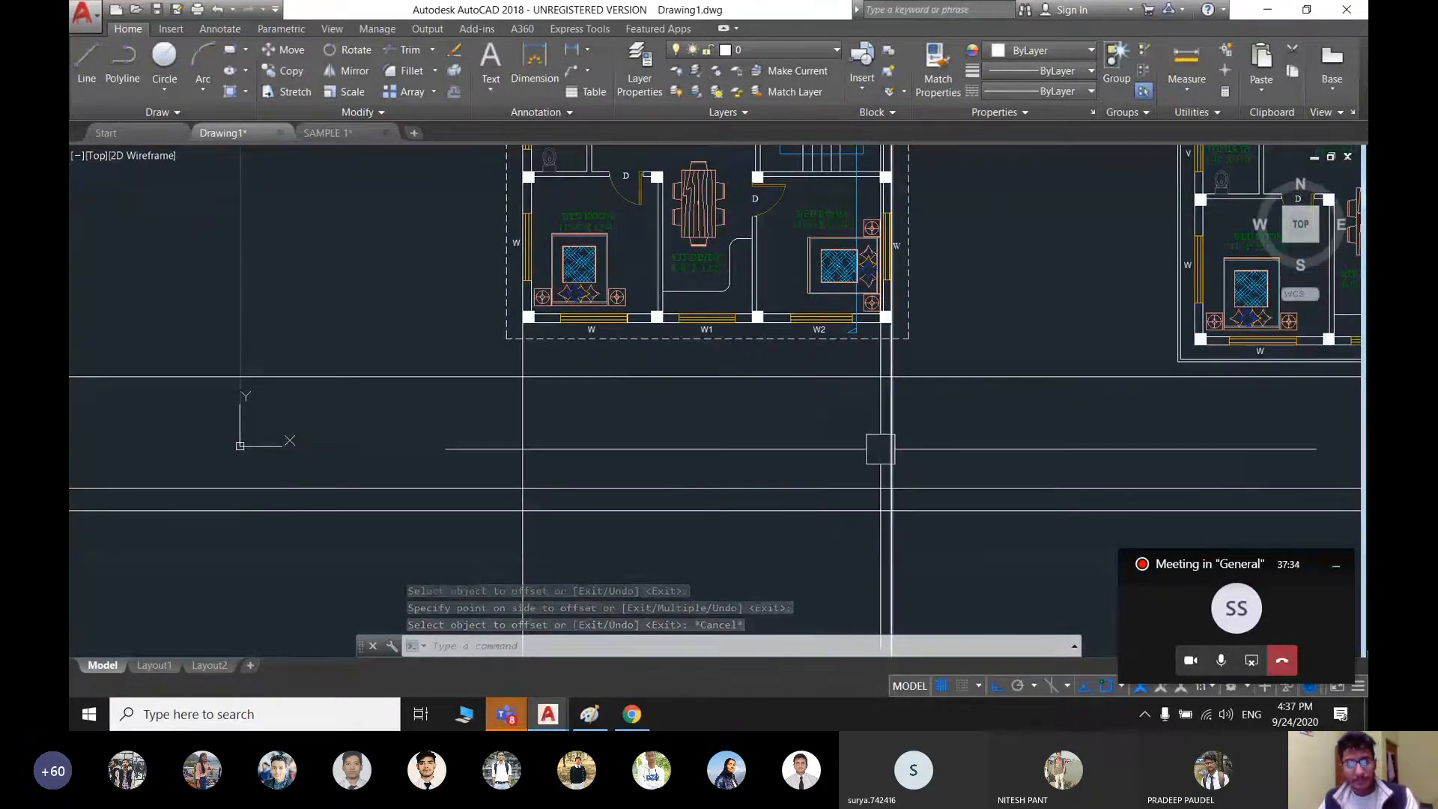
{"action": "middle_click_drag", "start_coordinate": [770, 448], "coordinate": [796, 439]}
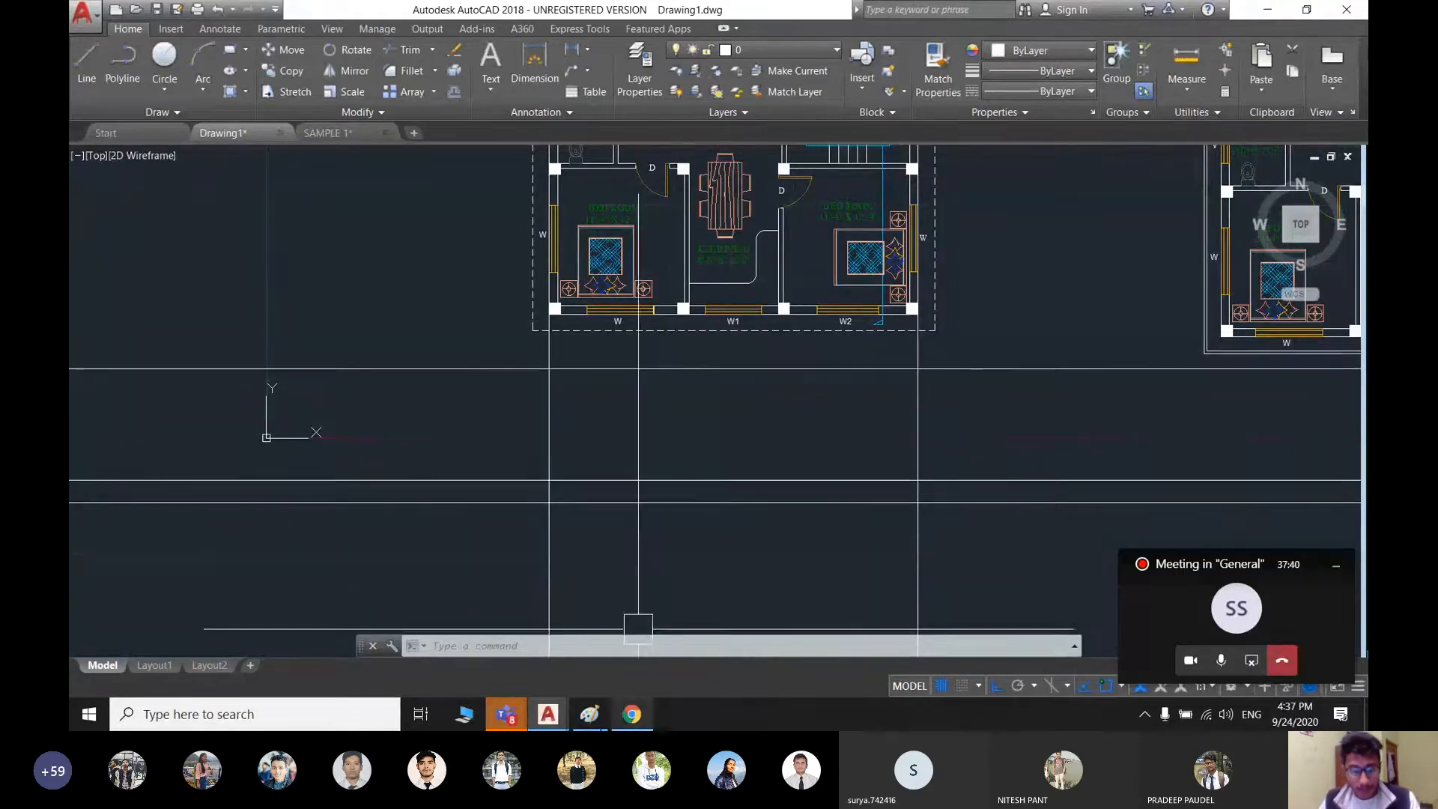
- Switch to Paint to review the storey levels in the building elevation sketch, and return to the drawing
{"action": "left_click", "coordinate": [589, 713]}
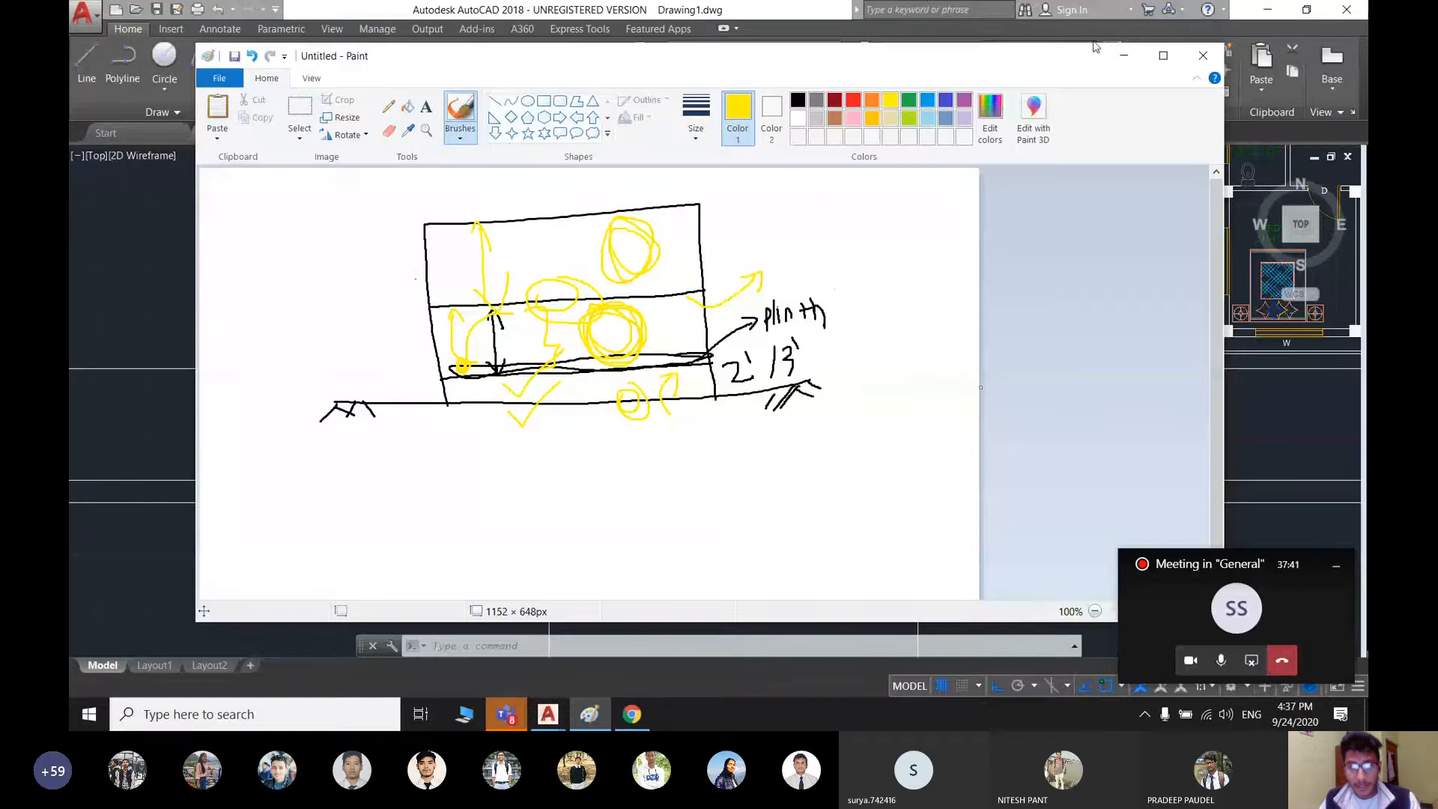
{"action": "left_click", "coordinate": [1163, 57]}
{"action": "mouse_move", "coordinate": [1273, 11]}
{"action": "left_mouse_down"}
{"action": "mouse_move", "coordinate": [788, 53]}
{"action": "mouse_move", "coordinate": [1108, 120]}
{"action": "mouse_move", "coordinate": [1338, 48]}
{"action": "left_mouse_up"}
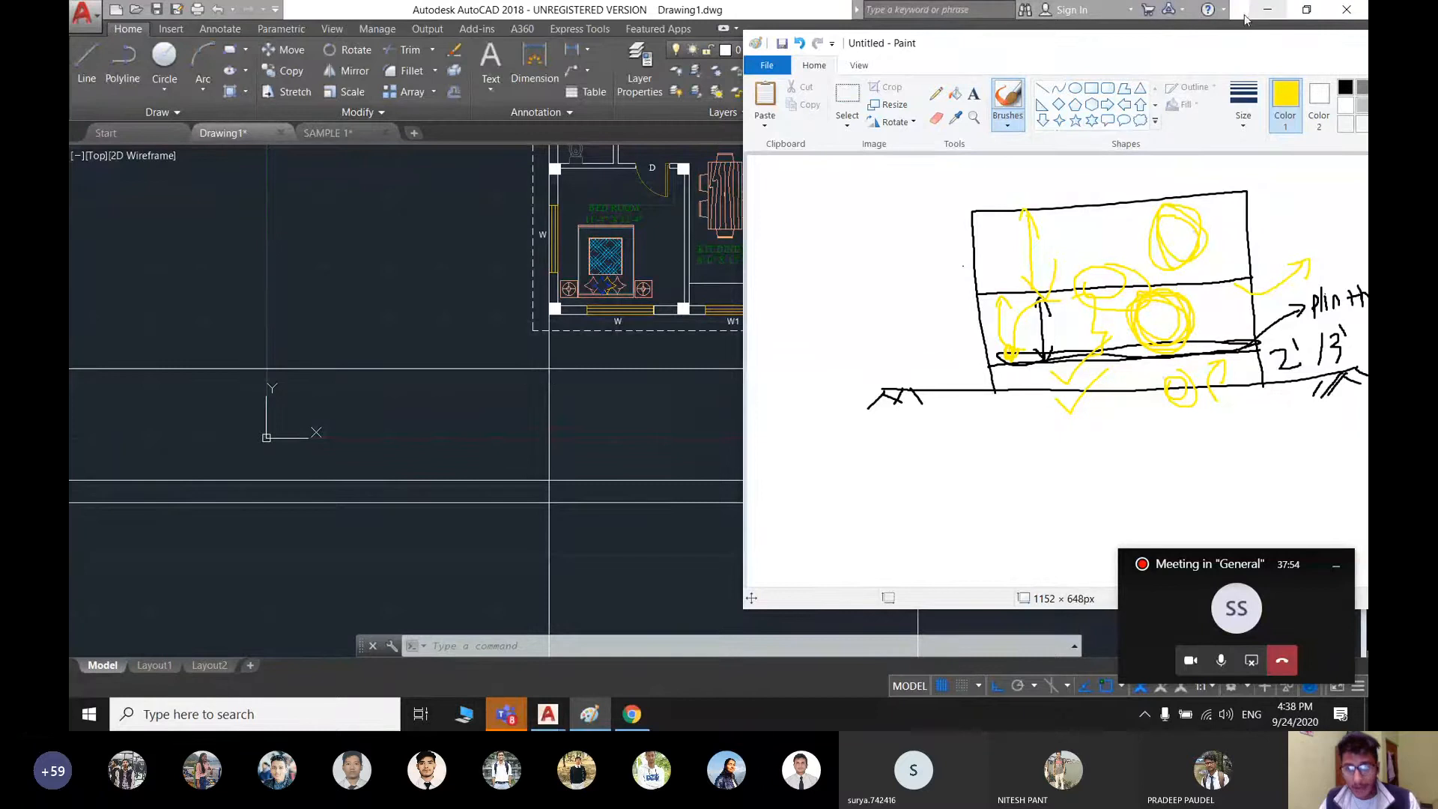
{"action": "left_click_drag", "start_coordinate": [1198, 42], "coordinate": [972, 139]}
{"action": "left_click", "coordinate": [1205, 129]}
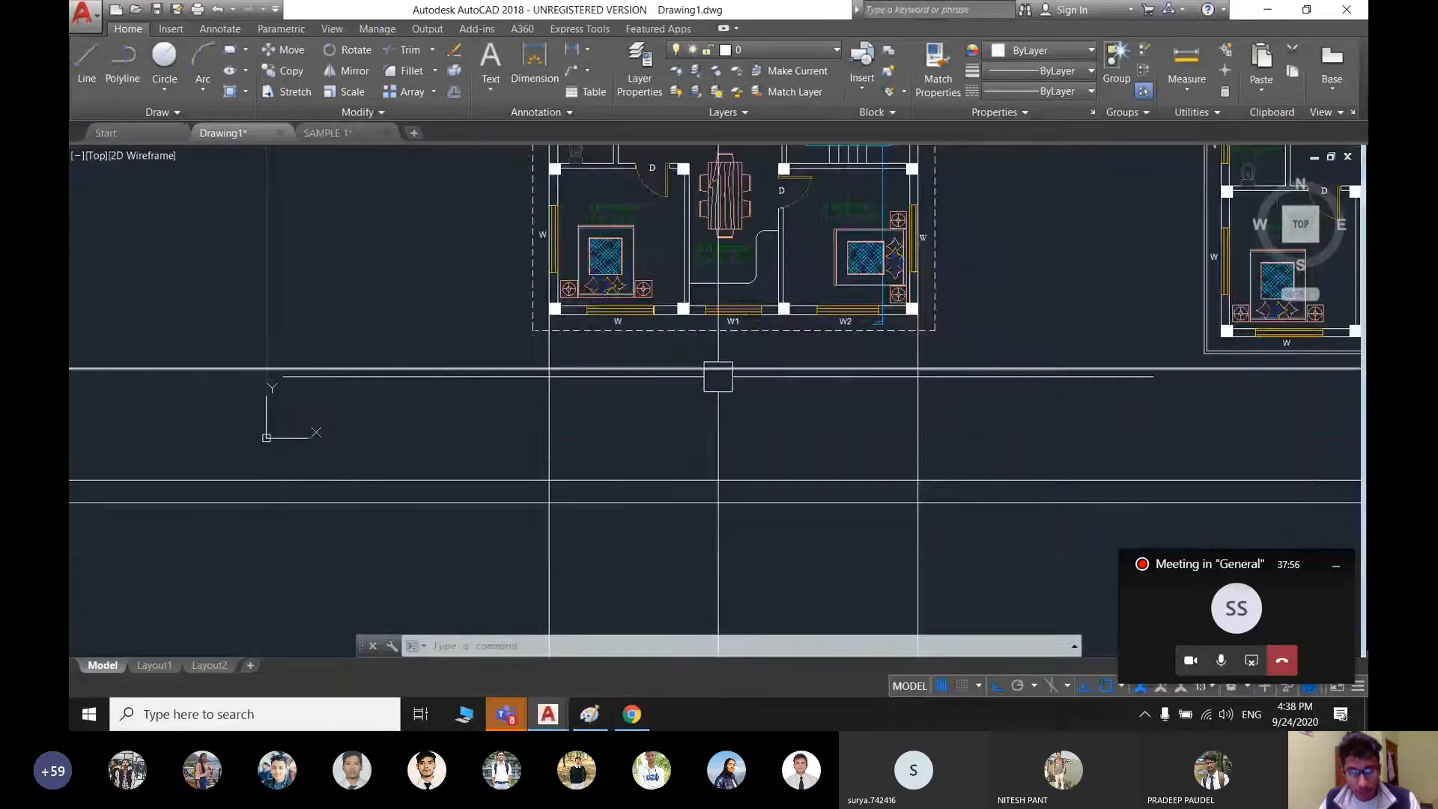
{"action": "scroll", "coordinate": [715, 375], "scroll_direction": "down", "scroll_amount": 3}
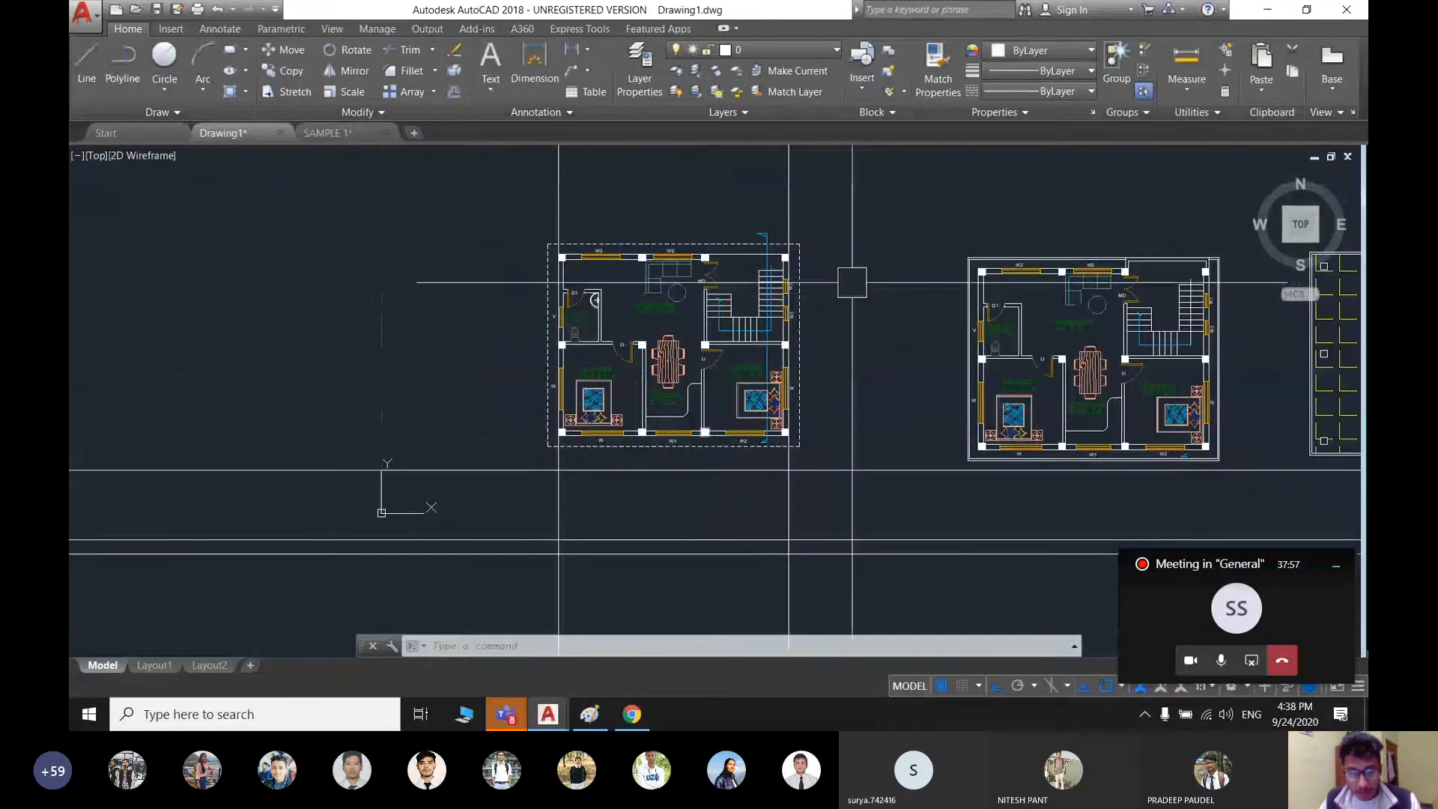
{"action": "middle_click_drag", "start_coordinate": [866, 362], "coordinate": [641, 352]}
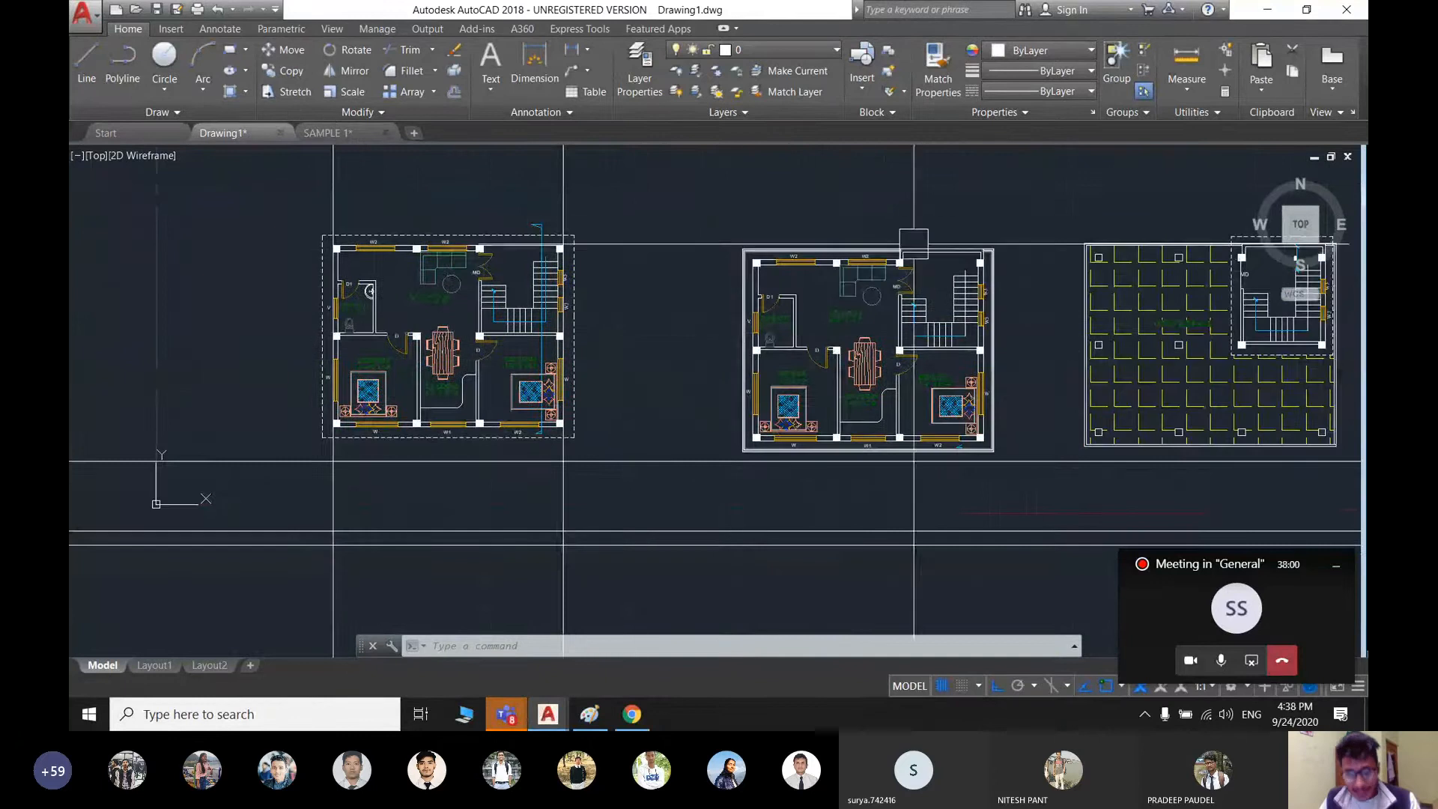
{"action": "middle_click_drag", "start_coordinate": [736, 413], "coordinate": [1010, 341]}
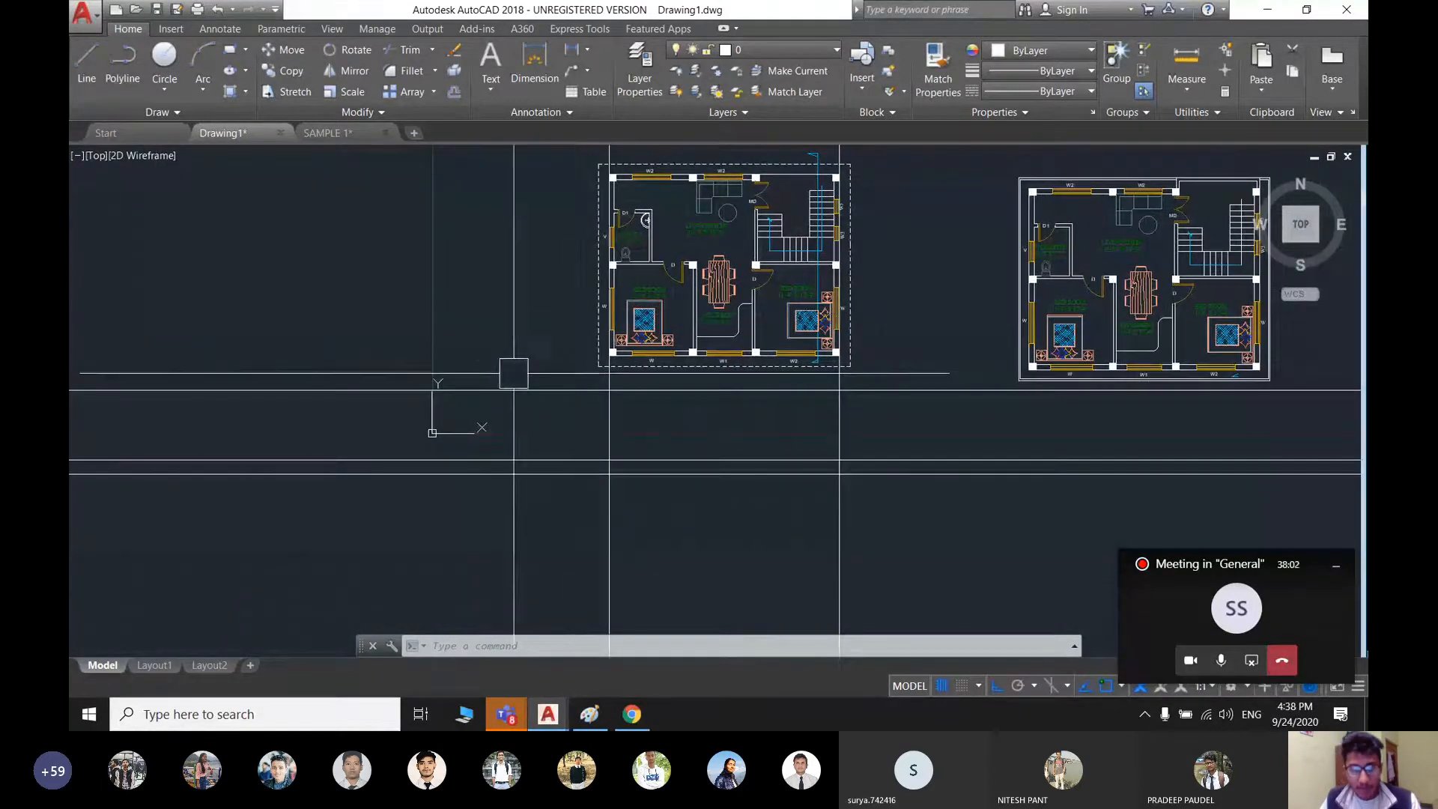
{"action": "scroll", "coordinate": [698, 428], "scroll_direction": "up", "scroll_amount": 2}
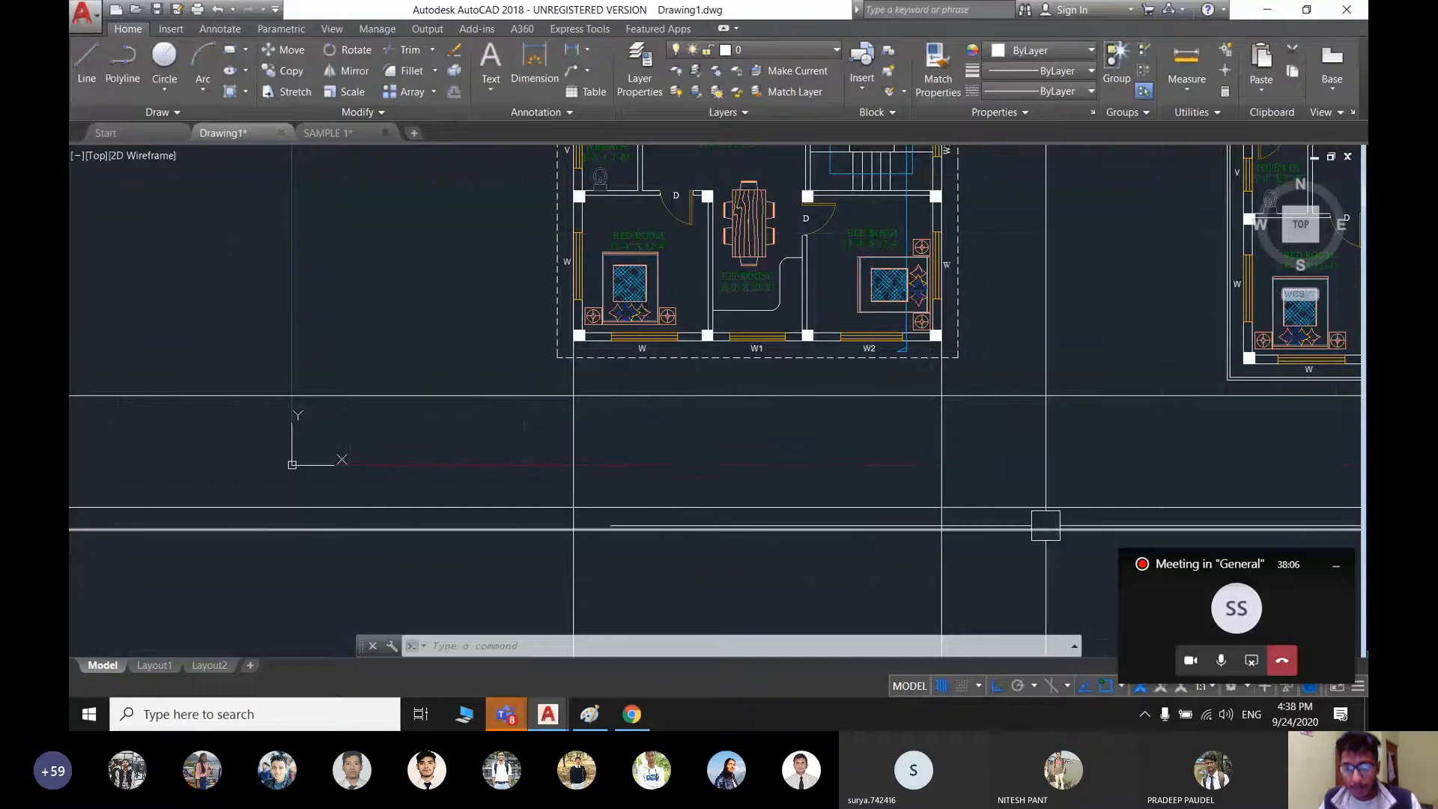
{"action": "scroll", "coordinate": [670, 370], "scroll_direction": "up", "scroll_amount": 2}
{"action": "scroll", "coordinate": [693, 411], "scroll_direction": "down", "scroll_amount": 2}
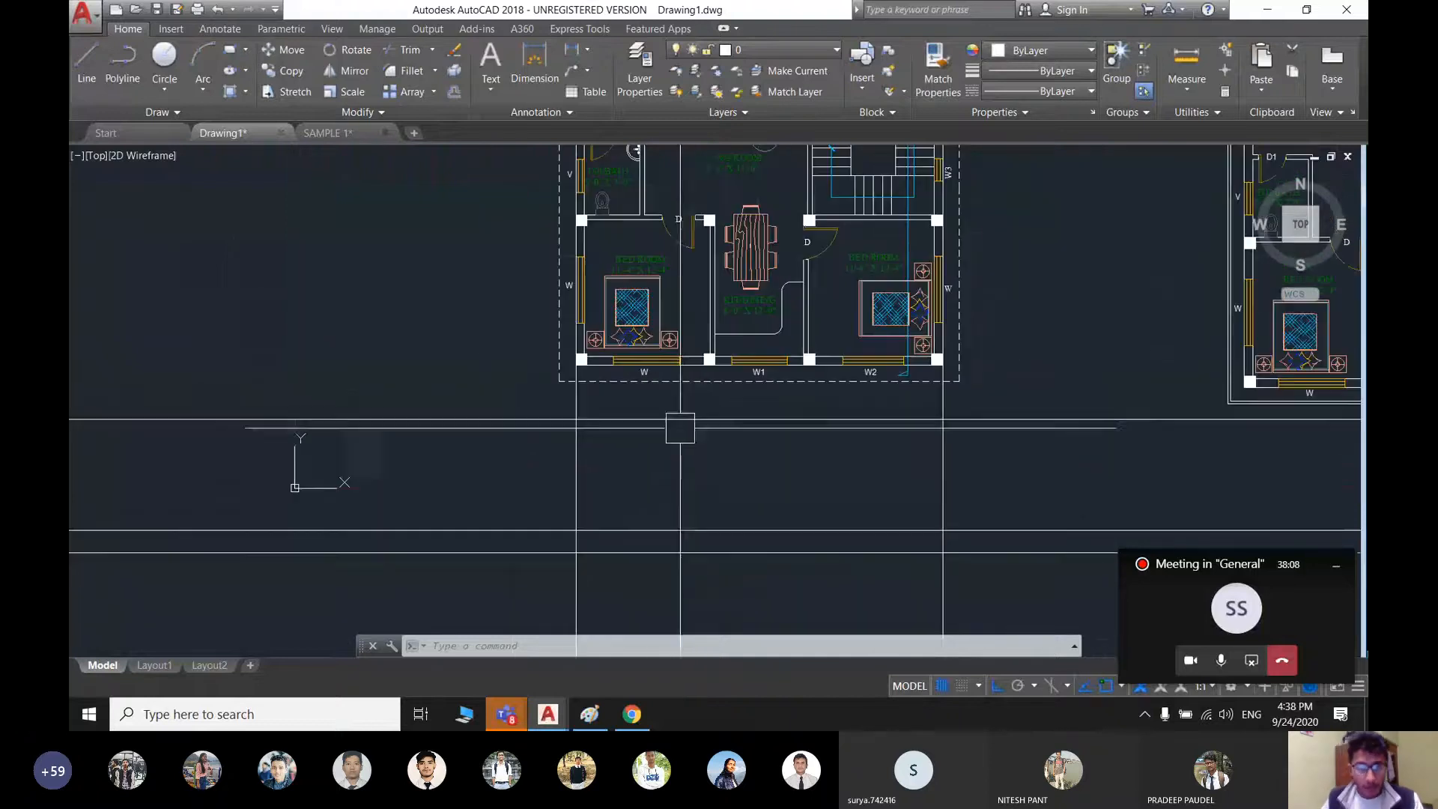
- Draw three rough window rectangles side by side below the floor plan, between the plinth line and the 10' level line
{"action": "key", "text": "Escape"}
{"action": "type", "text": "r"}
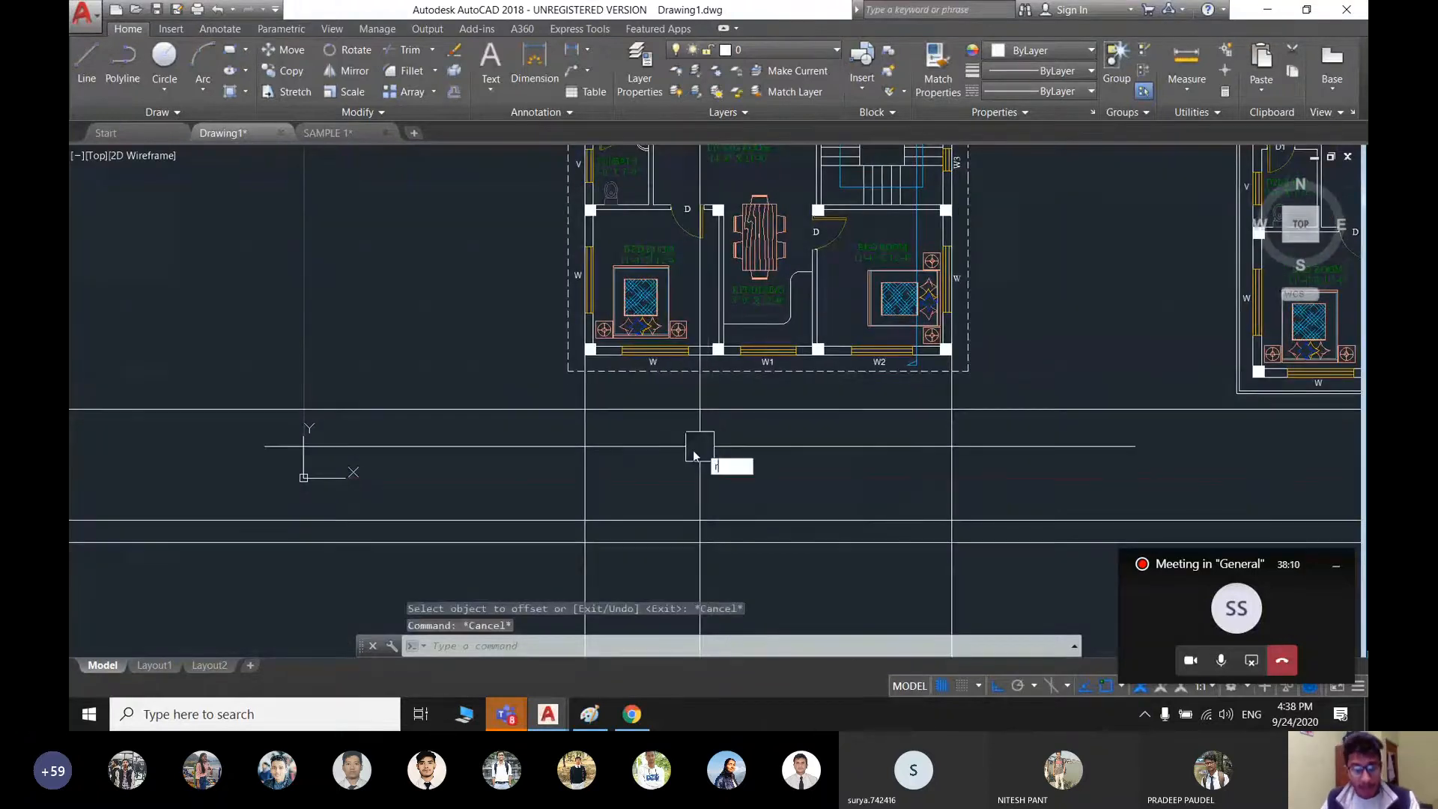
{"action": "type", "text": "ec"}
{"action": "key", "text": "Return"}
{"action": "left_click", "coordinate": [627, 437]}
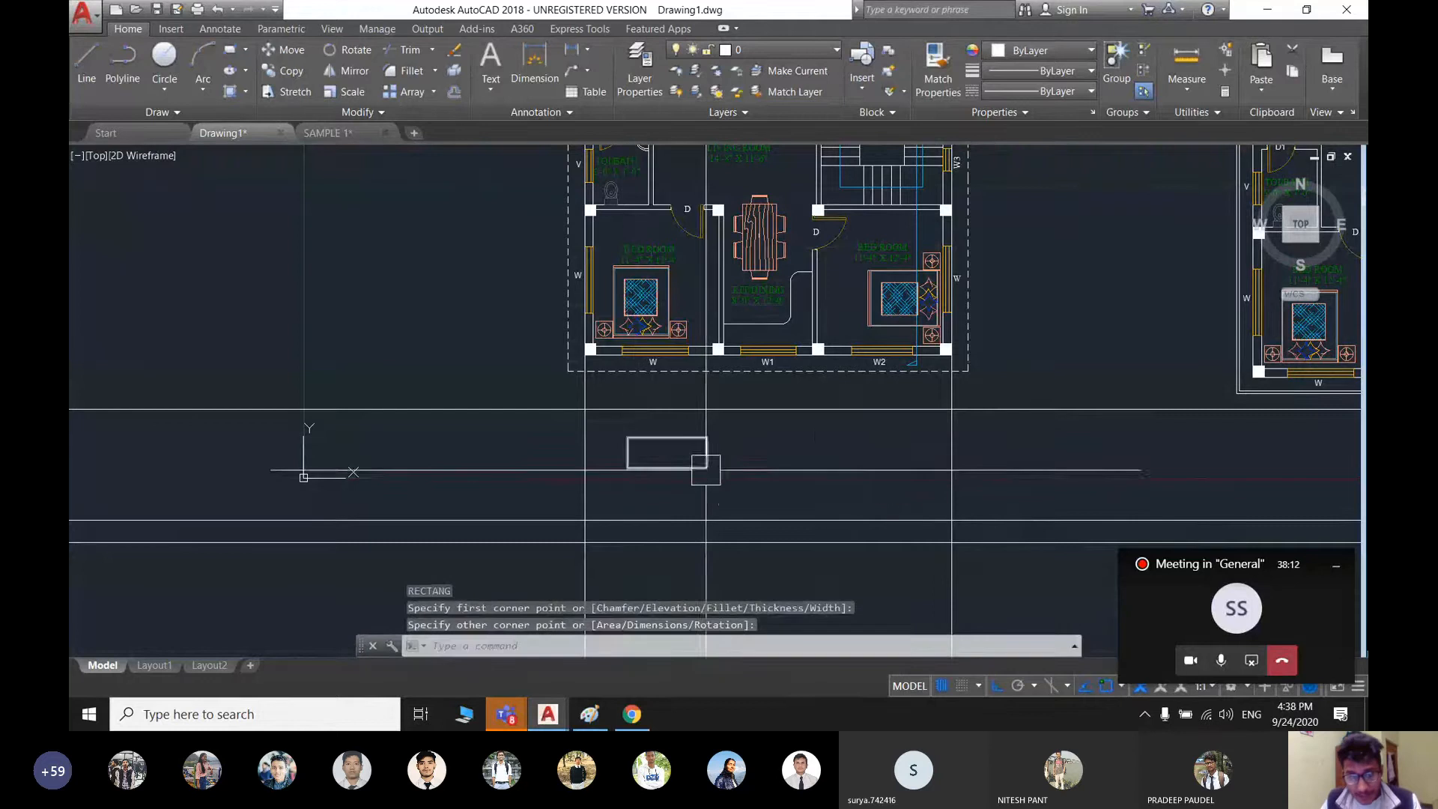
{"action": "left_click", "coordinate": [705, 470]}
{"action": "key", "text": "Return"}
{"action": "left_click", "coordinate": [729, 441]}
{"action": "left_click", "coordinate": [799, 477]}
{"action": "key", "text": "Return"}
{"action": "key", "text": "Return"}
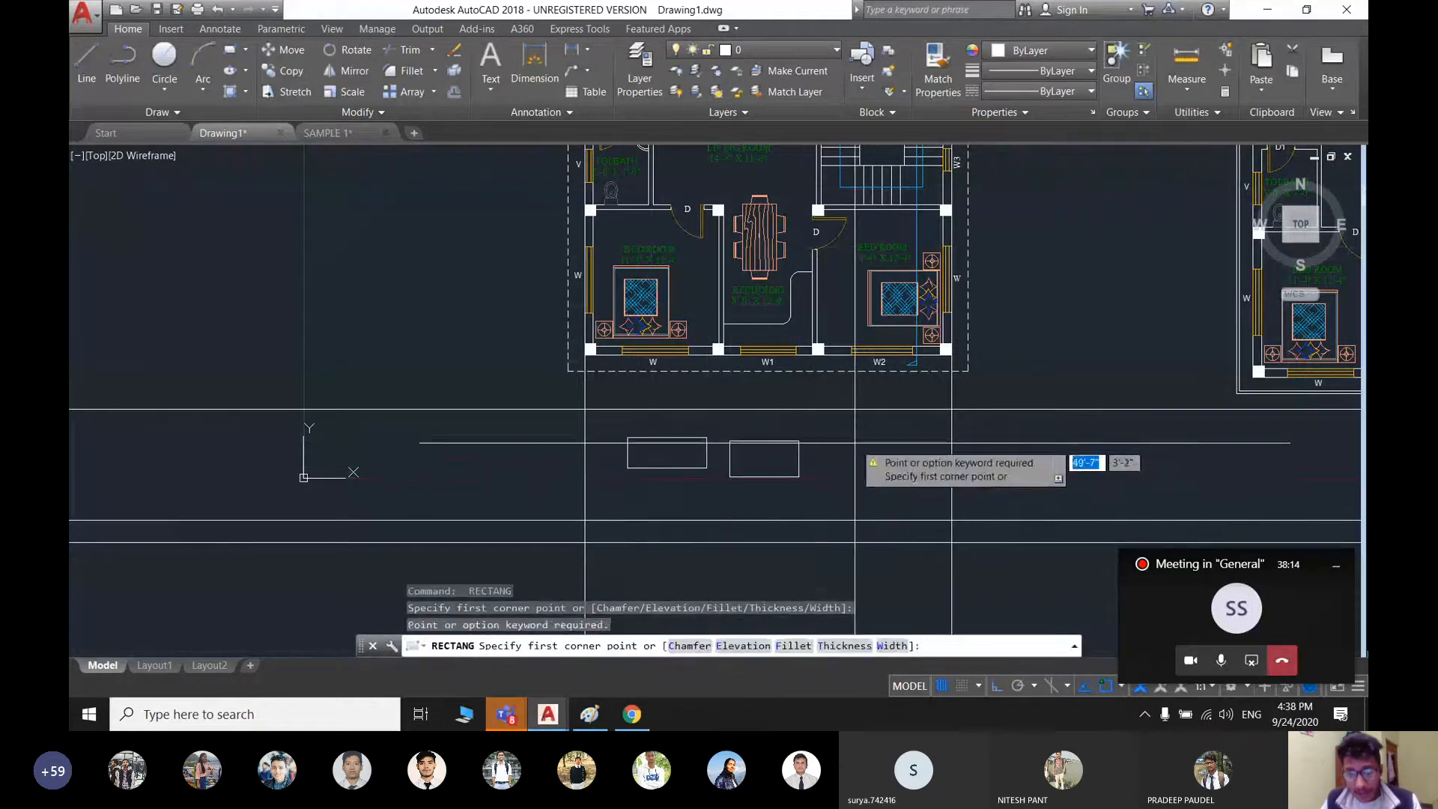
{"action": "left_click", "coordinate": [847, 441]}
{"action": "left_click", "coordinate": [924, 481]}
{"action": "key", "text": "Escape"}
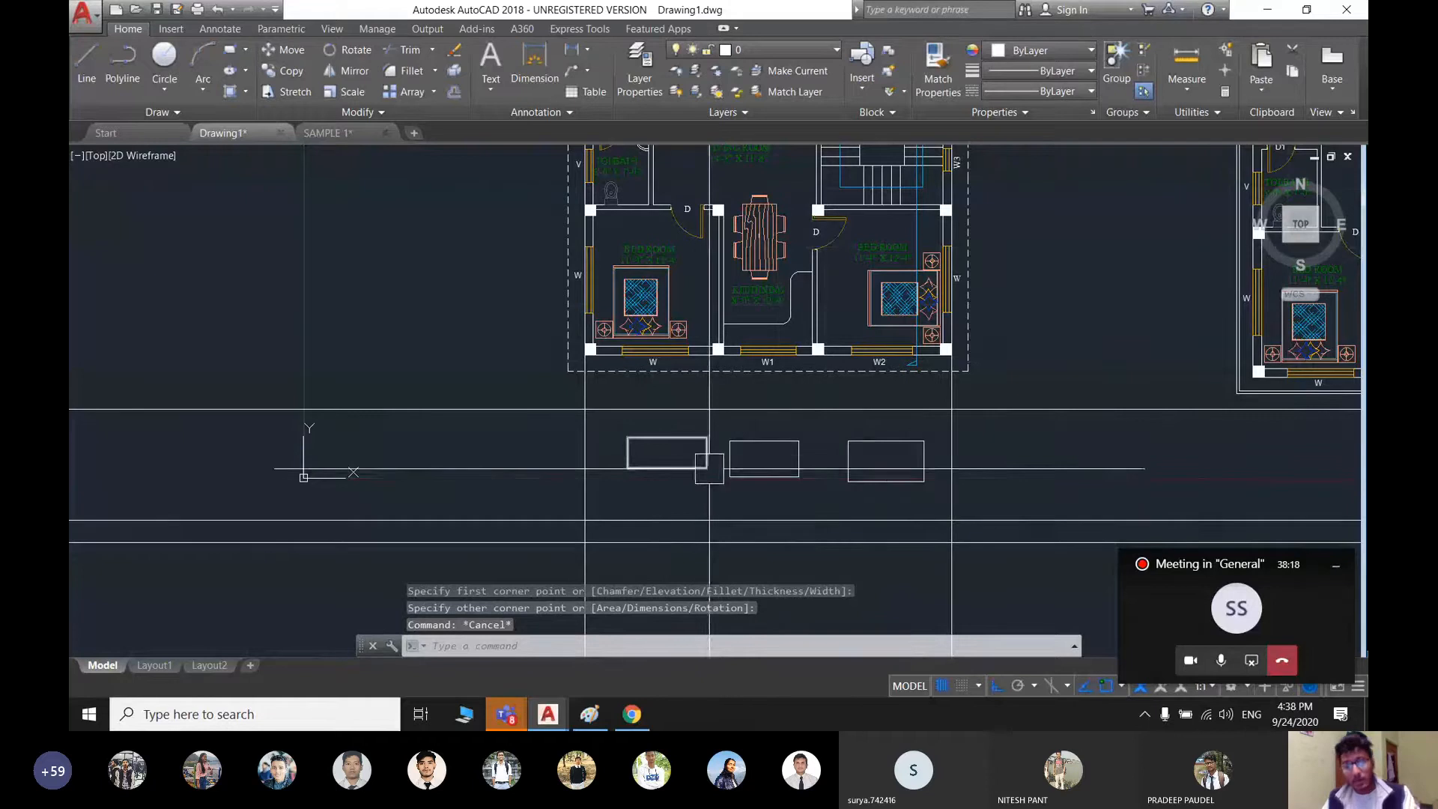
- Erase the three rough window rectangles between the level lines
{"action": "scroll", "coordinate": [823, 479], "scroll_direction": "down", "scroll_amount": 2}
{"action": "scroll", "coordinate": [906, 468], "scroll_direction": "up", "scroll_amount": 4}
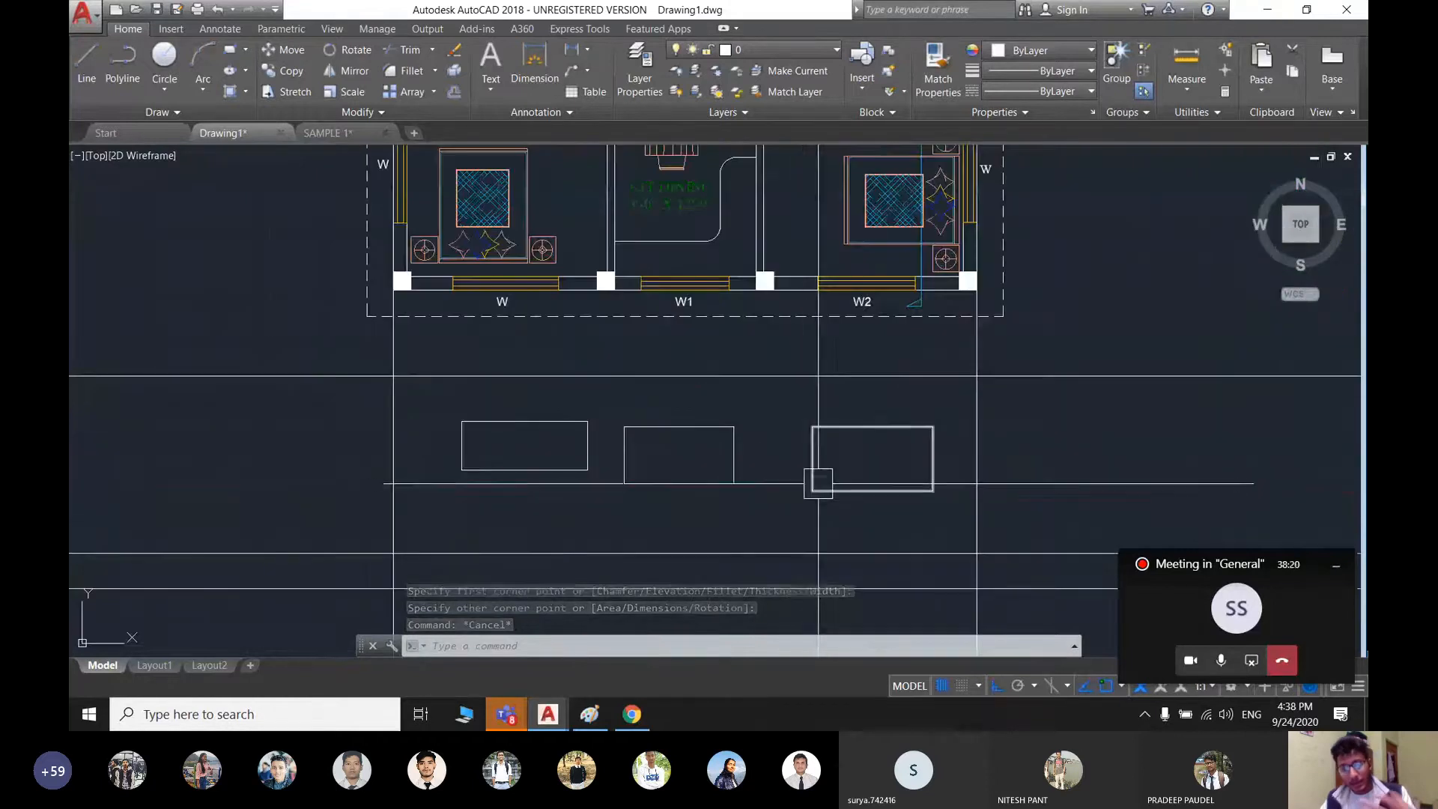
{"action": "left_click", "coordinate": [921, 530]}
{"action": "left_click", "coordinate": [499, 421]}
{"action": "key", "text": "Delete"}
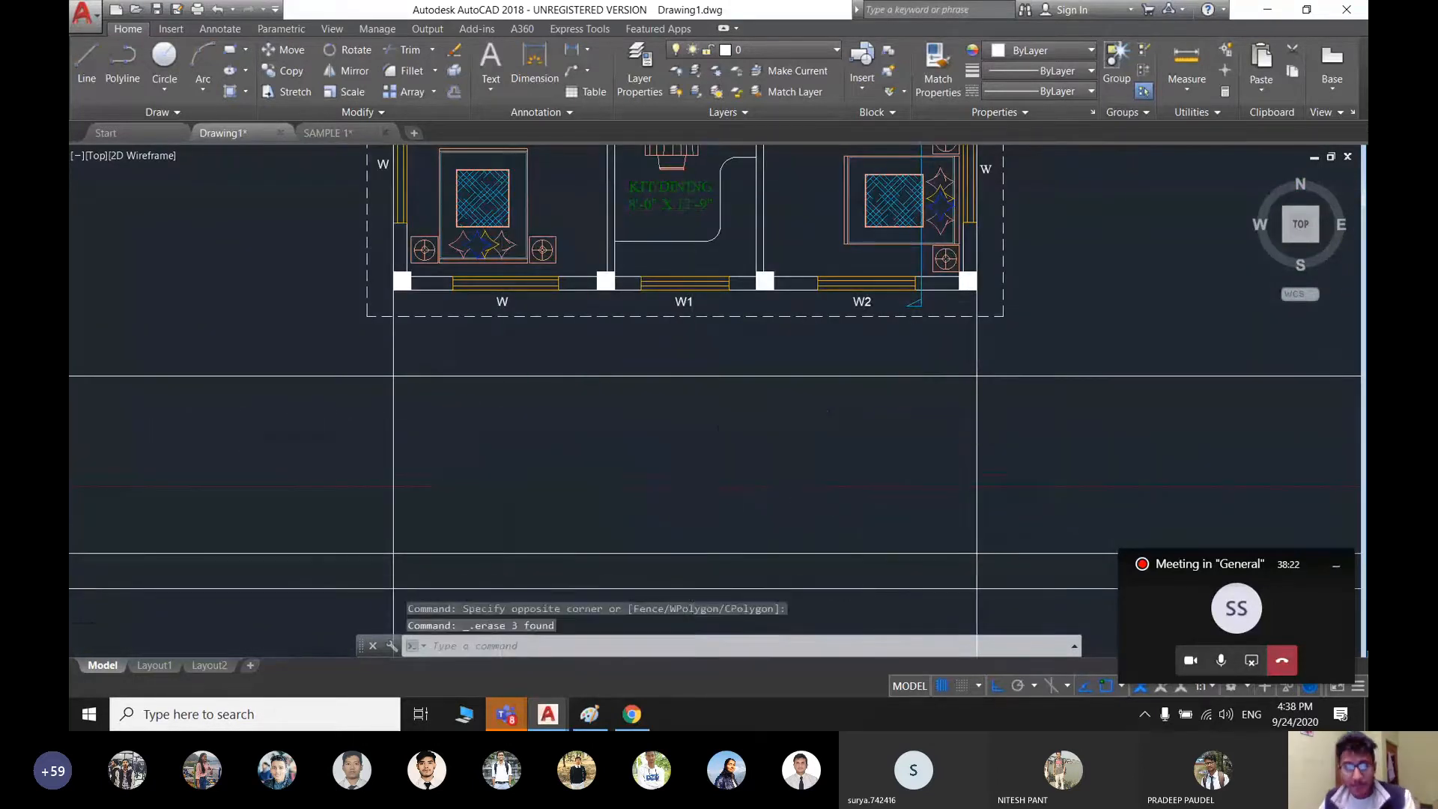
- Project vertical construction lines (XLINE) down from both edges of window W in the floor plan's front wall
{"action": "scroll", "coordinate": [689, 439], "scroll_direction": "down", "scroll_amount": 3}
{"action": "scroll", "coordinate": [734, 475], "scroll_direction": "up", "scroll_amount": 5}
{"action": "scroll", "coordinate": [659, 417], "scroll_direction": "down", "scroll_amount": 3}
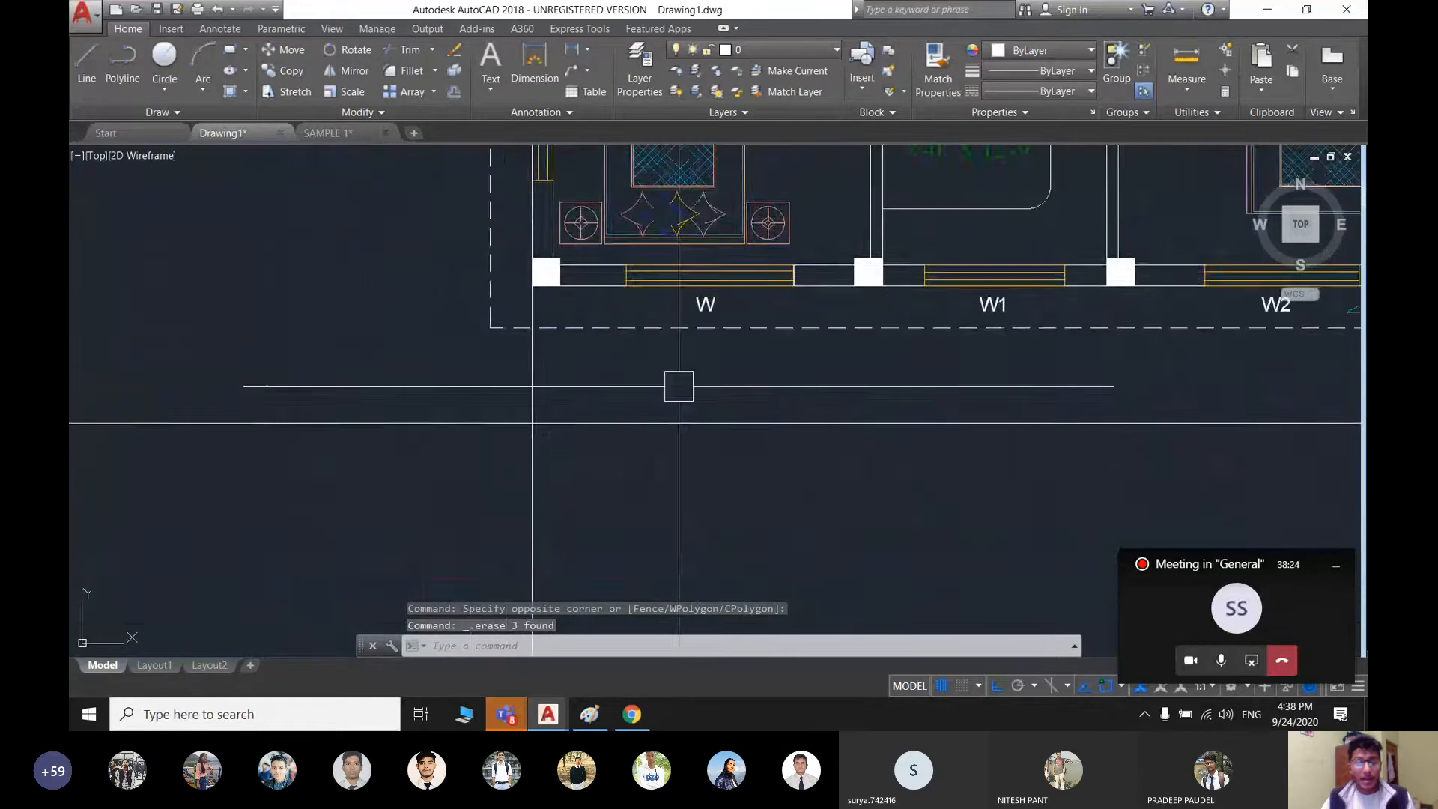
{"action": "key", "text": "Escape"}
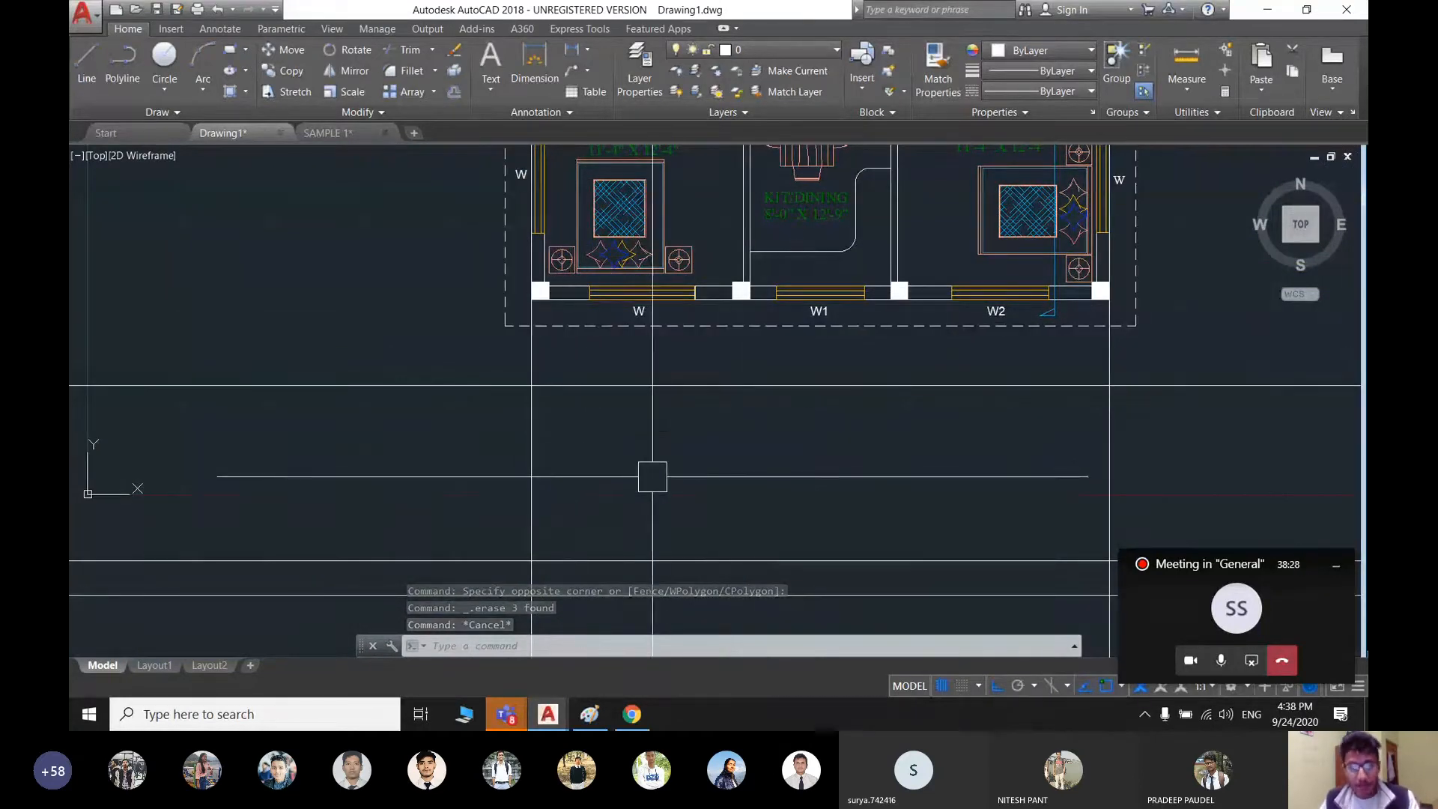
{"action": "scroll", "coordinate": [646, 404], "scroll_direction": "down", "scroll_amount": 2}
{"action": "type", "text": "xl"}
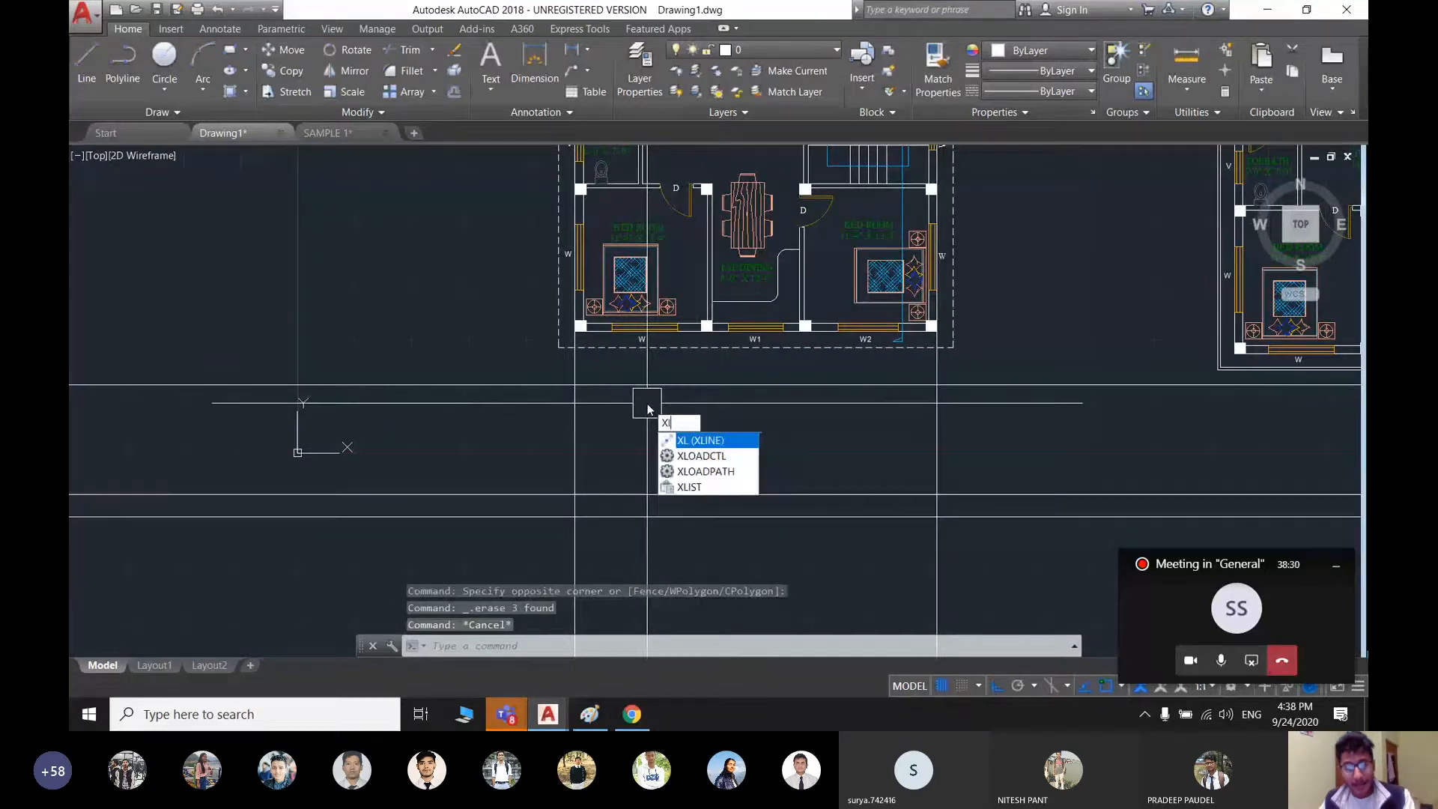
{"action": "key", "text": "Return"}
{"action": "scroll", "coordinate": [574, 384], "scroll_direction": "up", "scroll_amount": 2}
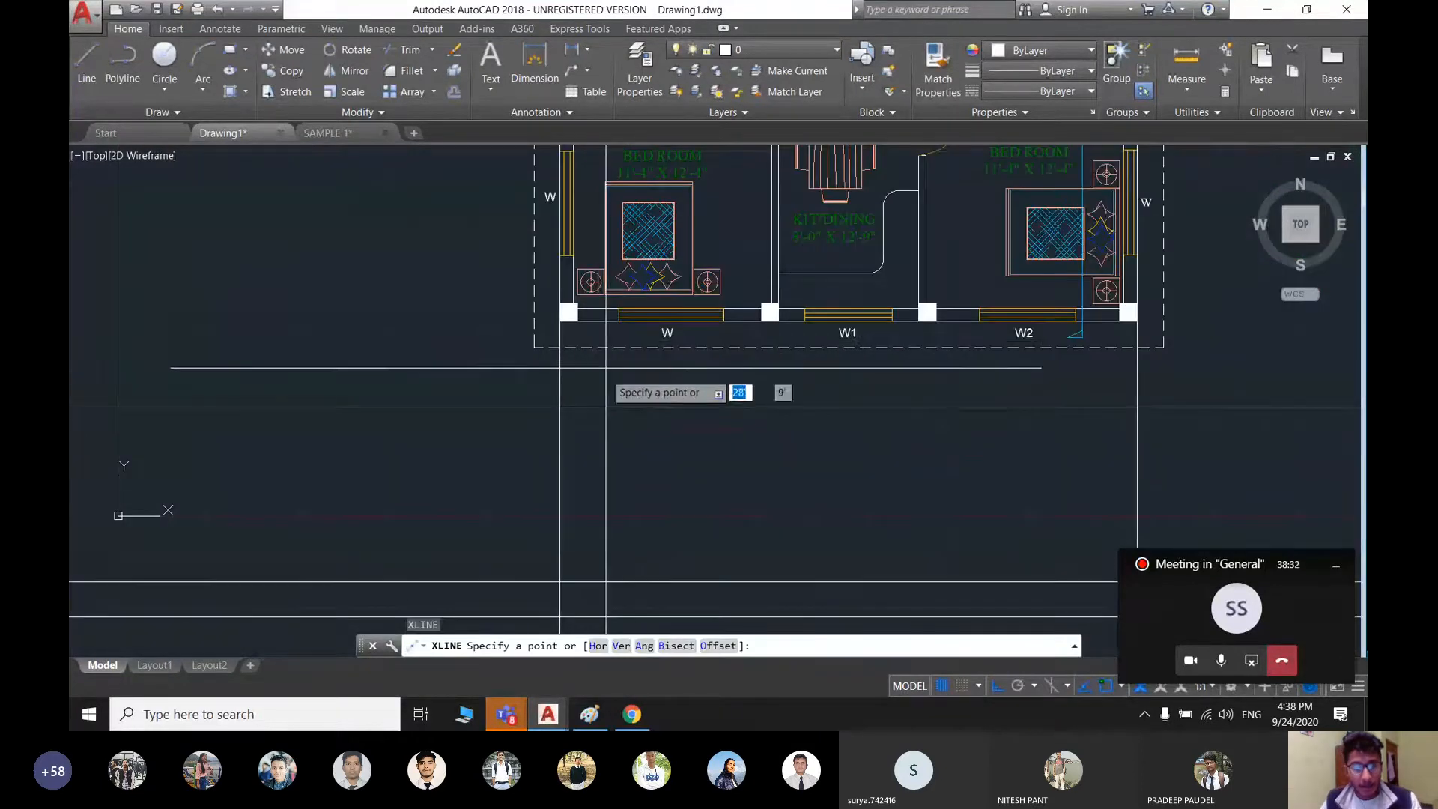
{"action": "type", "text": "v"}
{"action": "key", "text": "Return"}
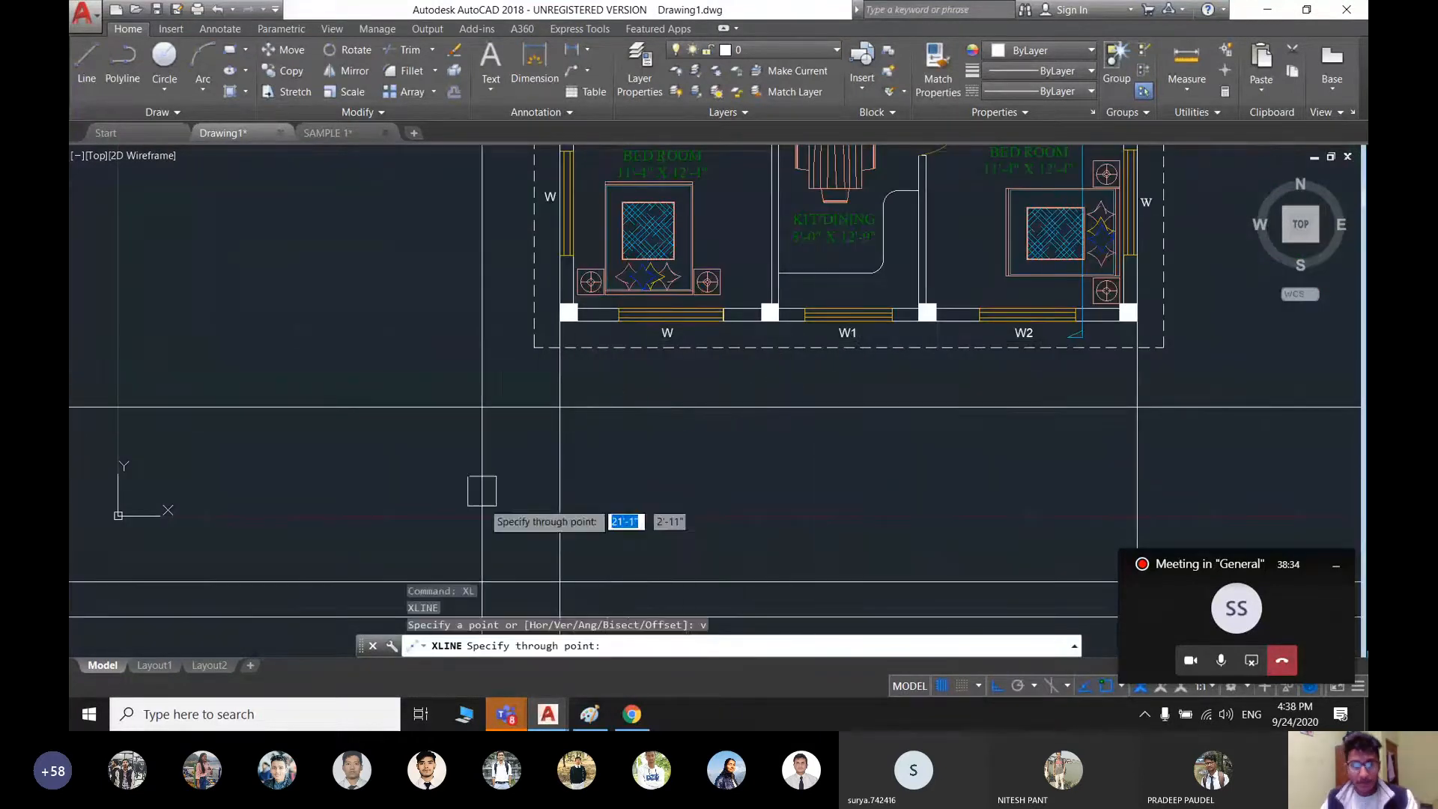
{"action": "scroll", "coordinate": [481, 497], "scroll_direction": "down", "scroll_amount": 2}
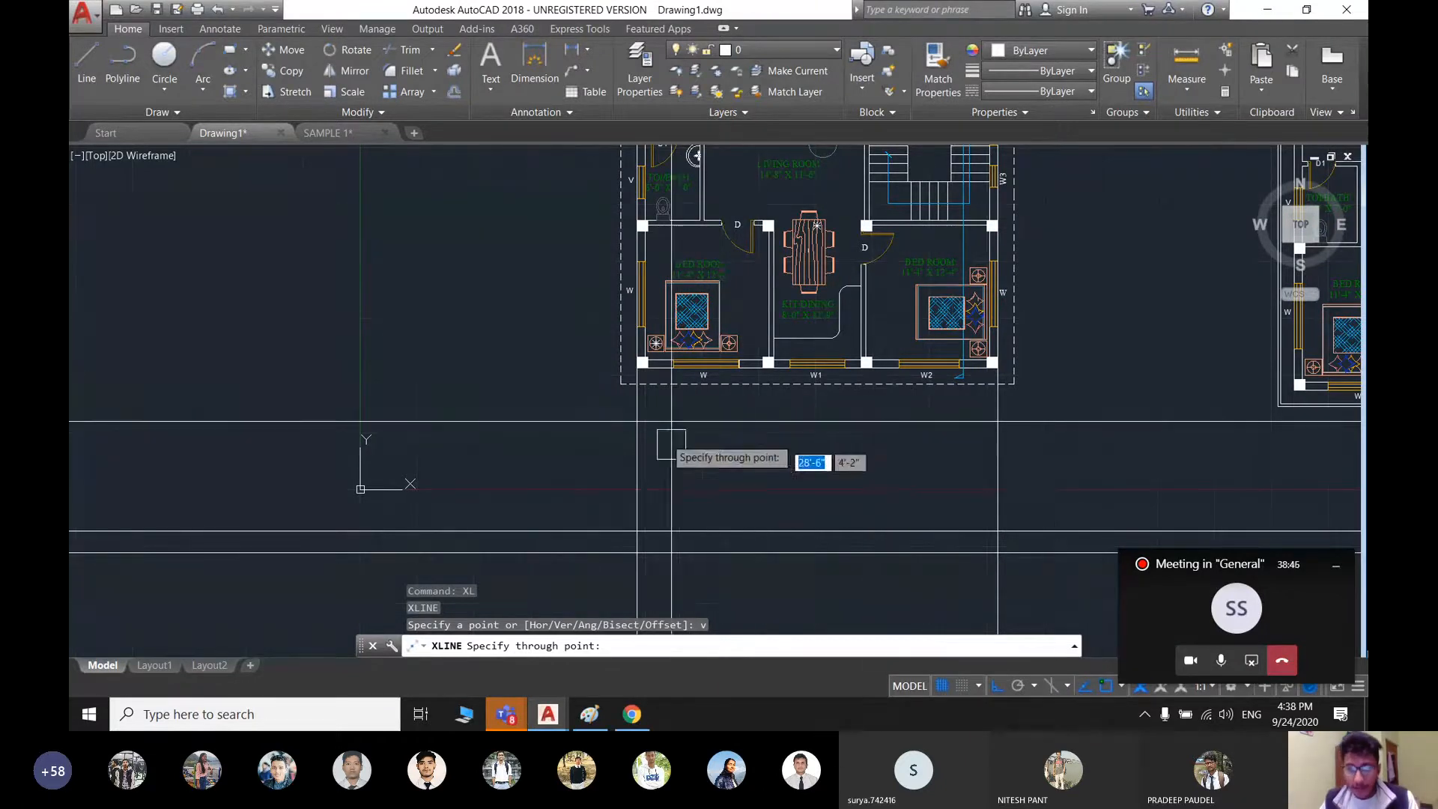
{"action": "scroll", "coordinate": [687, 398], "scroll_direction": "up", "scroll_amount": 2}
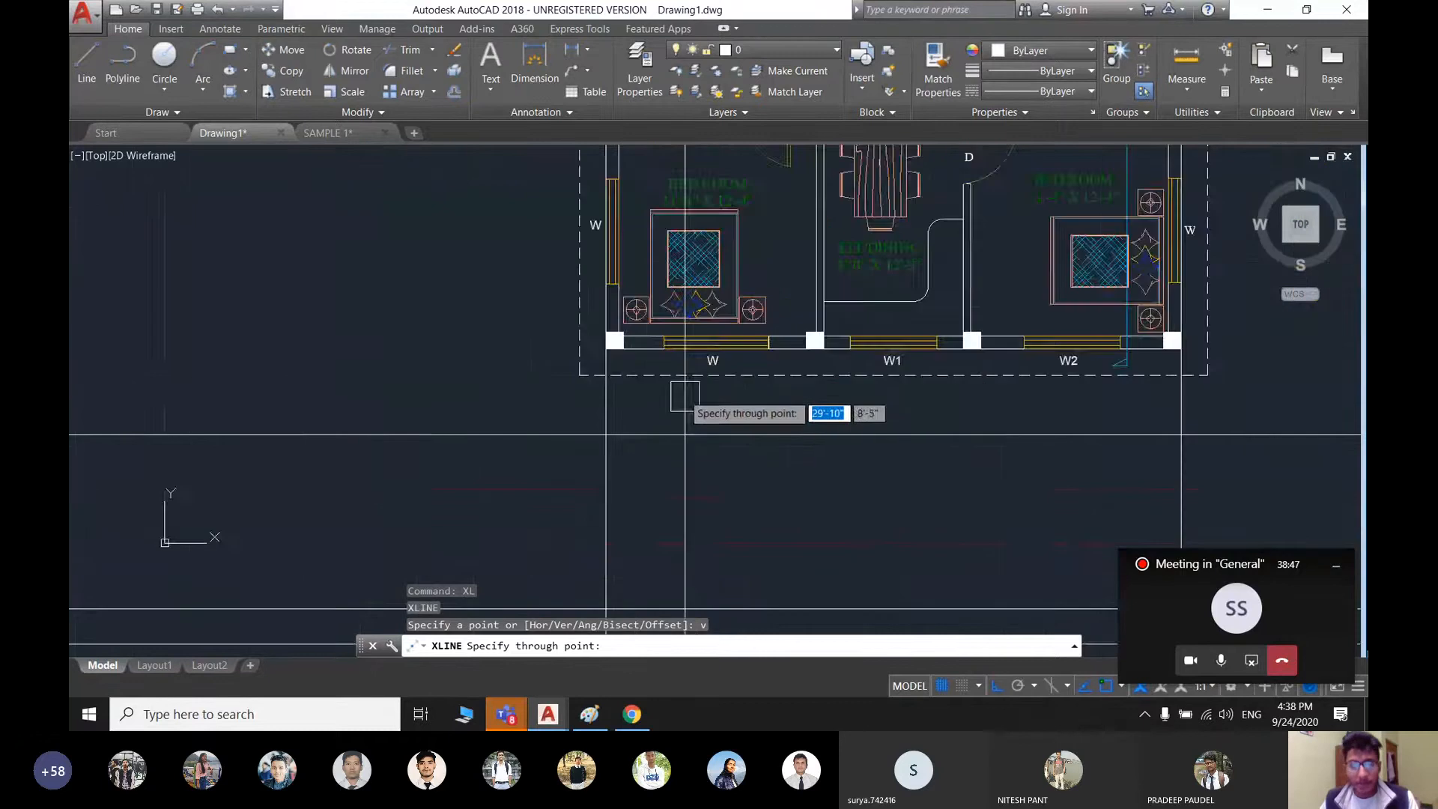
{"action": "scroll", "coordinate": [684, 396], "scroll_direction": "up", "scroll_amount": 4}
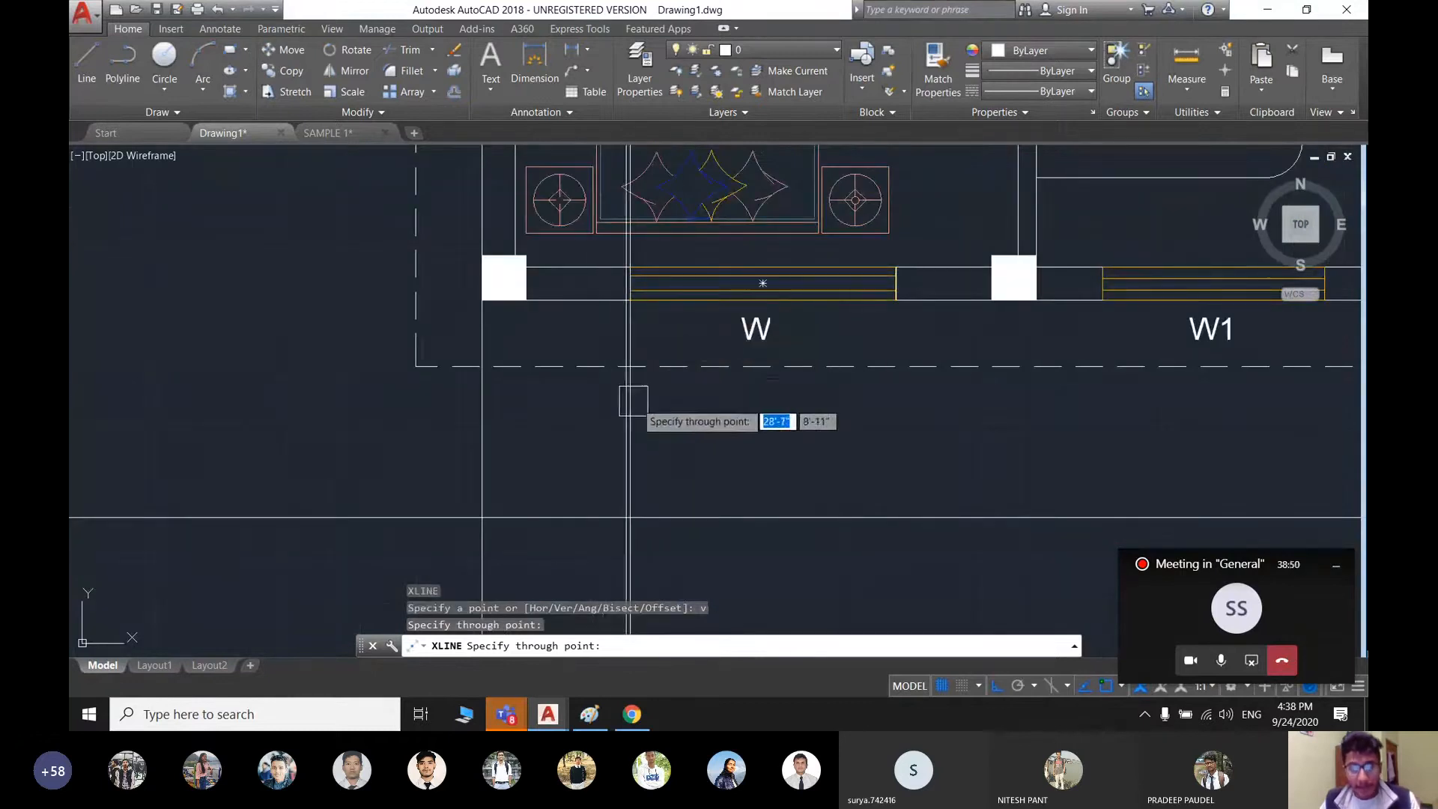
{"action": "left_click", "coordinate": [893, 299]}
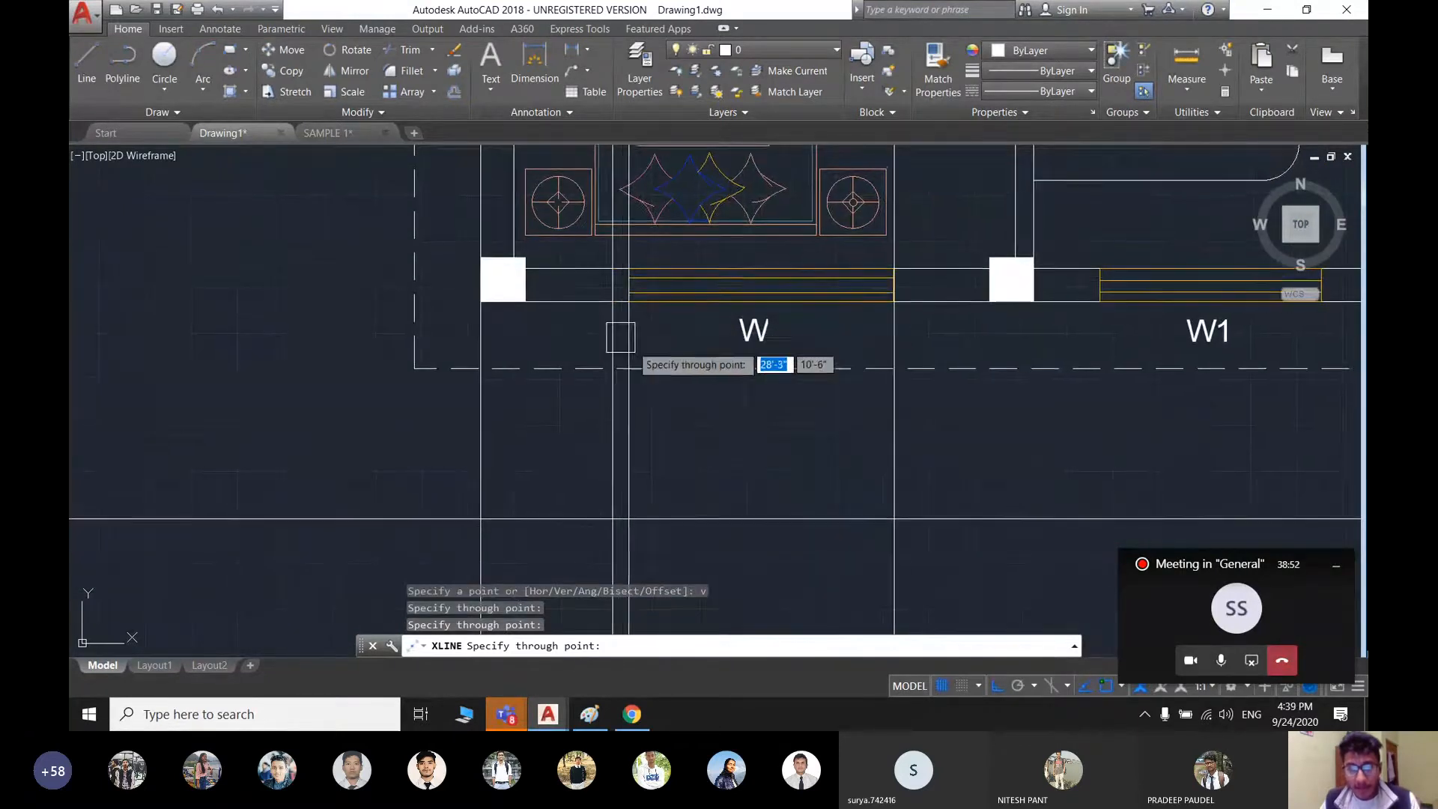
- Project vertical construction lines down from both edges of window W1
{"action": "scroll", "coordinate": [730, 381], "scroll_direction": "down", "scroll_amount": 2}
{"action": "middle_click_drag", "start_coordinate": [791, 397], "coordinate": [591, 403]}
{"action": "scroll", "coordinate": [663, 379], "scroll_direction": "up", "scroll_amount": 2}
{"action": "left_click", "coordinate": [791, 314]}
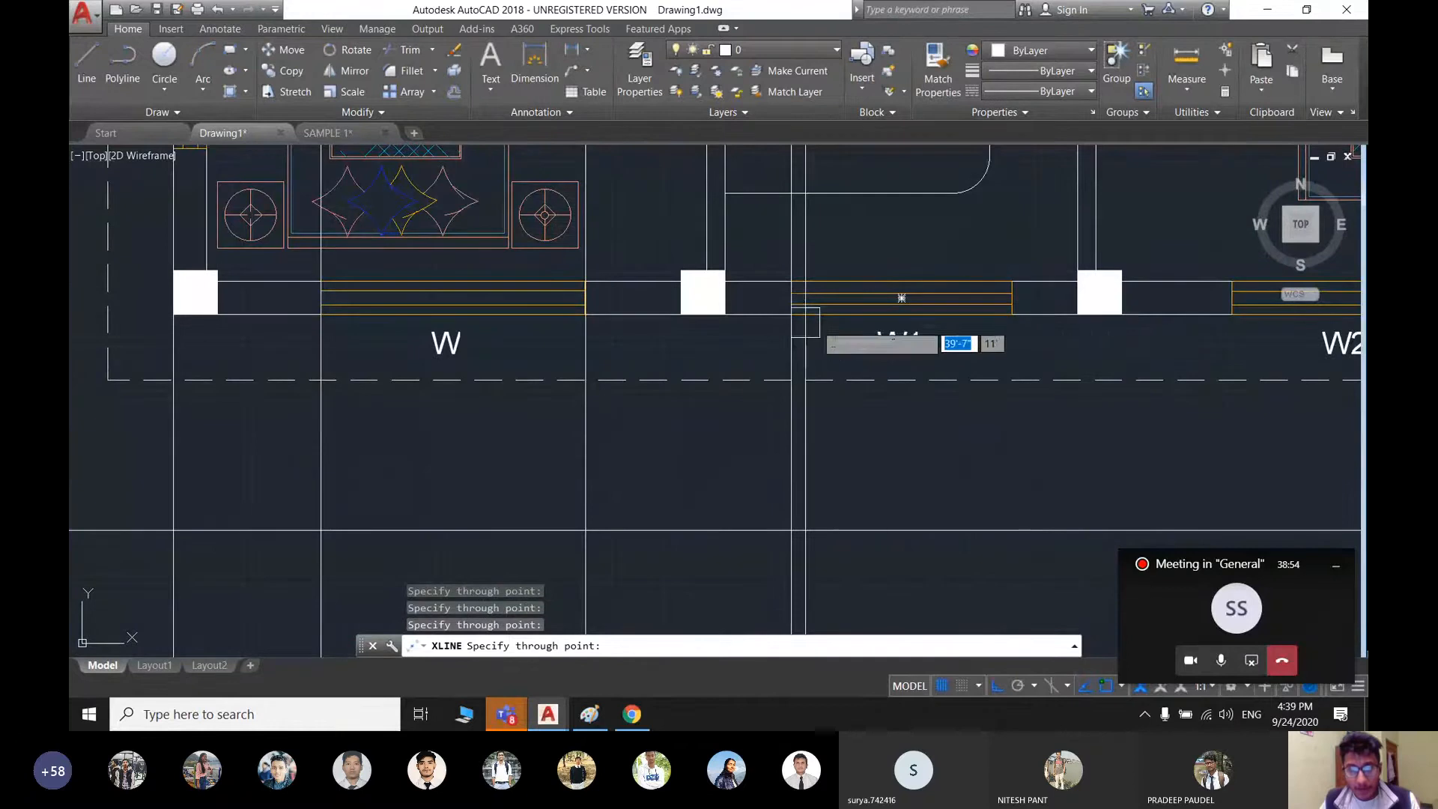
{"action": "left_click", "coordinate": [1011, 314]}
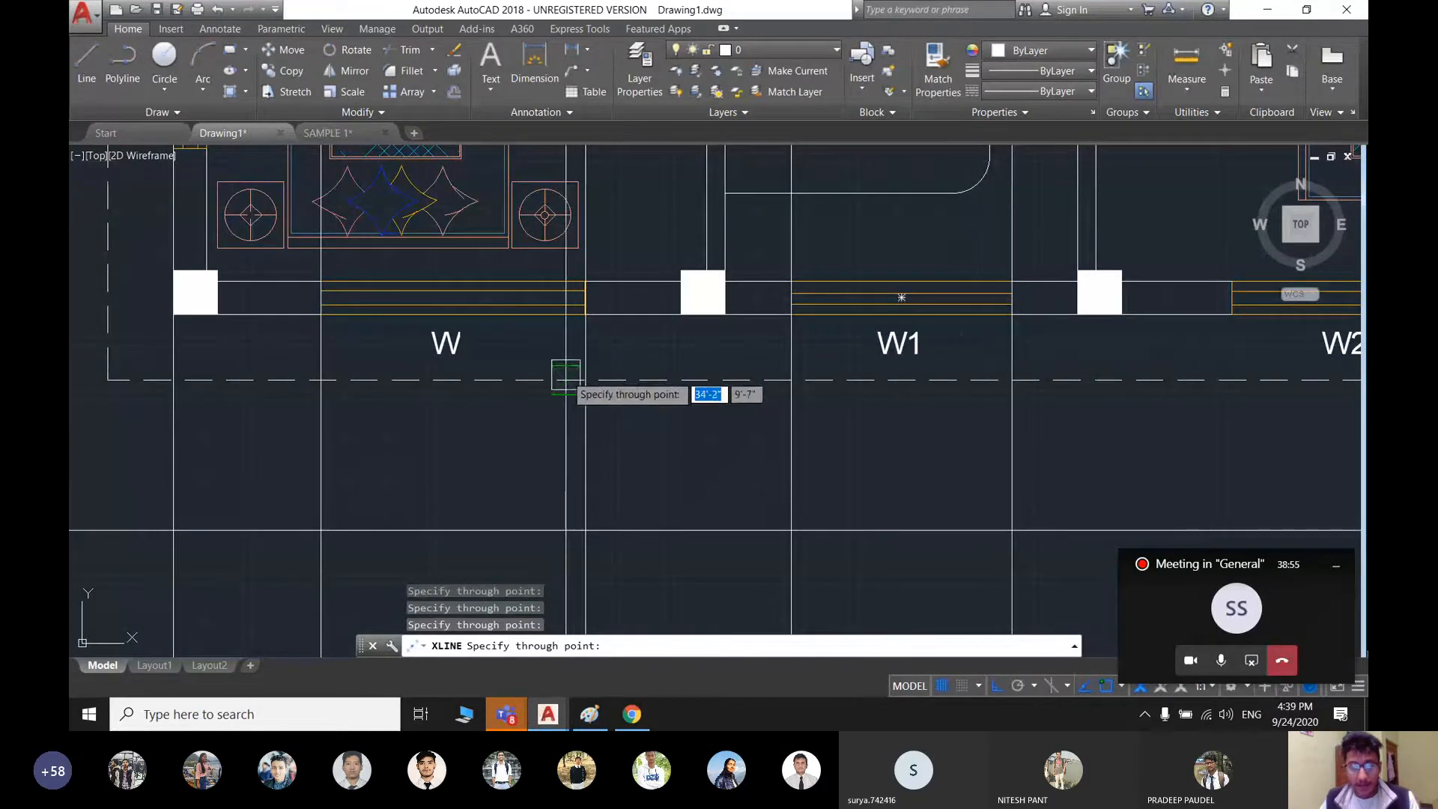
- Project vertical construction lines down from both edges of window W2 and finish the XLINE command
{"action": "scroll", "coordinate": [565, 374], "scroll_direction": "down", "scroll_amount": 2}
{"action": "middle_click_drag", "start_coordinate": [973, 367], "coordinate": [695, 397]}
{"action": "scroll", "coordinate": [700, 382], "scroll_direction": "up", "scroll_amount": 2}
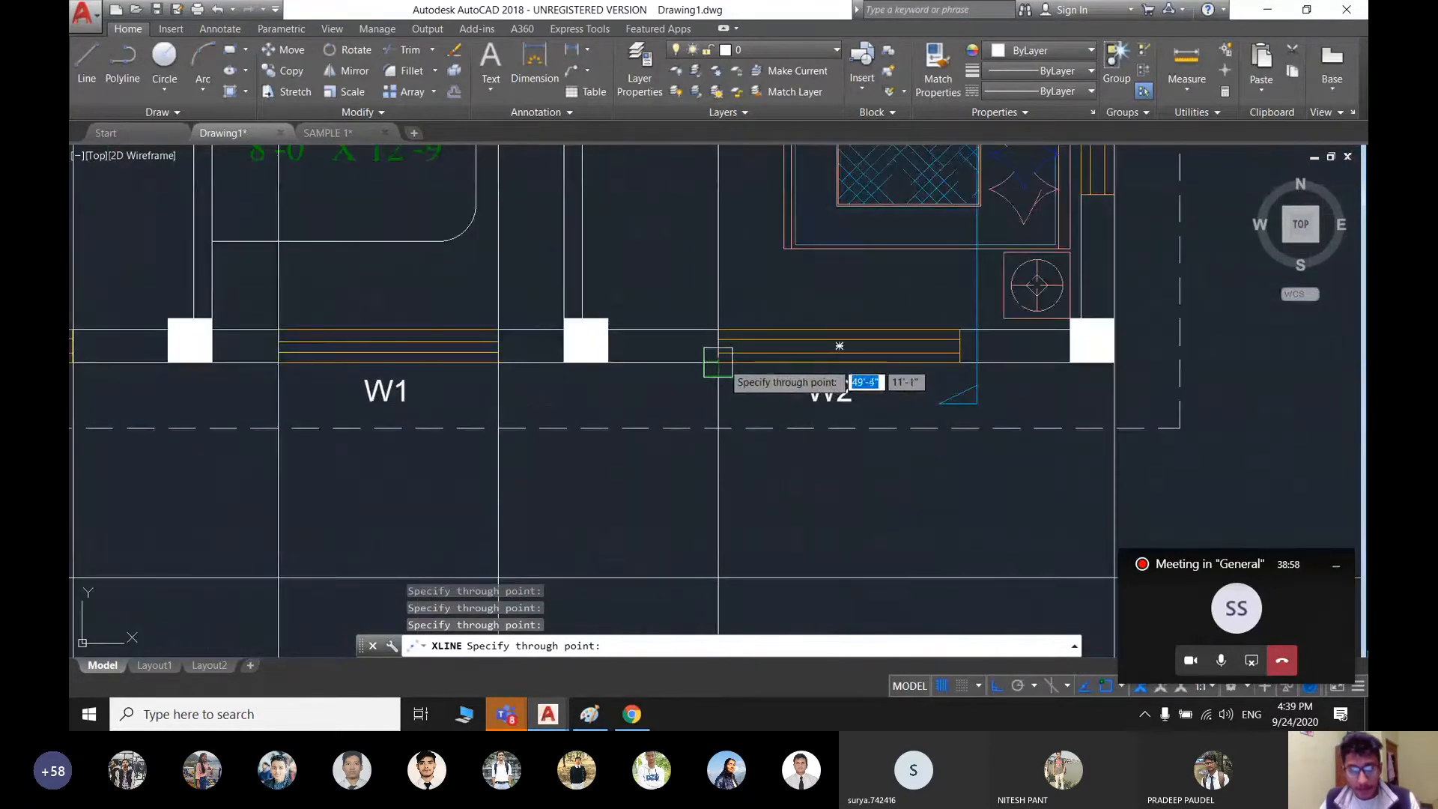
{"action": "left_click", "coordinate": [717, 362]}
{"action": "left_click", "coordinate": [959, 362]}
{"action": "scroll", "coordinate": [852, 352], "scroll_direction": "down", "scroll_amount": 6}
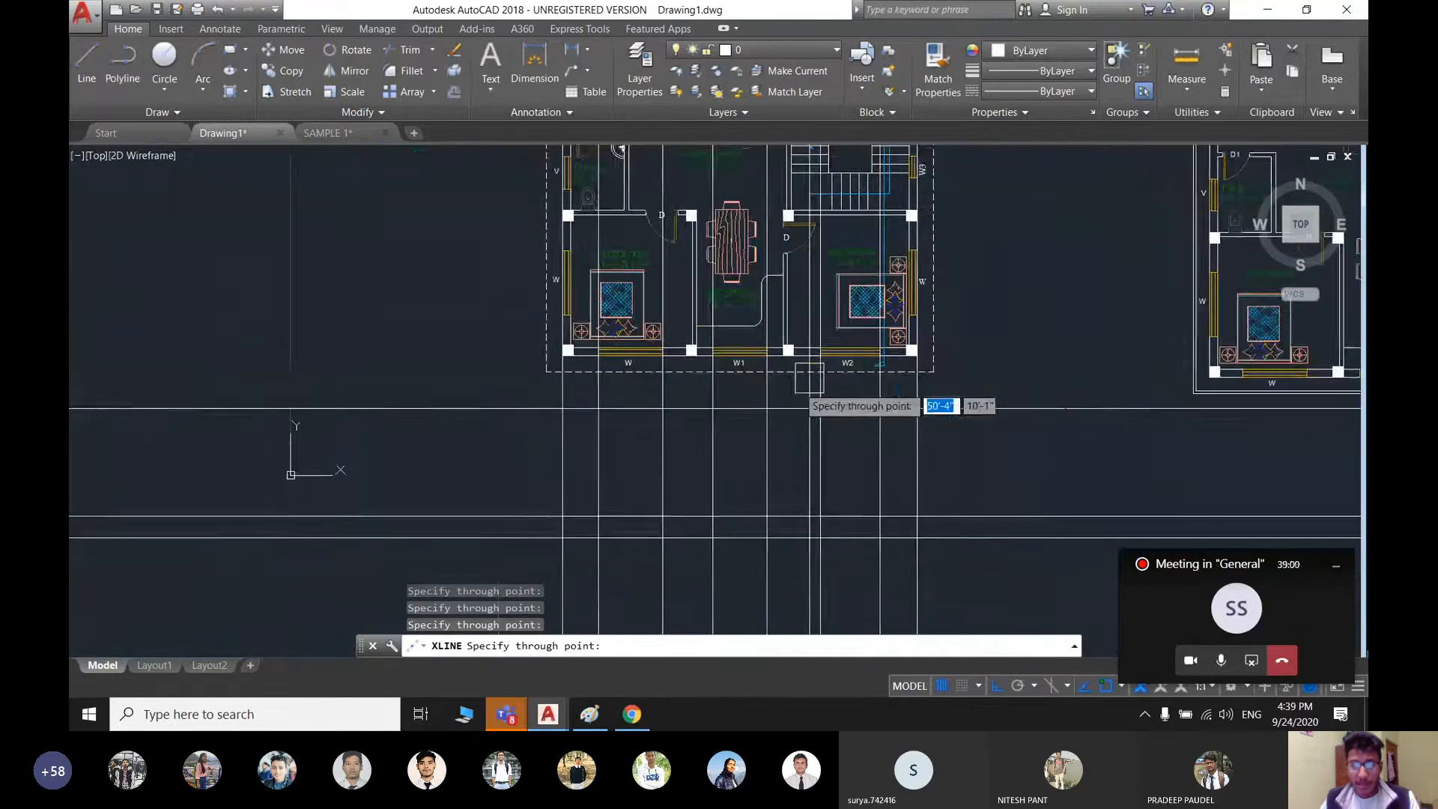
{"action": "mouse_move", "coordinate": [761, 434]}
{"action": "middle_mouse_down"}
{"action": "mouse_move", "coordinate": [796, 384]}
{"action": "mouse_move", "coordinate": [770, 426]}
{"action": "middle_mouse_up"}
{"action": "key", "text": "Escape"}
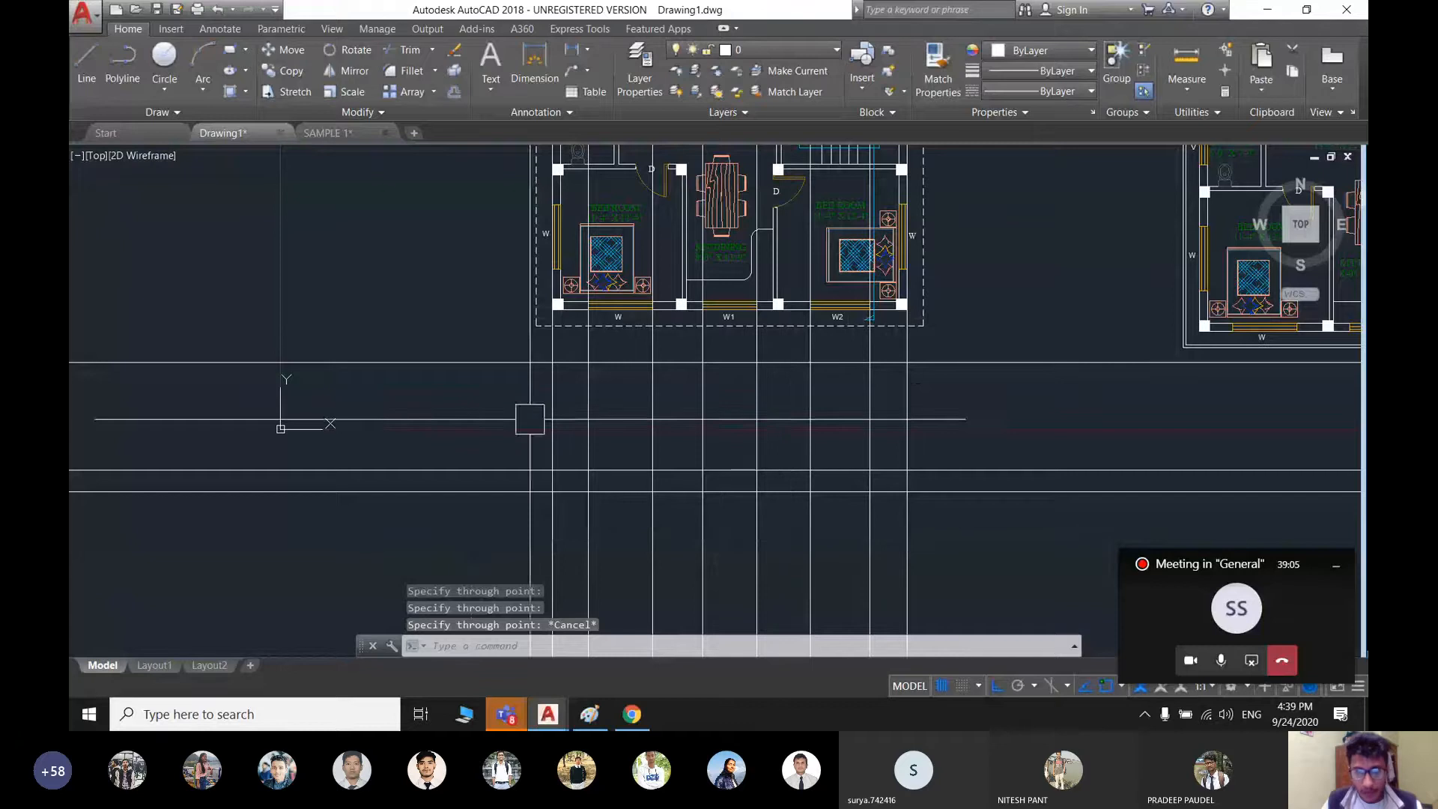
{"action": "mouse_move", "coordinate": [684, 485]}
{"action": "middle_mouse_down"}
{"action": "mouse_move", "coordinate": [674, 446]}
{"action": "mouse_move", "coordinate": [670, 457]}
{"action": "middle_mouse_up"}
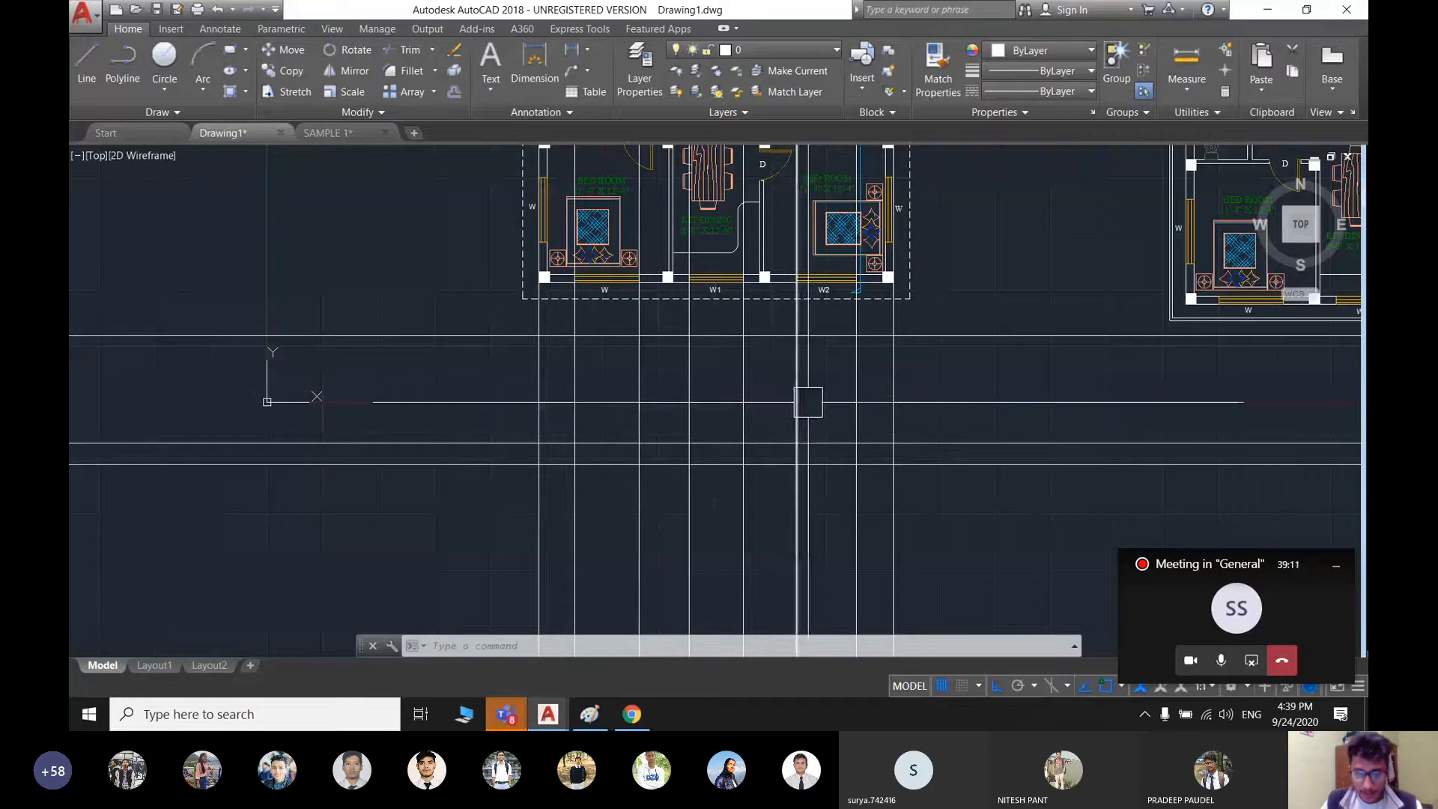
{"action": "middle_click_drag", "start_coordinate": [757, 369], "coordinate": [765, 391]}
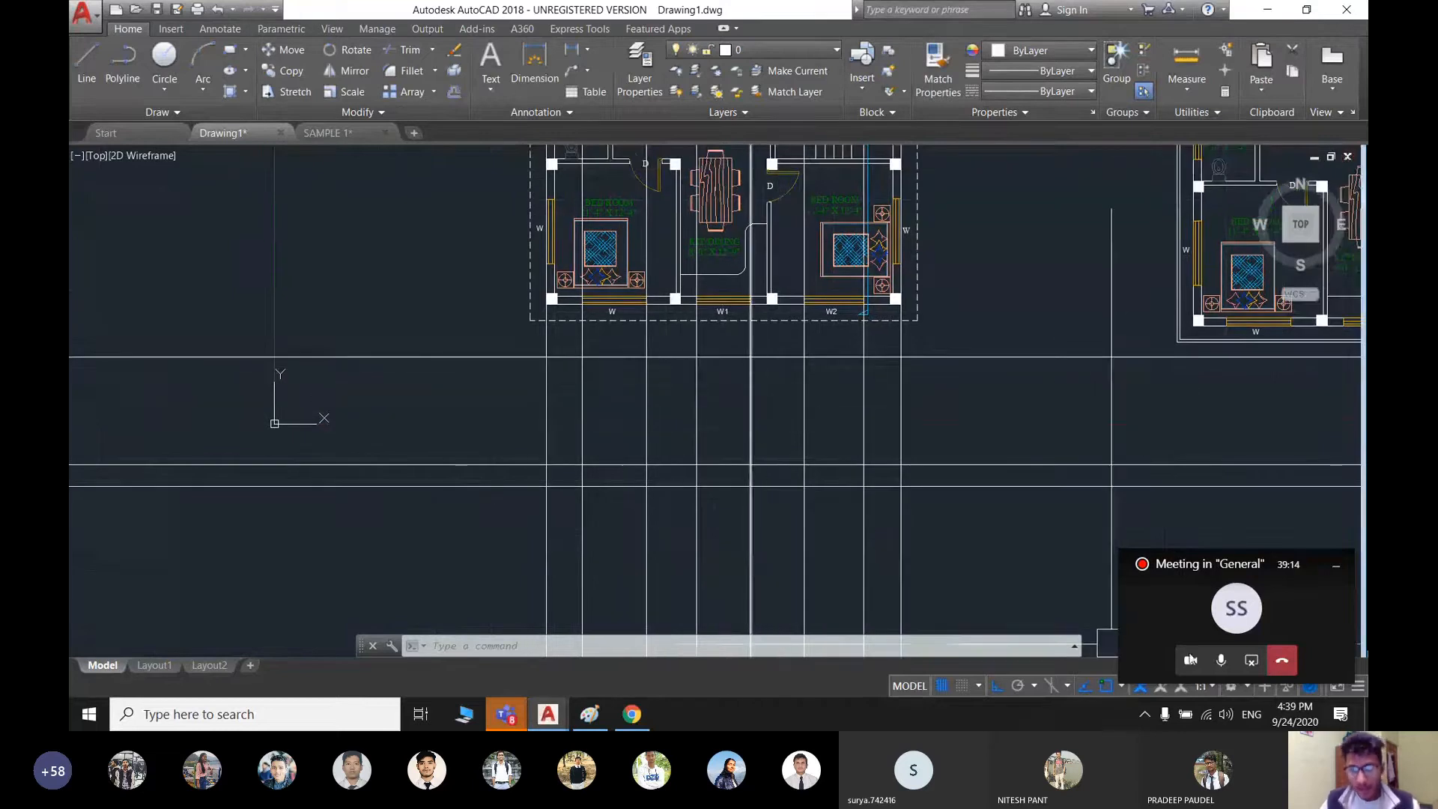
{"action": "left_click", "coordinate": [1243, 606]}
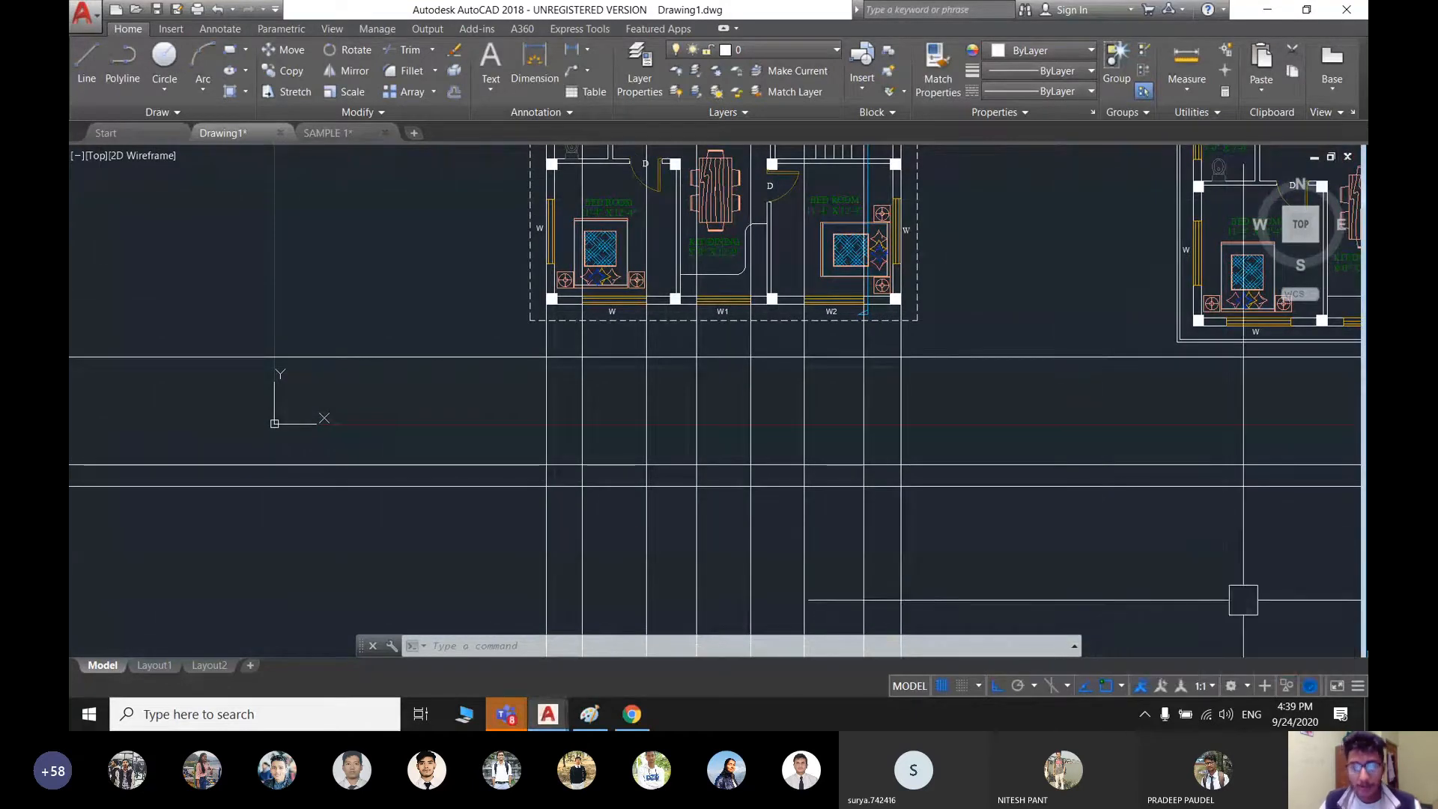
{"action": "left_click", "coordinate": [1158, 18]}
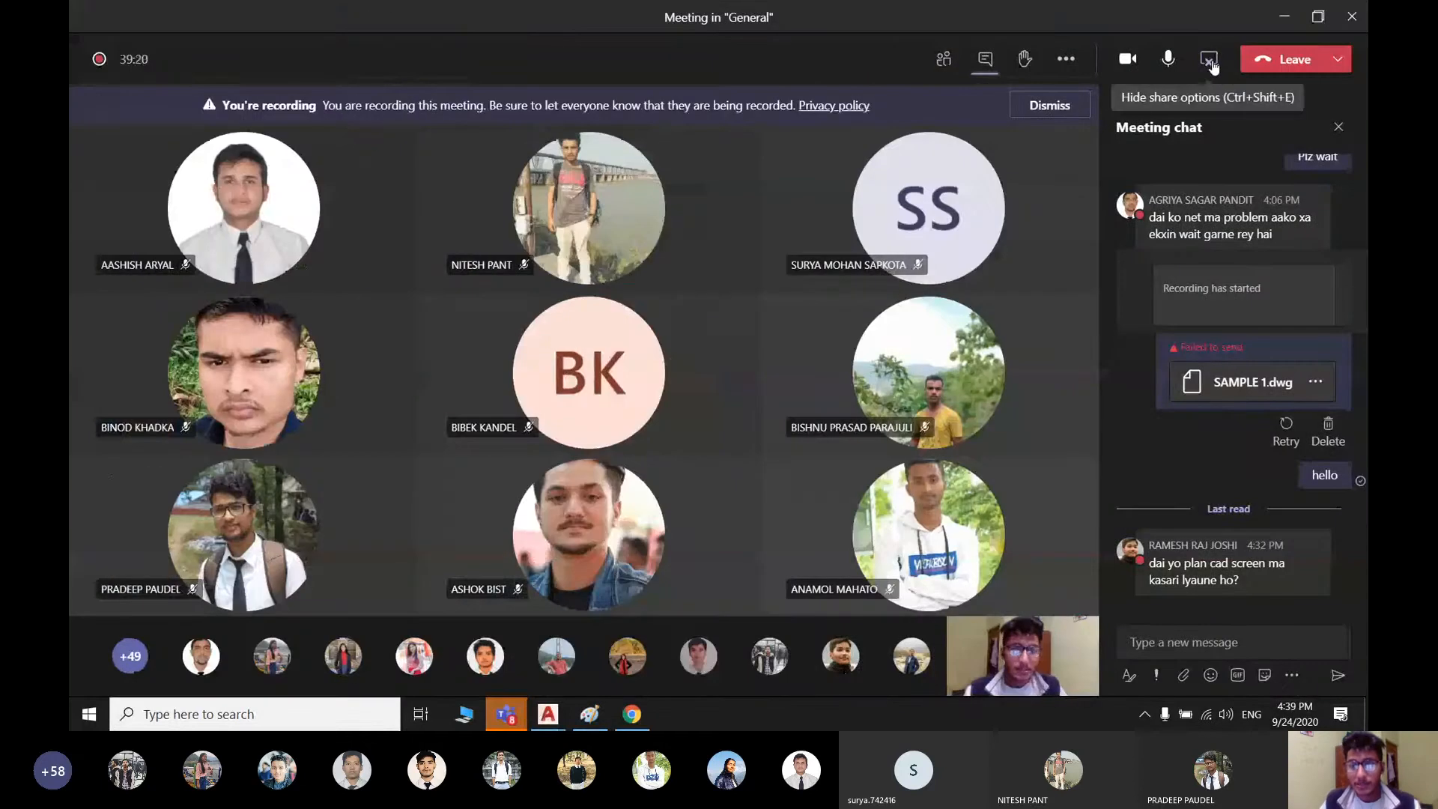
{"action": "left_click", "coordinate": [1210, 60]}
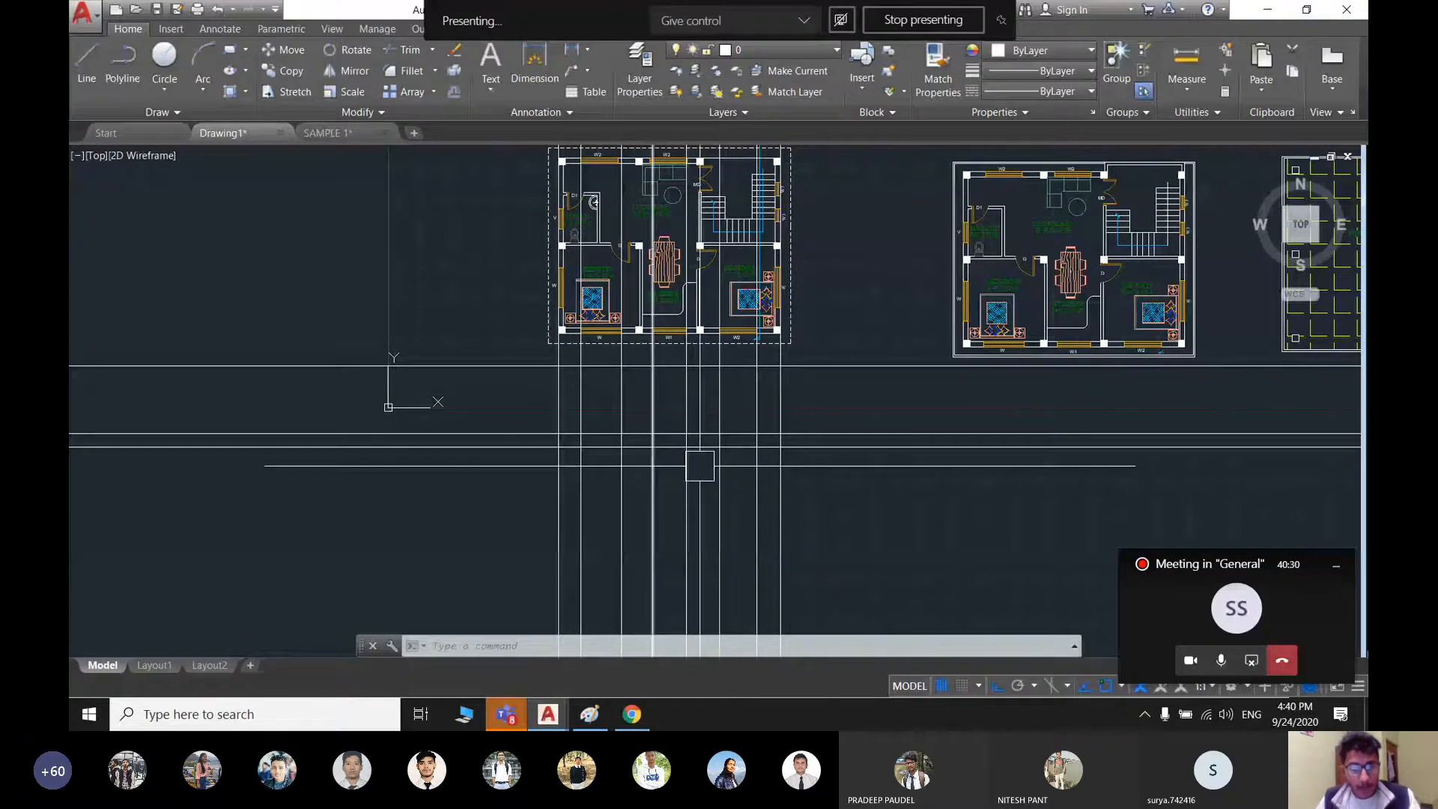
{"action": "scroll", "coordinate": [630, 447], "scroll_direction": "up", "scroll_amount": 5}
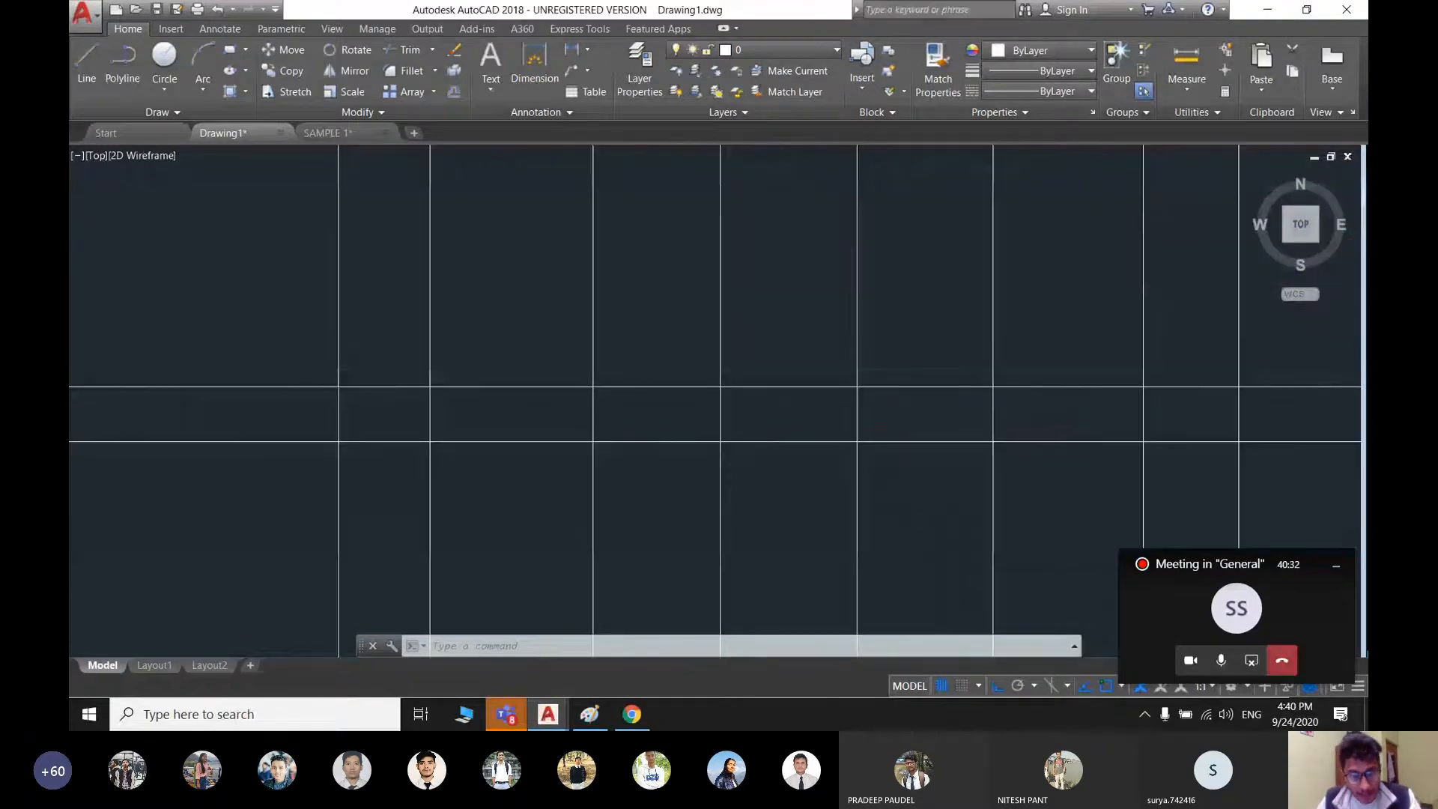
{"action": "scroll", "coordinate": [657, 491], "scroll_direction": "down", "scroll_amount": 2}
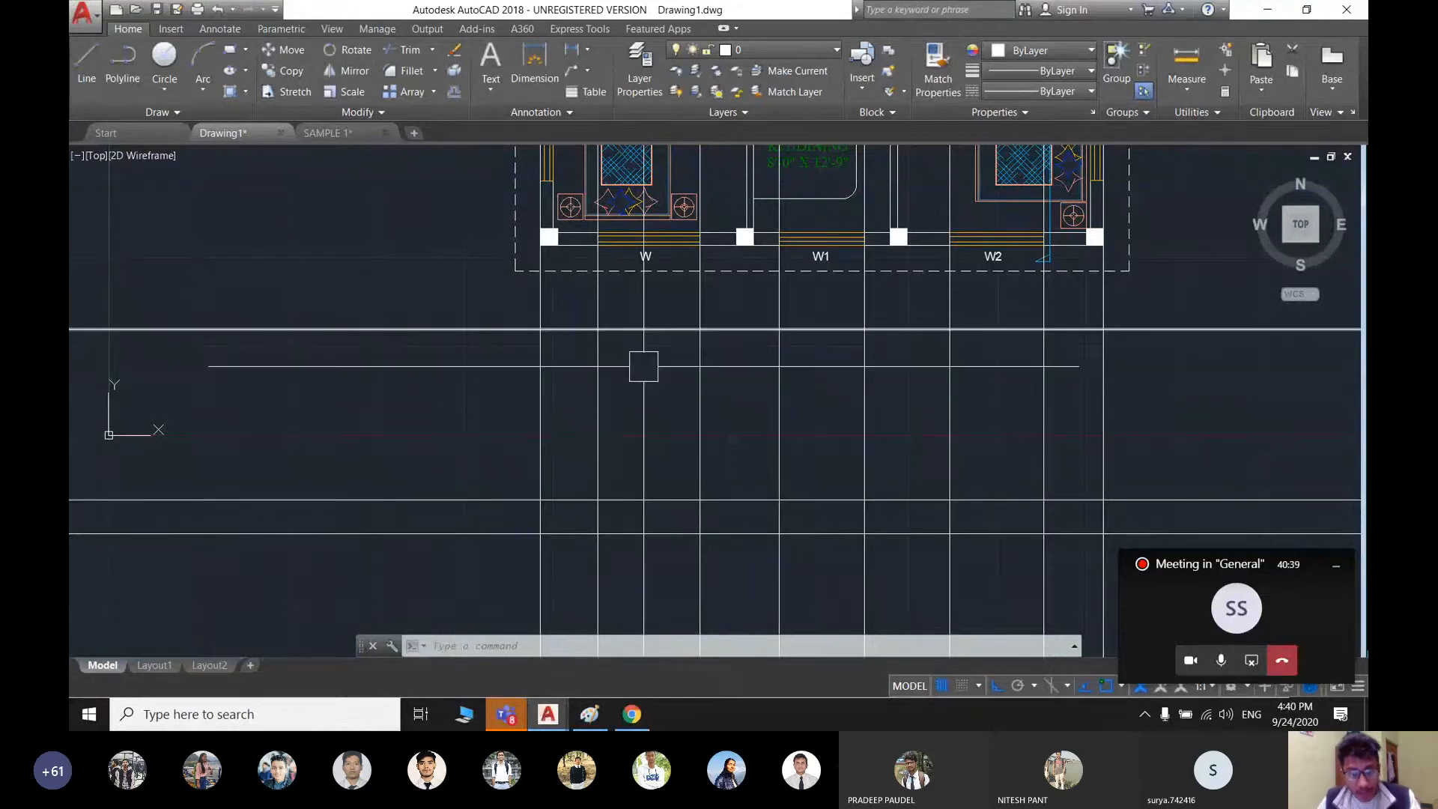
- Switch to Paint and start a new blank picture, discarding the existing elevation sketch without saving
{"action": "left_click", "coordinate": [599, 712]}
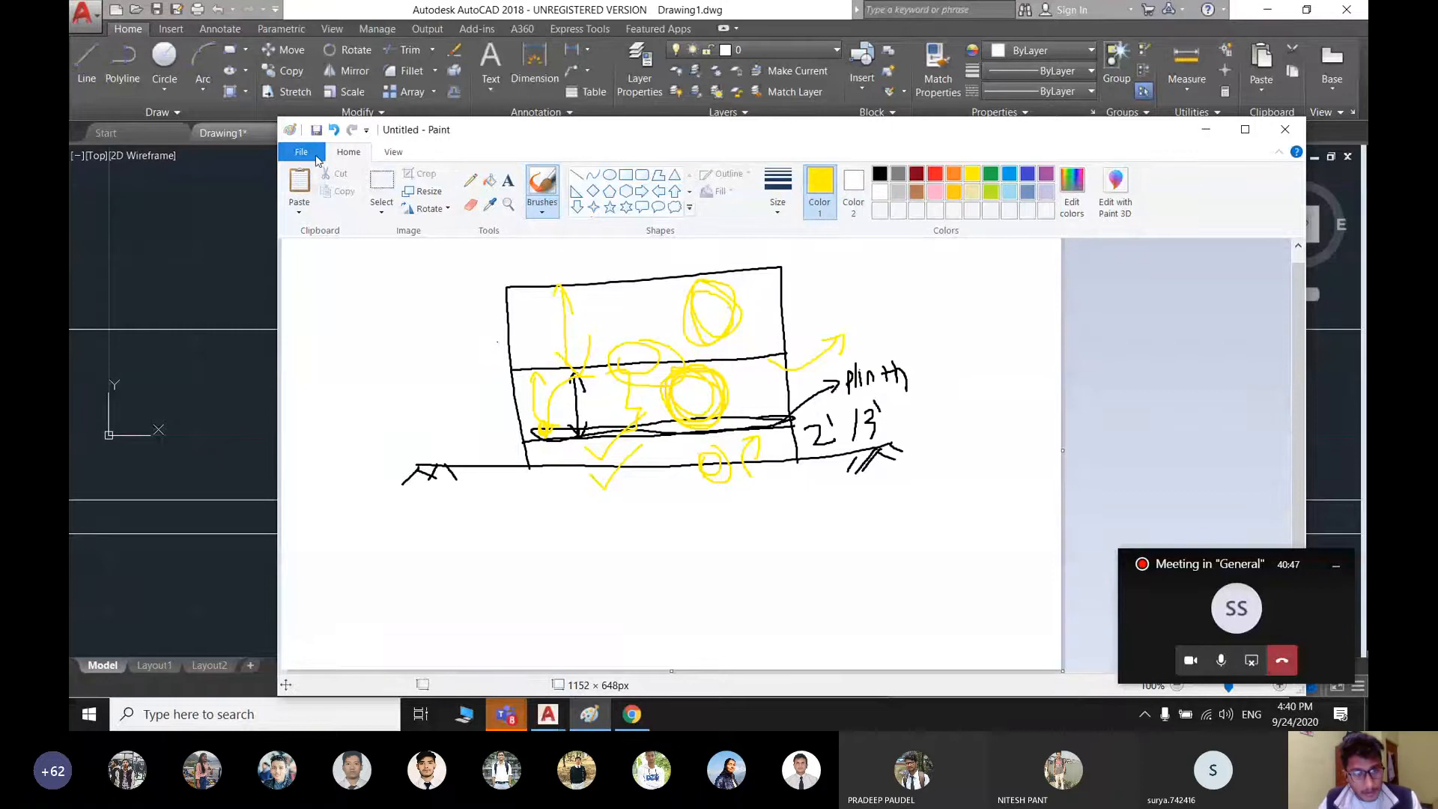
{"action": "left_click", "coordinate": [301, 151]}
{"action": "left_click", "coordinate": [311, 184]}
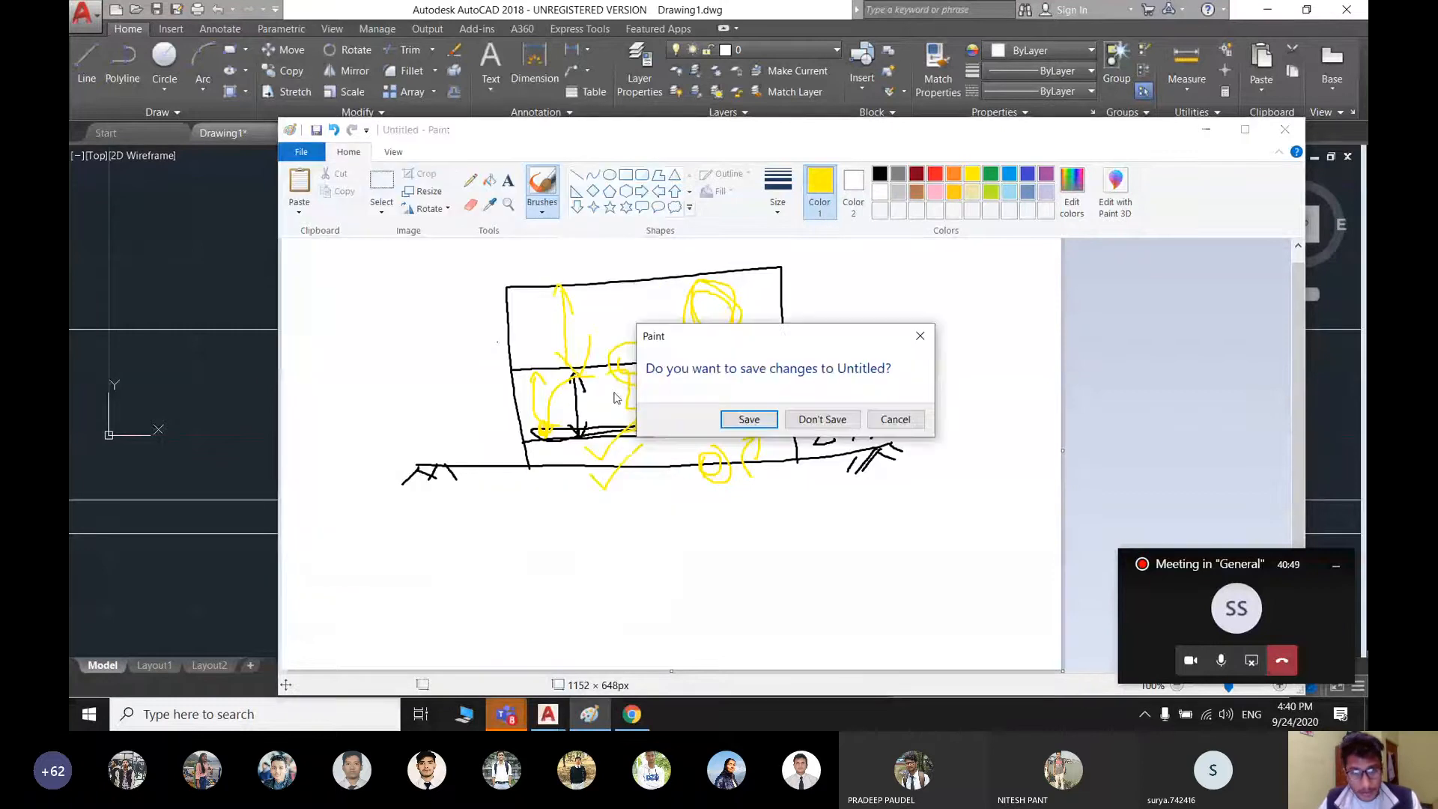
{"action": "left_click", "coordinate": [821, 419]}
- Sketch a rectangular building outline in black with a ground line and short earth ticks beneath it
{"action": "mouse_move", "coordinate": [618, 324]}
{"action": "left_mouse_down"}
{"action": "mouse_move", "coordinate": [620, 419]}
{"action": "mouse_move", "coordinate": [836, 419]}
{"action": "mouse_move", "coordinate": [828, 306]}
{"action": "mouse_move", "coordinate": [613, 321]}
{"action": "mouse_move", "coordinate": [619, 333]}
{"action": "left_mouse_up"}
{"action": "left_click_drag", "start_coordinate": [554, 429], "coordinate": [967, 418]}
{"action": "left_click_drag", "start_coordinate": [563, 443], "coordinate": [557, 463]}
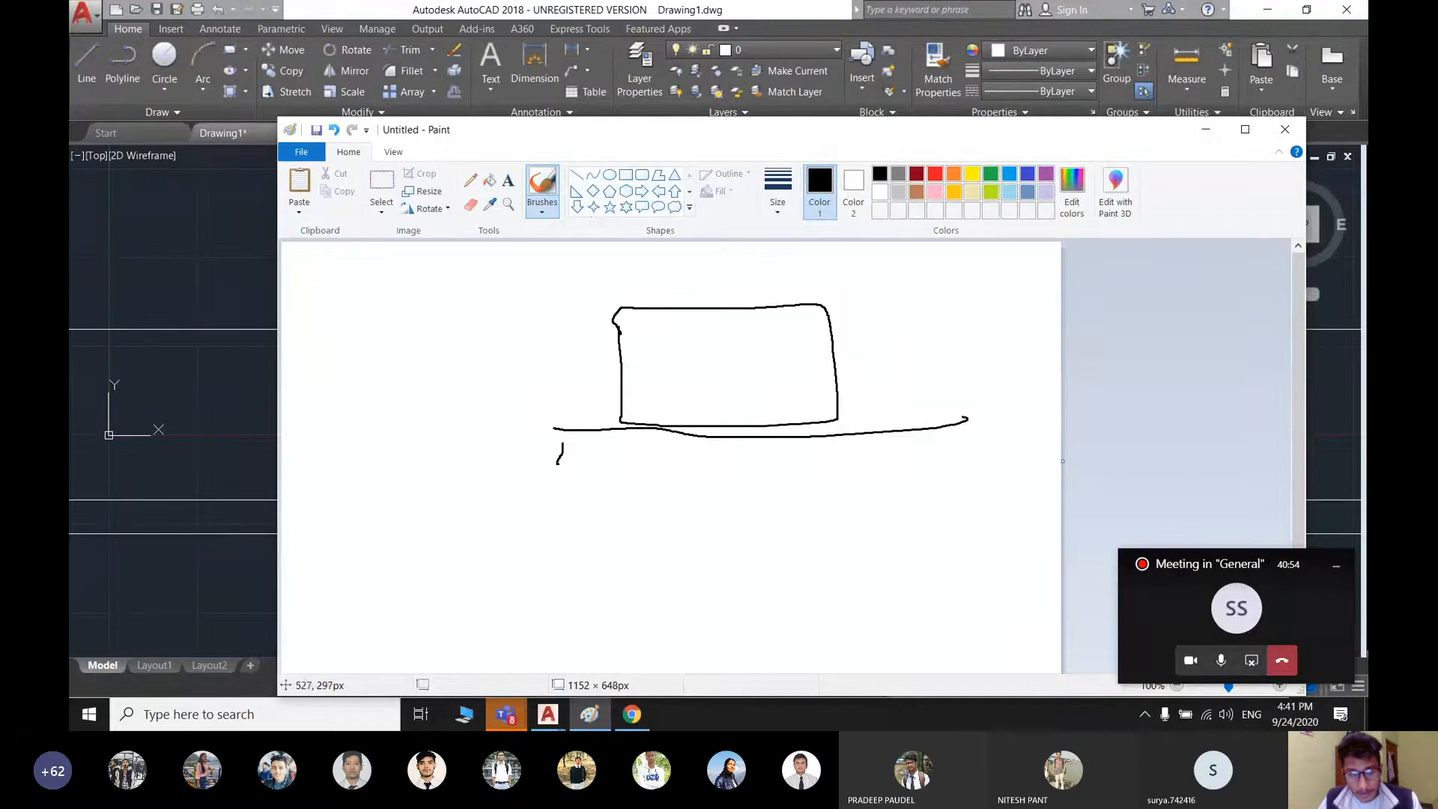
{"action": "left_click_drag", "start_coordinate": [673, 428], "coordinate": [660, 452]}
{"action": "left_click_drag", "start_coordinate": [746, 441], "coordinate": [746, 454]}
{"action": "left_click_drag", "start_coordinate": [882, 434], "coordinate": [884, 446]}
{"action": "left_click_drag", "start_coordinate": [968, 439], "coordinate": [956, 444]}
- Add a plinth line just above the building's base and two upper-storey wall lines rising from its top corners
{"action": "left_click_drag", "start_coordinate": [623, 403], "coordinate": [834, 399]}
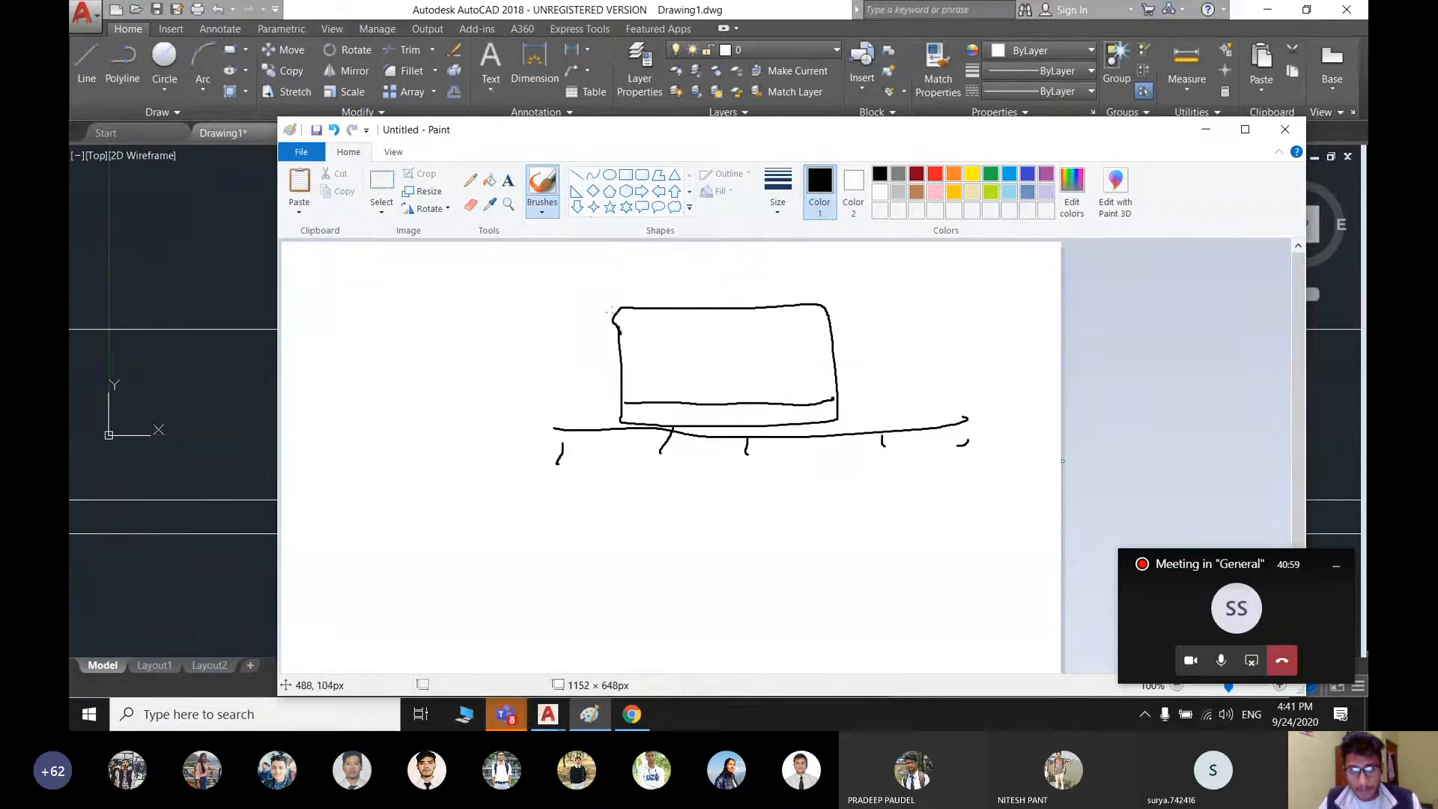
{"action": "left_click_drag", "start_coordinate": [616, 260], "coordinate": [612, 311]}
{"action": "left_click_drag", "start_coordinate": [819, 256], "coordinate": [820, 307]}
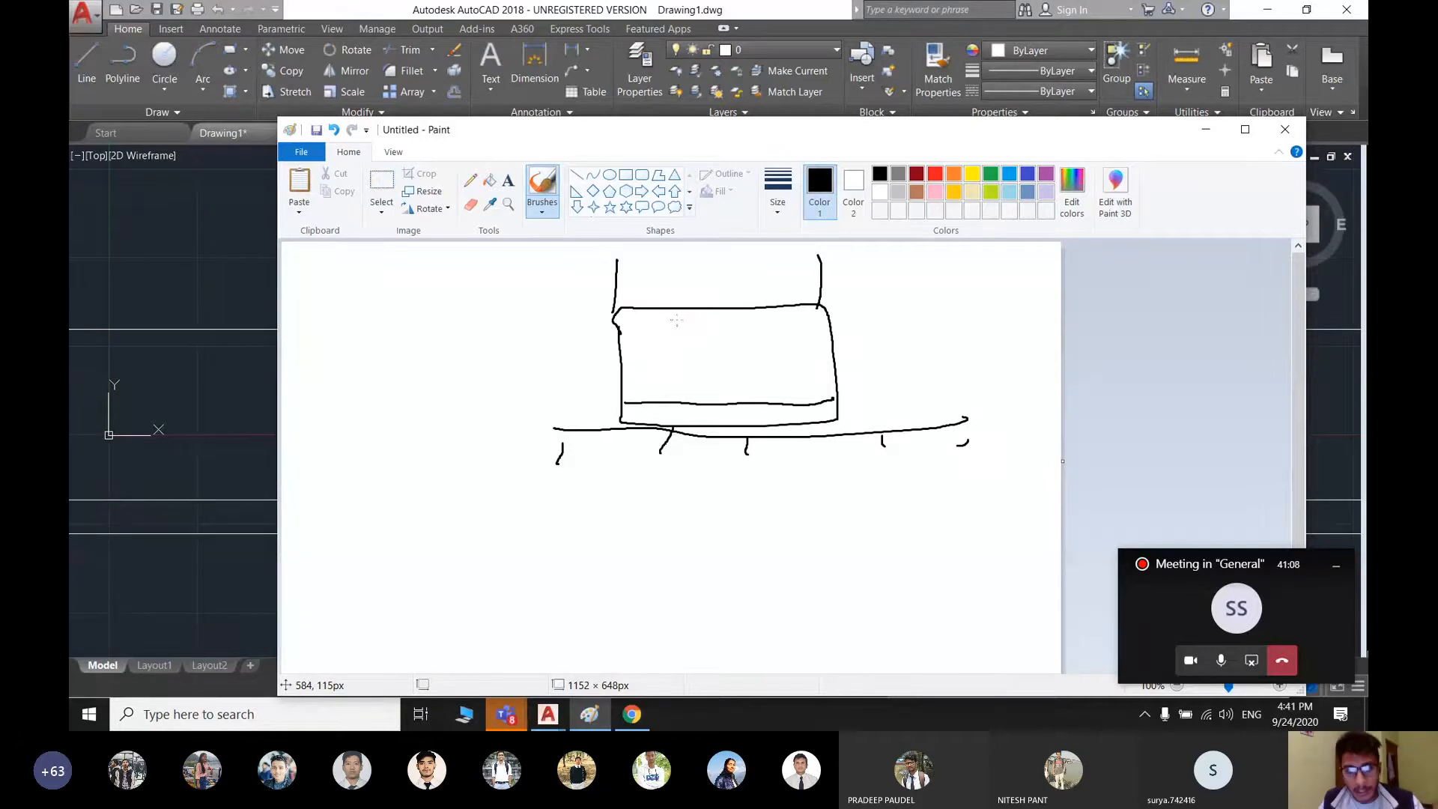
- Sketch a window and a door inside the building outline, with arrows marking the window clearances and the door height
{"action": "mouse_move", "coordinate": [635, 332]}
{"action": "left_mouse_down"}
{"action": "mouse_move", "coordinate": [635, 363]}
{"action": "mouse_move", "coordinate": [684, 348]}
{"action": "mouse_move", "coordinate": [629, 361]}
{"action": "mouse_move", "coordinate": [649, 308]}
{"action": "mouse_move", "coordinate": [675, 392]}
{"action": "mouse_move", "coordinate": [687, 381]}
{"action": "left_mouse_up"}
{"action": "mouse_move", "coordinate": [715, 327]}
{"action": "left_mouse_down"}
{"action": "mouse_move", "coordinate": [719, 403]}
{"action": "mouse_move", "coordinate": [746, 328]}
{"action": "mouse_move", "coordinate": [744, 400]}
{"action": "left_mouse_up"}
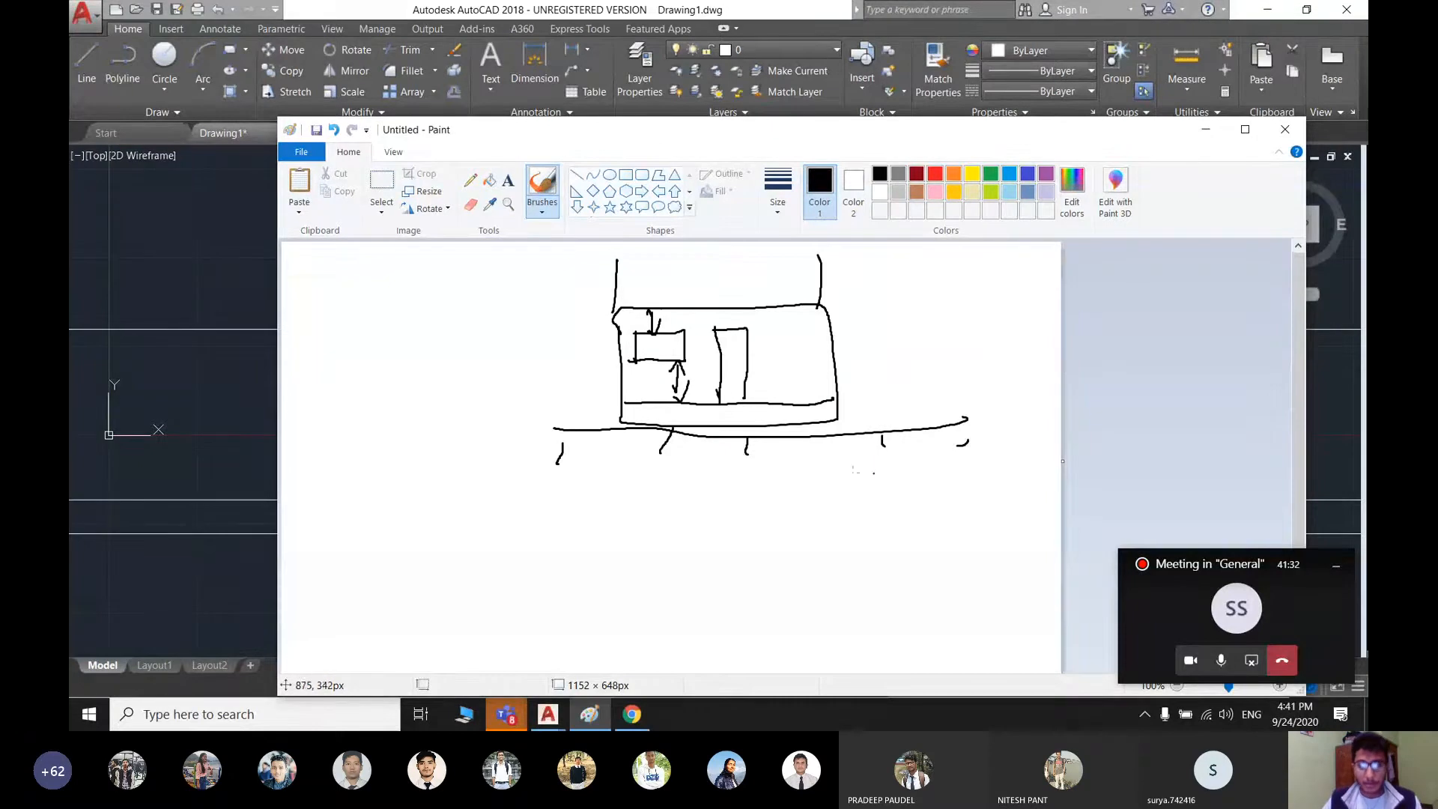
{"action": "left_click_drag", "start_coordinate": [771, 328], "coordinate": [773, 406]}
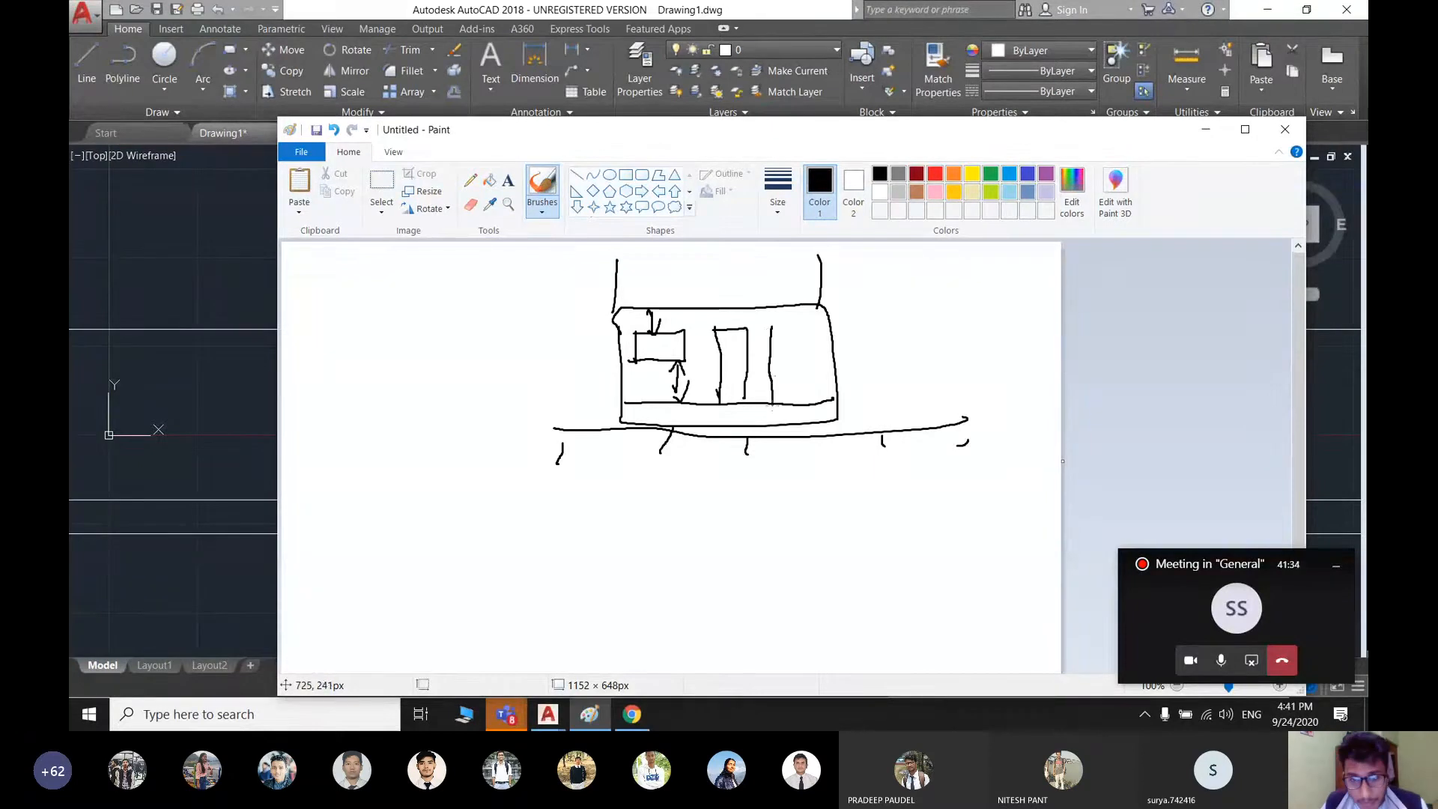
{"action": "left_click_drag", "start_coordinate": [763, 333], "coordinate": [790, 384]}
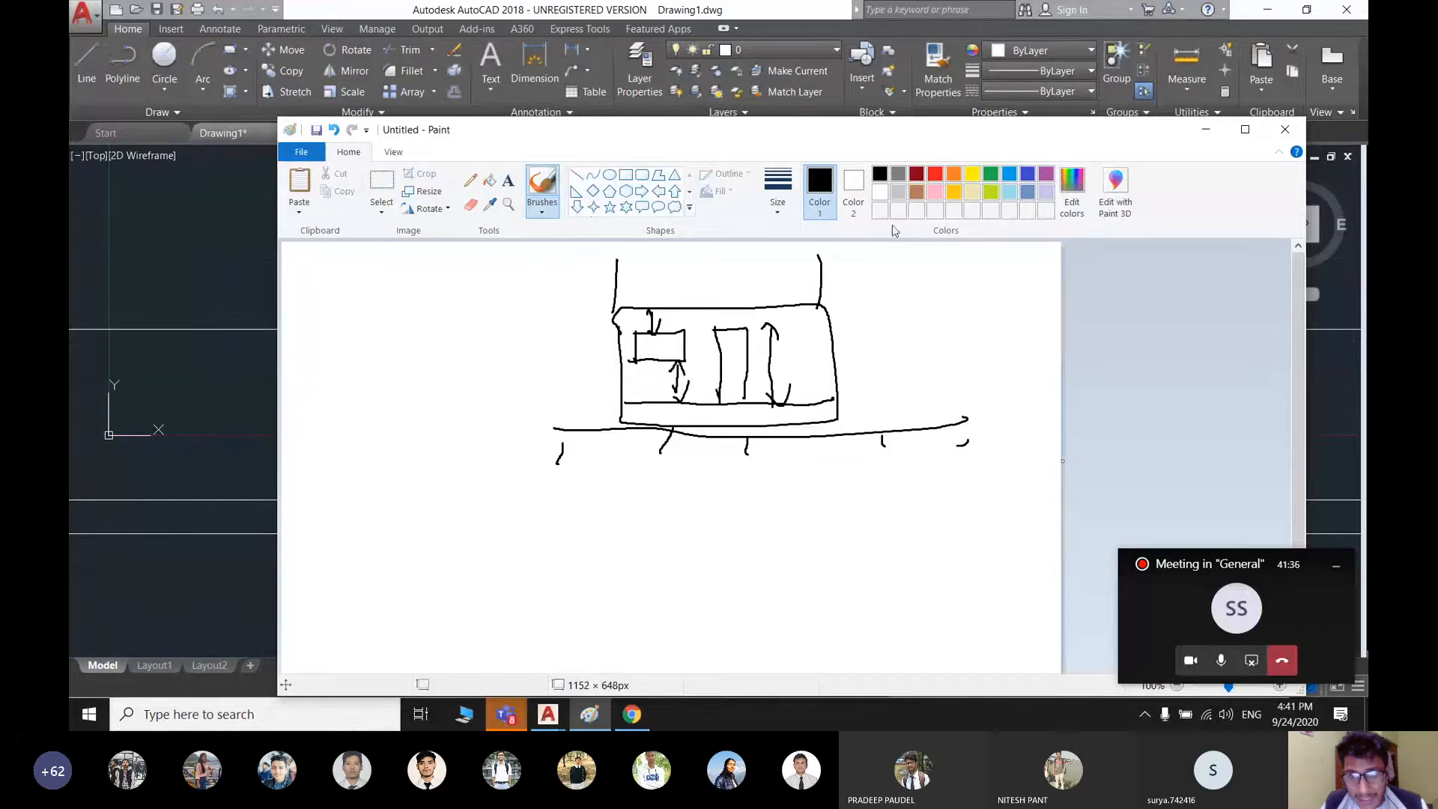
- Annotate the sketch in yellow with the 7' door height, the window height and the 6' window width, plus an arrow pointing up to the building
{"action": "left_click", "coordinate": [968, 177]}
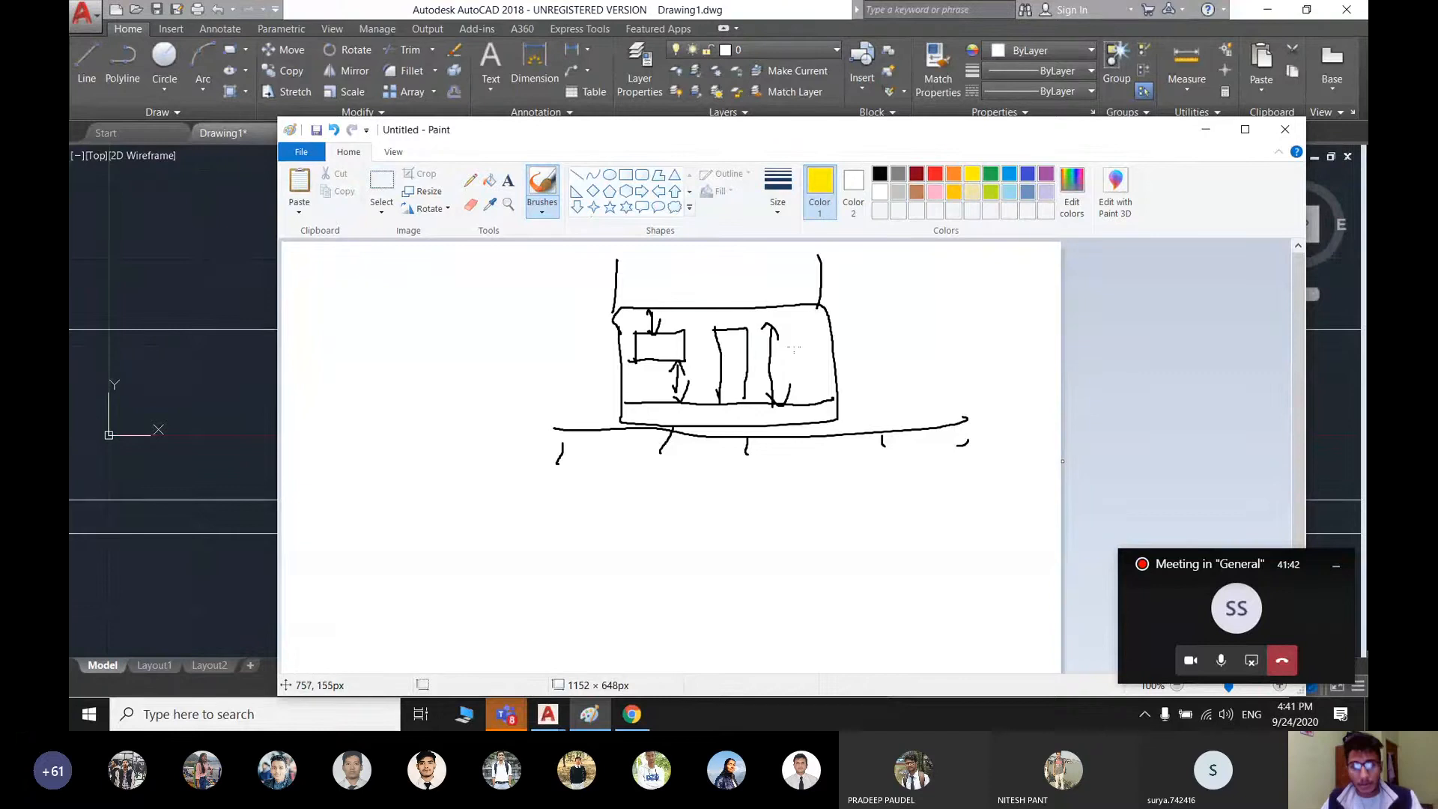
{"action": "left_click_drag", "start_coordinate": [783, 343], "coordinate": [790, 358]}
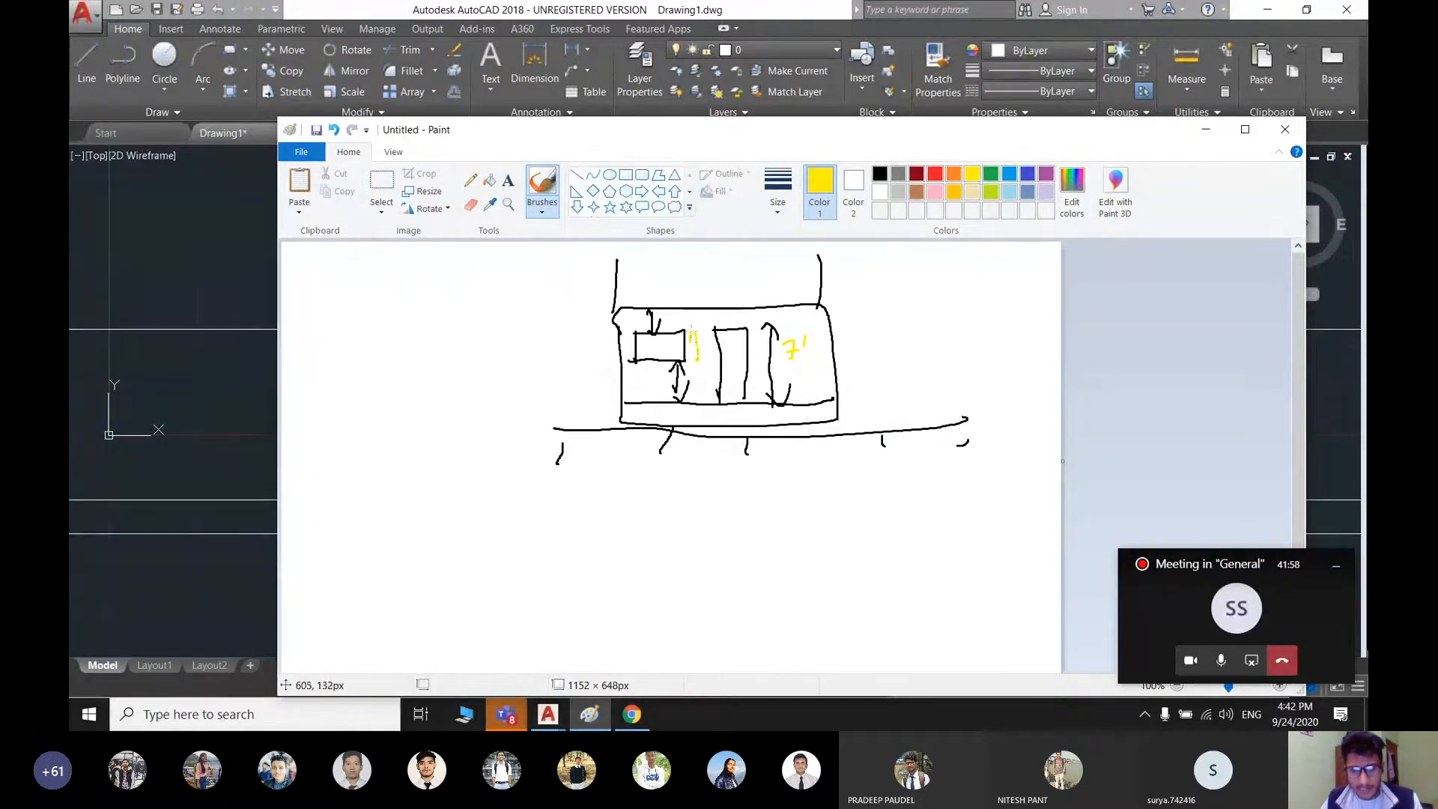
{"action": "mouse_move", "coordinate": [698, 344]}
{"action": "left_mouse_down"}
{"action": "mouse_move", "coordinate": [697, 357]}
{"action": "mouse_move", "coordinate": [685, 323]}
{"action": "mouse_move", "coordinate": [635, 332]}
{"action": "mouse_move", "coordinate": [694, 281]}
{"action": "left_mouse_up"}
{"action": "left_click_drag", "start_coordinate": [706, 267], "coordinate": [697, 345]}
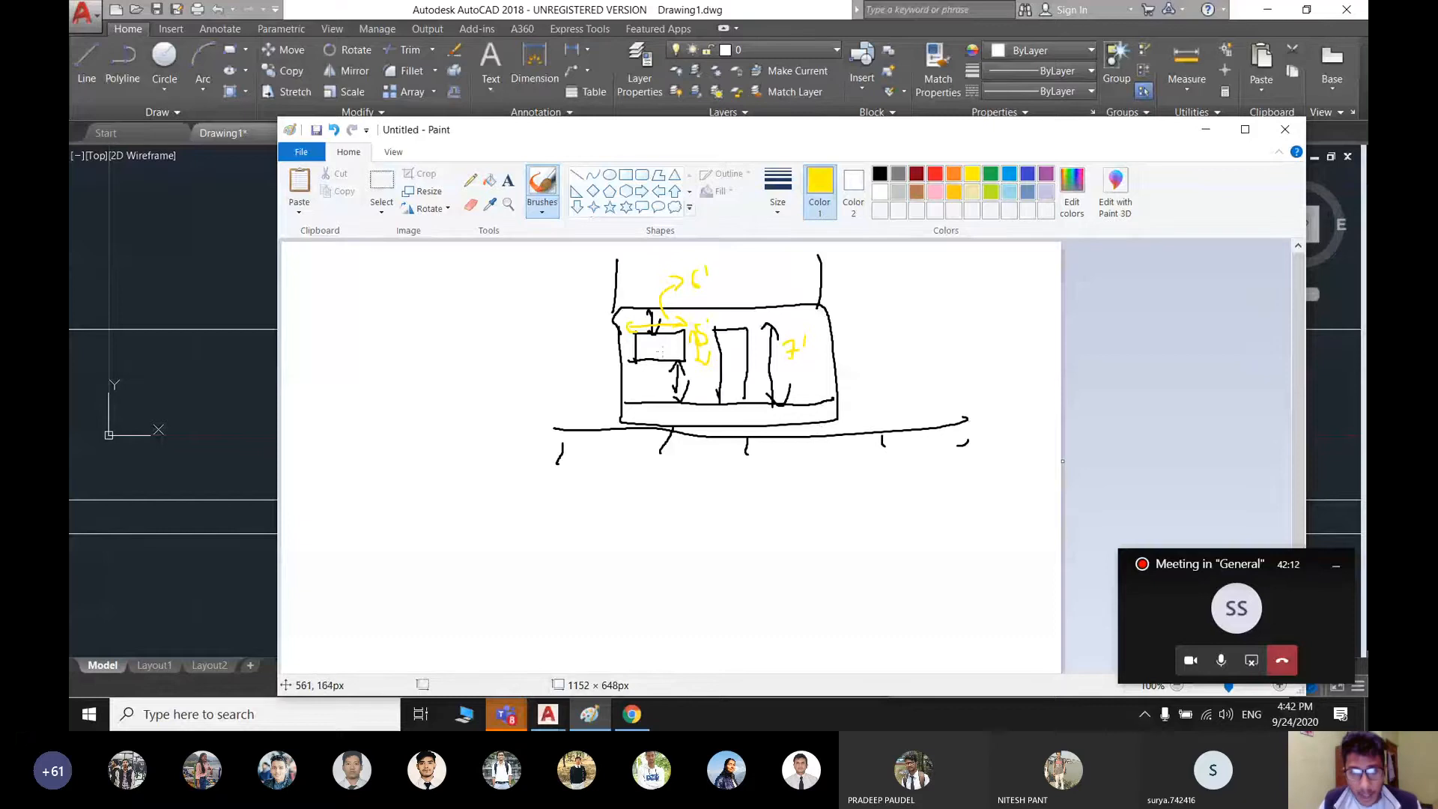
{"action": "mouse_move", "coordinate": [662, 533]}
{"action": "left_mouse_down"}
{"action": "mouse_move", "coordinate": [699, 443]}
{"action": "mouse_move", "coordinate": [689, 464]}
{"action": "left_mouse_up"}
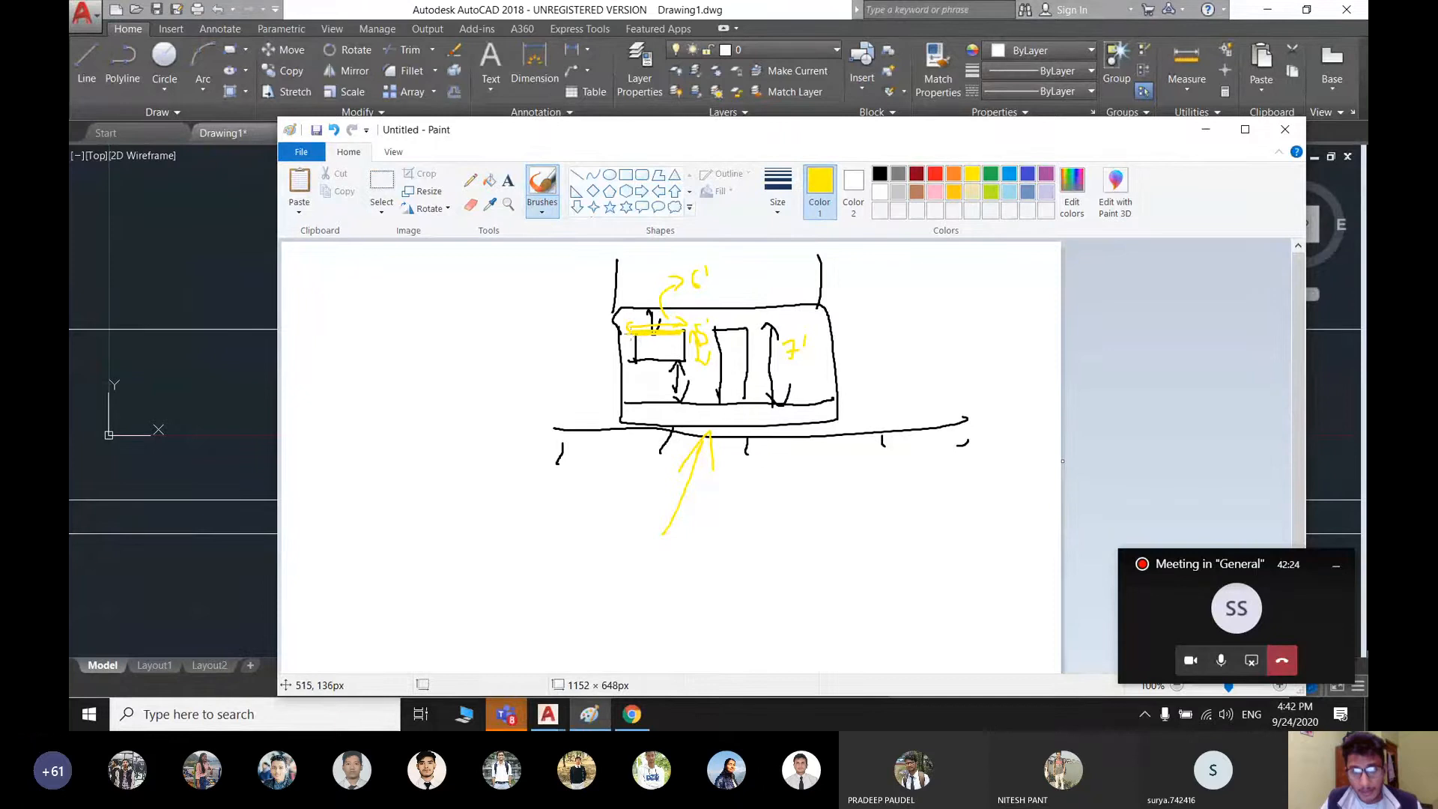
- Return to AutoCAD and offset the plinth level line 7' upward to set the top level of doors and windows
{"action": "left_click", "coordinate": [1204, 132]}
{"action": "scroll", "coordinate": [632, 414], "scroll_direction": "down", "scroll_amount": 2}
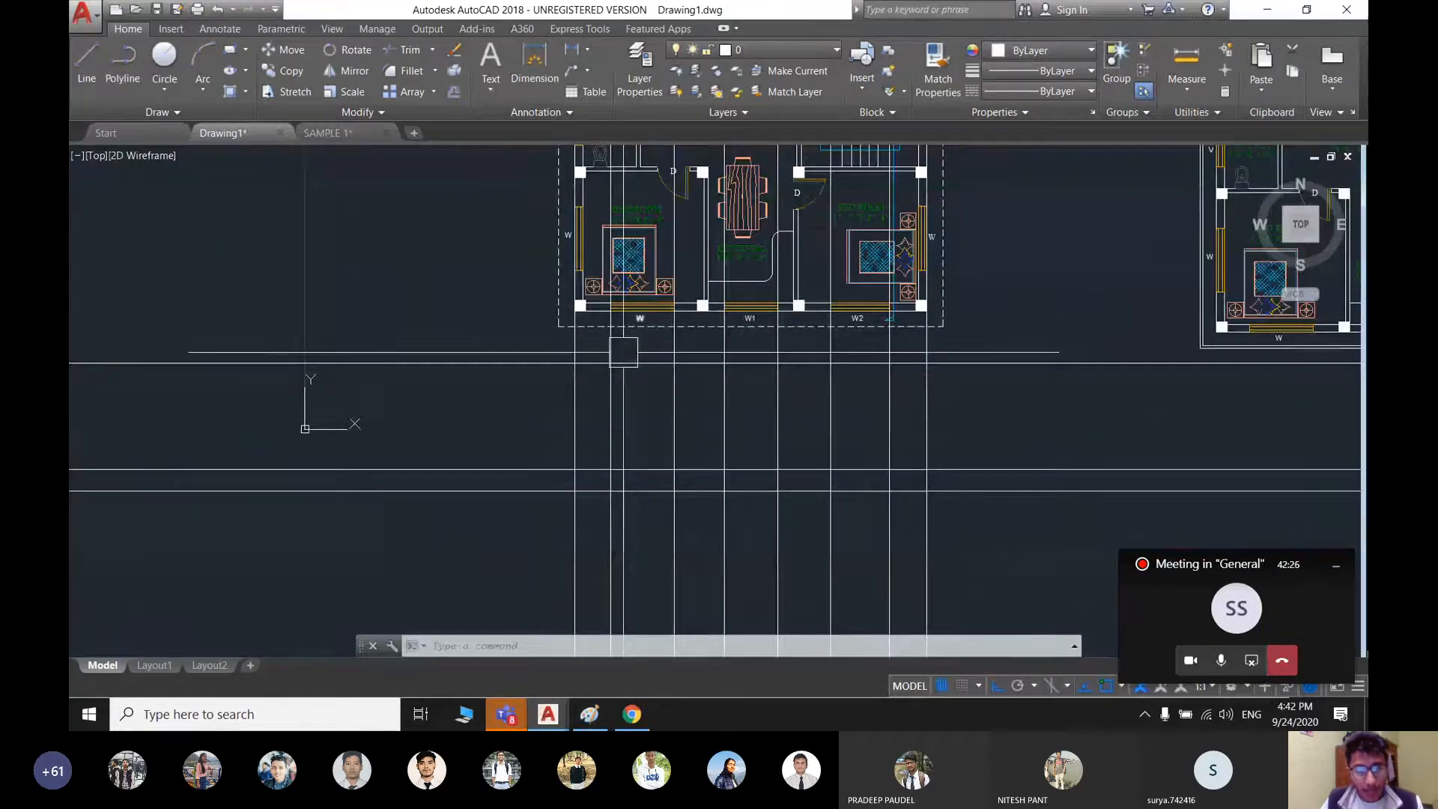
{"action": "scroll", "coordinate": [622, 352], "scroll_direction": "up", "scroll_amount": 4}
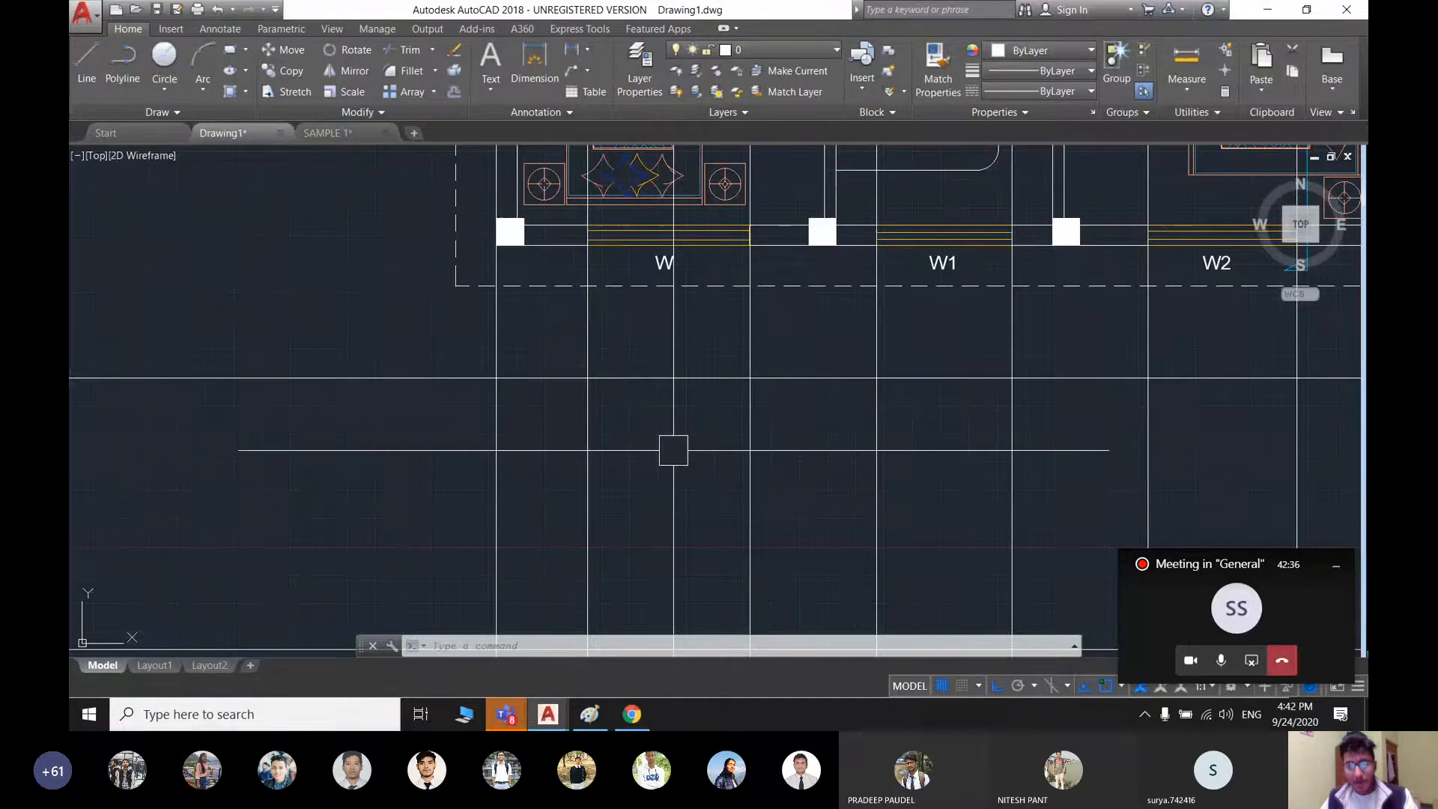
{"action": "scroll", "coordinate": [673, 450], "scroll_direction": "down", "scroll_amount": 2}
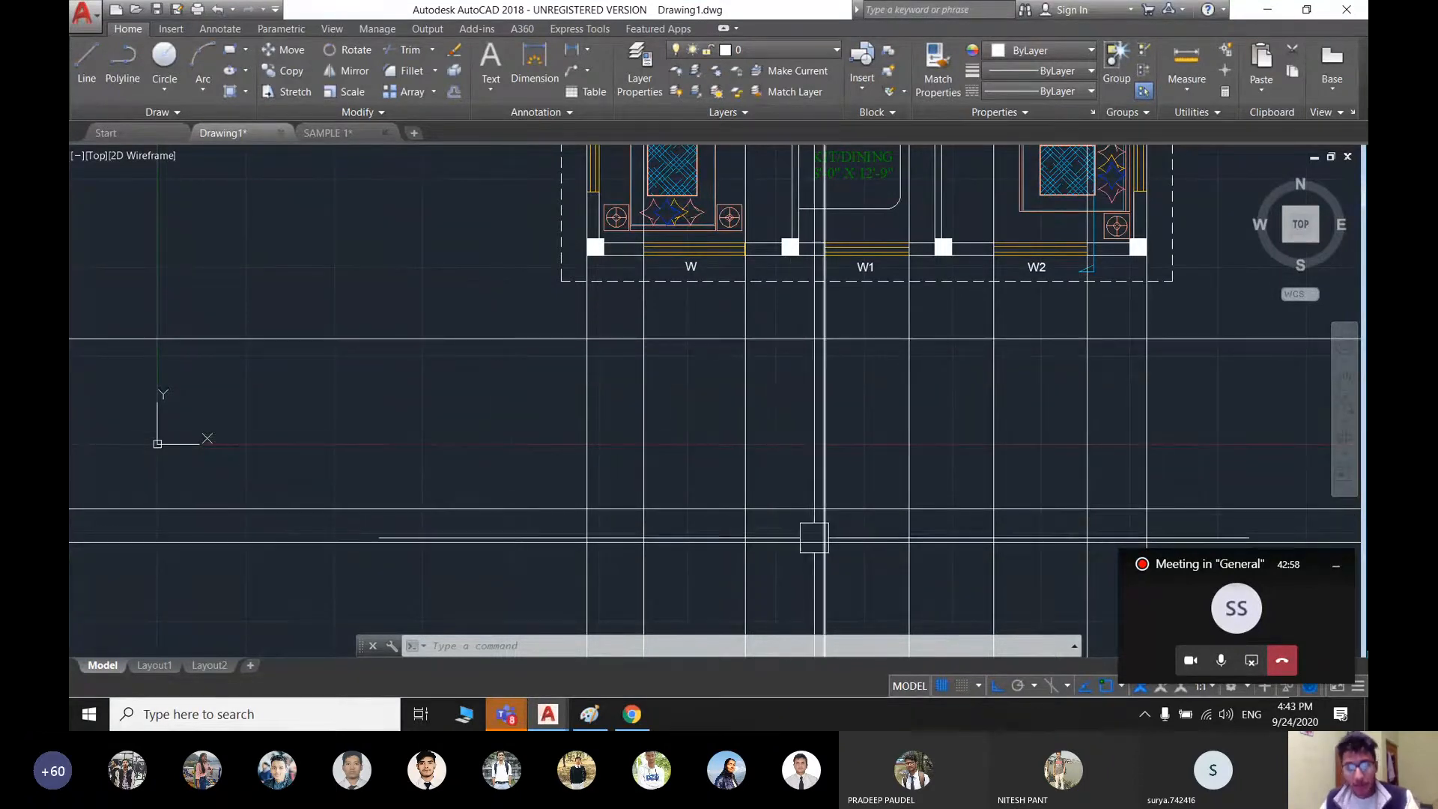
{"action": "type", "text": "o"}
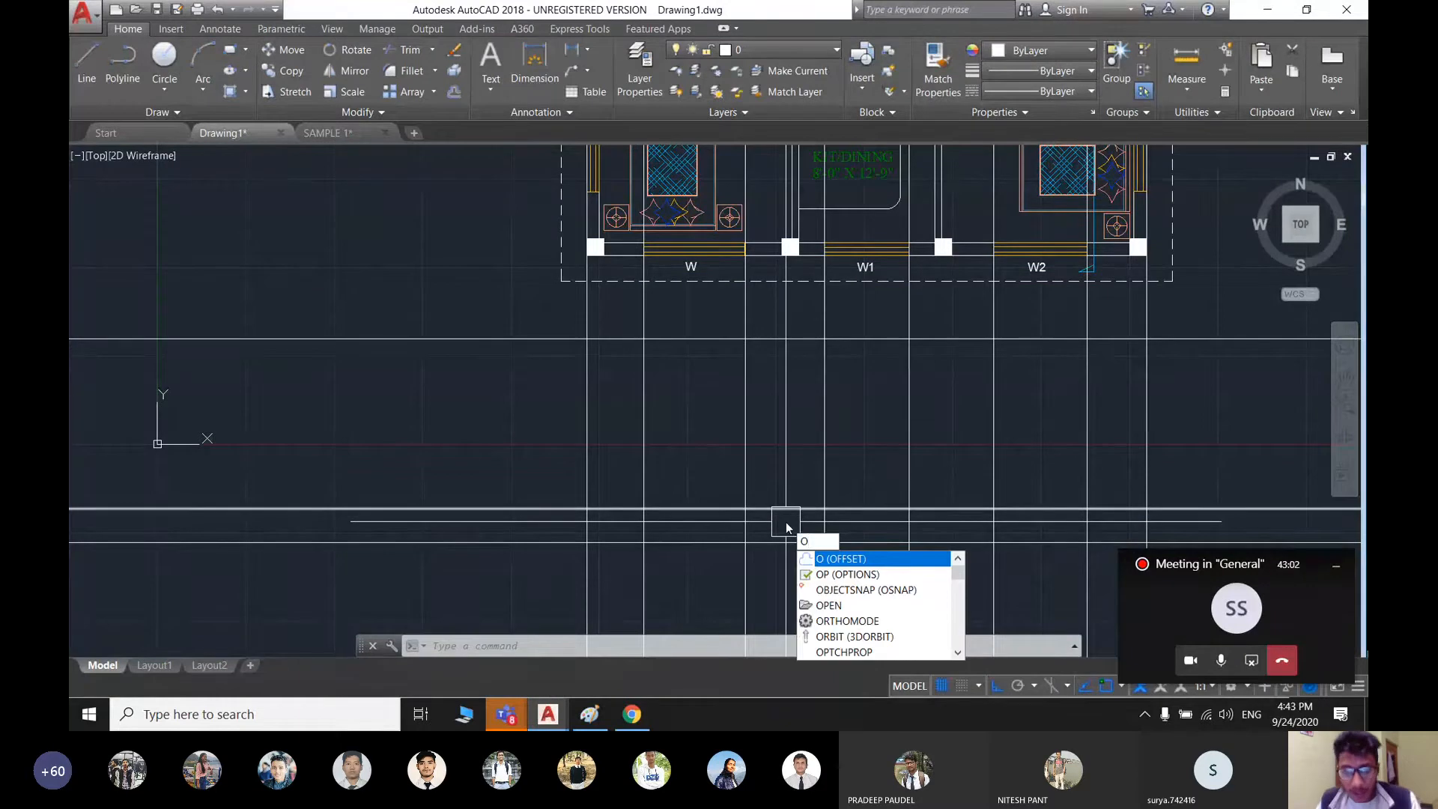
{"action": "key", "text": "Return"}
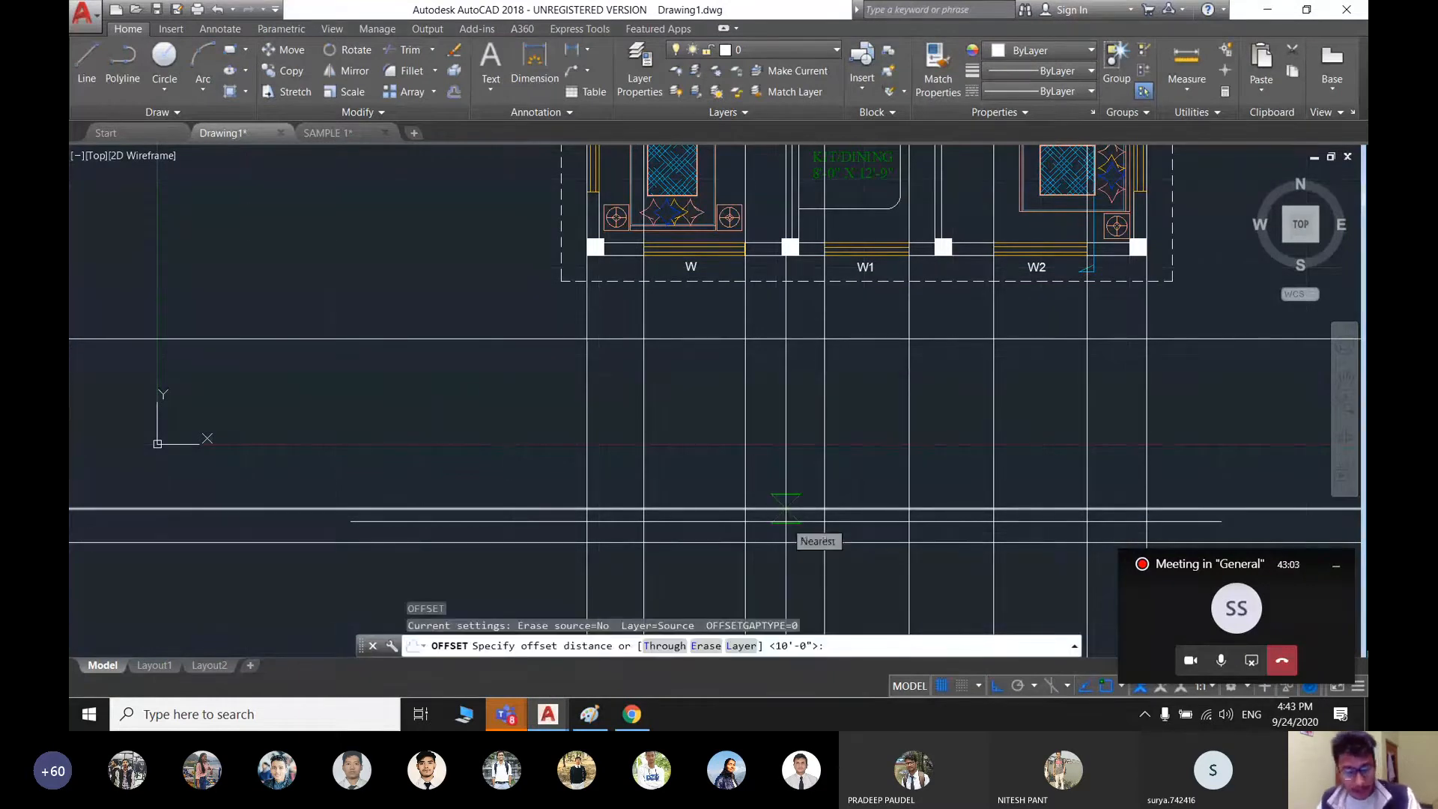
{"action": "type", "text": "7"}
{"action": "key", "text": "Return"}
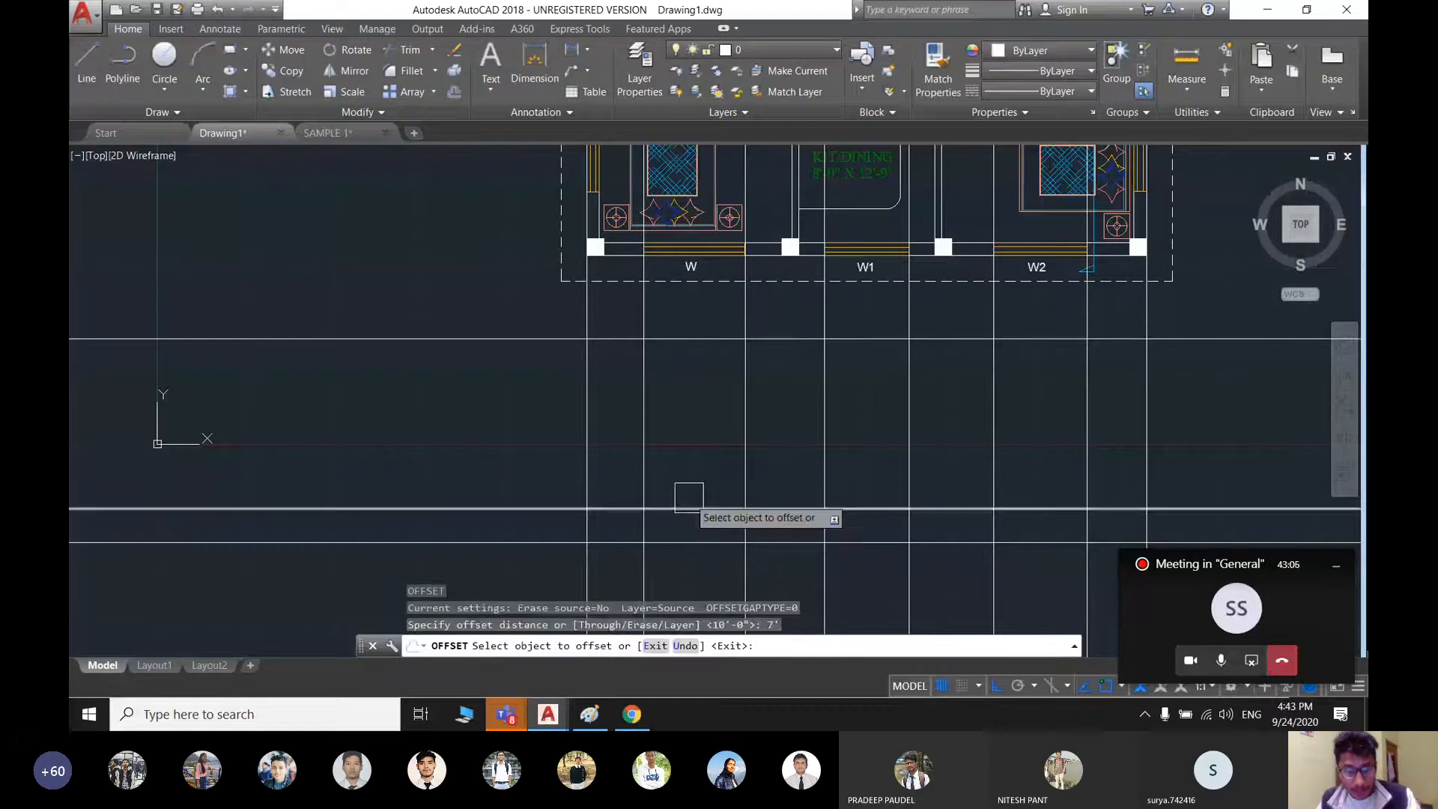
{"action": "left_click", "coordinate": [670, 509]}
{"action": "left_click", "coordinate": [687, 415]}
{"action": "middle_click_drag", "start_coordinate": [637, 473], "coordinate": [529, 474]}
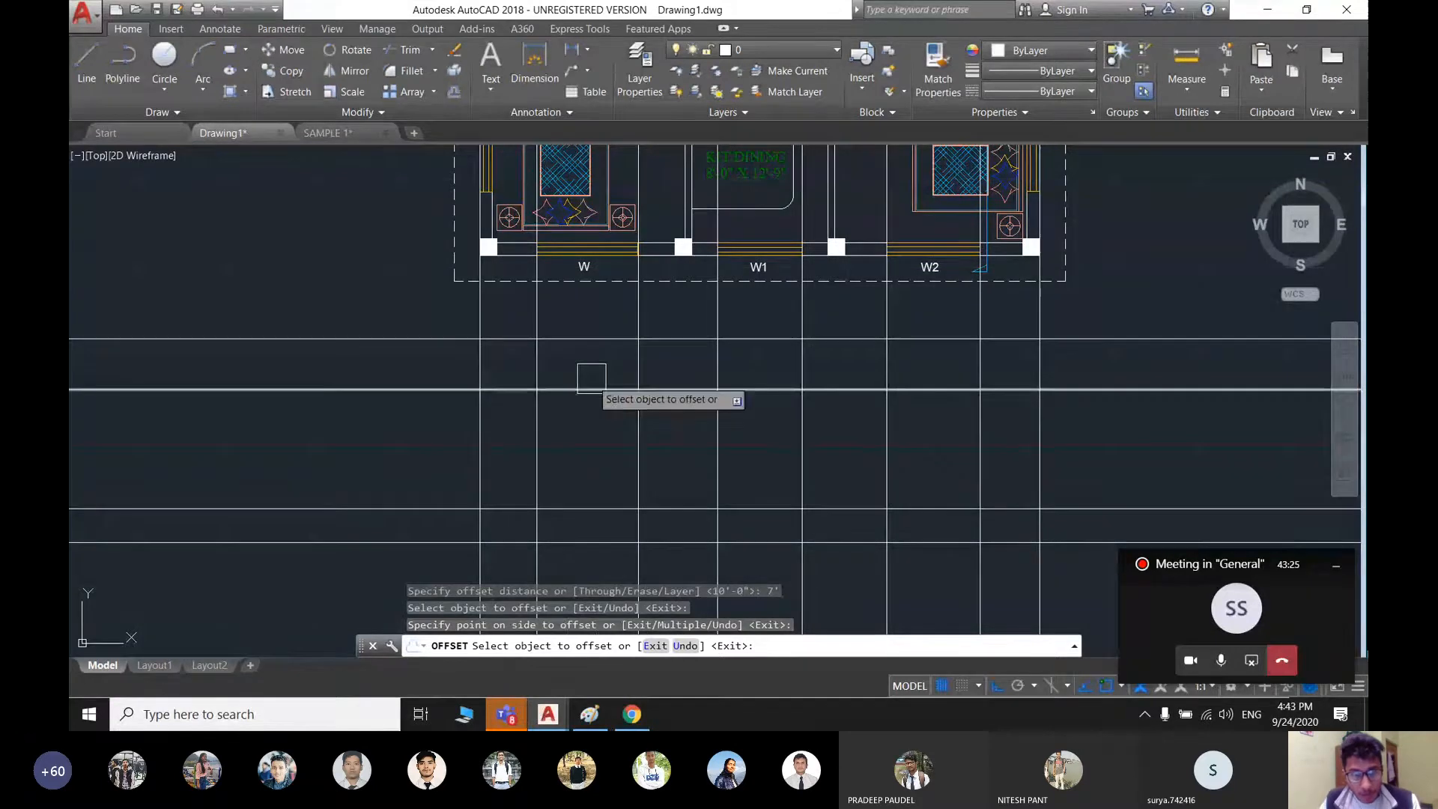
- Mark the window top and height in black on the Paint sketch, and offset the AutoCAD window-top line 5' downward for the sill
{"action": "left_click", "coordinate": [592, 711]}
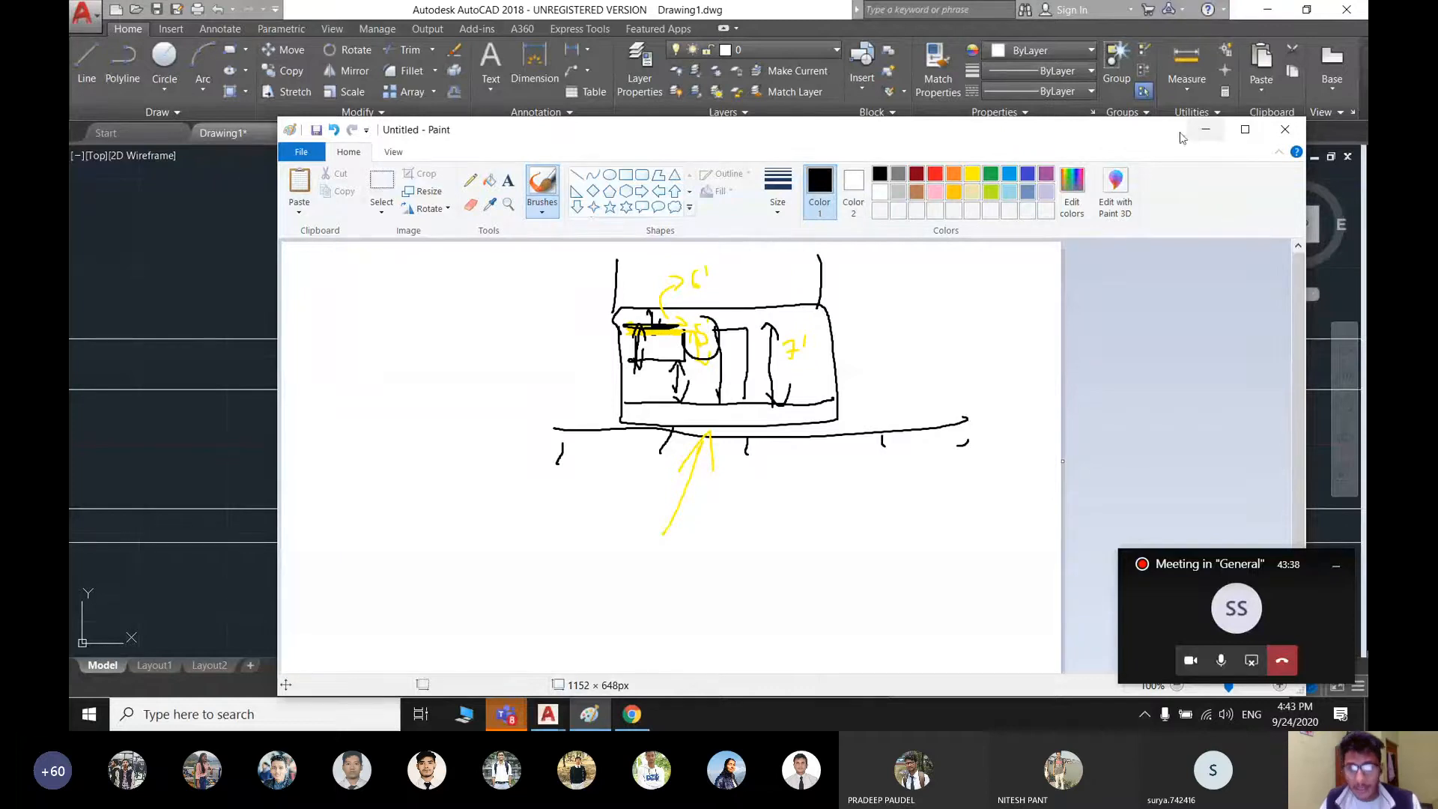
{"action": "left_click", "coordinate": [1204, 131]}
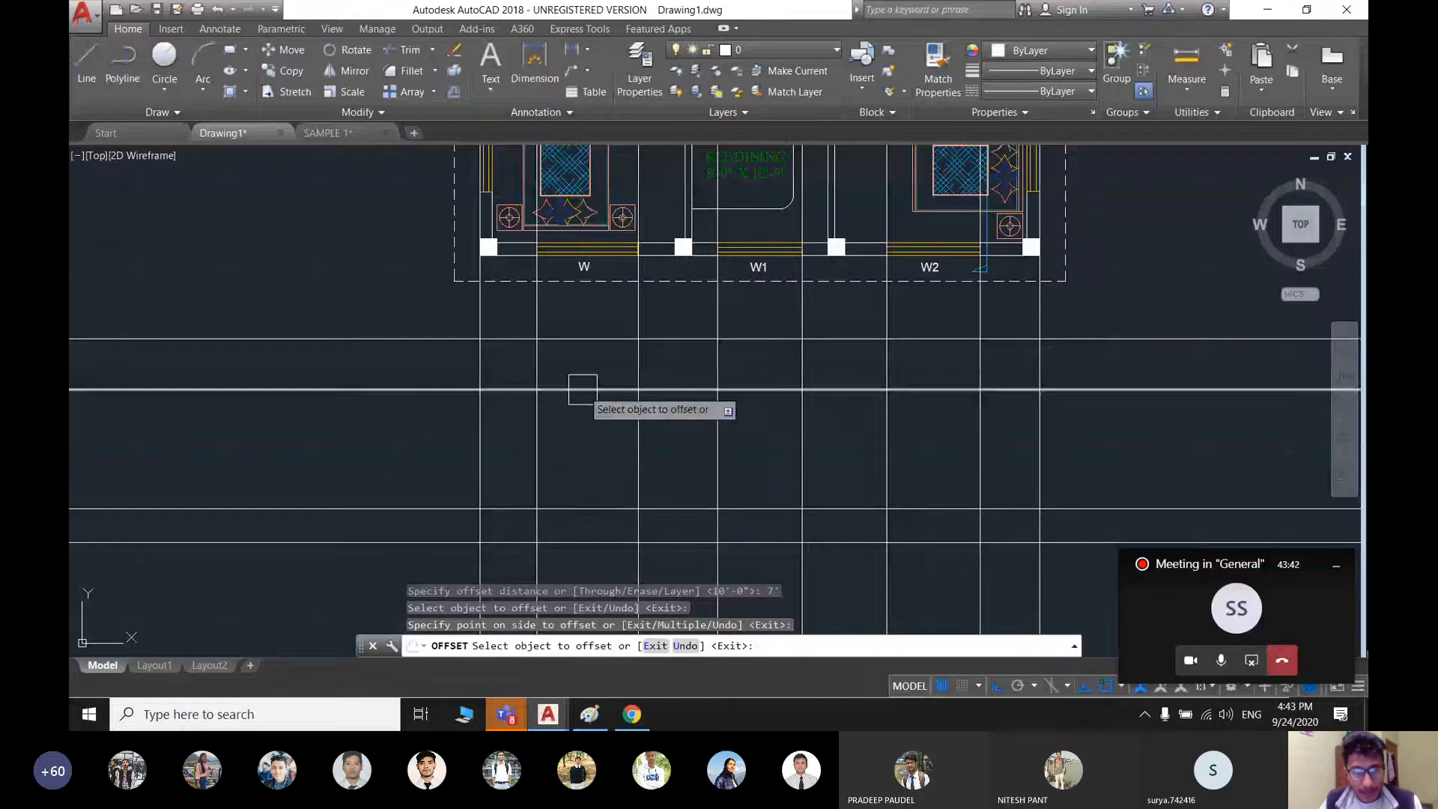
{"action": "key", "text": "Escape"}
{"action": "key", "text": "Return"}
{"action": "type", "text": "5'"}
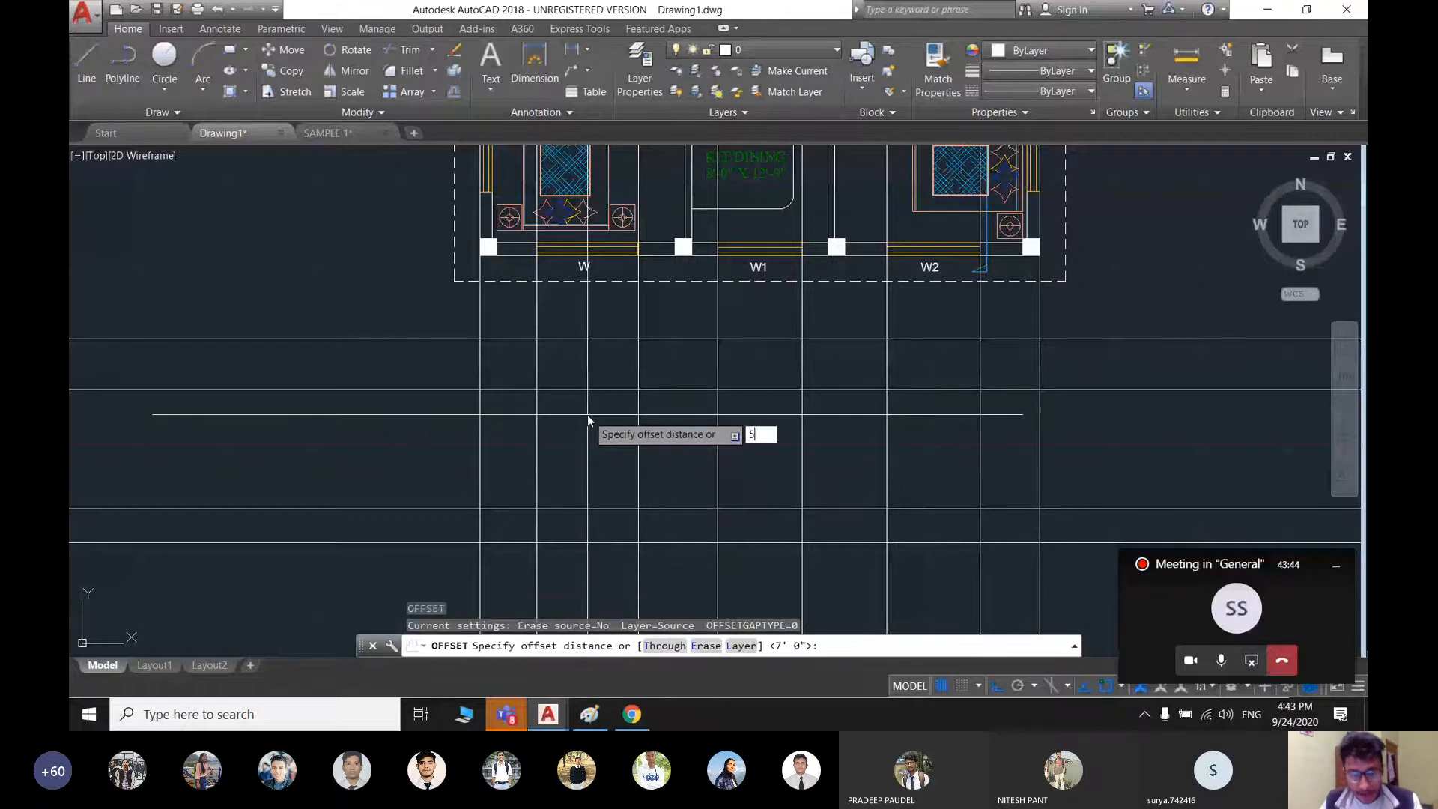
{"action": "key", "text": "Return"}
{"action": "left_click", "coordinate": [586, 390]}
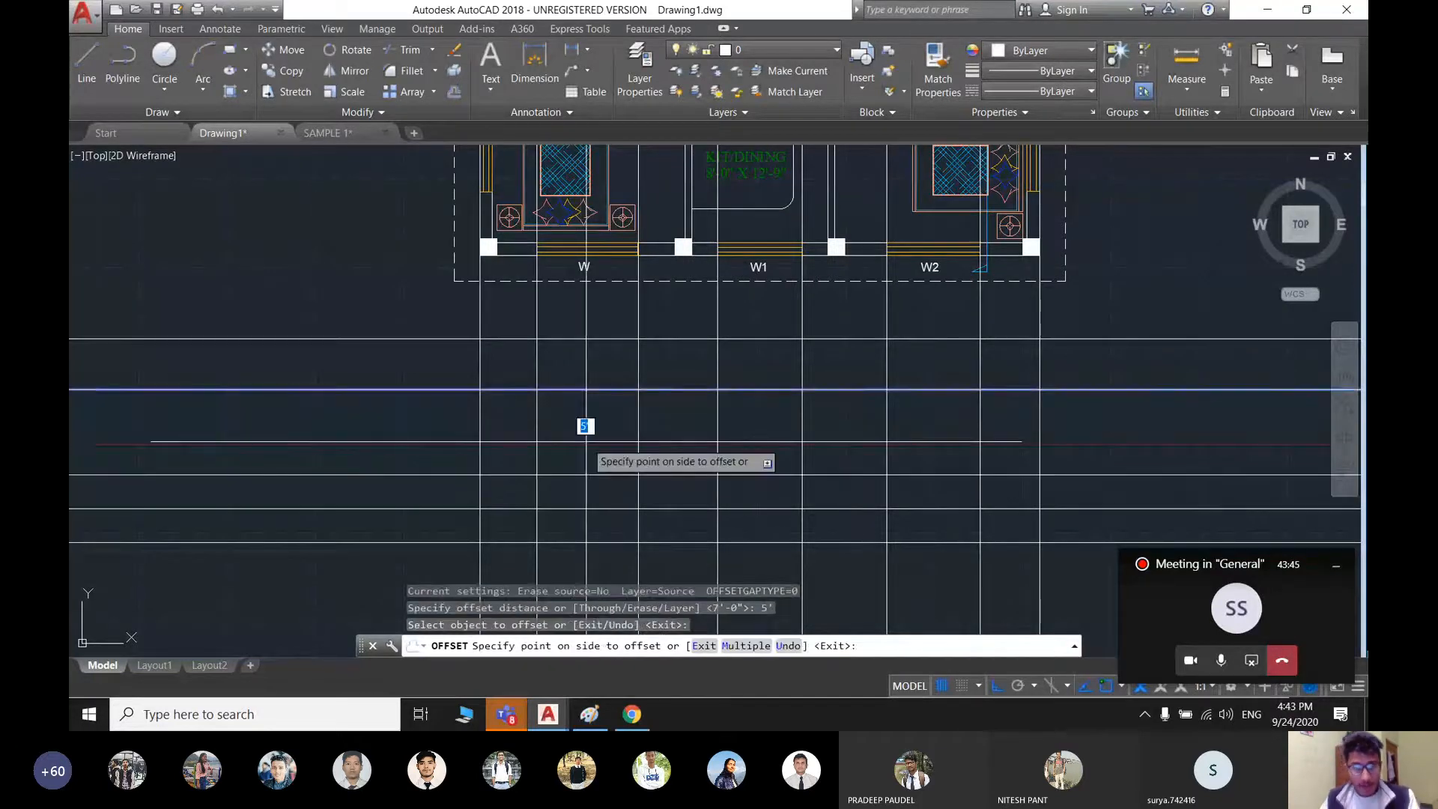
{"action": "left_click", "coordinate": [770, 474]}
{"action": "scroll", "coordinate": [719, 434], "scroll_direction": "down", "scroll_amount": 3}
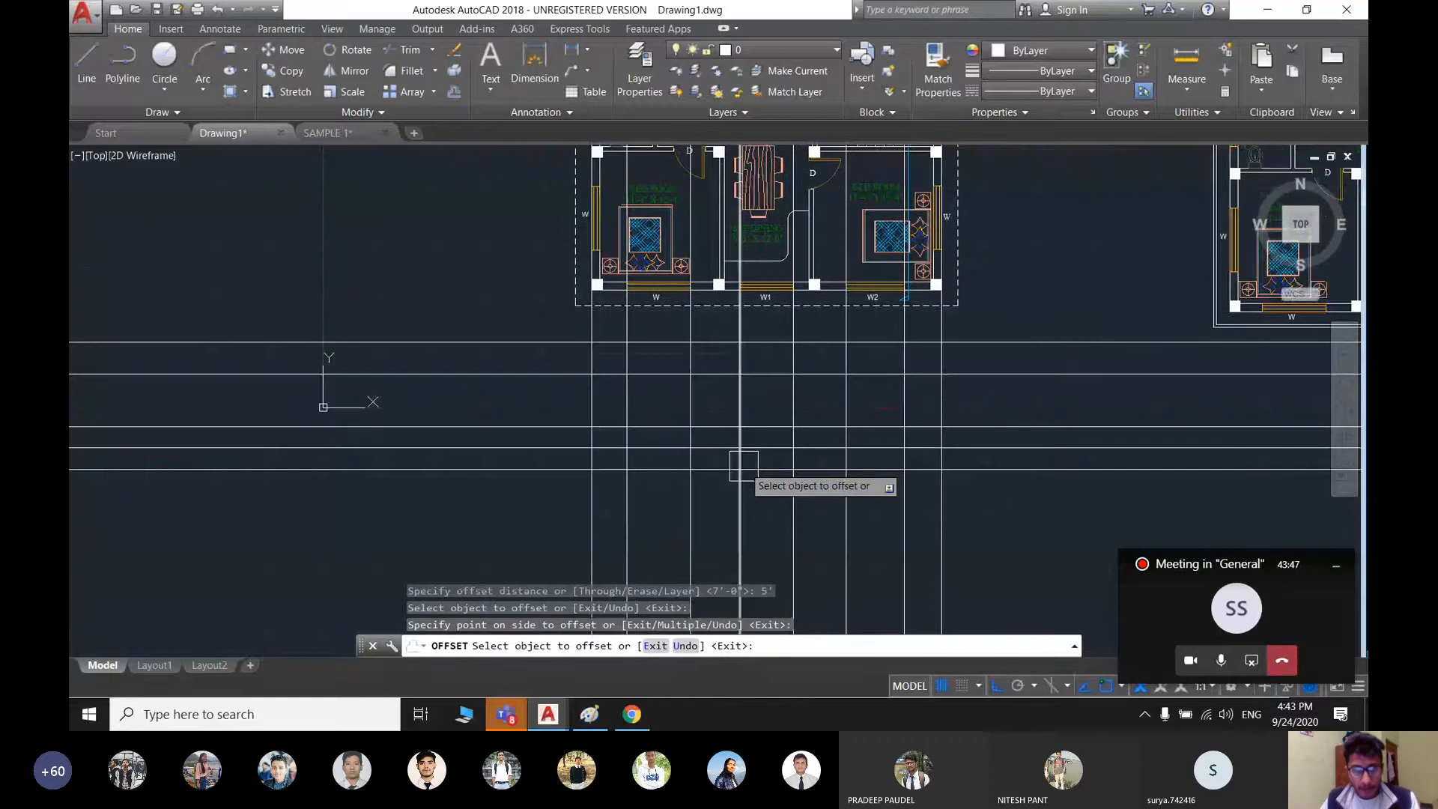
{"action": "middle_click_drag", "start_coordinate": [743, 466], "coordinate": [730, 487]}
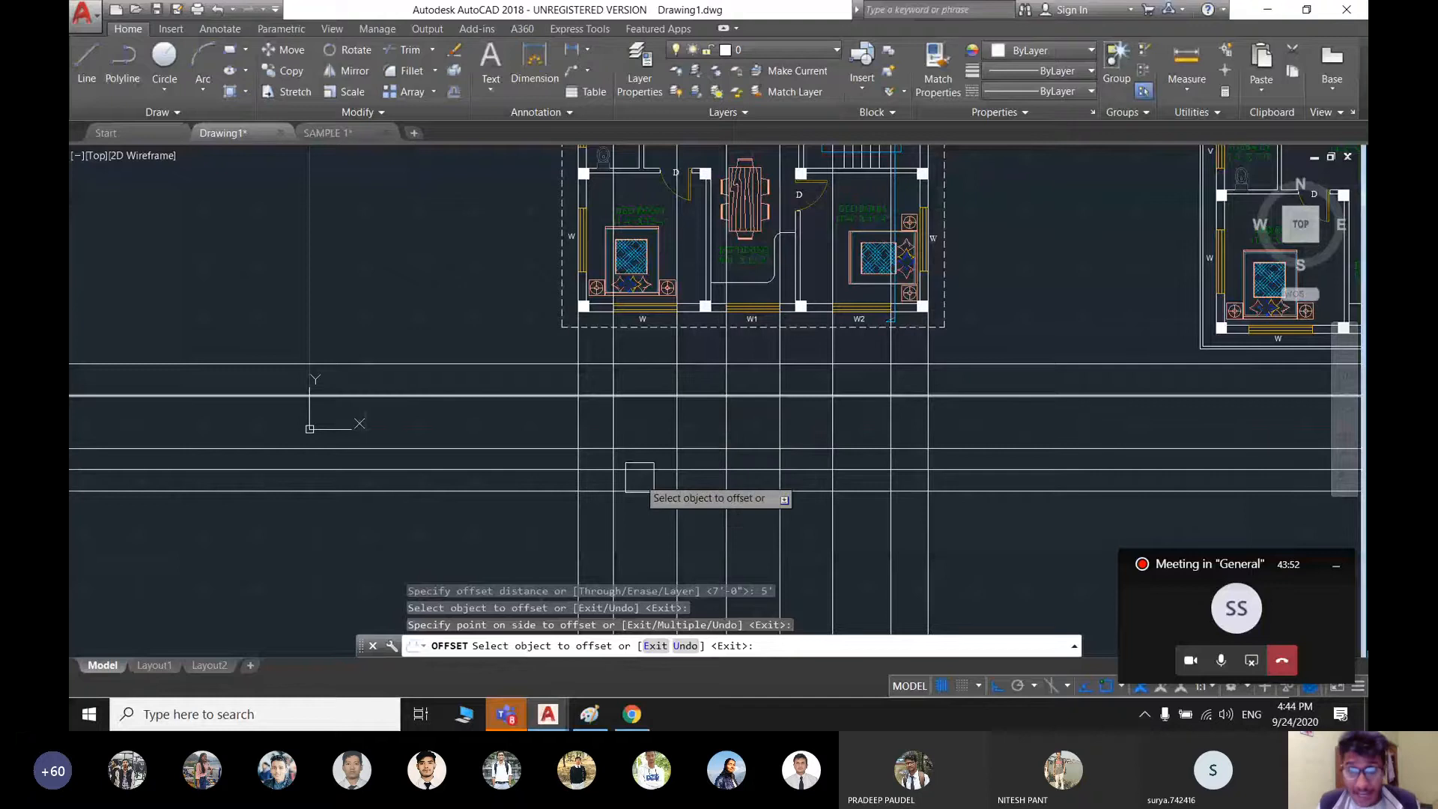
{"action": "scroll", "coordinate": [668, 397], "scroll_direction": "up", "scroll_amount": 3}
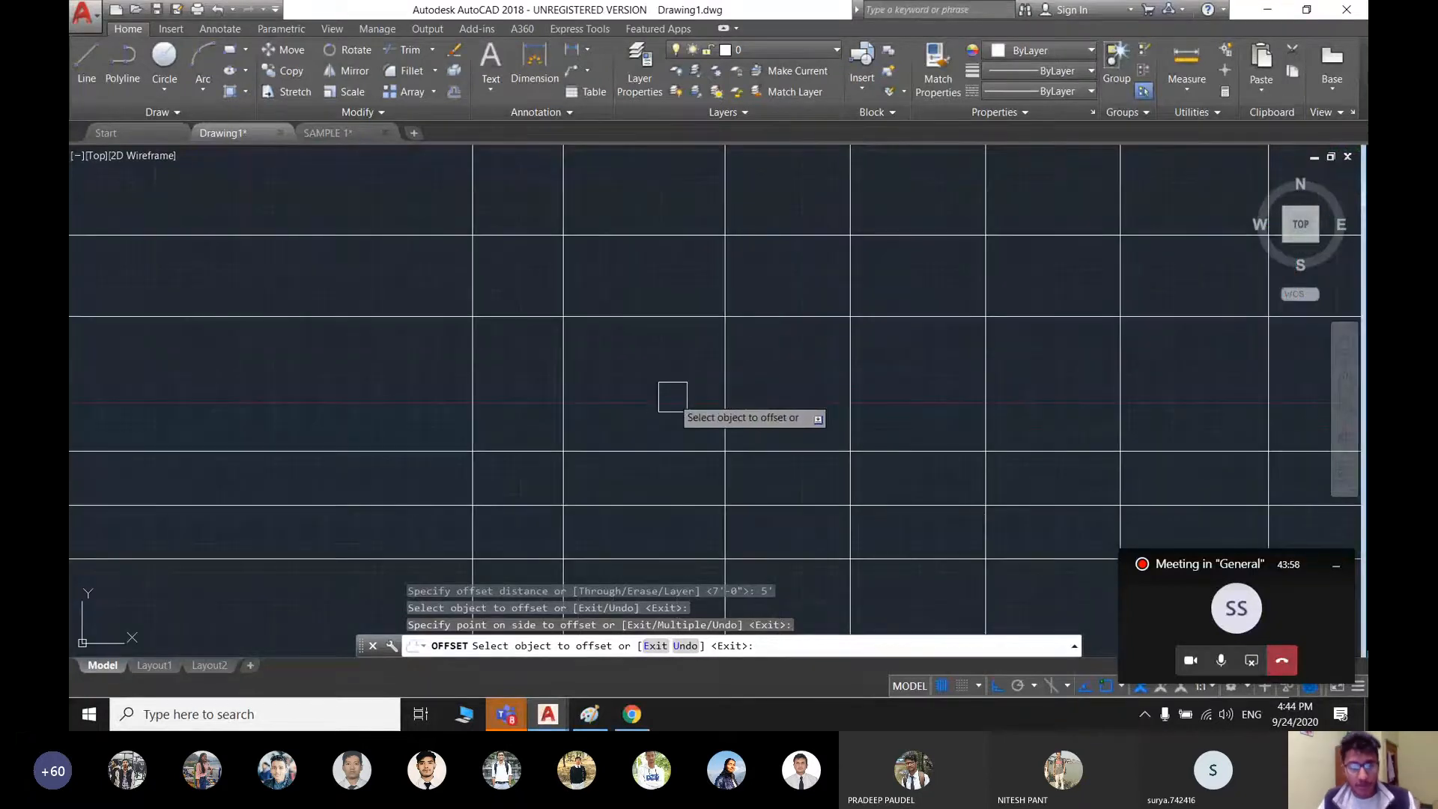
- Undo the 5' sill line offset and end the OFFSET command
{"action": "key", "text": "ctrl+z"}
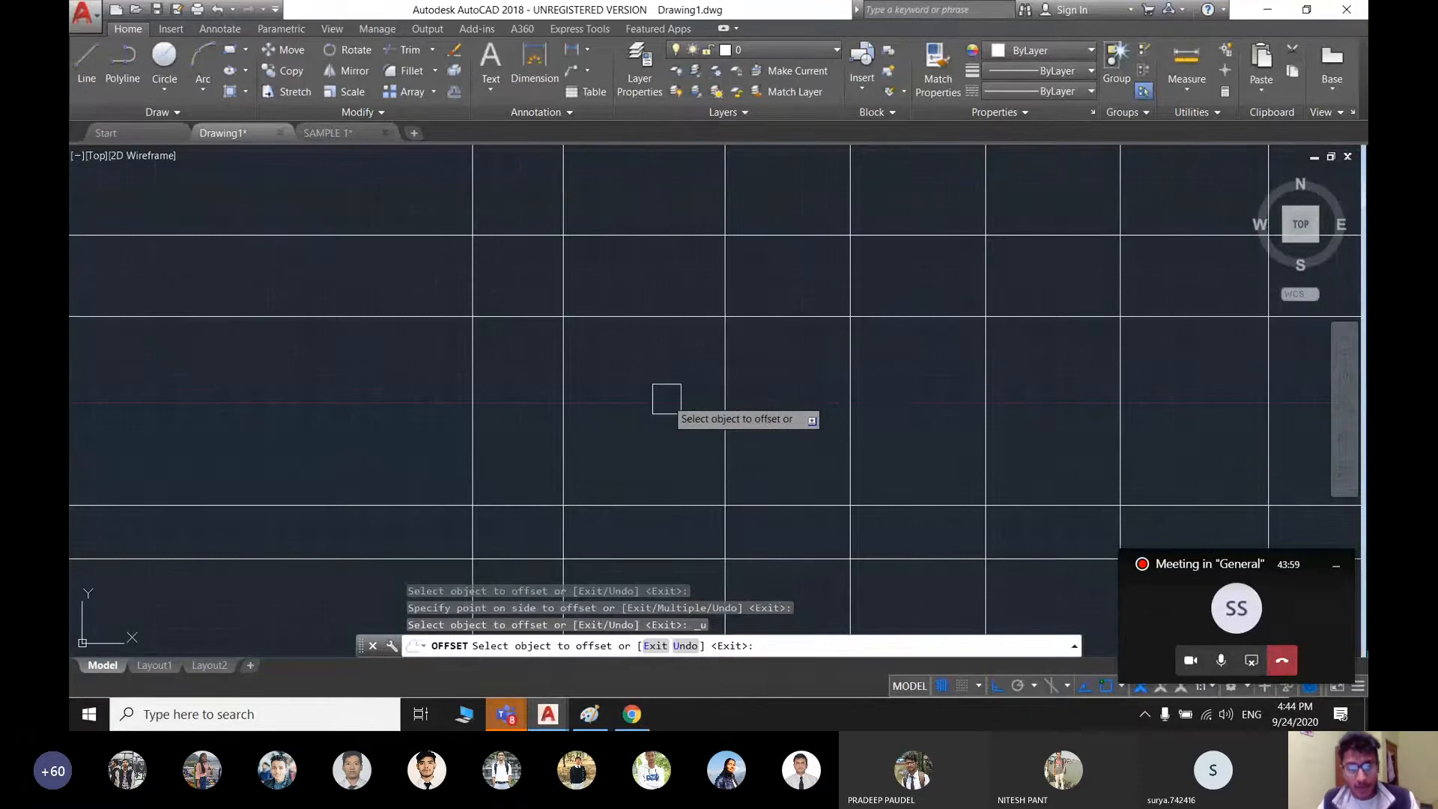
{"action": "key", "text": "Escape"}
{"action": "scroll", "coordinate": [652, 394], "scroll_direction": "down", "scroll_amount": 2}
{"action": "middle_click_drag", "start_coordinate": [625, 421], "coordinate": [594, 426]}
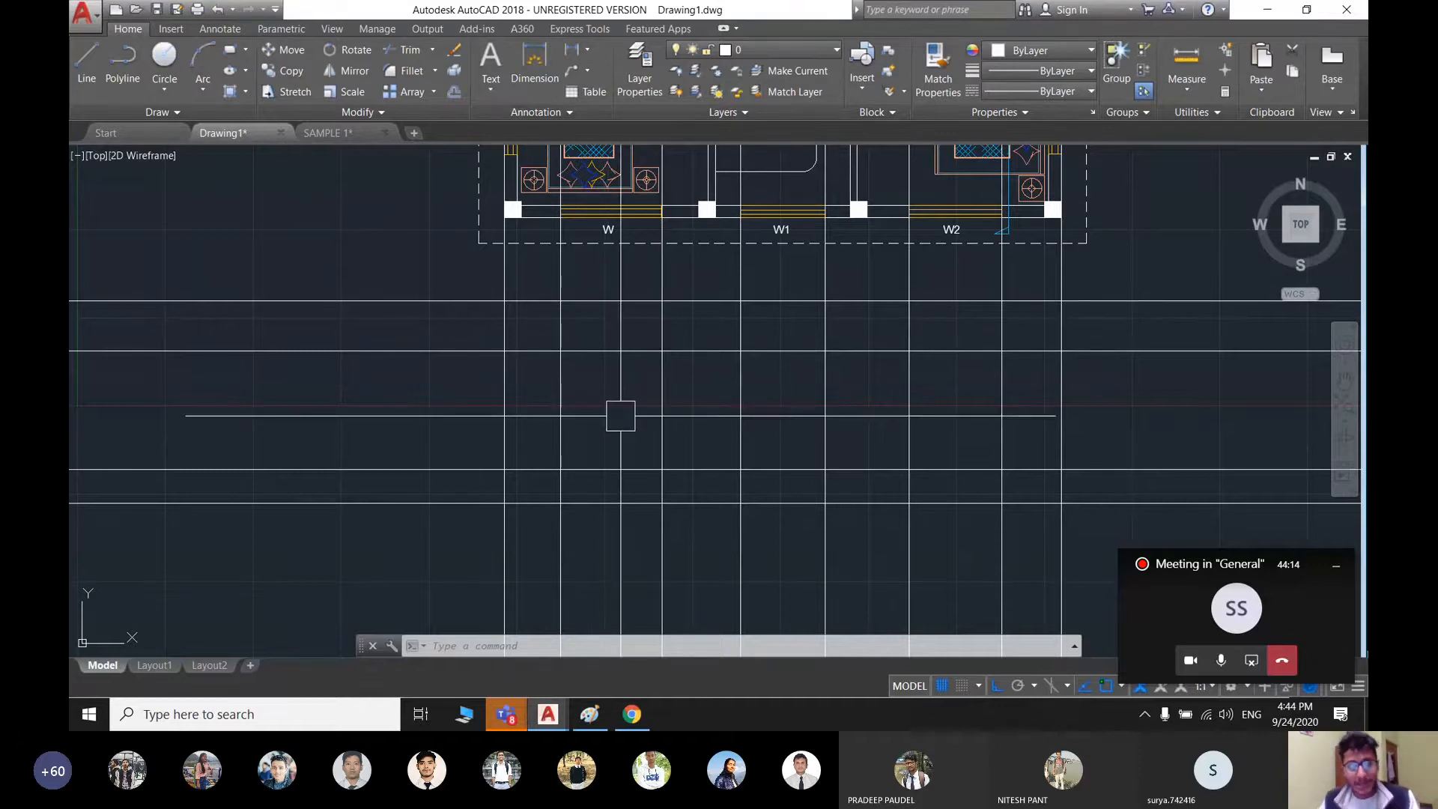
- Offset the window-top level line 4' downward to set the window sill level
{"action": "key", "text": "Return"}
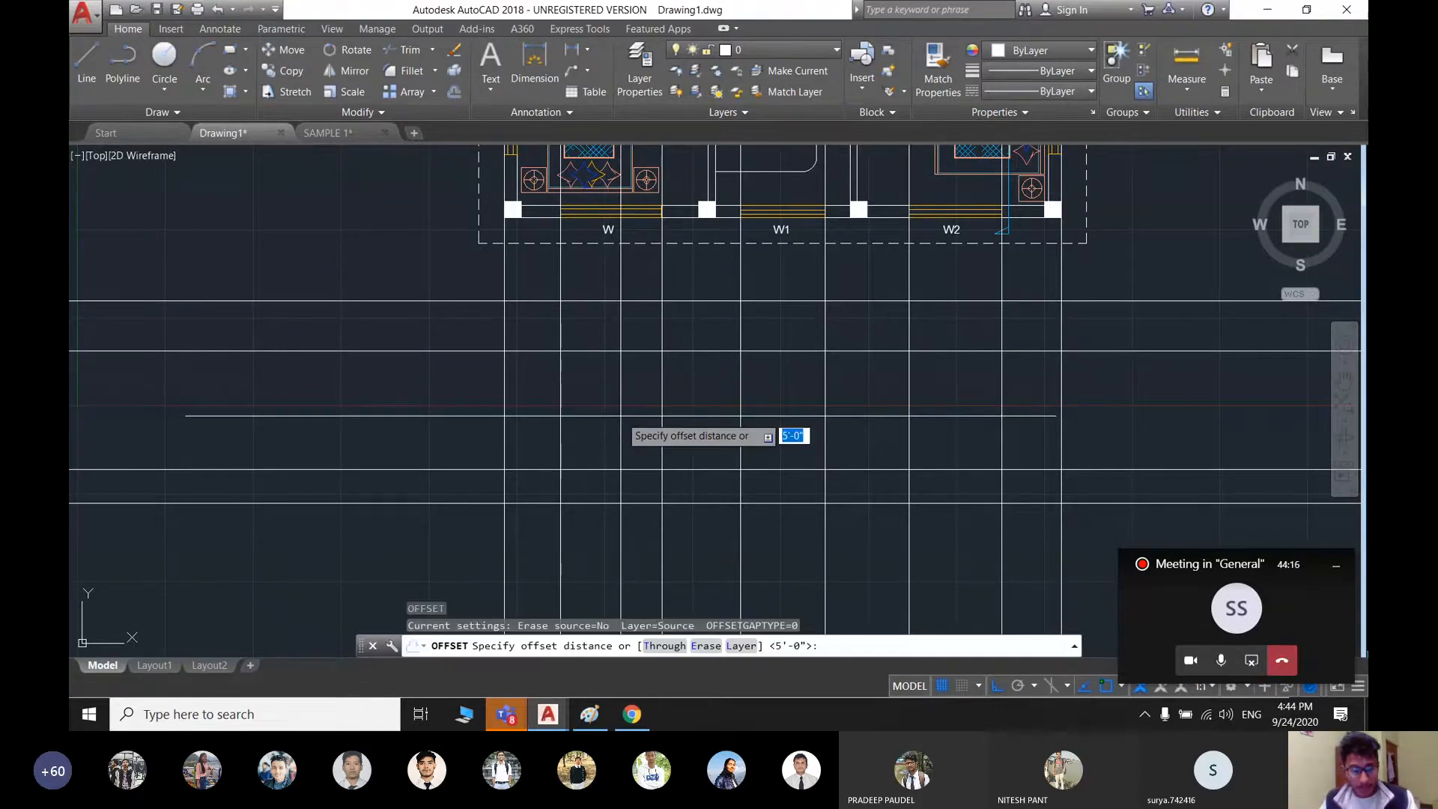
{"action": "type", "text": "4'"}
{"action": "key", "text": "Return"}
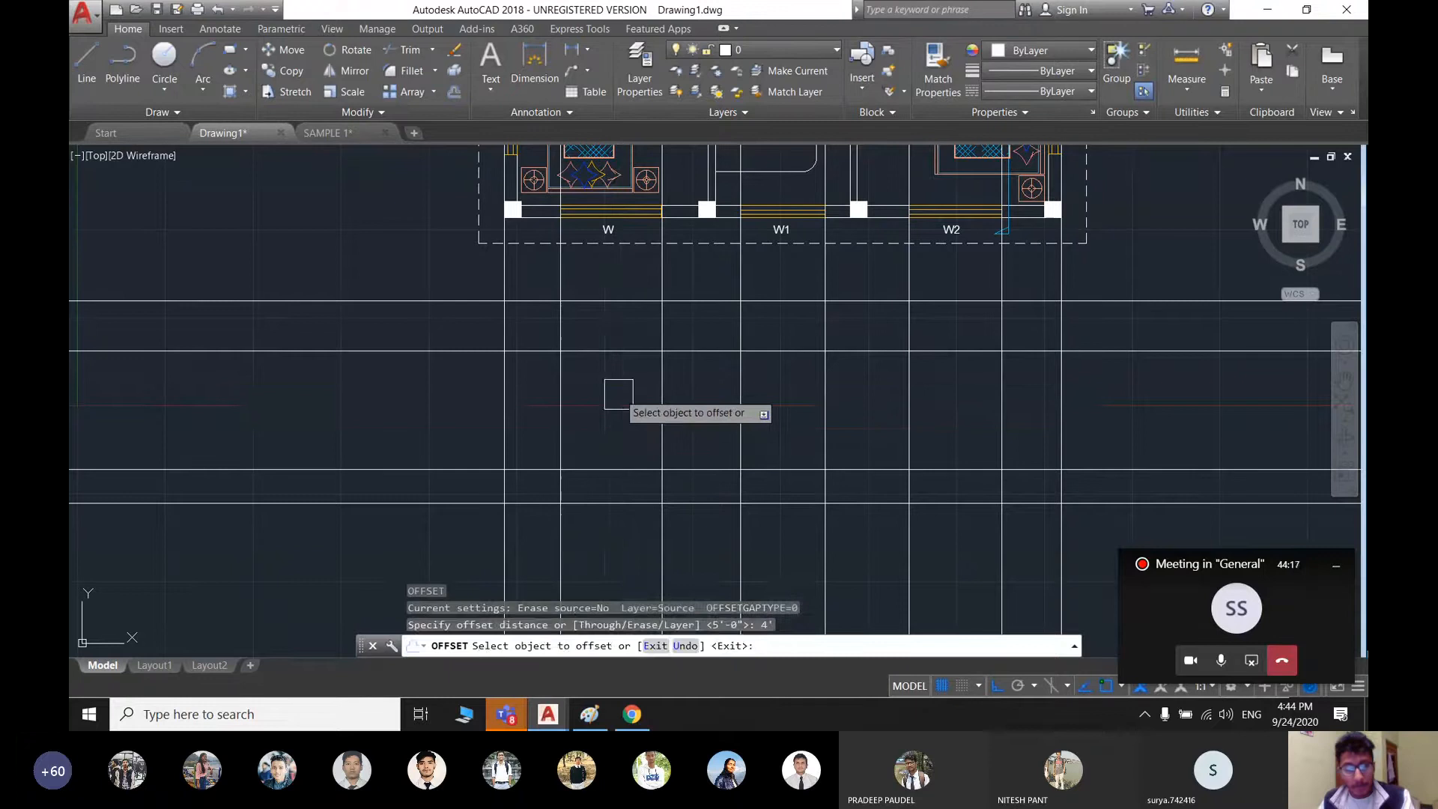
{"action": "left_click", "coordinate": [615, 349]}
{"action": "left_click", "coordinate": [609, 407]}
{"action": "mouse_move", "coordinate": [609, 425]}
{"action": "middle_mouse_down"}
{"action": "mouse_move", "coordinate": [521, 424]}
{"action": "mouse_move", "coordinate": [529, 446]}
{"action": "mouse_move", "coordinate": [629, 402]}
{"action": "middle_mouse_up"}
{"action": "middle_click_drag", "start_coordinate": [792, 342], "coordinate": [746, 377]}
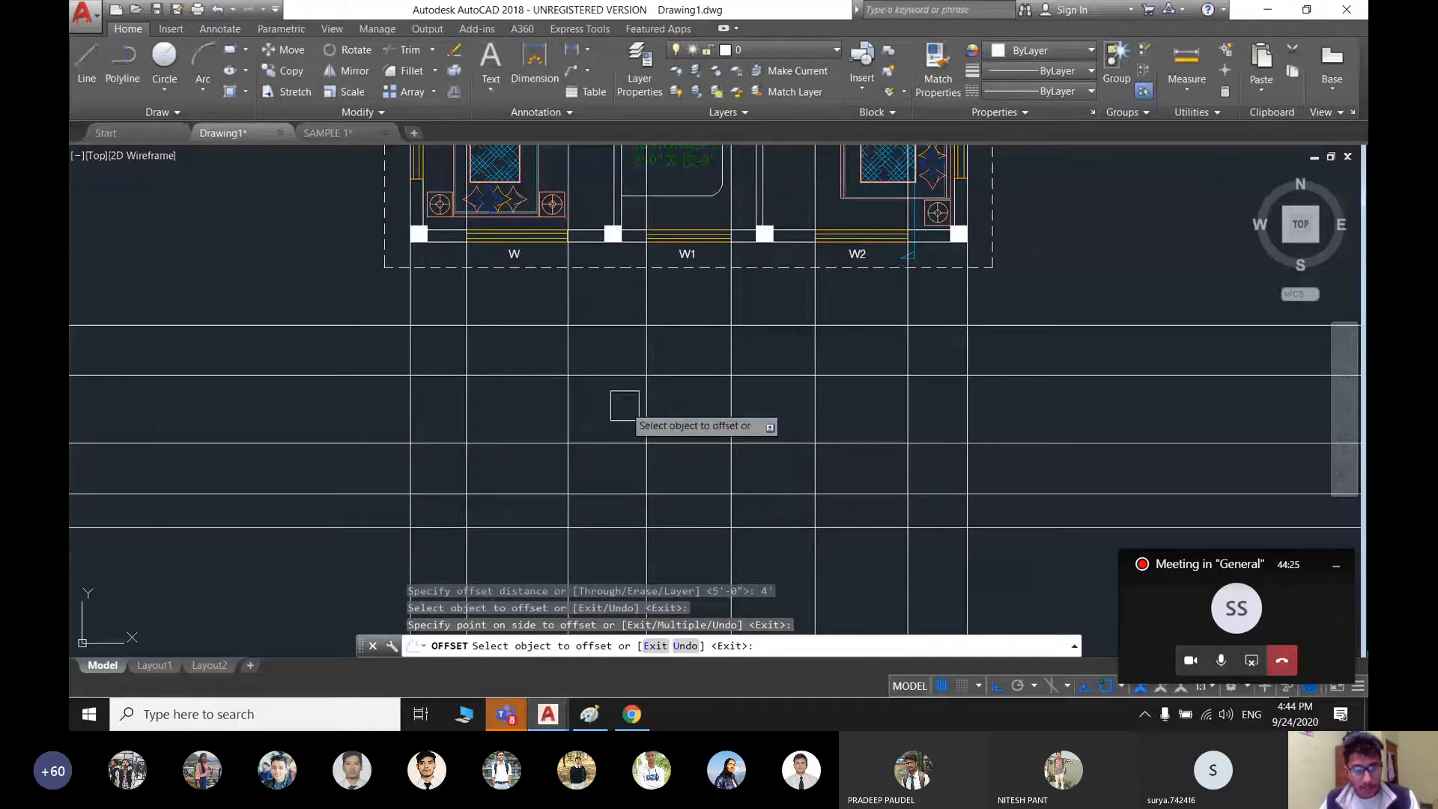
{"action": "key", "text": "Escape"}
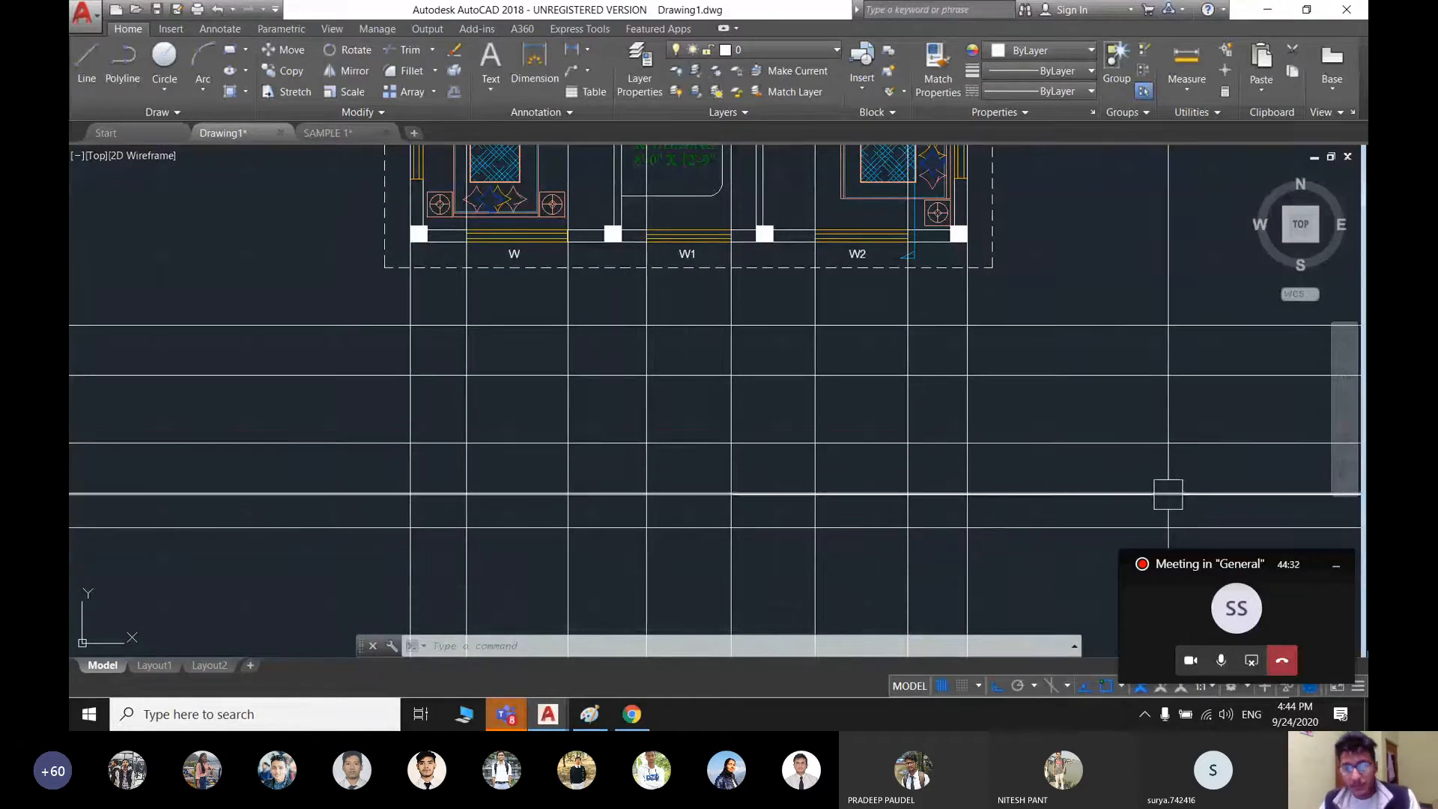
- Switch to the Teams meeting, mute the participant whose microphone is on, and return to AutoCAD
{"action": "left_click", "coordinate": [1232, 608]}
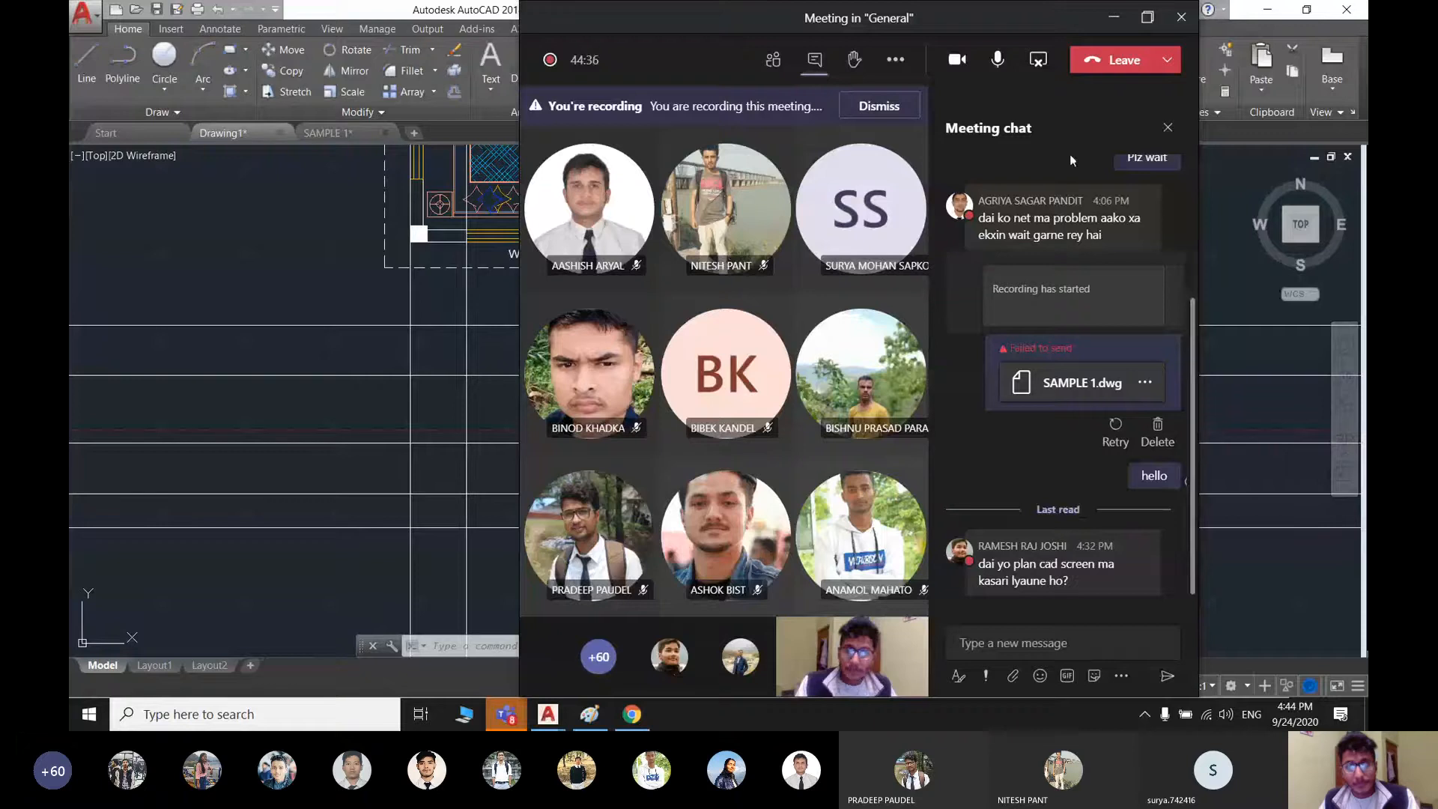
{"action": "left_click", "coordinate": [1146, 17]}
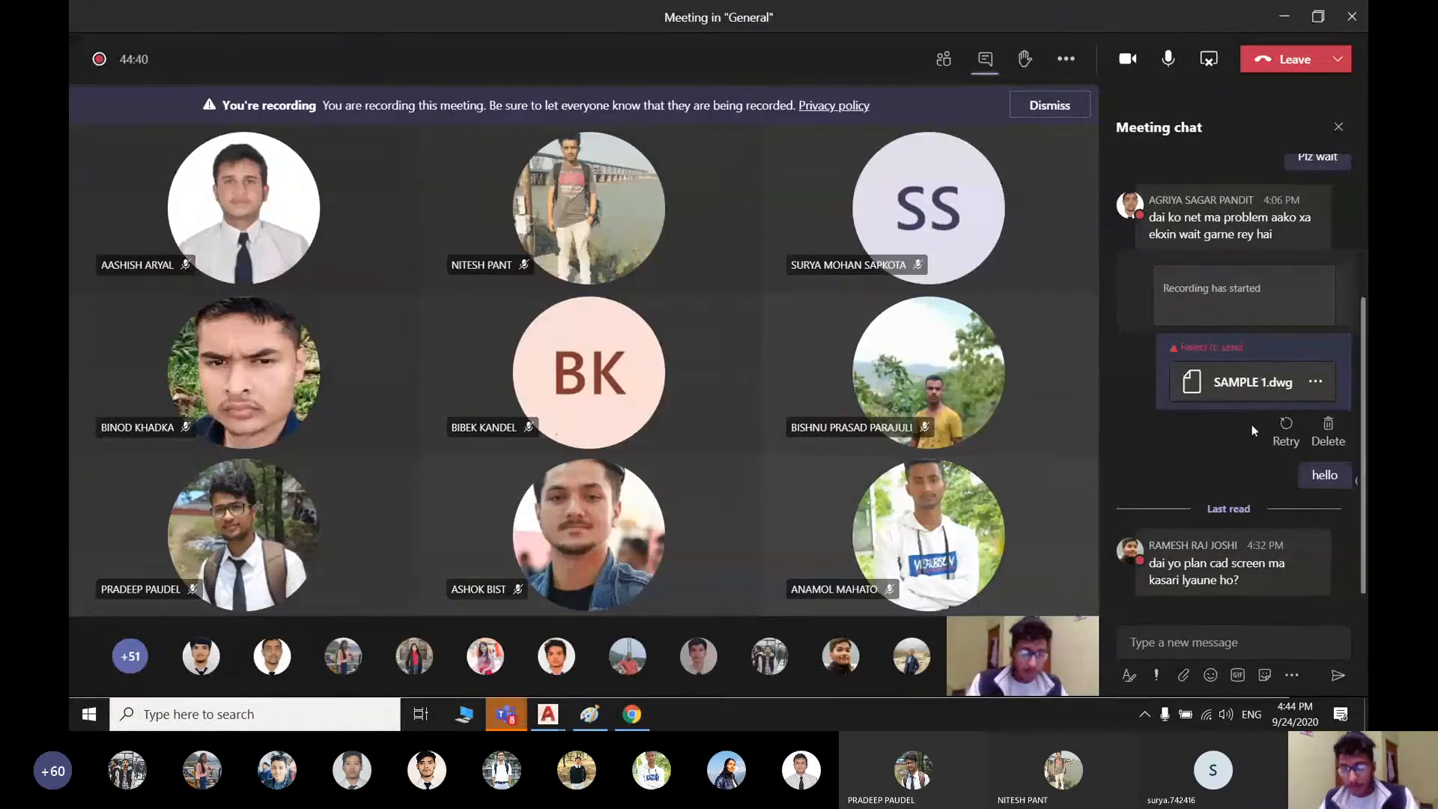
{"action": "left_click", "coordinate": [945, 68]}
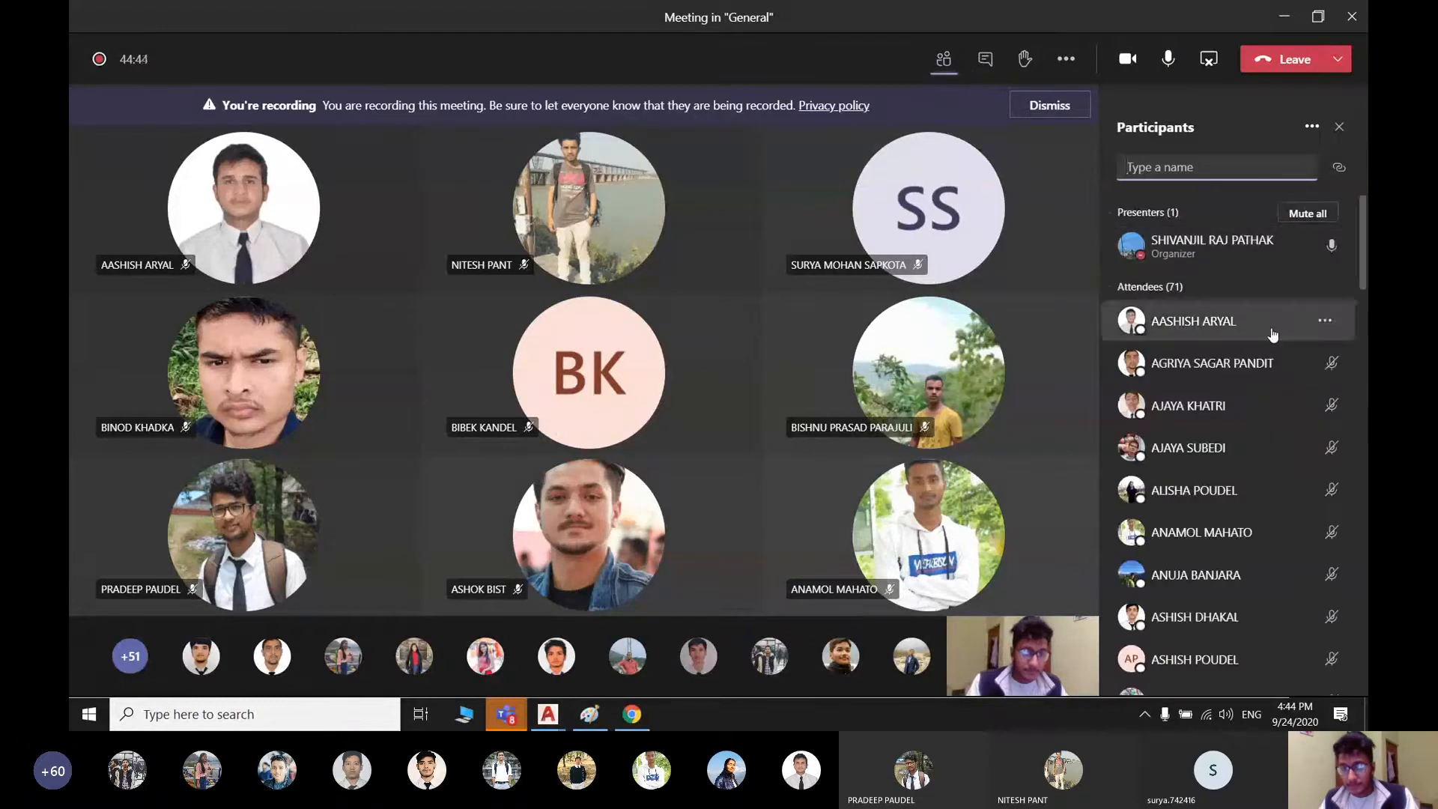
{"action": "scroll", "coordinate": [1275, 329], "scroll_direction": "down", "scroll_amount": 10}
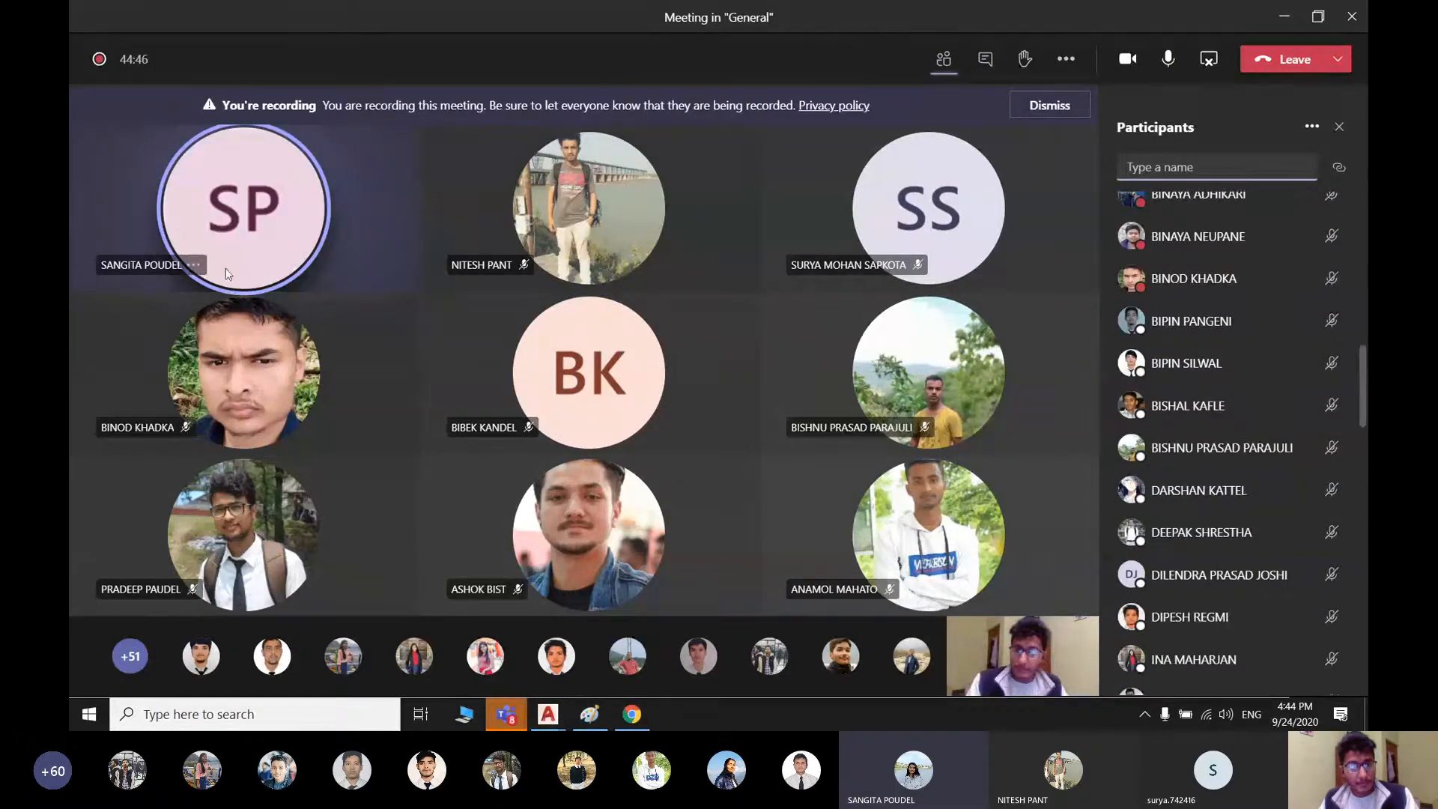
{"action": "left_click", "coordinate": [197, 266]}
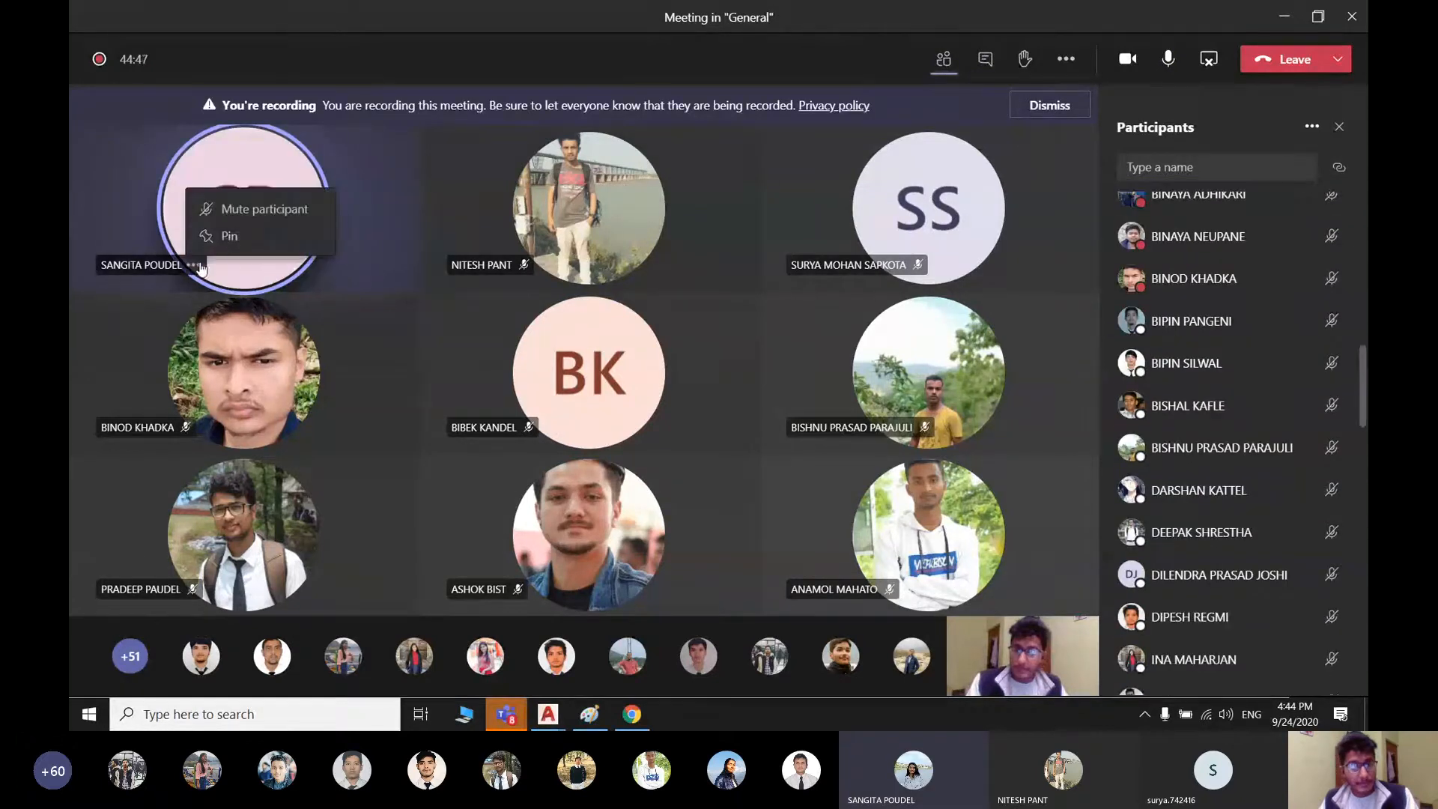
{"action": "left_click", "coordinate": [243, 216]}
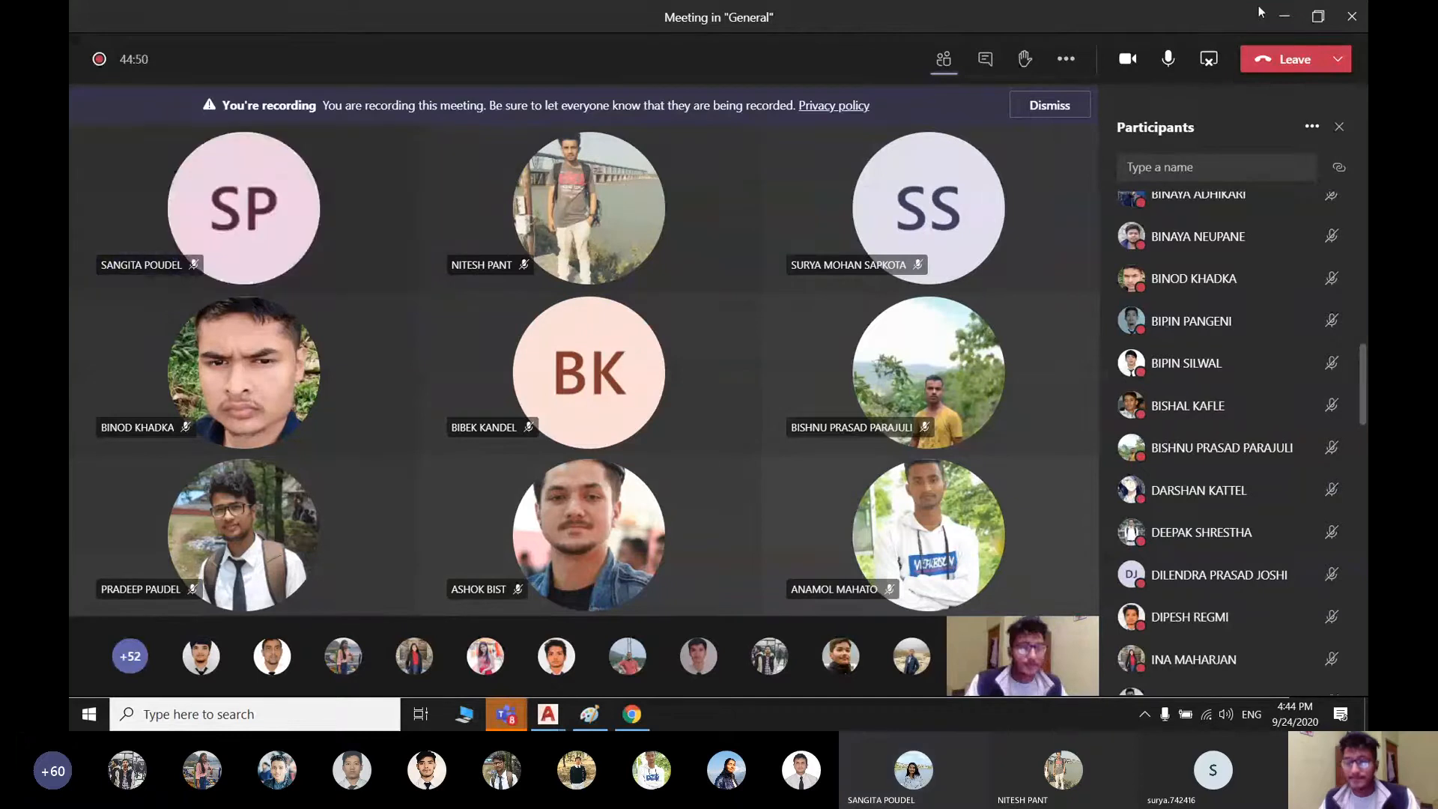
{"action": "left_click", "coordinate": [1283, 15]}
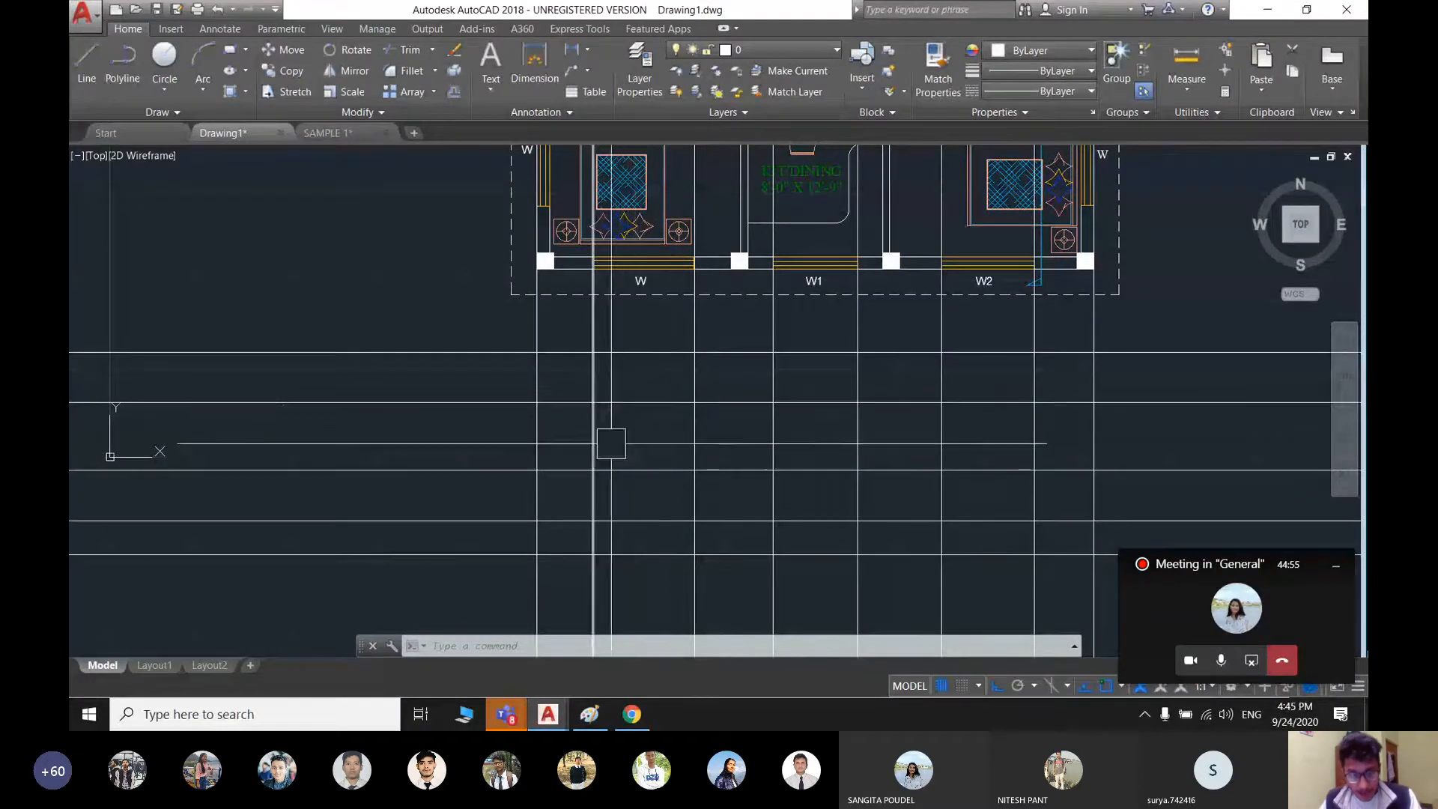
- Draw a rectangle for window W between its two projection lines, from the window-top line down to the sill line
{"action": "middle_click_drag", "start_coordinate": [697, 429], "coordinate": [665, 430]}
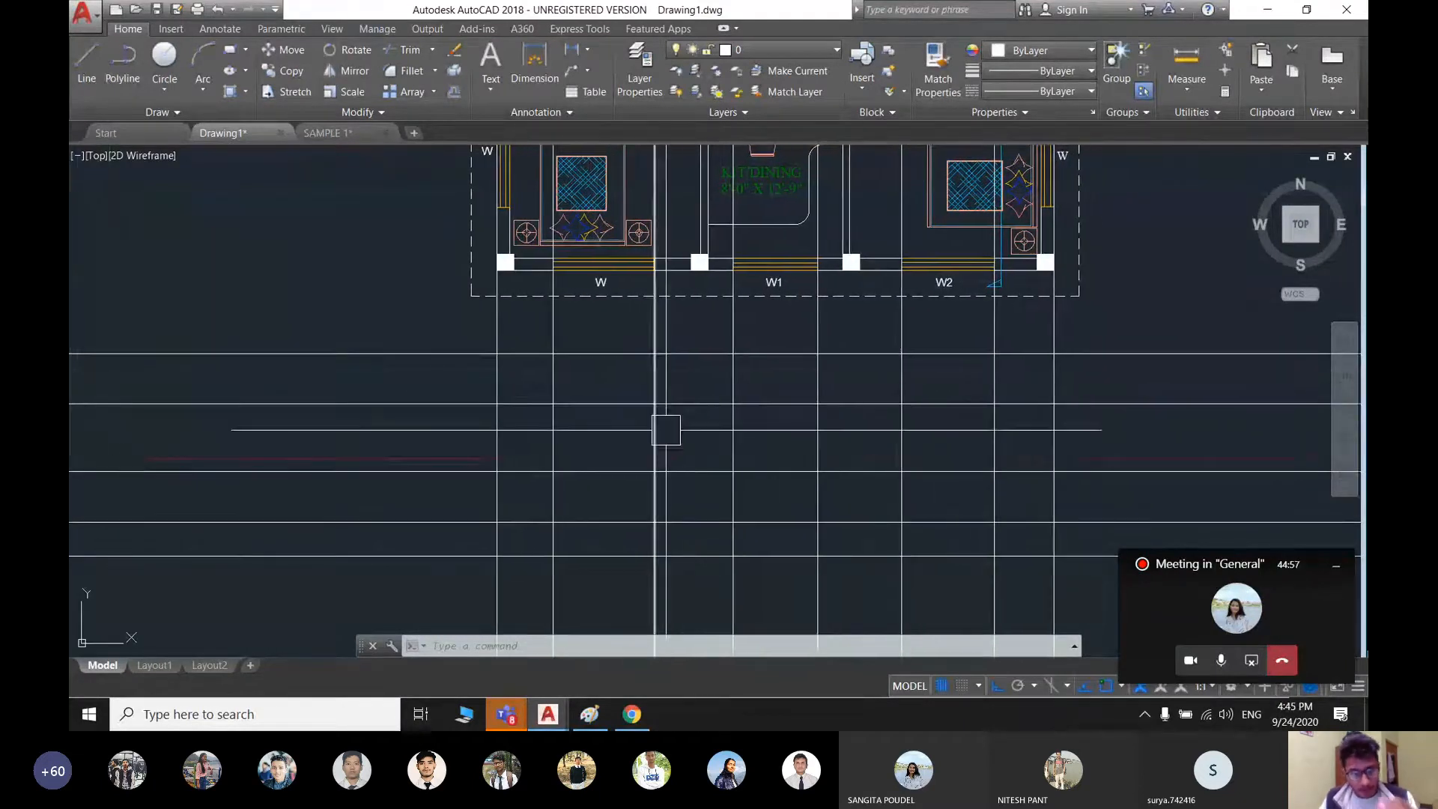
{"action": "scroll", "coordinate": [639, 452], "scroll_direction": "down", "scroll_amount": 2}
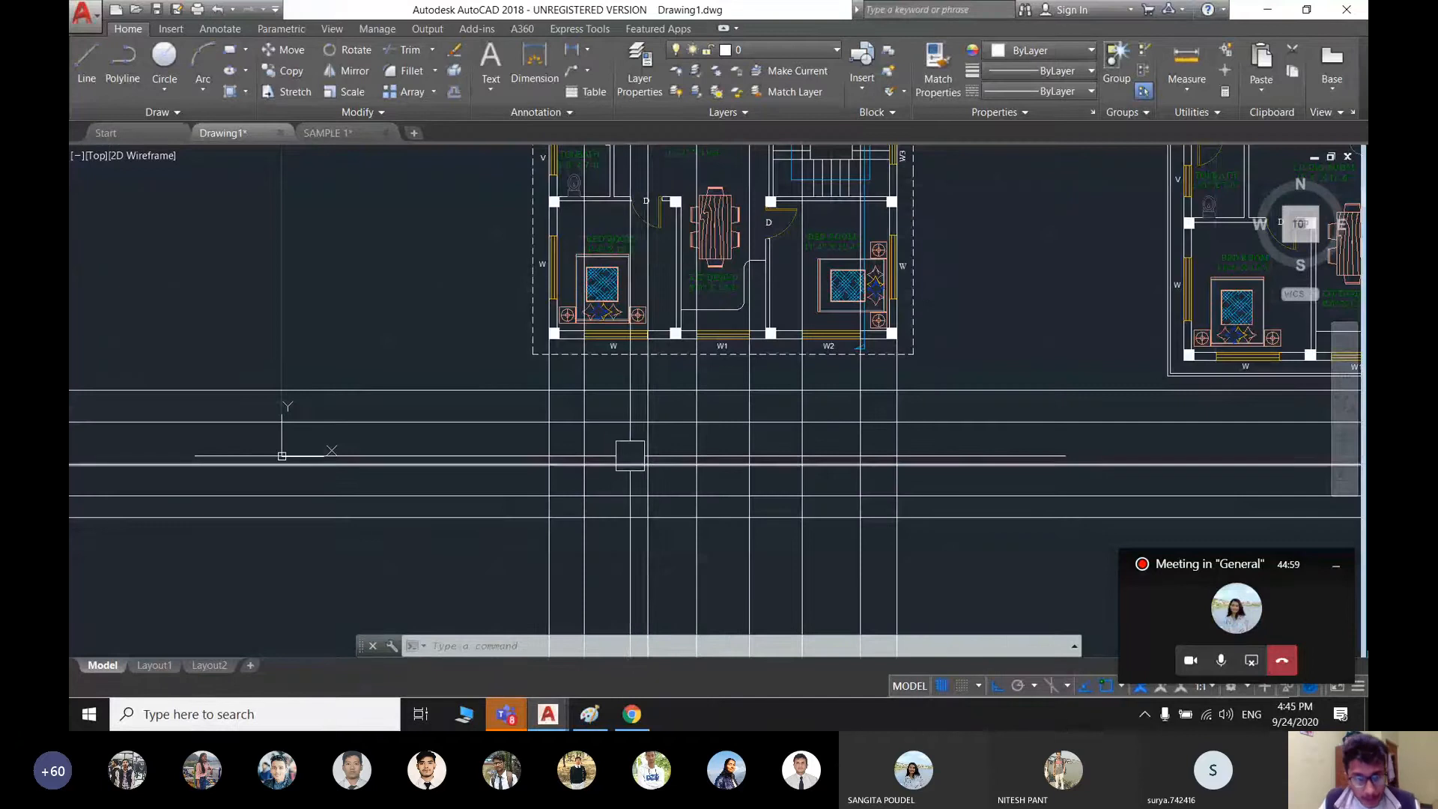
{"action": "scroll", "coordinate": [631, 454], "scroll_direction": "up", "scroll_amount": 2}
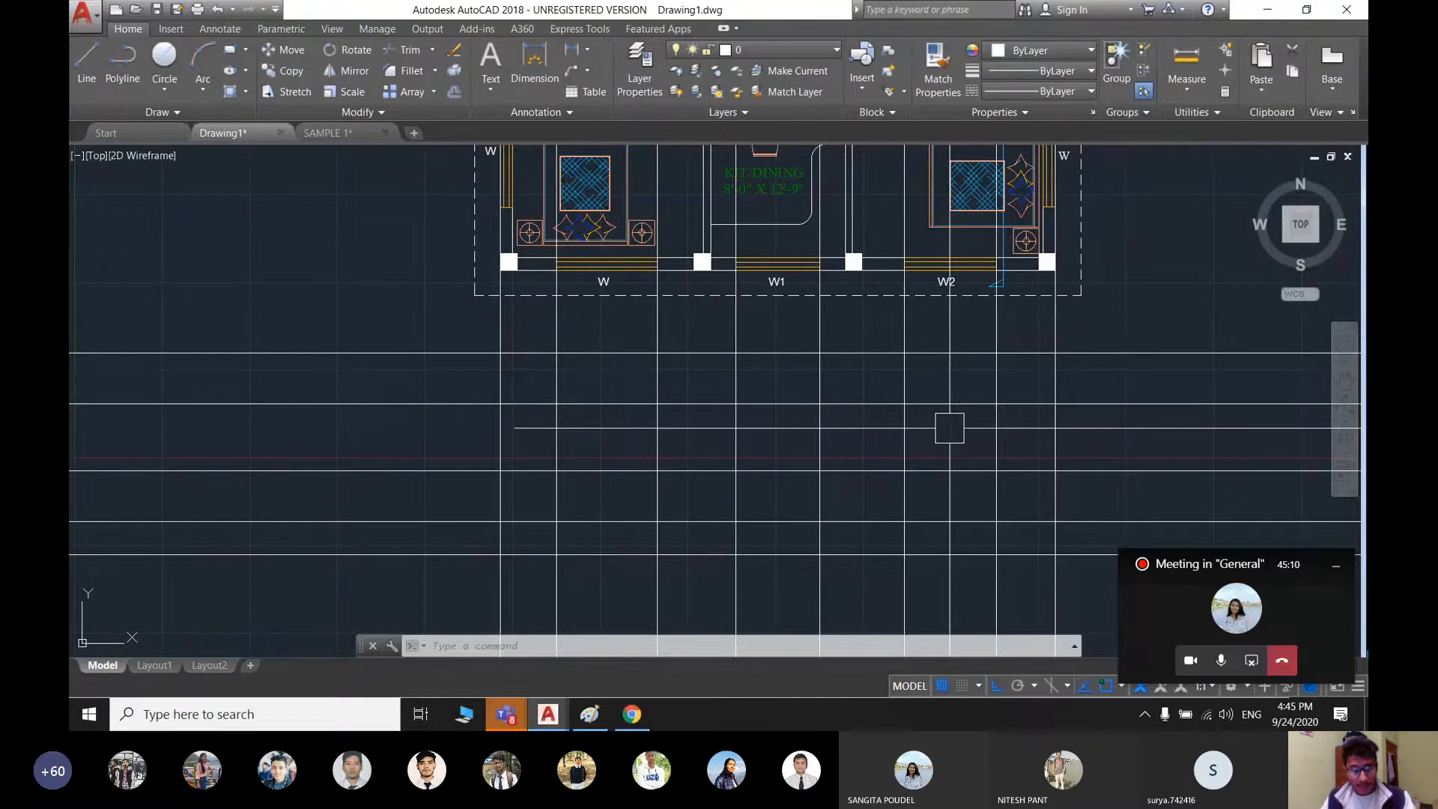
{"action": "type", "text": "rec"}
{"action": "key", "text": "Return"}
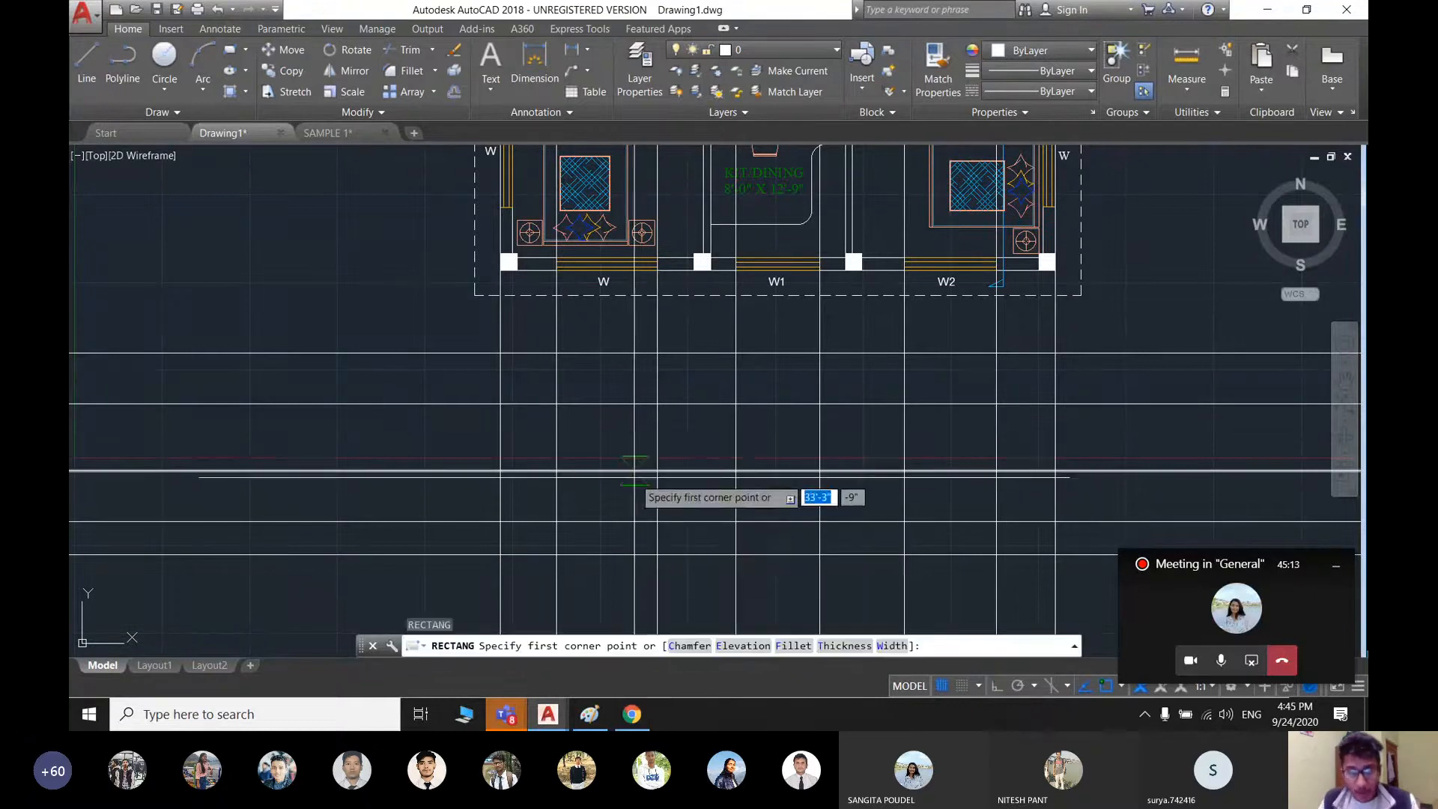
{"action": "left_click", "coordinate": [563, 405]}
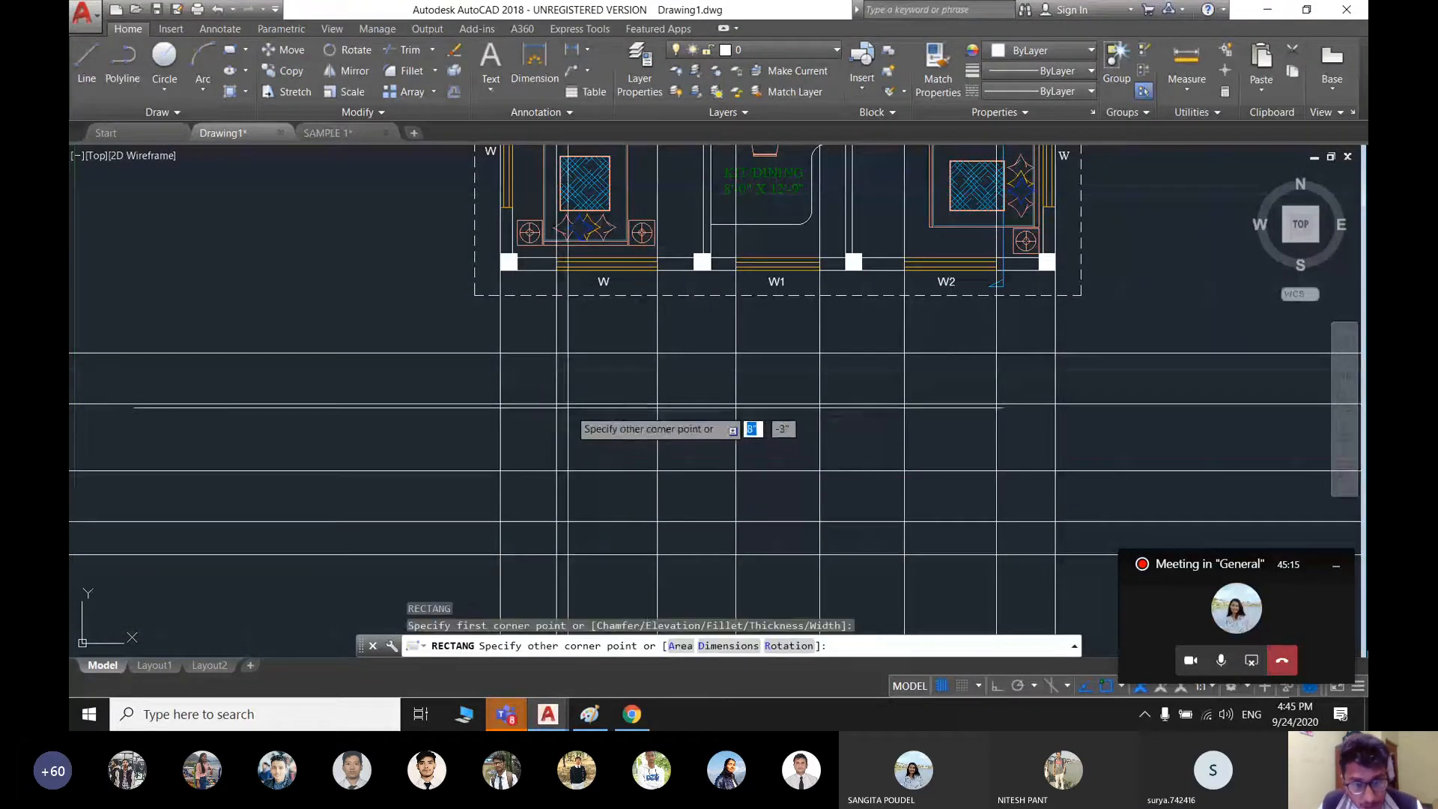
{"action": "left_click", "coordinate": [651, 472]}
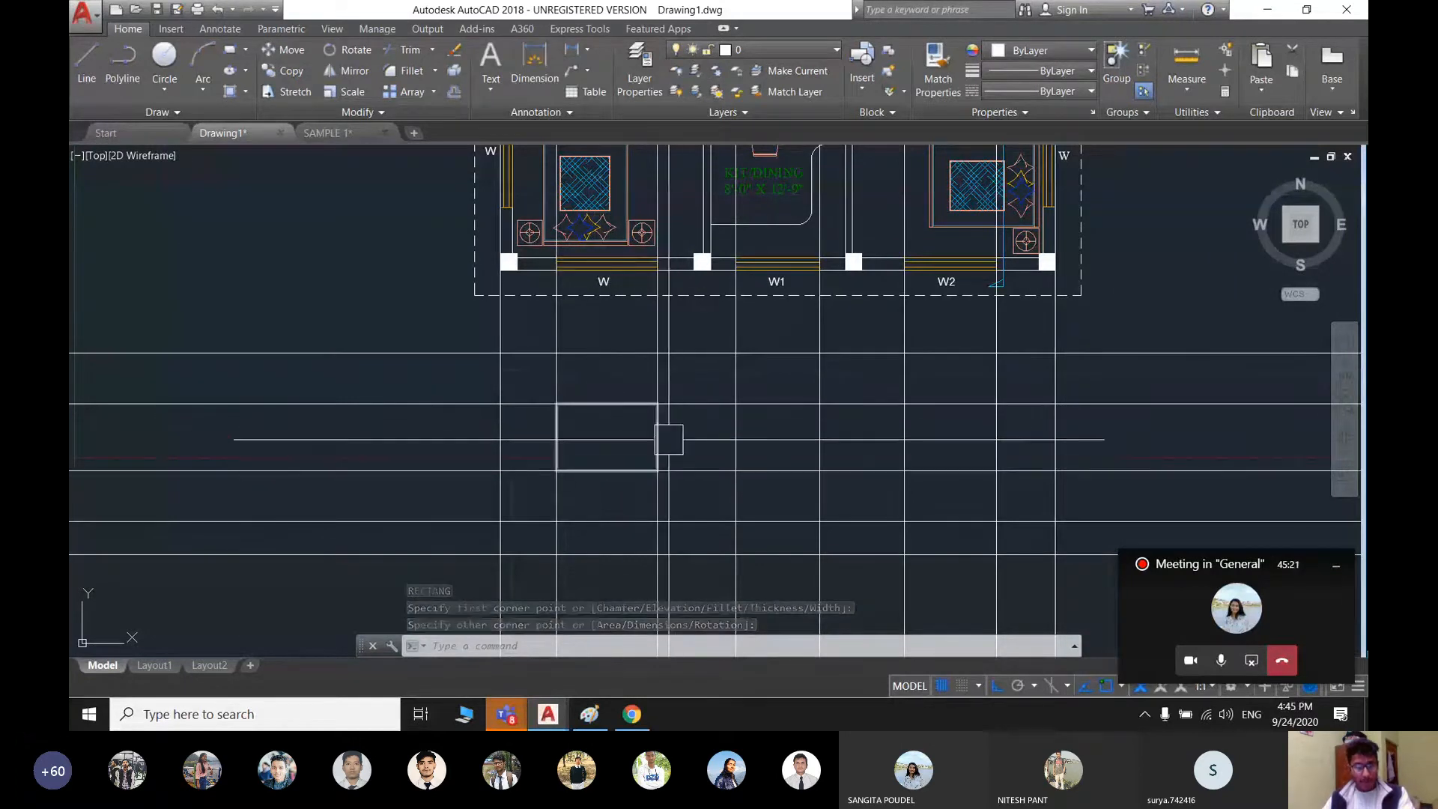
- Undo the rectangle drawn for window W
{"action": "type", "text": "REc"}
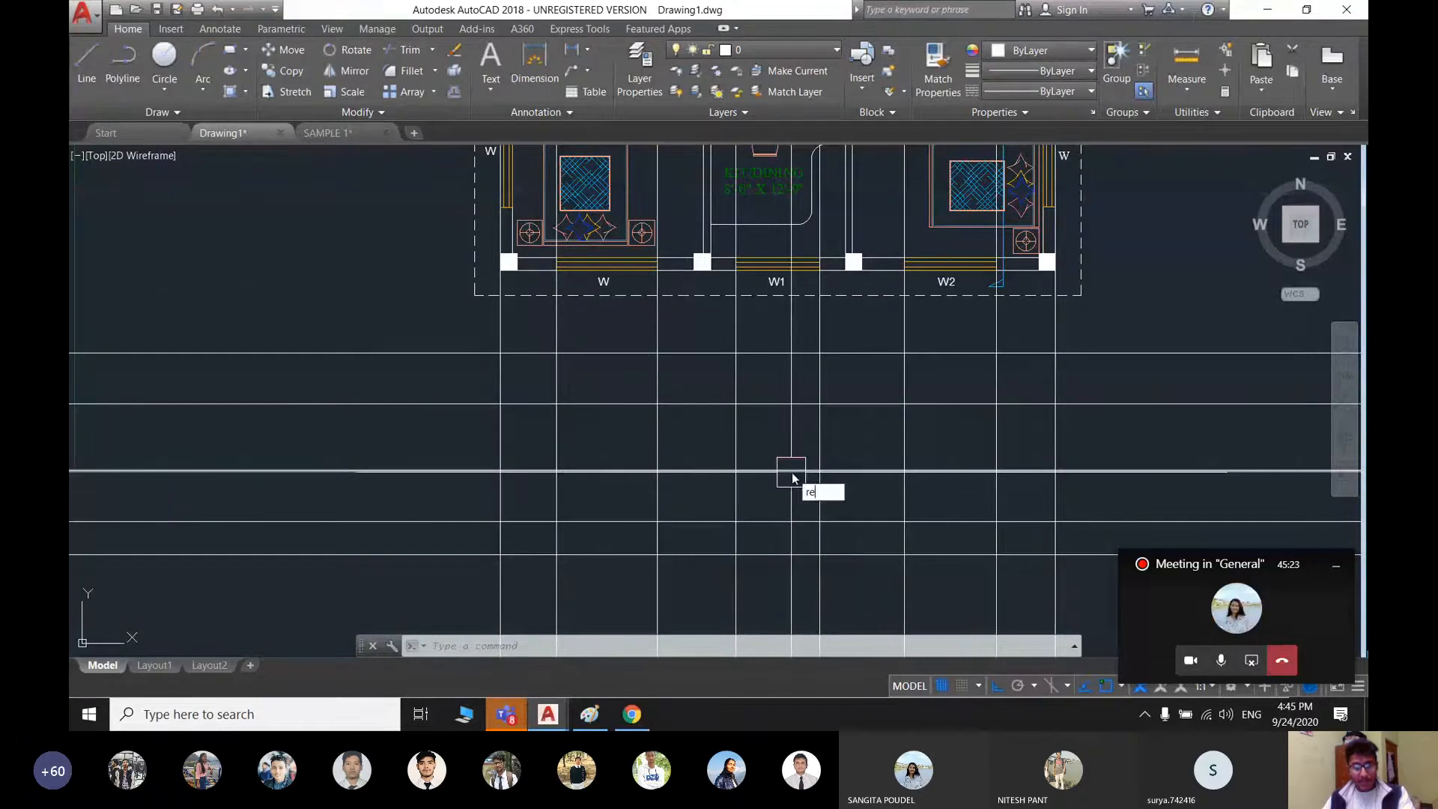
{"action": "key", "text": "Return"}
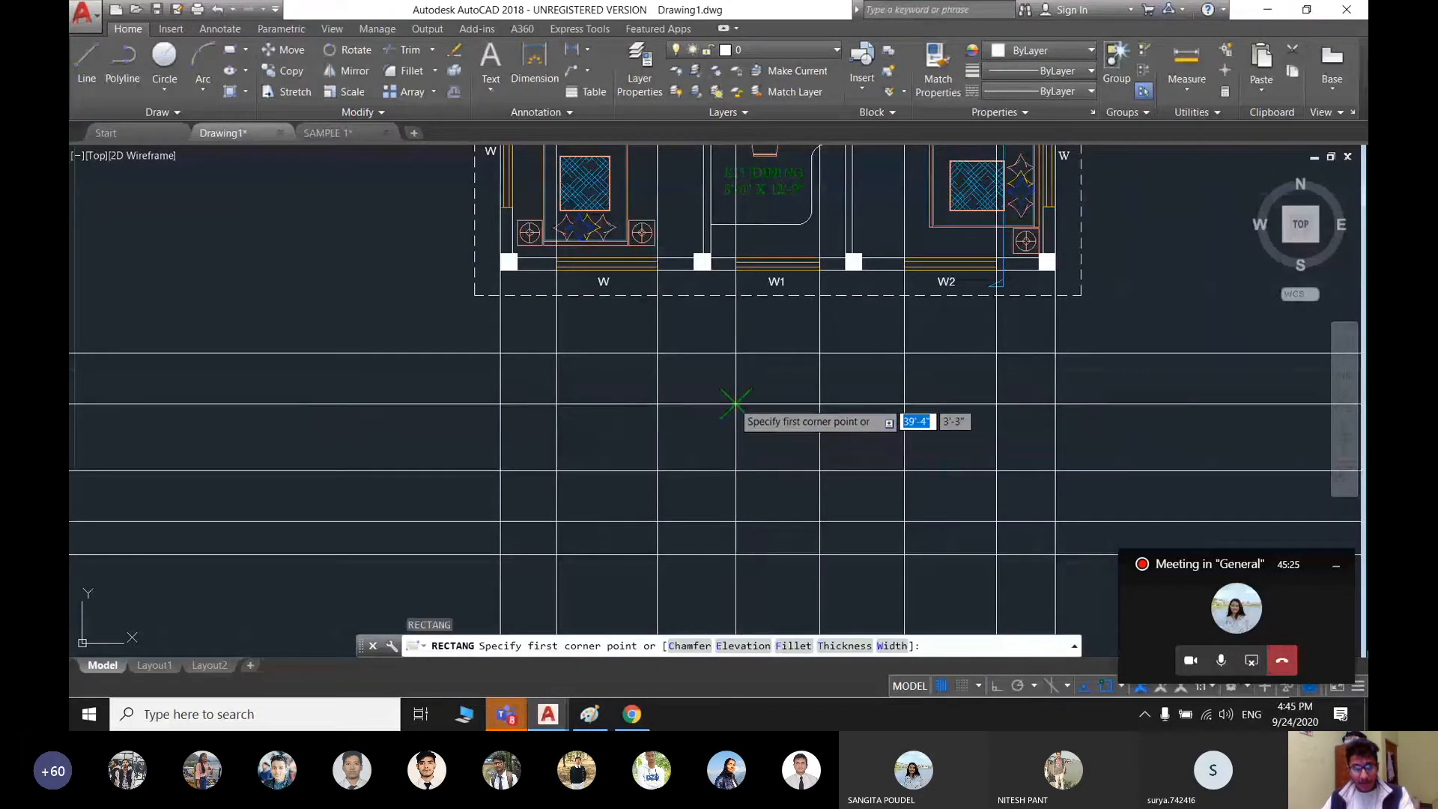
{"action": "key", "text": "Escape"}
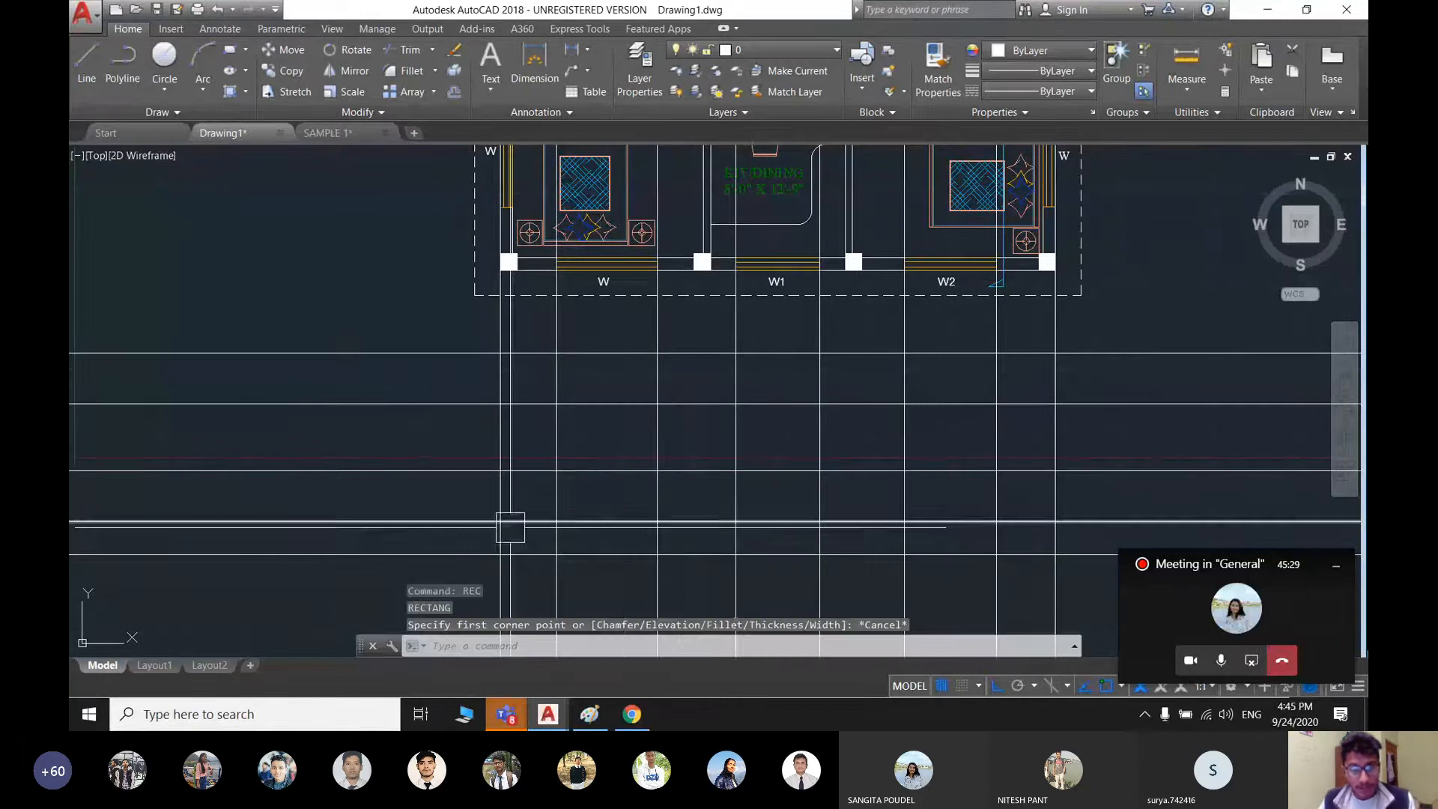
{"action": "key", "text": "ctrl+z"}
{"action": "key", "text": "ctrl+z"}
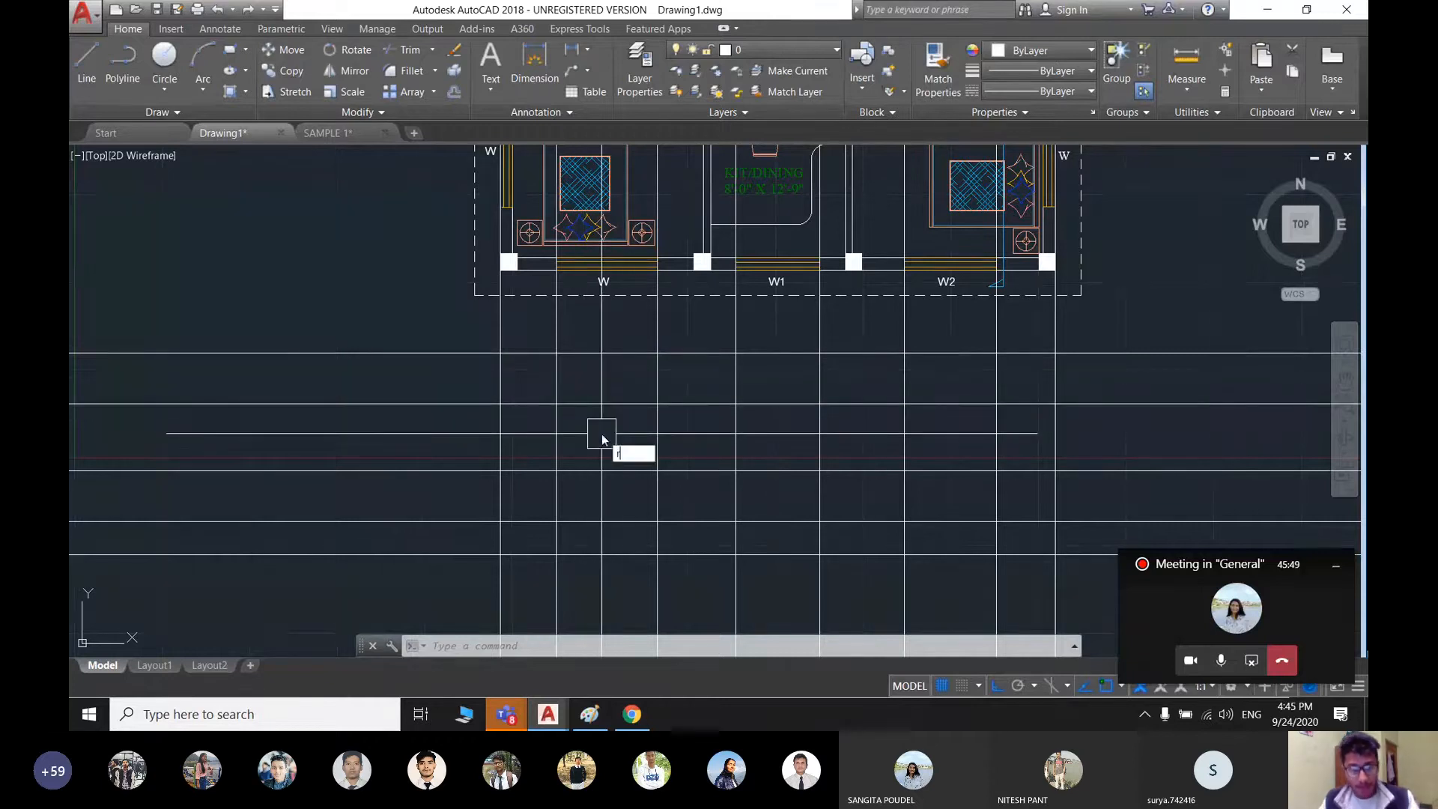
- Redraw the window W outline with RECTANG, snapping opposite corners to the window-top and sill line intersections
{"action": "type", "text": "ec"}
{"action": "key", "text": "Return"}
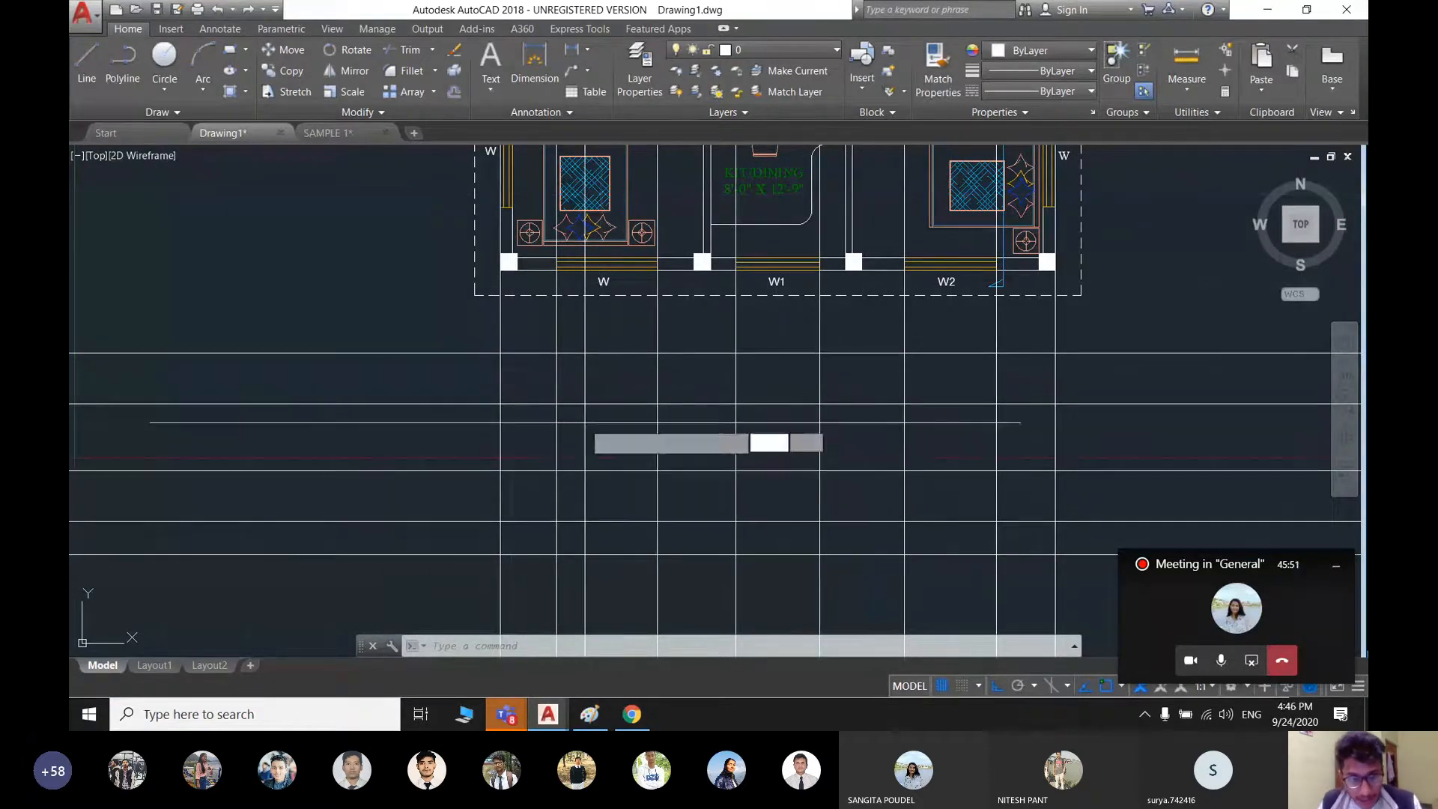
{"action": "left_click", "coordinate": [556, 404]}
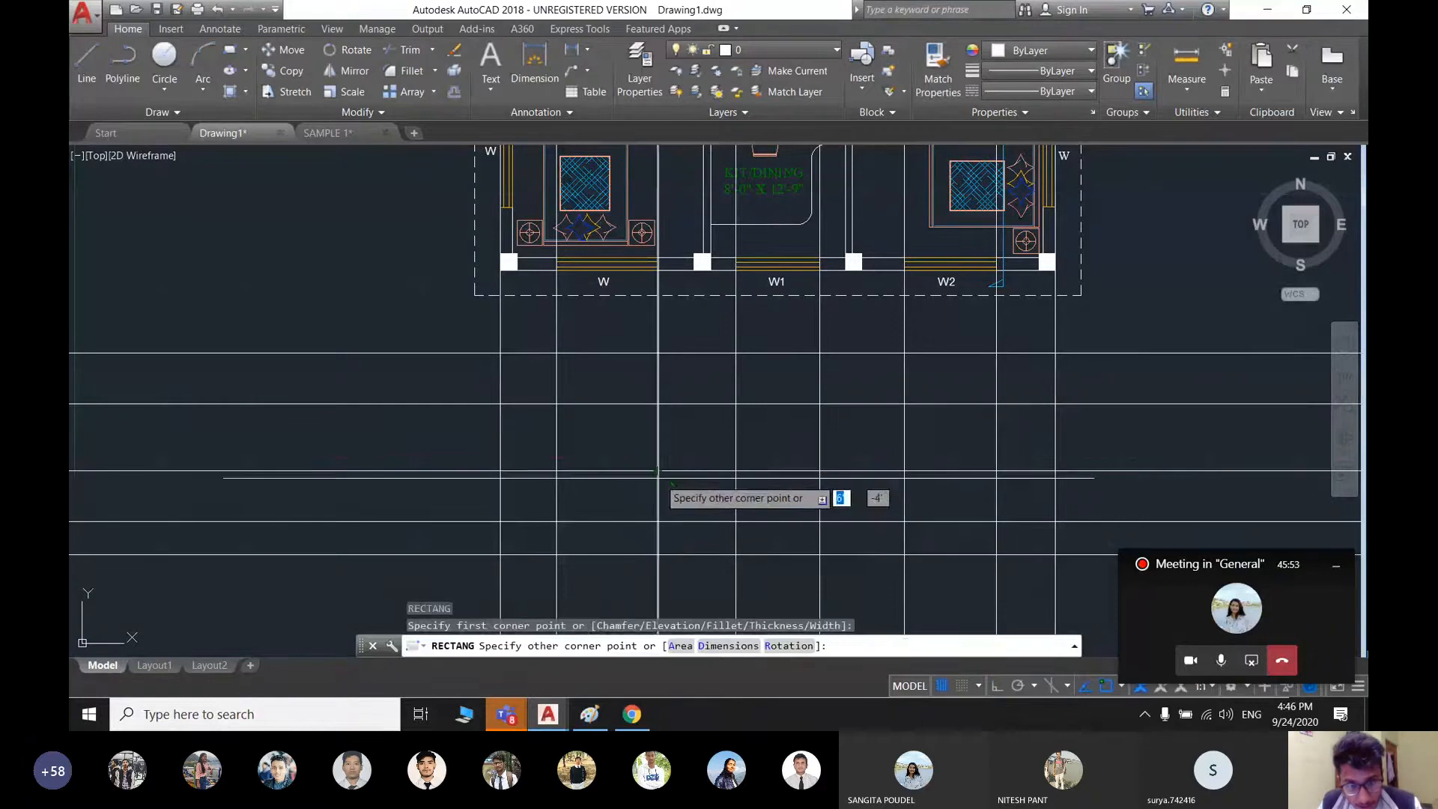
{"action": "left_click", "coordinate": [657, 471]}
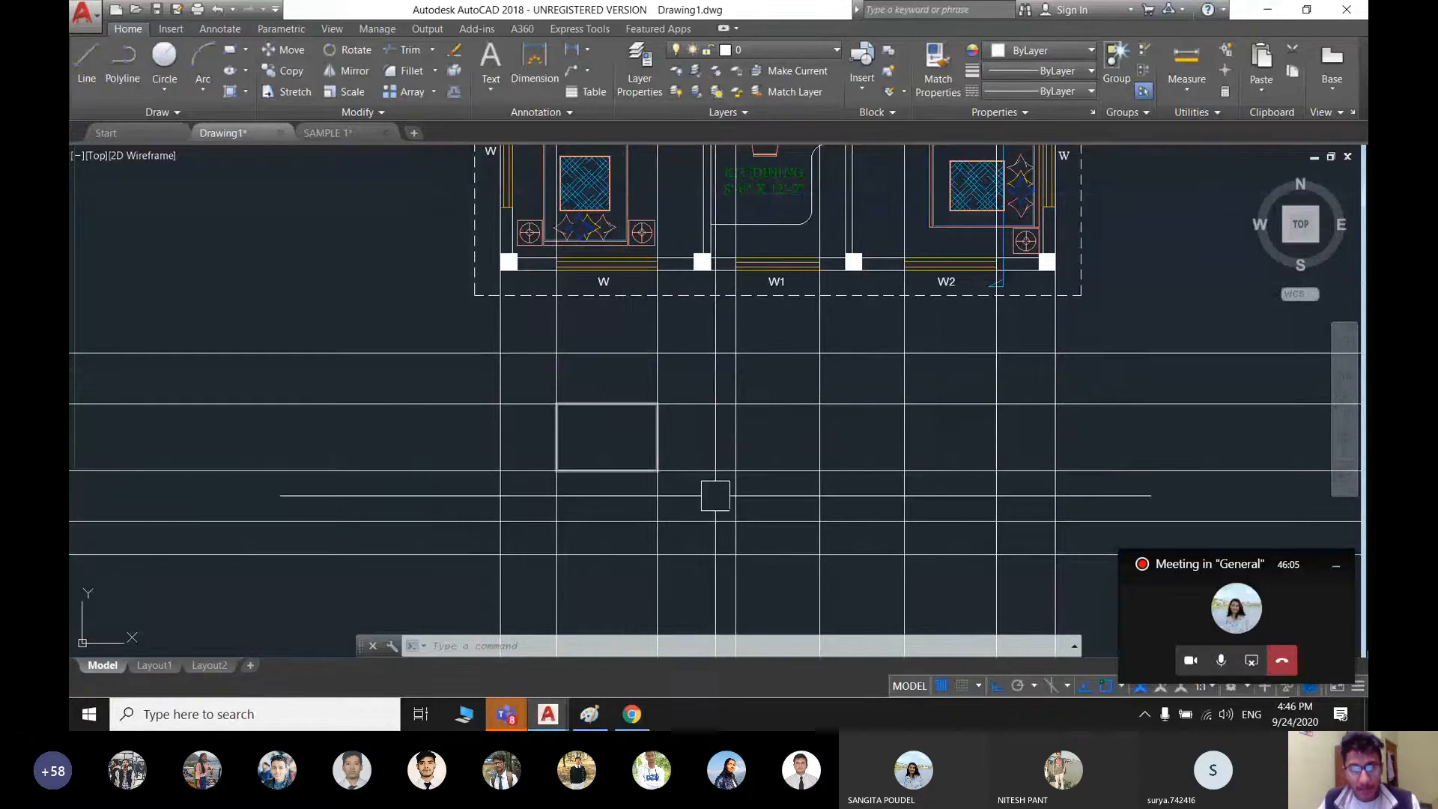
- Draw rectangles for windows W1 and W2 between their projection lines, spanning the window-top and sill levels
{"action": "middle_click_drag", "start_coordinate": [712, 492], "coordinate": [634, 485]}
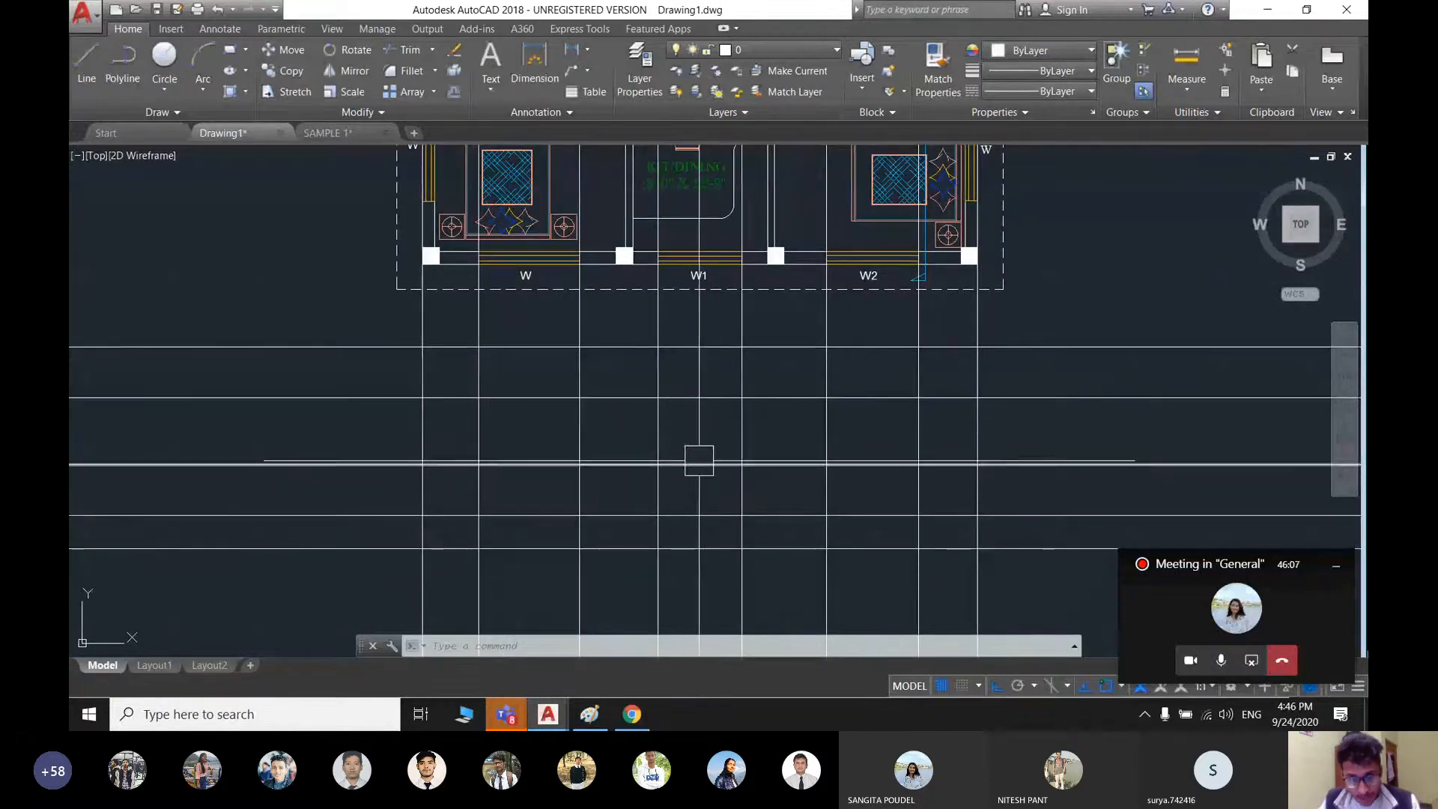
{"action": "type", "text": "rec"}
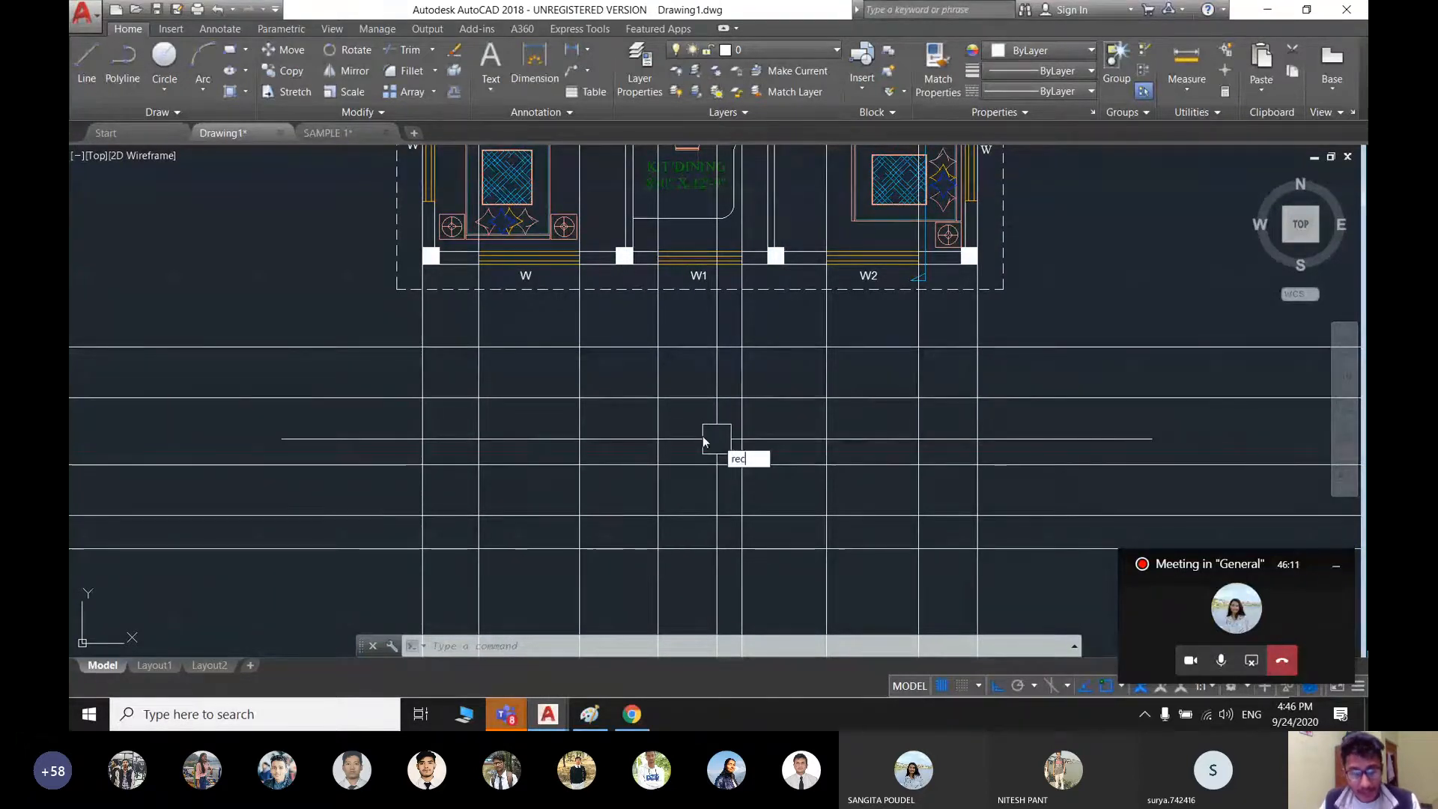
{"action": "key", "text": "Return"}
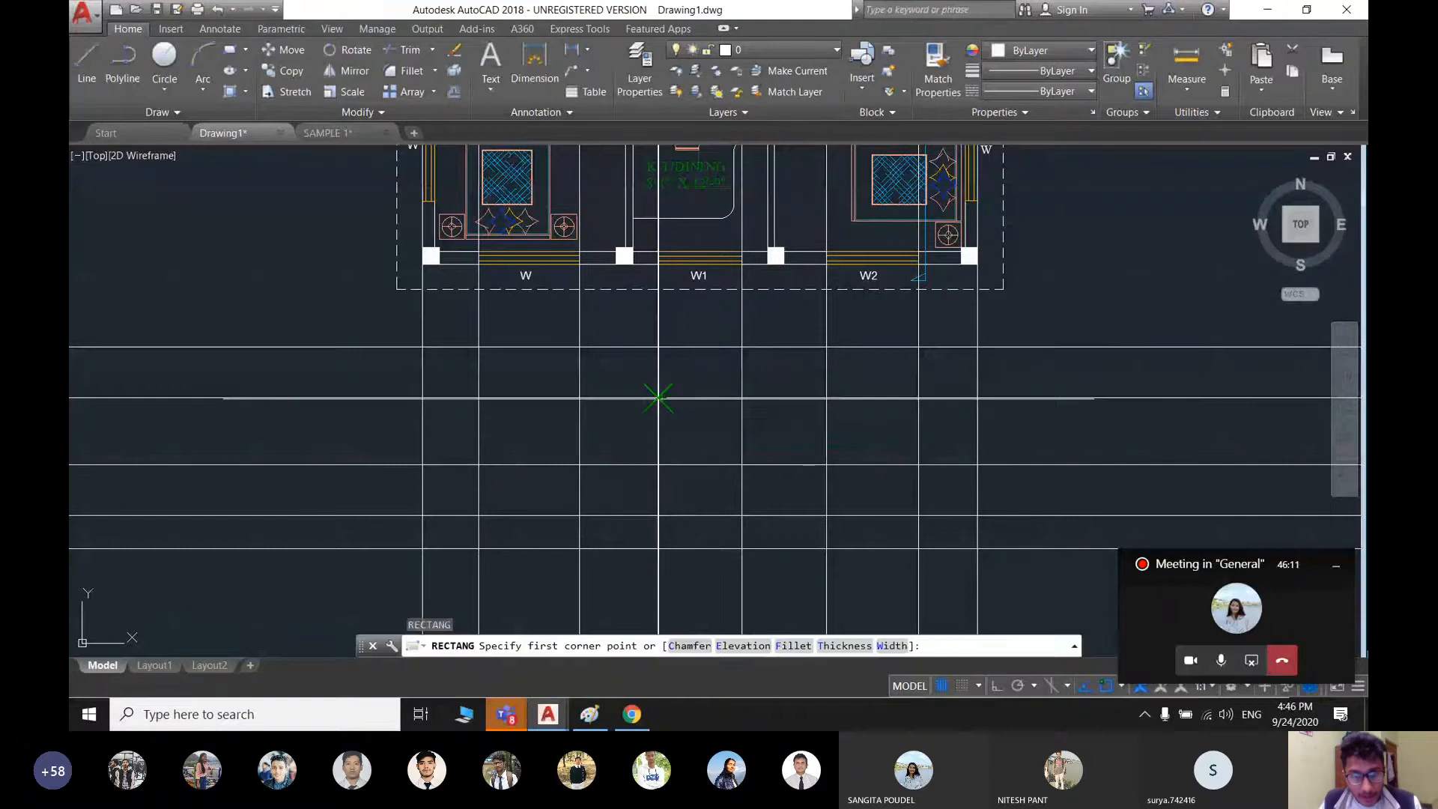
{"action": "left_click", "coordinate": [662, 400]}
{"action": "left_click", "coordinate": [742, 464]}
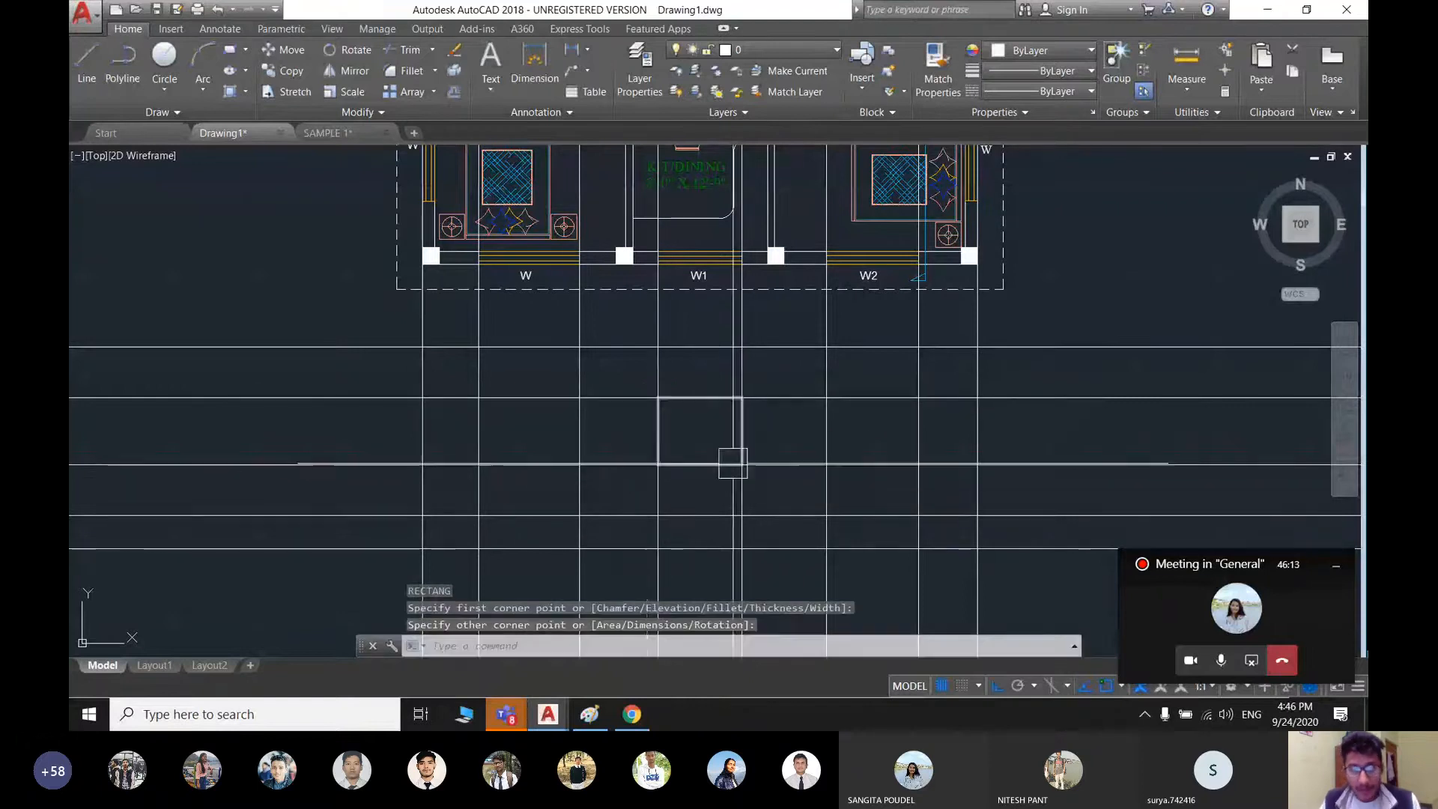
{"action": "key", "text": "Return"}
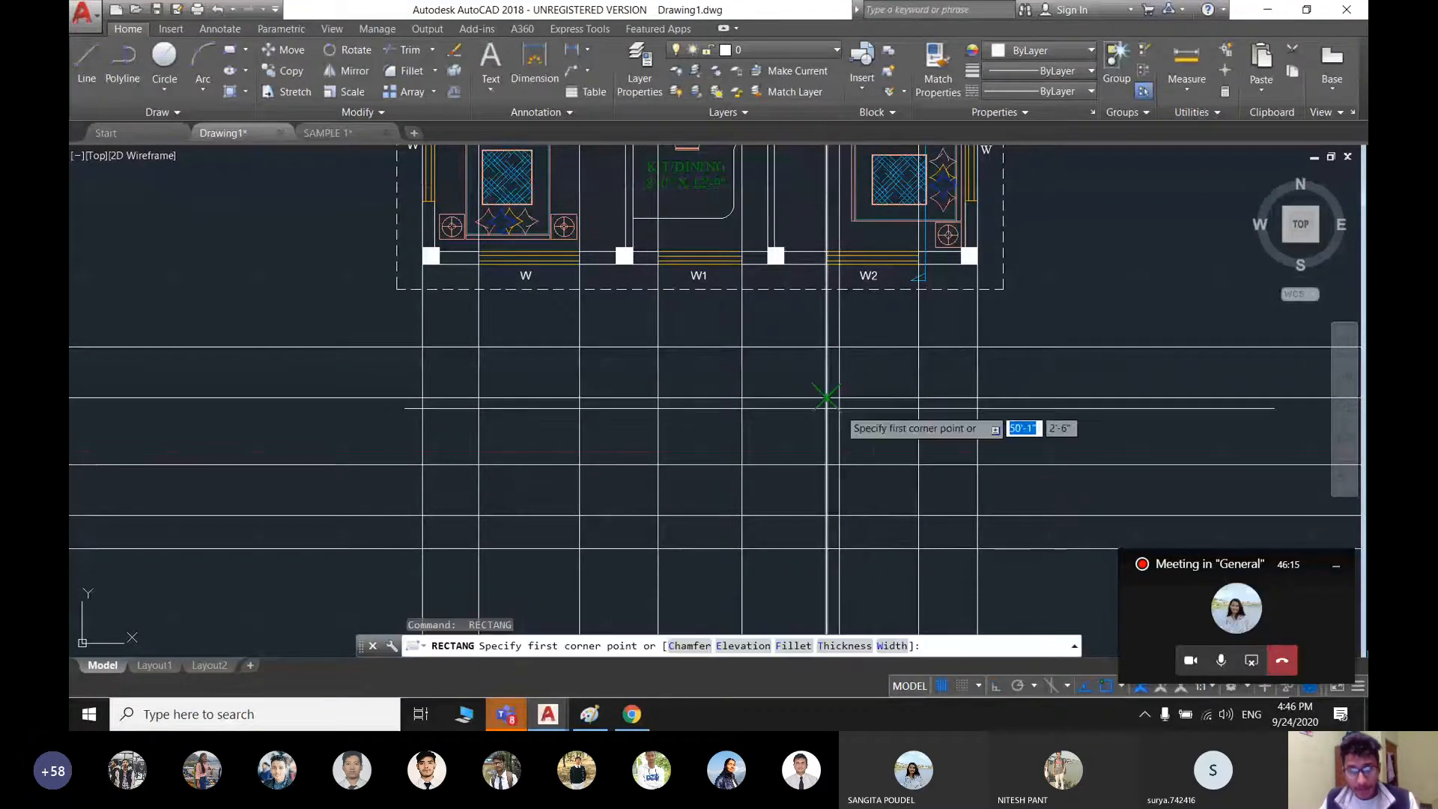
{"action": "left_click", "coordinate": [826, 397]}
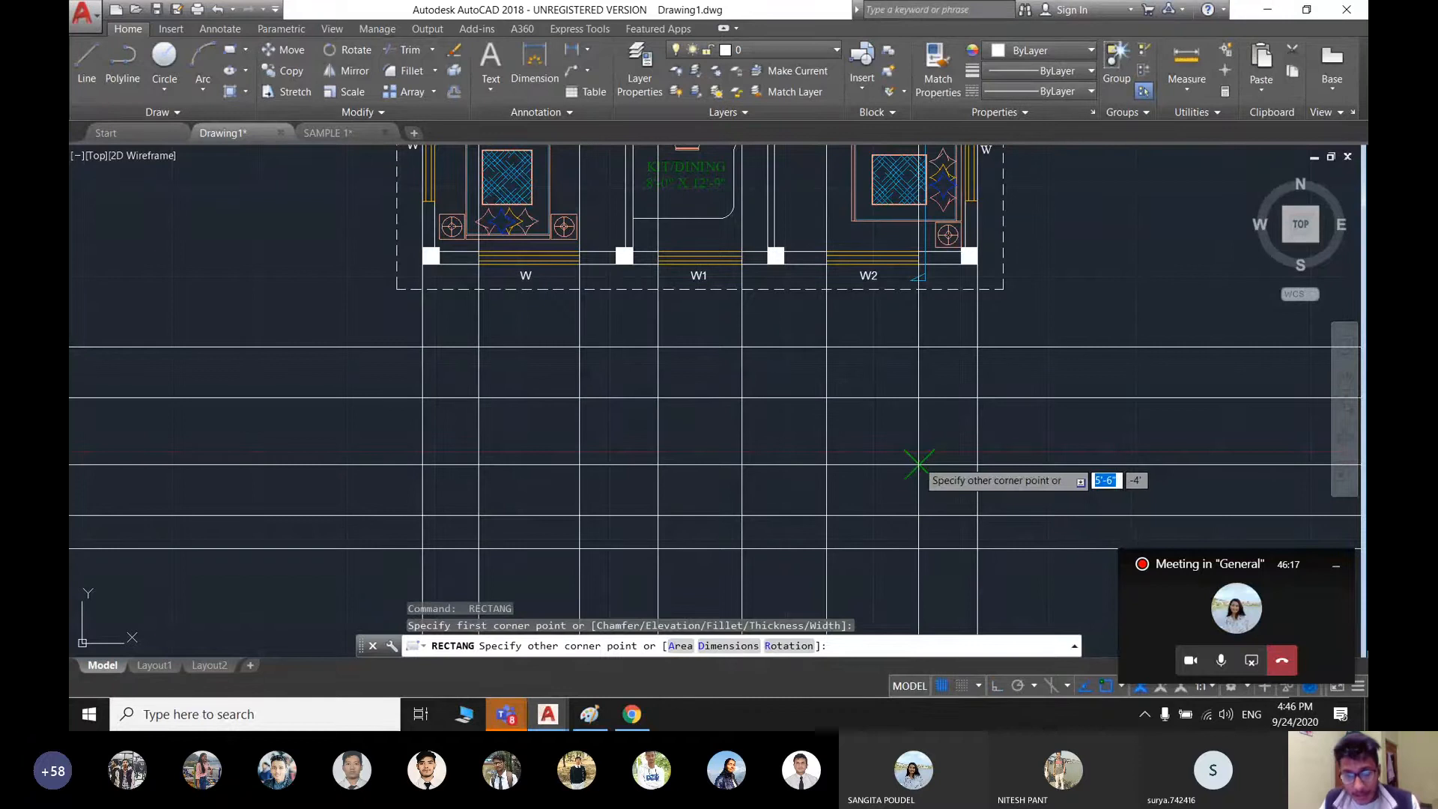
{"action": "left_click", "coordinate": [918, 464]}
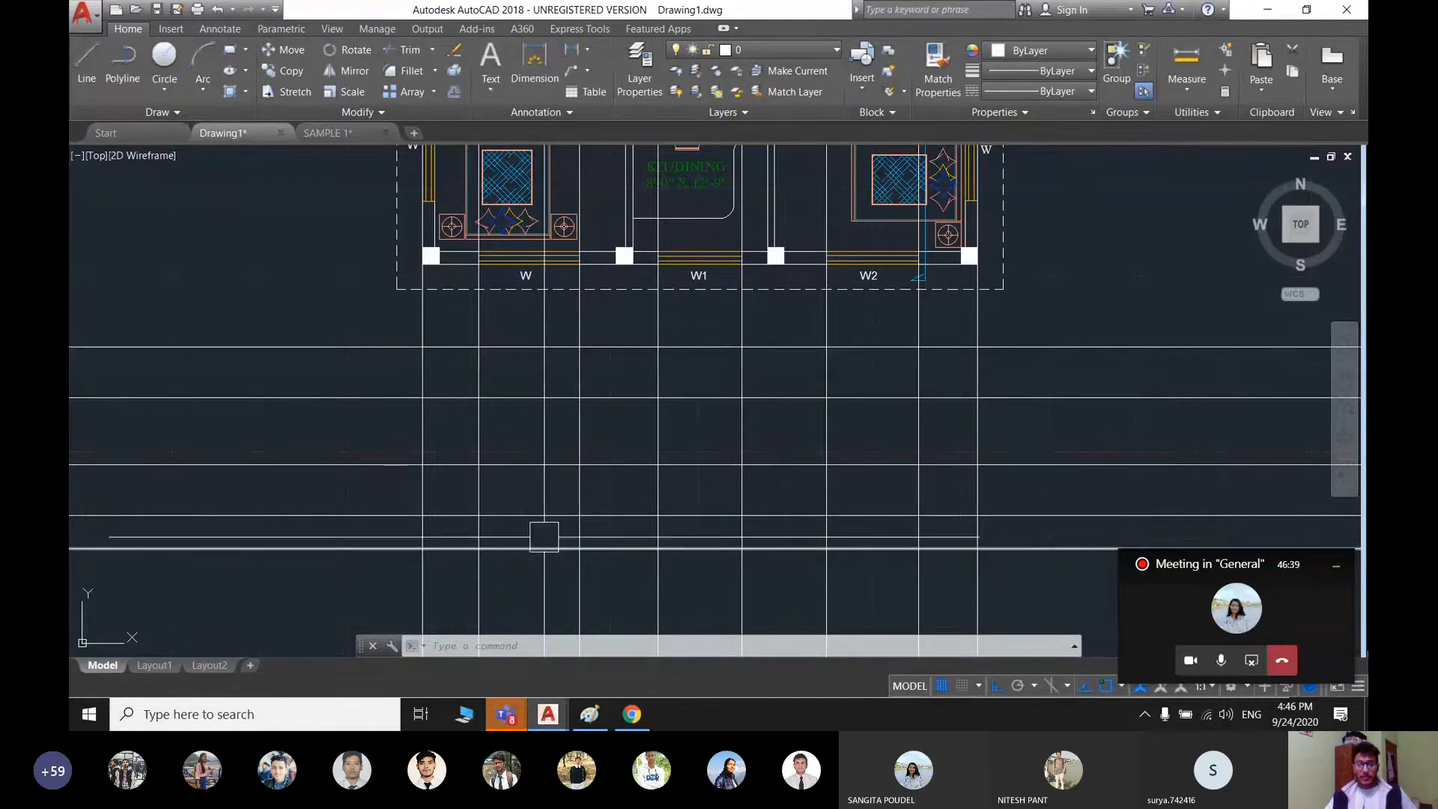
{"action": "scroll", "coordinate": [549, 469], "scroll_direction": "down", "scroll_amount": 2}
{"action": "middle_click_drag", "start_coordinate": [549, 468], "coordinate": [695, 372]}
{"action": "middle_click_drag", "start_coordinate": [519, 411], "coordinate": [712, 420]}
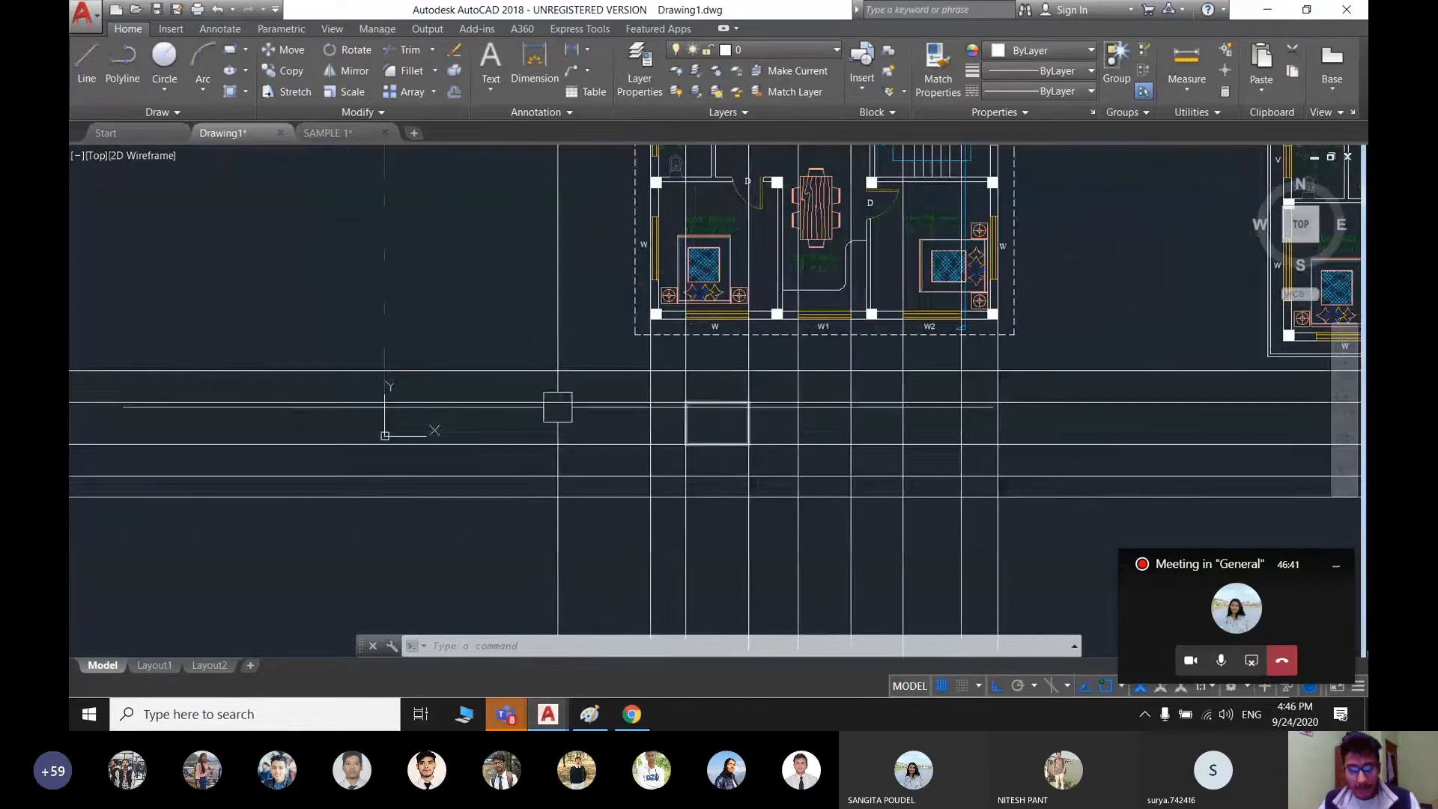
{"action": "scroll", "coordinate": [690, 414], "scroll_direction": "down", "scroll_amount": 2}
{"action": "scroll", "coordinate": [680, 459], "scroll_direction": "up", "scroll_amount": 4}
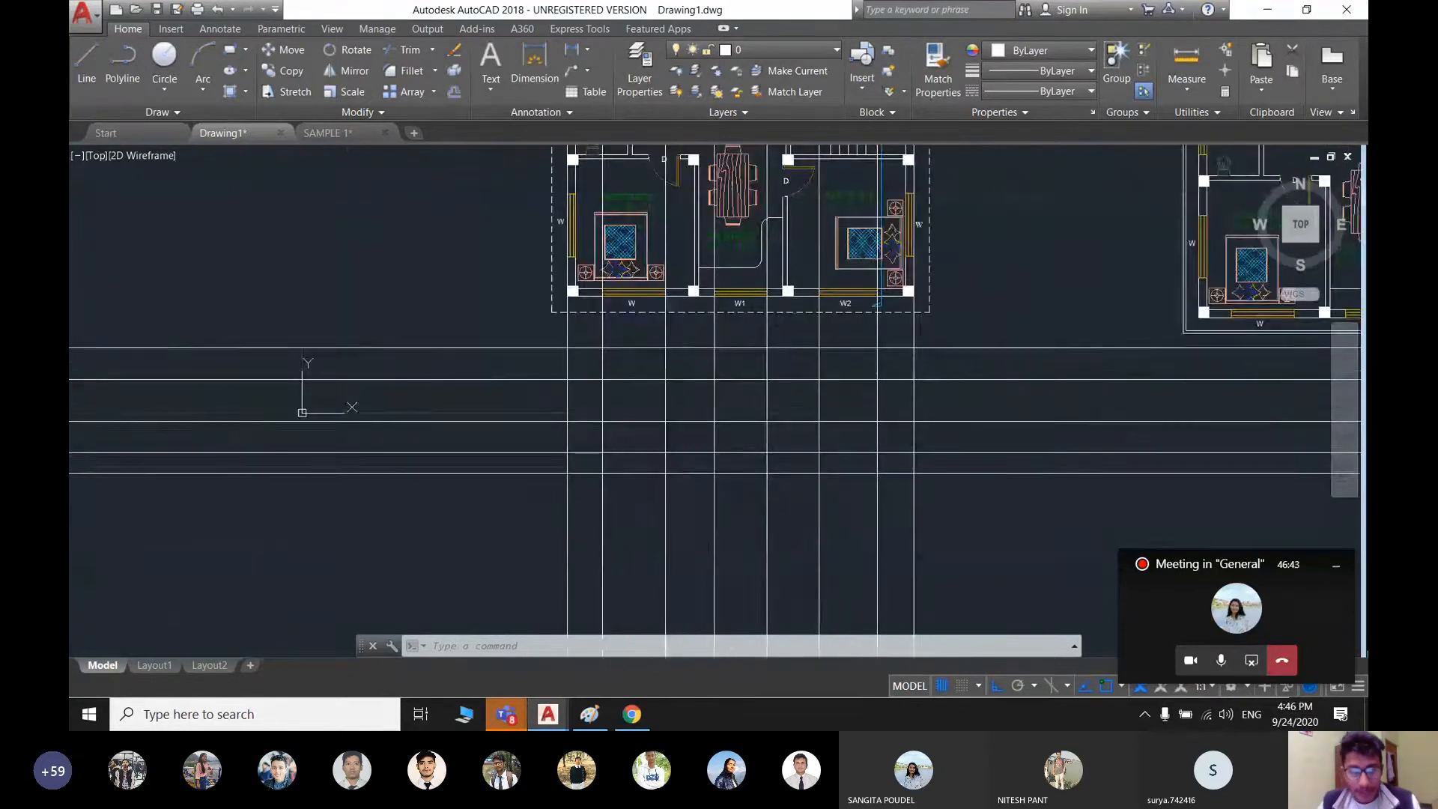
{"action": "middle_click_drag", "start_coordinate": [786, 448], "coordinate": [724, 449]}
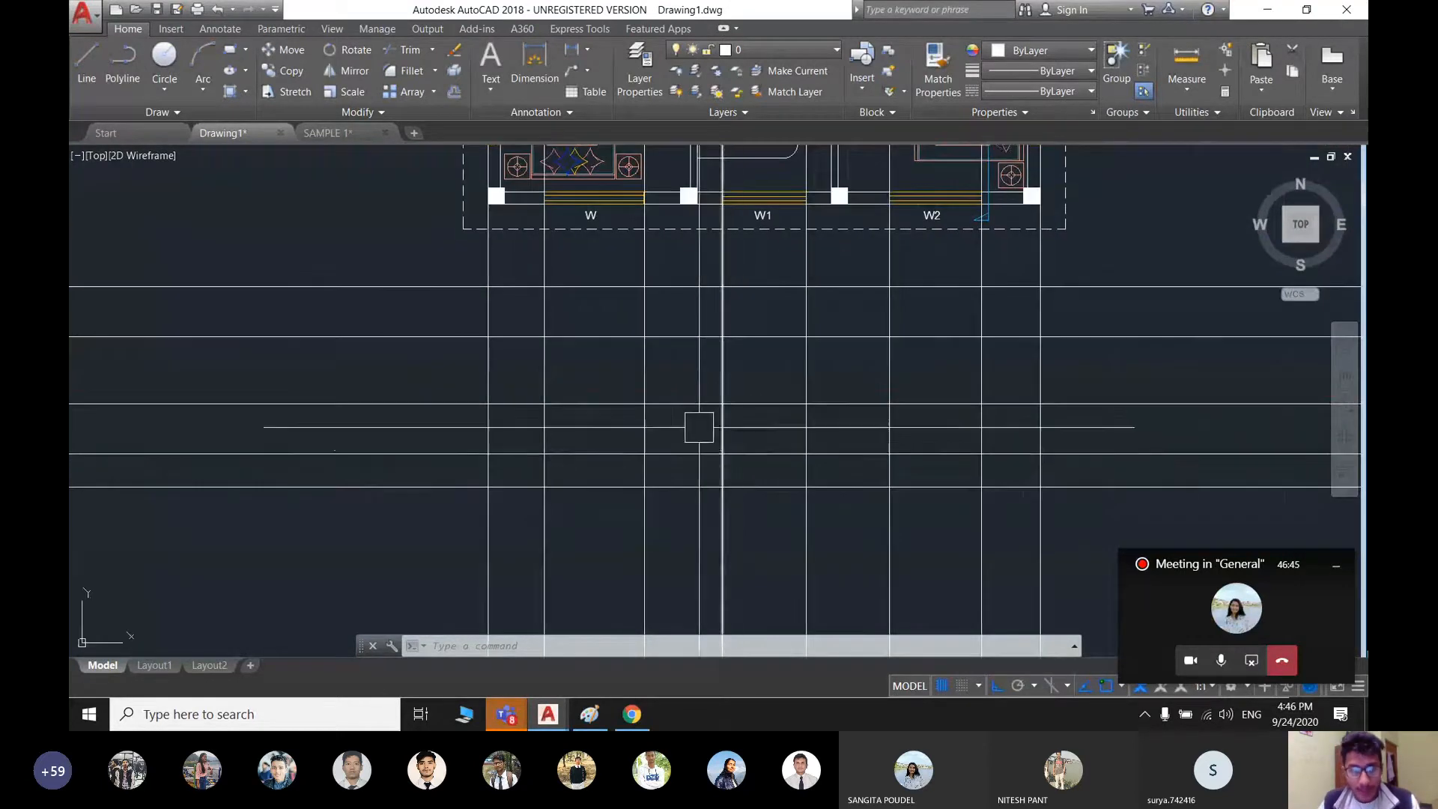
{"action": "middle_click_drag", "start_coordinate": [402, 417], "coordinate": [609, 384]}
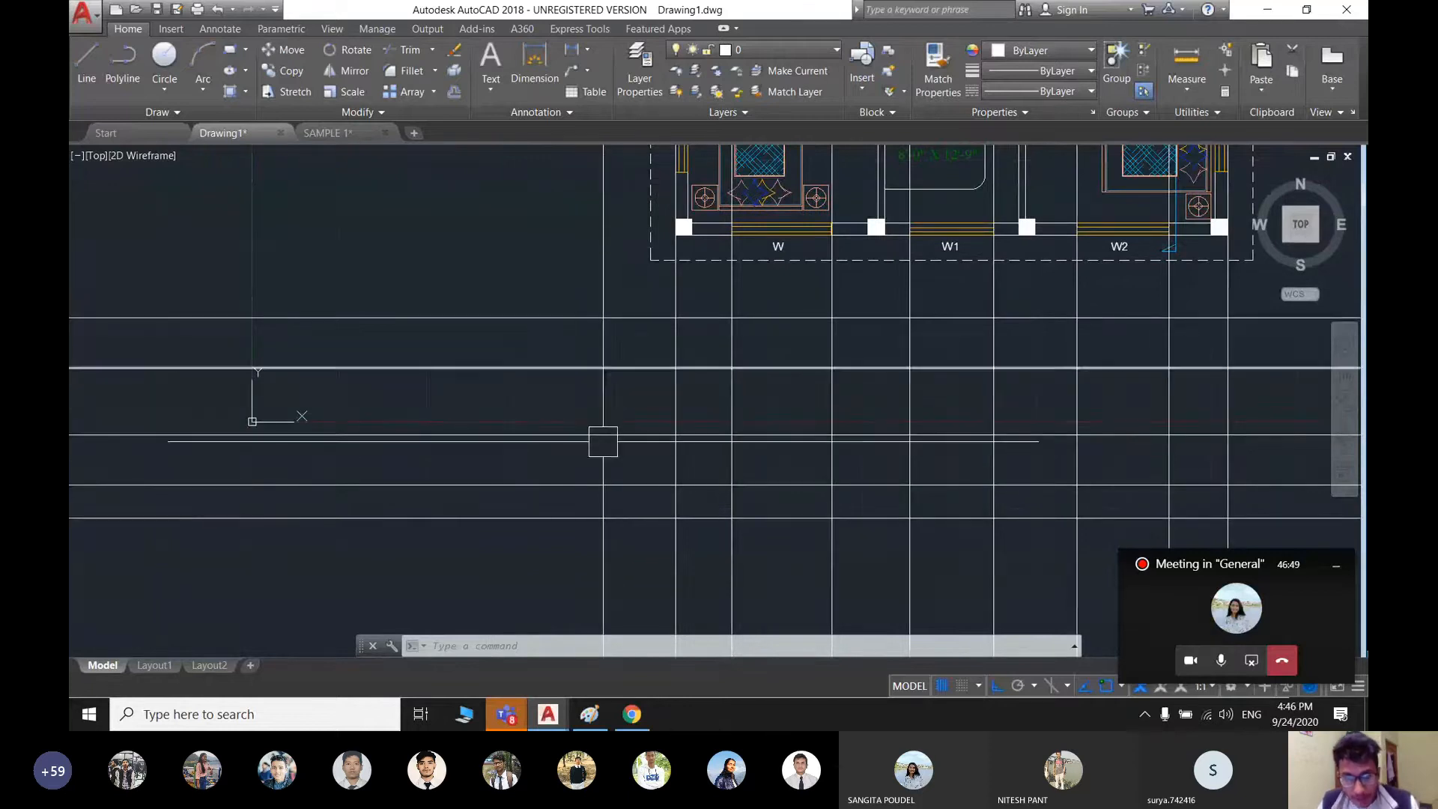
- Erase the window-top, sill and vertical projection lines around the three window rectangles
{"action": "mouse_move", "coordinate": [671, 407]}
{"action": "middle_mouse_down"}
{"action": "mouse_move", "coordinate": [529, 397]}
{"action": "mouse_move", "coordinate": [532, 353]}
{"action": "middle_mouse_up"}
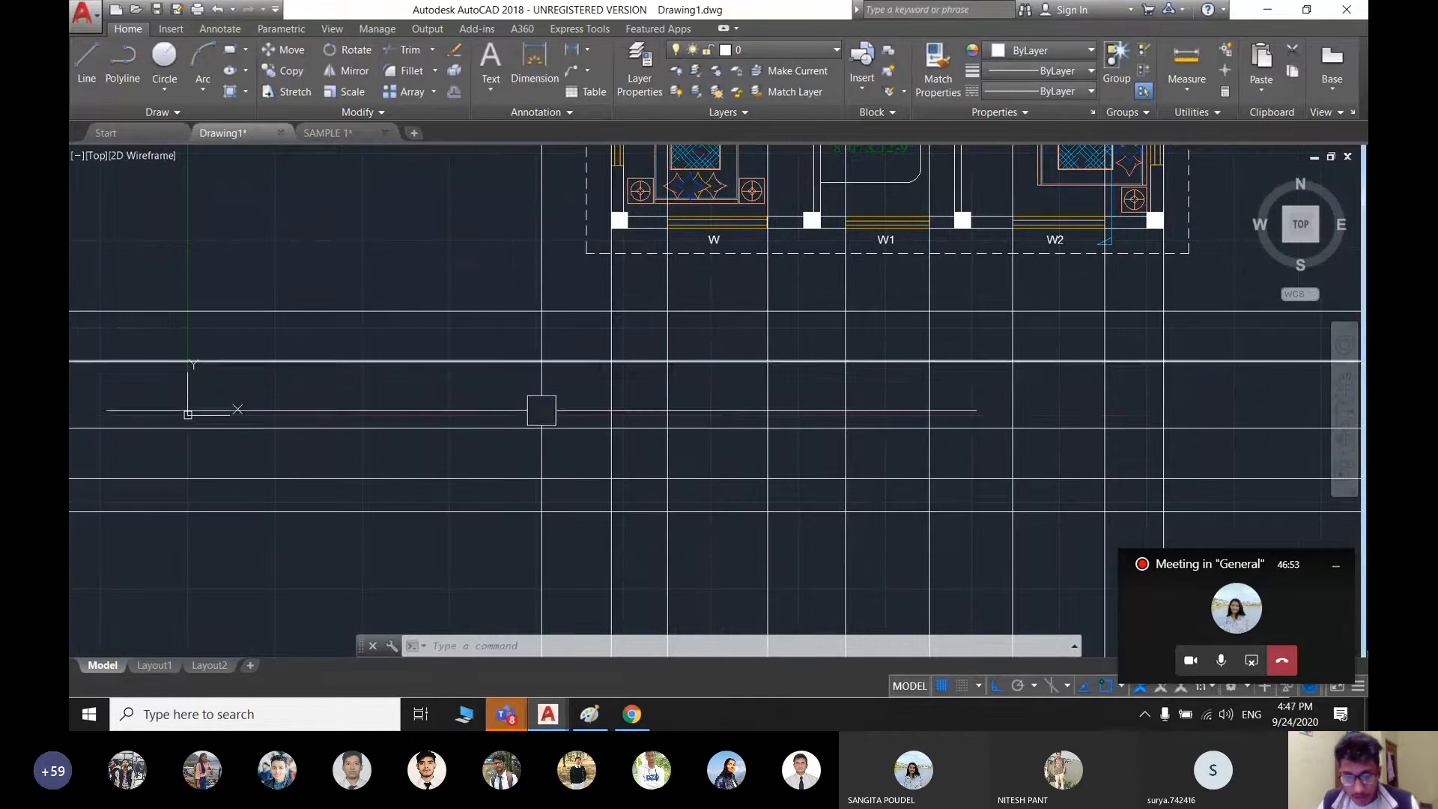
{"action": "middle_click_drag", "start_coordinate": [529, 376], "coordinate": [454, 364]}
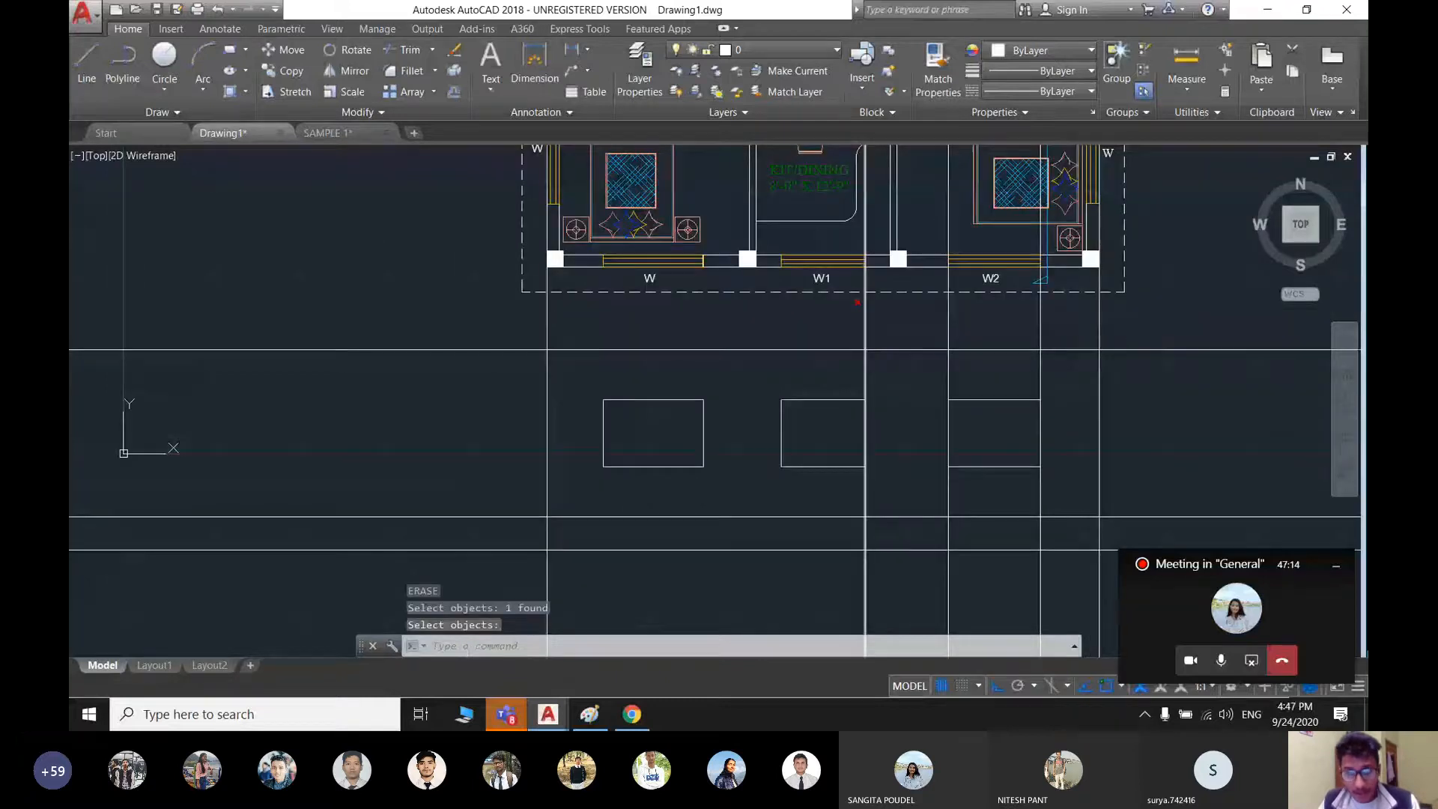
{"action": "type", "text": "e"}
{"action": "key", "text": "Return"}
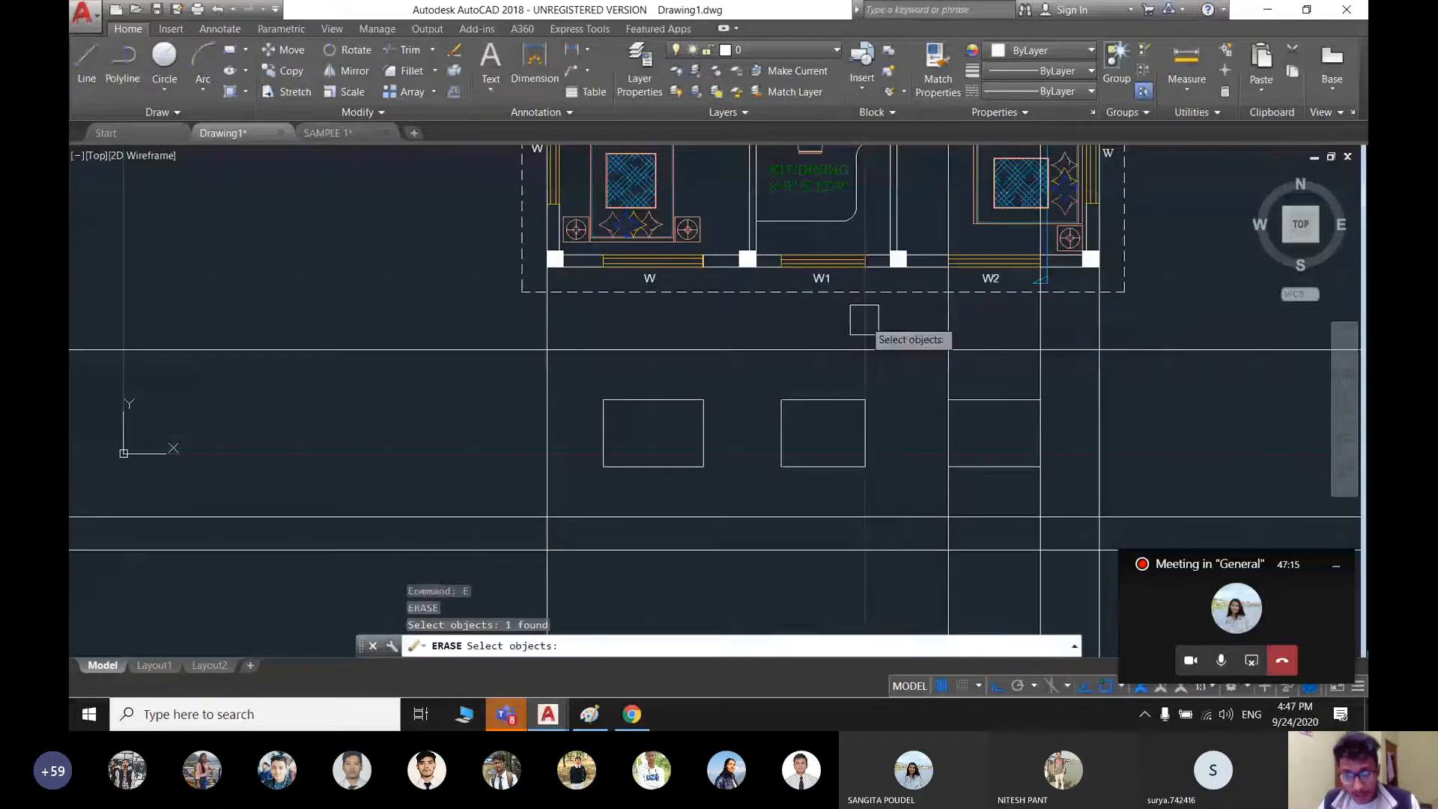
{"action": "left_click", "coordinate": [953, 343]}
{"action": "left_click", "coordinate": [944, 319]}
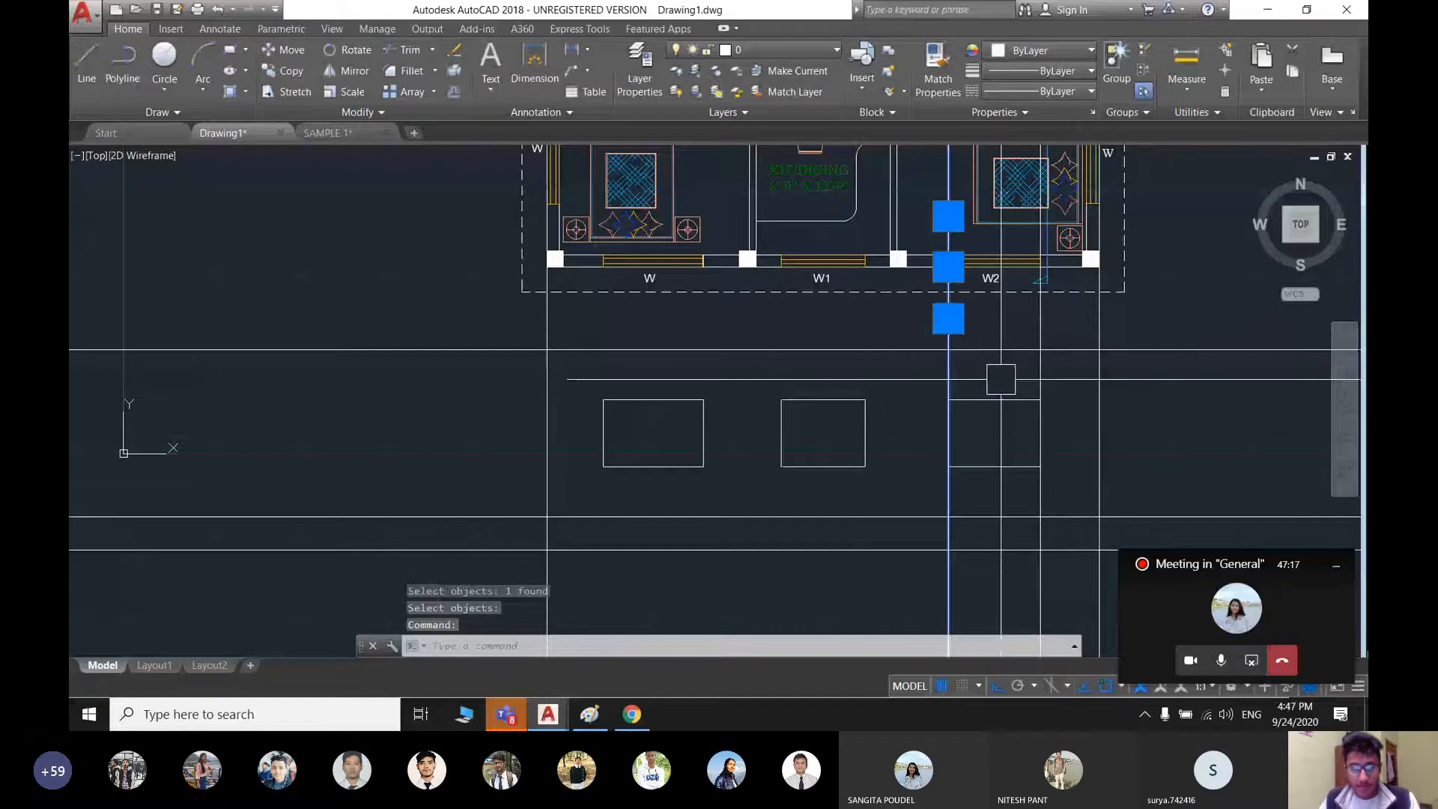
{"action": "key", "text": "Delete"}
{"action": "scroll", "coordinate": [666, 382], "scroll_direction": "down", "scroll_amount": 3}
{"action": "scroll", "coordinate": [666, 382], "scroll_direction": "up", "scroll_amount": 1}
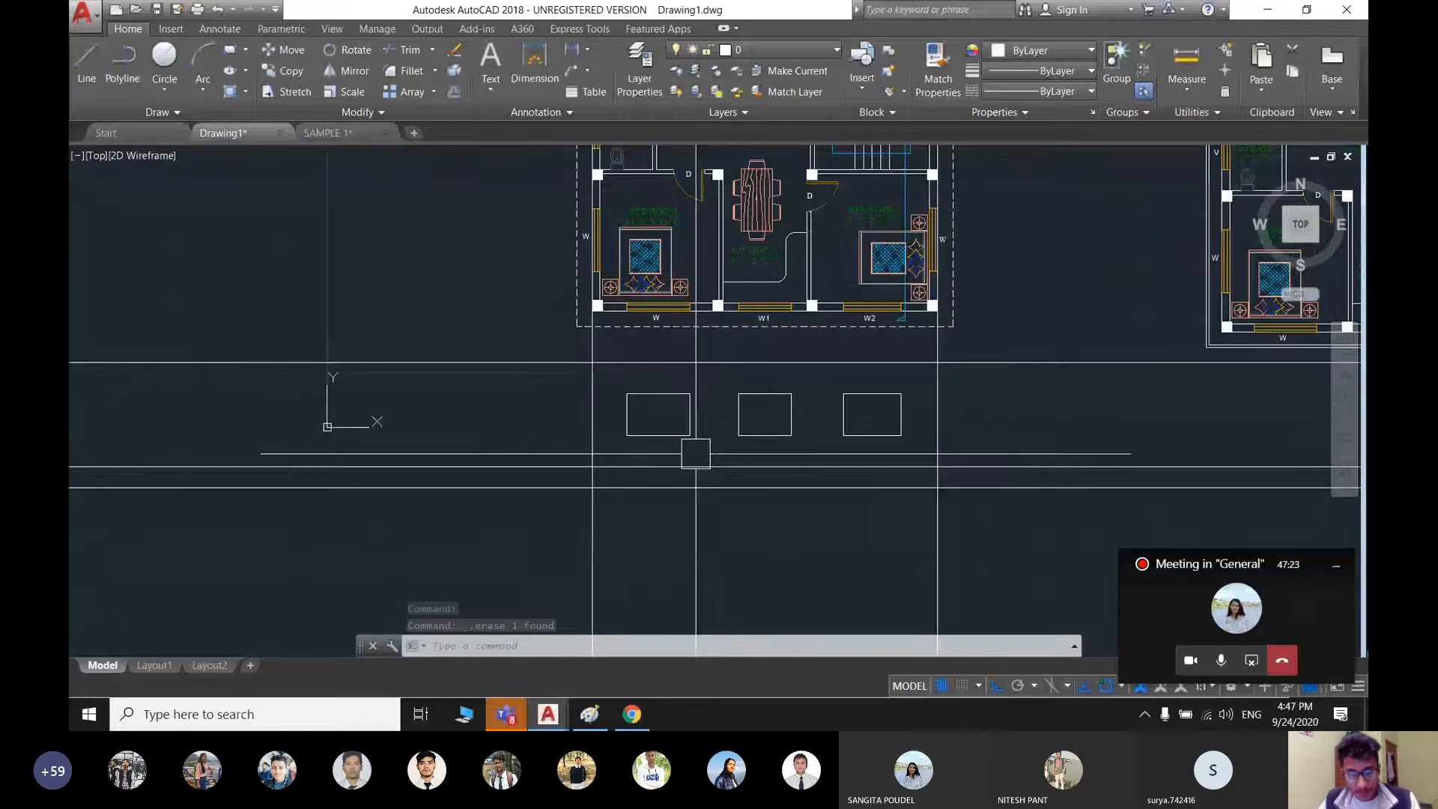
- Undo the erasures of the window-top, sill and window projection lines
{"action": "mouse_move", "coordinate": [696, 453]}
{"action": "middle_mouse_down"}
{"action": "mouse_move", "coordinate": [815, 427]}
{"action": "mouse_move", "coordinate": [707, 465]}
{"action": "mouse_move", "coordinate": [827, 429]}
{"action": "mouse_move", "coordinate": [832, 453]}
{"action": "middle_mouse_up"}
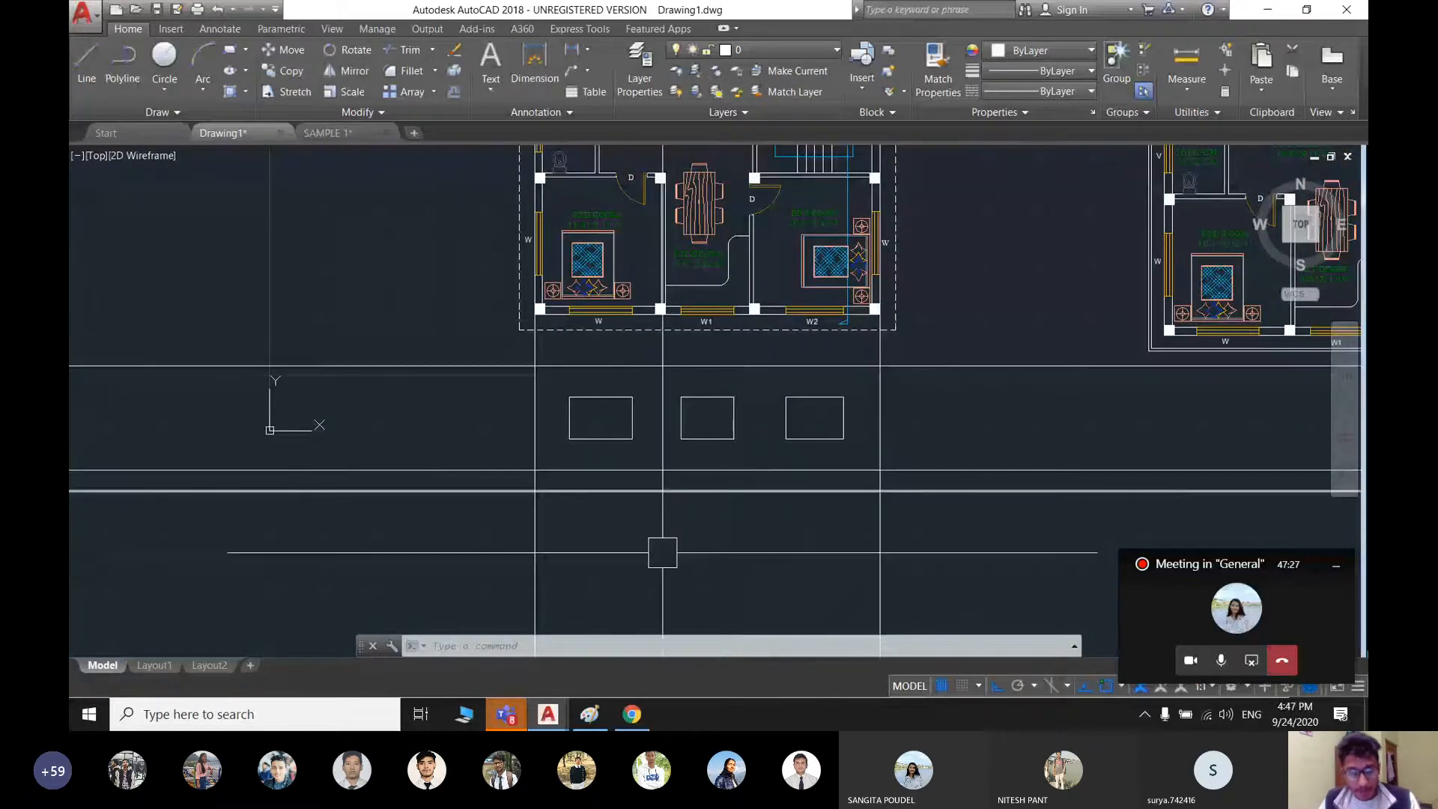
{"action": "scroll", "coordinate": [655, 486], "scroll_direction": "up", "scroll_amount": 2}
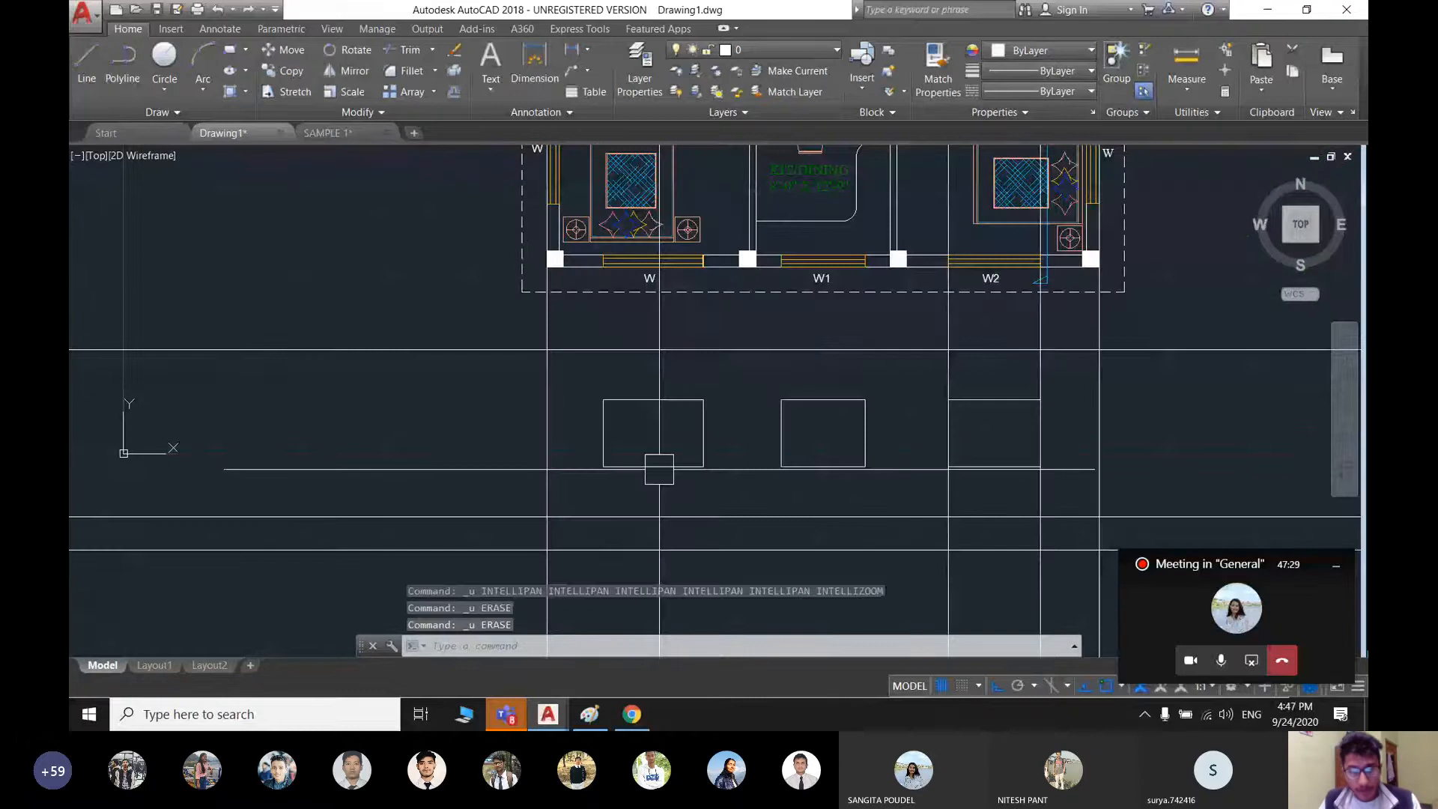
{"action": "key", "text": "ctrl+z"}
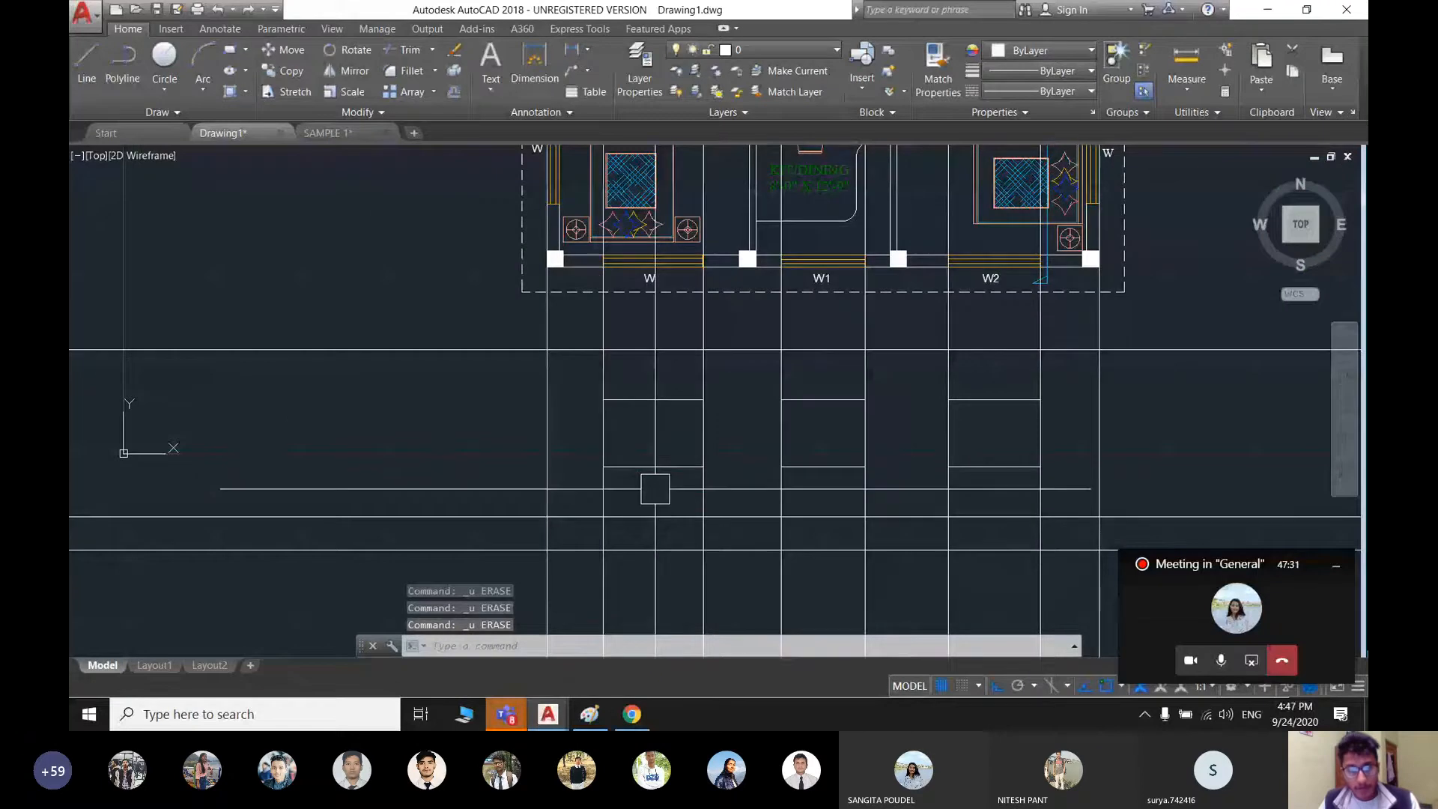
- Erase the horizontal window-top and sill construction lines
{"action": "middle_click_drag", "start_coordinate": [655, 489], "coordinate": [648, 403]}
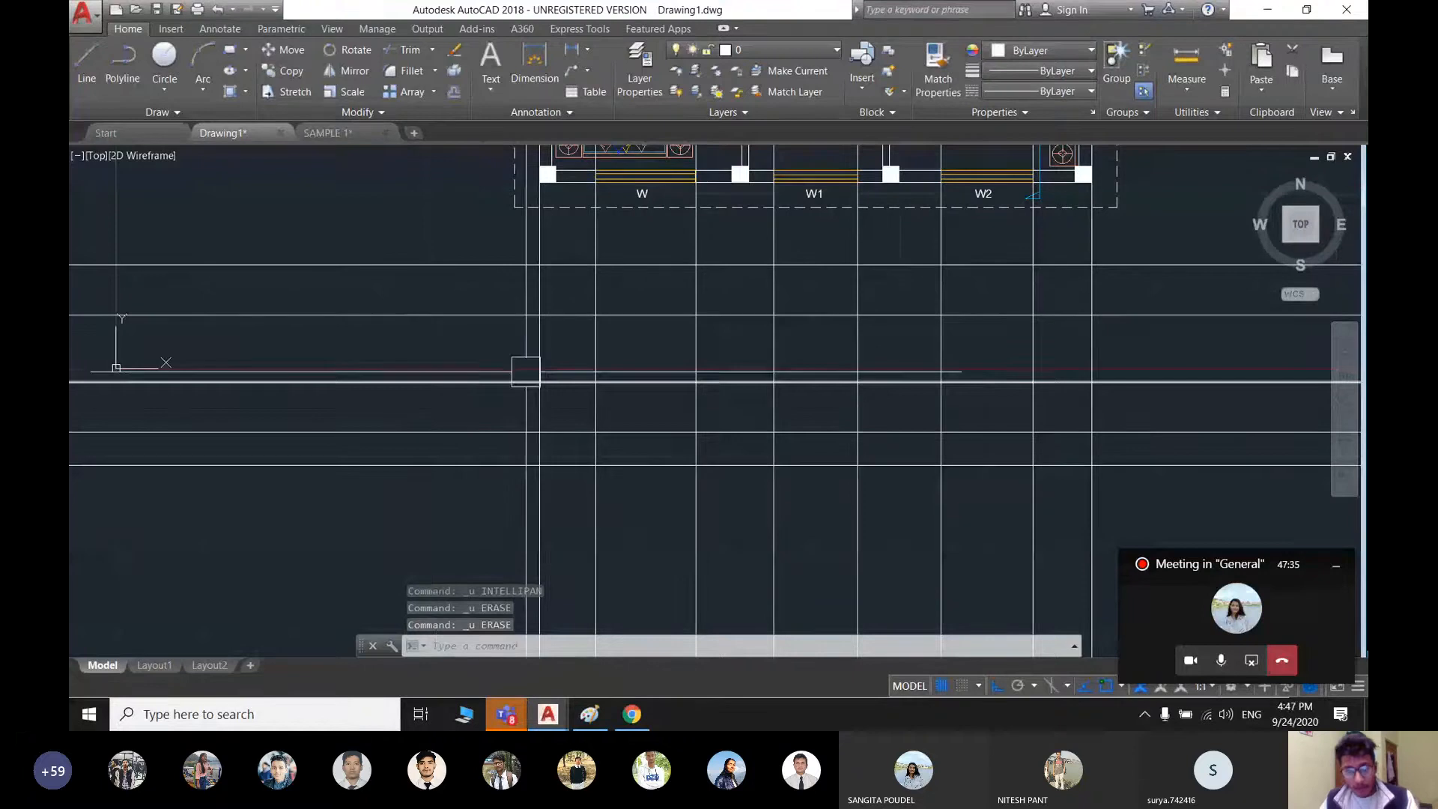
{"action": "left_click", "coordinate": [513, 397]}
{"action": "left_click", "coordinate": [392, 315]}
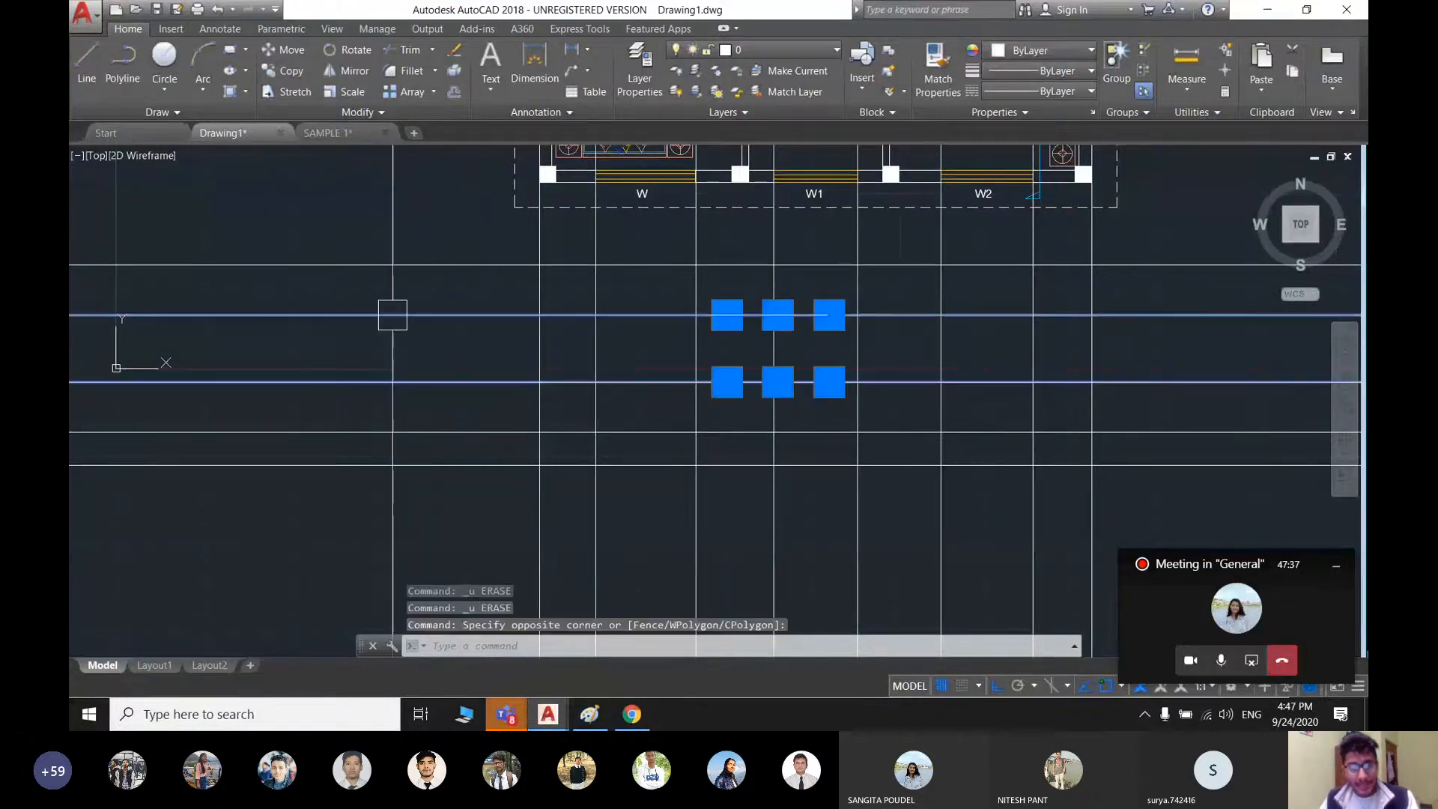
{"action": "key", "text": "Delete"}
- Erase the vertical projection lines of windows W, W1 and W2, leaving the three window rectangles and outer wall lines
{"action": "scroll", "coordinate": [525, 389], "scroll_direction": "up", "scroll_amount": 2}
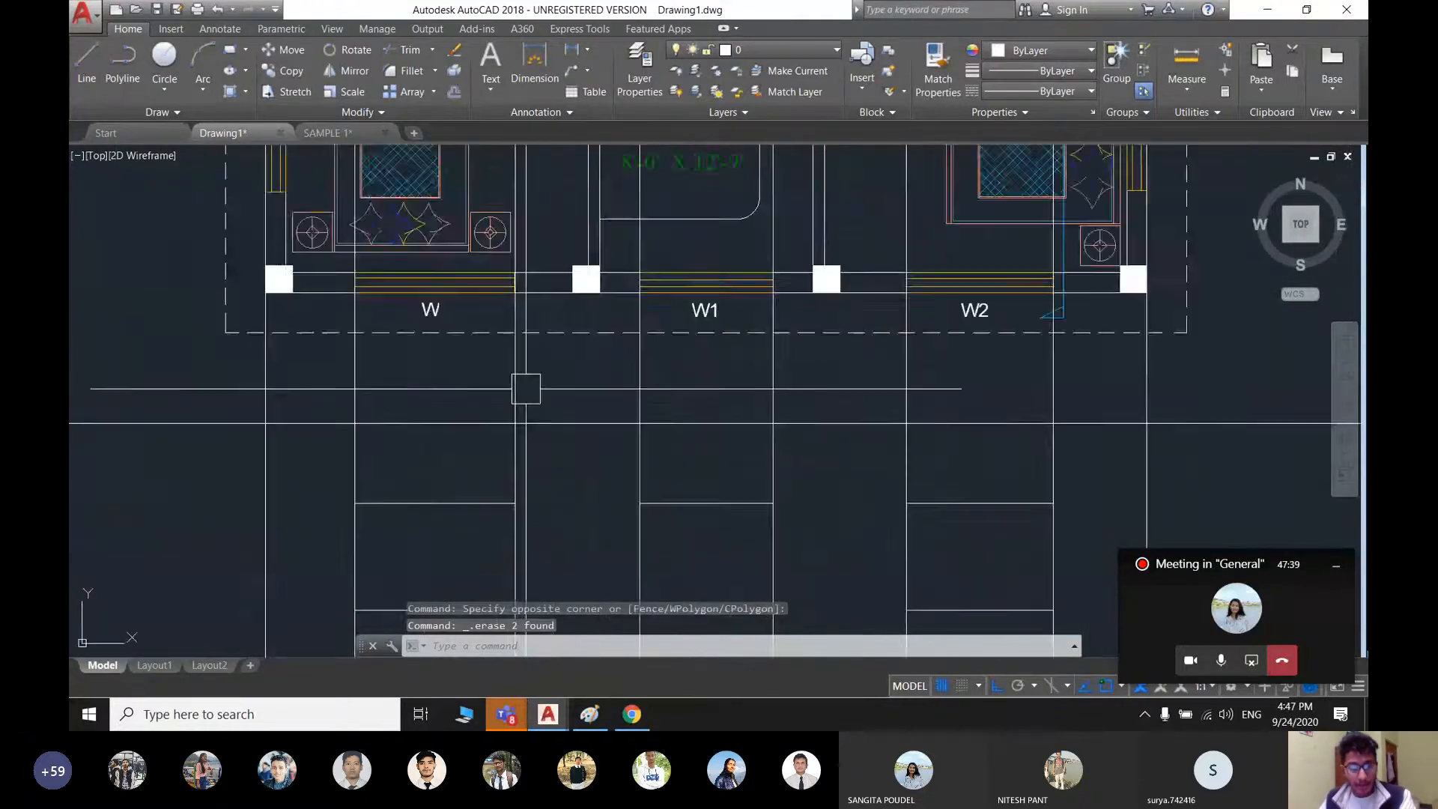
{"action": "scroll", "coordinate": [525, 388], "scroll_direction": "up", "scroll_amount": 2}
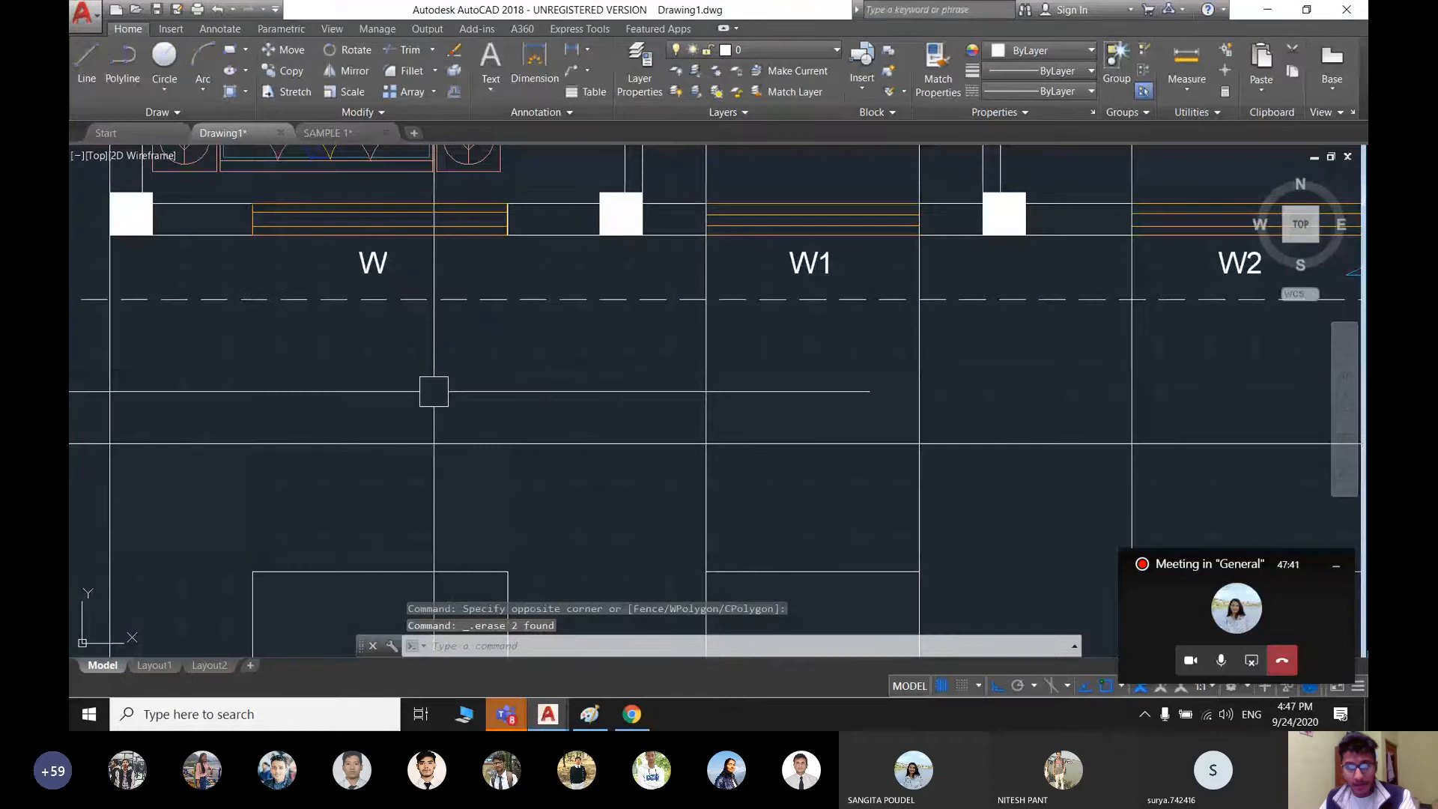
{"action": "scroll", "coordinate": [1045, 377], "scroll_direction": "down", "scroll_amount": 2}
{"action": "middle_click_drag", "start_coordinate": [1045, 378], "coordinate": [618, 427]}
{"action": "left_click_drag", "start_coordinate": [838, 367], "coordinate": [389, 352]}
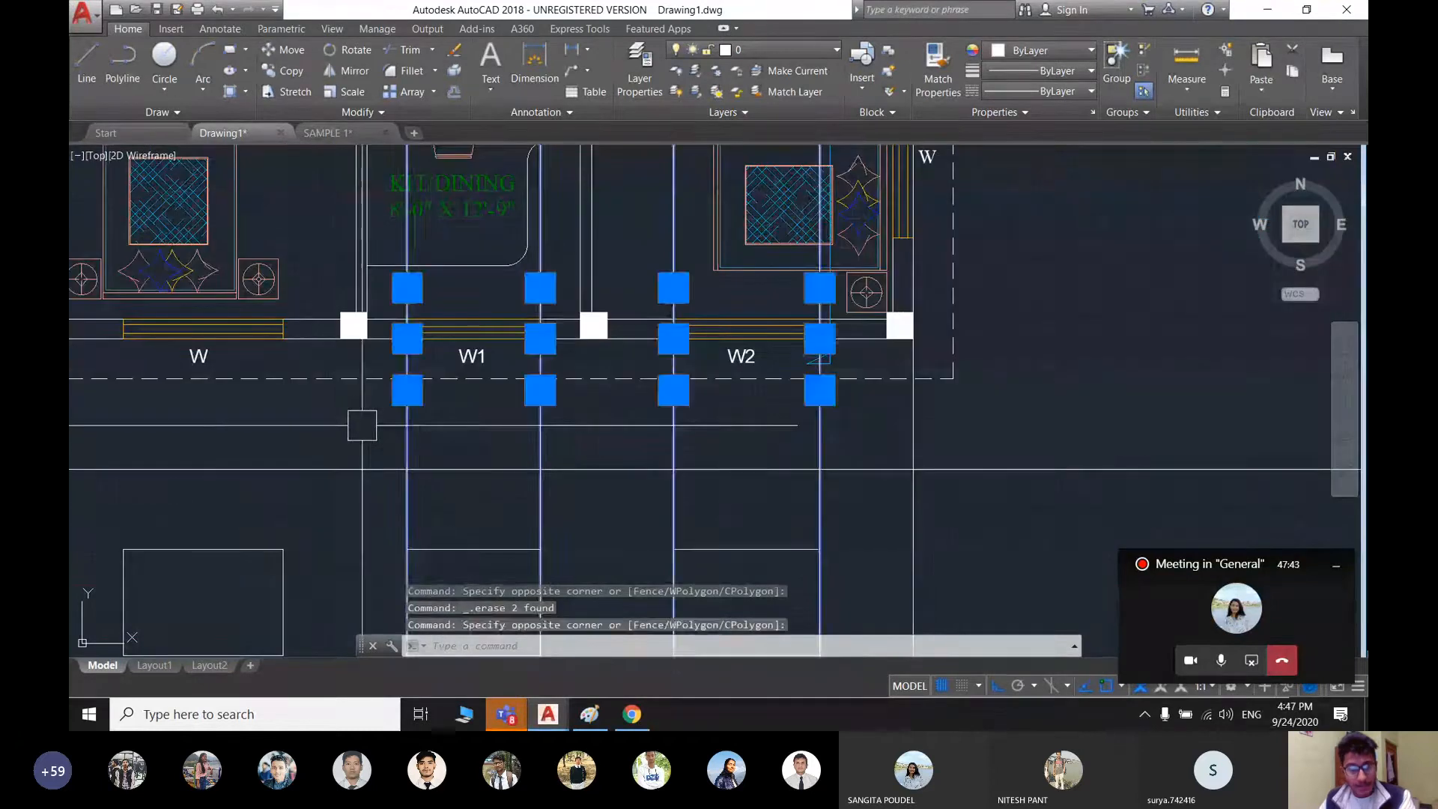
{"action": "key", "text": "Delete"}
{"action": "scroll", "coordinate": [786, 401], "scroll_direction": "down", "scroll_amount": 2}
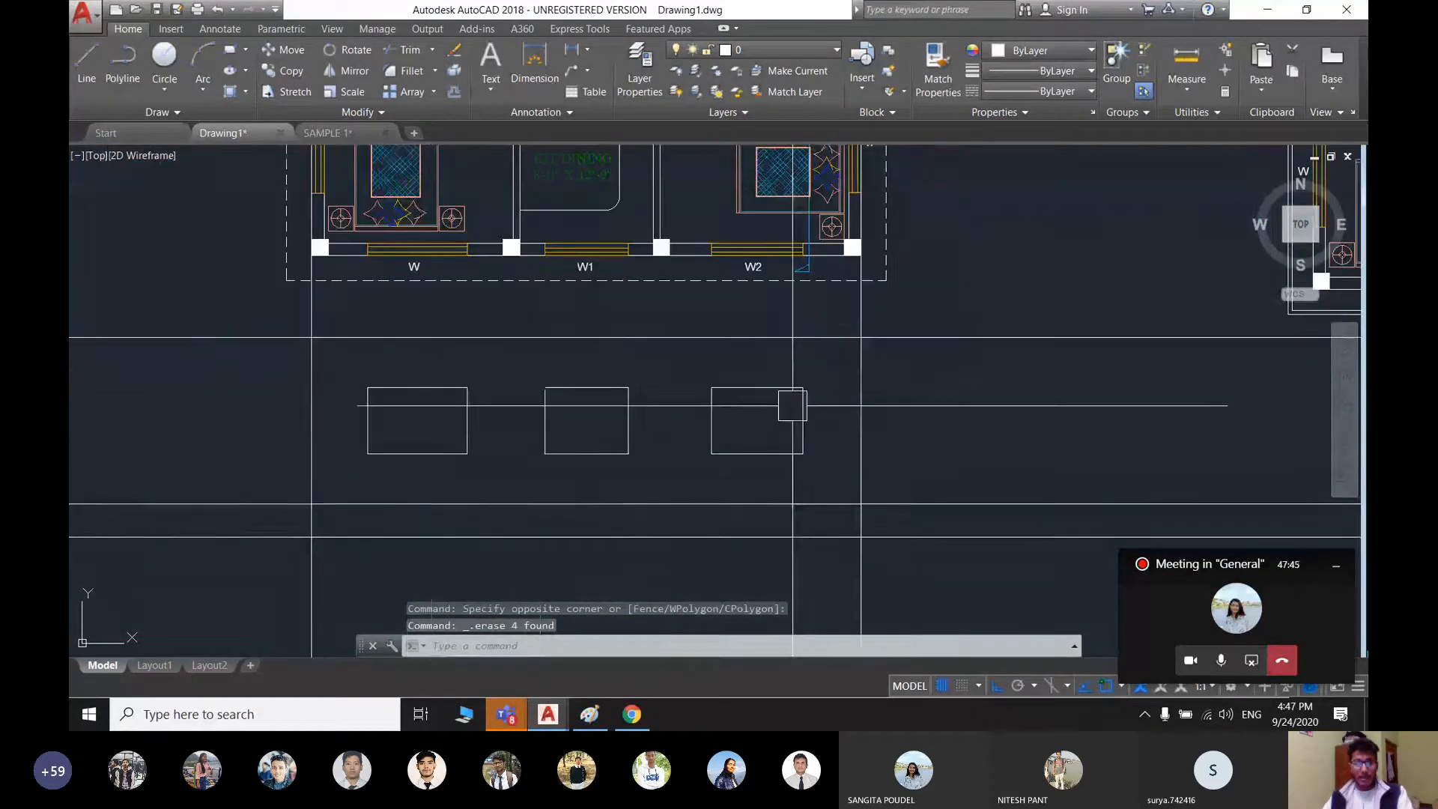
{"action": "middle_click_drag", "start_coordinate": [521, 384], "coordinate": [572, 433]}
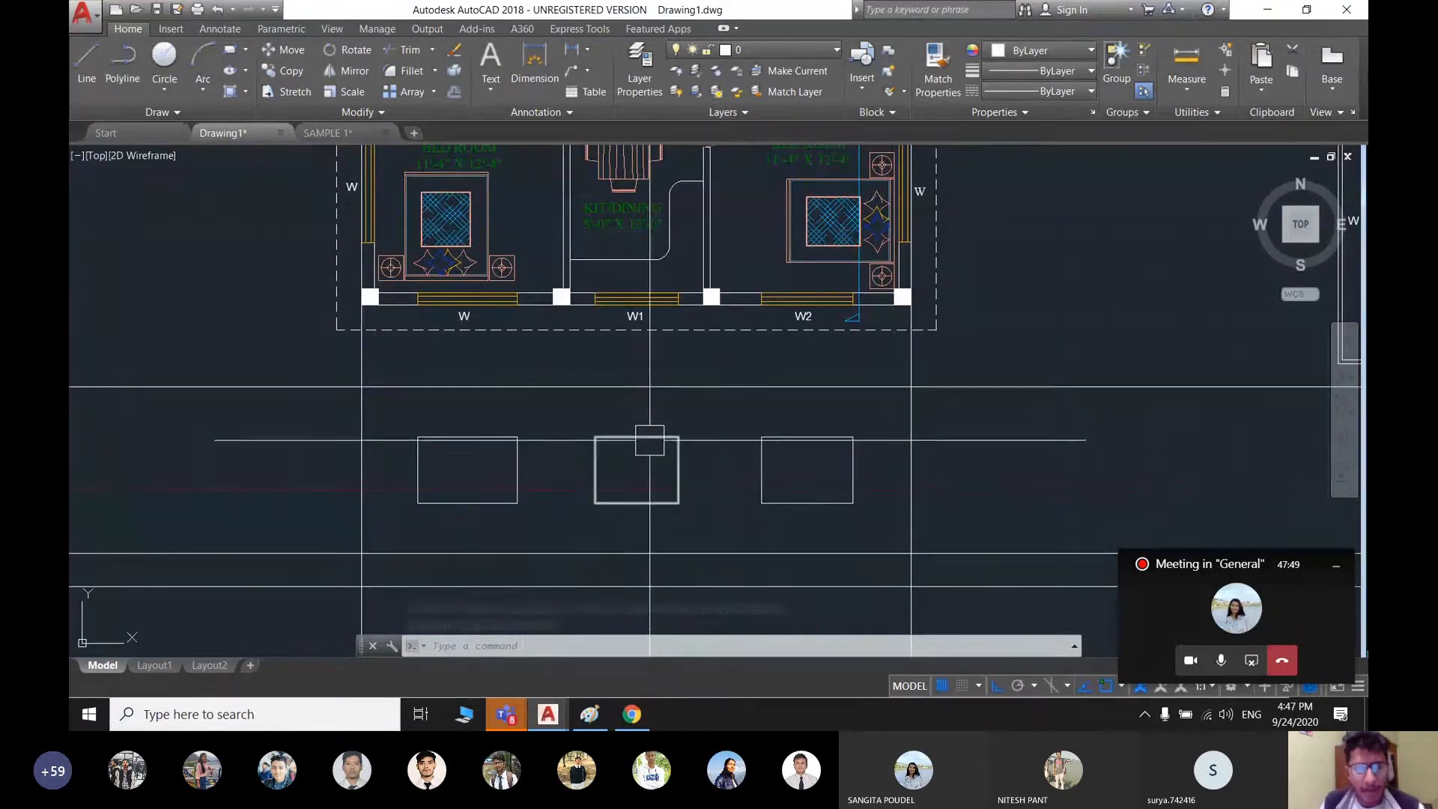
{"action": "middle_click_drag", "start_coordinate": [539, 497], "coordinate": [540, 416]}
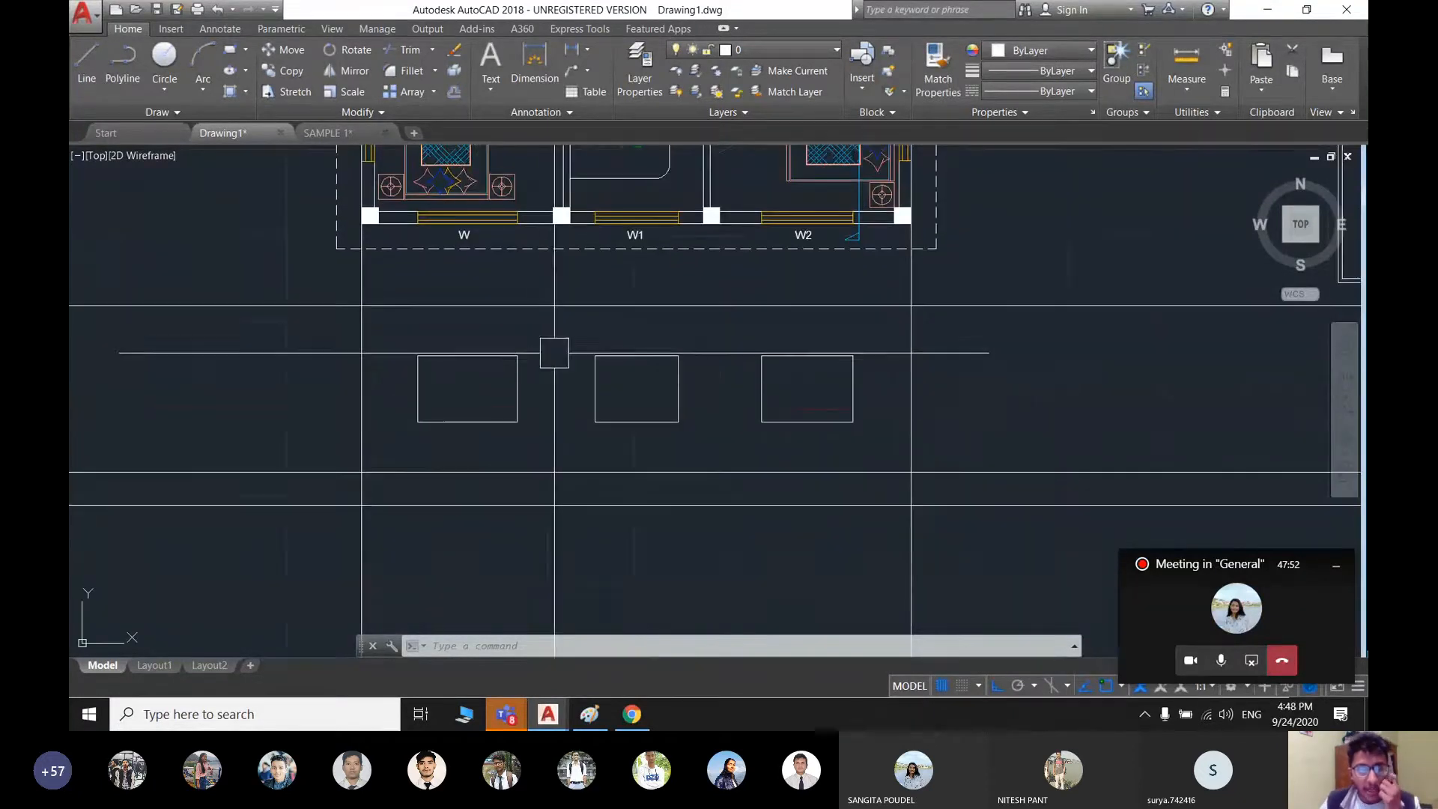
{"action": "middle_click_drag", "start_coordinate": [552, 347], "coordinate": [591, 437]}
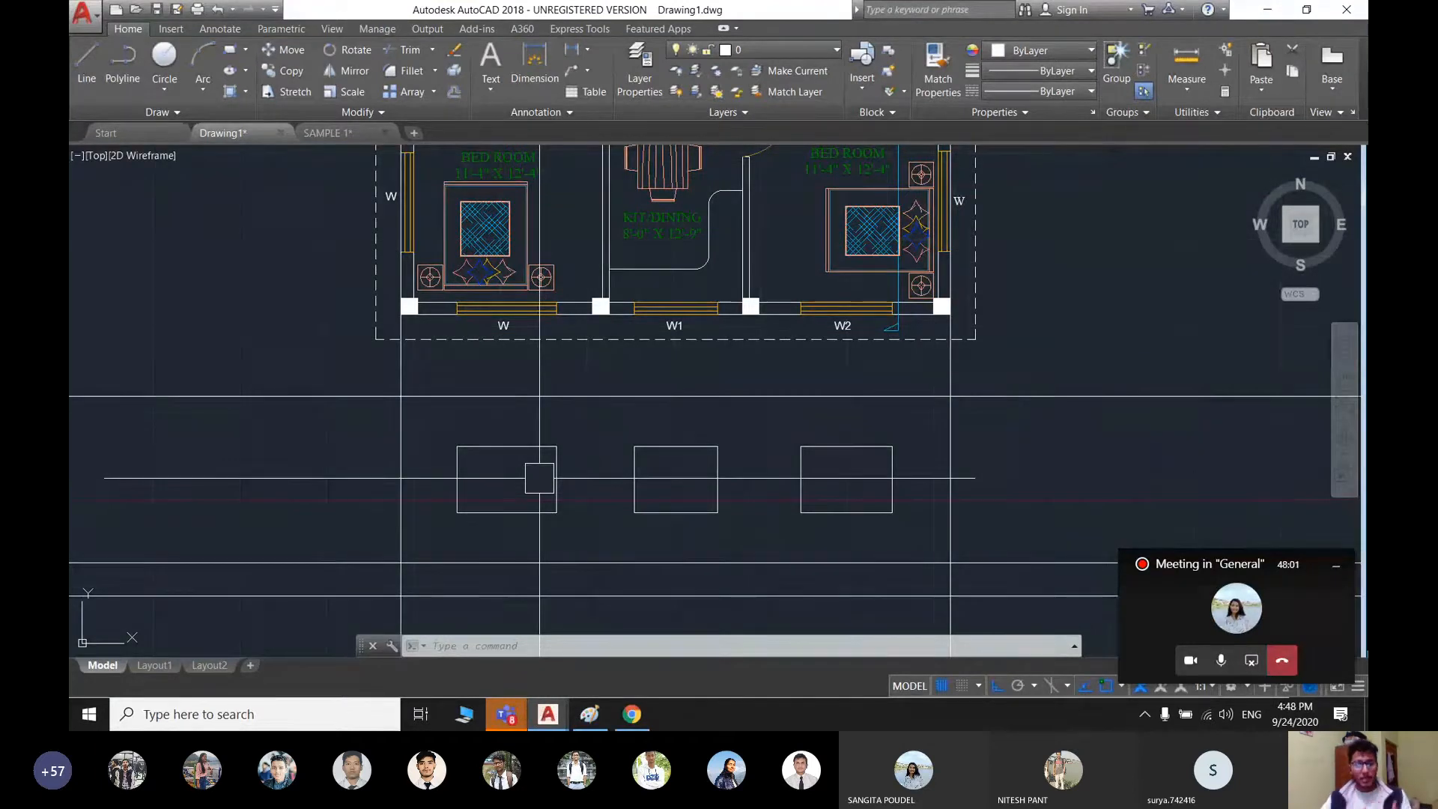
{"action": "key", "text": "F7"}
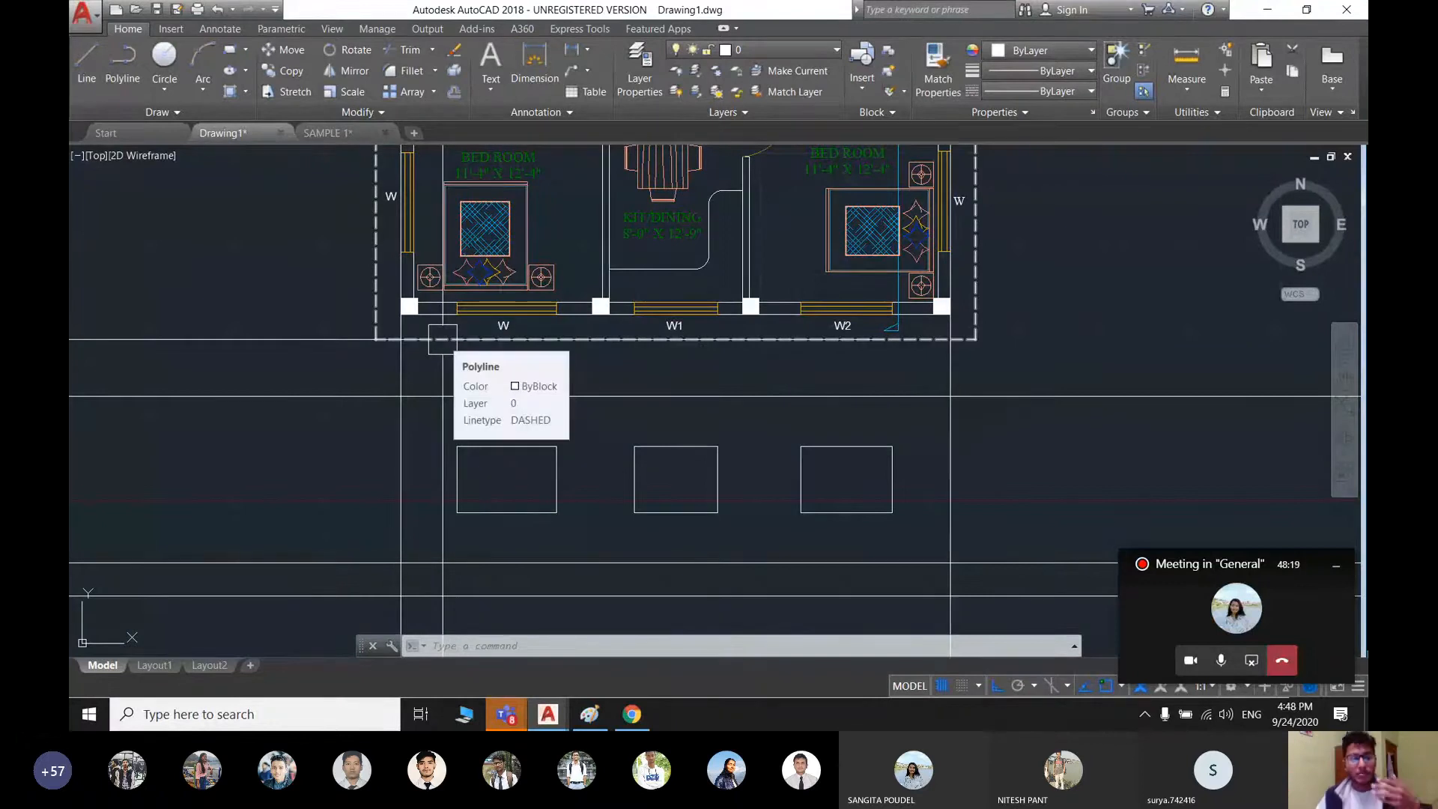
{"action": "middle_click_drag", "start_coordinate": [569, 444], "coordinate": [613, 439]}
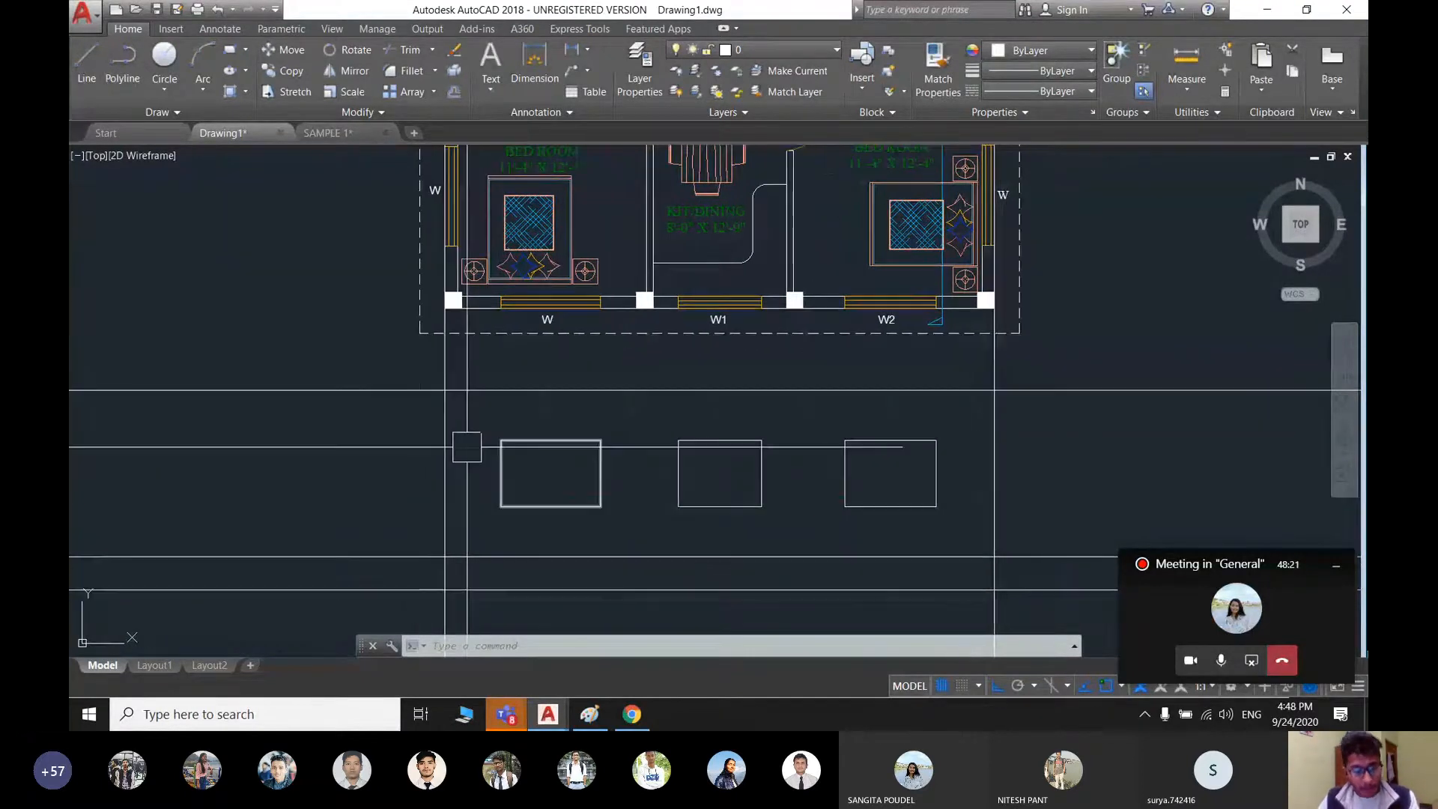
{"action": "middle_click_drag", "start_coordinate": [700, 488], "coordinate": [645, 468]}
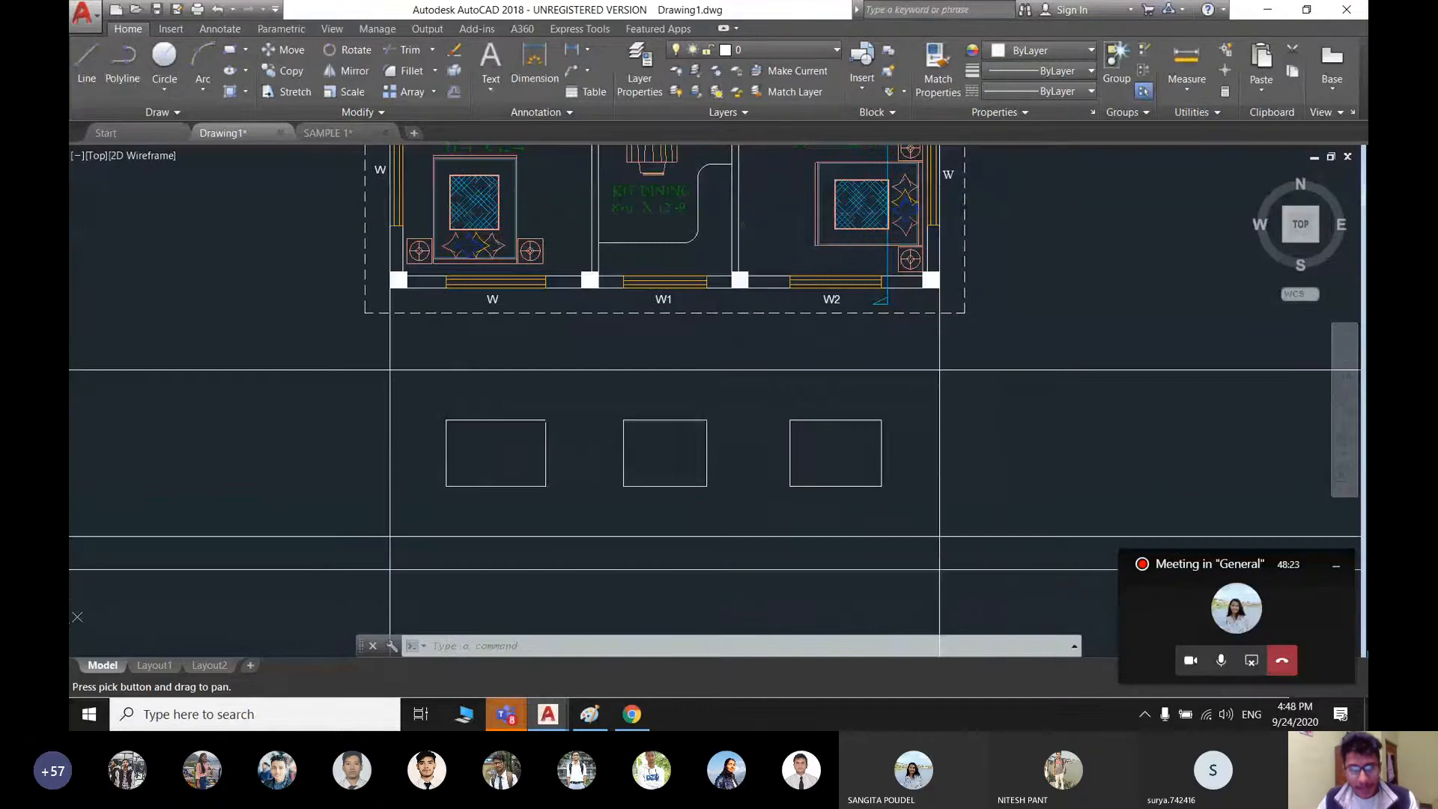
{"action": "middle_click_drag", "start_coordinate": [780, 397], "coordinate": [747, 413]}
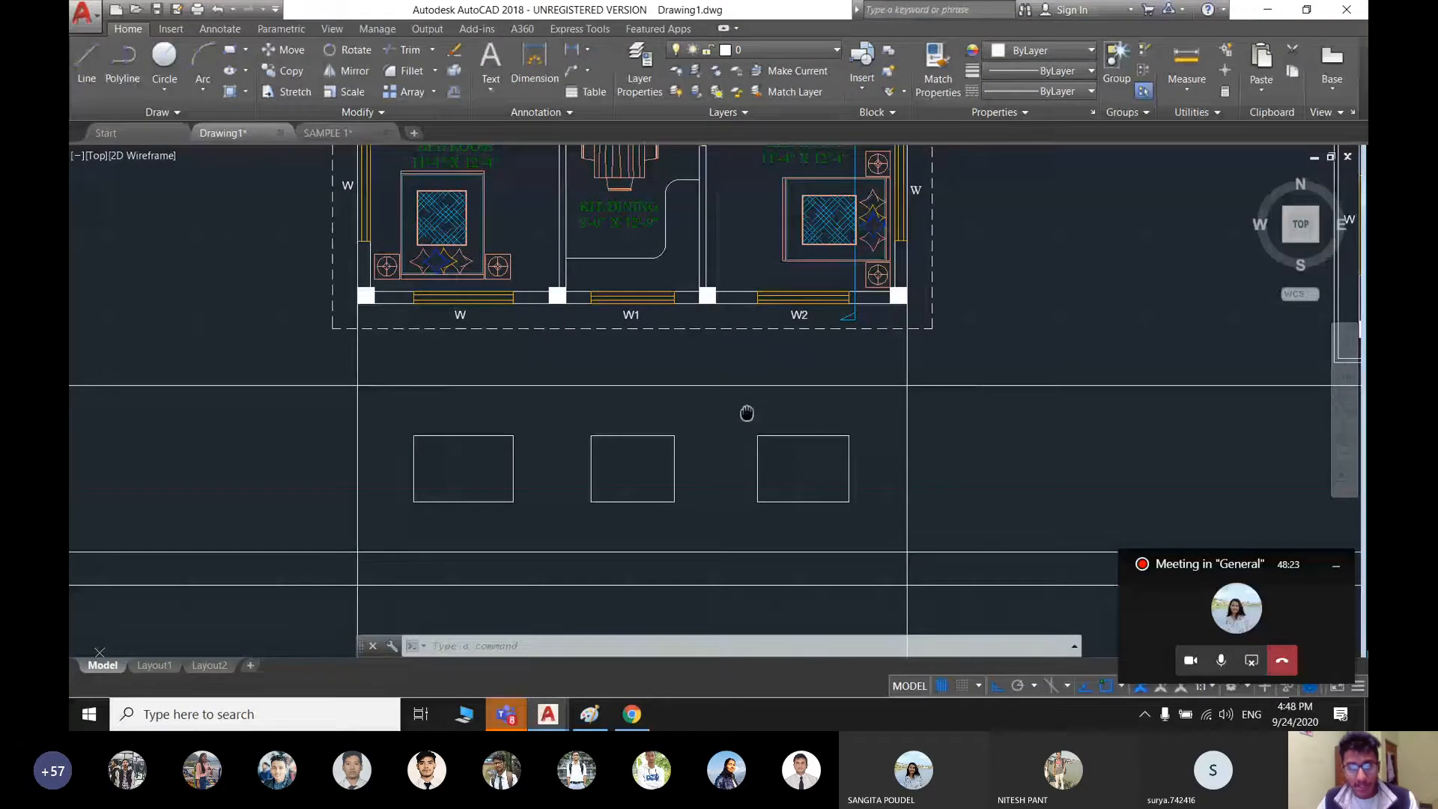
{"action": "scroll", "coordinate": [861, 321], "scroll_direction": "up", "scroll_amount": 5}
{"action": "scroll", "coordinate": [529, 372], "scroll_direction": "down", "scroll_amount": 5}
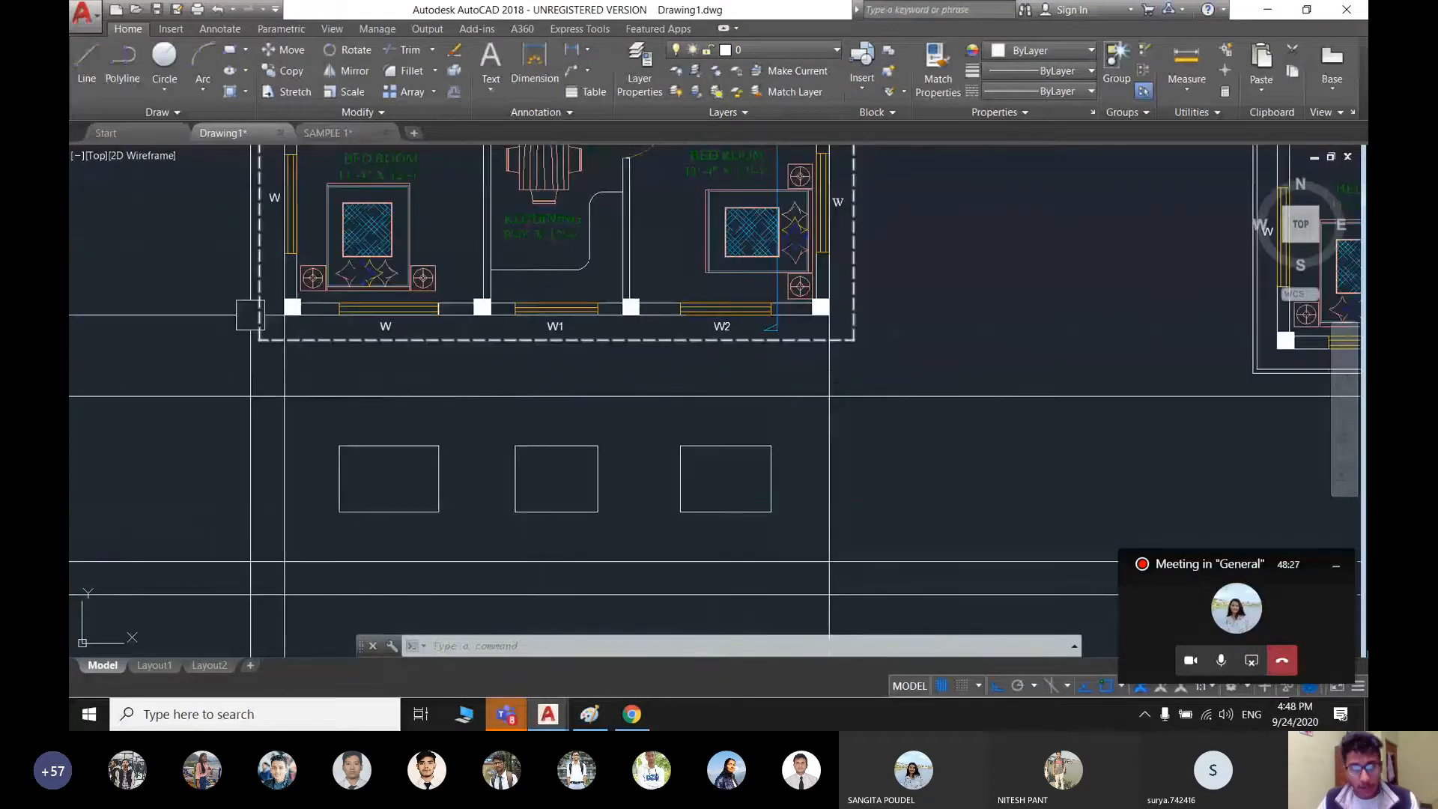
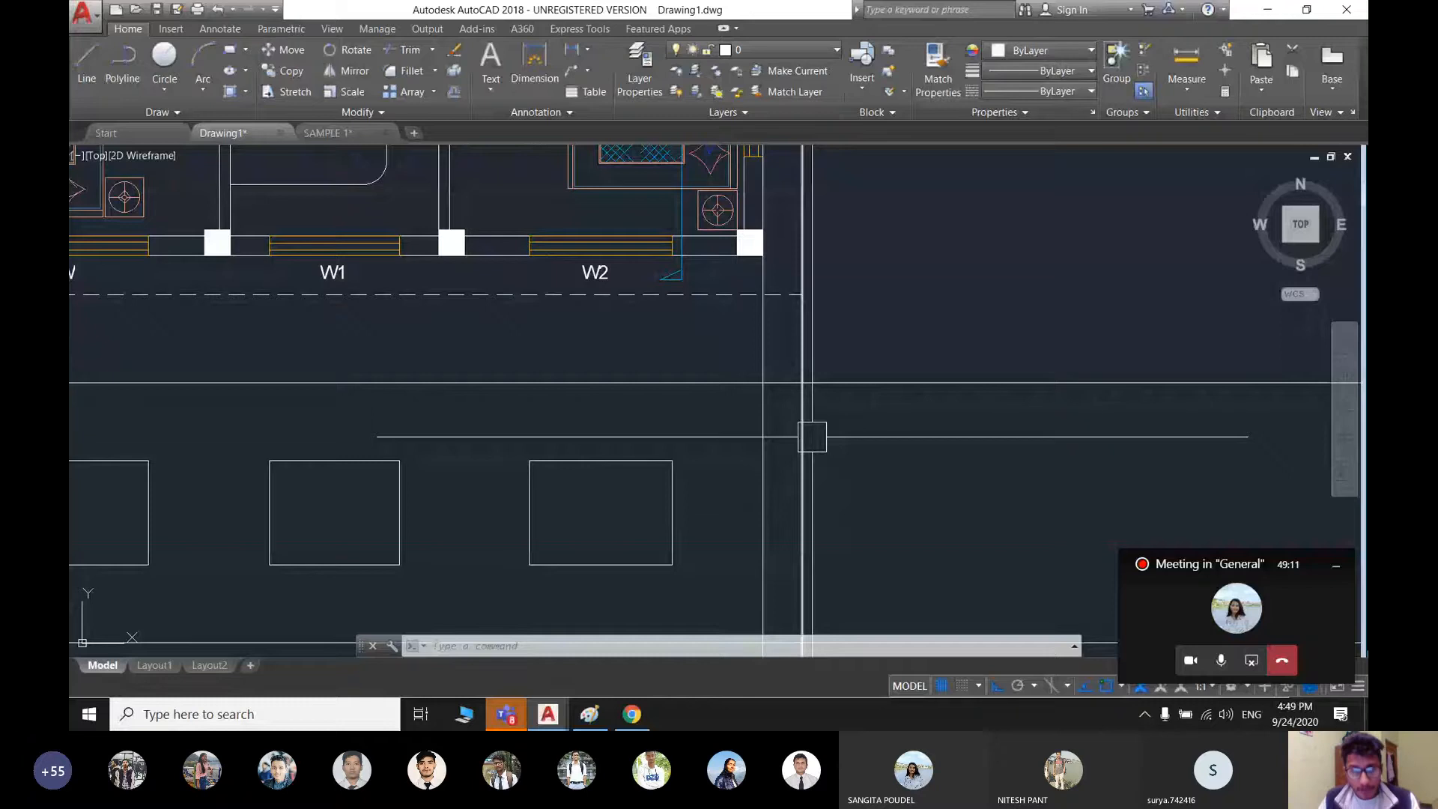
{"action": "scroll", "coordinate": [811, 436], "scroll_direction": "up", "scroll_amount": 3}
{"action": "scroll", "coordinate": [863, 408], "scroll_direction": "down", "scroll_amount": 3}
{"action": "key", "text": "Escape"}
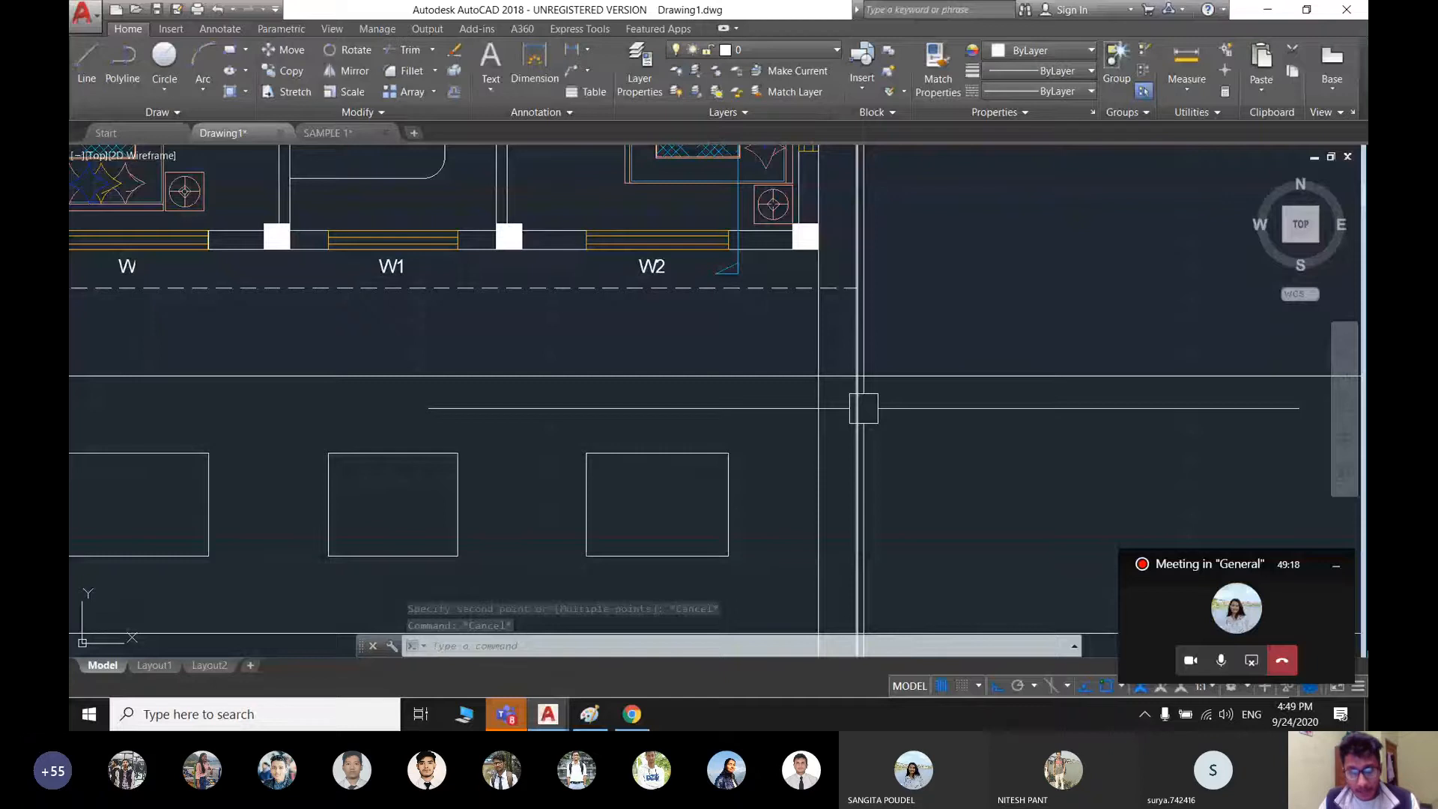
- Draw a line 5" up from the intersection of the storey line and the roof-edge projection beyond W2, then horizontally to the wall line
{"action": "scroll", "coordinate": [865, 269], "scroll_direction": "up", "scroll_amount": 2}
{"action": "type", "text": "l"}
{"action": "key", "text": "Return"}
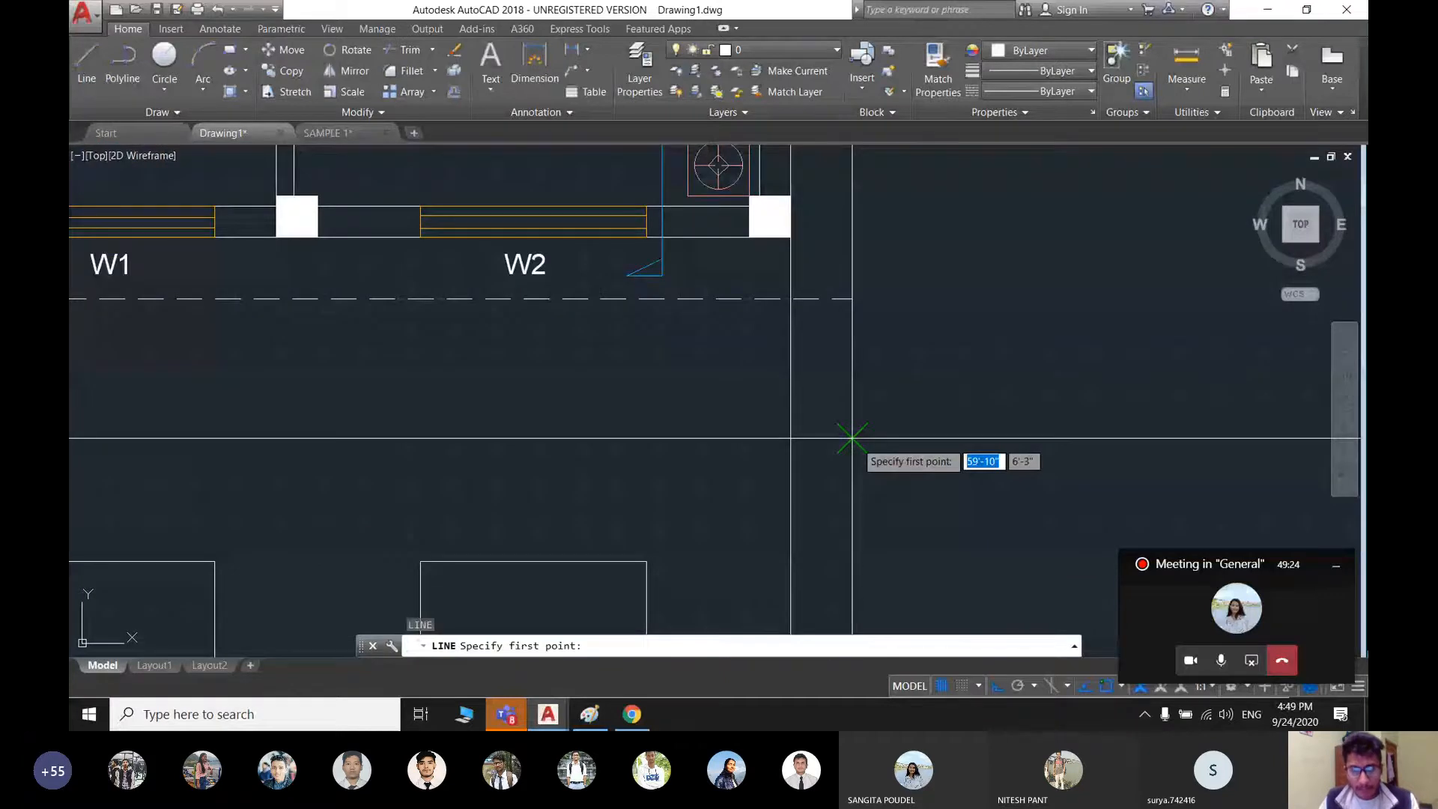
{"action": "left_click", "coordinate": [851, 438]}
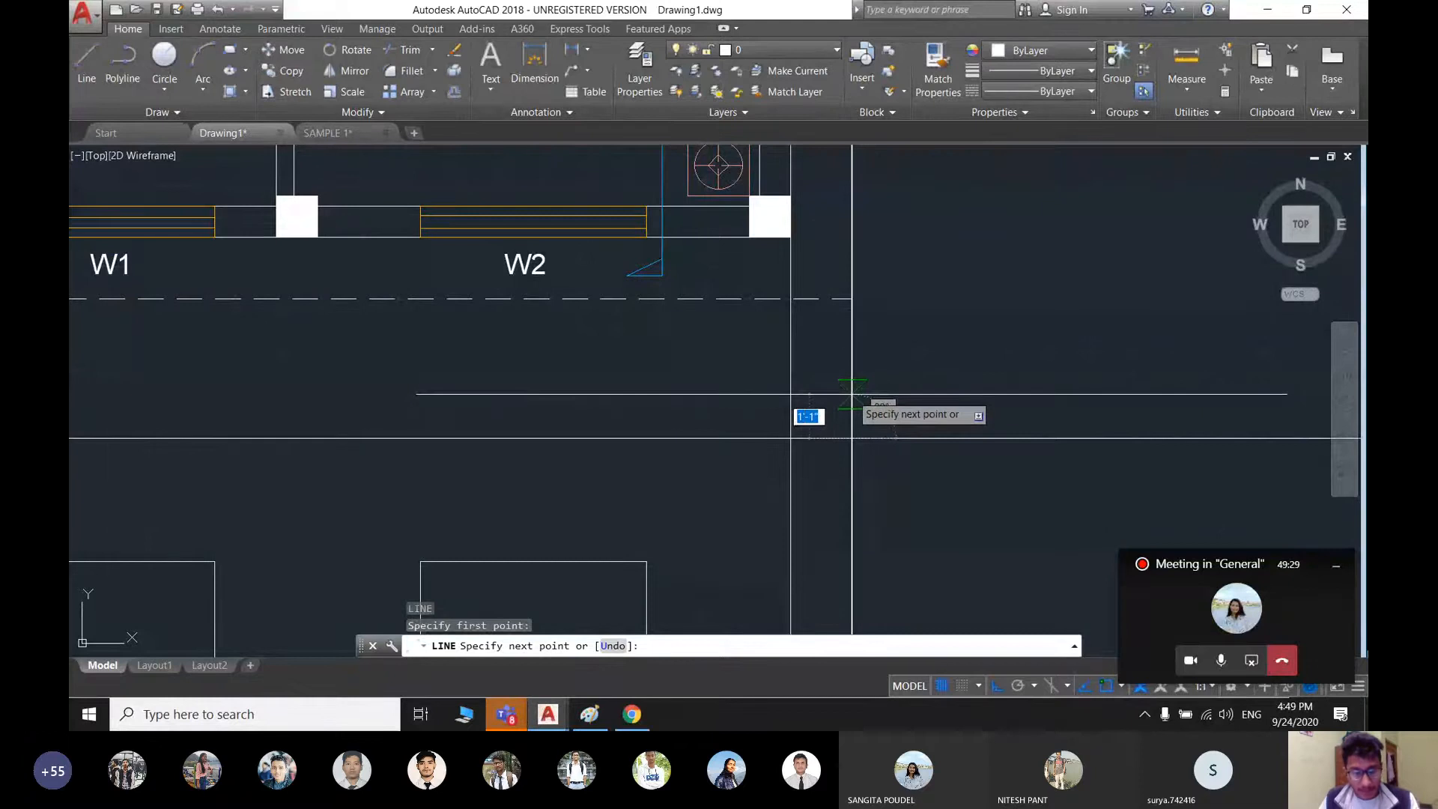
{"action": "type", "text": "5\""}
{"action": "key", "text": "Return"}
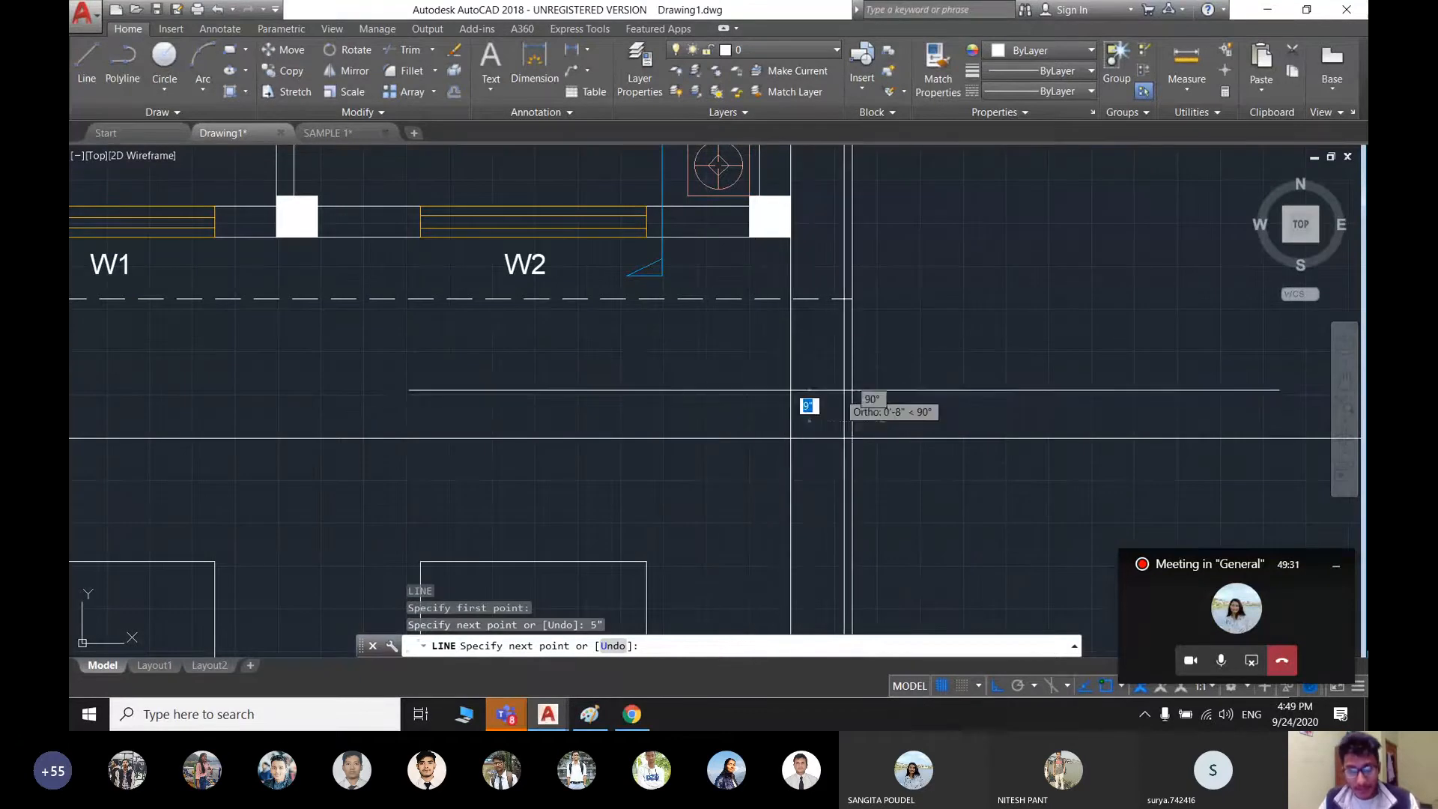
{"action": "scroll", "coordinate": [872, 388], "scroll_direction": "up", "scroll_amount": 6}
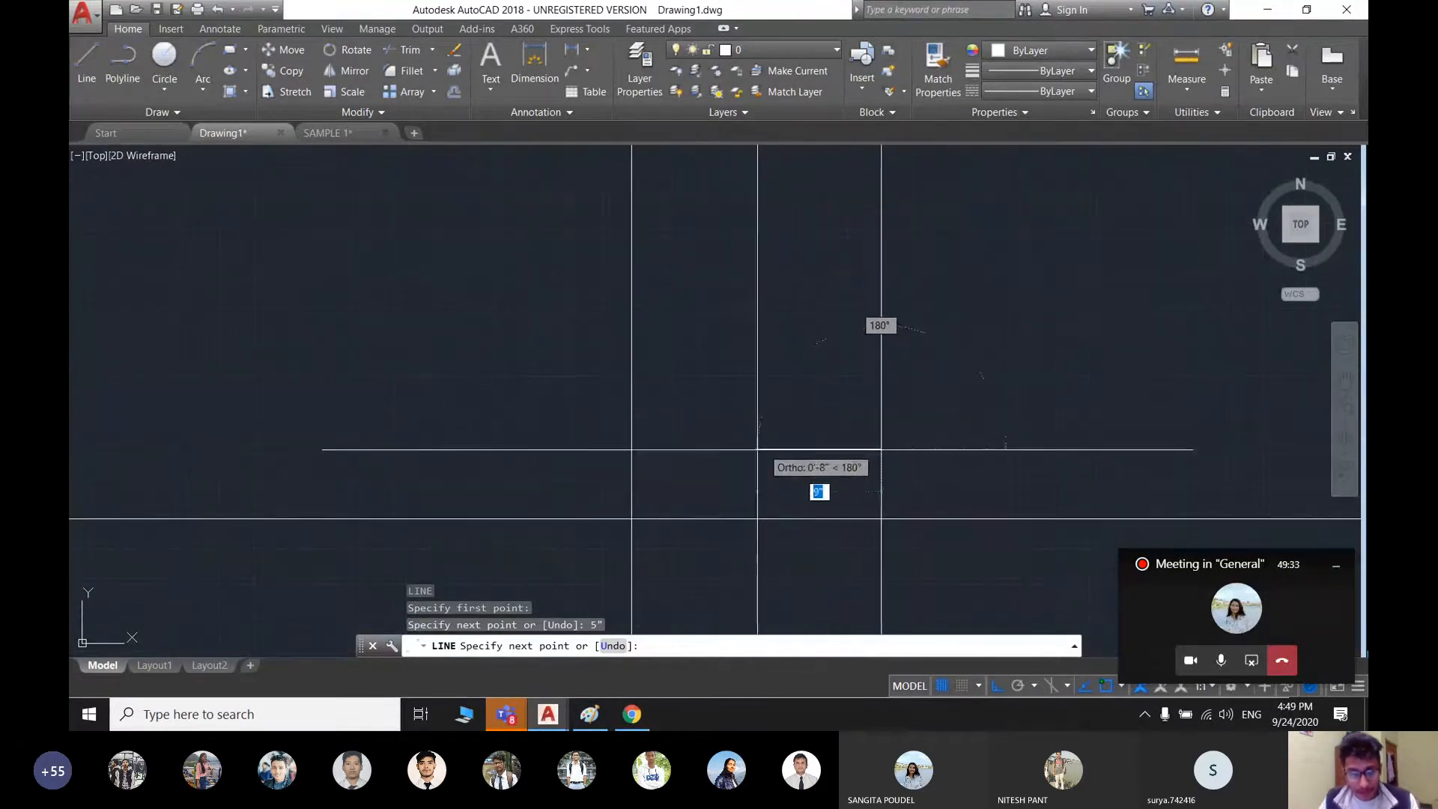
{"action": "left_click", "coordinate": [631, 447]}
{"action": "scroll", "coordinate": [752, 403], "scroll_direction": "down", "scroll_amount": 4}
{"action": "key", "text": "Escape"}
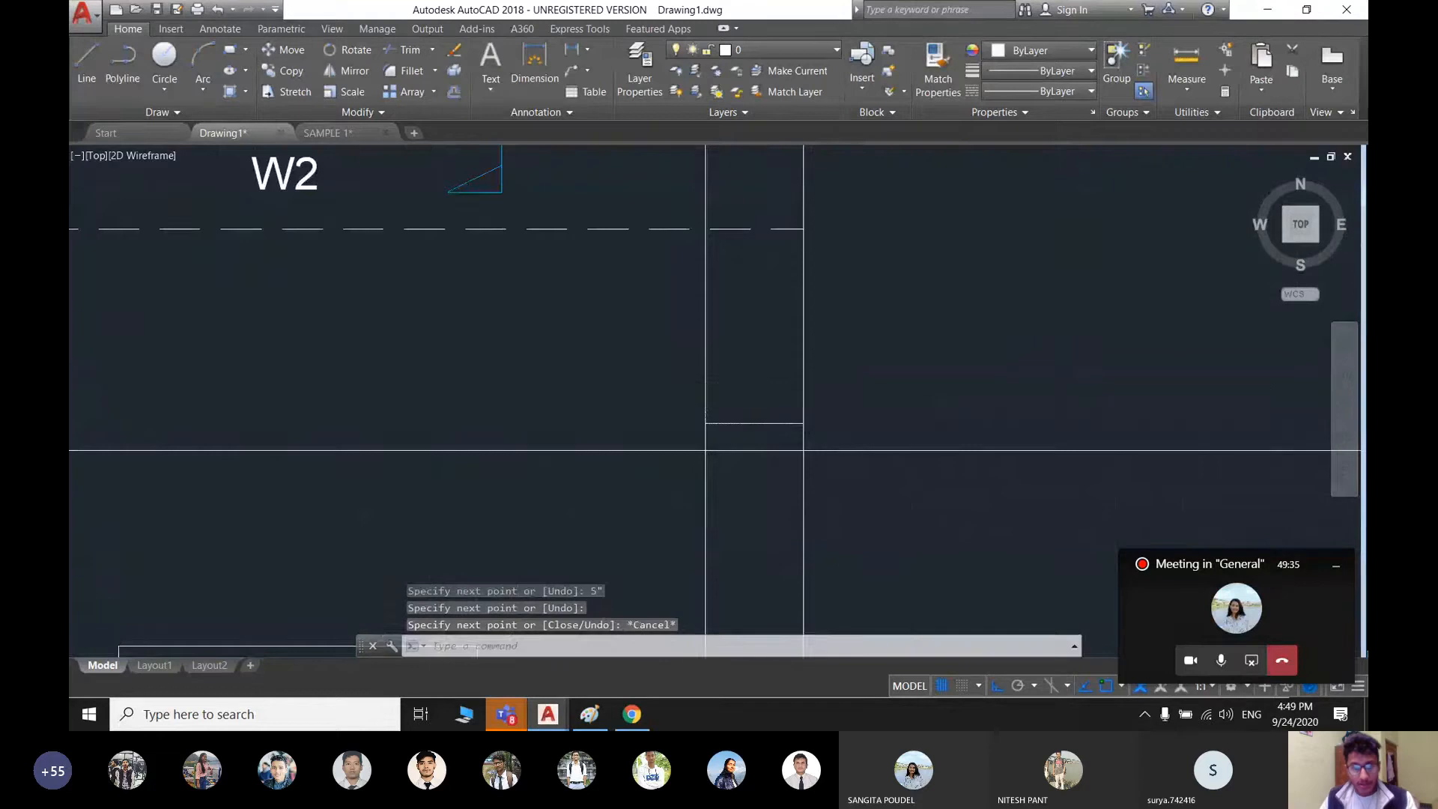
{"action": "scroll", "coordinate": [987, 465], "scroll_direction": "down", "scroll_amount": 4}
{"action": "middle_click_drag", "start_coordinate": [1089, 500], "coordinate": [991, 514]}
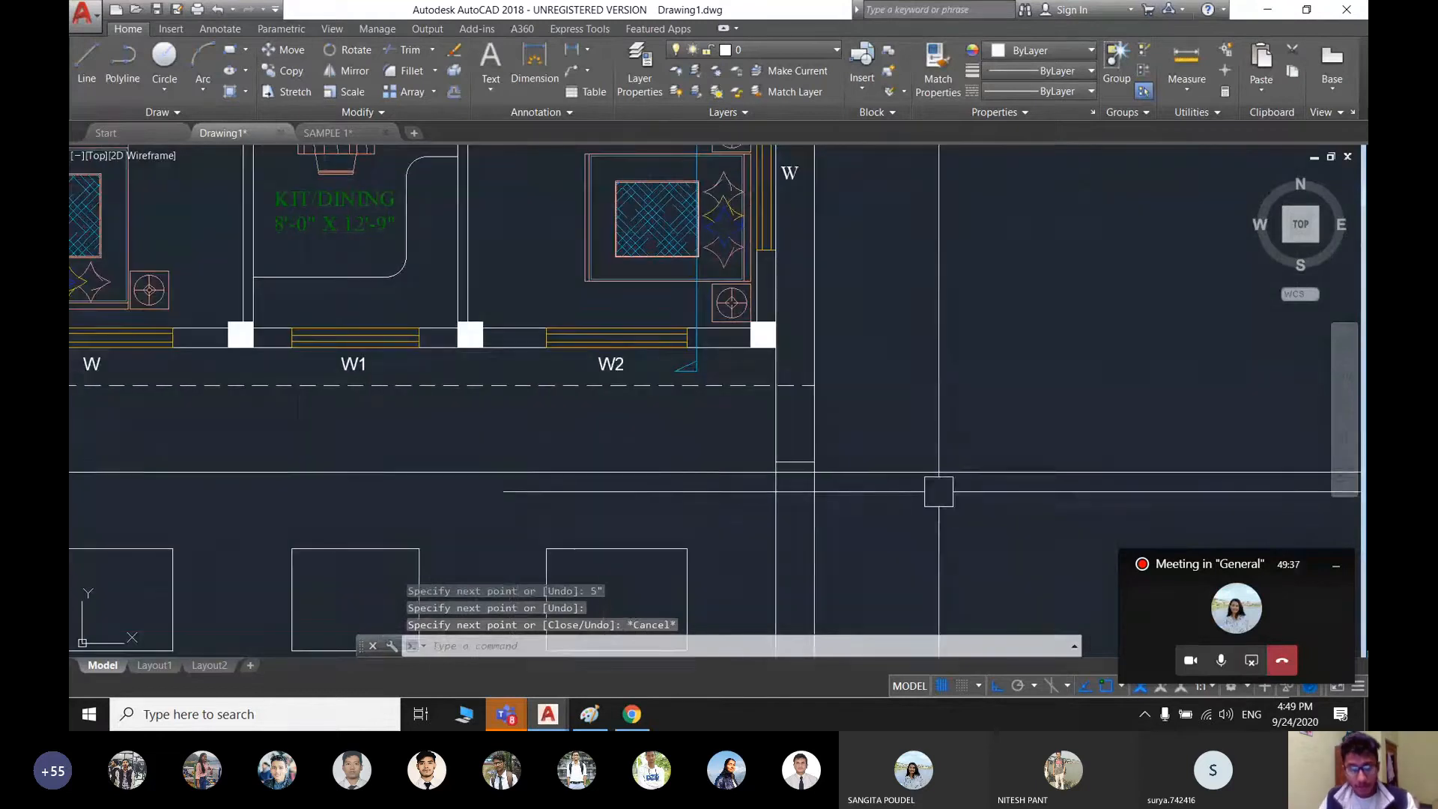
{"action": "type", "text": "tr"}
{"action": "key", "text": "Return"}
{"action": "key", "text": "Return"}
{"action": "key", "text": "Escape"}
{"action": "left_click", "coordinate": [950, 473]}
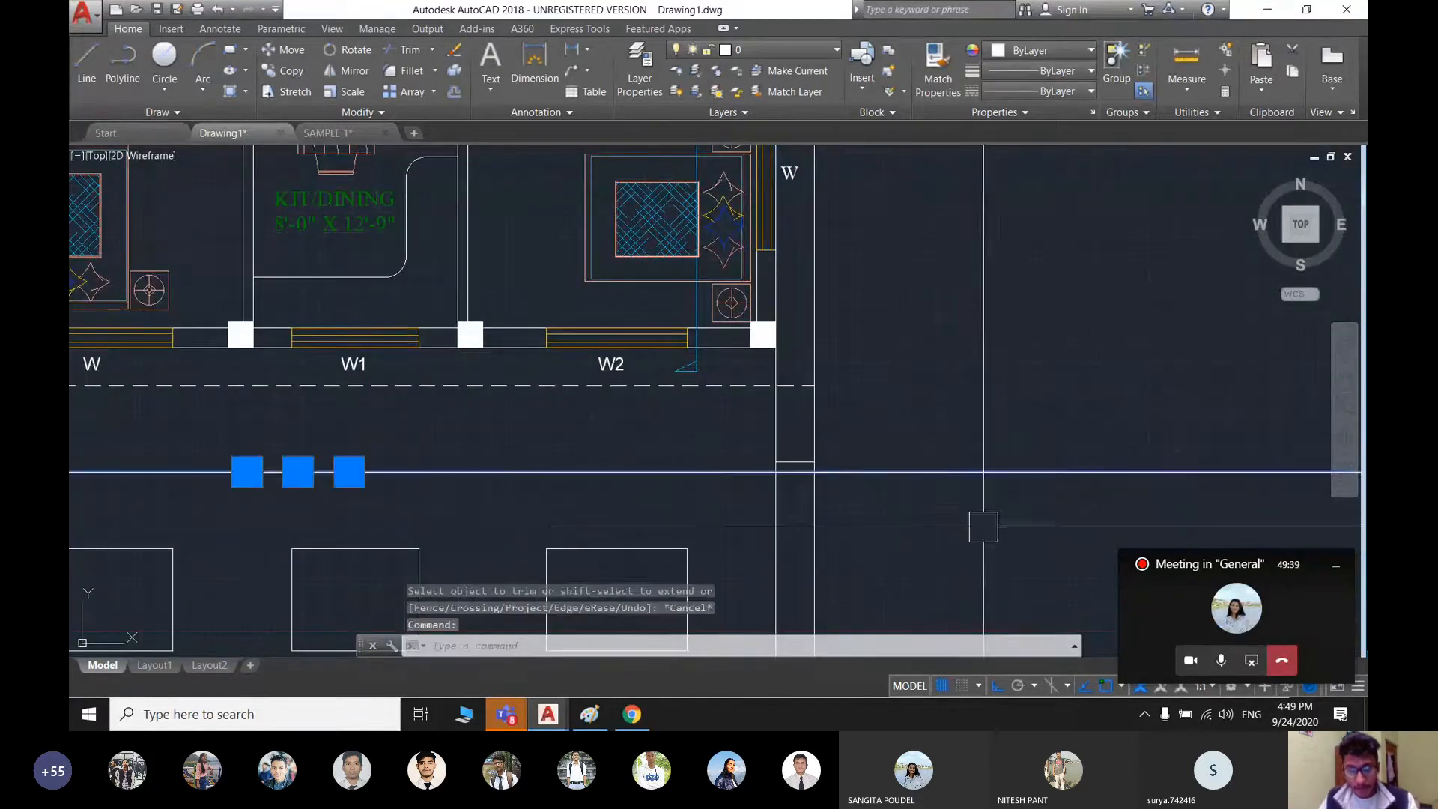
{"action": "key", "text": "Delete"}
{"action": "key", "text": "ctrl+z"}
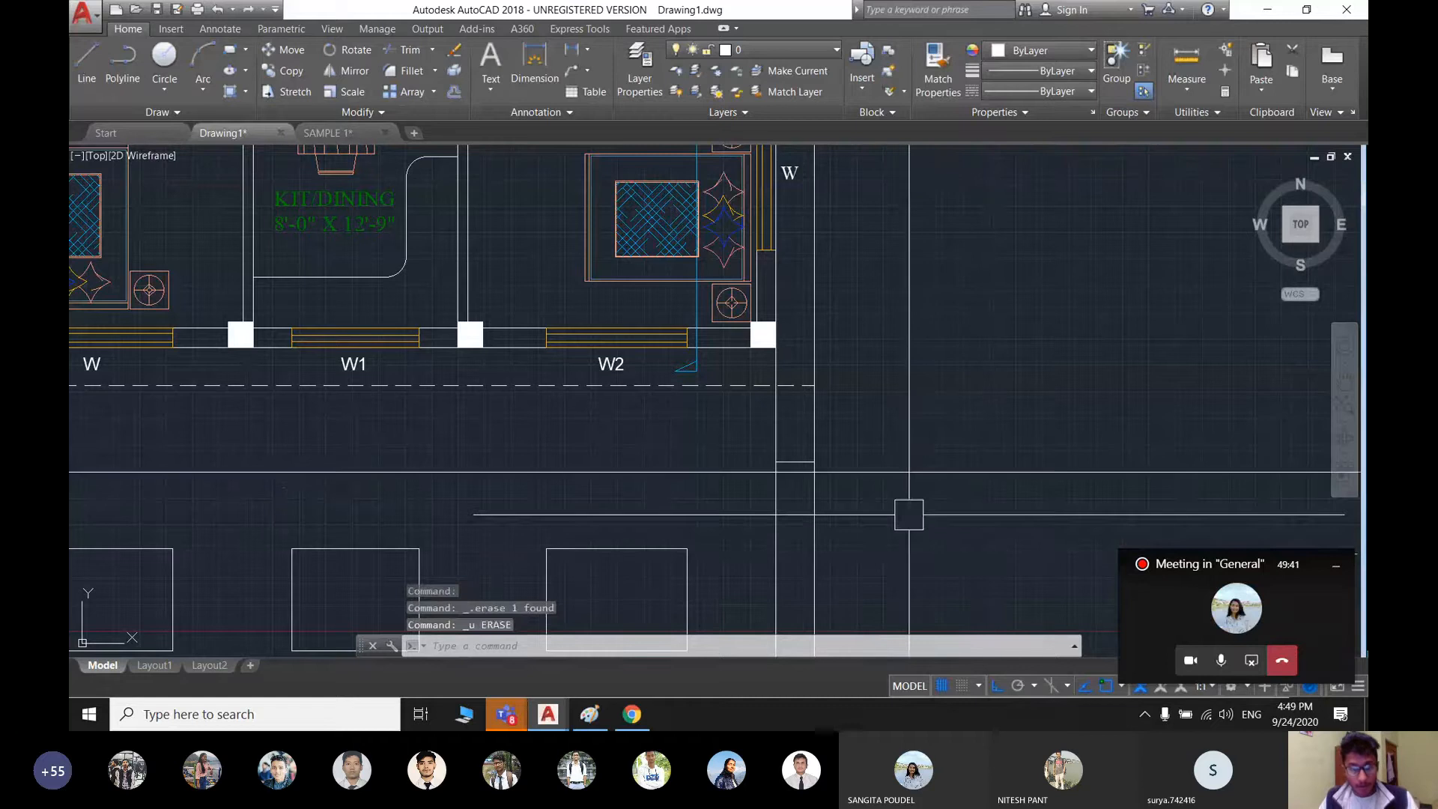
- Trim the storey line beyond the slab edge next to W2 and the roof-edge projection above that slab end
{"action": "type", "text": "tr"}
{"action": "key", "text": "Return"}
{"action": "key", "text": "Return"}
{"action": "scroll", "coordinate": [859, 468], "scroll_direction": "up", "scroll_amount": 3}
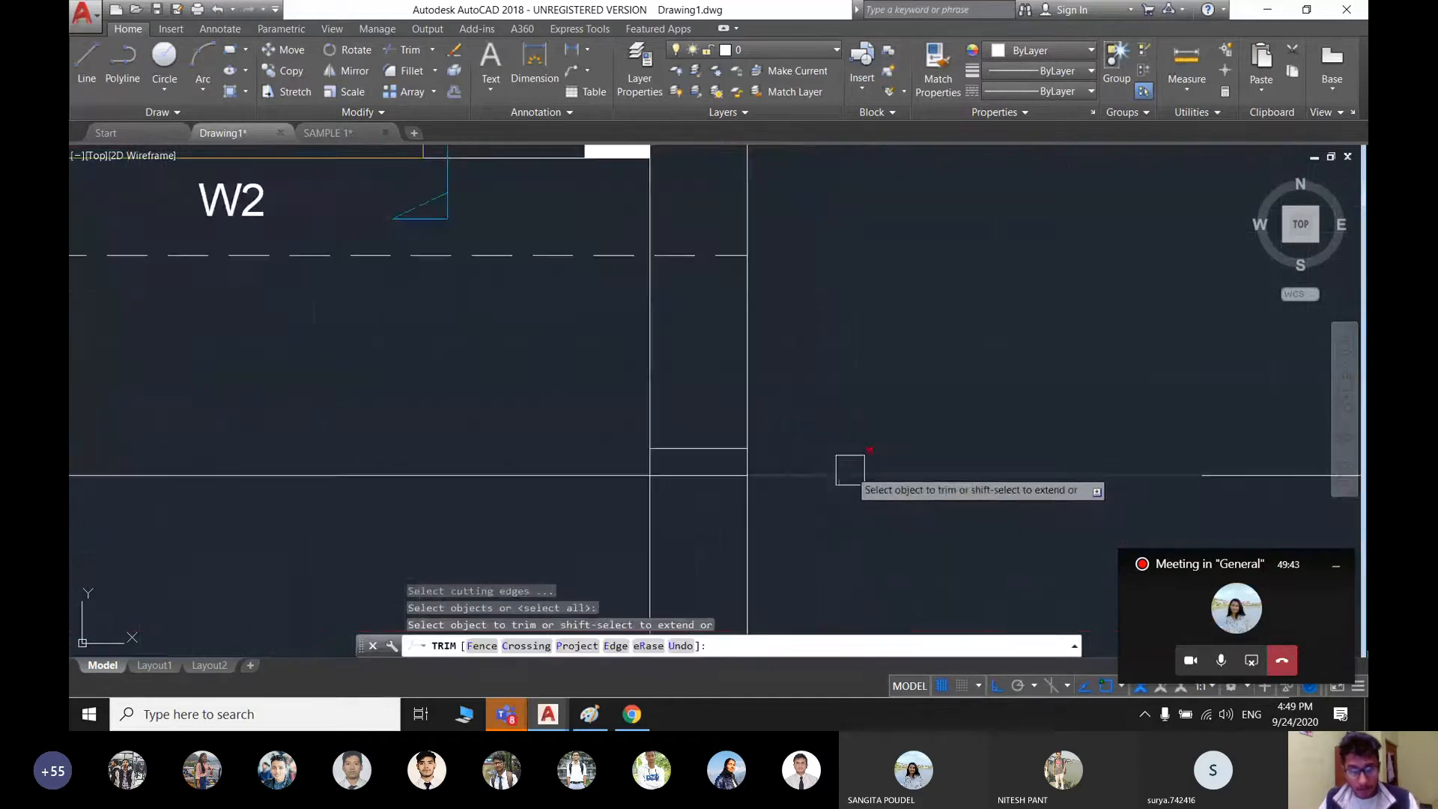
{"action": "left_click", "coordinate": [795, 475]}
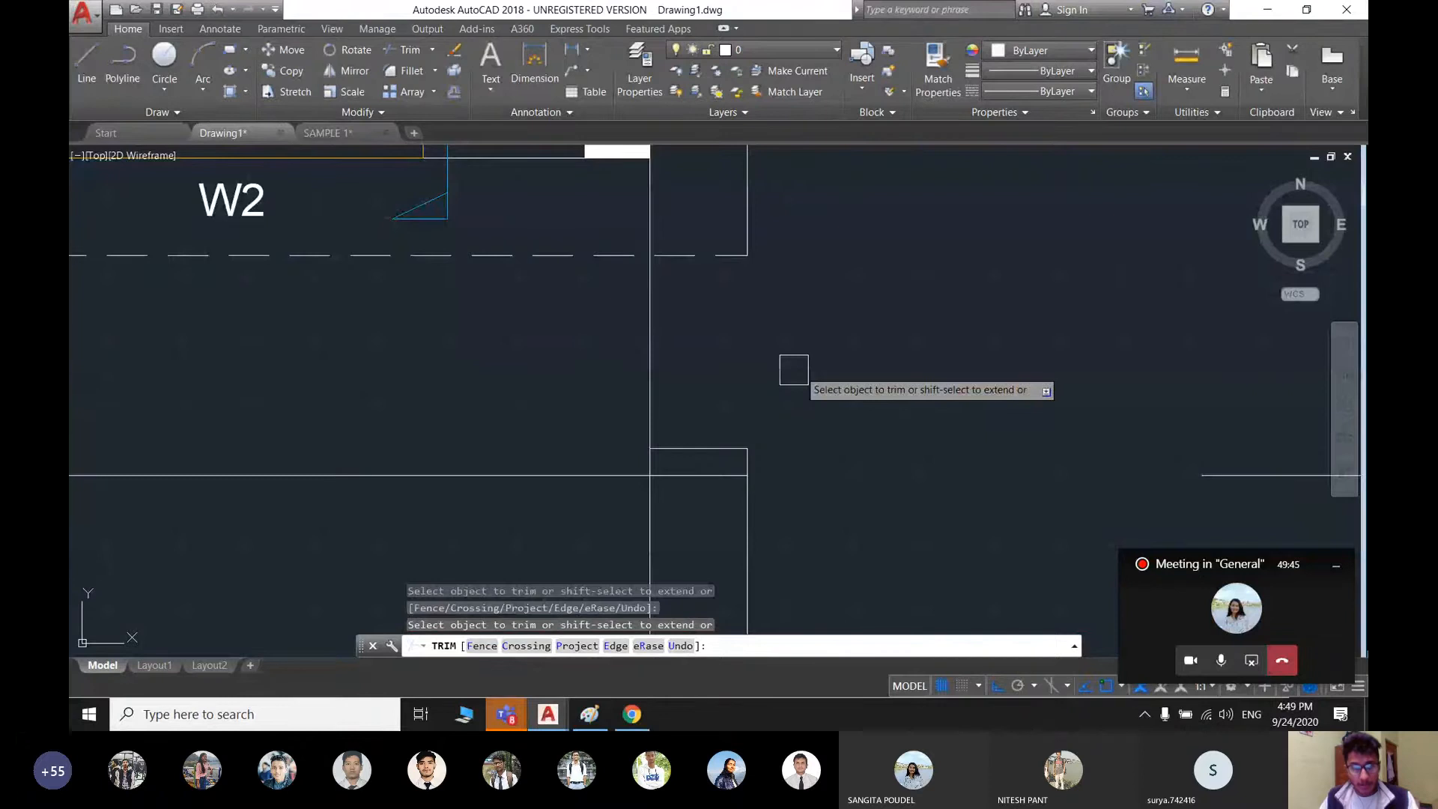
{"action": "scroll", "coordinate": [793, 369], "scroll_direction": "down", "scroll_amount": 5}
{"action": "scroll", "coordinate": [863, 407], "scroll_direction": "up", "scroll_amount": 2}
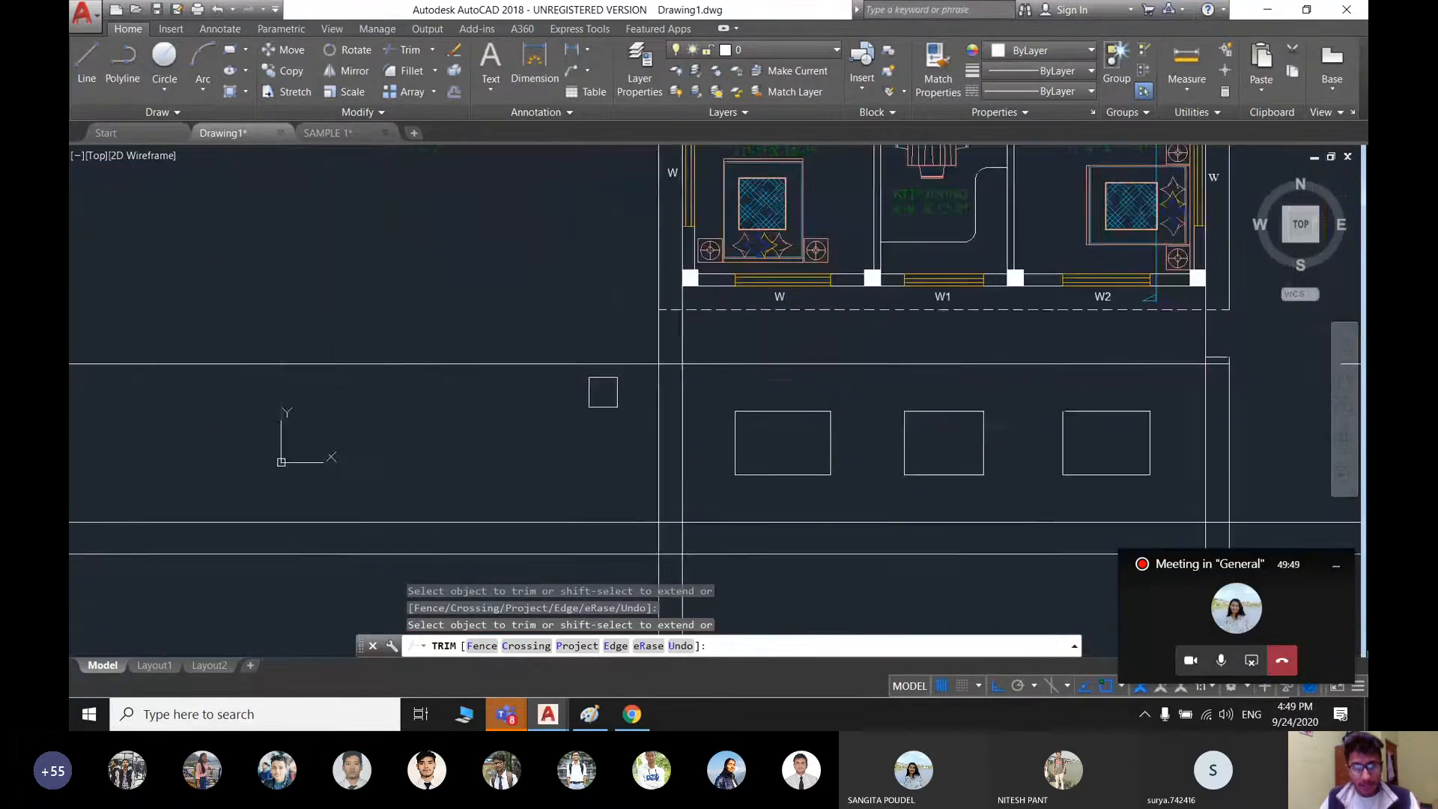
- Draw a line 5" up from the intersection of the storey line and the roof-edge projection beyond W, then horizontally to the wall line
{"action": "scroll", "coordinate": [684, 366], "scroll_direction": "up", "scroll_amount": 2}
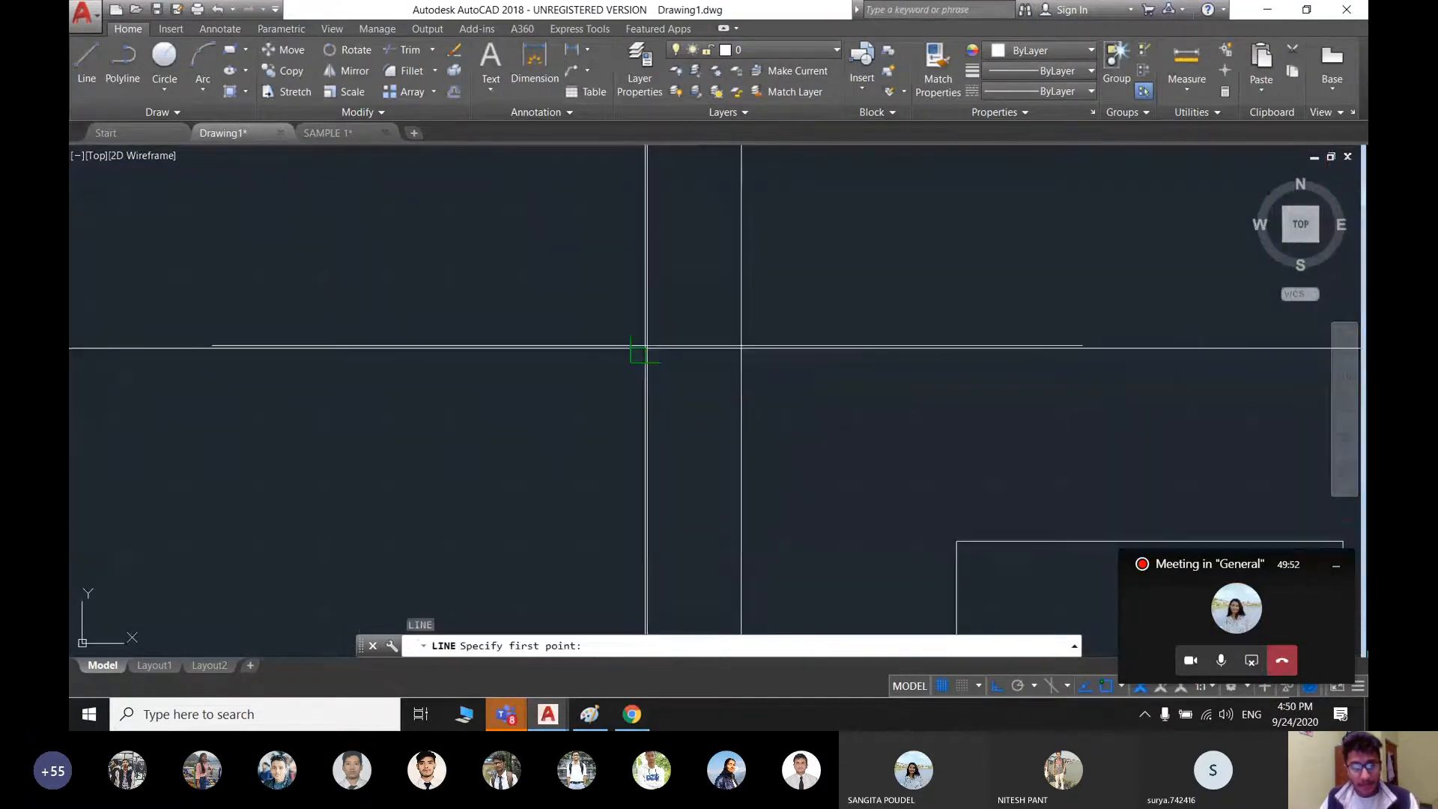
{"action": "left_click", "coordinate": [646, 300]}
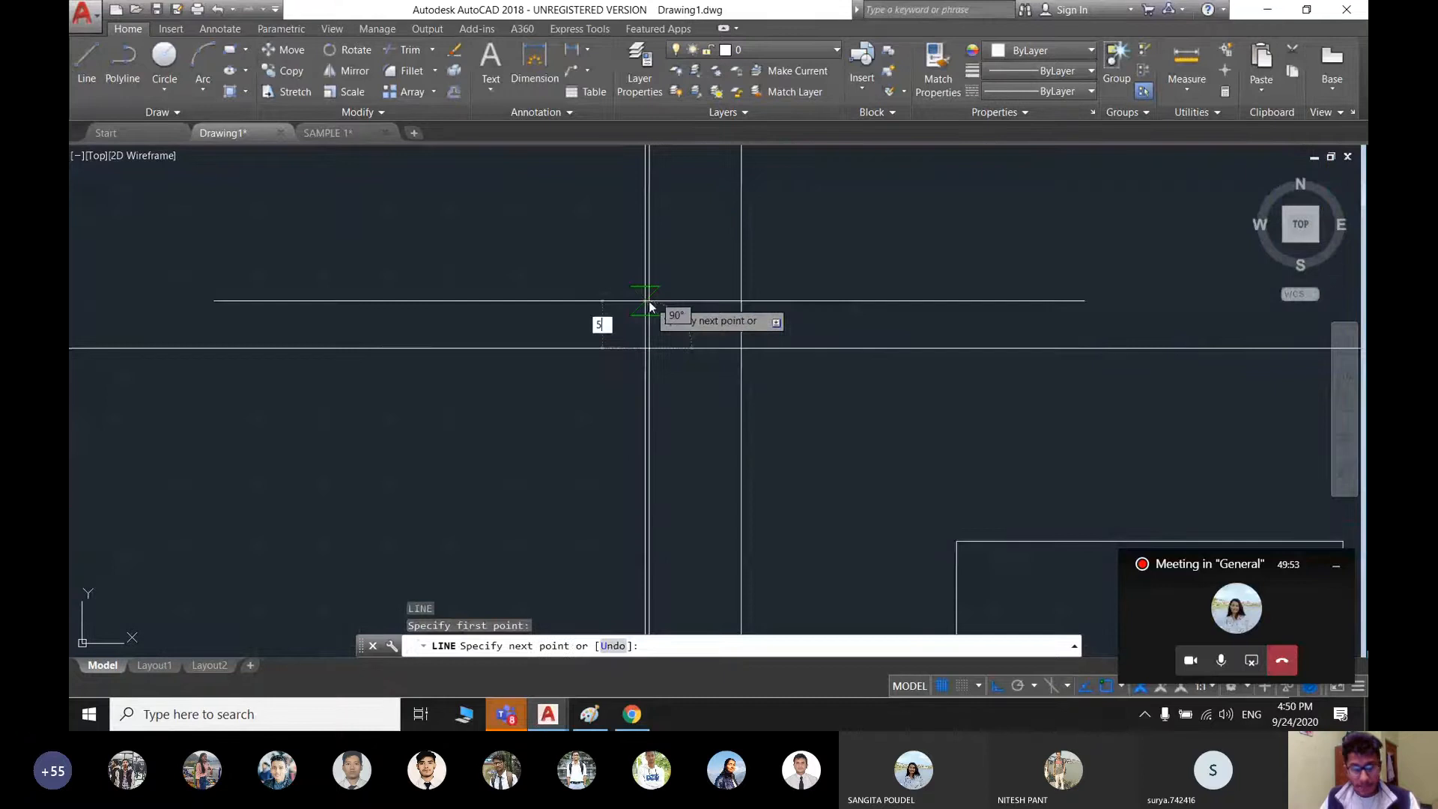
{"action": "key", "text": "Return"}
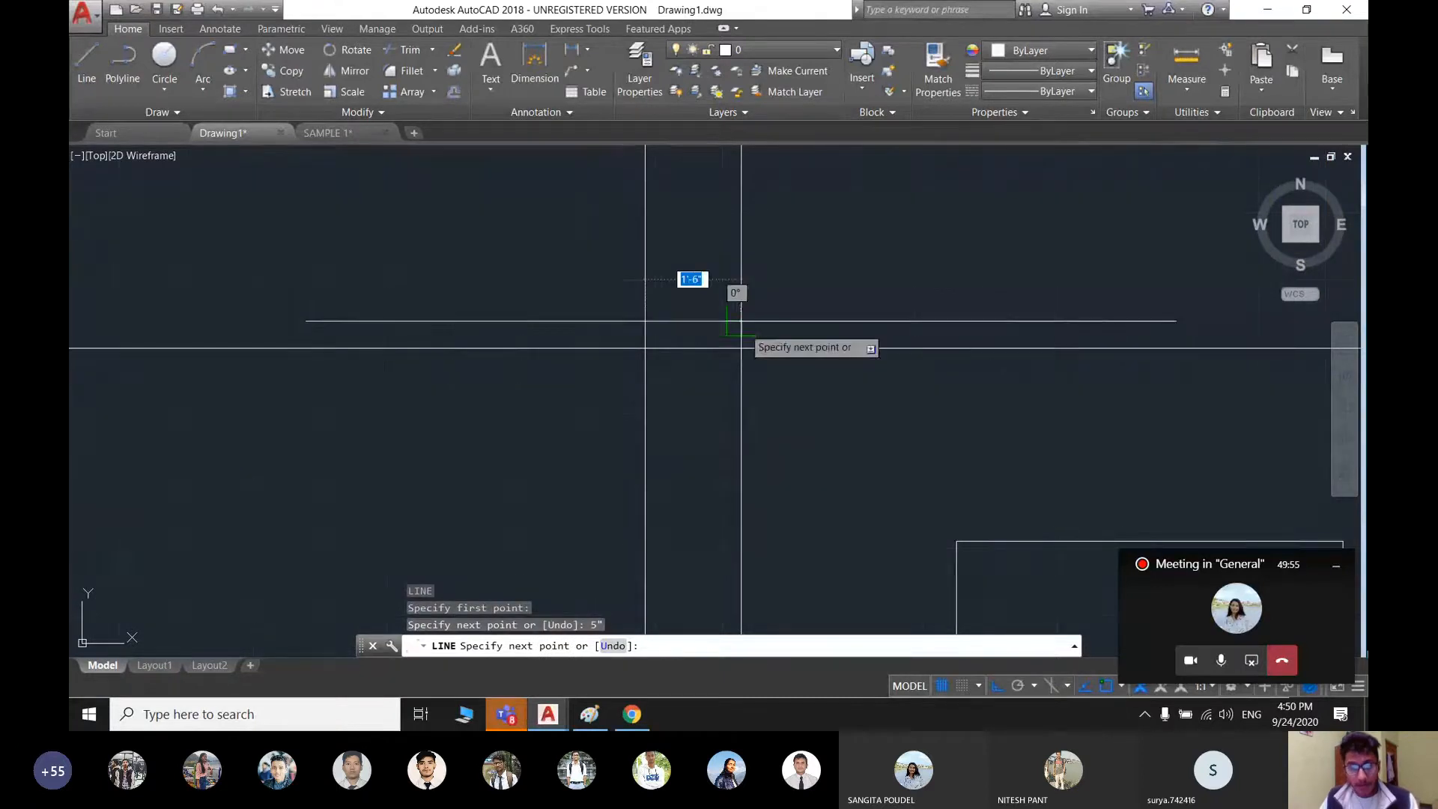
{"action": "left_click", "coordinate": [740, 321]}
{"action": "key", "text": "Escape"}
- Trim the excess storey and roof-edge lines around the slab end beyond W, and the wall lines crossing both slab ends
{"action": "scroll", "coordinate": [674, 331], "scroll_direction": "down", "scroll_amount": 4}
{"action": "scroll", "coordinate": [707, 268], "scroll_direction": "up", "scroll_amount": 4}
{"action": "scroll", "coordinate": [635, 347], "scroll_direction": "down", "scroll_amount": 3}
{"action": "type", "text": "tr"}
{"action": "key", "text": "Return"}
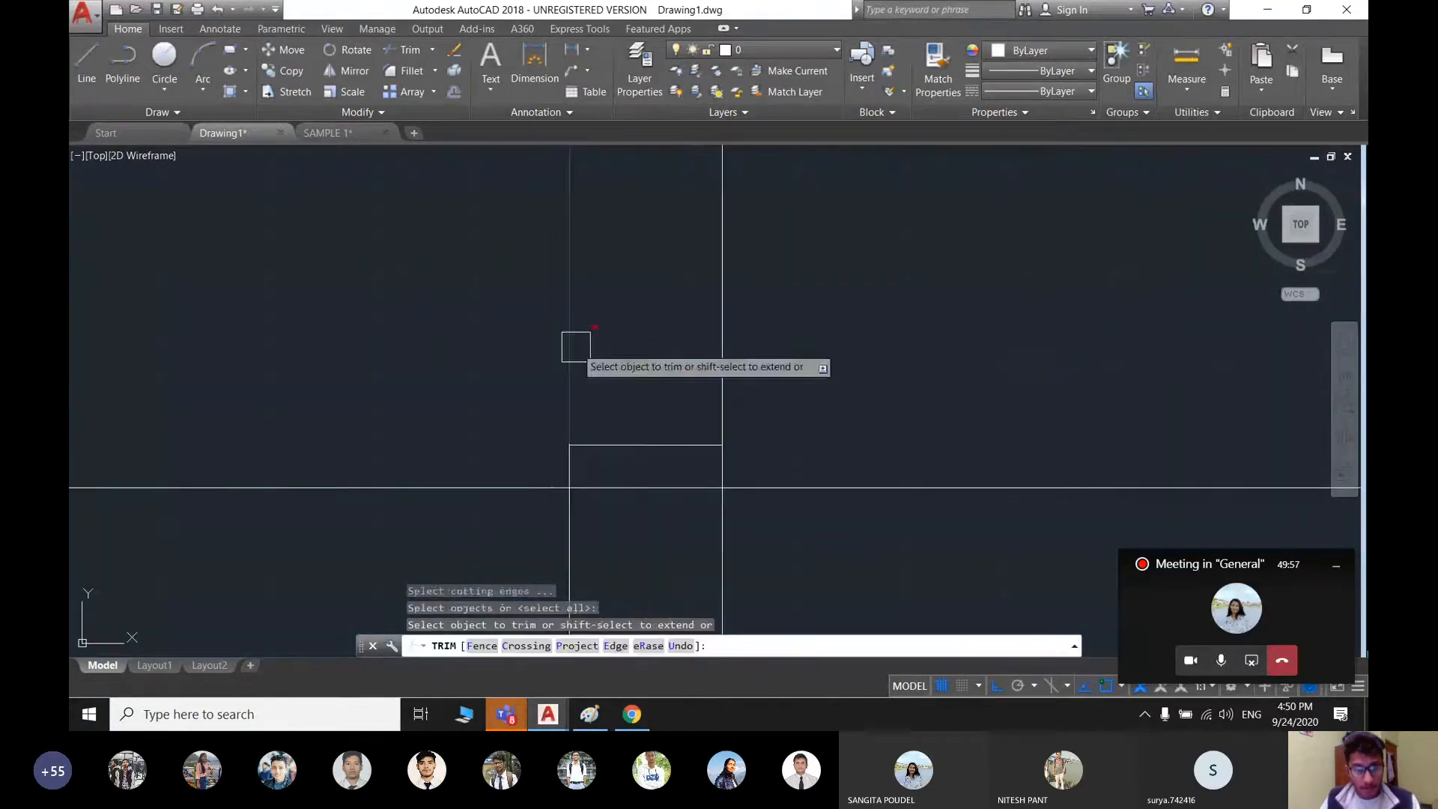
{"action": "scroll", "coordinate": [539, 487], "scroll_direction": "up", "scroll_amount": 2}
{"action": "scroll", "coordinate": [396, 435], "scroll_direction": "down", "scroll_amount": 3}
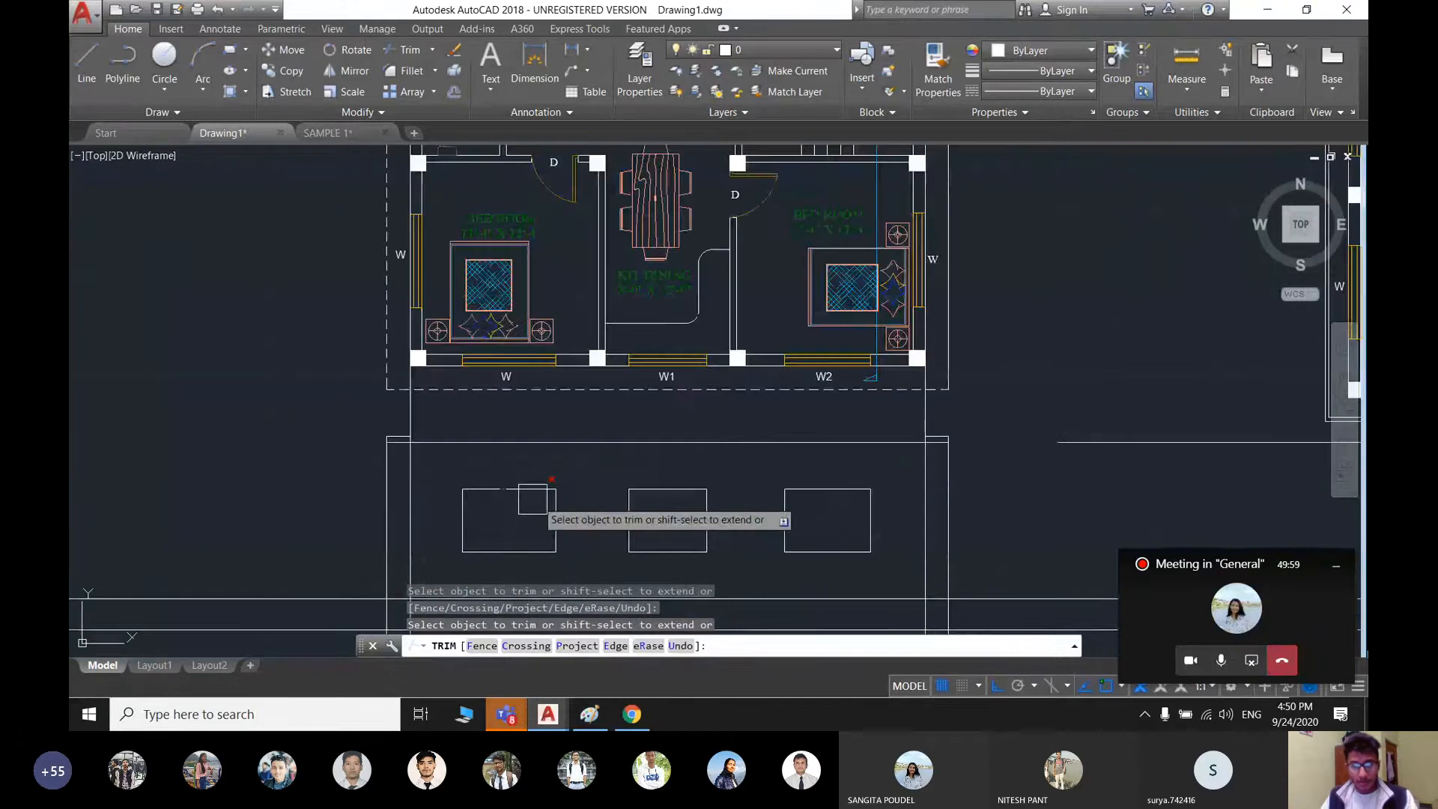
{"action": "scroll", "coordinate": [925, 438], "scroll_direction": "up", "scroll_amount": 6}
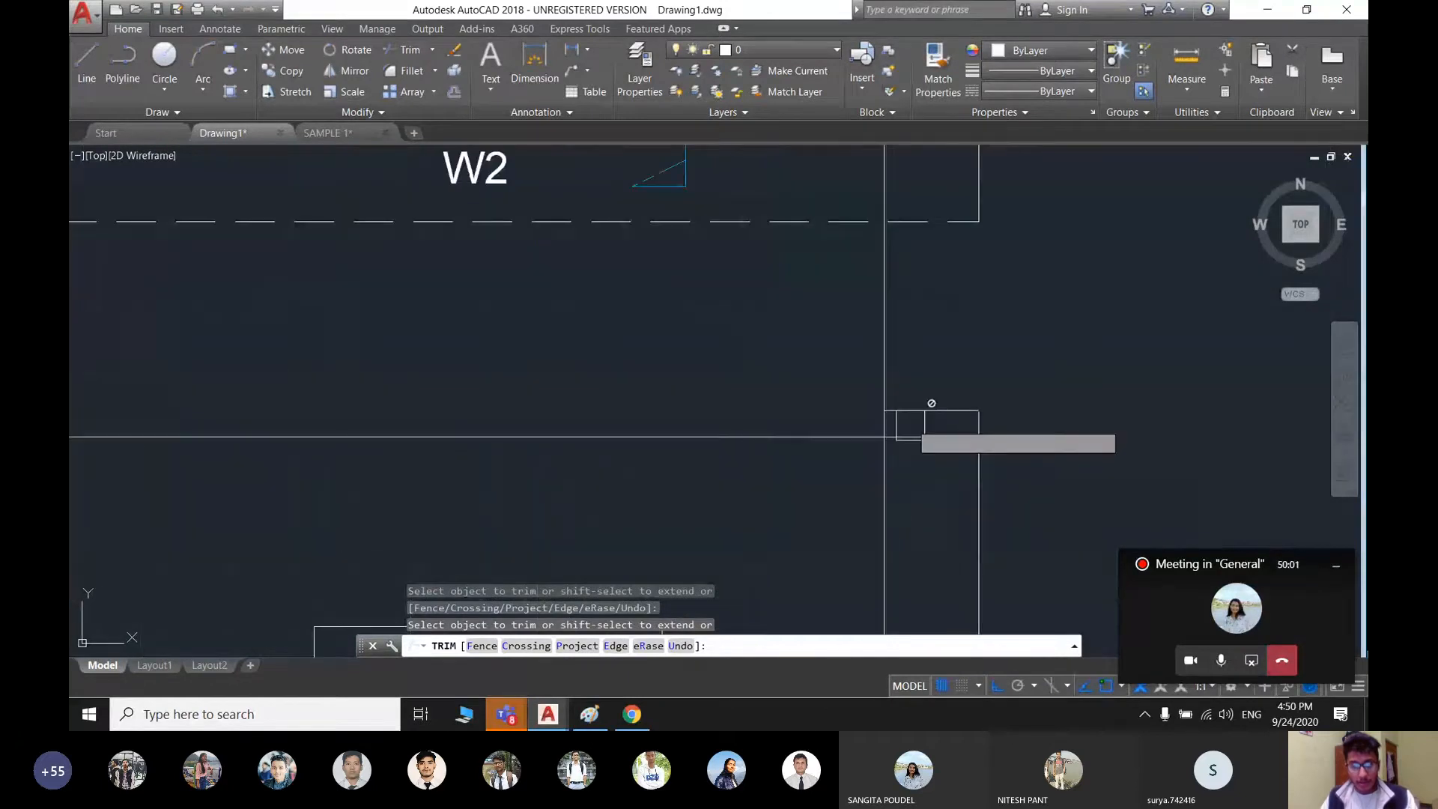
{"action": "middle_click_drag", "start_coordinate": [839, 428], "coordinate": [1273, 417]}
{"action": "middle_click_drag", "start_coordinate": [195, 427], "coordinate": [860, 430]}
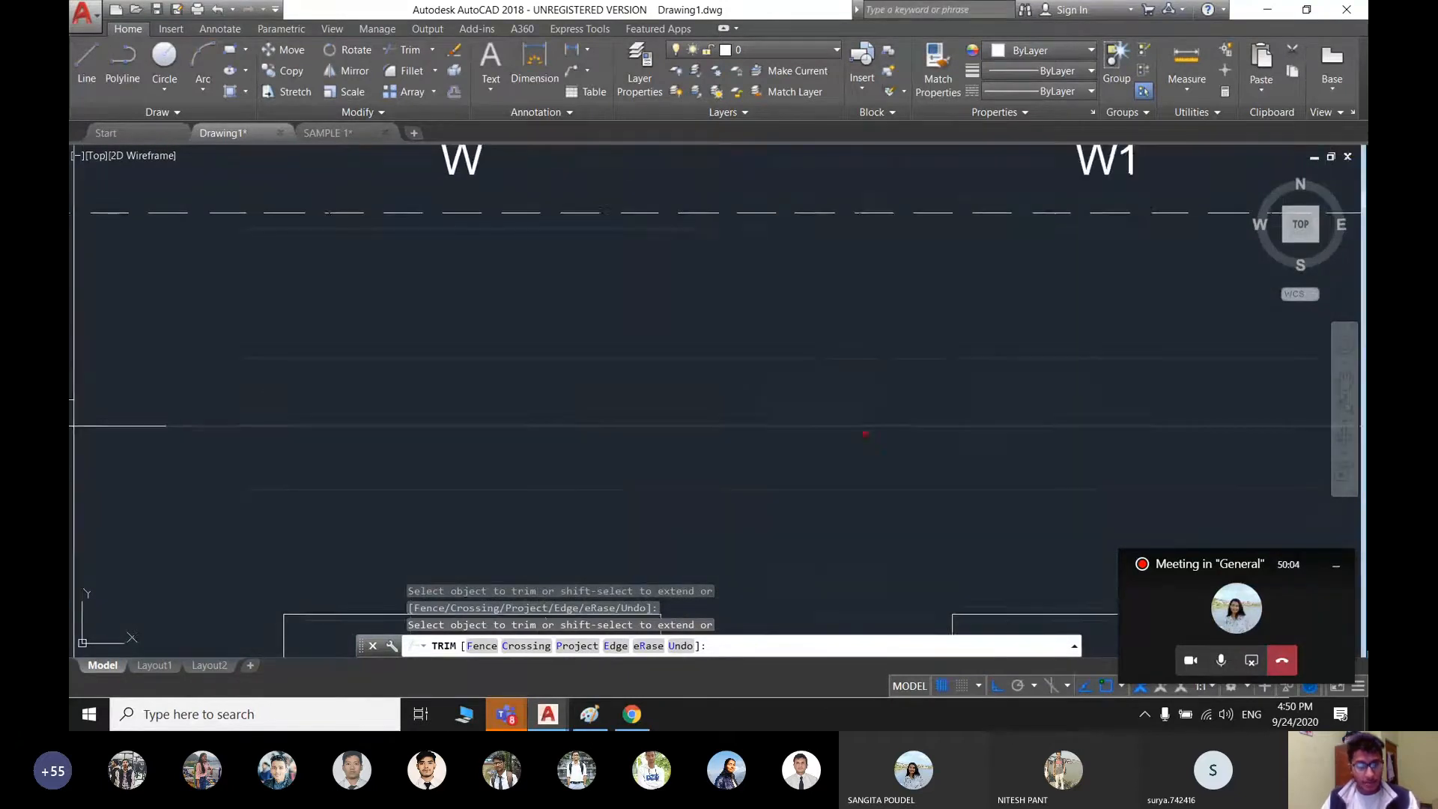
{"action": "middle_click_drag", "start_coordinate": [330, 437], "coordinate": [905, 415]}
{"action": "scroll", "coordinate": [636, 383], "scroll_direction": "up", "scroll_amount": 2}
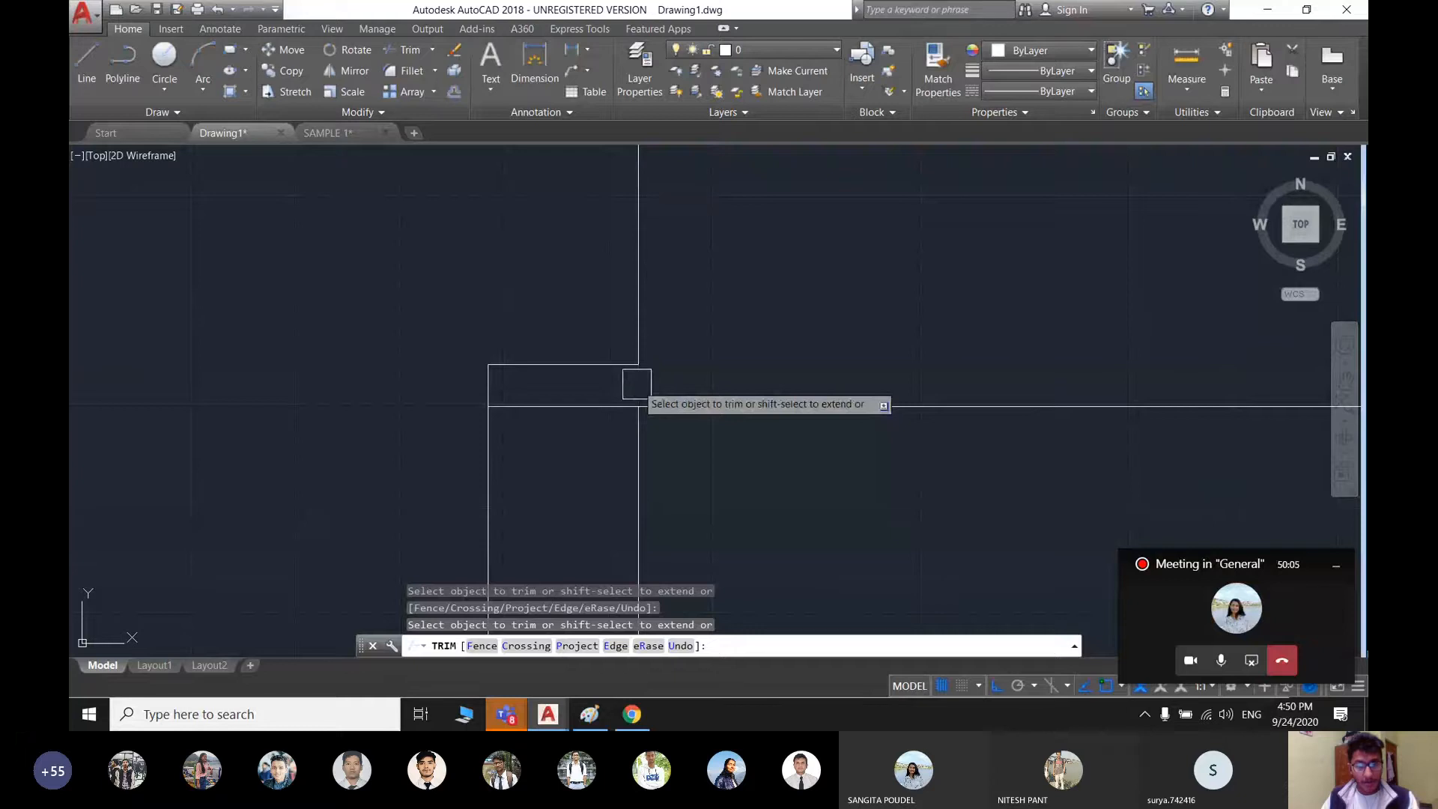
- Trim both roof-edge projection lines between the slab ends and the level line below the windows
{"action": "scroll", "coordinate": [636, 384], "scroll_direction": "down", "scroll_amount": 4}
{"action": "middle_click_drag", "start_coordinate": [966, 474], "coordinate": [910, 424]}
{"action": "scroll", "coordinate": [375, 389], "scroll_direction": "up", "scroll_amount": 2}
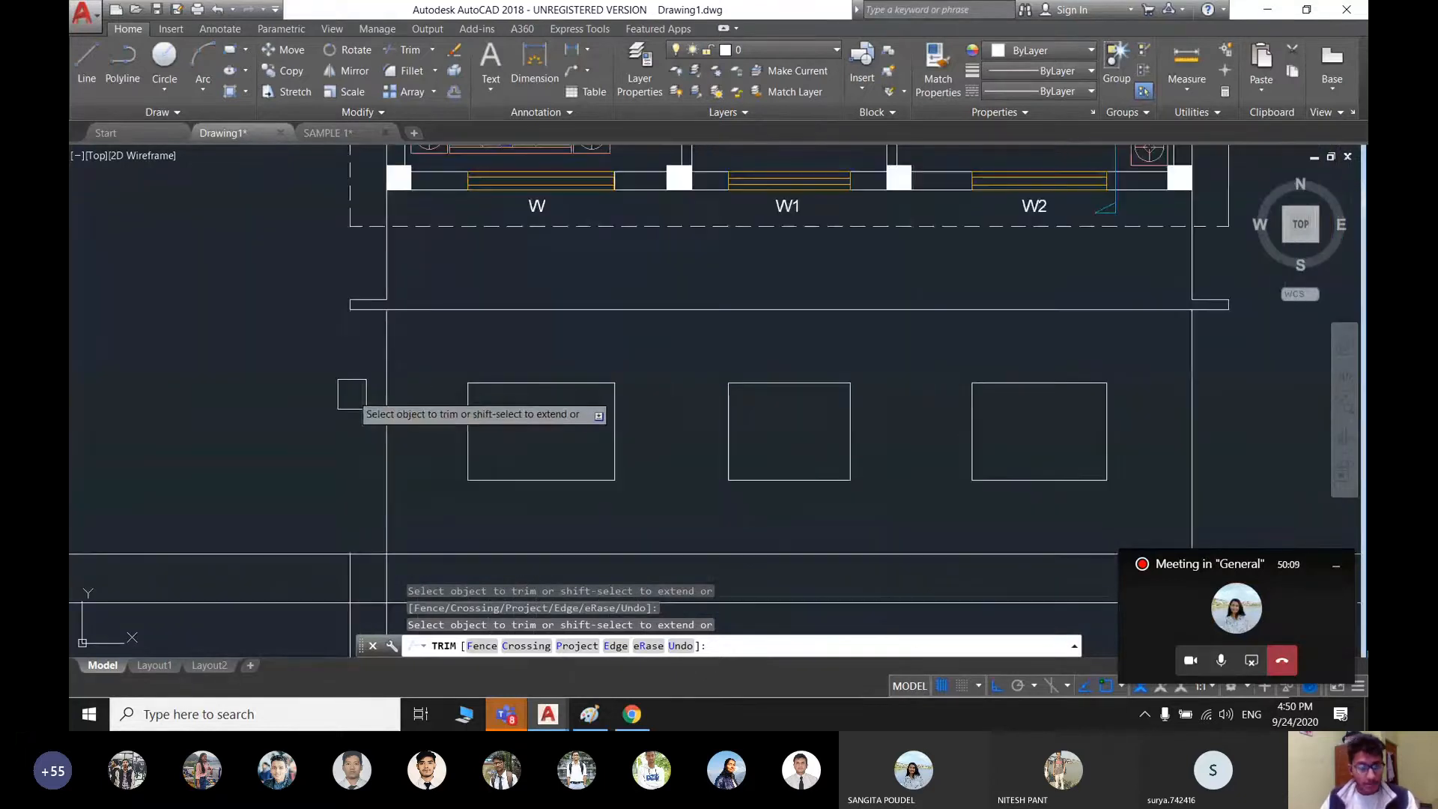
{"action": "scroll", "coordinate": [349, 395], "scroll_direction": "down", "scroll_amount": 2}
{"action": "middle_click_drag", "start_coordinate": [905, 426], "coordinate": [908, 446]}
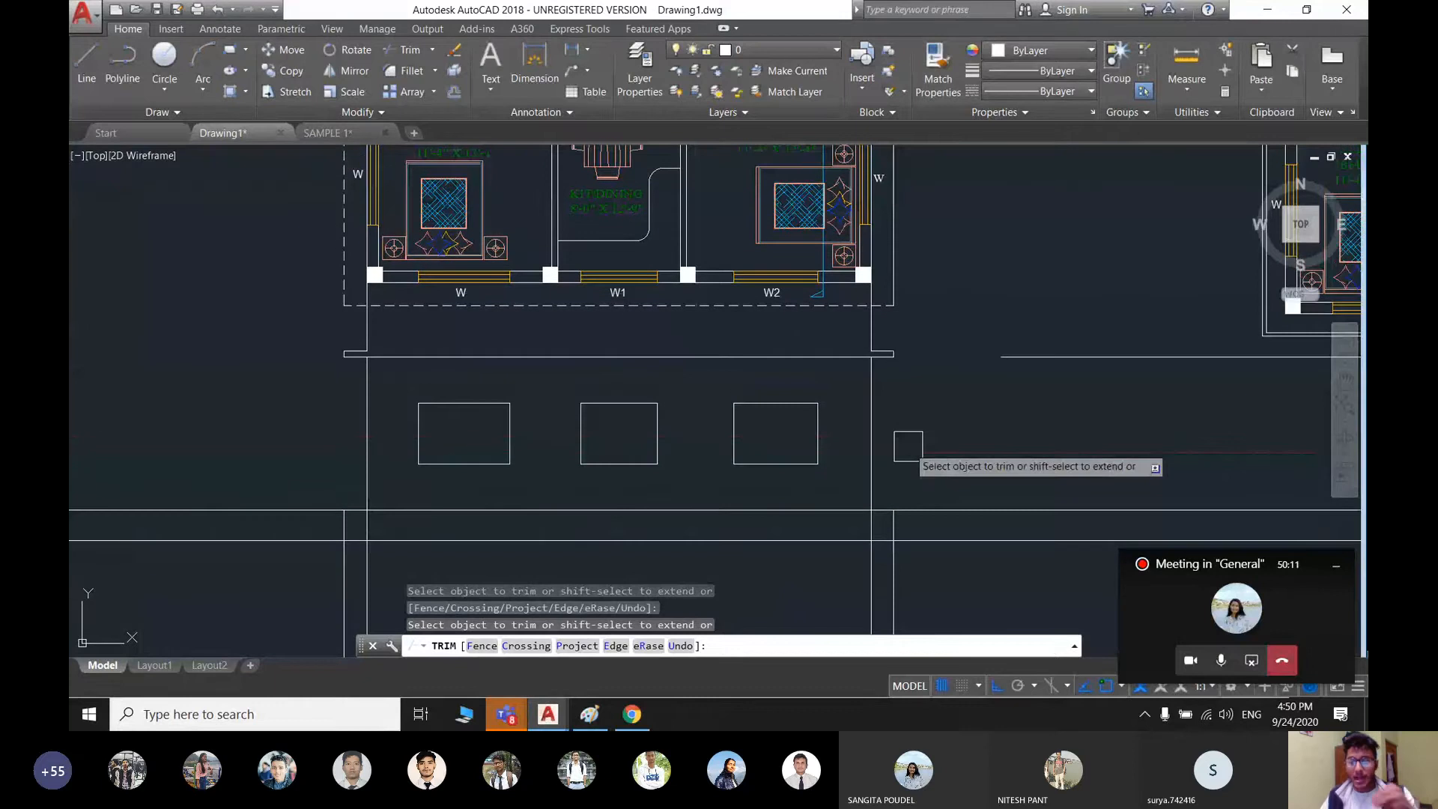
{"action": "scroll", "coordinate": [905, 352], "scroll_direction": "up", "scroll_amount": 4}
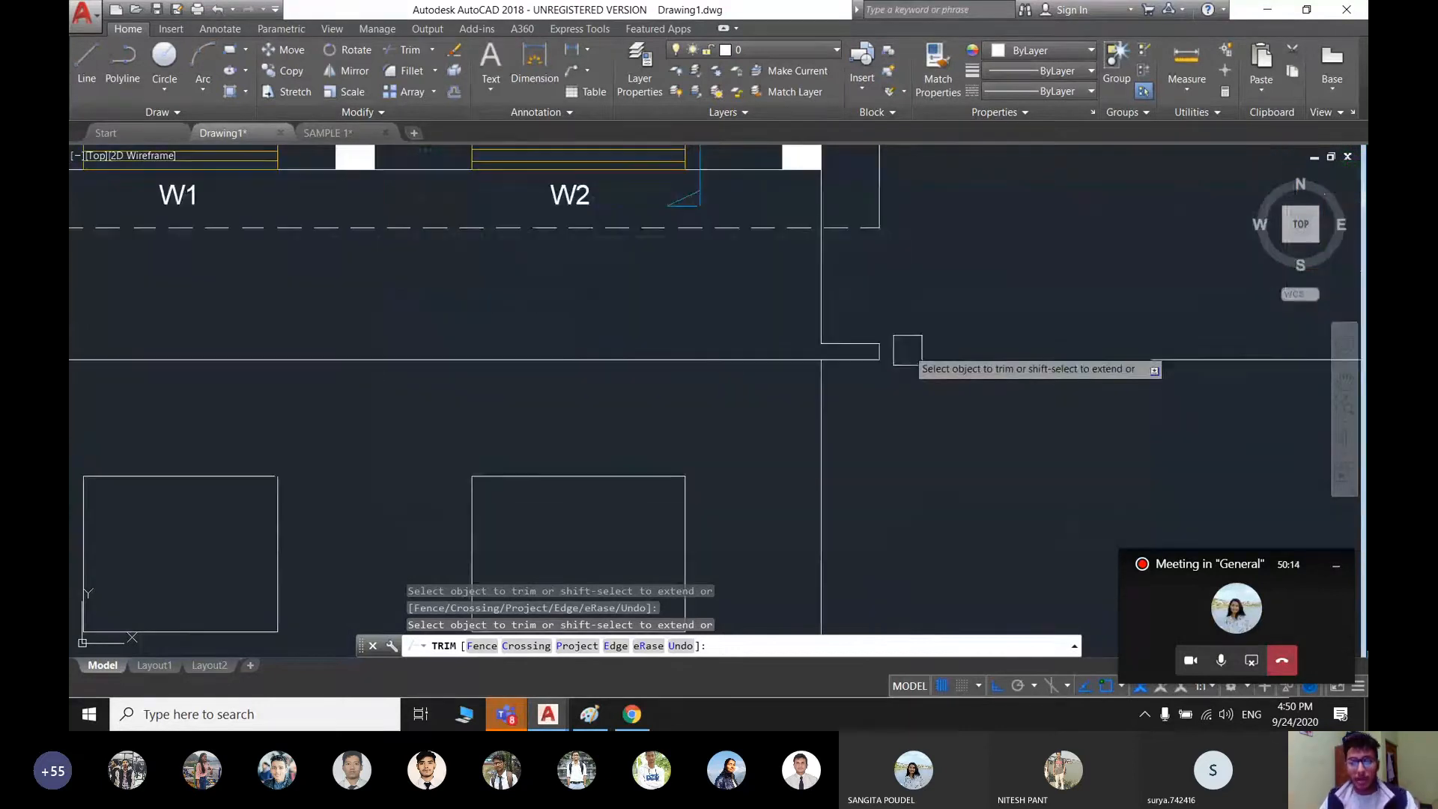
{"action": "key", "text": "Escape"}
{"action": "scroll", "coordinate": [839, 369], "scroll_direction": "up", "scroll_amount": 5}
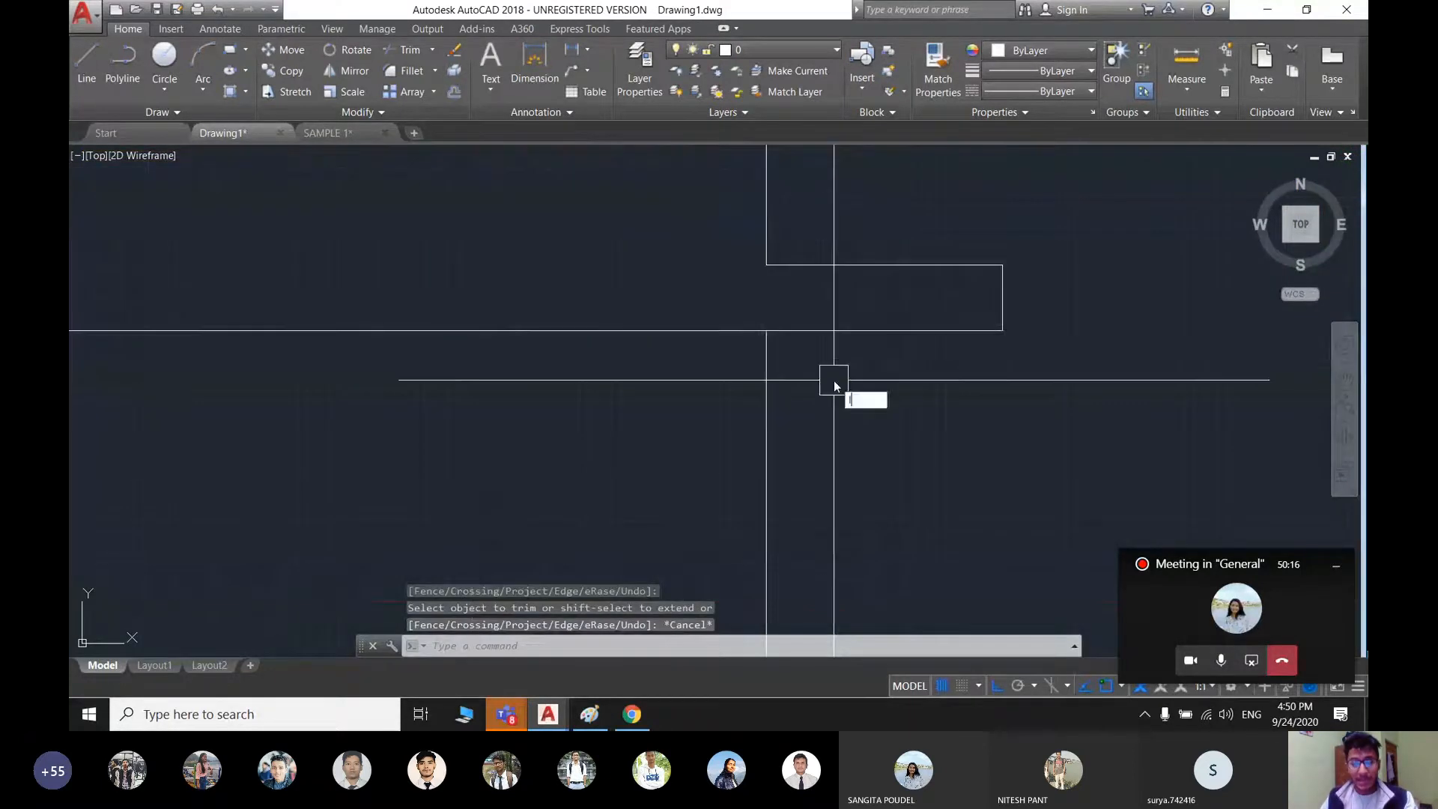
{"action": "type", "text": "l"}
{"action": "key", "text": "Return"}
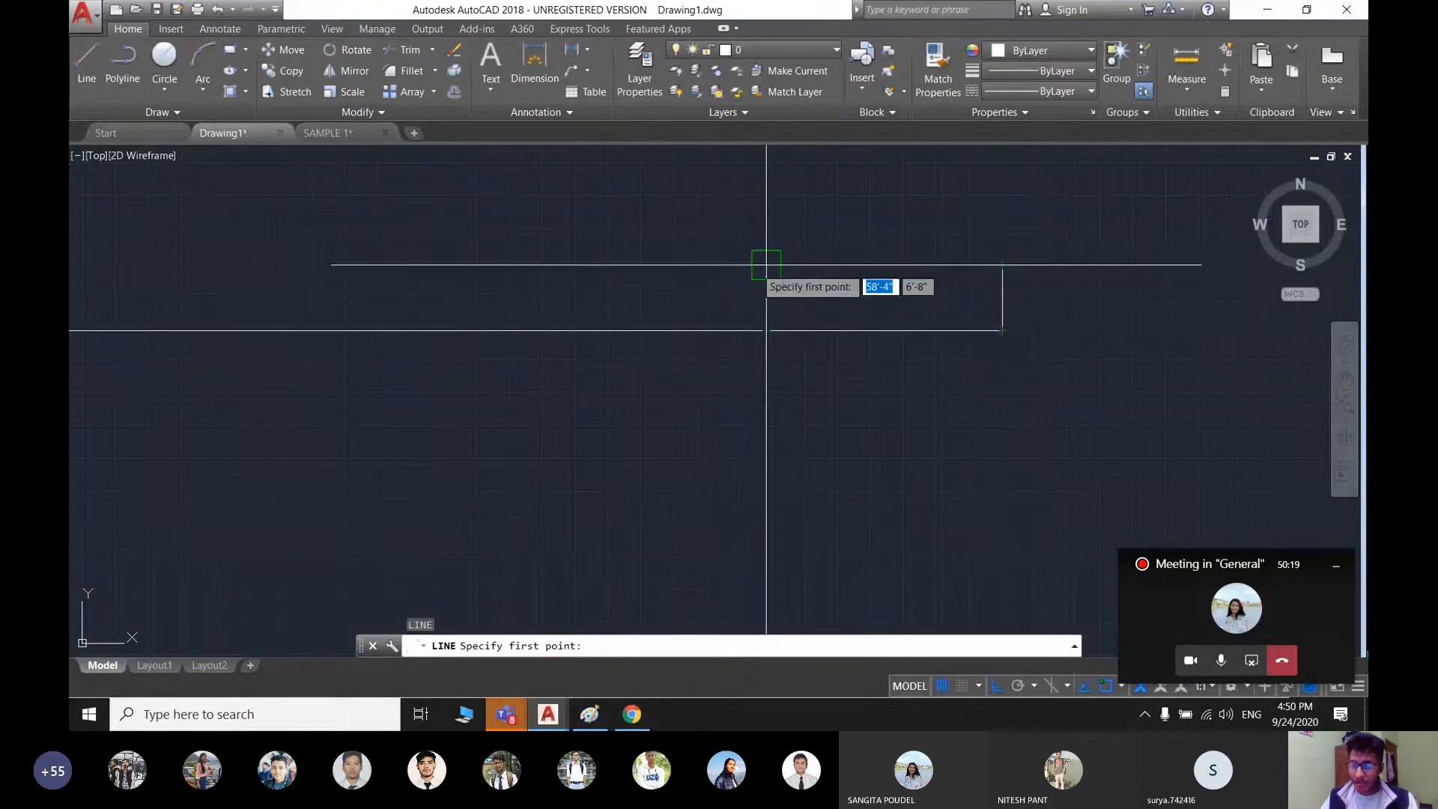
{"action": "scroll", "coordinate": [766, 265], "scroll_direction": "down", "scroll_amount": 6}
{"action": "key", "text": "Escape"}
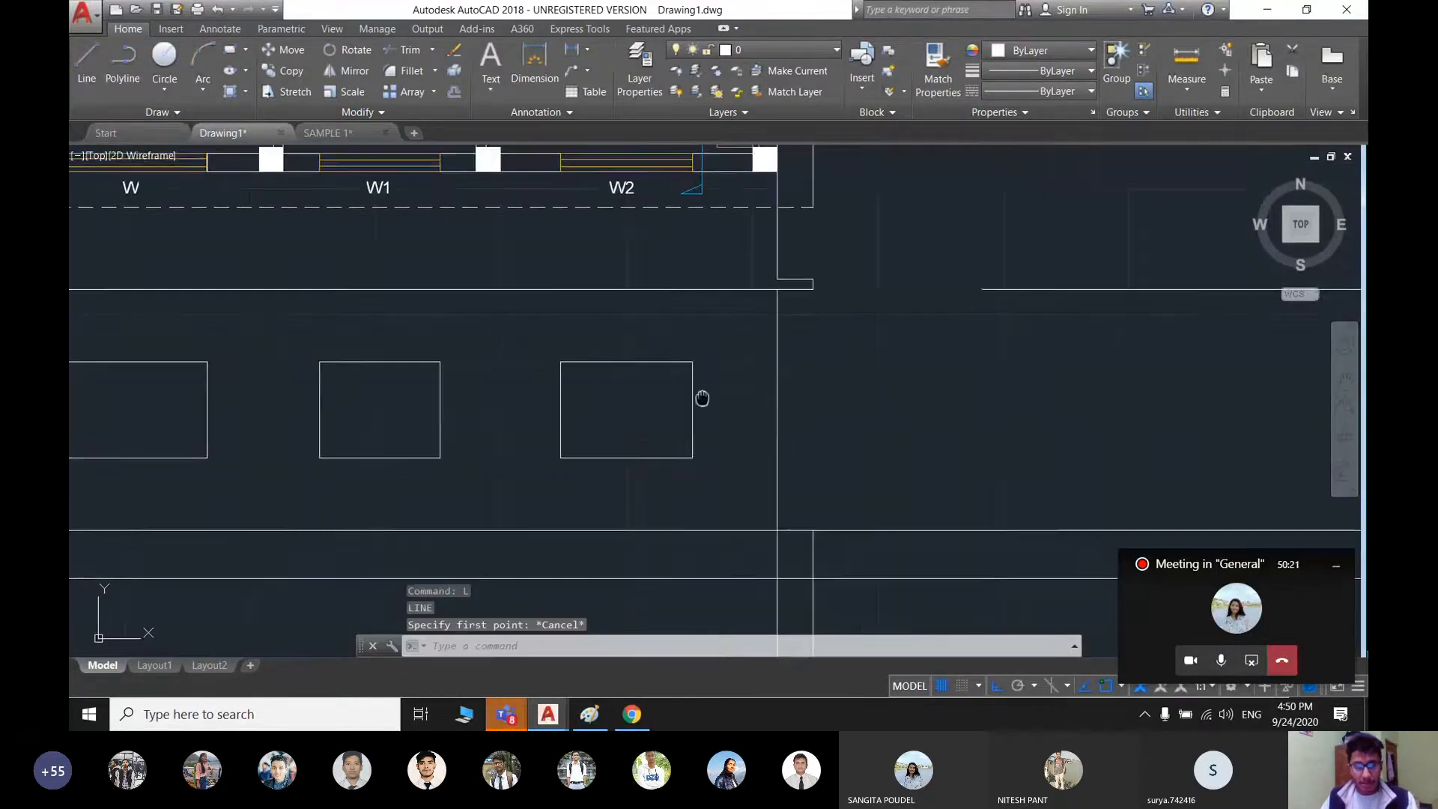
- Erase the leftover roof-edge projection lines outside both walls below the windows
{"action": "middle_click_drag", "start_coordinate": [803, 383], "coordinate": [825, 408]}
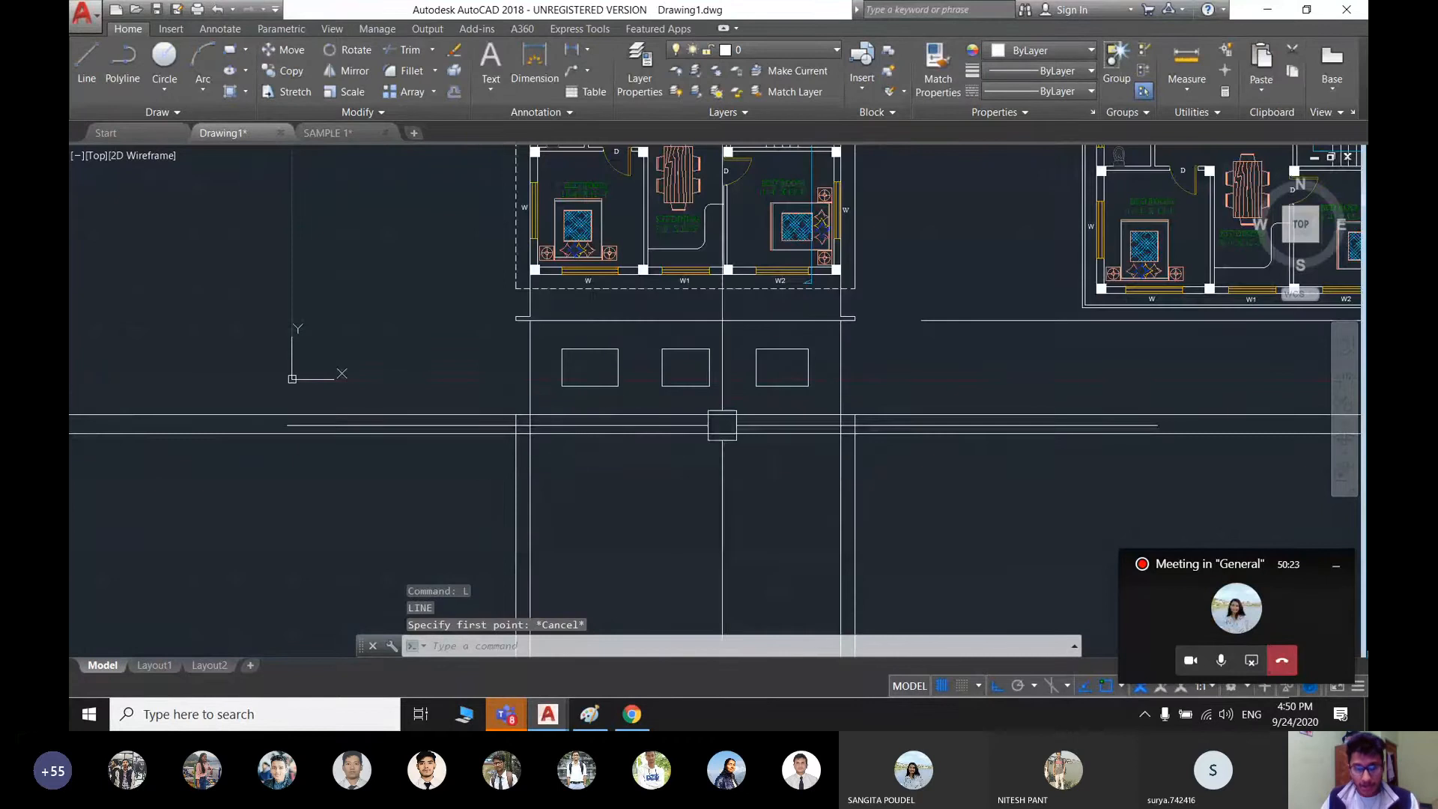
{"action": "middle_click_drag", "start_coordinate": [721, 424], "coordinate": [719, 430]}
{"action": "left_click", "coordinate": [504, 530]}
{"action": "key", "text": "Delete"}
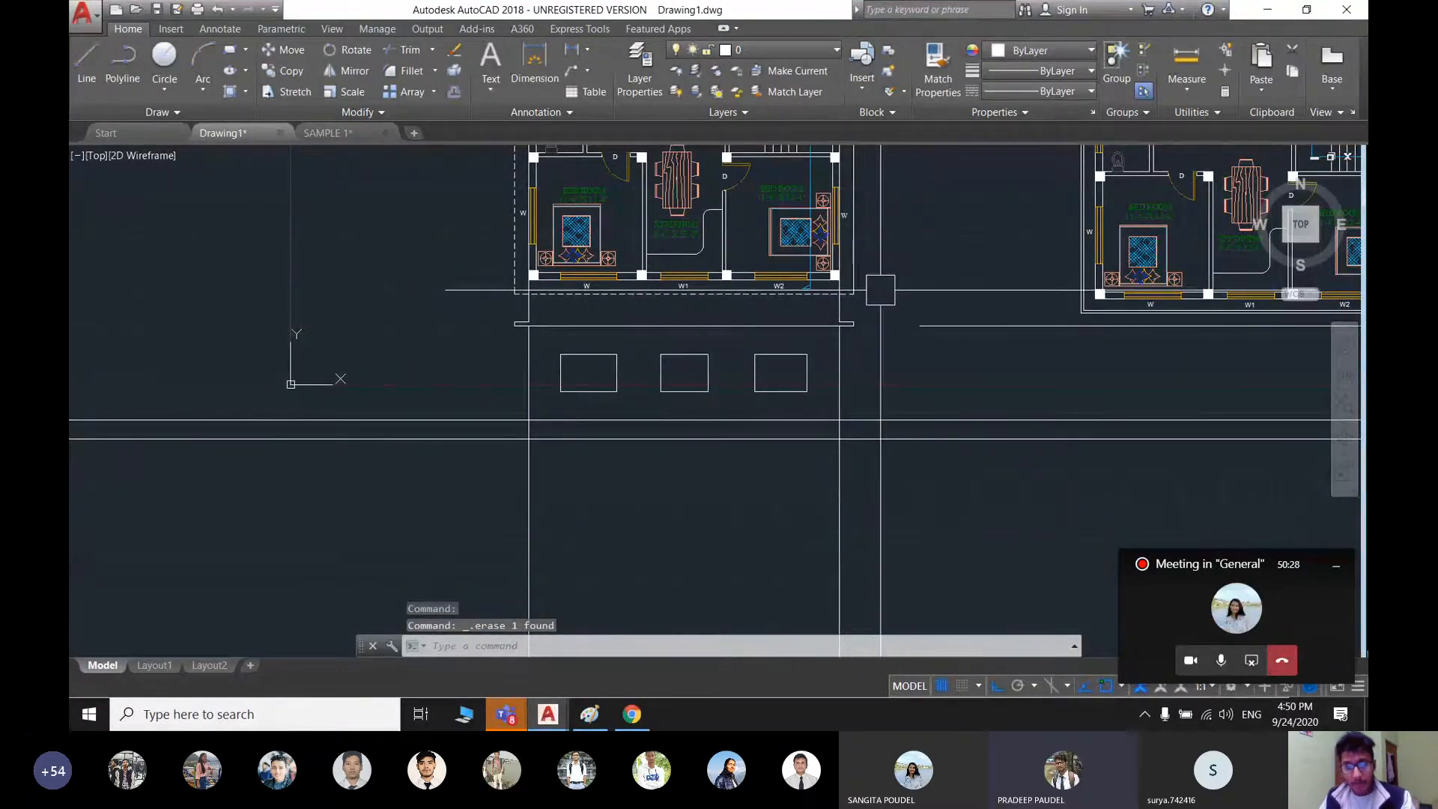
- Measure the horizontal distance from the outer wall line to the dashed roof edge's corner near W2
{"action": "scroll", "coordinate": [876, 281], "scroll_direction": "up", "scroll_amount": 2}
{"action": "middle_click_drag", "start_coordinate": [891, 323], "coordinate": [885, 391]}
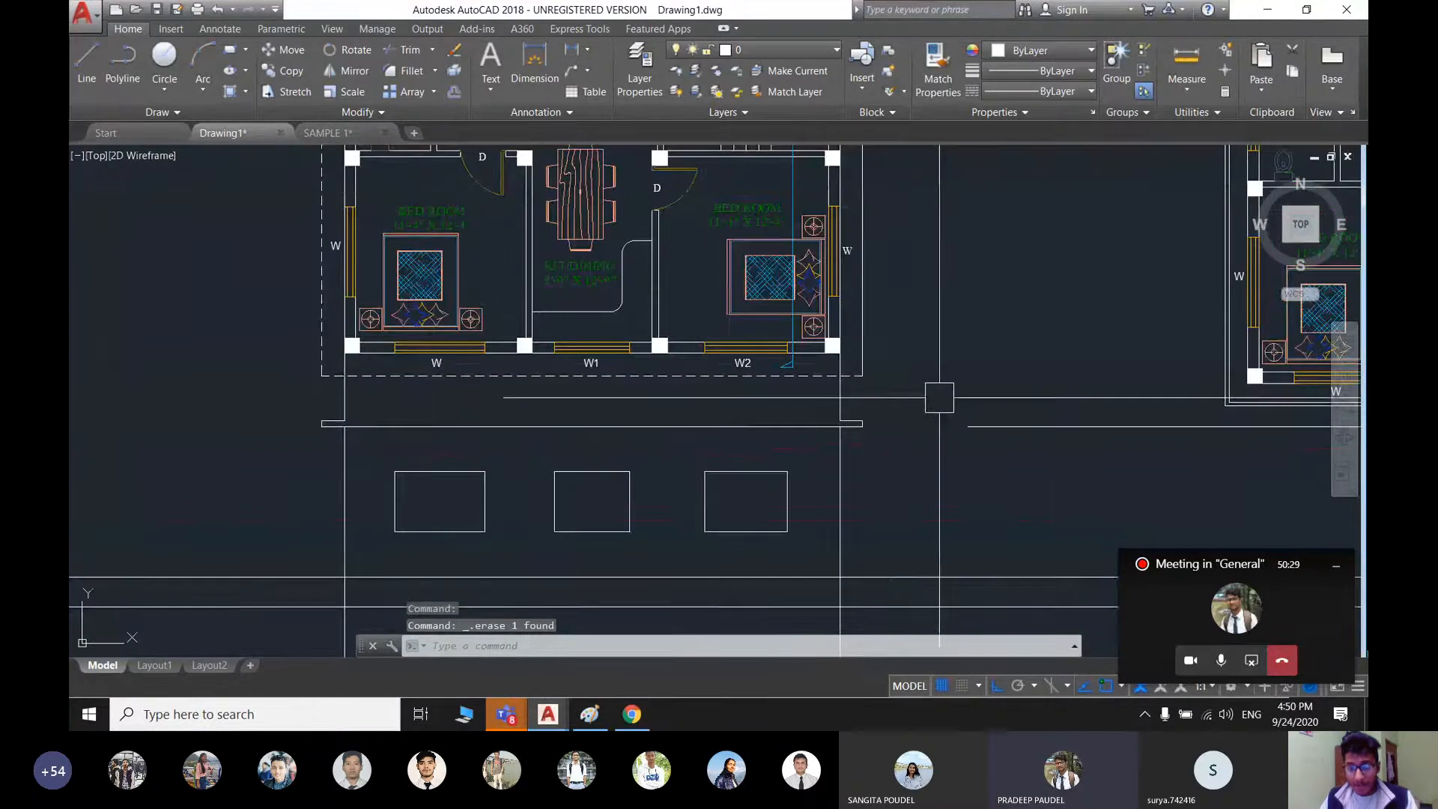
{"action": "scroll", "coordinate": [838, 370], "scroll_direction": "up", "scroll_amount": 6}
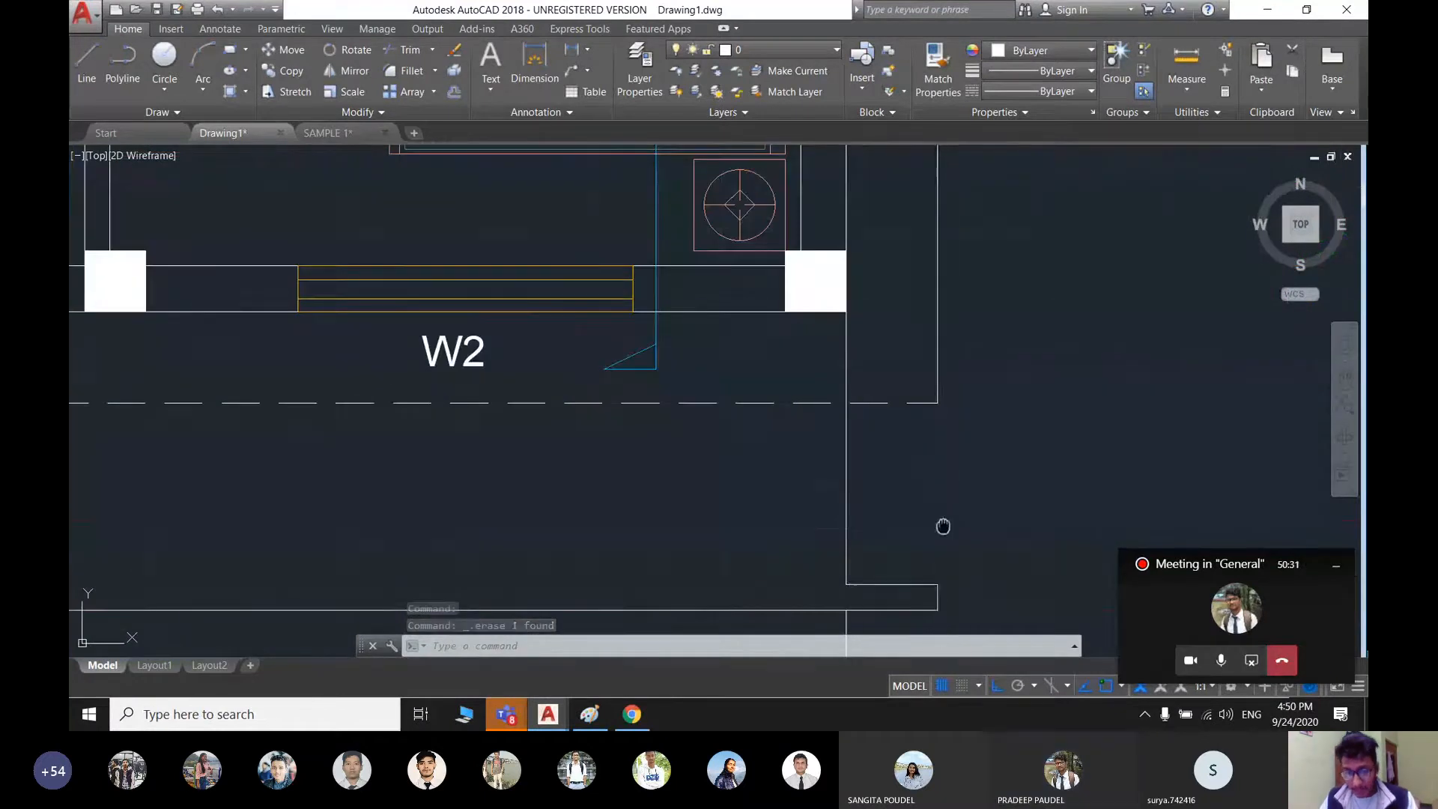
{"action": "middle_click_drag", "start_coordinate": [943, 527], "coordinate": [923, 426]}
{"action": "scroll", "coordinate": [921, 504], "scroll_direction": "up", "scroll_amount": 3}
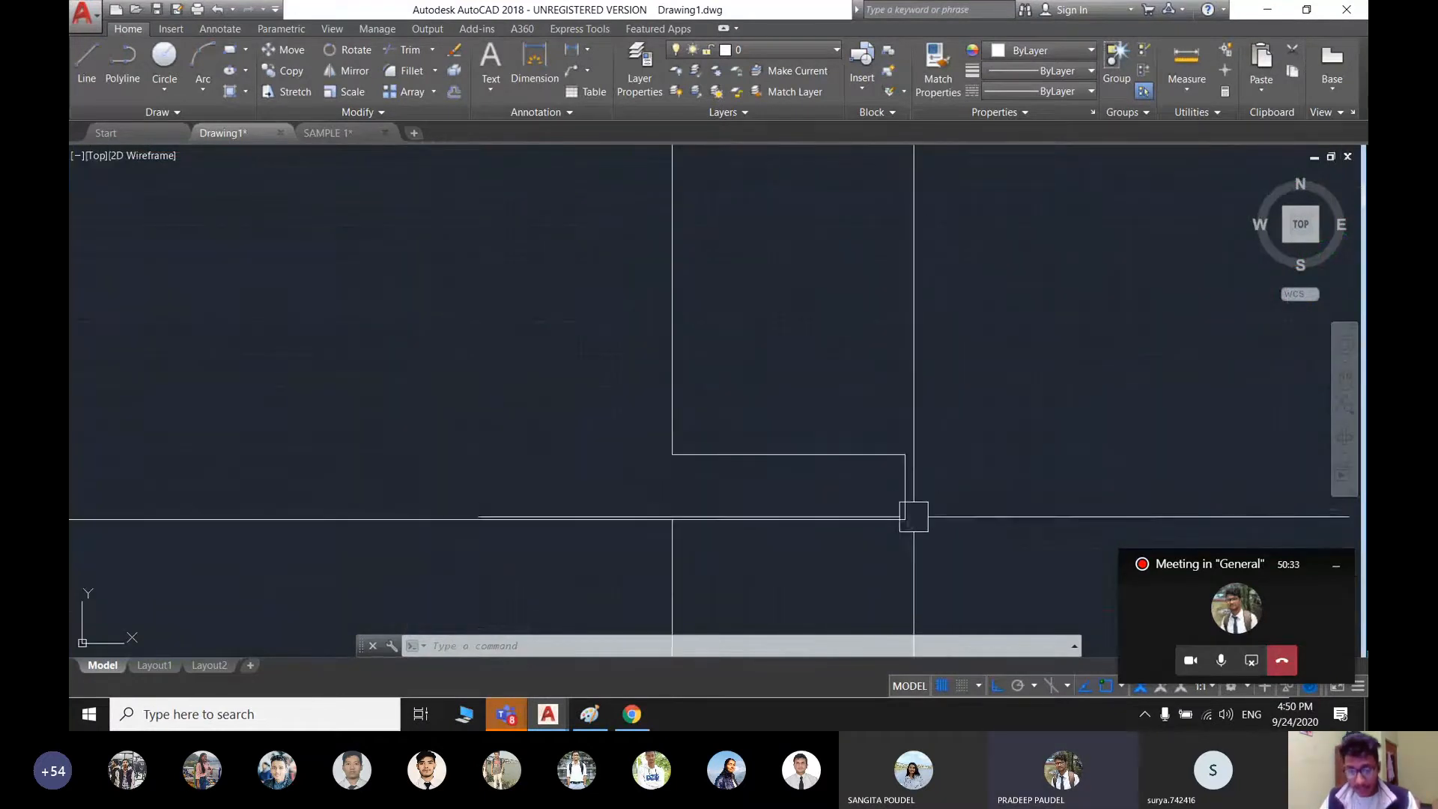
{"action": "scroll", "coordinate": [908, 482], "scroll_direction": "down", "scroll_amount": 3}
{"action": "middle_click_drag", "start_coordinate": [941, 431], "coordinate": [930, 495]}
{"action": "type", "text": "di"}
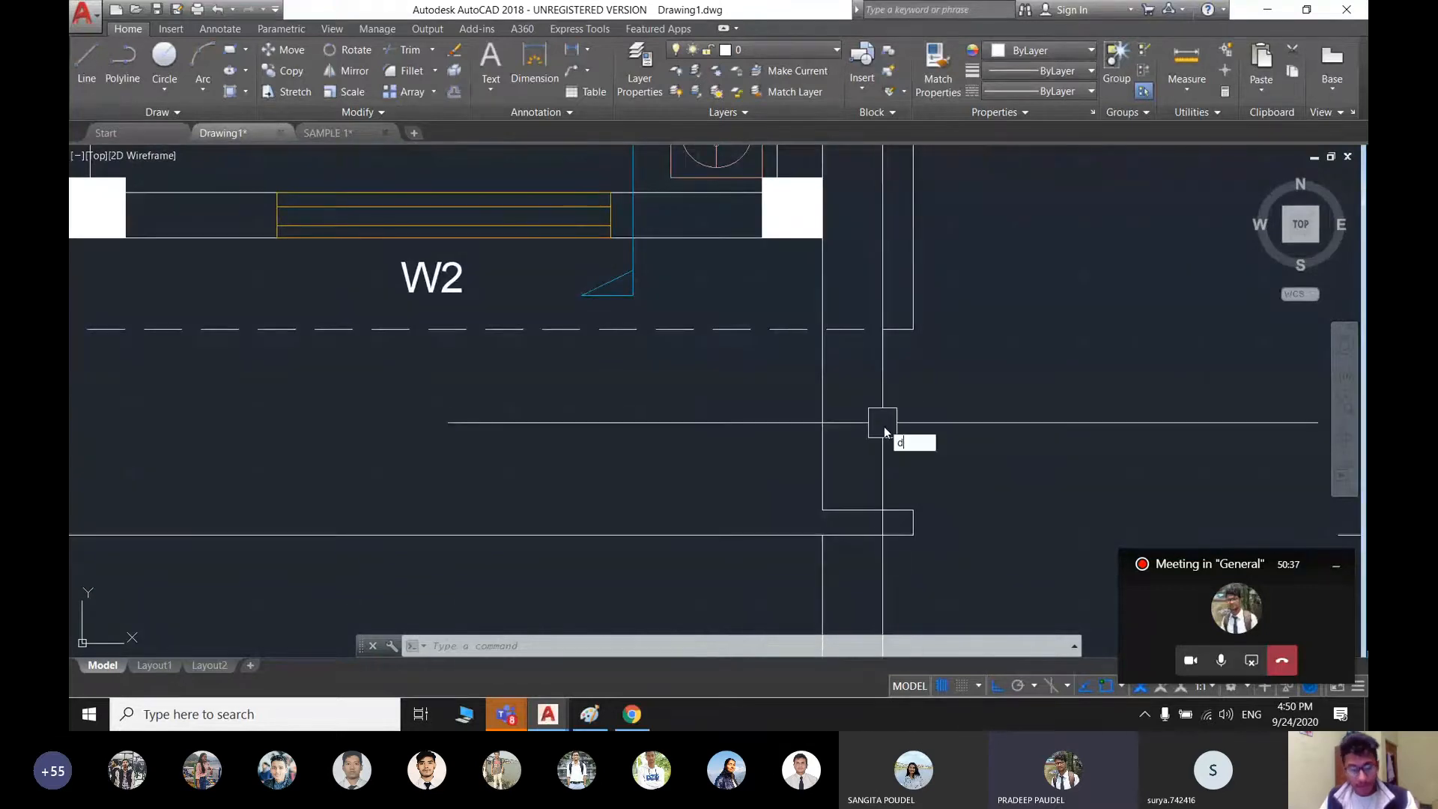
{"action": "key", "text": "Return"}
{"action": "left_click", "coordinate": [833, 345]}
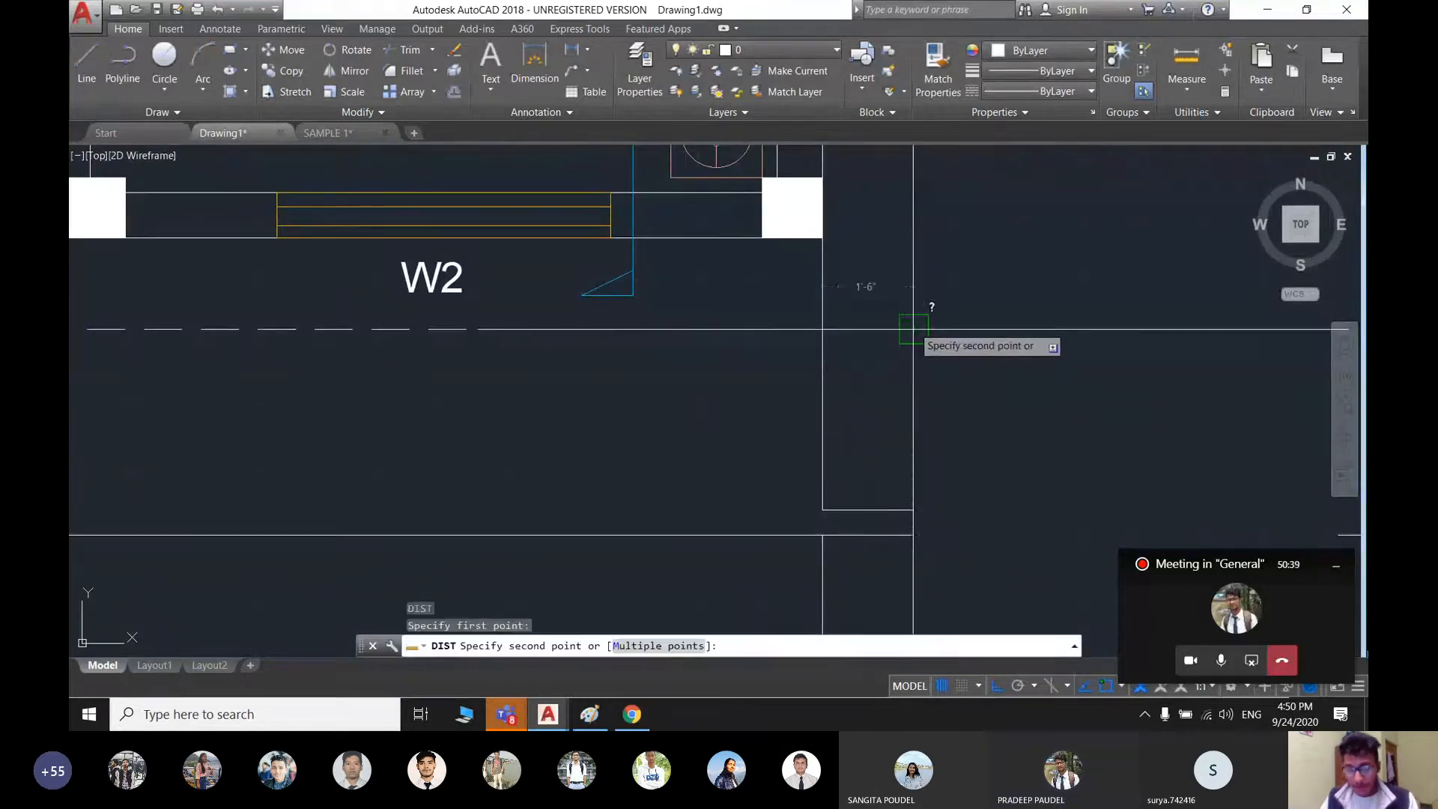
{"action": "key", "text": "Escape"}
- Examine the projecting slab ends on both sides of the elevation against the dashed roof outline in the plan
{"action": "scroll", "coordinate": [903, 459], "scroll_direction": "down", "scroll_amount": 2}
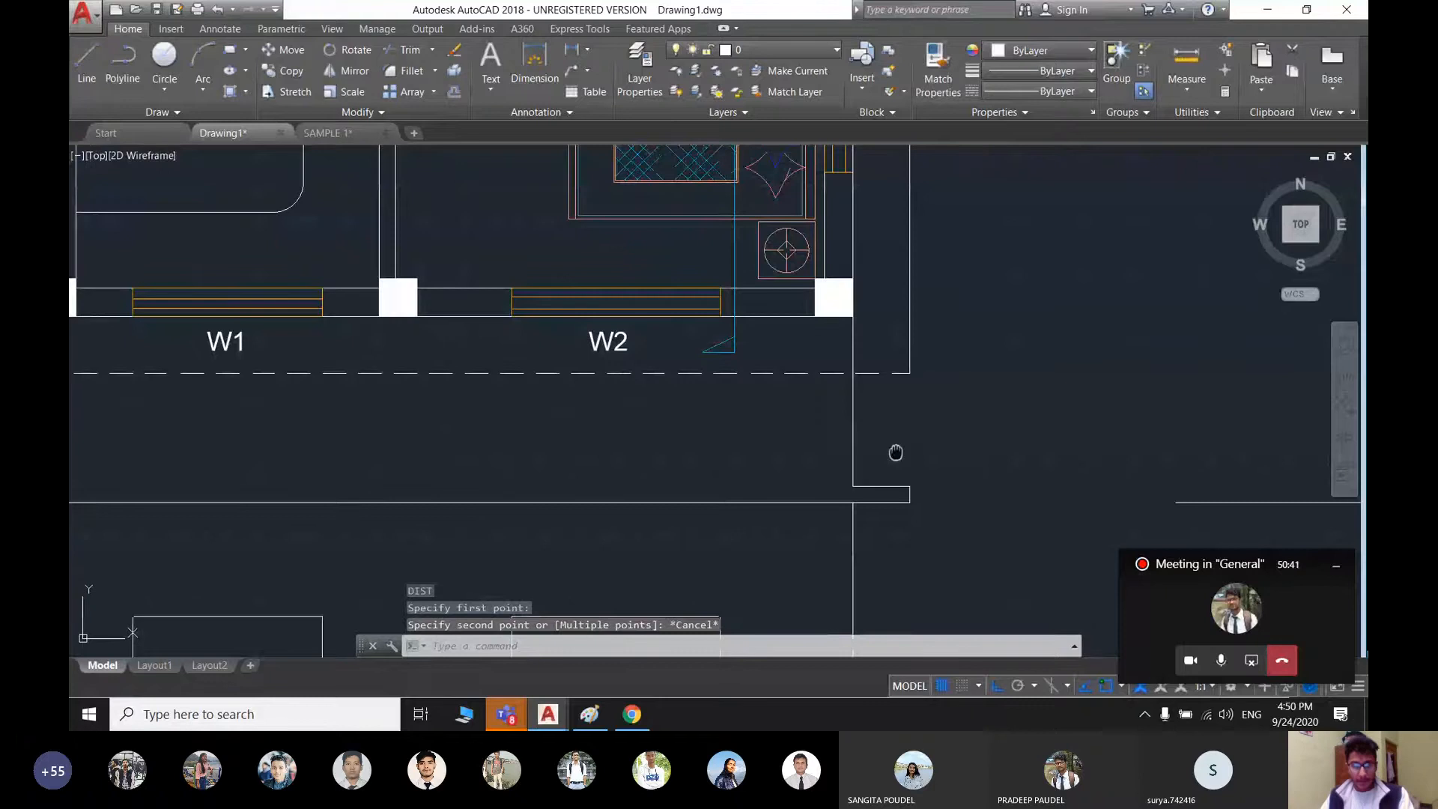
{"action": "middle_click_drag", "start_coordinate": [895, 452], "coordinate": [1173, 411]}
{"action": "scroll", "coordinate": [1173, 411], "scroll_direction": "down", "scroll_amount": 2}
{"action": "middle_click_drag", "start_coordinate": [849, 500], "coordinate": [852, 499]}
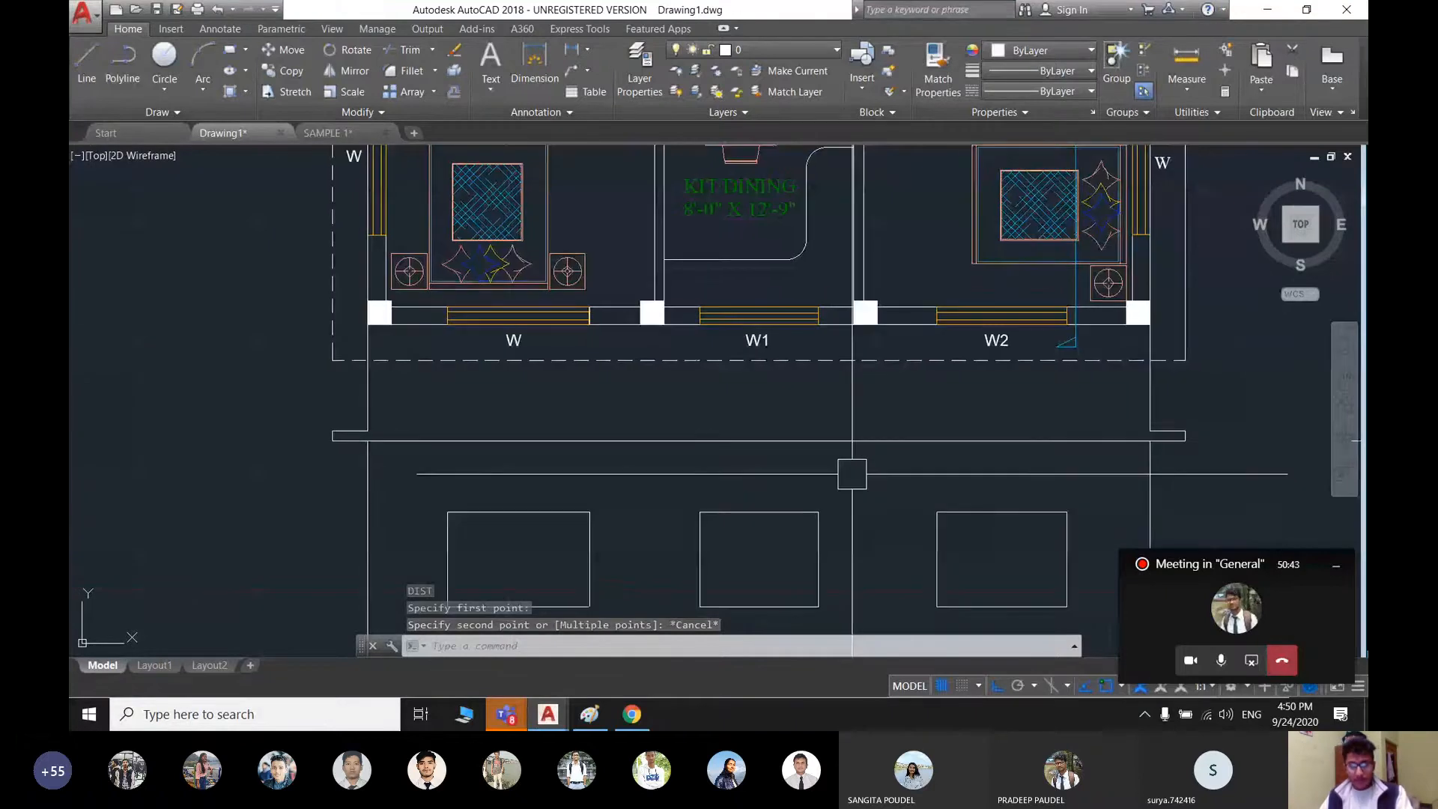
{"action": "scroll", "coordinate": [1159, 451], "scroll_direction": "up", "scroll_amount": 4}
{"action": "middle_click_drag", "start_coordinate": [1160, 452], "coordinate": [860, 437]}
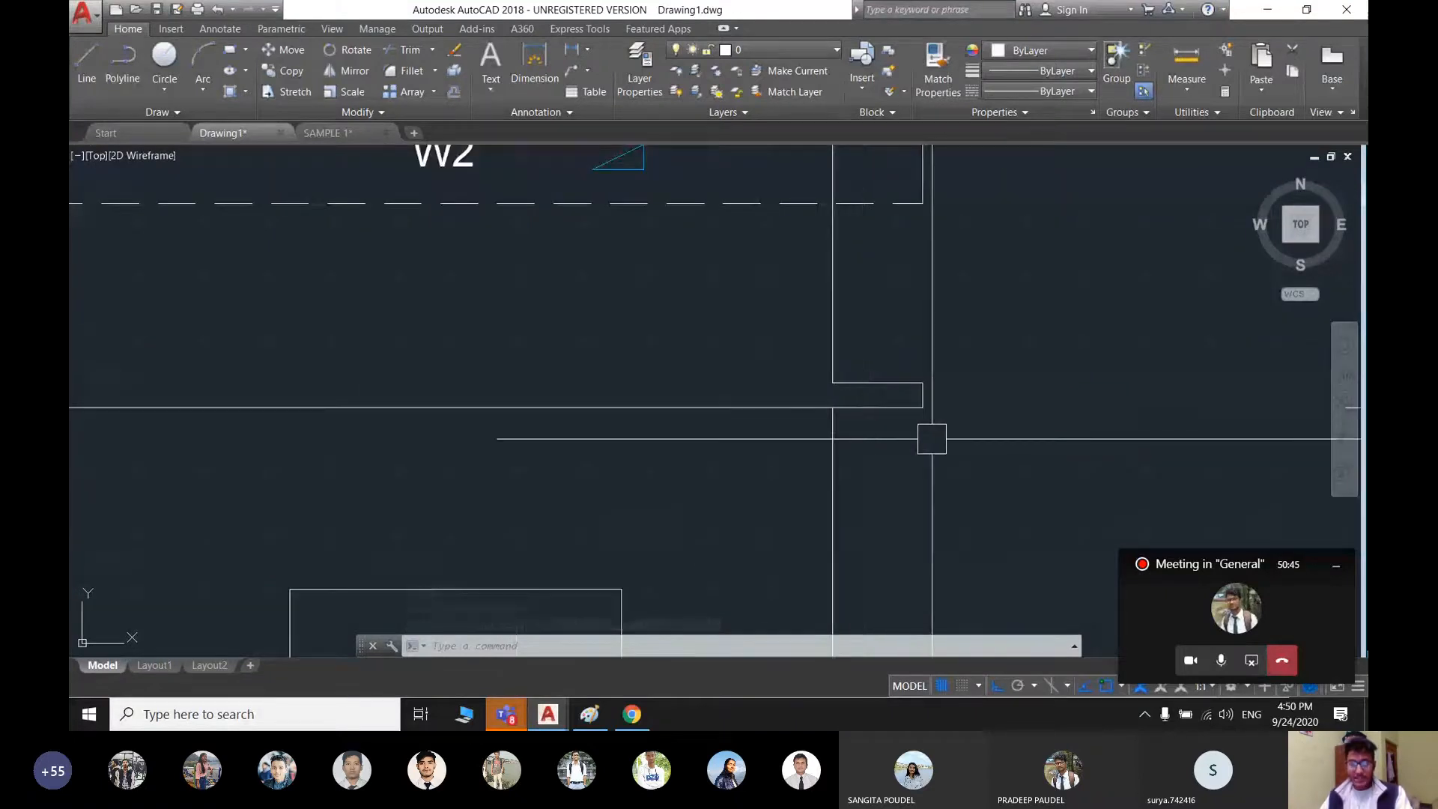
{"action": "scroll", "coordinate": [907, 439], "scroll_direction": "down", "scroll_amount": 4}
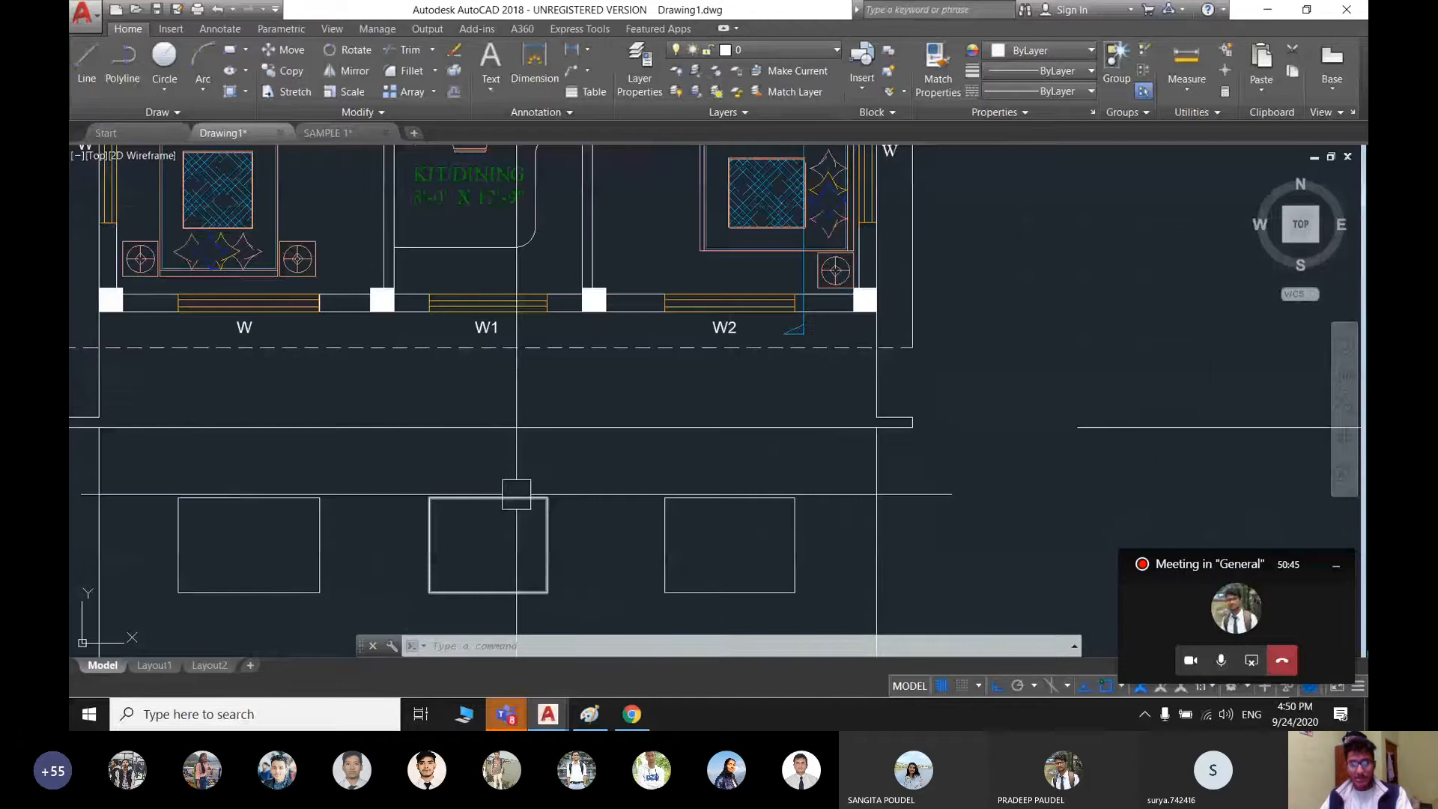
{"action": "scroll", "coordinate": [199, 454], "scroll_direction": "up", "scroll_amount": 2}
{"action": "middle_click_drag", "start_coordinate": [199, 454], "coordinate": [472, 465]}
{"action": "scroll", "coordinate": [427, 316], "scroll_direction": "down", "scroll_amount": 4}
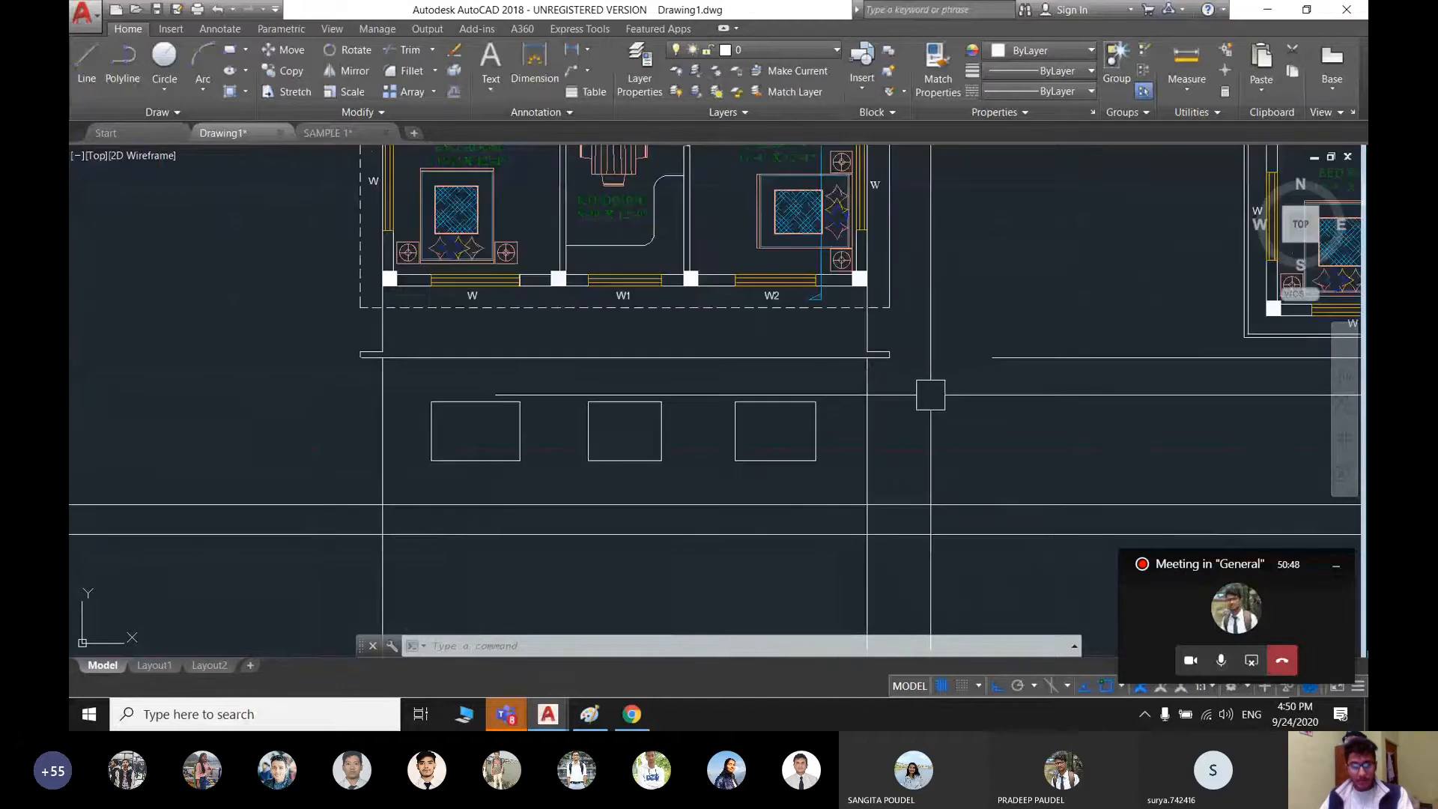
- Trim the two horizontal level lines below the windows where they run past the outer wall lines on both sides
{"action": "middle_click_drag", "start_coordinate": [930, 394], "coordinate": [907, 283]}
{"action": "middle_click_drag", "start_coordinate": [935, 490], "coordinate": [914, 449]}
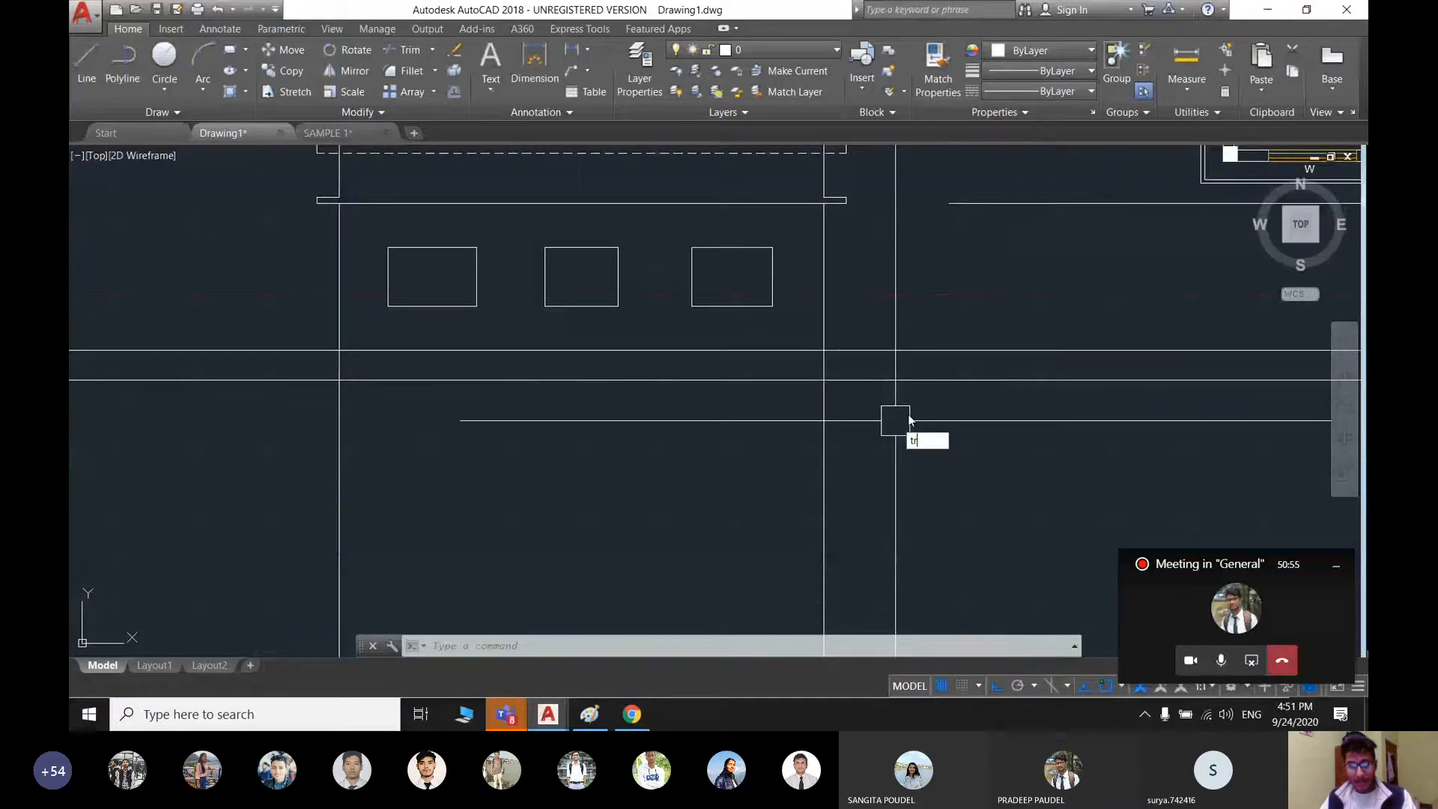
{"action": "key", "text": "Return"}
{"action": "key", "text": "Return"}
{"action": "scroll", "coordinate": [841, 343], "scroll_direction": "up", "scroll_amount": 5}
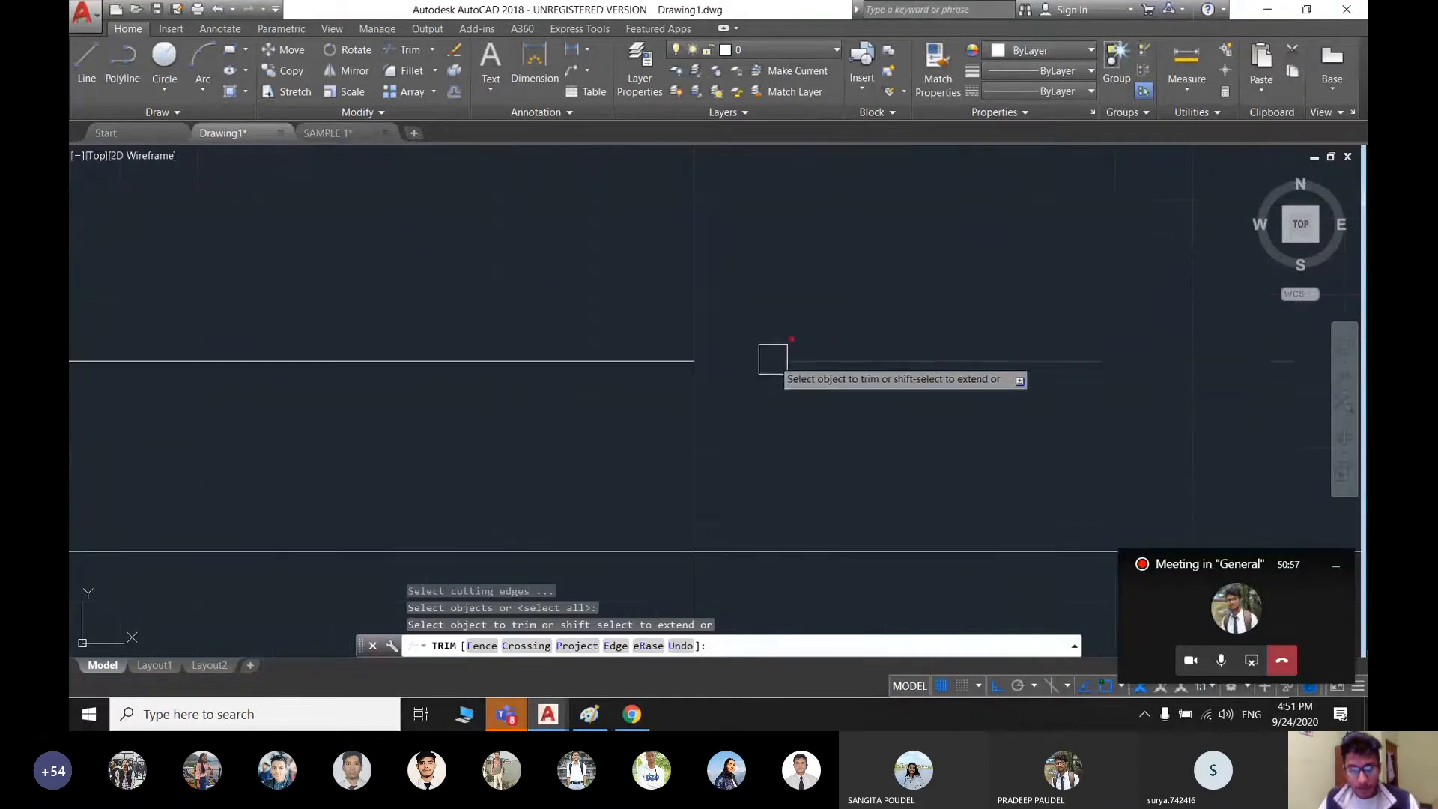
{"action": "scroll", "coordinate": [760, 543], "scroll_direction": "down", "scroll_amount": 5}
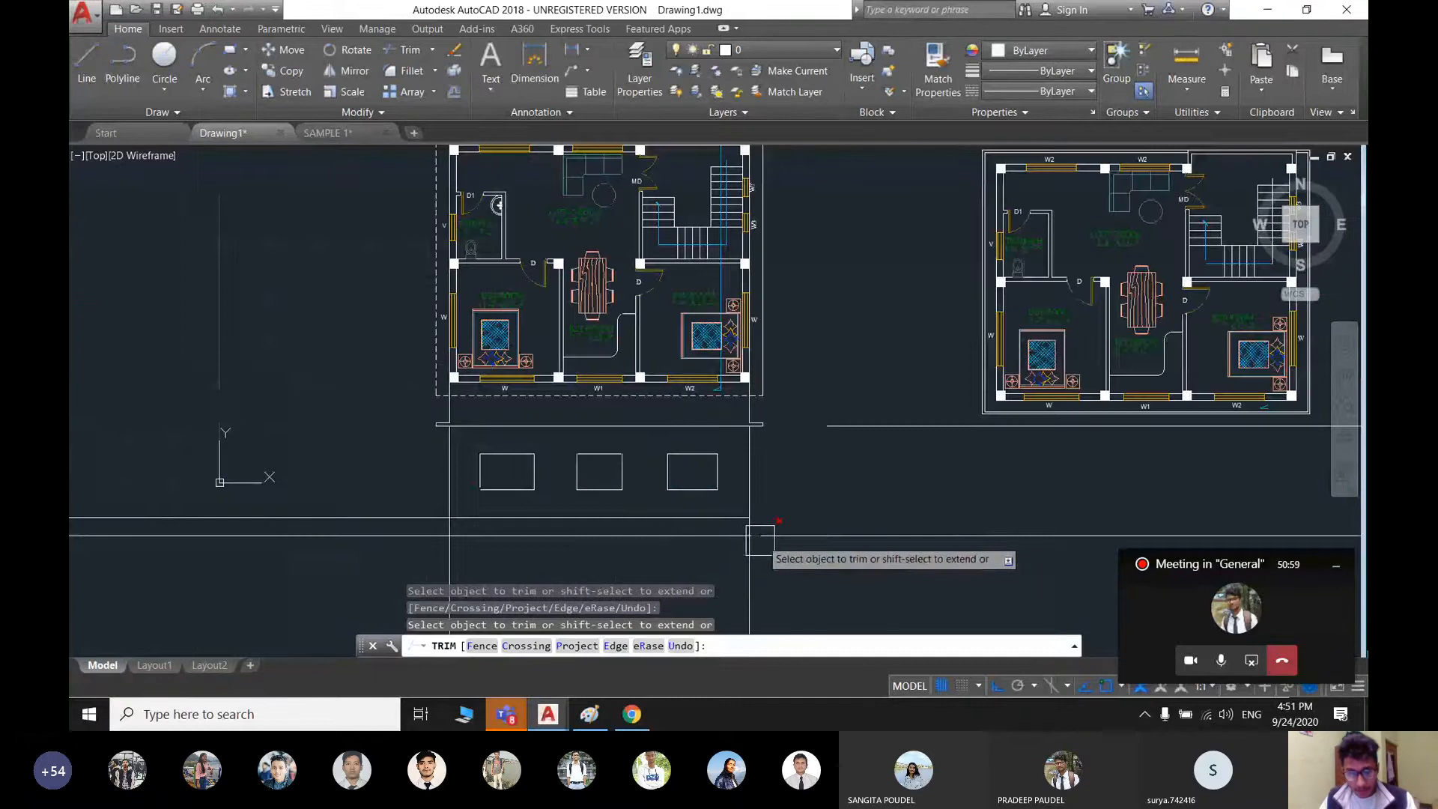
{"action": "left_click", "coordinate": [760, 535]}
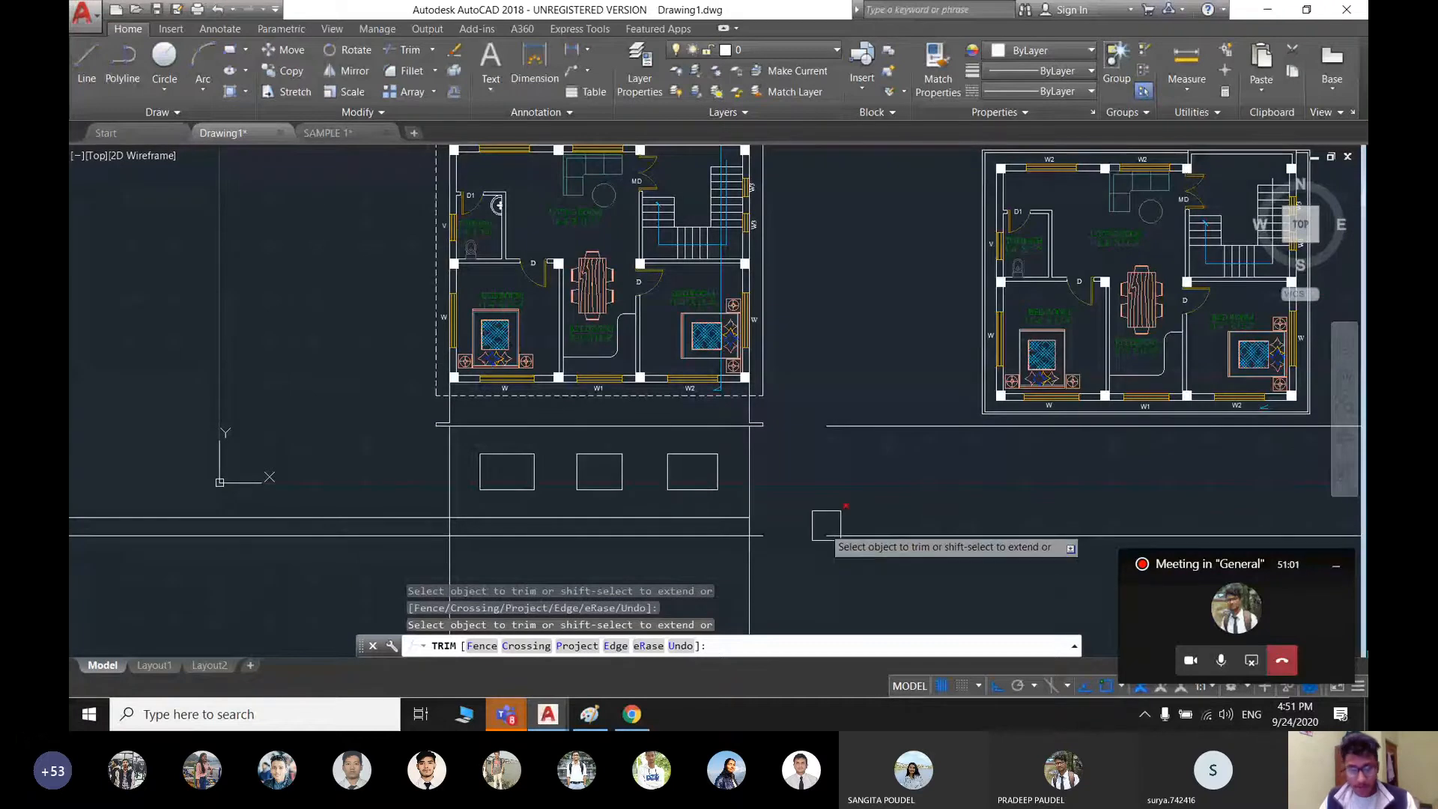
{"action": "scroll", "coordinate": [825, 524], "scroll_direction": "up", "scroll_amount": 8}
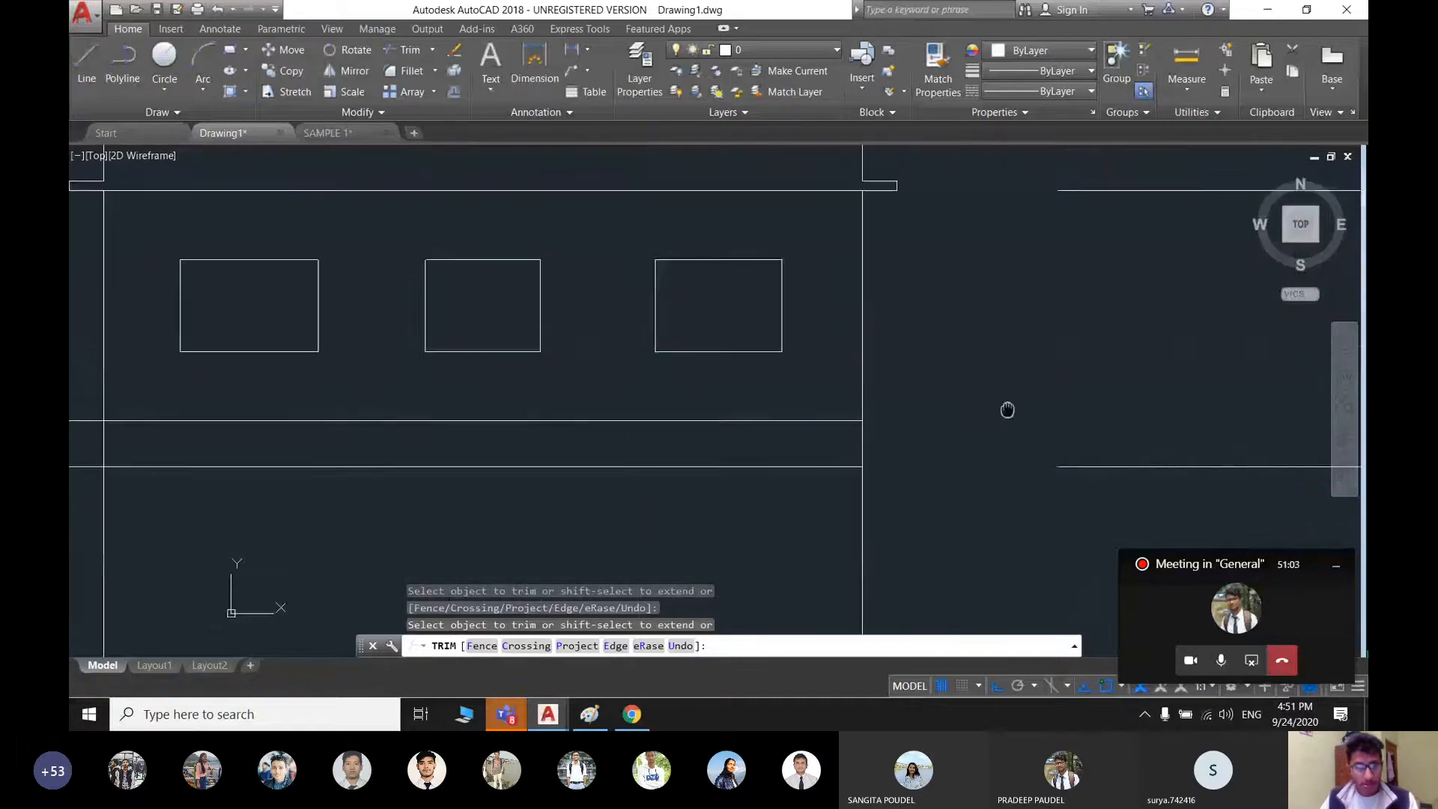
{"action": "scroll", "coordinate": [595, 419], "scroll_direction": "down", "scroll_amount": 5}
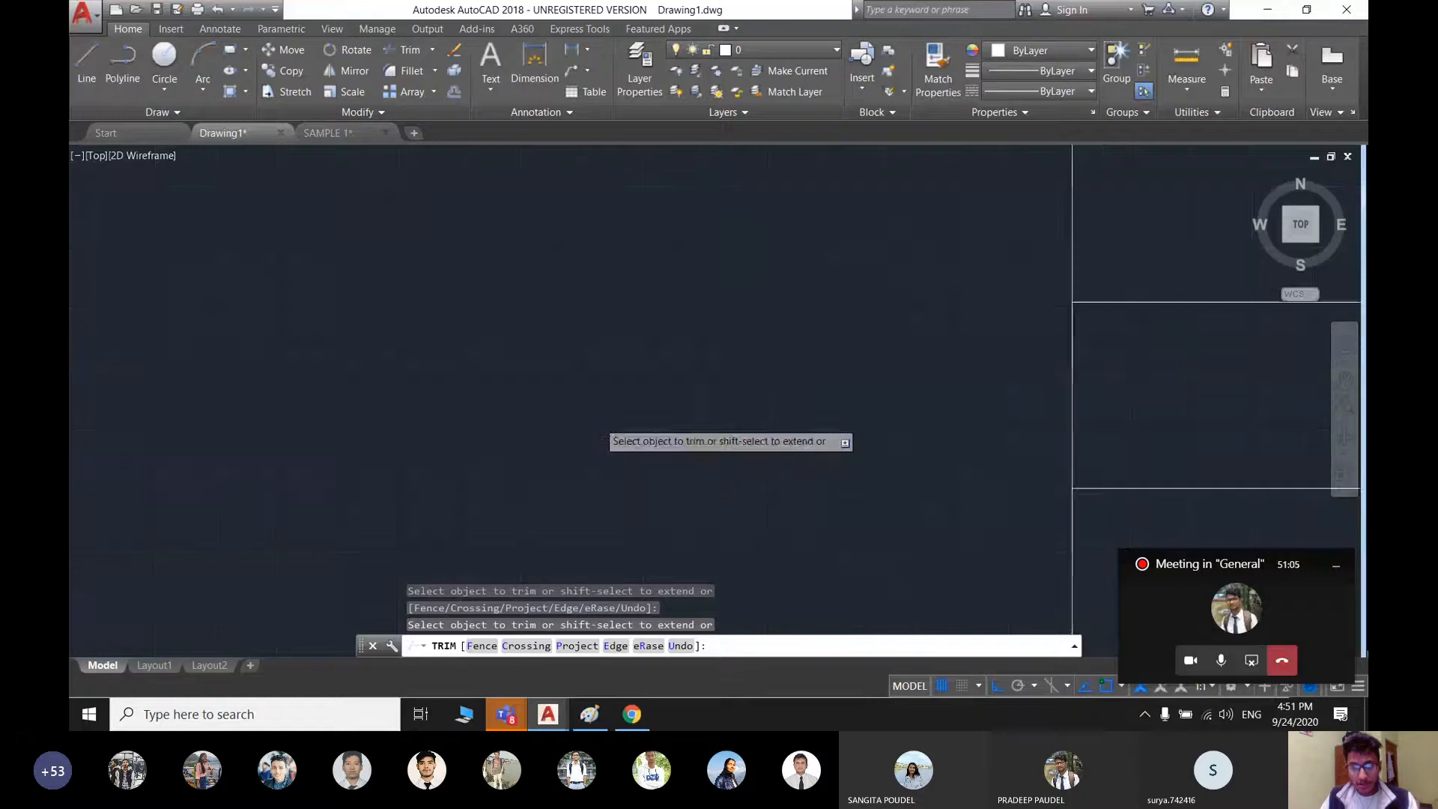
- Trim the remaining outer wall line where it runs below the lower level line of the elevation
{"action": "middle_click_drag", "start_coordinate": [714, 482], "coordinate": [185, 410]}
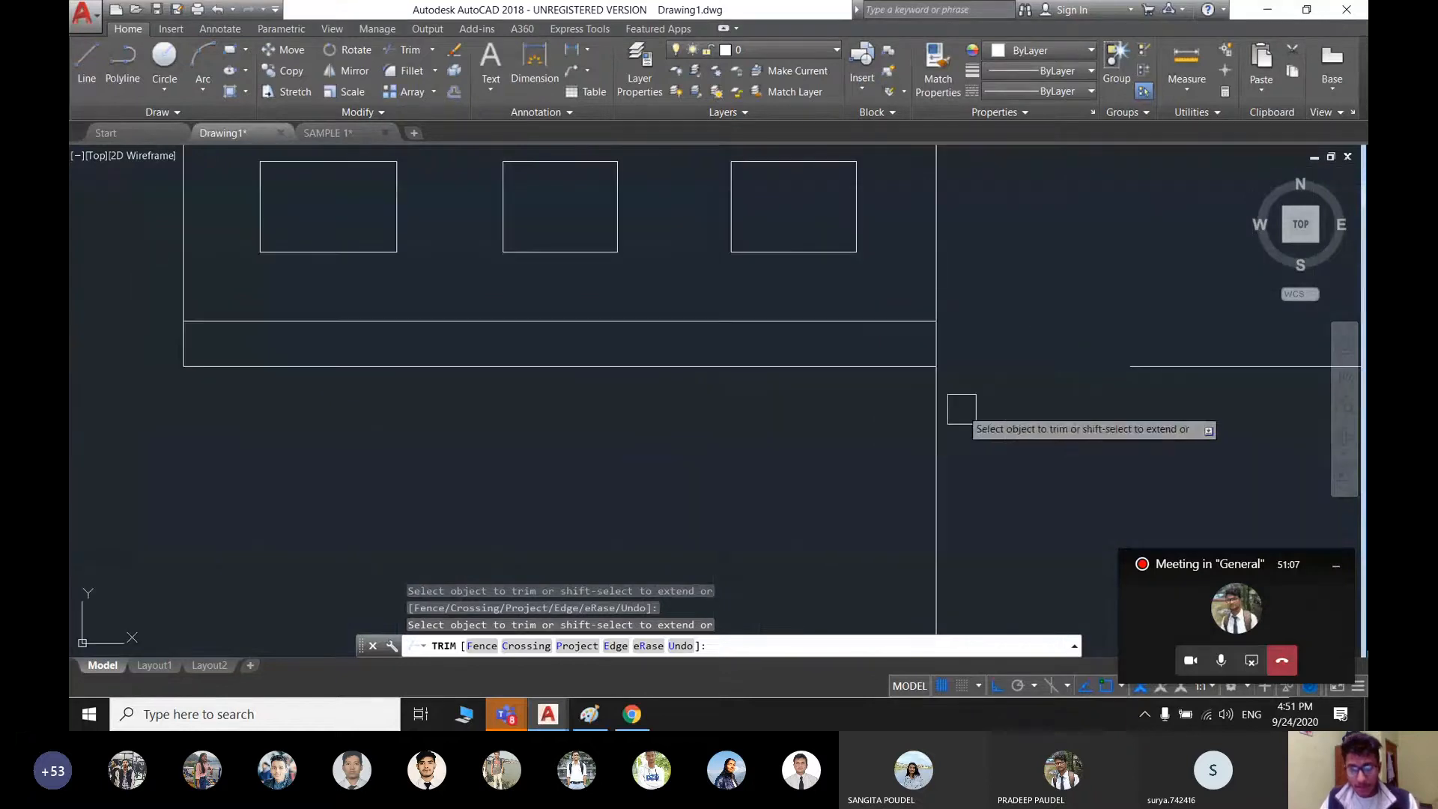
{"action": "scroll", "coordinate": [943, 407], "scroll_direction": "down", "scroll_amount": 2}
{"action": "middle_click_drag", "start_coordinate": [774, 317], "coordinate": [706, 475]}
{"action": "middle_click_drag", "start_coordinate": [576, 388], "coordinate": [696, 420]}
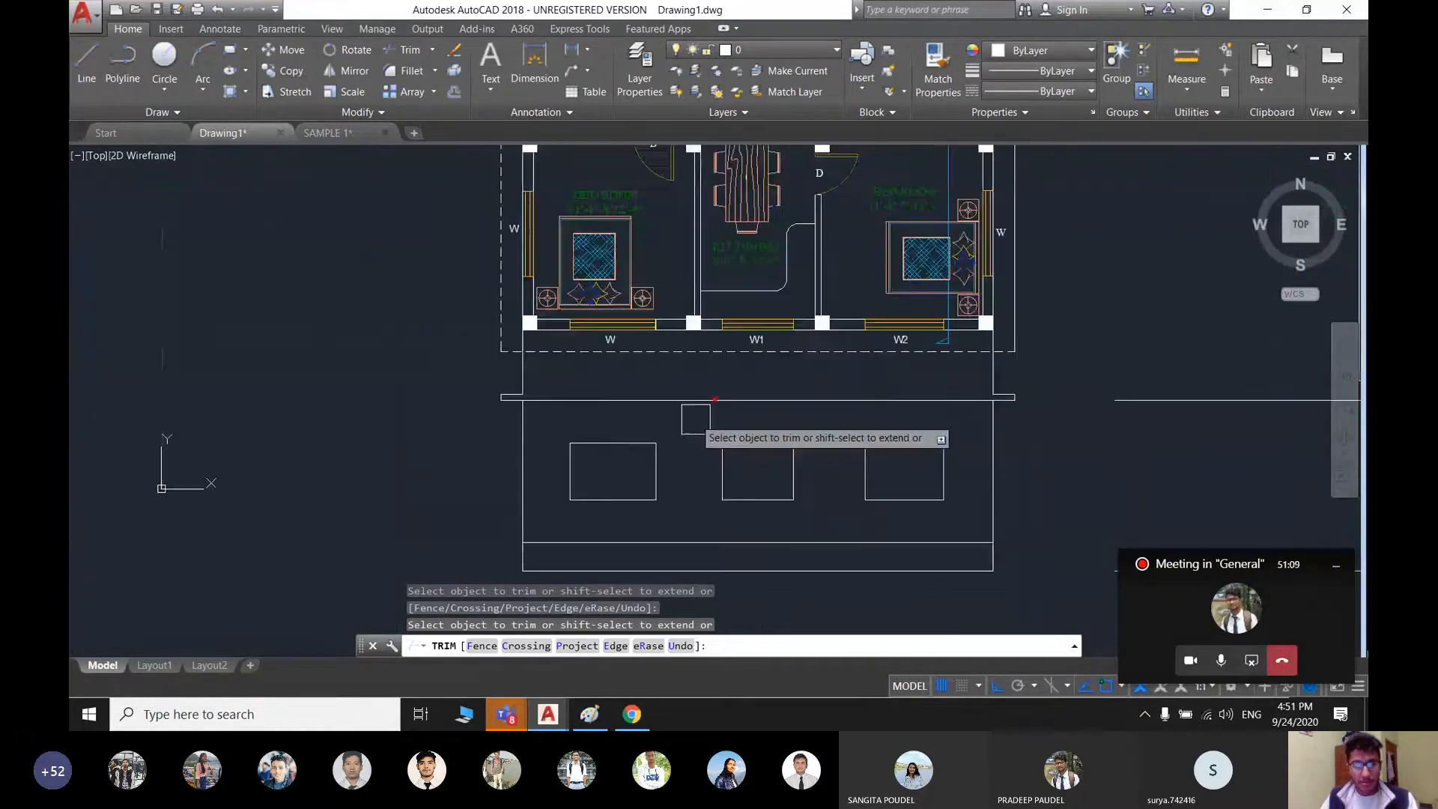
{"action": "middle_click_drag", "start_coordinate": [1064, 582], "coordinate": [908, 472]}
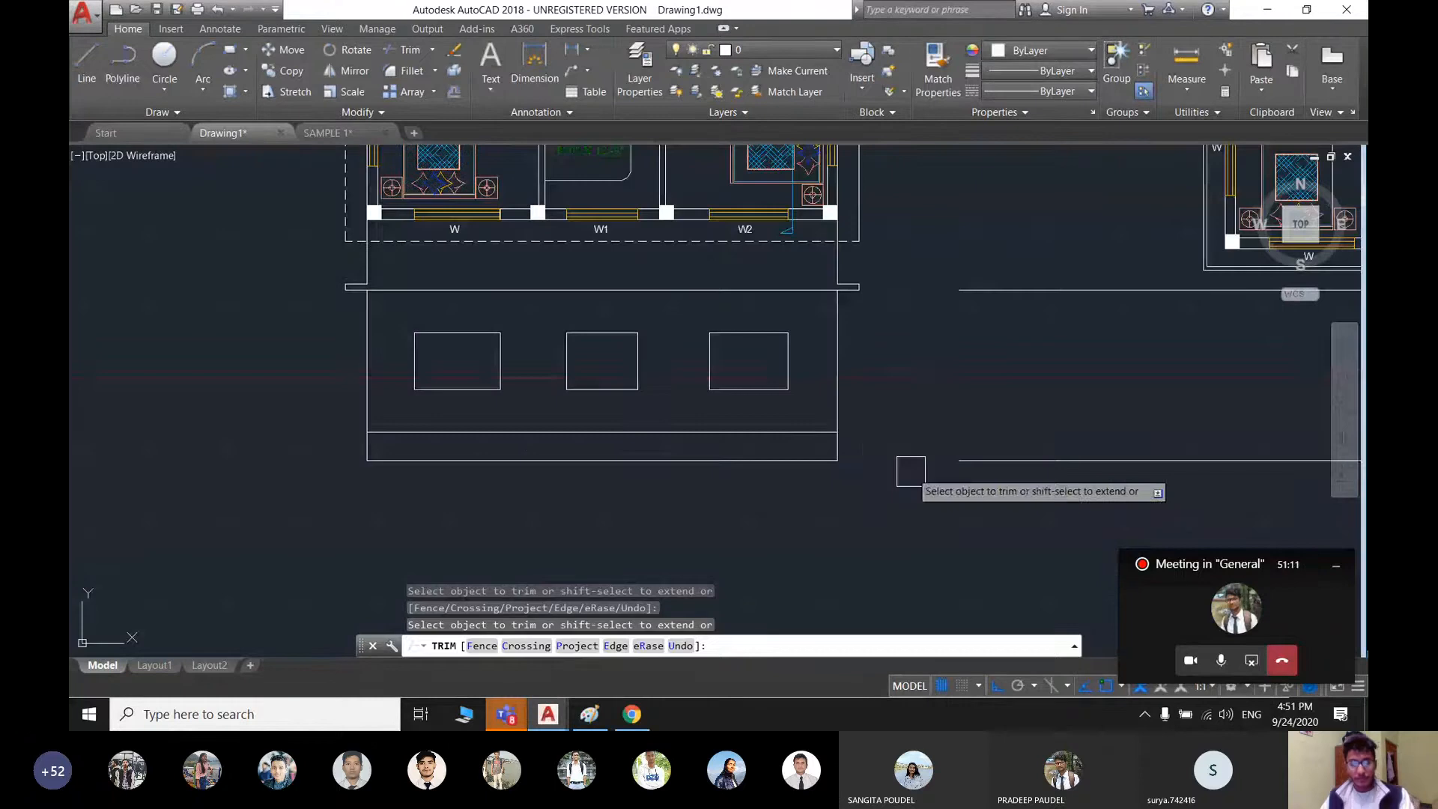
{"action": "key", "text": "Escape"}
- Offset the outlines of all three elevation windows 2" inward to form their frames
{"action": "scroll", "coordinate": [868, 472], "scroll_direction": "down", "scroll_amount": 2}
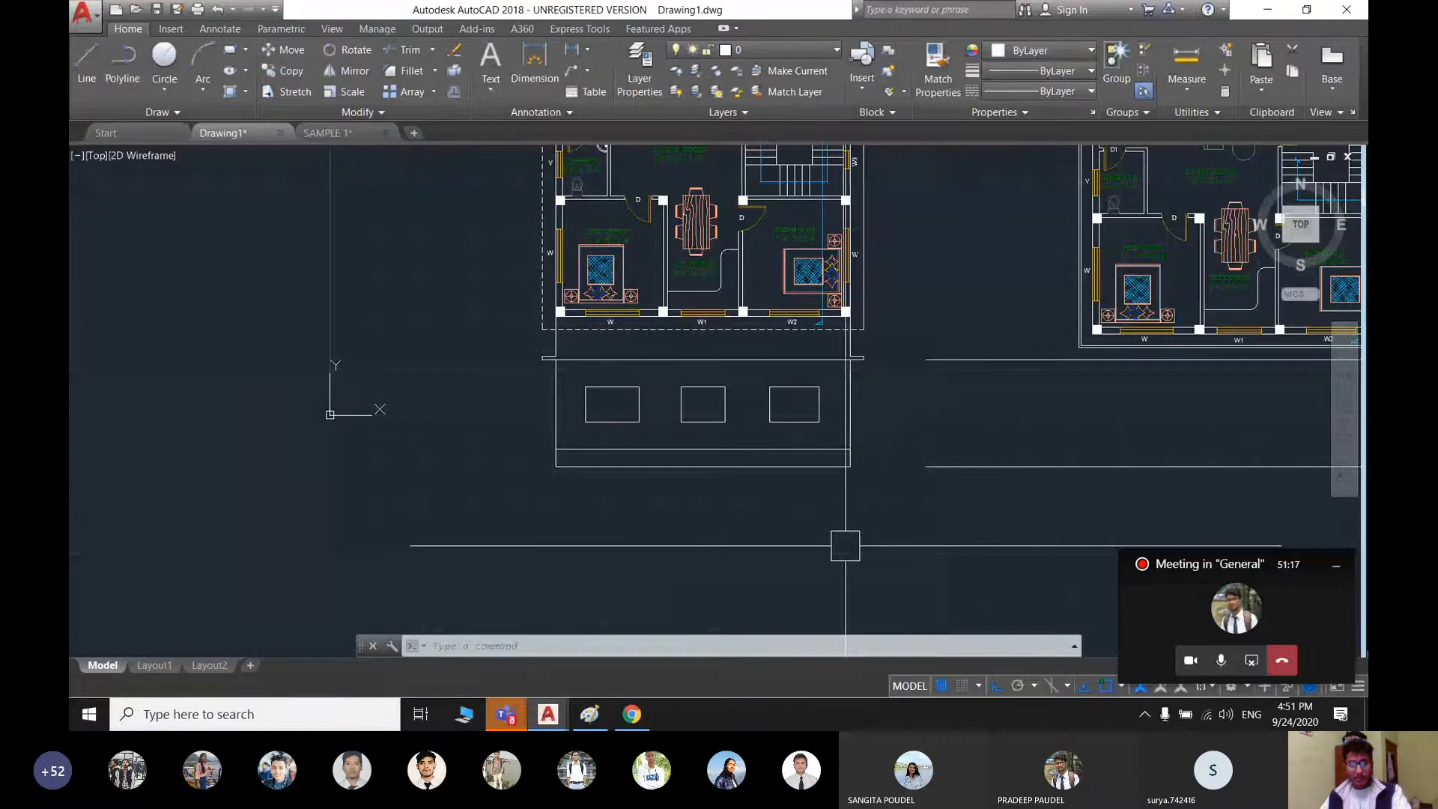
{"action": "scroll", "coordinate": [712, 408], "scroll_direction": "up", "scroll_amount": 4}
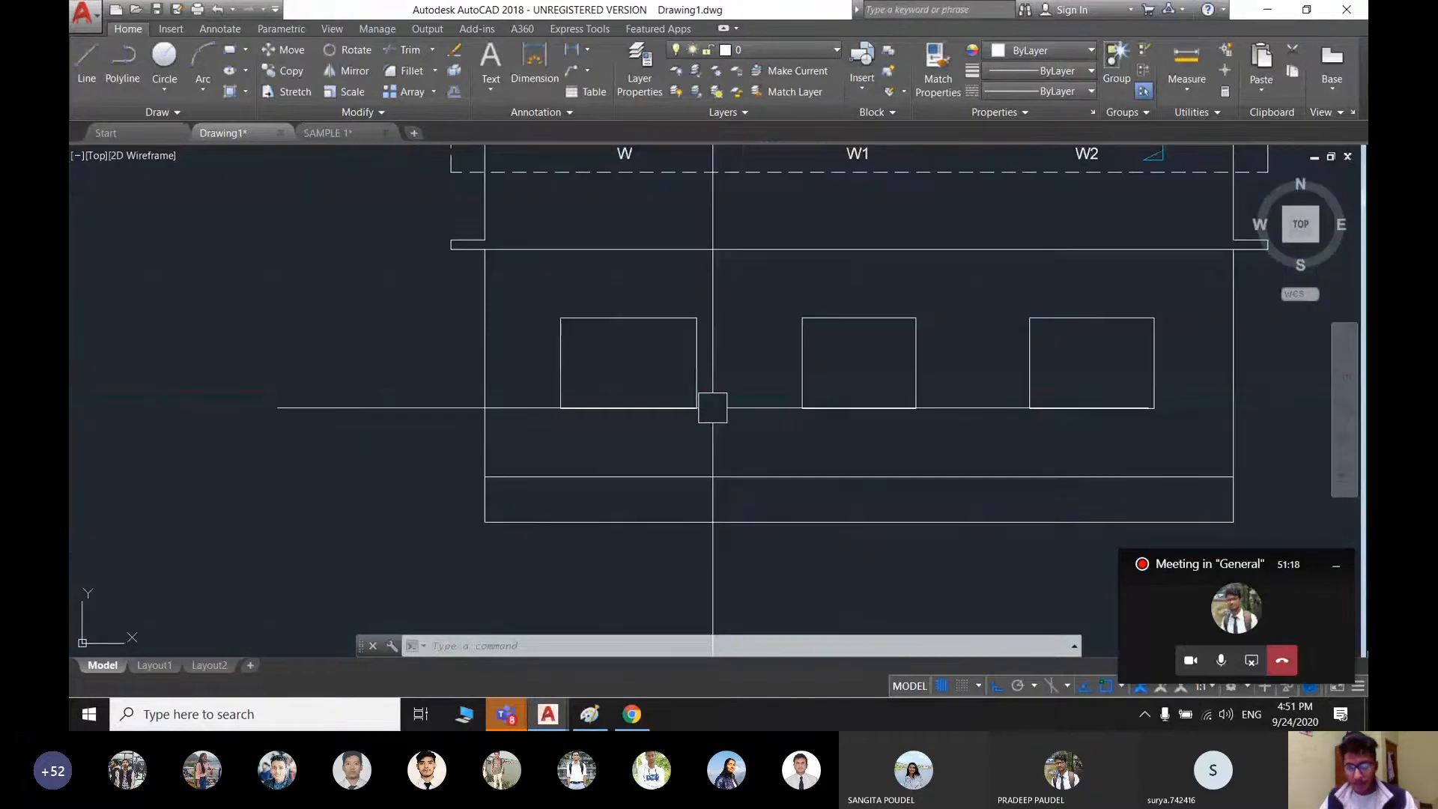
{"action": "type", "text": "o"}
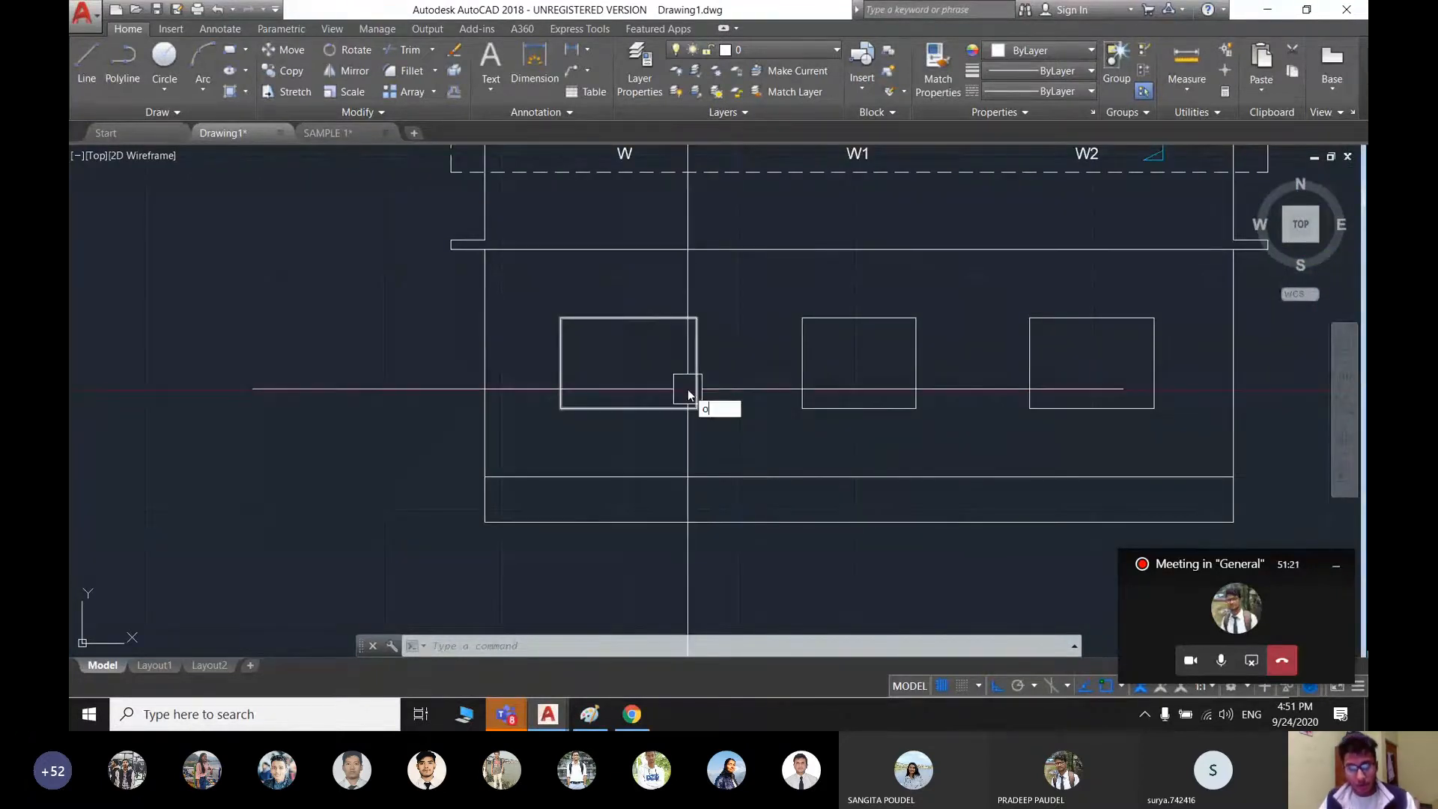
{"action": "key", "text": "Return"}
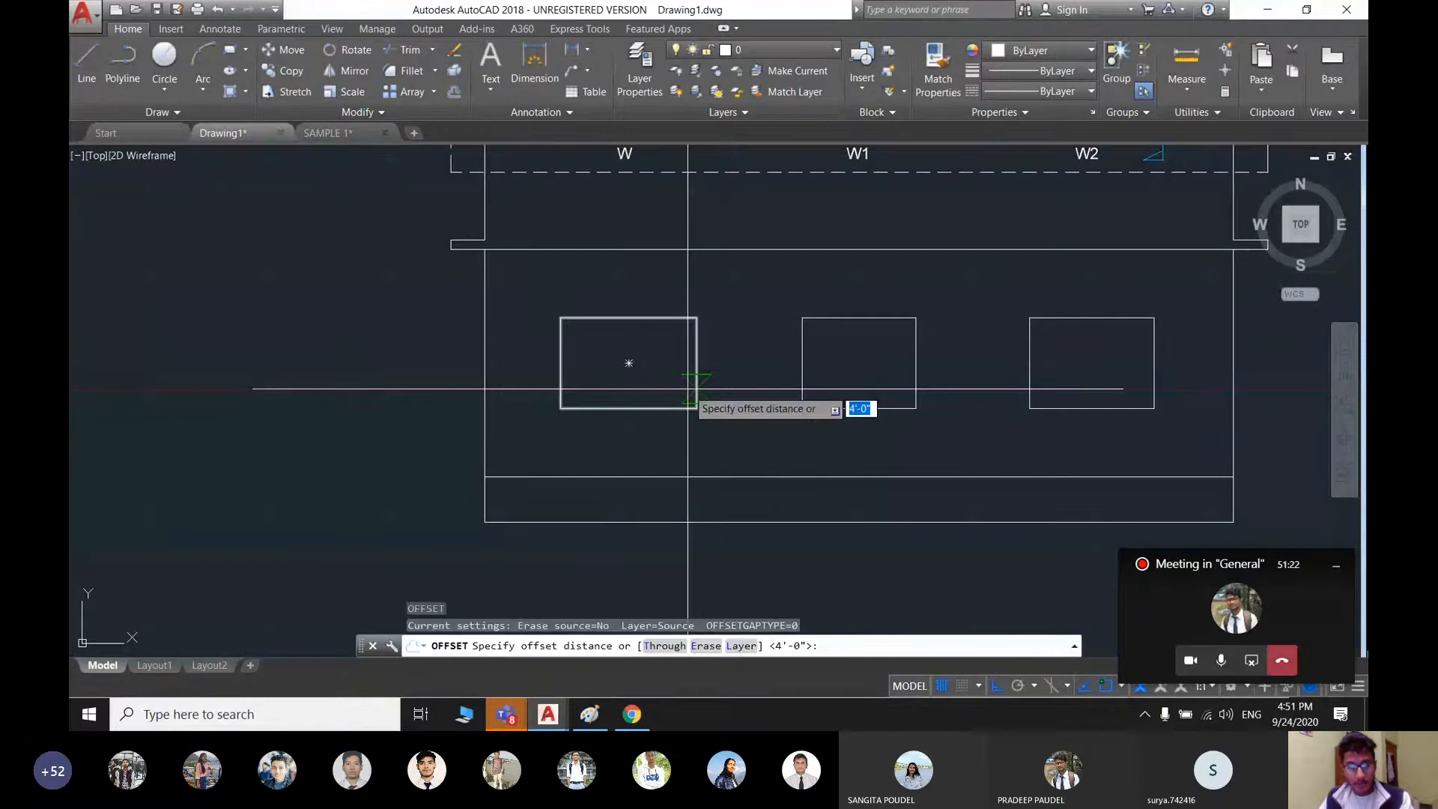
{"action": "type", "text": "2\""}
{"action": "key", "text": "Return"}
{"action": "left_click", "coordinate": [693, 388]}
{"action": "left_click", "coordinate": [645, 344]}
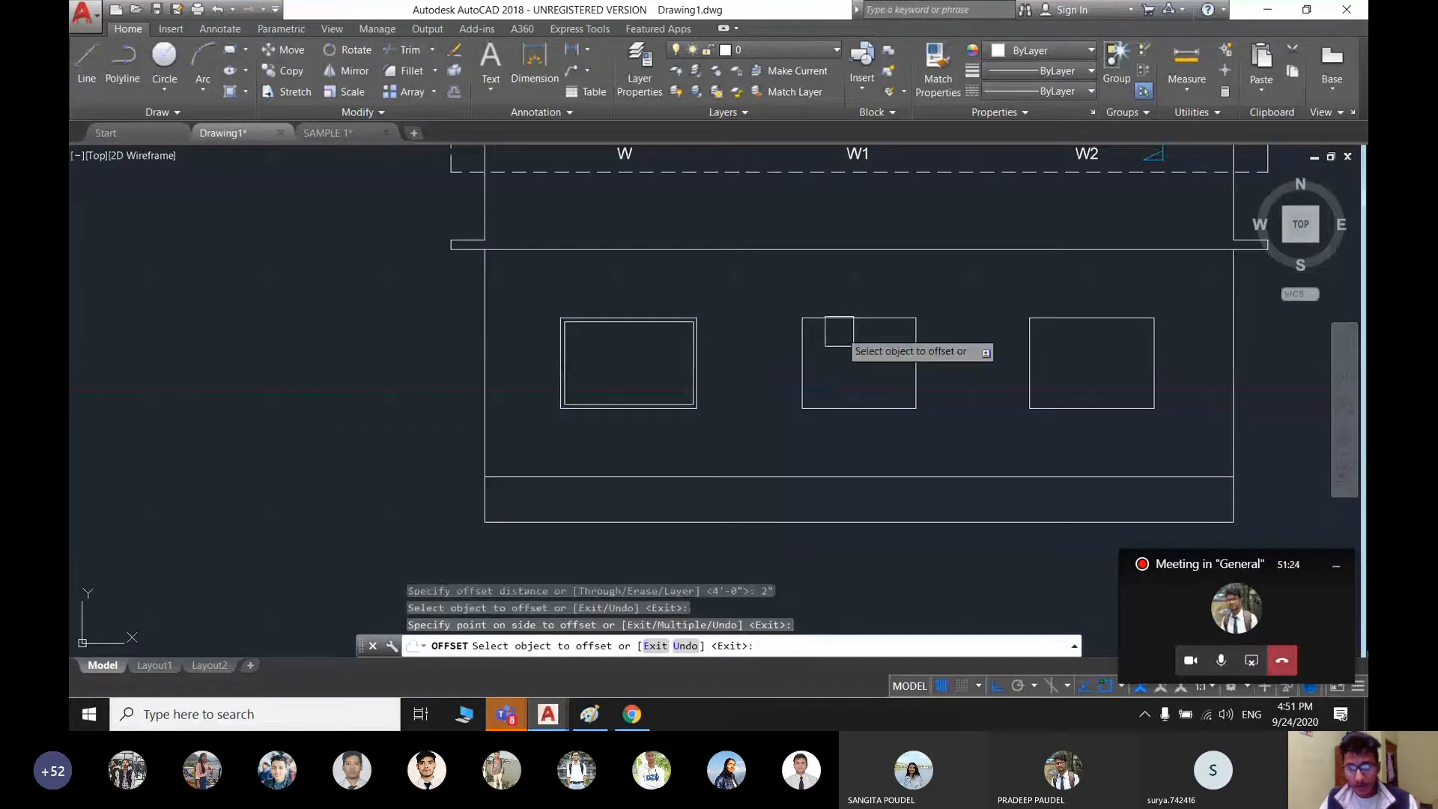
{"action": "left_click", "coordinate": [839, 331]}
{"action": "left_click", "coordinate": [858, 365]}
{"action": "scroll", "coordinate": [774, 397], "scroll_direction": "down", "scroll_amount": 2}
{"action": "middle_click_drag", "start_coordinate": [769, 406], "coordinate": [691, 438]}
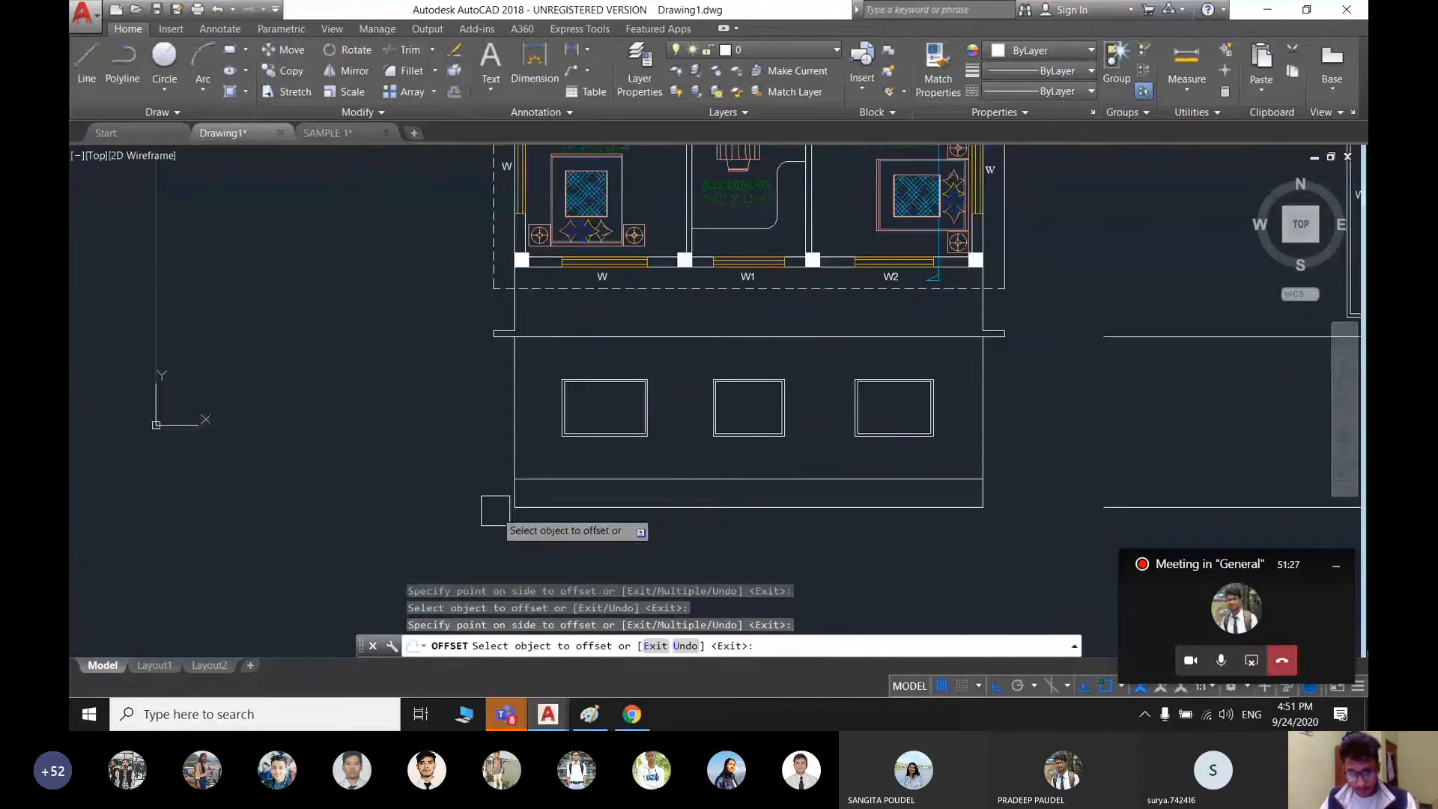
{"action": "middle_click_drag", "start_coordinate": [818, 466], "coordinate": [586, 478]}
{"action": "middle_click_drag", "start_coordinate": [674, 406], "coordinate": [691, 434]}
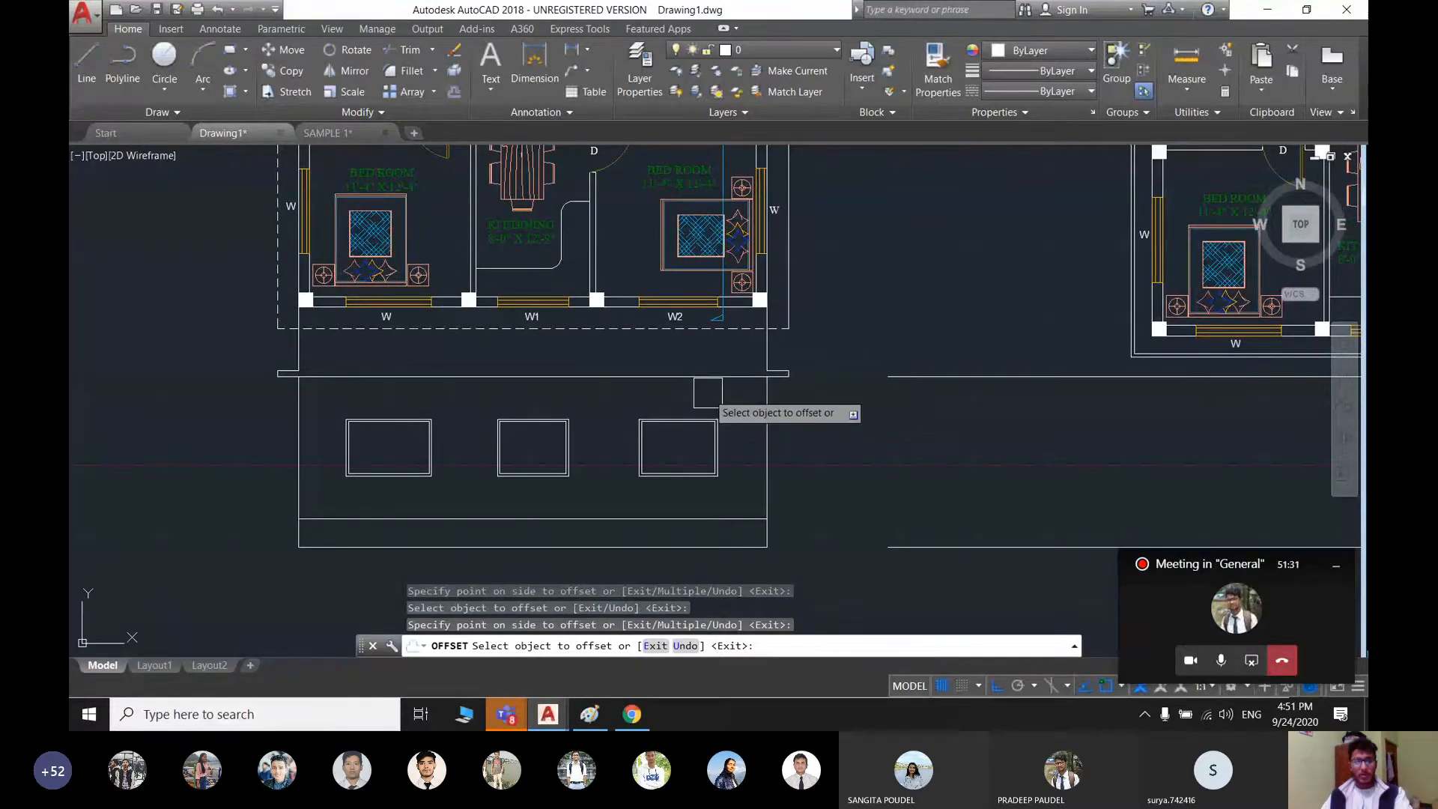
{"action": "key", "text": "Escape"}
- Erase the two leftover horizontal level lines running beneath the neighbouring plans beside the elevation
{"action": "scroll", "coordinate": [707, 408], "scroll_direction": "down", "scroll_amount": 2}
{"action": "scroll", "coordinate": [459, 375], "scroll_direction": "up", "scroll_amount": 2}
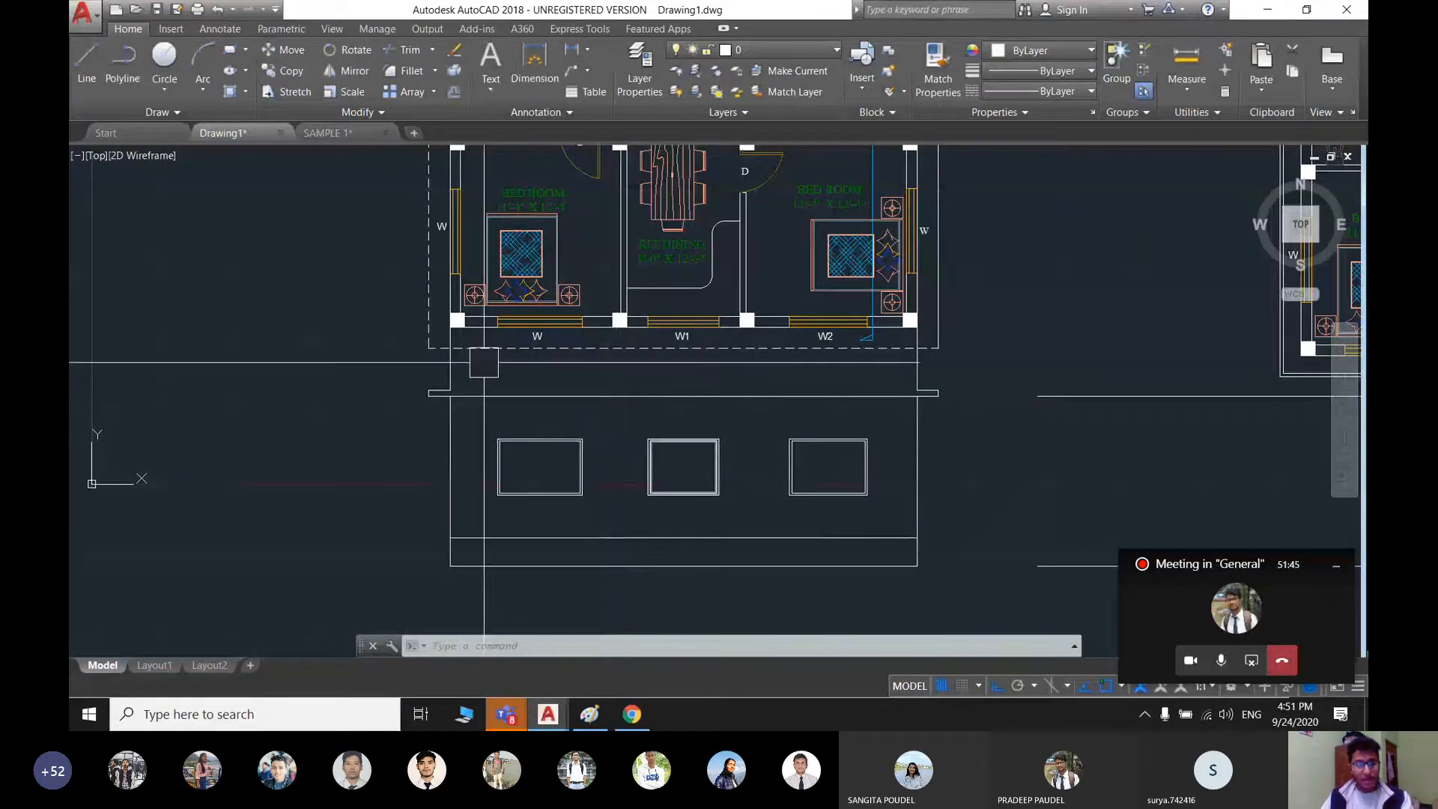
{"action": "scroll", "coordinate": [446, 402], "scroll_direction": "up", "scroll_amount": 2}
{"action": "scroll", "coordinate": [445, 402], "scroll_direction": "down", "scroll_amount": 2}
{"action": "middle_click_drag", "start_coordinate": [901, 405], "coordinate": [365, 373]}
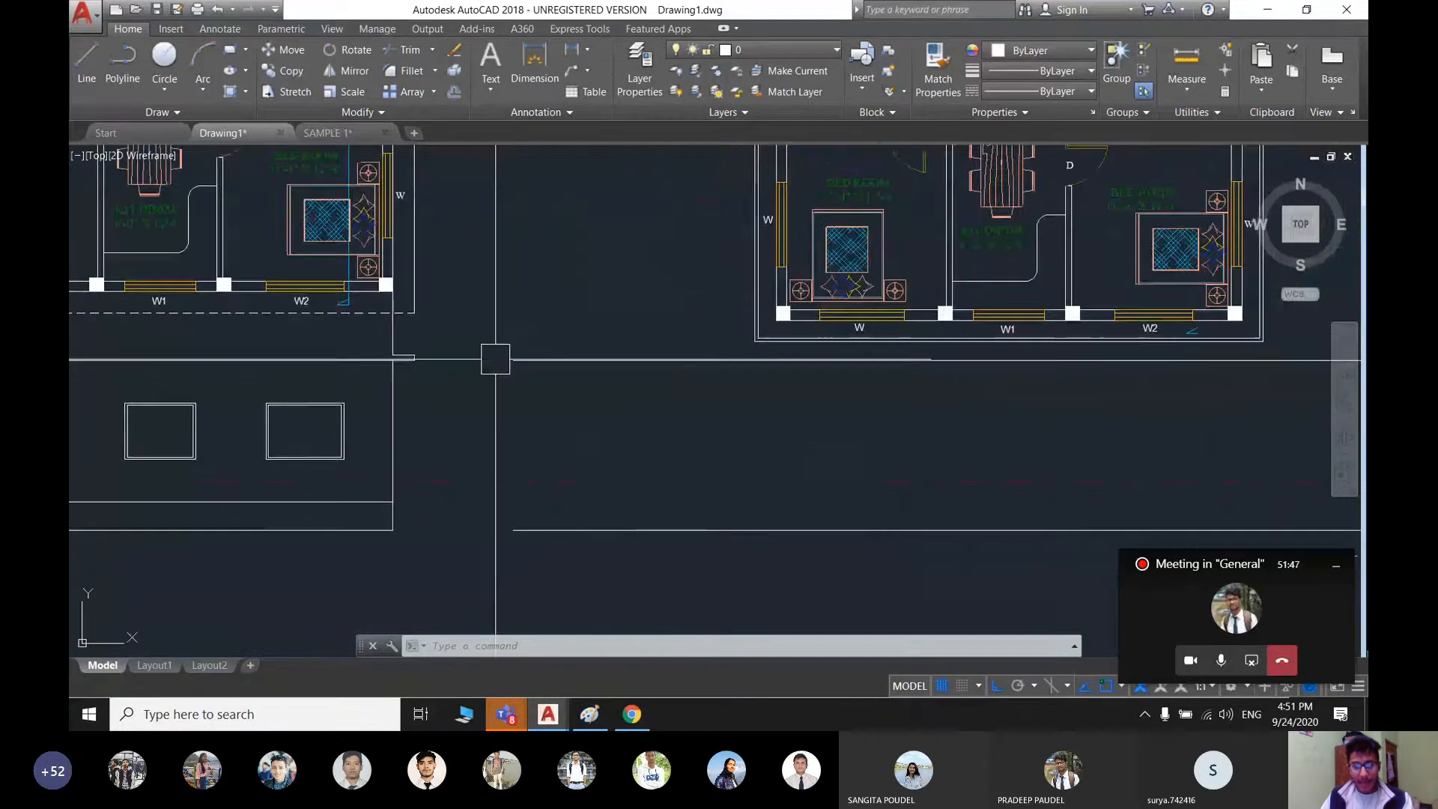
{"action": "scroll", "coordinate": [503, 358], "scroll_direction": "down", "scroll_amount": 2}
{"action": "left_click", "coordinate": [650, 554]}
{"action": "left_click", "coordinate": [583, 334]}
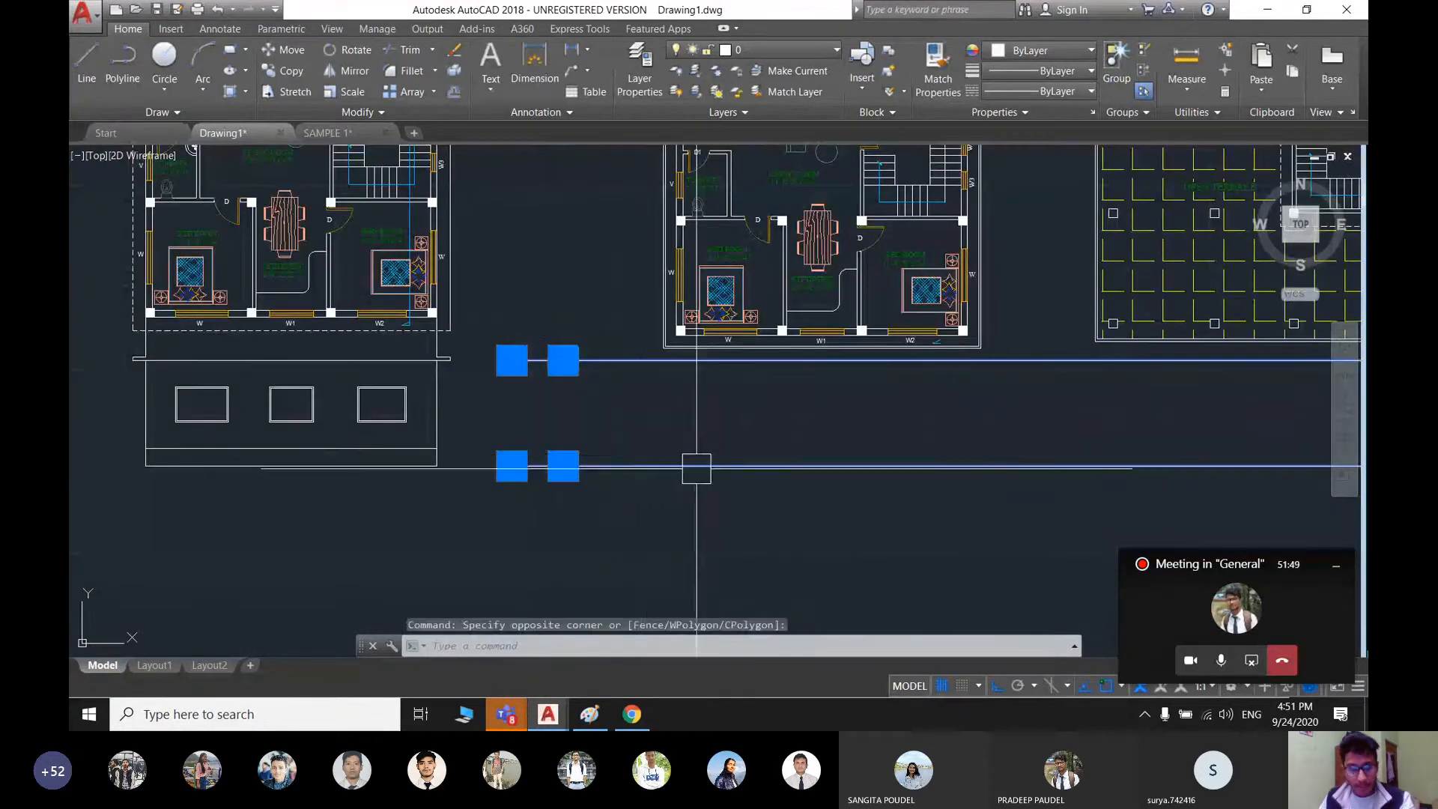
{"action": "key", "text": "Delete"}
- Erase the leftover vertical projection lines that run up past the plan above the elevation
{"action": "scroll", "coordinate": [696, 469], "scroll_direction": "down", "scroll_amount": 2}
{"action": "middle_click_drag", "start_coordinate": [664, 301], "coordinate": [679, 542]}
{"action": "left_click", "coordinate": [663, 301]}
{"action": "left_click", "coordinate": [292, 260]}
{"action": "key", "text": "Delete"}
{"action": "mouse_move", "coordinate": [527, 597]}
{"action": "middle_mouse_down"}
{"action": "mouse_move", "coordinate": [552, 387]}
{"action": "mouse_move", "coordinate": [494, 449]}
{"action": "middle_mouse_up"}
{"action": "scroll", "coordinate": [551, 388], "scroll_direction": "up", "scroll_amount": 2}
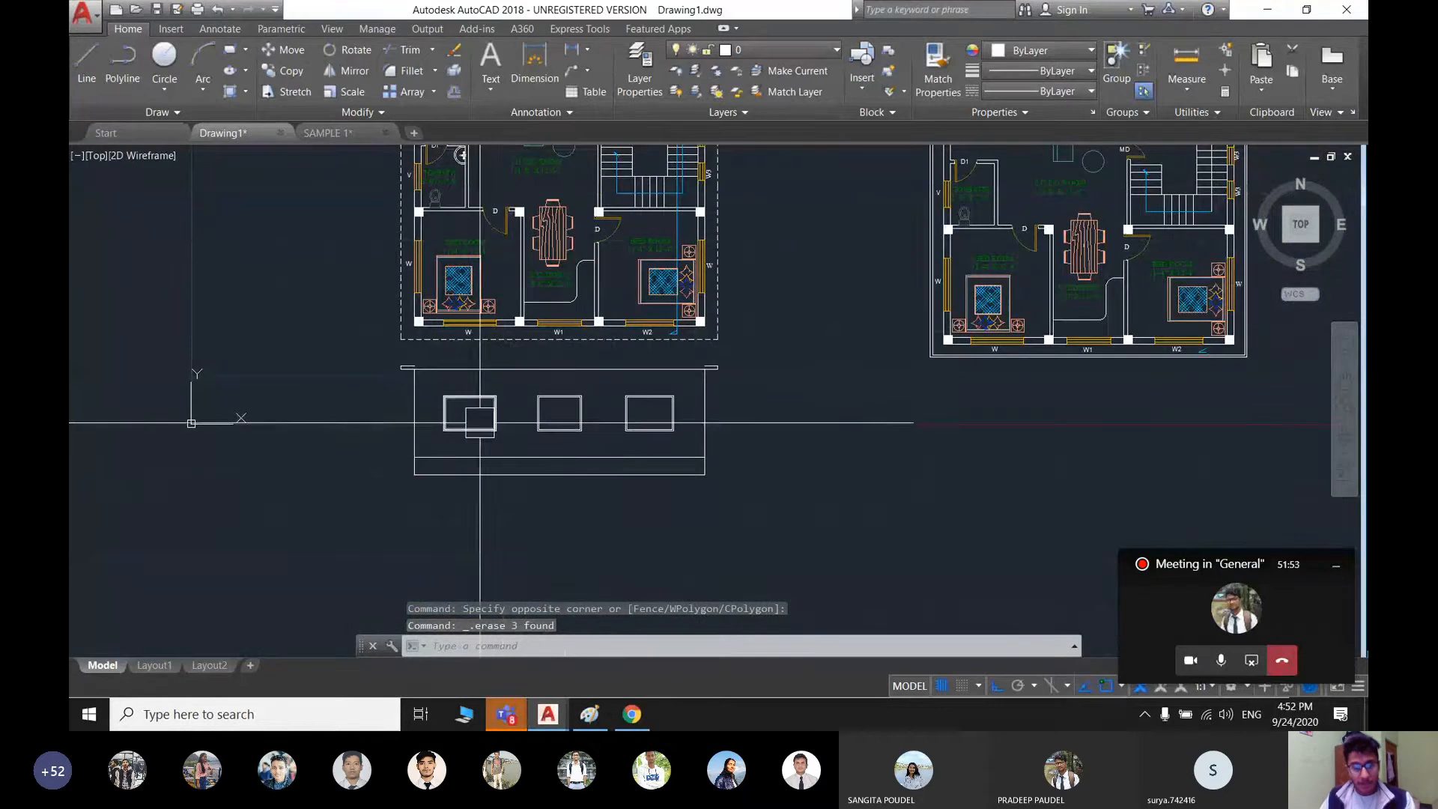
- Examine the elevation, its windows and slab ends against the plan above and the neighbouring plan
{"action": "mouse_move", "coordinate": [828, 433]}
{"action": "middle_mouse_down"}
{"action": "mouse_move", "coordinate": [773, 479]}
{"action": "mouse_move", "coordinate": [690, 509]}
{"action": "mouse_move", "coordinate": [622, 568]}
{"action": "middle_mouse_up"}
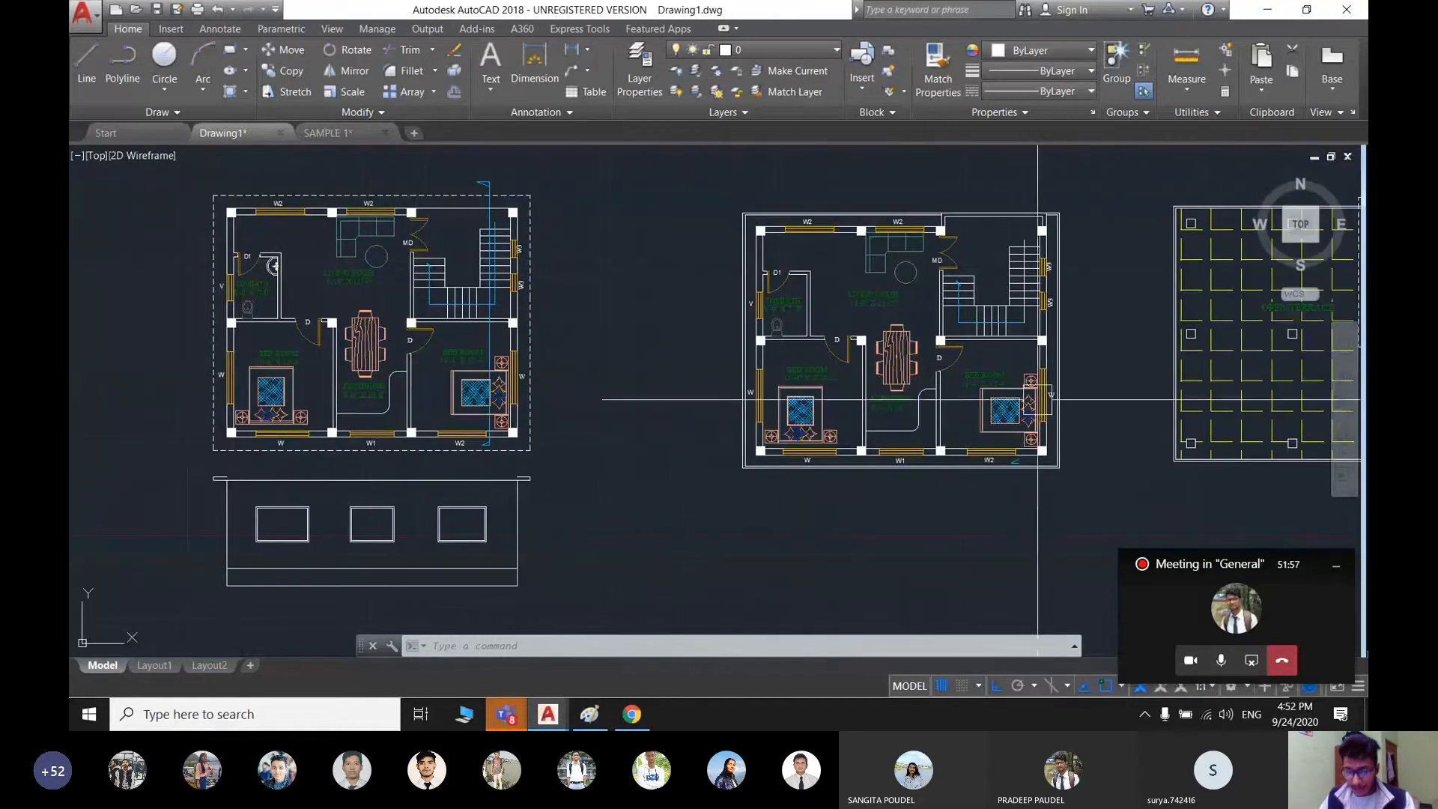
{"action": "middle_click_drag", "start_coordinate": [805, 512], "coordinate": [836, 468]}
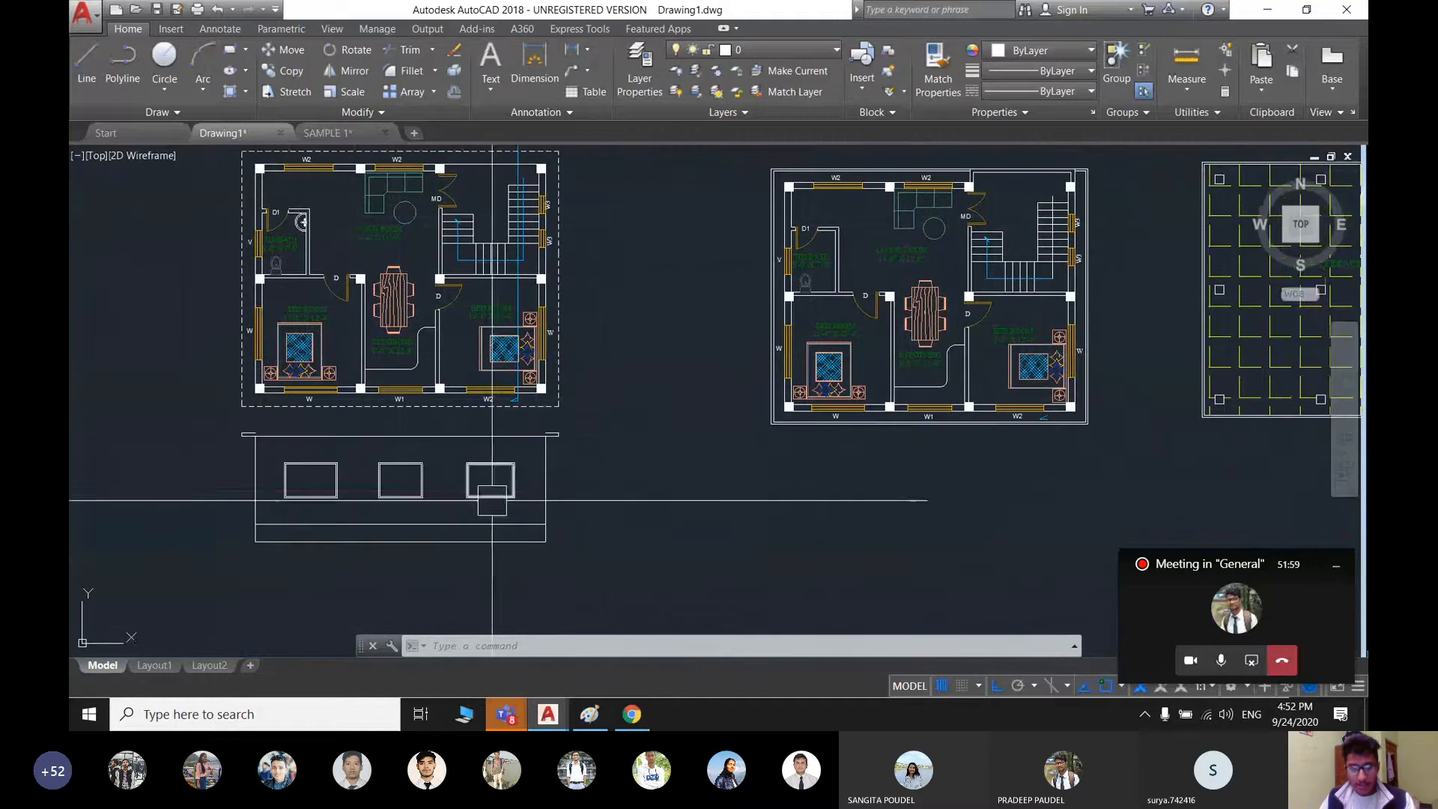
{"action": "scroll", "coordinate": [586, 482], "scroll_direction": "up", "scroll_amount": 2}
{"action": "middle_click_drag", "start_coordinate": [1191, 342], "coordinate": [1042, 397]}
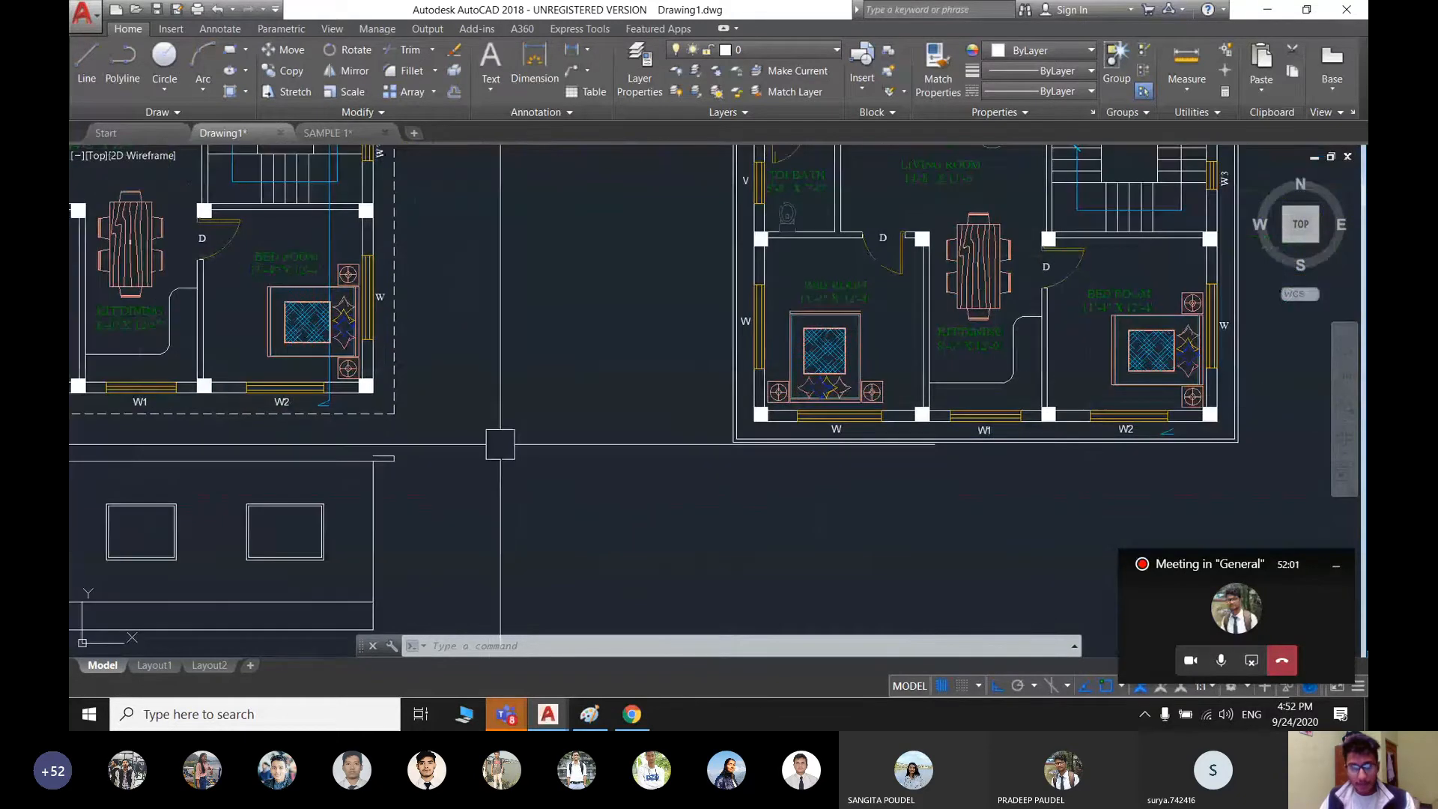
{"action": "scroll", "coordinate": [702, 398], "scroll_direction": "down", "scroll_amount": 2}
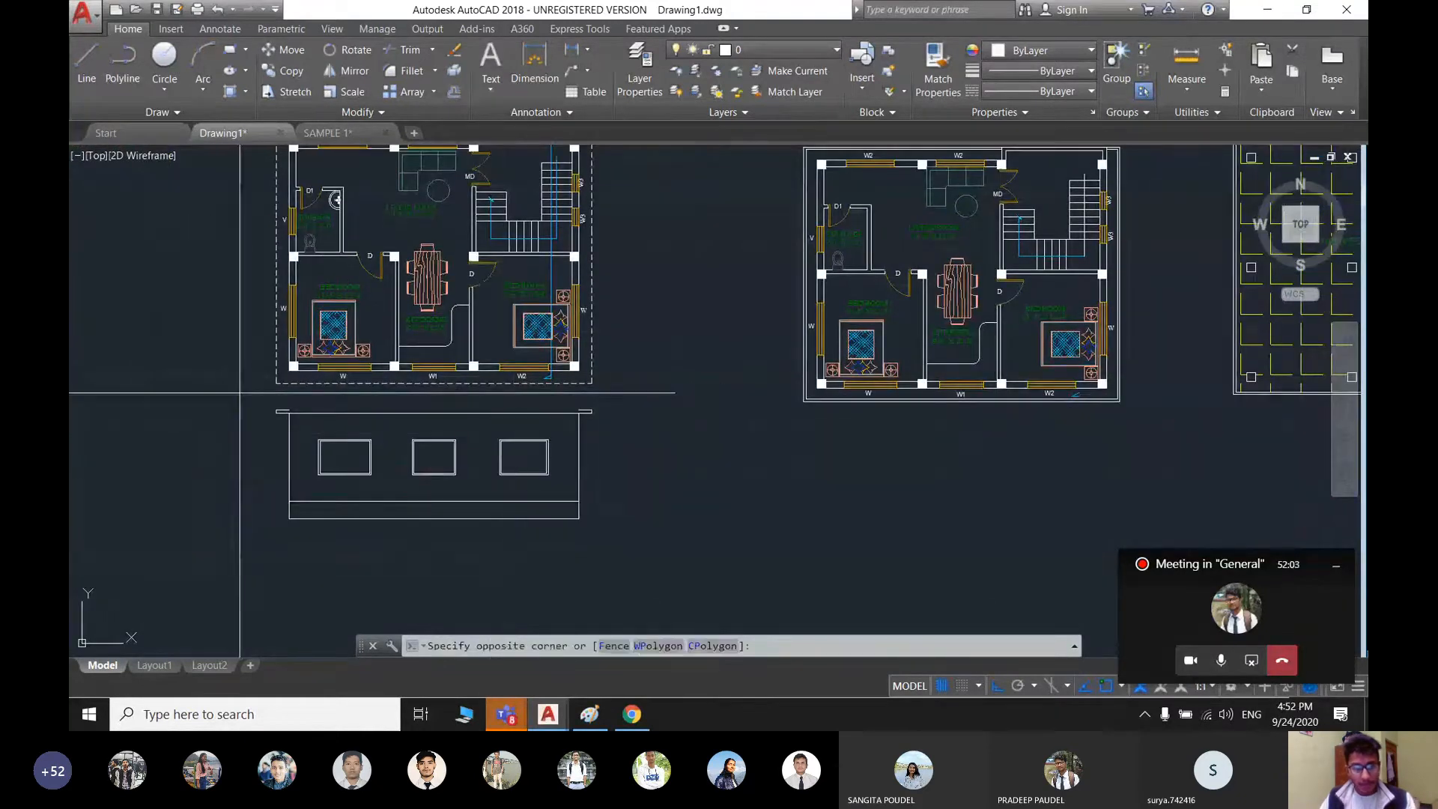
{"action": "key", "text": "Escape"}
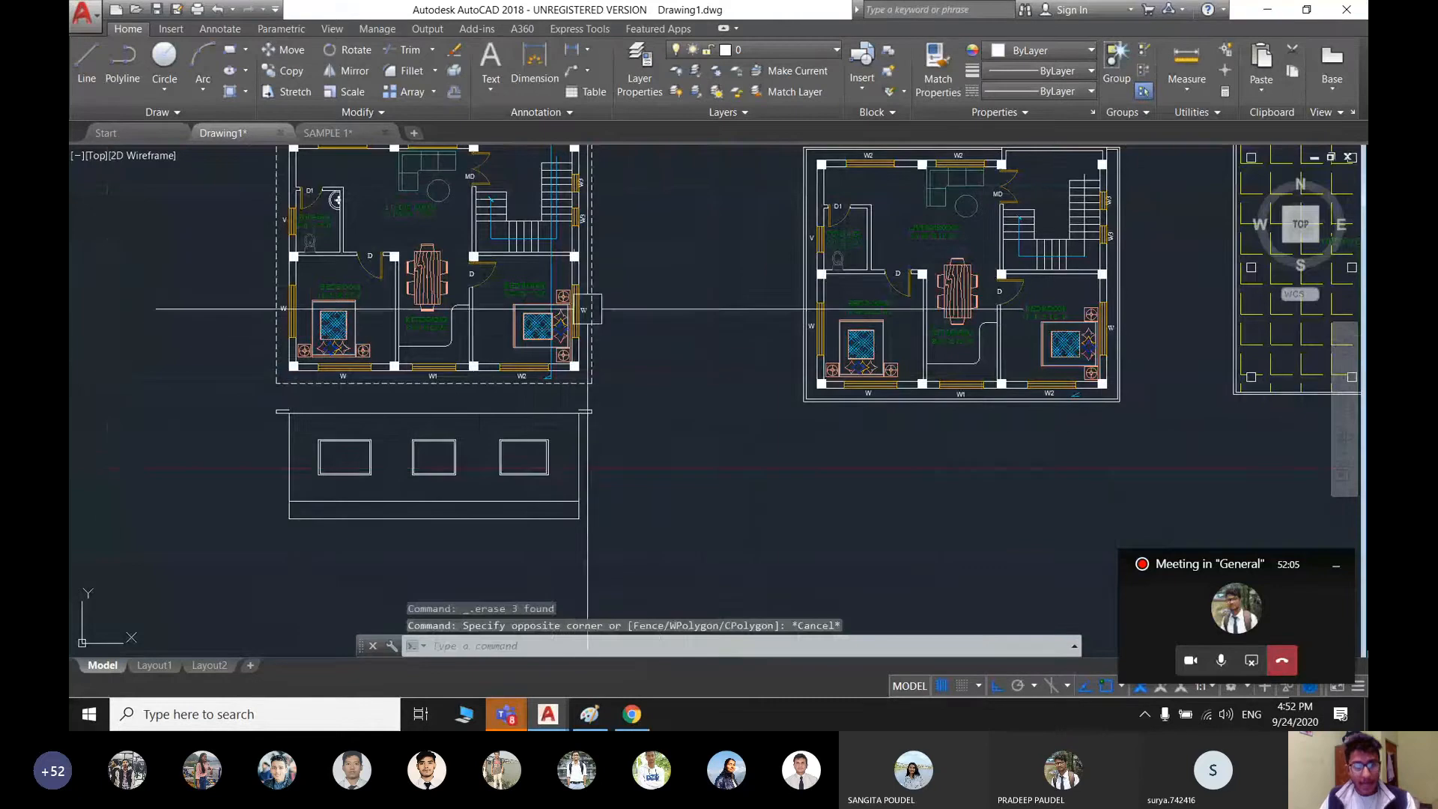
{"action": "middle_click_drag", "start_coordinate": [587, 308], "coordinate": [659, 345]}
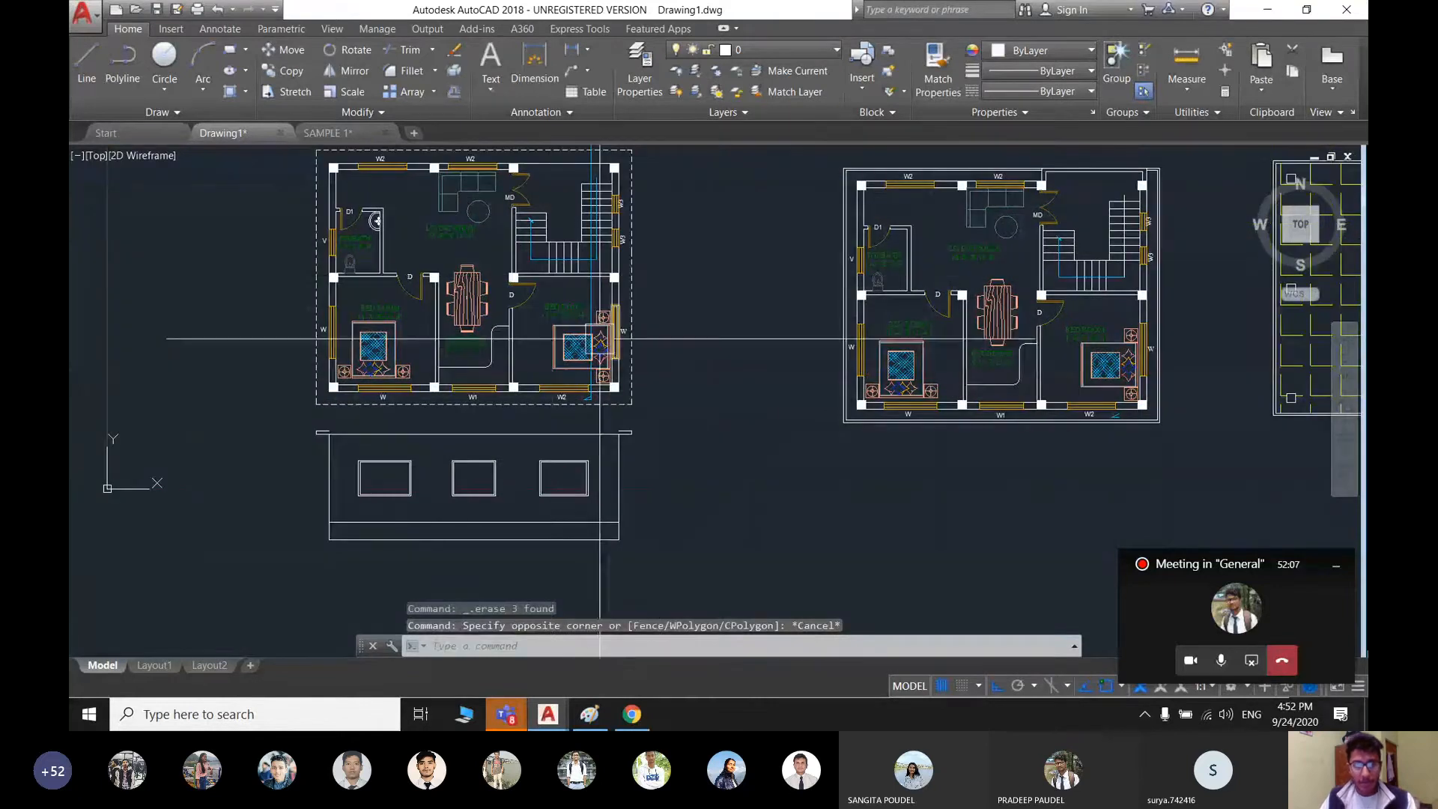
{"action": "scroll", "coordinate": [599, 338], "scroll_direction": "up", "scroll_amount": 5}
{"action": "scroll", "coordinate": [691, 359], "scroll_direction": "down", "scroll_amount": 3}
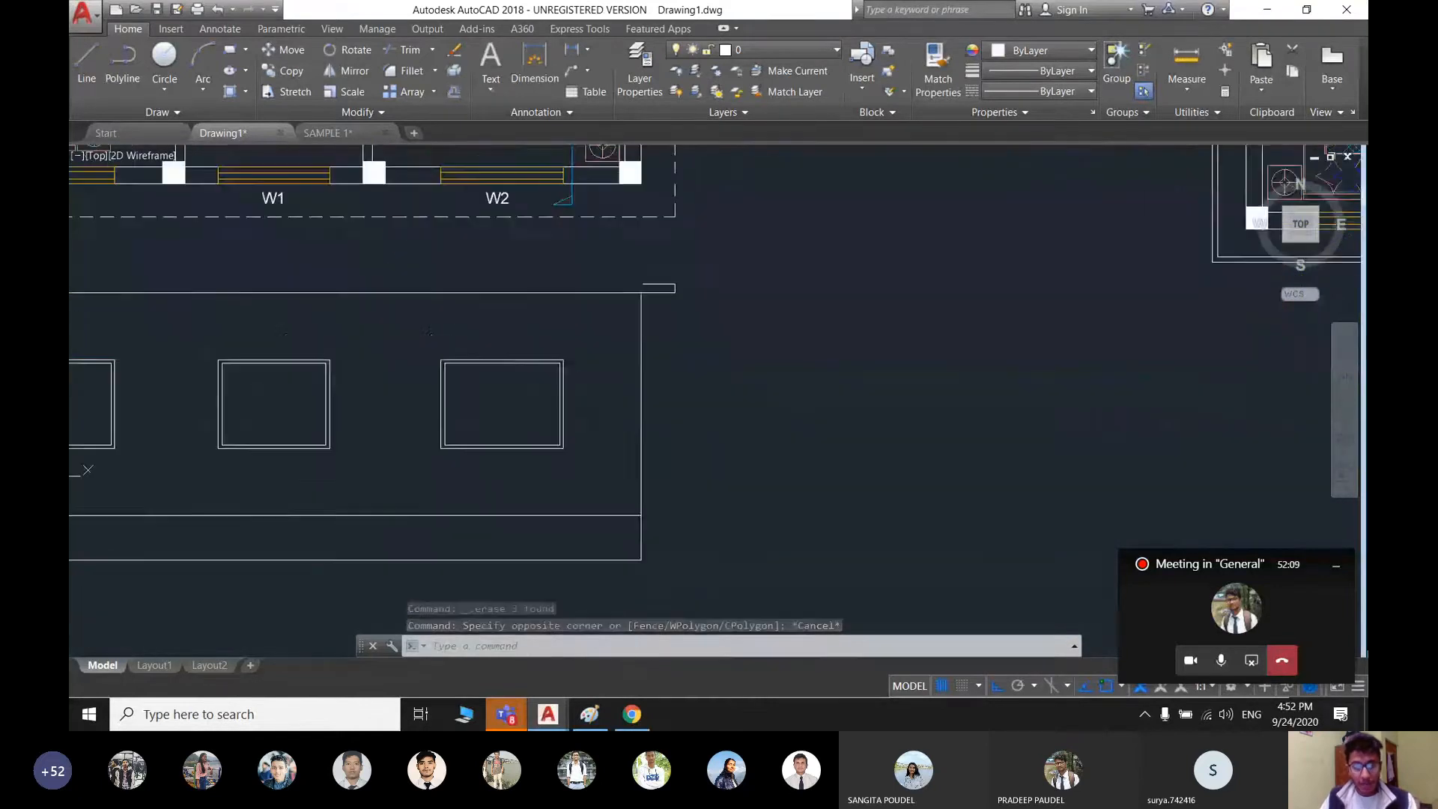
{"action": "scroll", "coordinate": [709, 516], "scroll_direction": "up", "scroll_amount": 2}
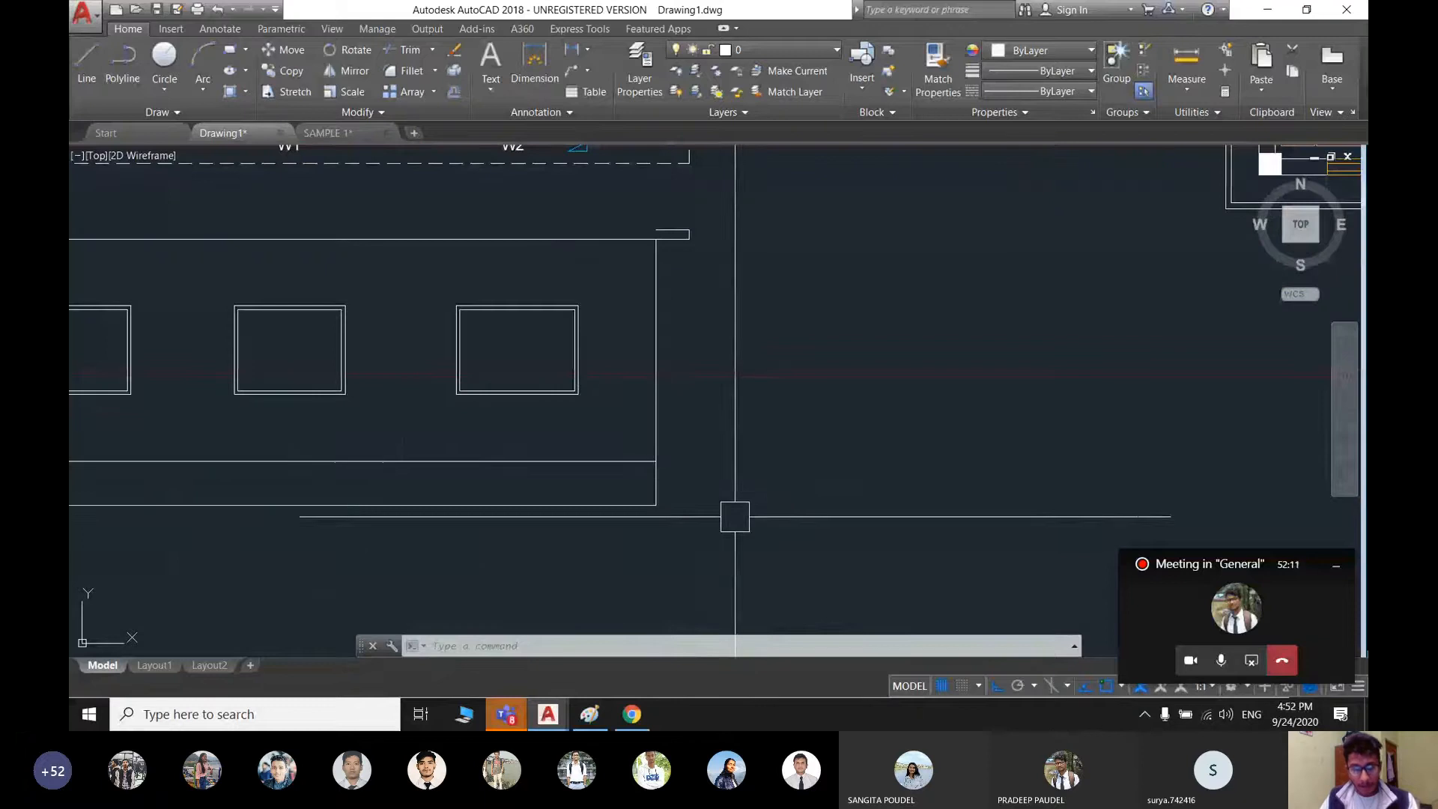
{"action": "type", "text": "l"}
{"action": "key", "text": "Return"}
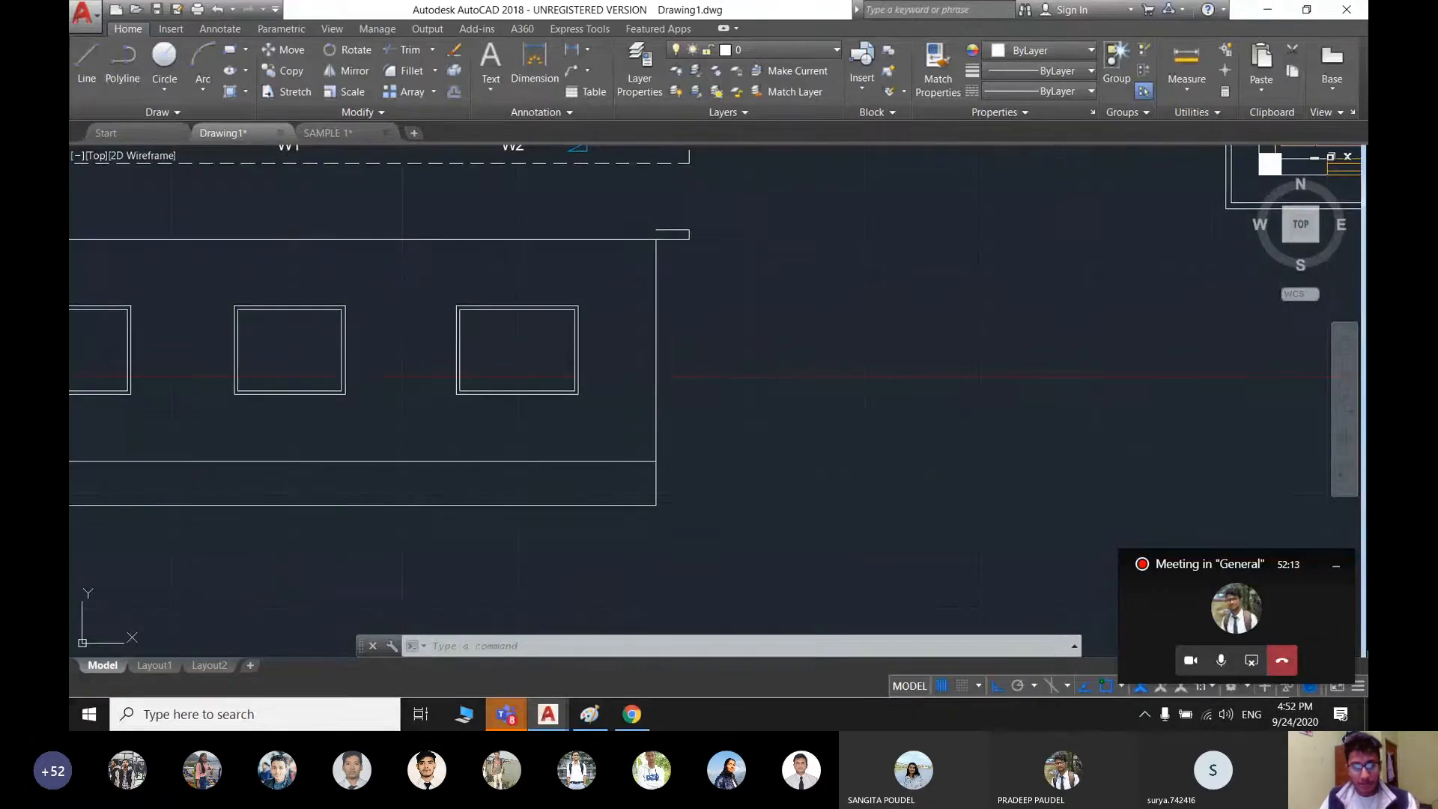
{"action": "scroll", "coordinate": [675, 452], "scroll_direction": "down", "scroll_amount": 2}
{"action": "middle_click_drag", "start_coordinate": [675, 453], "coordinate": [675, 466]}
{"action": "key", "text": "Escape"}
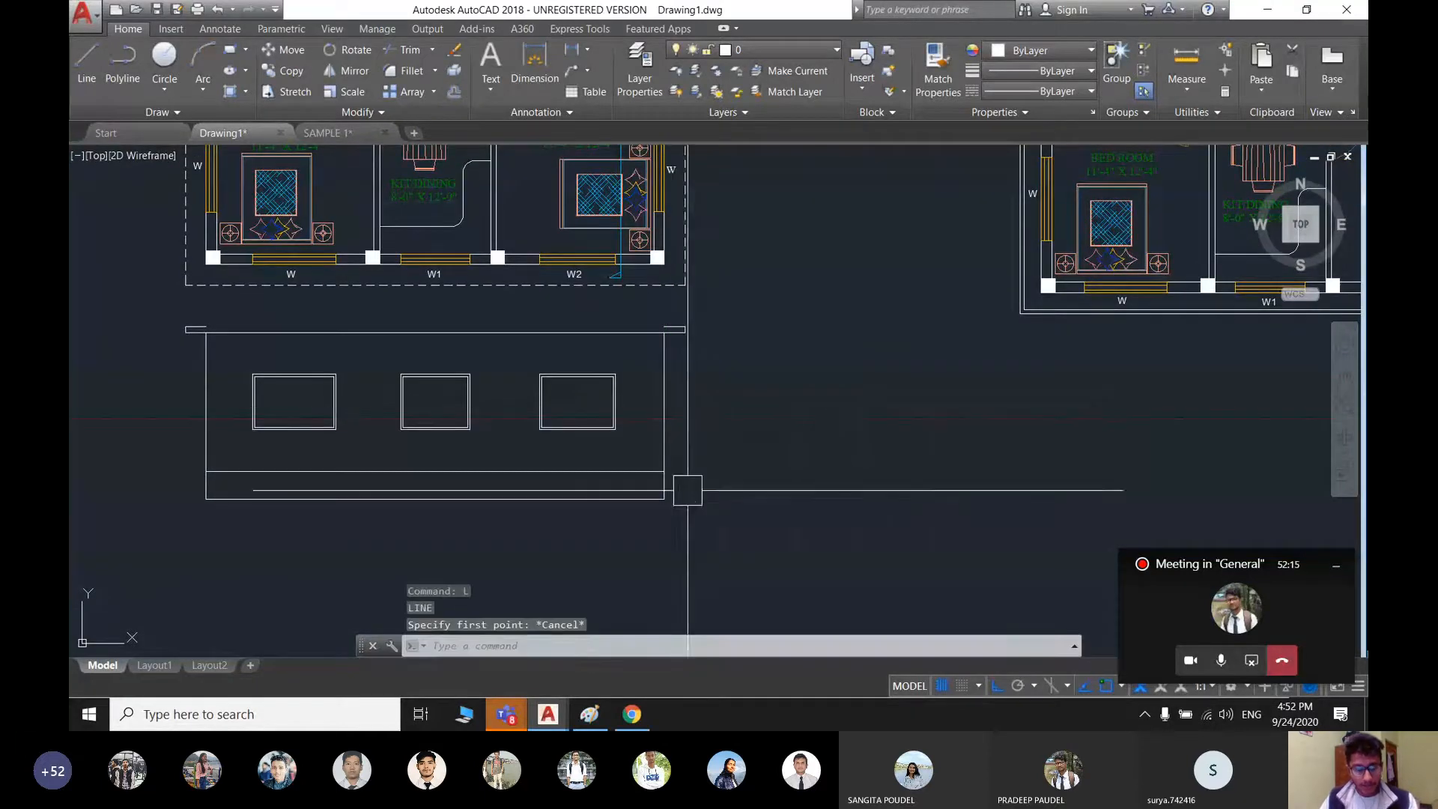
- Draw a vertical construction line through the outer end of the projecting slab on the W2 side
{"action": "type", "text": "xl"}
{"action": "key", "text": "Return"}
{"action": "type", "text": "v"}
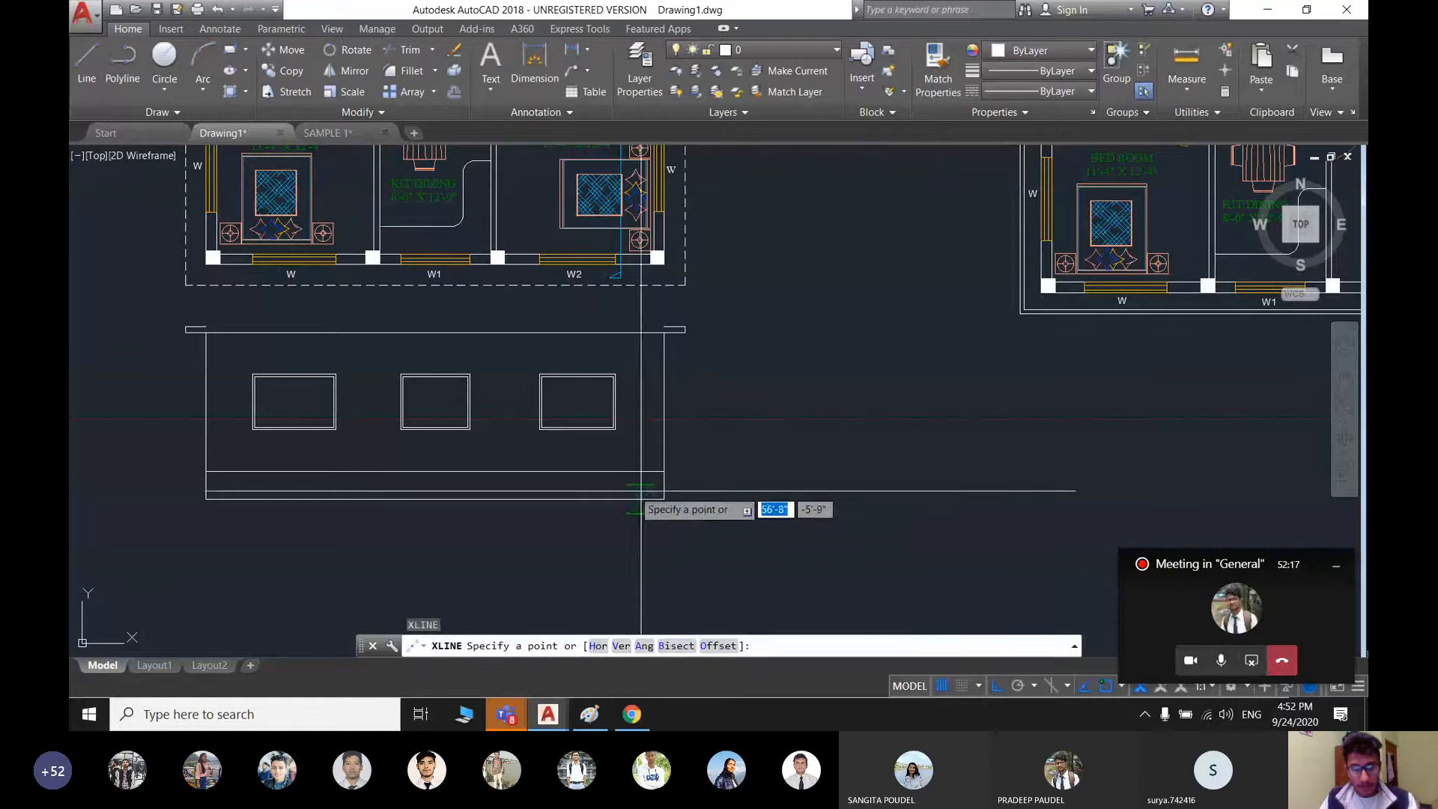
{"action": "key", "text": "Return"}
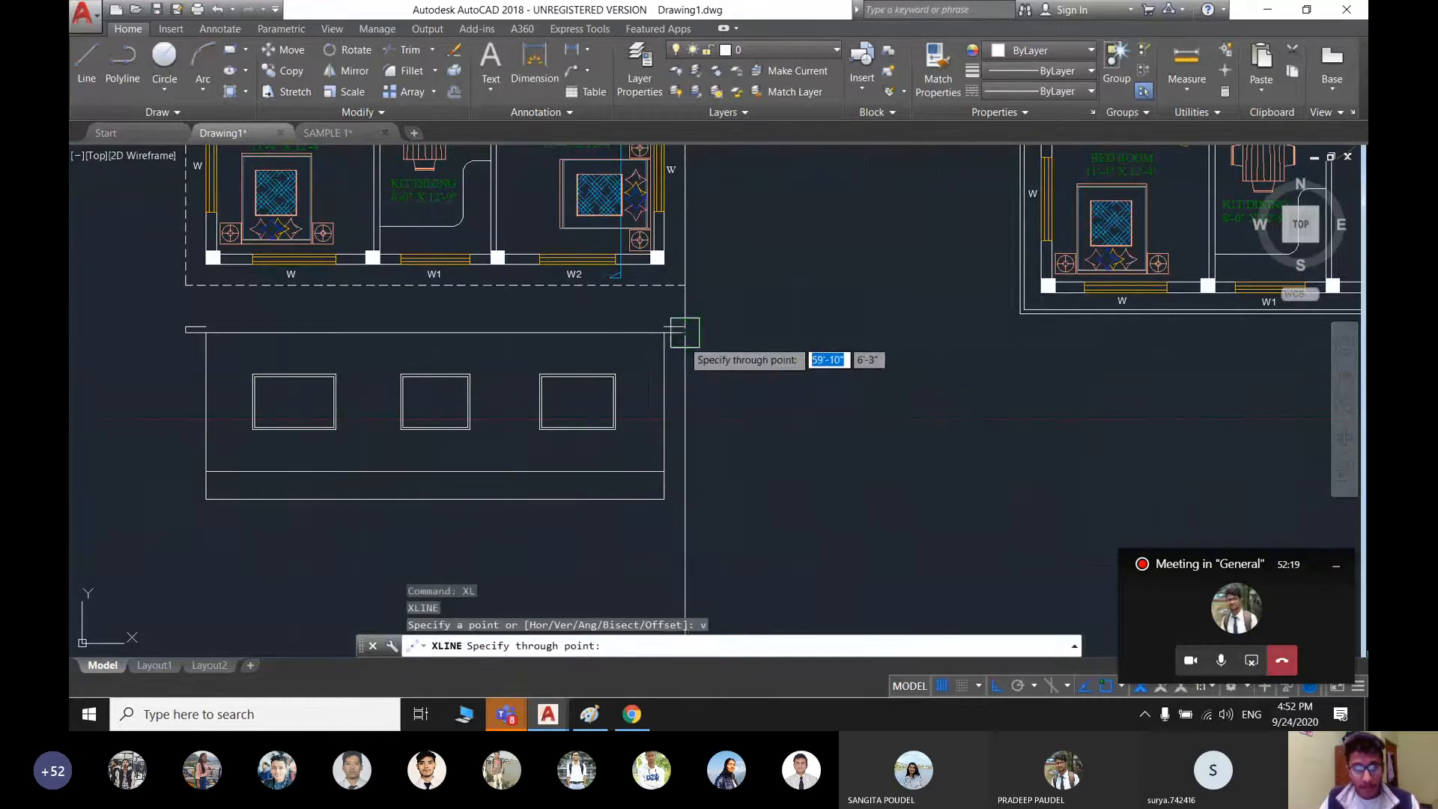
{"action": "left_click", "coordinate": [684, 332]}
{"action": "key", "text": "Escape"}
- Extend both level lines below the windows to the vertical construction line on the W2 side
{"action": "middle_click_drag", "start_coordinate": [704, 359], "coordinate": [719, 322]}
{"action": "scroll", "coordinate": [688, 486], "scroll_direction": "up", "scroll_amount": 4}
{"action": "type", "text": "ex"}
{"action": "key", "text": "Return"}
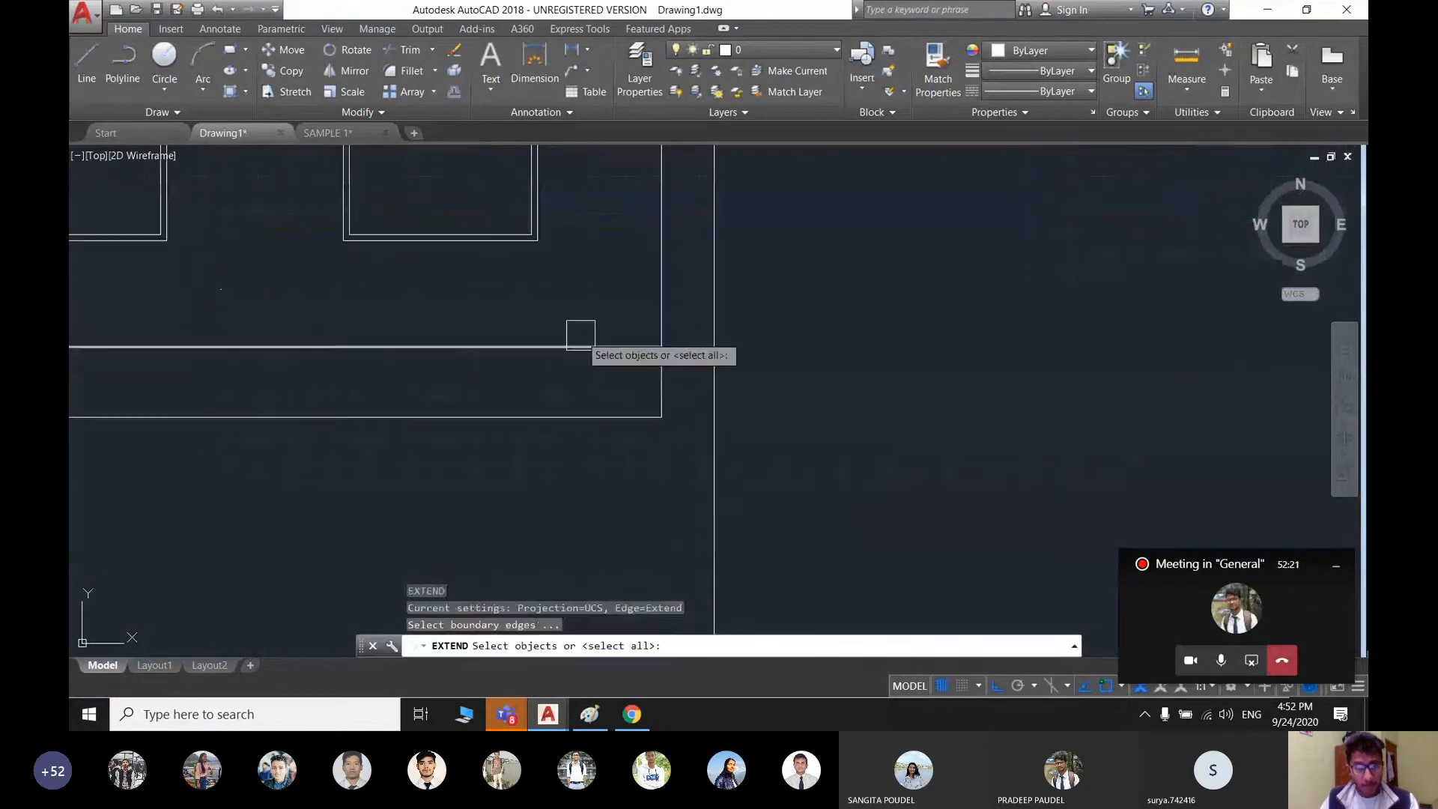
{"action": "key", "text": "Return"}
{"action": "scroll", "coordinate": [594, 414], "scroll_direction": "down", "scroll_amount": 6}
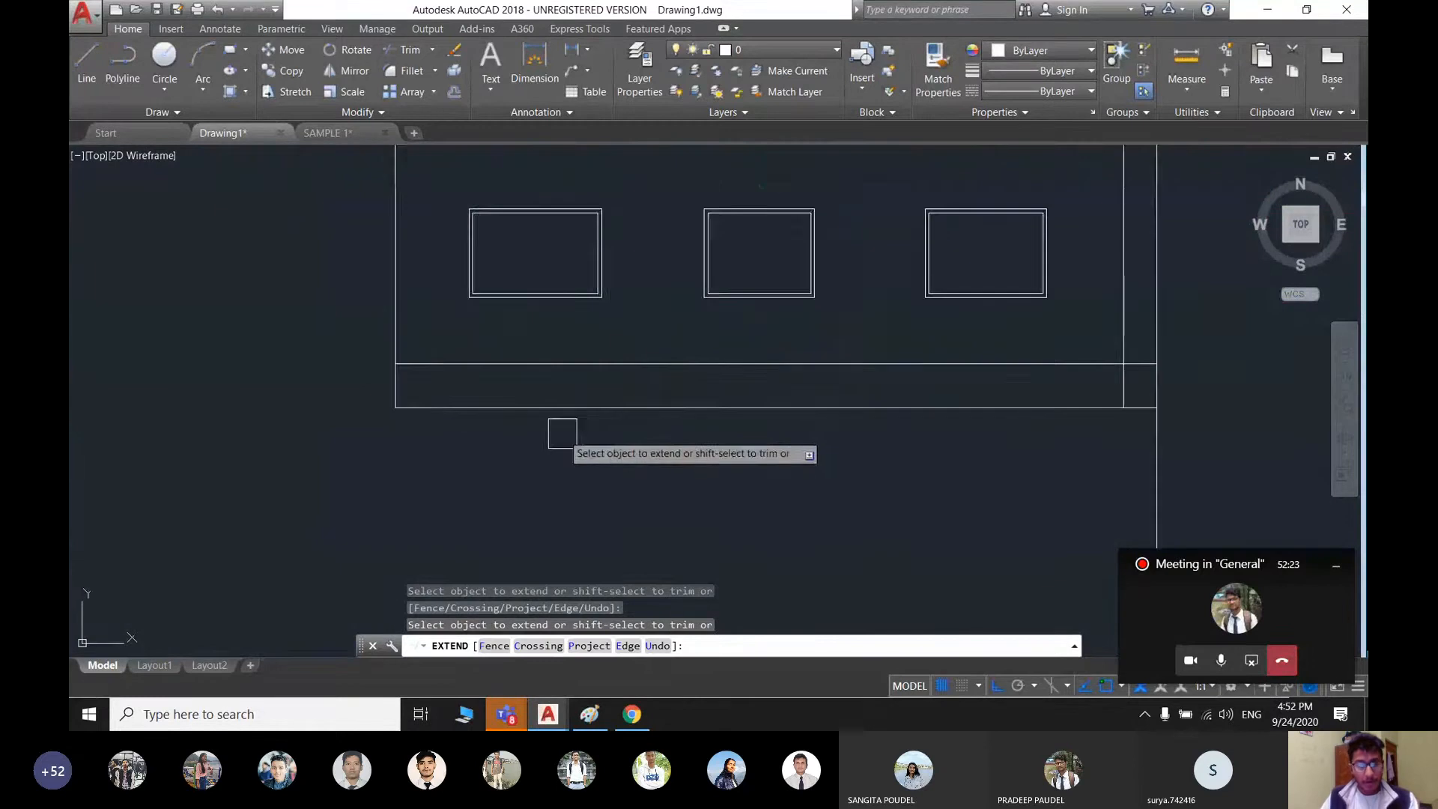
{"action": "key", "text": "Escape"}
- Draw a vertical construction line through the dashed roof outline's lower corner on the W side of the plan
{"action": "type", "text": "x"}
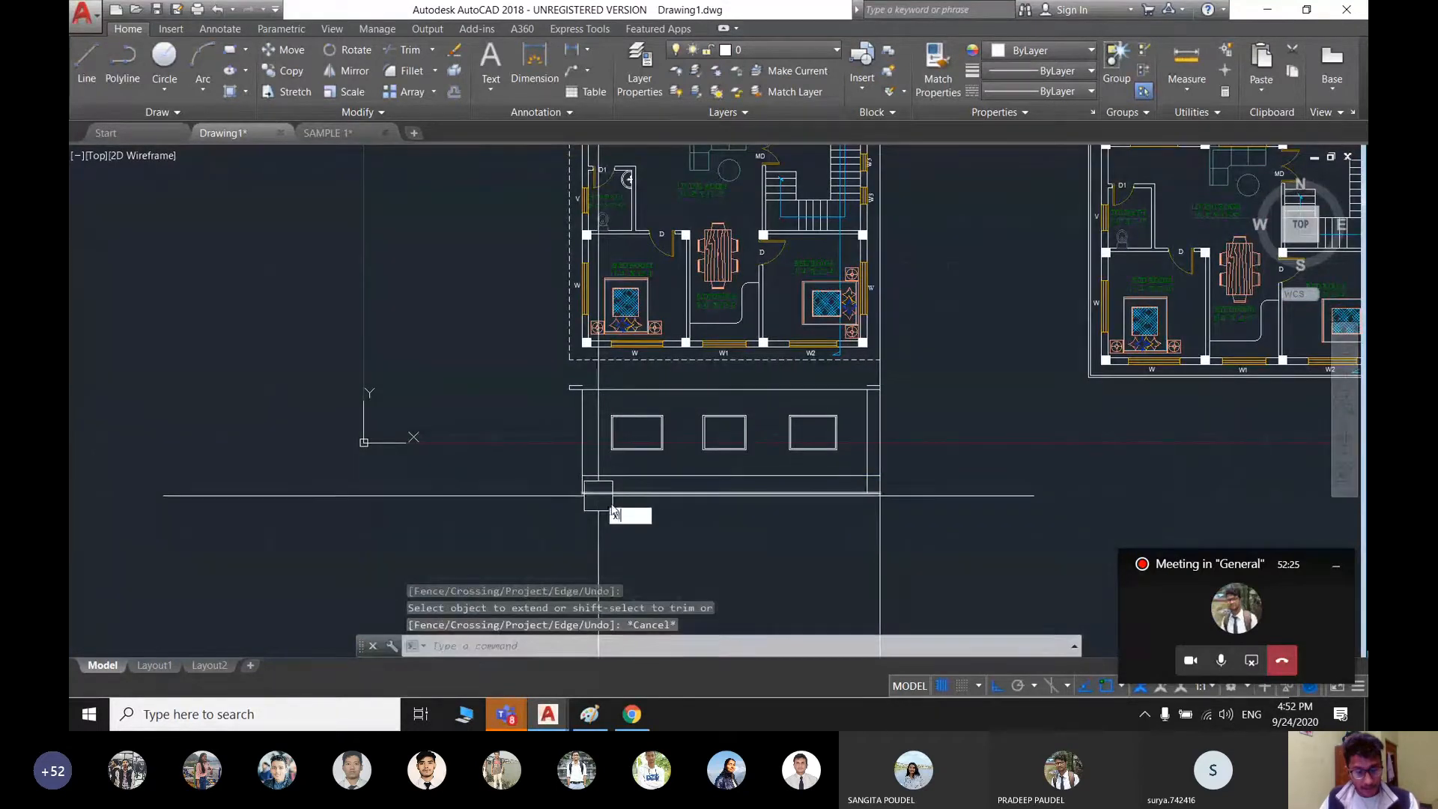
{"action": "type", "text": "l"}
{"action": "key", "text": "Return"}
{"action": "type", "text": "v"}
{"action": "key", "text": "Return"}
{"action": "scroll", "coordinate": [569, 363], "scroll_direction": "up", "scroll_amount": 6}
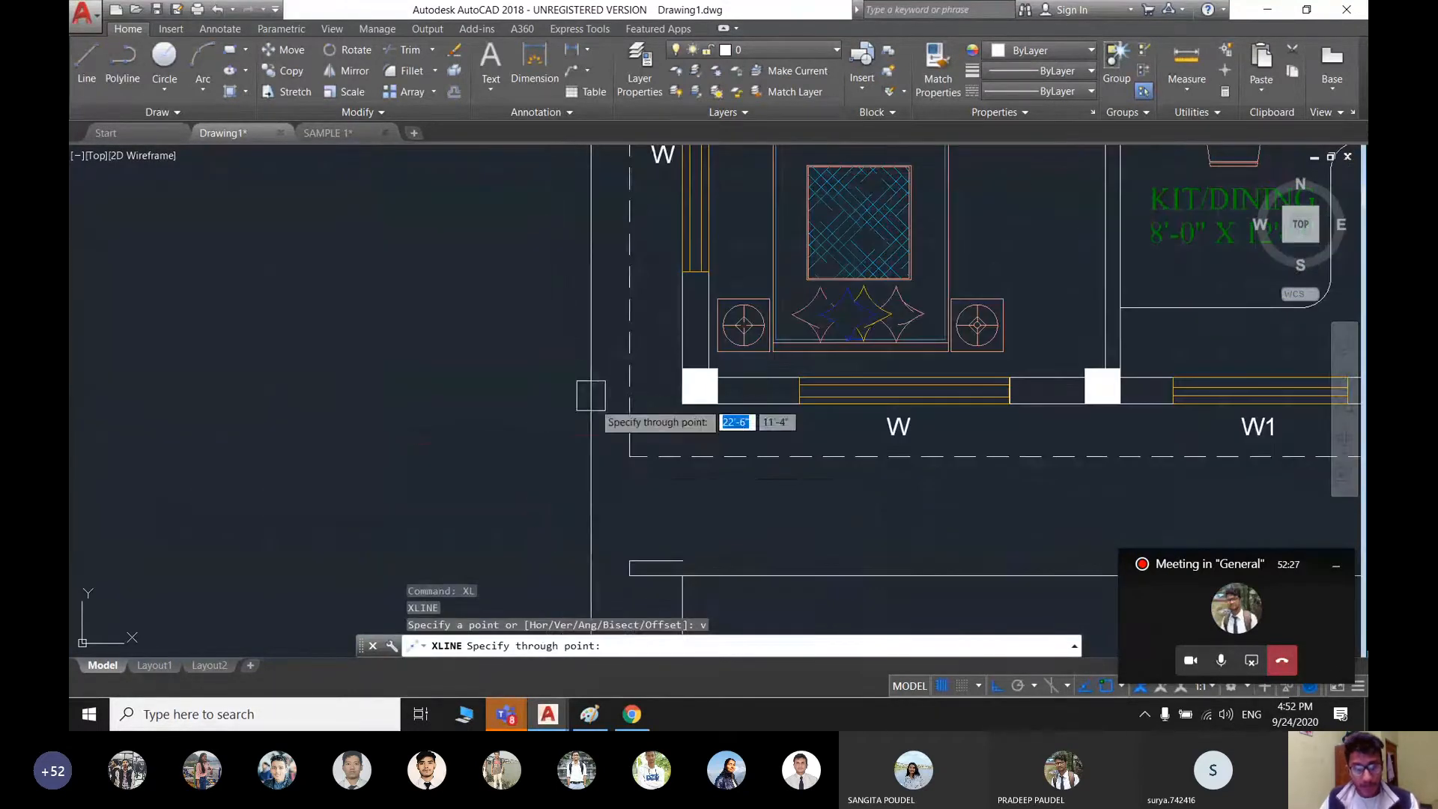
{"action": "left_click", "coordinate": [629, 456]}
{"action": "scroll", "coordinate": [557, 431], "scroll_direction": "down", "scroll_amount": 6}
{"action": "middle_click_drag", "start_coordinate": [617, 428], "coordinate": [619, 344]}
{"action": "scroll", "coordinate": [604, 449], "scroll_direction": "up", "scroll_amount": 6}
{"action": "key", "text": "Escape"}
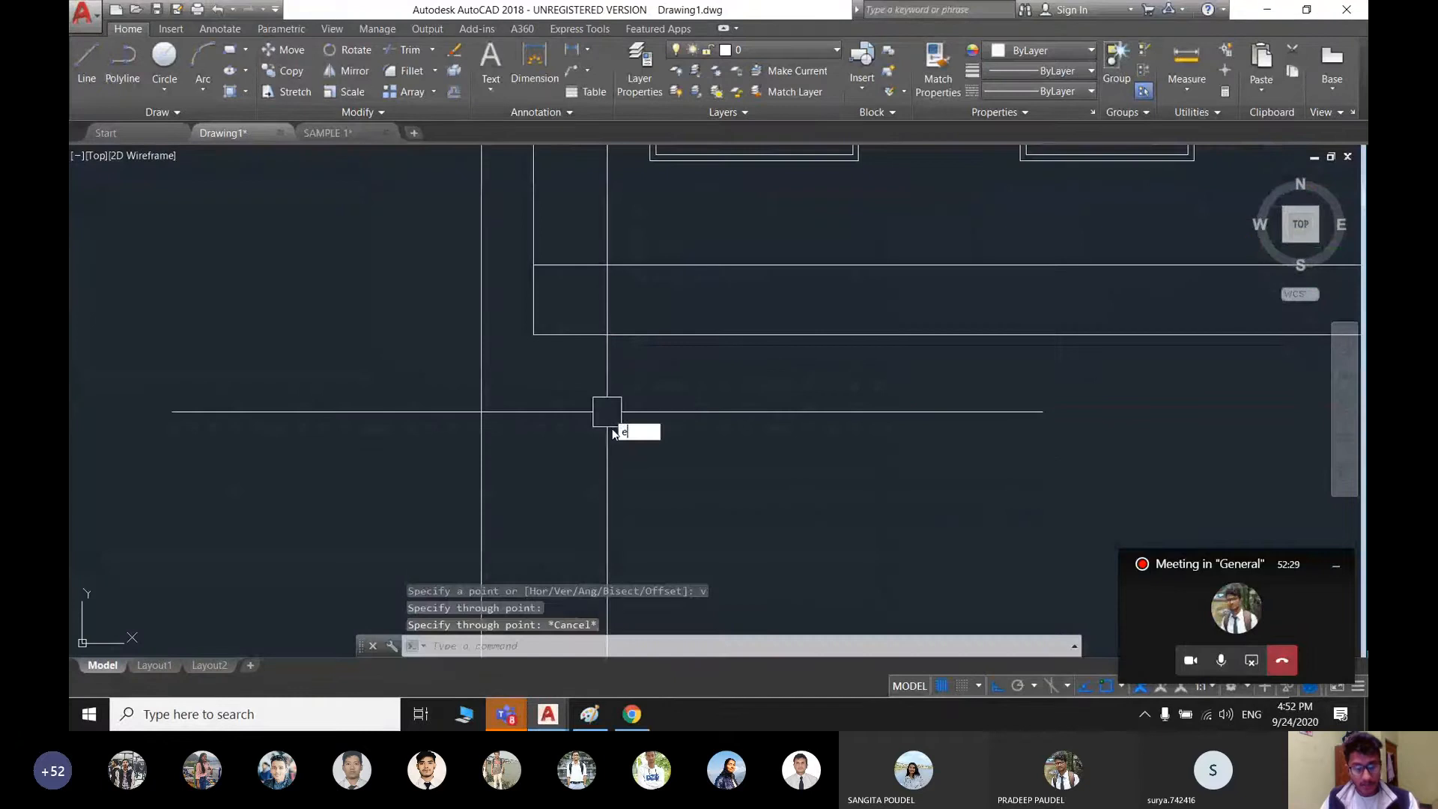
- Extend both level lines below the windows to the vertical construction line on the W side
{"action": "type", "text": "ex"}
{"action": "key", "text": "Return"}
{"action": "scroll", "coordinate": [465, 468], "scroll_direction": "down", "scroll_amount": 4}
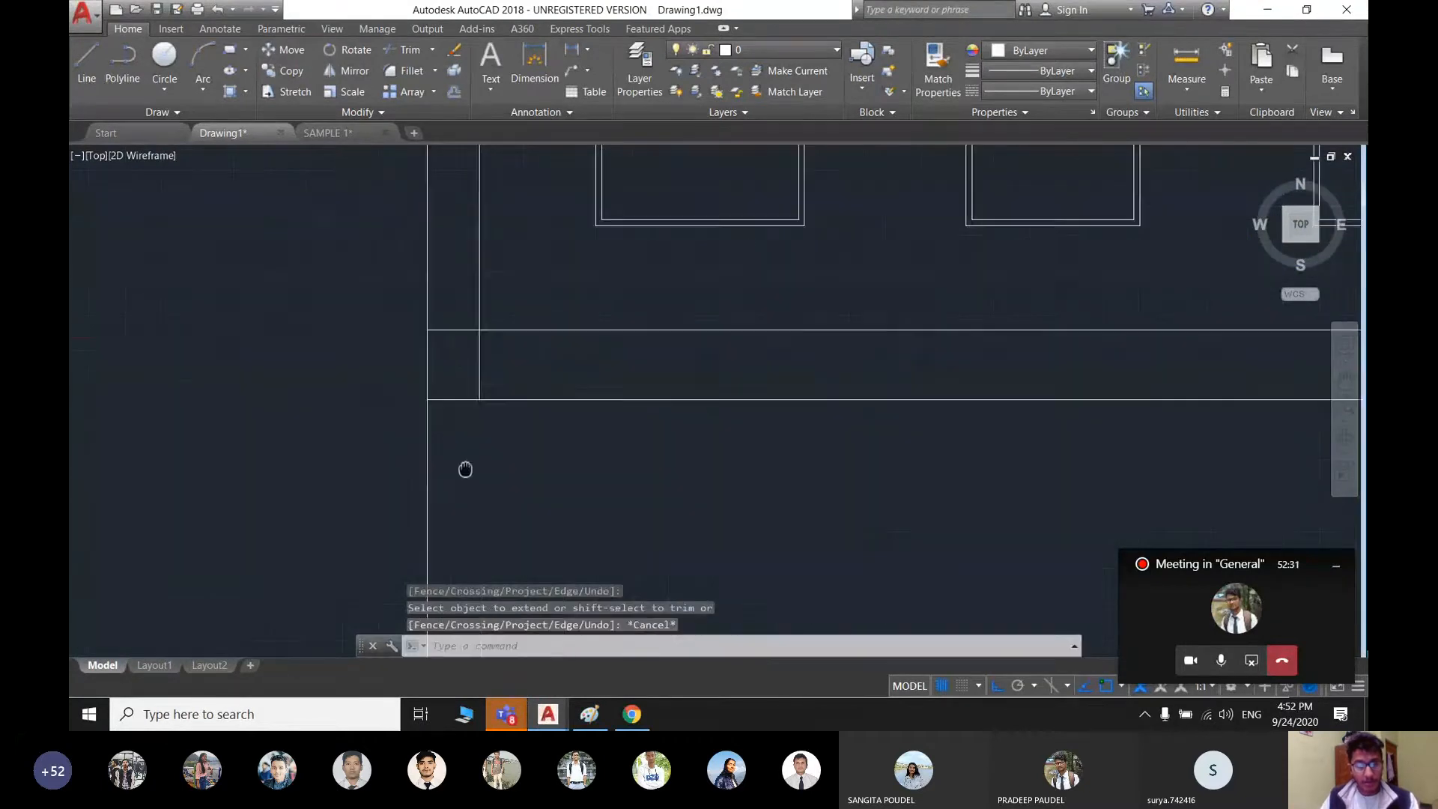
{"action": "key", "text": "Escape"}
- Trim the outer wall lines between the two level lines on both sides of the elevation's base
{"action": "key", "text": "Return"}
{"action": "key", "text": "Return"}
{"action": "left_click", "coordinate": [420, 440]}
{"action": "scroll", "coordinate": [977, 476], "scroll_direction": "up", "scroll_amount": 2}
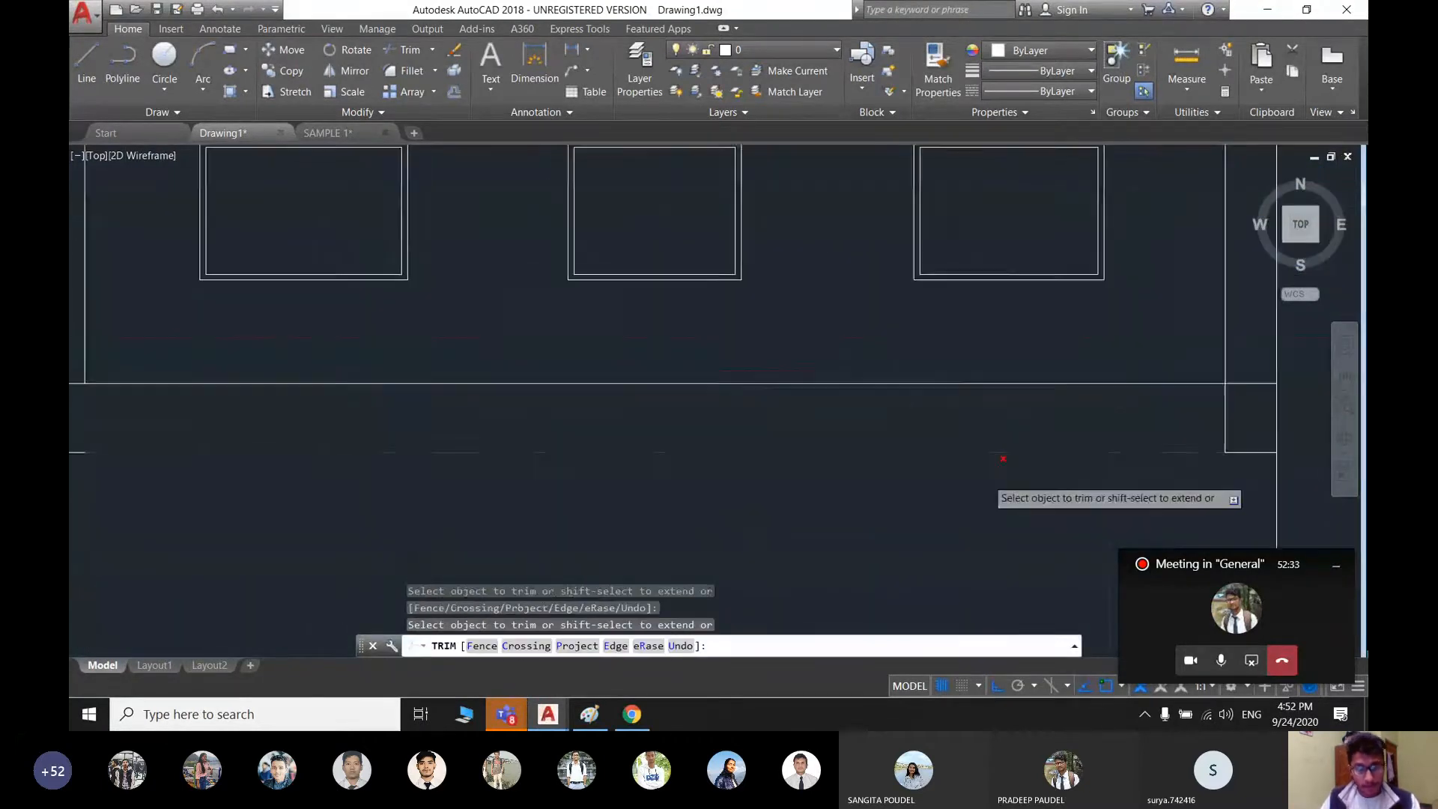
{"action": "middle_click_drag", "start_coordinate": [1220, 440], "coordinate": [901, 459]}
{"action": "scroll", "coordinate": [899, 441], "scroll_direction": "down", "scroll_amount": 2}
{"action": "key", "text": "Escape"}
- Erase the vertical construction line at the W2-side end of the widened base
{"action": "left_click", "coordinate": [852, 365]}
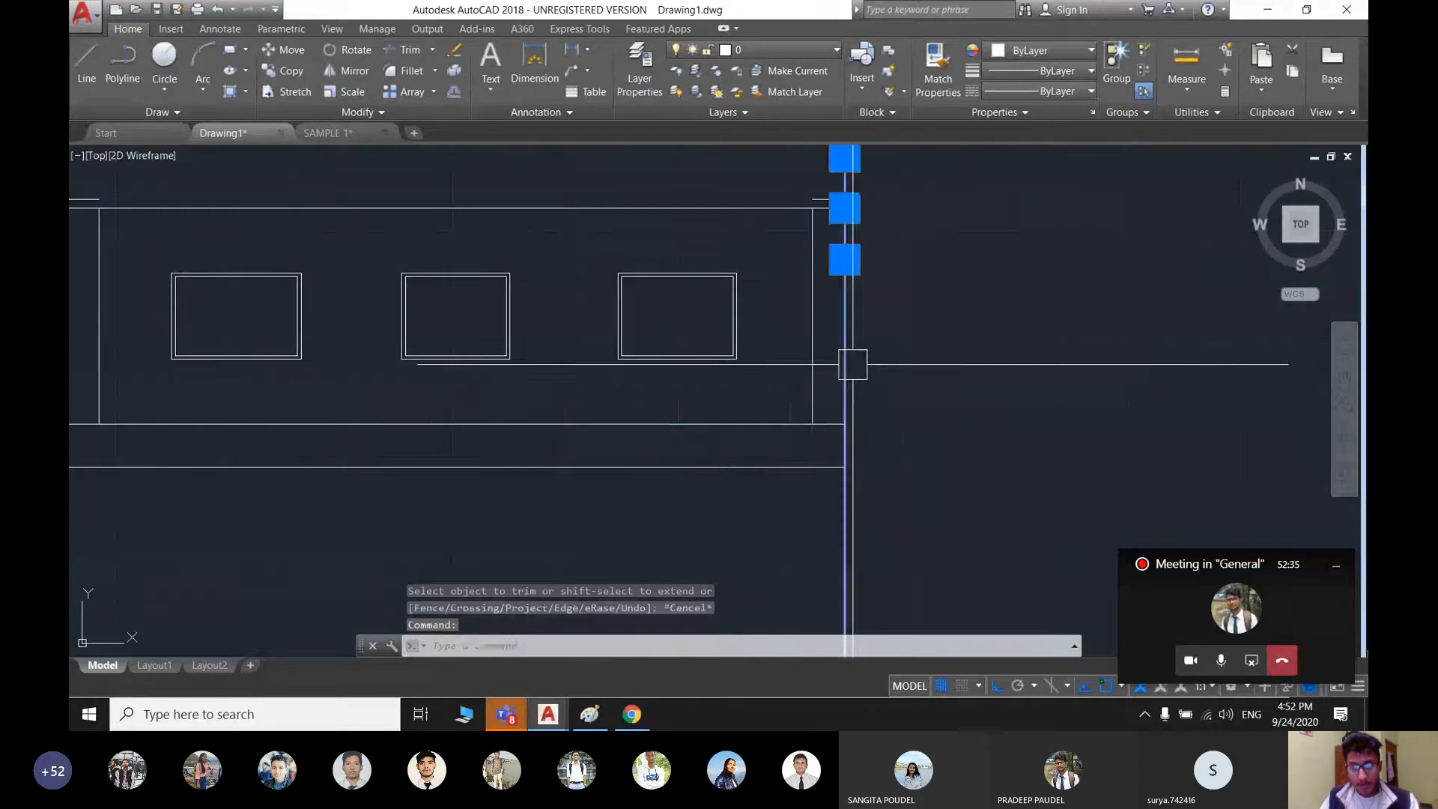
{"action": "key", "text": "Delete"}
{"action": "middle_click_drag", "start_coordinate": [651, 442], "coordinate": [822, 389]}
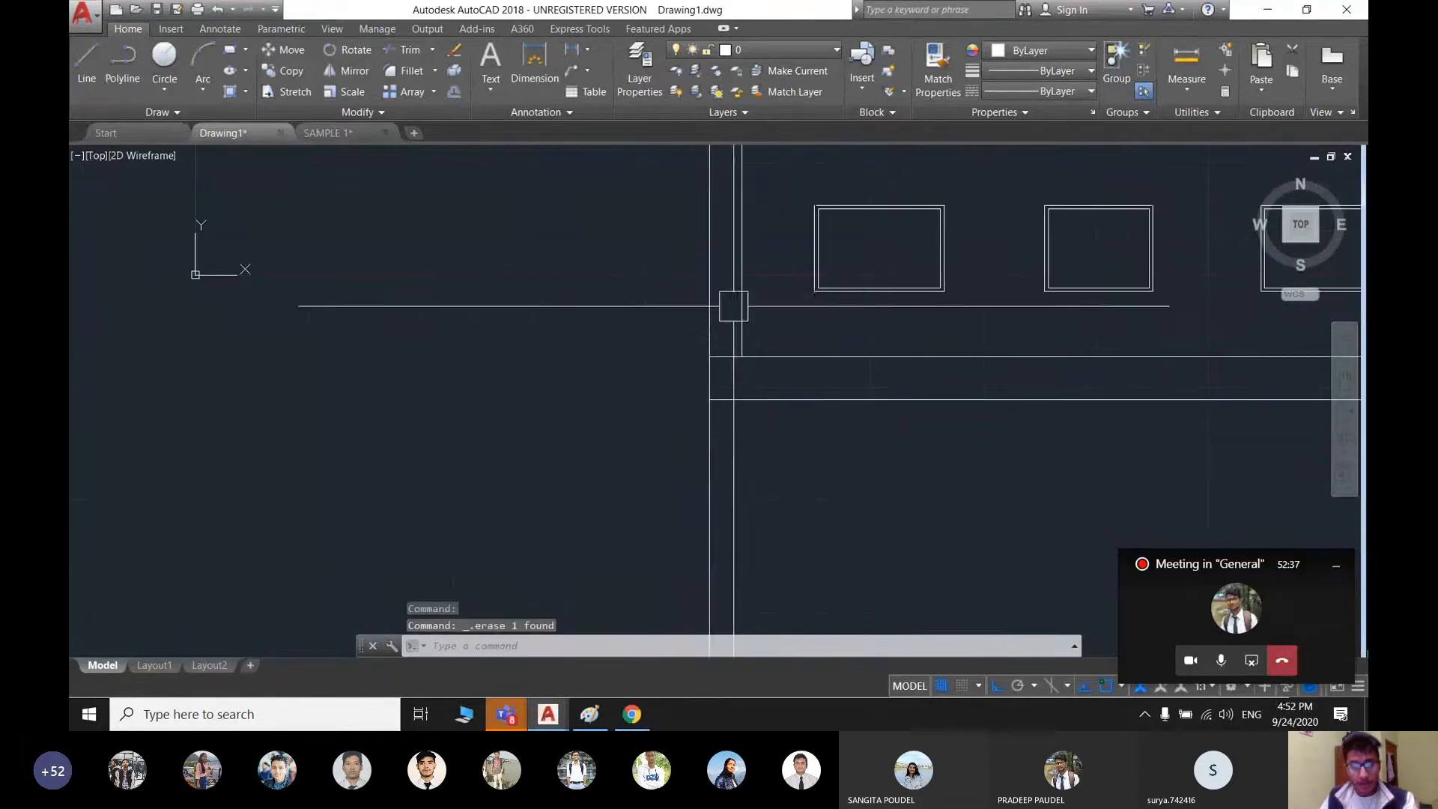
- Close both ends of the widened base with vertical lines between its two level lines
{"action": "key", "text": "Return"}
{"action": "left_click", "coordinate": [709, 357]}
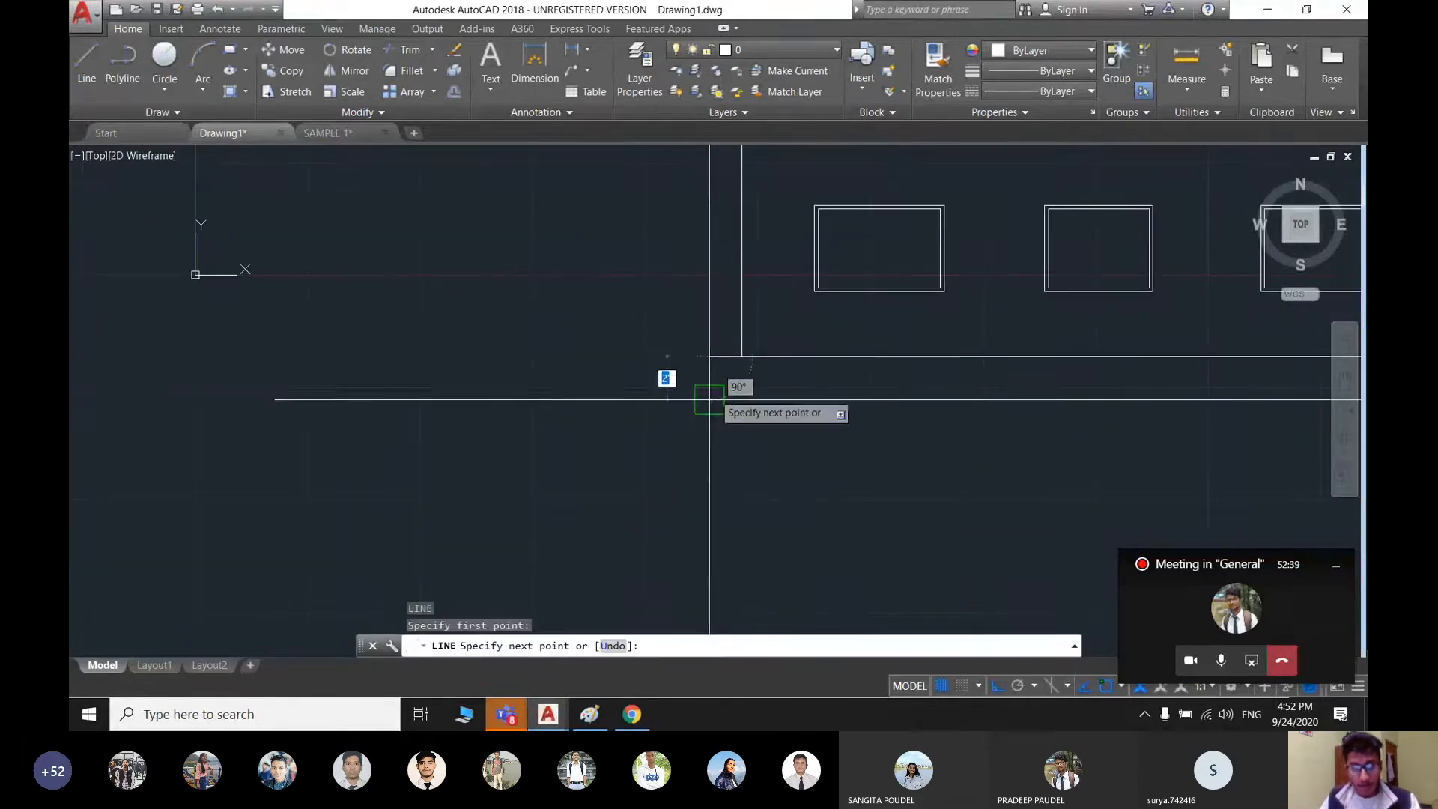
{"action": "left_click", "coordinate": [709, 399]}
{"action": "key", "text": "Escape"}
{"action": "scroll", "coordinate": [708, 414], "scroll_direction": "down", "scroll_amount": 2}
{"action": "middle_click_drag", "start_coordinate": [1070, 402], "coordinate": [645, 443]}
{"action": "scroll", "coordinate": [619, 438], "scroll_direction": "up", "scroll_amount": 3}
{"action": "key", "text": "Return"}
{"action": "left_click", "coordinate": [479, 431]}
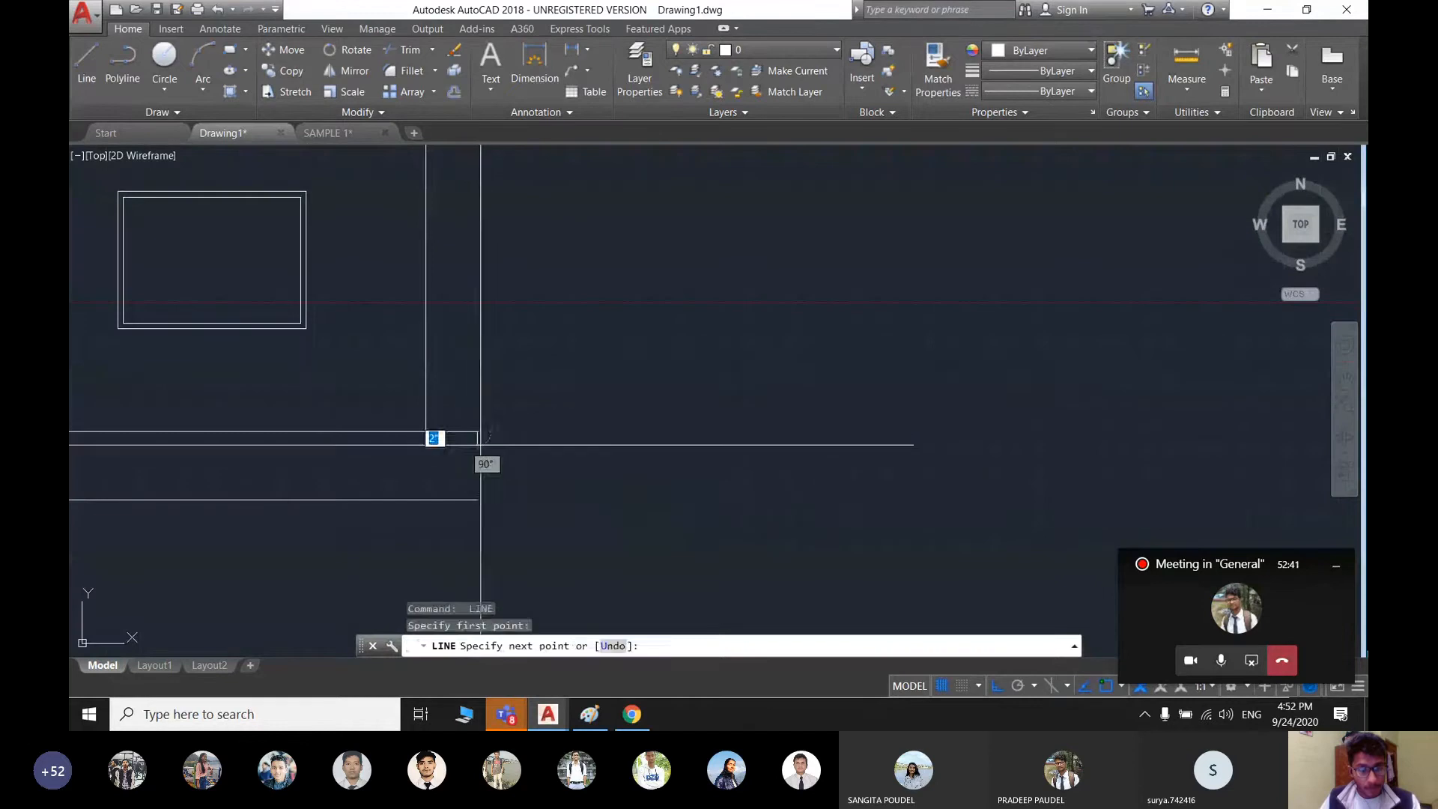
{"action": "left_click", "coordinate": [478, 498]}
{"action": "key", "text": "Escape"}
- Examine the elevation with its closed base and compare it with the neighbouring floor plan and roof plan
{"action": "scroll", "coordinate": [439, 466], "scroll_direction": "down", "scroll_amount": 2}
{"action": "middle_click_drag", "start_coordinate": [440, 460], "coordinate": [594, 480]}
{"action": "scroll", "coordinate": [674, 502], "scroll_direction": "down", "scroll_amount": 2}
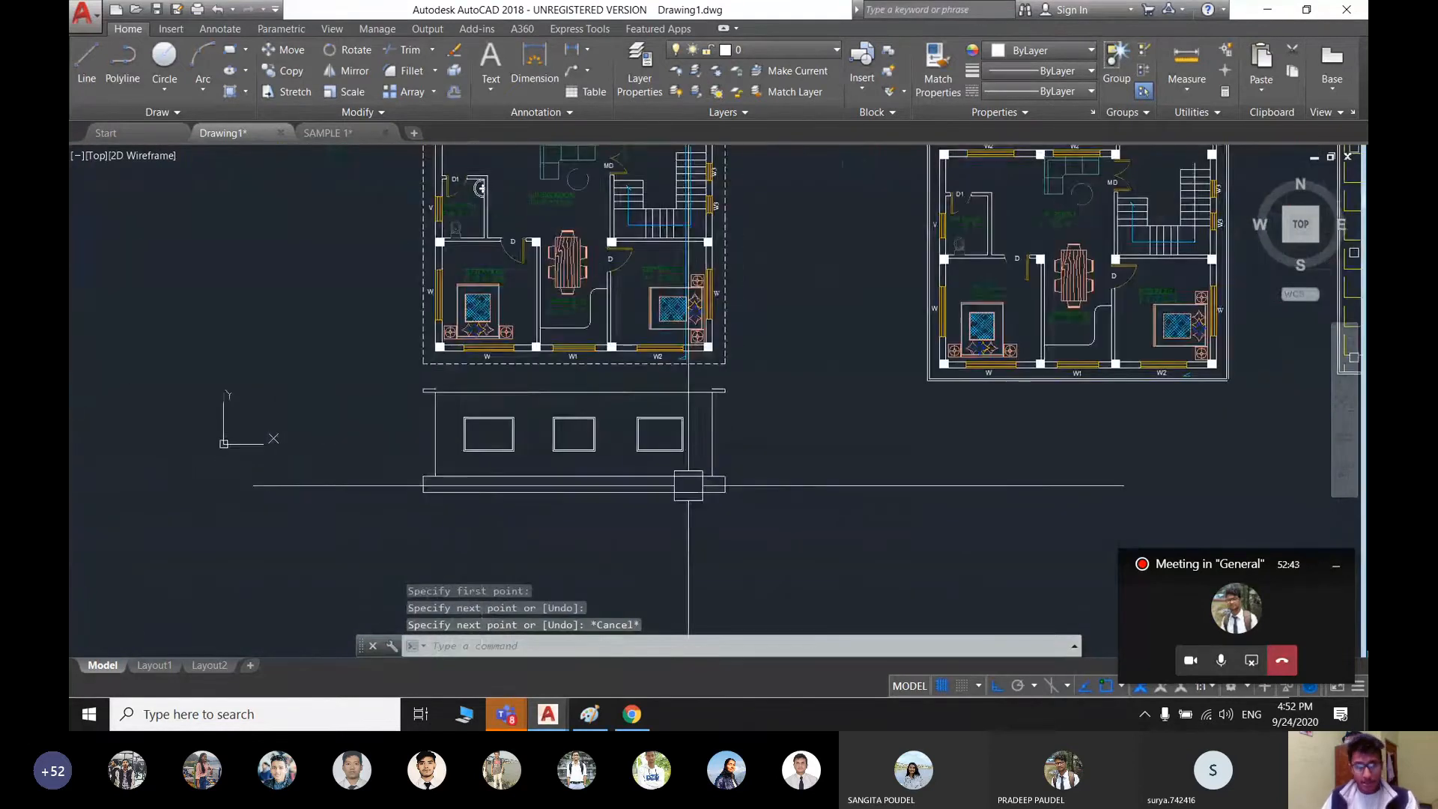
{"action": "scroll", "coordinate": [696, 498], "scroll_direction": "up", "scroll_amount": 3}
{"action": "scroll", "coordinate": [781, 483], "scroll_direction": "up", "scroll_amount": 2}
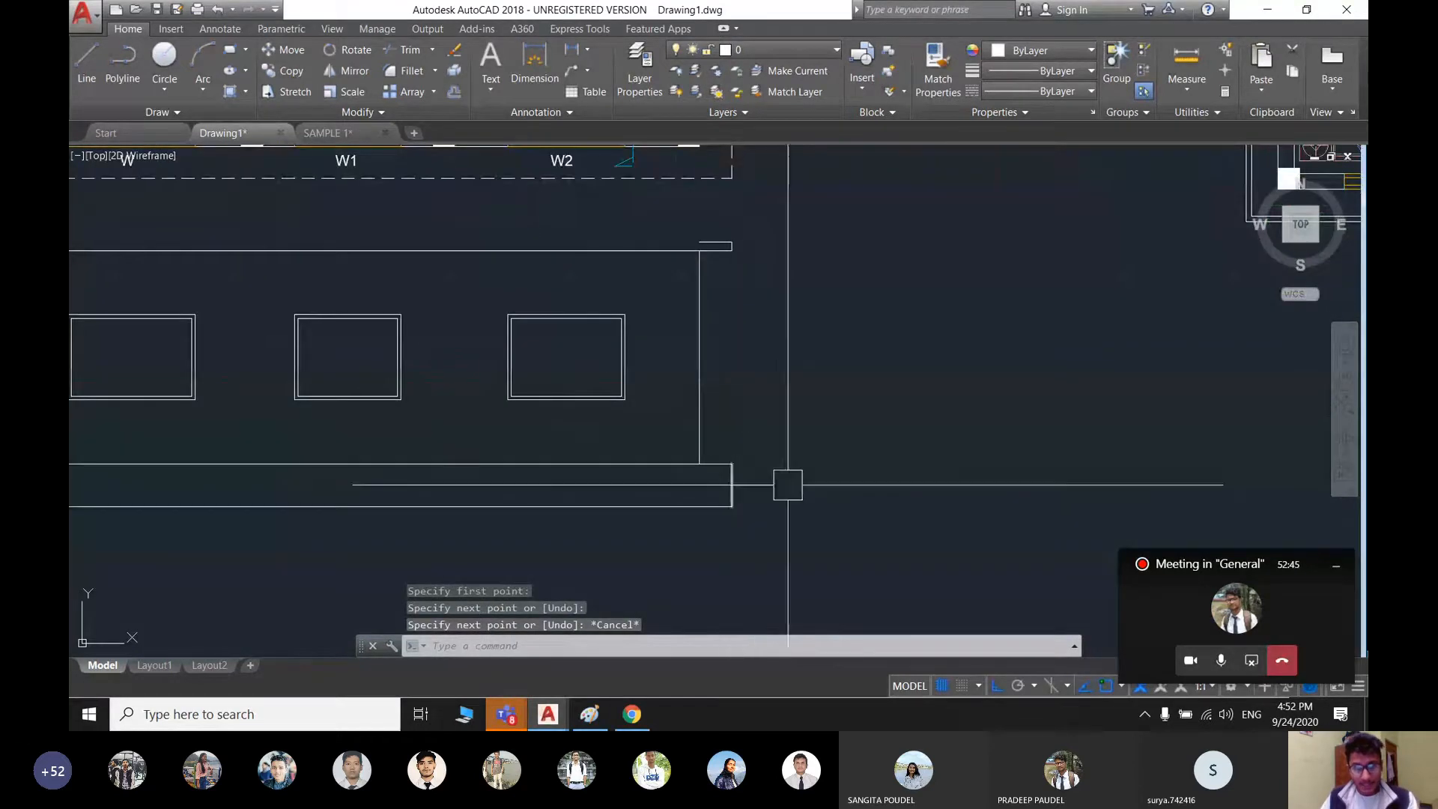
{"action": "scroll", "coordinate": [787, 484], "scroll_direction": "down", "scroll_amount": 2}
{"action": "middle_click_drag", "start_coordinate": [783, 491], "coordinate": [801, 489]}
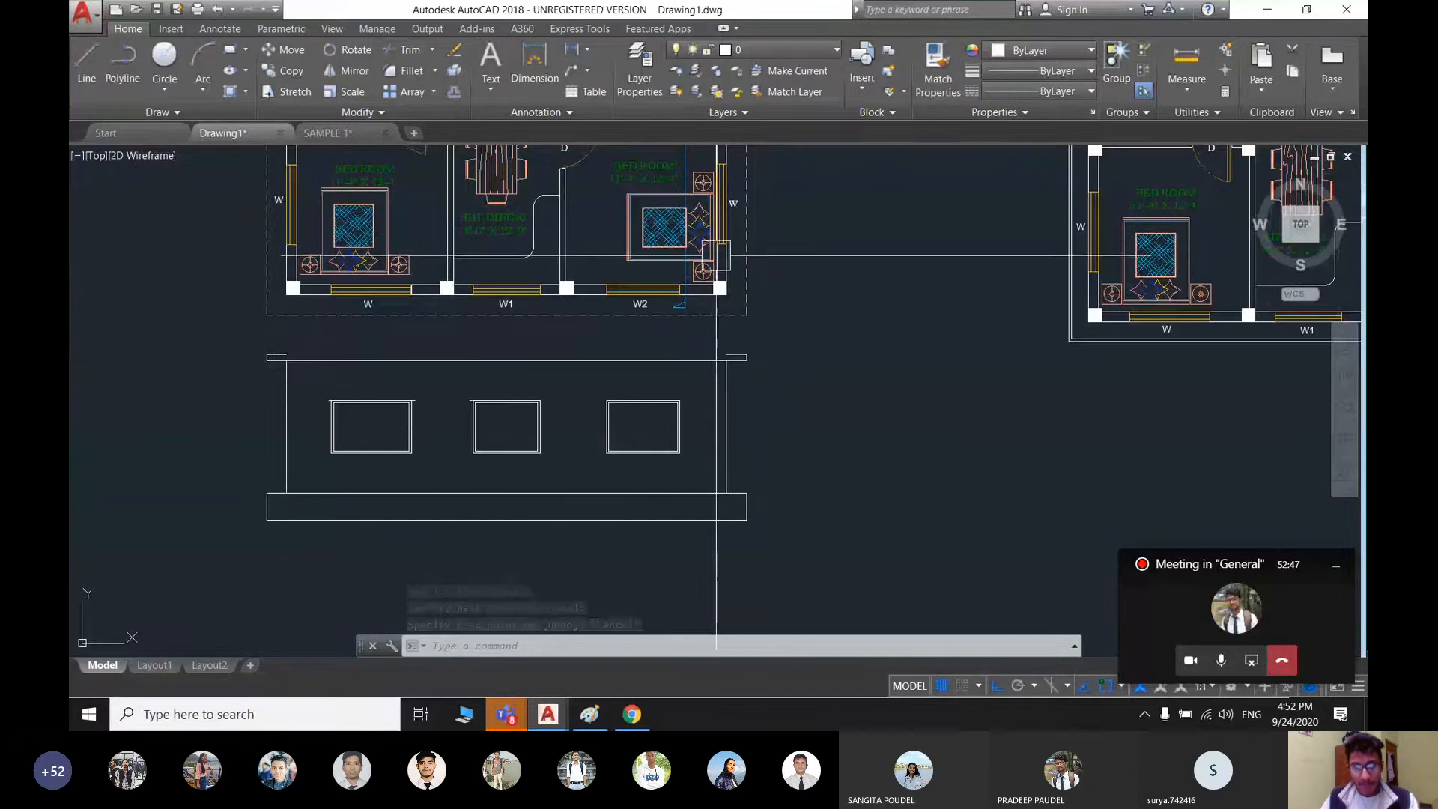
{"action": "scroll", "coordinate": [694, 379], "scroll_direction": "down", "scroll_amount": 3}
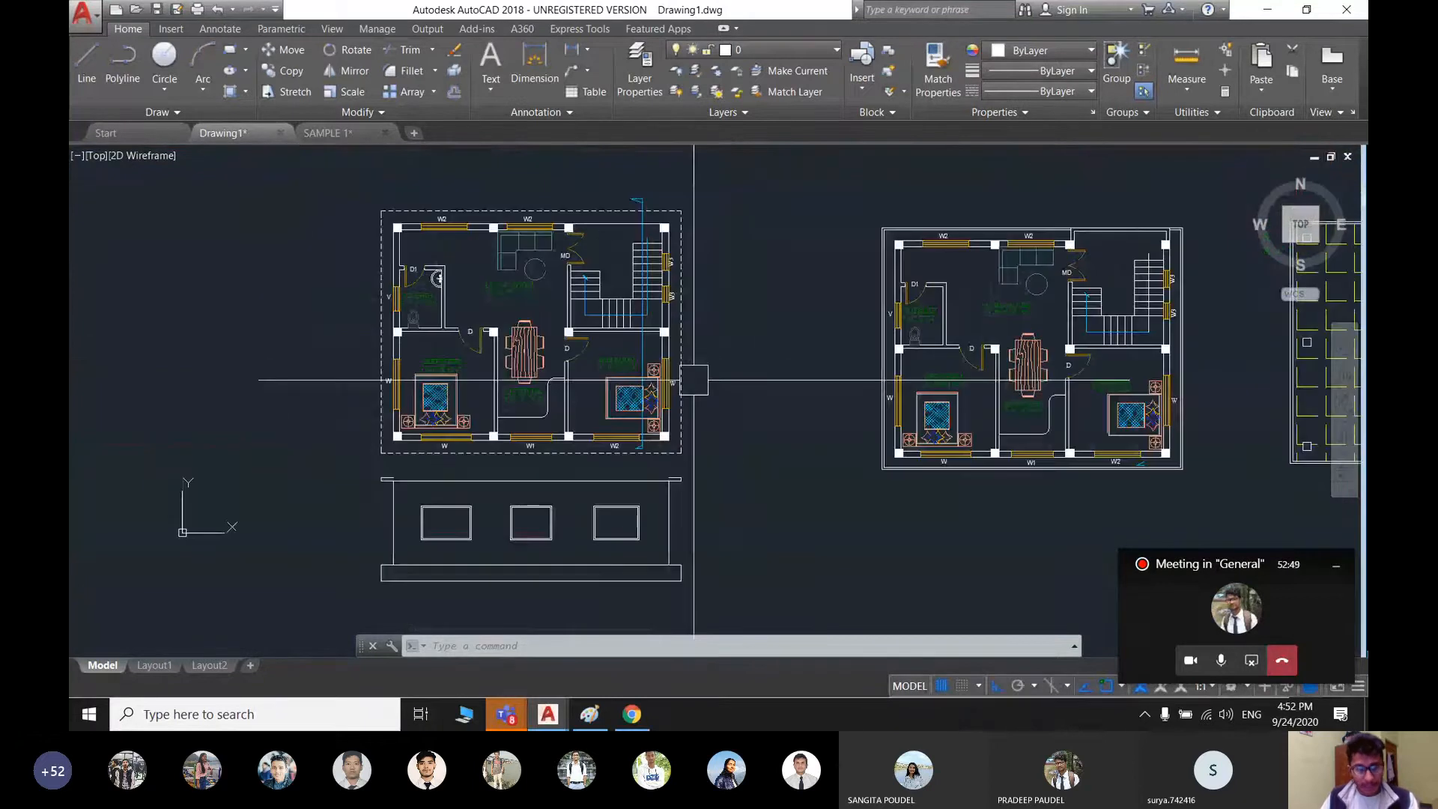
{"action": "middle_click_drag", "start_coordinate": [660, 563], "coordinate": [677, 482]}
{"action": "scroll", "coordinate": [683, 484], "scroll_direction": "up", "scroll_amount": 4}
{"action": "scroll", "coordinate": [501, 523], "scroll_direction": "down", "scroll_amount": 2}
{"action": "middle_click_drag", "start_coordinate": [501, 523], "coordinate": [702, 495]}
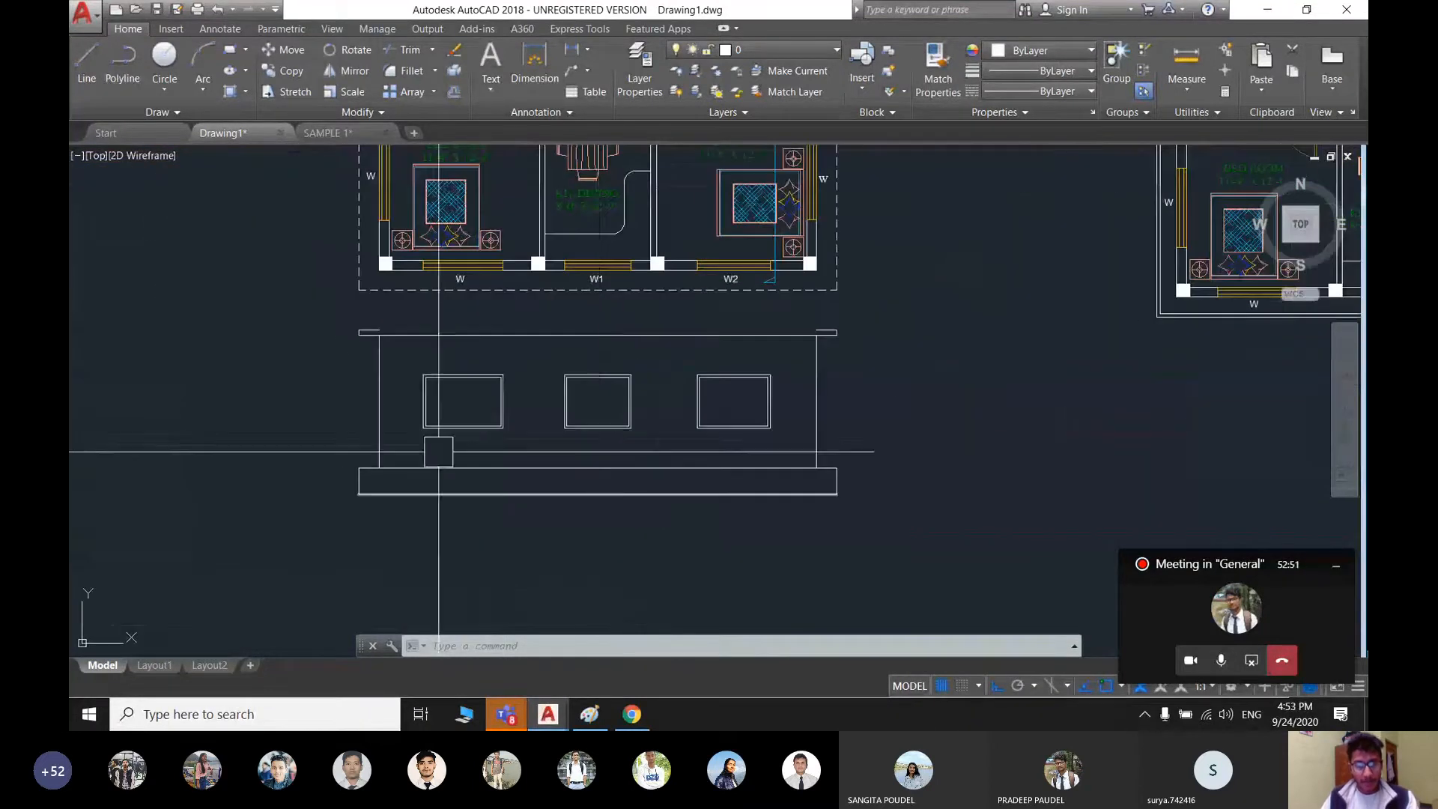
{"action": "scroll", "coordinate": [619, 395], "scroll_direction": "down", "scroll_amount": 2}
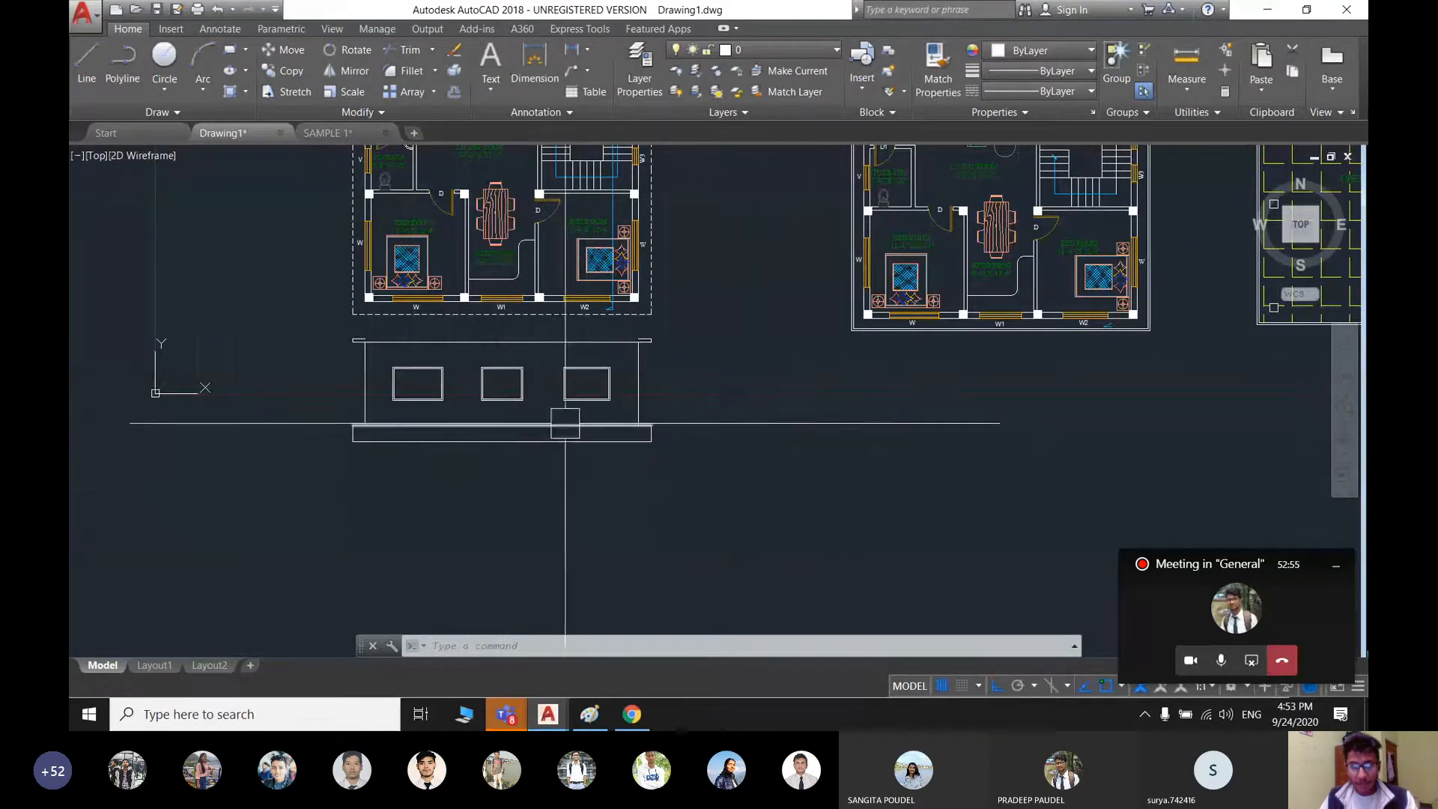
{"action": "scroll", "coordinate": [697, 426], "scroll_direction": "down", "scroll_amount": 2}
{"action": "middle_click_drag", "start_coordinate": [697, 427], "coordinate": [783, 442]}
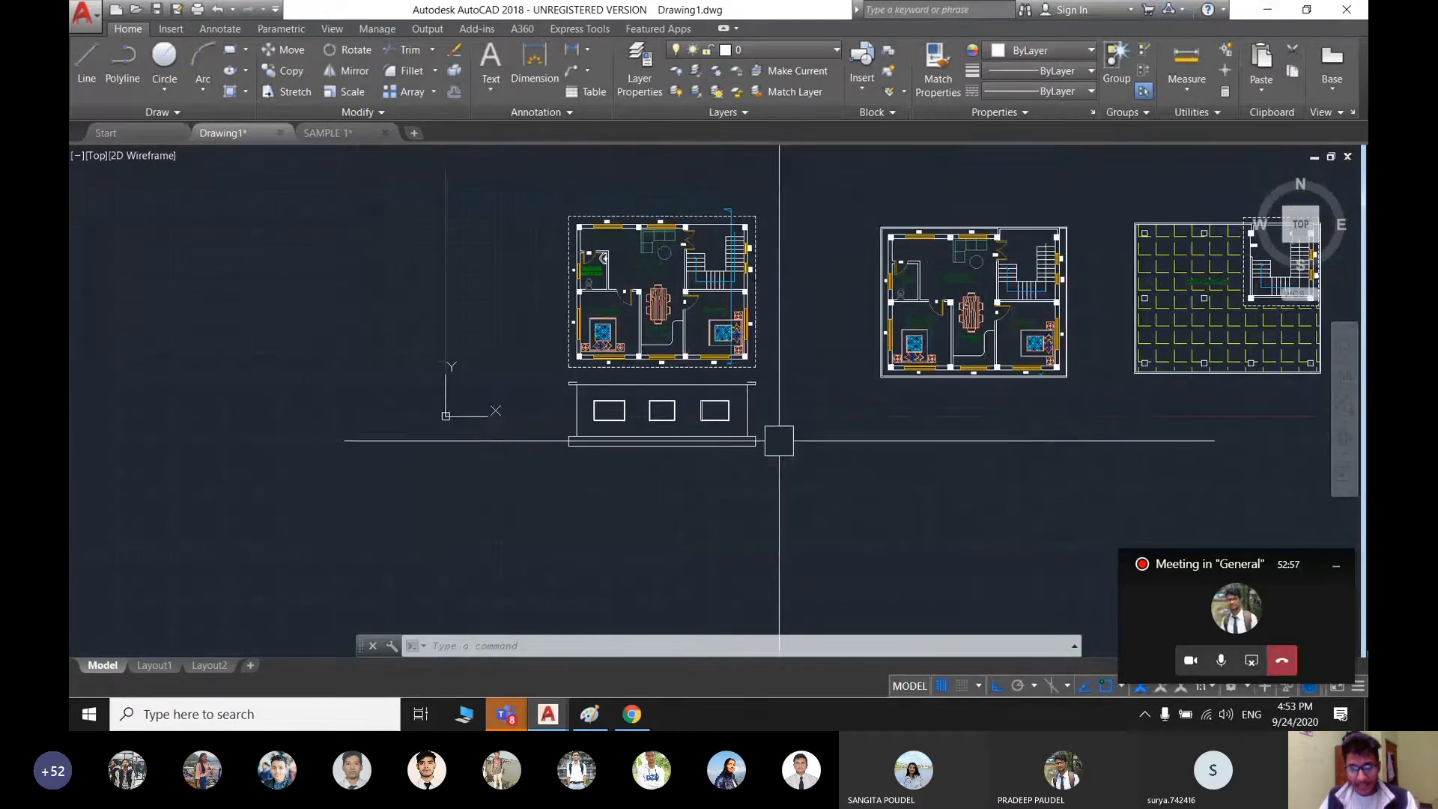
{"action": "middle_click_drag", "start_coordinate": [985, 432], "coordinate": [792, 471]}
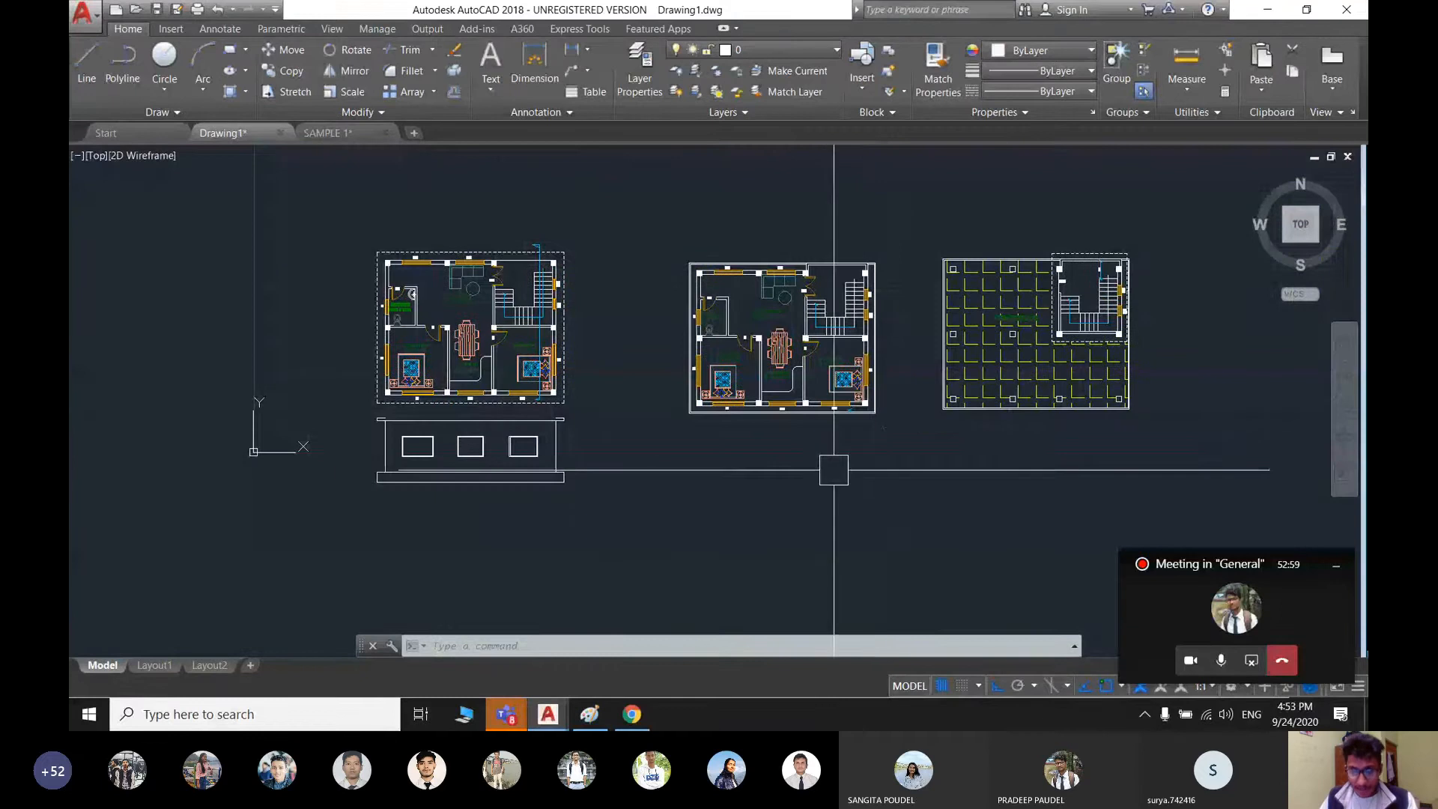
{"action": "scroll", "coordinate": [732, 404], "scroll_direction": "up", "scroll_amount": 2}
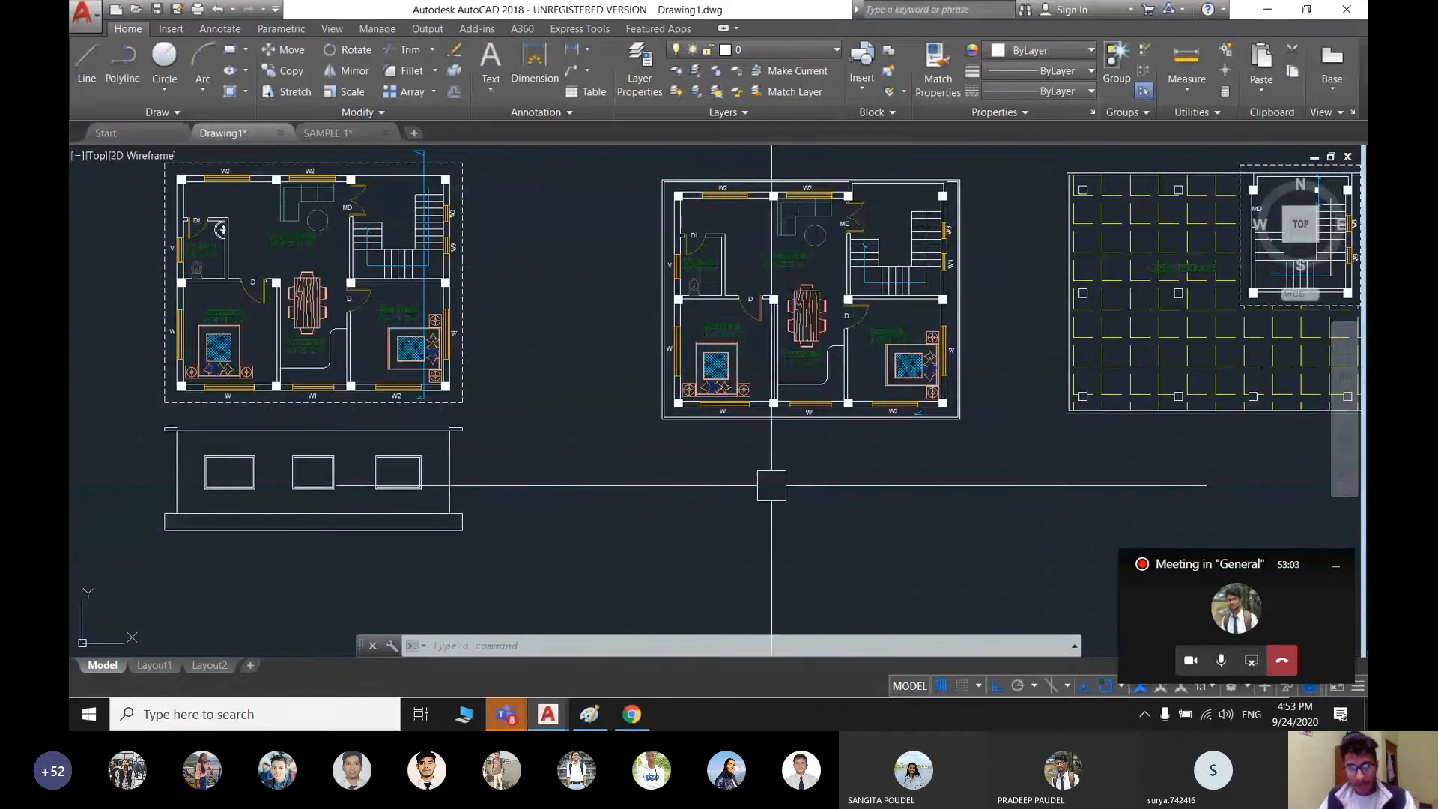
{"action": "middle_click_drag", "start_coordinate": [821, 481], "coordinate": [764, 425]}
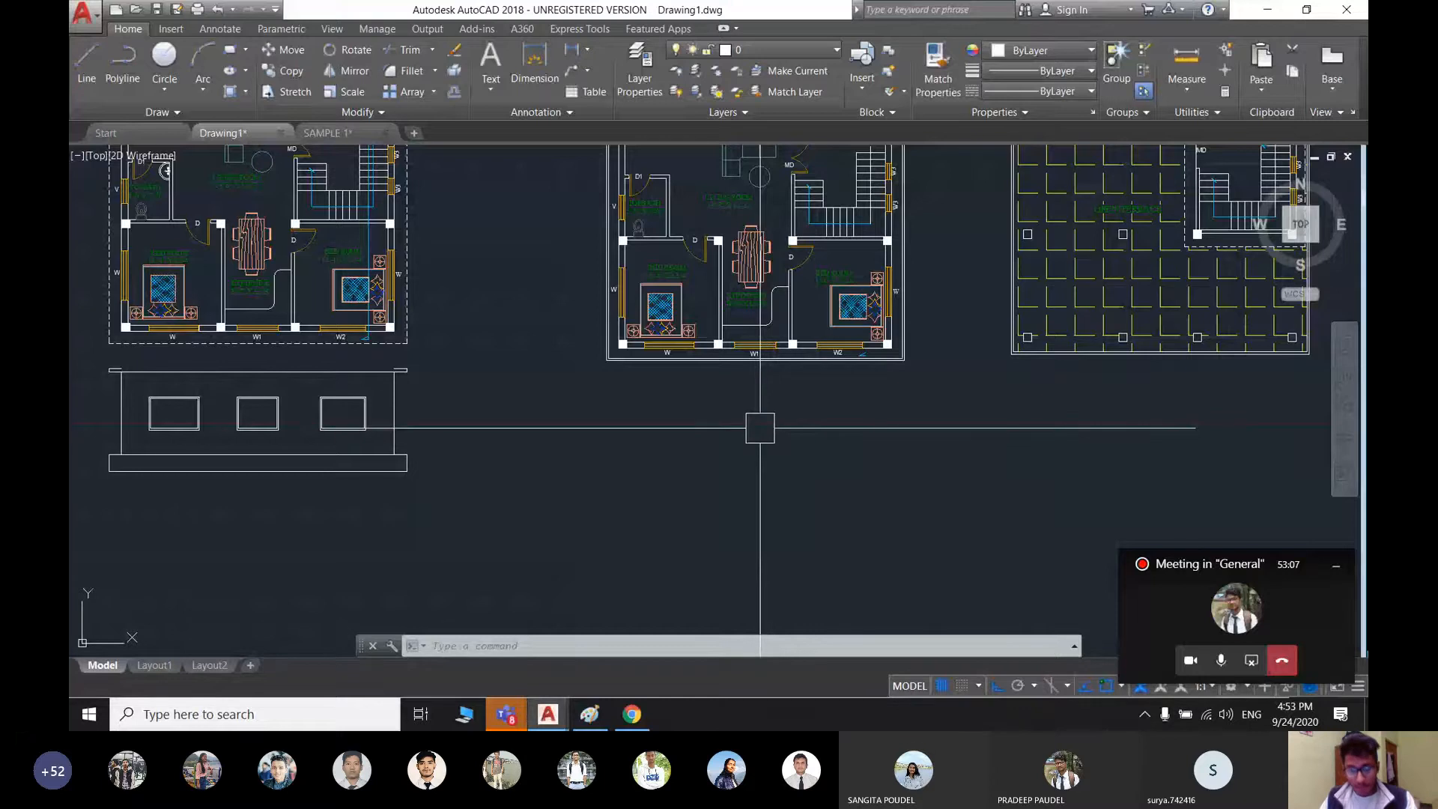
- Draw vertical construction lines through the outer lower corners of the W-side and W2-side corner columns on the middle plan
{"action": "type", "text": "x"}
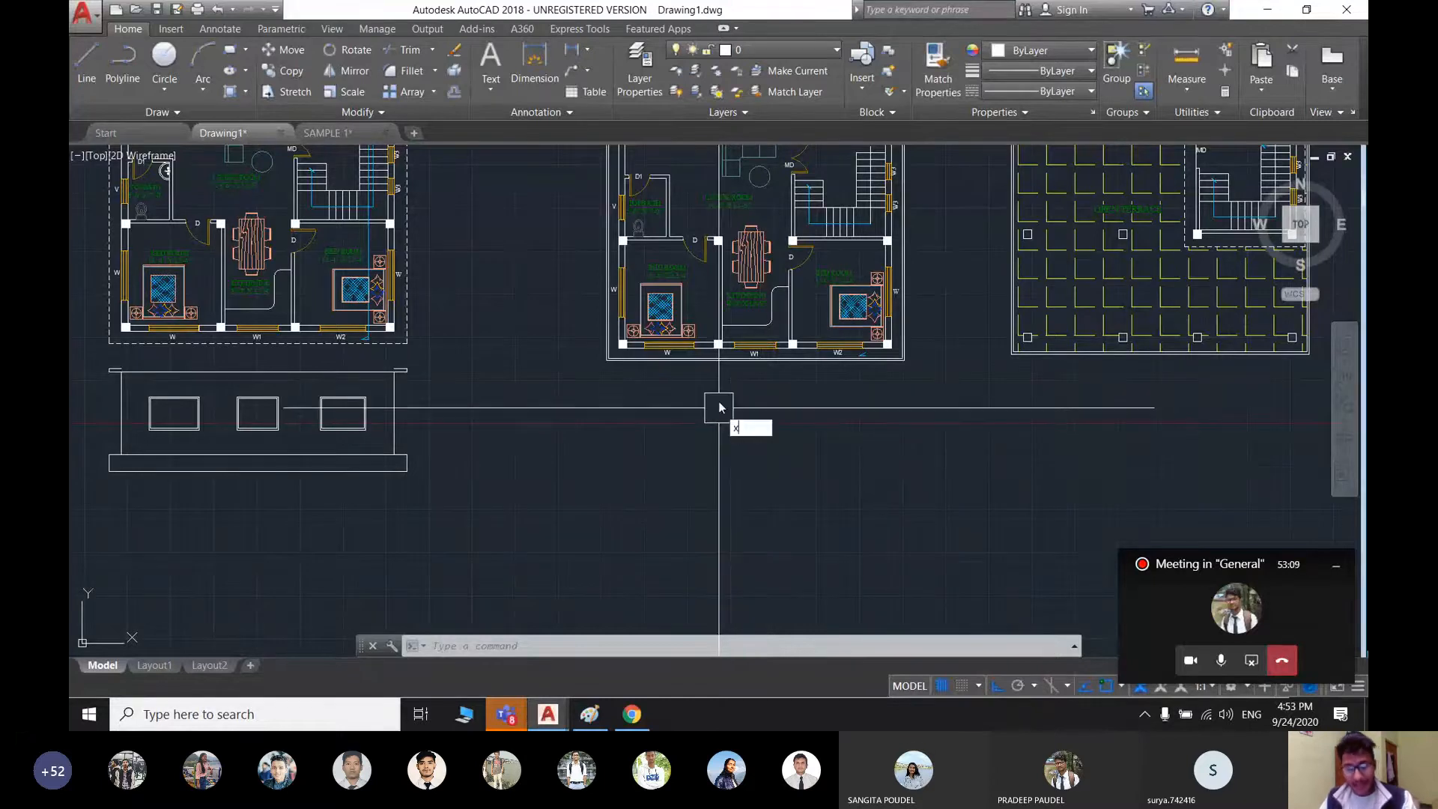
{"action": "type", "text": "l"}
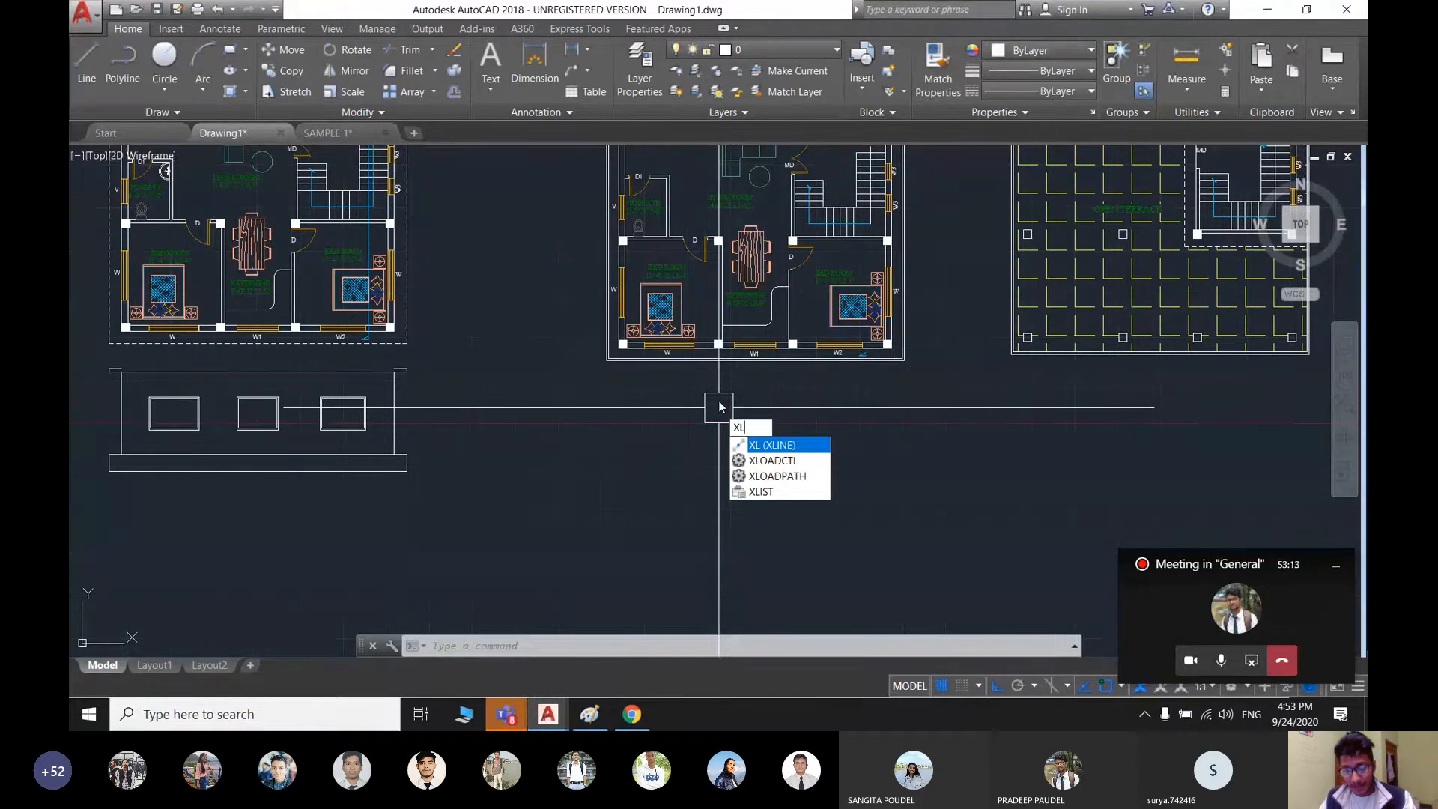
{"action": "key", "text": "Return"}
{"action": "type", "text": "v"}
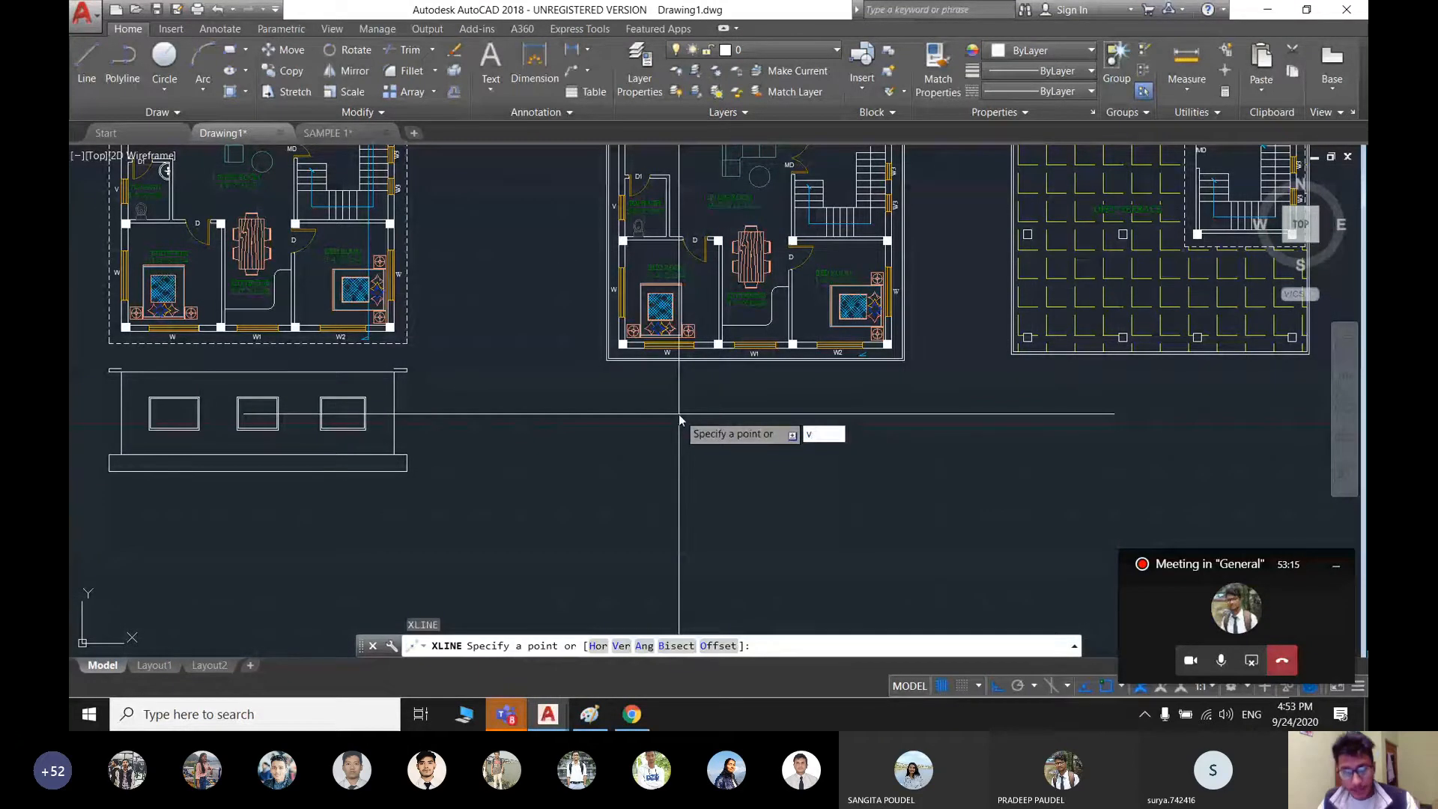
{"action": "key", "text": "Return"}
{"action": "scroll", "coordinate": [622, 346], "scroll_direction": "up", "scroll_amount": 3}
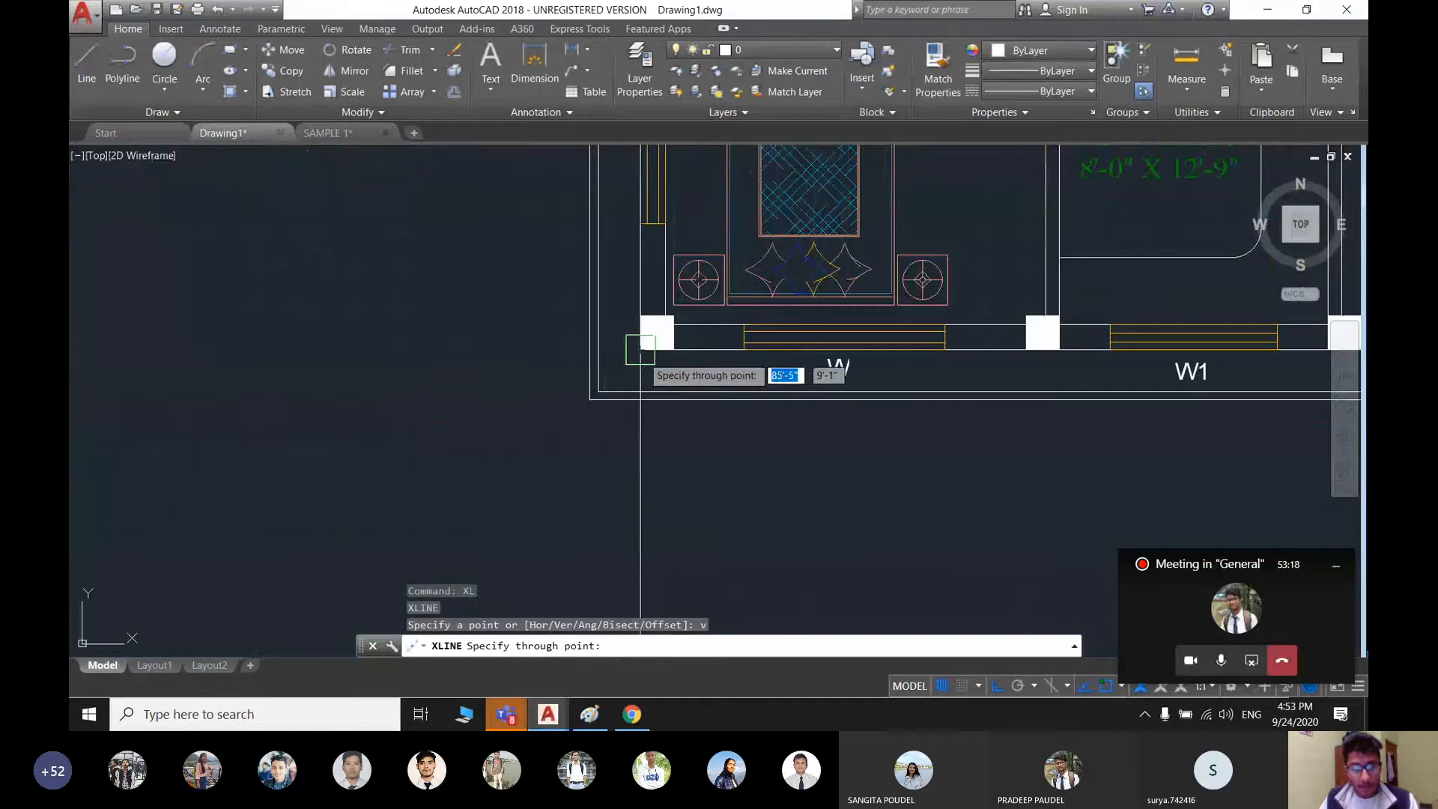
{"action": "scroll", "coordinate": [565, 363], "scroll_direction": "down", "scroll_amount": 3}
{"action": "scroll", "coordinate": [839, 434], "scroll_direction": "up", "scroll_amount": 4}
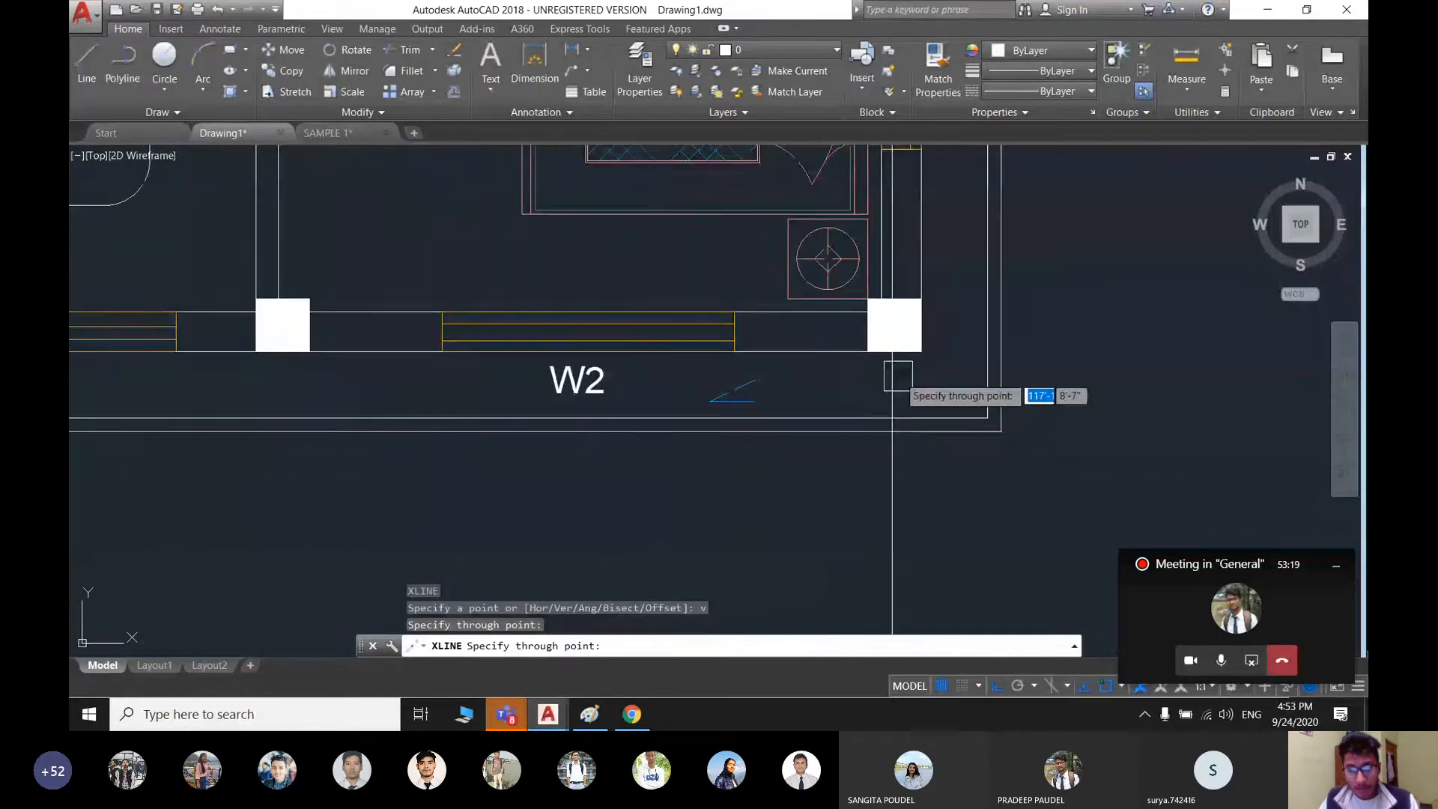
{"action": "left_click", "coordinate": [968, 384]}
{"action": "scroll", "coordinate": [796, 375], "scroll_direction": "down", "scroll_amount": 2}
{"action": "key", "text": "Escape"}
{"action": "scroll", "coordinate": [678, 411], "scroll_direction": "down", "scroll_amount": 4}
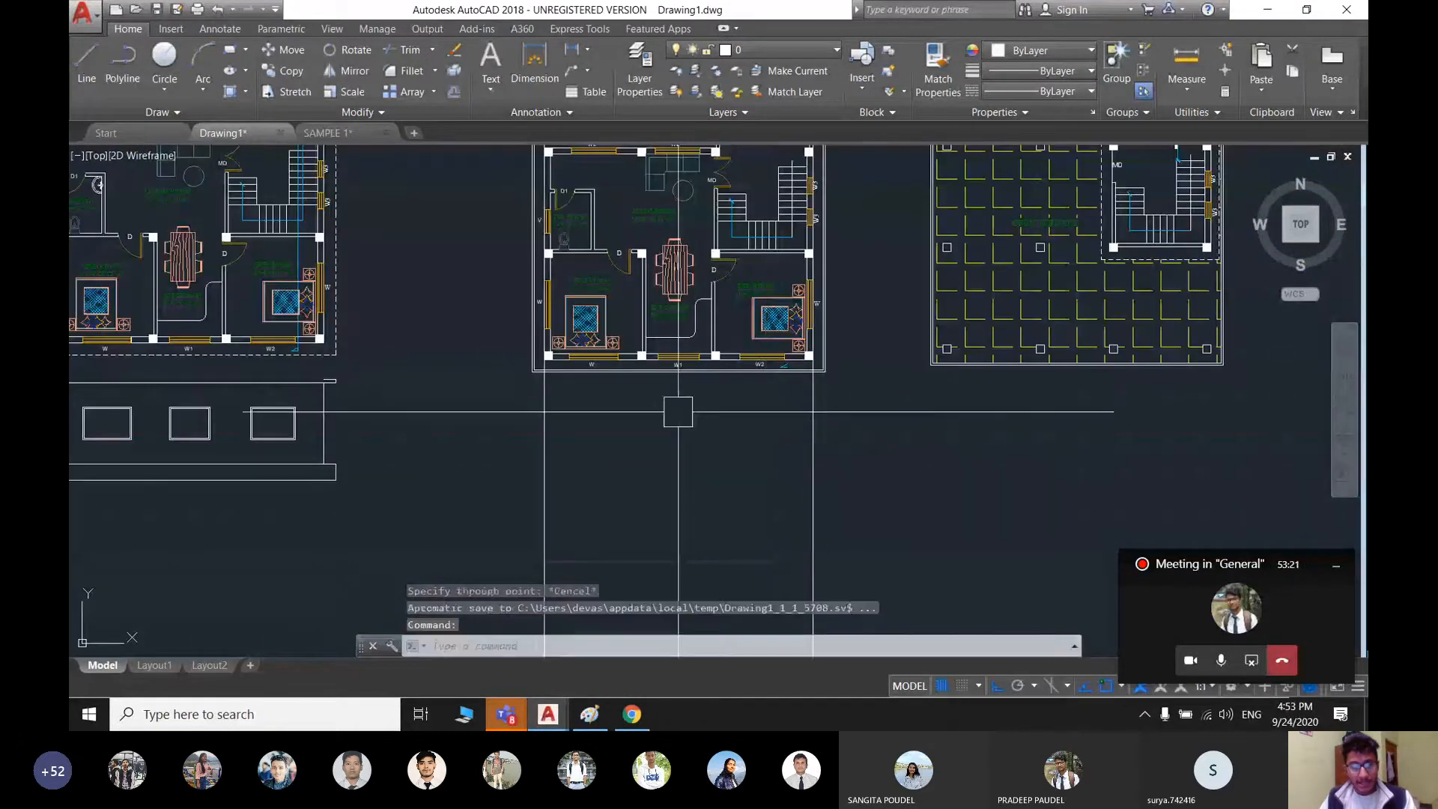
{"action": "middle_click_drag", "start_coordinate": [678, 411], "coordinate": [830, 505]}
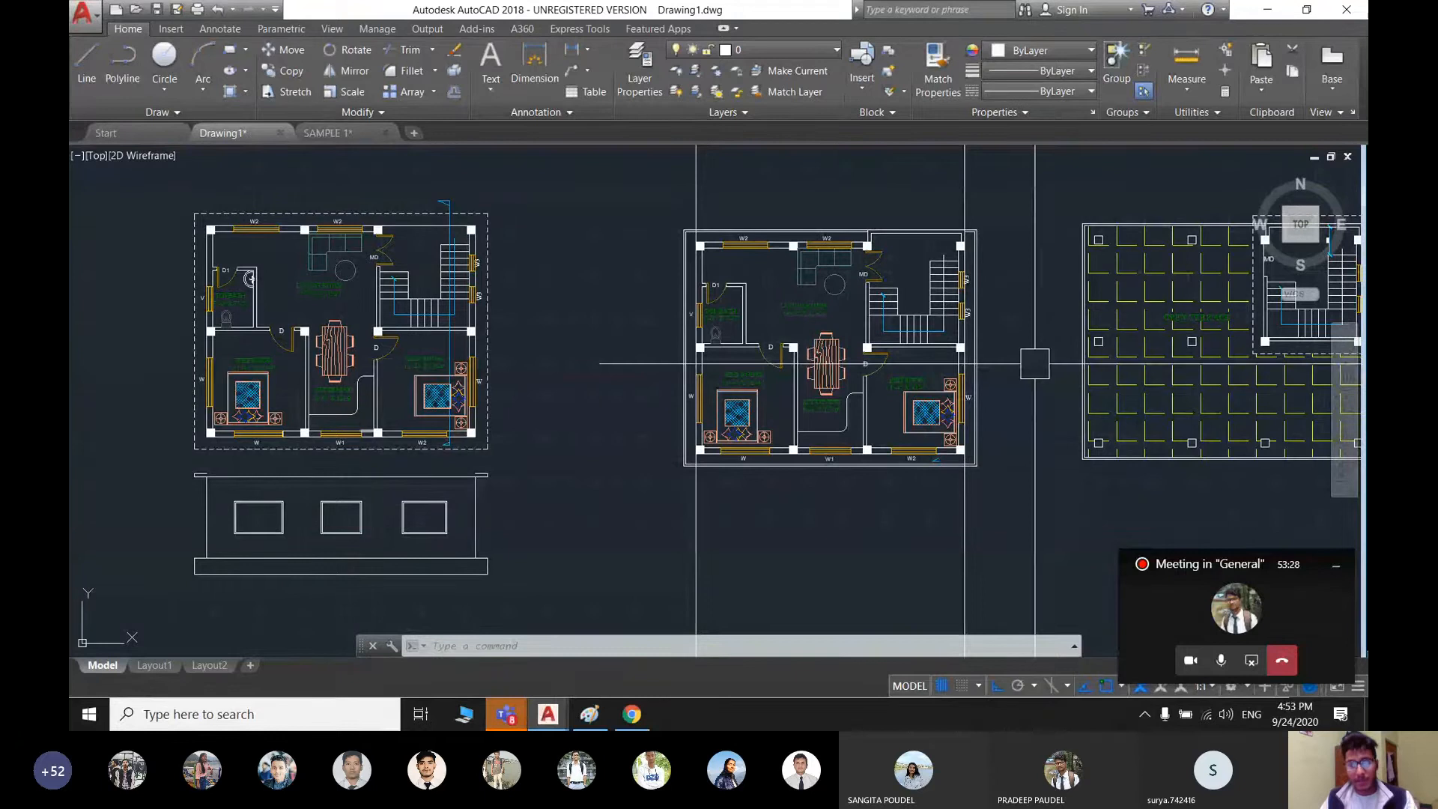
{"action": "scroll", "coordinate": [846, 539], "scroll_direction": "down", "scroll_amount": 2}
{"action": "middle_click_drag", "start_coordinate": [851, 539], "coordinate": [783, 395]}
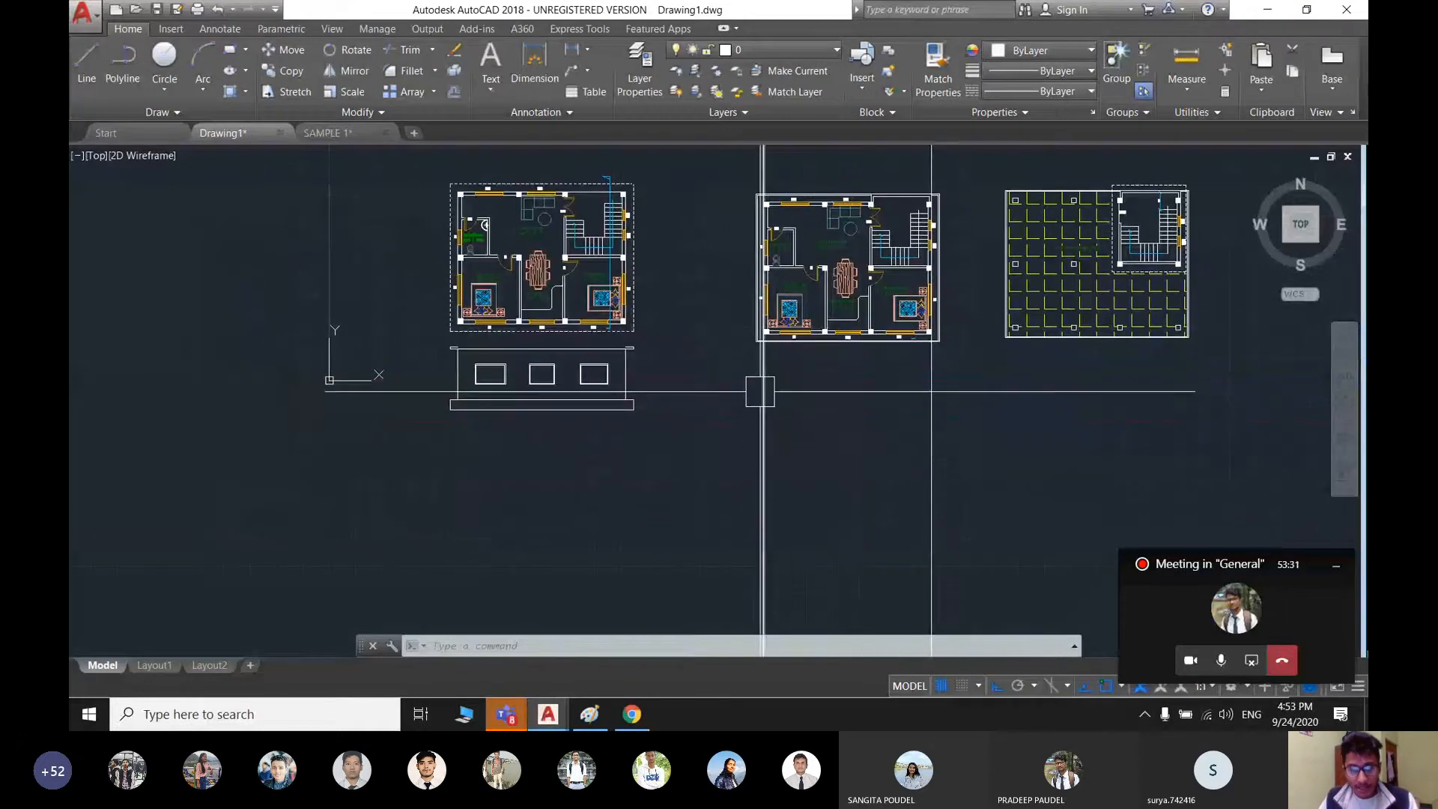
{"action": "scroll", "coordinate": [529, 370], "scroll_direction": "up", "scroll_amount": 2}
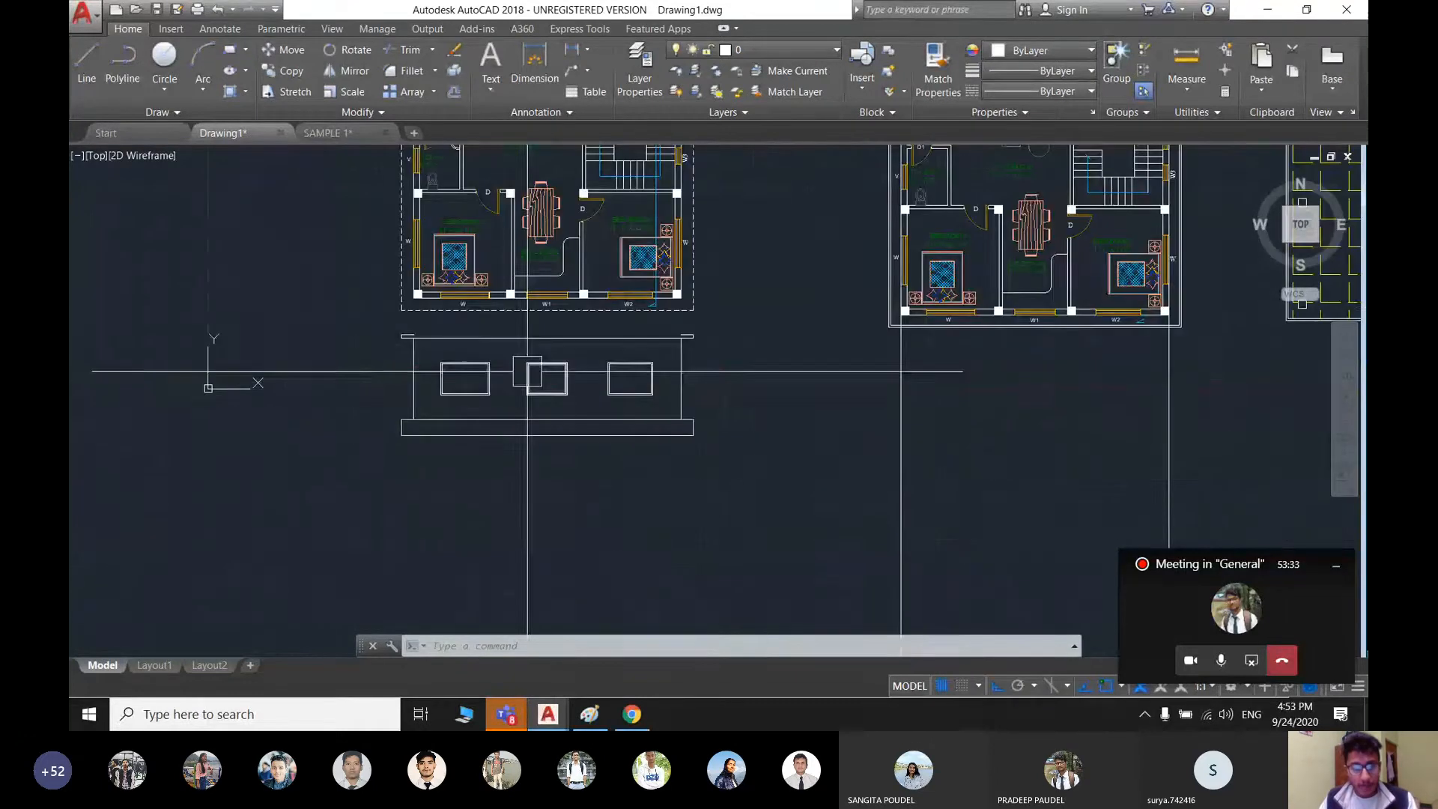
{"action": "left_click", "coordinate": [794, 493]}
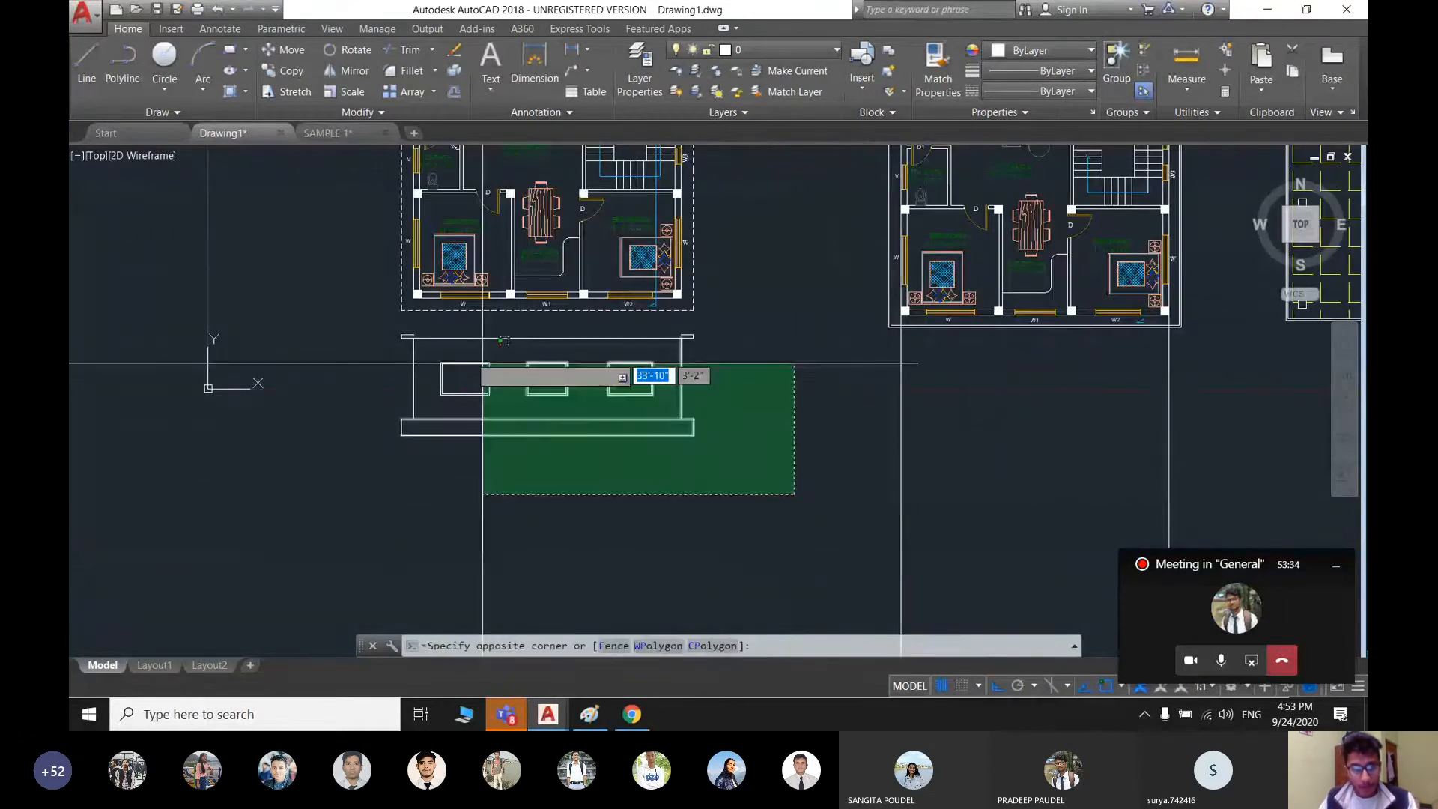
{"action": "left_click", "coordinate": [356, 330]}
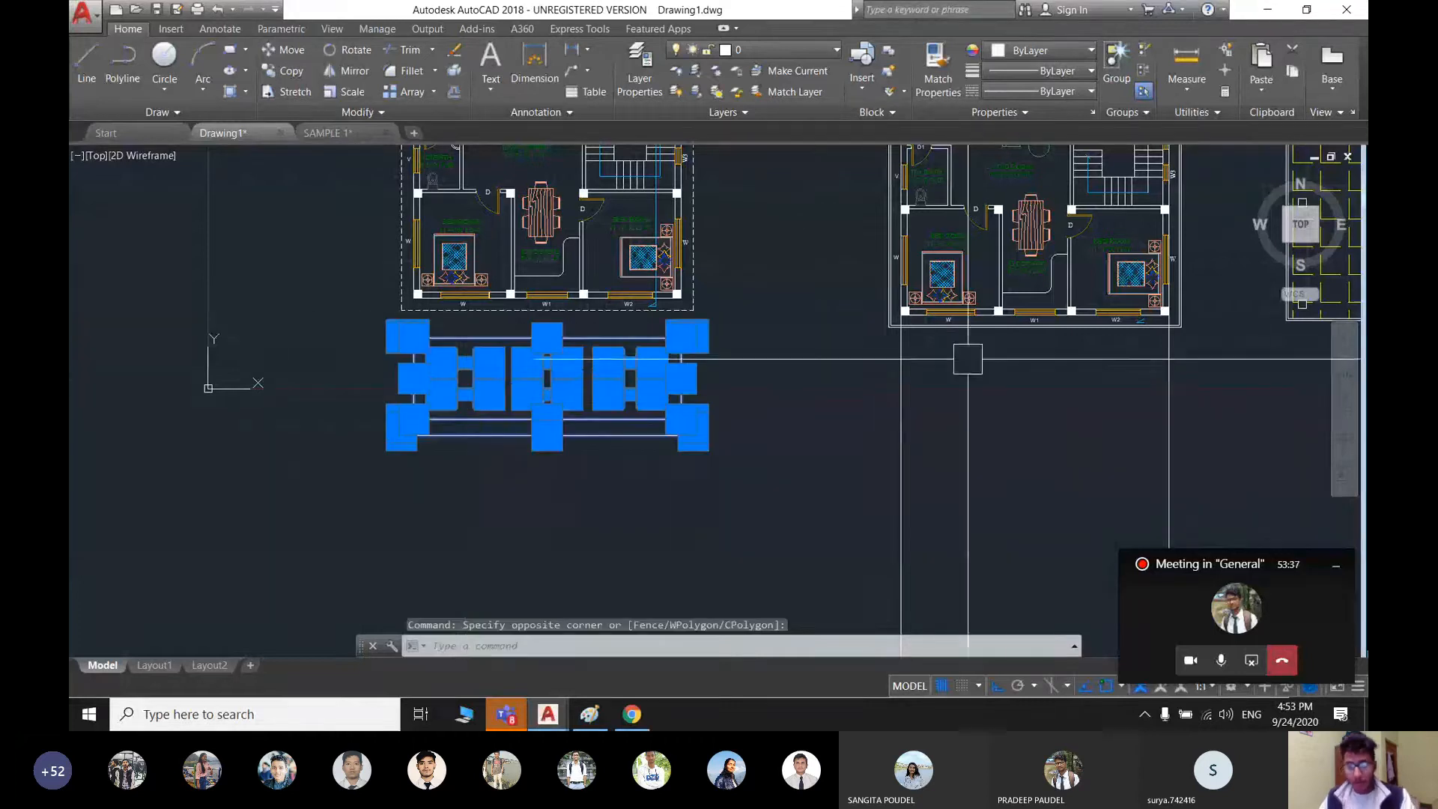
{"action": "middle_click_drag", "start_coordinate": [911, 378], "coordinate": [850, 404]}
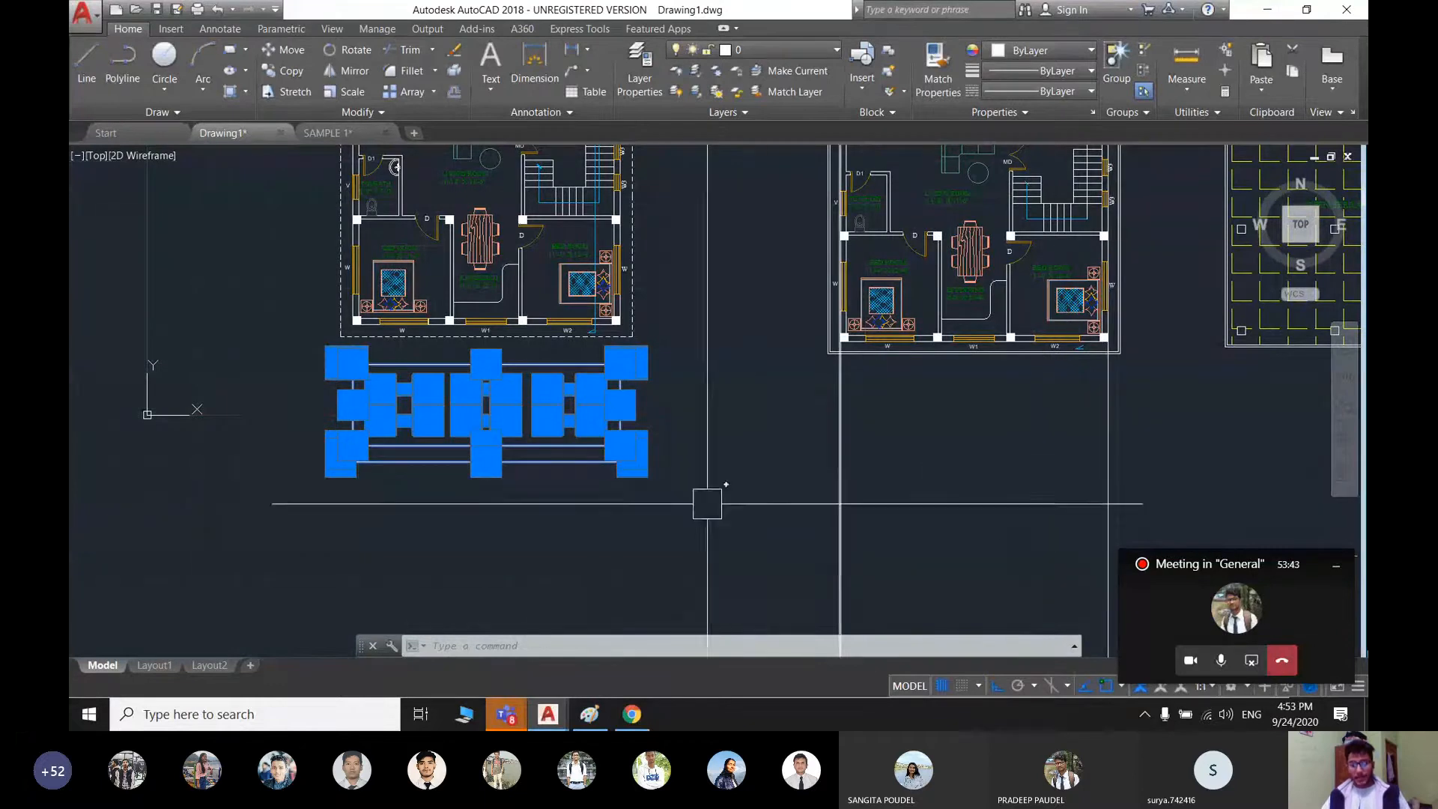
{"action": "type", "text": "co"}
{"action": "key", "text": "Return"}
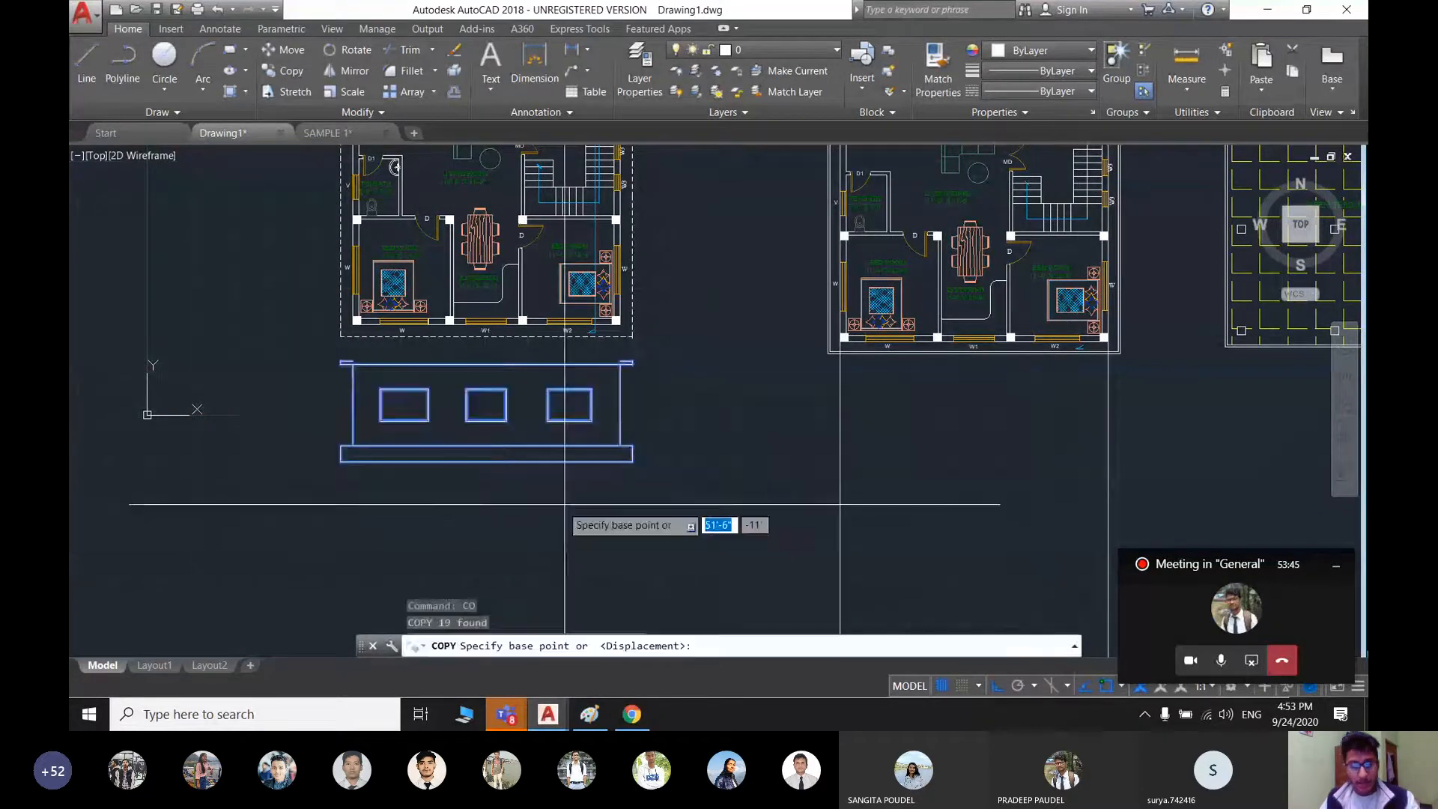
{"action": "key", "text": "Escape"}
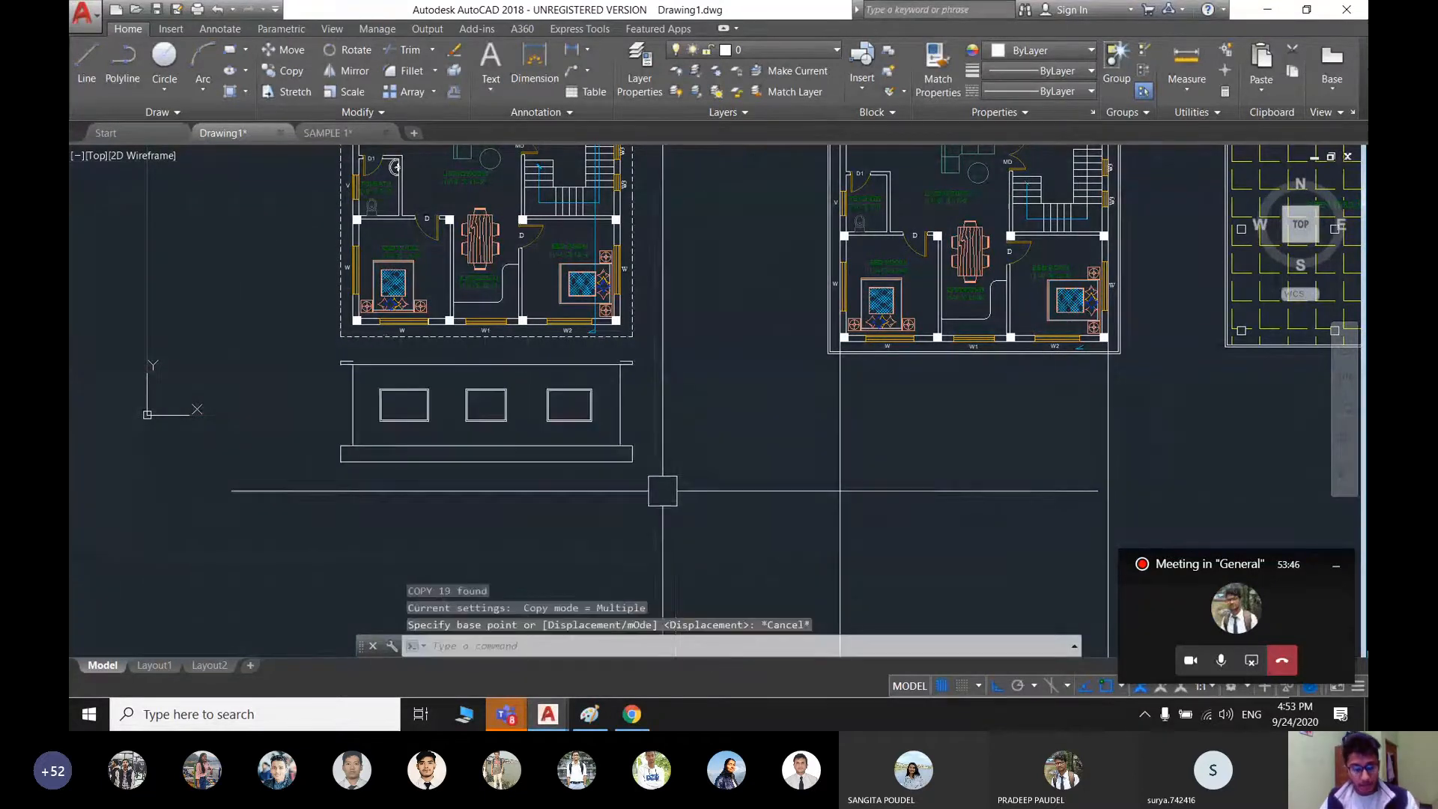
- Copy the whole elevation from its W-side wall-and-base corner to the W-side construction line below the middle plan, with ortho off
{"action": "left_click", "coordinate": [709, 524]}
{"action": "left_click", "coordinate": [307, 348]}
{"action": "type", "text": "co"}
{"action": "key", "text": "Return"}
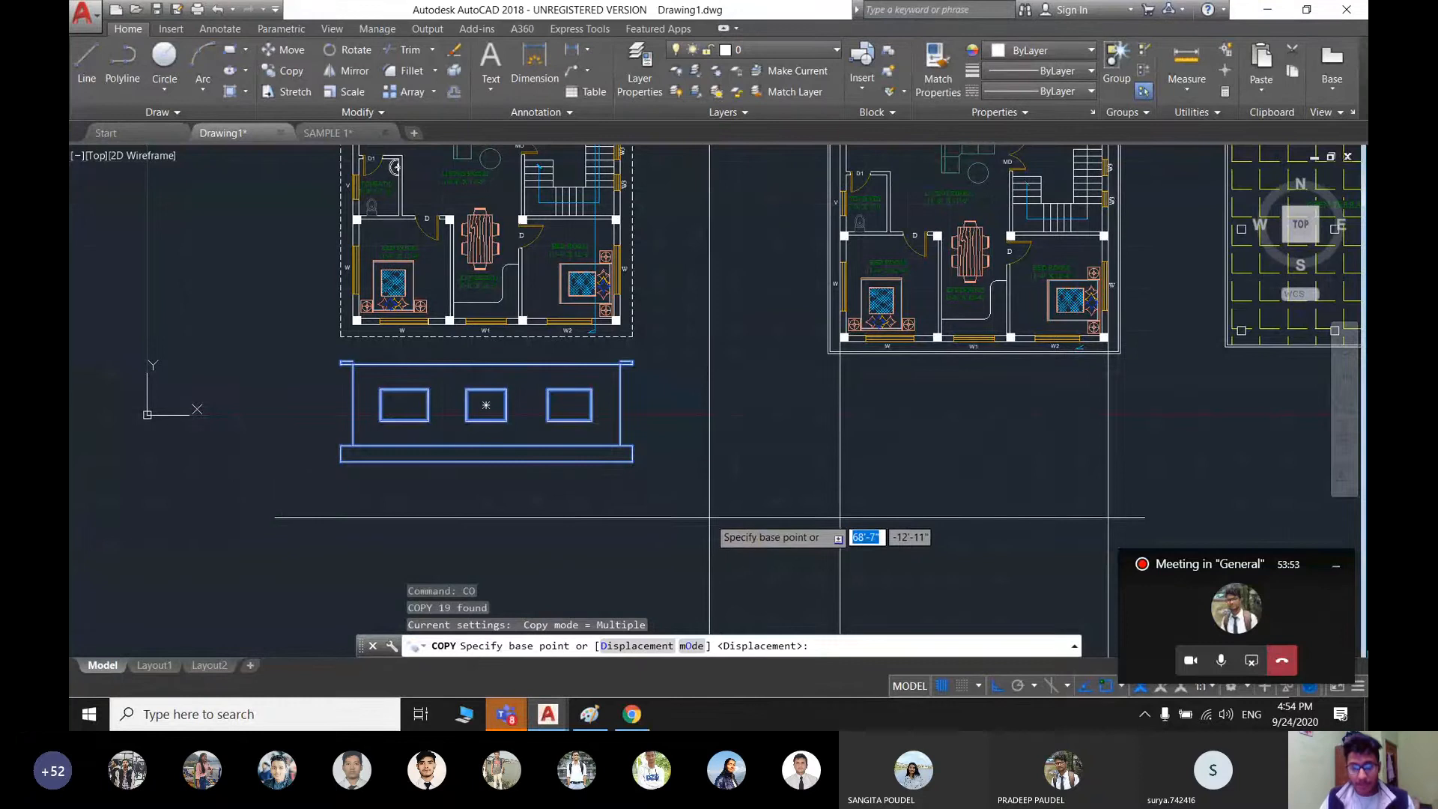
{"action": "scroll", "coordinate": [849, 351], "scroll_direction": "up", "scroll_amount": 5}
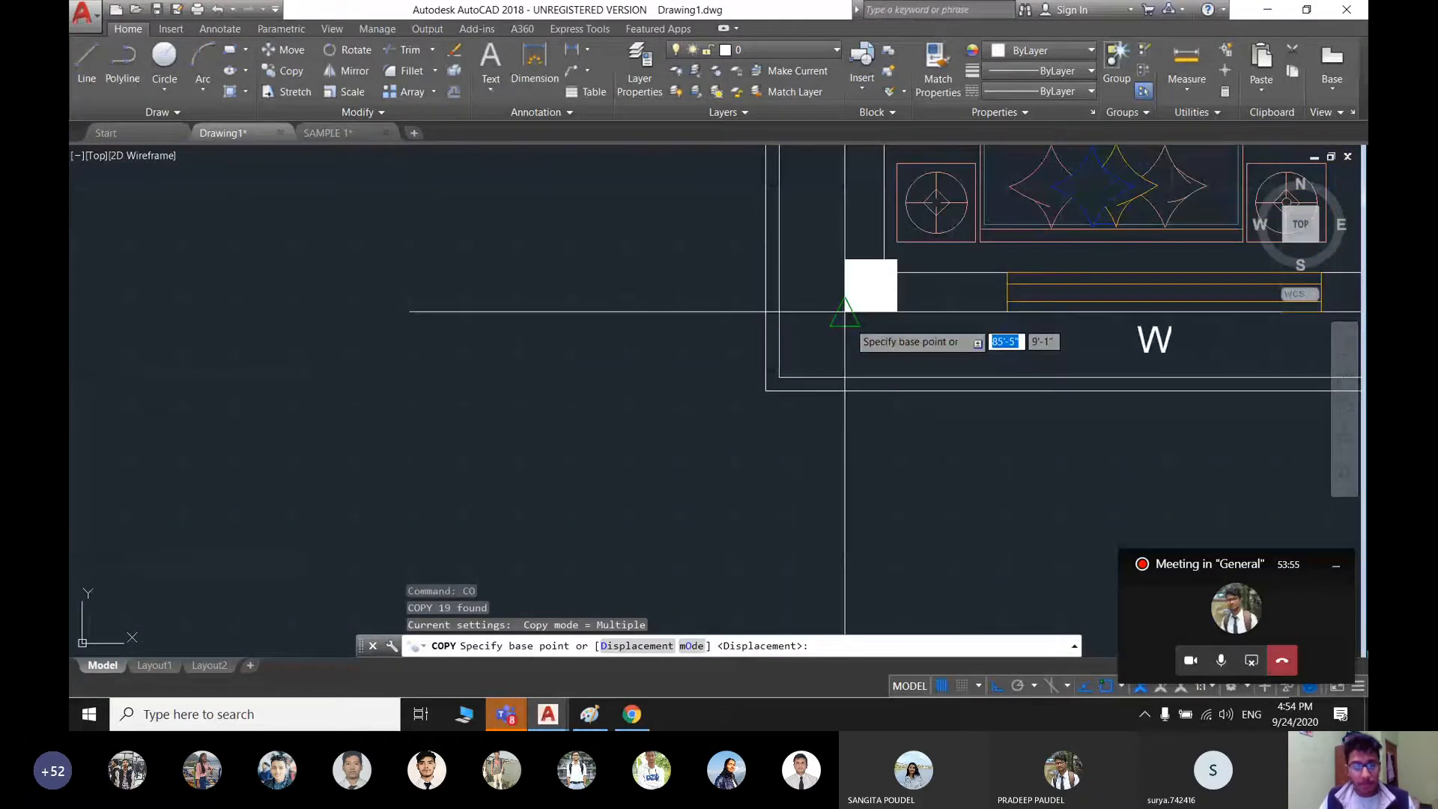
{"action": "scroll", "coordinate": [844, 311], "scroll_direction": "down", "scroll_amount": 5}
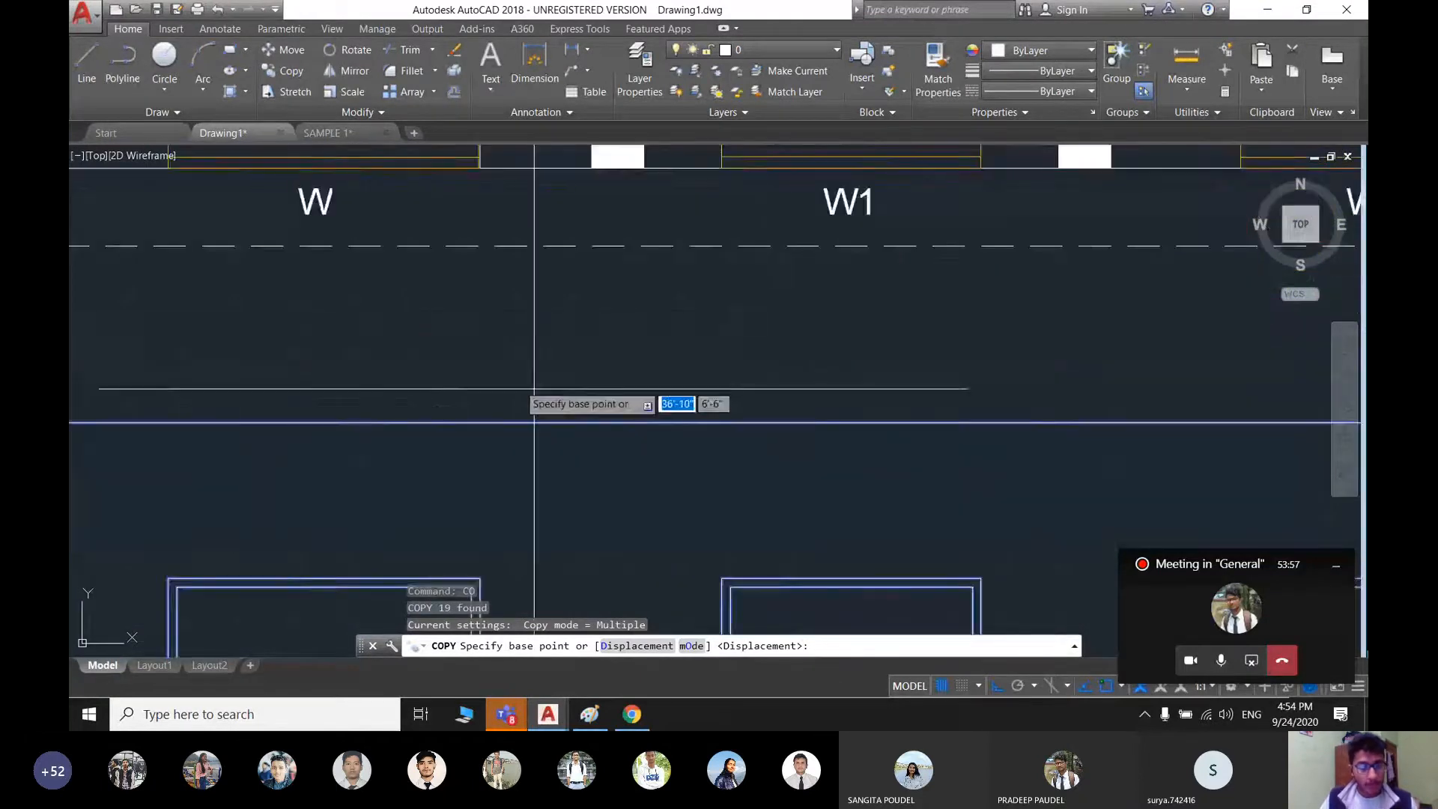
{"action": "scroll", "coordinate": [368, 353], "scroll_direction": "down", "scroll_amount": 2}
{"action": "scroll", "coordinate": [367, 353], "scroll_direction": "up", "scroll_amount": 4}
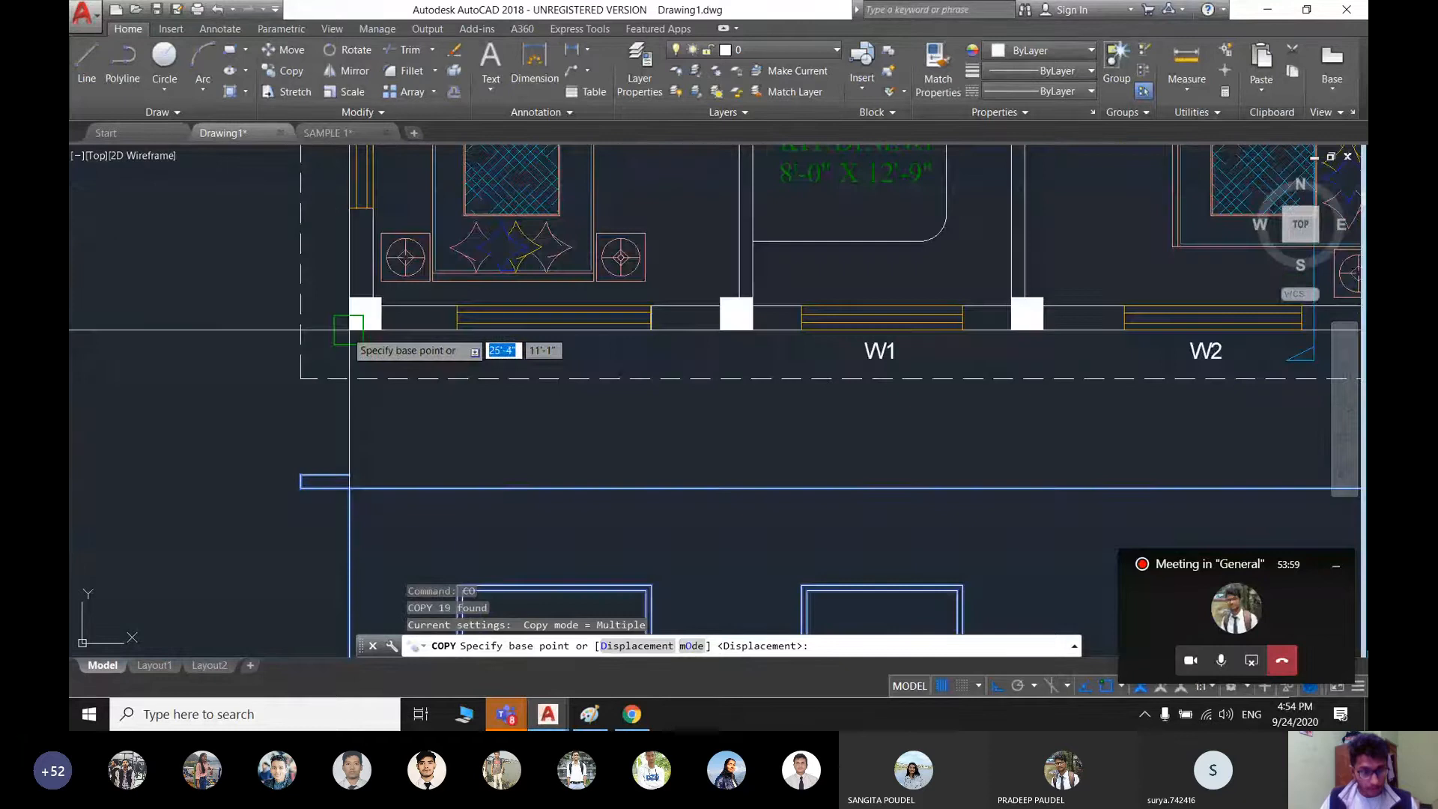
{"action": "scroll", "coordinate": [366, 375], "scroll_direction": "down", "scroll_amount": 2}
{"action": "scroll", "coordinate": [427, 464], "scroll_direction": "up", "scroll_amount": 6}
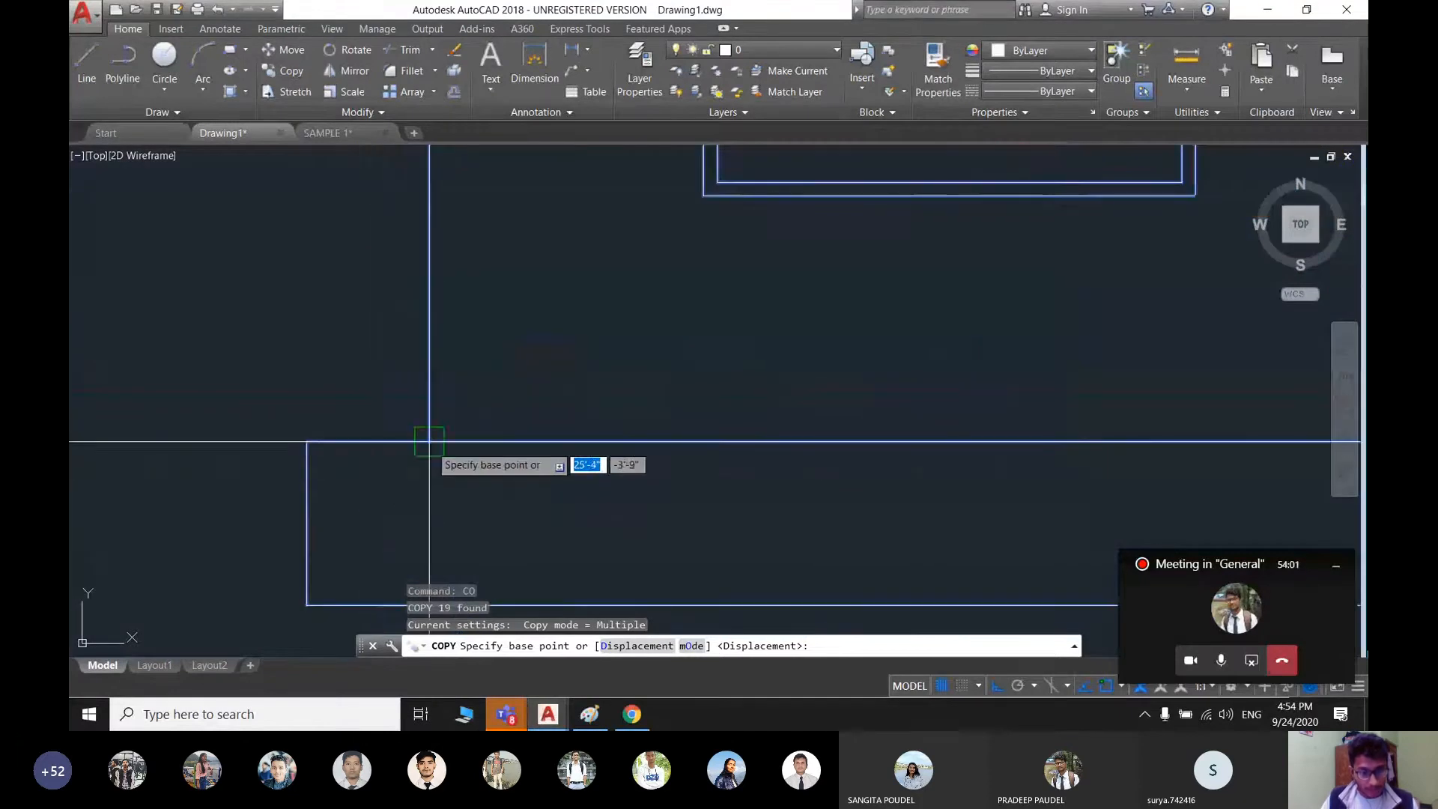
{"action": "scroll", "coordinate": [431, 438], "scroll_direction": "down", "scroll_amount": 2}
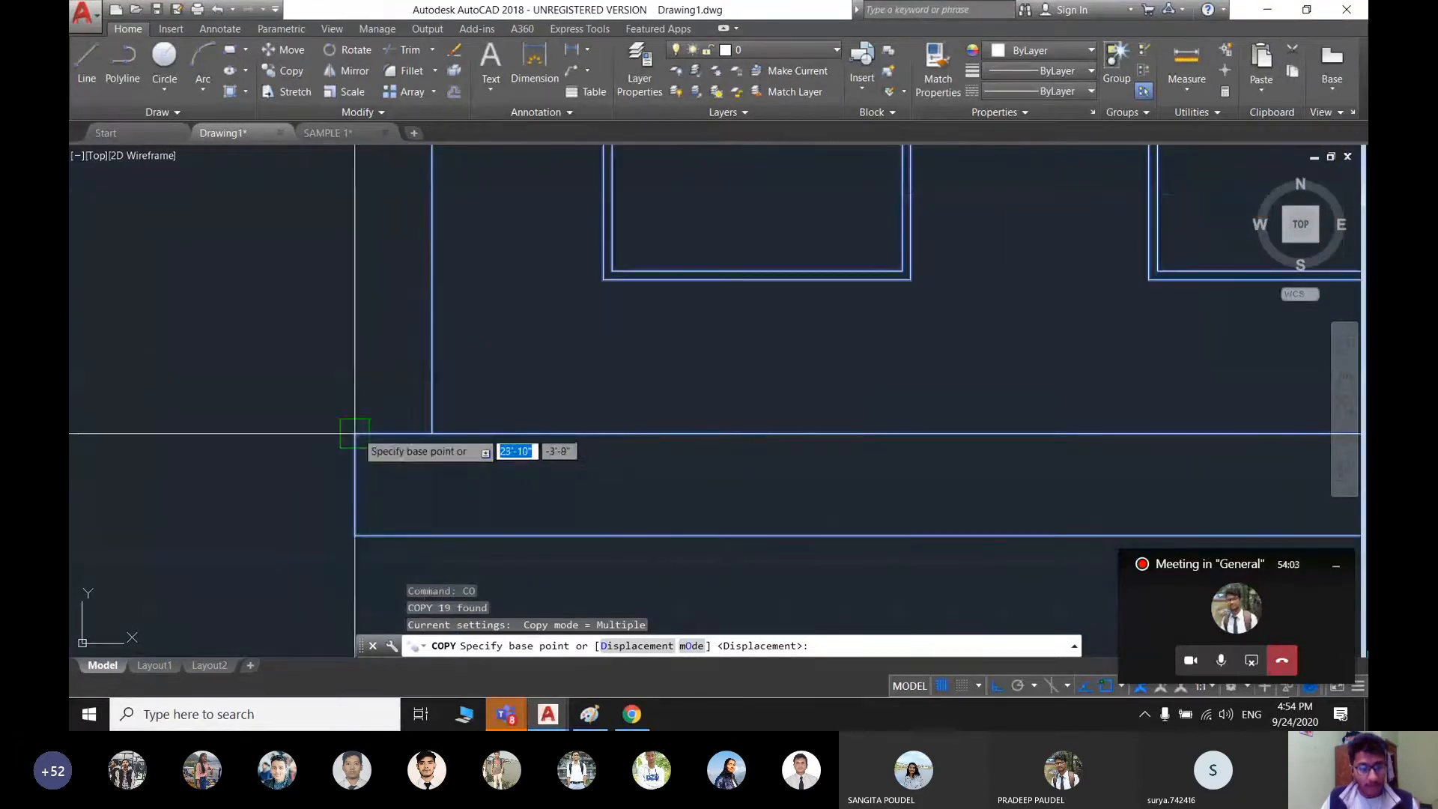
{"action": "scroll", "coordinate": [436, 399], "scroll_direction": "down", "scroll_amount": 2}
{"action": "scroll", "coordinate": [436, 399], "scroll_direction": "down", "scroll_amount": 2}
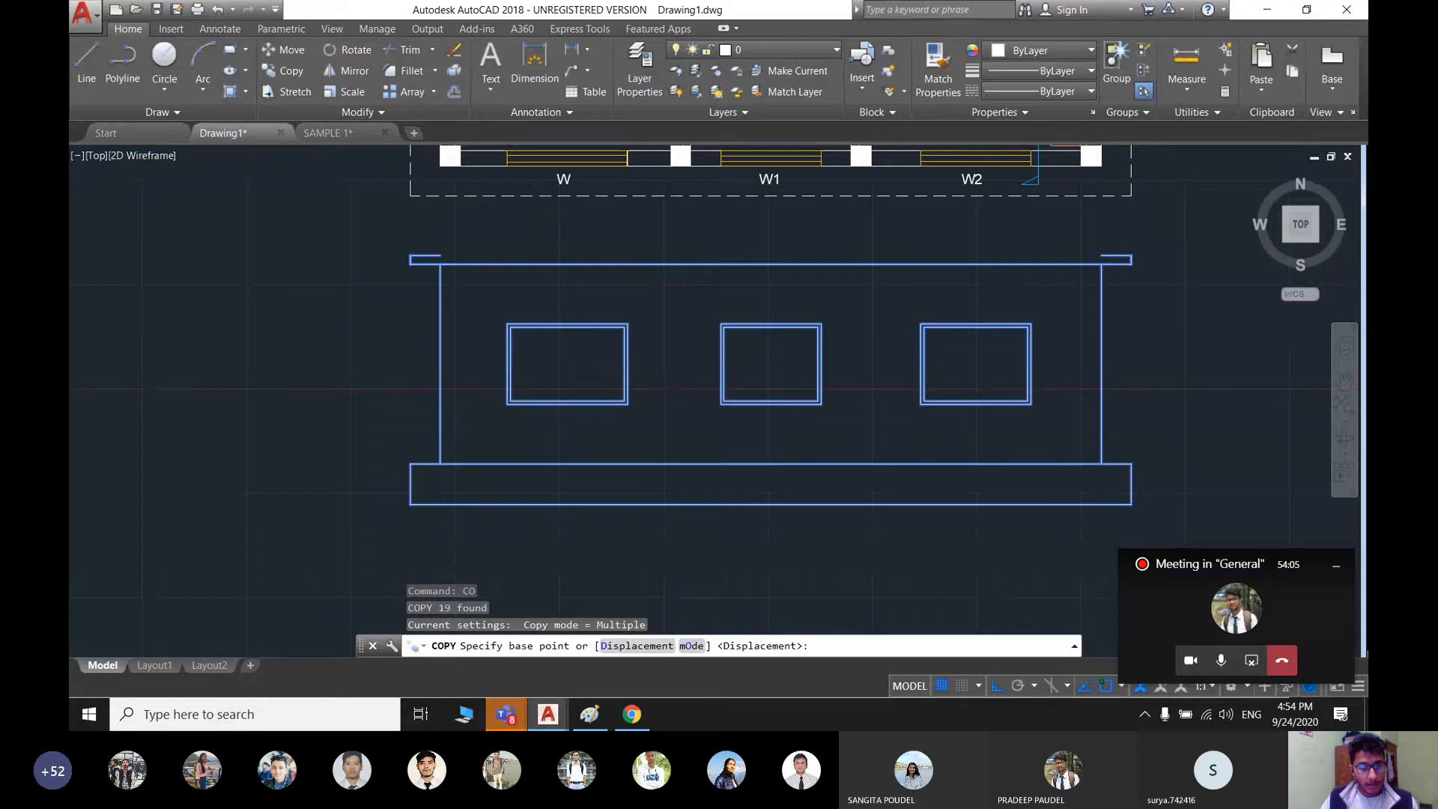
{"action": "left_click", "coordinate": [439, 464]}
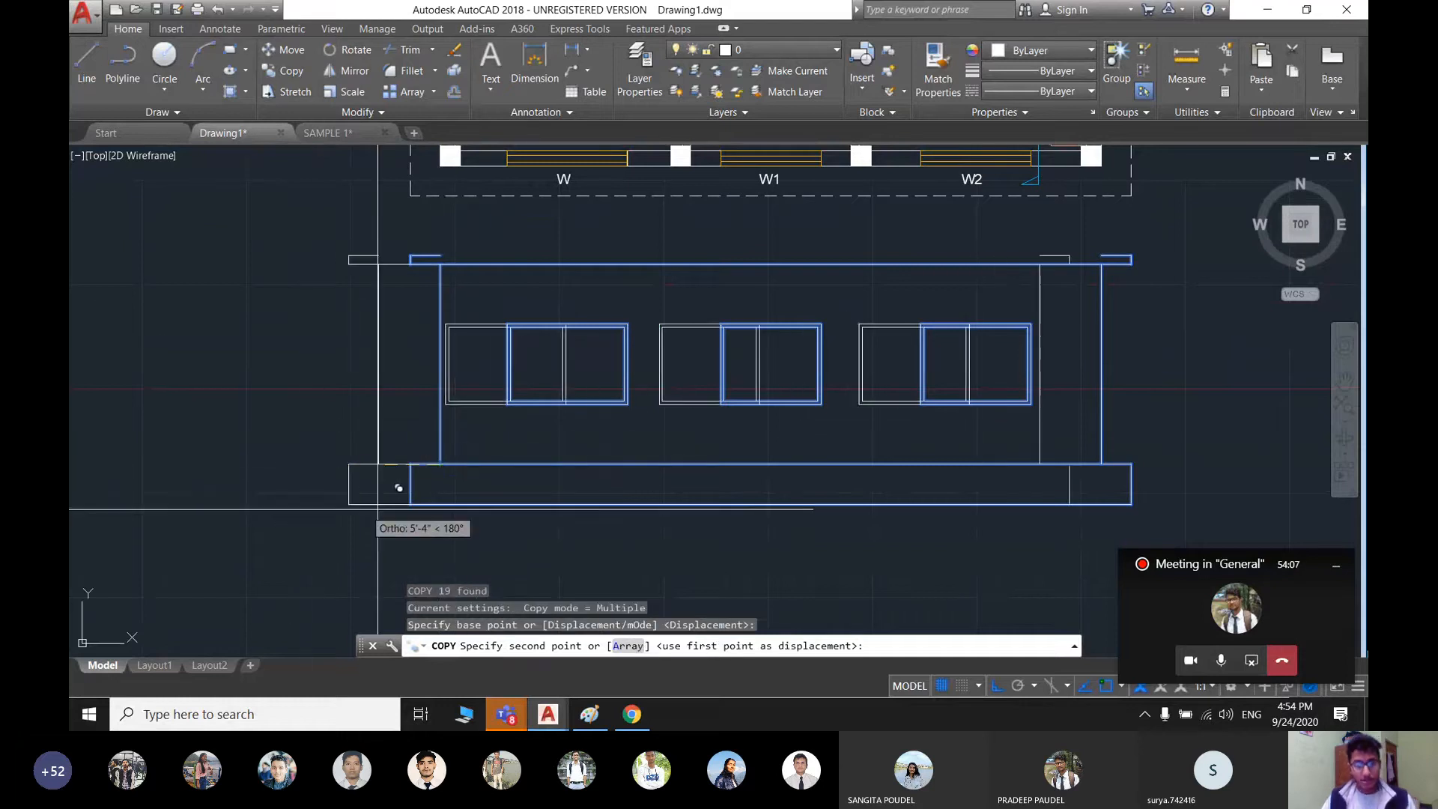
{"action": "scroll", "coordinate": [399, 488], "scroll_direction": "down", "scroll_amount": 2}
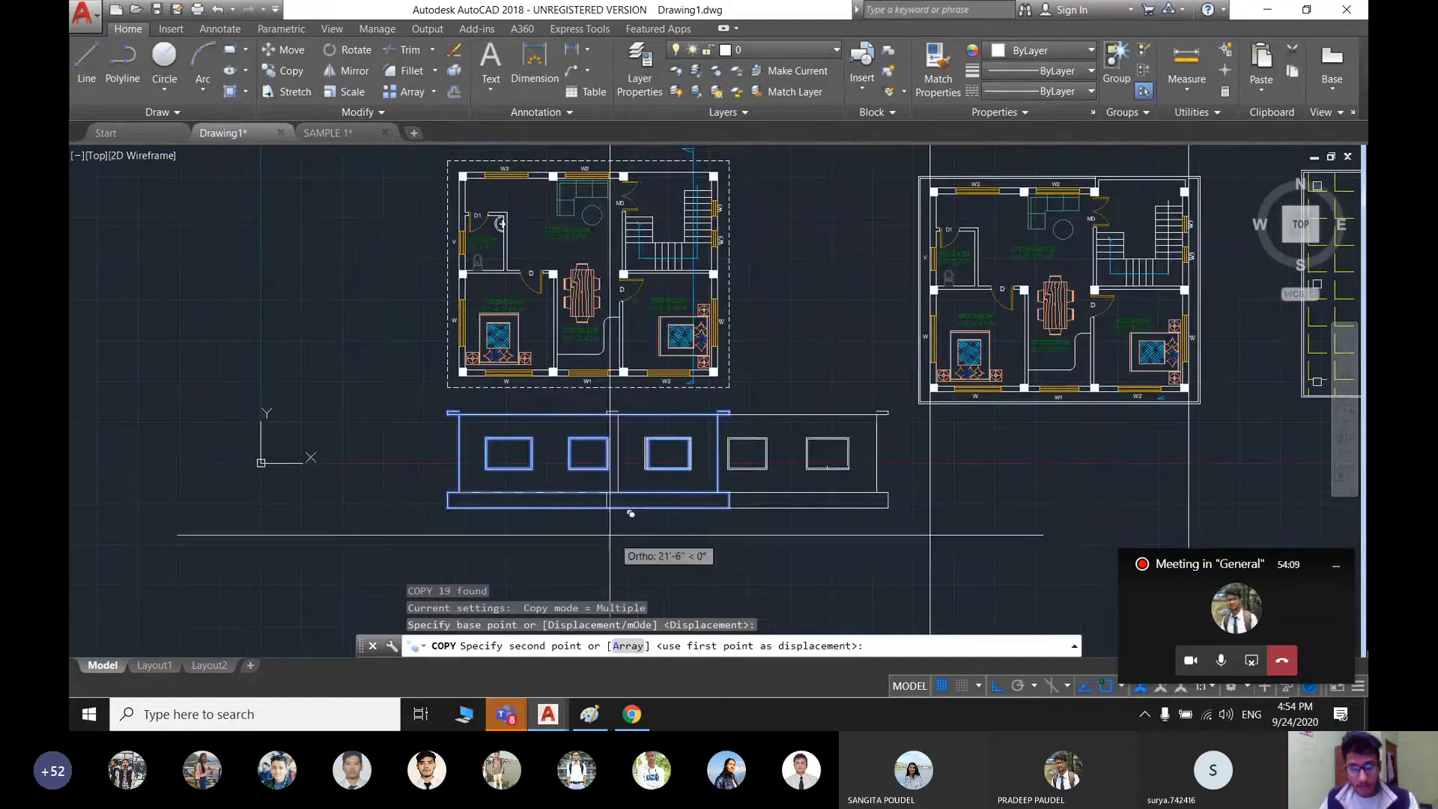
{"action": "key", "text": "F8"}
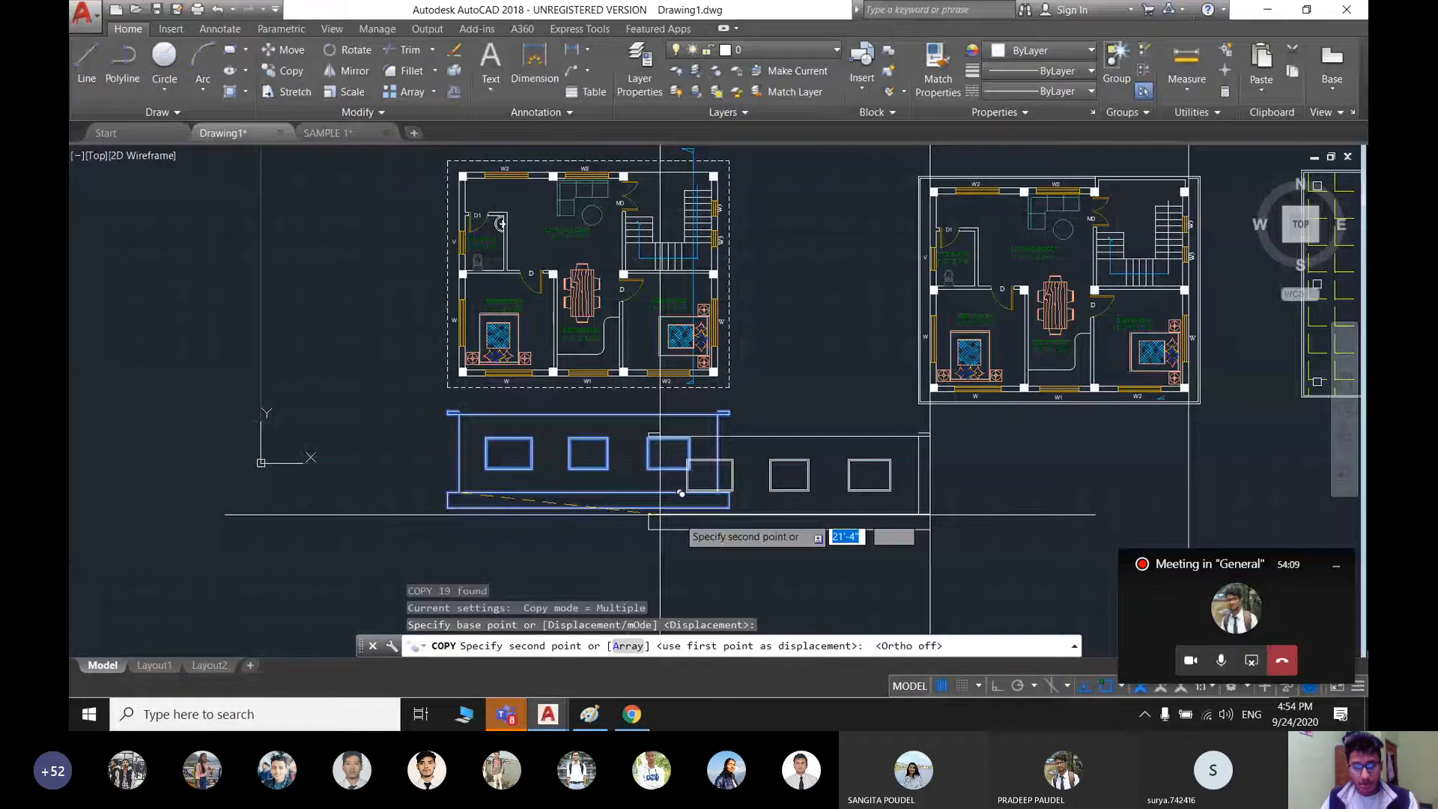
{"action": "scroll", "coordinate": [777, 474], "scroll_direction": "up", "scroll_amount": 2}
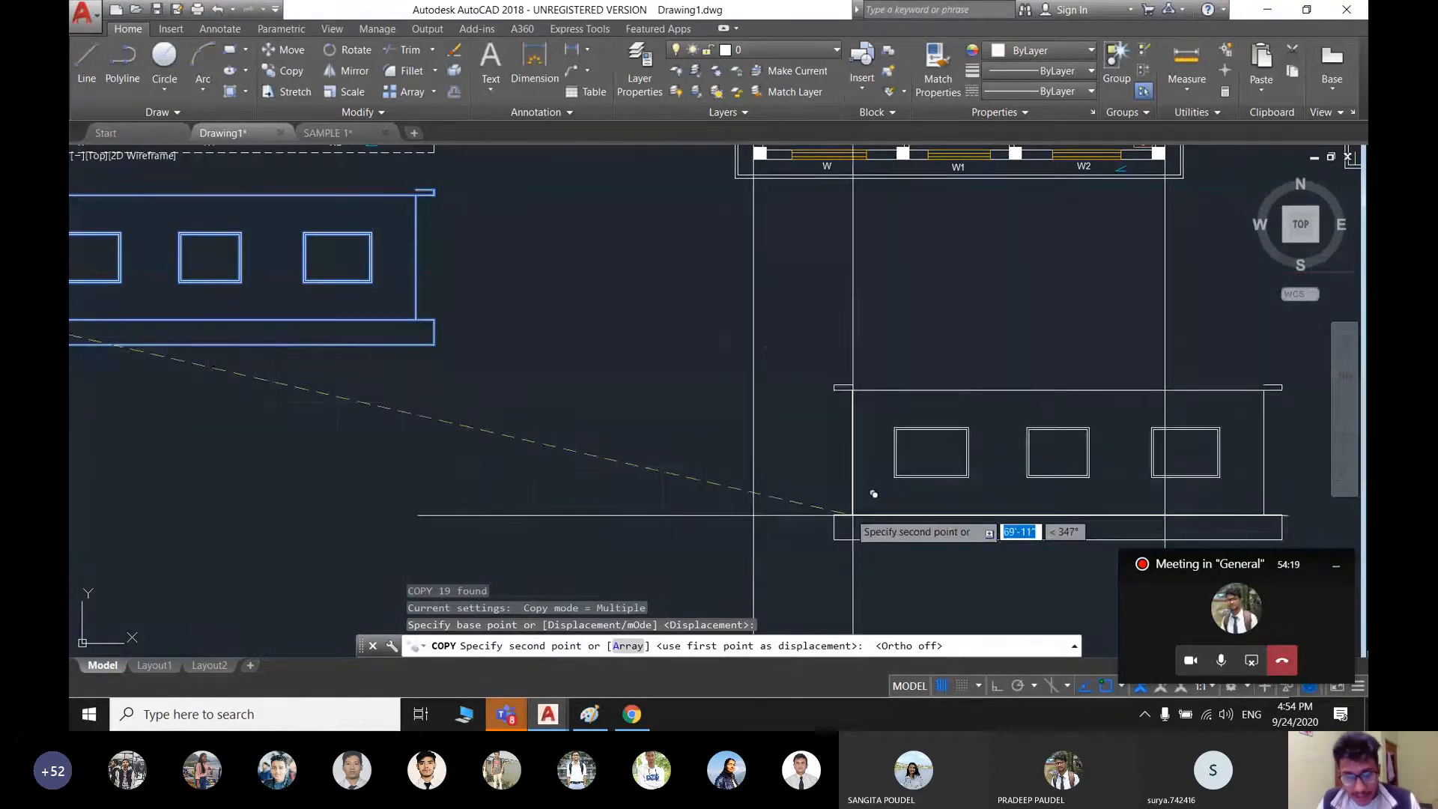
{"action": "left_click", "coordinate": [752, 474]}
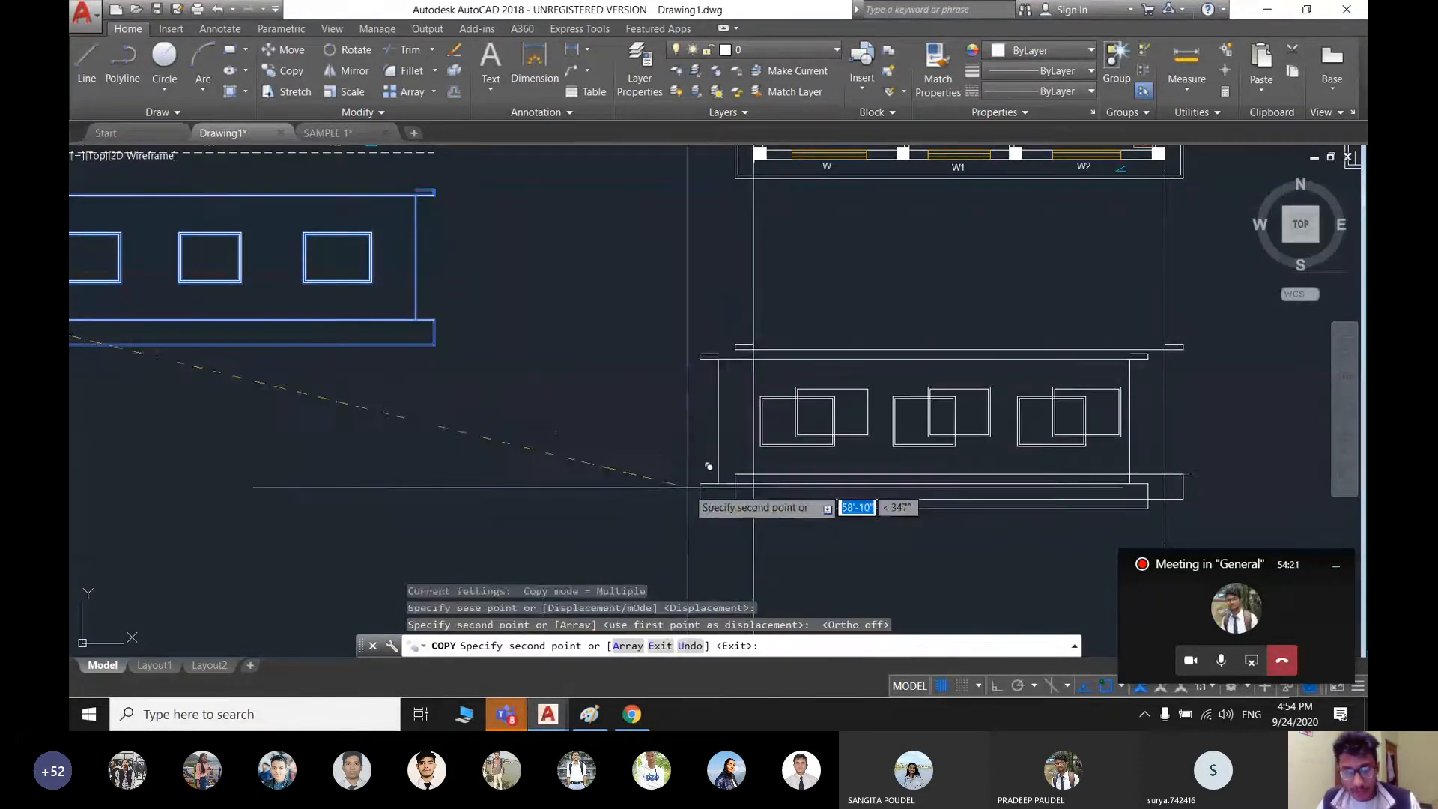
{"action": "scroll", "coordinate": [542, 534], "scroll_direction": "down", "scroll_amount": 2}
{"action": "key", "text": "Escape"}
{"action": "mouse_move", "coordinate": [849, 499]}
{"action": "middle_mouse_down"}
{"action": "mouse_move", "coordinate": [804, 463]}
{"action": "mouse_move", "coordinate": [745, 482]}
{"action": "middle_mouse_up"}
{"action": "scroll", "coordinate": [733, 420], "scroll_direction": "up", "scroll_amount": 2}
{"action": "middle_click_drag", "start_coordinate": [885, 405], "coordinate": [886, 503]}
{"action": "middle_click_drag", "start_coordinate": [748, 484], "coordinate": [768, 388]}
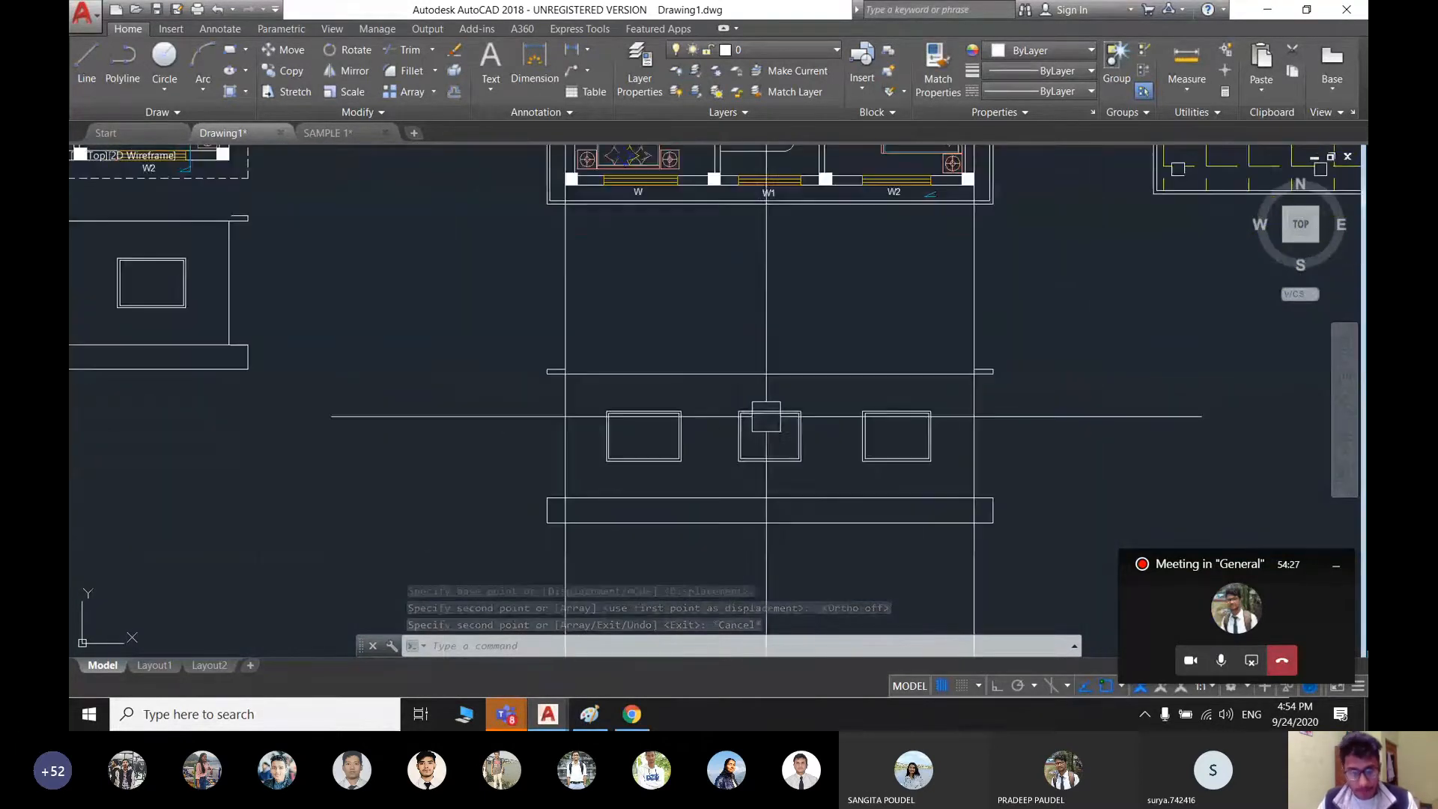
{"action": "middle_click_drag", "start_coordinate": [850, 427], "coordinate": [728, 491]}
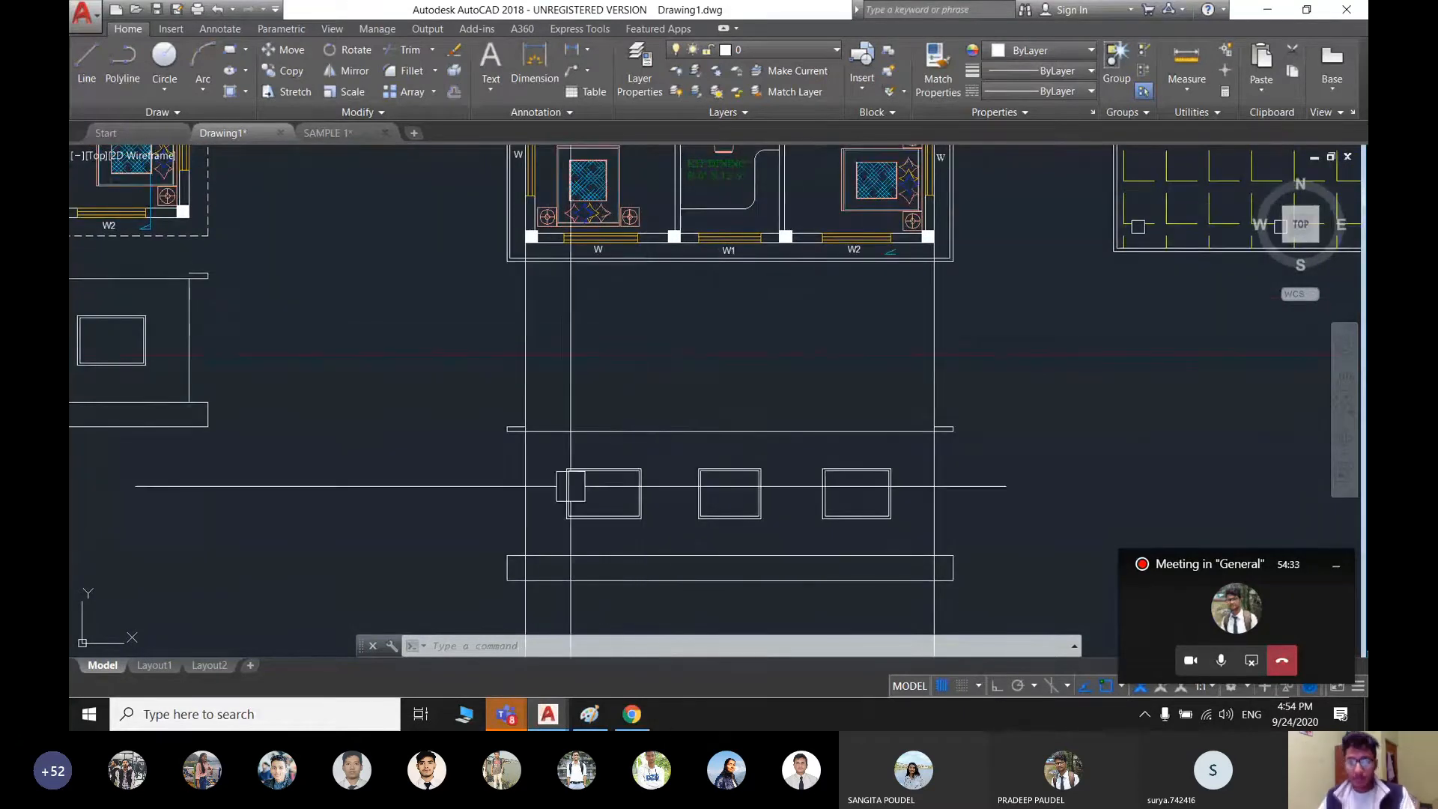
- Switch to Paint and start a new blank picture, discarding the old sketch
{"action": "left_click", "coordinate": [590, 714]}
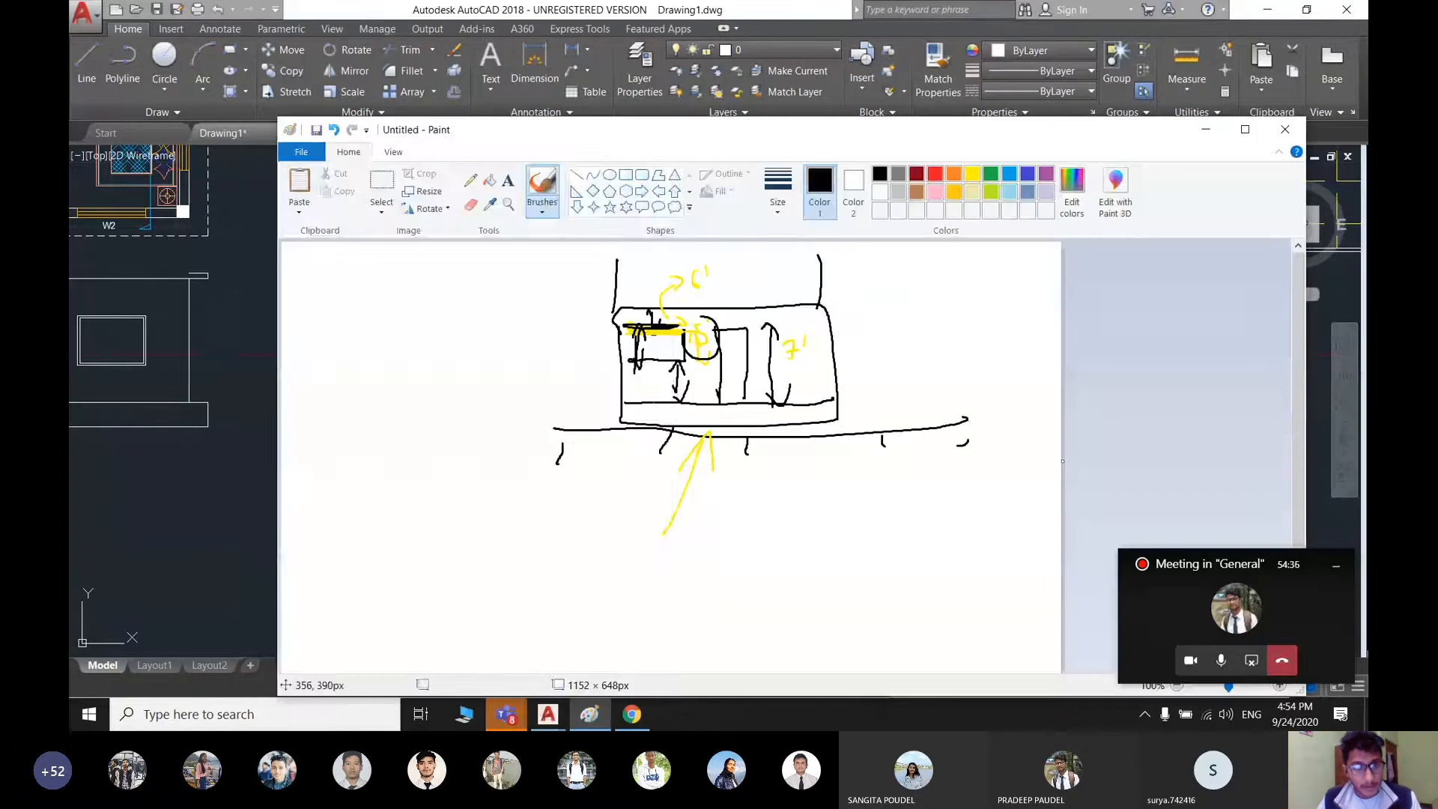
{"action": "left_click", "coordinate": [301, 152]}
{"action": "left_click", "coordinate": [321, 183]}
{"action": "left_click", "coordinate": [800, 417]}
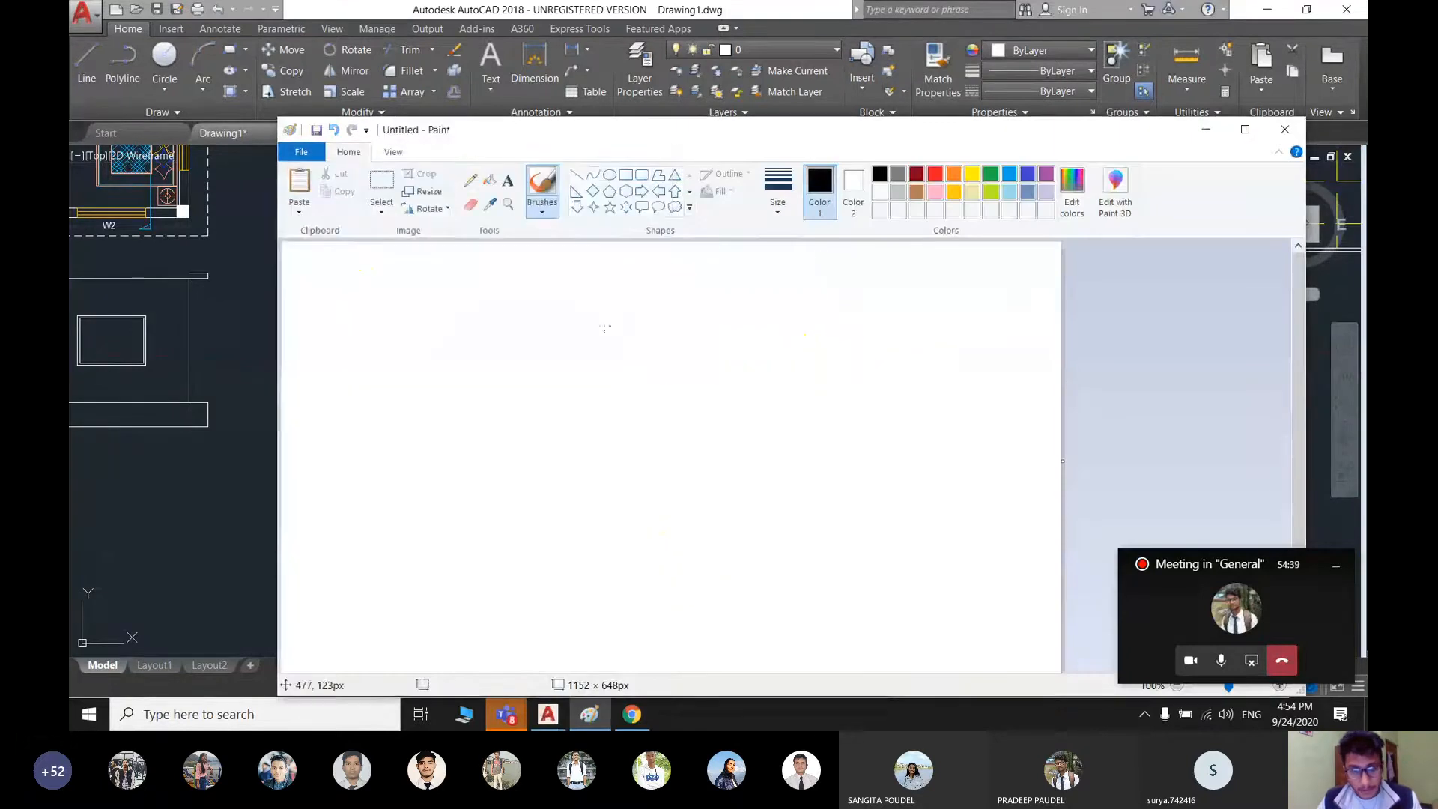
- Sketch a two-storey elevation outline with a horizontal dividing line and an upward arrow labelled 10' in the upper storey
{"action": "mouse_move", "coordinate": [604, 327]}
{"action": "left_mouse_down"}
{"action": "mouse_move", "coordinate": [581, 555]}
{"action": "mouse_move", "coordinate": [669, 292]}
{"action": "mouse_move", "coordinate": [599, 341]}
{"action": "left_mouse_up"}
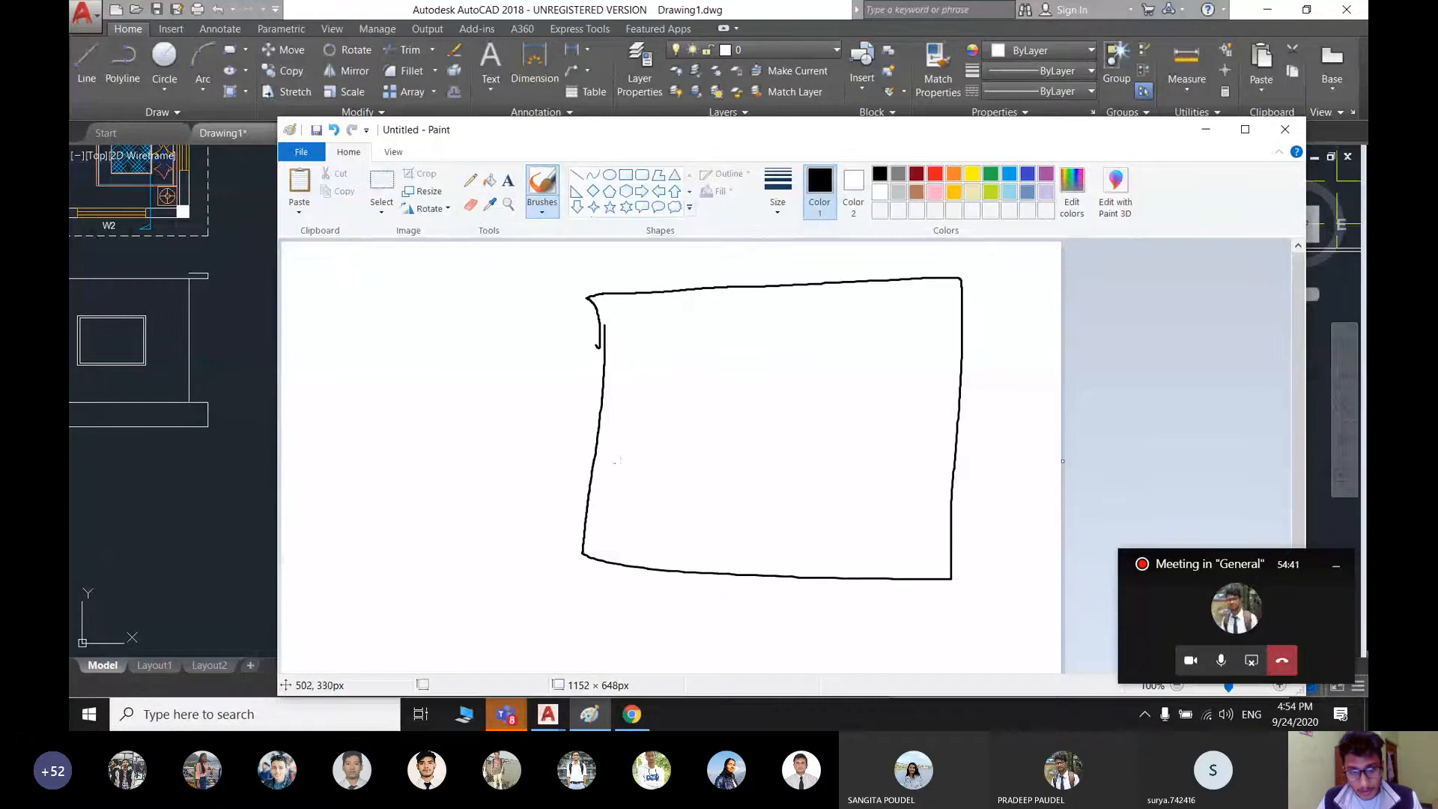
{"action": "left_click_drag", "start_coordinate": [600, 426], "coordinate": [945, 434]}
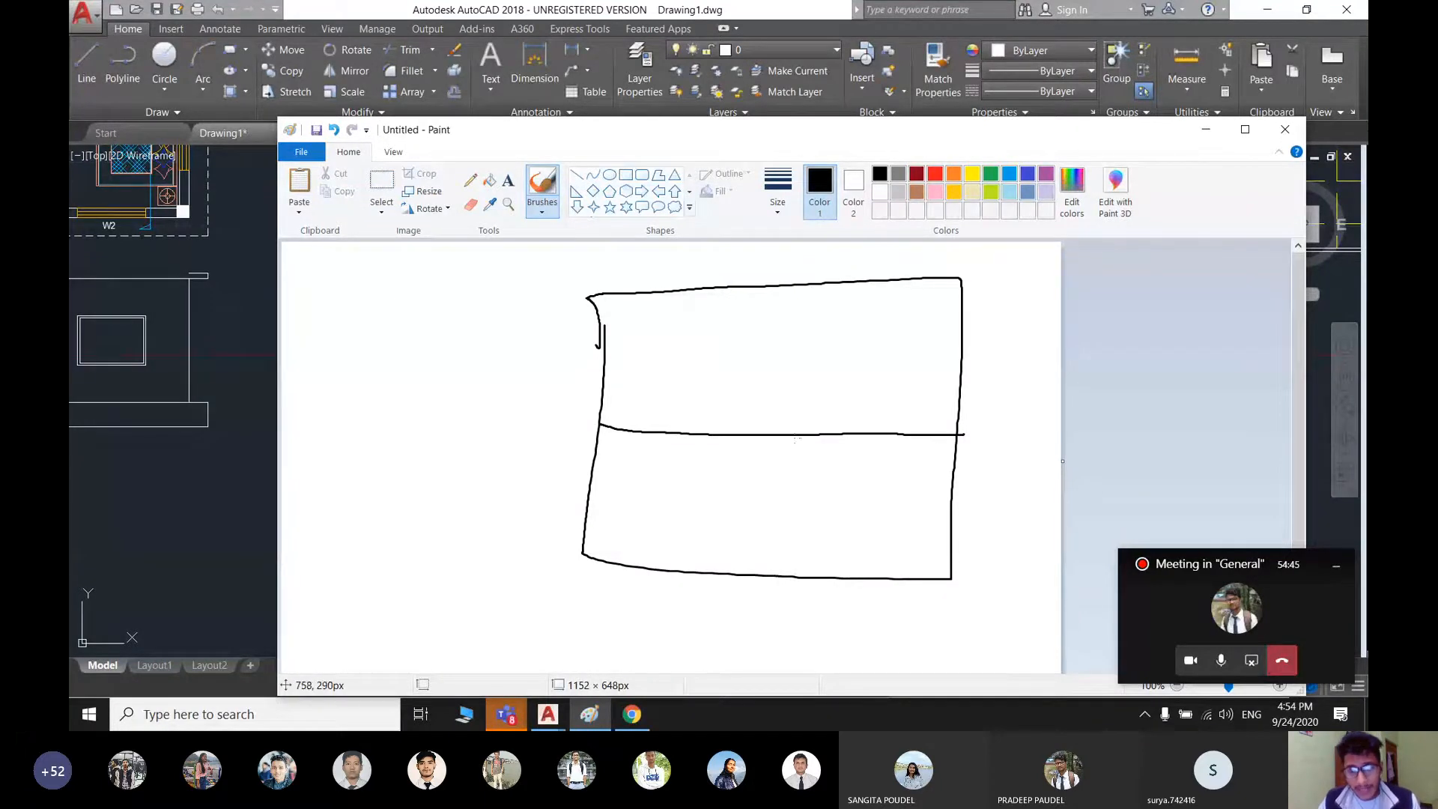
{"action": "mouse_move", "coordinate": [796, 440]}
{"action": "left_mouse_down"}
{"action": "mouse_move", "coordinate": [790, 327]}
{"action": "mouse_move", "coordinate": [792, 346]}
{"action": "left_mouse_up"}
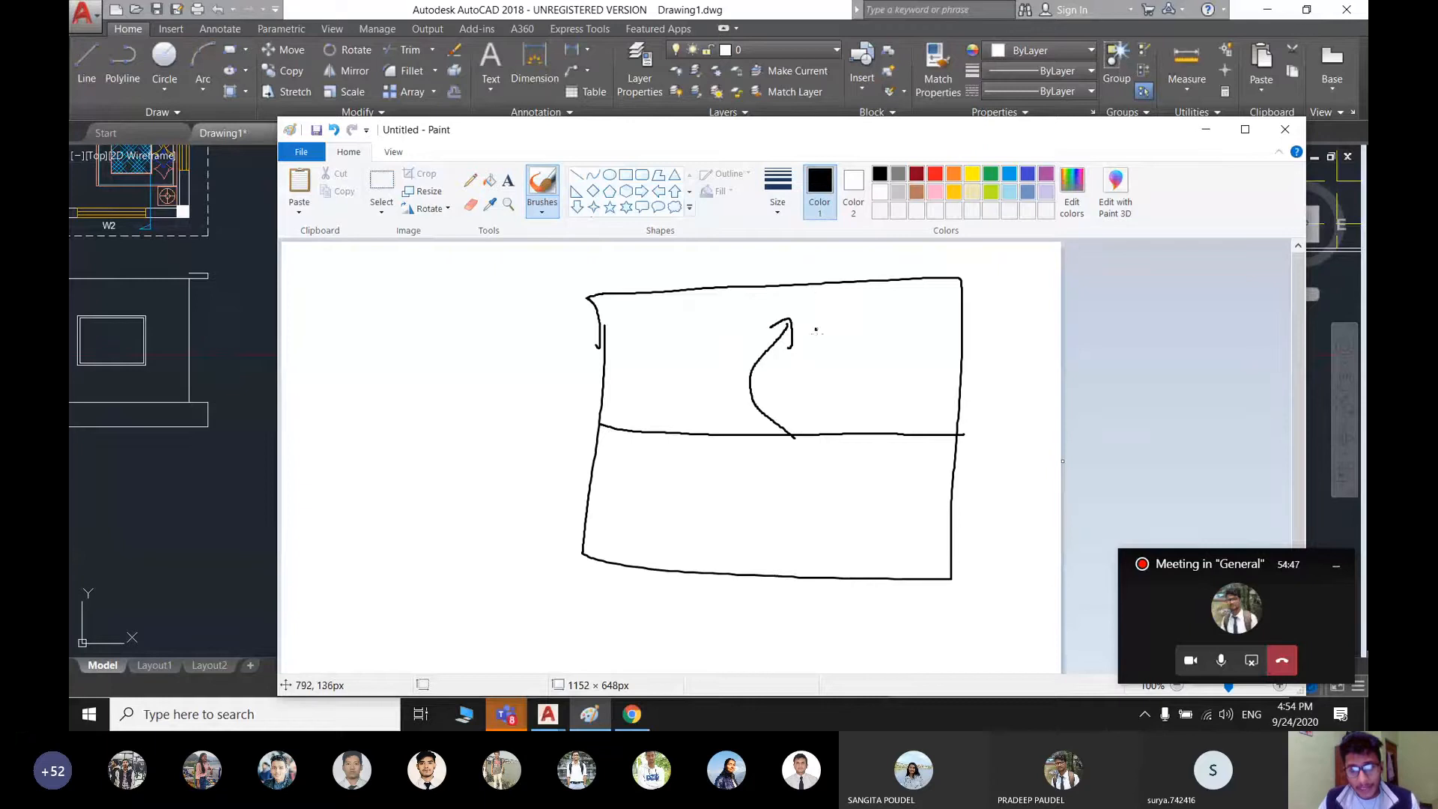
- Sketch six vertical projection lines through the upper storey to mark the sides of three windows
{"action": "left_click_drag", "start_coordinate": [617, 249], "coordinate": [621, 433]}
{"action": "left_click_drag", "start_coordinate": [698, 253], "coordinate": [698, 476]}
{"action": "left_click_drag", "start_coordinate": [722, 247], "coordinate": [735, 485]}
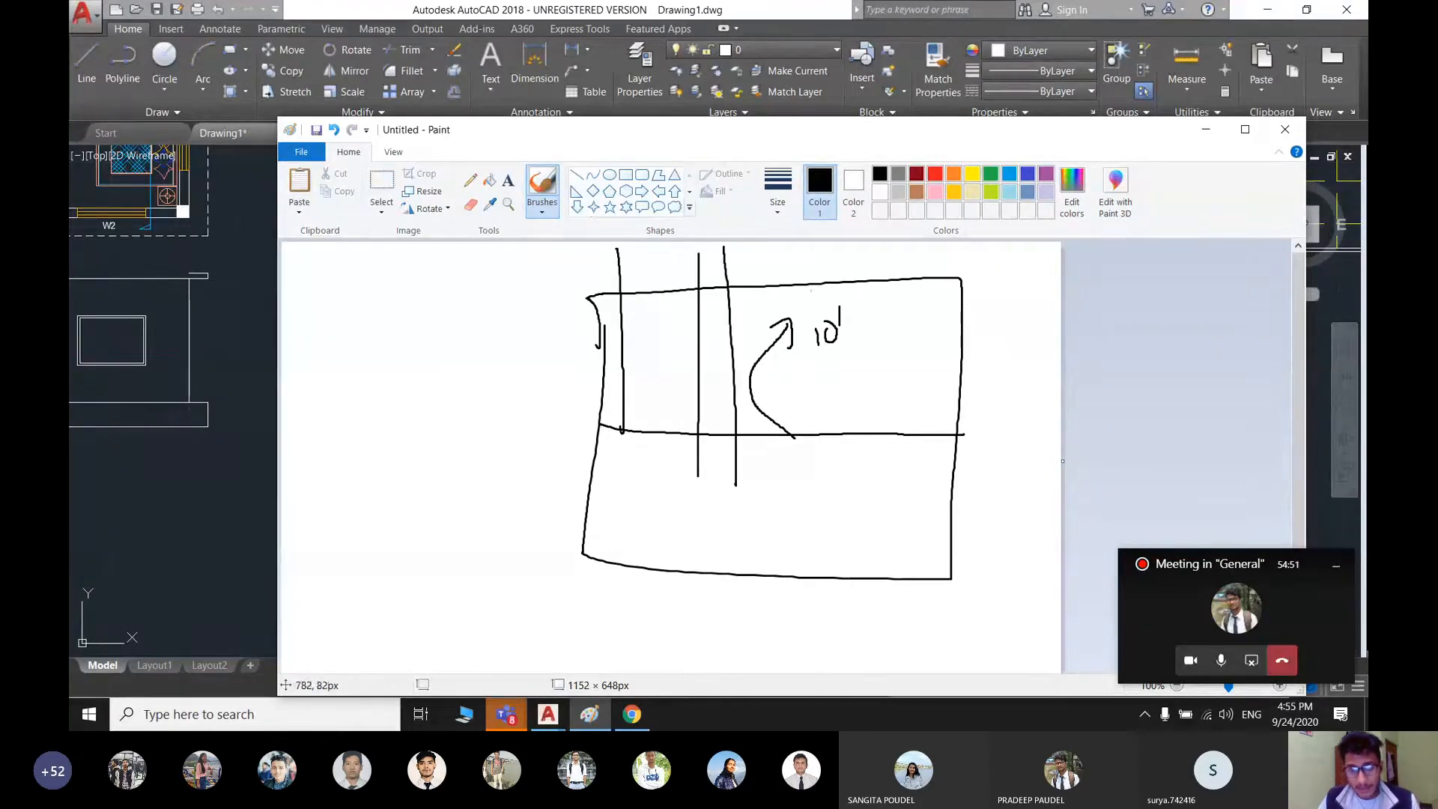
{"action": "left_click_drag", "start_coordinate": [822, 247], "coordinate": [818, 458]}
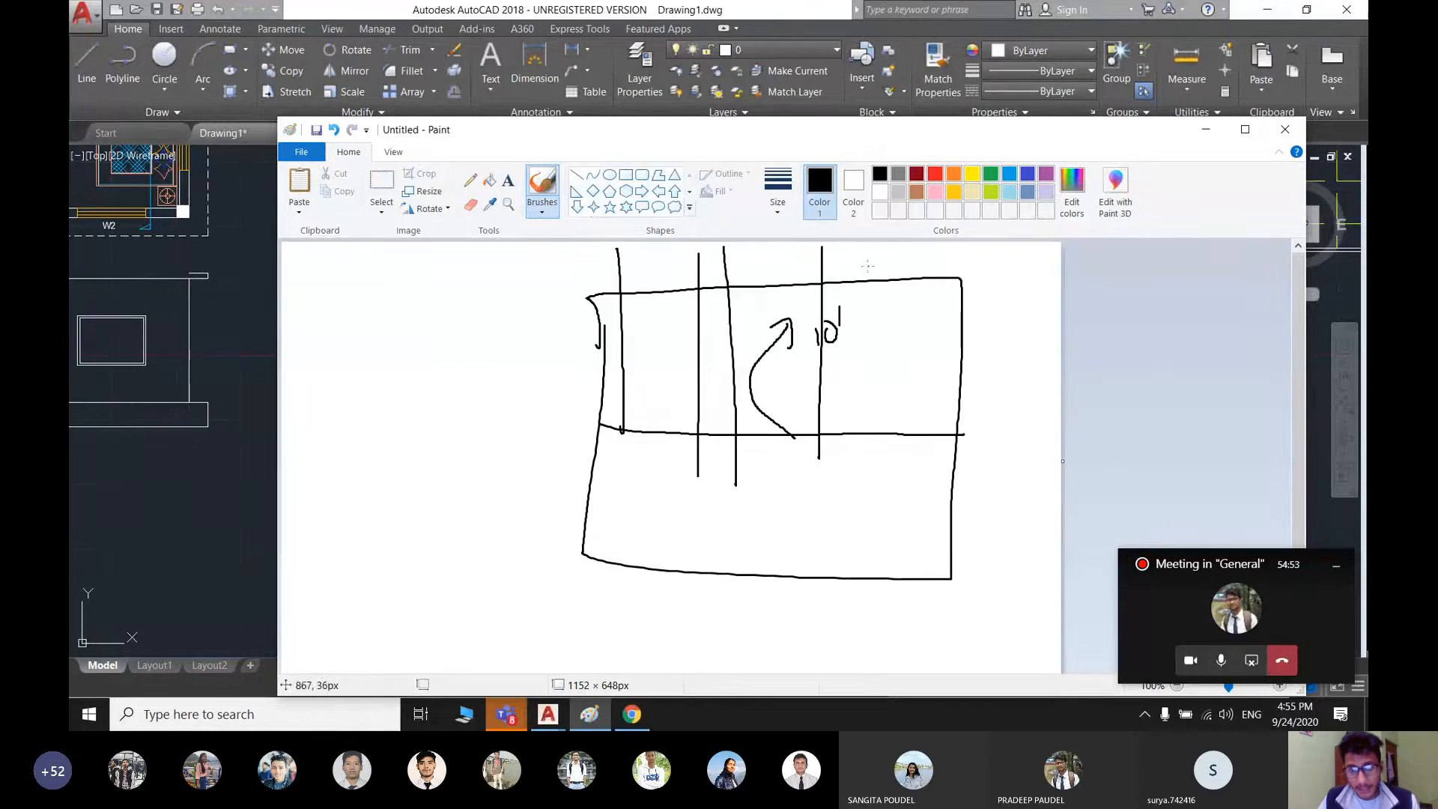
{"action": "left_click_drag", "start_coordinate": [852, 260], "coordinate": [845, 578]}
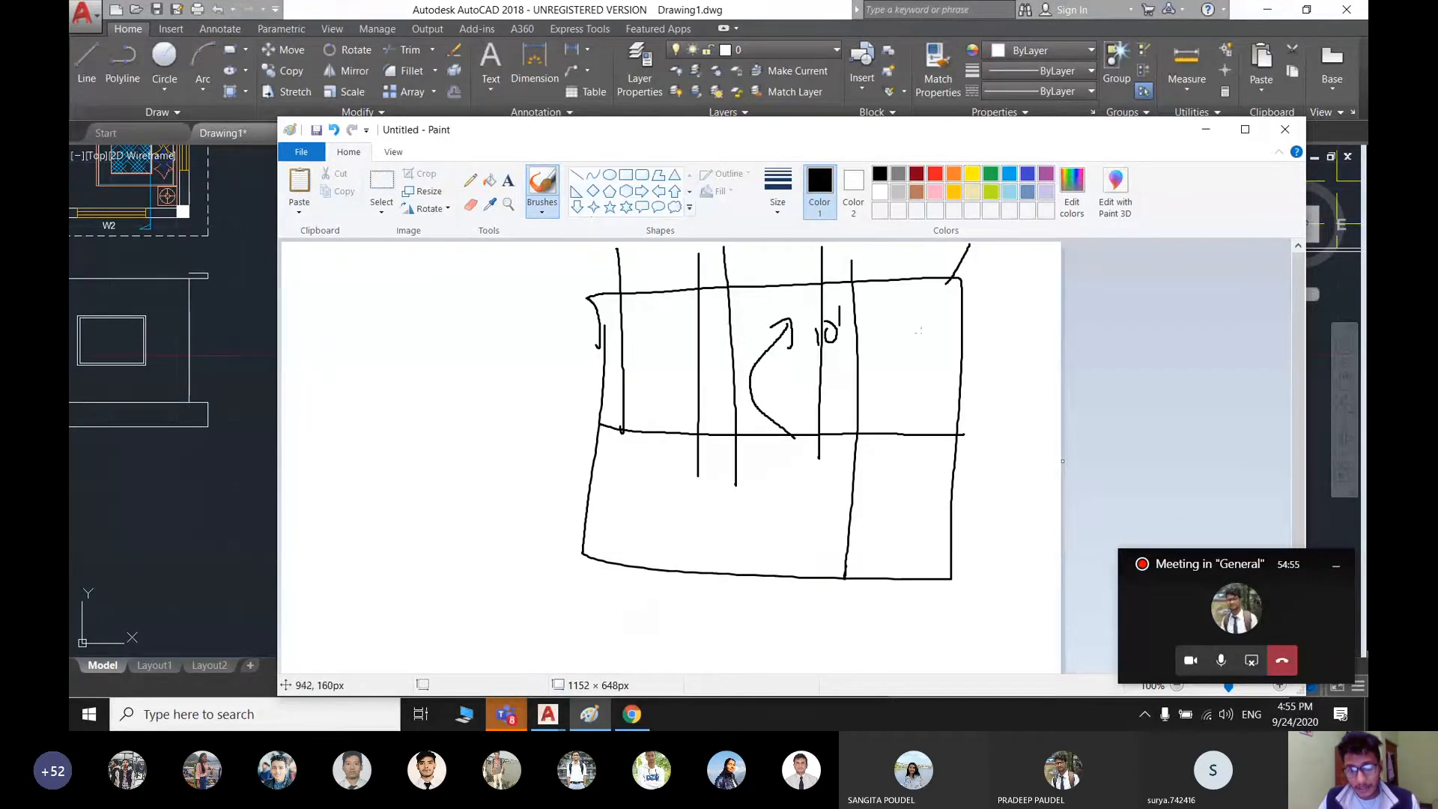
{"action": "left_click_drag", "start_coordinate": [915, 249], "coordinate": [921, 534]}
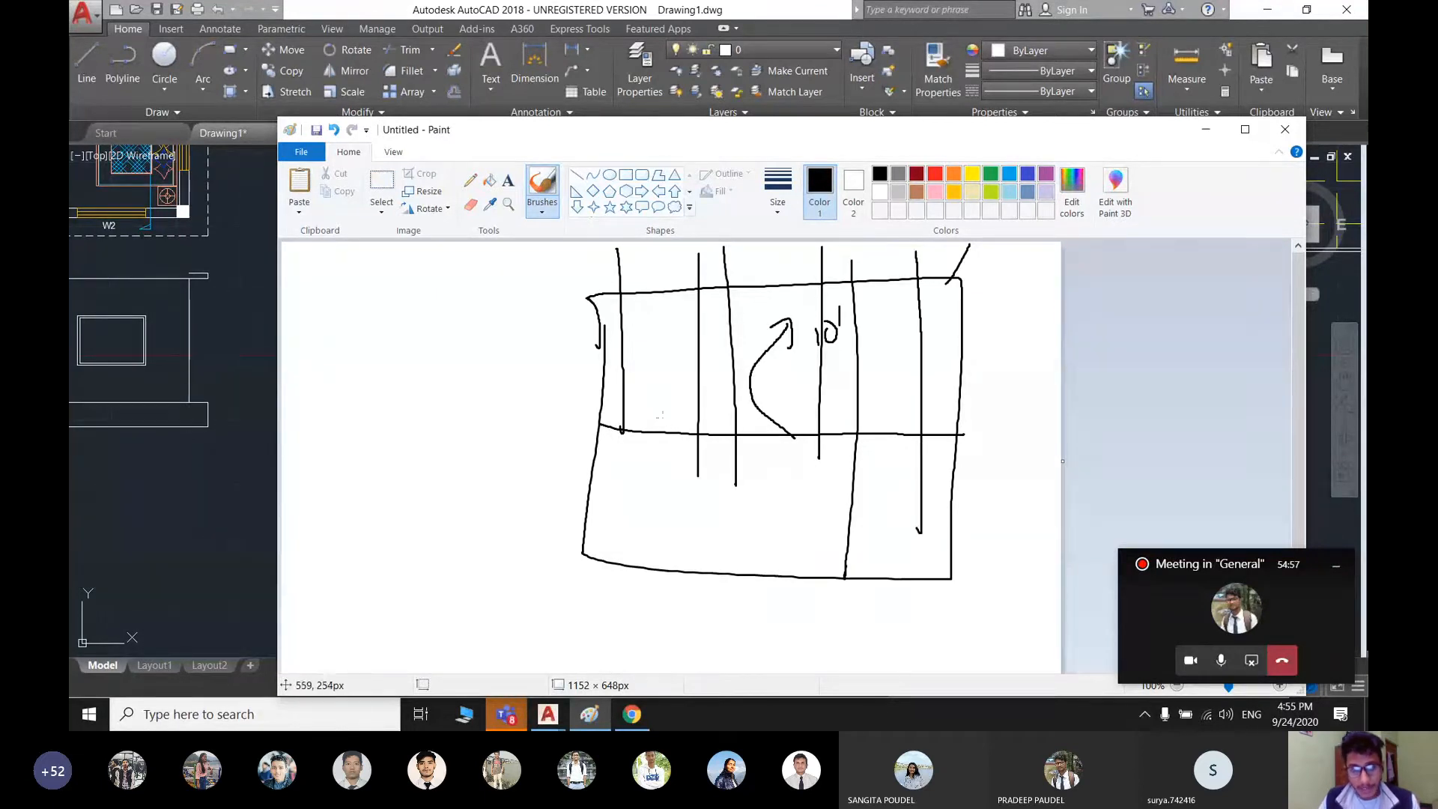
- Sketch a second height arrow and two horizontal window-level lines joined by a downward arrow across the upper storey, and return to AutoCAD
{"action": "mouse_move", "coordinate": [666, 430]}
{"action": "left_mouse_down"}
{"action": "mouse_move", "coordinate": [658, 320]}
{"action": "mouse_move", "coordinate": [662, 340]}
{"action": "left_mouse_up"}
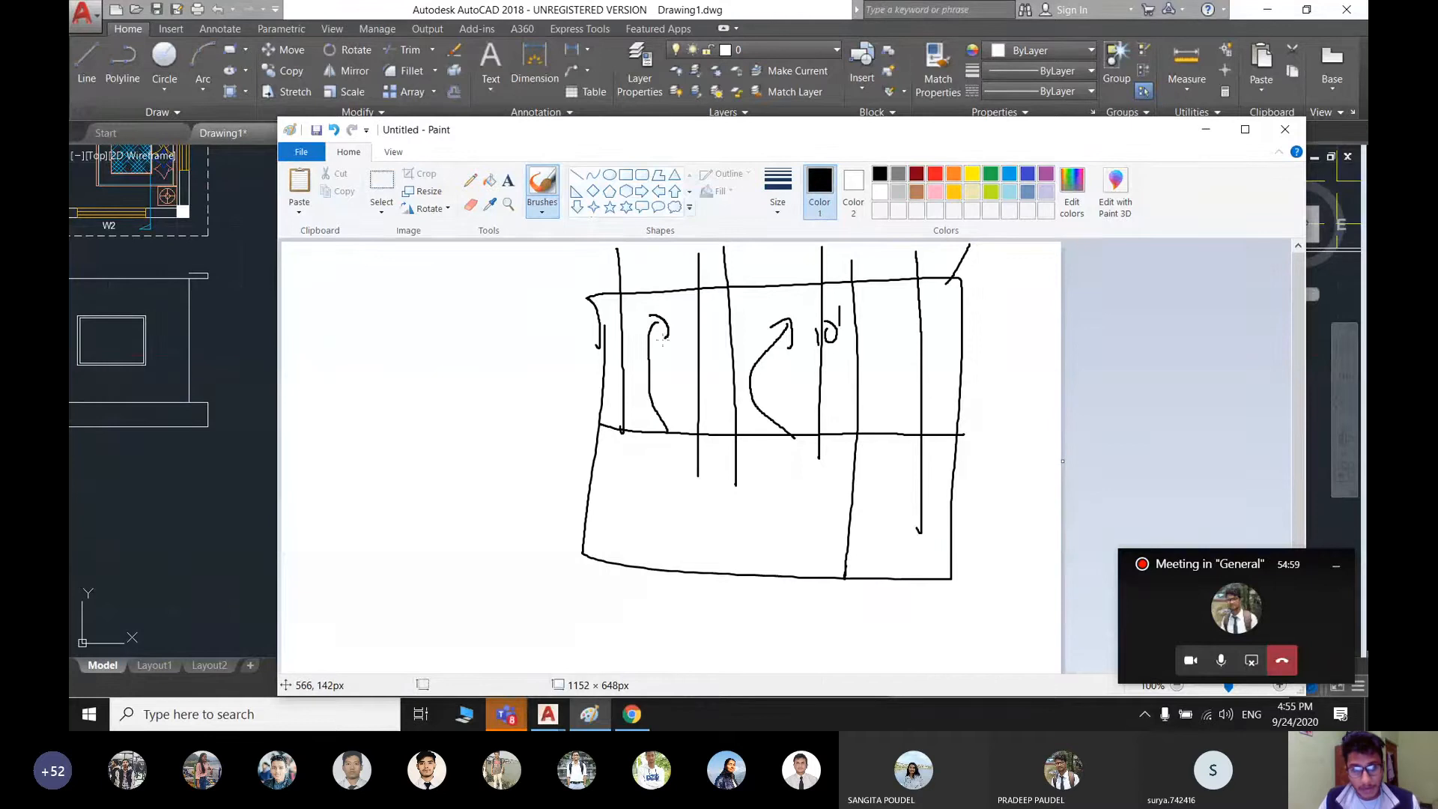
{"action": "left_click_drag", "start_coordinate": [547, 326], "coordinate": [1046, 313]}
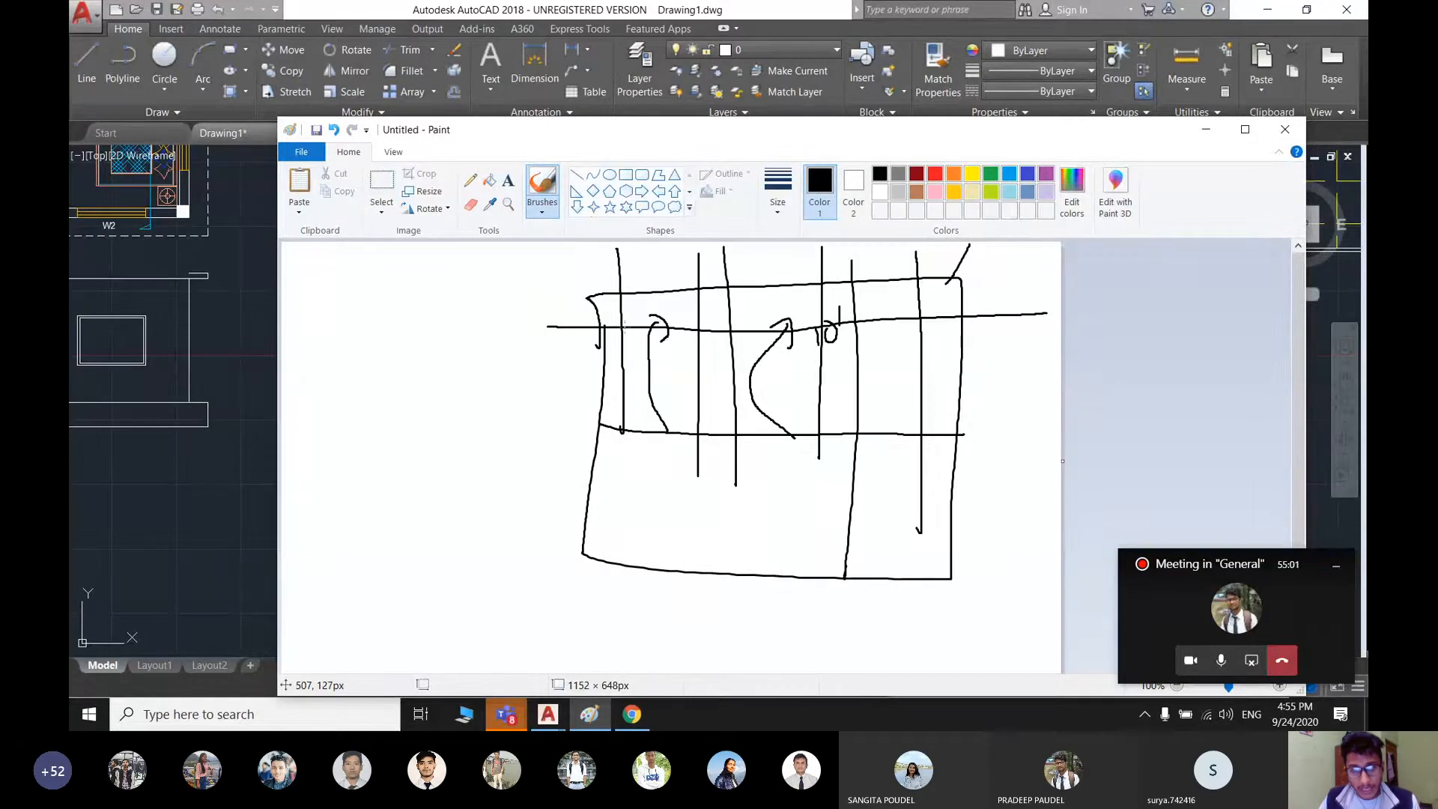
{"action": "left_click_drag", "start_coordinate": [576, 319], "coordinate": [569, 372]}
{"action": "left_click_drag", "start_coordinate": [560, 359], "coordinate": [575, 362]}
{"action": "left_click_drag", "start_coordinate": [549, 373], "coordinate": [1059, 372]}
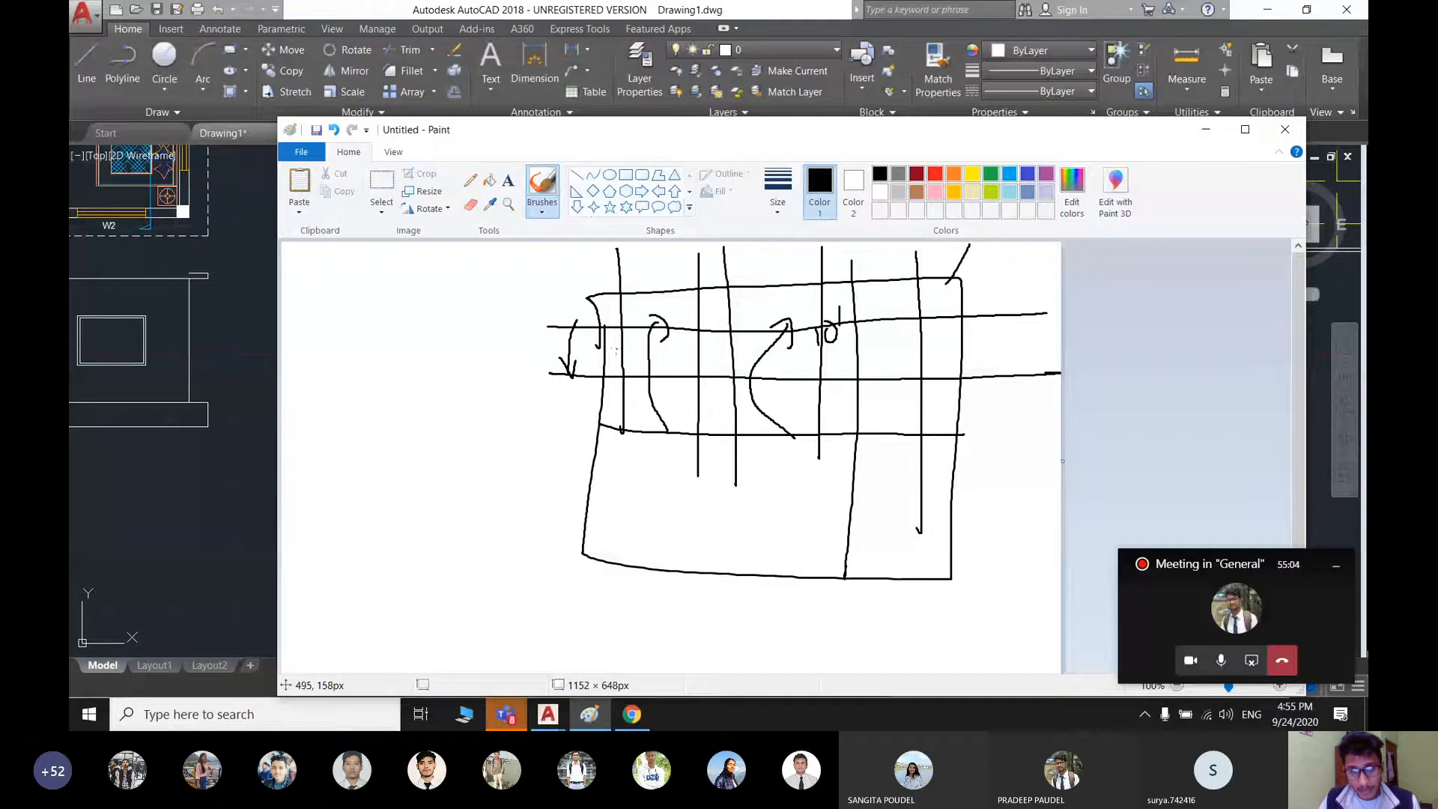
{"action": "left_click_drag", "start_coordinate": [638, 339], "coordinate": [724, 346]}
{"action": "left_click", "coordinate": [1204, 129]}
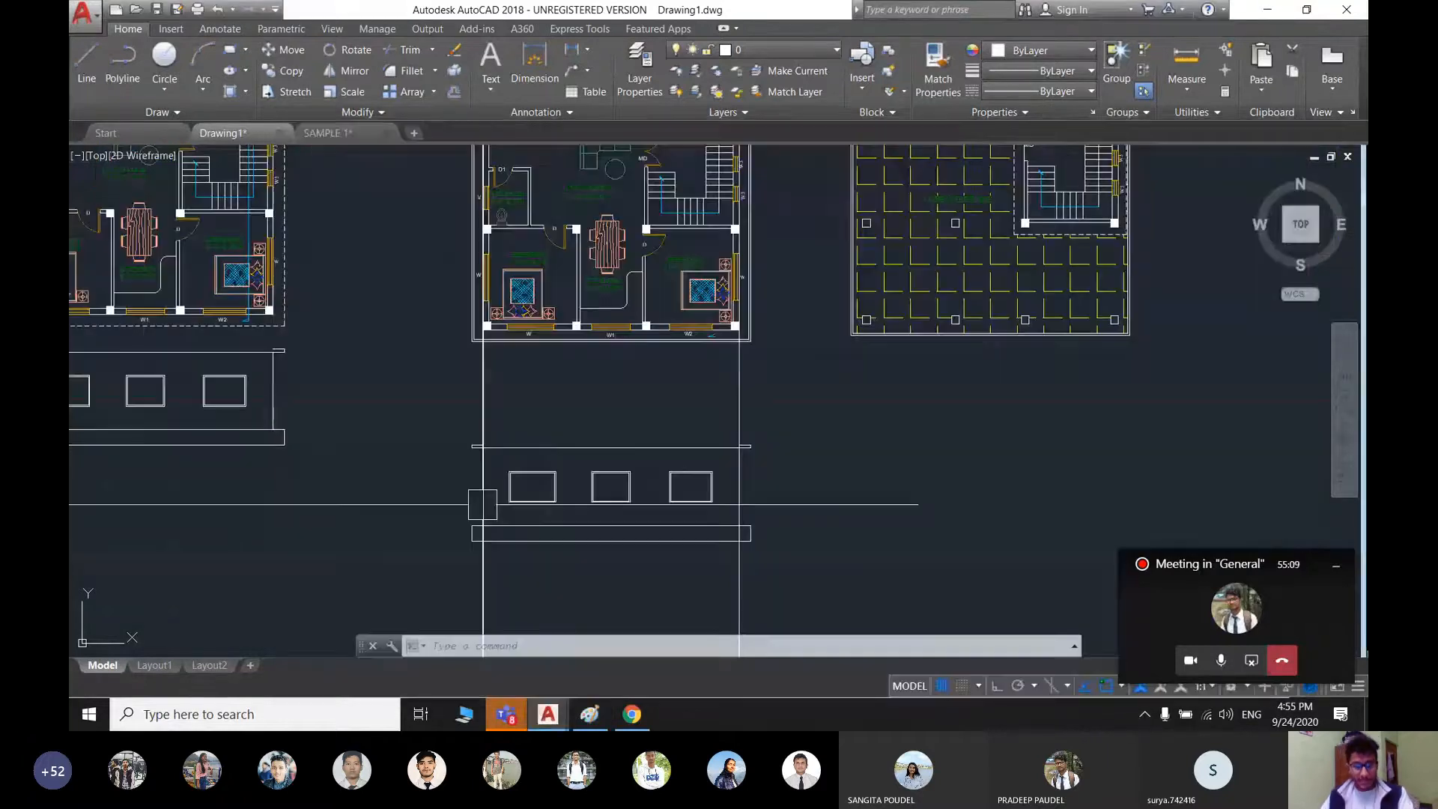
- Offset the long roof-slab line of the copied elevation 10' upward
{"action": "scroll", "coordinate": [528, 473], "scroll_direction": "up", "scroll_amount": 2}
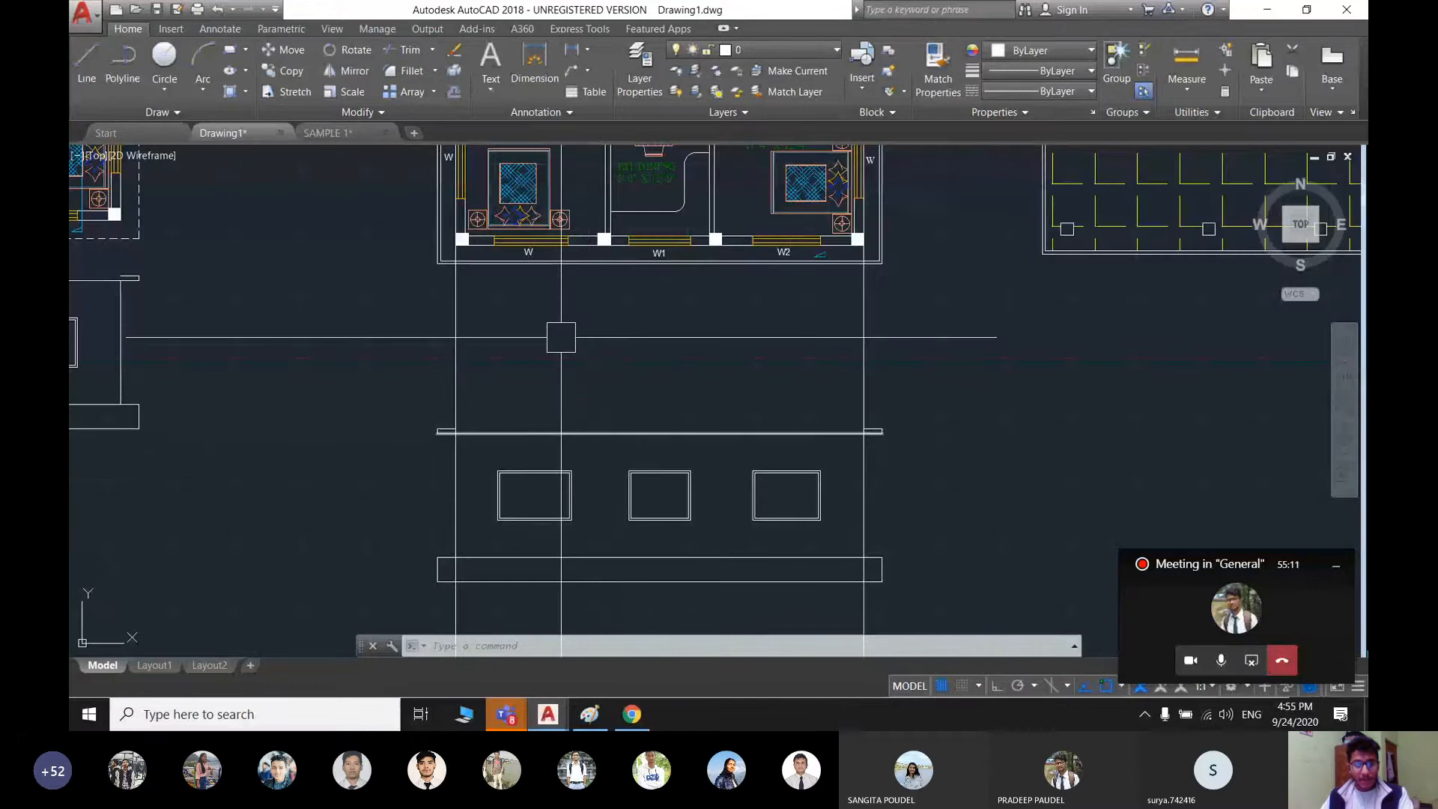
{"action": "scroll", "coordinate": [652, 346], "scroll_direction": "down", "scroll_amount": 2}
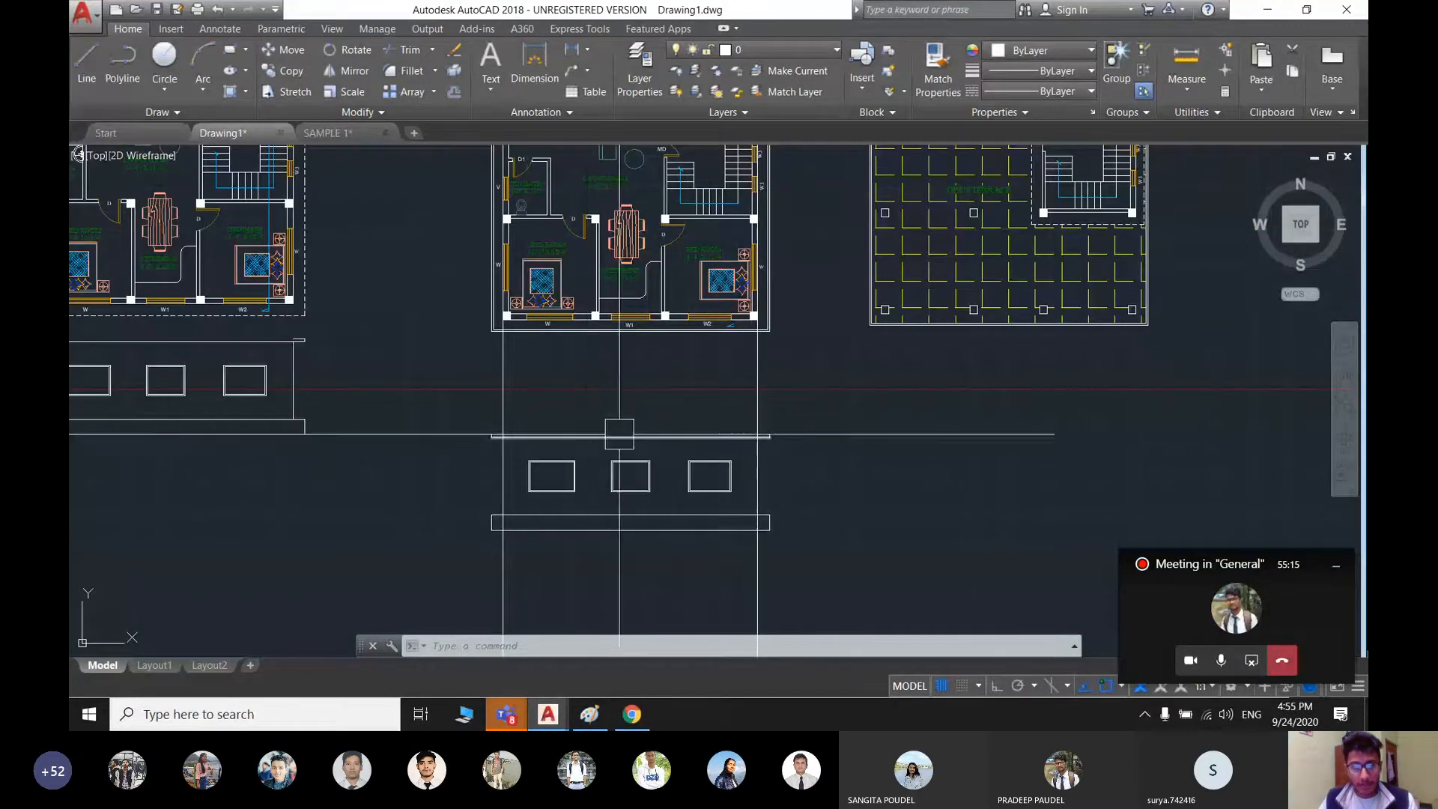
{"action": "scroll", "coordinate": [620, 428], "scroll_direction": "down", "scroll_amount": 2}
{"action": "scroll", "coordinate": [627, 426], "scroll_direction": "up", "scroll_amount": 2}
{"action": "type", "text": "o"}
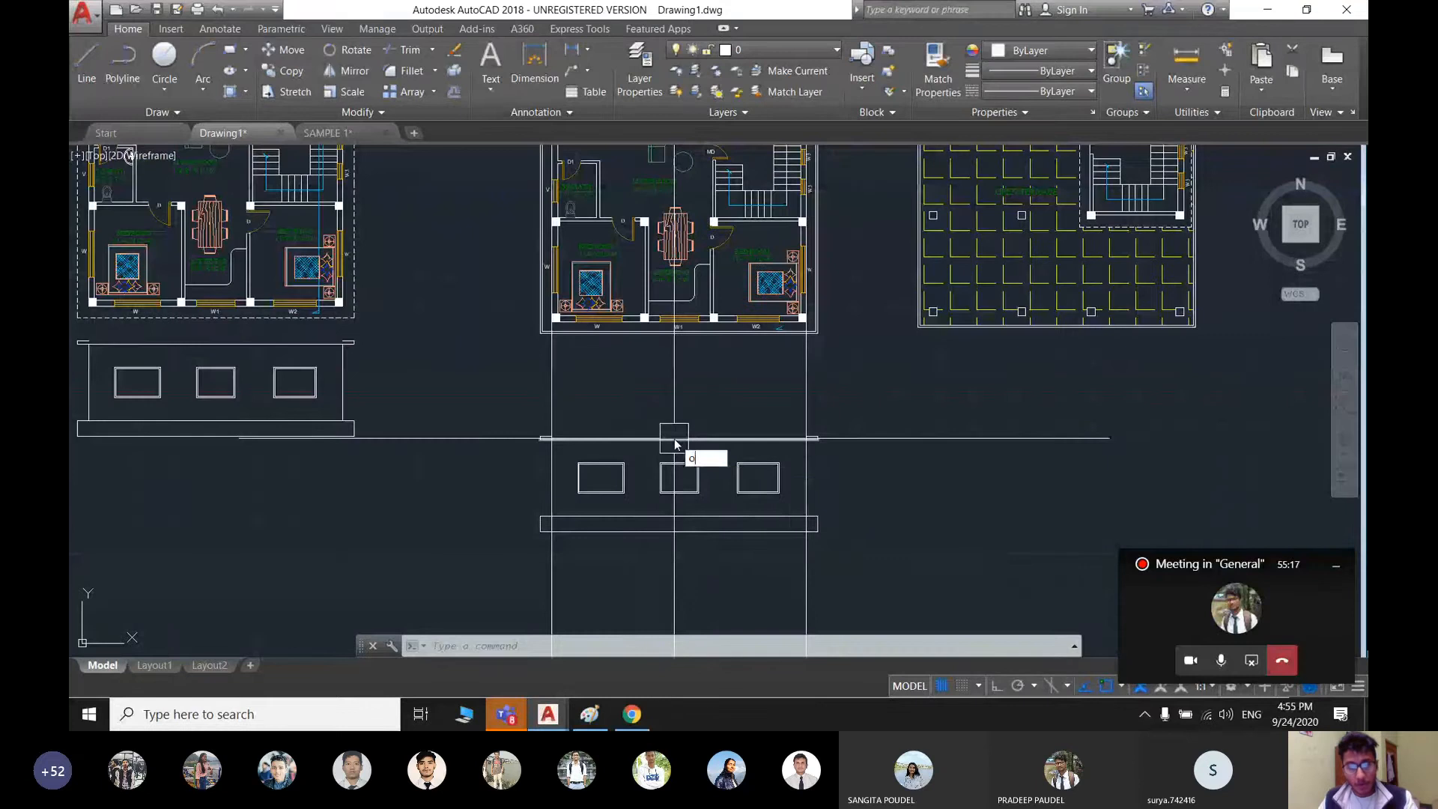
{"action": "key", "text": "Return"}
{"action": "type", "text": "1"}
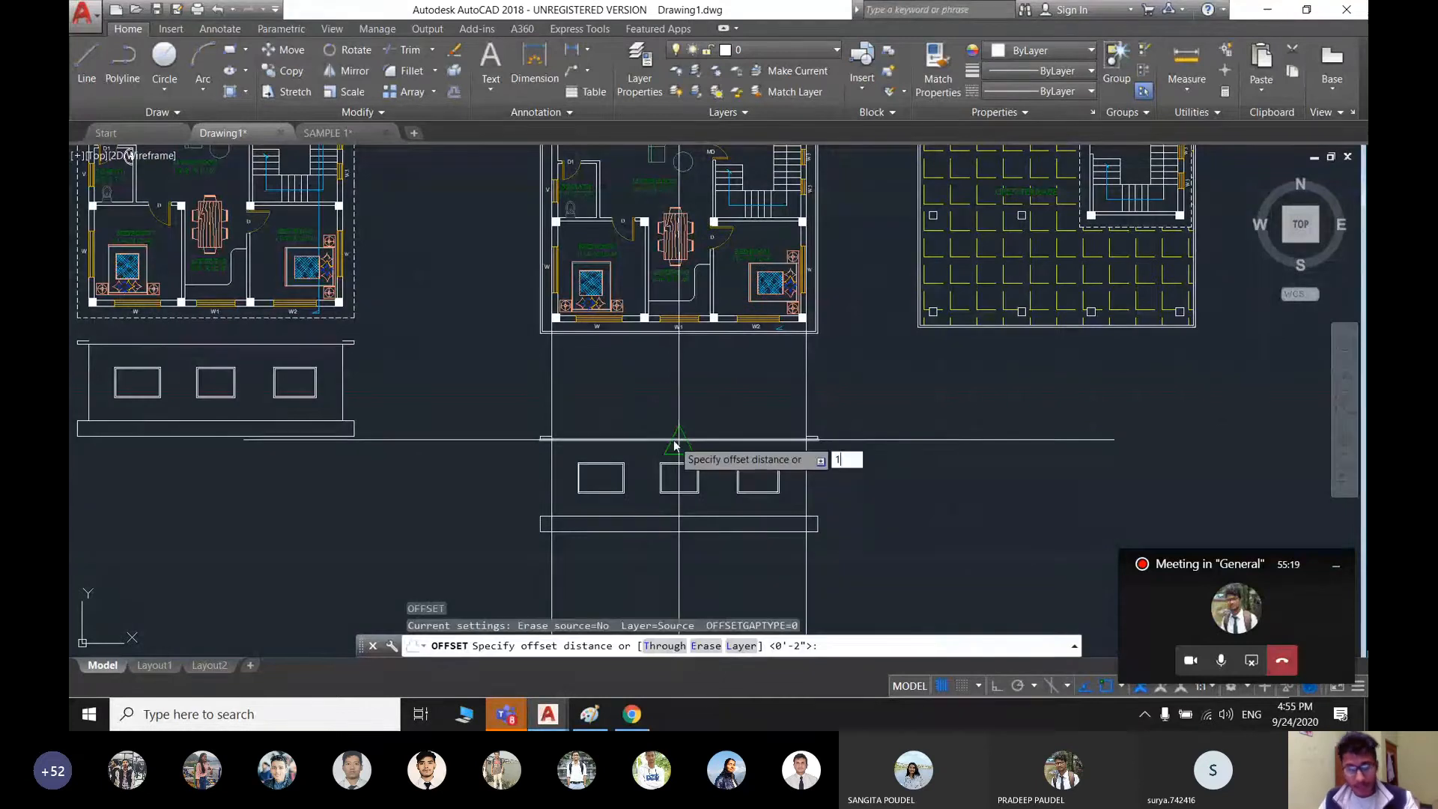
{"action": "type", "text": "0'"}
{"action": "key", "text": "Return"}
{"action": "left_click", "coordinate": [674, 439]}
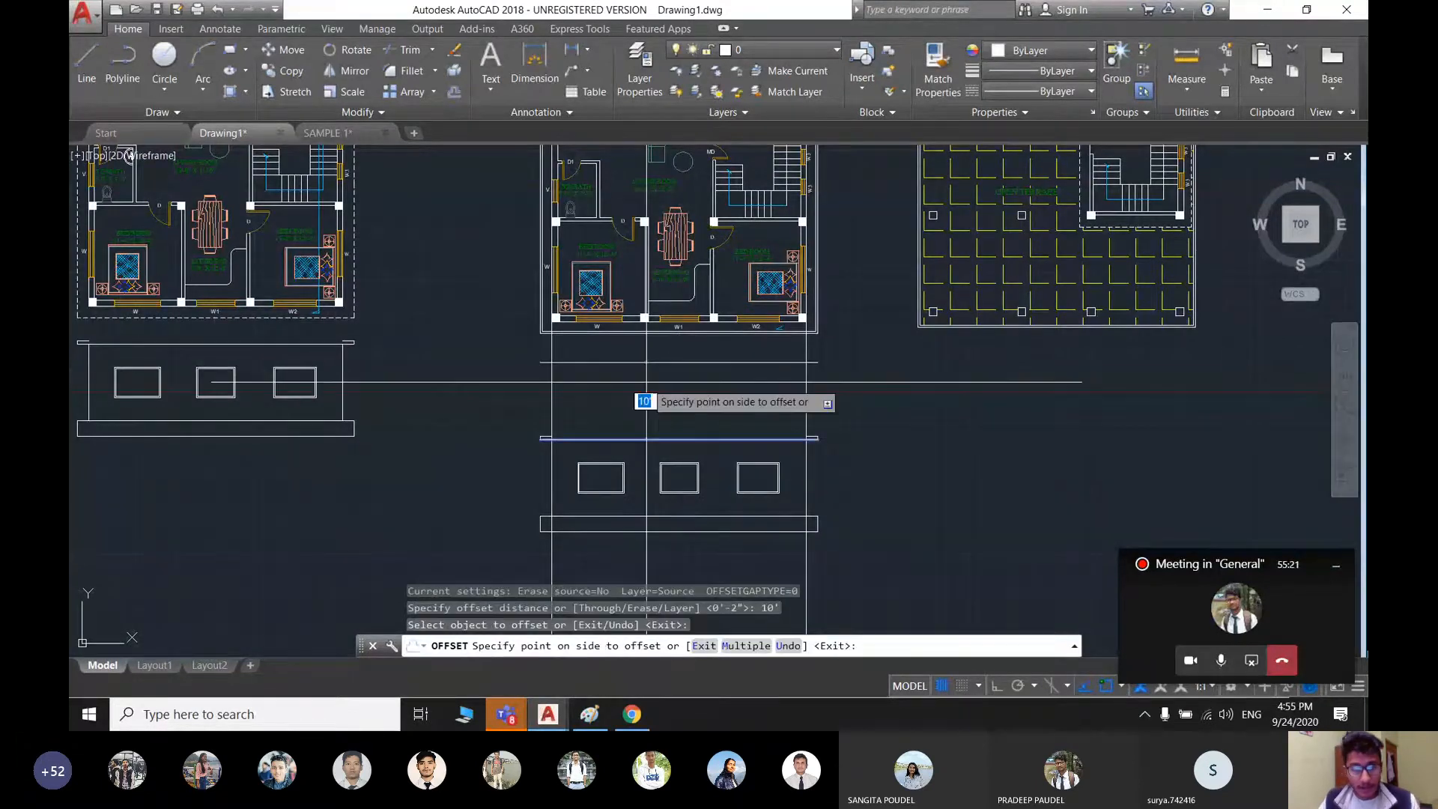
{"action": "left_click", "coordinate": [646, 382]}
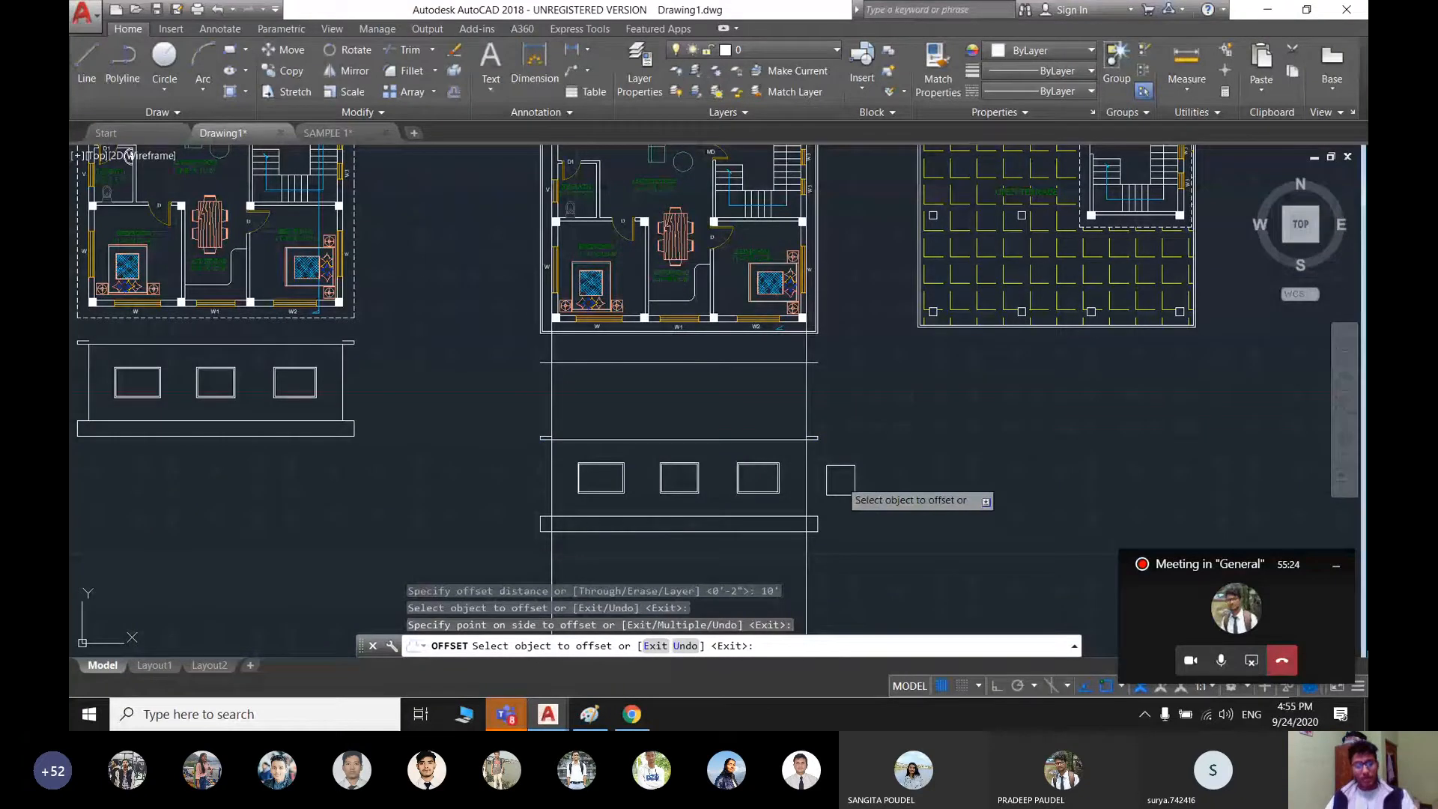
{"action": "key", "text": "Escape"}
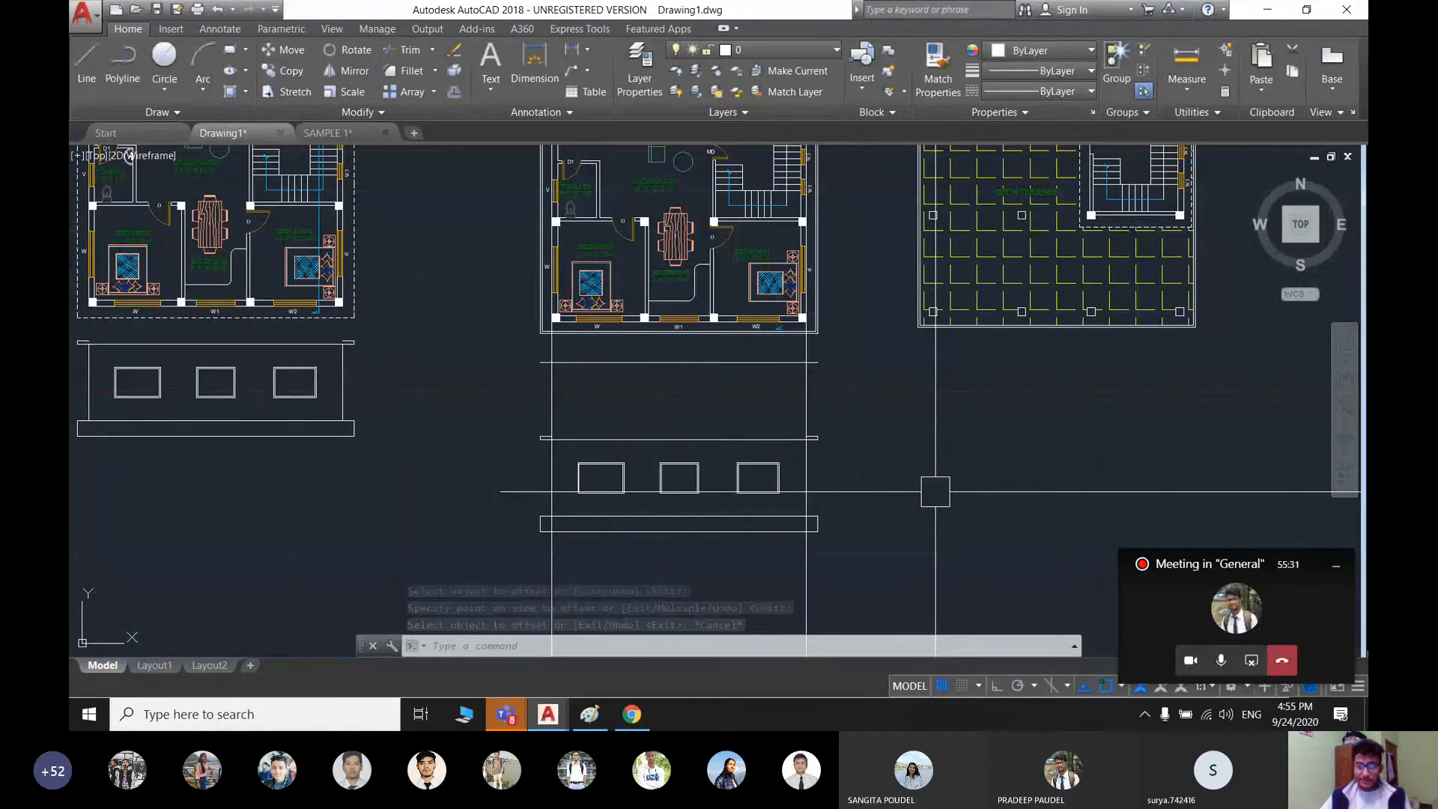
- Switch to the Teams meeting and look through its participants list
{"action": "left_click", "coordinate": [1233, 591]}
{"action": "scroll", "coordinate": [1046, 240], "scroll_direction": "up", "scroll_amount": 5}
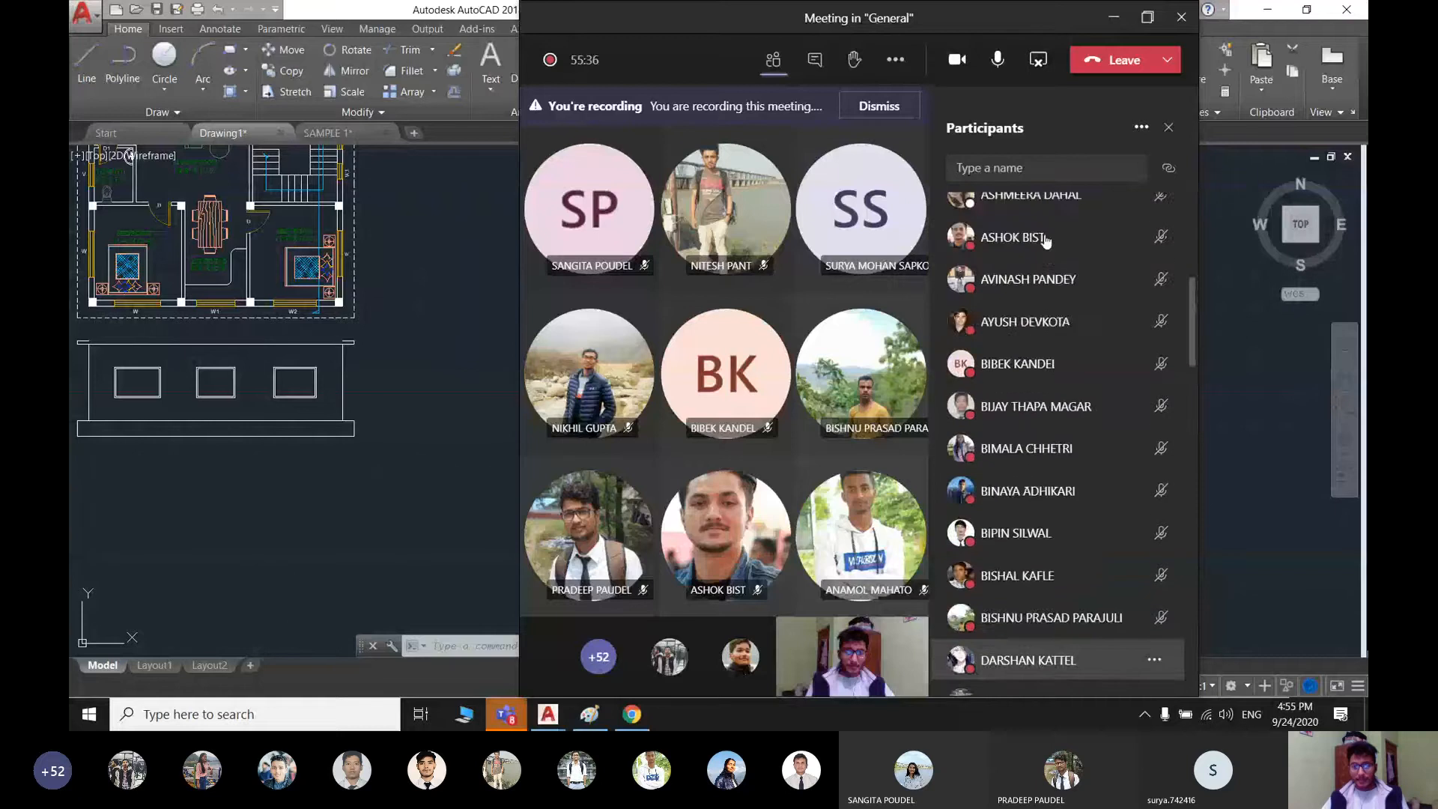
- Move the Teams meeting window aside and return to the AutoCAD drawing
{"action": "scroll", "coordinate": [1046, 239], "scroll_direction": "up", "scroll_amount": 5}
{"action": "mouse_move", "coordinate": [957, 10]}
{"action": "left_mouse_down"}
{"action": "mouse_move", "coordinate": [1237, 58]}
{"action": "mouse_move", "coordinate": [1234, 6]}
{"action": "left_mouse_up"}
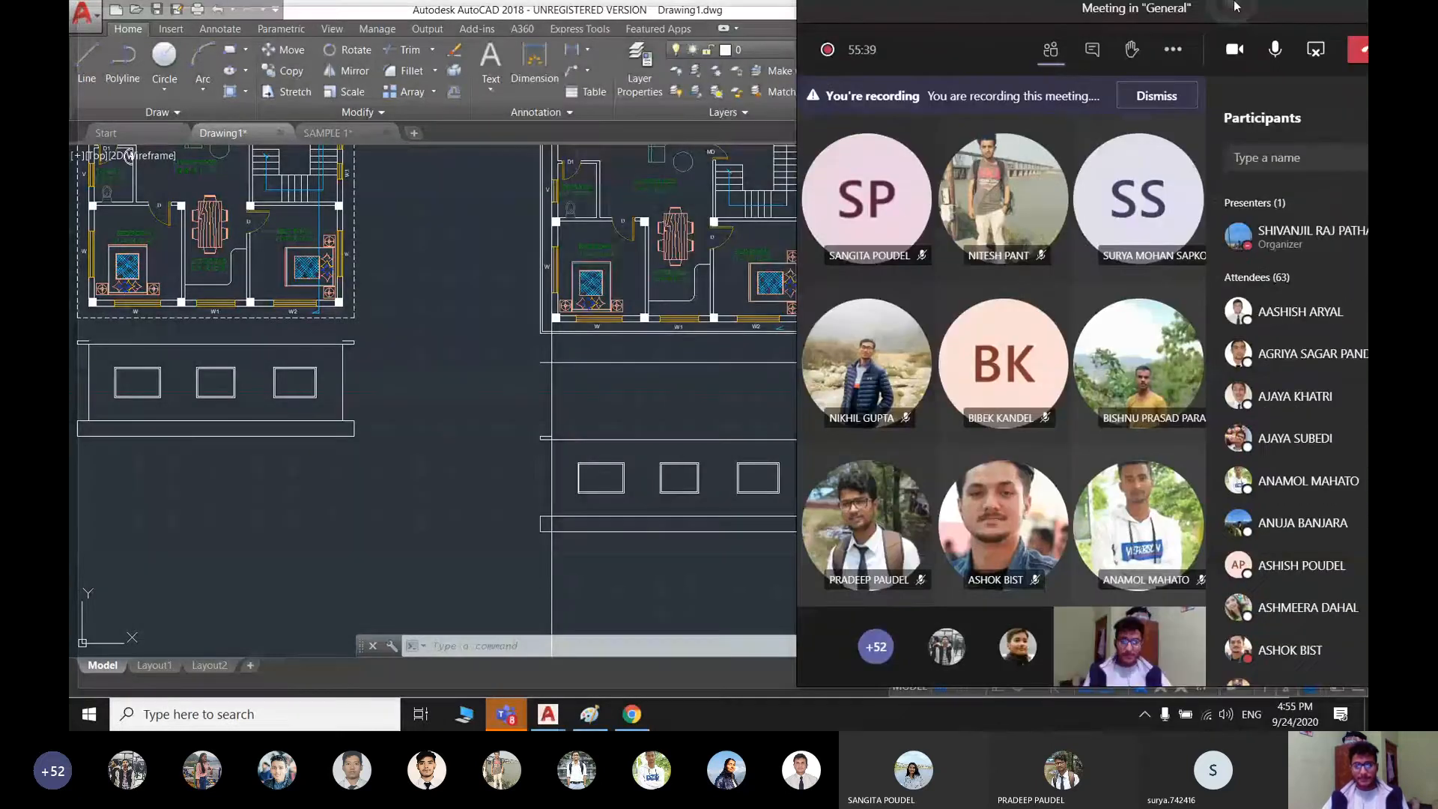
{"action": "double_click", "coordinate": [1234, 6]}
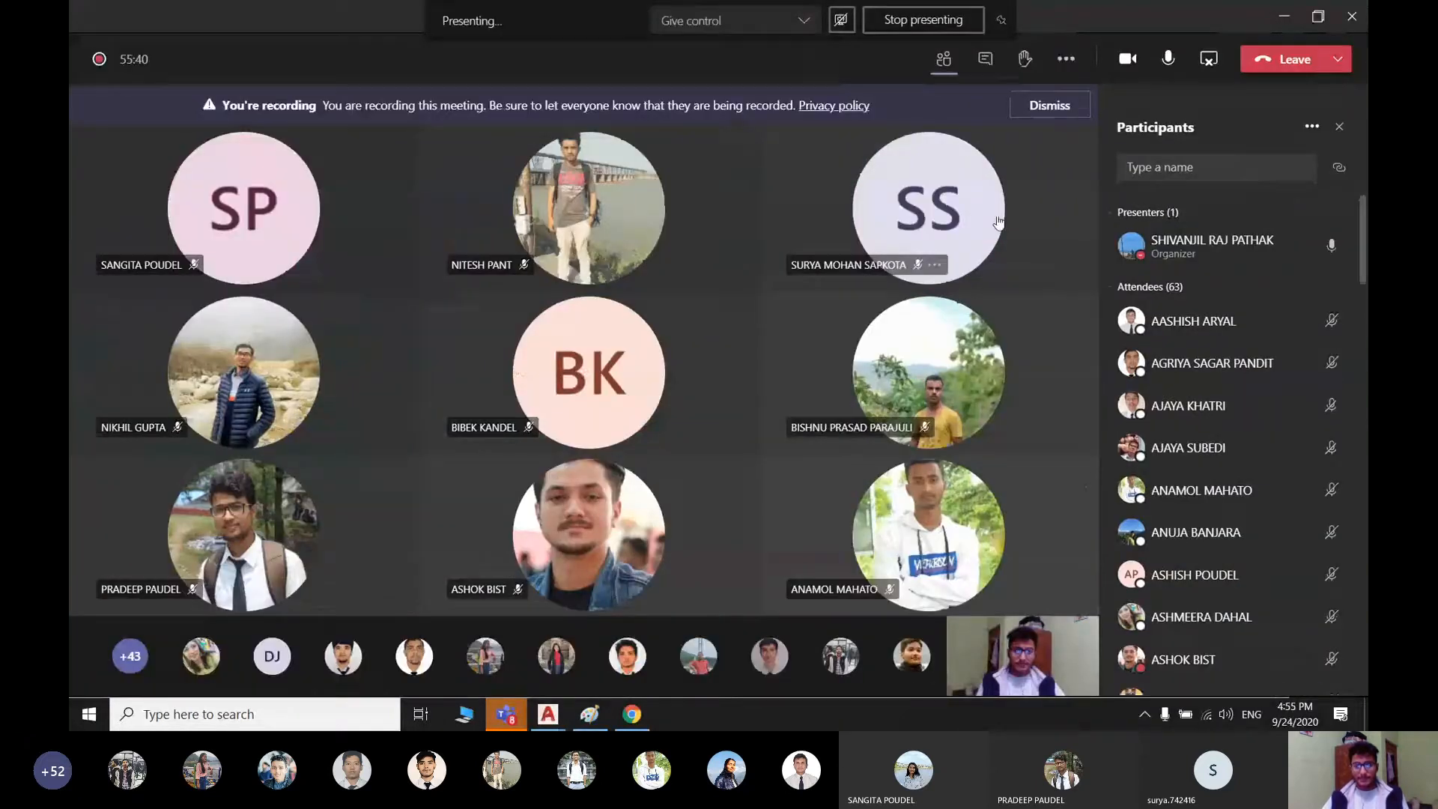
{"action": "left_click", "coordinate": [1317, 17]}
{"action": "left_click_drag", "start_coordinate": [822, 19], "coordinate": [1106, 27]}
{"action": "scroll", "coordinate": [489, 273], "scroll_direction": "down", "scroll_amount": 4}
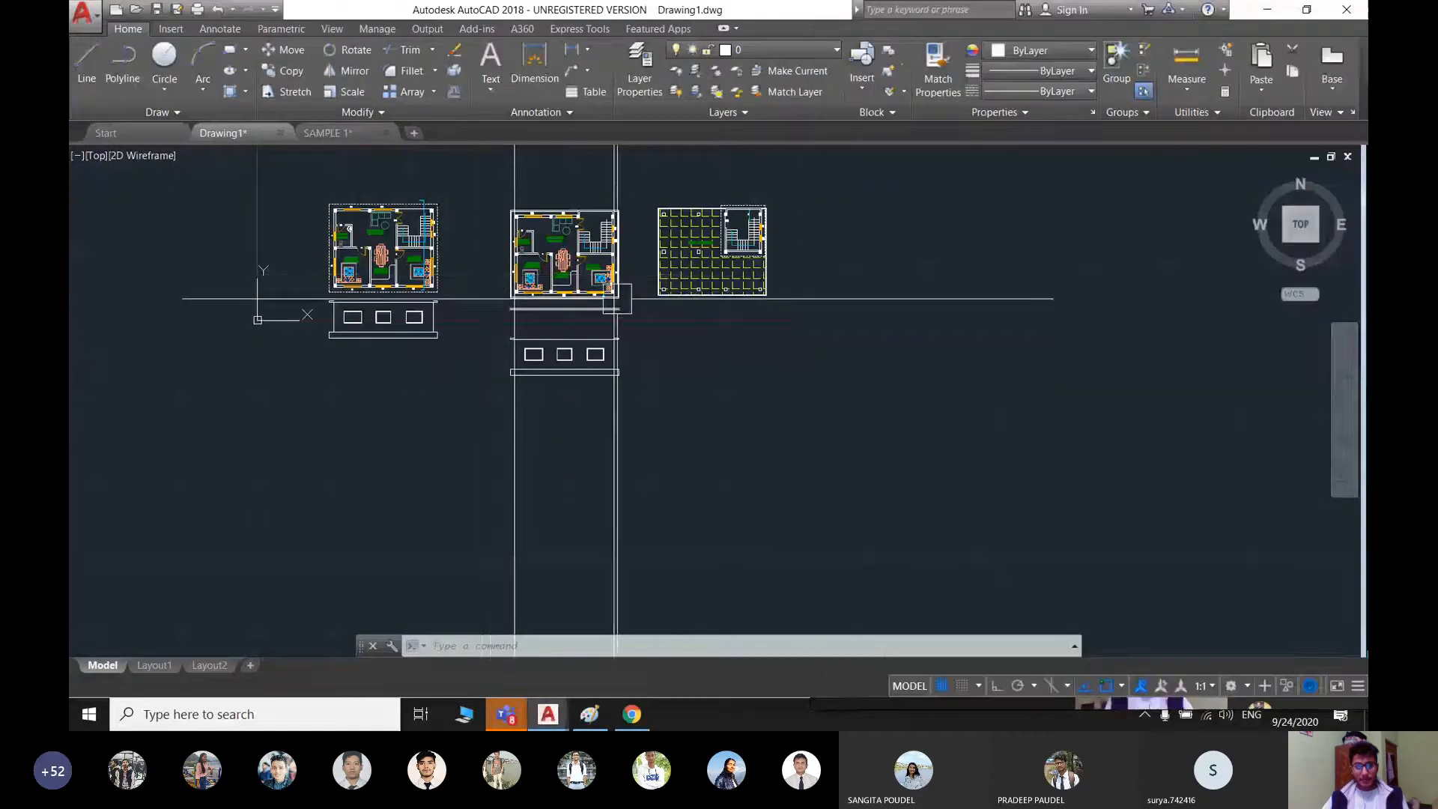
{"action": "middle_click_drag", "start_coordinate": [612, 300], "coordinate": [571, 327]}
{"action": "scroll", "coordinate": [570, 327], "scroll_direction": "up", "scroll_amount": 2}
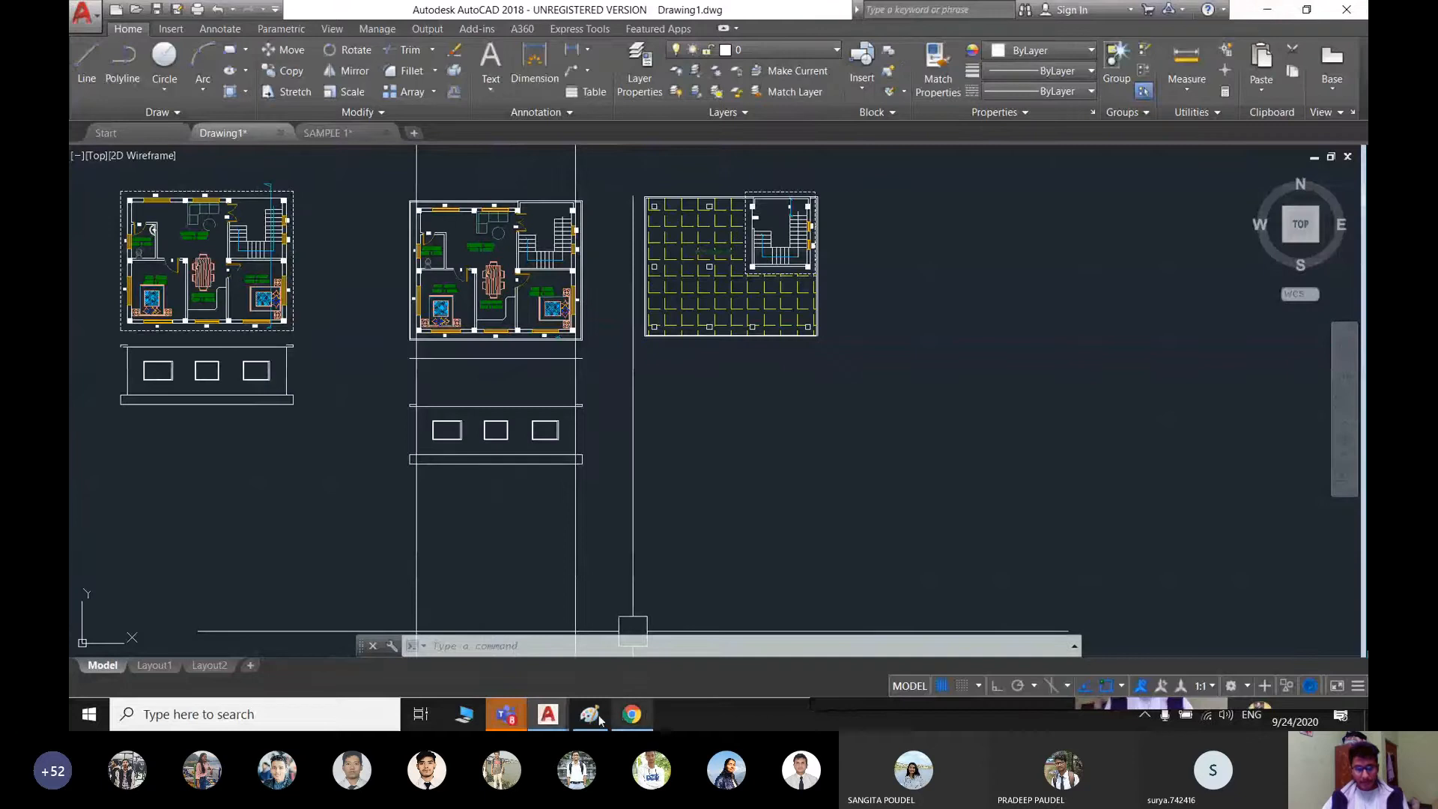
- Bring the Teams meeting back beside the drawing and capture the whole screen in Snip & Sketch
{"action": "mouse_move", "coordinate": [506, 713]}
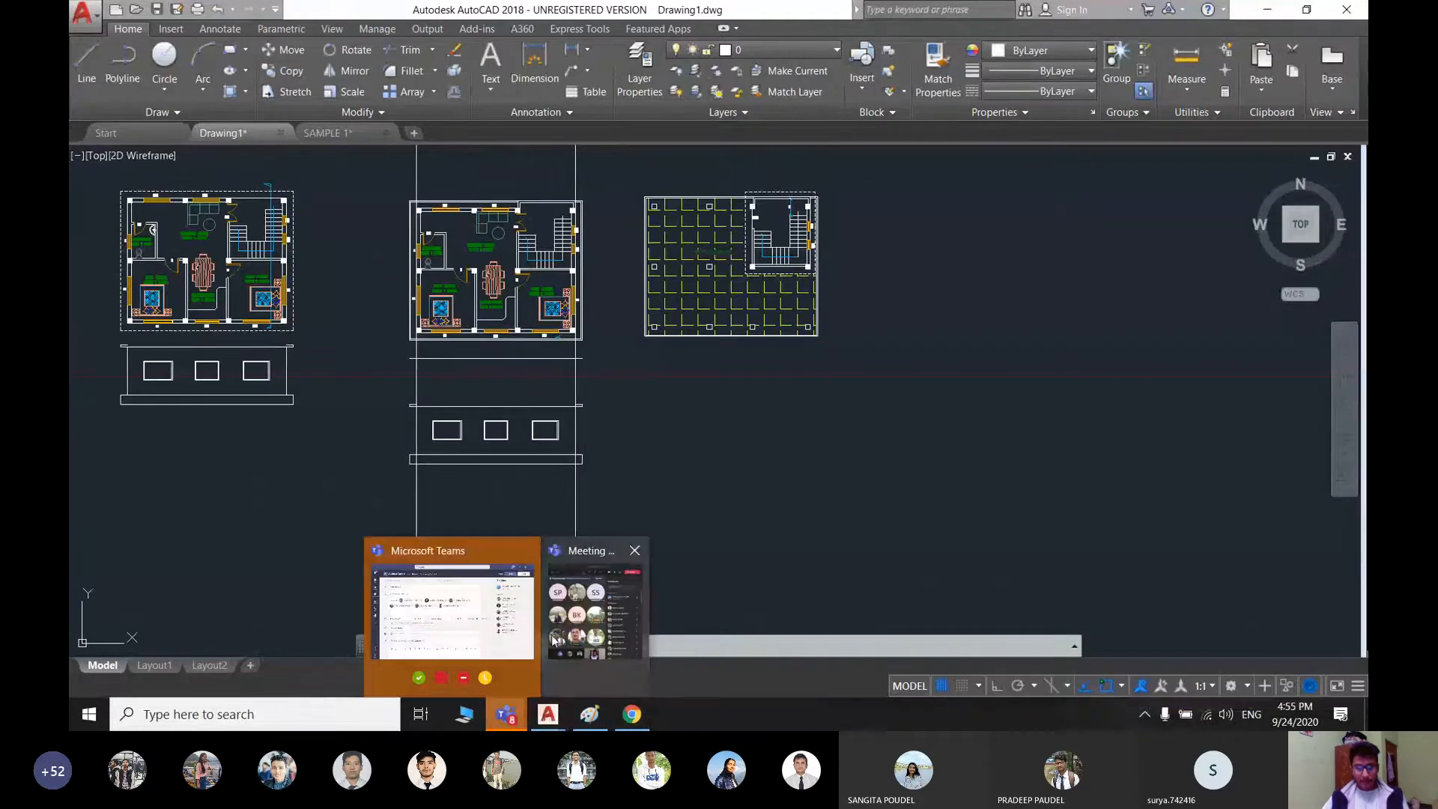
{"action": "left_click", "coordinate": [589, 621]}
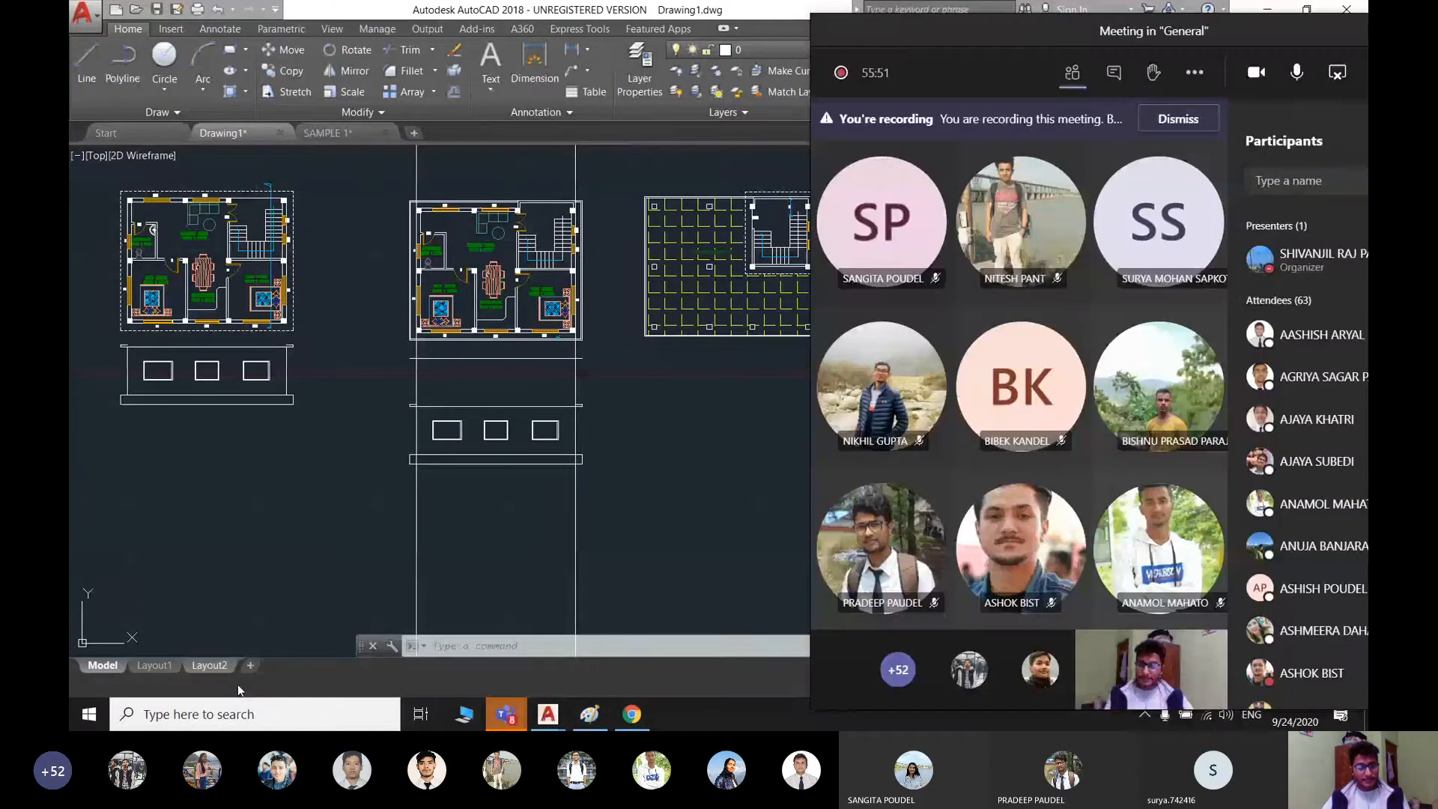
{"action": "left_click", "coordinate": [236, 714]}
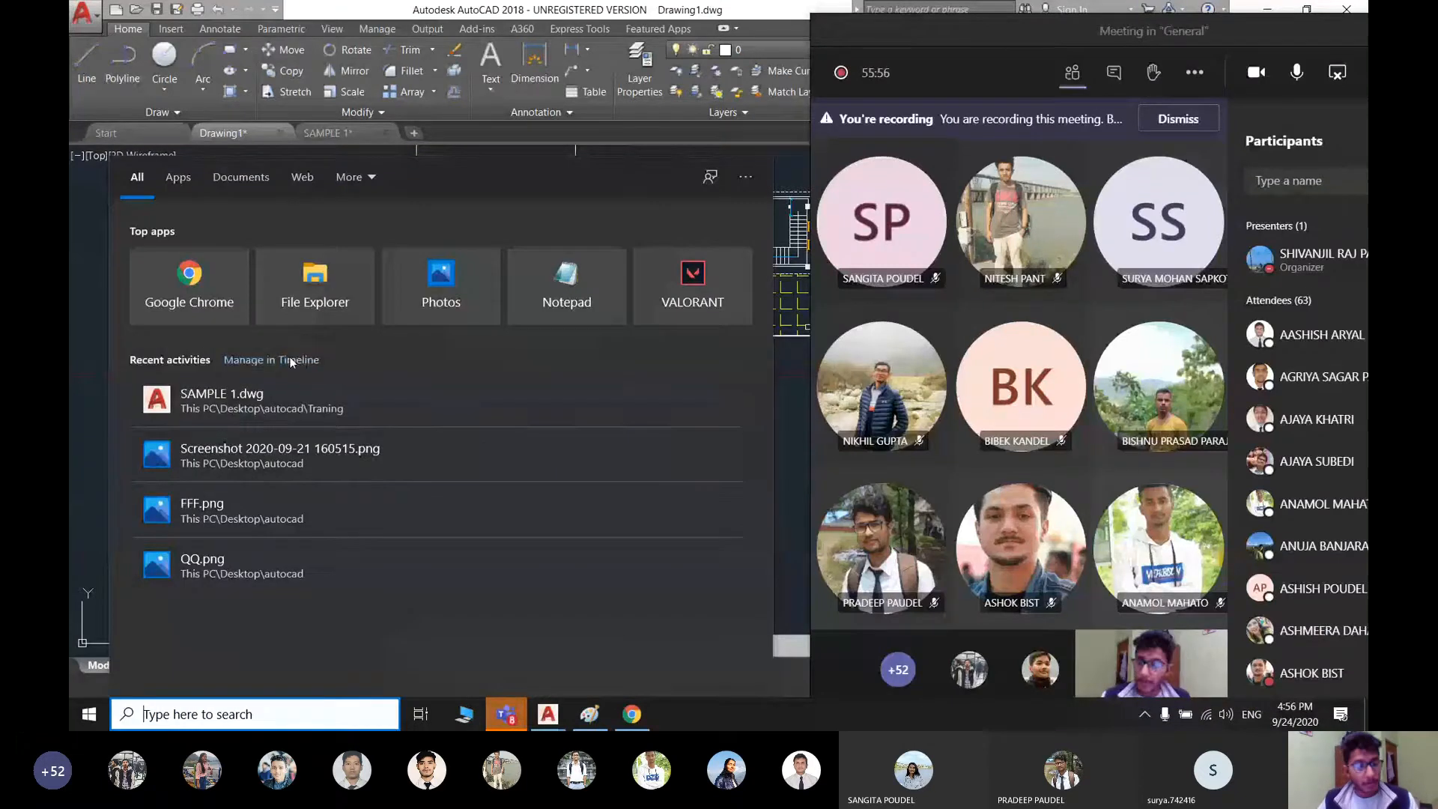
{"action": "type", "text": "s"}
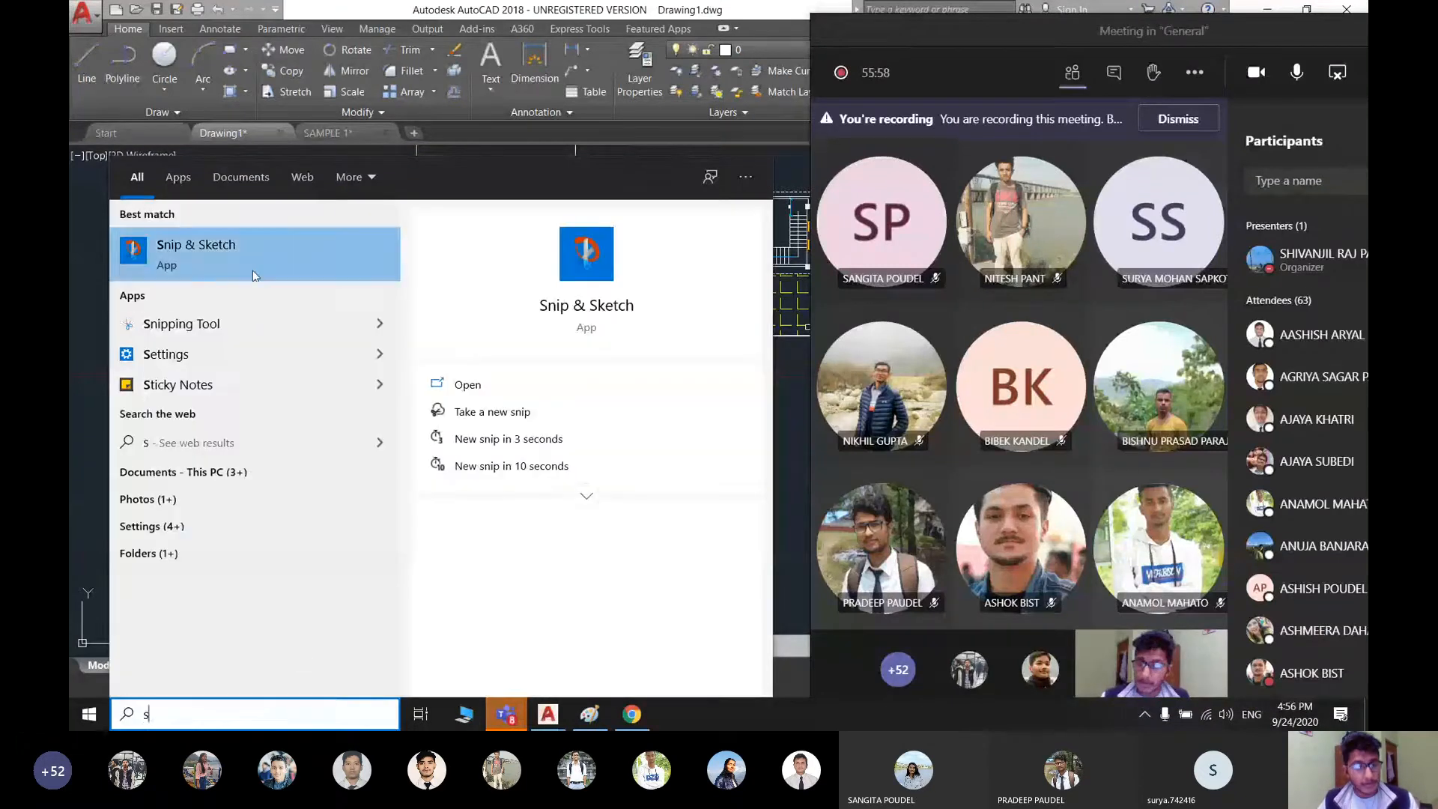
{"action": "key", "text": "Escape"}
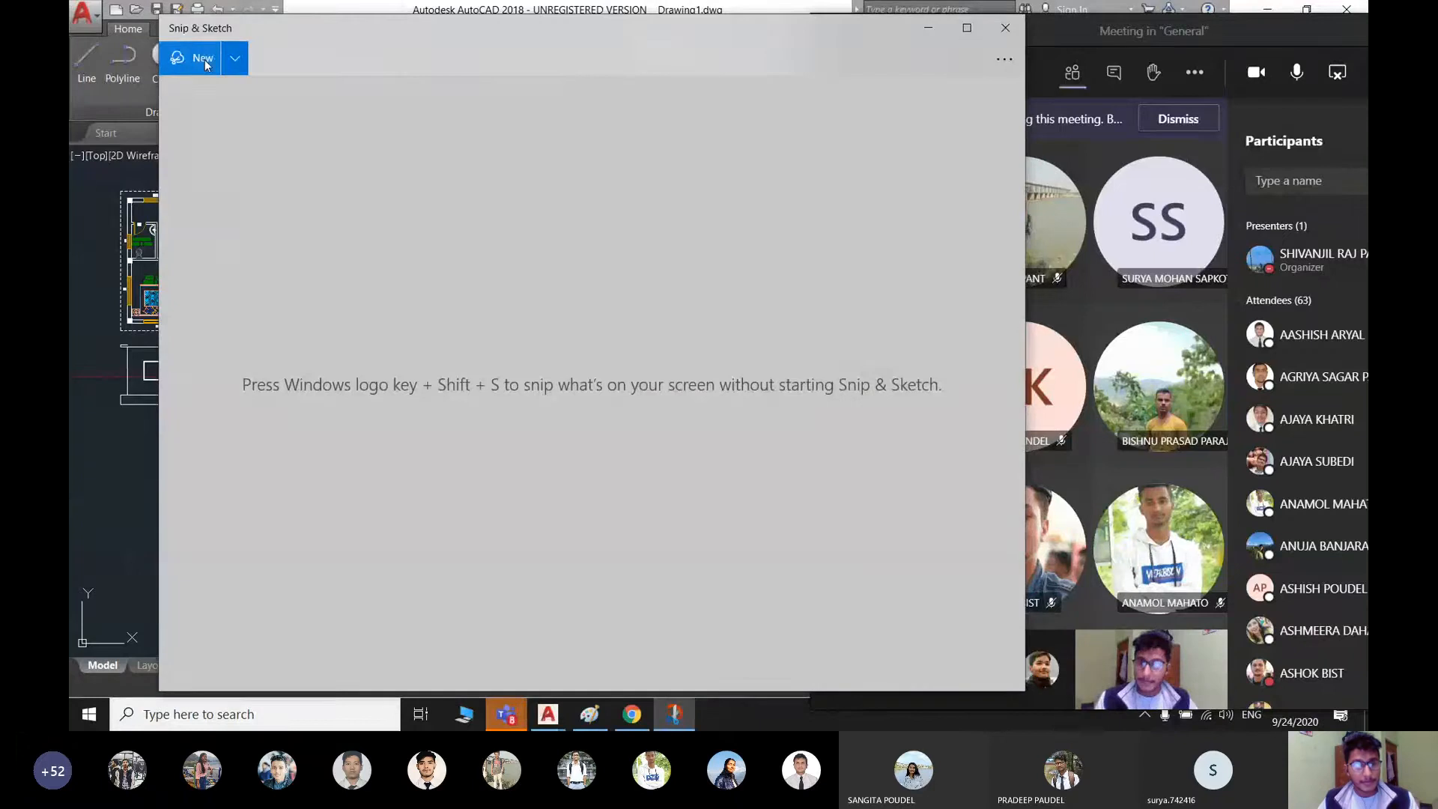
{"action": "left_click", "coordinate": [207, 65]}
{"action": "left_click_drag", "start_coordinate": [71, 2], "coordinate": [1363, 717]}
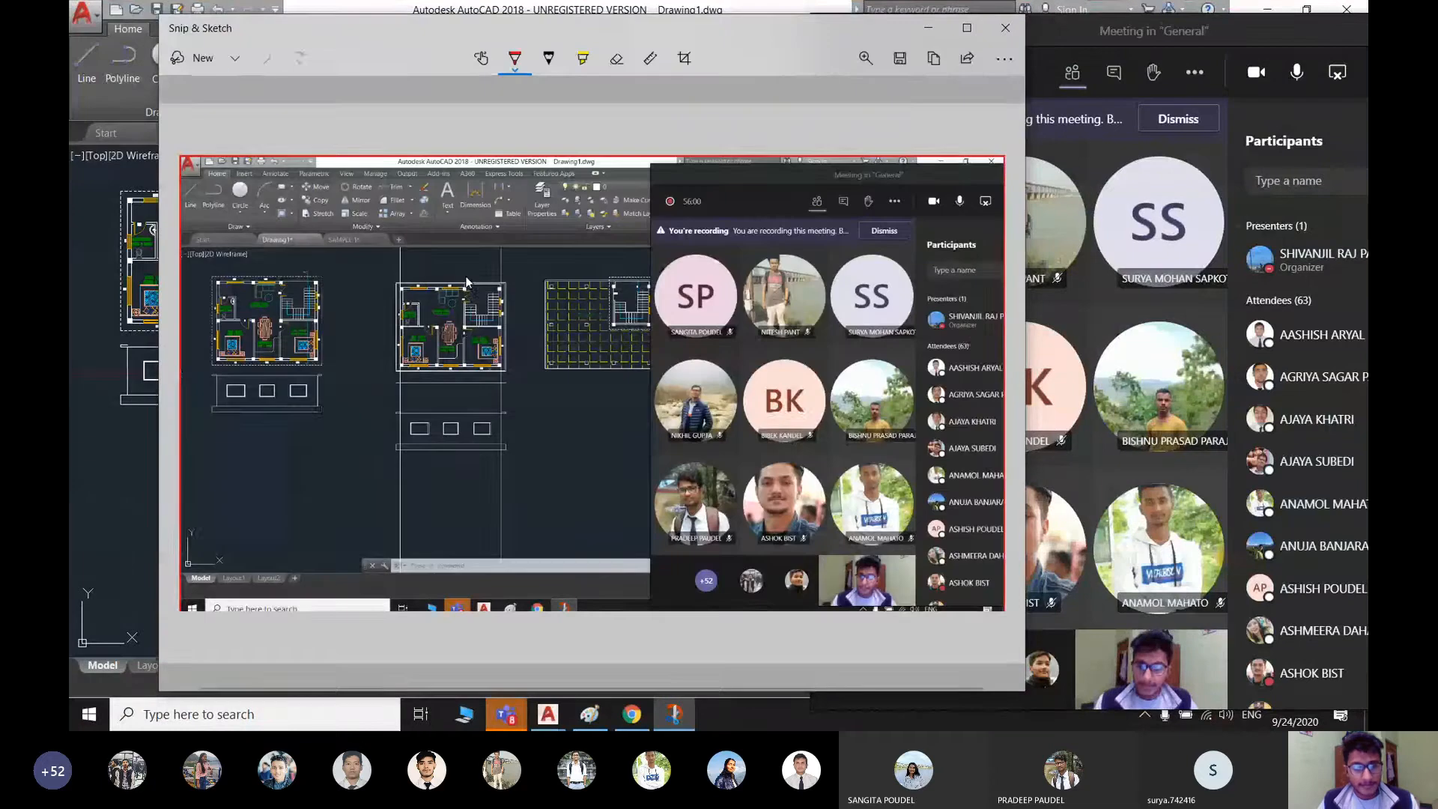
{"action": "left_click", "coordinate": [898, 64]}
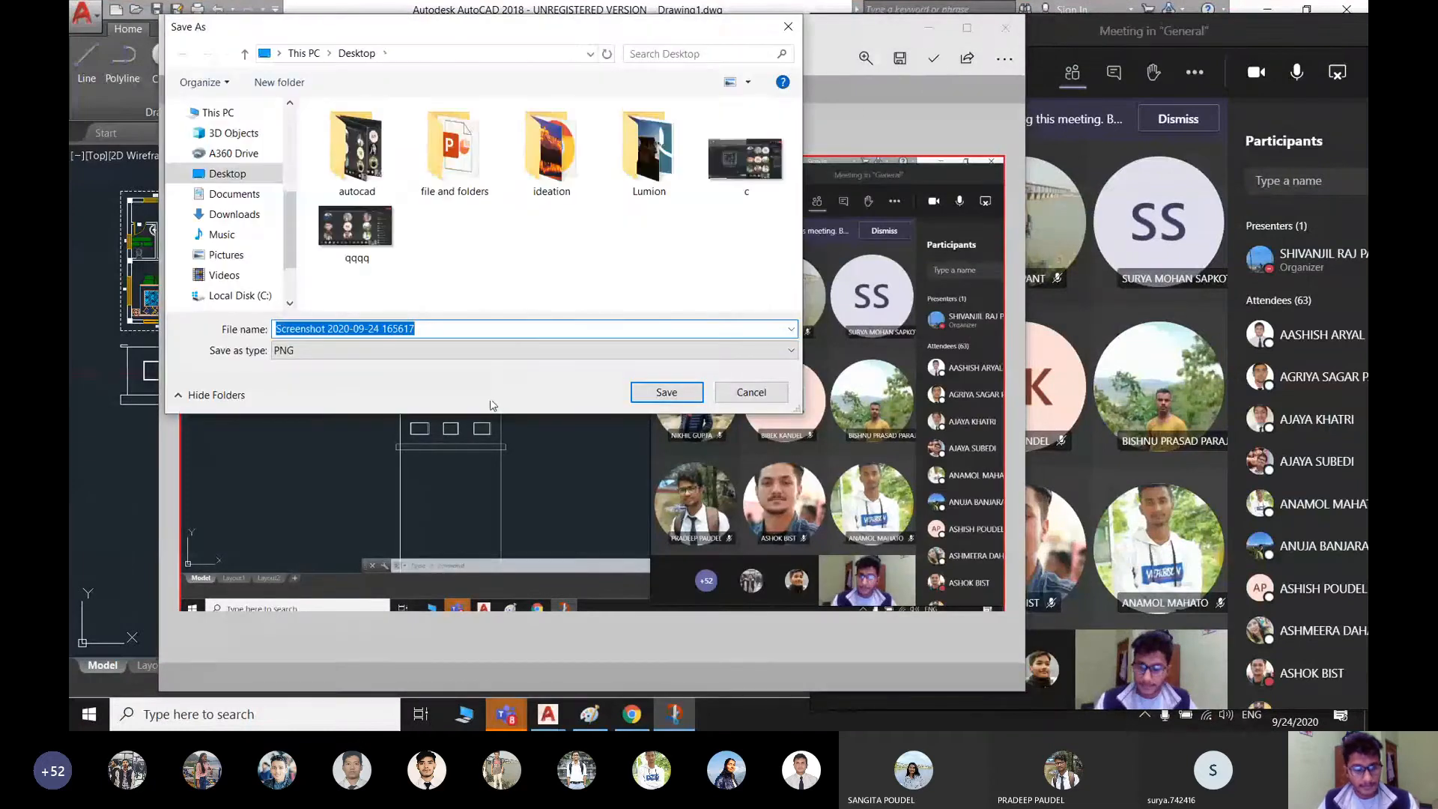
{"action": "left_click", "coordinate": [665, 391]}
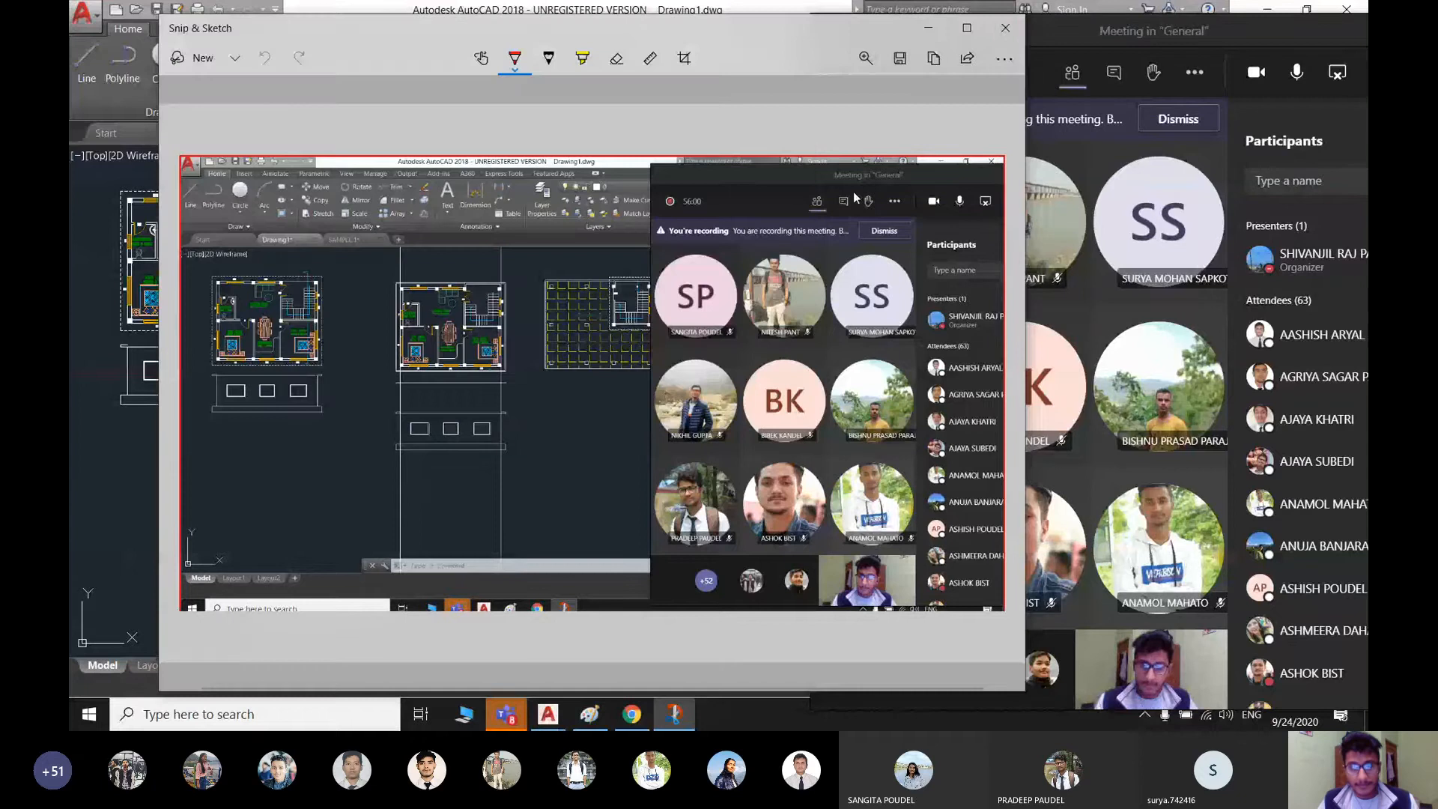
{"action": "left_click", "coordinate": [1004, 32]}
{"action": "double_click", "coordinate": [1229, 30]}
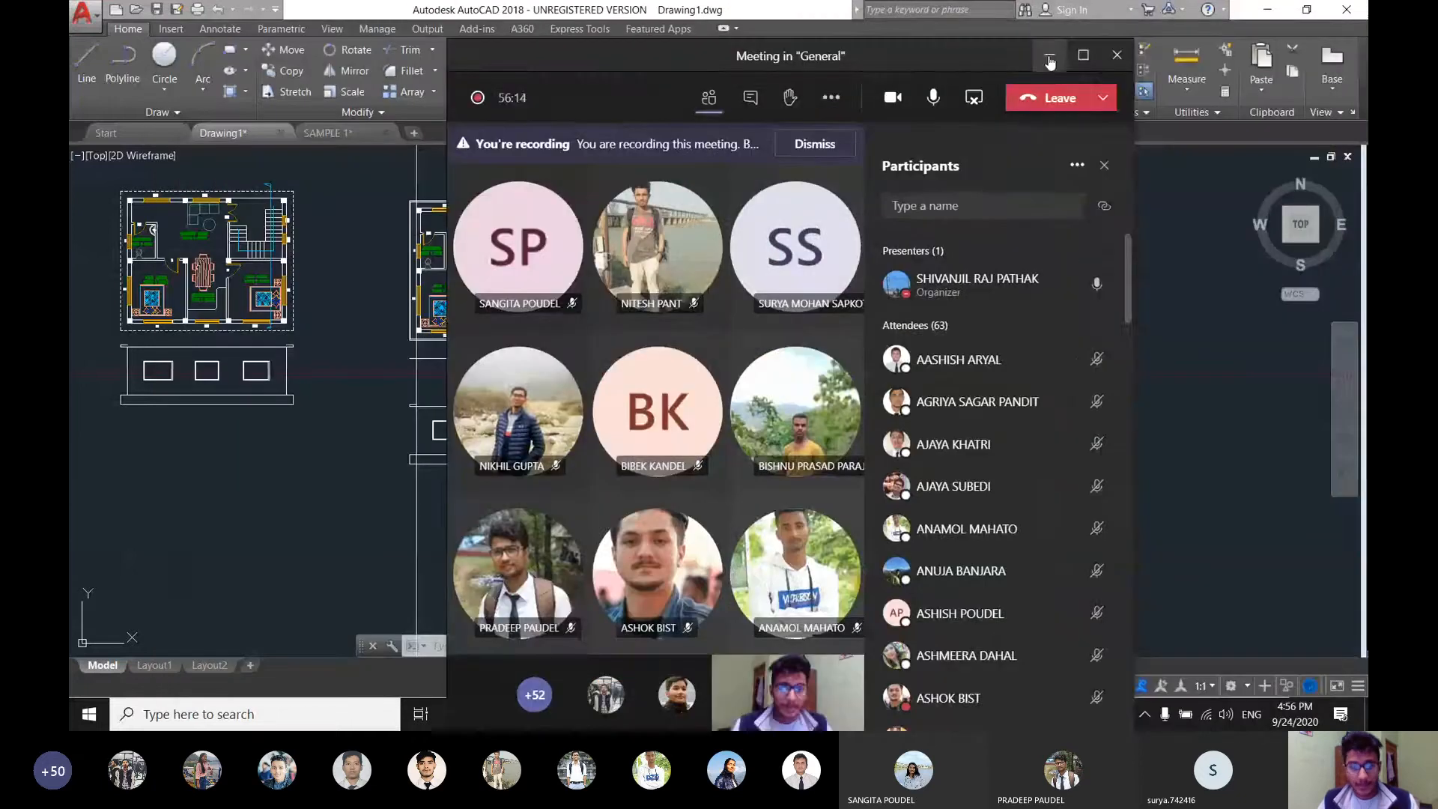
{"action": "left_click", "coordinate": [1050, 60]}
{"action": "scroll", "coordinate": [503, 384], "scroll_direction": "up", "scroll_amount": 5}
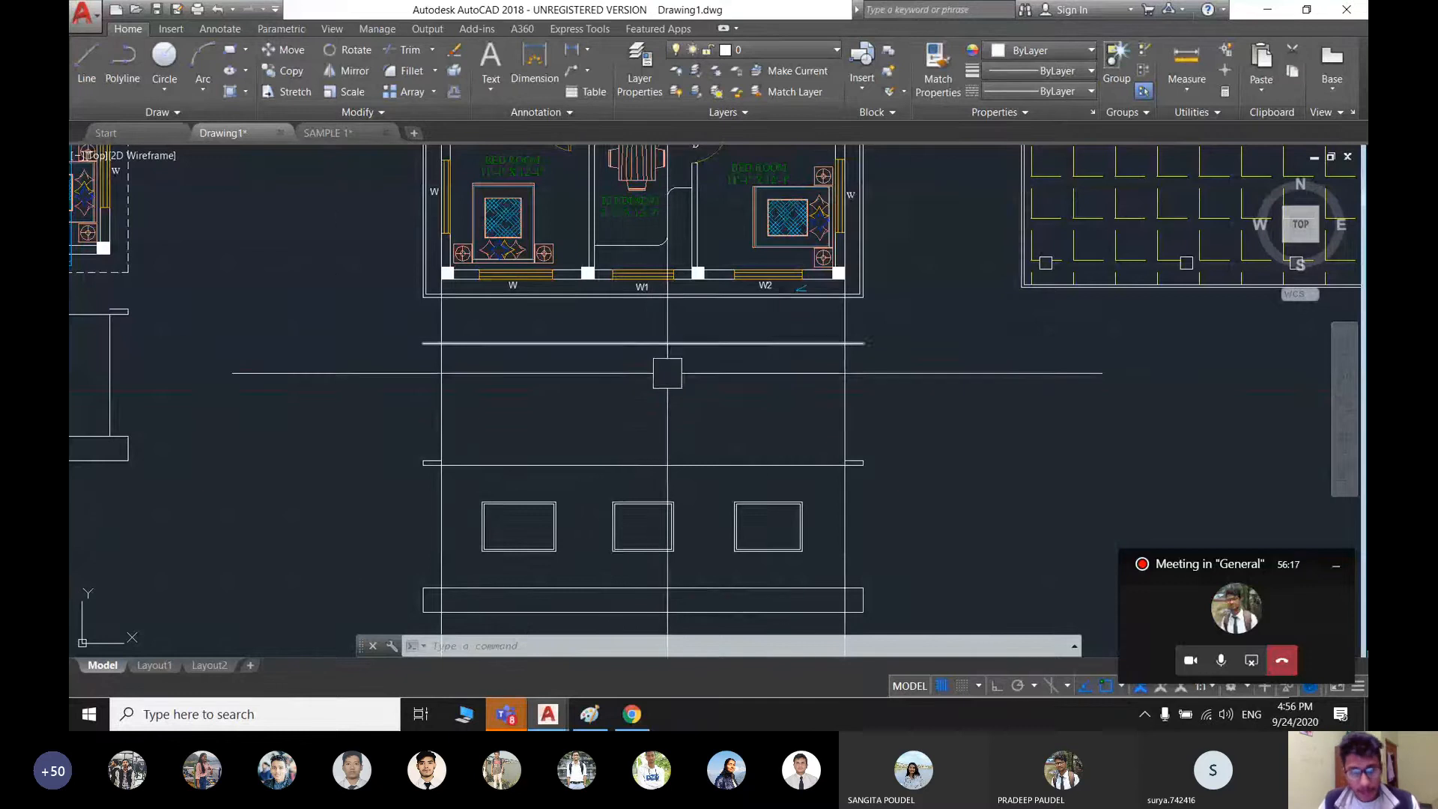
{"action": "scroll", "coordinate": [674, 390], "scroll_direction": "down", "scroll_amount": 2}
{"action": "middle_click_drag", "start_coordinate": [674, 391], "coordinate": [776, 383]}
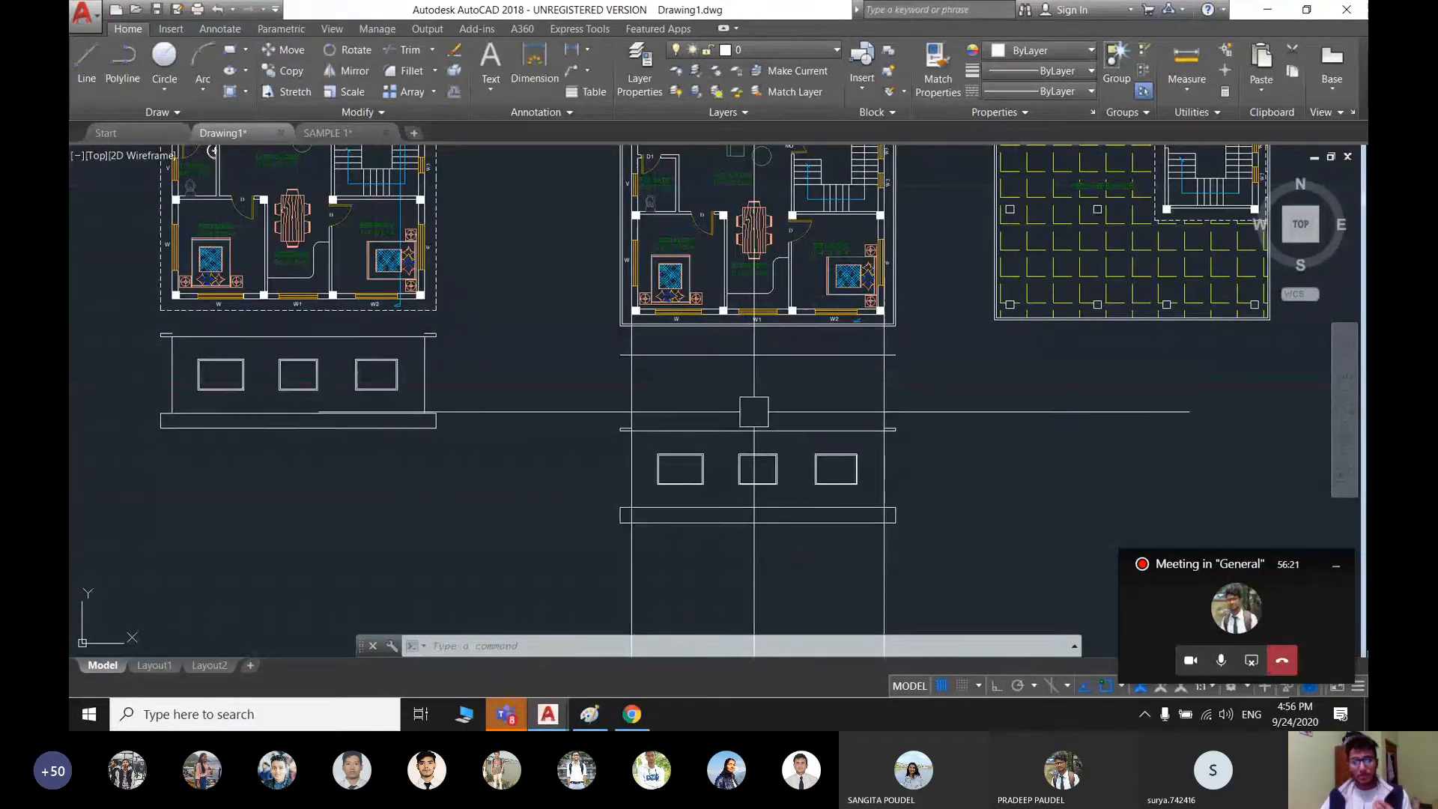
{"action": "scroll", "coordinate": [746, 408], "scroll_direction": "up", "scroll_amount": 2}
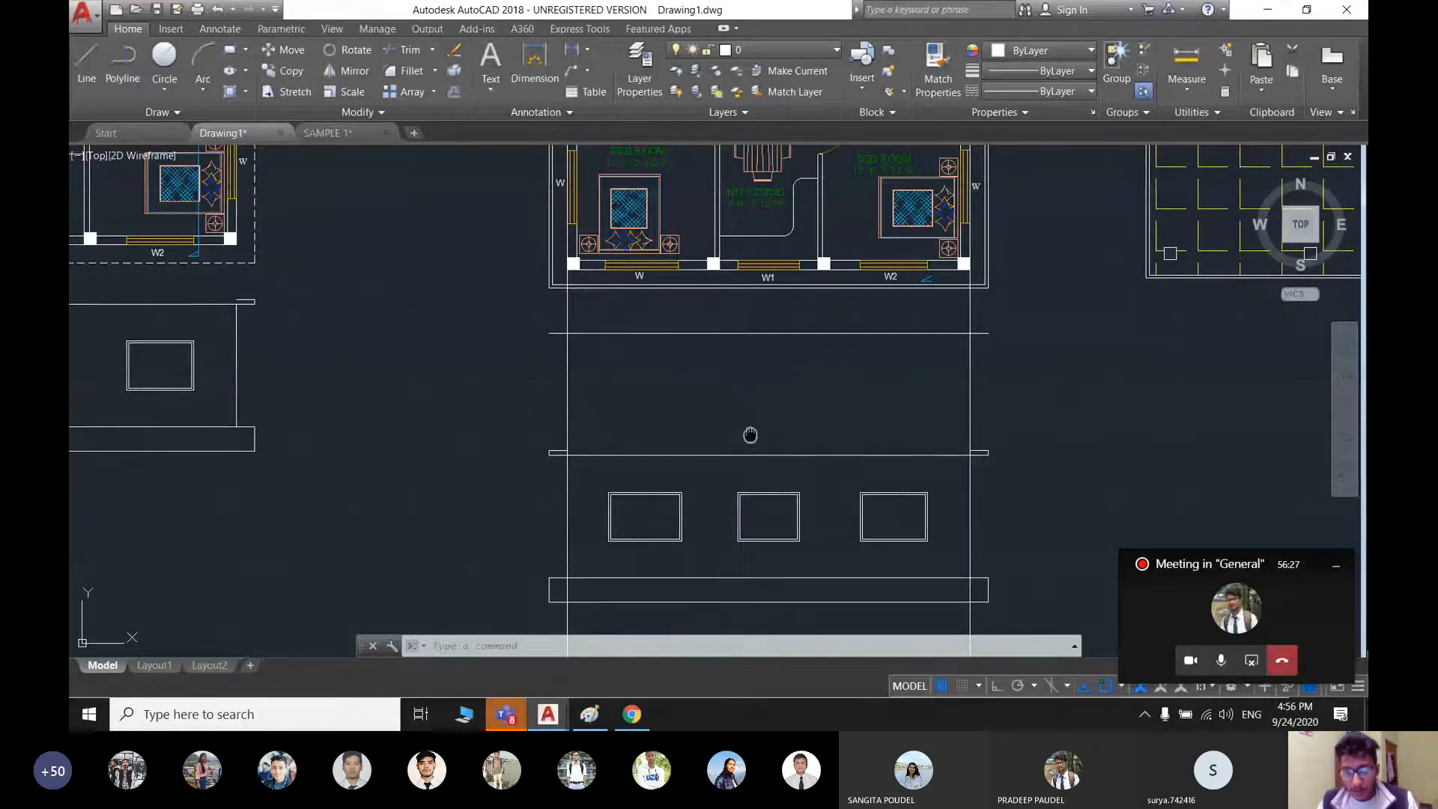
{"action": "mouse_move", "coordinate": [750, 434]}
{"action": "middle_mouse_down"}
{"action": "mouse_move", "coordinate": [718, 436]}
{"action": "mouse_move", "coordinate": [710, 456]}
{"action": "middle_mouse_up"}
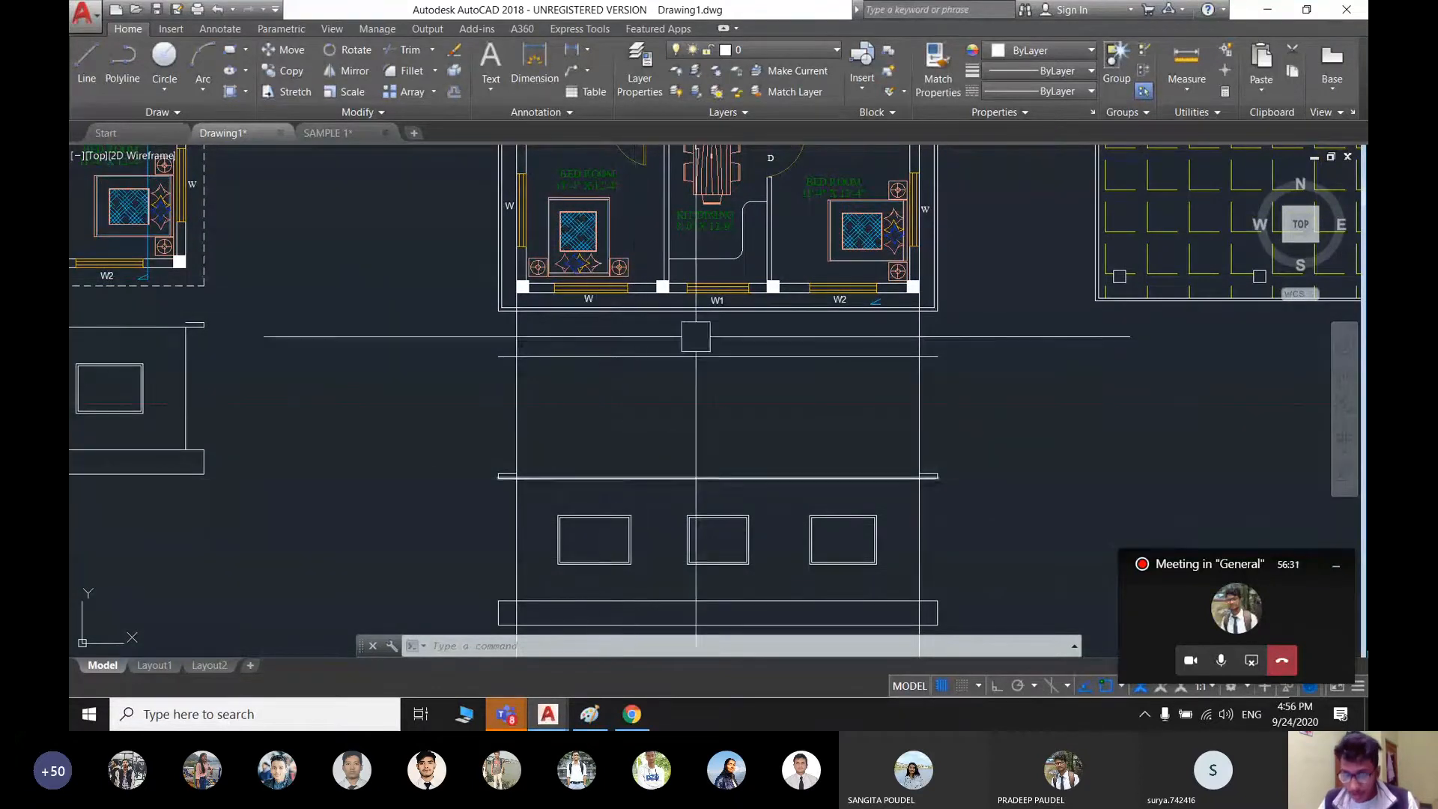
{"action": "scroll", "coordinate": [622, 273], "scroll_direction": "up", "scroll_amount": 2}
{"action": "scroll", "coordinate": [635, 362], "scroll_direction": "down", "scroll_amount": 2}
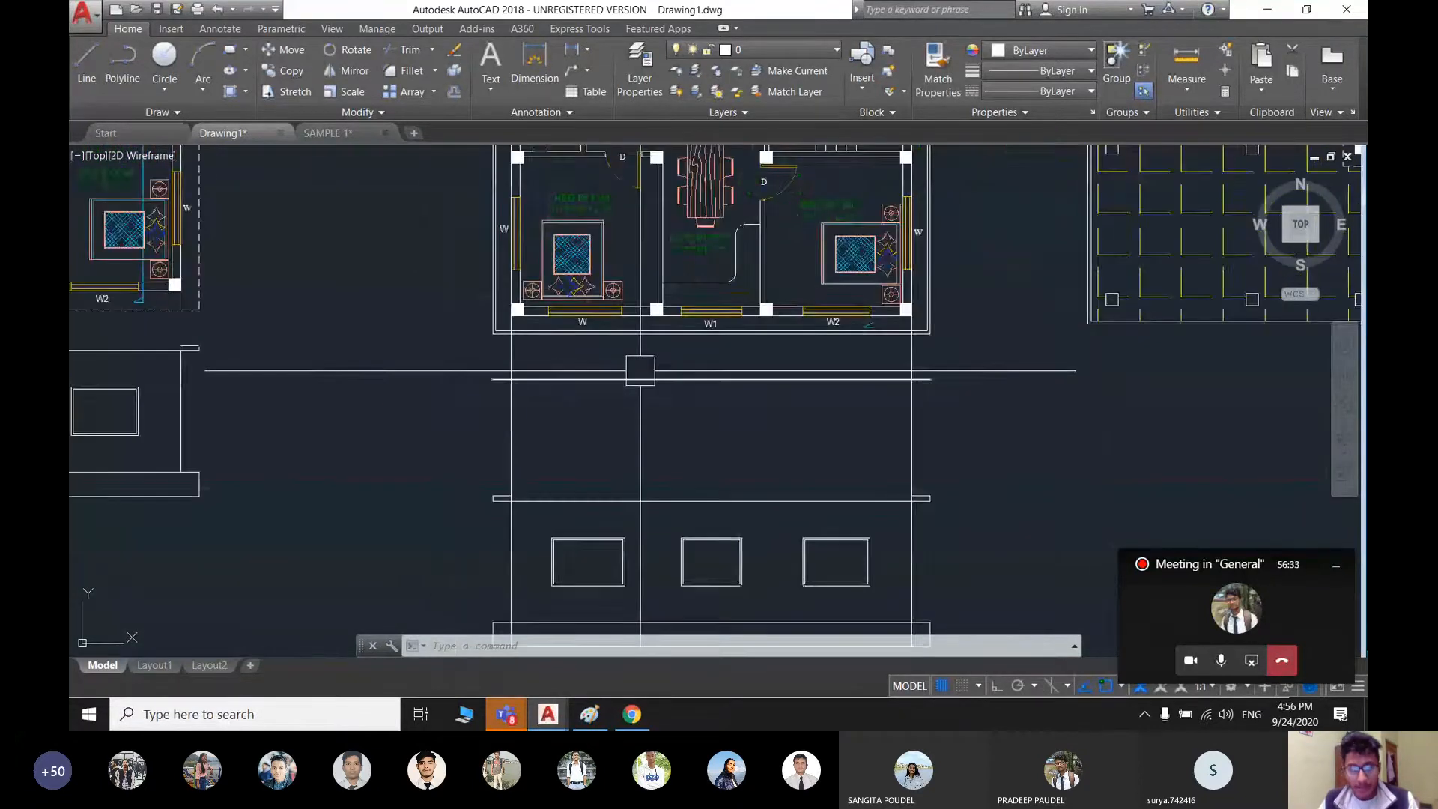
- Draw vertical construction lines through both ends of window W in the front wall of the middle plan
{"action": "scroll", "coordinate": [636, 344], "scroll_direction": "up", "scroll_amount": 2}
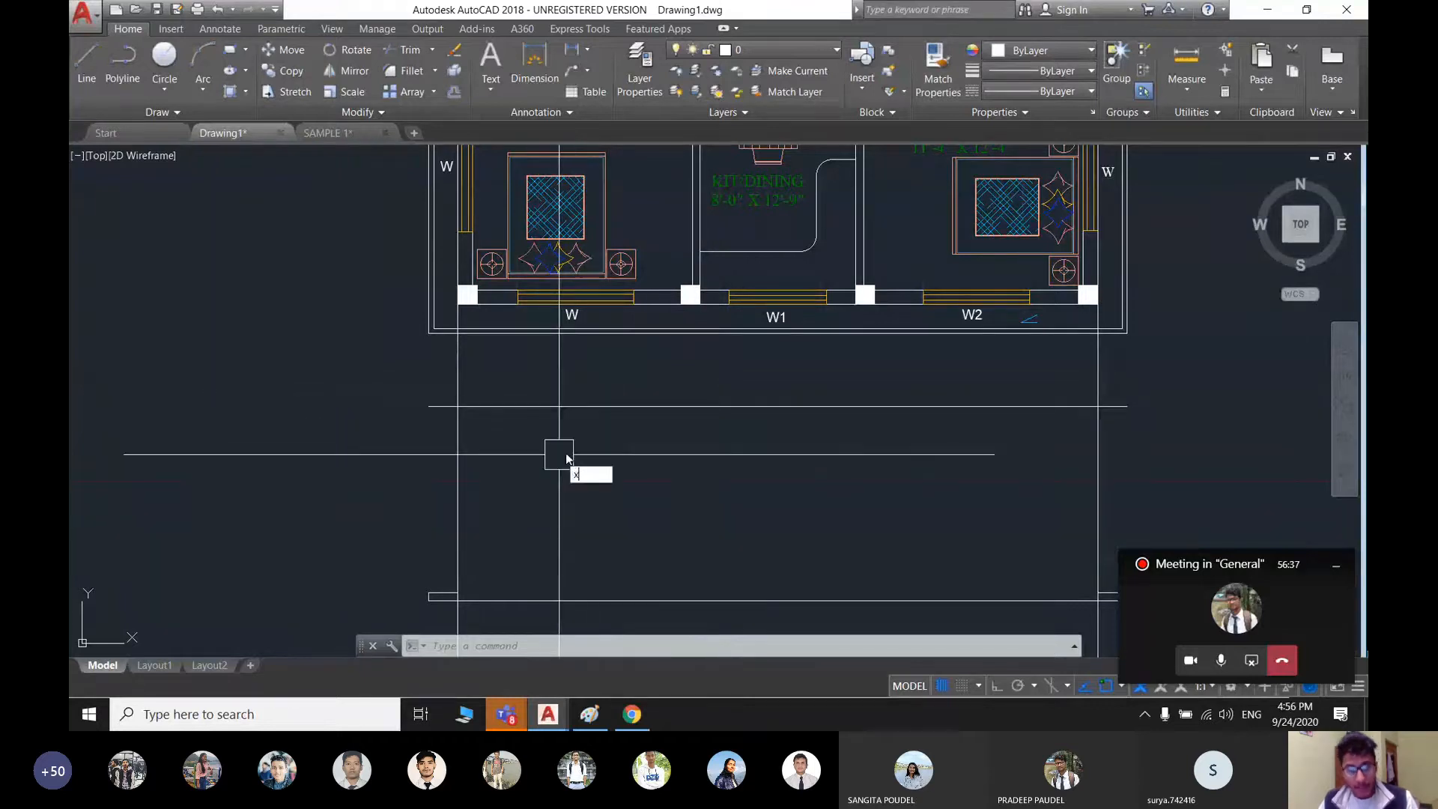
{"action": "key", "text": "Return"}
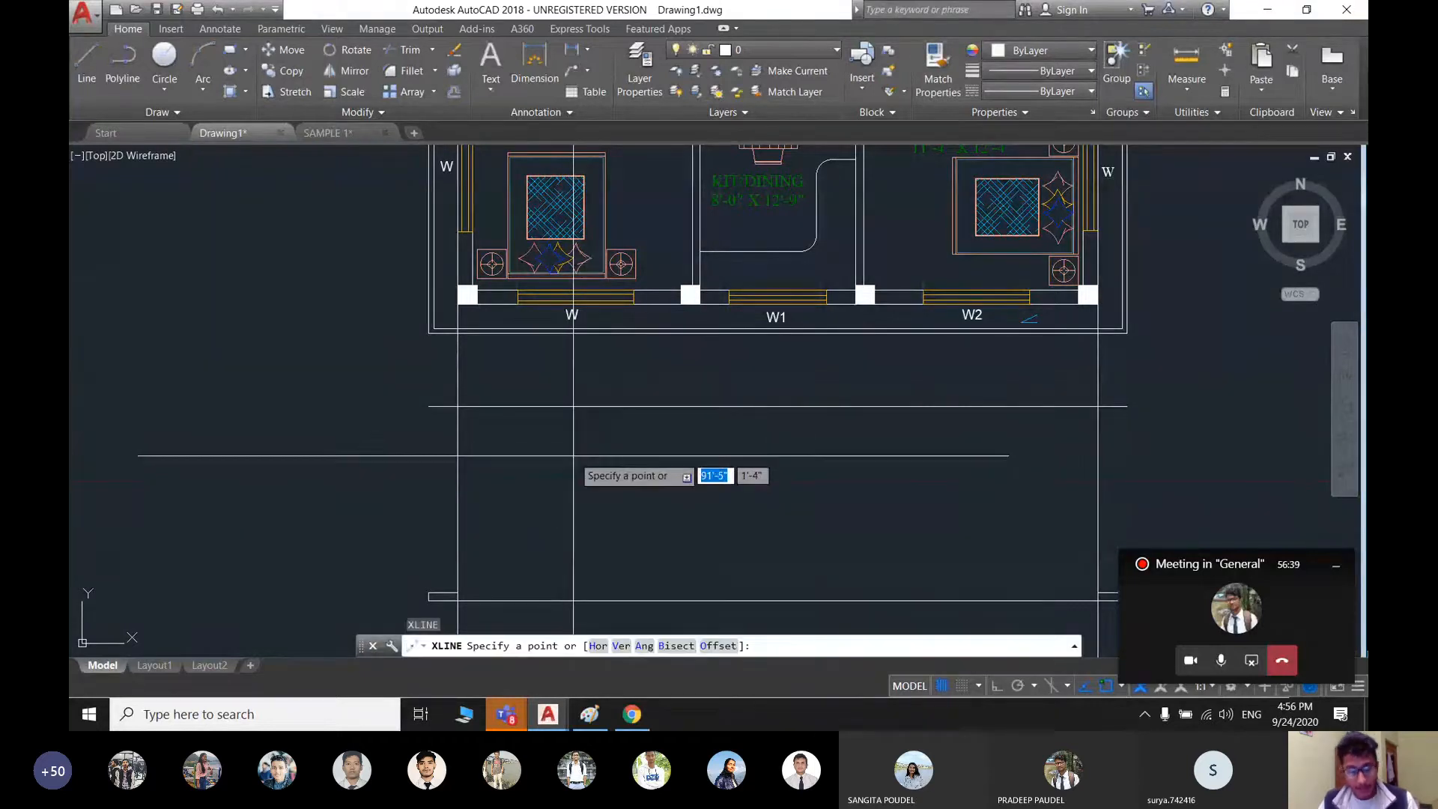
{"action": "type", "text": "v"}
{"action": "key", "text": "Return"}
{"action": "scroll", "coordinate": [494, 277], "scroll_direction": "up", "scroll_amount": 4}
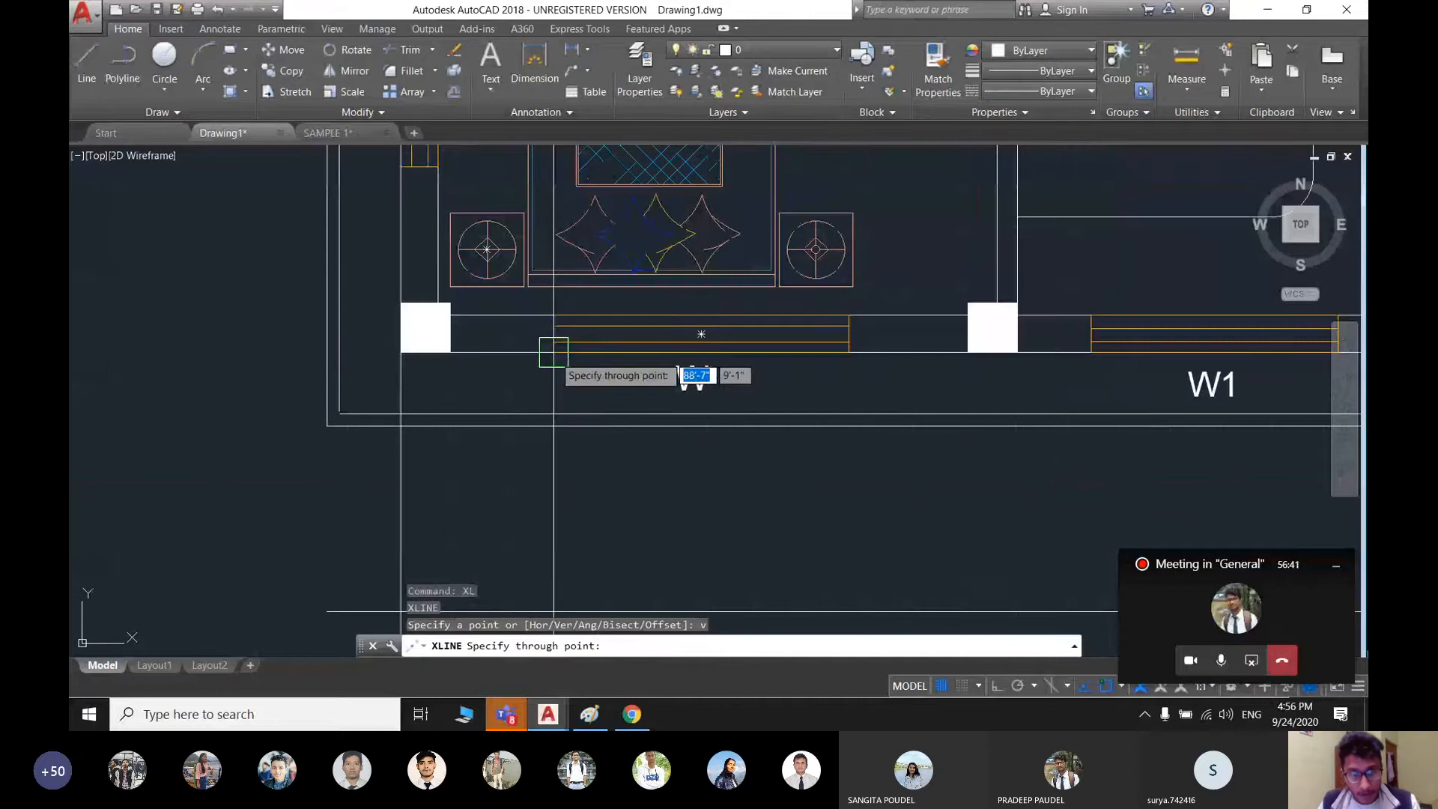
{"action": "left_click", "coordinate": [848, 350]}
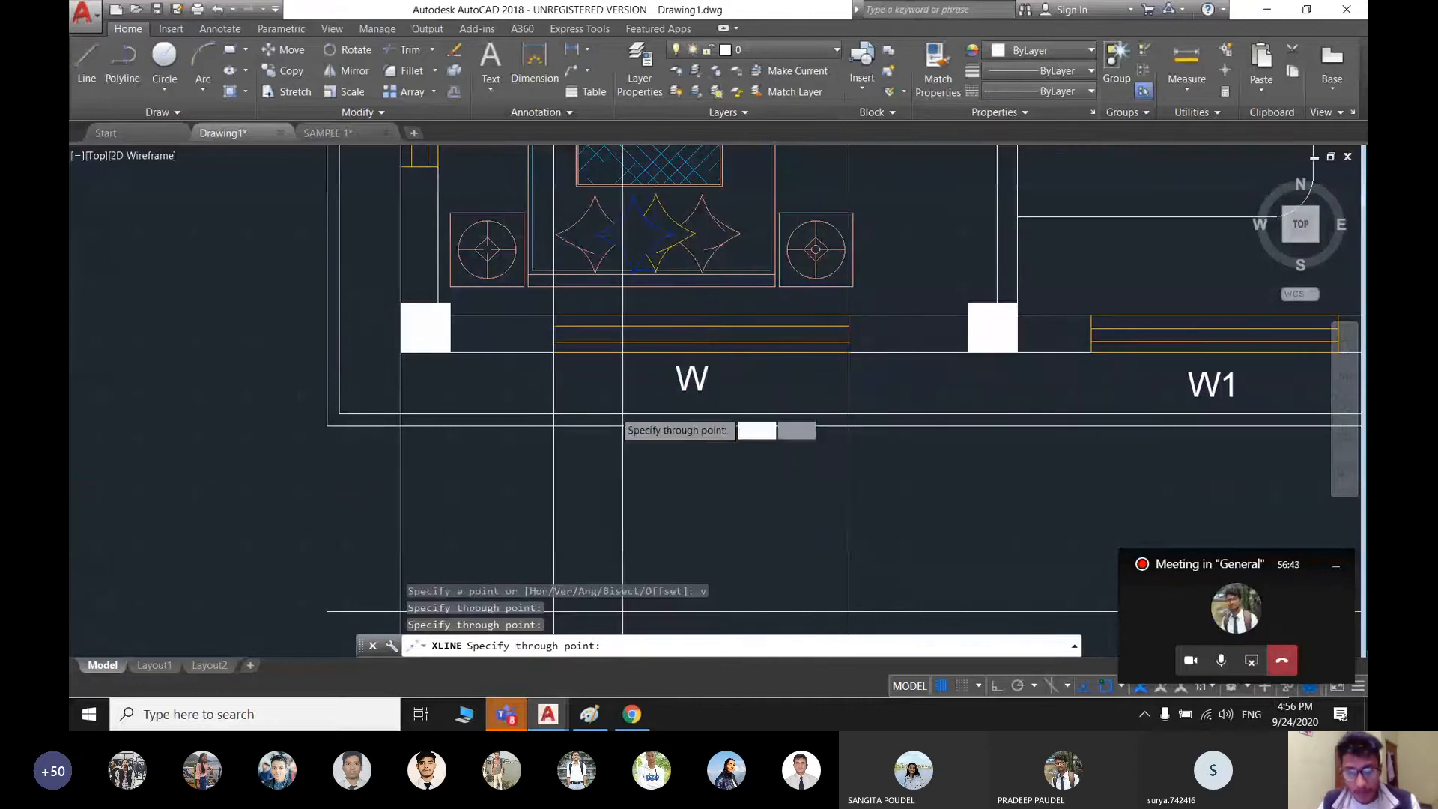
- Add vertical construction lines through both ends of windows W1 and W2 in the same wall
{"action": "scroll", "coordinate": [674, 419], "scroll_direction": "down", "scroll_amount": 2}
{"action": "middle_click_drag", "start_coordinate": [857, 462], "coordinate": [688, 397]}
{"action": "scroll", "coordinate": [739, 306], "scroll_direction": "up", "scroll_amount": 4}
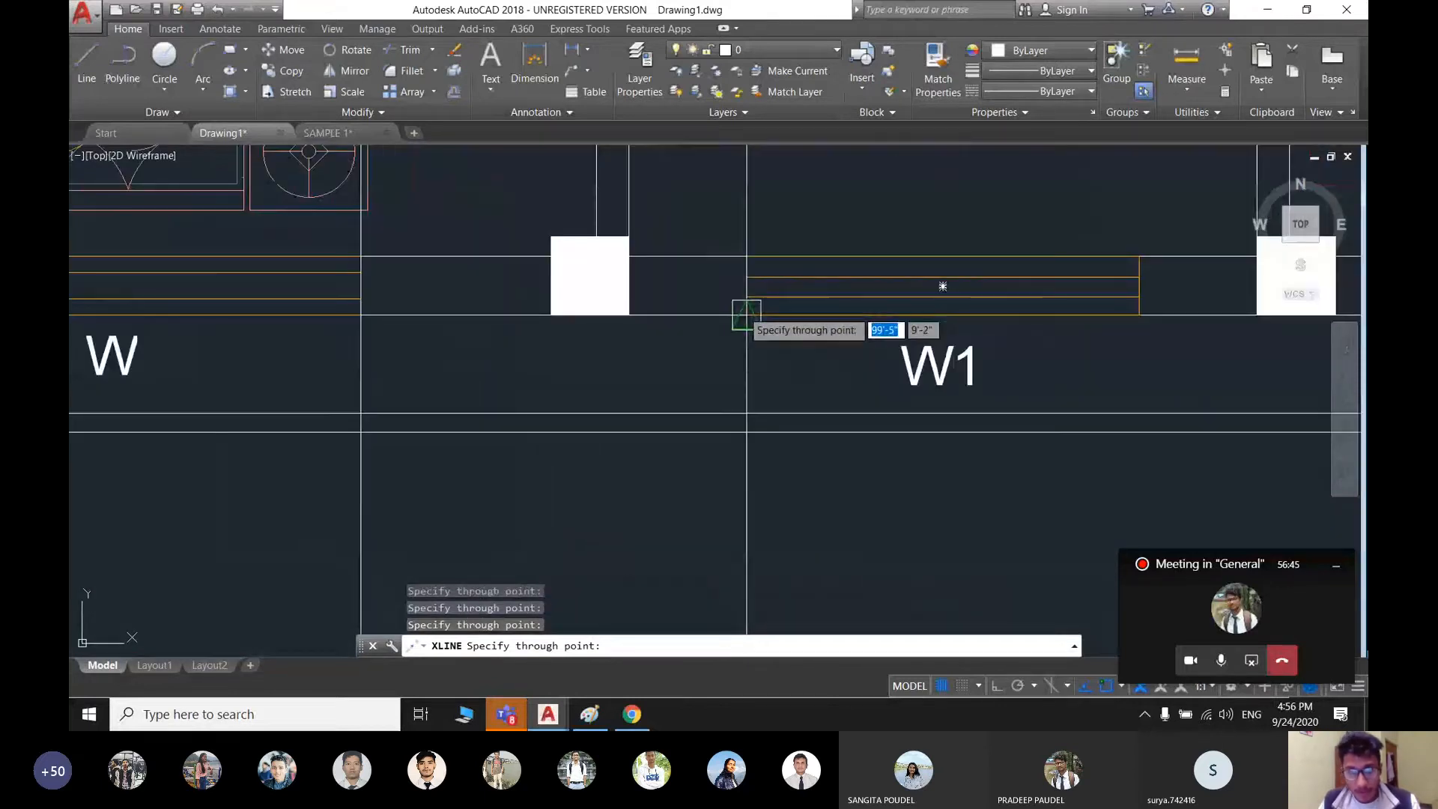
{"action": "scroll", "coordinate": [746, 314], "scroll_direction": "down", "scroll_amount": 2}
{"action": "middle_click_drag", "start_coordinate": [966, 367], "coordinate": [796, 366]}
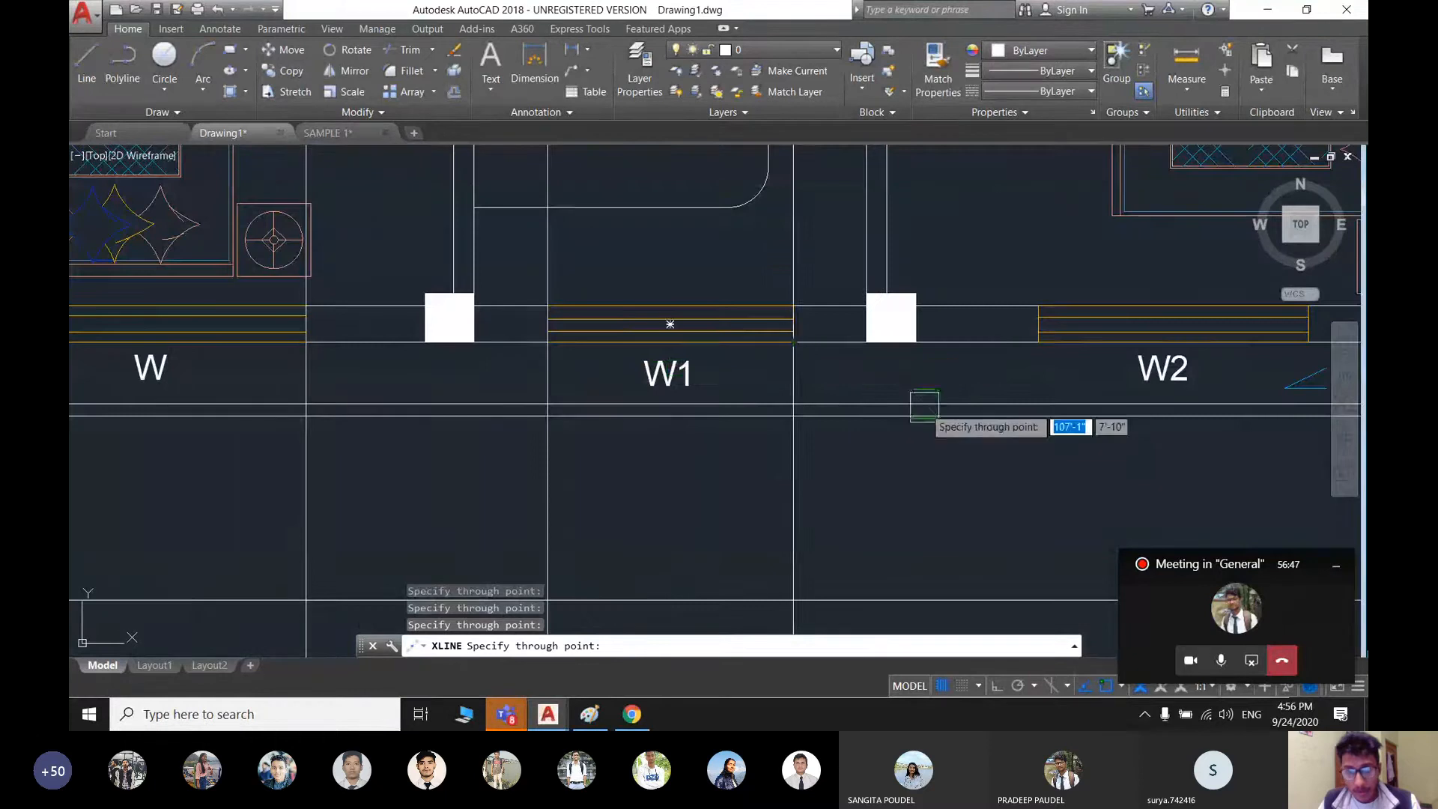
{"action": "middle_click_drag", "start_coordinate": [924, 405], "coordinate": [593, 384]}
{"action": "left_click", "coordinate": [707, 320]}
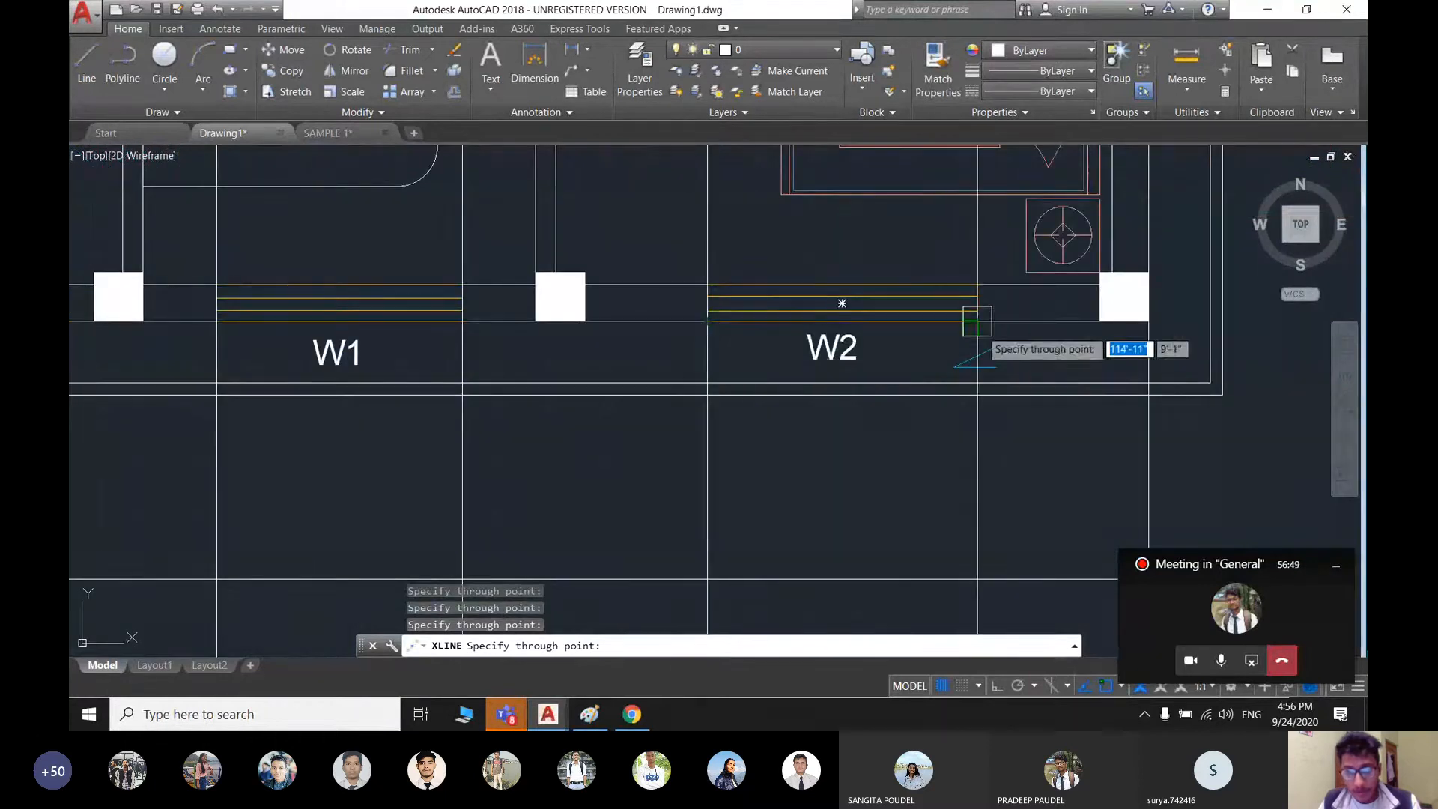
{"action": "scroll", "coordinate": [861, 330], "scroll_direction": "down", "scroll_amount": 5}
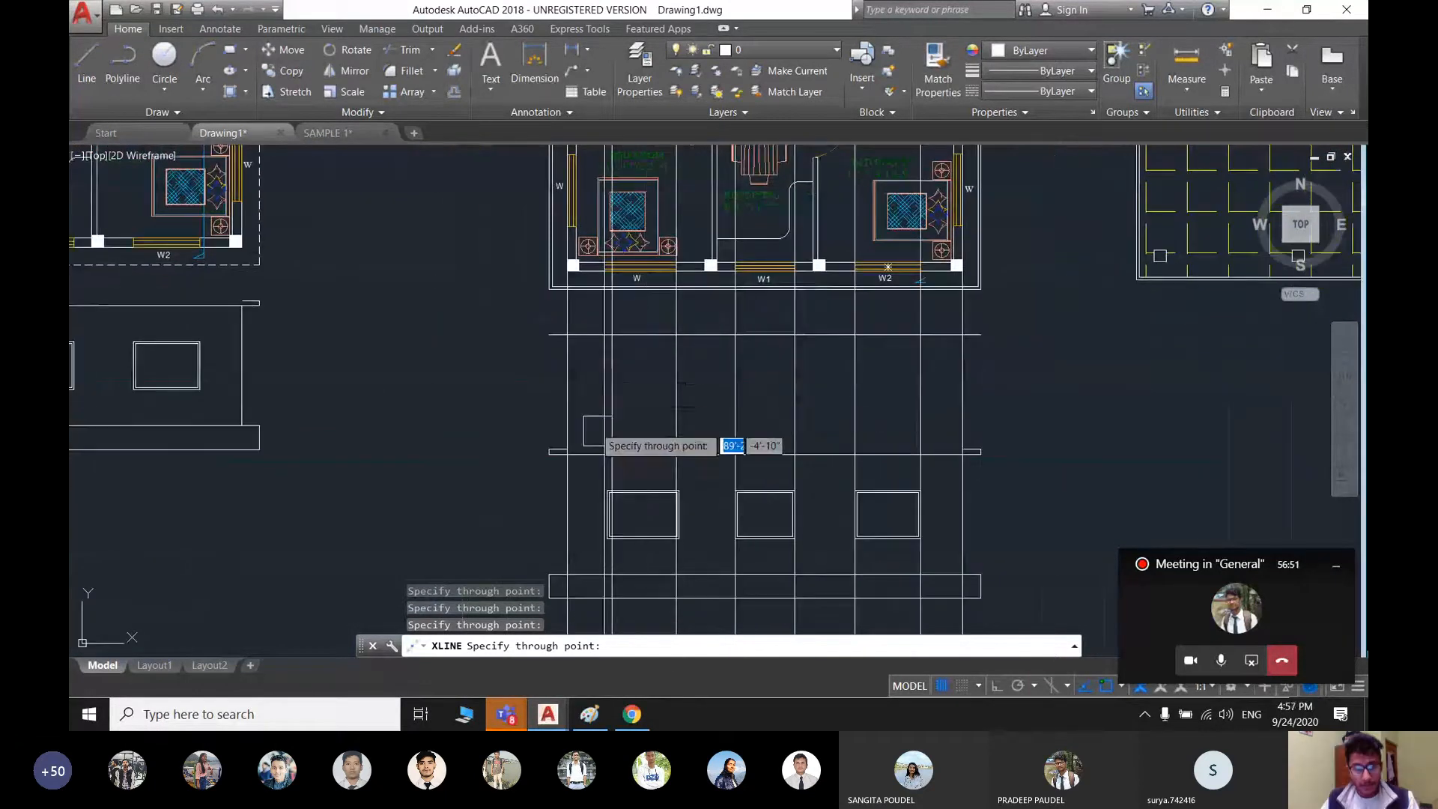
{"action": "key", "text": "Escape"}
- Offset the long roof-slab line of the copied elevation 7' upward to mark the window-top level of the upper floor
{"action": "scroll", "coordinate": [603, 411], "scroll_direction": "up", "scroll_amount": 2}
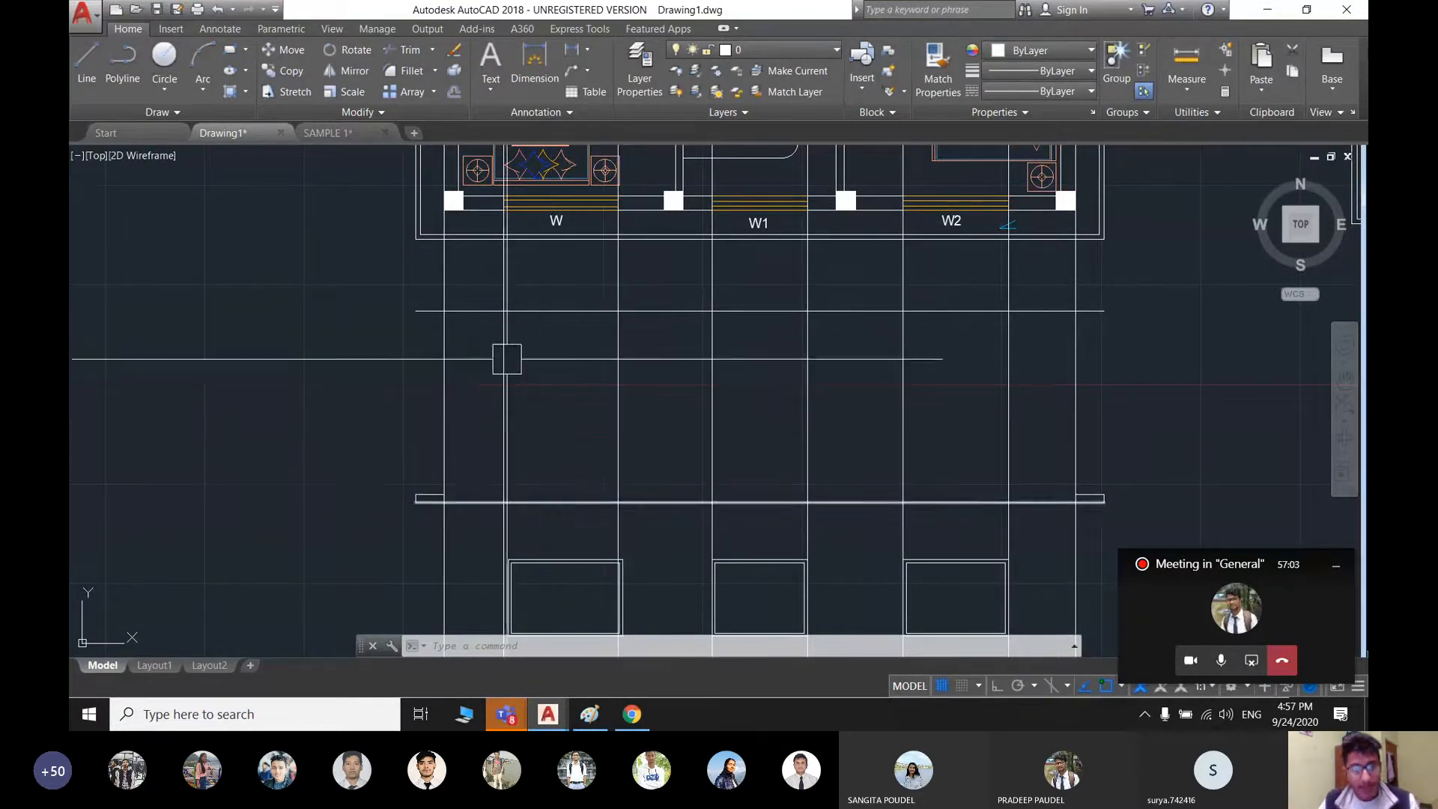
{"action": "type", "text": "o"}
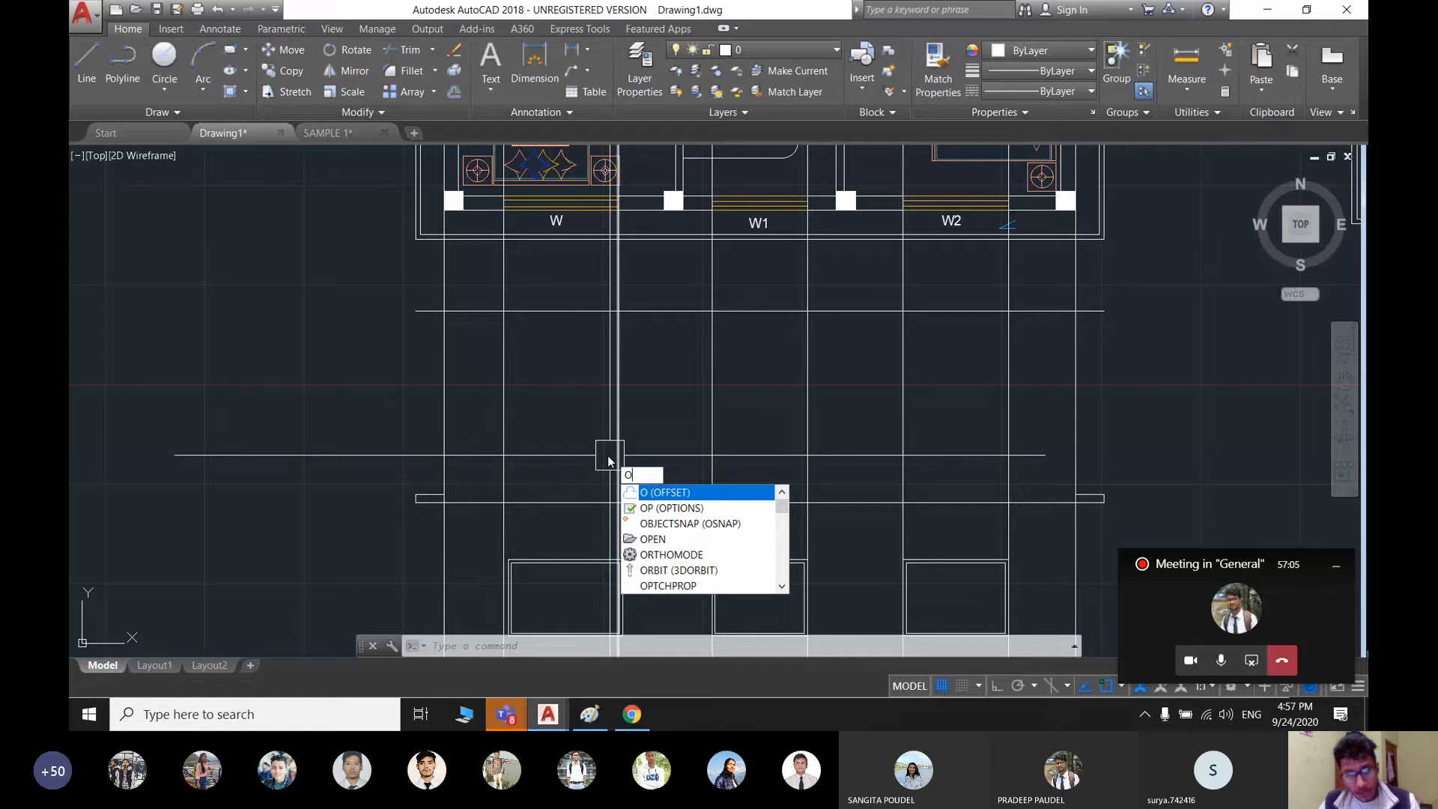
{"action": "key", "text": "Return"}
{"action": "type", "text": "7"}
{"action": "key", "text": "Return"}
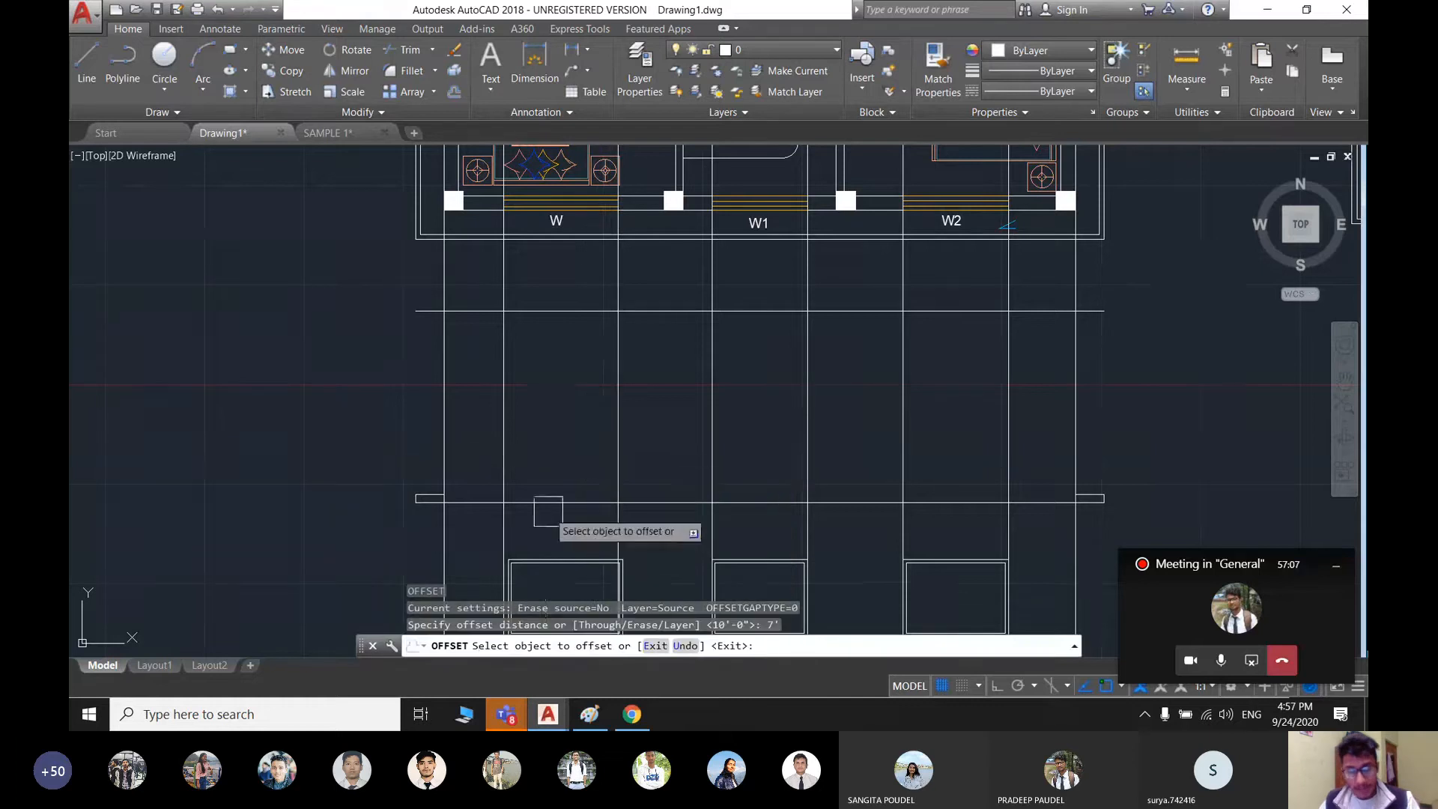
{"action": "left_click", "coordinate": [546, 501]}
{"action": "left_click", "coordinate": [543, 389]}
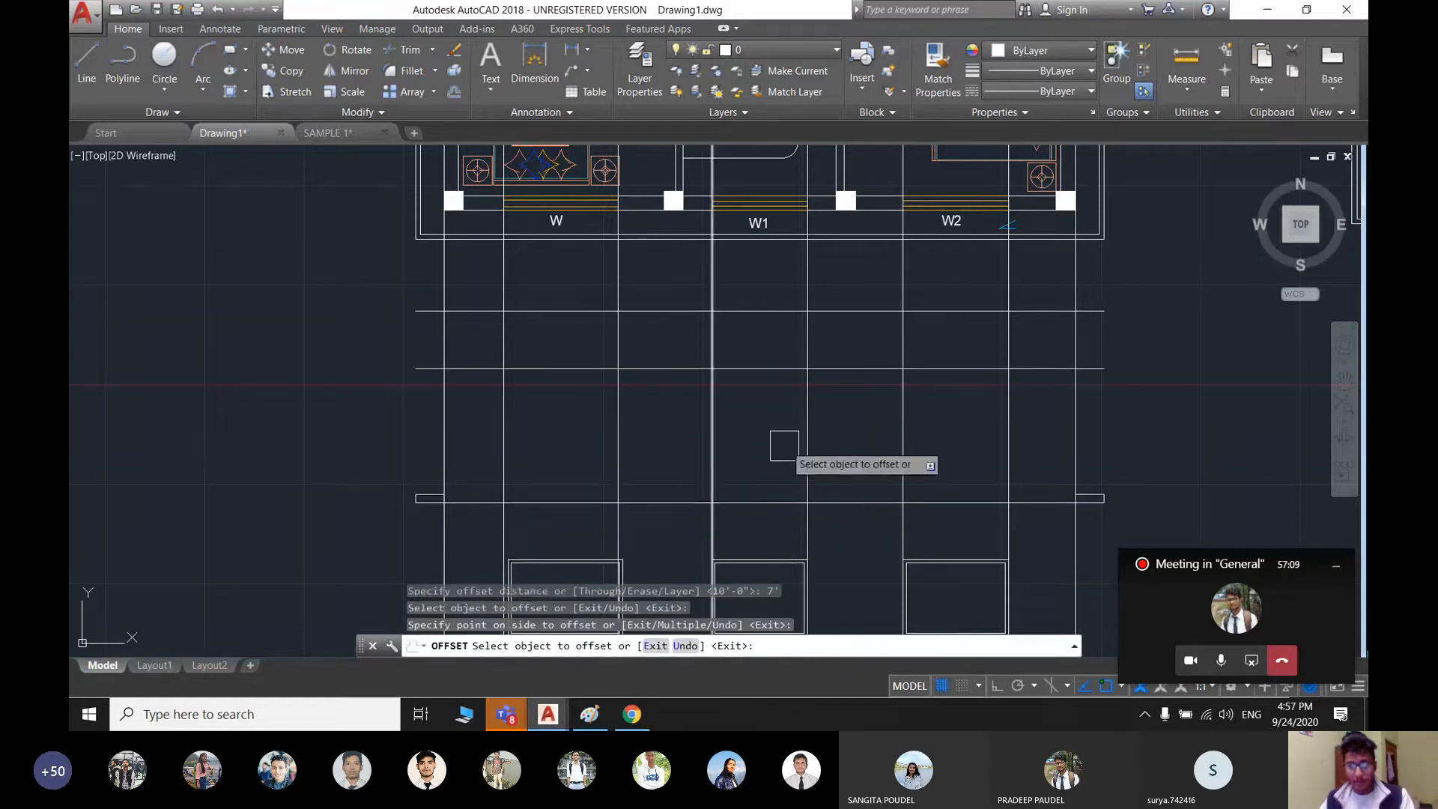
{"action": "middle_click_drag", "start_coordinate": [949, 429], "coordinate": [883, 446]}
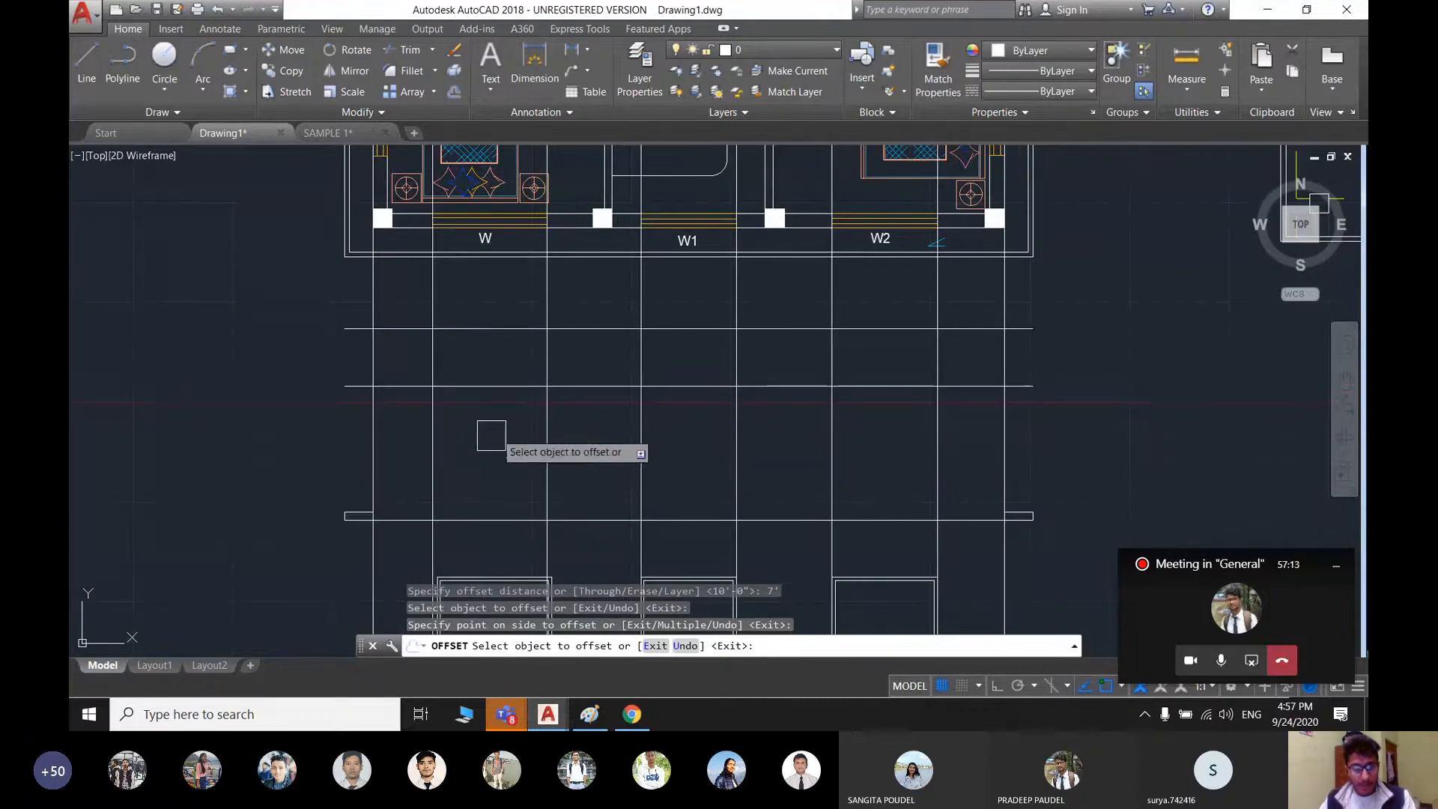
{"action": "middle_click_drag", "start_coordinate": [491, 435], "coordinate": [533, 409]}
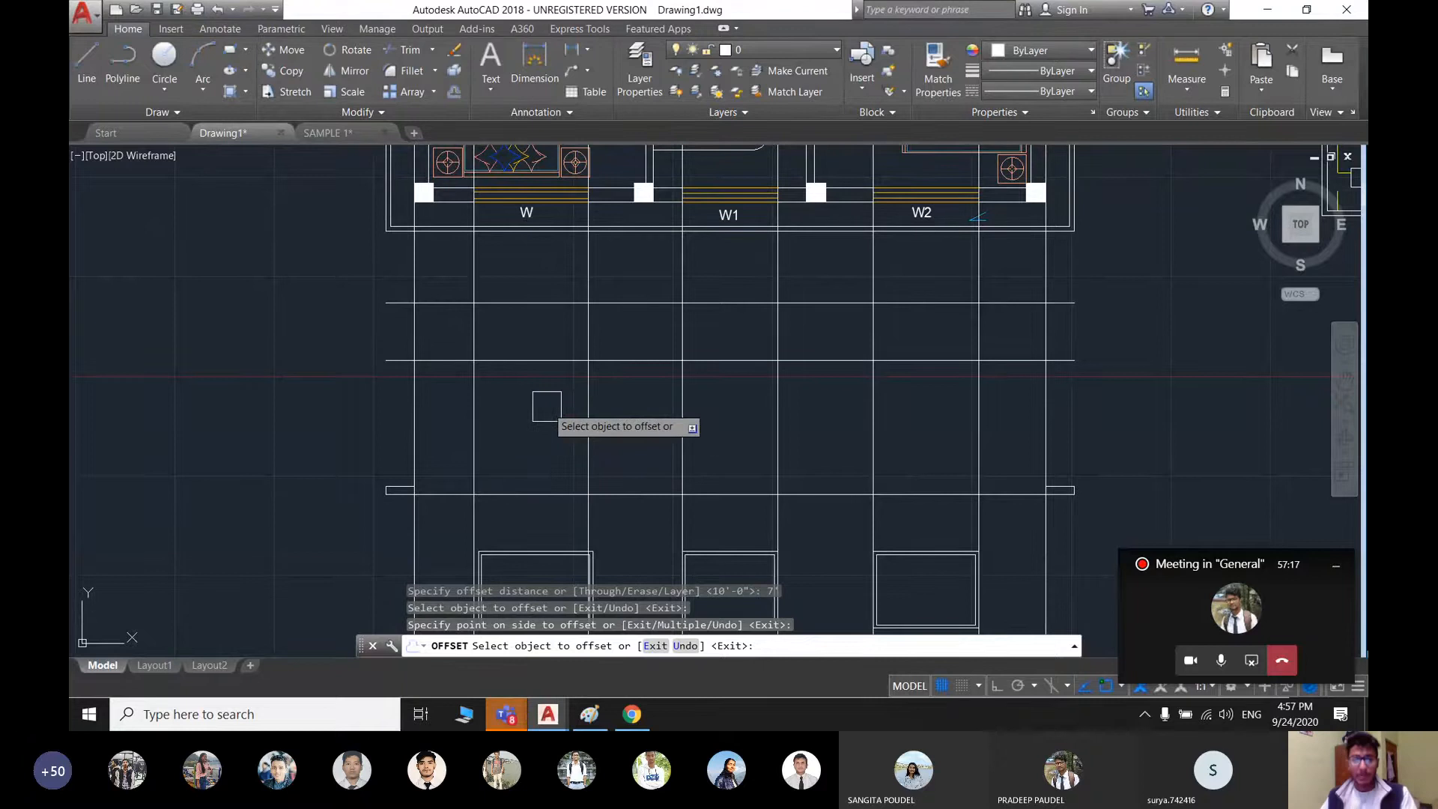
{"action": "middle_click_drag", "start_coordinate": [539, 418], "coordinate": [539, 437]}
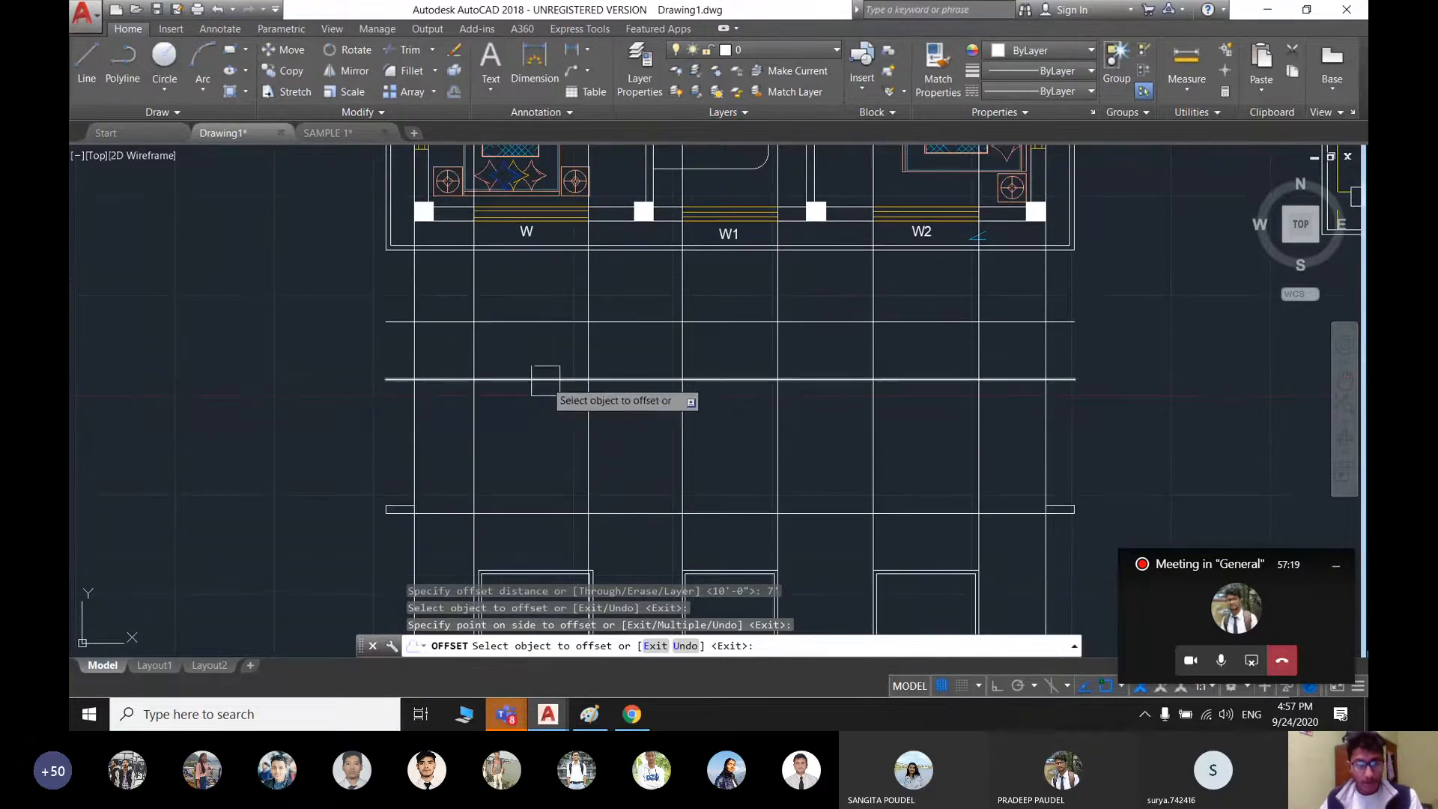
- Offset the lower of the two horizontal guide lines beneath the floor plan 3' downward
{"action": "left_click", "coordinate": [544, 382]}
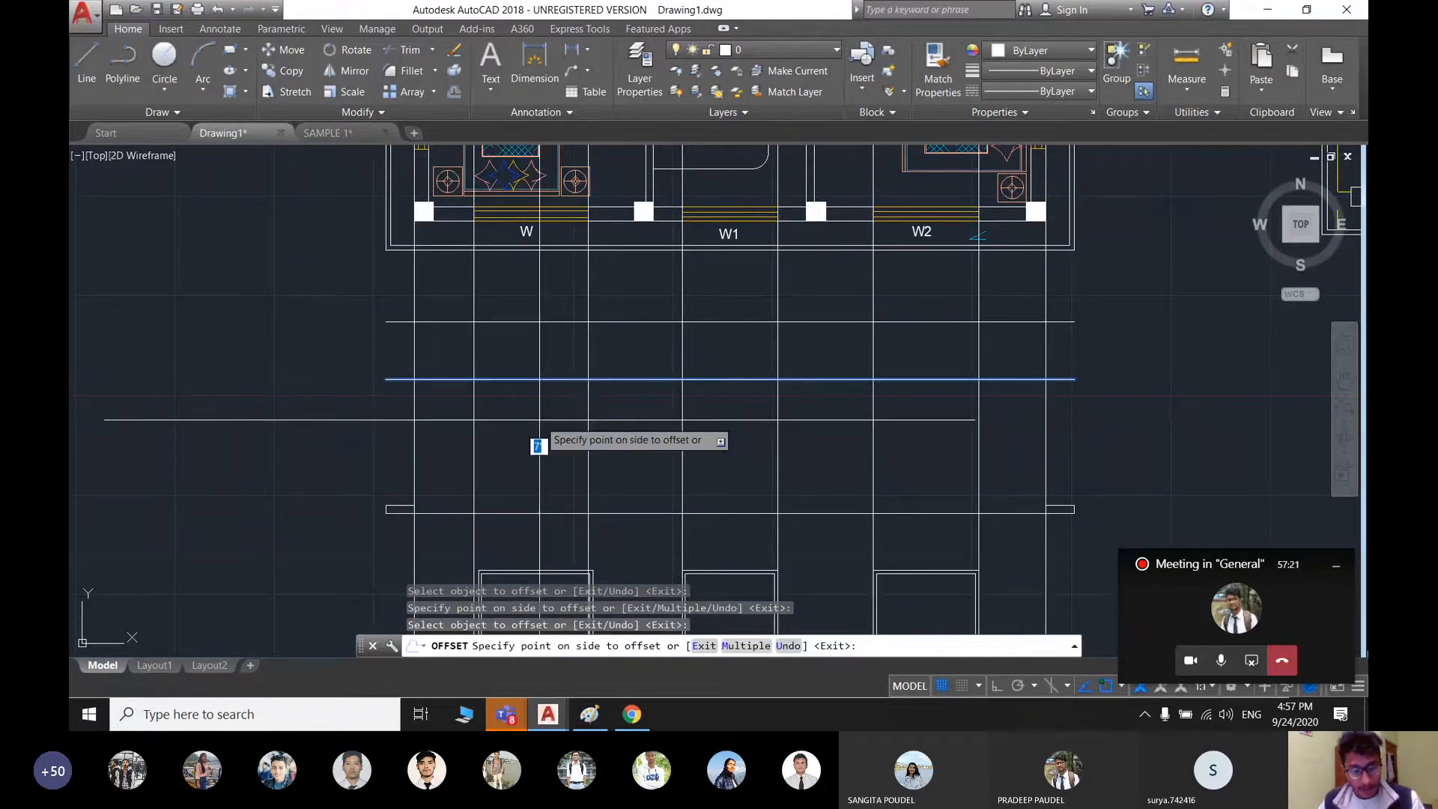
{"action": "left_click", "coordinate": [540, 424]}
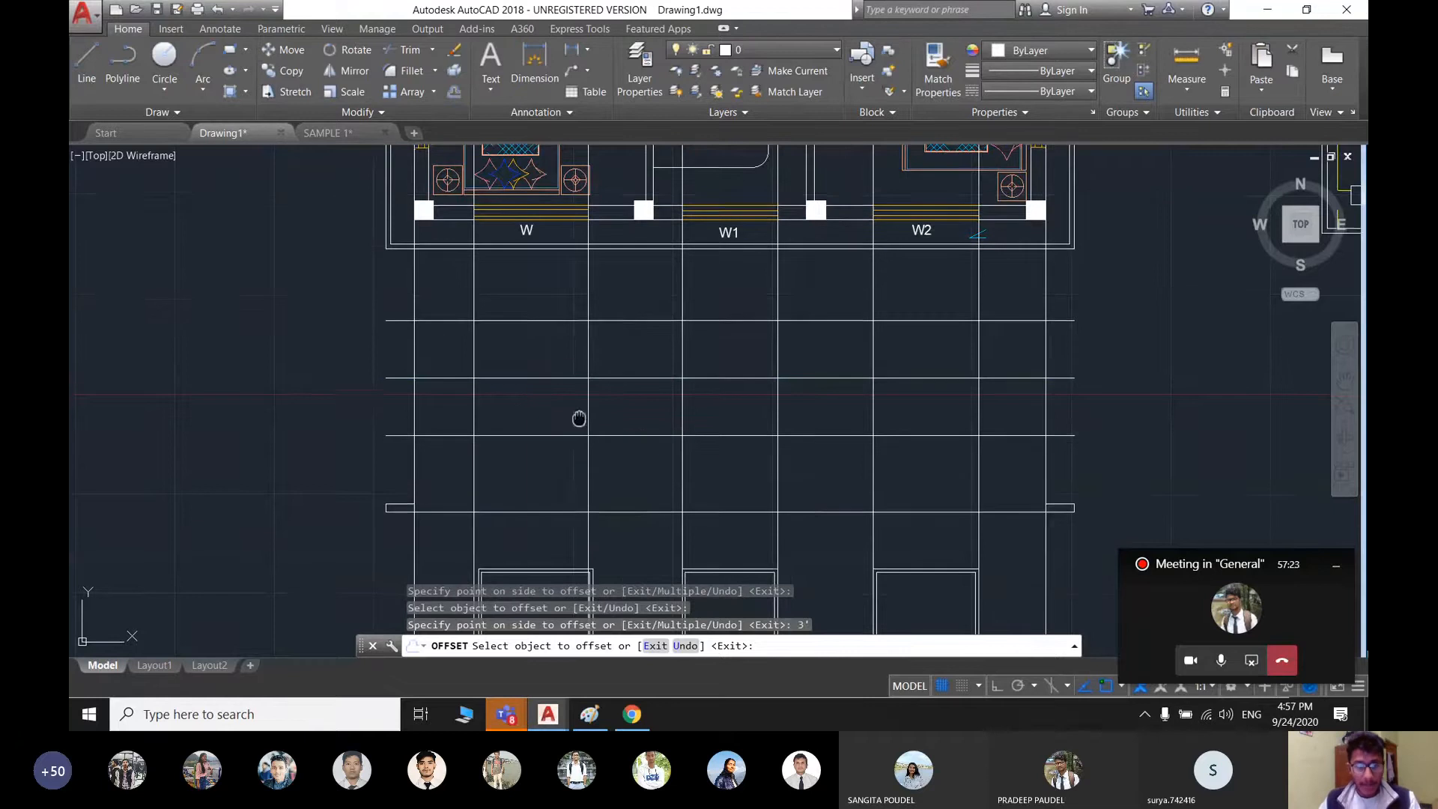
{"action": "scroll", "coordinate": [578, 419], "scroll_direction": "down", "scroll_amount": 2}
{"action": "middle_click_drag", "start_coordinate": [589, 424], "coordinate": [585, 397]}
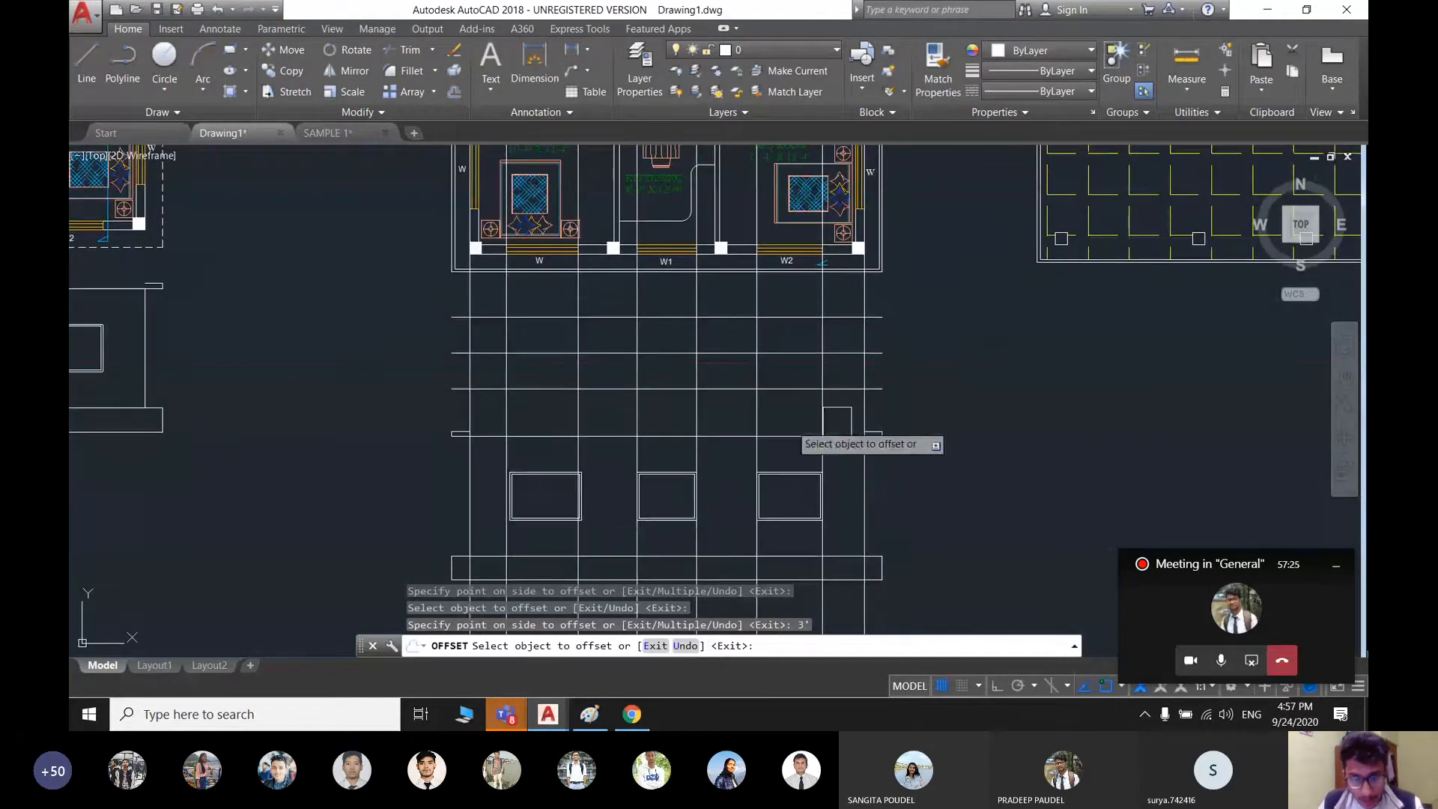
{"action": "scroll", "coordinate": [595, 495], "scroll_direction": "up", "scroll_amount": 2}
{"action": "mouse_move", "coordinate": [651, 445]}
{"action": "middle_mouse_down"}
{"action": "mouse_move", "coordinate": [649, 564]}
{"action": "mouse_move", "coordinate": [621, 470]}
{"action": "middle_mouse_up"}
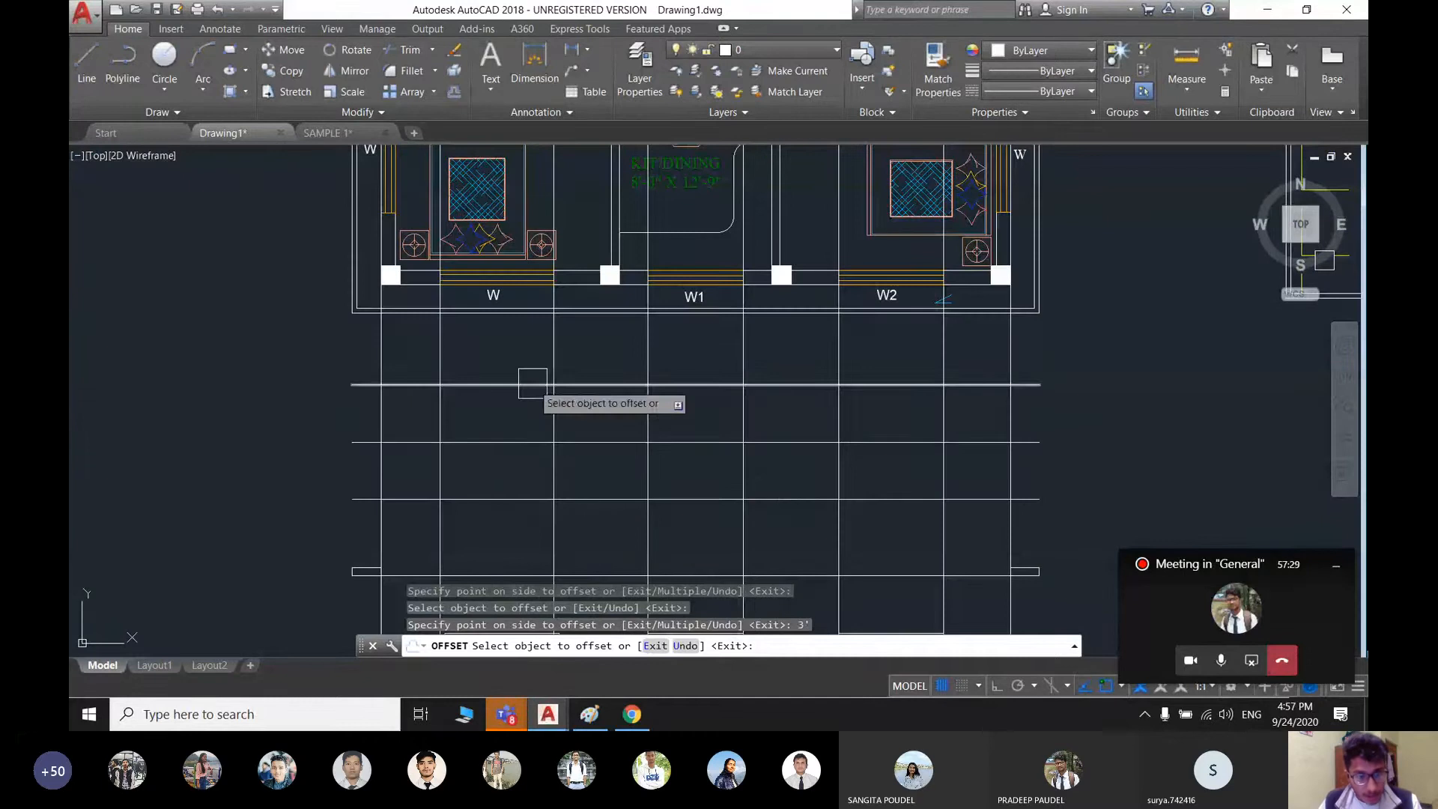
{"action": "key", "text": "Escape"}
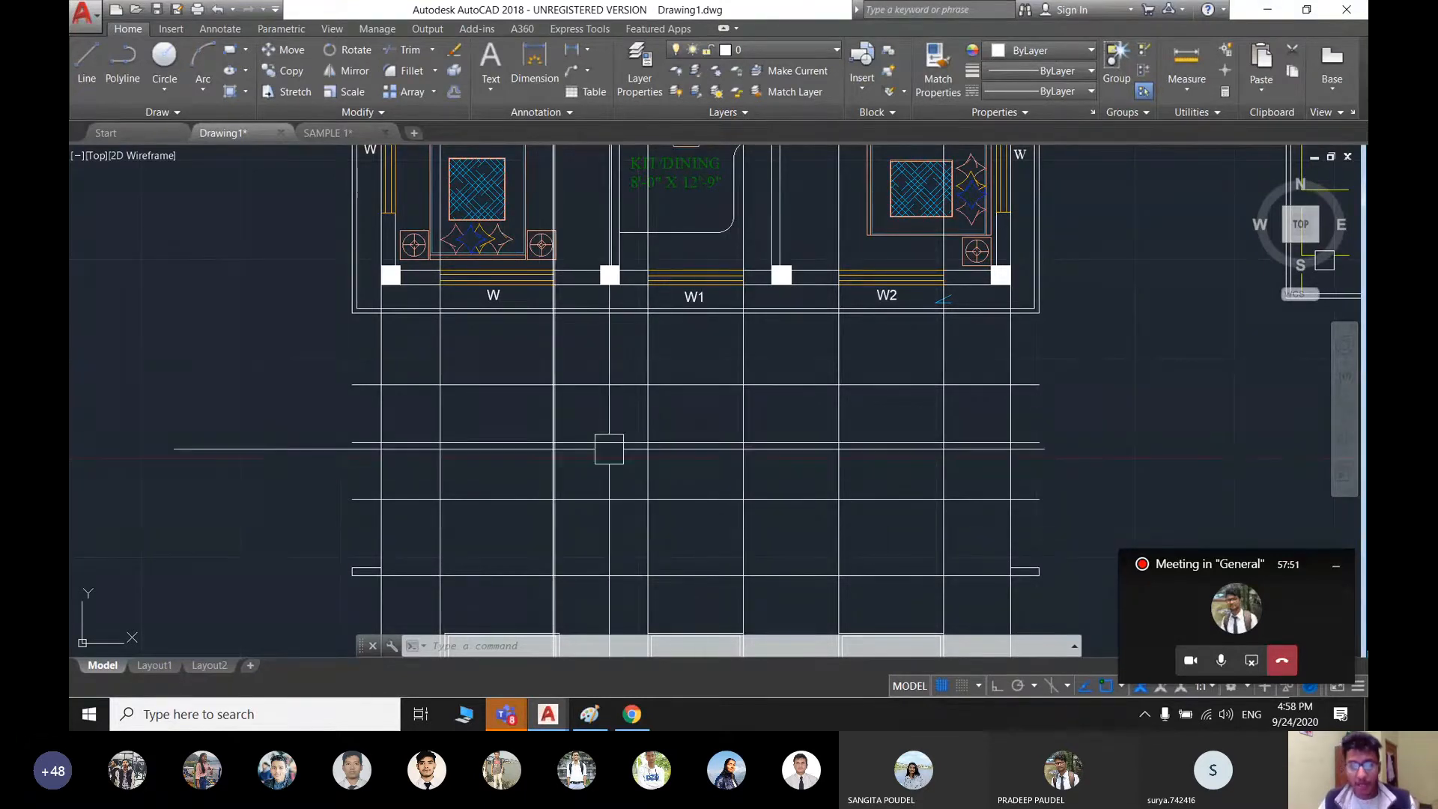
- Draw a rectangle for window W between its two vertical projection lines and the two lower horizontal guide lines
{"action": "middle_click_drag", "start_coordinate": [529, 528], "coordinate": [563, 481]}
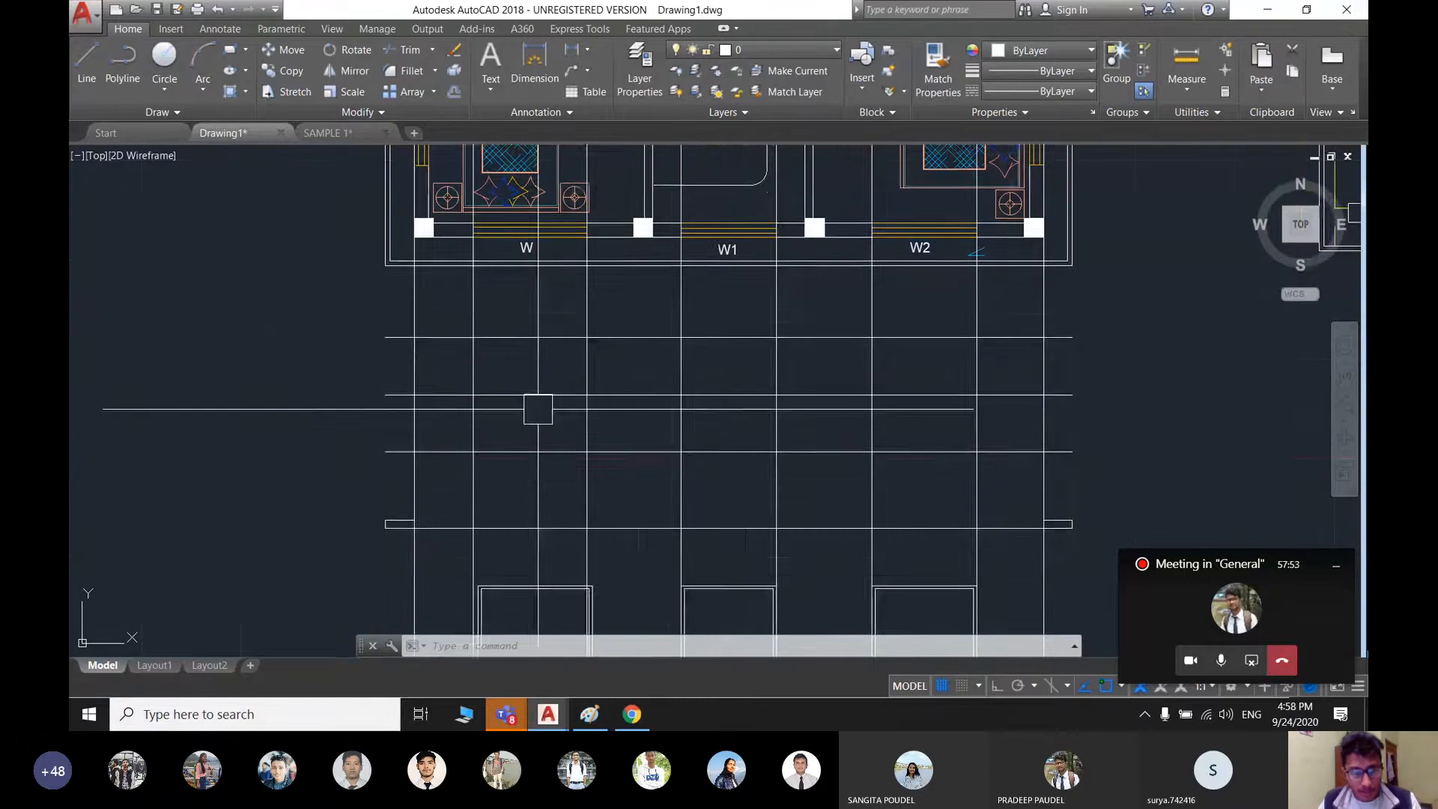
{"action": "scroll", "coordinate": [548, 446], "scroll_direction": "up", "scroll_amount": 2}
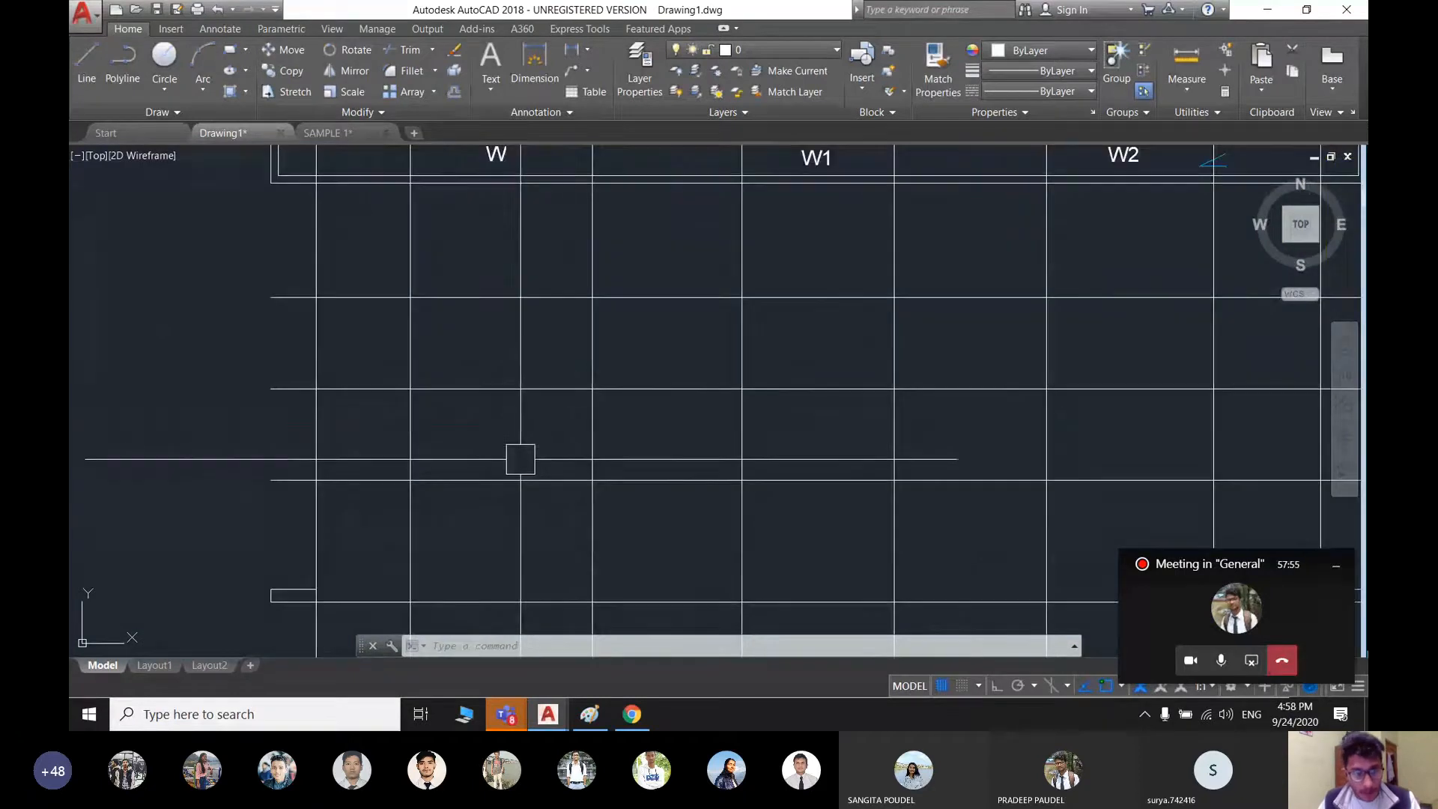
{"action": "scroll", "coordinate": [492, 431], "scroll_direction": "down", "scroll_amount": 2}
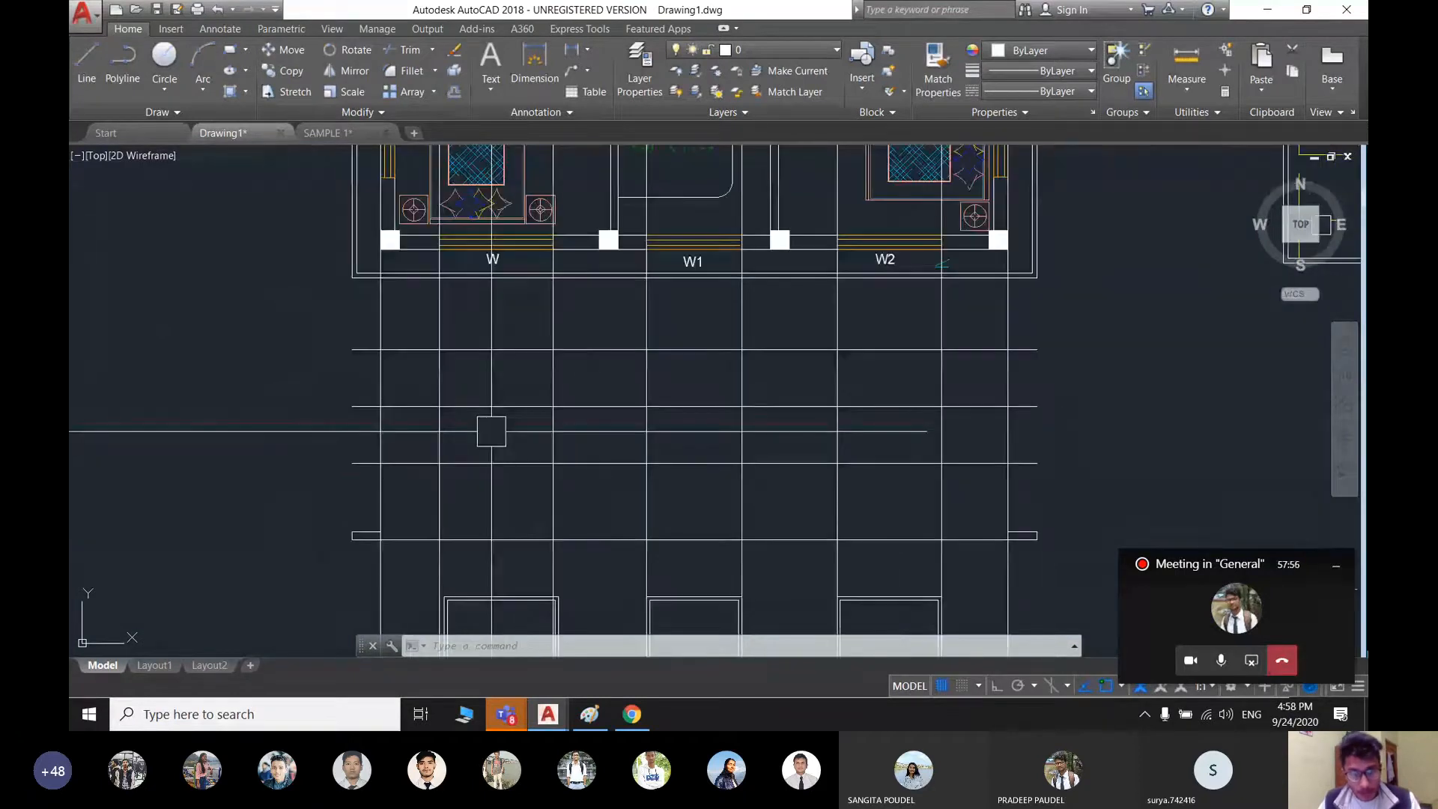
{"action": "type", "text": "l"}
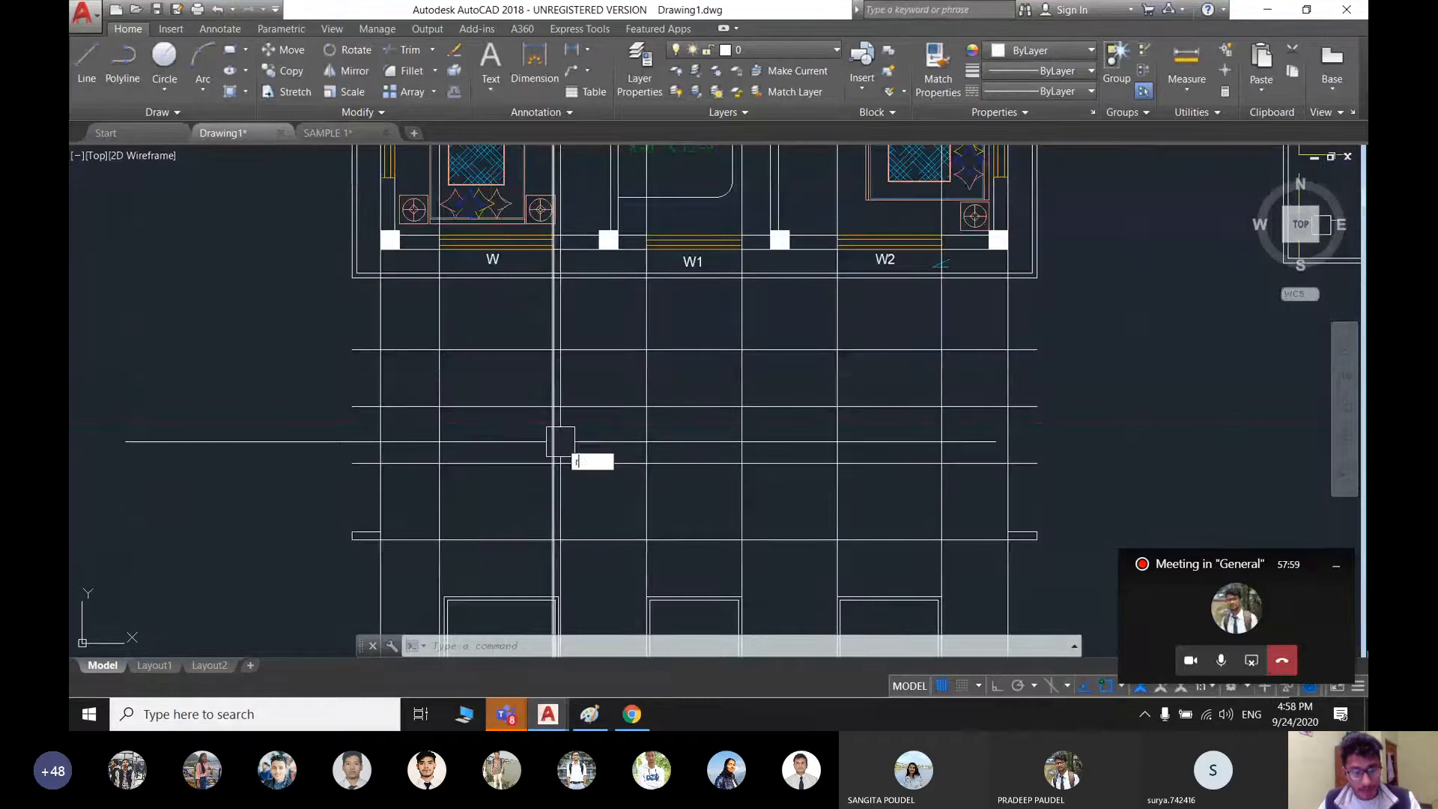
{"action": "type", "text": "ec"}
{"action": "key", "text": "Return"}
{"action": "left_click", "coordinate": [440, 407]}
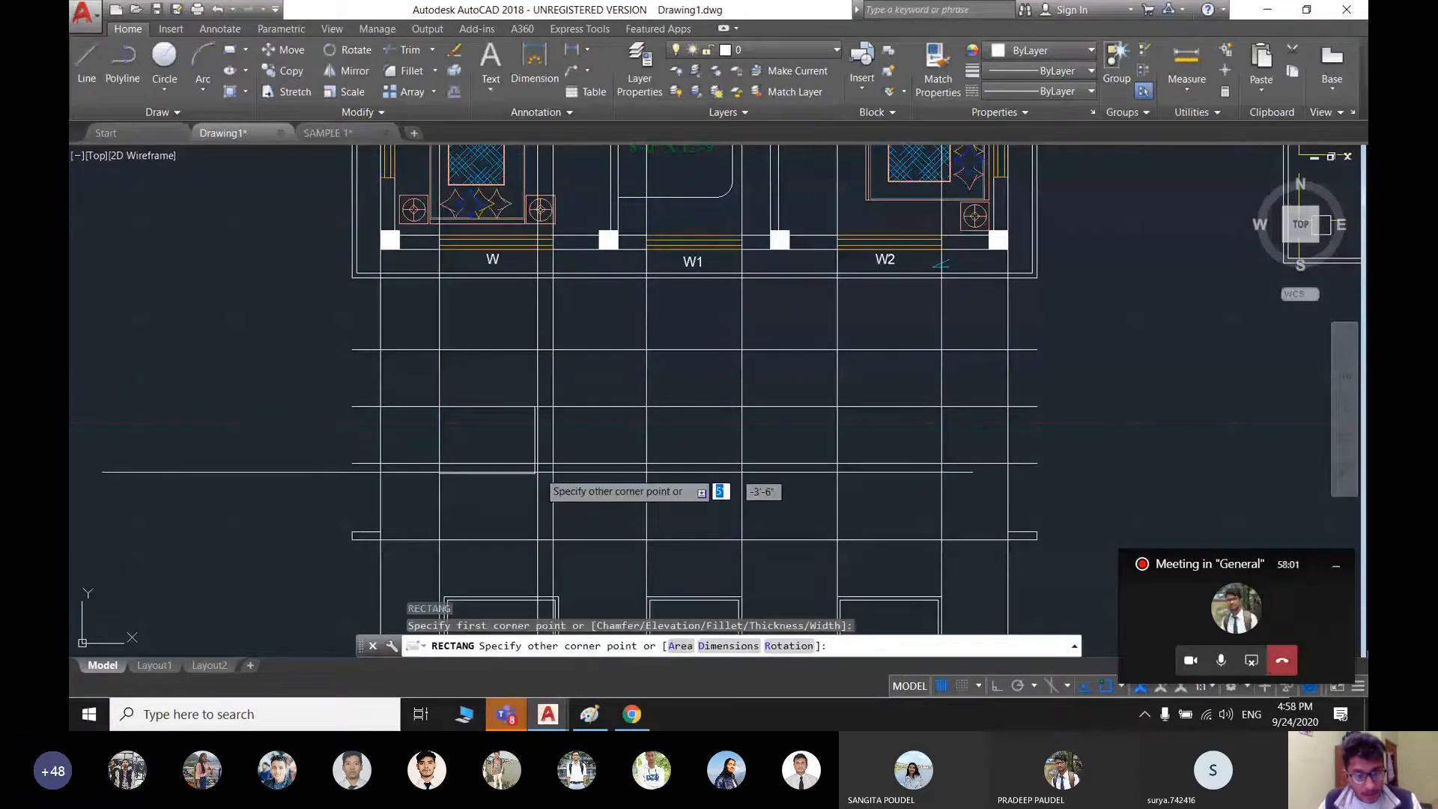
{"action": "left_click", "coordinate": [553, 464]}
- Draw matching rectangles for windows W1 and W2 between their projection lines and the same horizontal guide lines
{"action": "key", "text": "Return"}
{"action": "left_click", "coordinate": [646, 407]}
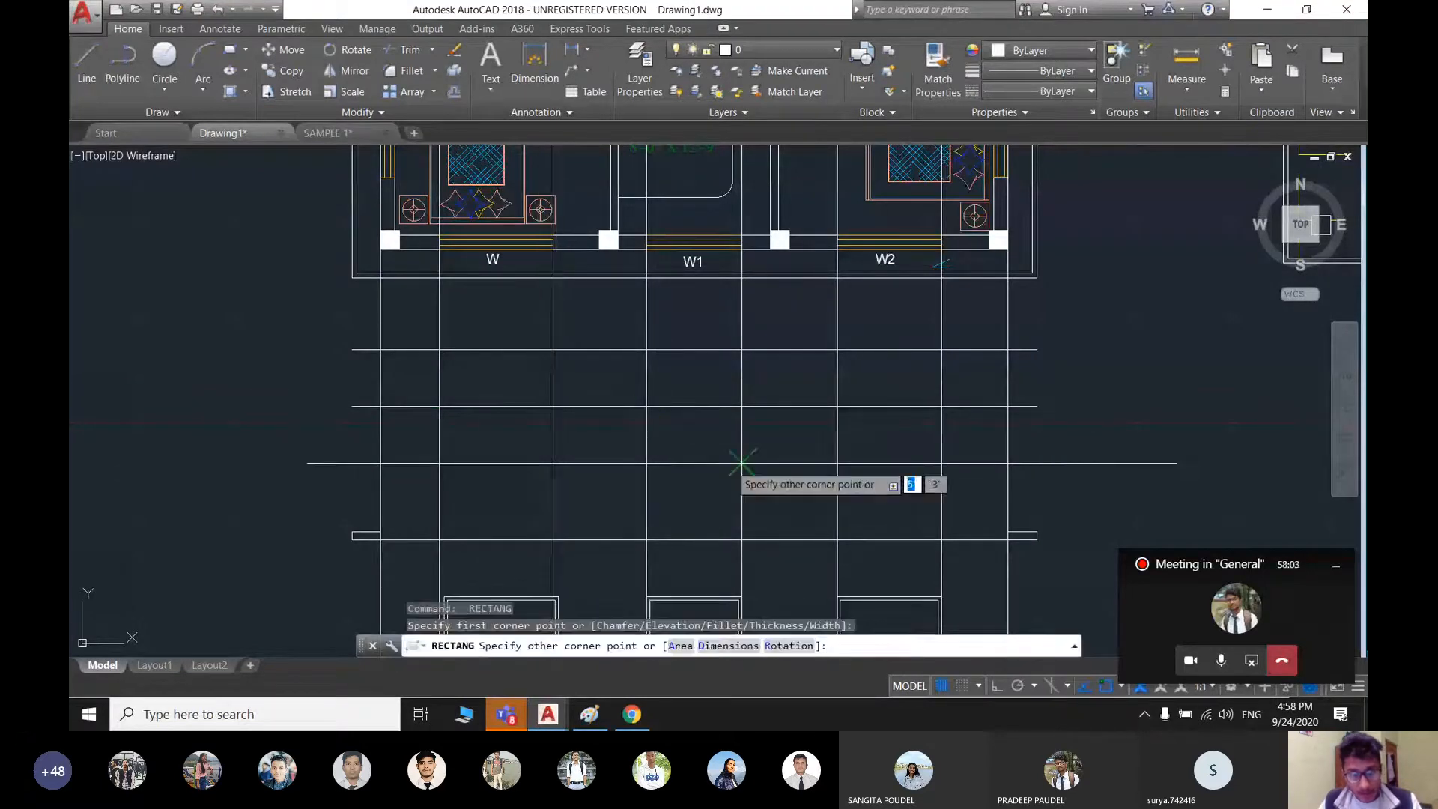
{"action": "left_click", "coordinate": [739, 463]}
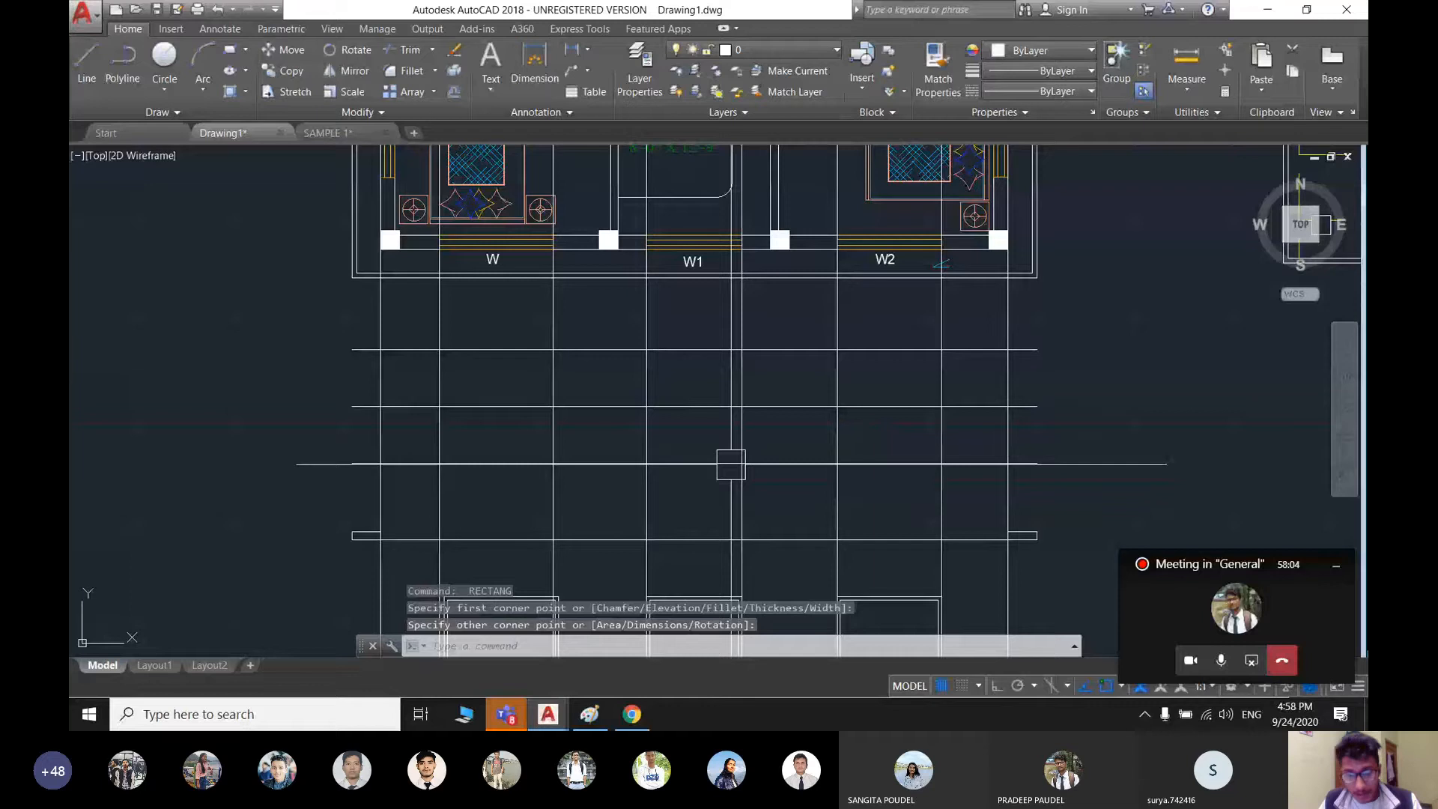
{"action": "key", "text": "Return"}
{"action": "left_click", "coordinate": [837, 406]}
{"action": "left_click", "coordinate": [939, 461]}
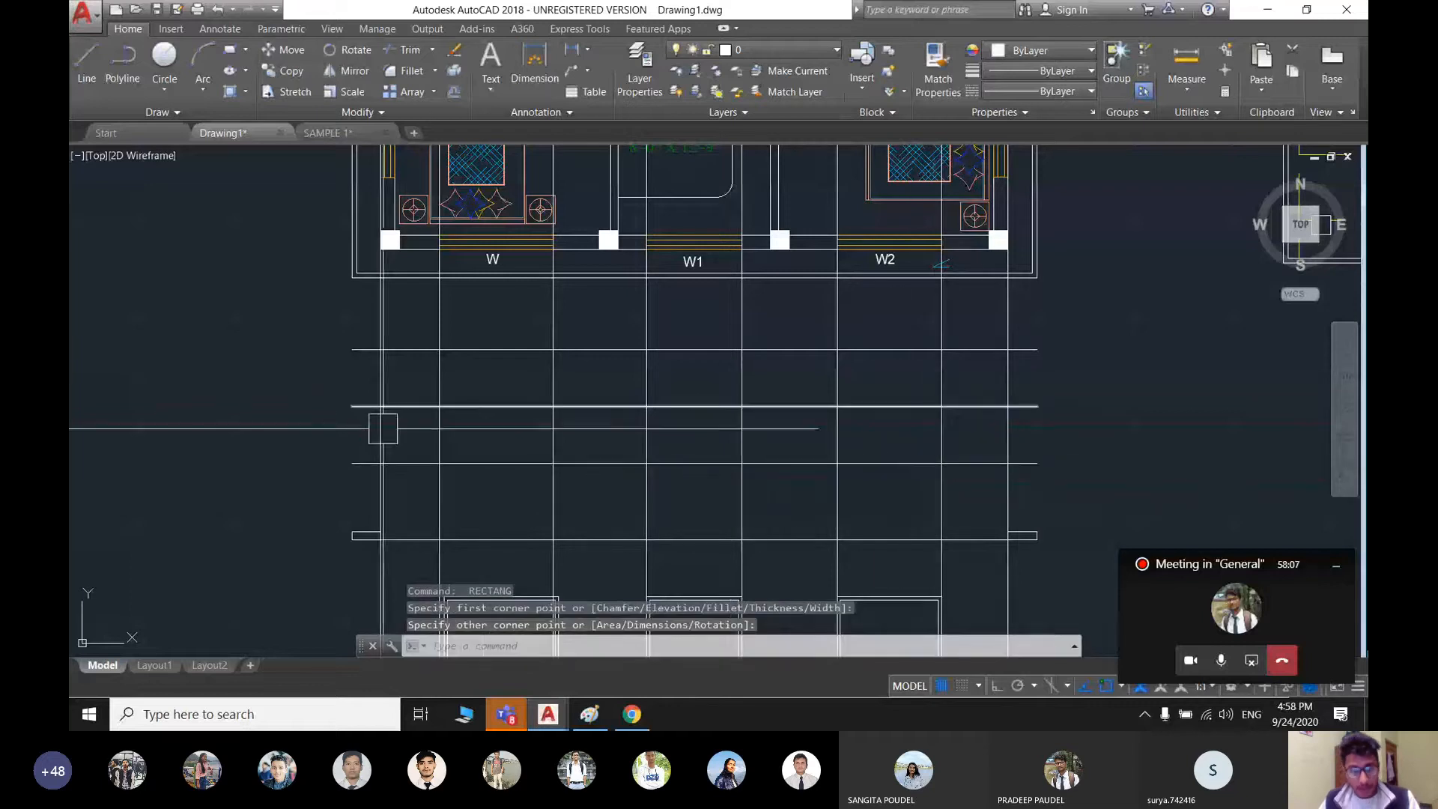
- Erase the two horizontal guide lines running along the head and sill of the new window rectangles
{"action": "left_click", "coordinate": [482, 463]}
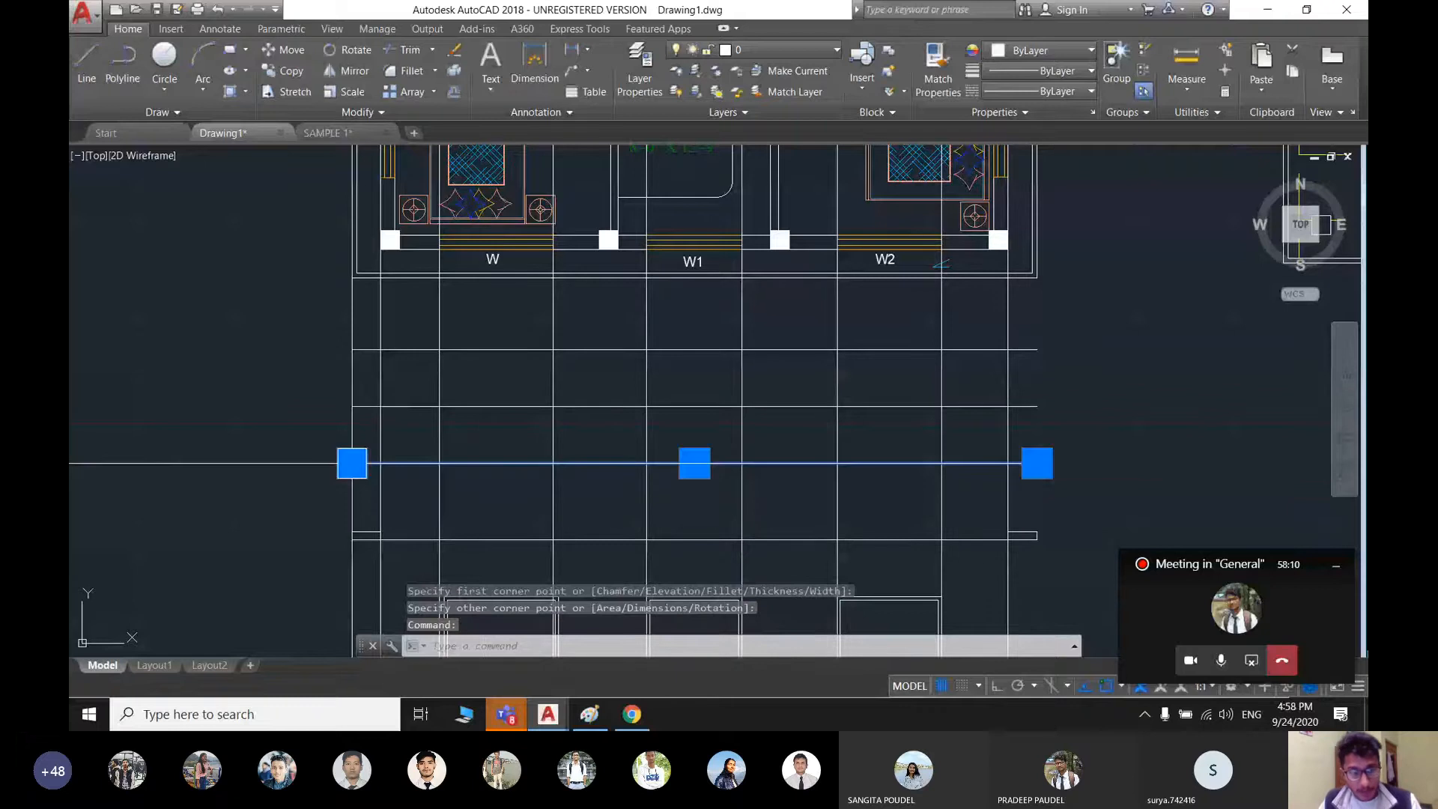
{"action": "key", "text": "Delete"}
{"action": "scroll", "coordinate": [526, 457], "scroll_direction": "down", "scroll_amount": 2}
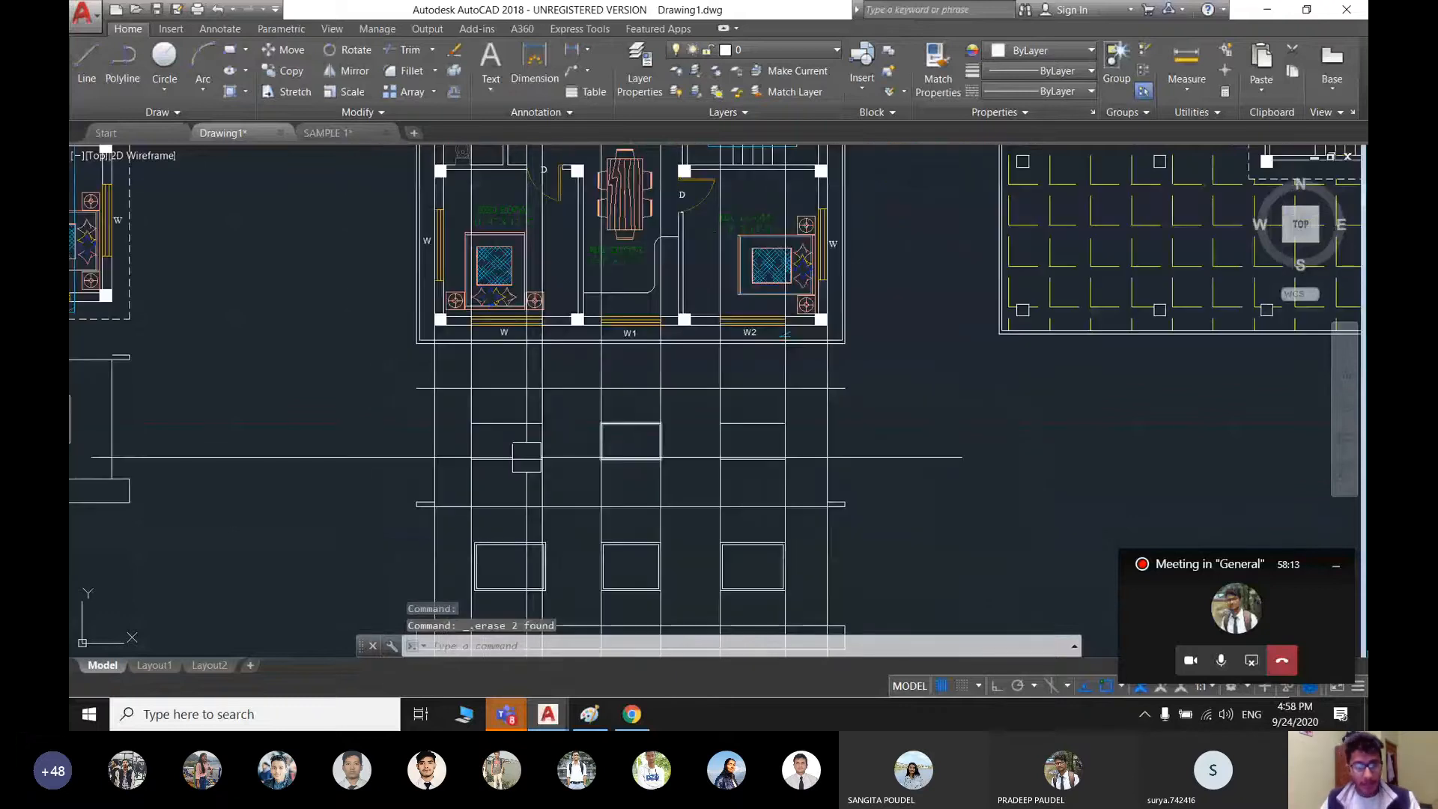
- Erase the six vertical projection lines of windows W, W1 and W2, keeping the two outer wall lines
{"action": "scroll", "coordinate": [527, 457], "scroll_direction": "up", "scroll_amount": 2}
{"action": "left_click", "coordinate": [560, 378]}
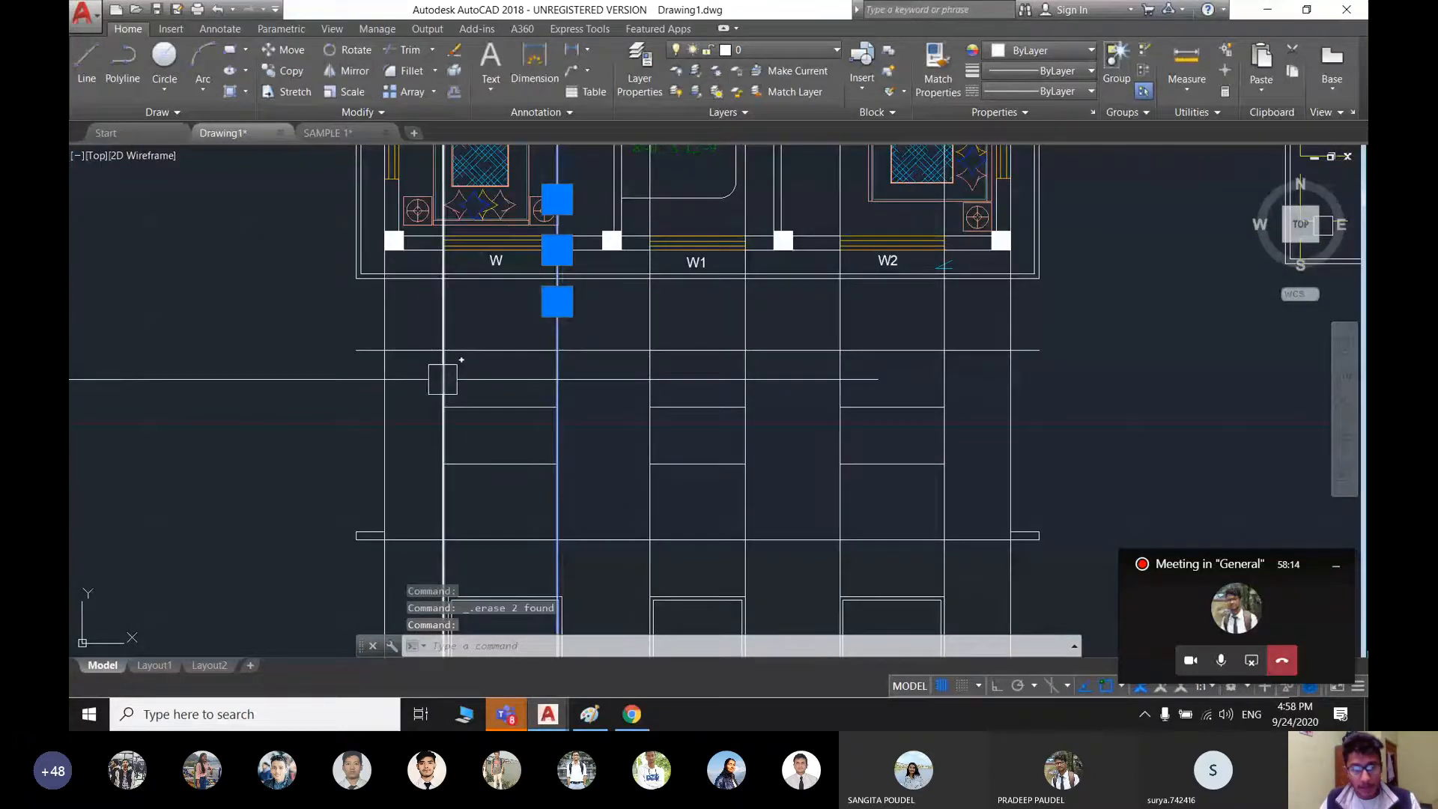
{"action": "left_click", "coordinate": [442, 379]}
{"action": "left_click", "coordinate": [650, 379]}
{"action": "left_click", "coordinate": [745, 379]}
{"action": "left_click", "coordinate": [834, 378]}
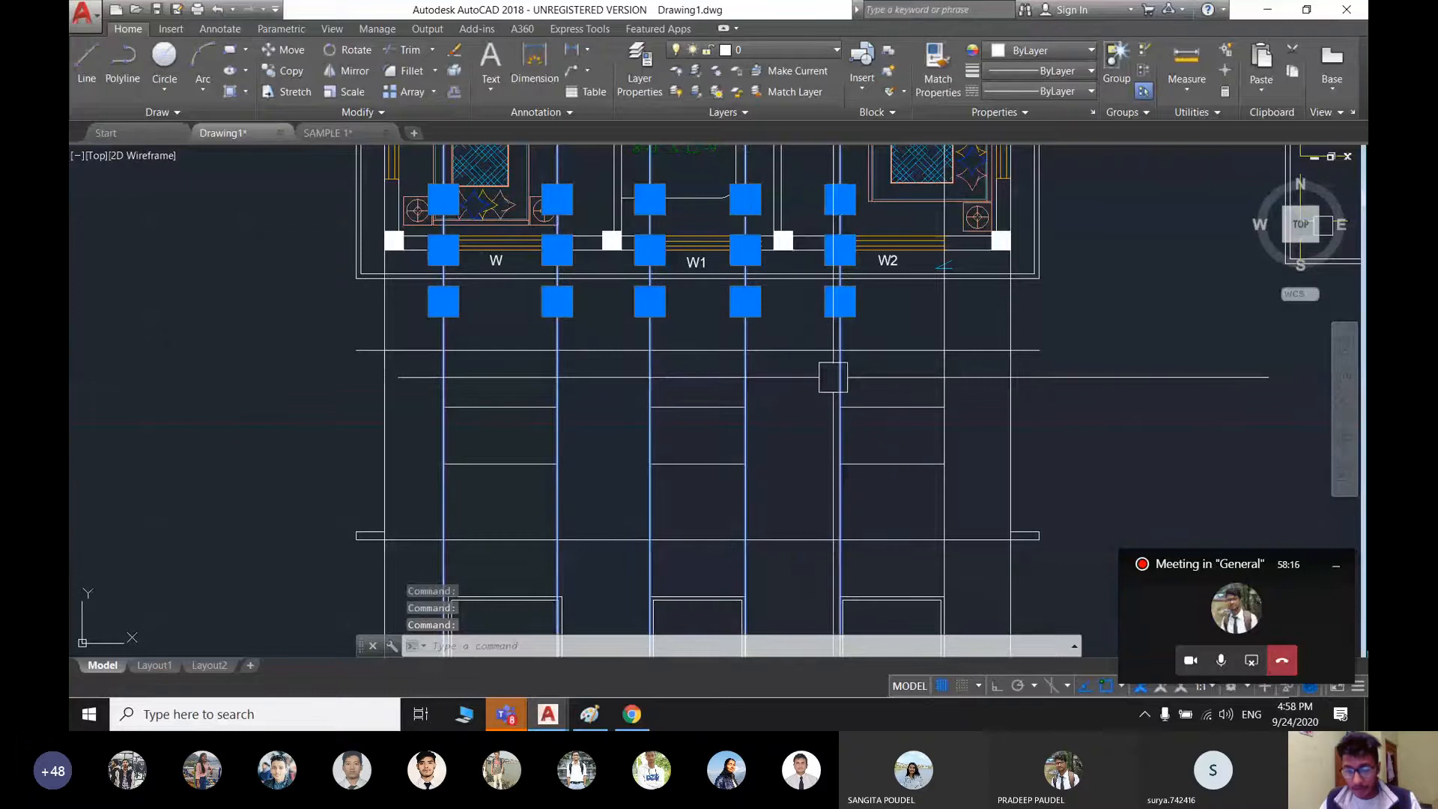
{"action": "key", "text": "Delete"}
- Examine the two rows of windows, the roof line and the slab ends in the elevation below the floor plan
{"action": "scroll", "coordinate": [683, 401], "scroll_direction": "down", "scroll_amount": 2}
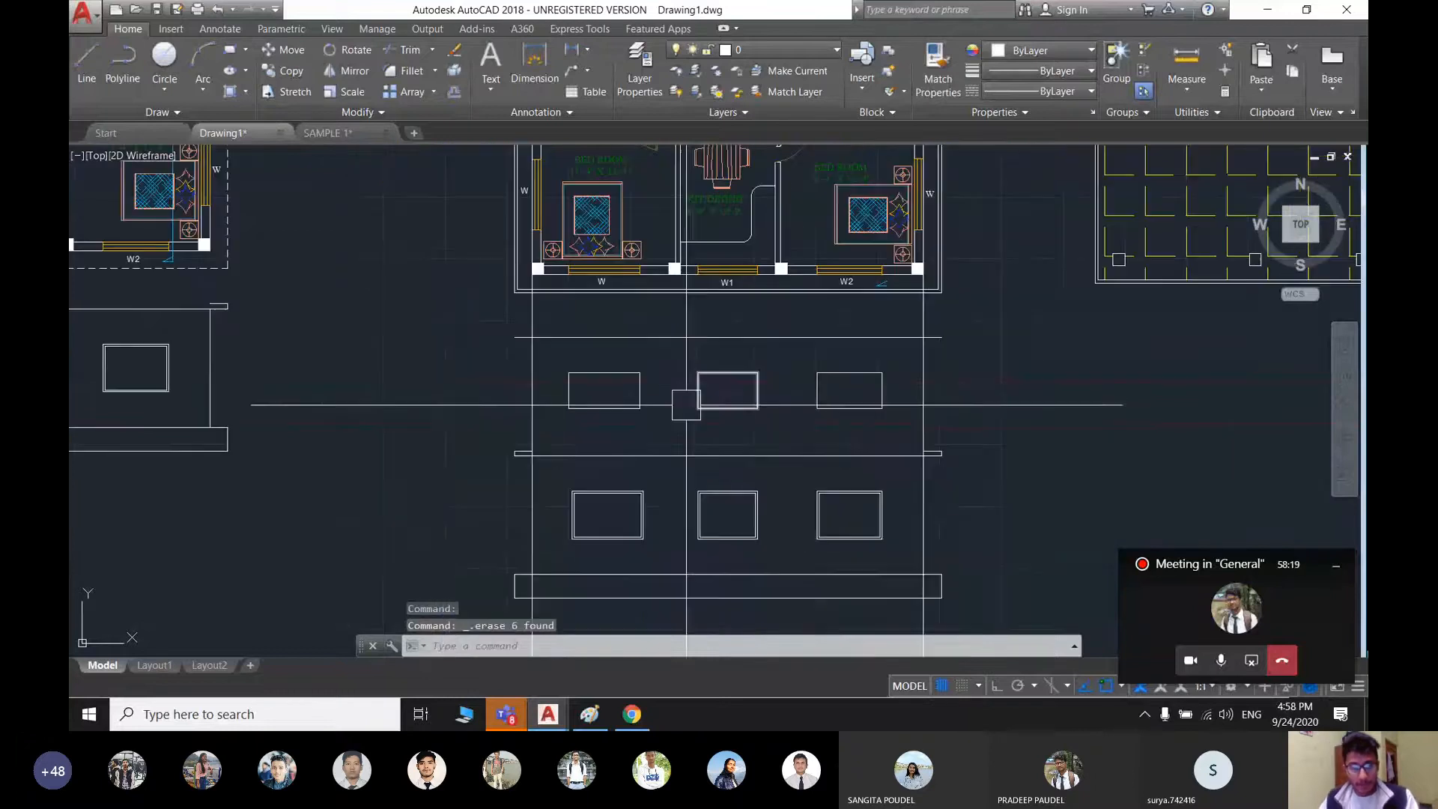
{"action": "scroll", "coordinate": [725, 391], "scroll_direction": "down", "scroll_amount": 1}
{"action": "middle_click_drag", "start_coordinate": [842, 384], "coordinate": [804, 494]}
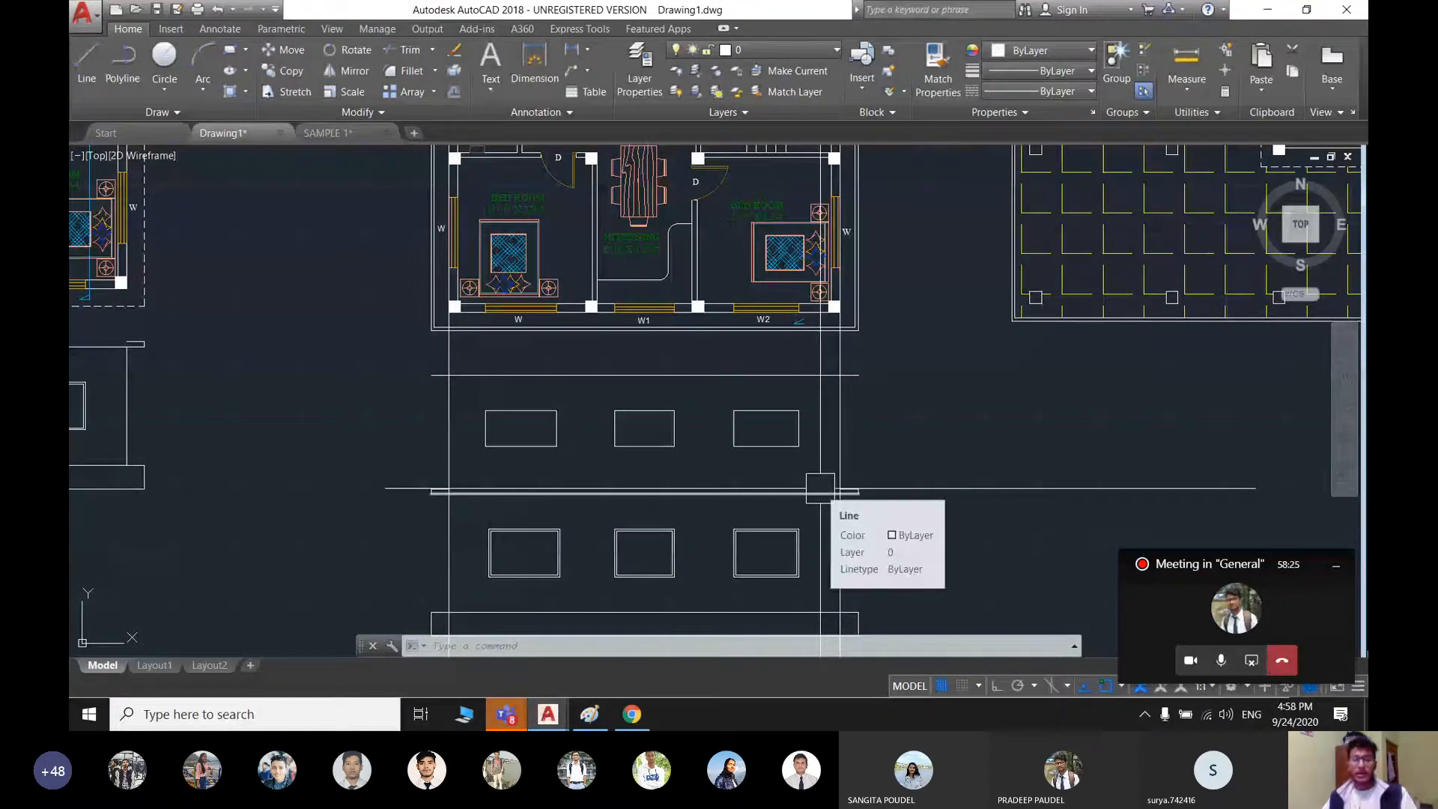
{"action": "scroll", "coordinate": [610, 494], "scroll_direction": "up", "scroll_amount": 2}
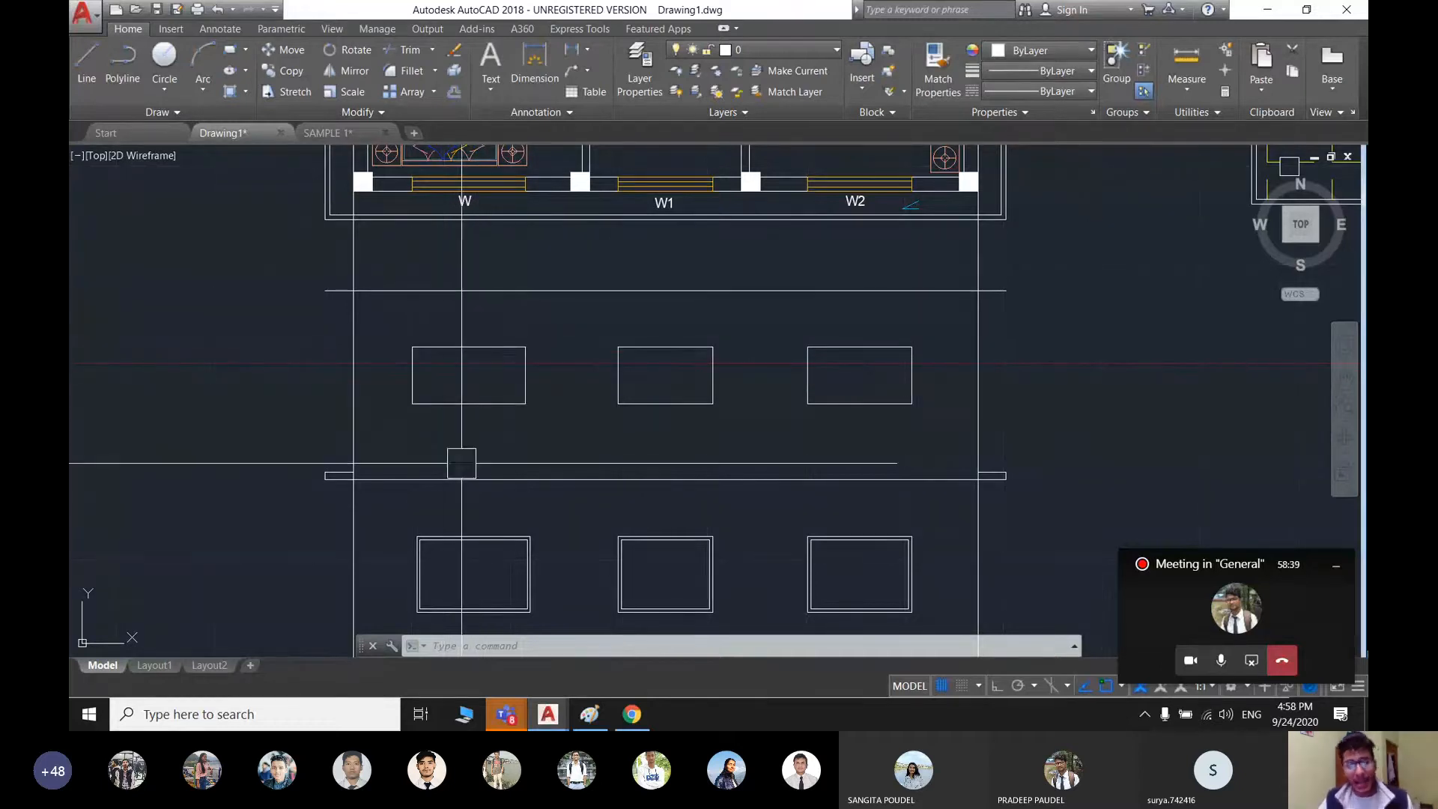
{"action": "left_click", "coordinate": [533, 365]}
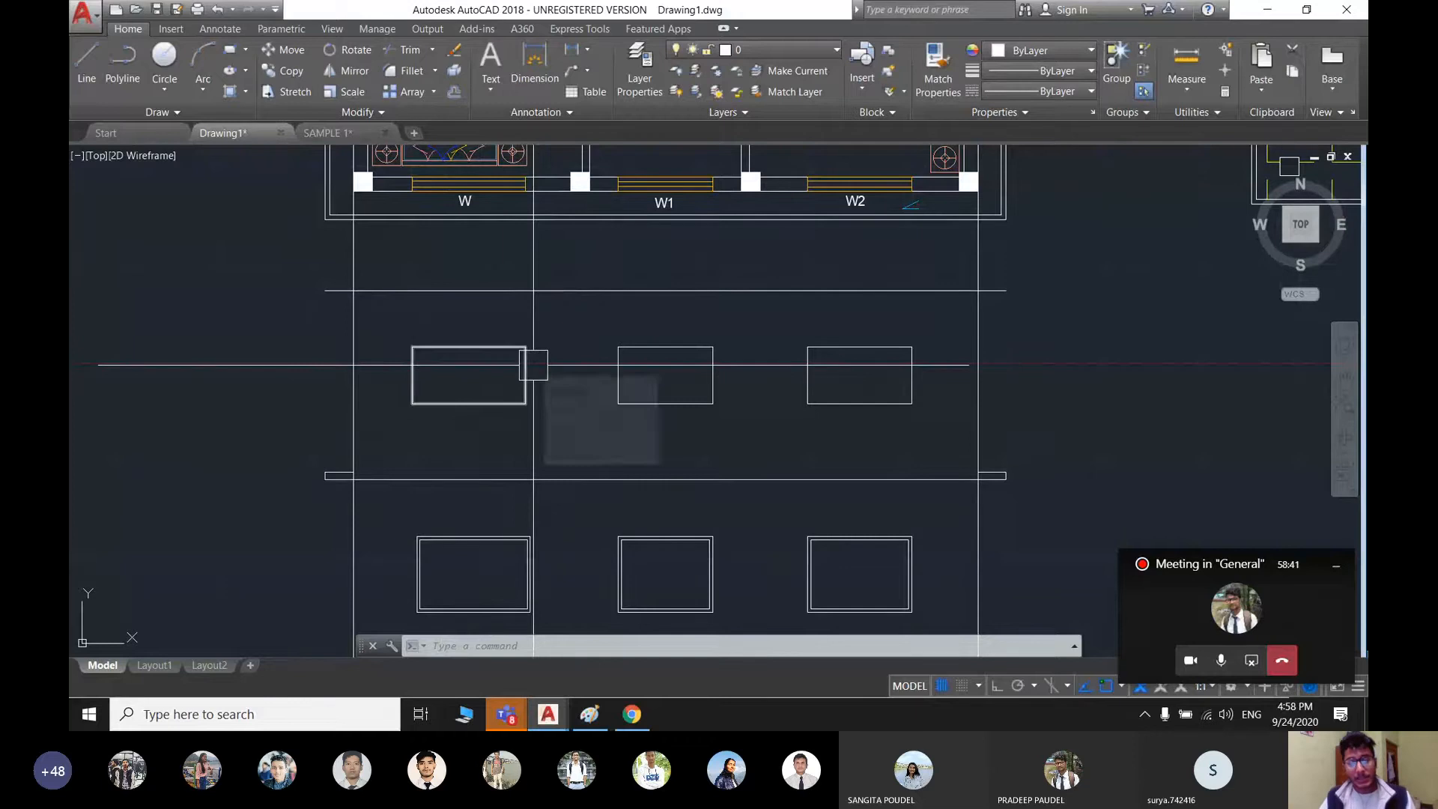
{"action": "left_click", "coordinate": [658, 465]}
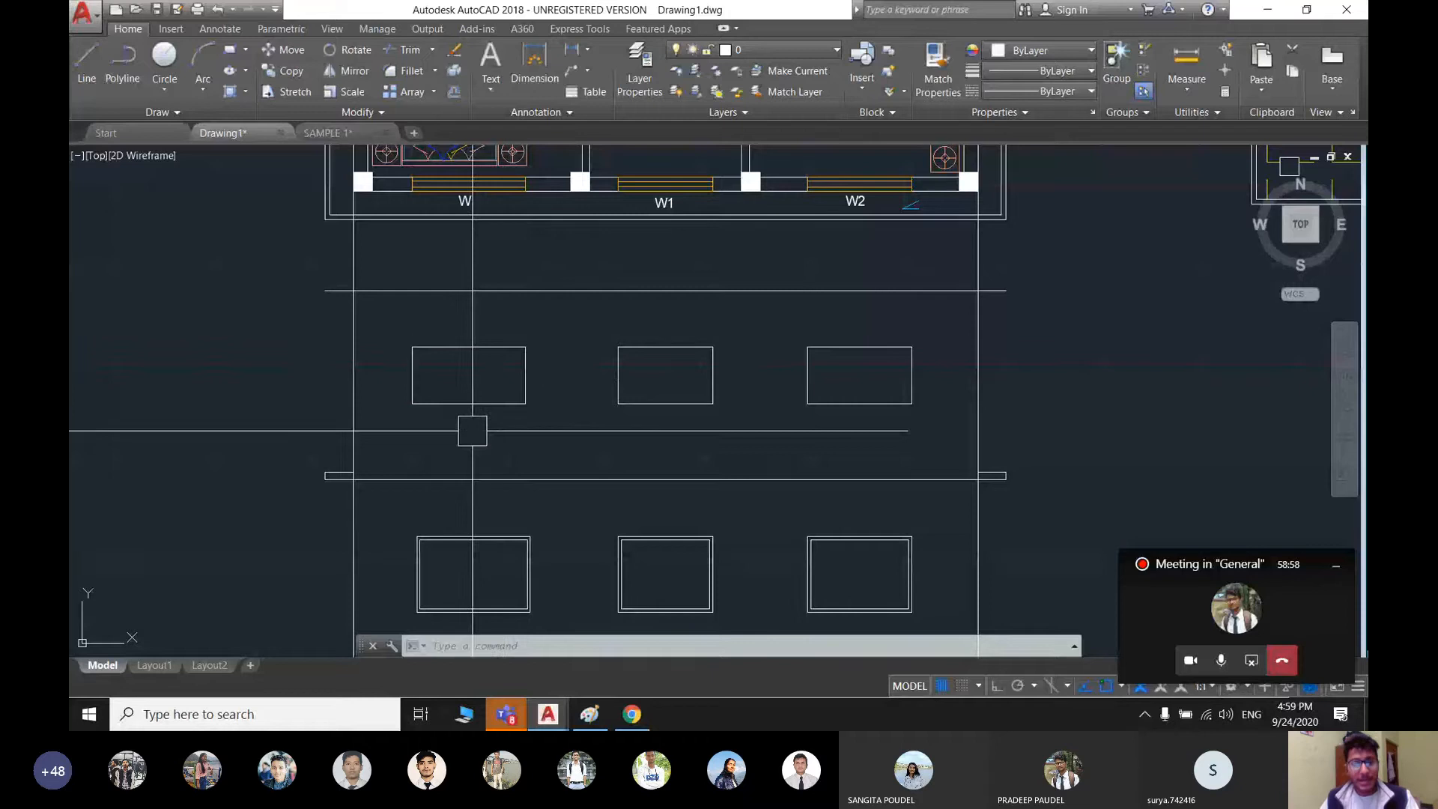
{"action": "scroll", "coordinate": [486, 315], "scroll_direction": "down", "scroll_amount": 4}
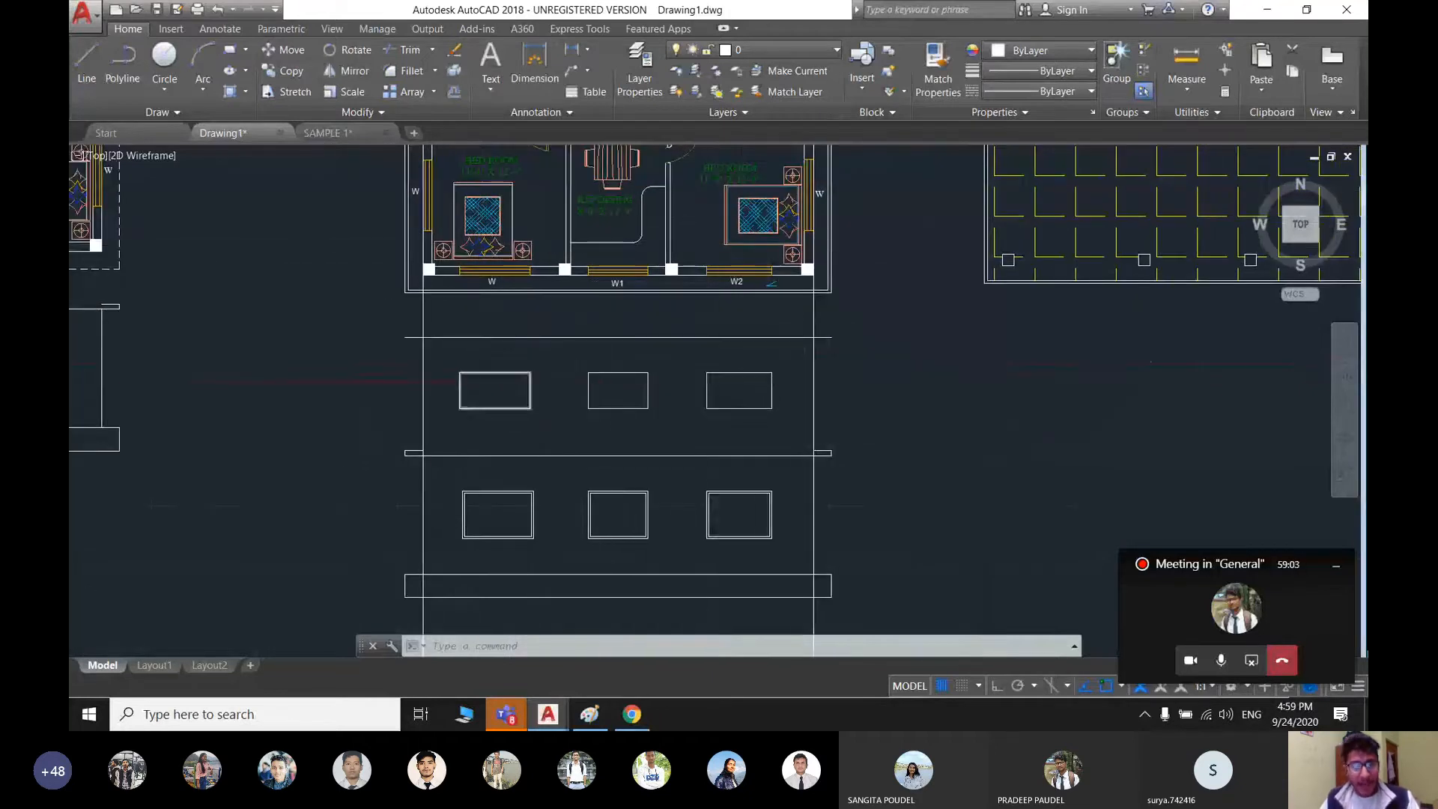
{"action": "scroll", "coordinate": [525, 389], "scroll_direction": "up", "scroll_amount": 4}
{"action": "scroll", "coordinate": [559, 425], "scroll_direction": "down", "scroll_amount": 2}
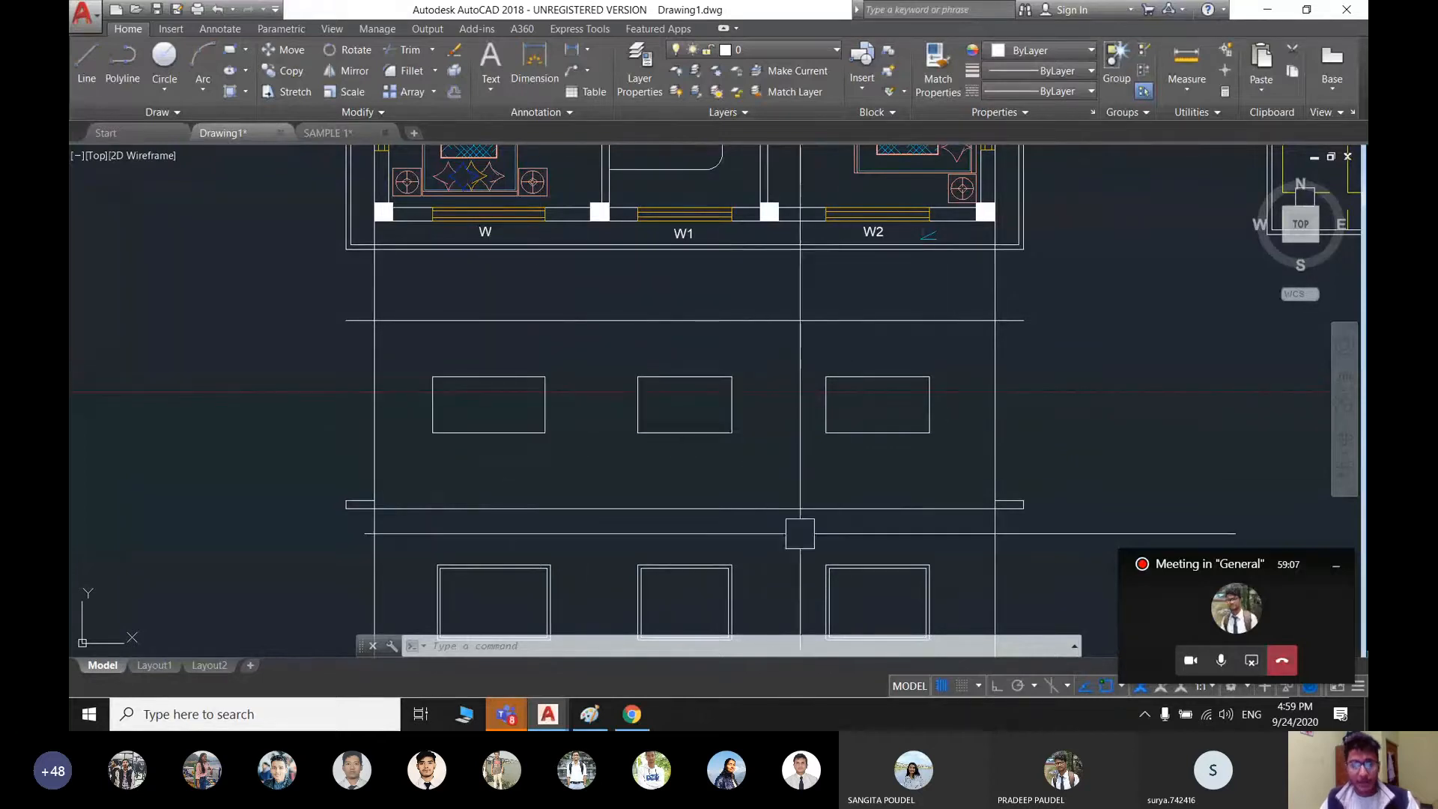
{"action": "mouse_move", "coordinate": [799, 533]}
{"action": "middle_mouse_down"}
{"action": "mouse_move", "coordinate": [854, 427]}
{"action": "mouse_move", "coordinate": [685, 466]}
{"action": "middle_mouse_up"}
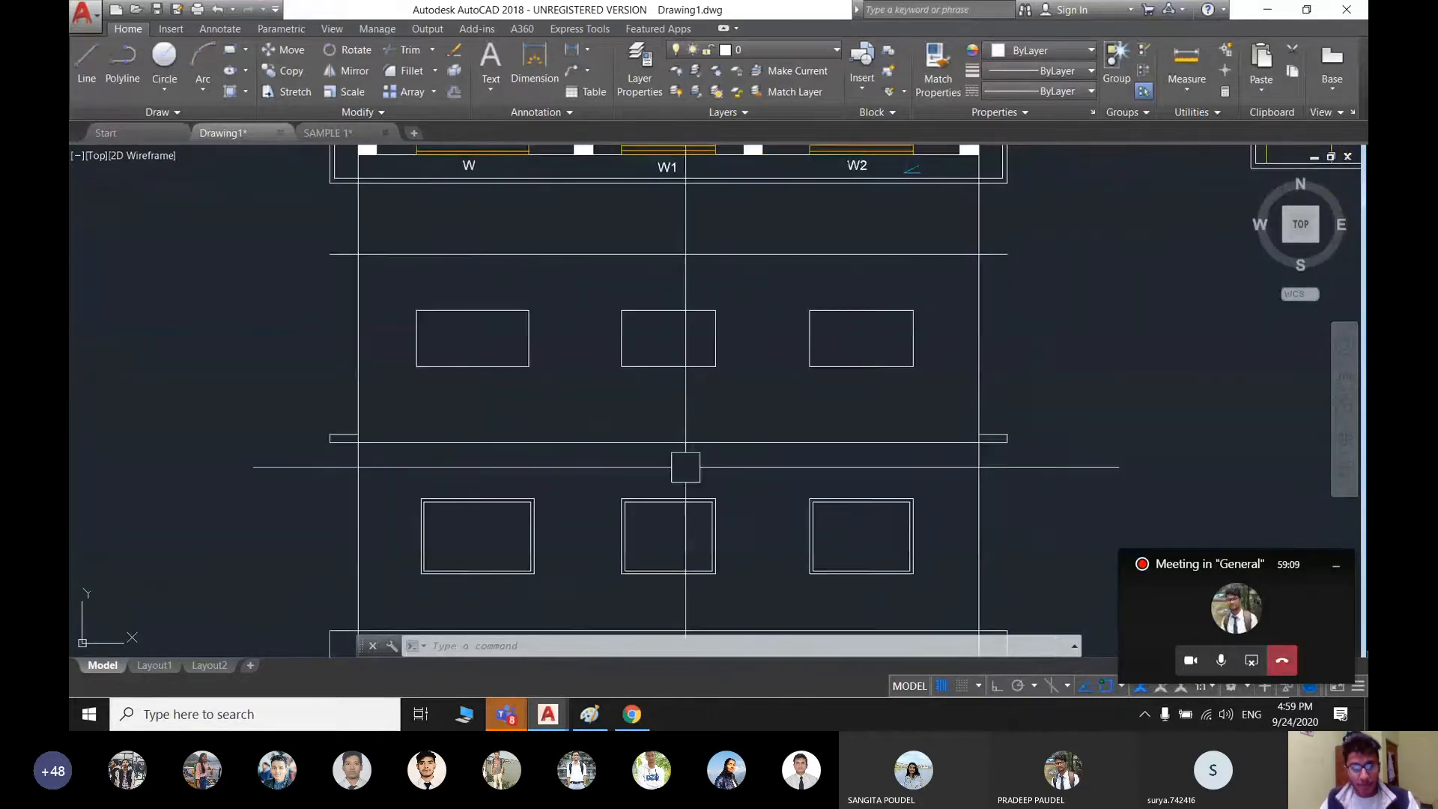
{"action": "scroll", "coordinate": [603, 411], "scroll_direction": "down", "scroll_amount": 5}
{"action": "scroll", "coordinate": [677, 361], "scroll_direction": "up", "scroll_amount": 3}
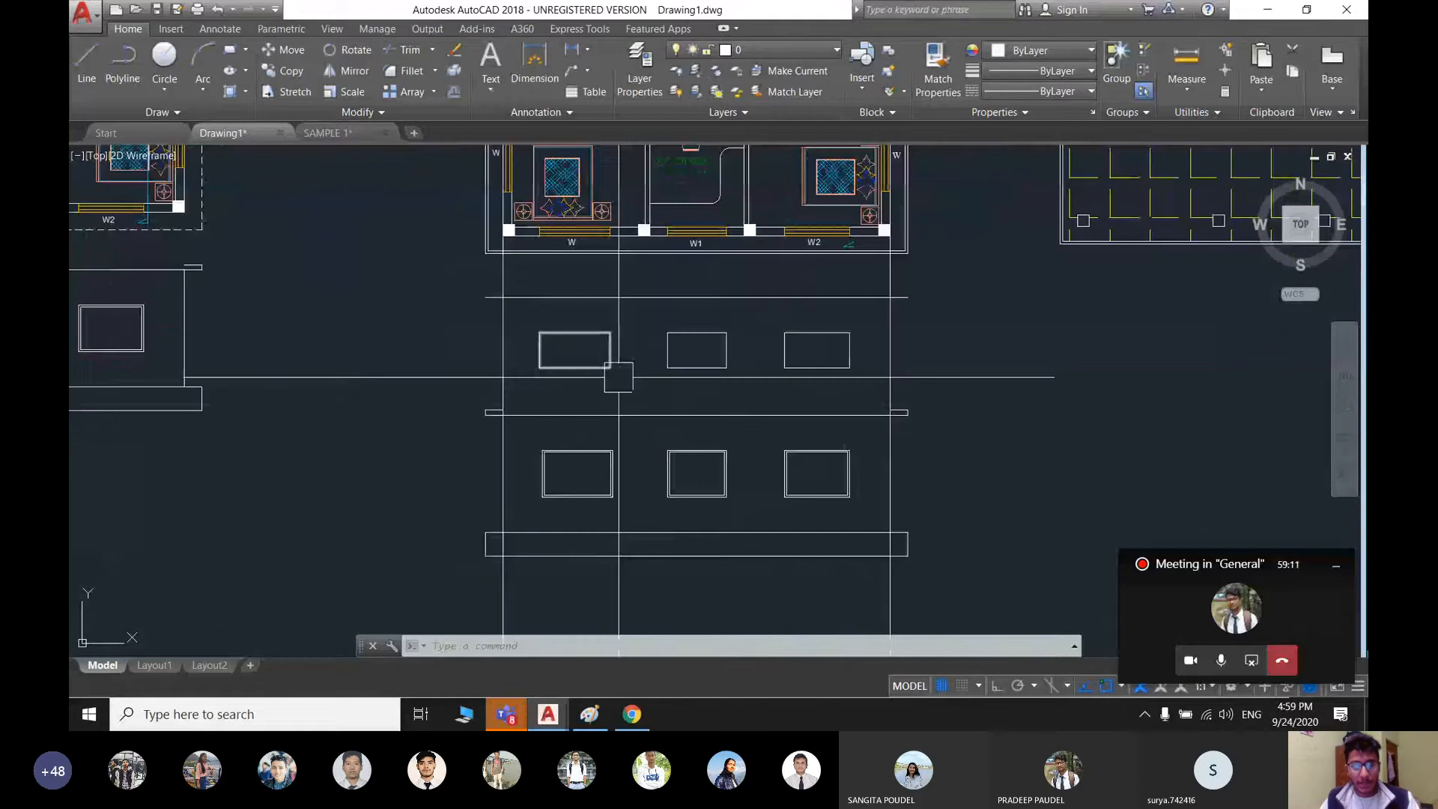
{"action": "scroll", "coordinate": [622, 389], "scroll_direction": "up", "scroll_amount": 2}
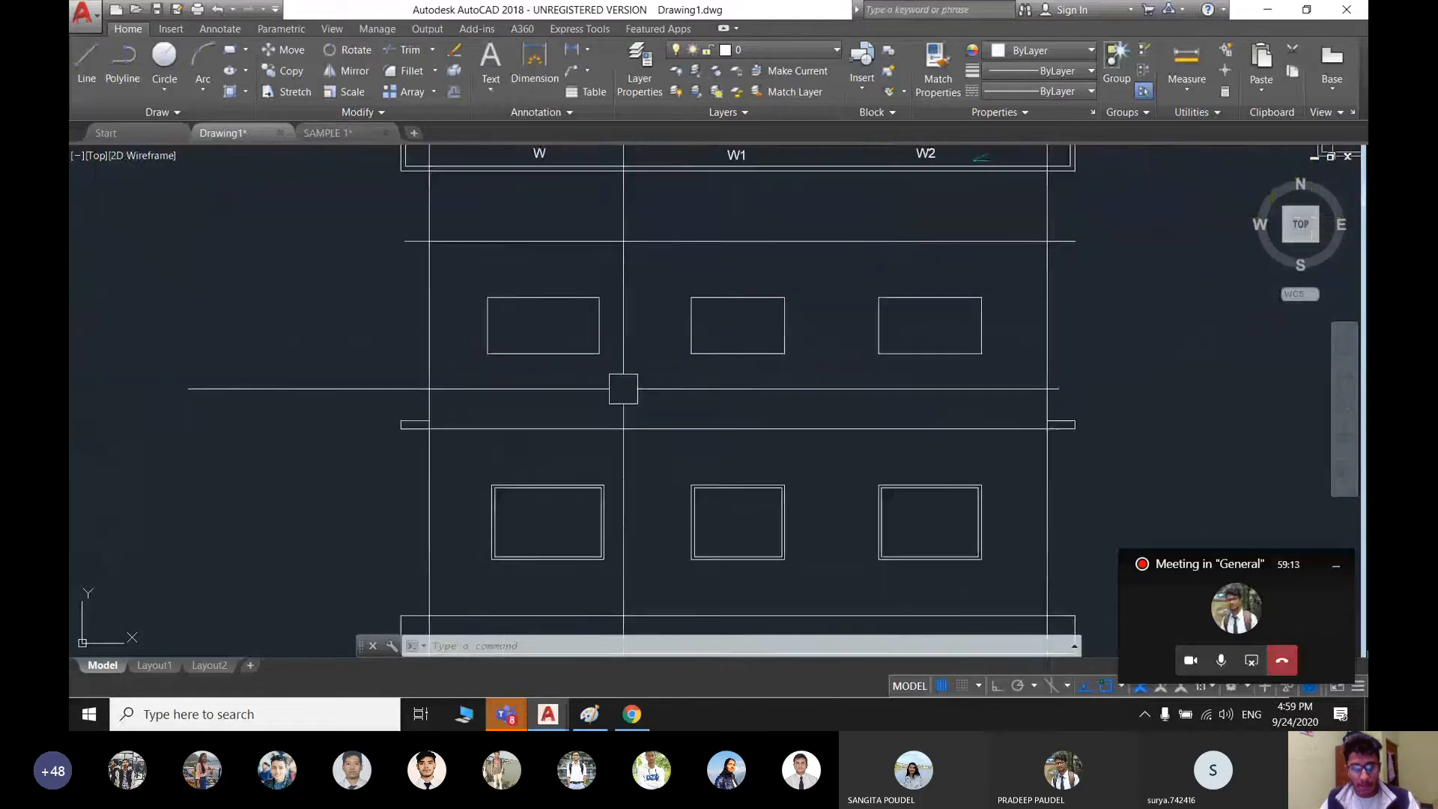
{"action": "middle_click_drag", "start_coordinate": [622, 388], "coordinate": [530, 449]}
{"action": "middle_click_drag", "start_coordinate": [990, 219], "coordinate": [901, 334]}
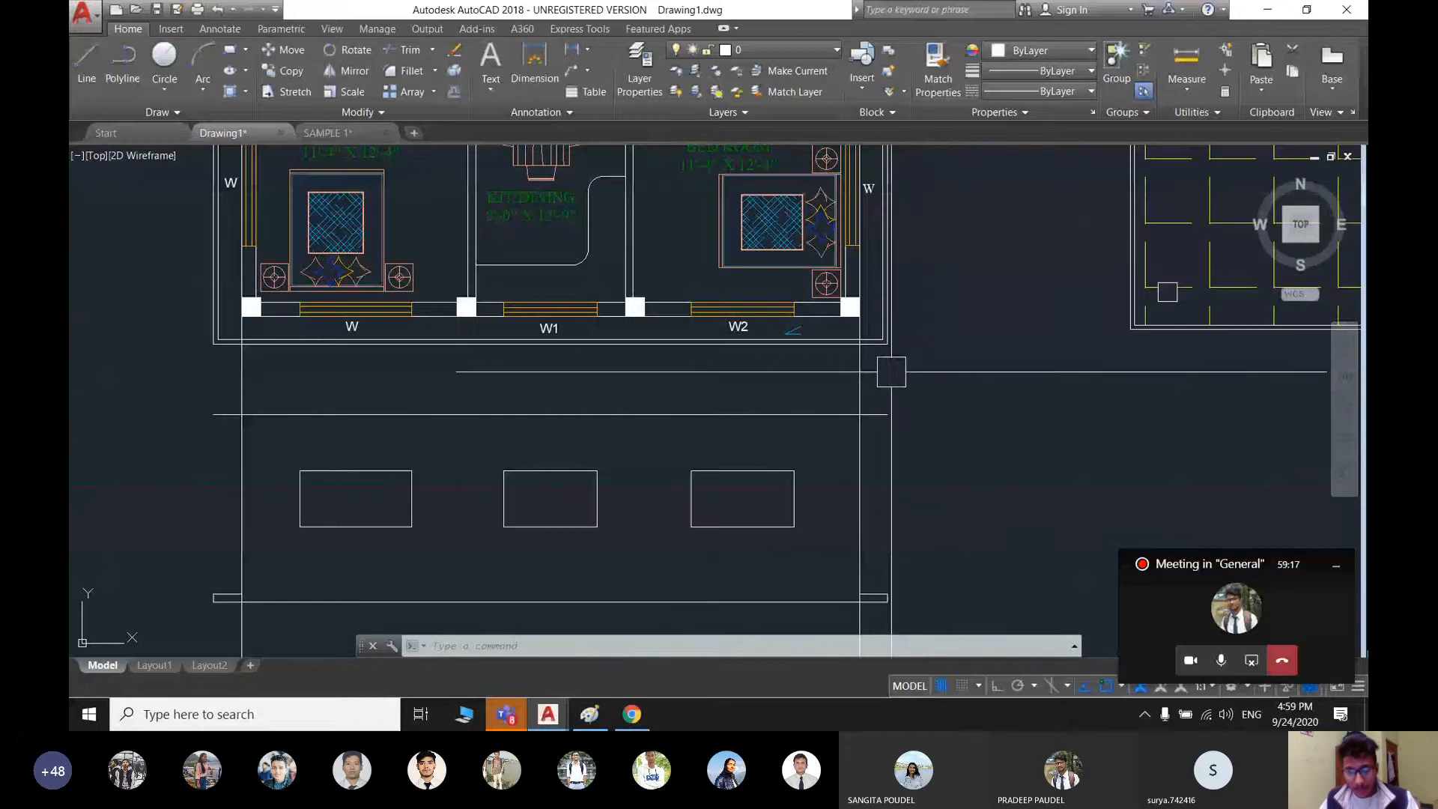
{"action": "scroll", "coordinate": [908, 514], "scroll_direction": "up", "scroll_amount": 4}
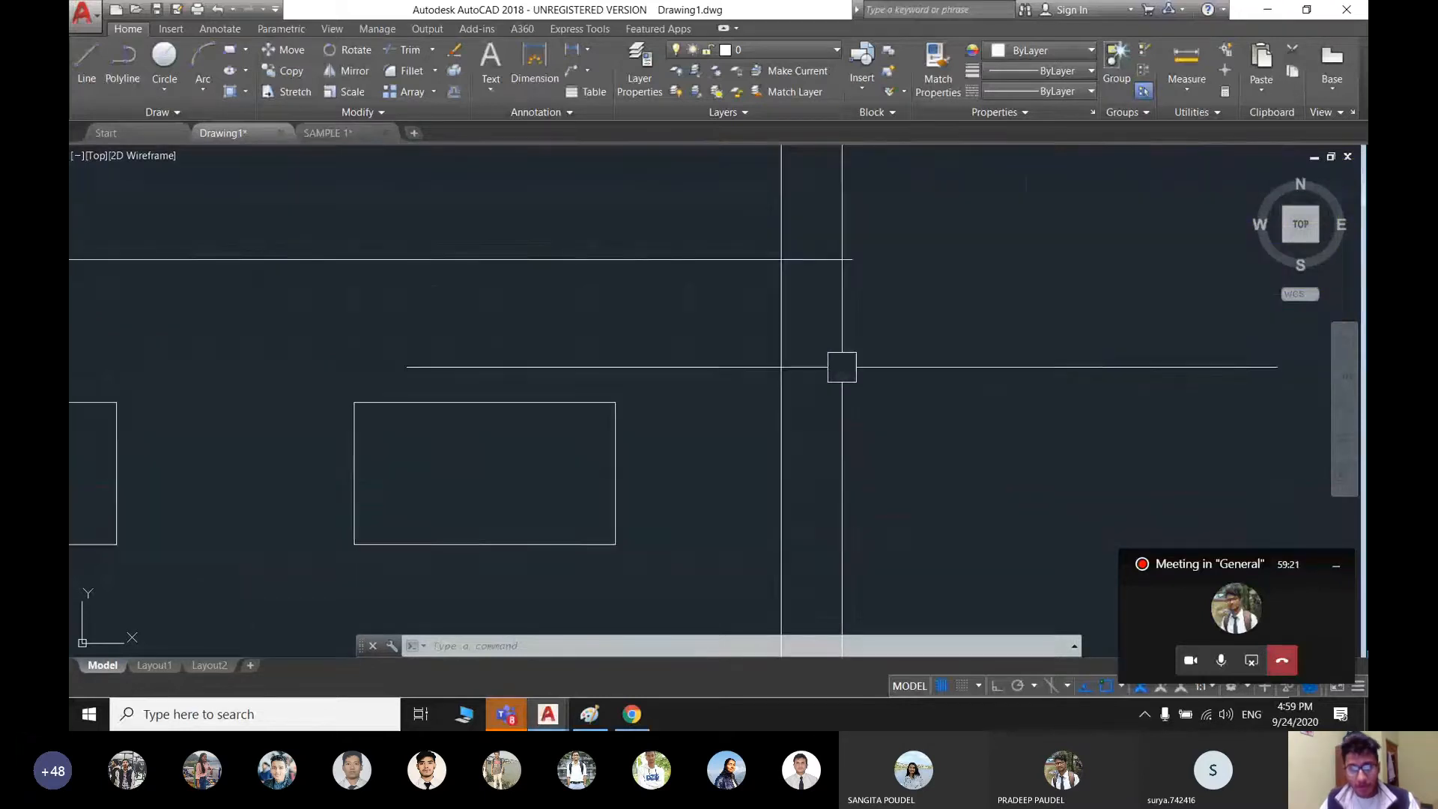
{"action": "middle_click_drag", "start_coordinate": [841, 366], "coordinate": [831, 442]}
{"action": "scroll", "coordinate": [831, 459], "scroll_direction": "down", "scroll_amount": 4}
{"action": "middle_click_drag", "start_coordinate": [831, 363], "coordinate": [831, 286]}
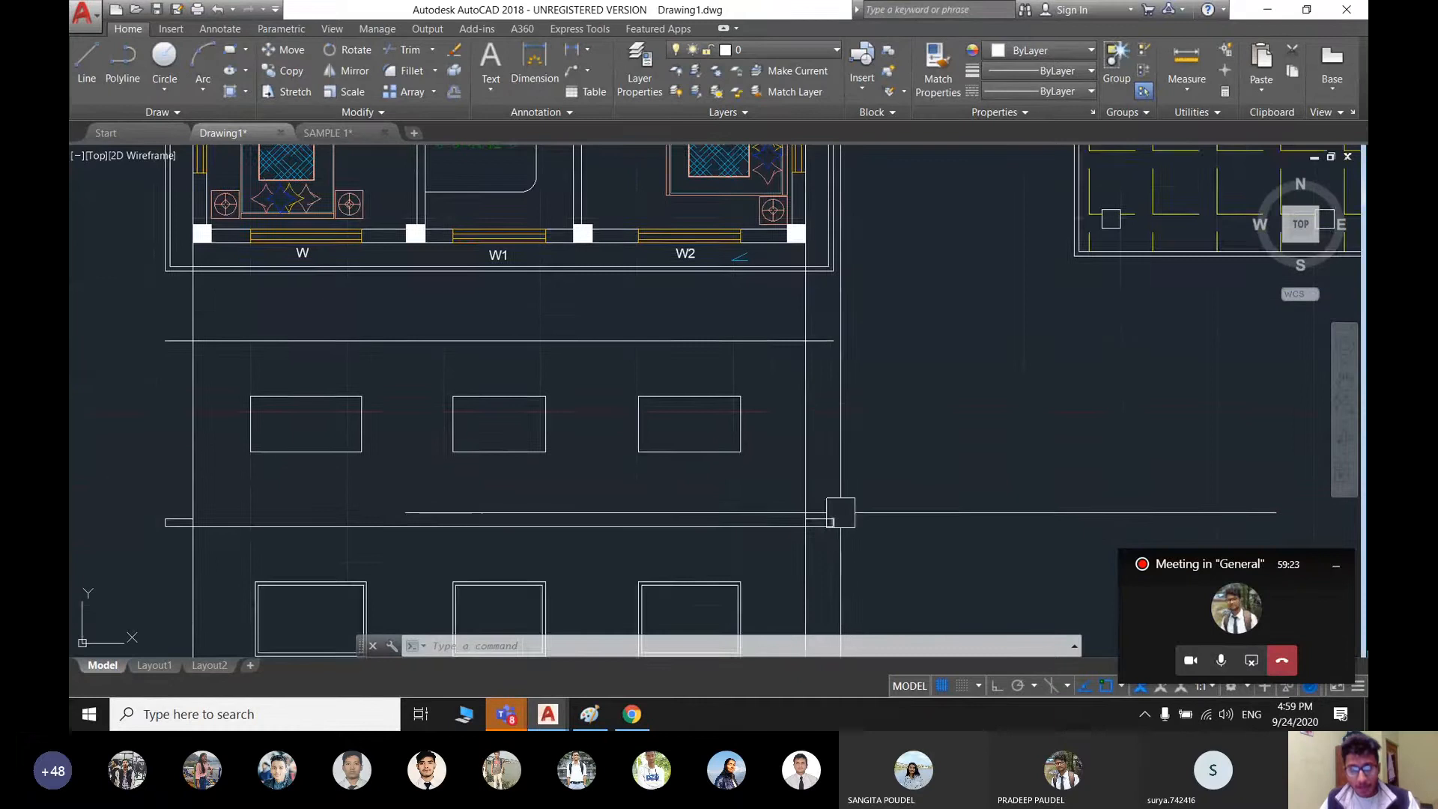
{"action": "scroll", "coordinate": [840, 498], "scroll_direction": "up", "scroll_amount": 2}
{"action": "scroll", "coordinate": [838, 486], "scroll_direction": "down", "scroll_amount": 4}
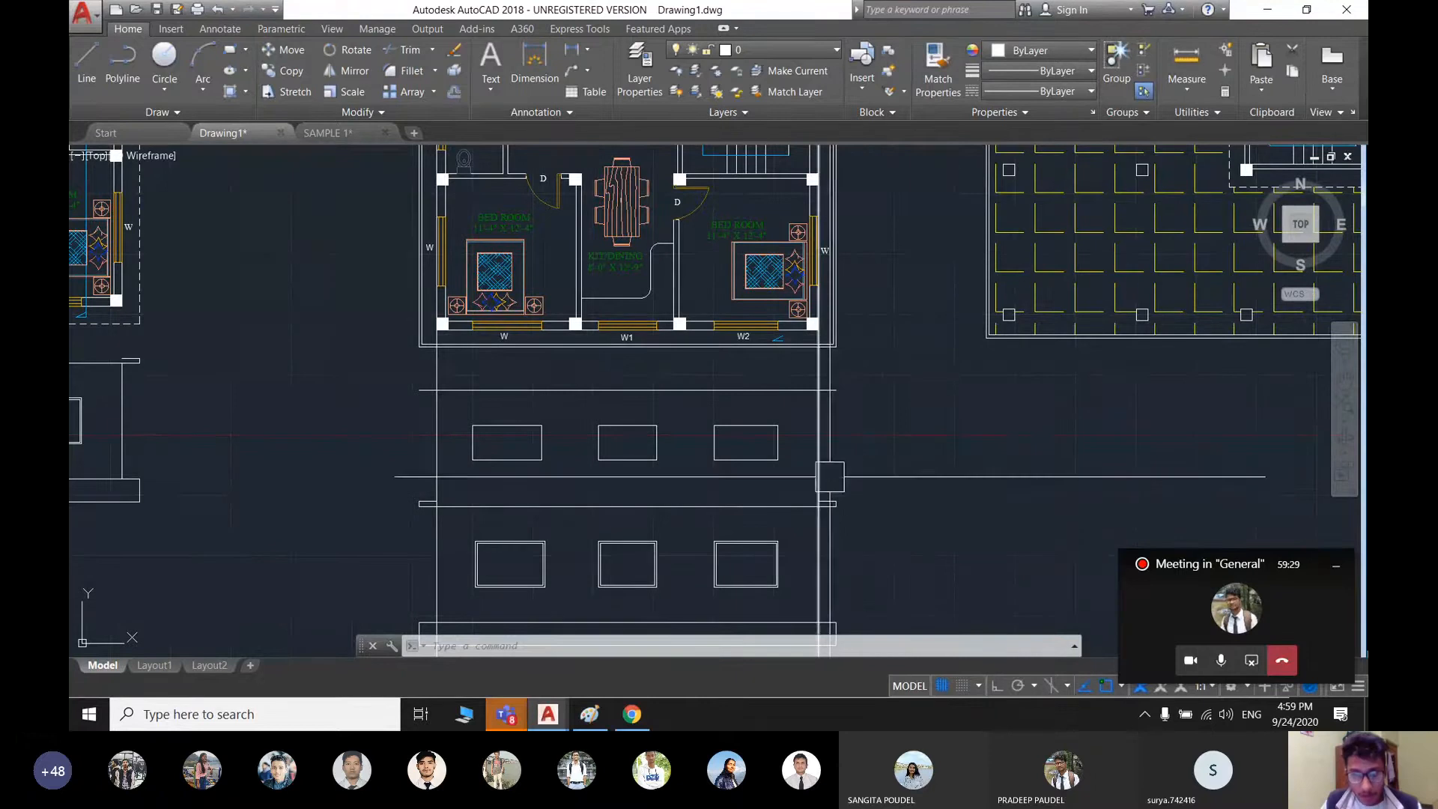
{"action": "scroll", "coordinate": [831, 404], "scroll_direction": "up", "scroll_amount": 2}
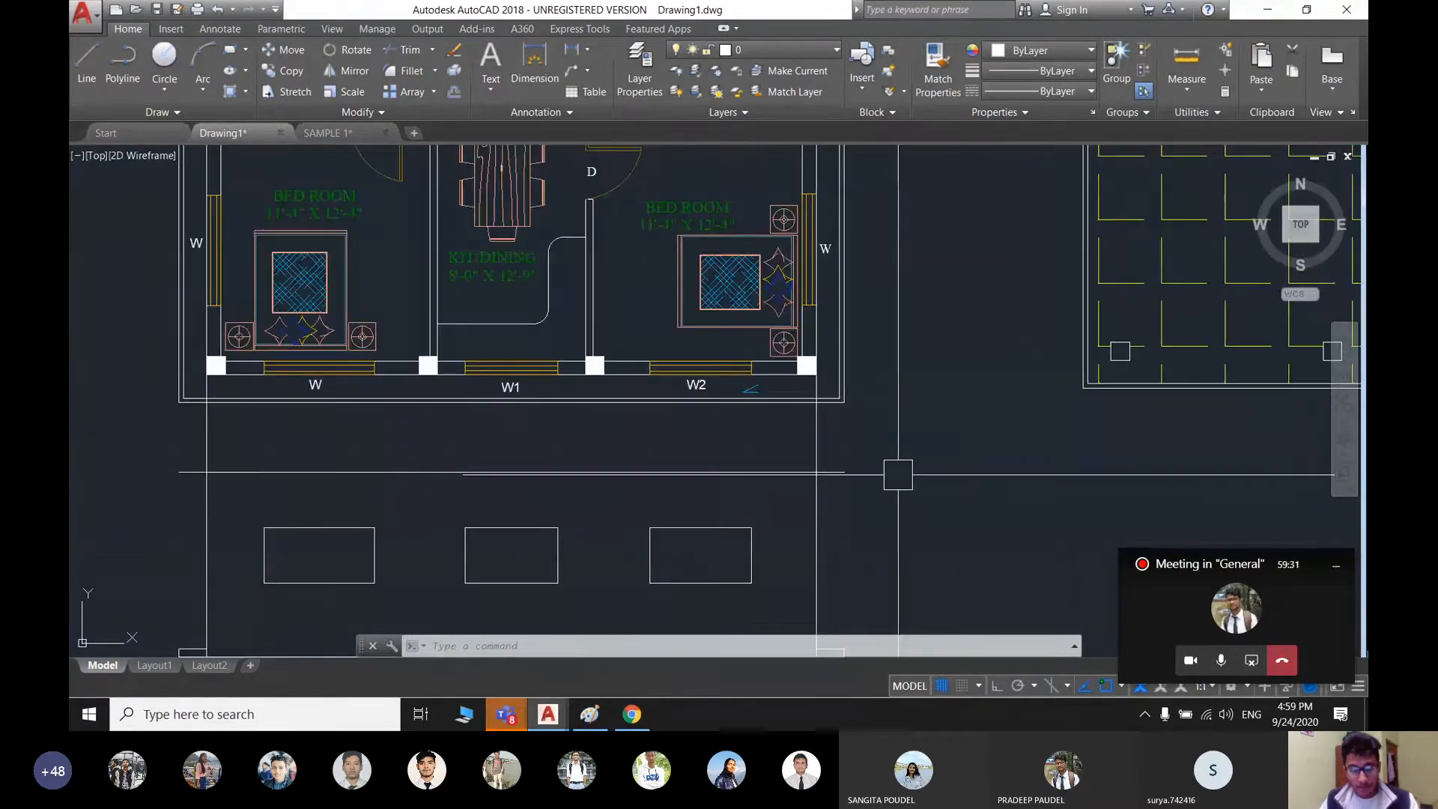
- Draw a 5" vertical line up from the roof line's right end and a horizontal line back to the right wall line
{"action": "type", "text": "l"}
{"action": "key", "text": "Return"}
{"action": "scroll", "coordinate": [868, 492], "scroll_direction": "up", "scroll_amount": 4}
{"action": "left_click", "coordinate": [810, 444]}
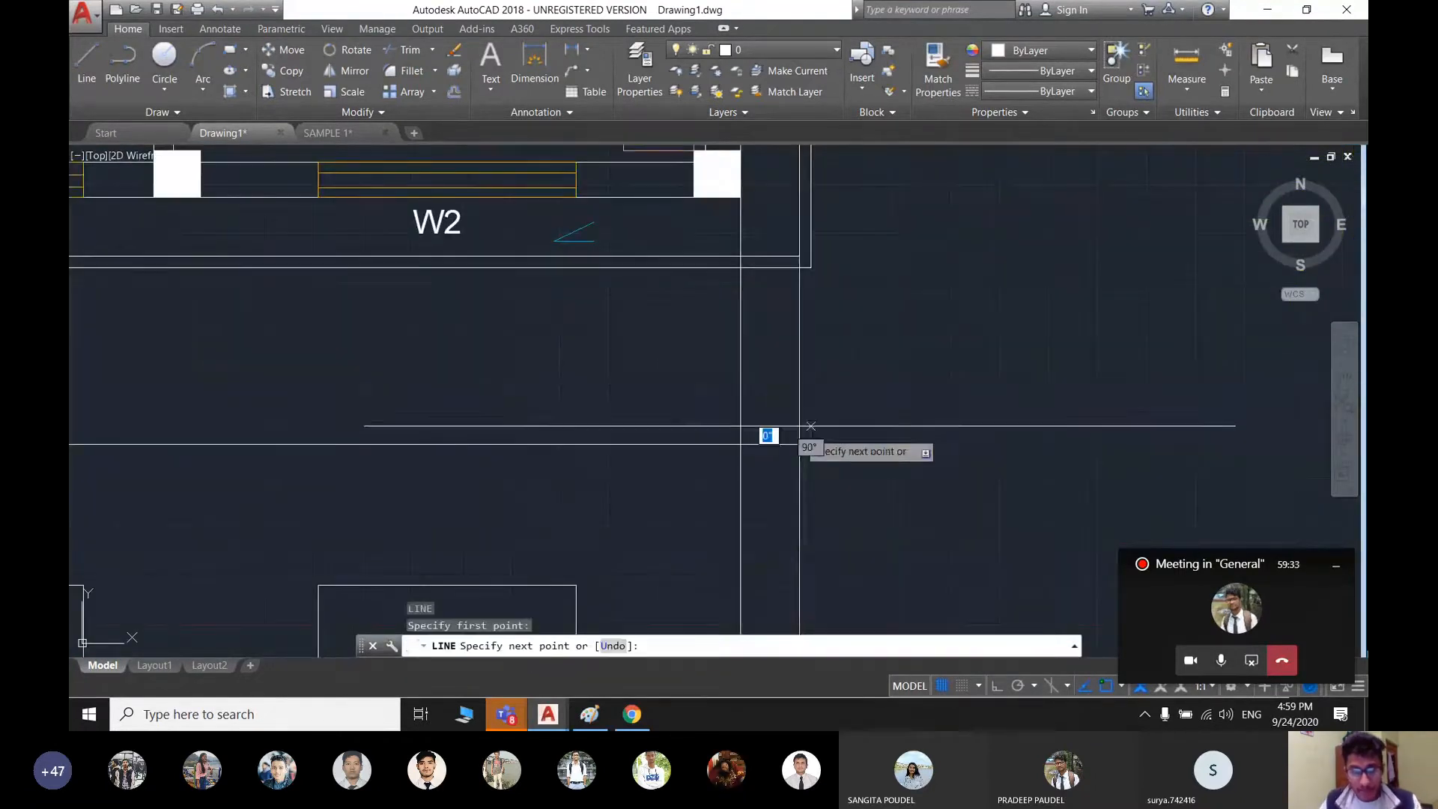
{"action": "type", "text": "5"}
{"action": "key", "text": "Return"}
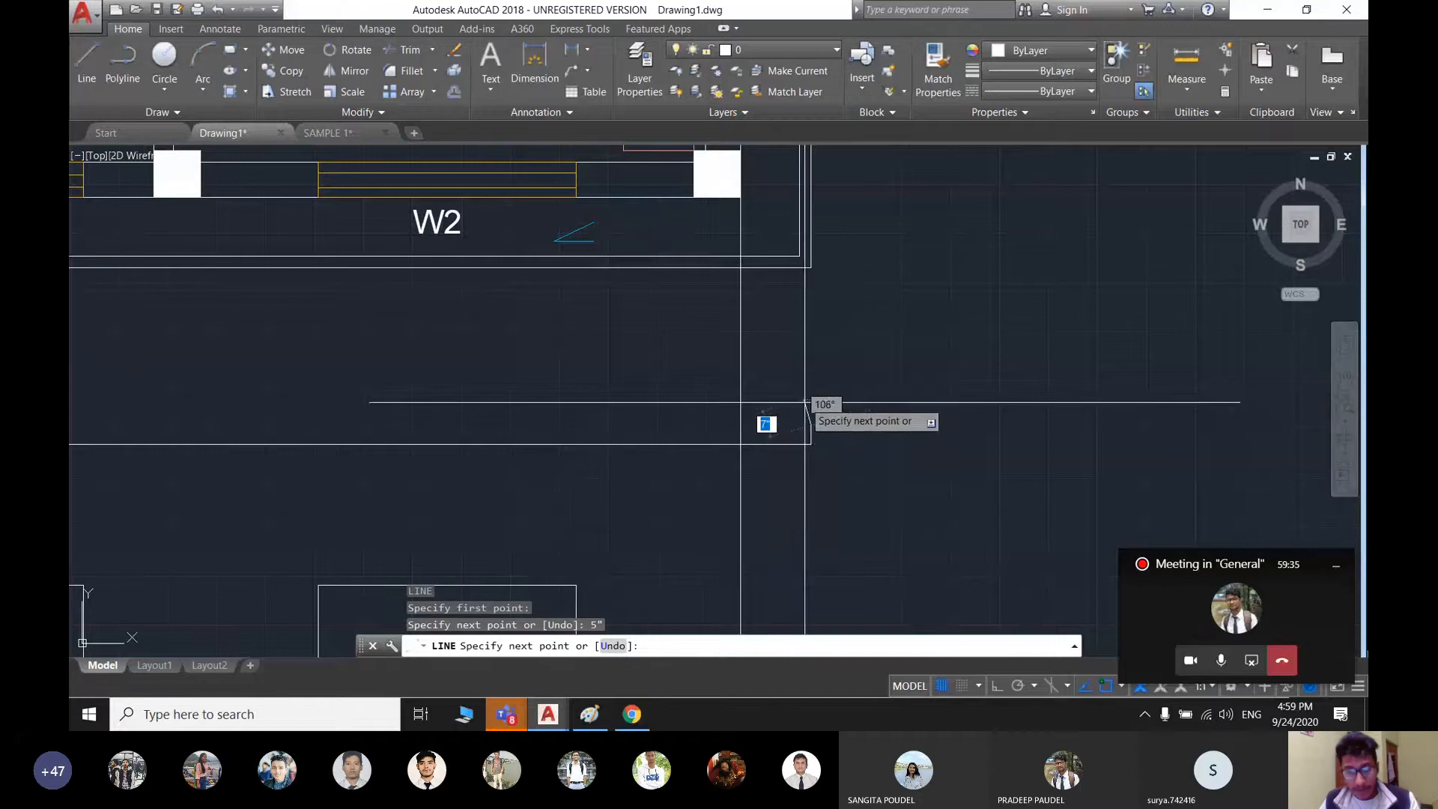
{"action": "key", "text": "Escape"}
{"action": "scroll", "coordinate": [692, 435], "scroll_direction": "down", "scroll_amount": 2}
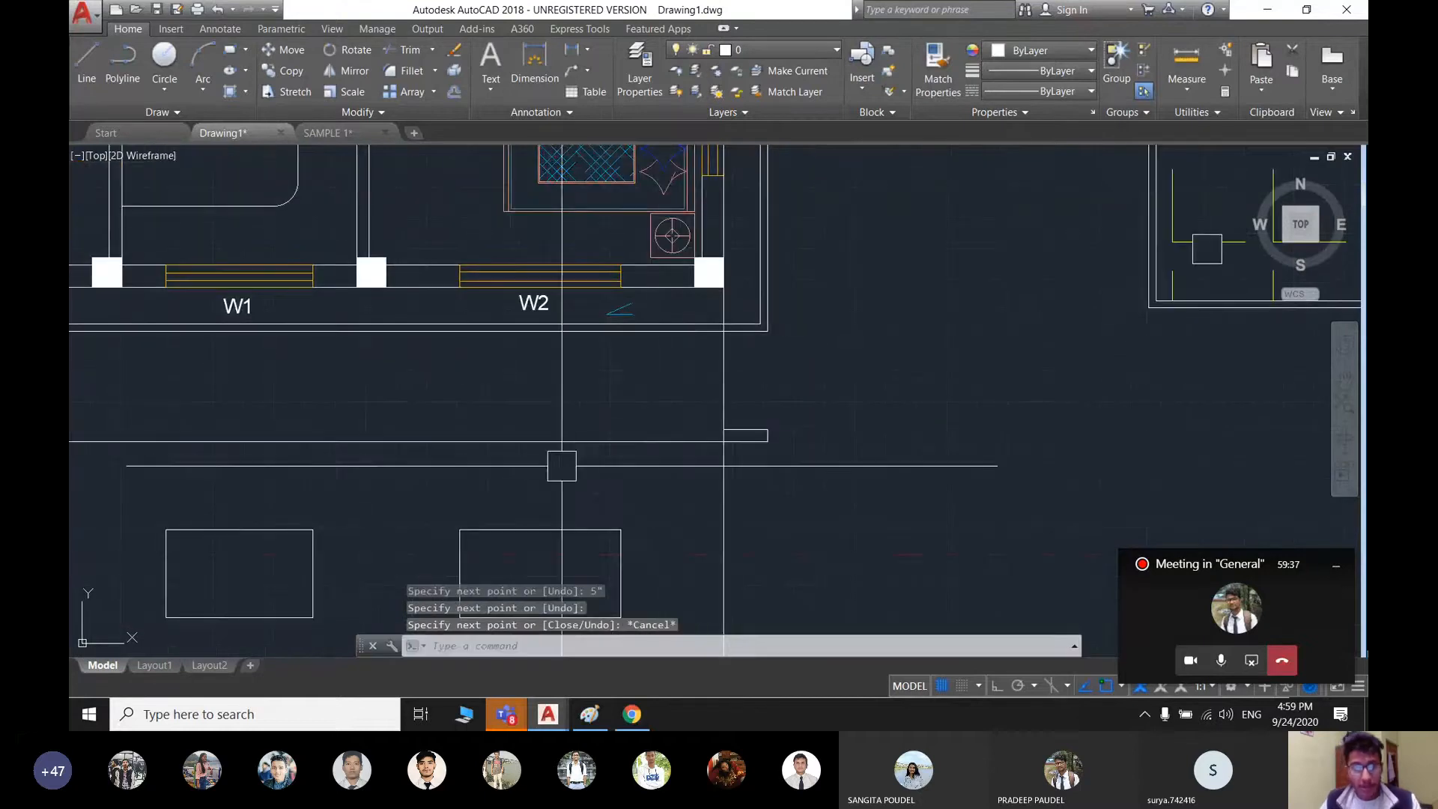
- Draw a 5" vertical line up from the roof line's left end and a horizontal line back to the left wall line
{"action": "middle_click_drag", "start_coordinate": [562, 465], "coordinate": [1167, 450]}
{"action": "middle_click_drag", "start_coordinate": [620, 438], "coordinate": [837, 448]}
{"action": "scroll", "coordinate": [527, 445], "scroll_direction": "up", "scroll_amount": 4}
{"action": "key", "text": "Return"}
{"action": "left_click", "coordinate": [536, 403]}
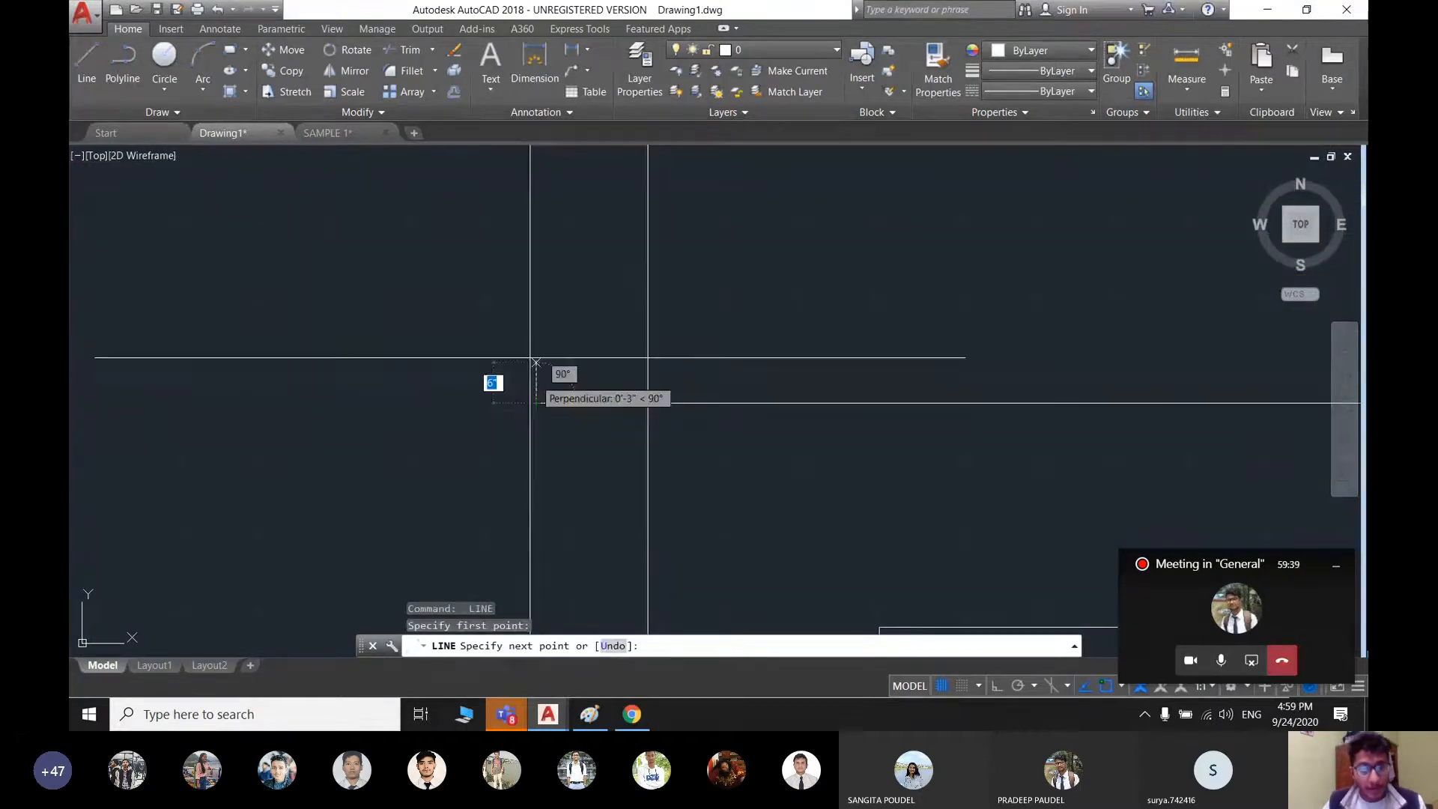
{"action": "type", "text": "5"}
{"action": "key", "text": "Return"}
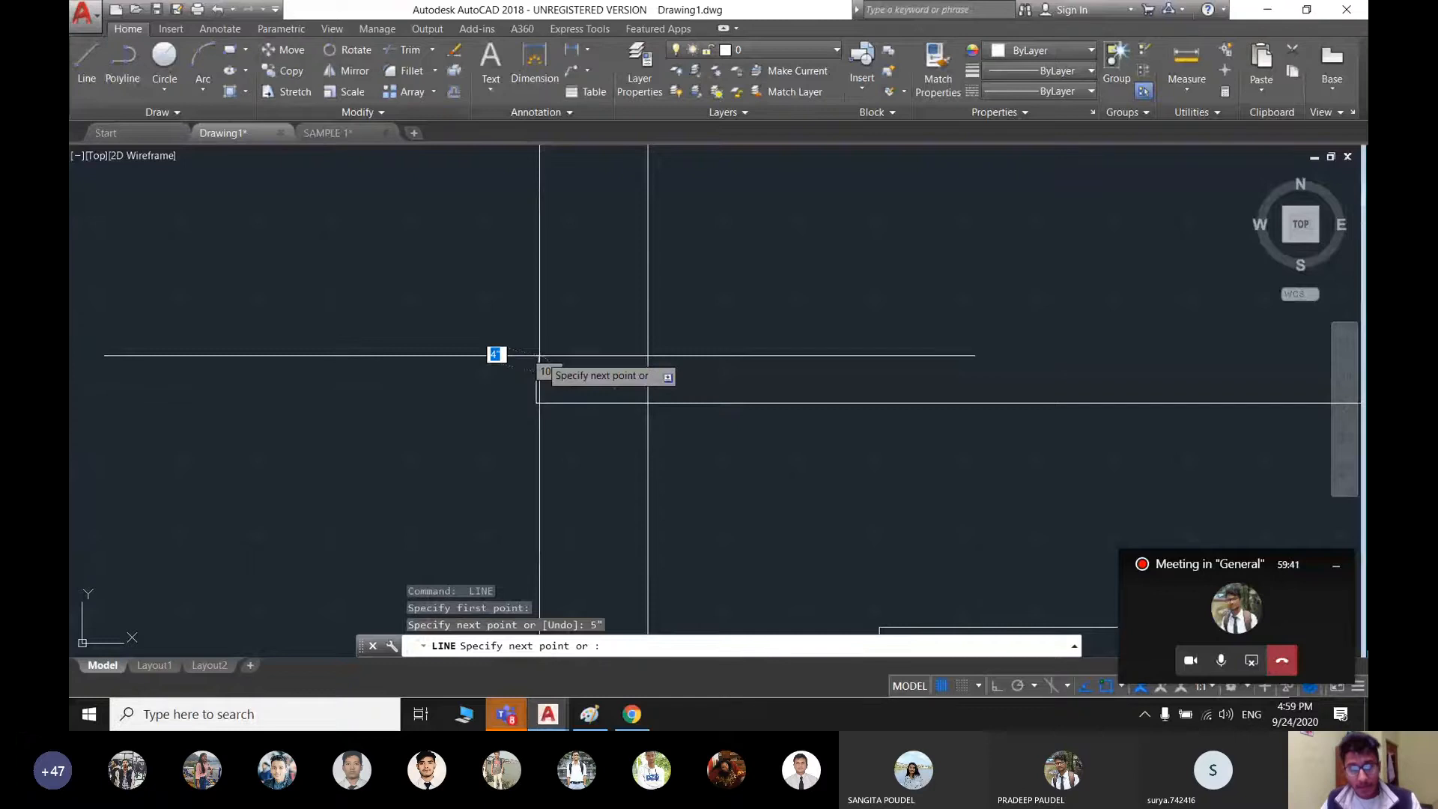
{"action": "key", "text": "F8"}
{"action": "left_click", "coordinate": [648, 372]}
{"action": "scroll", "coordinate": [647, 373], "scroll_direction": "down", "scroll_amount": 4}
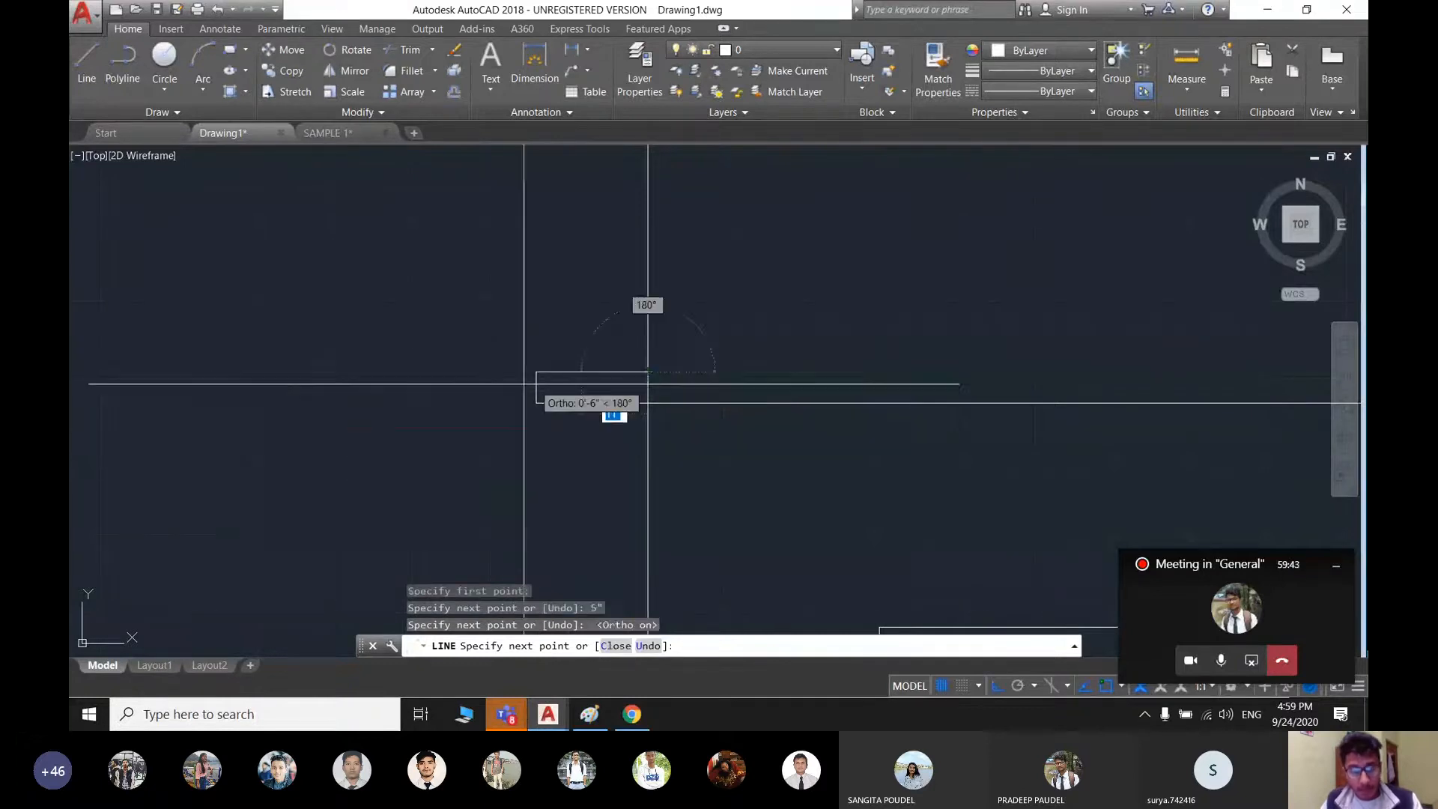
{"action": "key", "text": "Escape"}
- Inspect the slab ends at both storeys against the outer wall lines and the plan's outline above
{"action": "middle_click_drag", "start_coordinate": [734, 397], "coordinate": [667, 383]}
{"action": "scroll", "coordinate": [667, 383], "scroll_direction": "down", "scroll_amount": 2}
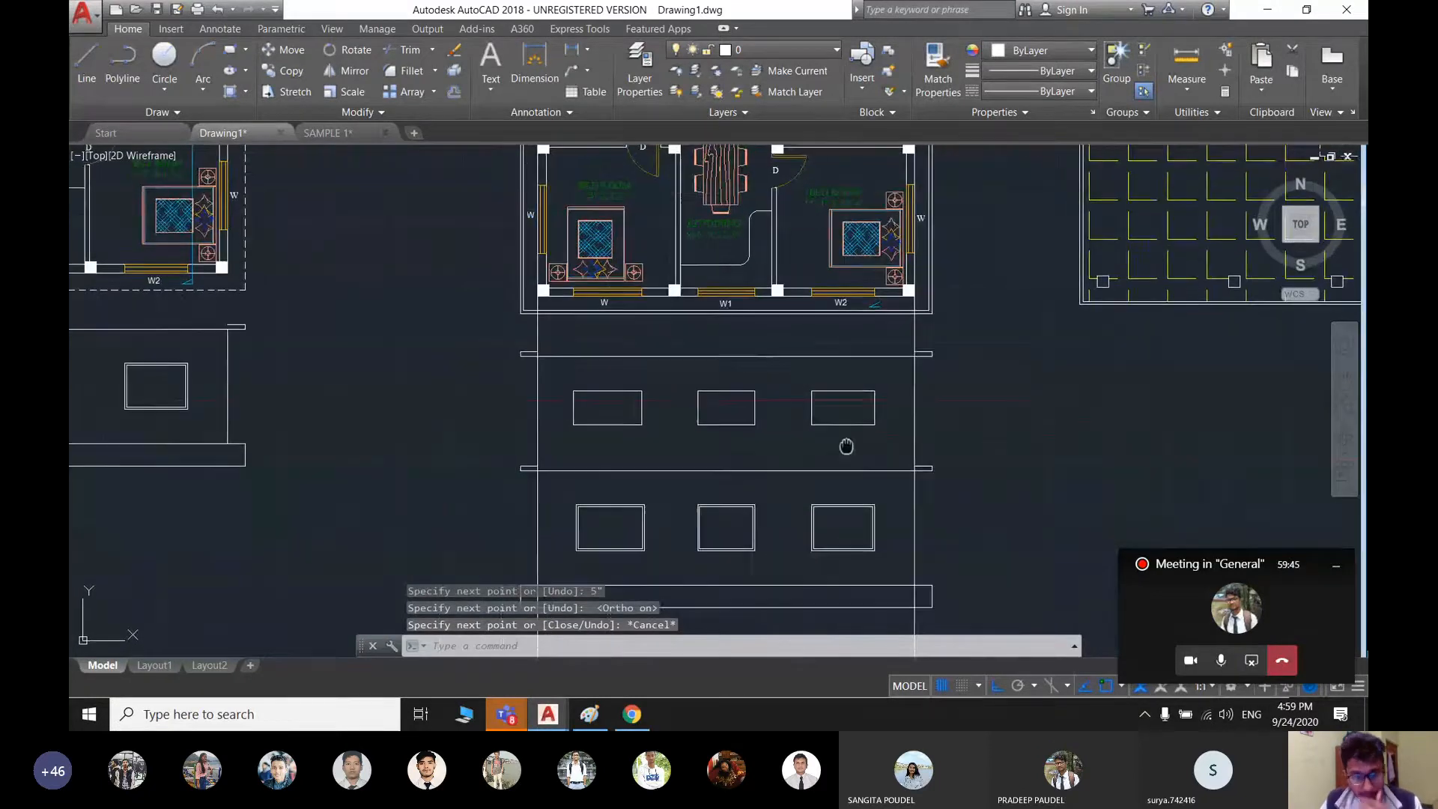
{"action": "mouse_move", "coordinate": [845, 443]}
{"action": "middle_mouse_down"}
{"action": "mouse_move", "coordinate": [825, 379]}
{"action": "mouse_move", "coordinate": [785, 453]}
{"action": "middle_mouse_up"}
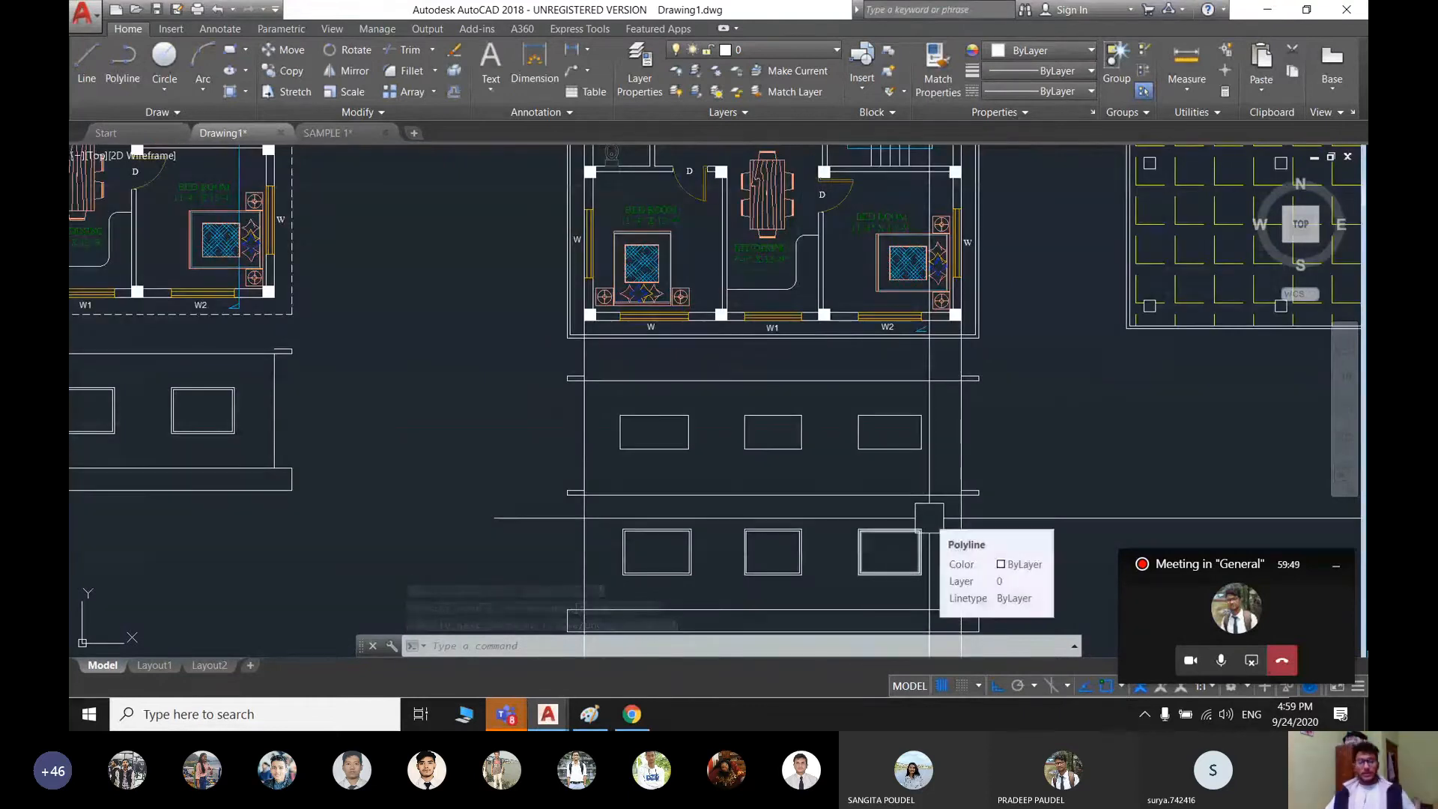
{"action": "middle_click_drag", "start_coordinate": [1012, 432], "coordinate": [961, 416]}
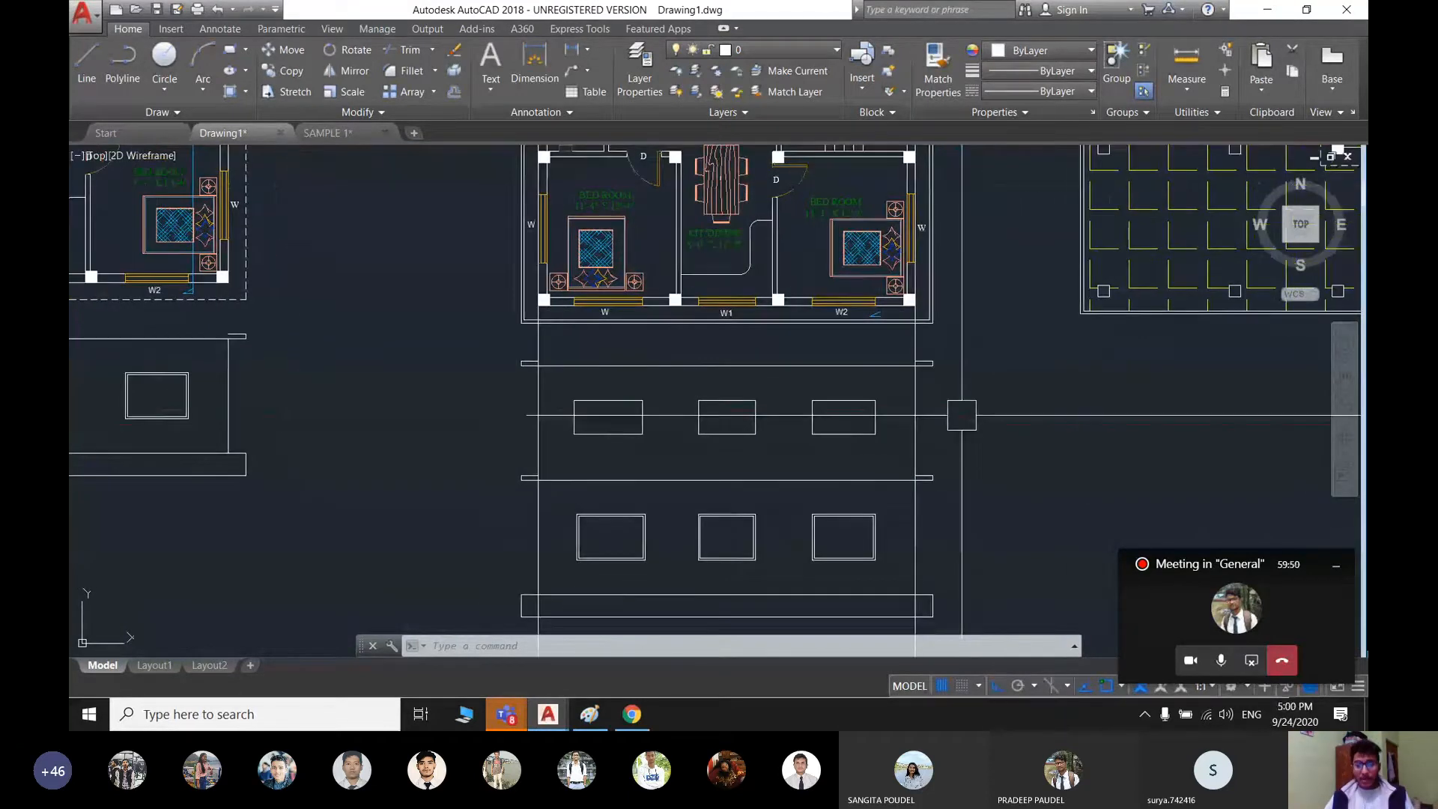
{"action": "scroll", "coordinate": [961, 416], "scroll_direction": "up", "scroll_amount": 2}
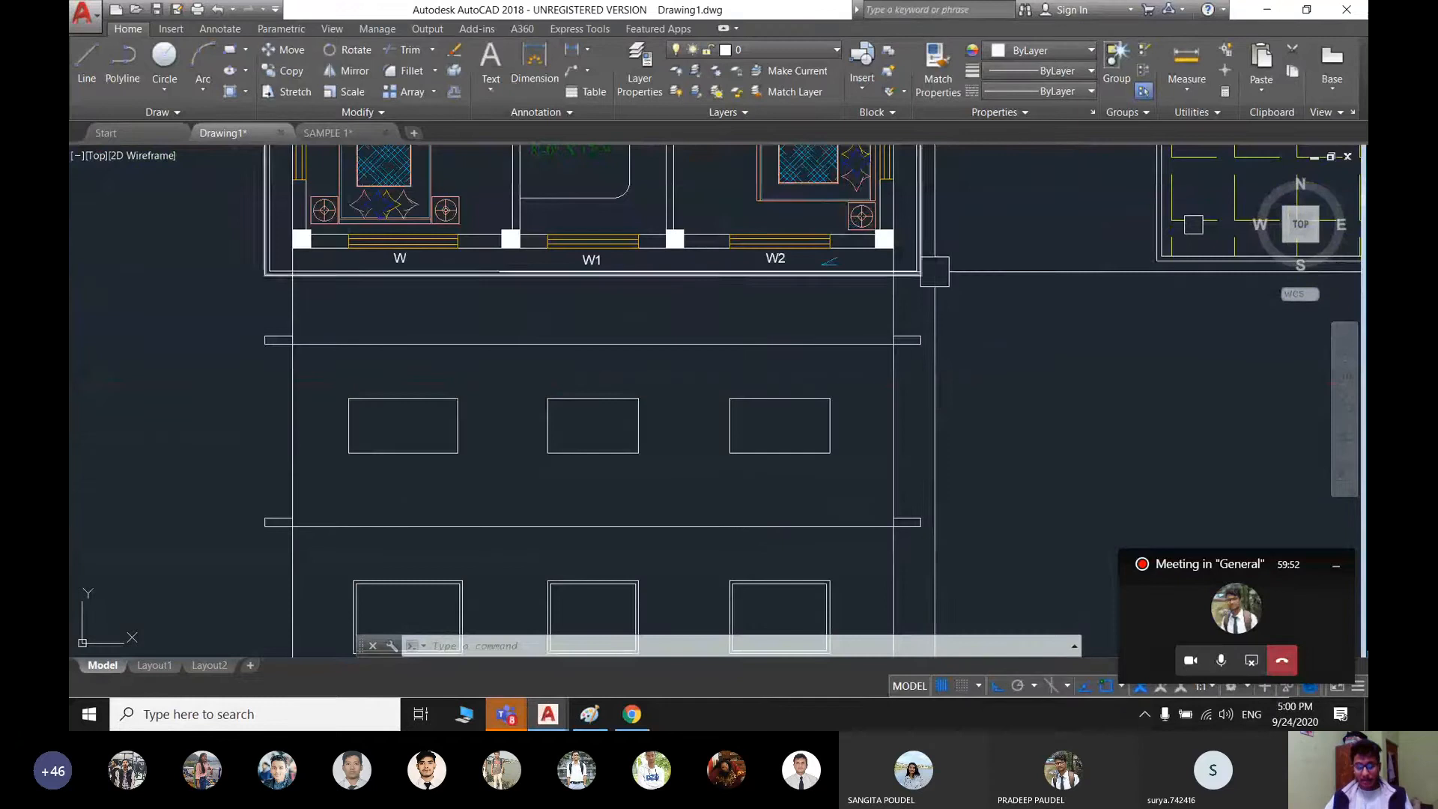
{"action": "scroll", "coordinate": [972, 452], "scroll_direction": "up", "scroll_amount": 2}
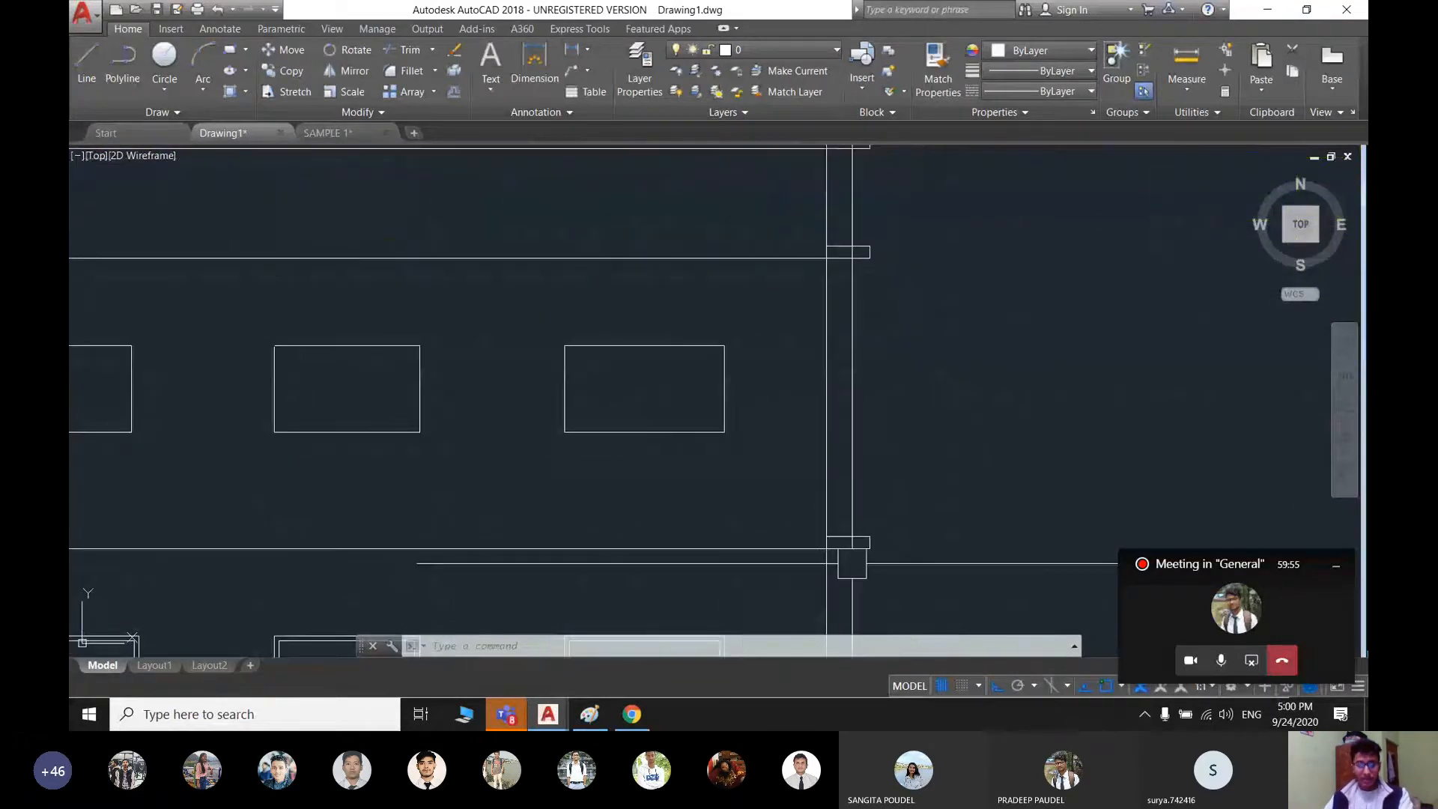
{"action": "scroll", "coordinate": [592, 468], "scroll_direction": "down", "scroll_amount": 2}
{"action": "mouse_move", "coordinate": [399, 454]}
{"action": "middle_mouse_down"}
{"action": "mouse_move", "coordinate": [593, 468]}
{"action": "mouse_move", "coordinate": [495, 361]}
{"action": "middle_mouse_up"}
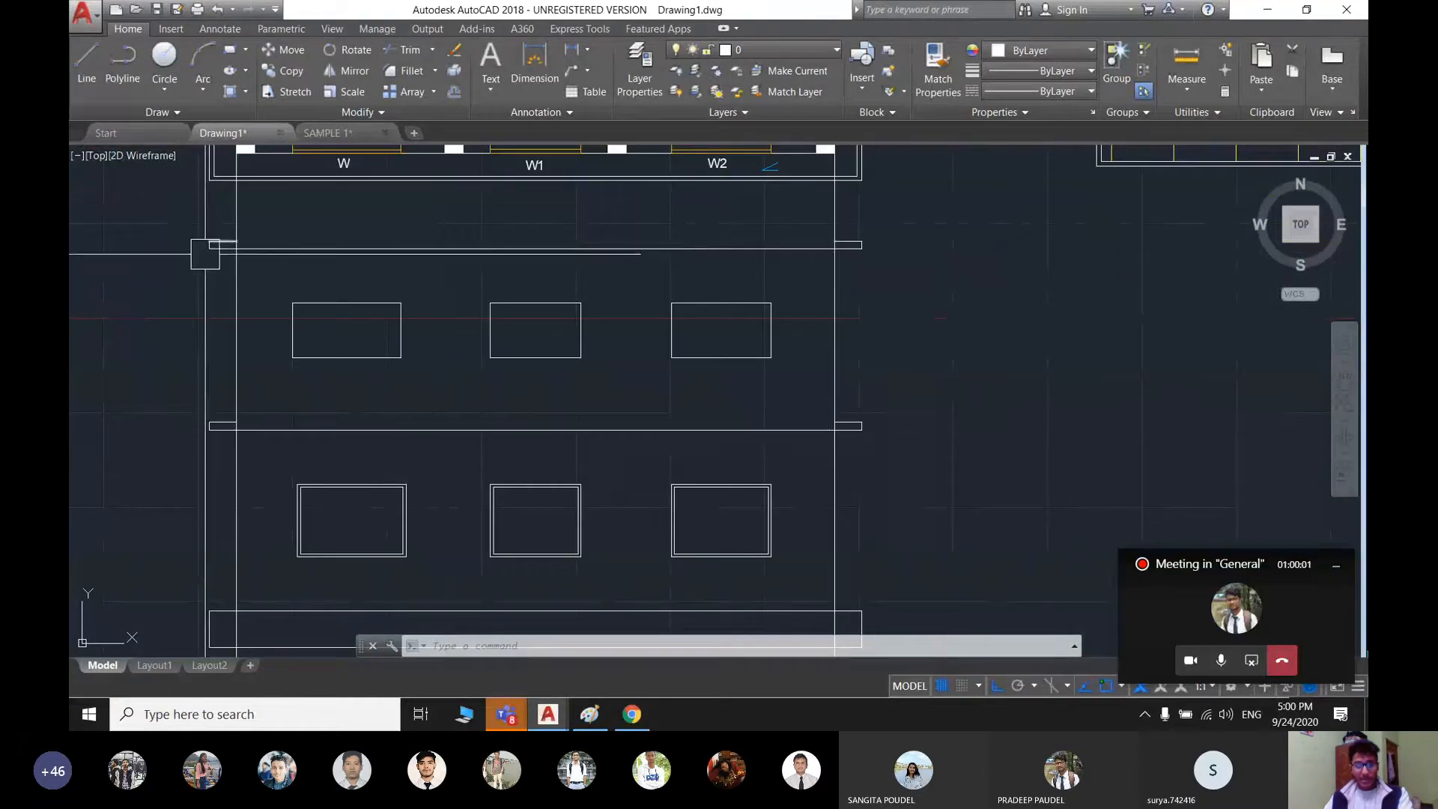
{"action": "scroll", "coordinate": [816, 249], "scroll_direction": "up", "scroll_amount": 4}
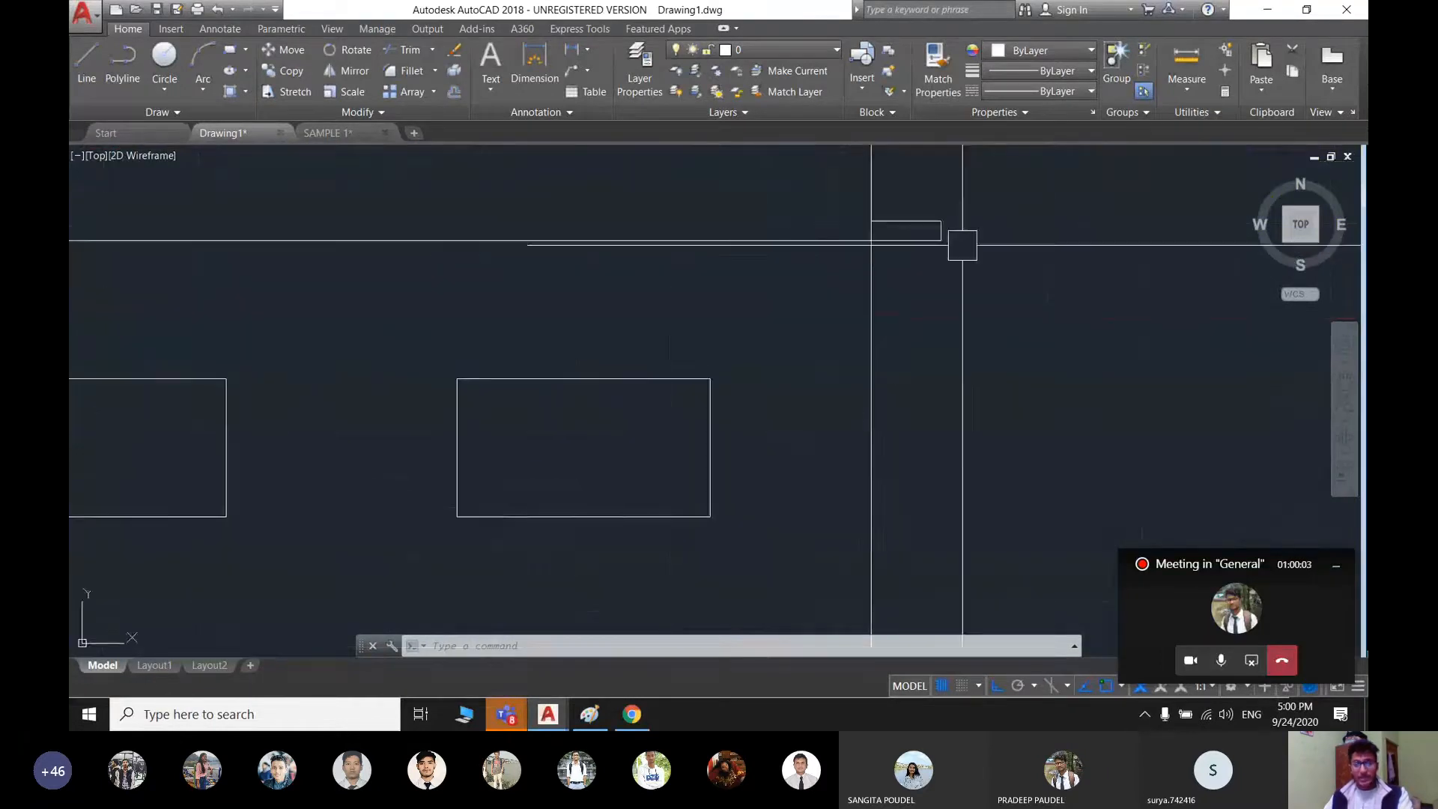
{"action": "middle_click_drag", "start_coordinate": [960, 240], "coordinate": [861, 369]}
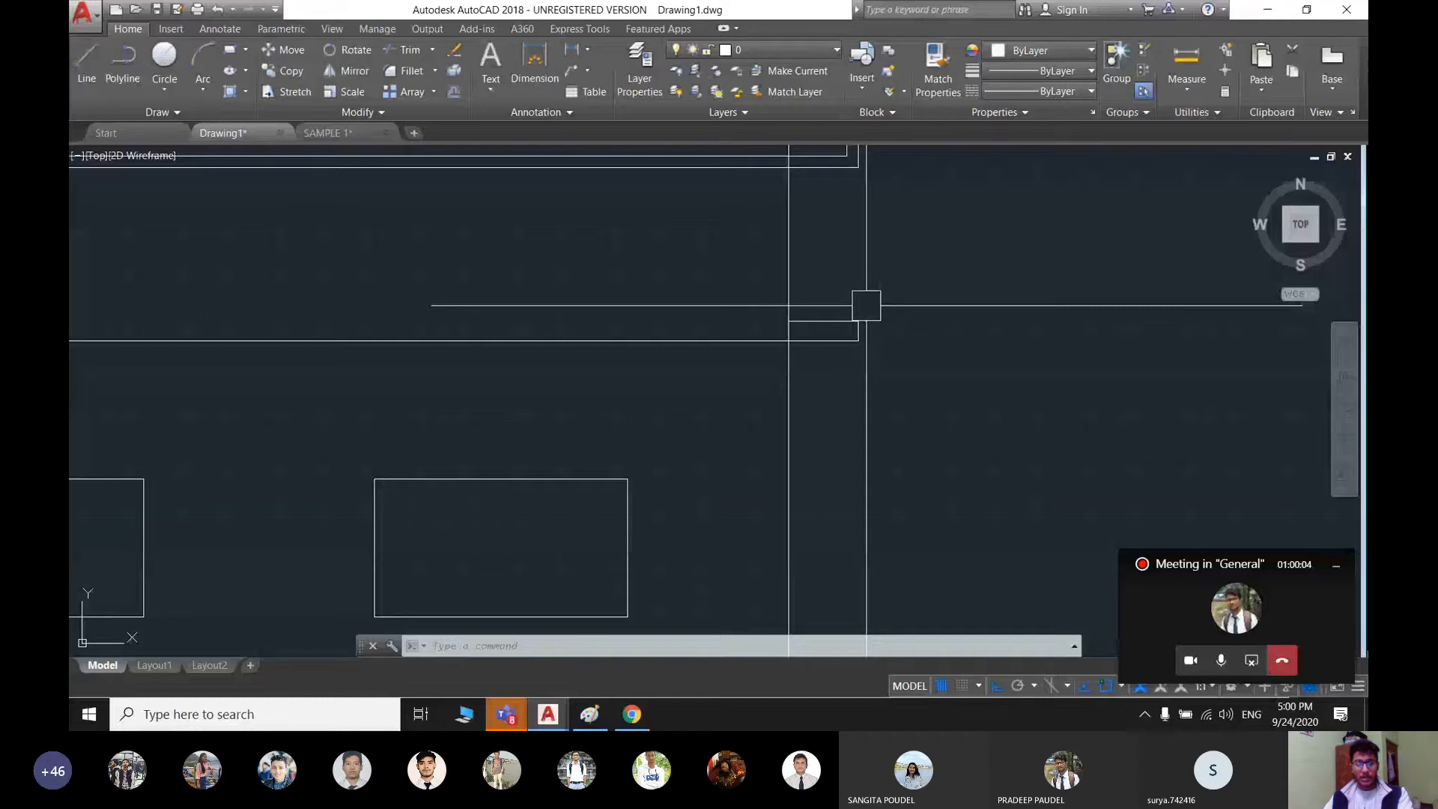
{"action": "scroll", "coordinate": [867, 306], "scroll_direction": "down", "scroll_amount": 6}
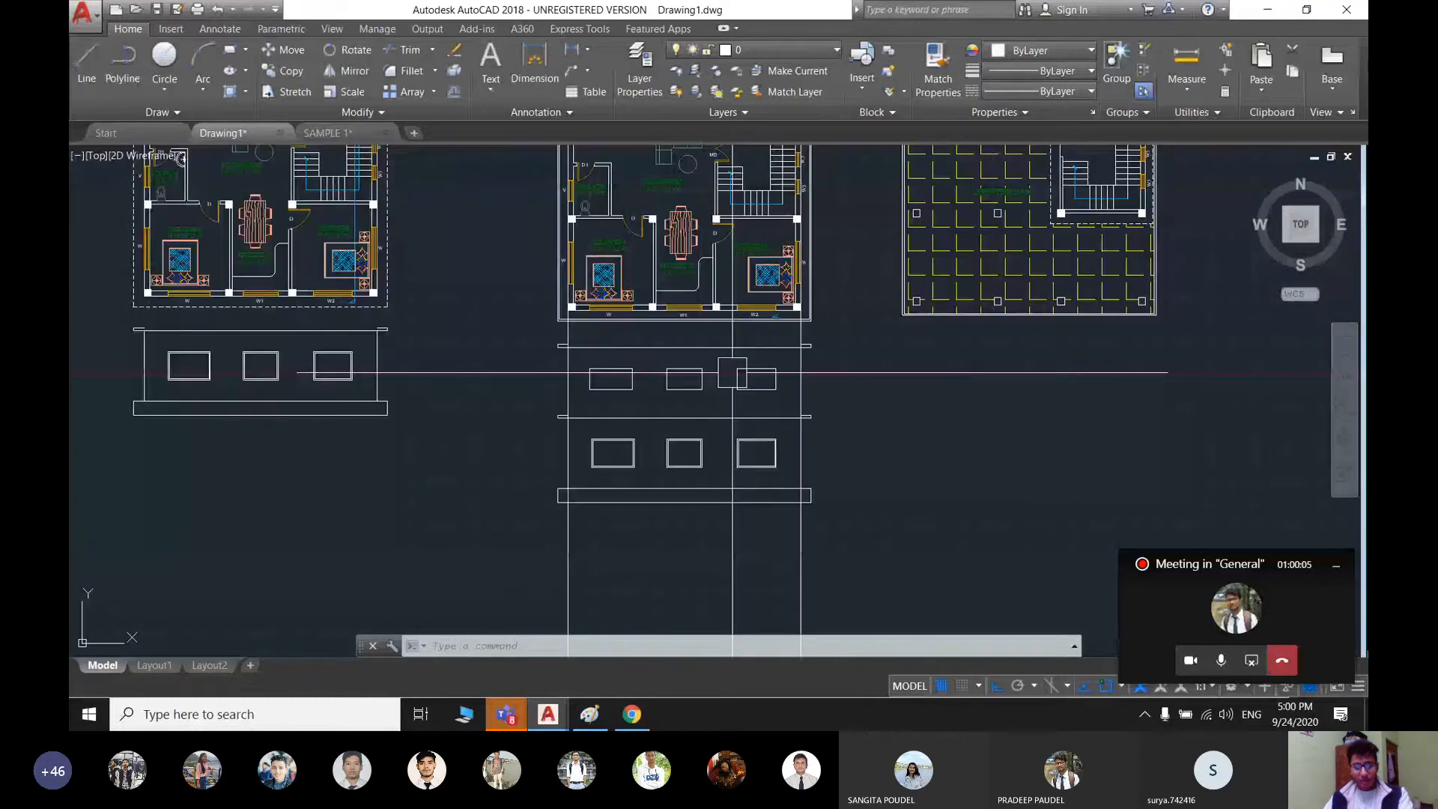
- Offset the three upper-floor window rectangles 2" inward to form their frames
{"action": "scroll", "coordinate": [610, 369], "scroll_direction": "up", "scroll_amount": 4}
{"action": "type", "text": "o"}
{"action": "key", "text": "Return"}
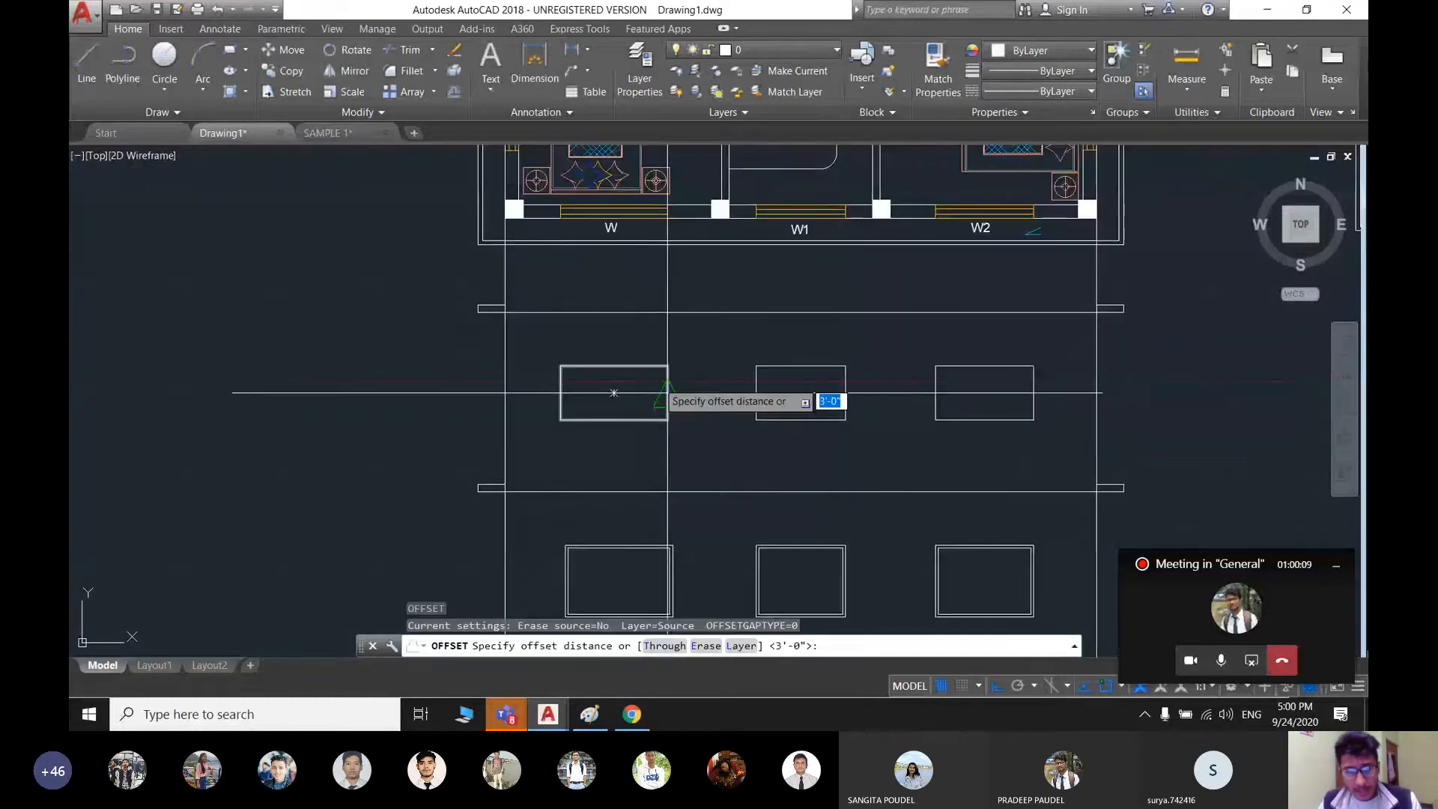
{"action": "type", "text": "2"}
{"action": "key", "text": "Return"}
{"action": "left_click", "coordinate": [667, 392]}
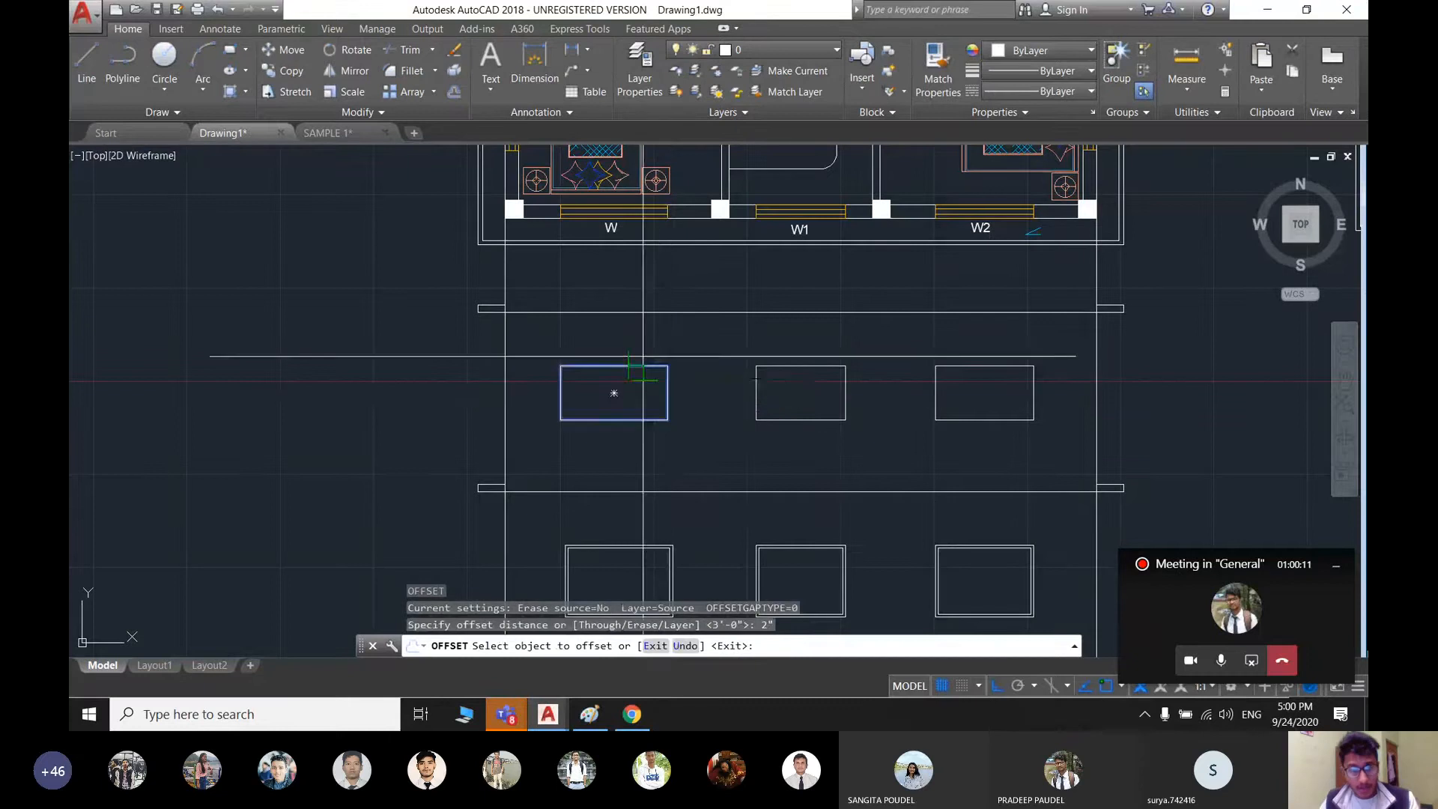
{"action": "left_click", "coordinate": [613, 393]}
{"action": "left_click", "coordinate": [798, 367]}
{"action": "left_click", "coordinate": [823, 404]}
{"action": "left_click", "coordinate": [1009, 367]}
{"action": "left_click", "coordinate": [985, 393]}
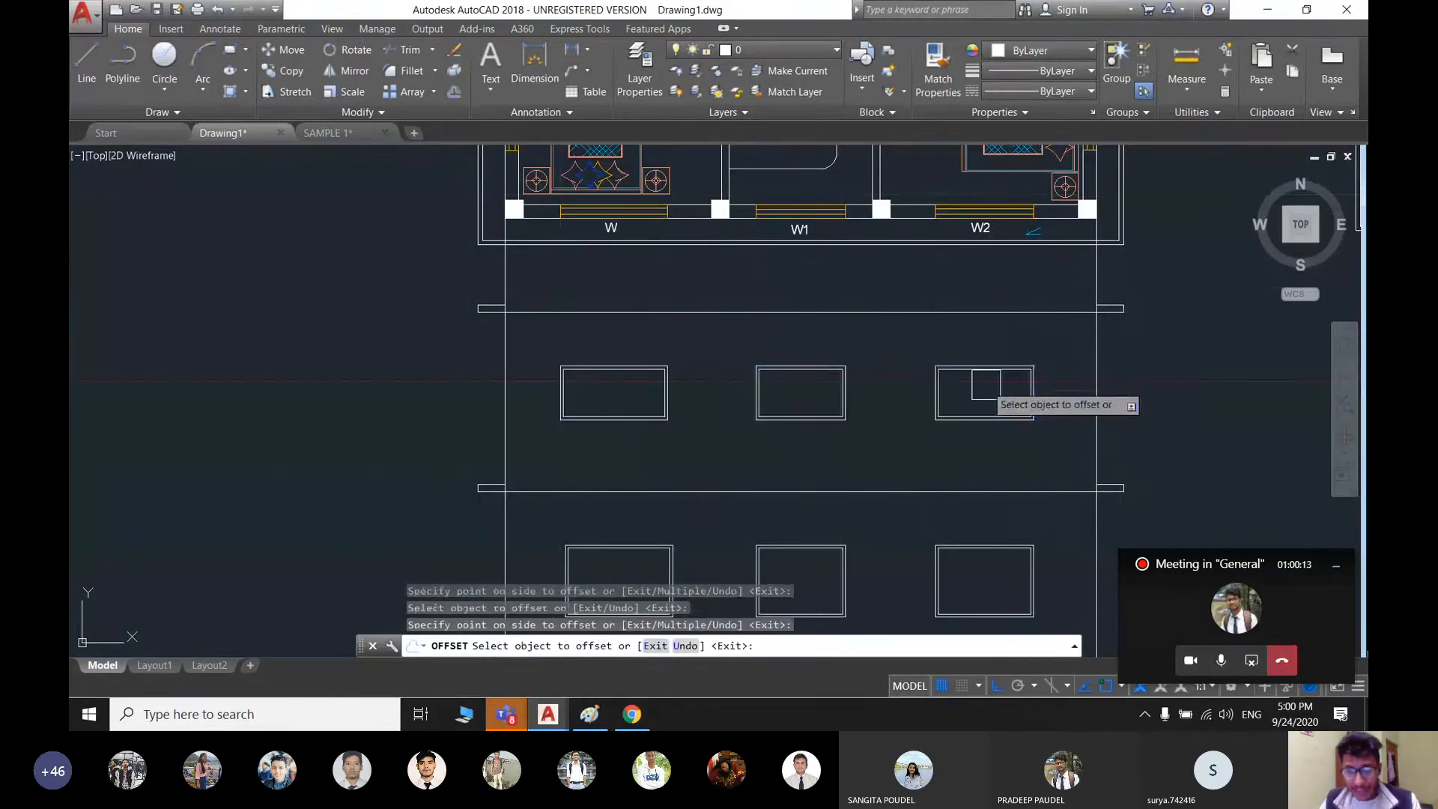
{"action": "scroll", "coordinate": [839, 411], "scroll_direction": "down", "scroll_amount": 2}
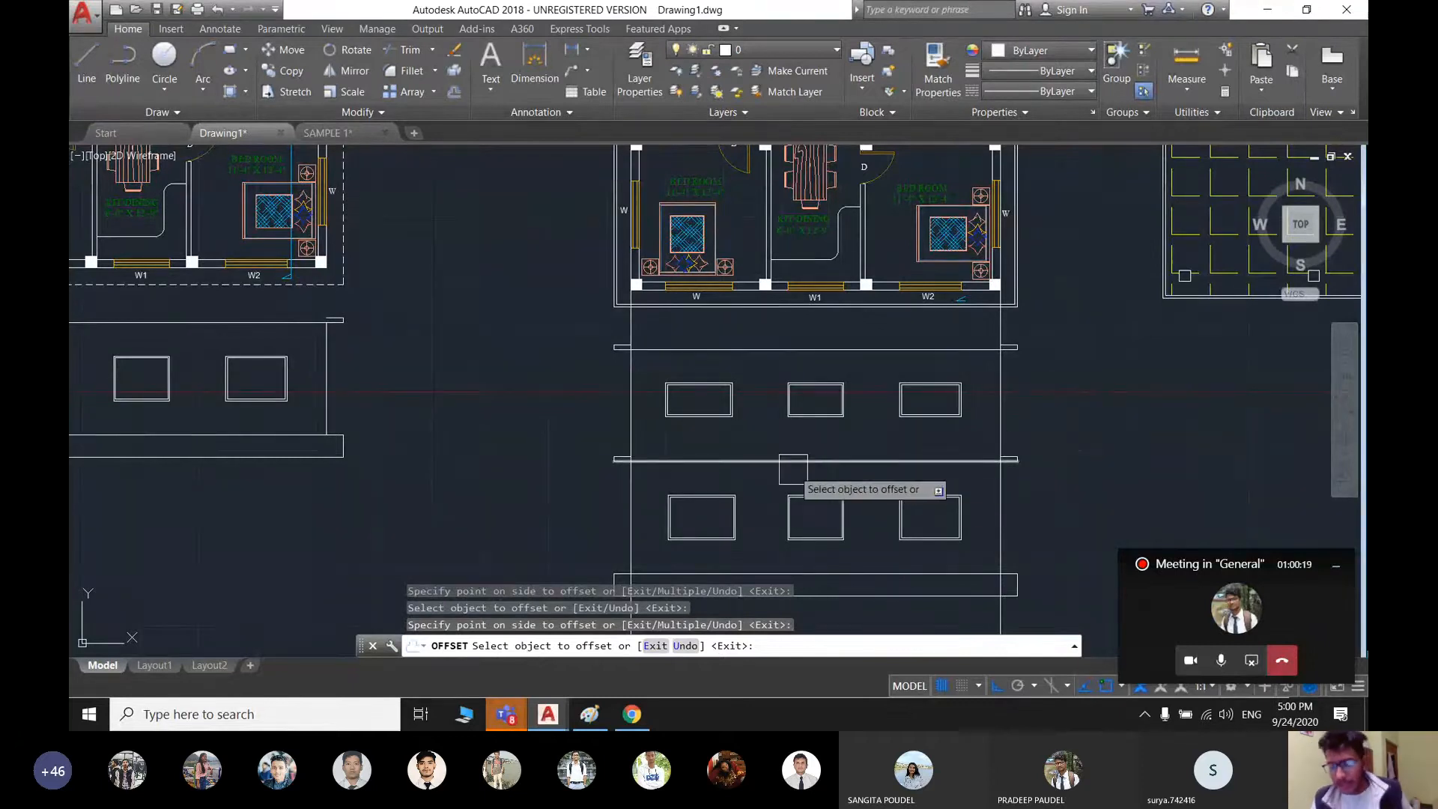
{"action": "scroll", "coordinate": [786, 464], "scroll_direction": "up", "scroll_amount": 2}
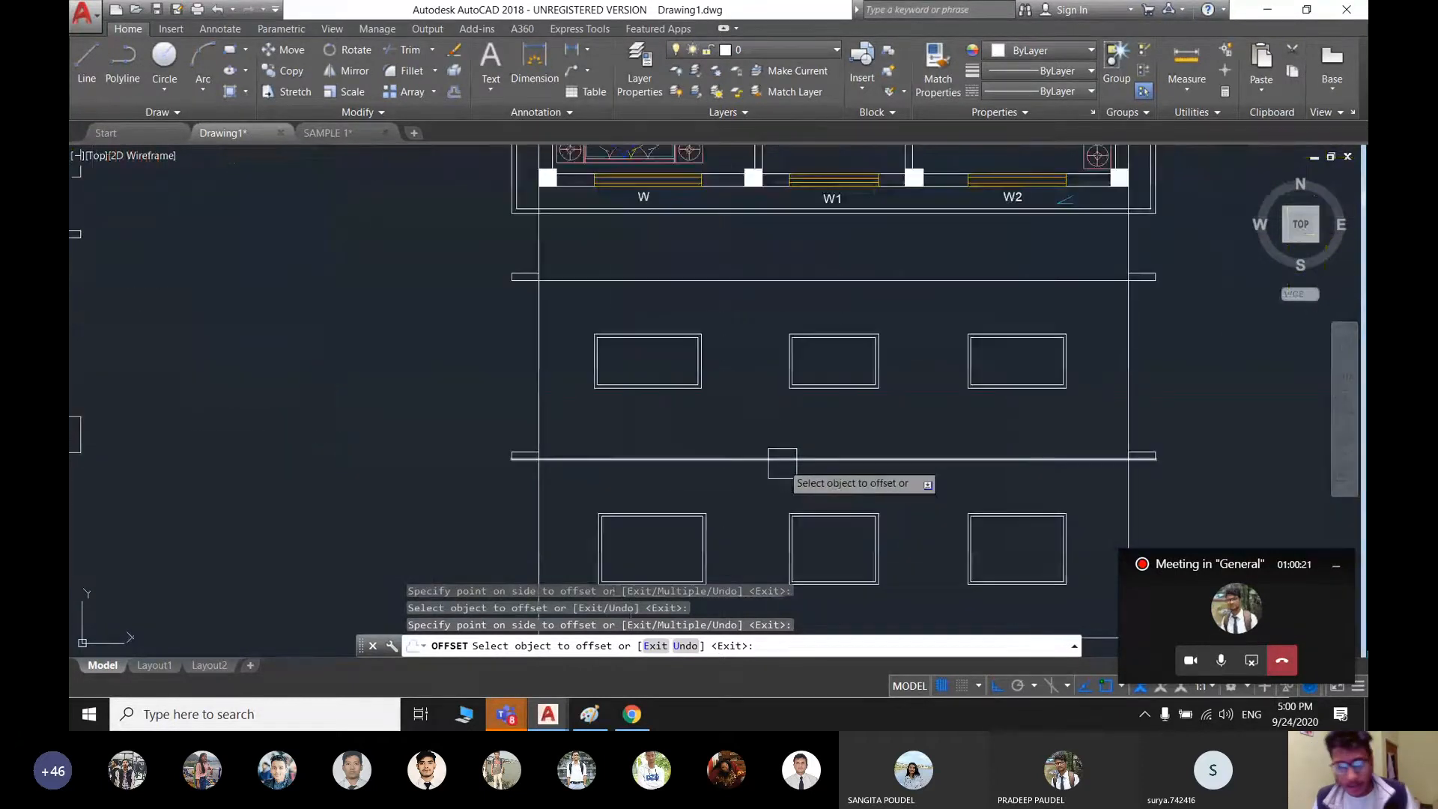
{"action": "scroll", "coordinate": [782, 463], "scroll_direction": "down", "scroll_amount": 2}
{"action": "key", "text": "Escape"}
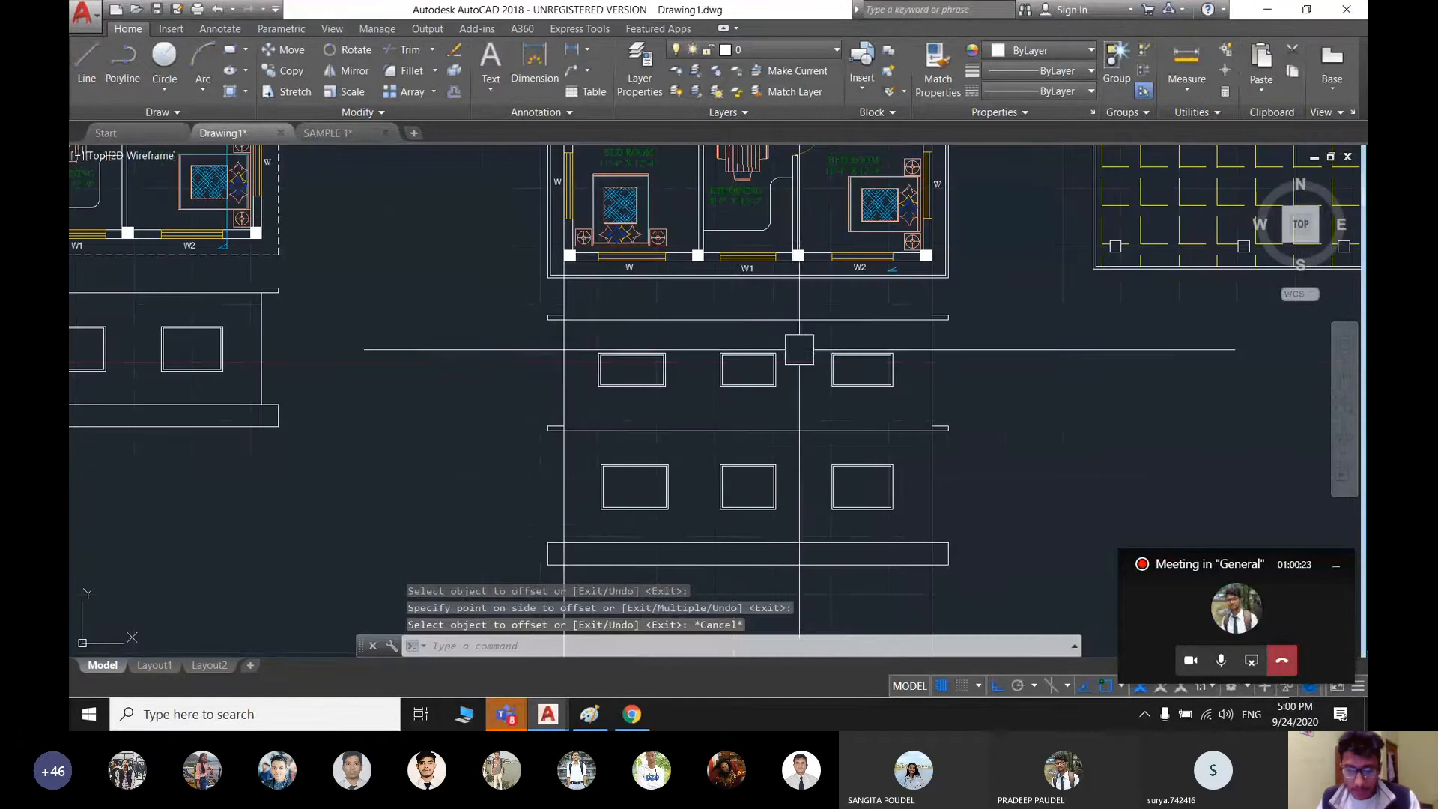
- Try erasing the elevation's right outer wall projection line and undo the erasure
{"action": "middle_click_drag", "start_coordinate": [846, 357], "coordinate": [829, 264]}
{"action": "scroll", "coordinate": [725, 301], "scroll_direction": "down", "scroll_amount": 2}
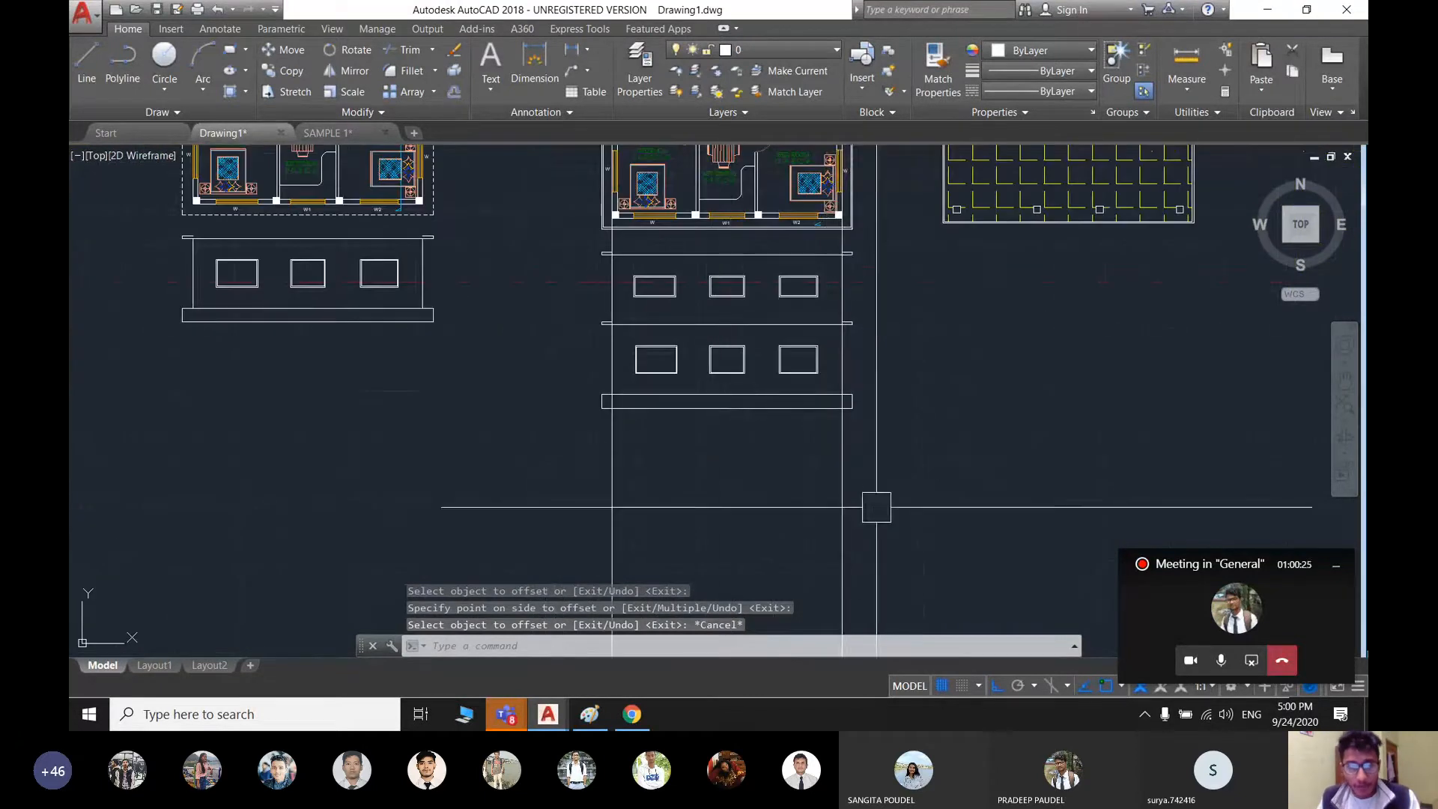
{"action": "left_click", "coordinate": [847, 500]}
{"action": "key", "text": "Escape"}
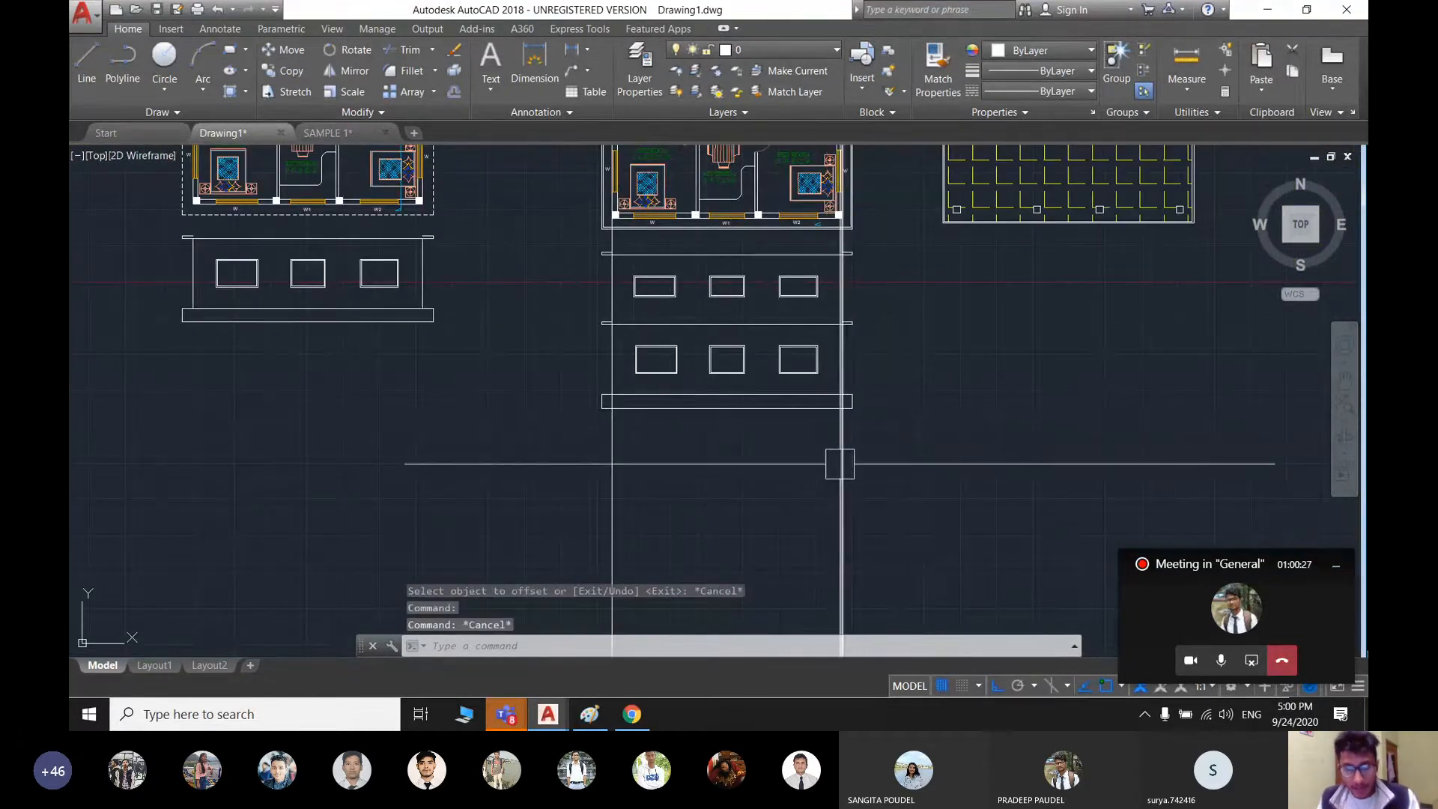
{"action": "left_click", "coordinate": [841, 464]}
{"action": "key", "text": "Delete"}
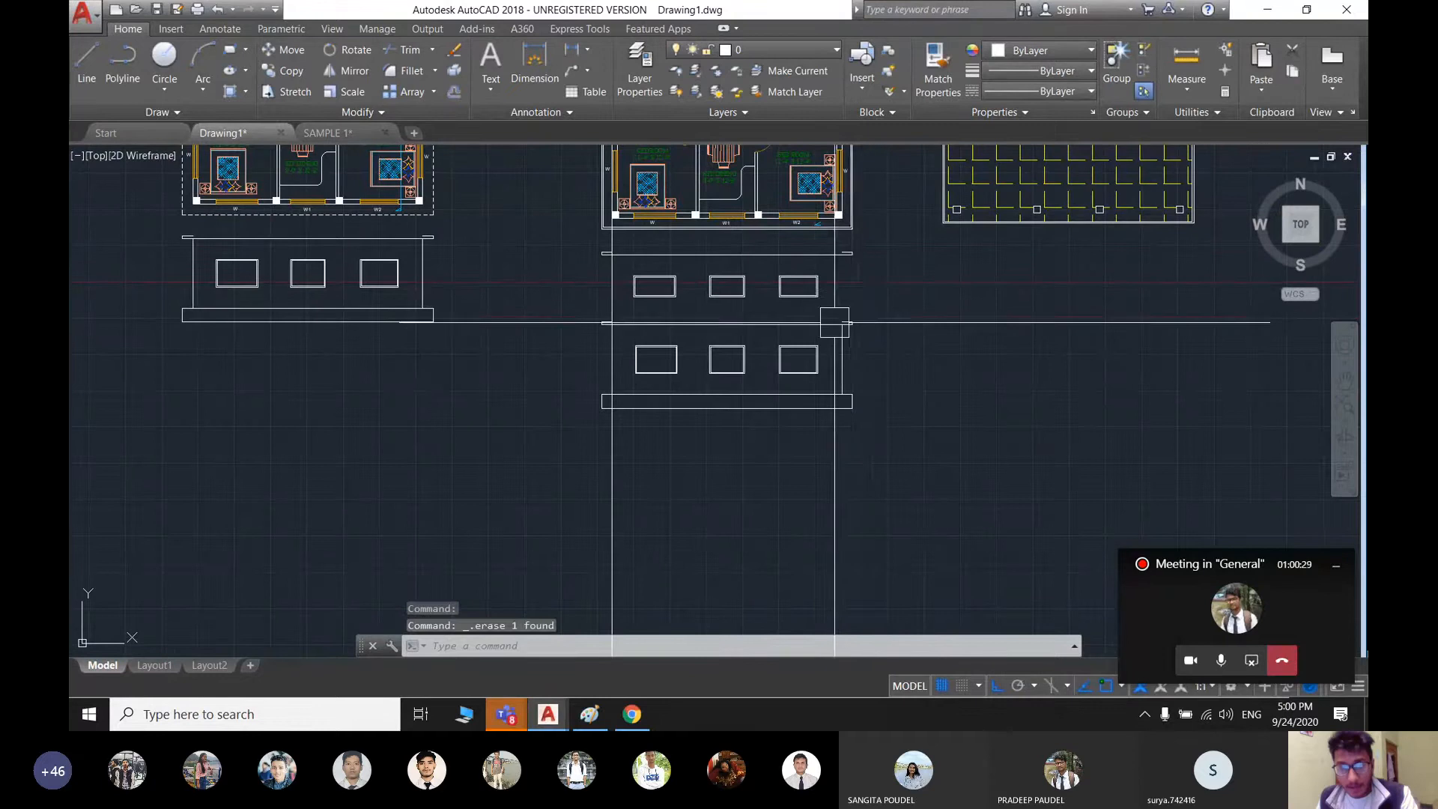
{"action": "scroll", "coordinate": [846, 268], "scroll_direction": "up", "scroll_amount": 2}
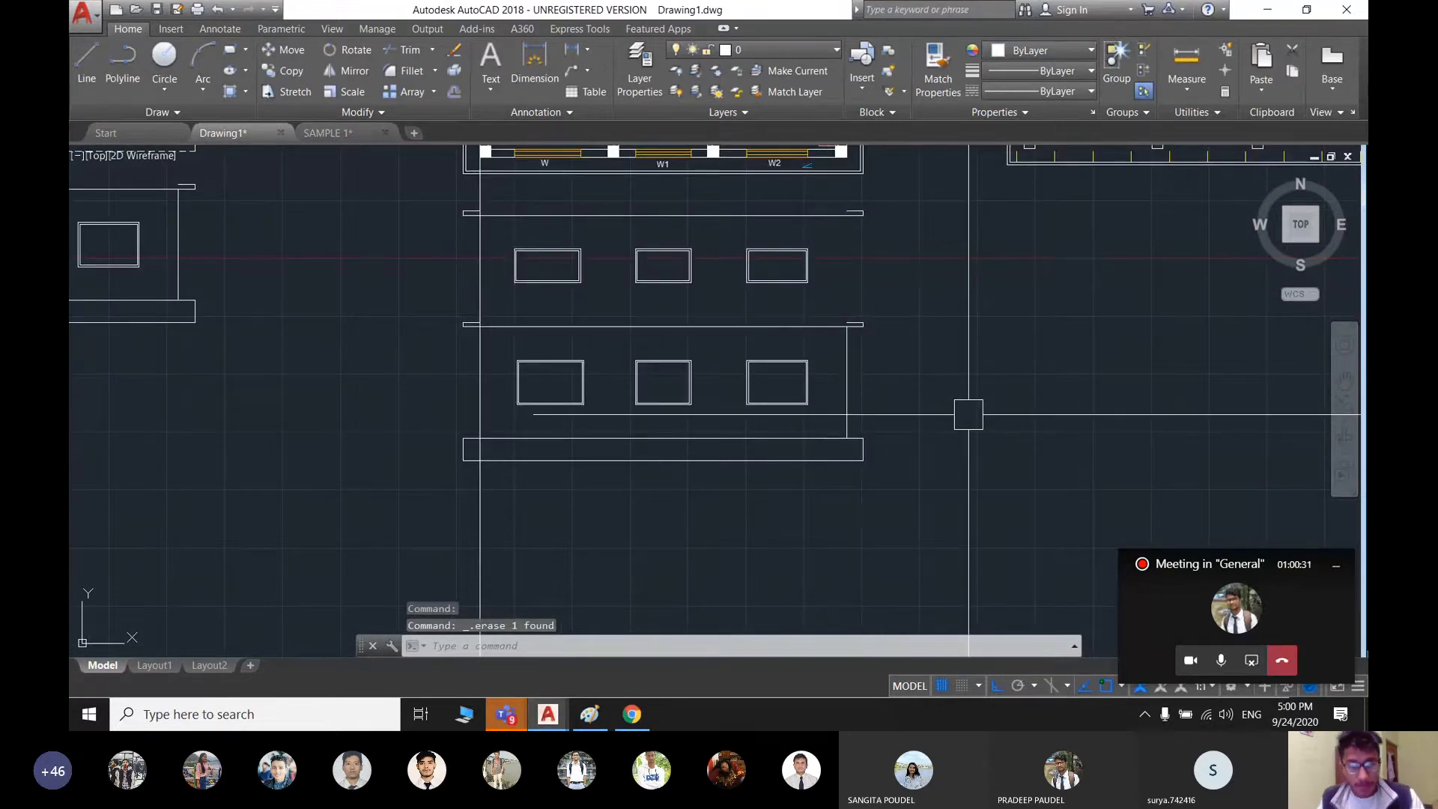
{"action": "key", "text": "ctrl+z"}
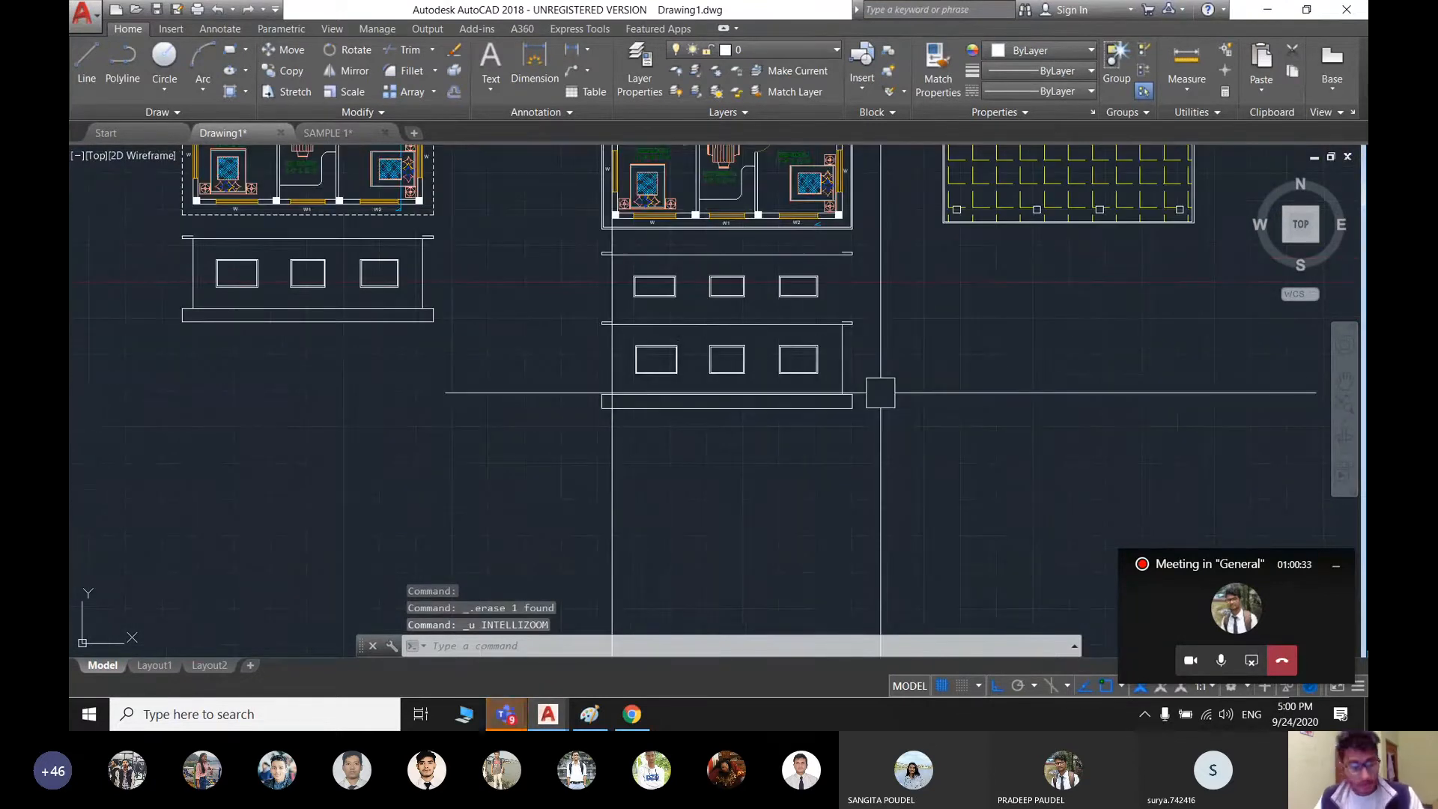
{"action": "key", "text": "ctrl+z"}
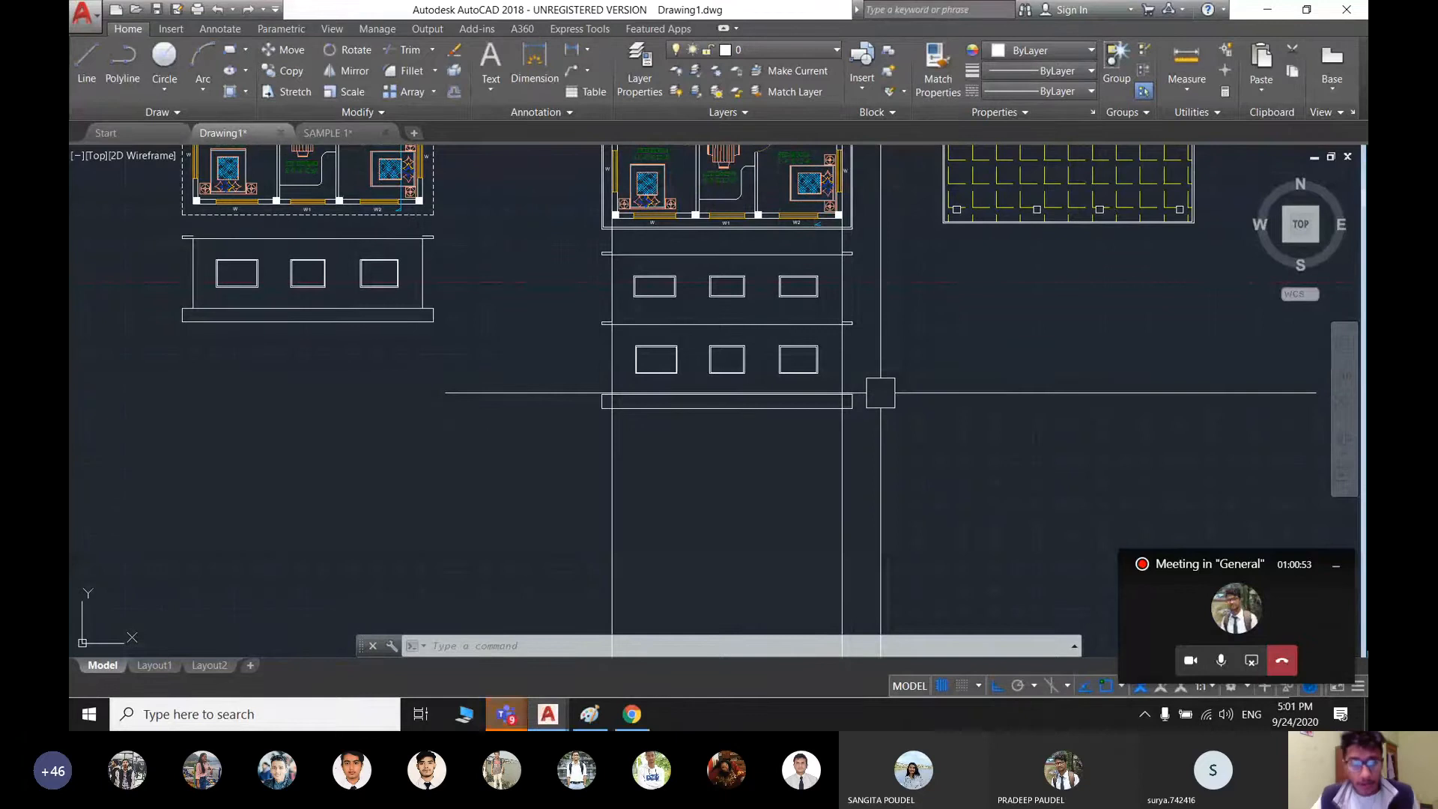
- Compare the two-storey elevation with the single-storey elevation and the floor plans above them
{"action": "scroll", "coordinate": [775, 359], "scroll_direction": "up", "scroll_amount": 2}
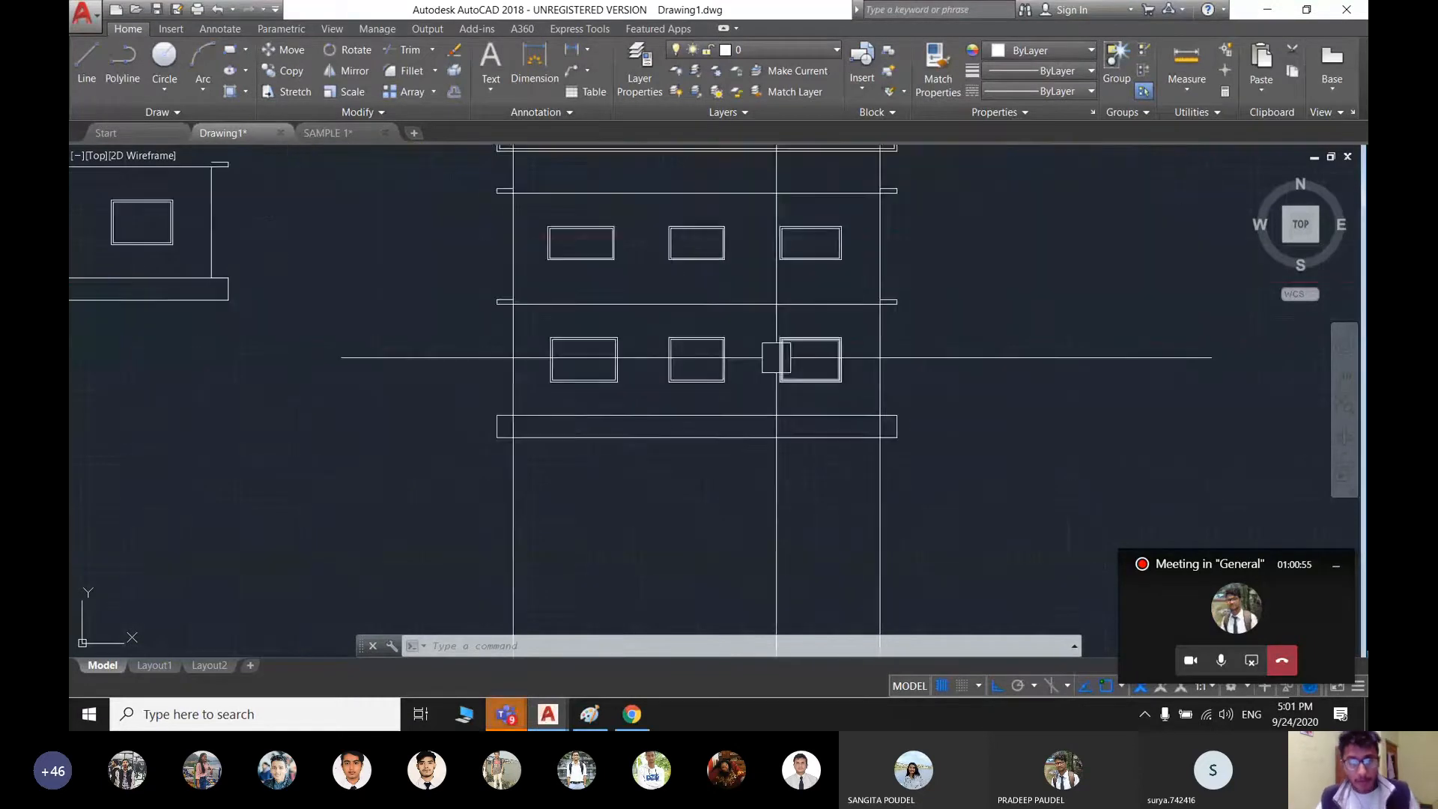
{"action": "middle_click_drag", "start_coordinate": [757, 375], "coordinate": [641, 481]}
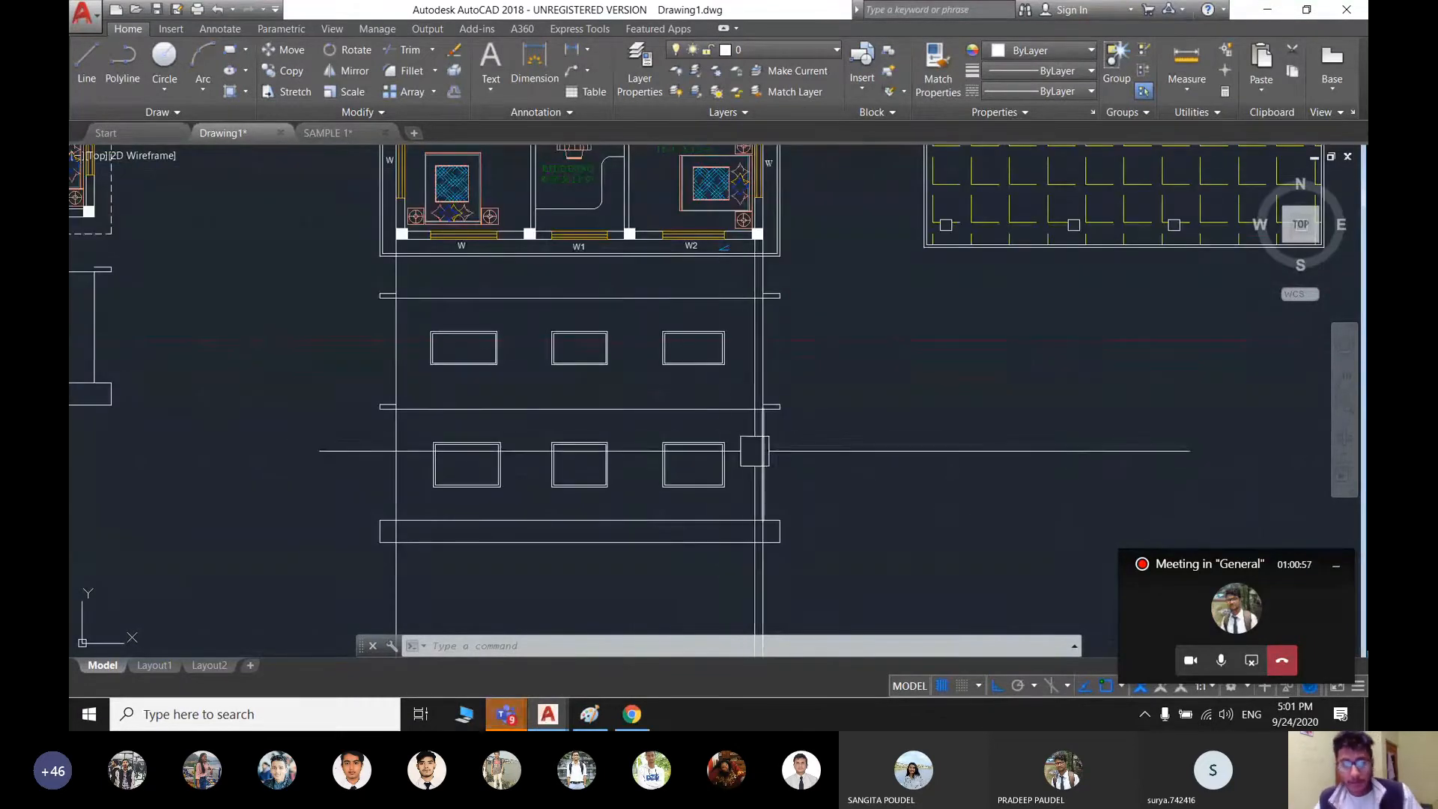
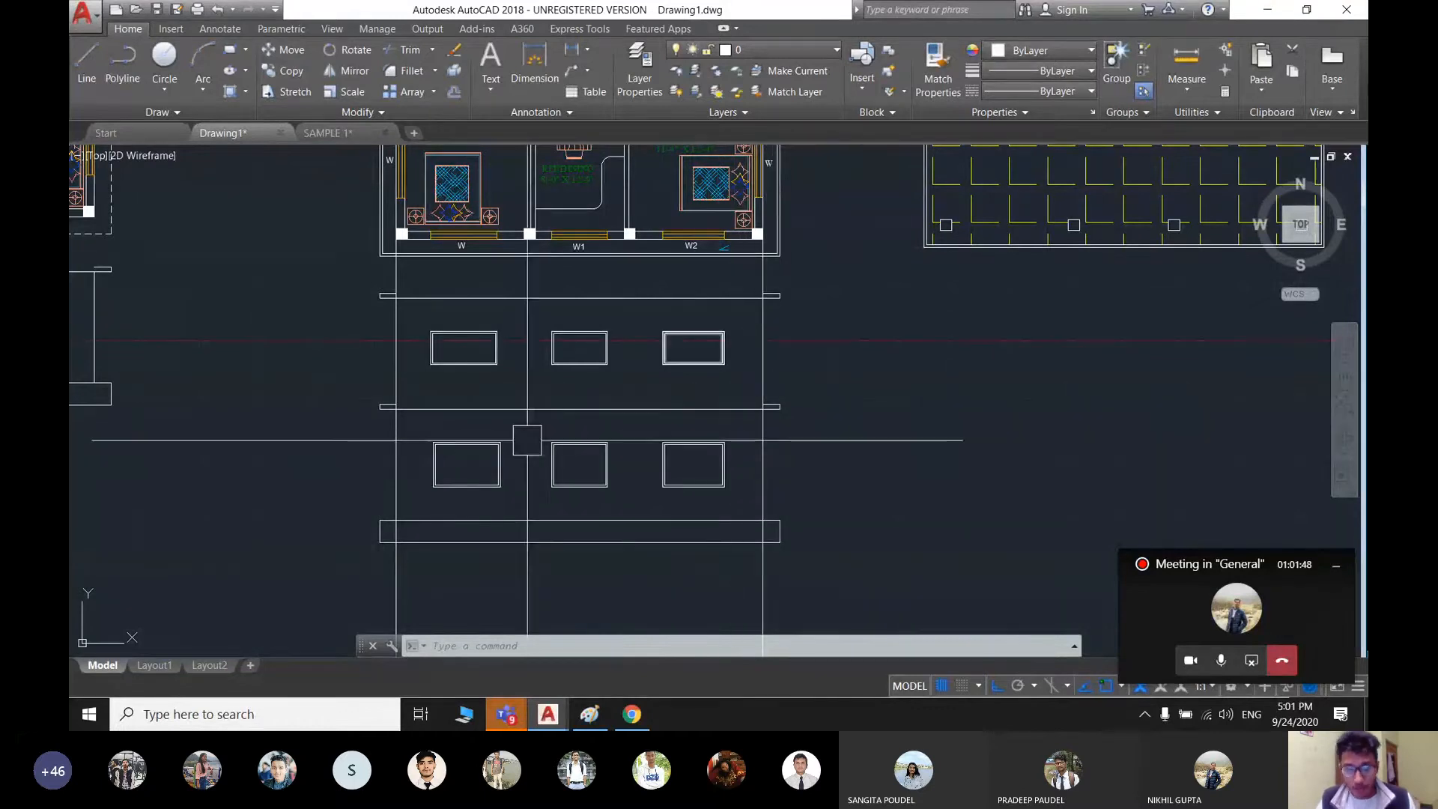
{"action": "key", "text": "F7"}
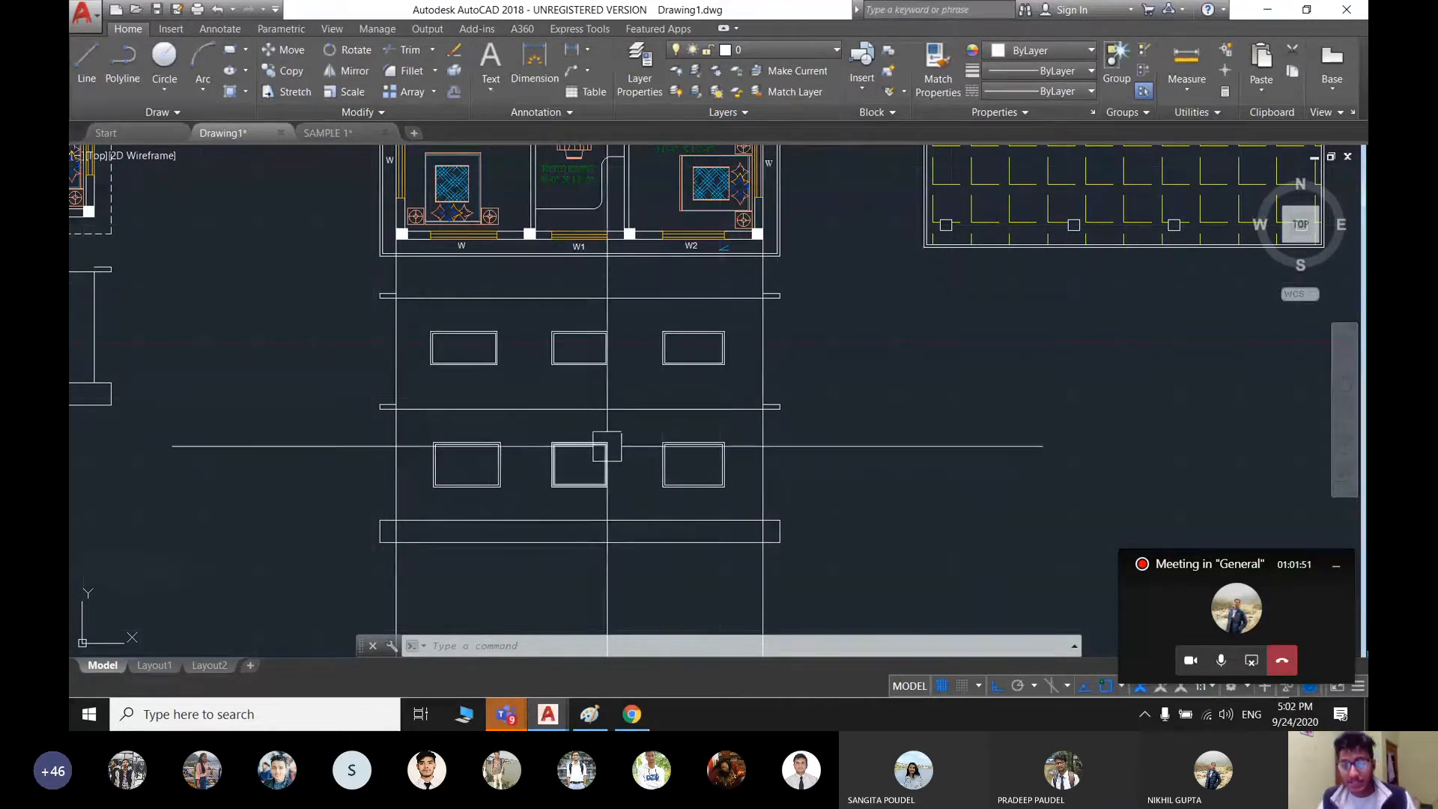
{"action": "middle_click_drag", "start_coordinate": [645, 426], "coordinate": [721, 439]}
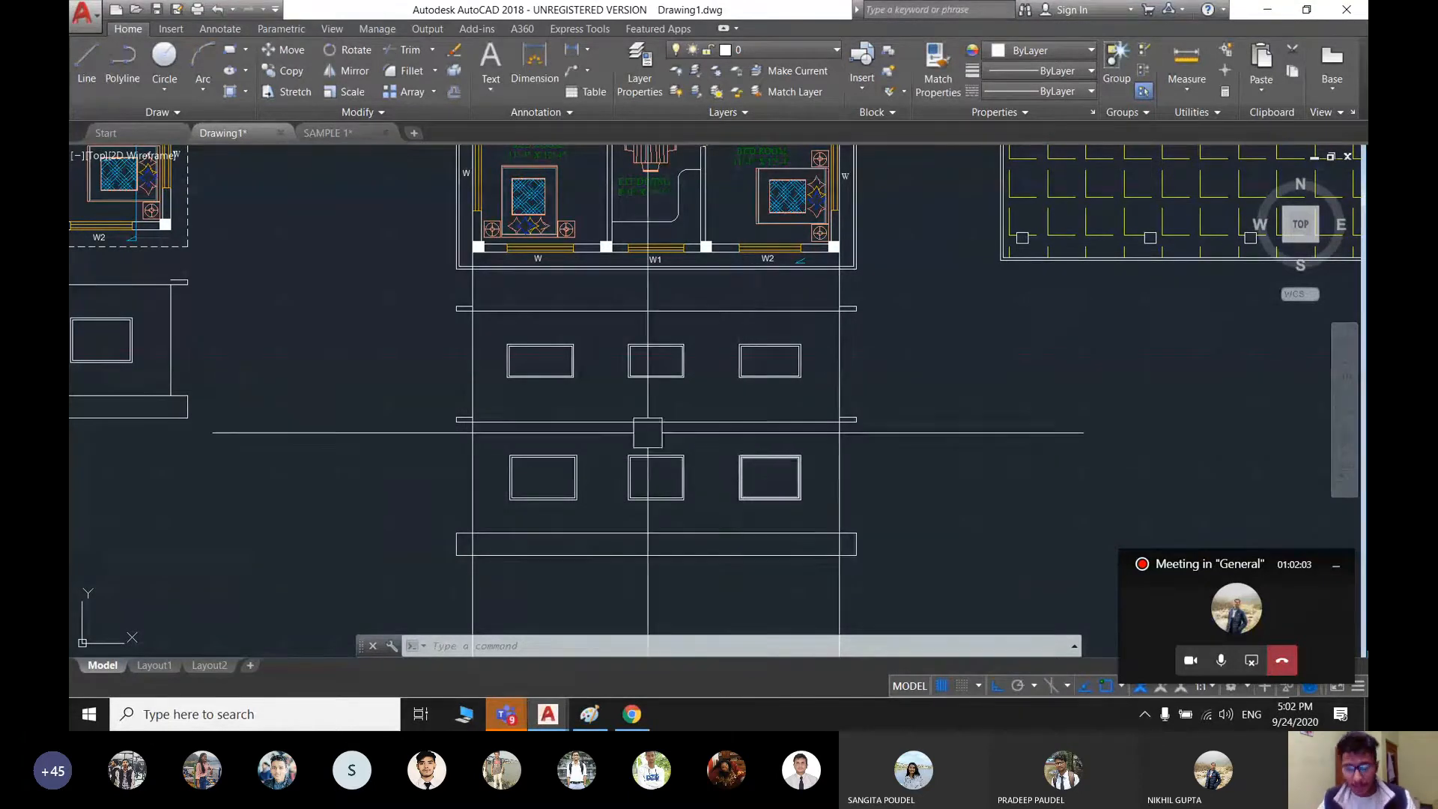
{"action": "scroll", "coordinate": [651, 424], "scroll_direction": "down", "scroll_amount": 2}
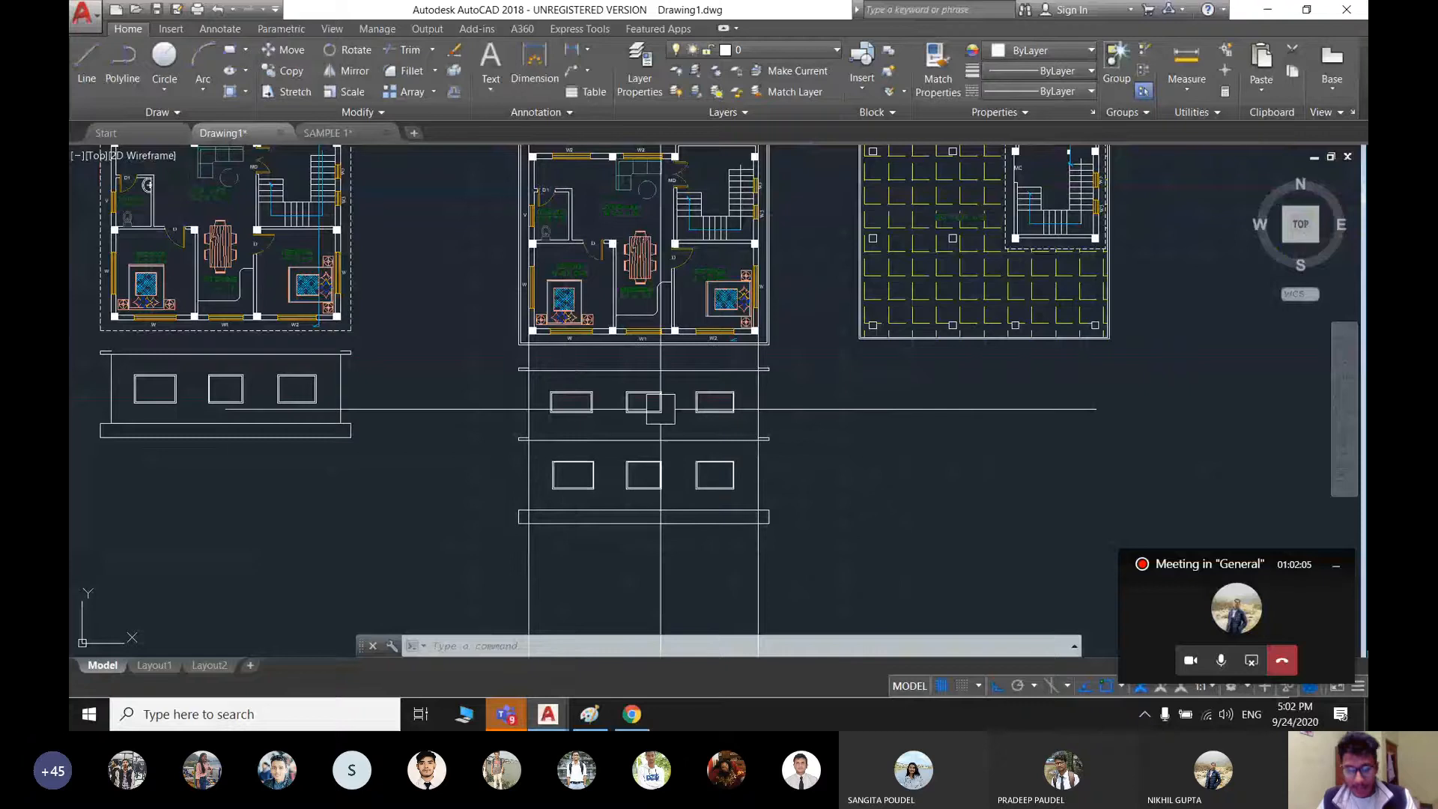
{"action": "scroll", "coordinate": [660, 409], "scroll_direction": "down", "scroll_amount": 5}
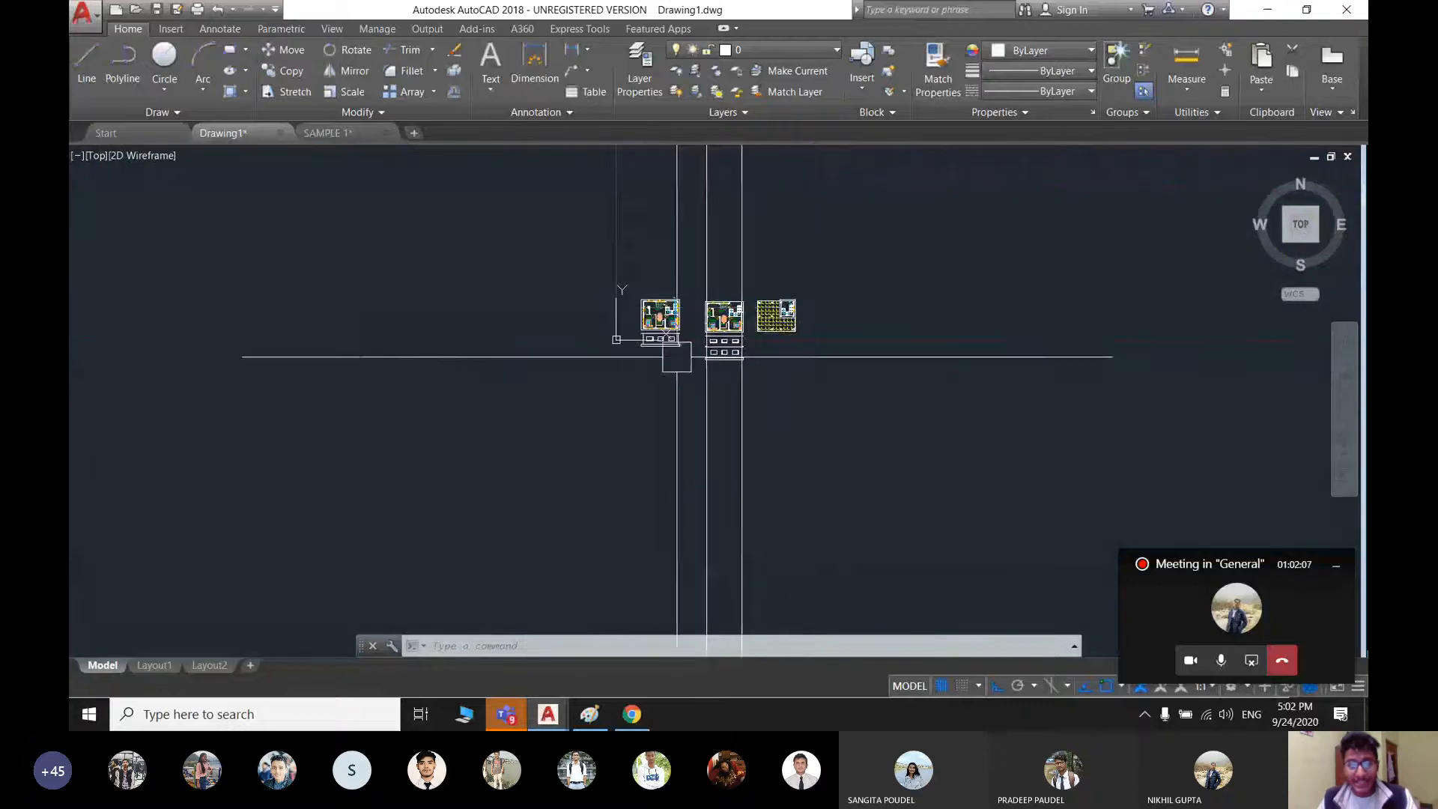
{"action": "scroll", "coordinate": [673, 345], "scroll_direction": "up", "scroll_amount": 4}
{"action": "middle_click_drag", "start_coordinate": [690, 343], "coordinate": [738, 456]}
{"action": "scroll", "coordinate": [704, 393], "scroll_direction": "up", "scroll_amount": 2}
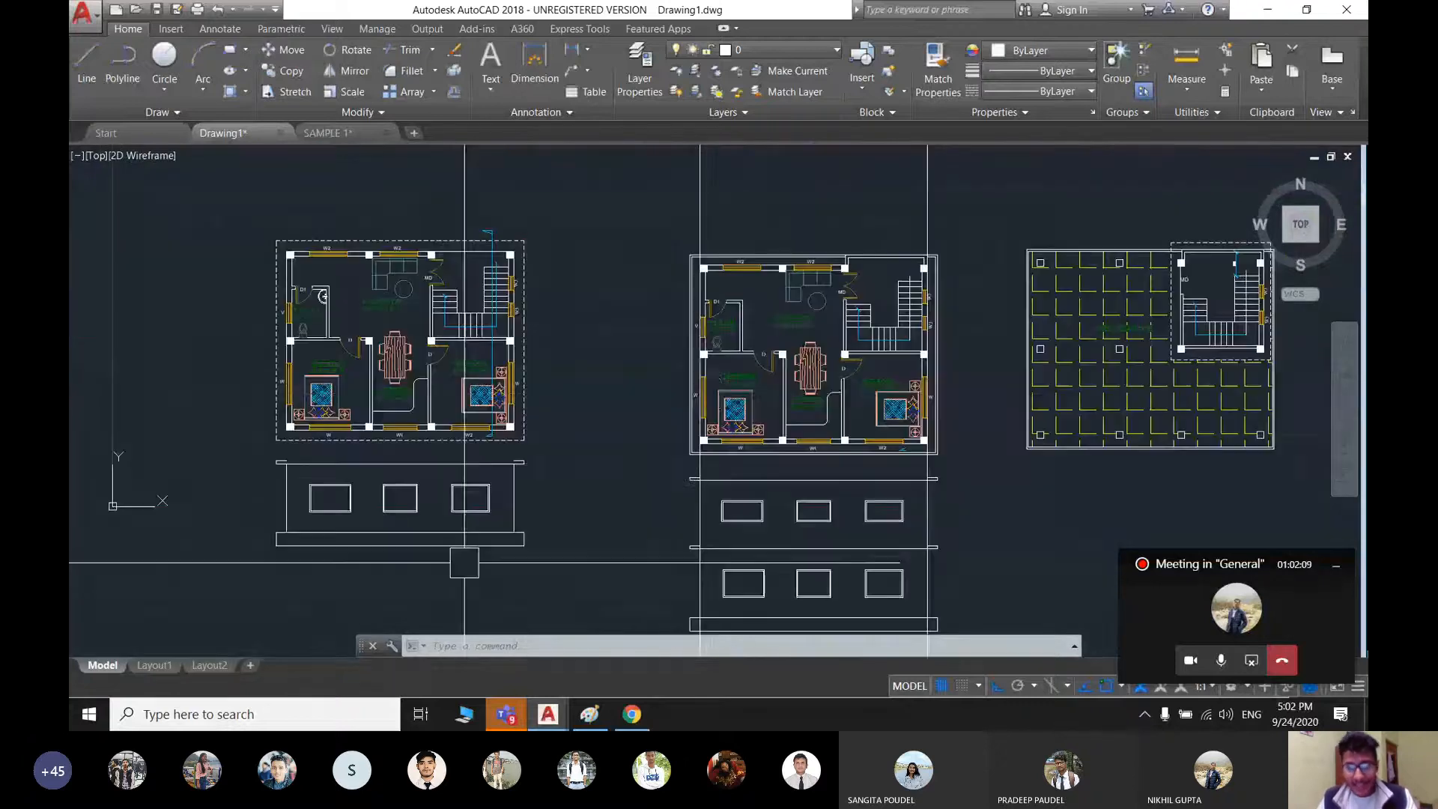
{"action": "scroll", "coordinate": [702, 303], "scroll_direction": "down", "scroll_amount": 2}
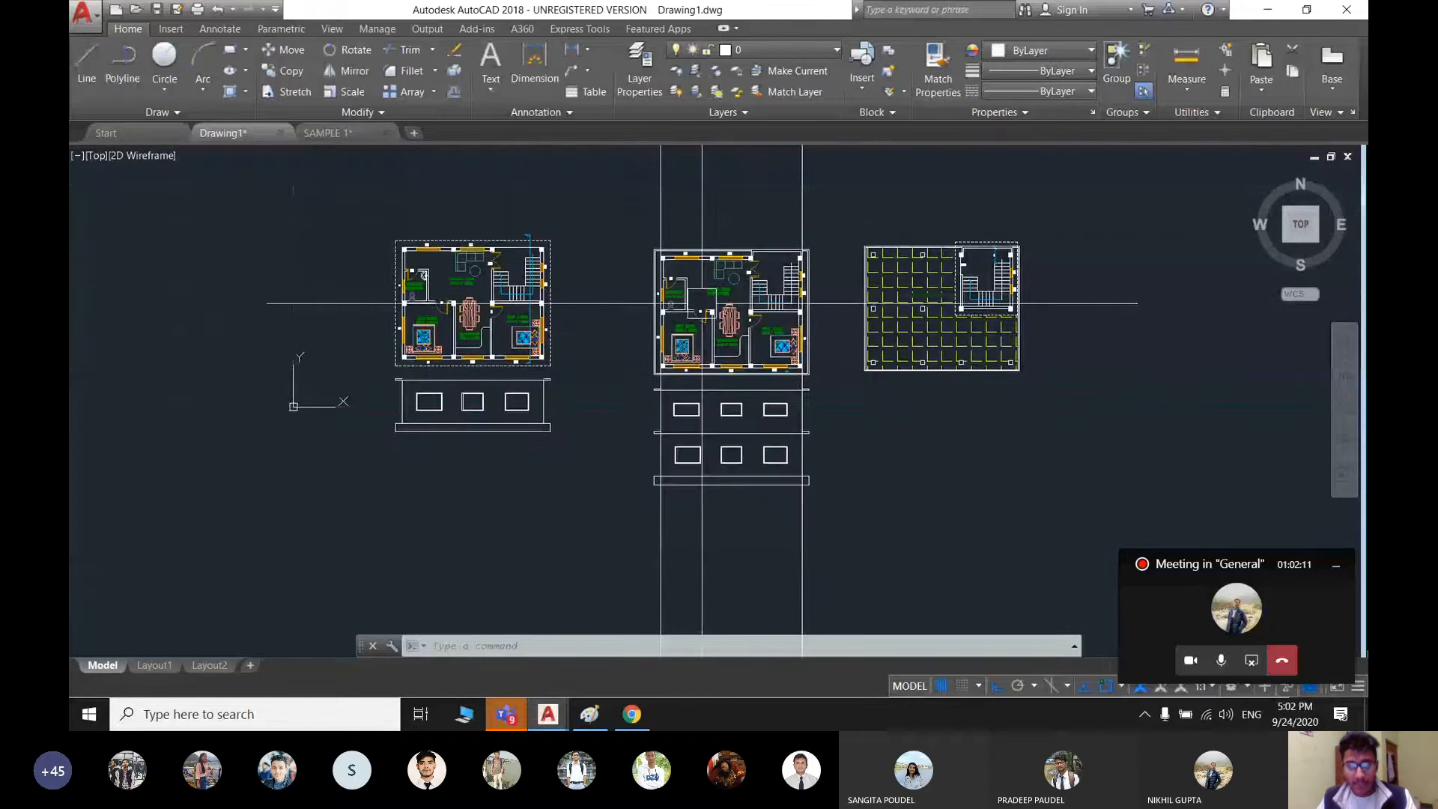
{"action": "scroll", "coordinate": [775, 408], "scroll_direction": "up", "scroll_amount": 3}
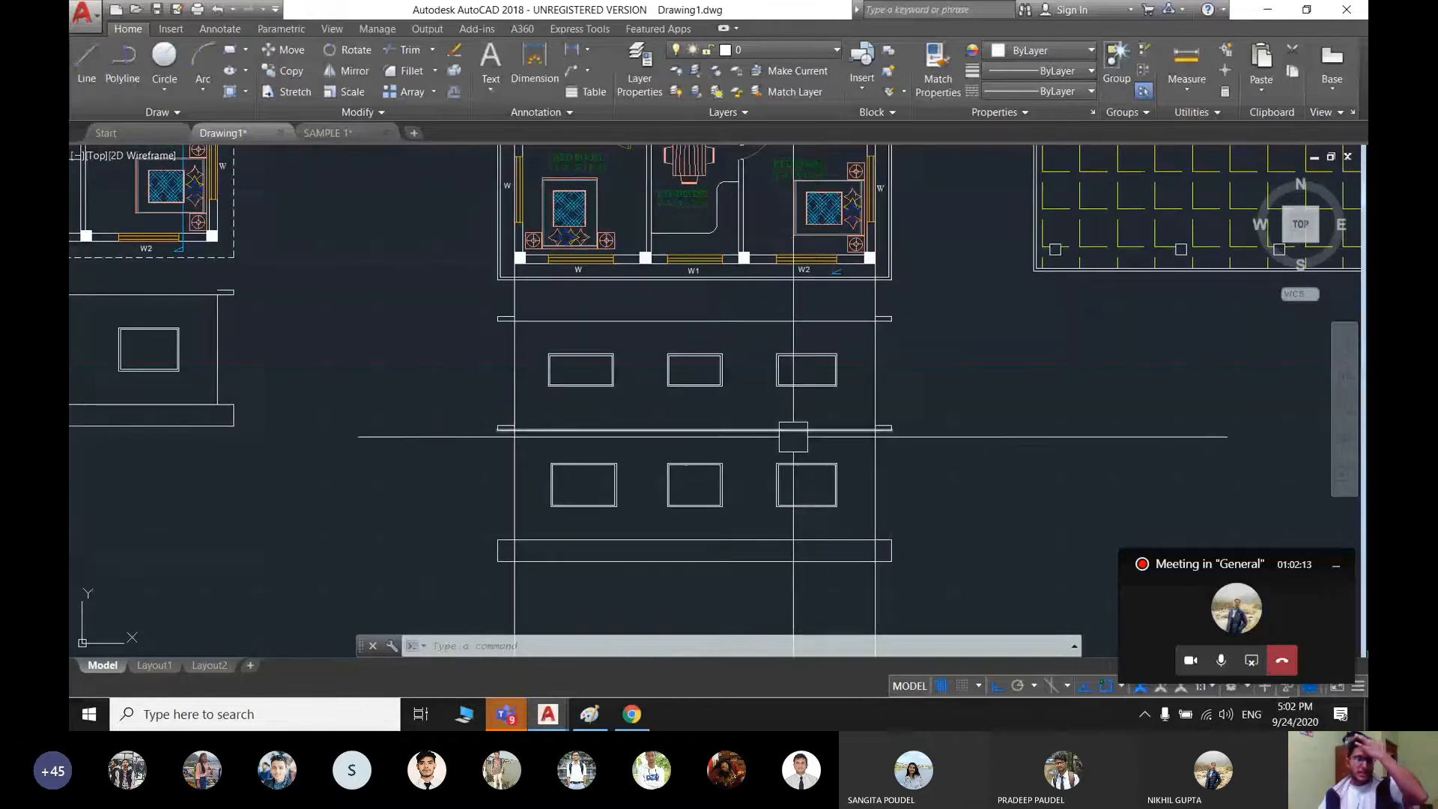
{"action": "middle_click_drag", "start_coordinate": [824, 414], "coordinate": [758, 372]}
{"action": "scroll", "coordinate": [763, 411], "scroll_direction": "down", "scroll_amount": 3}
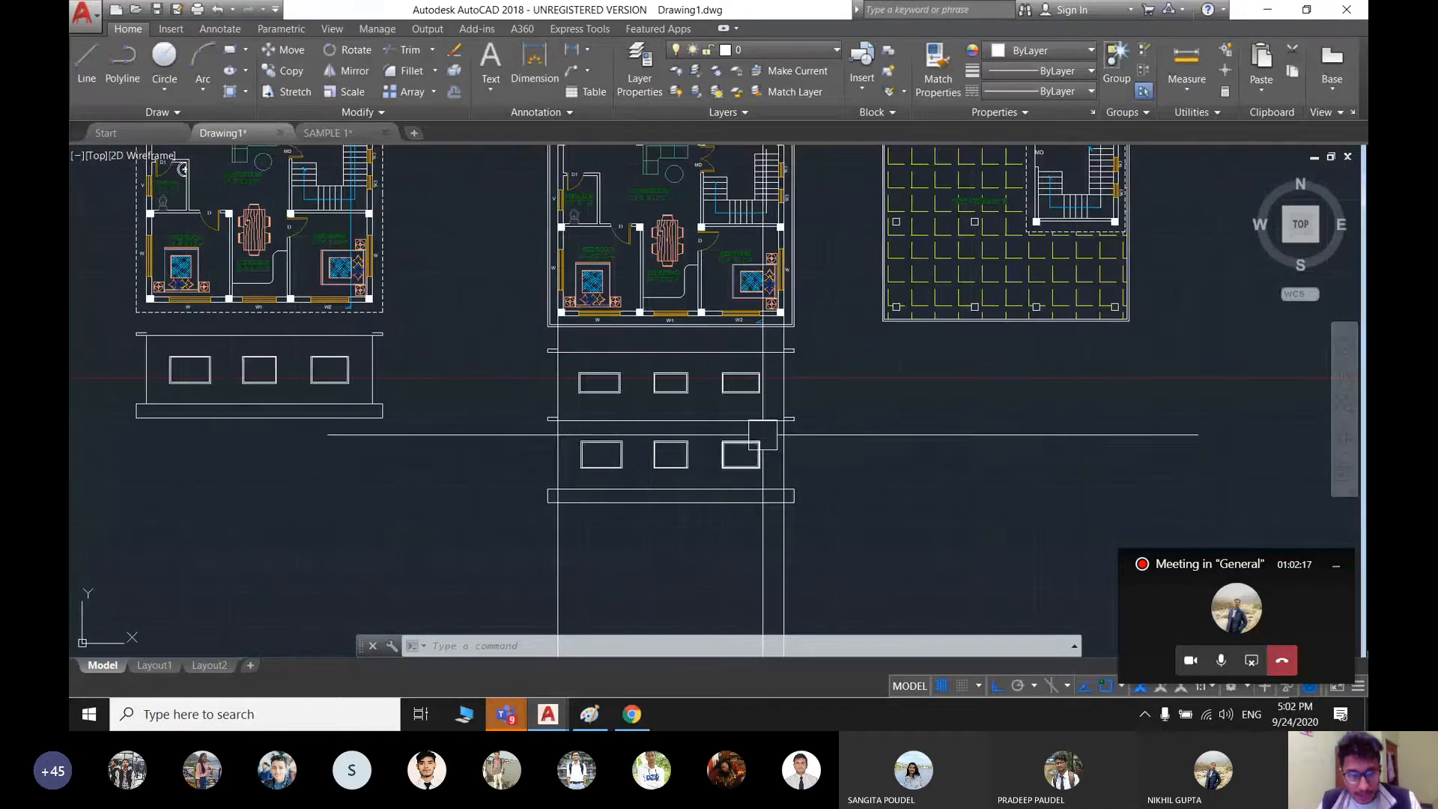
- Erase the two vertical projection lines running along the outer walls of the two-storey elevation
{"action": "middle_click_drag", "start_coordinate": [645, 302], "coordinate": [599, 193]}
{"action": "left_click", "coordinate": [737, 505]}
{"action": "left_click", "coordinate": [357, 497]}
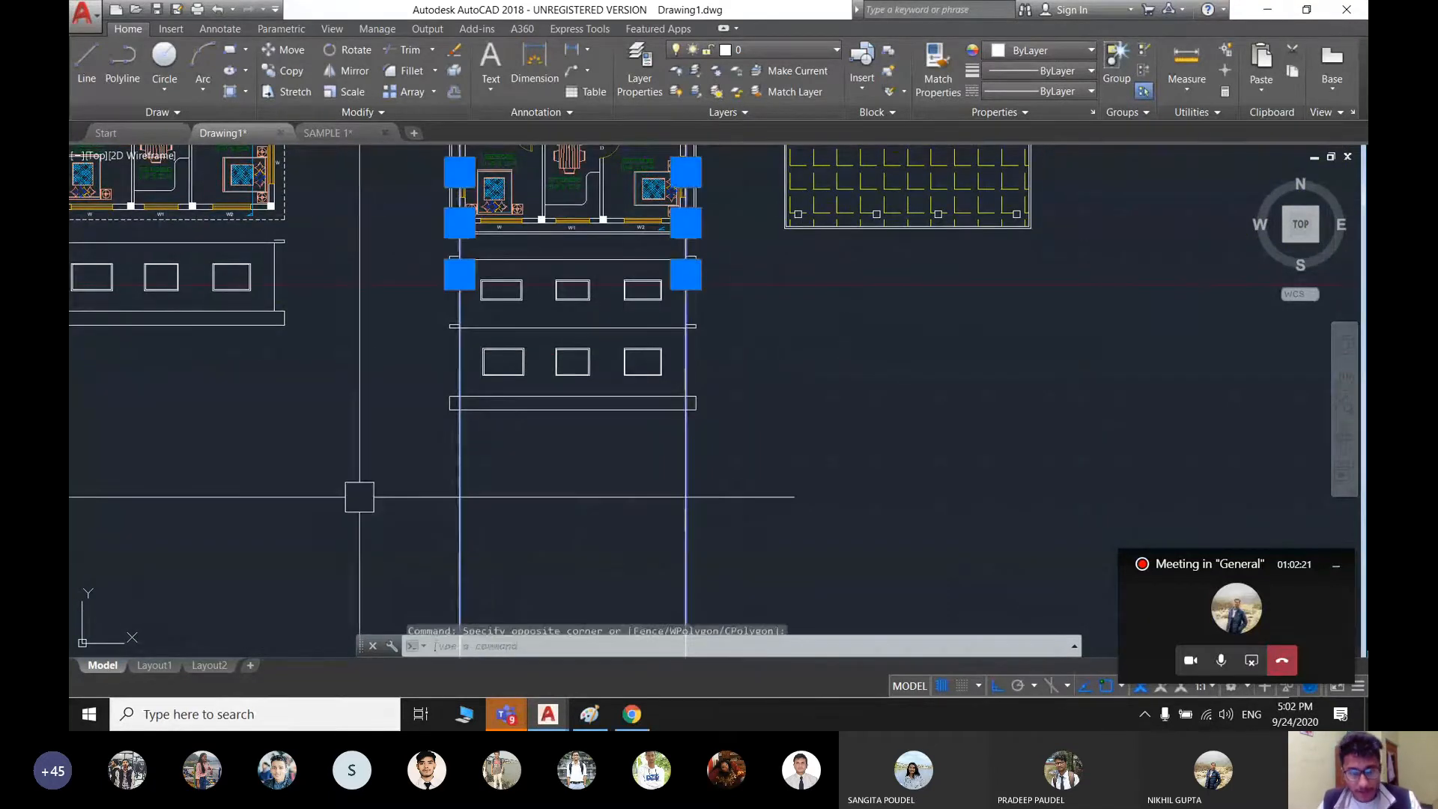
{"action": "key", "text": "Delete"}
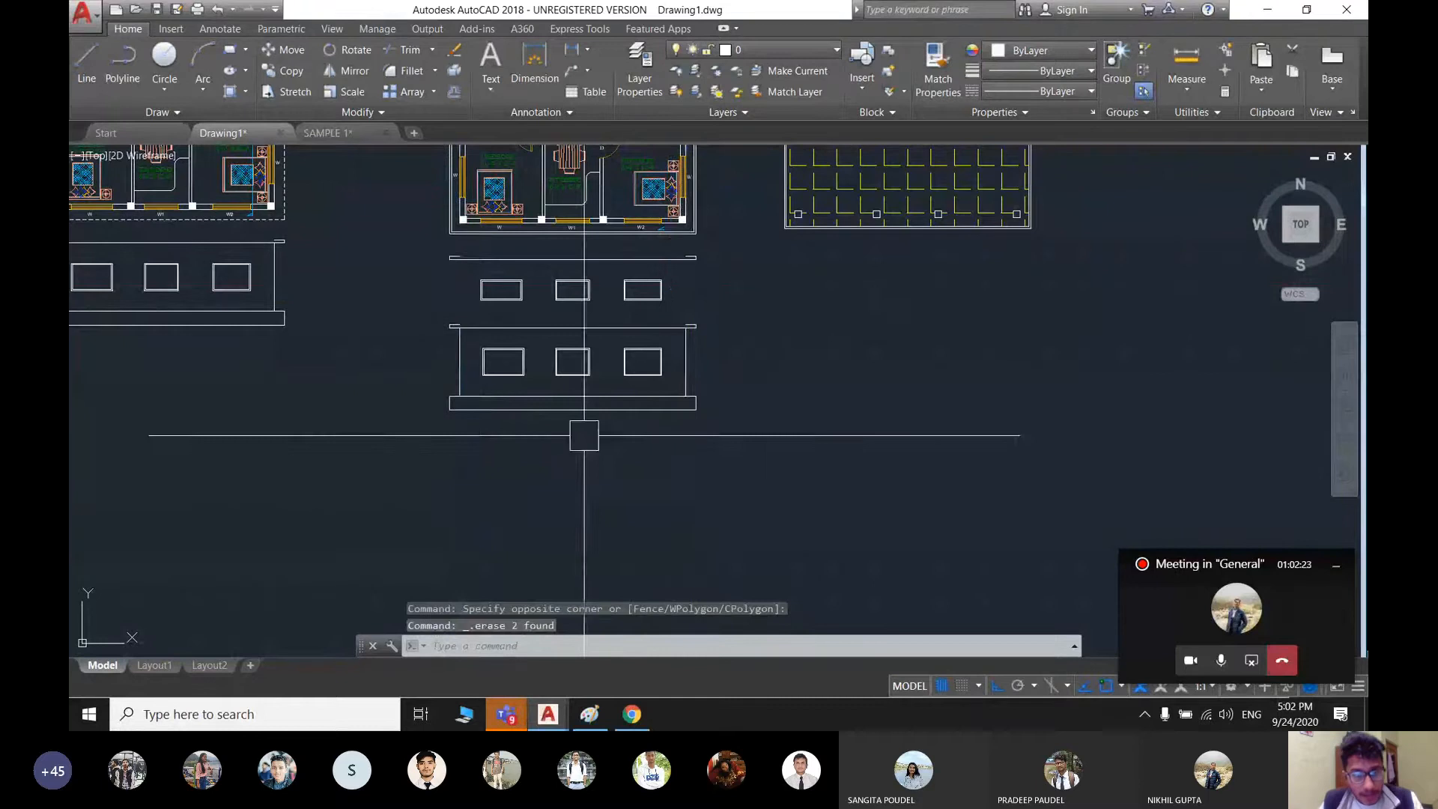
- Extend both outer wall lines of the two-storey elevation up through the upper floor to the roof slab
{"action": "middle_click_drag", "start_coordinate": [584, 435], "coordinate": [670, 525]}
{"action": "scroll", "coordinate": [558, 361], "scroll_direction": "up", "scroll_amount": 2}
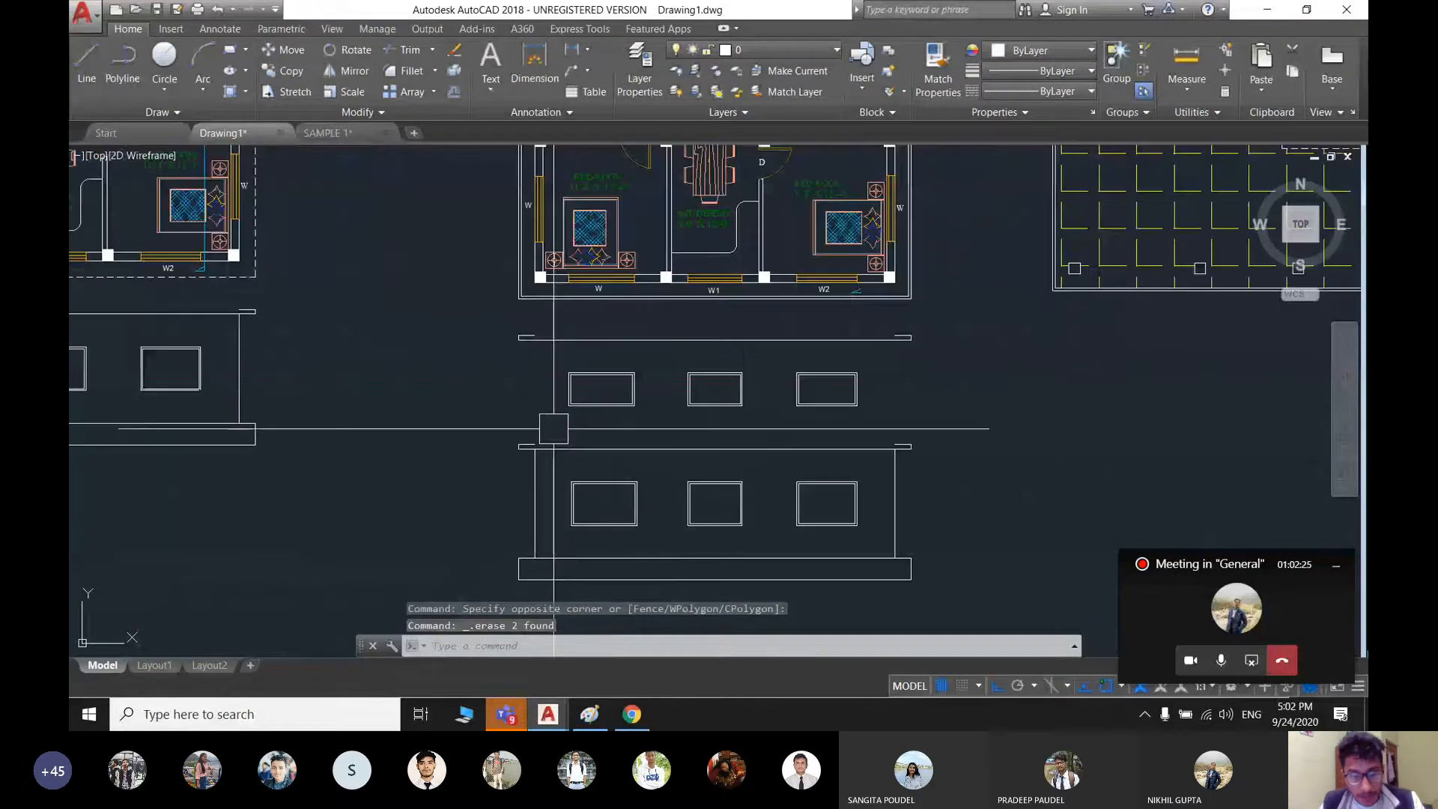
{"action": "scroll", "coordinate": [554, 428], "scroll_direction": "up", "scroll_amount": 4}
{"action": "type", "text": "l"}
{"action": "key", "text": "Return"}
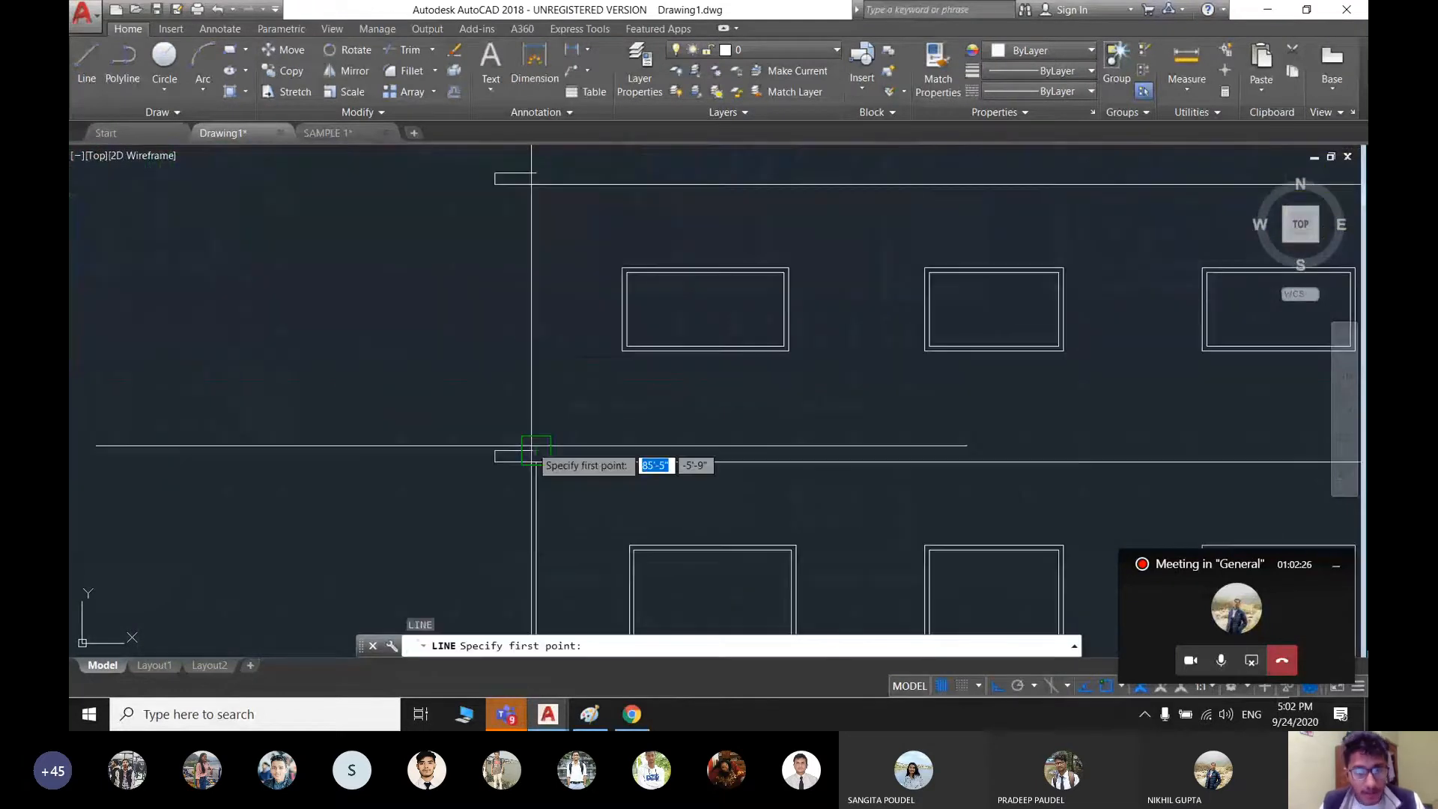
{"action": "left_click", "coordinate": [534, 448]}
{"action": "key", "text": "Escape"}
{"action": "scroll", "coordinate": [593, 262], "scroll_direction": "down", "scroll_amount": 2}
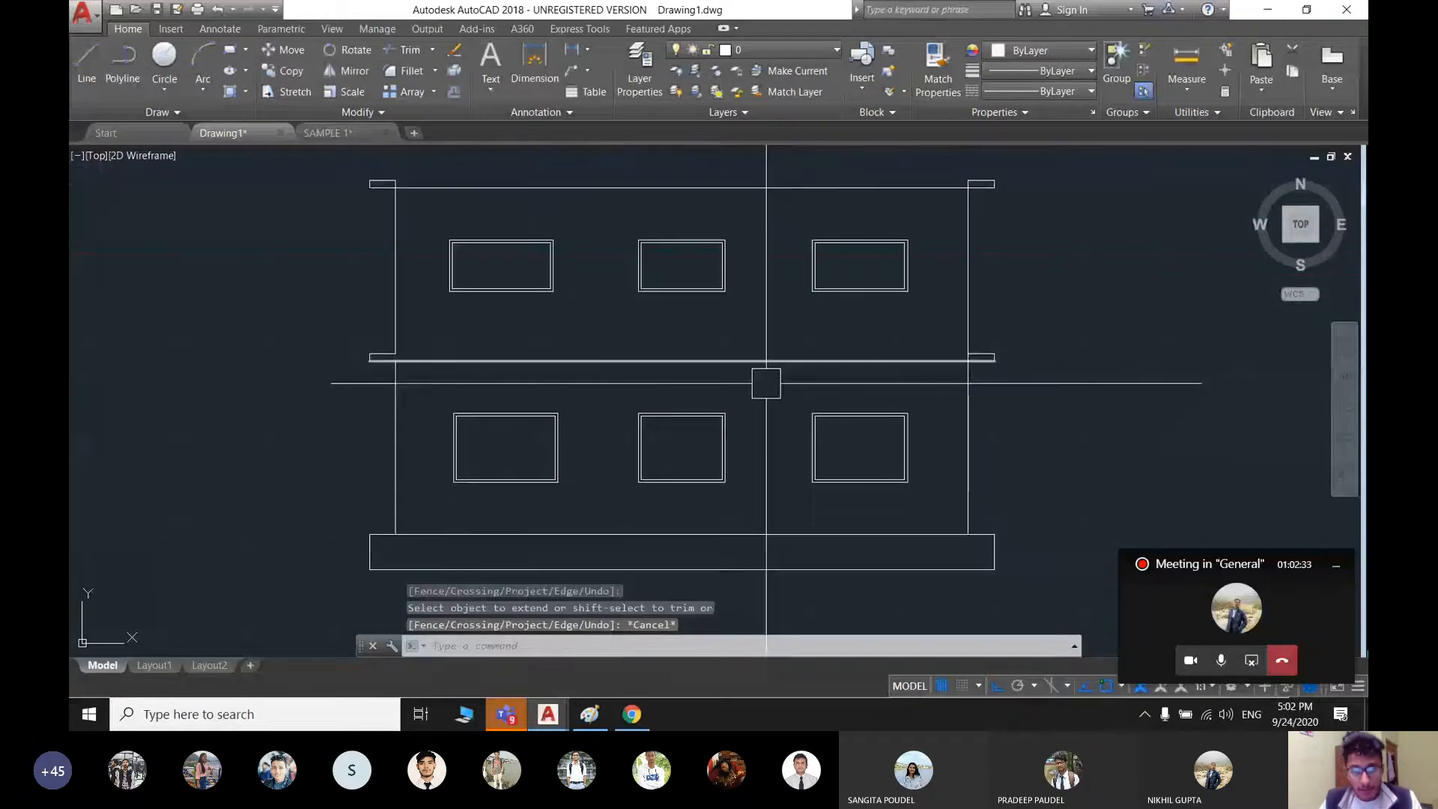
- Compare the completed two-storey elevation with the upper-floor plan above it and the neighbouring roof plan
{"action": "scroll", "coordinate": [765, 383], "scroll_direction": "down", "scroll_amount": 2}
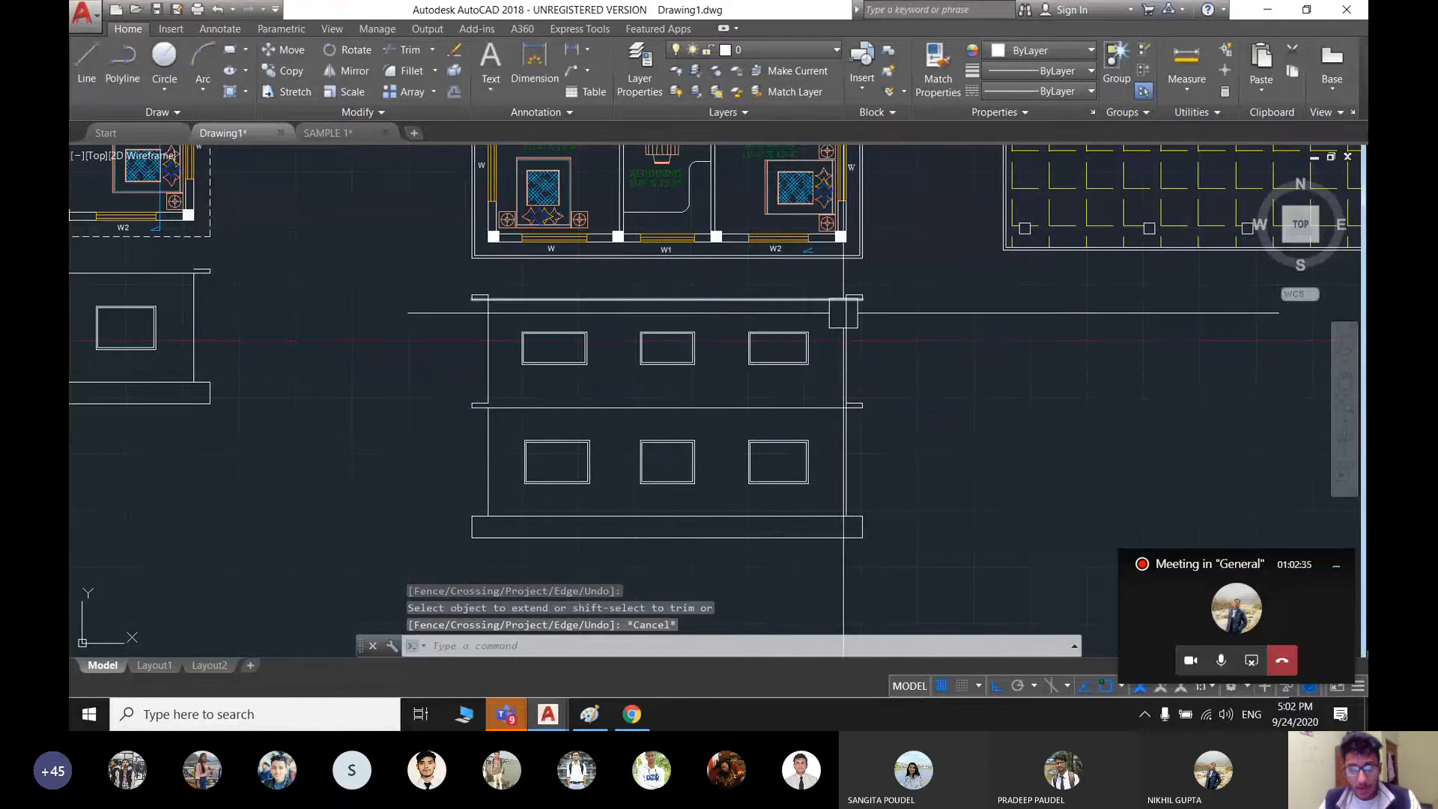
{"action": "mouse_move", "coordinate": [625, 465]}
{"action": "middle_mouse_down"}
{"action": "mouse_move", "coordinate": [767, 505]}
{"action": "mouse_move", "coordinate": [632, 436]}
{"action": "mouse_move", "coordinate": [600, 436]}
{"action": "middle_mouse_up"}
{"action": "scroll", "coordinate": [738, 466], "scroll_direction": "down", "scroll_amount": 2}
{"action": "middle_click_drag", "start_coordinate": [785, 472], "coordinate": [677, 446]}
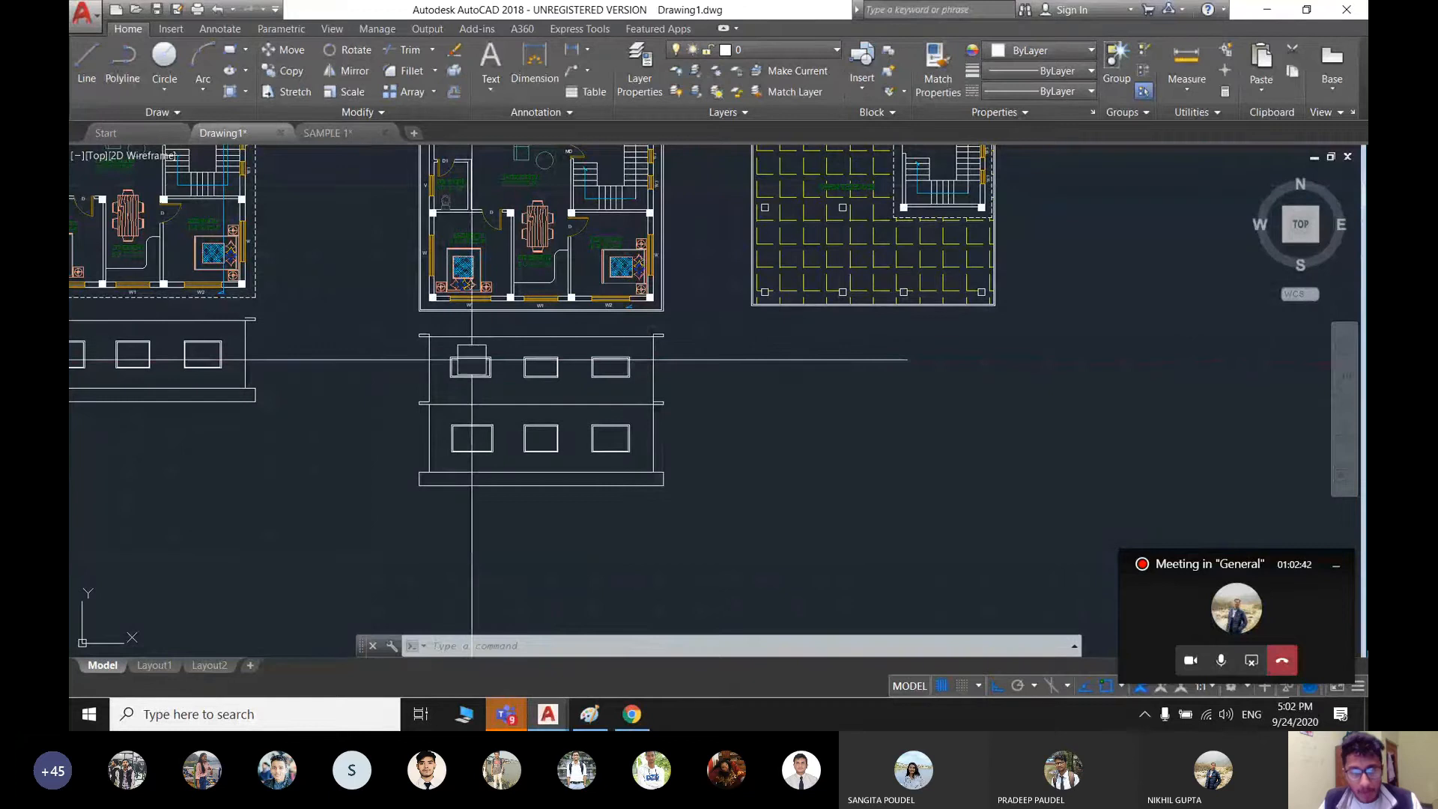
{"action": "middle_click_drag", "start_coordinate": [880, 331], "coordinate": [744, 439]}
{"action": "middle_click_drag", "start_coordinate": [838, 432], "coordinate": [883, 430]}
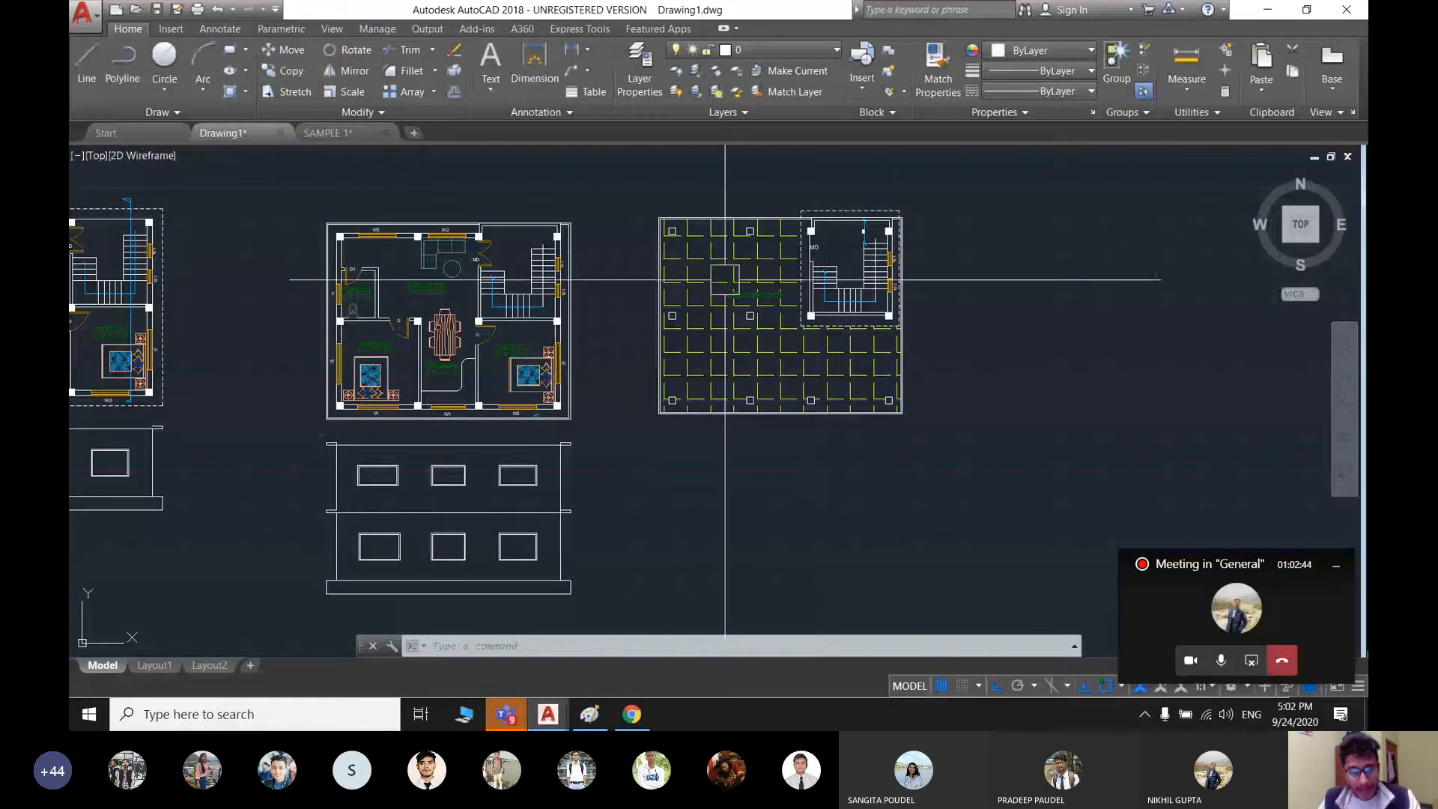
{"action": "middle_click_drag", "start_coordinate": [903, 347], "coordinate": [917, 333]}
{"action": "middle_click_drag", "start_coordinate": [724, 368], "coordinate": [730, 267]}
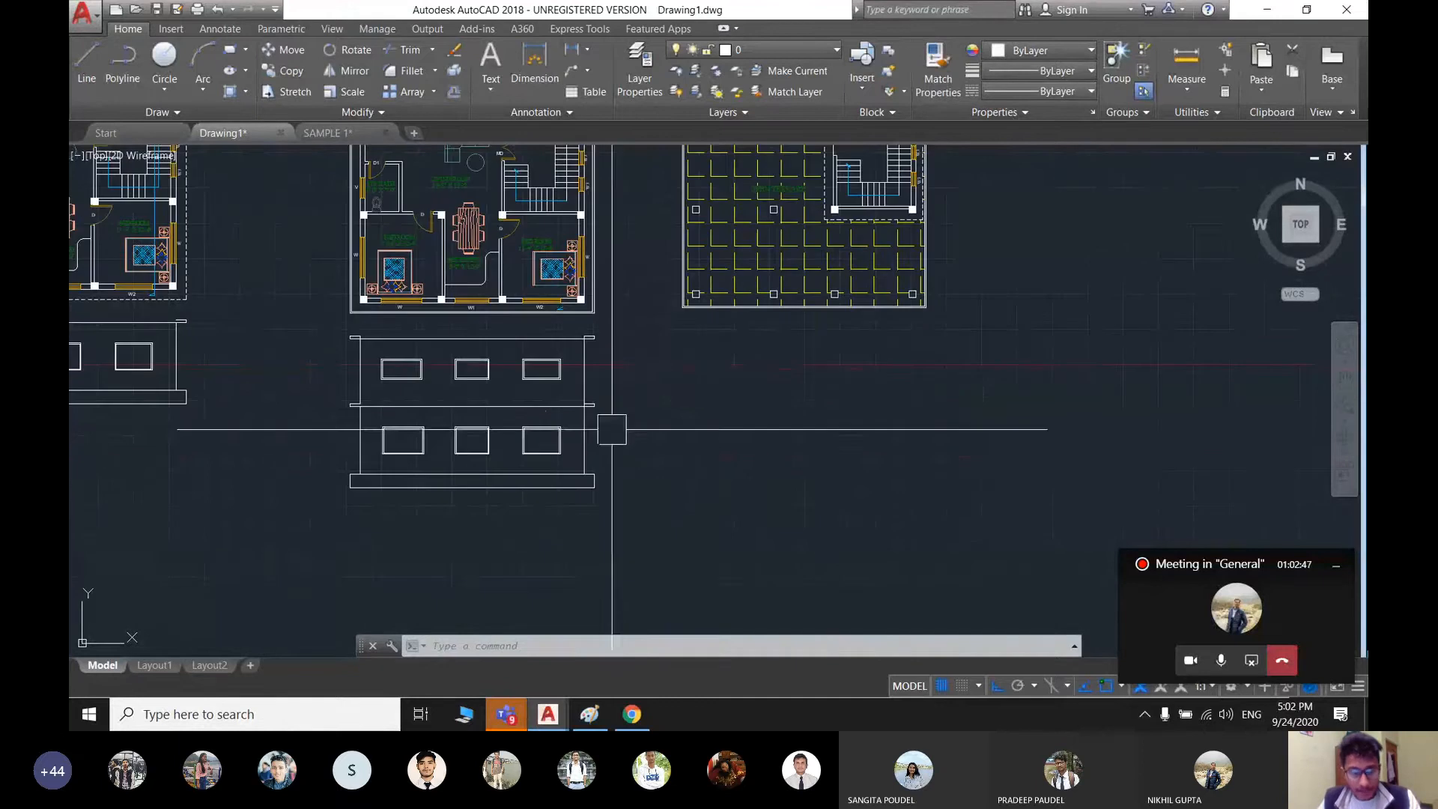
{"action": "middle_click_drag", "start_coordinate": [671, 382], "coordinate": [640, 425]}
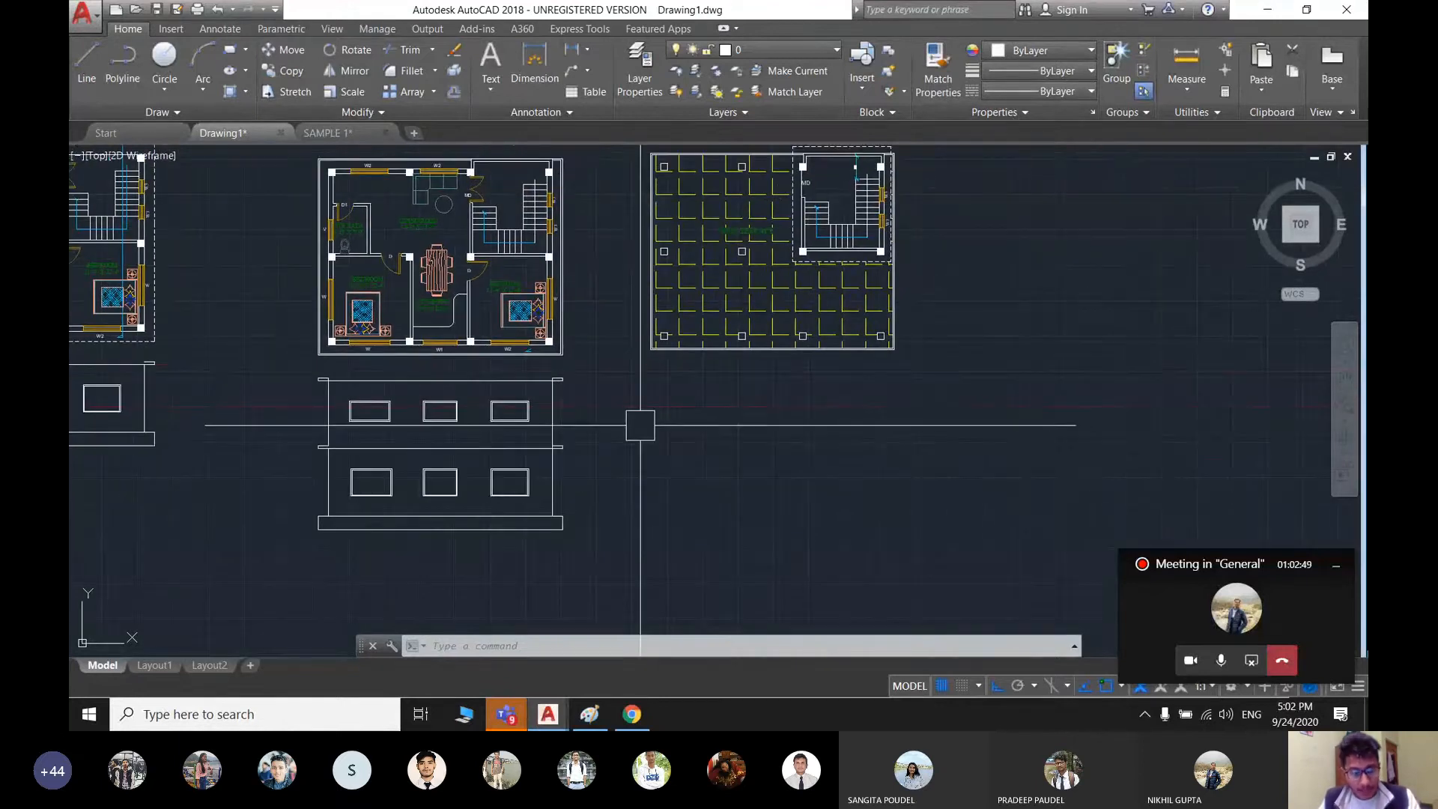
- Draw vertical construction lines through the outer edges of the roof plan's leftmost and rightmost front columns
{"action": "type", "text": "xl"}
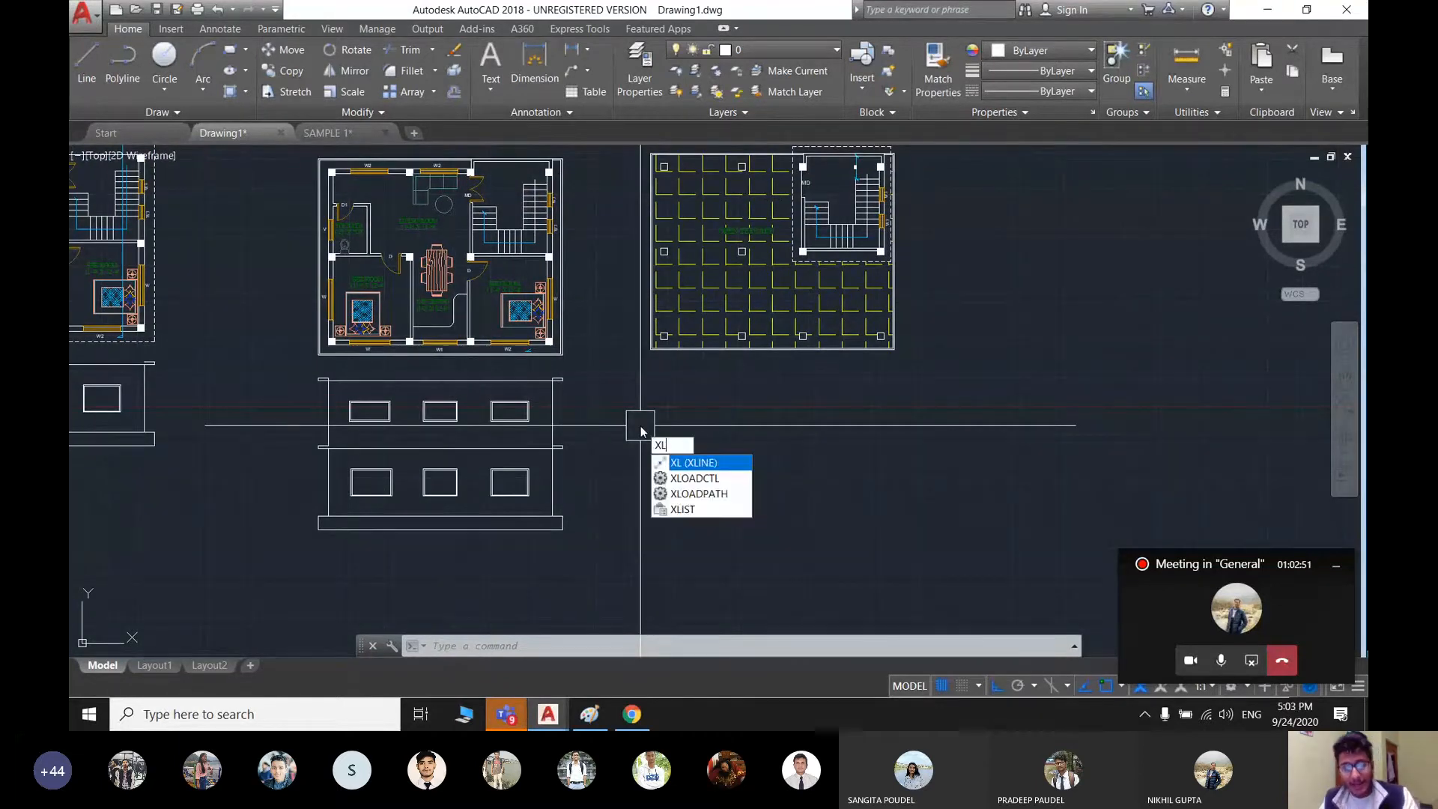
{"action": "key", "text": "Return"}
{"action": "key", "text": "Return"}
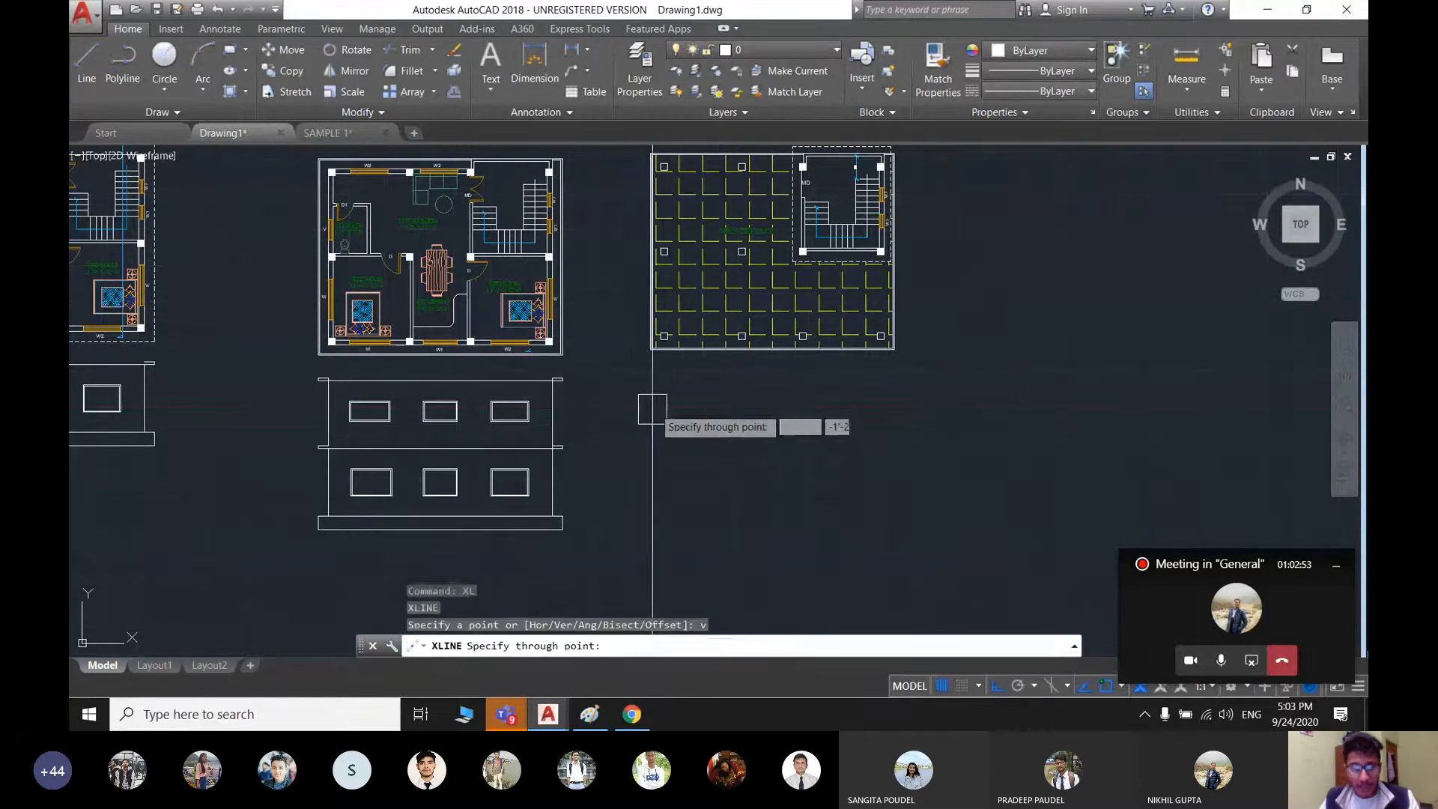
{"action": "scroll", "coordinate": [648, 370], "scroll_direction": "up", "scroll_amount": 8}
{"action": "middle_click_drag", "start_coordinate": [607, 360], "coordinate": [541, 515]}
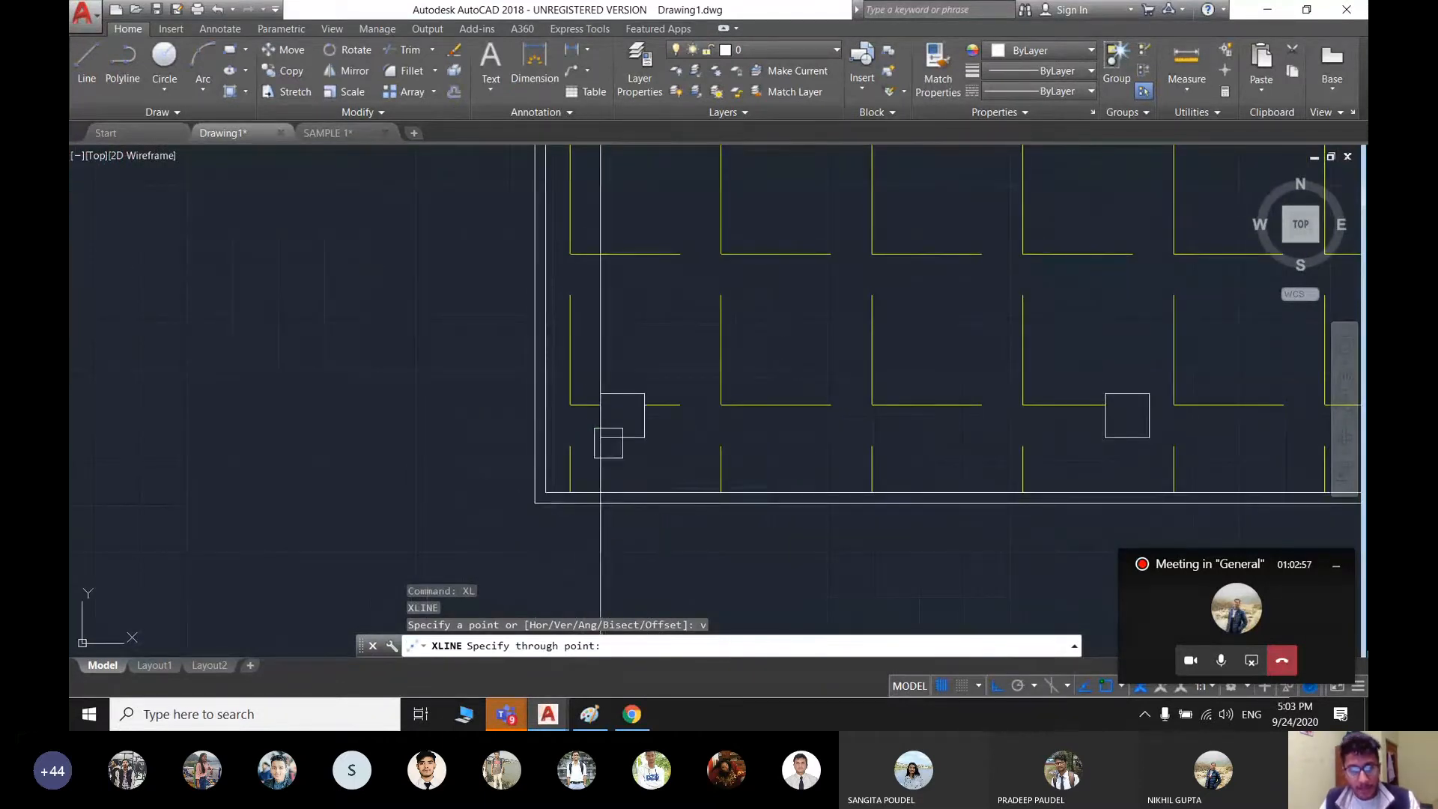
{"action": "scroll", "coordinate": [483, 462], "scroll_direction": "down", "scroll_amount": 3}
{"action": "scroll", "coordinate": [876, 457], "scroll_direction": "up", "scroll_amount": 3}
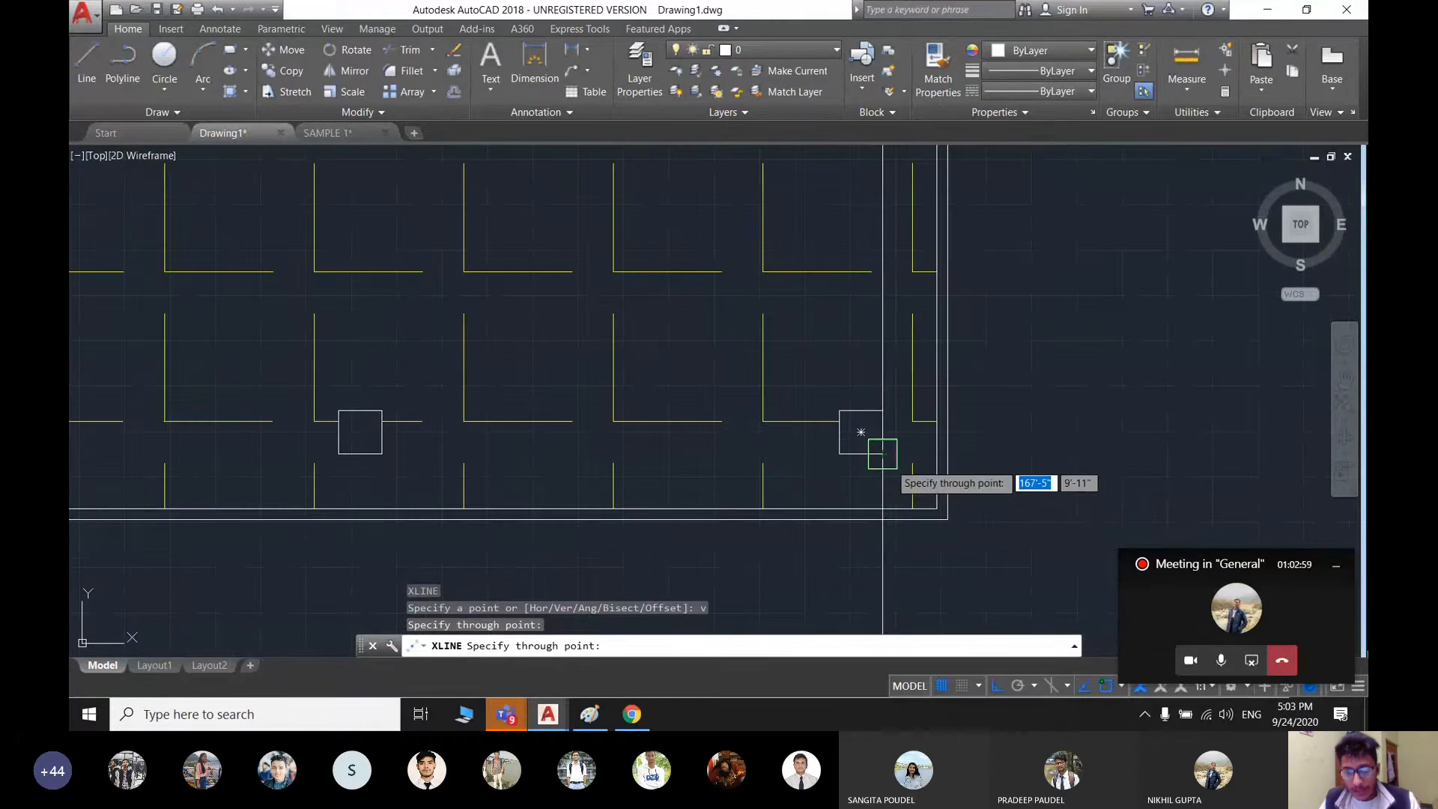
{"action": "left_click", "coordinate": [862, 434]}
{"action": "scroll", "coordinate": [712, 449], "scroll_direction": "down", "scroll_amount": 3}
{"action": "scroll", "coordinate": [721, 384], "scroll_direction": "up", "scroll_amount": 2}
{"action": "scroll", "coordinate": [704, 410], "scroll_direction": "down", "scroll_amount": 4}
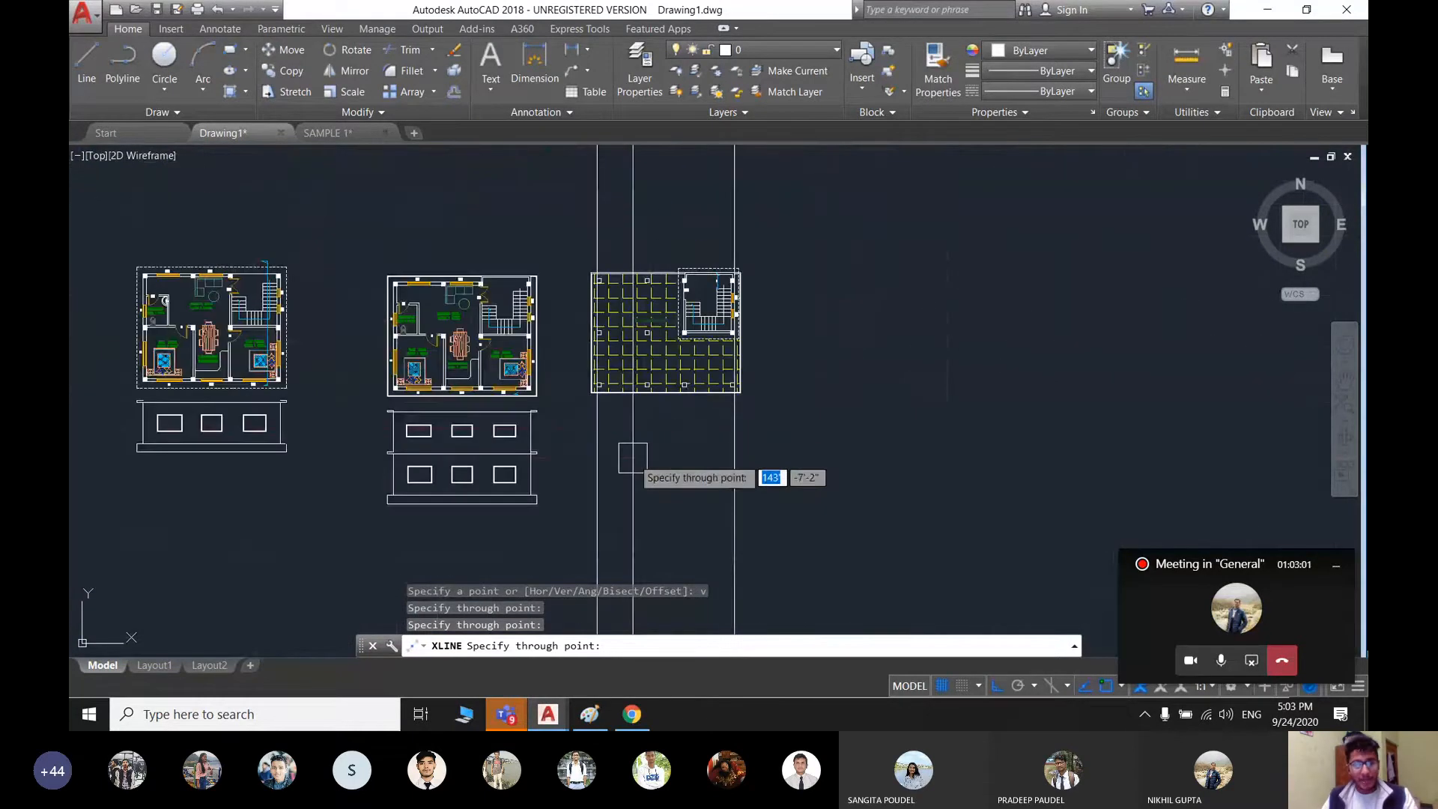
{"action": "key", "text": "Escape"}
{"action": "middle_click_drag", "start_coordinate": [637, 407], "coordinate": [699, 397]}
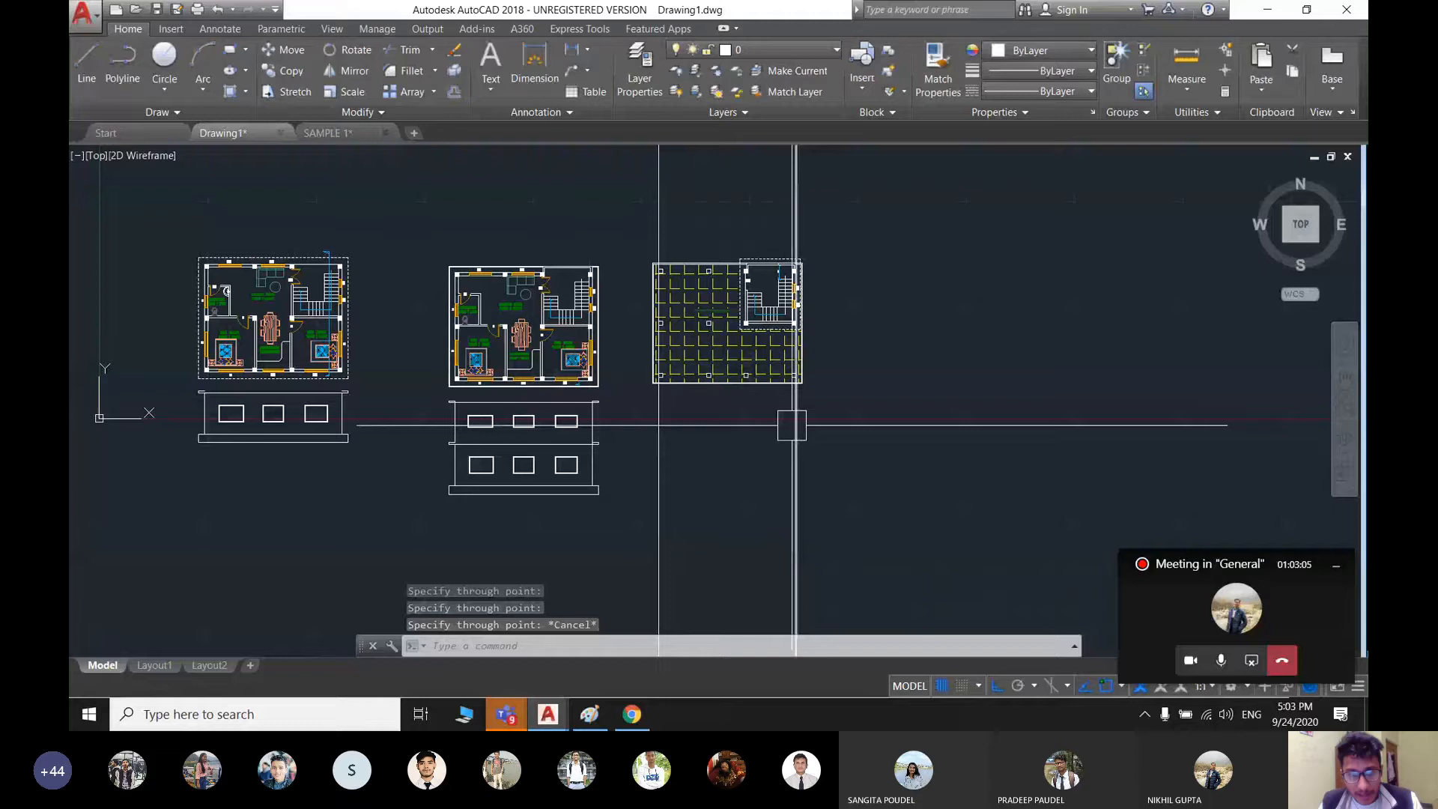
{"action": "left_click", "coordinate": [626, 529]}
{"action": "left_click", "coordinate": [408, 392]}
{"action": "type", "text": "c"}
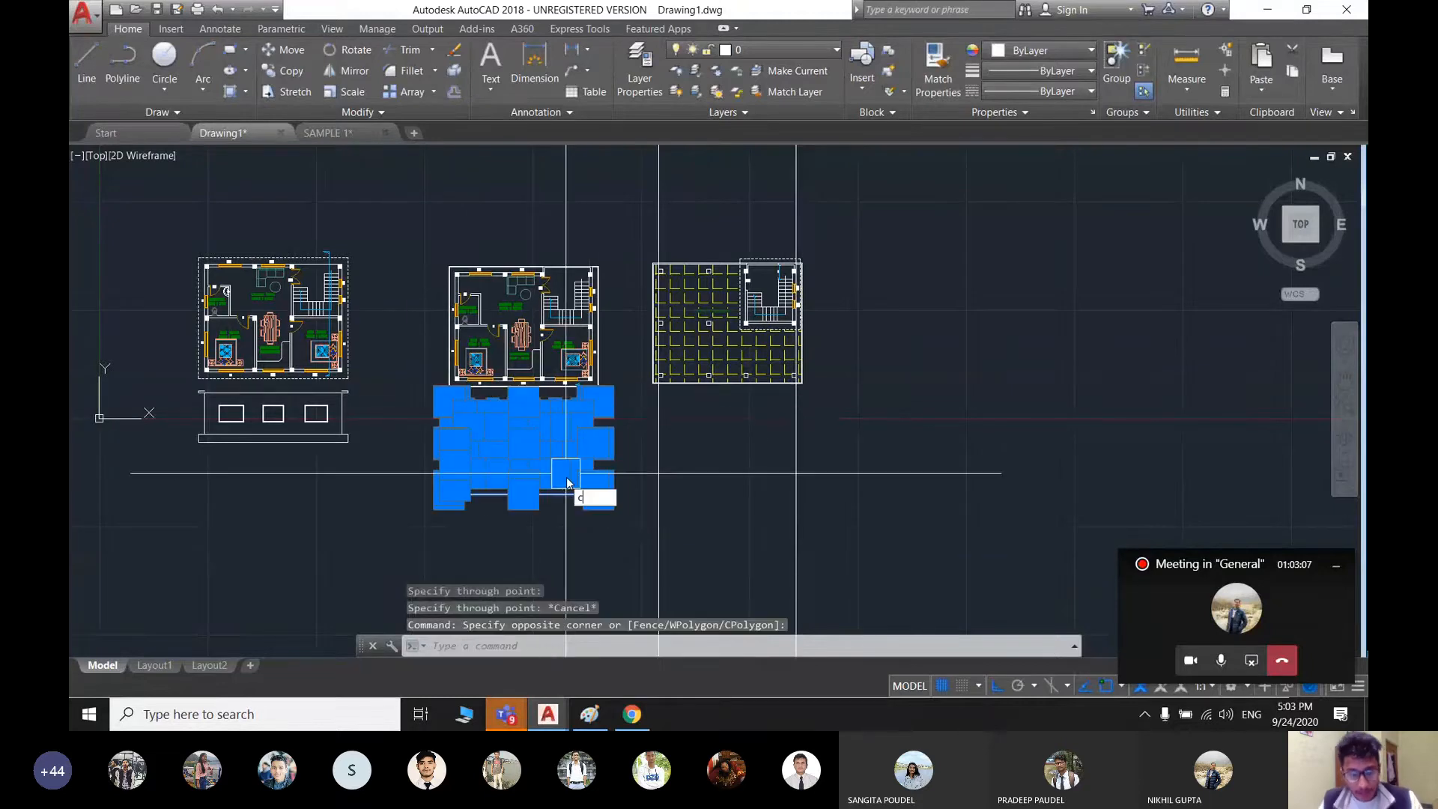
{"action": "type", "text": "o"}
{"action": "key", "text": "Return"}
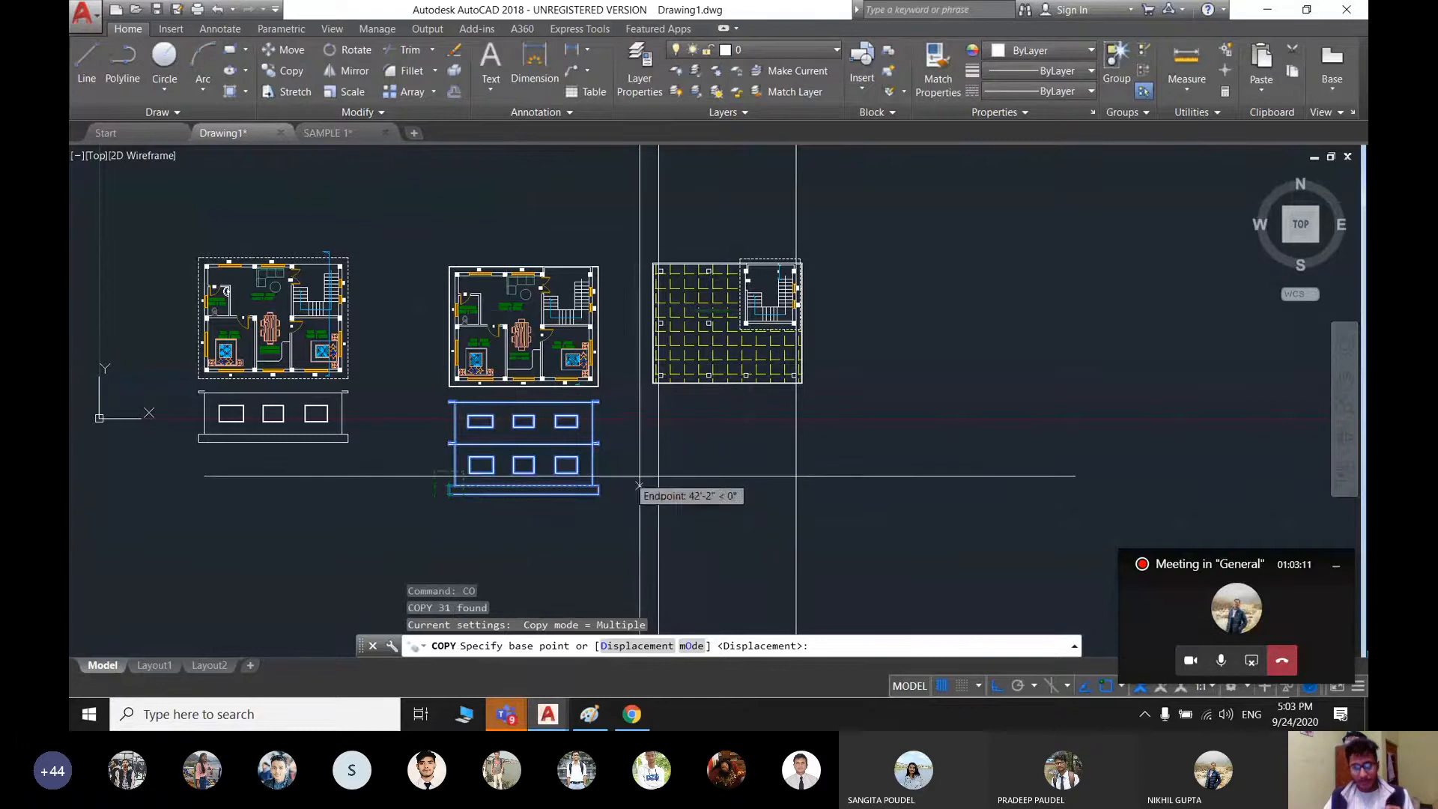
{"action": "scroll", "coordinate": [450, 479], "scroll_direction": "up", "scroll_amount": 4}
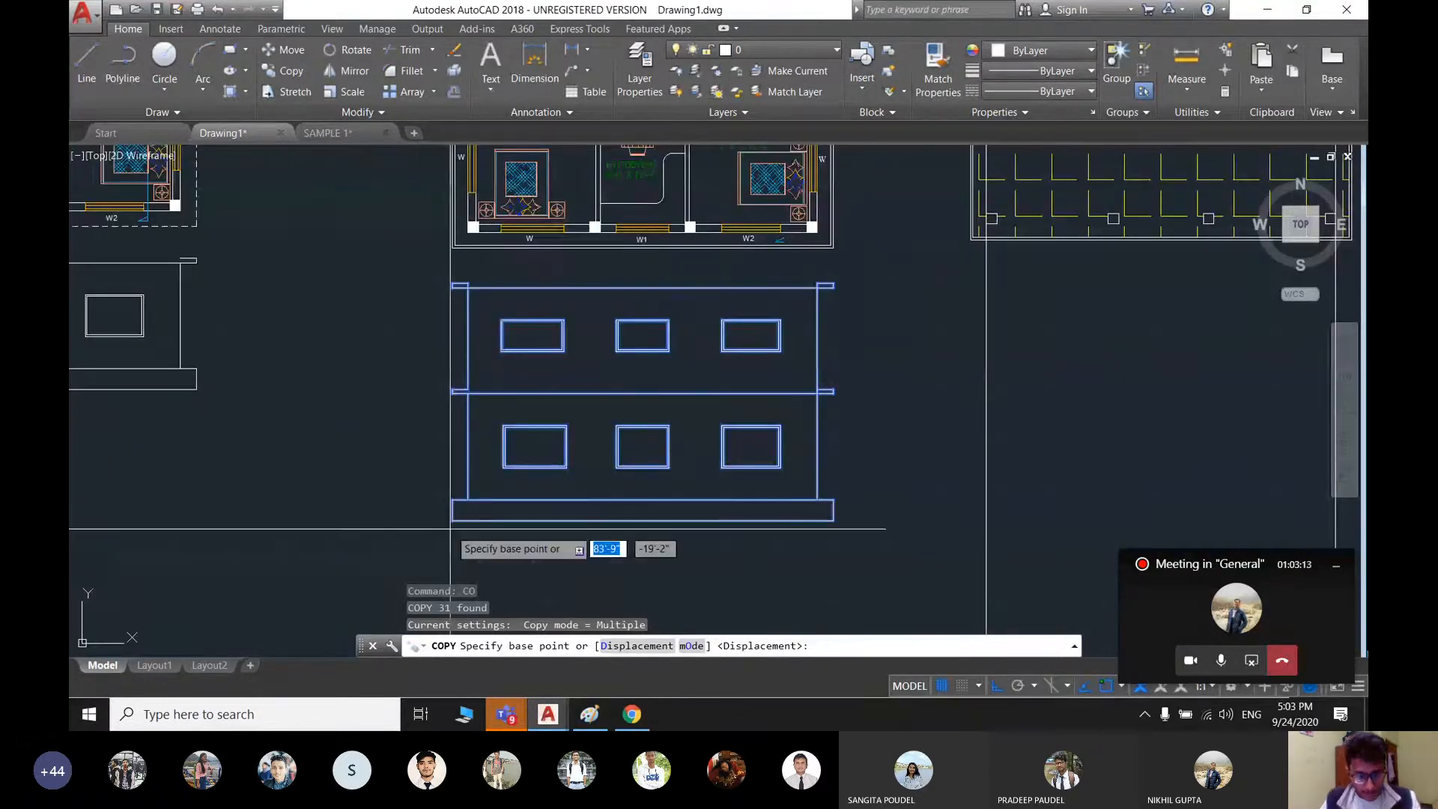
{"action": "scroll", "coordinate": [455, 508], "scroll_direction": "up", "scroll_amount": 5}
{"action": "left_click", "coordinate": [496, 479]}
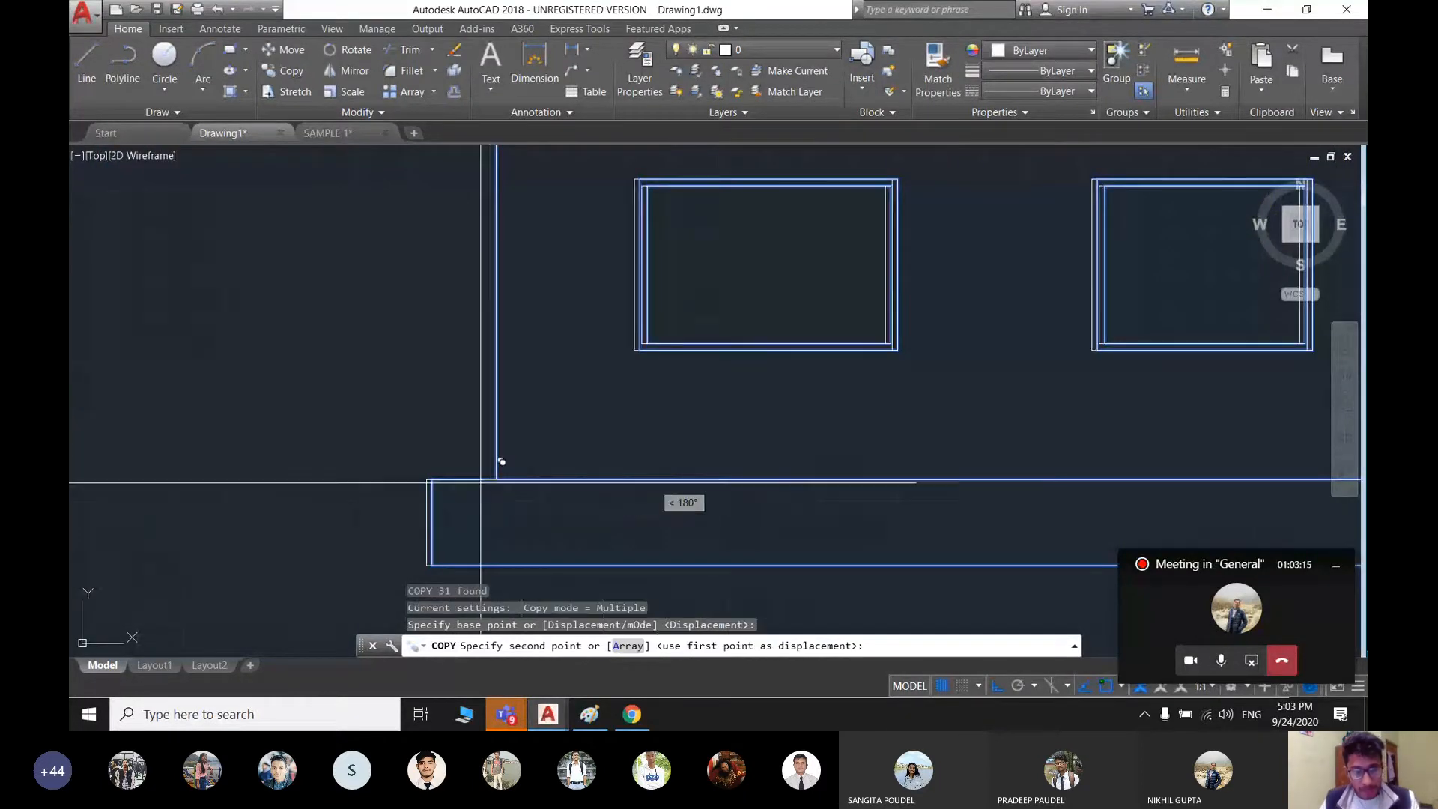
{"action": "scroll", "coordinate": [497, 464], "scroll_direction": "down", "scroll_amount": 5}
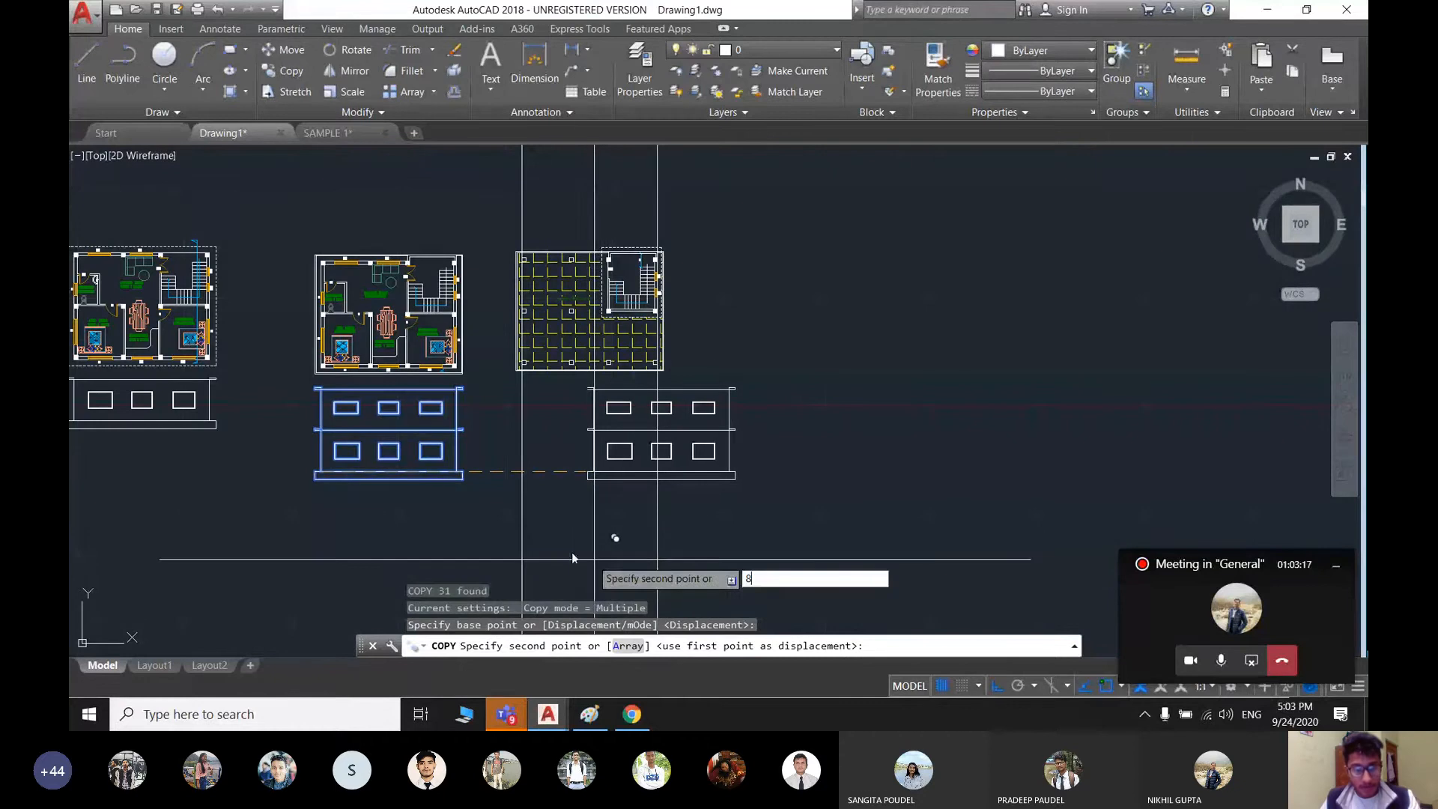
{"action": "key", "text": "Escape"}
- Copy the two-storey elevation beneath the roof plan, placing its lower-left wall corner on the left construction line with Ortho off
{"action": "left_click", "coordinate": [484, 501]}
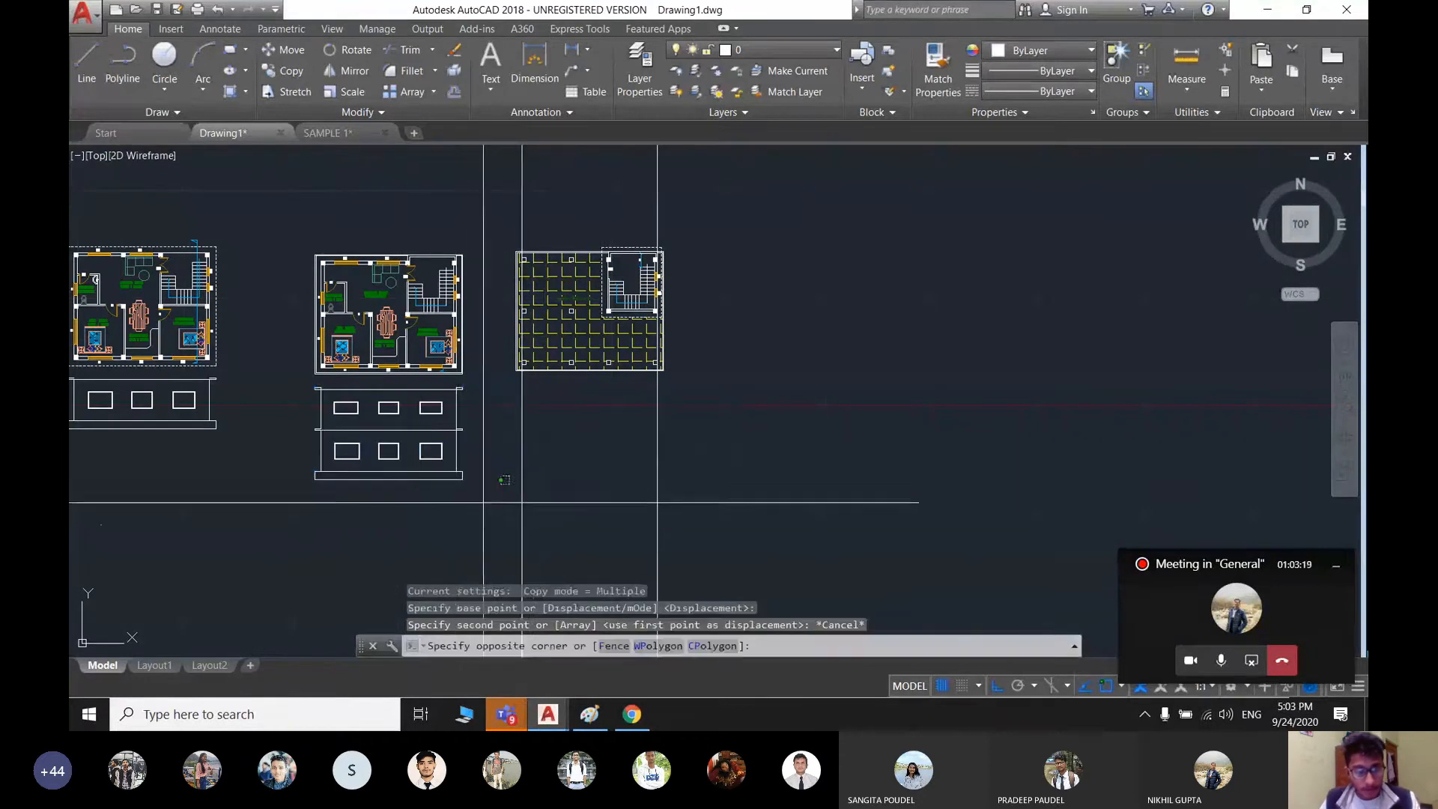
{"action": "left_click", "coordinate": [301, 389]}
{"action": "mouse_move", "coordinate": [457, 468]}
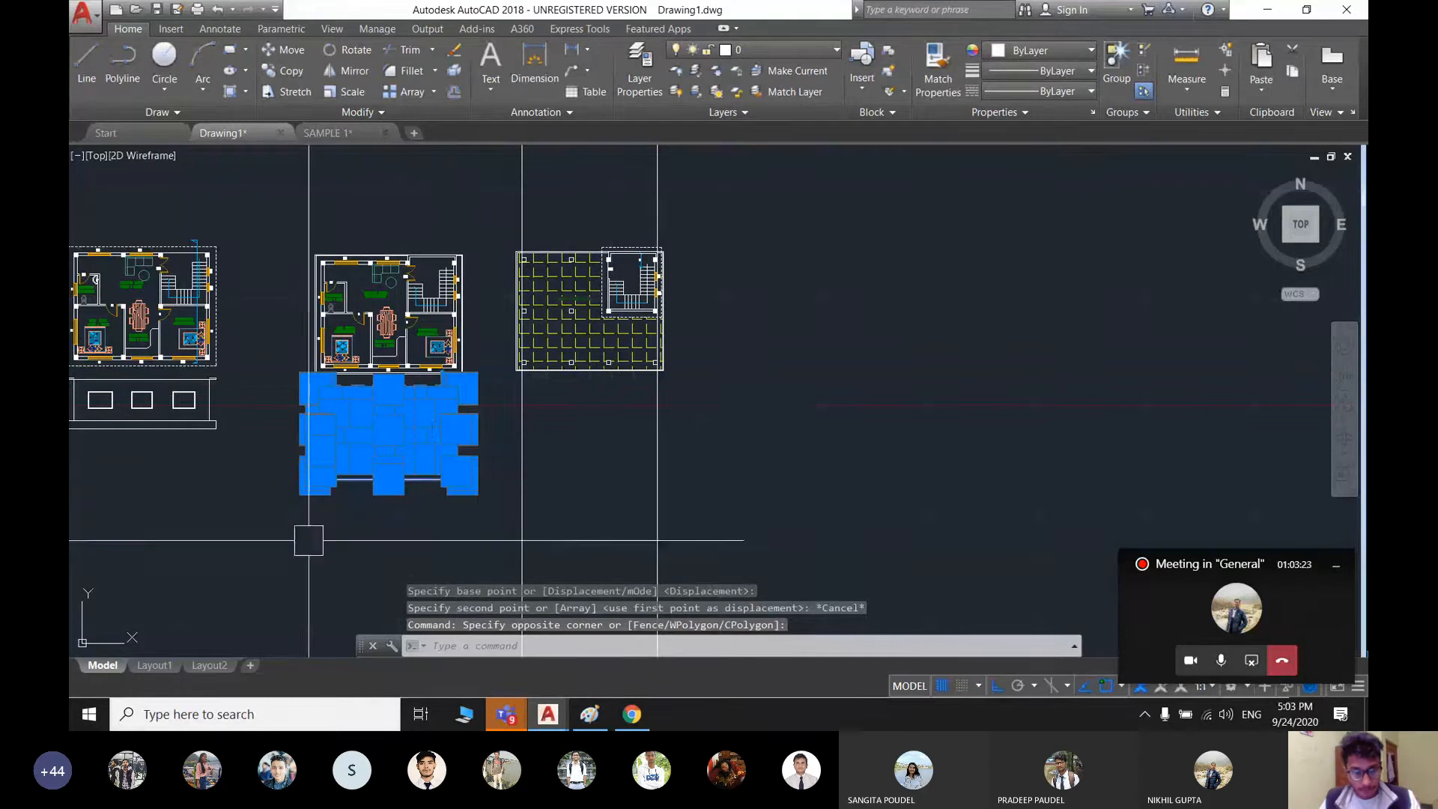
{"action": "type", "text": "co"}
{"action": "key", "text": "Return"}
{"action": "scroll", "coordinate": [315, 456], "scroll_direction": "up", "scroll_amount": 5}
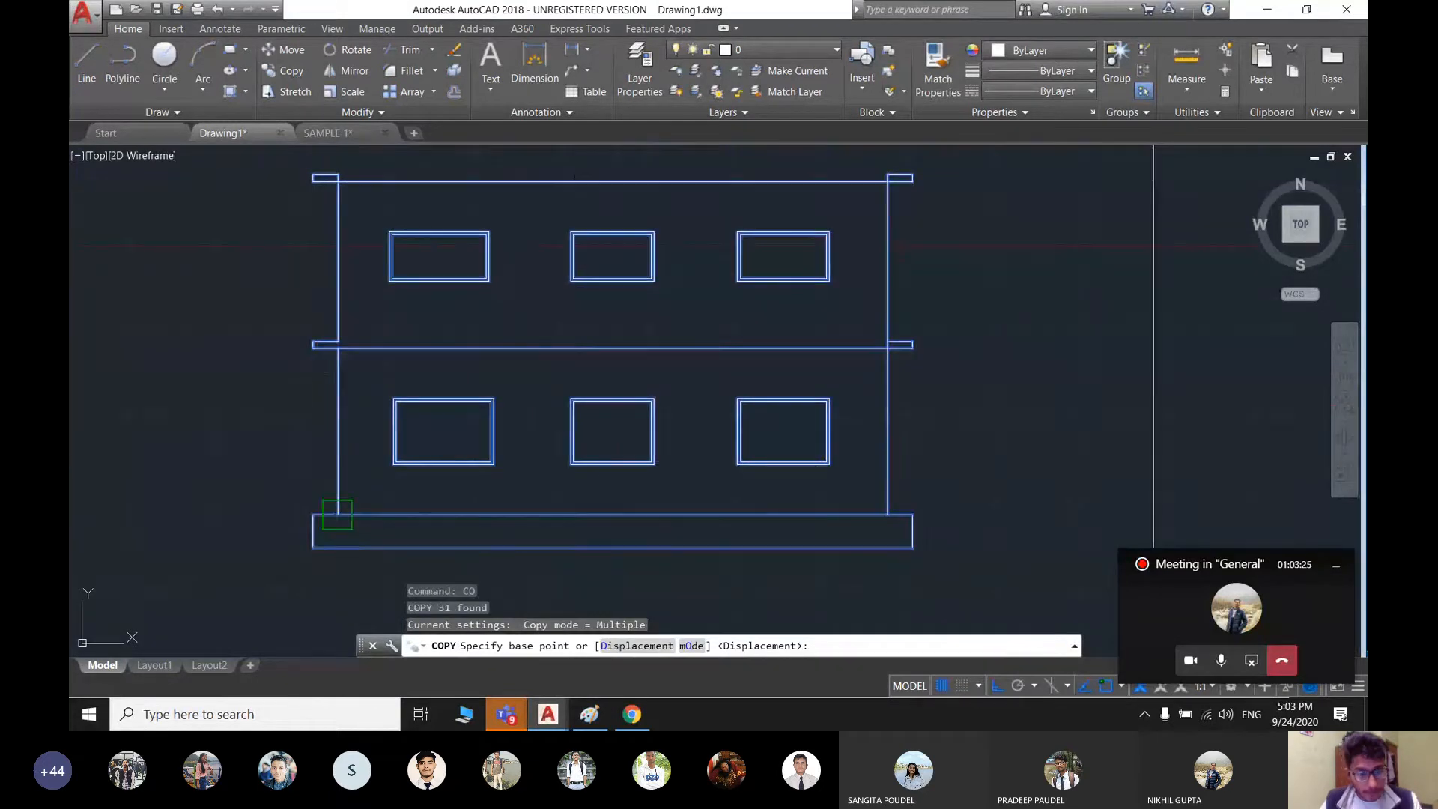
{"action": "left_click", "coordinate": [338, 514]}
{"action": "key", "text": "F8"}
{"action": "scroll", "coordinate": [620, 546], "scroll_direction": "down", "scroll_amount": 5}
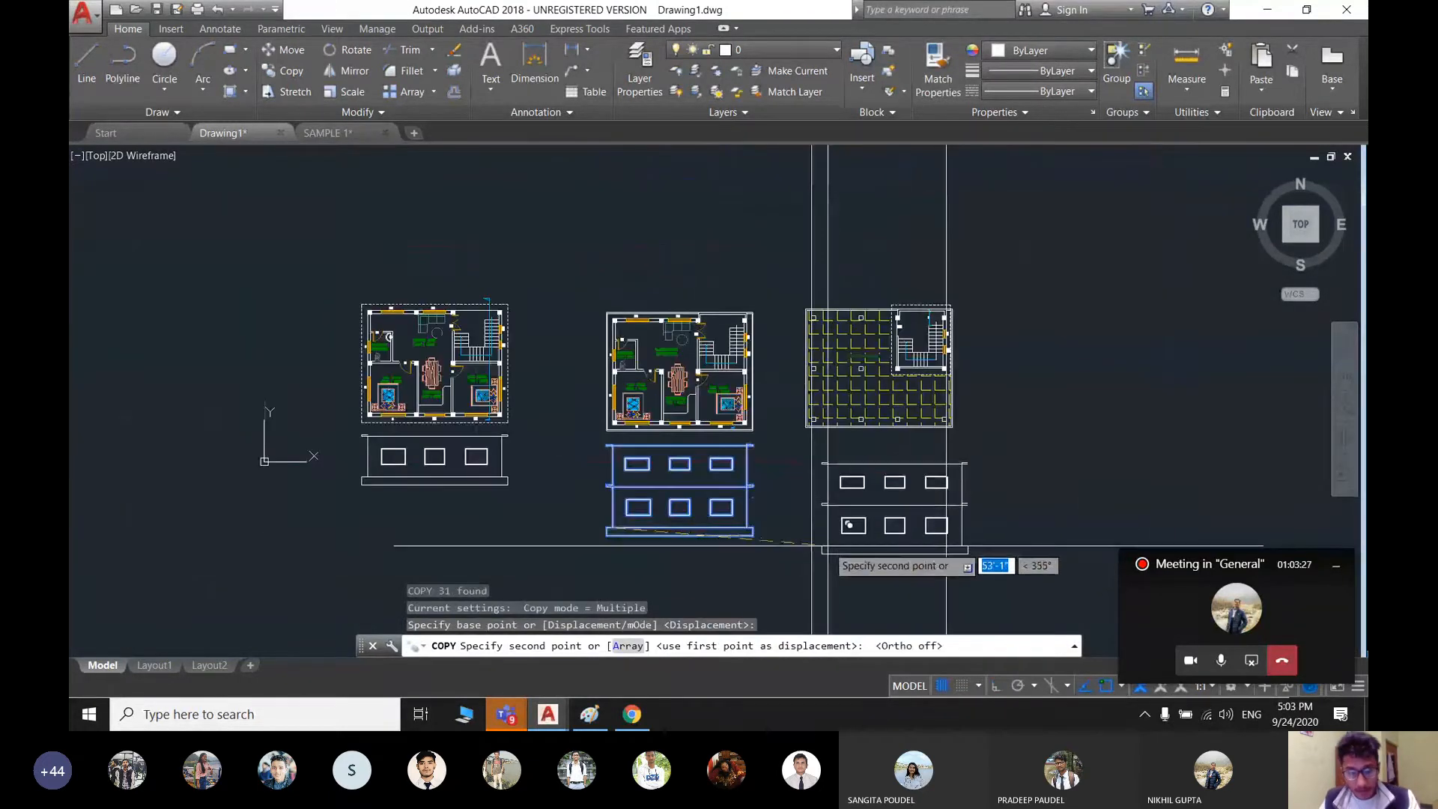
{"action": "scroll", "coordinate": [838, 535], "scroll_direction": "up", "scroll_amount": 4}
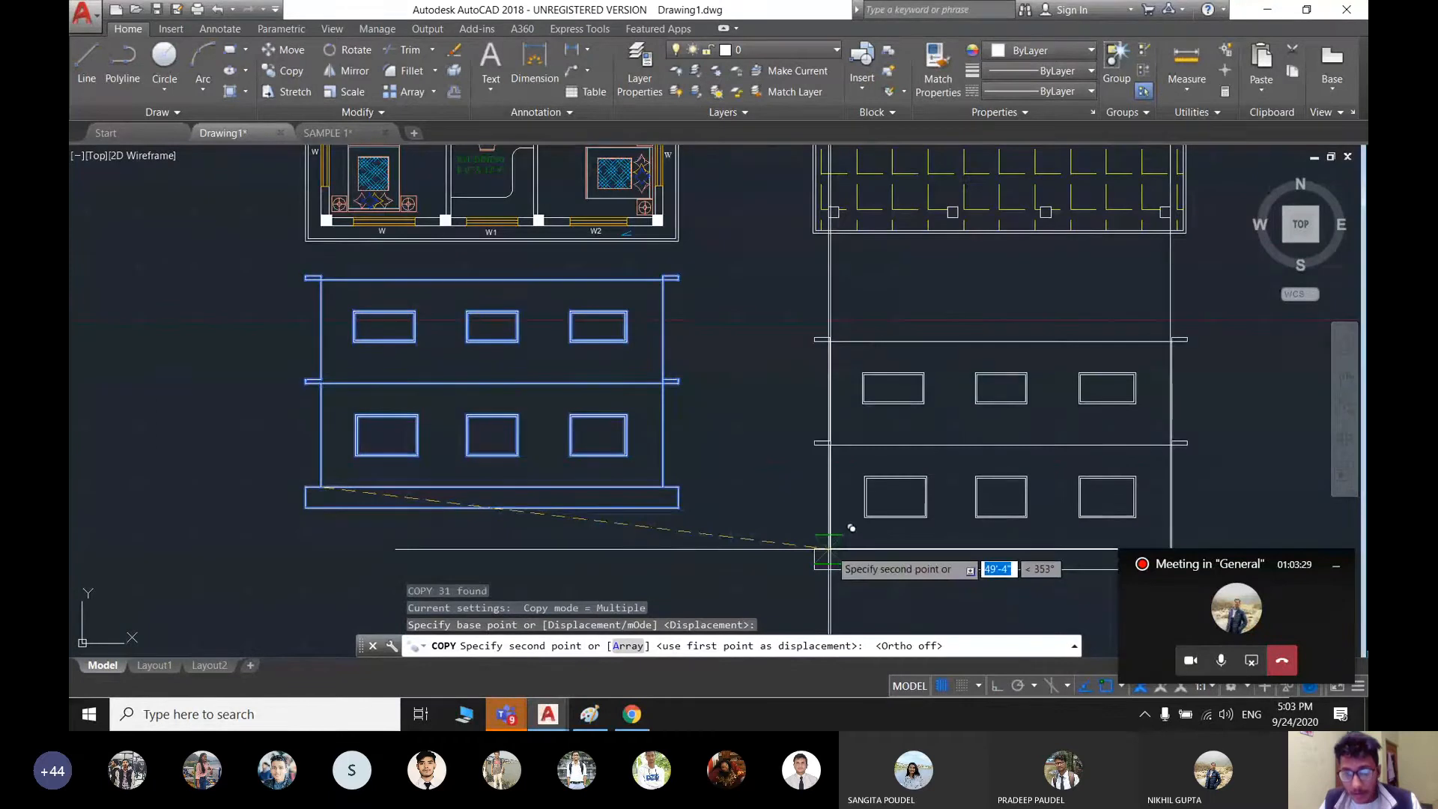
{"action": "left_click", "coordinate": [828, 548]}
{"action": "scroll", "coordinate": [832, 516], "scroll_direction": "down", "scroll_amount": 3}
{"action": "key", "text": "Escape"}
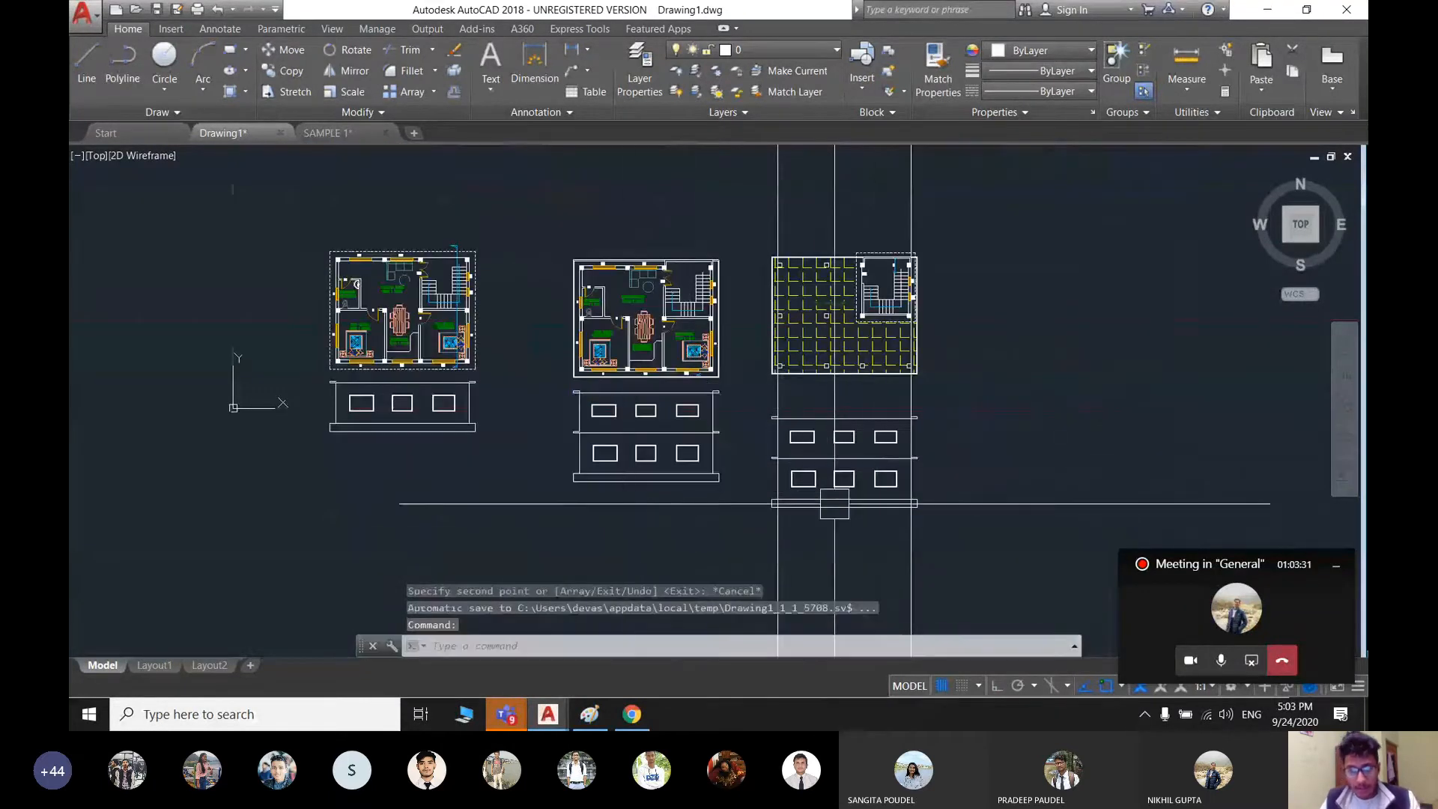
- Examine how the copied elevation's walls and slab ends line up with the roof plan's columns, slab outline and stair block
{"action": "middle_click_drag", "start_coordinate": [834, 503], "coordinate": [736, 514]}
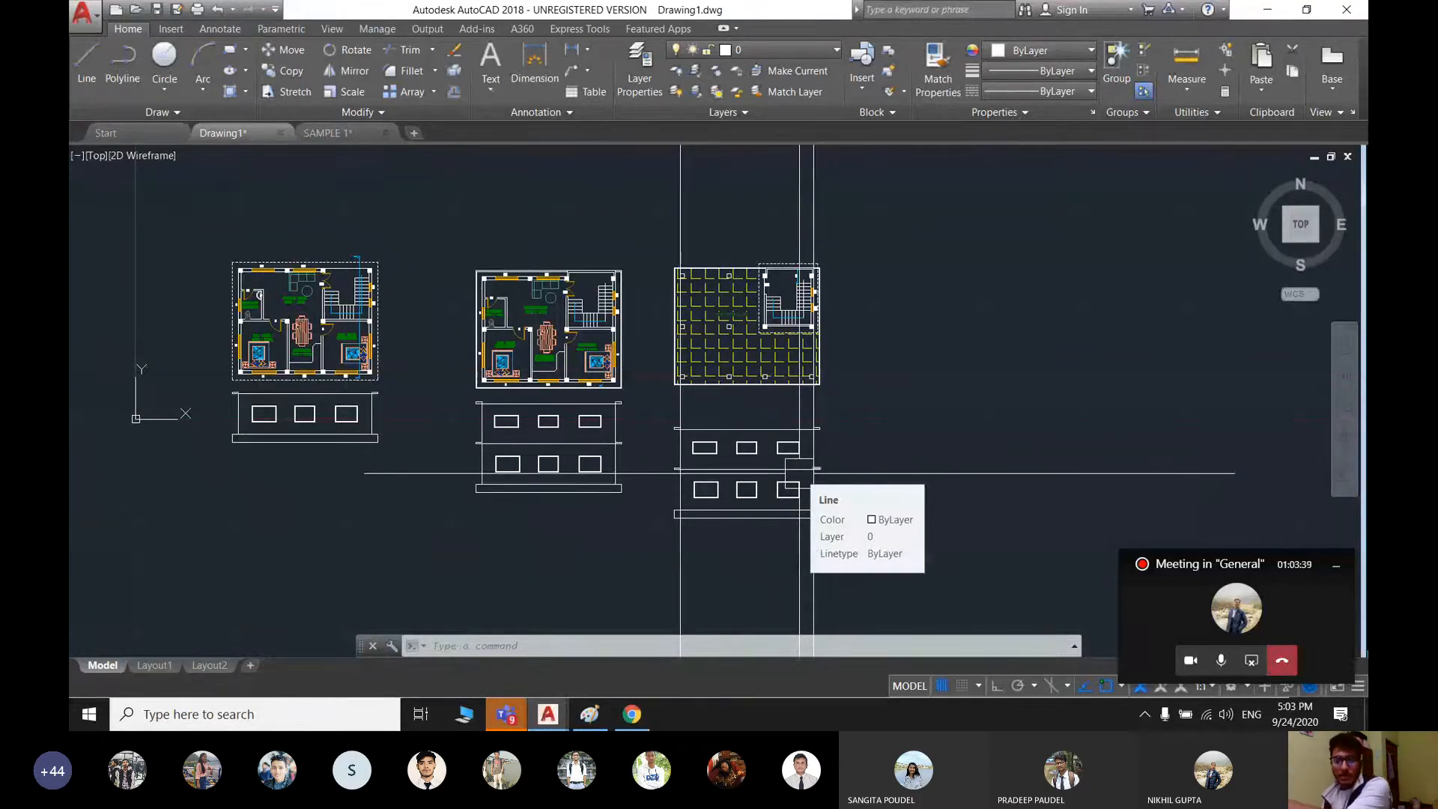
{"action": "key", "text": "F7"}
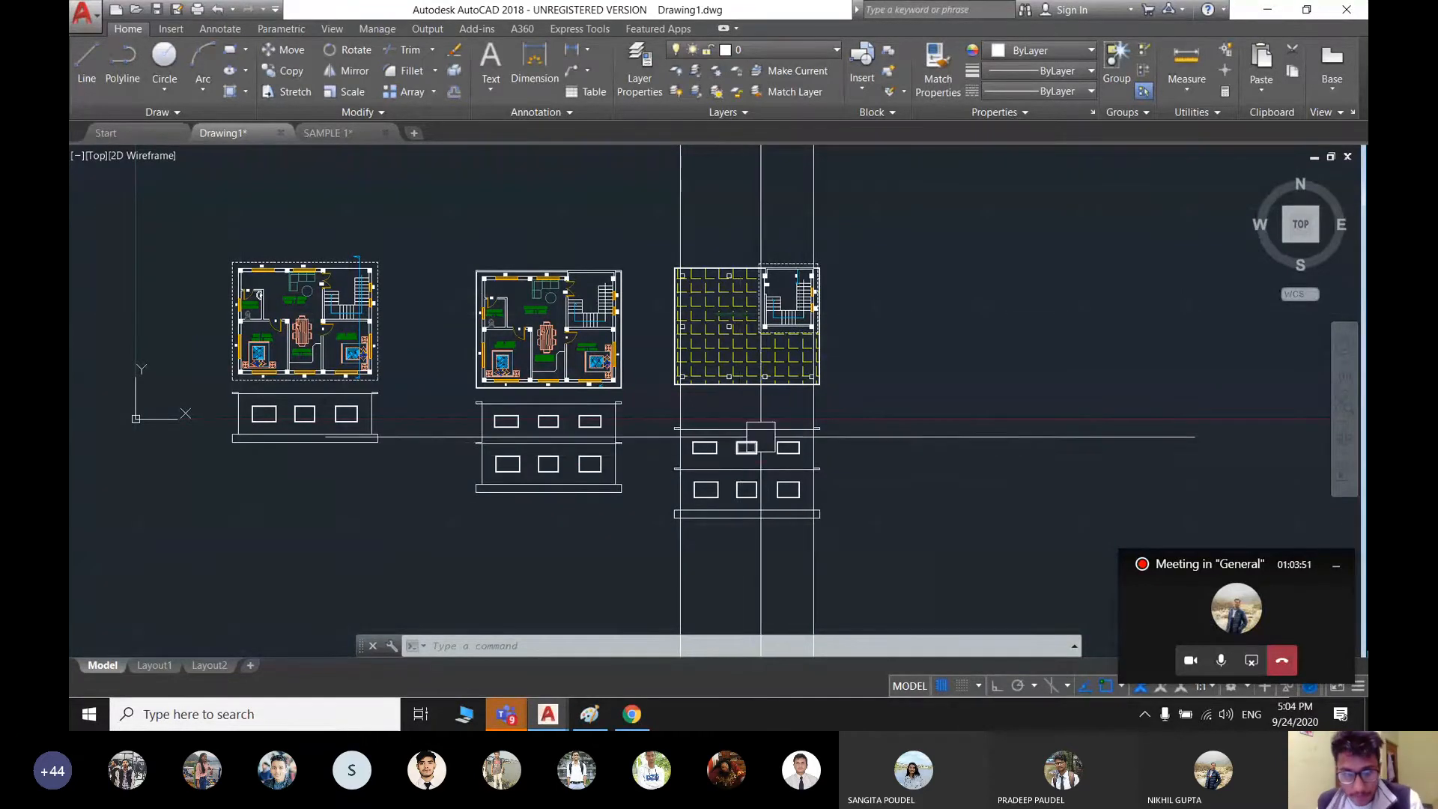
{"action": "middle_click_drag", "start_coordinate": [739, 430], "coordinate": [671, 489]}
{"action": "scroll", "coordinate": [679, 485], "scroll_direction": "up", "scroll_amount": 2}
{"action": "middle_click_drag", "start_coordinate": [828, 504], "coordinate": [867, 495]}
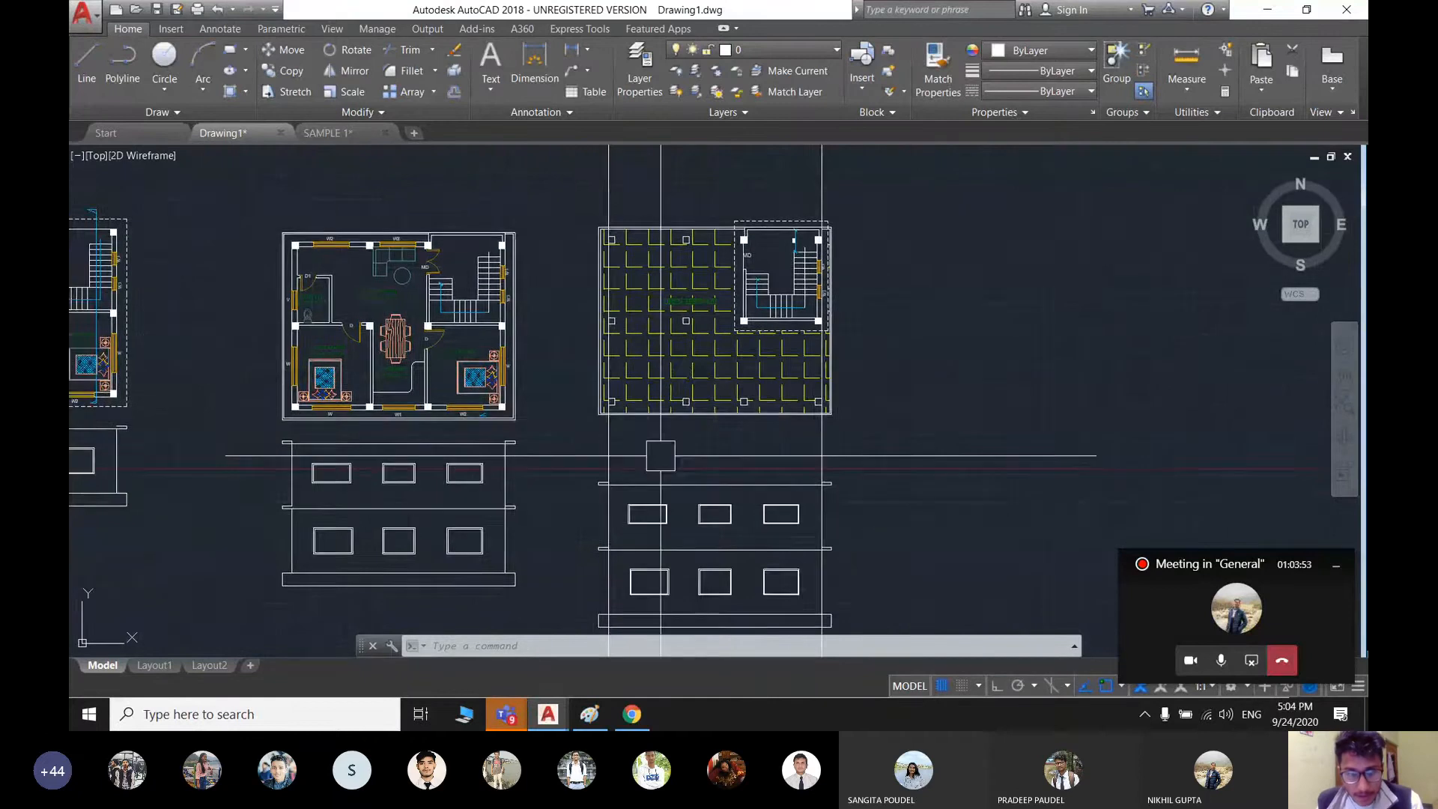
{"action": "scroll", "coordinate": [697, 429], "scroll_direction": "up", "scroll_amount": 2}
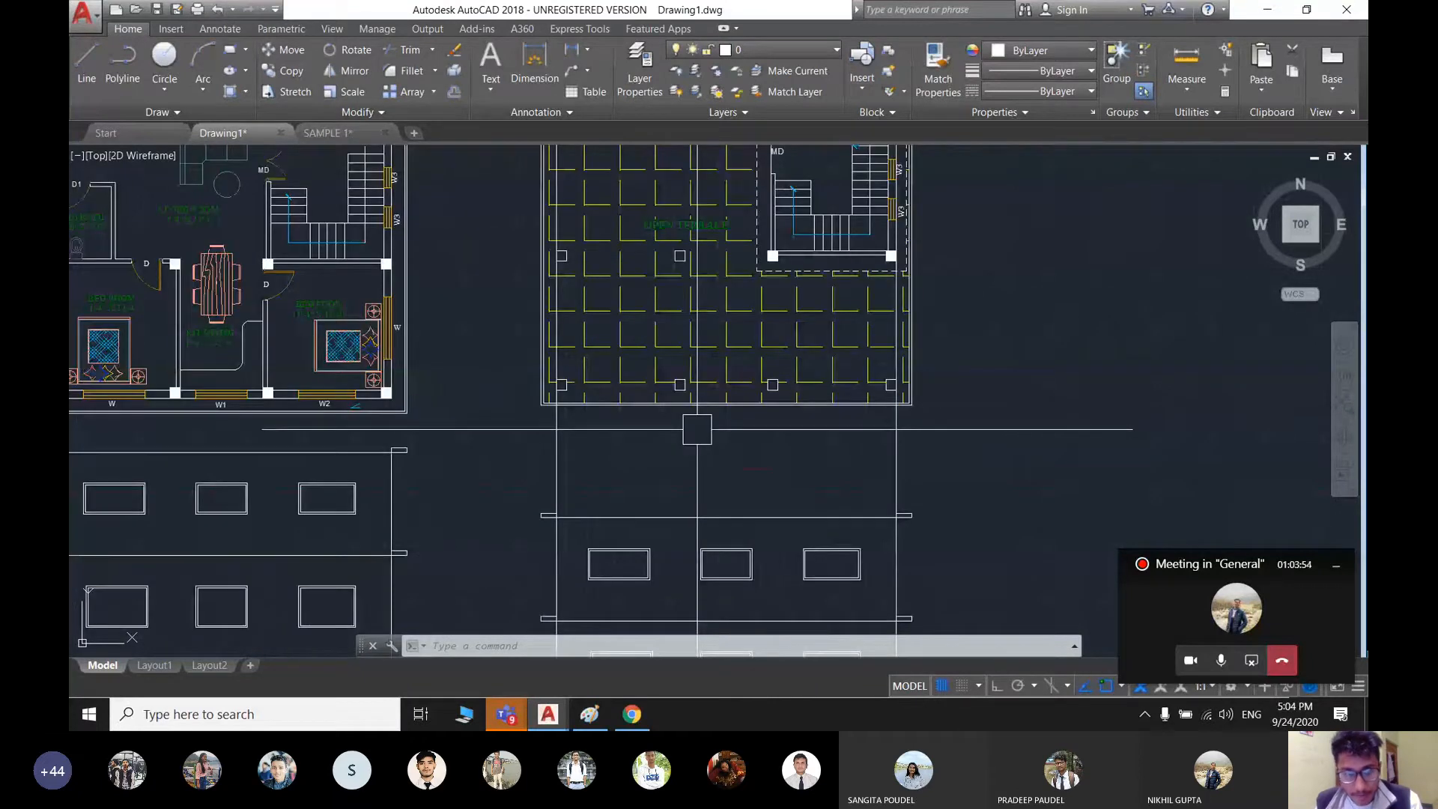
{"action": "scroll", "coordinate": [887, 479], "scroll_direction": "down", "scroll_amount": 2}
{"action": "middle_click_drag", "start_coordinate": [887, 479], "coordinate": [826, 464]}
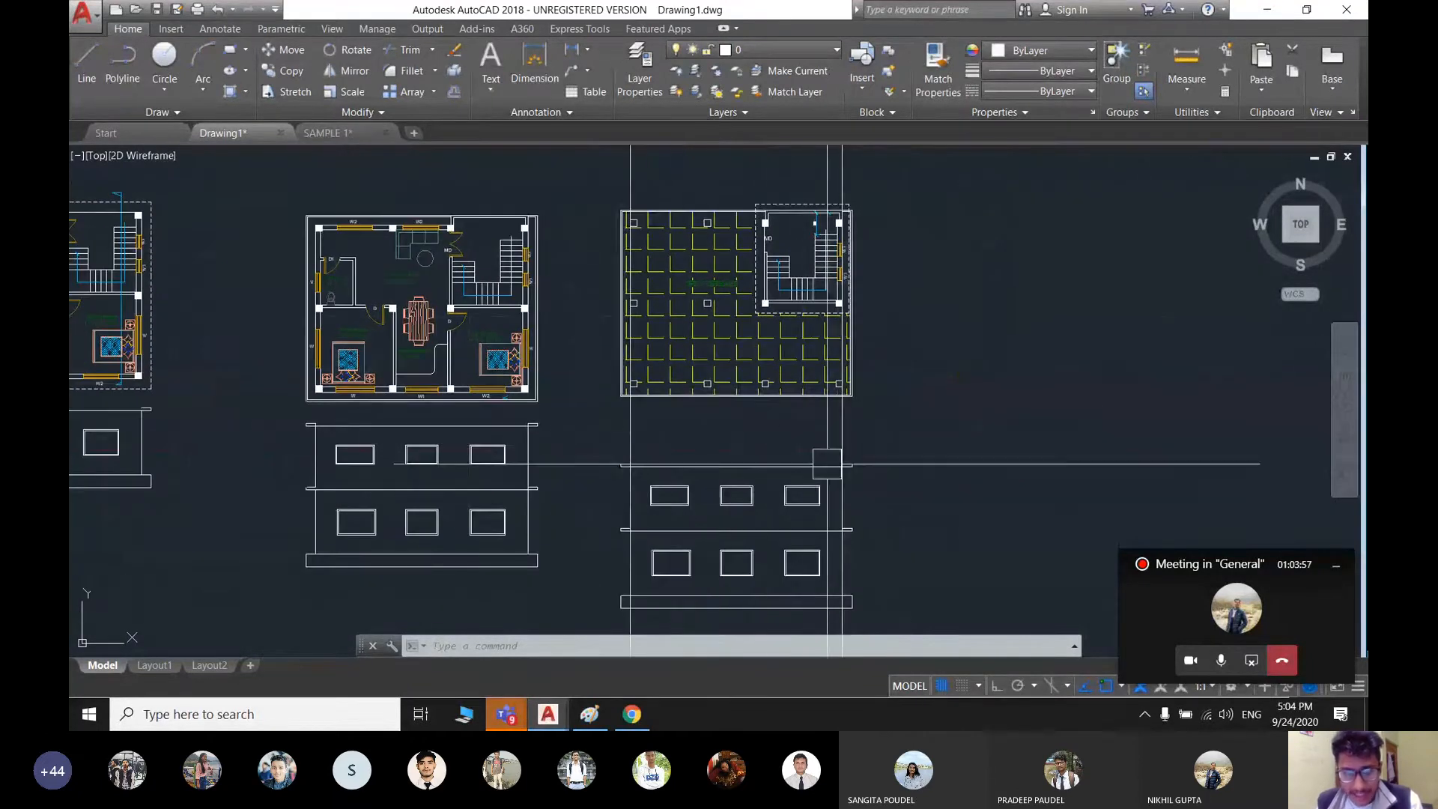
{"action": "scroll", "coordinate": [861, 461], "scroll_direction": "up", "scroll_amount": 2}
{"action": "scroll", "coordinate": [838, 417], "scroll_direction": "up", "scroll_amount": 2}
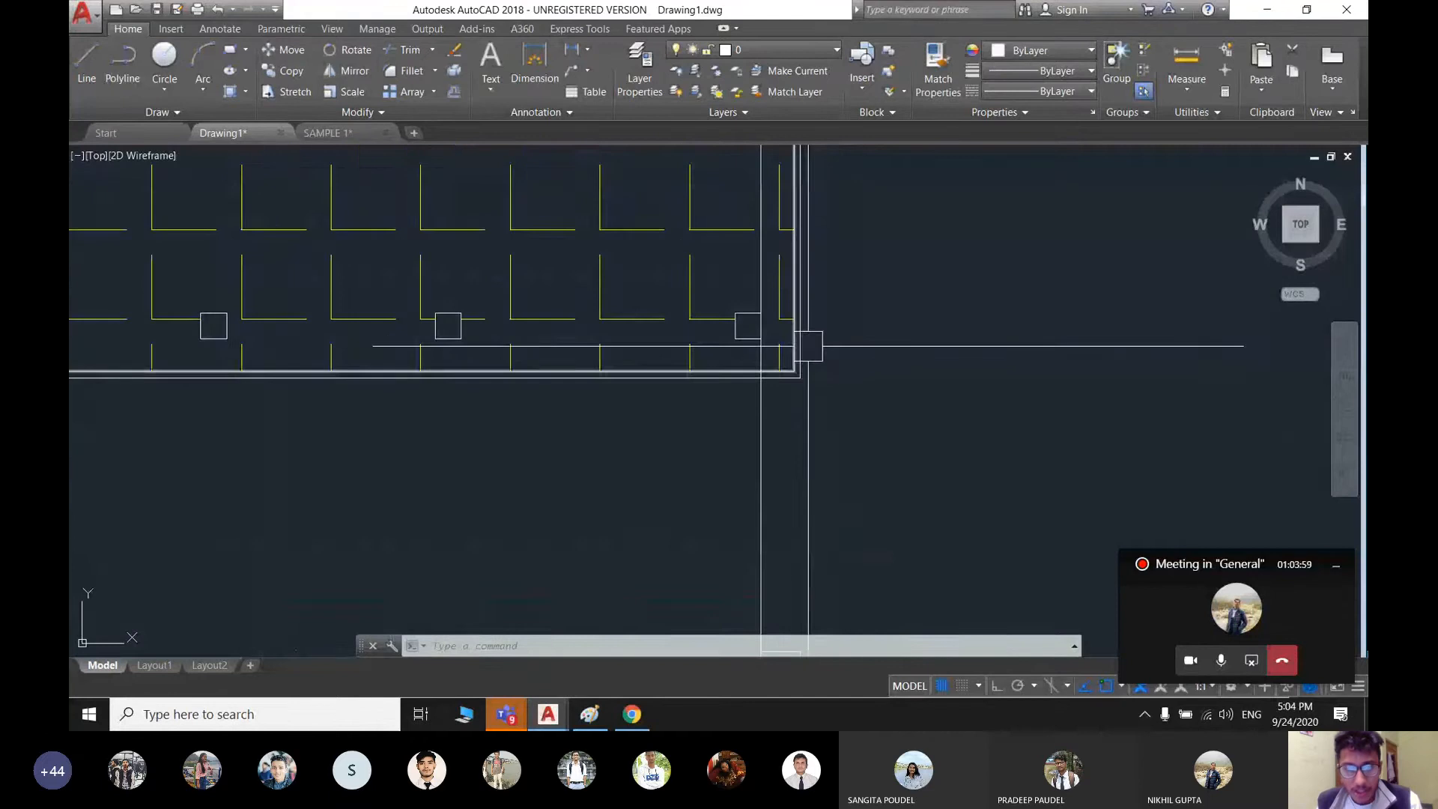
{"action": "scroll", "coordinate": [801, 356], "scroll_direction": "down", "scroll_amount": 2}
{"action": "mouse_move", "coordinate": [799, 484]}
{"action": "middle_mouse_down"}
{"action": "mouse_move", "coordinate": [803, 506]}
{"action": "mouse_move", "coordinate": [824, 487]}
{"action": "mouse_move", "coordinate": [809, 389]}
{"action": "mouse_move", "coordinate": [791, 484]}
{"action": "middle_mouse_up"}
{"action": "scroll", "coordinate": [801, 408], "scroll_direction": "down", "scroll_amount": 2}
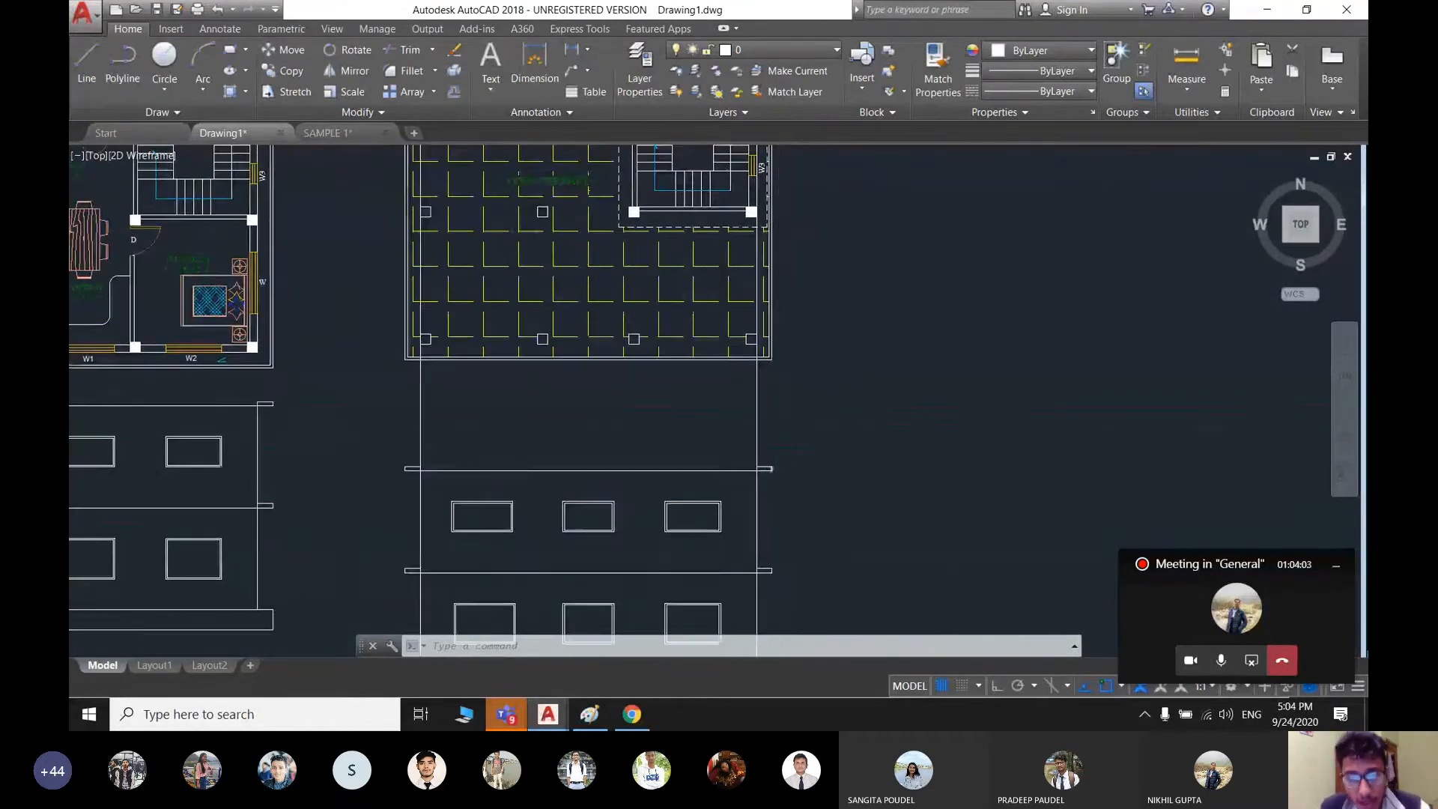
{"action": "scroll", "coordinate": [720, 336], "scroll_direction": "up", "scroll_amount": 2}
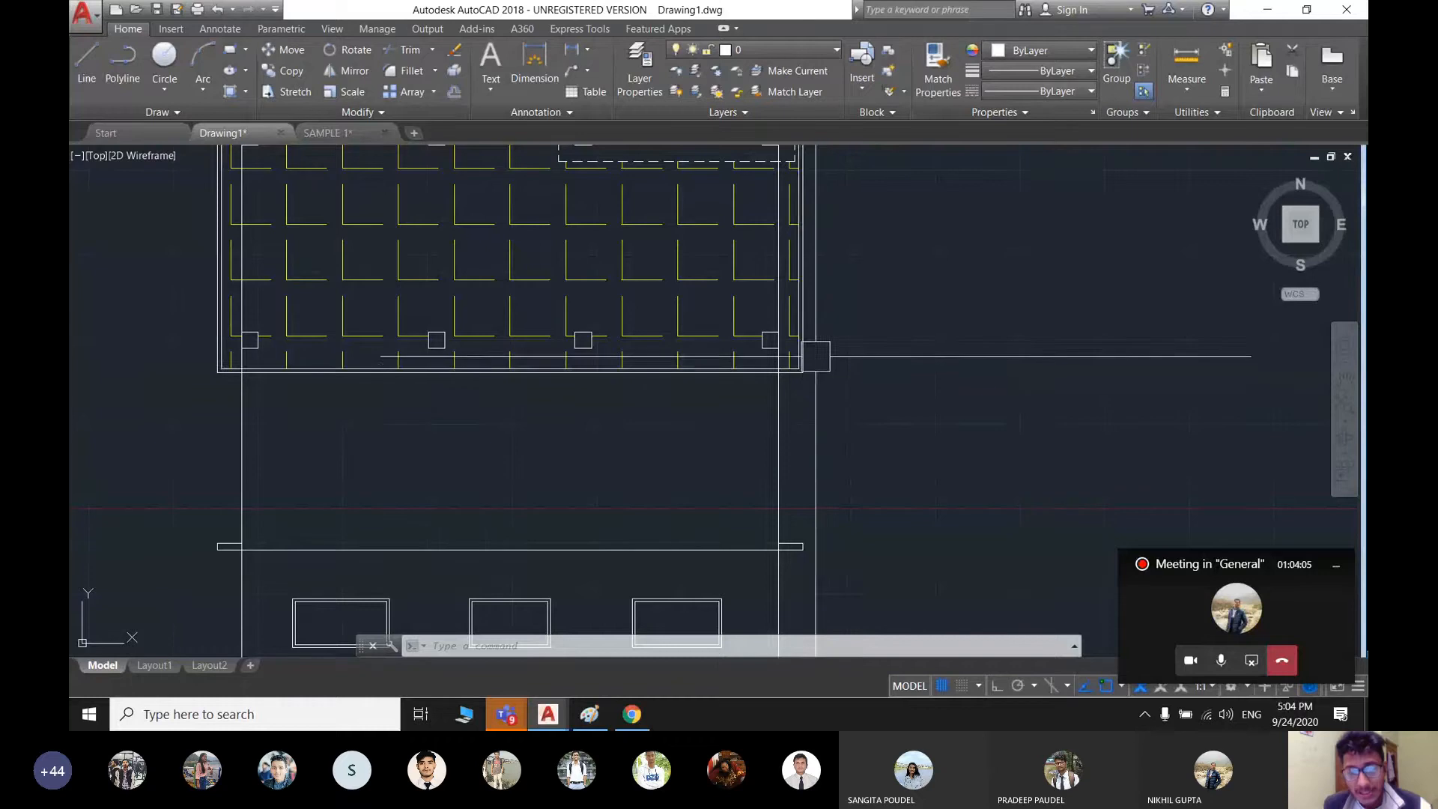
- Try sloping the roof slab's right end by stretching its inner upper corner upward along the construction line
{"action": "scroll", "coordinate": [815, 546], "scroll_direction": "up", "scroll_amount": 3}
{"action": "left_click", "coordinate": [778, 533]}
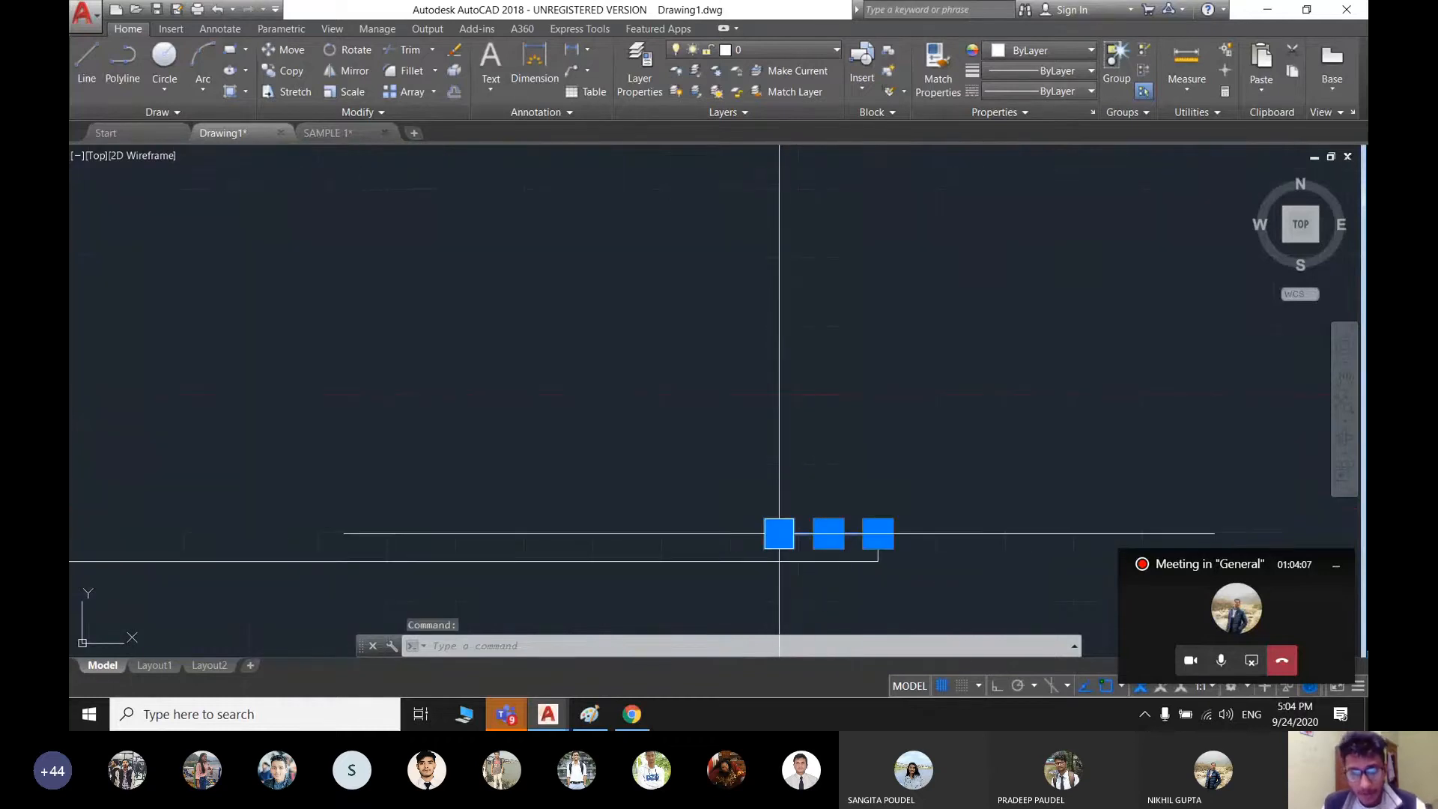
{"action": "left_click", "coordinate": [779, 533]}
{"action": "left_click", "coordinate": [777, 436]}
{"action": "scroll", "coordinate": [780, 442], "scroll_direction": "down", "scroll_amount": 5}
{"action": "key", "text": "Escape"}
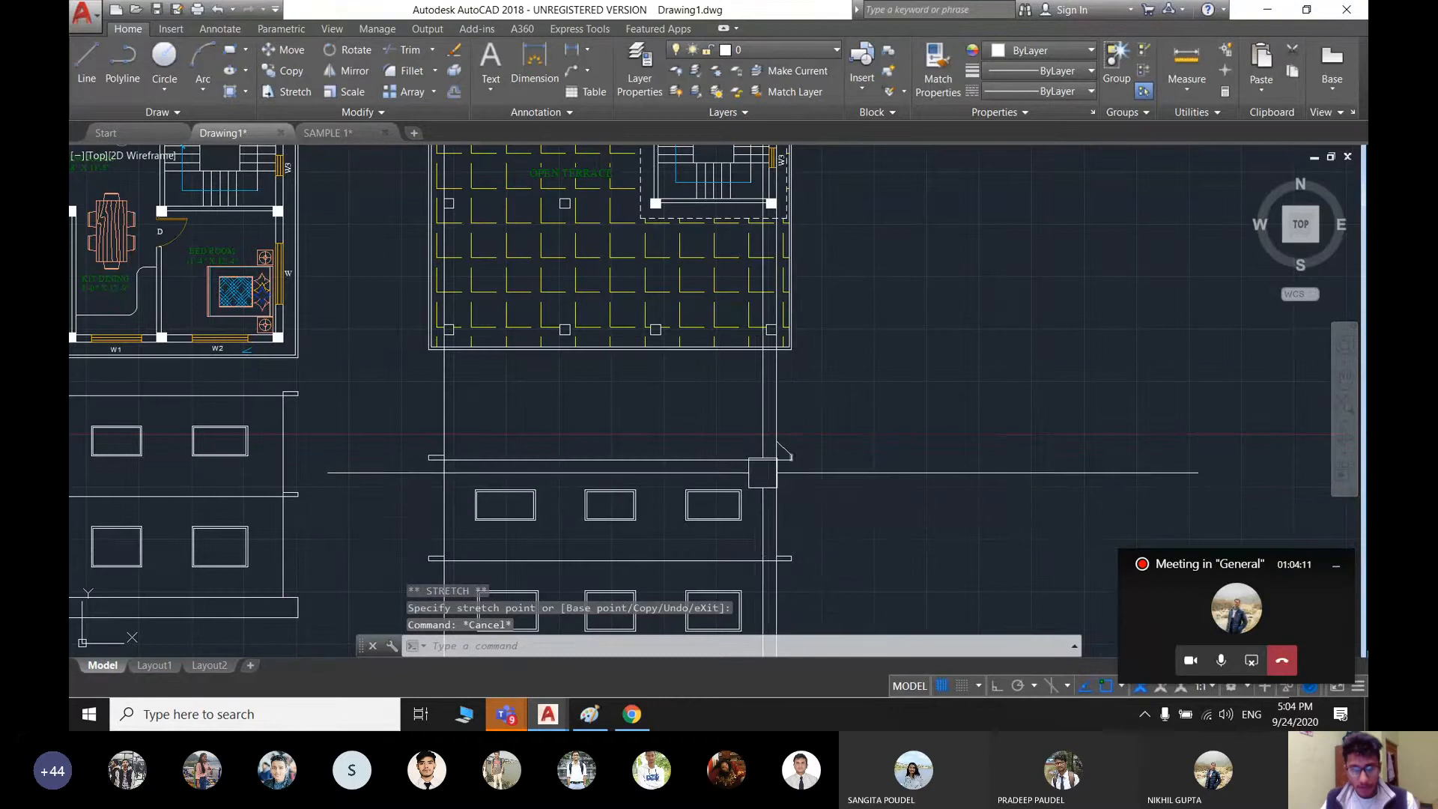
- Try sloping the roof slab's left end by stretching its inner upper corner upward along the construction line
{"action": "scroll", "coordinate": [762, 472], "scroll_direction": "up", "scroll_amount": 5}
{"action": "left_click", "coordinate": [486, 407]}
{"action": "left_click", "coordinate": [506, 409]}
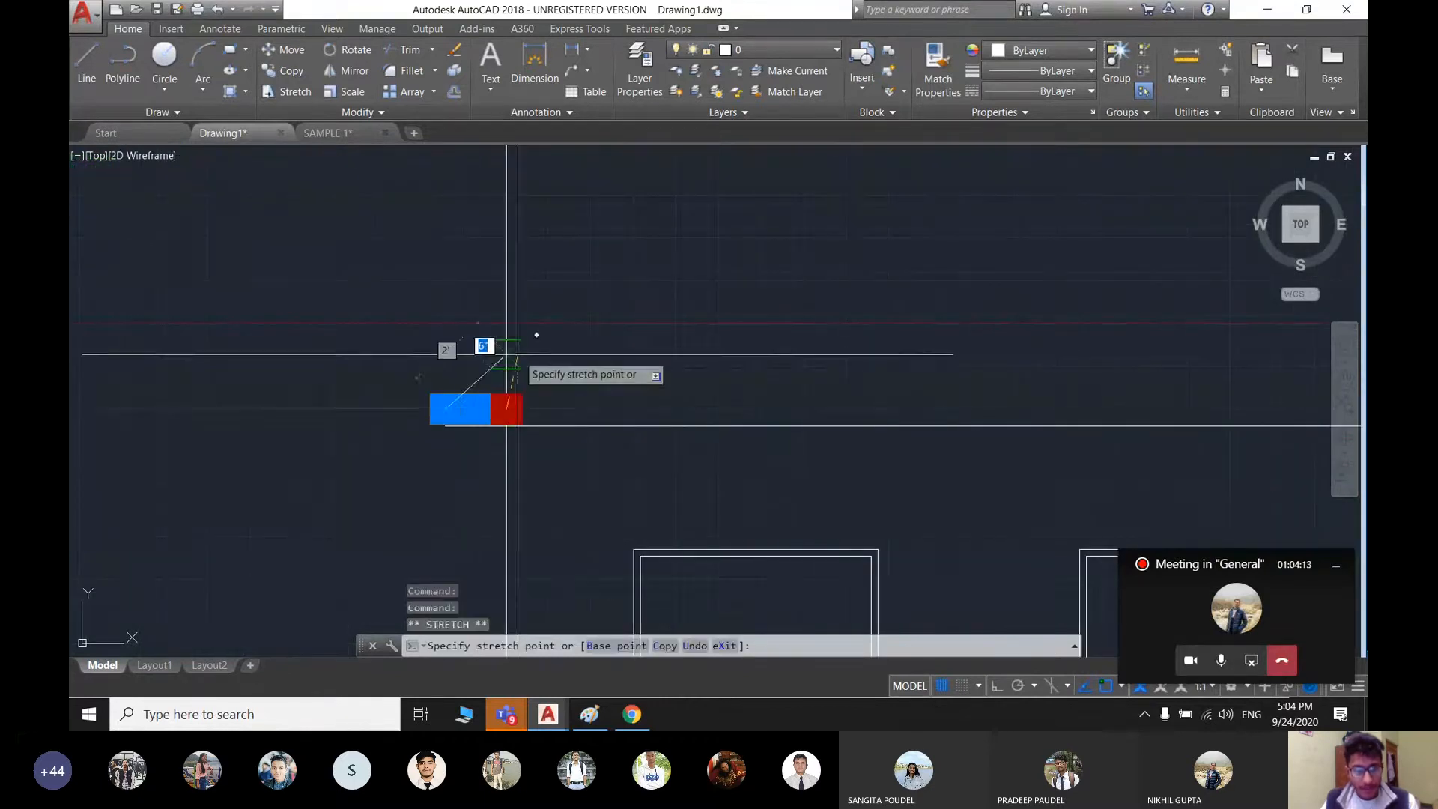
{"action": "right_click", "coordinate": [513, 354]}
{"action": "left_click", "coordinate": [497, 378]}
{"action": "scroll", "coordinate": [497, 369], "scroll_direction": "down", "scroll_amount": 6}
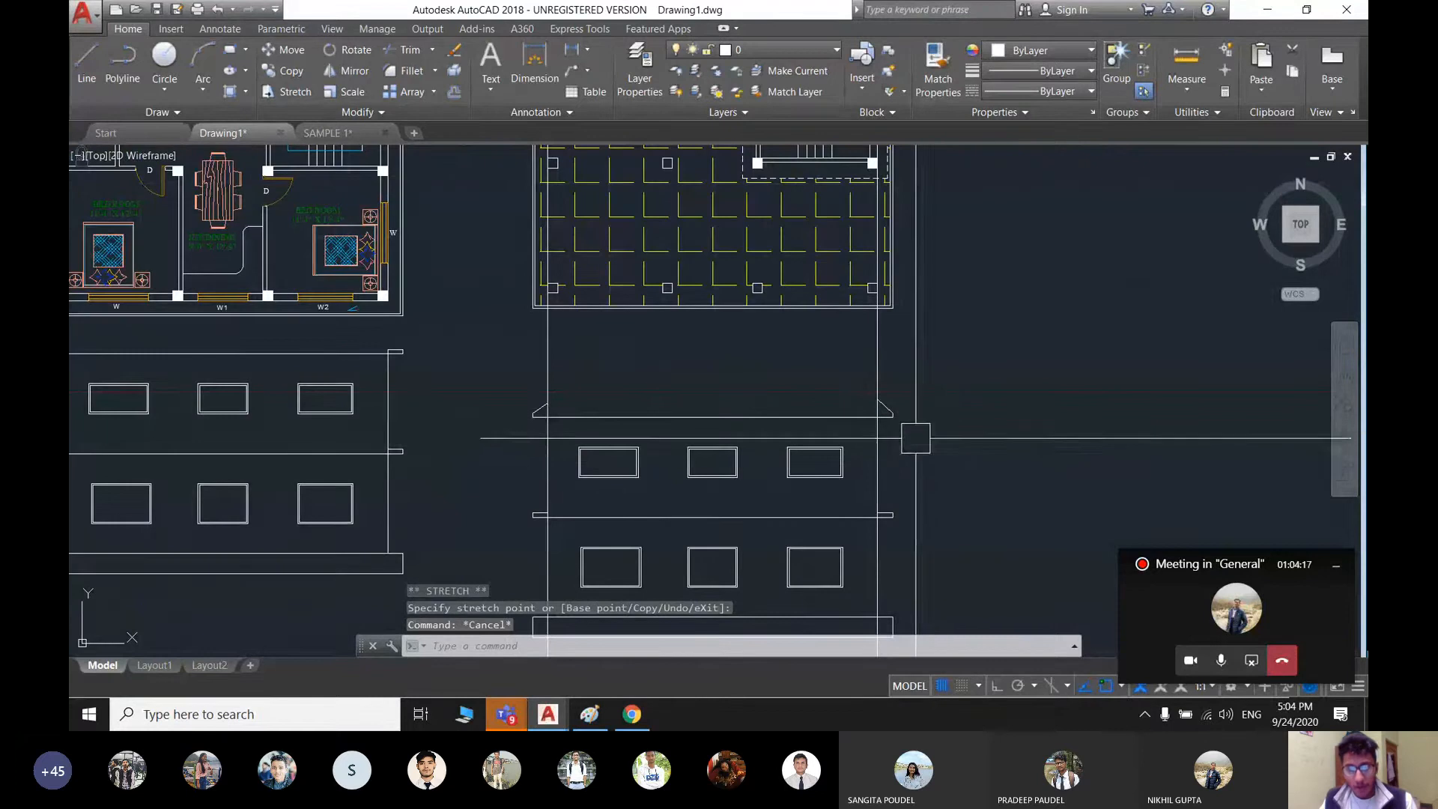
- Examine the sloped slab ends against the copied elevation's walls, the roof plan and the neighbouring two-storey elevation
{"action": "scroll", "coordinate": [891, 533], "scroll_direction": "up", "scroll_amount": 2}
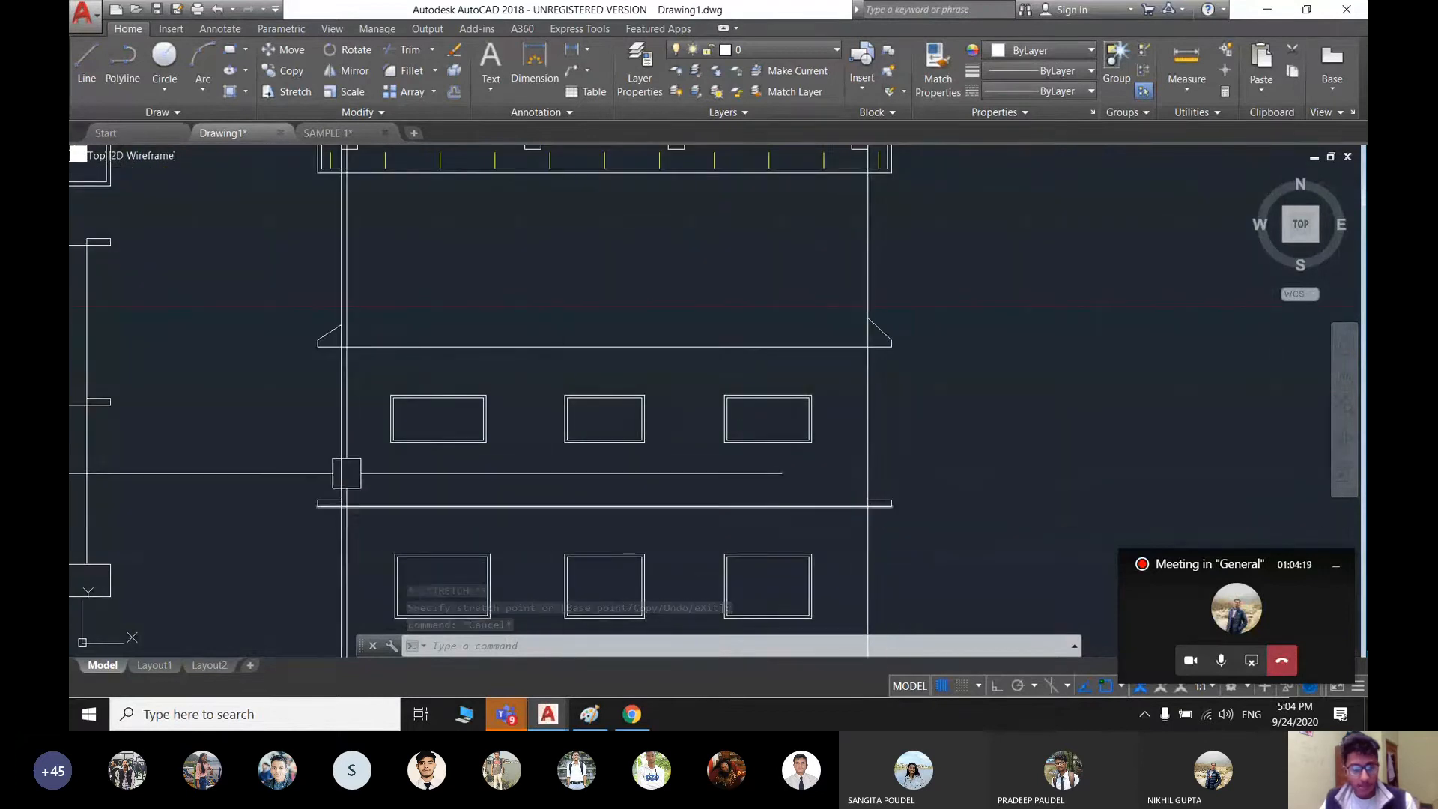
{"action": "scroll", "coordinate": [333, 503], "scroll_direction": "up", "scroll_amount": 4}
{"action": "scroll", "coordinate": [359, 520], "scroll_direction": "down", "scroll_amount": 4}
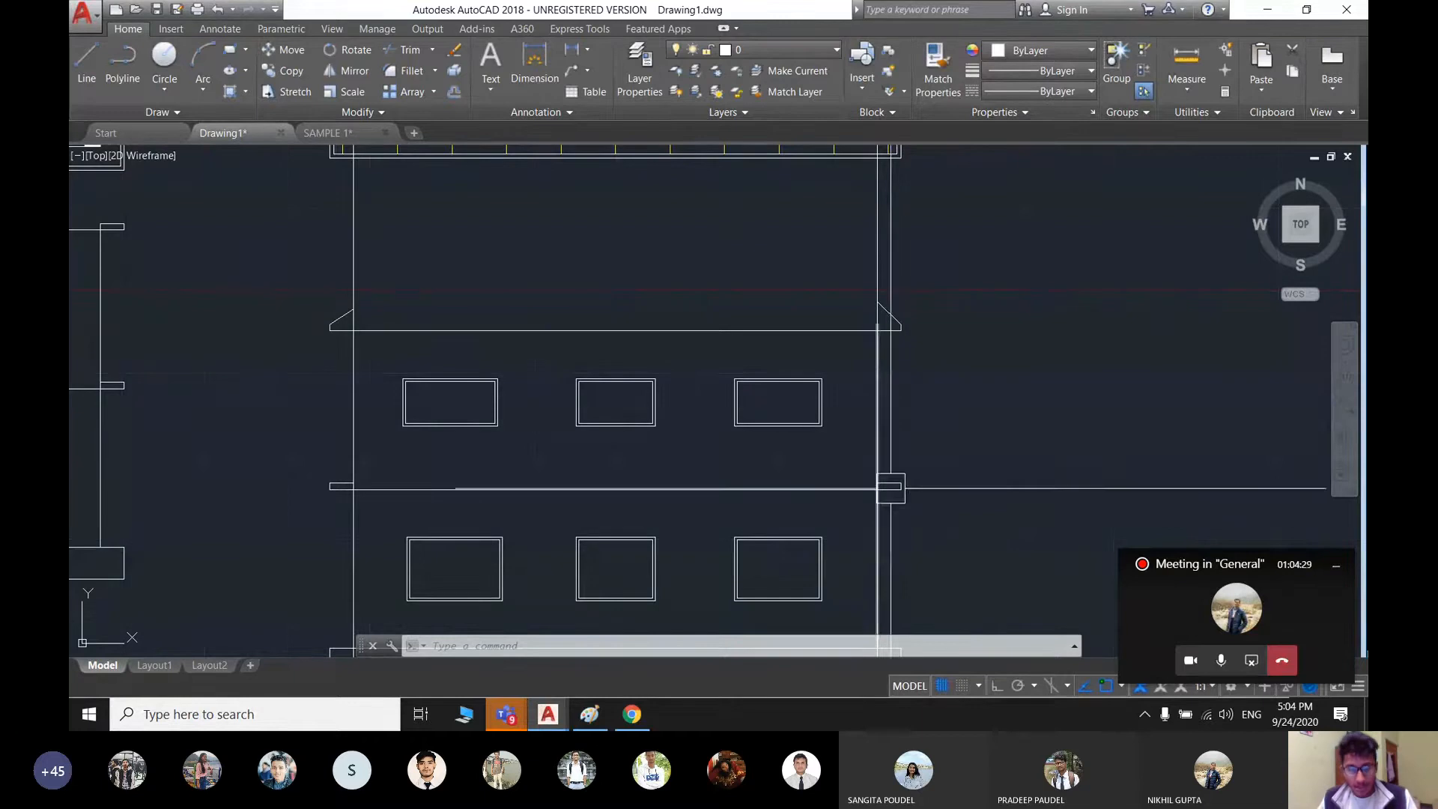
{"action": "scroll", "coordinate": [811, 524], "scroll_direction": "down", "scroll_amount": 2}
{"action": "mouse_move", "coordinate": [810, 525]}
{"action": "middle_mouse_down"}
{"action": "mouse_move", "coordinate": [845, 474]}
{"action": "mouse_move", "coordinate": [812, 513]}
{"action": "middle_mouse_up"}
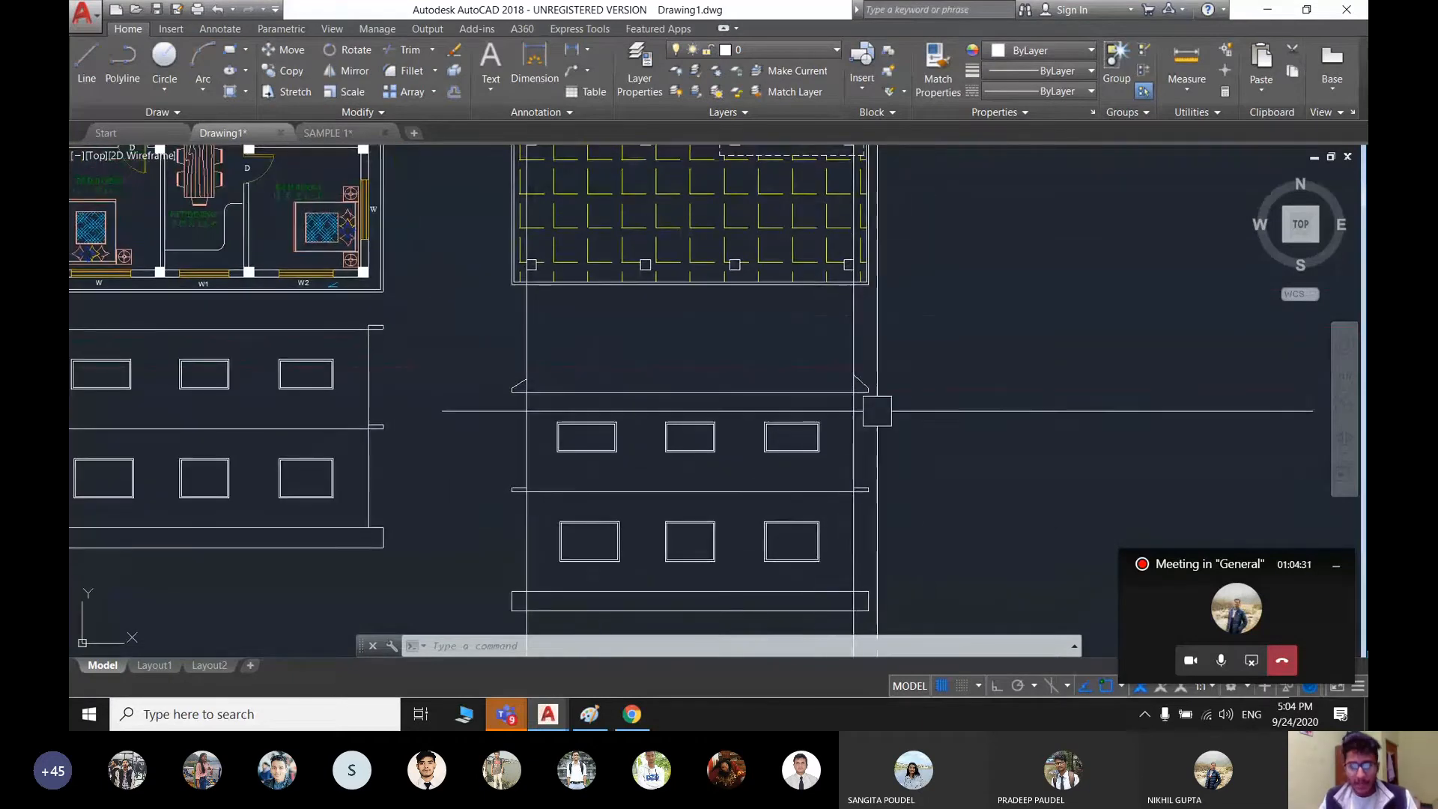
{"action": "scroll", "coordinate": [871, 407], "scroll_direction": "up", "scroll_amount": 2}
{"action": "scroll", "coordinate": [850, 429], "scroll_direction": "down", "scroll_amount": 2}
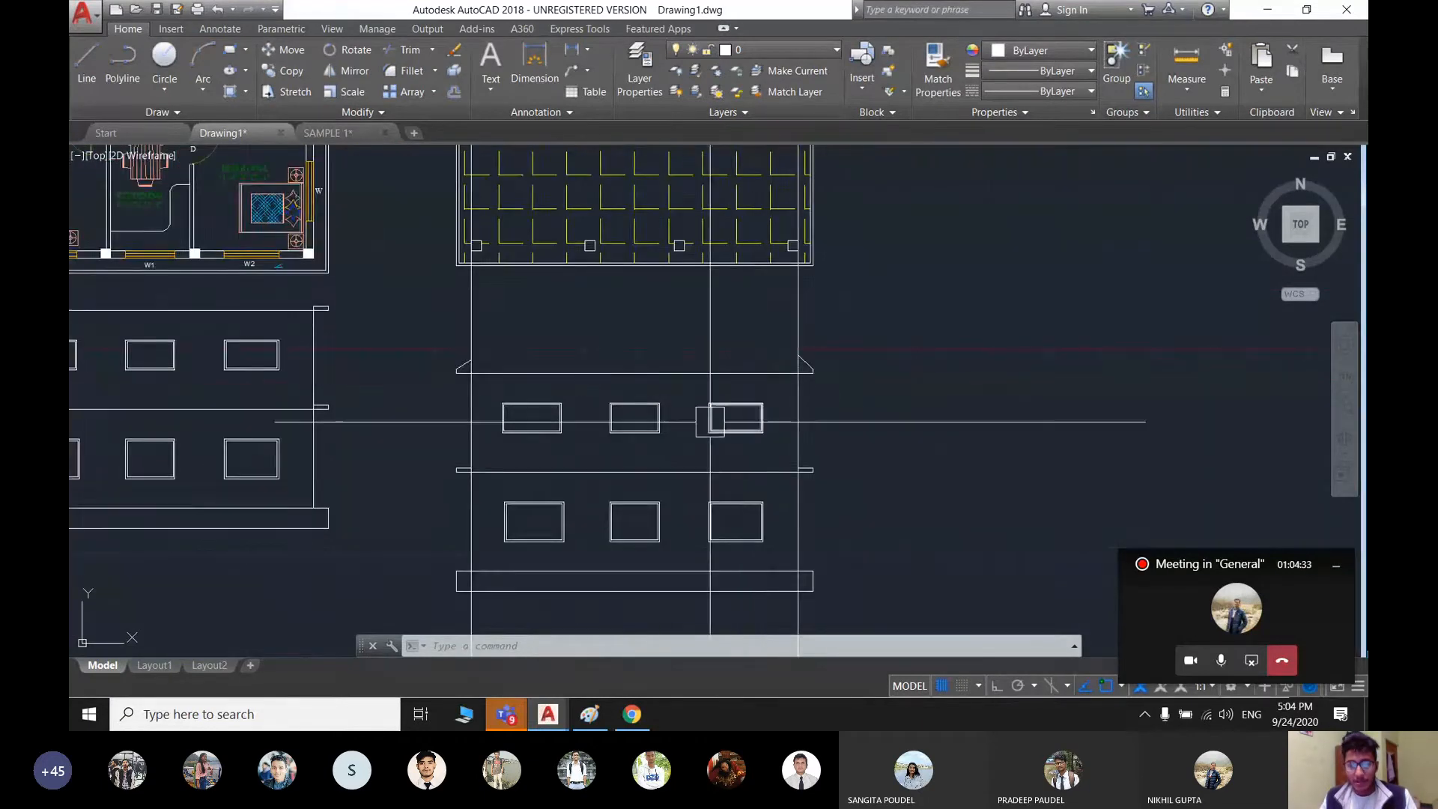
{"action": "middle_click_drag", "start_coordinate": [732, 498], "coordinate": [746, 538]}
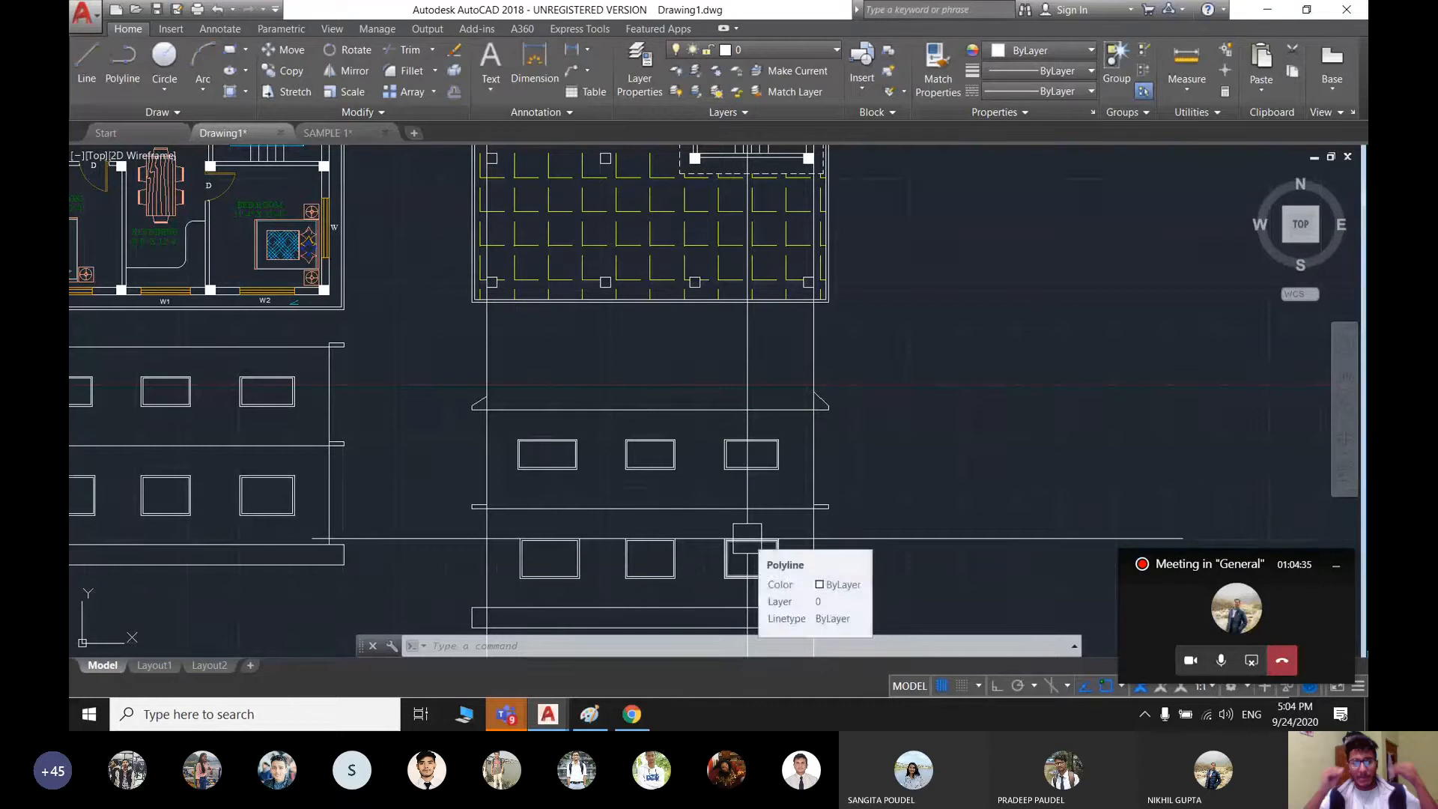
{"action": "scroll", "coordinate": [662, 487], "scroll_direction": "down", "scroll_amount": 2}
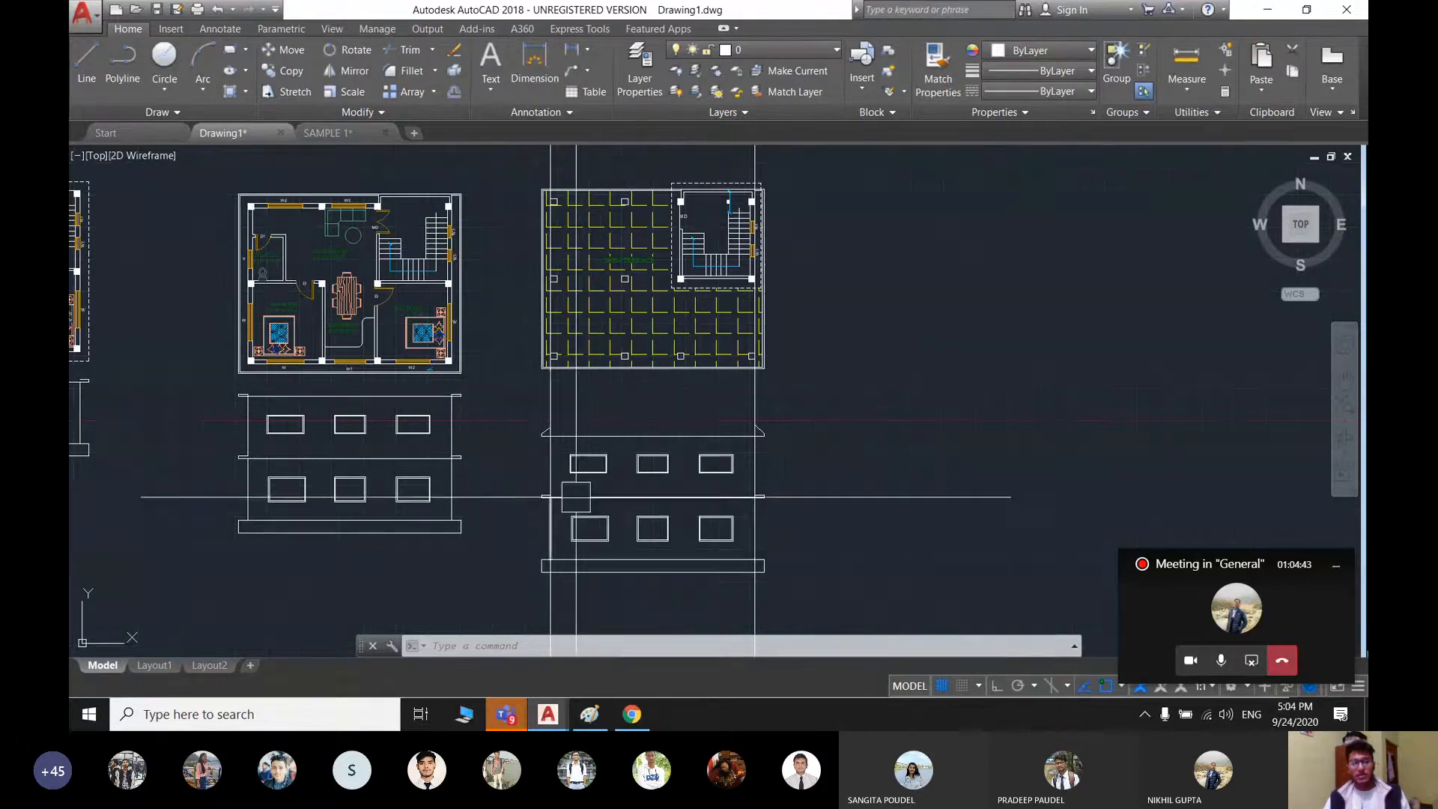
{"action": "scroll", "coordinate": [538, 424], "scroll_direction": "up", "scroll_amount": 4}
{"action": "scroll", "coordinate": [639, 443], "scroll_direction": "down", "scroll_amount": 2}
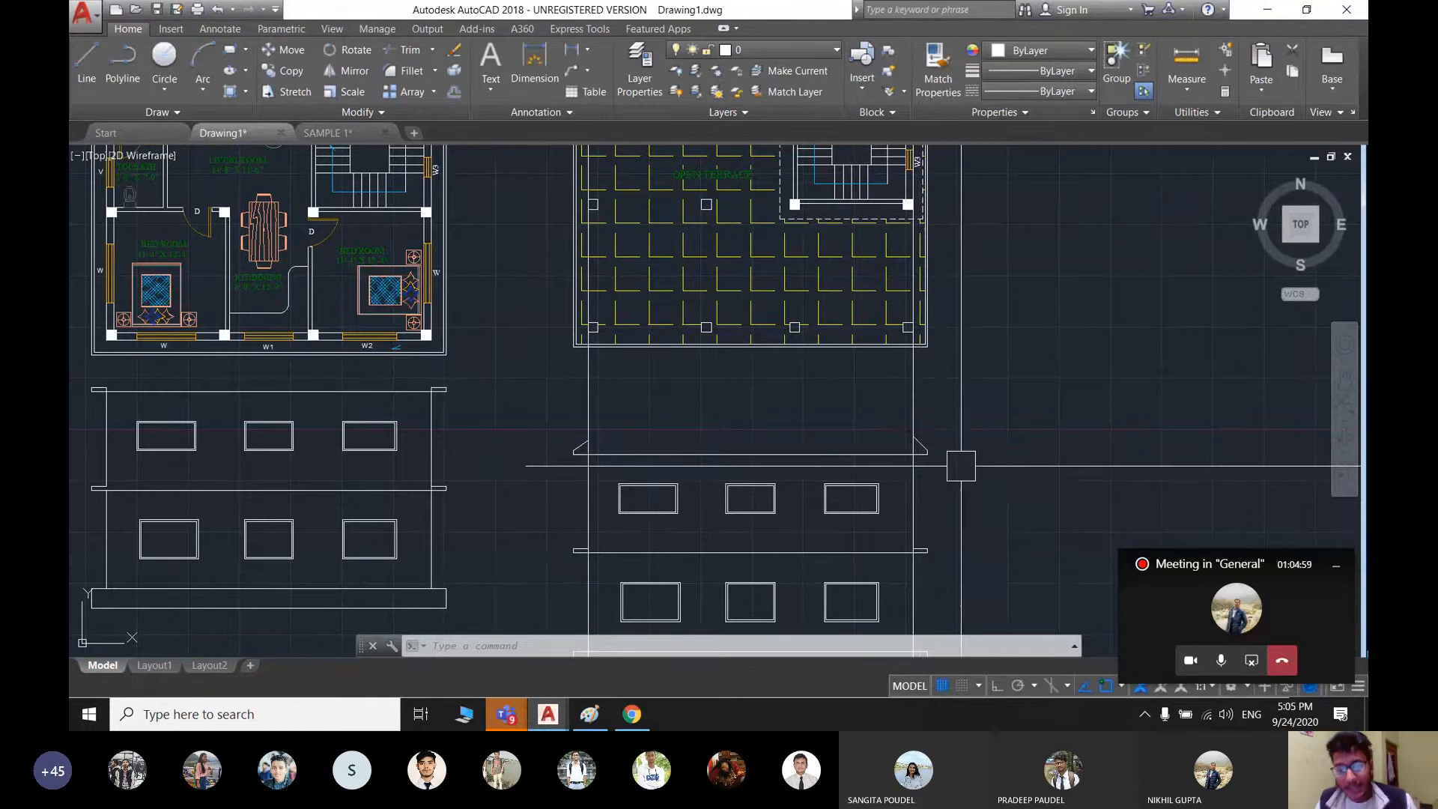
{"action": "scroll", "coordinate": [960, 465], "scroll_direction": "up", "scroll_amount": 4}
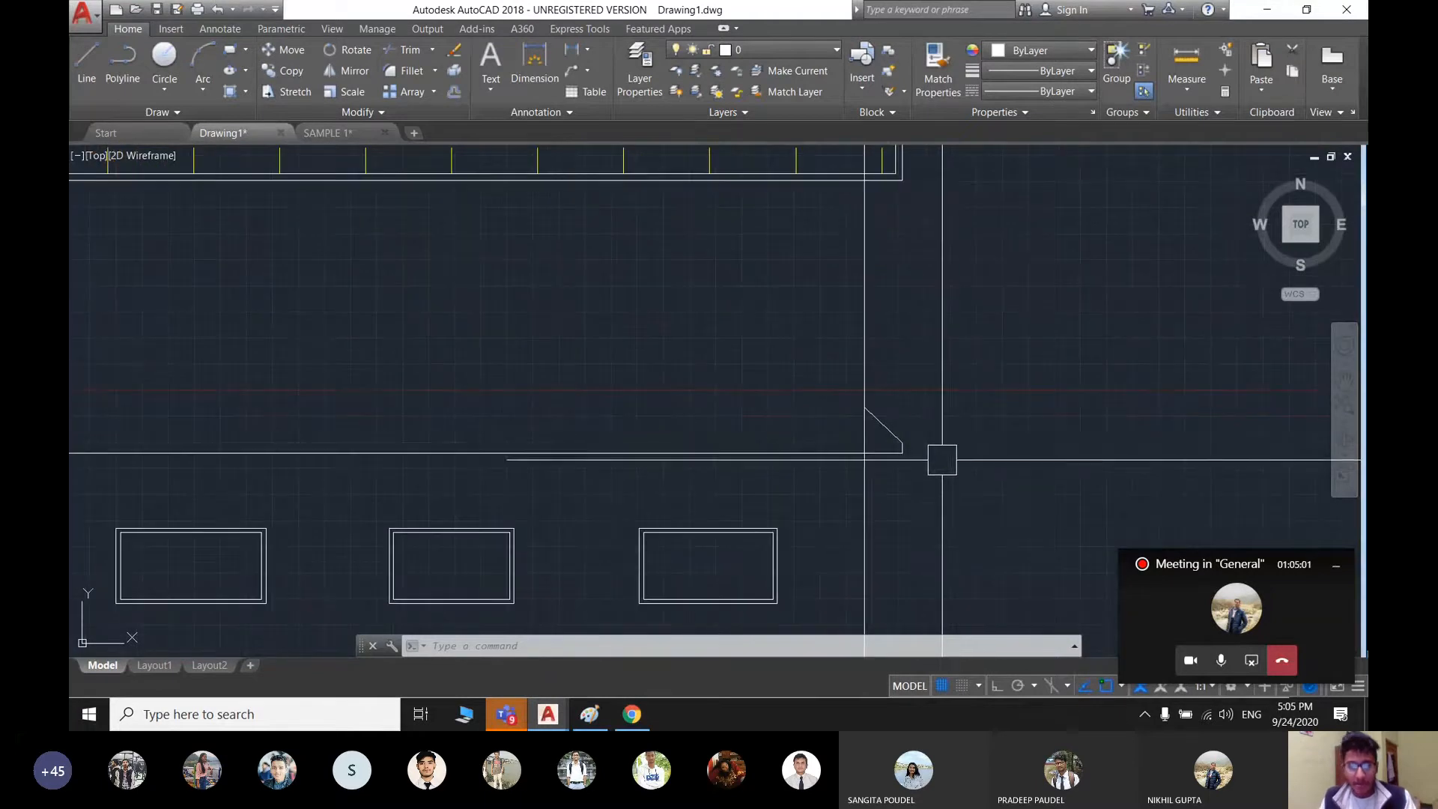
- Undo the grip edits at both ends of the roof slab
{"action": "scroll", "coordinate": [956, 452], "scroll_direction": "down", "scroll_amount": 5}
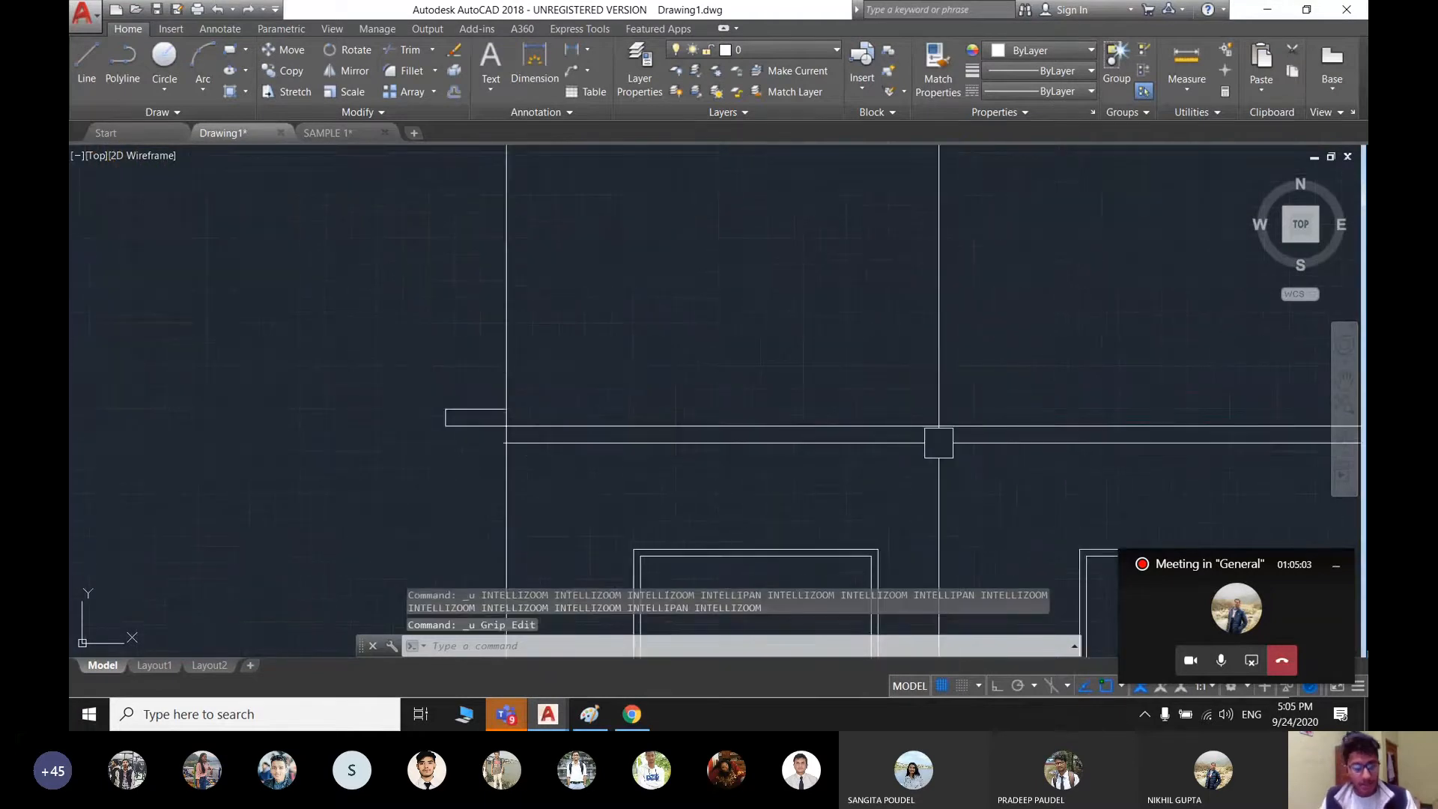
{"action": "key", "text": "ctrl+z"}
{"action": "key", "text": "ctrl+z"}
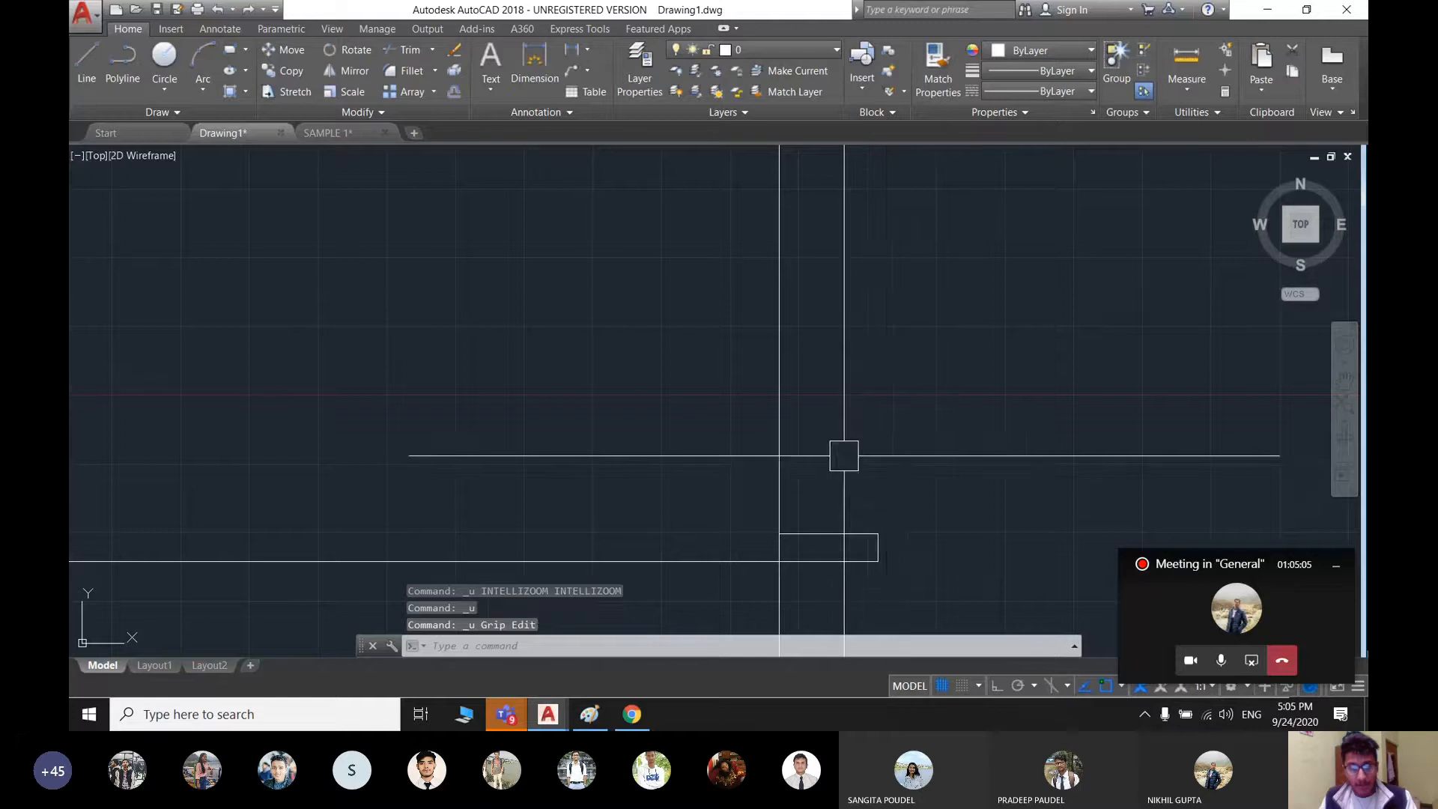
{"action": "scroll", "coordinate": [847, 449], "scroll_direction": "down", "scroll_amount": 6}
{"action": "middle_click_drag", "start_coordinate": [858, 440], "coordinate": [914, 426]}
{"action": "scroll", "coordinate": [741, 449], "scroll_direction": "down", "scroll_amount": 8}
{"action": "scroll", "coordinate": [721, 447], "scroll_direction": "up", "scroll_amount": 4}
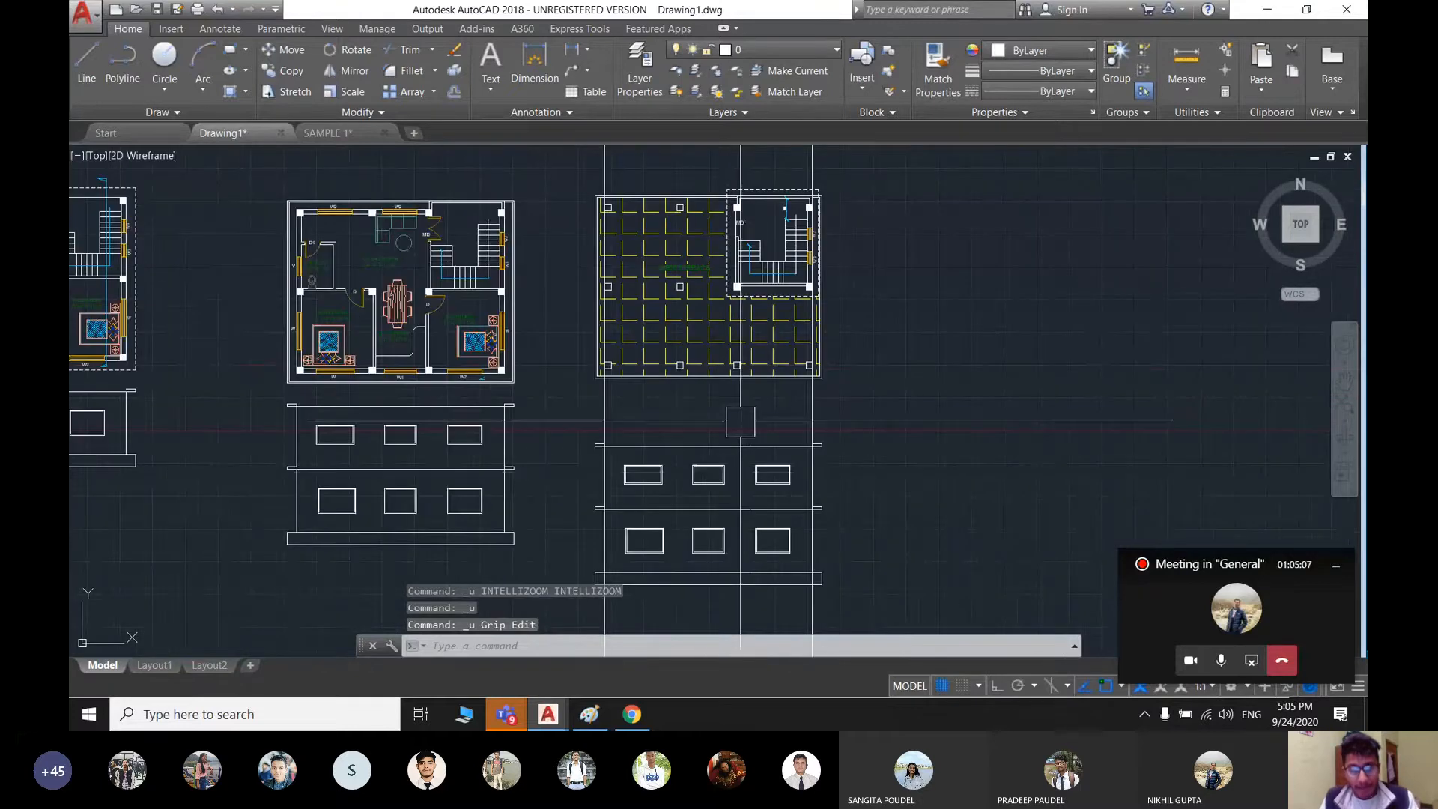
{"action": "scroll", "coordinate": [740, 339], "scroll_direction": "up", "scroll_amount": 3}
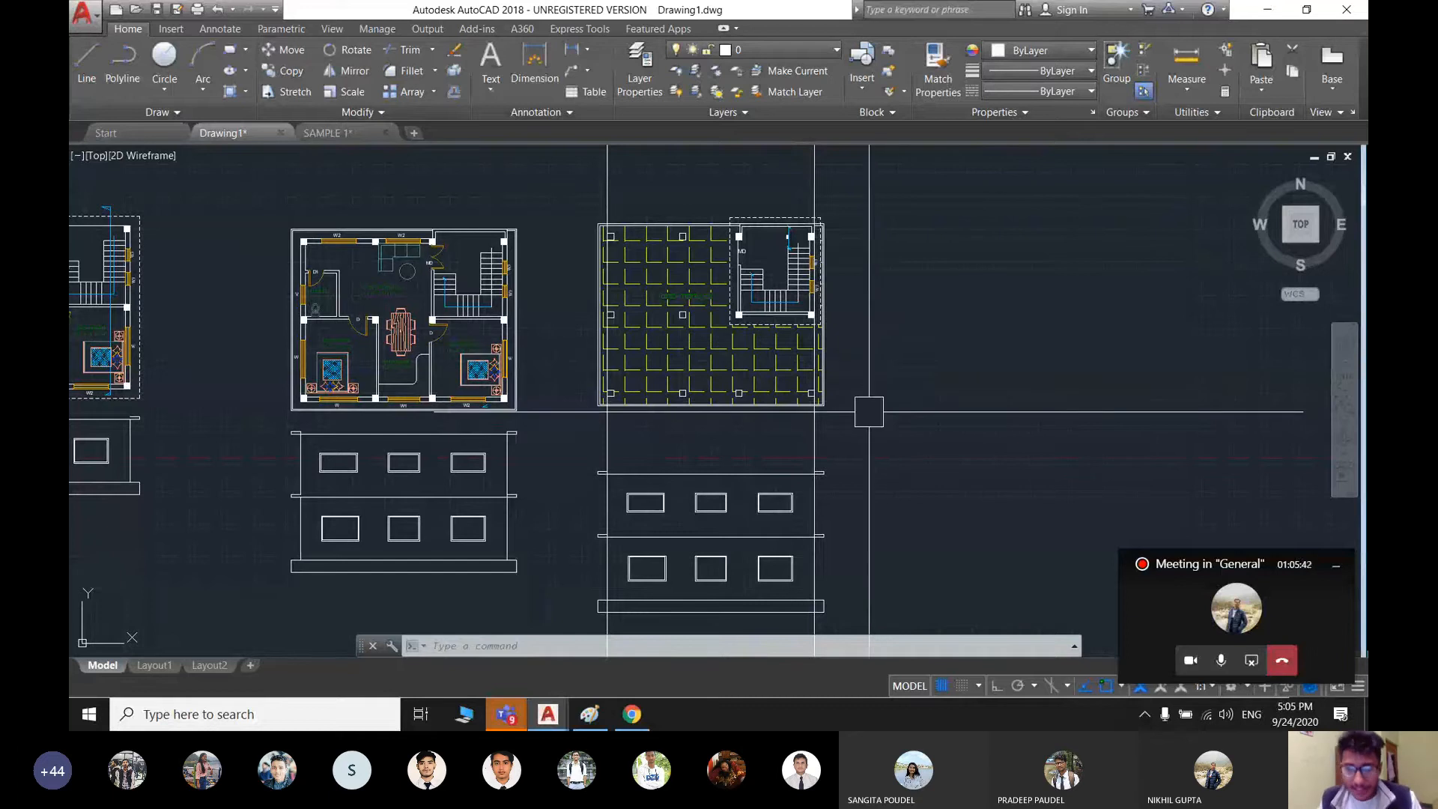
{"action": "scroll", "coordinate": [745, 305], "scroll_direction": "up", "scroll_amount": 2}
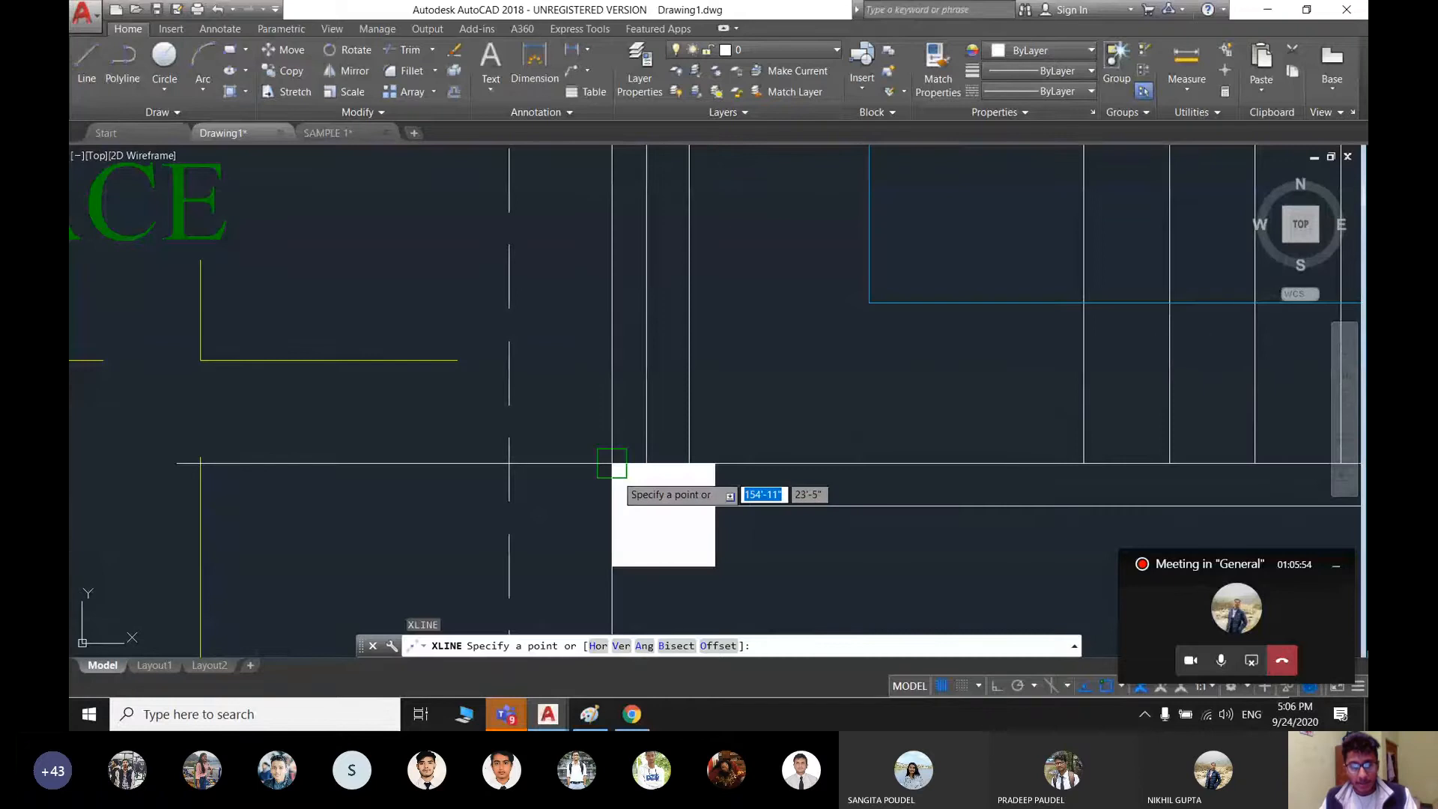
{"action": "left_click", "coordinate": [663, 462]}
{"action": "scroll", "coordinate": [662, 462], "scroll_direction": "down", "scroll_amount": 5}
{"action": "key", "text": "Escape"}
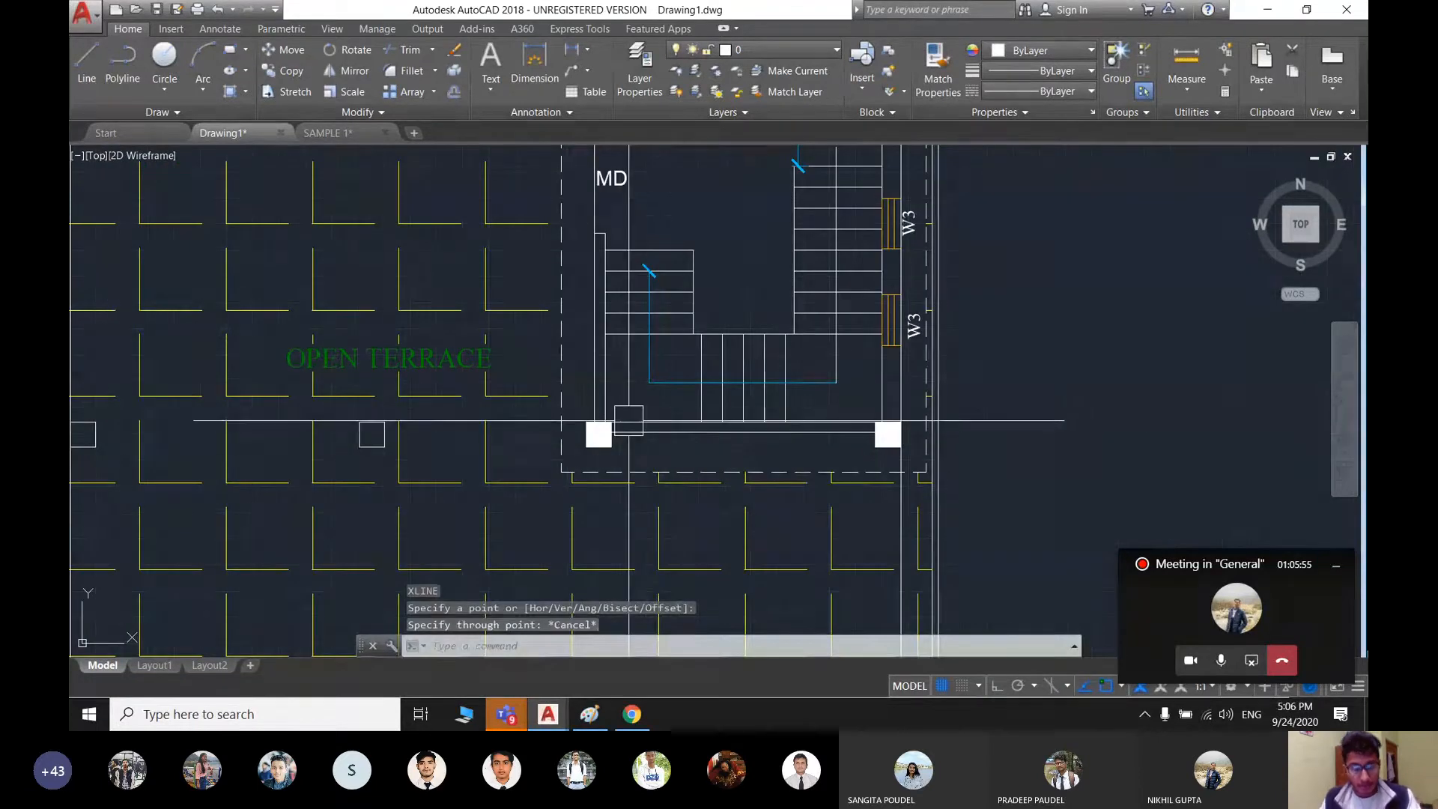
- Turn Ortho on and draw a vertical construction line through the outer edge of the stair block's front-left column
{"action": "key", "text": "F8"}
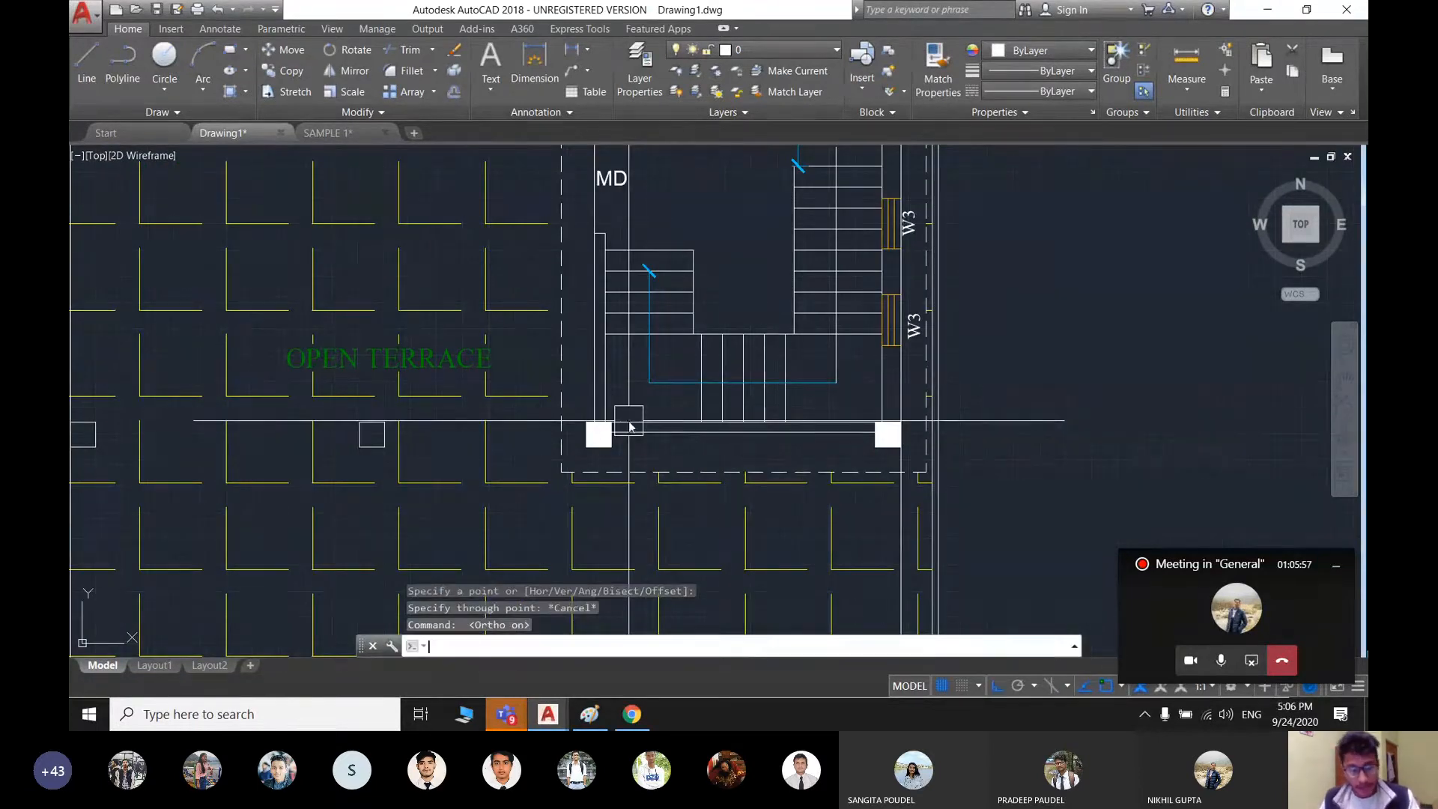
{"action": "type", "text": "XL"}
{"action": "key", "text": "Return"}
{"action": "type", "text": "v"}
{"action": "key", "text": "Return"}
{"action": "scroll", "coordinate": [561, 463], "scroll_direction": "up", "scroll_amount": 4}
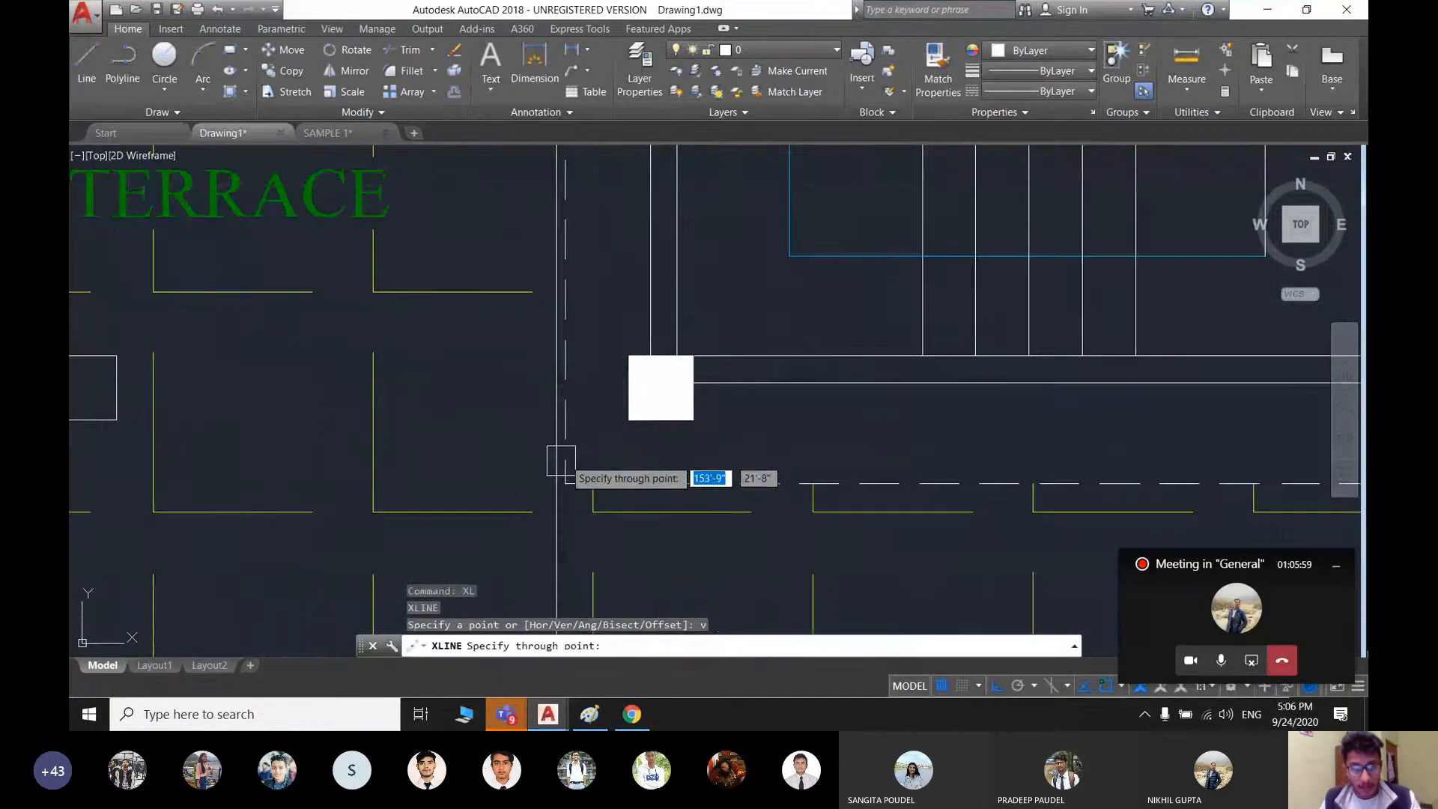
{"action": "scroll", "coordinate": [513, 417], "scroll_direction": "down", "scroll_amount": 3}
{"action": "scroll", "coordinate": [536, 465], "scroll_direction": "up", "scroll_amount": 3}
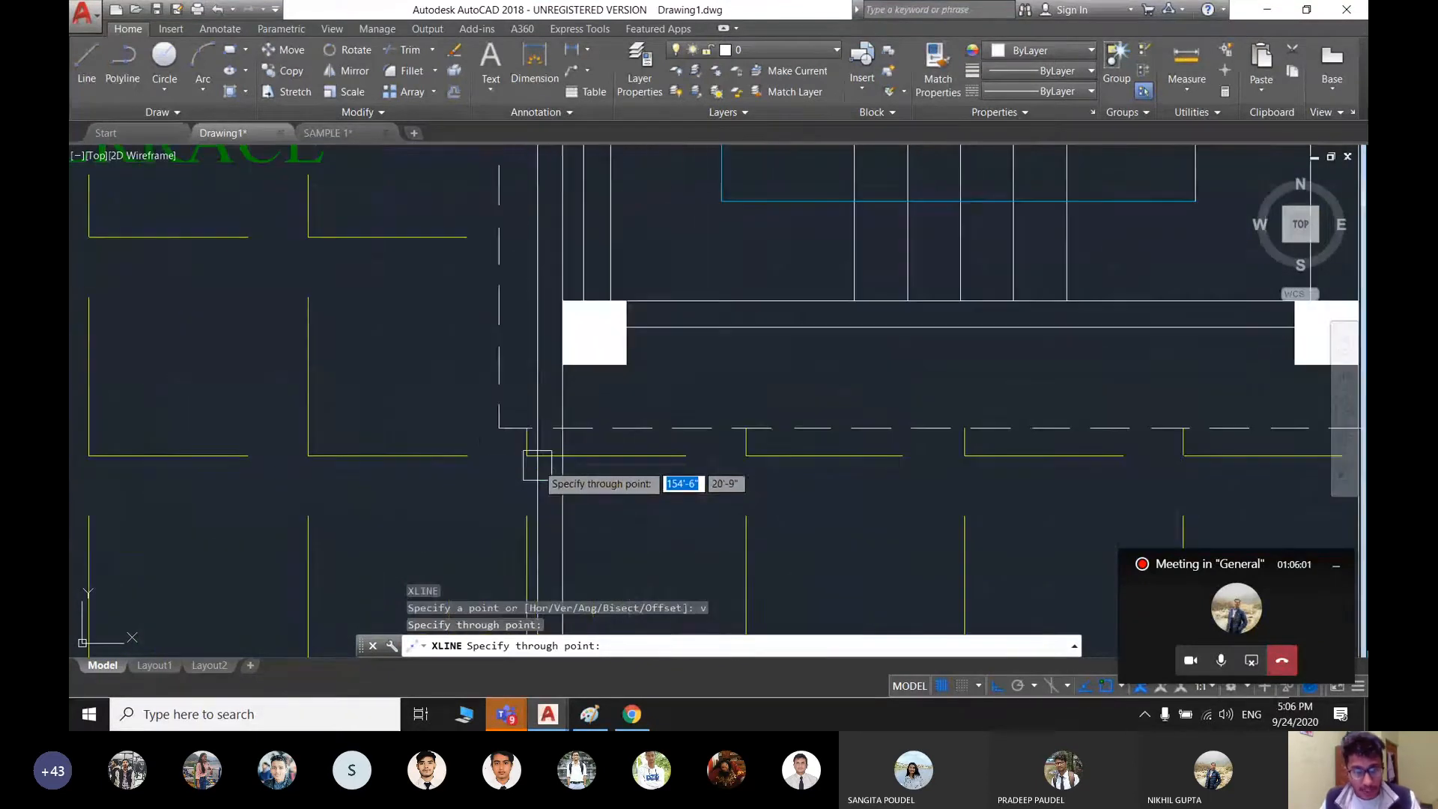
{"action": "scroll", "coordinate": [611, 397], "scroll_direction": "down", "scroll_amount": 4}
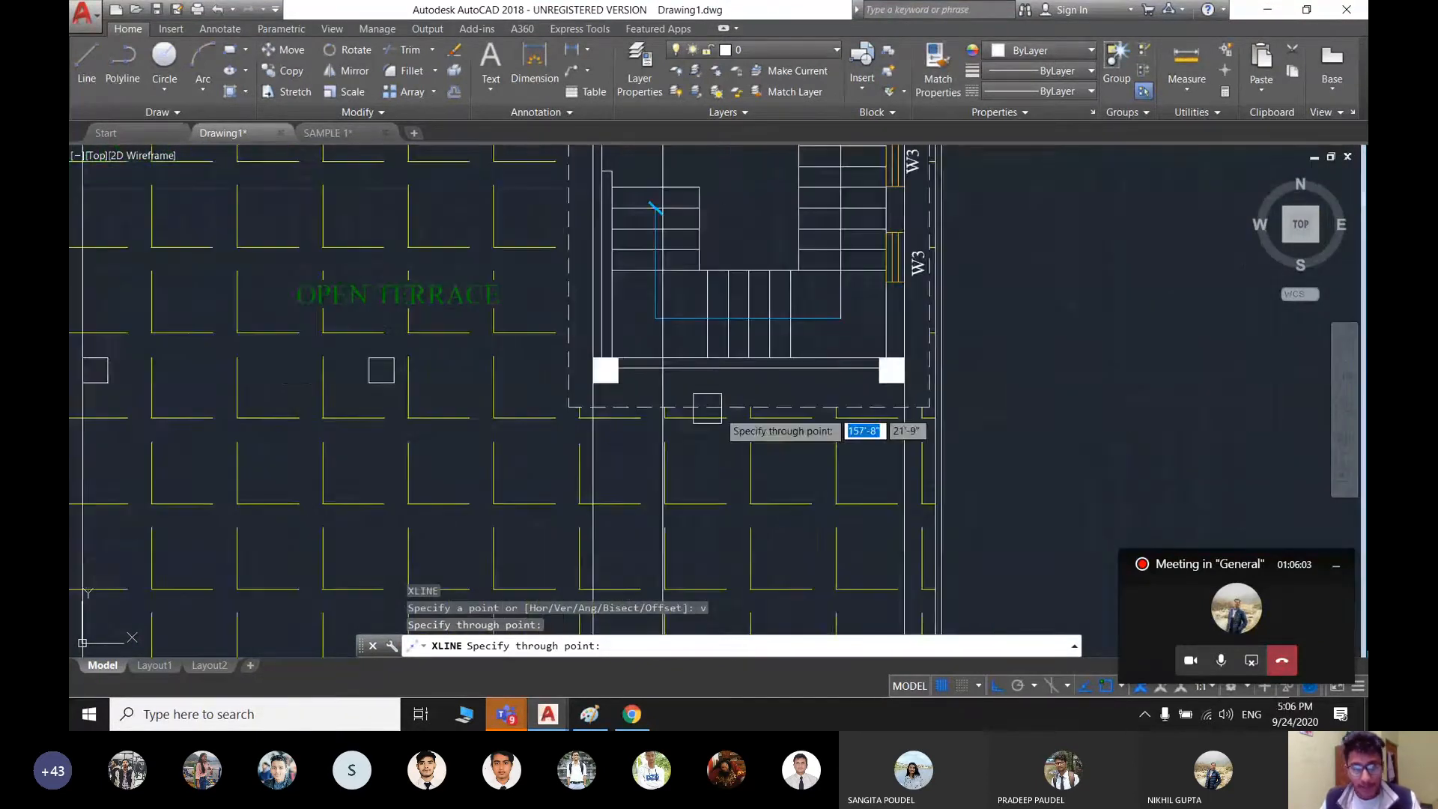
{"action": "scroll", "coordinate": [777, 406], "scroll_direction": "up", "scroll_amount": 4}
{"action": "scroll", "coordinate": [860, 405], "scroll_direction": "down", "scroll_amount": 8}
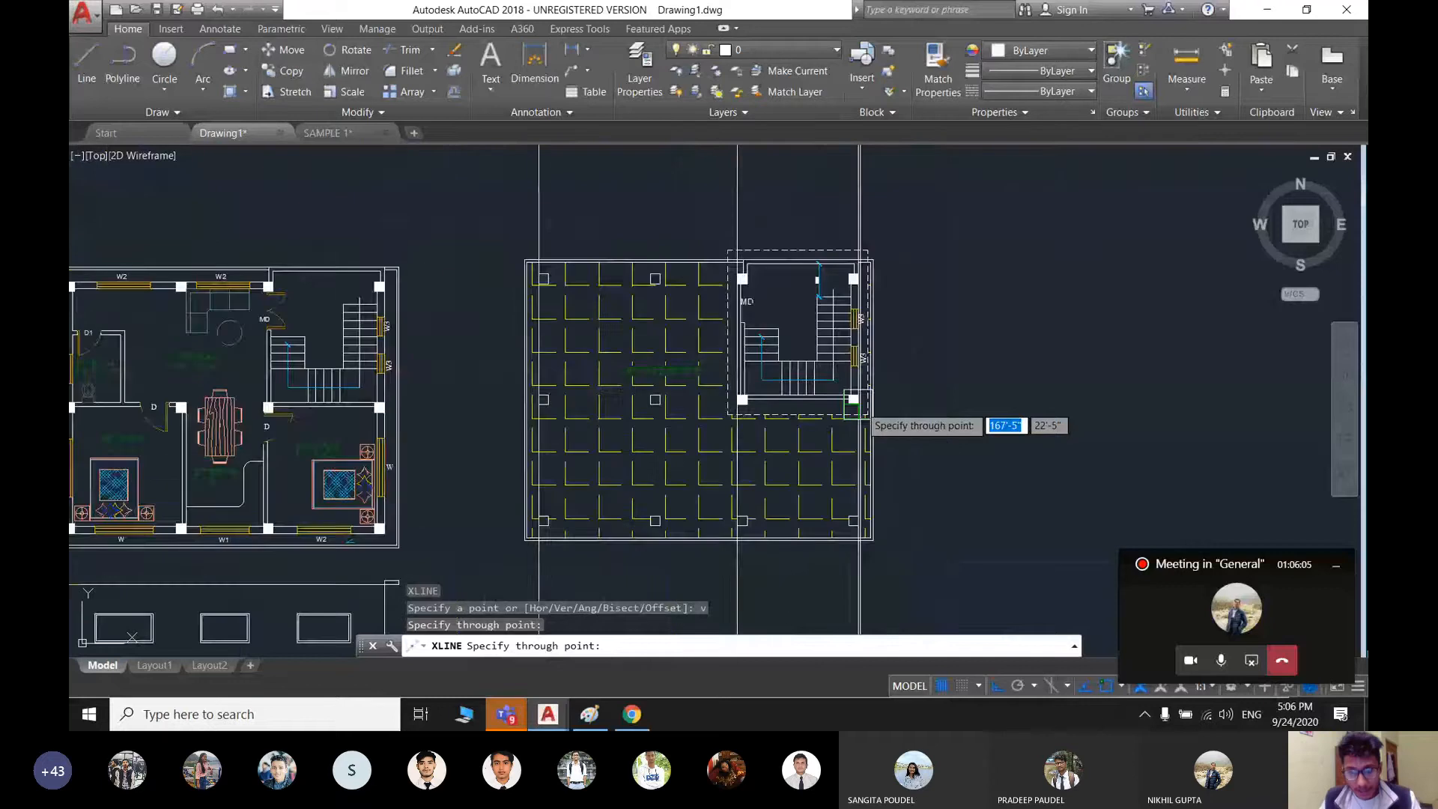
{"action": "middle_click_drag", "start_coordinate": [893, 631], "coordinate": [866, 256]}
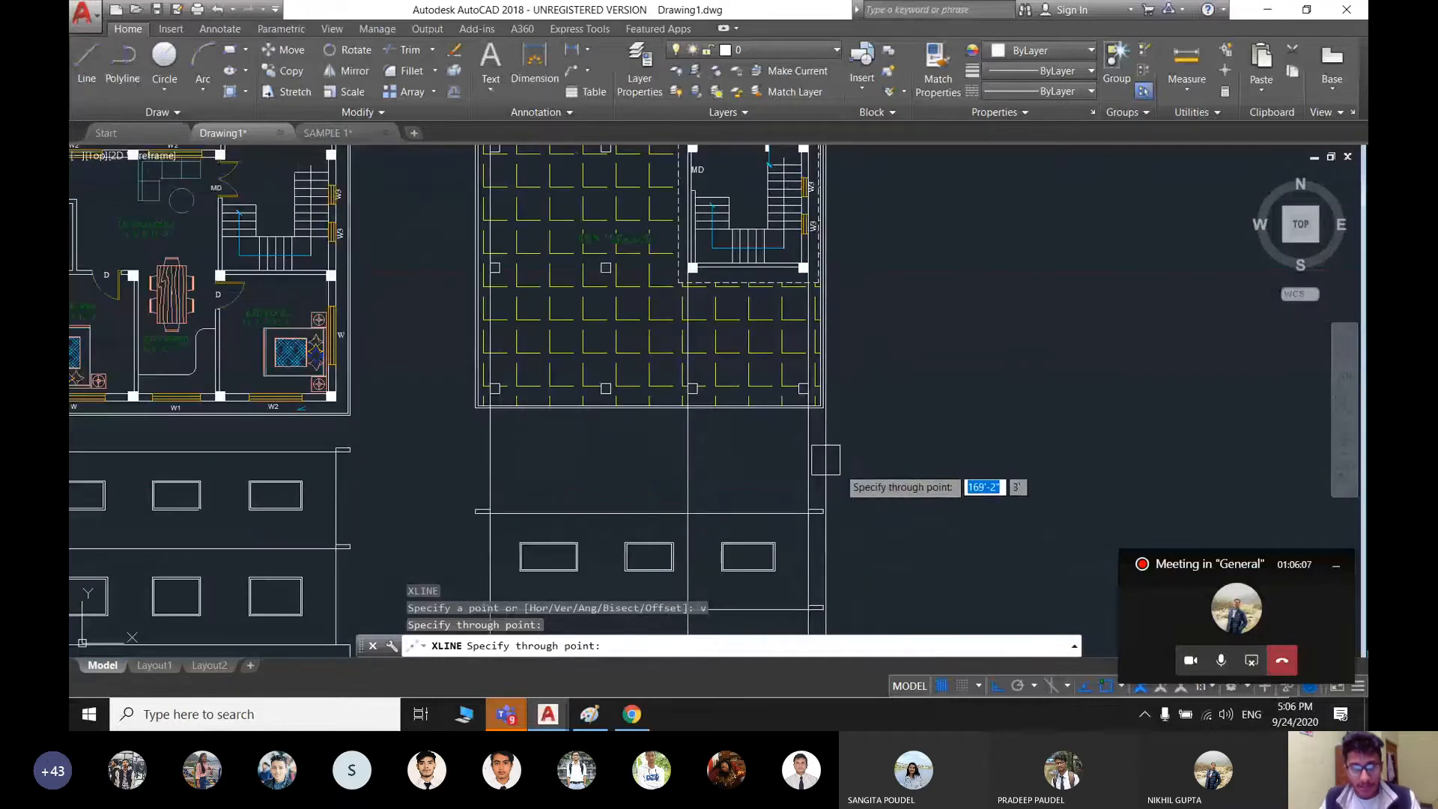
{"action": "key", "text": "Escape"}
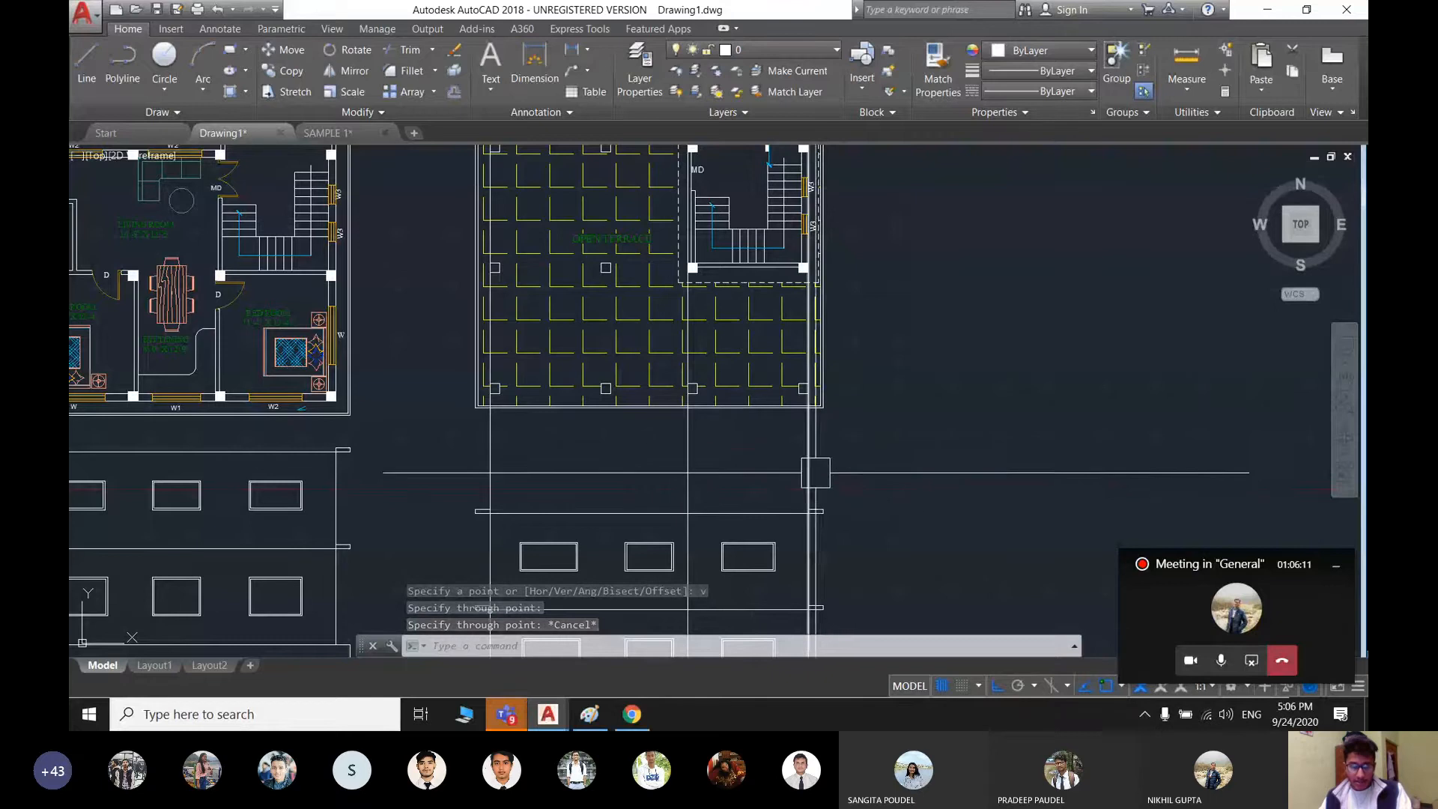
- Offset the roof slab's long horizontal line 8' upward to mark the stair block's height
{"action": "middle_click_drag", "start_coordinate": [809, 472], "coordinate": [799, 433]}
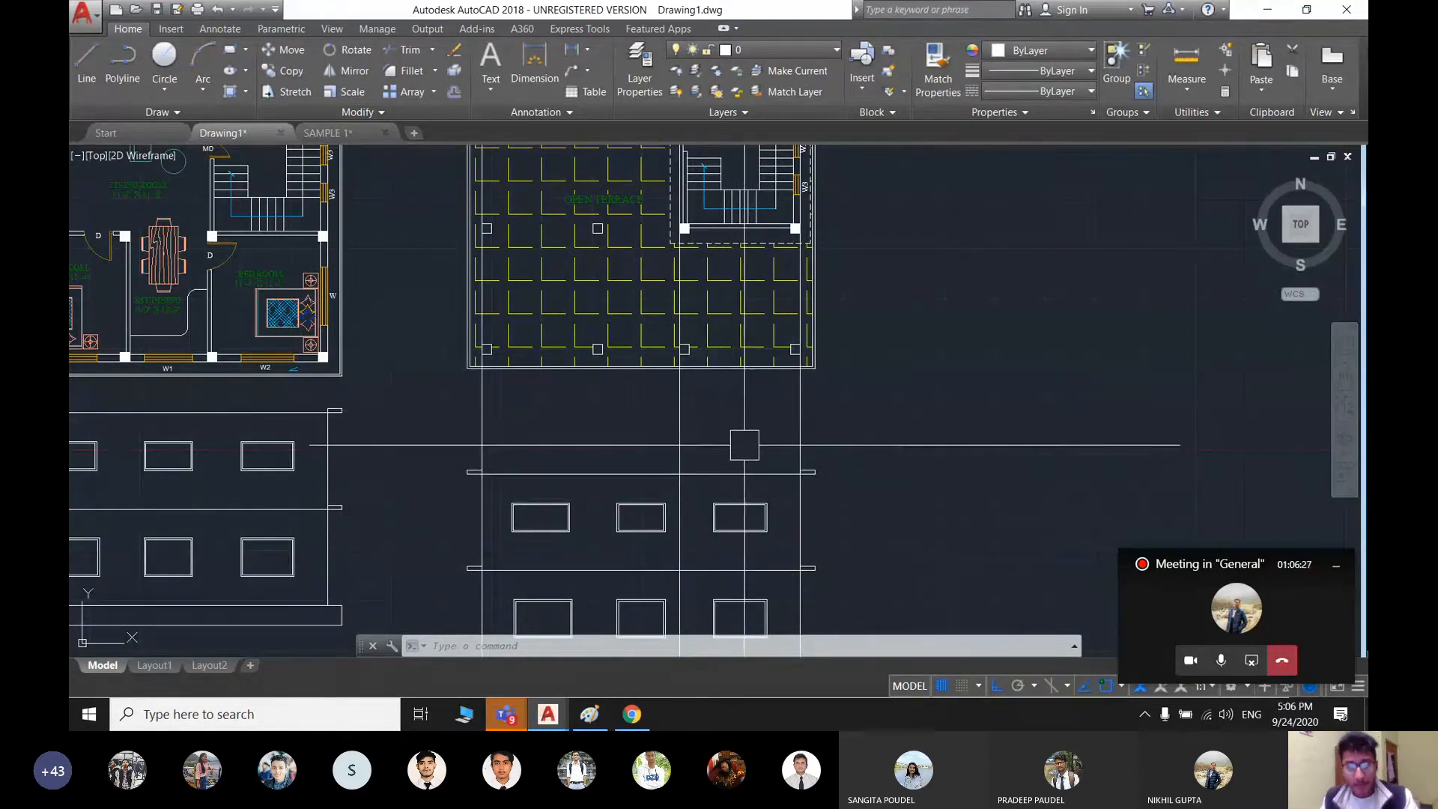
{"action": "type", "text": "o"}
{"action": "key", "text": "Return"}
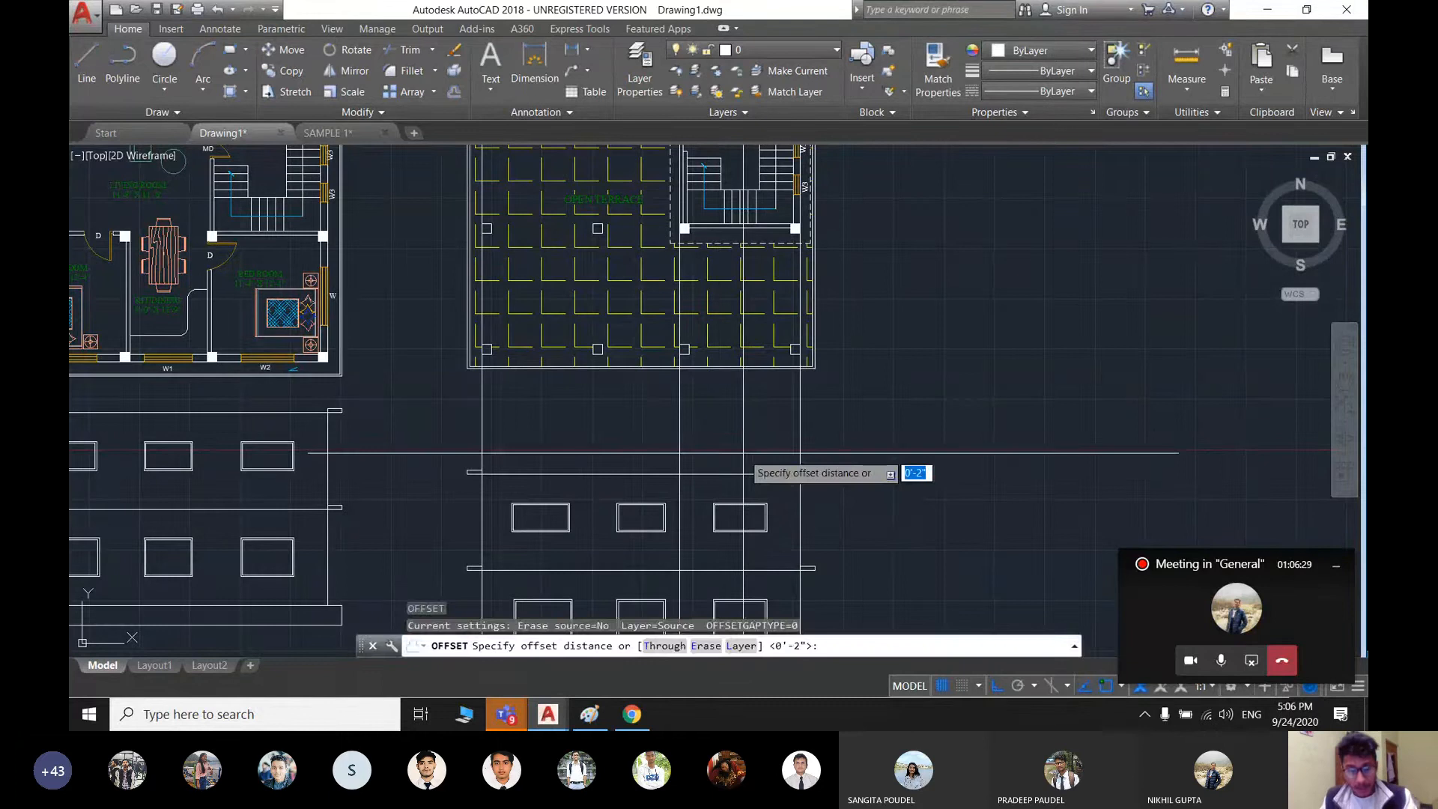
{"action": "type", "text": "8'"}
{"action": "key", "text": "Return"}
{"action": "left_click", "coordinate": [739, 471]}
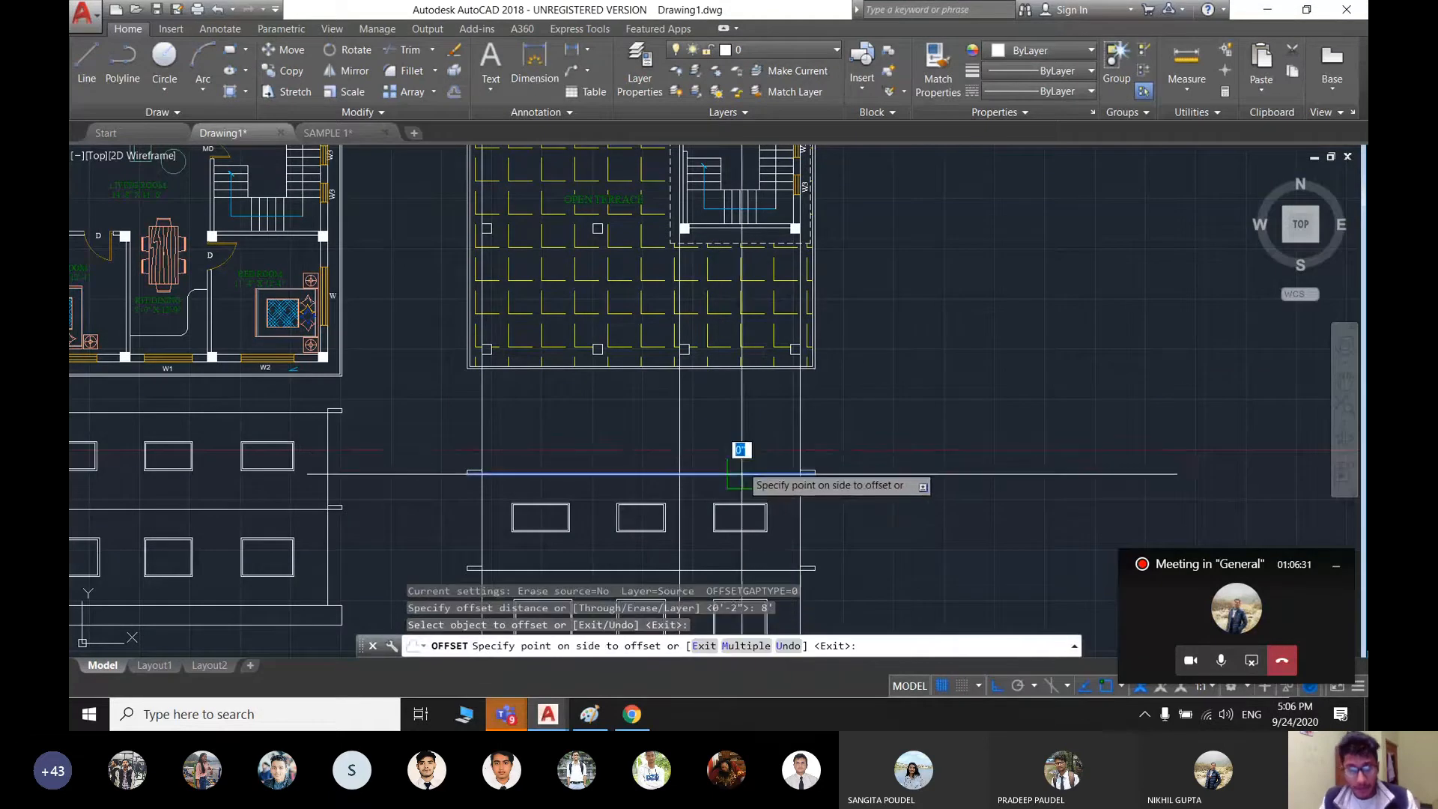
{"action": "left_click", "coordinate": [732, 435]}
{"action": "scroll", "coordinate": [768, 417], "scroll_direction": "up", "scroll_amount": 2}
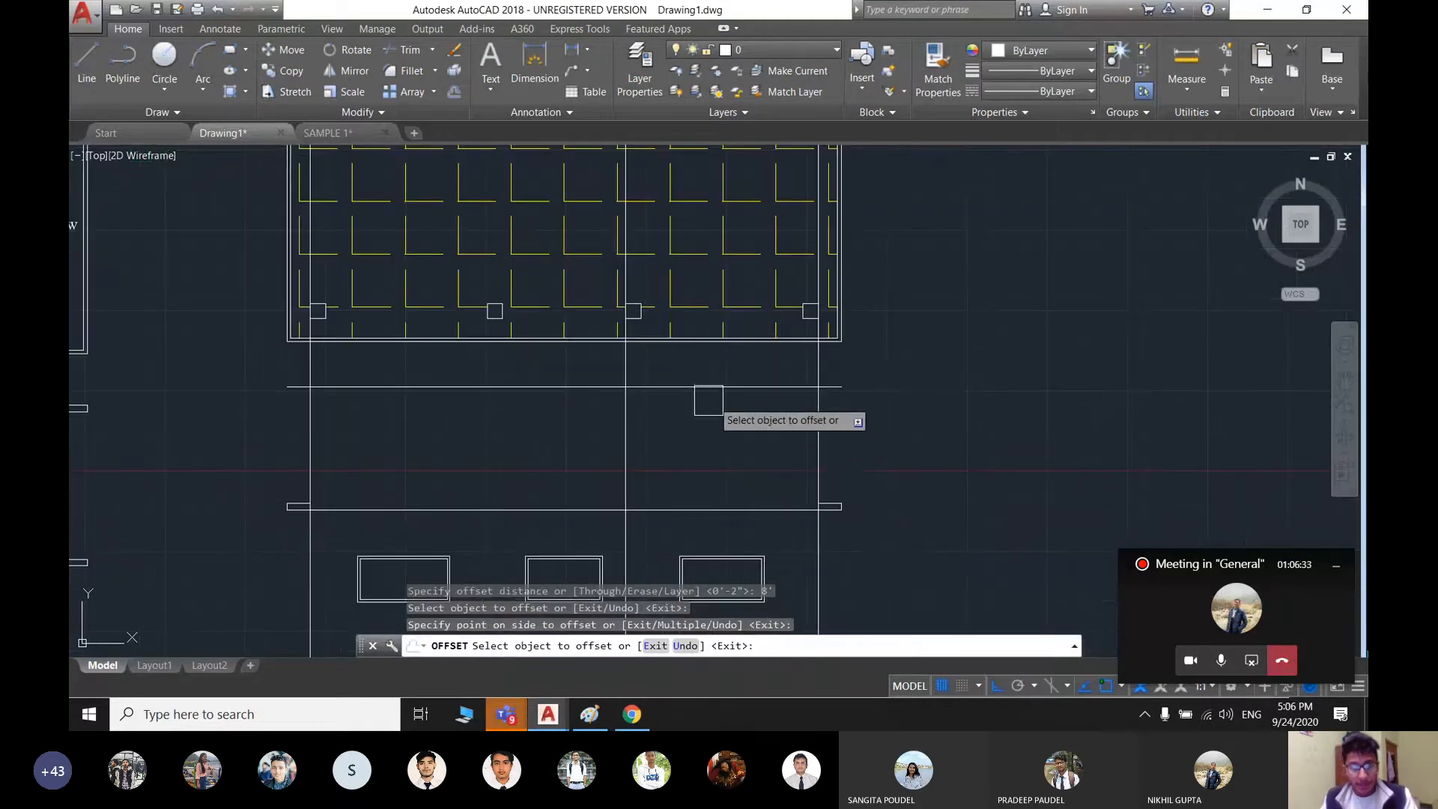
{"action": "scroll", "coordinate": [449, 415], "scroll_direction": "down", "scroll_amount": 2}
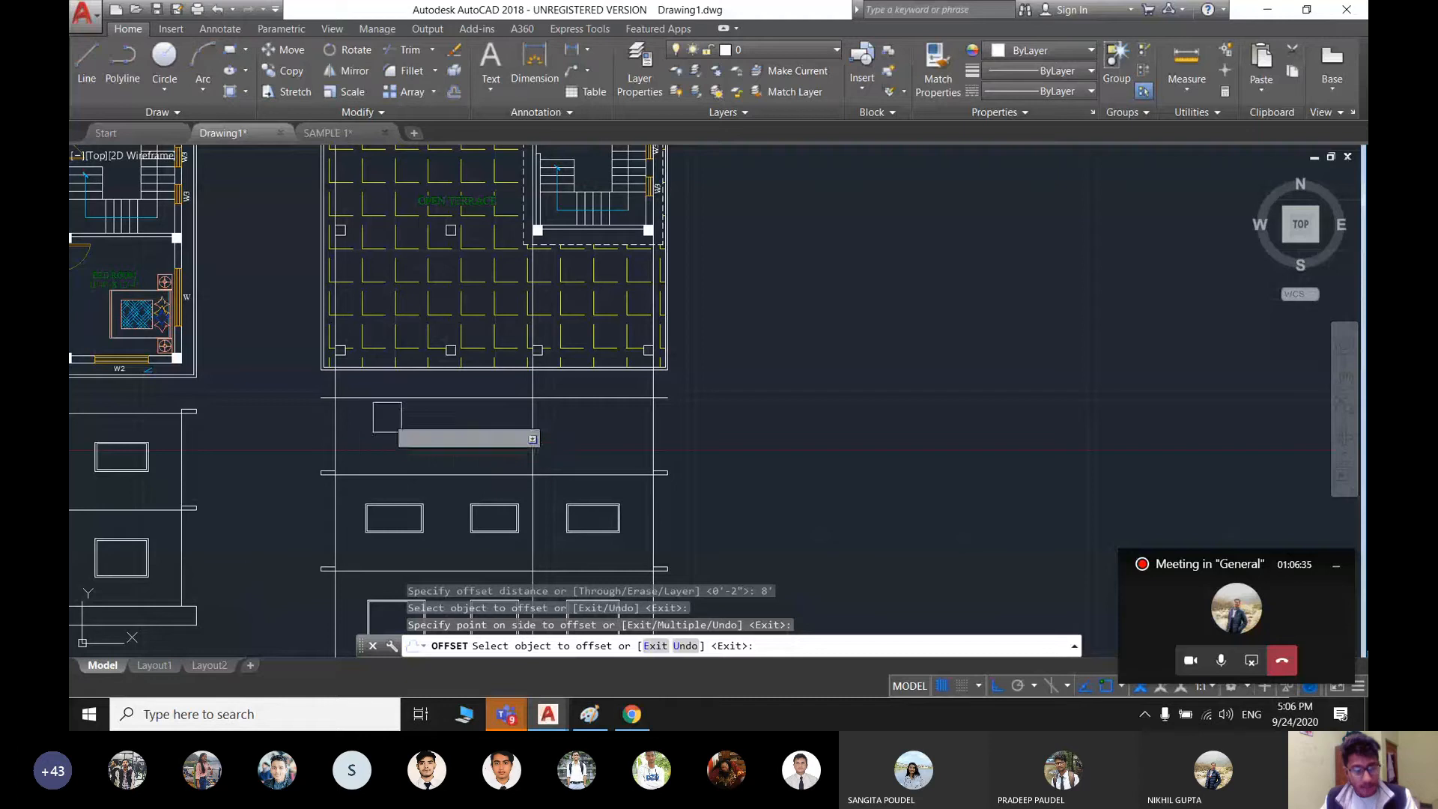
- Trim the offset horizontal line at both ends so it spans only between the stair block's two vertical wall lines
{"action": "key", "text": "Escape"}
{"action": "type", "text": "tr"}
{"action": "key", "text": "Return"}
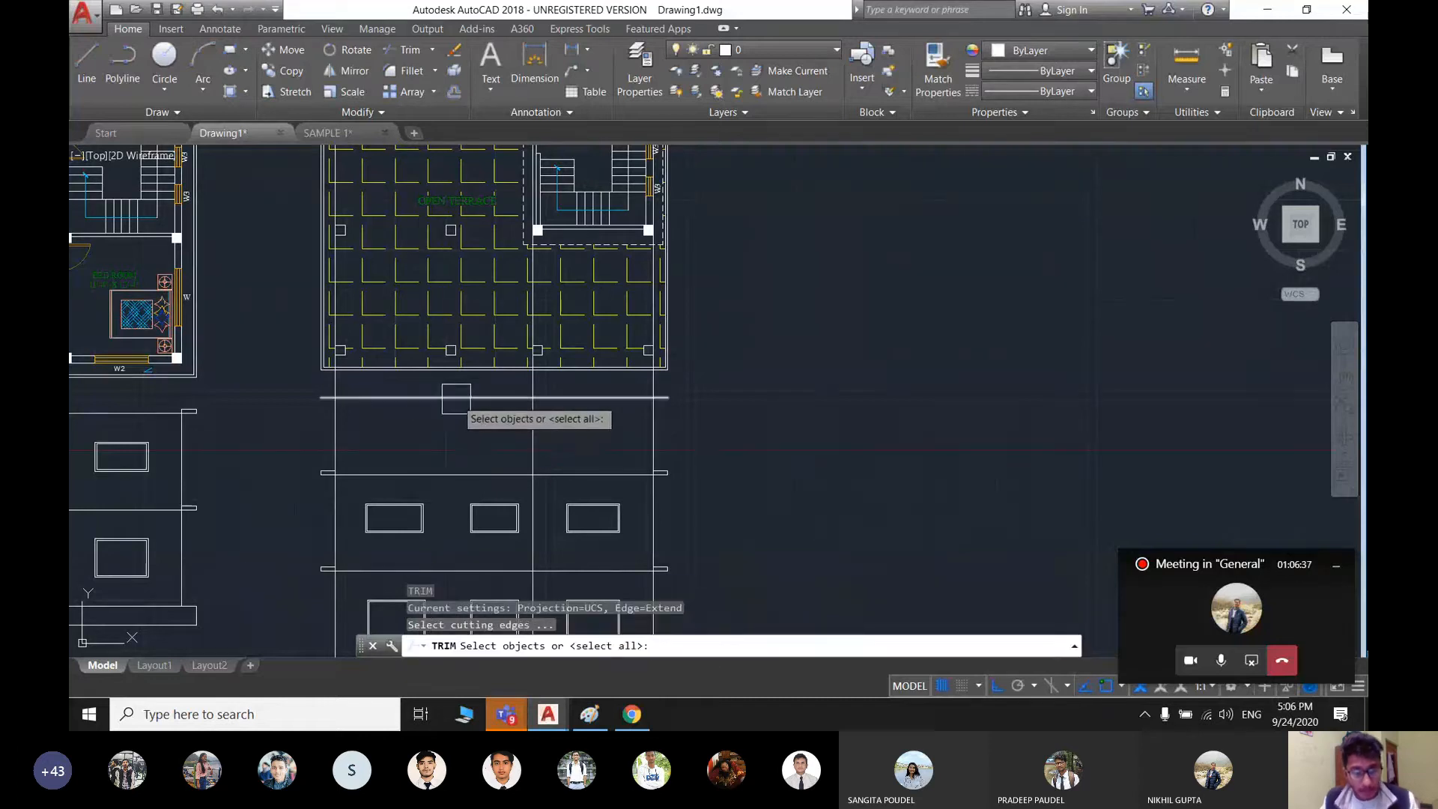
{"action": "scroll", "coordinate": [456, 398], "scroll_direction": "up", "scroll_amount": 3}
{"action": "key", "text": "Return"}
{"action": "scroll", "coordinate": [529, 388], "scroll_direction": "up", "scroll_amount": 2}
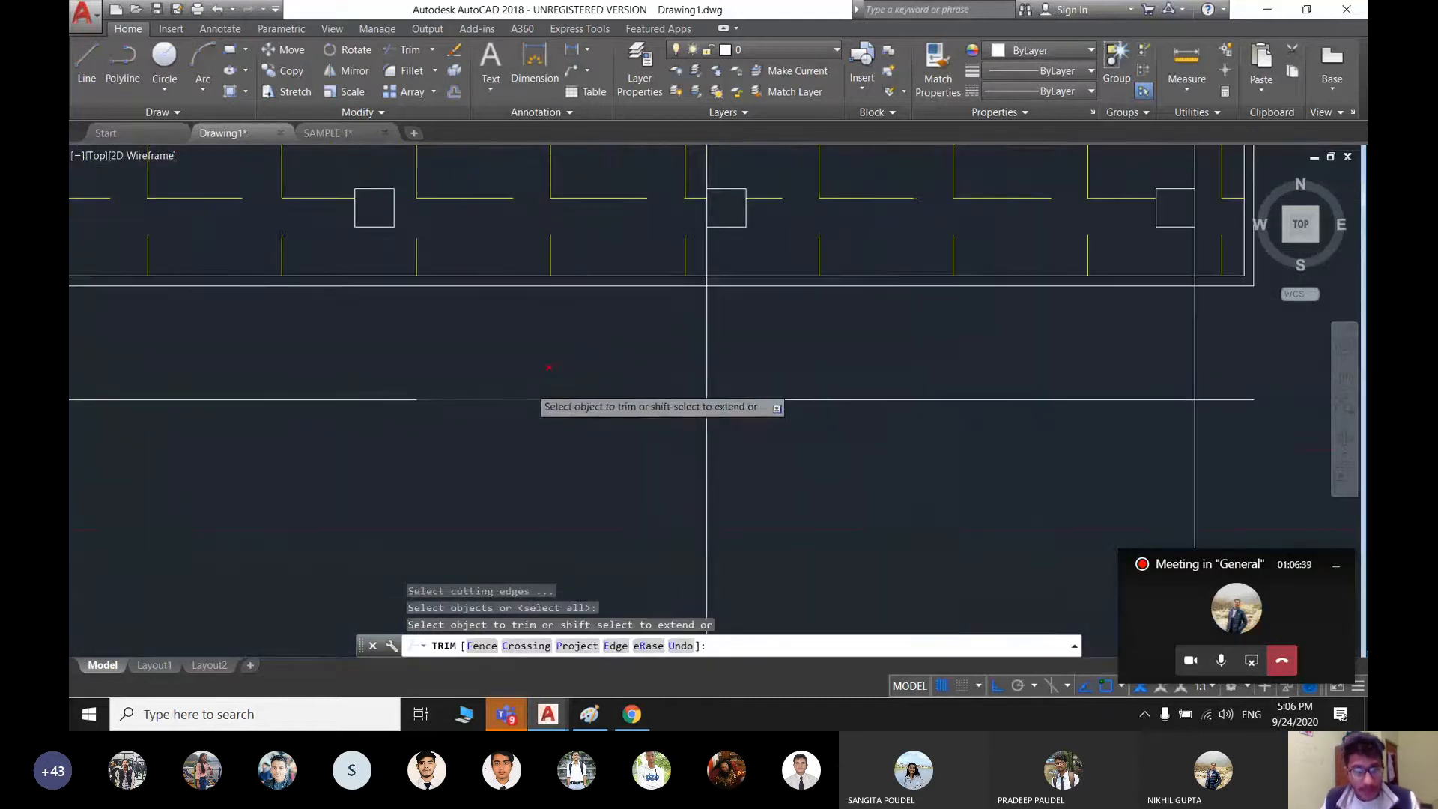
{"action": "scroll", "coordinate": [546, 392], "scroll_direction": "down", "scroll_amount": 2}
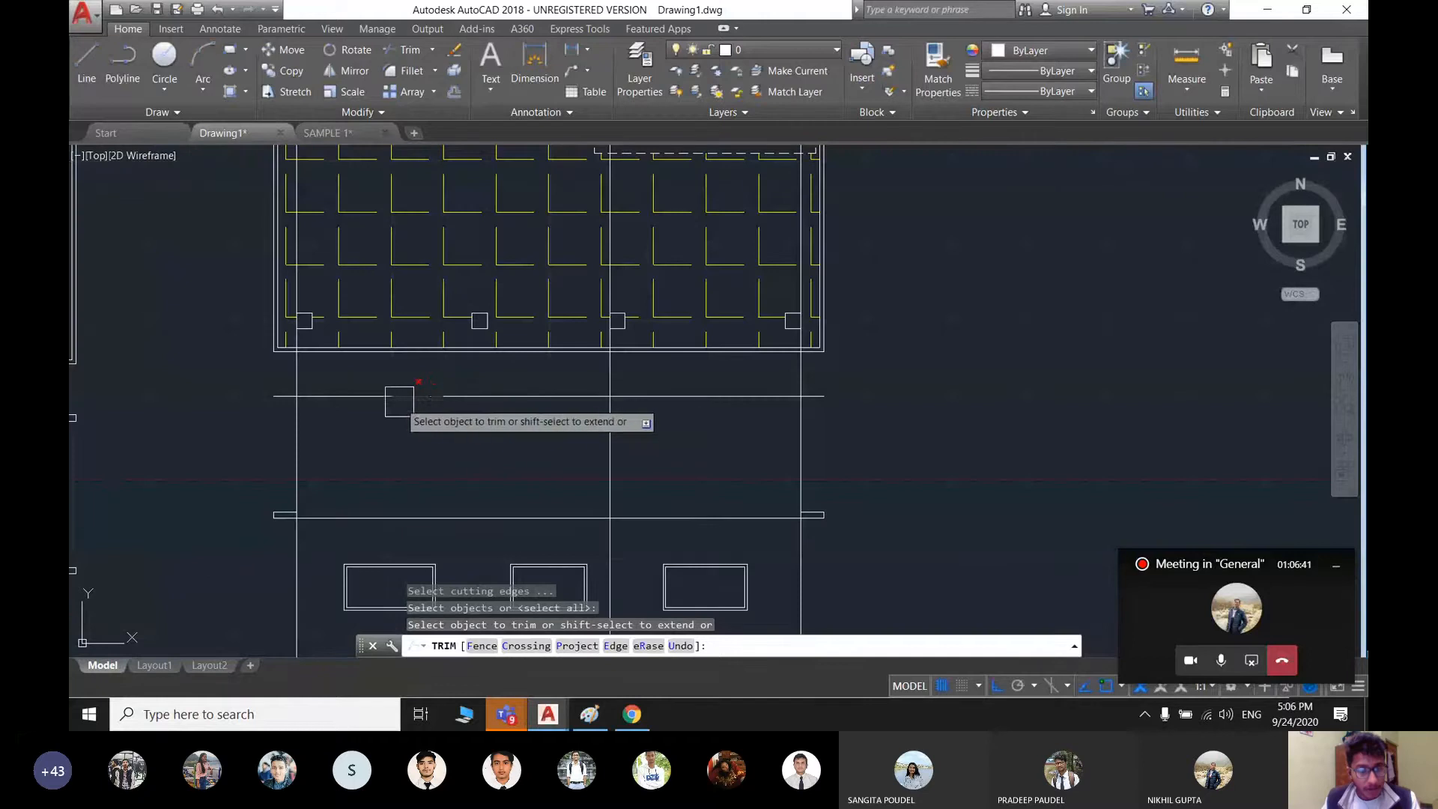
{"action": "scroll", "coordinate": [599, 401], "scroll_direction": "up", "scroll_amount": 4}
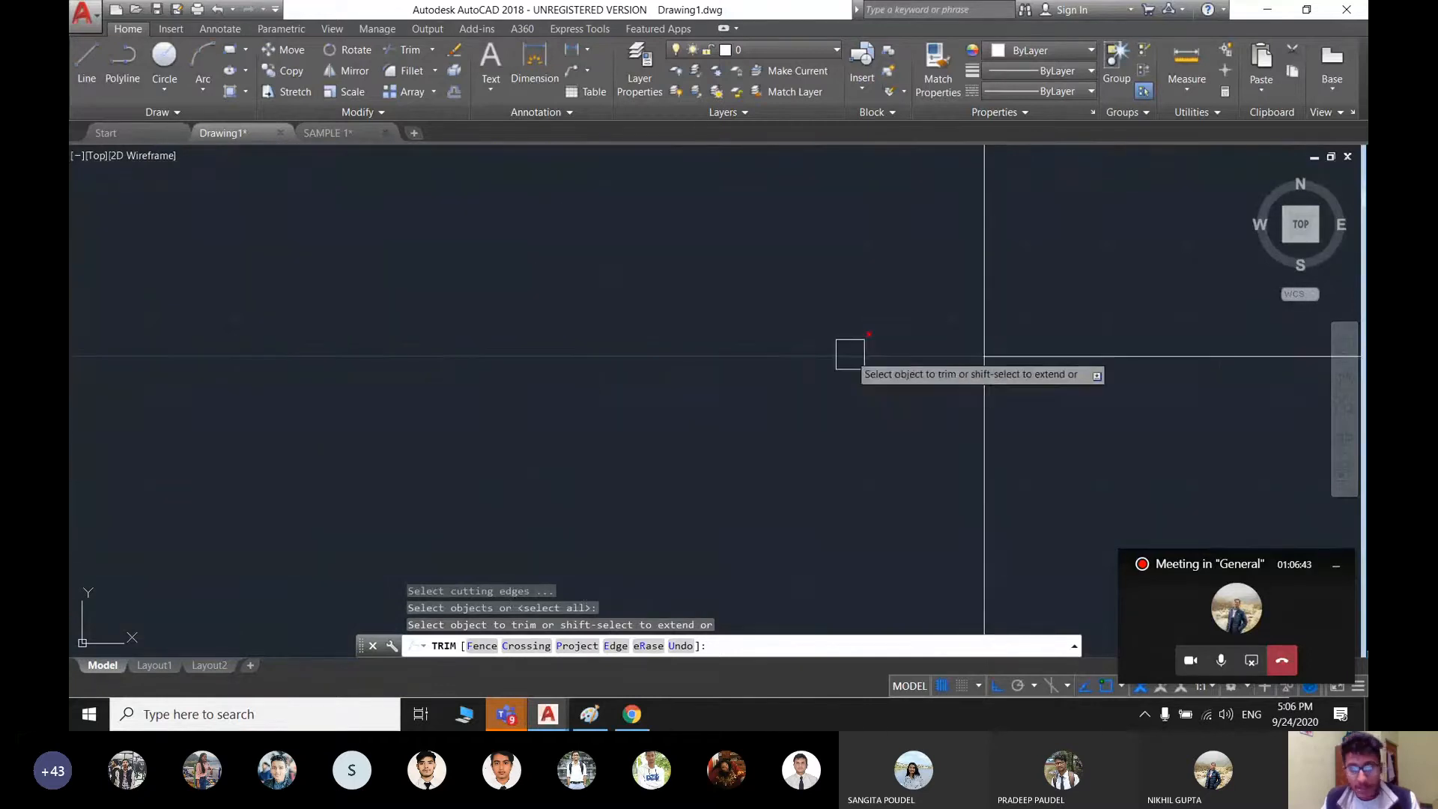
{"action": "scroll", "coordinate": [487, 404], "scroll_direction": "down", "scroll_amount": 3}
{"action": "scroll", "coordinate": [609, 414], "scroll_direction": "up", "scroll_amount": 3}
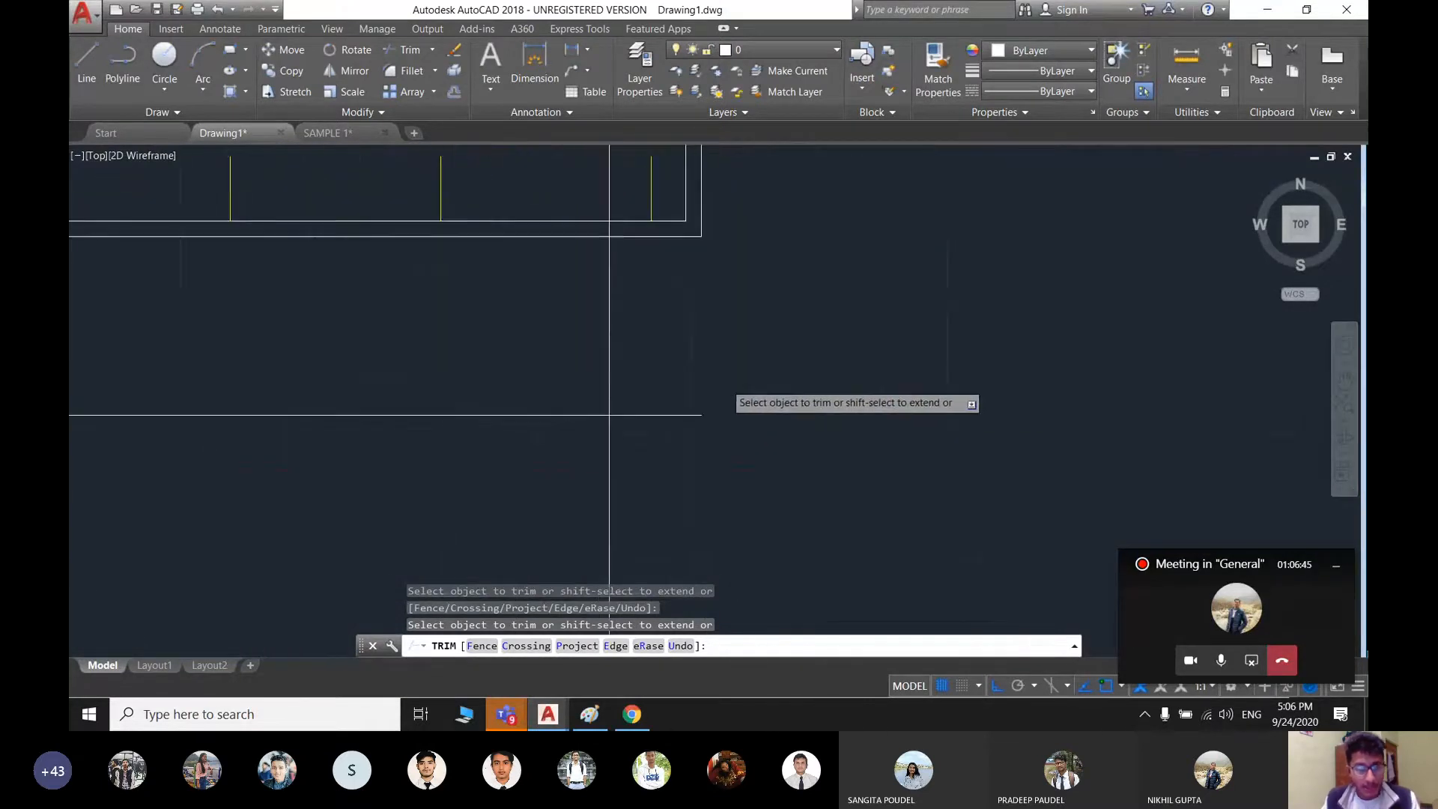
{"action": "scroll", "coordinate": [523, 405], "scroll_direction": "down", "scroll_amount": 3}
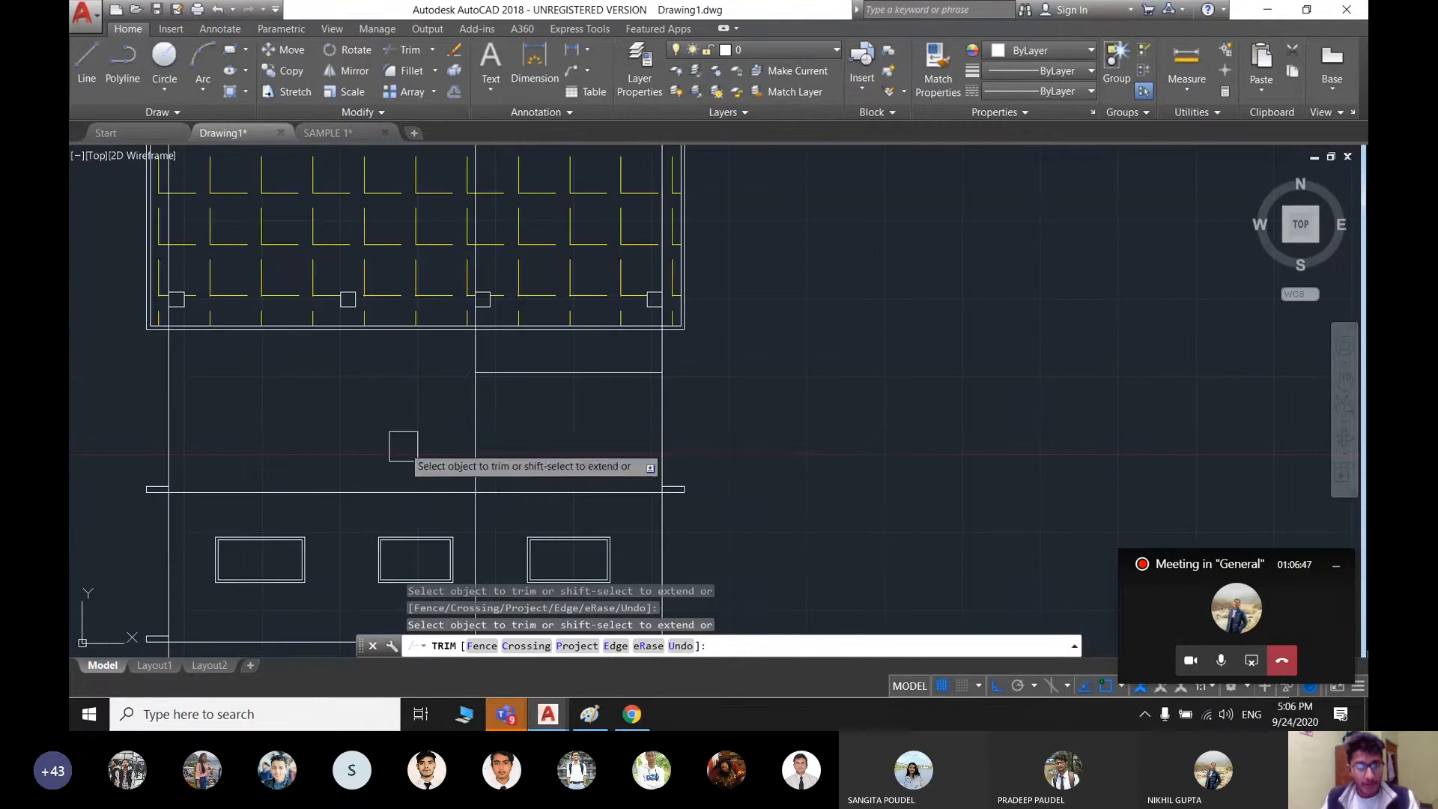
{"action": "scroll", "coordinate": [824, 457], "scroll_direction": "down", "scroll_amount": 2}
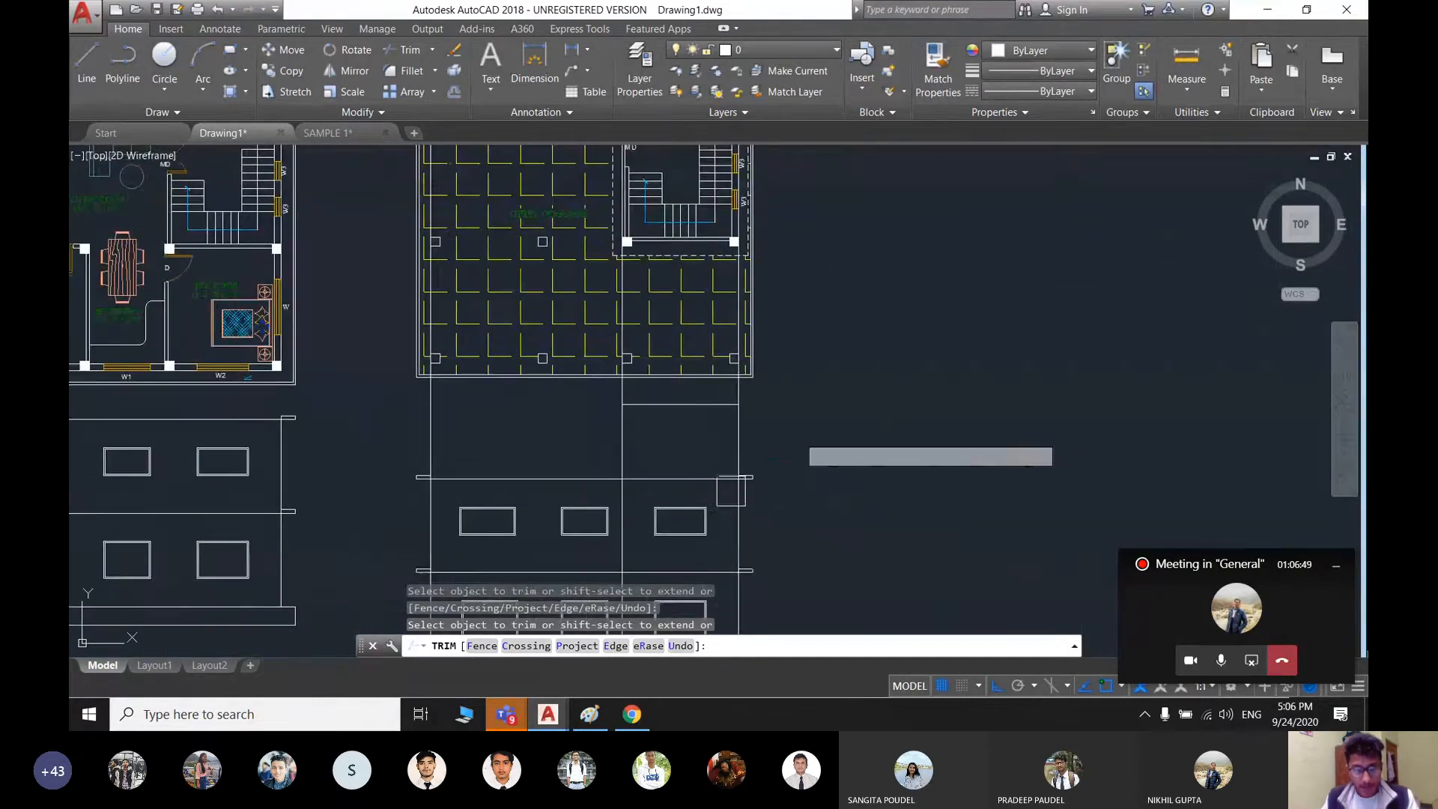
{"action": "scroll", "coordinate": [861, 449], "scroll_direction": "down", "scroll_amount": 2}
{"action": "scroll", "coordinate": [771, 382], "scroll_direction": "up", "scroll_amount": 2}
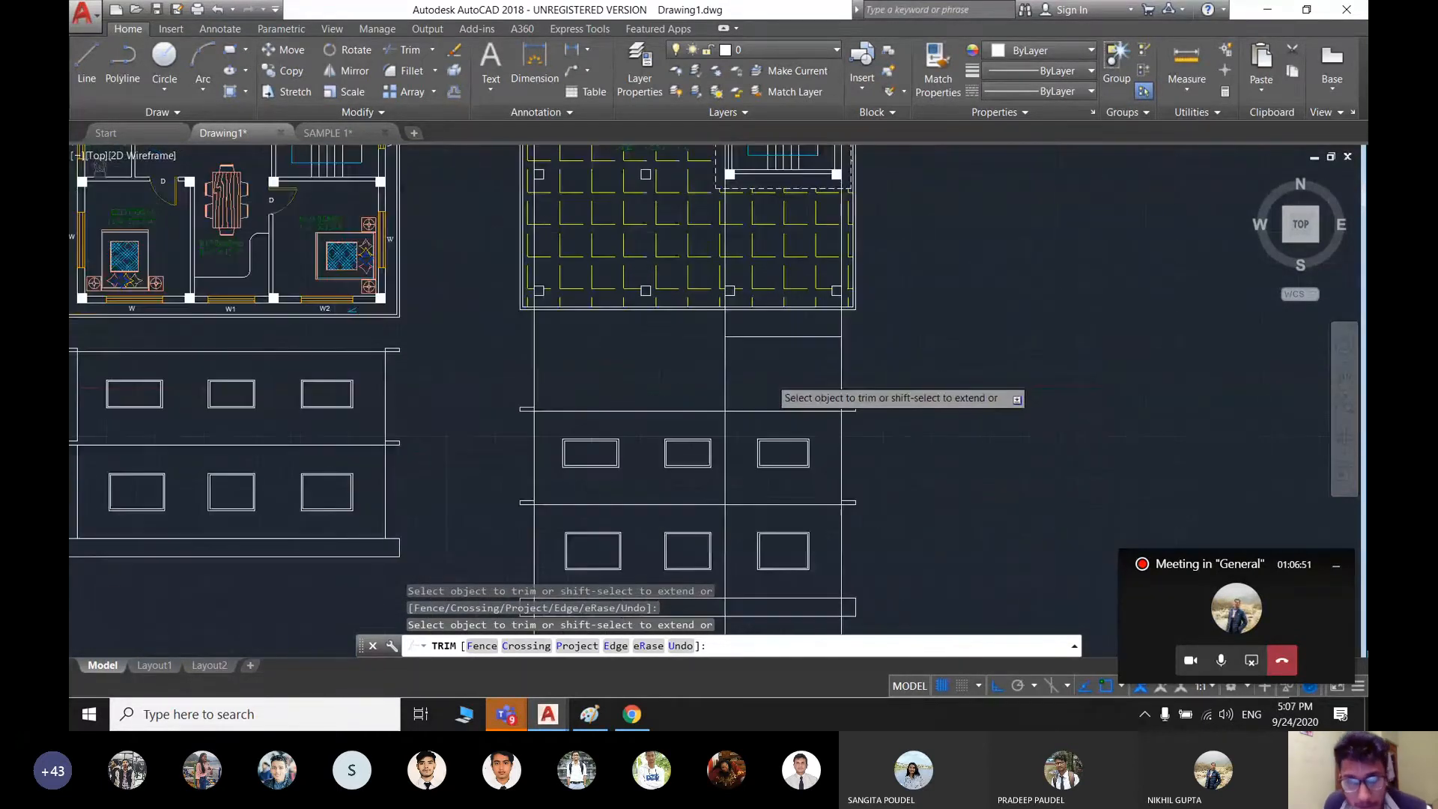
{"action": "middle_click_drag", "start_coordinate": [773, 376], "coordinate": [711, 446]}
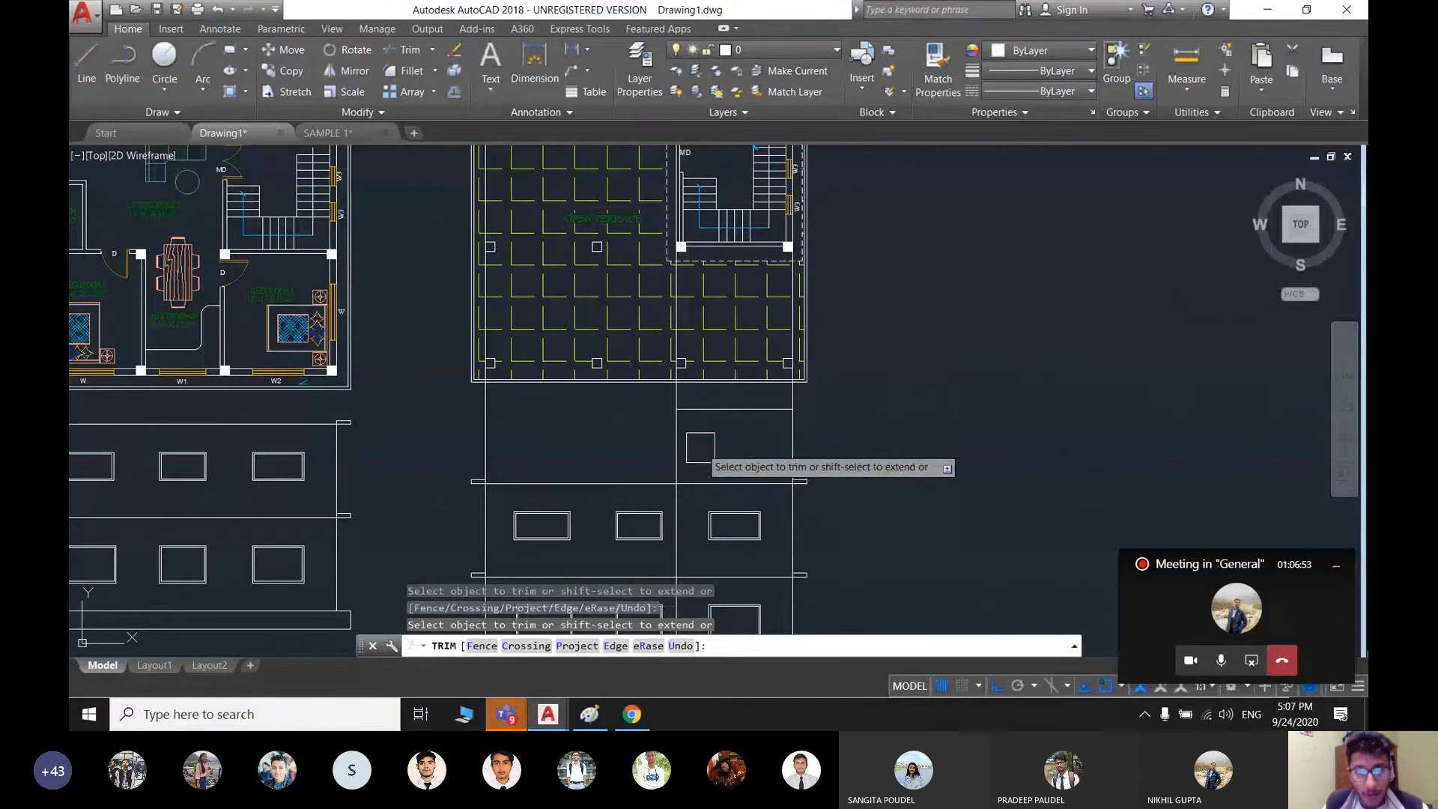
{"action": "scroll", "coordinate": [666, 344], "scroll_direction": "up", "scroll_amount": 4}
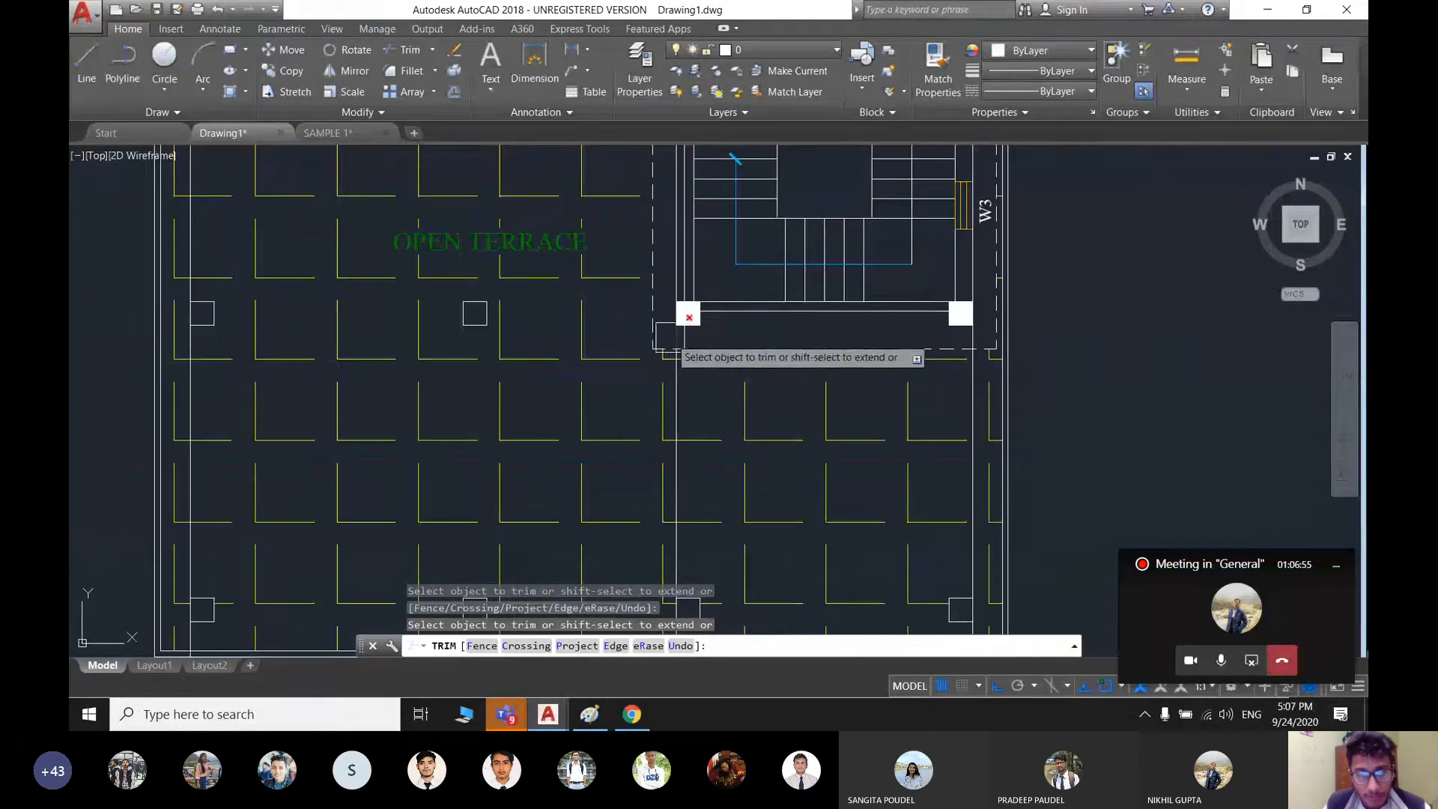
{"action": "key", "text": "Escape"}
- Draw vertical construction lines through the front corners of the dashed slab outline around the stair block in the roof plan
{"action": "scroll", "coordinate": [661, 337], "scroll_direction": "up", "scroll_amount": 2}
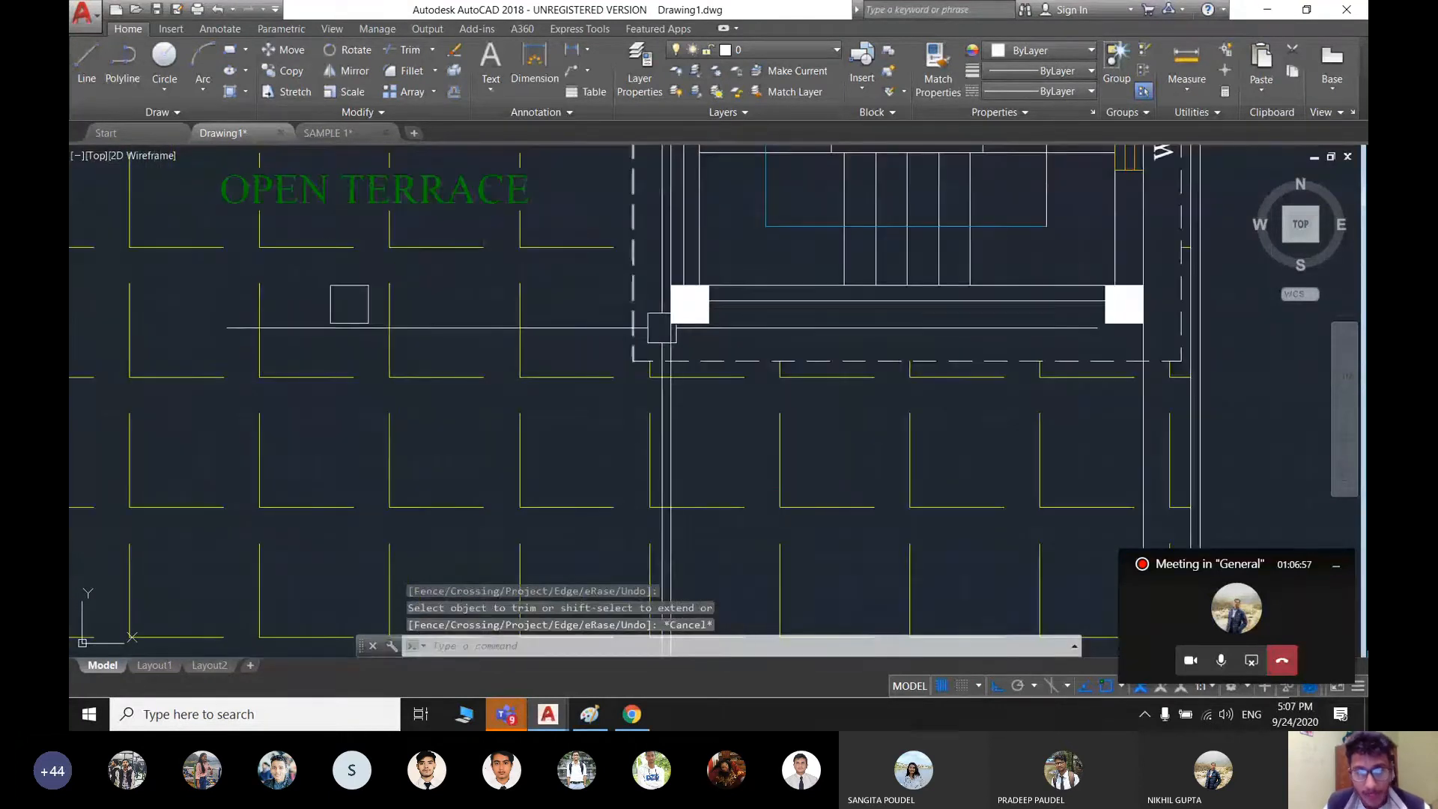
{"action": "middle_click_drag", "start_coordinate": [892, 350], "coordinate": [621, 381]}
{"action": "scroll", "coordinate": [914, 351], "scroll_direction": "down", "scroll_amount": 2}
{"action": "mouse_move", "coordinate": [825, 399]}
{"action": "middle_mouse_down"}
{"action": "mouse_move", "coordinate": [802, 379]}
{"action": "mouse_move", "coordinate": [831, 320]}
{"action": "middle_mouse_up"}
{"action": "type", "text": "xl"}
{"action": "key", "text": "Return"}
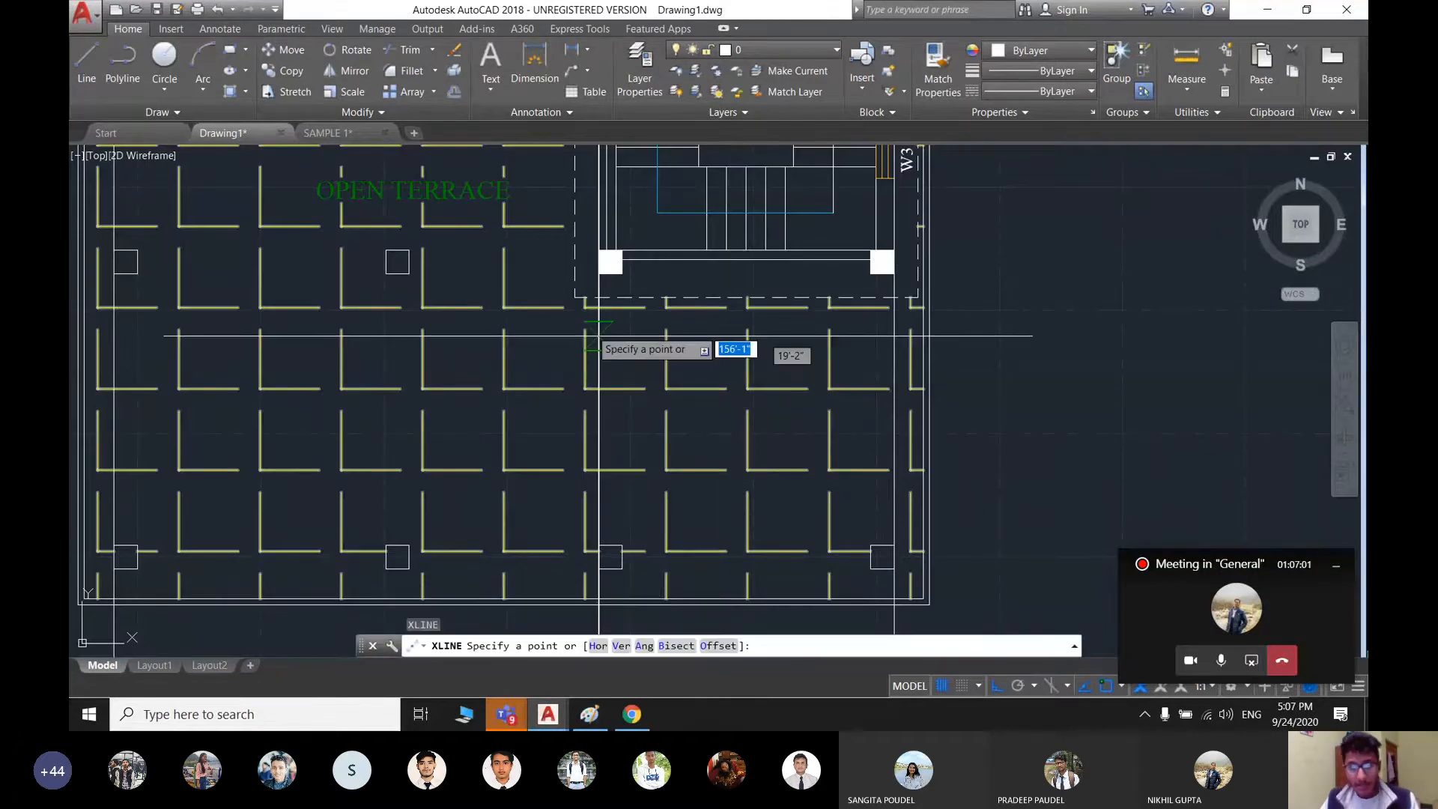
{"action": "type", "text": "v"}
{"action": "key", "text": "Return"}
{"action": "scroll", "coordinate": [584, 304], "scroll_direction": "up", "scroll_amount": 2}
{"action": "left_click", "coordinate": [573, 297]}
{"action": "middle_click_drag", "start_coordinate": [1063, 341], "coordinate": [693, 369]}
{"action": "left_click", "coordinate": [742, 325]}
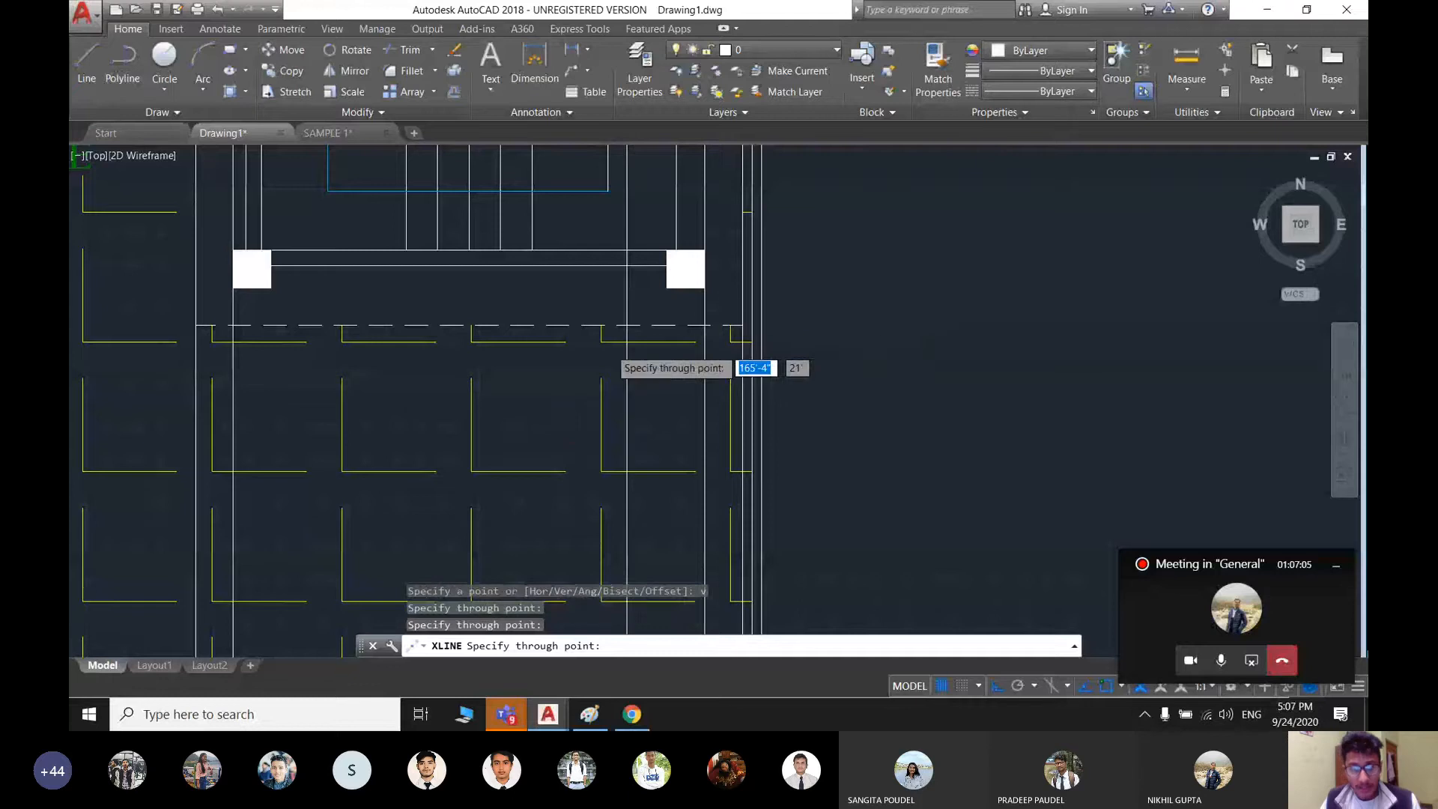
{"action": "scroll", "coordinate": [721, 251], "scroll_direction": "down", "scroll_amount": 3}
{"action": "scroll", "coordinate": [625, 398], "scroll_direction": "up", "scroll_amount": 2}
{"action": "middle_click_drag", "start_coordinate": [626, 395], "coordinate": [614, 442]}
{"action": "key", "text": "Escape"}
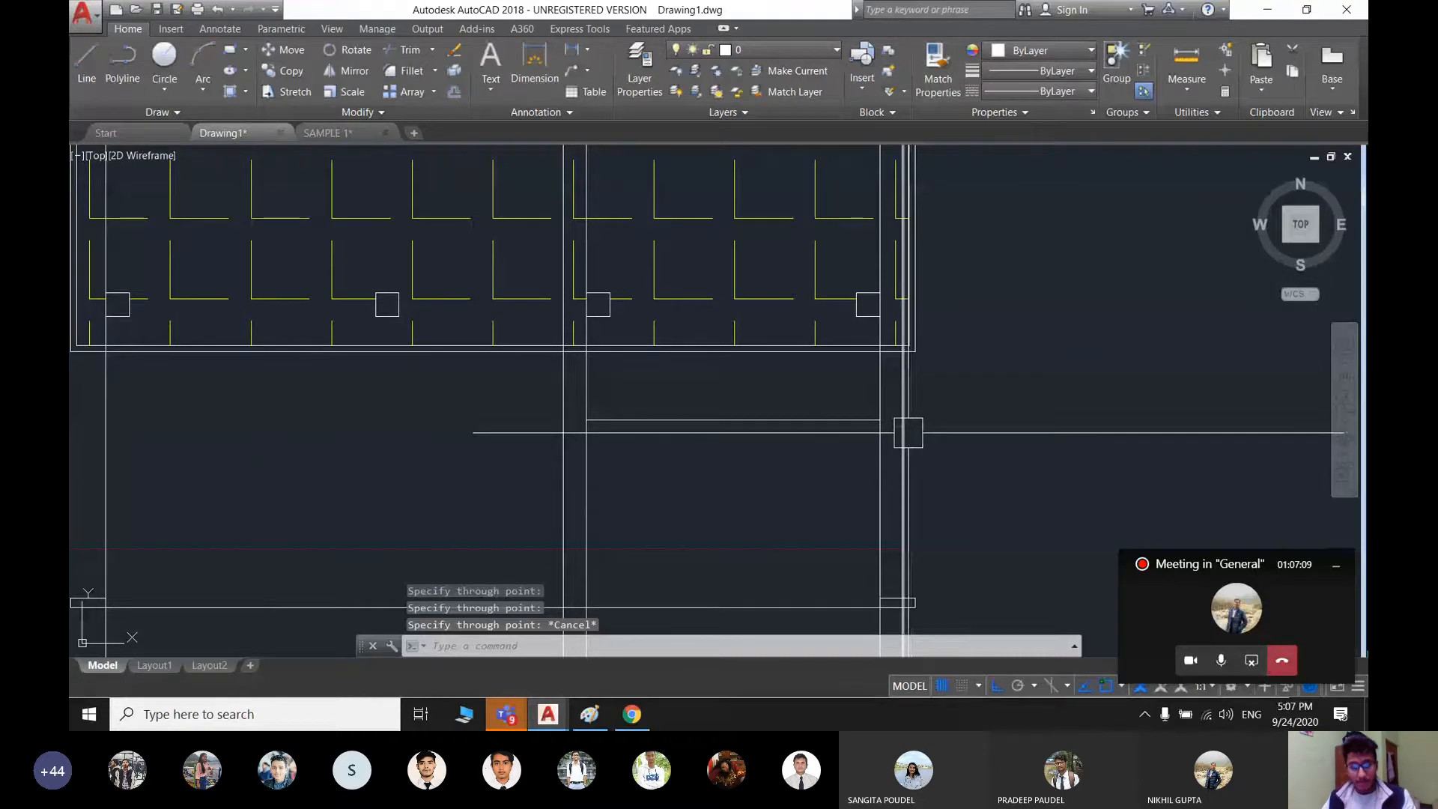
- Extend the stair block's top line to the outer construction lines and offset it 5" upward for the slab thickness
{"action": "key", "text": "Escape"}
{"action": "scroll", "coordinate": [902, 423], "scroll_direction": "up", "scroll_amount": 4}
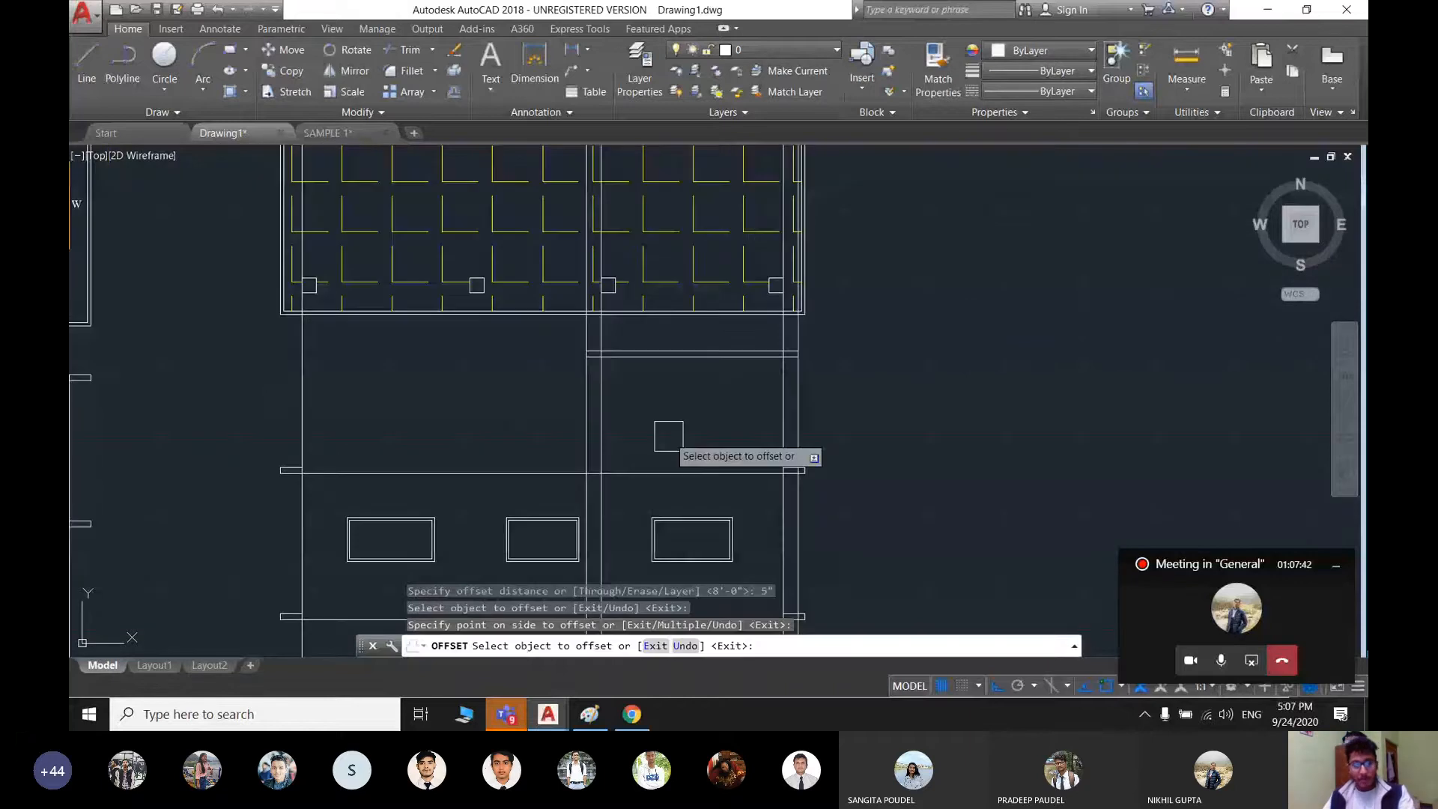
{"action": "middle_click_drag", "start_coordinate": [727, 433], "coordinate": [676, 499]}
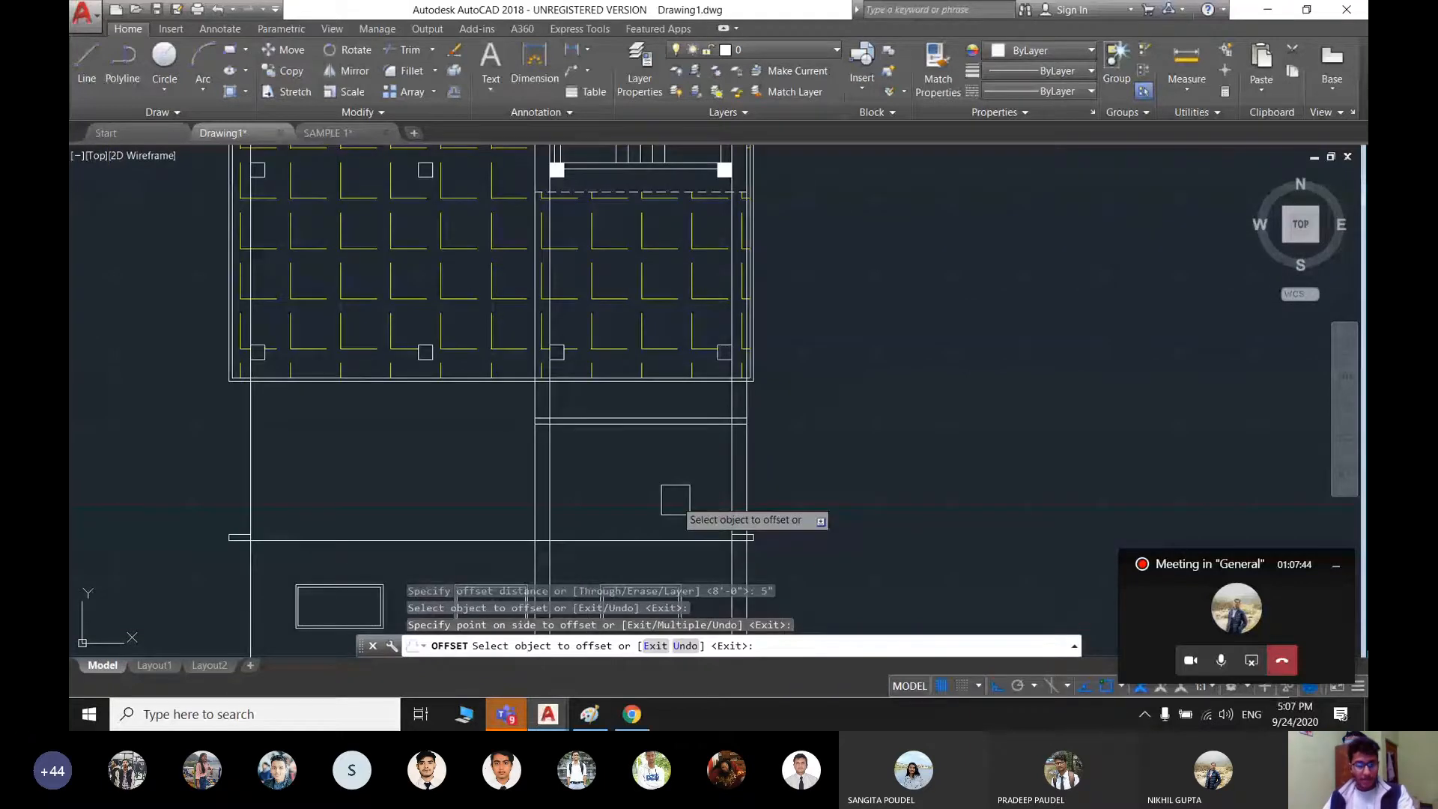
{"action": "key", "text": "Escape"}
- Erase the two construction lines at the outer ends of the stair block's roof slab
{"action": "scroll", "coordinate": [526, 438], "scroll_direction": "up", "scroll_amount": 4}
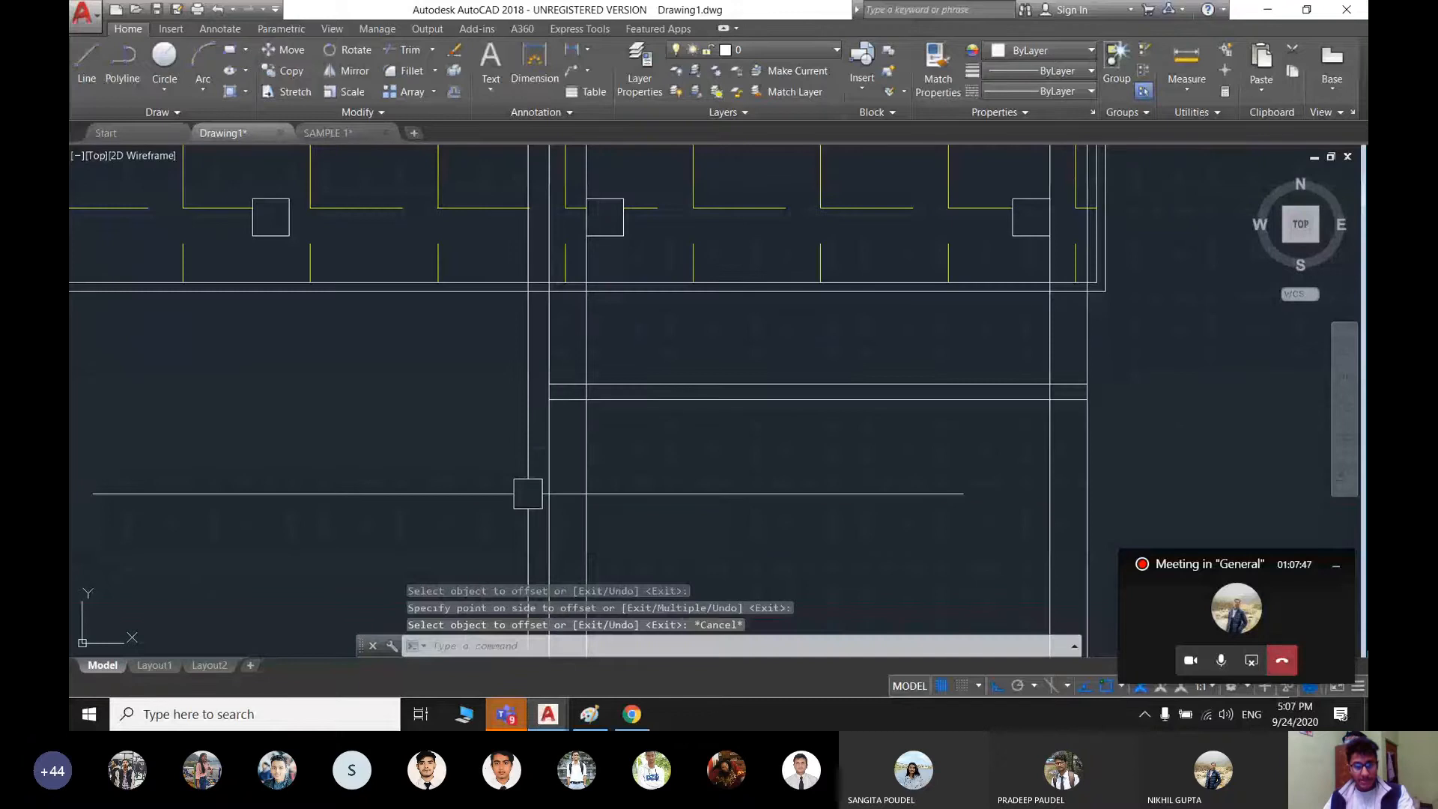
{"action": "left_click", "coordinate": [549, 488]}
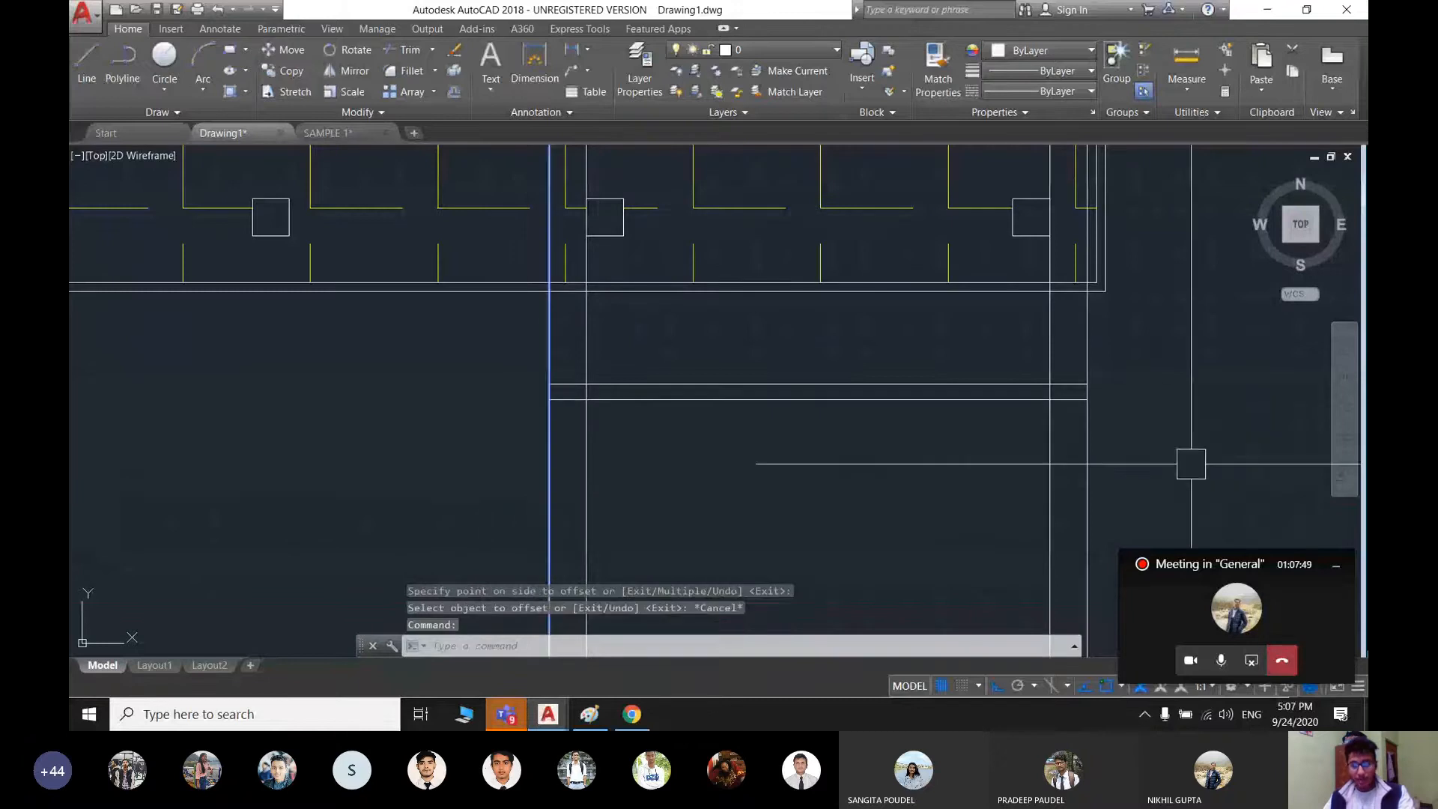
{"action": "key", "text": "Delete"}
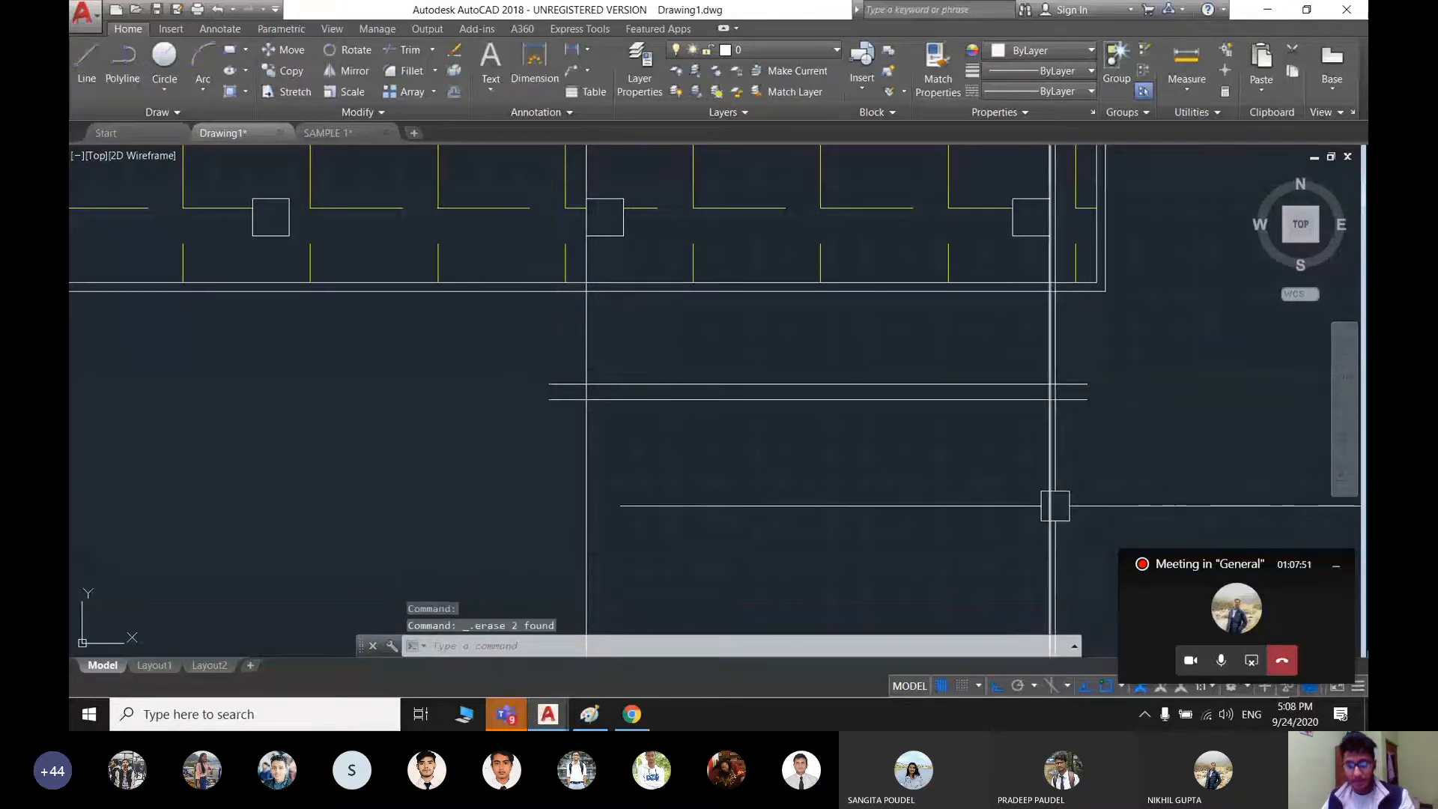
- Close the right end of the stair block's roof slab with a short vertical line between its two edges
{"action": "middle_click_drag", "start_coordinate": [856, 487], "coordinate": [841, 392]}
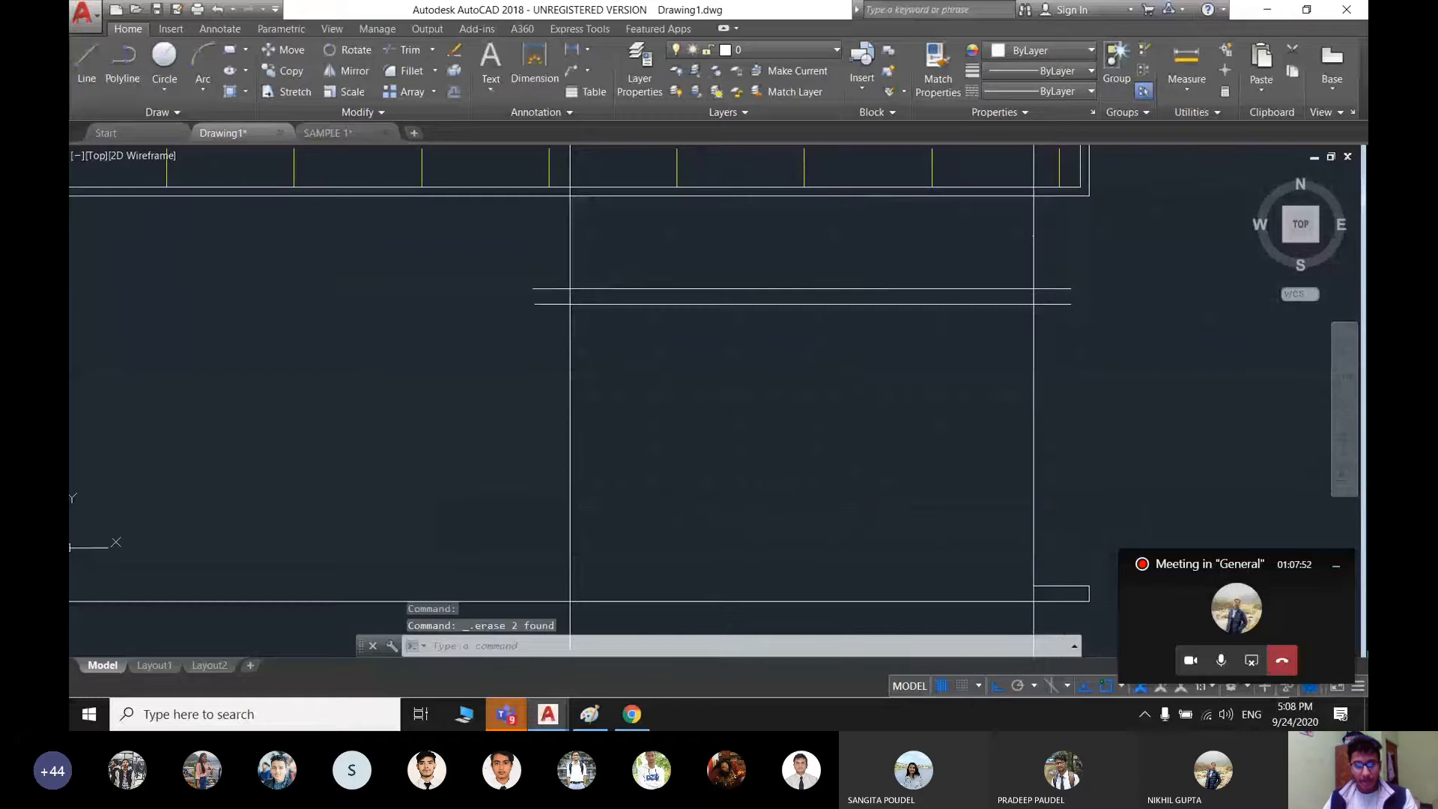
{"action": "scroll", "coordinate": [765, 443], "scroll_direction": "down", "scroll_amount": 2}
{"action": "scroll", "coordinate": [626, 327], "scroll_direction": "up", "scroll_amount": 4}
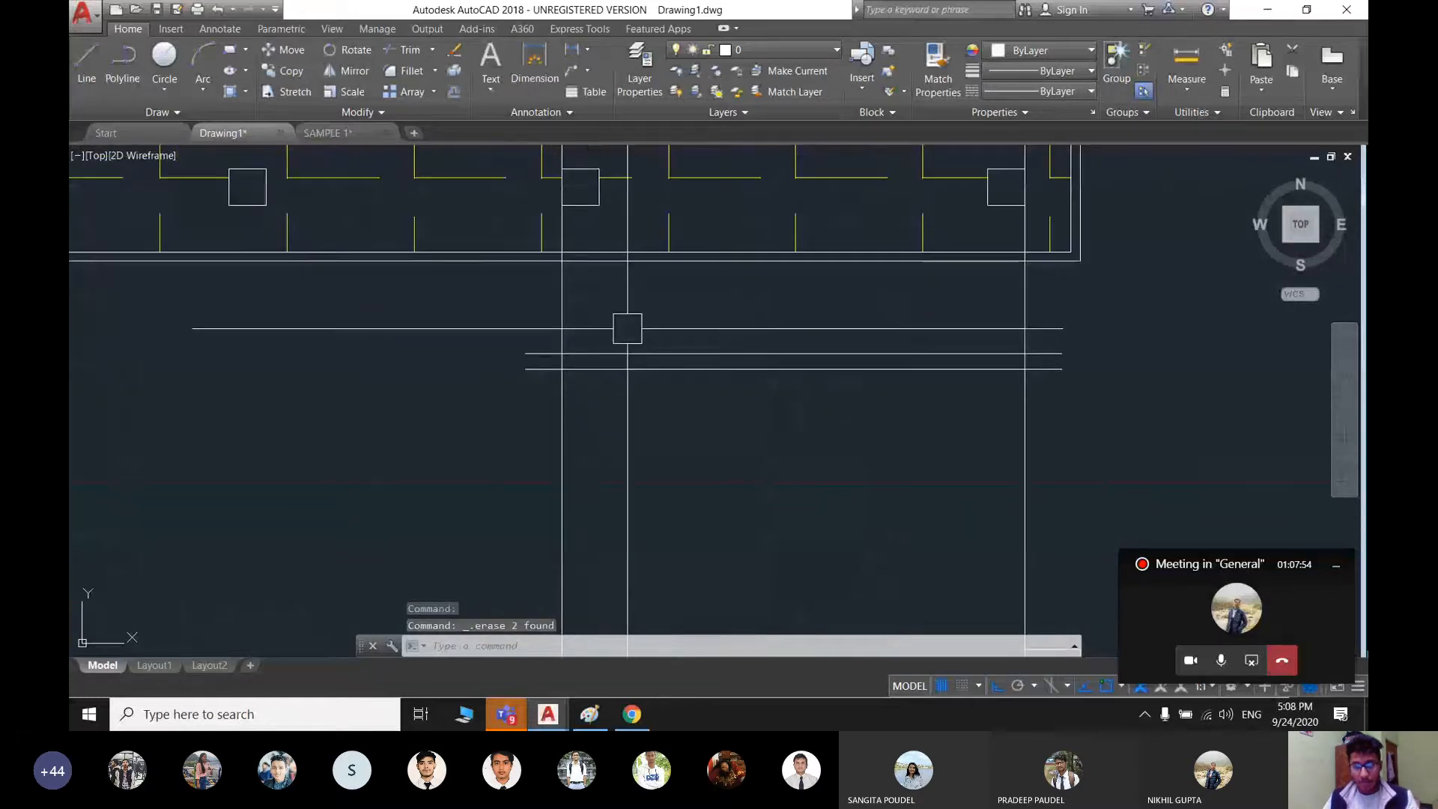
{"action": "scroll", "coordinate": [749, 465], "scroll_direction": "down", "scroll_amount": 2}
{"action": "scroll", "coordinate": [749, 442], "scroll_direction": "up", "scroll_amount": 1}
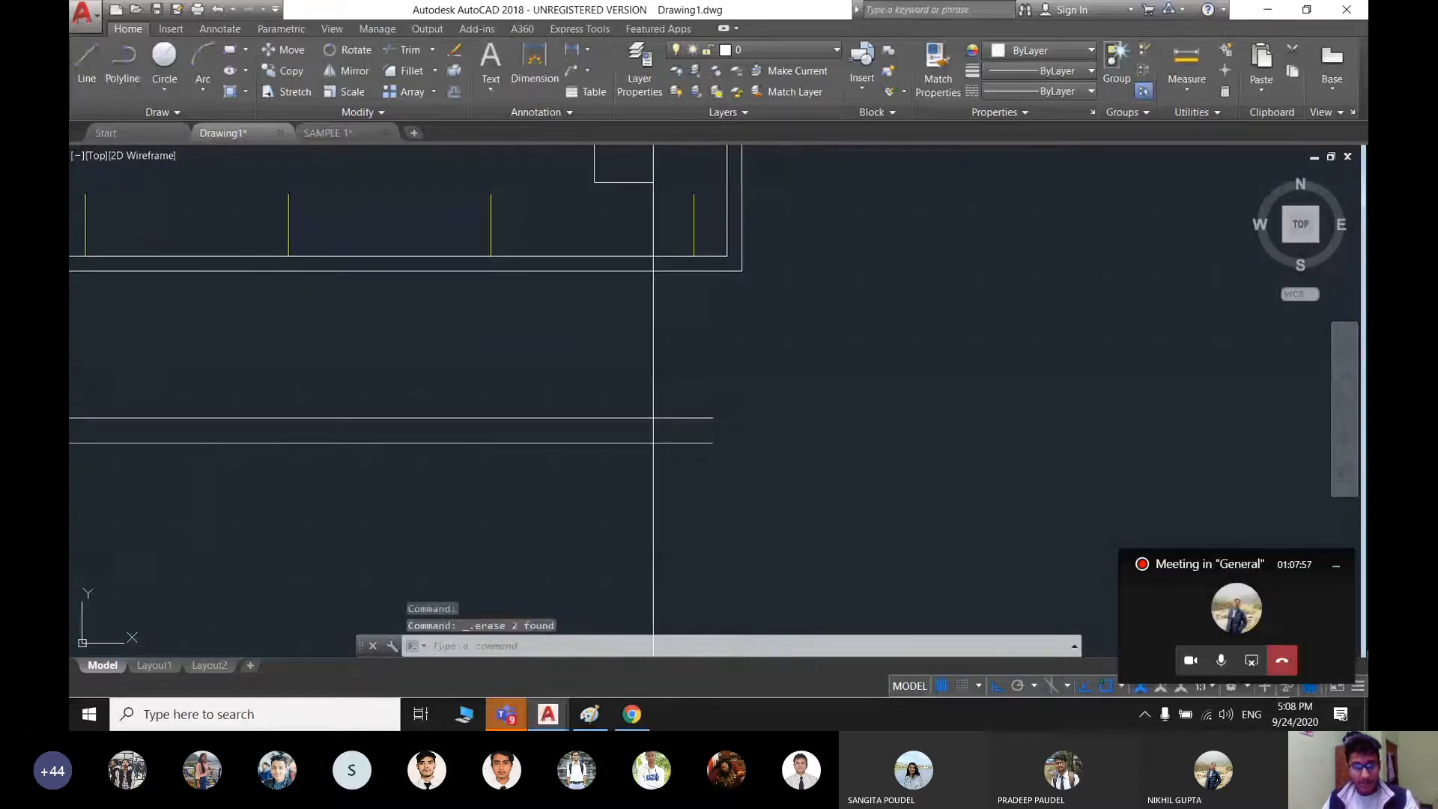
{"action": "key", "text": "l"}
{"action": "key", "text": "Return"}
{"action": "left_click", "coordinate": [714, 443]}
{"action": "left_click", "coordinate": [712, 418]}
{"action": "key", "text": "Return"}
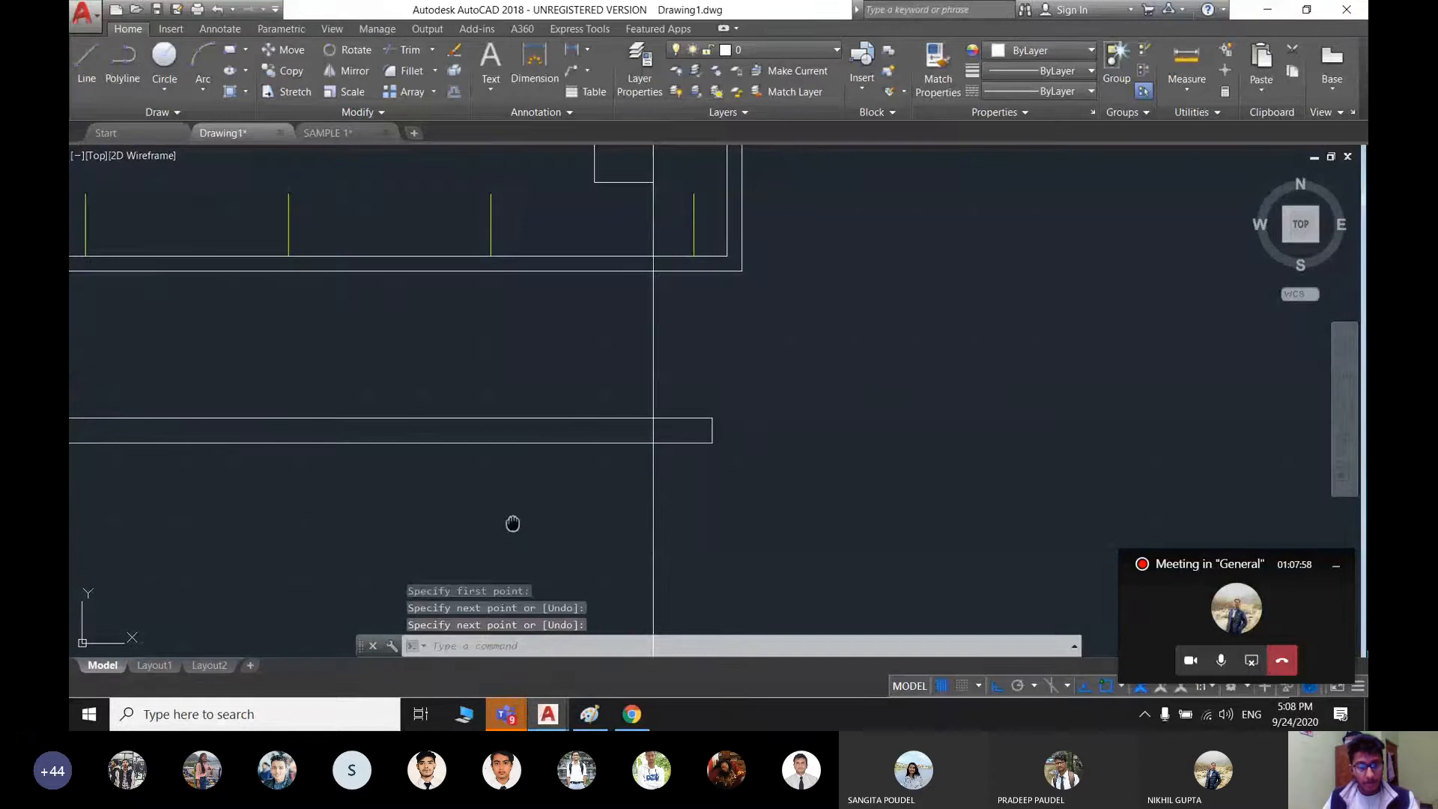
- Close the left end of the stair block's roof slab with a short vertical line
{"action": "scroll", "coordinate": [512, 523], "scroll_direction": "down", "scroll_amount": 2}
{"action": "key", "text": "l"}
{"action": "key", "text": "Return"}
{"action": "left_click", "coordinate": [561, 352]}
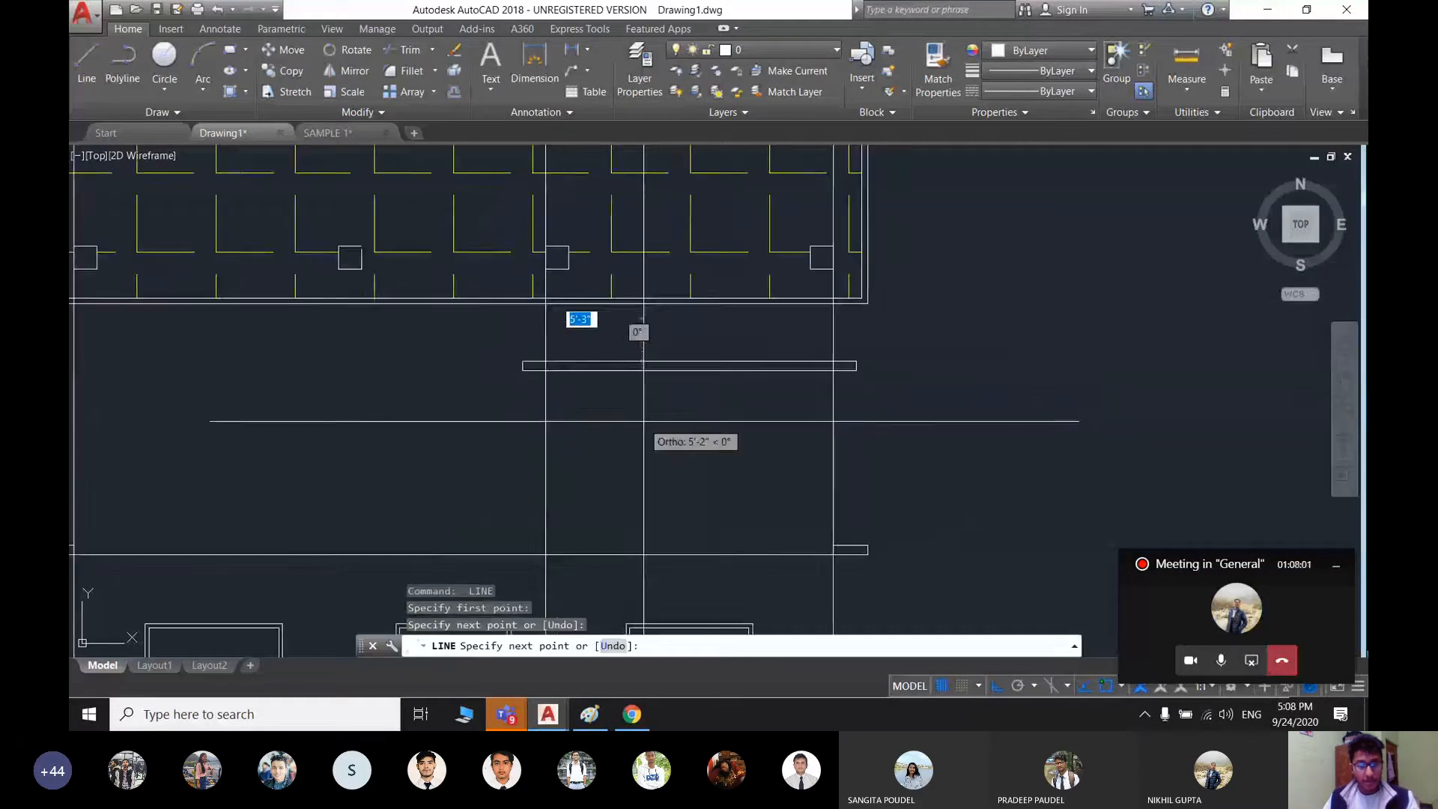
{"action": "key", "text": "Escape"}
- Trim the stair block's left wall line inside its roof slab and erase the leftover part above the slab
{"action": "middle_click_drag", "start_coordinate": [584, 349], "coordinate": [531, 372]}
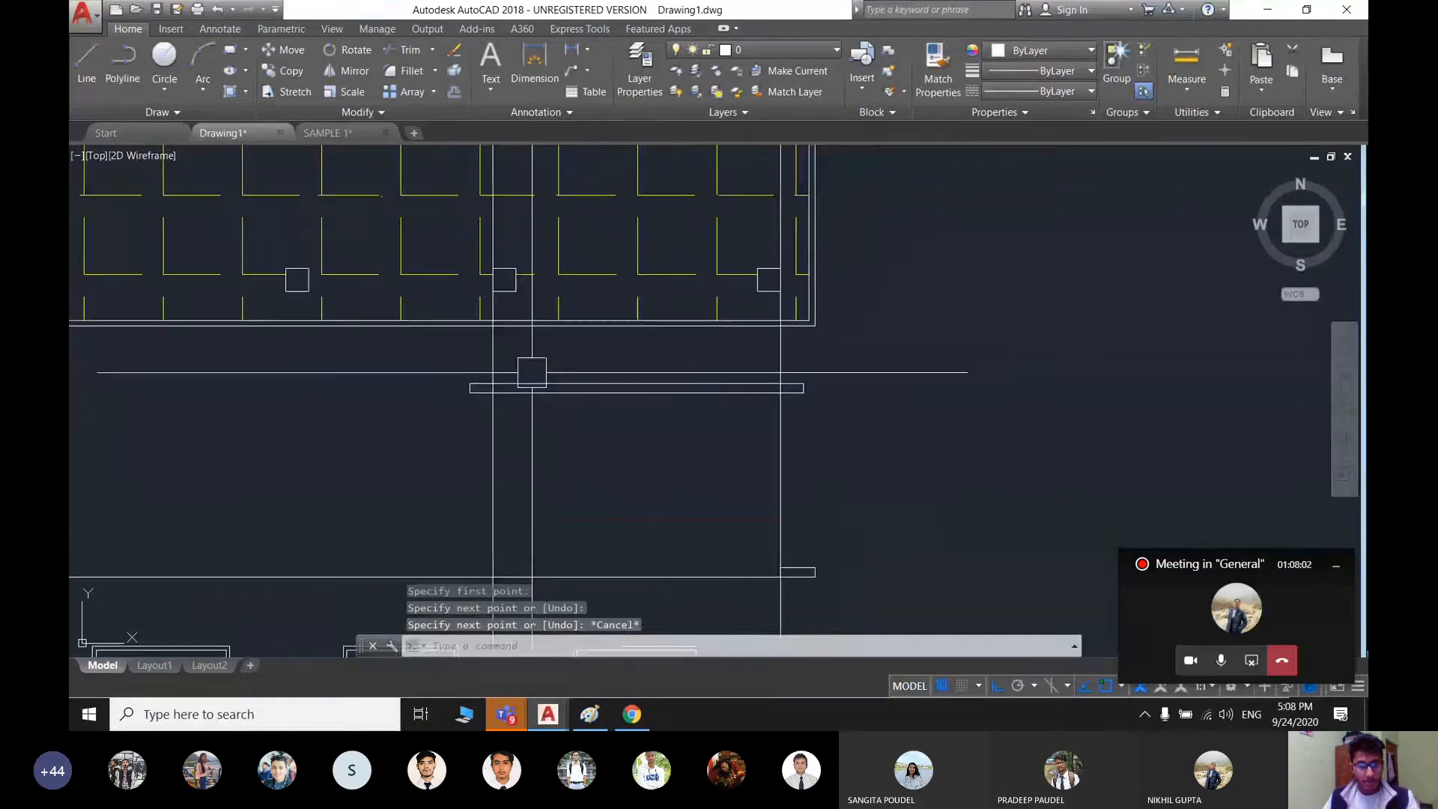
{"action": "scroll", "coordinate": [509, 367], "scroll_direction": "up", "scroll_amount": 3}
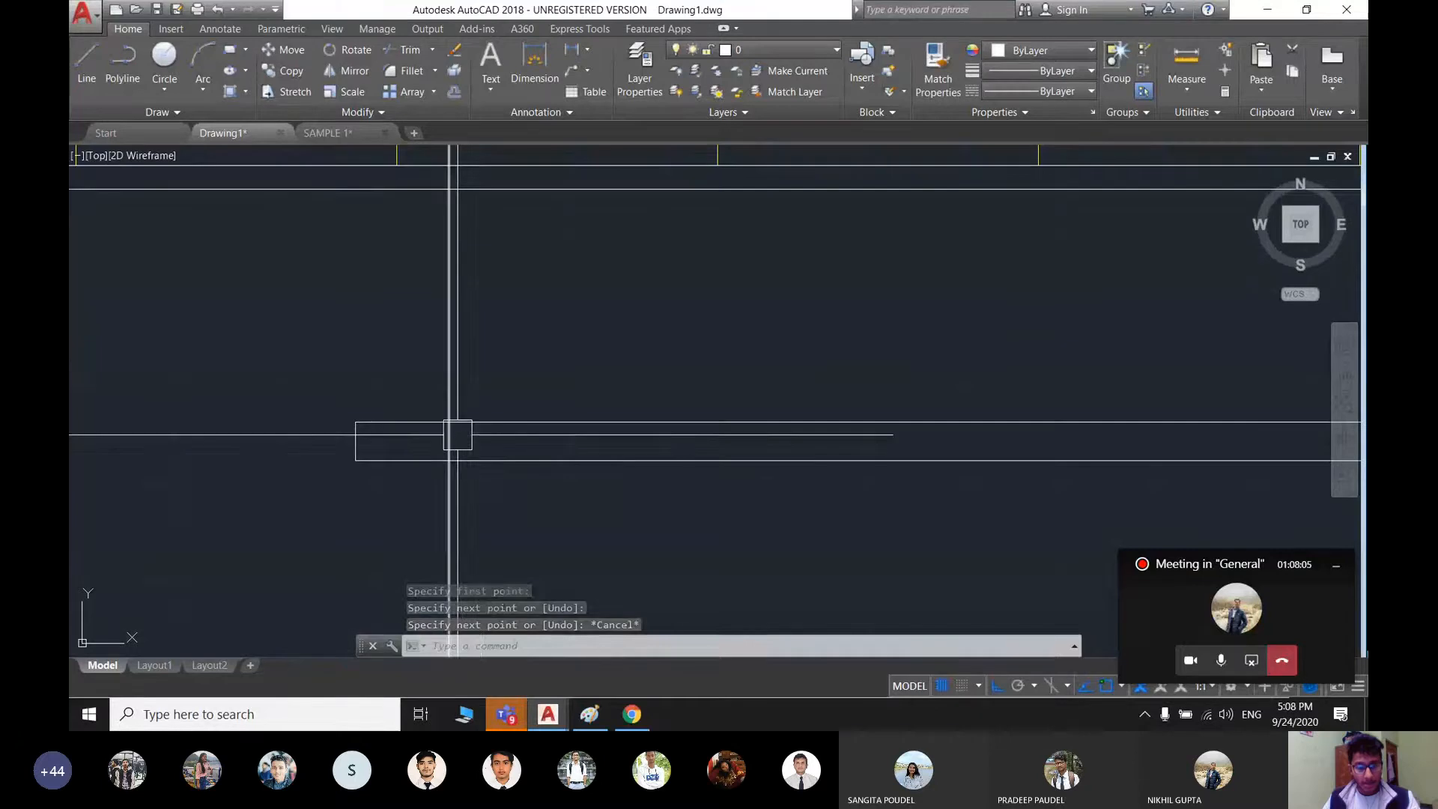
{"action": "type", "text": "tr"}
{"action": "key", "text": "Return"}
{"action": "key", "text": "Return"}
{"action": "scroll", "coordinate": [446, 442], "scroll_direction": "up", "scroll_amount": 5}
{"action": "left_click", "coordinate": [449, 440]}
{"action": "key", "text": "Escape"}
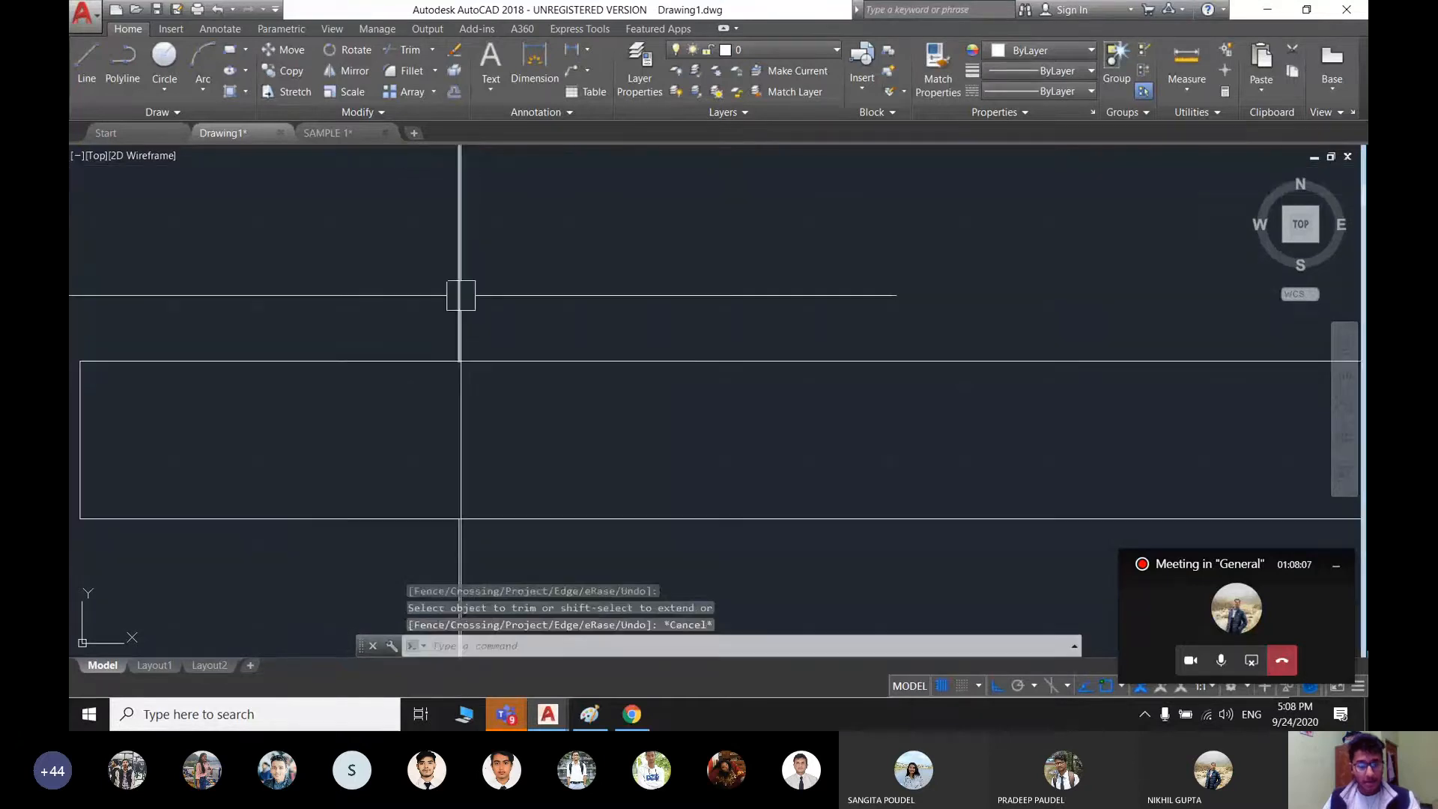
{"action": "left_click", "coordinate": [459, 295]}
{"action": "scroll", "coordinate": [563, 319], "scroll_direction": "down", "scroll_amount": 5}
{"action": "key", "text": "Delete"}
- Trim the stair block's right wall line inside its roof slab and erase the leftover part above the slab
{"action": "middle_click_drag", "start_coordinate": [747, 341], "coordinate": [875, 435]}
{"action": "type", "text": "tr"}
{"action": "key", "text": "Return"}
{"action": "key", "text": "Return"}
{"action": "scroll", "coordinate": [943, 441], "scroll_direction": "up", "scroll_amount": 5}
{"action": "left_click", "coordinate": [939, 443]}
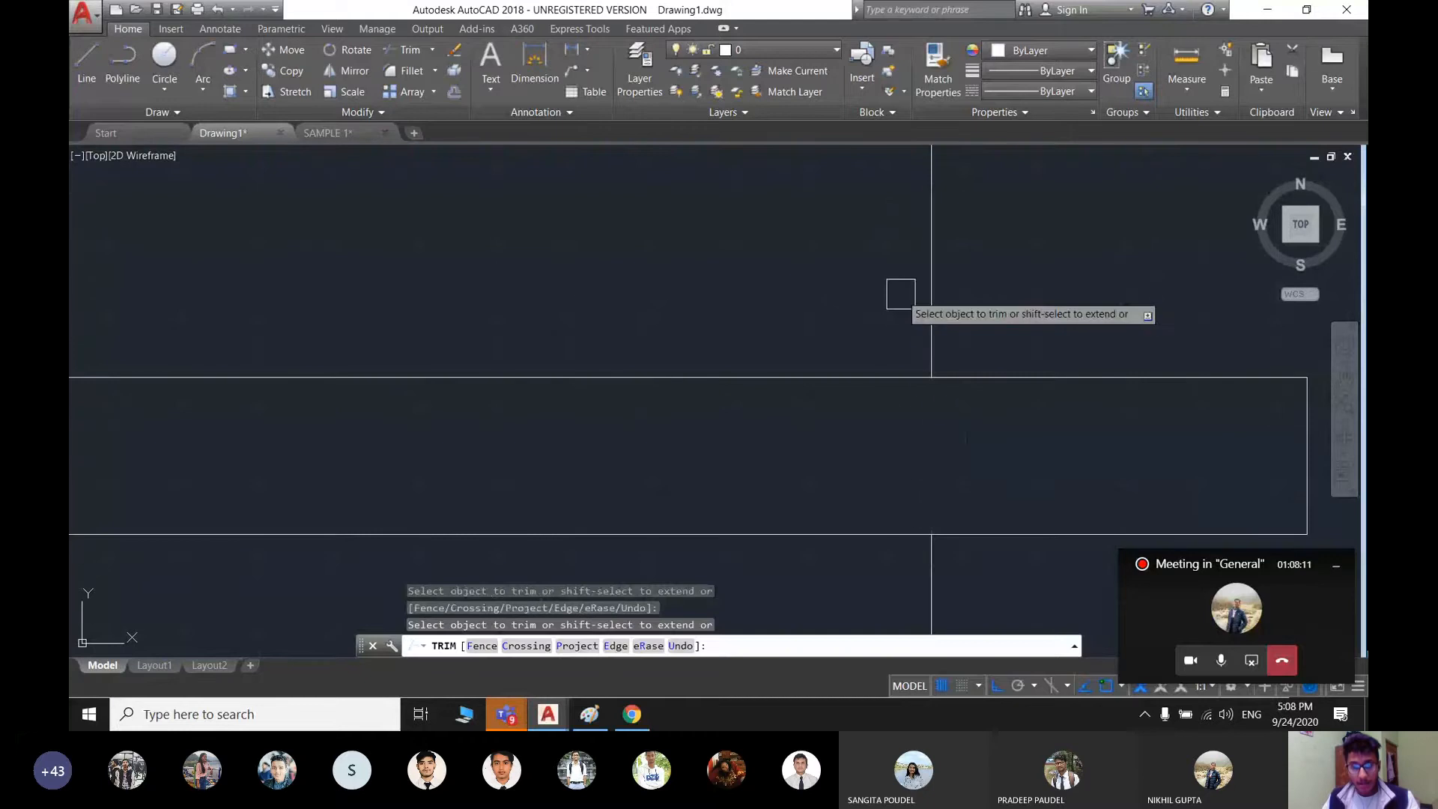
{"action": "key", "text": "Escape"}
{"action": "left_click", "coordinate": [931, 305]}
{"action": "key", "text": "Delete"}
{"action": "scroll", "coordinate": [754, 385], "scroll_direction": "down", "scroll_amount": 5}
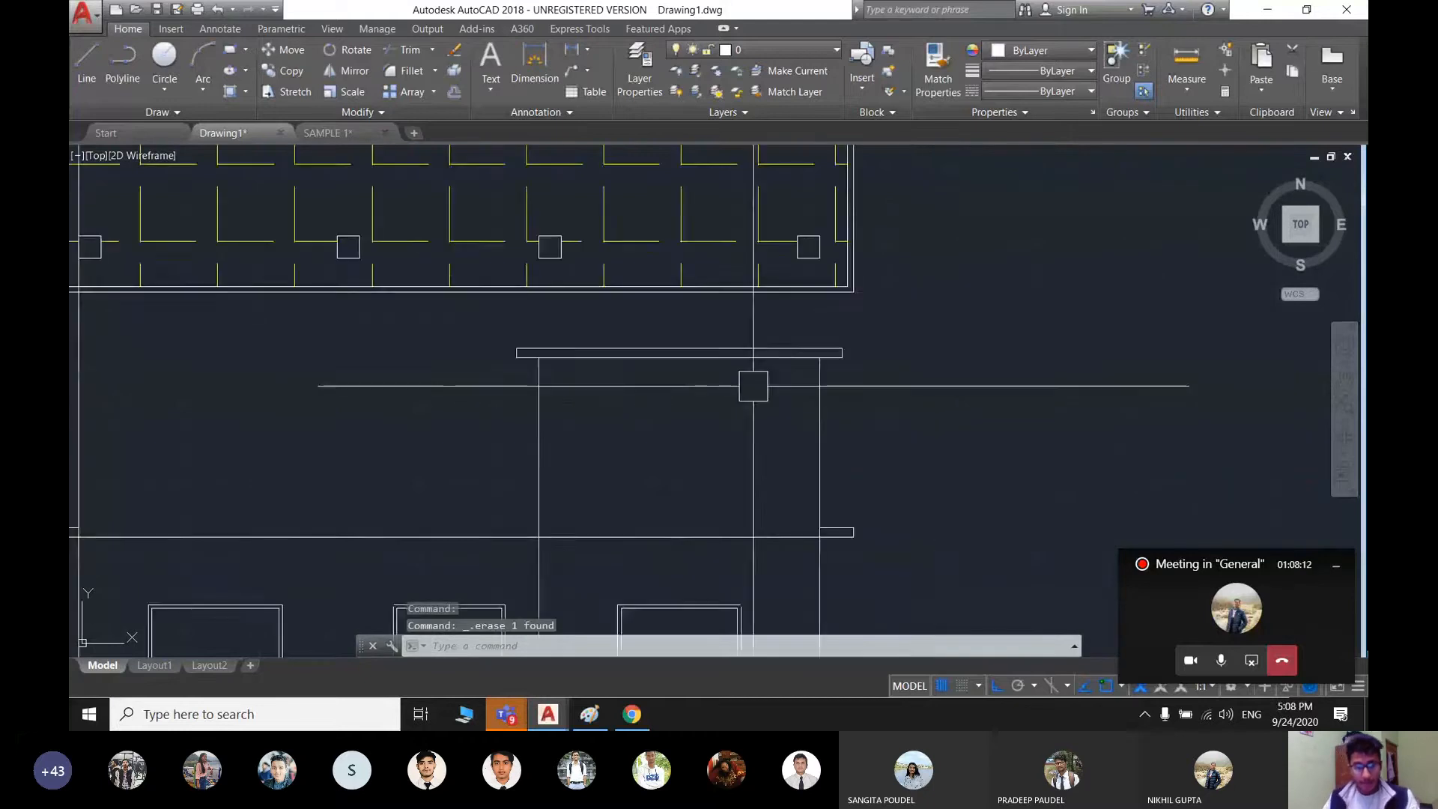
- Examine the stair block elevation against the roof plan's outline, columns and remaining vertical projection line
{"action": "scroll", "coordinate": [754, 385], "scroll_direction": "down", "scroll_amount": 3}
{"action": "scroll", "coordinate": [727, 444], "scroll_direction": "down", "scroll_amount": 3}
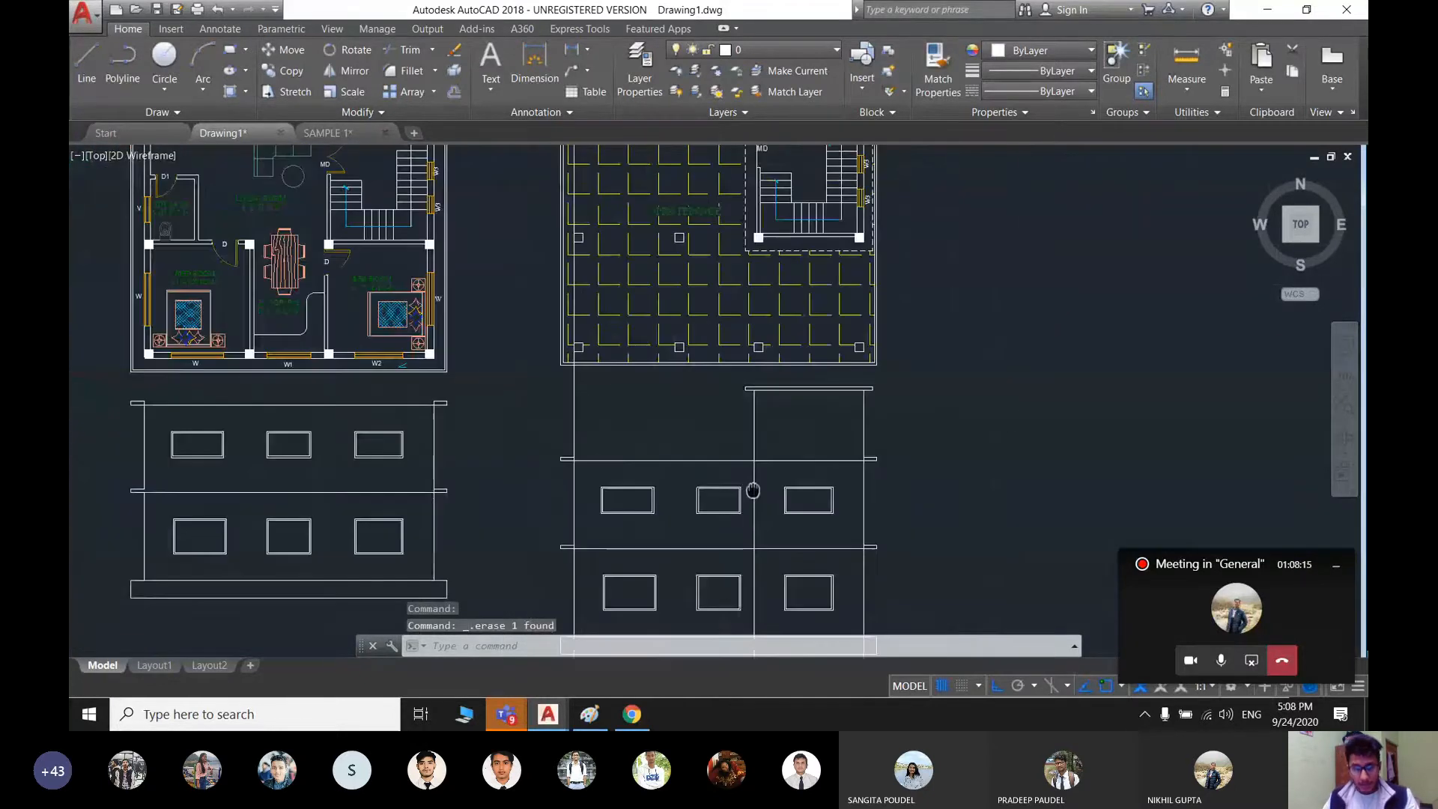
{"action": "middle_click_drag", "start_coordinate": [753, 490], "coordinate": [799, 426]}
{"action": "mouse_move", "coordinate": [700, 301]}
{"action": "middle_mouse_down"}
{"action": "mouse_move", "coordinate": [731, 387]}
{"action": "mouse_move", "coordinate": [743, 541]}
{"action": "middle_mouse_up"}
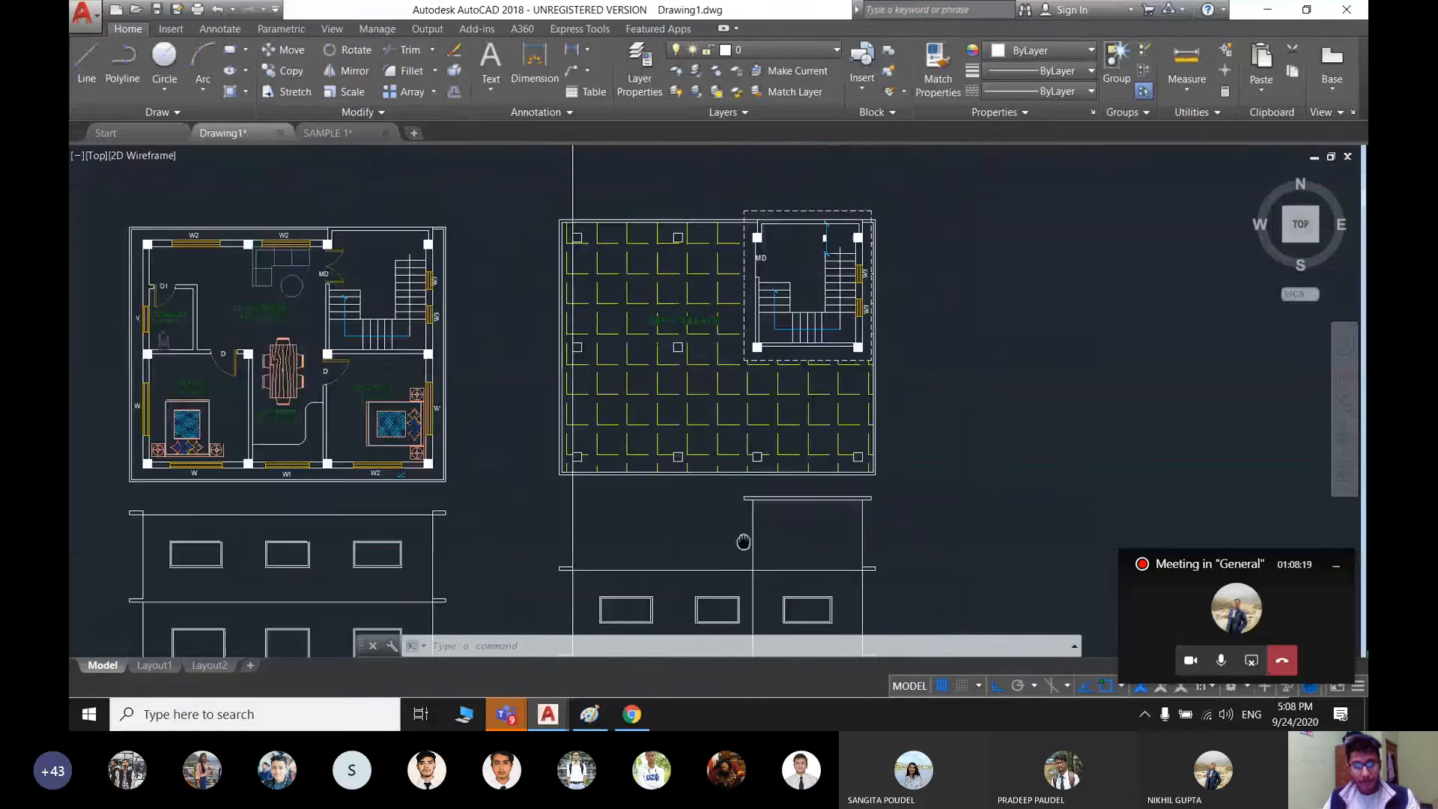
{"action": "scroll", "coordinate": [676, 468], "scroll_direction": "up", "scroll_amount": 2}
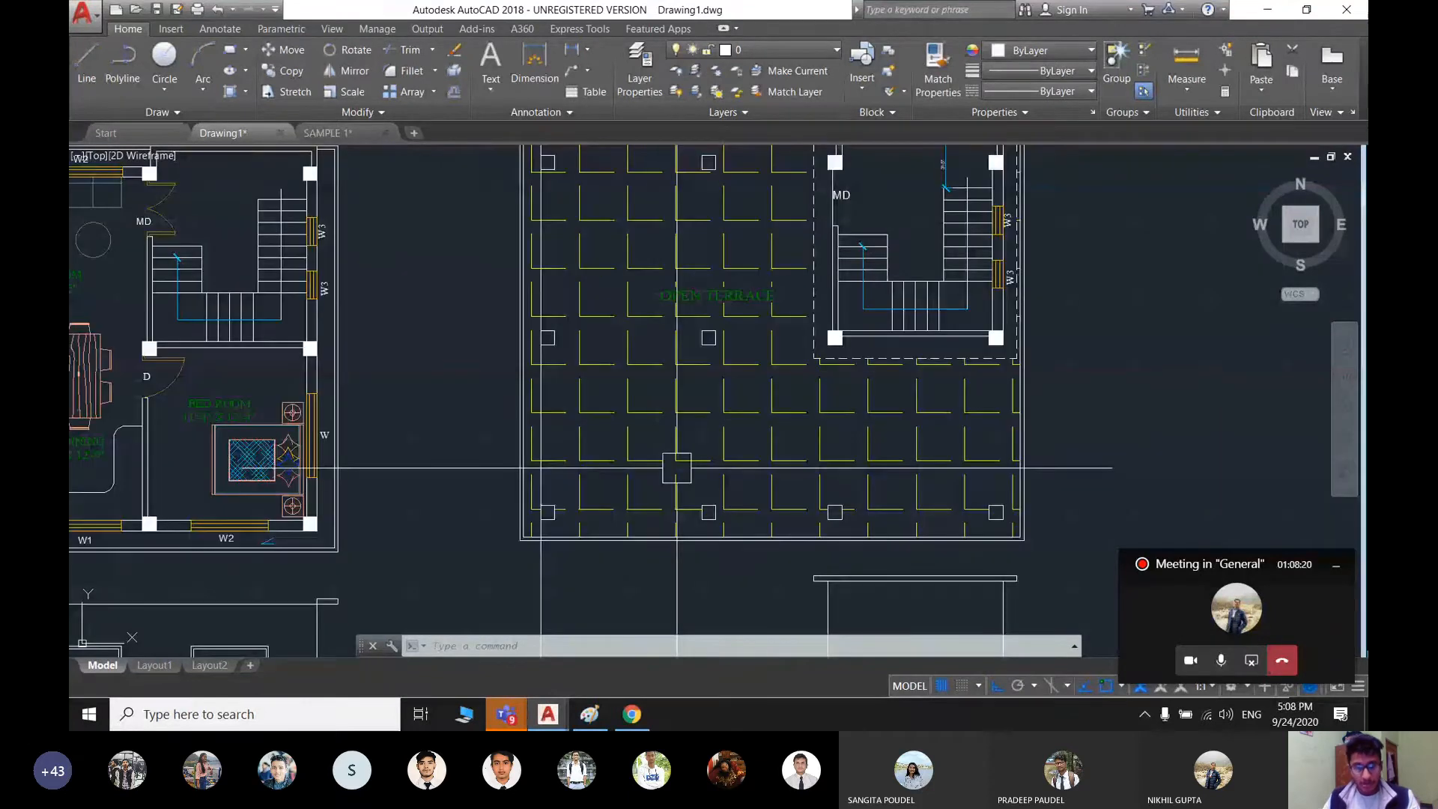
{"action": "scroll", "coordinate": [766, 565], "scroll_direction": "down", "scroll_amount": 2}
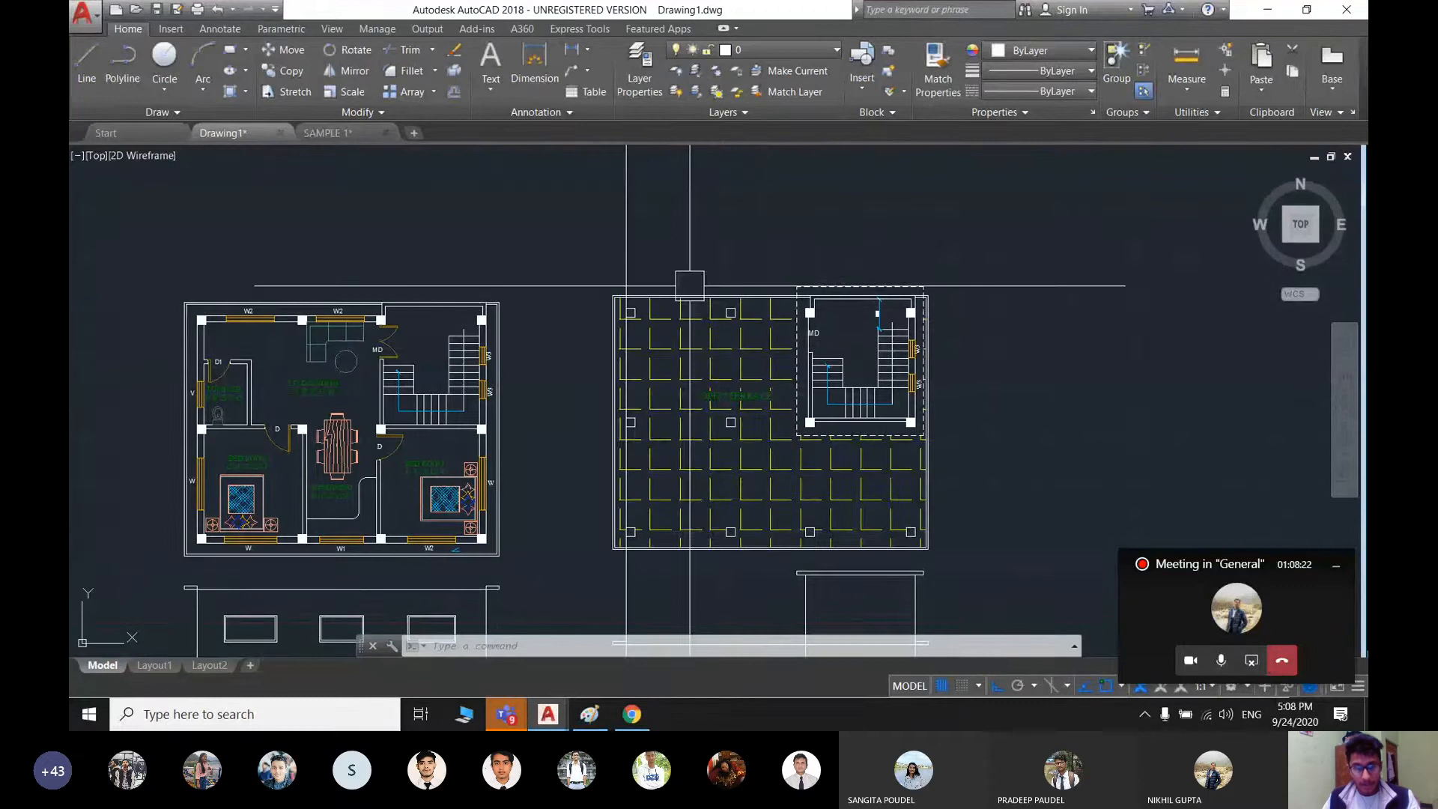
{"action": "scroll", "coordinate": [665, 322], "scroll_direction": "up", "scroll_amount": 5}
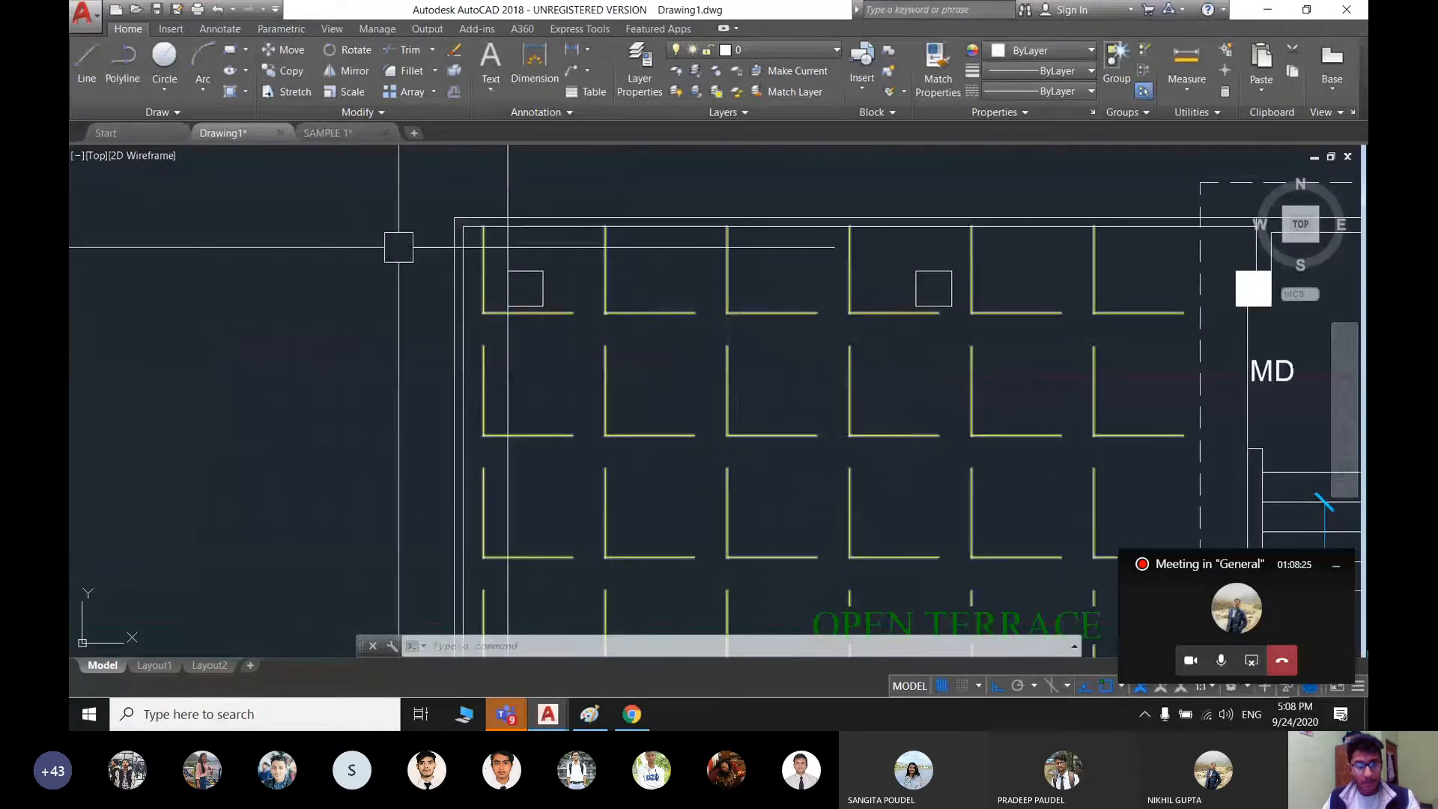
{"action": "scroll", "coordinate": [399, 247], "scroll_direction": "down", "scroll_amount": 5}
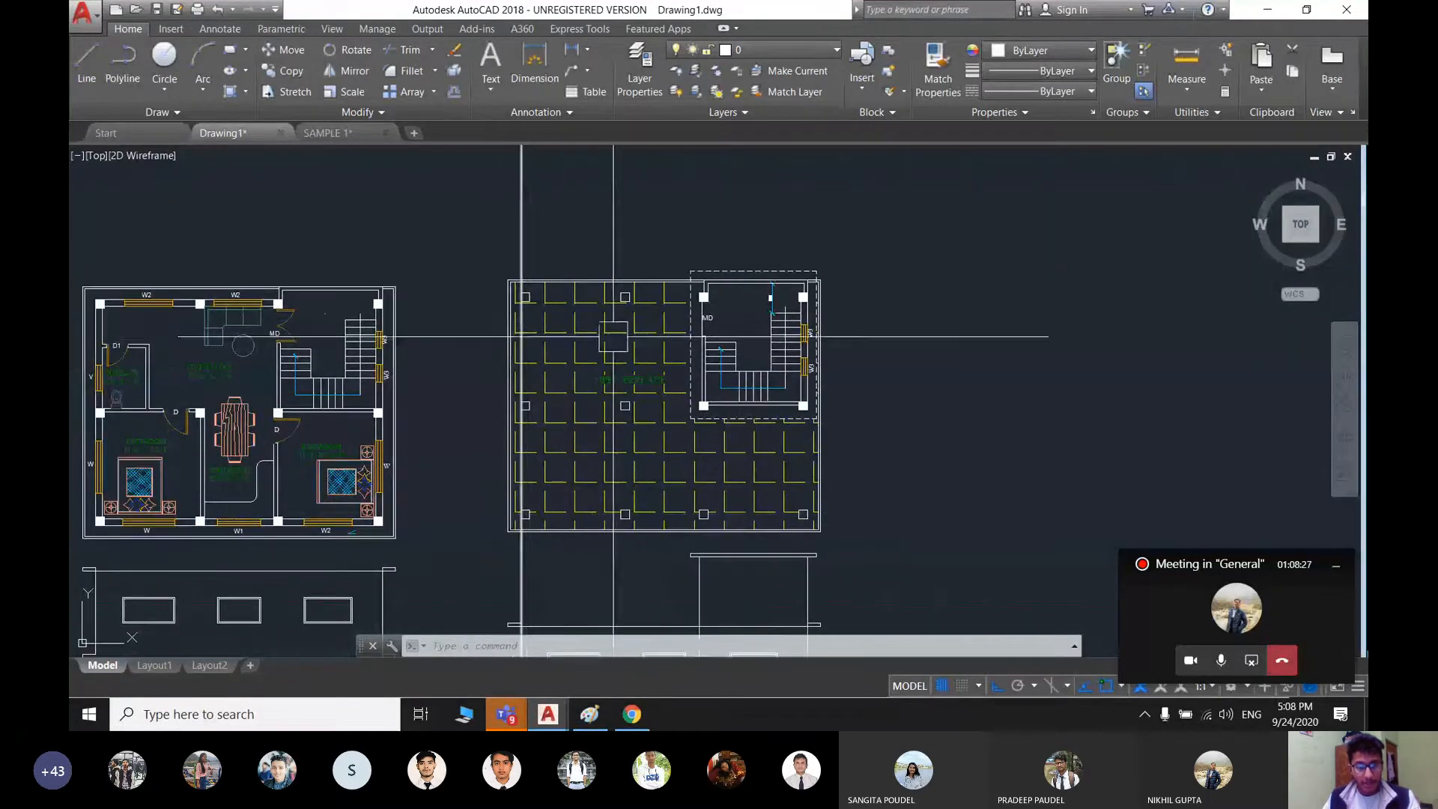
- Examine the terrace plan's outer edges against the roof slab ends and stair block in the elevation below
{"action": "scroll", "coordinate": [614, 537], "scroll_direction": "up", "scroll_amount": 2}
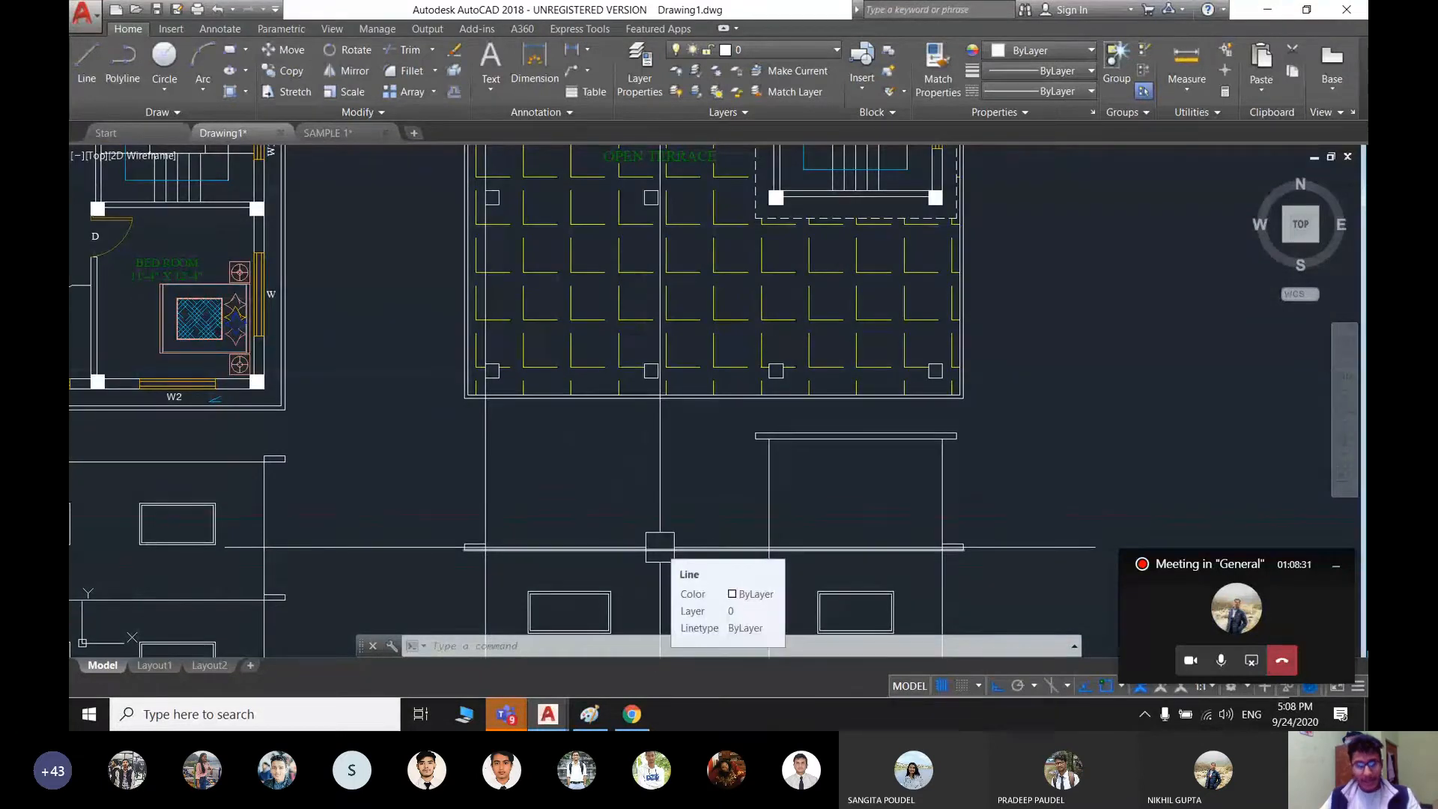
{"action": "scroll", "coordinate": [529, 399], "scroll_direction": "up", "scroll_amount": 2}
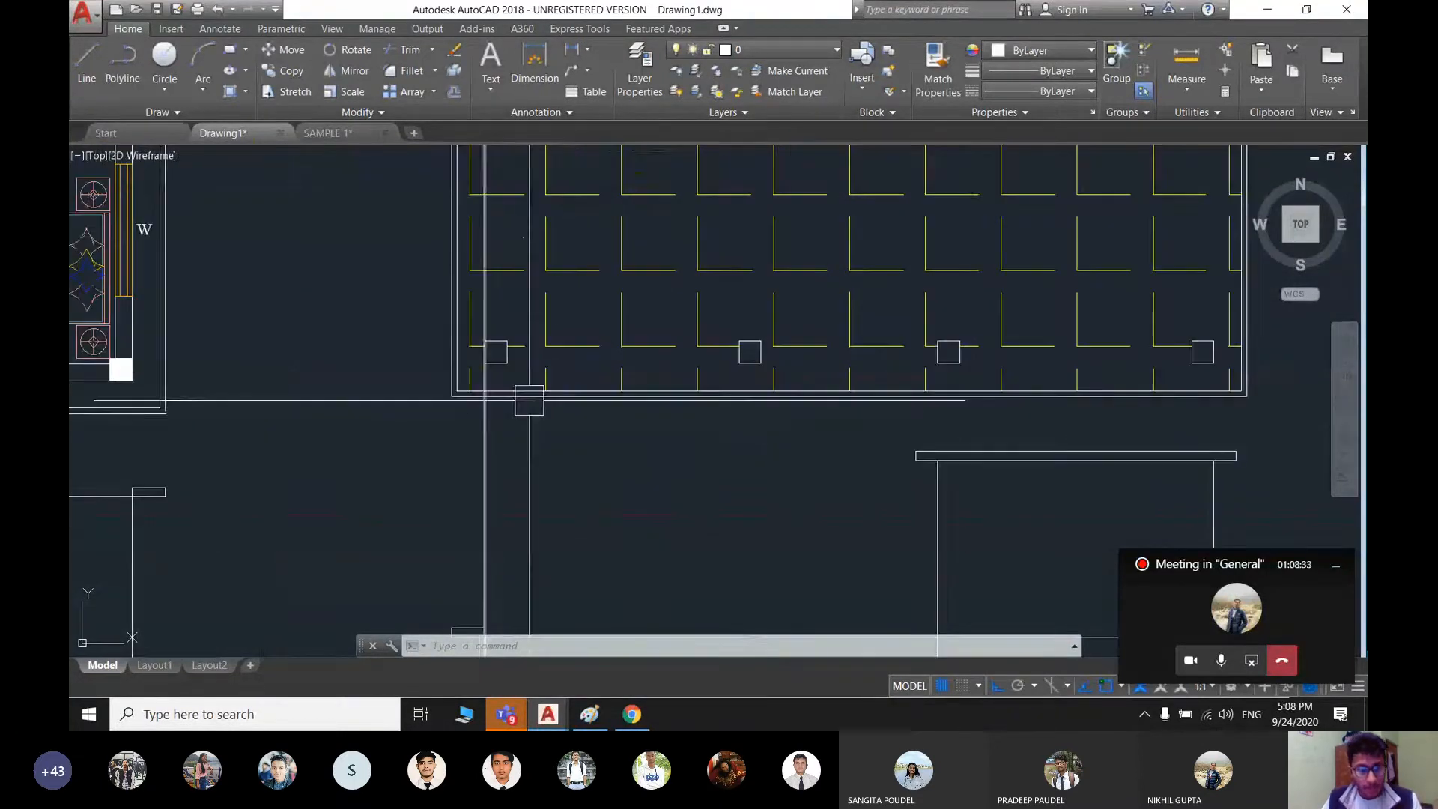
{"action": "scroll", "coordinate": [972, 398], "scroll_direction": "down", "scroll_amount": 2}
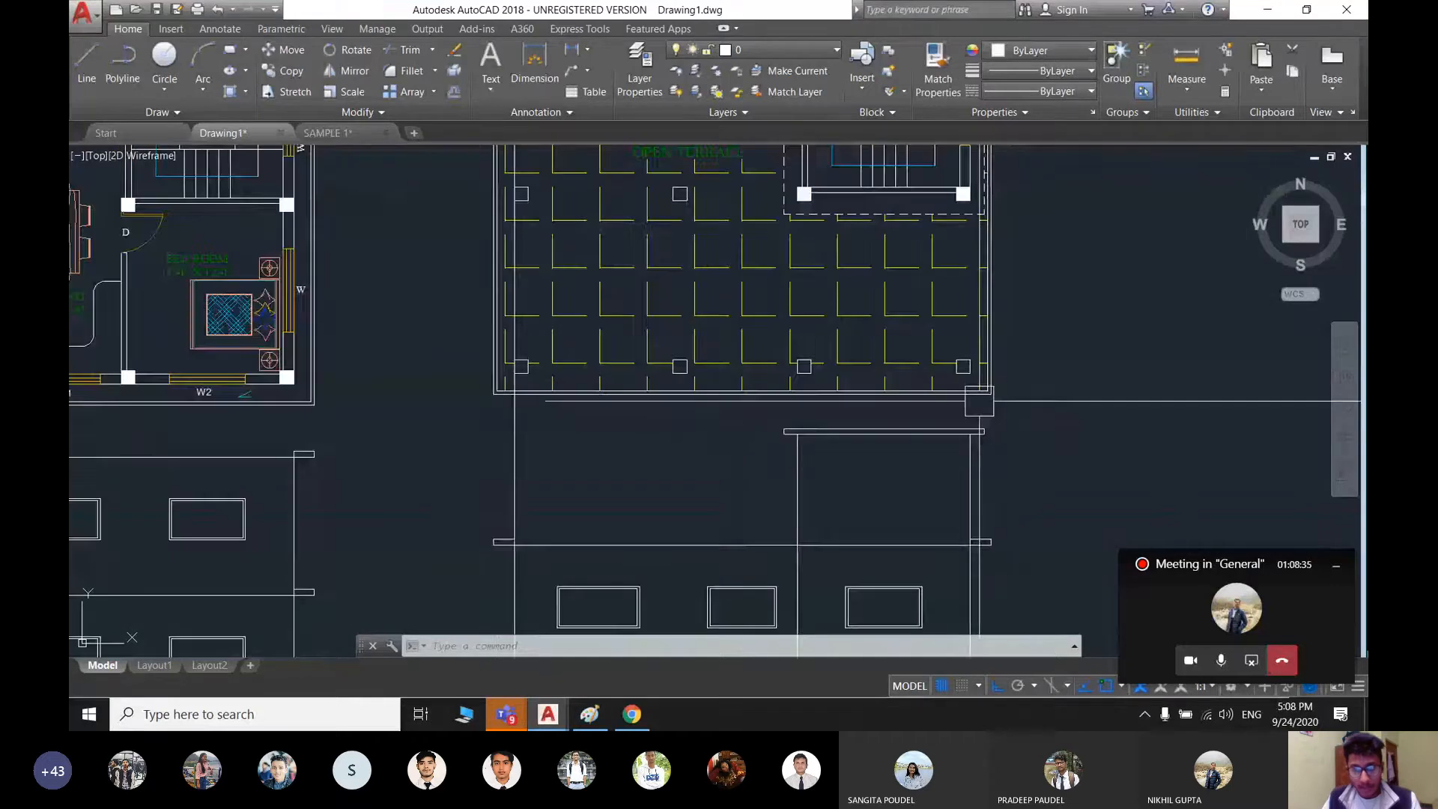
{"action": "scroll", "coordinate": [998, 375], "scroll_direction": "up", "scroll_amount": 2}
{"action": "scroll", "coordinate": [900, 195], "scroll_direction": "down", "scroll_amount": 2}
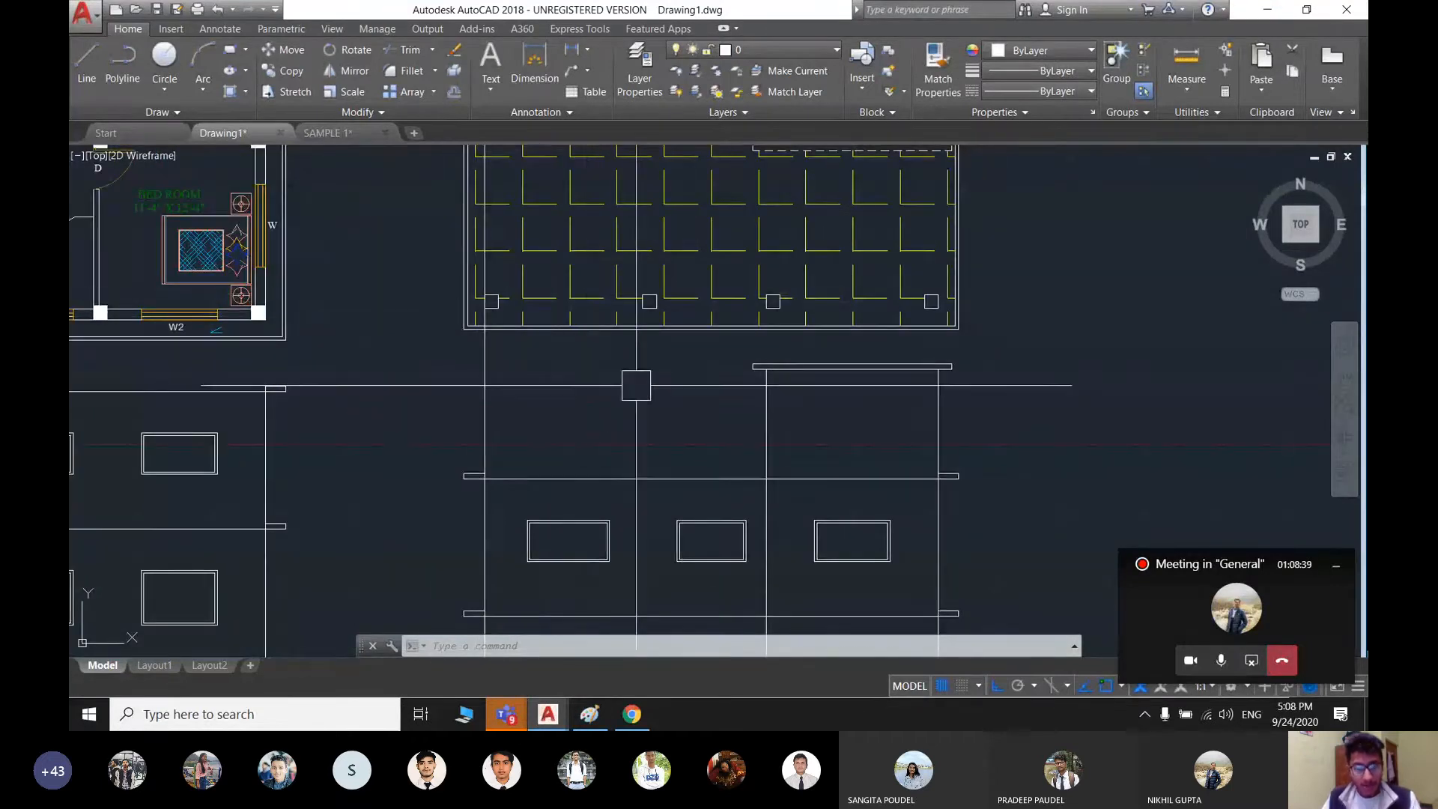
{"action": "middle_click_drag", "start_coordinate": [641, 401], "coordinate": [637, 385]}
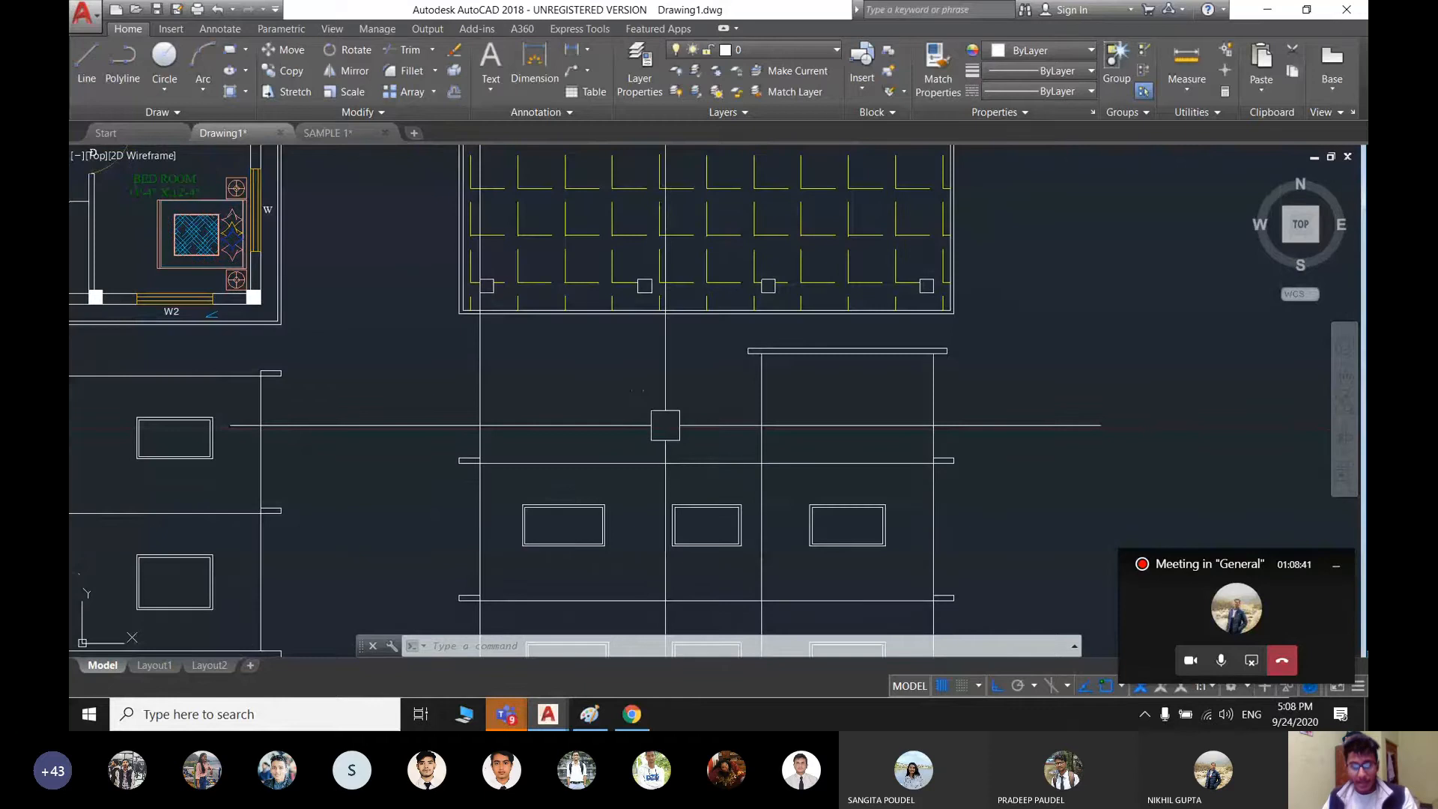
{"action": "key", "text": "Delete"}
{"action": "key", "text": "Escape"}
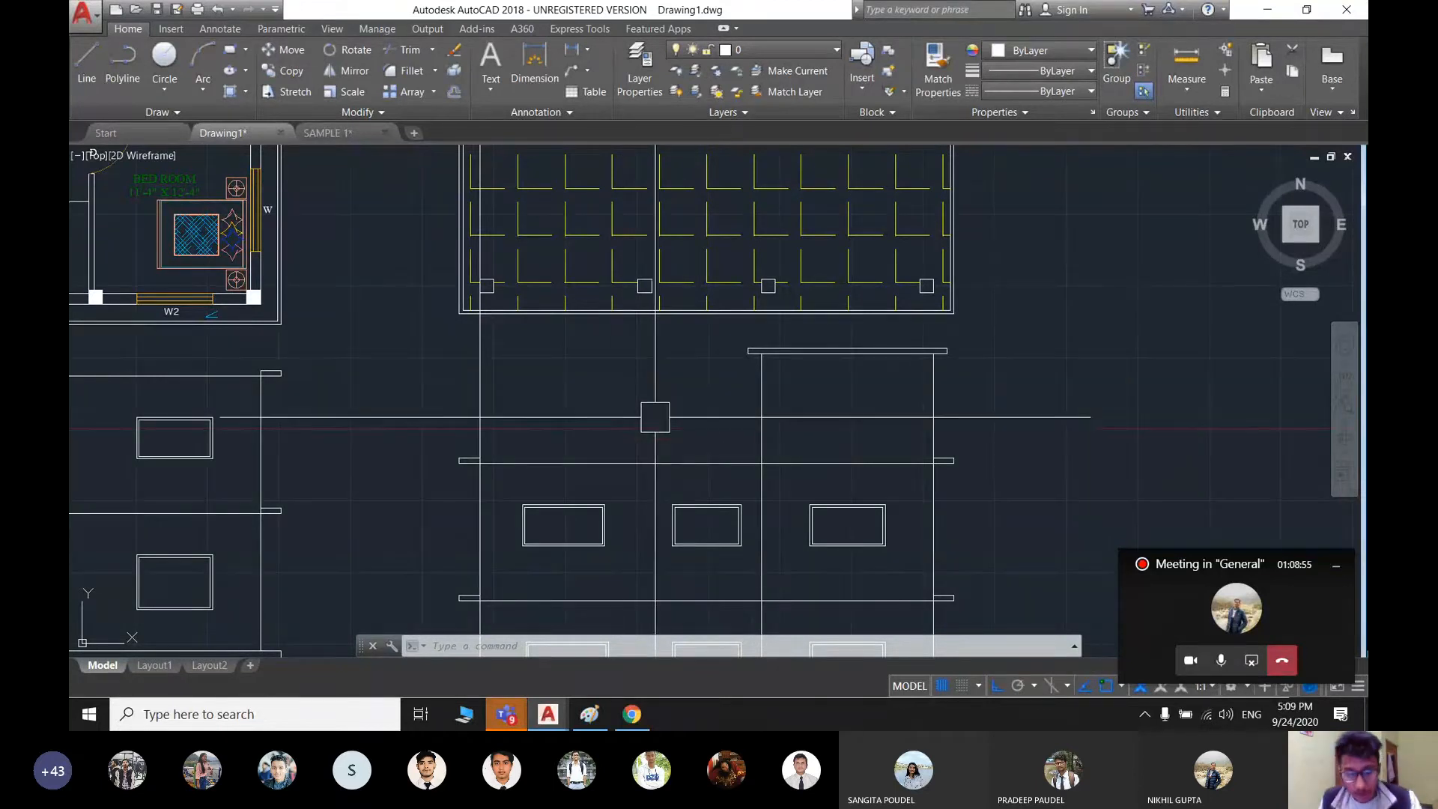
- Offset the roof slab's long lower line 3' upward in the roof-level elevation to form the parapet's top edge
{"action": "type", "text": "O"}
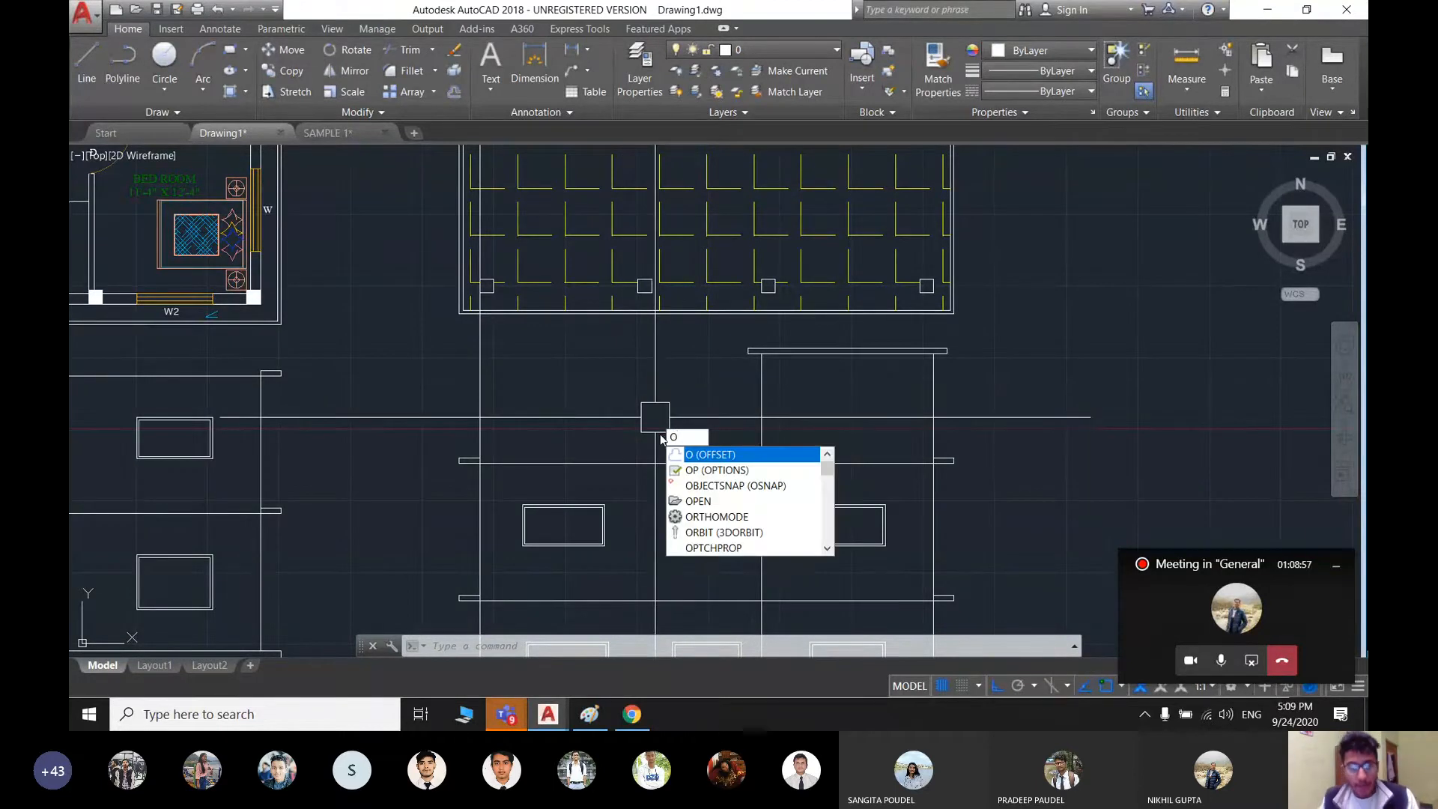
{"action": "key", "text": "Return"}
{"action": "type", "text": "3'"}
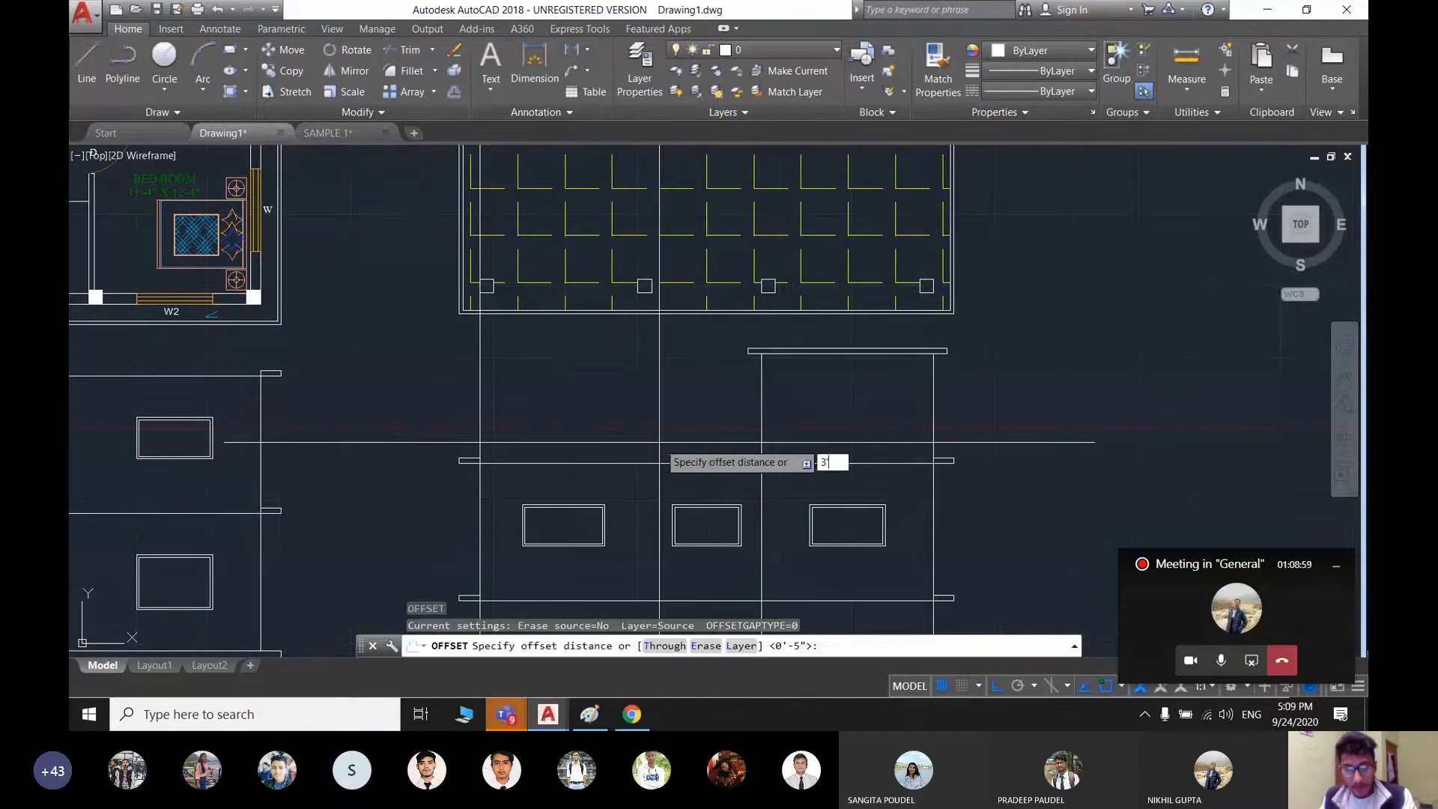
{"action": "key", "text": "Return"}
{"action": "left_click", "coordinate": [651, 462]}
{"action": "left_click", "coordinate": [650, 416]}
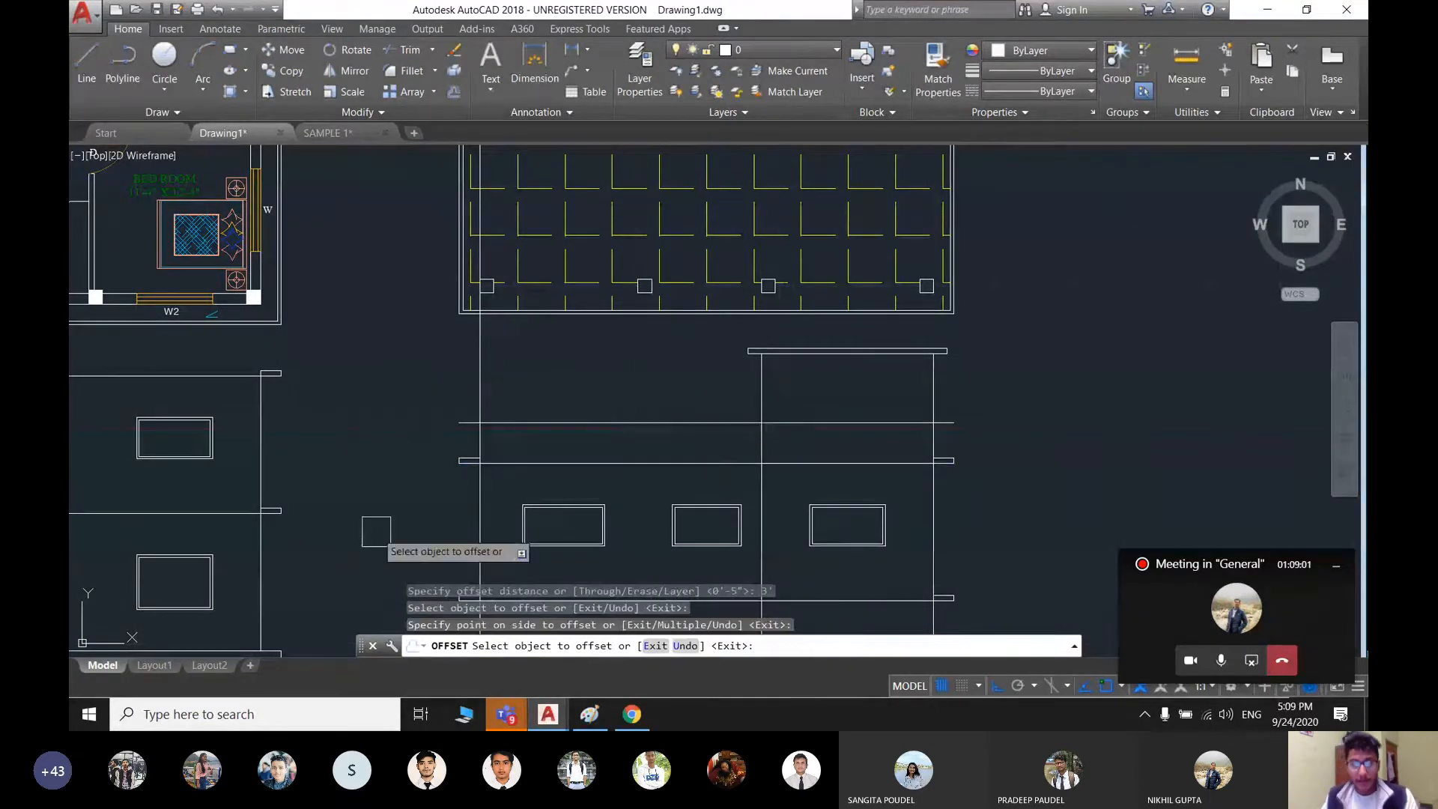
{"action": "scroll", "coordinate": [681, 529], "scroll_direction": "down", "scroll_amount": 2}
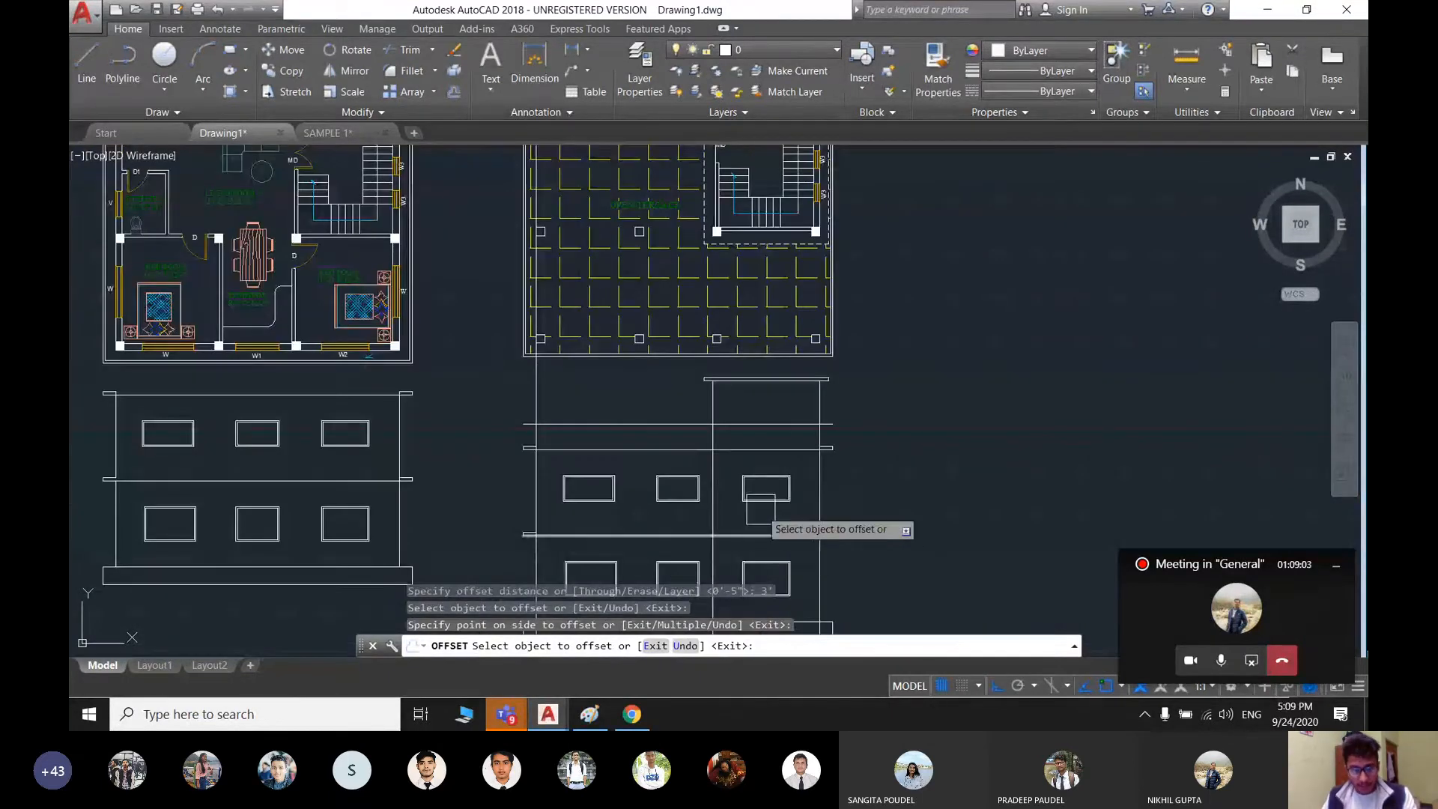
{"action": "middle_click_drag", "start_coordinate": [760, 509], "coordinate": [802, 471]}
{"action": "scroll", "coordinate": [665, 397], "scroll_direction": "up", "scroll_amount": 2}
{"action": "key", "text": "Escape"}
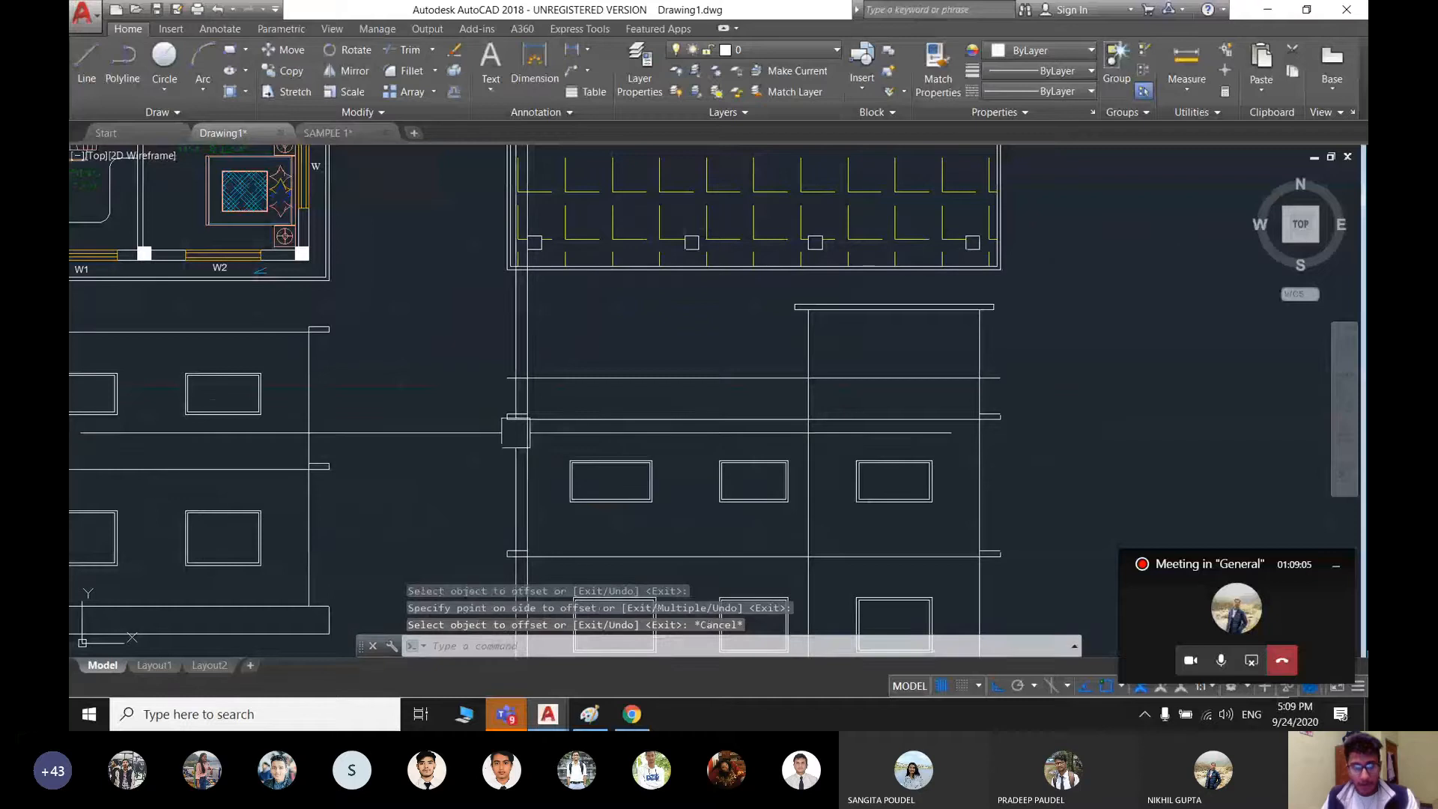
{"action": "type", "text": "ex"}
{"action": "key", "text": "Return"}
{"action": "key", "text": "Return"}
{"action": "scroll", "coordinate": [507, 396], "scroll_direction": "up", "scroll_amount": 5}
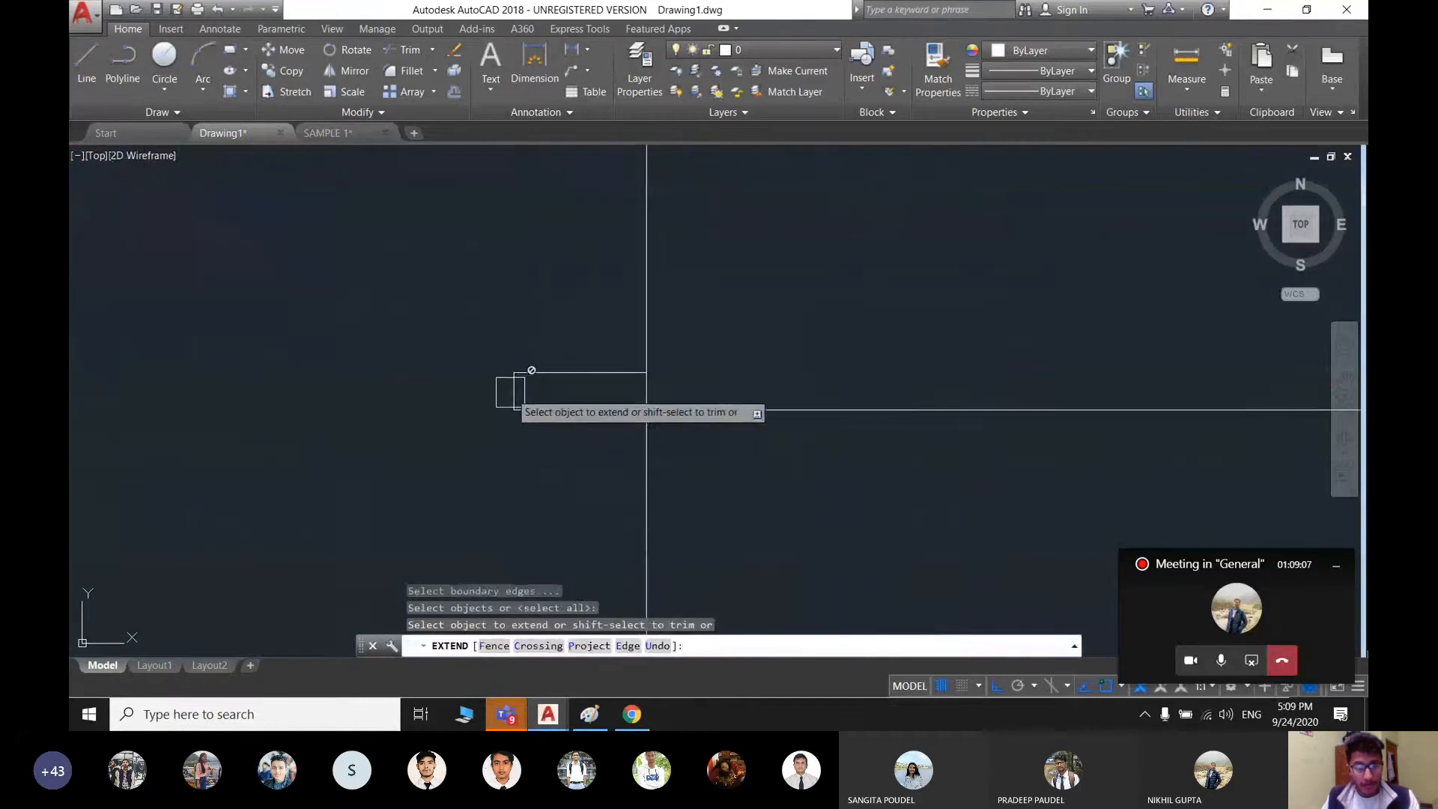
{"action": "key", "text": "Escape"}
- Close the parapet's left end with a vertical line from the slab's lower corner up to the parapet's top edge
{"action": "scroll", "coordinate": [509, 392], "scroll_direction": "down", "scroll_amount": 2}
{"action": "type", "text": "l"}
{"action": "key", "text": "Return"}
{"action": "left_click", "coordinate": [512, 403]}
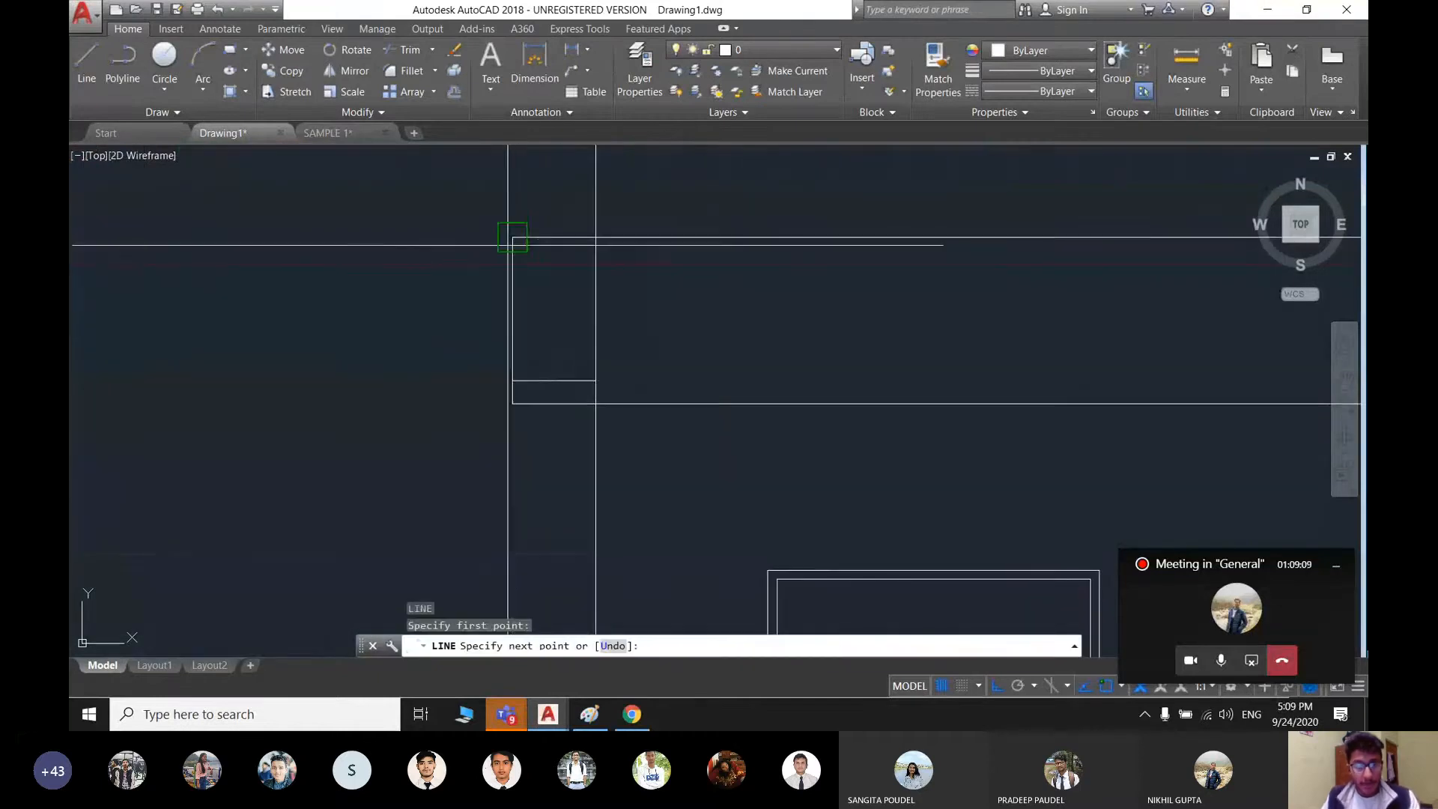
{"action": "left_click", "coordinate": [508, 243]}
{"action": "key", "text": "Escape"}
- Close the parapet's right end with a vertical line from the slab up to the parapet's top edge
{"action": "scroll", "coordinate": [487, 267], "scroll_direction": "down", "scroll_amount": 6}
{"action": "middle_click_drag", "start_coordinate": [989, 296], "coordinate": [670, 323]}
{"action": "scroll", "coordinate": [670, 323], "scroll_direction": "up", "scroll_amount": 4}
{"action": "key", "text": "Return"}
{"action": "left_click", "coordinate": [648, 345]}
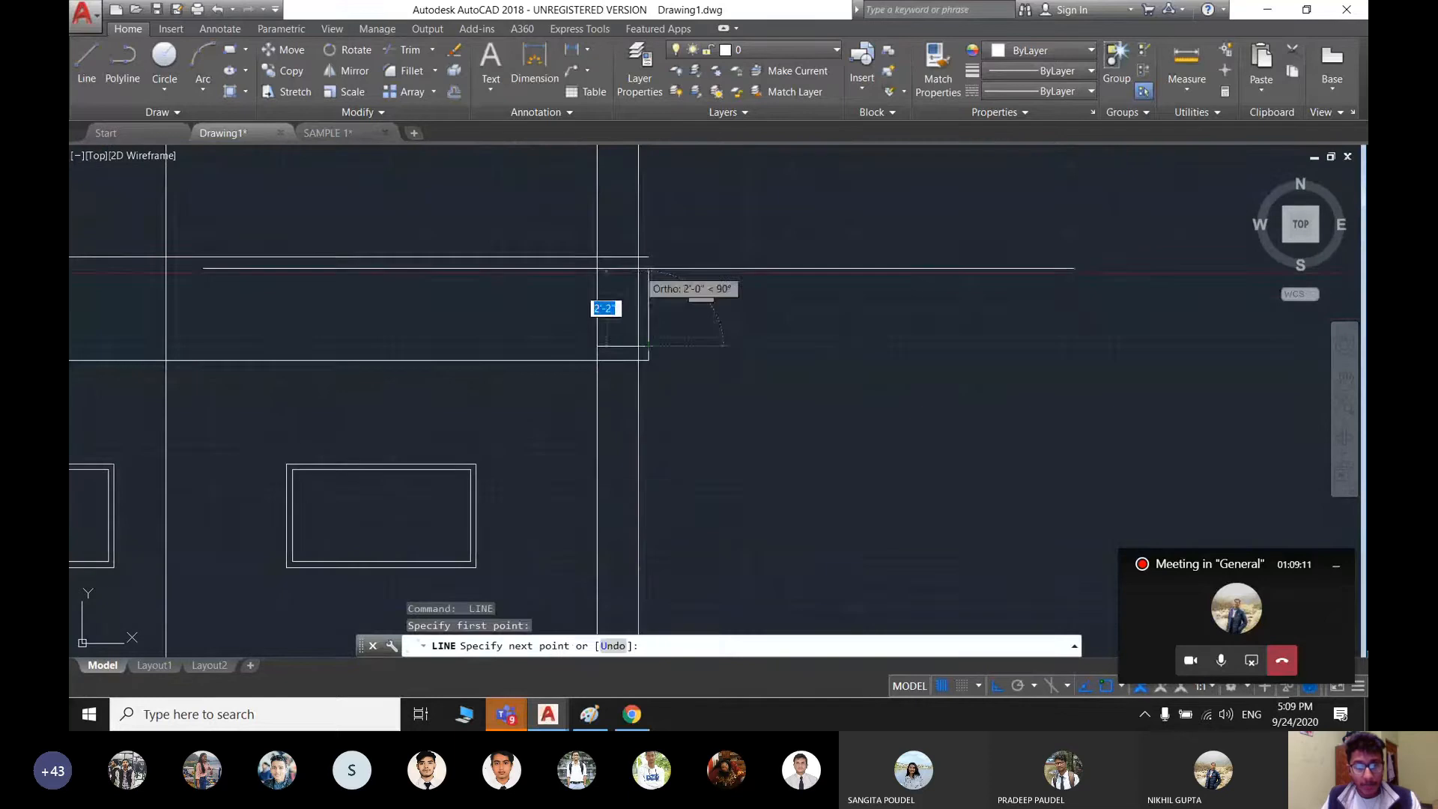
{"action": "key", "text": "Escape"}
{"action": "scroll", "coordinate": [533, 327], "scroll_direction": "down", "scroll_amount": 4}
{"action": "scroll", "coordinate": [559, 364], "scroll_direction": "up", "scroll_amount": 3}
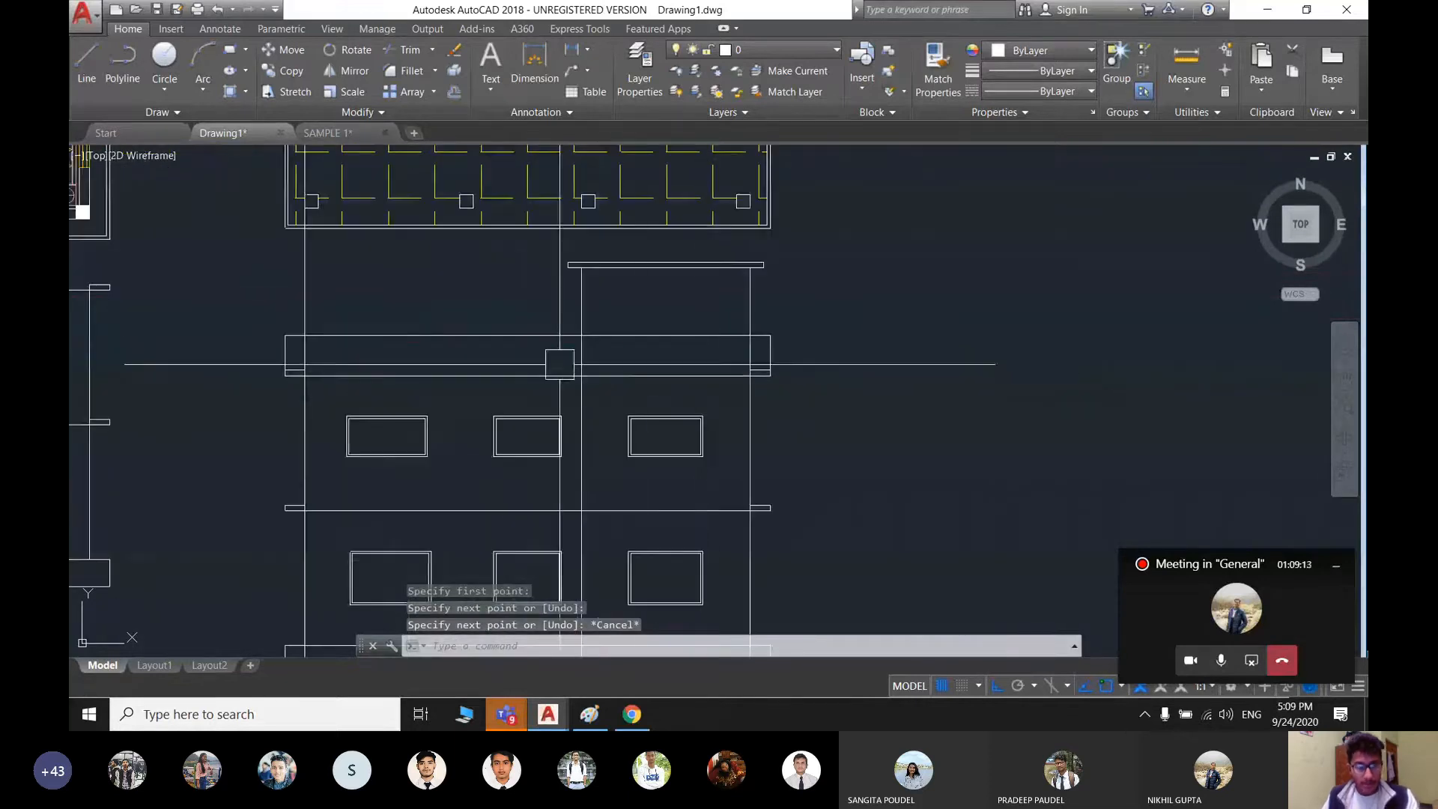
- Erase the vertical projection line running from the terrace plan down to the building's left wall
{"action": "middle_click_drag", "start_coordinate": [395, 390], "coordinate": [536, 431]}
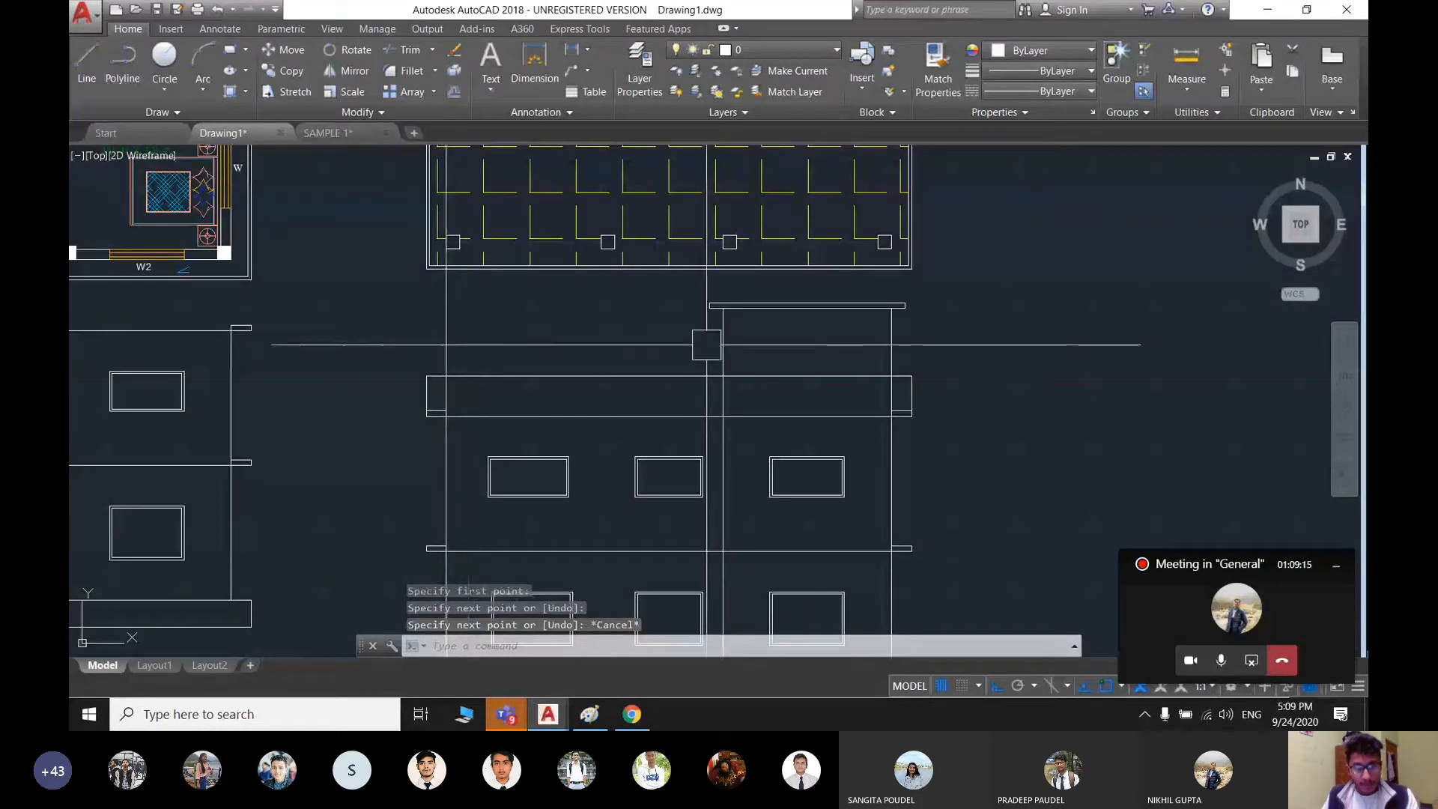
{"action": "middle_click_drag", "start_coordinate": [706, 344], "coordinate": [617, 338]}
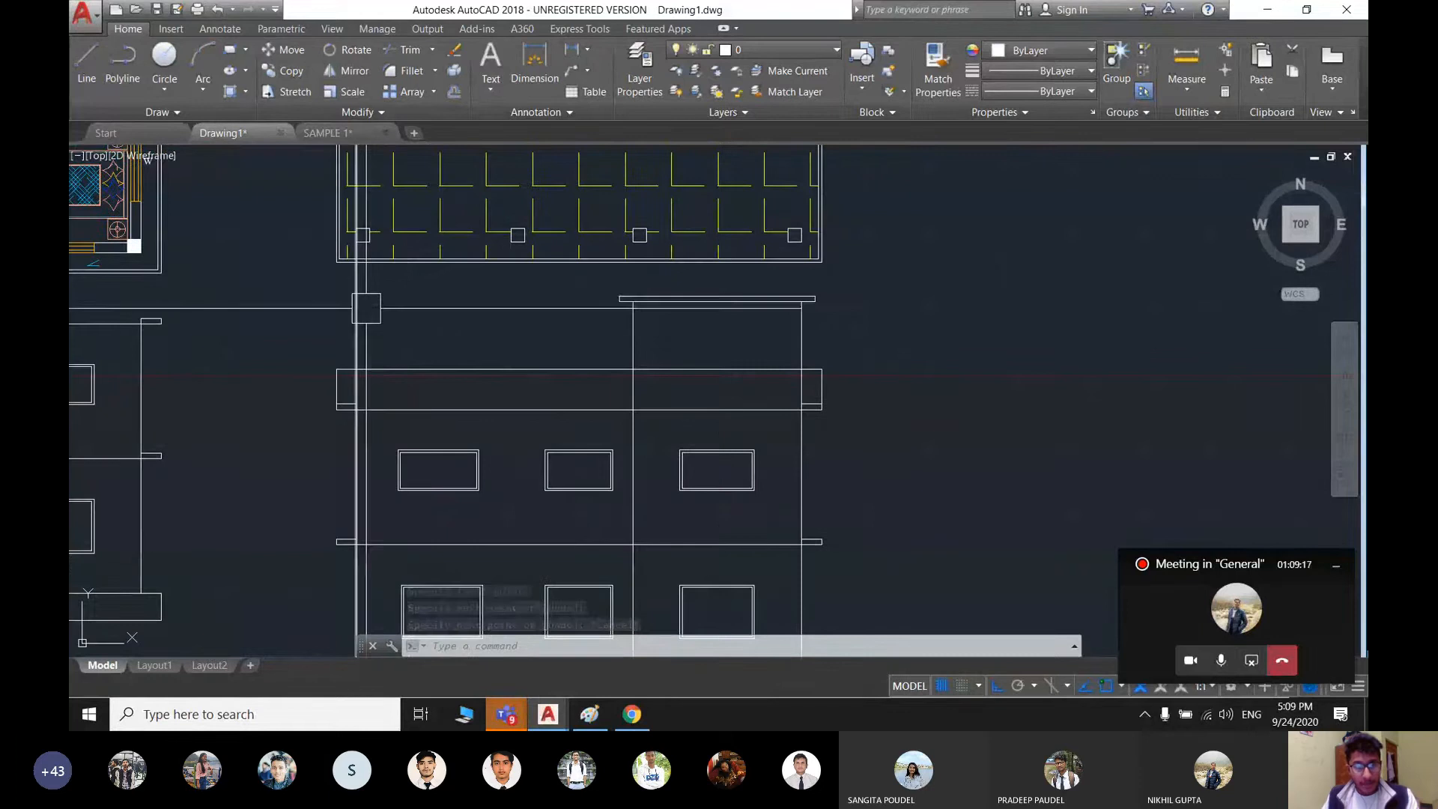
{"action": "left_click", "coordinate": [366, 308]}
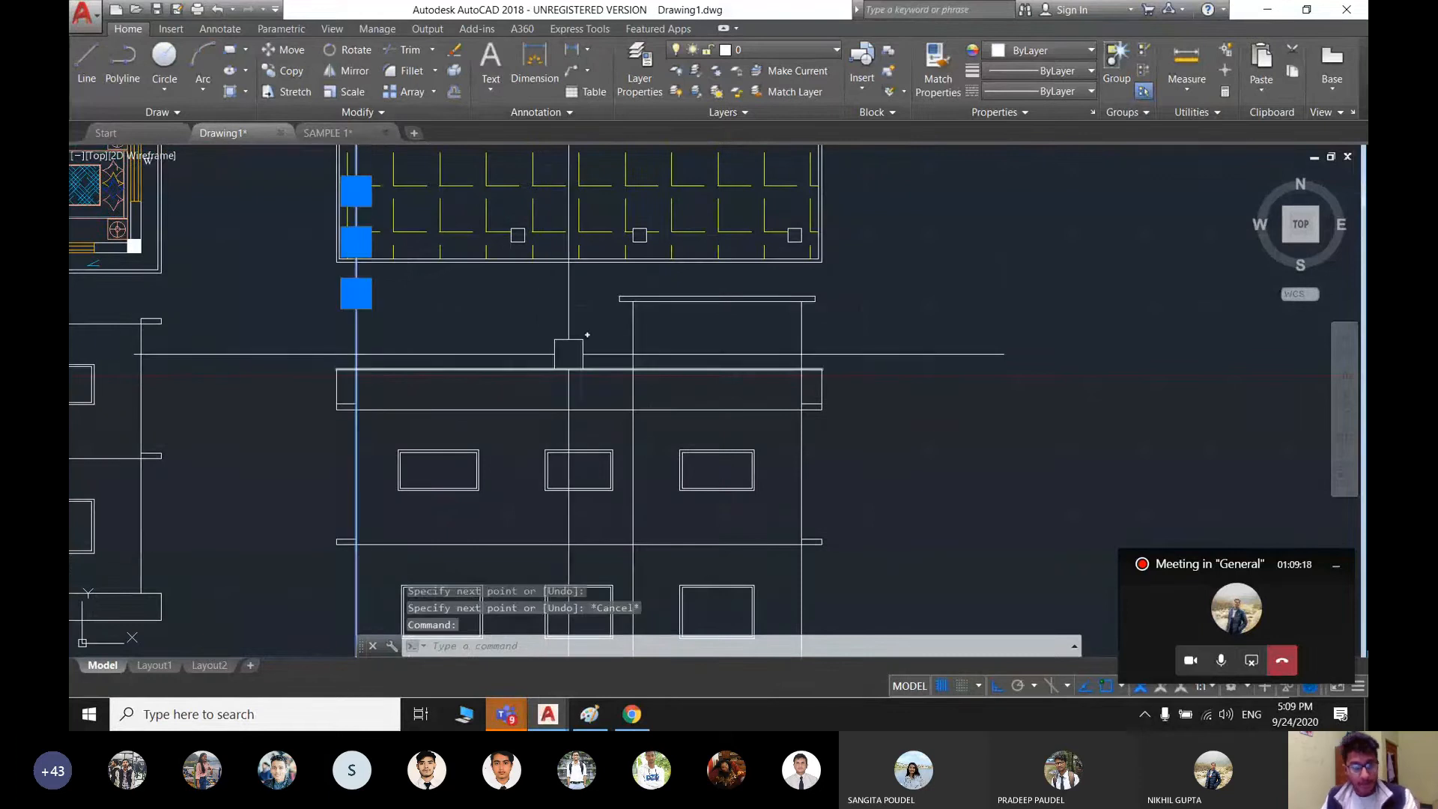
{"action": "key", "text": "Delete"}
- Trim the stair block's left wall line inside the parapet and erase the leftover part running down below it
{"action": "scroll", "coordinate": [568, 353], "scroll_direction": "up", "scroll_amount": 3}
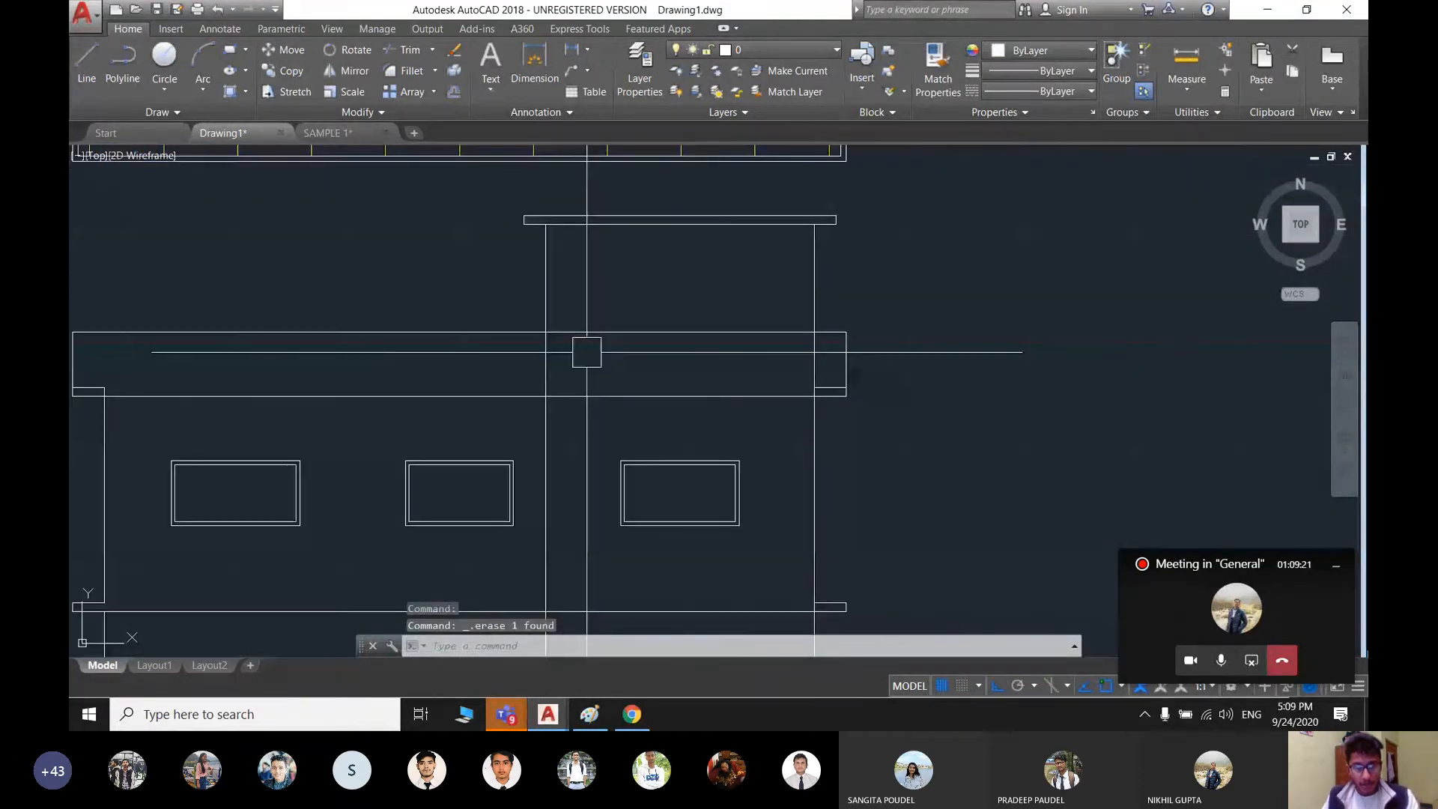
{"action": "scroll", "coordinate": [586, 352], "scroll_direction": "down", "scroll_amount": 3}
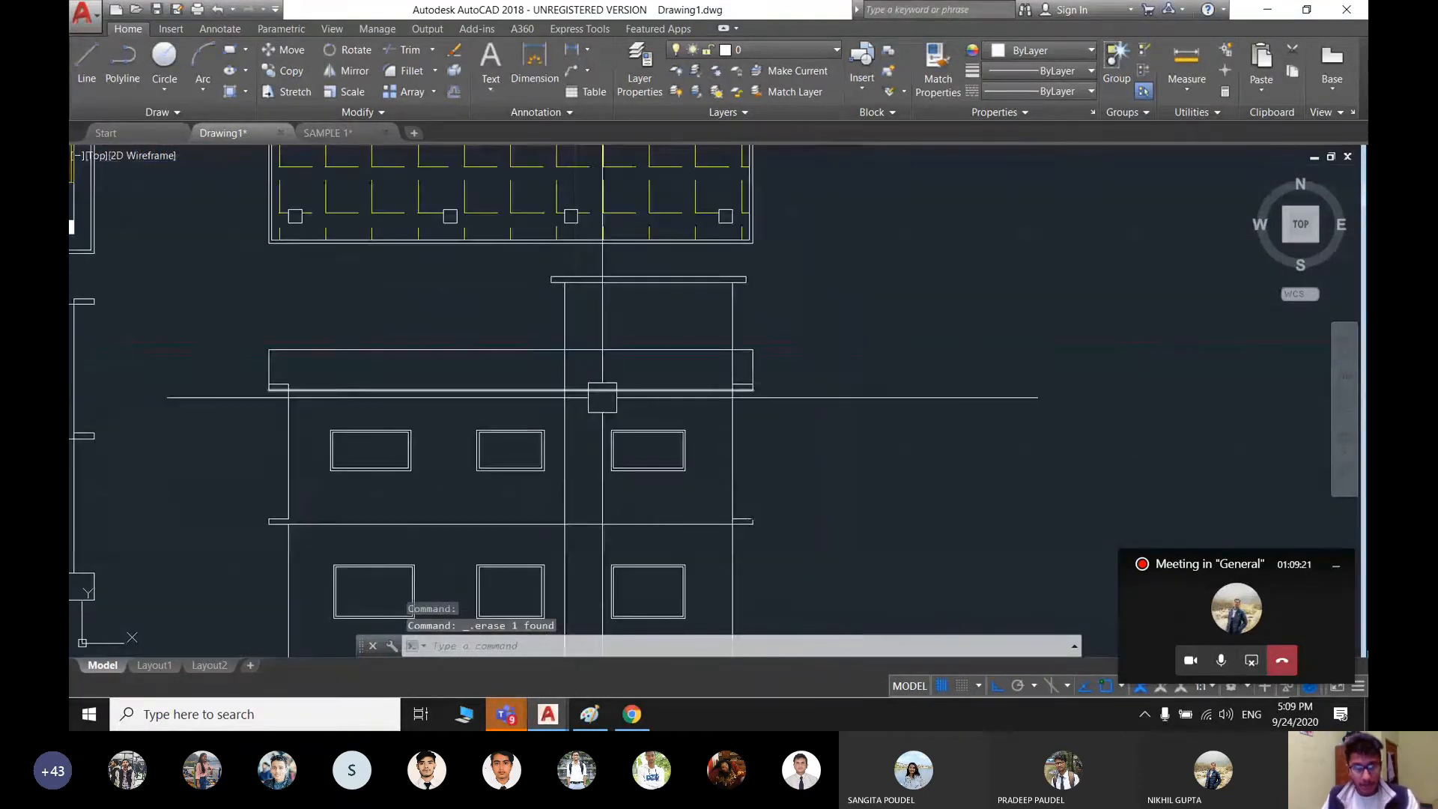
{"action": "left_click", "coordinate": [575, 467]}
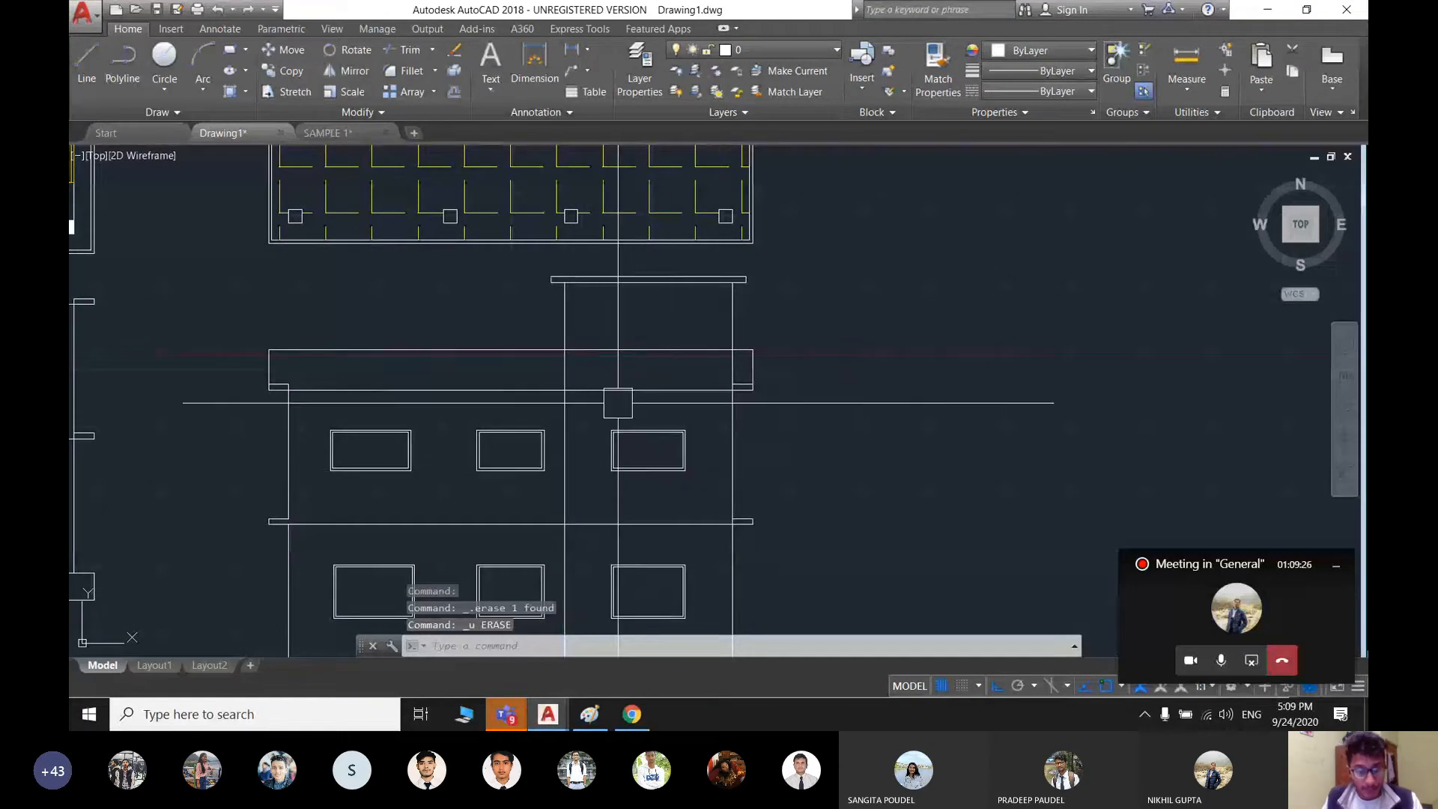
{"action": "scroll", "coordinate": [618, 403], "scroll_direction": "up", "scroll_amount": 3}
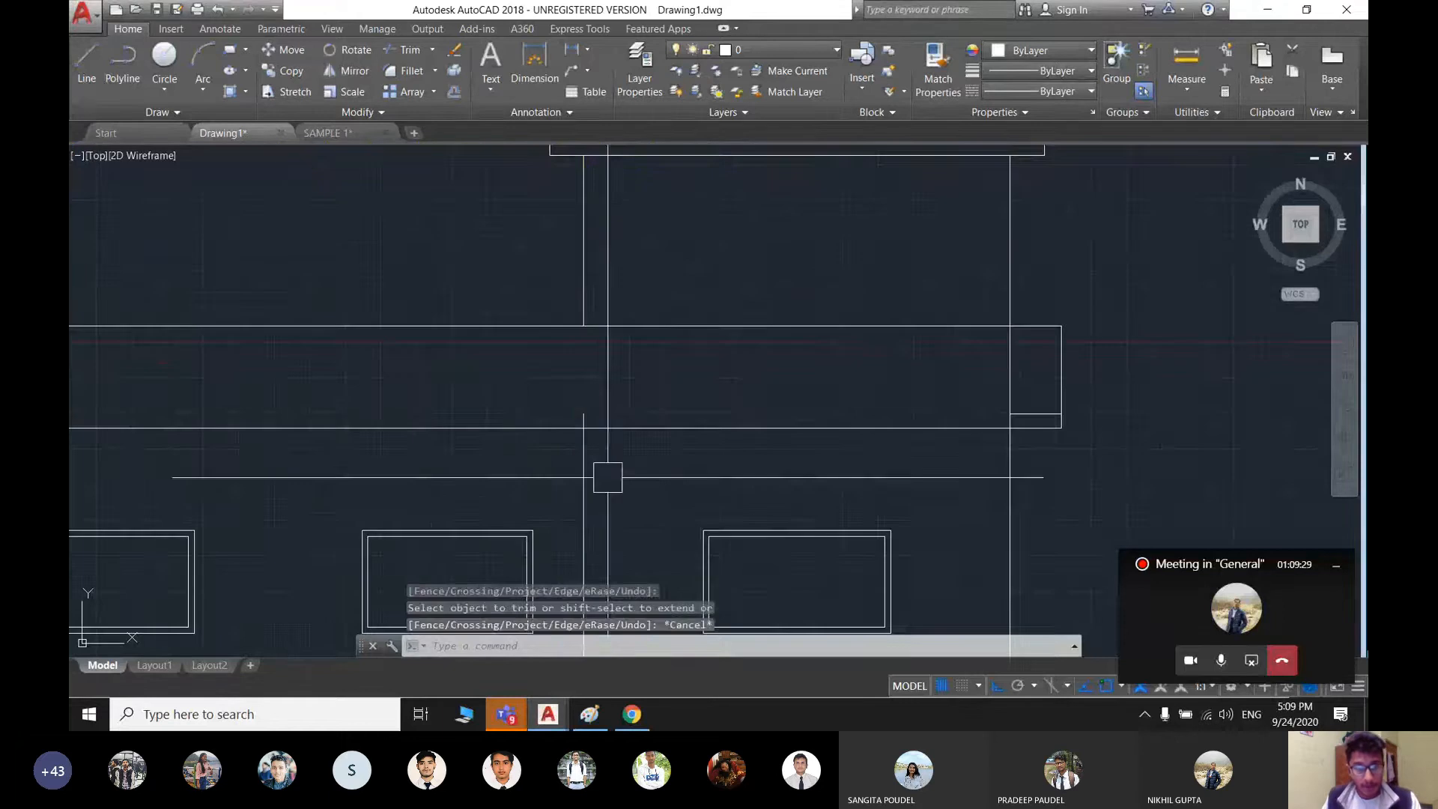
{"action": "left_click", "coordinate": [582, 450]}
{"action": "key", "text": "Delete"}
{"action": "scroll", "coordinate": [622, 465], "scroll_direction": "down", "scroll_amount": 2}
{"action": "scroll", "coordinate": [657, 391], "scroll_direction": "down", "scroll_amount": 2}
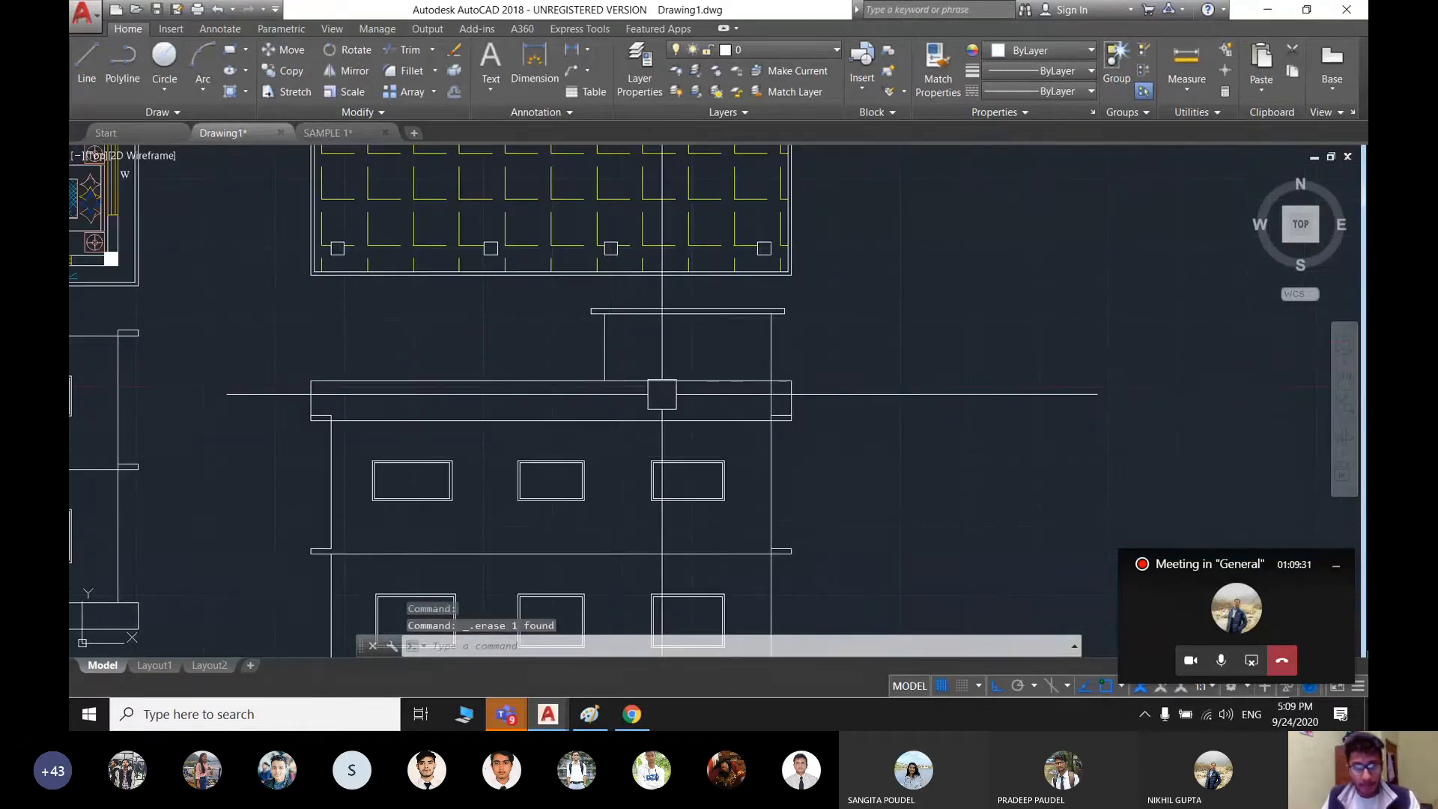
- Trim the right wall line inside the parapet, between its top and bottom edges
{"action": "scroll", "coordinate": [774, 412], "scroll_direction": "up", "scroll_amount": 5}
{"action": "key", "text": "Return"}
{"action": "key", "text": "Return"}
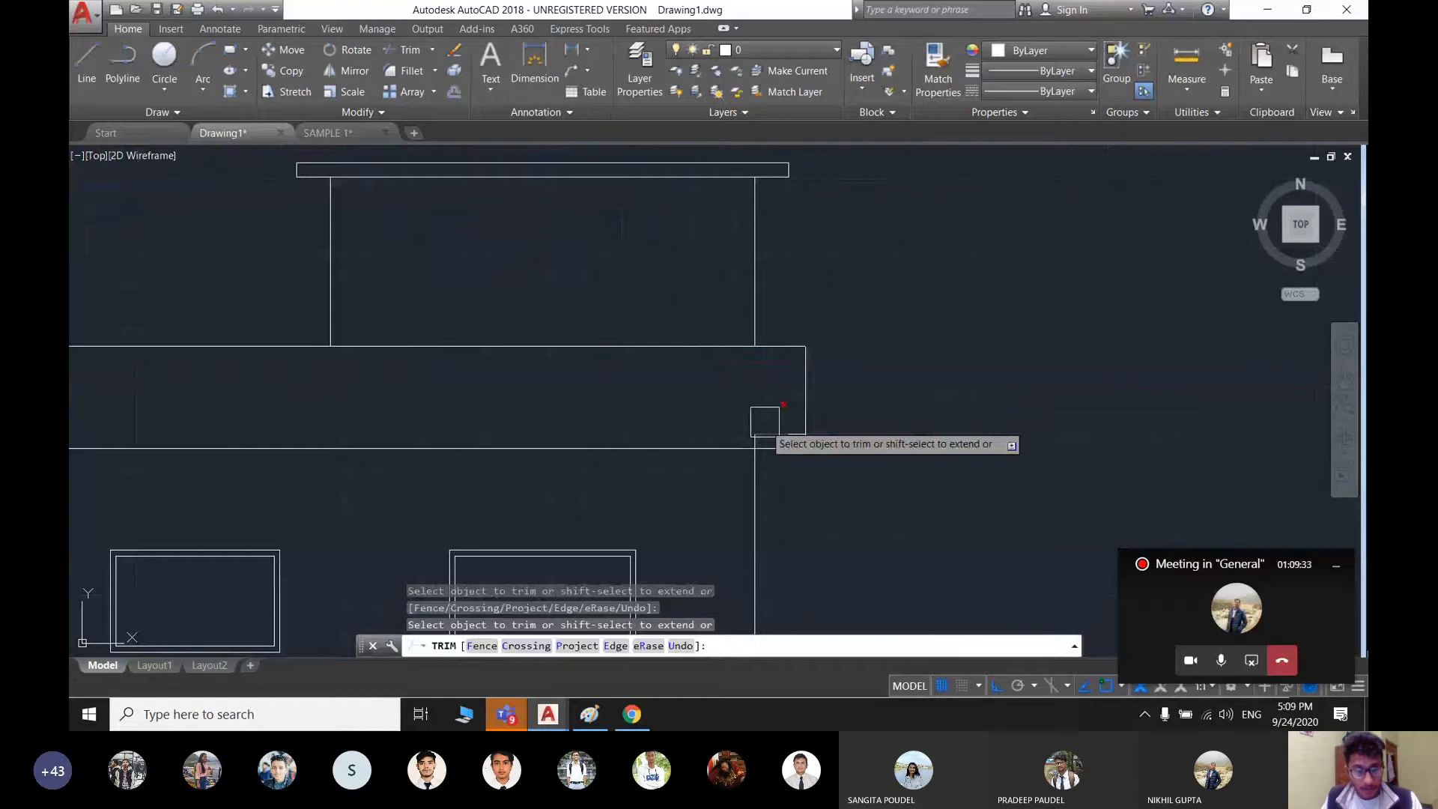
{"action": "scroll", "coordinate": [764, 423], "scroll_direction": "up", "scroll_amount": 4}
{"action": "left_click", "coordinate": [700, 449]}
{"action": "scroll", "coordinate": [703, 453], "scroll_direction": "down", "scroll_amount": 2}
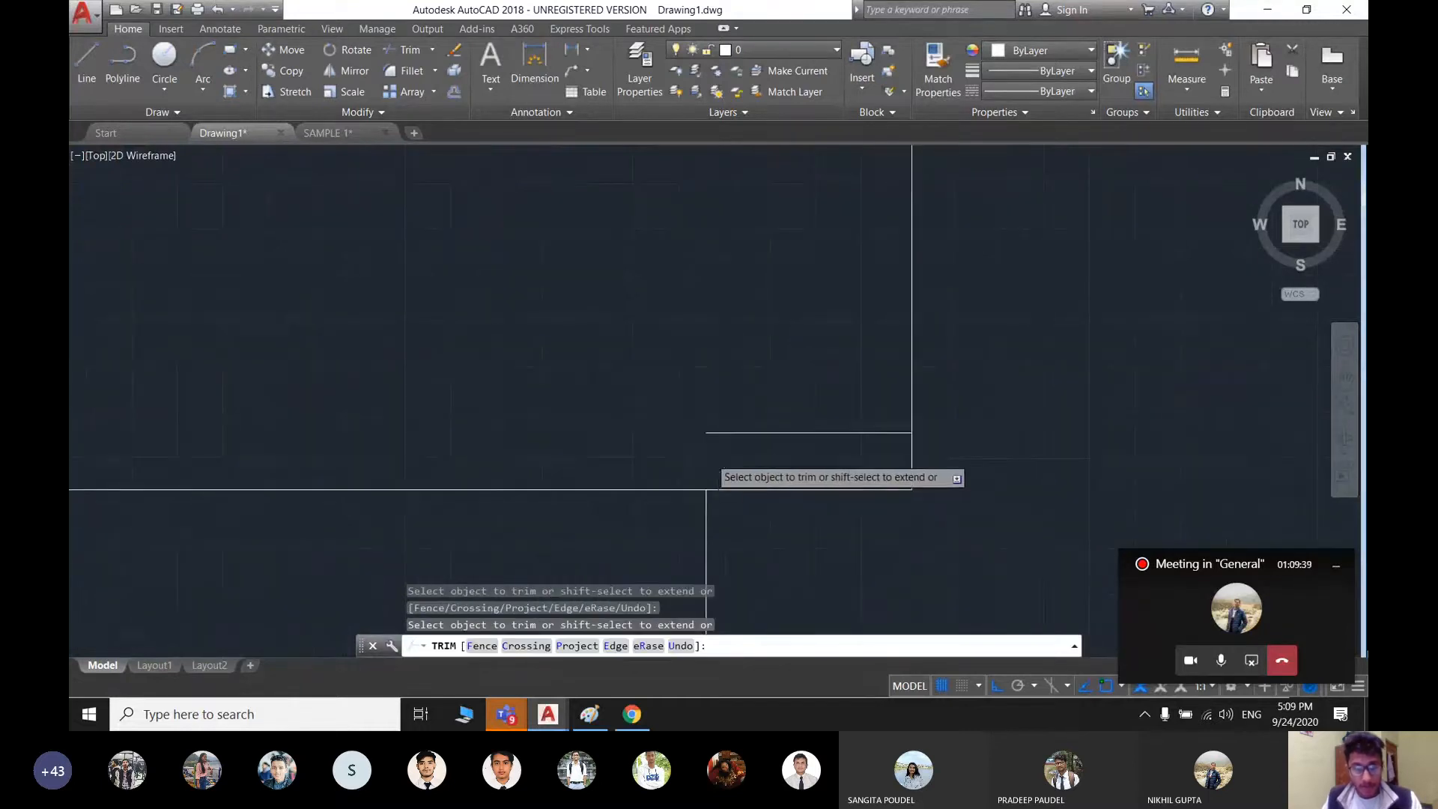
{"action": "scroll", "coordinate": [708, 457], "scroll_direction": "down", "scroll_amount": 3}
{"action": "key", "text": "Escape"}
- Erase the leftover short horizontal slab line inside the parapet's right end
{"action": "scroll", "coordinate": [757, 449], "scroll_direction": "up", "scroll_amount": 2}
{"action": "left_click", "coordinate": [790, 452]}
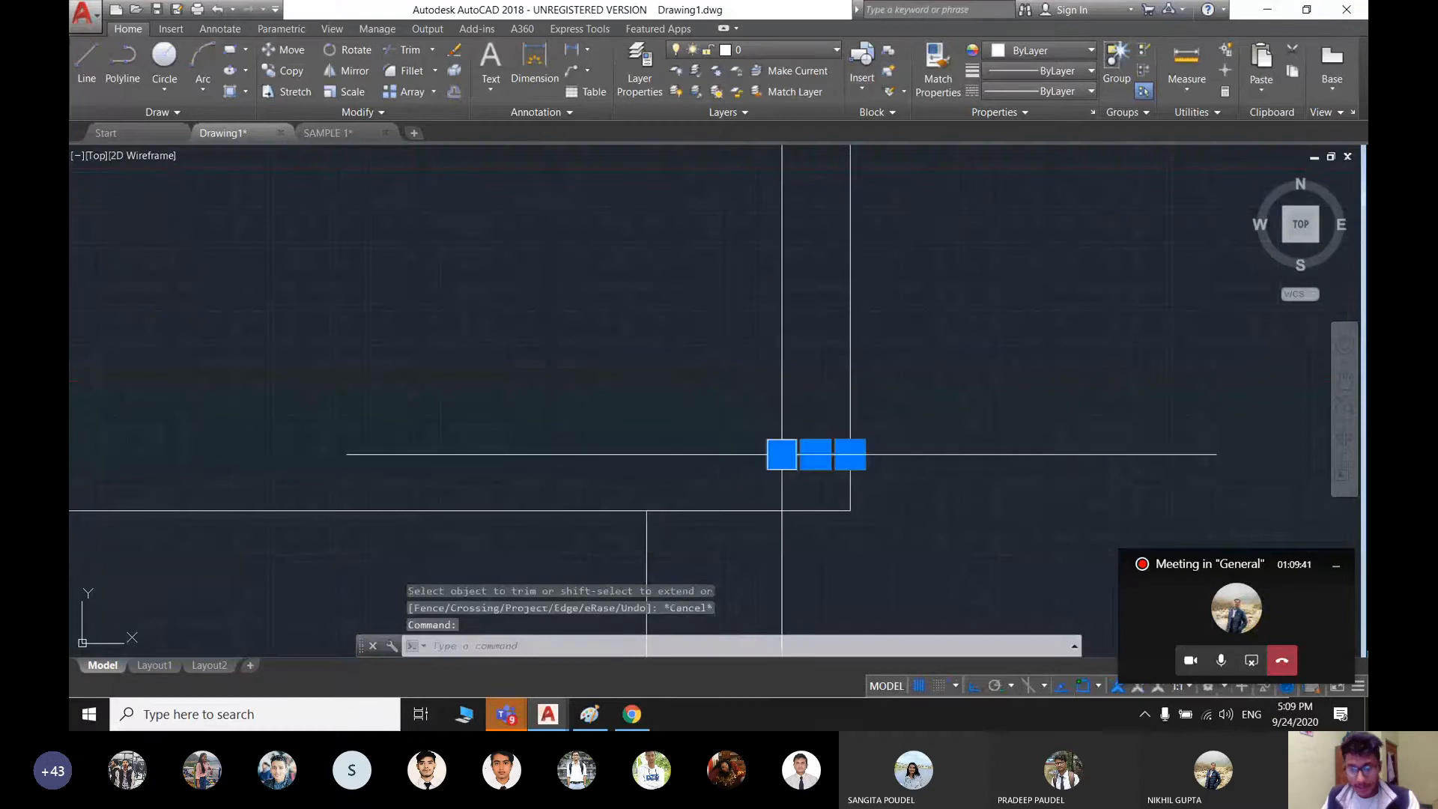
{"action": "key", "text": "Delete"}
{"action": "scroll", "coordinate": [757, 452], "scroll_direction": "down", "scroll_amount": 2}
{"action": "scroll", "coordinate": [649, 468], "scroll_direction": "down", "scroll_amount": 4}
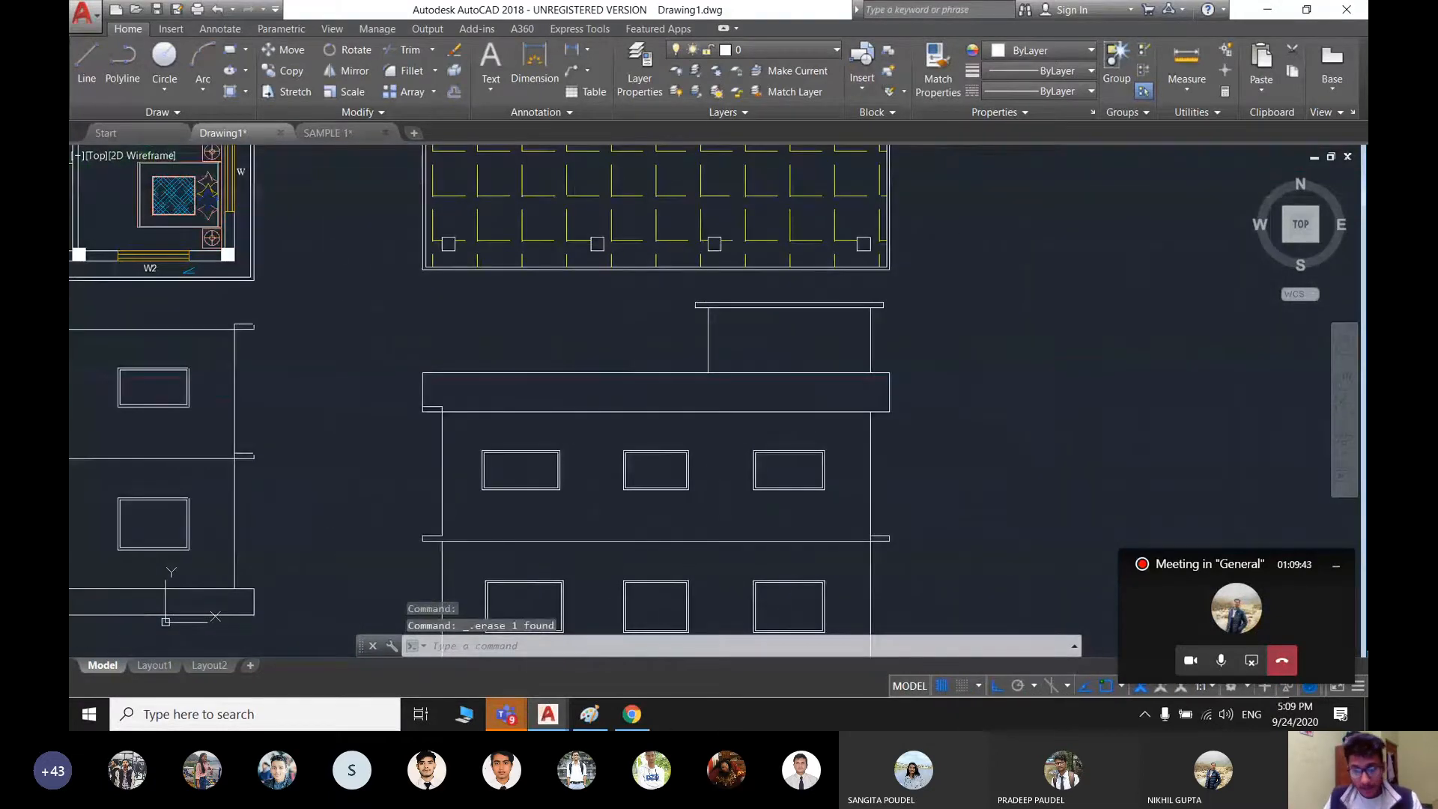
- Erase the short slab line inside the parapet's left end and trim the left wall line back to the parapet's bottom edge
{"action": "scroll", "coordinate": [951, 441], "scroll_direction": "up", "scroll_amount": 5}
{"action": "left_click", "coordinate": [952, 442]}
{"action": "left_click", "coordinate": [953, 464]}
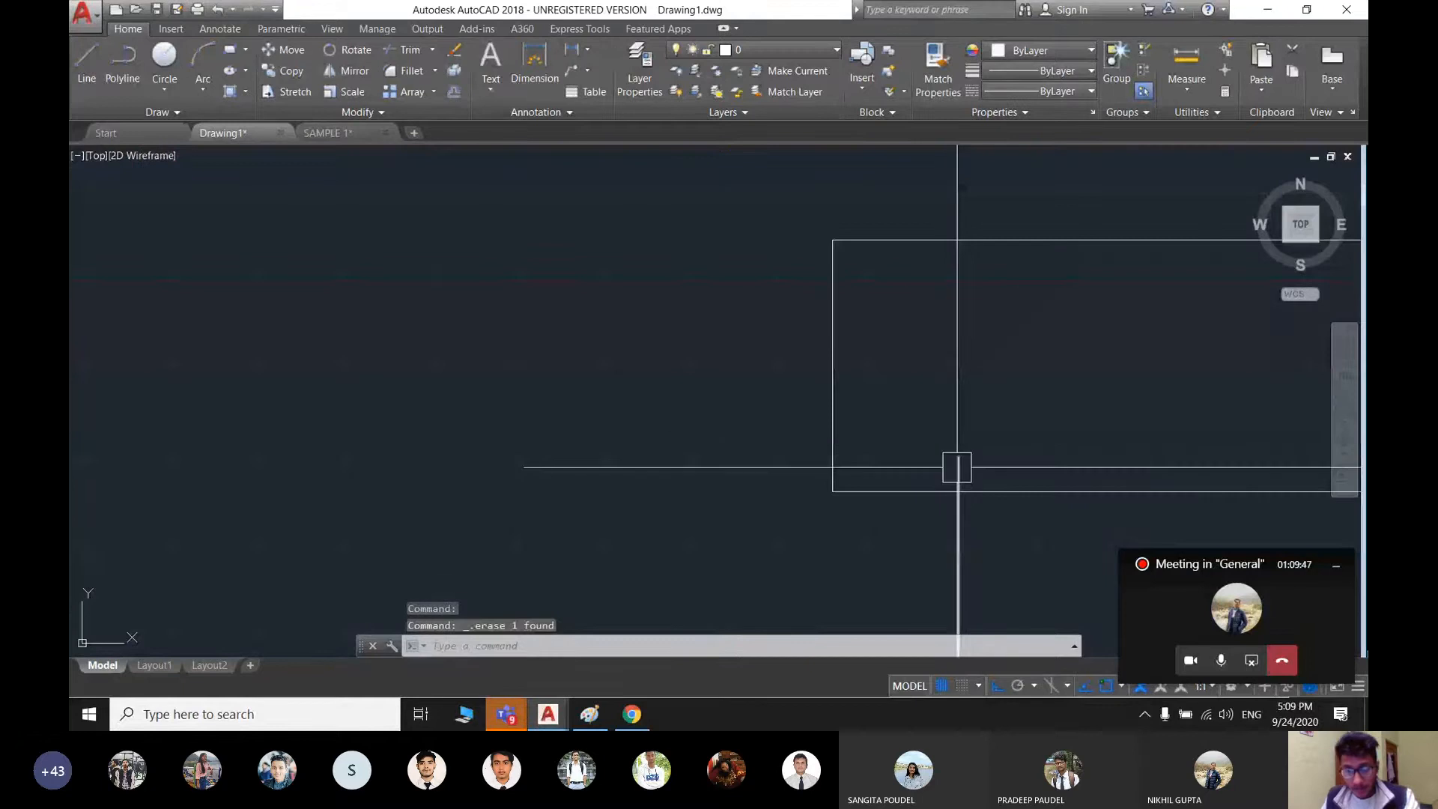
{"action": "type", "text": "tr"}
{"action": "key", "text": "Return"}
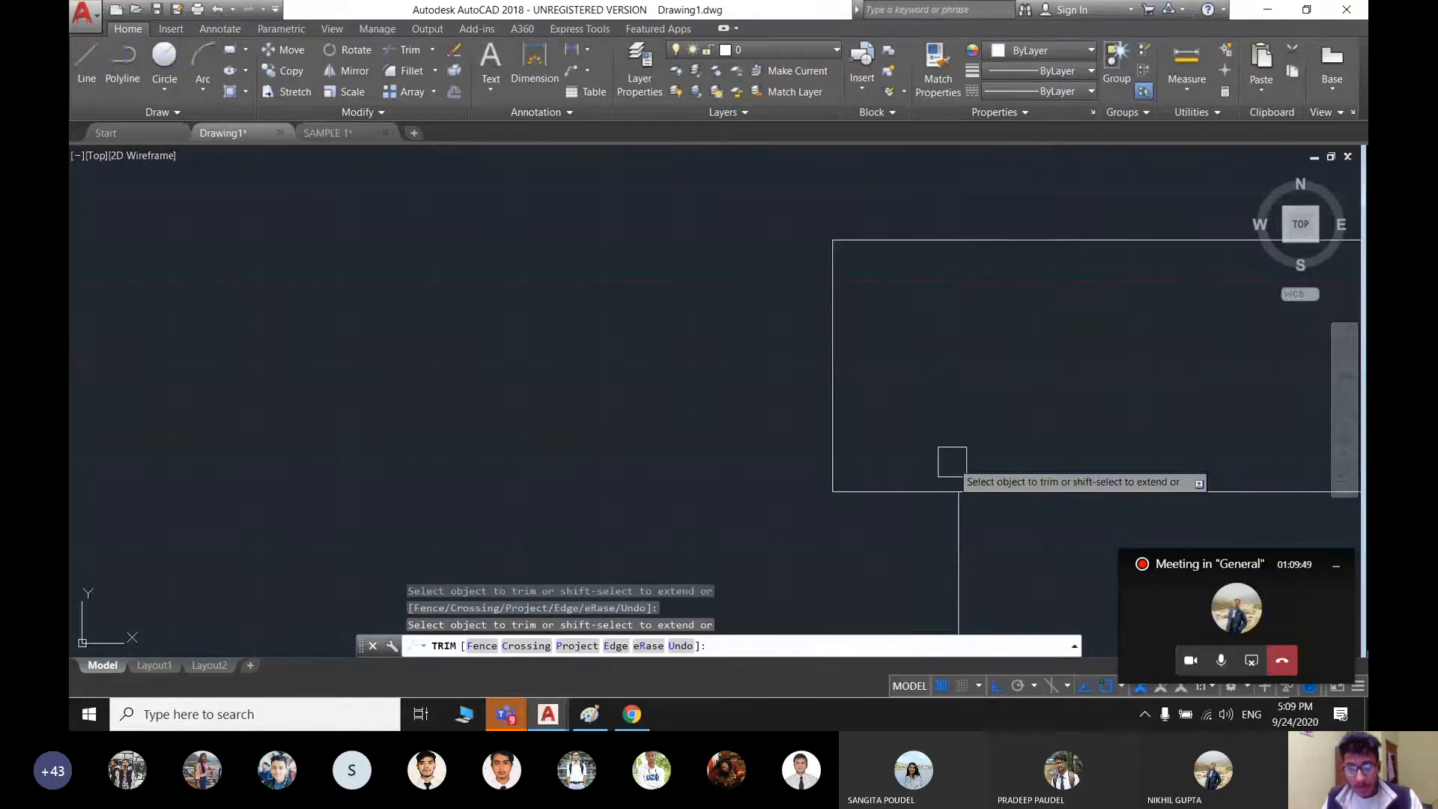
{"action": "scroll", "coordinate": [951, 458], "scroll_direction": "down", "scroll_amount": 6}
{"action": "key", "text": "Escape"}
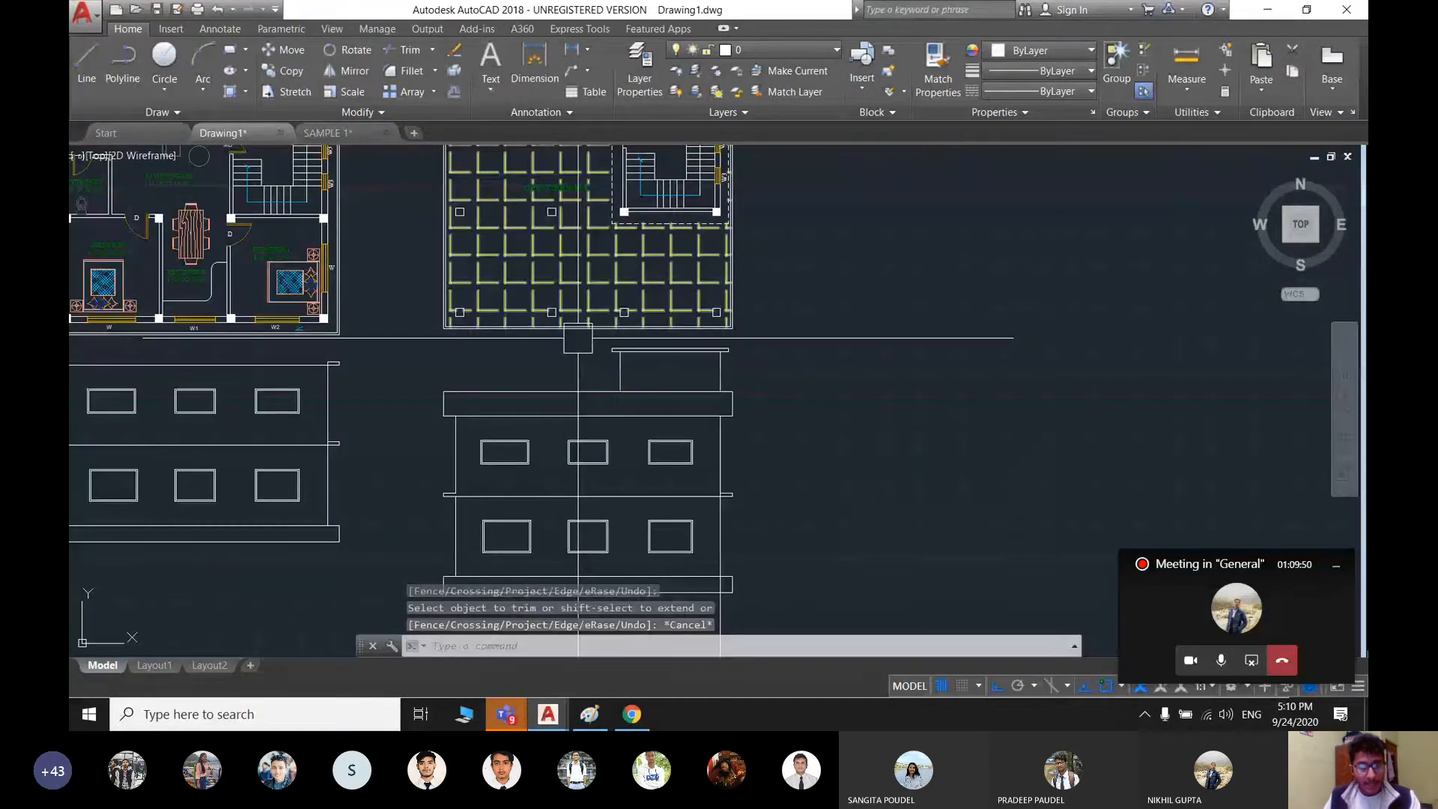
- Examine the parapet and stair block elevation against the open terrace and staircase in the roof plan
{"action": "scroll", "coordinate": [578, 338], "scroll_direction": "up", "scroll_amount": 2}
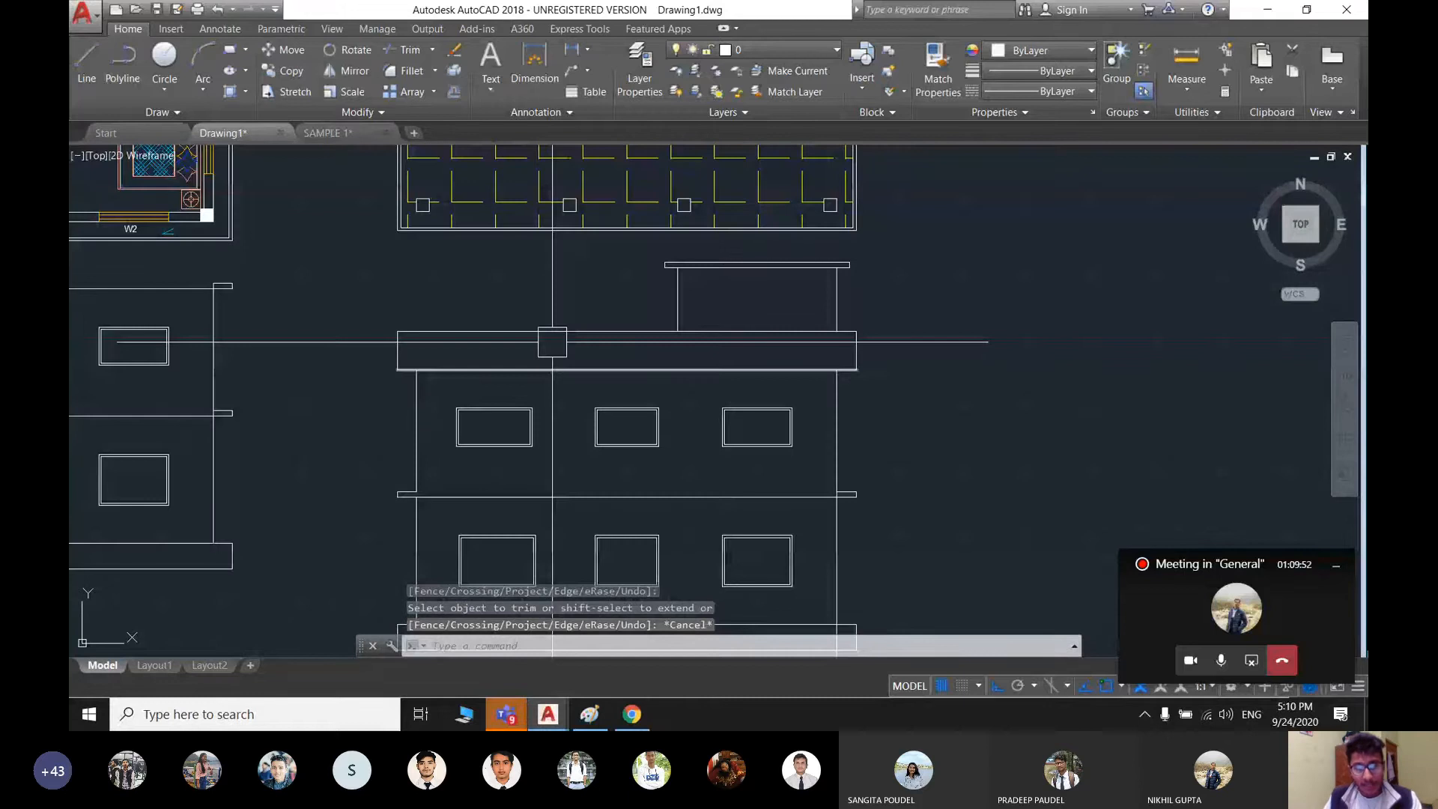
{"action": "middle_click_drag", "start_coordinate": [795, 285], "coordinate": [728, 485]}
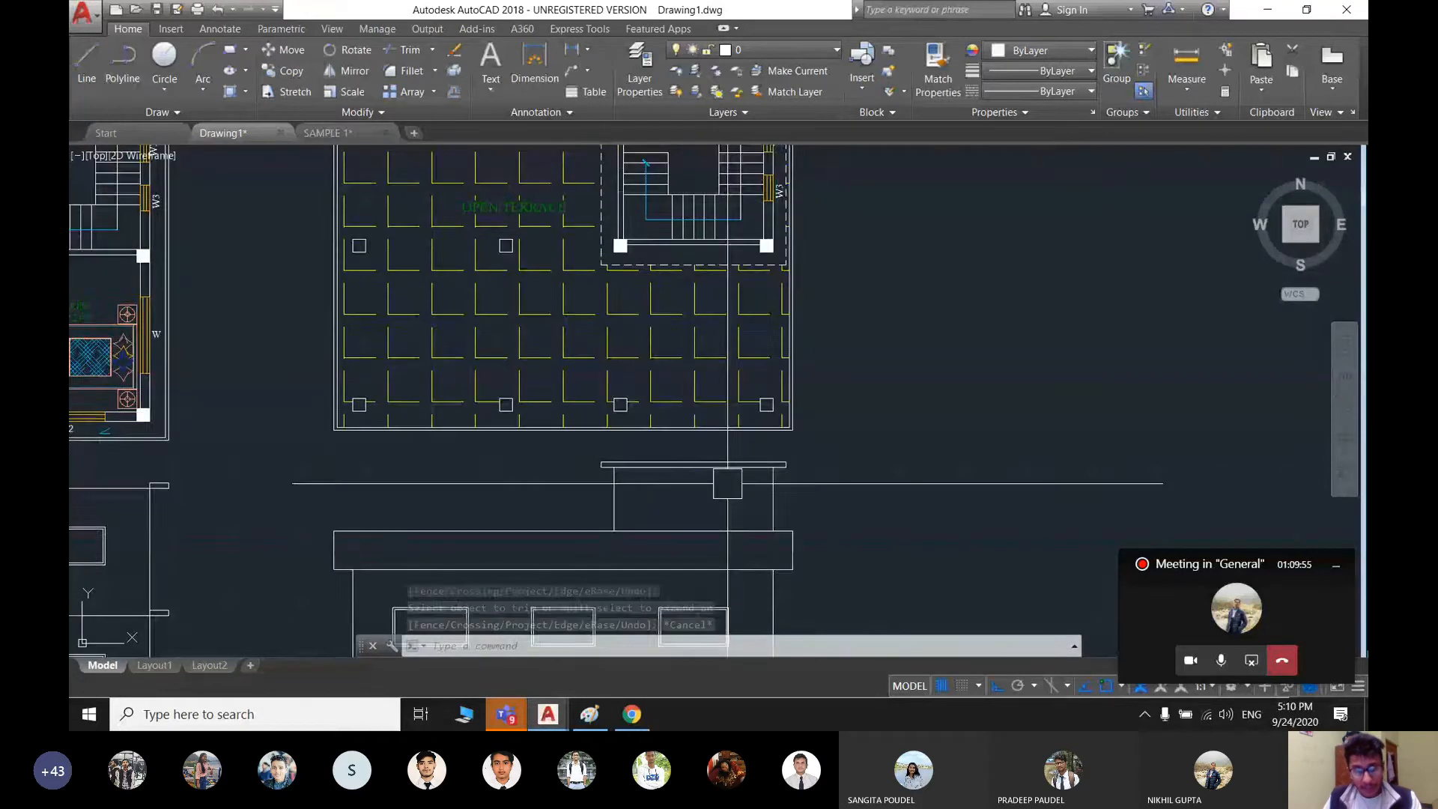
{"action": "middle_click_drag", "start_coordinate": [719, 159], "coordinate": [716, 270]}
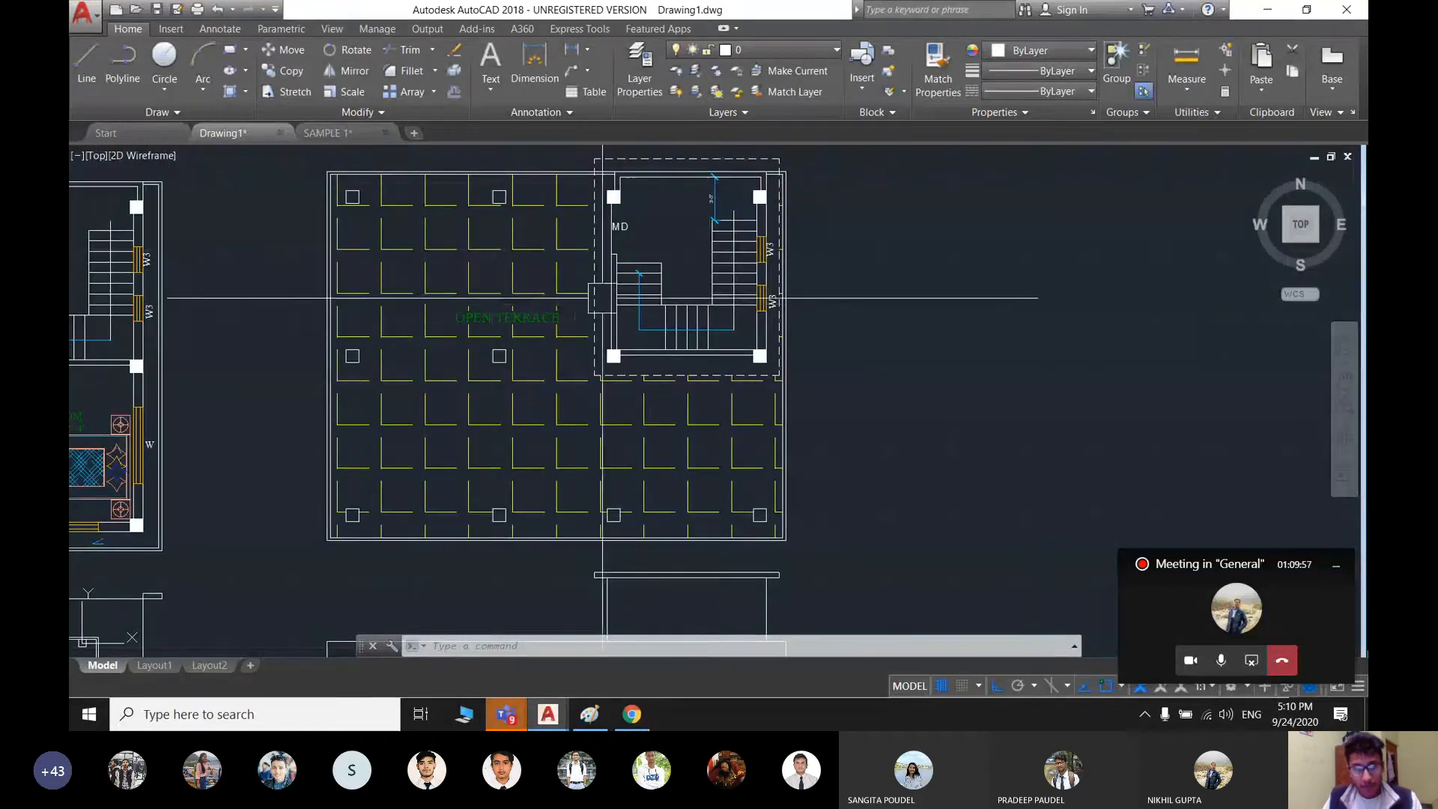
{"action": "middle_click_drag", "start_coordinate": [589, 304], "coordinate": [587, 229]}
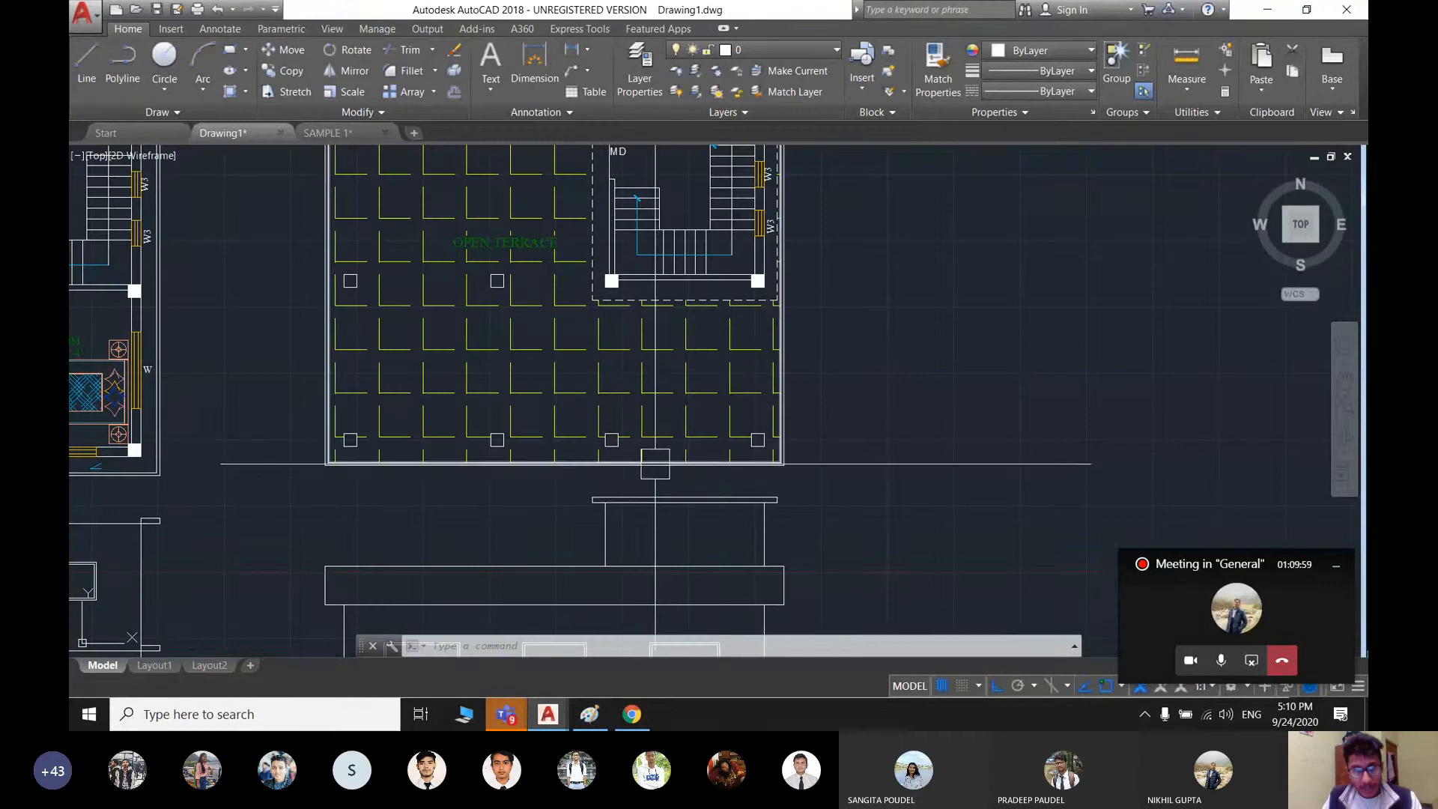
{"action": "scroll", "coordinate": [664, 534], "scroll_direction": "down", "scroll_amount": 2}
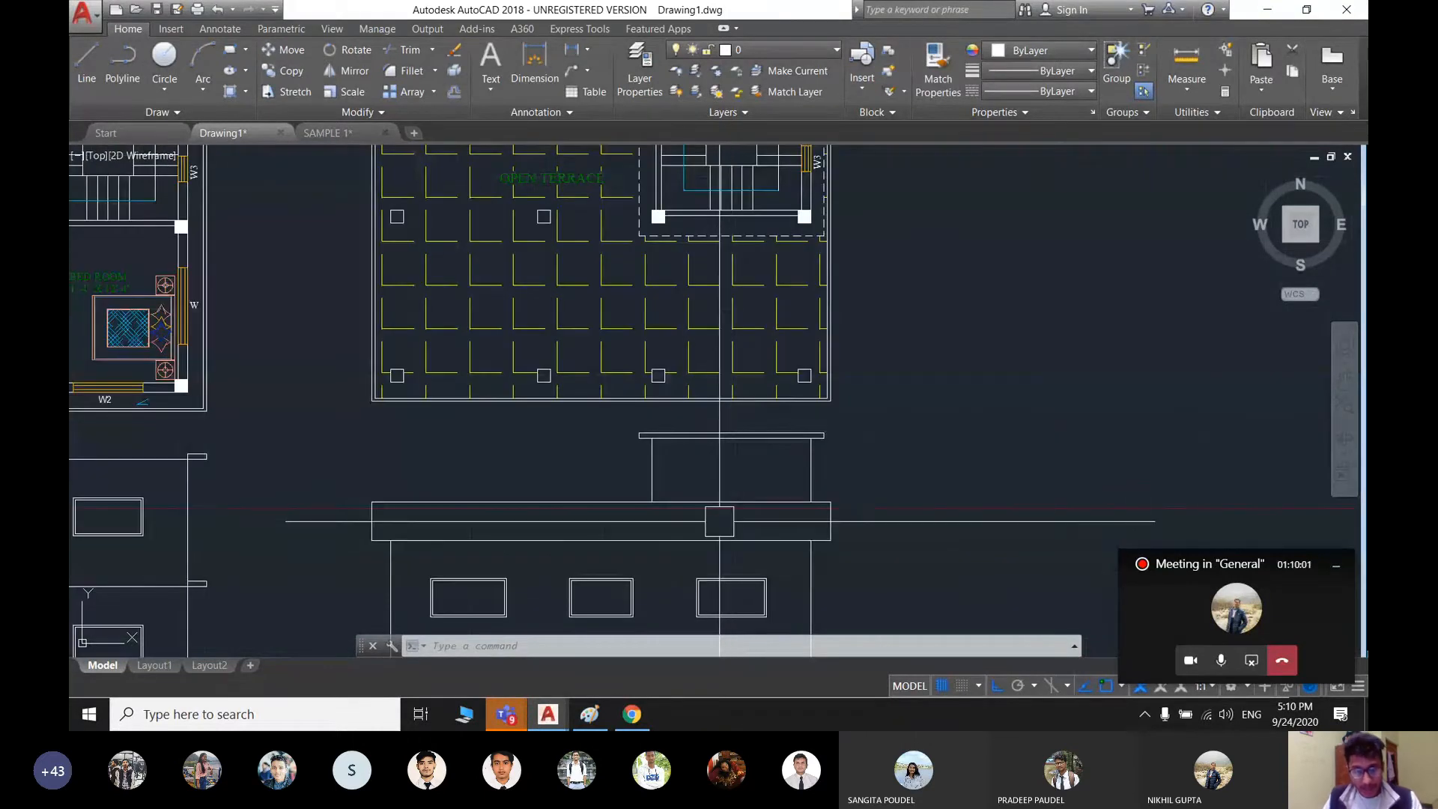
- Trim the right wall line inside the first-floor slab's projecting end in the roof-level elevation
{"action": "middle_click_drag", "start_coordinate": [725, 539], "coordinate": [737, 380]}
{"action": "scroll", "coordinate": [711, 370], "scroll_direction": "down", "scroll_amount": 2}
{"action": "scroll", "coordinate": [676, 427], "scroll_direction": "up", "scroll_amount": 4}
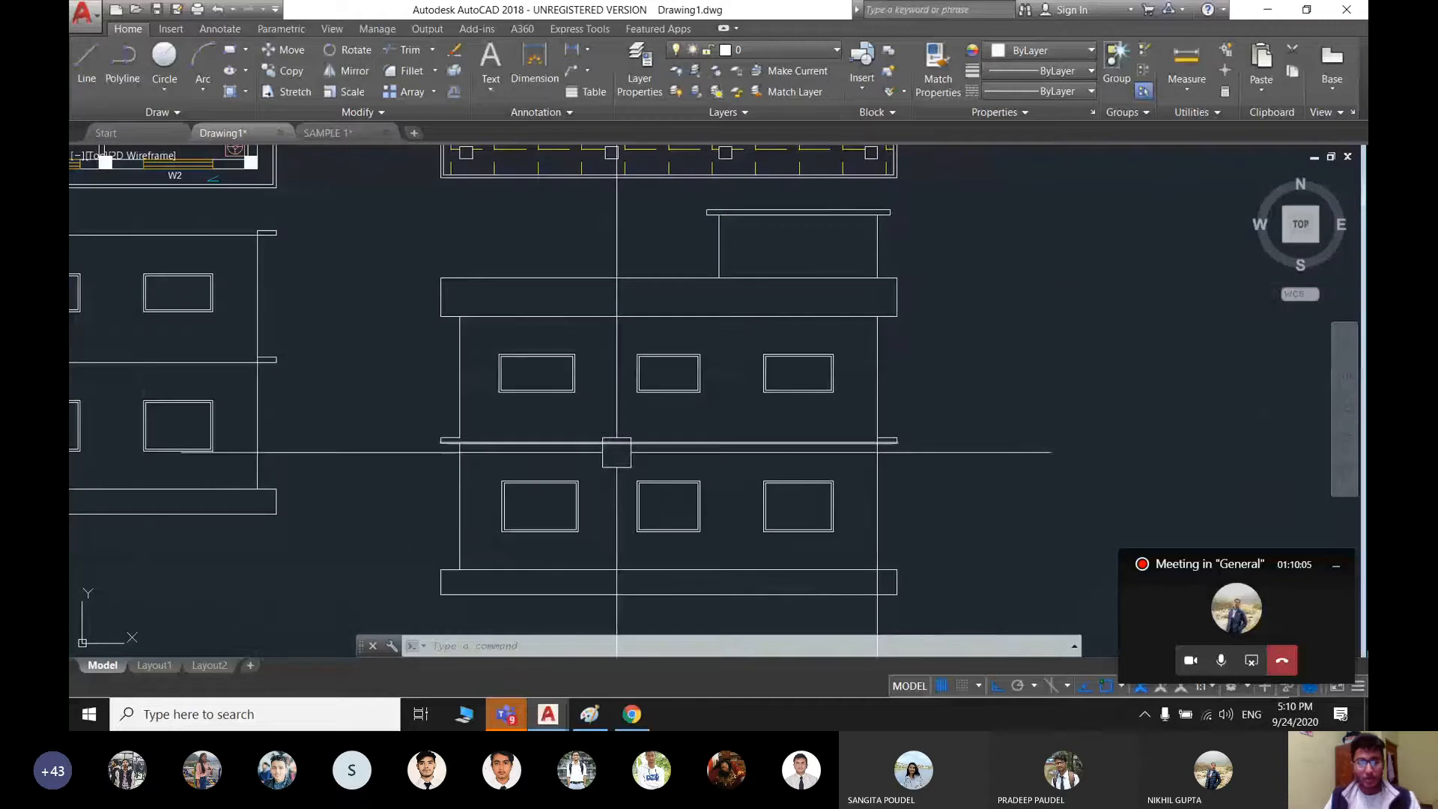
{"action": "scroll", "coordinate": [891, 450], "scroll_direction": "up", "scroll_amount": 2}
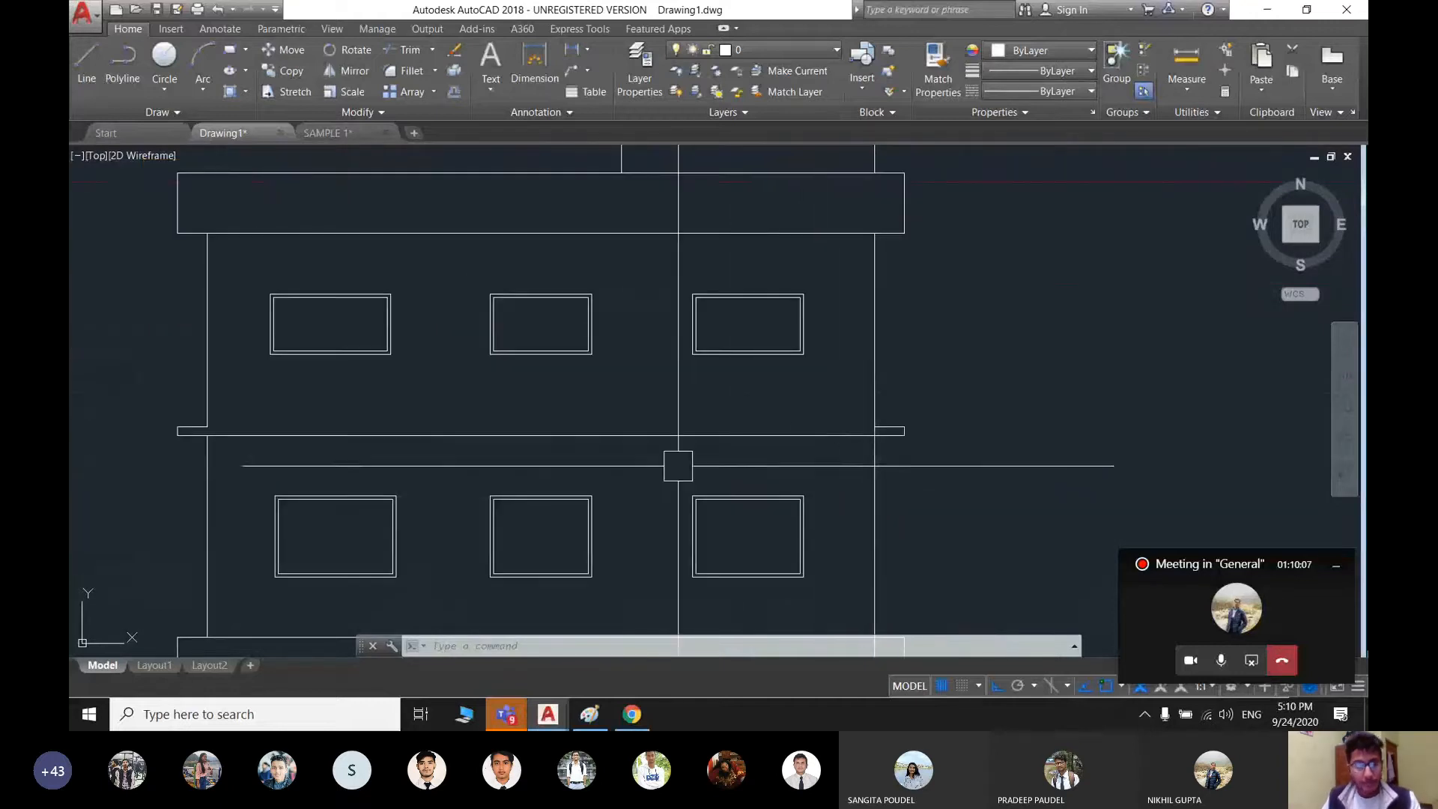
{"action": "scroll", "coordinate": [866, 424], "scroll_direction": "up", "scroll_amount": 5}
{"action": "type", "text": "r"}
{"action": "key", "text": "Escape"}
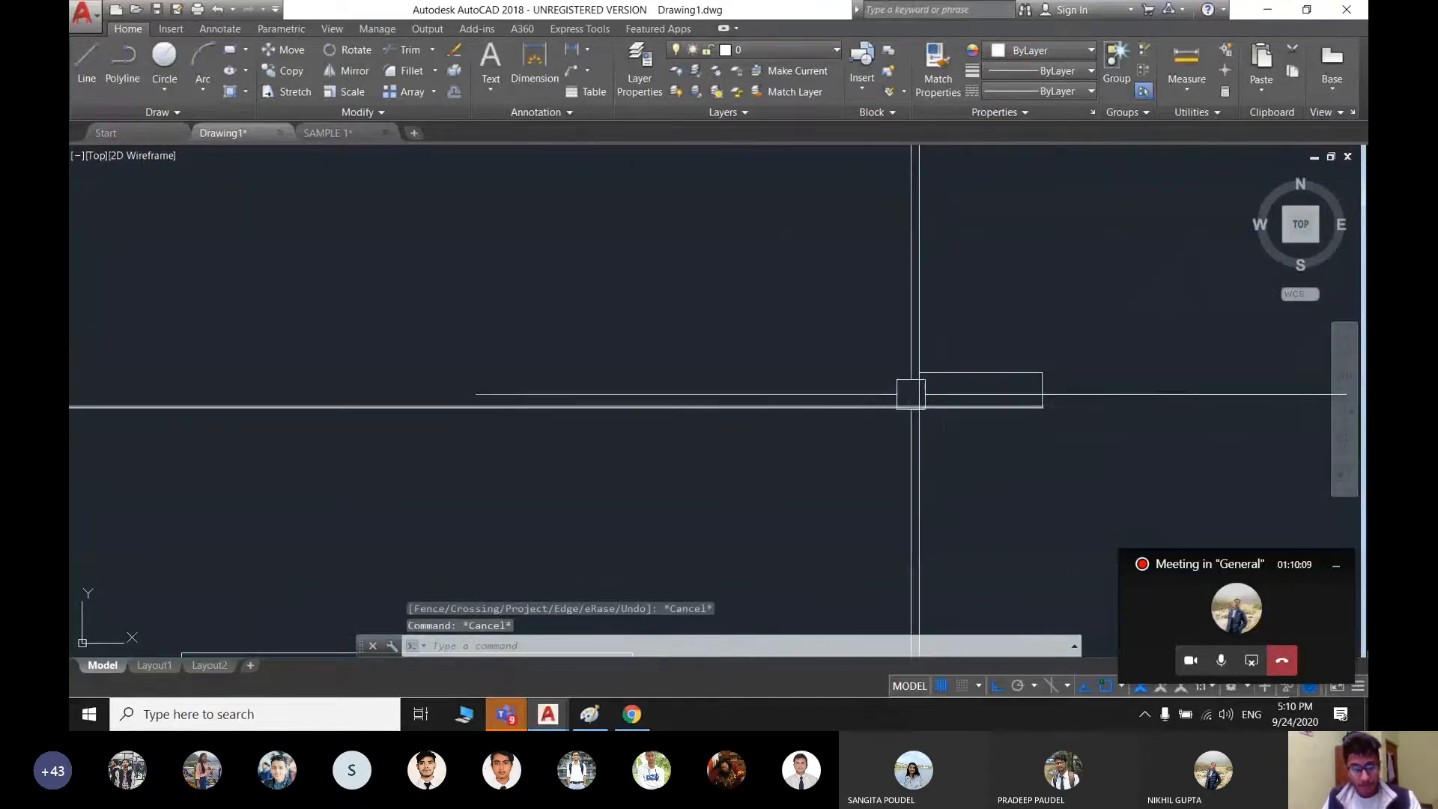
{"action": "type", "text": "tr"}
{"action": "key", "text": "space"}
{"action": "key", "text": "space"}
{"action": "scroll", "coordinate": [915, 395], "scroll_direction": "up", "scroll_amount": 5}
{"action": "scroll", "coordinate": [890, 397], "scroll_direction": "down", "scroll_amount": 4}
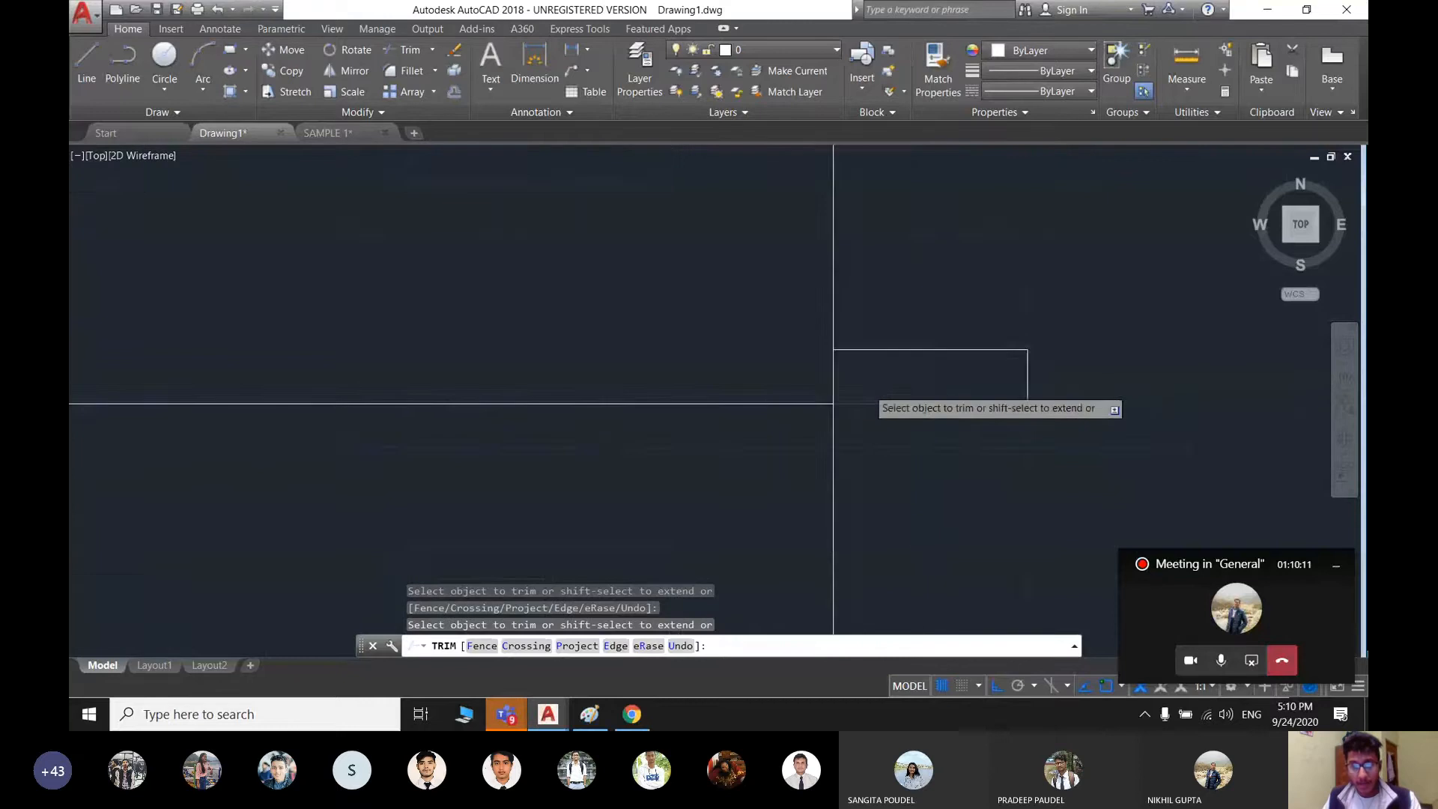
{"action": "scroll", "coordinate": [767, 364], "scroll_direction": "up", "scroll_amount": 4}
{"action": "scroll", "coordinate": [768, 364], "scroll_direction": "down", "scroll_amount": 8}
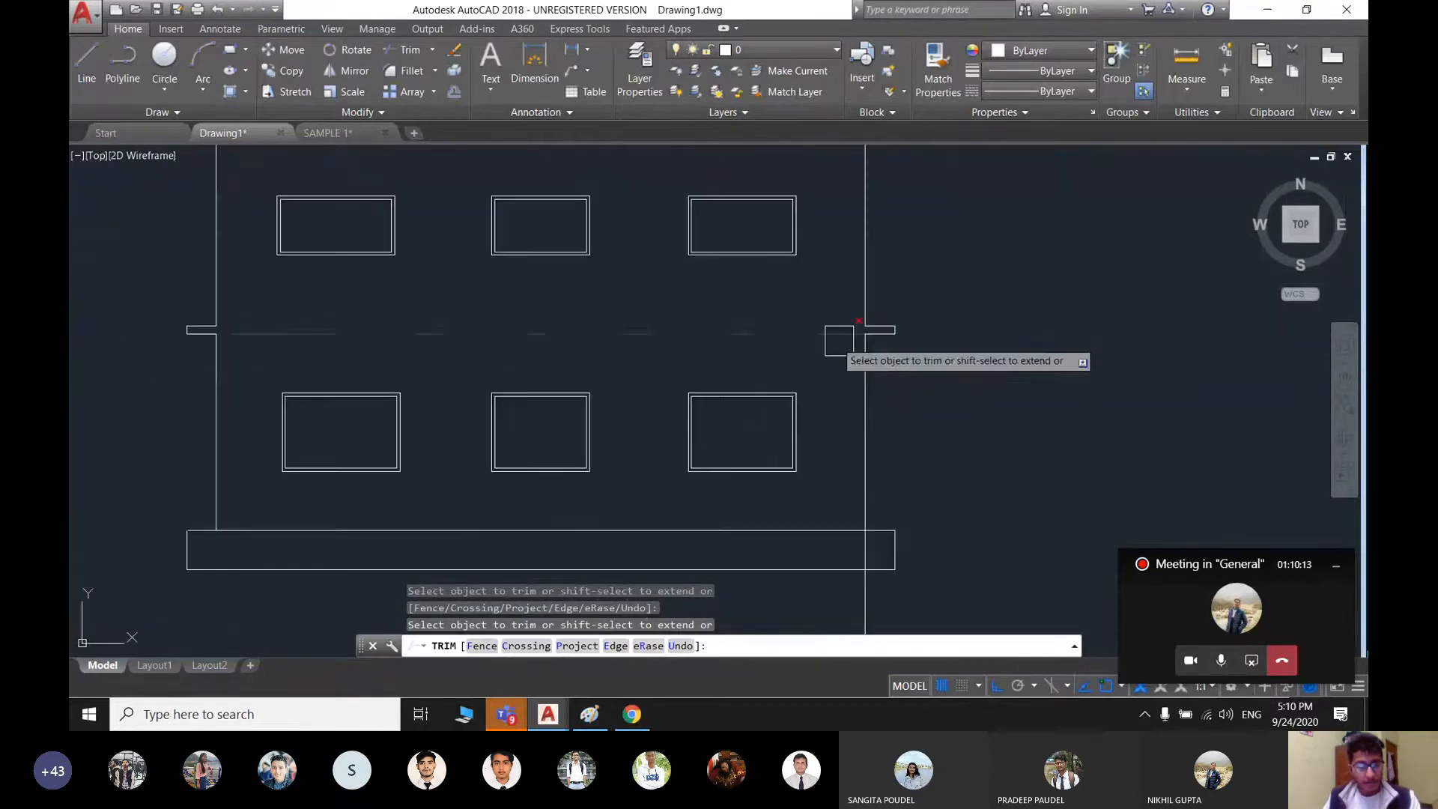
{"action": "key", "text": "Escape"}
{"action": "middle_click_drag", "start_coordinate": [760, 369], "coordinate": [706, 379]}
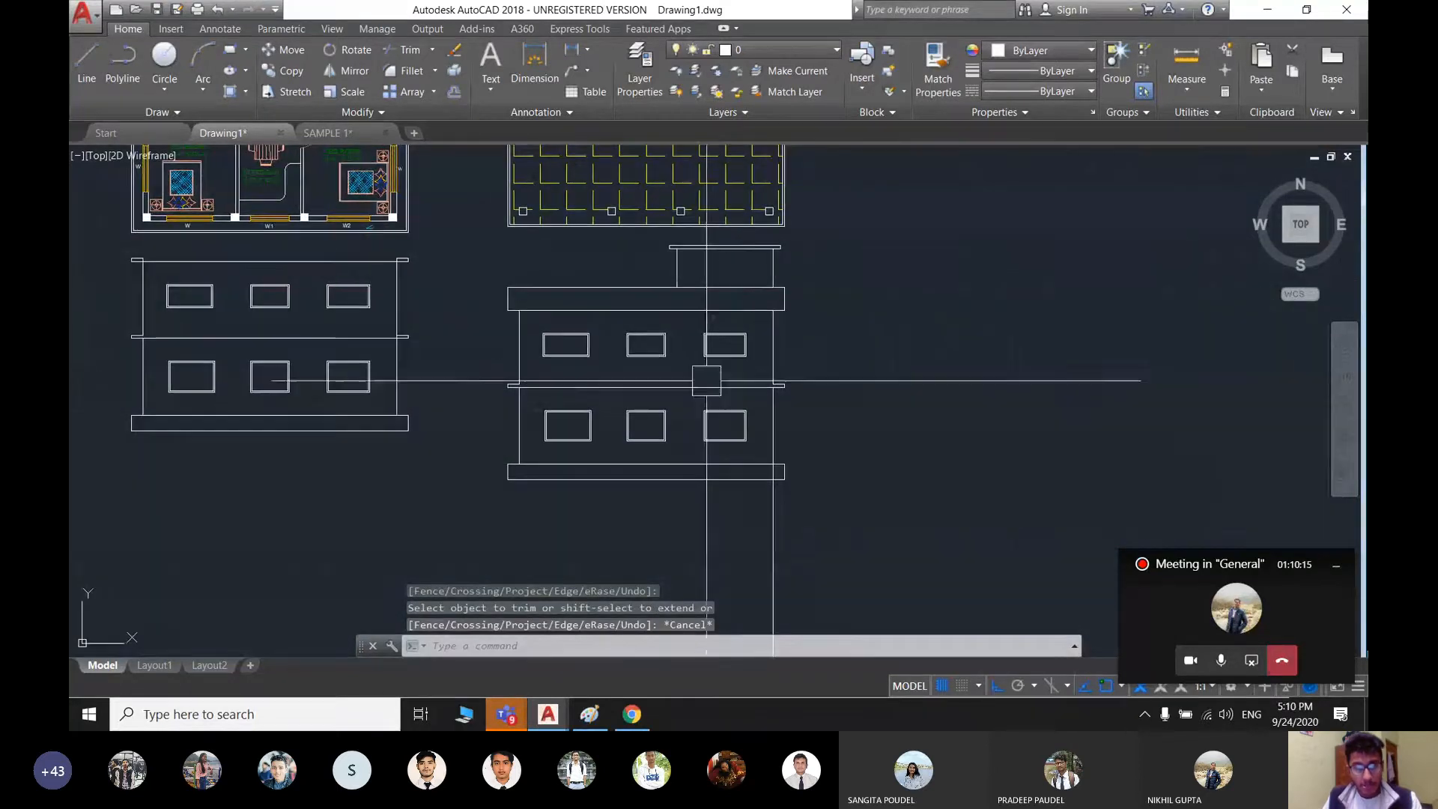
- Erase the leftover vertical projection line that runs below the plinth at the right side of the roof-level elevation
{"action": "scroll", "coordinate": [734, 546], "scroll_direction": "down", "scroll_amount": 3}
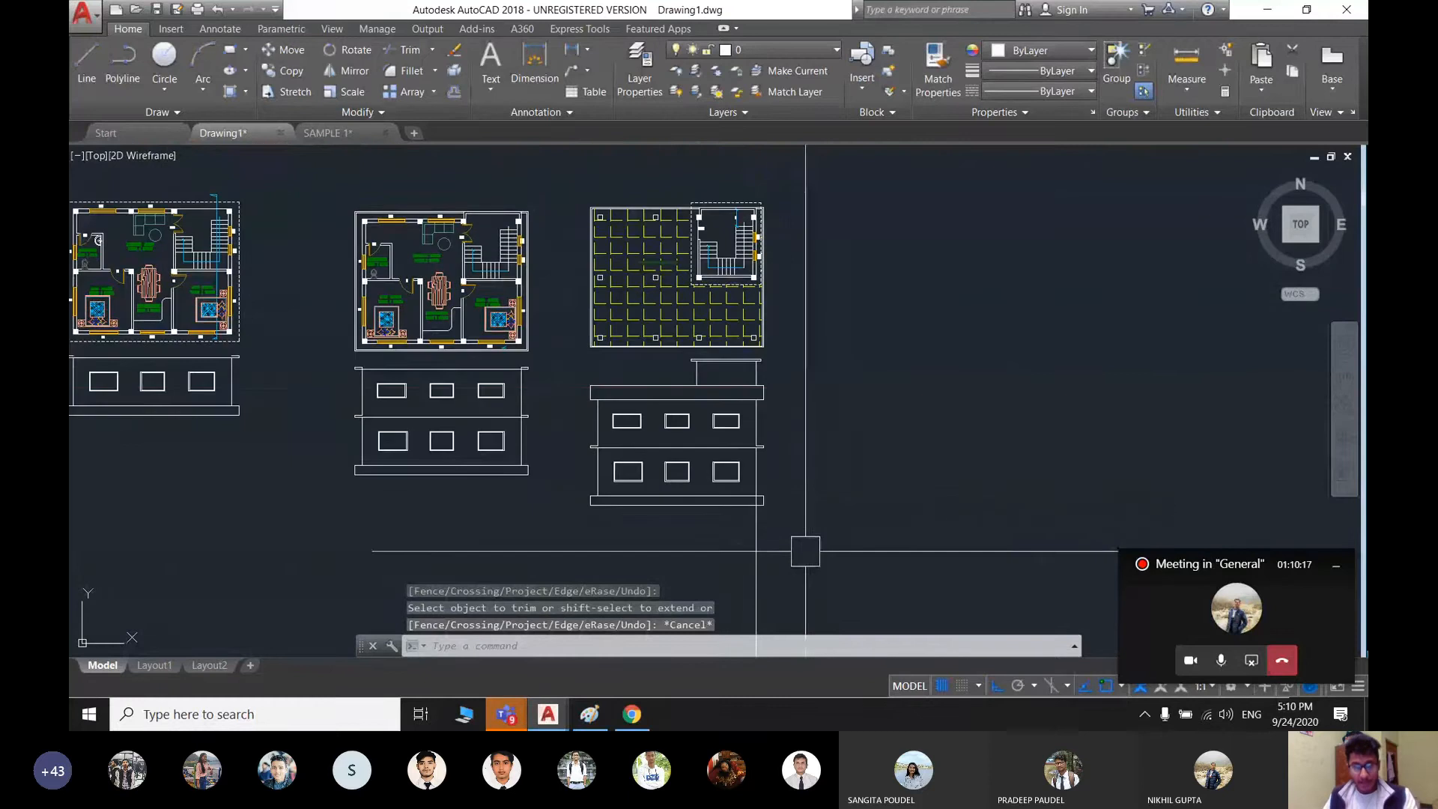
{"action": "left_click", "coordinate": [756, 569]}
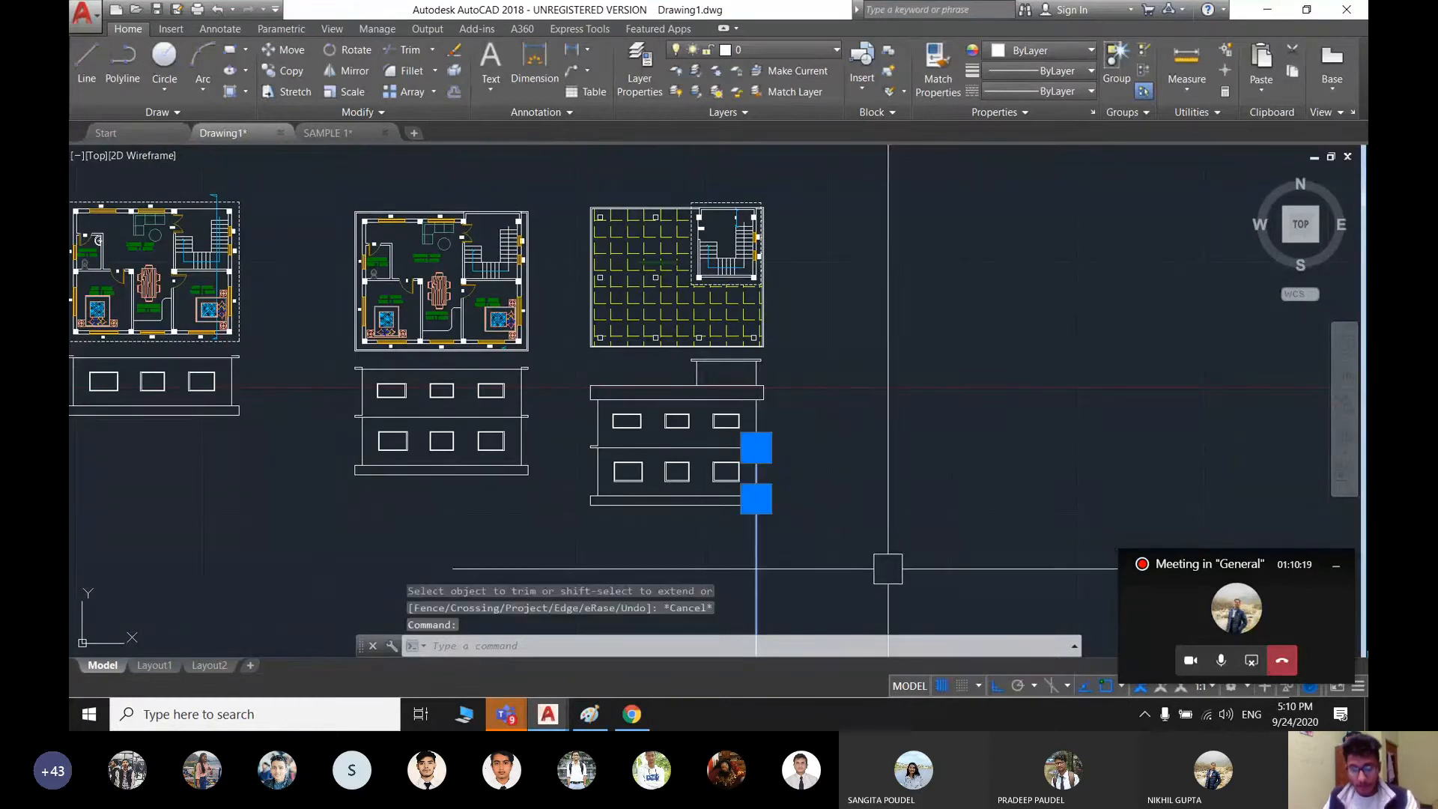
{"action": "key", "text": "Delete"}
{"action": "scroll", "coordinate": [781, 538], "scroll_direction": "up", "scroll_amount": 2}
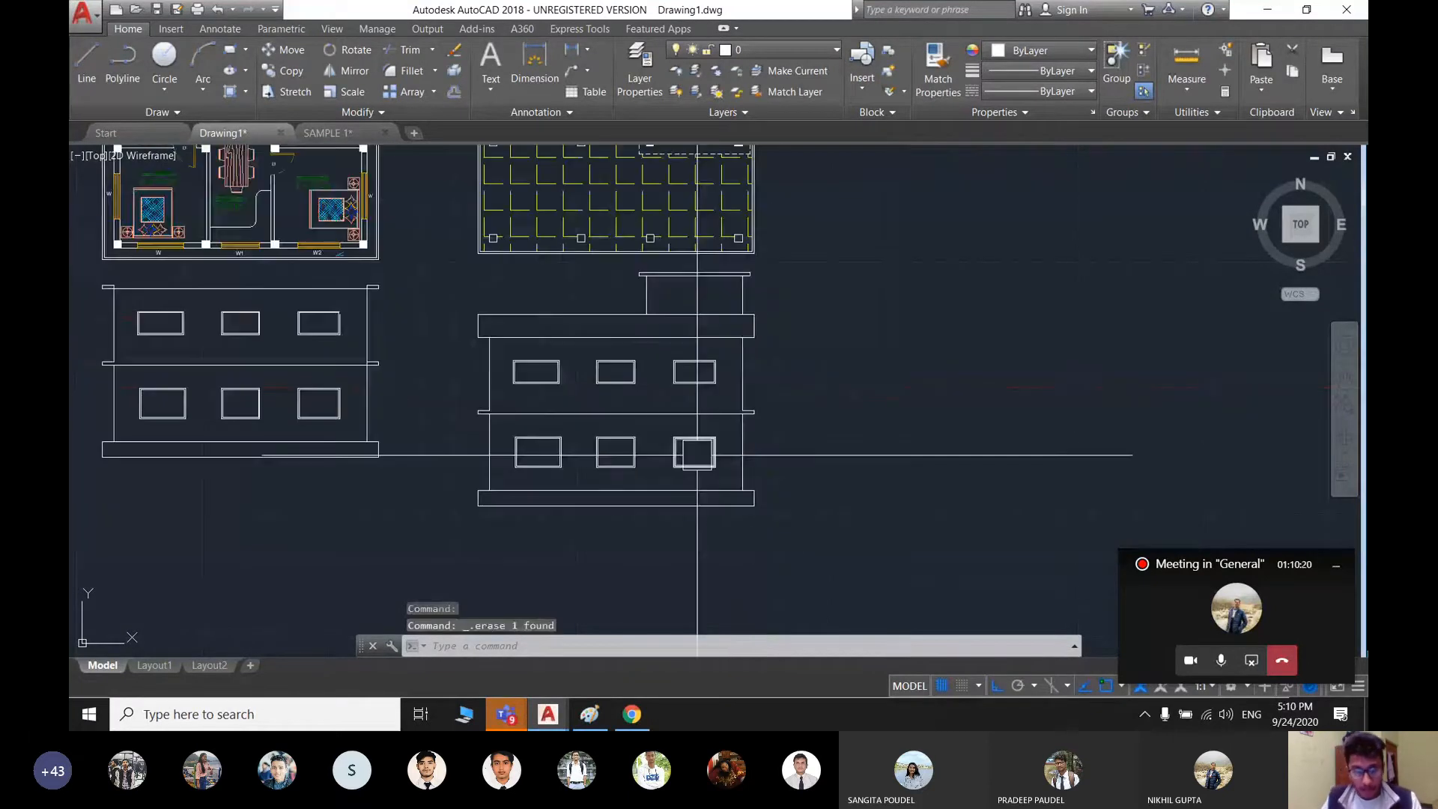
- Copy the complete roof-level elevation horizontally into the empty space to the right of the roof plan and elevation
{"action": "middle_click_drag", "start_coordinate": [697, 454], "coordinate": [694, 477]}
{"action": "left_click", "coordinate": [818, 571]}
{"action": "left_click", "coordinate": [453, 290]}
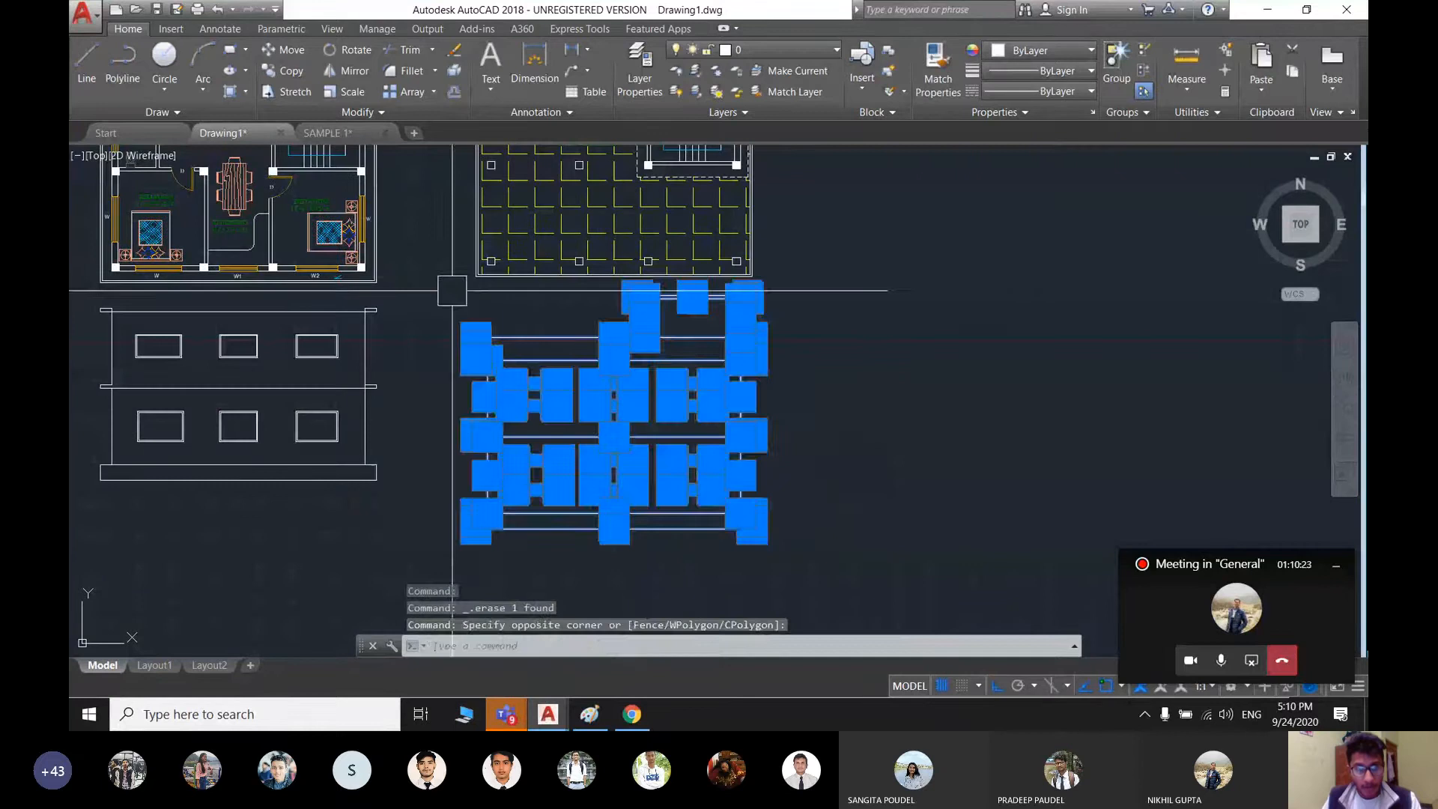
{"action": "type", "text": "co"}
{"action": "key", "text": "Return"}
{"action": "left_click", "coordinate": [487, 360]}
{"action": "scroll", "coordinate": [956, 352], "scroll_direction": "down", "scroll_amount": 4}
{"action": "middle_click_drag", "start_coordinate": [956, 352], "coordinate": [491, 367]}
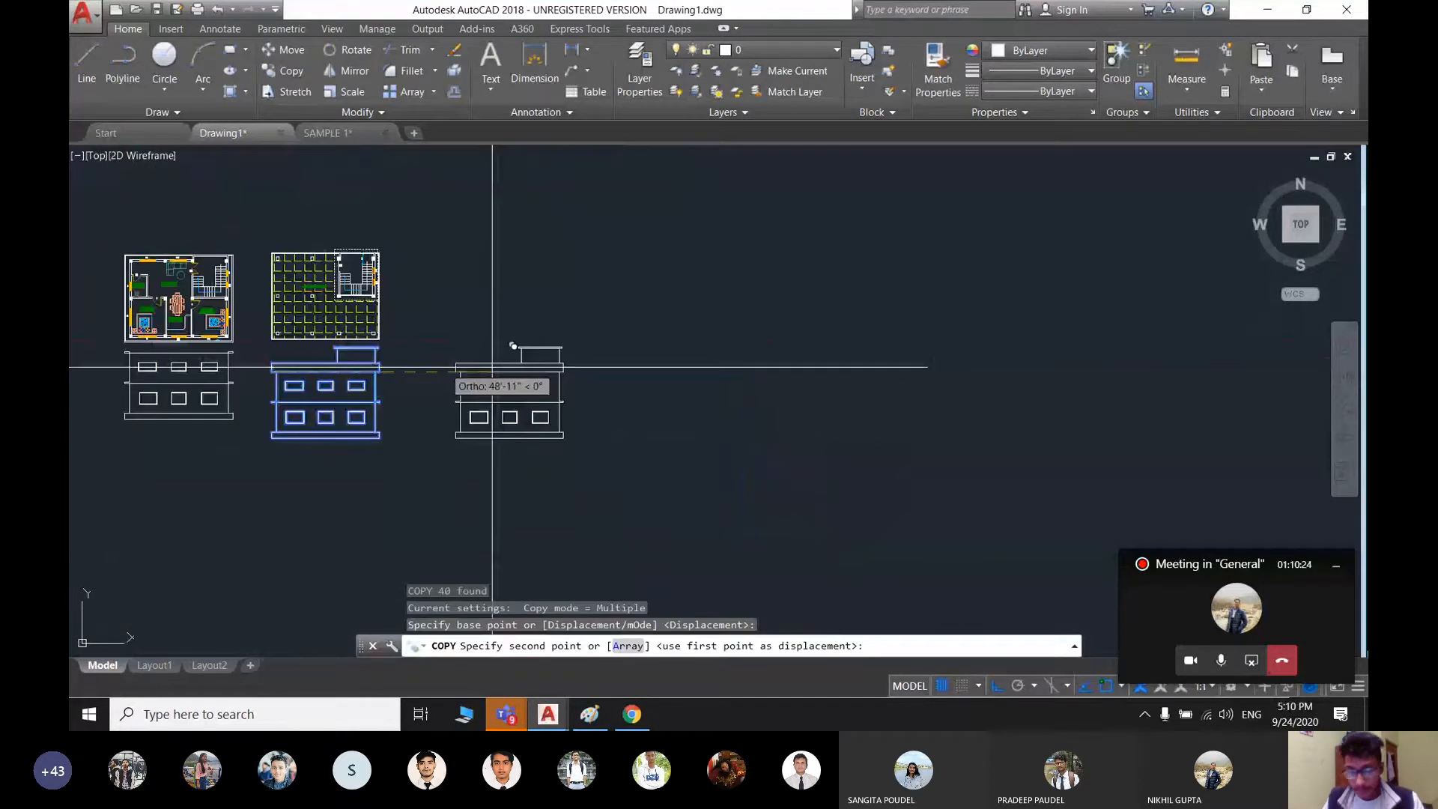
{"action": "left_click", "coordinate": [735, 367]}
{"action": "key", "text": "Escape"}
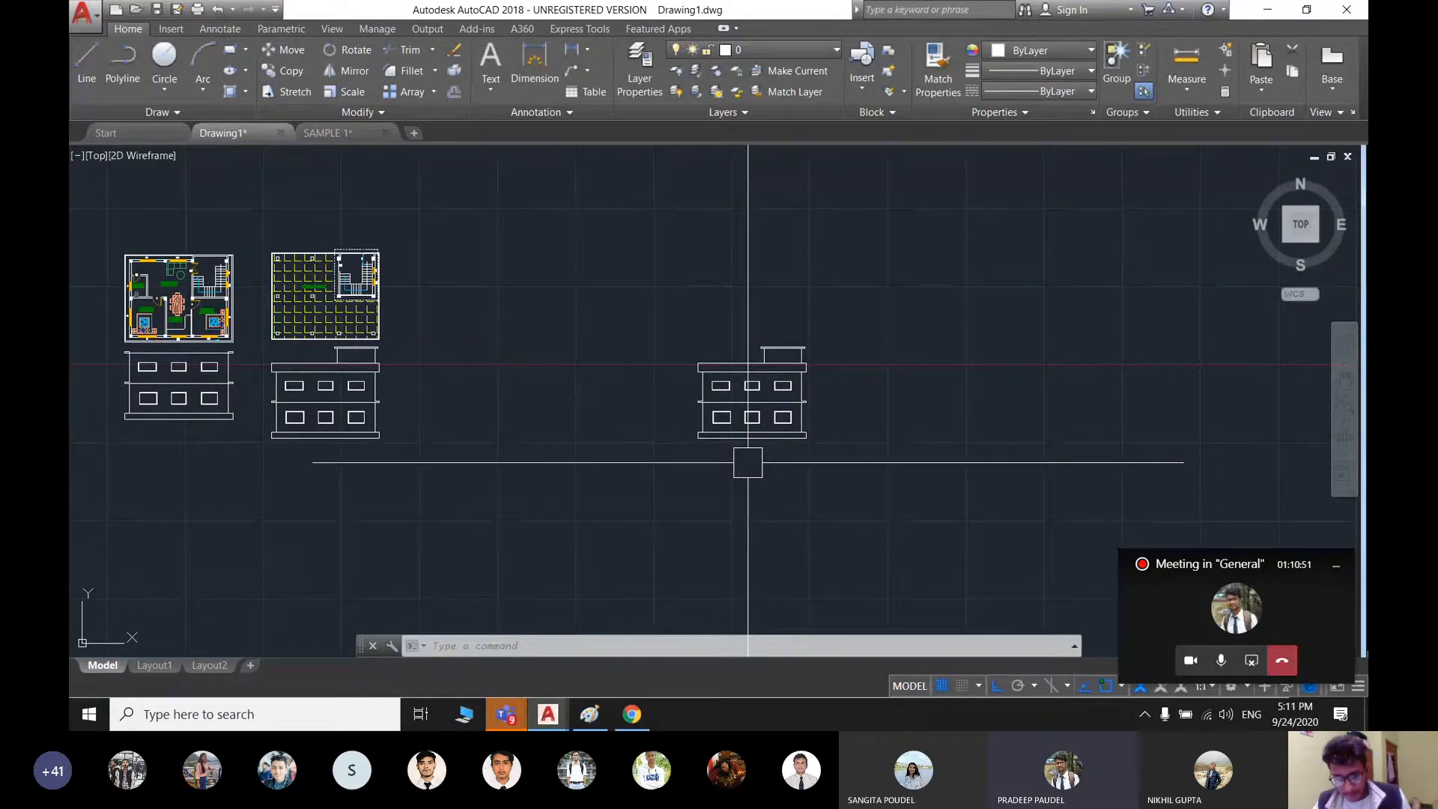
- Try erasing the top line of the stair block's roof slab in the copied elevation, and undo the erasure
{"action": "scroll", "coordinate": [797, 378], "scroll_direction": "up", "scroll_amount": 6}
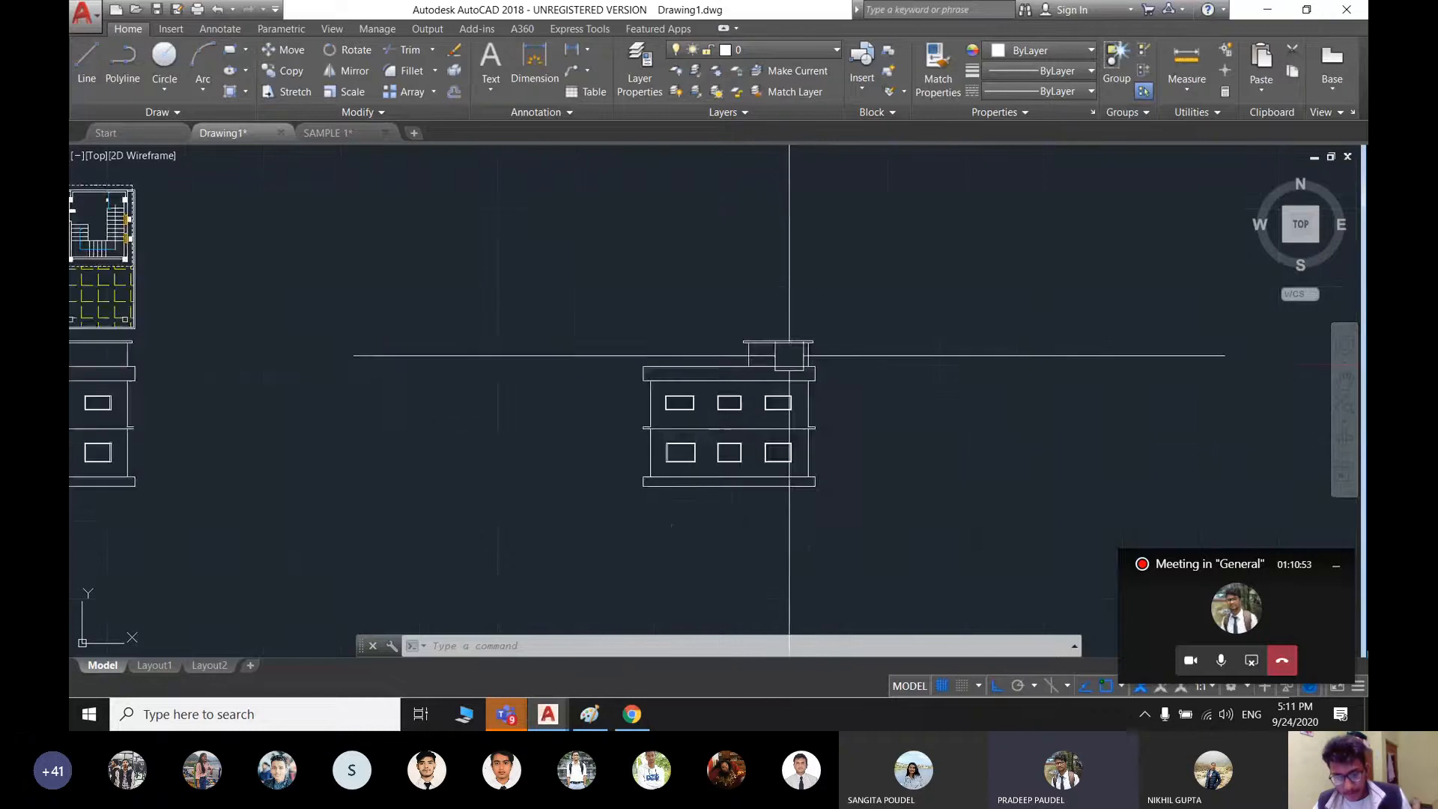
{"action": "mouse_move", "coordinate": [741, 331]}
{"action": "middle_mouse_down"}
{"action": "mouse_move", "coordinate": [731, 371]}
{"action": "mouse_move", "coordinate": [674, 401]}
{"action": "mouse_move", "coordinate": [692, 458]}
{"action": "middle_mouse_up"}
{"action": "scroll", "coordinate": [651, 429], "scroll_direction": "up", "scroll_amount": 2}
{"action": "scroll", "coordinate": [654, 440], "scroll_direction": "up", "scroll_amount": 2}
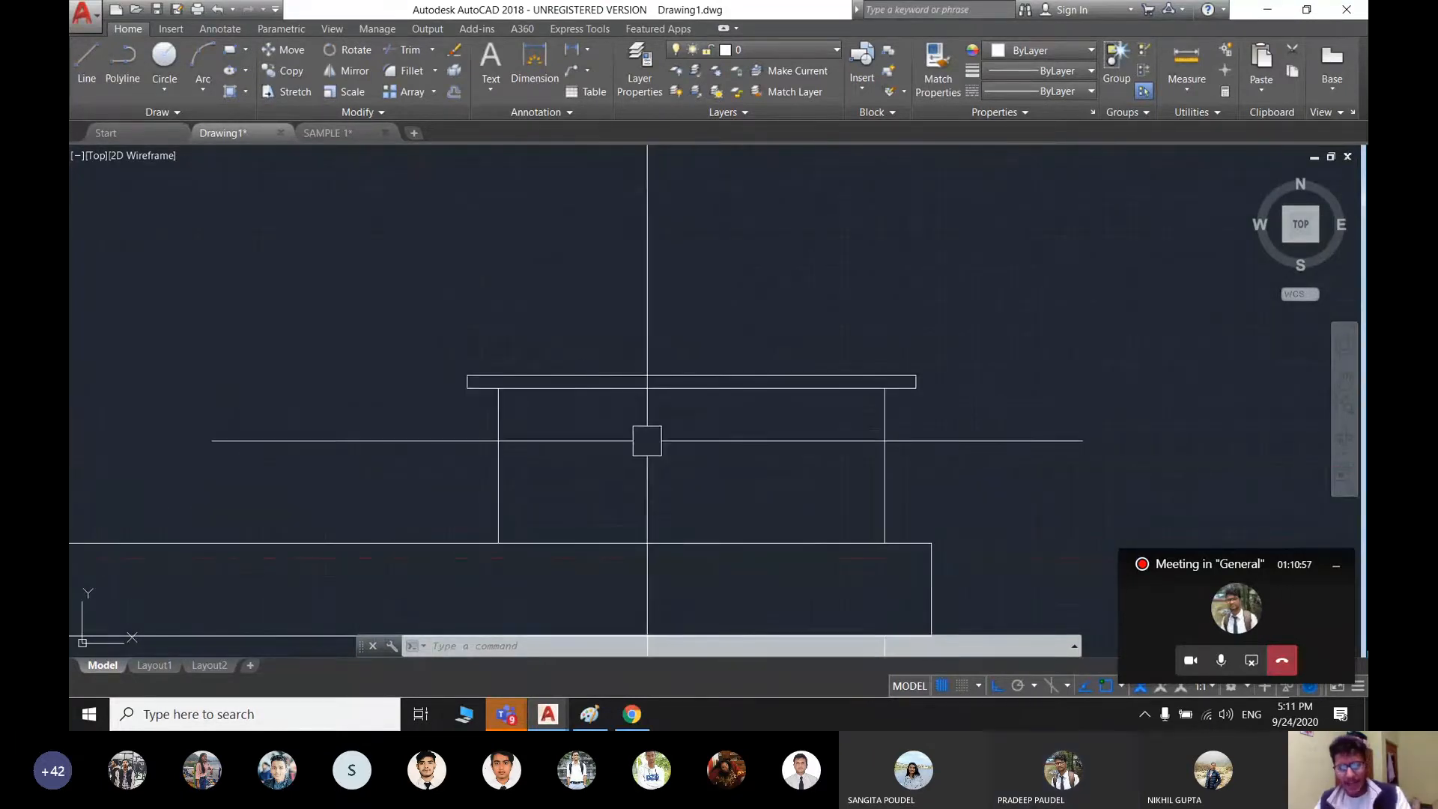
{"action": "left_click", "coordinate": [702, 372]}
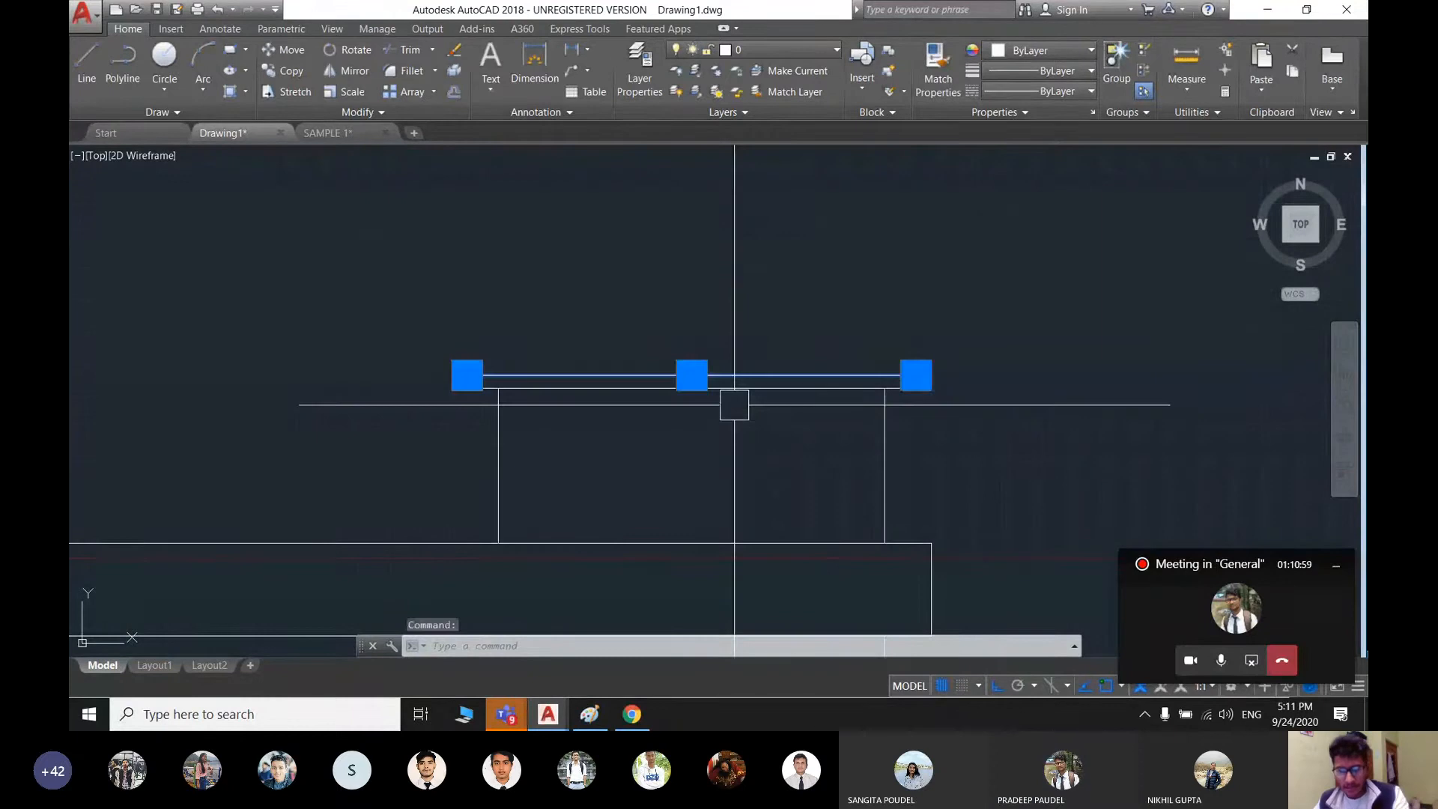
{"action": "key", "text": "Delete"}
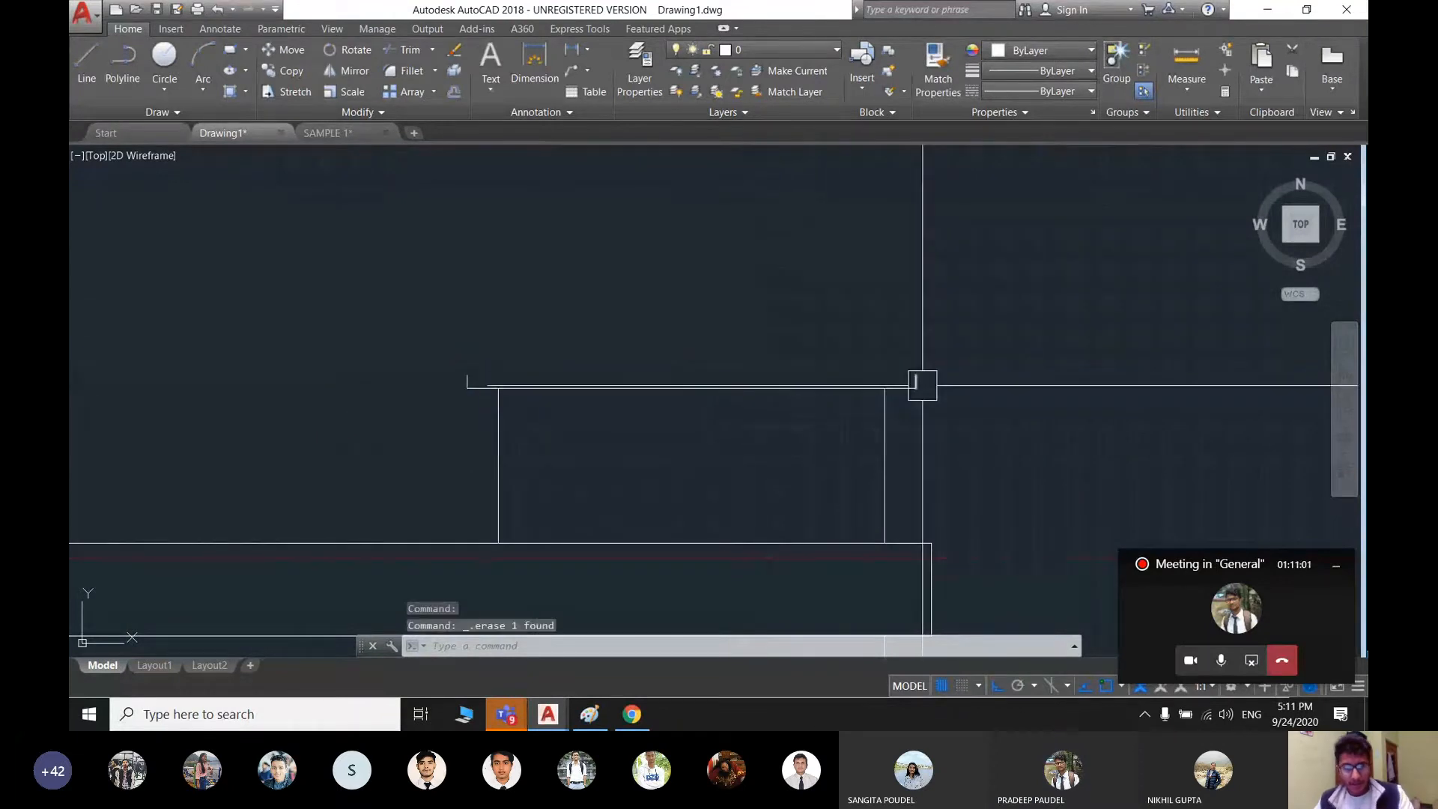
{"action": "scroll", "coordinate": [929, 387], "scroll_direction": "up", "scroll_amount": 5}
{"action": "left_click", "coordinate": [902, 404]}
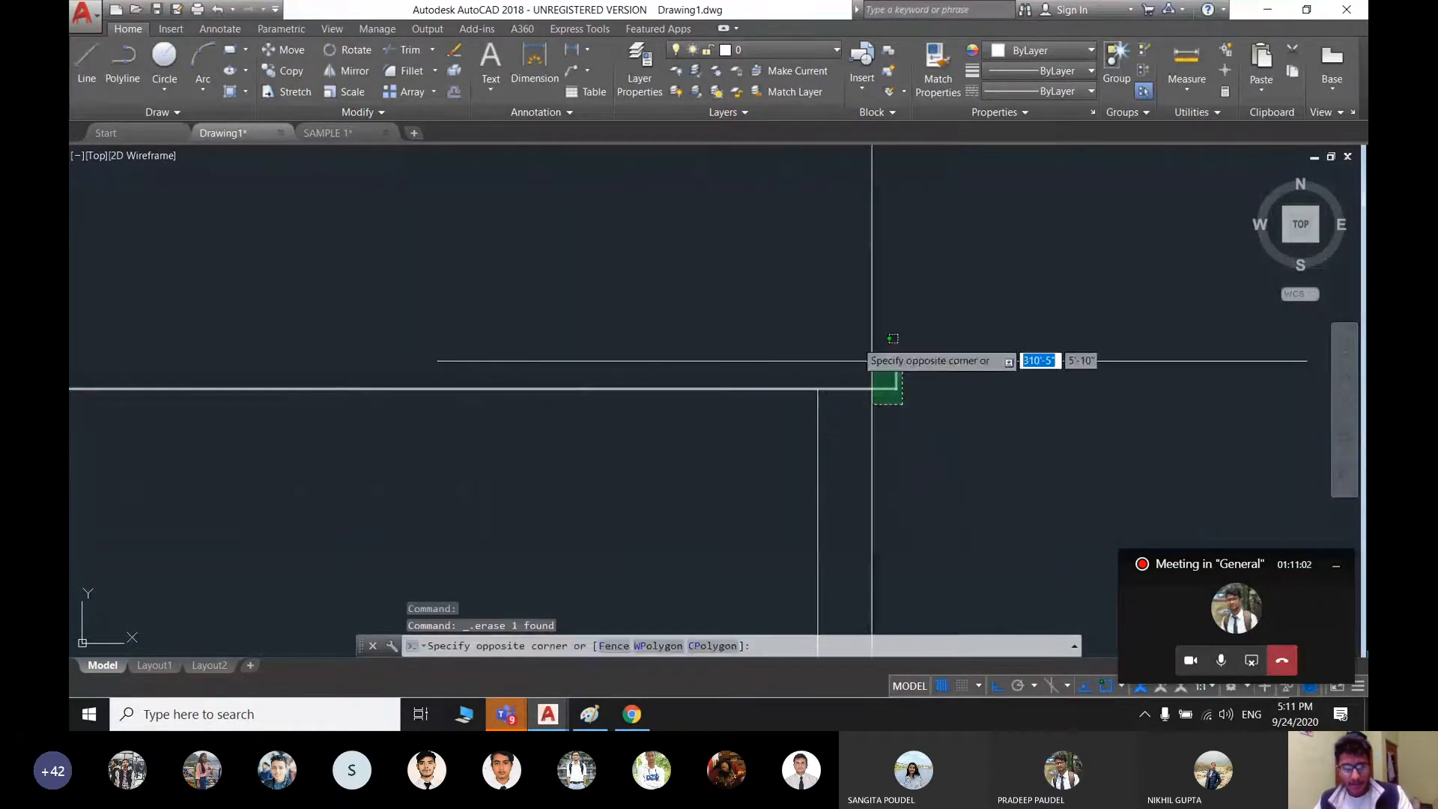
{"action": "left_click", "coordinate": [871, 361]}
{"action": "scroll", "coordinate": [778, 390], "scroll_direction": "down", "scroll_amount": 5}
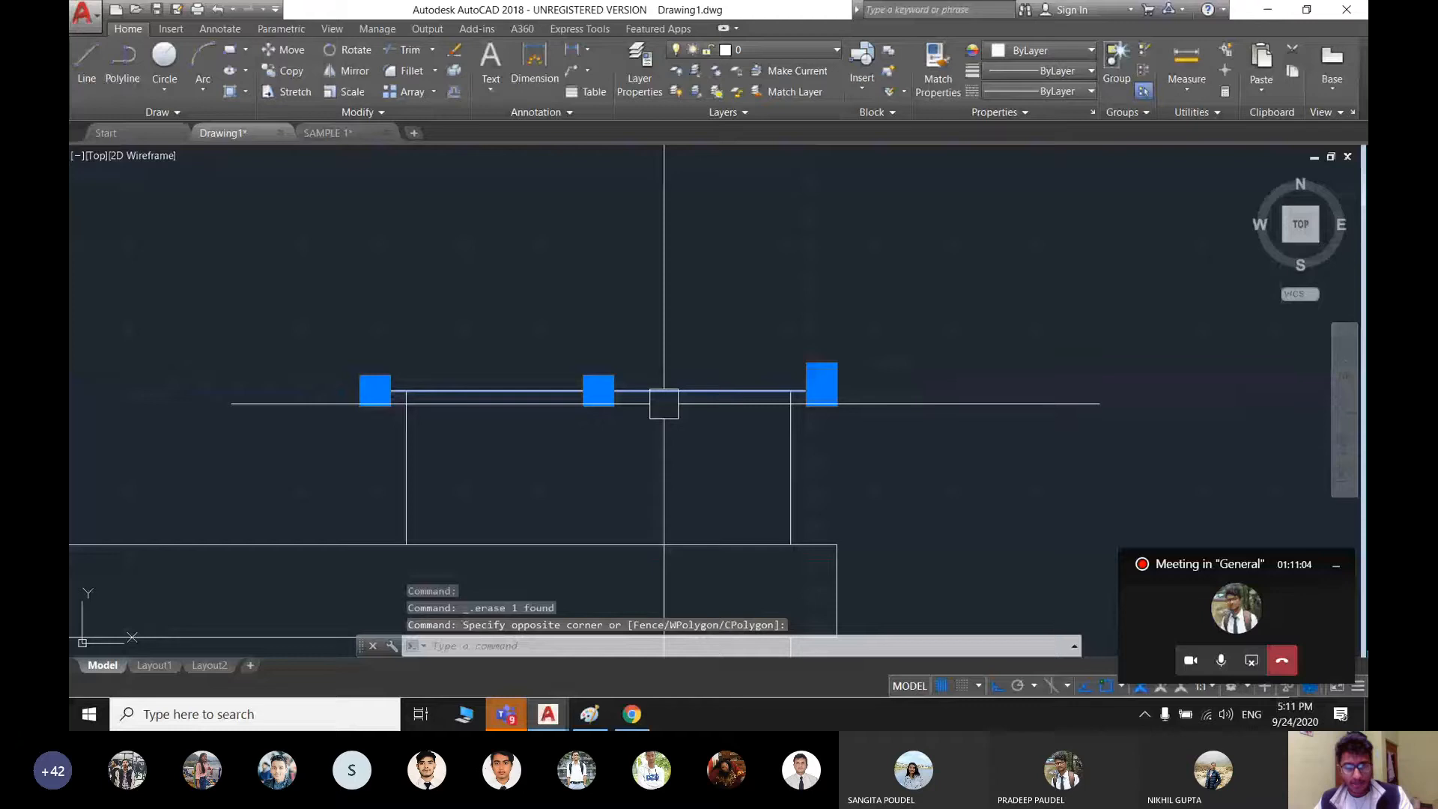
{"action": "key", "text": "Escape"}
{"action": "key", "text": "ctrl+z"}
{"action": "key", "text": "ctrl+z"}
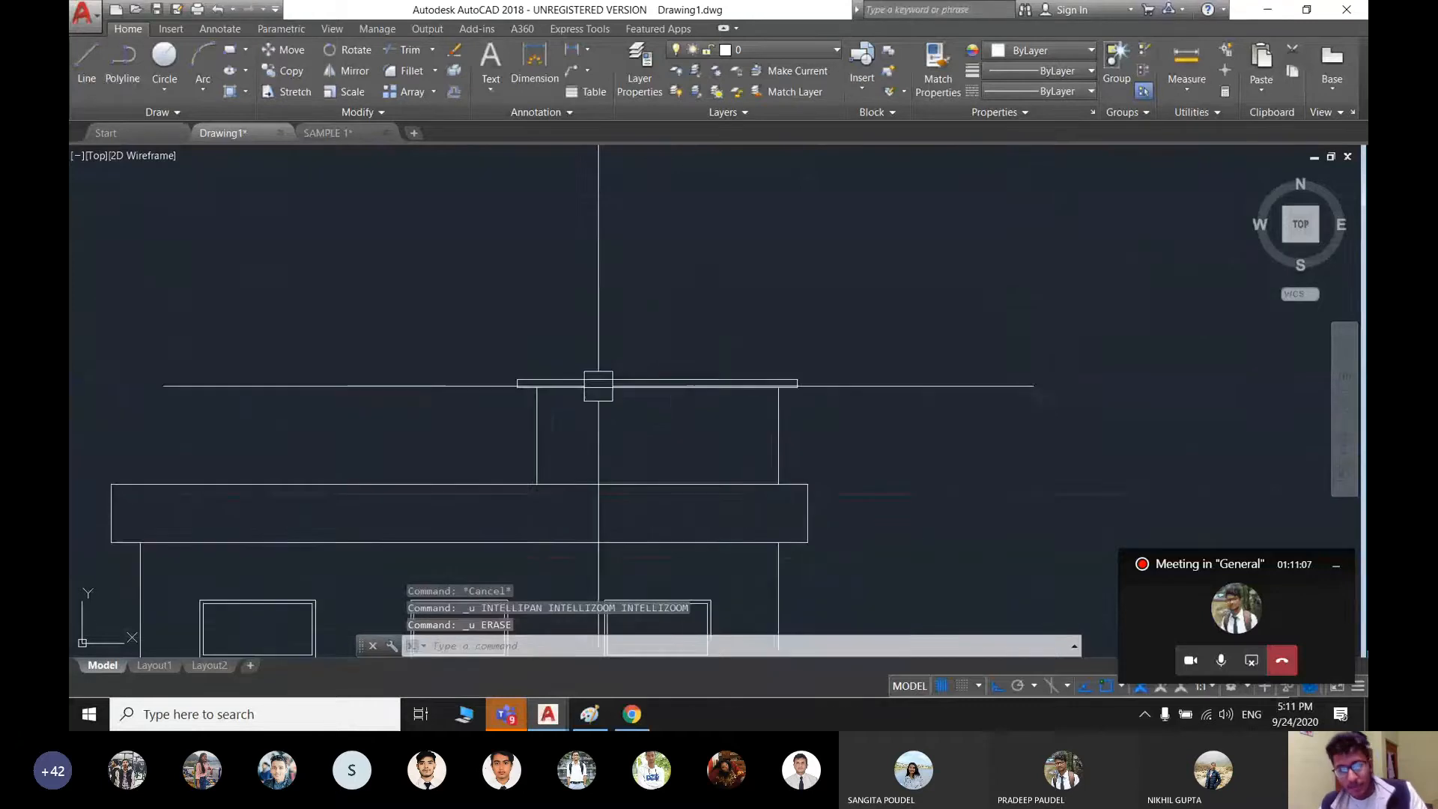
- Try a sloped roof line rising rightward from the top of the copied stair block's left wall, and undo it
{"action": "scroll", "coordinate": [599, 387], "scroll_direction": "down", "scroll_amount": 4}
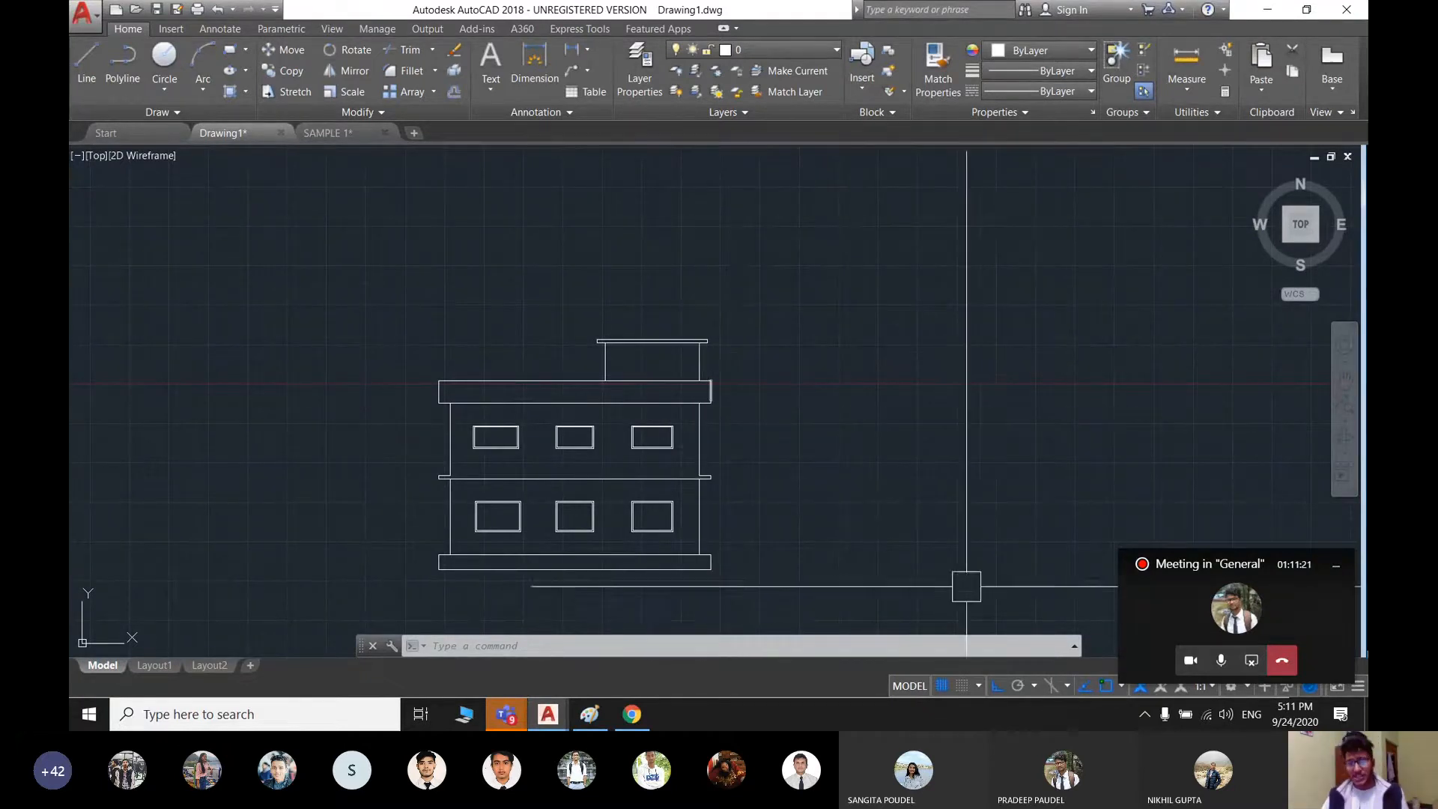
{"action": "scroll", "coordinate": [672, 341], "scroll_direction": "up", "scroll_amount": 6}
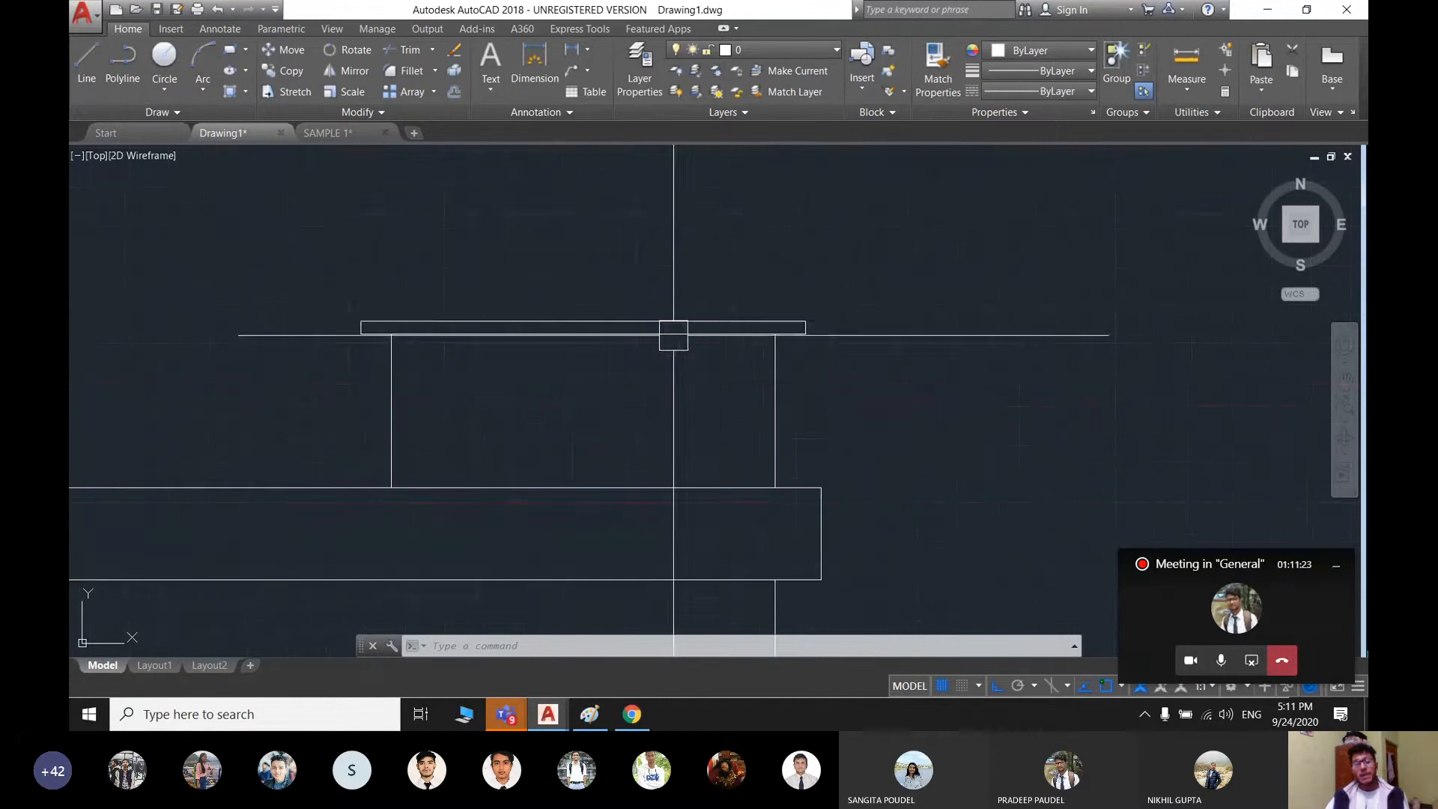
{"action": "middle_click_drag", "start_coordinate": [670, 338], "coordinate": [672, 409]}
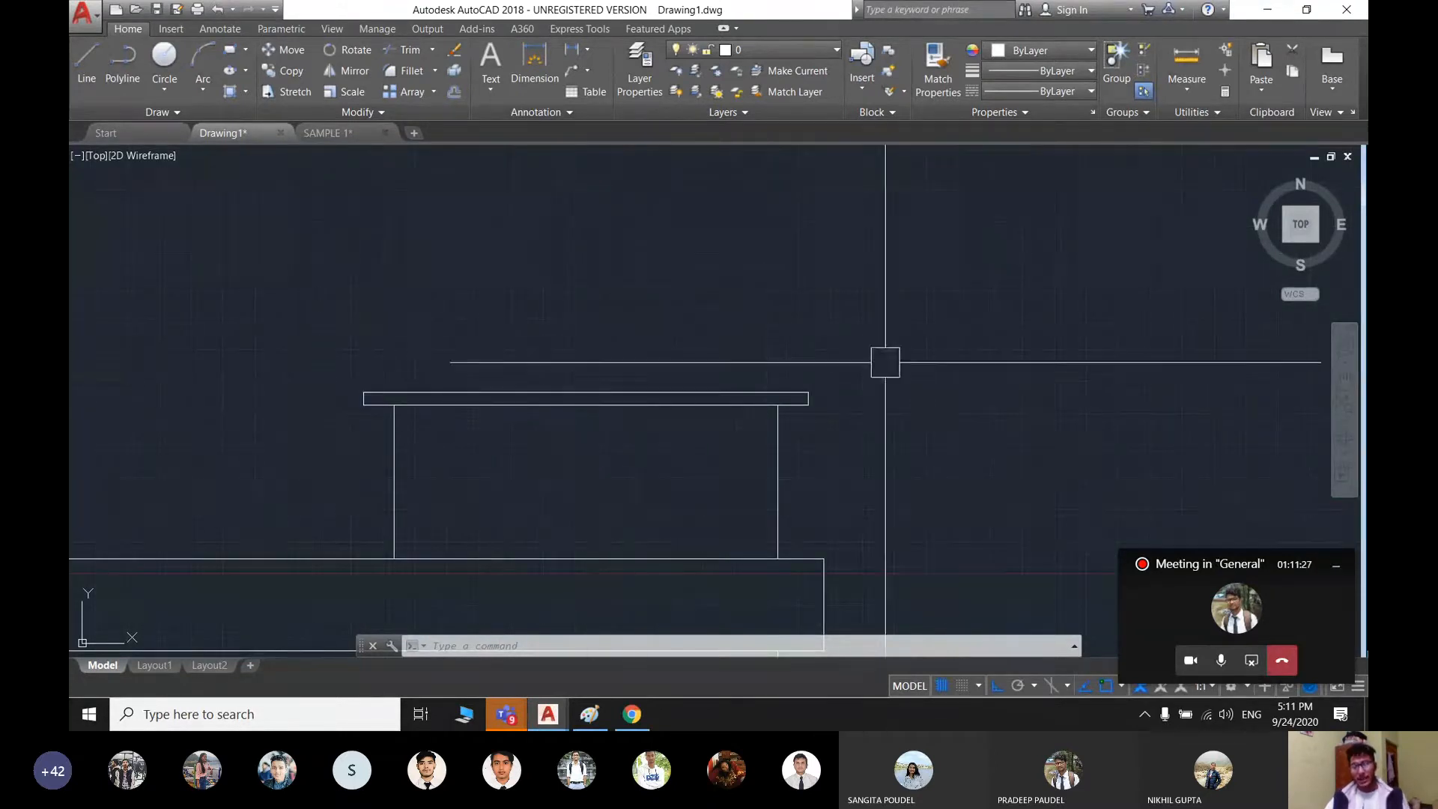
{"action": "scroll", "coordinate": [884, 363], "scroll_direction": "down", "scroll_amount": 2}
{"action": "type", "text": "l"}
{"action": "key", "text": "Return"}
{"action": "left_click", "coordinate": [578, 388]}
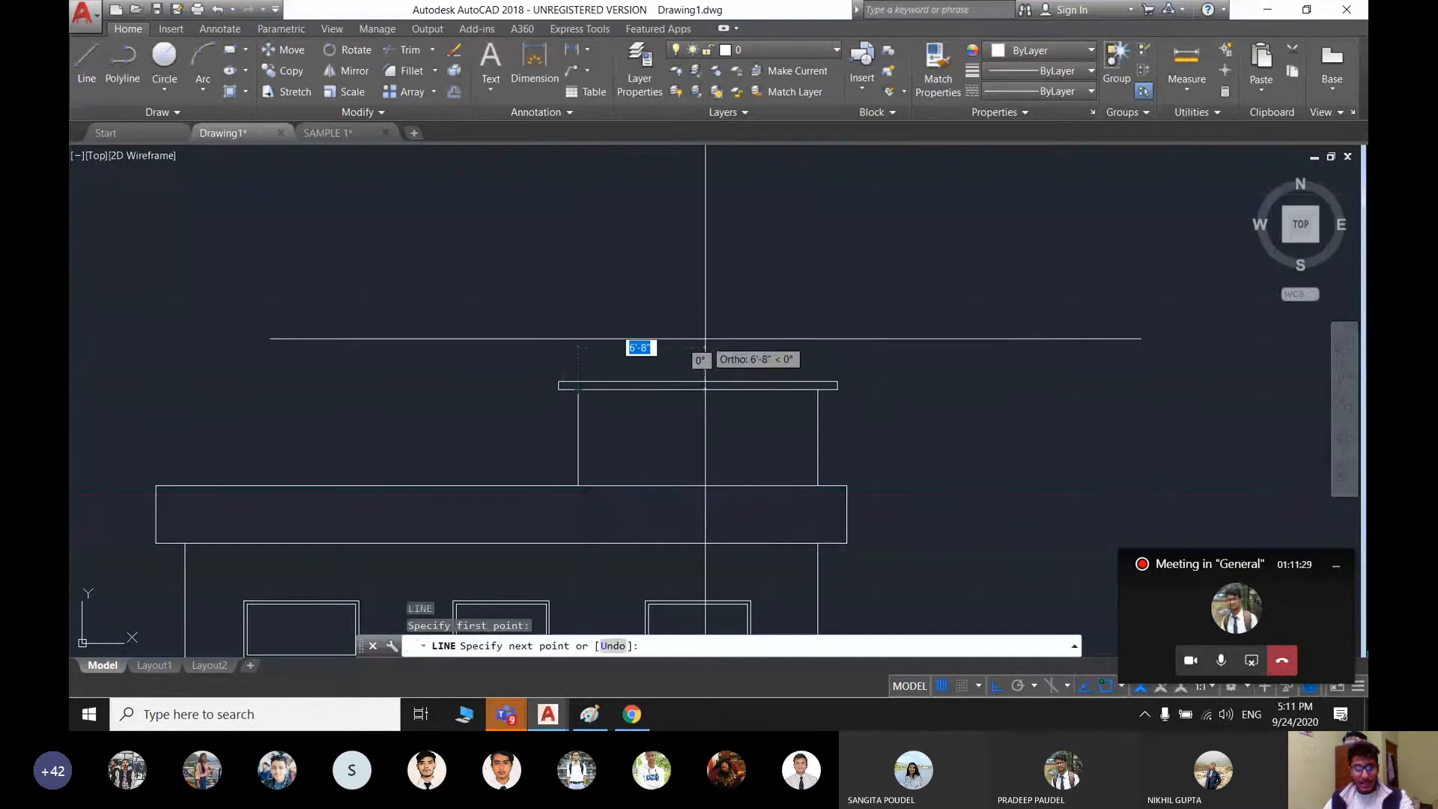
{"action": "key", "text": "F8"}
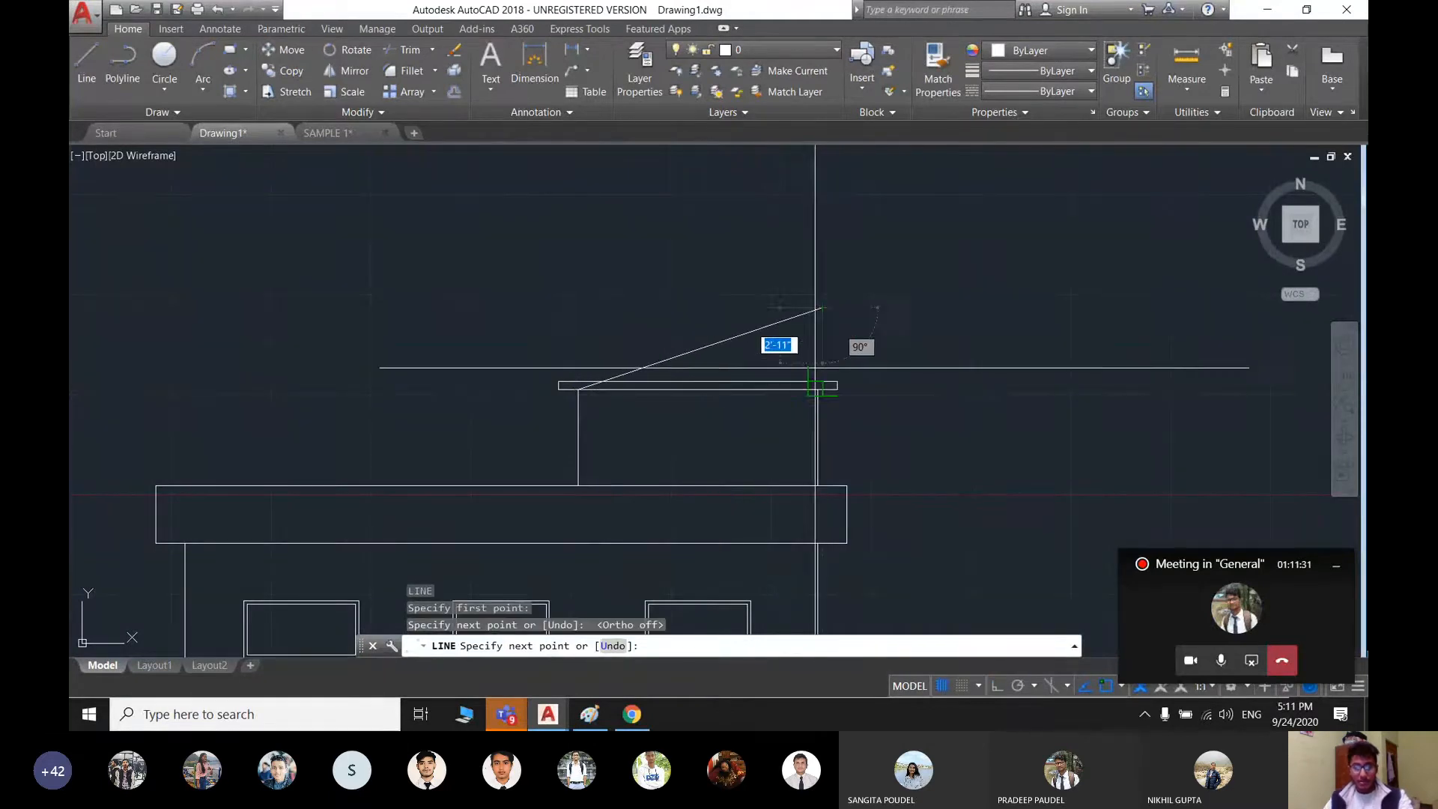
{"action": "left_click", "coordinate": [822, 308]}
{"action": "scroll", "coordinate": [795, 389], "scroll_direction": "down", "scroll_amount": 6}
{"action": "key", "text": "Escape"}
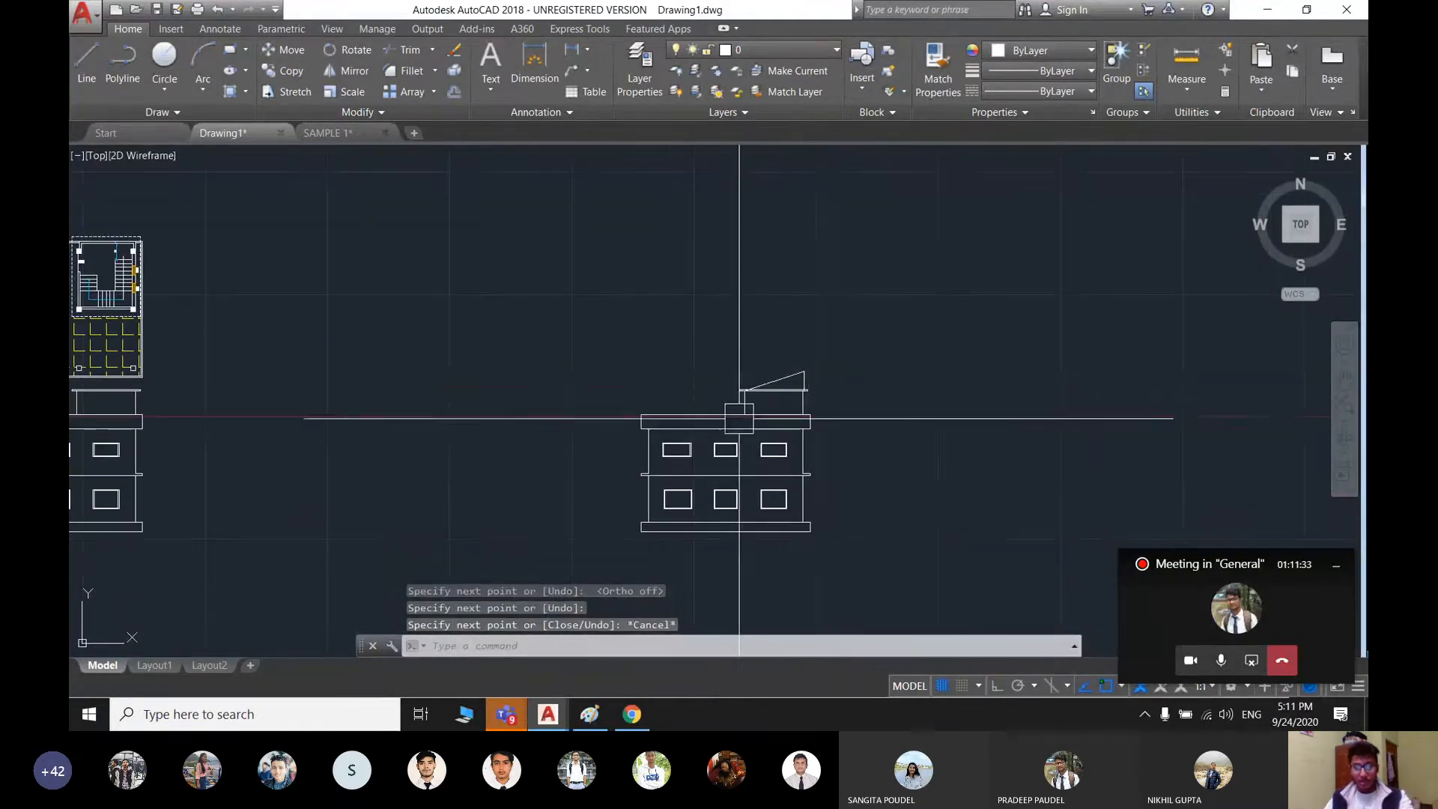
{"action": "key", "text": "ctrl+z"}
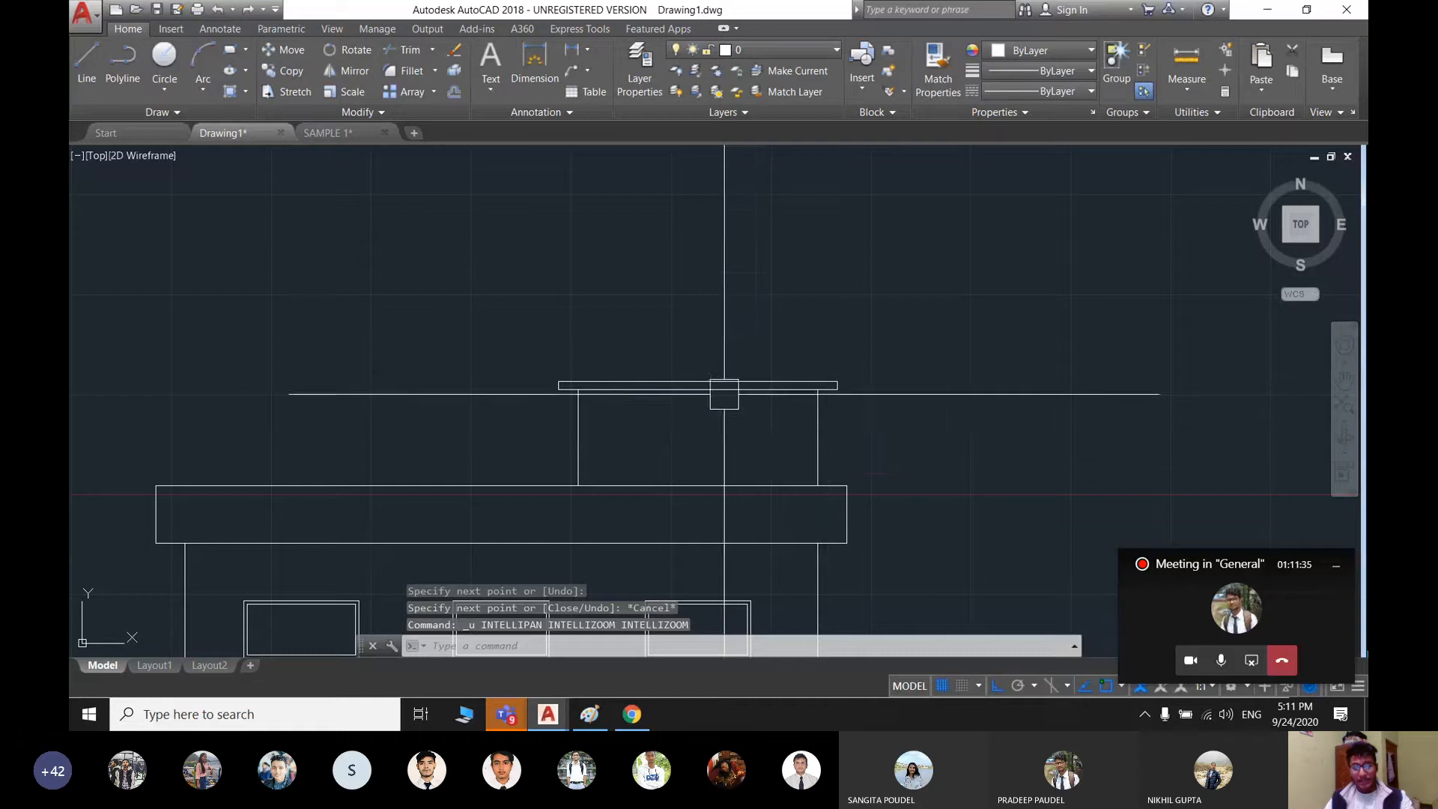
{"action": "scroll", "coordinate": [731, 397], "scroll_direction": "down", "scroll_amount": 2}
{"action": "scroll", "coordinate": [783, 397], "scroll_direction": "down", "scroll_amount": 2}
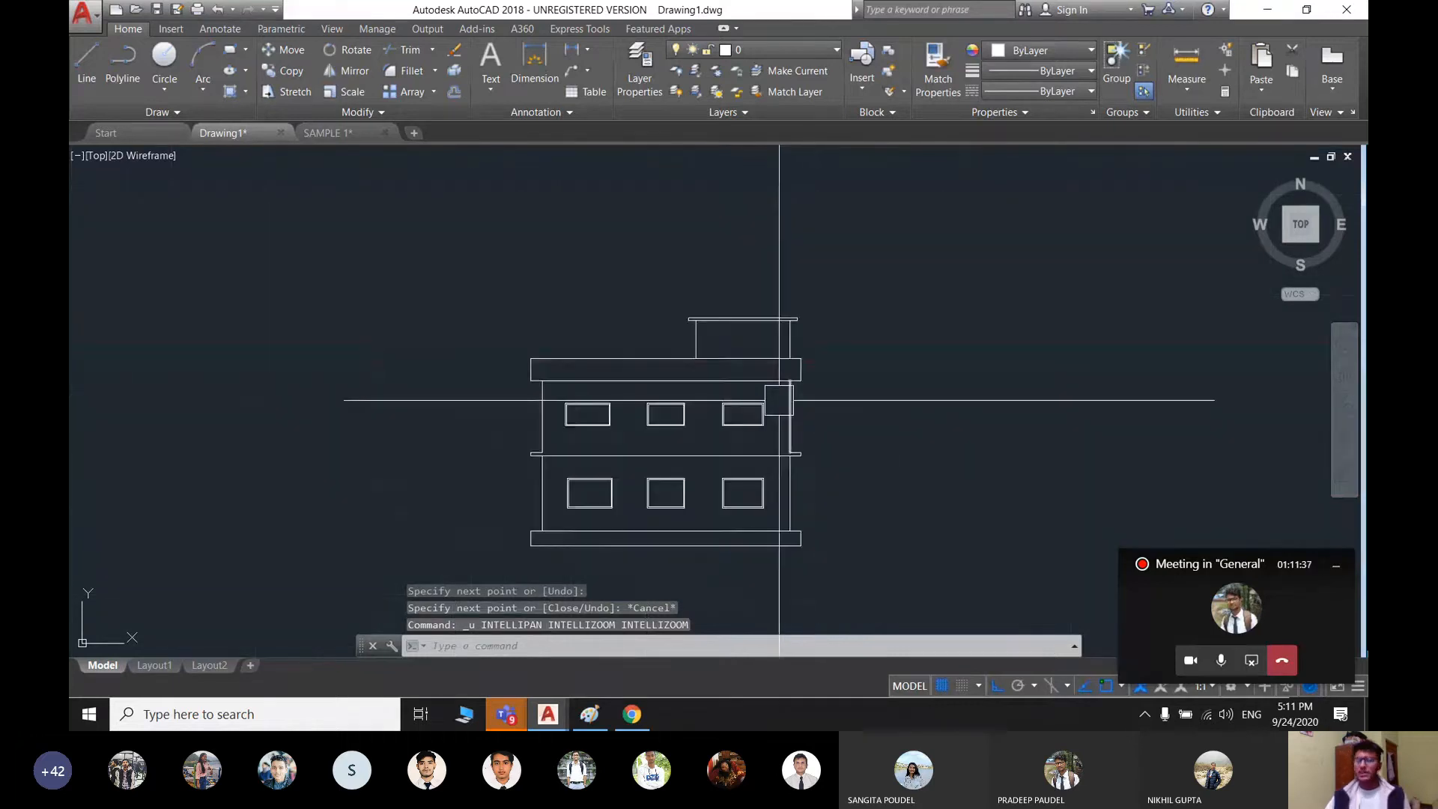
- Try sketching a canopy from the first-floor slab's right end and back to the upper wall's midpoint, and erase both lines
{"action": "scroll", "coordinate": [777, 400], "scroll_direction": "up", "scroll_amount": 2}
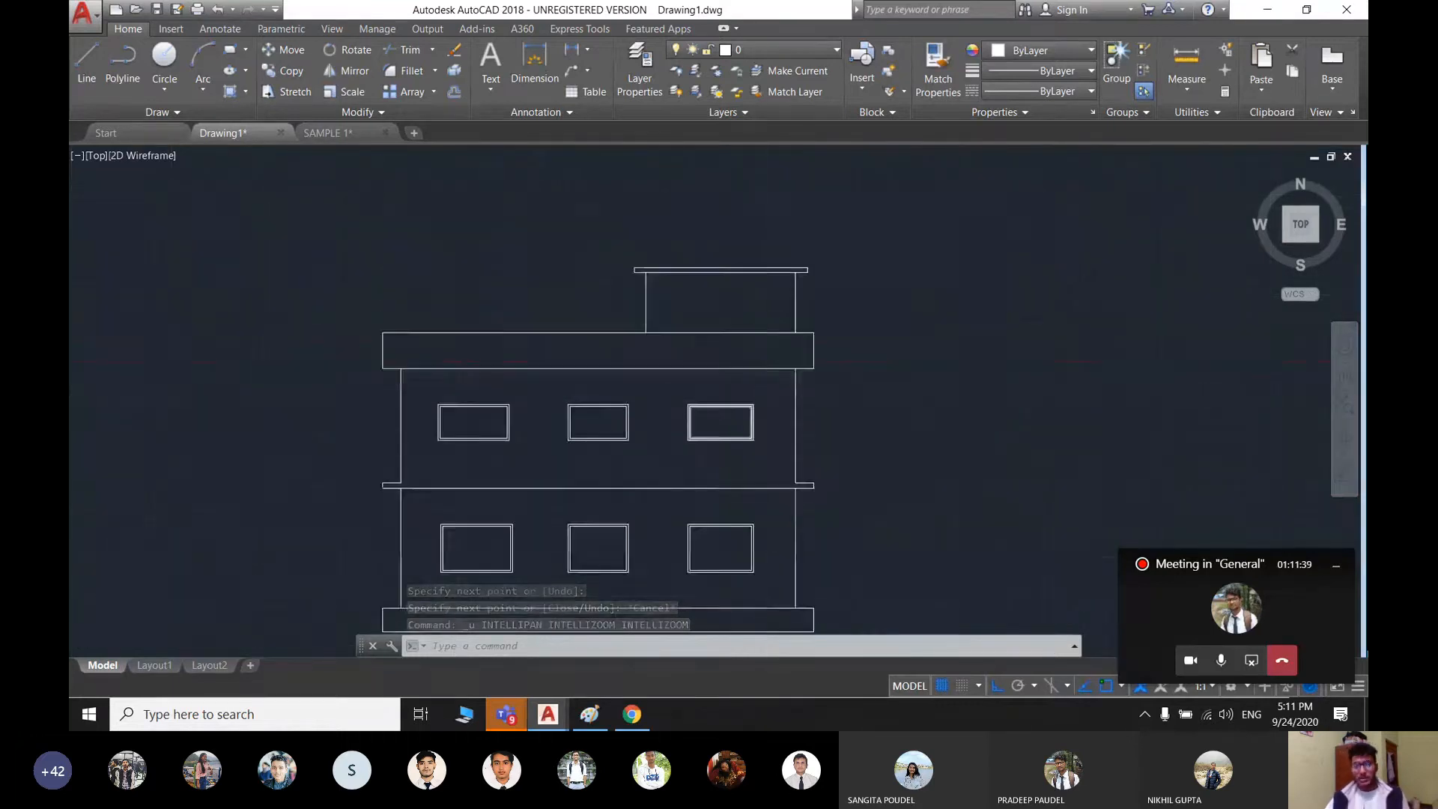
{"action": "scroll", "coordinate": [750, 405], "scroll_direction": "down", "scroll_amount": 2}
{"action": "key", "text": "l"}
{"action": "key", "text": "Return"}
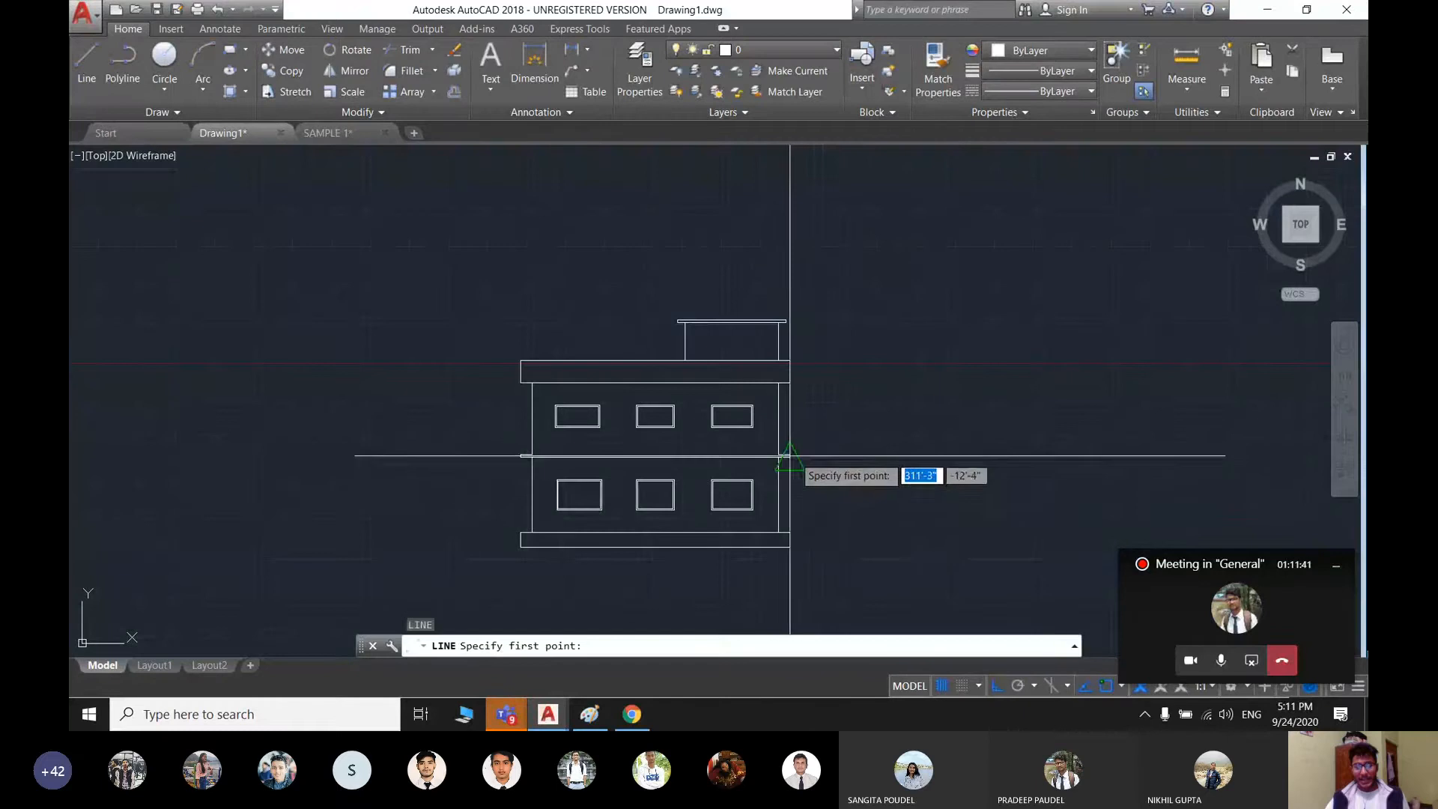
{"action": "left_click", "coordinate": [790, 456]}
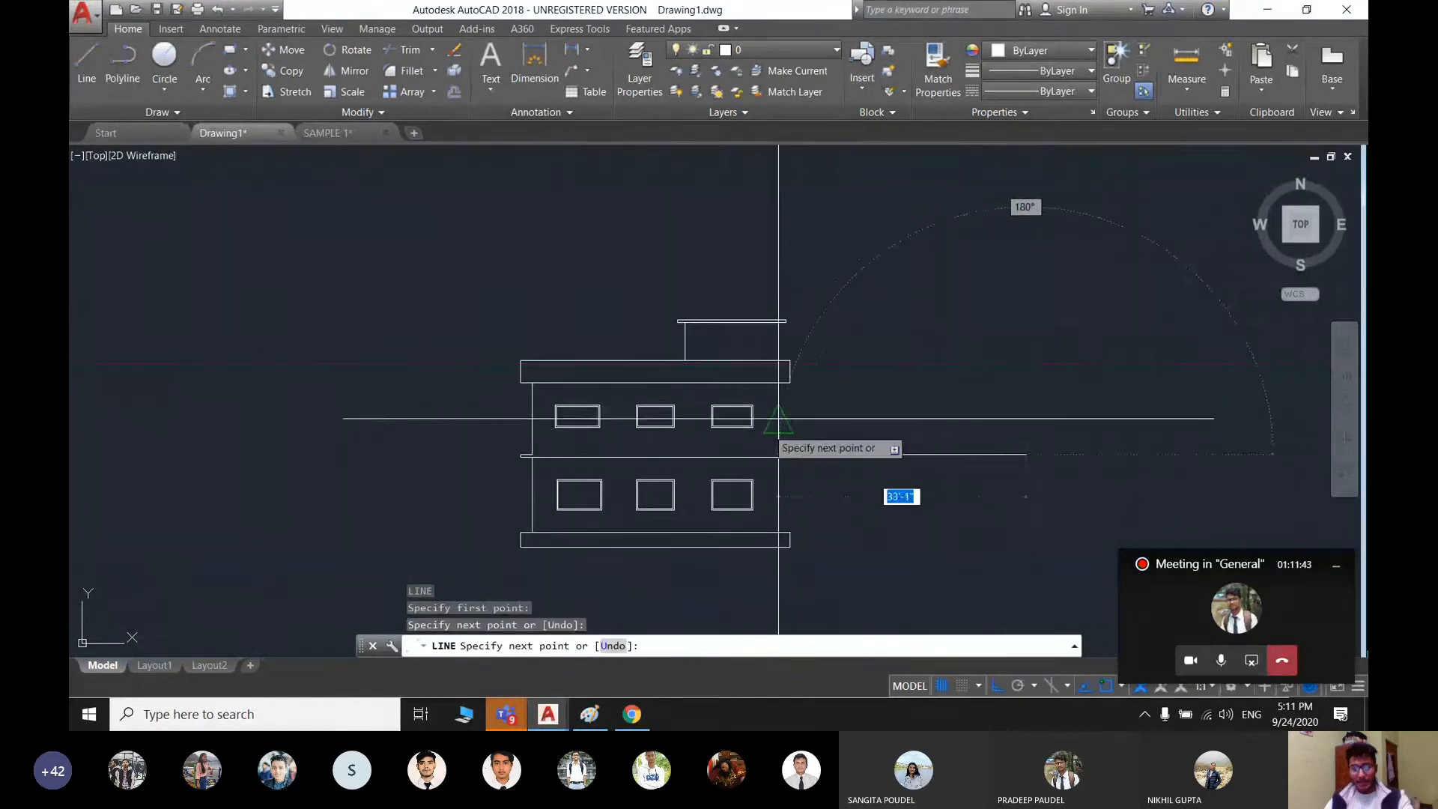
{"action": "left_click", "coordinate": [779, 418]}
{"action": "key", "text": "Escape"}
{"action": "scroll", "coordinate": [890, 472], "scroll_direction": "down", "scroll_amount": 2}
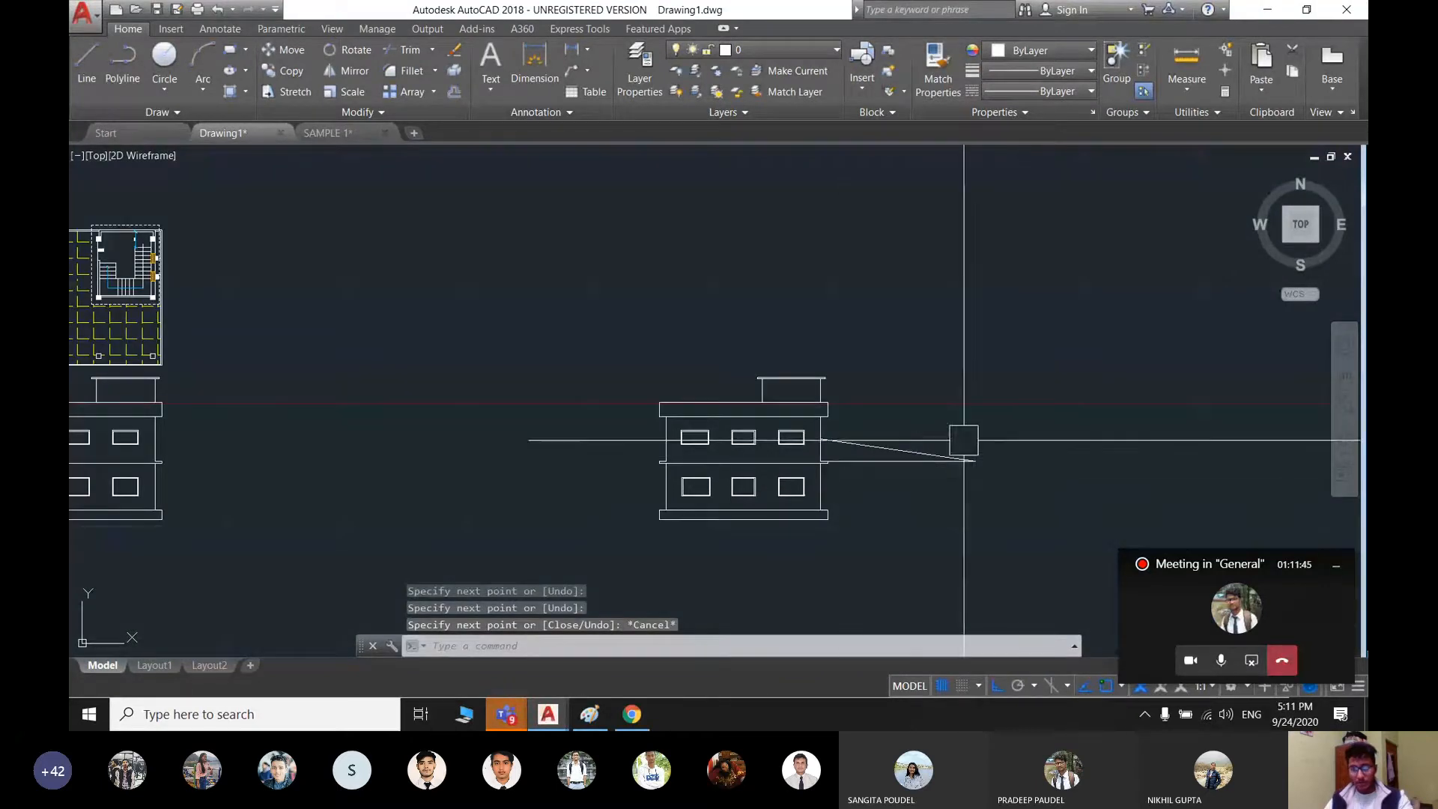
{"action": "left_click", "coordinate": [1020, 516]}
{"action": "left_click", "coordinate": [923, 435]}
{"action": "key", "text": "Delete"}
{"action": "scroll", "coordinate": [922, 435], "scroll_direction": "down", "scroll_amount": 2}
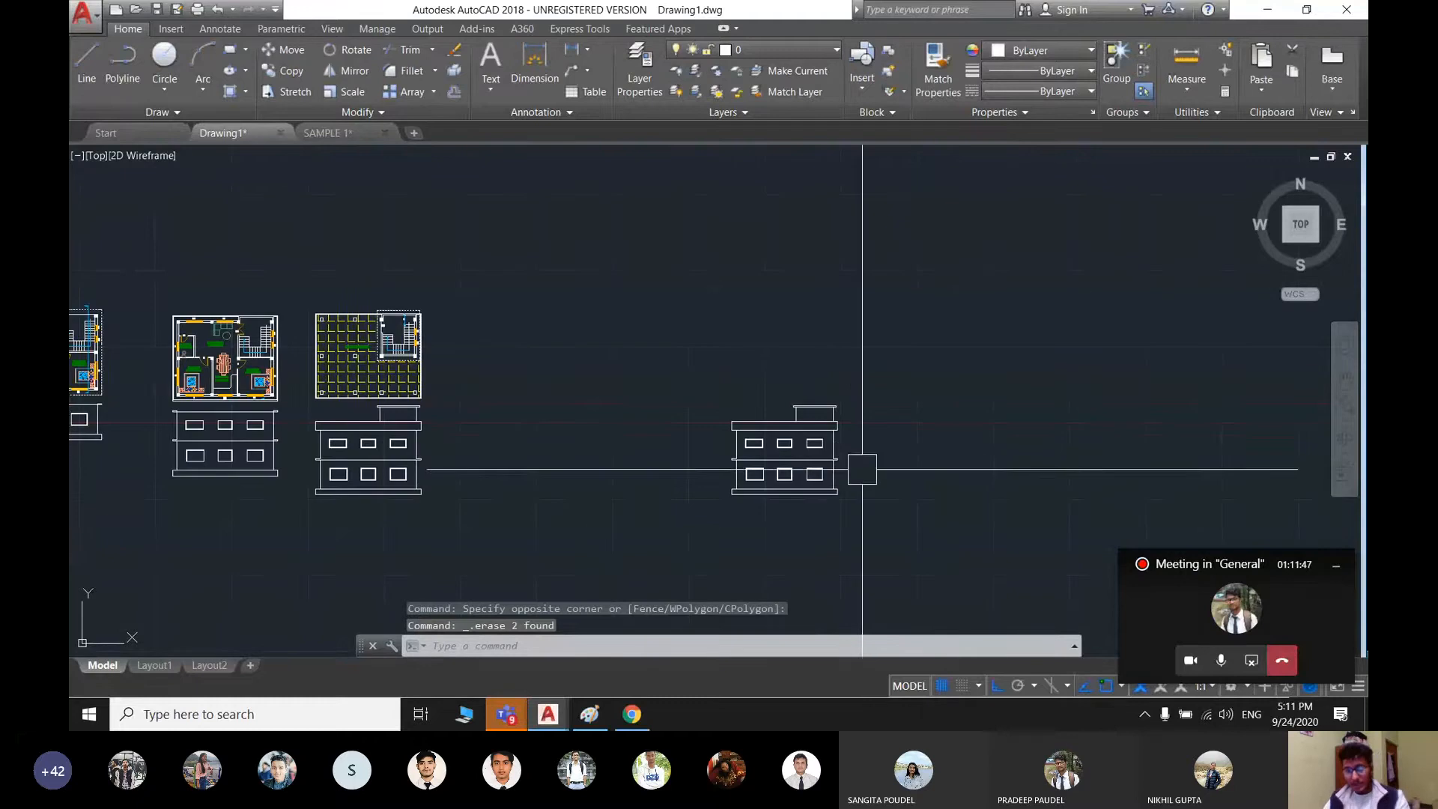
- Examine the copied elevation's parapet, windows, walls and first-floor slab
{"action": "scroll", "coordinate": [791, 510], "scroll_direction": "down", "scroll_amount": 2}
{"action": "mouse_move", "coordinate": [791, 508]}
{"action": "middle_mouse_down"}
{"action": "mouse_move", "coordinate": [804, 509]}
{"action": "mouse_move", "coordinate": [741, 520]}
{"action": "middle_mouse_up"}
{"action": "middle_click_drag", "start_coordinate": [835, 460], "coordinate": [784, 469]}
{"action": "scroll", "coordinate": [712, 508], "scroll_direction": "up", "scroll_amount": 4}
{"action": "middle_click_drag", "start_coordinate": [468, 517], "coordinate": [593, 443]}
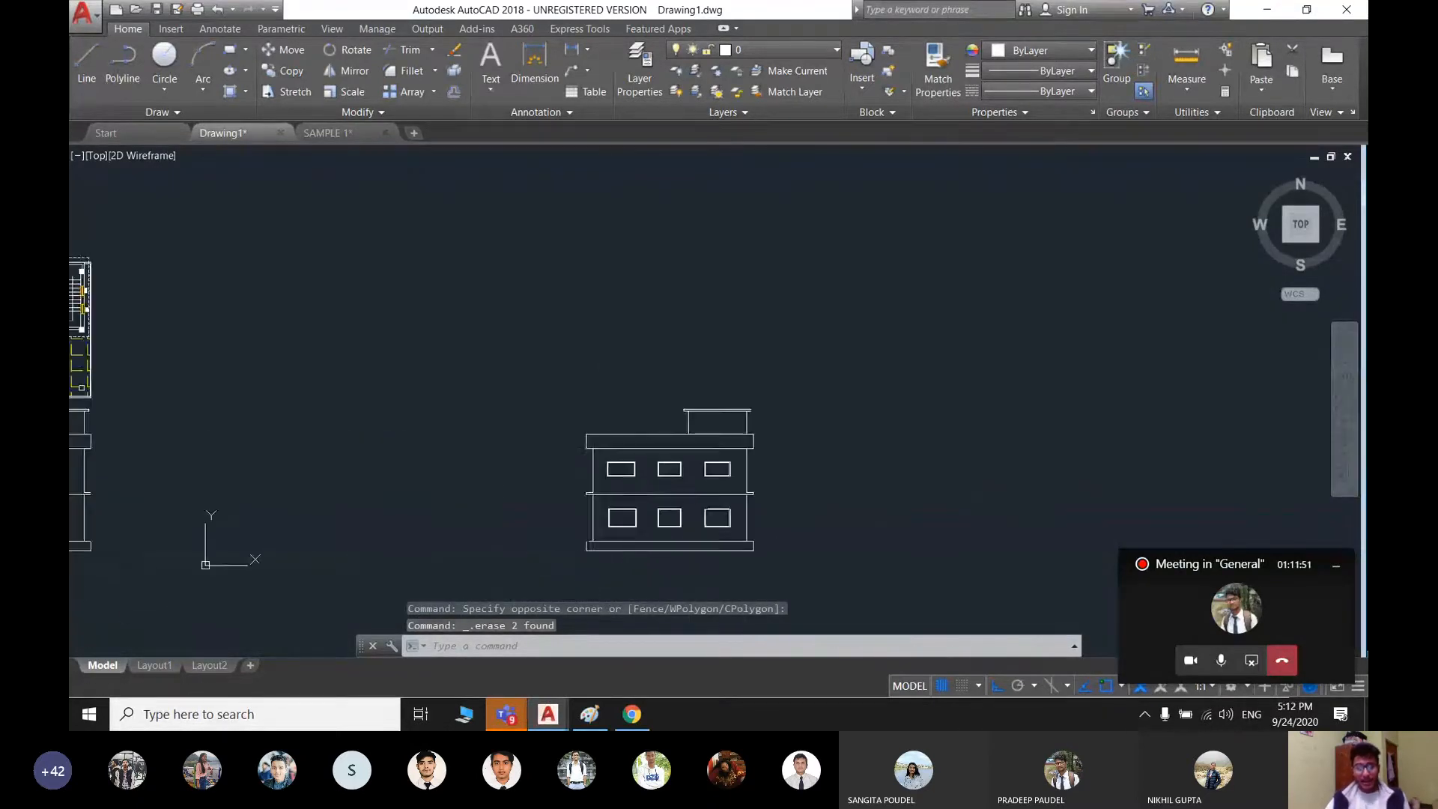
{"action": "scroll", "coordinate": [677, 509], "scroll_direction": "up", "scroll_amount": 2}
{"action": "middle_click_drag", "start_coordinate": [677, 507], "coordinate": [736, 479]}
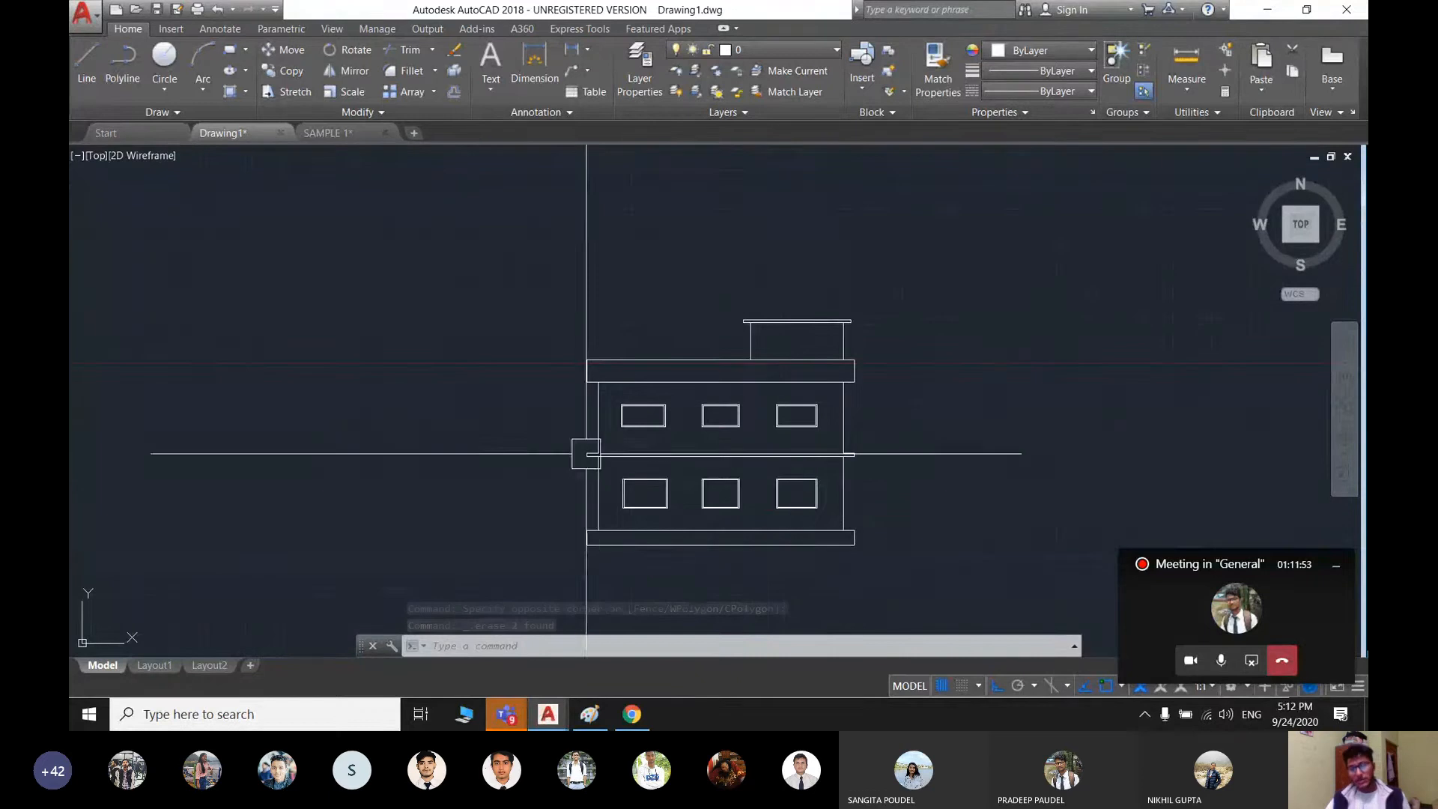
{"action": "scroll", "coordinate": [744, 520], "scroll_direction": "up", "scroll_amount": 5}
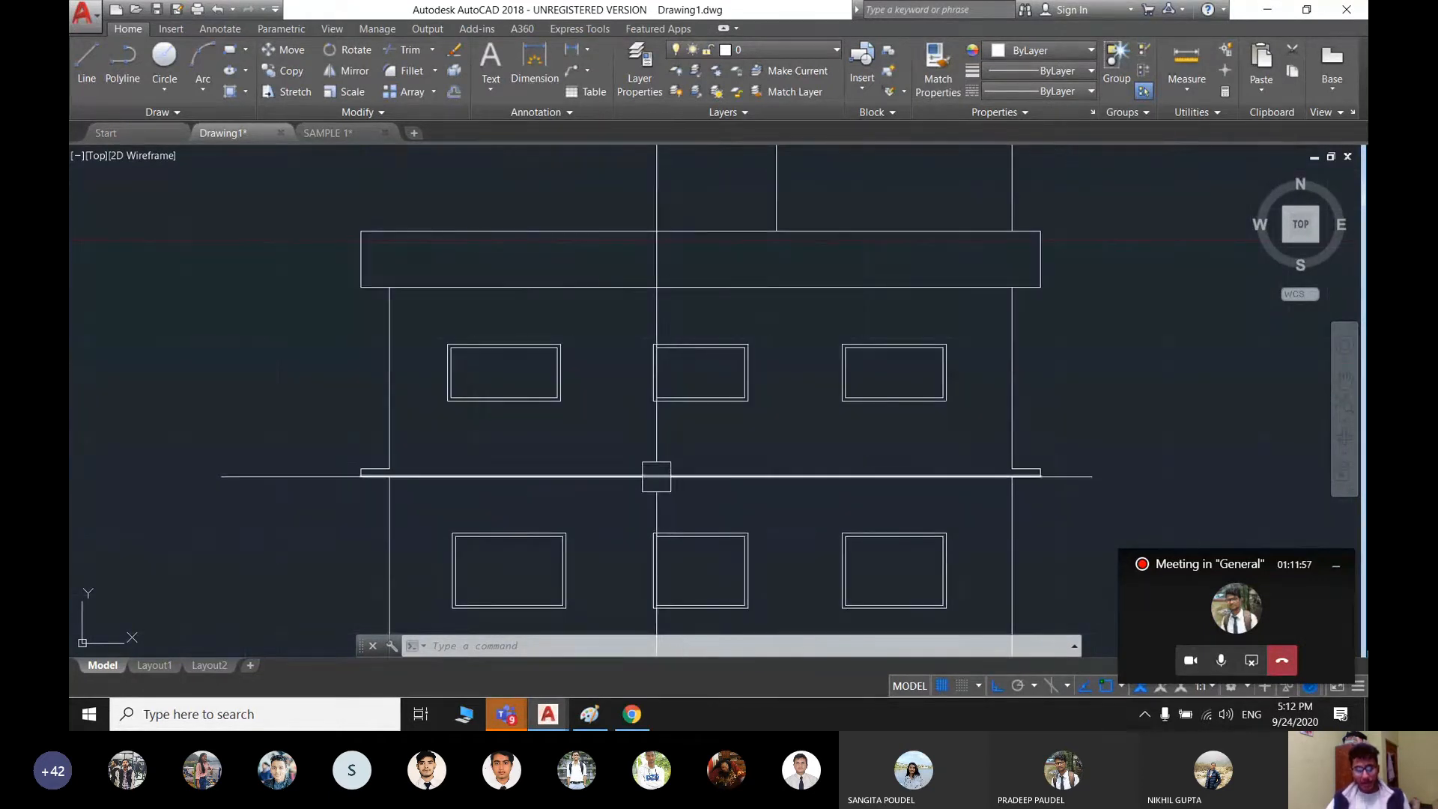
- Try offsetting the bottom line of the copied elevation's first-floor slab 5" upward
{"action": "left_click", "coordinate": [657, 476]}
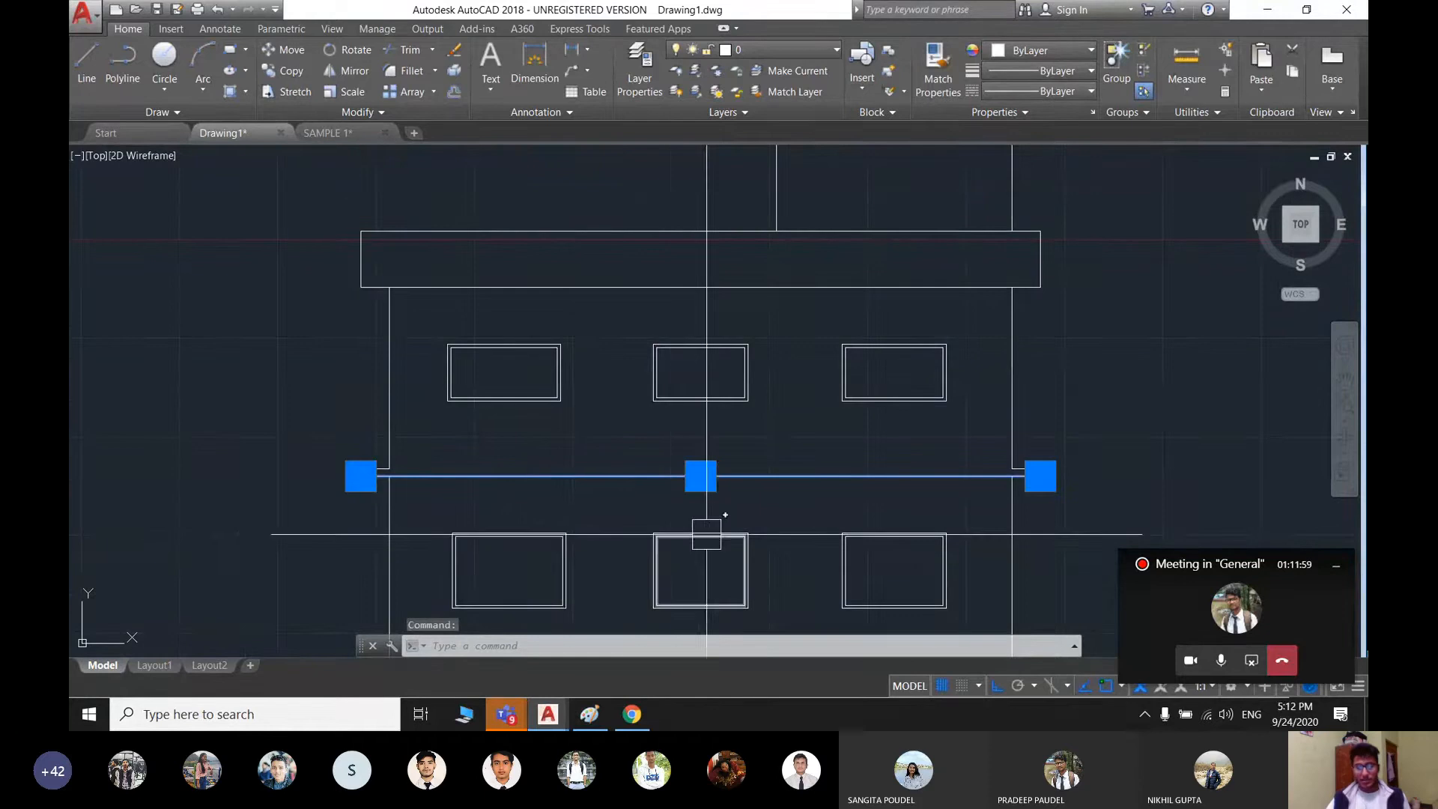
{"action": "middle_click_drag", "start_coordinate": [546, 523], "coordinate": [579, 475]}
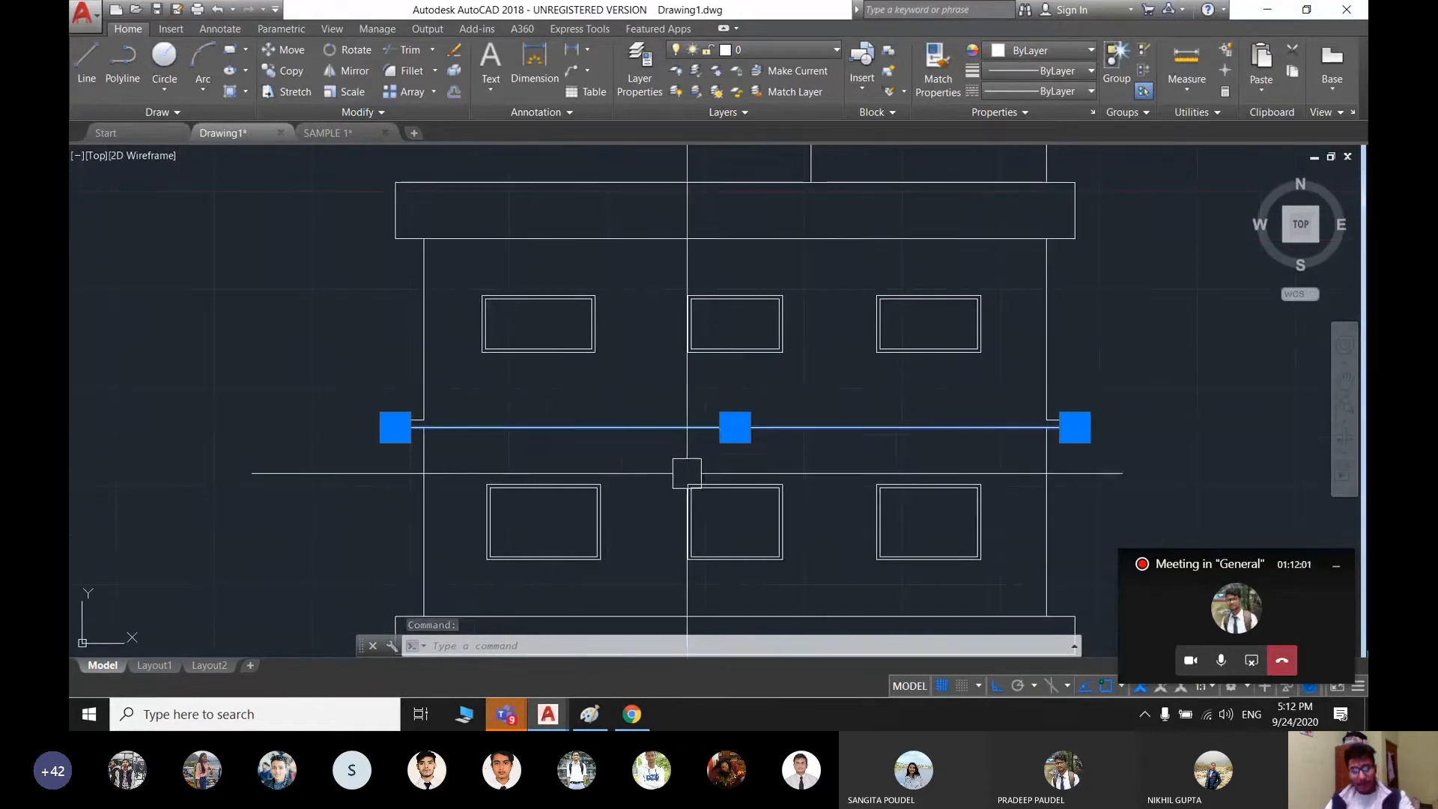
{"action": "key", "text": "Delete"}
{"action": "key", "text": "Escape"}
{"action": "type", "text": "o"}
{"action": "key", "text": "Return"}
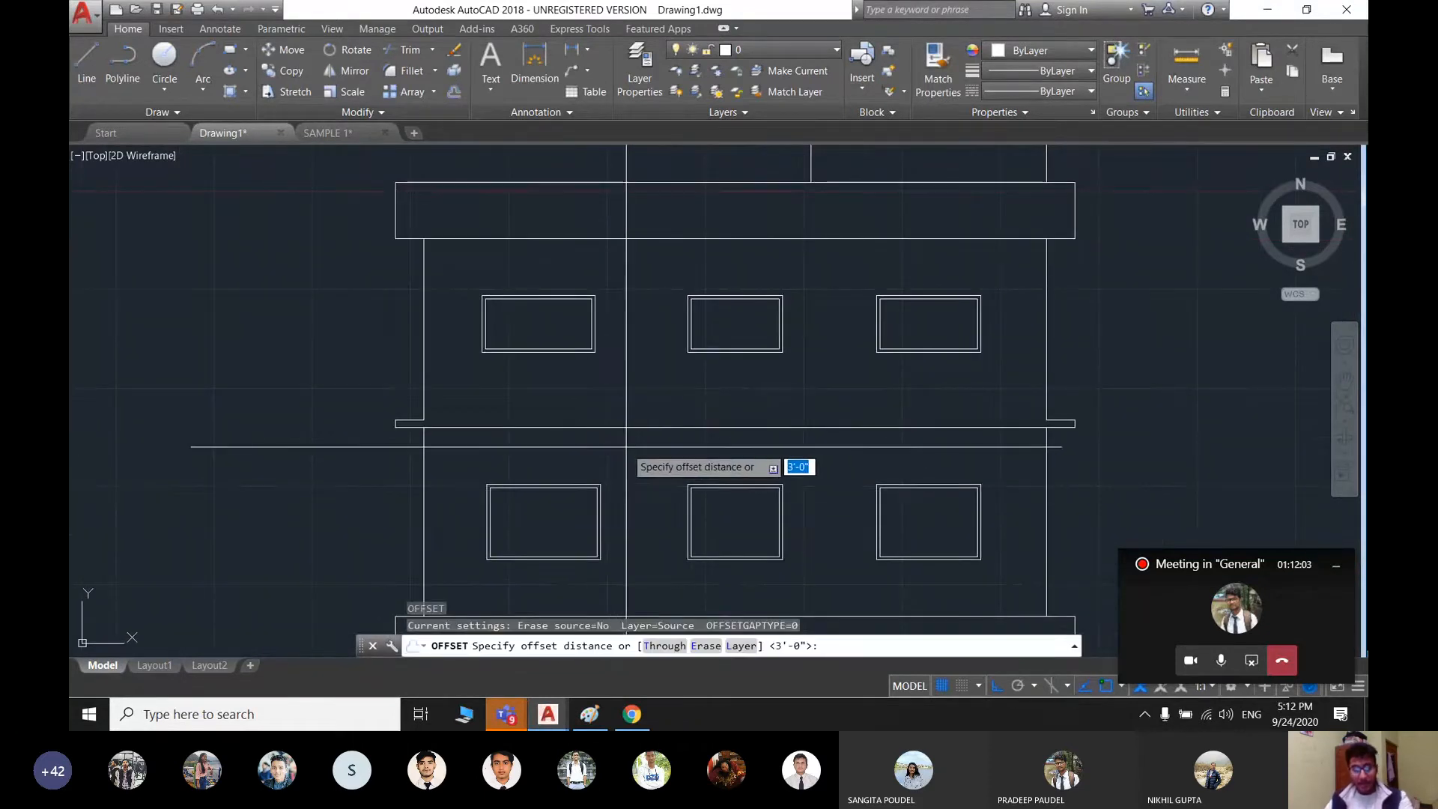
{"action": "key", "text": "Return"}
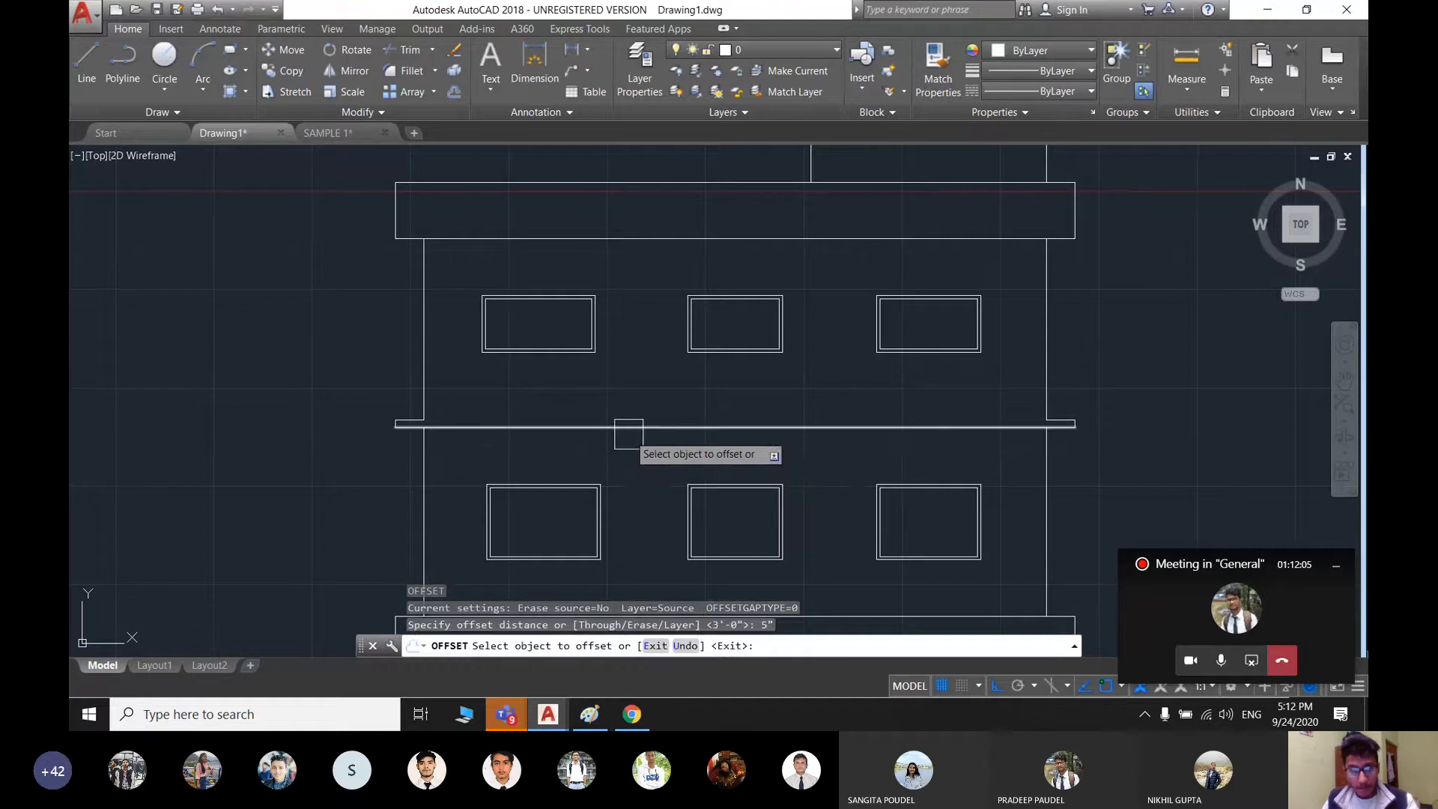
{"action": "left_click", "coordinate": [628, 430]}
{"action": "left_click", "coordinate": [614, 418]}
{"action": "key", "text": "Escape"}
- Check the offset slab line along the facade and undo the offset
{"action": "scroll", "coordinate": [594, 441], "scroll_direction": "up", "scroll_amount": 2}
{"action": "scroll", "coordinate": [597, 441], "scroll_direction": "down", "scroll_amount": 4}
{"action": "scroll", "coordinate": [563, 434], "scroll_direction": "up", "scroll_amount": 5}
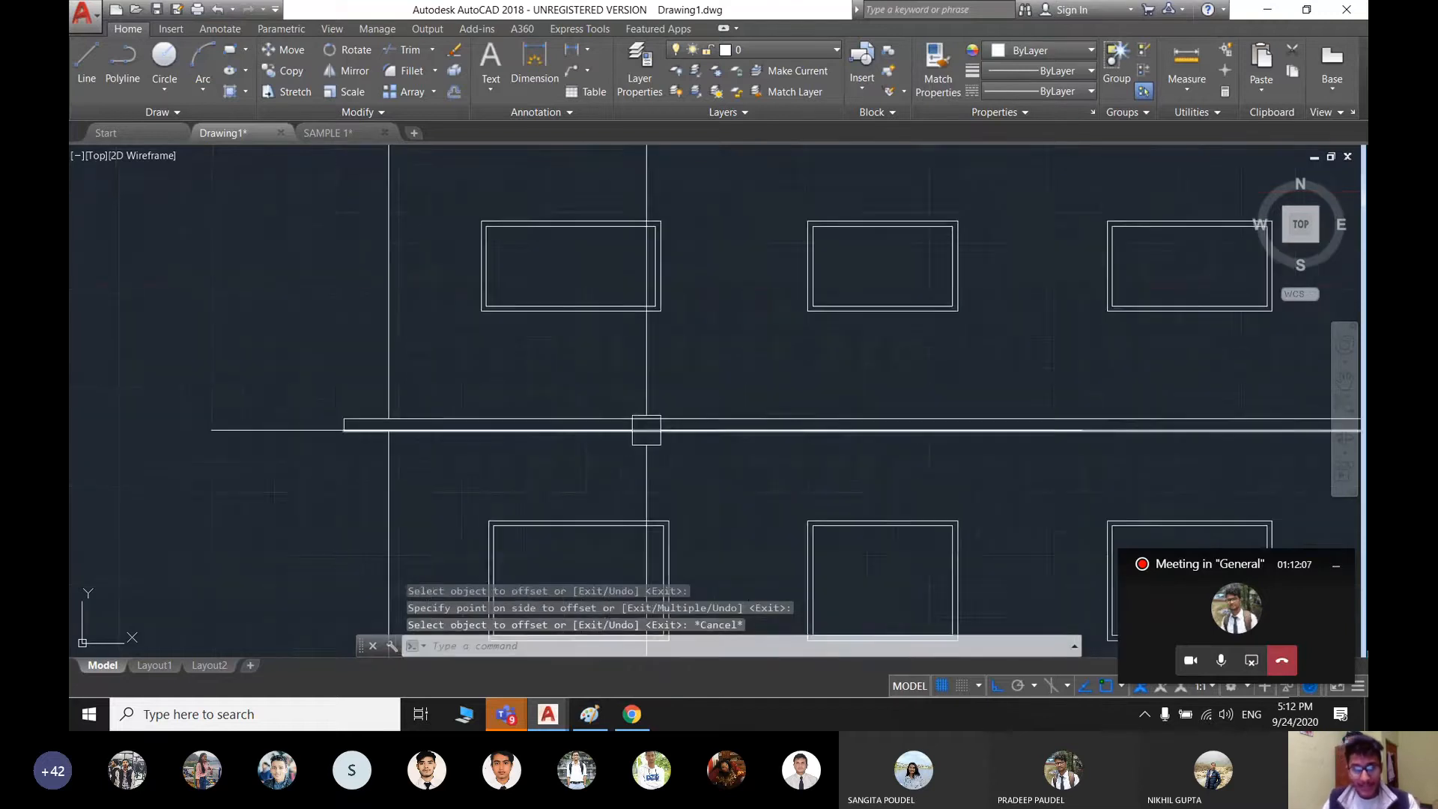
{"action": "scroll", "coordinate": [557, 423], "scroll_direction": "down", "scroll_amount": 2}
{"action": "middle_click_drag", "start_coordinate": [754, 426], "coordinate": [499, 436]}
{"action": "middle_click_drag", "start_coordinate": [1127, 395], "coordinate": [879, 430]}
{"action": "key", "text": "ctrl+z"}
{"action": "key", "text": "ctrl+z"}
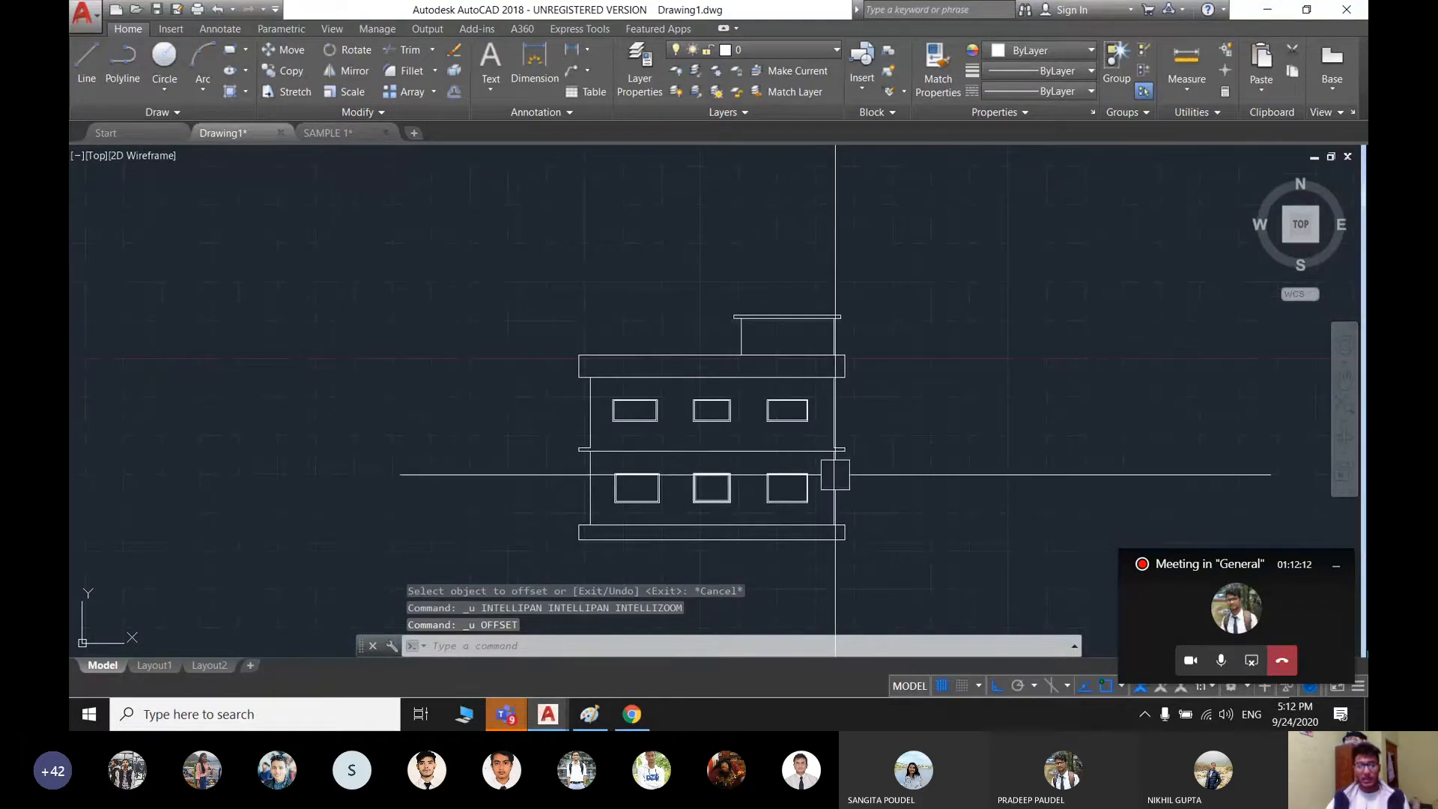
- Examine the copied elevation against the other drawings, including the parapet and the stair block's roof slab
{"action": "scroll", "coordinate": [636, 394], "scroll_direction": "down", "scroll_amount": 5}
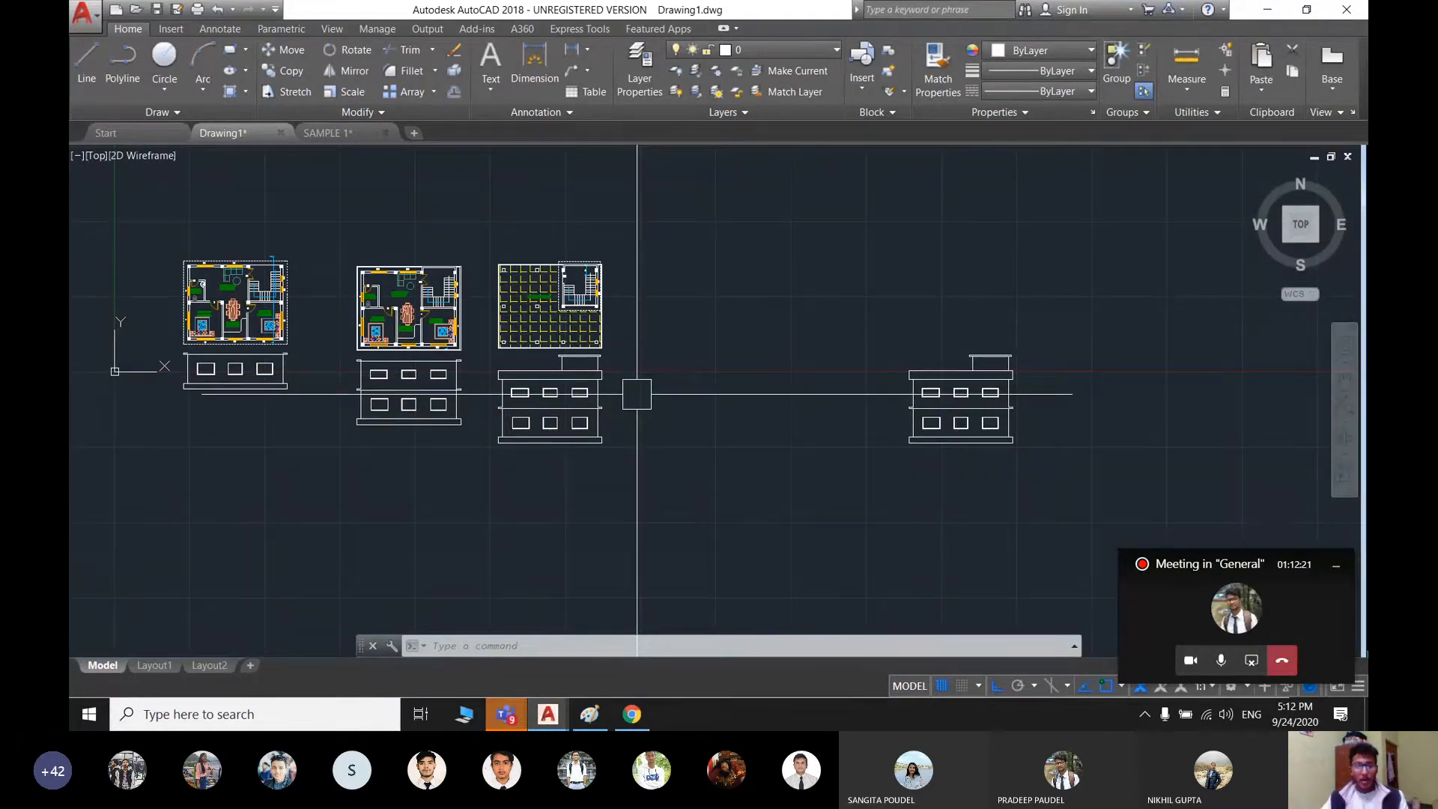
{"action": "scroll", "coordinate": [917, 378], "scroll_direction": "up", "scroll_amount": 4}
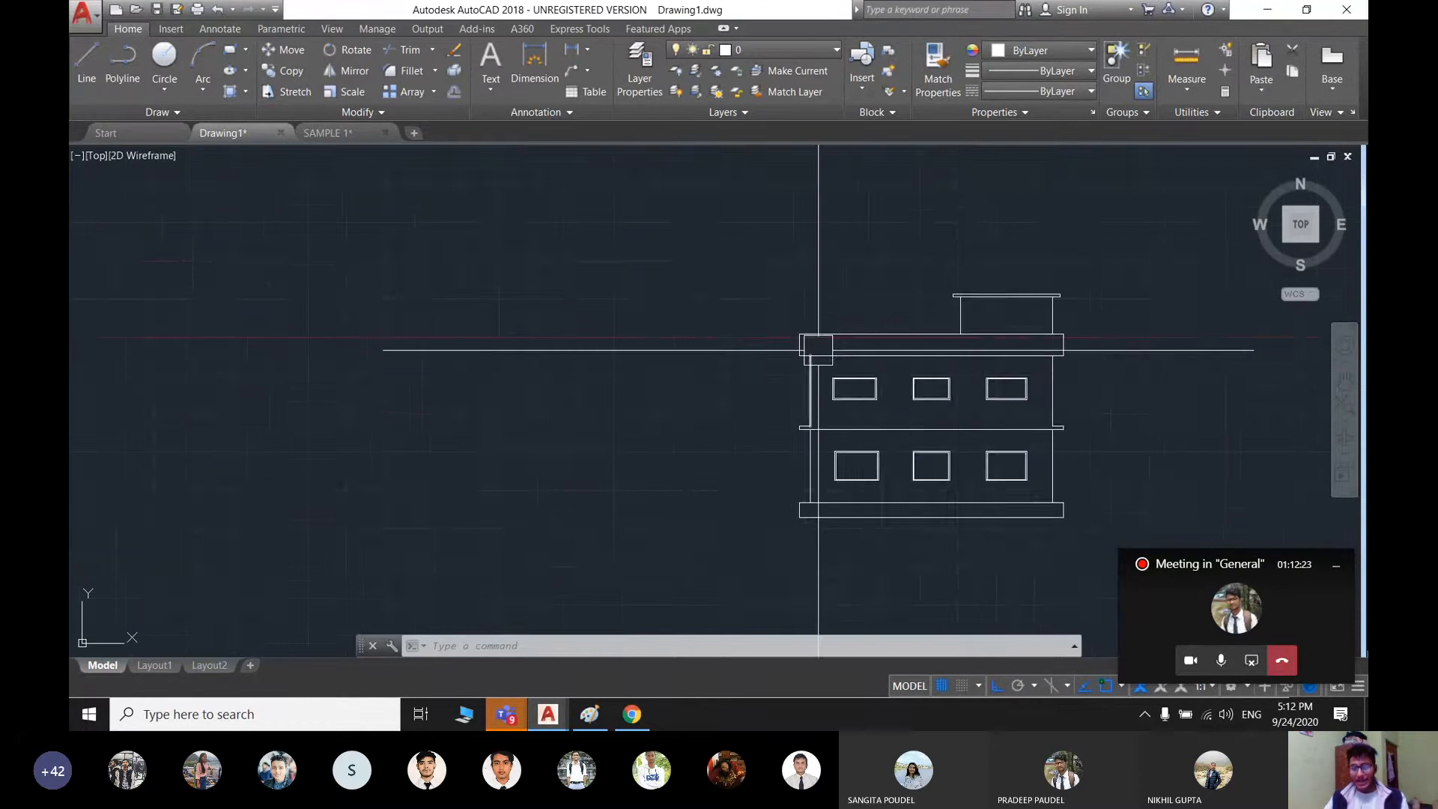
{"action": "scroll", "coordinate": [819, 351], "scroll_direction": "up", "scroll_amount": 2}
{"action": "mouse_move", "coordinate": [1219, 380]}
{"action": "middle_mouse_down"}
{"action": "mouse_move", "coordinate": [901, 386]}
{"action": "mouse_move", "coordinate": [811, 462]}
{"action": "middle_mouse_up"}
{"action": "scroll", "coordinate": [892, 401], "scroll_direction": "down", "scroll_amount": 2}
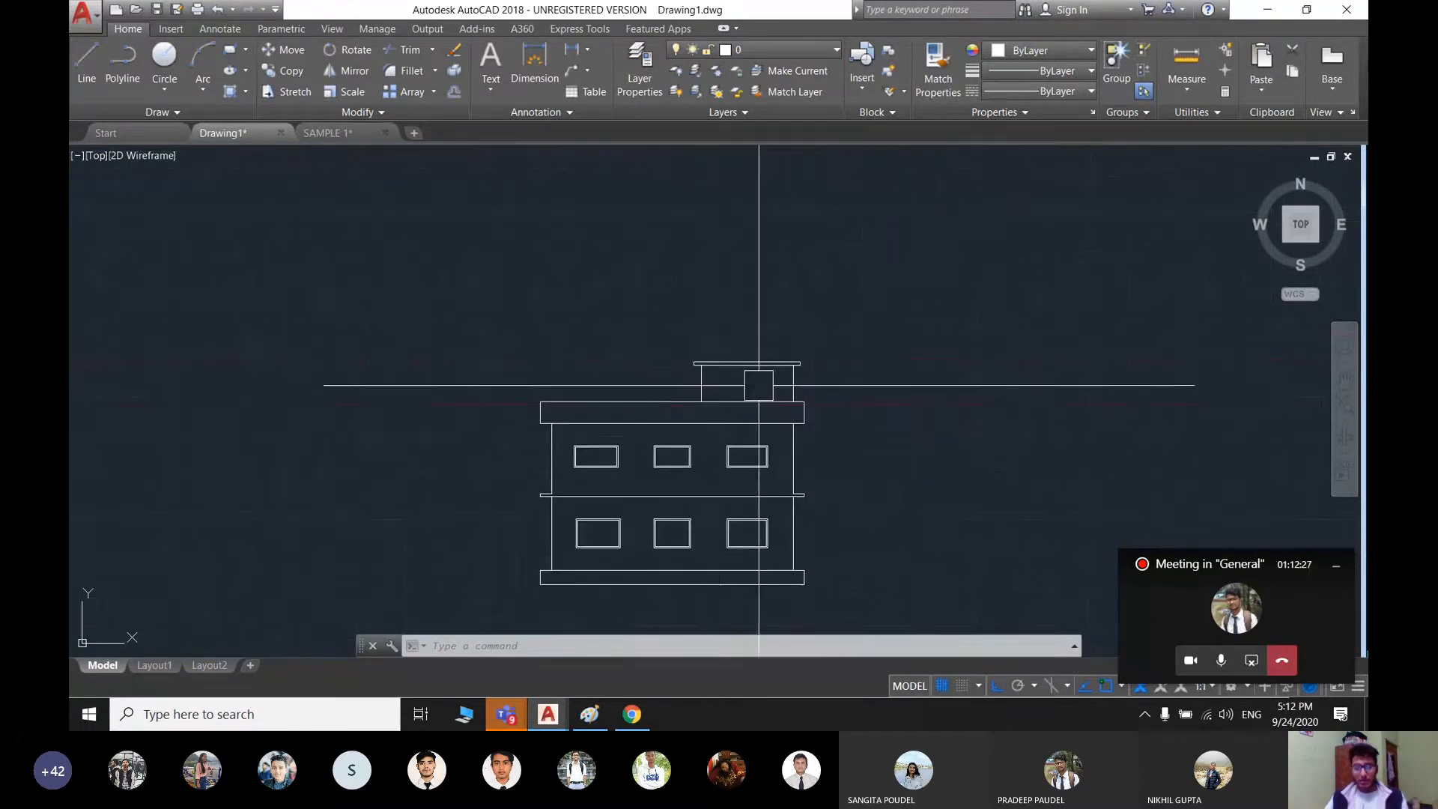
{"action": "scroll", "coordinate": [758, 385], "scroll_direction": "up", "scroll_amount": 4}
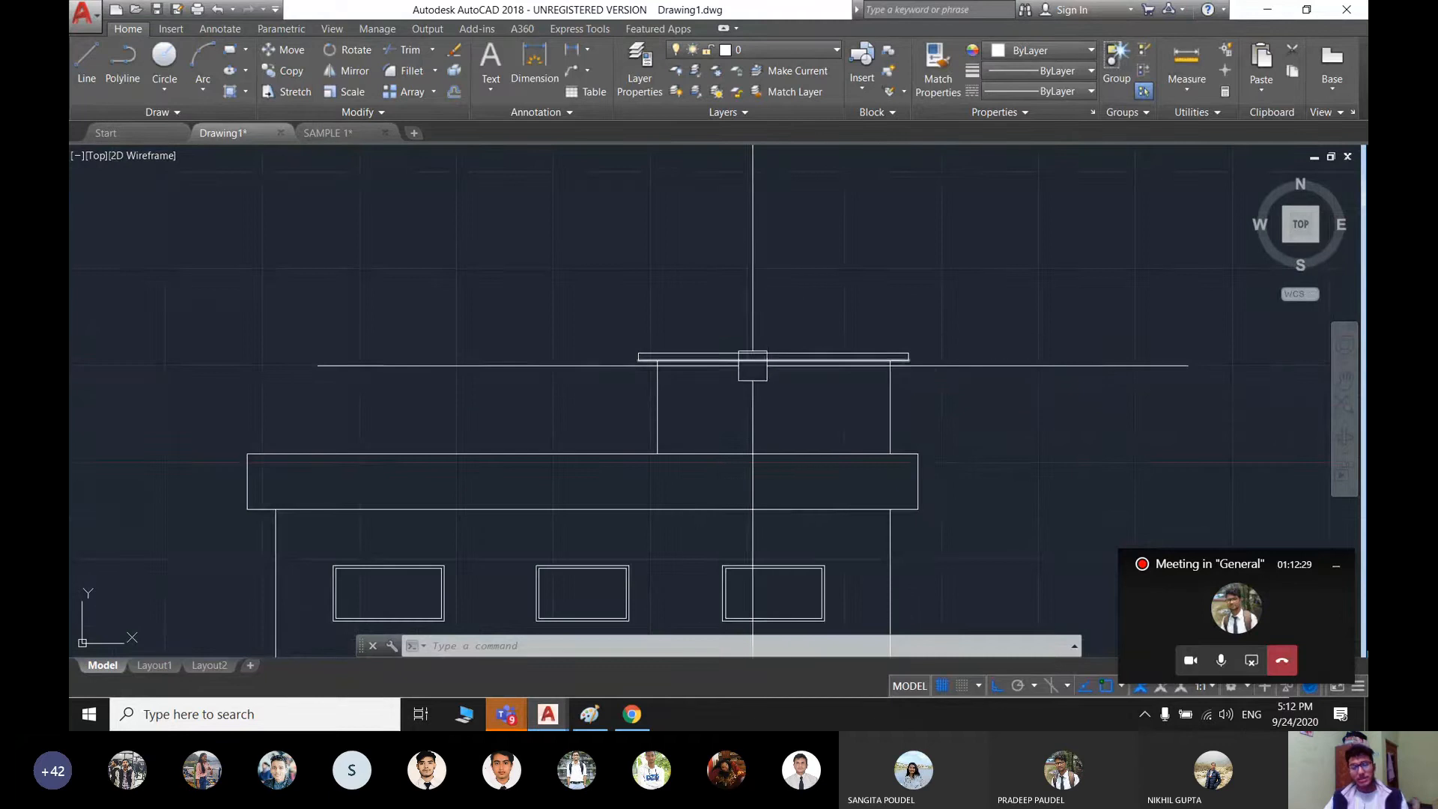
{"action": "scroll", "coordinate": [753, 366], "scroll_direction": "up", "scroll_amount": 2}
{"action": "scroll", "coordinate": [674, 359], "scroll_direction": "up", "scroll_amount": 2}
{"action": "left_click", "coordinate": [652, 330]}
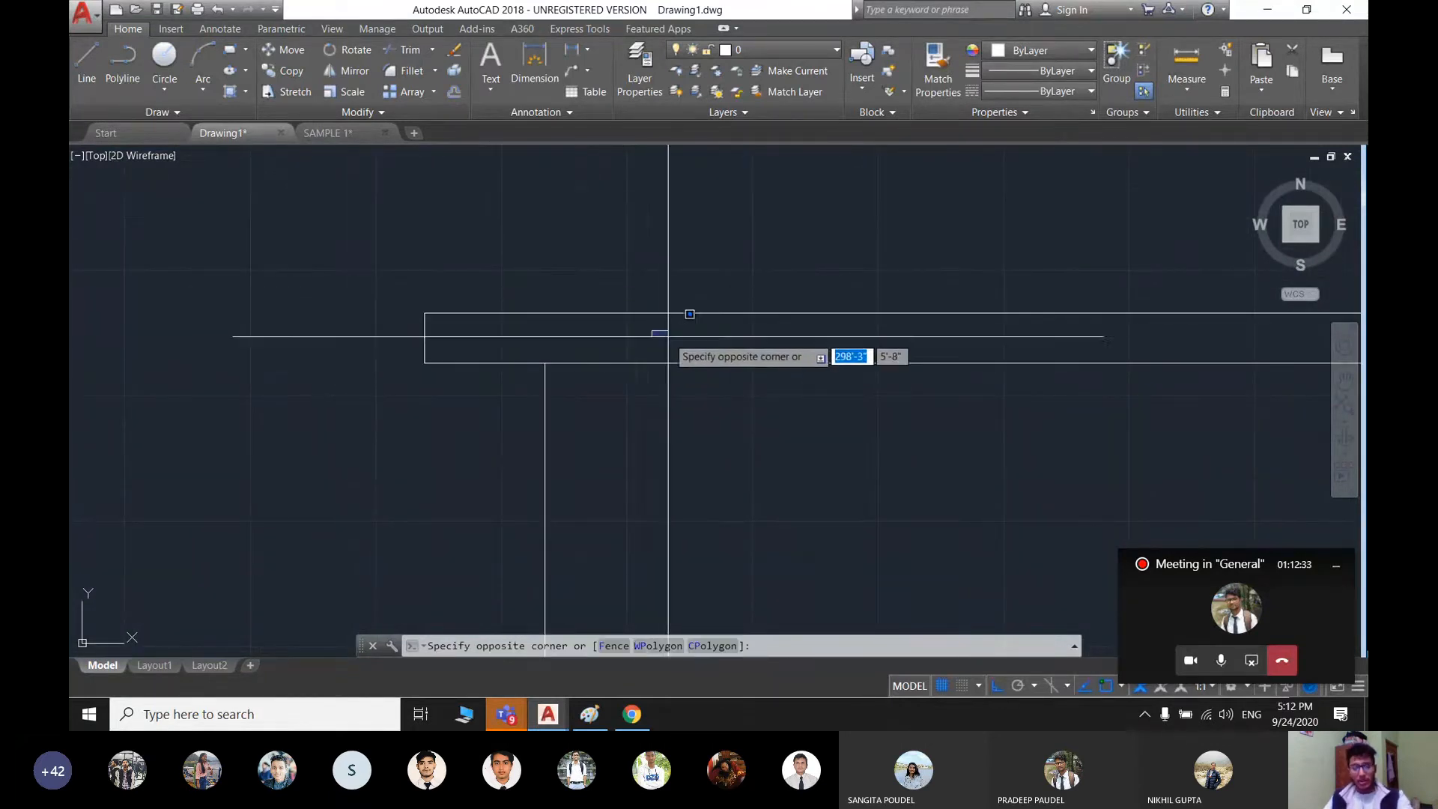
{"action": "key", "text": "Escape"}
{"action": "scroll", "coordinate": [636, 359], "scroll_direction": "down", "scroll_amount": 4}
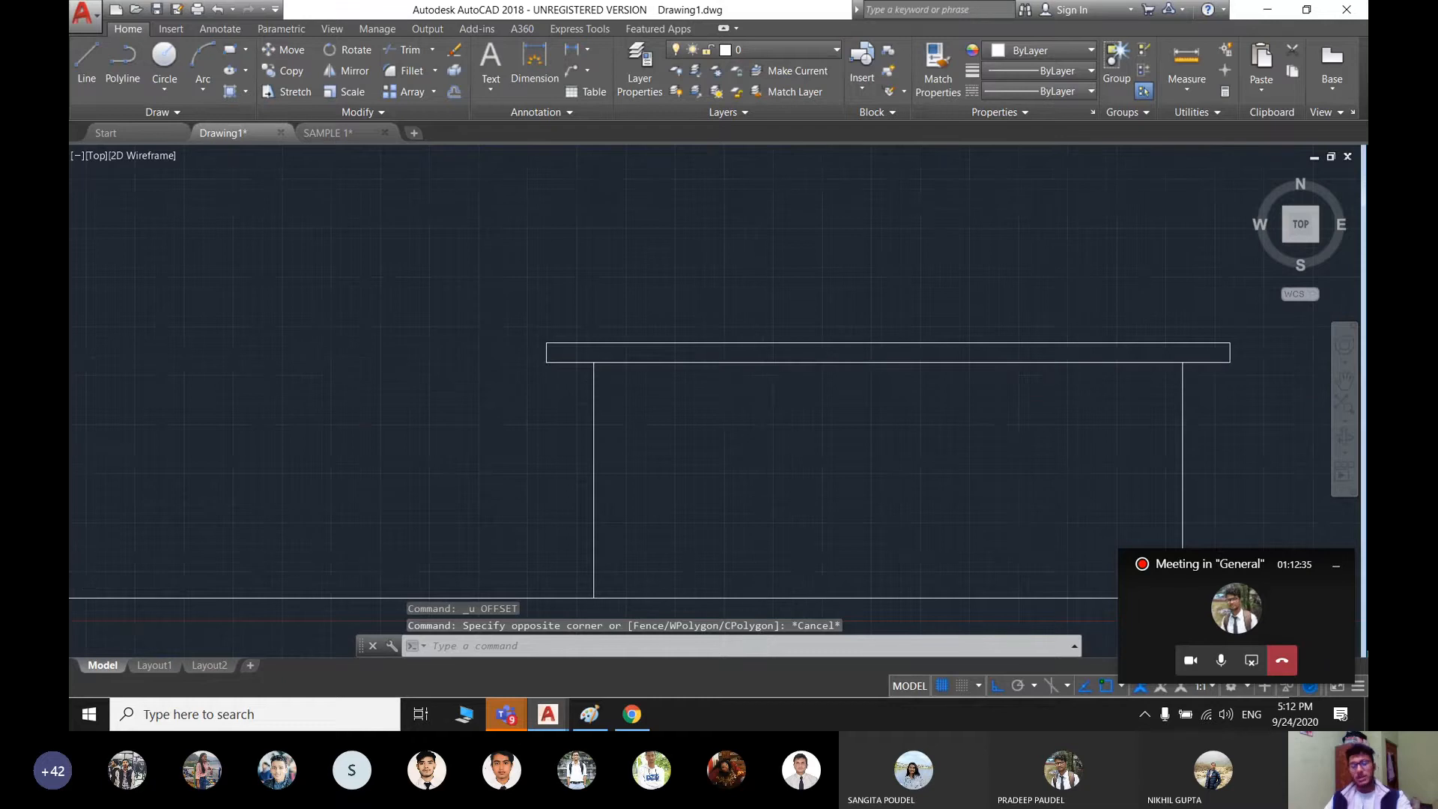
{"action": "scroll", "coordinate": [699, 367], "scroll_direction": "down", "scroll_amount": 5}
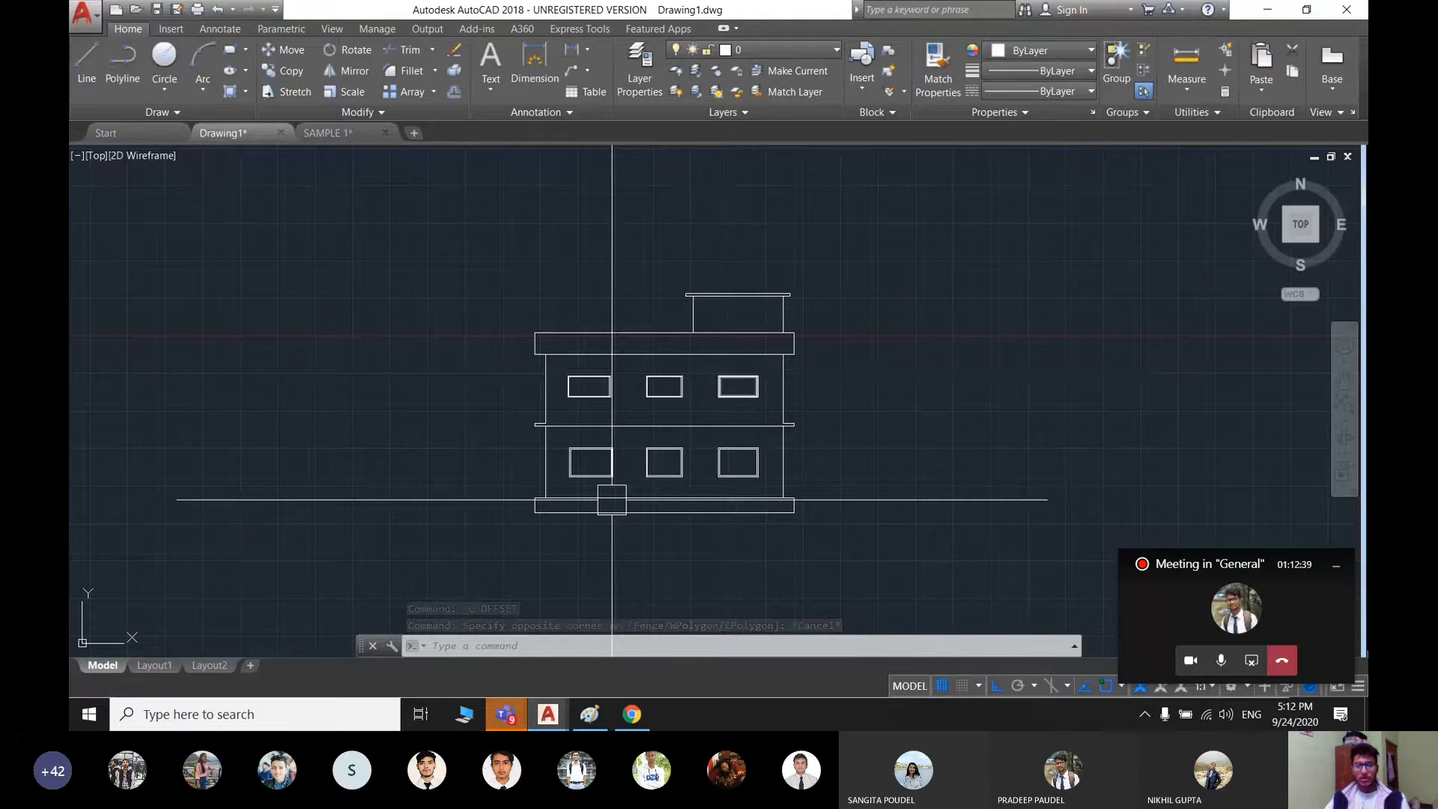
- Draw a vertical centre line between the inner frame's top and bottom midpoints in the left ground-floor window
{"action": "scroll", "coordinate": [703, 402], "scroll_direction": "up", "scroll_amount": 4}
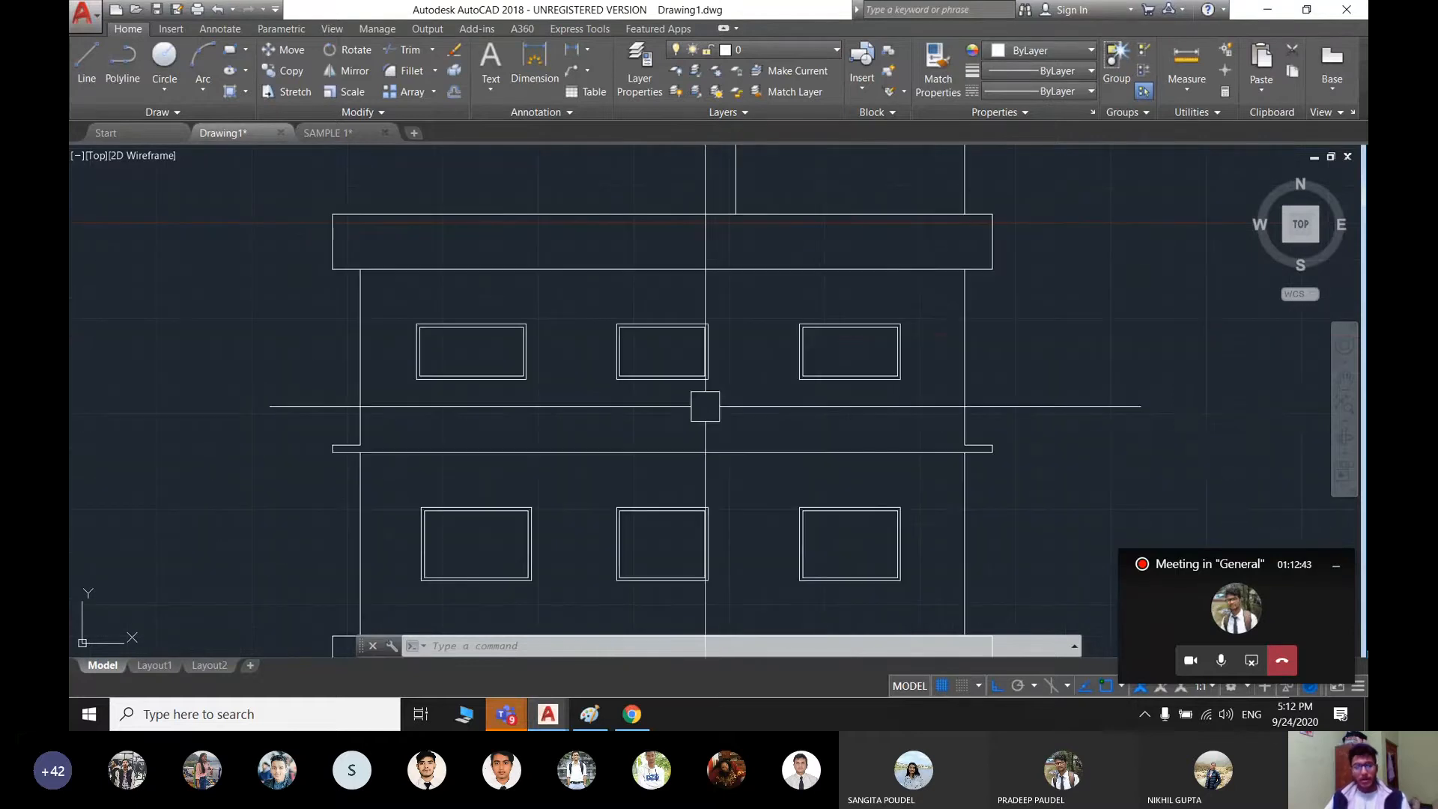
{"action": "middle_click_drag", "start_coordinate": [785, 447], "coordinate": [794, 429]}
{"action": "middle_click_drag", "start_coordinate": [581, 520], "coordinate": [660, 454]}
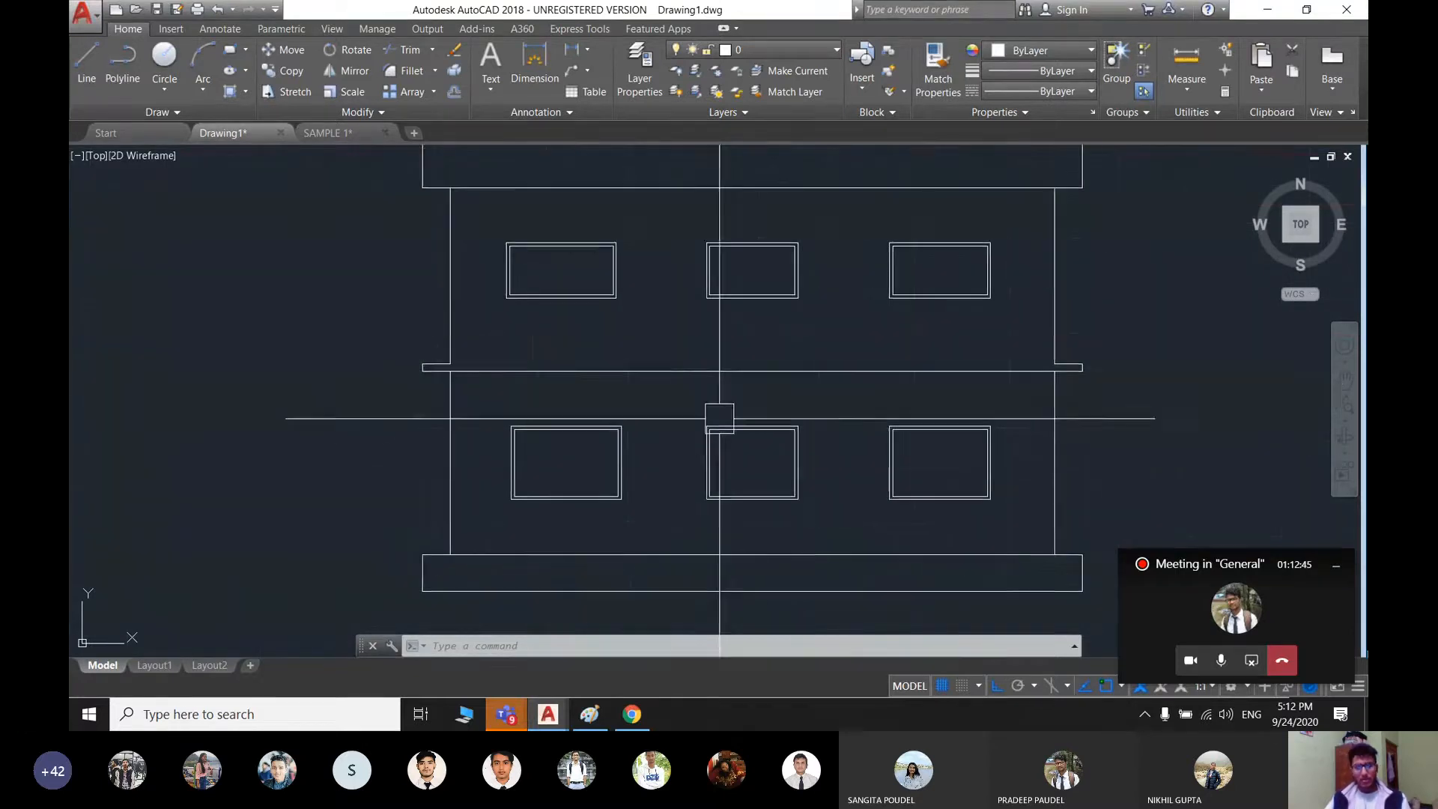
{"action": "middle_click_drag", "start_coordinate": [720, 417], "coordinate": [706, 432]}
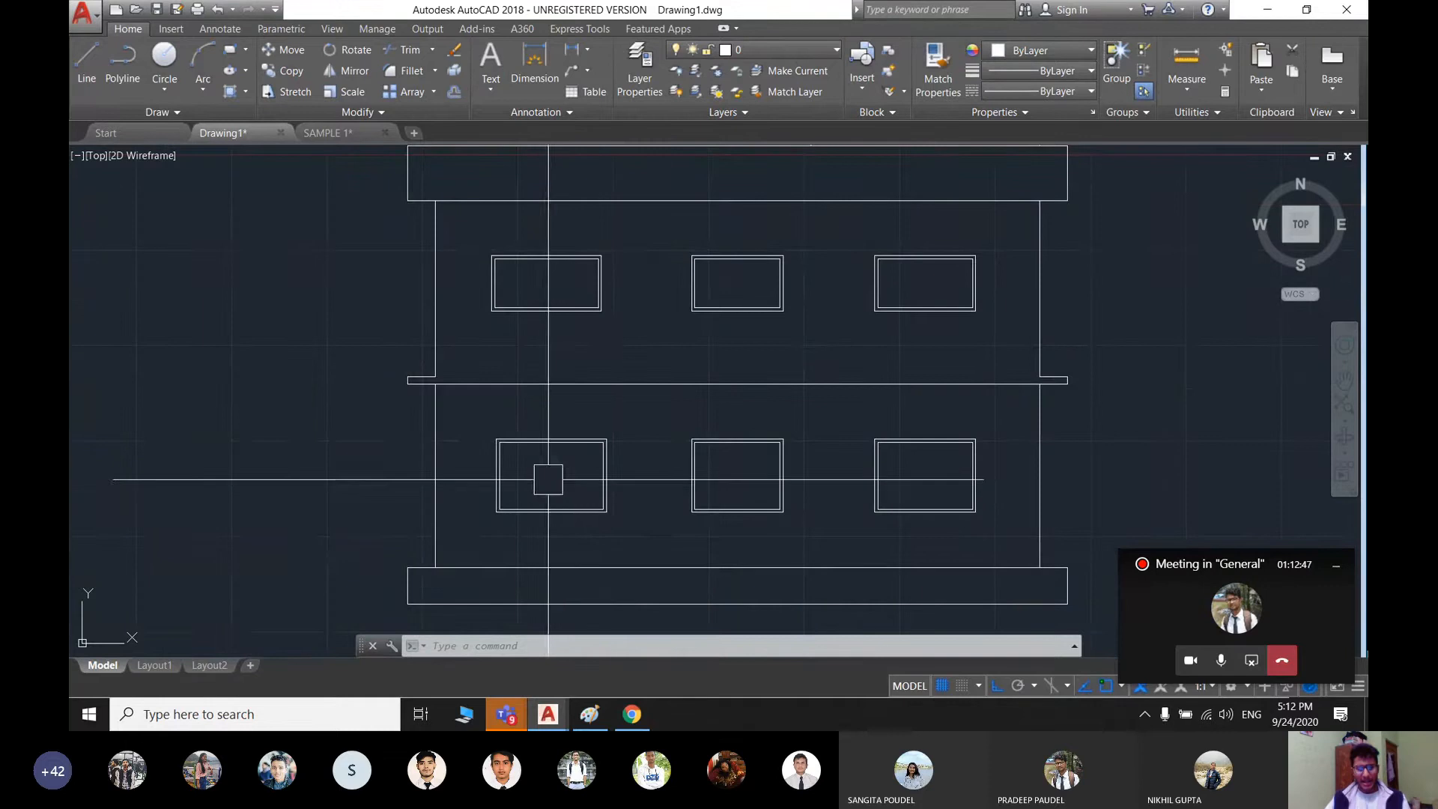
{"action": "scroll", "coordinate": [555, 486], "scroll_direction": "up", "scroll_amount": 5}
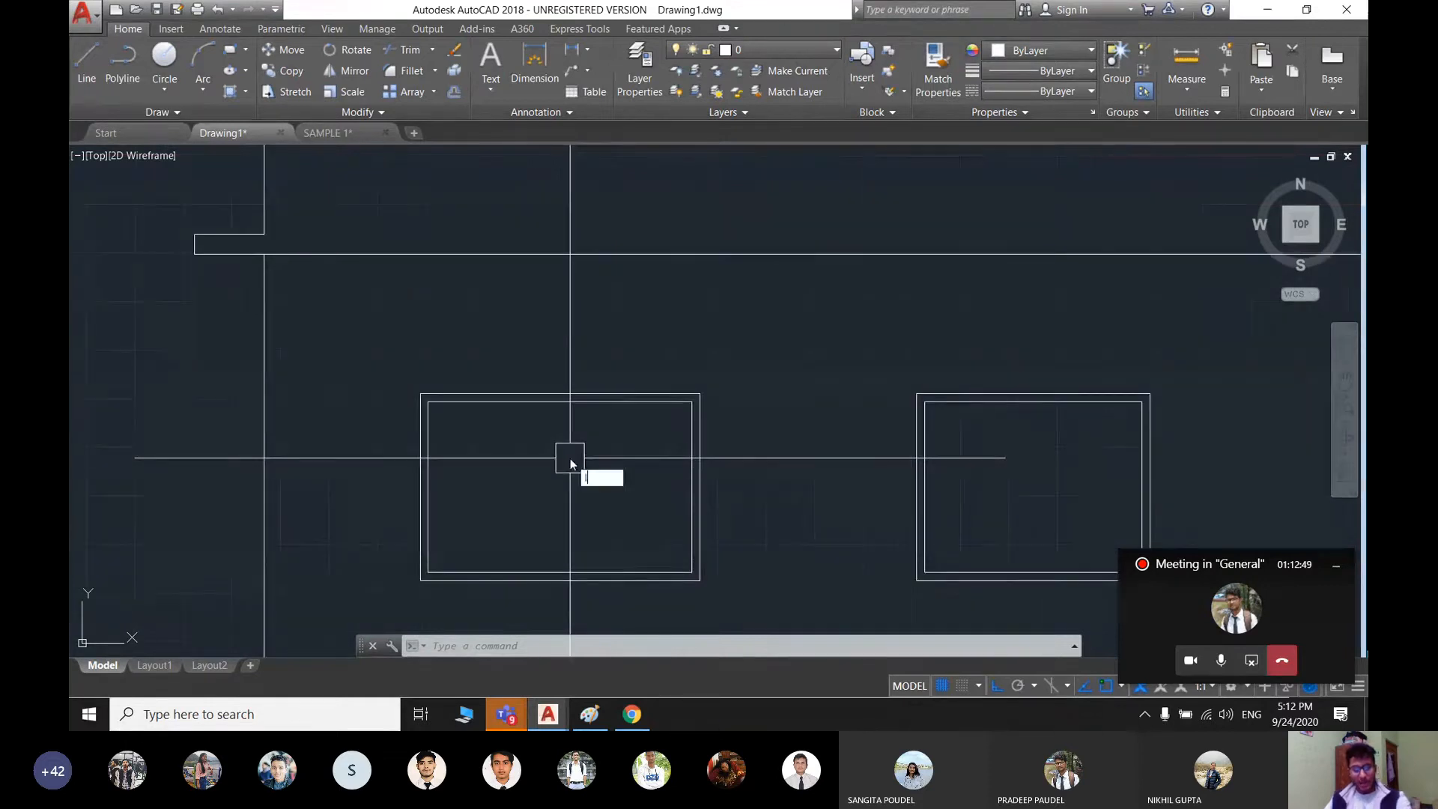
{"action": "type", "text": "l"}
{"action": "key", "text": "Return"}
{"action": "left_click", "coordinate": [559, 402]}
{"action": "left_click", "coordinate": [559, 572]}
{"action": "key", "text": "Escape"}
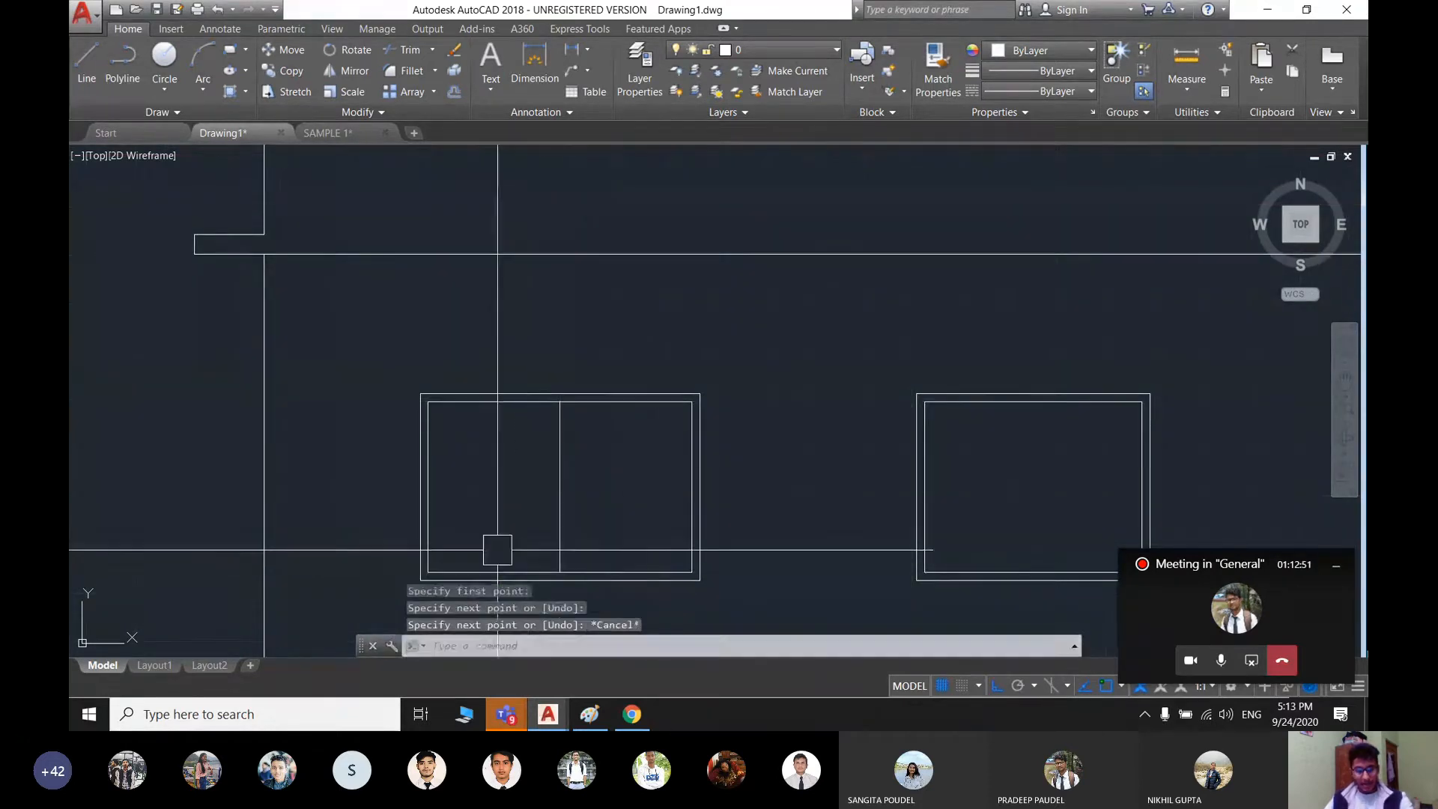
- Offset the window's vertical centre line 2" to the left
{"action": "type", "text": "o"}
{"action": "key", "text": "Return"}
{"action": "type", "text": "3"}
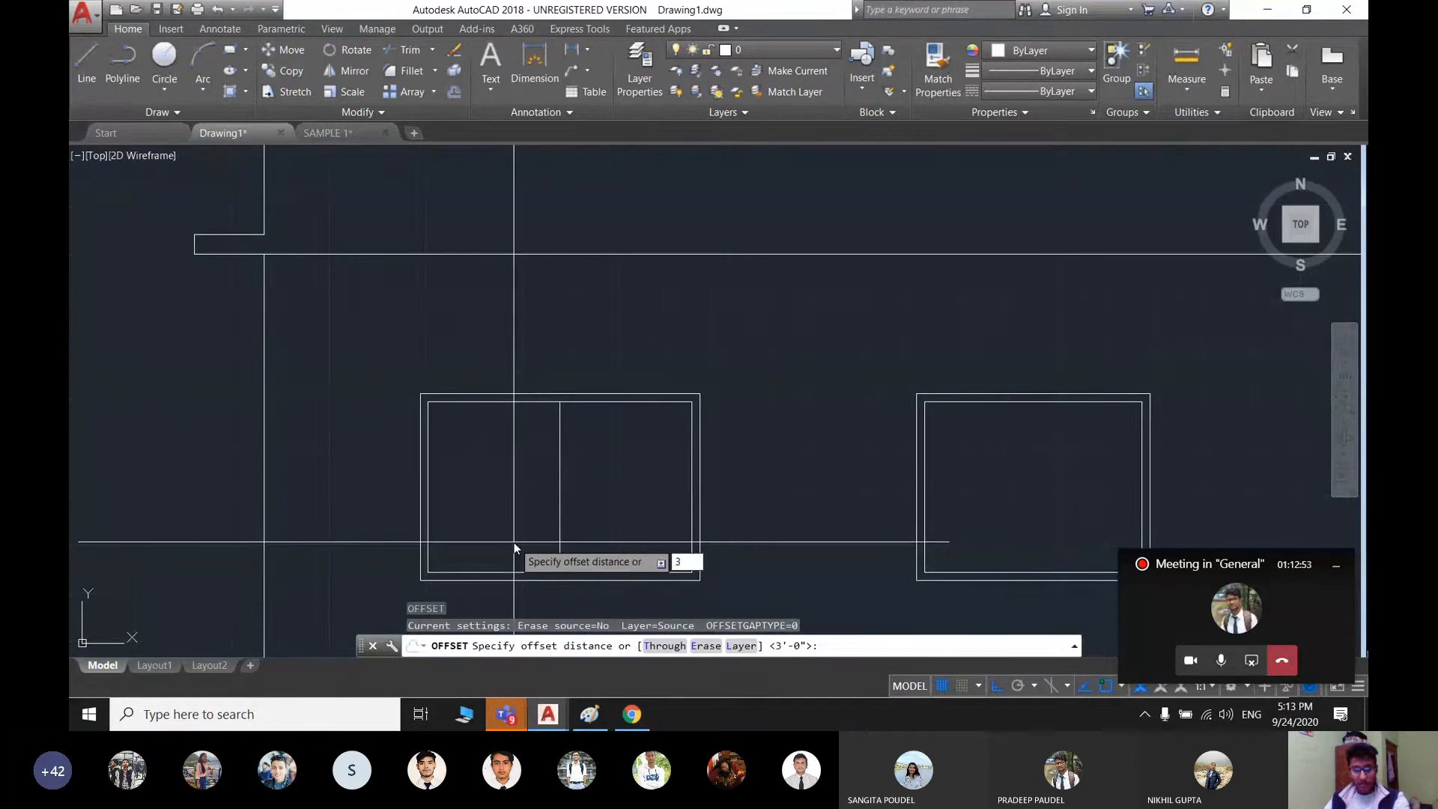
{"action": "key", "text": "BackSpace"}
{"action": "type", "text": "2\""}
{"action": "key", "text": "Return"}
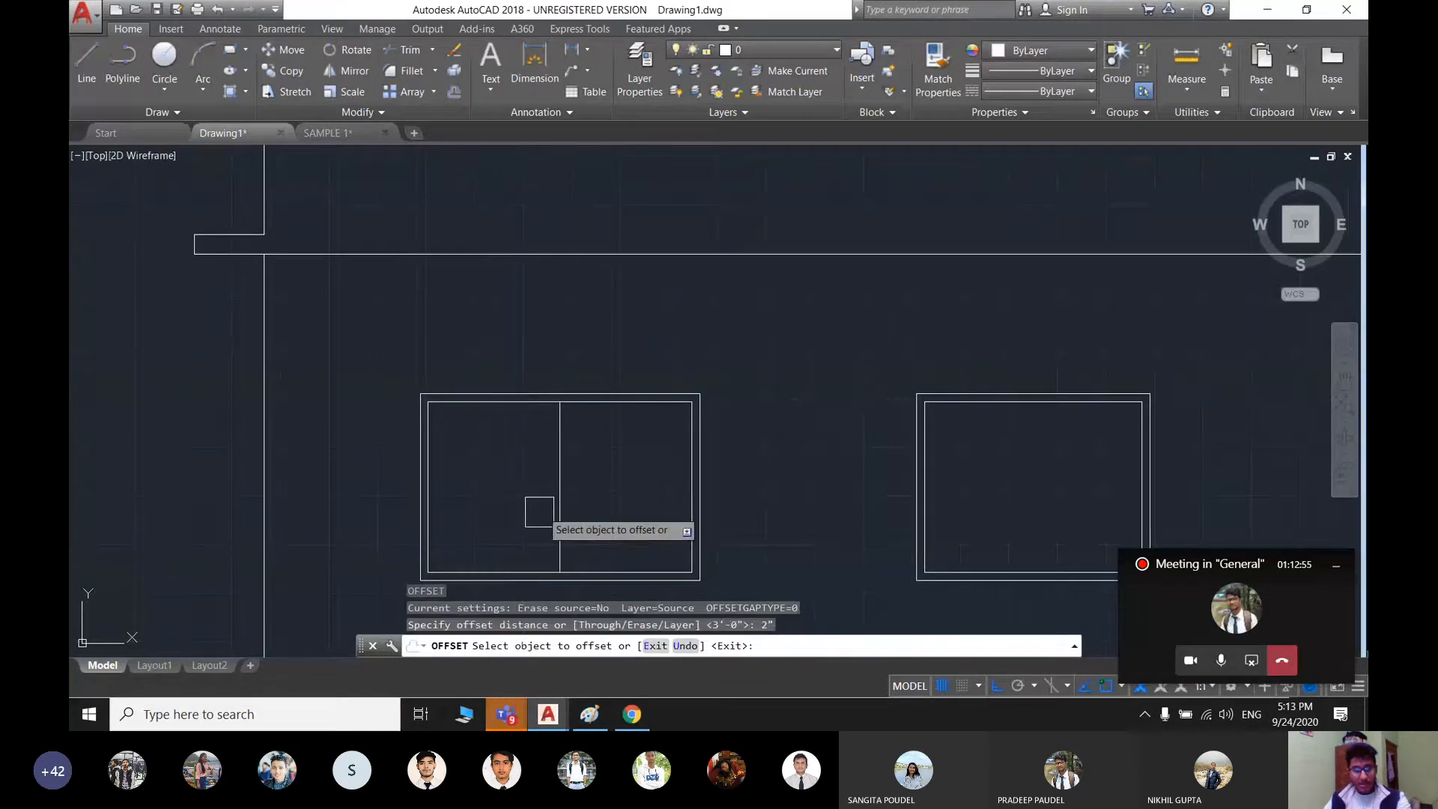
{"action": "left_click", "coordinate": [556, 505]}
{"action": "left_click", "coordinate": [502, 501]}
{"action": "key", "text": "Return"}
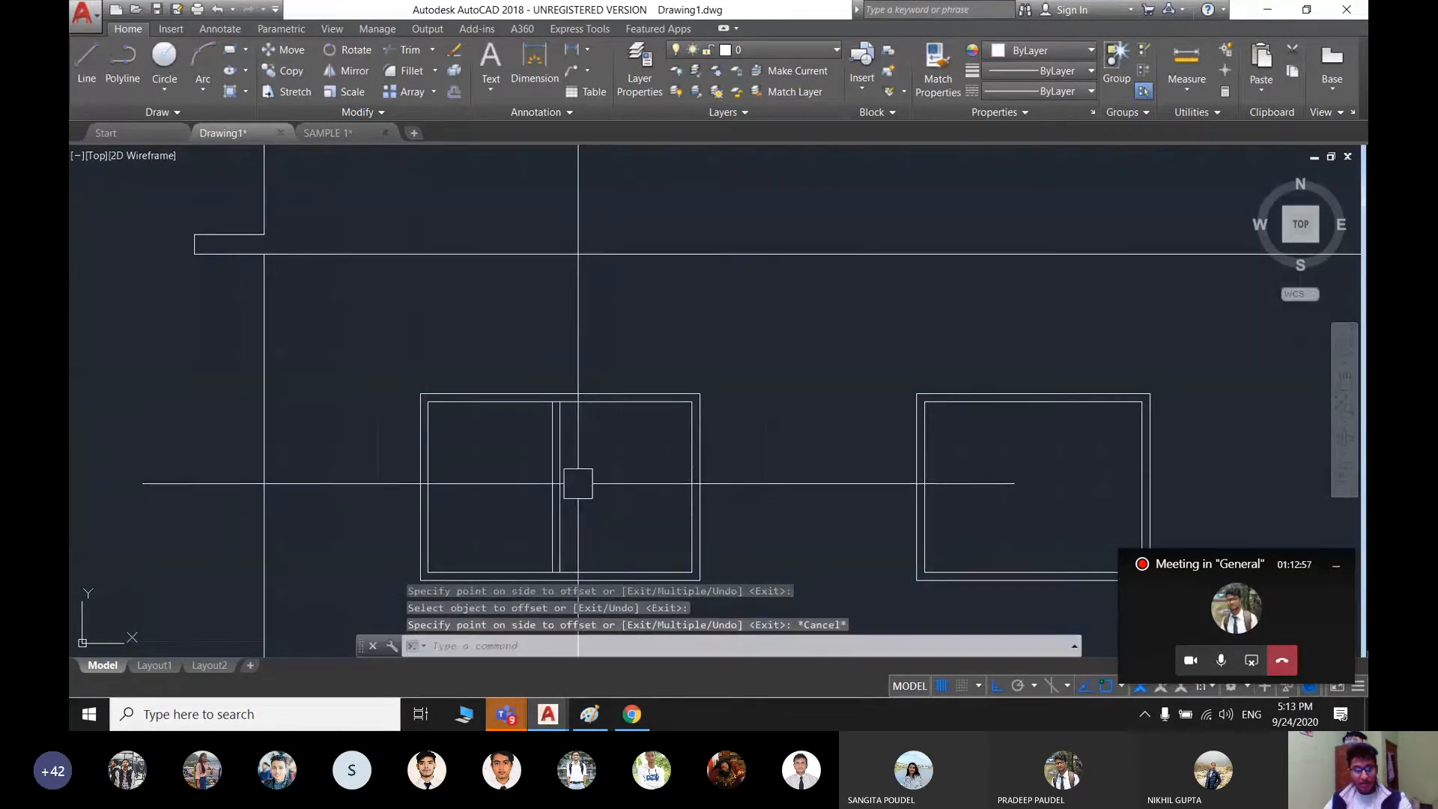
- Offset the window's centre line 2" to the right and erase the original centre line
{"action": "scroll", "coordinate": [562, 481], "scroll_direction": "up", "scroll_amount": 4}
{"action": "key", "text": "Return"}
{"action": "key", "text": "Return"}
{"action": "left_click", "coordinate": [555, 473]}
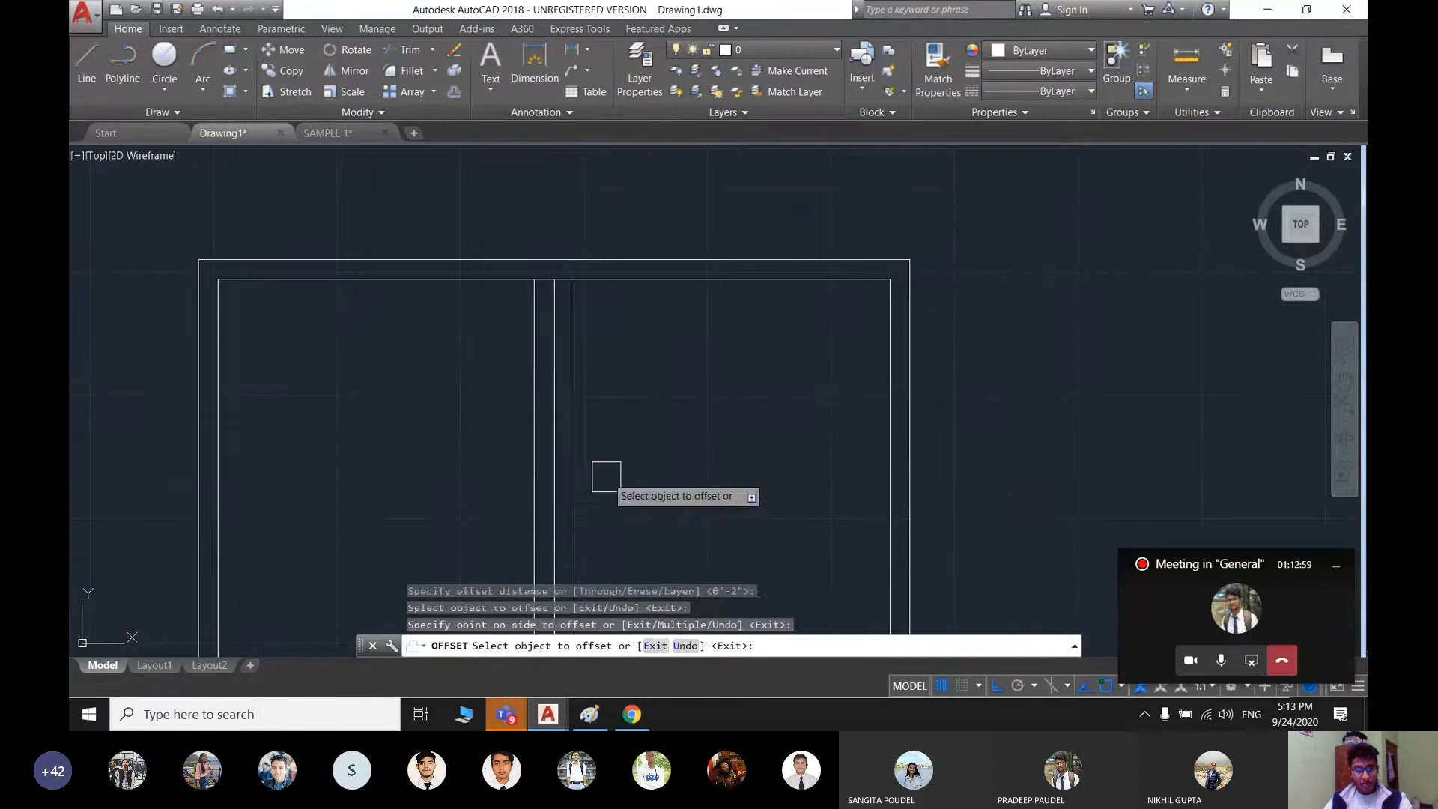
{"action": "left_click", "coordinate": [603, 475]}
{"action": "key", "text": "Escape"}
{"action": "left_click", "coordinate": [554, 331]}
{"action": "key", "text": "Delete"}
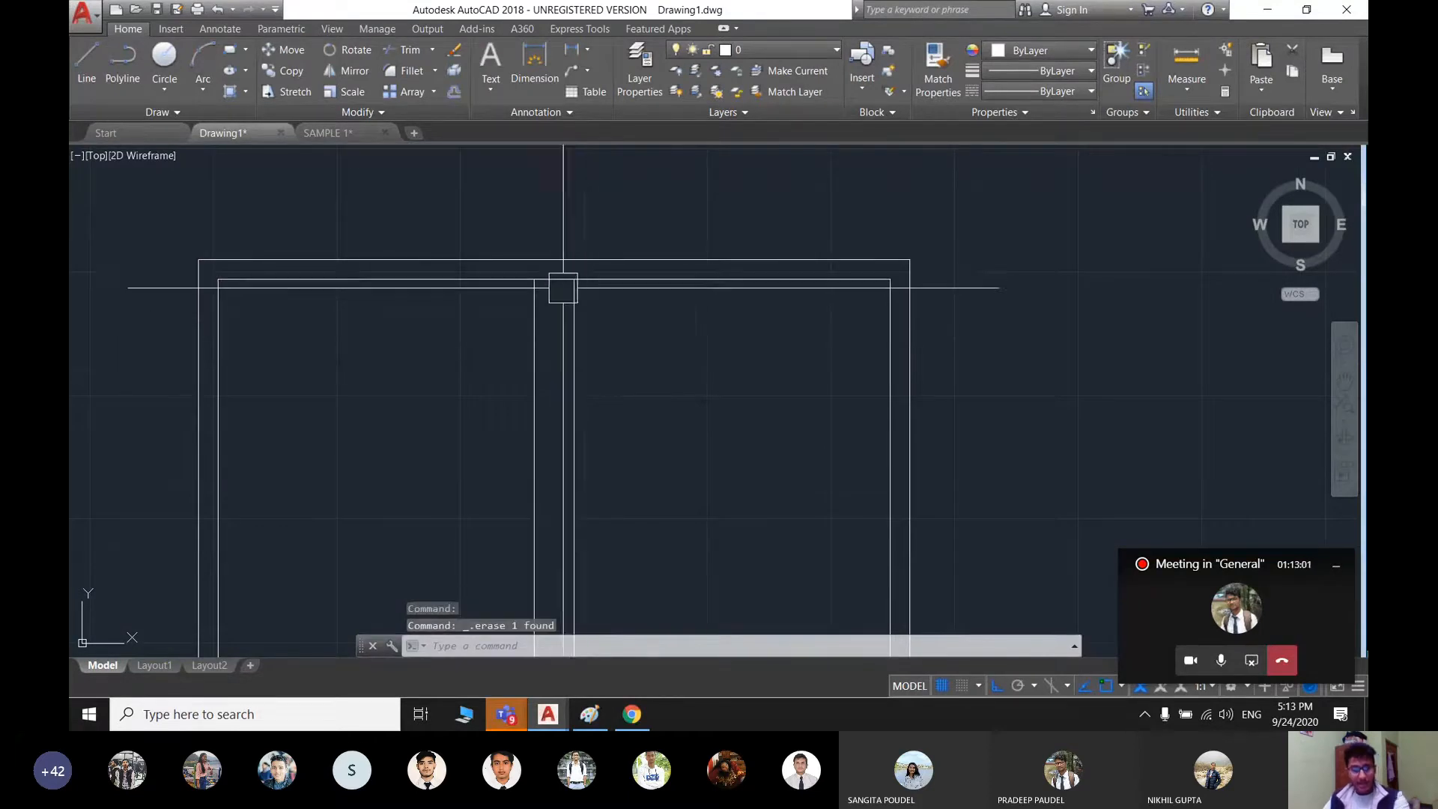
- Trim the inner frame's top and bottom lines between the two mullion lines, leaving two separate panes
{"action": "scroll", "coordinate": [557, 292], "scroll_direction": "up", "scroll_amount": 4}
{"action": "type", "text": "tr"}
{"action": "key", "text": "Return"}
{"action": "key", "text": "Return"}
{"action": "scroll", "coordinate": [554, 284], "scroll_direction": "down", "scroll_amount": 6}
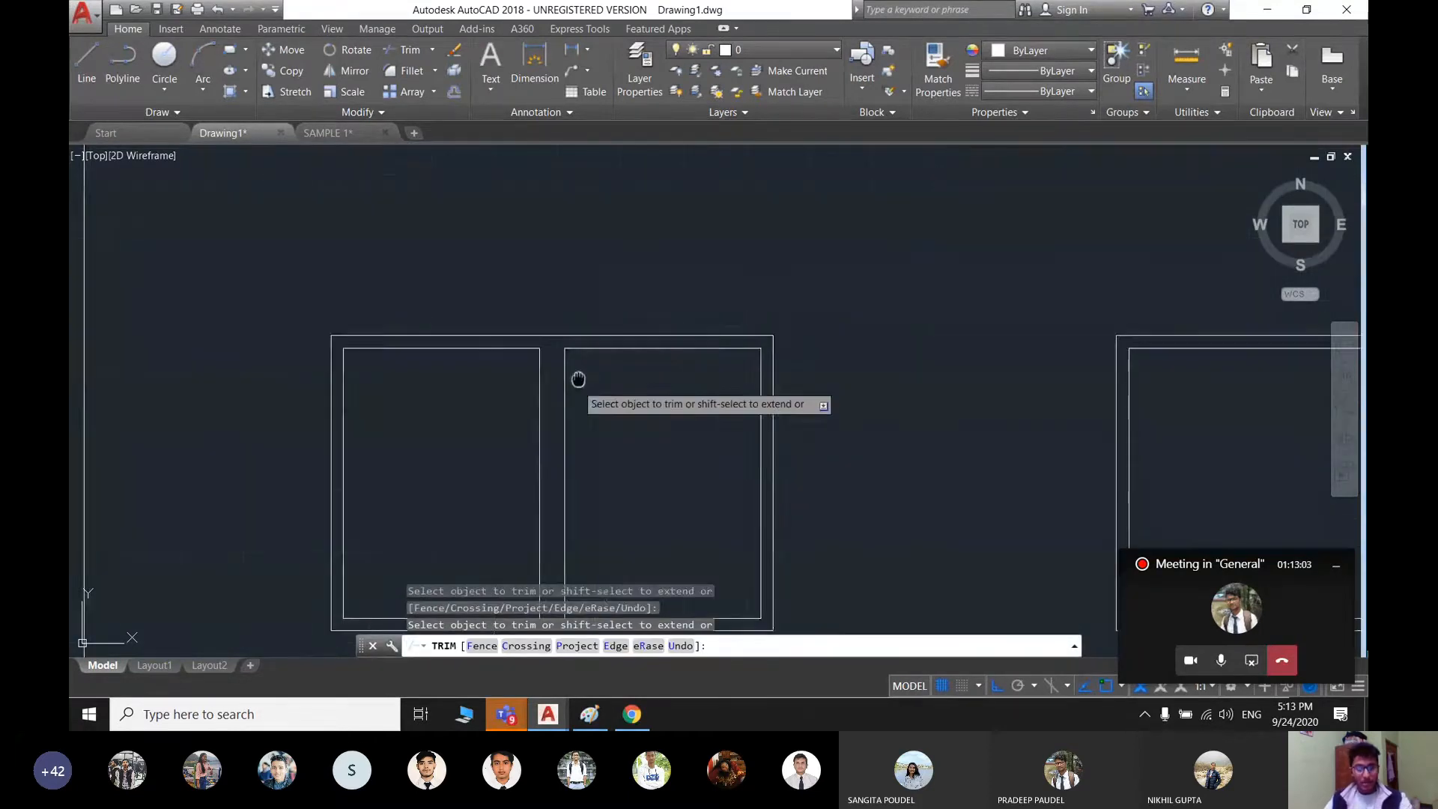
{"action": "middle_click_drag", "start_coordinate": [584, 450], "coordinate": [656, 450]}
{"action": "scroll", "coordinate": [575, 431], "scroll_direction": "up", "scroll_amount": 2}
{"action": "scroll", "coordinate": [603, 472], "scroll_direction": "up", "scroll_amount": 2}
{"action": "scroll", "coordinate": [591, 435], "scroll_direction": "down", "scroll_amount": 8}
{"action": "key", "text": "Escape"}
- Examine the divided left ground-floor window in relation to the other windows of the copied elevation
{"action": "scroll", "coordinate": [656, 450], "scroll_direction": "down", "scroll_amount": 5}
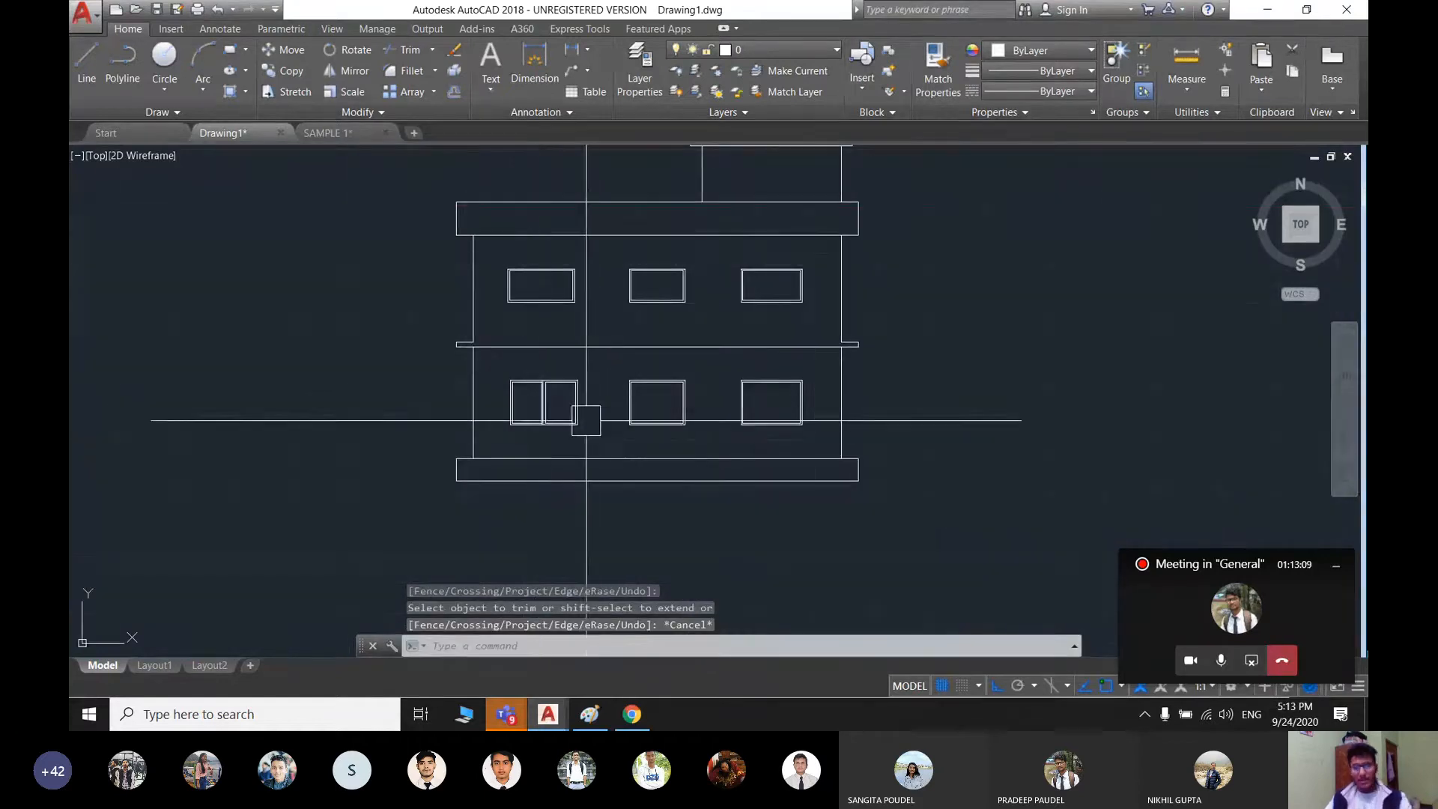
{"action": "scroll", "coordinate": [594, 442], "scroll_direction": "up", "scroll_amount": 2}
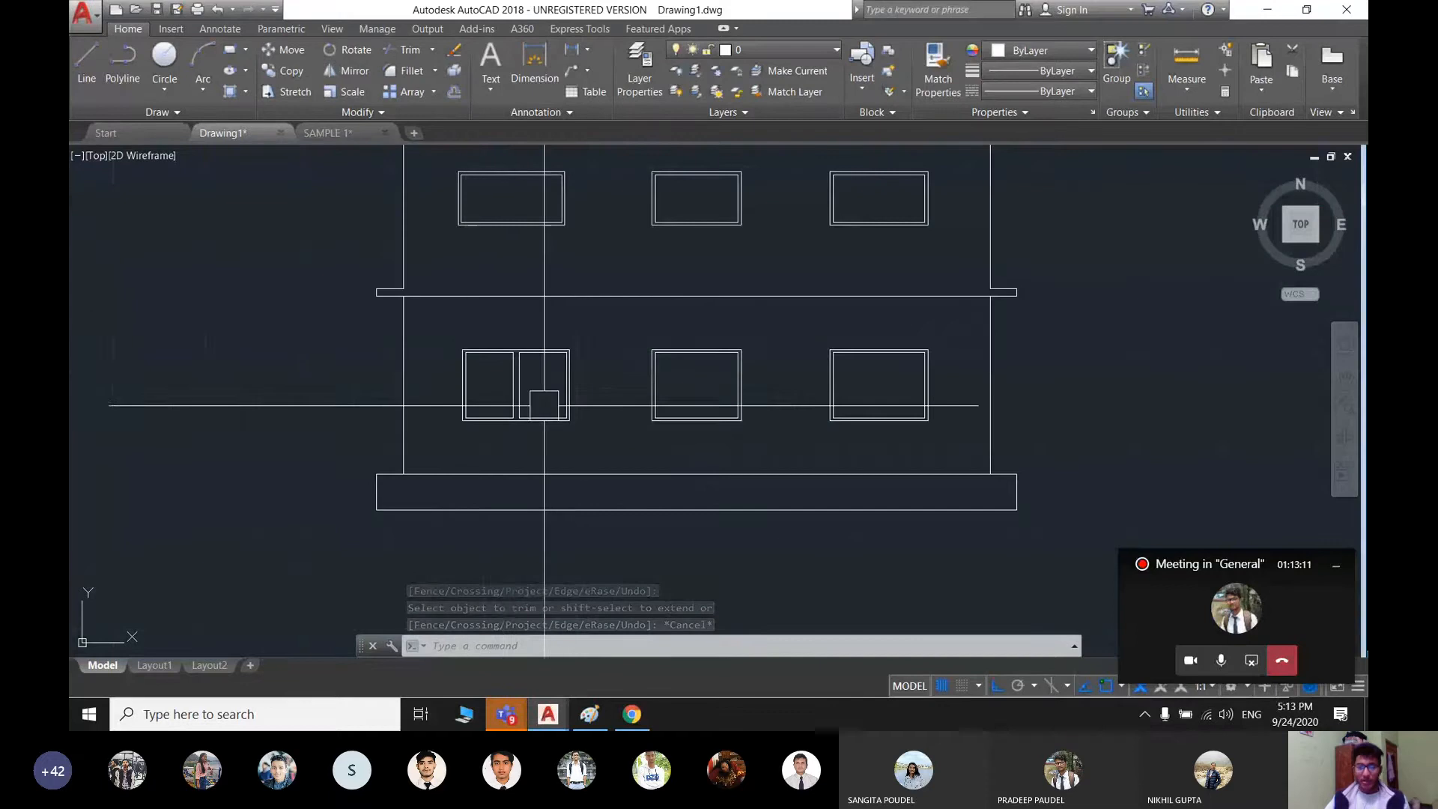
{"action": "scroll", "coordinate": [571, 399], "scroll_direction": "up", "scroll_amount": 2}
{"action": "mouse_move", "coordinate": [581, 410]}
{"action": "middle_mouse_down"}
{"action": "mouse_move", "coordinate": [546, 452]}
{"action": "mouse_move", "coordinate": [535, 524]}
{"action": "middle_mouse_up"}
{"action": "scroll", "coordinate": [481, 450], "scroll_direction": "down", "scroll_amount": 2}
{"action": "middle_click_drag", "start_coordinate": [652, 514], "coordinate": [626, 417]}
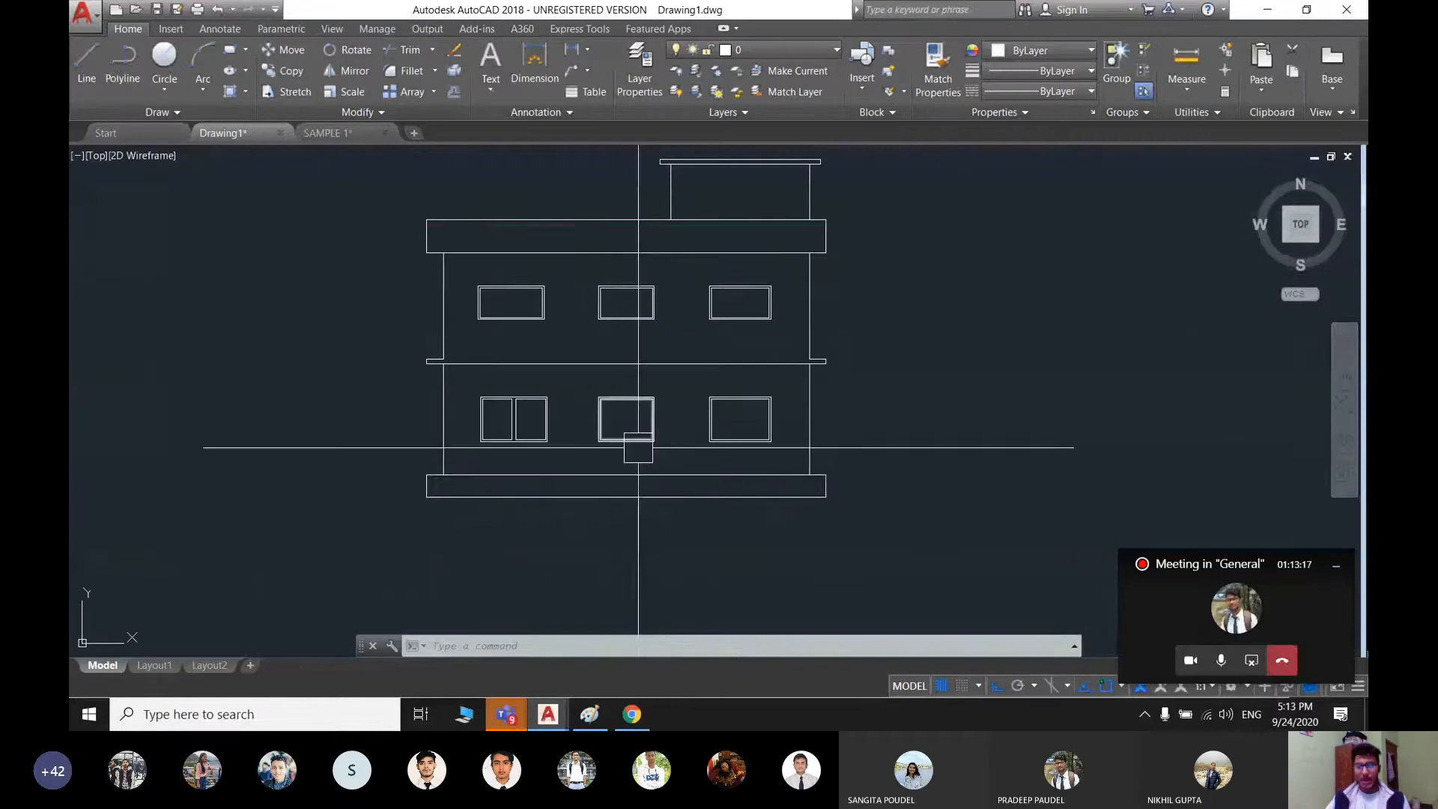
{"action": "scroll", "coordinate": [599, 517], "scroll_direction": "up", "scroll_amount": 2}
{"action": "middle_click_drag", "start_coordinate": [568, 542], "coordinate": [593, 586]}
{"action": "scroll", "coordinate": [596, 497], "scroll_direction": "down", "scroll_amount": 2}
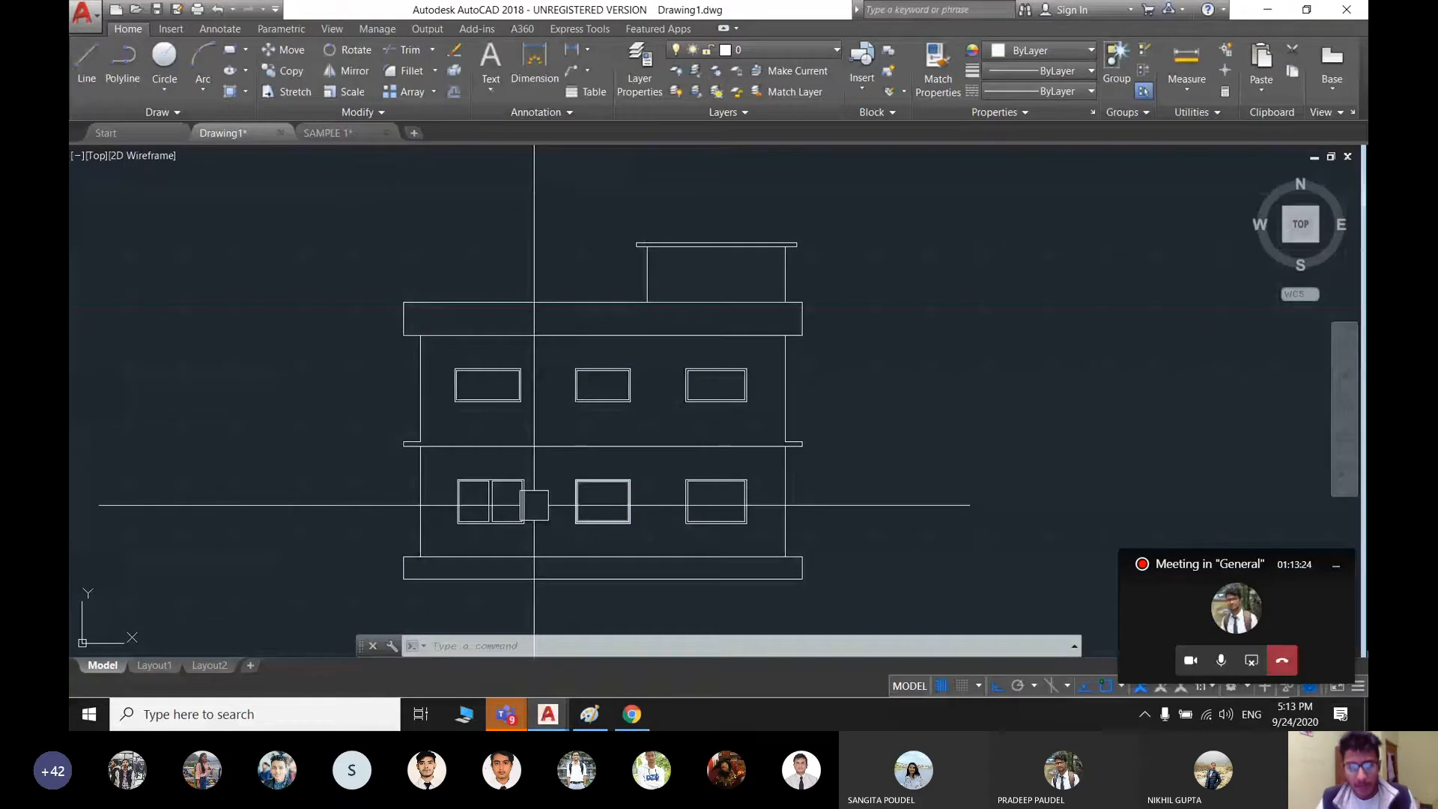
- Draw a short diagonal glass line rising rightward in the divided window's left pane, with Ortho turned off
{"action": "scroll", "coordinate": [794, 466], "scroll_direction": "up", "scroll_amount": 5}
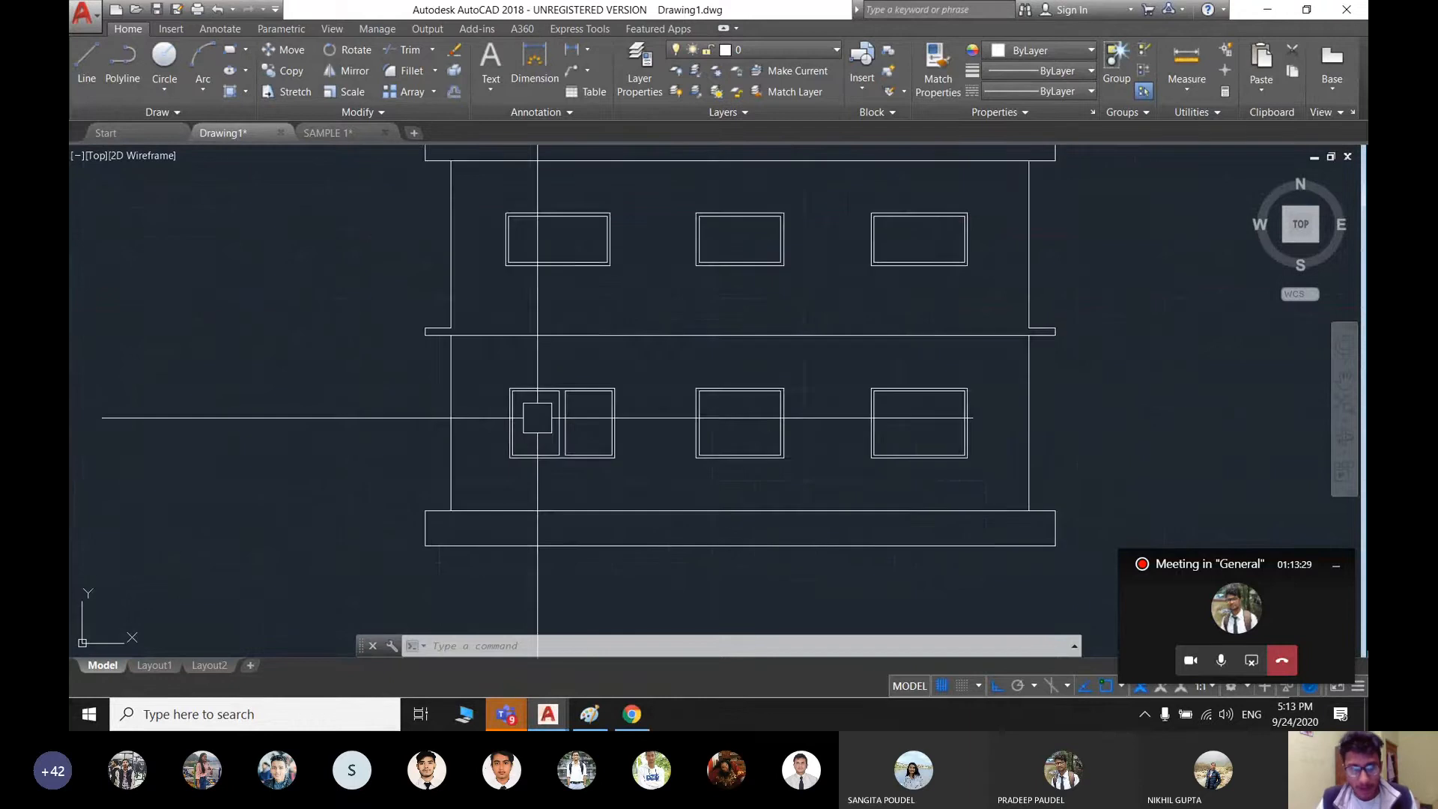
{"action": "type", "text": "l"}
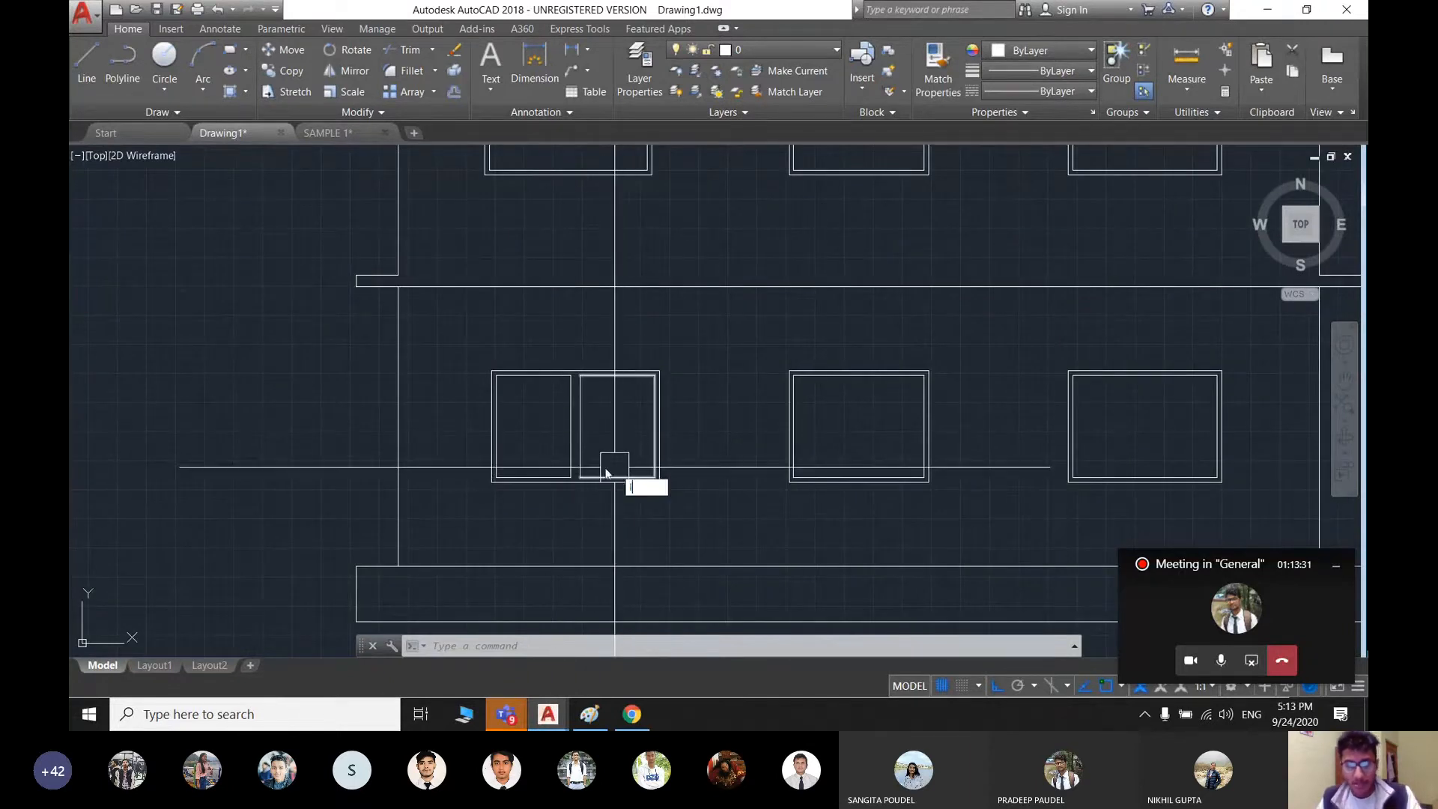
{"action": "key", "text": "Return"}
{"action": "scroll", "coordinate": [576, 457], "scroll_direction": "up", "scroll_amount": 3}
{"action": "left_click", "coordinate": [507, 411]}
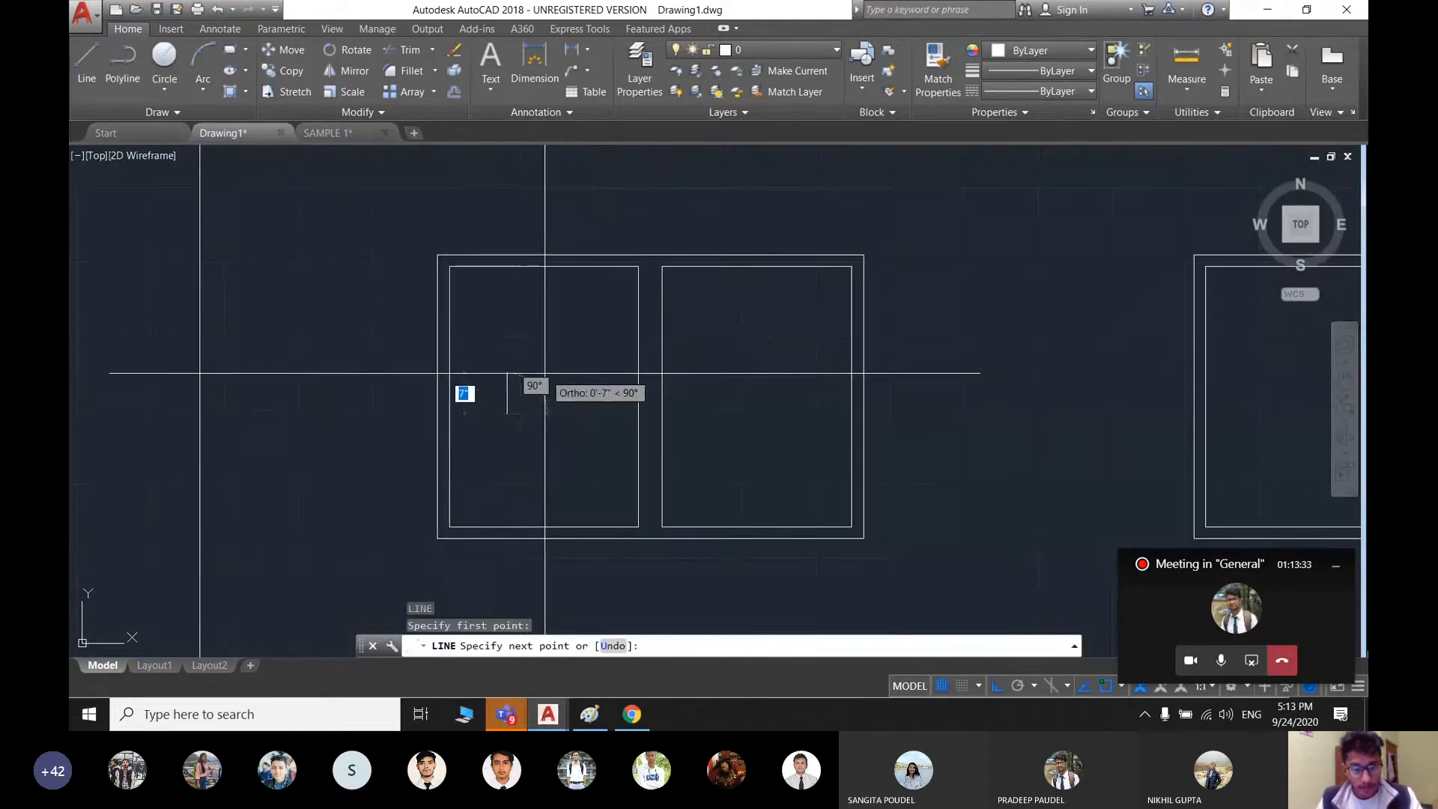
{"action": "key", "text": "F8"}
{"action": "left_click", "coordinate": [583, 352]}
{"action": "key", "text": "Return"}
- Add two shorter, roughly parallel diagonal glass lines, one above and one below the first in the left pane
{"action": "key", "text": "Return"}
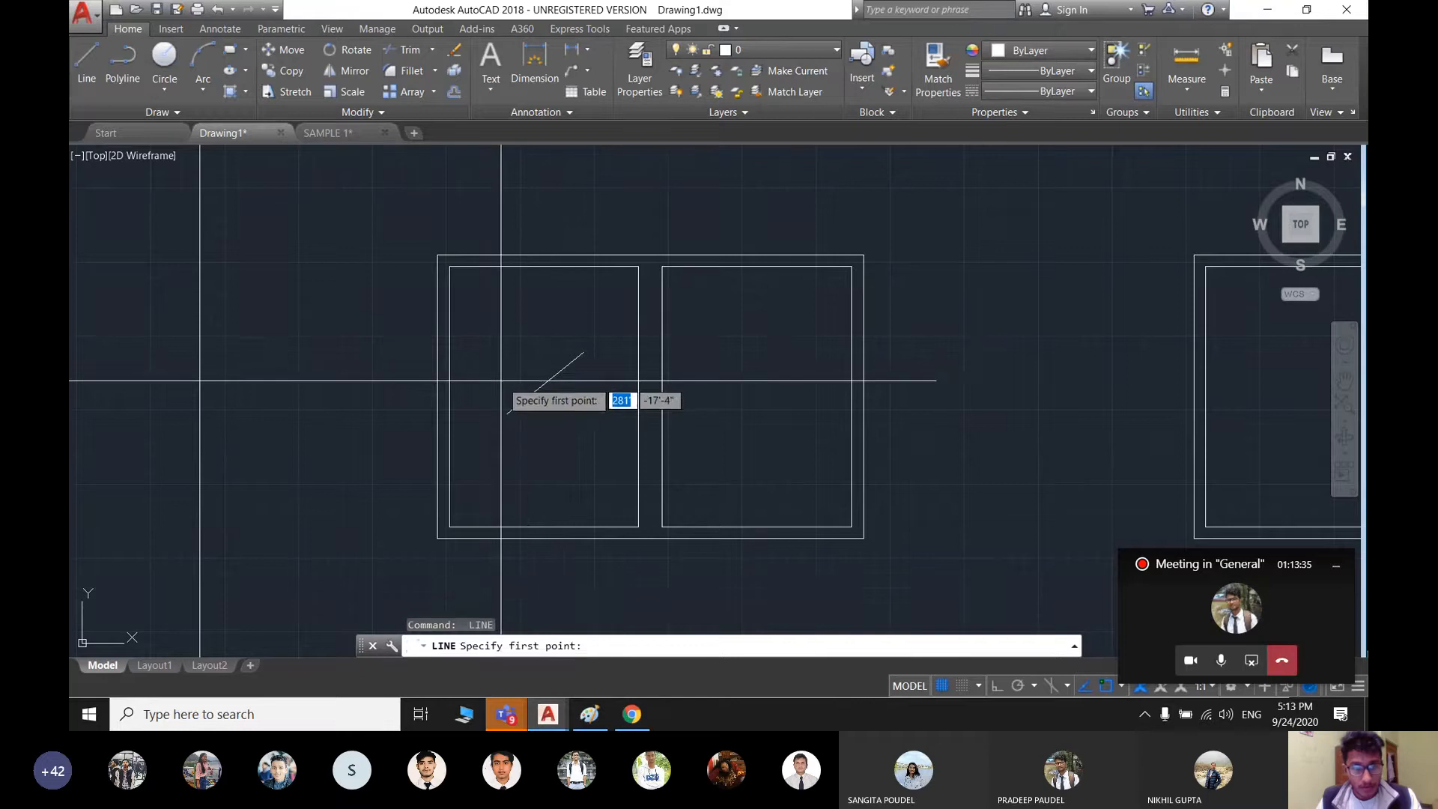
{"action": "left_click", "coordinate": [502, 381]}
{"action": "left_click", "coordinate": [548, 342]}
{"action": "key", "text": "Return"}
{"action": "key", "text": "Return"}
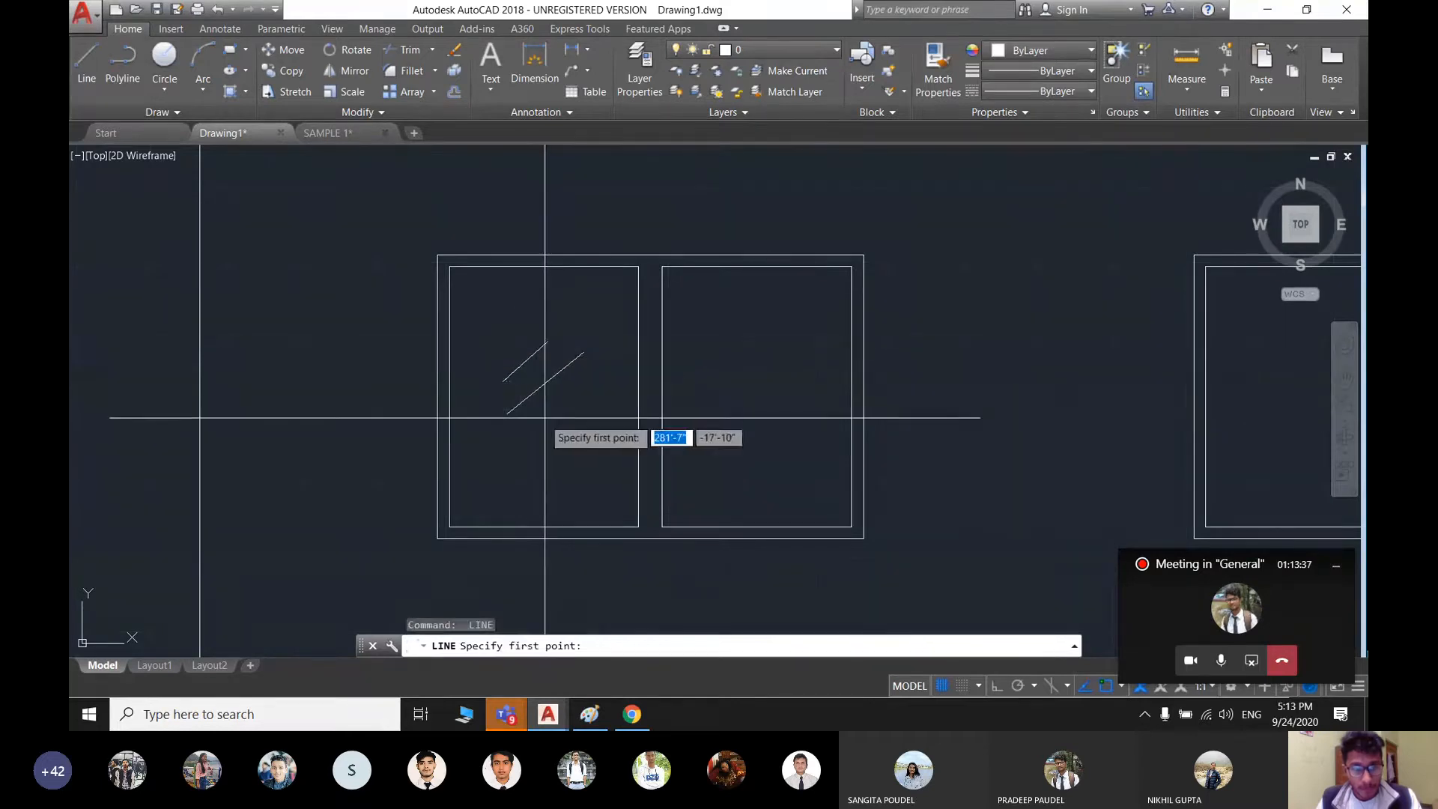
{"action": "left_click", "coordinate": [544, 418]}
{"action": "left_click", "coordinate": [590, 380]}
{"action": "key", "text": "Return"}
{"action": "scroll", "coordinate": [584, 379], "scroll_direction": "down", "scroll_amount": 6}
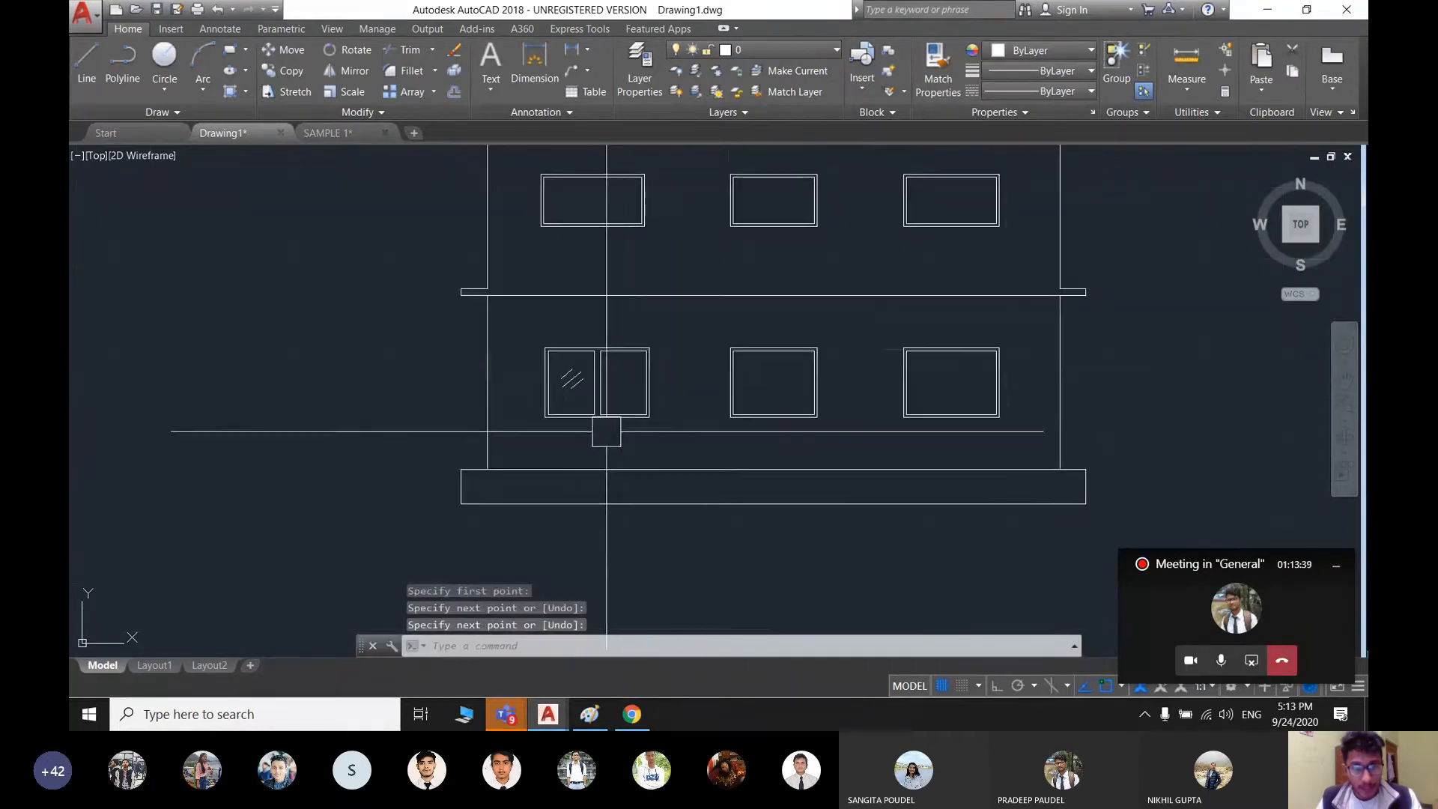
{"action": "scroll", "coordinate": [606, 431], "scroll_direction": "down", "scroll_amount": 2}
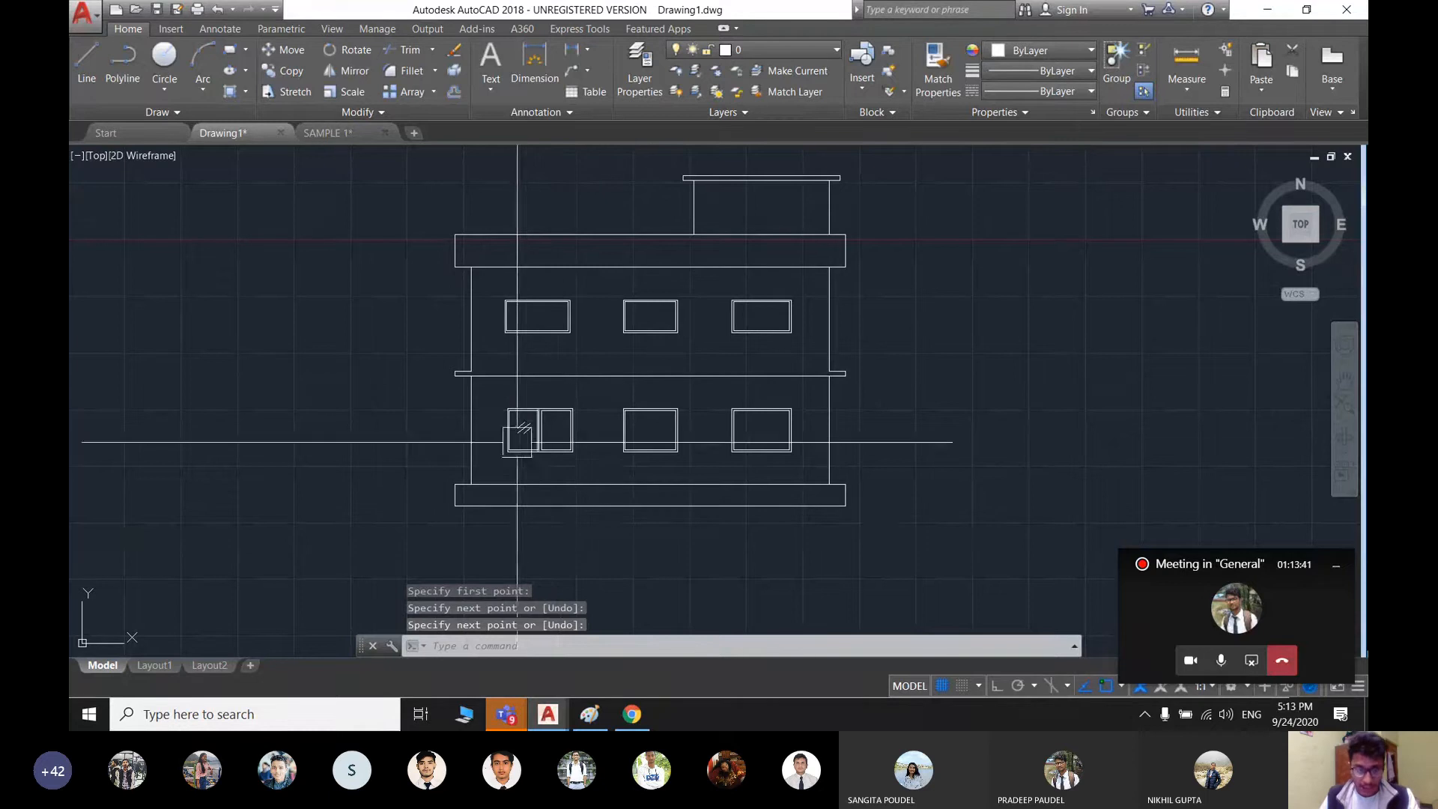
- Examine the copied elevation's windows, floor bands and parapet, and compare it with the original elevations and floor plans
{"action": "scroll", "coordinate": [524, 460], "scroll_direction": "down", "scroll_amount": 3}
{"action": "scroll", "coordinate": [514, 442], "scroll_direction": "up", "scroll_amount": 3}
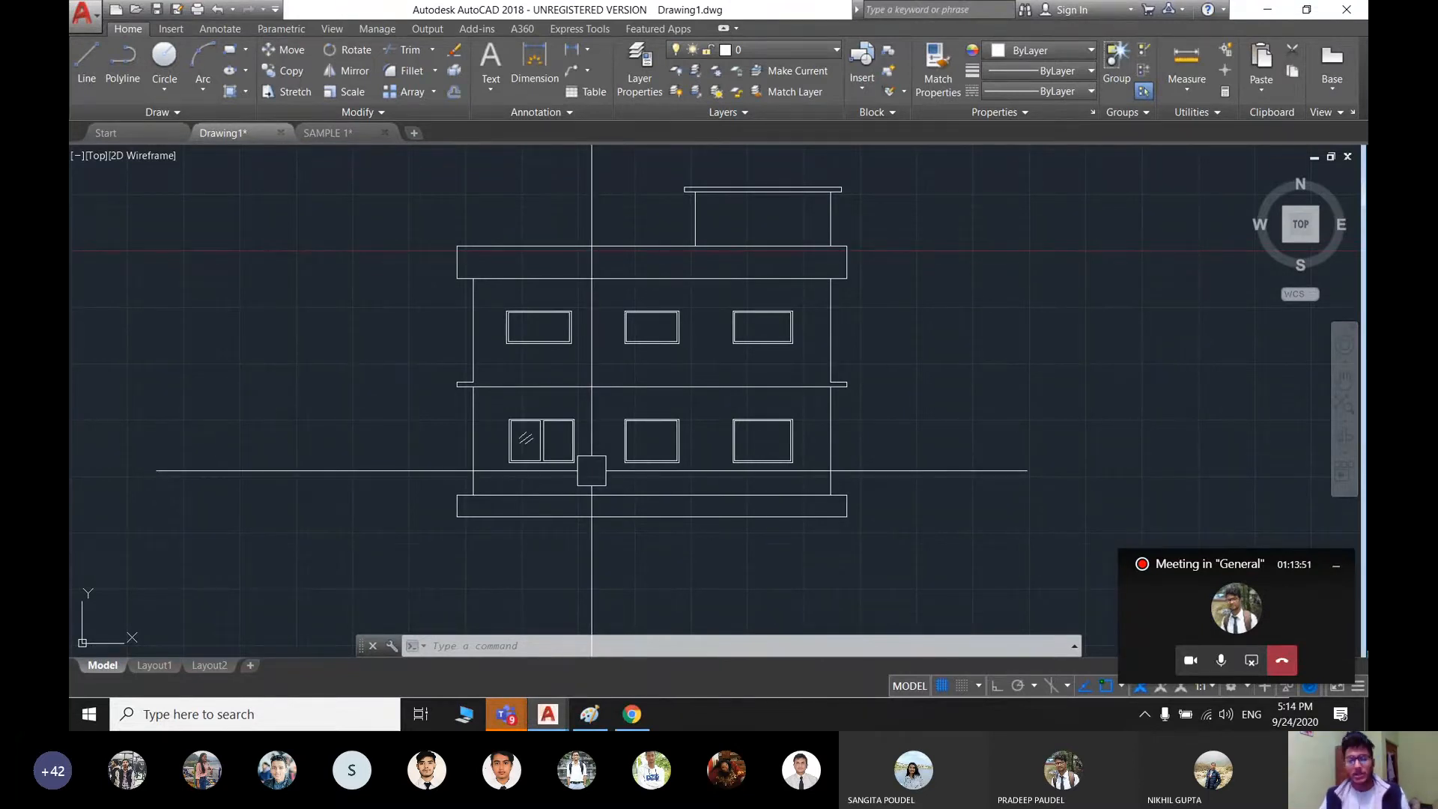
{"action": "scroll", "coordinate": [561, 474], "scroll_direction": "down", "scroll_amount": 4}
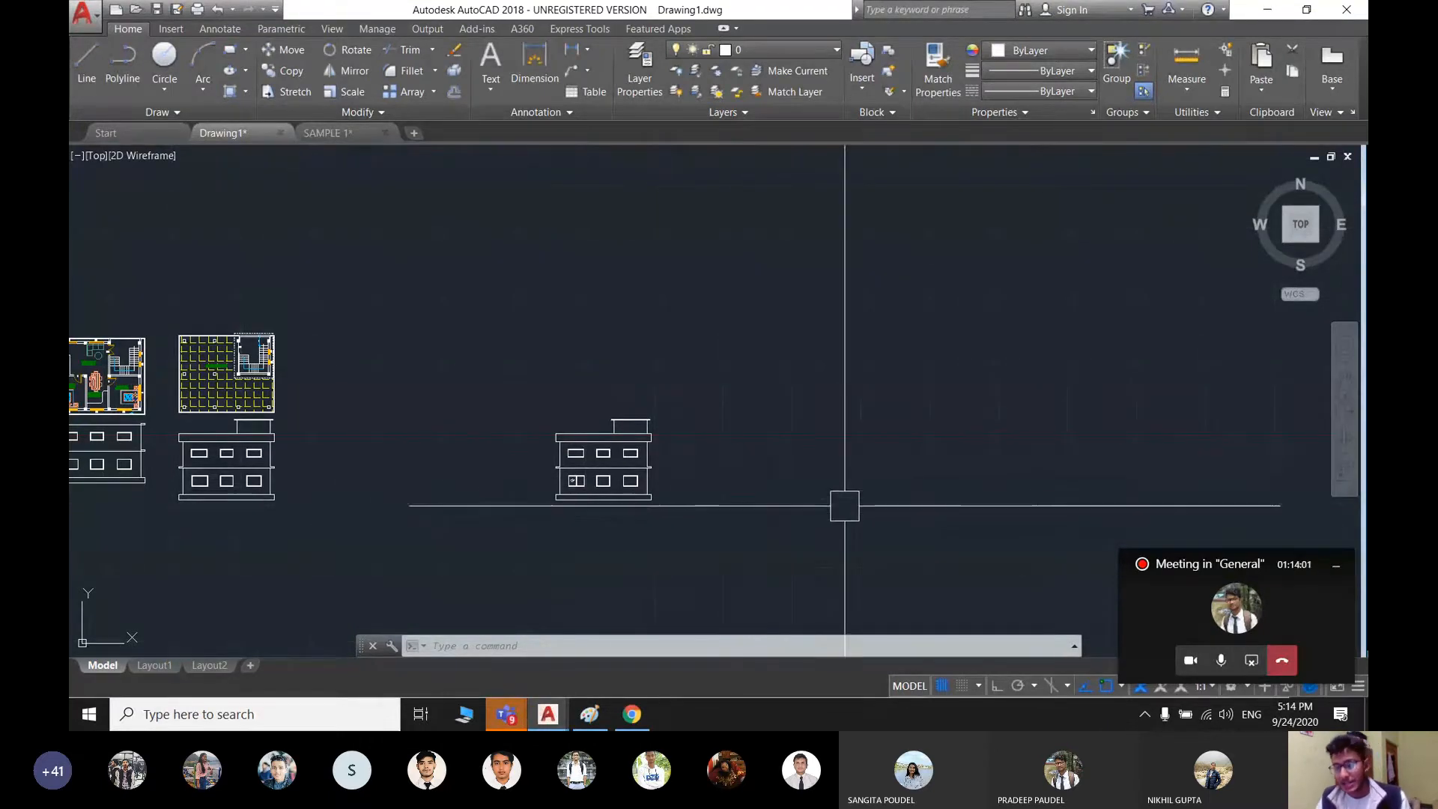
{"action": "scroll", "coordinate": [529, 459], "scroll_direction": "up", "scroll_amount": 5}
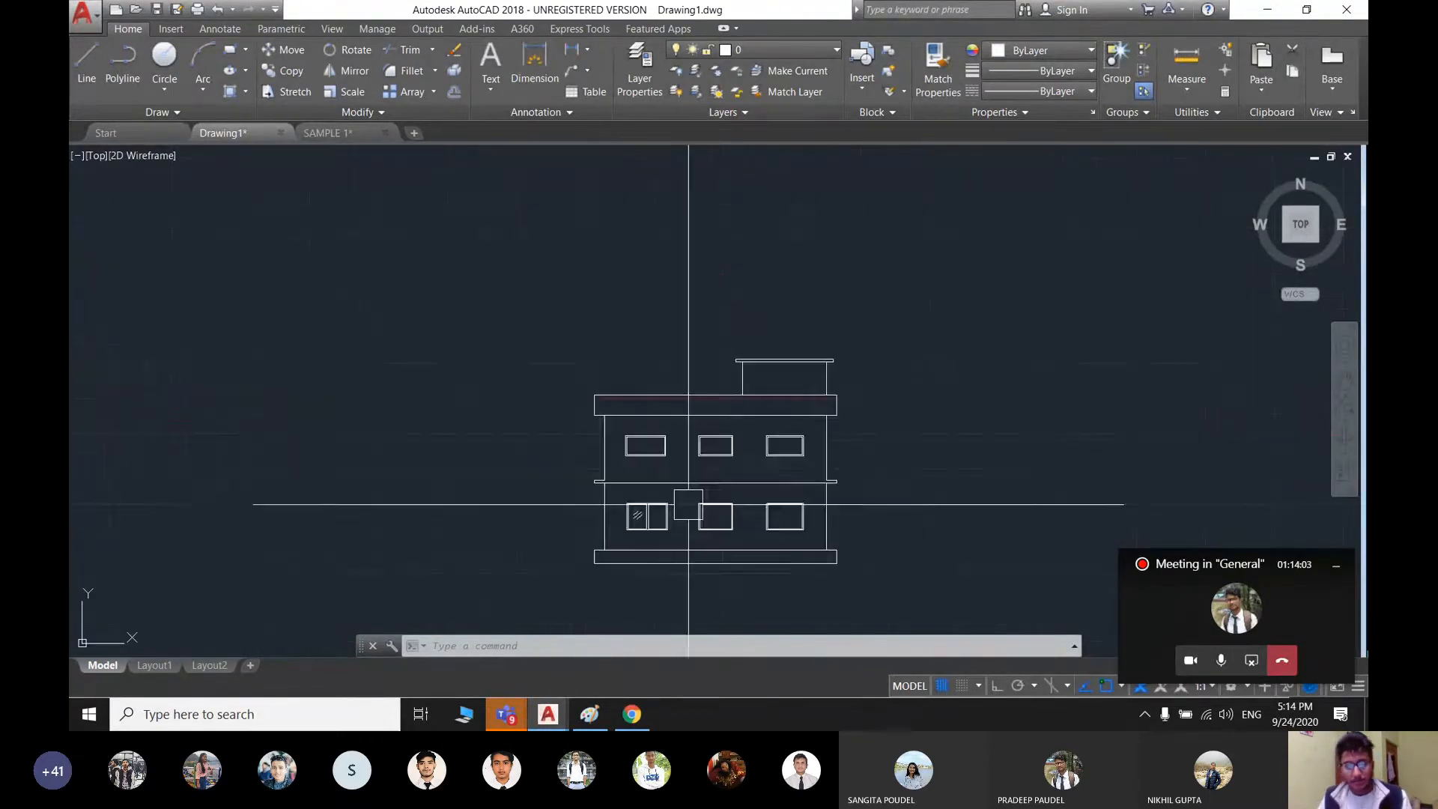
{"action": "middle_click_drag", "start_coordinate": [880, 468], "coordinate": [674, 343]}
{"action": "middle_click_drag", "start_coordinate": [410, 317], "coordinate": [468, 374]}
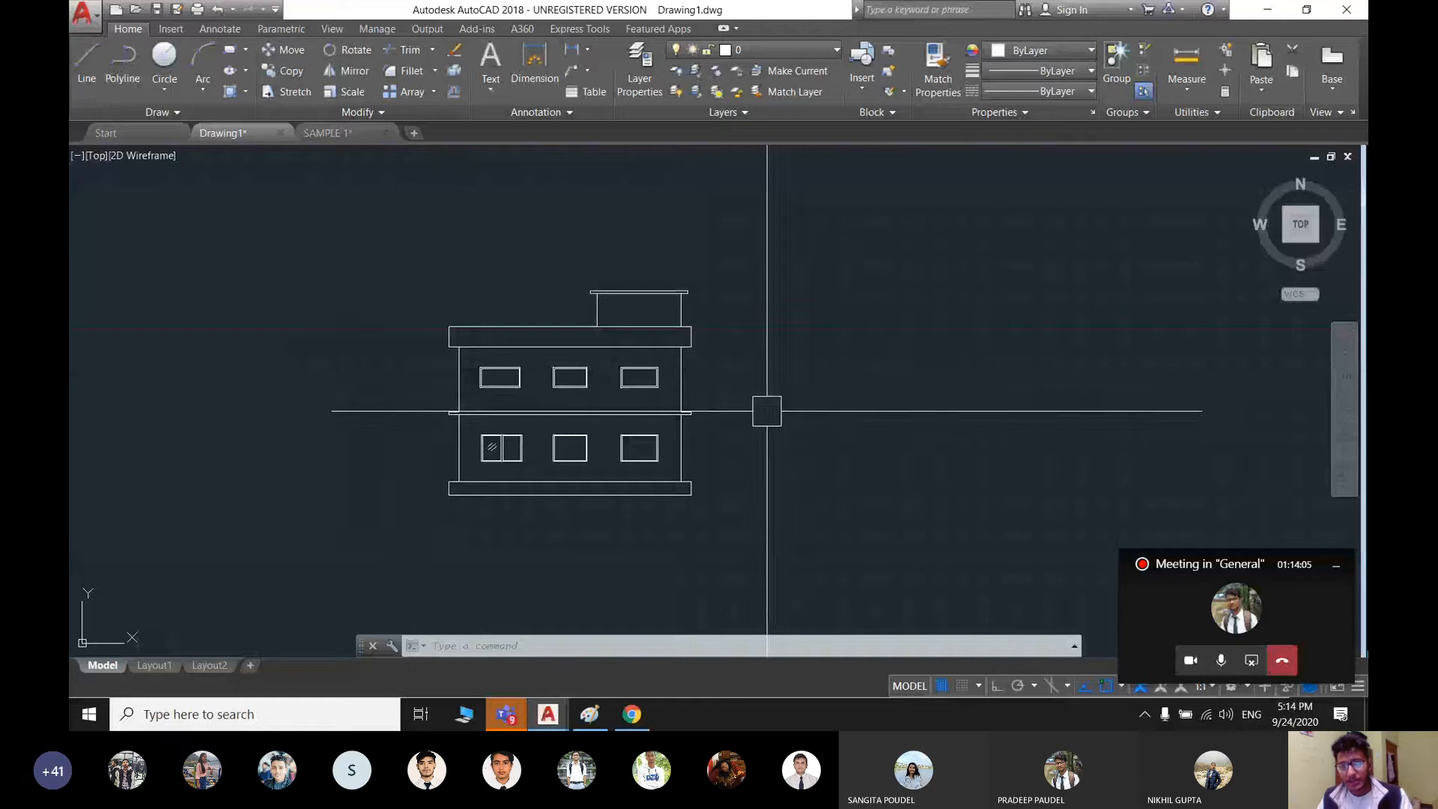
{"action": "scroll", "coordinate": [768, 419], "scroll_direction": "down", "scroll_amount": 3}
{"action": "middle_click_drag", "start_coordinate": [769, 405], "coordinate": [743, 419]}
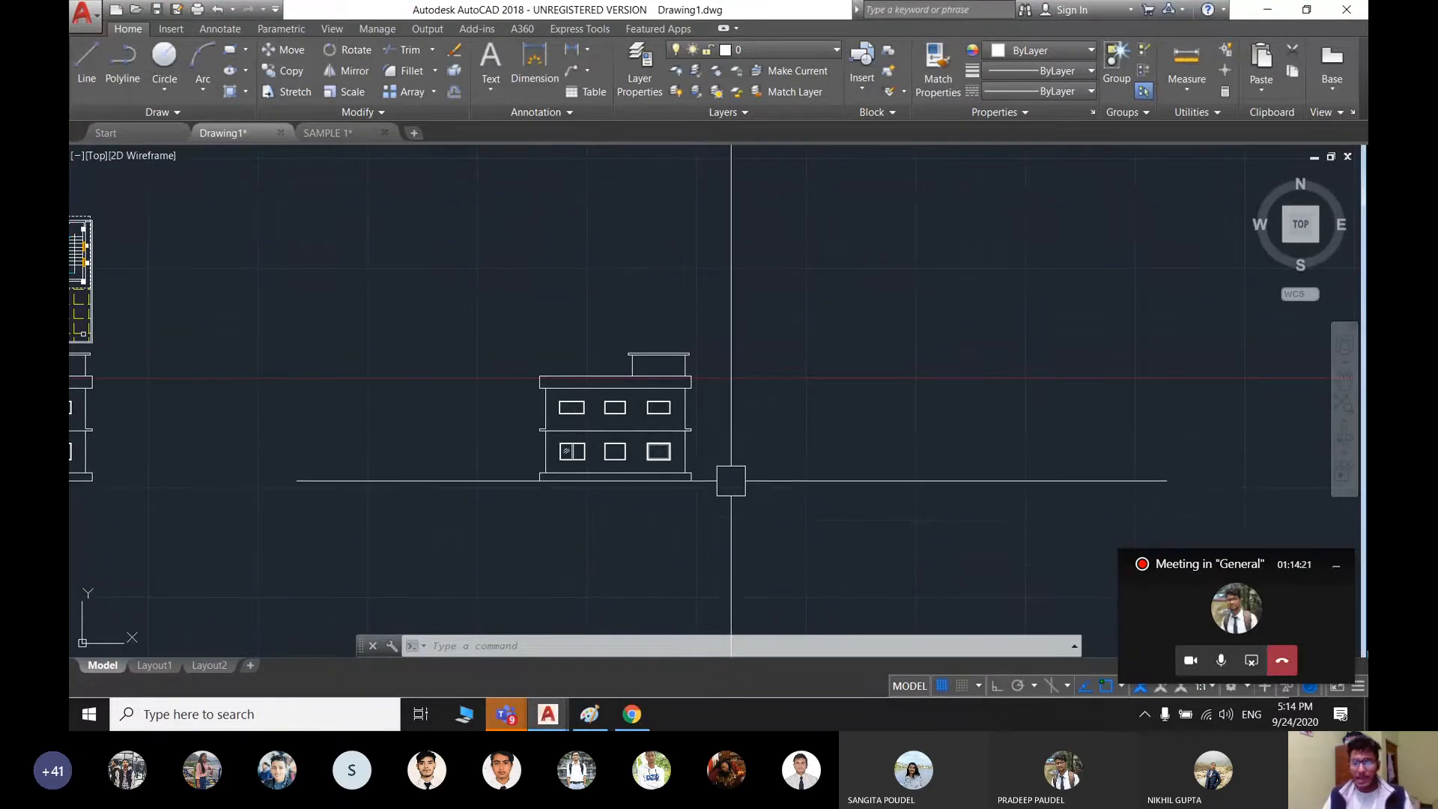
{"action": "scroll", "coordinate": [524, 547], "scroll_direction": "up", "scroll_amount": 2}
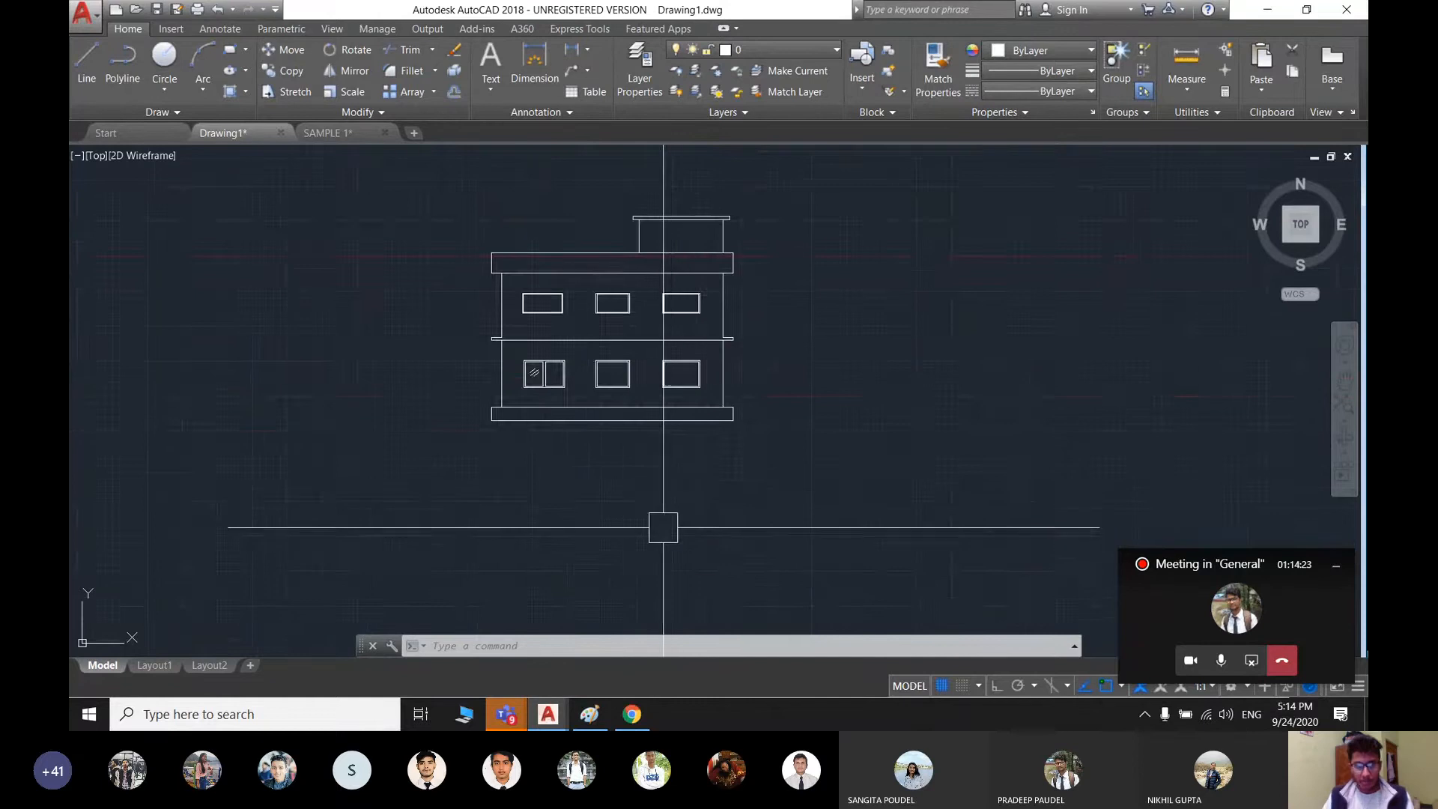
{"action": "scroll", "coordinate": [659, 524], "scroll_direction": "down", "scroll_amount": 2}
{"action": "left_click", "coordinate": [764, 572]}
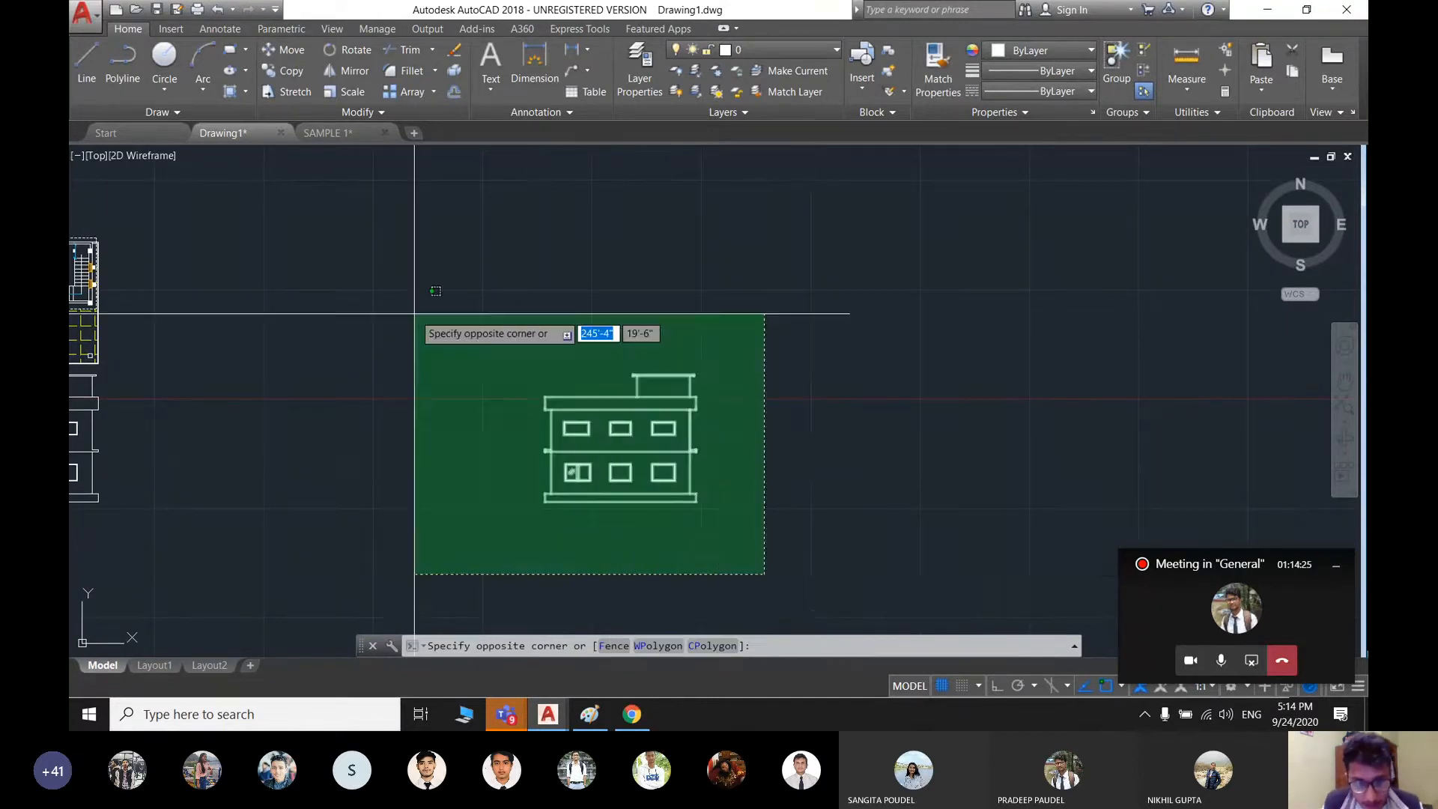
{"action": "key", "text": "Escape"}
{"action": "scroll", "coordinate": [599, 442], "scroll_direction": "up", "scroll_amount": 6}
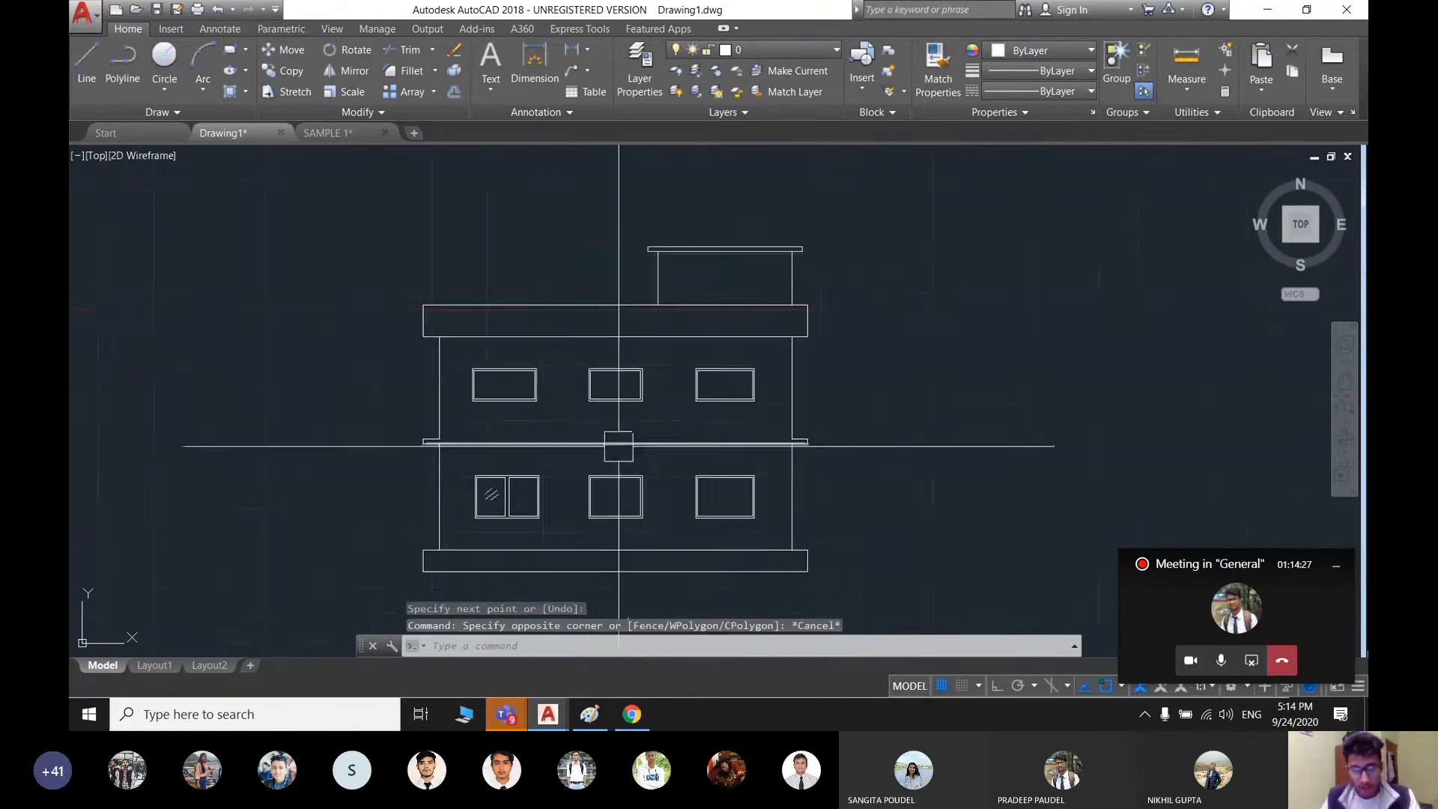
{"action": "middle_click_drag", "start_coordinate": [619, 440], "coordinate": [658, 561]}
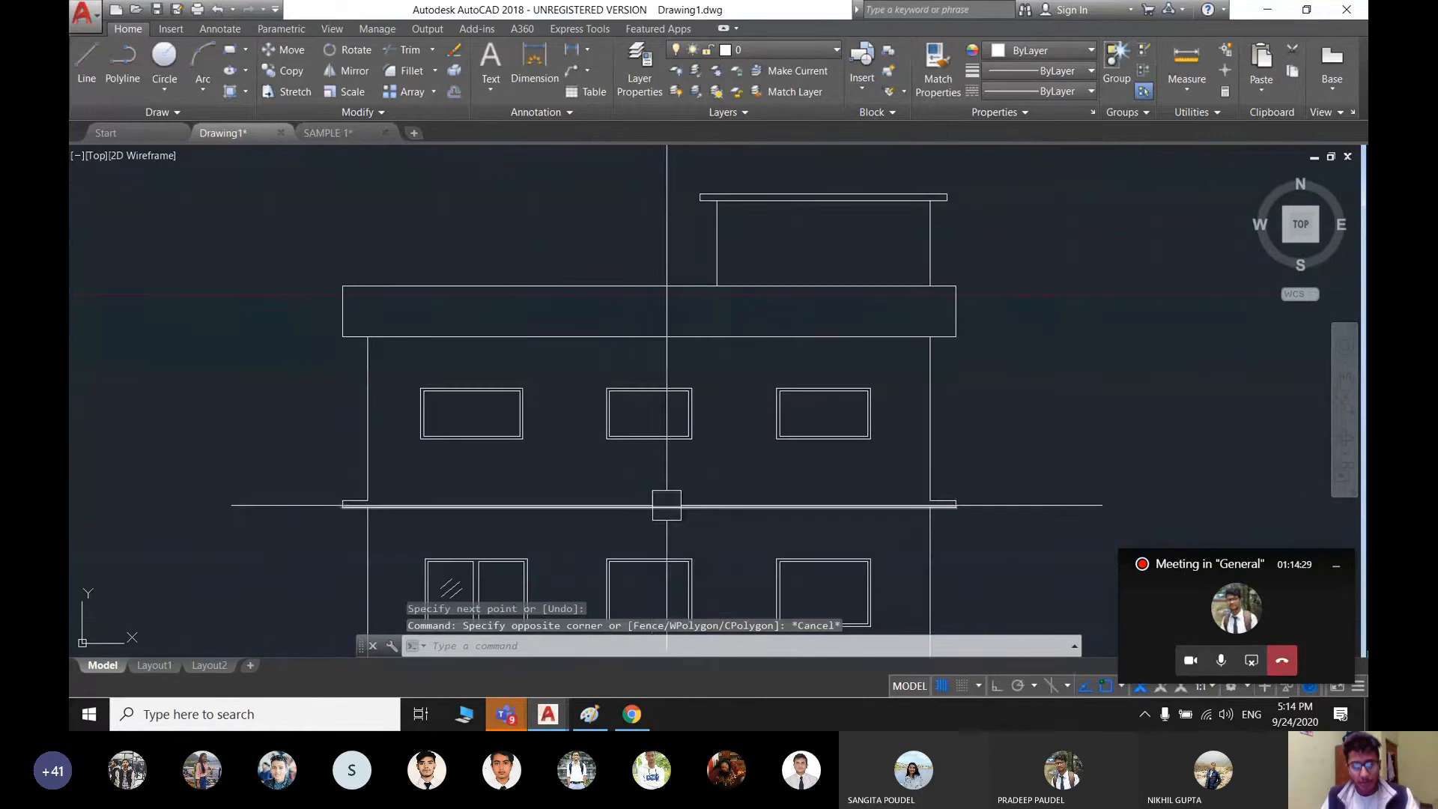
{"action": "scroll", "coordinate": [690, 456], "scroll_direction": "down", "scroll_amount": 3}
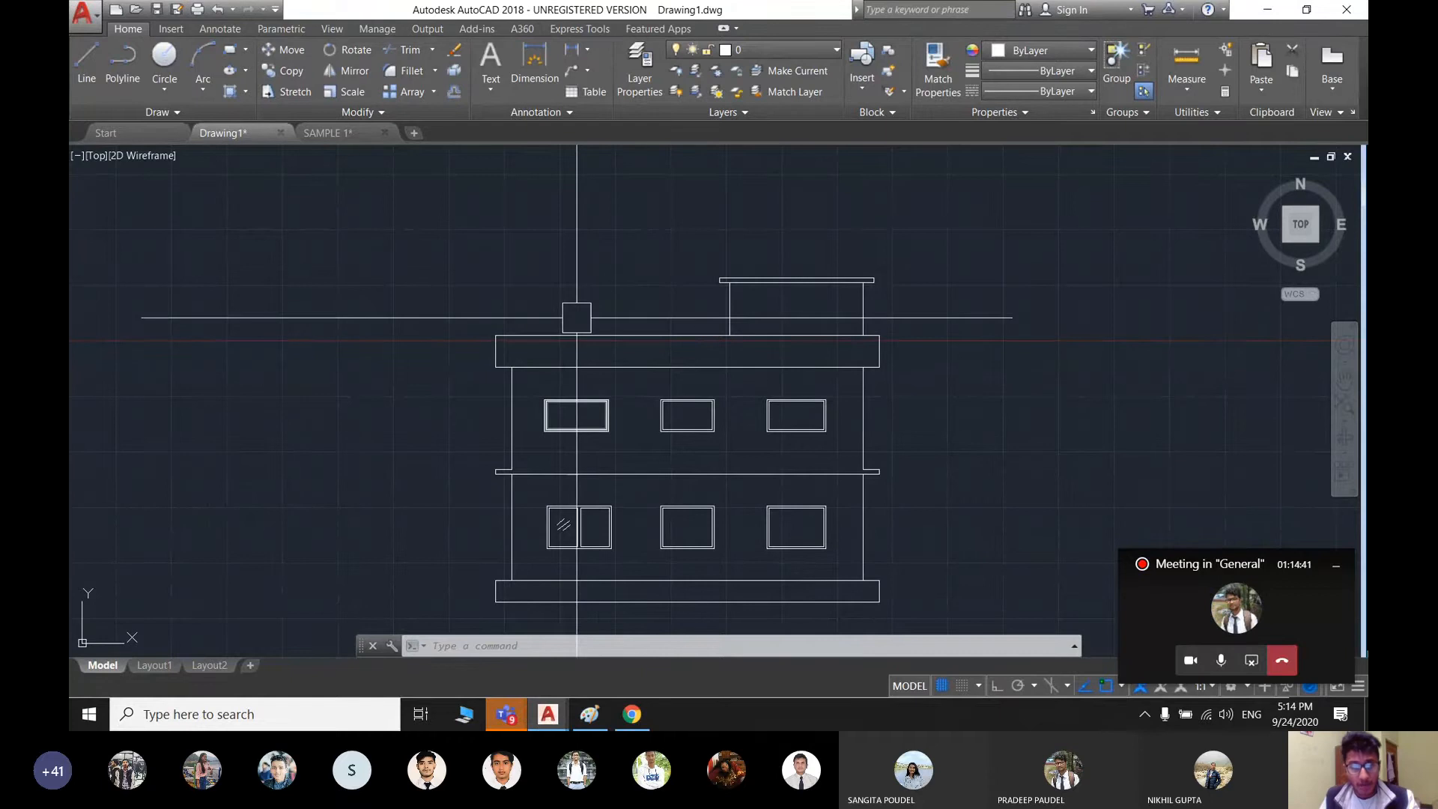
{"action": "scroll", "coordinate": [585, 345], "scroll_direction": "up", "scroll_amount": 2}
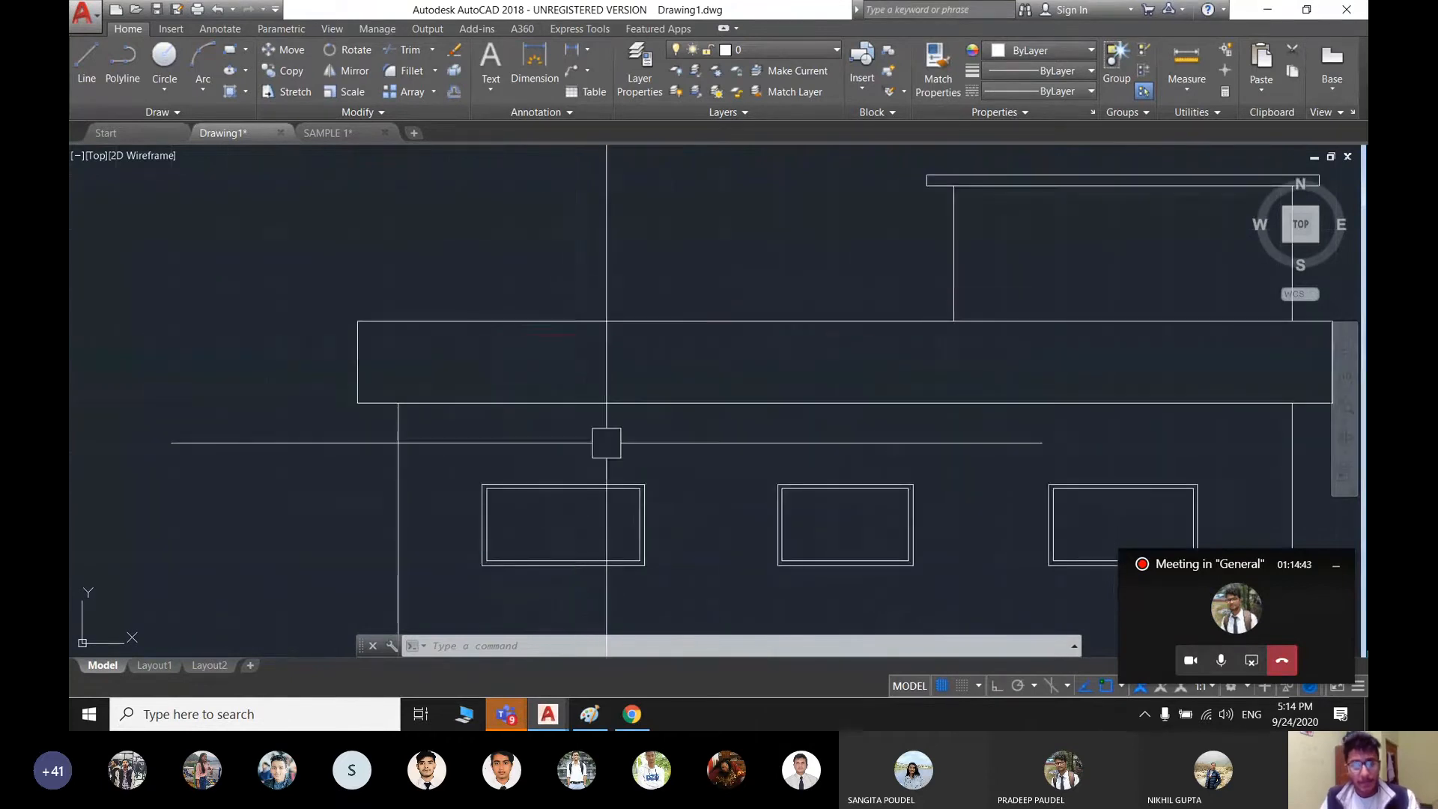
- Draw the parapet recess's left profile: 8' along the top edge from the left corner, a downward slope and a horizontal run
{"action": "mouse_move", "coordinate": [608, 316]}
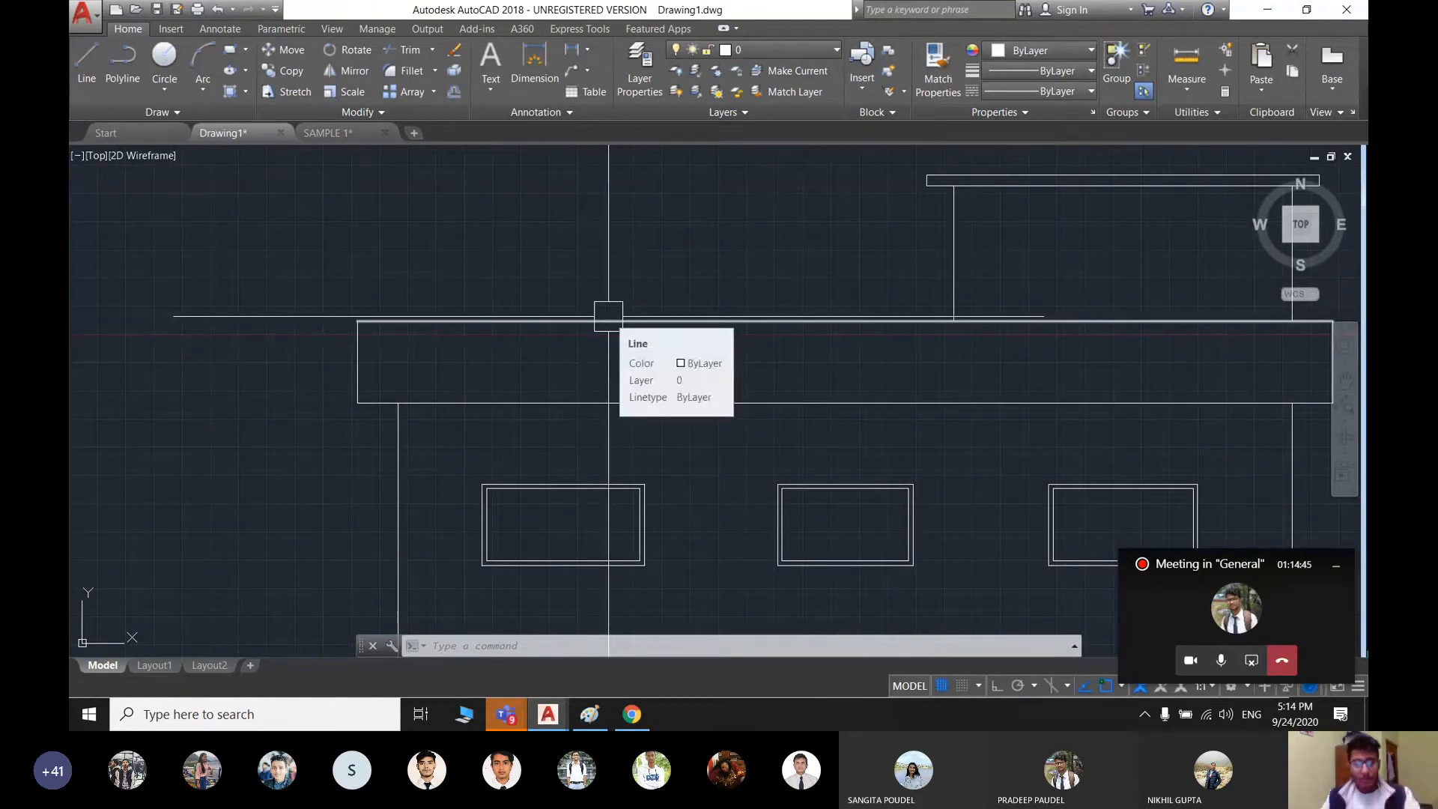
{"action": "left_click_drag", "start_coordinate": [608, 316], "coordinate": [589, 346]}
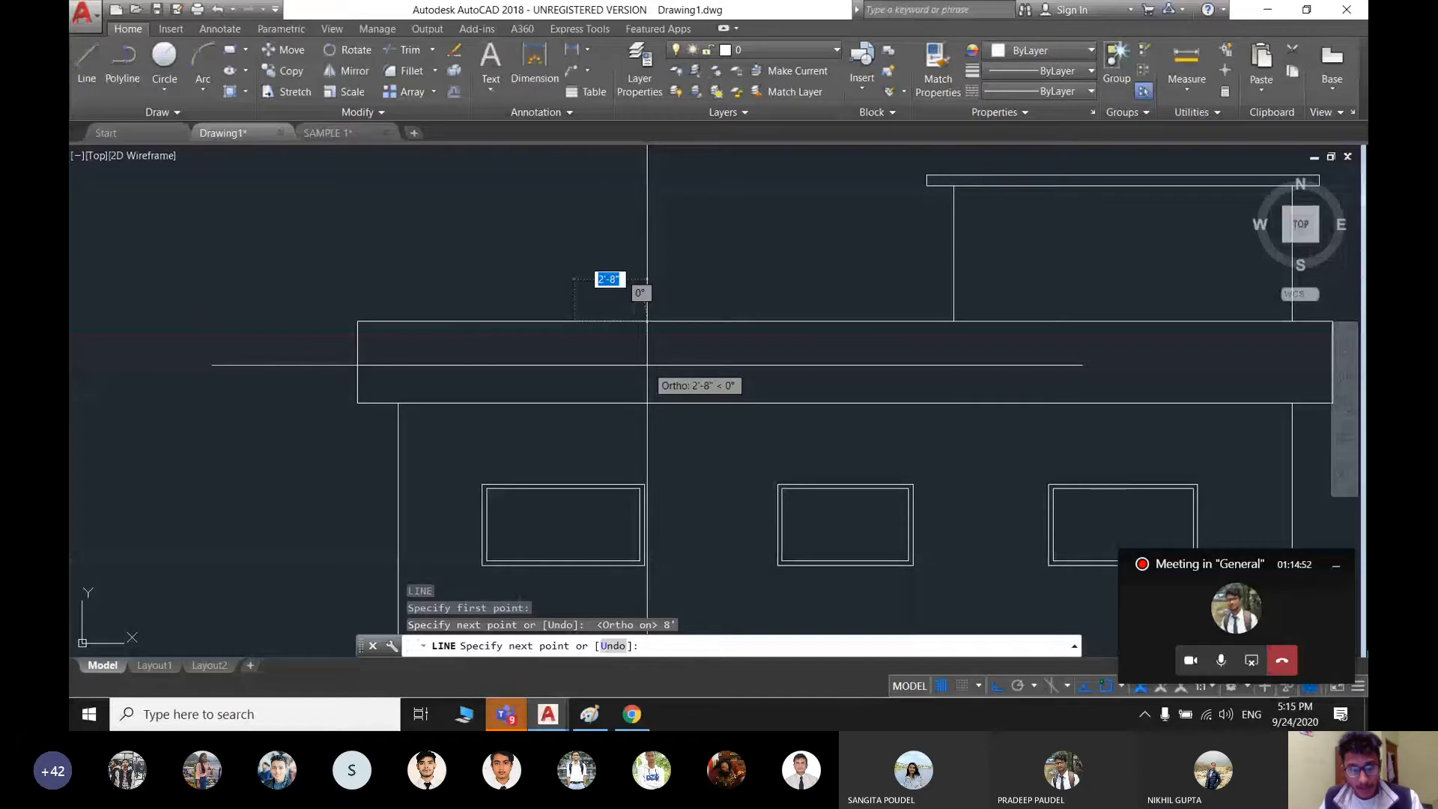
{"action": "key", "text": "F8"}
{"action": "left_click", "coordinate": [644, 371]}
{"action": "key", "text": "F8"}
{"action": "scroll", "coordinate": [1048, 377], "scroll_direction": "down", "scroll_amount": 2}
{"action": "middle_click_drag", "start_coordinate": [1017, 374], "coordinate": [293, 376]}
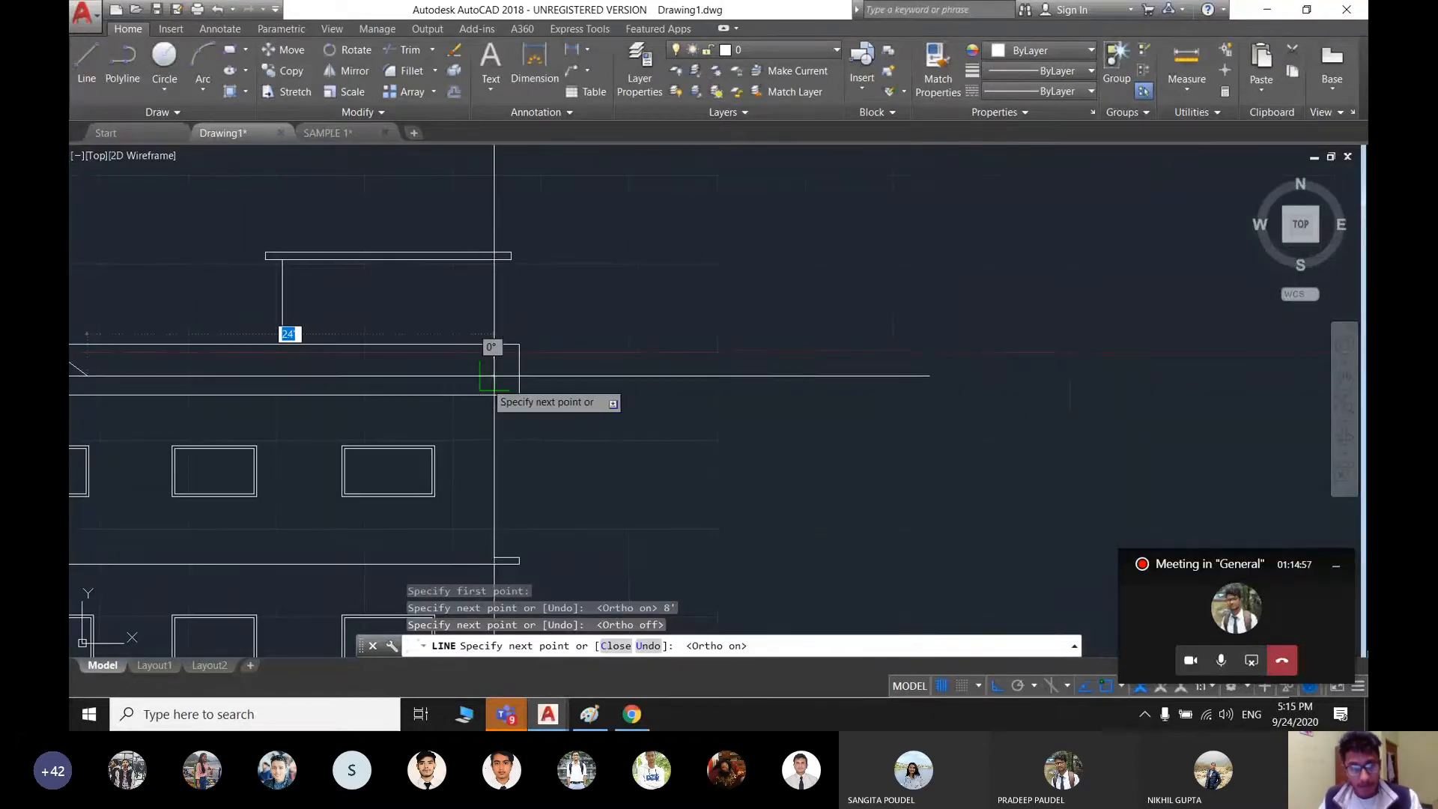
{"action": "left_click", "coordinate": [370, 373]}
{"action": "key", "text": "Return"}
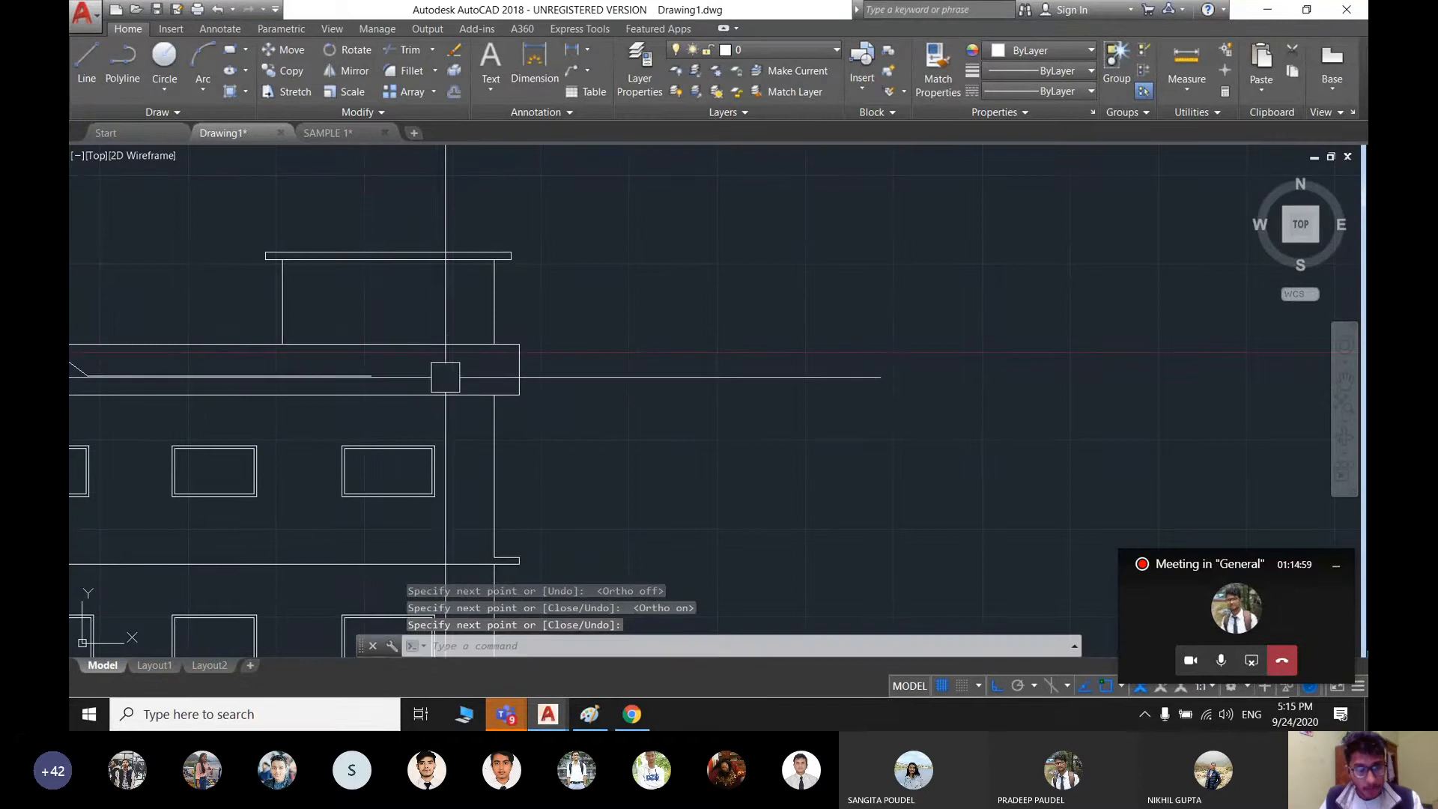
{"action": "key", "text": "Return"}
{"action": "left_click", "coordinate": [519, 343]}
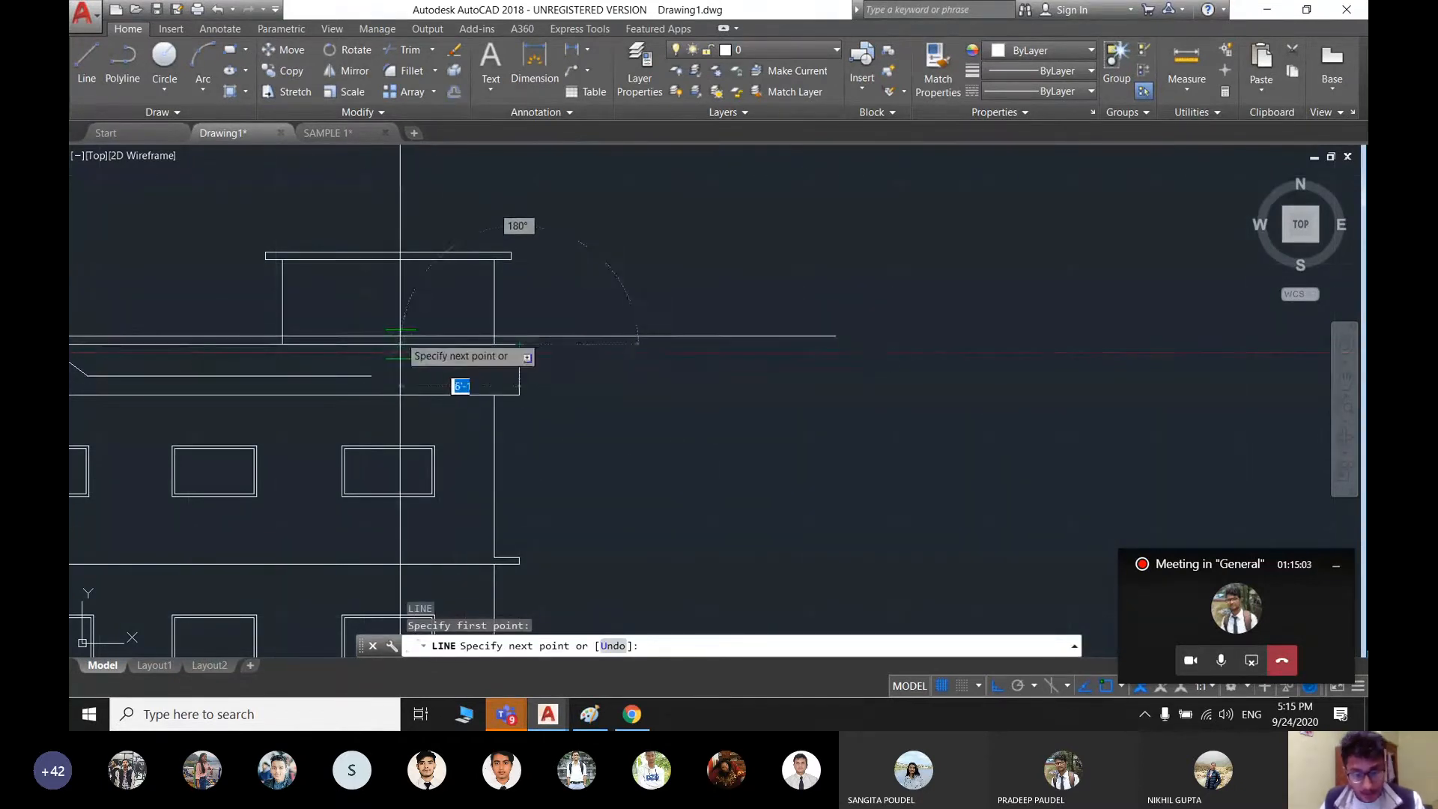
{"action": "key", "text": "F8"}
{"action": "type", "text": "'"}
{"action": "key", "text": "Return"}
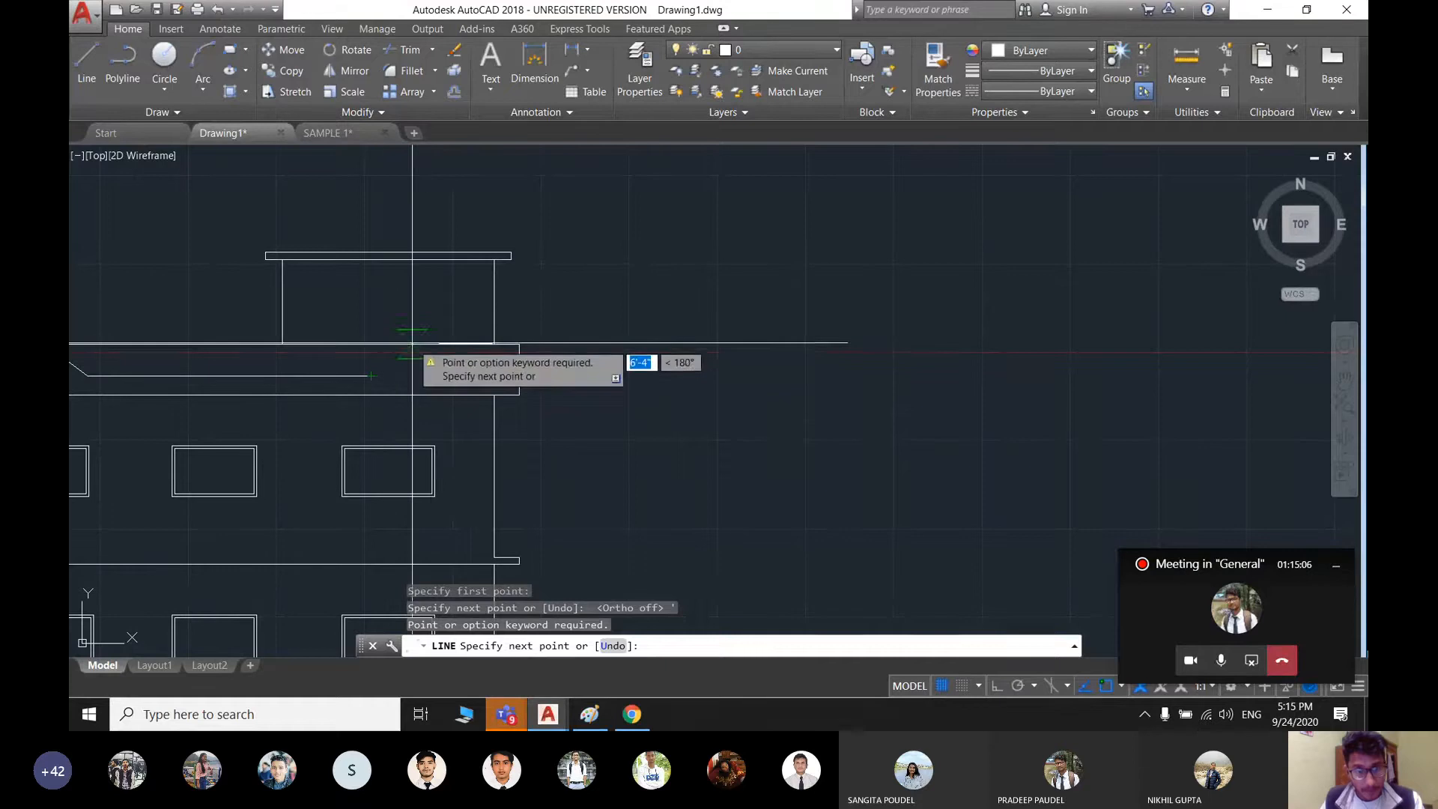
{"action": "key", "text": "Escape"}
- Draw an 8' line leftward from the parapet's top-right corner, continuing with a slope down to the end of the recess's horizontal line
{"action": "scroll", "coordinate": [467, 356], "scroll_direction": "up", "scroll_amount": 4}
{"action": "key", "text": "Return"}
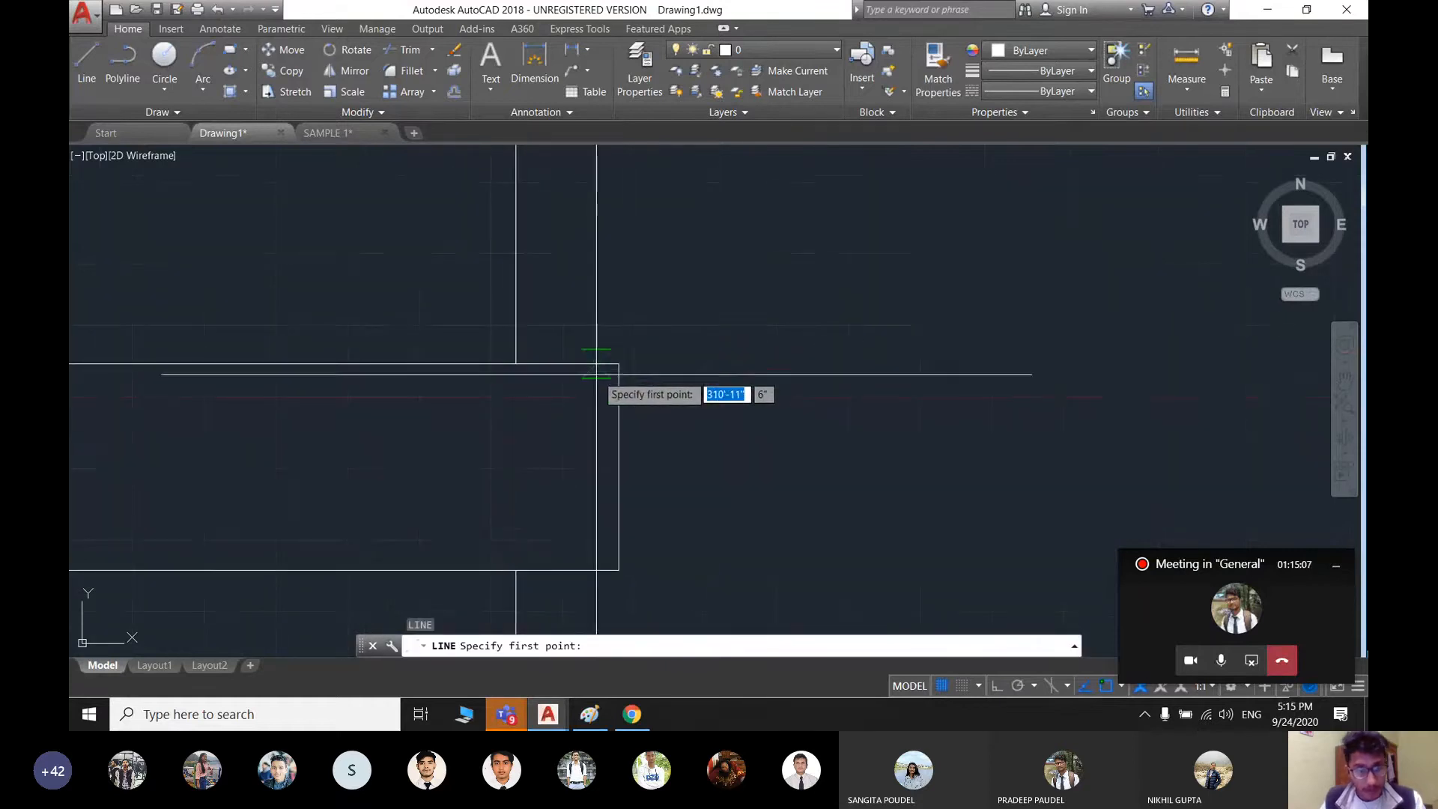
{"action": "left_click", "coordinate": [618, 365]}
{"action": "key", "text": "F8"}
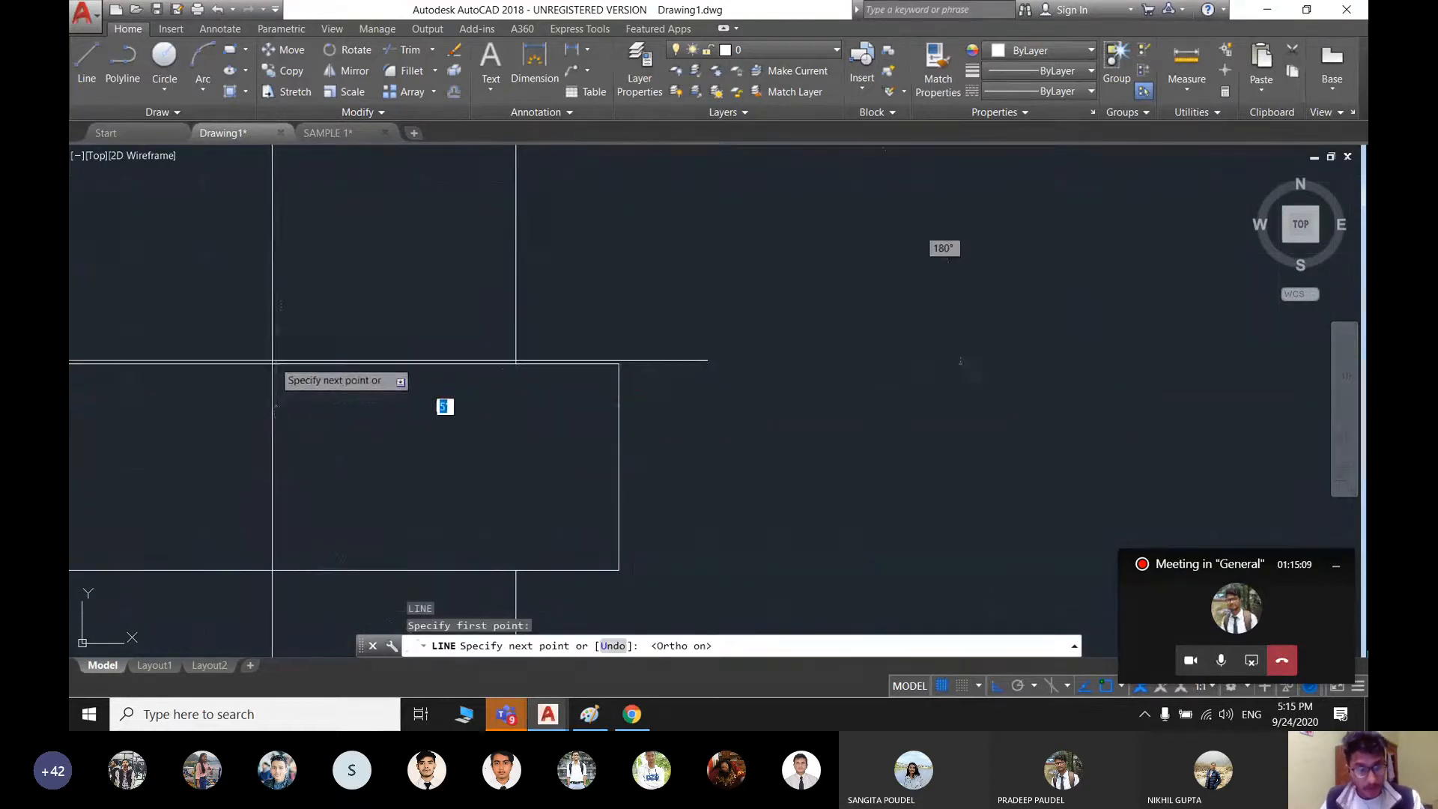
{"action": "type", "text": "8'"}
{"action": "key", "text": "Return"}
{"action": "scroll", "coordinate": [337, 372], "scroll_direction": "down", "scroll_amount": 3}
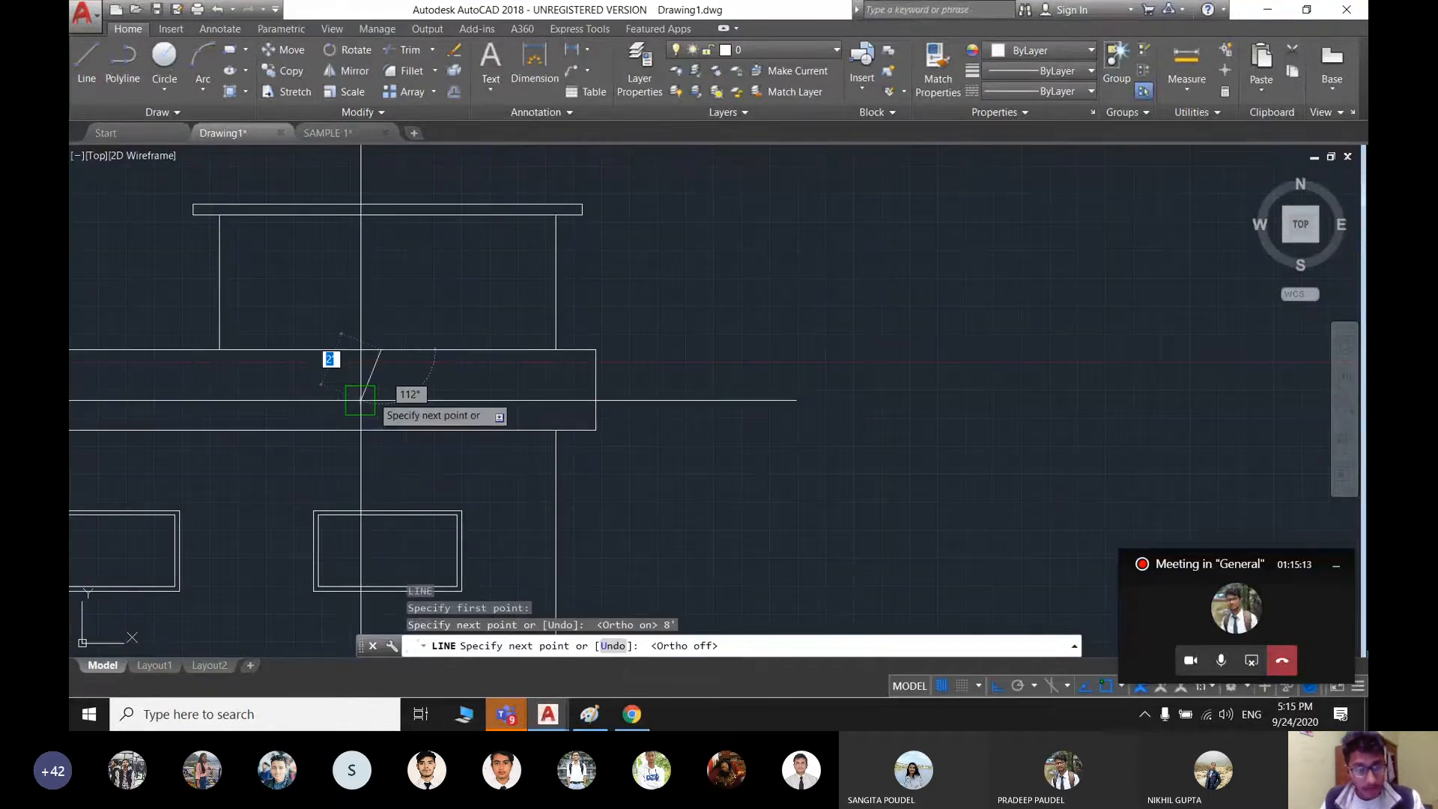
{"action": "left_click", "coordinate": [360, 400]}
{"action": "scroll", "coordinate": [314, 401], "scroll_direction": "down", "scroll_amount": 4}
{"action": "middle_click_drag", "start_coordinate": [324, 402], "coordinate": [526, 416]}
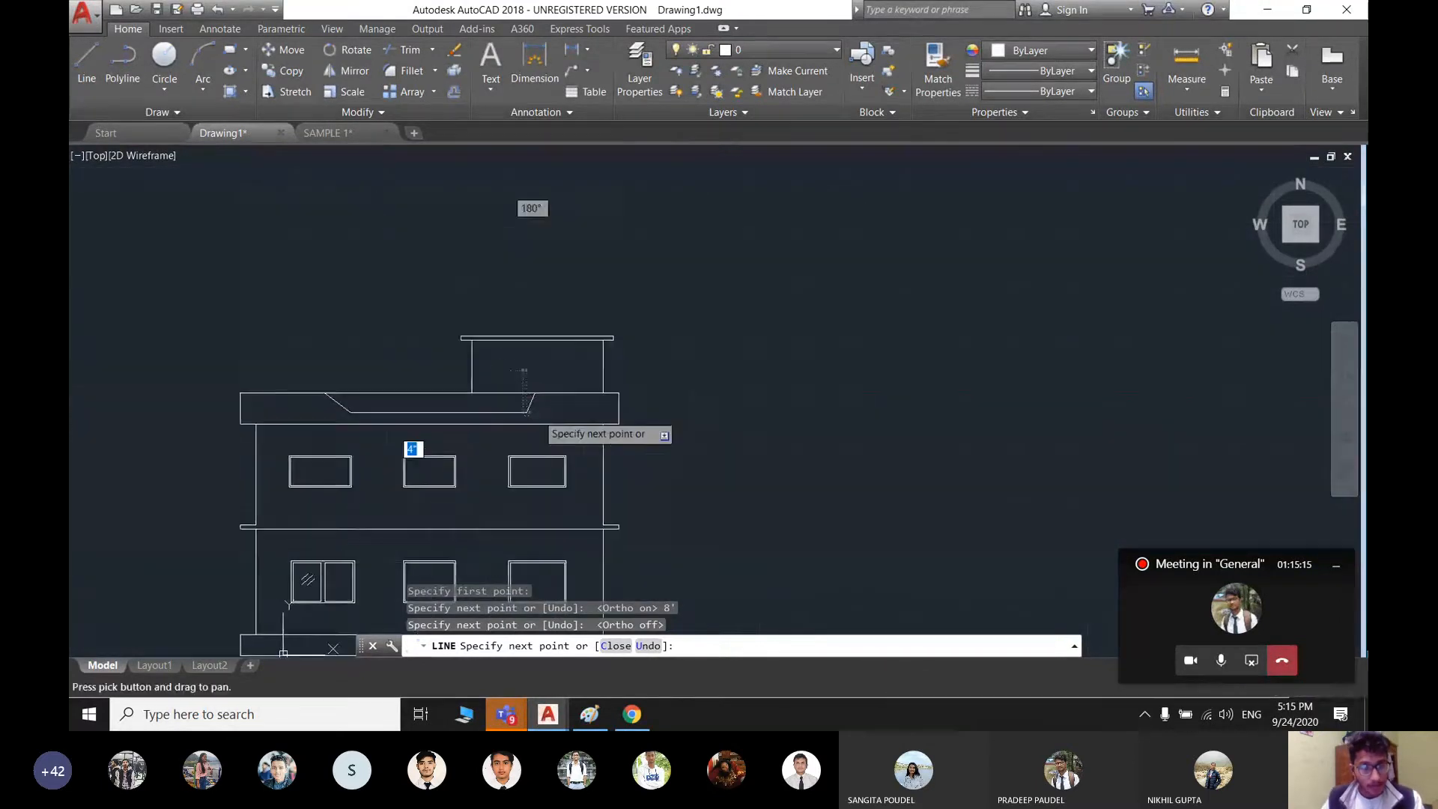
{"action": "key", "text": "Escape"}
- Trim the parapet's top edge between the two slopes and extend the stair room's left wall down to the recess line
{"action": "scroll", "coordinate": [391, 392], "scroll_direction": "up", "scroll_amount": 2}
{"action": "left_click", "coordinate": [391, 386]}
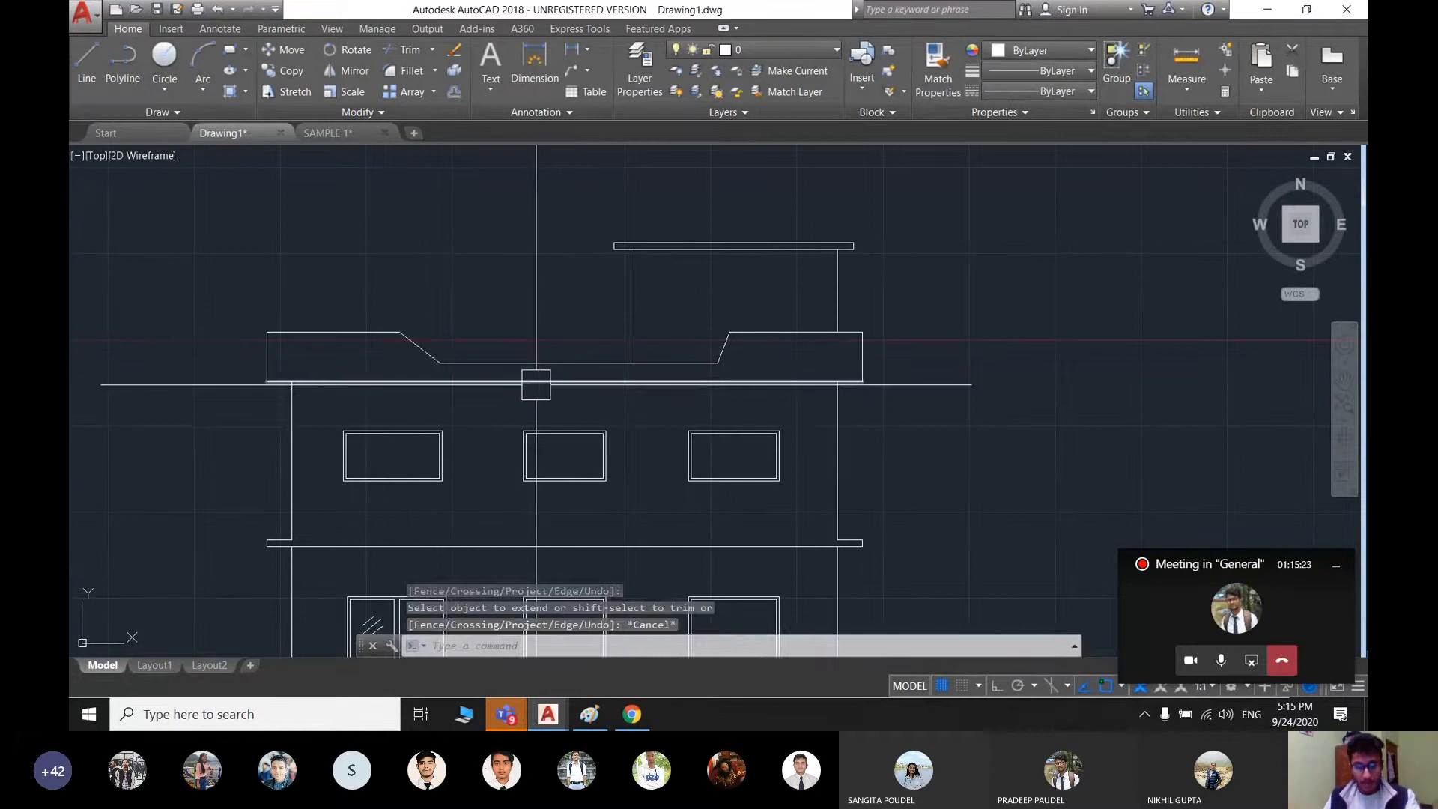
- Draw a horizontal line across the recess joining the midpoints of its two sloped sides
{"action": "type", "text": "l"}
{"action": "key", "text": "Return"}
{"action": "left_click", "coordinate": [419, 348]}
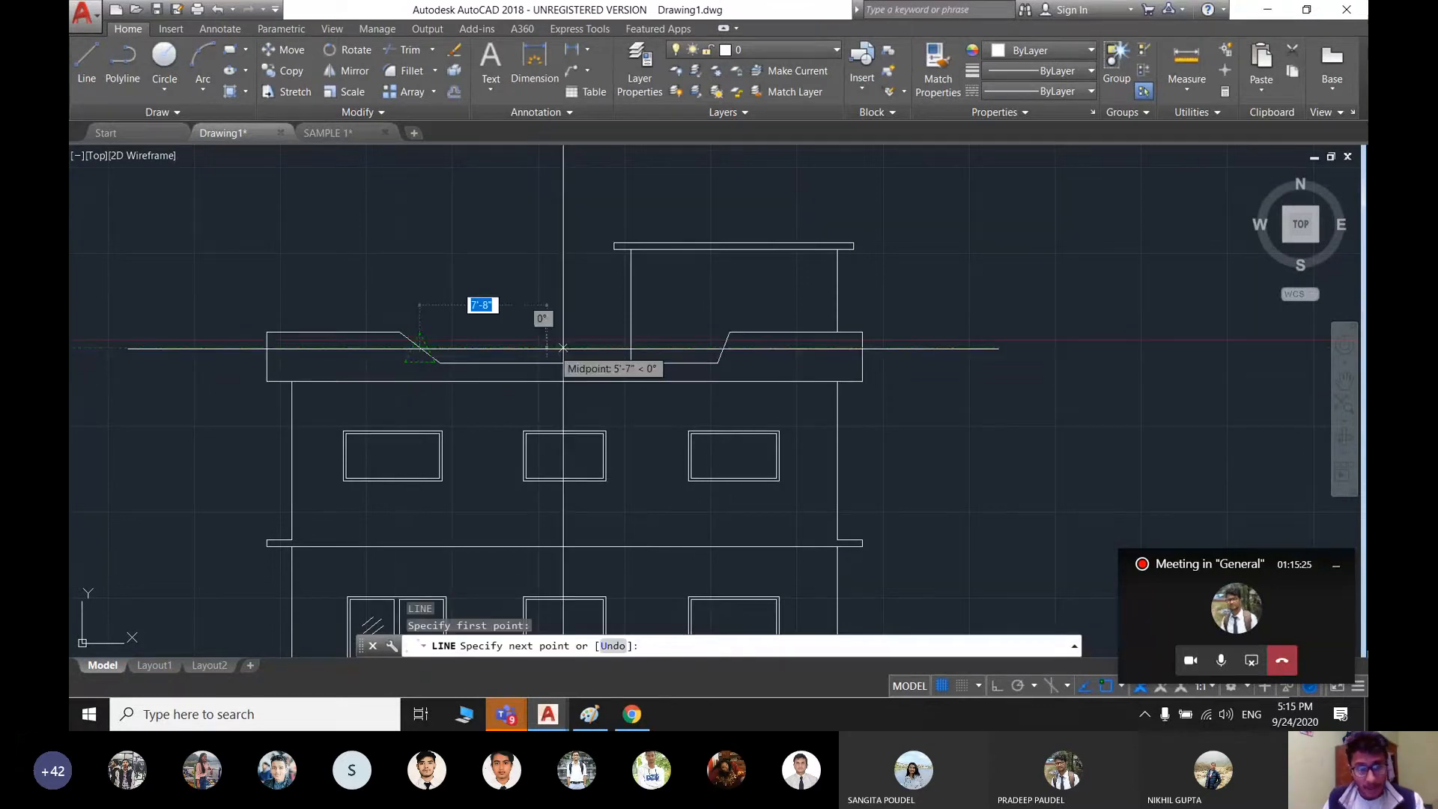
{"action": "left_click", "coordinate": [723, 347]}
{"action": "key", "text": "Escape"}
- Draw a horizontal line between the upper ends of the two slopes, closing the parapet's top edge
{"action": "scroll", "coordinate": [553, 346], "scroll_direction": "up", "scroll_amount": 4}
{"action": "type", "text": "l"}
{"action": "key", "text": "Return"}
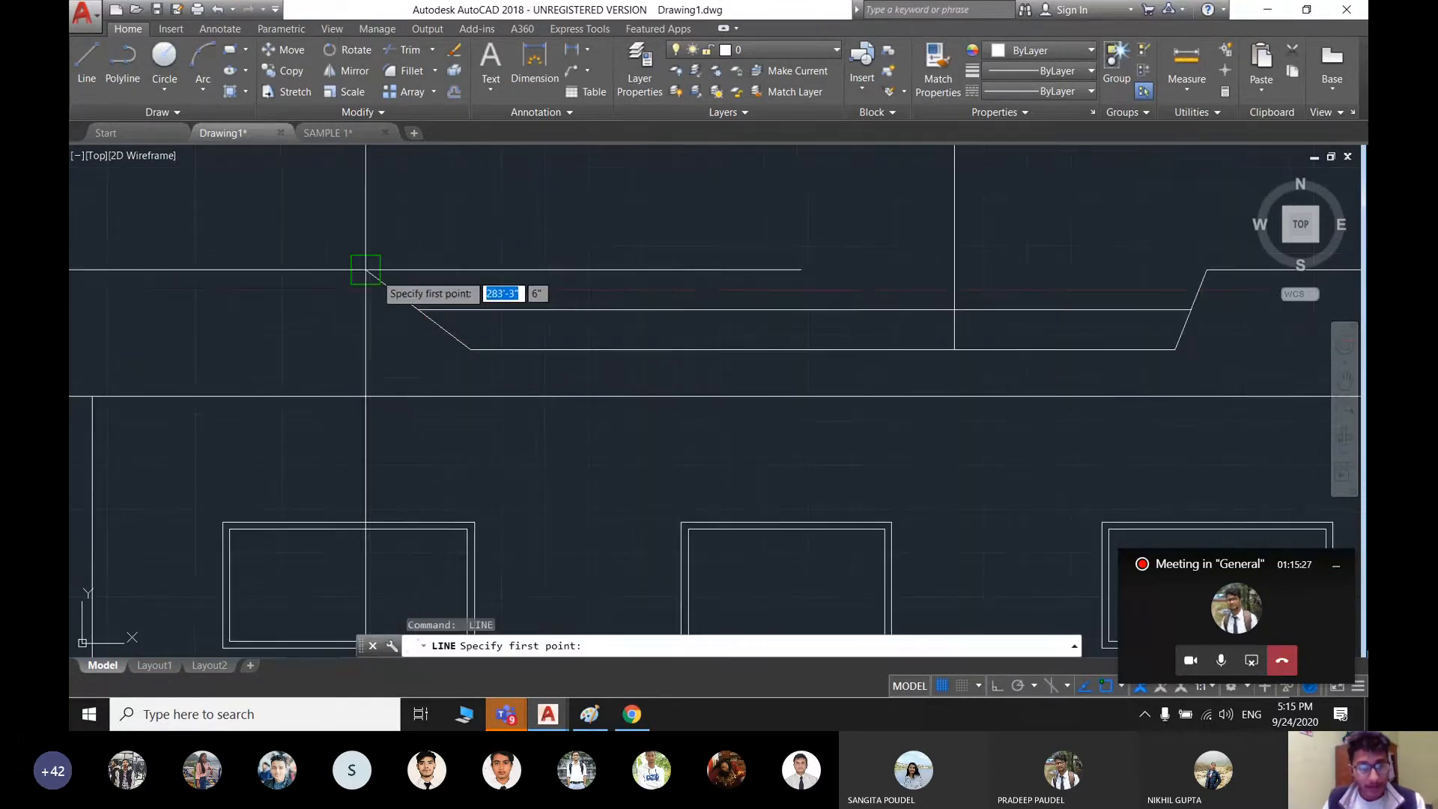
{"action": "left_click", "coordinate": [127, 306]}
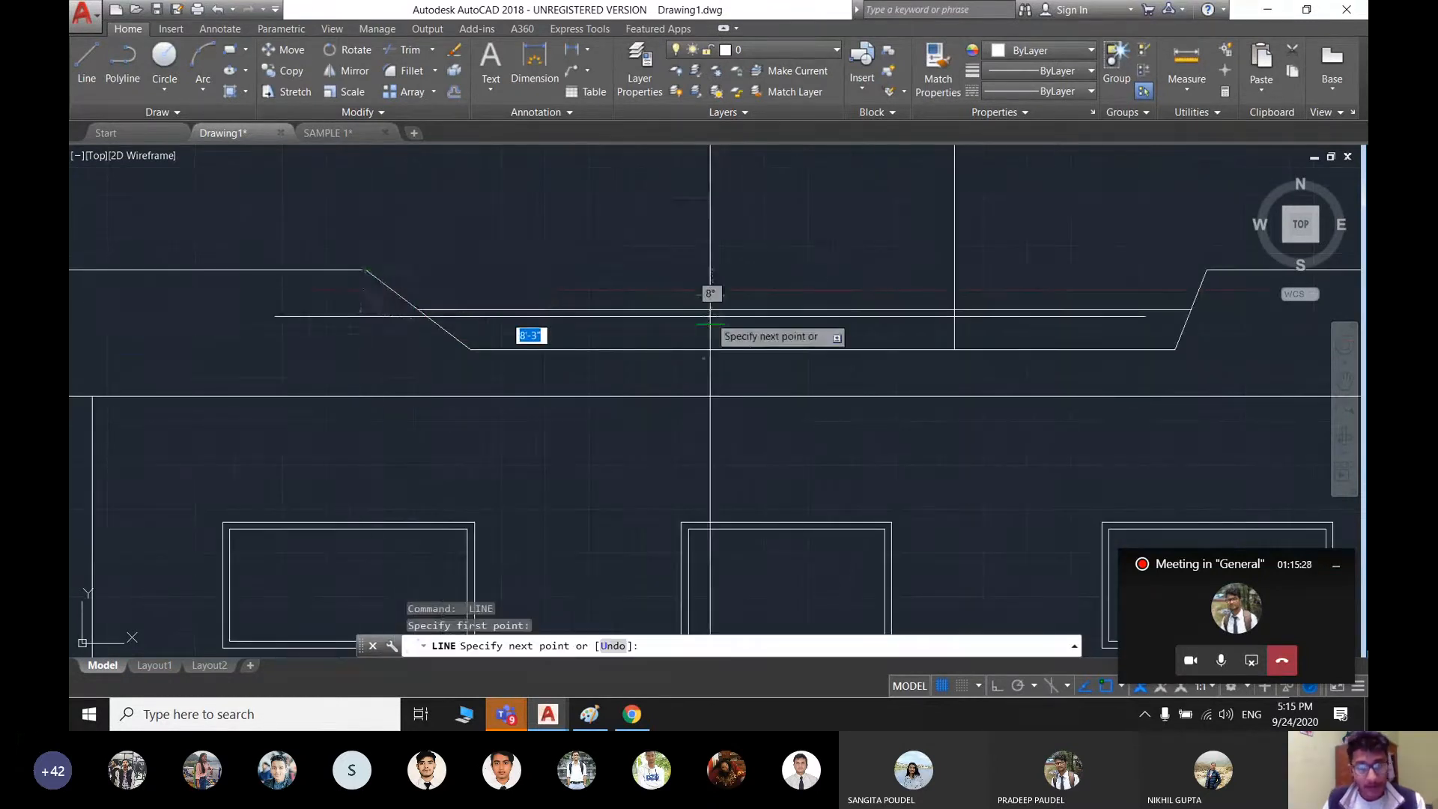
{"action": "left_click", "coordinate": [968, 307]}
{"action": "scroll", "coordinate": [966, 303], "scroll_direction": "down", "scroll_amount": 5}
{"action": "key", "text": "Return"}
- Examine the parapet recess in relation to the stair room and windows of the copied elevation
{"action": "scroll", "coordinate": [846, 352], "scroll_direction": "up", "scroll_amount": 4}
{"action": "middle_click_drag", "start_coordinate": [873, 314], "coordinate": [771, 363]}
{"action": "scroll", "coordinate": [772, 363], "scroll_direction": "down", "scroll_amount": 4}
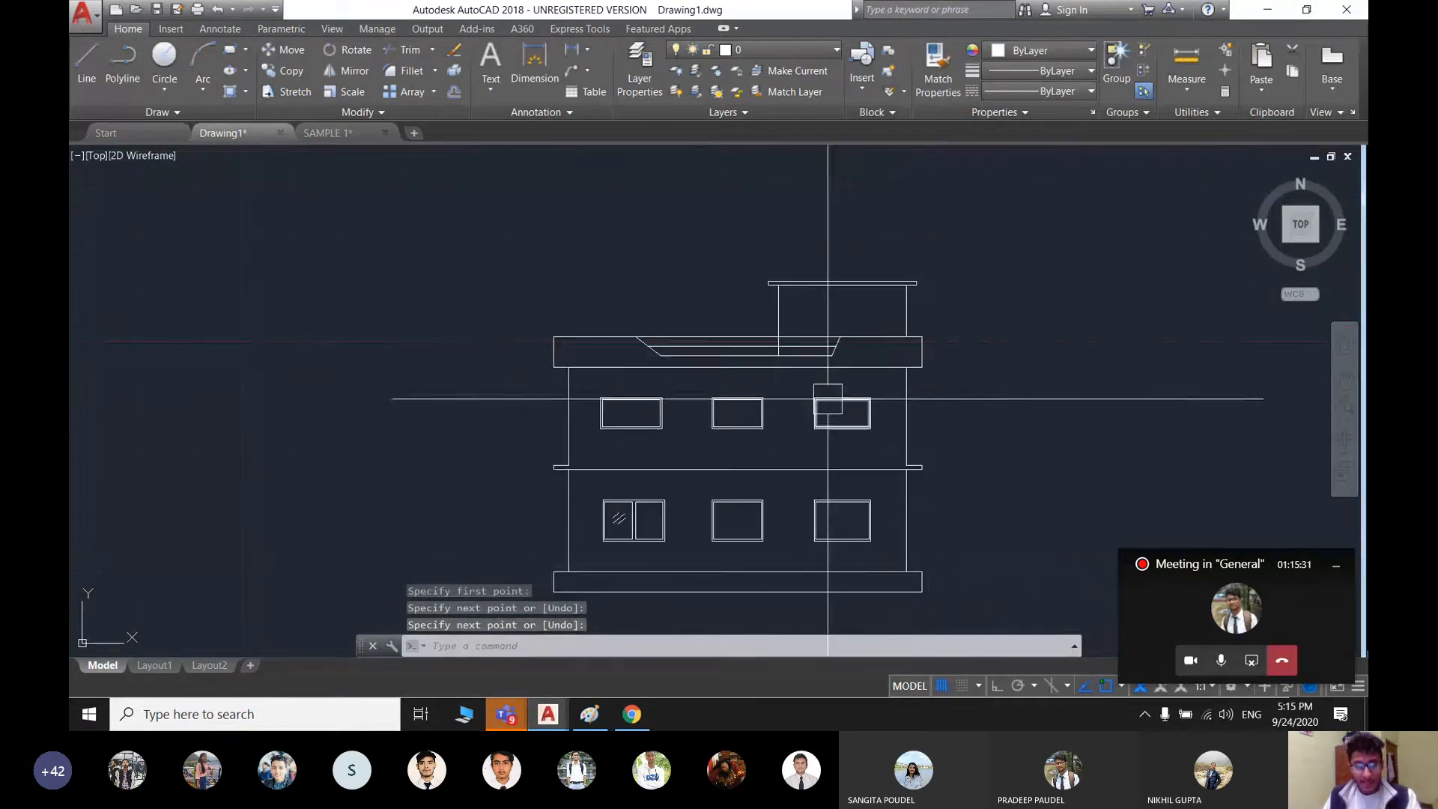
{"action": "middle_click_drag", "start_coordinate": [828, 401], "coordinate": [761, 400]}
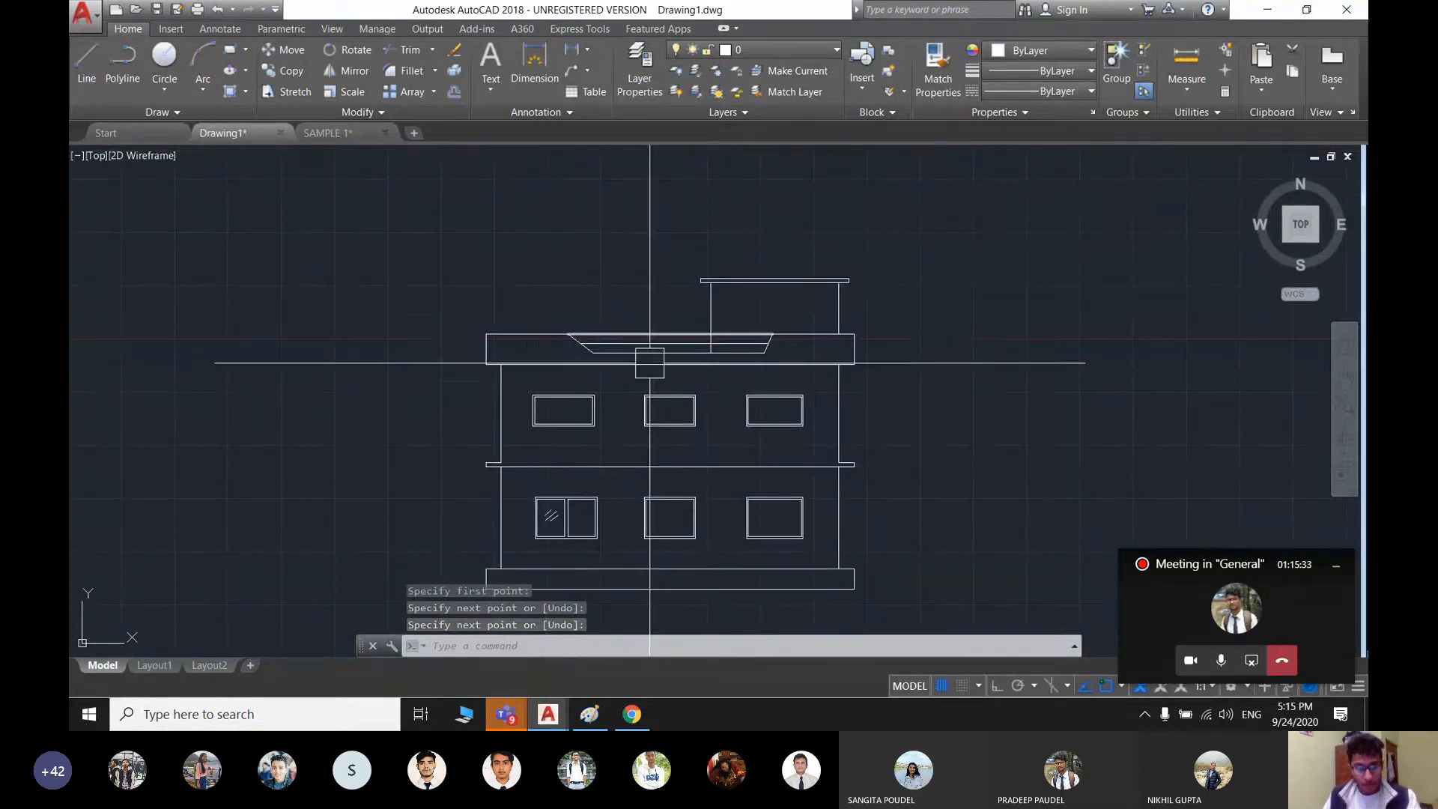
{"action": "scroll", "coordinate": [533, 358], "scroll_direction": "down", "scroll_amount": 2}
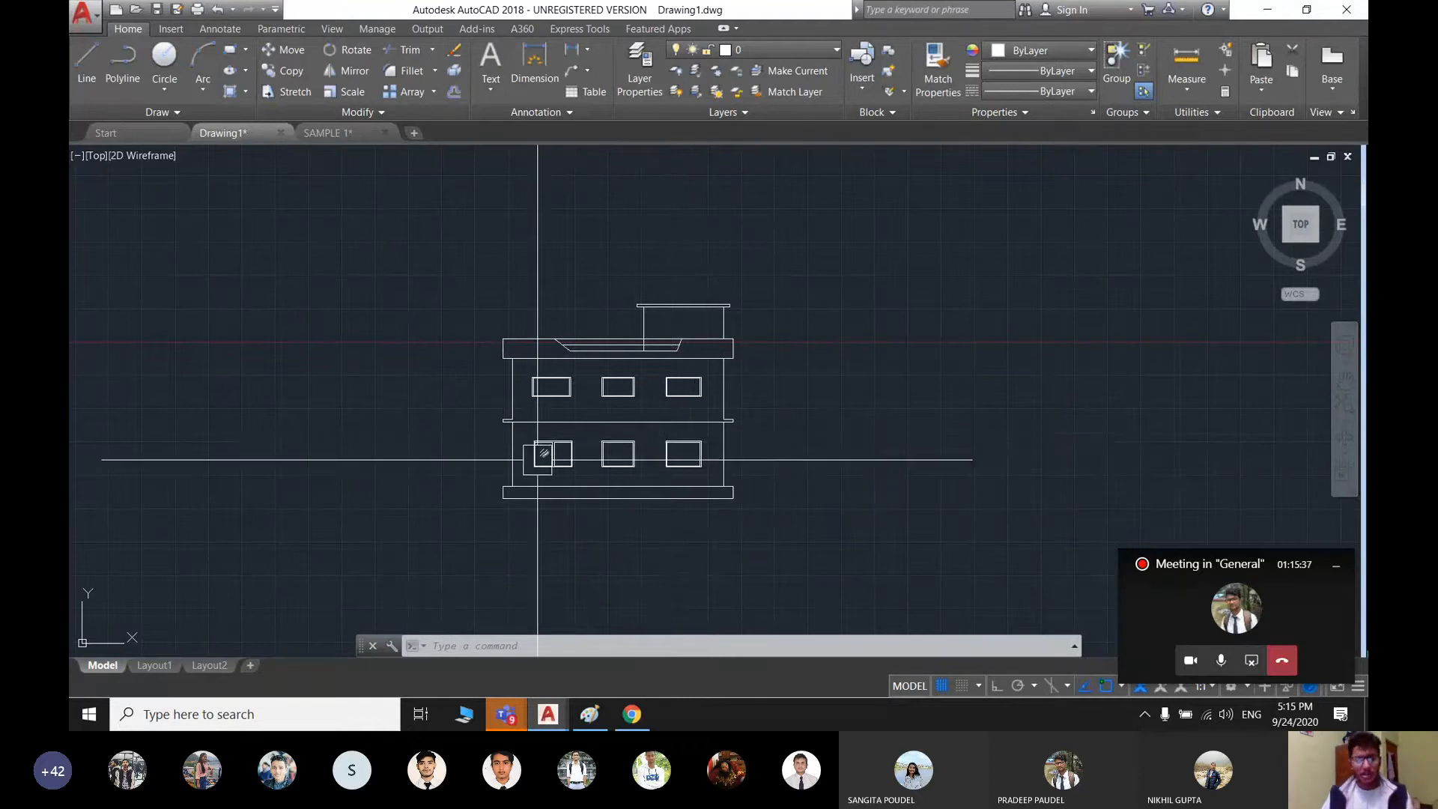
{"action": "scroll", "coordinate": [570, 450], "scroll_direction": "up", "scroll_amount": 3}
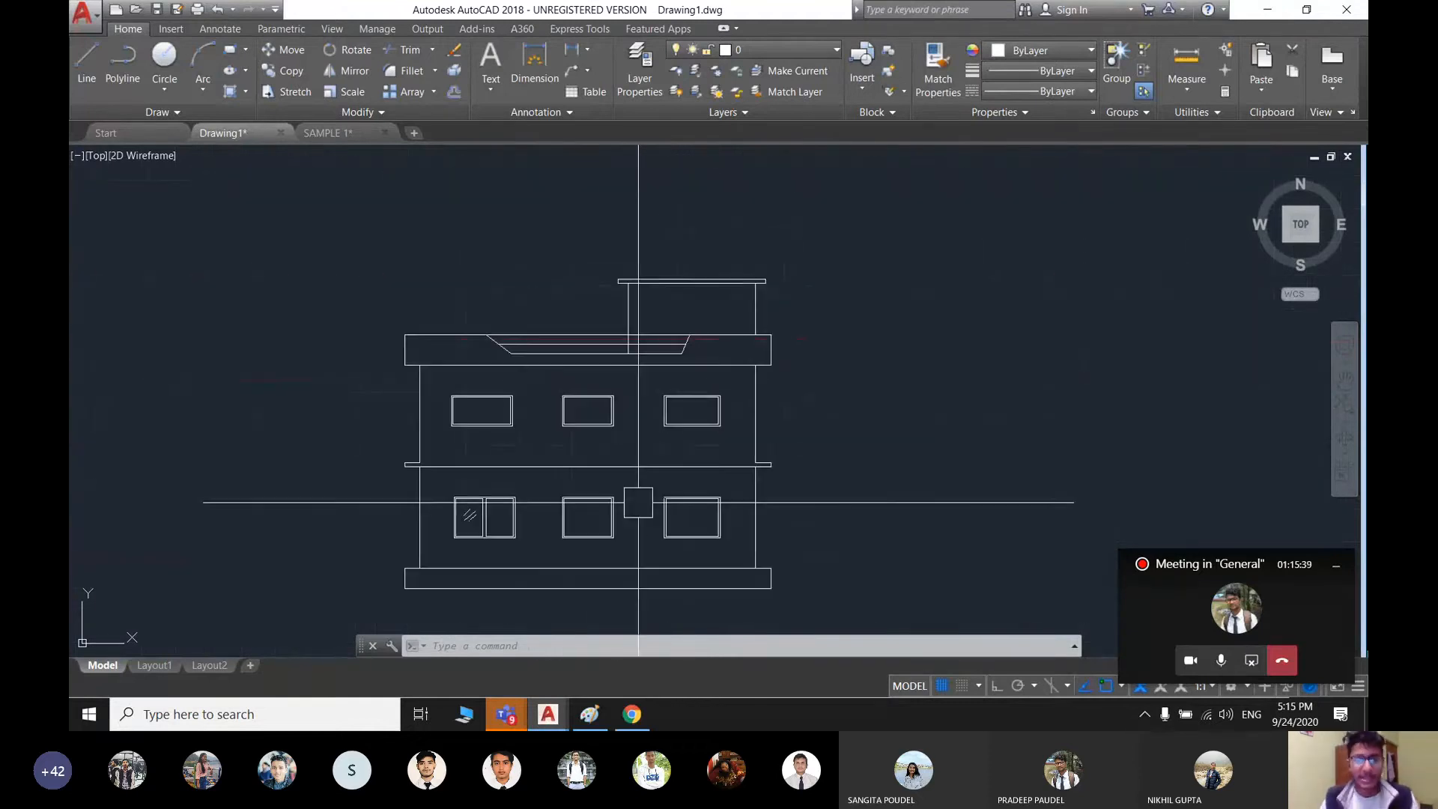
{"action": "middle_click_drag", "start_coordinate": [700, 457], "coordinate": [691, 440]}
{"action": "scroll", "coordinate": [529, 365], "scroll_direction": "up", "scroll_amount": 2}
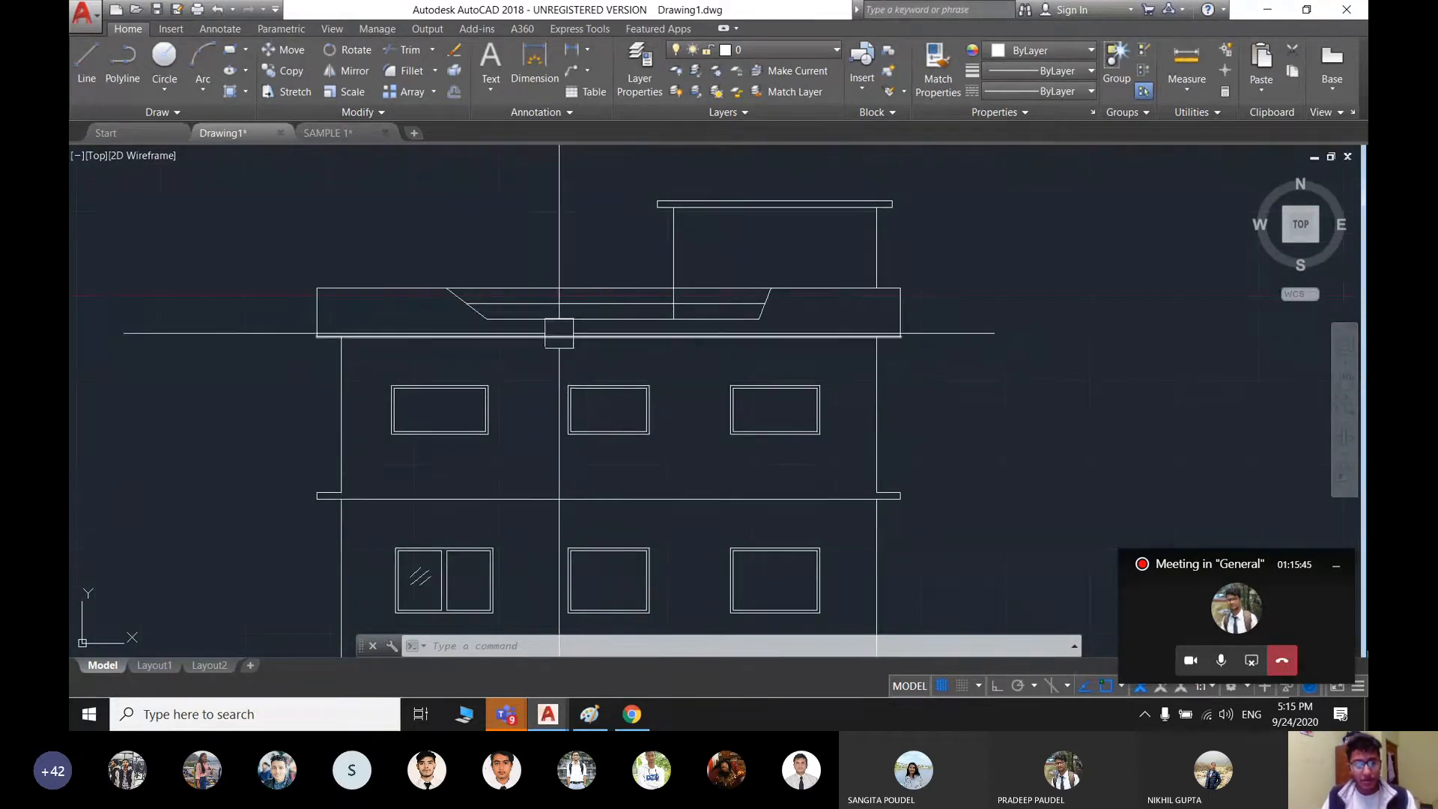
- Erase the parapet recess's two horizontal lines and both of its sloped sides, keeping the parapet's outer outline
{"action": "scroll", "coordinate": [546, 323], "scroll_direction": "up", "scroll_amount": 2}
{"action": "left_click", "coordinate": [547, 337]}
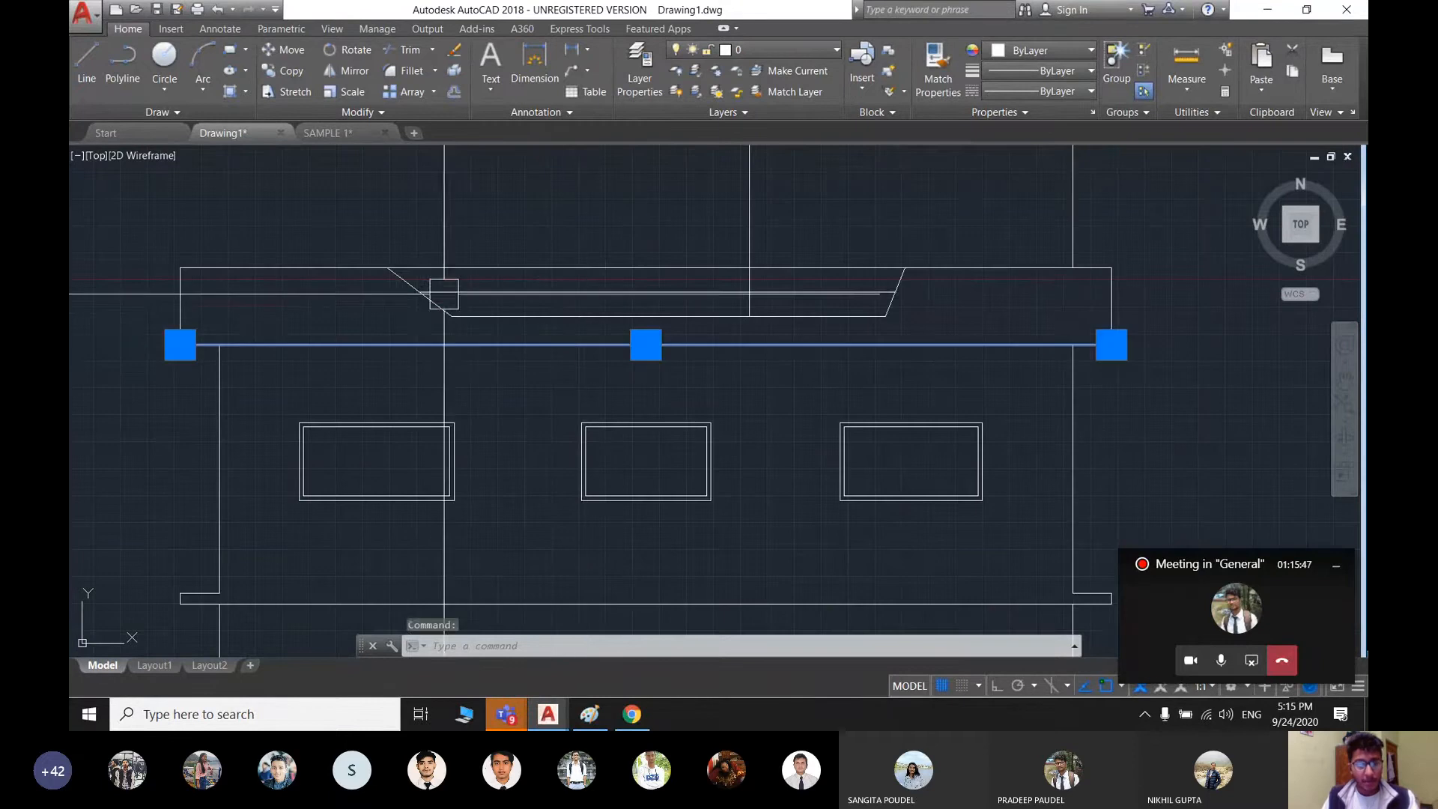
{"action": "key", "text": "Escape"}
{"action": "scroll", "coordinate": [486, 328], "scroll_direction": "up", "scroll_amount": 2}
{"action": "left_click", "coordinate": [490, 323]}
{"action": "left_click", "coordinate": [325, 247]}
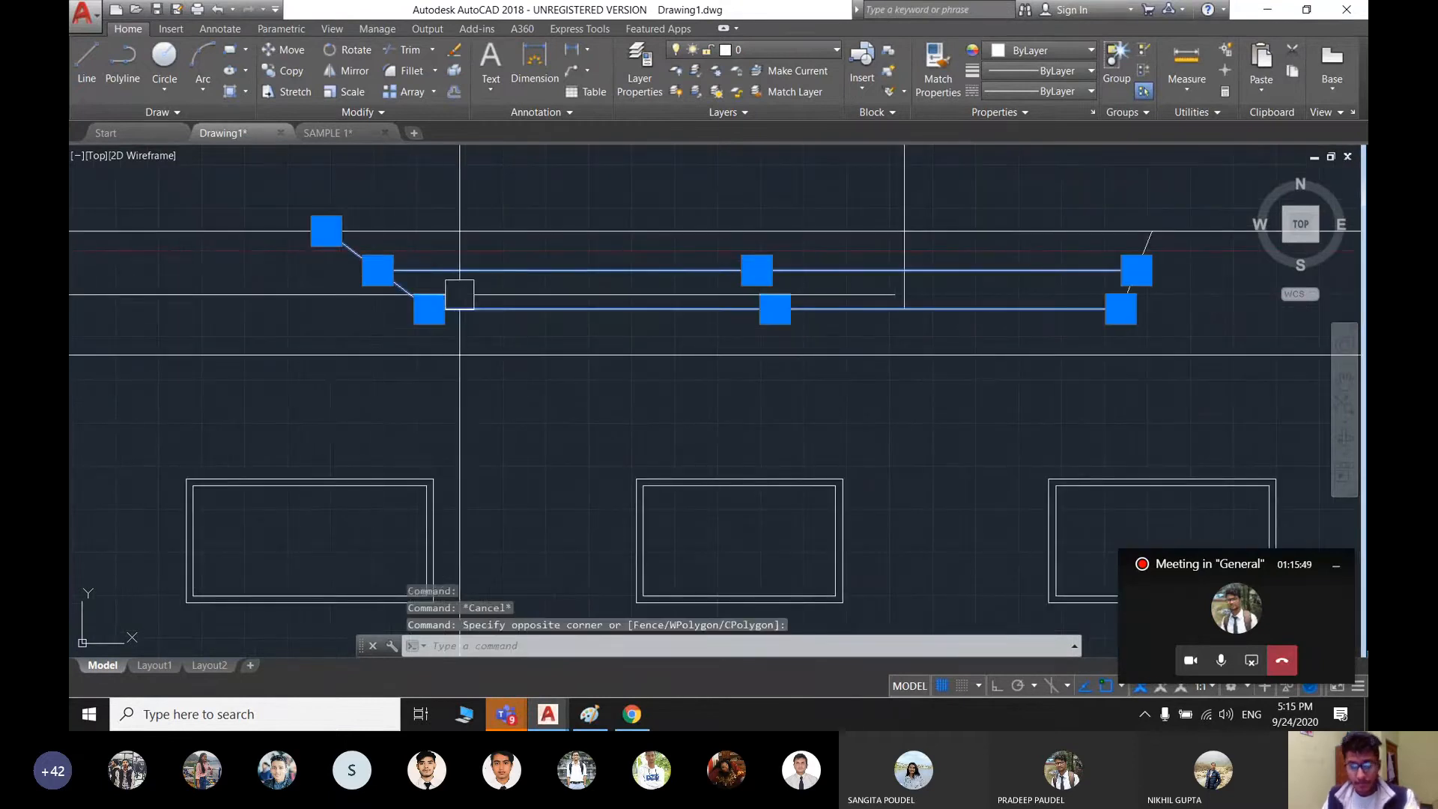
{"action": "key", "text": "Delete"}
{"action": "middle_click_drag", "start_coordinate": [619, 315], "coordinate": [368, 382]}
{"action": "left_click", "coordinate": [921, 375]}
{"action": "left_click", "coordinate": [784, 349]}
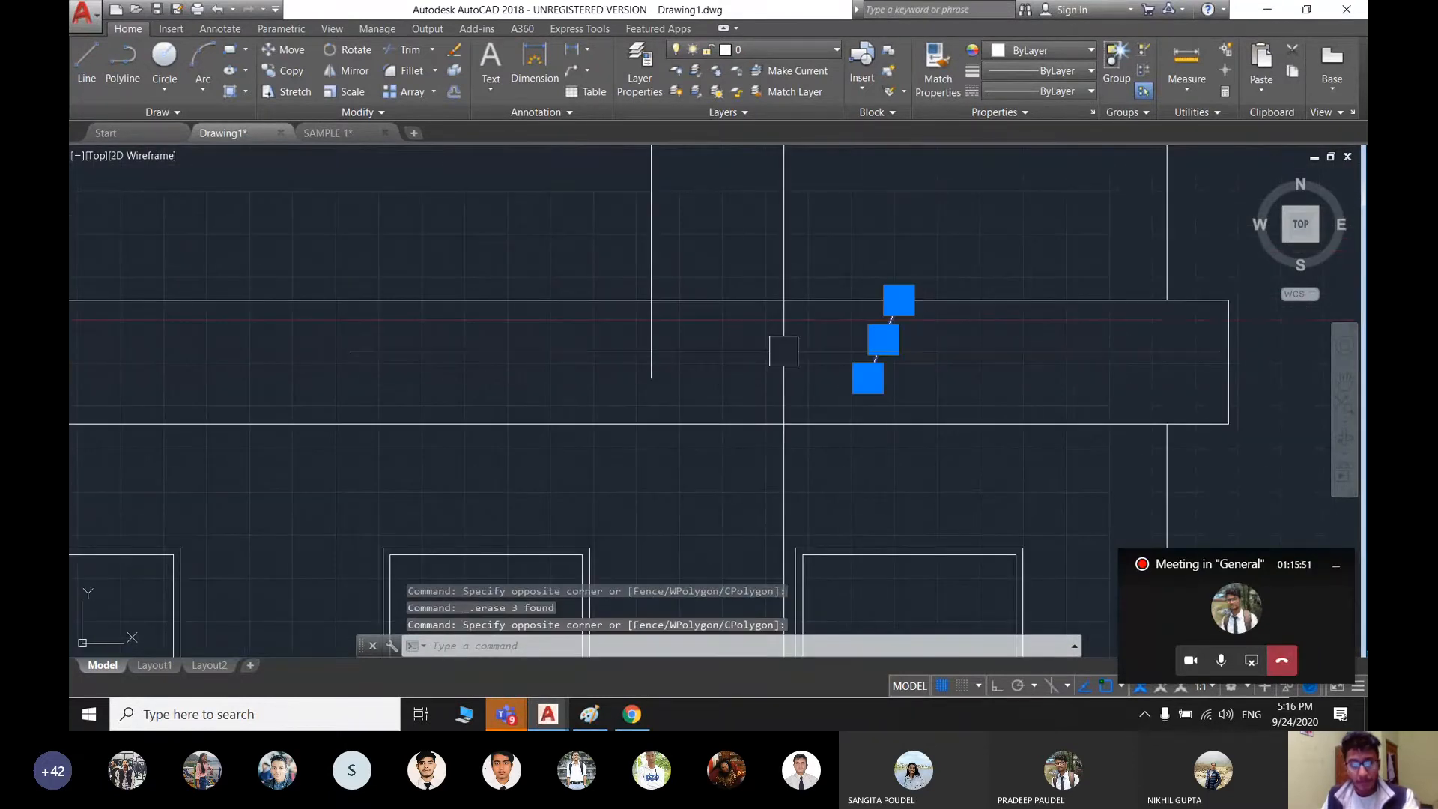
{"action": "key", "text": "Delete"}
{"action": "left_click", "coordinate": [727, 364]}
{"action": "key", "text": "Escape"}
- Trim the part of the stair room's left wall line that runs below the parapet's top edge
{"action": "type", "text": "tr"}
{"action": "key", "text": "space"}
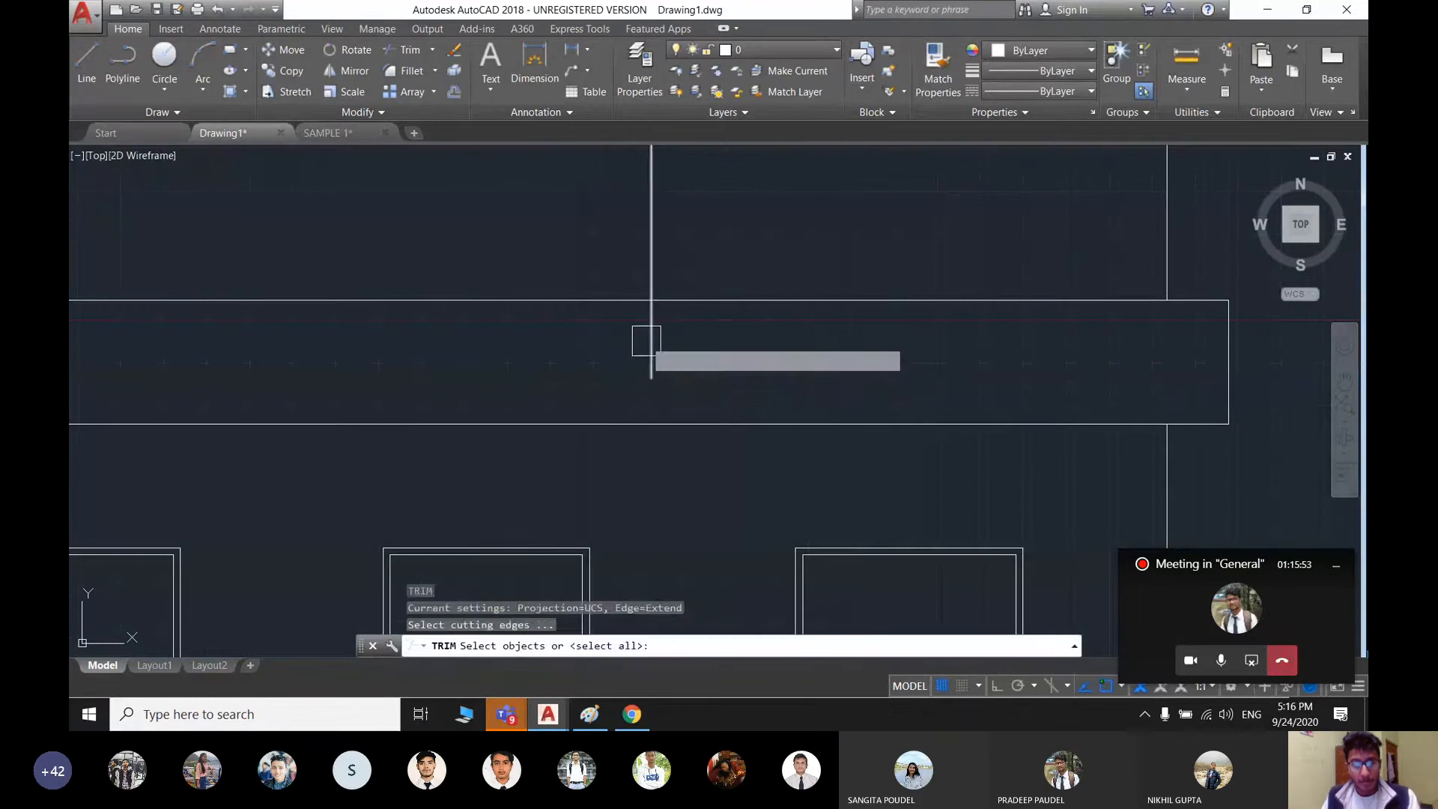
{"action": "key", "text": "space"}
{"action": "left_click", "coordinate": [644, 349]}
{"action": "key", "text": "Escape"}
{"action": "scroll", "coordinate": [645, 349], "scroll_direction": "down", "scroll_amount": 3}
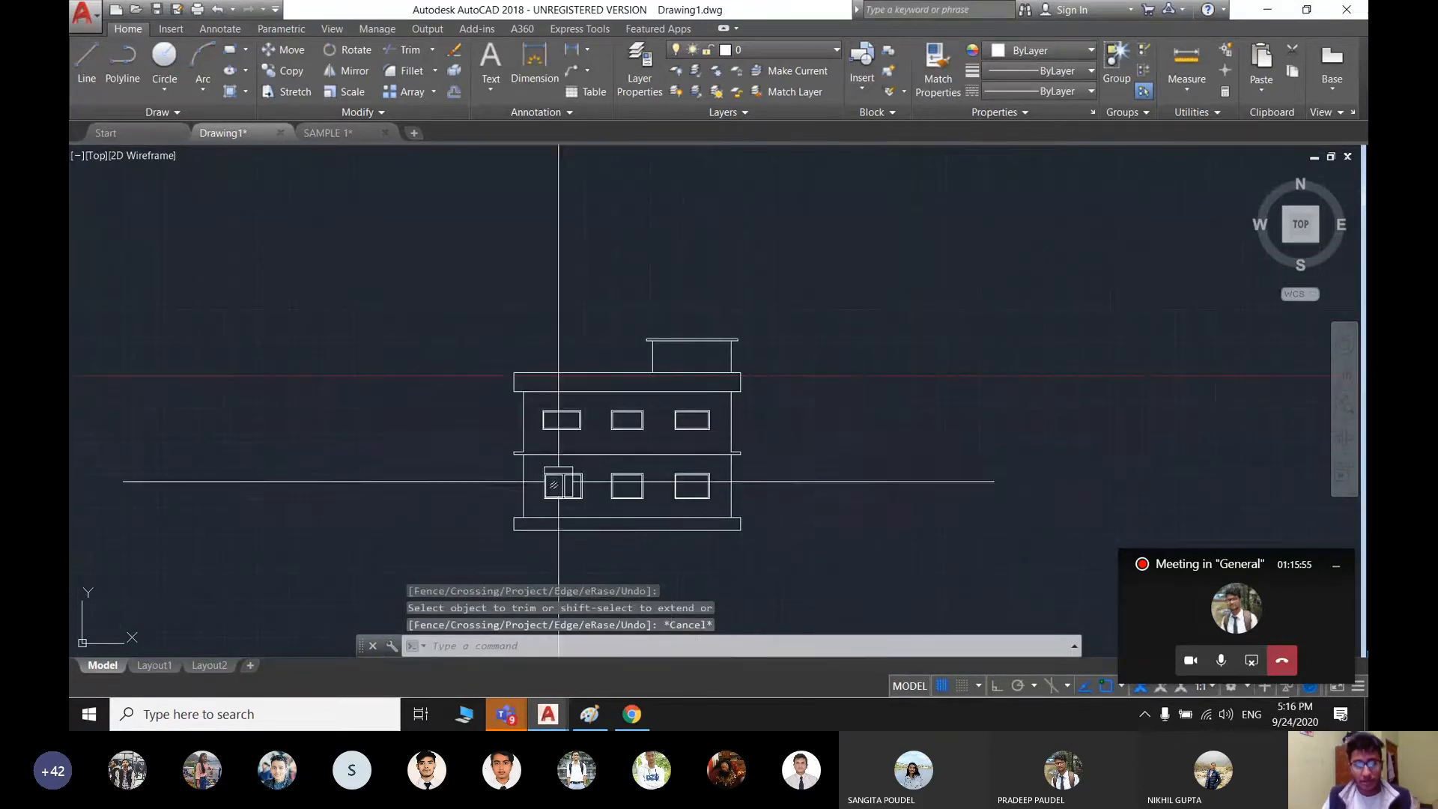
- Examine the parapet, windows and plinth of the separate elevation copy in relation to the original plans and elevations
{"action": "middle_click_drag", "start_coordinate": [718, 446], "coordinate": [751, 426]}
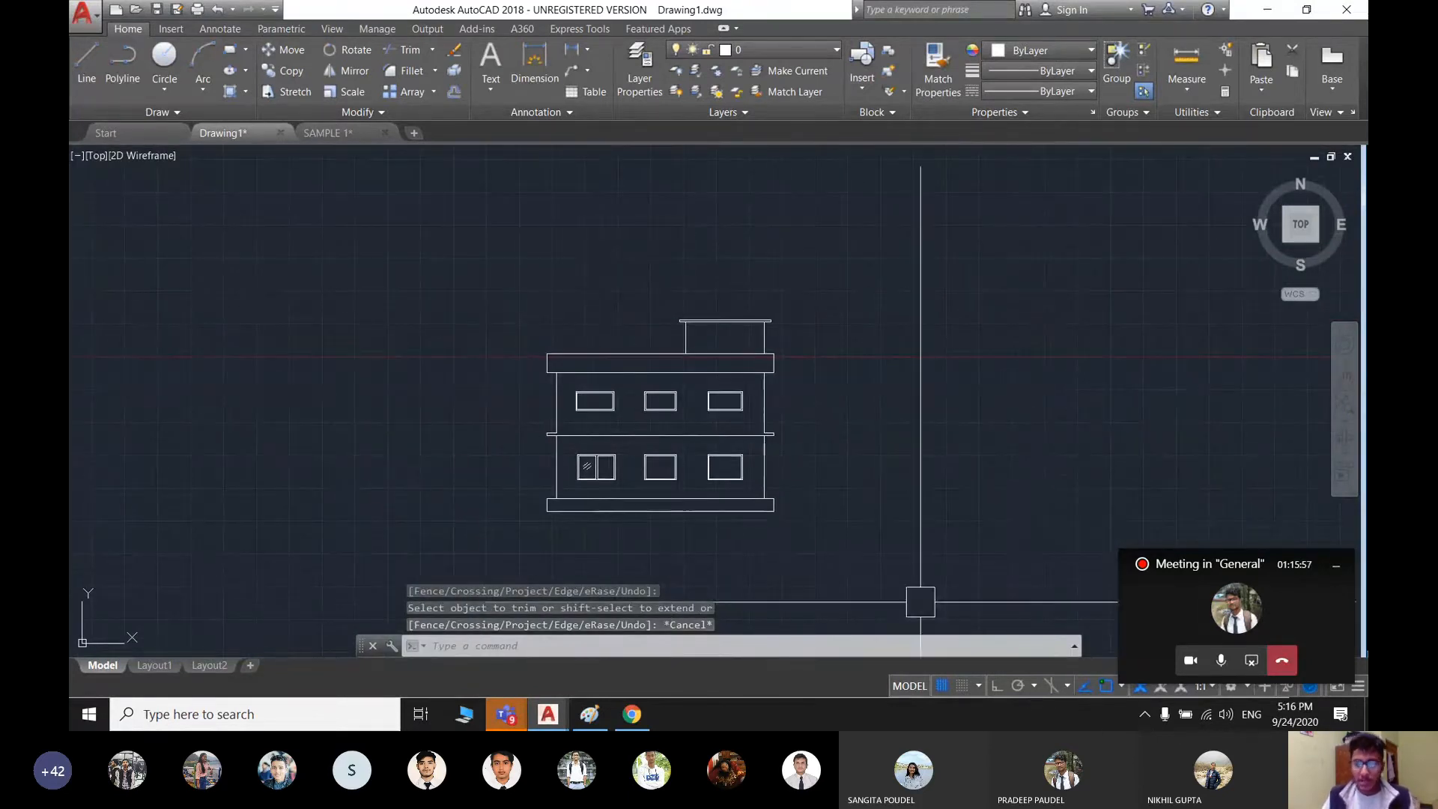
{"action": "mouse_move", "coordinate": [670, 507]}
{"action": "middle_mouse_down"}
{"action": "mouse_move", "coordinate": [784, 459]}
{"action": "mouse_move", "coordinate": [540, 539]}
{"action": "mouse_move", "coordinate": [504, 491]}
{"action": "middle_mouse_up"}
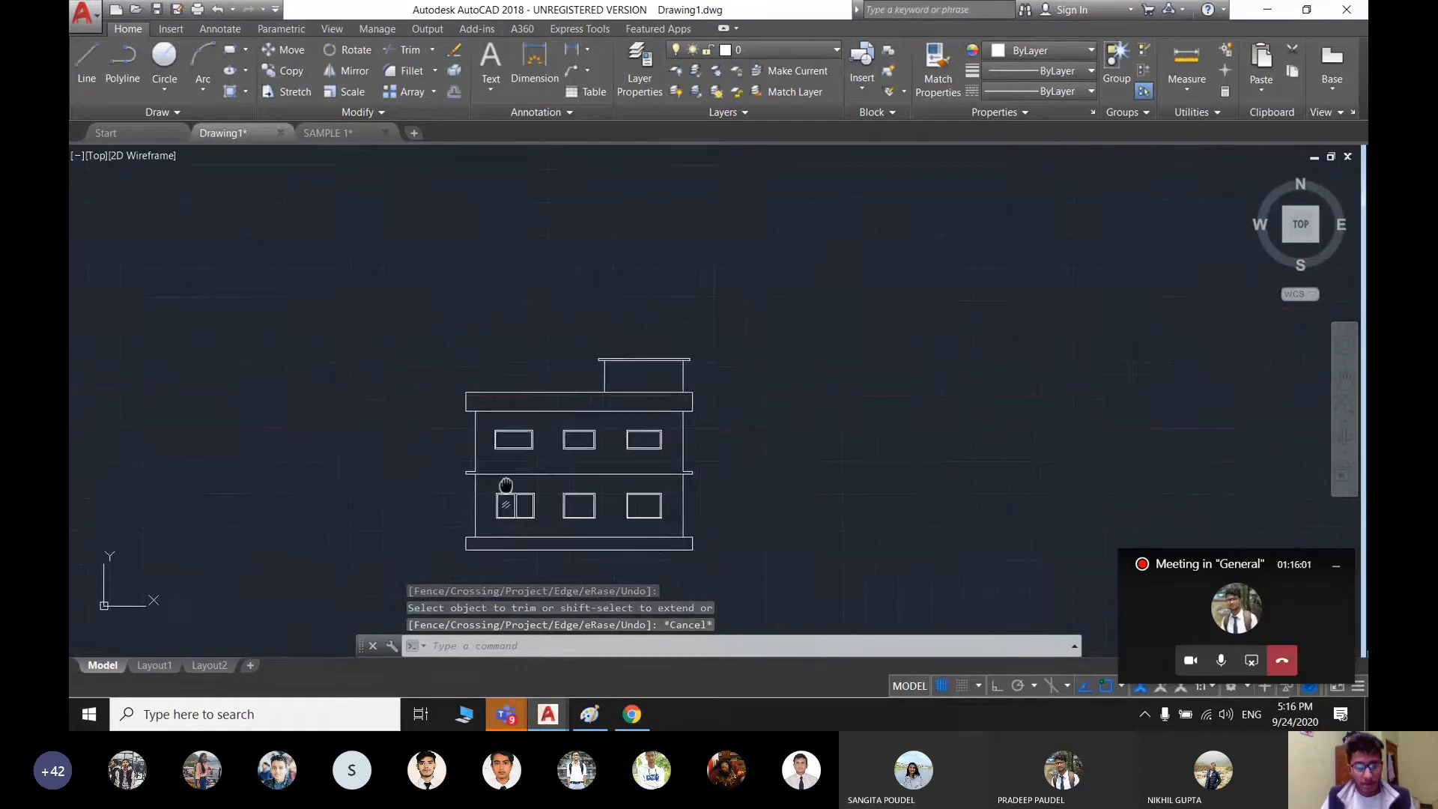
{"action": "scroll", "coordinate": [503, 491], "scroll_direction": "up", "scroll_amount": 2}
{"action": "middle_click_drag", "start_coordinate": [706, 516], "coordinate": [706, 437]}
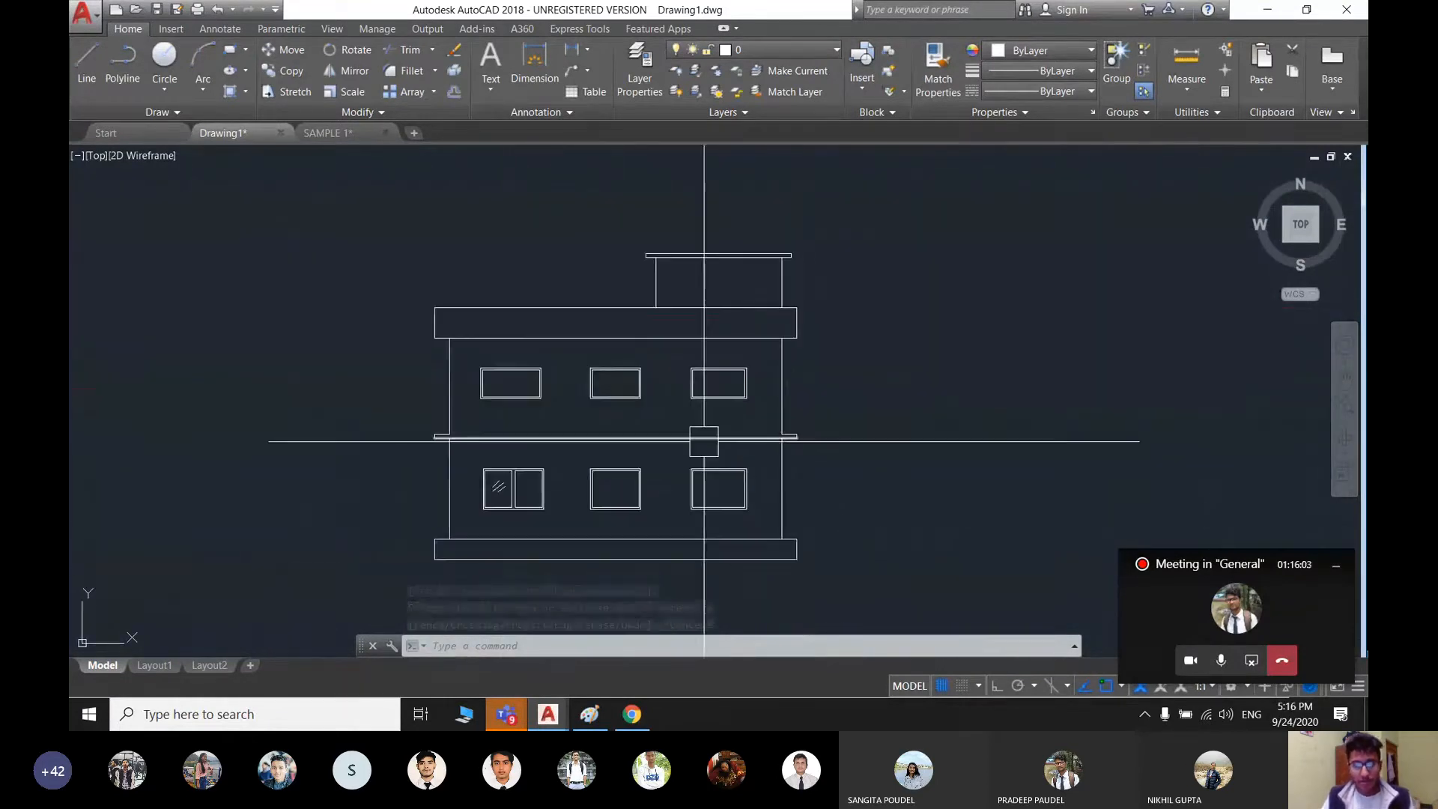
{"action": "scroll", "coordinate": [708, 449], "scroll_direction": "down", "scroll_amount": 4}
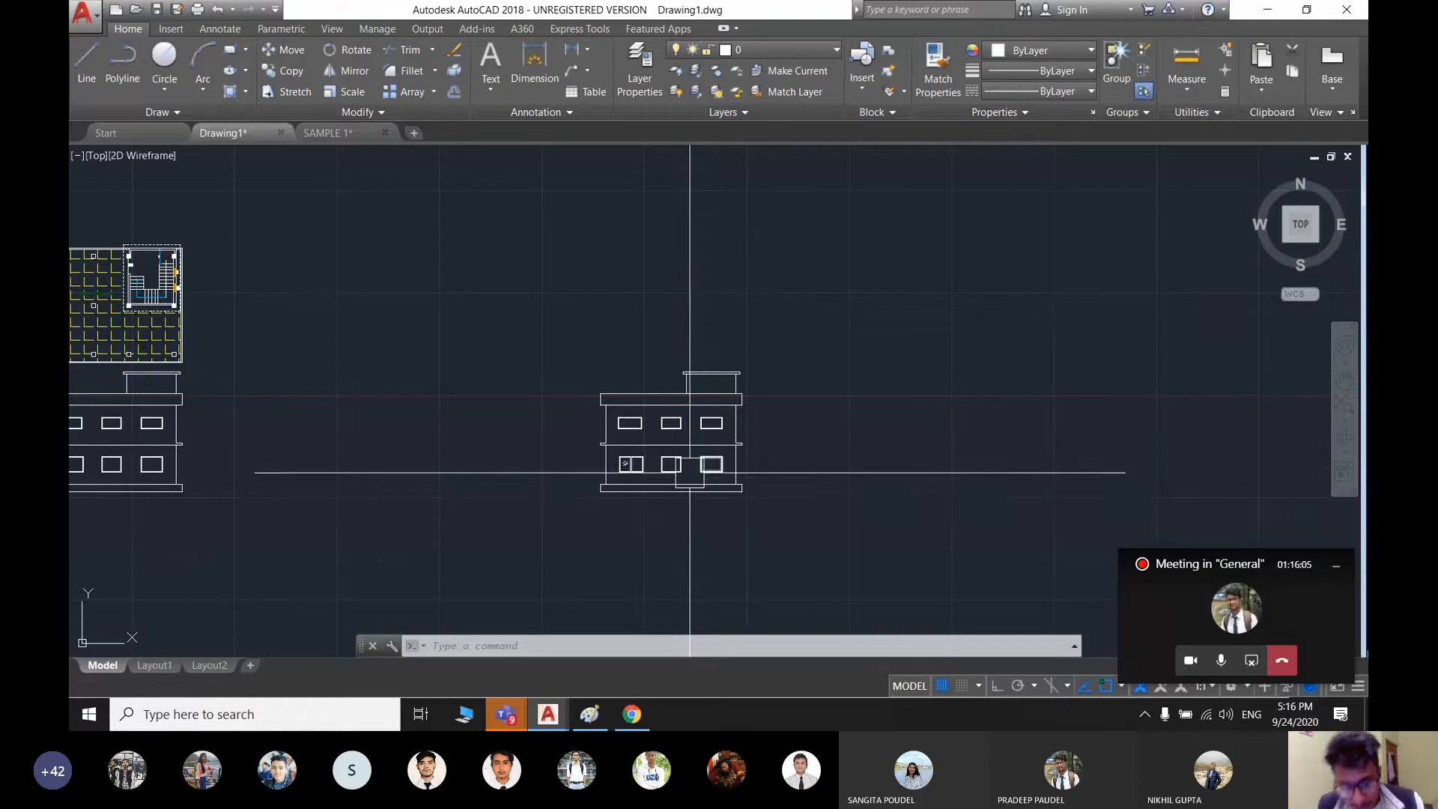
{"action": "scroll", "coordinate": [579, 414], "scroll_direction": "down", "scroll_amount": 2}
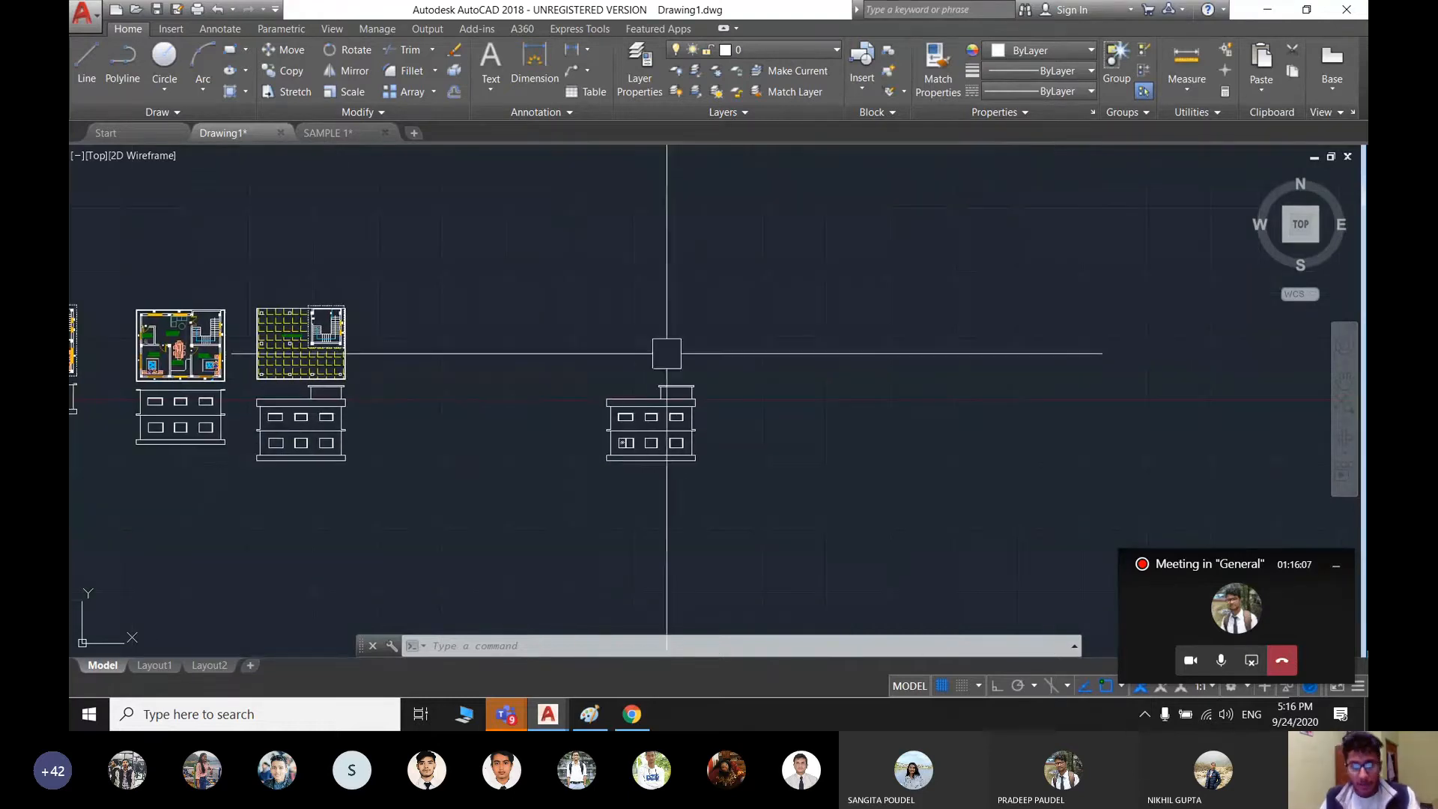
{"action": "scroll", "coordinate": [661, 417], "scroll_direction": "up", "scroll_amount": 6}
{"action": "scroll", "coordinate": [687, 402], "scroll_direction": "down", "scroll_amount": 5}
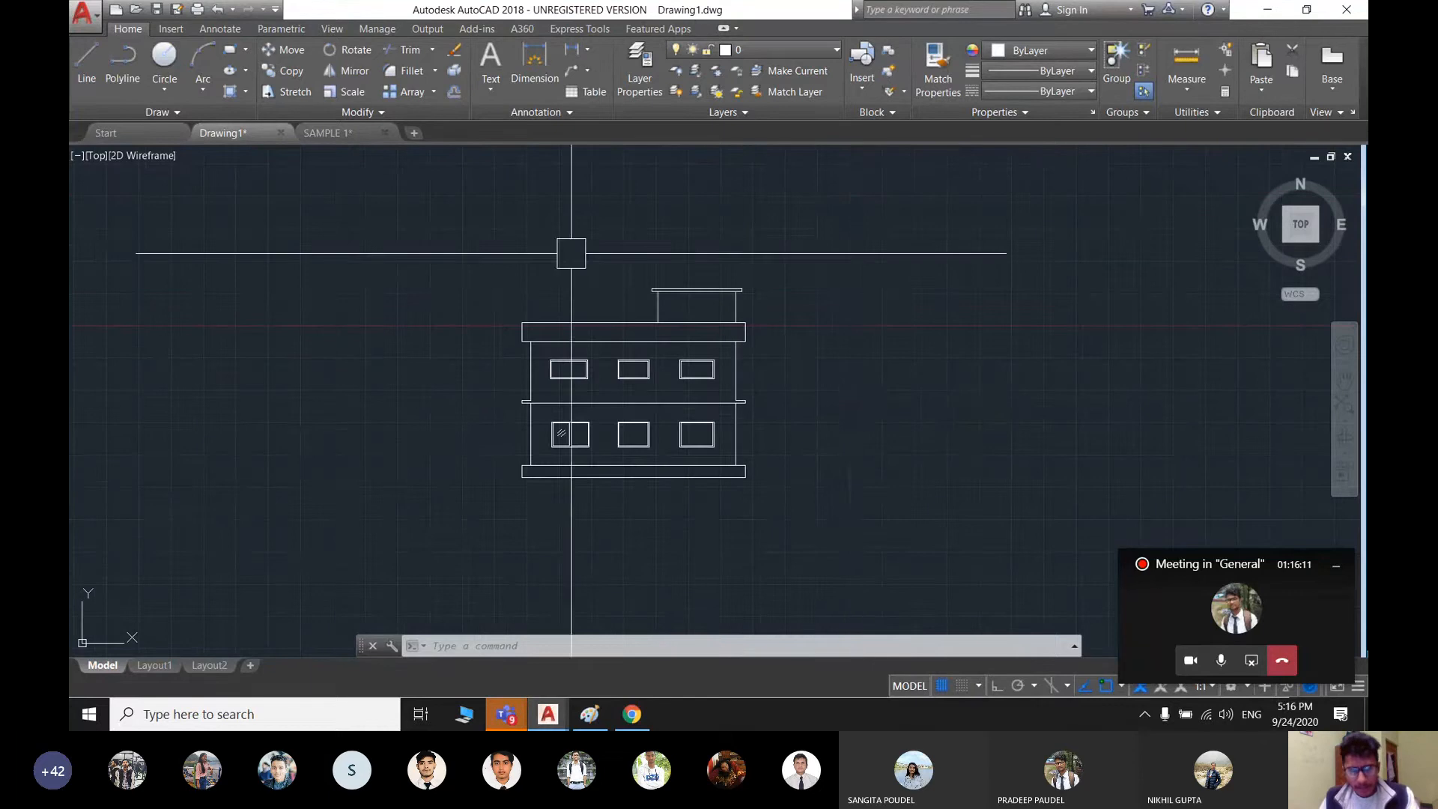
{"action": "scroll", "coordinate": [683, 446], "scroll_direction": "up", "scroll_amount": 4}
{"action": "scroll", "coordinate": [727, 464], "scroll_direction": "down", "scroll_amount": 2}
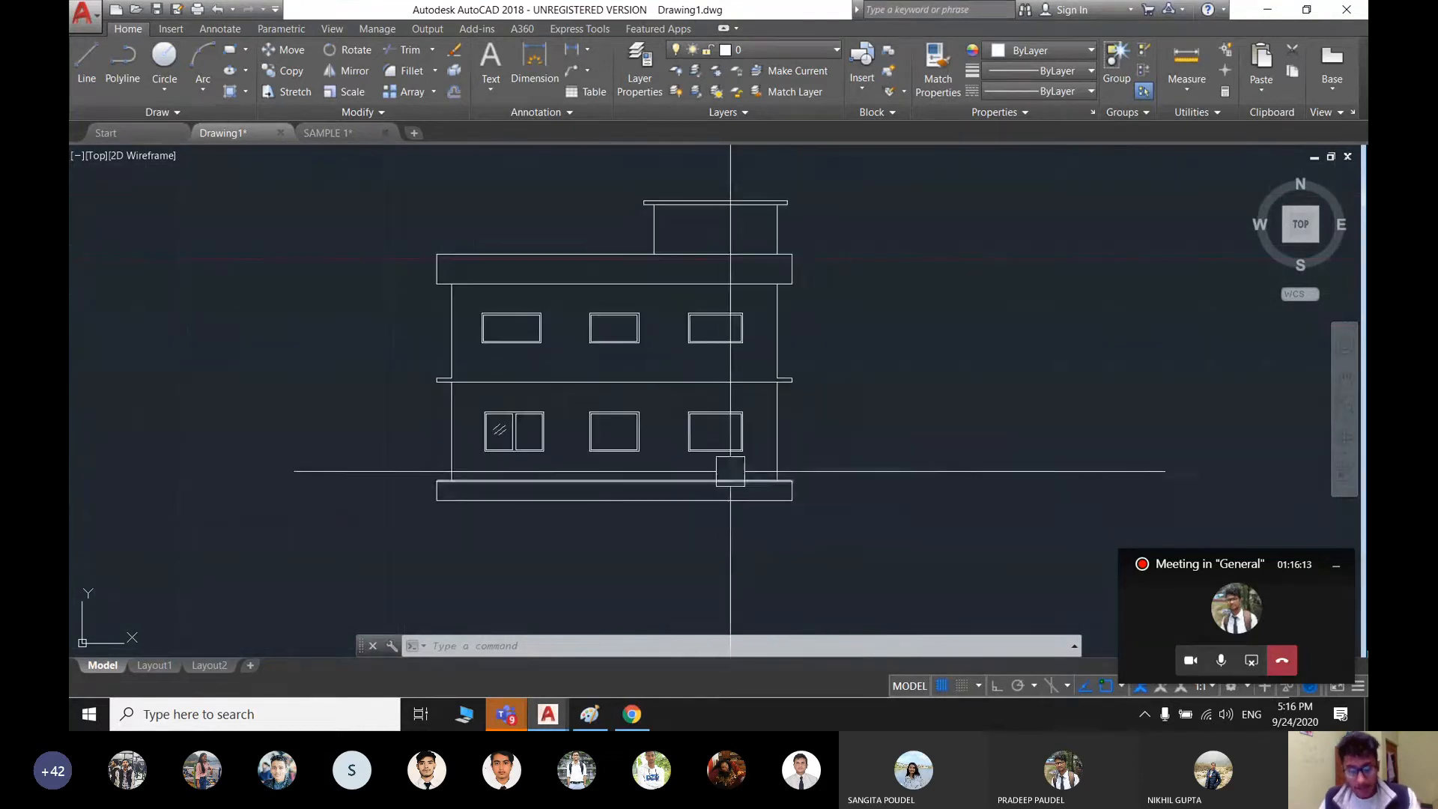
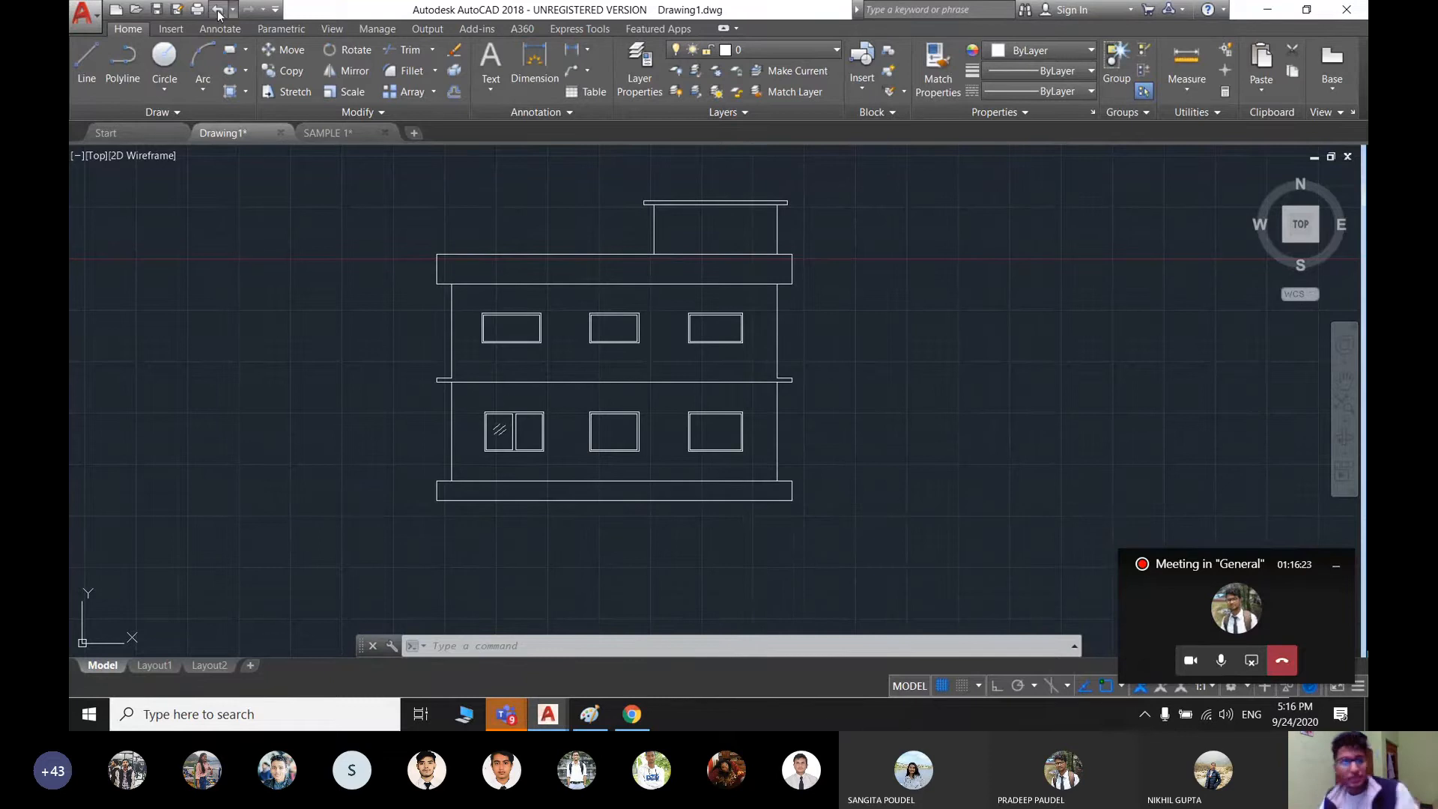
{"action": "left_click", "coordinate": [186, 29]}
{"action": "left_click", "coordinate": [139, 29]}
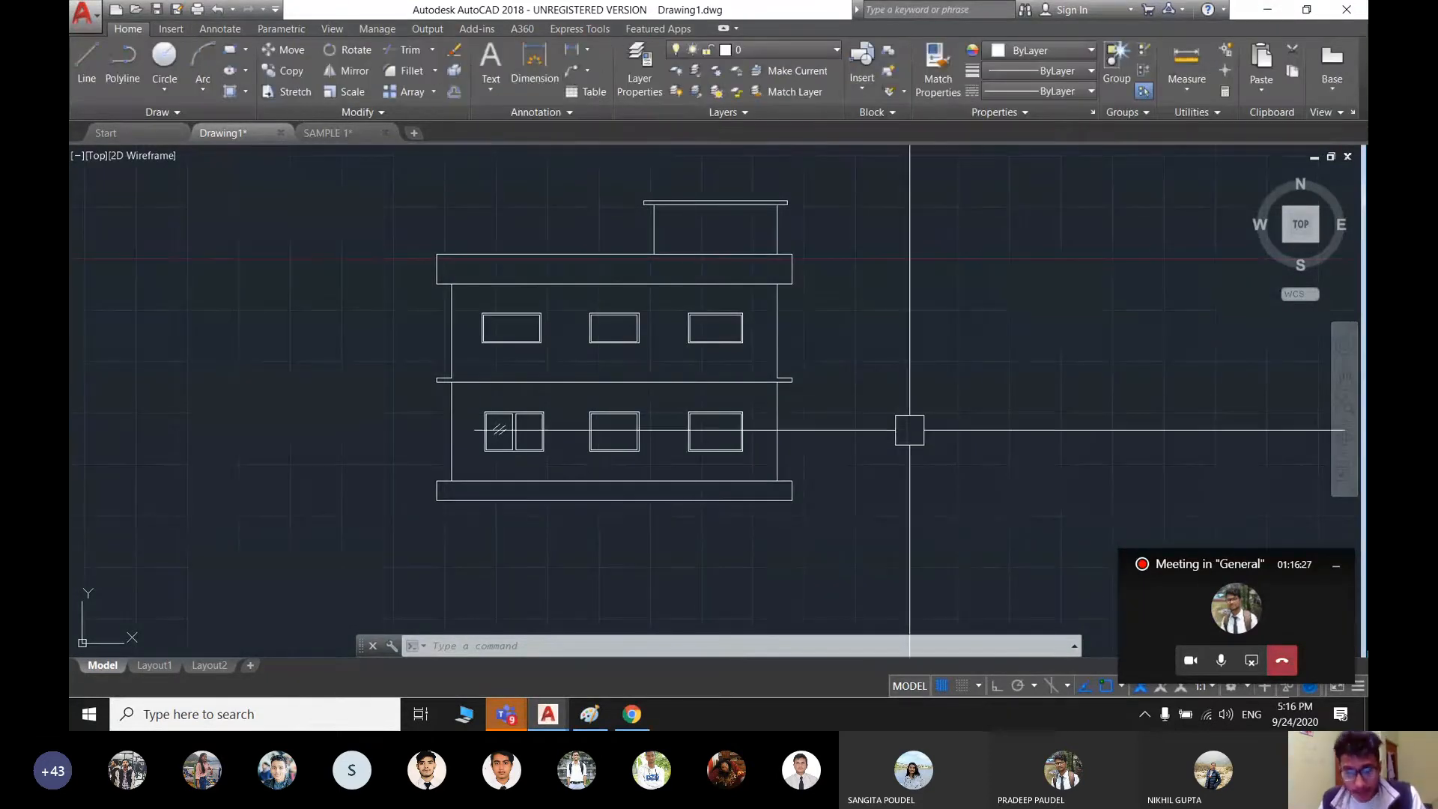
{"action": "scroll", "coordinate": [798, 500], "scroll_direction": "up", "scroll_amount": 5}
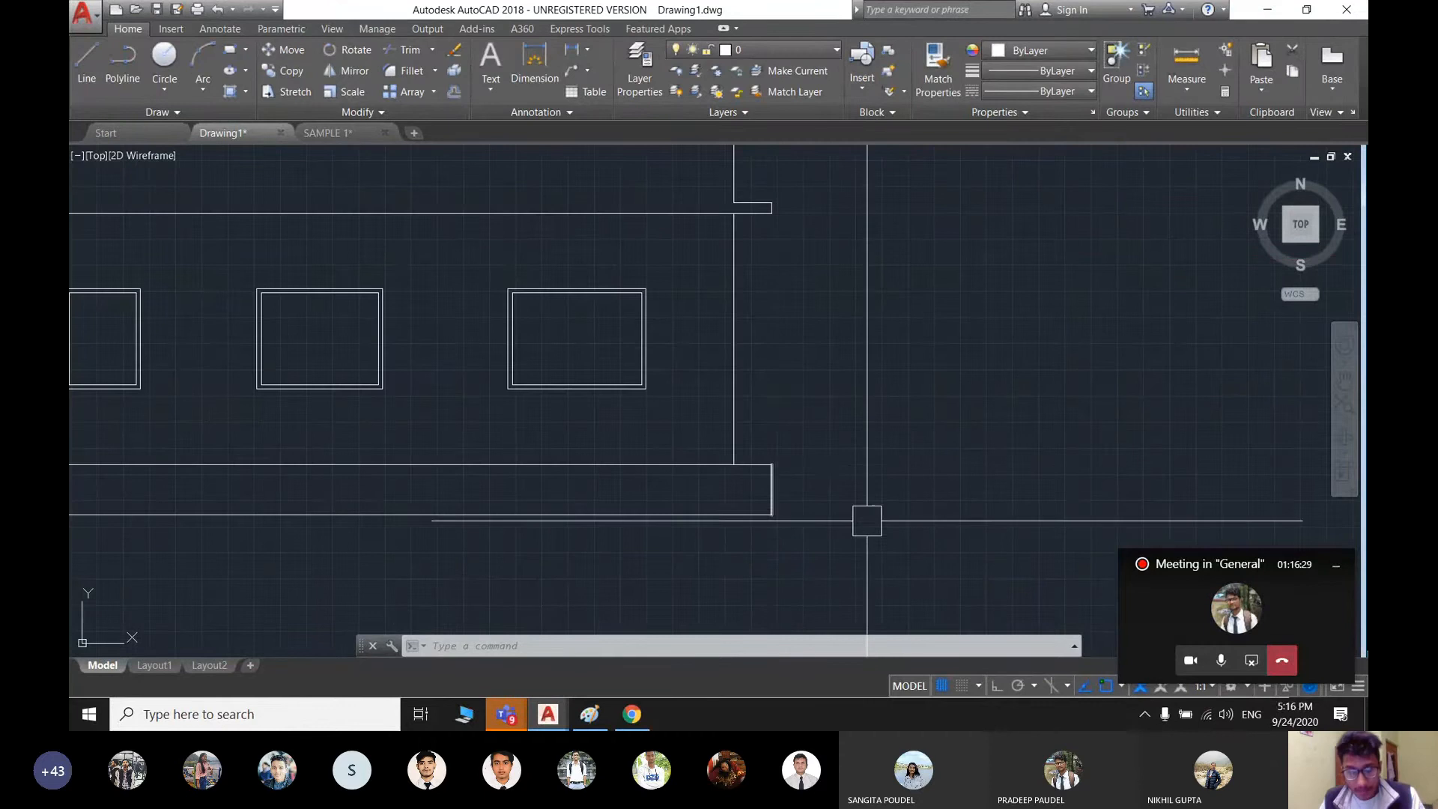
{"action": "type", "text": "l"}
{"action": "key", "text": "Return"}
{"action": "left_click", "coordinate": [772, 515]}
{"action": "scroll", "coordinate": [1019, 522], "scroll_direction": "up", "scroll_amount": 3}
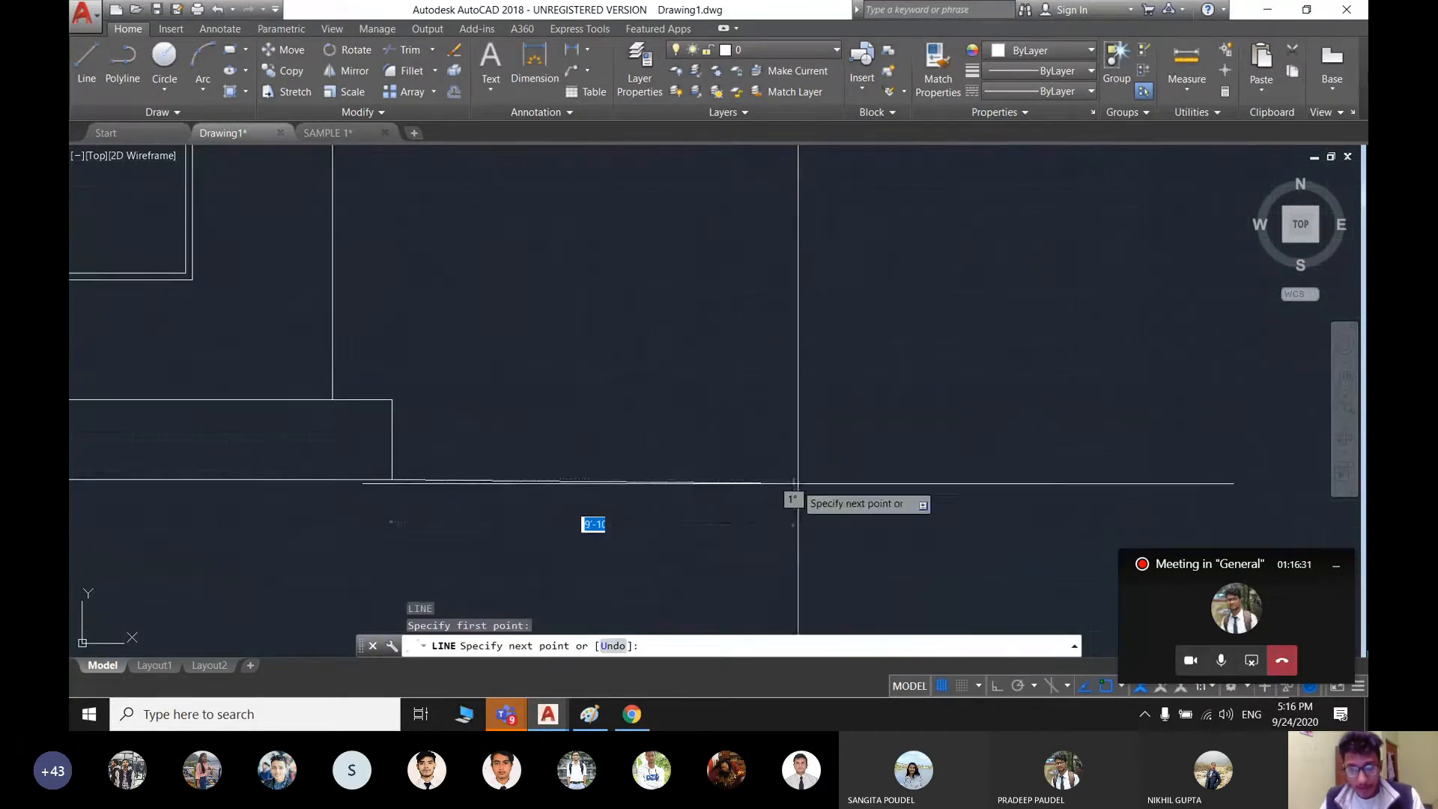
{"action": "left_click", "coordinate": [814, 482]}
{"action": "key", "text": "Escape"}
{"action": "key", "text": "ctrl+z"}
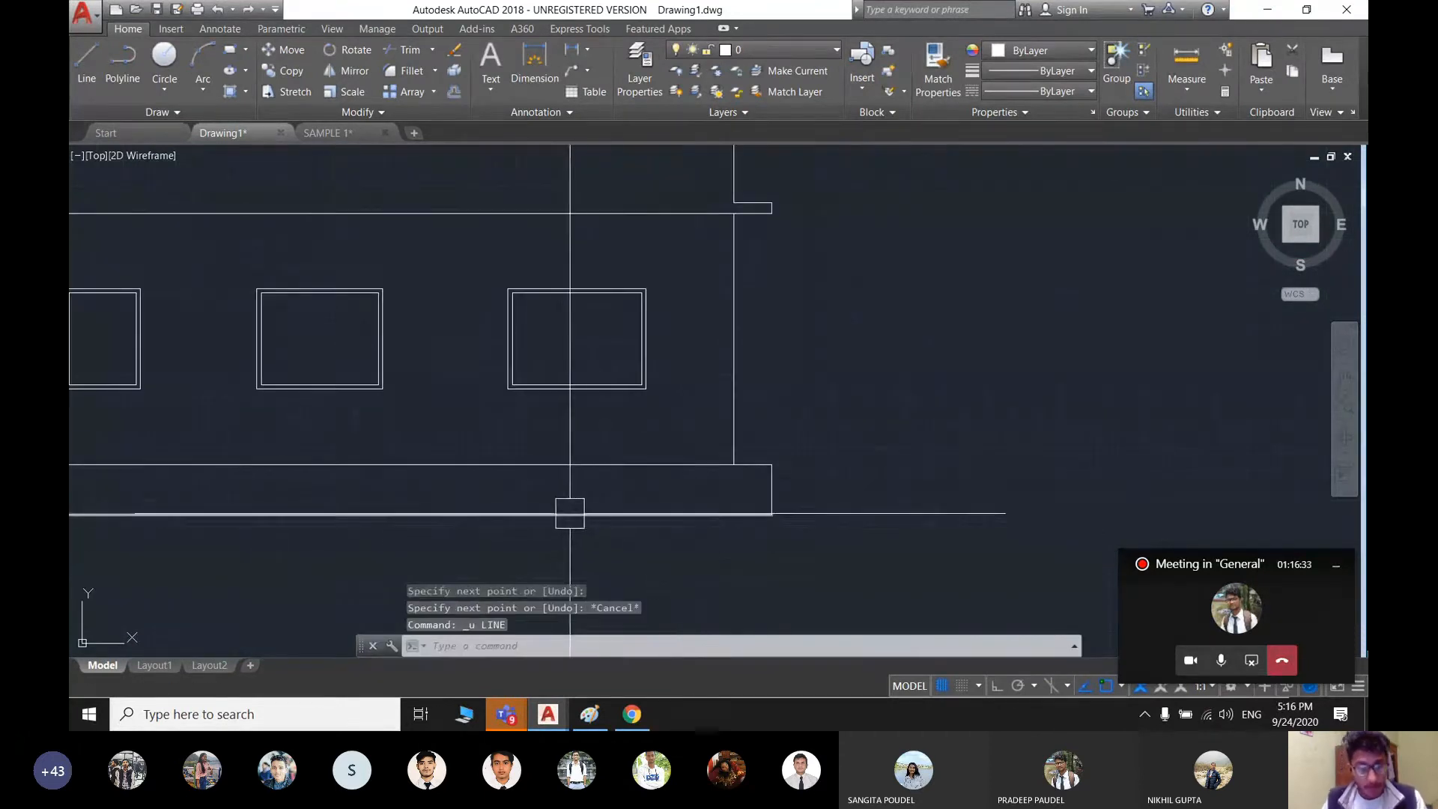
- Draw a short horizontal level line outward from the lower right corner of the elevation copy's plinth, with Ortho on
{"action": "type", "text": "l"}
{"action": "key", "text": "Return"}
{"action": "left_click", "coordinate": [771, 514]}
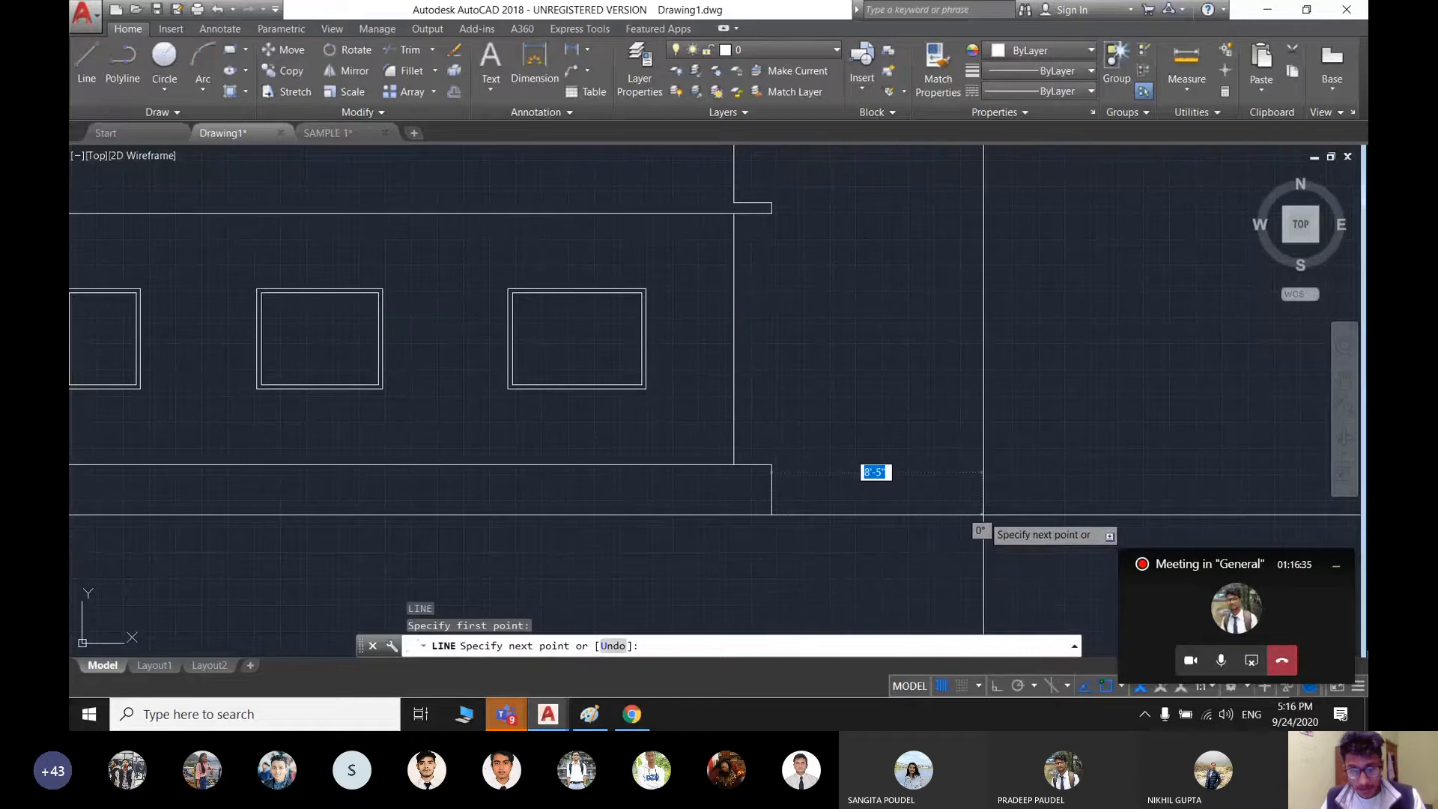
{"action": "middle_click_drag", "start_coordinate": [979, 515], "coordinate": [864, 485]}
{"action": "scroll", "coordinate": [838, 462], "scroll_direction": "down", "scroll_amount": 4}
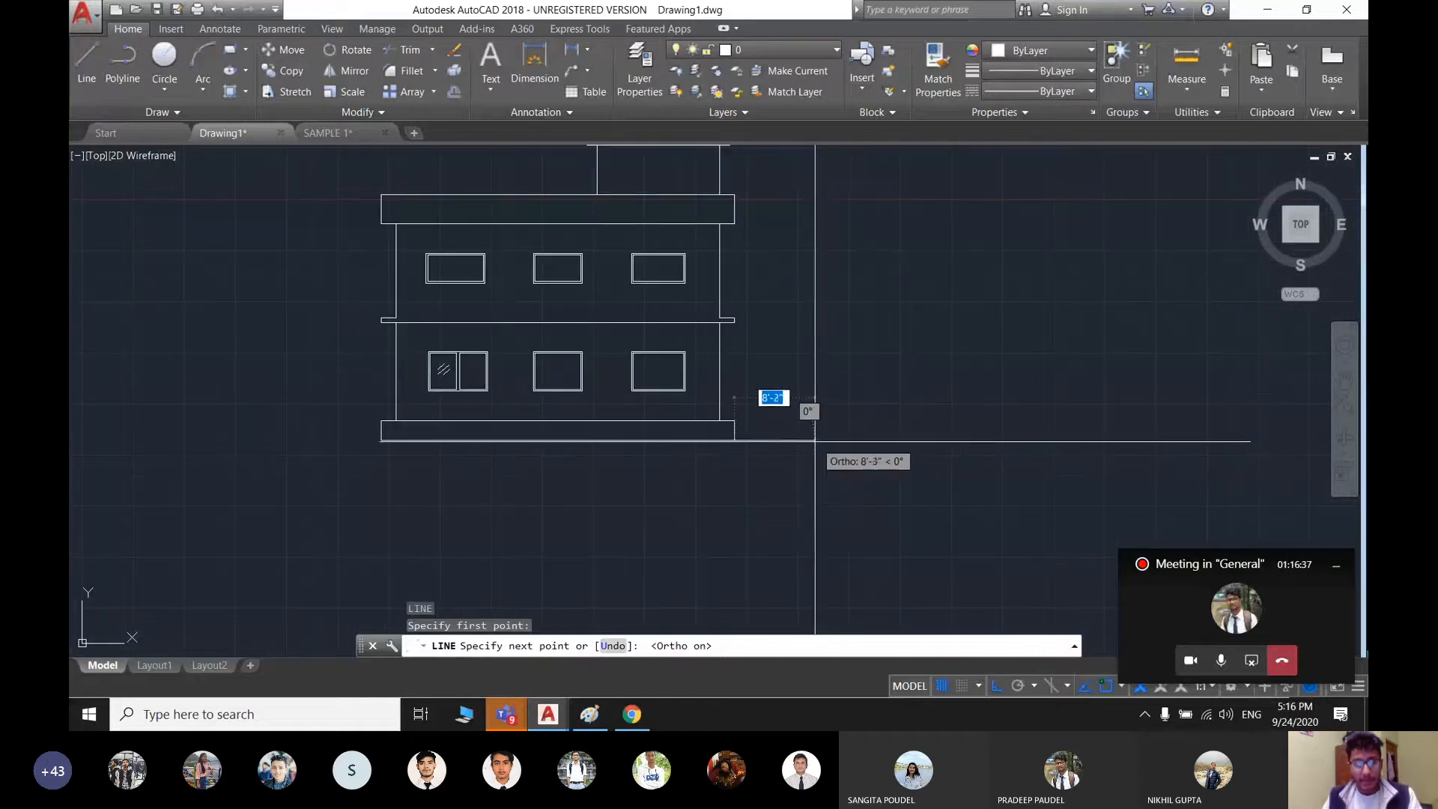
{"action": "middle_click_drag", "start_coordinate": [810, 442], "coordinate": [760, 508]}
{"action": "left_click", "coordinate": [753, 503]}
{"action": "key", "text": "Escape"}
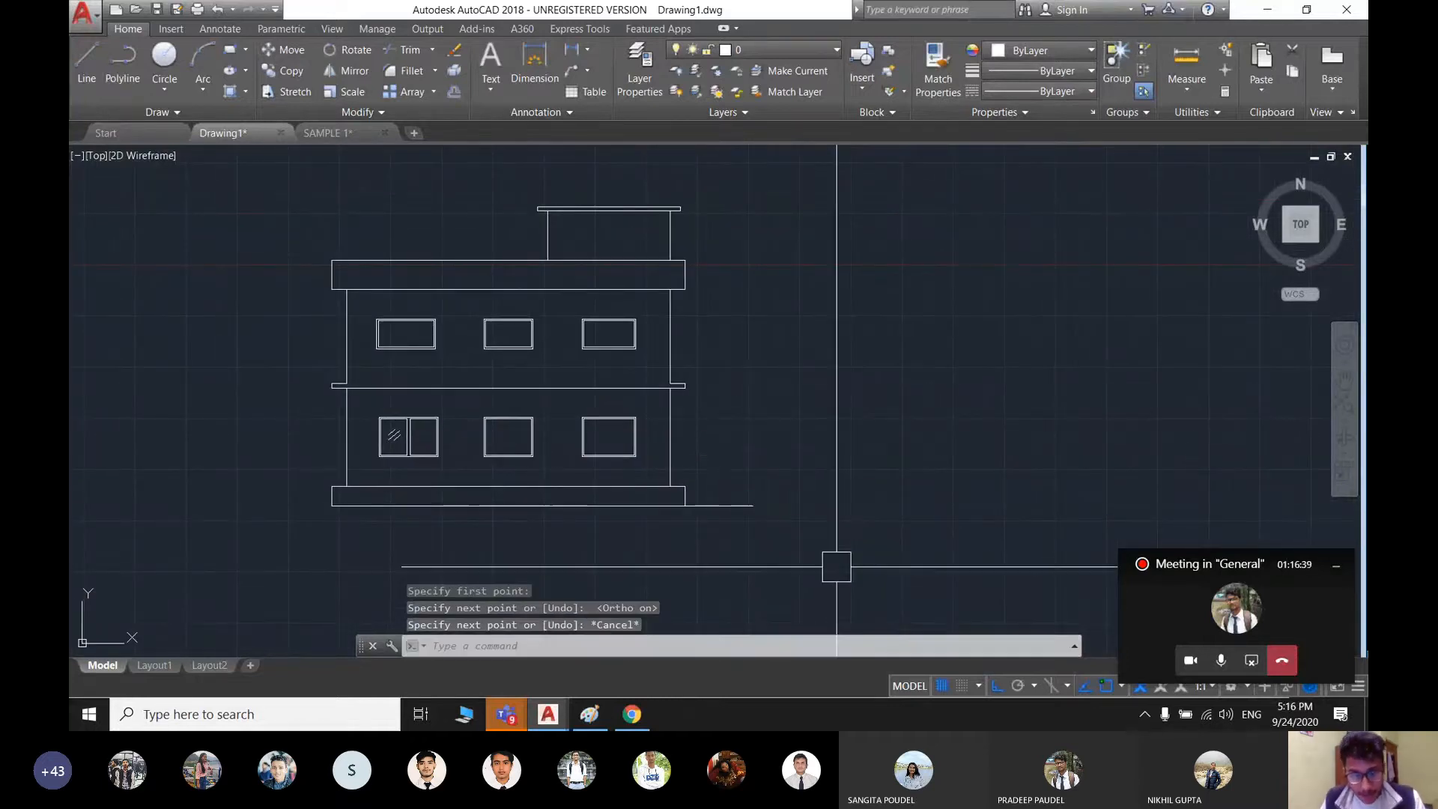
- Draw a small circle just beyond the free end of the ground level line as a level marker
{"action": "type", "text": "c"}
{"action": "key", "text": "Return"}
{"action": "left_click", "coordinate": [781, 506]}
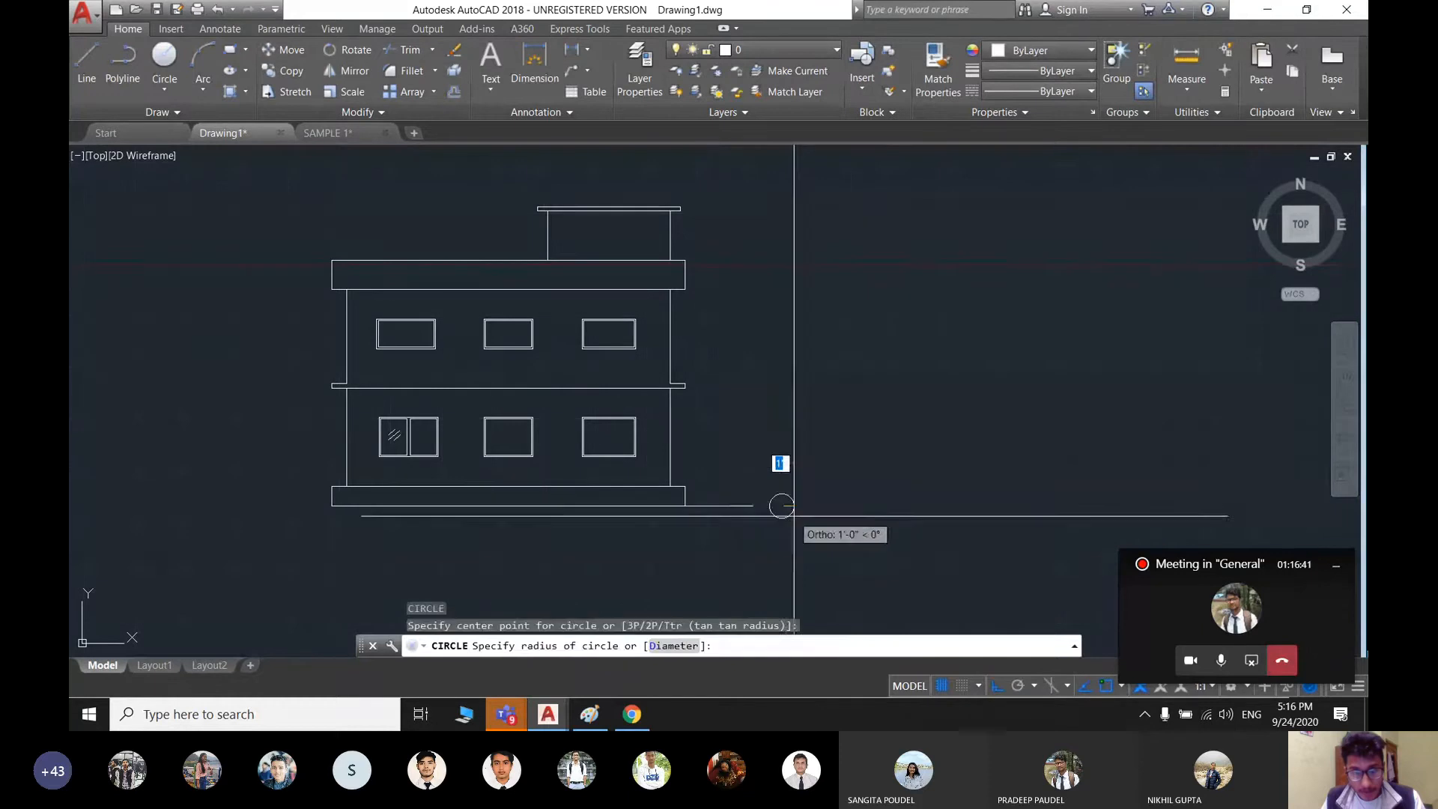
{"action": "left_click", "coordinate": [801, 518]}
{"action": "scroll", "coordinate": [774, 514], "scroll_direction": "up", "scroll_amount": 6}
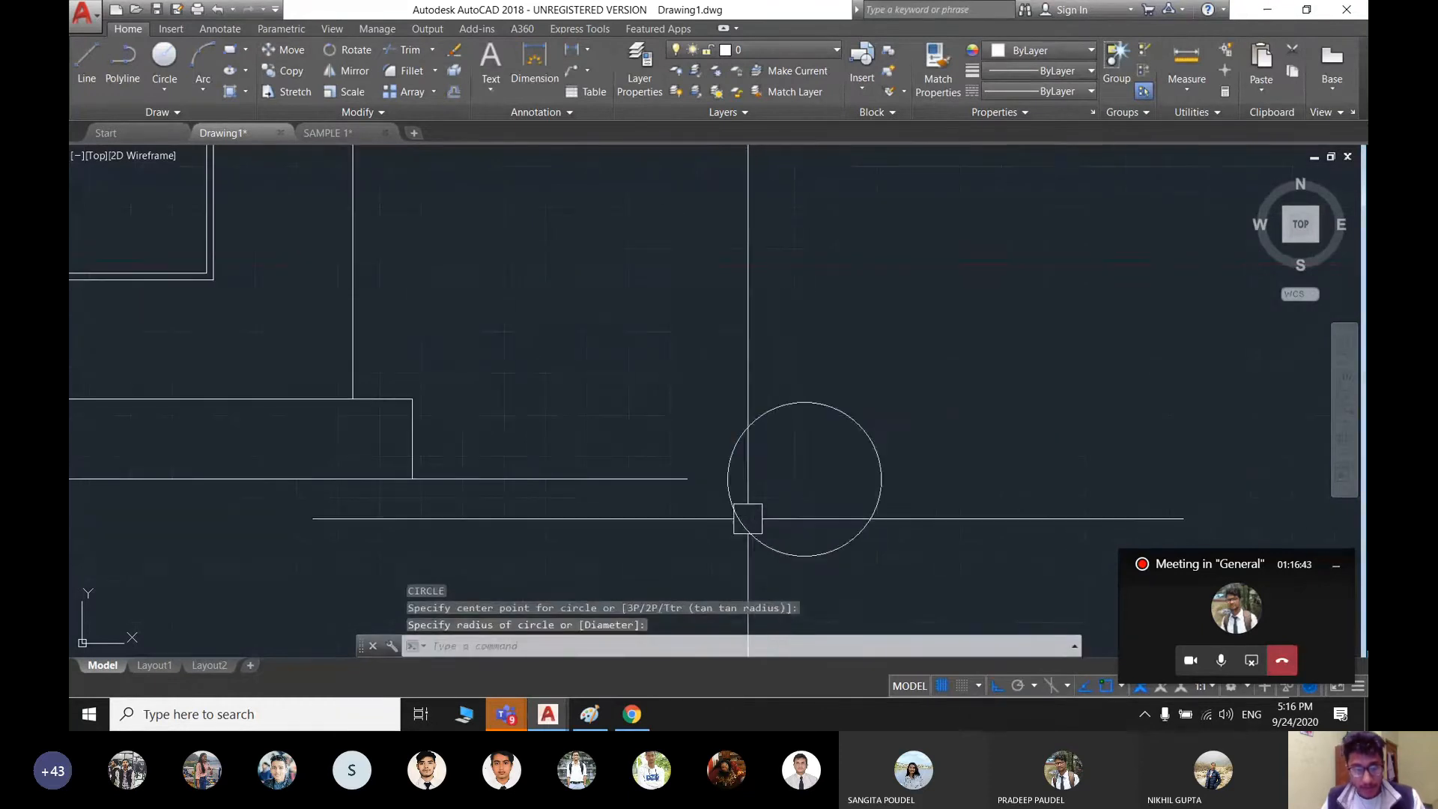
- Move the circle by its left quadrant onto the free end of the ground level line
{"action": "left_click", "coordinate": [750, 518]}
{"action": "type", "text": "m"}
{"action": "key", "text": "Return"}
{"action": "left_click", "coordinate": [727, 478]}
{"action": "key", "text": "Escape"}
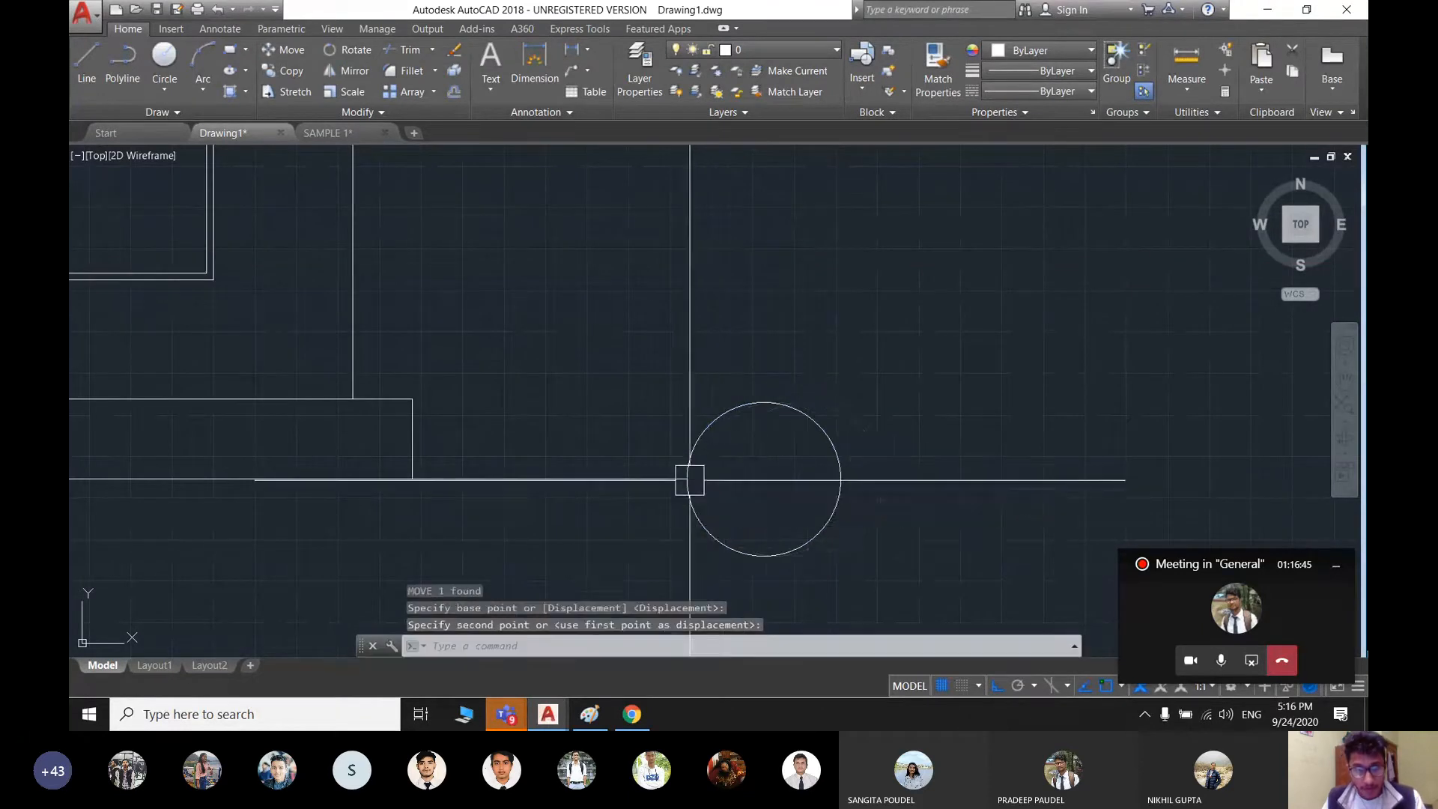
{"action": "scroll", "coordinate": [747, 492], "scroll_direction": "down", "scroll_amount": 5}
{"action": "middle_click_drag", "start_coordinate": [748, 494], "coordinate": [795, 508]}
{"action": "left_click", "coordinate": [831, 536]}
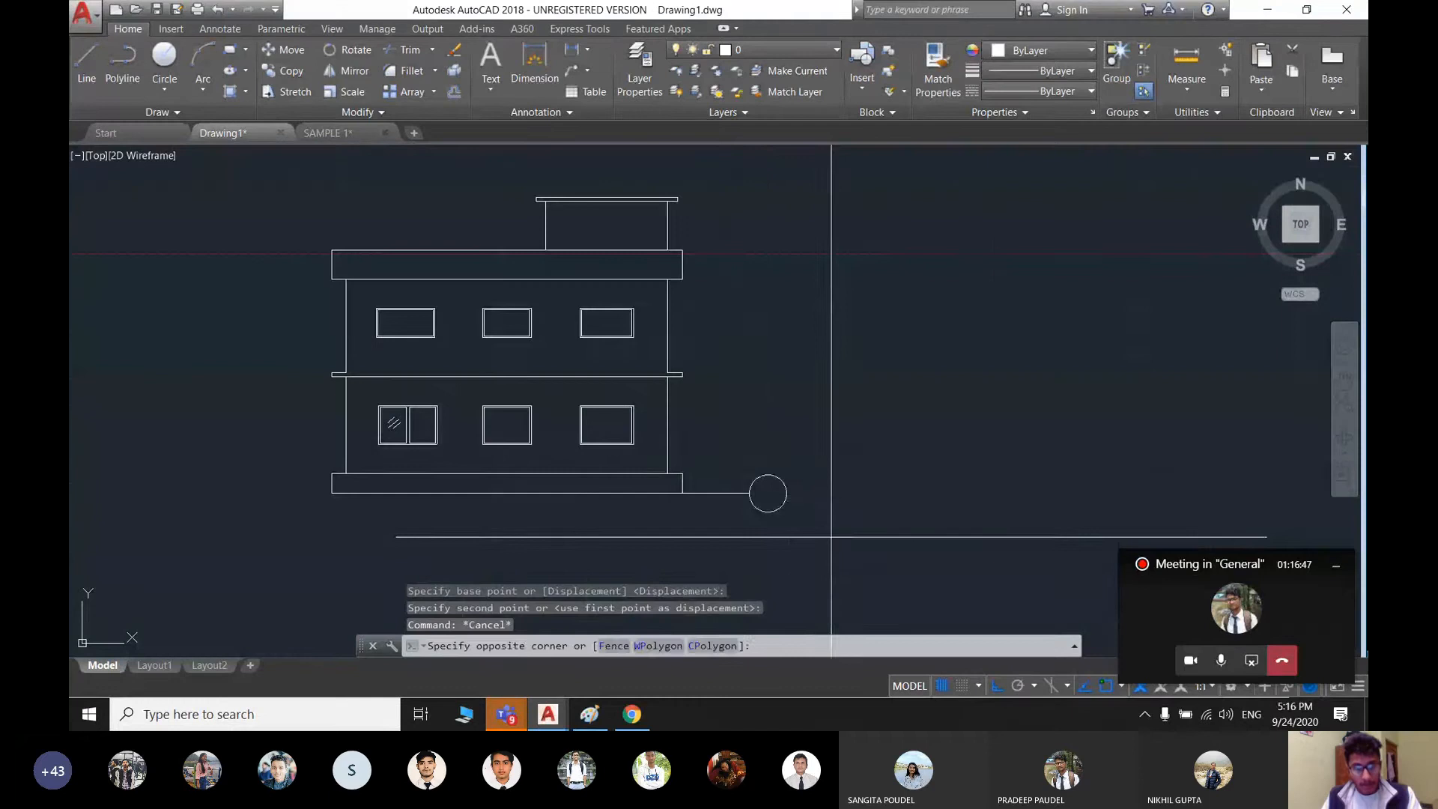
{"action": "left_click", "coordinate": [716, 453]}
{"action": "key", "text": "Escape"}
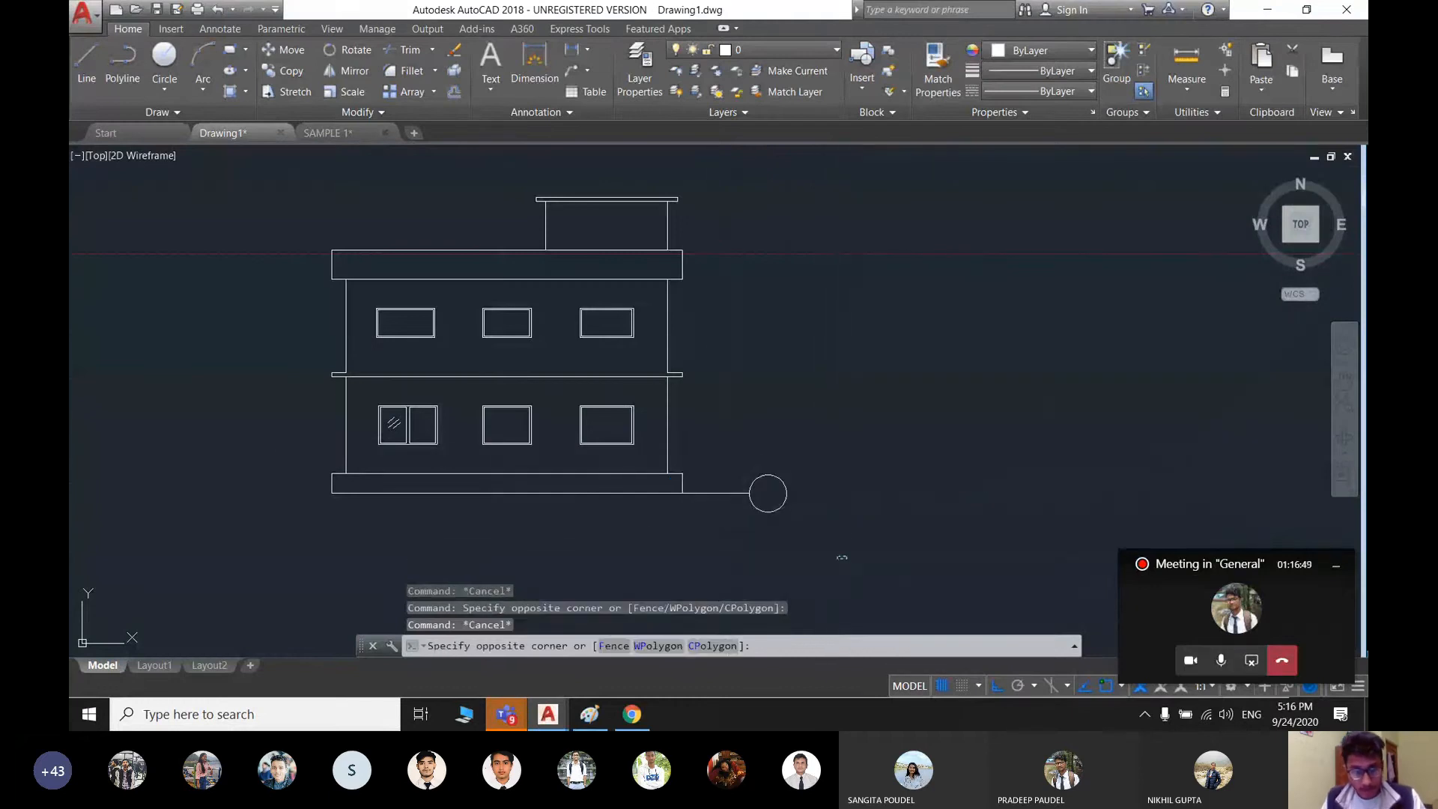
- Copy the level line and its circle from the plinth's lower right corner to the base of the right wall at the plinth's top
{"action": "left_click", "coordinate": [727, 476]}
{"action": "type", "text": "co"}
{"action": "key", "text": "Return"}
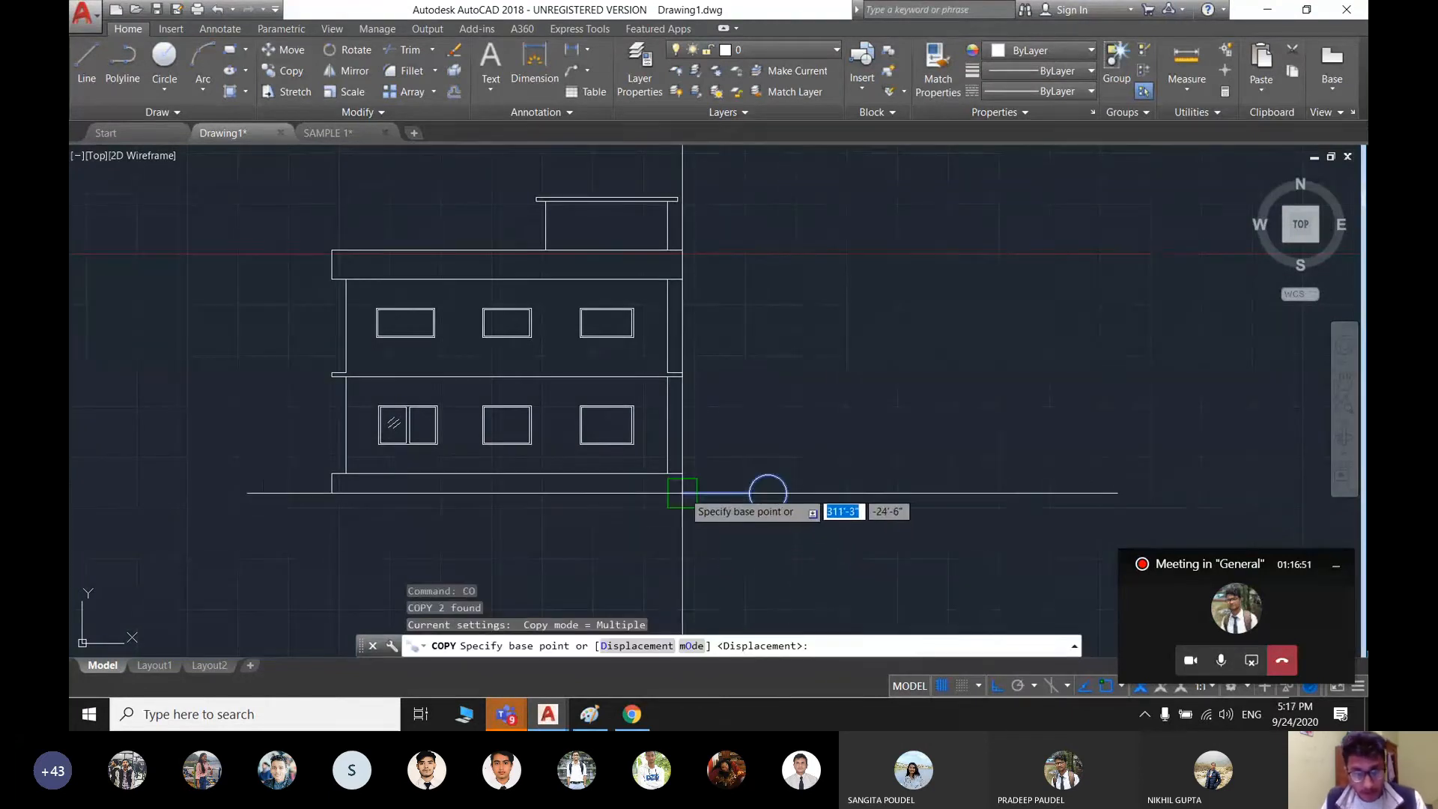
{"action": "left_click", "coordinate": [682, 493]}
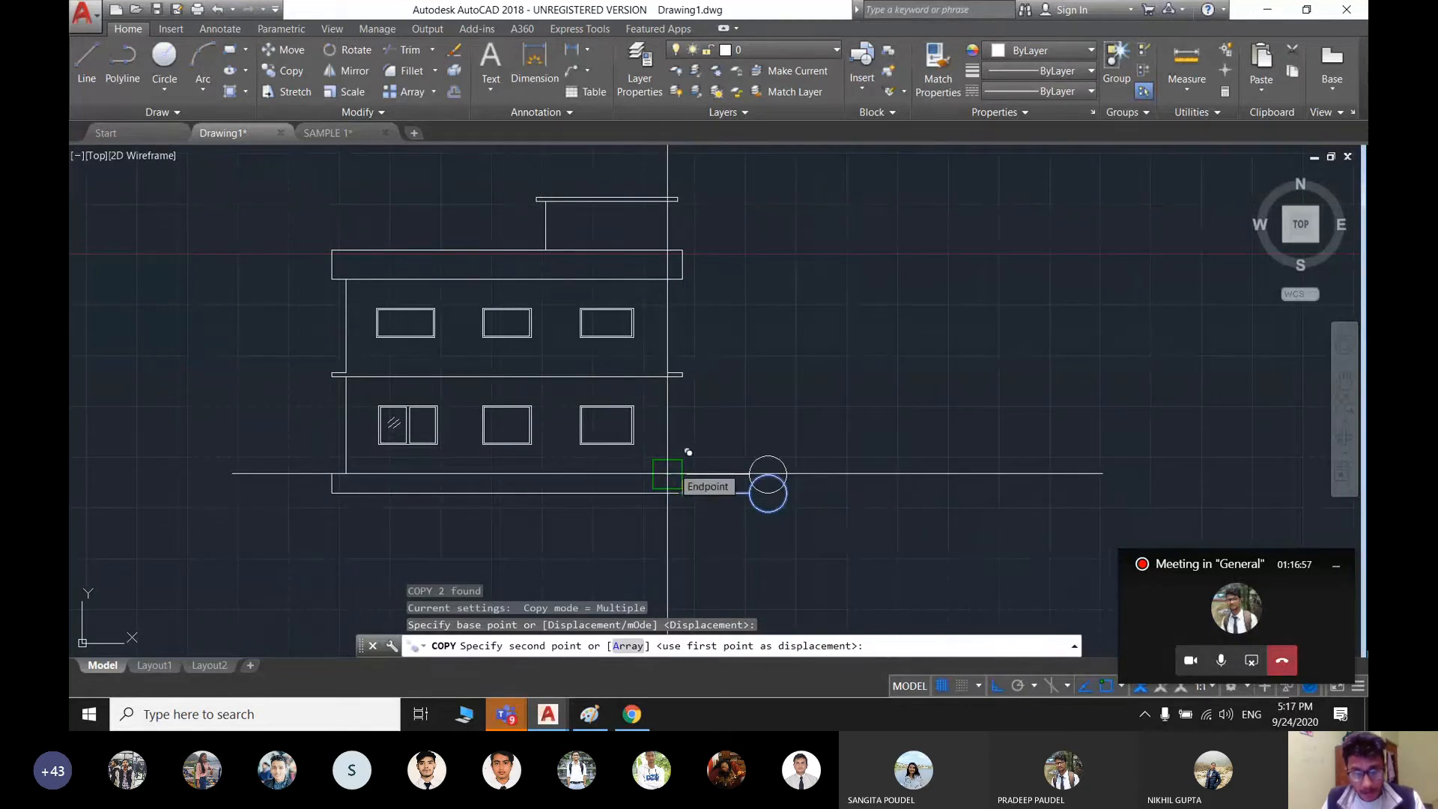
{"action": "left_click", "coordinate": [806, 466]}
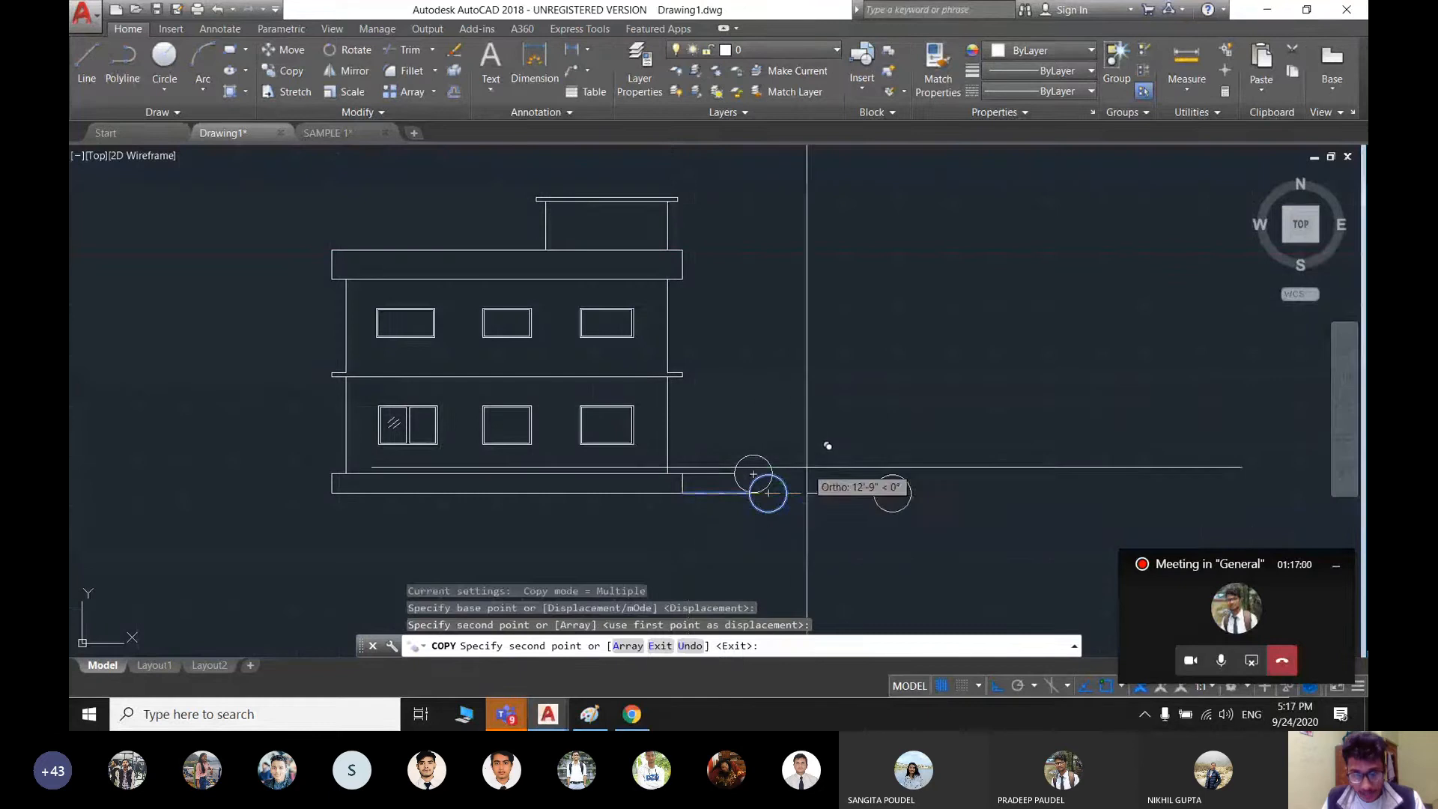
{"action": "key", "text": "Escape"}
- Select the copied circle at the plinth-top level line for moving
{"action": "scroll", "coordinate": [794, 472], "scroll_direction": "up", "scroll_amount": 3}
{"action": "left_click", "coordinate": [727, 468]}
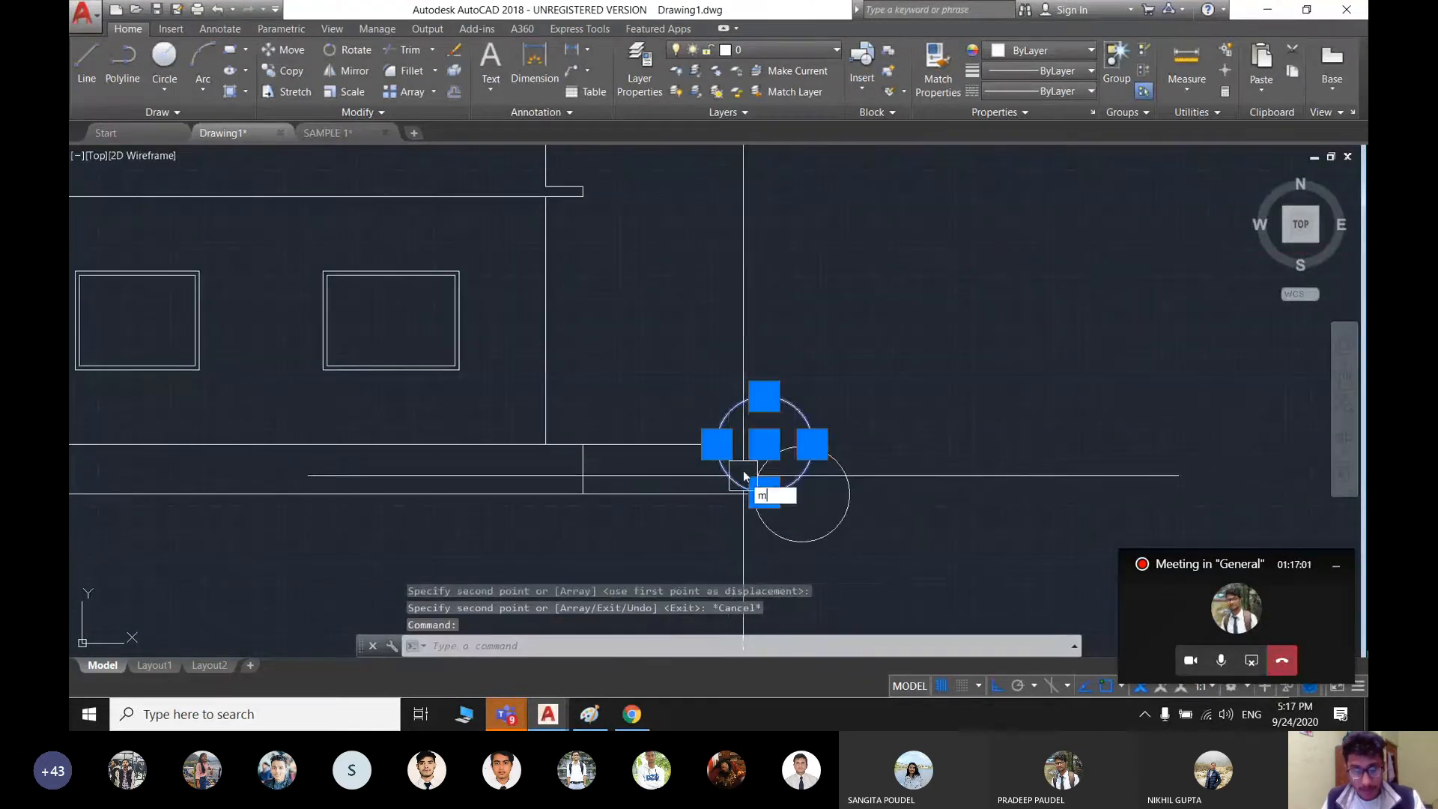
- Move the level circle on the plinth's upper line farther from the building and extend that line to it
{"action": "type", "text": "m"}
{"action": "key", "text": "Return"}
{"action": "left_click", "coordinate": [741, 468]}
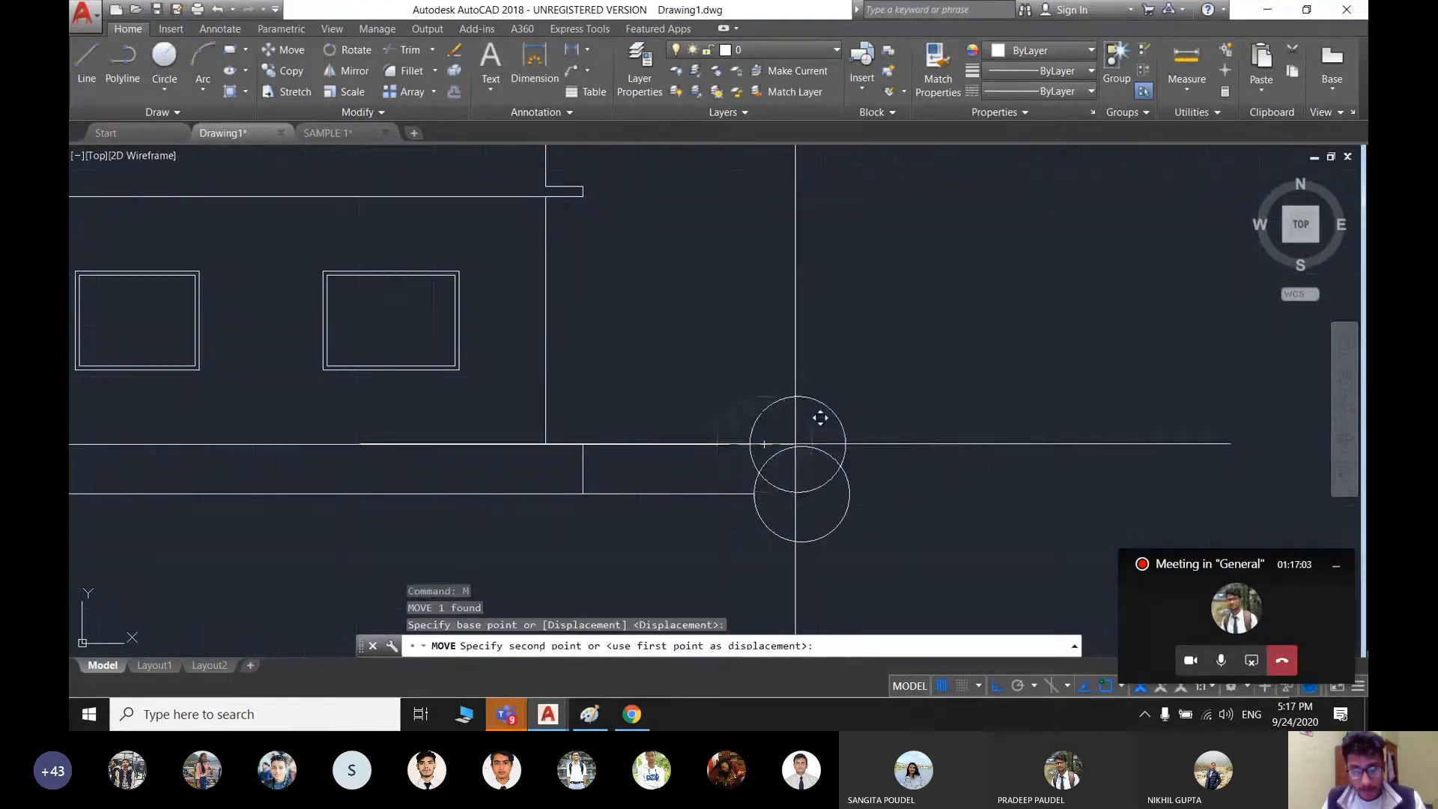
{"action": "left_click", "coordinate": [933, 417]}
{"action": "type", "text": "ex"}
{"action": "key", "text": "Return"}
{"action": "key", "text": "Return"}
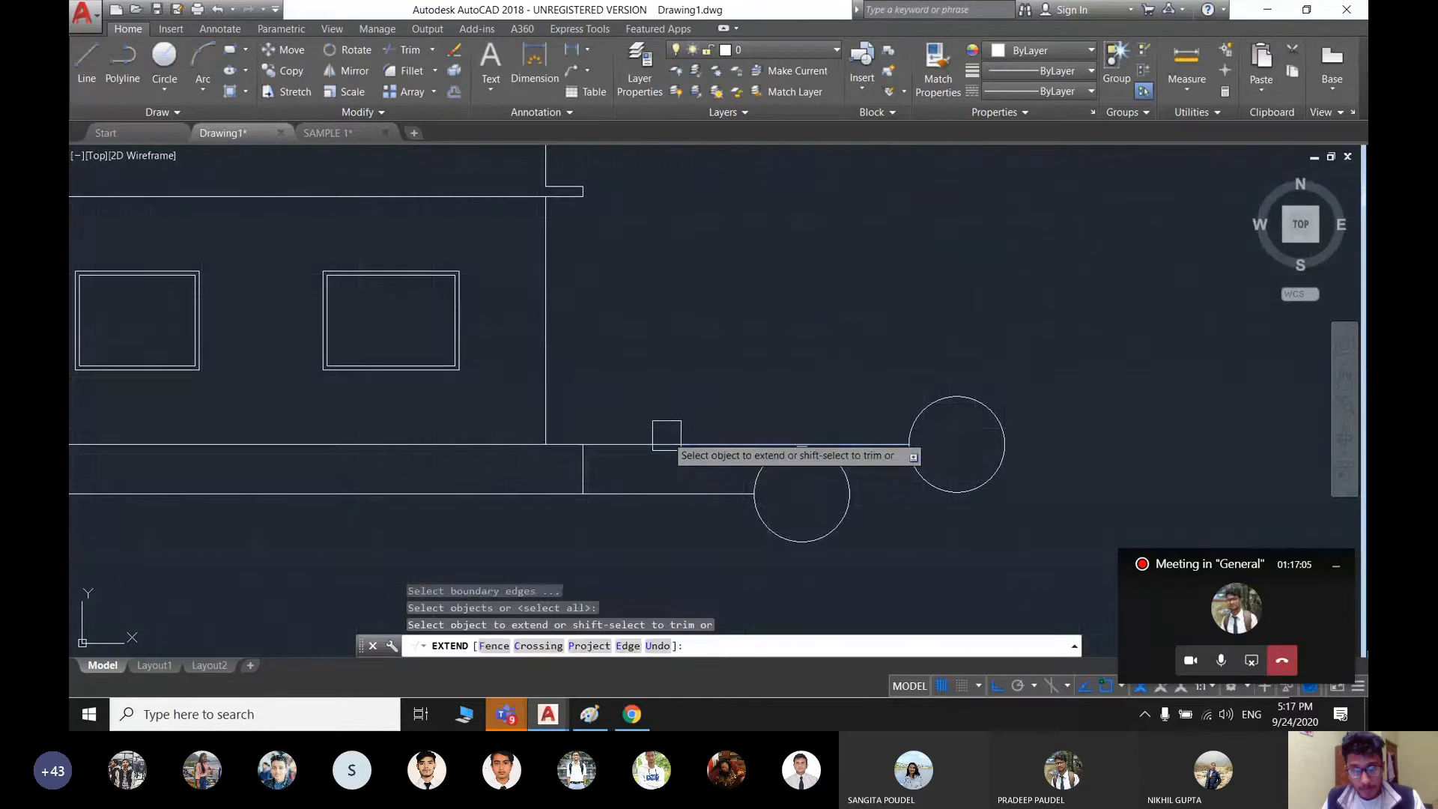
{"action": "key", "text": "Escape"}
{"action": "scroll", "coordinate": [824, 494], "scroll_direction": "down", "scroll_amount": 5}
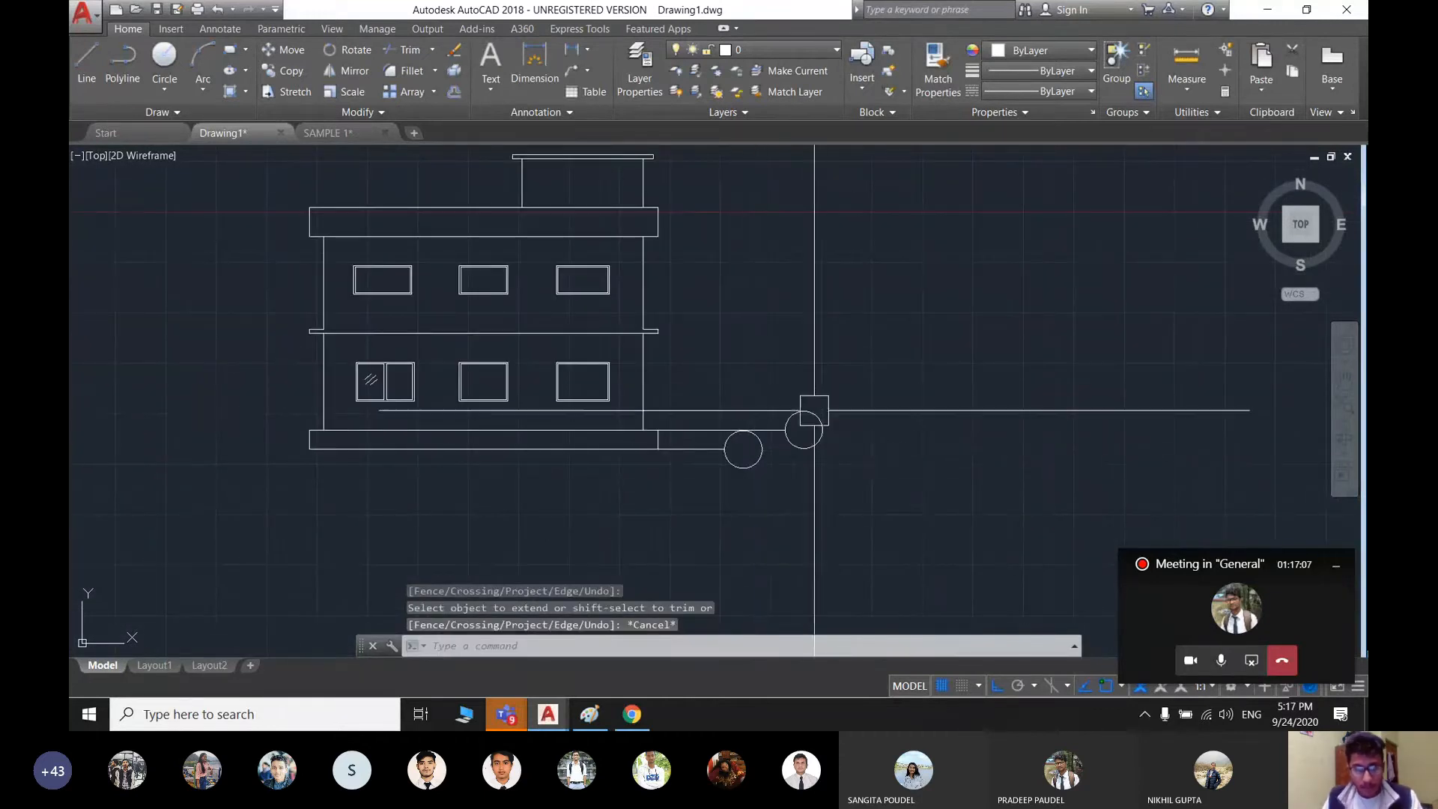
- Copy the ground line's leader and circle to the first-floor slab, both edges of the roof band and the topmost roof
{"action": "scroll", "coordinate": [778, 509], "scroll_direction": "up", "scroll_amount": 3}
{"action": "left_click", "coordinate": [795, 522]}
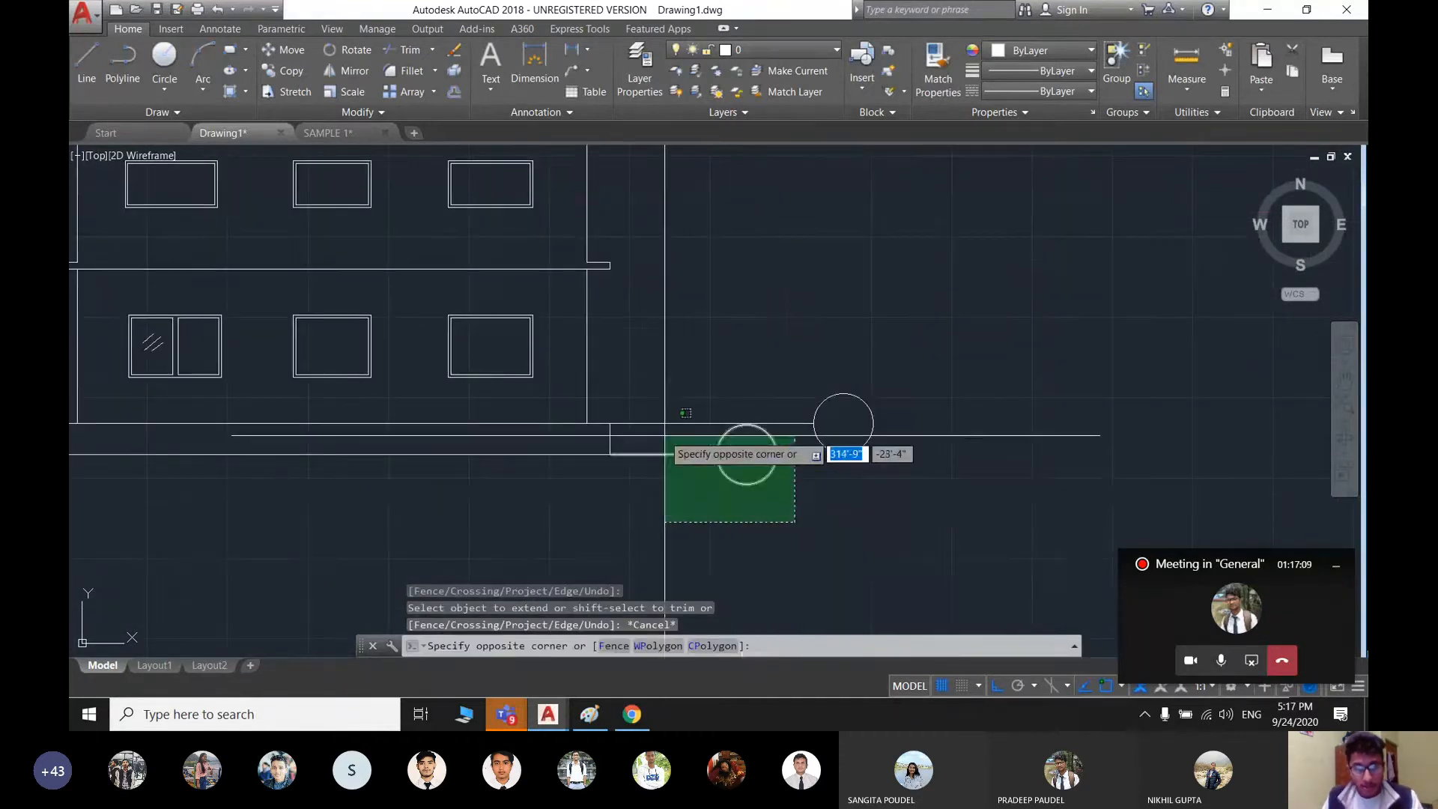
{"action": "left_click", "coordinate": [664, 441]}
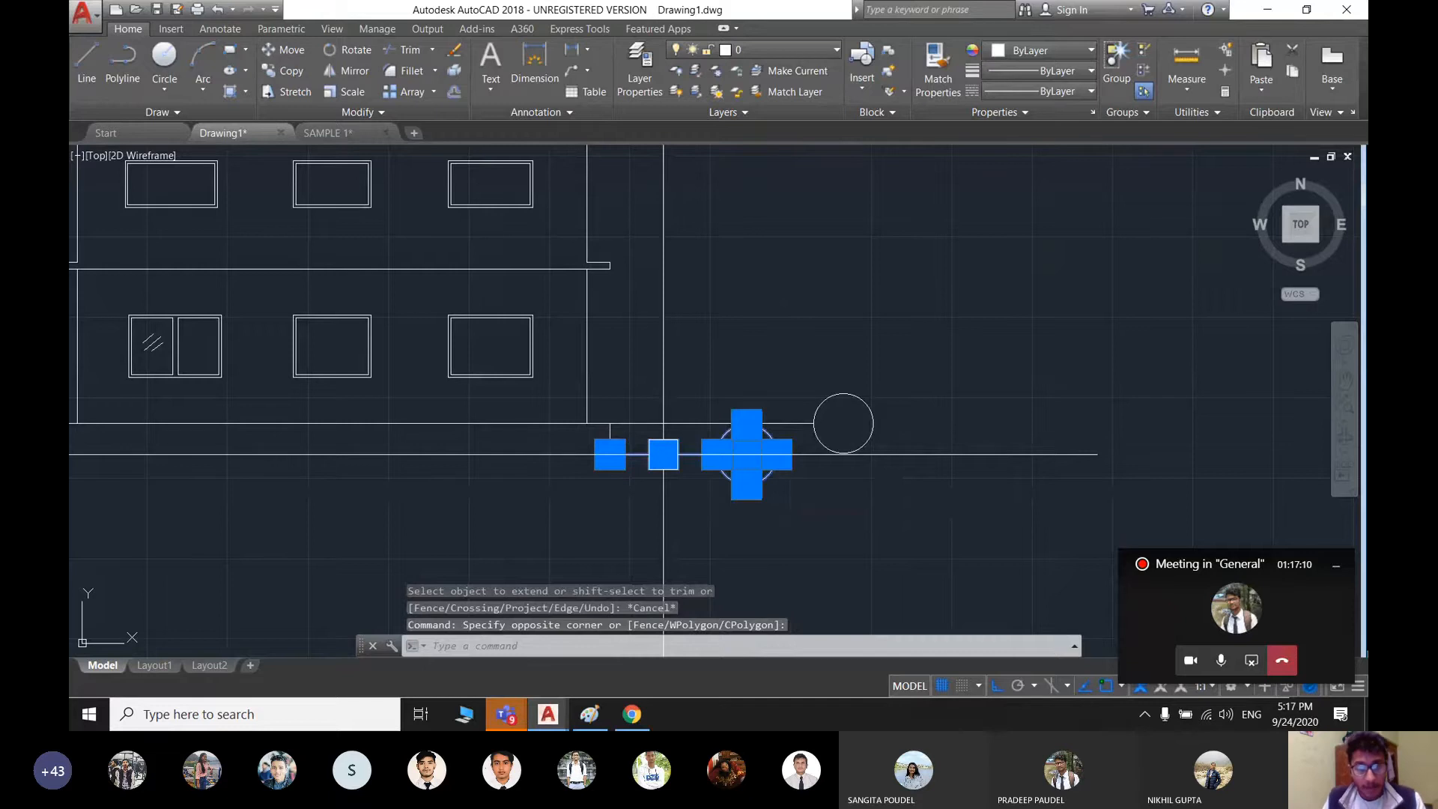
{"action": "type", "text": "co"}
{"action": "key", "text": "Return"}
{"action": "left_click", "coordinate": [609, 453]}
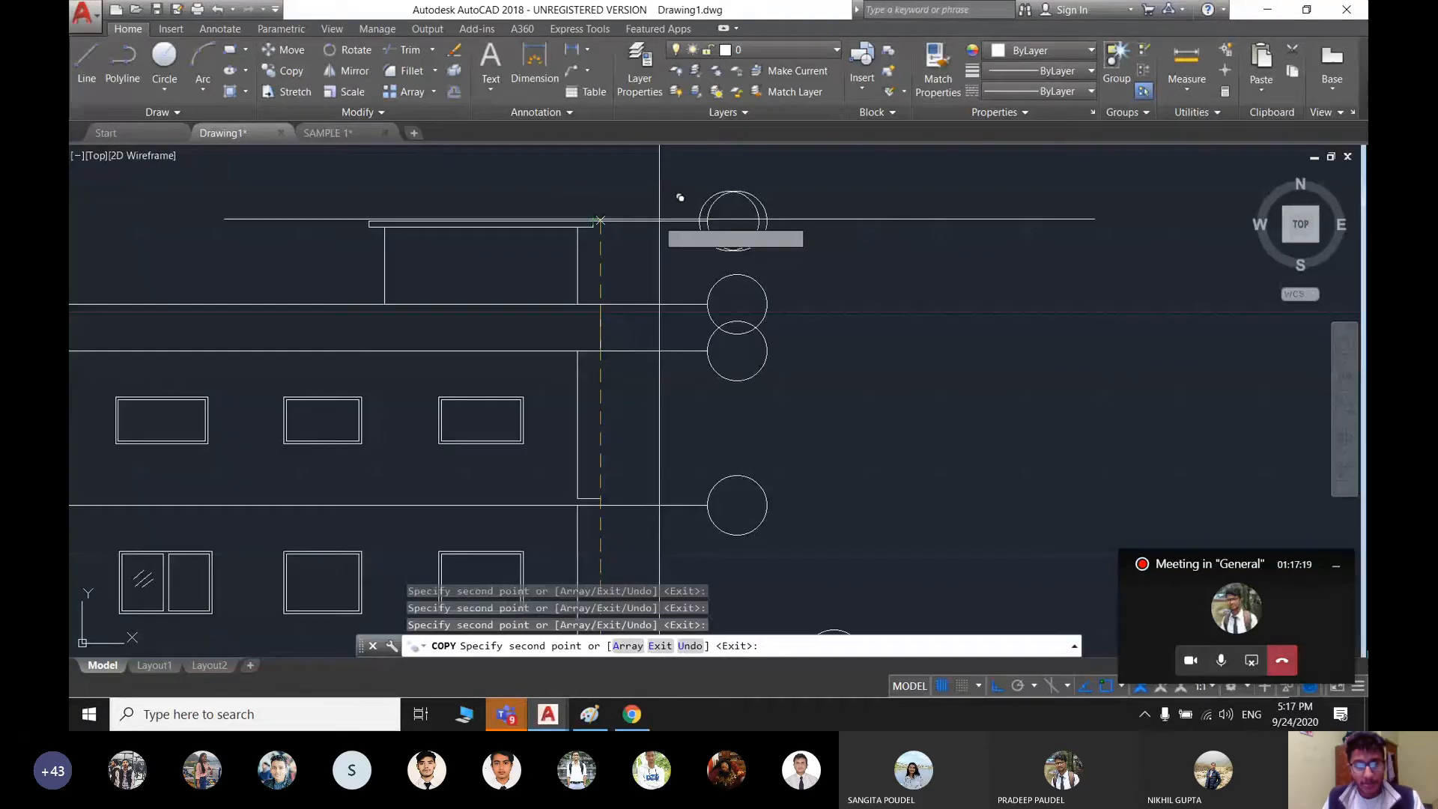
{"action": "key", "text": "Escape"}
{"action": "scroll", "coordinate": [661, 220], "scroll_direction": "down", "scroll_amount": 4}
{"action": "middle_click_drag", "start_coordinate": [733, 424], "coordinate": [732, 419]}
{"action": "scroll", "coordinate": [713, 270], "scroll_direction": "up", "scroll_amount": 2}
{"action": "middle_click_drag", "start_coordinate": [707, 282], "coordinate": [715, 307]}
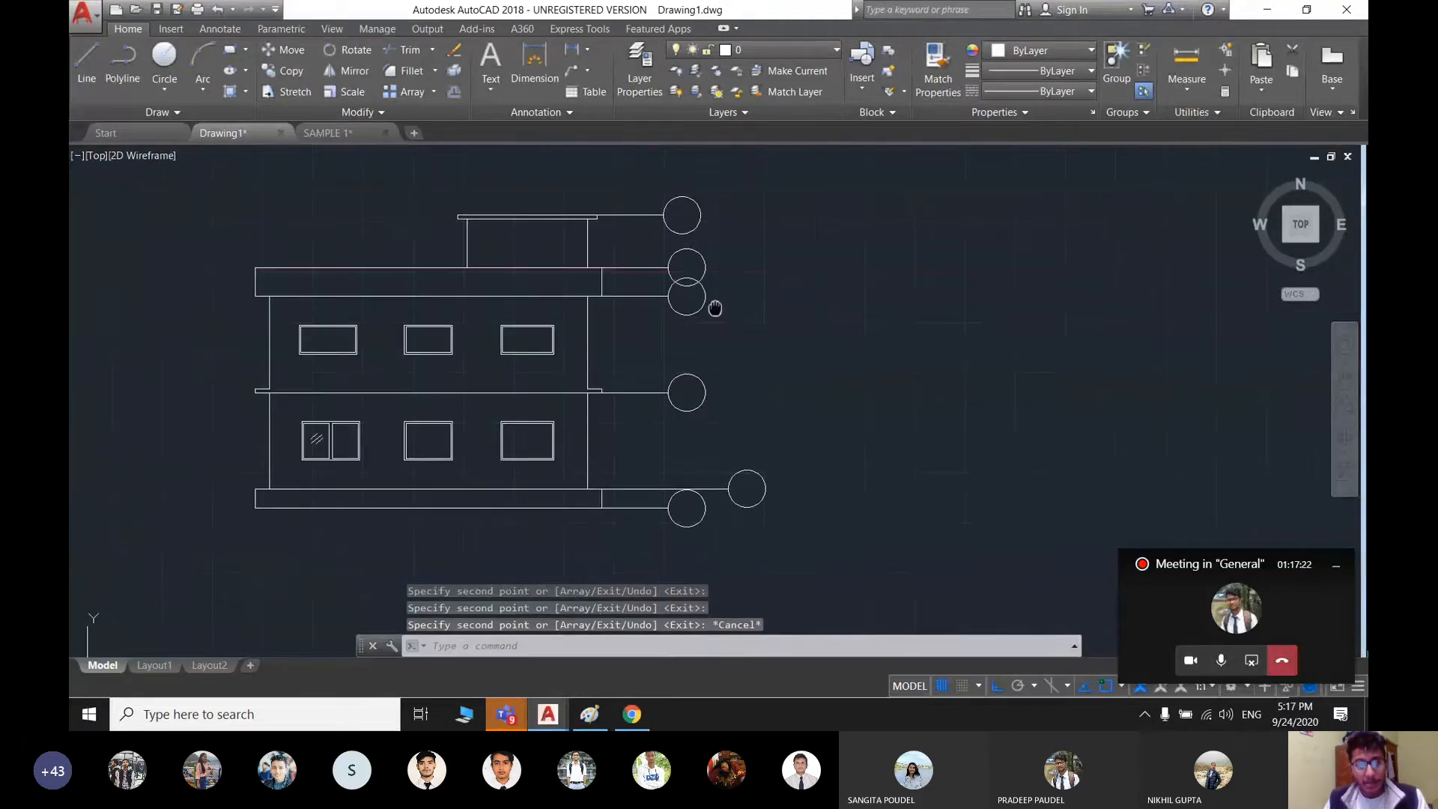
- Move the circle on the roof band's lower line farther from the building and extend that line to it
{"action": "scroll", "coordinate": [714, 308], "scroll_direction": "up", "scroll_amount": 4}
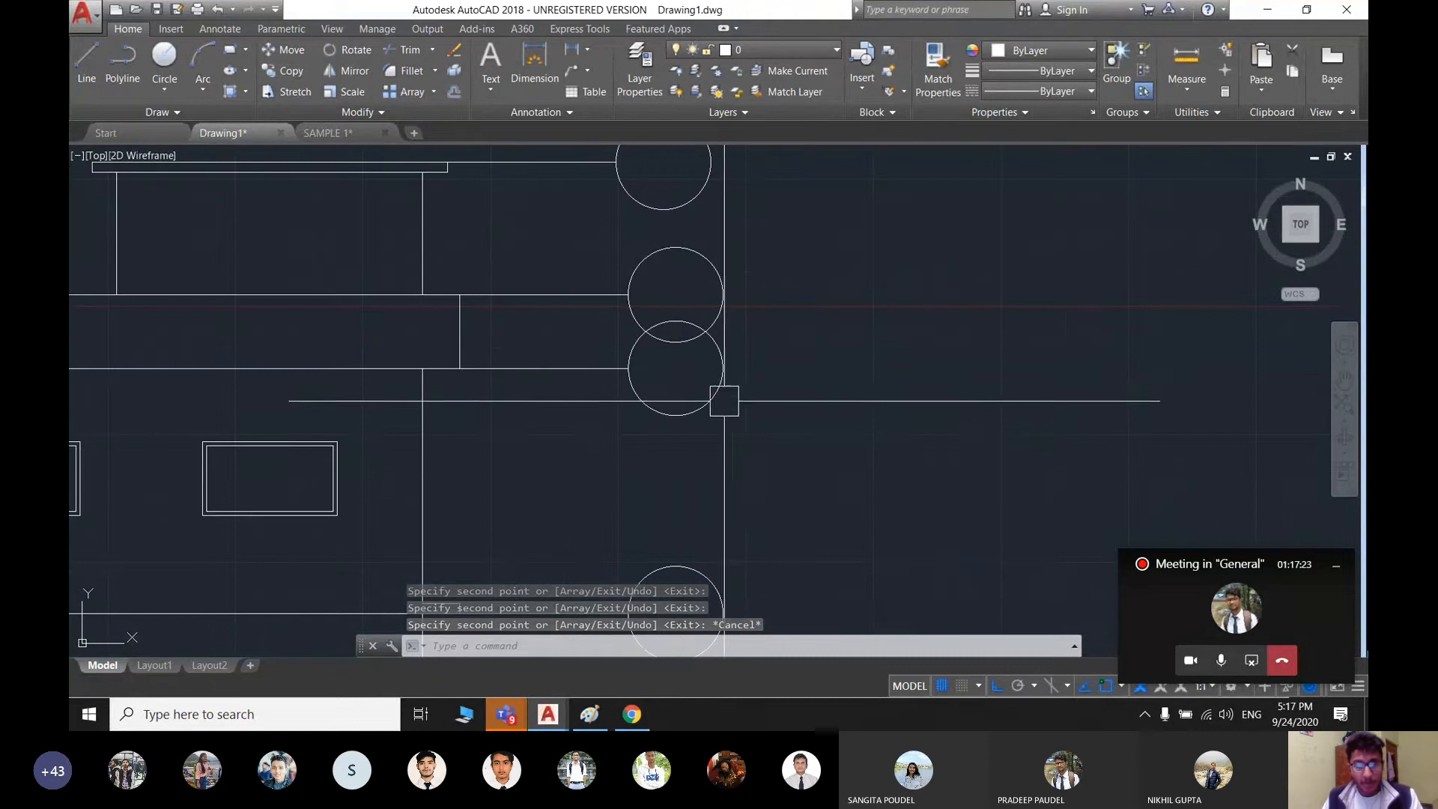
{"action": "left_click", "coordinate": [716, 396]}
{"action": "type", "text": "m"}
{"action": "key", "text": "Return"}
{"action": "left_click", "coordinate": [722, 369]}
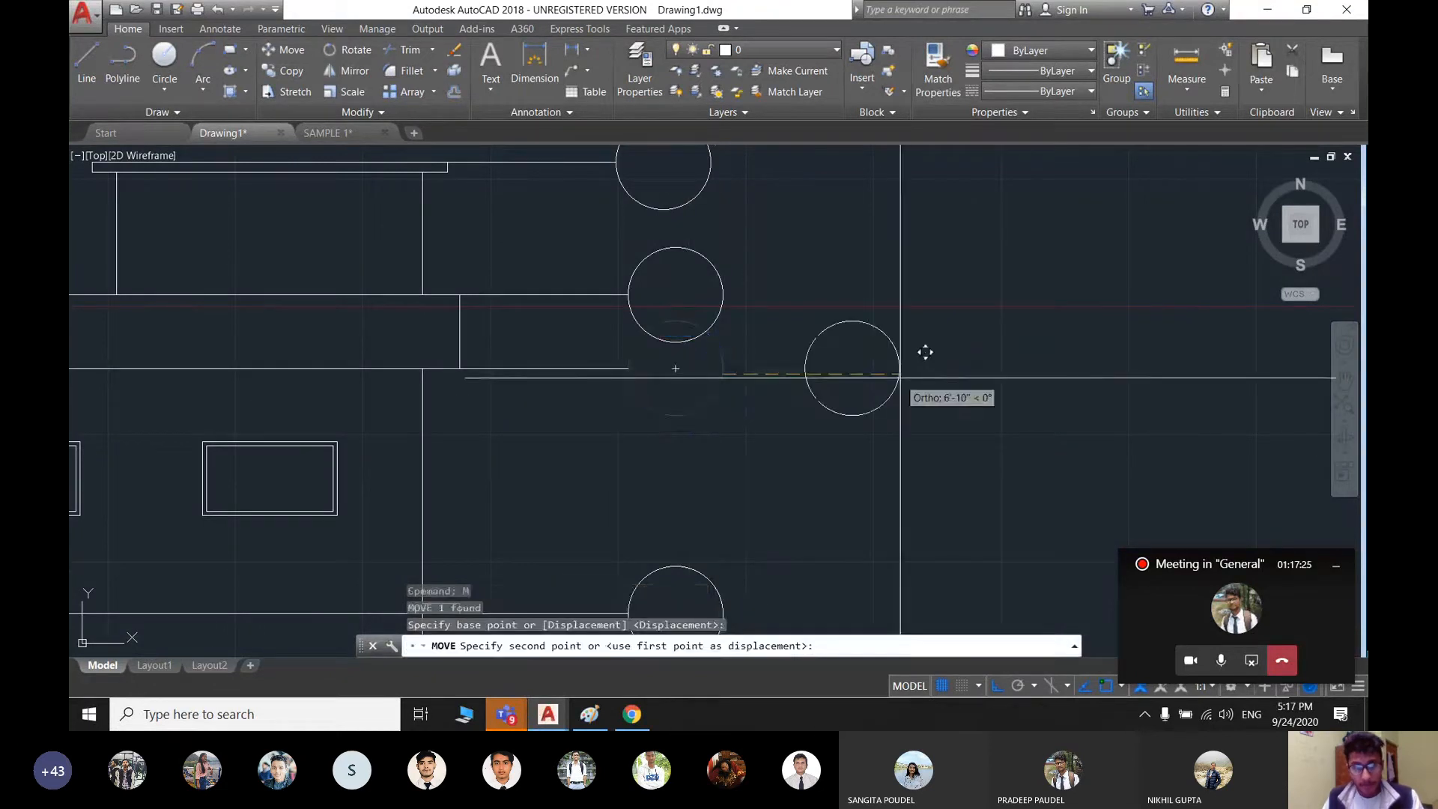
{"action": "left_click", "coordinate": [900, 377]}
{"action": "key", "text": "Escape"}
{"action": "type", "text": "ex"}
{"action": "key", "text": "Return"}
{"action": "key", "text": "Return"}
{"action": "left_click", "coordinate": [584, 367]}
{"action": "key", "text": "Escape"}
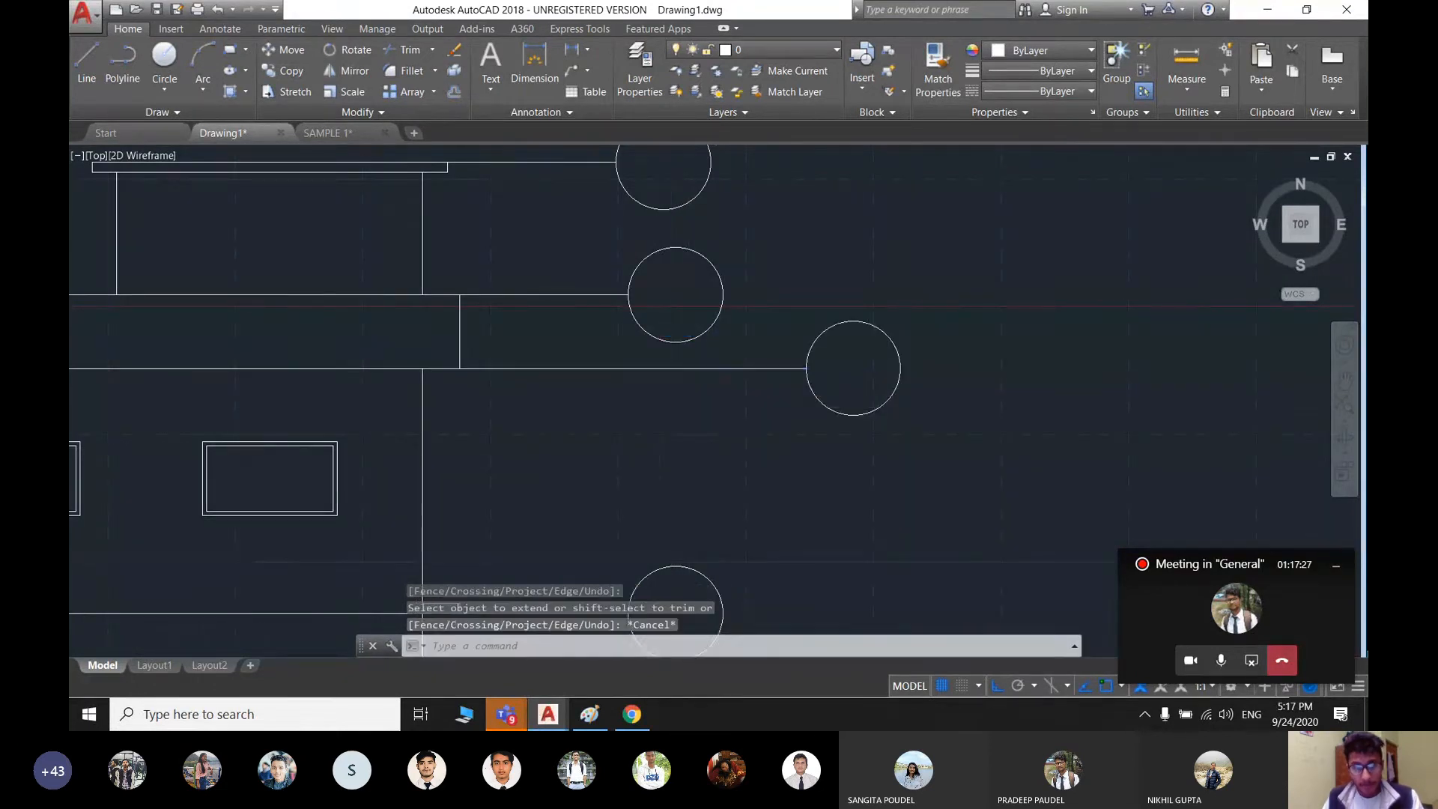
- Write the multiline text "G" inside the ground line's level circle
{"action": "scroll", "coordinate": [687, 402], "scroll_direction": "down", "scroll_amount": 6}
{"action": "middle_click_drag", "start_coordinate": [795, 477], "coordinate": [818, 456]}
{"action": "scroll", "coordinate": [781, 475], "scroll_direction": "up", "scroll_amount": 5}
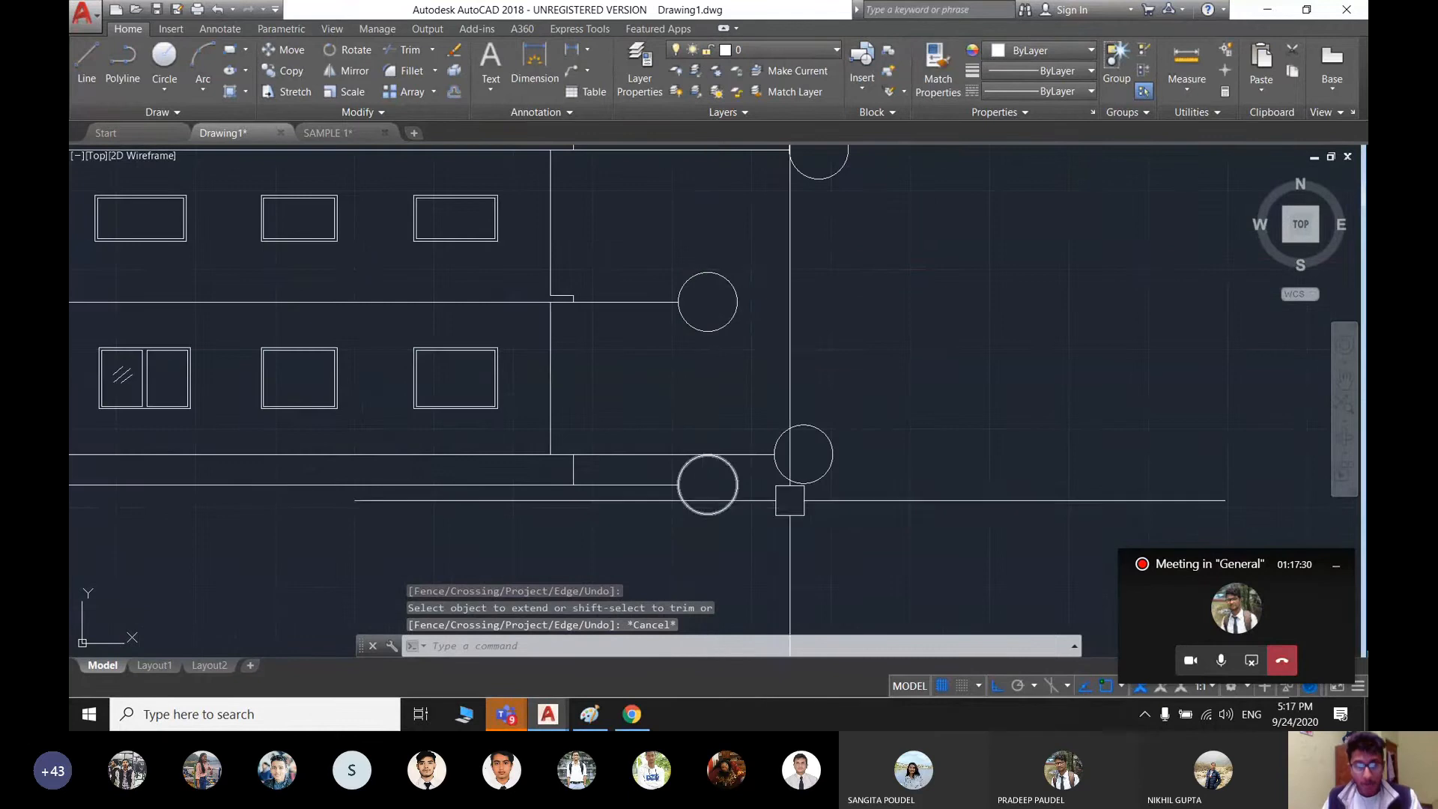
{"action": "scroll", "coordinate": [753, 487], "scroll_direction": "down", "scroll_amount": 5}
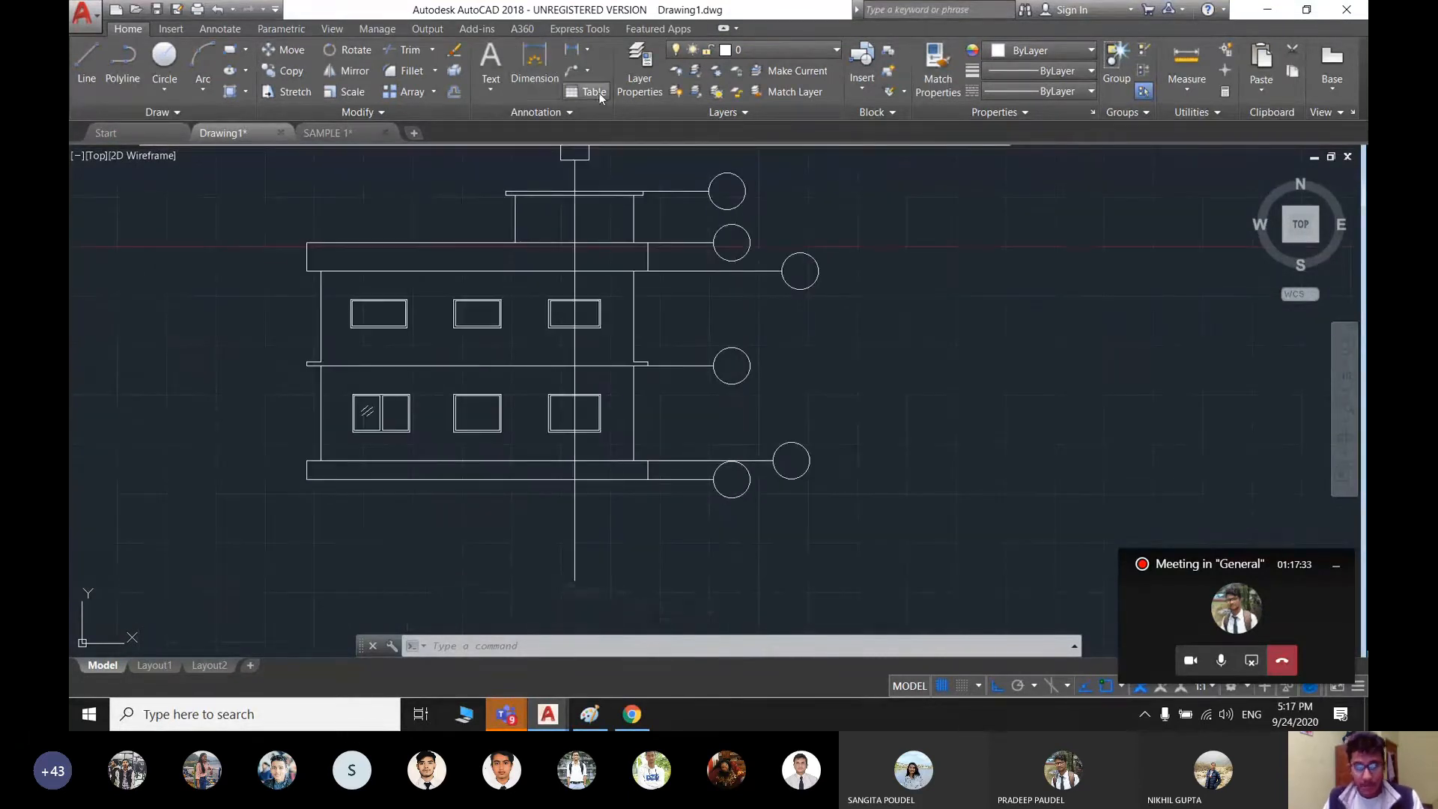
{"action": "left_click", "coordinate": [494, 84]}
{"action": "left_click", "coordinate": [525, 120]}
{"action": "scroll", "coordinate": [733, 488], "scroll_direction": "up", "scroll_amount": 5}
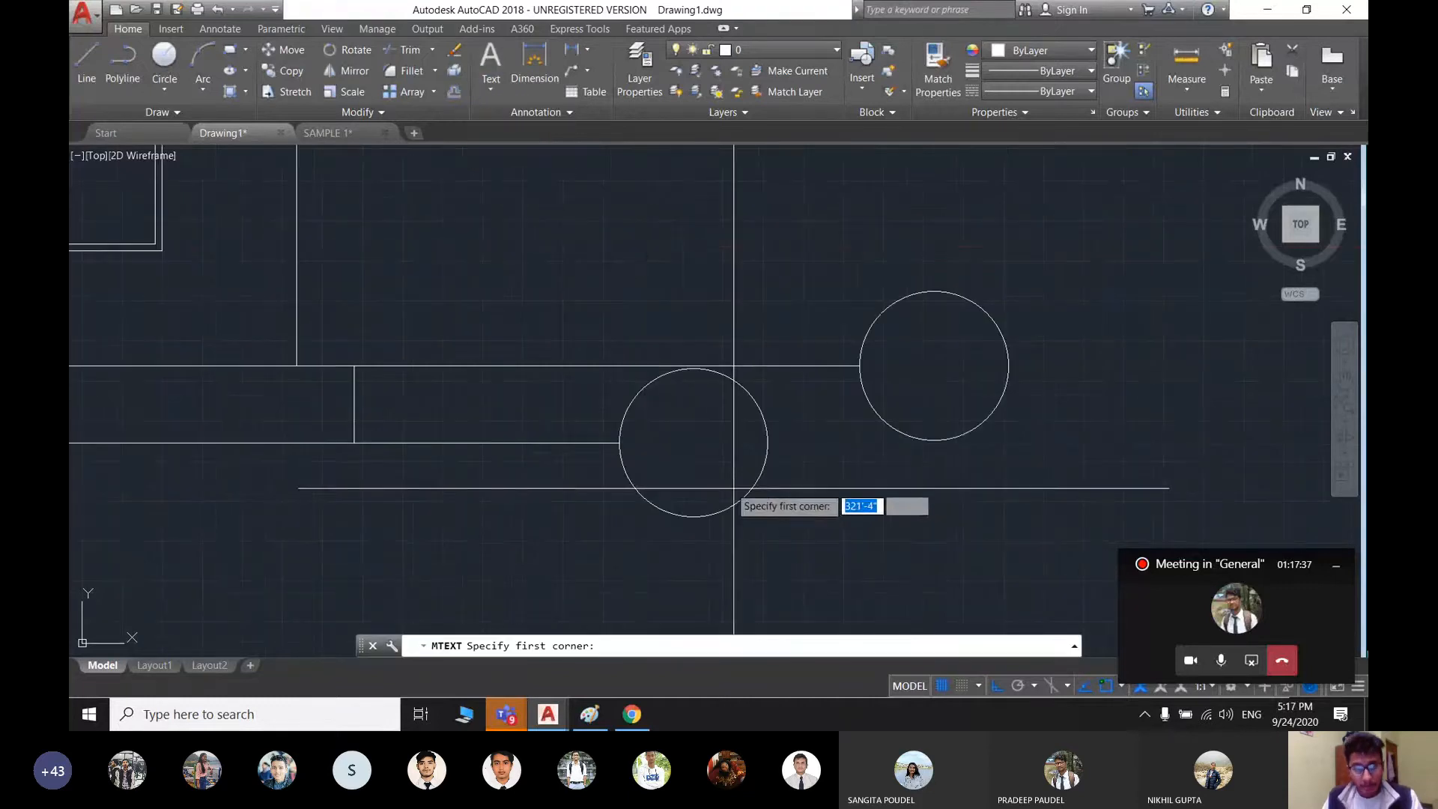
{"action": "left_click", "coordinate": [653, 430]}
{"action": "left_click", "coordinate": [744, 469]}
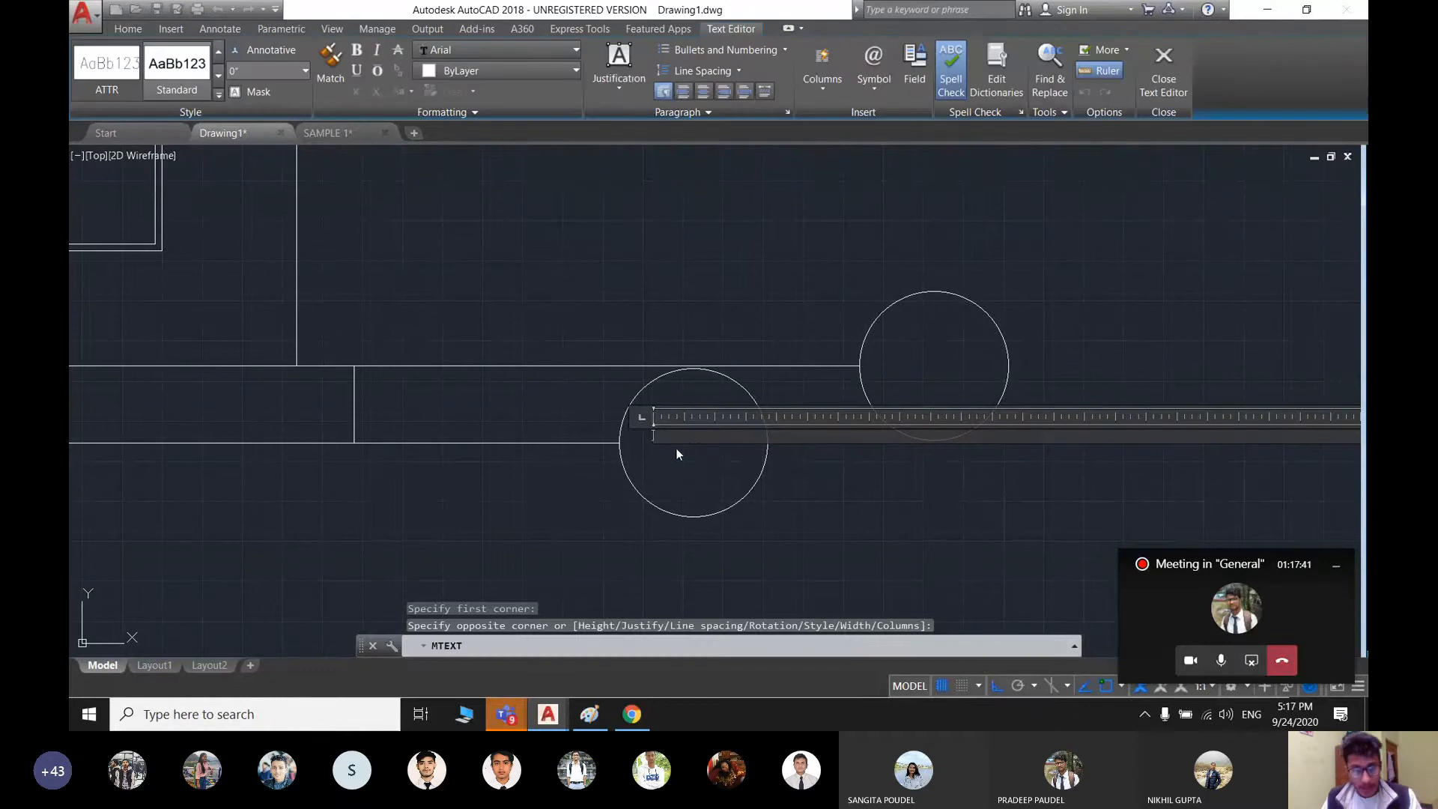
{"action": "type", "text": "G"}
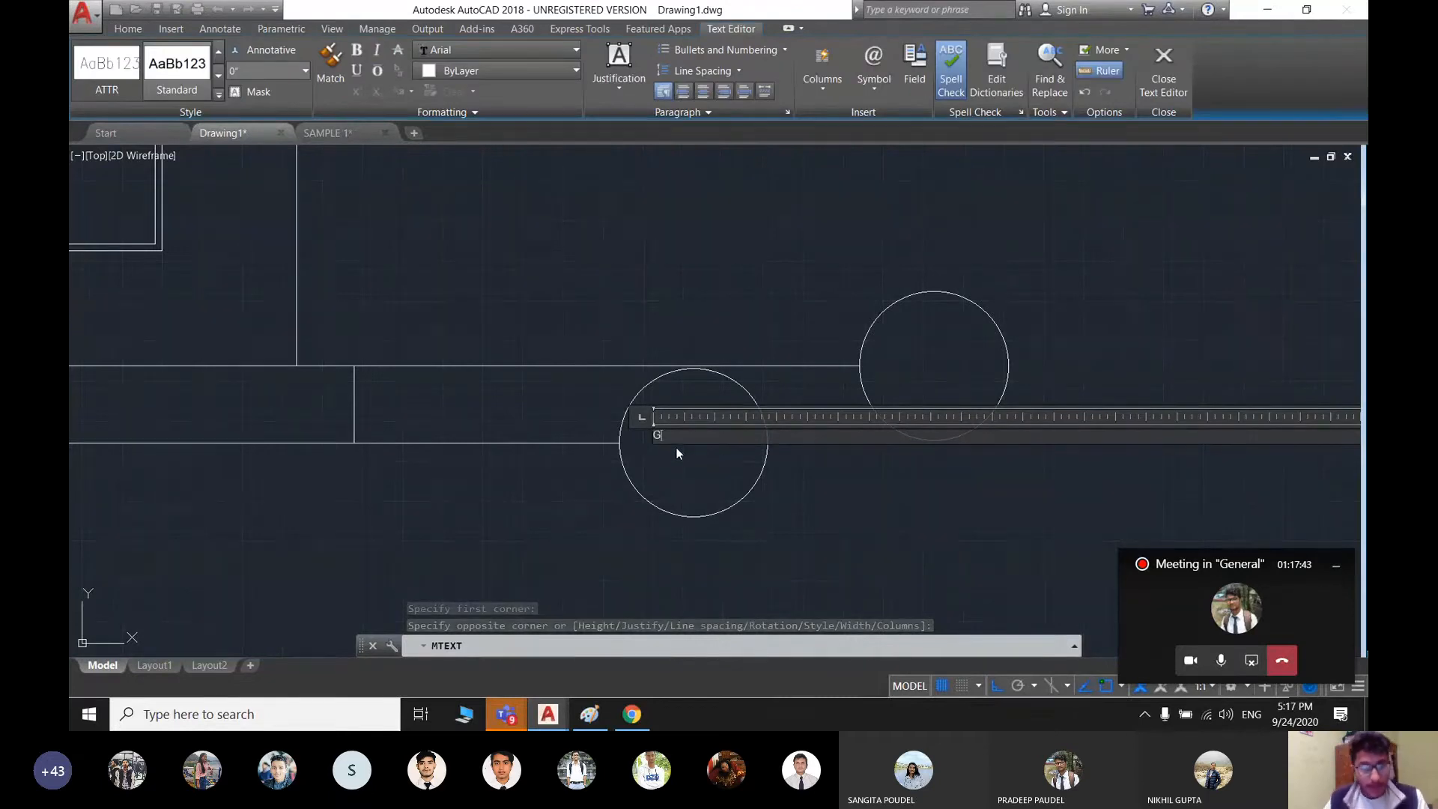
{"action": "left_click", "coordinate": [791, 322]}
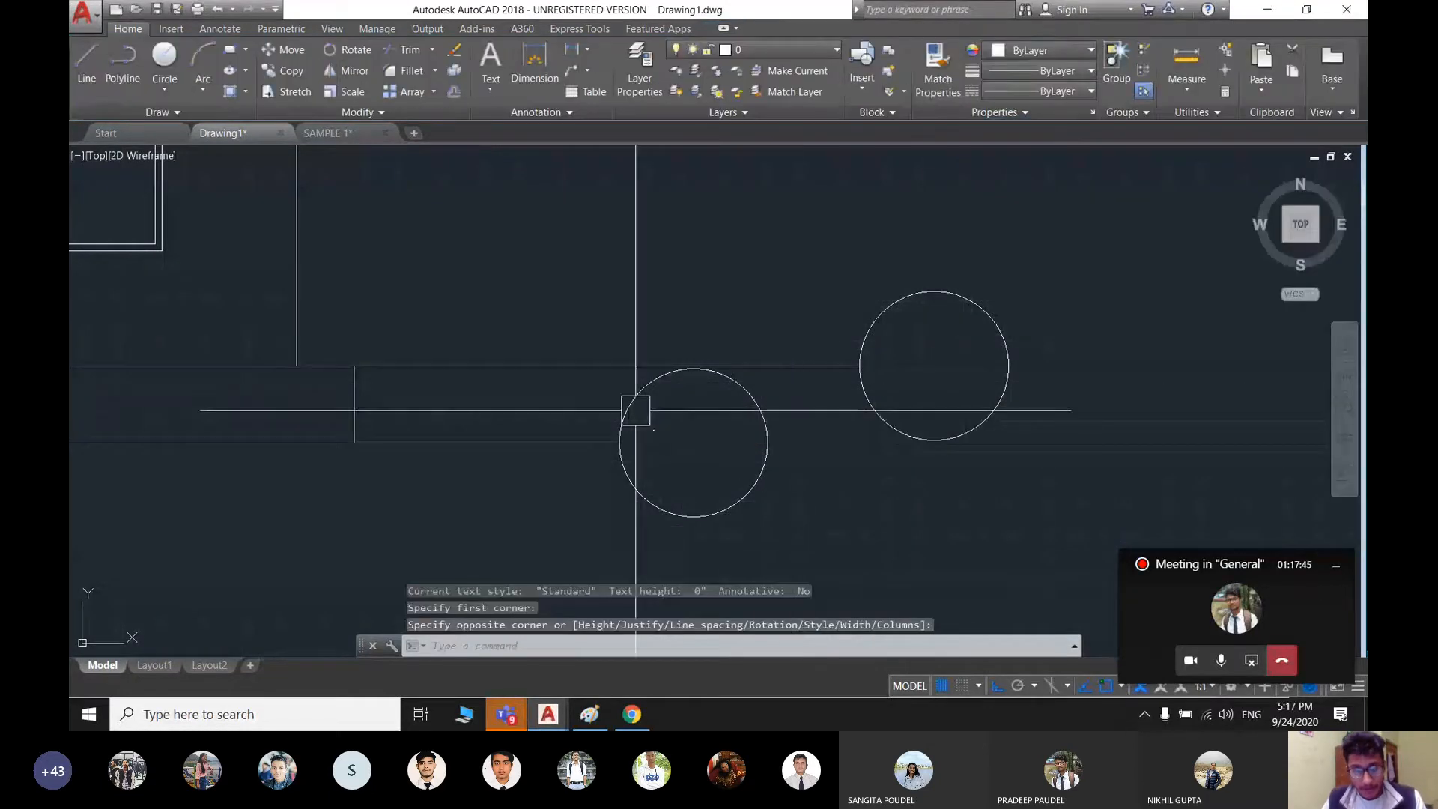
- Set the text height of the letter G in the ground-level circle to 2'
{"action": "scroll", "coordinate": [641, 410], "scroll_direction": "up", "scroll_amount": 2}
{"action": "double_click", "coordinate": [663, 446]}
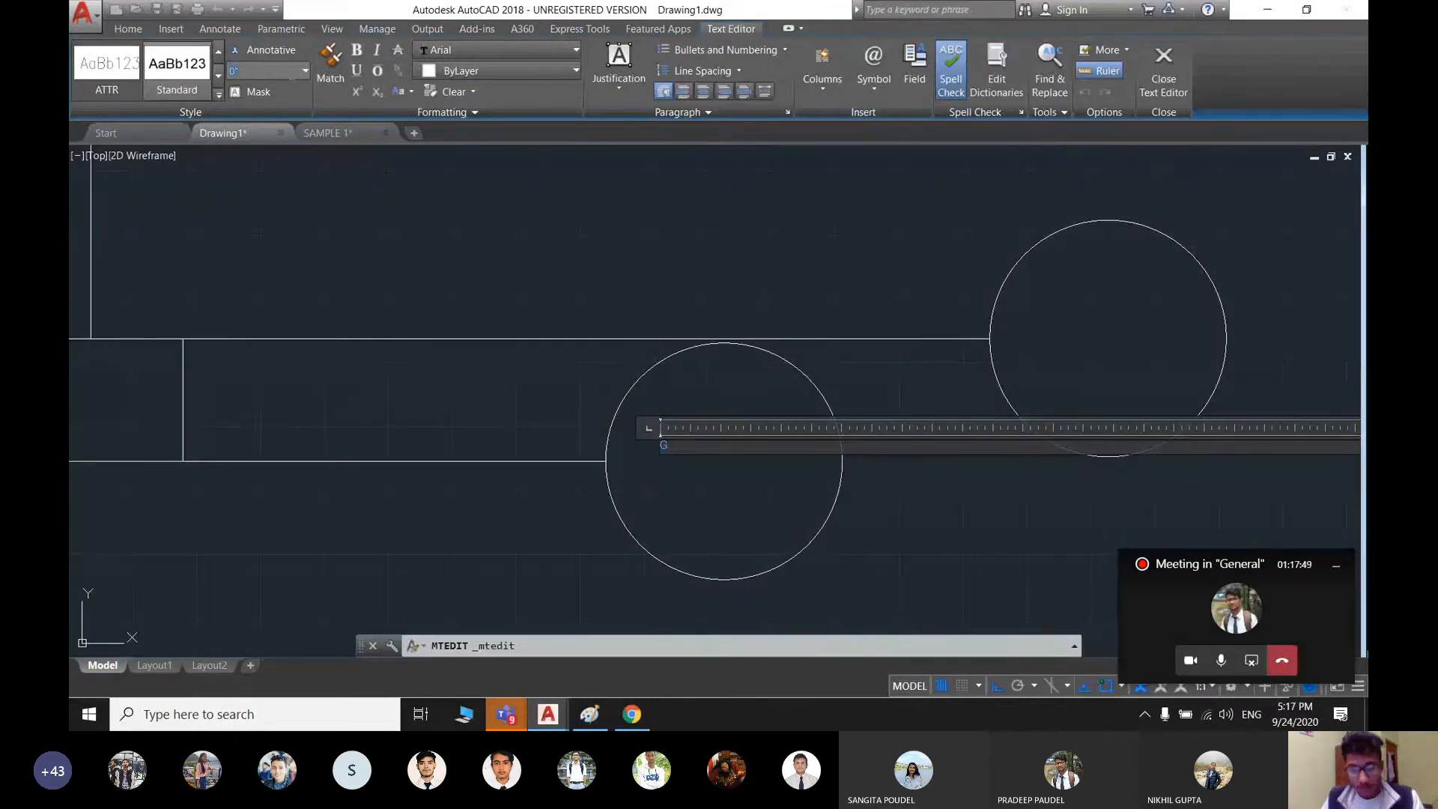
{"action": "type", "text": "2"}
{"action": "key", "text": "Return"}
{"action": "scroll", "coordinate": [442, 286], "scroll_direction": "down", "scroll_amount": 8}
{"action": "left_click", "coordinate": [442, 286]}
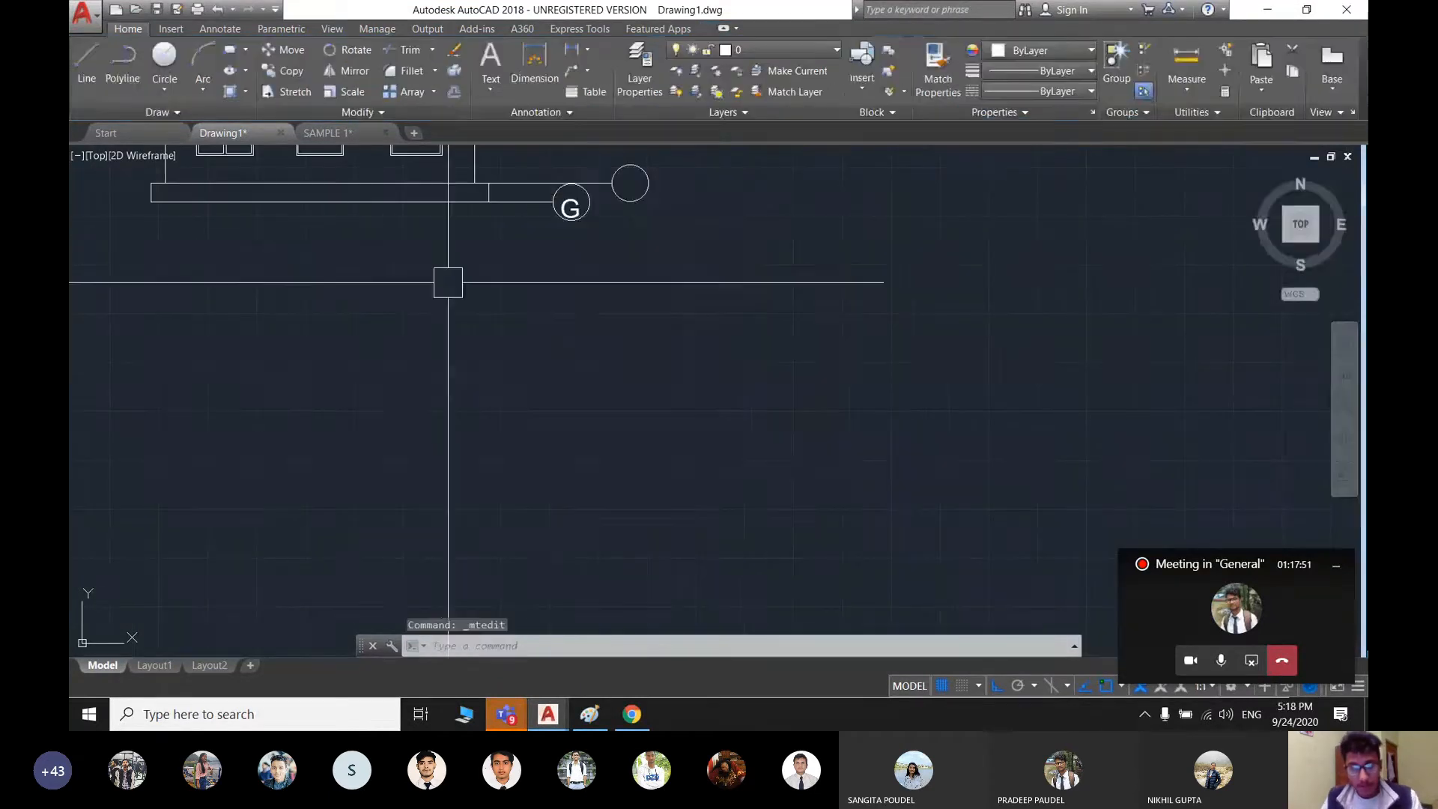
- Turn ortho off and move the letter G up and sideways within the ground-level circle
{"action": "middle_click_drag", "start_coordinate": [590, 198], "coordinate": [571, 428]}
{"action": "scroll", "coordinate": [571, 375], "scroll_direction": "up", "scroll_amount": 3}
{"action": "left_click", "coordinate": [577, 313]}
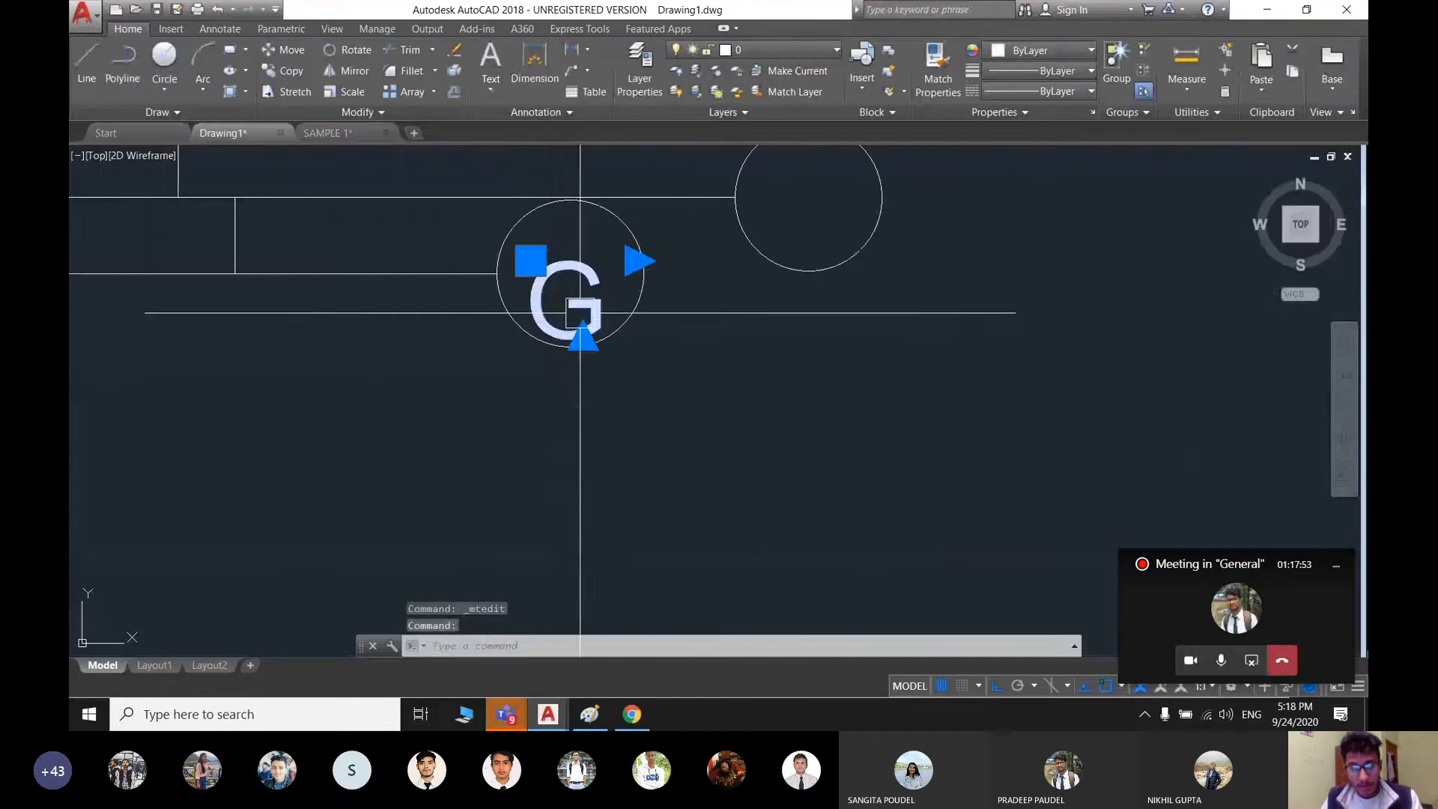
{"action": "type", "text": "m"}
{"action": "key", "text": "Return"}
{"action": "left_click", "coordinate": [568, 281]}
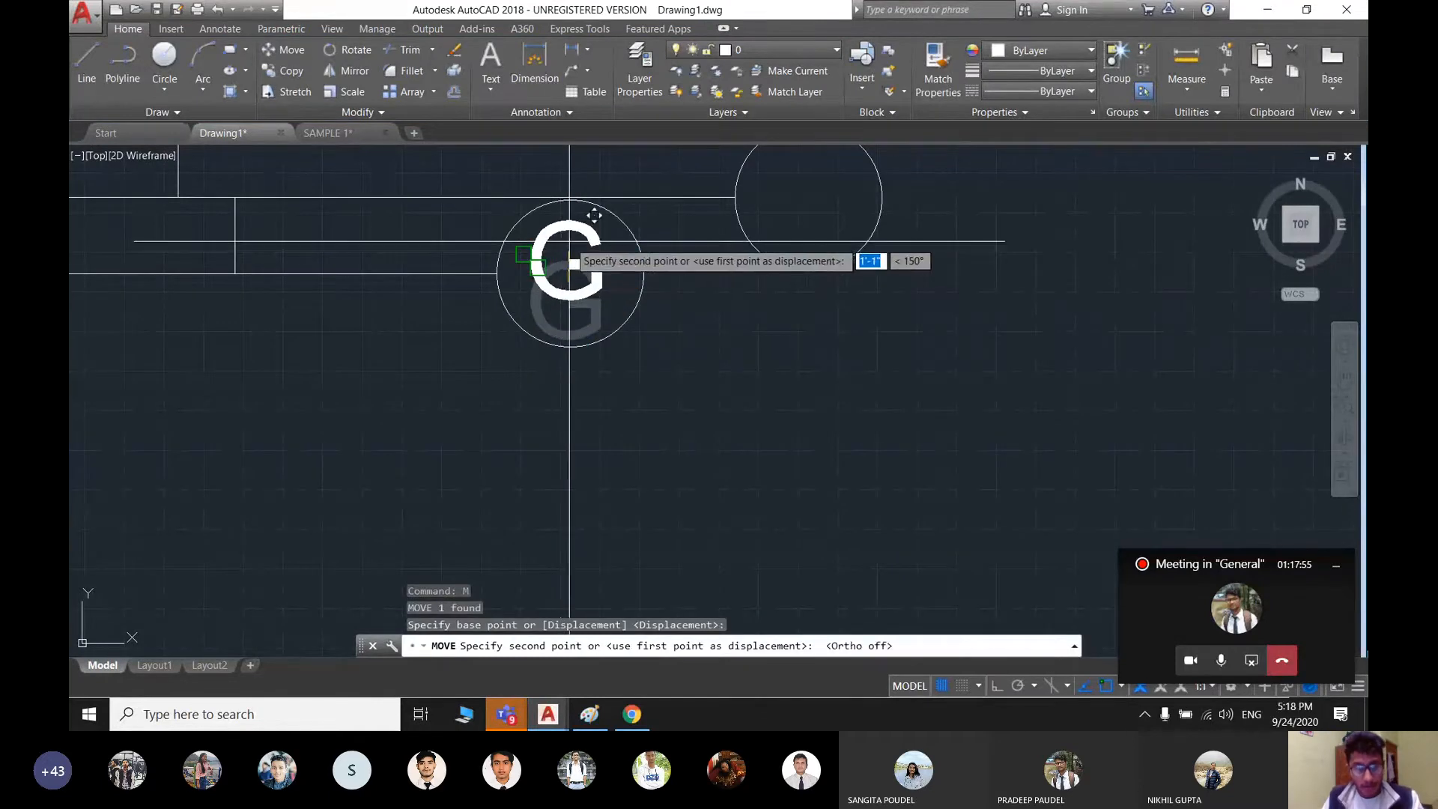
{"action": "key", "text": "F8"}
{"action": "left_click", "coordinate": [565, 274]}
{"action": "scroll", "coordinate": [565, 273], "scroll_direction": "down", "scroll_amount": 2}
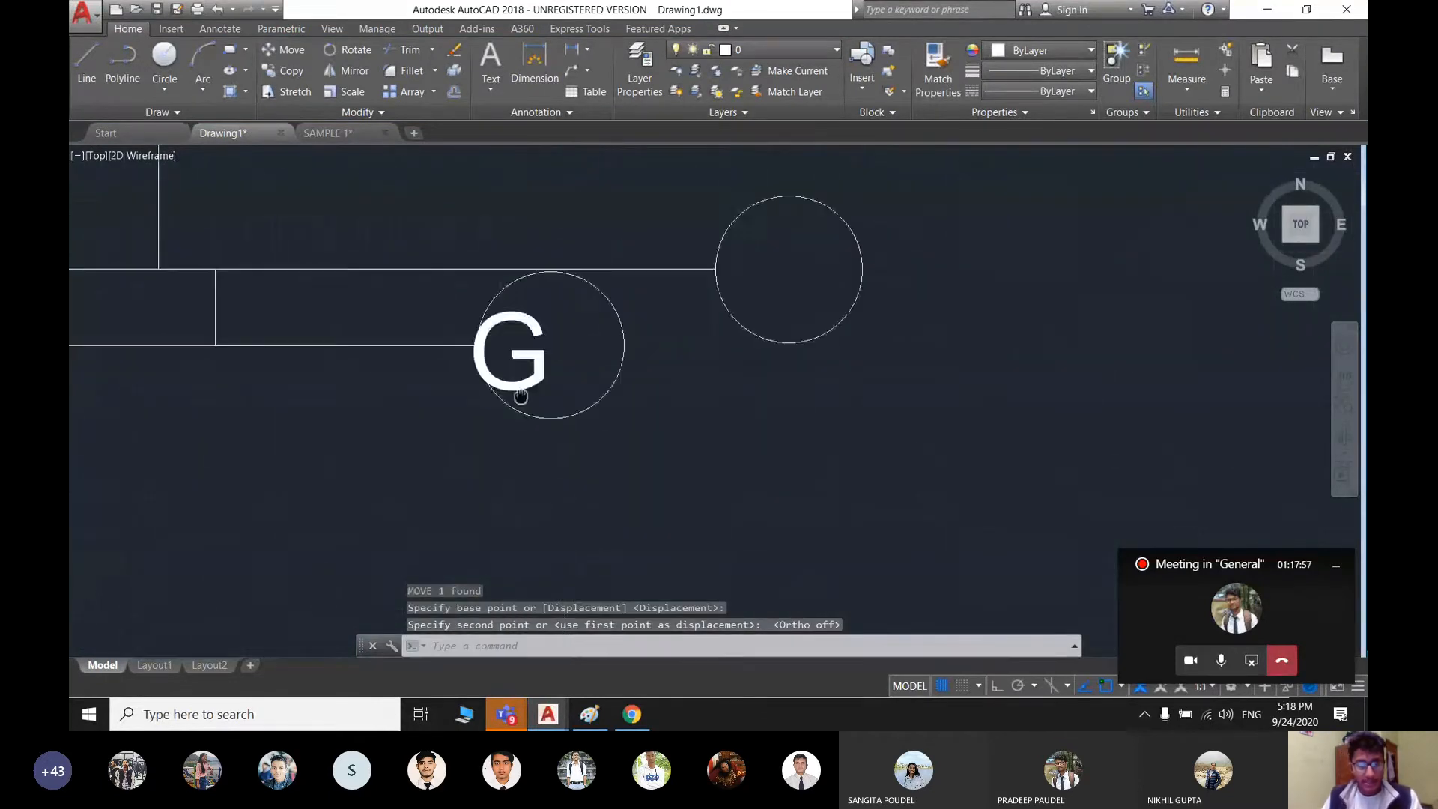
{"action": "middle_click_drag", "start_coordinate": [525, 387], "coordinate": [441, 492]}
{"action": "left_click", "coordinate": [438, 494]}
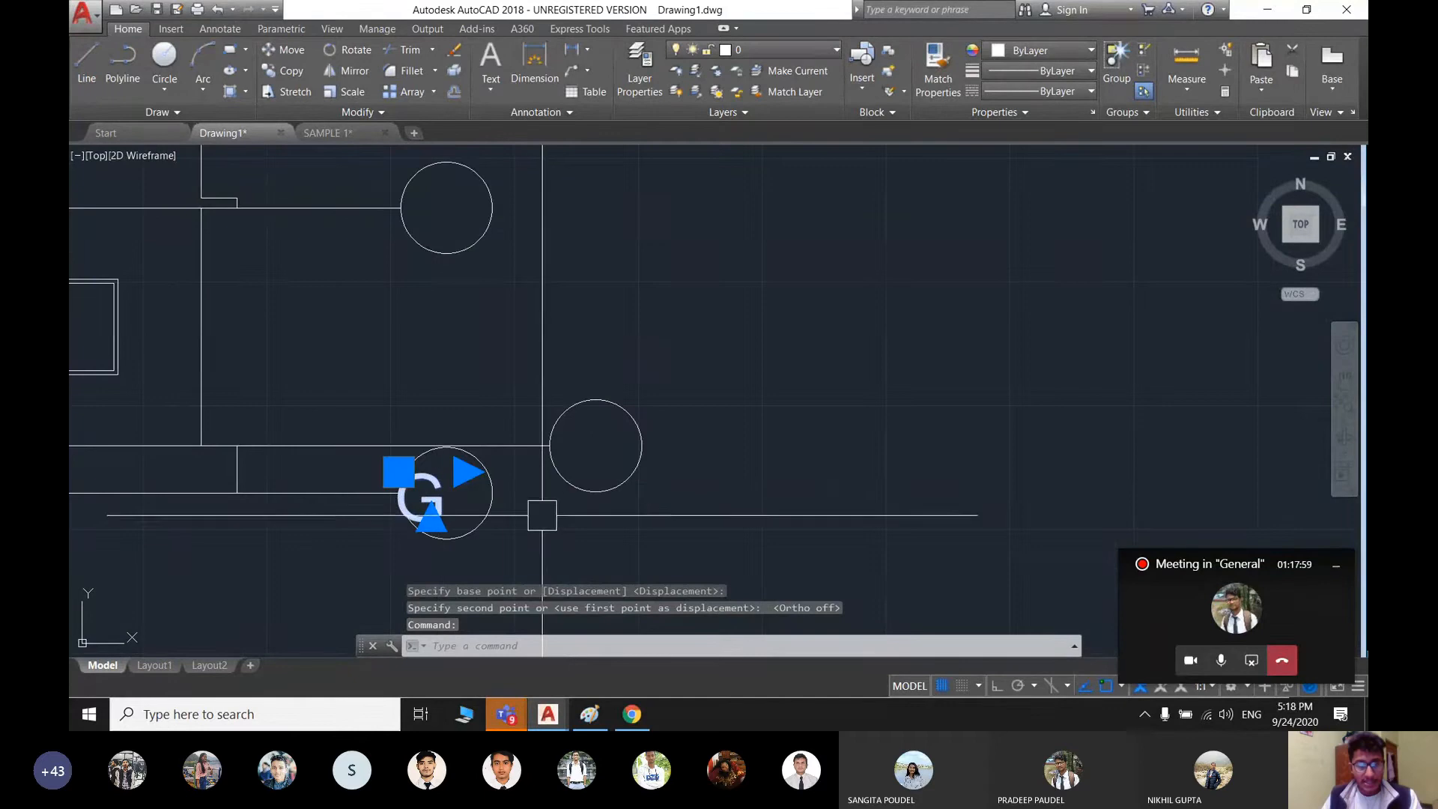
{"action": "type", "text": "c"}
{"action": "key", "text": "Return"}
{"action": "left_click", "coordinate": [431, 495]}
{"action": "key", "text": "Escape"}
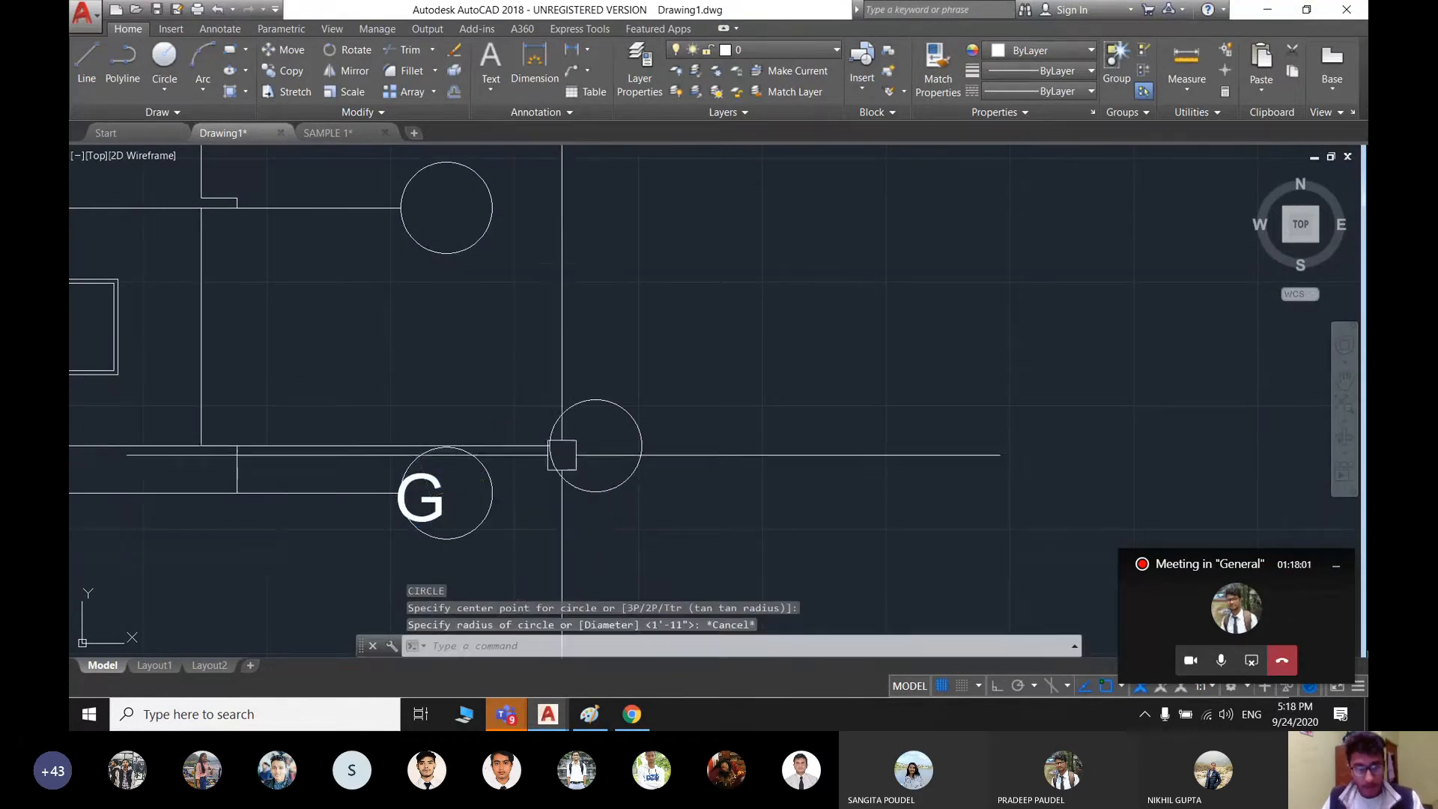
- Copy the letter G from the ground-level circle into each of the other five level circles
{"action": "left_click", "coordinate": [444, 496]}
{"action": "type", "text": "co"}
{"action": "key", "text": "Return"}
{"action": "left_click", "coordinate": [430, 506]}
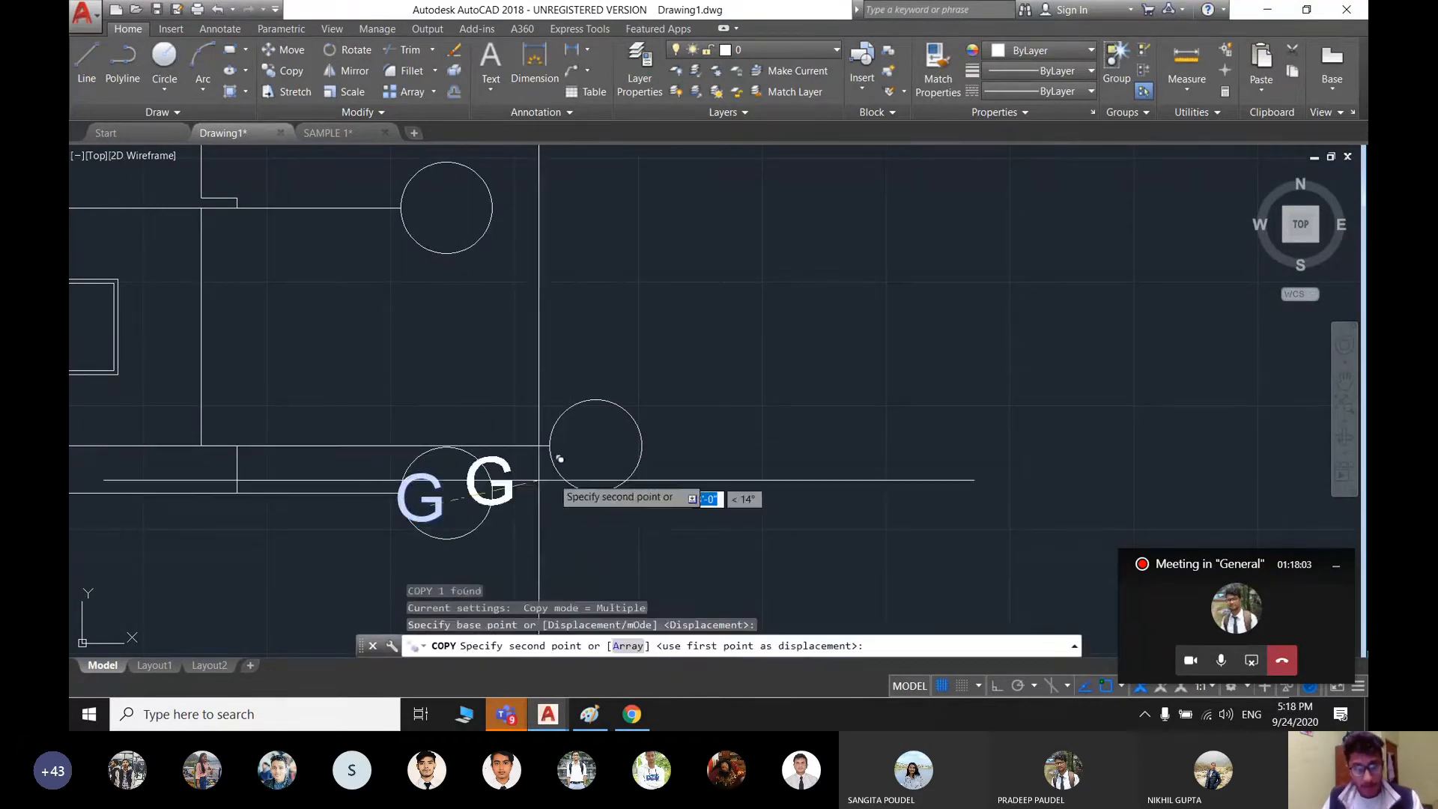
{"action": "left_click", "coordinate": [604, 449]}
{"action": "middle_click_drag", "start_coordinate": [498, 269], "coordinate": [653, 632]}
{"action": "left_click", "coordinate": [600, 262]}
{"action": "left_click", "coordinate": [788, 332]}
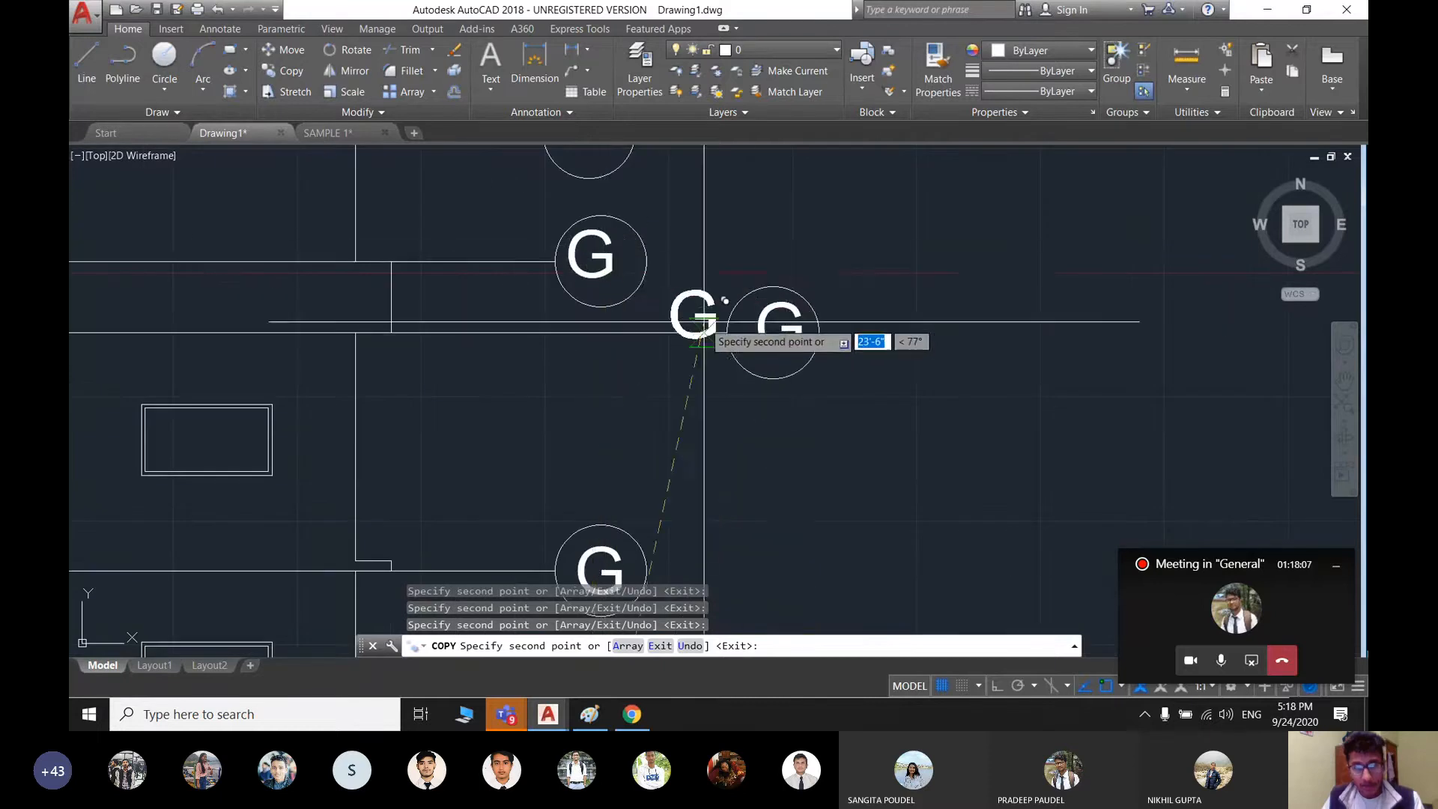
{"action": "middle_click_drag", "start_coordinate": [634, 156], "coordinate": [652, 353]}
{"action": "left_click", "coordinate": [623, 335]}
{"action": "scroll", "coordinate": [619, 349], "scroll_direction": "down", "scroll_amount": 4}
{"action": "middle_click_drag", "start_coordinate": [713, 494], "coordinate": [671, 337]}
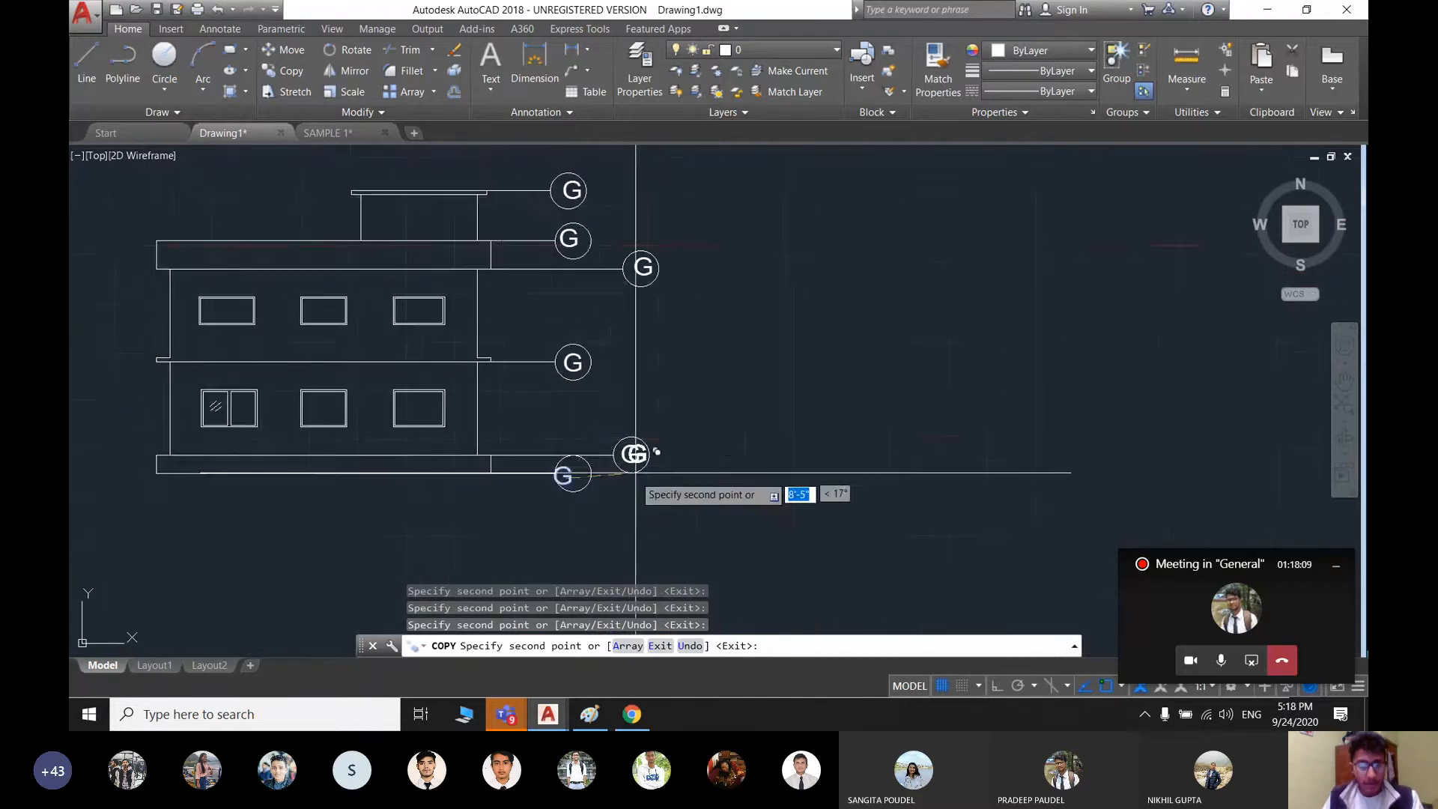
{"action": "key", "text": "Escape"}
{"action": "scroll", "coordinate": [637, 471], "scroll_direction": "up", "scroll_amount": 4}
{"action": "scroll", "coordinate": [636, 442], "scroll_direction": "down", "scroll_amount": 4}
{"action": "scroll", "coordinate": [677, 452], "scroll_direction": "up", "scroll_amount": 2}
{"action": "middle_click_drag", "start_coordinate": [652, 427], "coordinate": [763, 391]}
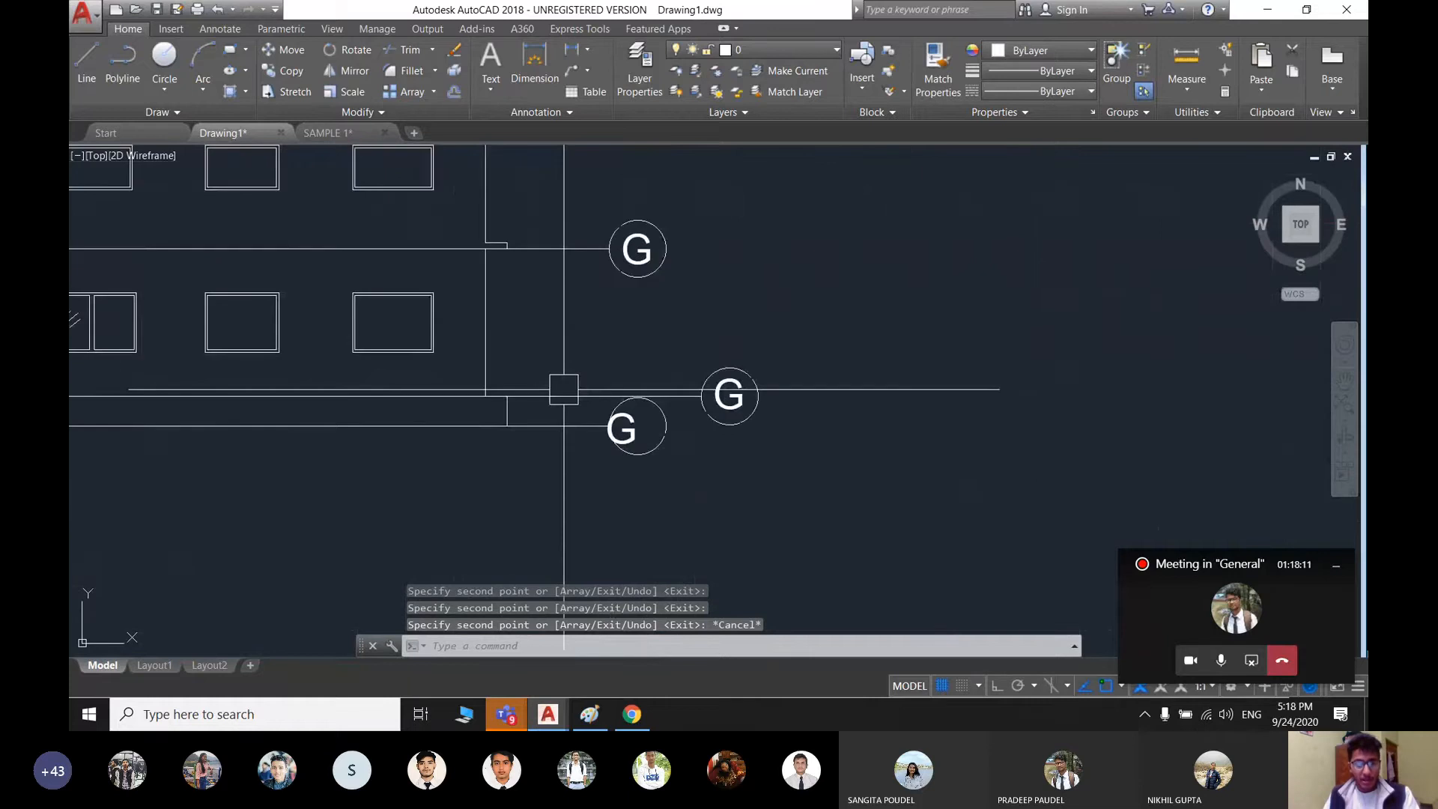
{"action": "scroll", "coordinate": [566, 391], "scroll_direction": "down", "scroll_amount": 2}
{"action": "scroll", "coordinate": [626, 406], "scroll_direction": "up", "scroll_amount": 4}
{"action": "scroll", "coordinate": [431, 387], "scroll_direction": "up", "scroll_amount": 1}
{"action": "left_click", "coordinate": [367, 411]}
{"action": "type", "text": "cha"}
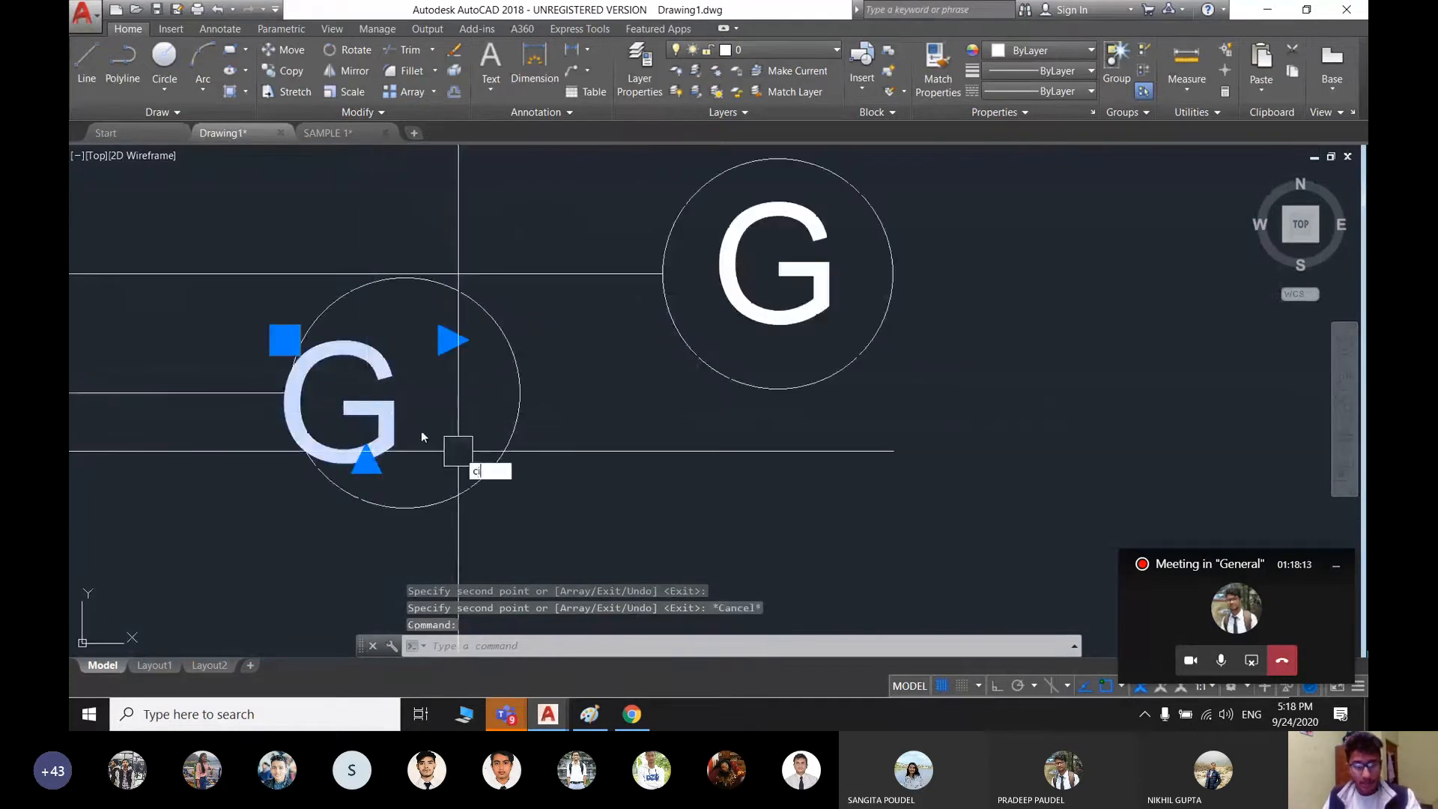
{"action": "key", "text": "Escape"}
- Copy the off-centre G to the middle of the ground-level circle and delete the original letter
{"action": "left_click", "coordinate": [381, 447]}
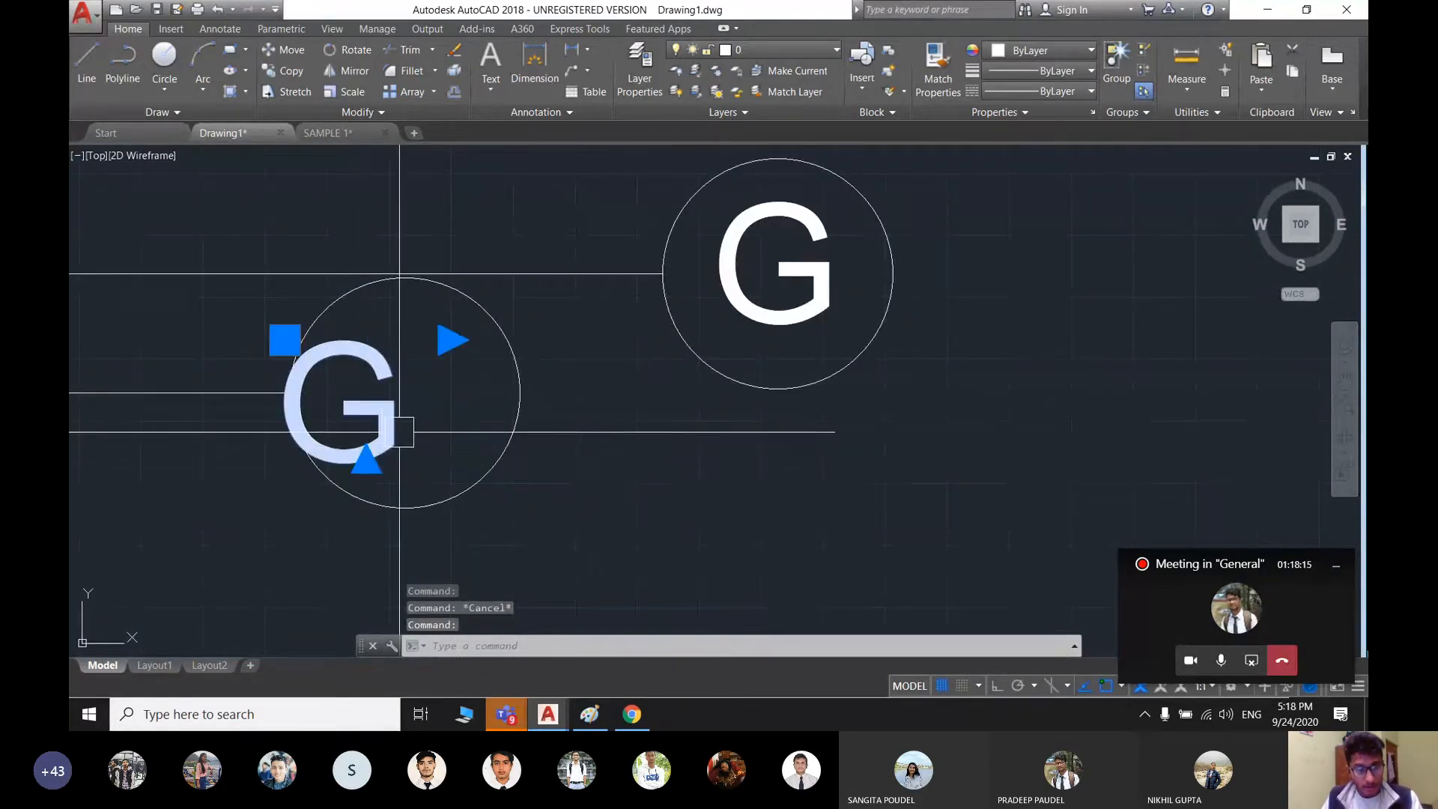
{"action": "type", "text": "co"}
{"action": "key", "text": "Return"}
{"action": "left_click", "coordinate": [374, 423]}
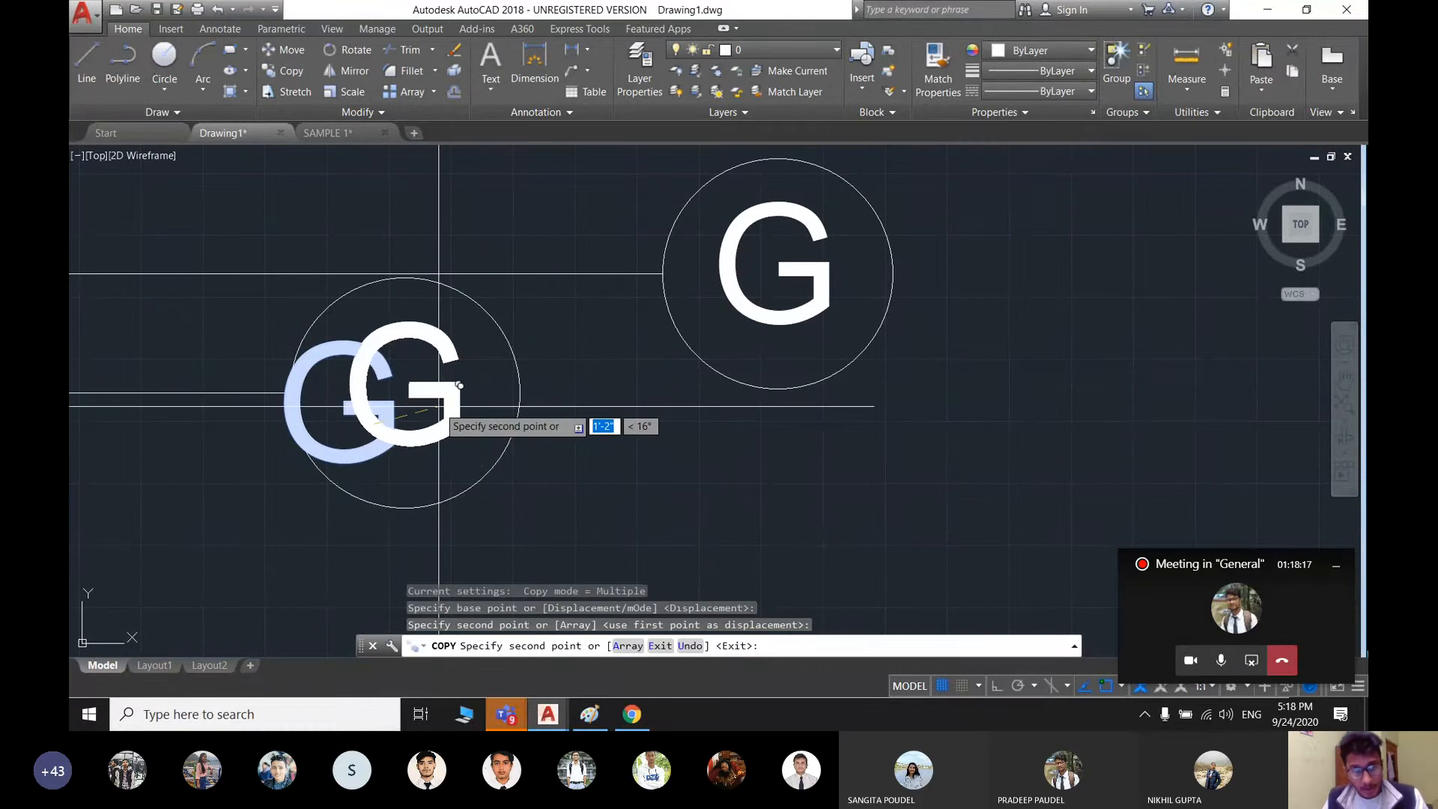
{"action": "key", "text": "Escape"}
{"action": "left_click", "coordinate": [349, 442]}
{"action": "key", "text": "Delete"}
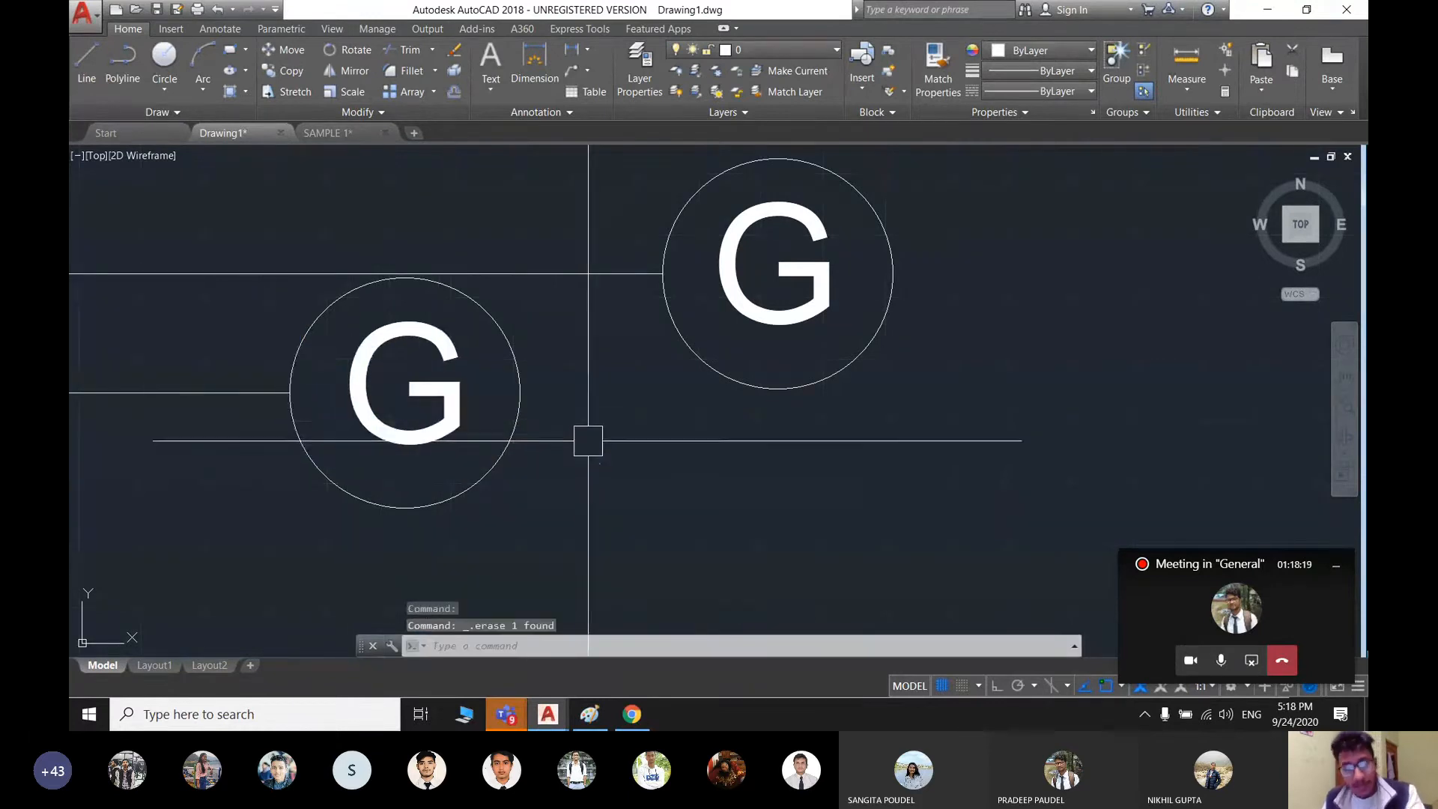
{"action": "scroll", "coordinate": [587, 441], "scroll_direction": "down", "scroll_amount": 6}
{"action": "scroll", "coordinate": [652, 479], "scroll_direction": "down", "scroll_amount": 3}
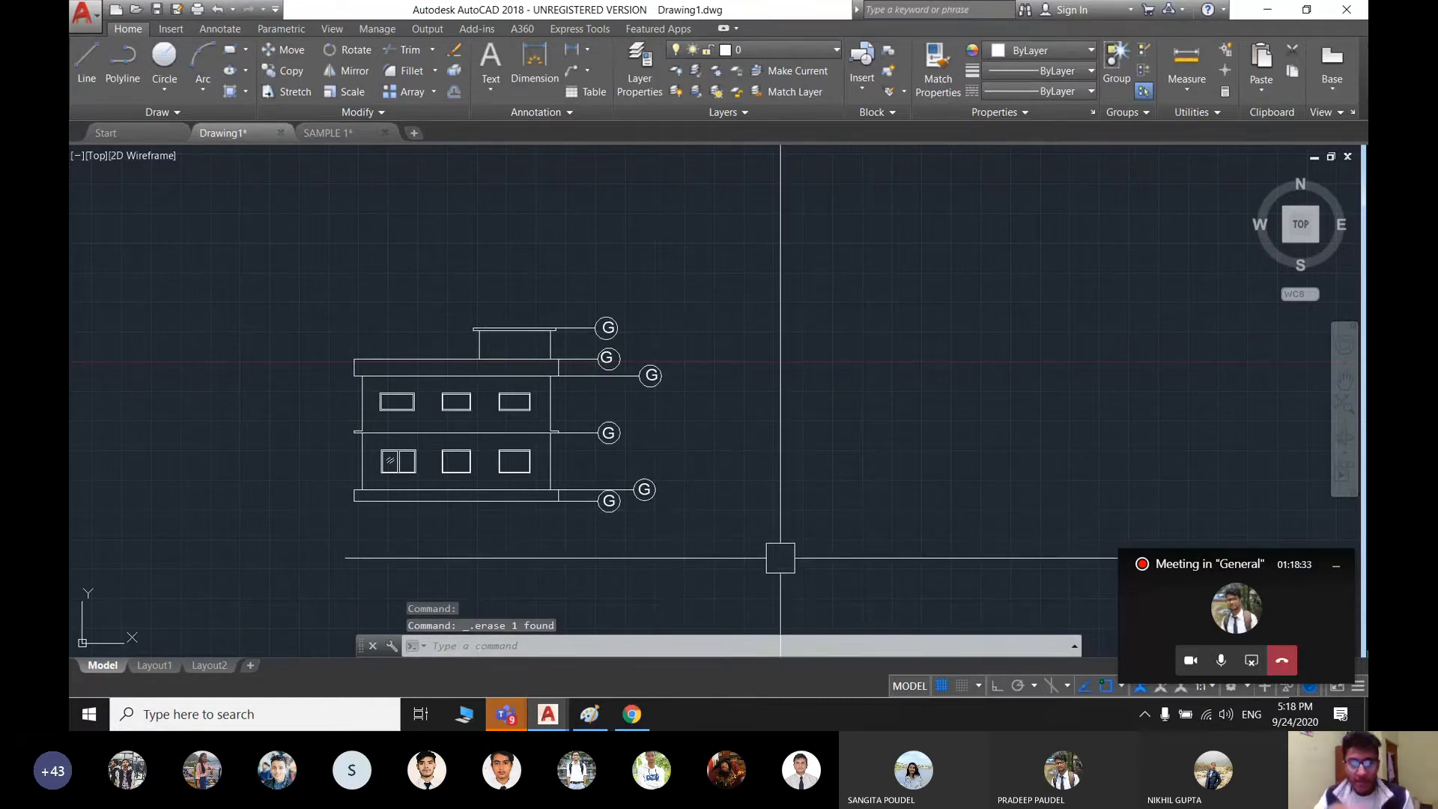
{"action": "scroll", "coordinate": [619, 514], "scroll_direction": "up", "scroll_amount": 3}
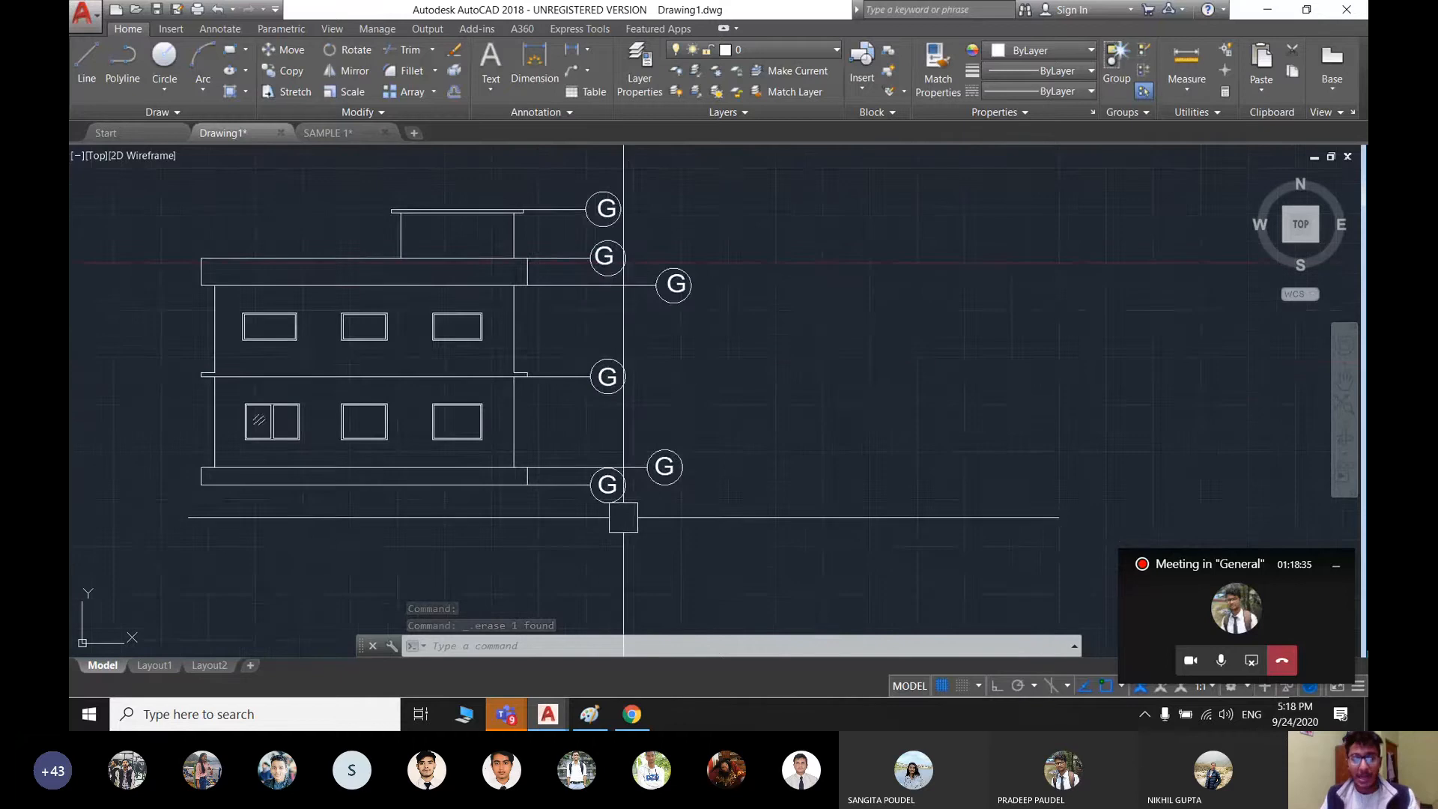
{"action": "scroll", "coordinate": [684, 485], "scroll_direction": "up", "scroll_amount": 3}
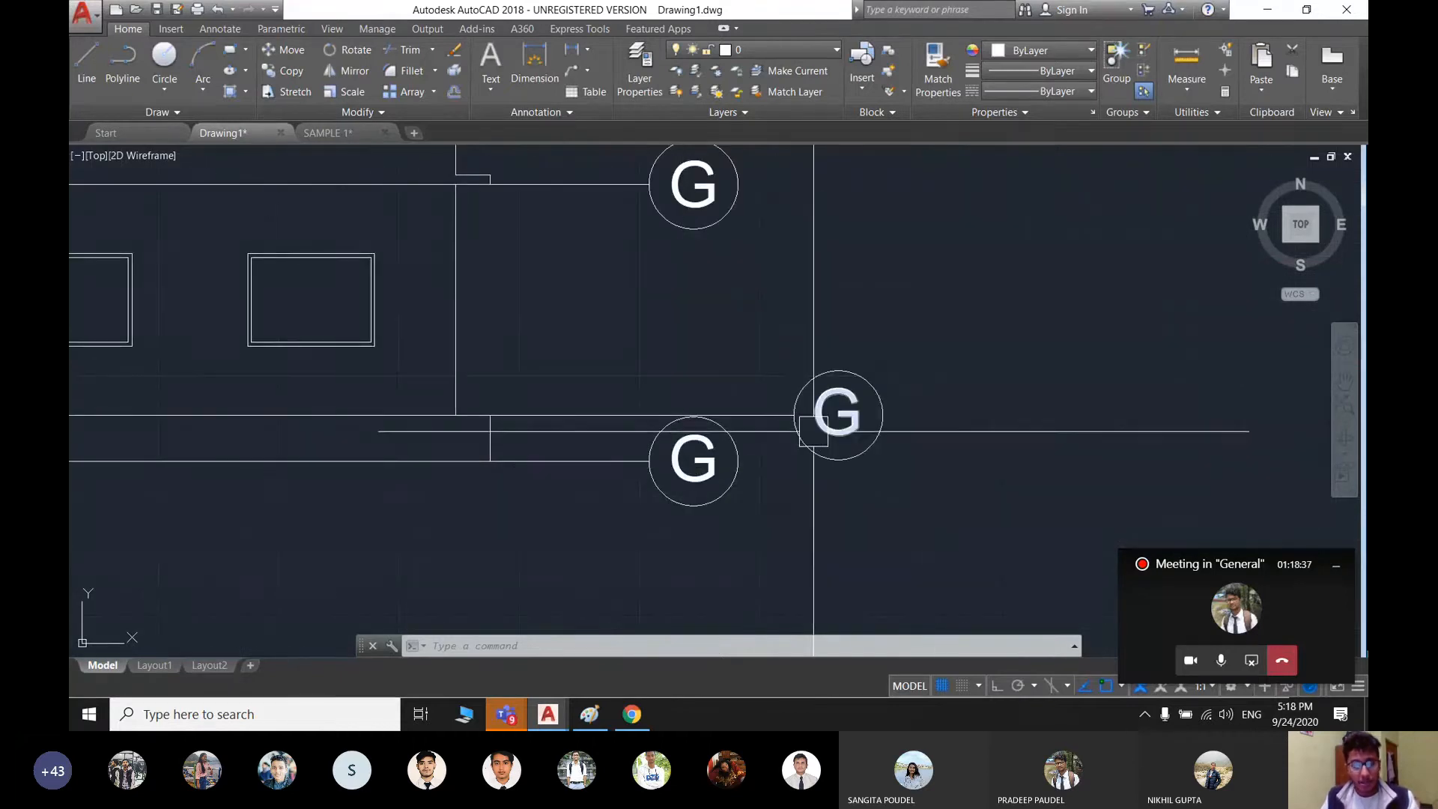
{"action": "scroll", "coordinate": [809, 423], "scroll_direction": "down", "scroll_amount": 3}
{"action": "scroll", "coordinate": [828, 526], "scroll_direction": "up", "scroll_amount": 1}
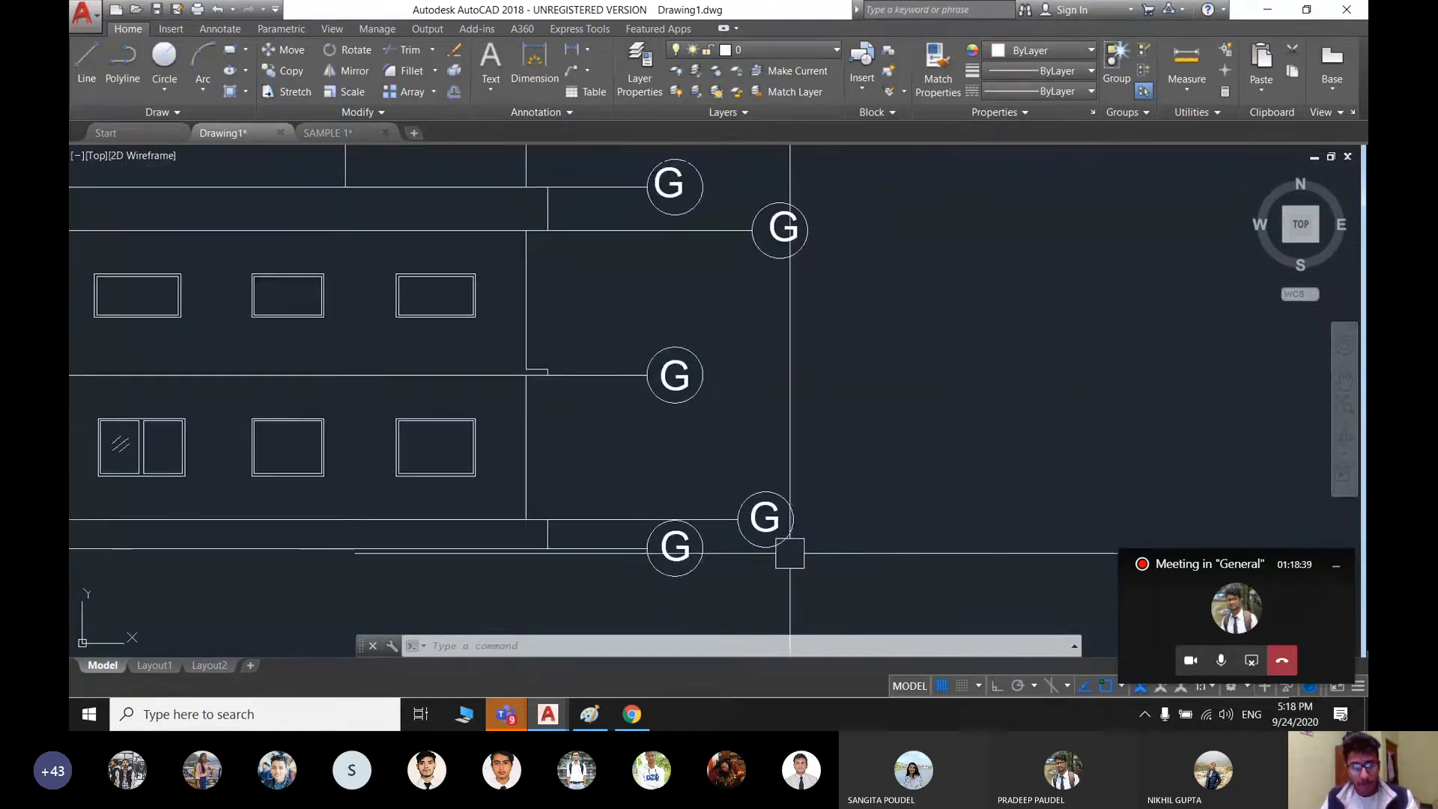
- Change the label in the circle at the plinth-top level line to G+2
{"action": "scroll", "coordinate": [789, 552], "scroll_direction": "down", "scroll_amount": 3}
{"action": "scroll", "coordinate": [700, 552], "scroll_direction": "up", "scroll_amount": 3}
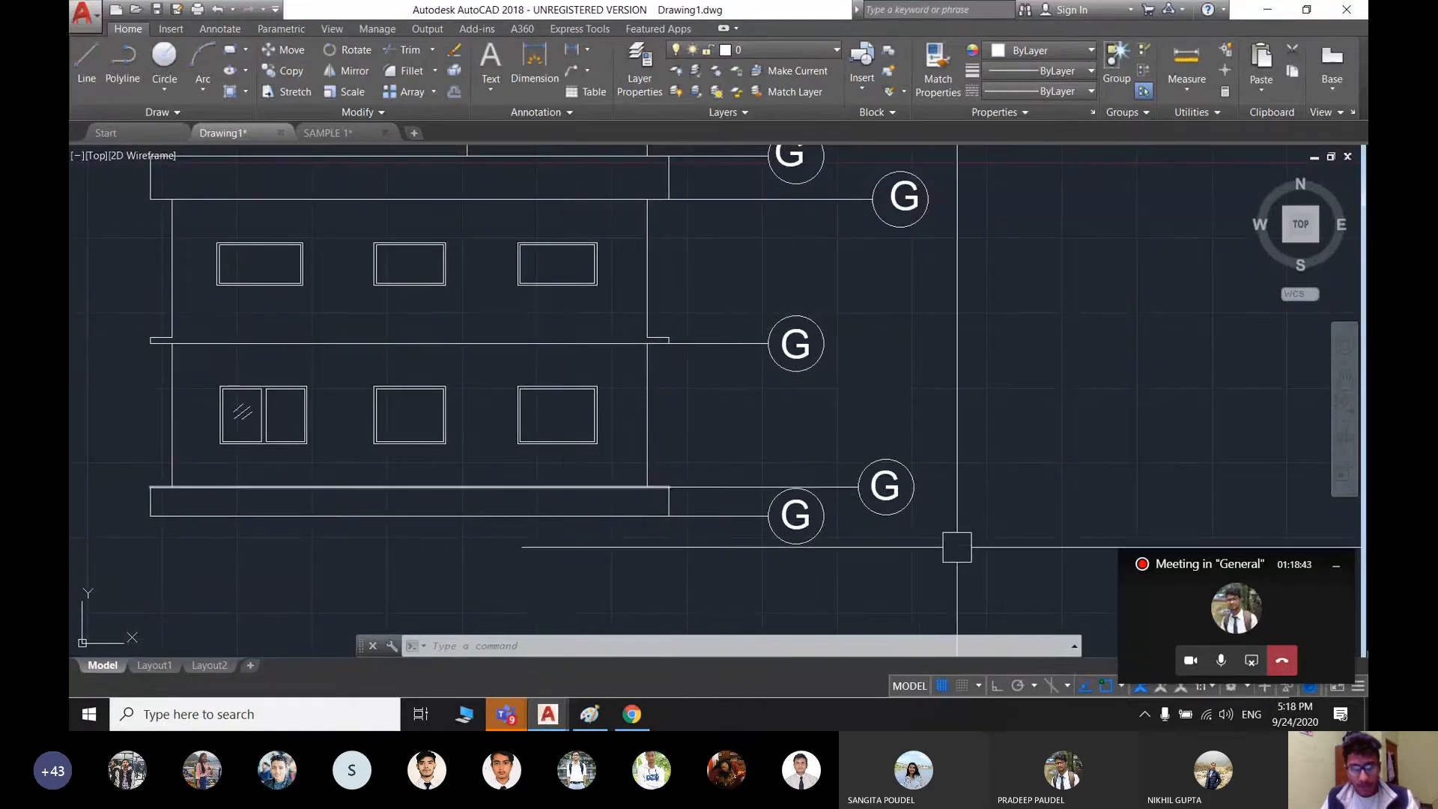
{"action": "scroll", "coordinate": [957, 547], "scroll_direction": "up", "scroll_amount": 1}
{"action": "double_click", "coordinate": [777, 447]}
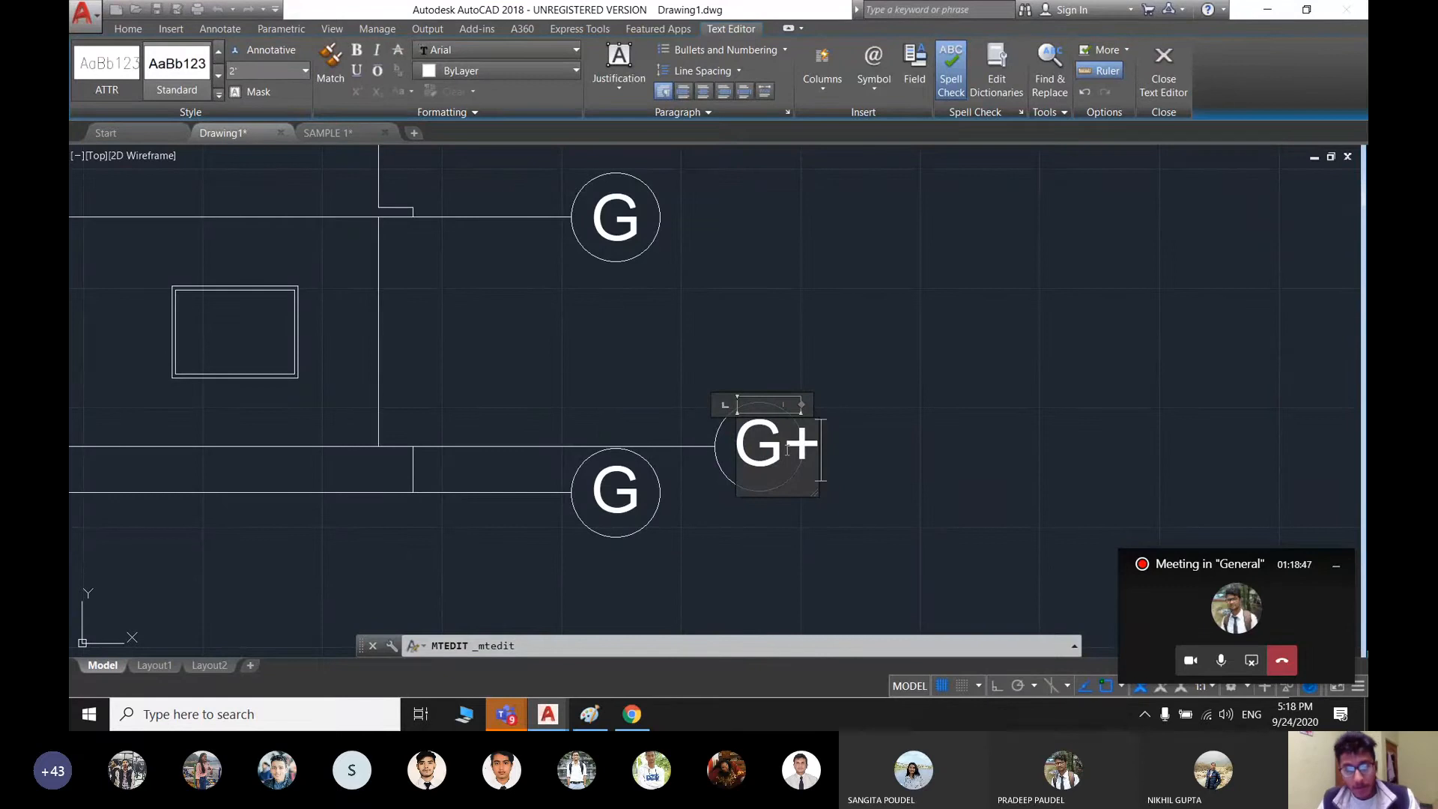
{"action": "left_click", "coordinate": [1005, 395]}
{"action": "scroll", "coordinate": [758, 442], "scroll_direction": "down", "scroll_amount": 2}
{"action": "scroll", "coordinate": [790, 434], "scroll_direction": "up", "scroll_amount": 2}
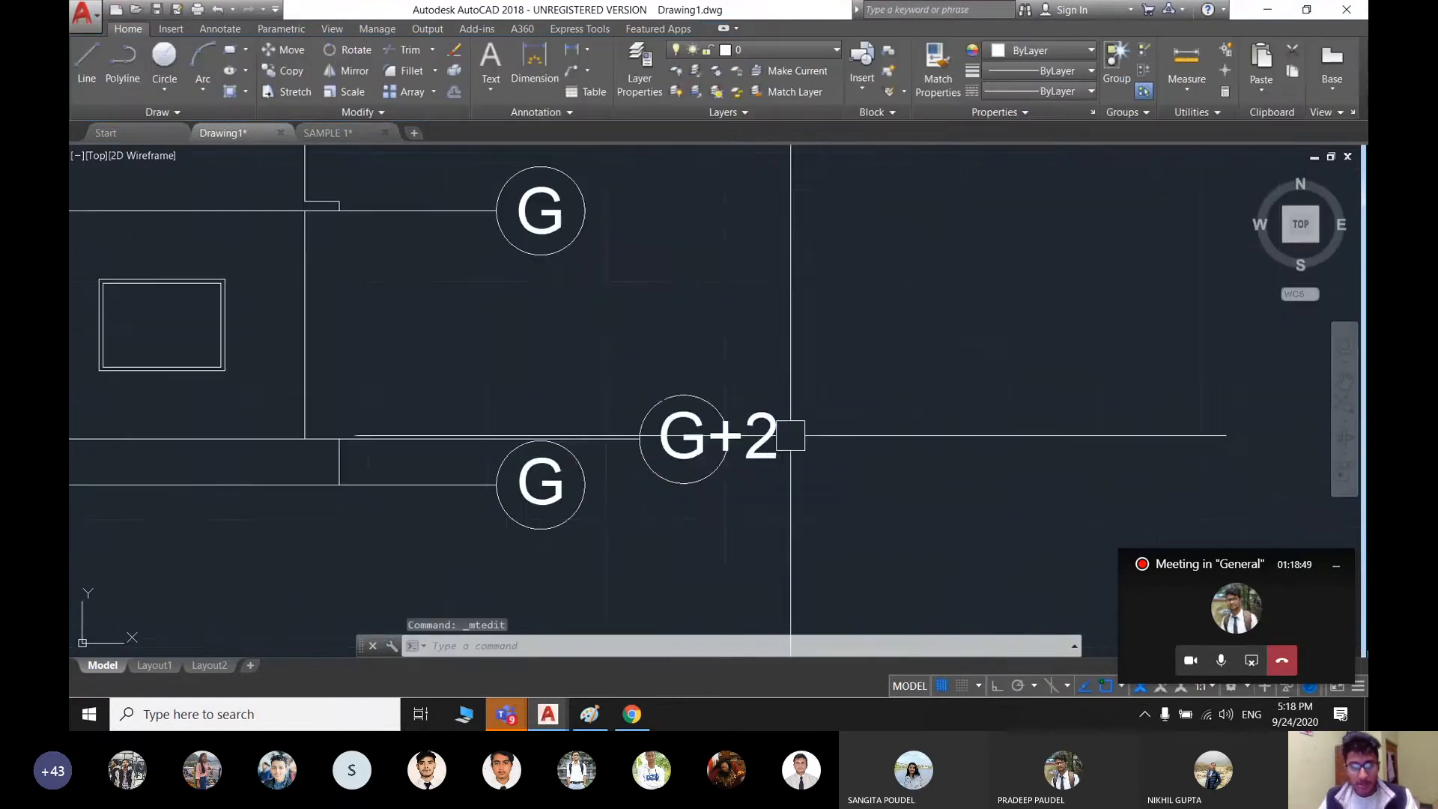
{"action": "scroll", "coordinate": [751, 481], "scroll_direction": "down", "scroll_amount": 1}
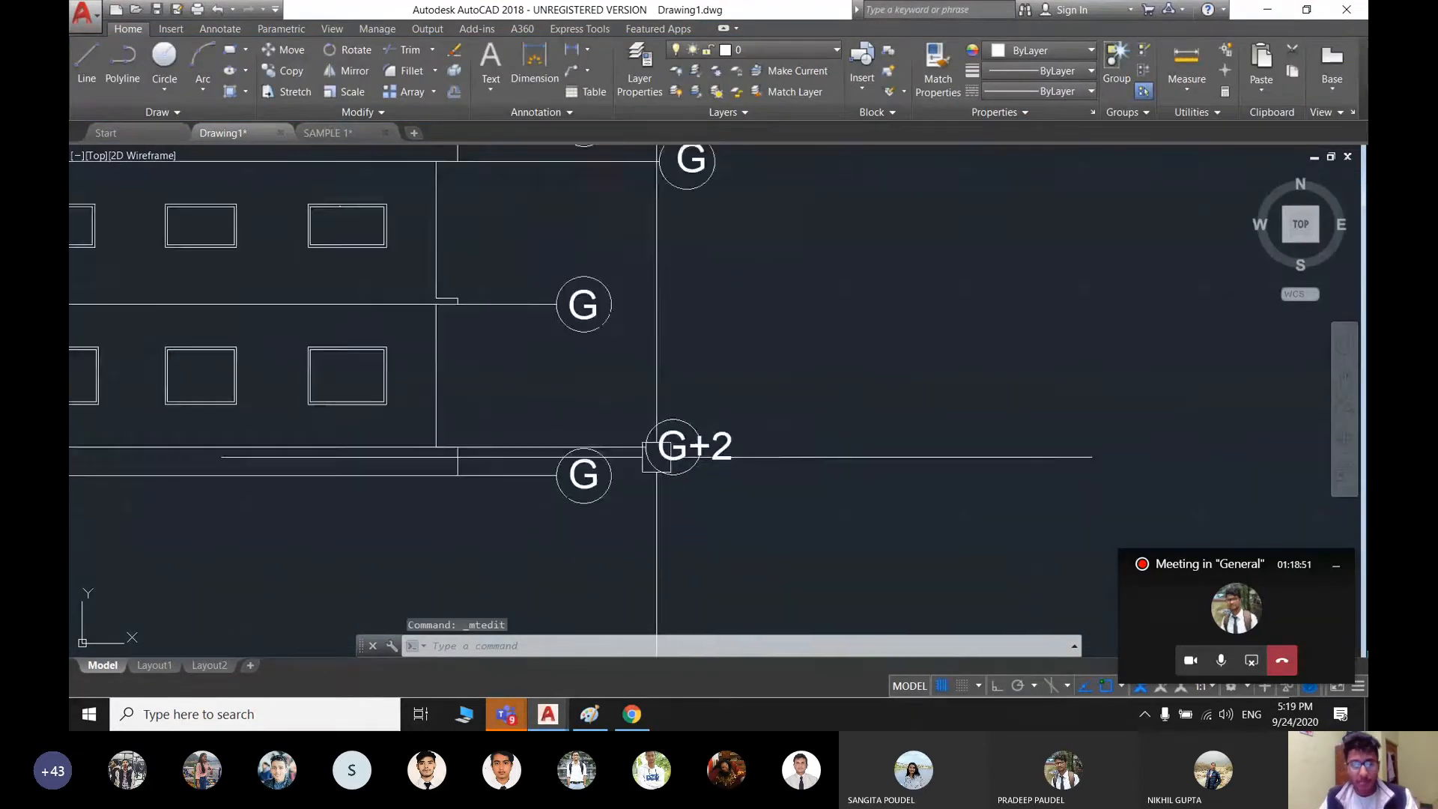
- Change the label in the circle at the first-floor slab level, between the two window rows, to G+12
{"action": "middle_click_drag", "start_coordinate": [620, 345], "coordinate": [638, 411]}
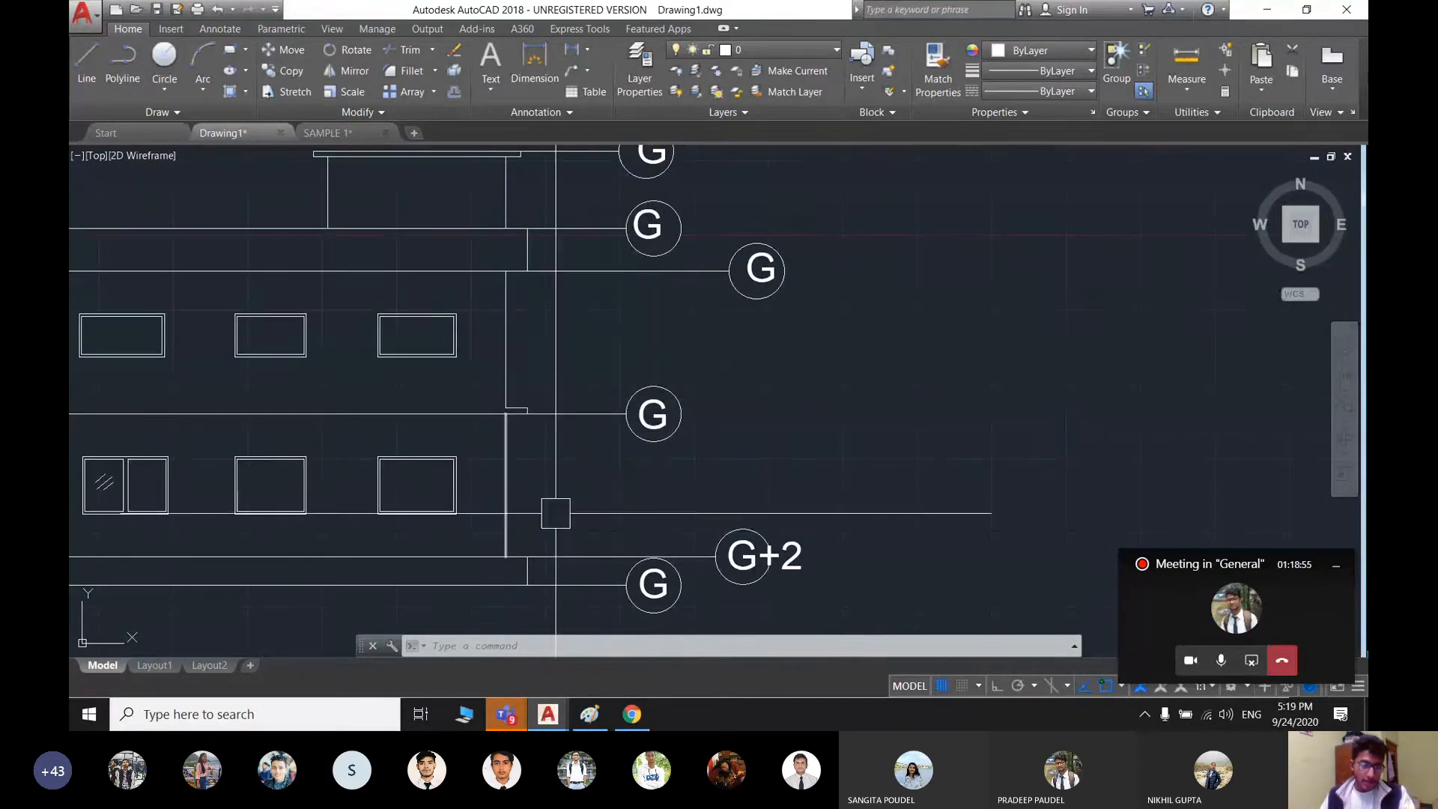
{"action": "double_click", "coordinate": [653, 413]}
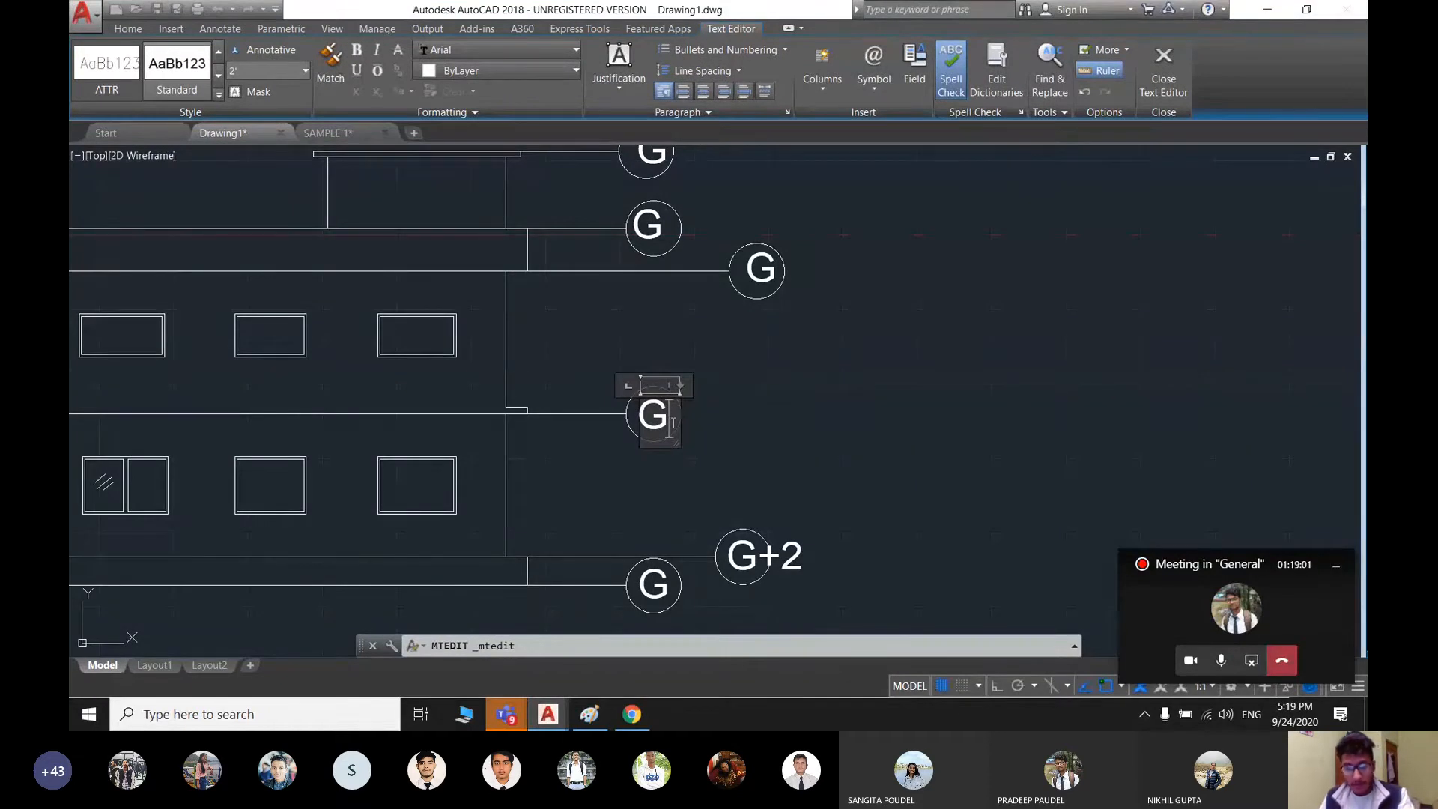
{"action": "left_click", "coordinate": [703, 468]}
{"action": "scroll", "coordinate": [706, 445], "scroll_direction": "down", "scroll_amount": 3}
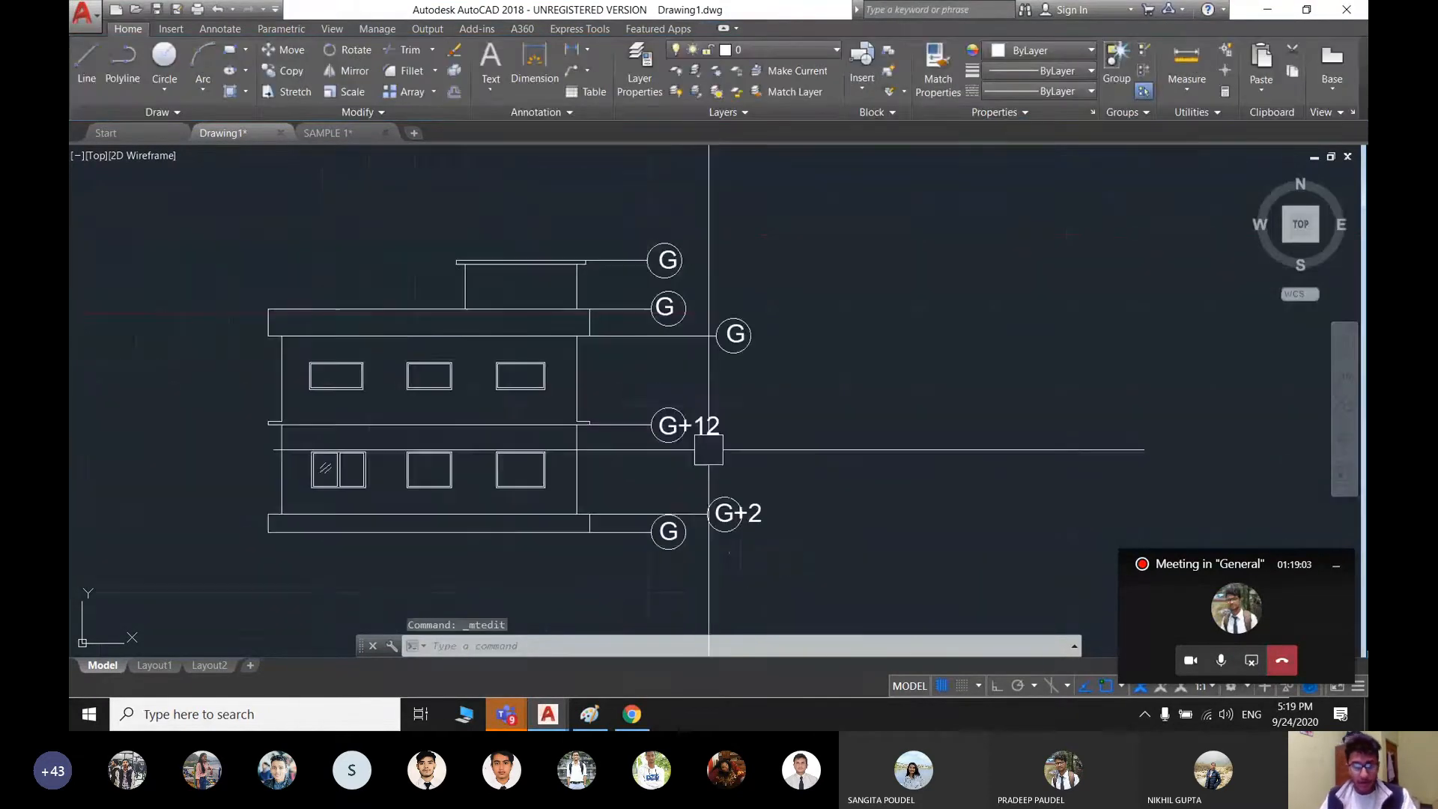
{"action": "middle_click_drag", "start_coordinate": [709, 447], "coordinate": [751, 397]}
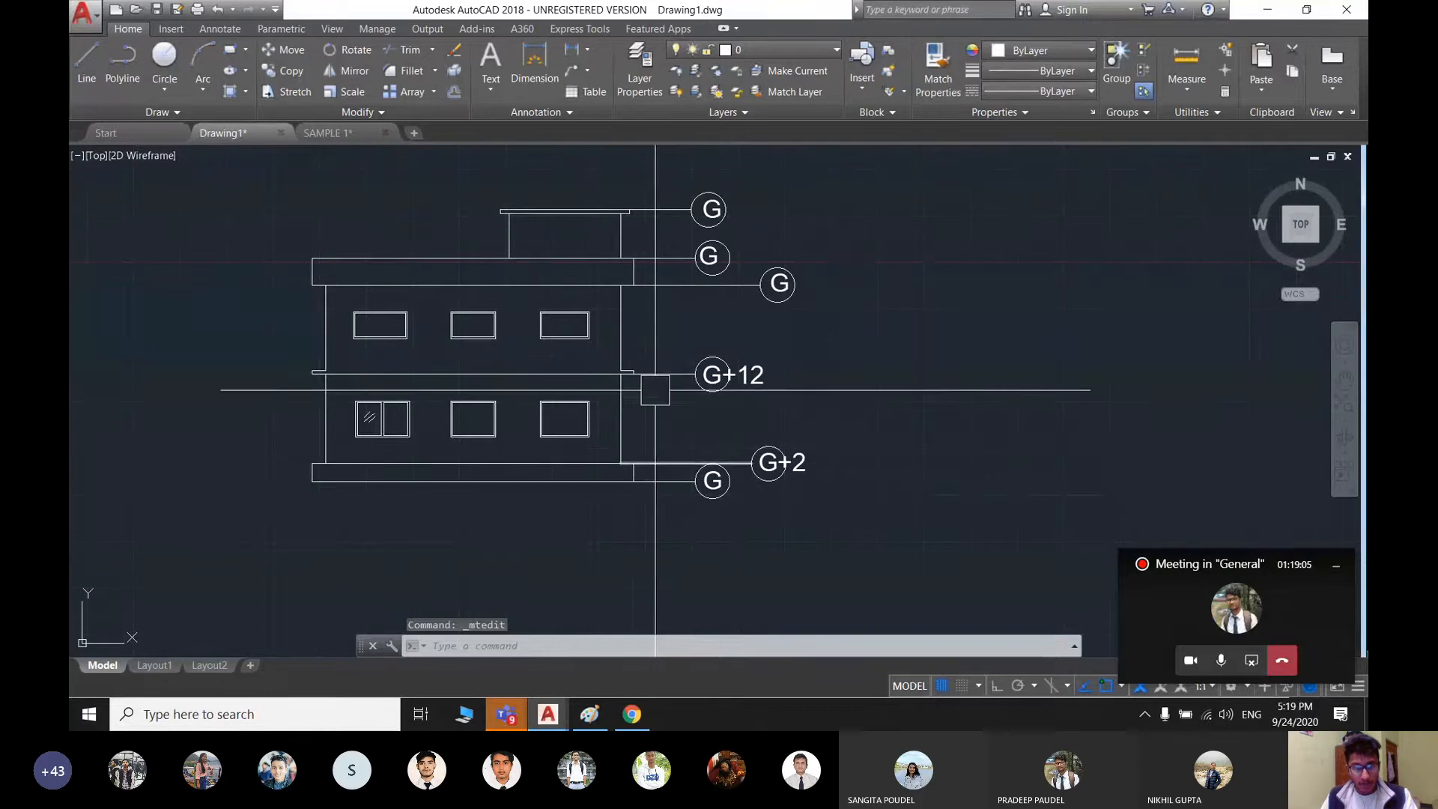
- Change the label in the outer circle at the top of the upper-storey walls to G+22
{"action": "scroll", "coordinate": [661, 442], "scroll_direction": "up", "scroll_amount": 2}
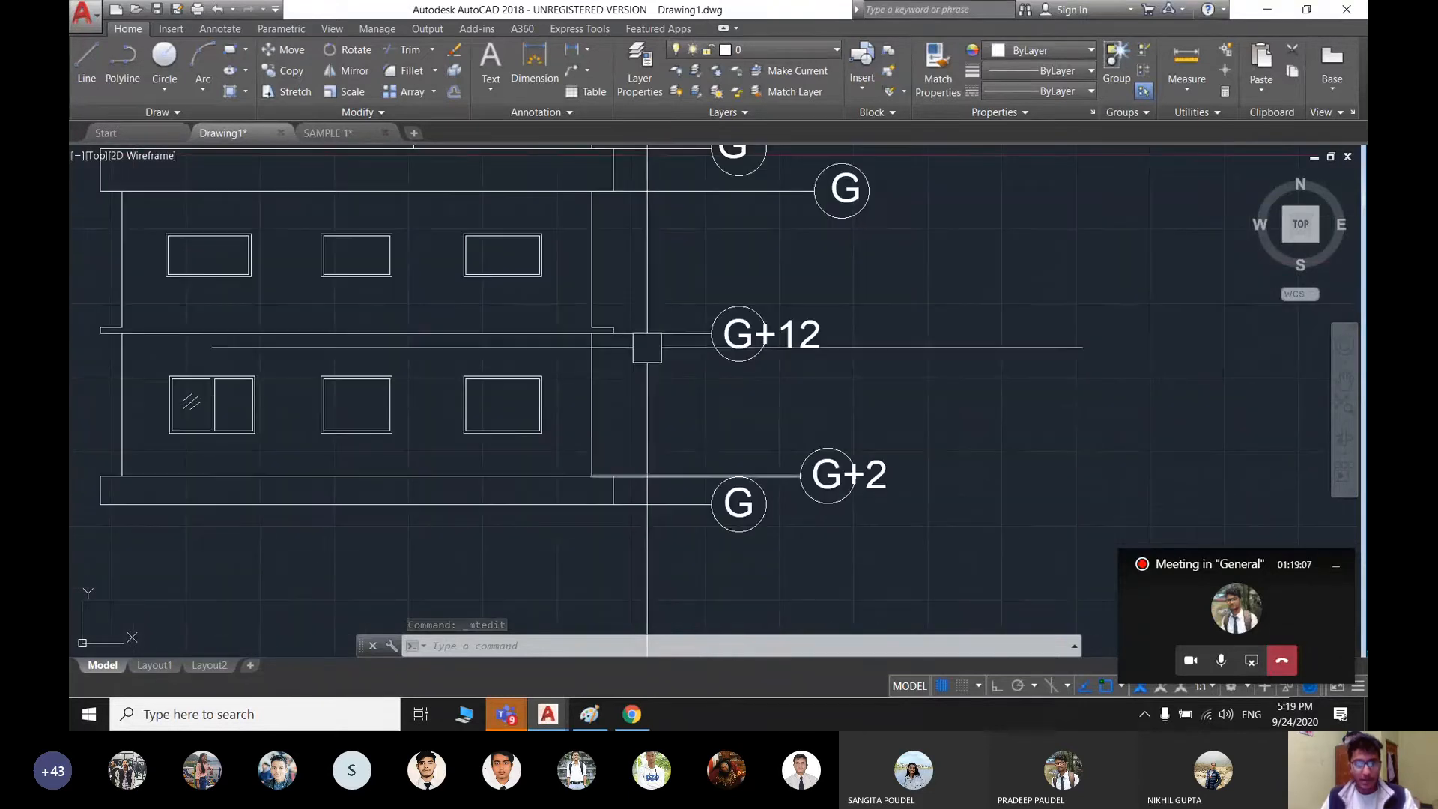
{"action": "middle_click_drag", "start_coordinate": [635, 363], "coordinate": [602, 500]}
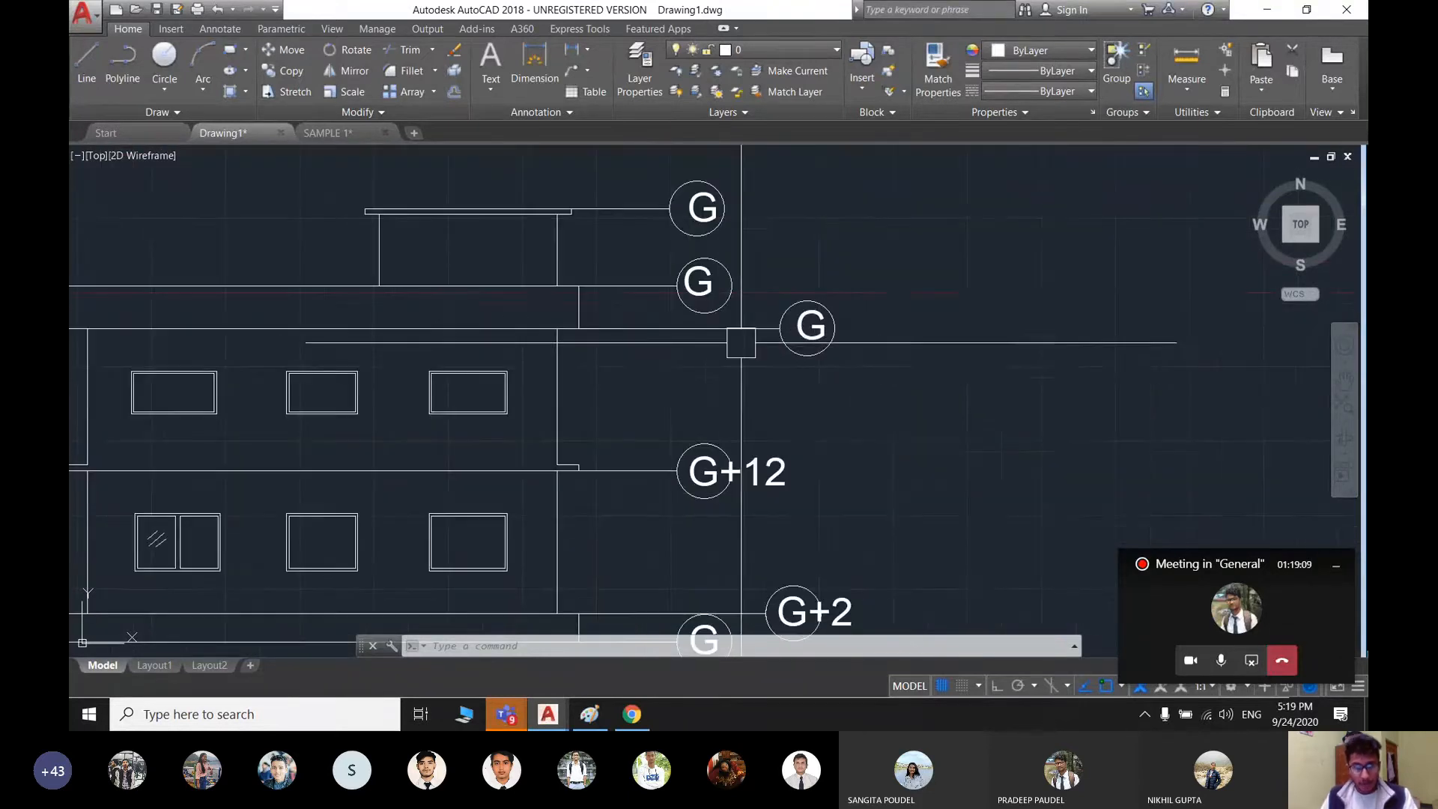
{"action": "double_click", "coordinate": [814, 323]}
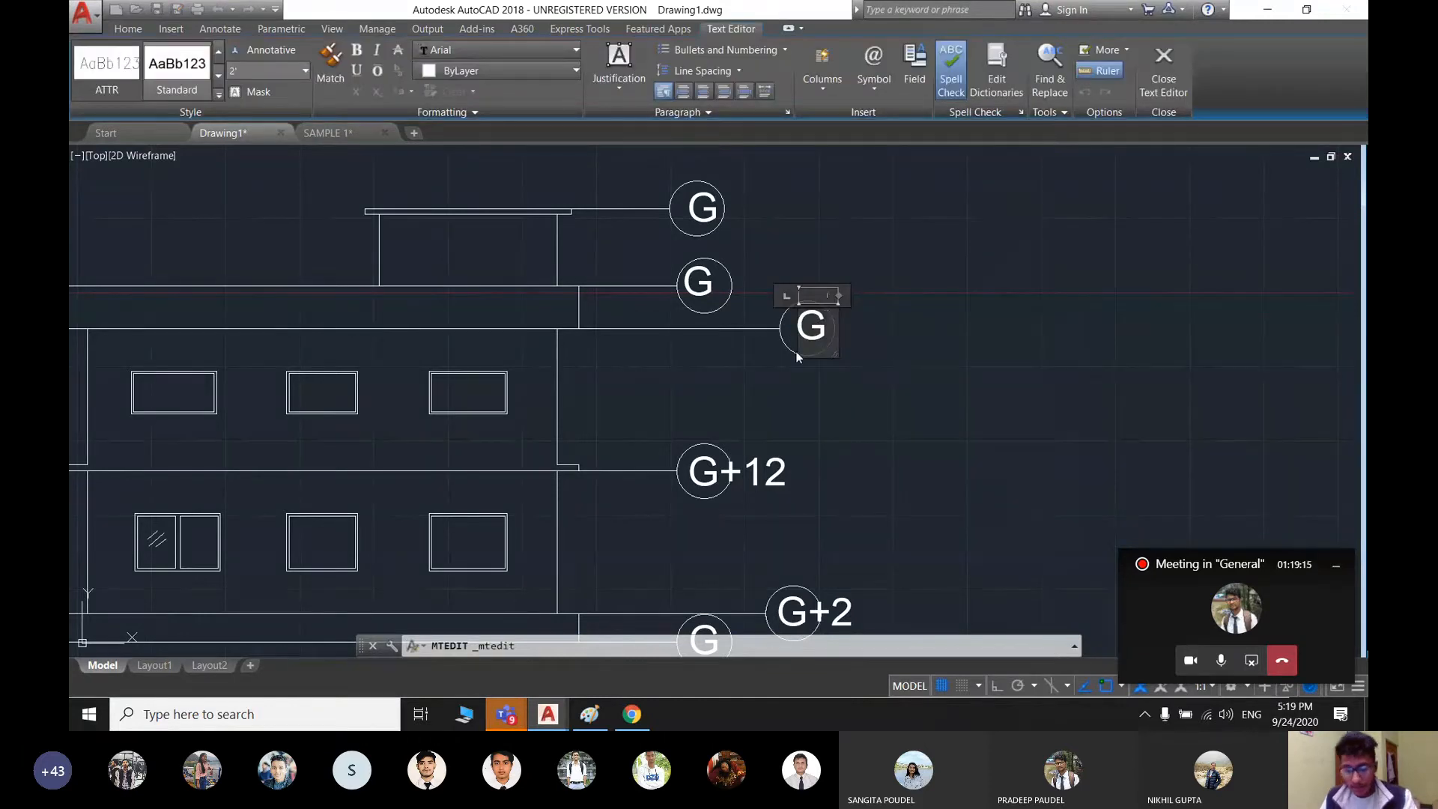
{"action": "type", "text": "+2"}
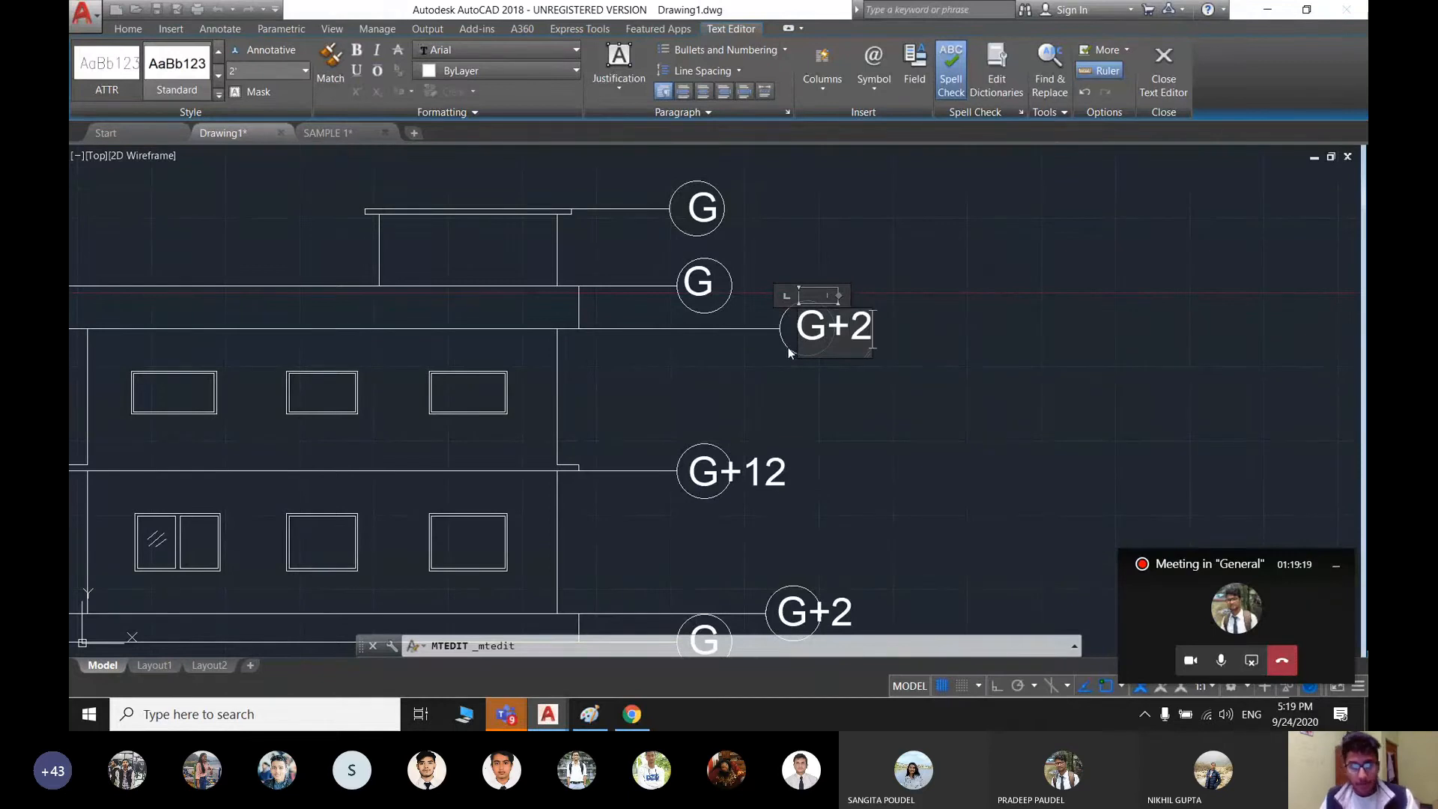
{"action": "left_click", "coordinate": [788, 352]}
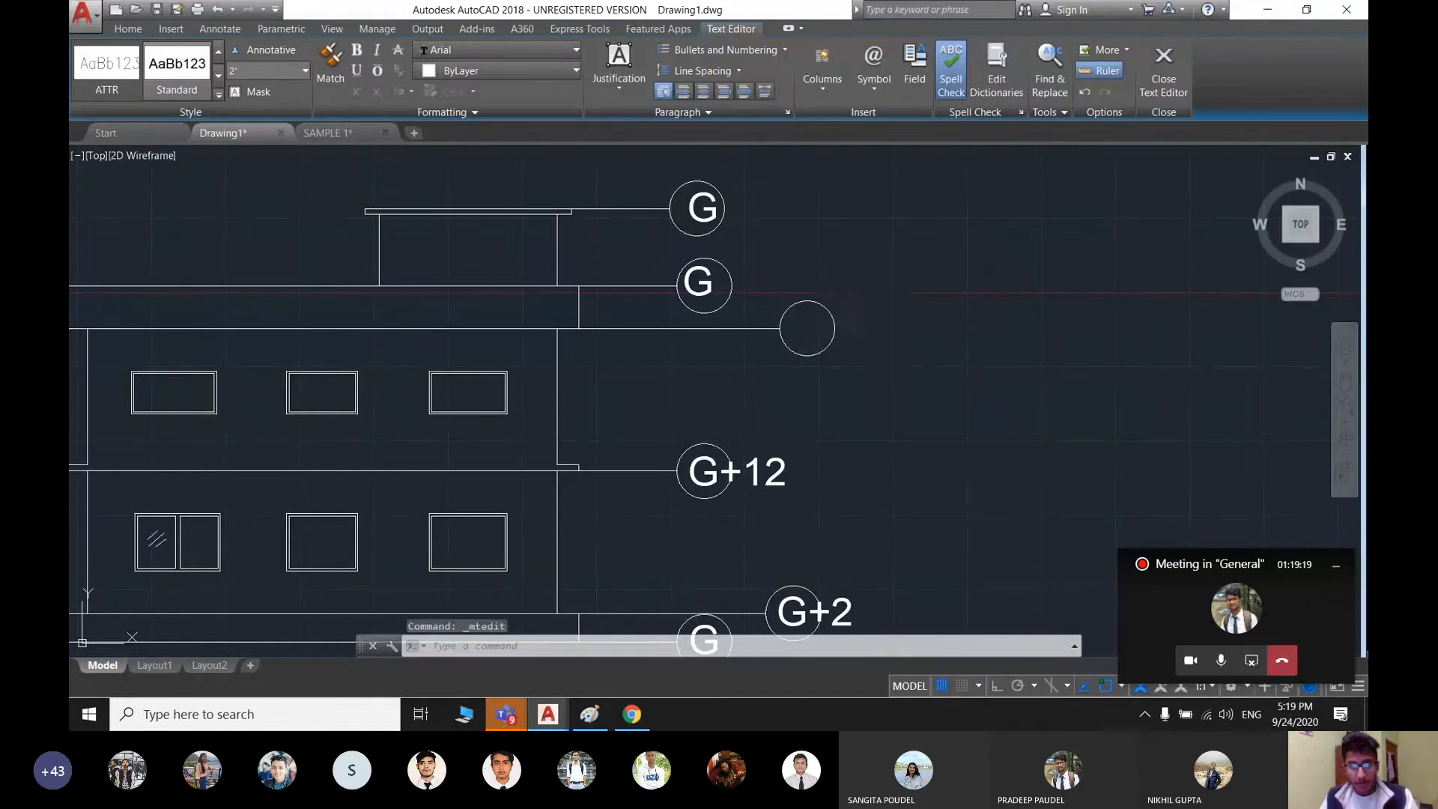
{"action": "scroll", "coordinate": [821, 420], "scroll_direction": "down", "scroll_amount": 2}
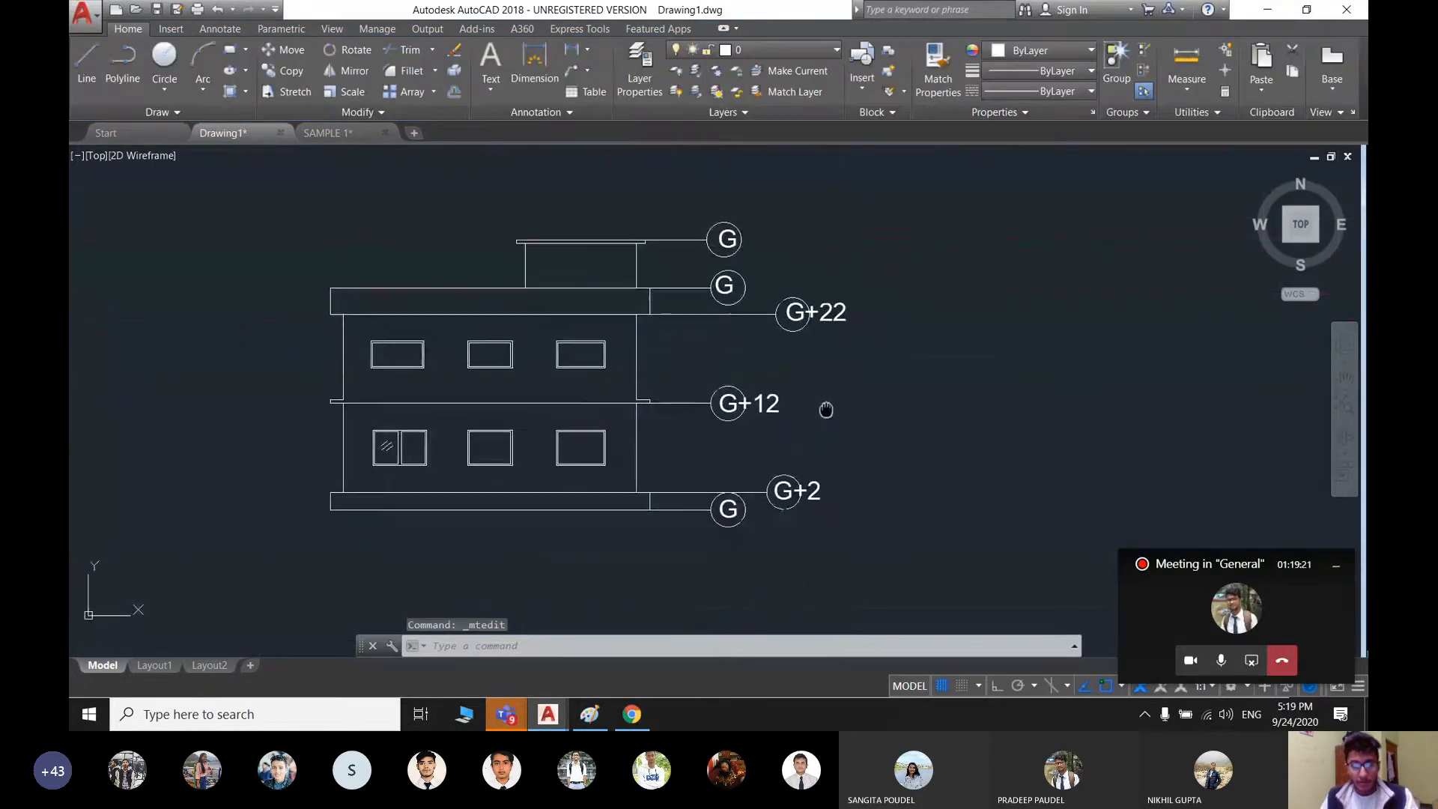
- Change the label in the circle at the top edge of the roof parapet to G+25
{"action": "scroll", "coordinate": [723, 234], "scroll_direction": "up", "scroll_amount": 3}
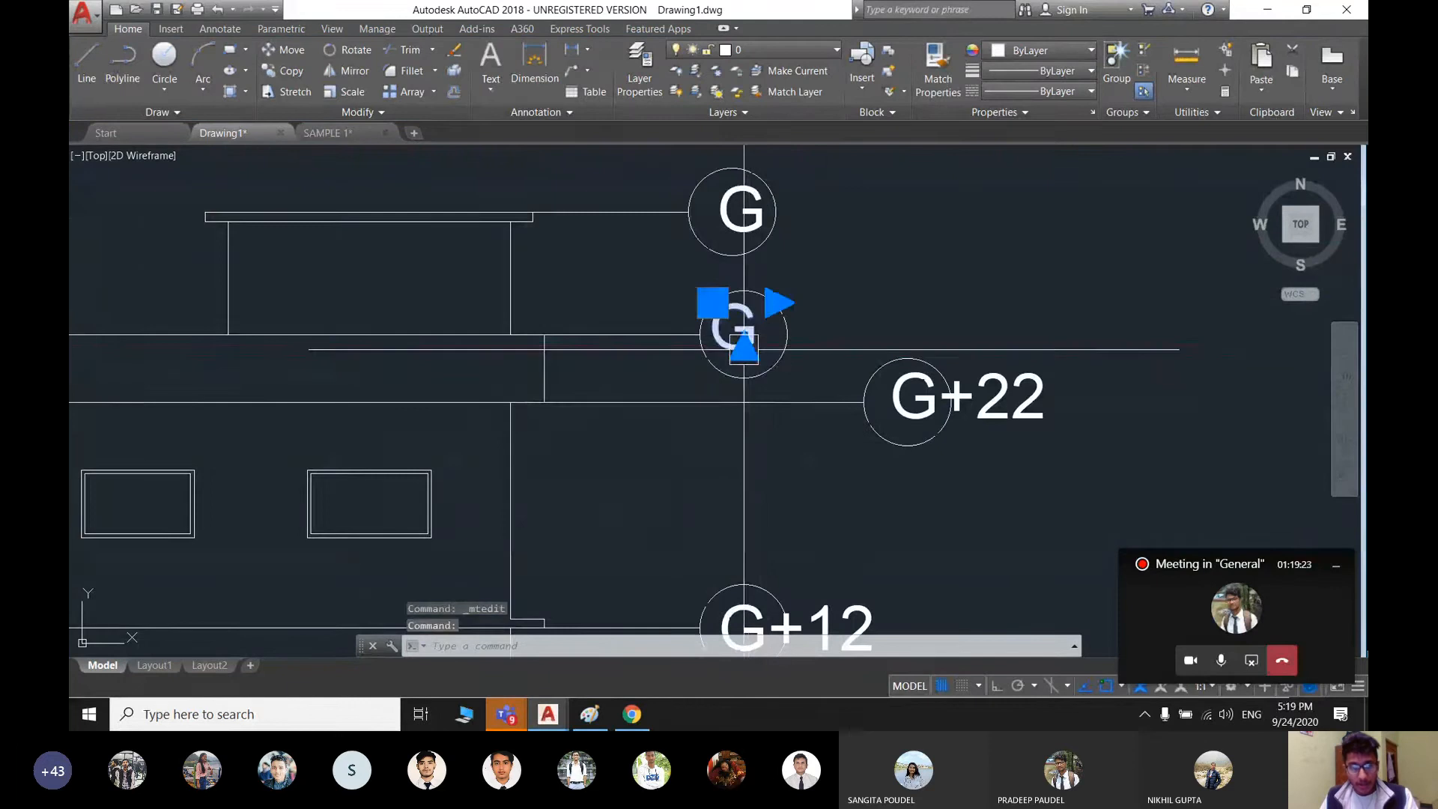
{"action": "double_click", "coordinate": [734, 330]}
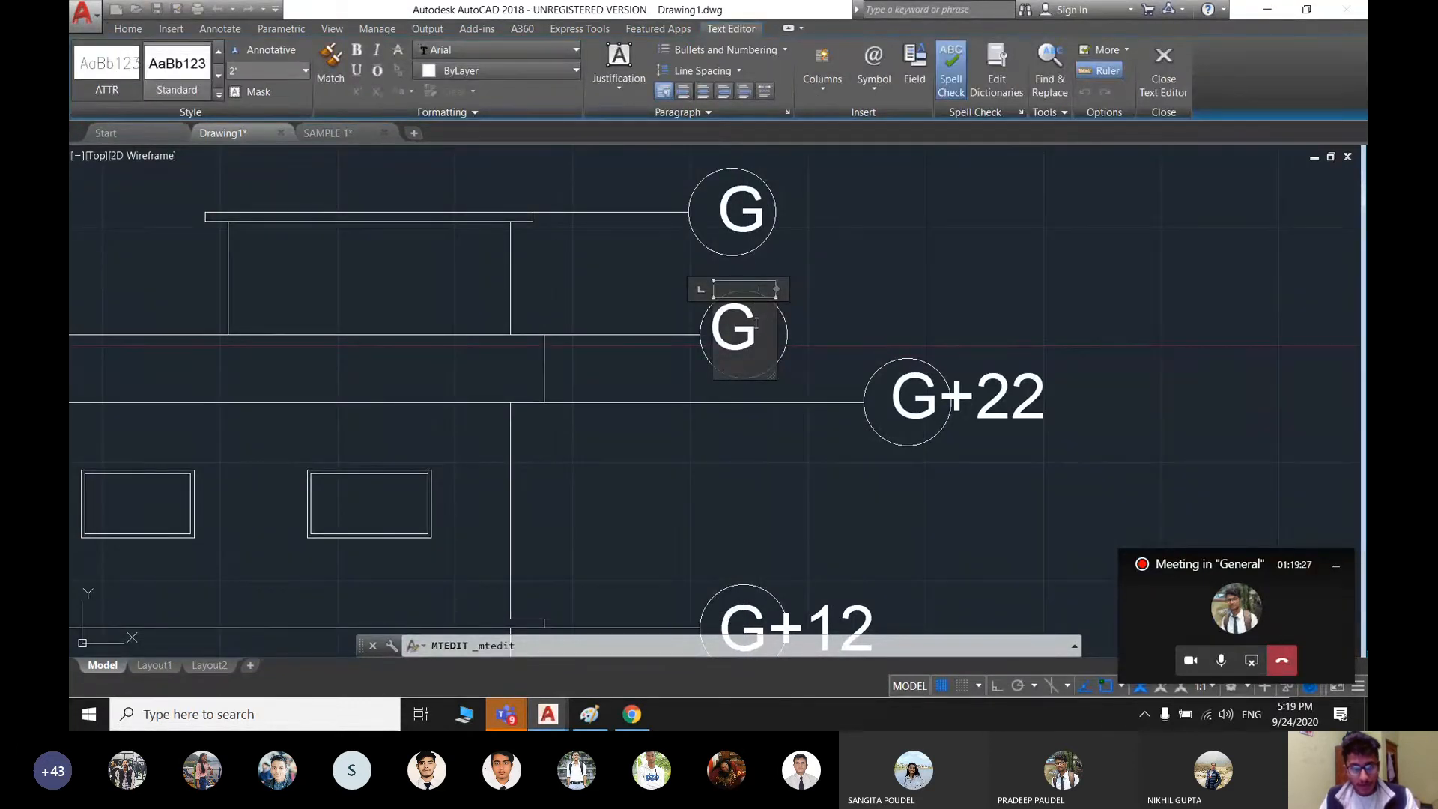
{"action": "type", "text": "+"}
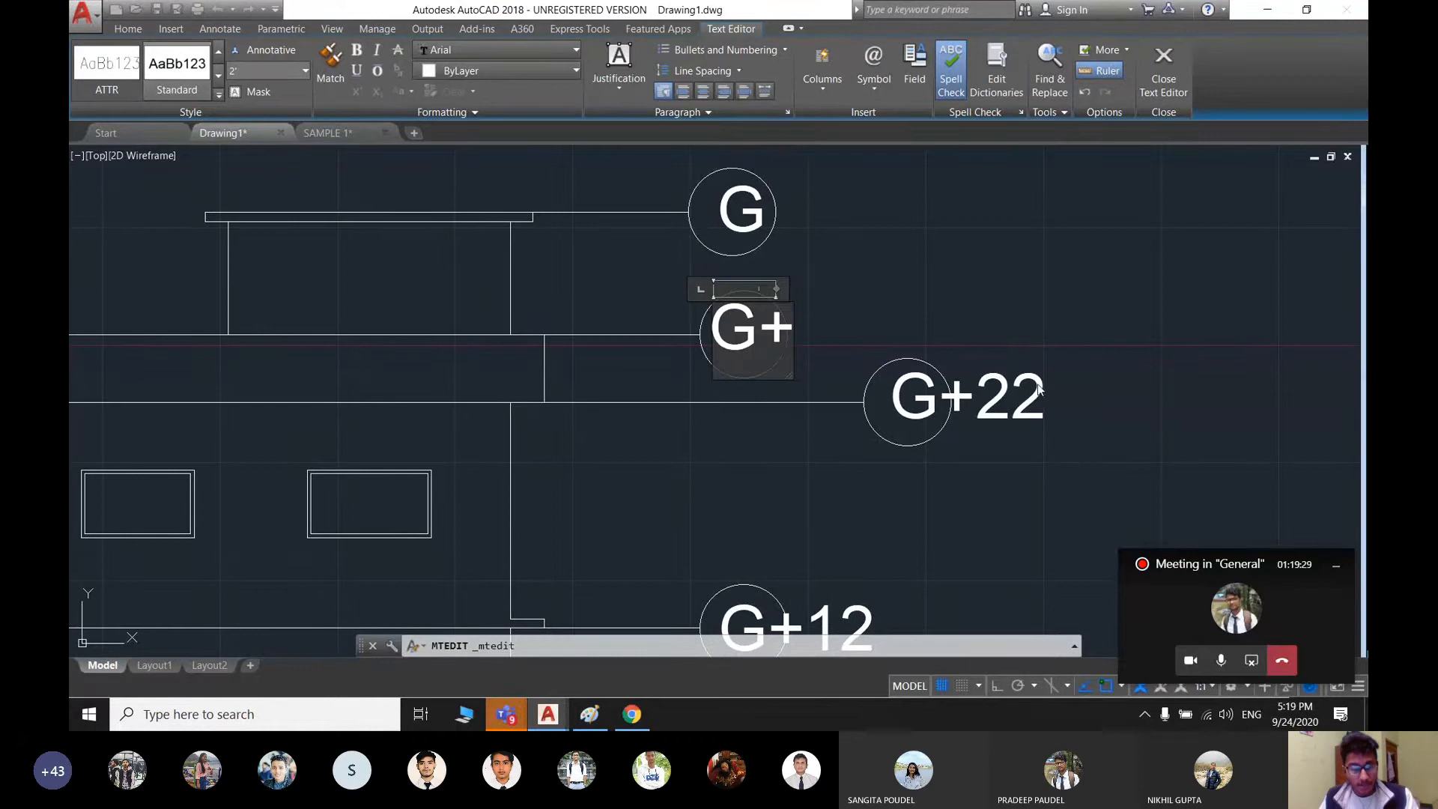
{"action": "type", "text": "25"}
{"action": "left_click", "coordinate": [902, 358]}
{"action": "scroll", "coordinate": [820, 348], "scroll_direction": "down", "scroll_amount": 2}
{"action": "middle_click_drag", "start_coordinate": [883, 408], "coordinate": [824, 345]}
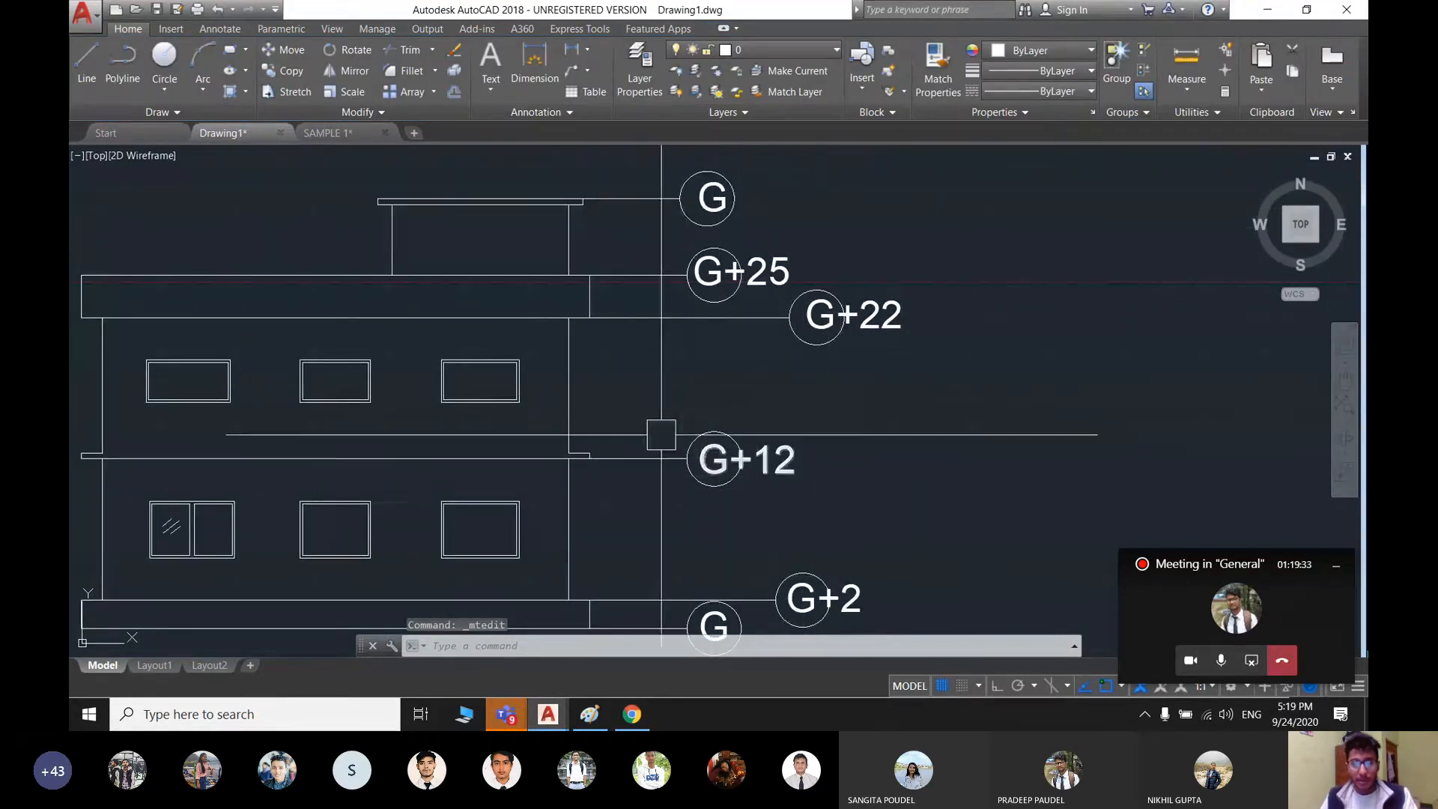
- Try framing the G+22 level label with a rectangle and undo it
{"action": "type", "text": "rec"}
{"action": "key", "text": "Return"}
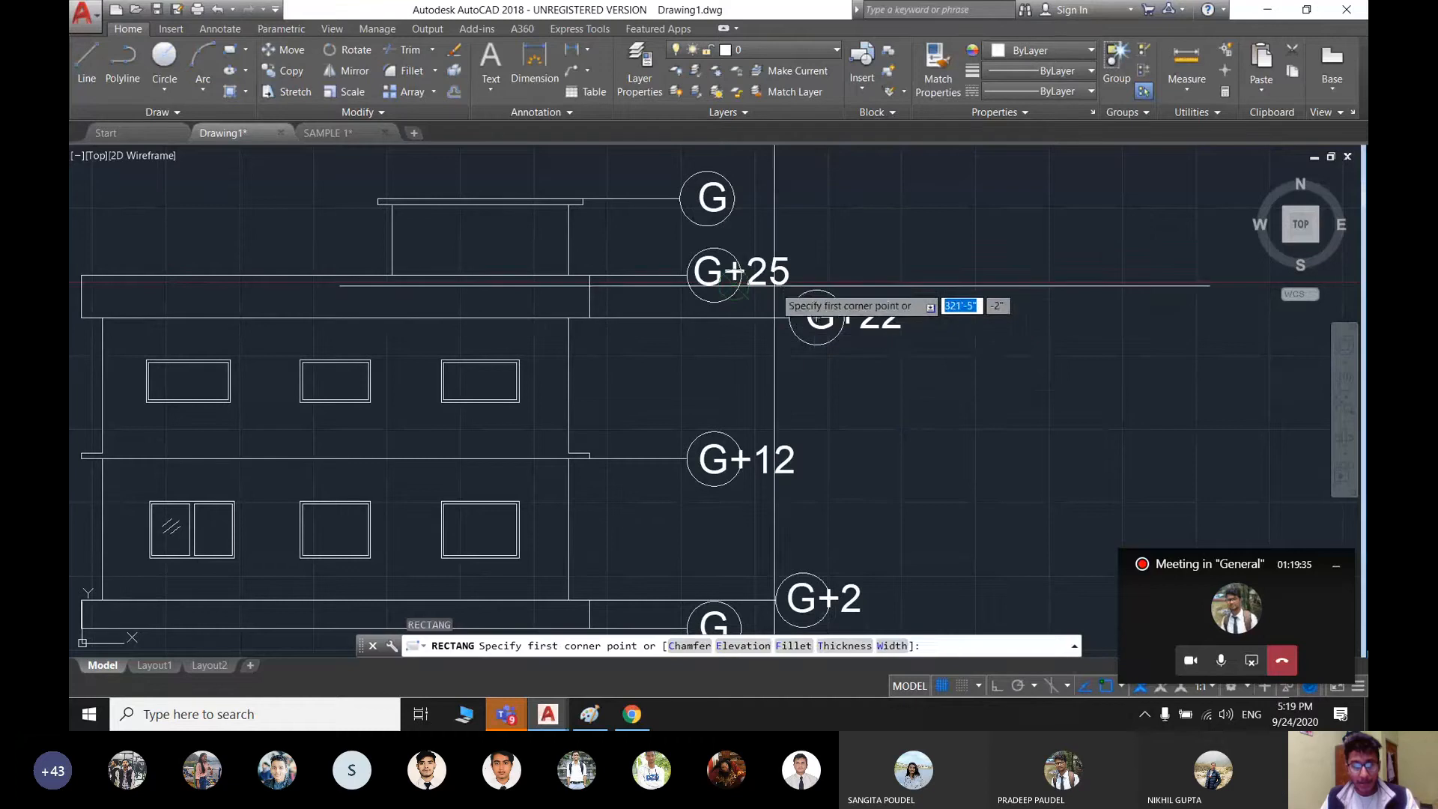
{"action": "left_click", "coordinate": [776, 285]}
{"action": "left_click", "coordinate": [932, 357]}
{"action": "scroll", "coordinate": [696, 360], "scroll_direction": "down", "scroll_amount": 2}
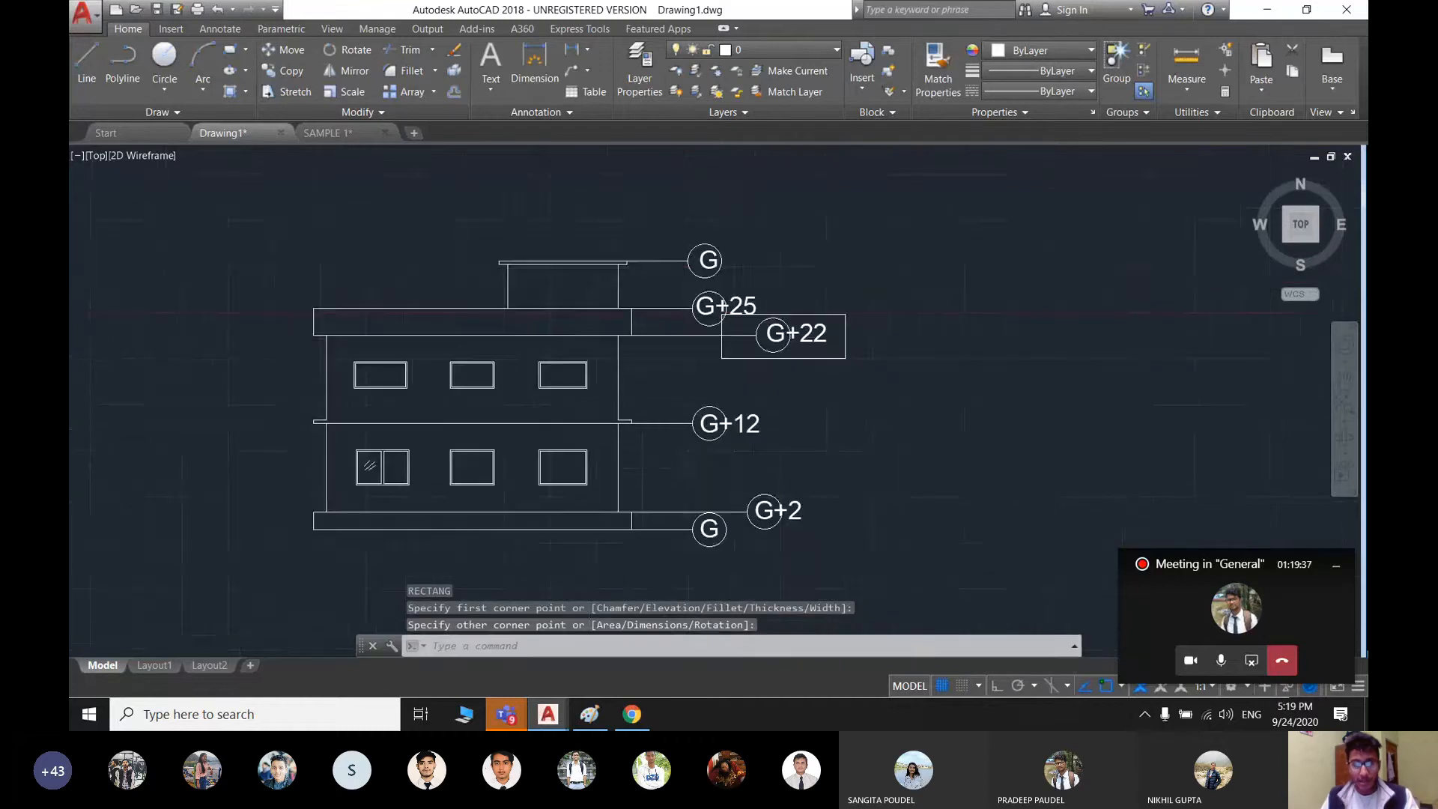
{"action": "key", "text": "ctrl+z"}
{"action": "key", "text": "ctrl+z"}
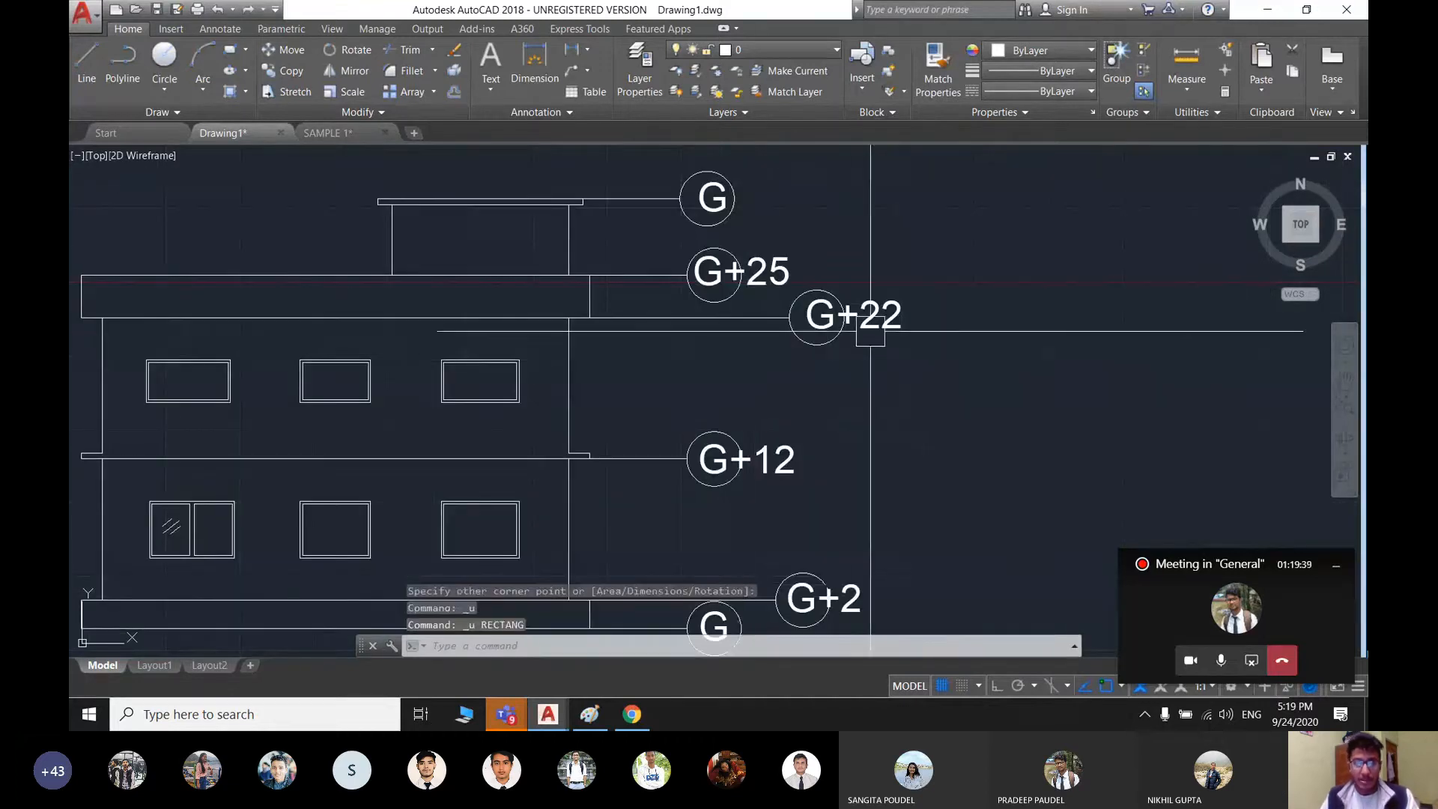
- Change the label in the topmost circle, at the staircase cover roof level, to G+30
{"action": "middle_click_drag", "start_coordinate": [870, 331], "coordinate": [795, 365]}
{"action": "mouse_move", "coordinate": [703, 324]}
{"action": "middle_mouse_down"}
{"action": "mouse_move", "coordinate": [737, 287]}
{"action": "mouse_move", "coordinate": [688, 376]}
{"action": "middle_mouse_up"}
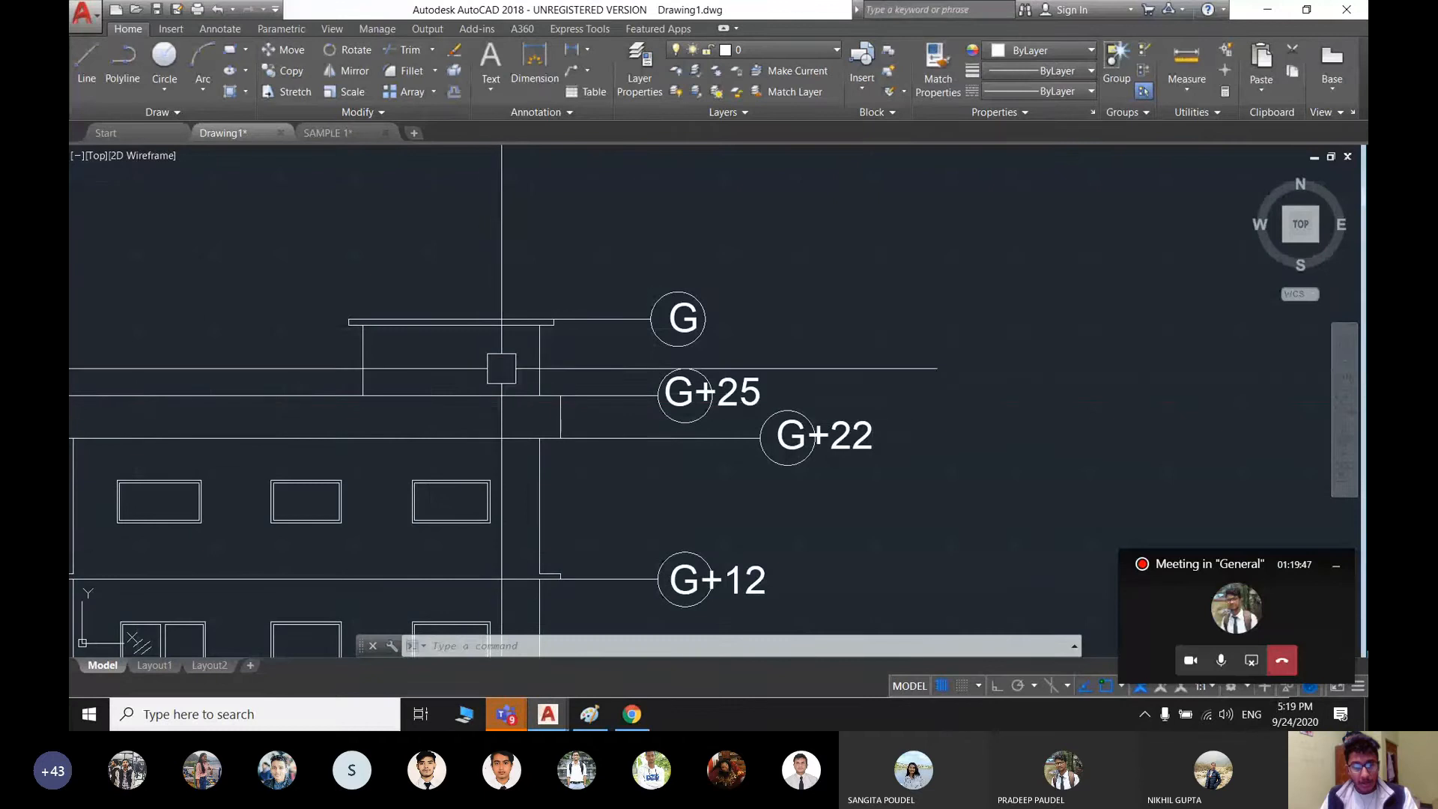
{"action": "scroll", "coordinate": [674, 346], "scroll_direction": "down", "scroll_amount": 2}
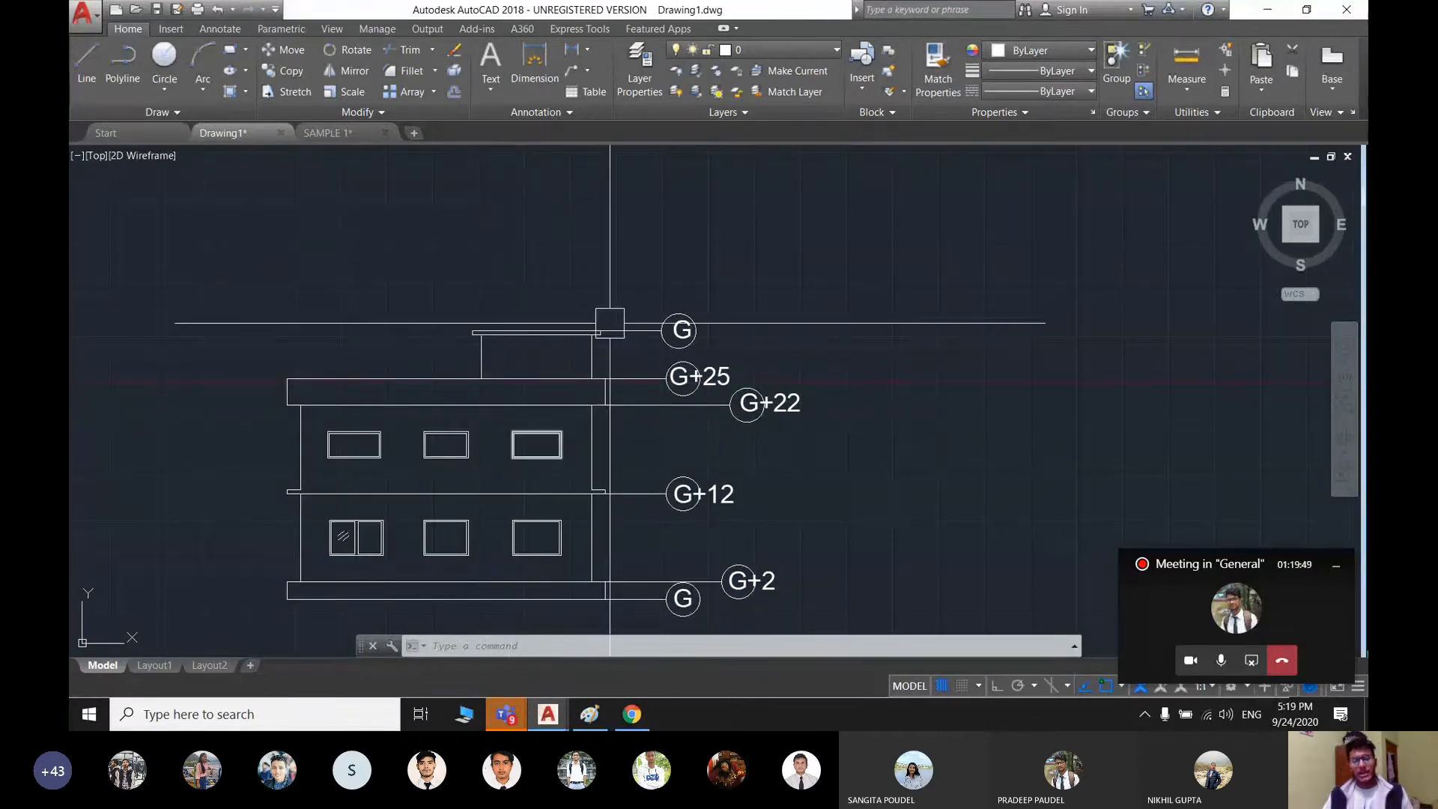
{"action": "mouse_move", "coordinate": [734, 439]}
{"action": "middle_mouse_down"}
{"action": "mouse_move", "coordinate": [763, 401]}
{"action": "mouse_move", "coordinate": [722, 414]}
{"action": "middle_mouse_up"}
{"action": "scroll", "coordinate": [723, 346], "scroll_direction": "up", "scroll_amount": 4}
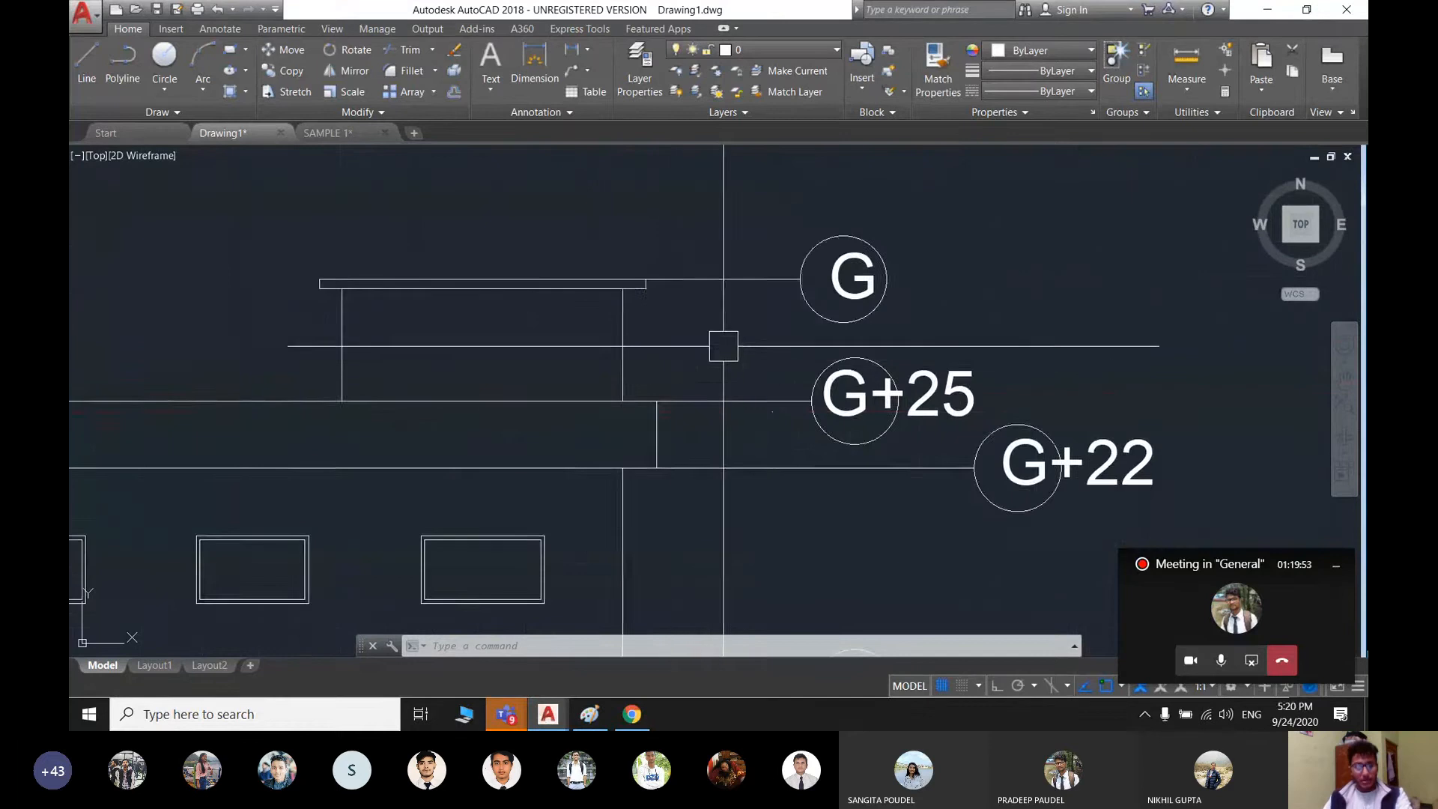
{"action": "middle_click_drag", "start_coordinate": [723, 346], "coordinate": [648, 328]}
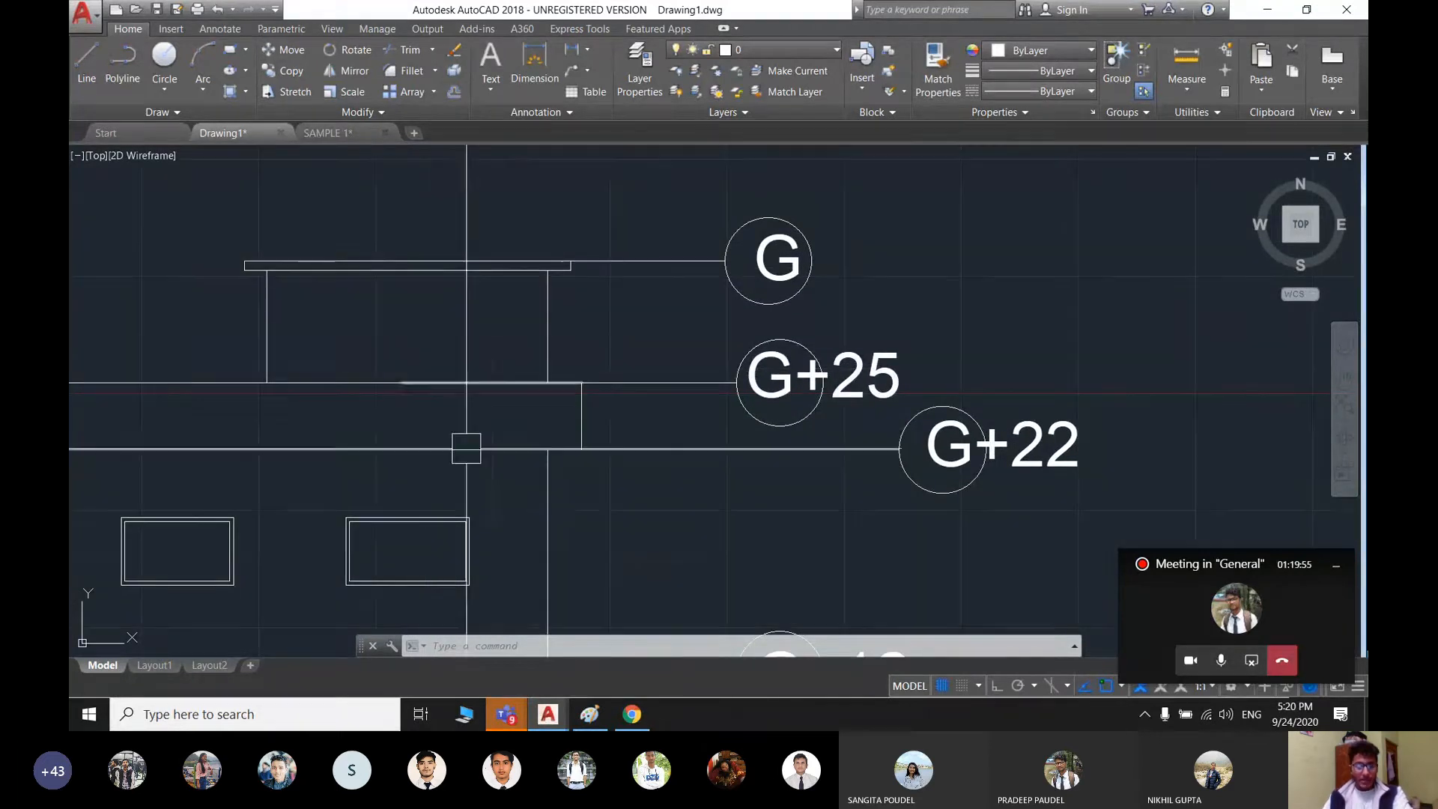
{"action": "left_click", "coordinate": [770, 257]}
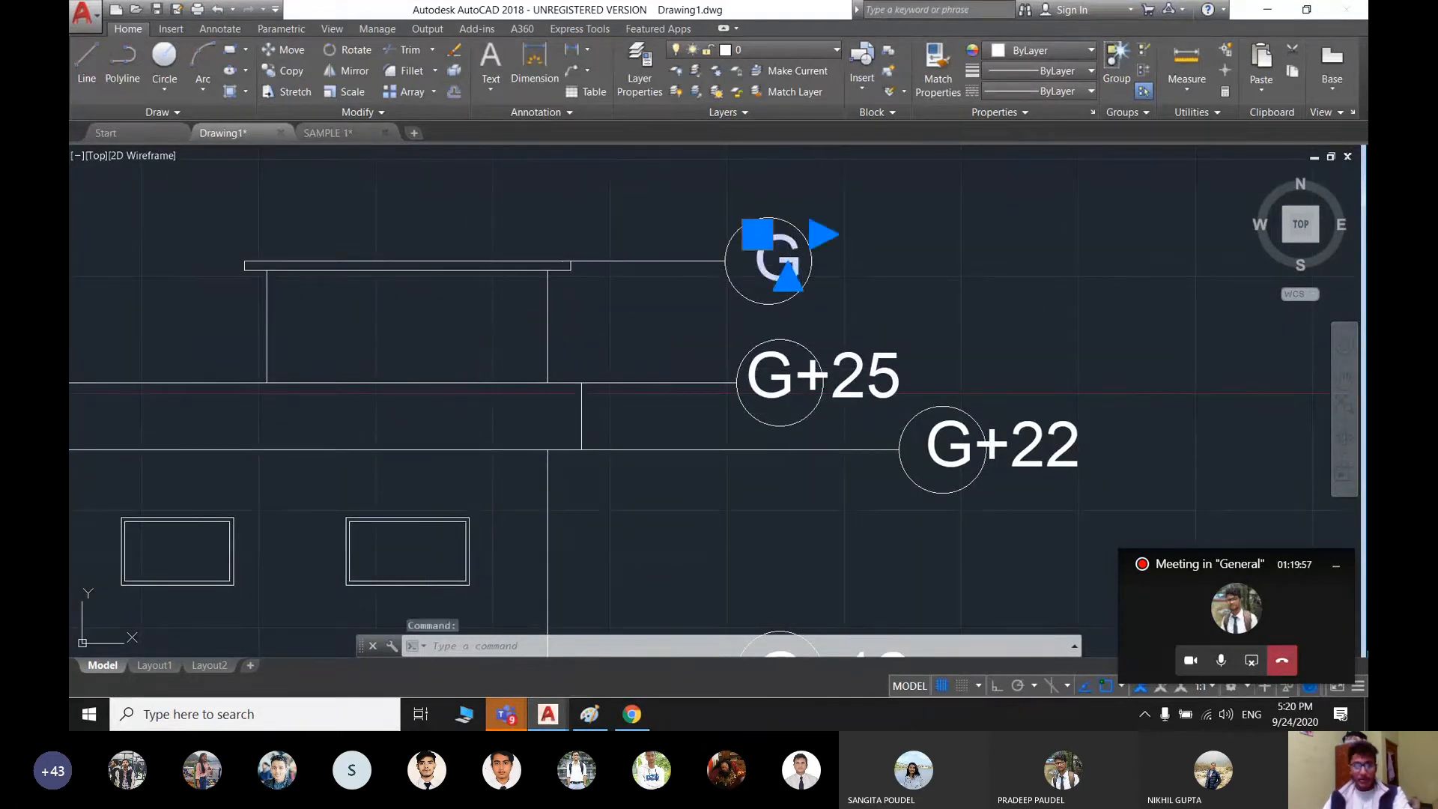
{"action": "double_click", "coordinate": [774, 259]}
{"action": "type", "text": "+"}
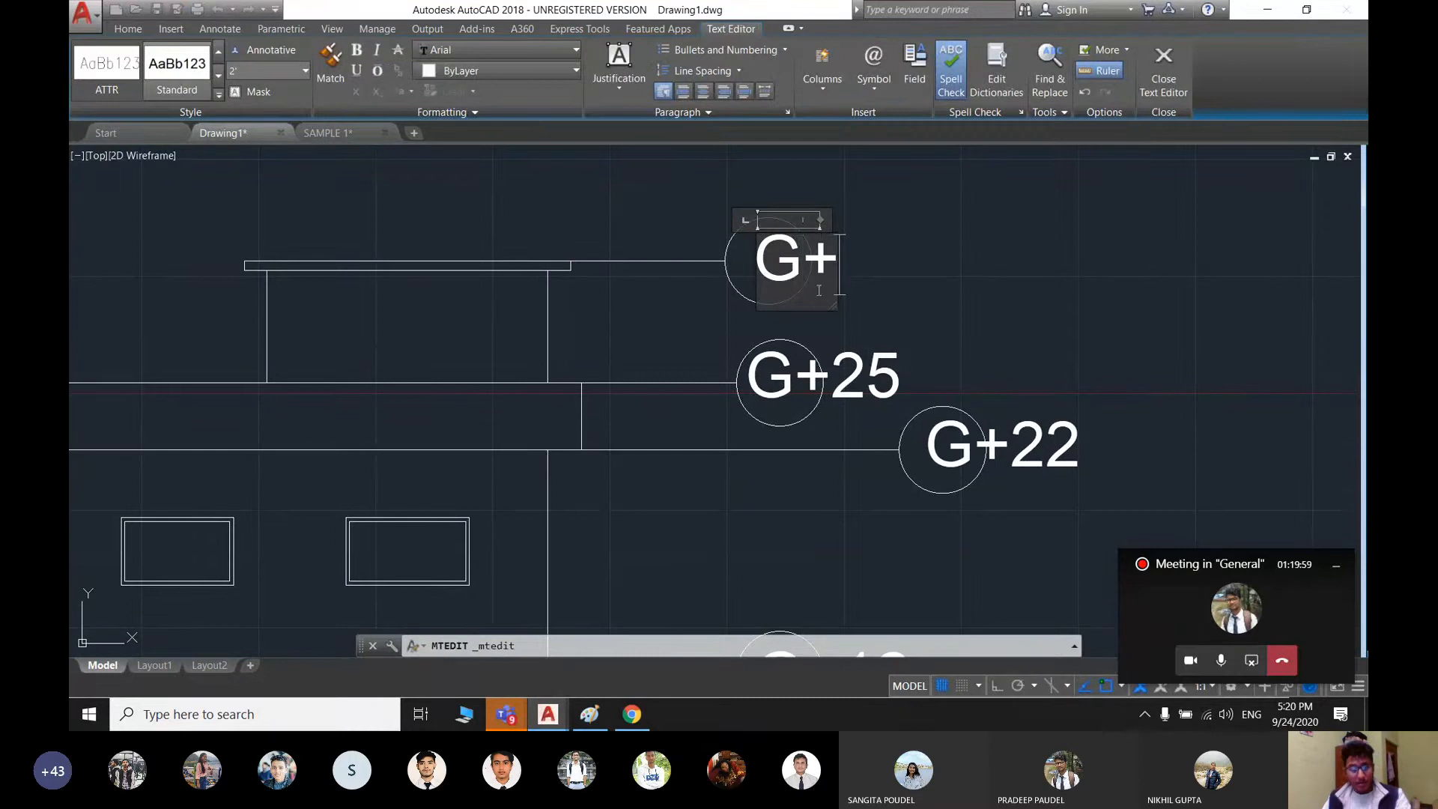
{"action": "type", "text": "30"}
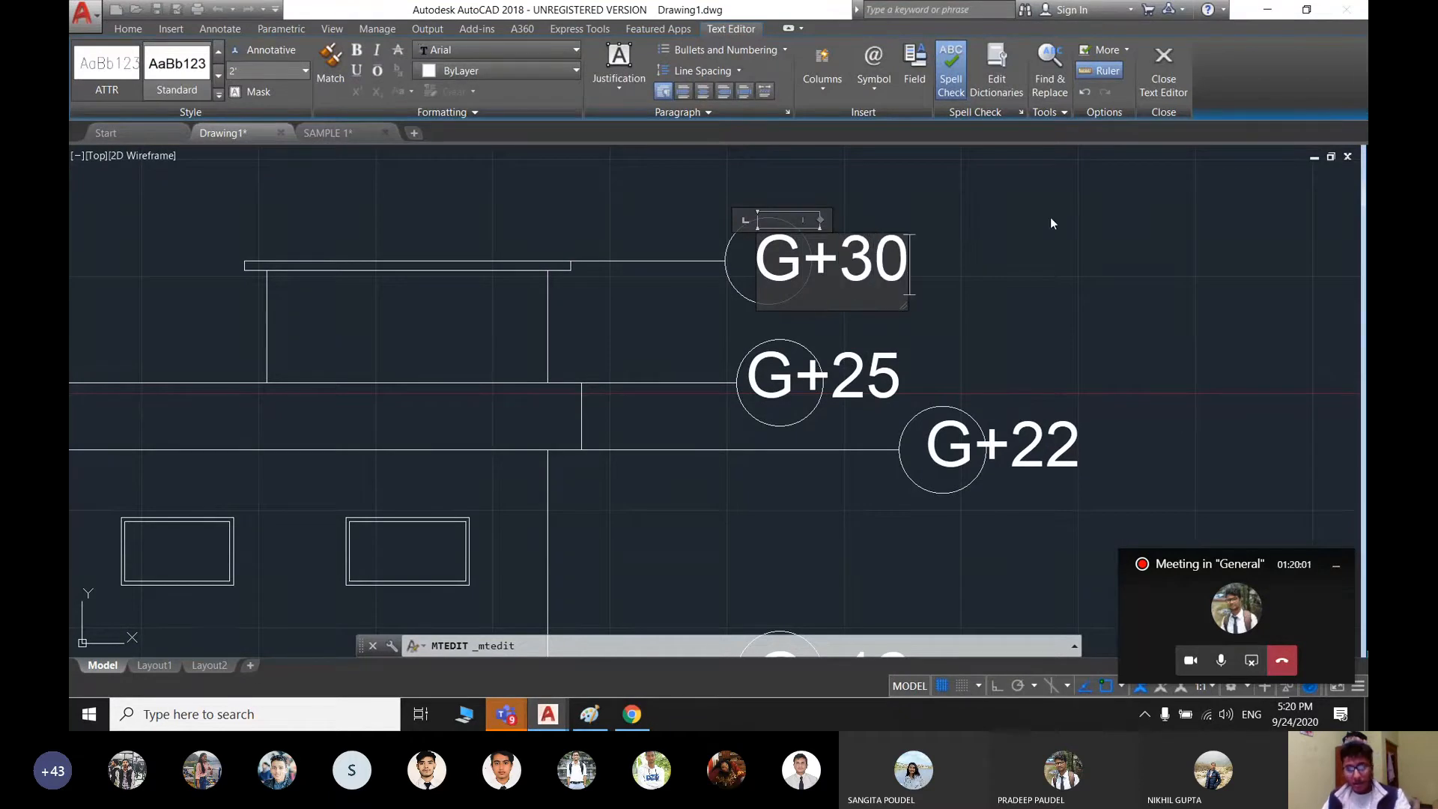
{"action": "left_click", "coordinate": [1050, 223]}
- Examine the level markers and their labels across the whole elevation
{"action": "scroll", "coordinate": [841, 401], "scroll_direction": "down", "scroll_amount": 4}
{"action": "scroll", "coordinate": [861, 398], "scroll_direction": "up", "scroll_amount": 4}
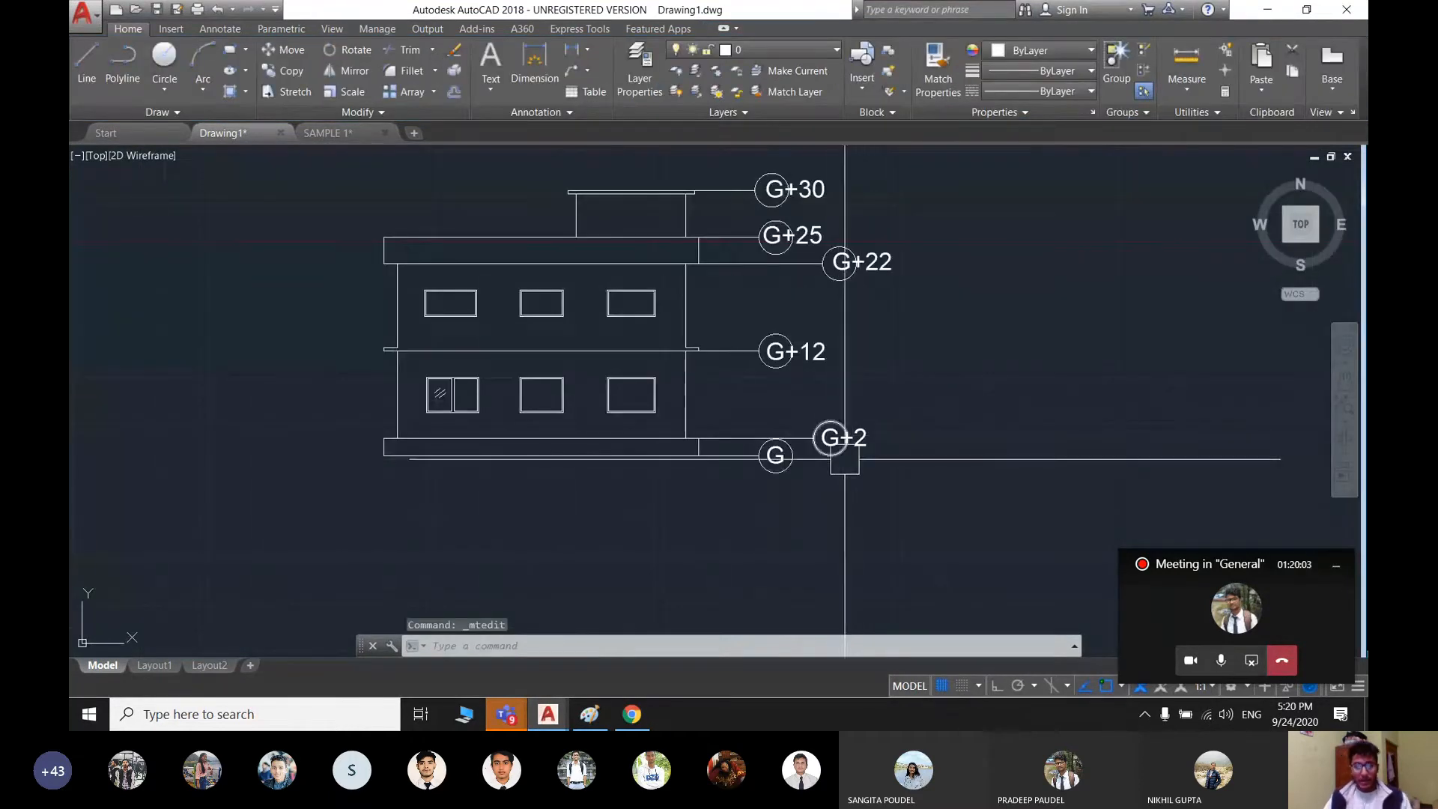
{"action": "middle_click_drag", "start_coordinate": [728, 387], "coordinate": [803, 383]}
{"action": "middle_click_drag", "start_coordinate": [901, 430], "coordinate": [821, 480]}
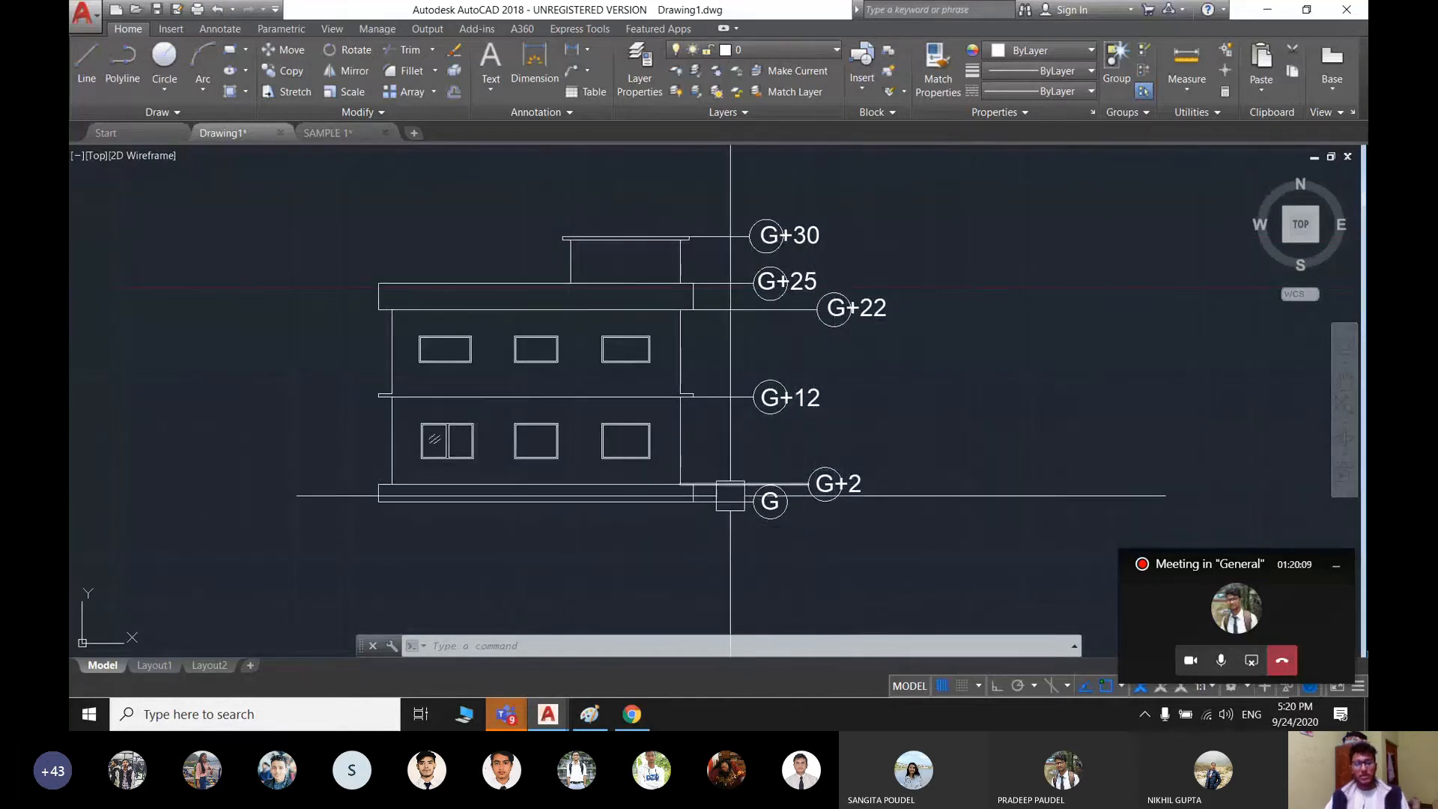
{"action": "scroll", "coordinate": [646, 387], "scroll_direction": "up", "scroll_amount": 2}
{"action": "scroll", "coordinate": [891, 399], "scroll_direction": "down", "scroll_amount": 2}
{"action": "middle_click_drag", "start_coordinate": [784, 494], "coordinate": [628, 535]}
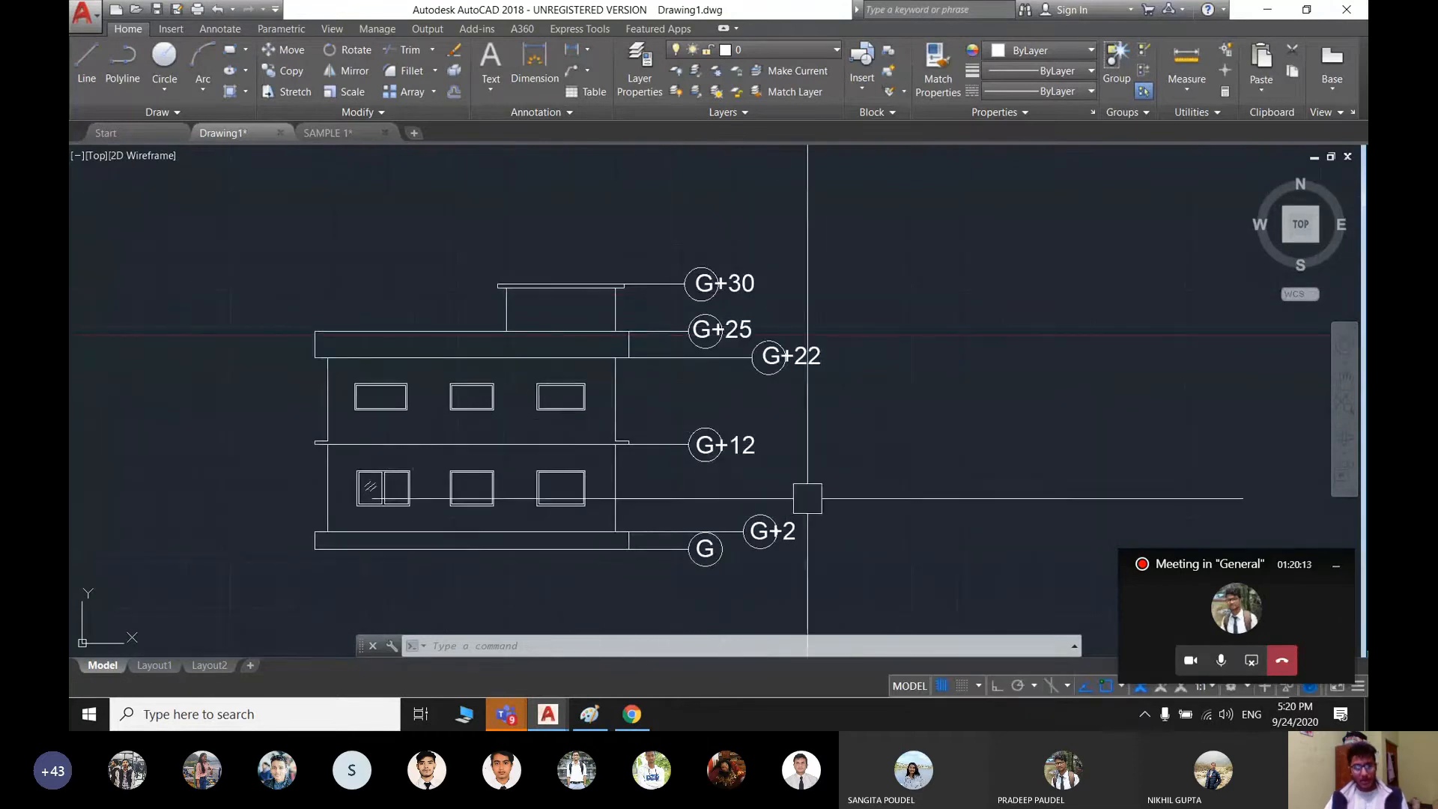
{"action": "scroll", "coordinate": [603, 366], "scroll_direction": "down", "scroll_amount": 3}
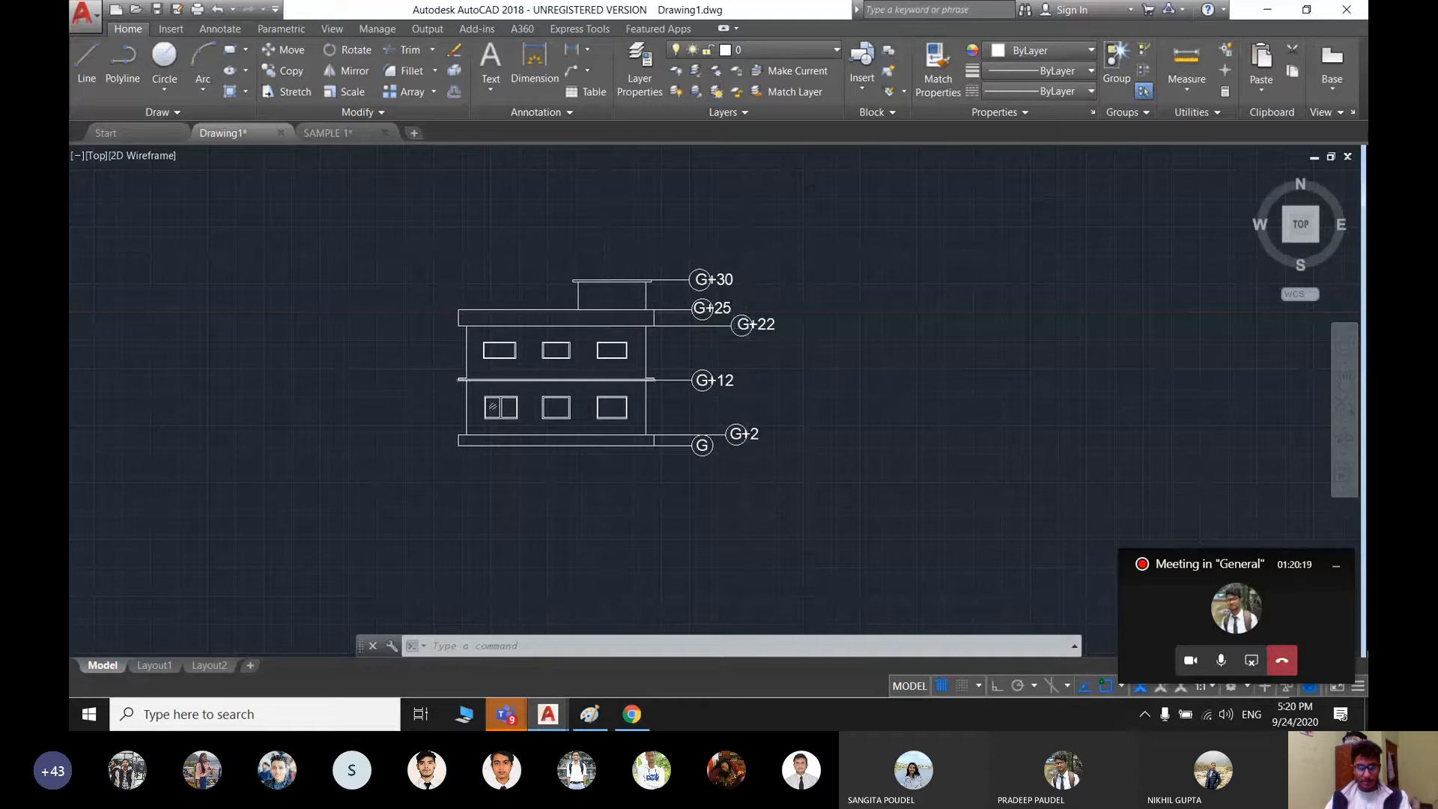
{"action": "scroll", "coordinate": [435, 362], "scroll_direction": "up", "scroll_amount": 2}
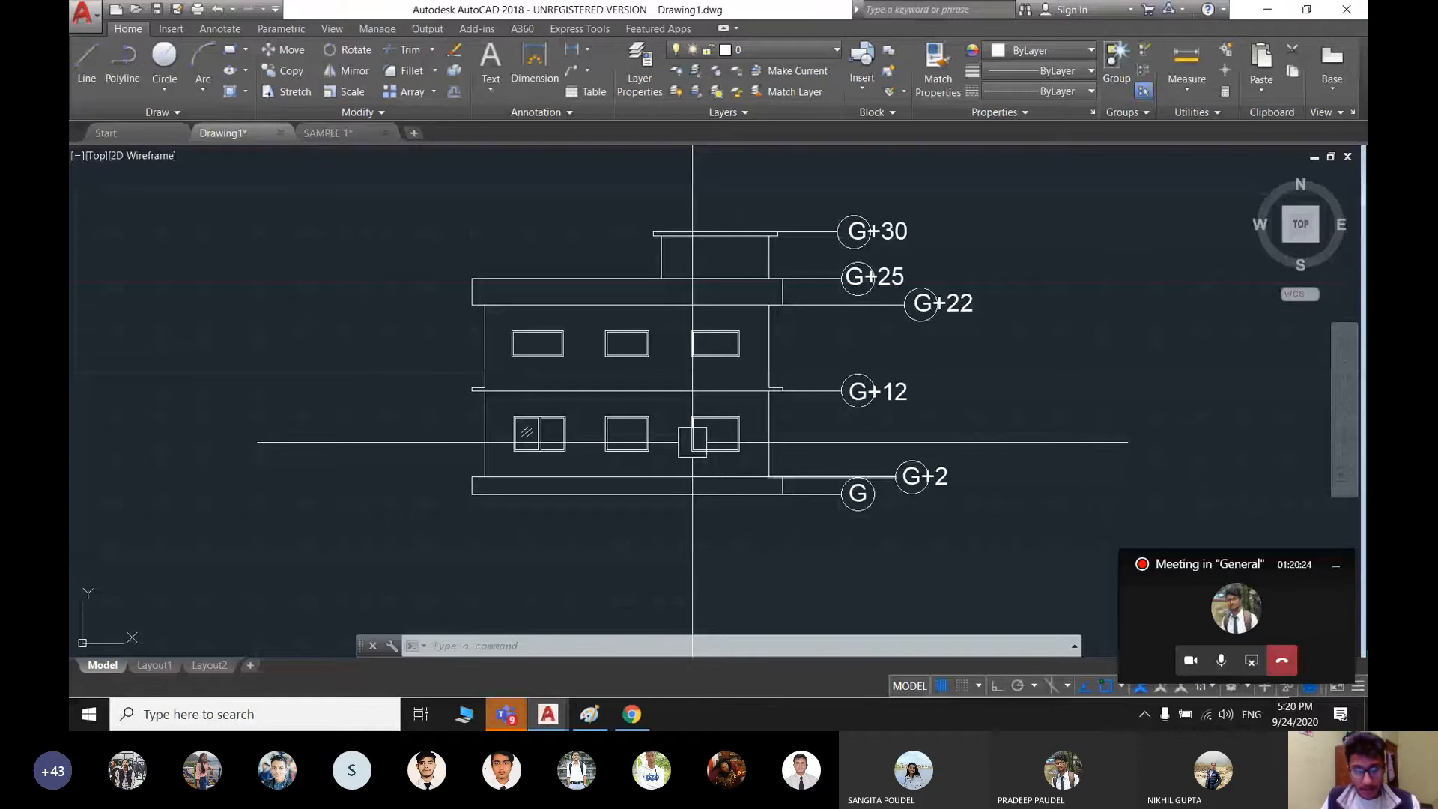
- Add the title SOUTH ELEVATON centred below the elevation, using a copy of the G label
{"action": "scroll", "coordinate": [935, 502], "scroll_direction": "up", "scroll_amount": 3}
{"action": "left_click", "coordinate": [747, 495]}
{"action": "type", "text": "co"}
{"action": "key", "text": "Return"}
{"action": "left_click", "coordinate": [716, 498]}
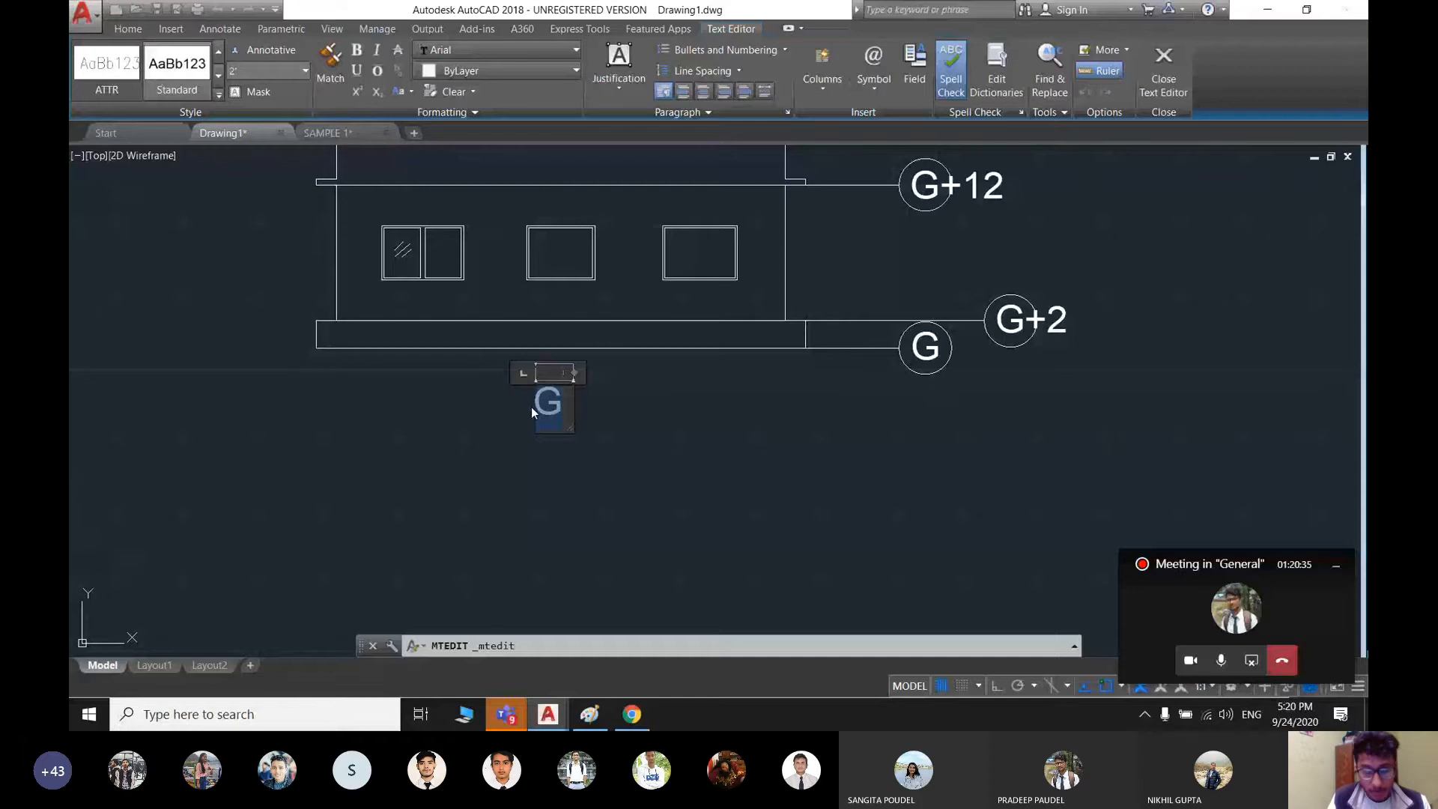
{"action": "type", "text": "SOUTH E"}
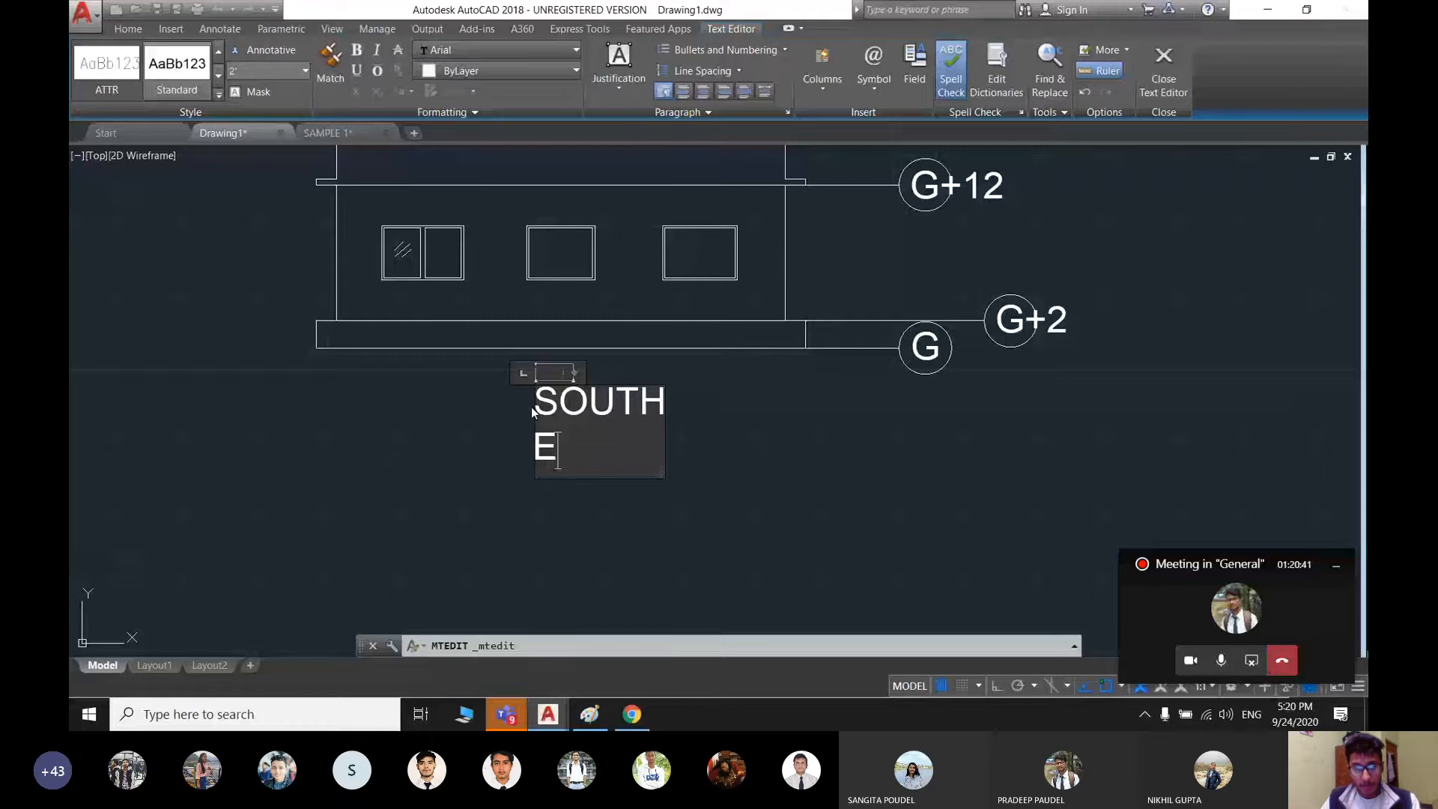
{"action": "type", "text": "LEVATON"}
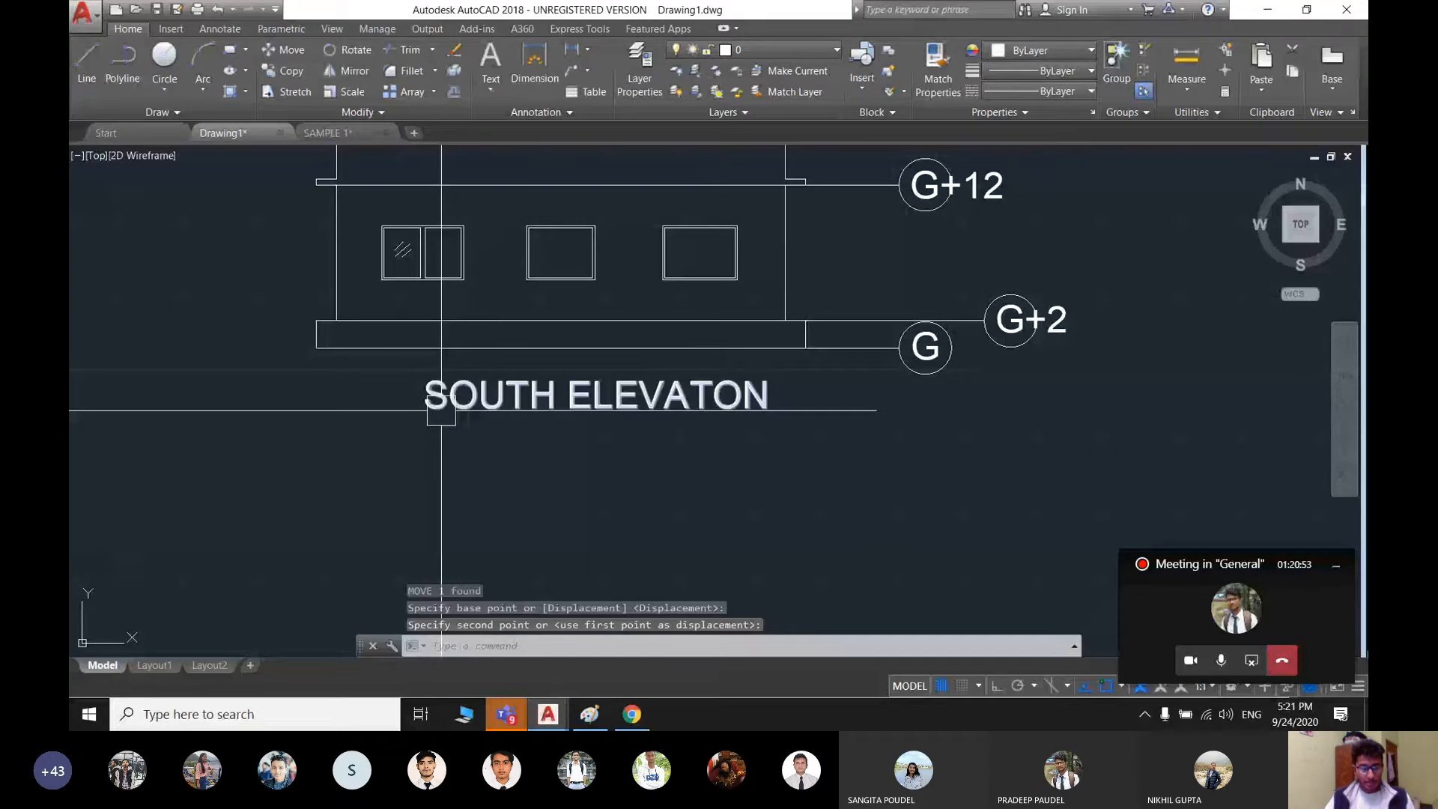
{"action": "key", "text": "Escape"}
- Delete the working elevations drawn directly below the three floor plans, keeping the titled south elevation
{"action": "scroll", "coordinate": [527, 508], "scroll_direction": "down", "scroll_amount": 5}
{"action": "left_click", "coordinate": [718, 524]}
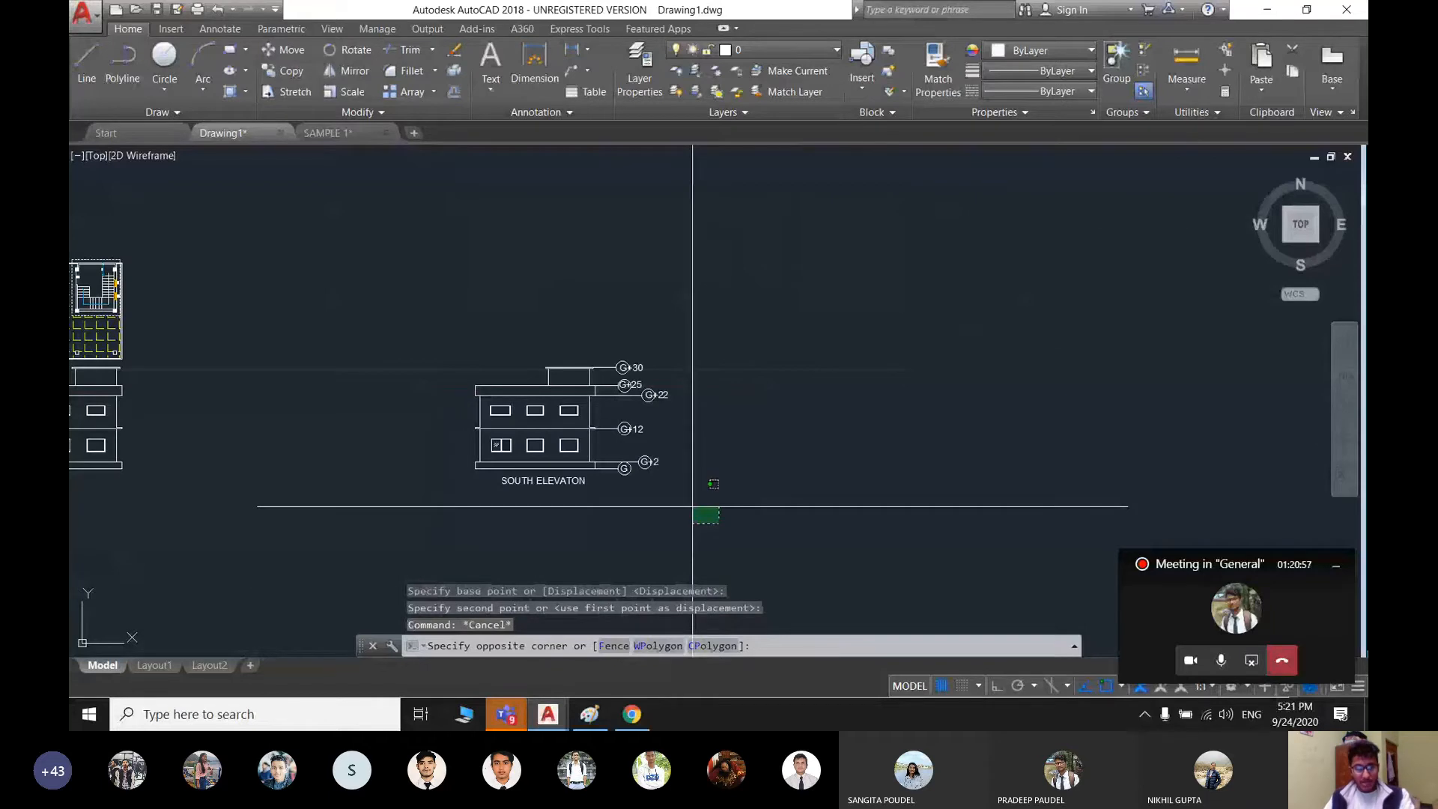
{"action": "key", "text": "Escape"}
{"action": "scroll", "coordinate": [640, 454], "scroll_direction": "down", "scroll_amount": 3}
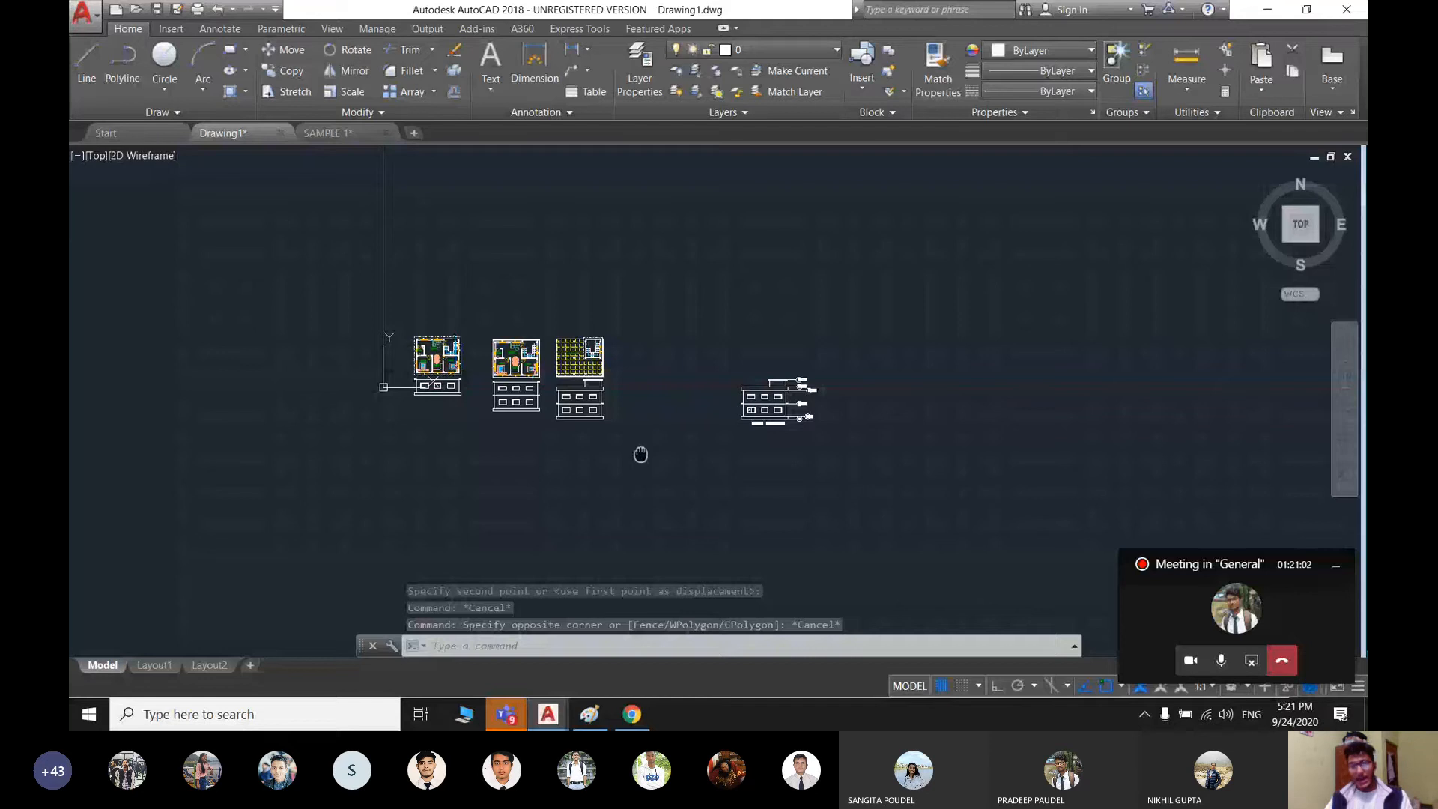
{"action": "scroll", "coordinate": [460, 390], "scroll_direction": "up", "scroll_amount": 4}
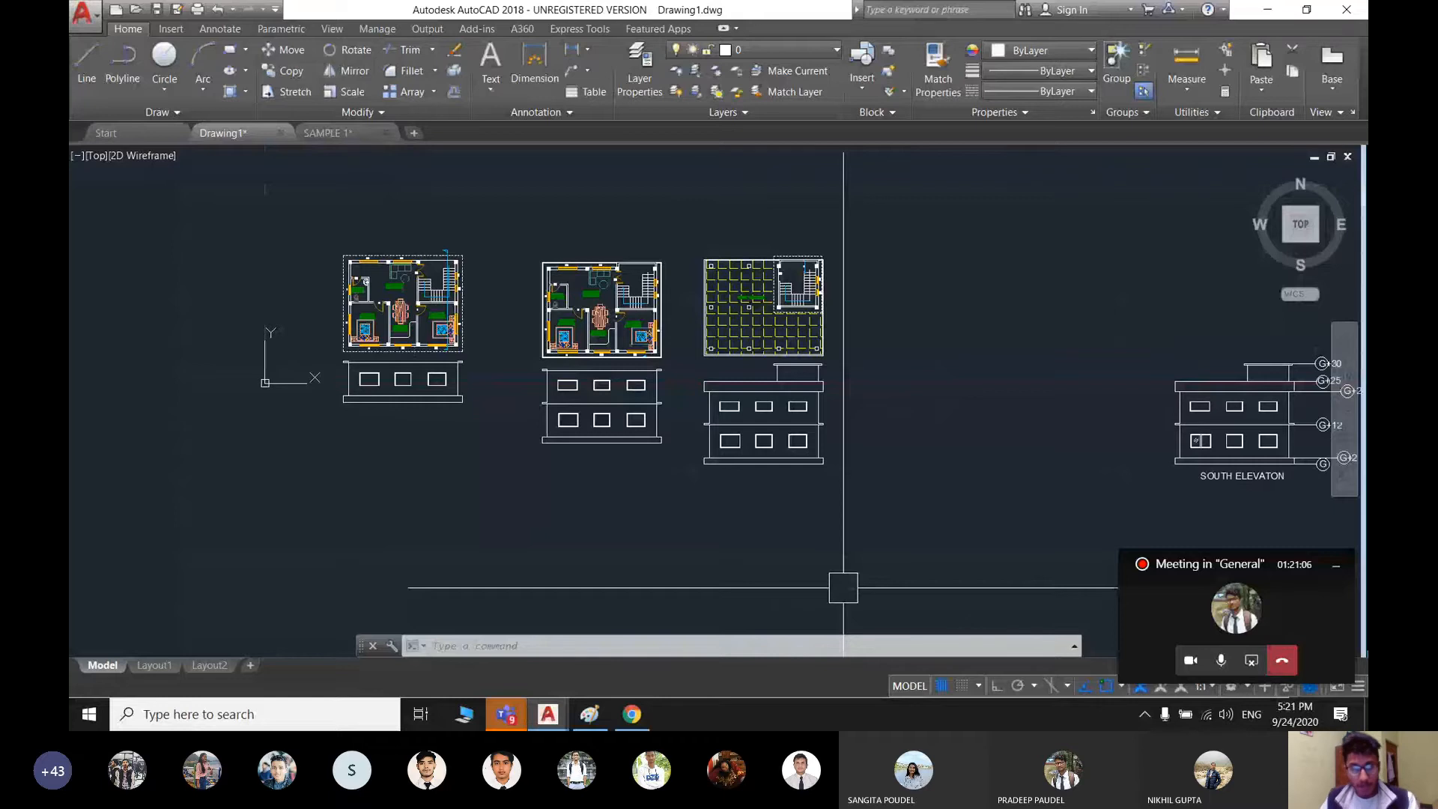
{"action": "key", "text": "Delete"}
{"action": "middle_click_drag", "start_coordinate": [612, 398], "coordinate": [615, 447]}
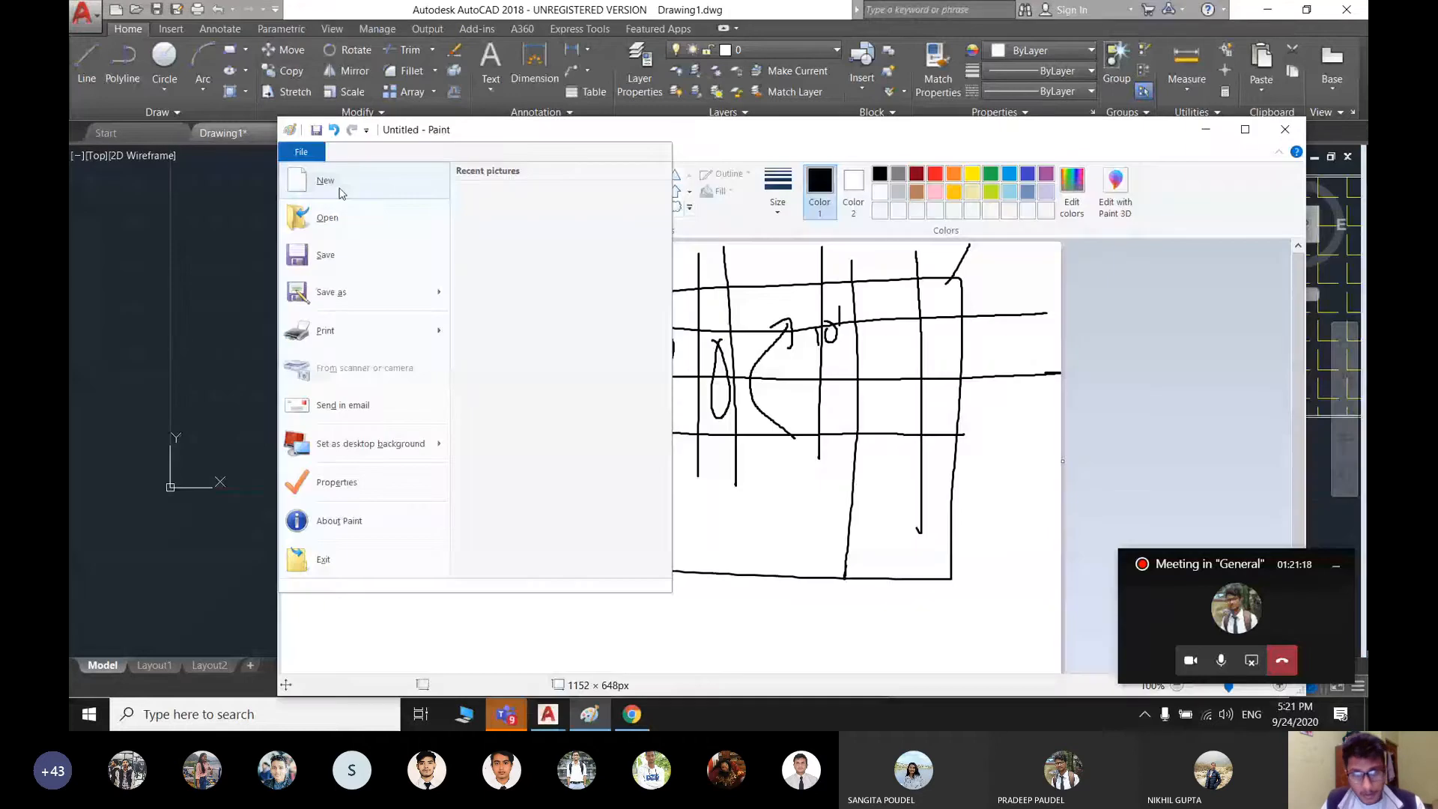
- In a new Paint picture, sketch a square plan labelled N, S, E and W with arrows pointing in from south and east
{"action": "left_click", "coordinate": [325, 181]}
{"action": "mouse_move", "coordinate": [536, 323]}
{"action": "left_mouse_down"}
{"action": "mouse_move", "coordinate": [648, 479]}
{"action": "mouse_move", "coordinate": [674, 308]}
{"action": "mouse_move", "coordinate": [530, 314]}
{"action": "left_mouse_up"}
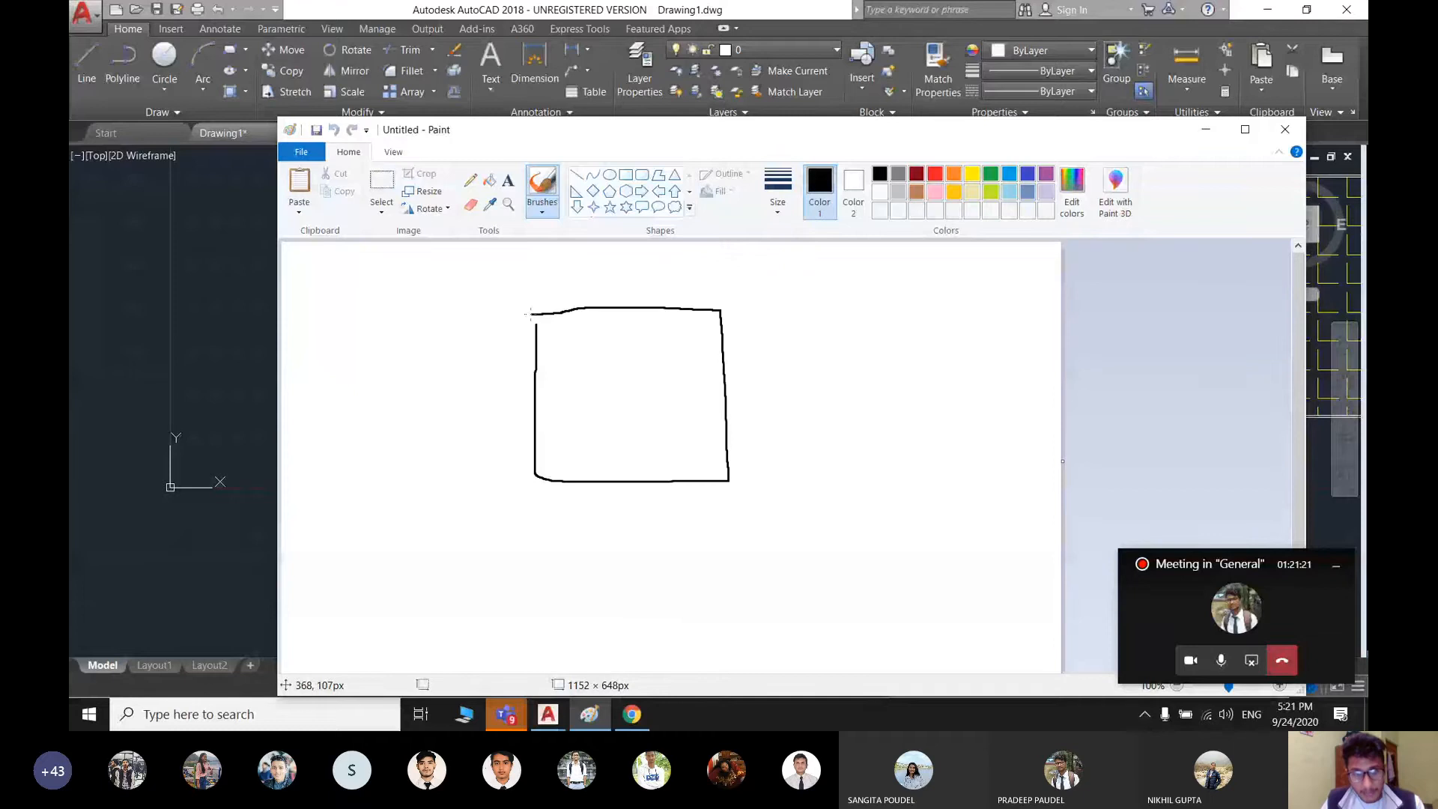
{"action": "left_click_drag", "start_coordinate": [637, 563], "coordinate": [647, 517]}
{"action": "mouse_move", "coordinate": [803, 413]}
{"action": "left_mouse_down"}
{"action": "mouse_move", "coordinate": [738, 424]}
{"action": "mouse_move", "coordinate": [769, 451]}
{"action": "left_mouse_up"}
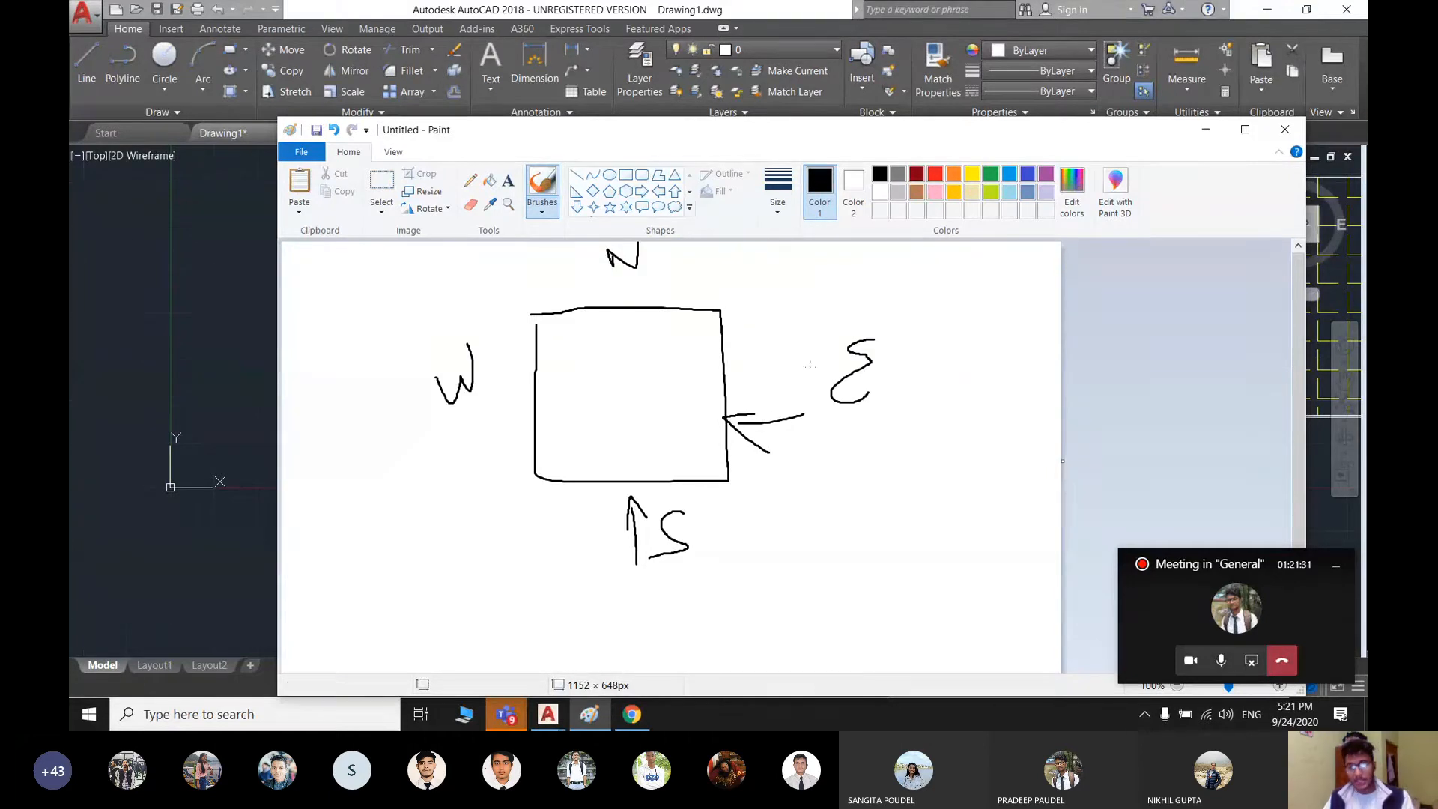
{"action": "left_click", "coordinate": [1205, 129]}
- Copy the three floor plans to an empty area beyond the titled south elevation
{"action": "scroll", "coordinate": [590, 450], "scroll_direction": "down", "scroll_amount": 2}
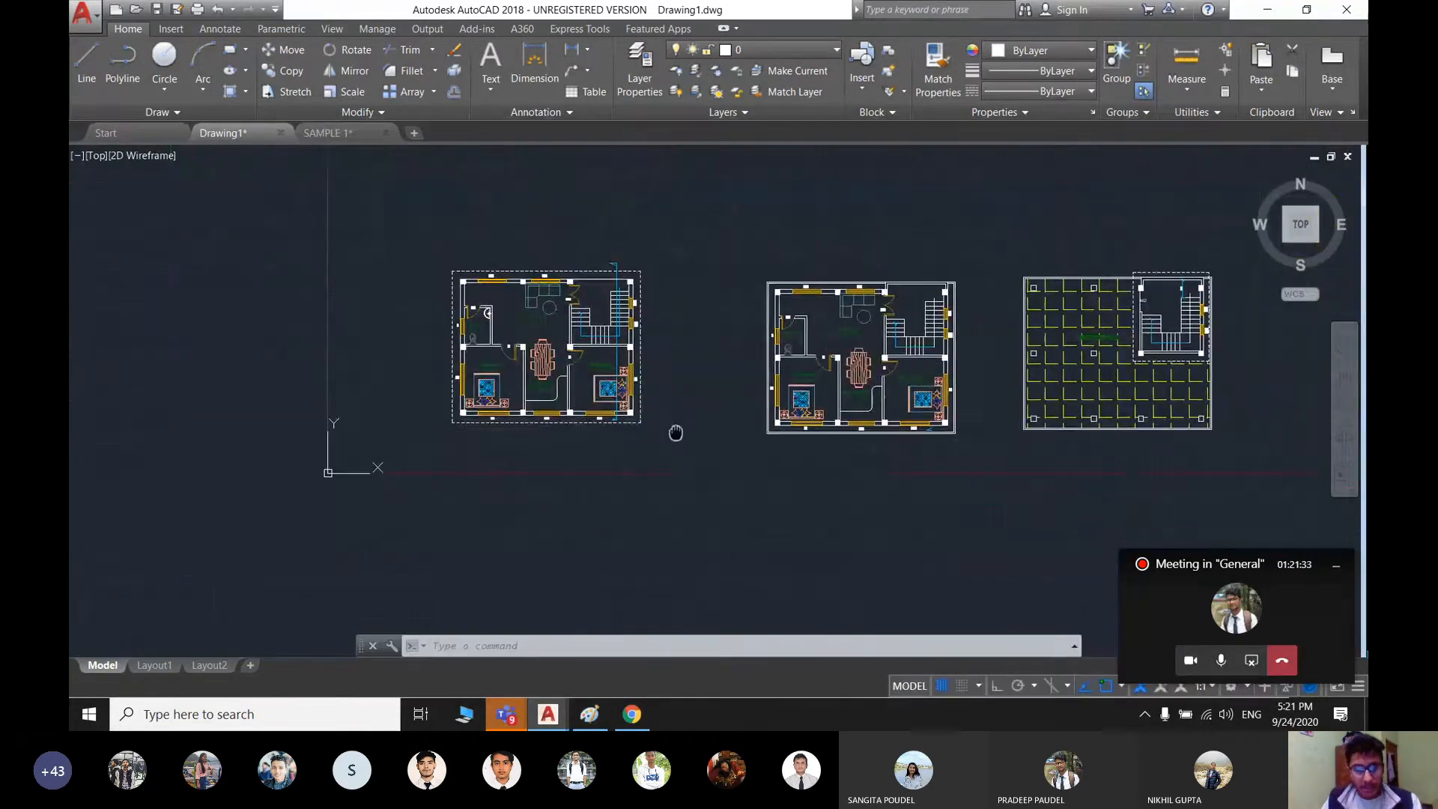
{"action": "scroll", "coordinate": [659, 340], "scroll_direction": "up", "scroll_amount": 4}
{"action": "scroll", "coordinate": [761, 365], "scroll_direction": "down", "scroll_amount": 5}
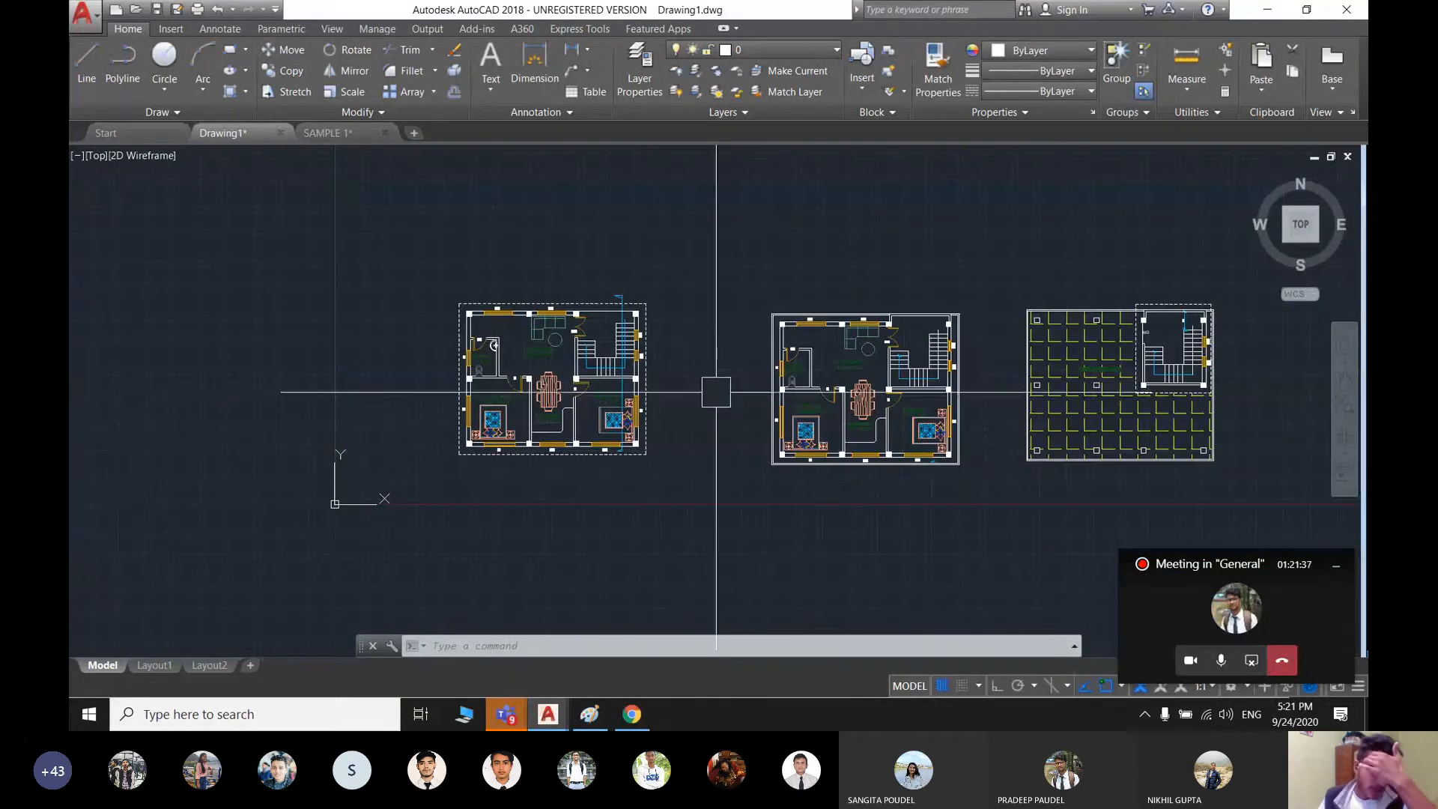
{"action": "middle_click_drag", "start_coordinate": [605, 447], "coordinate": [665, 422]}
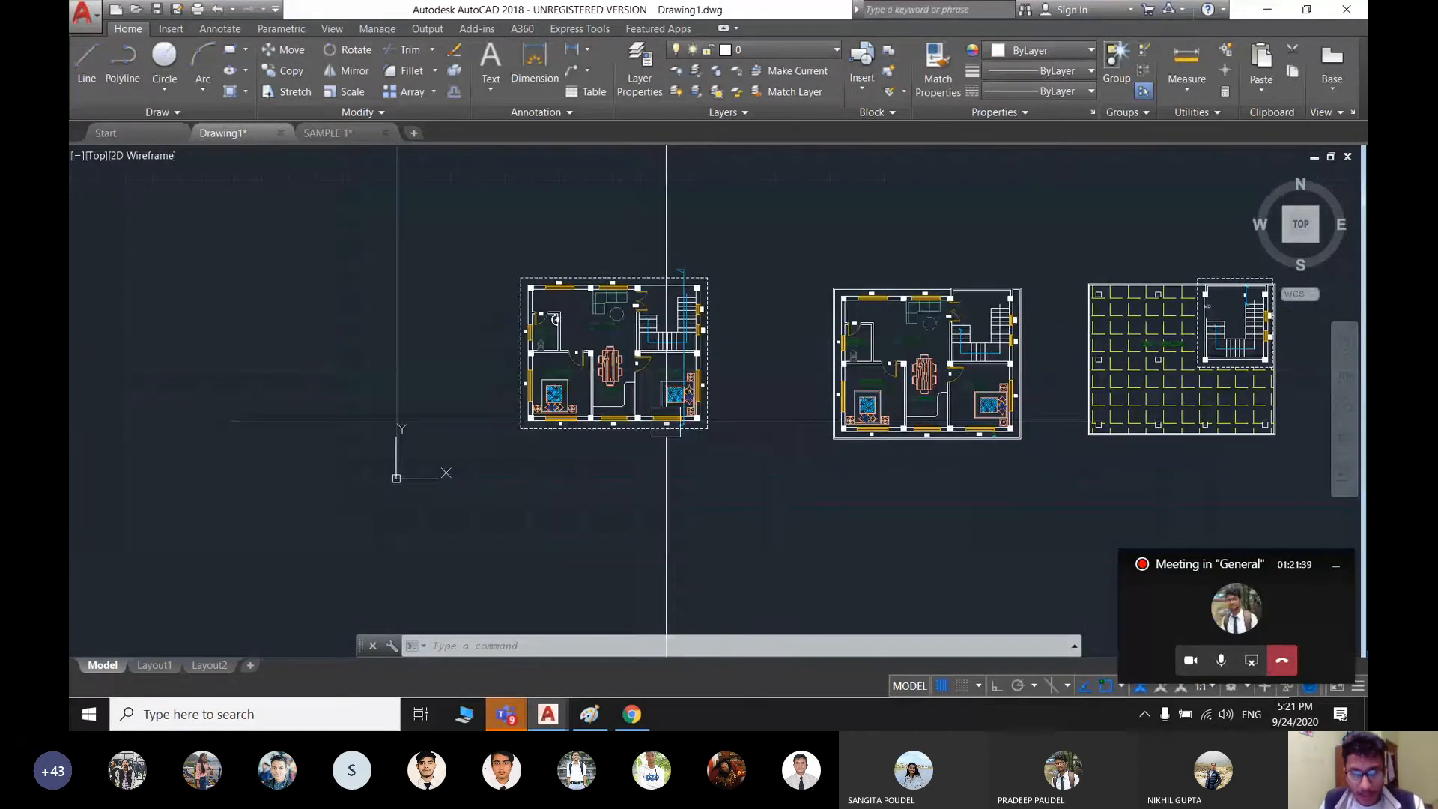
{"action": "left_click", "coordinate": [744, 449]}
{"action": "left_click", "coordinate": [419, 240]}
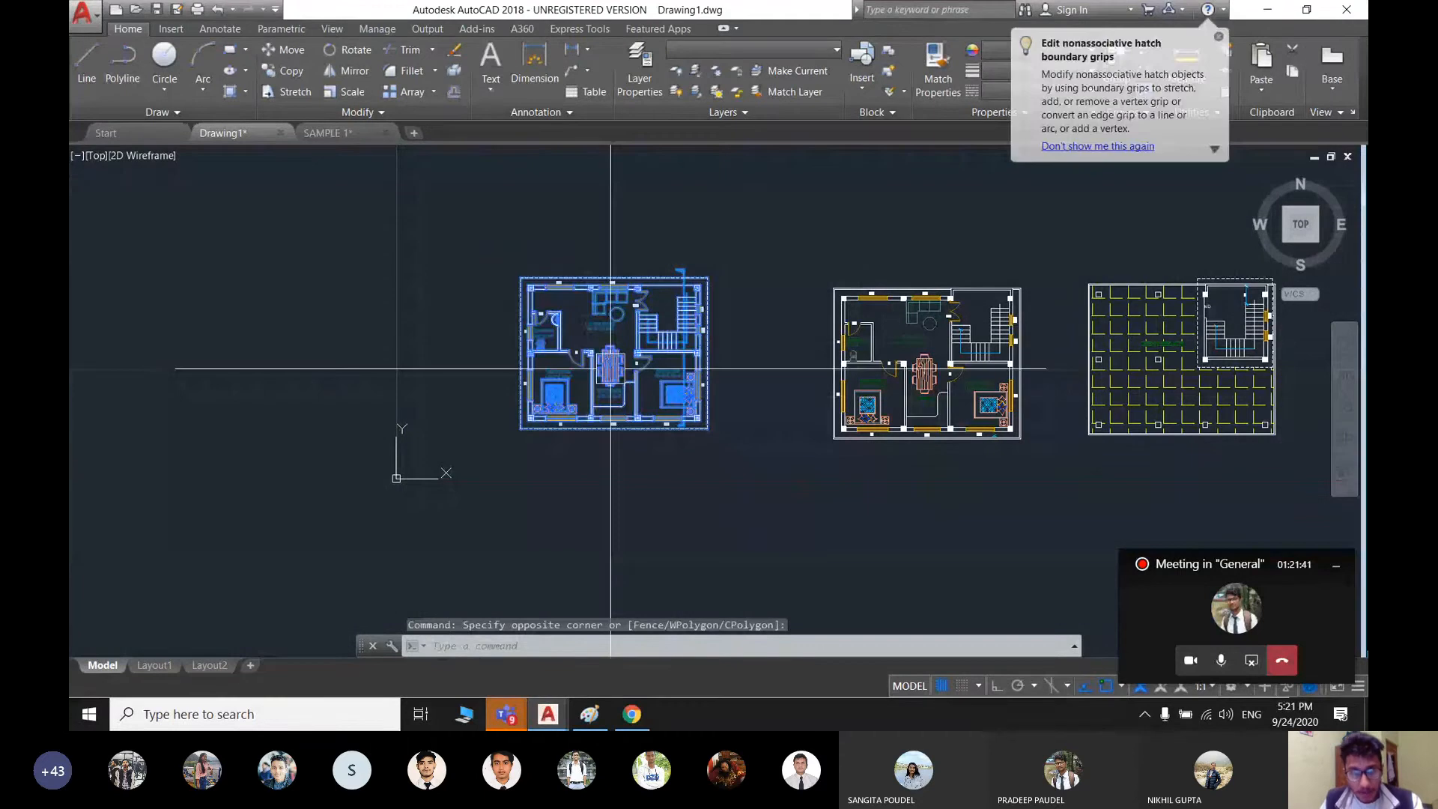
{"action": "key", "text": "ctrl+a"}
{"action": "scroll", "coordinate": [611, 369], "scroll_direction": "down", "scroll_amount": 4}
{"action": "type", "text": "CO"}
{"action": "key", "text": "Return"}
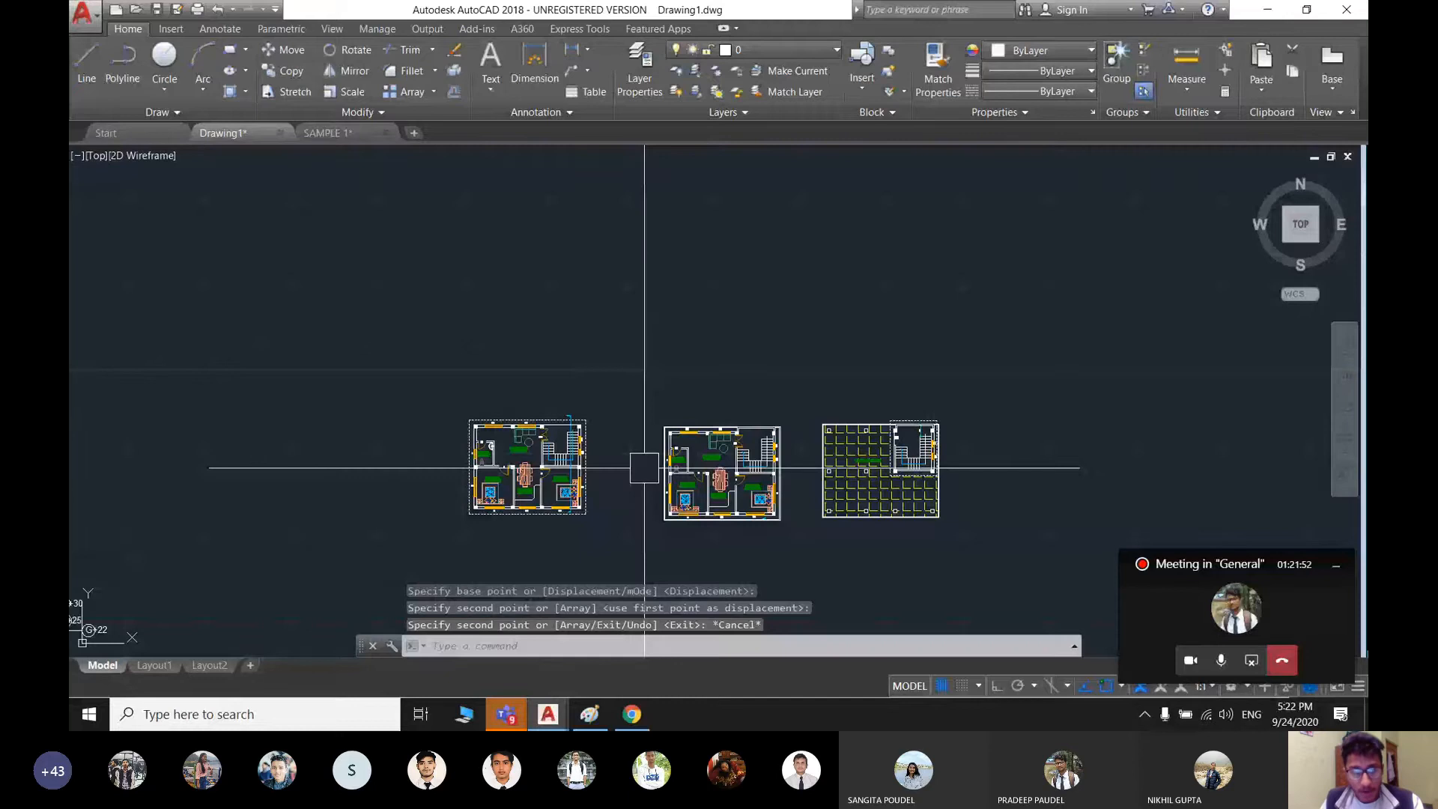
- Turn on Ortho mode while trying to rotate the copied ground floor plan
{"action": "scroll", "coordinate": [643, 468], "scroll_direction": "up", "scroll_amount": 2}
{"action": "middle_click_drag", "start_coordinate": [644, 468], "coordinate": [614, 375]}
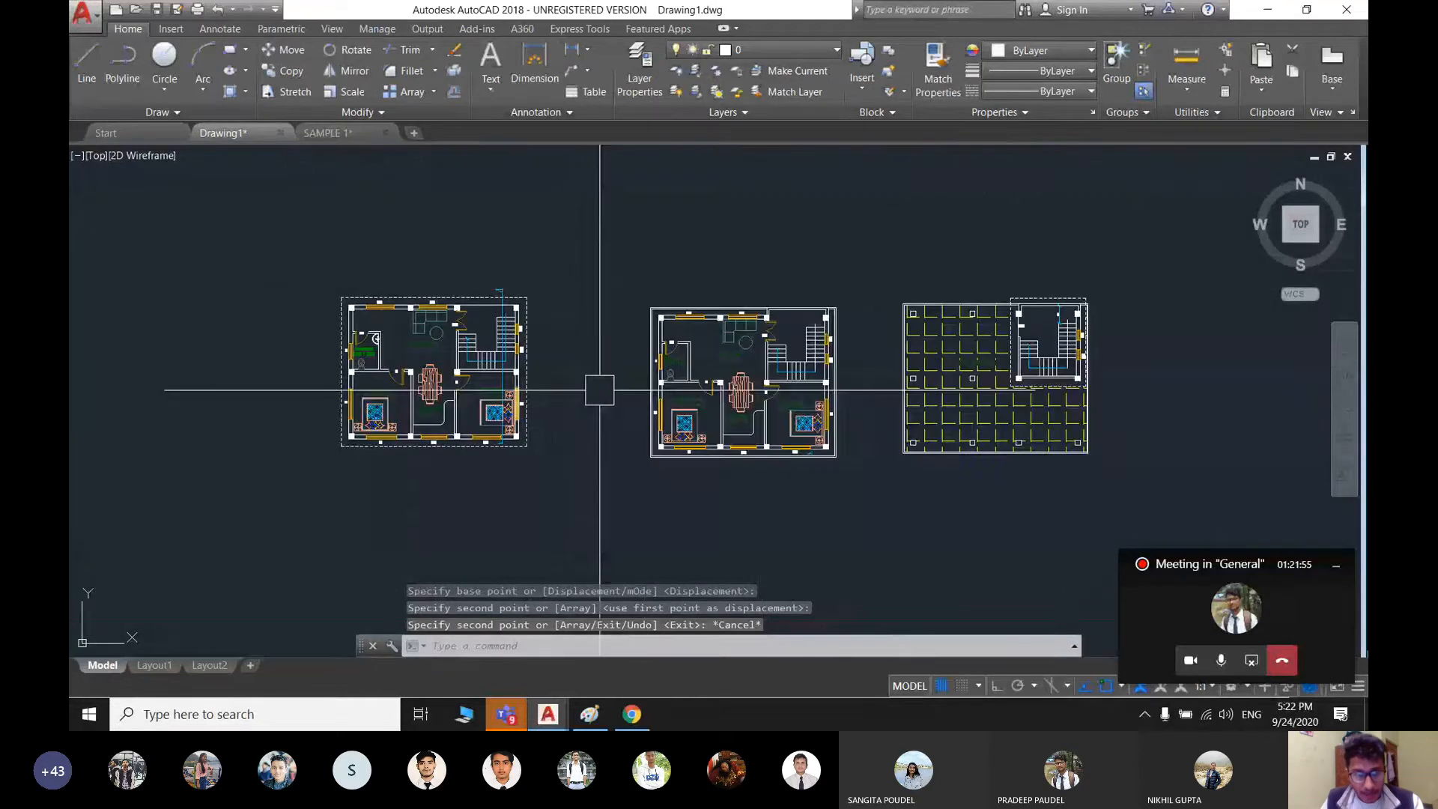
{"action": "middle_click_drag", "start_coordinate": [510, 432], "coordinate": [791, 406]}
{"action": "left_click", "coordinate": [762, 424]}
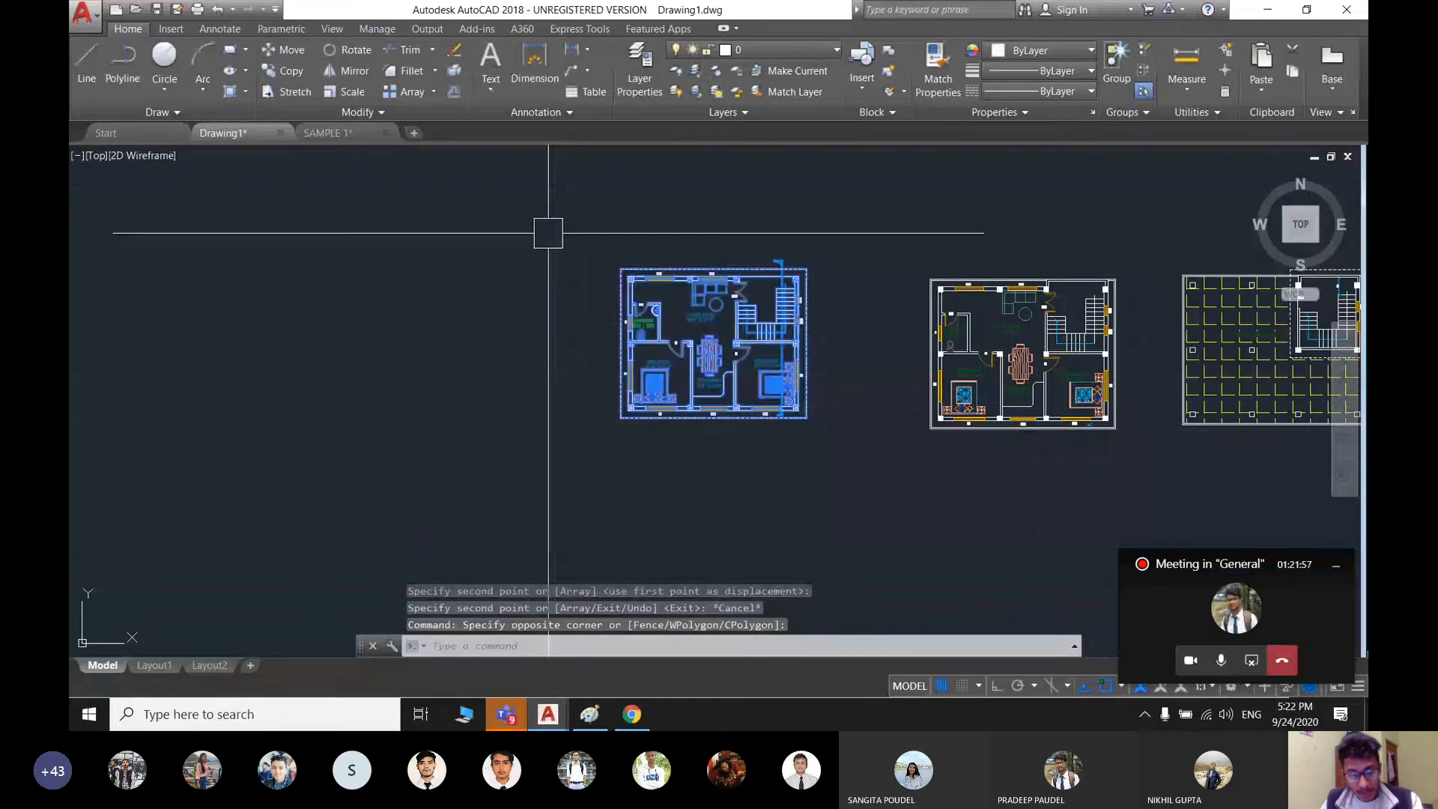
{"action": "type", "text": "RO"}
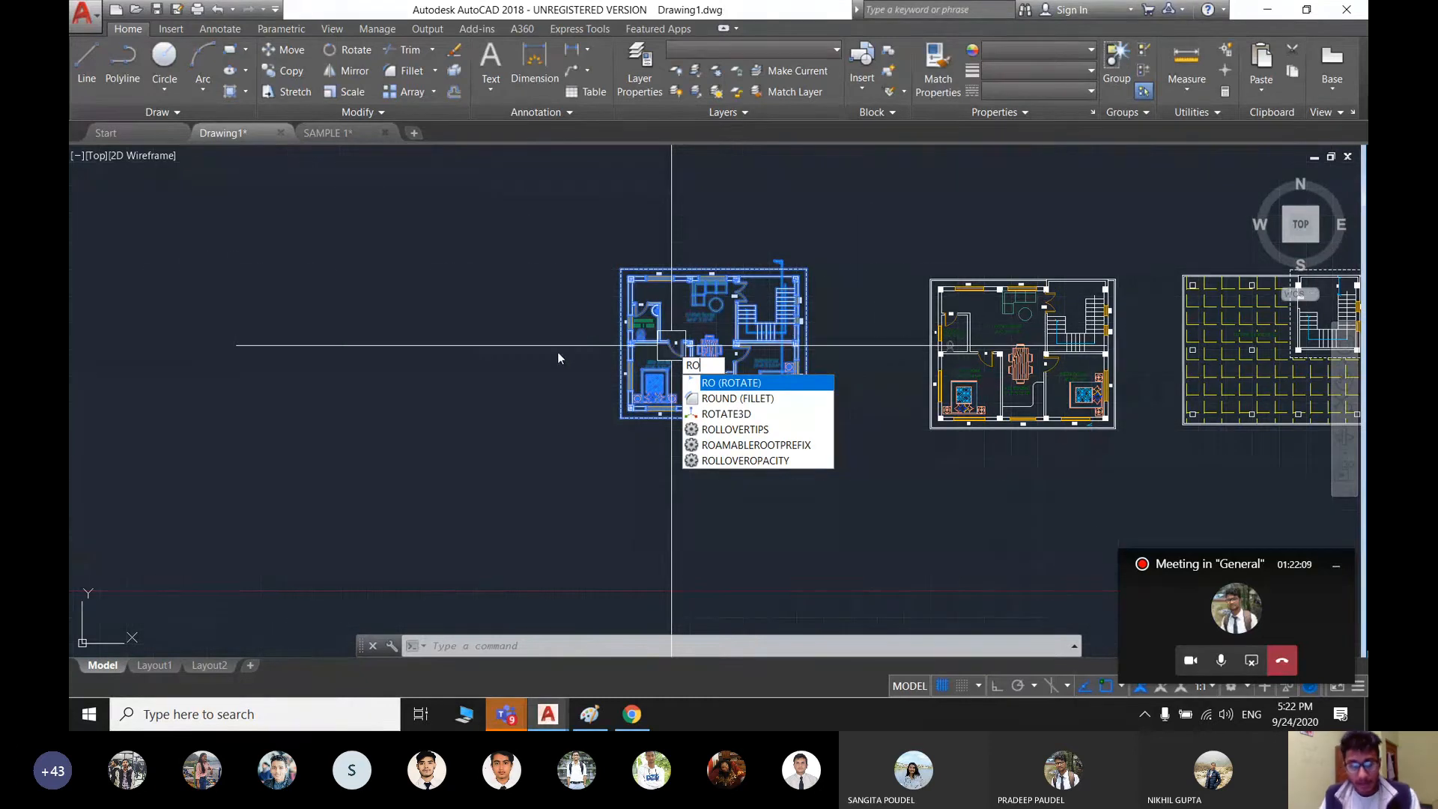
{"action": "key", "text": "Return"}
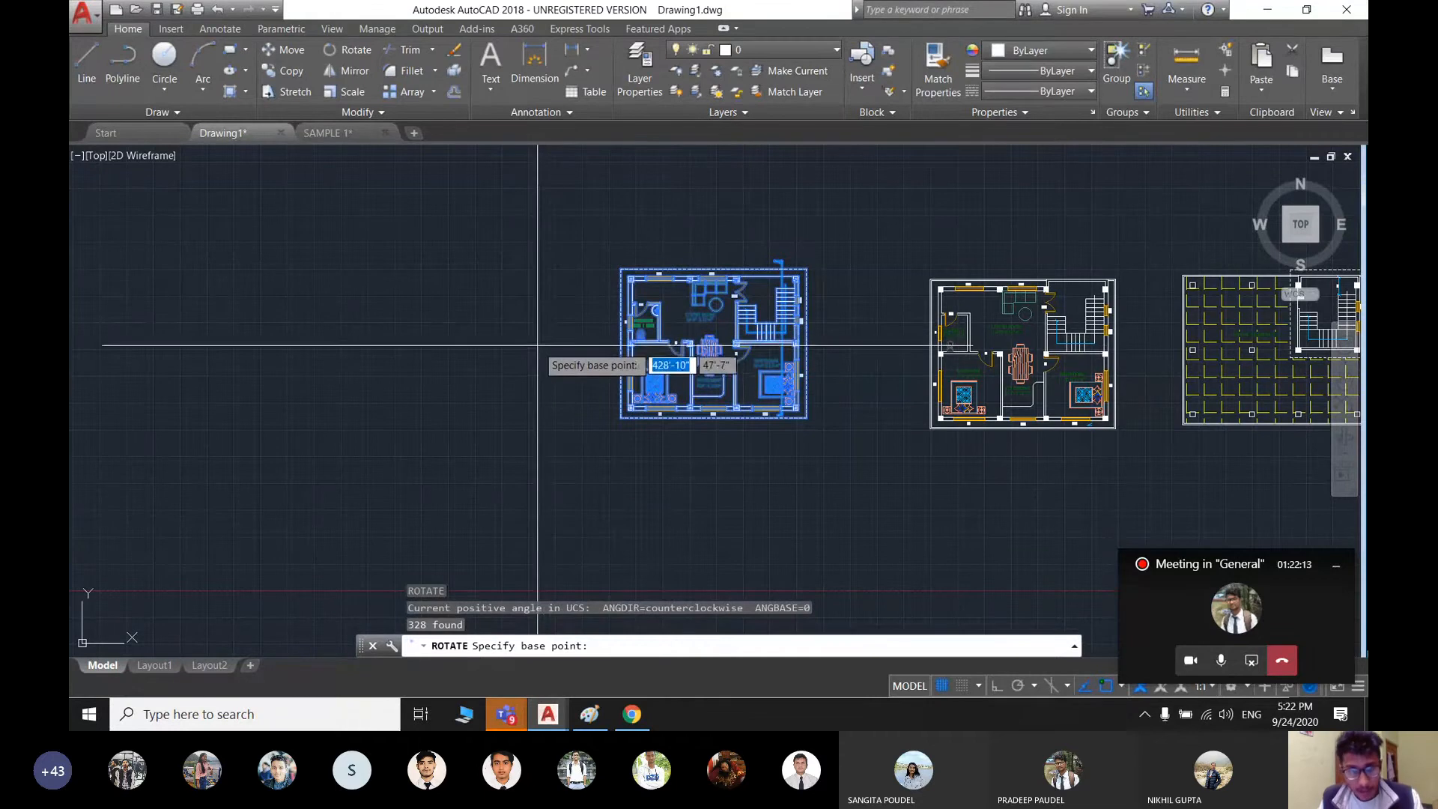
{"action": "left_click", "coordinate": [537, 343]}
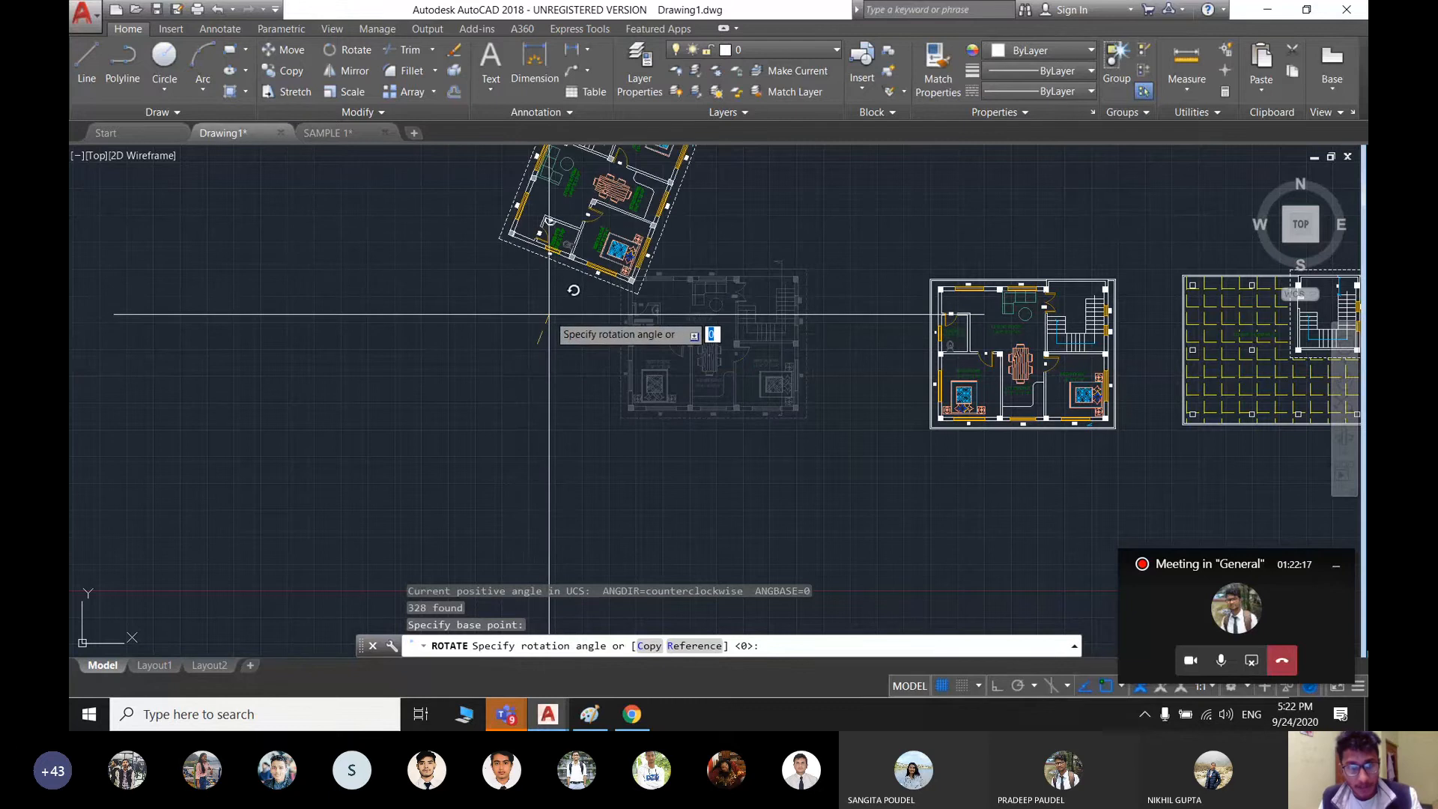
{"action": "key", "text": "F8"}
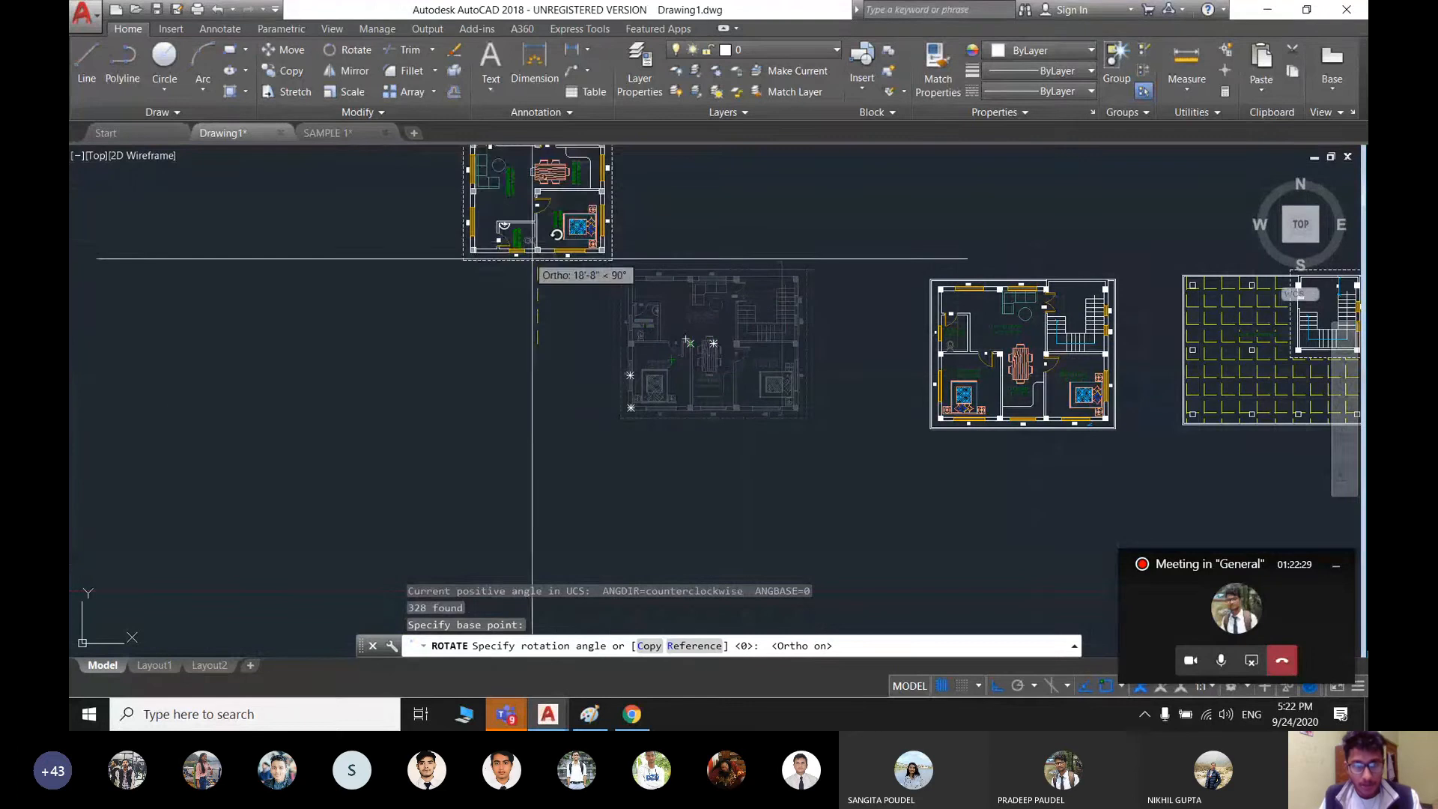
{"action": "key", "text": "Escape"}
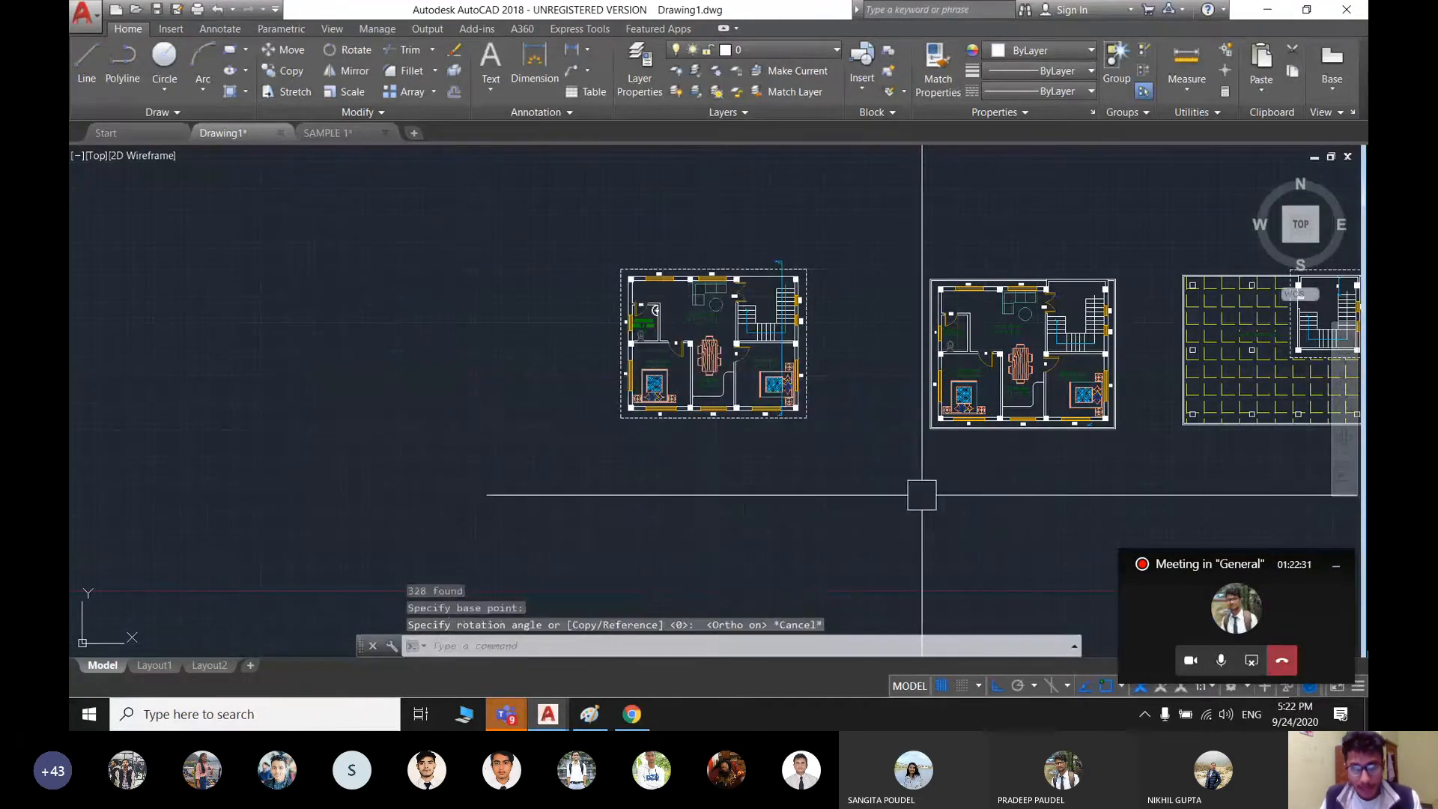
{"action": "left_click", "coordinate": [838, 453]}
{"action": "left_click", "coordinate": [539, 212]}
{"action": "type", "text": "ro"}
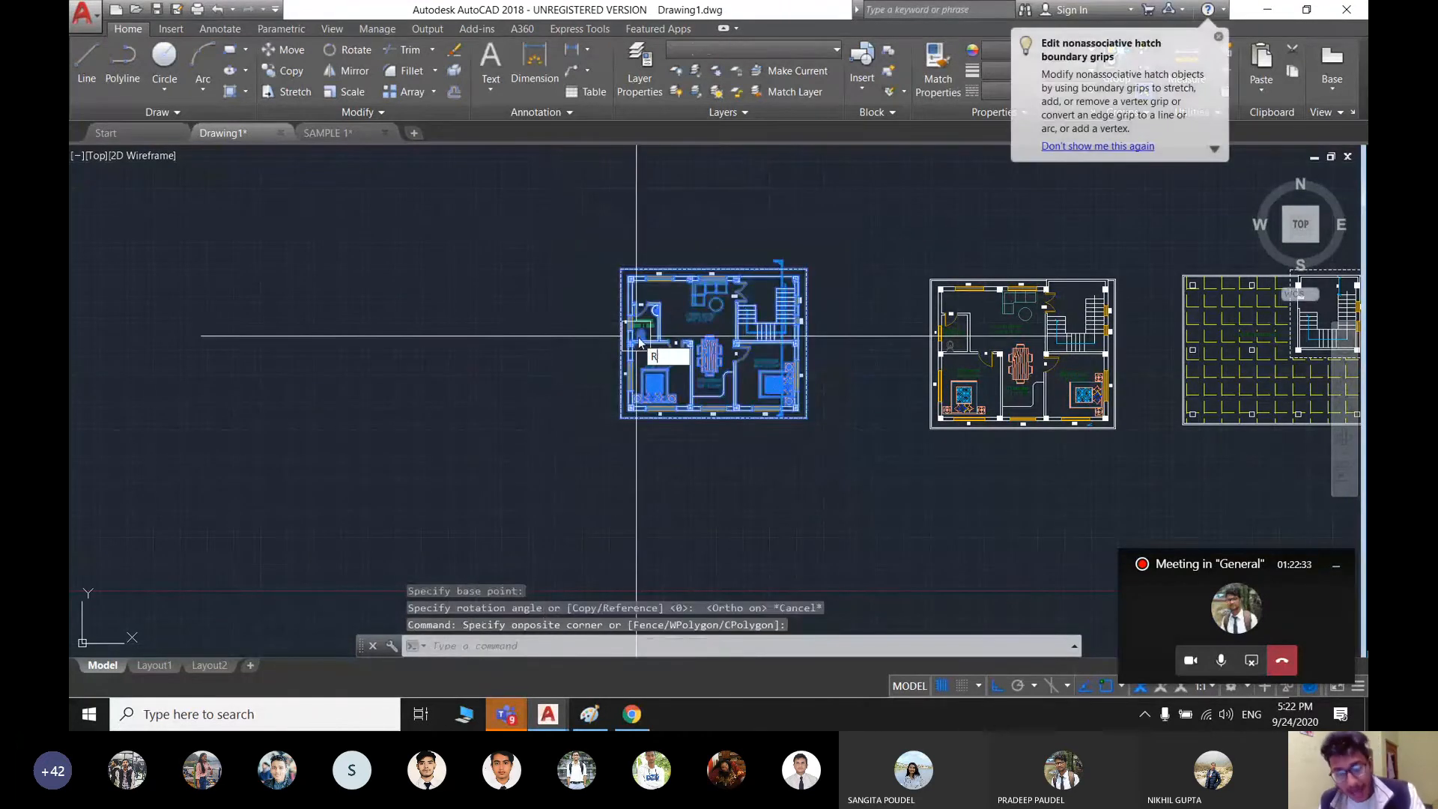
{"action": "key", "text": "Return"}
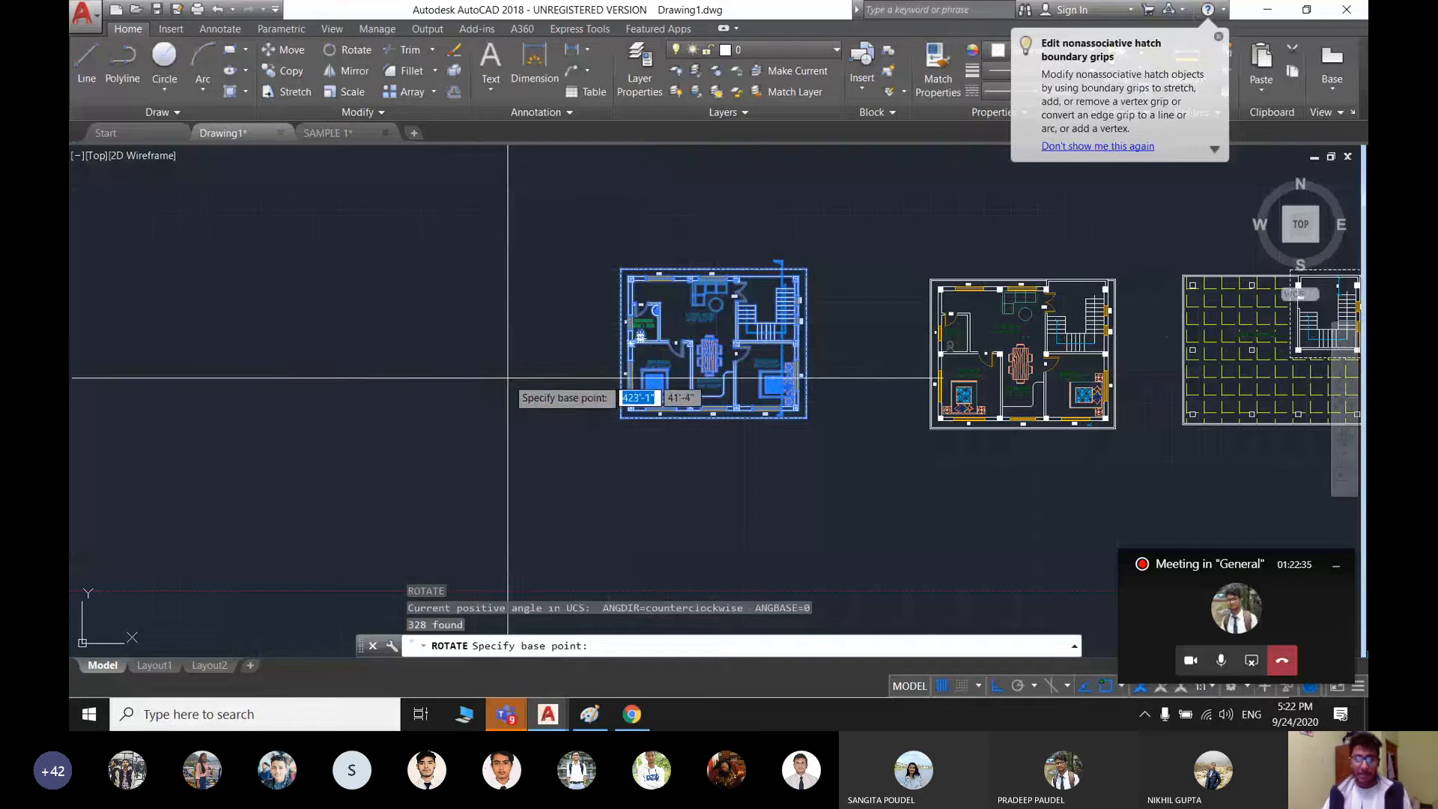
{"action": "left_click", "coordinate": [534, 282]}
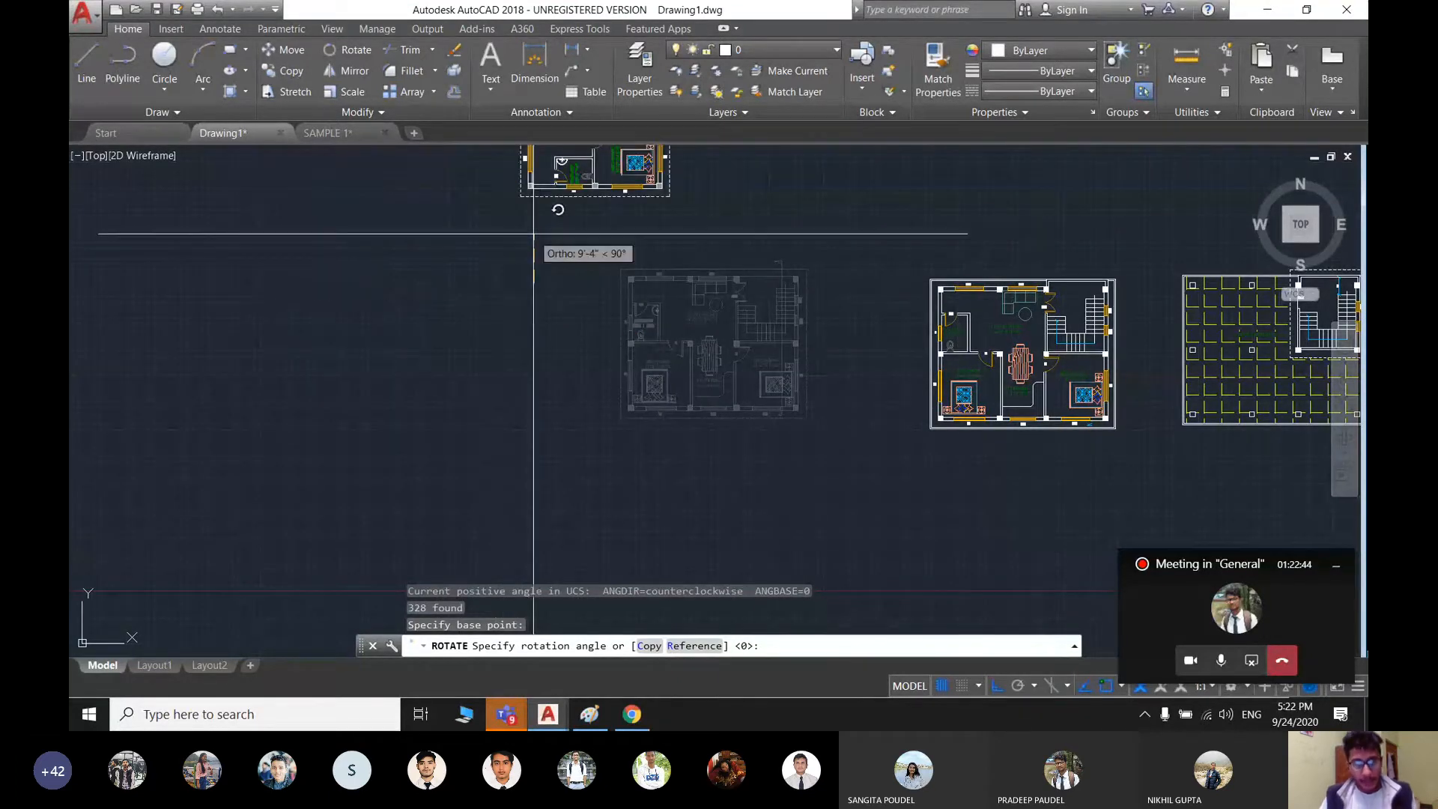
{"action": "key", "text": "Escape"}
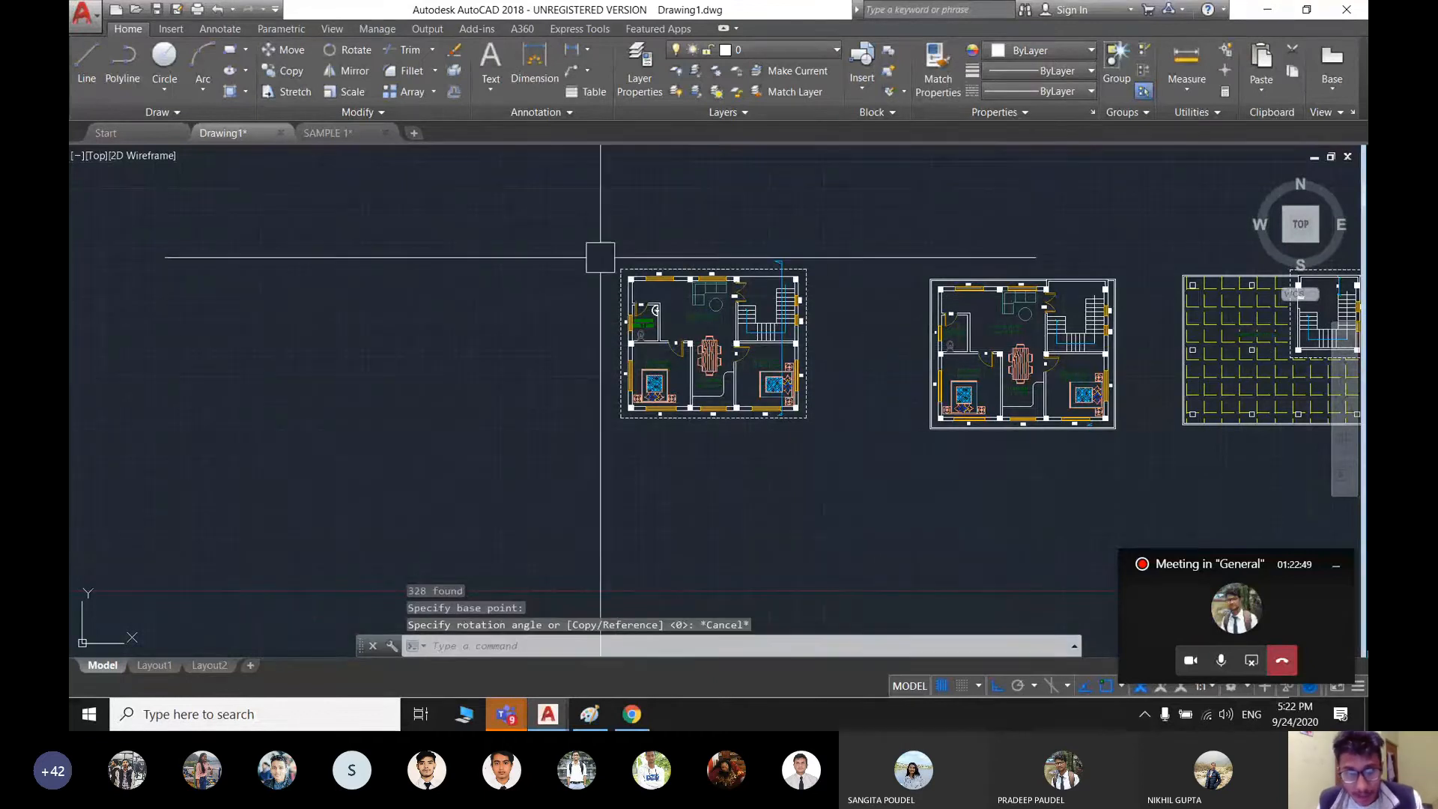
- Rotate the copied ground floor plan by 270 degrees about a point just outside its upper-left corner
{"action": "left_click", "coordinate": [857, 497]}
{"action": "left_click", "coordinate": [581, 218]}
{"action": "type", "text": "R"}
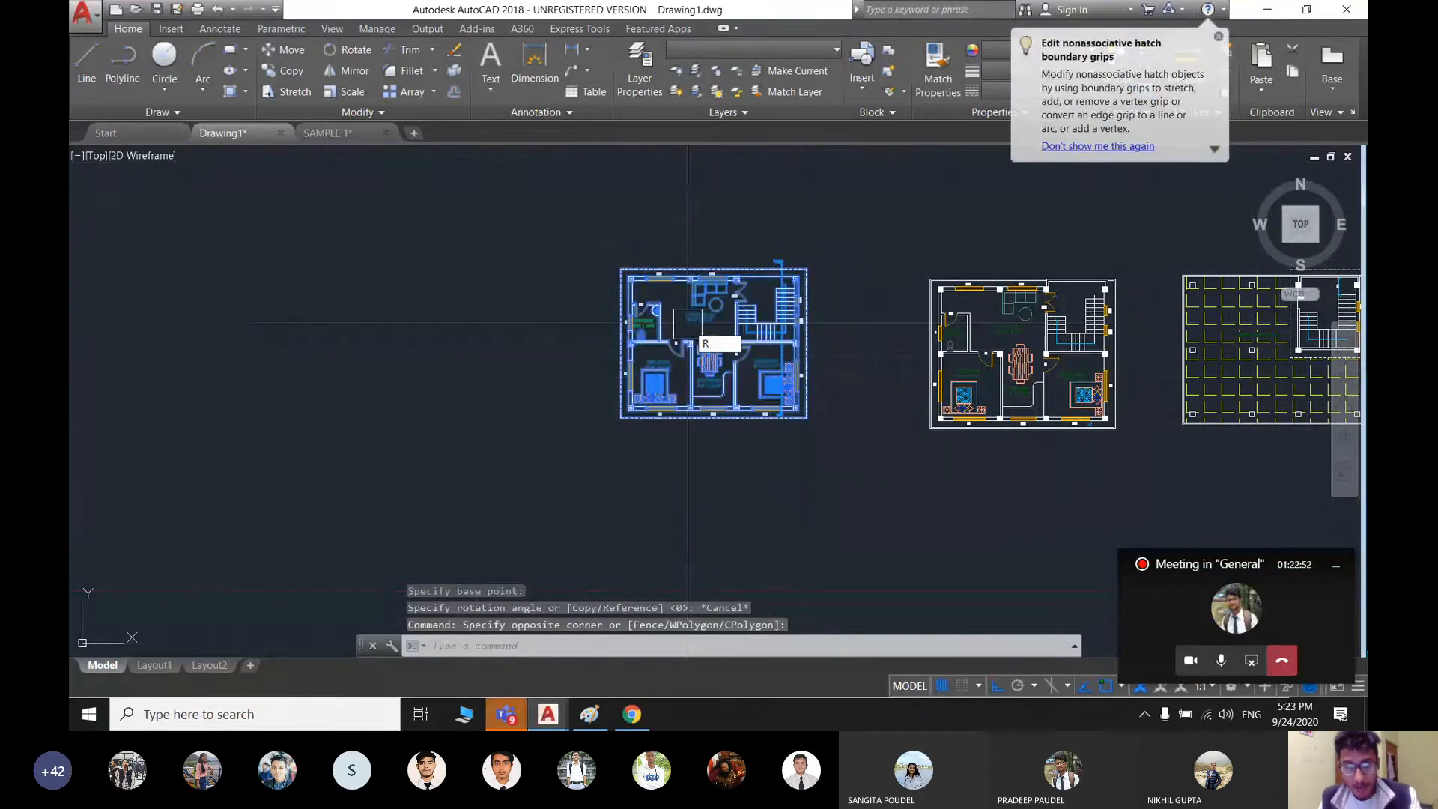
{"action": "key", "text": "Return"}
{"action": "left_click", "coordinate": [549, 270]}
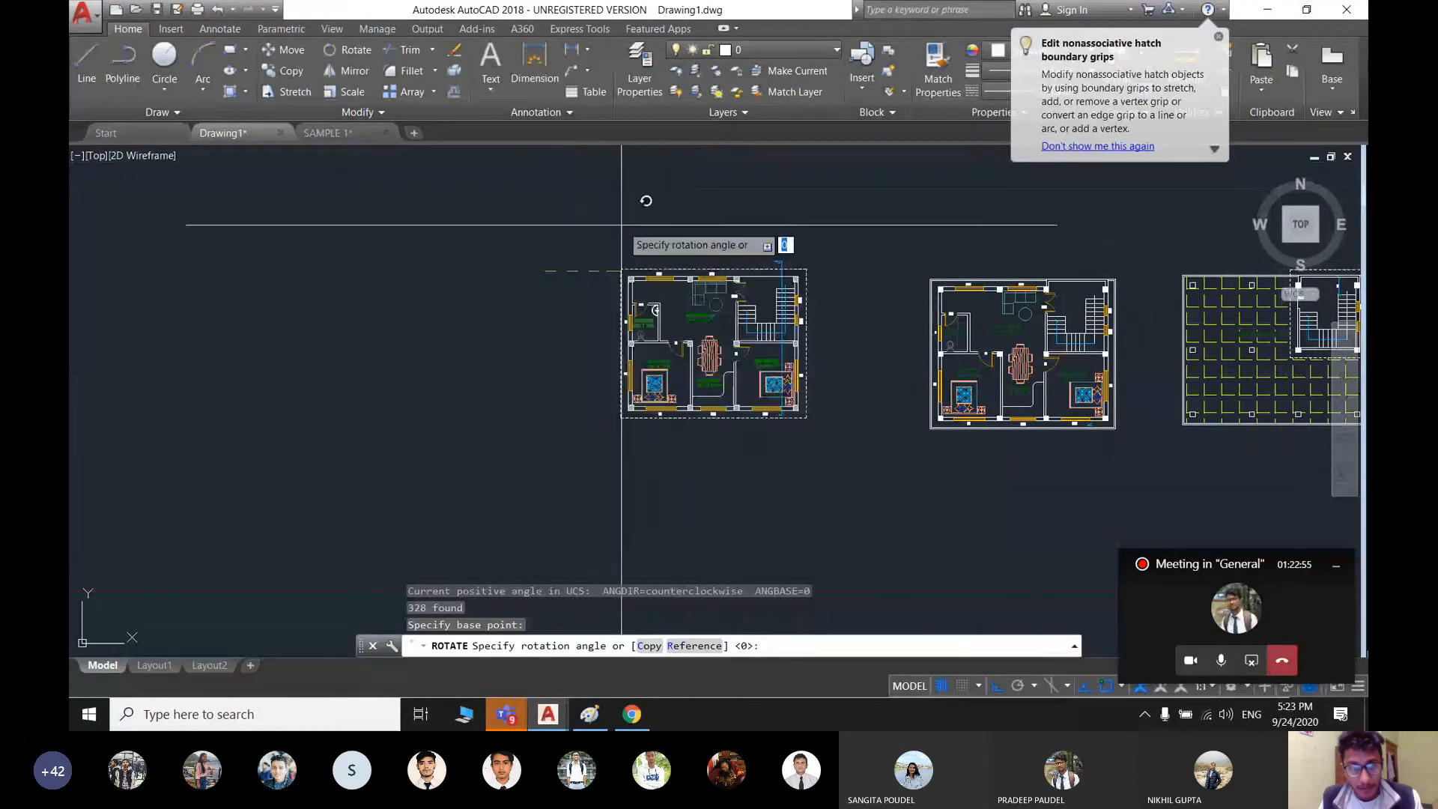
{"action": "left_click", "coordinate": [546, 315]}
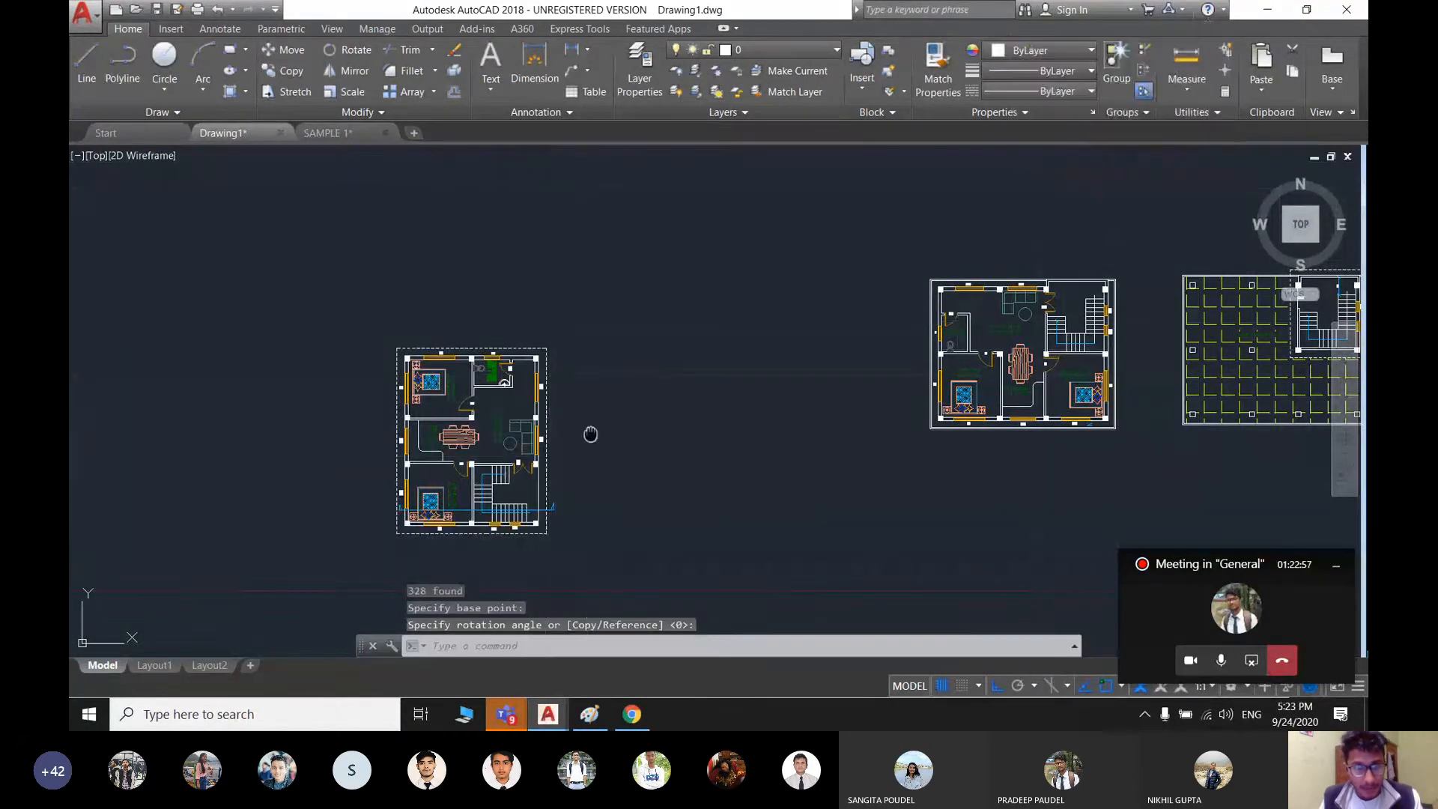
- Rotate the copied upper floor and roof plans together by 270 degrees about a point to the left of the upper floor plan
{"action": "middle_click_drag", "start_coordinate": [587, 434], "coordinate": [720, 273]}
{"action": "scroll", "coordinate": [616, 411], "scroll_direction": "up", "scroll_amount": 2}
{"action": "mouse_move", "coordinate": [616, 411]}
{"action": "middle_mouse_down"}
{"action": "mouse_move", "coordinate": [529, 482]}
{"action": "mouse_move", "coordinate": [405, 458]}
{"action": "middle_mouse_up"}
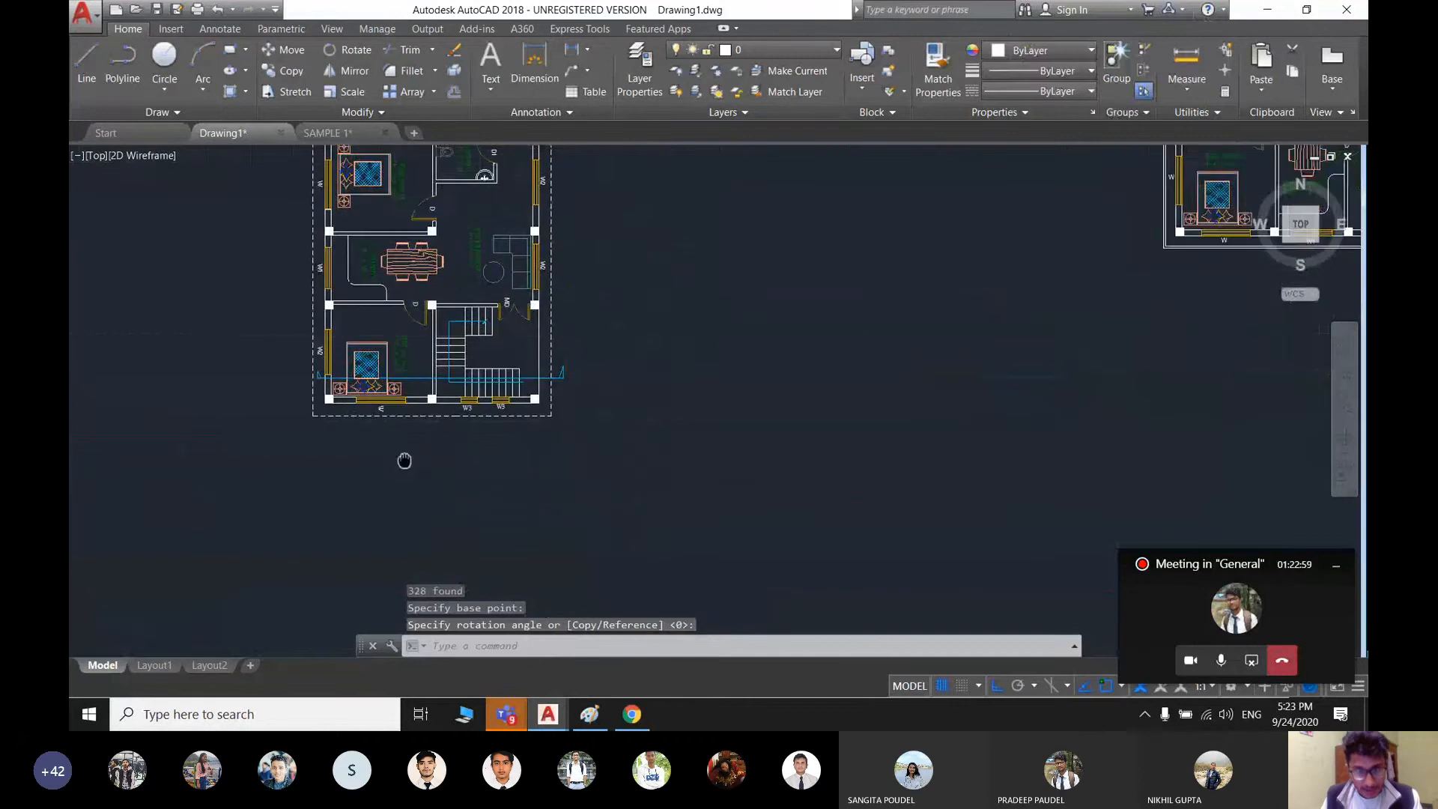
{"action": "scroll", "coordinate": [846, 397], "scroll_direction": "down", "scroll_amount": 2}
{"action": "middle_click_drag", "start_coordinate": [847, 398], "coordinate": [595, 456]}
{"action": "middle_click_drag", "start_coordinate": [748, 225], "coordinate": [524, 321]}
{"action": "left_click", "coordinate": [503, 256]}
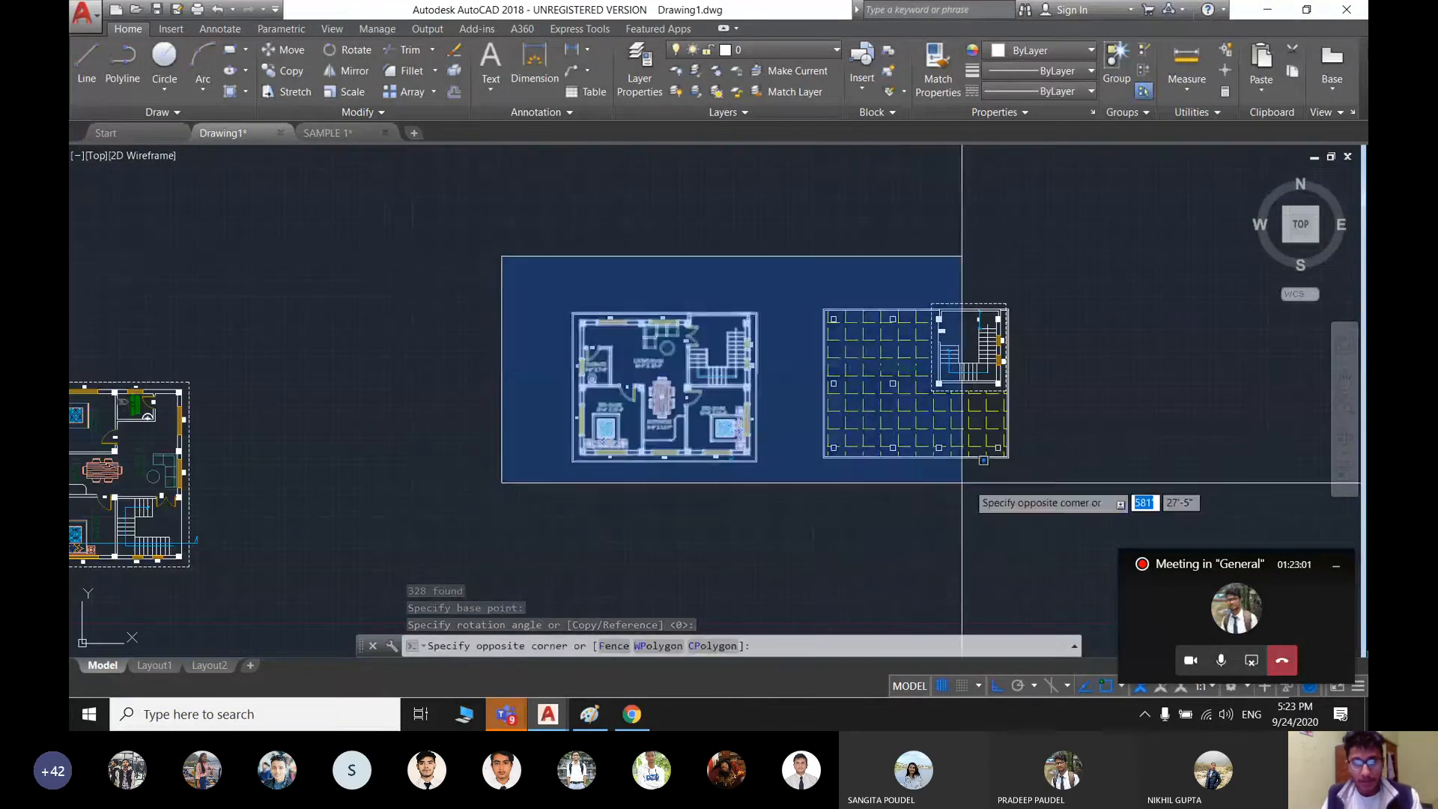
{"action": "left_click", "coordinate": [1068, 511]}
{"action": "type", "text": "ro"}
{"action": "key", "text": "Return"}
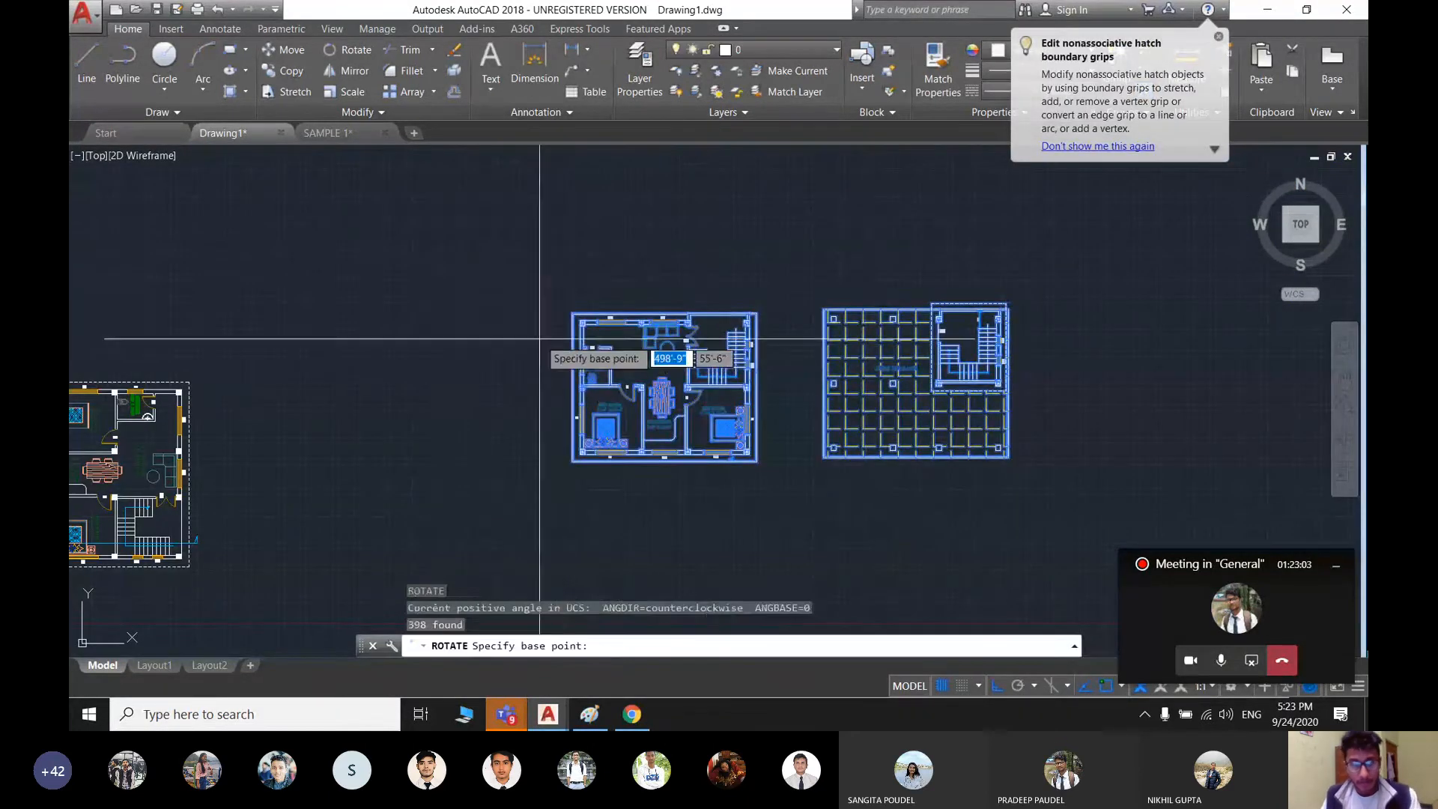
{"action": "left_click", "coordinate": [539, 337]}
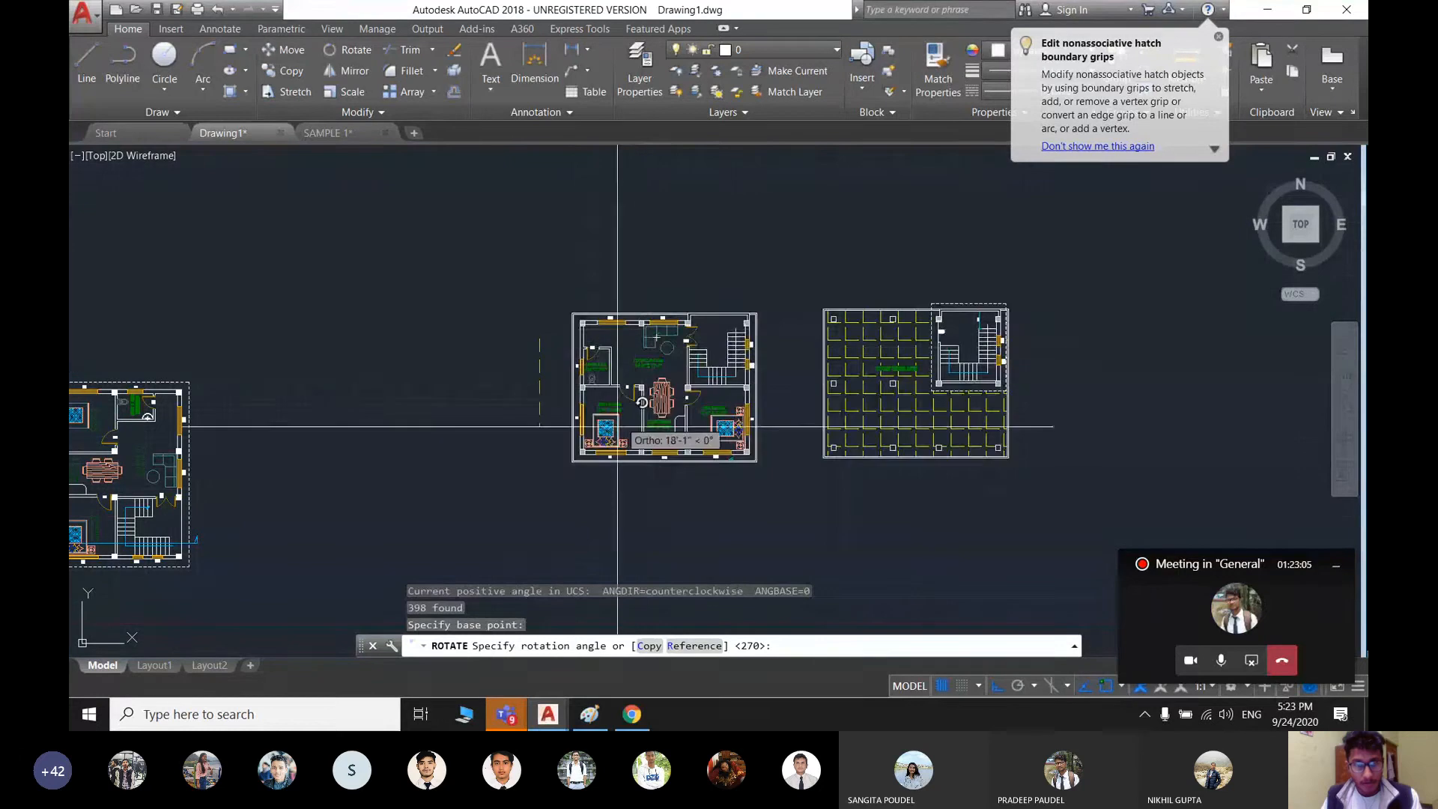
{"action": "left_click", "coordinate": [533, 352]}
- Move the rotated roof plan copy up beside the rotated upper floor plan, lining the three plans up in a row
{"action": "scroll", "coordinate": [533, 352], "scroll_direction": "down", "scroll_amount": 4}
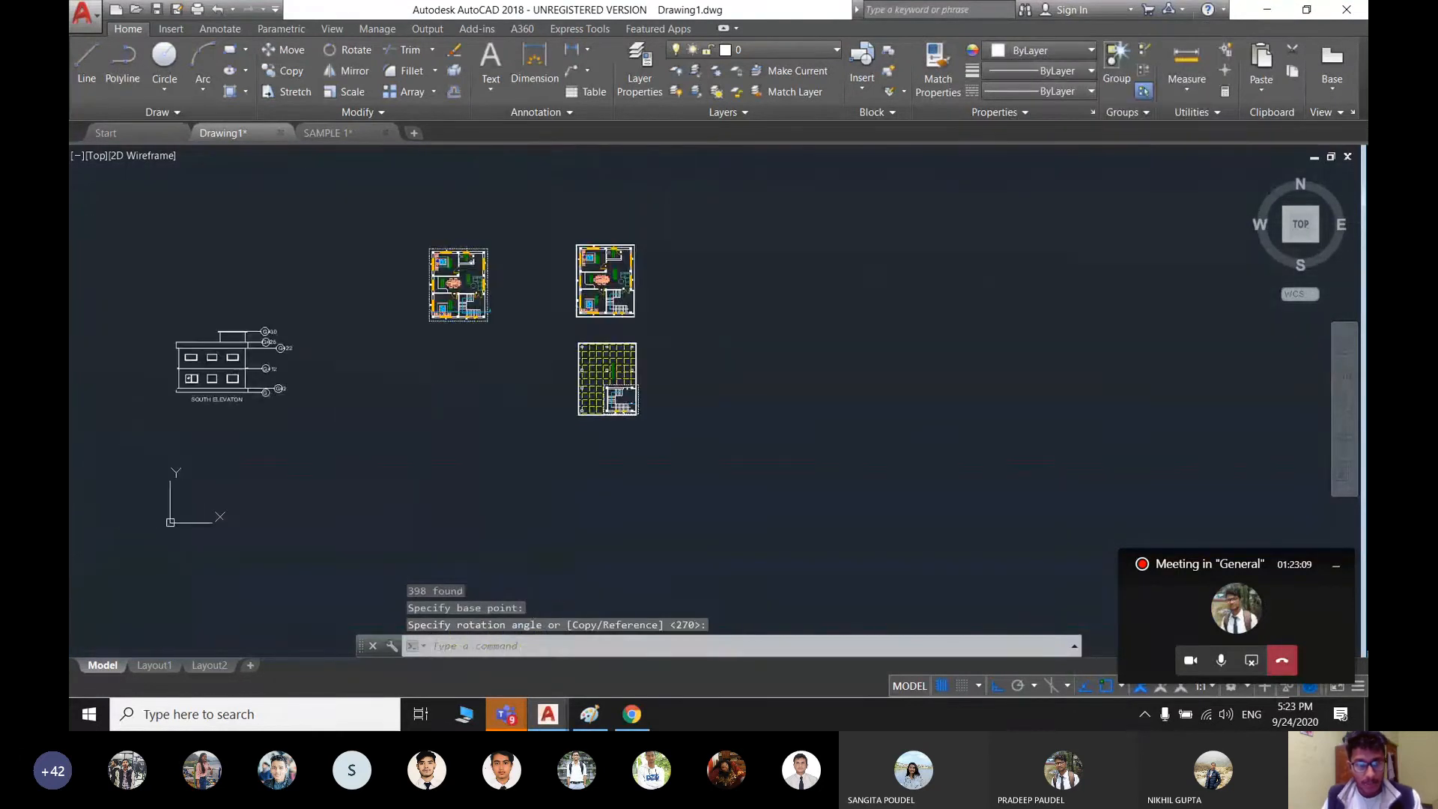
{"action": "scroll", "coordinate": [636, 298], "scroll_direction": "up", "scroll_amount": 4}
{"action": "mouse_move", "coordinate": [652, 365]}
{"action": "middle_mouse_down"}
{"action": "mouse_move", "coordinate": [678, 394]}
{"action": "mouse_move", "coordinate": [714, 312]}
{"action": "middle_mouse_up"}
{"action": "left_click", "coordinate": [580, 346]}
{"action": "left_click", "coordinate": [840, 539]}
{"action": "type", "text": "m"}
{"action": "key", "text": "Return"}
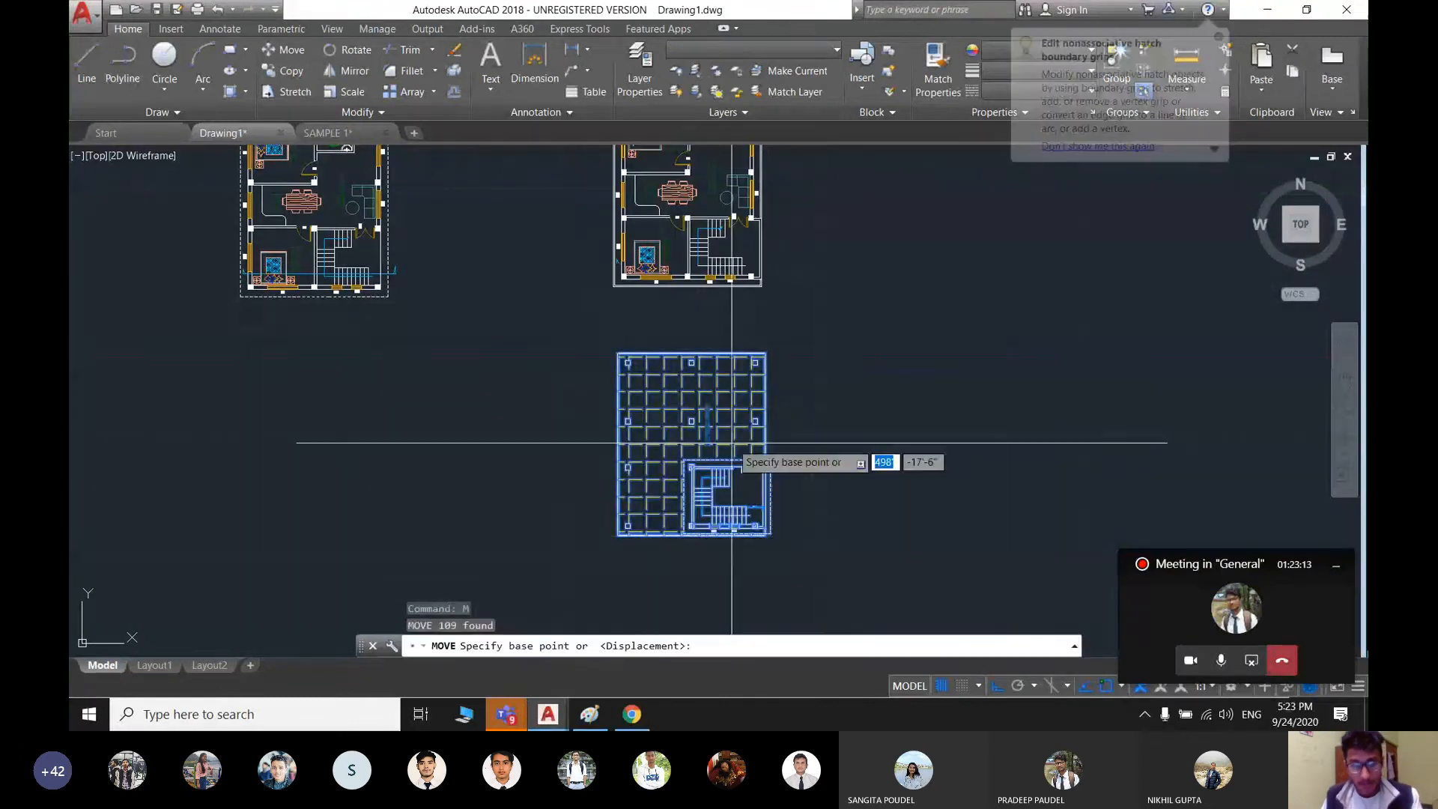
{"action": "left_click", "coordinate": [731, 443]}
{"action": "middle_click_drag", "start_coordinate": [979, 315], "coordinate": [799, 343]}
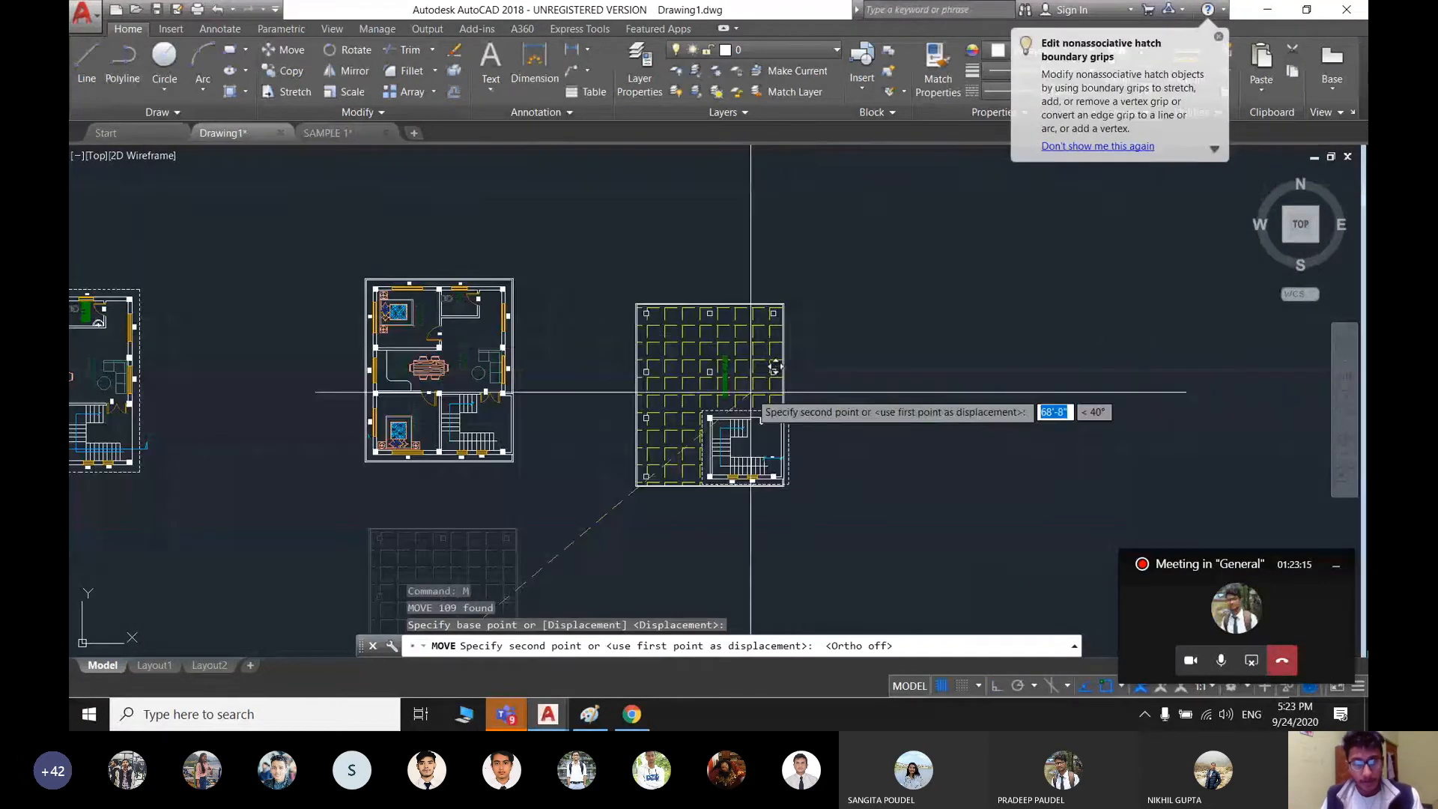
{"action": "left_click", "coordinate": [751, 392]}
{"action": "key", "text": "Escape"}
- Draw vertical construction lines through the two outer wall corners on the lower side of the rotated ground floor plan
{"action": "middle_click_drag", "start_coordinate": [117, 472], "coordinate": [674, 401]}
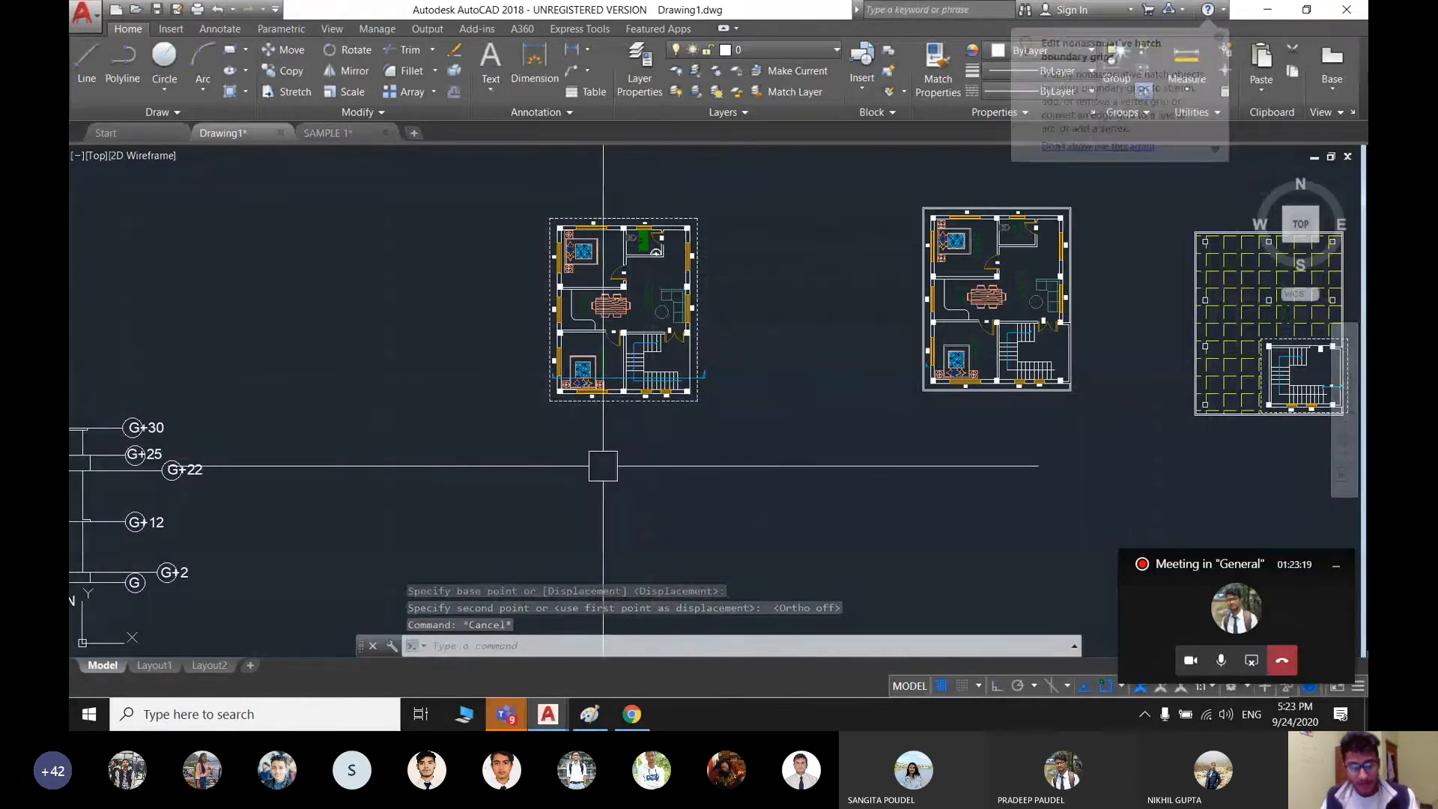
{"action": "middle_click_drag", "start_coordinate": [603, 465], "coordinate": [659, 487]}
{"action": "key", "text": "Return"}
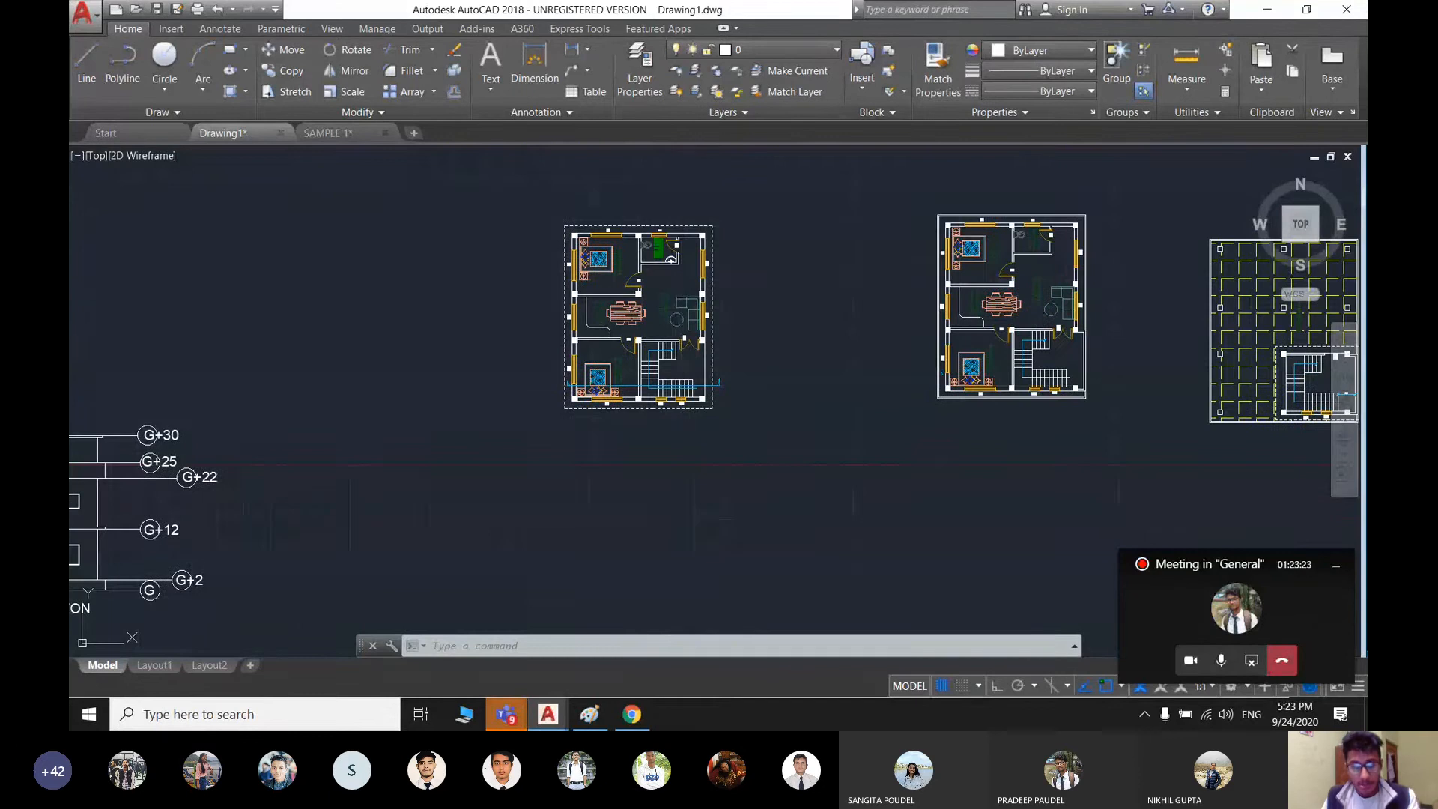
{"action": "scroll", "coordinate": [514, 337], "scroll_direction": "up", "scroll_amount": 6}
{"action": "type", "text": "V"}
{"action": "key", "text": "Return"}
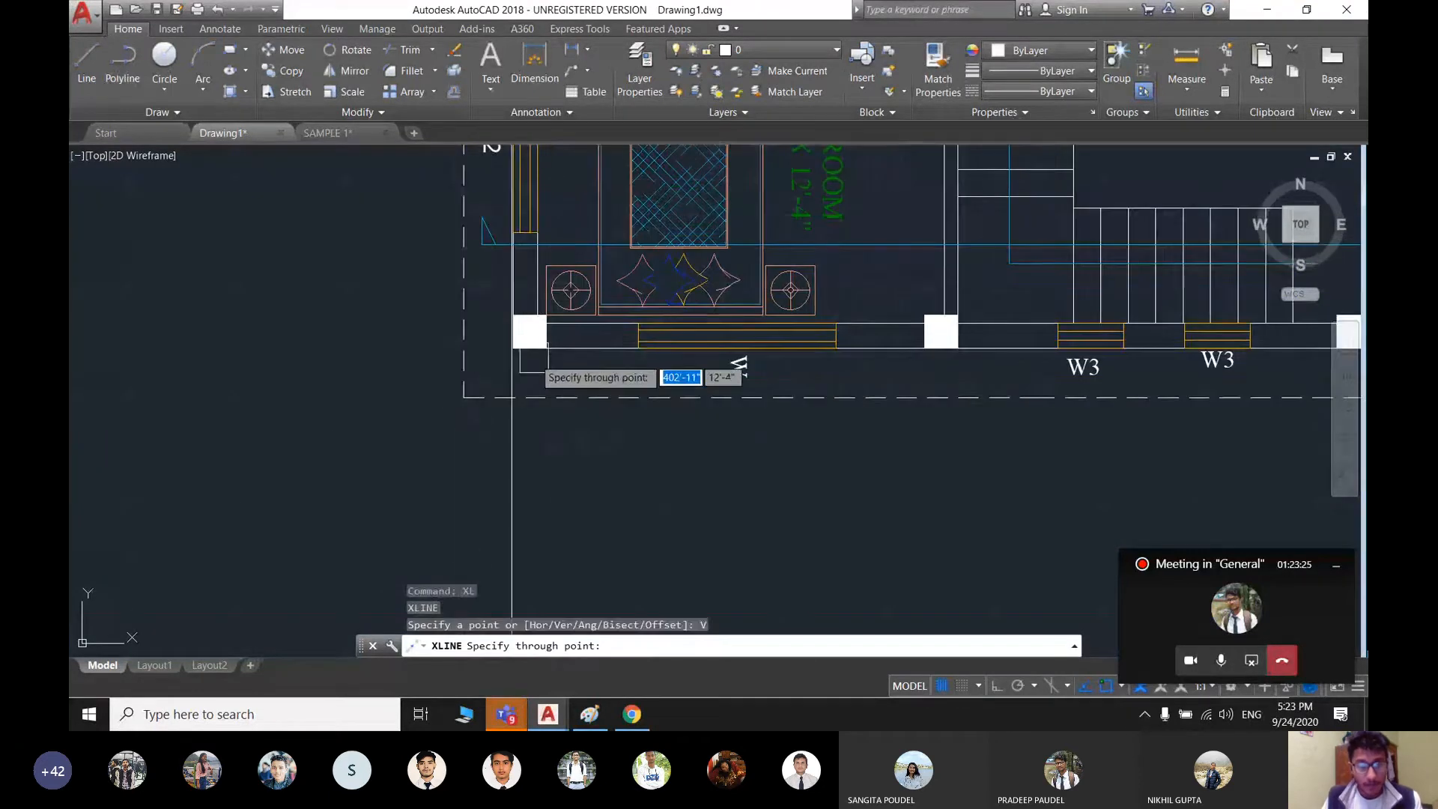
{"action": "scroll", "coordinate": [629, 426], "scroll_direction": "up", "scroll_amount": 3}
{"action": "left_click", "coordinate": [956, 419]}
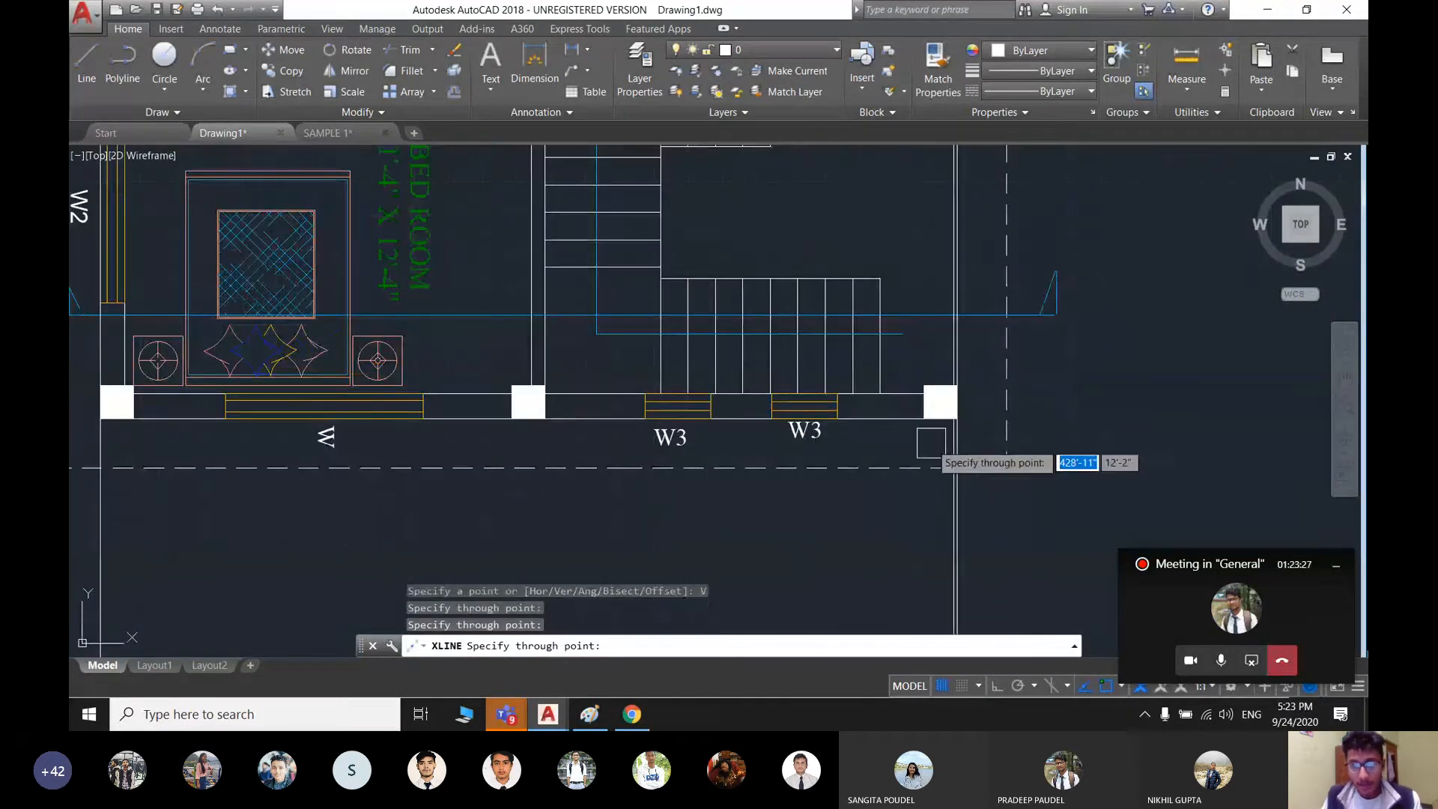
{"action": "key", "text": "Escape"}
{"action": "scroll", "coordinate": [864, 474], "scroll_direction": "down", "scroll_amount": 4}
{"action": "middle_click_drag", "start_coordinate": [785, 495], "coordinate": [822, 266]}
{"action": "type", "text": "L"}
{"action": "key", "text": "Return"}
{"action": "middle_click_drag", "start_coordinate": [739, 465], "coordinate": [697, 326]}
{"action": "left_click", "coordinate": [496, 405]}
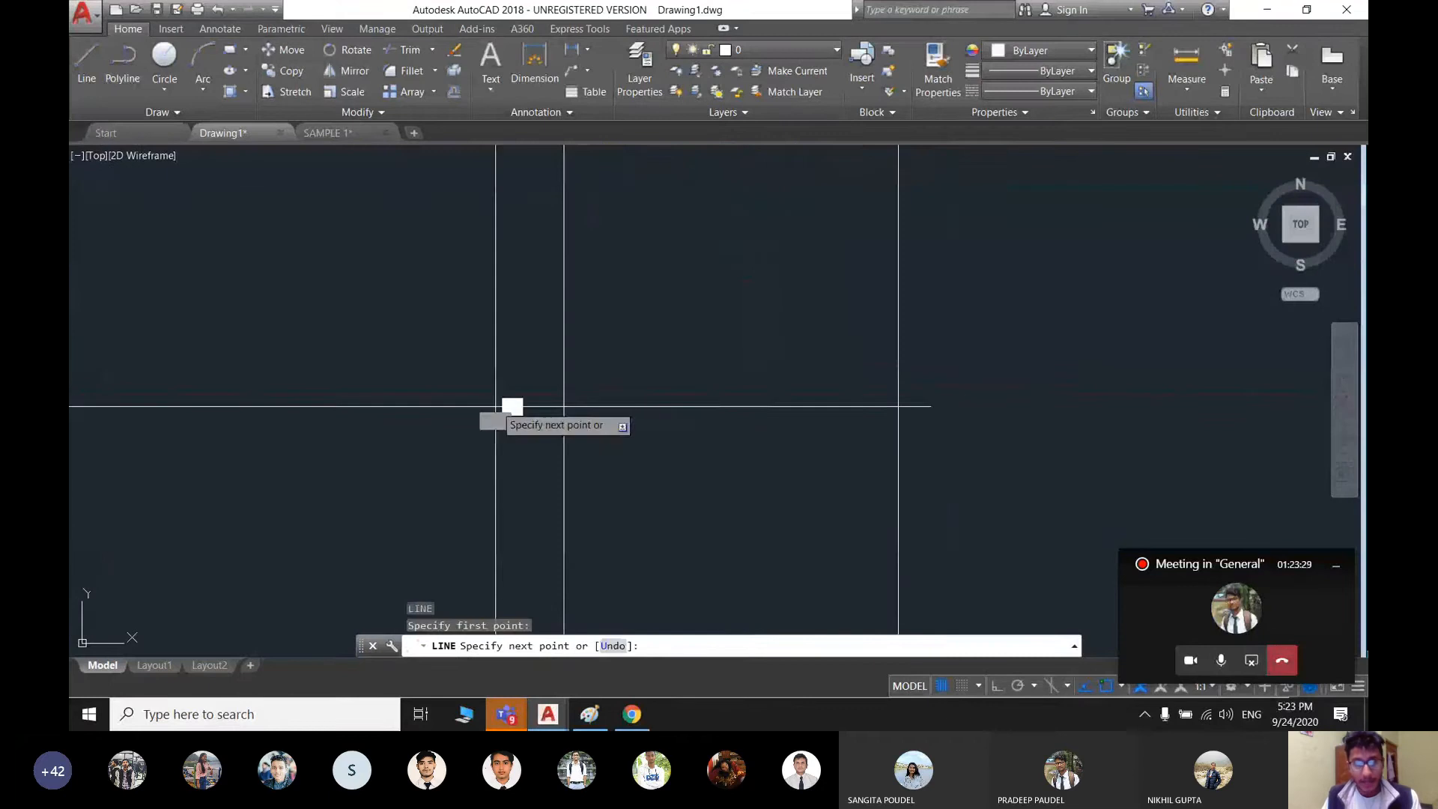
{"action": "key", "text": "Escape"}
- Draw a horizontal ground line below the rotated ground floor plan with Ortho on, extending past both construction lines
{"action": "middle_click_drag", "start_coordinate": [796, 405], "coordinate": [828, 647]}
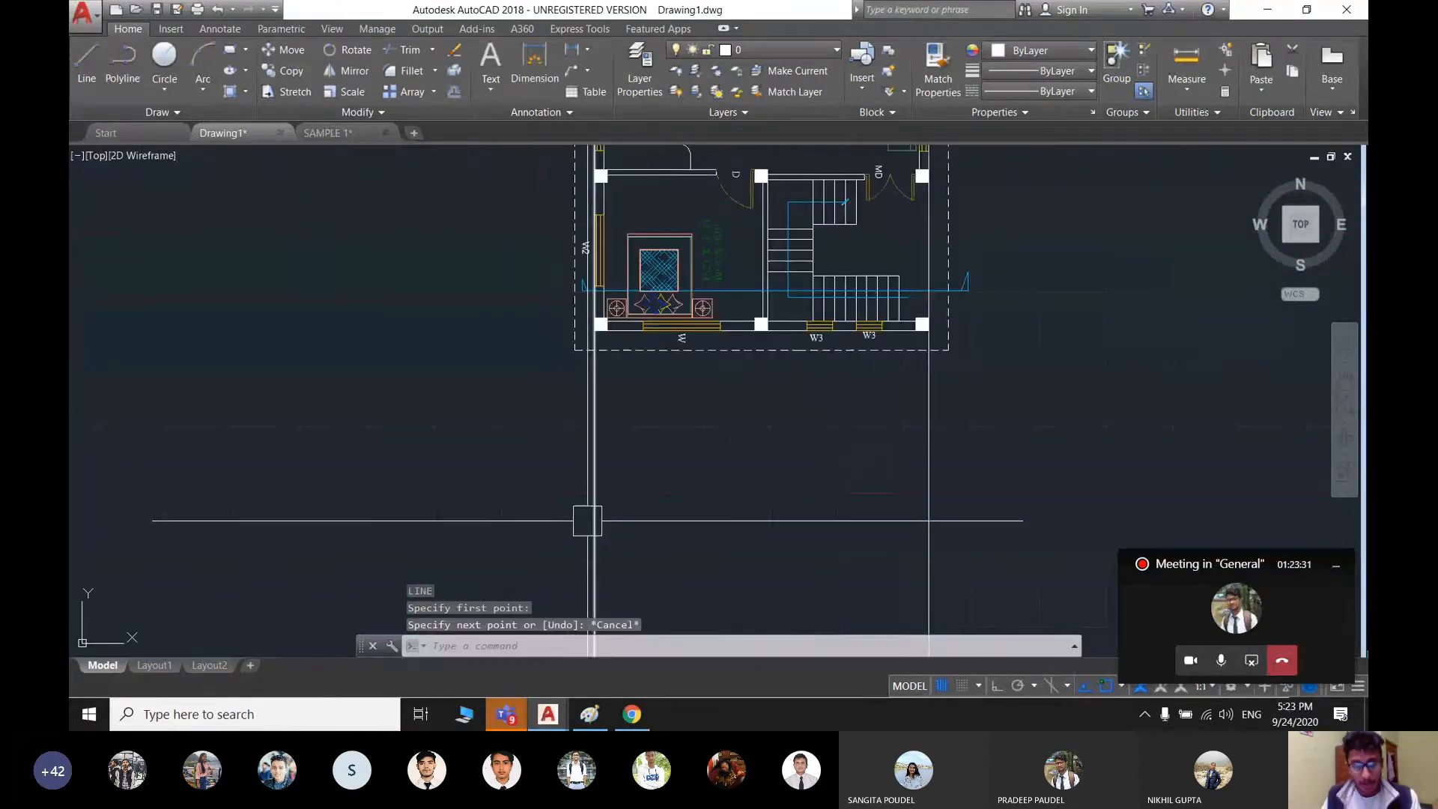
{"action": "key", "text": "Return"}
{"action": "left_click", "coordinate": [555, 528]}
{"action": "key", "text": "F8"}
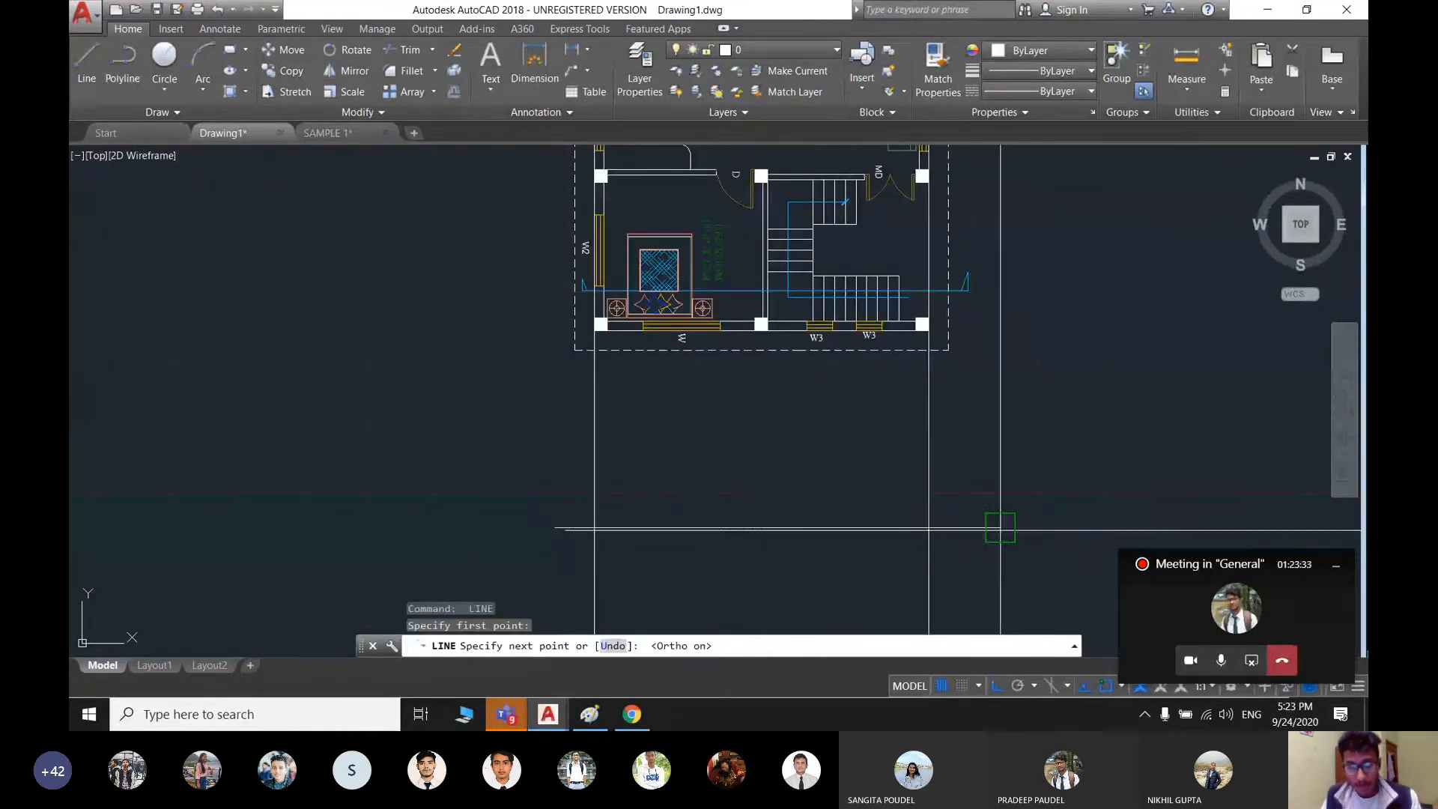
{"action": "left_click", "coordinate": [999, 528]}
{"action": "key", "text": "Return"}
- Offset the ground line up for the plinth, the plinth line up by 10' and the resulting top line down by 3'
{"action": "type", "text": "o"}
{"action": "key", "text": "Return"}
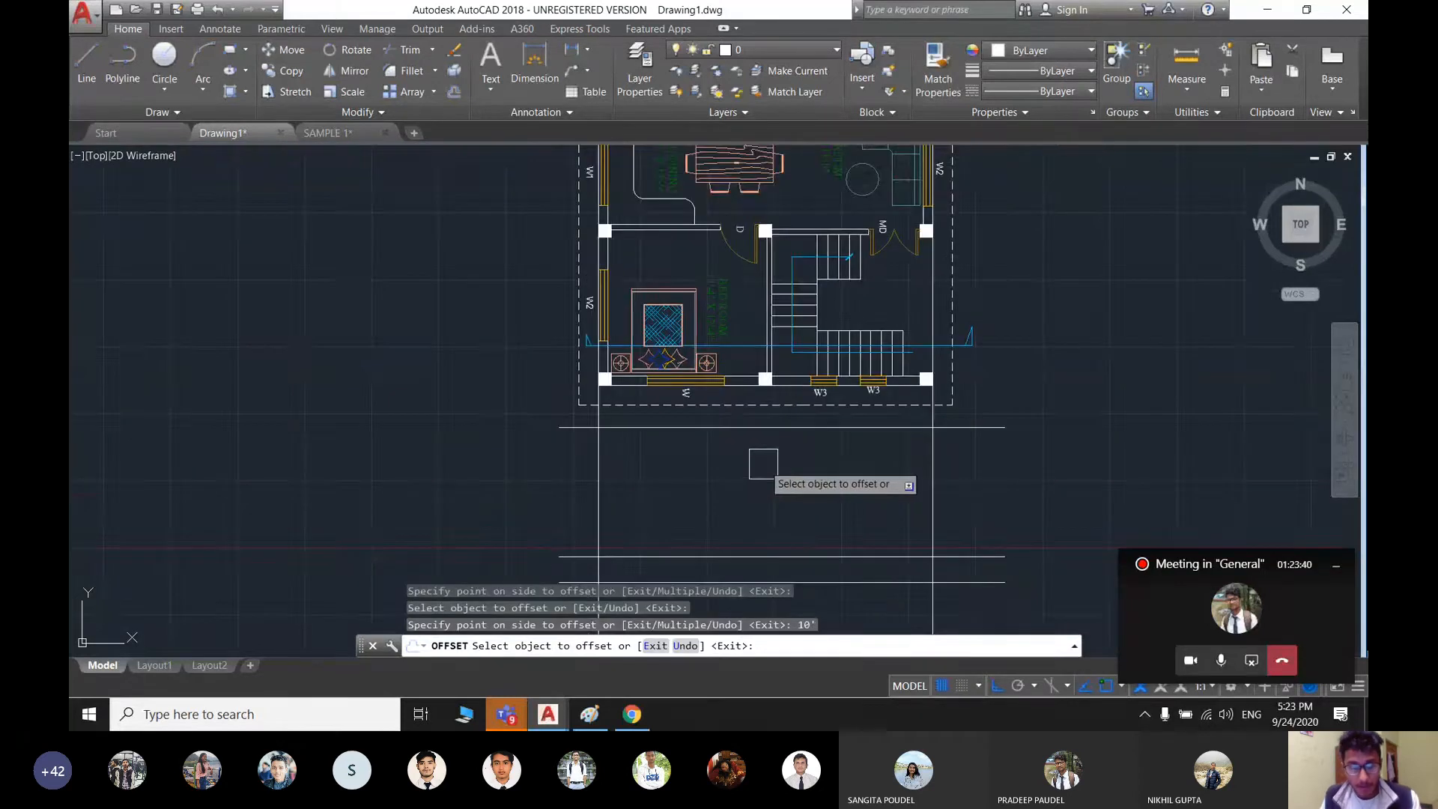
{"action": "middle_click_drag", "start_coordinate": [806, 430], "coordinate": [805, 350]}
{"action": "left_click", "coordinate": [752, 376]}
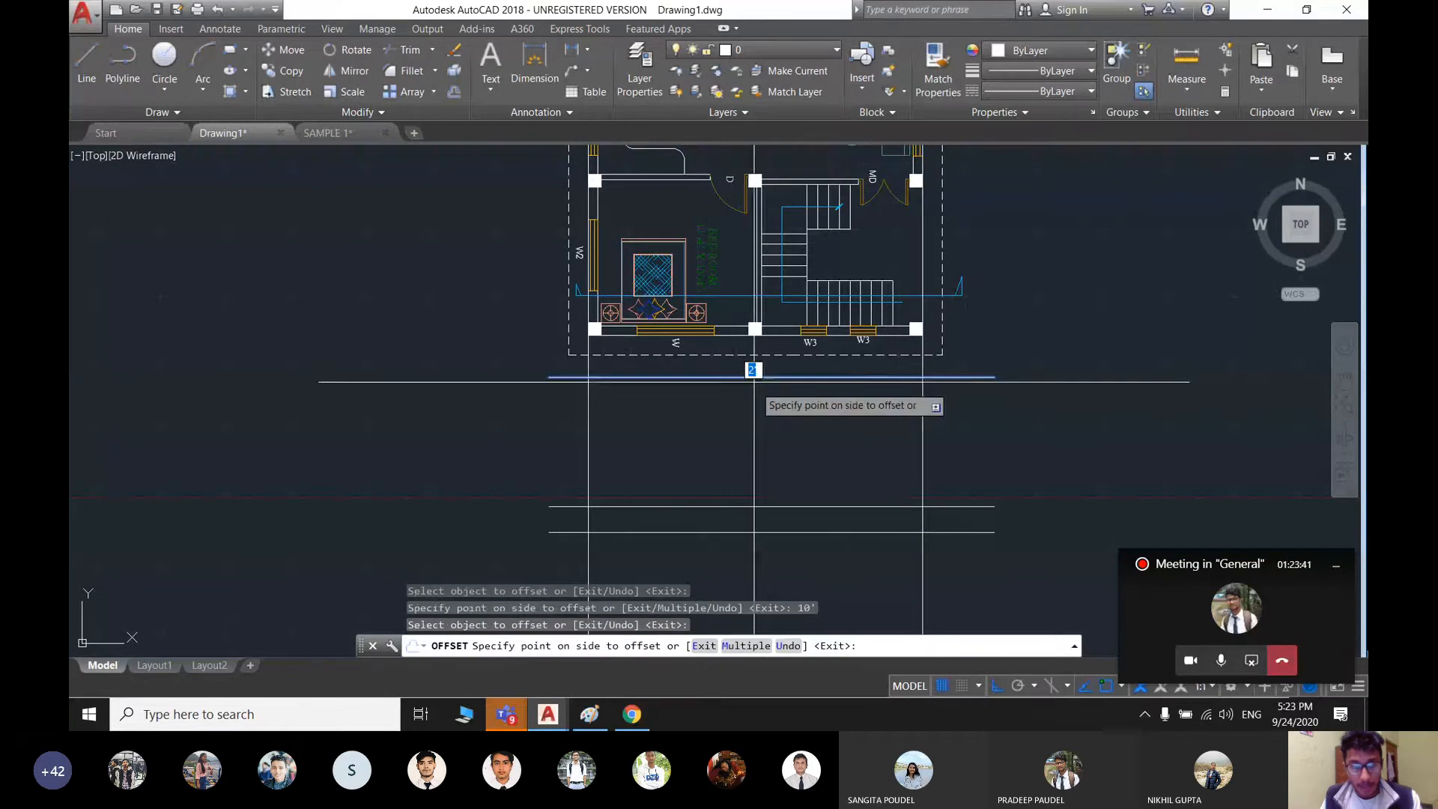
{"action": "type", "text": "3'"}
{"action": "key", "text": "Return"}
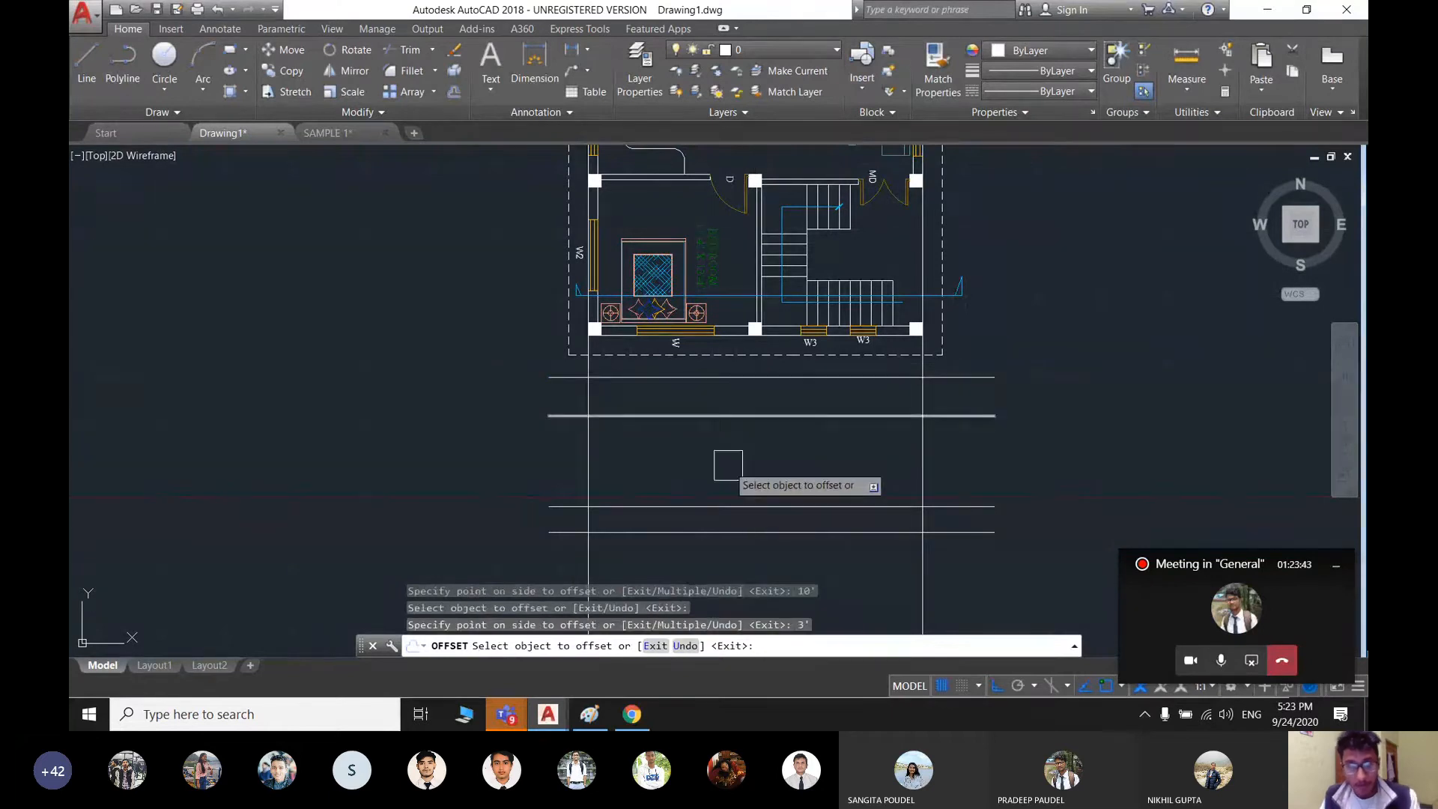
{"action": "key", "text": "Escape"}
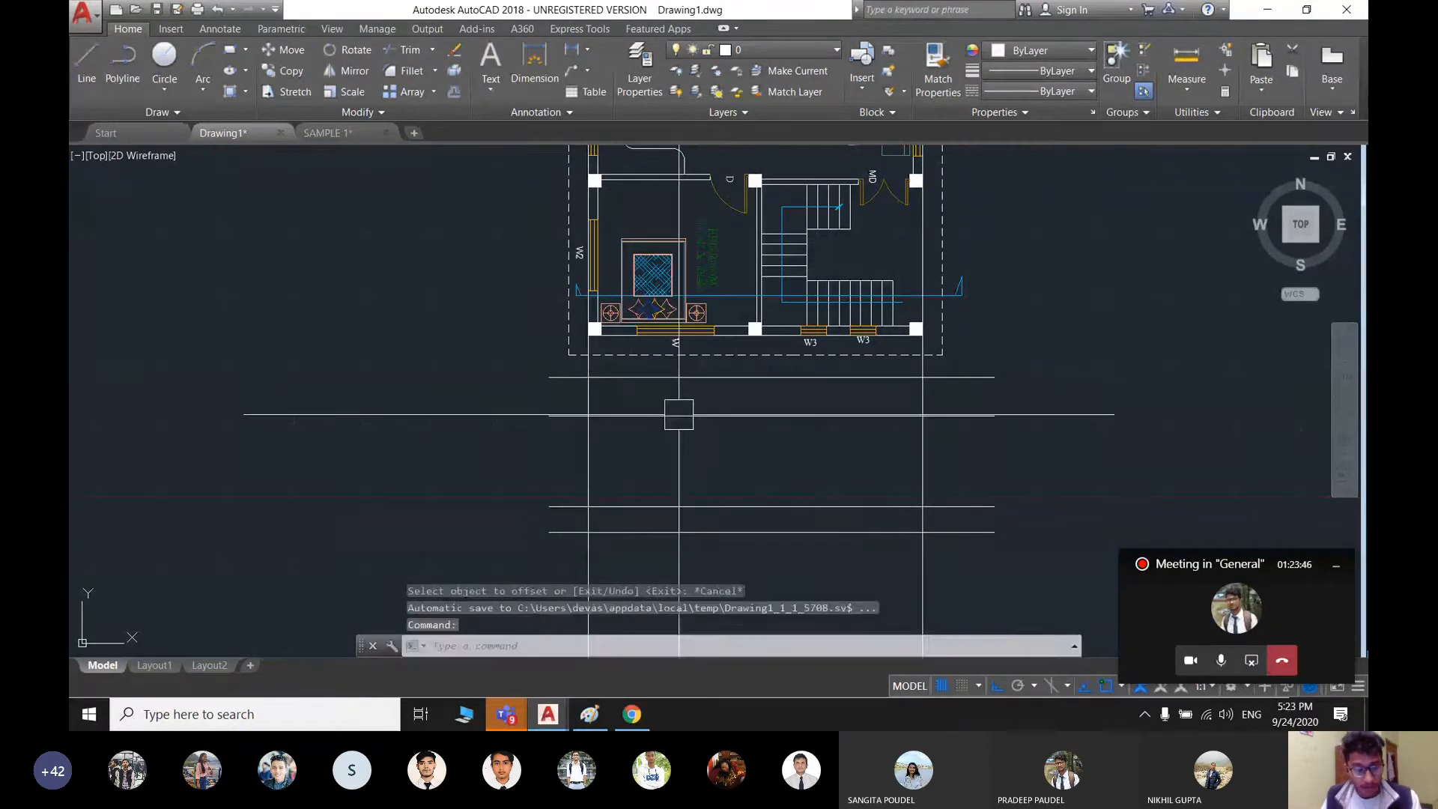
- Draw vertical construction lines through both edges of window W and of the two W3 windows in the ground floor plan's lower wall
{"action": "type", "text": "XL"}
{"action": "key", "text": "Return"}
{"action": "scroll", "coordinate": [632, 348], "scroll_direction": "up", "scroll_amount": 2}
{"action": "type", "text": "V"}
{"action": "key", "text": "Return"}
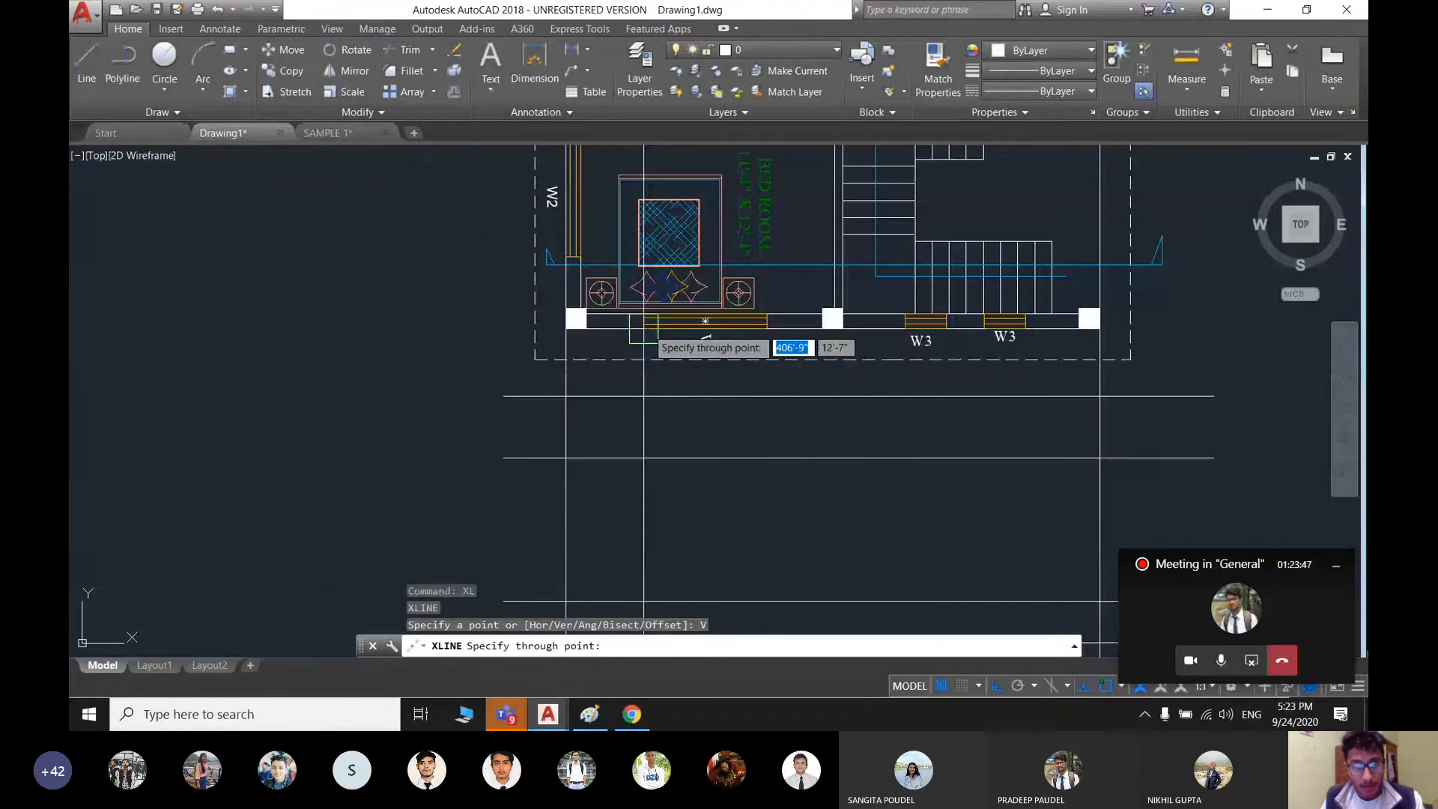
{"action": "left_click", "coordinate": [766, 374]}
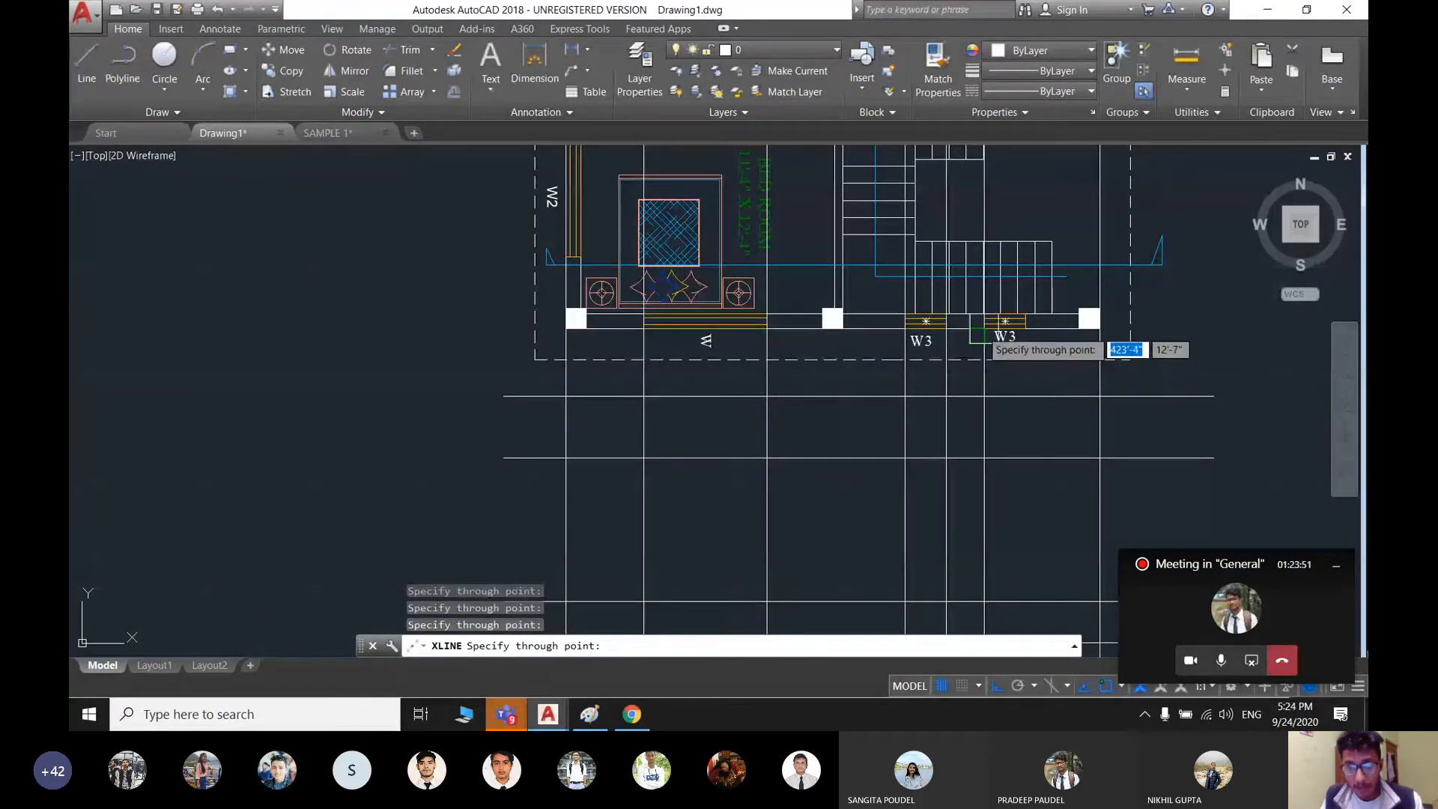
{"action": "left_click", "coordinate": [1025, 329]}
{"action": "middle_click_drag", "start_coordinate": [825, 419], "coordinate": [849, 323]}
{"action": "key", "text": "Escape"}
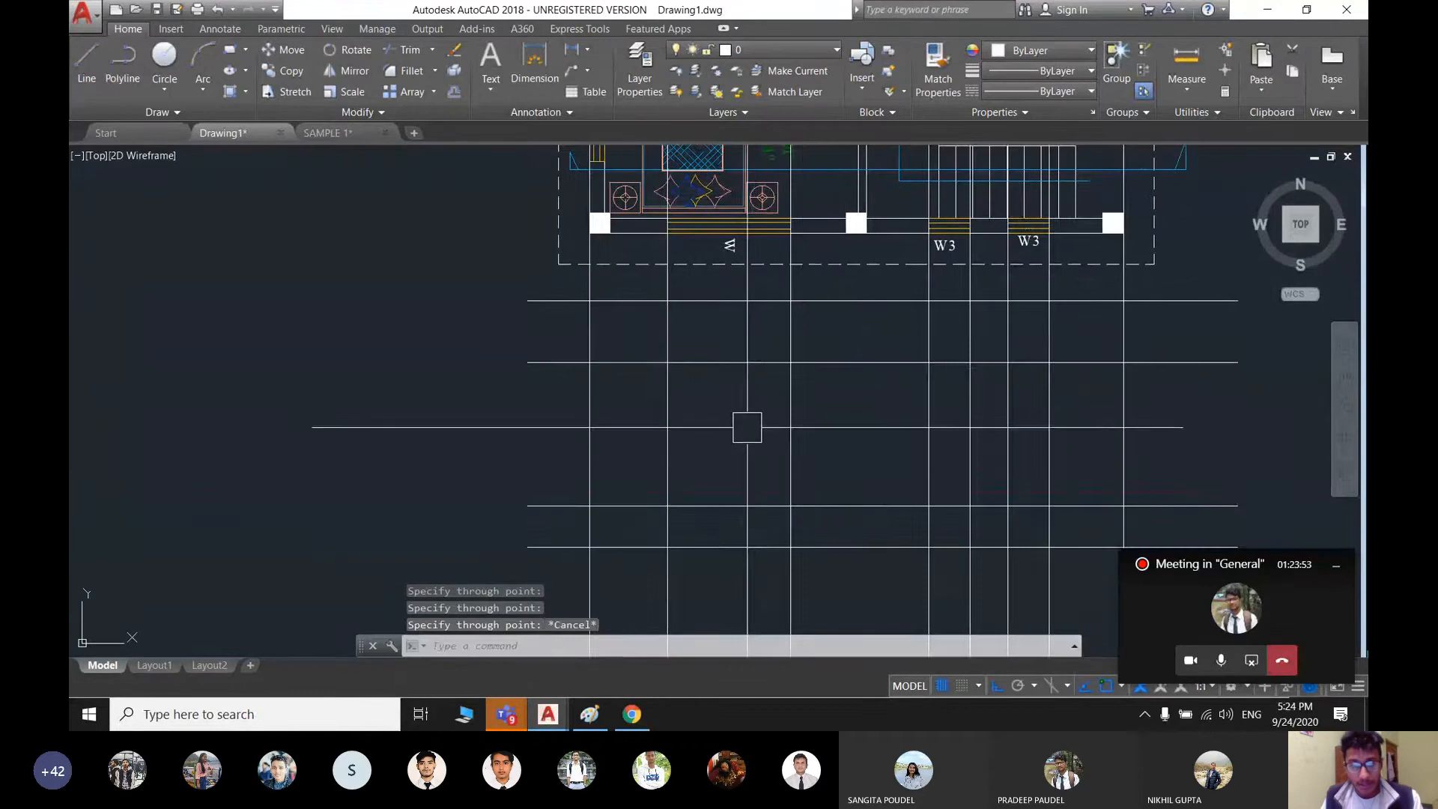
- Offset the horizontal window head line down by 3' to set the sill level of window W
{"action": "middle_click_drag", "start_coordinate": [750, 422], "coordinate": [710, 456]}
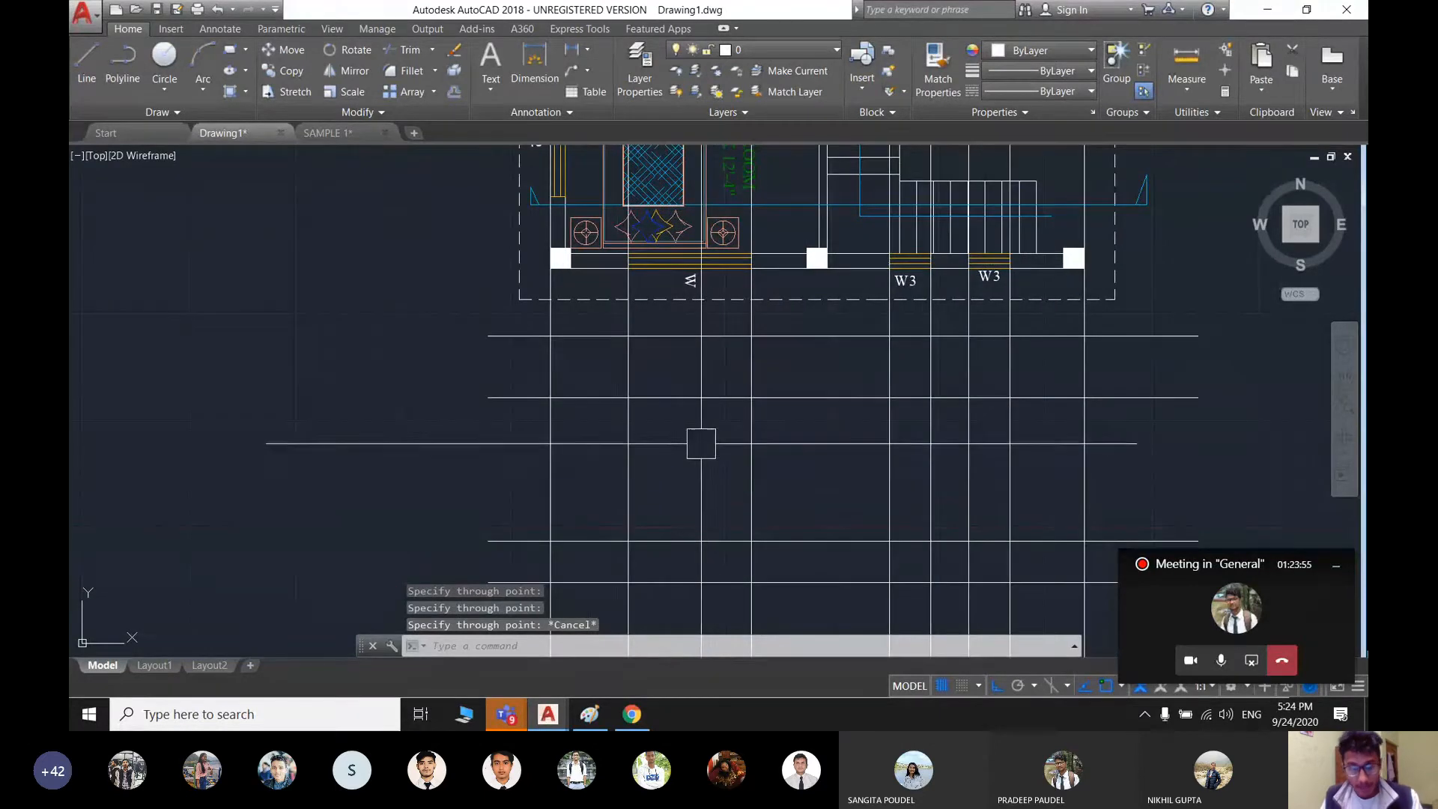
{"action": "type", "text": "O"}
{"action": "key", "text": "Return"}
{"action": "type", "text": "3'"}
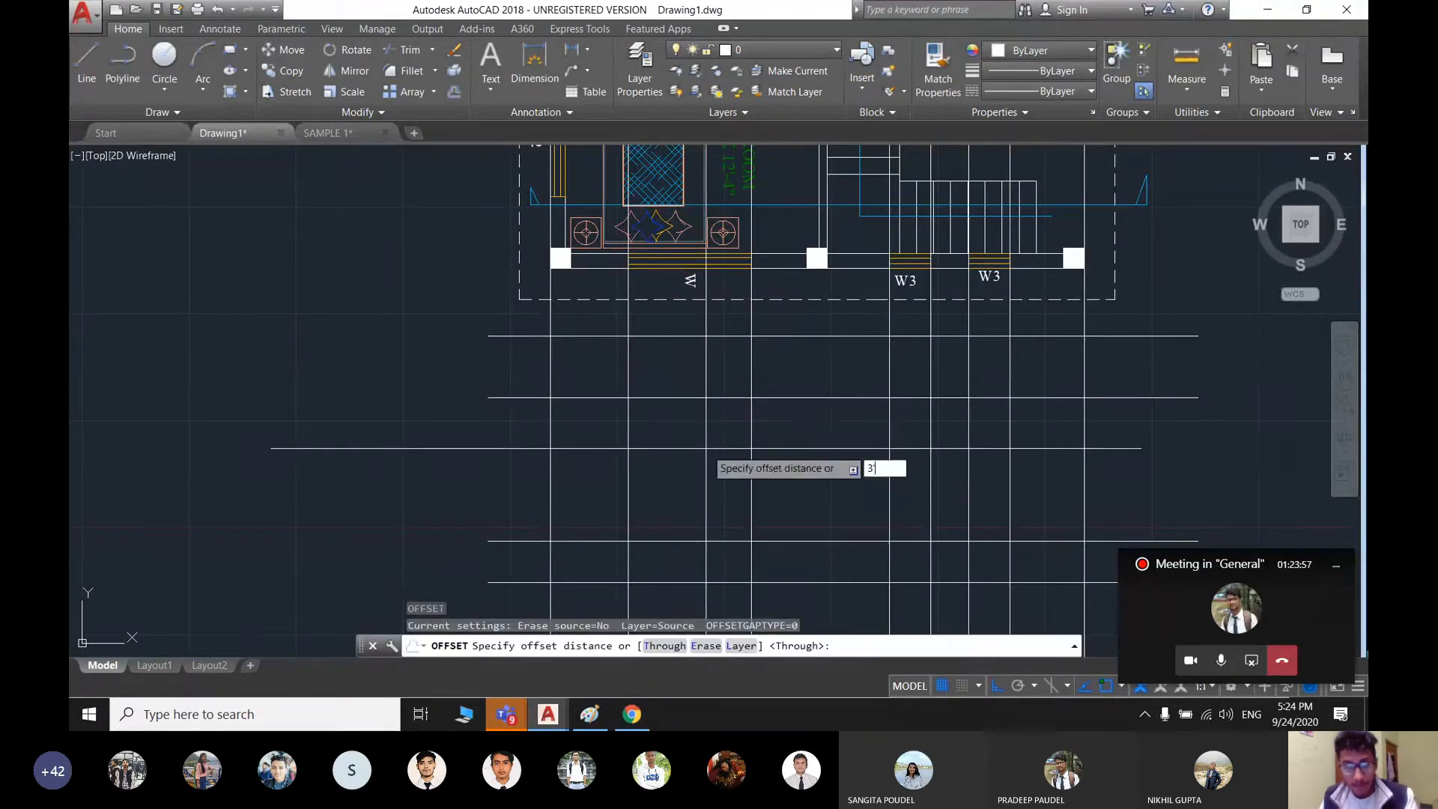
{"action": "key", "text": "Return"}
{"action": "left_click", "coordinate": [701, 399]}
{"action": "left_click", "coordinate": [691, 457]}
{"action": "key", "text": "Escape"}
- Draw a rectangle for window W between its vertical guides and the head and sill lines
{"action": "type", "text": "REC"}
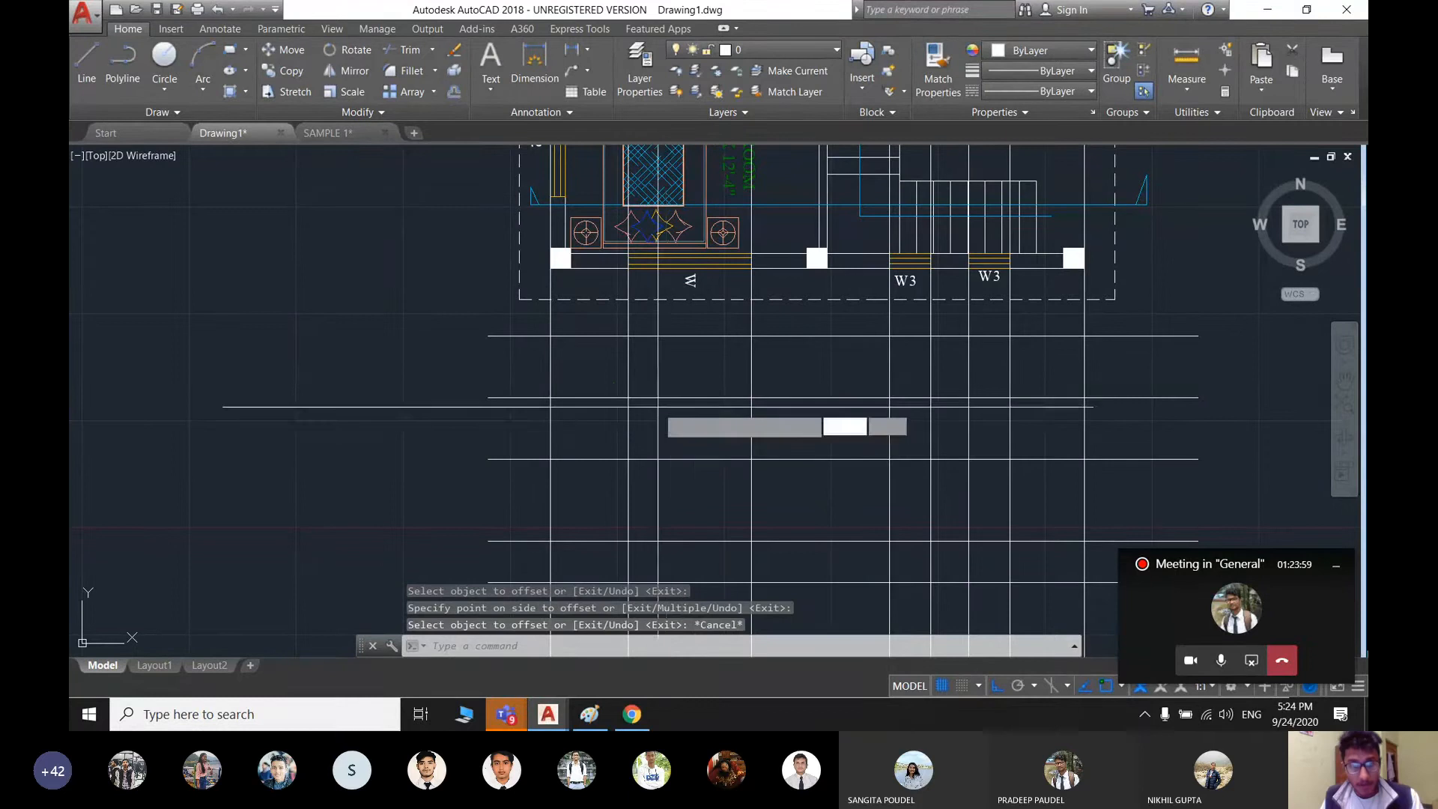
{"action": "key", "text": "Return"}
{"action": "left_click", "coordinate": [628, 397]}
{"action": "key", "text": "Escape"}
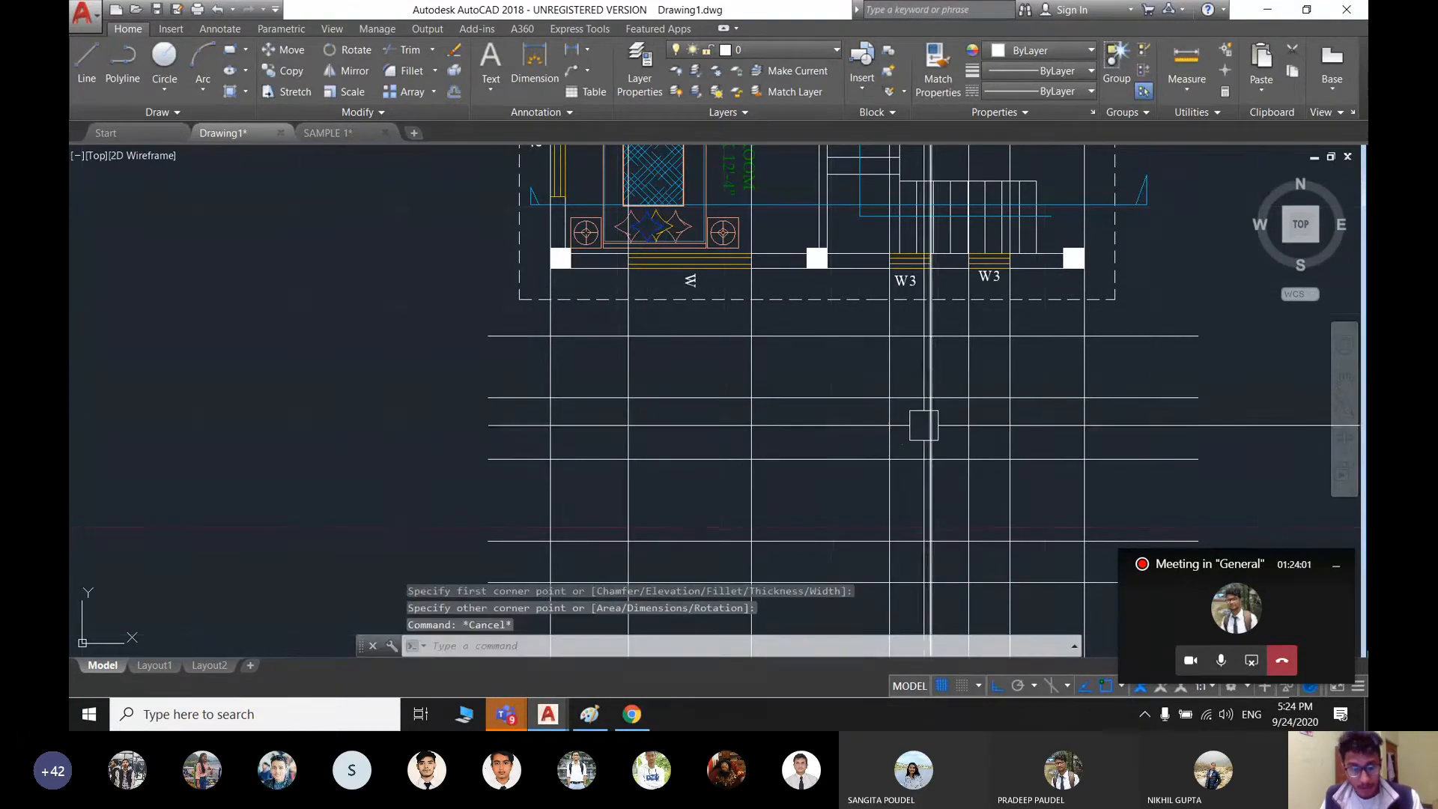
- Offset the window head line up by 1' to set the height of the small W3 windows
{"action": "middle_click_drag", "start_coordinate": [922, 424], "coordinate": [824, 420]}
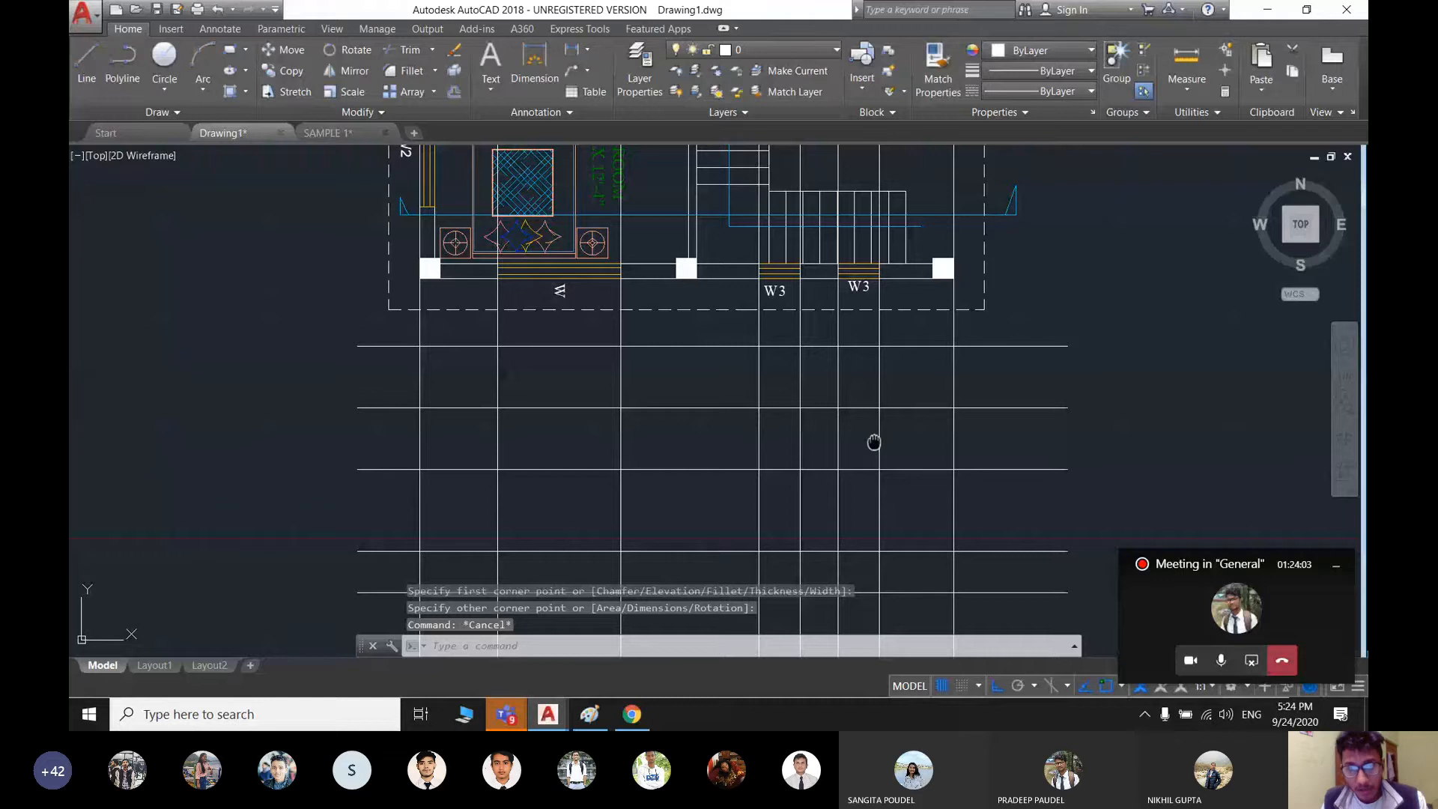
{"action": "middle_click_drag", "start_coordinate": [874, 442], "coordinate": [869, 404]}
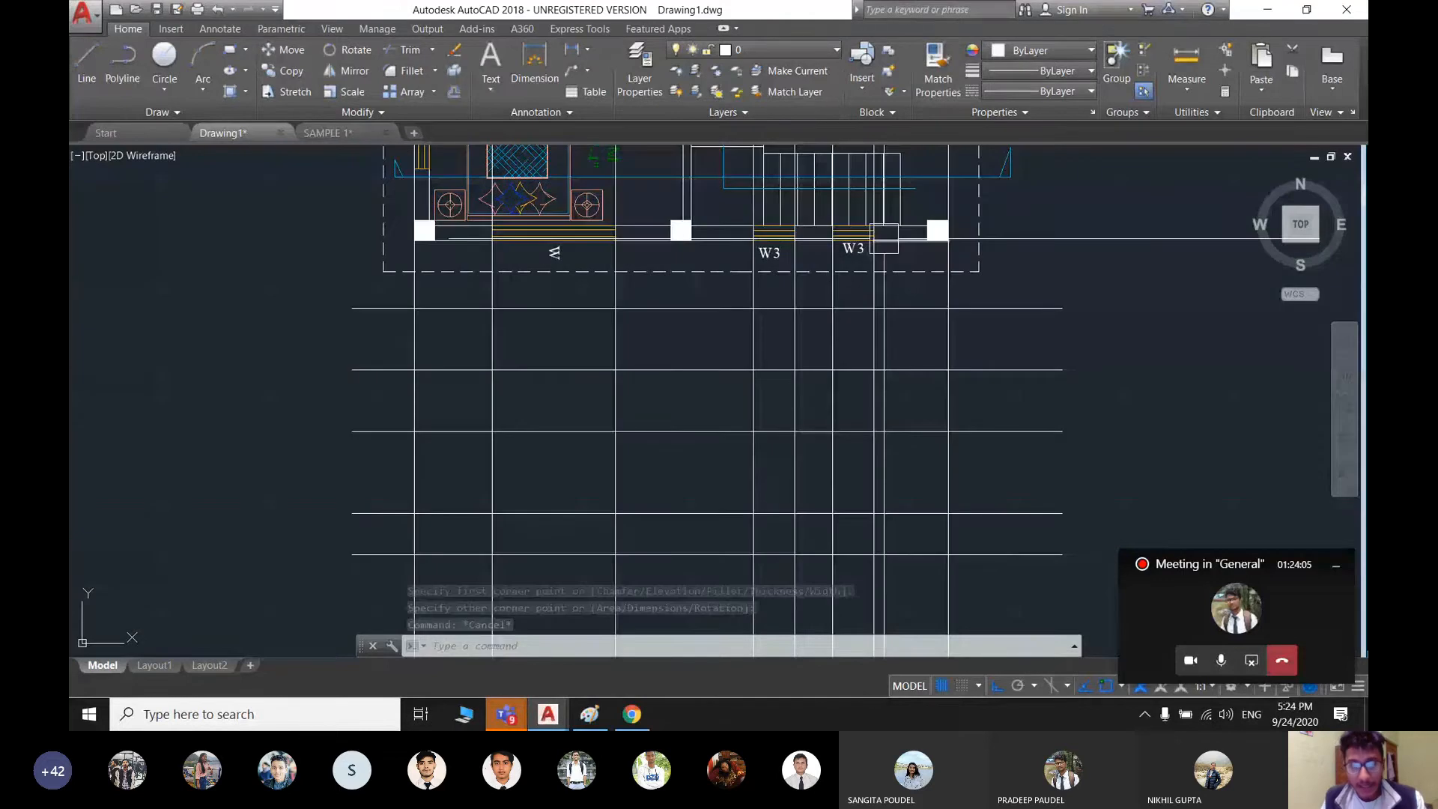
{"action": "middle_click_drag", "start_coordinate": [771, 360], "coordinate": [710, 391]}
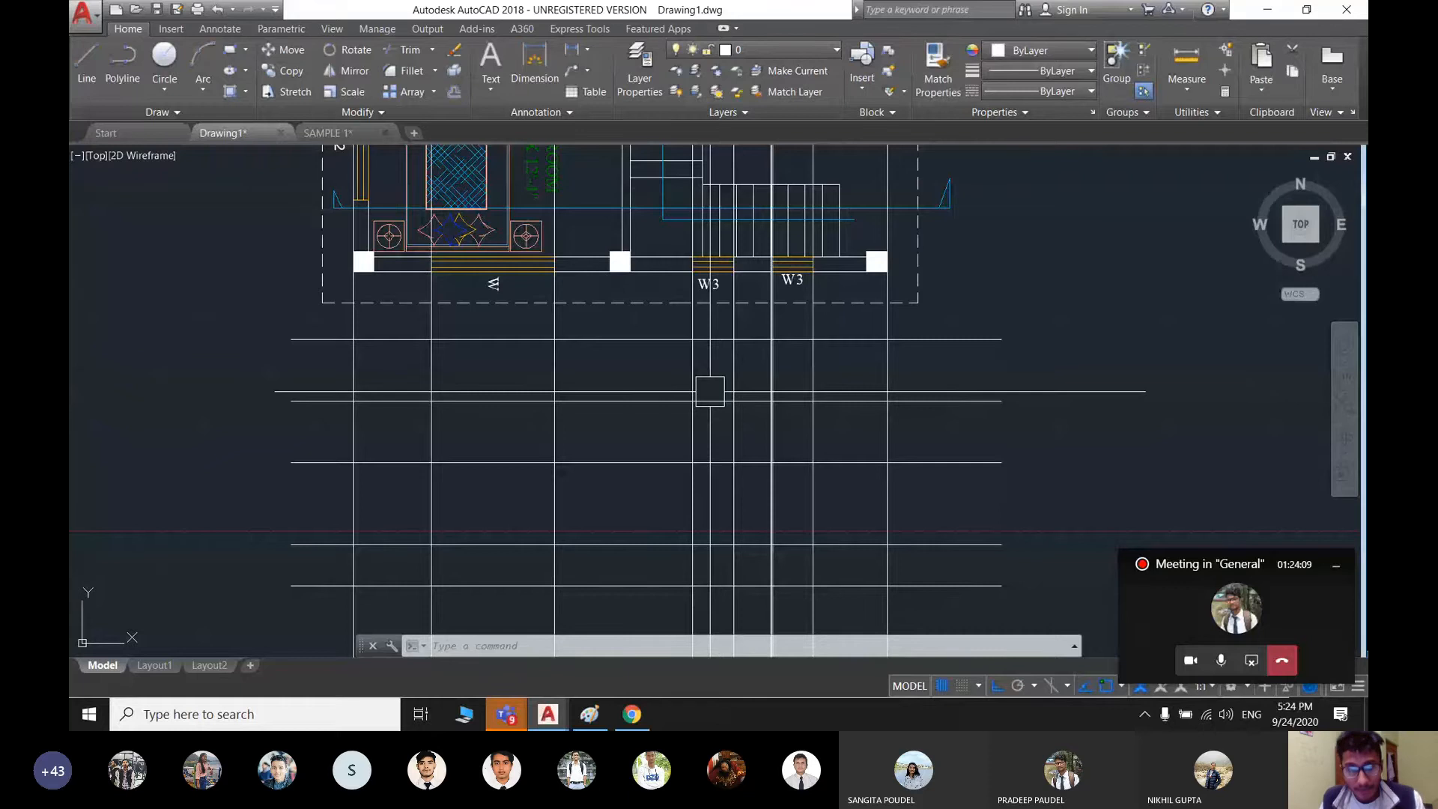
{"action": "scroll", "coordinate": [710, 391], "scroll_direction": "up", "scroll_amount": 2}
{"action": "middle_click_drag", "start_coordinate": [719, 394], "coordinate": [721, 431]}
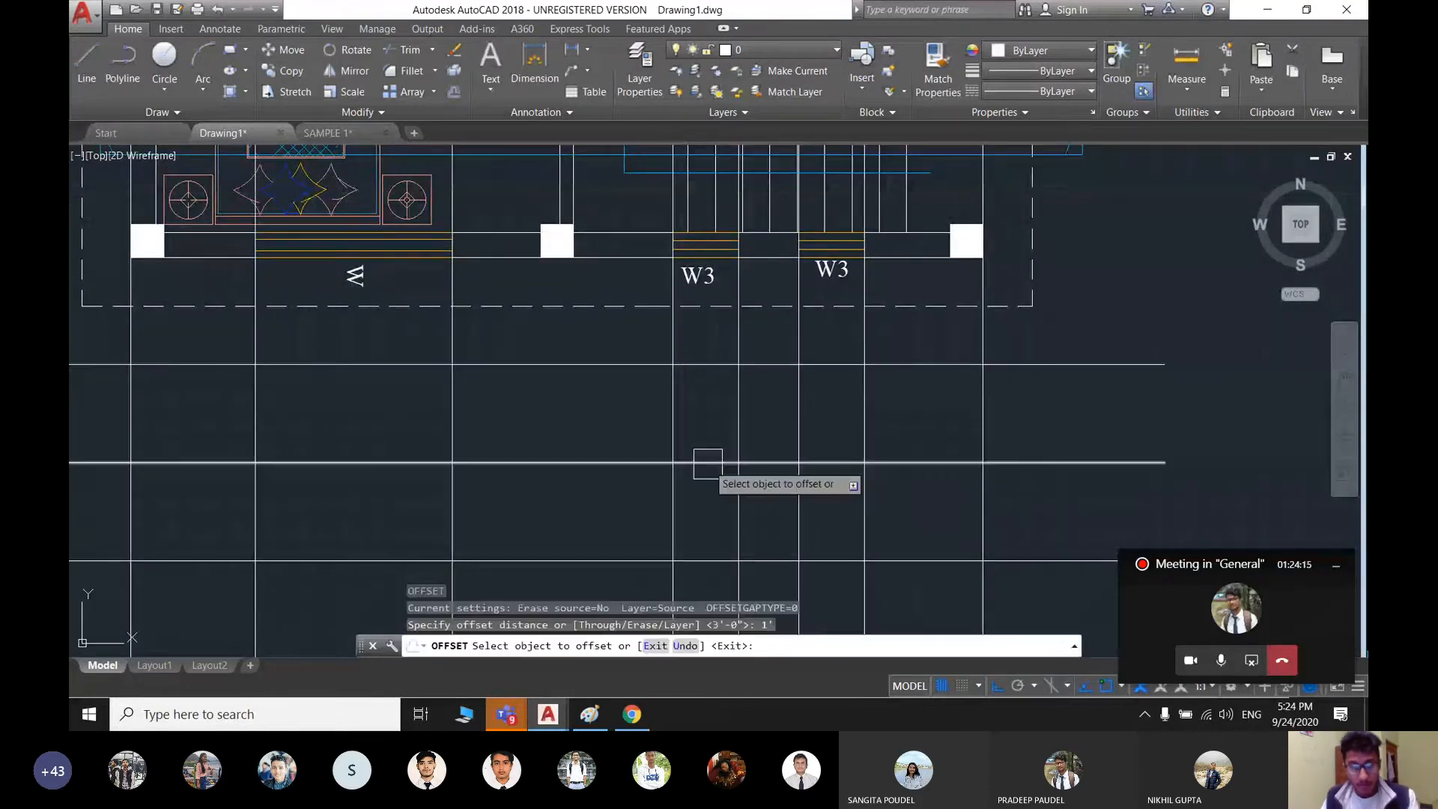
{"action": "left_click", "coordinate": [700, 462]}
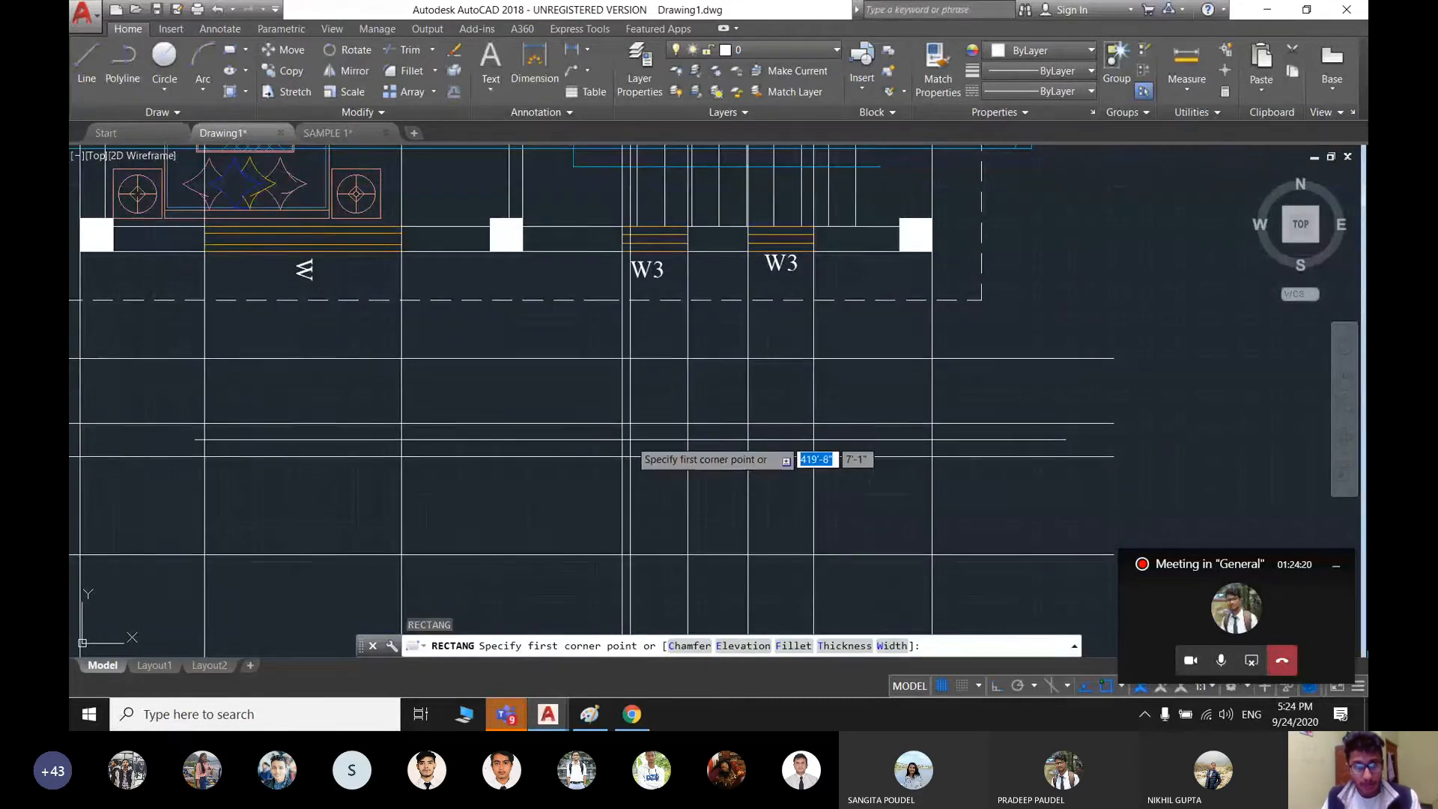
- Draw rectangles for the two W3 windows between their vertical guides and the two lines spaced 1' apart
{"action": "scroll", "coordinate": [630, 448], "scroll_direction": "down", "scroll_amount": 2}
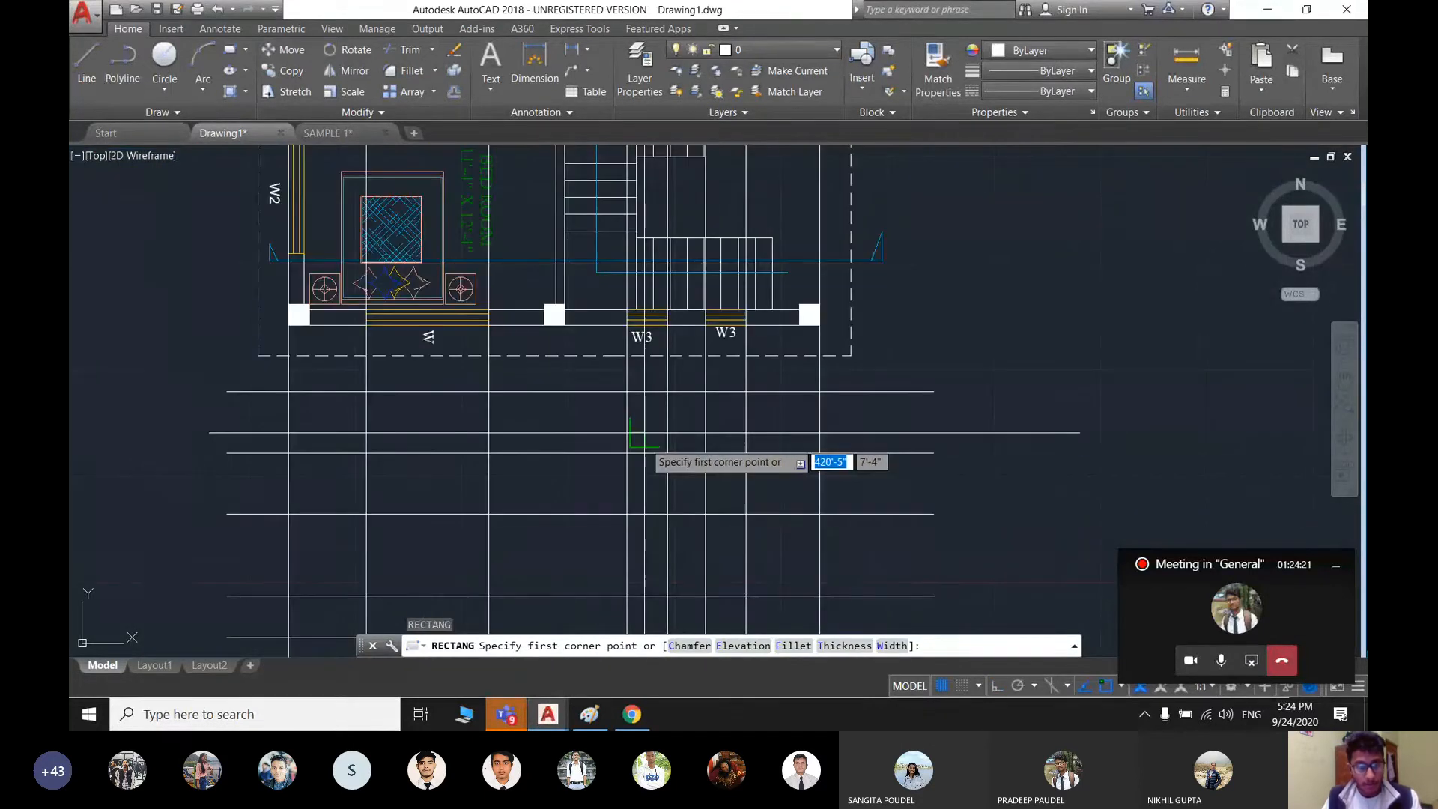
{"action": "left_click", "coordinate": [633, 450]}
{"action": "key", "text": "Escape"}
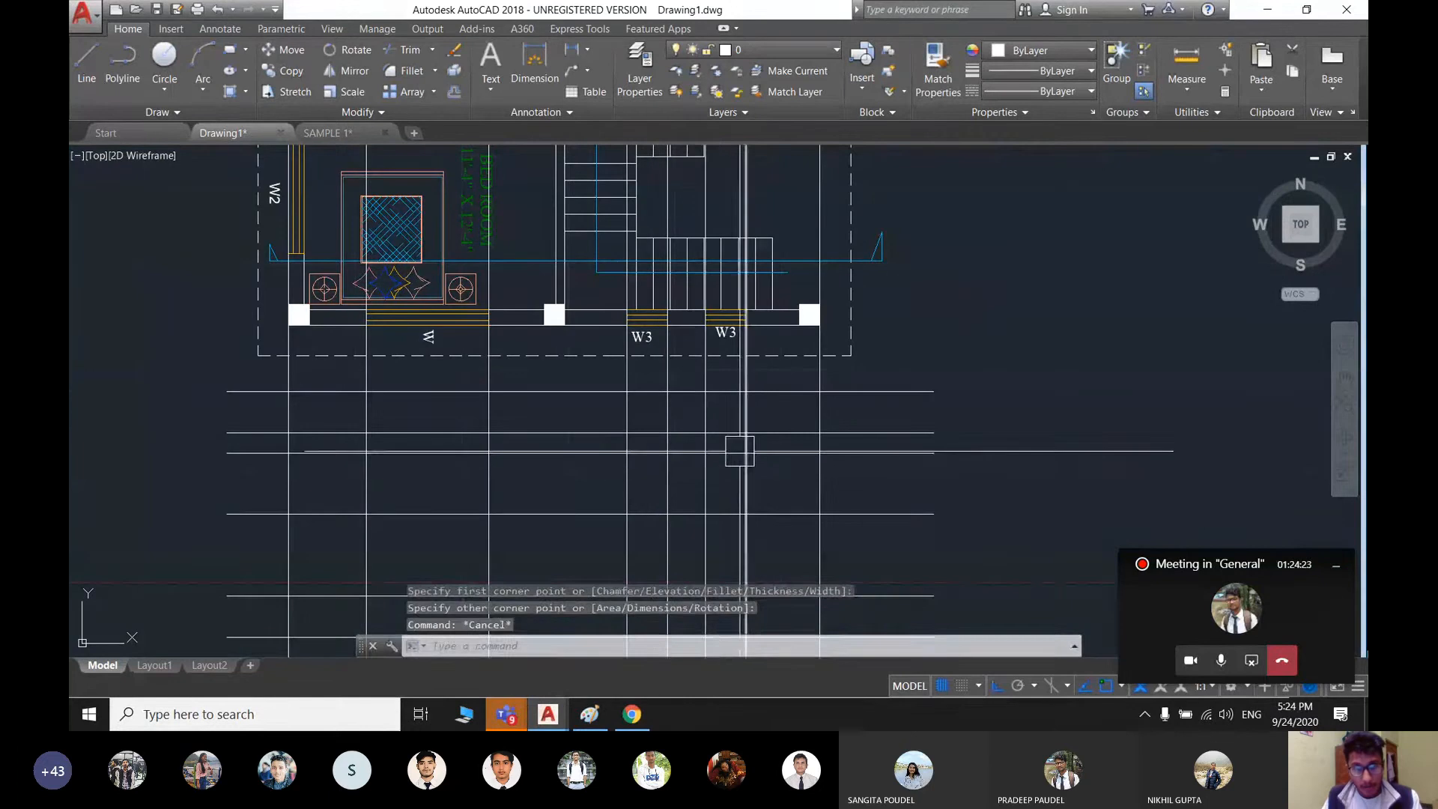
{"action": "key", "text": "space"}
{"action": "left_click", "coordinate": [705, 432]}
{"action": "left_click", "coordinate": [746, 453]}
{"action": "key", "text": "Escape"}
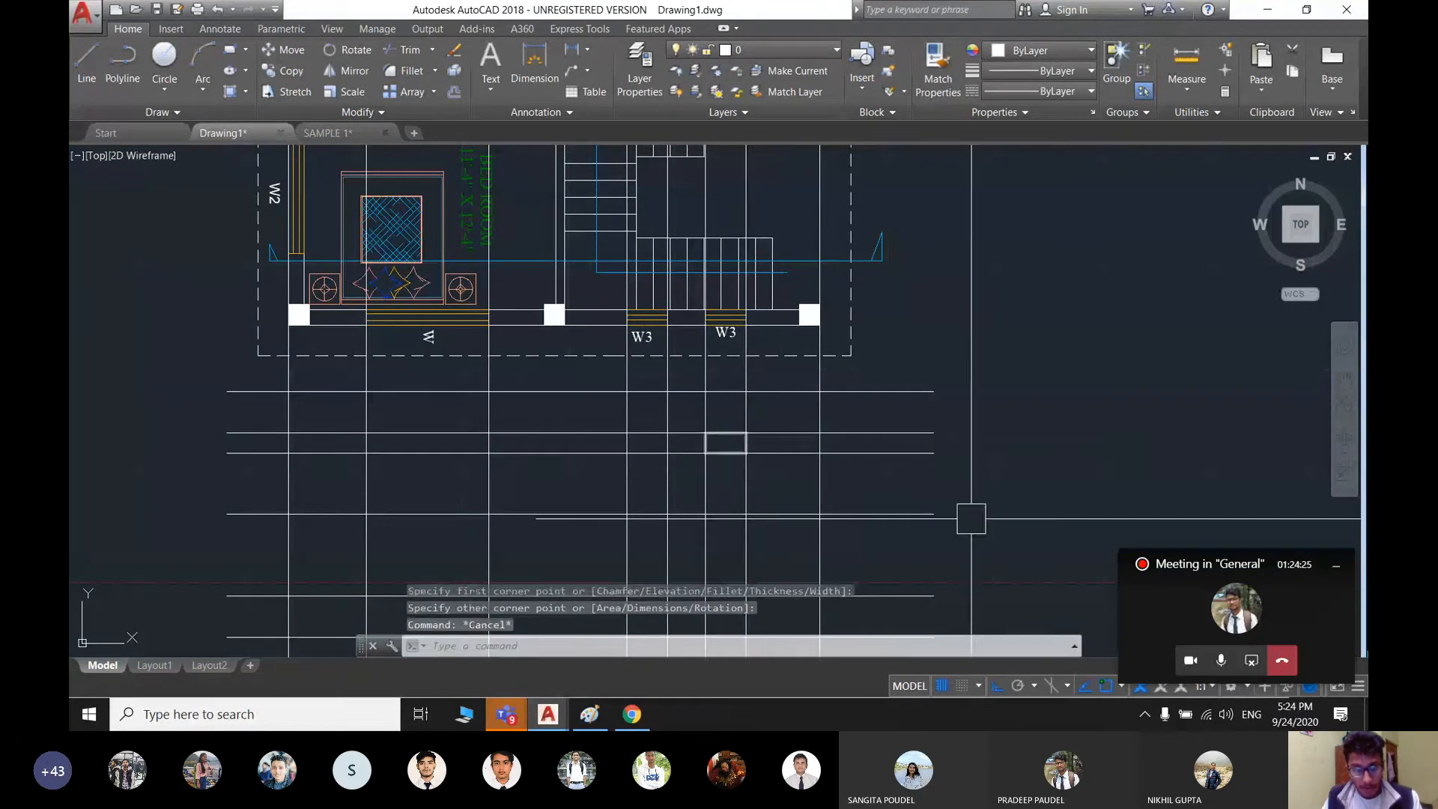
{"action": "type", "text": "E"}
{"action": "key", "text": "space"}
{"action": "left_click", "coordinate": [964, 538]}
{"action": "left_click", "coordinate": [855, 417]}
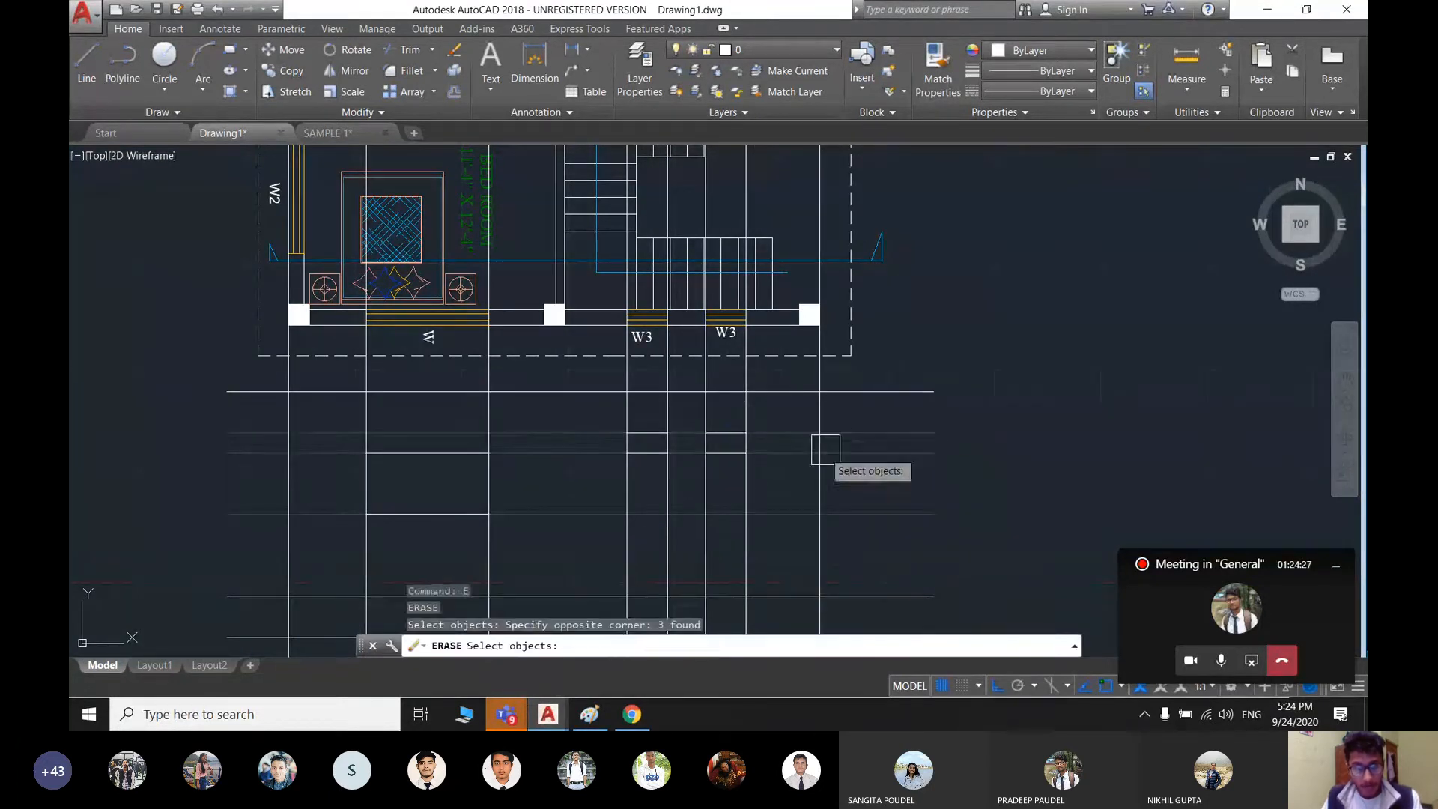
{"action": "key", "text": "Escape"}
- Erase the three horizontal window guide lines and the six vertical window construction lines, keeping the window rectangles
{"action": "left_click", "coordinate": [966, 527]}
{"action": "left_click", "coordinate": [903, 433]}
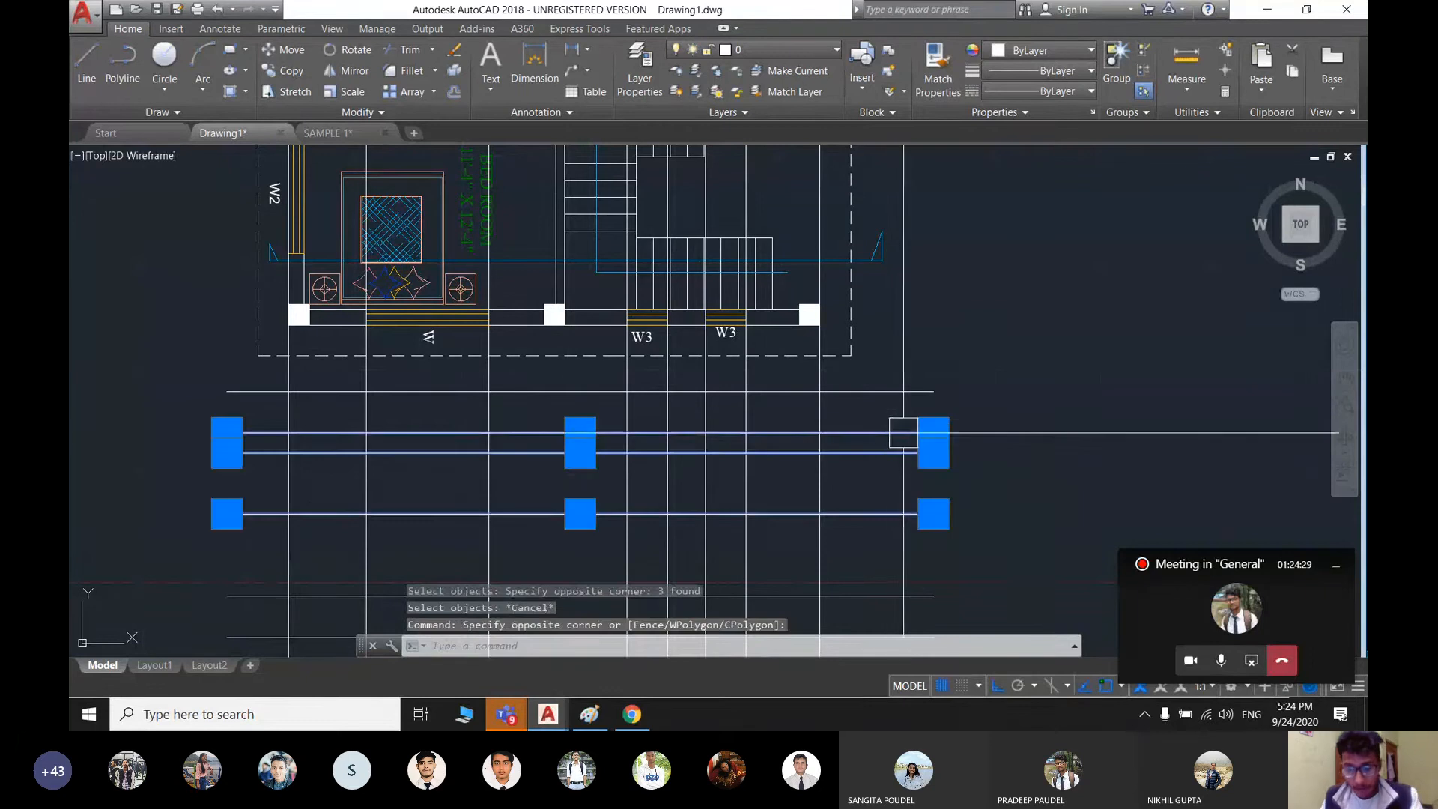
{"action": "key", "text": "Delete"}
{"action": "middle_click_drag", "start_coordinate": [898, 442], "coordinate": [951, 377]}
{"action": "left_click", "coordinate": [841, 502]}
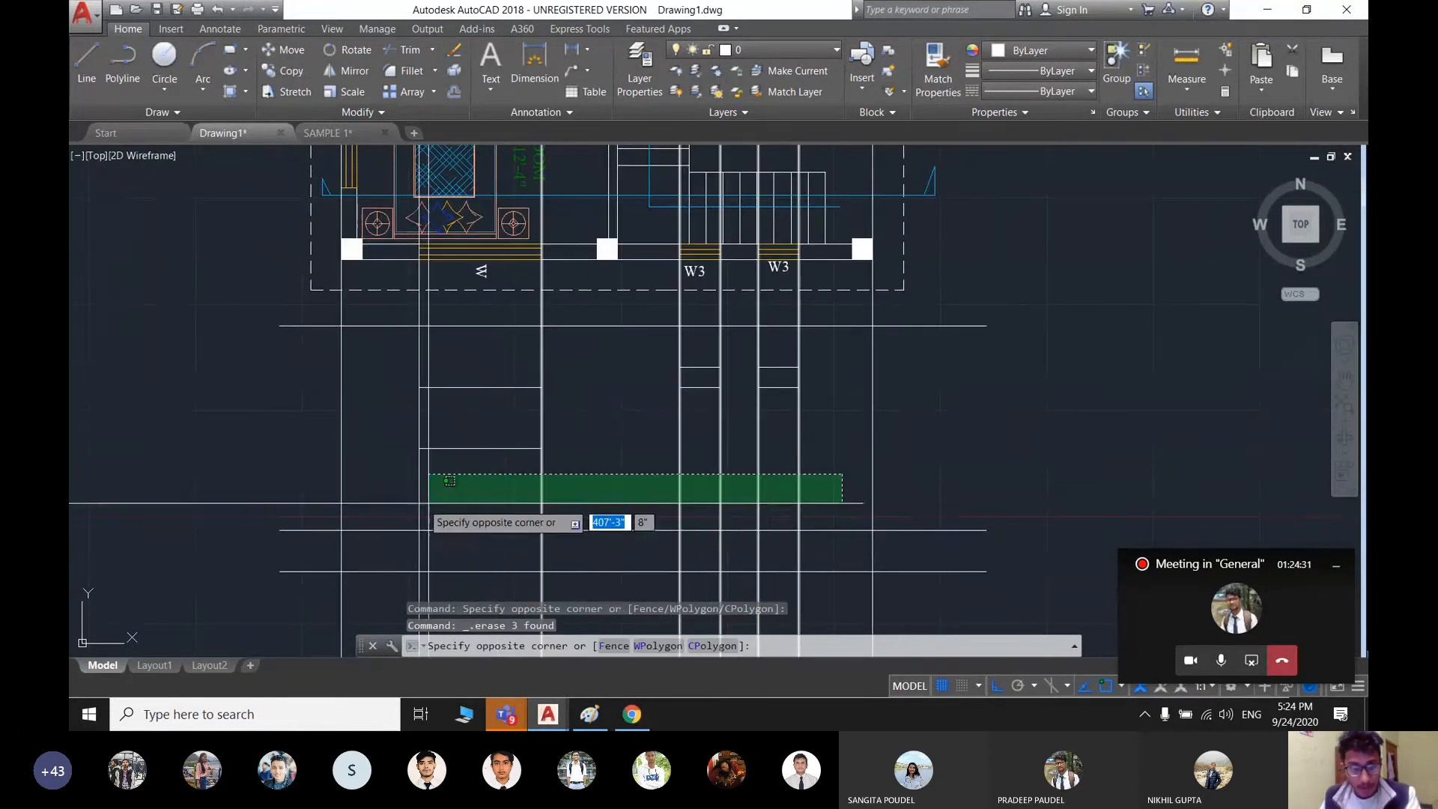
{"action": "left_click", "coordinate": [449, 481]}
{"action": "key", "text": "Delete"}
{"action": "scroll", "coordinate": [663, 445], "scroll_direction": "down", "scroll_amount": 2}
{"action": "mouse_move", "coordinate": [771, 414]}
{"action": "middle_mouse_down"}
{"action": "mouse_move", "coordinate": [815, 403]}
{"action": "mouse_move", "coordinate": [768, 435]}
{"action": "middle_mouse_up"}
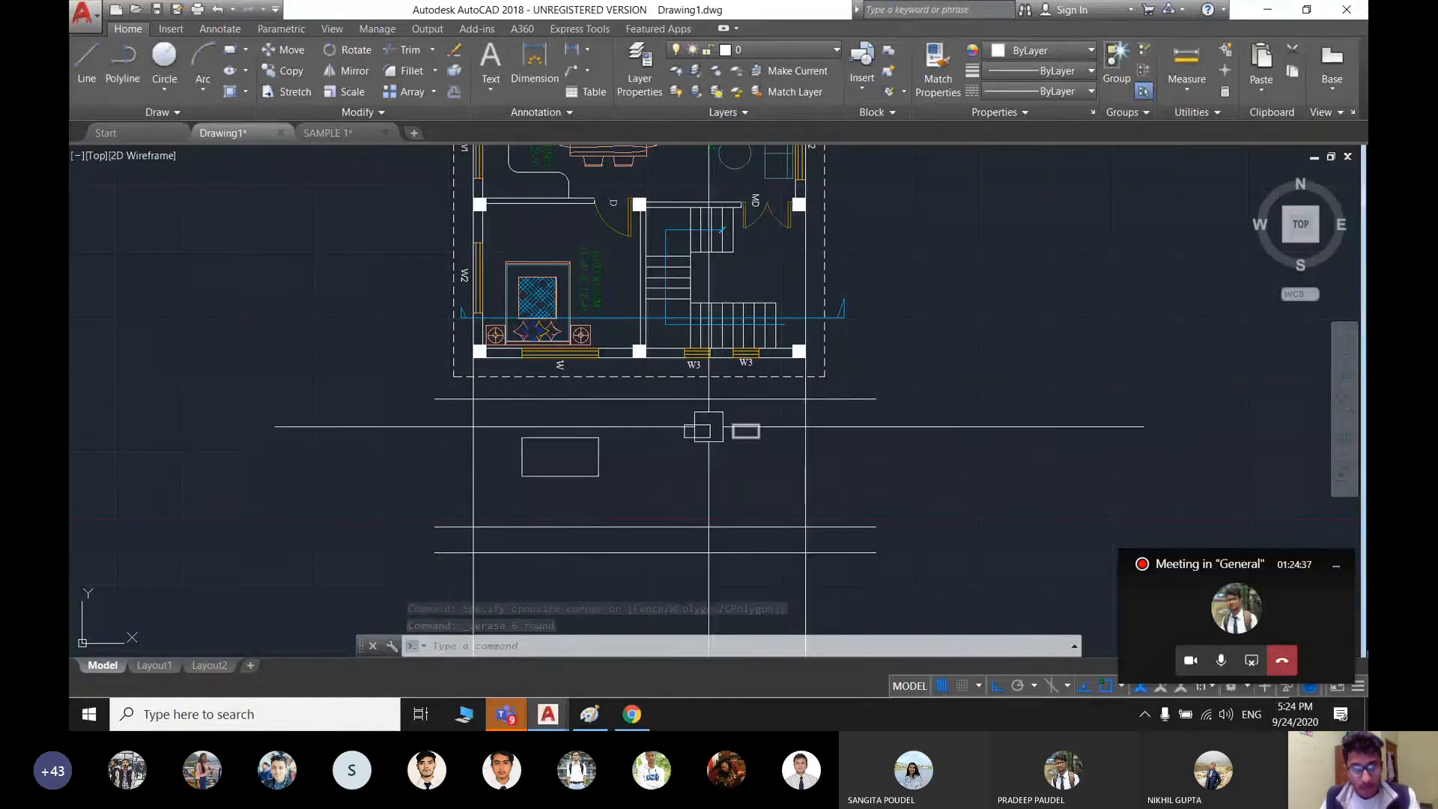
{"action": "middle_click_drag", "start_coordinate": [770, 496], "coordinate": [773, 527]}
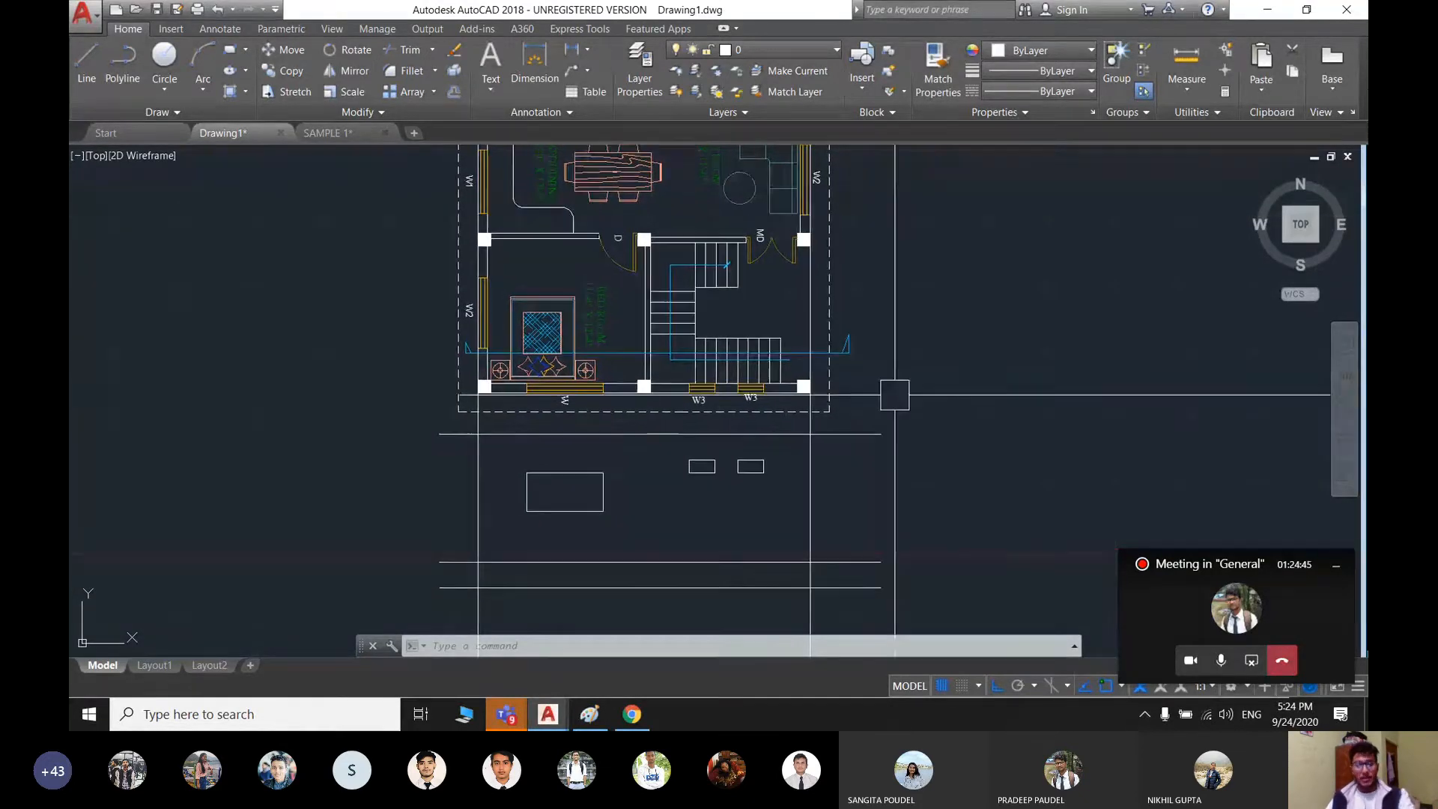
{"action": "middle_click_drag", "start_coordinate": [896, 394], "coordinate": [901, 353]}
{"action": "scroll", "coordinate": [745, 479], "scroll_direction": "down", "scroll_amount": 3}
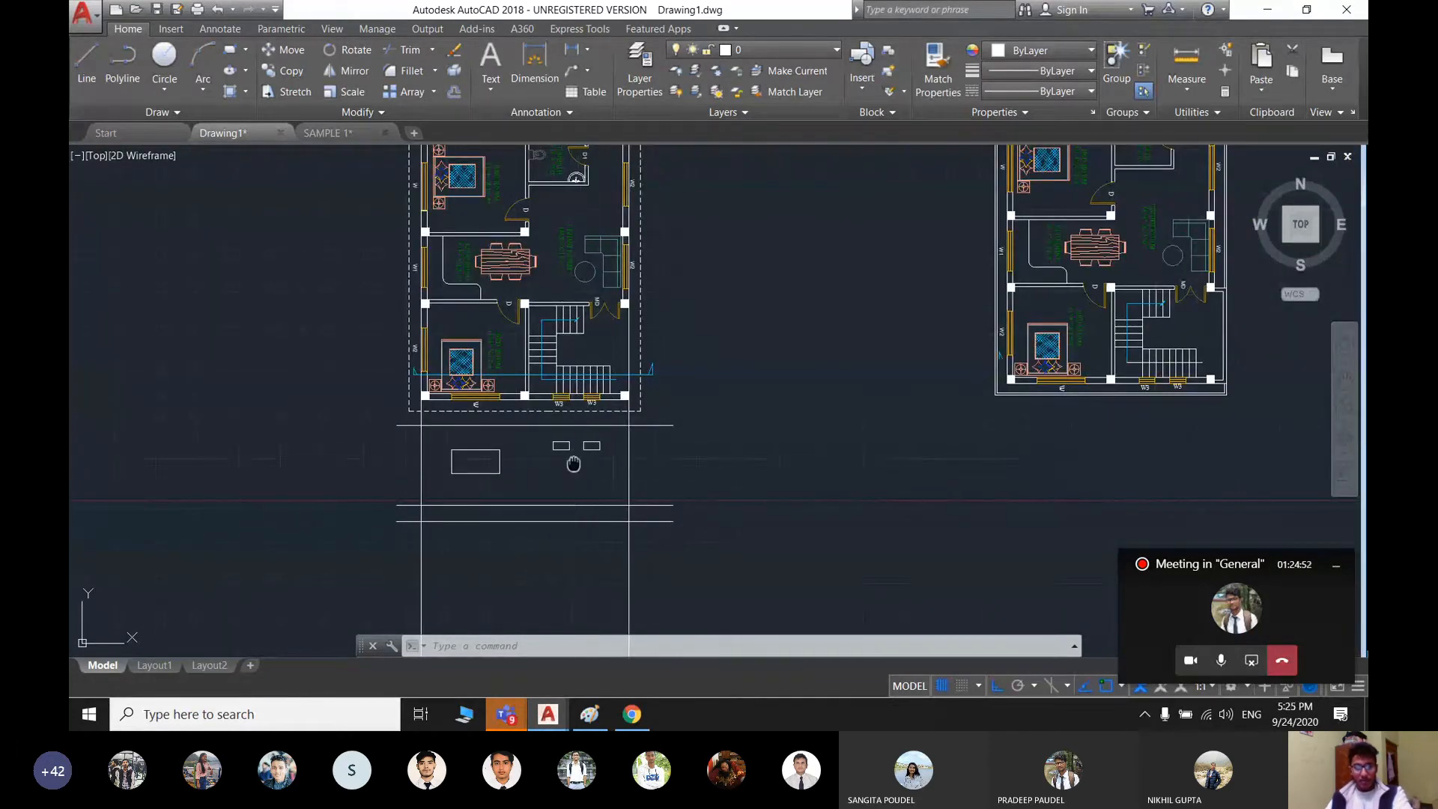
- Draw a vertical construction line through the lower-left outer wall corner of the next rotated floor plan copy
{"action": "scroll", "coordinate": [637, 436], "scroll_direction": "up", "scroll_amount": 2}
{"action": "scroll", "coordinate": [710, 410], "scroll_direction": "down", "scroll_amount": 3}
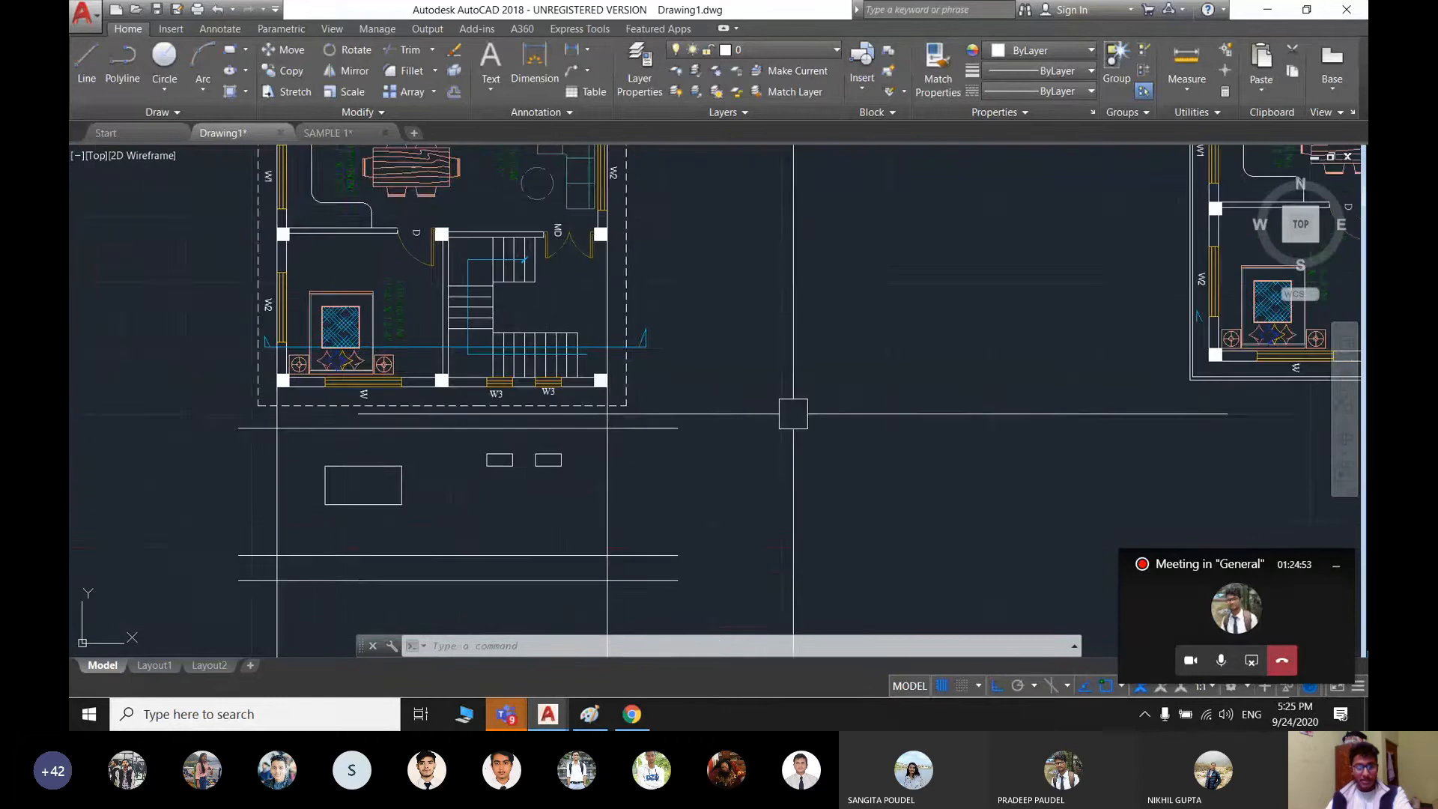
{"action": "middle_click_drag", "start_coordinate": [954, 391], "coordinate": [777, 424]}
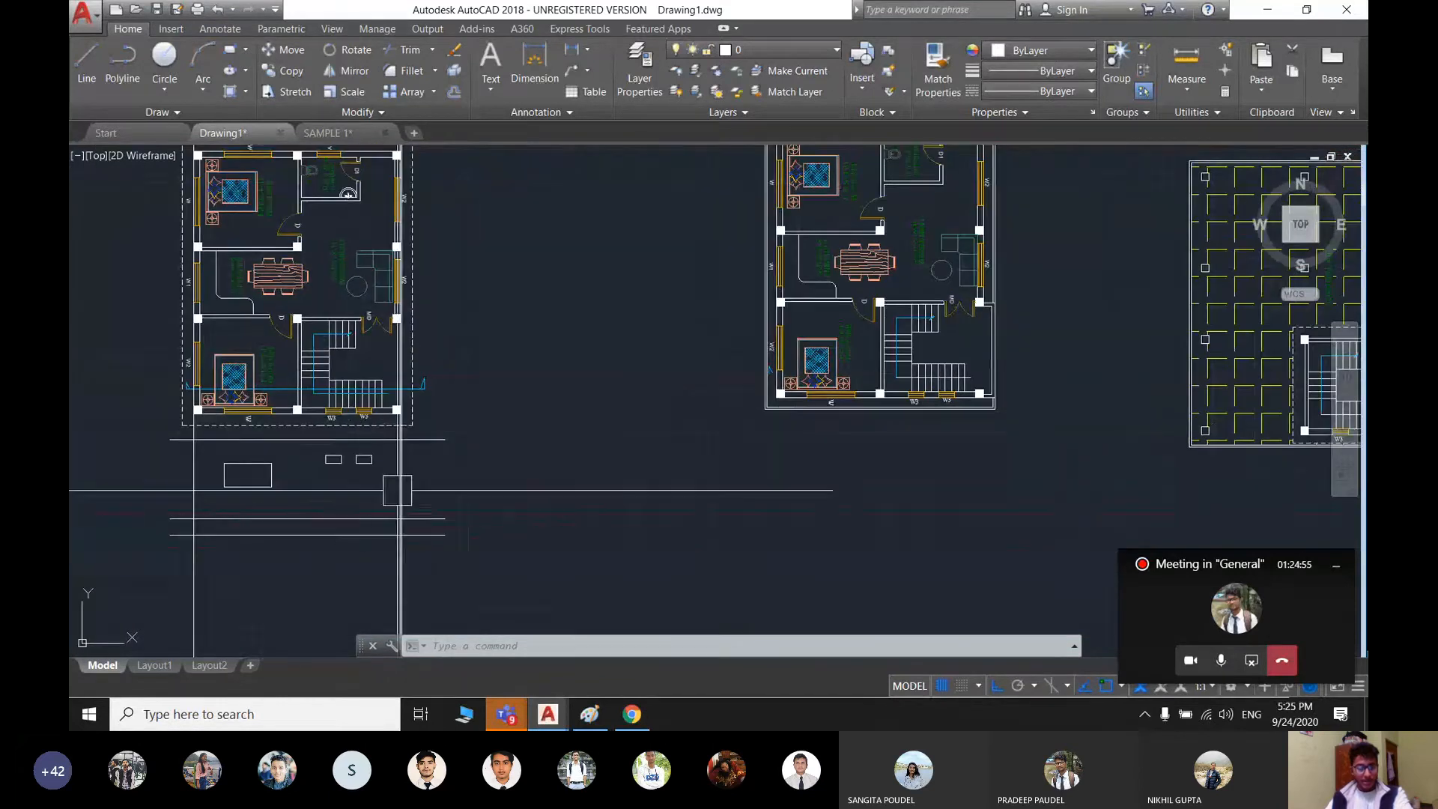
{"action": "middle_click_drag", "start_coordinate": [400, 506], "coordinate": [522, 475]}
{"action": "type", "text": "XL"}
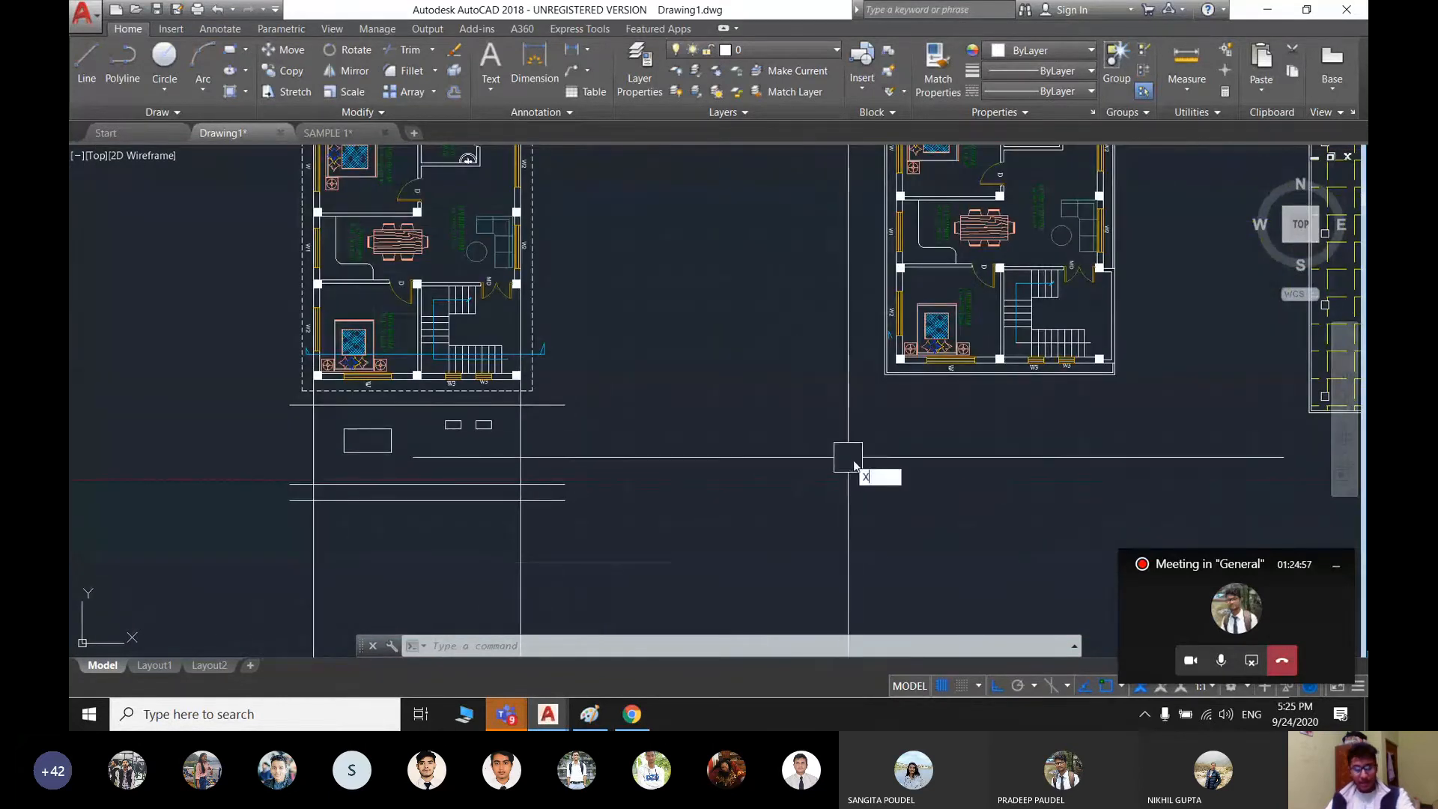
{"action": "key", "text": "Return"}
{"action": "type", "text": "V"}
{"action": "key", "text": "Return"}
{"action": "scroll", "coordinate": [917, 367], "scroll_direction": "up", "scroll_amount": 4}
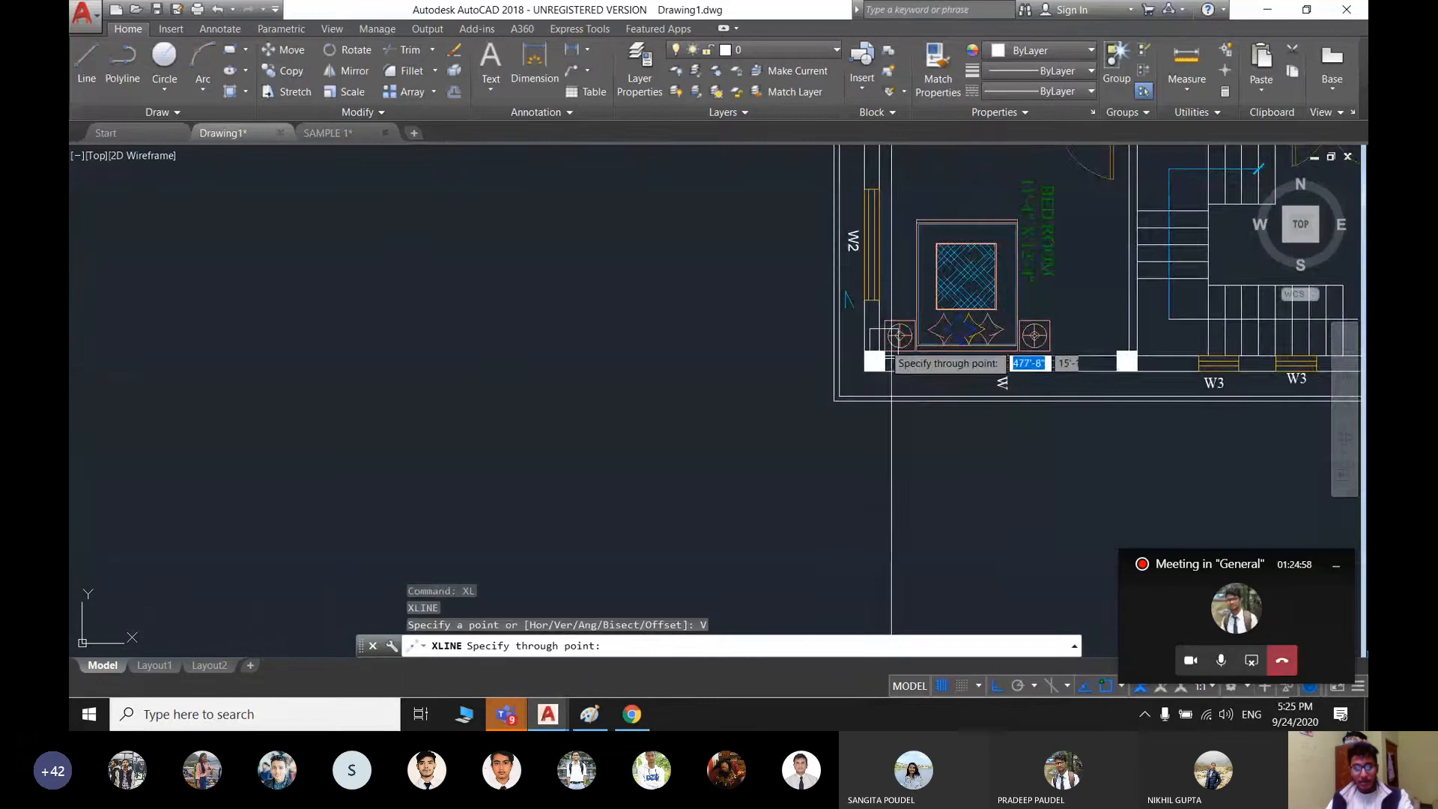
{"action": "left_click", "coordinate": [880, 402]}
{"action": "scroll", "coordinate": [888, 450], "scroll_direction": "down", "scroll_amount": 3}
{"action": "middle_click_drag", "start_coordinate": [872, 448], "coordinate": [322, 459]}
{"action": "scroll", "coordinate": [567, 468], "scroll_direction": "up", "scroll_amount": 3}
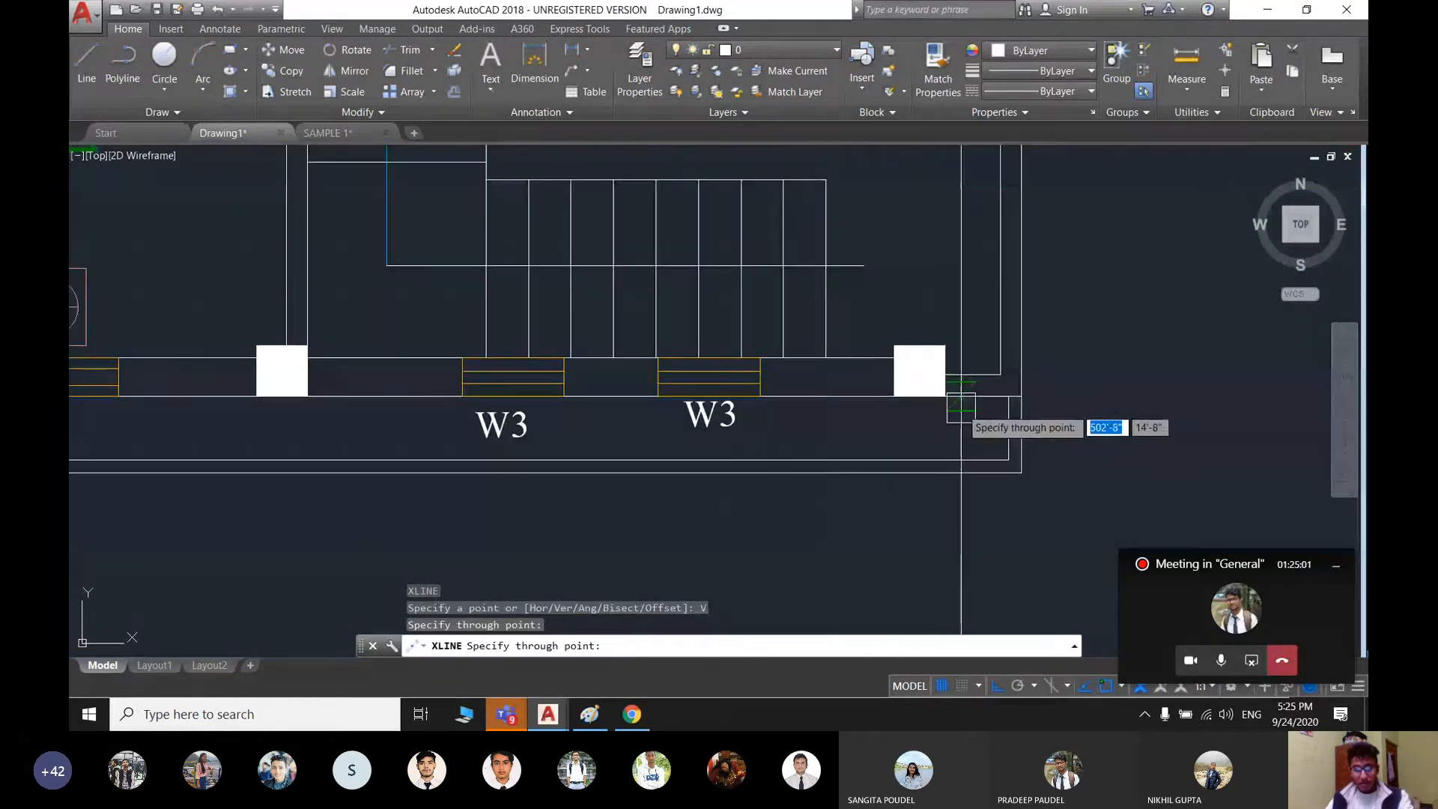
{"action": "scroll", "coordinate": [766, 452], "scroll_direction": "down", "scroll_amount": 2}
{"action": "mouse_move", "coordinate": [744, 472]}
{"action": "middle_mouse_down"}
{"action": "mouse_move", "coordinate": [684, 540]}
{"action": "mouse_move", "coordinate": [697, 501]}
{"action": "middle_mouse_up"}
{"action": "scroll", "coordinate": [683, 503], "scroll_direction": "down", "scroll_amount": 2}
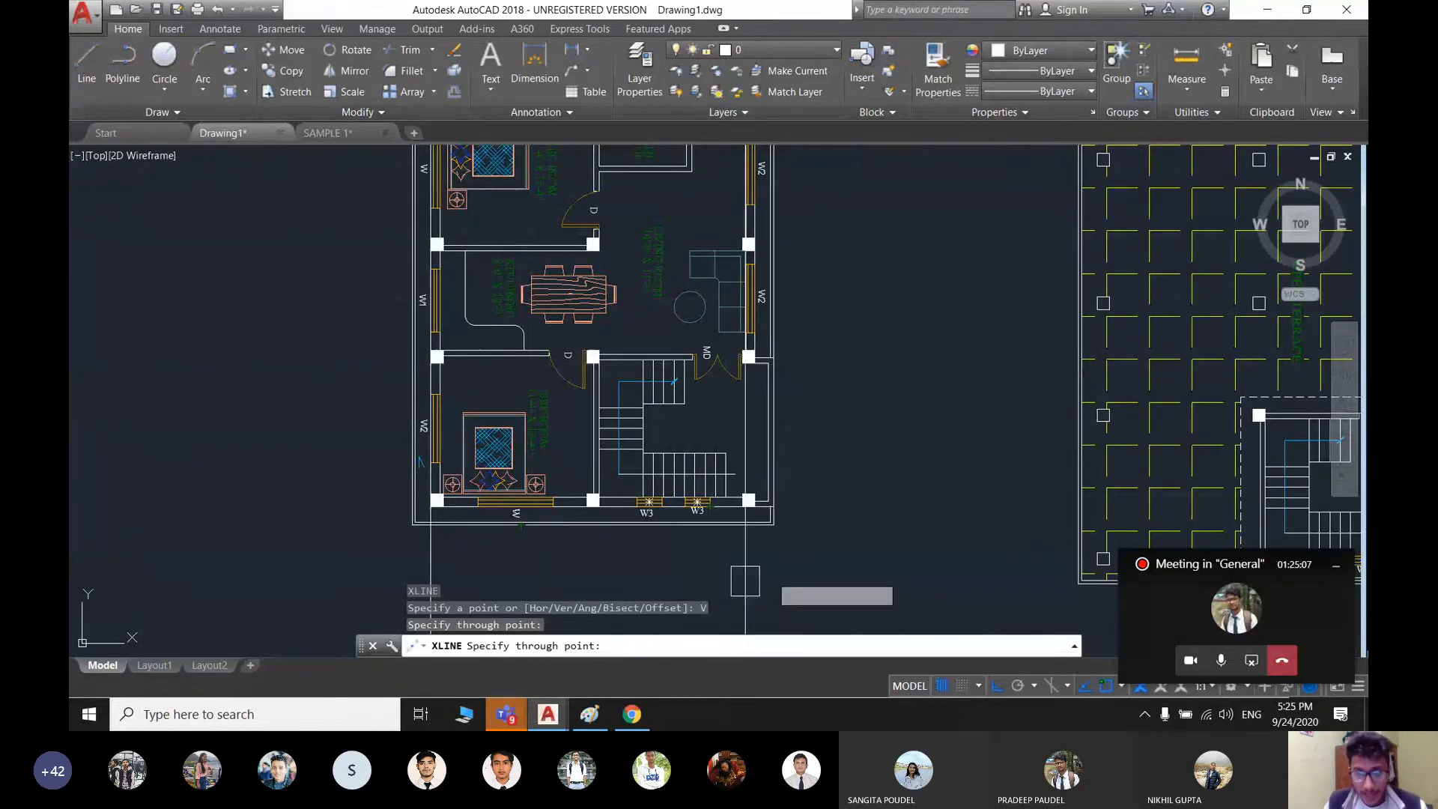
{"action": "scroll", "coordinate": [745, 554], "scroll_direction": "up", "scroll_amount": 5}
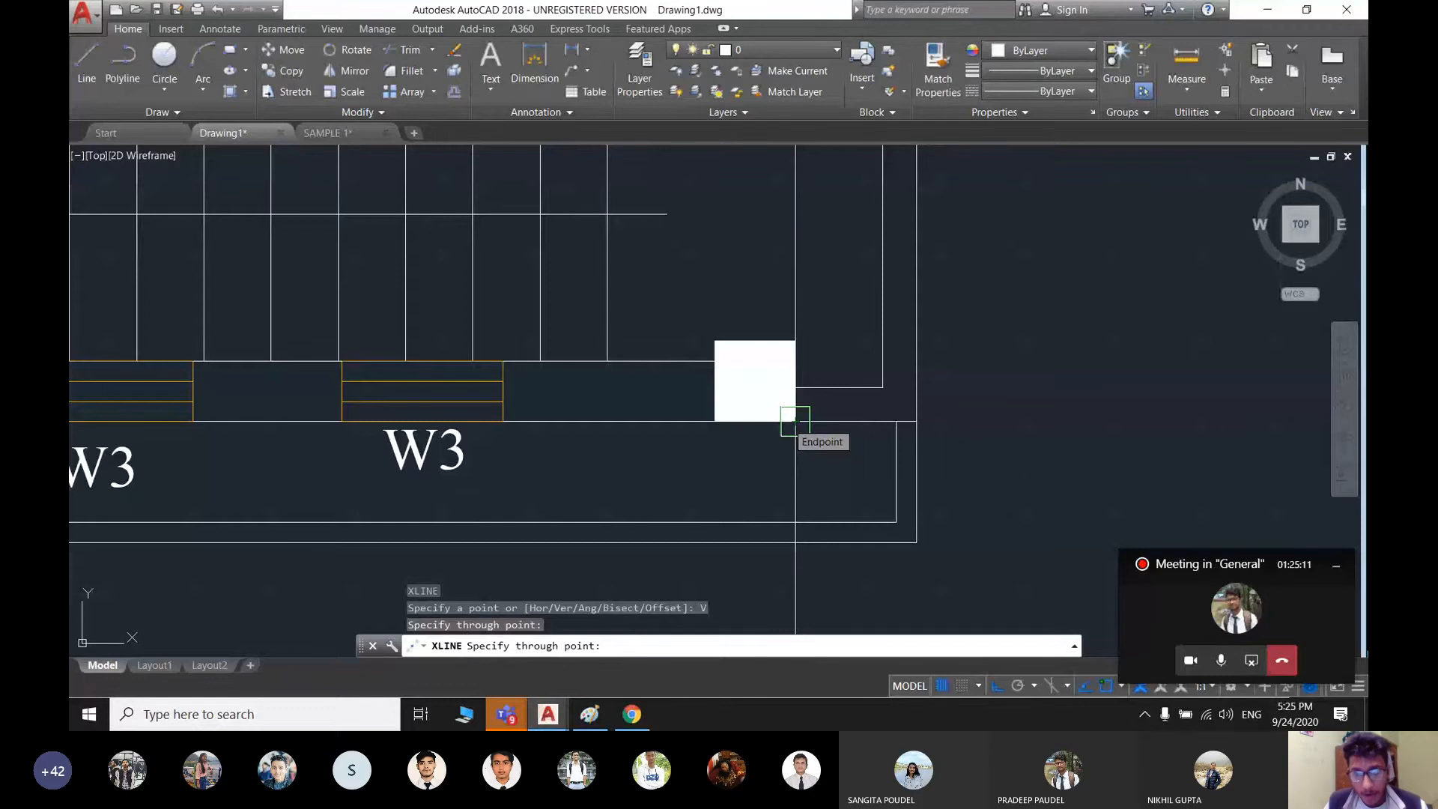
{"action": "scroll", "coordinate": [794, 421], "scroll_direction": "down", "scroll_amount": 5}
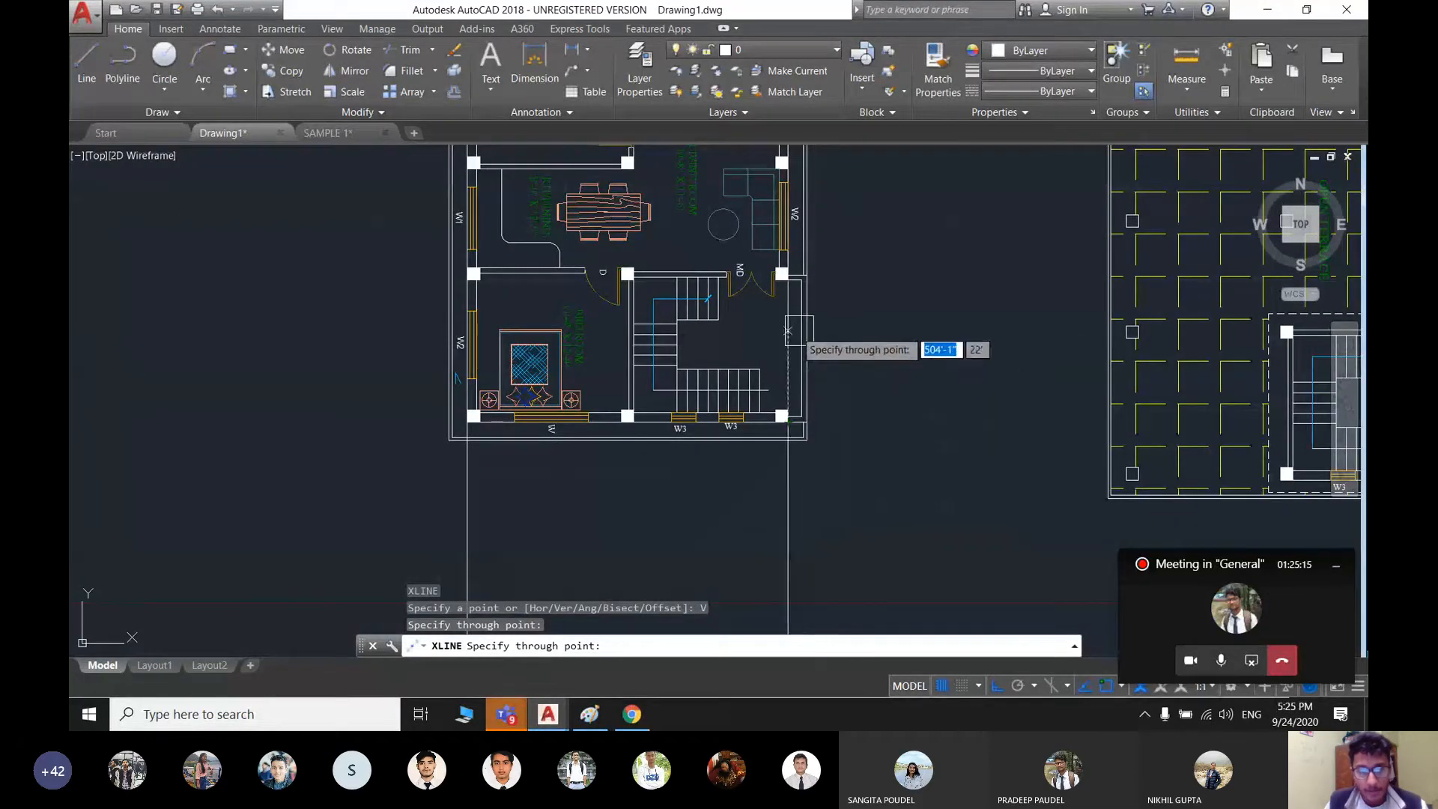
{"action": "scroll", "coordinate": [805, 358], "scroll_direction": "up", "scroll_amount": 2}
{"action": "key", "text": "Escape"}
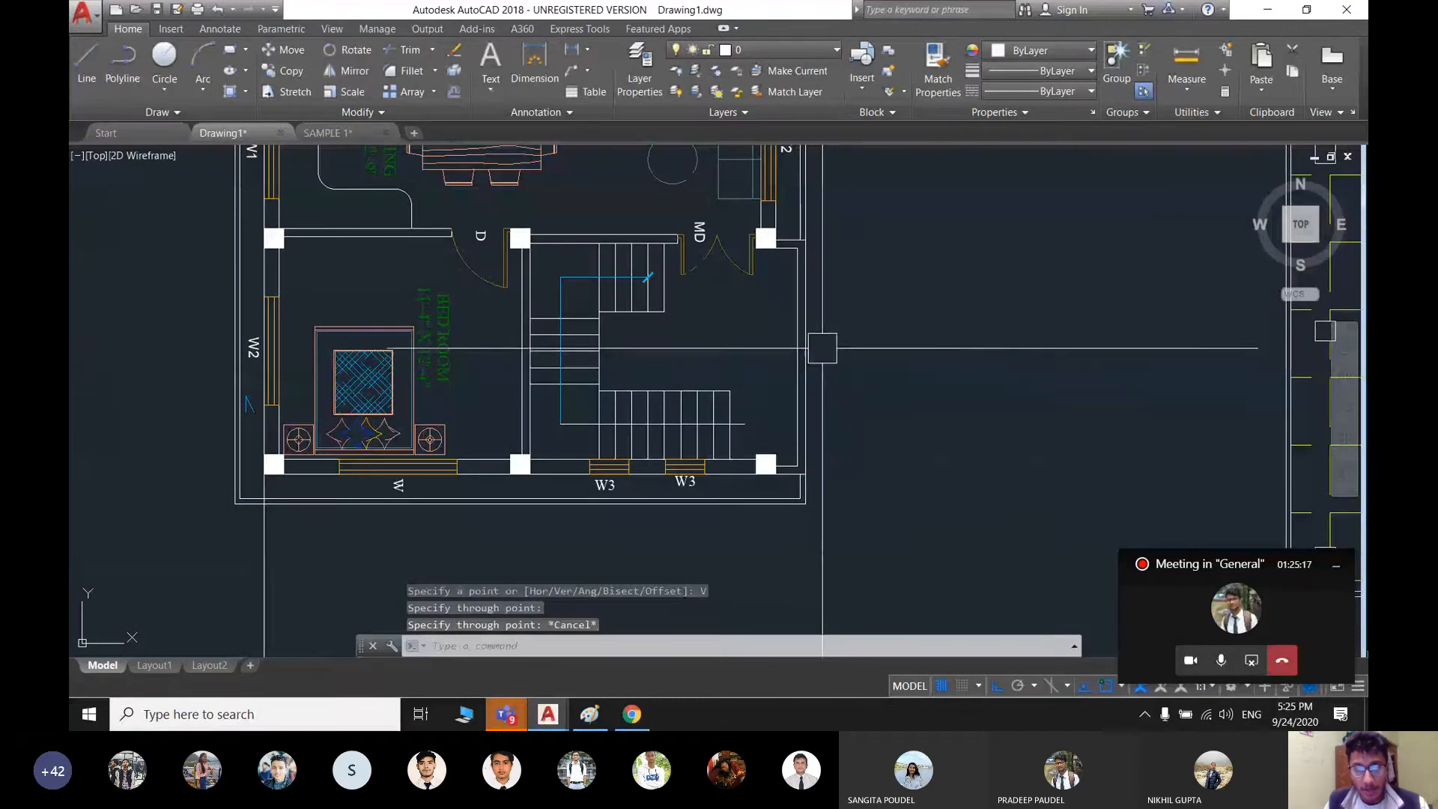
{"action": "left_click", "coordinate": [842, 374]}
{"action": "left_click", "coordinate": [771, 322]}
{"action": "key", "text": "Escape"}
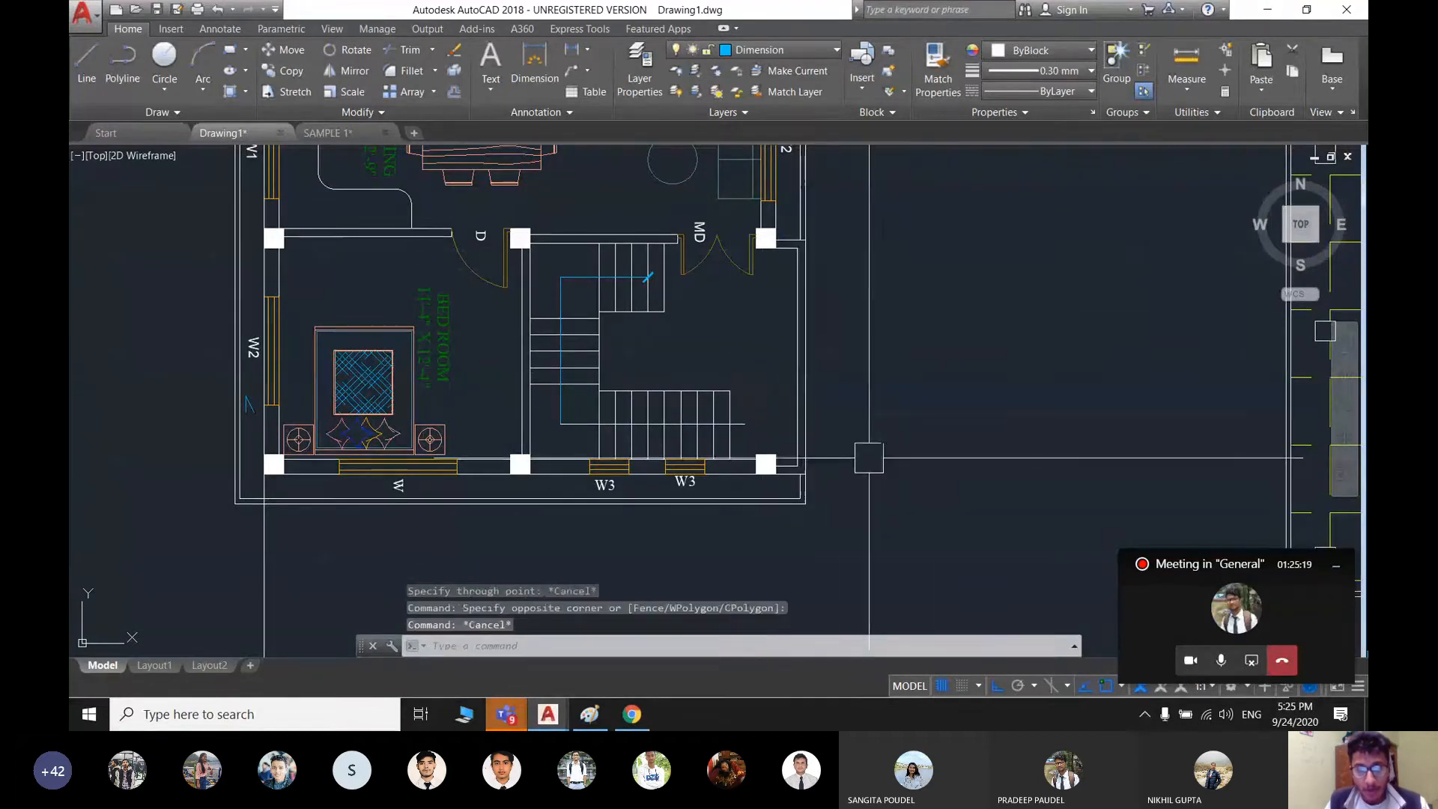
- Draw a vertical construction line through the outer corner of that plan's projecting edge on the staircase side
{"action": "scroll", "coordinate": [809, 470], "scroll_direction": "down", "scroll_amount": 2}
{"action": "type", "text": "xl"}
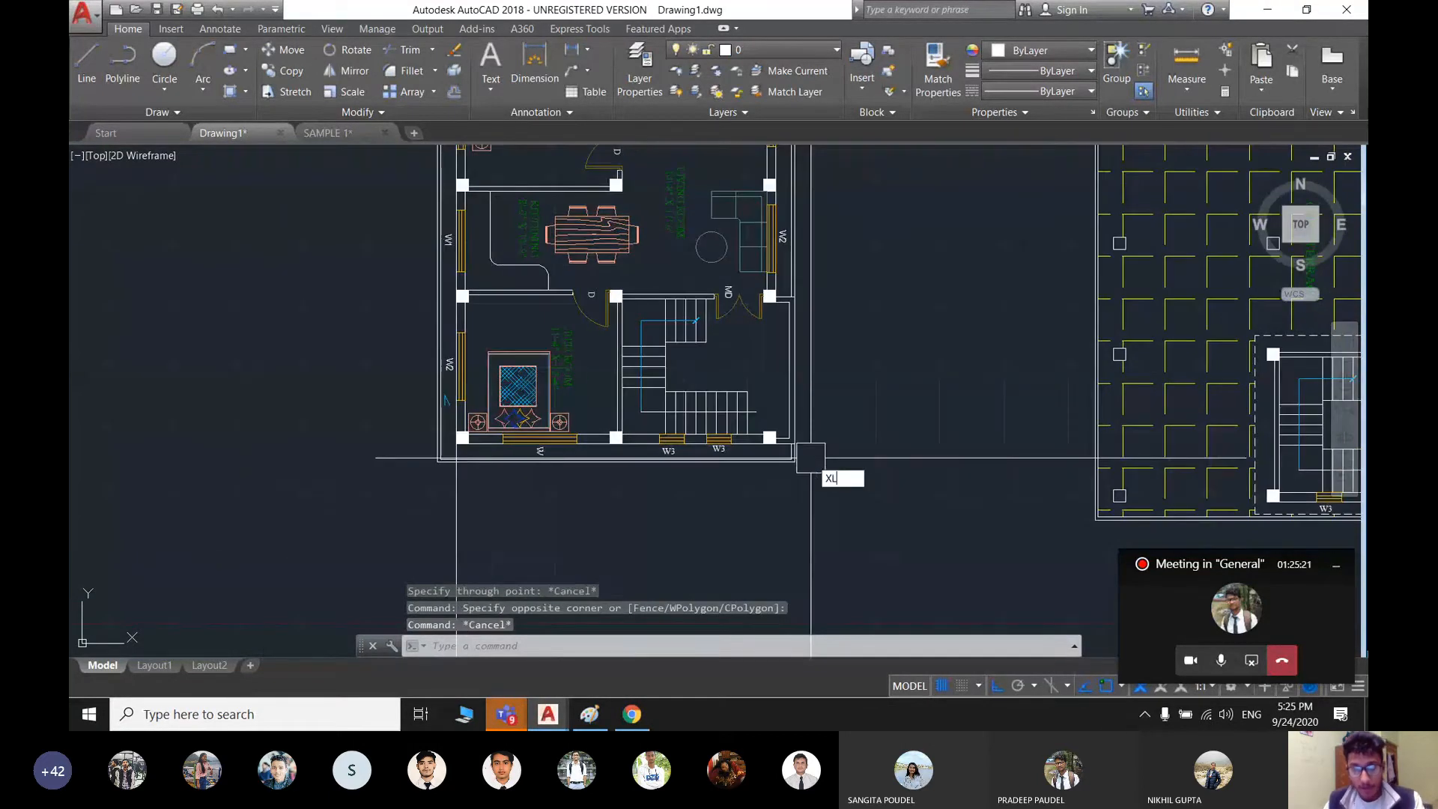
{"action": "key", "text": "Return"}
{"action": "type", "text": "v"}
{"action": "key", "text": "Return"}
{"action": "scroll", "coordinate": [795, 476], "scroll_direction": "up", "scroll_amount": 2}
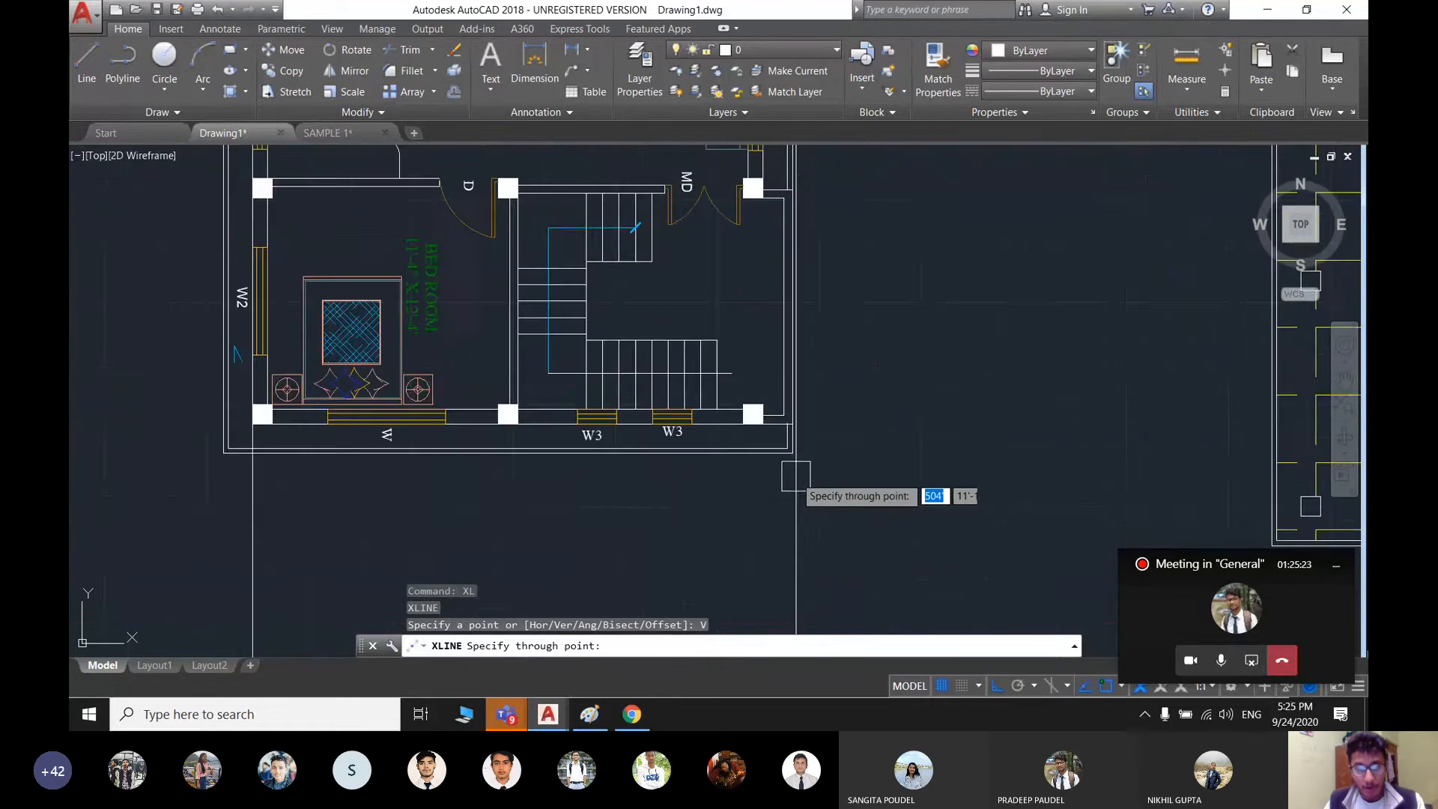
{"action": "scroll", "coordinate": [795, 476], "scroll_direction": "up", "scroll_amount": 5}
{"action": "scroll", "coordinate": [606, 427], "scroll_direction": "down", "scroll_amount": 8}
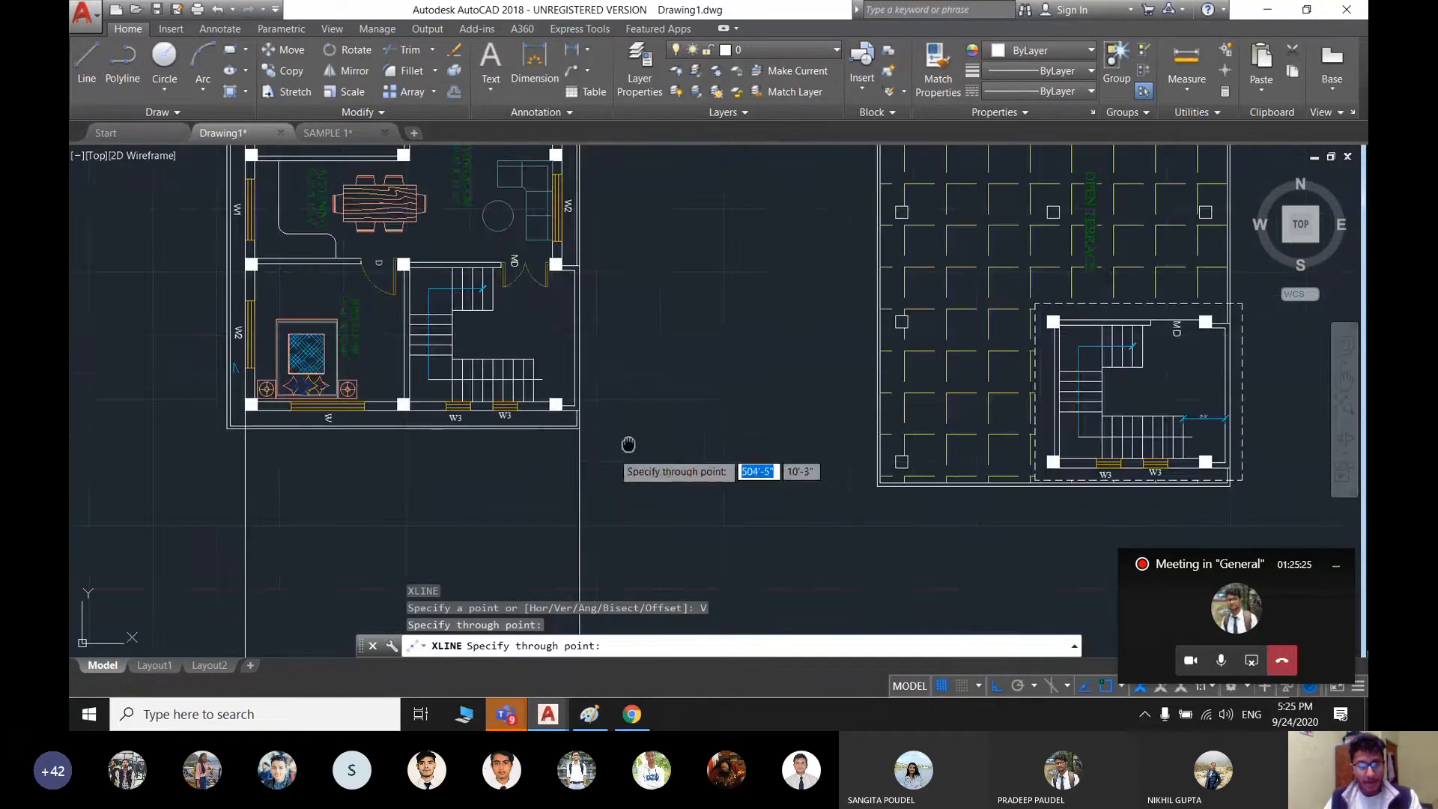
{"action": "mouse_move", "coordinate": [628, 444]}
{"action": "middle_mouse_down"}
{"action": "mouse_move", "coordinate": [801, 330]}
{"action": "mouse_move", "coordinate": [826, 413]}
{"action": "middle_mouse_up"}
{"action": "key", "text": "Escape"}
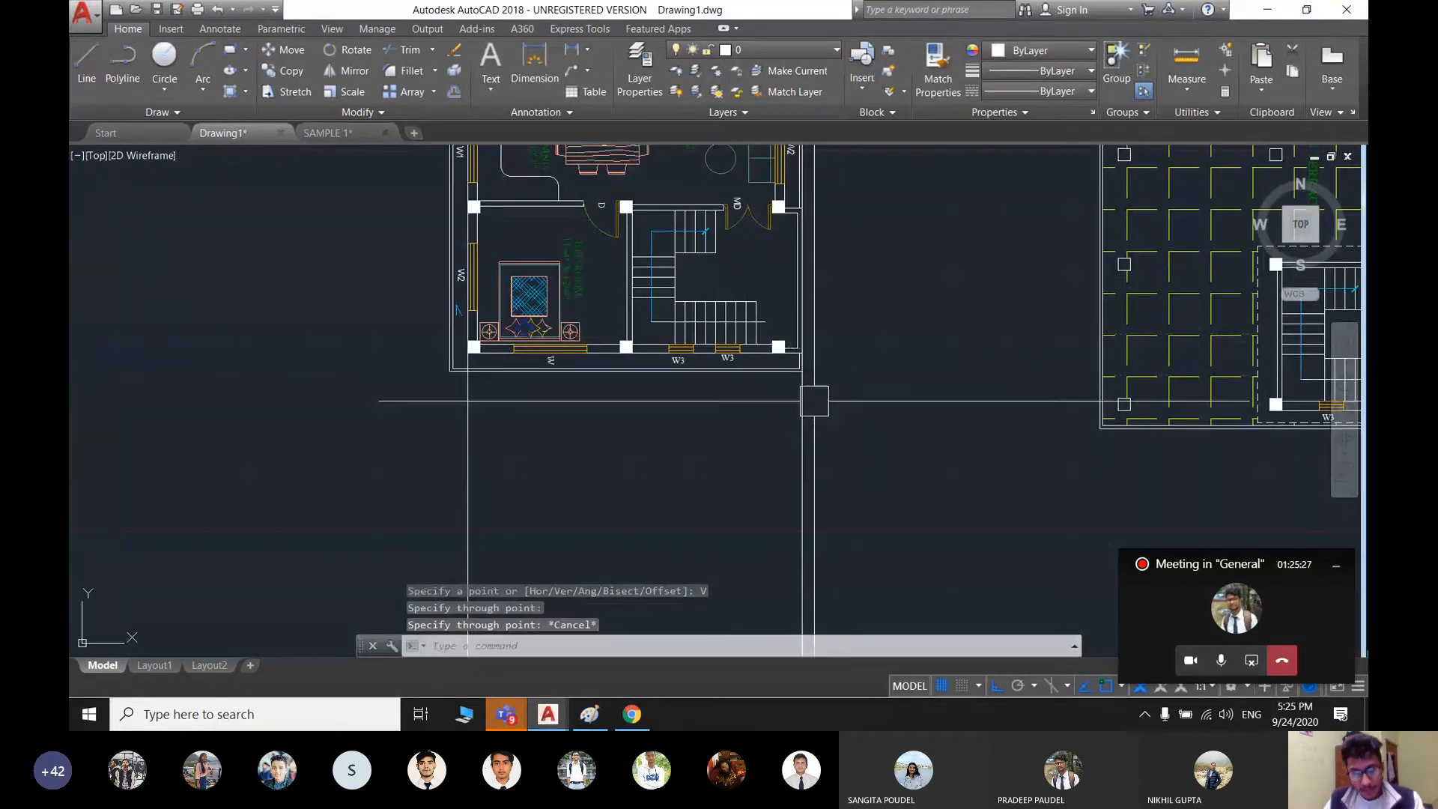
- Regenerate the drawing and trim the first elevation's top horizontal line to the two vertical construction lines
{"action": "scroll", "coordinate": [816, 337], "scroll_direction": "down", "scroll_amount": 2}
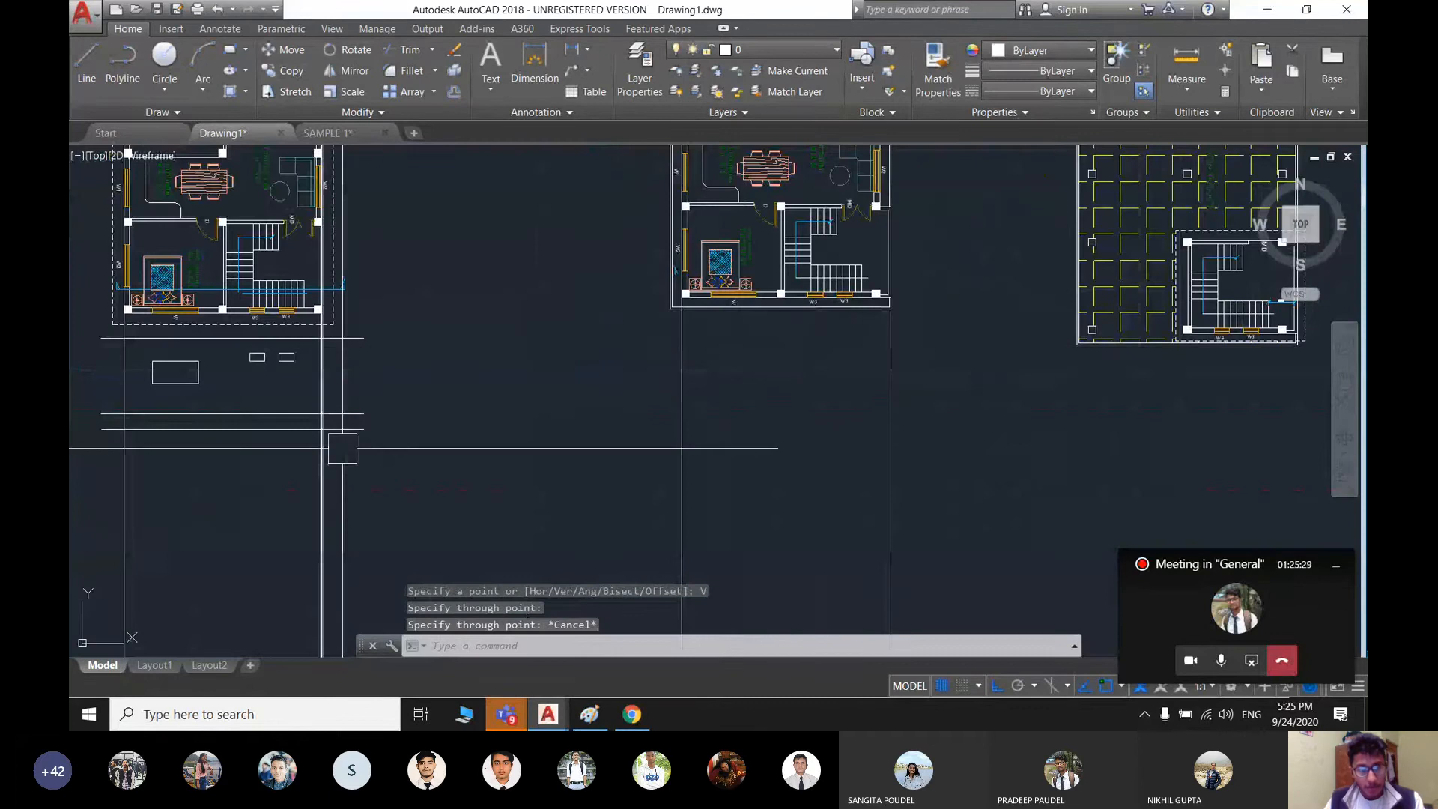
{"action": "middle_click_drag", "start_coordinate": [126, 336], "coordinate": [346, 373]}
{"action": "type", "text": "RE"}
{"action": "key", "text": "Return"}
{"action": "type", "text": "TR"}
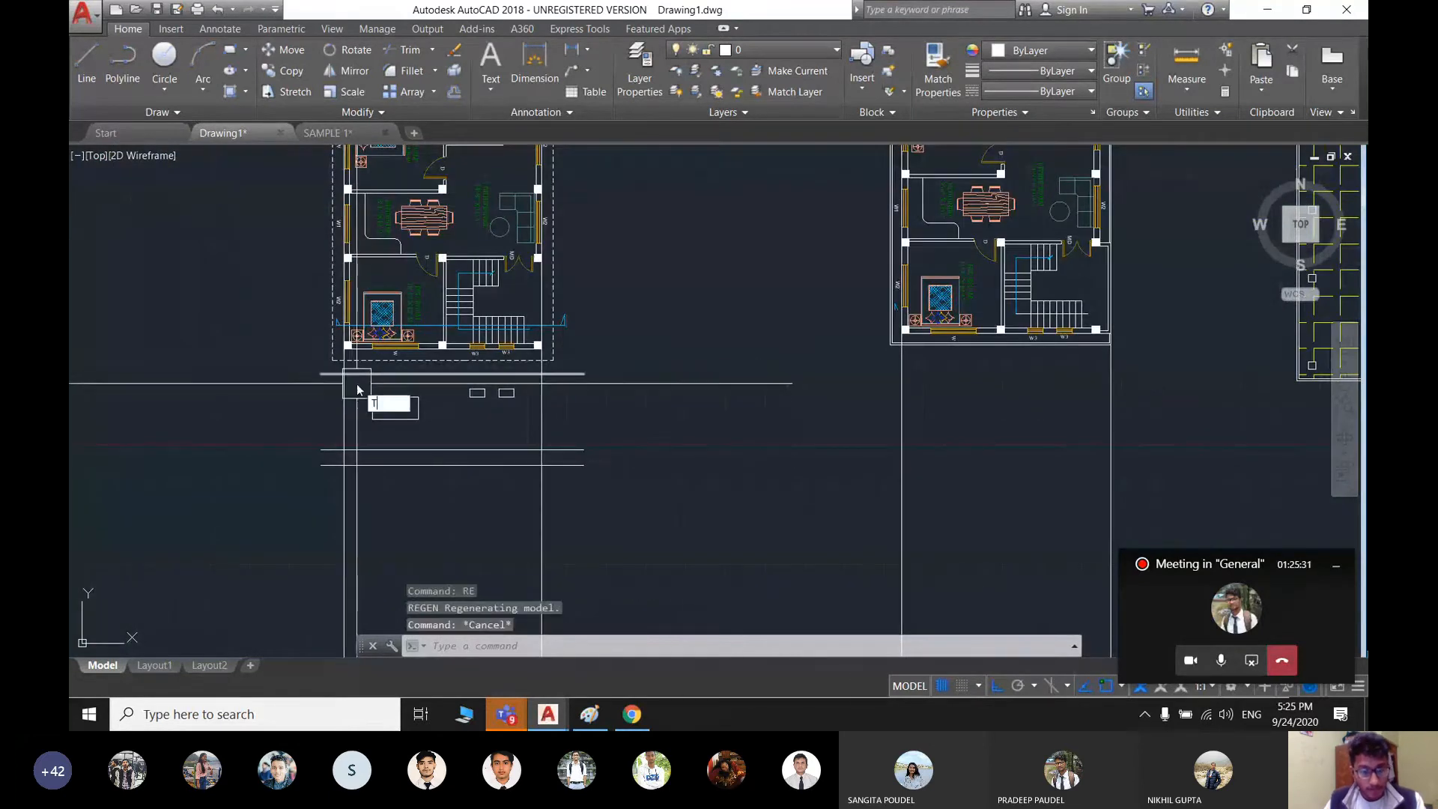
{"action": "key", "text": "Return"}
{"action": "key", "text": "Return"}
{"action": "scroll", "coordinate": [346, 373], "scroll_direction": "up", "scroll_amount": 8}
{"action": "scroll", "coordinate": [346, 372], "scroll_direction": "down", "scroll_amount": 4}
{"action": "middle_click_drag", "start_coordinate": [405, 377], "coordinate": [247, 399]}
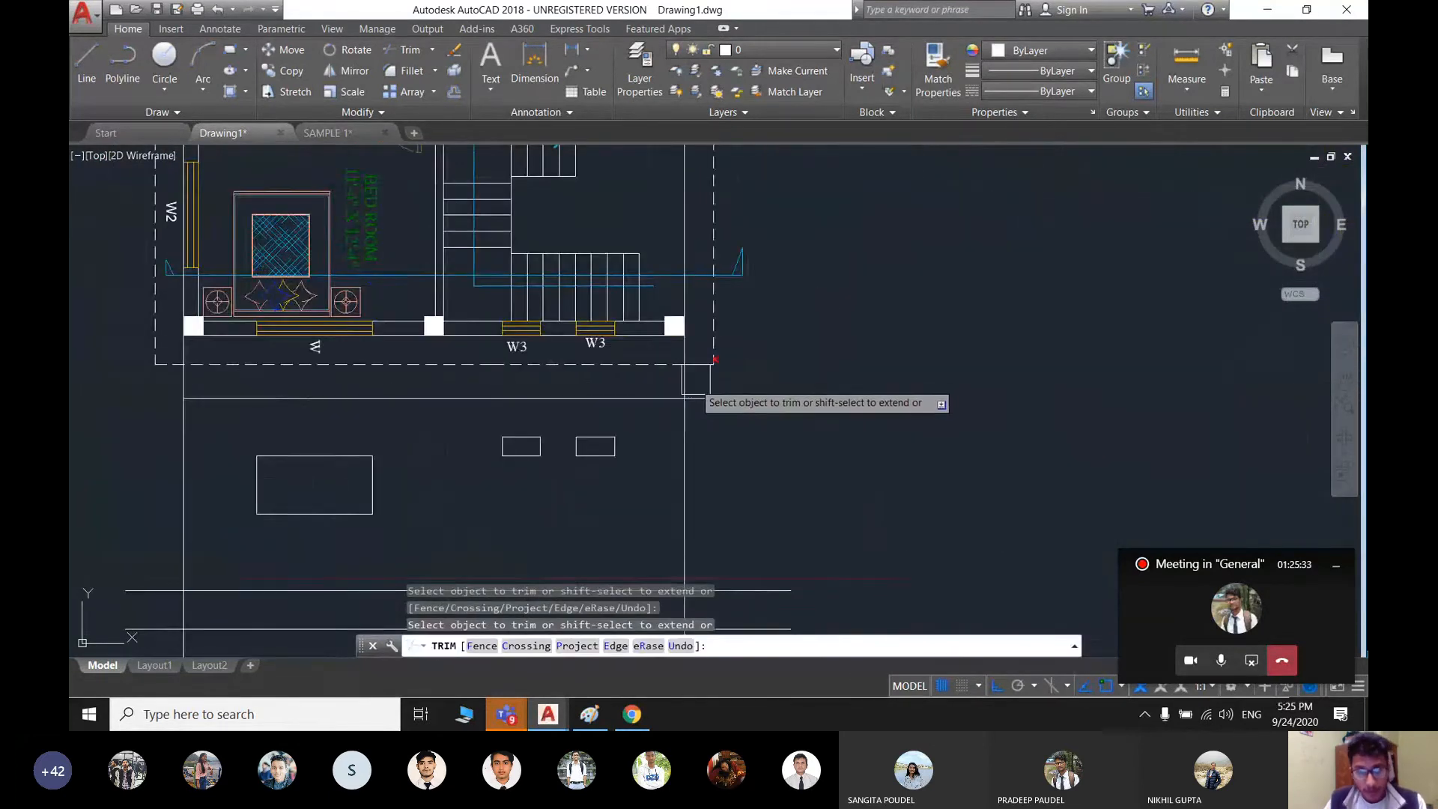
{"action": "scroll", "coordinate": [696, 398], "scroll_direction": "up", "scroll_amount": 5}
{"action": "left_click", "coordinate": [744, 400]}
{"action": "scroll", "coordinate": [641, 409], "scroll_direction": "down", "scroll_amount": 7}
- Trim both ends of the elevation's two lower horizontal lines back to the vertical construction lines
{"action": "scroll", "coordinate": [518, 471], "scroll_direction": "up", "scroll_amount": 2}
{"action": "scroll", "coordinate": [518, 412], "scroll_direction": "up", "scroll_amount": 6}
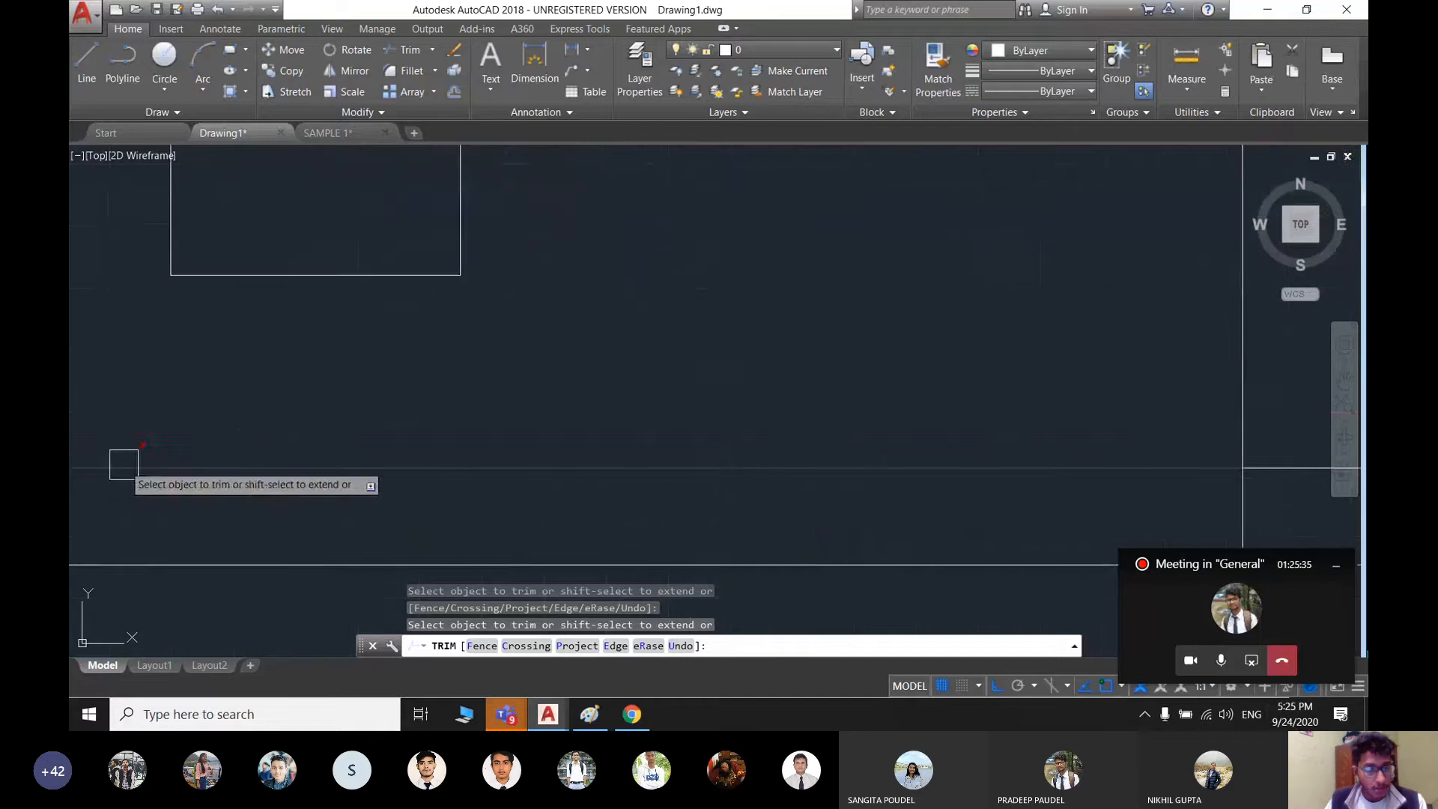
{"action": "middle_click_drag", "start_coordinate": [125, 465], "coordinate": [686, 380]}
{"action": "scroll", "coordinate": [686, 380], "scroll_direction": "down", "scroll_amount": 2}
{"action": "left_click", "coordinate": [552, 445]}
{"action": "scroll", "coordinate": [733, 454], "scroll_direction": "down", "scroll_amount": 4}
{"action": "middle_click_drag", "start_coordinate": [841, 453], "coordinate": [491, 470]}
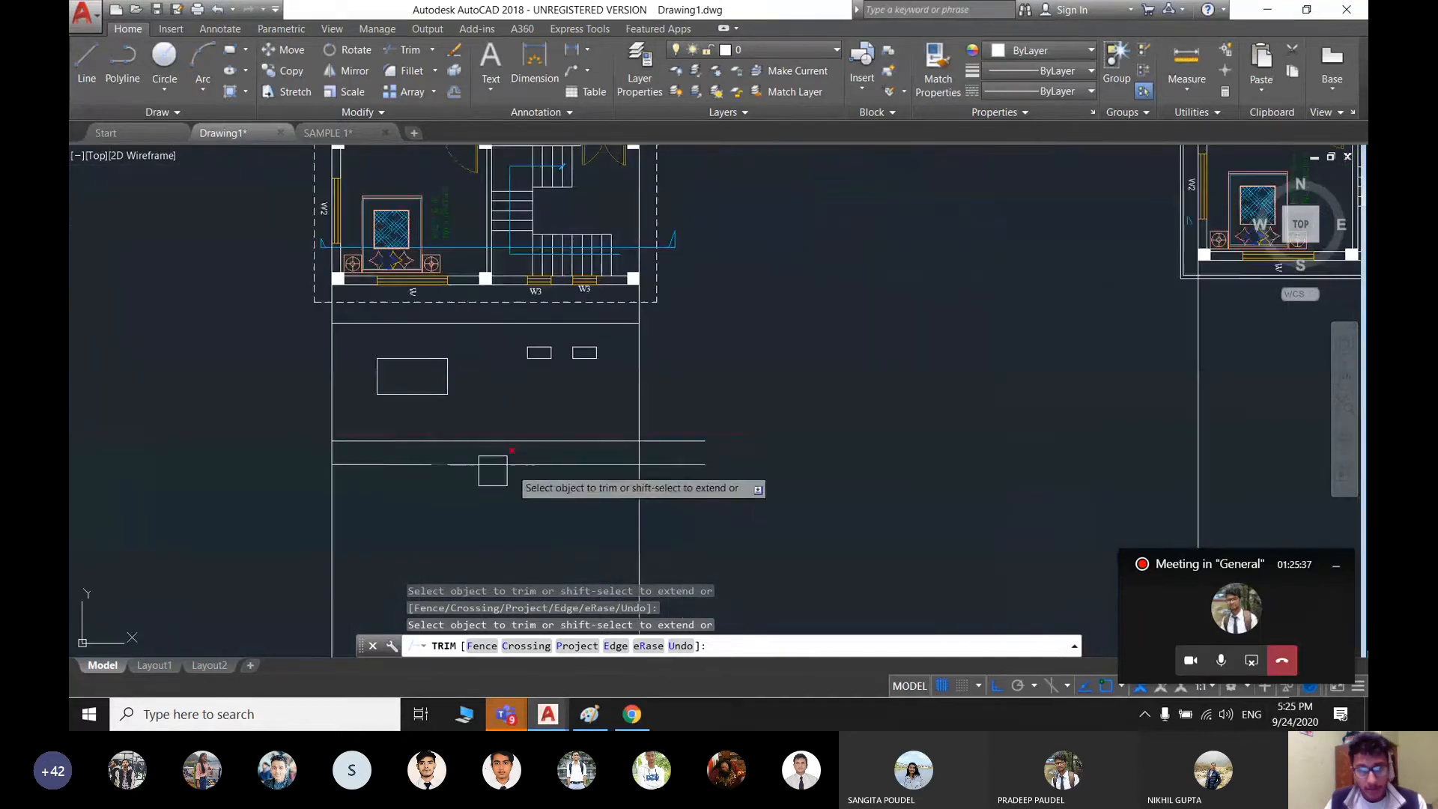
{"action": "scroll", "coordinate": [639, 451], "scroll_direction": "up", "scroll_amount": 4}
{"action": "left_click", "coordinate": [682, 436]}
{"action": "left_click", "coordinate": [693, 481]}
{"action": "scroll", "coordinate": [672, 479], "scroll_direction": "down", "scroll_amount": 2}
{"action": "middle_click_drag", "start_coordinate": [676, 410], "coordinate": [709, 266]}
{"action": "key", "text": "Escape"}
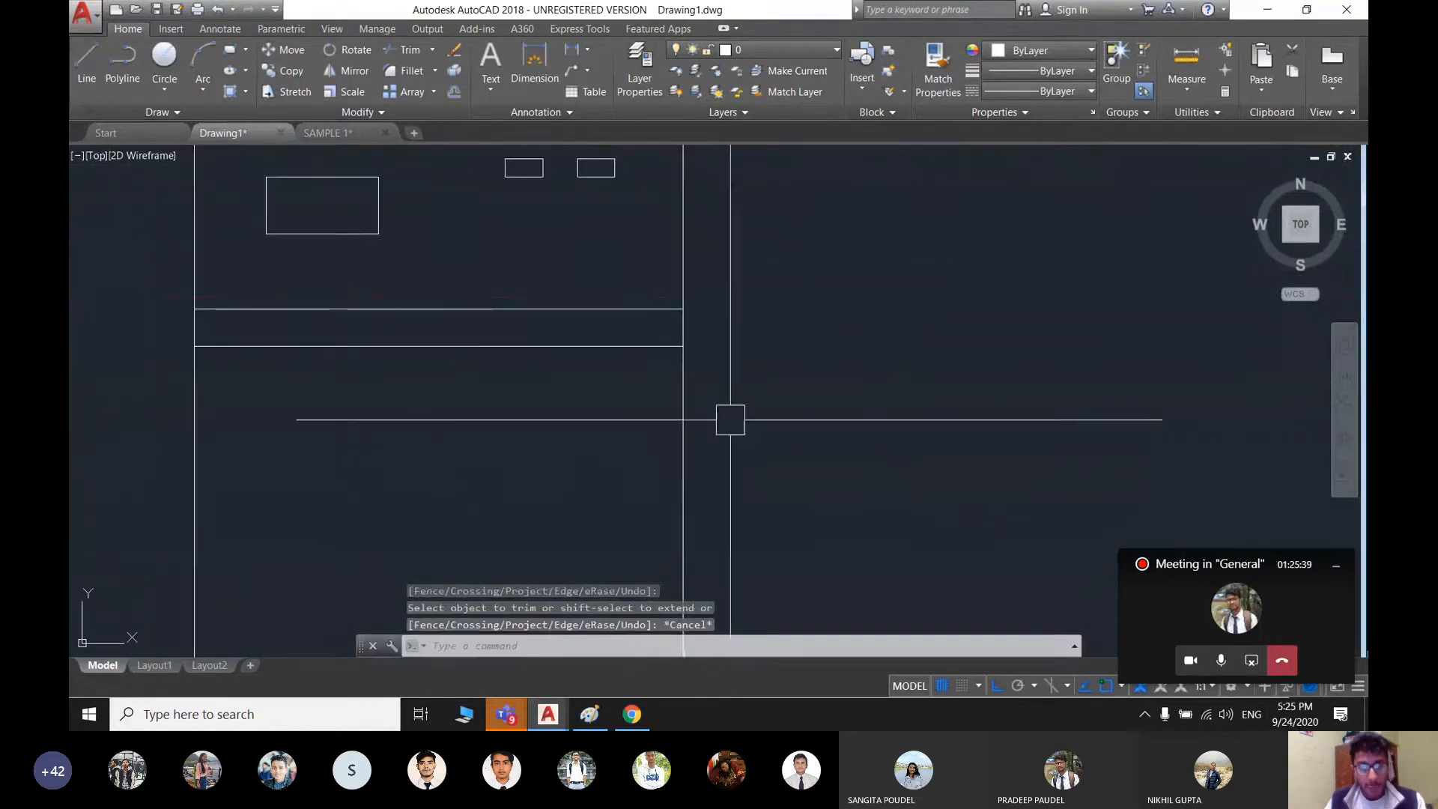
- Erase the two vertical construction lines running through the first floor plan and its elevation
{"action": "scroll", "coordinate": [713, 472], "scroll_direction": "down", "scroll_amount": 2}
{"action": "left_click", "coordinate": [718, 494]}
{"action": "left_click", "coordinate": [321, 504]}
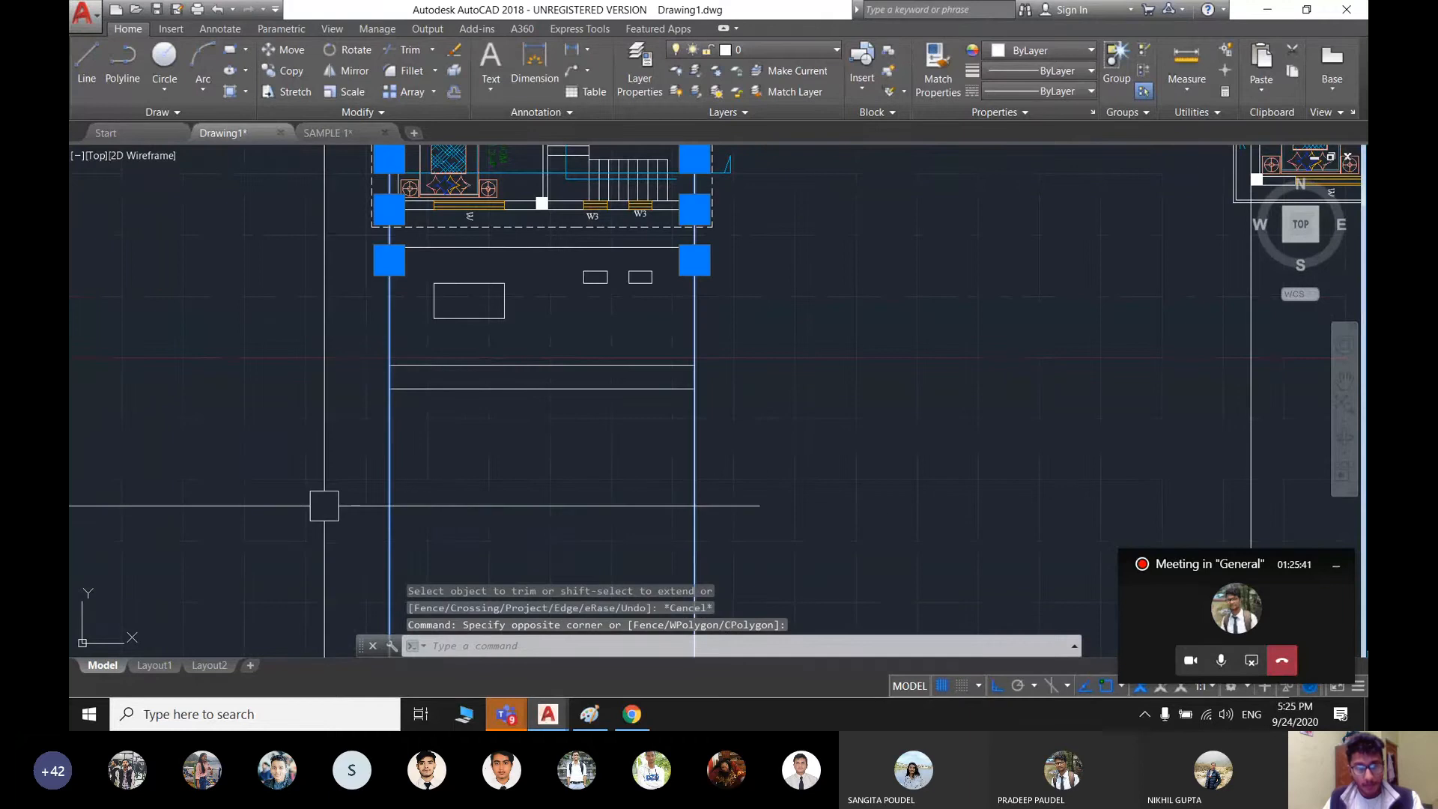
{"action": "key", "text": "Delete"}
- Draw vertical lines joining the ends of the top and bottom lines to close both sides of the elevation
{"action": "type", "text": "l"}
{"action": "key", "text": "Return"}
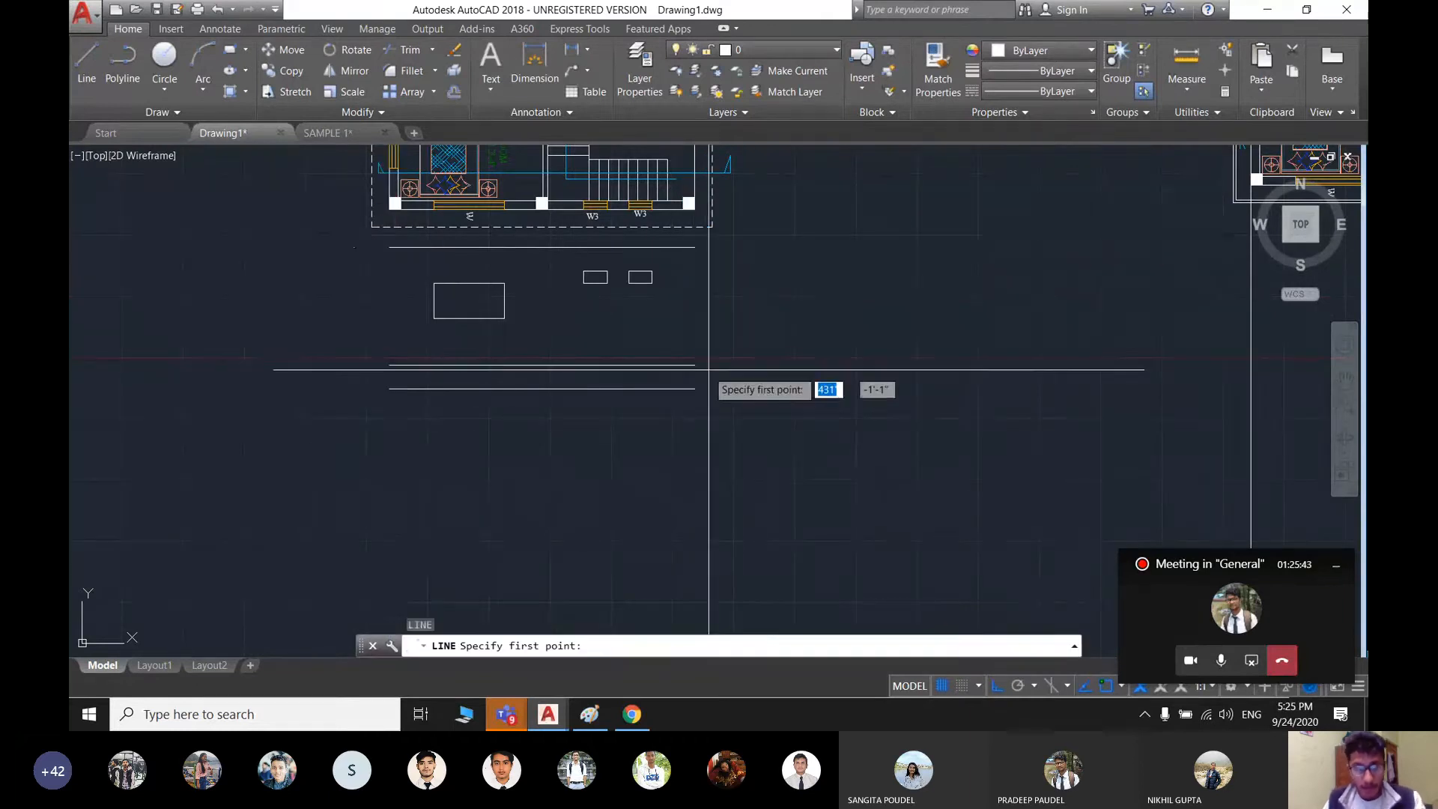
{"action": "left_click", "coordinate": [695, 388]}
{"action": "left_click", "coordinate": [695, 247]}
{"action": "key", "text": "Return"}
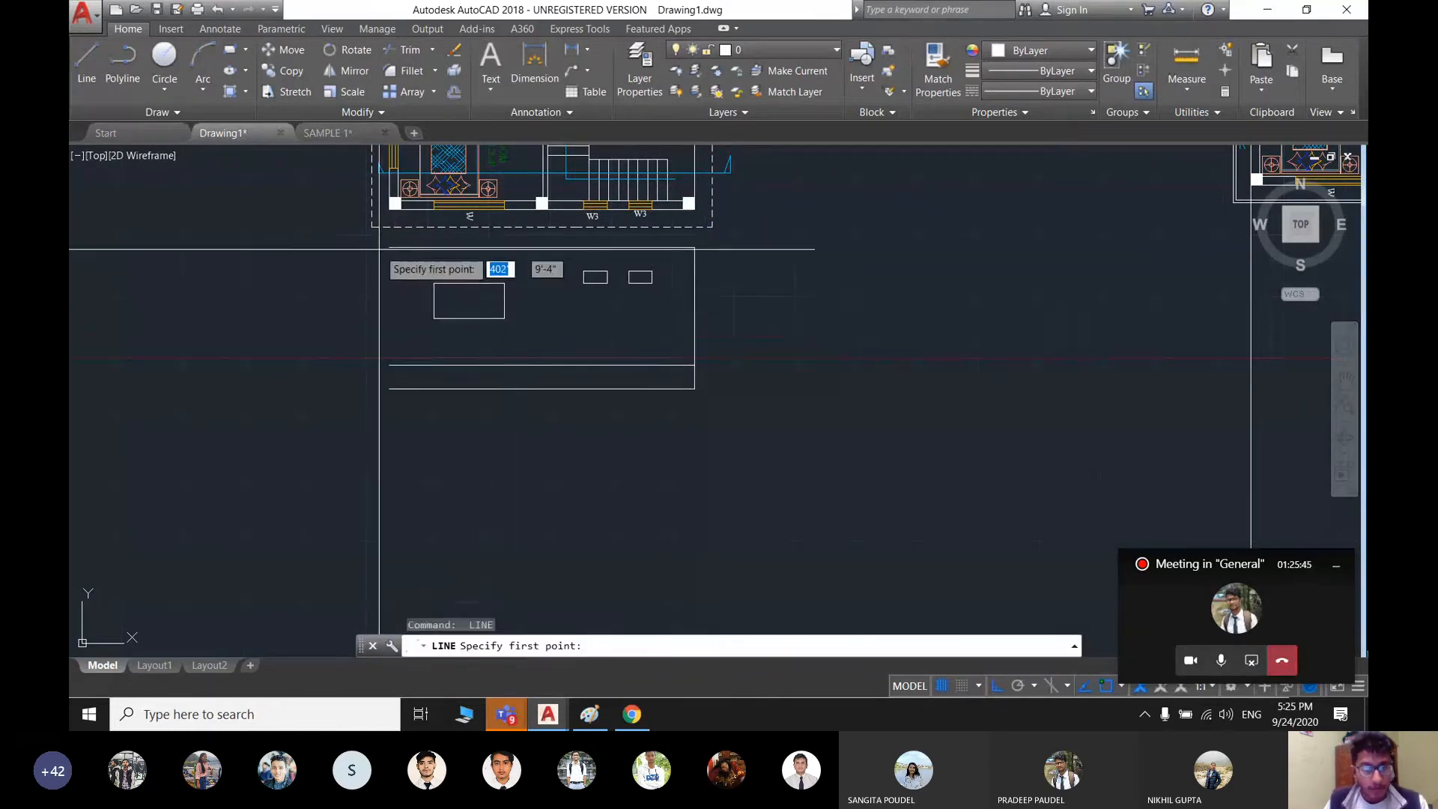
{"action": "left_click", "coordinate": [389, 247]}
{"action": "left_click", "coordinate": [389, 388]}
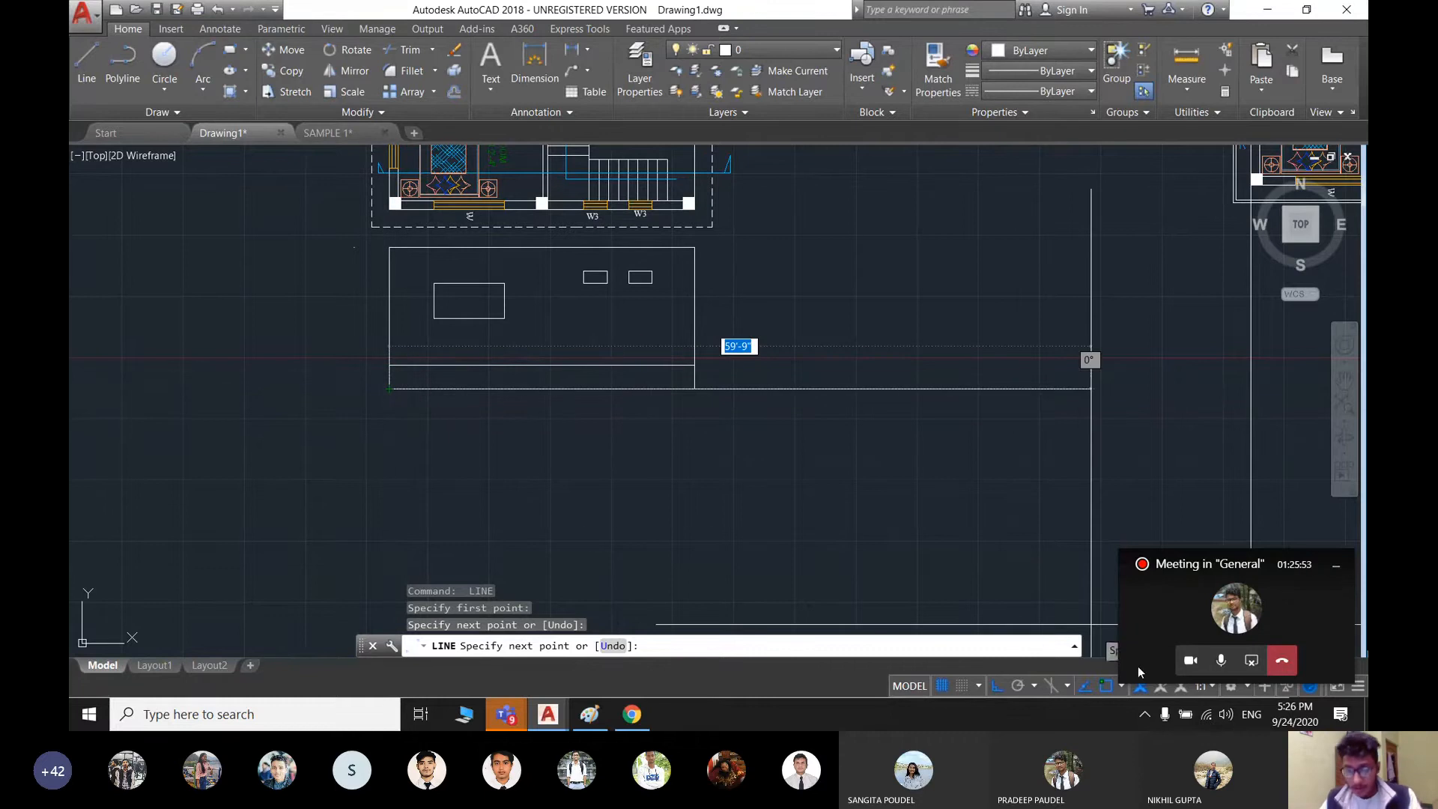
{"action": "left_click", "coordinate": [1225, 612]}
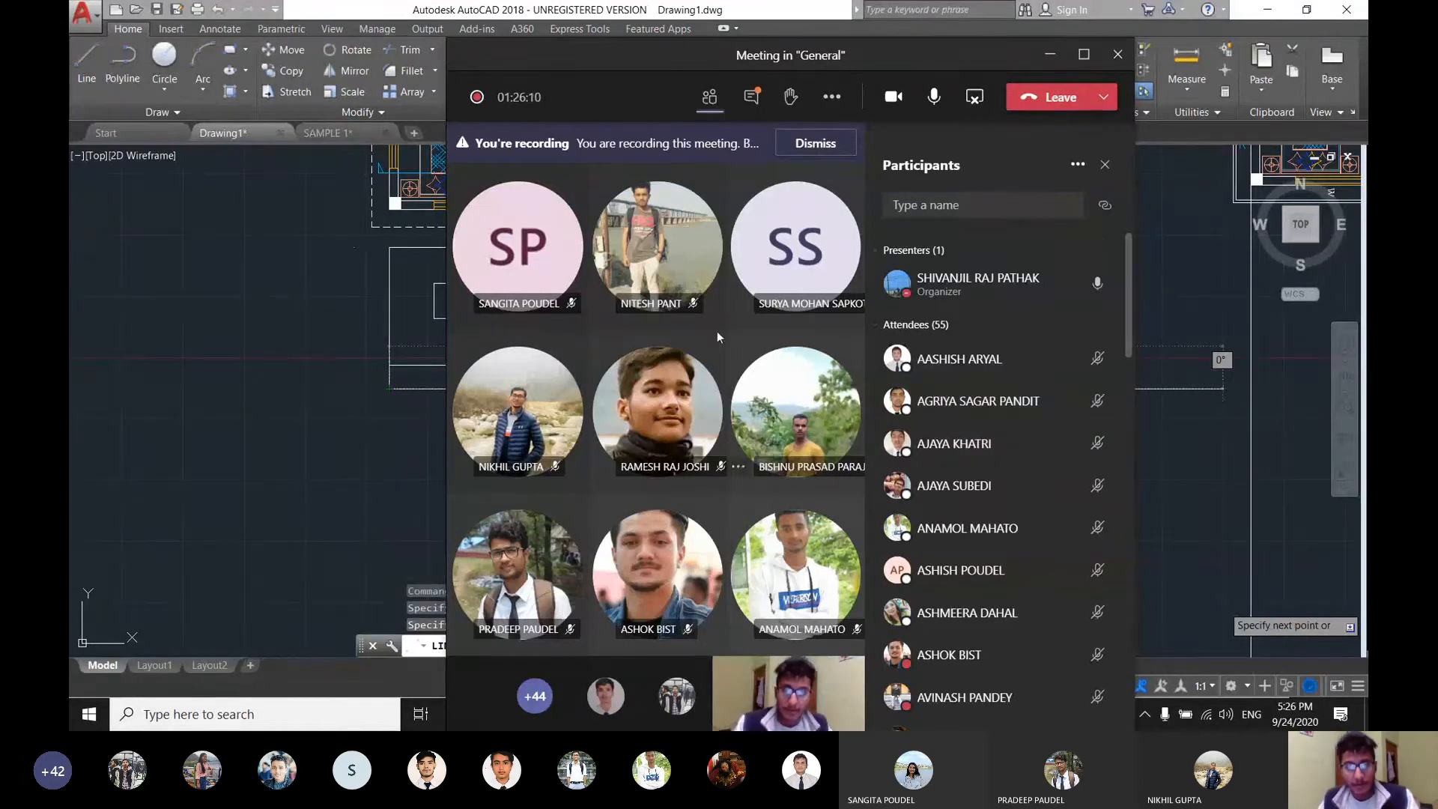
{"action": "left_click", "coordinate": [1057, 64]}
{"action": "key", "text": "Escape"}
- Copy the whole elevation from its lower-left corner onto the left construction line below the next floor plan, with Ortho off
{"action": "scroll", "coordinate": [659, 409], "scroll_direction": "down", "scroll_amount": 2}
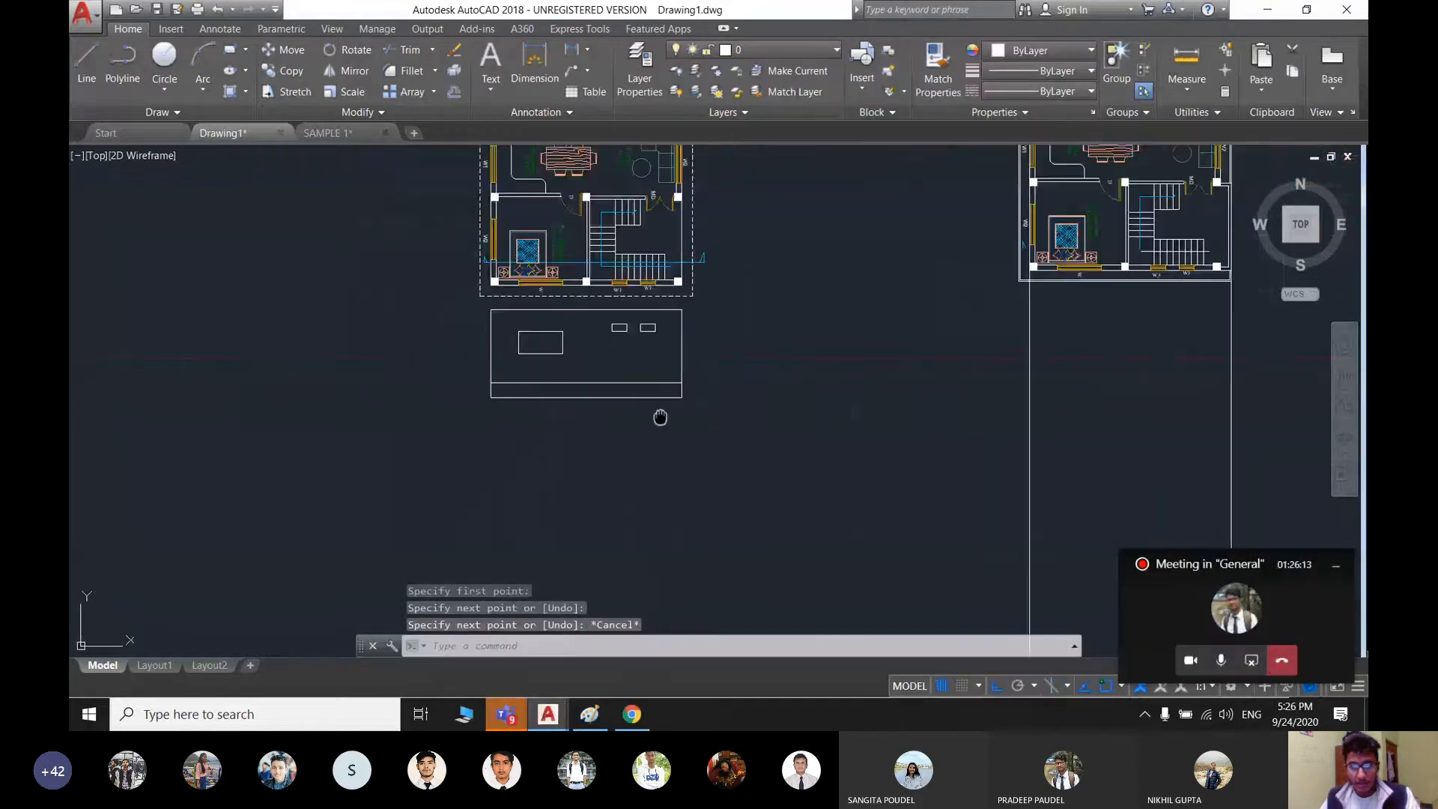
{"action": "middle_click_drag", "start_coordinate": [659, 414], "coordinate": [636, 473]}
{"action": "scroll", "coordinate": [636, 473], "scroll_direction": "up", "scroll_amount": 2}
{"action": "left_click", "coordinate": [729, 497]}
{"action": "left_click", "coordinate": [346, 295]}
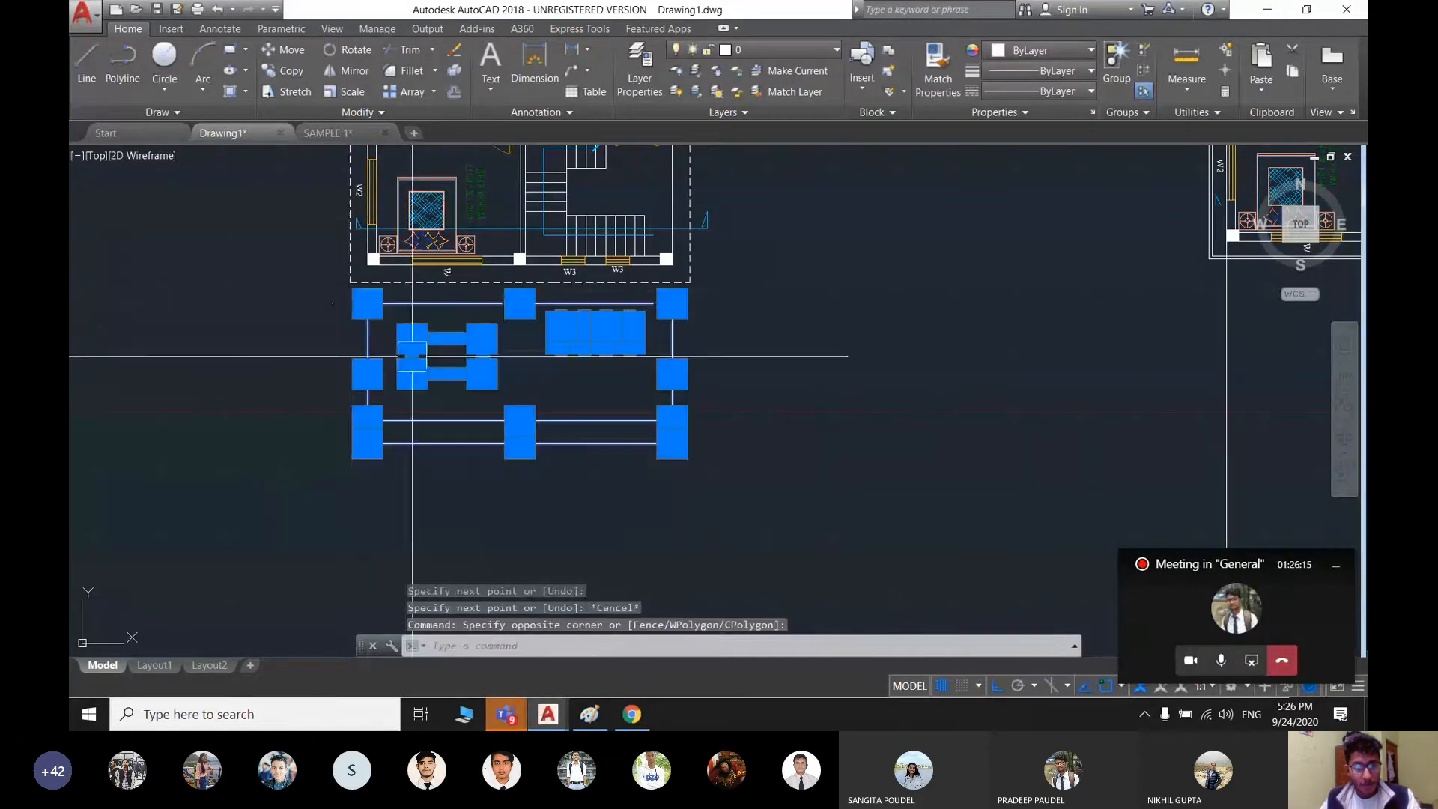
{"action": "type", "text": "co"}
{"action": "key", "text": "Return"}
{"action": "scroll", "coordinate": [802, 417], "scroll_direction": "down", "scroll_amount": 5}
{"action": "scroll", "coordinate": [840, 411], "scroll_direction": "up", "scroll_amount": 2}
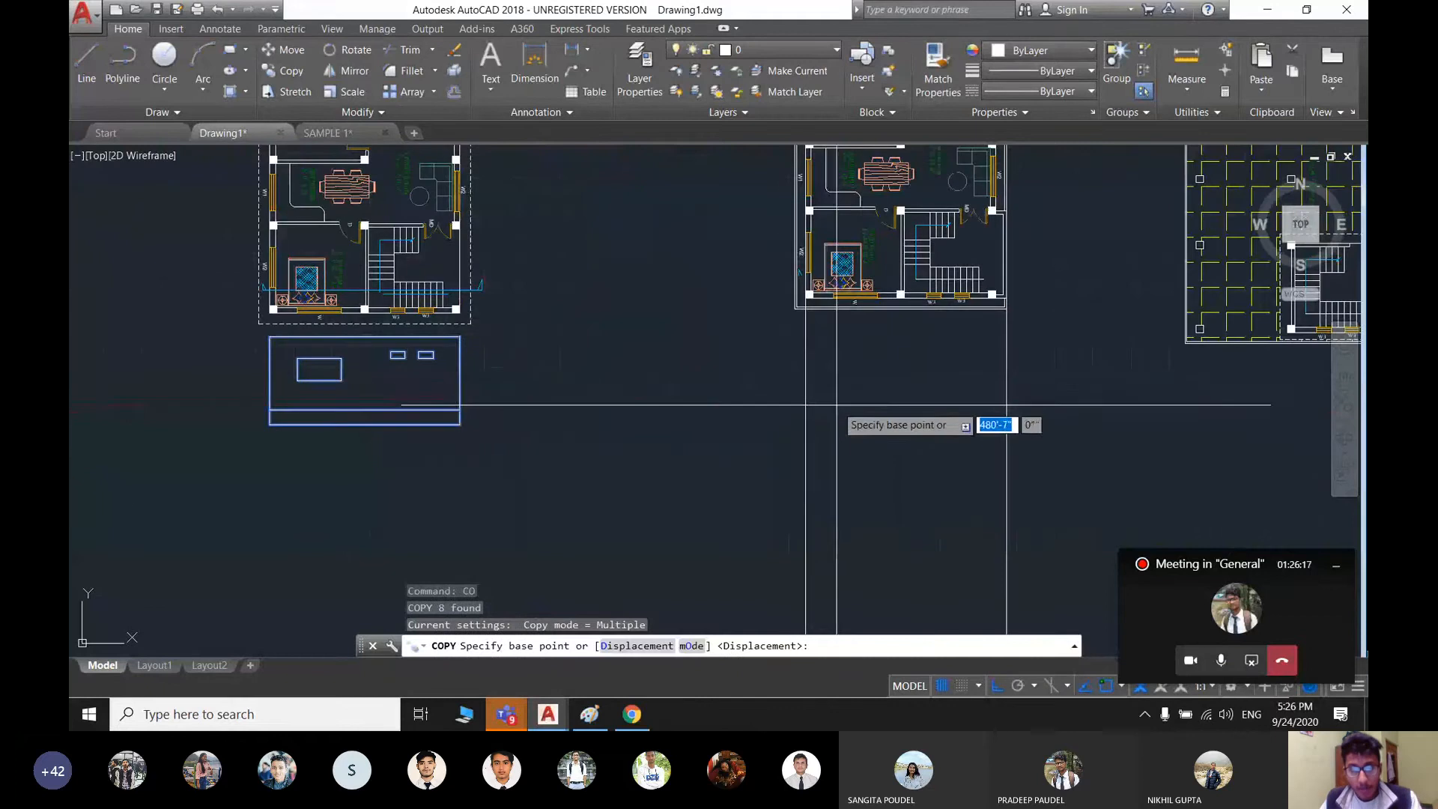
{"action": "left_click", "coordinate": [269, 424]}
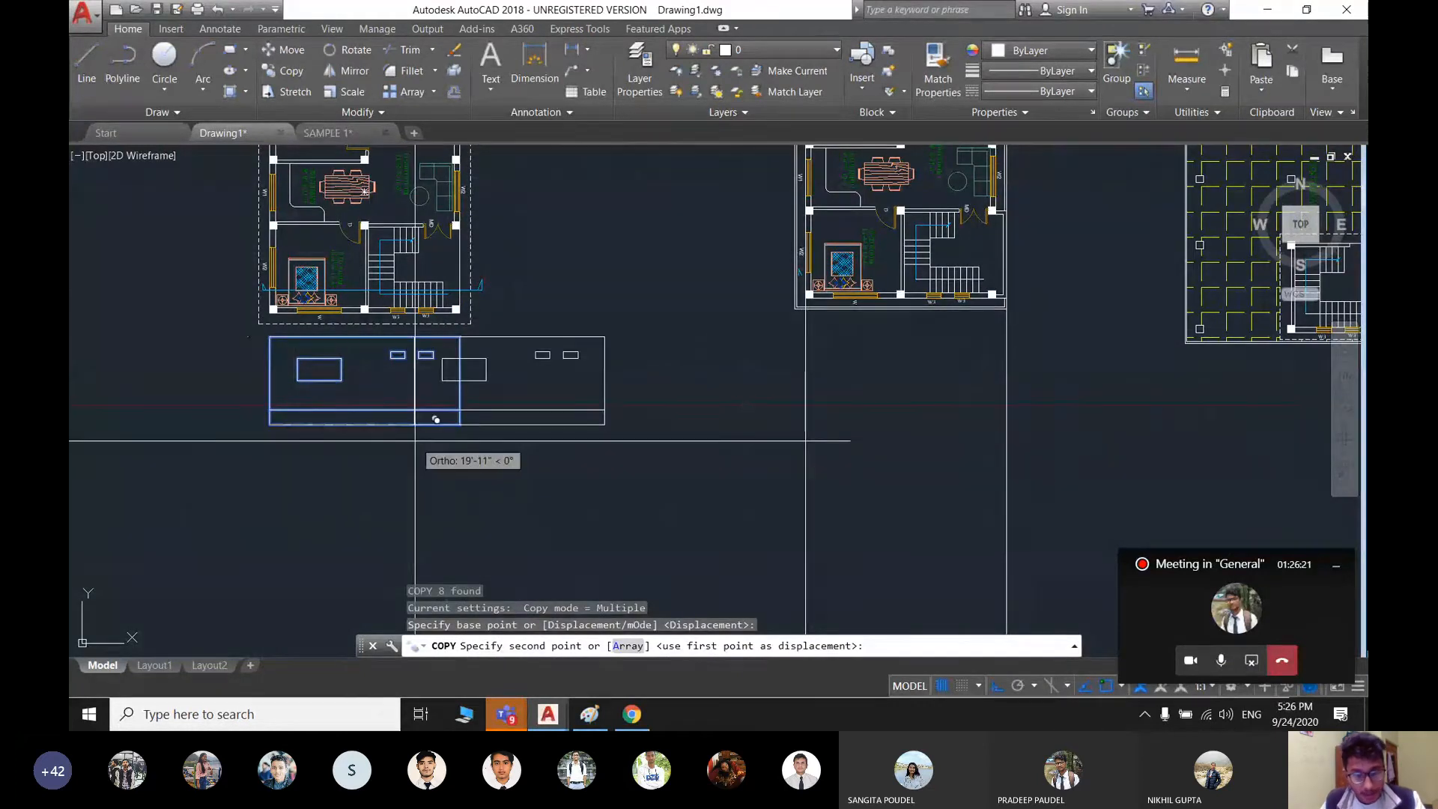
{"action": "key", "text": "F8"}
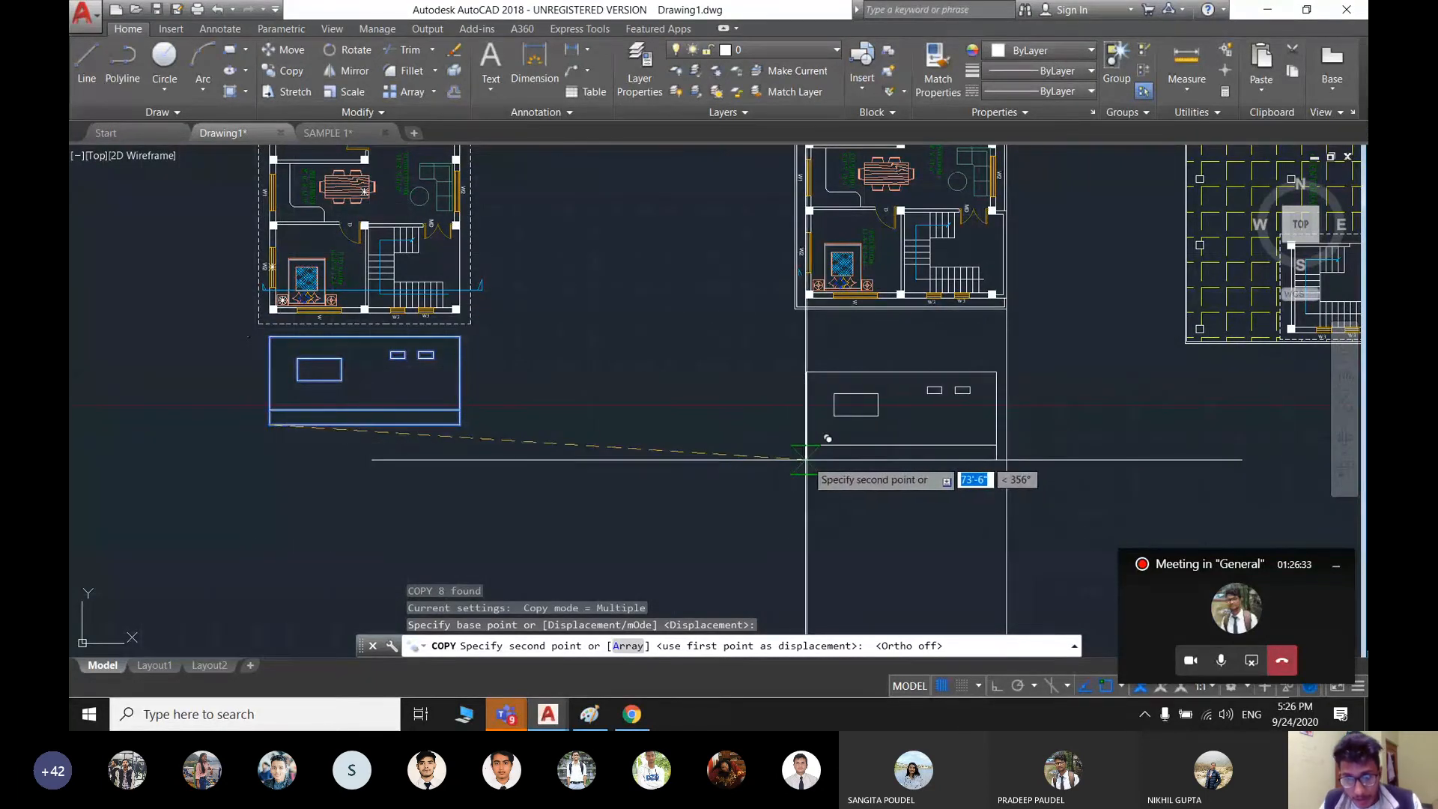
{"action": "left_click", "coordinate": [804, 458]}
{"action": "key", "text": "Escape"}
- Extend the copied elevation's top line to the right-hand vertical construction line
{"action": "scroll", "coordinate": [918, 372], "scroll_direction": "up", "scroll_amount": 3}
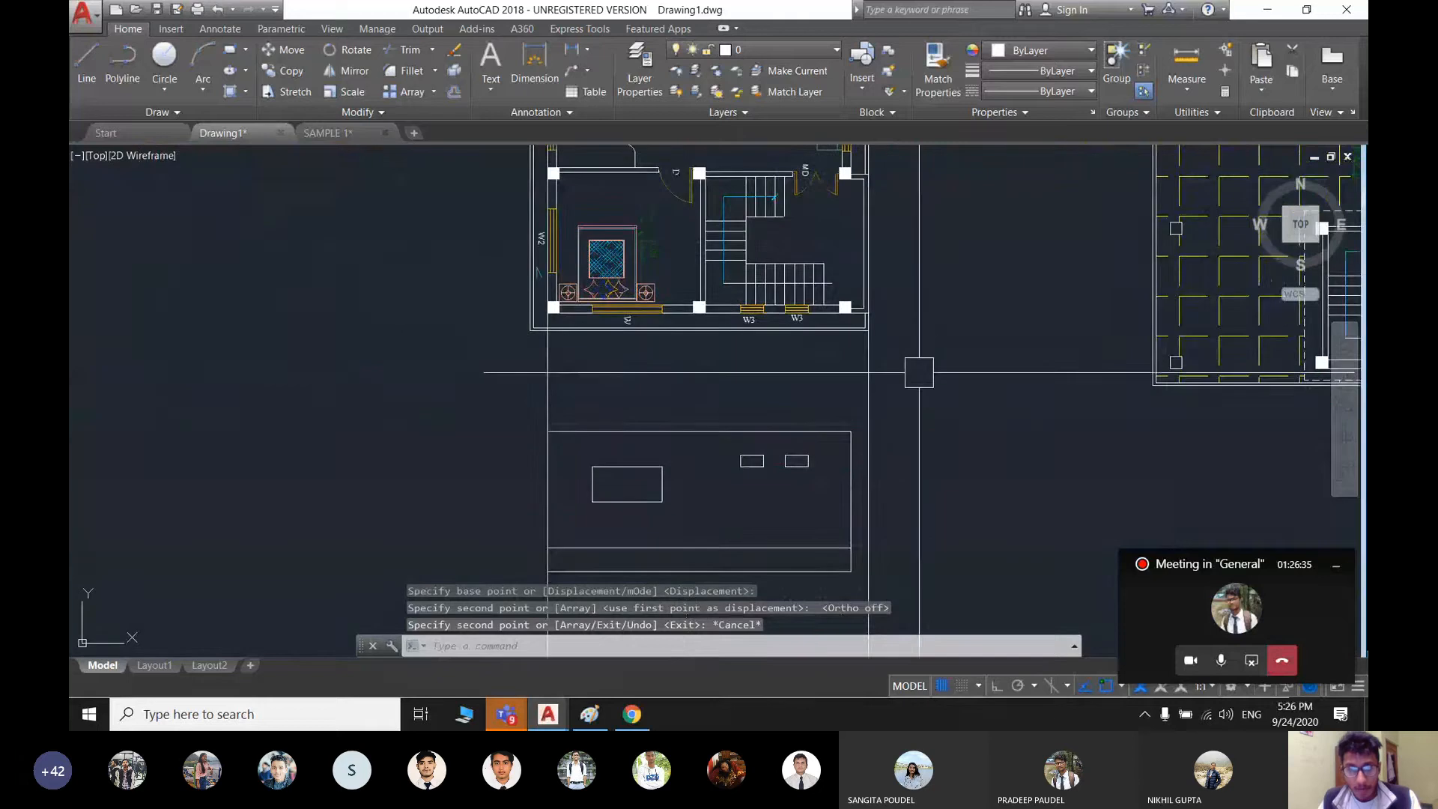
{"action": "scroll", "coordinate": [915, 449], "scroll_direction": "up", "scroll_amount": 3}
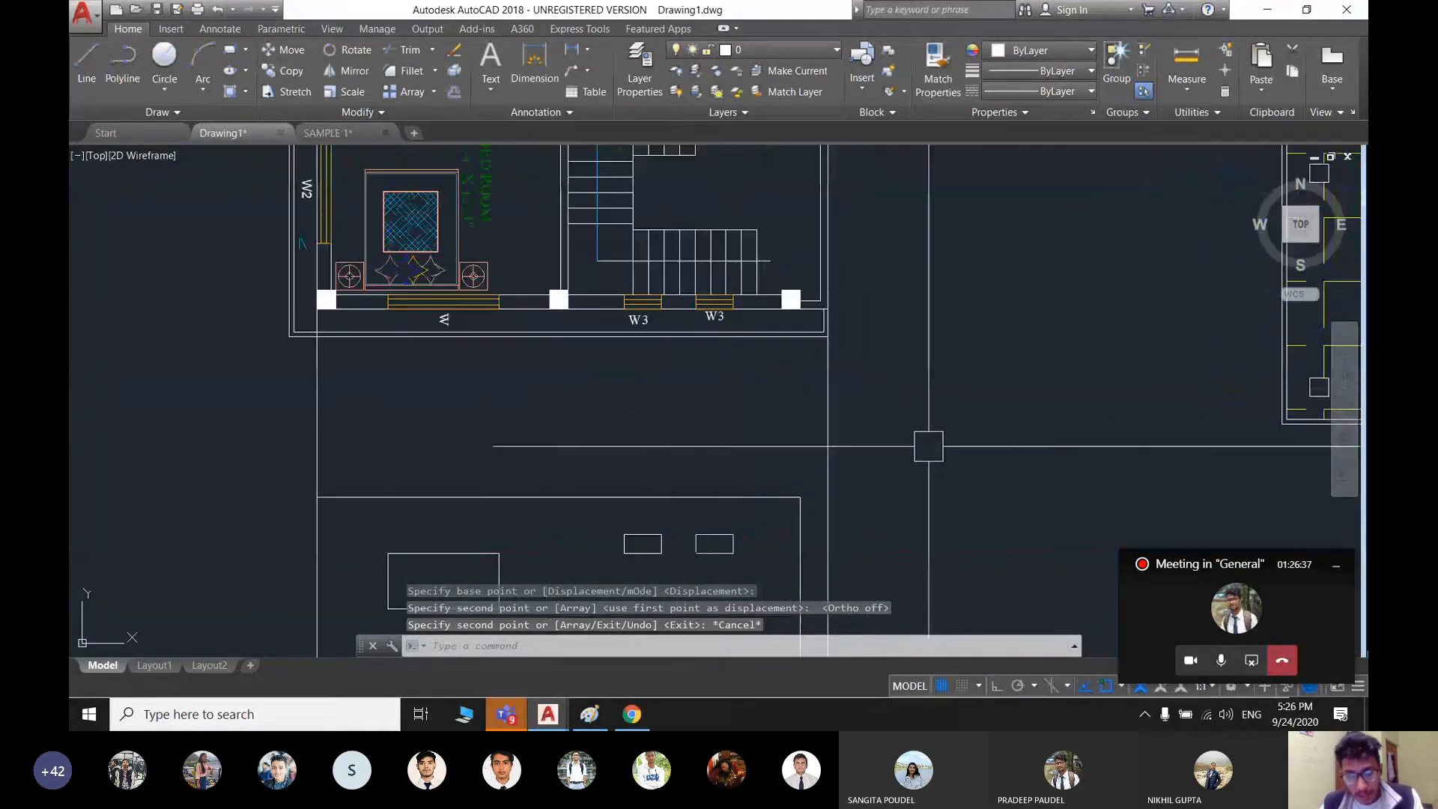
{"action": "type", "text": "ex"}
{"action": "key", "text": "Return"}
{"action": "key", "text": "Return"}
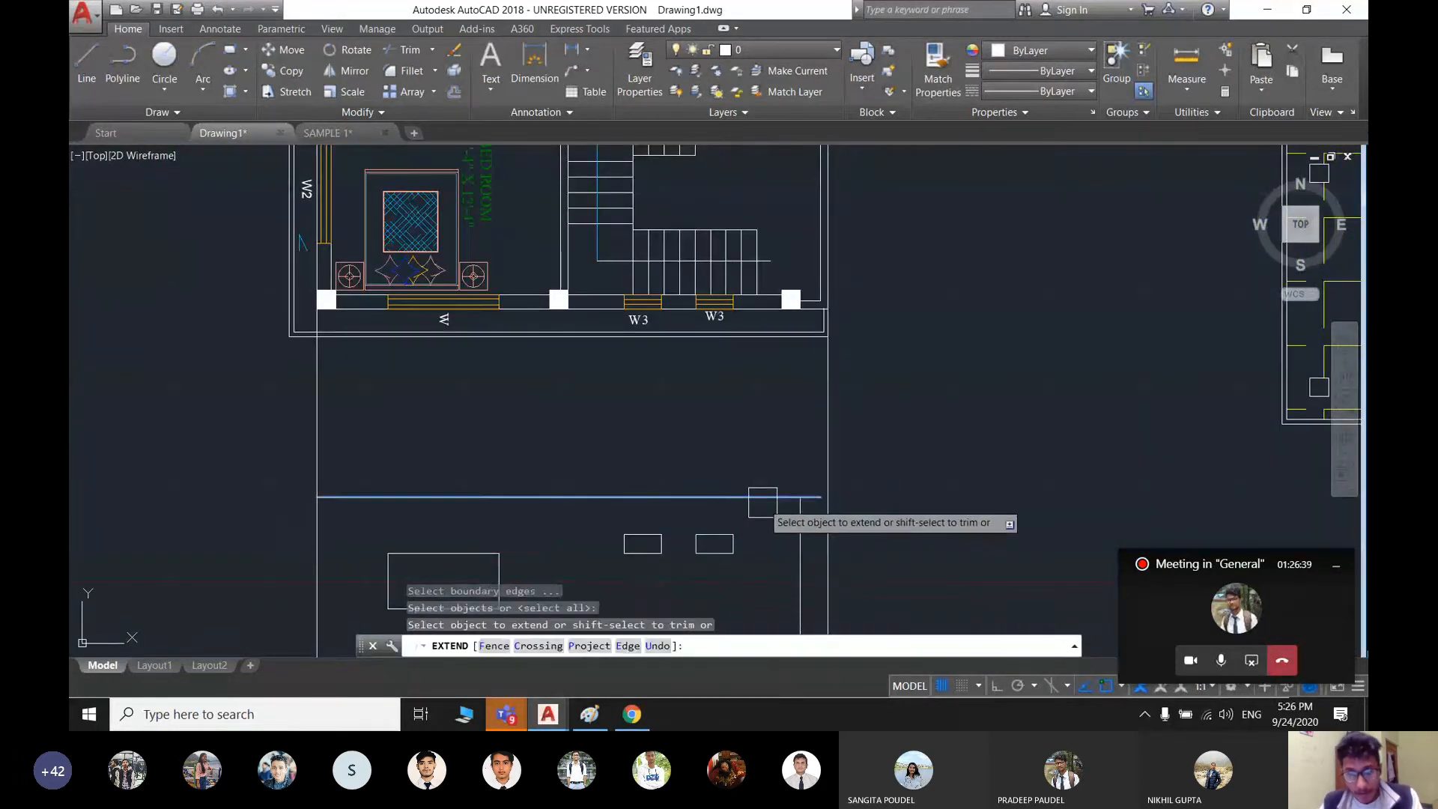
{"action": "left_click", "coordinate": [764, 501]}
{"action": "key", "text": "Escape"}
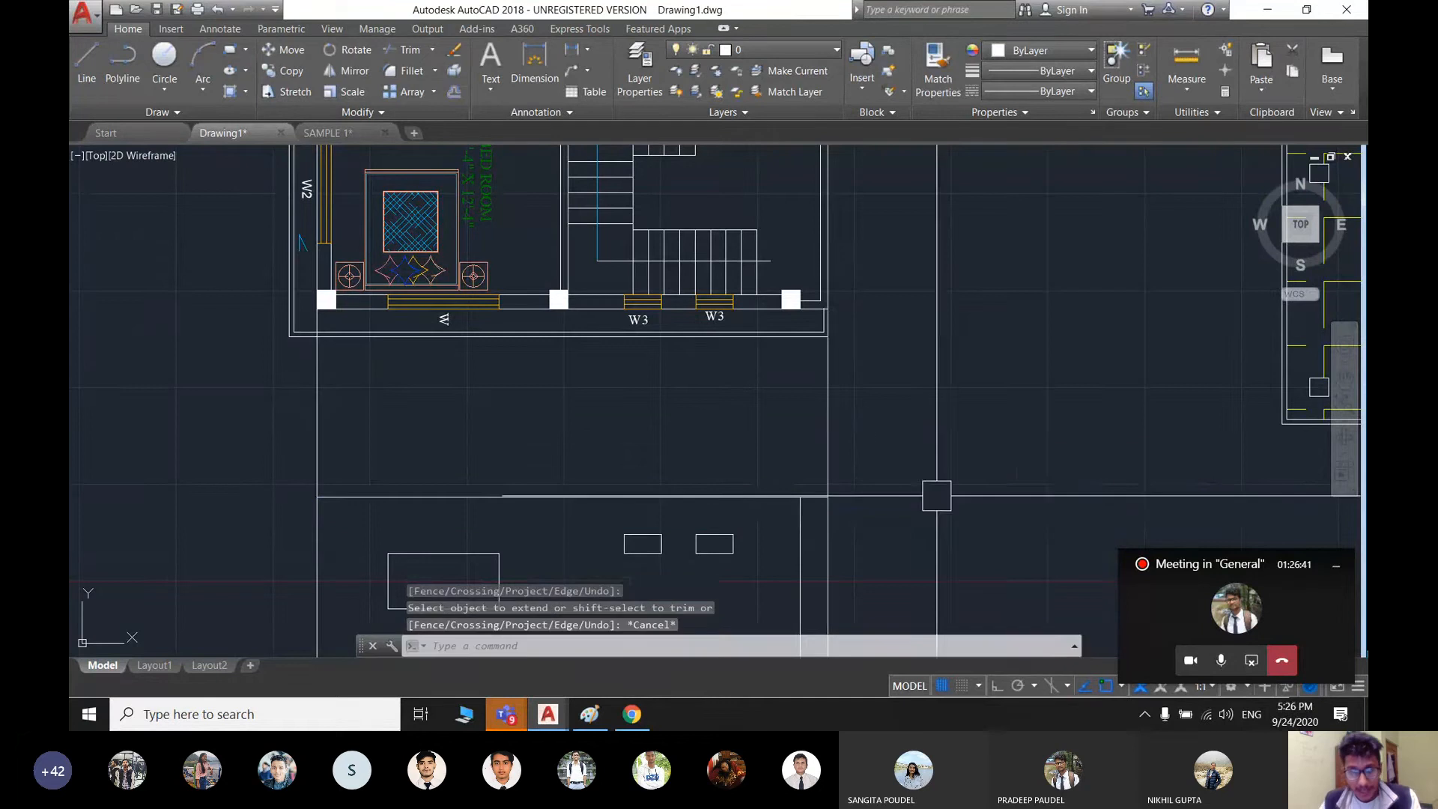
- Trim the right-hand vertical construction line at the copied elevation's top line and erase the leftover piece below it
{"action": "middle_click_drag", "start_coordinate": [885, 601], "coordinate": [854, 404]}
{"action": "type", "text": "tr"}
{"action": "key", "text": "Return"}
{"action": "key", "text": "Return"}
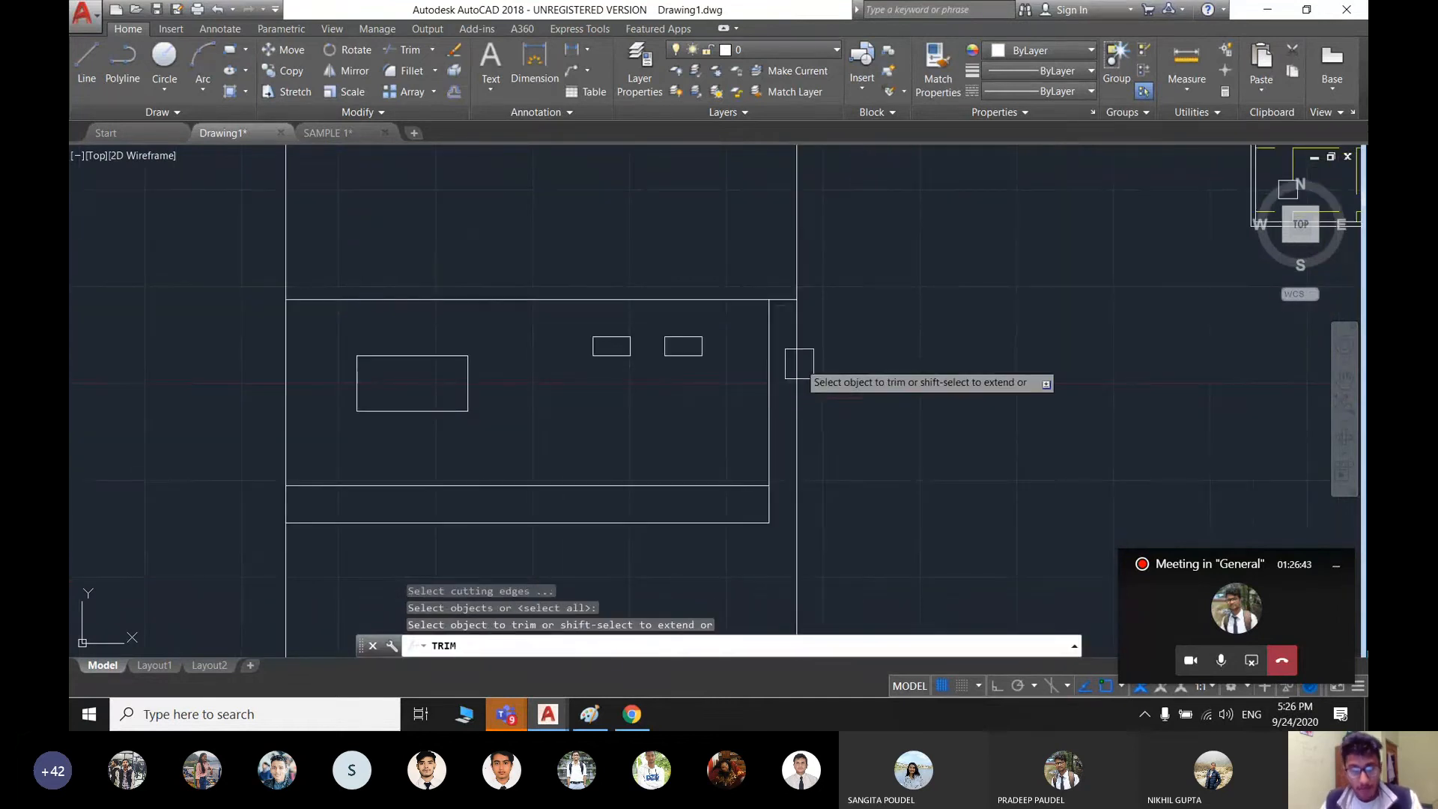
{"action": "key", "text": "Escape"}
{"action": "left_click", "coordinate": [796, 545]}
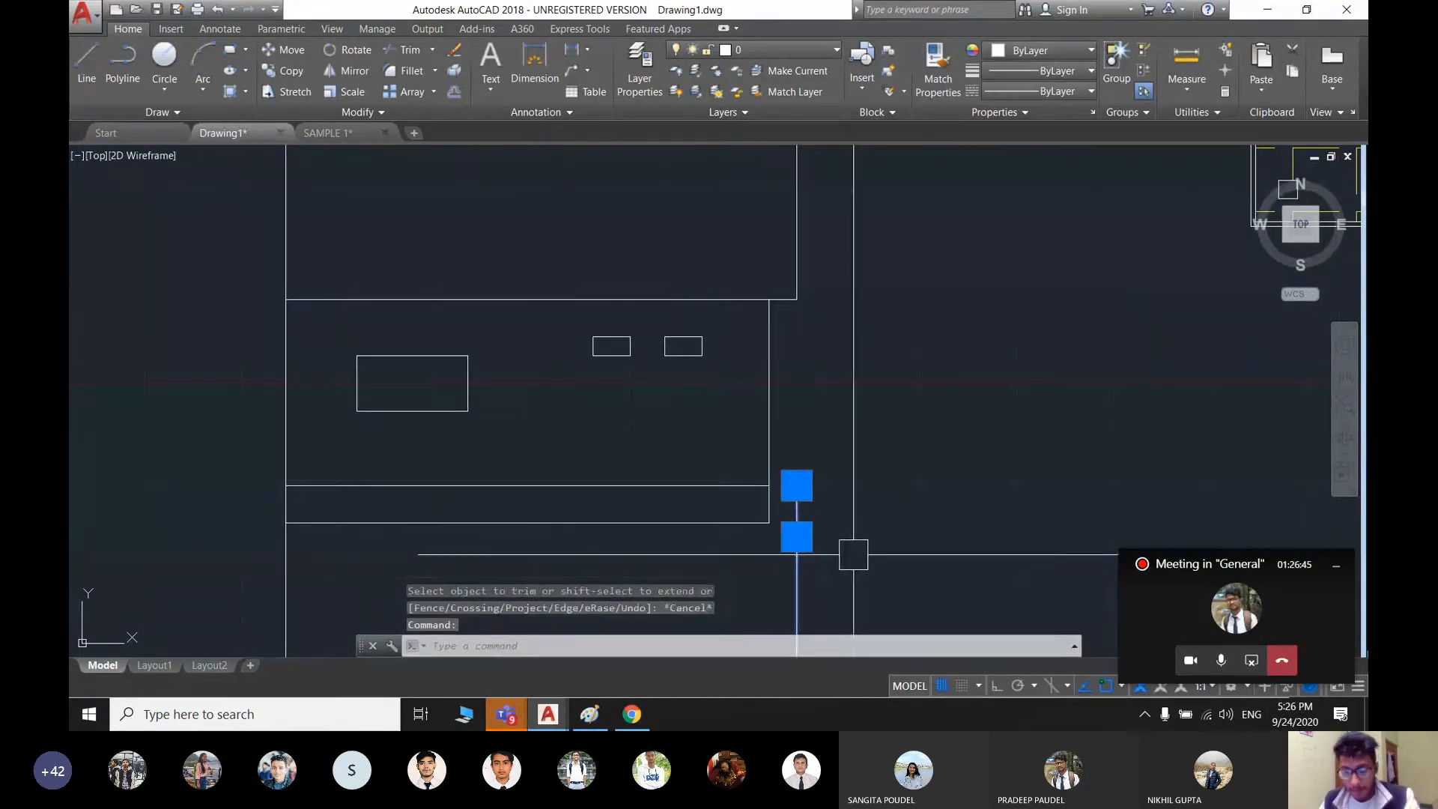
{"action": "key", "text": "Delete"}
{"action": "scroll", "coordinate": [850, 552], "scroll_direction": "down", "scroll_amount": 2}
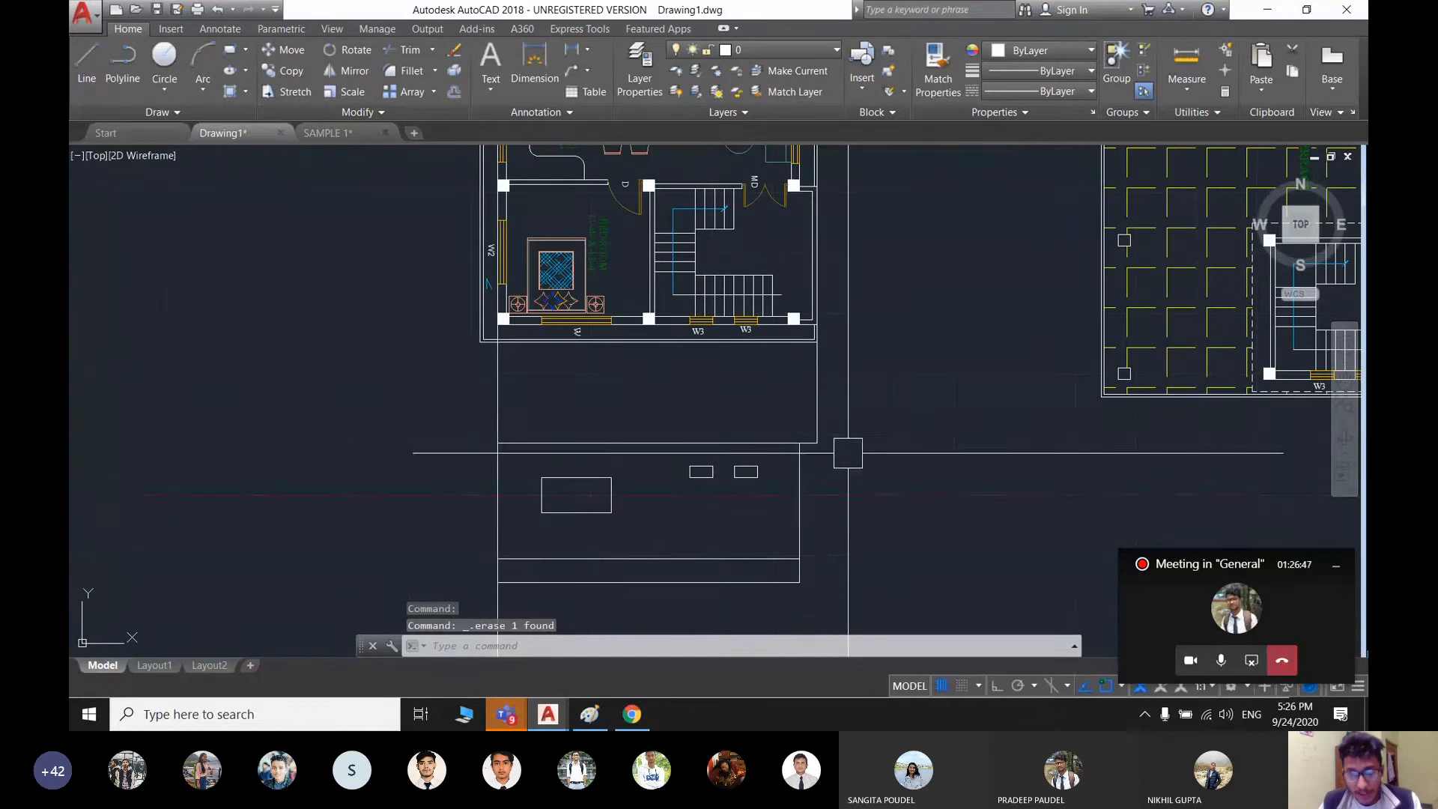
{"action": "mouse_move", "coordinate": [851, 462]}
{"action": "middle_mouse_down"}
{"action": "mouse_move", "coordinate": [877, 465]}
{"action": "mouse_move", "coordinate": [818, 417]}
{"action": "mouse_move", "coordinate": [821, 356]}
{"action": "middle_mouse_up"}
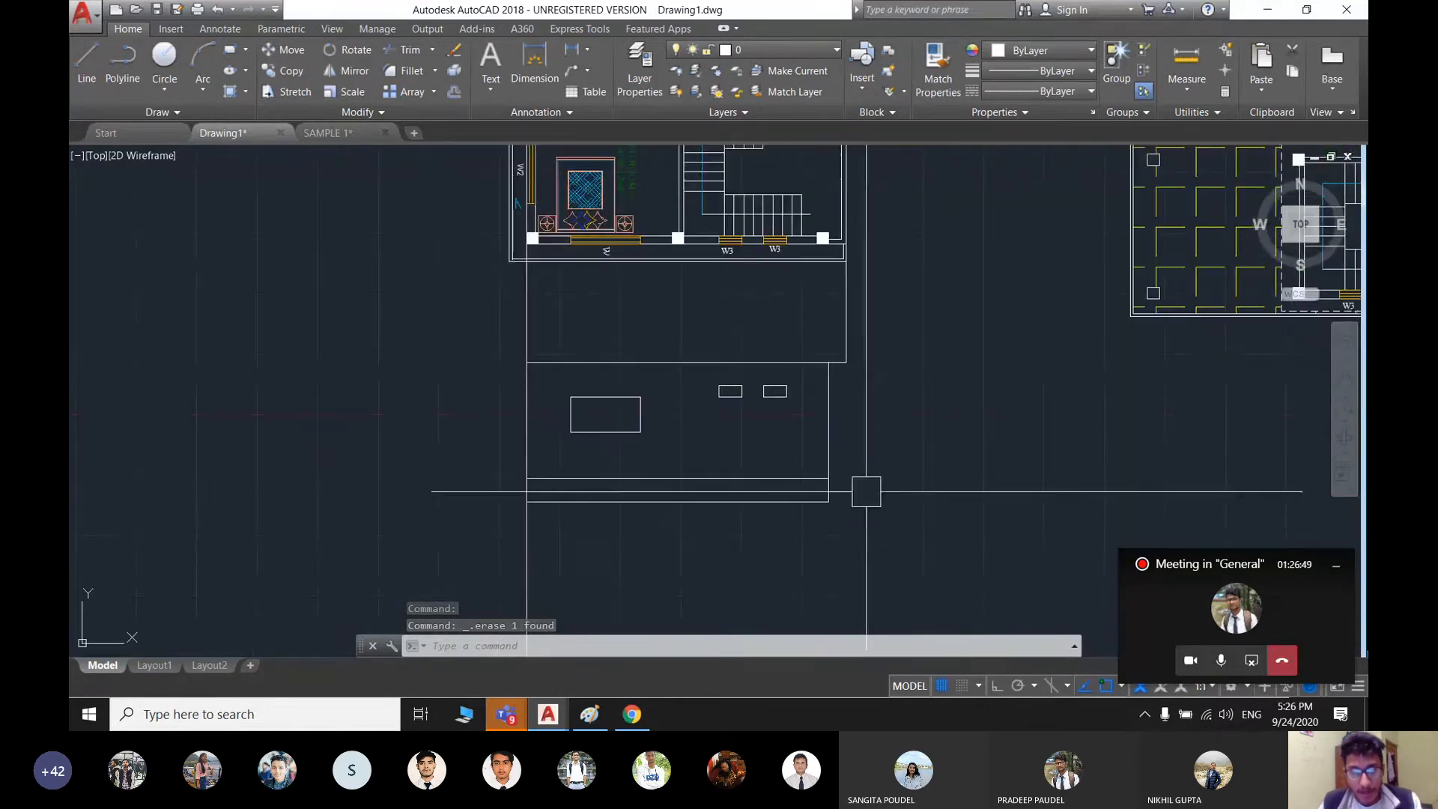
{"action": "type", "text": "o"}
{"action": "key", "text": "Return"}
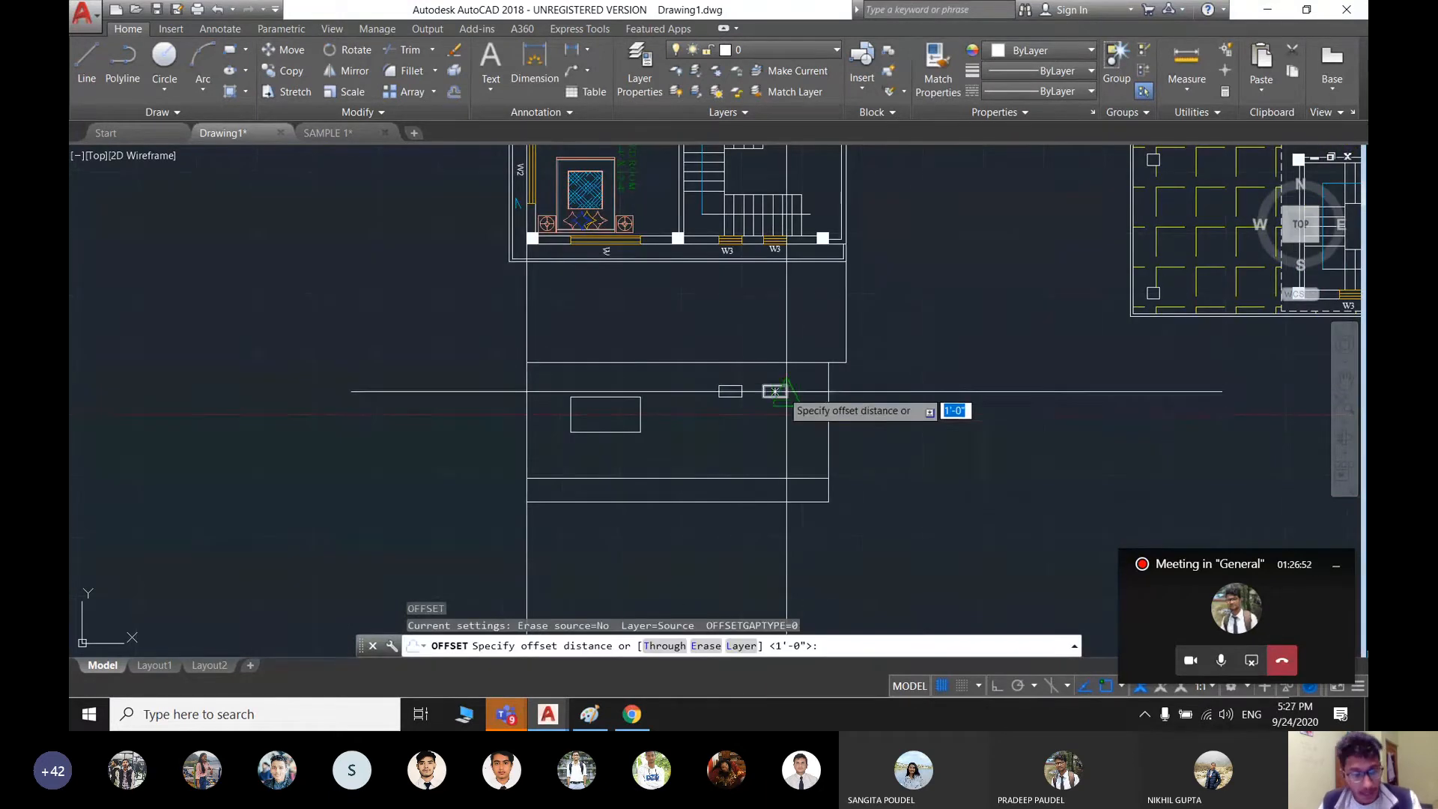
{"action": "type", "text": "10'"}
{"action": "key", "text": "Return"}
{"action": "left_click", "coordinate": [757, 361]}
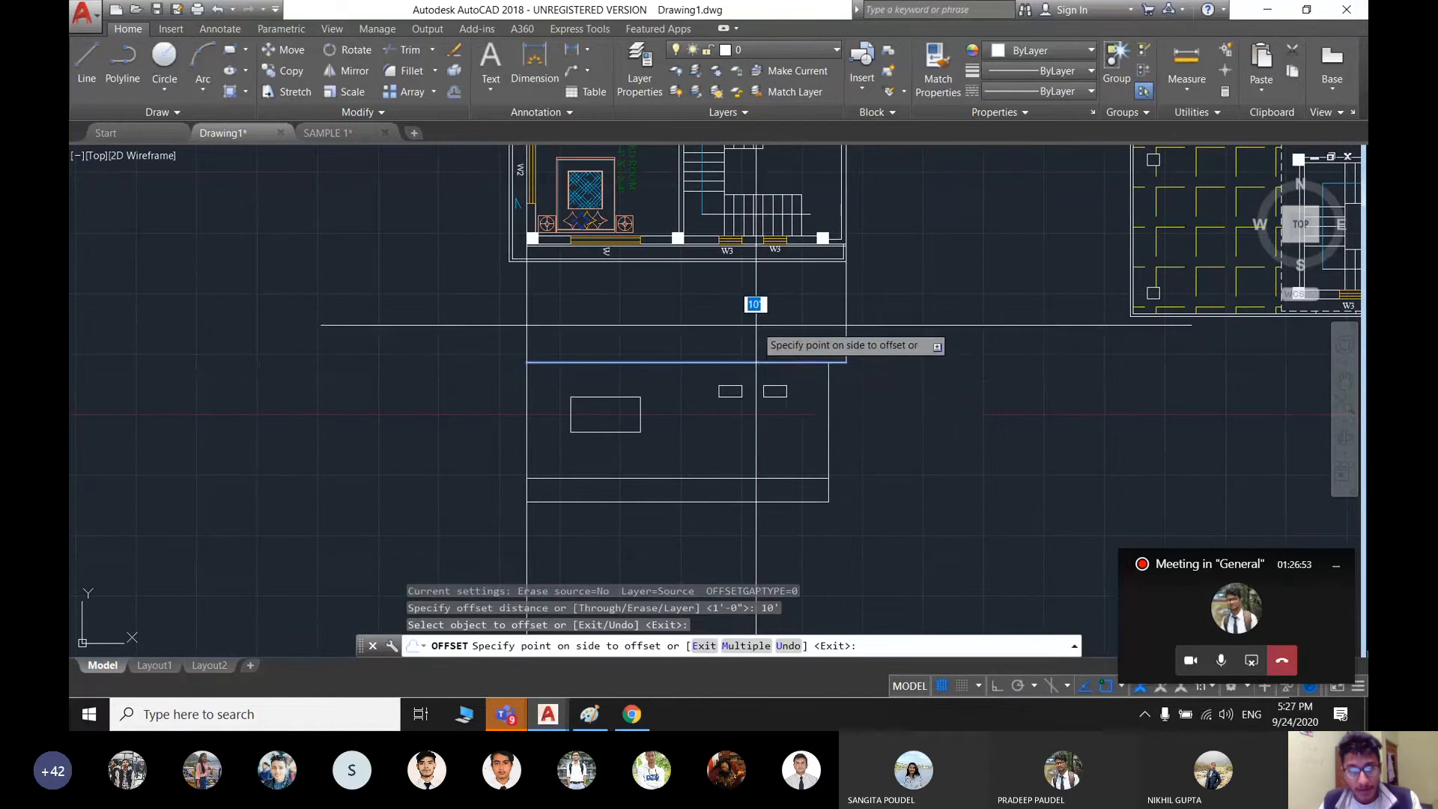
{"action": "key", "text": "Escape"}
- Move the whole copied elevation straight down along the left construction line to make room for the upper floor
{"action": "left_click", "coordinate": [446, 312]}
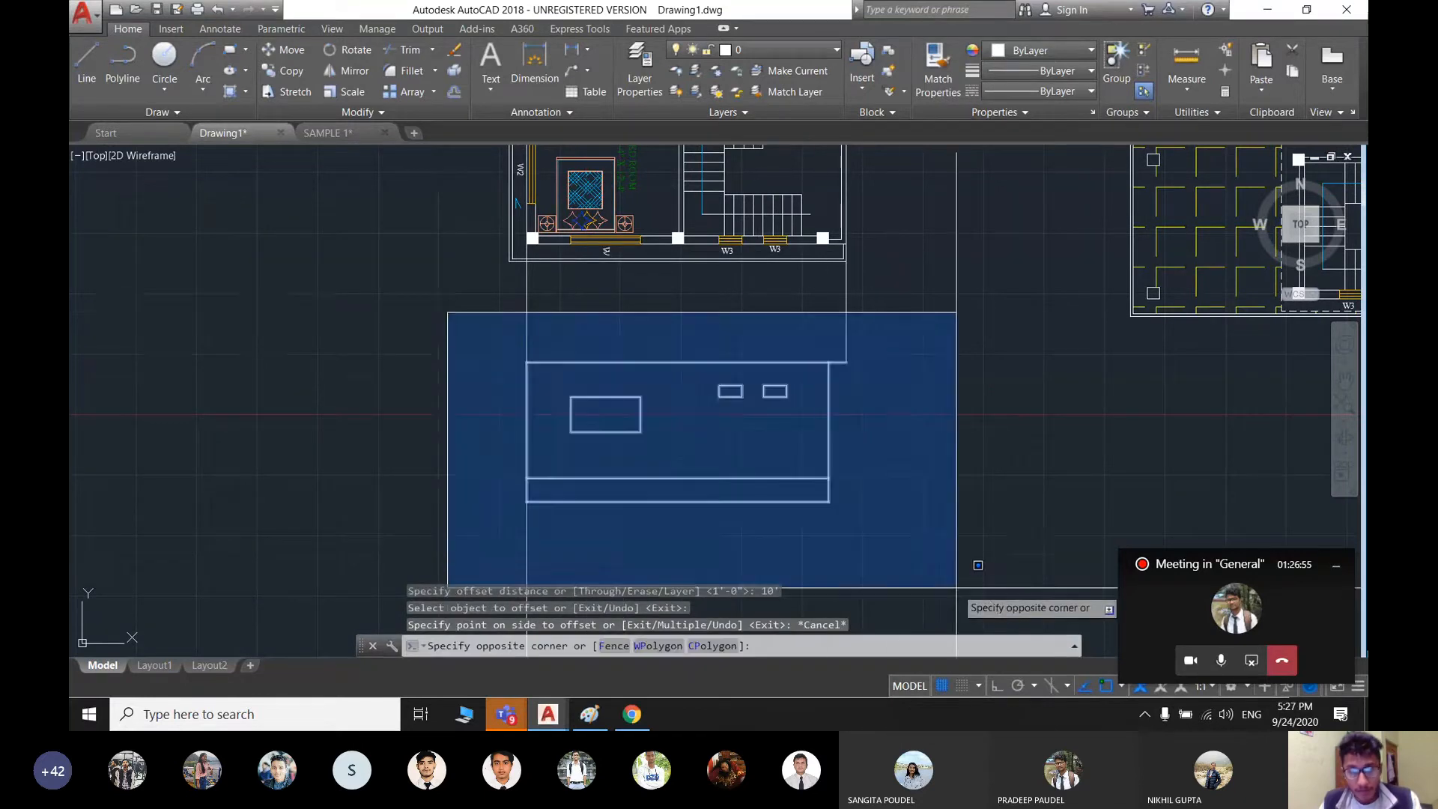
{"action": "left_click", "coordinate": [962, 604]}
{"action": "type", "text": "m"}
{"action": "key", "text": "Return"}
{"action": "left_click", "coordinate": [527, 363]}
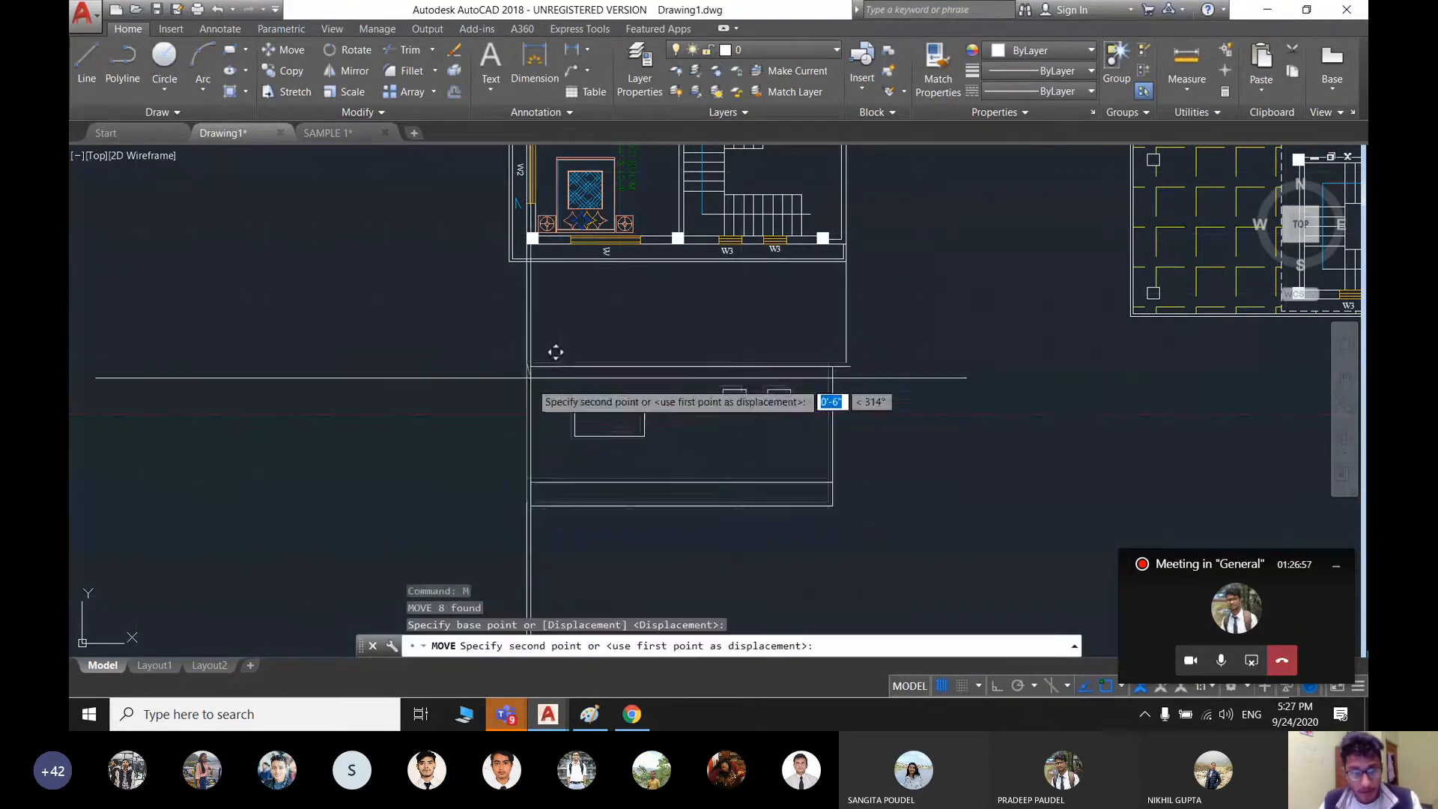
{"action": "left_click", "coordinate": [527, 414]}
{"action": "middle_click_drag", "start_coordinate": [594, 474], "coordinate": [610, 390]}
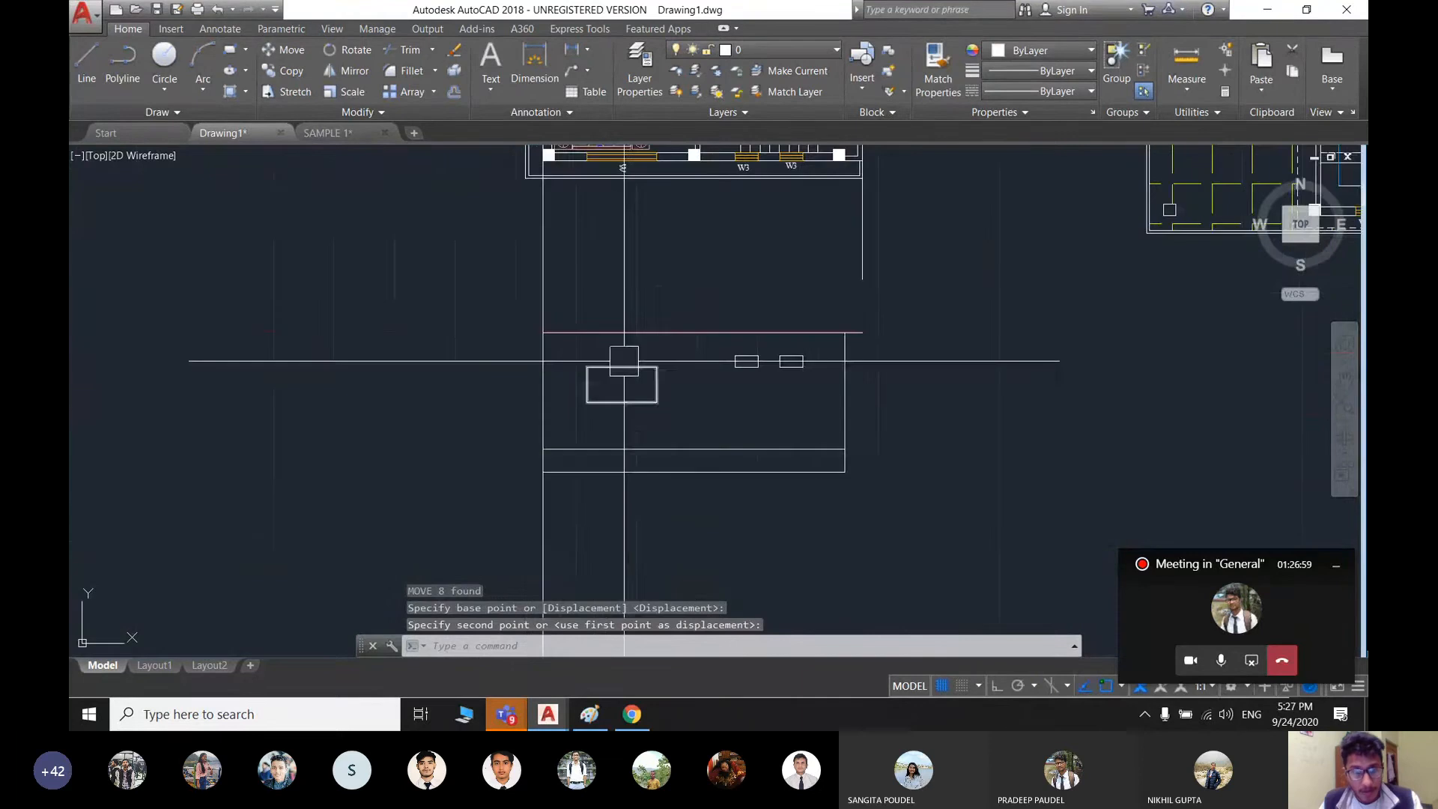
{"action": "key", "text": "Escape"}
- Extend the right-hand vertical line down to the moved elevation's top line
{"action": "mouse_move", "coordinate": [813, 405]}
{"action": "middle_mouse_down"}
{"action": "mouse_move", "coordinate": [784, 458]}
{"action": "mouse_move", "coordinate": [747, 439]}
{"action": "mouse_move", "coordinate": [801, 456]}
{"action": "middle_mouse_up"}
{"action": "type", "text": "ex"}
{"action": "key", "text": "Return"}
{"action": "key", "text": "Return"}
{"action": "left_click", "coordinate": [834, 296]}
{"action": "key", "text": "Escape"}
- Offset the moved elevation's top line 10' upward to form the upper floor's top line
{"action": "type", "text": "o"}
{"action": "key", "text": "Return"}
{"action": "key", "text": "Return"}
{"action": "left_click", "coordinate": [678, 398]}
{"action": "left_click", "coordinate": [682, 325]}
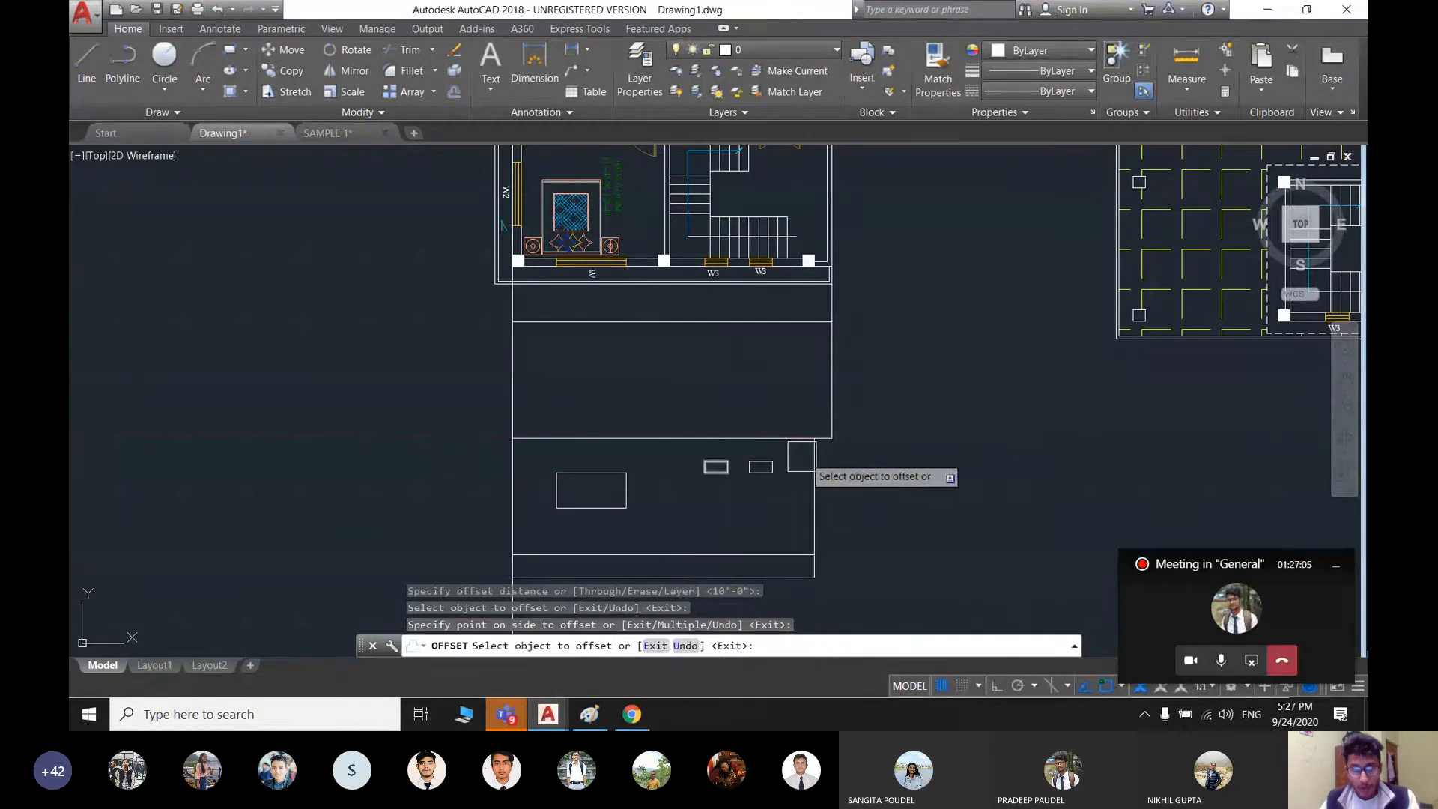
{"action": "middle_click_drag", "start_coordinate": [803, 348], "coordinate": [818, 408]}
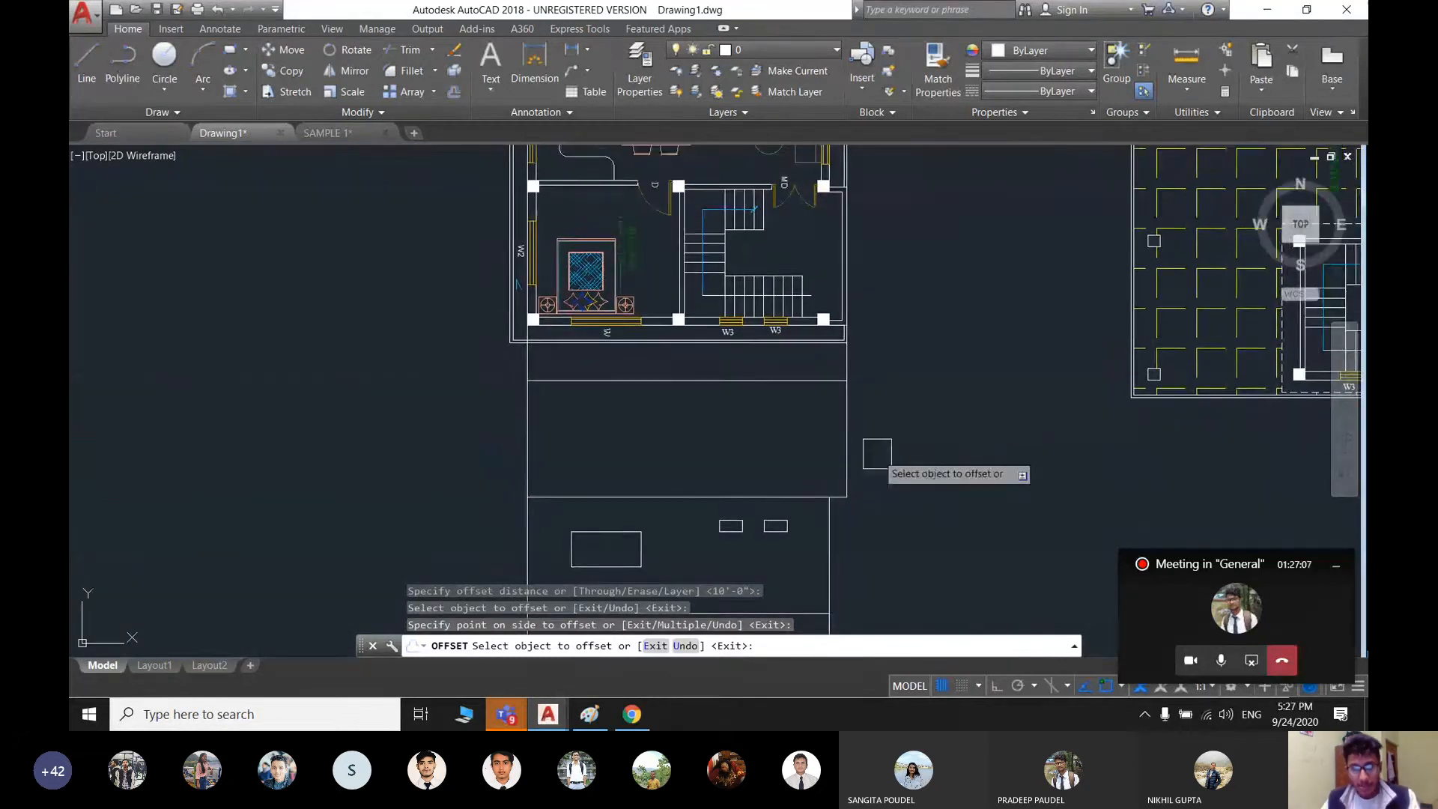
{"action": "middle_click_drag", "start_coordinate": [829, 513], "coordinate": [832, 464]}
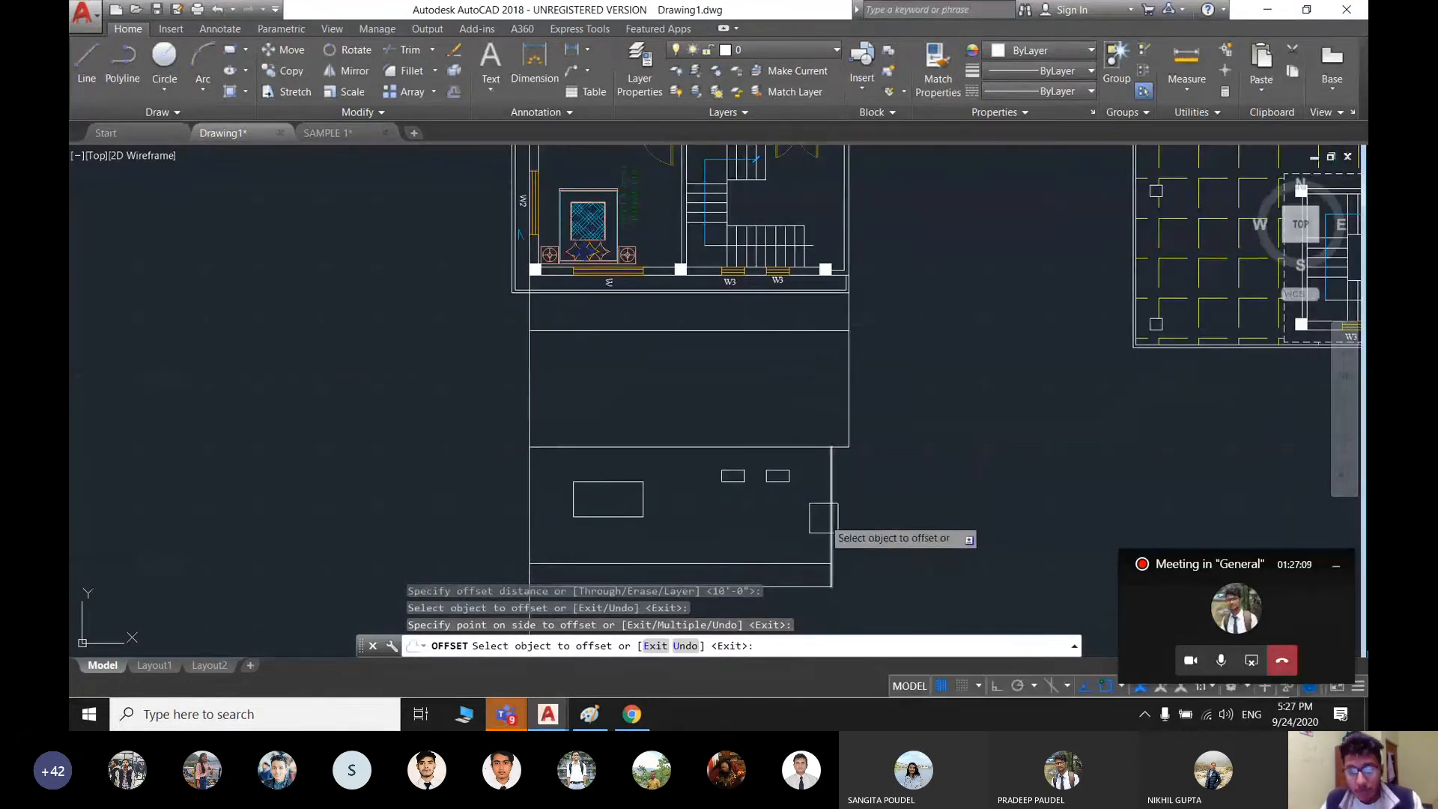
{"action": "key", "text": "Escape"}
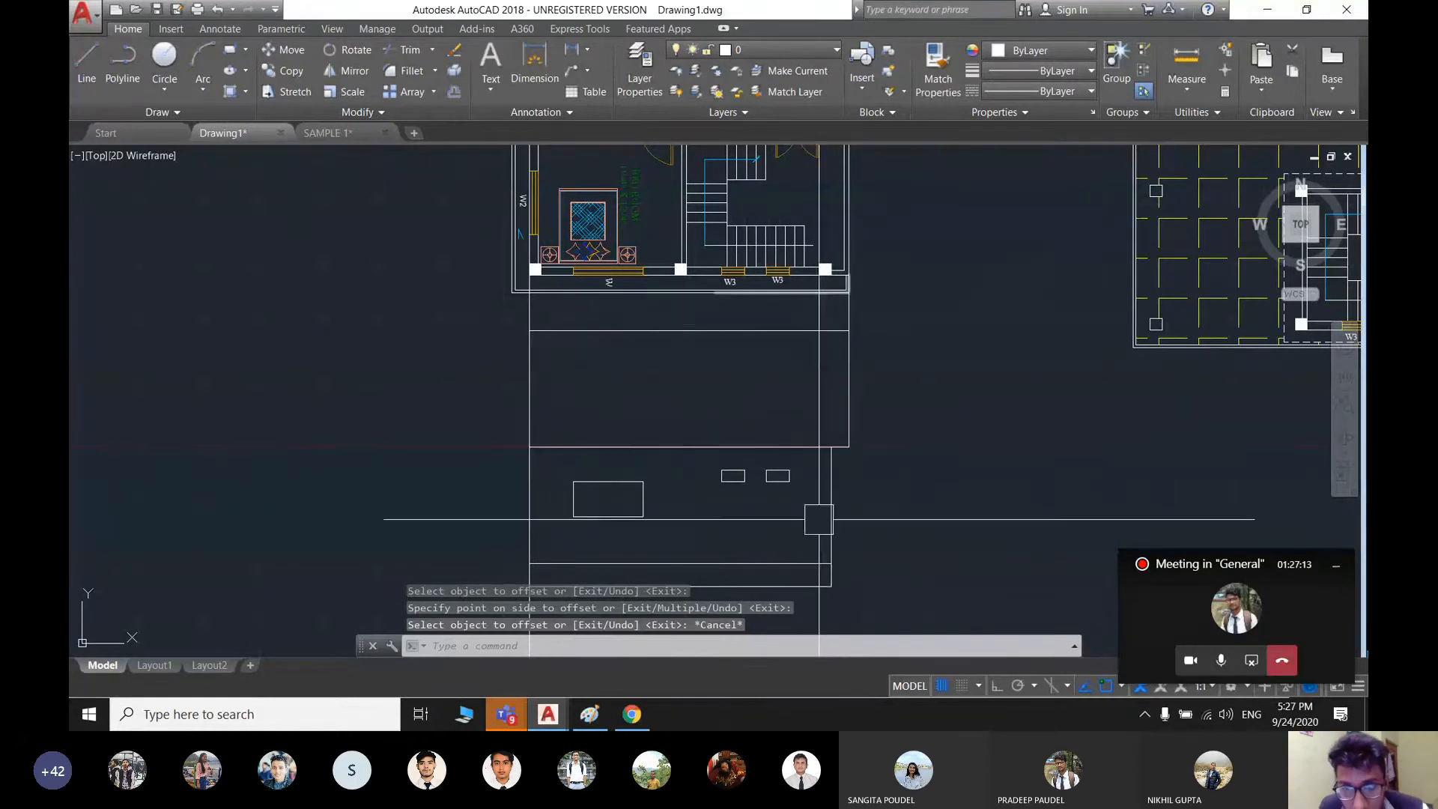
- Draw vertical construction lines down from both edges of window W and of the two W3 windows in the plan
{"action": "mouse_move", "coordinate": [846, 282]}
{"action": "middle_mouse_down"}
{"action": "mouse_move", "coordinate": [824, 360]}
{"action": "mouse_move", "coordinate": [873, 367]}
{"action": "middle_mouse_up"}
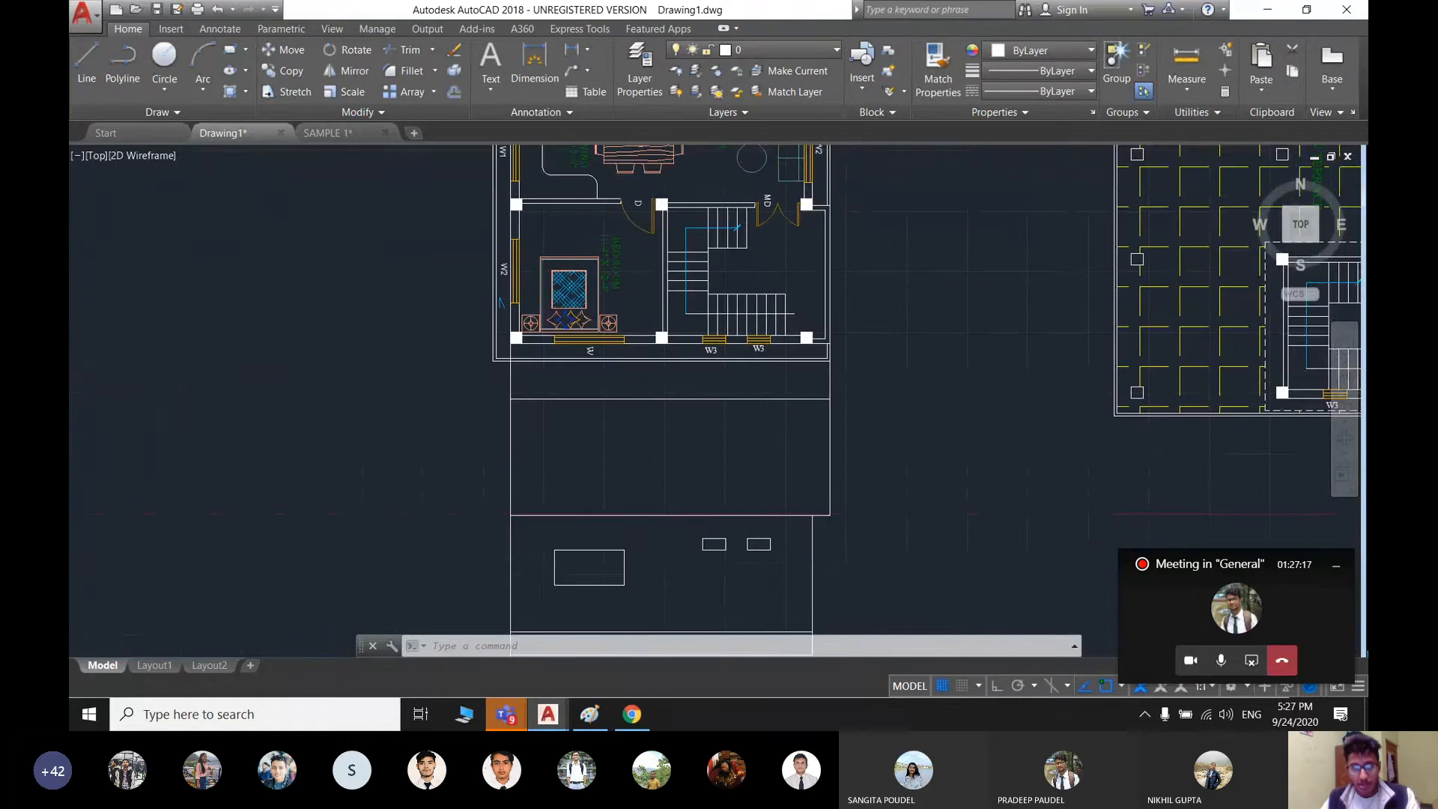
{"action": "scroll", "coordinate": [779, 490], "scroll_direction": "down", "scroll_amount": 2}
{"action": "scroll", "coordinate": [667, 409], "scroll_direction": "up", "scroll_amount": 3}
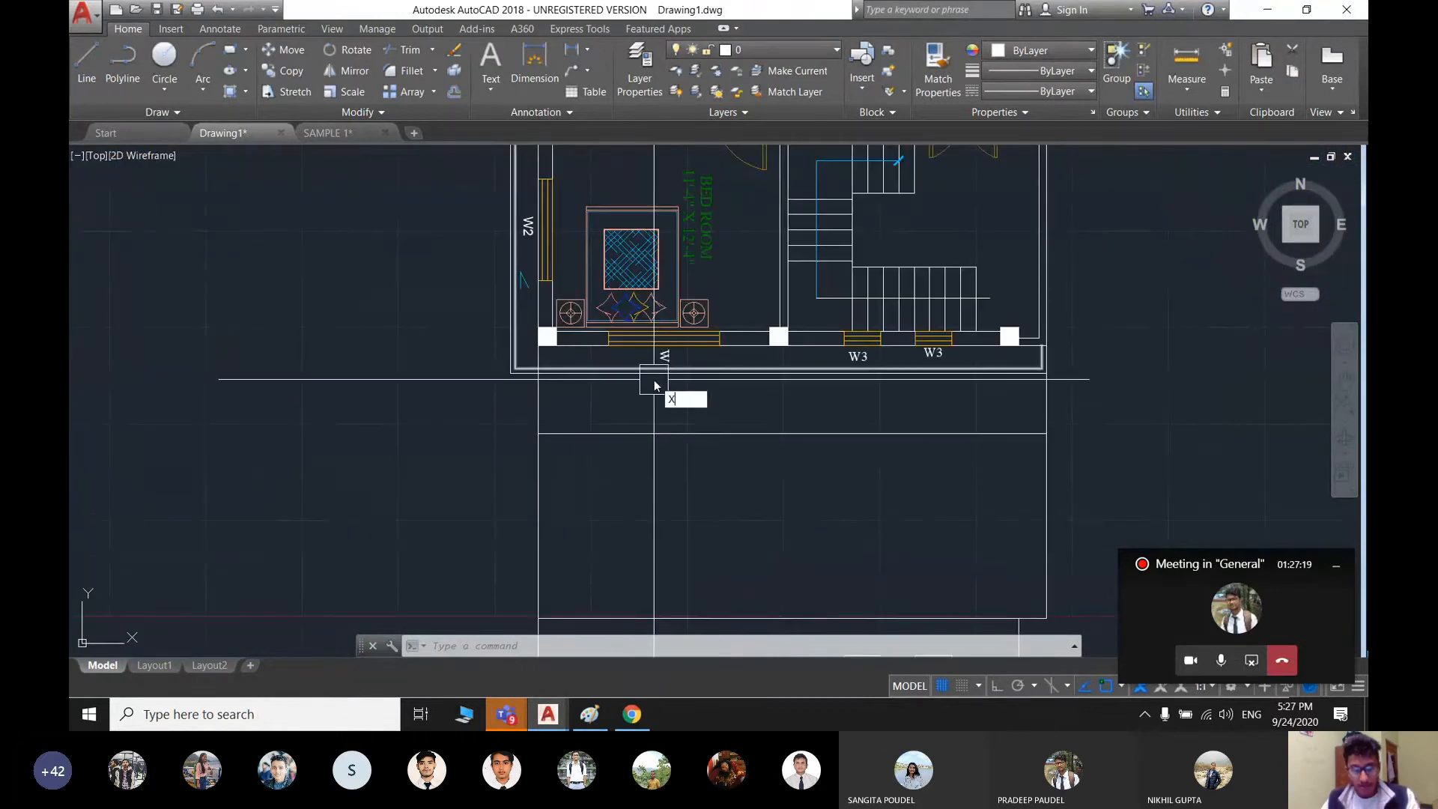
{"action": "type", "text": "l"}
{"action": "key", "text": "Return"}
{"action": "type", "text": "v"}
{"action": "key", "text": "Return"}
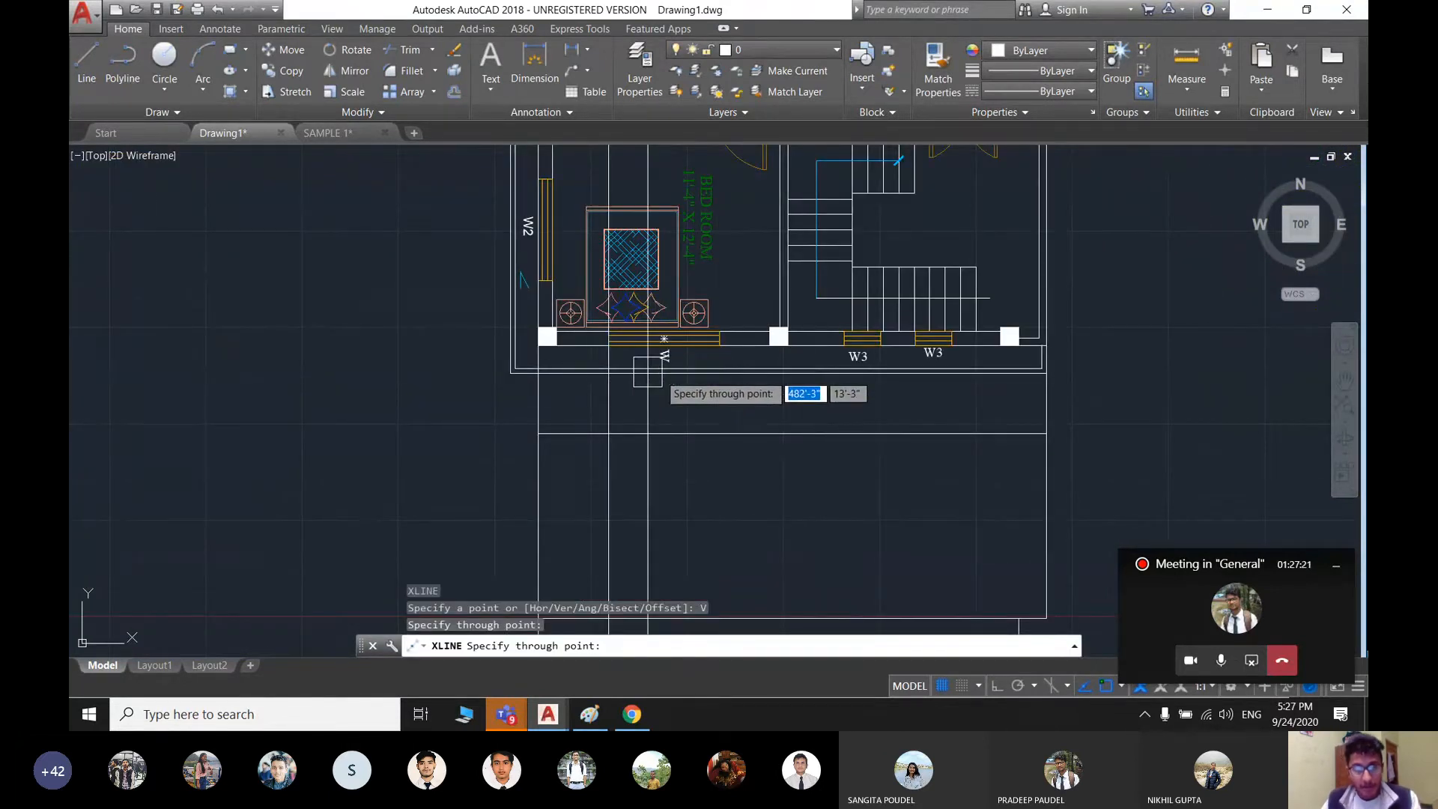
{"action": "left_click", "coordinate": [719, 367]}
{"action": "left_click", "coordinate": [844, 352]}
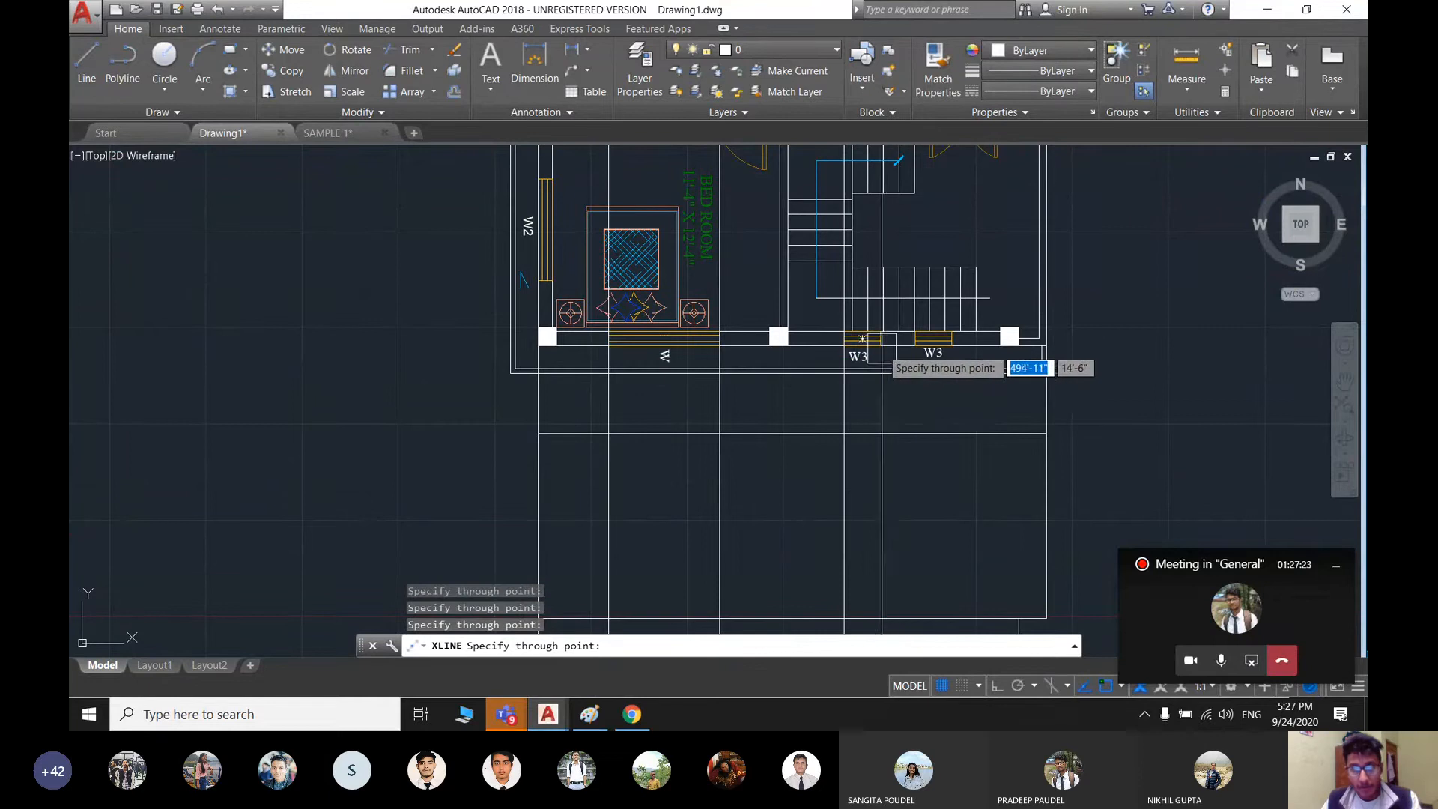
{"action": "scroll", "coordinate": [932, 340], "scroll_direction": "down", "scroll_amount": 5}
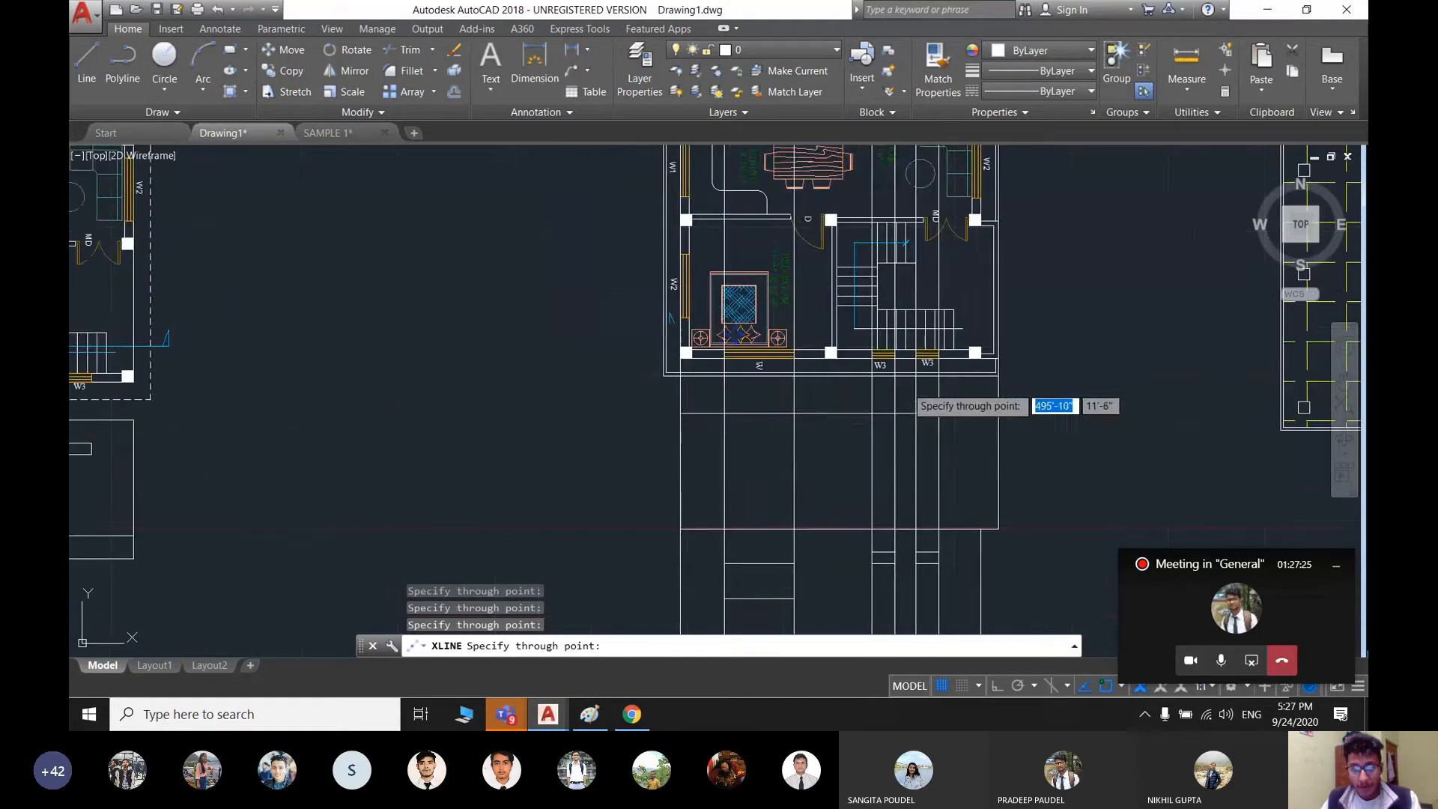
{"action": "key", "text": "Escape"}
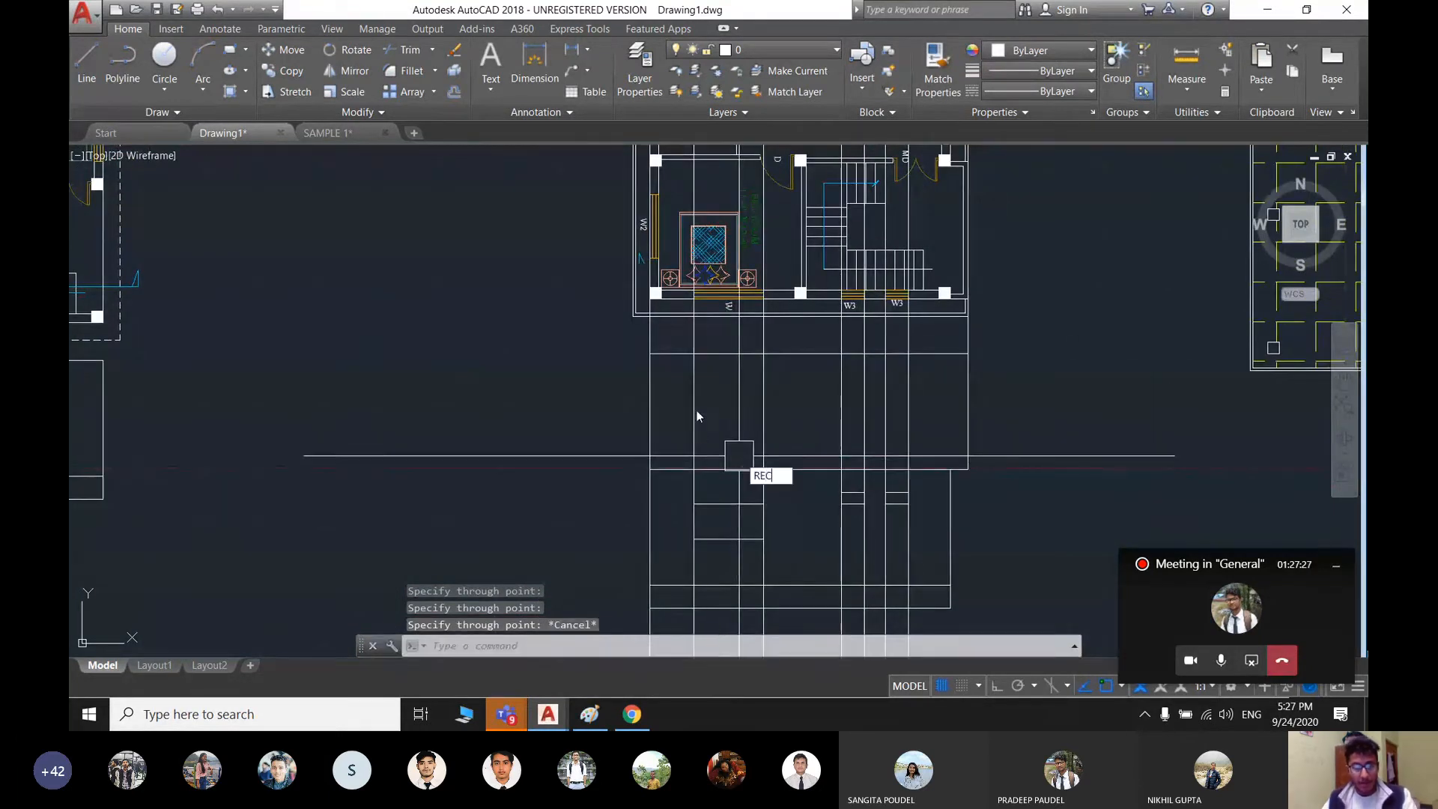
- Draw the wide window W as a rectangle between its construction lines on the upper floor elevation
{"action": "key", "text": "Return"}
{"action": "left_click", "coordinate": [754, 404]}
{"action": "key", "text": "Escape"}
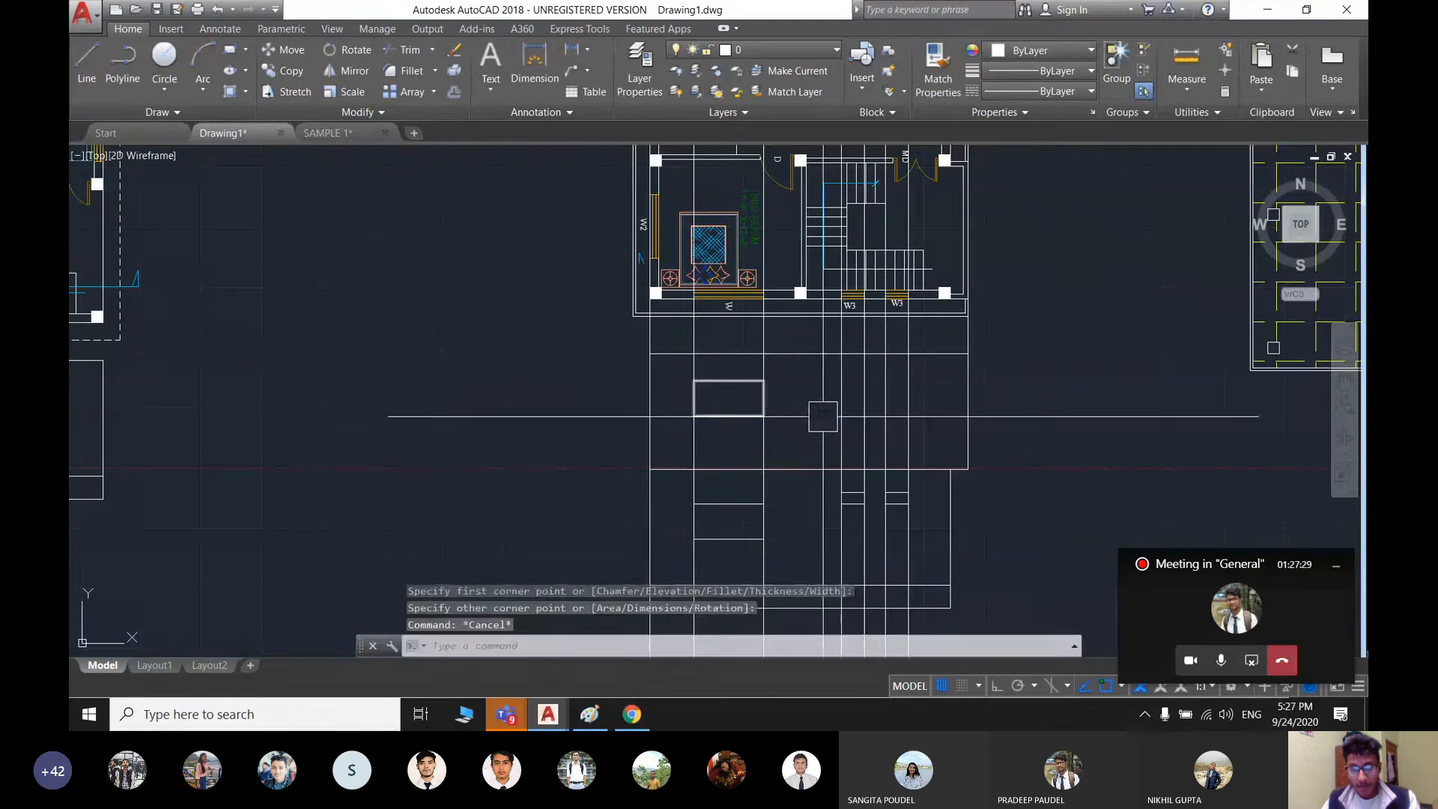
- Draw two small rectangles for the W3 windows between their construction lines on the upper floor elevation
{"action": "key", "text": "Return"}
{"action": "scroll", "coordinate": [861, 344], "scroll_direction": "up", "scroll_amount": 4}
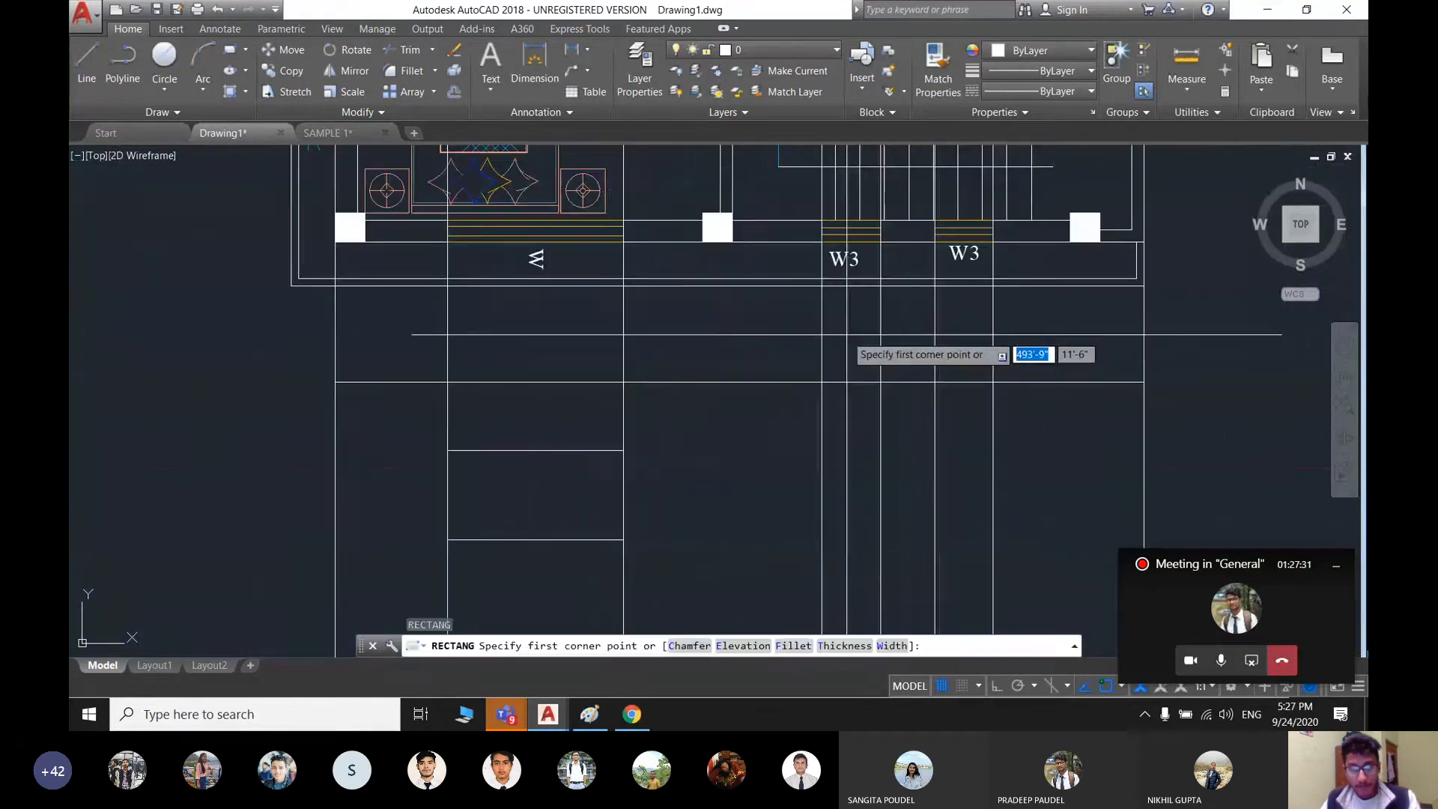
{"action": "left_click", "coordinate": [821, 430]}
{"action": "left_click", "coordinate": [879, 410]}
{"action": "key", "text": "Return"}
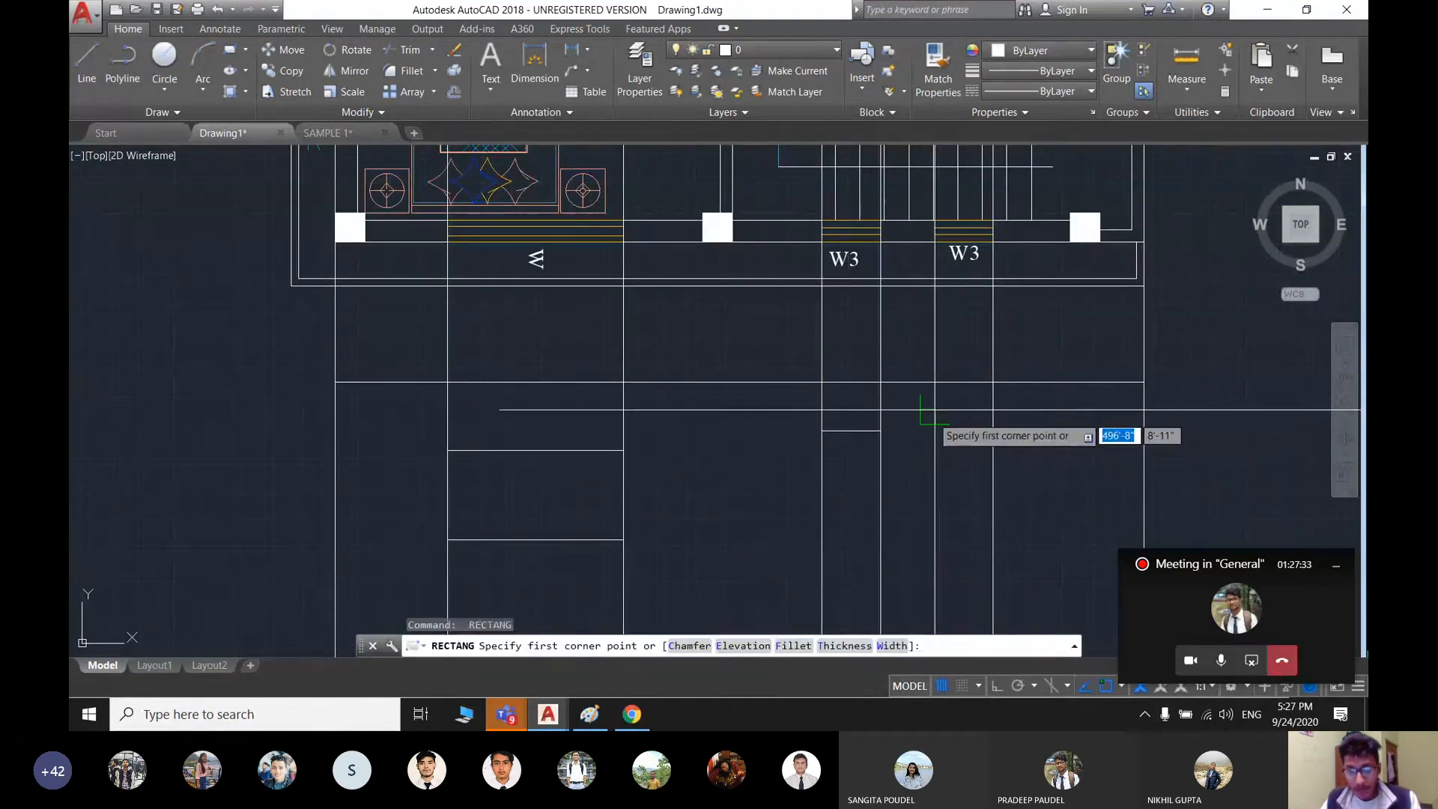
{"action": "left_click", "coordinate": [935, 431]}
{"action": "left_click", "coordinate": [993, 410]}
{"action": "key", "text": "Escape"}
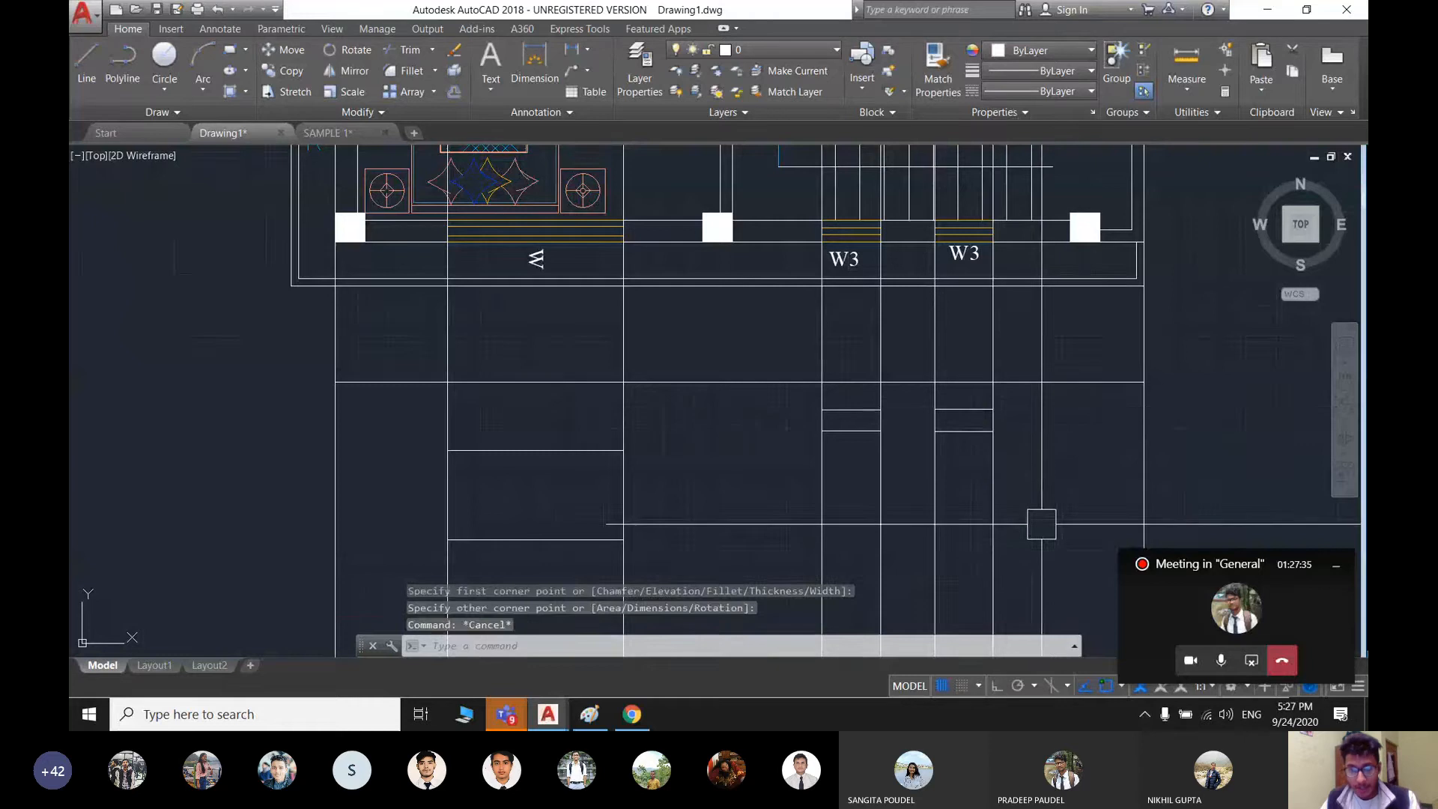
- Erase the six vertical construction lines used to project the windows
{"action": "scroll", "coordinate": [1038, 522], "scroll_direction": "down", "scroll_amount": 2}
{"action": "type", "text": "E"}
{"action": "key", "text": "Return"}
{"action": "left_click", "coordinate": [1040, 526]}
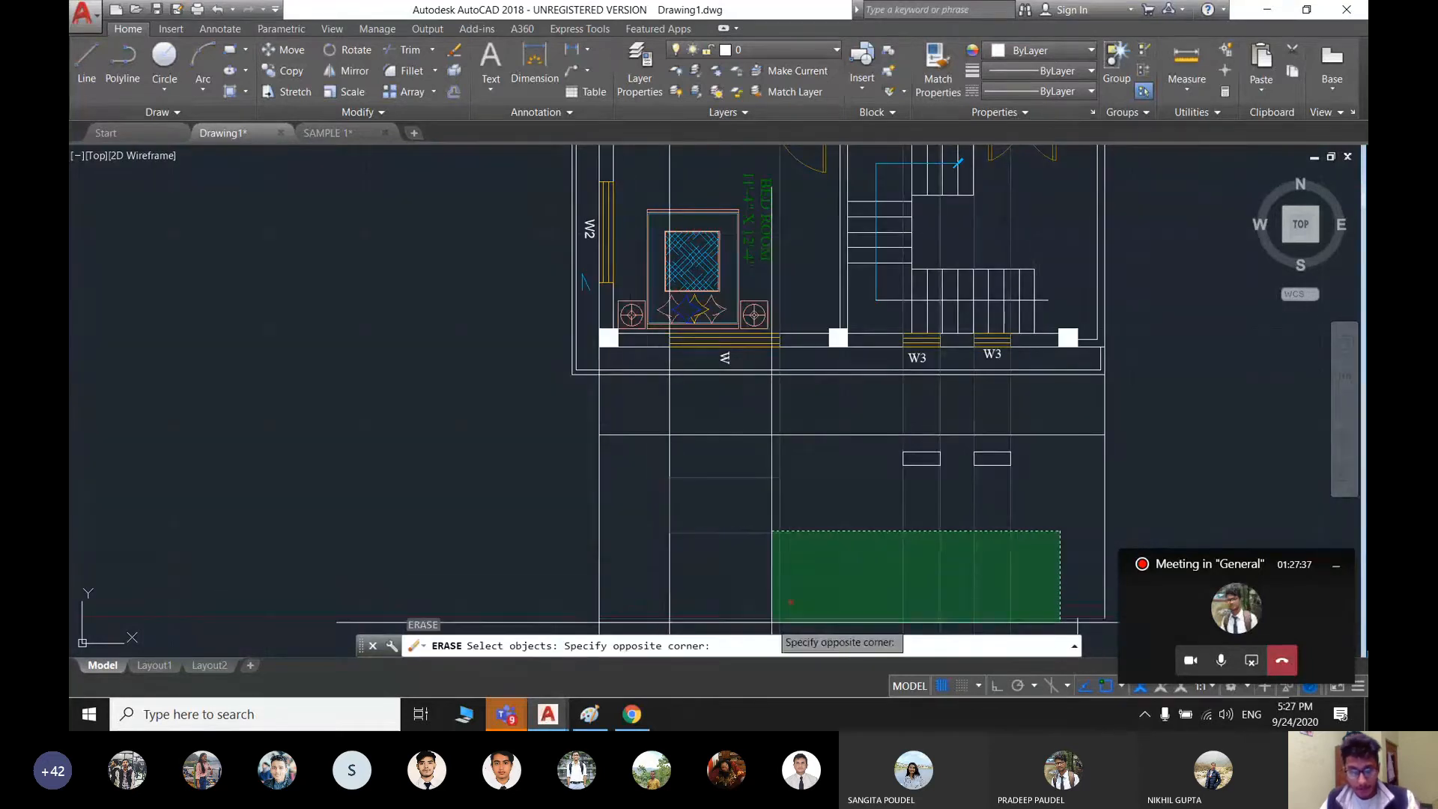
{"action": "key", "text": "Escape"}
{"action": "middle_click_drag", "start_coordinate": [723, 600], "coordinate": [650, 491]}
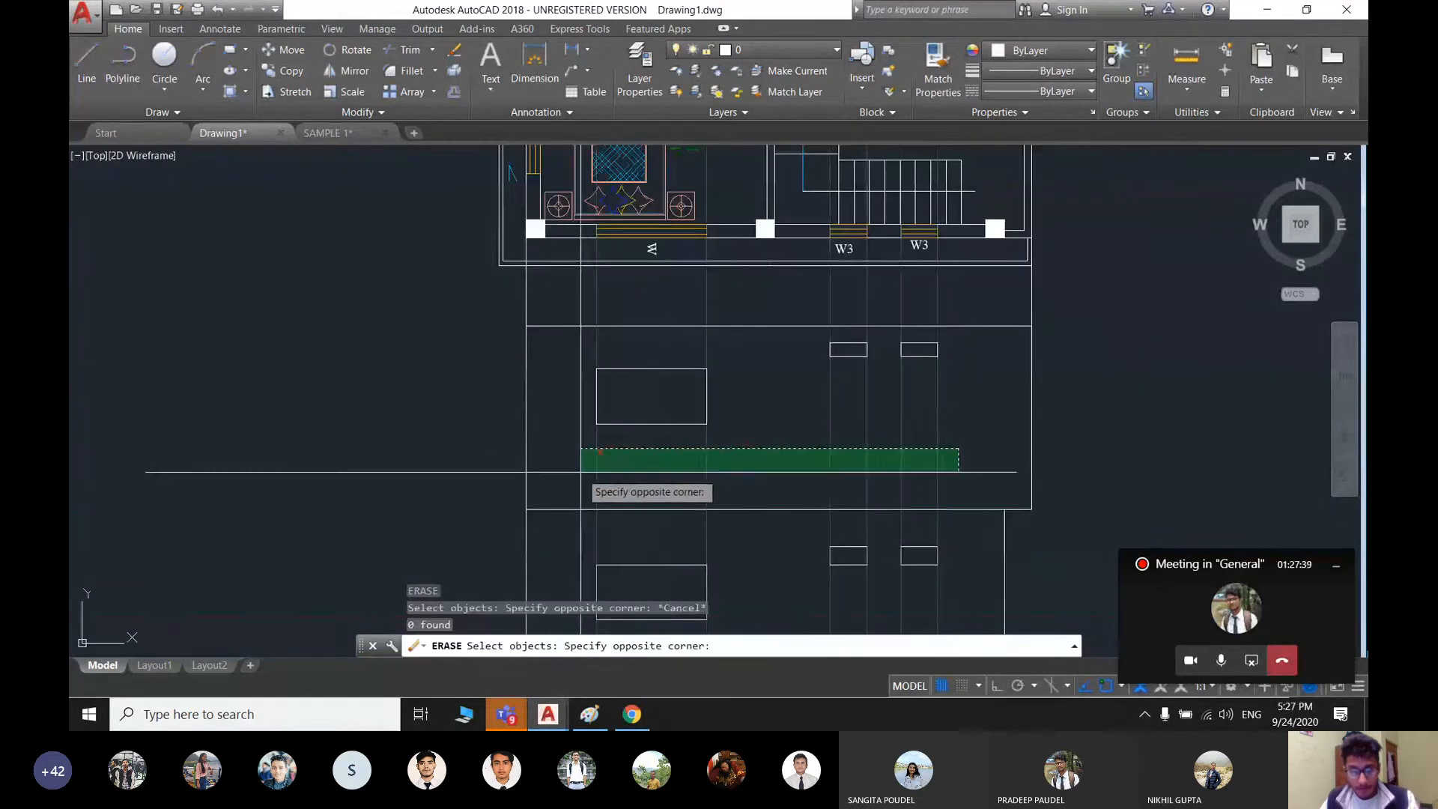
{"action": "left_click", "coordinate": [587, 472]}
{"action": "key", "text": "Return"}
{"action": "scroll", "coordinate": [747, 465], "scroll_direction": "down", "scroll_amount": 3}
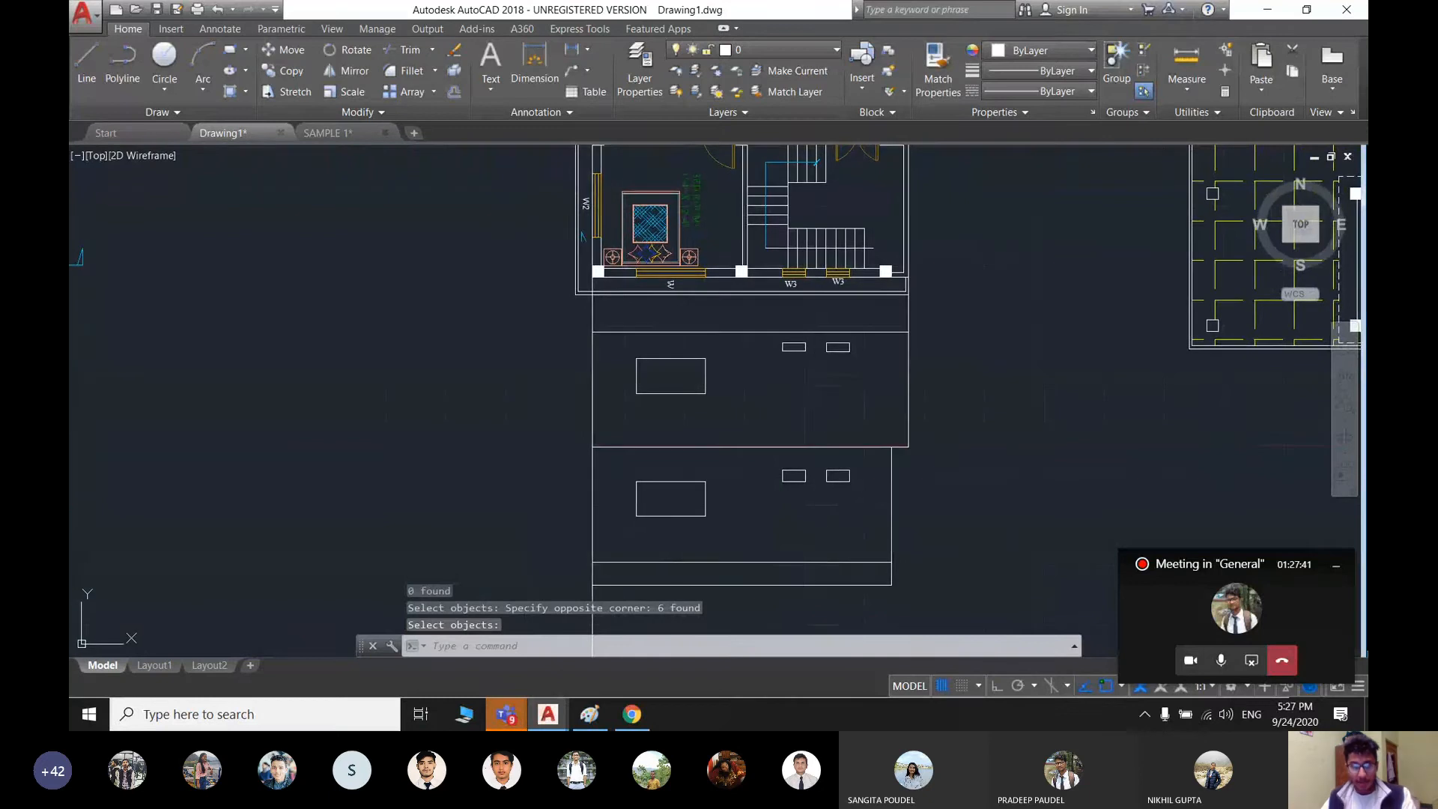
- Review the ground floor elevation, the two-storey elevation, the roof plan and the finished south elevation
{"action": "middle_click_drag", "start_coordinate": [757, 500], "coordinate": [777, 528]}
{"action": "middle_click_drag", "start_coordinate": [651, 477], "coordinate": [979, 470]}
{"action": "scroll", "coordinate": [500, 431], "scroll_direction": "down", "scroll_amount": 3}
{"action": "scroll", "coordinate": [330, 439], "scroll_direction": "up", "scroll_amount": 3}
{"action": "scroll", "coordinate": [633, 432], "scroll_direction": "up", "scroll_amount": 5}
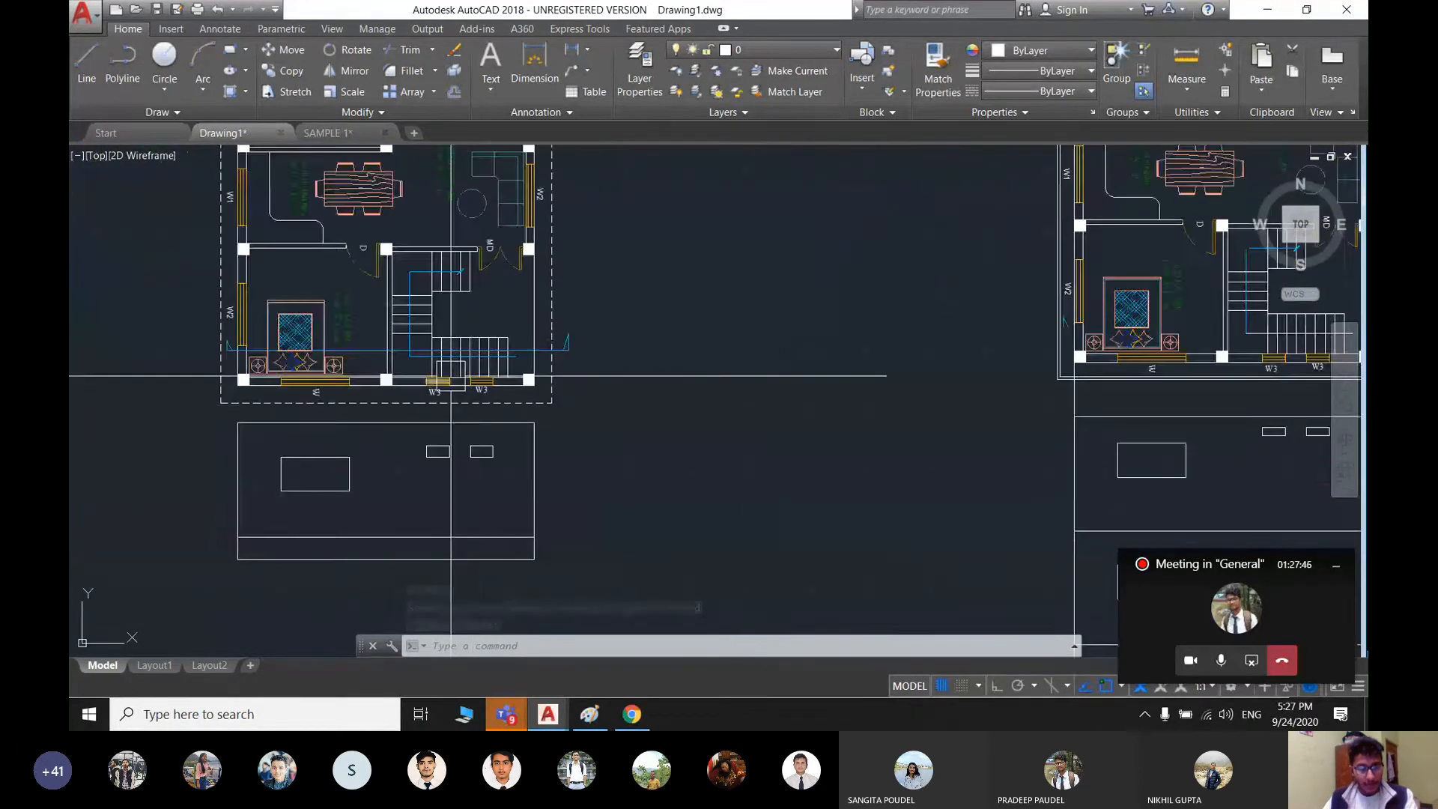
{"action": "scroll", "coordinate": [633, 432], "scroll_direction": "down", "scroll_amount": 3}
{"action": "mouse_move", "coordinate": [366, 509]}
{"action": "middle_mouse_down"}
{"action": "mouse_move", "coordinate": [816, 508]}
{"action": "mouse_move", "coordinate": [777, 504]}
{"action": "middle_mouse_up"}
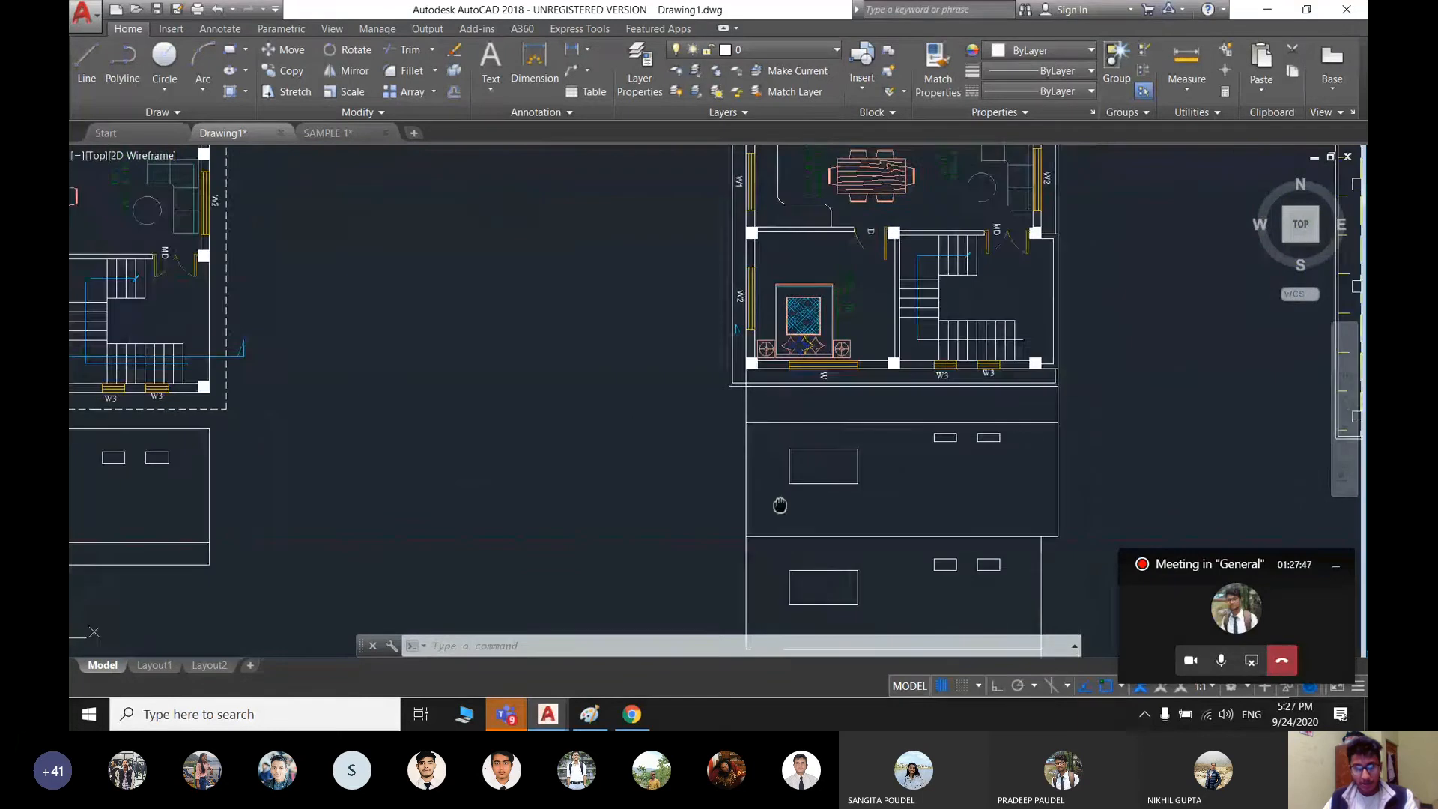
{"action": "scroll", "coordinate": [777, 503], "scroll_direction": "down", "scroll_amount": 2}
{"action": "scroll", "coordinate": [775, 466], "scroll_direction": "down", "scroll_amount": 4}
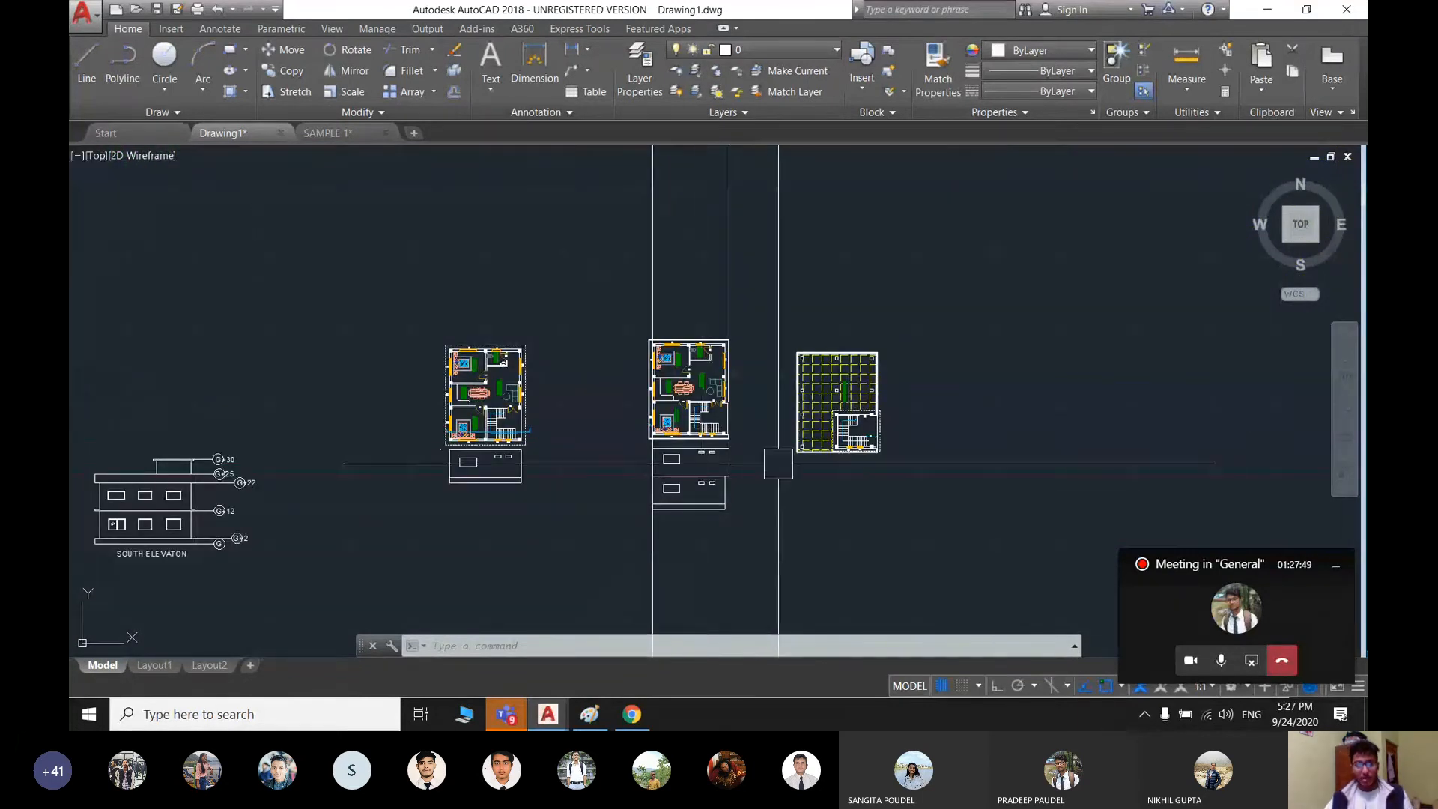
- Copy the two-storey elevation with its construction line to below the roof plan, aligned with the plan's left edge
{"action": "scroll", "coordinate": [889, 456], "scroll_direction": "up", "scroll_amount": 4}
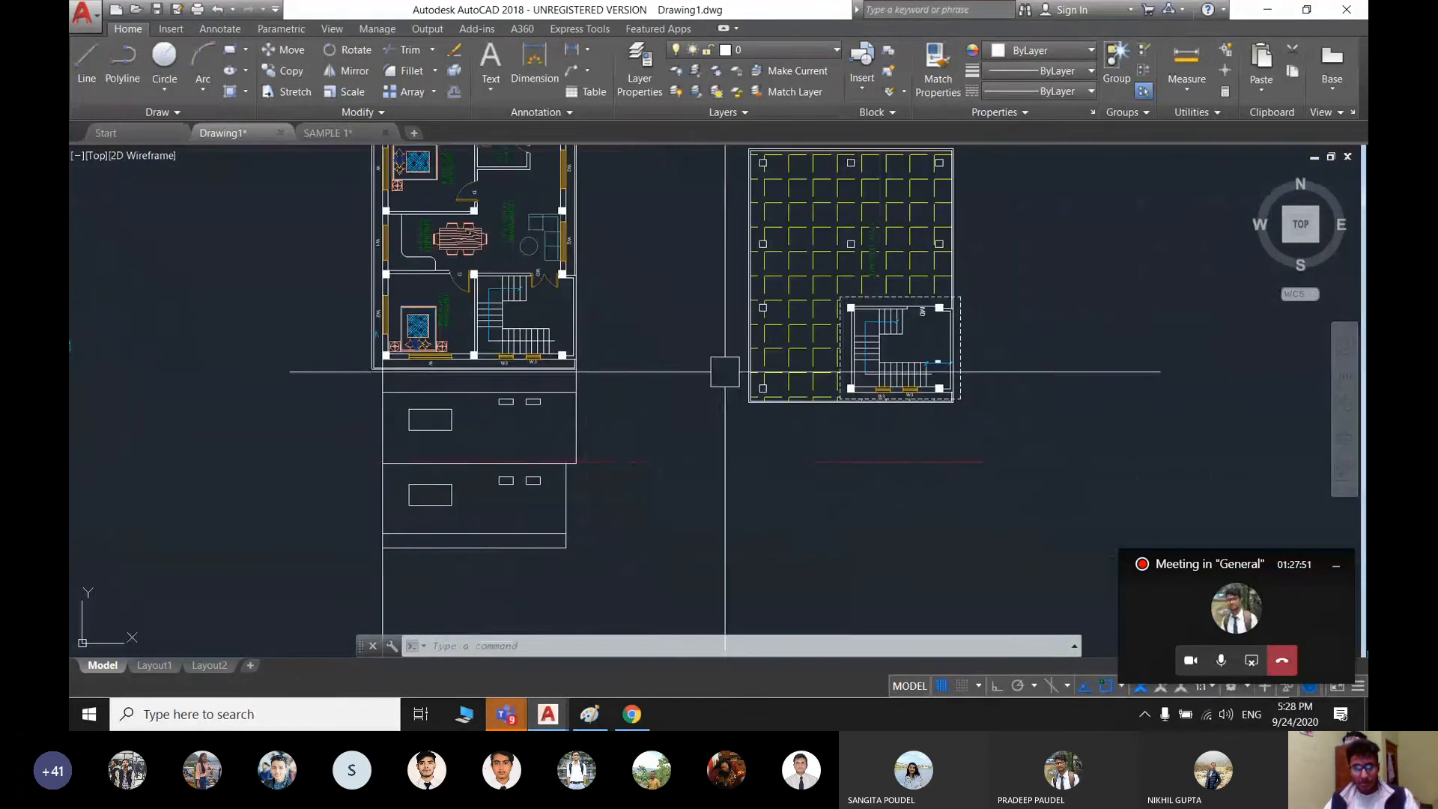
{"action": "left_click", "coordinate": [636, 587]}
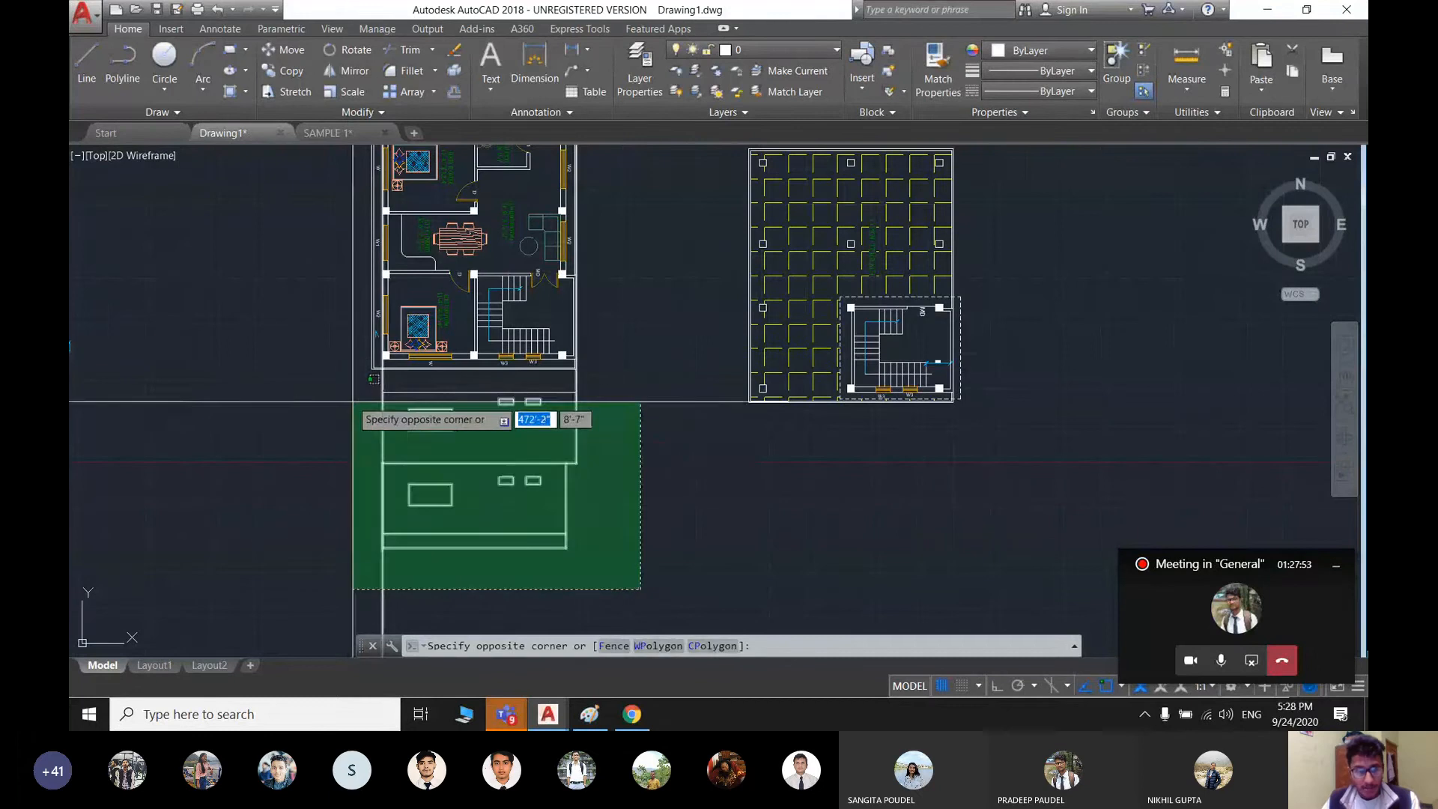
{"action": "left_click", "coordinate": [378, 391]}
{"action": "type", "text": "c"}
{"action": "key", "text": "Return"}
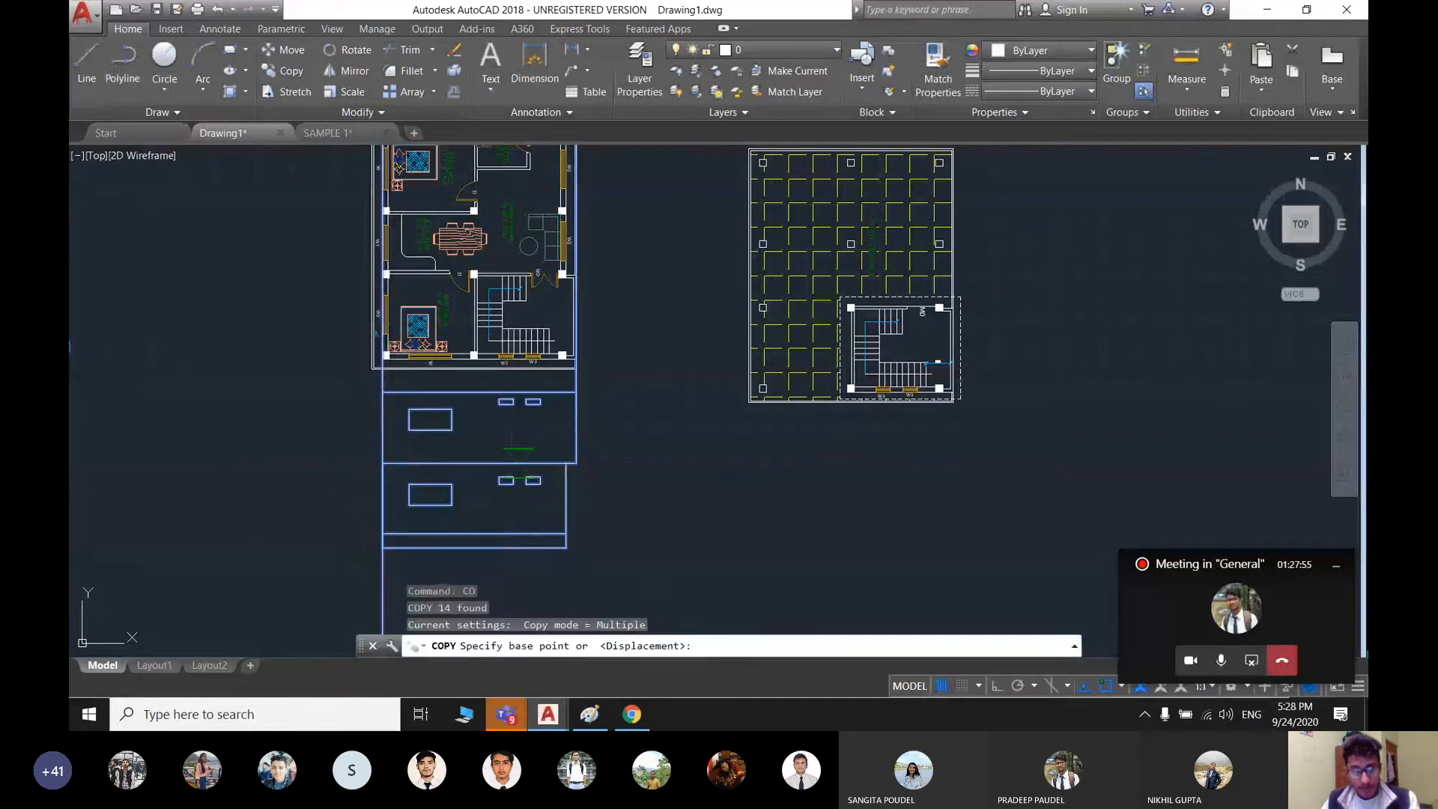
{"action": "left_click", "coordinate": [522, 465]}
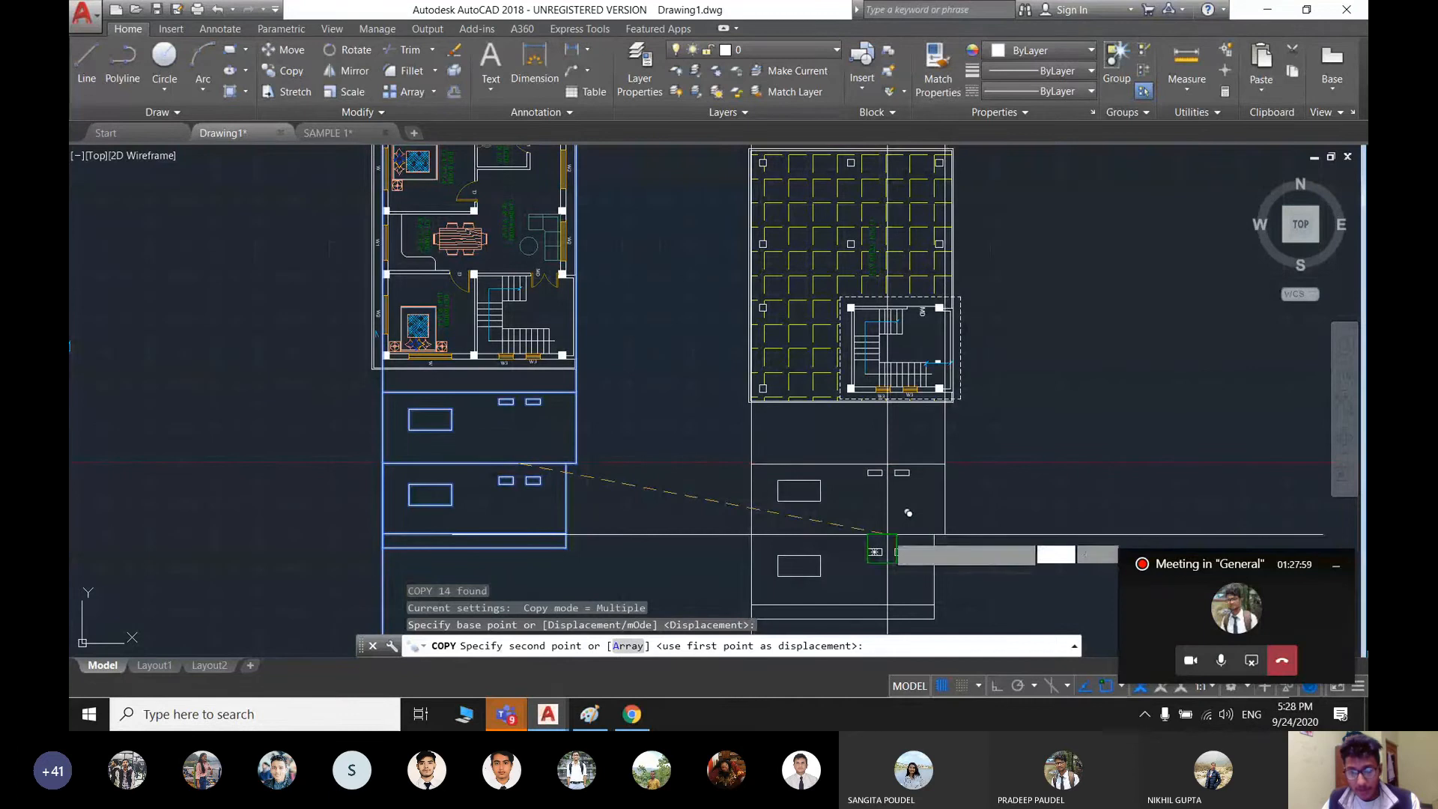
{"action": "middle_click_drag", "start_coordinate": [904, 462], "coordinate": [770, 420]}
{"action": "key", "text": "Escape"}
- Draw a vertical construction line through the lower-left outer corner of the stair room on the roof plan
{"action": "type", "text": "X"}
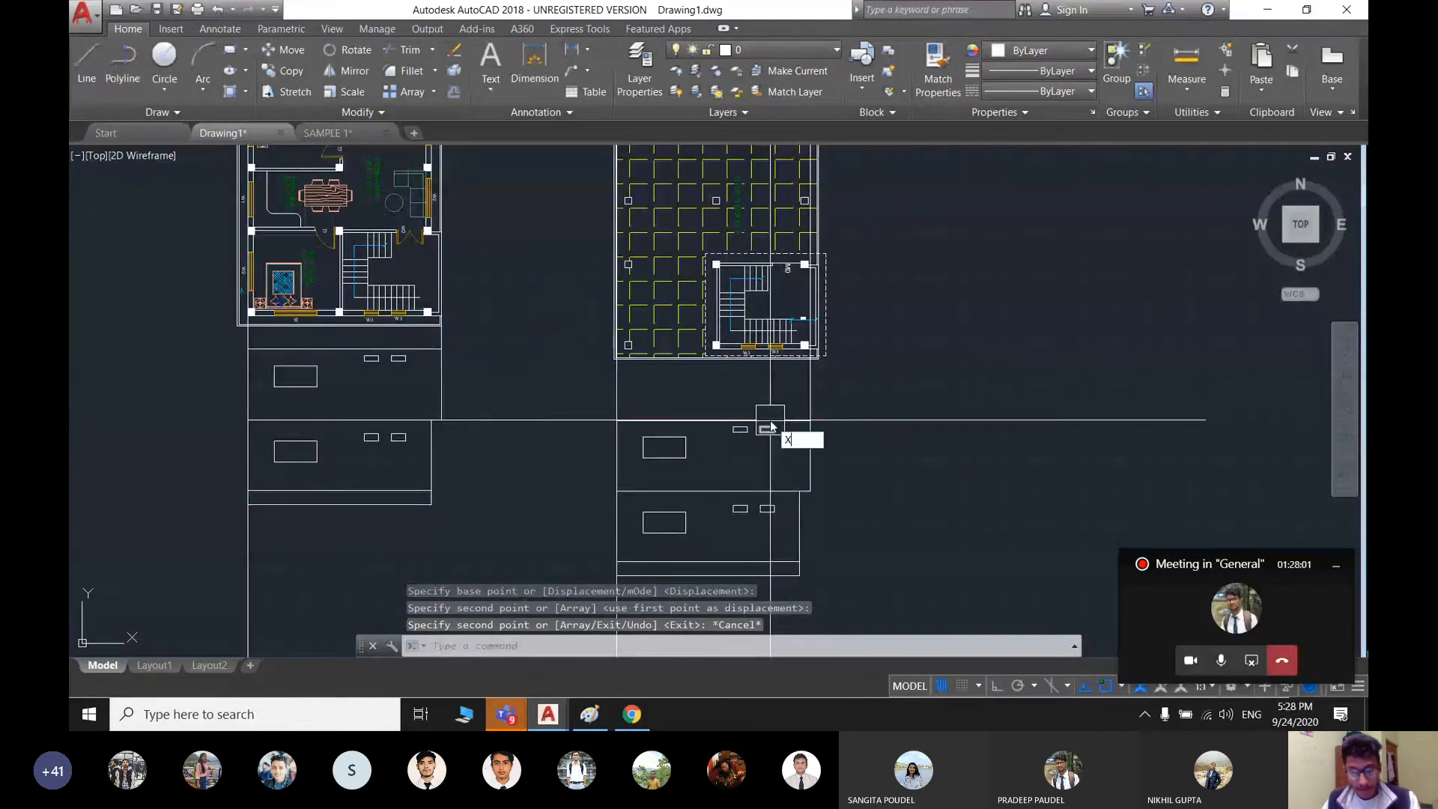
{"action": "type", "text": "L"}
{"action": "key", "text": "Return"}
{"action": "type", "text": "V"}
{"action": "key", "text": "Return"}
{"action": "scroll", "coordinate": [717, 346], "scroll_direction": "up", "scroll_amount": 6}
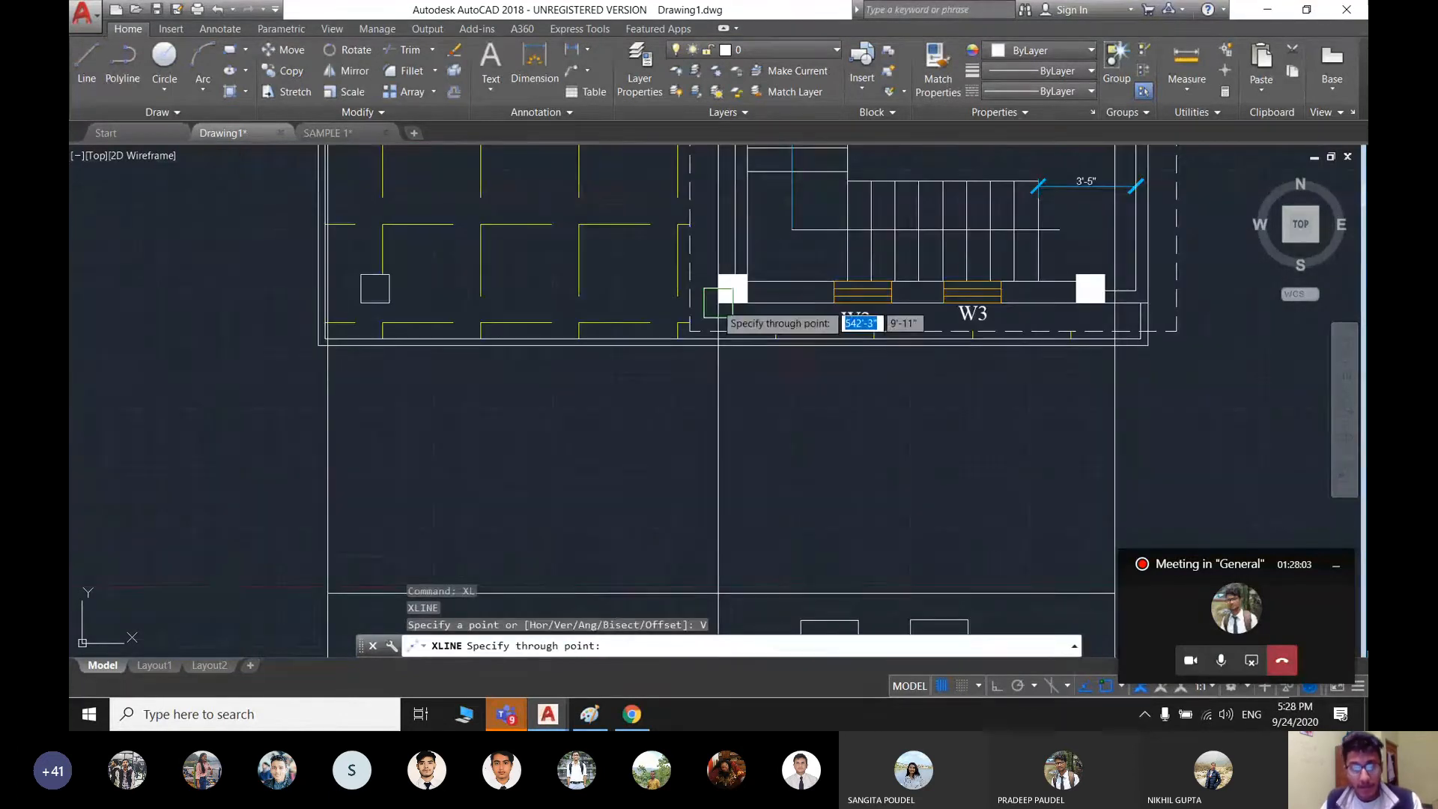
{"action": "middle_click_drag", "start_coordinate": [951, 351], "coordinate": [696, 391]}
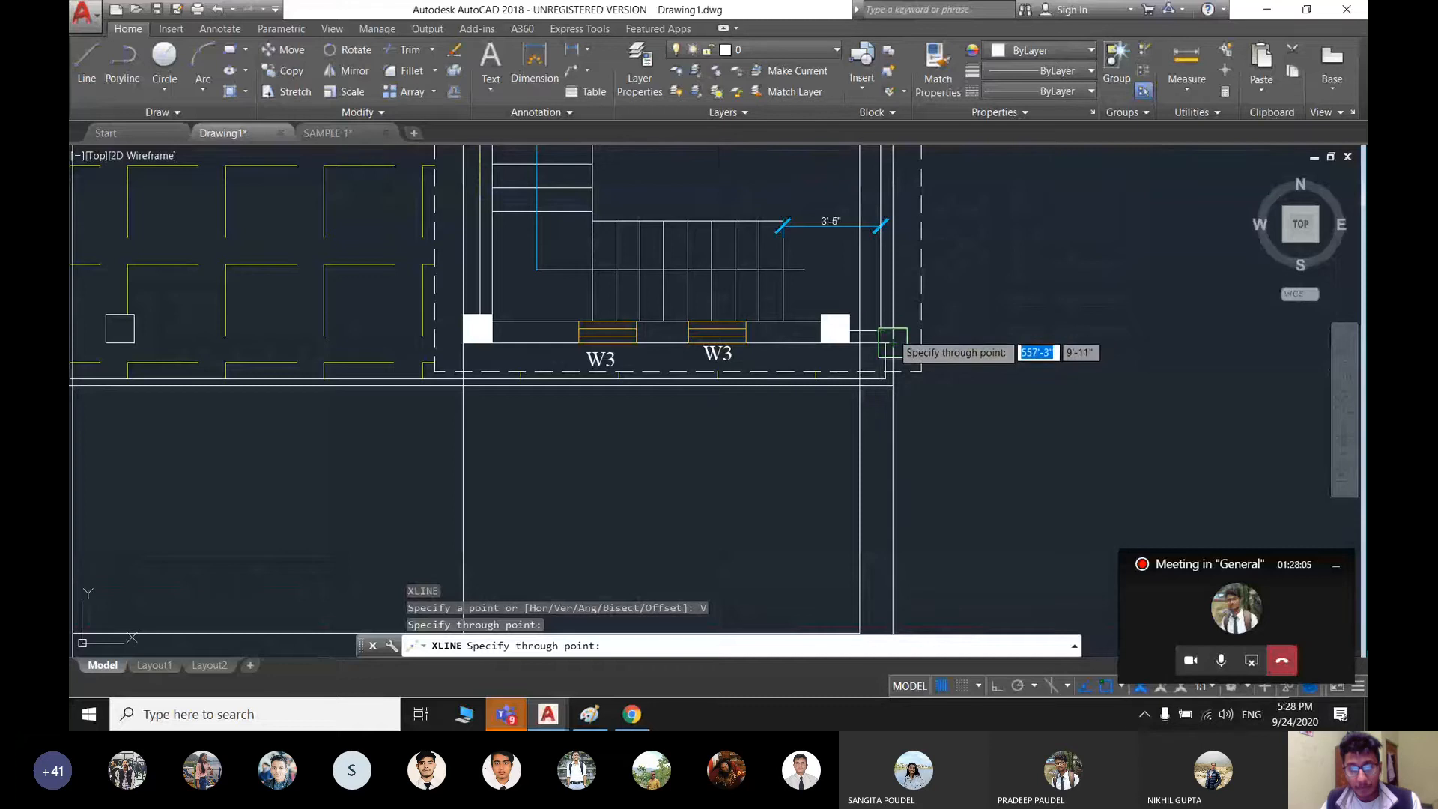
{"action": "scroll", "coordinate": [891, 341], "scroll_direction": "down", "scroll_amount": 4}
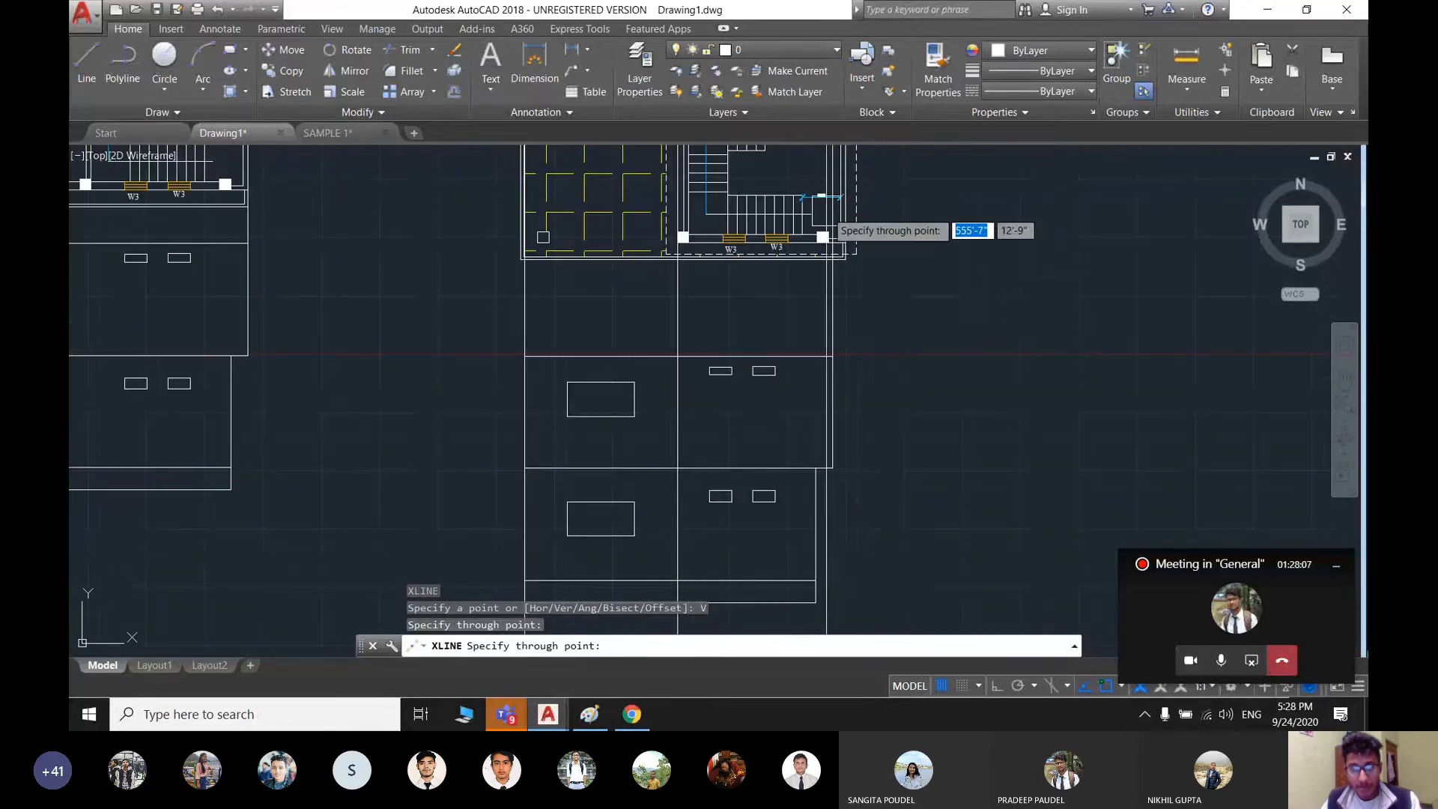
{"action": "key", "text": "Escape"}
{"action": "scroll", "coordinate": [852, 348], "scroll_direction": "down", "scroll_amount": 2}
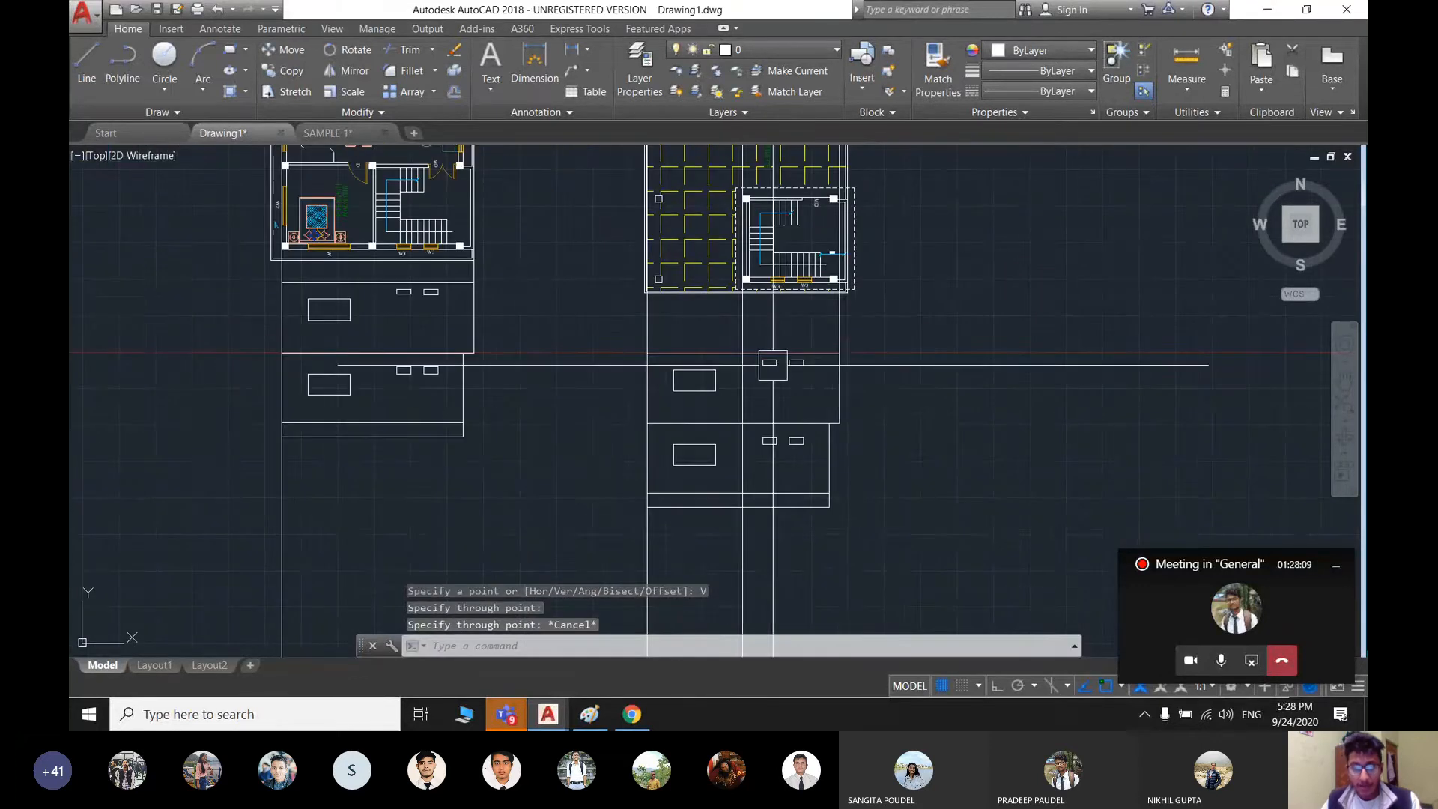
- Draw a rectangle for the stair room above the roof line, from its construction line to the elevation's right edge
{"action": "type", "text": "R"}
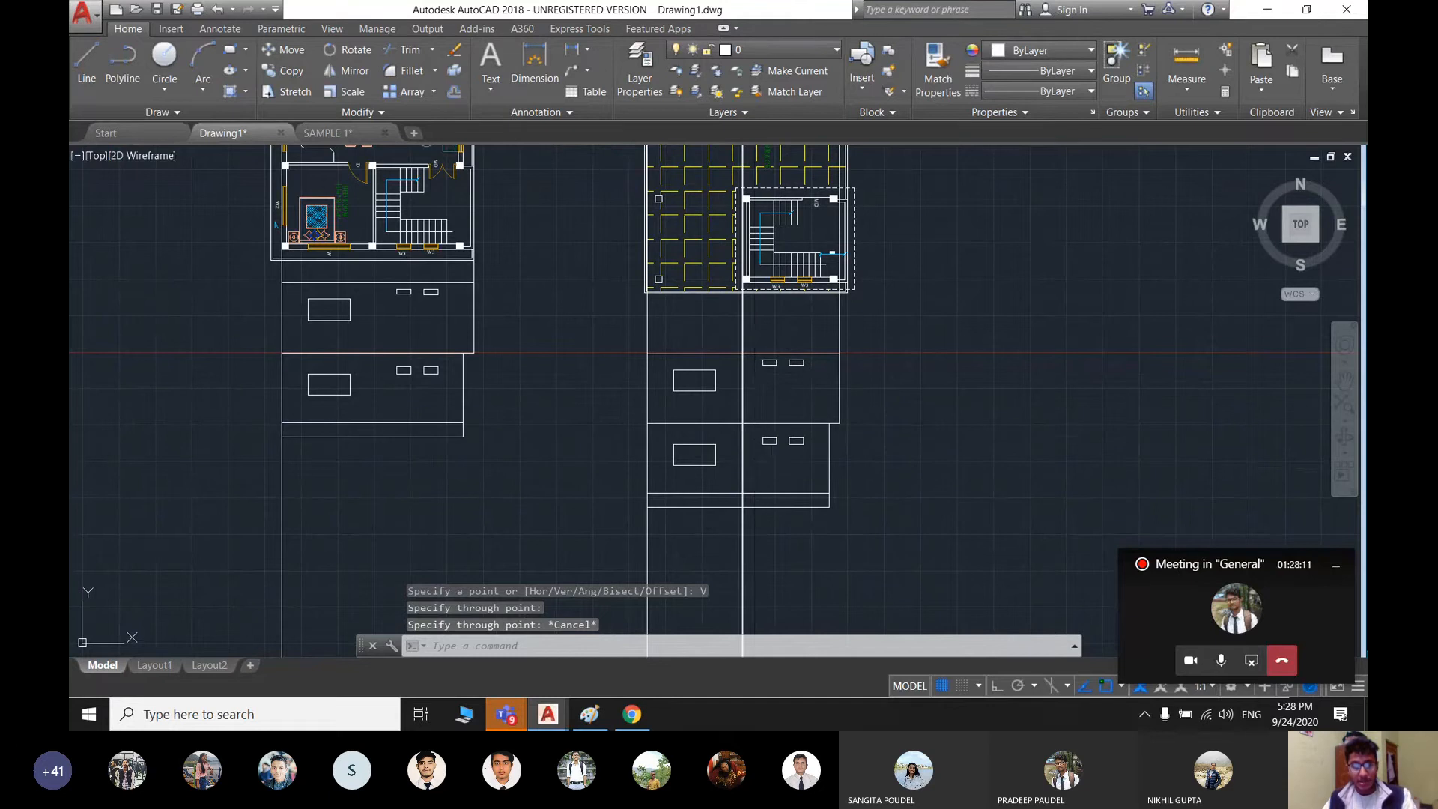
{"action": "type", "text": "ec"}
{"action": "key", "text": "Return"}
{"action": "left_click", "coordinate": [824, 322]}
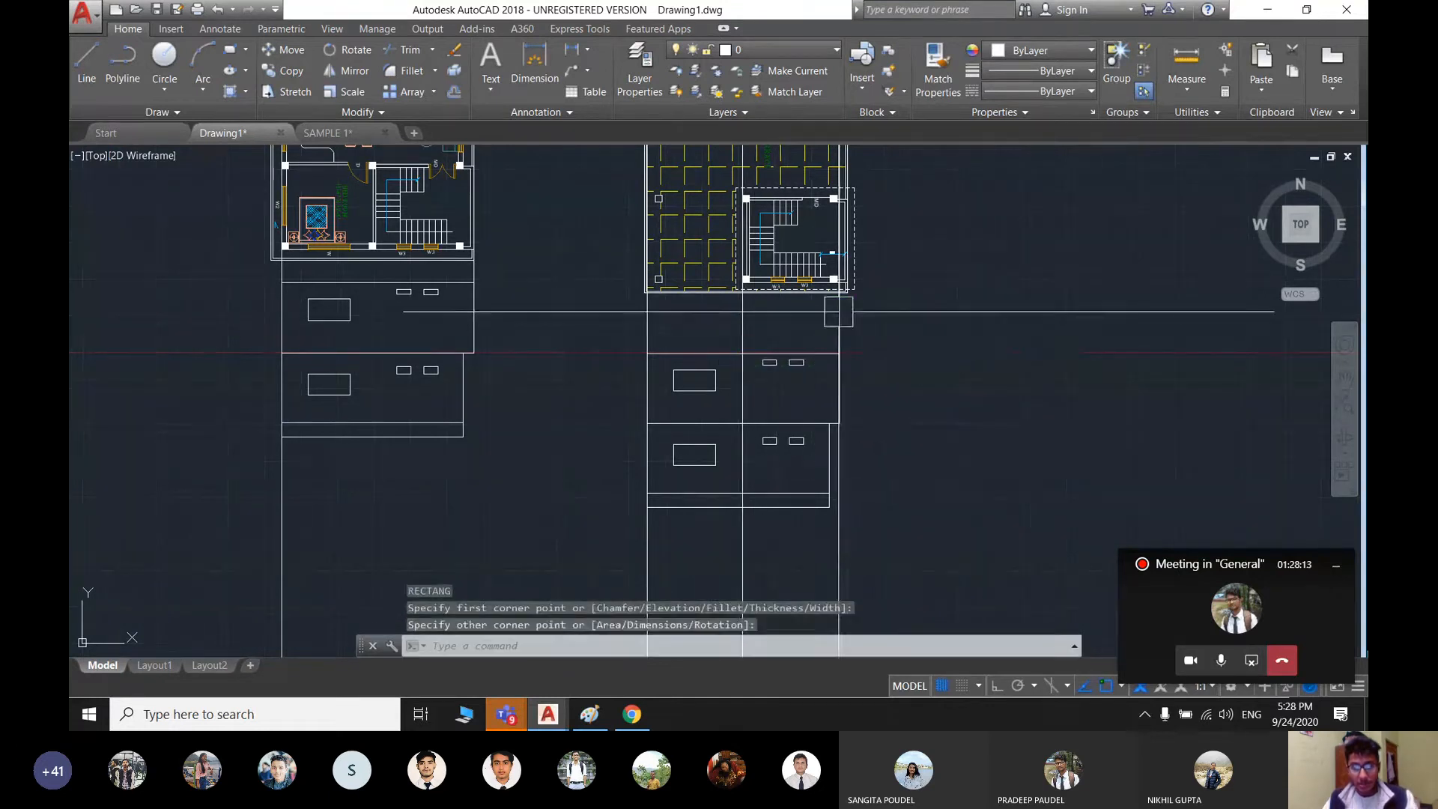
{"action": "key", "text": "Escape"}
- Copy the elevation with its stair room, without the vertical construction lines, to the empty area right of the roof plan
{"action": "middle_click_drag", "start_coordinate": [924, 563], "coordinate": [861, 487]}
{"action": "left_click", "coordinate": [861, 487]}
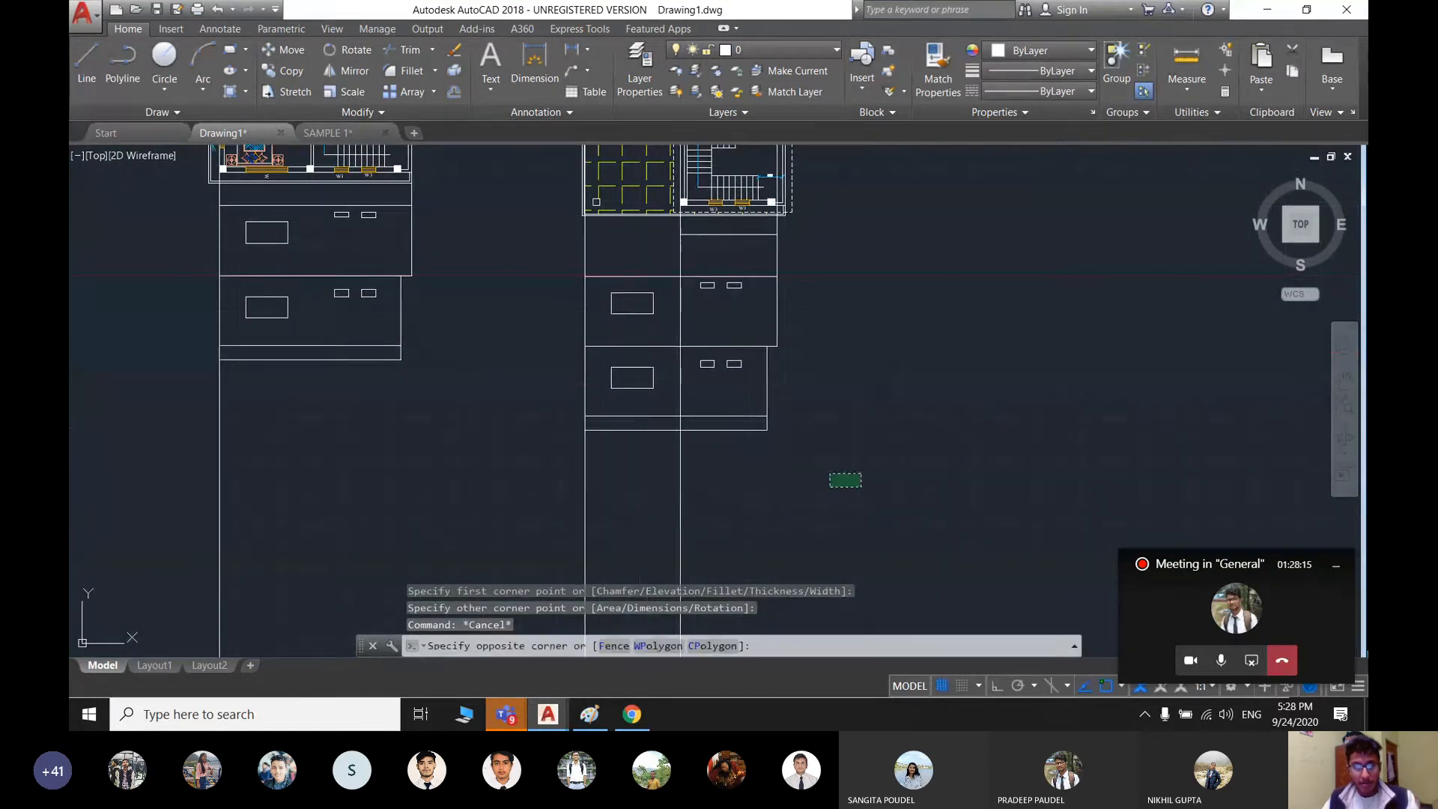
{"action": "key", "text": "Escape"}
{"action": "left_click", "coordinate": [546, 225]}
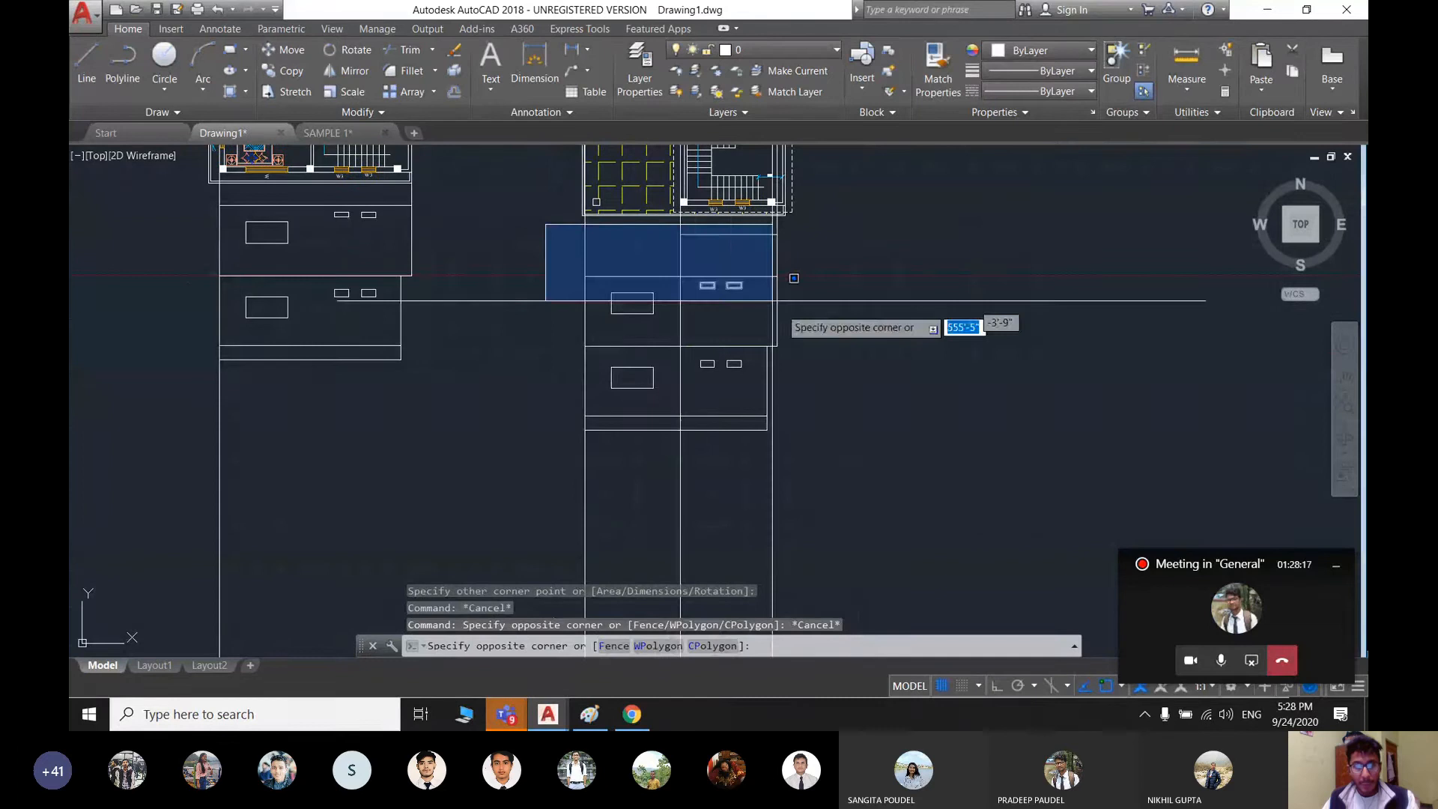
{"action": "left_click", "coordinate": [838, 384]}
{"action": "type", "text": "co"}
{"action": "key", "text": "Return"}
{"action": "left_click", "coordinate": [612, 395]}
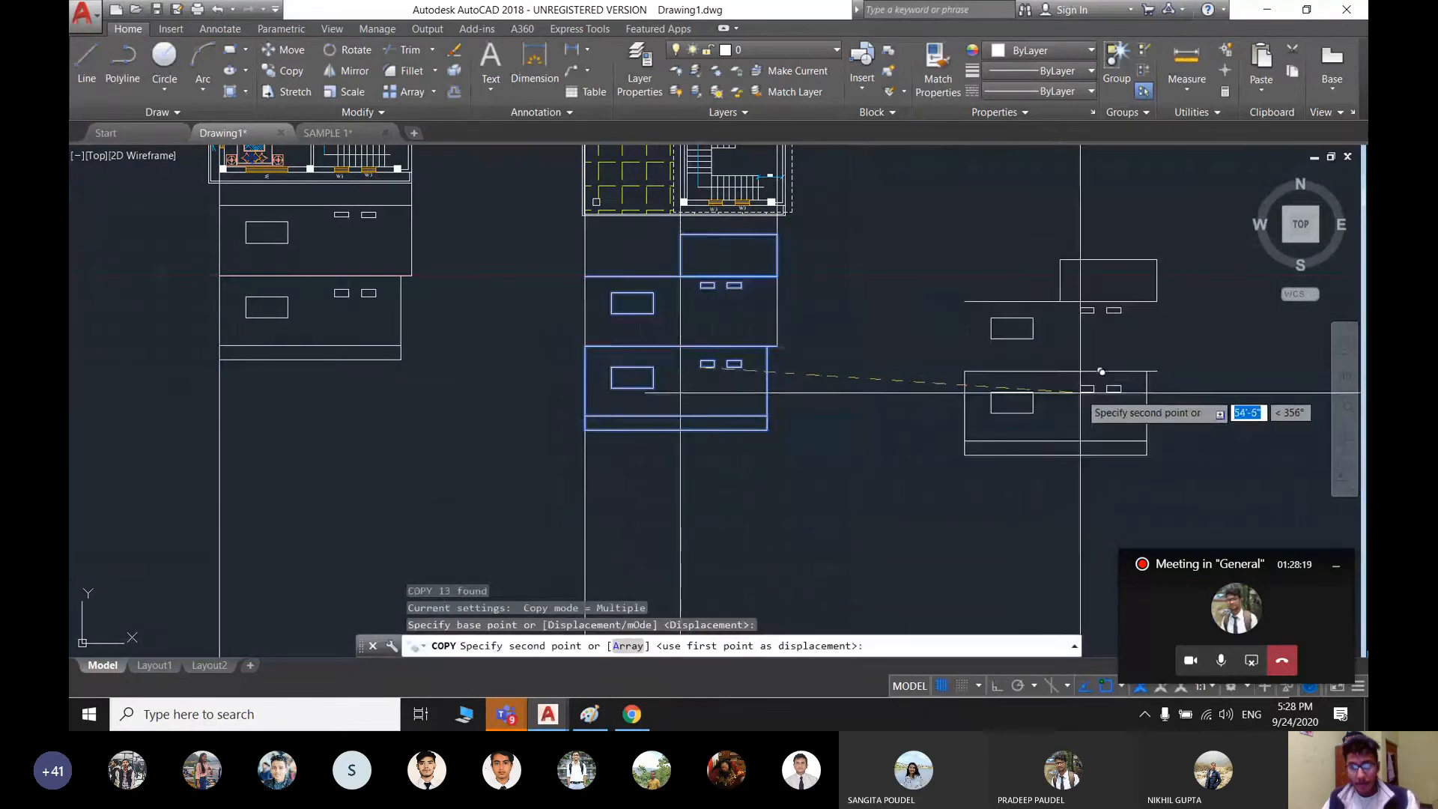
{"action": "left_click", "coordinate": [968, 417]}
{"action": "key", "text": "Escape"}
- Extend the copied elevation's left edge up to the roof line
{"action": "type", "text": "ex"}
{"action": "key", "text": "Return"}
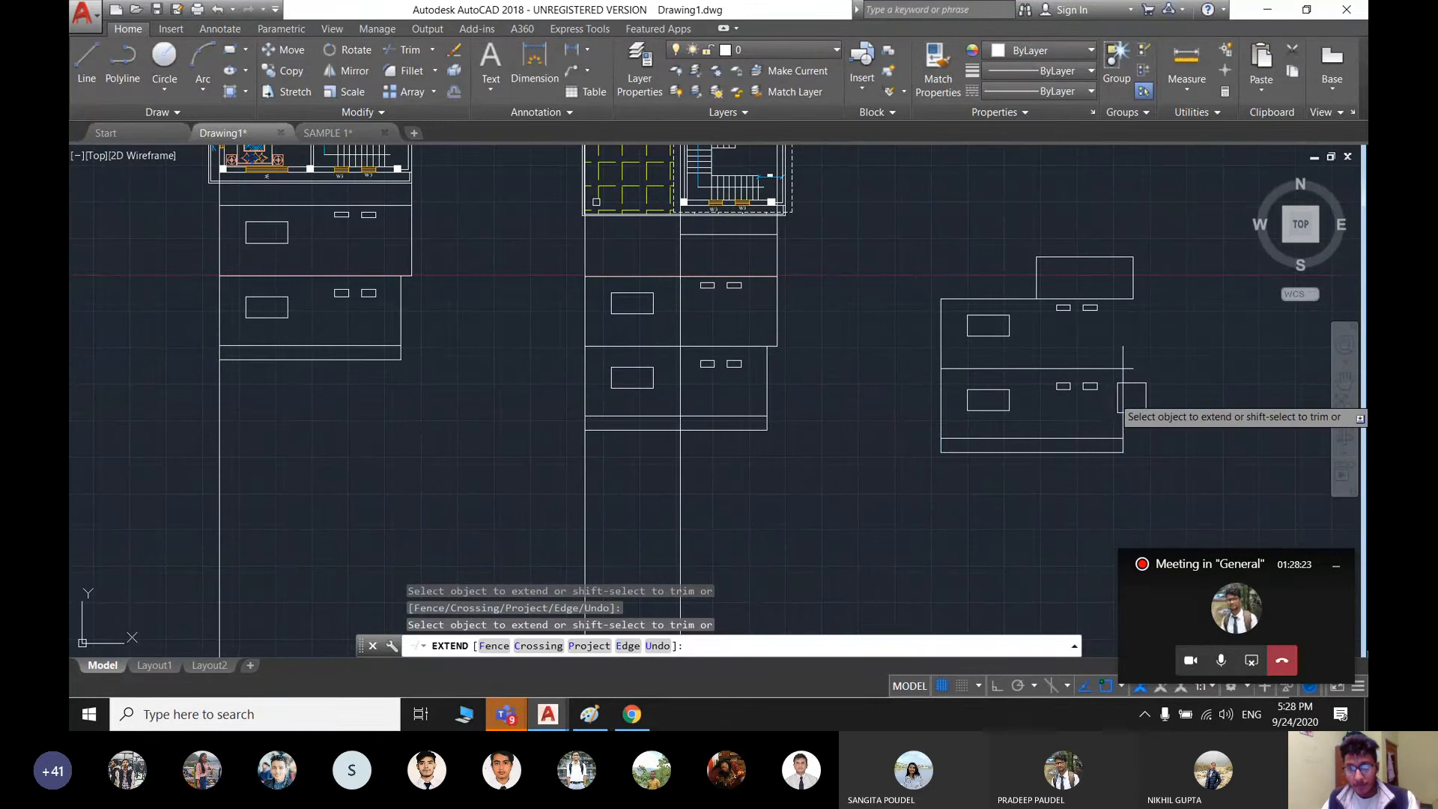
{"action": "key", "text": "Escape"}
- Draw the missing 10' vertical line on the upper floor's right side, from the roof line down to the floor line
{"action": "scroll", "coordinate": [1145, 386], "scroll_direction": "up", "scroll_amount": 2}
{"action": "type", "text": "l"}
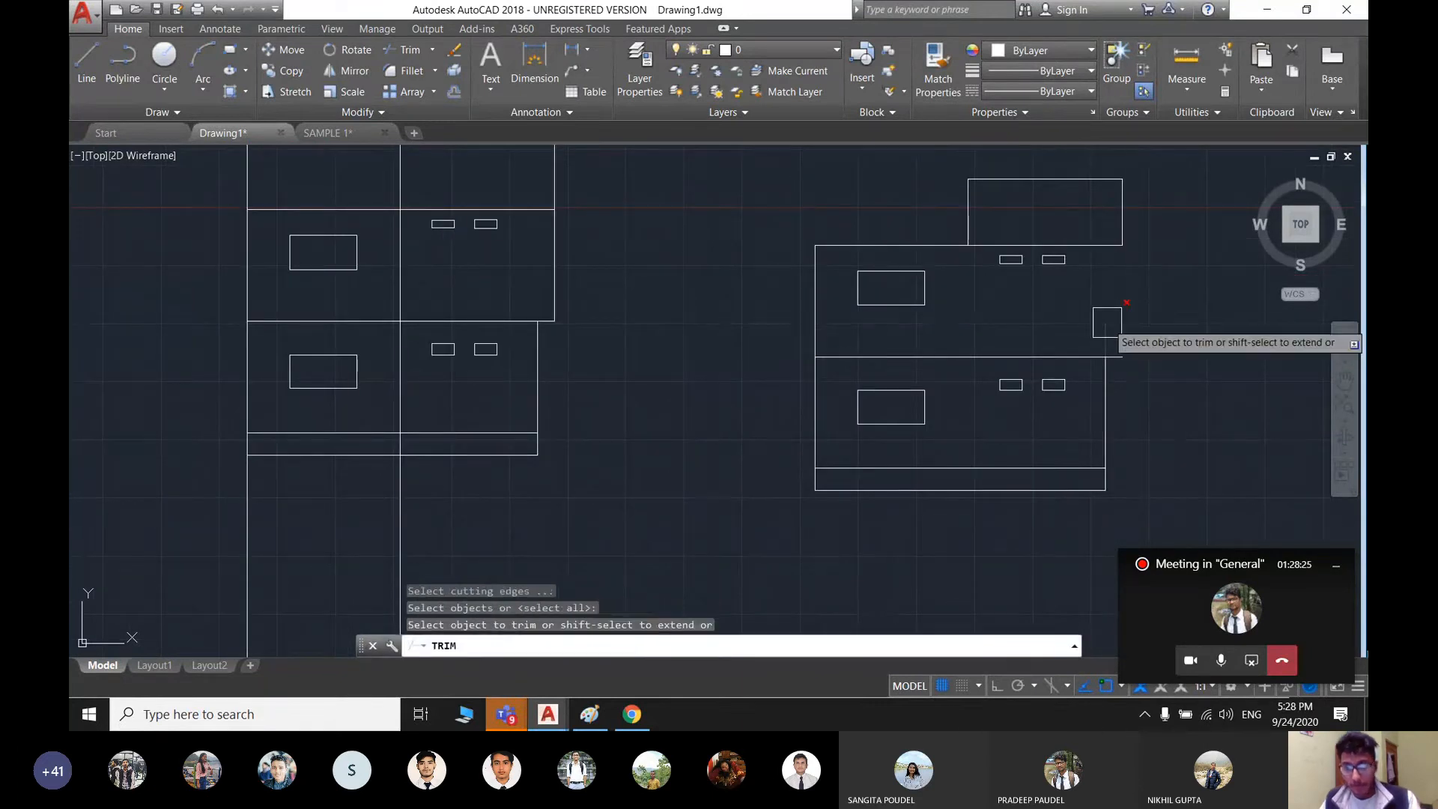
{"action": "key", "text": "Return"}
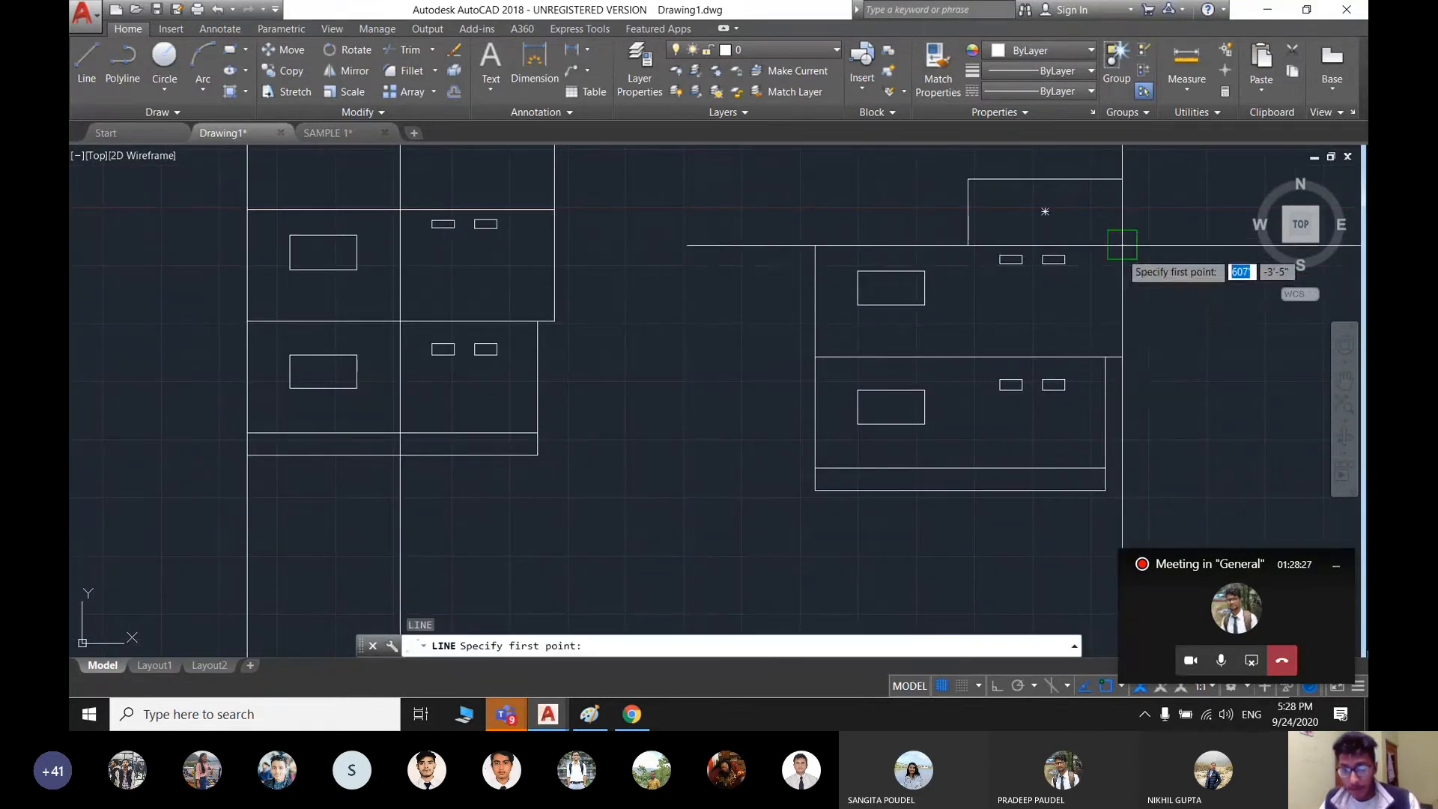
{"action": "left_click", "coordinate": [1121, 245]}
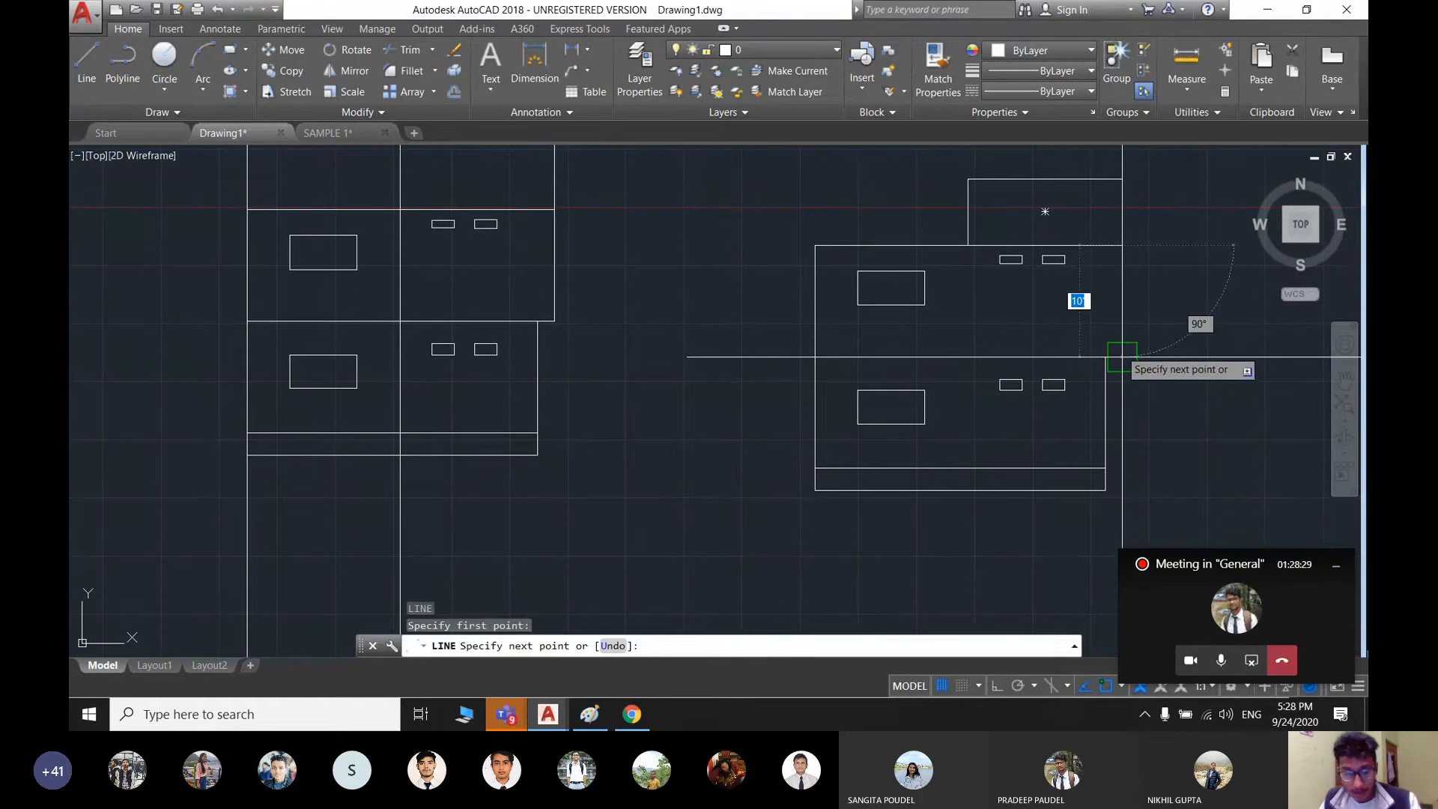
{"action": "key", "text": "F8"}
{"action": "key", "text": "Escape"}
- Compare the completed elevation outline with the plans it was projected from and the finished south elevation
{"action": "scroll", "coordinate": [1059, 411], "scroll_direction": "down", "scroll_amount": 4}
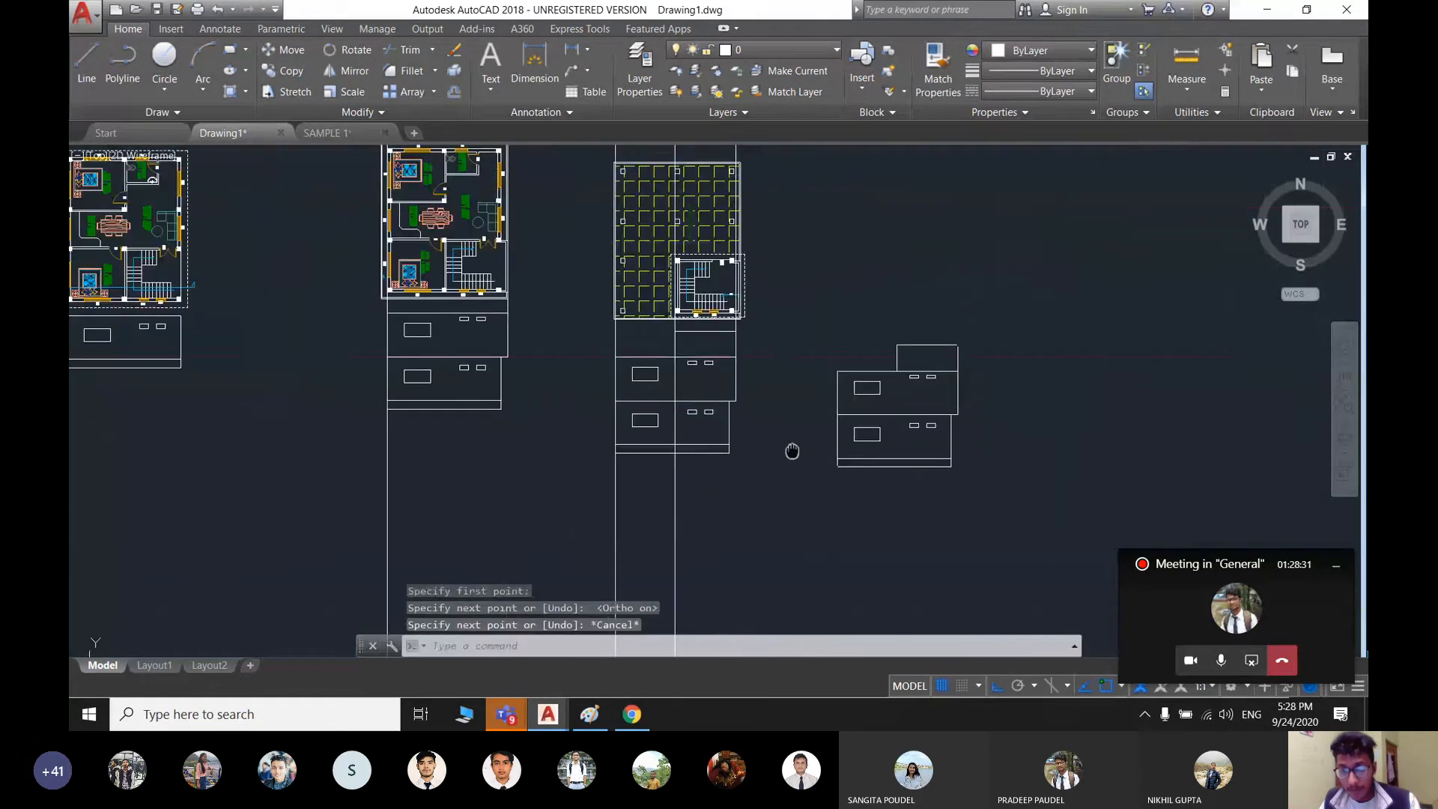
{"action": "scroll", "coordinate": [928, 374], "scroll_direction": "up", "scroll_amount": 4}
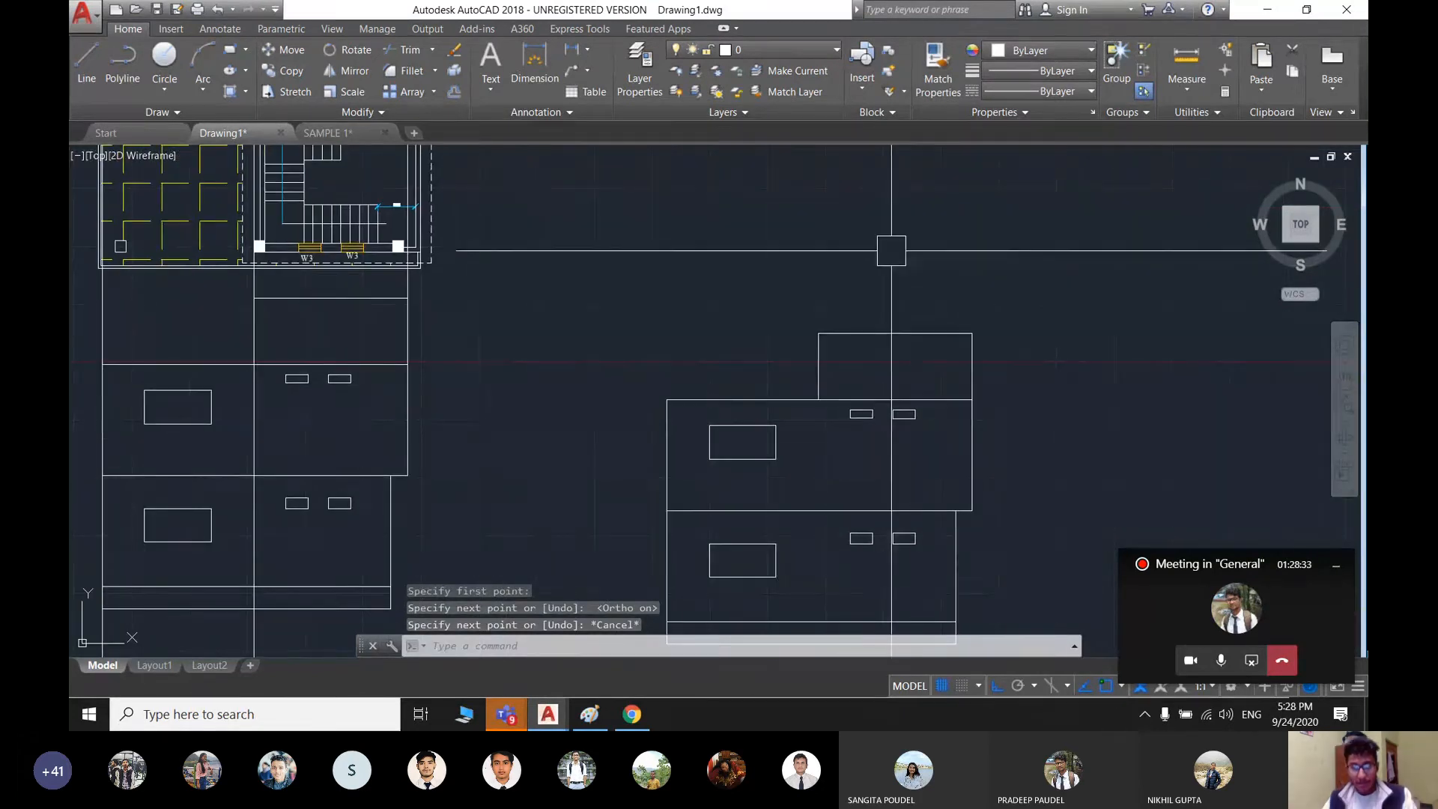
{"action": "scroll", "coordinate": [771, 482], "scroll_direction": "down", "scroll_amount": 2}
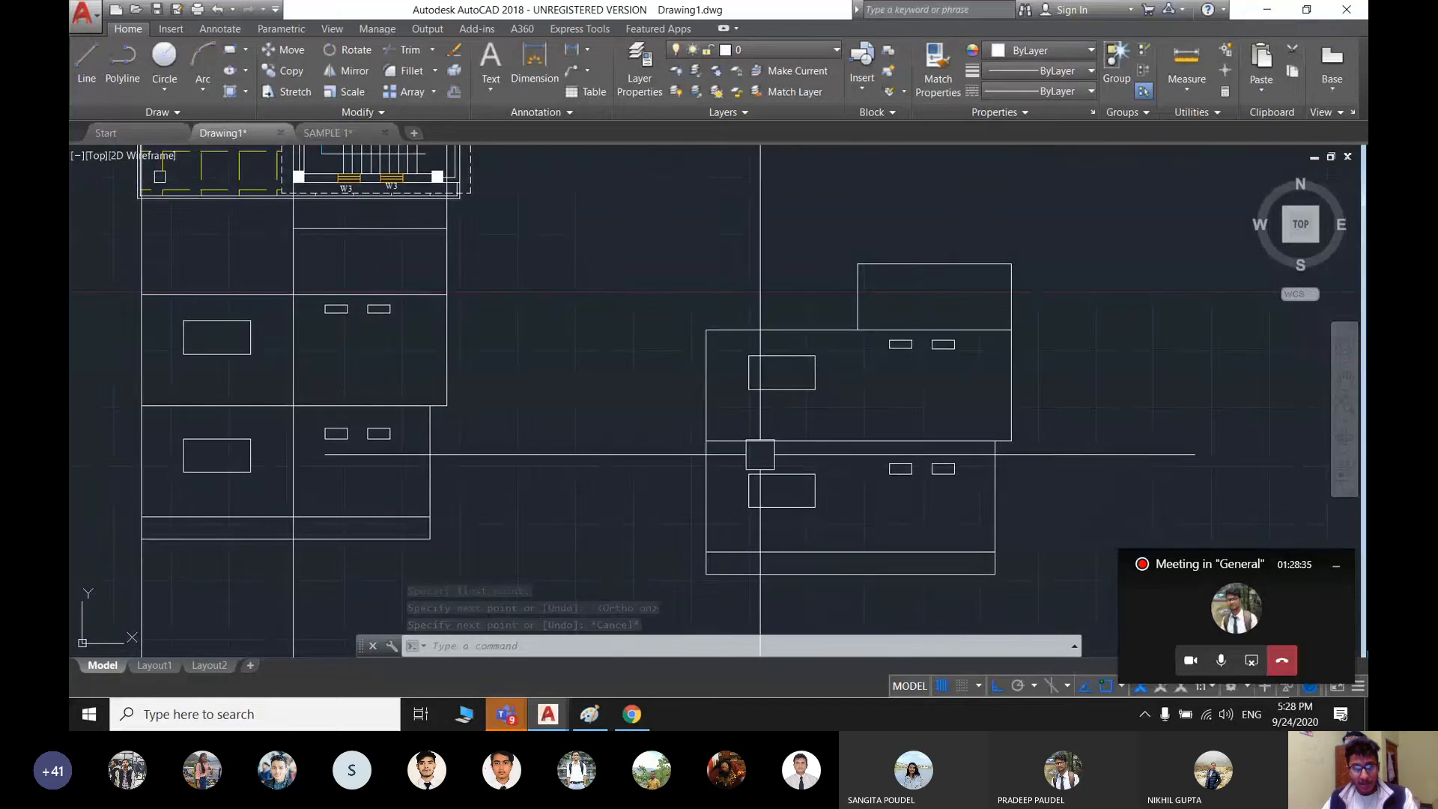
{"action": "scroll", "coordinate": [899, 480], "scroll_direction": "down", "scroll_amount": 3}
{"action": "scroll", "coordinate": [783, 446], "scroll_direction": "down", "scroll_amount": 4}
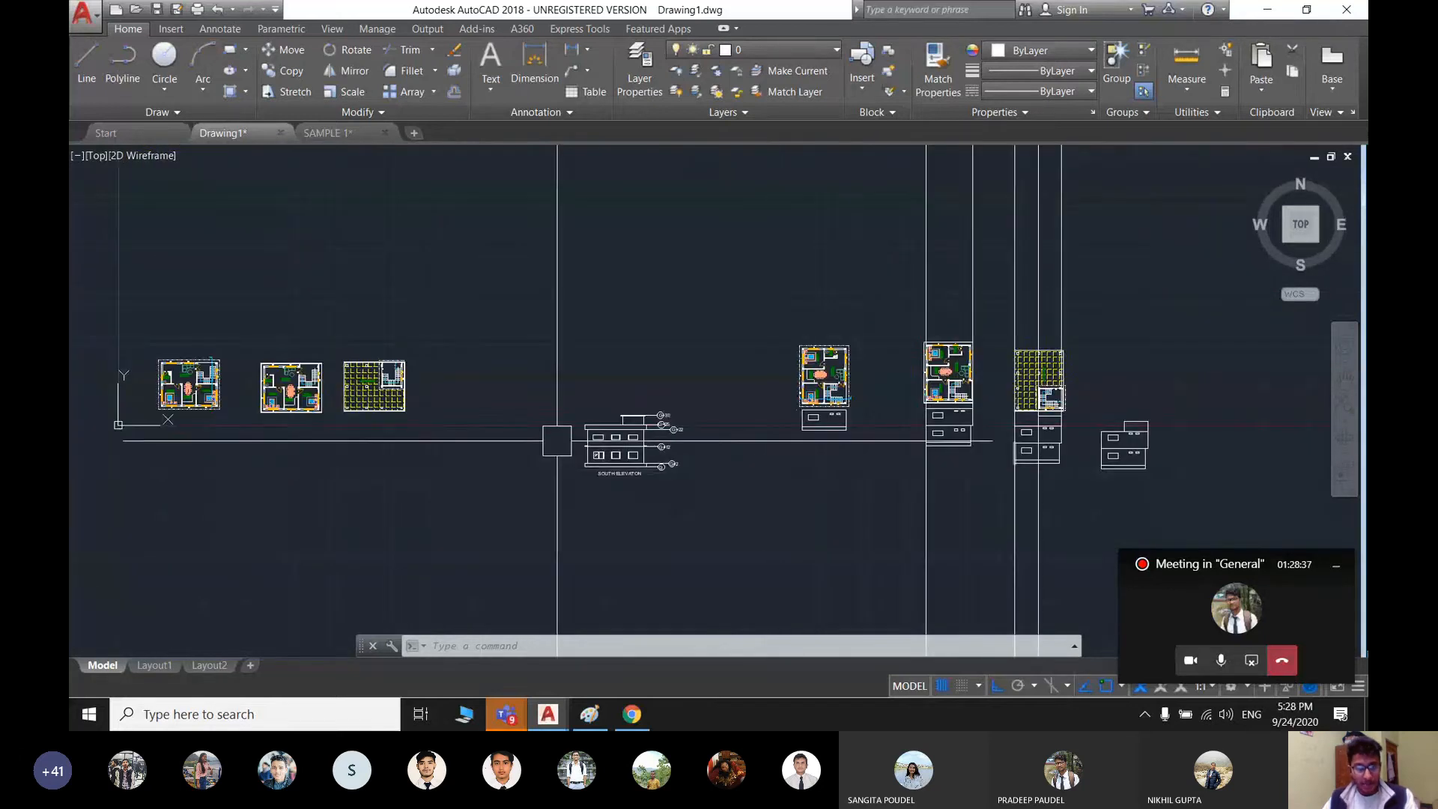
{"action": "scroll", "coordinate": [555, 436], "scroll_direction": "up", "scroll_amount": 7}
{"action": "middle_click_drag", "start_coordinate": [901, 490], "coordinate": [790, 482]}
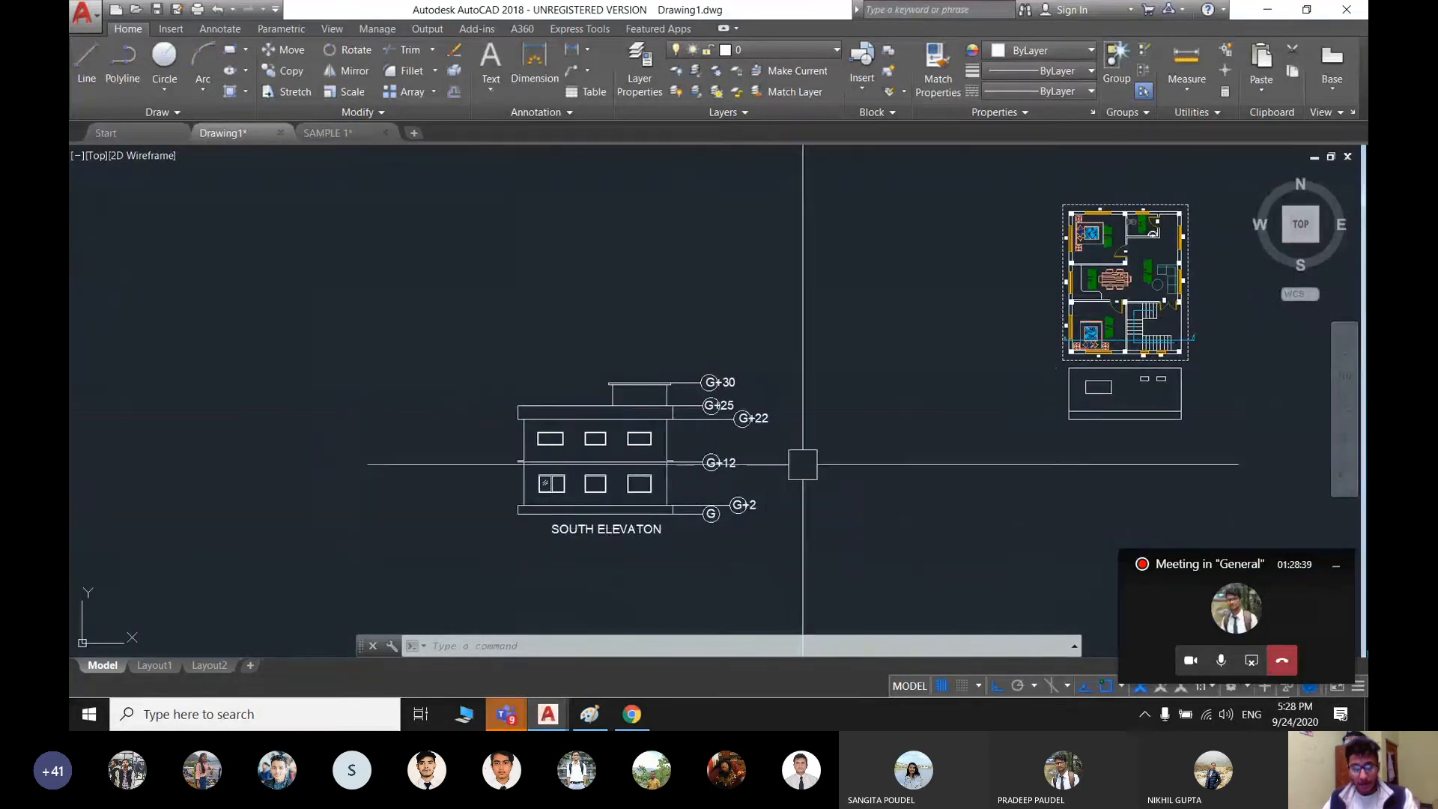
{"action": "scroll", "coordinate": [530, 482], "scroll_direction": "down", "scroll_amount": 3}
{"action": "scroll", "coordinate": [907, 442], "scroll_direction": "down", "scroll_amount": 4}
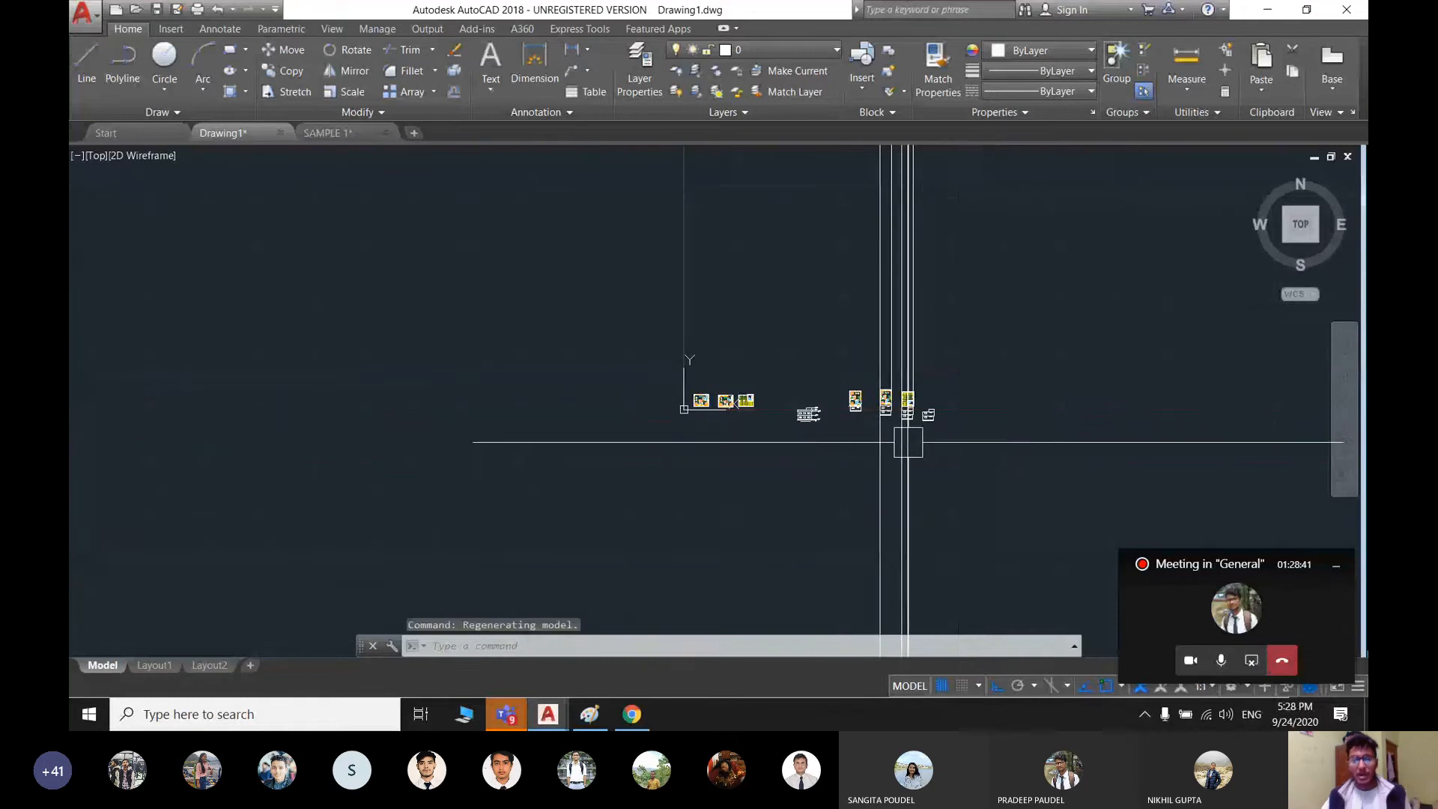
{"action": "middle_click_drag", "start_coordinate": [907, 442], "coordinate": [623, 446]}
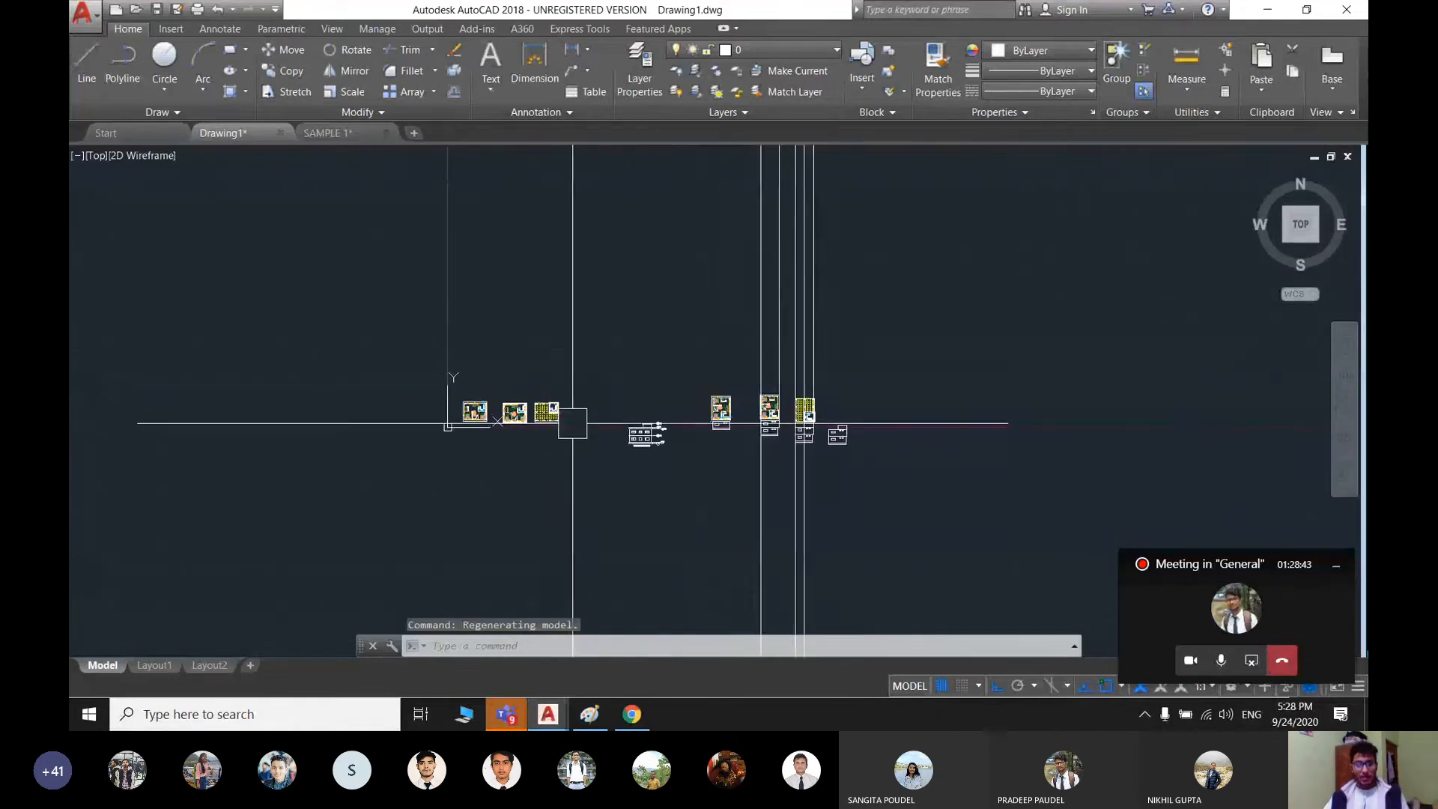
{"action": "scroll", "coordinate": [572, 422], "scroll_direction": "up", "scroll_amount": 3}
{"action": "middle_click_drag", "start_coordinate": [956, 486], "coordinate": [949, 449]}
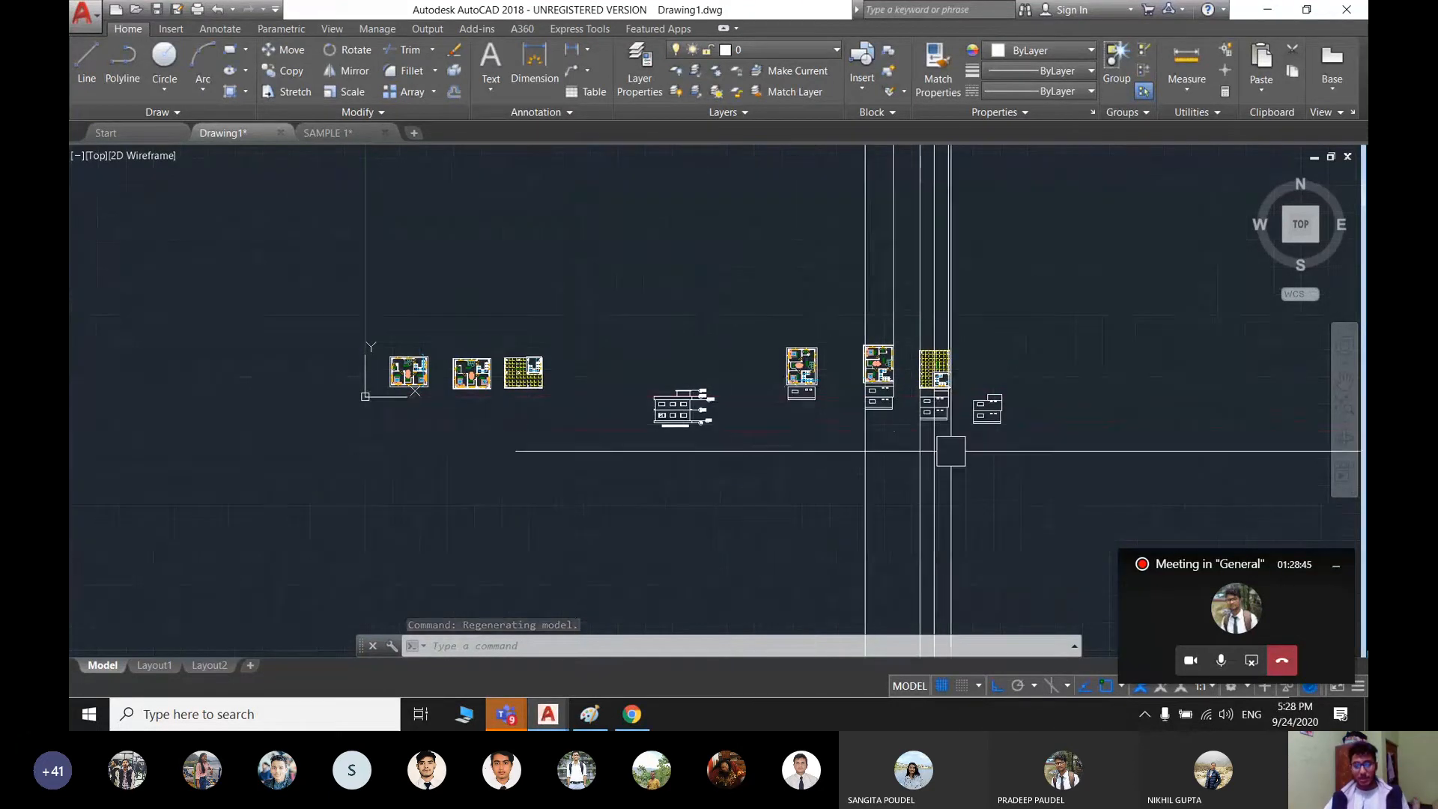
{"action": "scroll", "coordinate": [992, 410], "scroll_direction": "up", "scroll_amount": 4}
{"action": "middle_click_drag", "start_coordinate": [799, 450], "coordinate": [1124, 470]}
{"action": "scroll", "coordinate": [1125, 470], "scroll_direction": "down", "scroll_amount": 2}
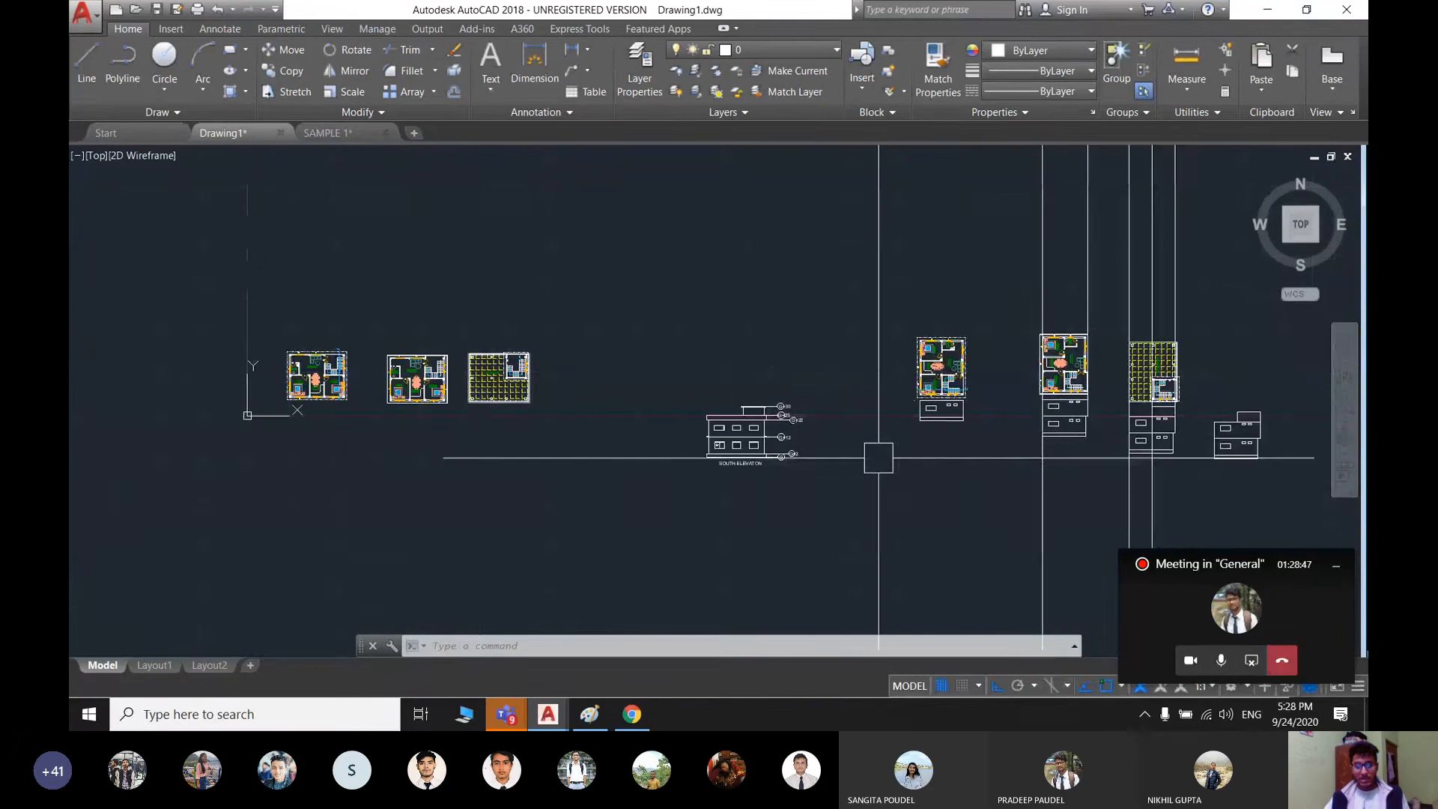
{"action": "mouse_move", "coordinate": [876, 459]}
{"action": "middle_mouse_down"}
{"action": "mouse_move", "coordinate": [674, 487]}
{"action": "mouse_move", "coordinate": [667, 523]}
{"action": "middle_mouse_up"}
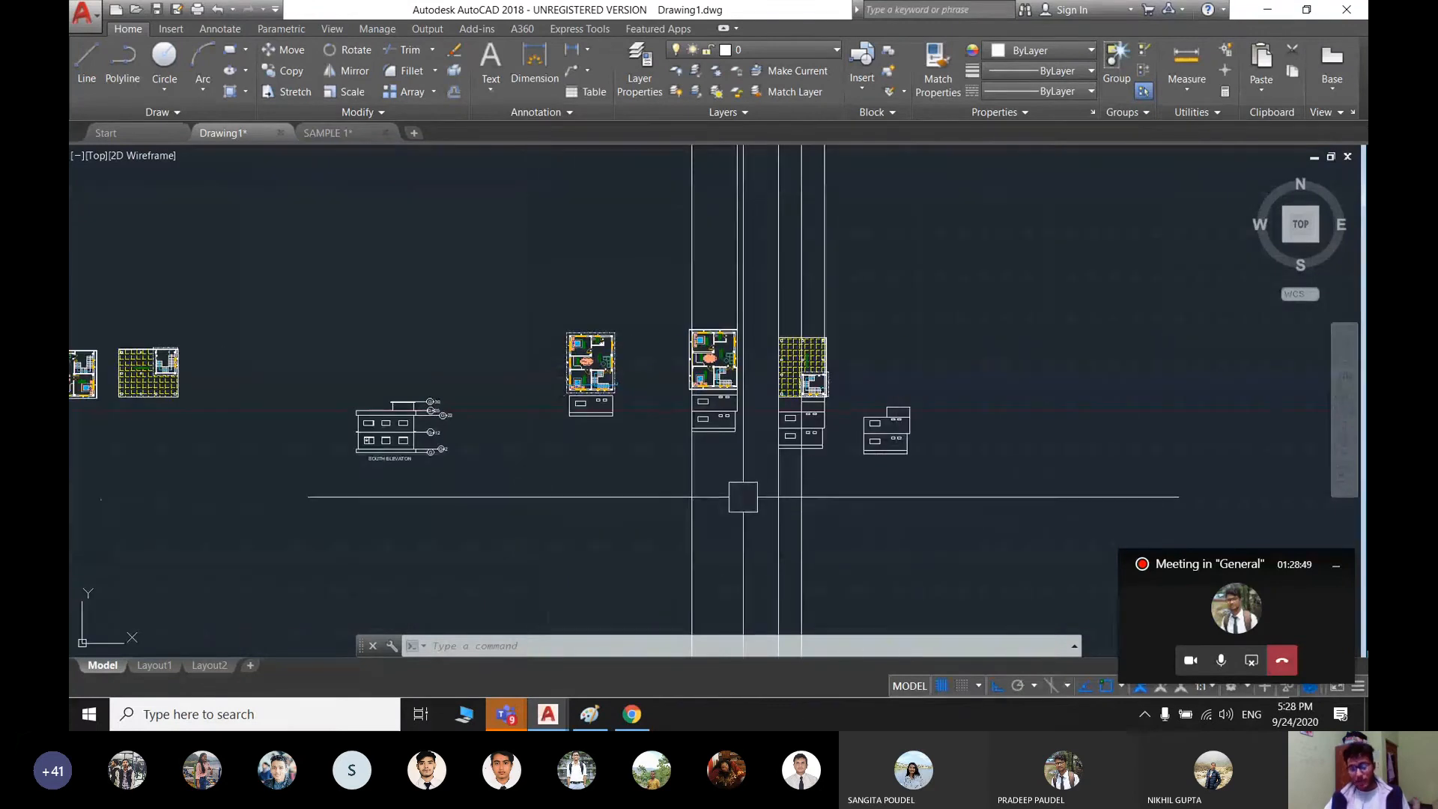
{"action": "scroll", "coordinate": [582, 482], "scroll_direction": "down", "scroll_amount": 2}
{"action": "middle_click_drag", "start_coordinate": [582, 482], "coordinate": [670, 481]}
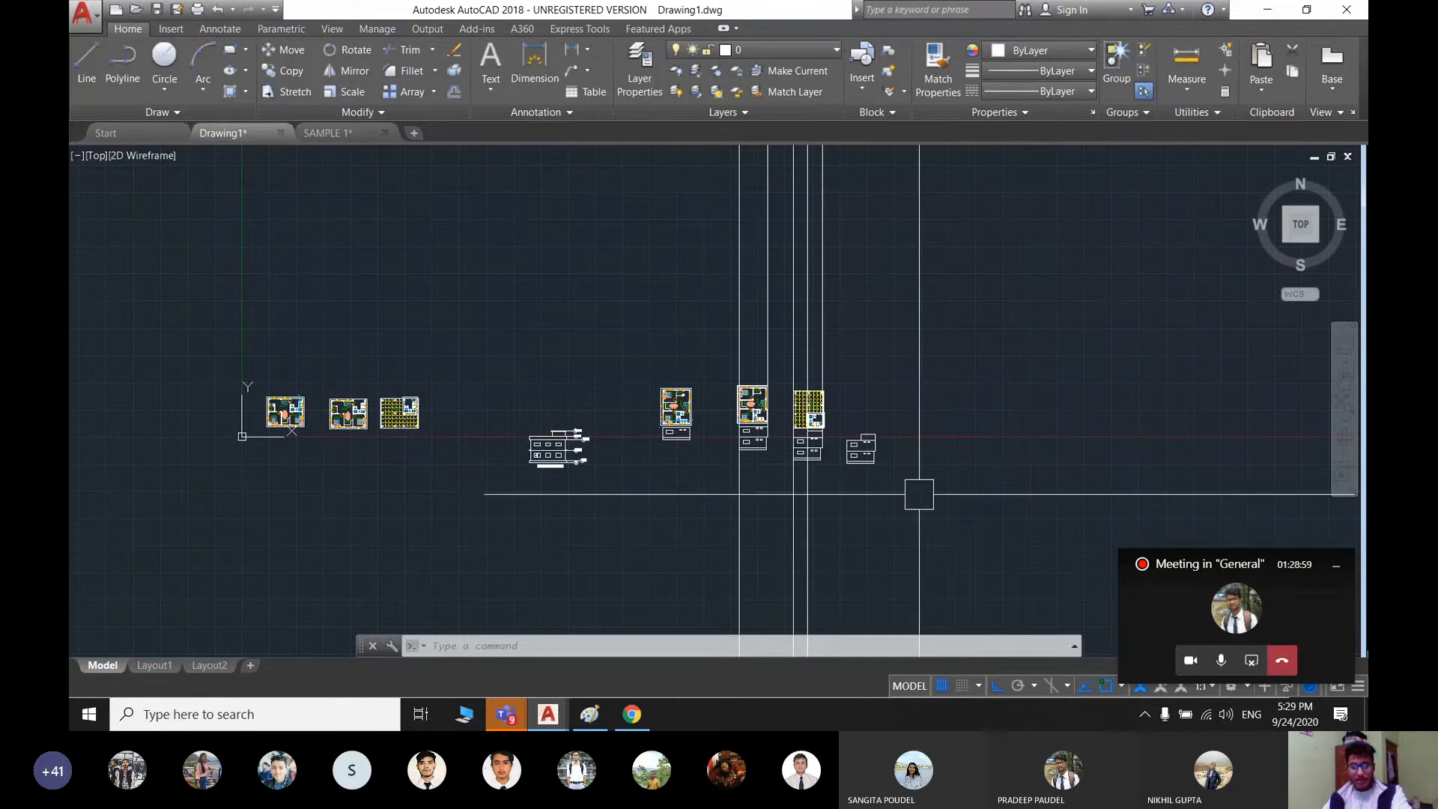
- Switch to the Teams meeting and maximize its window to check the participants
{"action": "left_click", "coordinate": [1237, 605]}
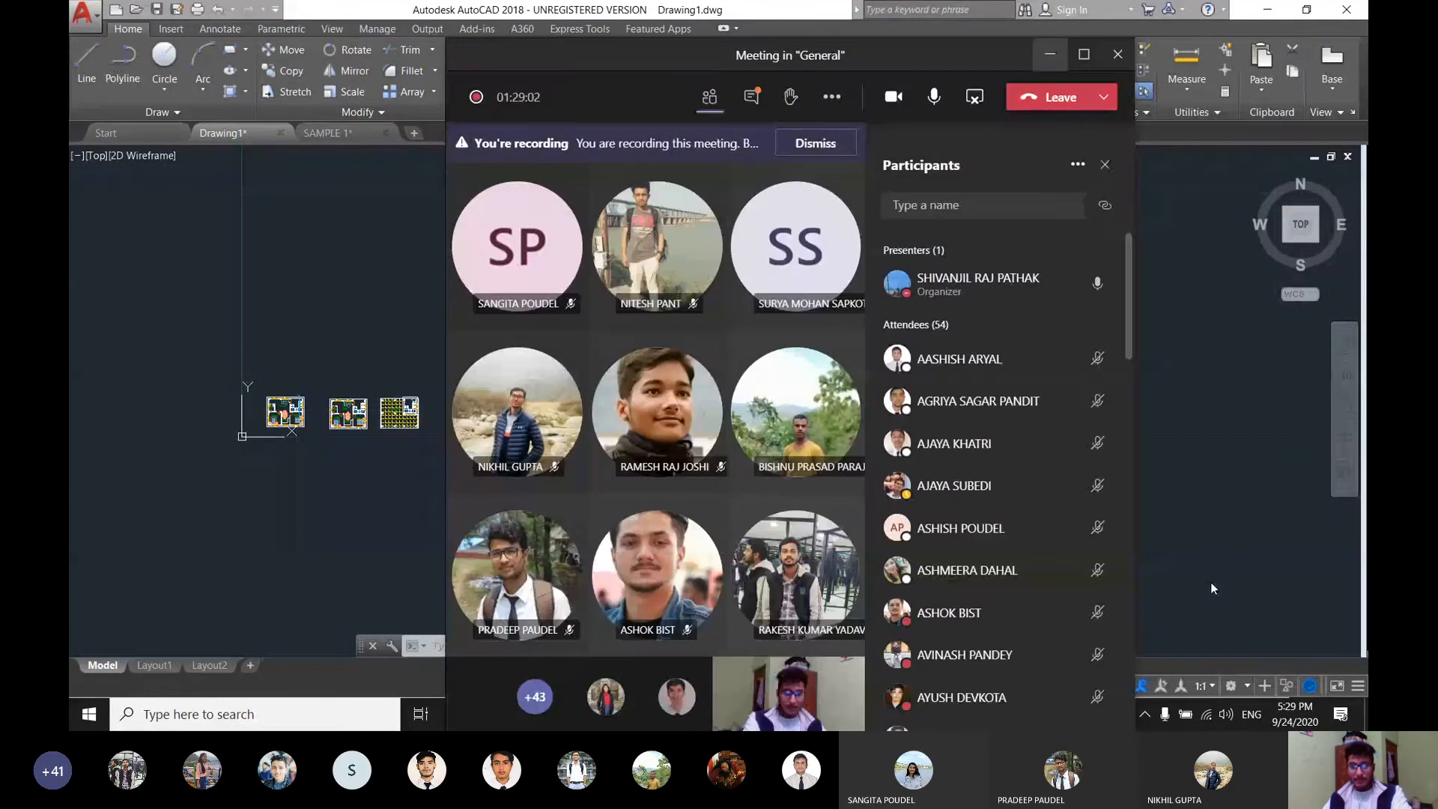
{"action": "left_click", "coordinate": [1084, 56]}
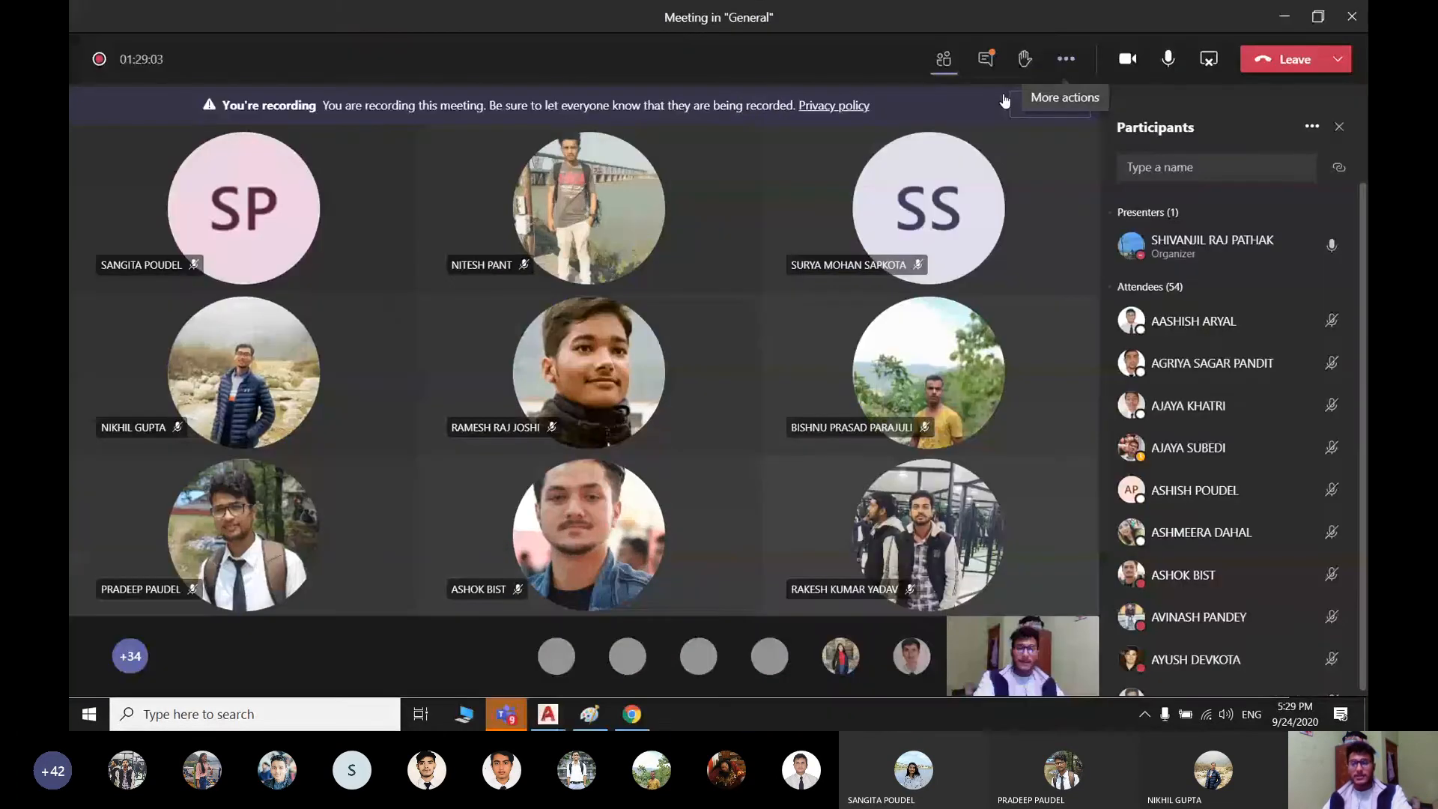
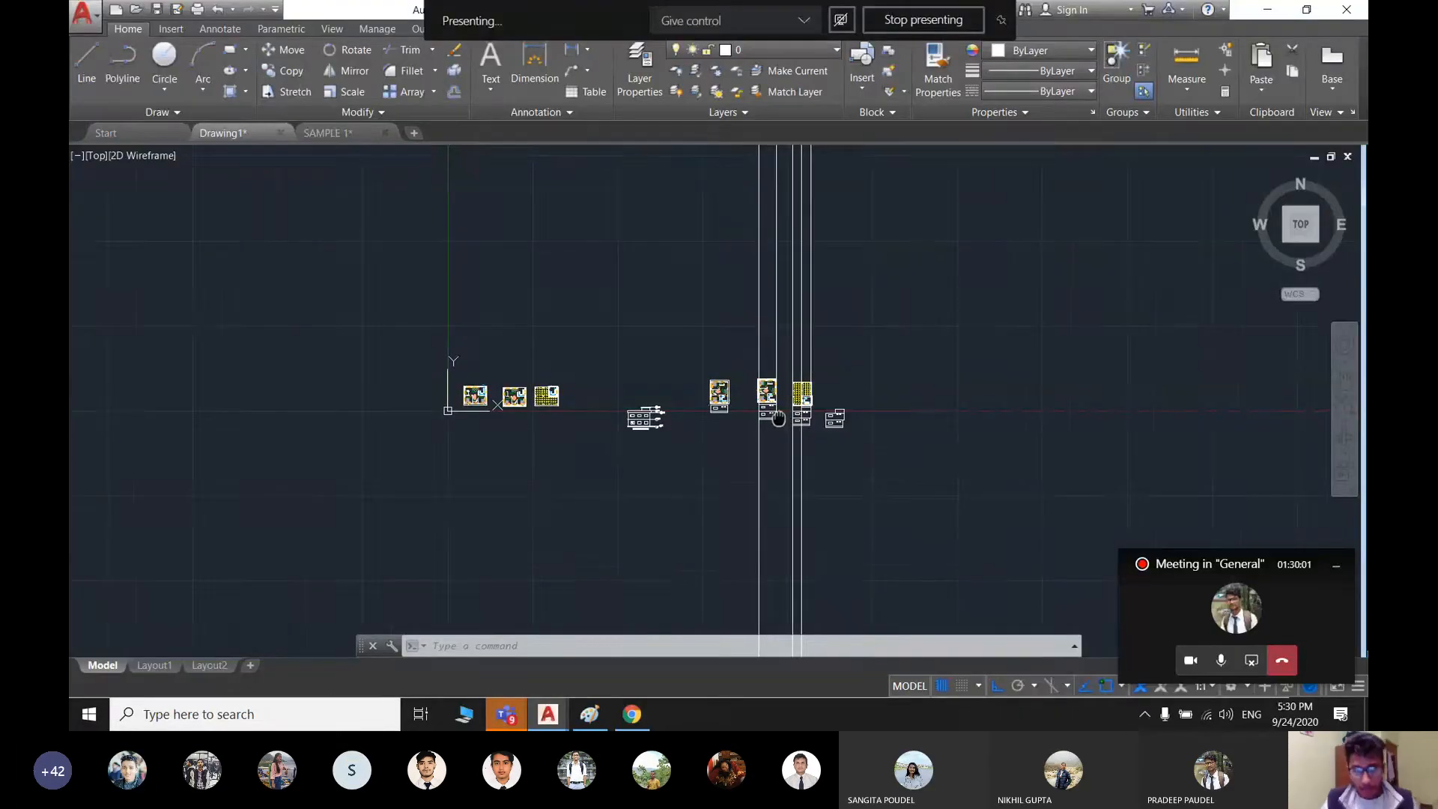
{"action": "scroll", "coordinate": [749, 357], "scroll_direction": "up", "scroll_amount": 5}
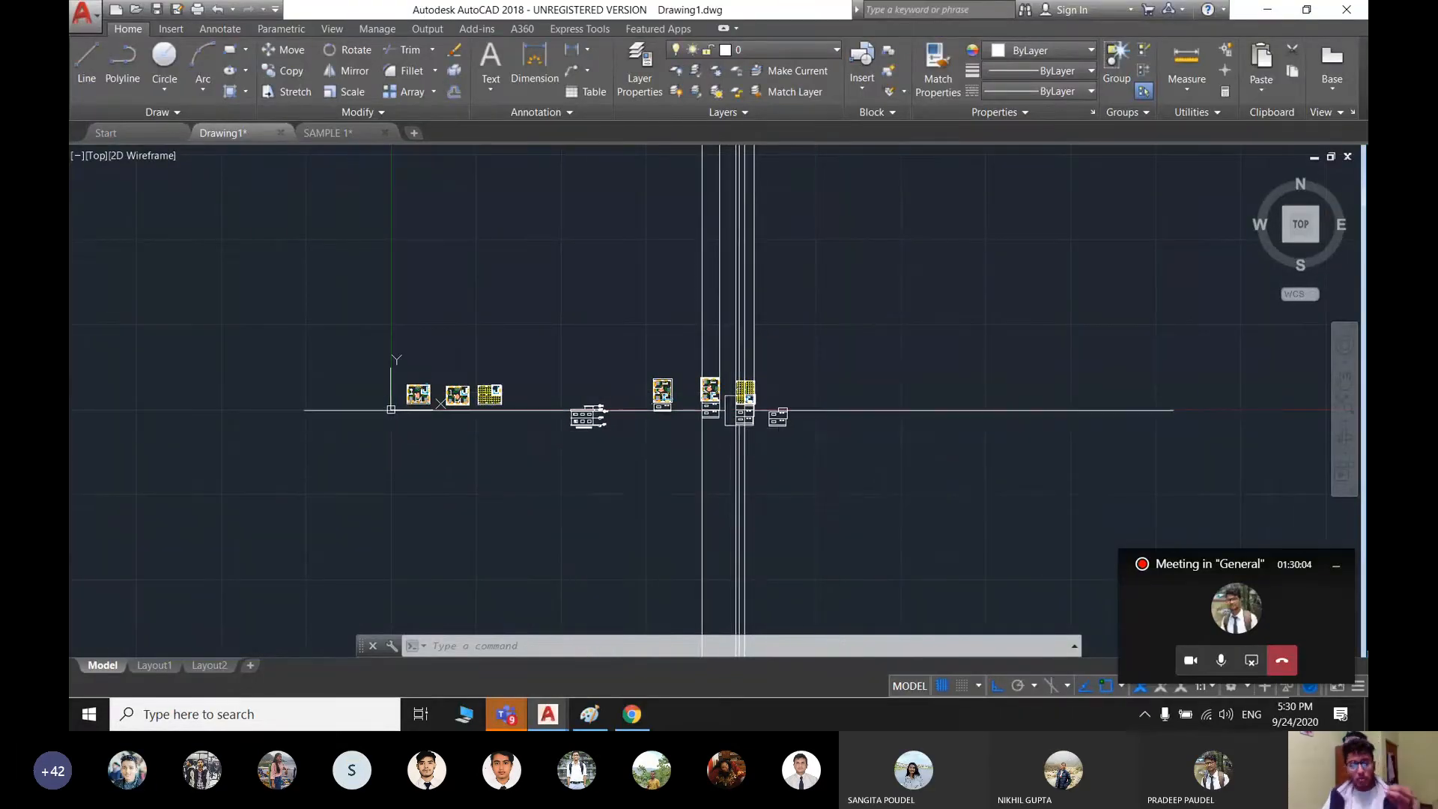
{"action": "middle_click_drag", "start_coordinate": [1016, 510], "coordinate": [974, 472]}
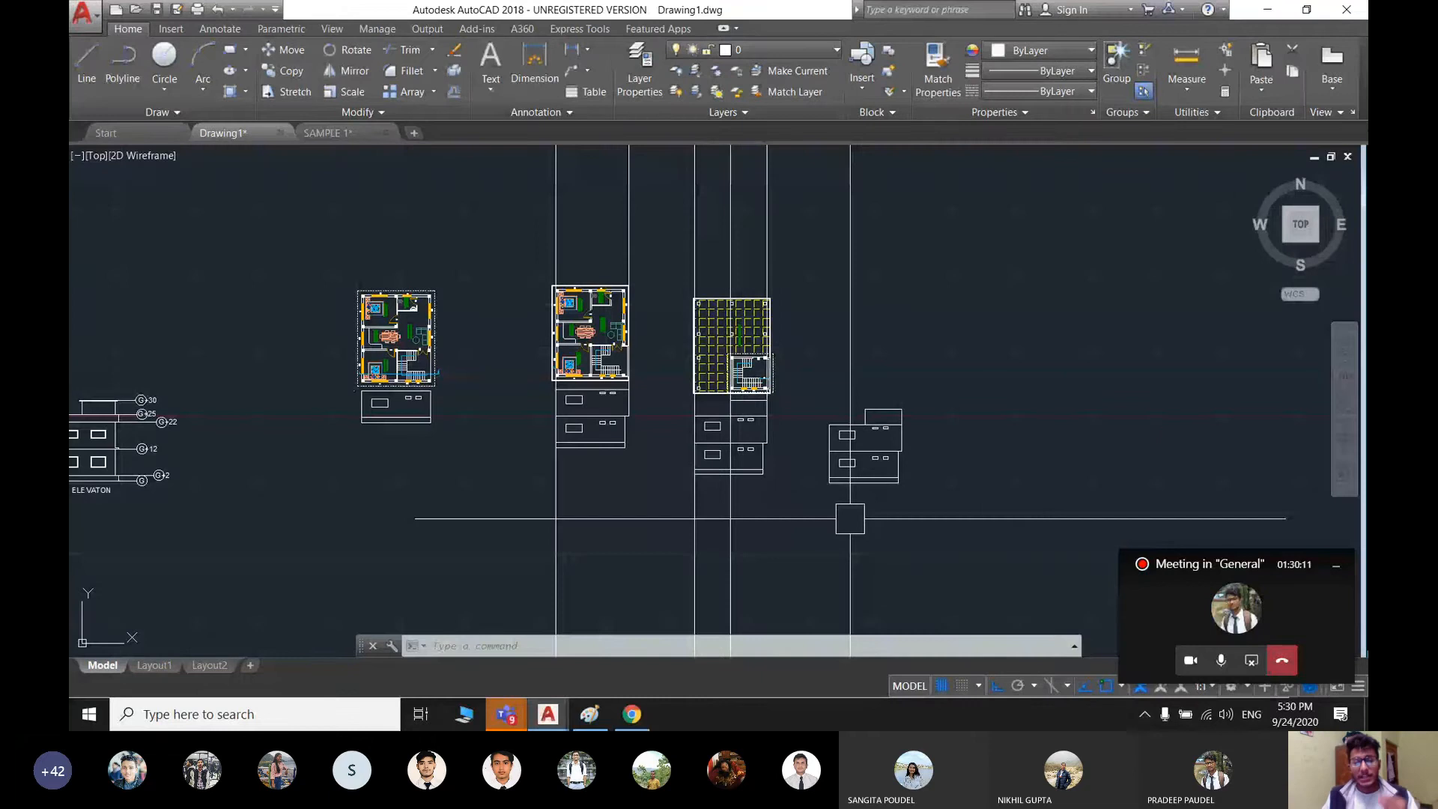
{"action": "scroll", "coordinate": [850, 518], "scroll_direction": "down", "scroll_amount": 2}
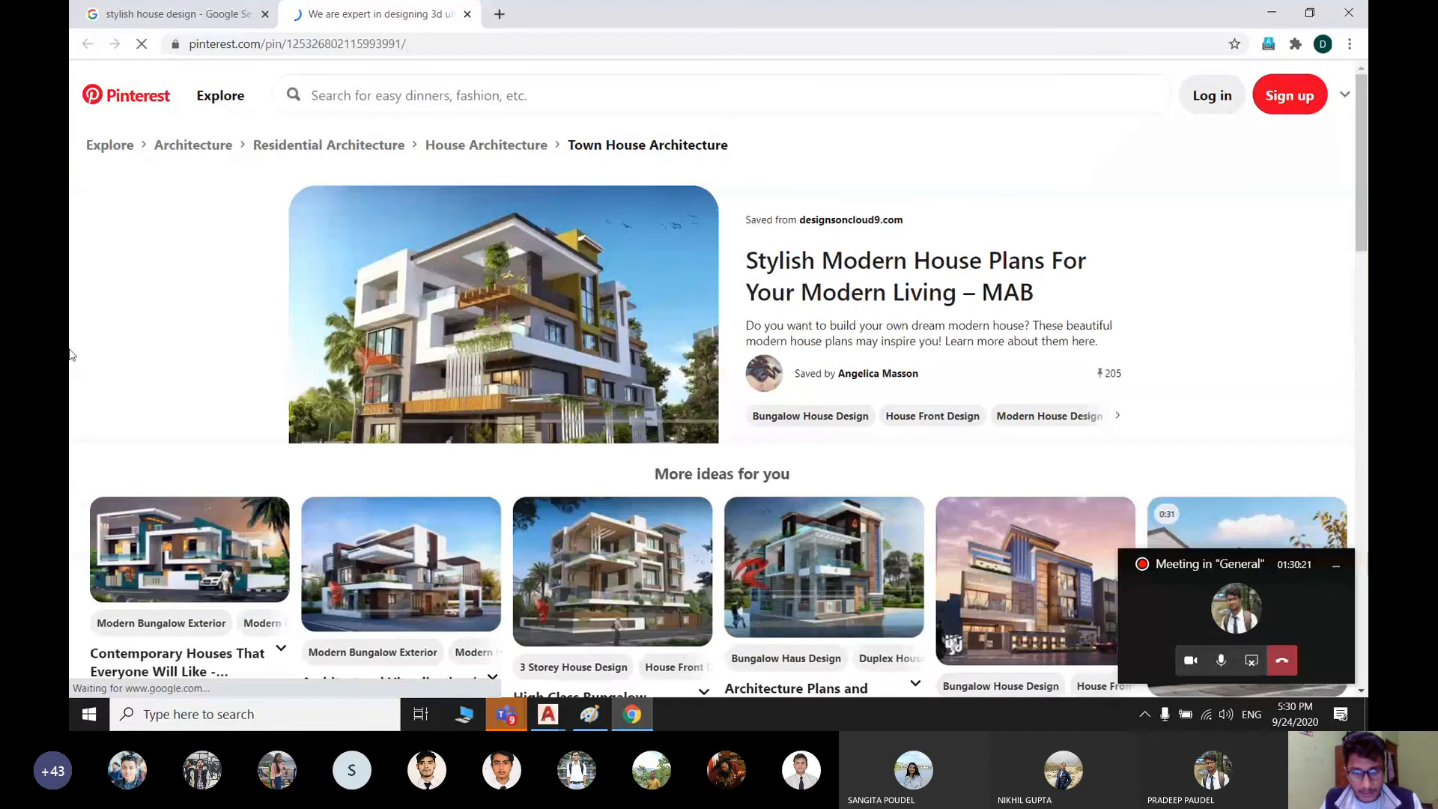
- Browse the modern house design pictures on the Pinterest page in Chrome and dismiss the Google sign-in prompt
{"action": "scroll", "coordinate": [708, 392], "scroll_direction": "down", "scroll_amount": 3}
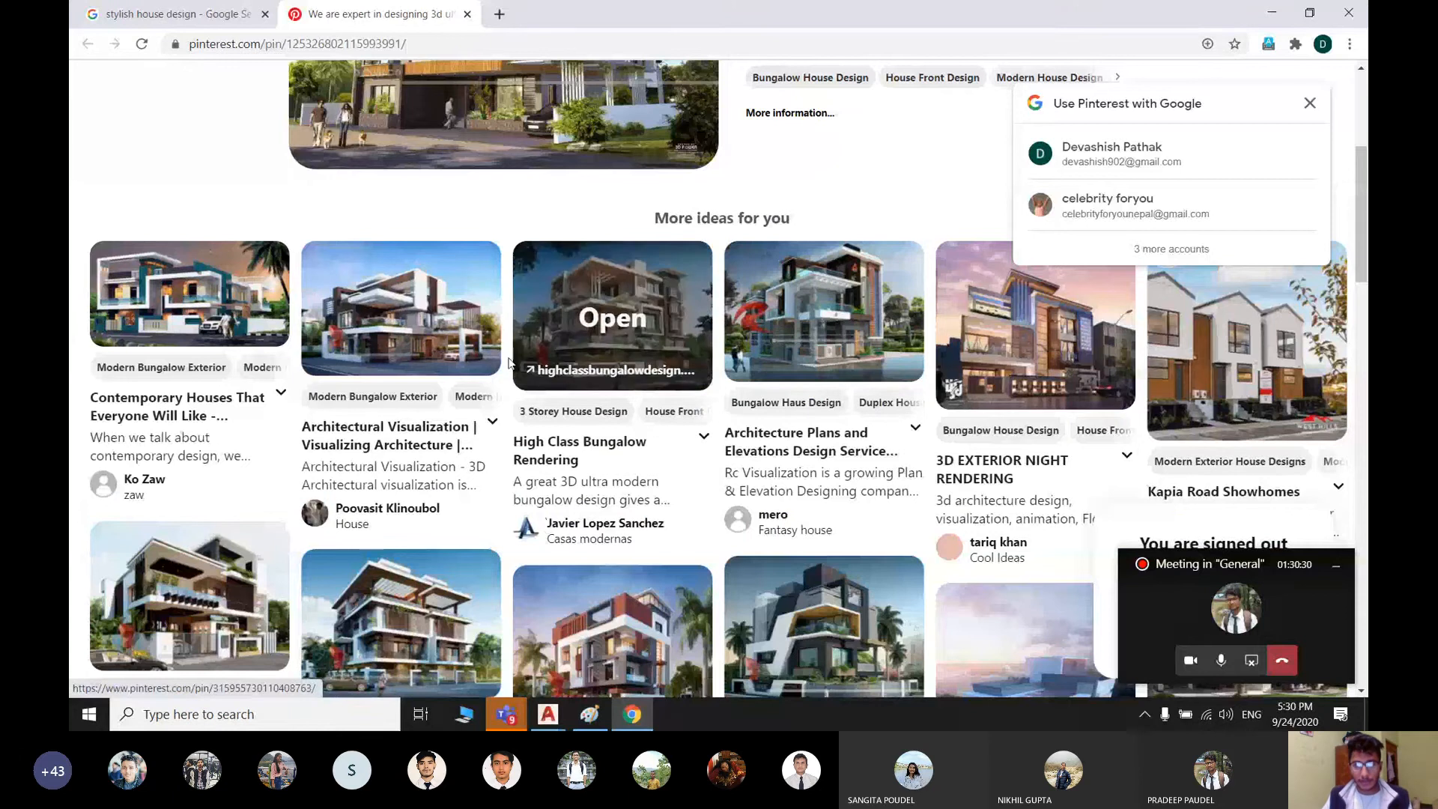
{"action": "left_click", "coordinate": [1307, 103]}
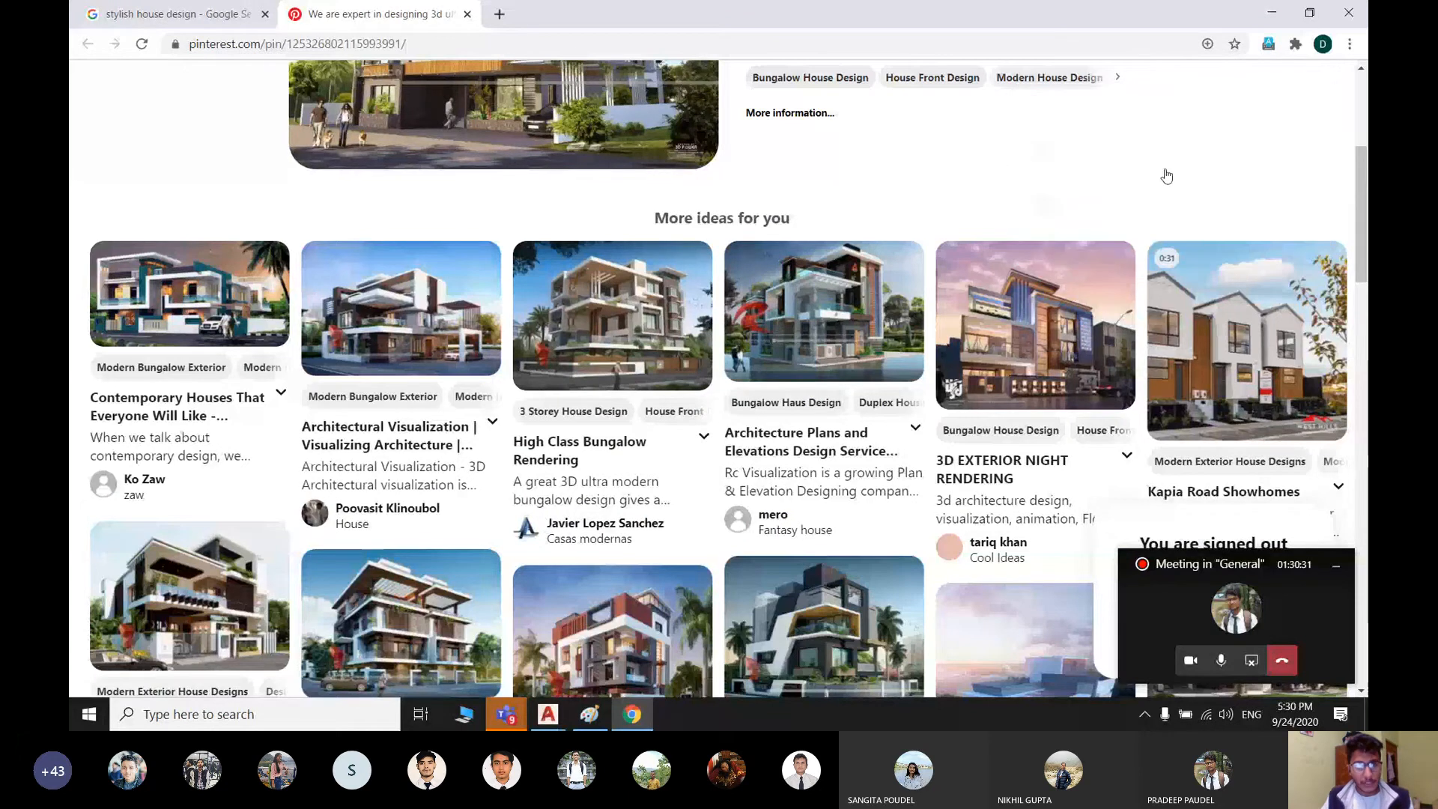
{"action": "scroll", "coordinate": [1165, 176], "scroll_direction": "up", "scroll_amount": 3}
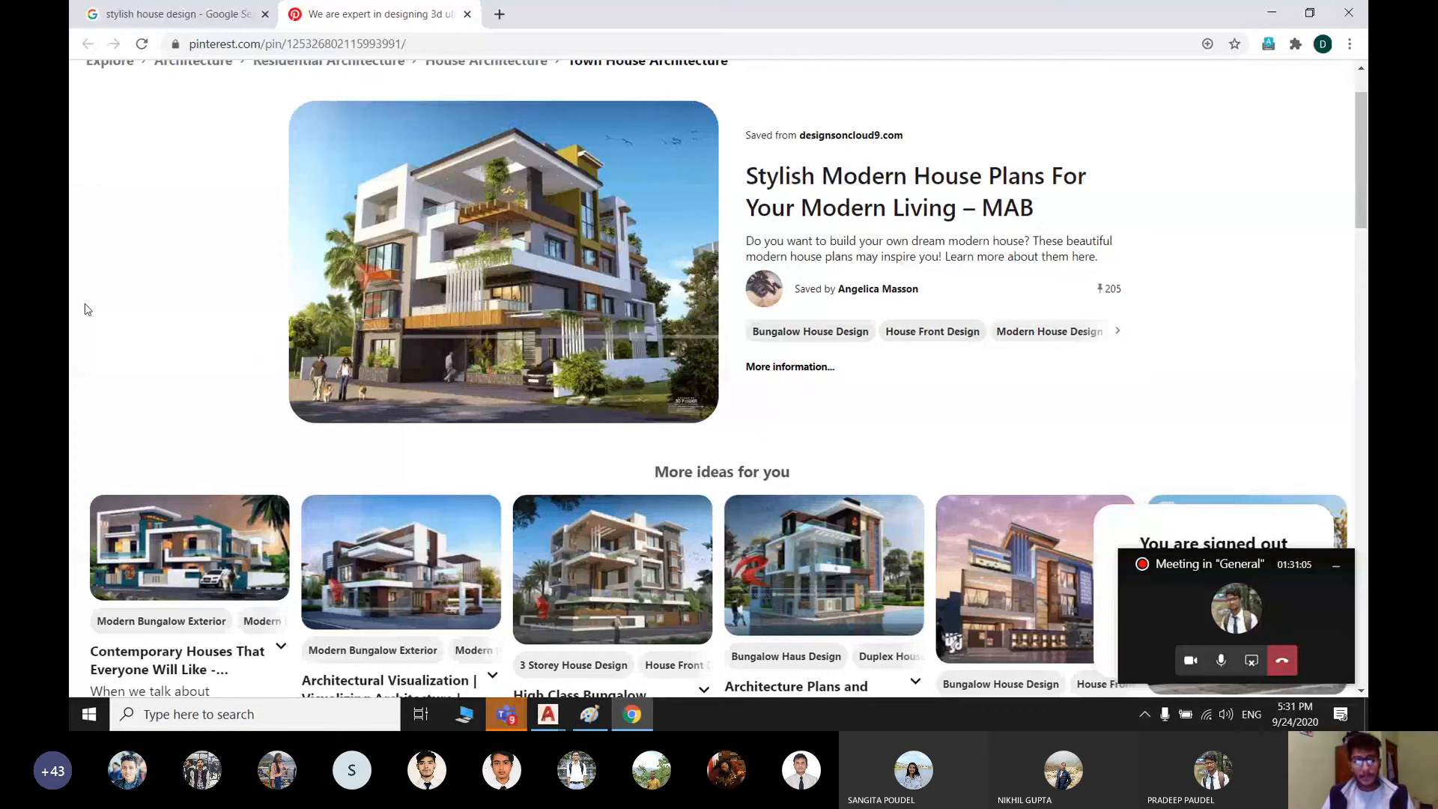
{"action": "mouse_move", "coordinate": [647, 421]}
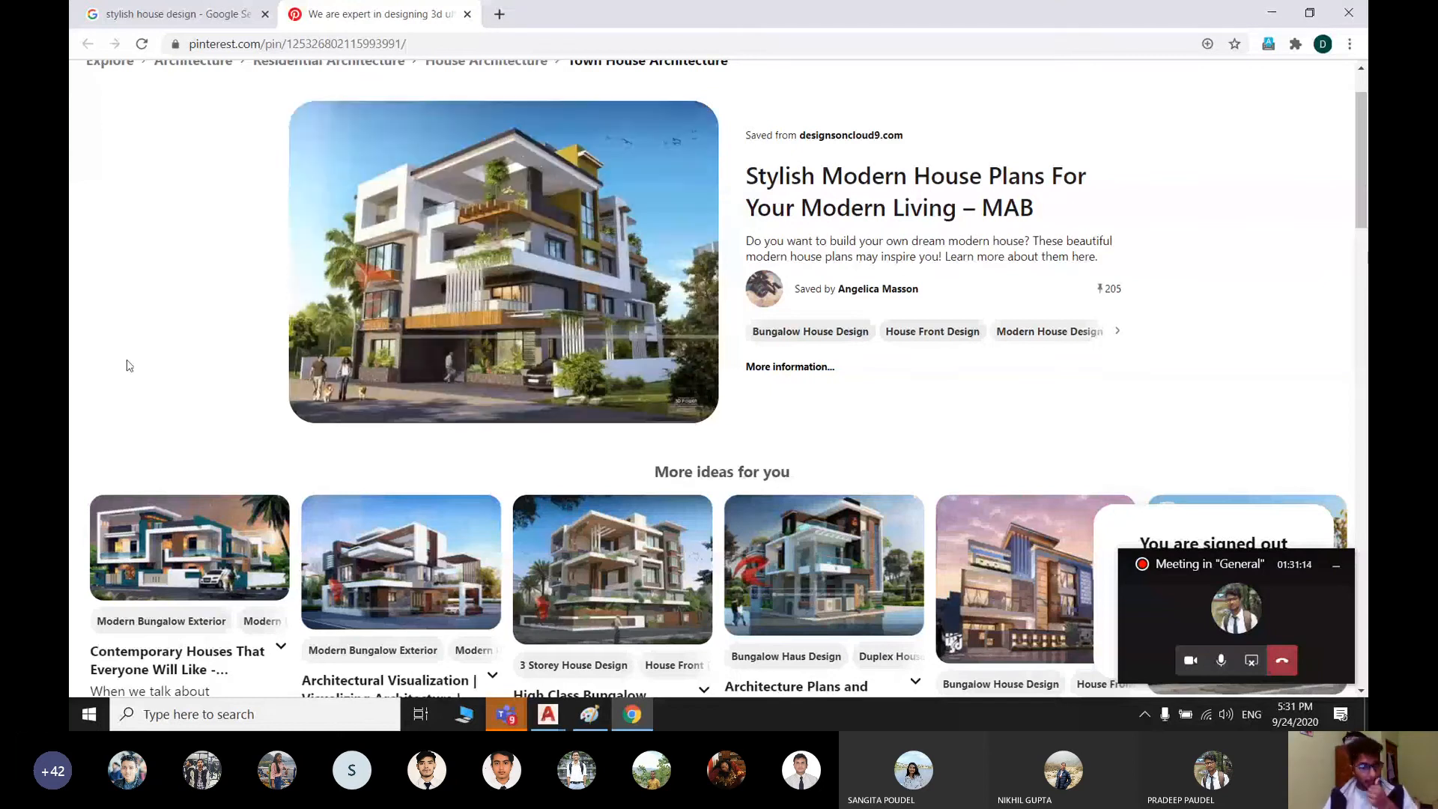
- Switch to Drawing1.dwg in AutoCAD to look over the finished elevations, and return to the Pinterest page in Chrome
{"action": "left_click", "coordinate": [548, 713]}
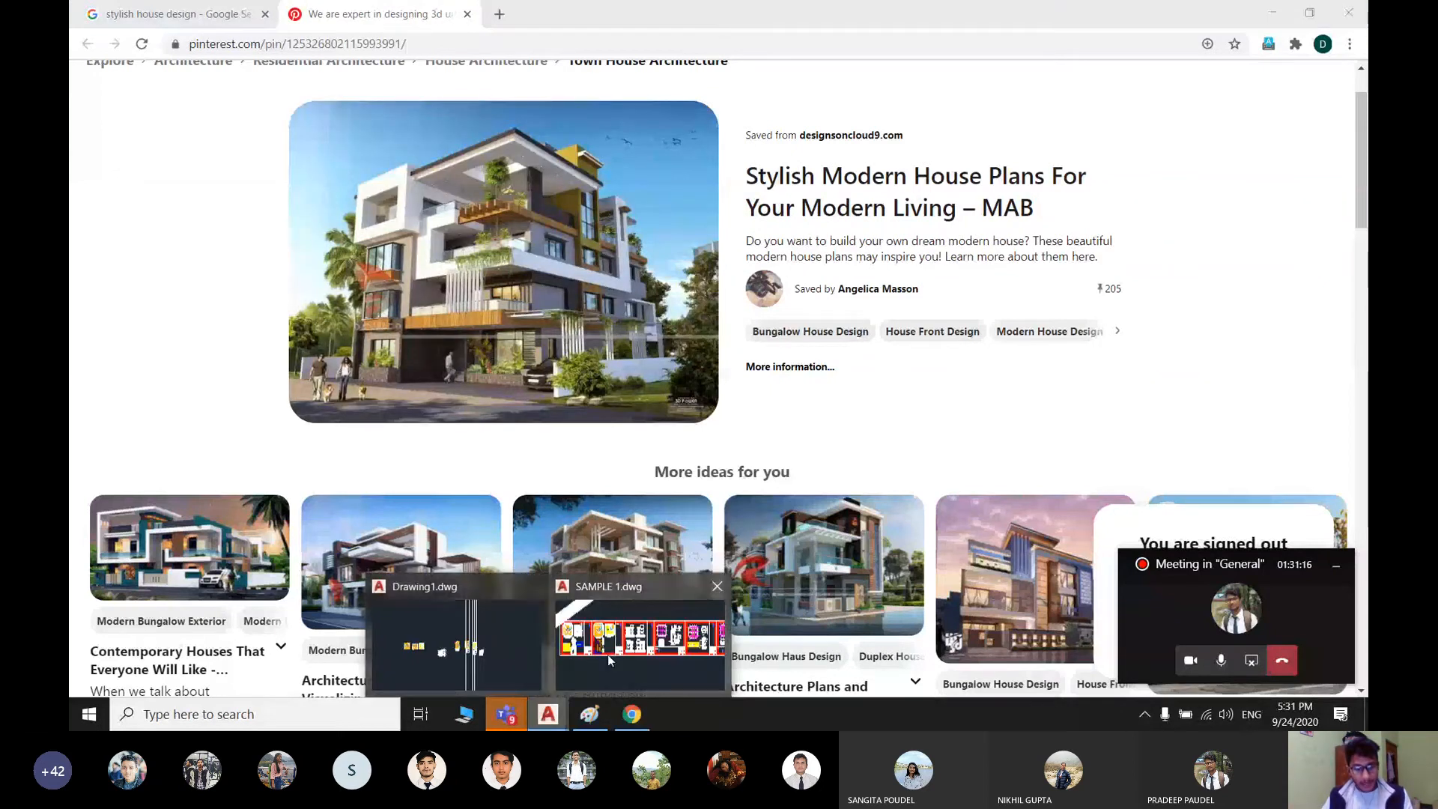
{"action": "left_click", "coordinate": [515, 645]}
{"action": "scroll", "coordinate": [870, 498], "scroll_direction": "up", "scroll_amount": 4}
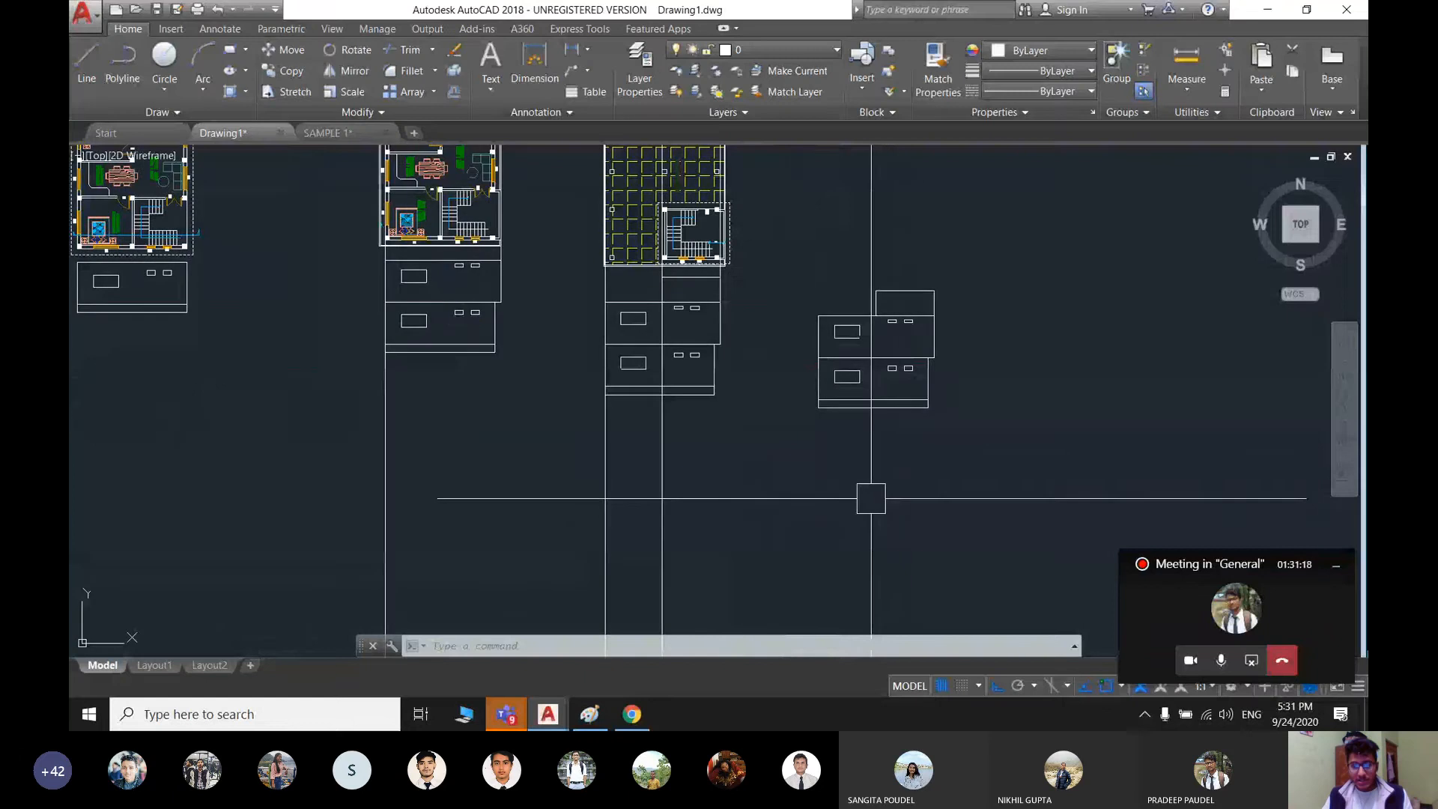
{"action": "middle_click_drag", "start_coordinate": [952, 452], "coordinate": [915, 497]}
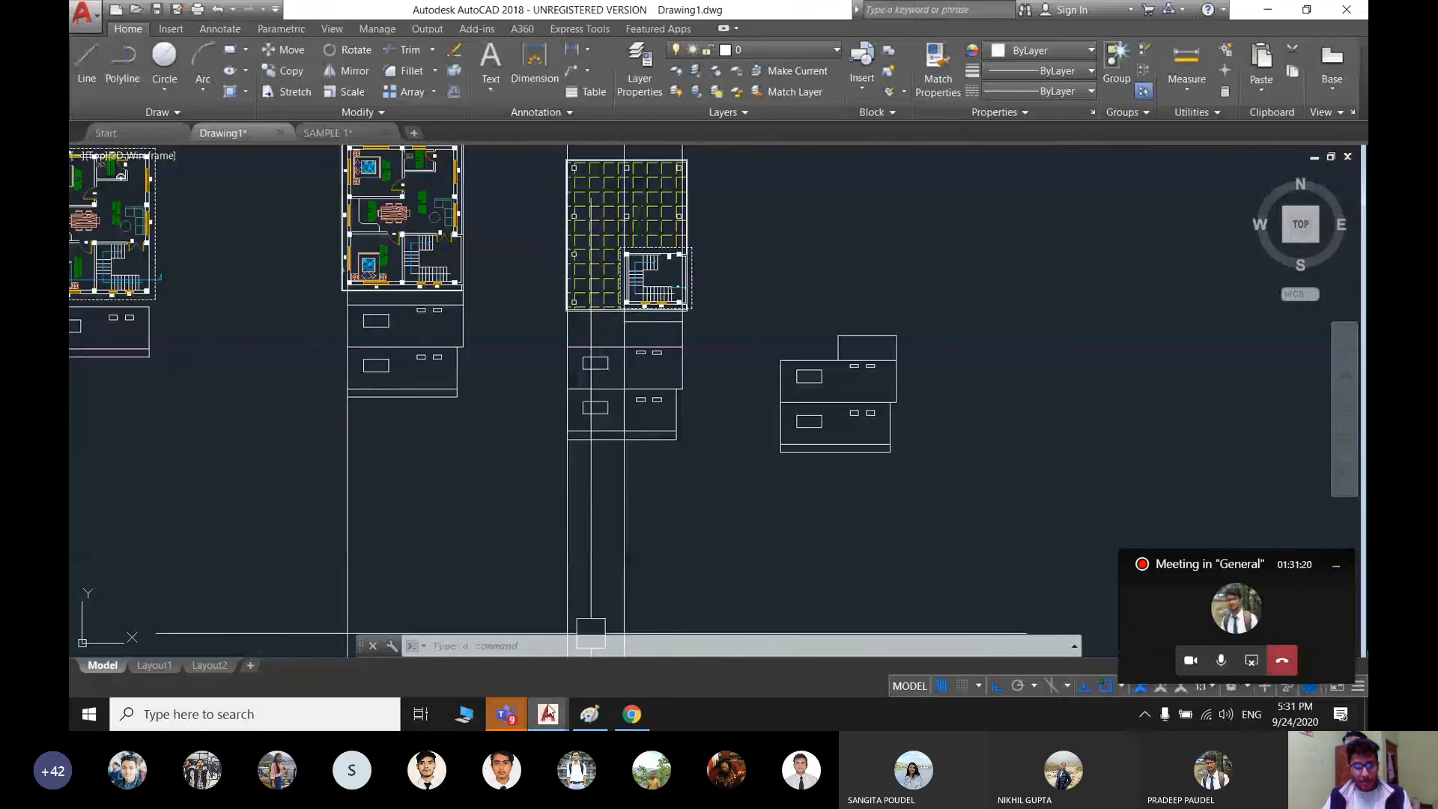
{"action": "left_click", "coordinate": [622, 715]}
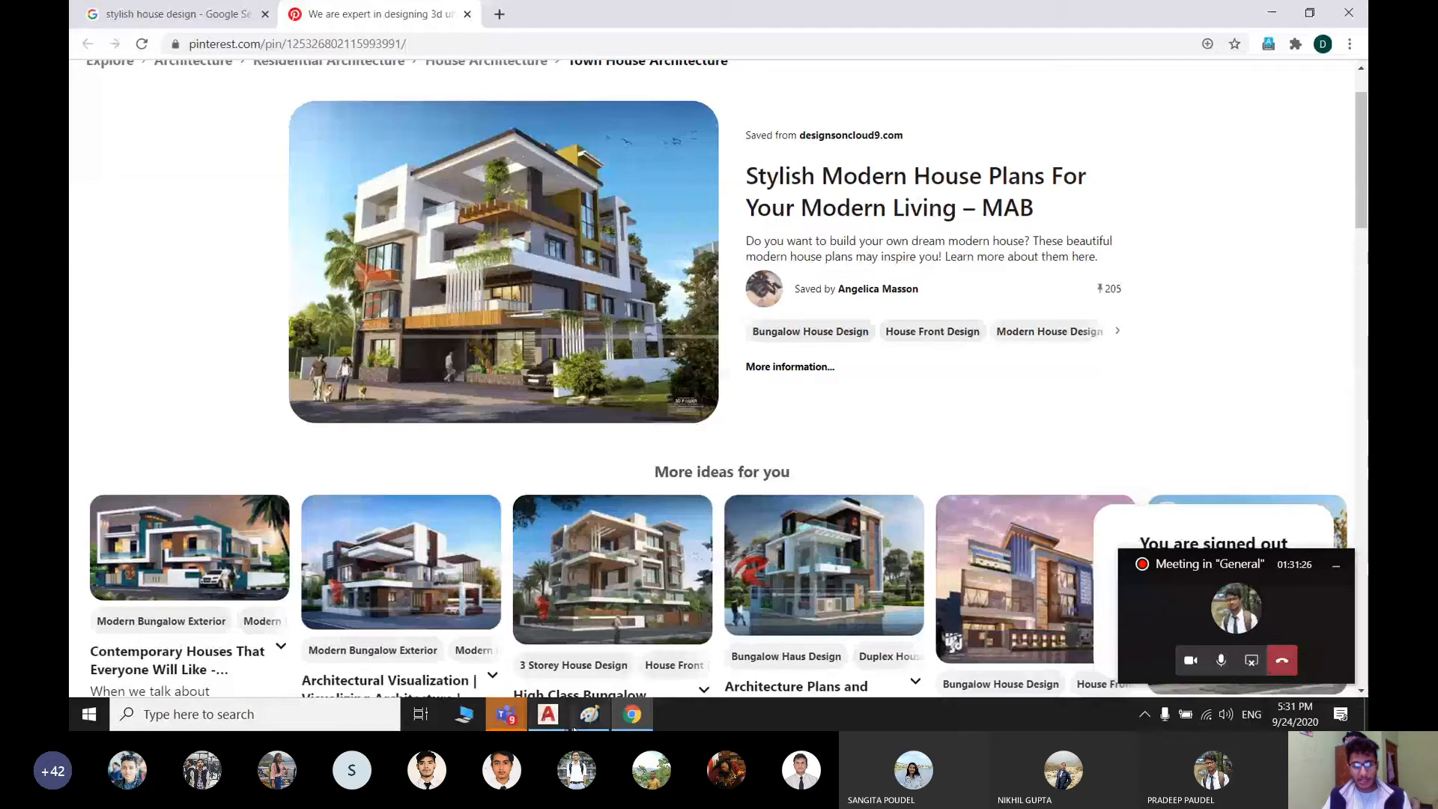
- Switch to SAMPLE 1.dwg in AutoCAD, view its full row of drawing sheets, and minimize the window
{"action": "mouse_move", "coordinate": [548, 715]}
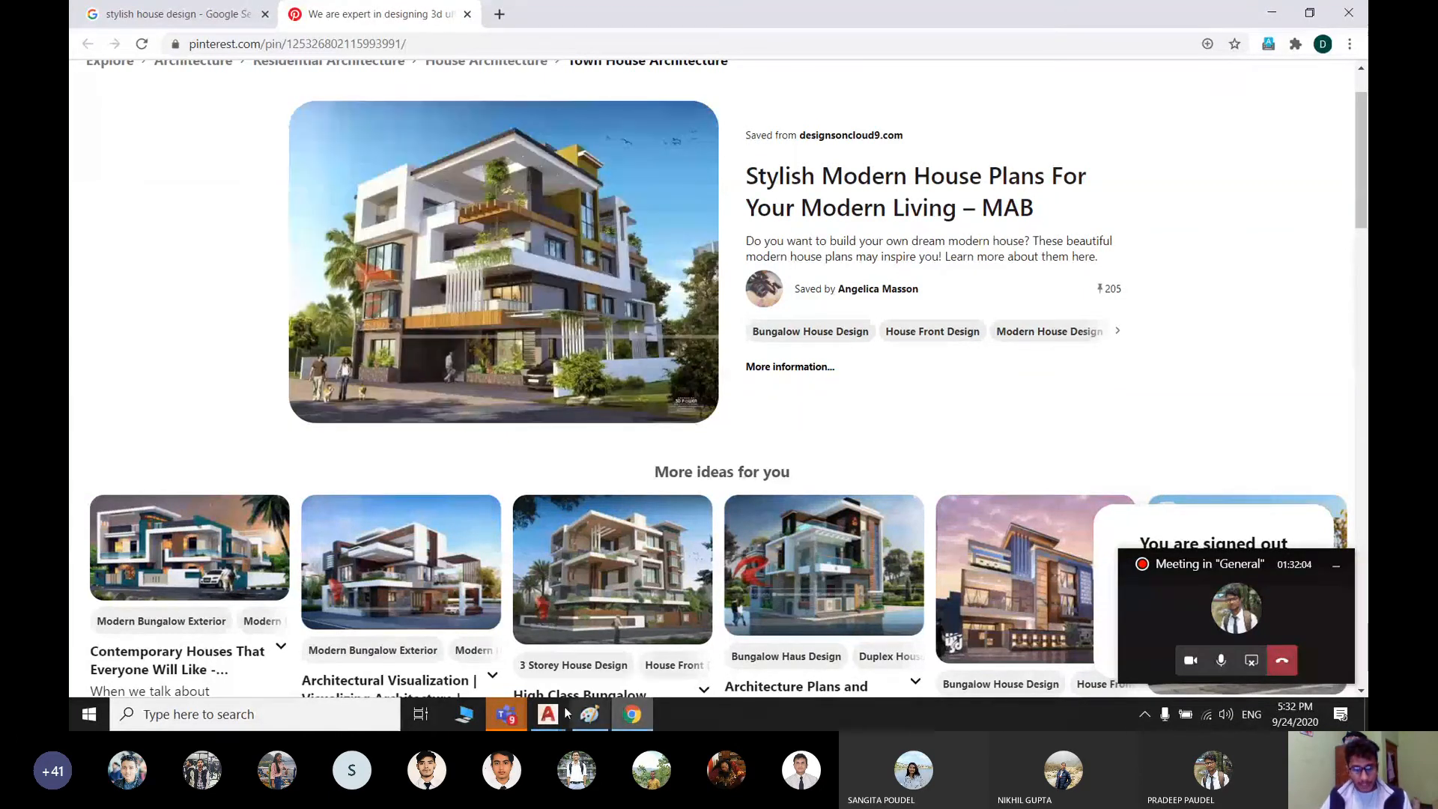
{"action": "left_click", "coordinate": [602, 668]}
{"action": "scroll", "coordinate": [570, 384], "scroll_direction": "down", "scroll_amount": 4}
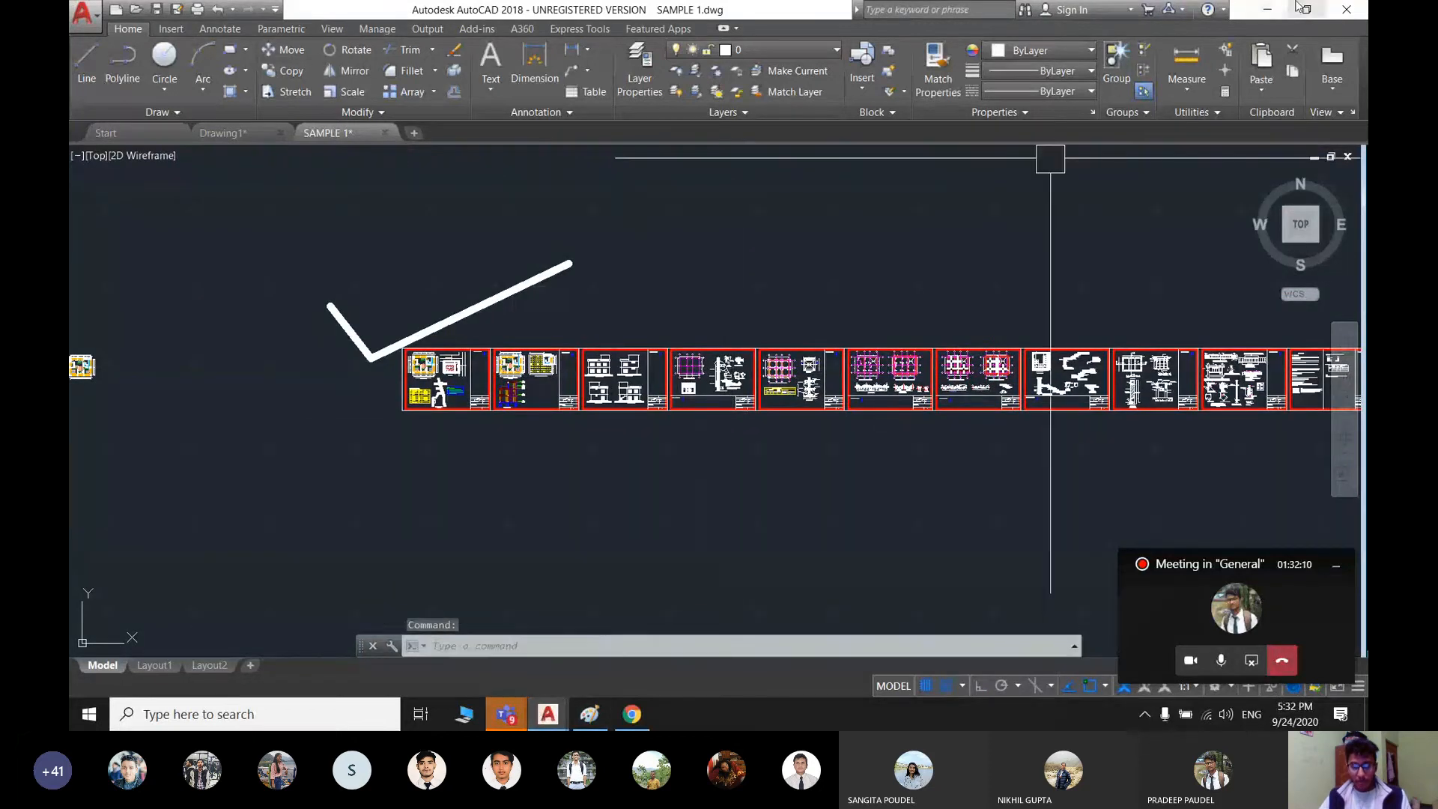
{"action": "left_click", "coordinate": [1267, 9]}
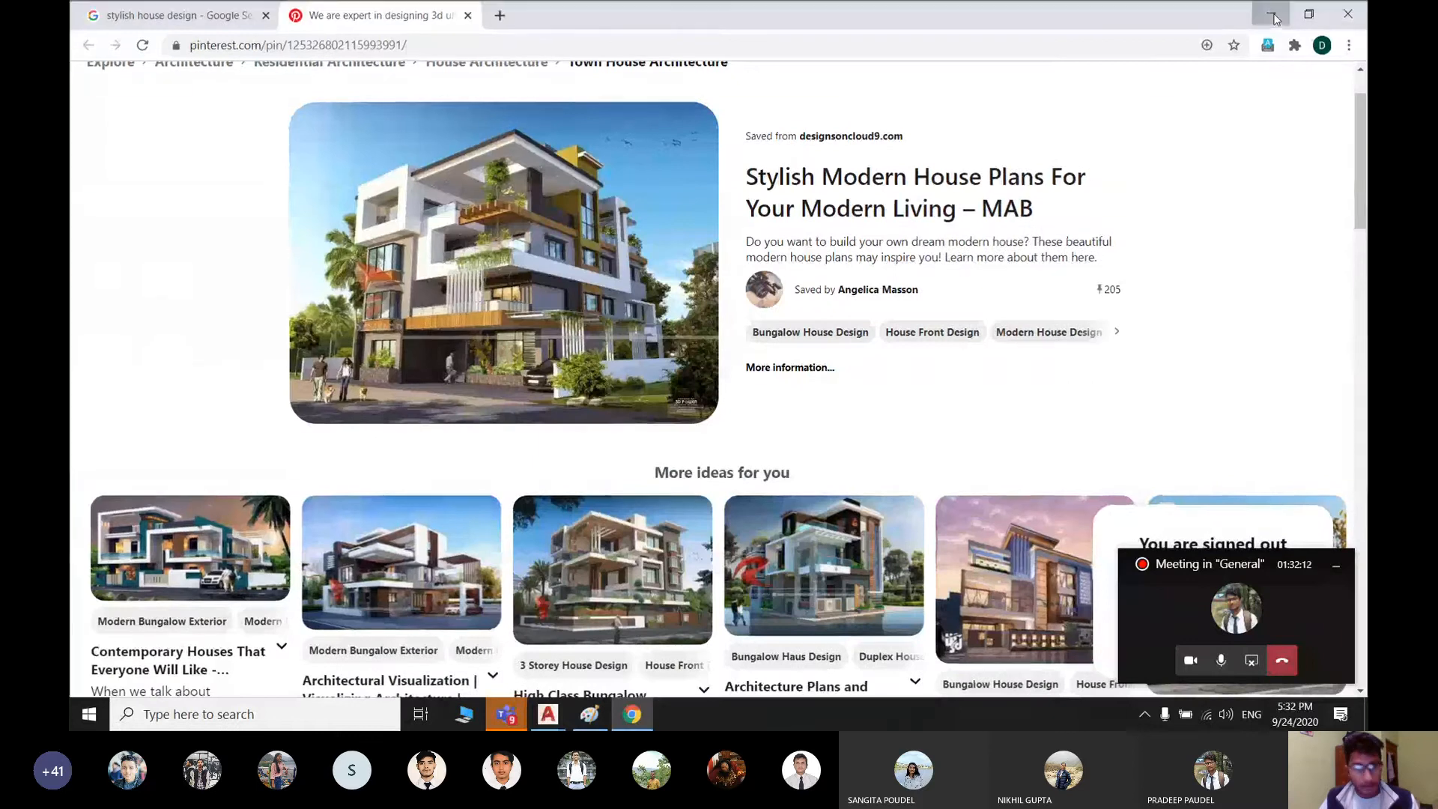
- Minimize Chrome and open NBC-205-MRT_RCC_without-infill-2071 from the Traning folder inside the desktop's autocad folder
{"action": "left_click", "coordinate": [1271, 12]}
{"action": "double_click", "coordinate": [116, 435]}
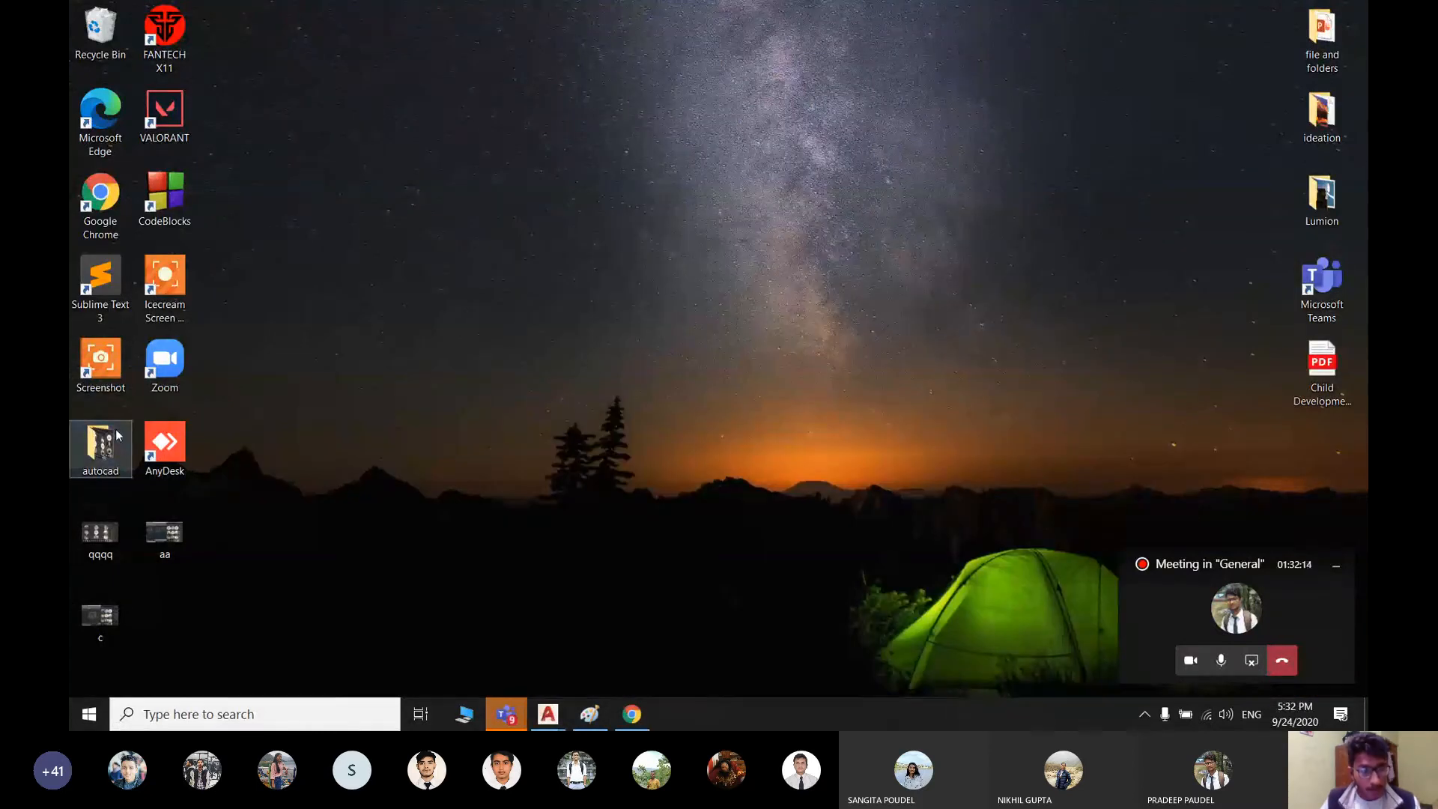
{"action": "double_click", "coordinate": [317, 198]}
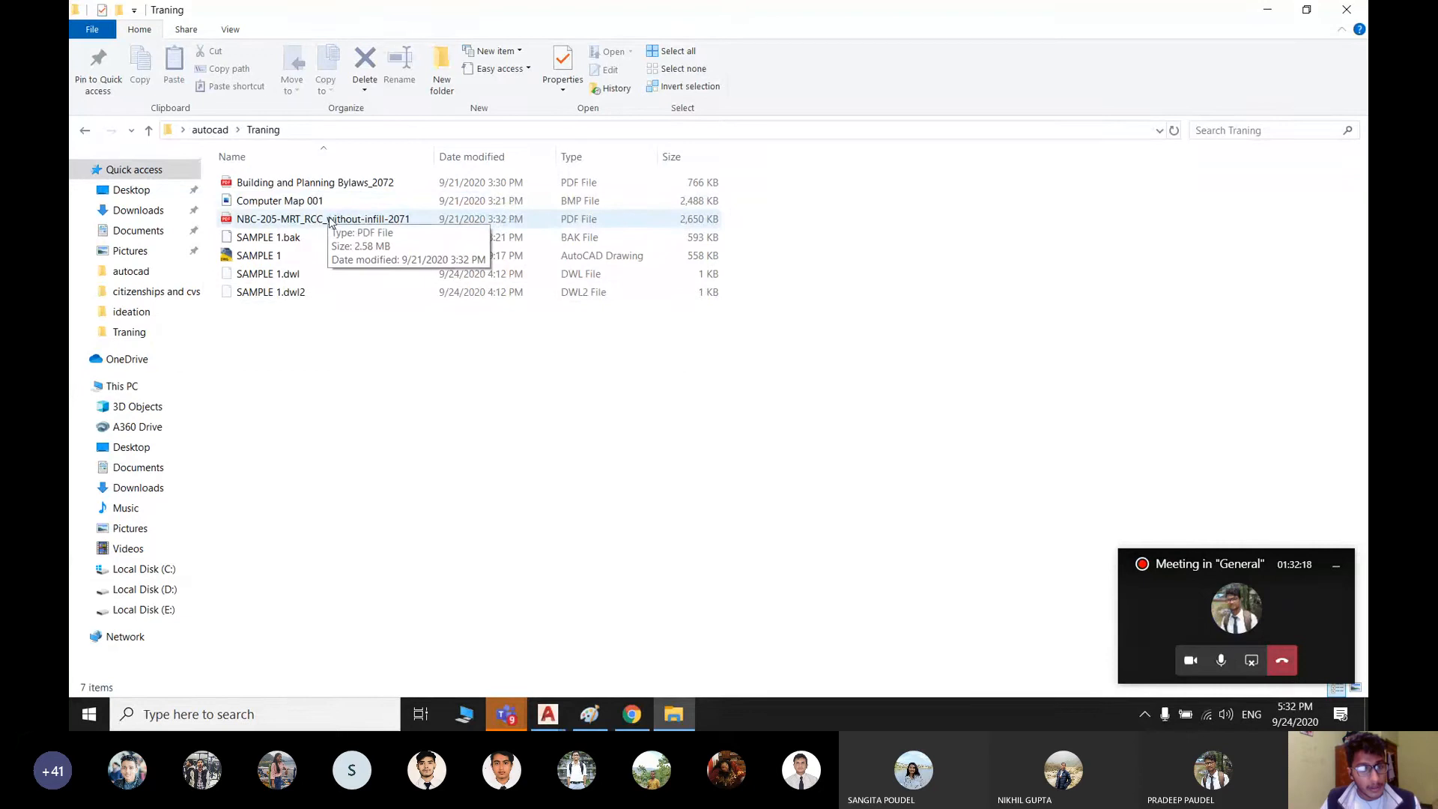
{"action": "left_click", "coordinate": [332, 221]}
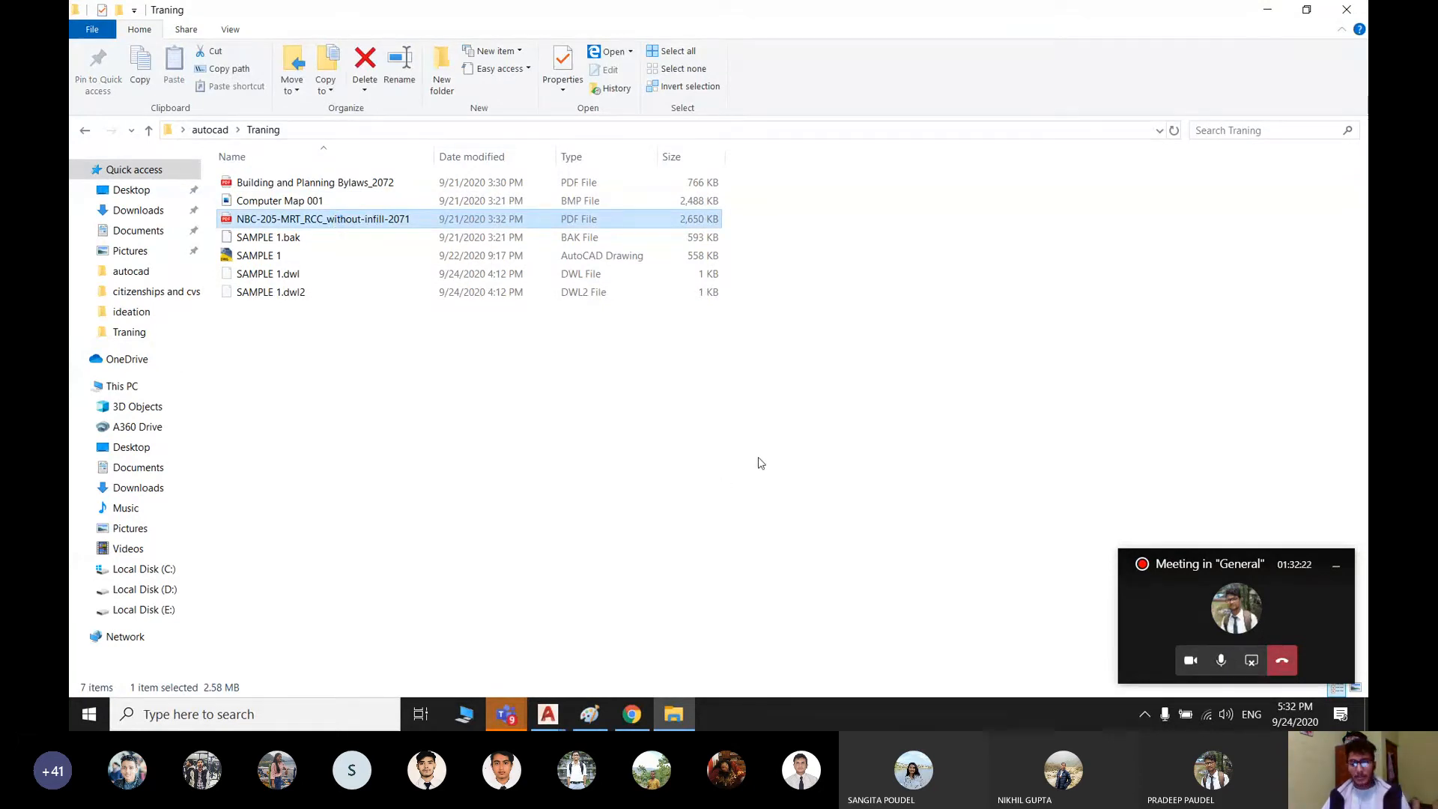
{"action": "key", "text": "Return"}
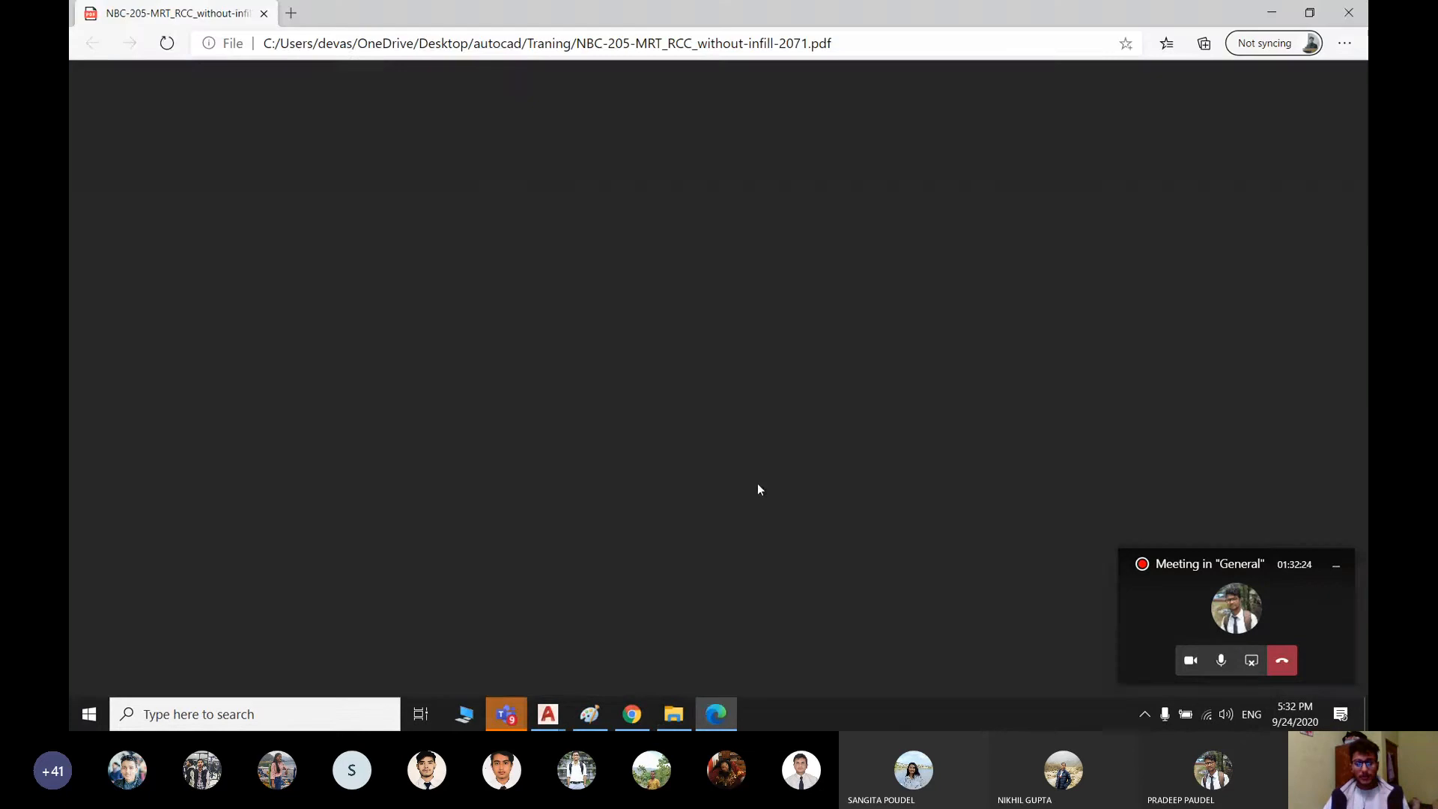
- Skim the opening pages of the NBC 205 building code PDF through the second edition's preface, and minimize the viewer
{"action": "scroll", "coordinate": [892, 385], "scroll_direction": "down", "scroll_amount": 10}
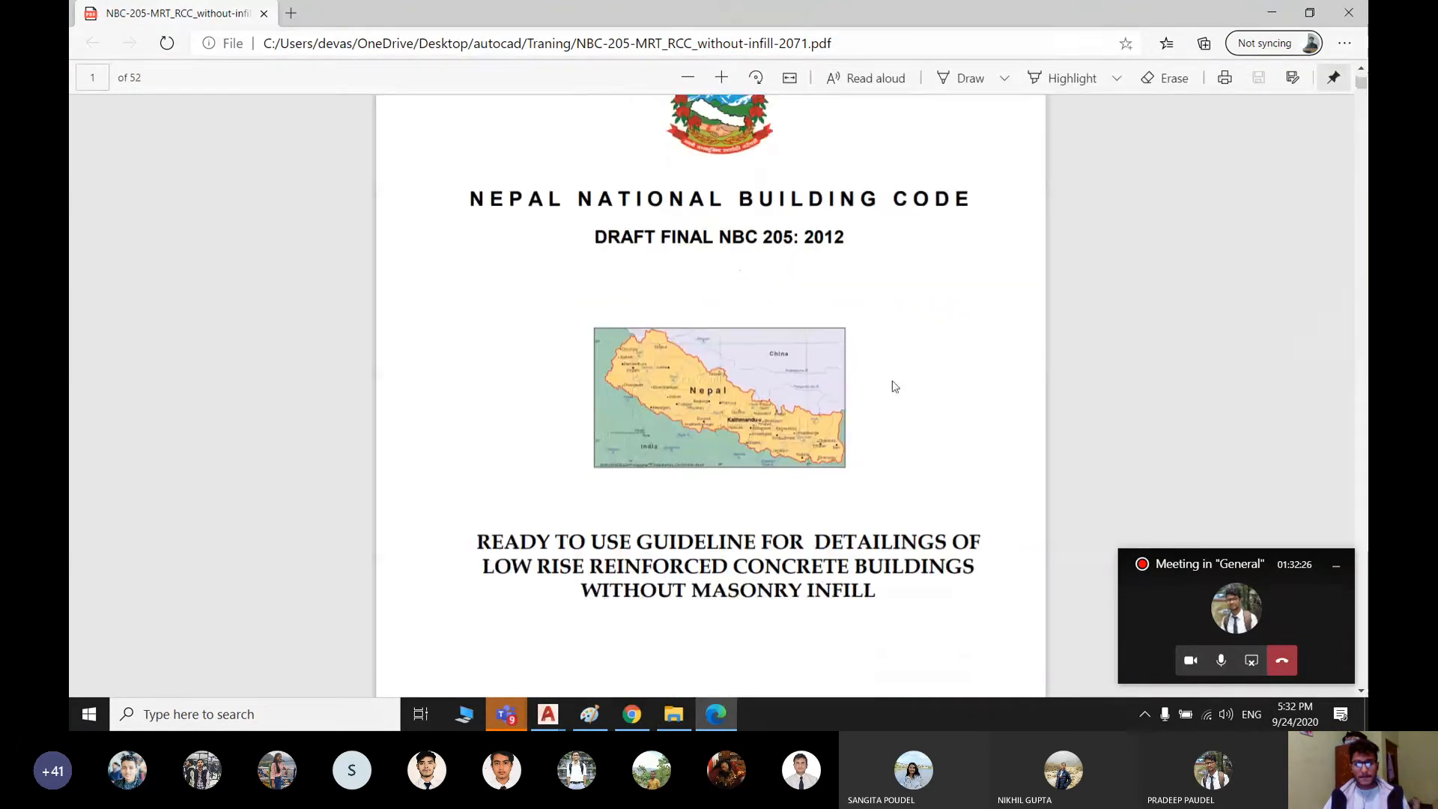
{"action": "scroll", "coordinate": [915, 286], "scroll_direction": "down", "scroll_amount": 15}
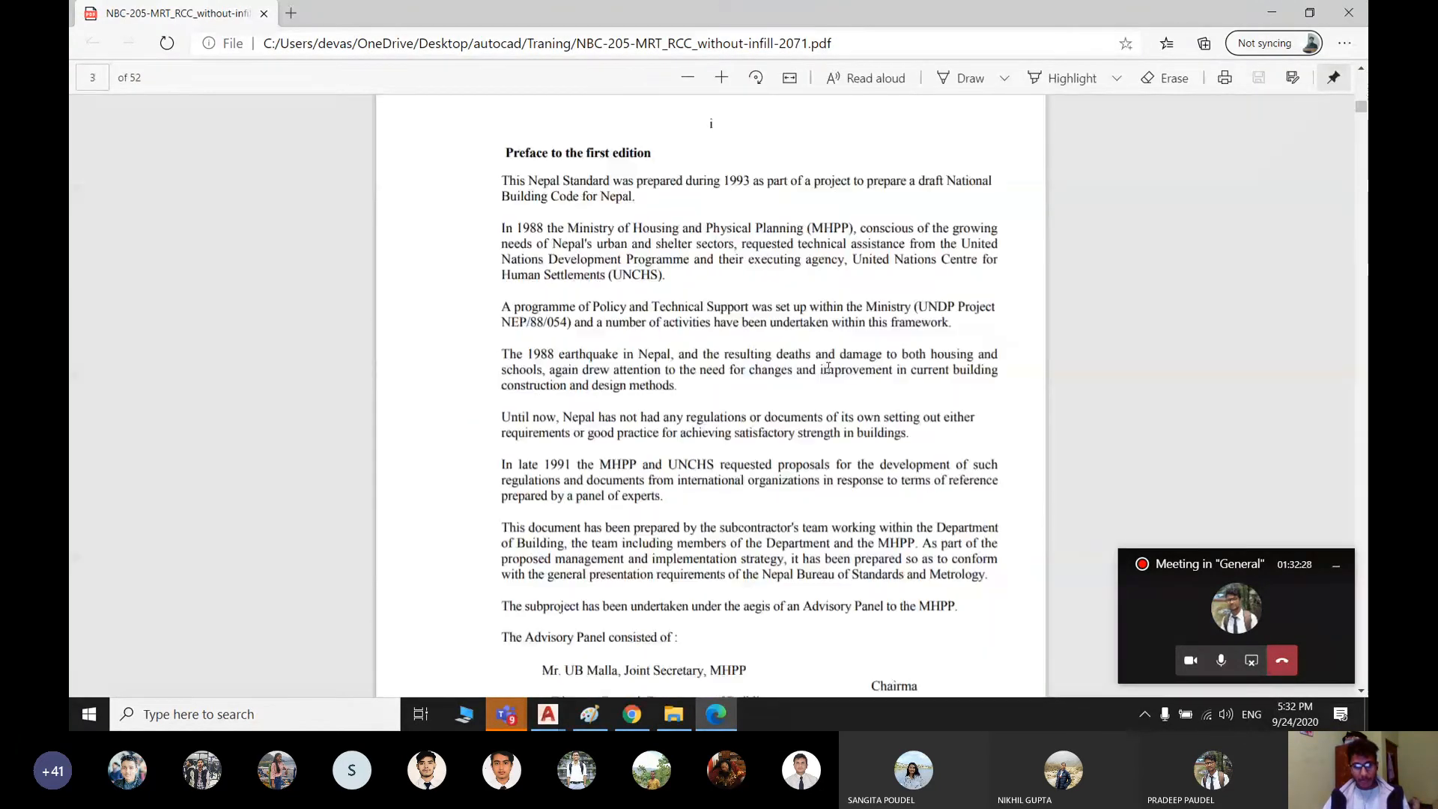
{"action": "scroll", "coordinate": [828, 377], "scroll_direction": "down", "scroll_amount": 10}
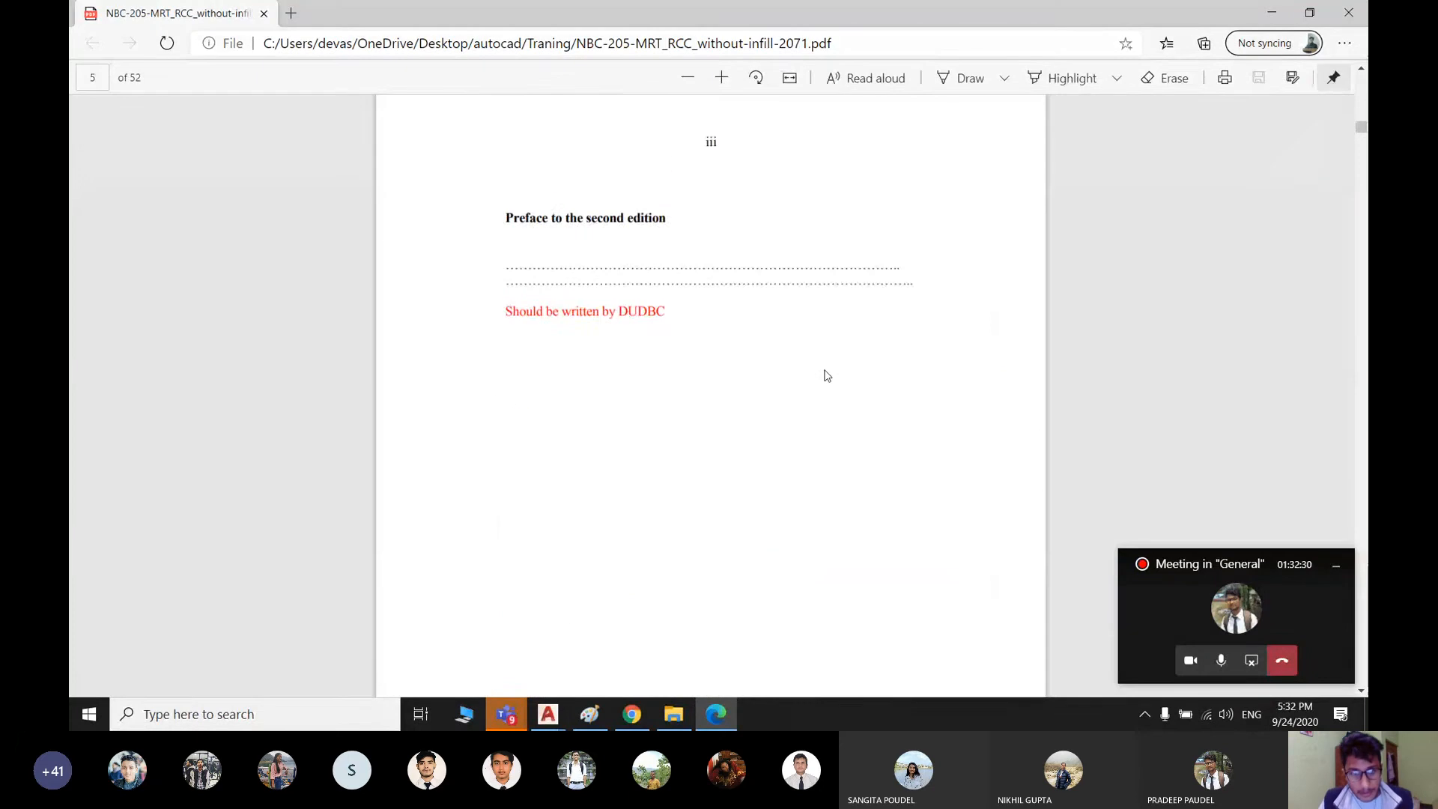
{"action": "scroll", "coordinate": [825, 376], "scroll_direction": "up", "scroll_amount": 6}
{"action": "scroll", "coordinate": [941, 257], "scroll_direction": "up", "scroll_amount": 2}
{"action": "scroll", "coordinate": [908, 267], "scroll_direction": "down", "scroll_amount": 6}
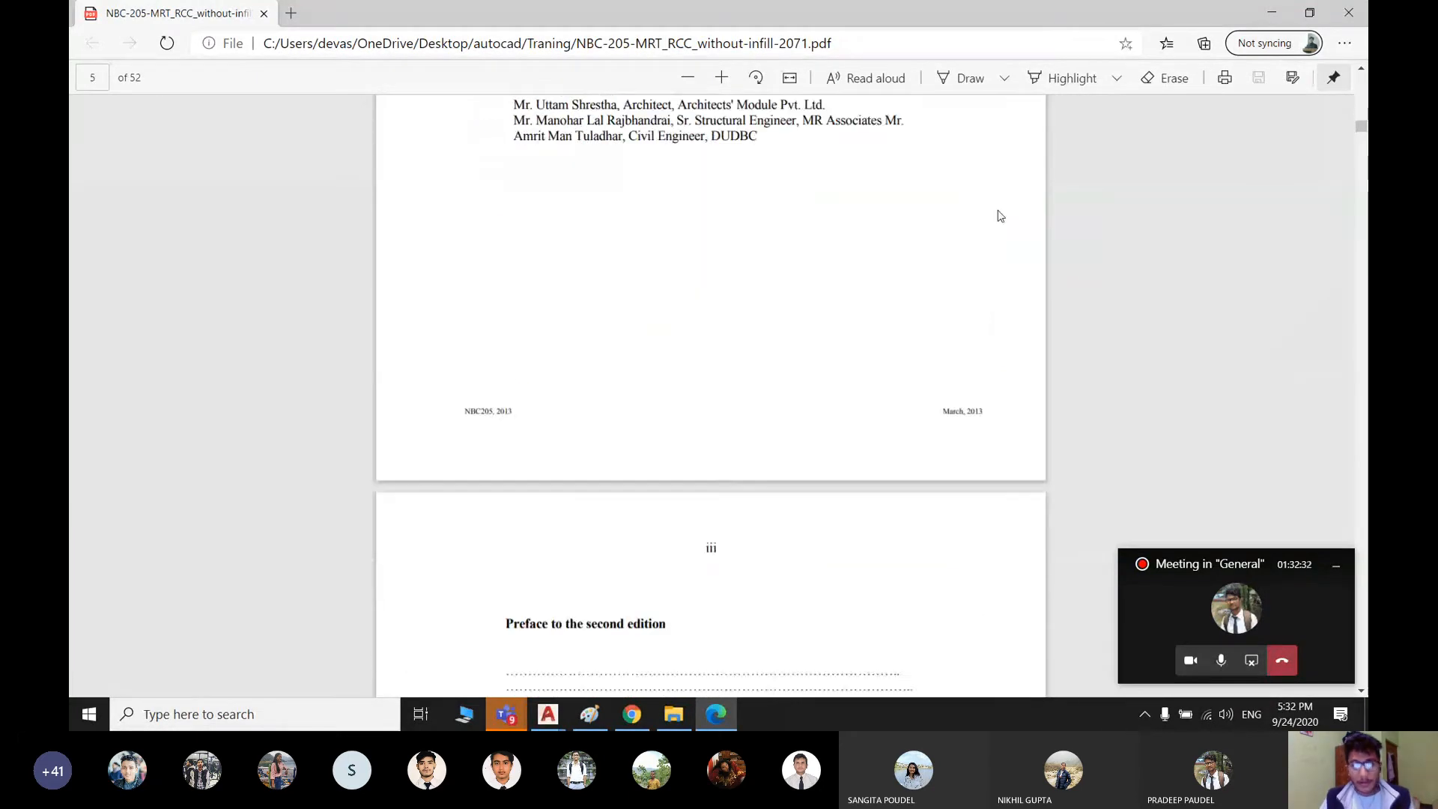
{"action": "left_click", "coordinate": [1276, 12]}
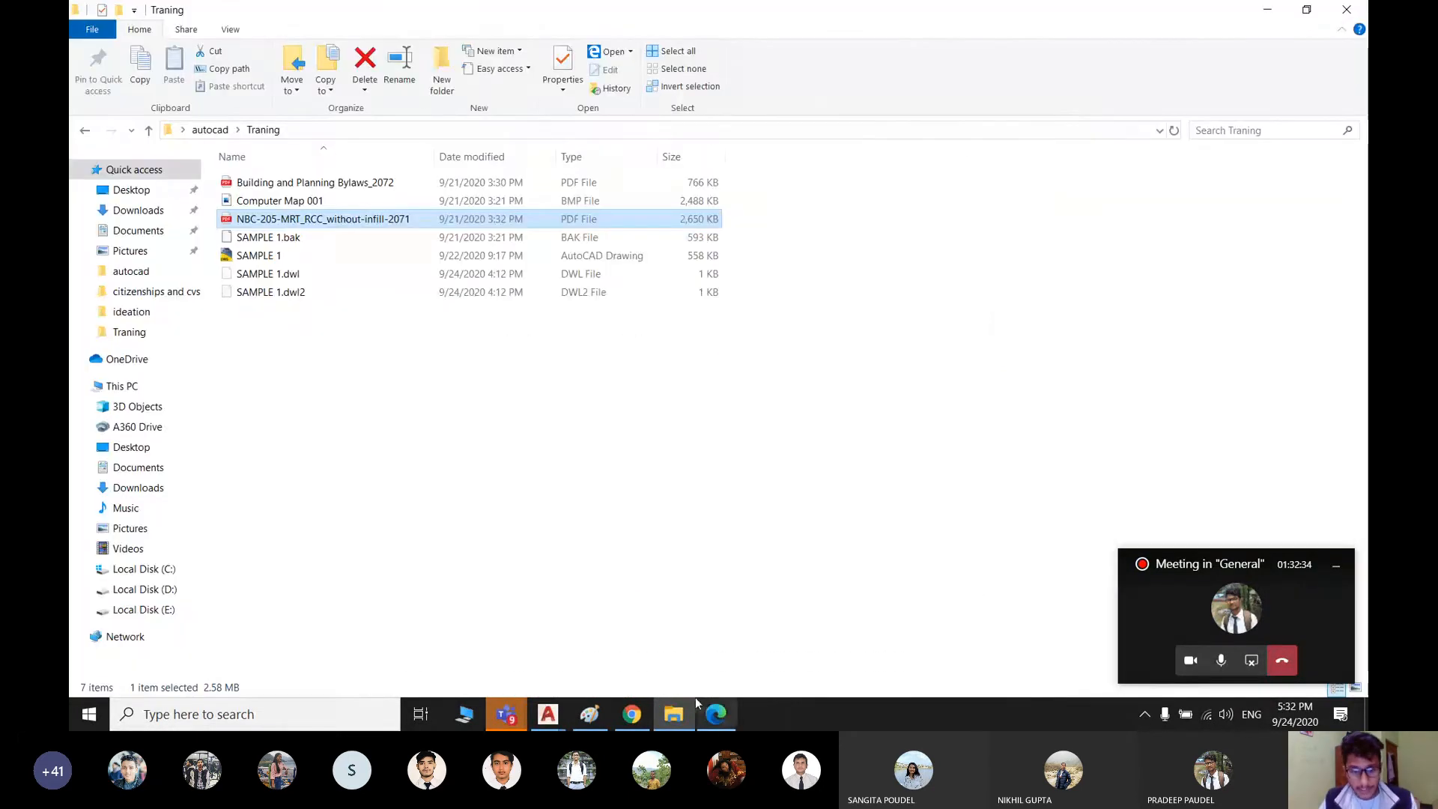
- Switch to Paint, discard the compass-direction sketch without saving, and get a blank canvas
{"action": "left_click", "coordinate": [590, 714]}
{"action": "left_click", "coordinate": [303, 152]}
{"action": "left_click", "coordinate": [322, 558]}
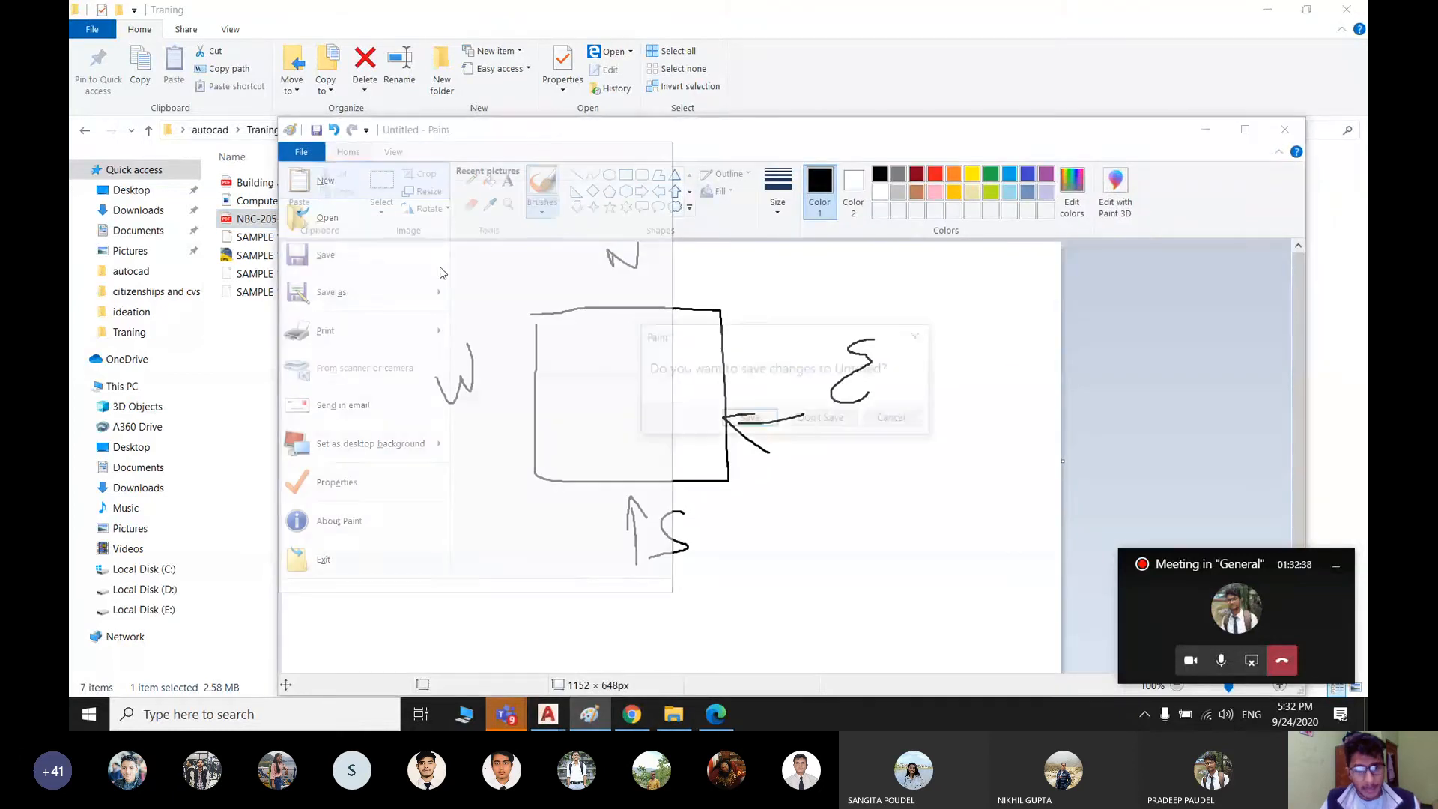
{"action": "left_click", "coordinate": [822, 419]}
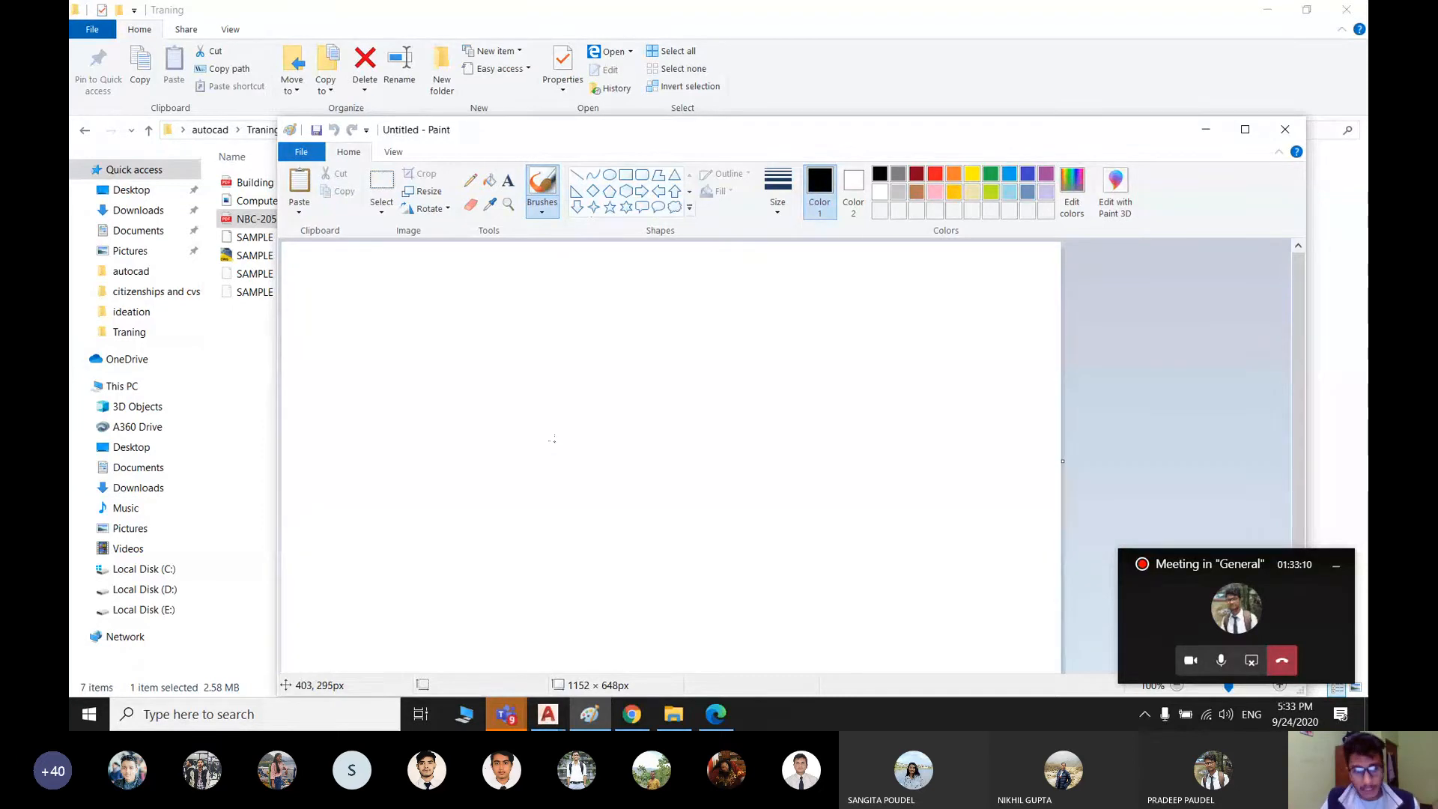
- Sketch a building elevation in black as three stacked floor rectangles with a smaller stair room box on the roof
{"action": "mouse_move", "coordinate": [554, 439]}
{"action": "left_mouse_down"}
{"action": "mouse_move", "coordinate": [550, 516]}
{"action": "mouse_move", "coordinate": [718, 519]}
{"action": "mouse_move", "coordinate": [729, 431]}
{"action": "mouse_move", "coordinate": [553, 424]}
{"action": "mouse_move", "coordinate": [554, 444]}
{"action": "mouse_move", "coordinate": [554, 352]}
{"action": "mouse_move", "coordinate": [736, 386]}
{"action": "mouse_move", "coordinate": [737, 434]}
{"action": "left_mouse_up"}
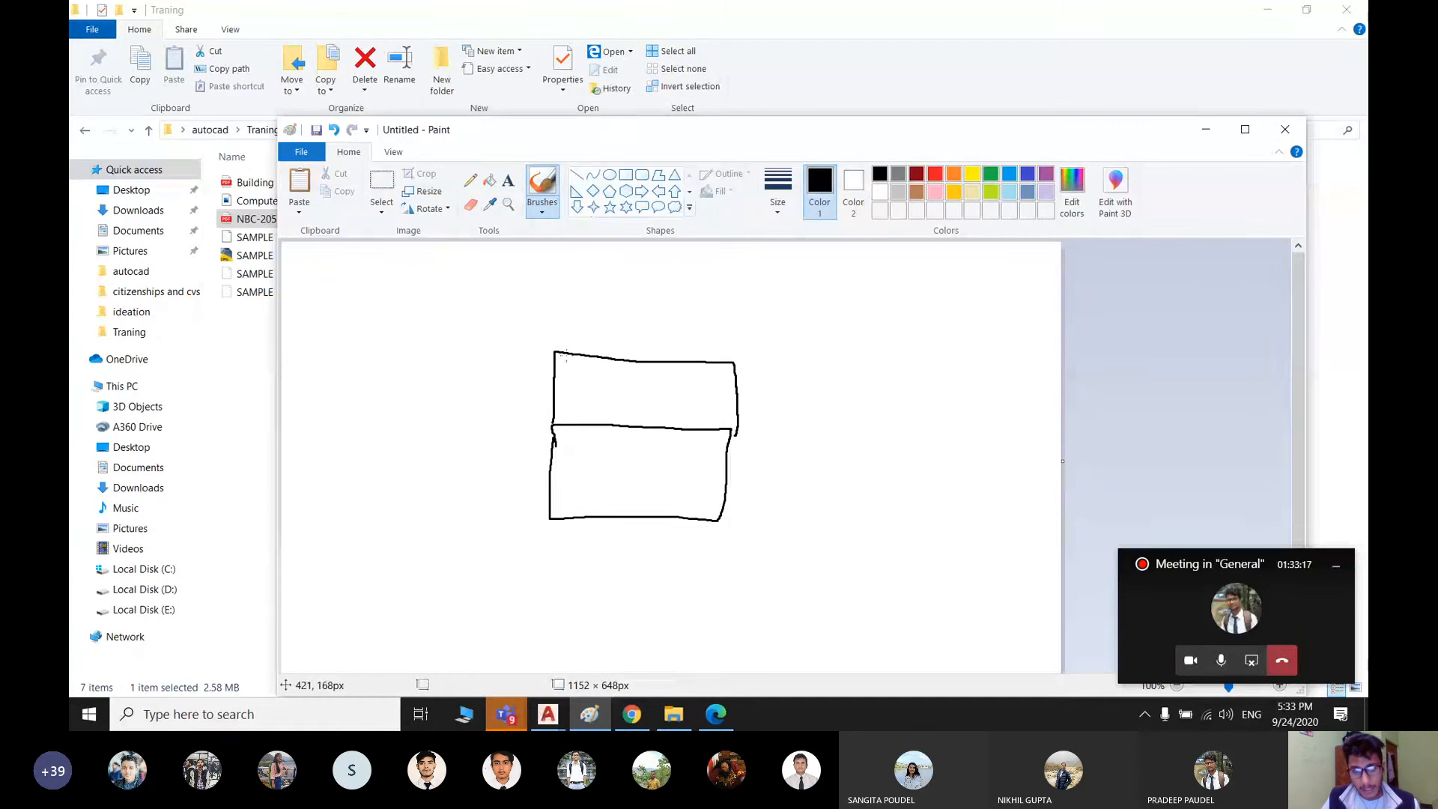
{"action": "mouse_move", "coordinate": [548, 351]}
{"action": "left_mouse_down"}
{"action": "mouse_move", "coordinate": [667, 288]}
{"action": "mouse_move", "coordinate": [726, 322]}
{"action": "mouse_move", "coordinate": [734, 363]}
{"action": "left_mouse_up"}
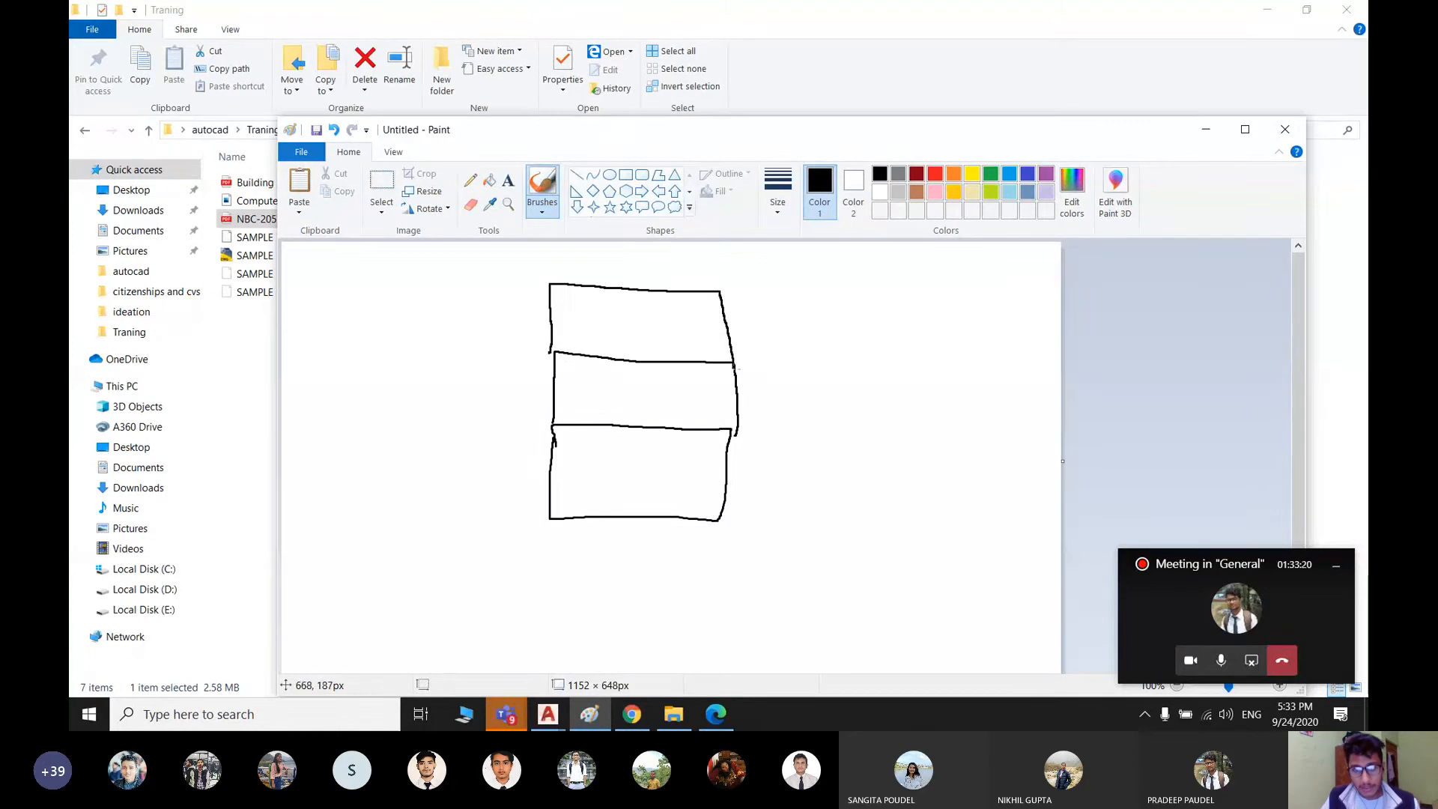
{"action": "mouse_move", "coordinate": [621, 247]}
{"action": "left_mouse_down"}
{"action": "mouse_move", "coordinate": [623, 277]}
{"action": "mouse_move", "coordinate": [685, 245]}
{"action": "mouse_move", "coordinate": [719, 292]}
{"action": "left_mouse_up"}
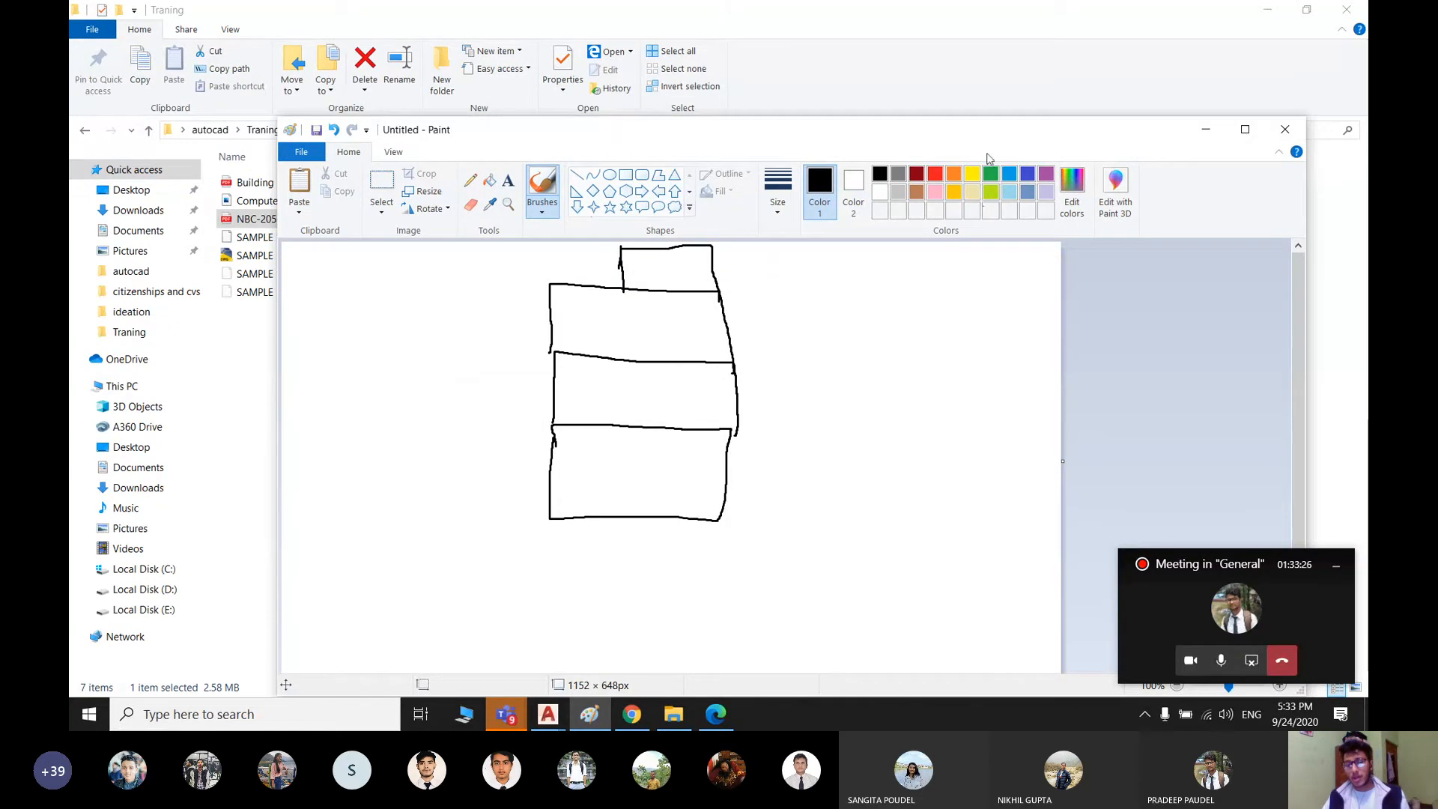
- Number the floors 1, 2 and 3 in yellow, circle the numbers, and label the rooftop box as the staircase with an arrow and underline
{"action": "left_click", "coordinate": [972, 174]}
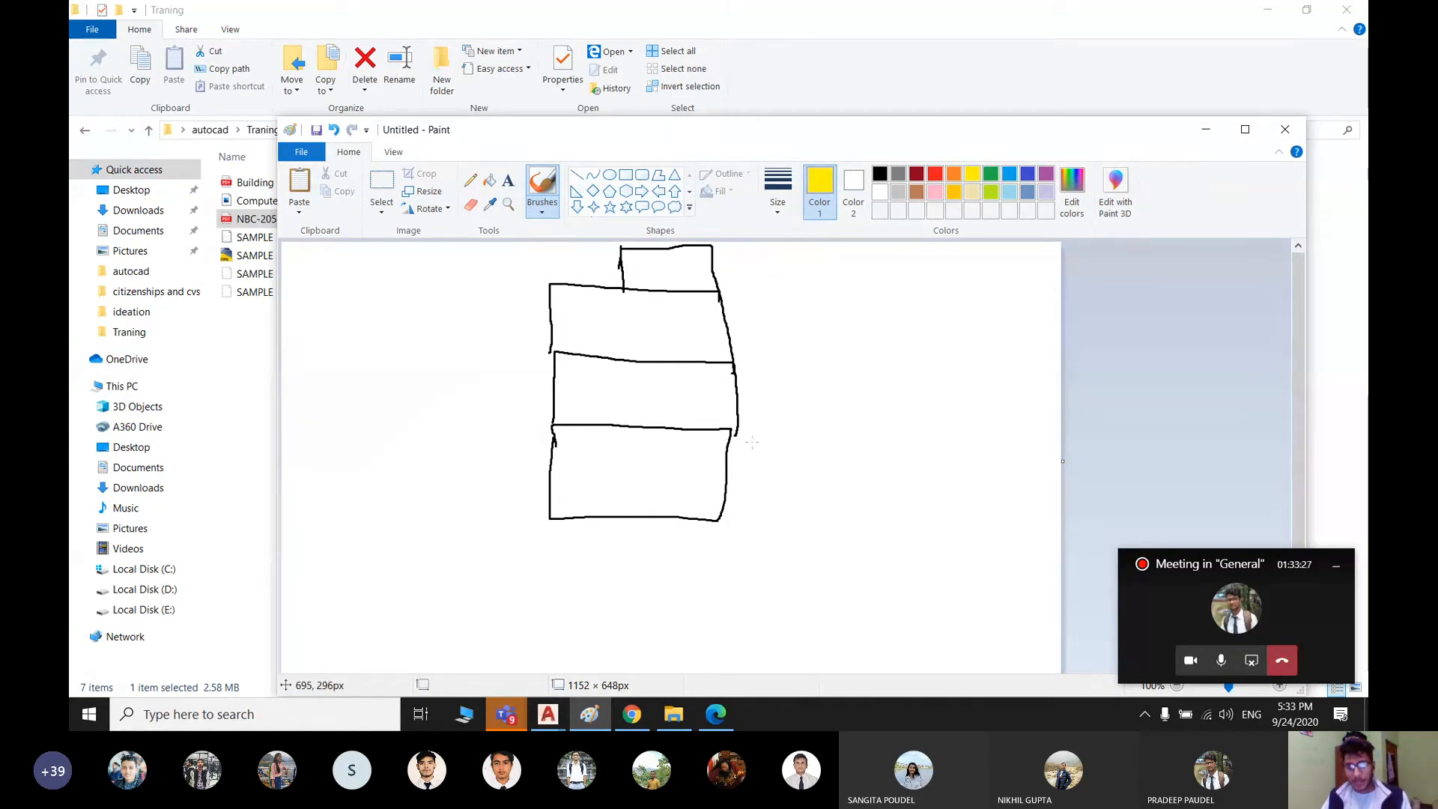
{"action": "left_click_drag", "start_coordinate": [624, 459], "coordinate": [624, 477]}
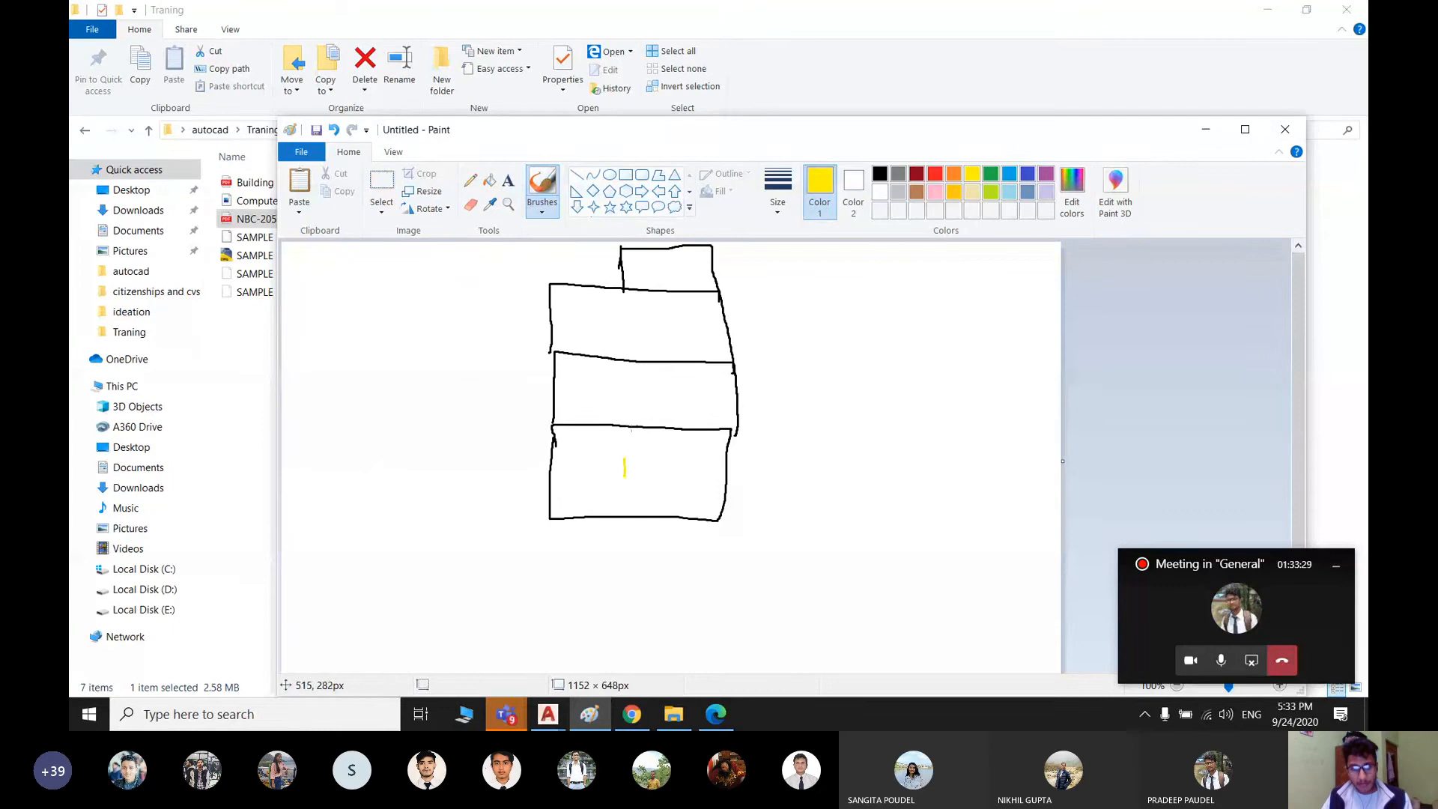
{"action": "left_click_drag", "start_coordinate": [614, 387], "coordinate": [634, 406]}
{"action": "left_click_drag", "start_coordinate": [608, 319], "coordinate": [615, 342]}
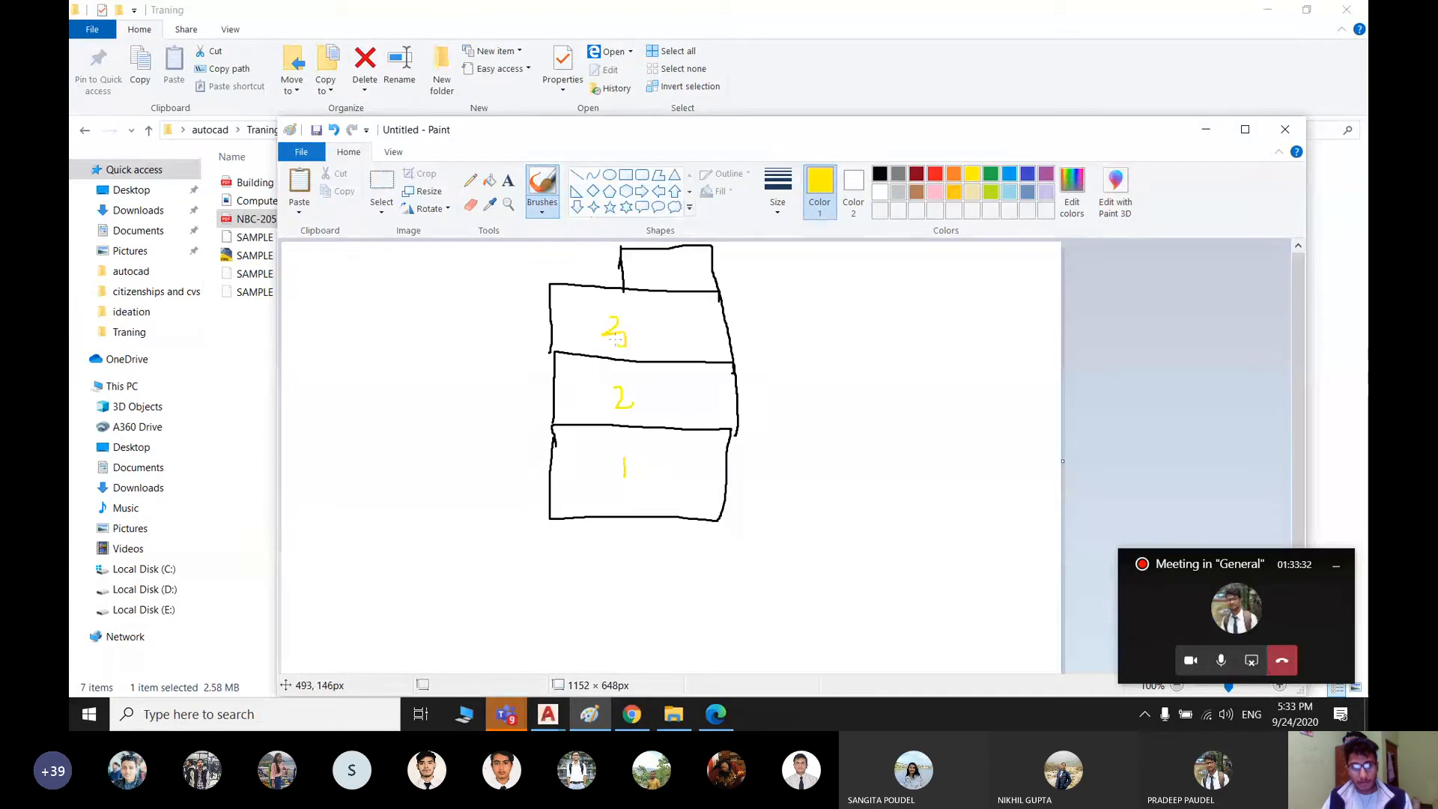
{"action": "left_click_drag", "start_coordinate": [689, 279], "coordinate": [812, 287]}
{"action": "left_click_drag", "start_coordinate": [802, 277], "coordinate": [822, 276]}
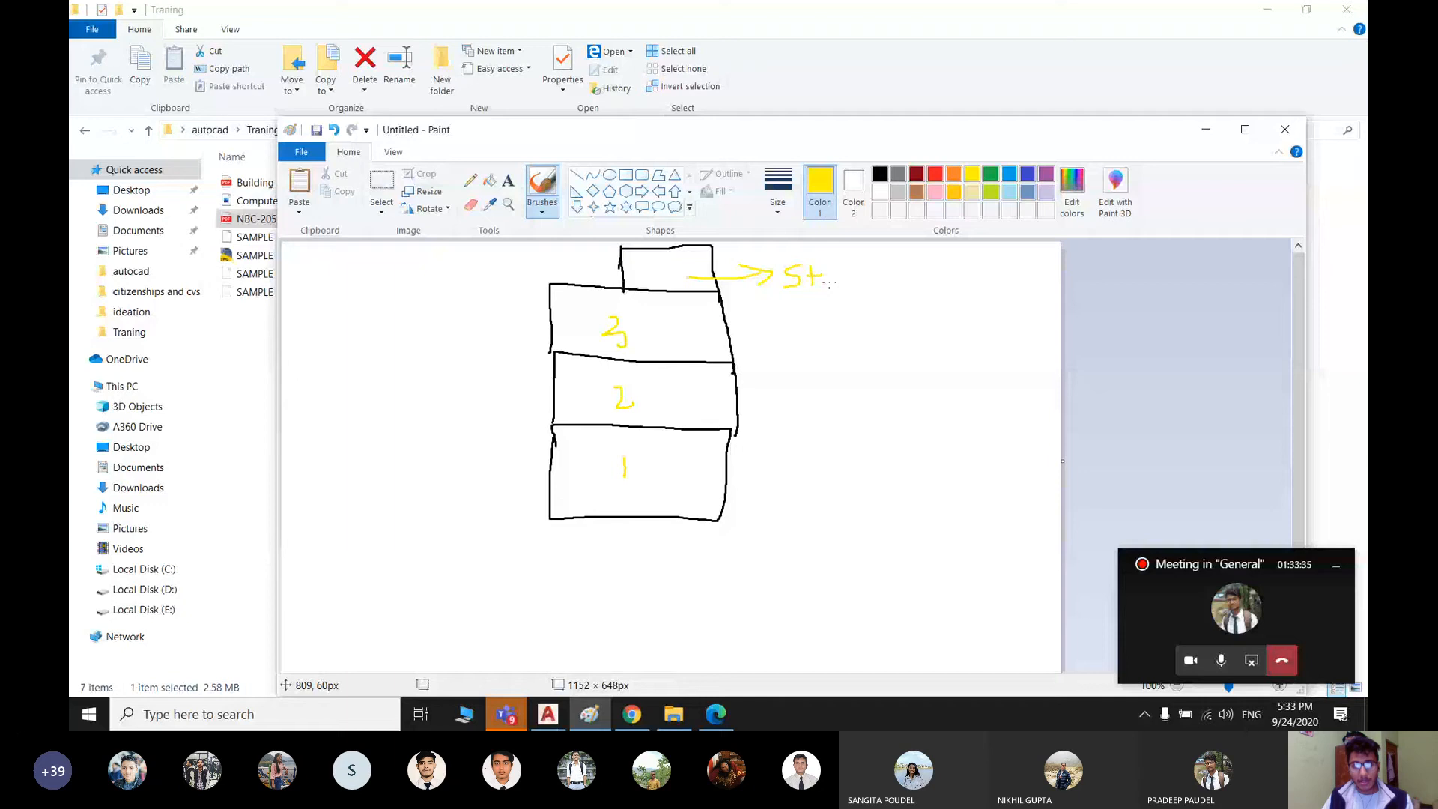
{"action": "left_click_drag", "start_coordinate": [831, 283], "coordinate": [851, 295]}
{"action": "left_click_drag", "start_coordinate": [860, 282], "coordinate": [865, 278]}
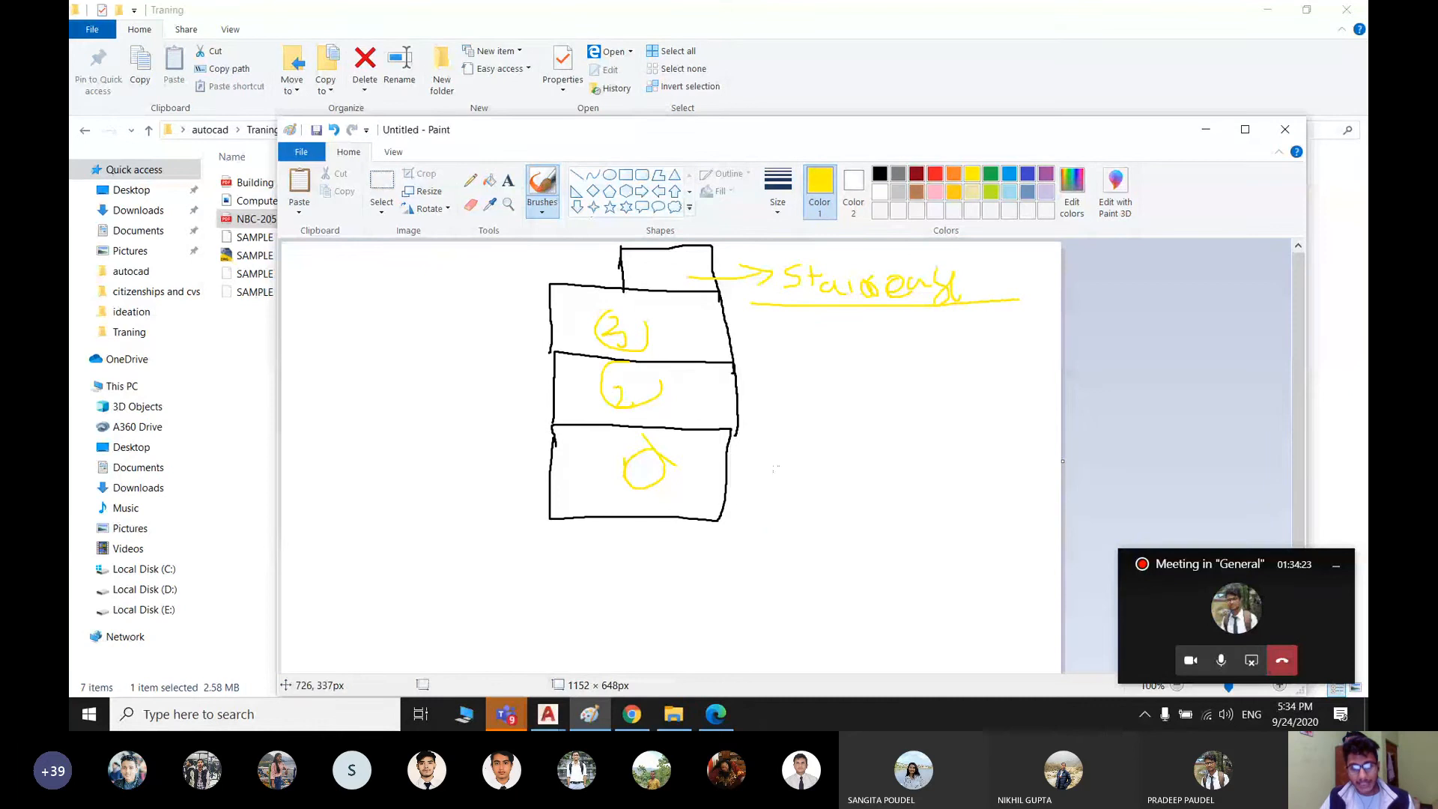
- Mark the lowest floor's height with a vertical double arrow and a circled 12', and draw a loop around the whole building
{"action": "mouse_move", "coordinate": [771, 537]}
{"action": "left_mouse_down"}
{"action": "mouse_move", "coordinate": [763, 428]}
{"action": "mouse_move", "coordinate": [791, 549]}
{"action": "left_mouse_up"}
{"action": "mouse_move", "coordinate": [819, 465]}
{"action": "left_mouse_down"}
{"action": "mouse_move", "coordinate": [818, 503]}
{"action": "mouse_move", "coordinate": [840, 503]}
{"action": "mouse_move", "coordinate": [847, 484]}
{"action": "mouse_move", "coordinate": [814, 460]}
{"action": "left_mouse_up"}
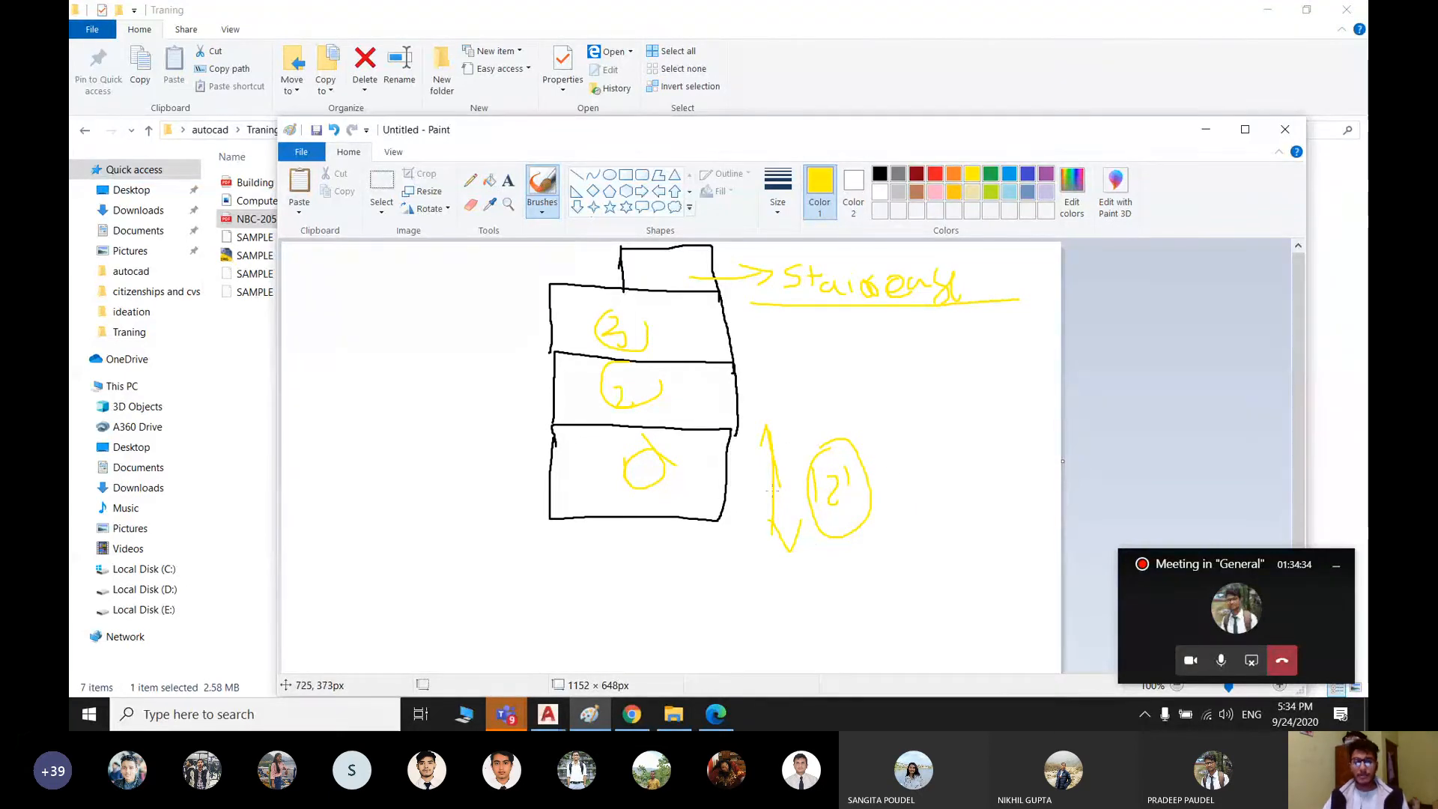
{"action": "left_click_drag", "start_coordinate": [709, 244], "coordinate": [729, 259]}
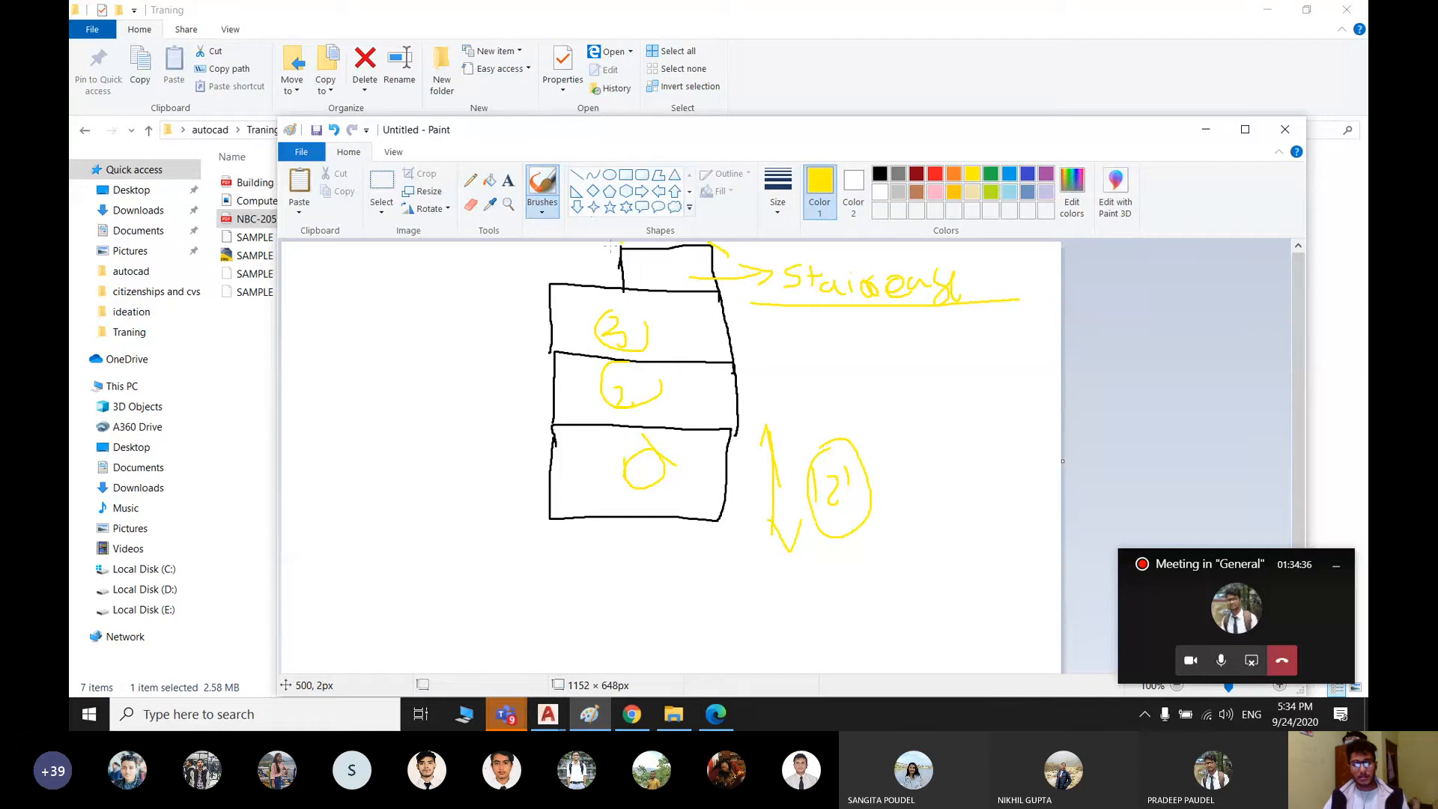
{"action": "mouse_move", "coordinate": [620, 244]}
{"action": "left_mouse_down"}
{"action": "mouse_move", "coordinate": [485, 374]}
{"action": "mouse_move", "coordinate": [679, 256]}
{"action": "left_mouse_up"}
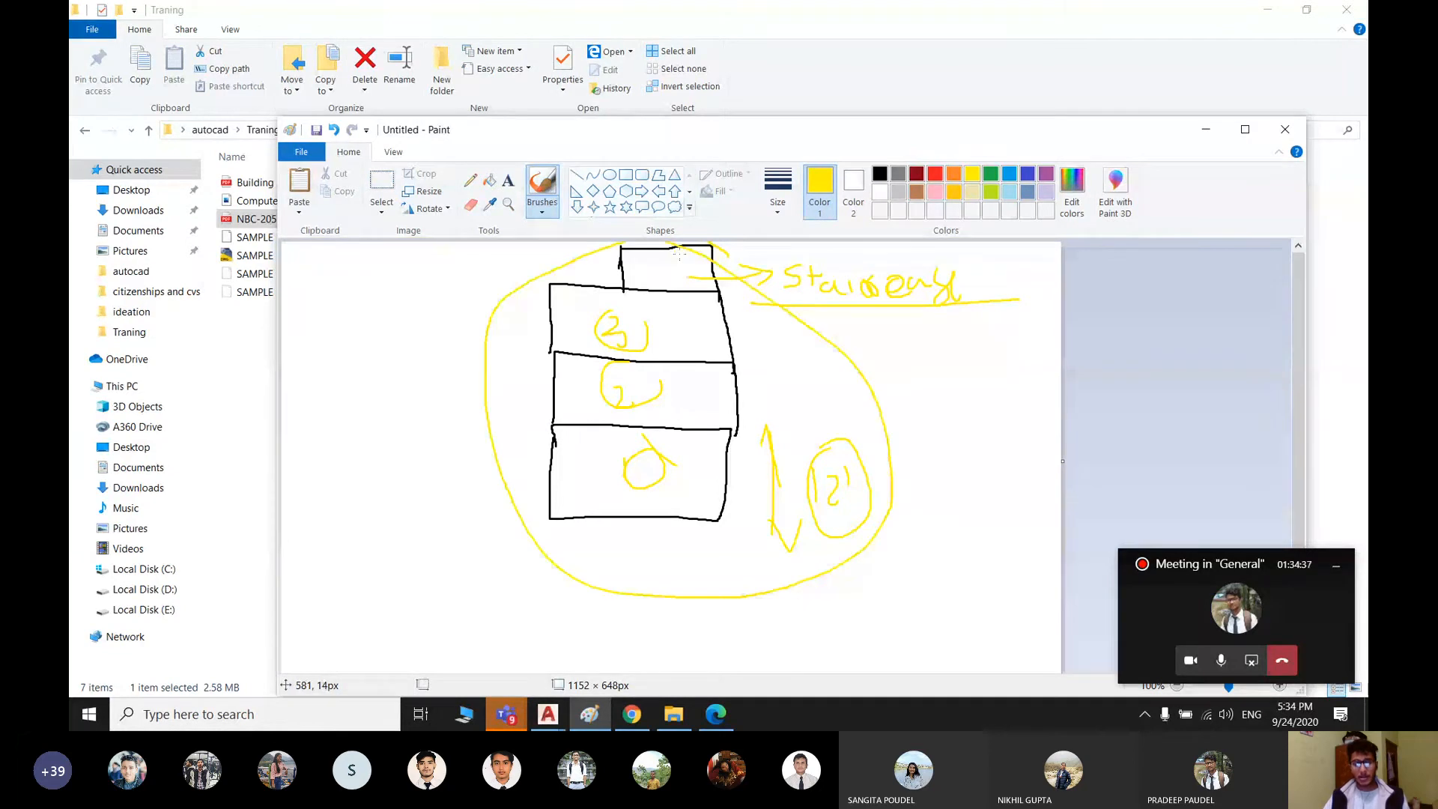
- Strike yellow diagonal lines across the building sketch and underline the 12' height note
{"action": "left_click_drag", "start_coordinate": [571, 339], "coordinate": [758, 509]}
{"action": "left_click_drag", "start_coordinate": [822, 316], "coordinate": [623, 489]}
{"action": "left_click_drag", "start_coordinate": [584, 406], "coordinate": [1010, 273]}
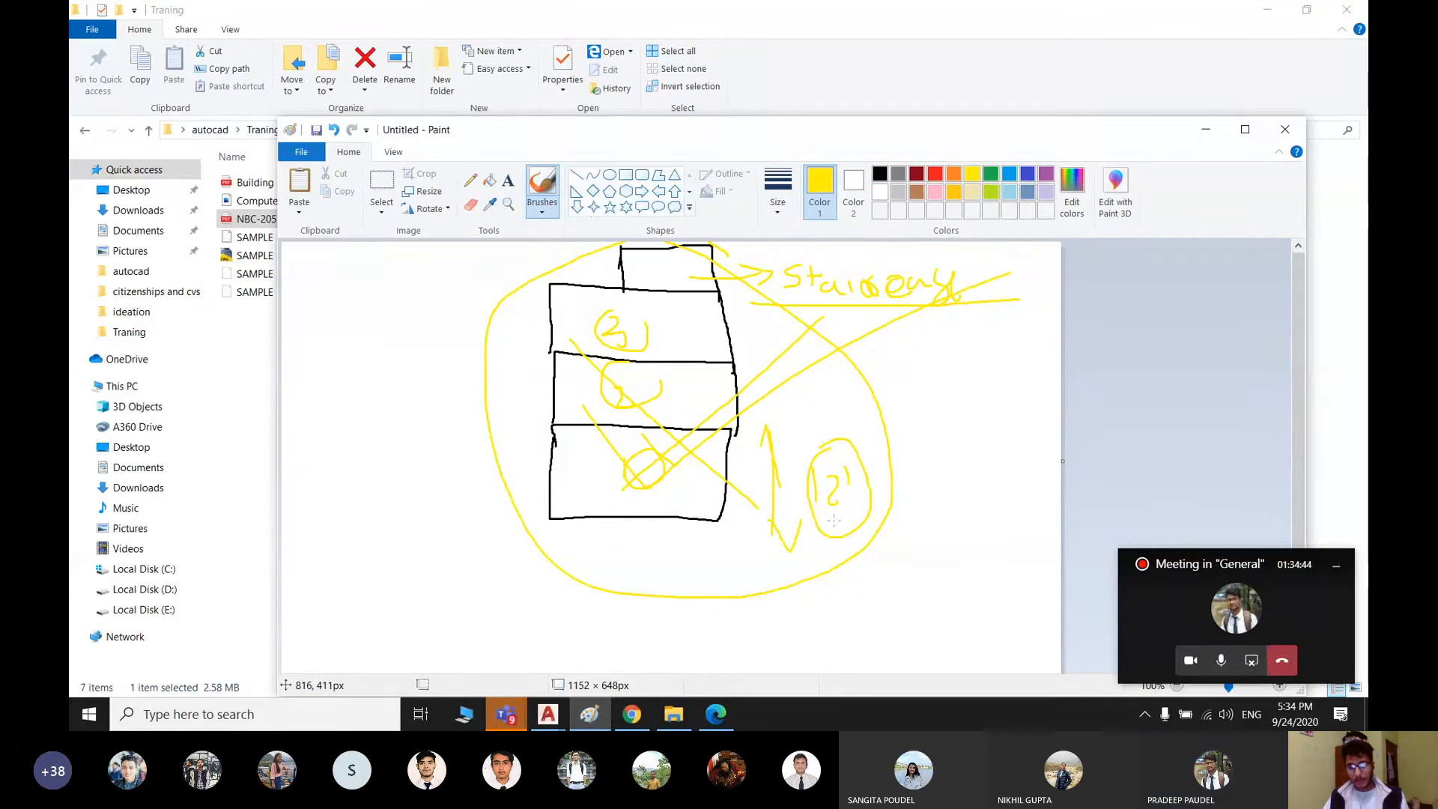
{"action": "left_click_drag", "start_coordinate": [824, 503], "coordinate": [858, 535]}
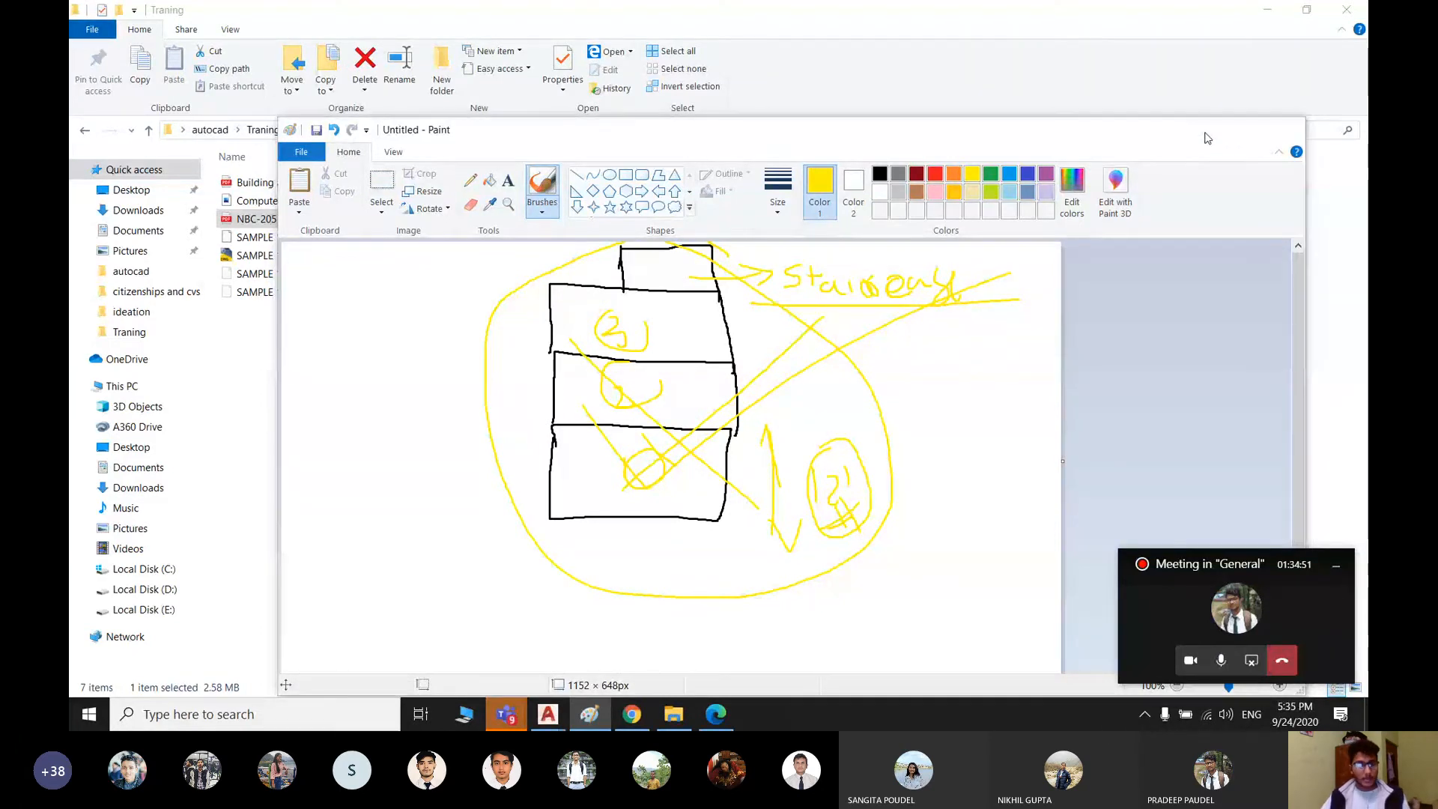
- Minimize Paint and the Traning folder, switch to SAMPLE 1.dwg in AutoCAD, and maximize its window
{"action": "left_click", "coordinate": [1206, 131]}
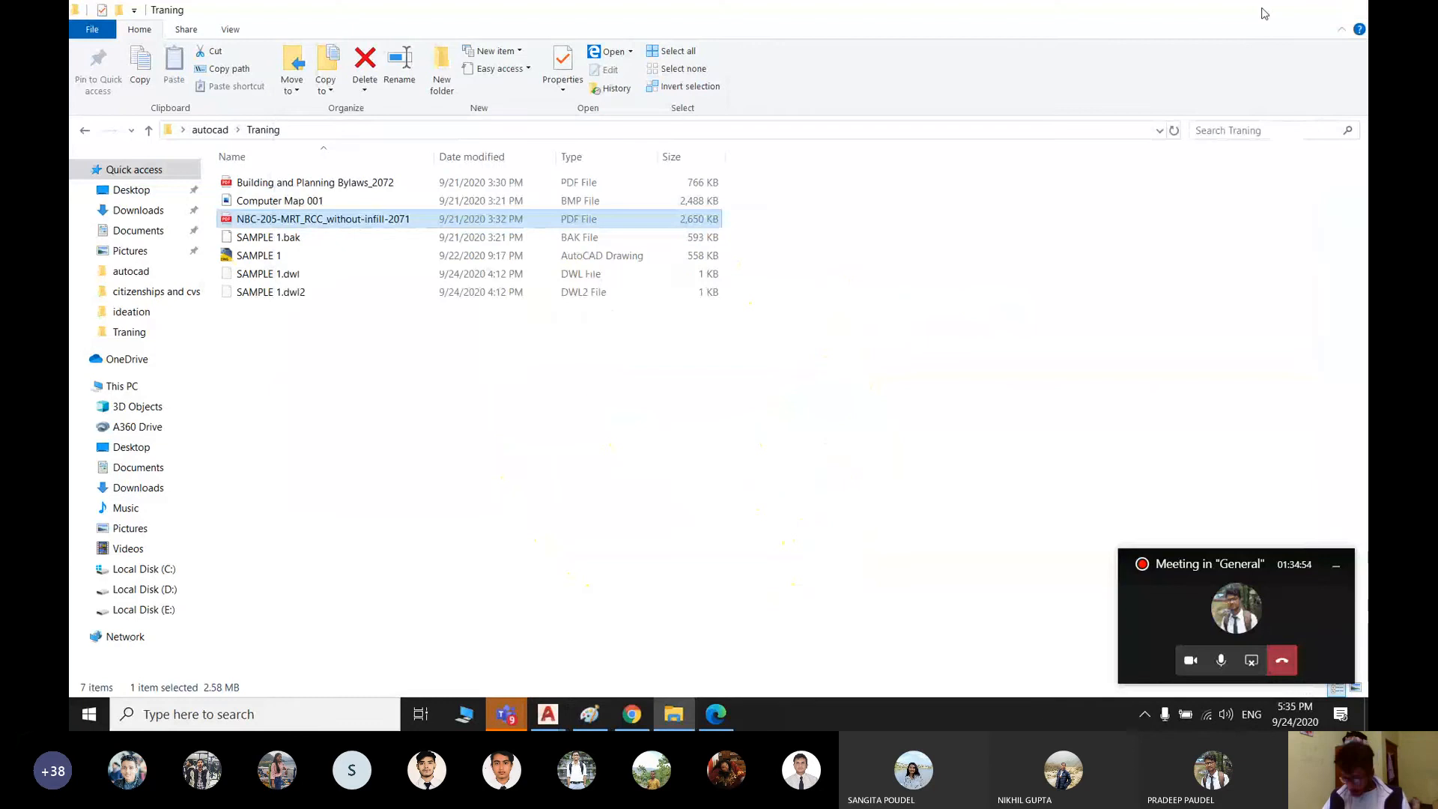
{"action": "left_click", "coordinate": [1266, 11]}
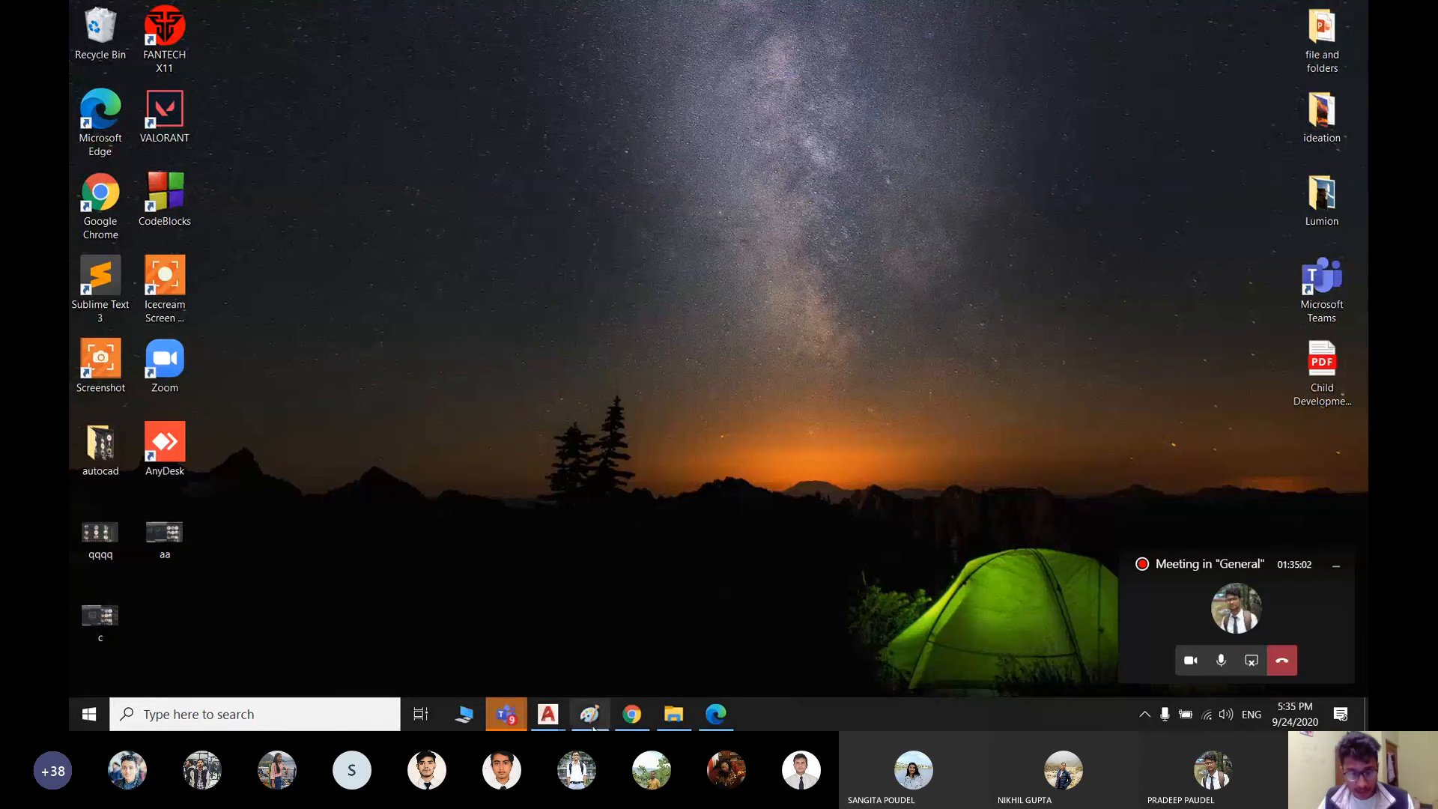
{"action": "mouse_move", "coordinate": [549, 715]}
{"action": "left_click", "coordinate": [592, 651]}
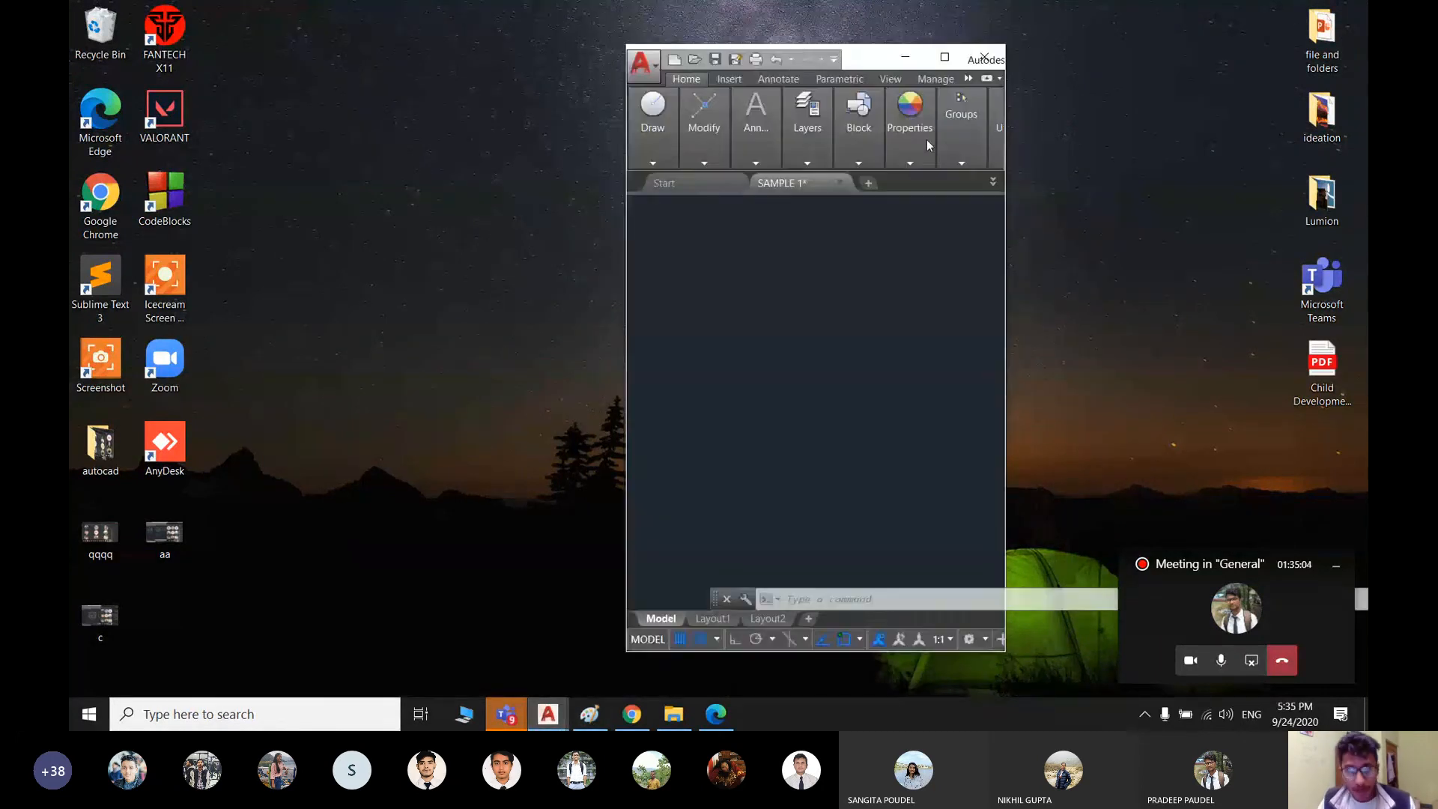
{"action": "double_click", "coordinate": [942, 59]}
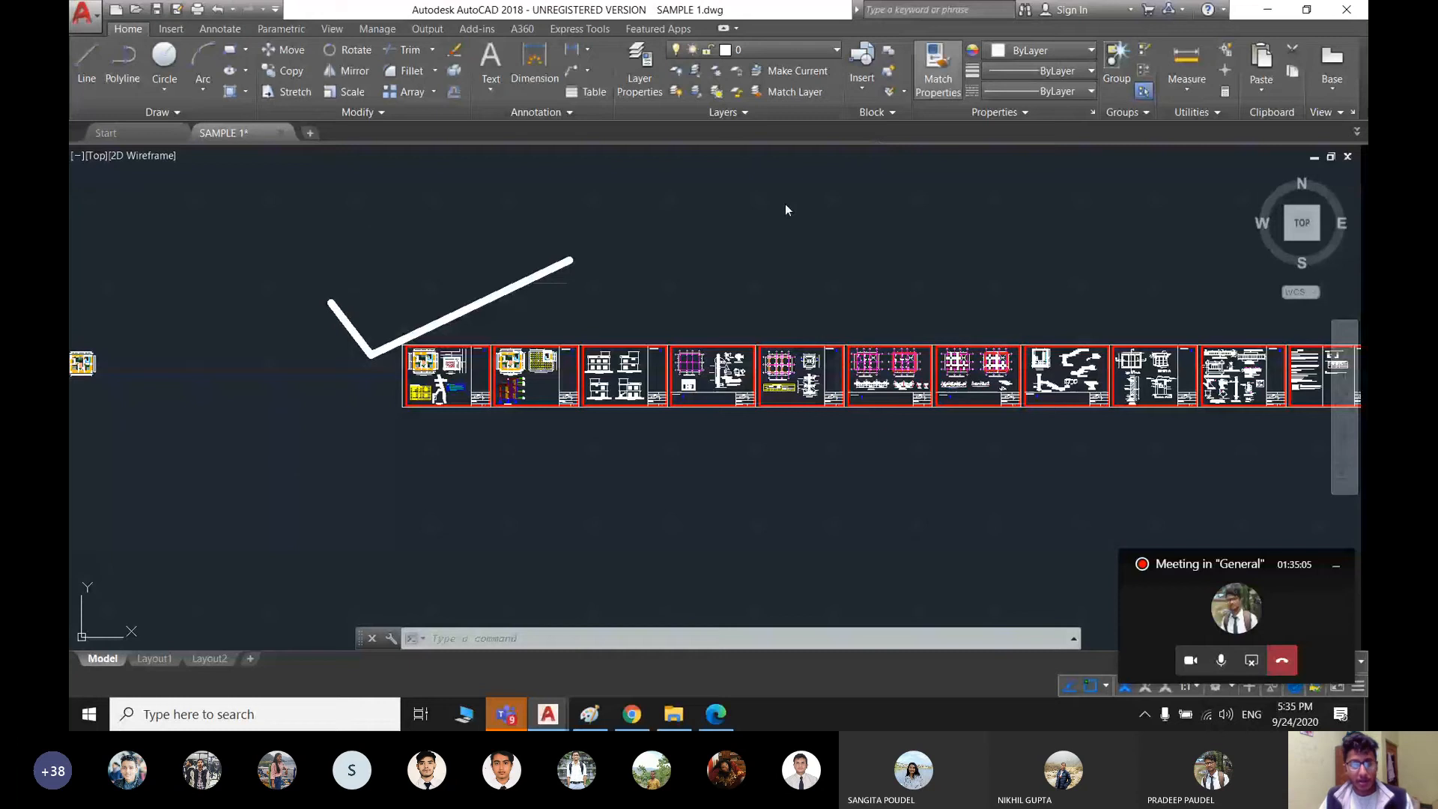
- Switch to Drawing1 and erase the vertical construction lines running below the projected elevations
{"action": "left_click", "coordinate": [247, 126]}
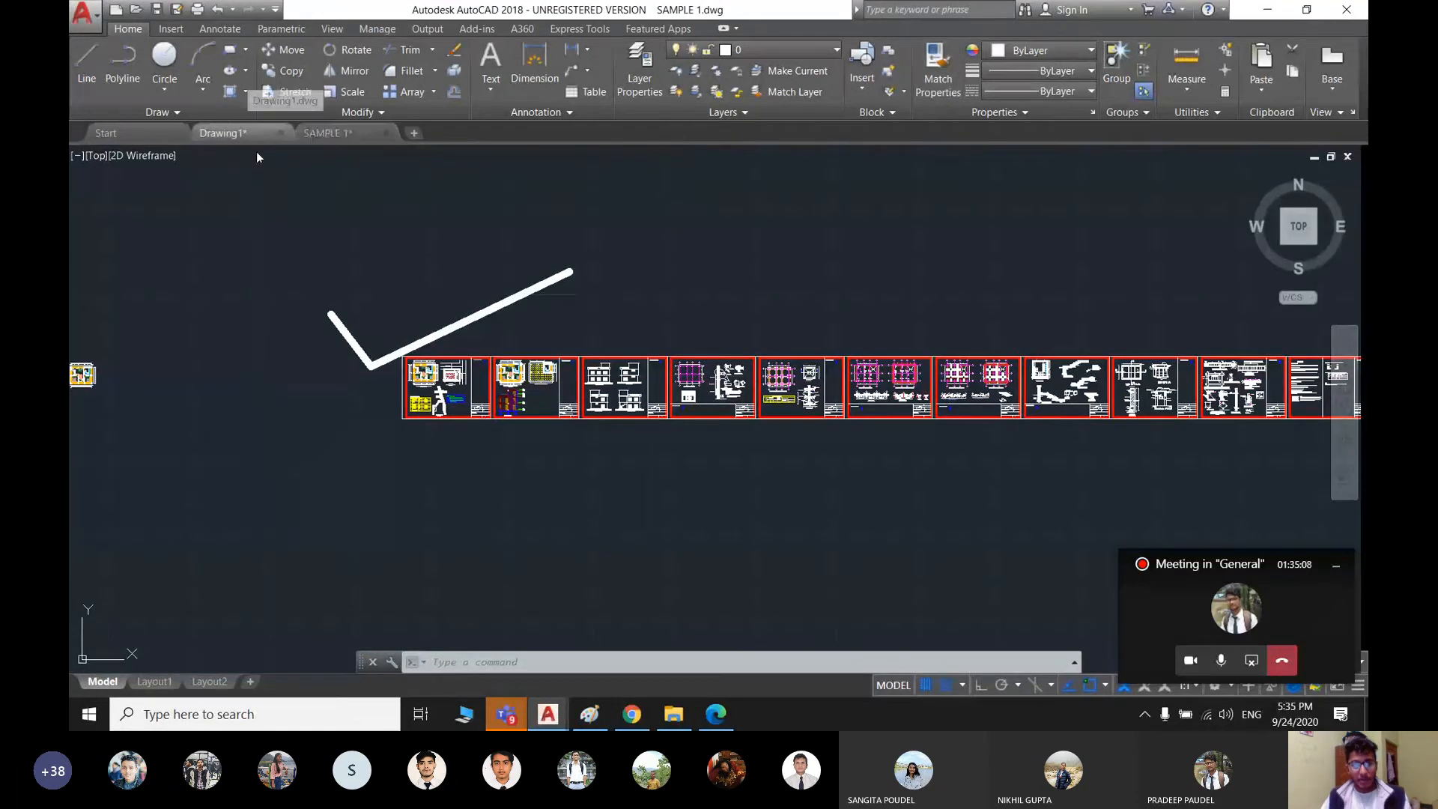
{"action": "scroll", "coordinate": [721, 427], "scroll_direction": "up", "scroll_amount": 2}
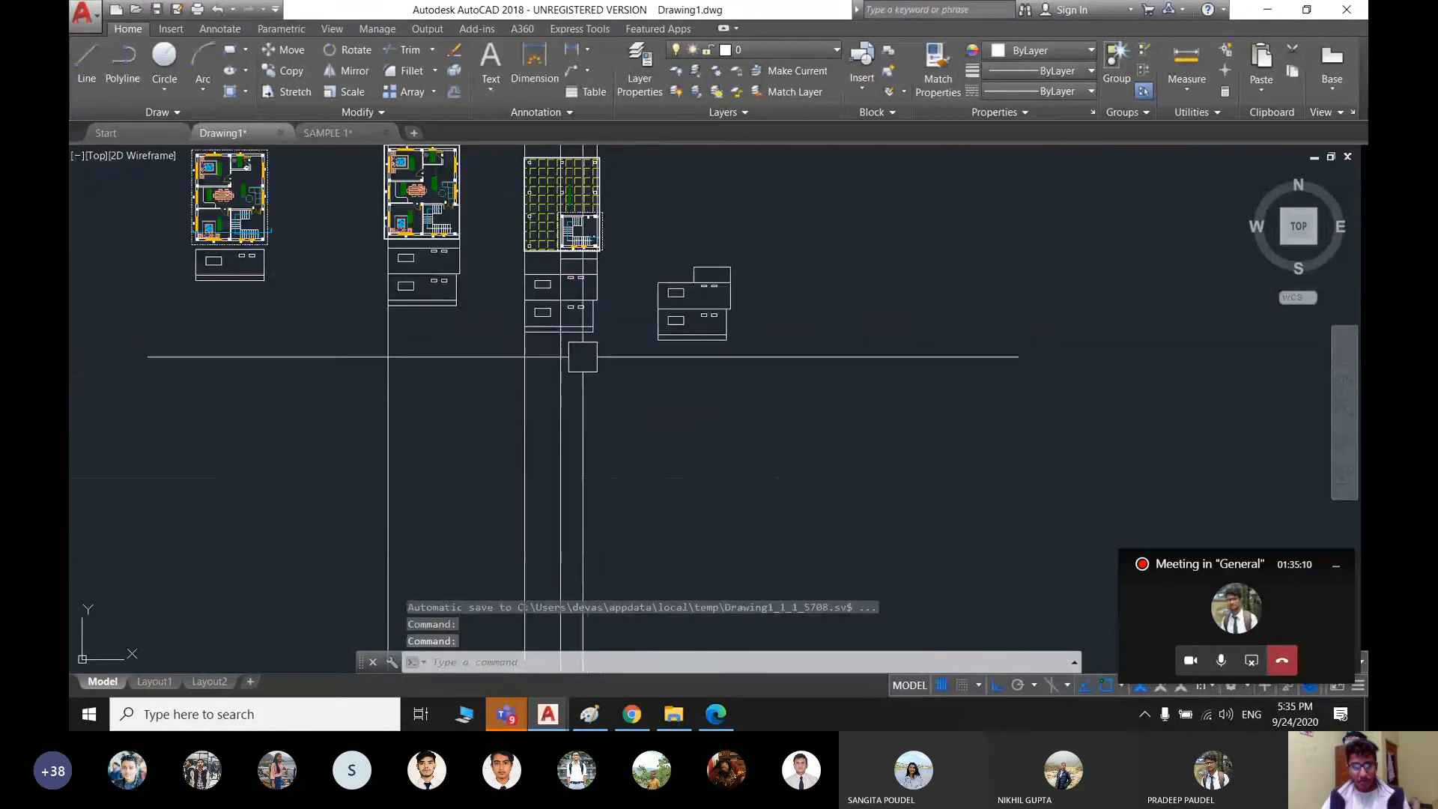
{"action": "scroll", "coordinate": [584, 356], "scroll_direction": "down", "scroll_amount": 2}
{"action": "middle_click_drag", "start_coordinate": [592, 382], "coordinate": [753, 470]}
{"action": "scroll", "coordinate": [674, 390], "scroll_direction": "down", "scroll_amount": 2}
{"action": "middle_click_drag", "start_coordinate": [740, 407], "coordinate": [756, 407]}
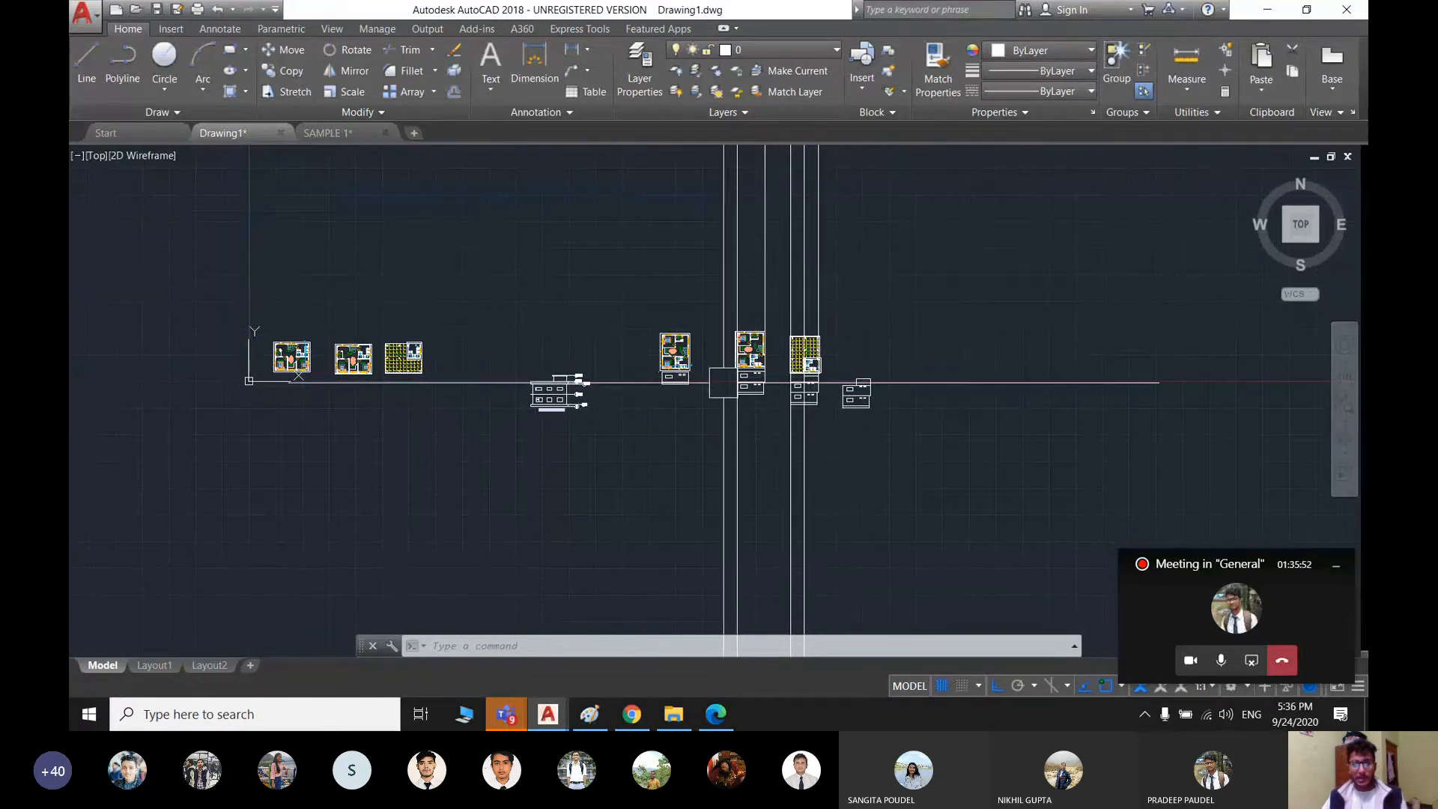
{"action": "left_click", "coordinate": [810, 522]}
{"action": "left_click", "coordinate": [636, 504]}
{"action": "key", "text": "Delete"}
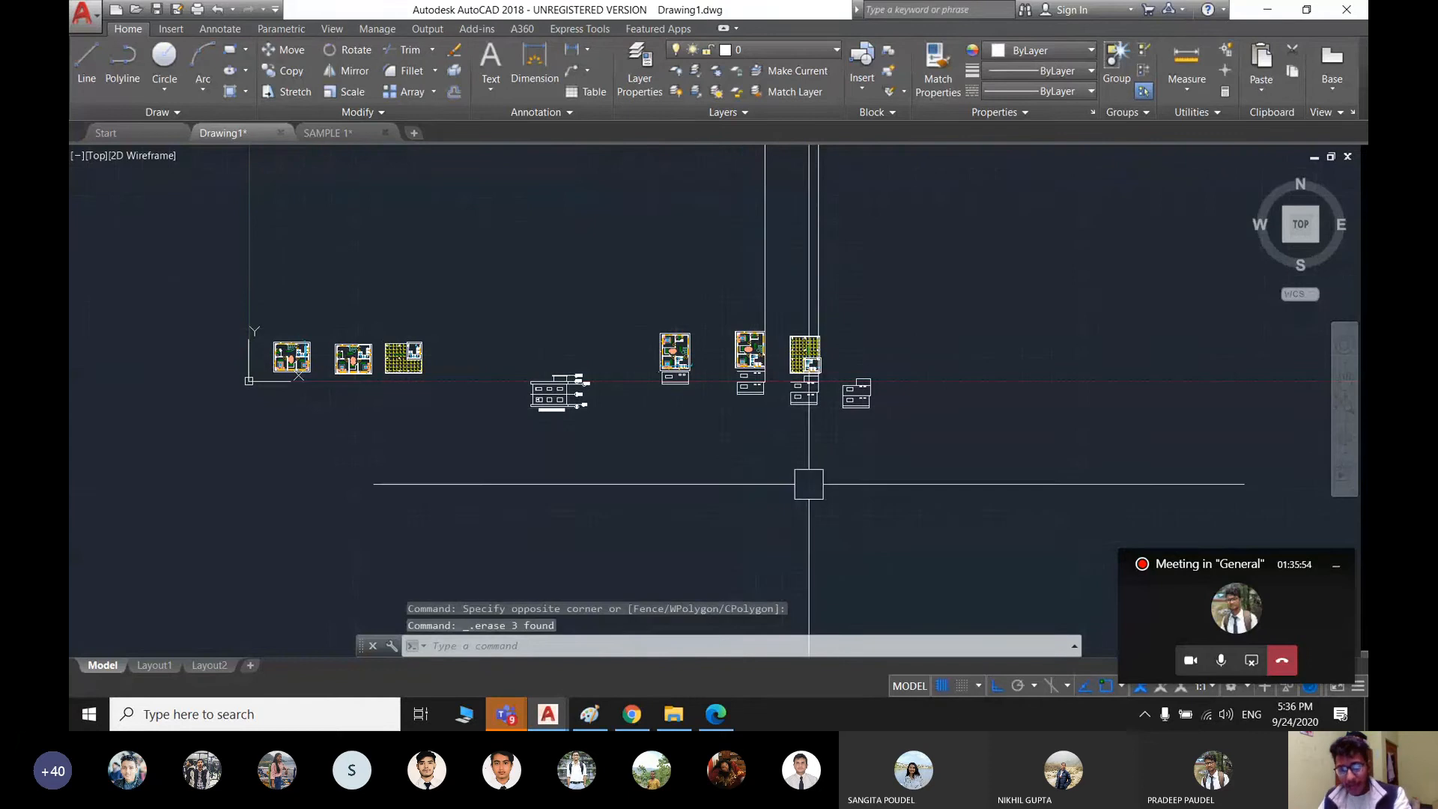
- Erase the two remaining vertical construction lines extending above the floor plans
{"action": "middle_click_drag", "start_coordinate": [768, 413], "coordinate": [708, 468]}
{"action": "left_click", "coordinate": [873, 334]}
{"action": "left_click", "coordinate": [572, 333]}
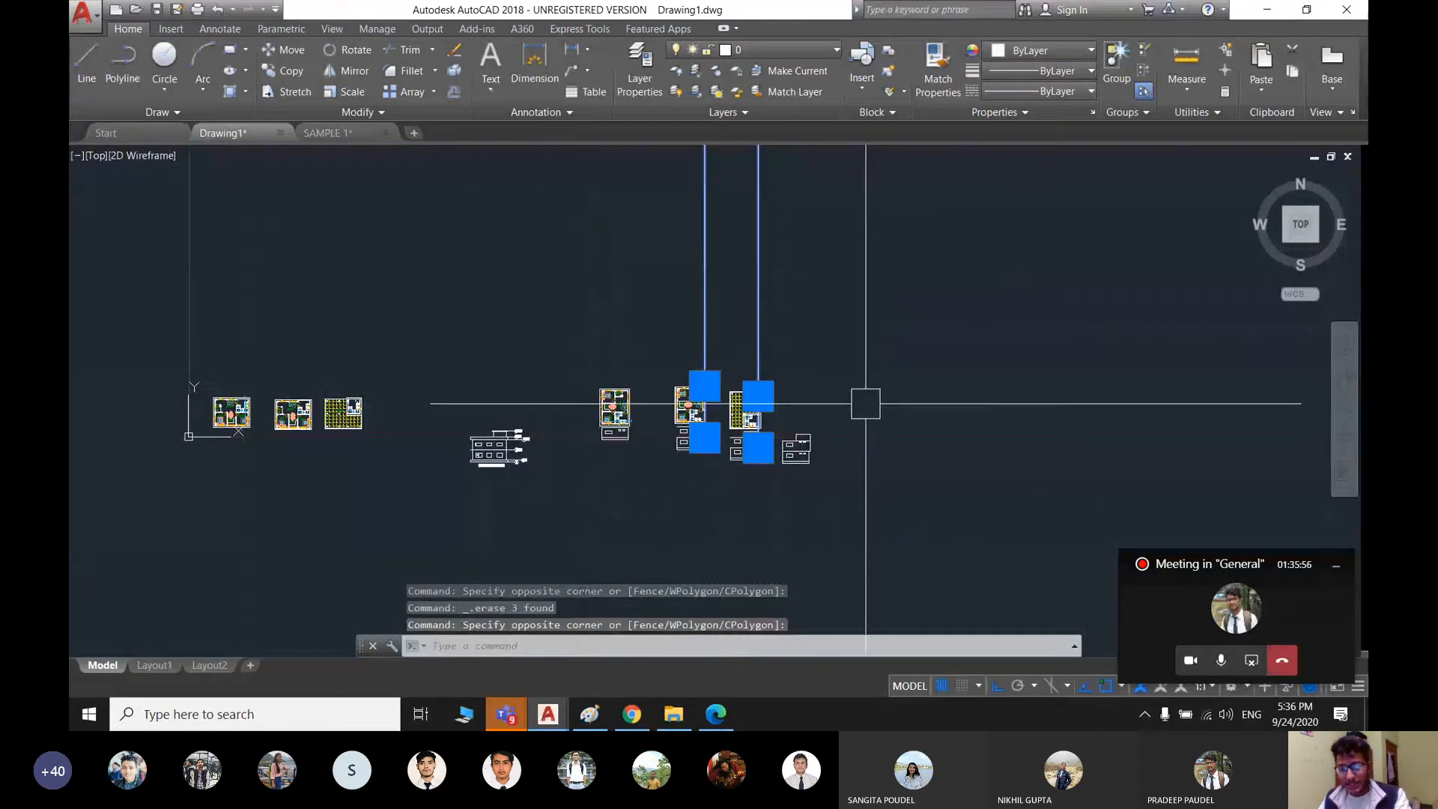
{"action": "key", "text": "Delete"}
- Look through the layer list, check the available profiles in Options, and close the dialog without changes
{"action": "left_click", "coordinate": [765, 47]}
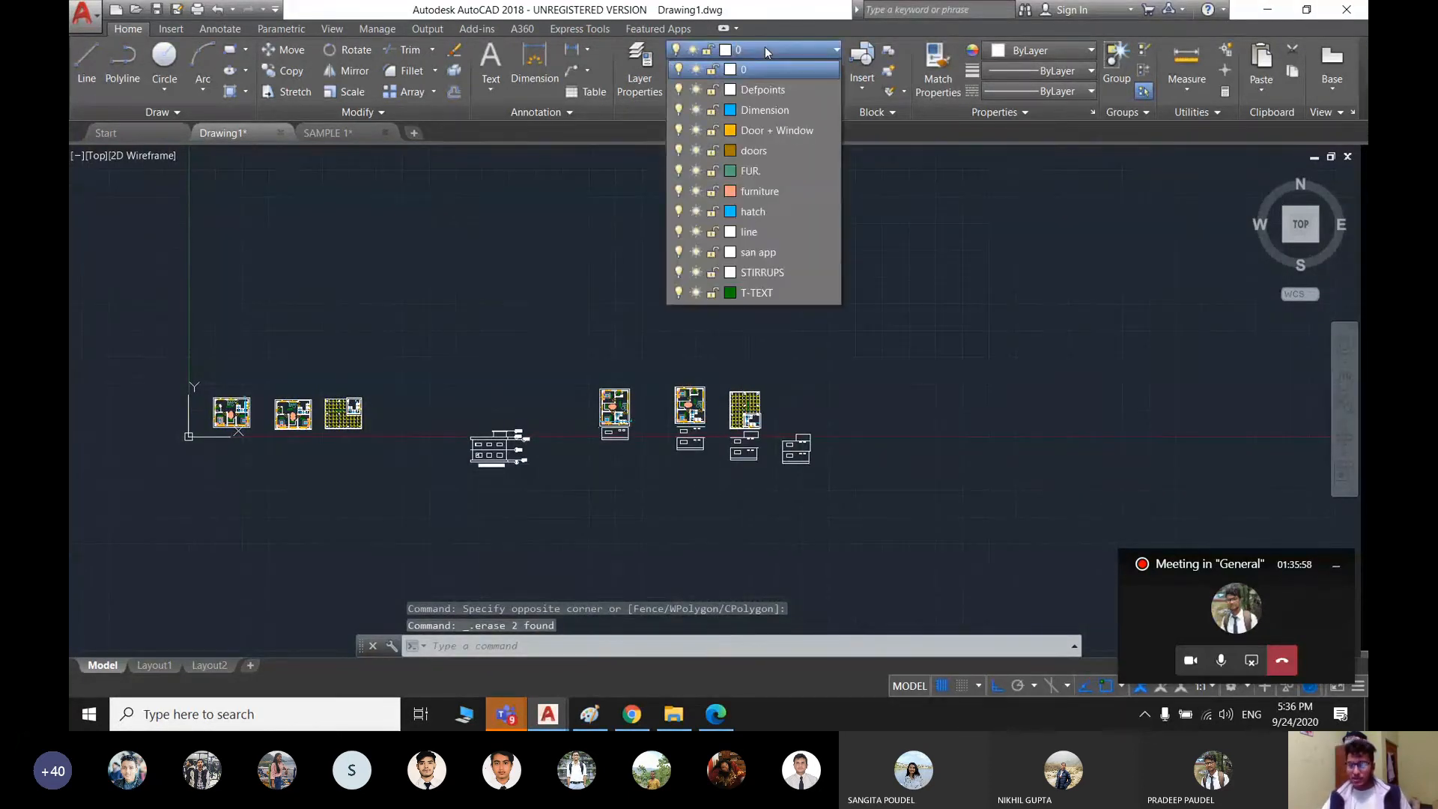
{"action": "middle_click_drag", "start_coordinate": [831, 466], "coordinate": [915, 443]}
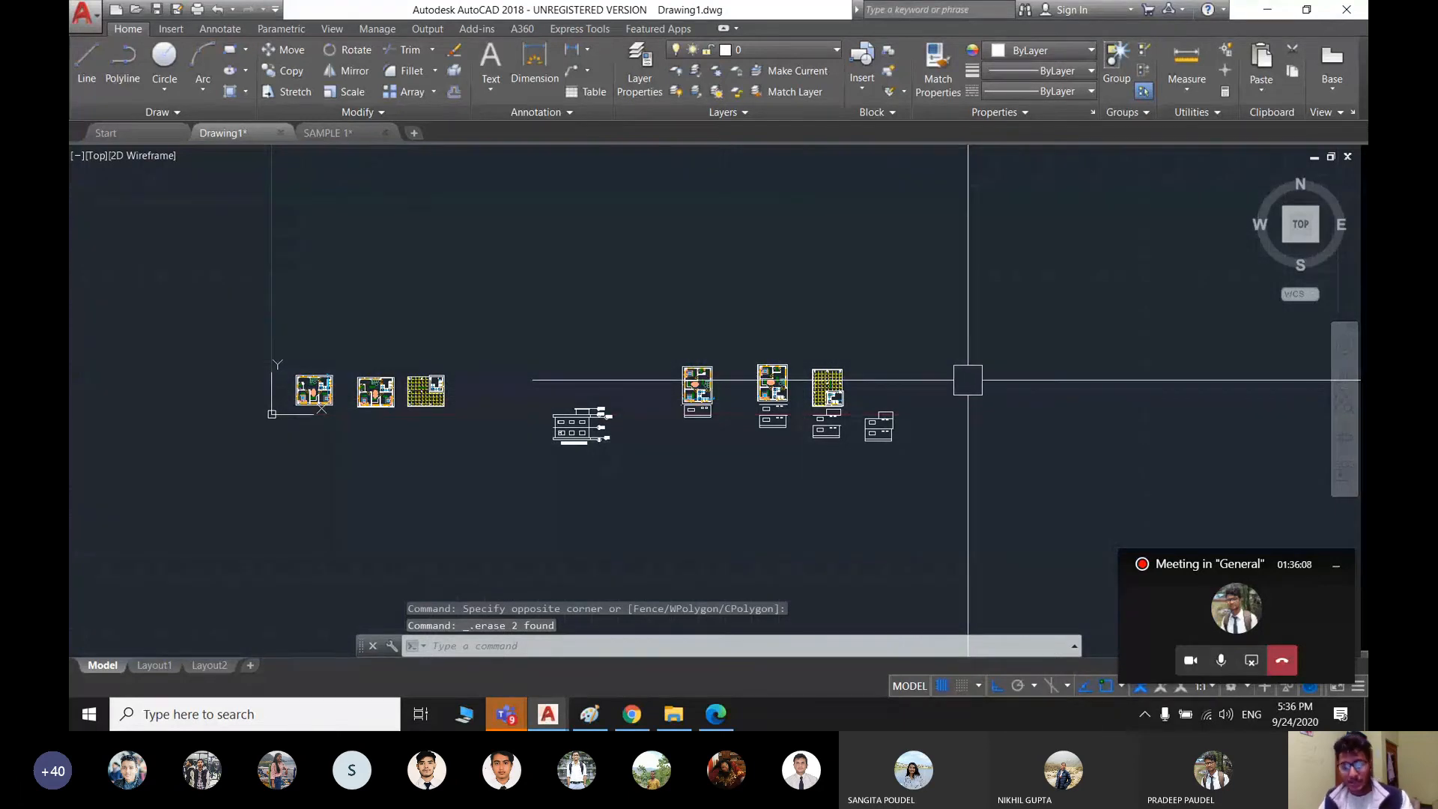
{"action": "type", "text": "OP"}
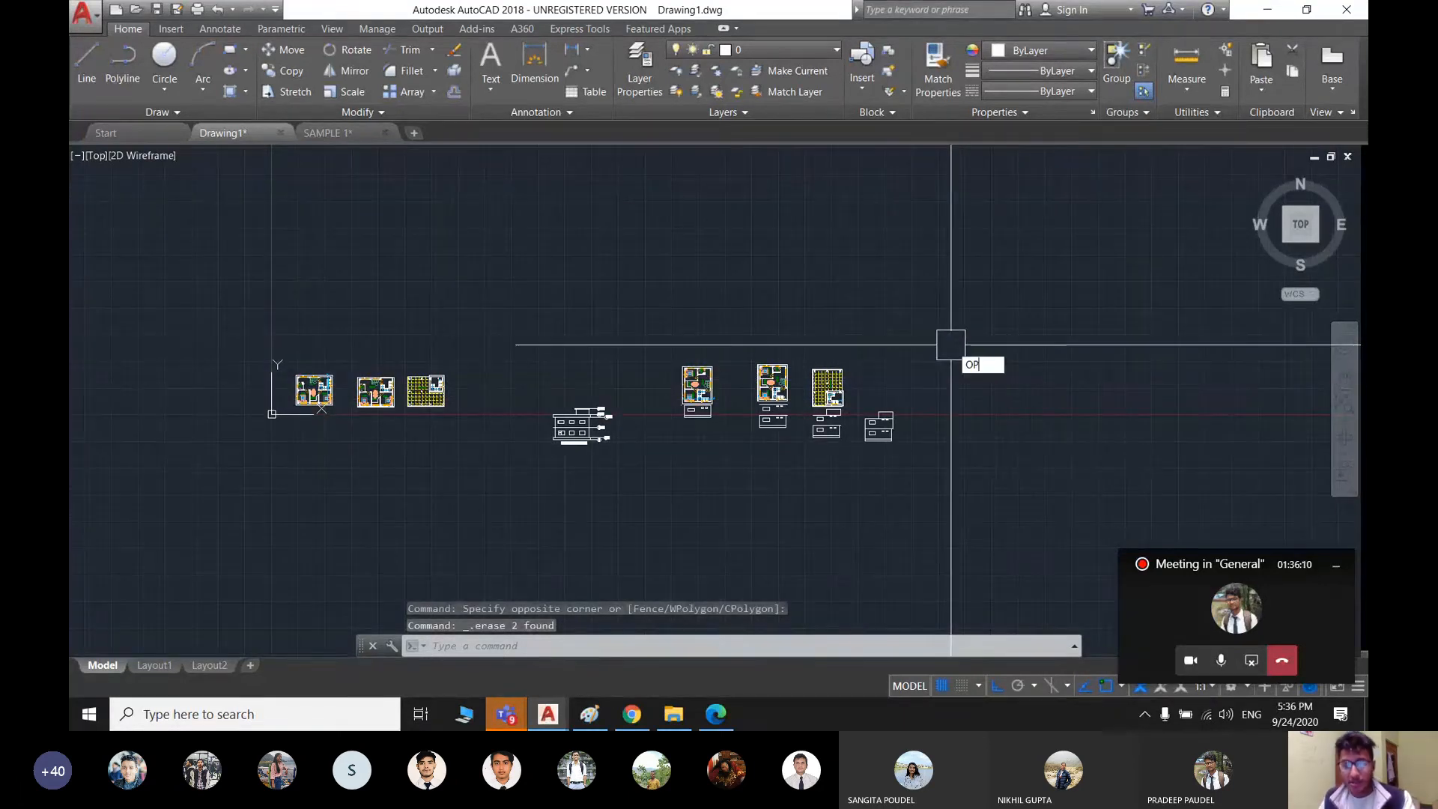
{"action": "key", "text": "Return"}
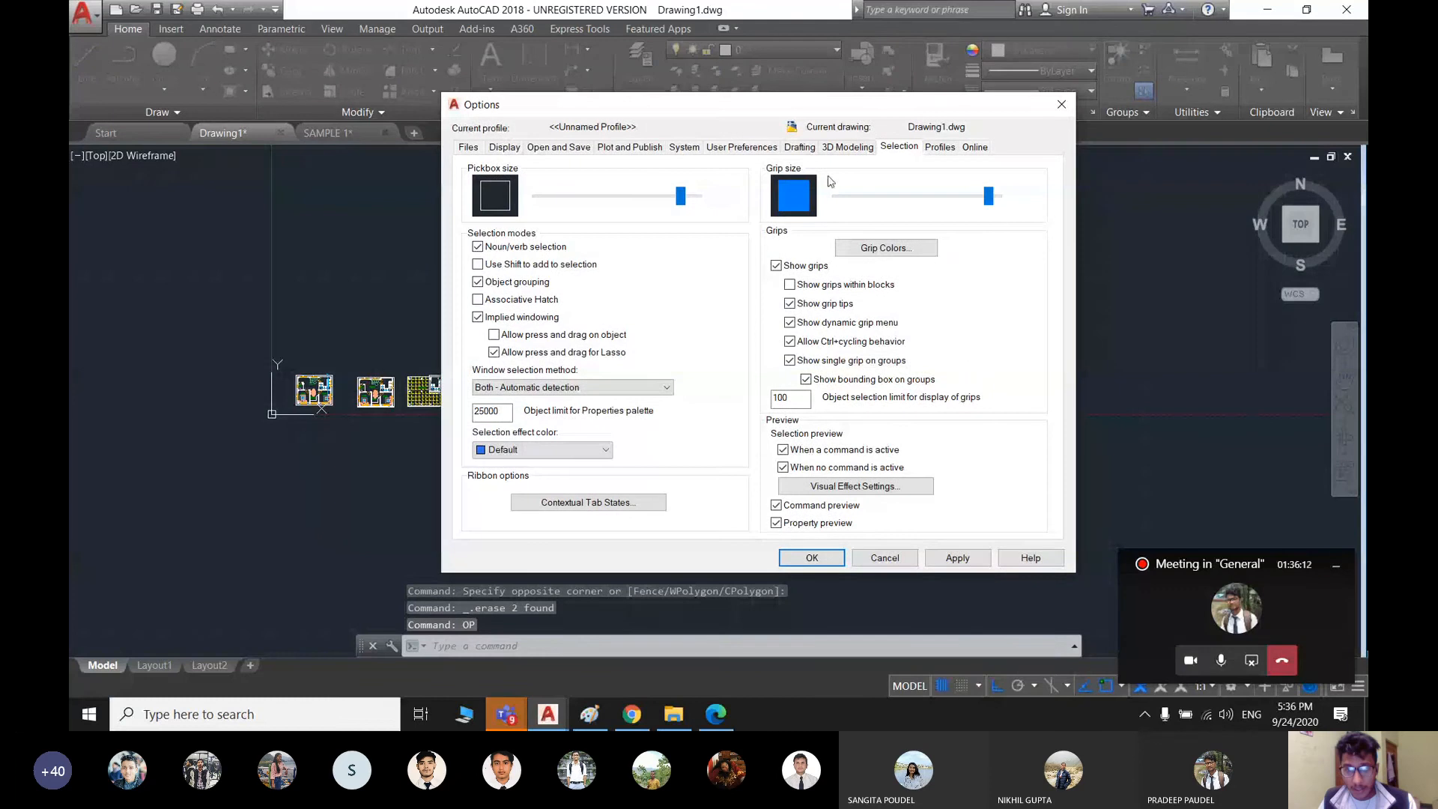
{"action": "left_click", "coordinate": [940, 147]}
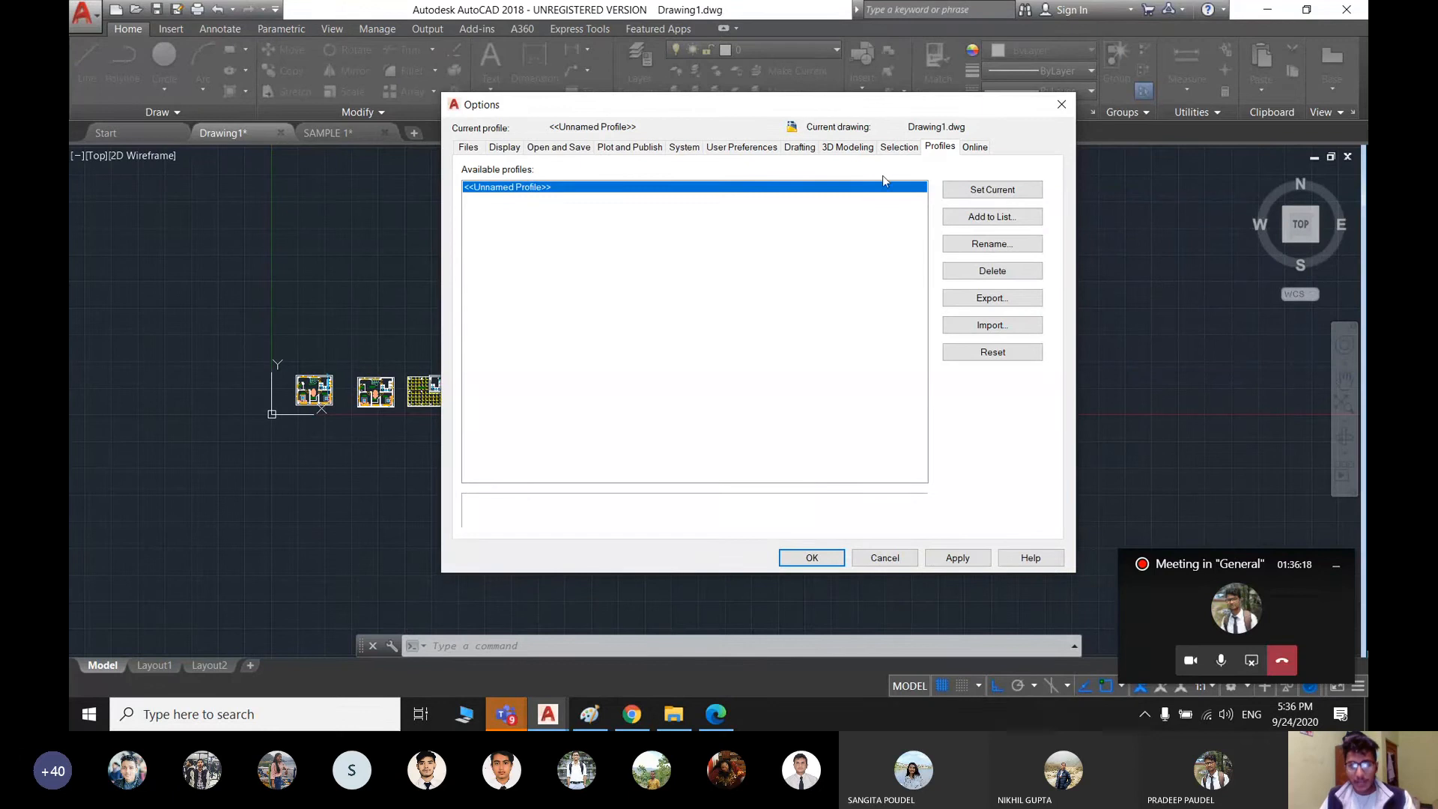
{"action": "left_click", "coordinate": [1061, 104]}
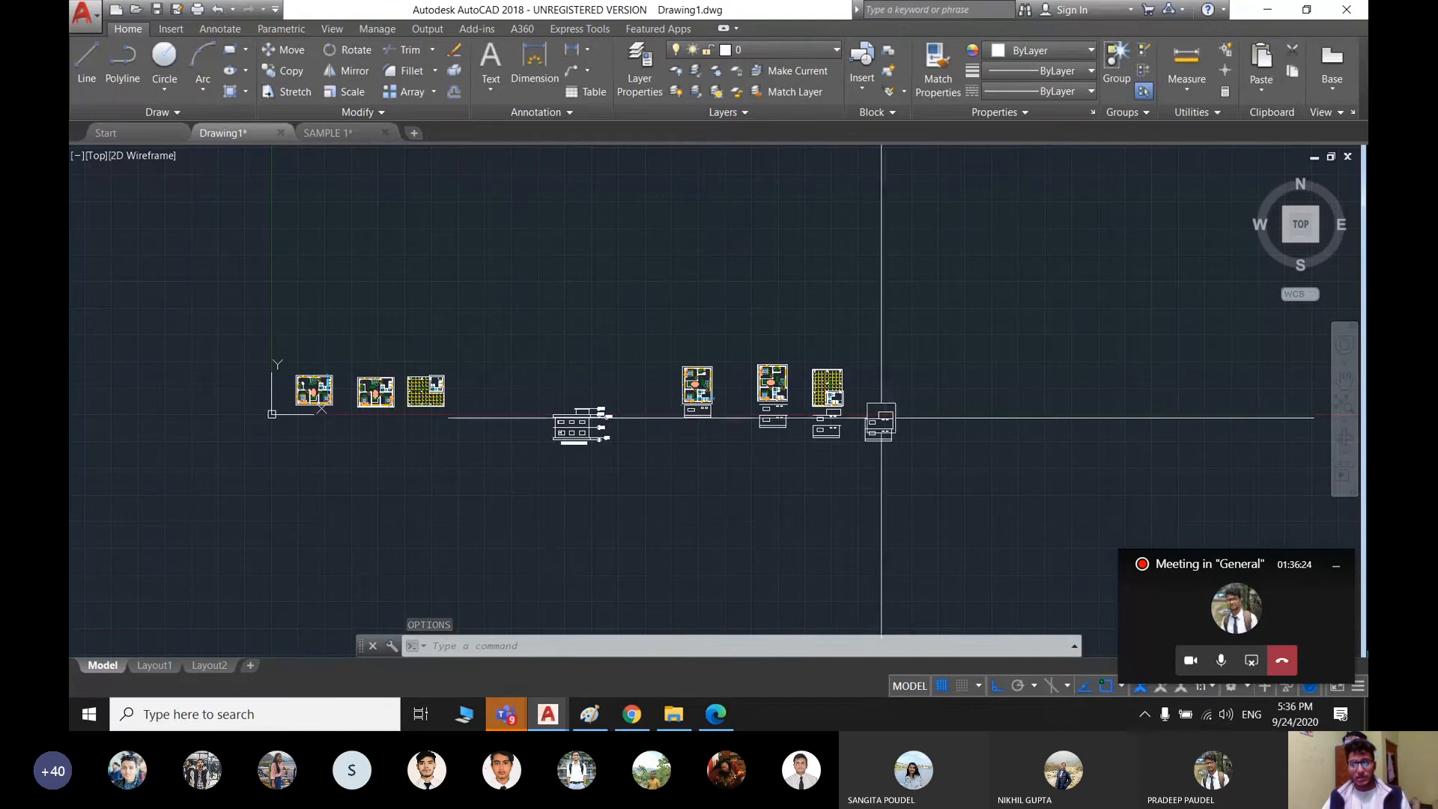
- Switch to SAMPLE 1 and look over its full row of drawing sheets
{"action": "scroll", "coordinate": [876, 479], "scroll_direction": "down", "scroll_amount": 2}
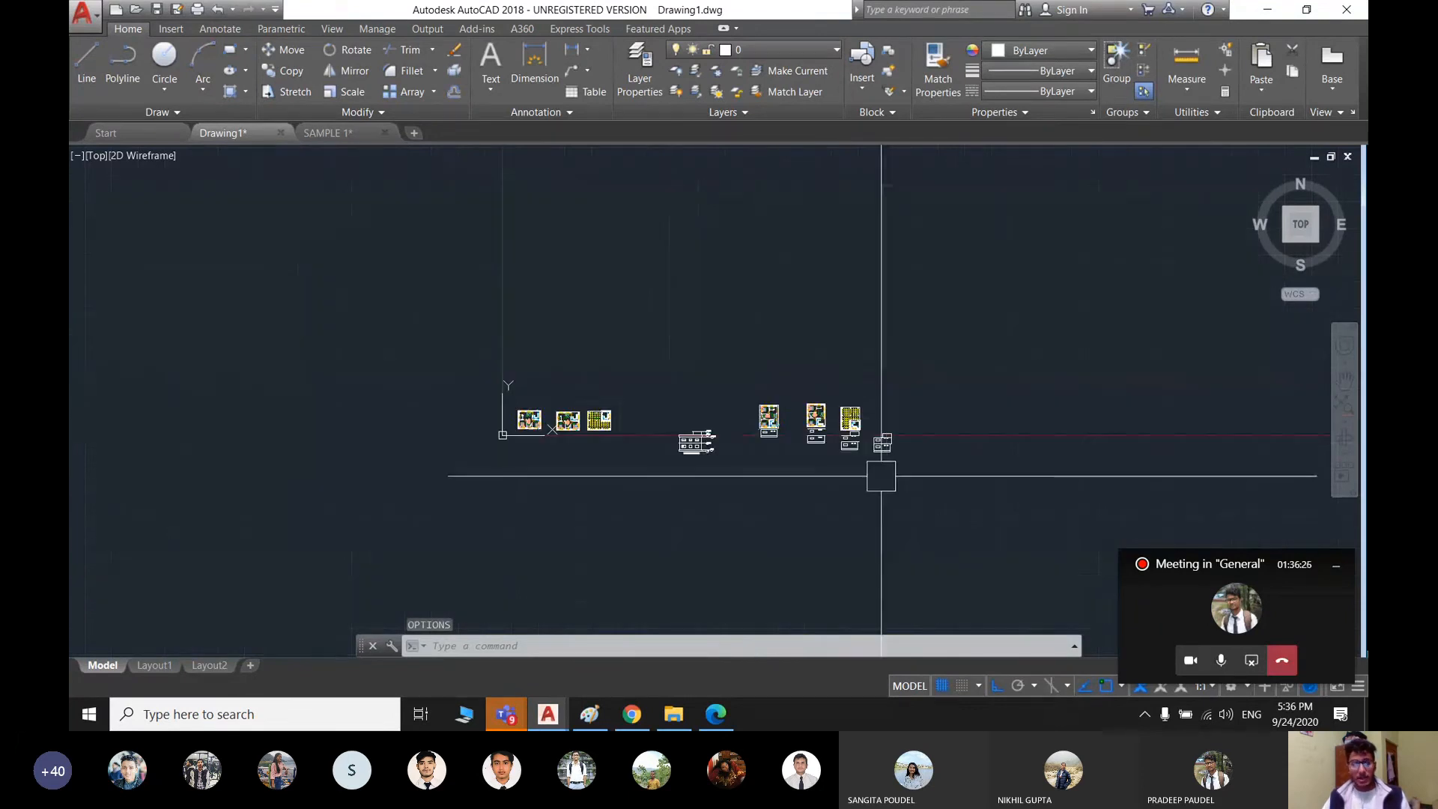
{"action": "left_click", "coordinate": [344, 133]}
{"action": "scroll", "coordinate": [861, 401], "scroll_direction": "down", "scroll_amount": 2}
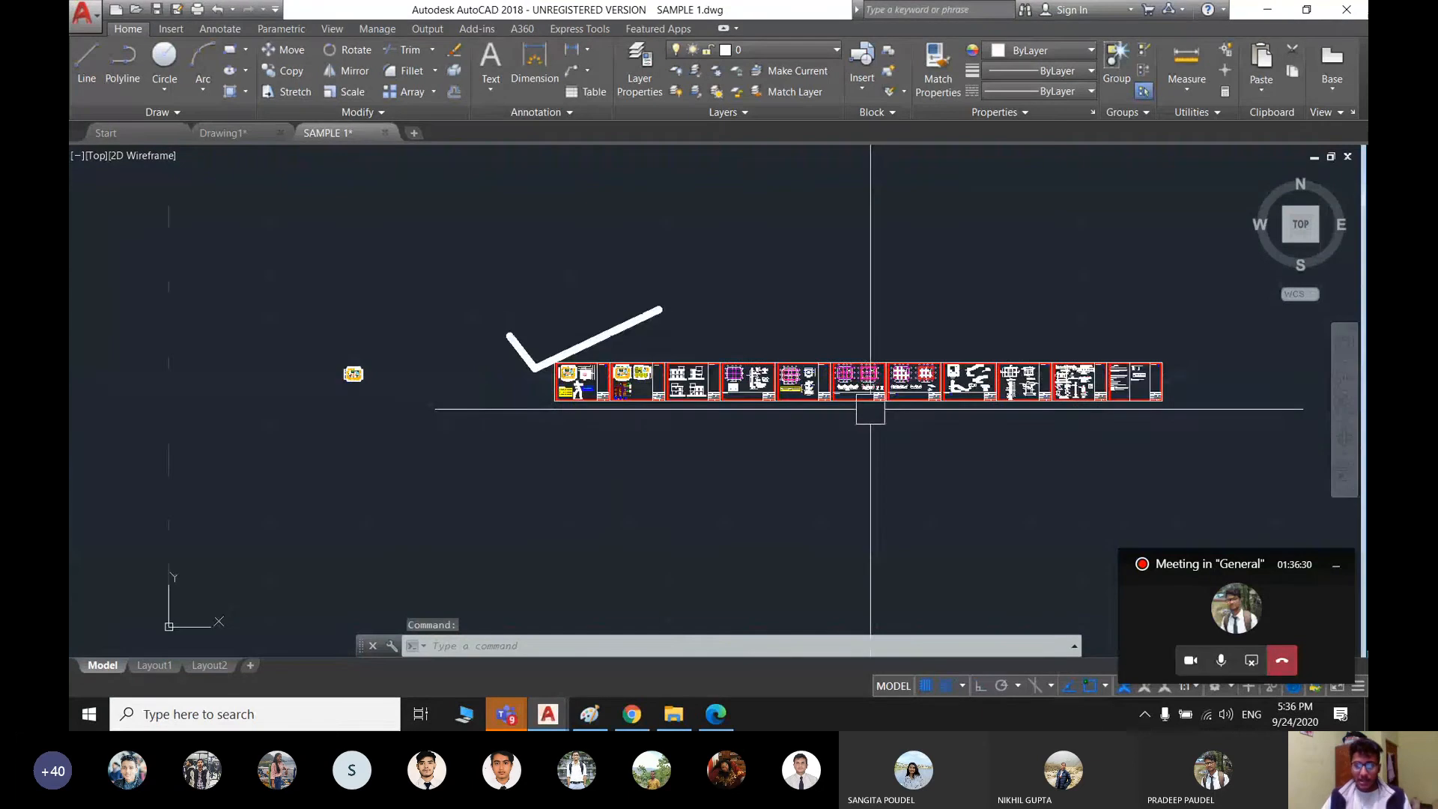
{"action": "middle_click_drag", "start_coordinate": [866, 408], "coordinate": [688, 383]}
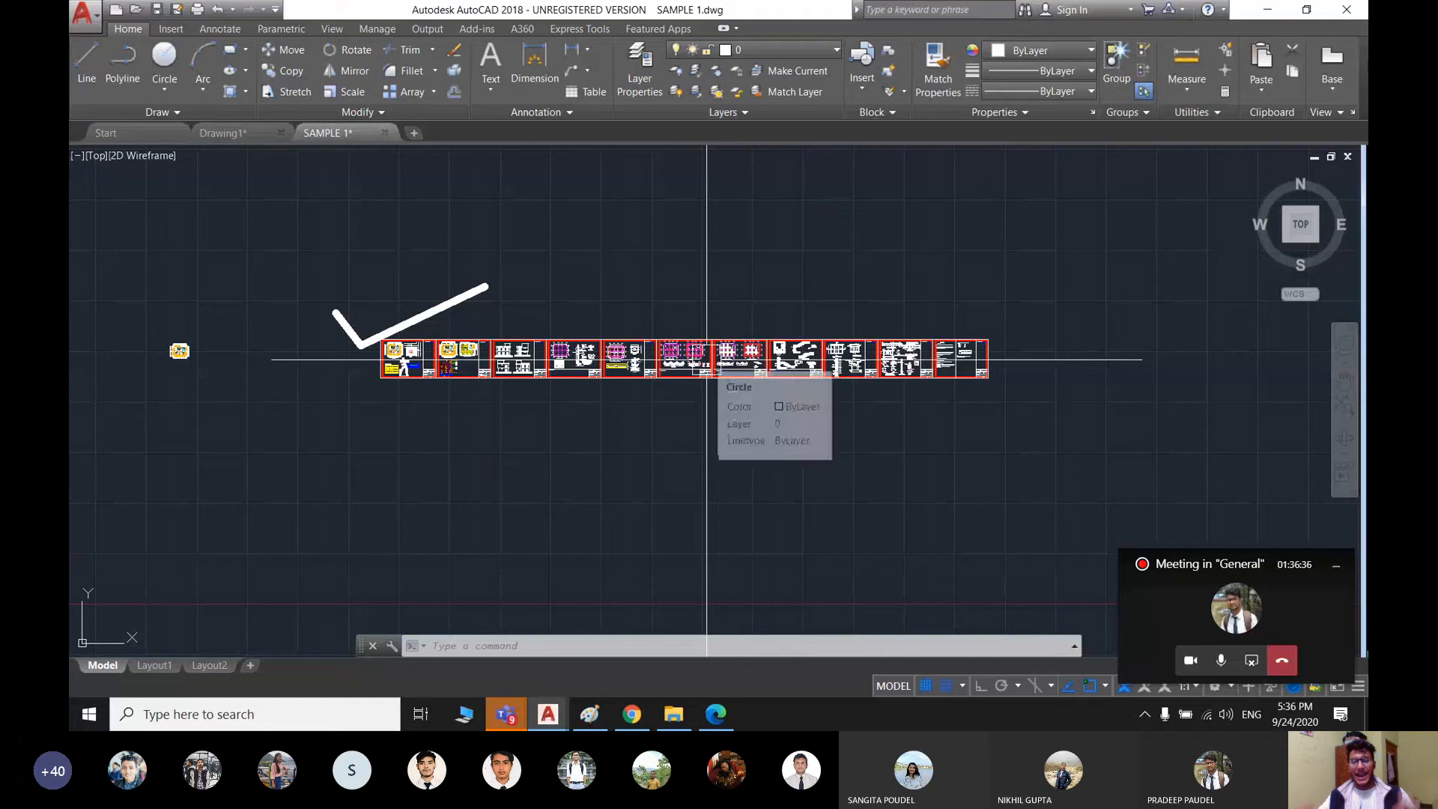
- Return to Drawing1, check its layer list, and look over the overall arrangement of plans and elevations
{"action": "left_click", "coordinate": [223, 132]}
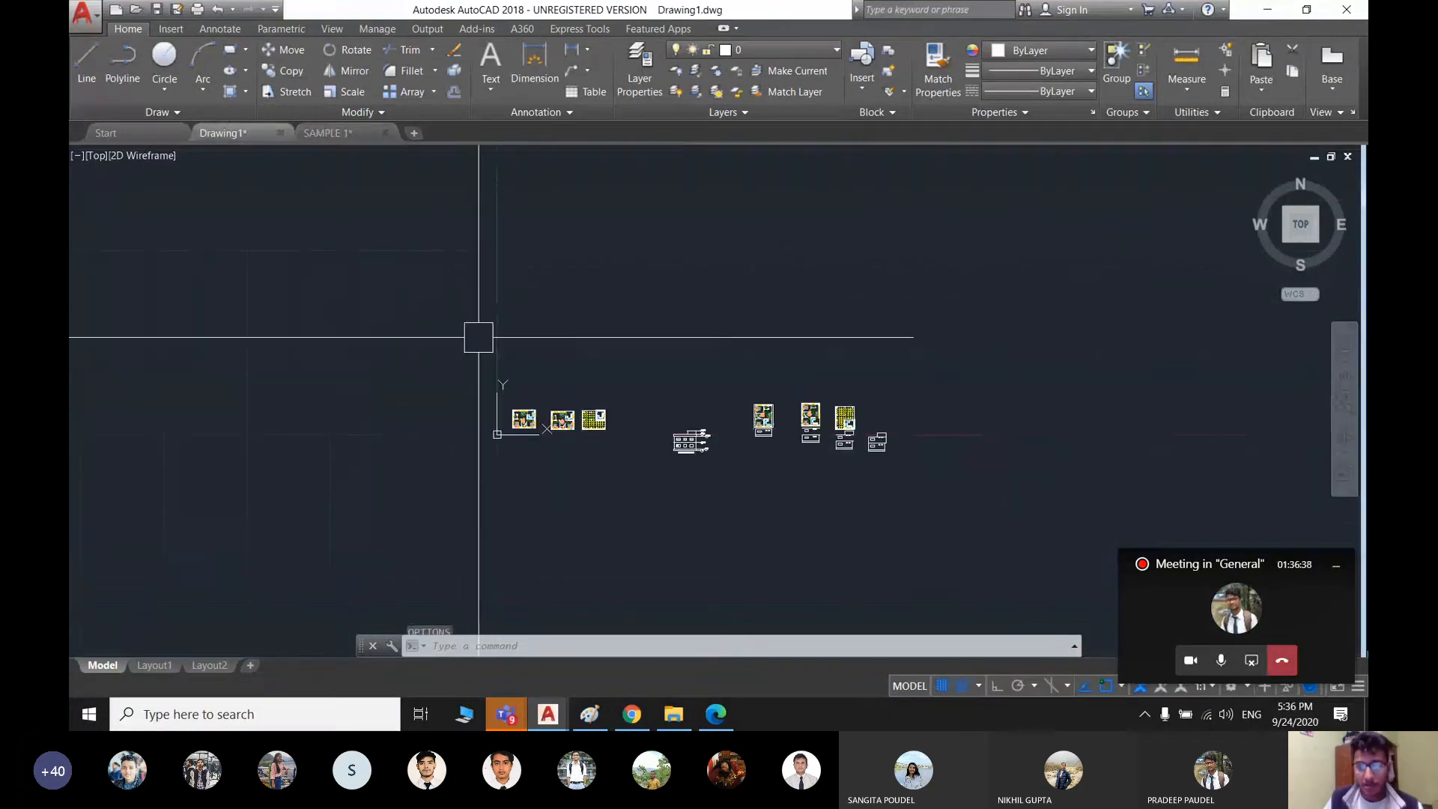
{"action": "left_click", "coordinate": [777, 48]}
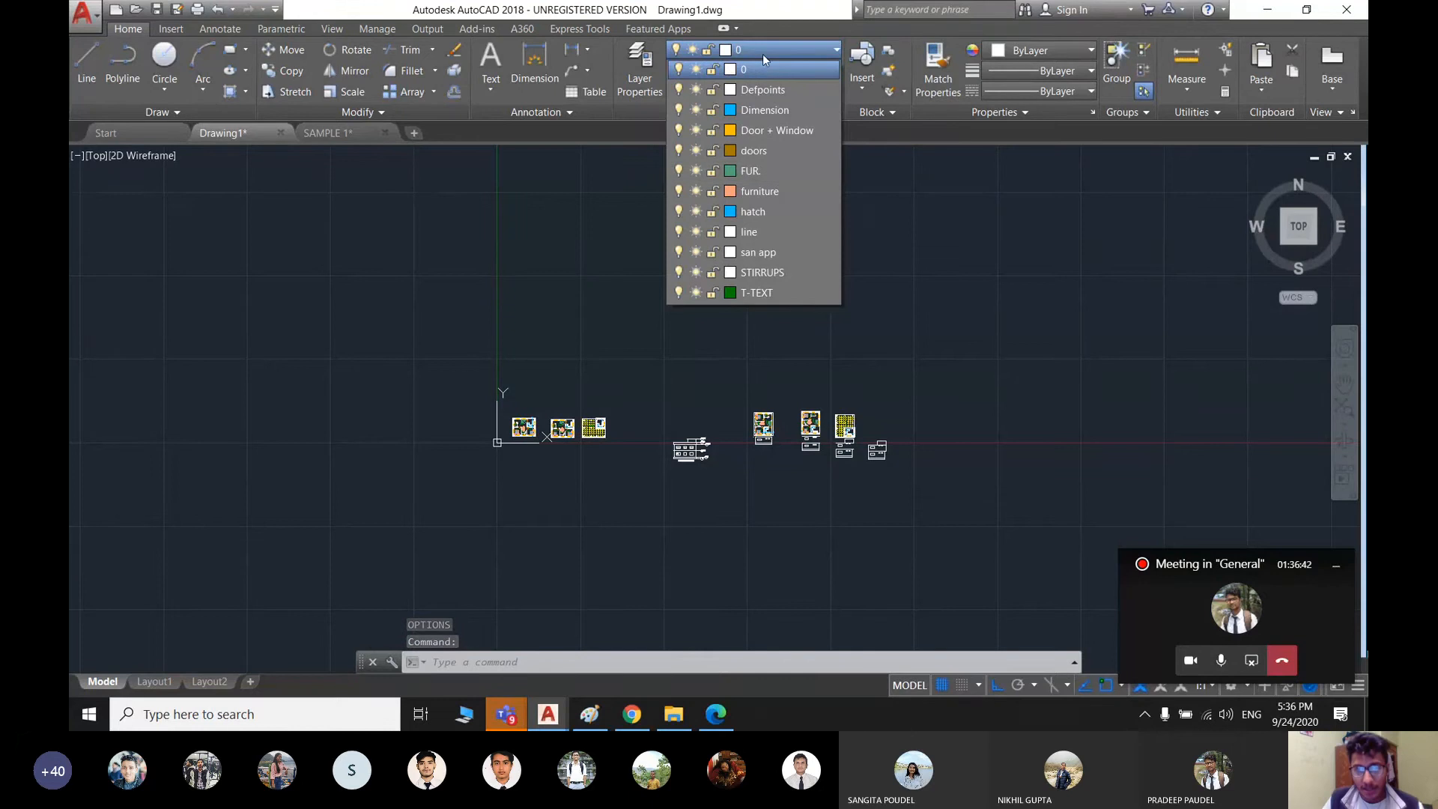
{"action": "left_click", "coordinate": [773, 49]}
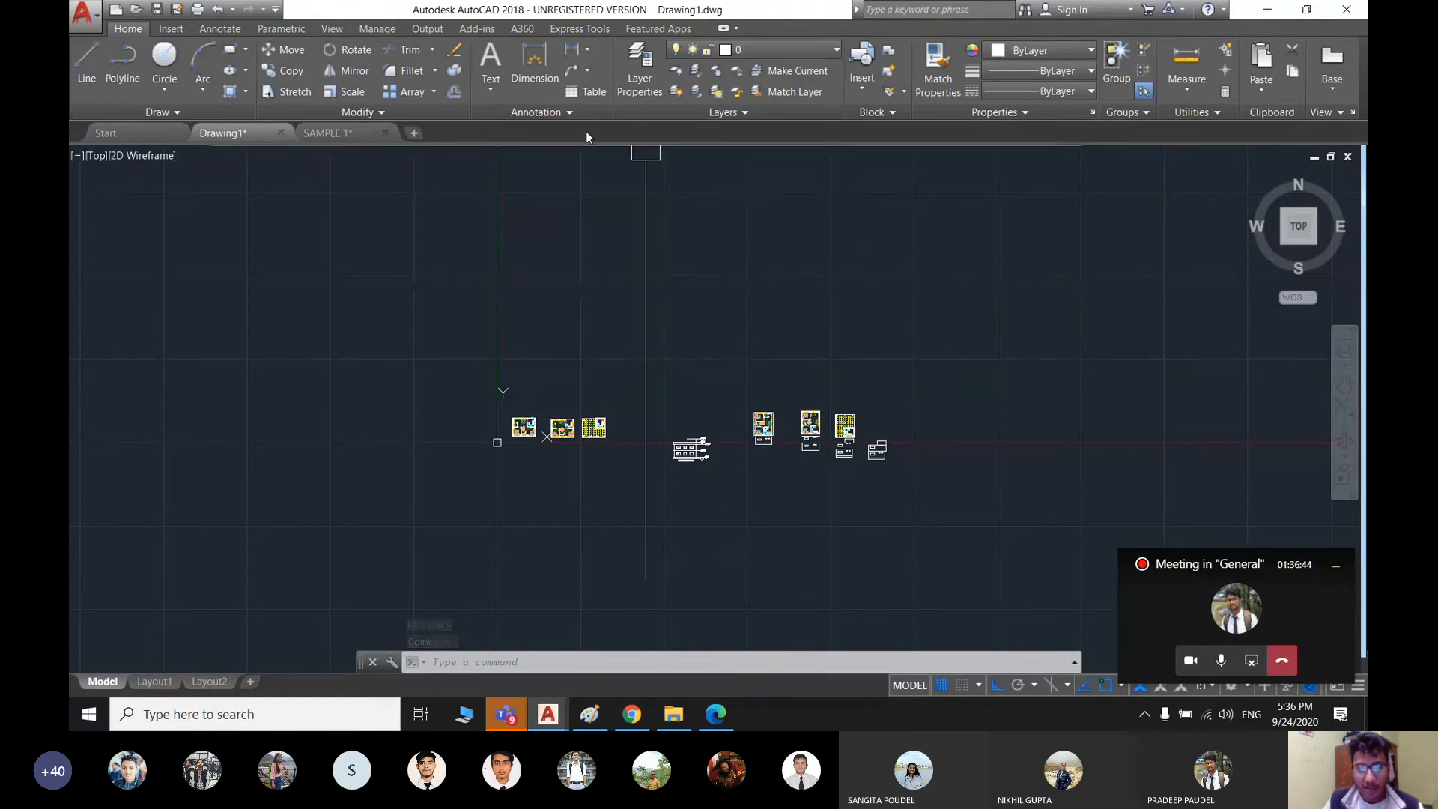
{"action": "scroll", "coordinate": [683, 255], "scroll_direction": "down", "scroll_amount": 2}
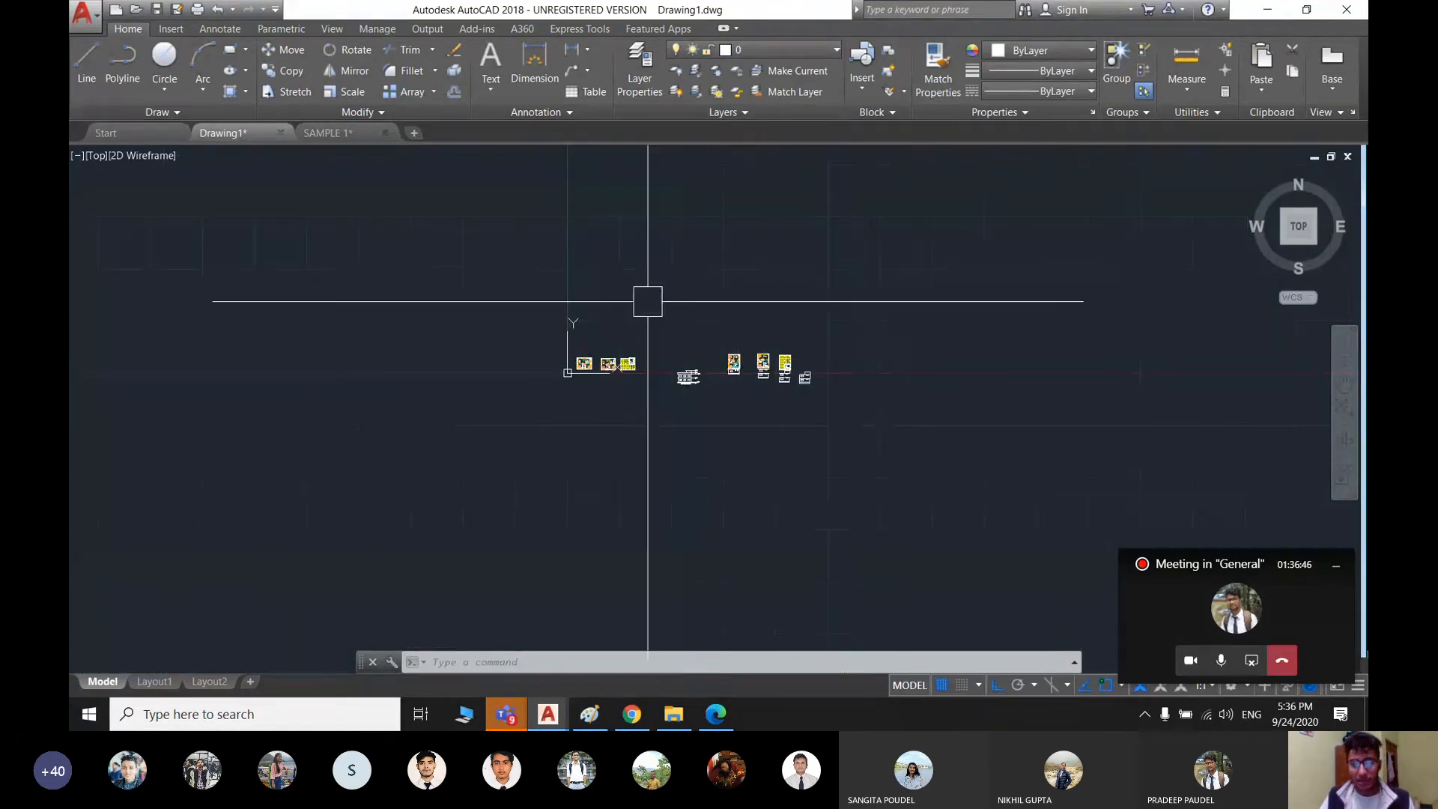
{"action": "middle_click_drag", "start_coordinate": [842, 466], "coordinate": [770, 427]}
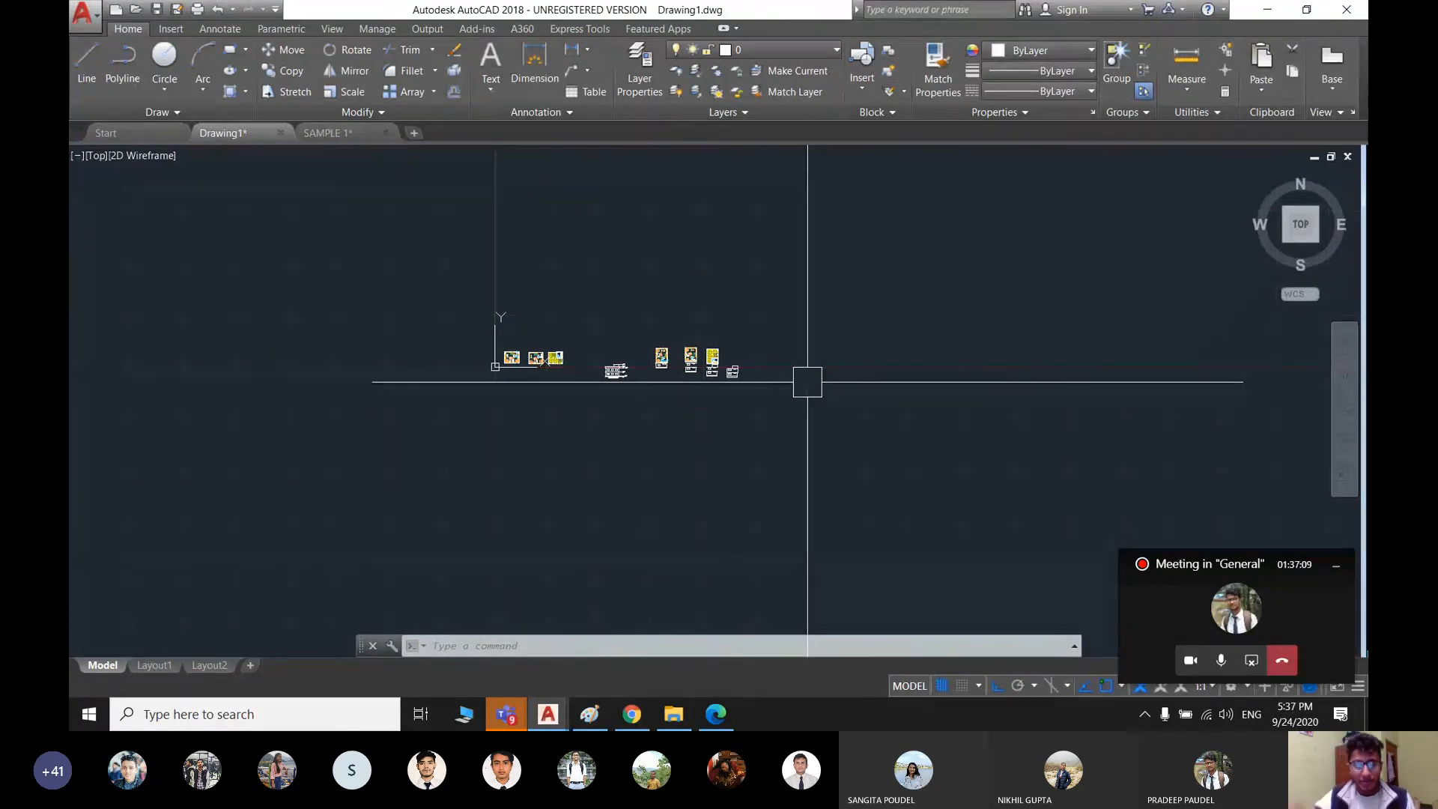
- Switch to Paint and start a blank canvas, discarding the building sketch
{"action": "left_click", "coordinate": [589, 716]}
{"action": "key", "text": "ctrl+n"}
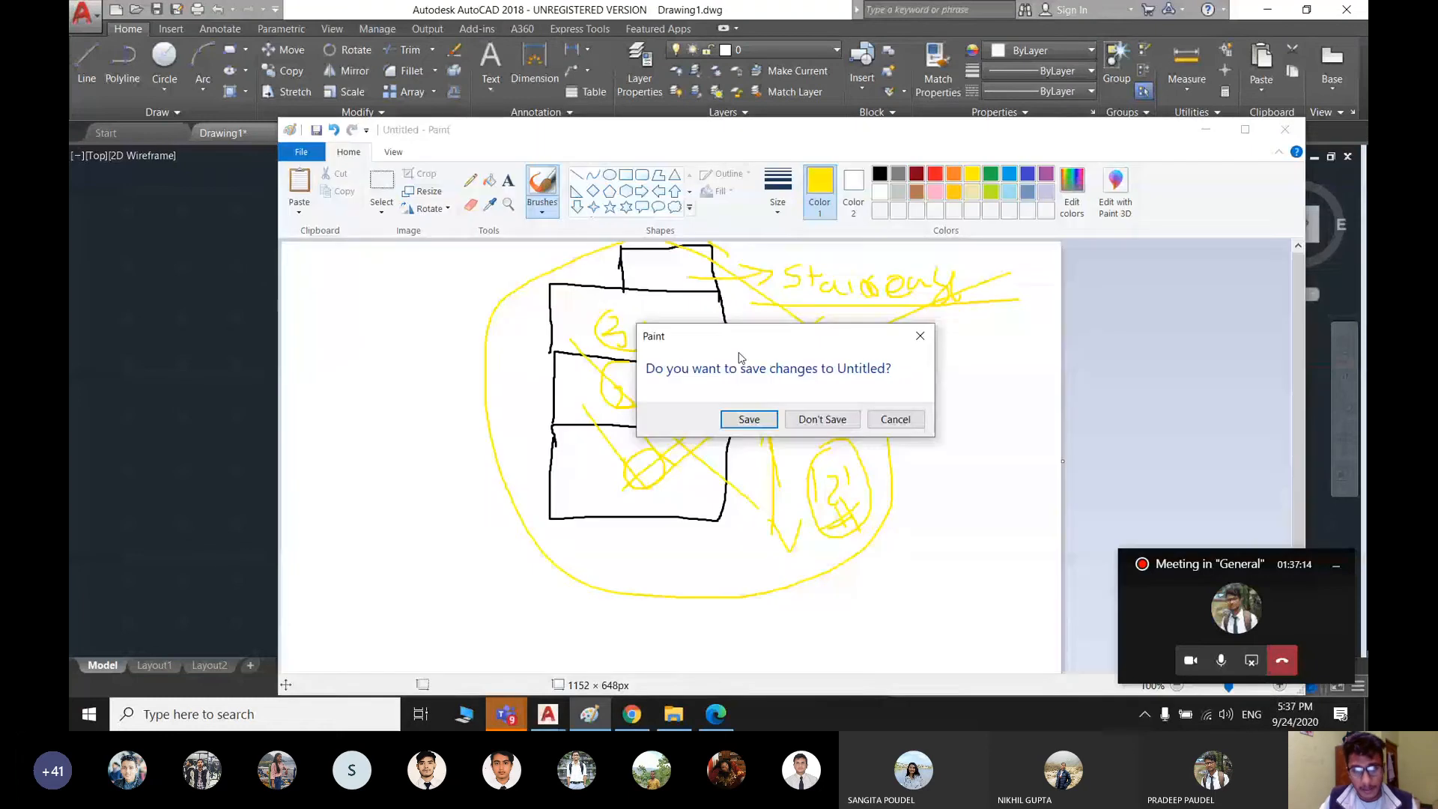
{"action": "left_click", "coordinate": [823, 418]}
- Write BU near the canvas's upper middle and draw an arrow from it down to the handwritten note MRT RVD
{"action": "mouse_move", "coordinate": [647, 285]}
{"action": "left_mouse_down"}
{"action": "mouse_move", "coordinate": [655, 316]}
{"action": "mouse_move", "coordinate": [656, 293]}
{"action": "mouse_move", "coordinate": [653, 315]}
{"action": "mouse_move", "coordinate": [694, 281]}
{"action": "mouse_move", "coordinate": [586, 382]}
{"action": "mouse_move", "coordinate": [596, 391]}
{"action": "left_mouse_up"}
{"action": "mouse_move", "coordinate": [463, 409]}
{"action": "left_mouse_down"}
{"action": "mouse_move", "coordinate": [474, 449]}
{"action": "mouse_move", "coordinate": [547, 414]}
{"action": "mouse_move", "coordinate": [554, 374]}
{"action": "left_mouse_up"}
{"action": "left_click_drag", "start_coordinate": [470, 489], "coordinate": [503, 487]}
{"action": "mouse_move", "coordinate": [506, 468]}
{"action": "left_mouse_down"}
{"action": "mouse_move", "coordinate": [520, 483]}
{"action": "mouse_move", "coordinate": [529, 447]}
{"action": "left_mouse_up"}
{"action": "left_click_drag", "start_coordinate": [547, 435], "coordinate": [550, 463]}
- Draw a second arrow from BU to a handwritten note beginning with S +, and loop a large oval around the note
{"action": "mouse_move", "coordinate": [688, 314]}
{"action": "left_mouse_down"}
{"action": "mouse_move", "coordinate": [784, 374]}
{"action": "mouse_move", "coordinate": [771, 389]}
{"action": "left_mouse_up"}
{"action": "mouse_move", "coordinate": [813, 367]}
{"action": "left_mouse_down"}
{"action": "mouse_move", "coordinate": [808, 407]}
{"action": "mouse_move", "coordinate": [843, 397]}
{"action": "left_mouse_up"}
{"action": "mouse_move", "coordinate": [836, 382]}
{"action": "left_mouse_down"}
{"action": "mouse_move", "coordinate": [862, 375]}
{"action": "mouse_move", "coordinate": [907, 403]}
{"action": "mouse_move", "coordinate": [957, 408]}
{"action": "left_mouse_up"}
{"action": "mouse_move", "coordinate": [940, 349]}
{"action": "left_mouse_down"}
{"action": "mouse_move", "coordinate": [947, 397]}
{"action": "mouse_move", "coordinate": [977, 408]}
{"action": "left_mouse_up"}
{"action": "left_click_drag", "start_coordinate": [983, 360], "coordinate": [982, 411]}
{"action": "mouse_move", "coordinate": [976, 314]}
{"action": "left_mouse_down"}
{"action": "mouse_move", "coordinate": [827, 284]}
{"action": "mouse_move", "coordinate": [780, 448]}
{"action": "mouse_move", "coordinate": [996, 322]}
{"action": "mouse_move", "coordinate": [957, 315]}
{"action": "left_mouse_up"}
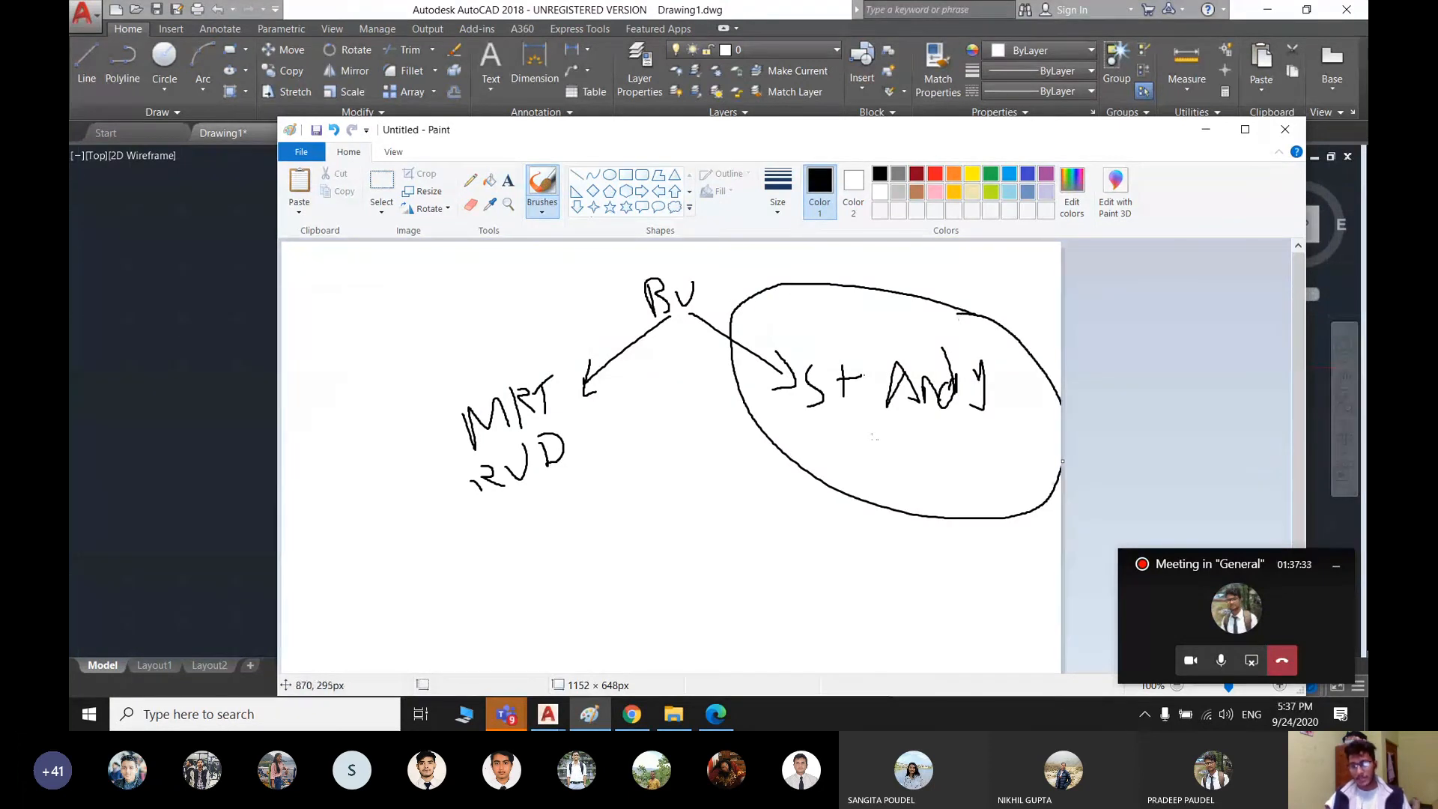
- Add a second handwritten line under the S + note and an underlined scribbled signature above it inside the oval
{"action": "left_click_drag", "start_coordinate": [893, 441], "coordinate": [993, 450]}
{"action": "left_click_drag", "start_coordinate": [1012, 414], "coordinate": [1010, 443]}
{"action": "left_click_drag", "start_coordinate": [1013, 433], "coordinate": [1028, 424]}
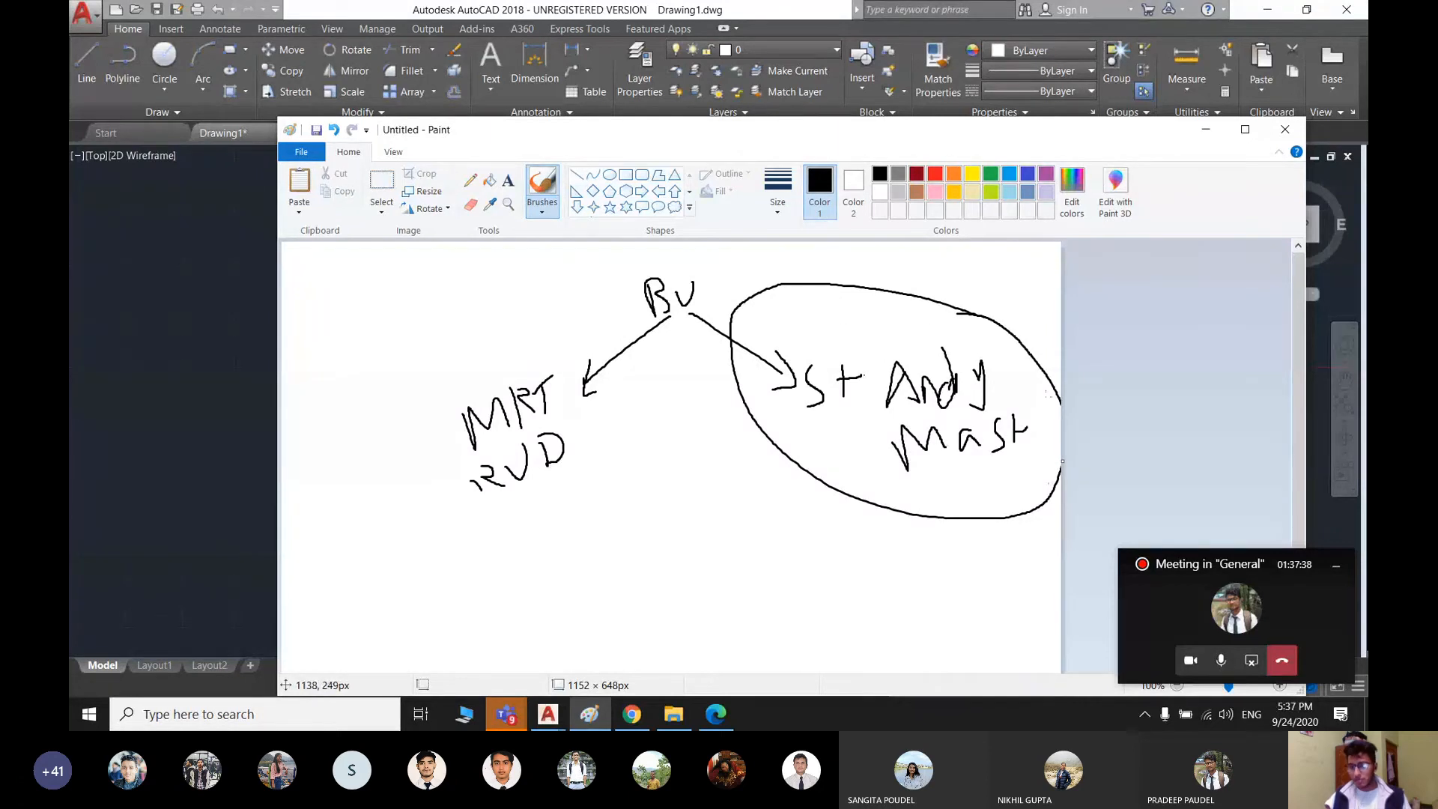
{"action": "mouse_move", "coordinate": [826, 341]}
{"action": "left_mouse_down"}
{"action": "mouse_move", "coordinate": [838, 295]}
{"action": "mouse_move", "coordinate": [861, 322]}
{"action": "mouse_move", "coordinate": [923, 327]}
{"action": "mouse_move", "coordinate": [973, 308]}
{"action": "left_mouse_up"}
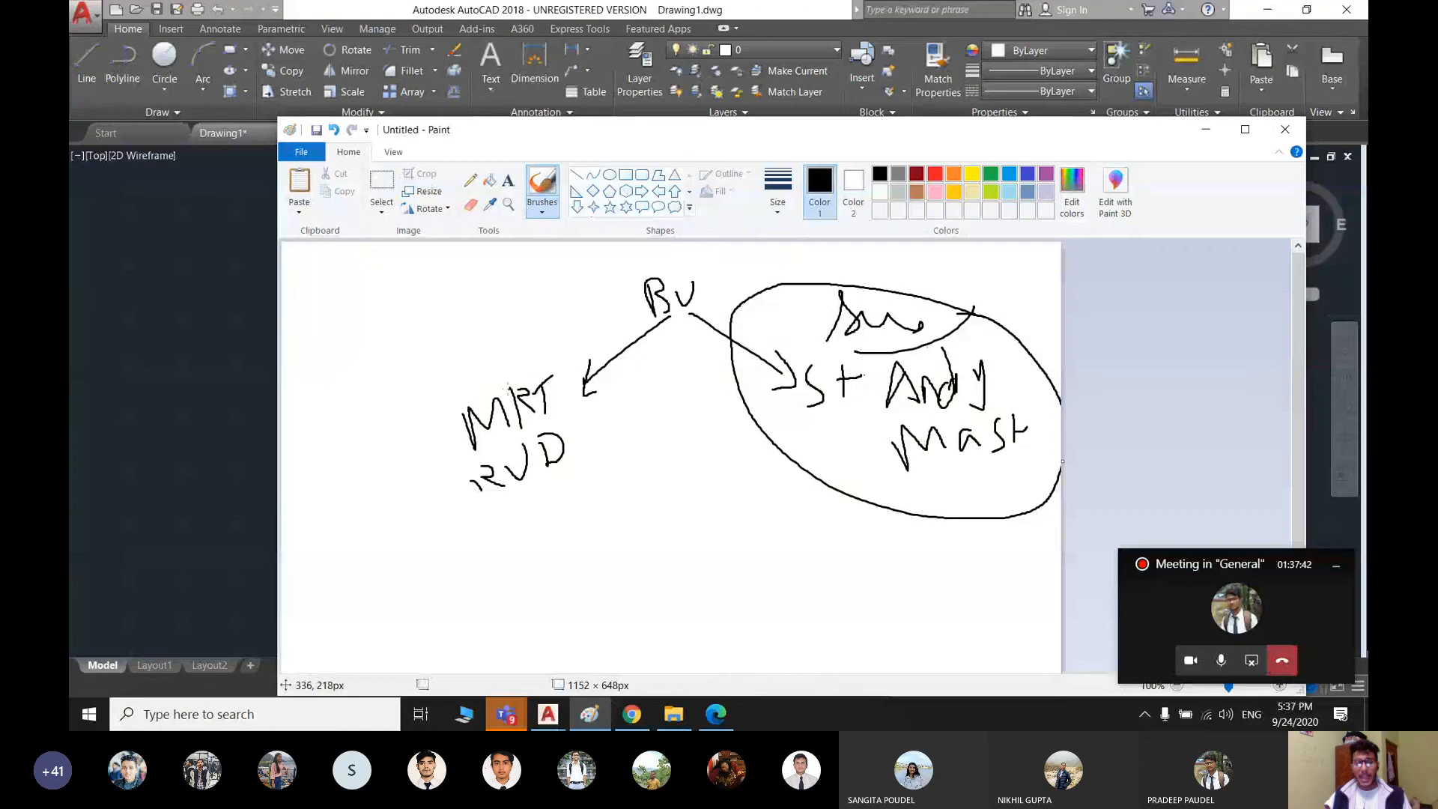
- Complete the R of RVD and draw a loop around the MRT RVD note
{"action": "mouse_move", "coordinate": [471, 474]}
{"action": "left_mouse_down"}
{"action": "mouse_move", "coordinate": [488, 466]}
{"action": "mouse_move", "coordinate": [466, 487]}
{"action": "left_mouse_up"}
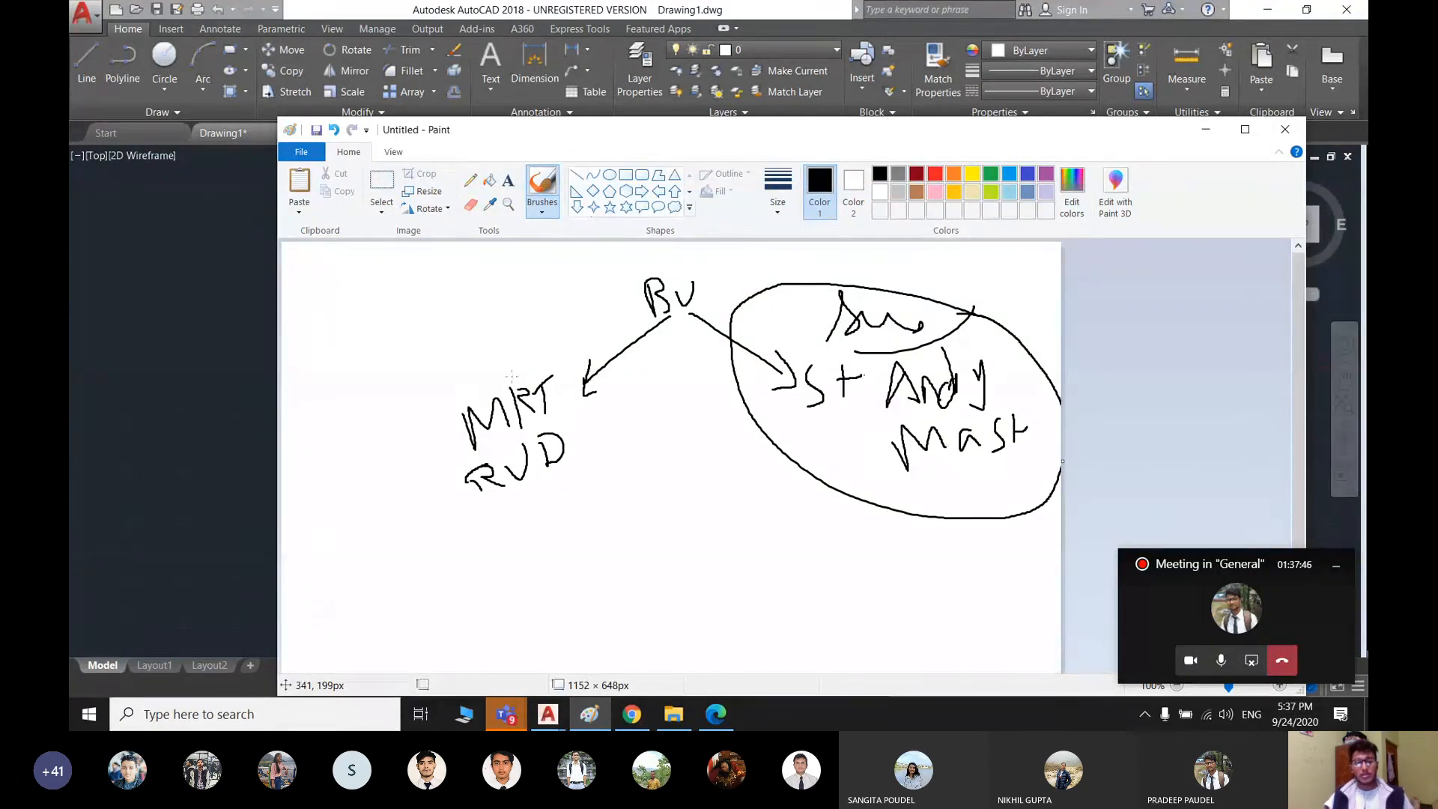
{"action": "mouse_move", "coordinate": [512, 373]}
{"action": "left_mouse_down"}
{"action": "mouse_move", "coordinate": [422, 391]}
{"action": "mouse_move", "coordinate": [560, 521]}
{"action": "mouse_move", "coordinate": [524, 357]}
{"action": "mouse_move", "coordinate": [495, 361]}
{"action": "mouse_move", "coordinate": [517, 376]}
{"action": "left_mouse_up"}
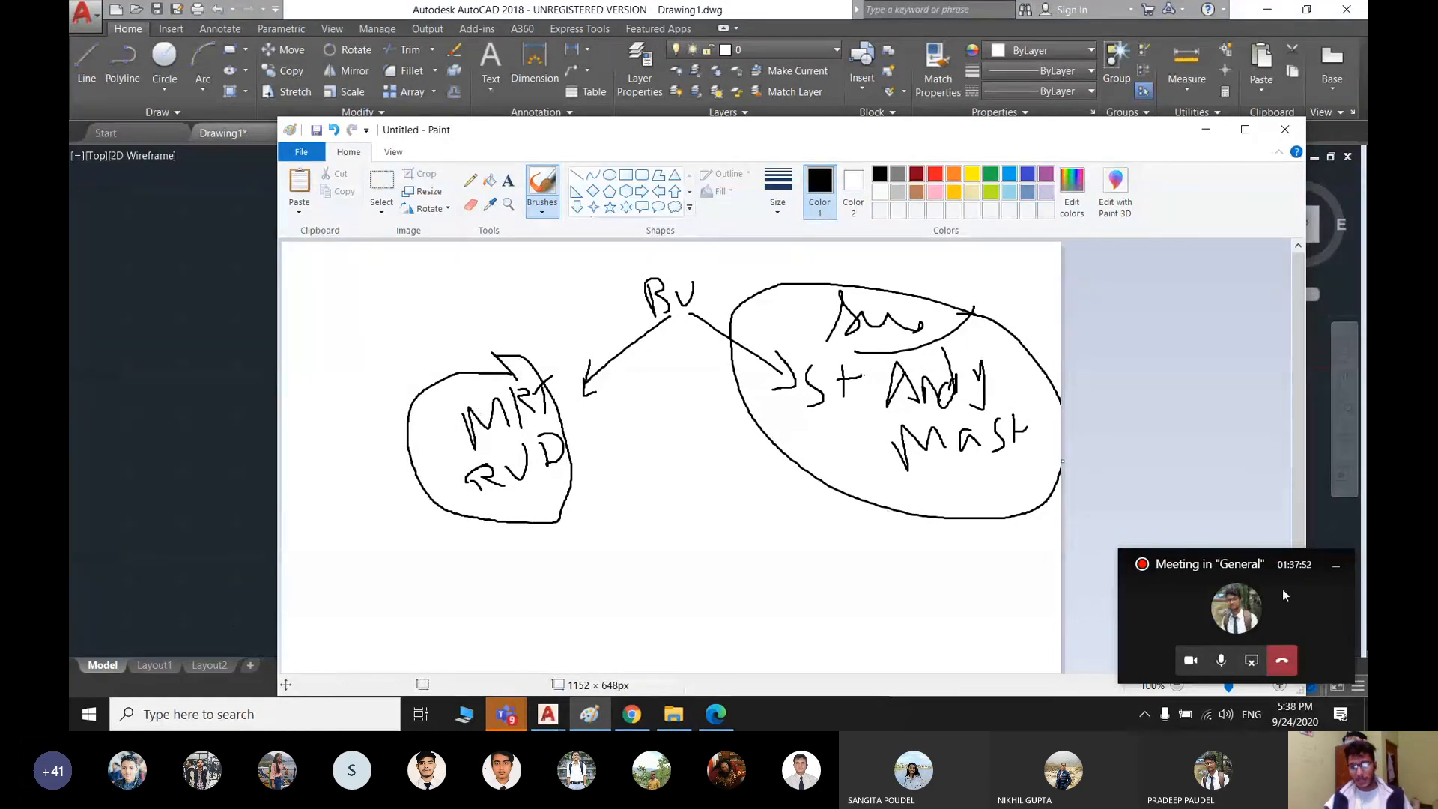
- Switch to the Teams meeting, maximize it, read through the participants list, and minimize the meeting to return to Paint
{"action": "left_click", "coordinate": [1247, 624]}
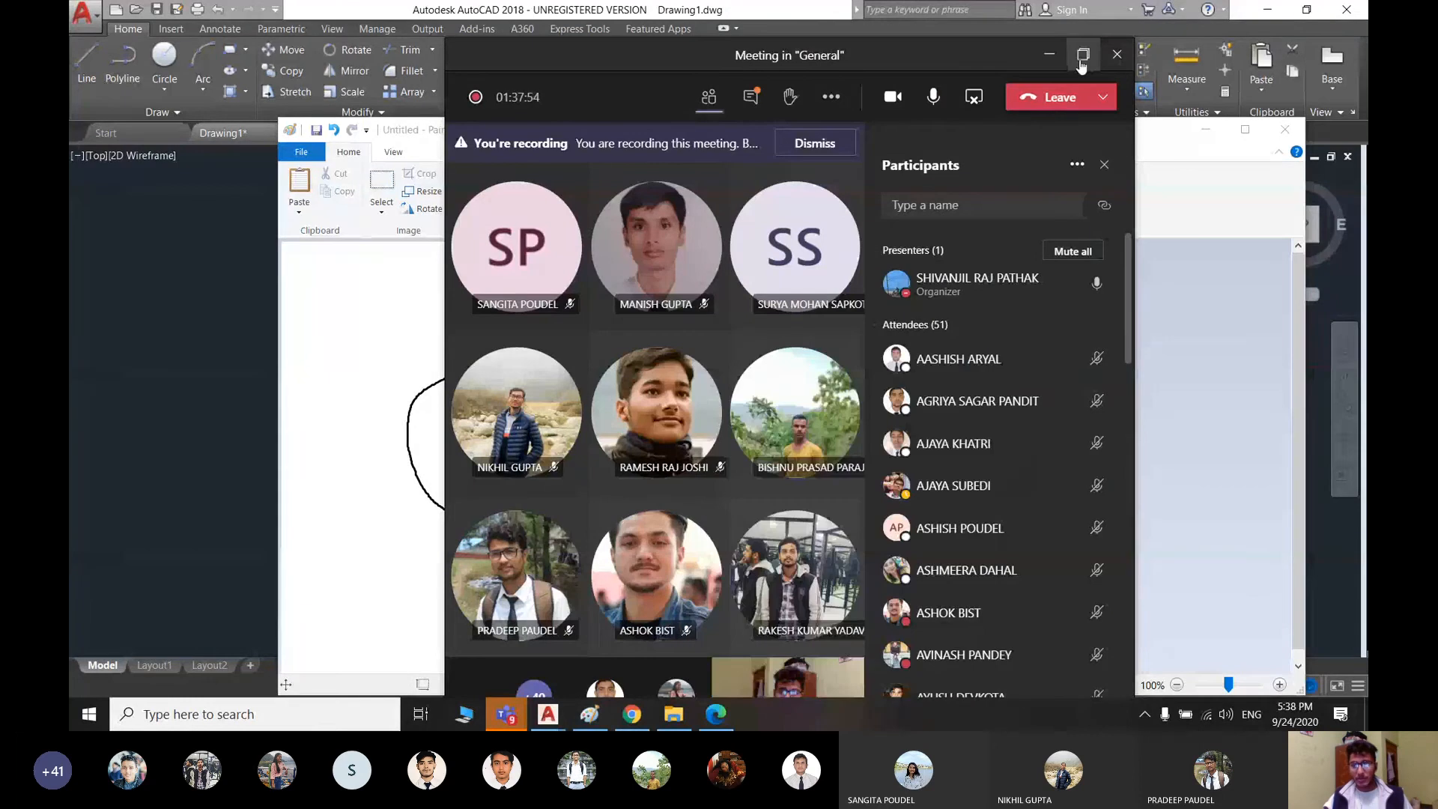
{"action": "left_click", "coordinate": [1082, 60]}
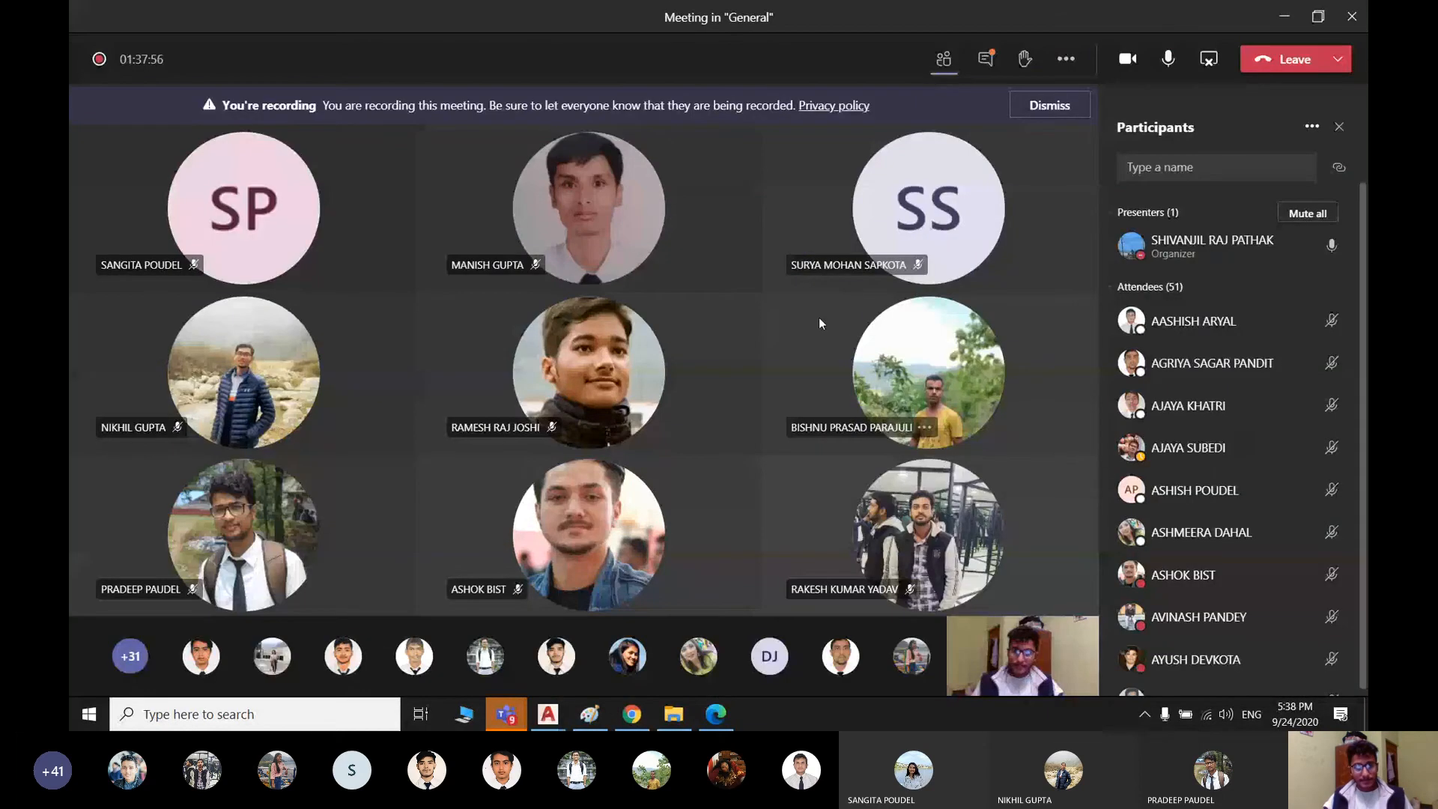
{"action": "scroll", "coordinate": [1204, 343], "scroll_direction": "down", "scroll_amount": 5}
{"action": "scroll", "coordinate": [1204, 343], "scroll_direction": "down", "scroll_amount": 10}
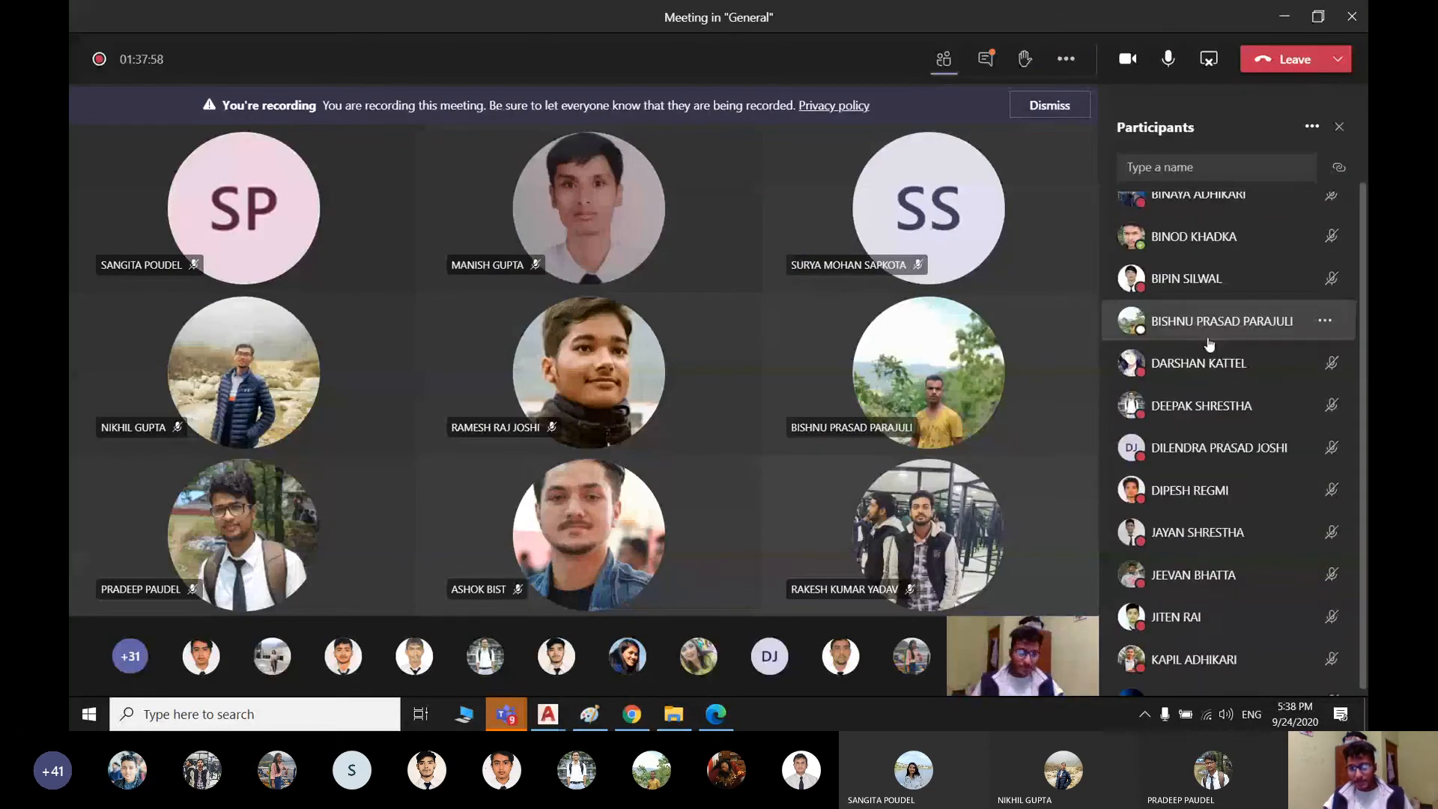
{"action": "scroll", "coordinate": [1285, 402], "scroll_direction": "down", "scroll_amount": 3}
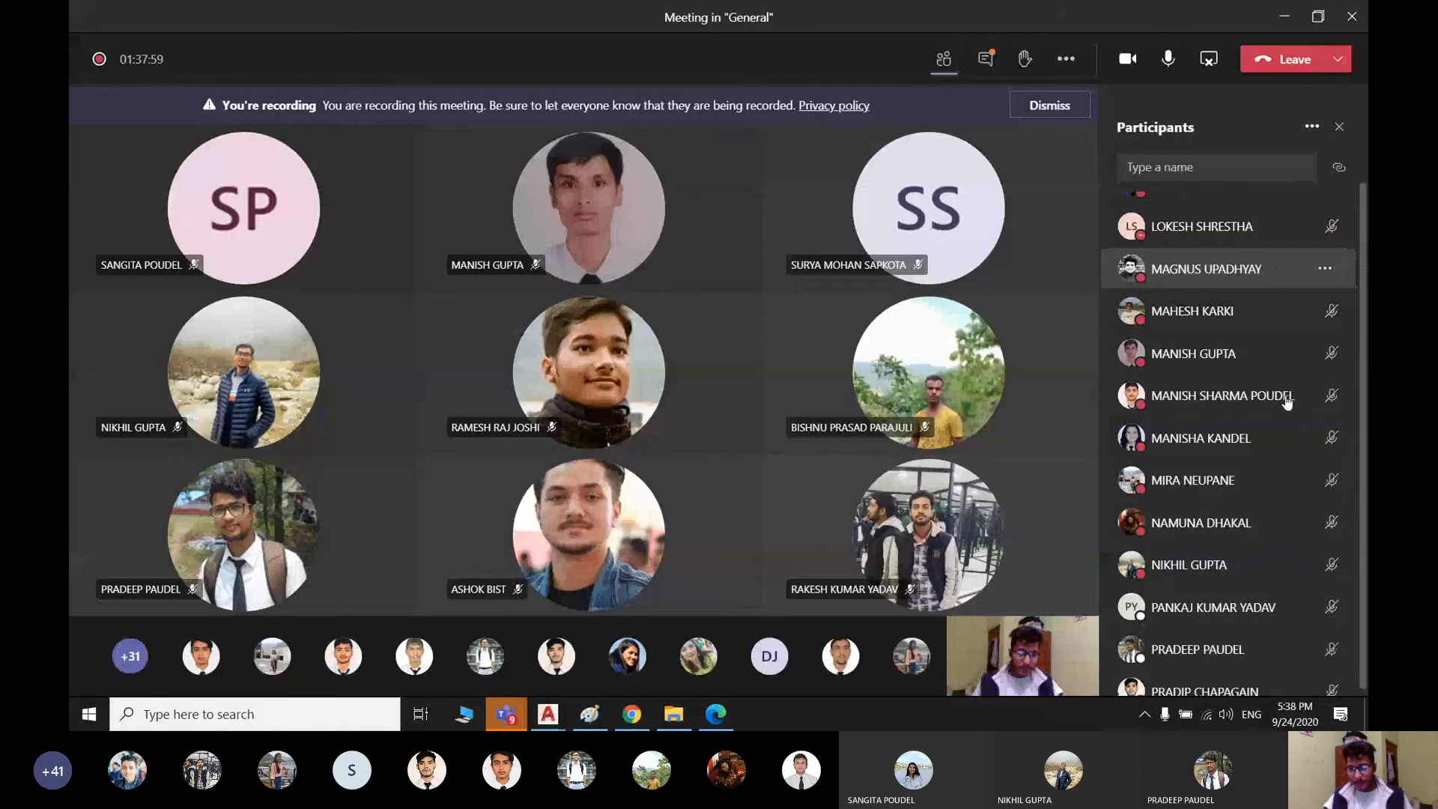
{"action": "scroll", "coordinate": [1286, 402], "scroll_direction": "down", "scroll_amount": 6}
{"action": "scroll", "coordinate": [1269, 347], "scroll_direction": "up", "scroll_amount": 12}
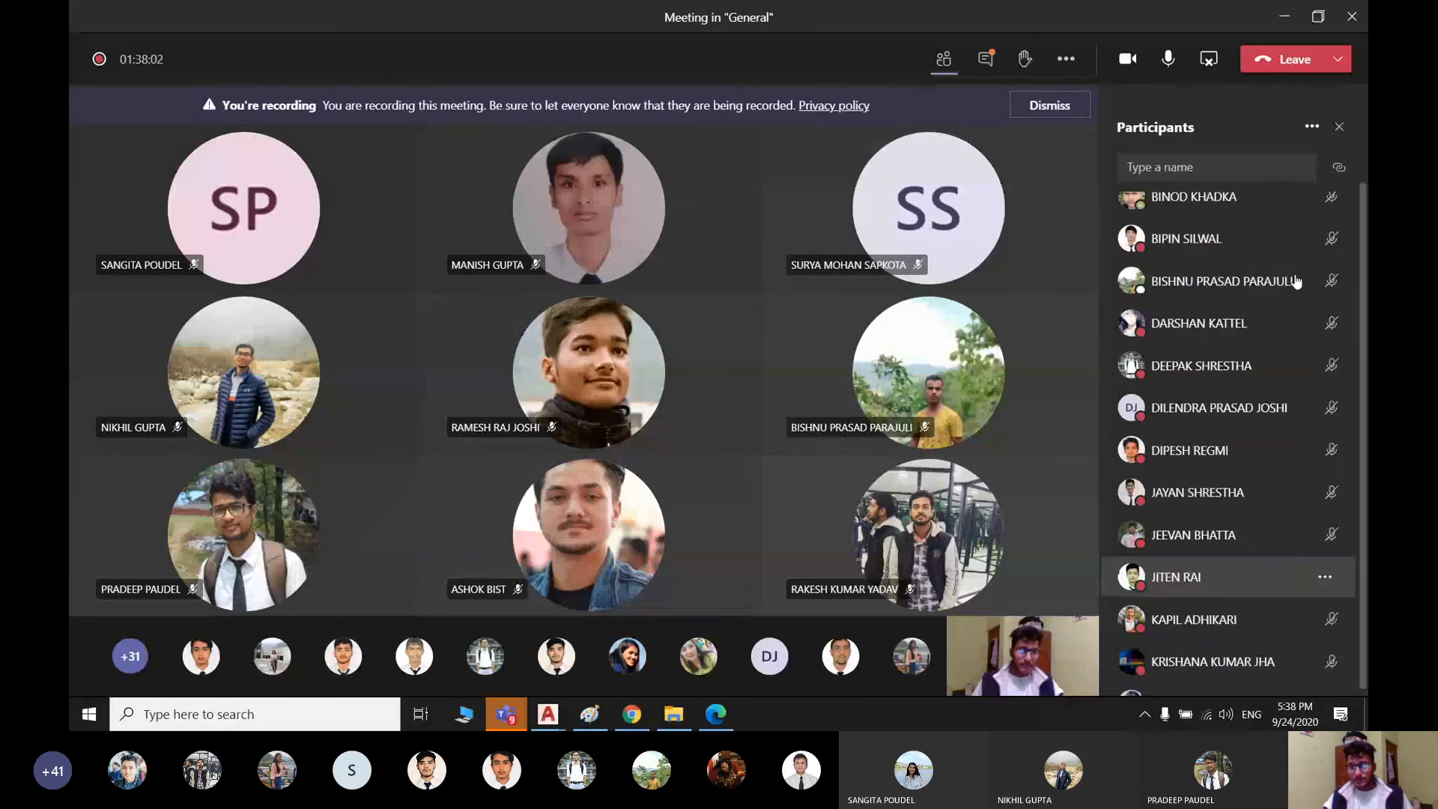
{"action": "scroll", "coordinate": [1296, 281], "scroll_direction": "up", "scroll_amount": 8}
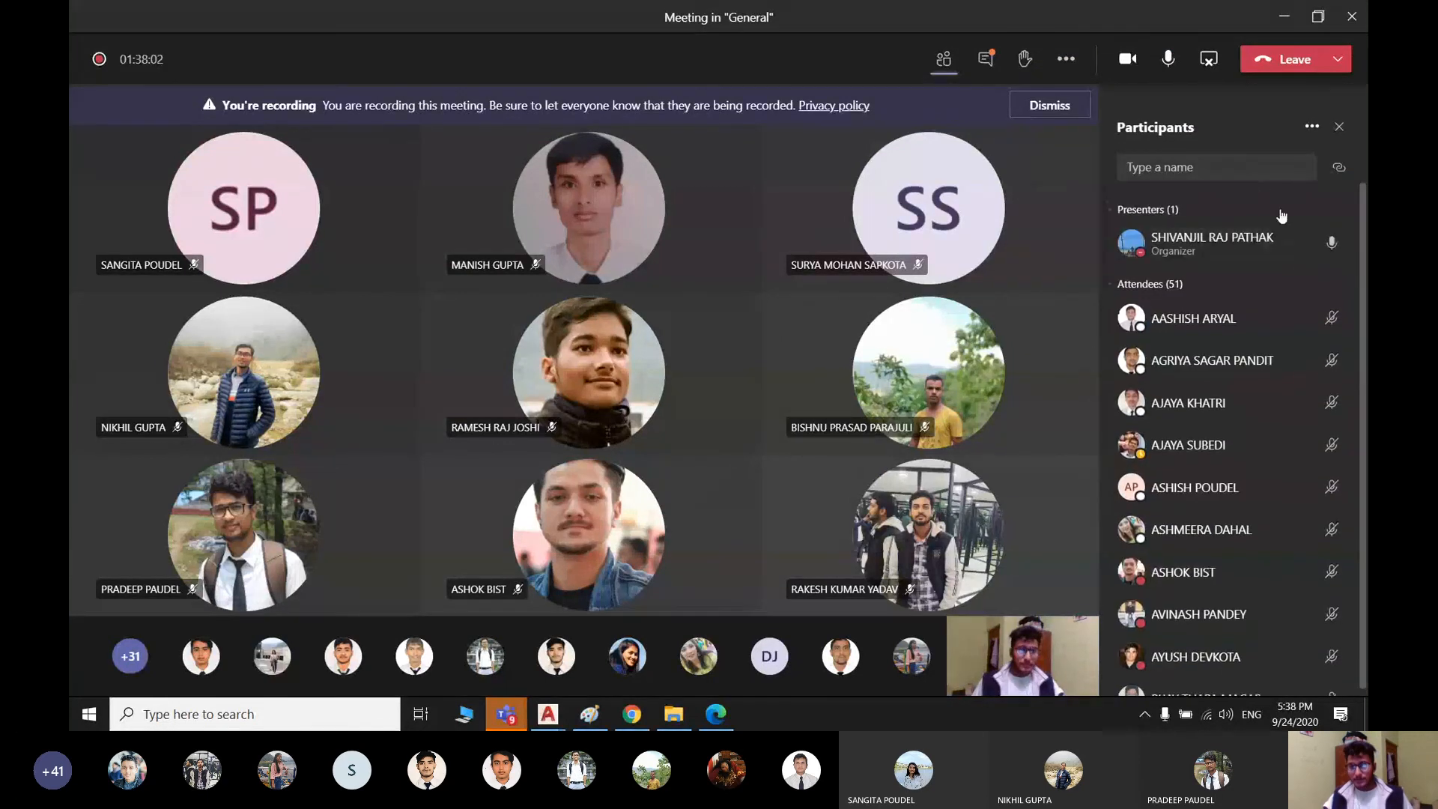
{"action": "left_click", "coordinate": [1287, 18]}
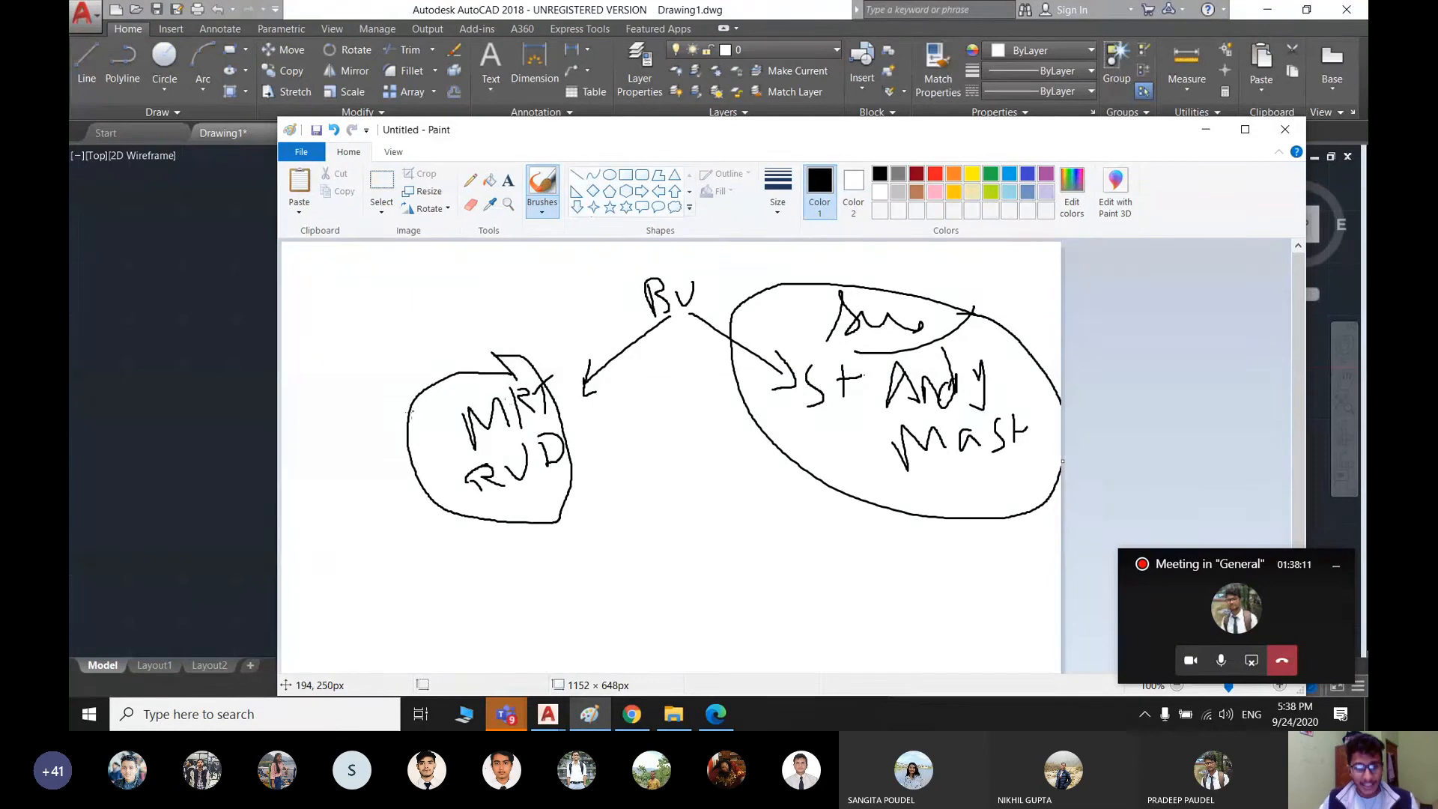
- Draw an arrow to the MRT RVD loop, write a circled sign above it, and add crossed strokes between the two loops
{"action": "mouse_move", "coordinate": [401, 295]}
{"action": "left_mouse_down"}
{"action": "mouse_move", "coordinate": [432, 416]}
{"action": "mouse_move", "coordinate": [444, 374]}
{"action": "left_mouse_up"}
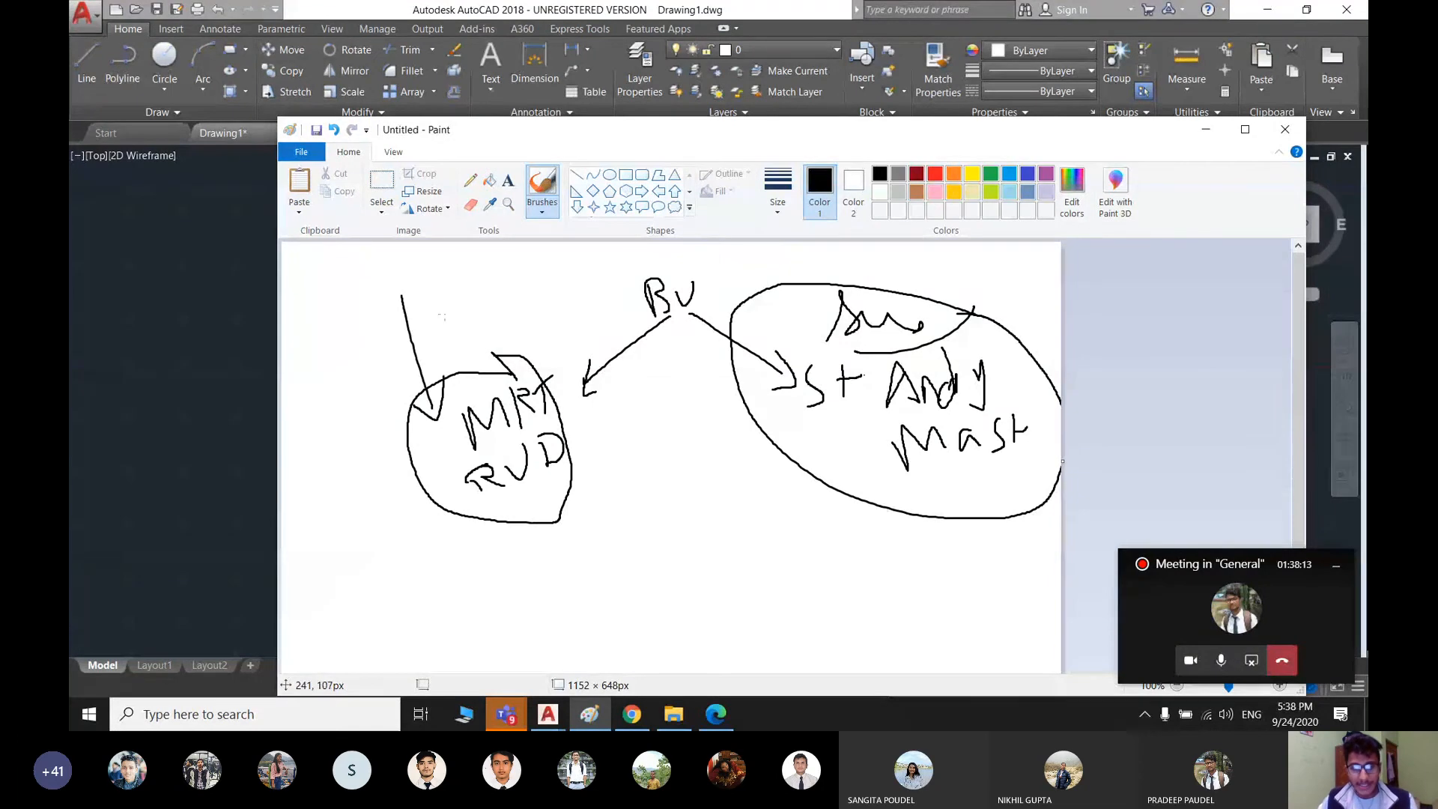
{"action": "mouse_move", "coordinate": [455, 316]}
{"action": "left_mouse_down"}
{"action": "mouse_move", "coordinate": [479, 344]}
{"action": "mouse_move", "coordinate": [520, 284]}
{"action": "left_mouse_up"}
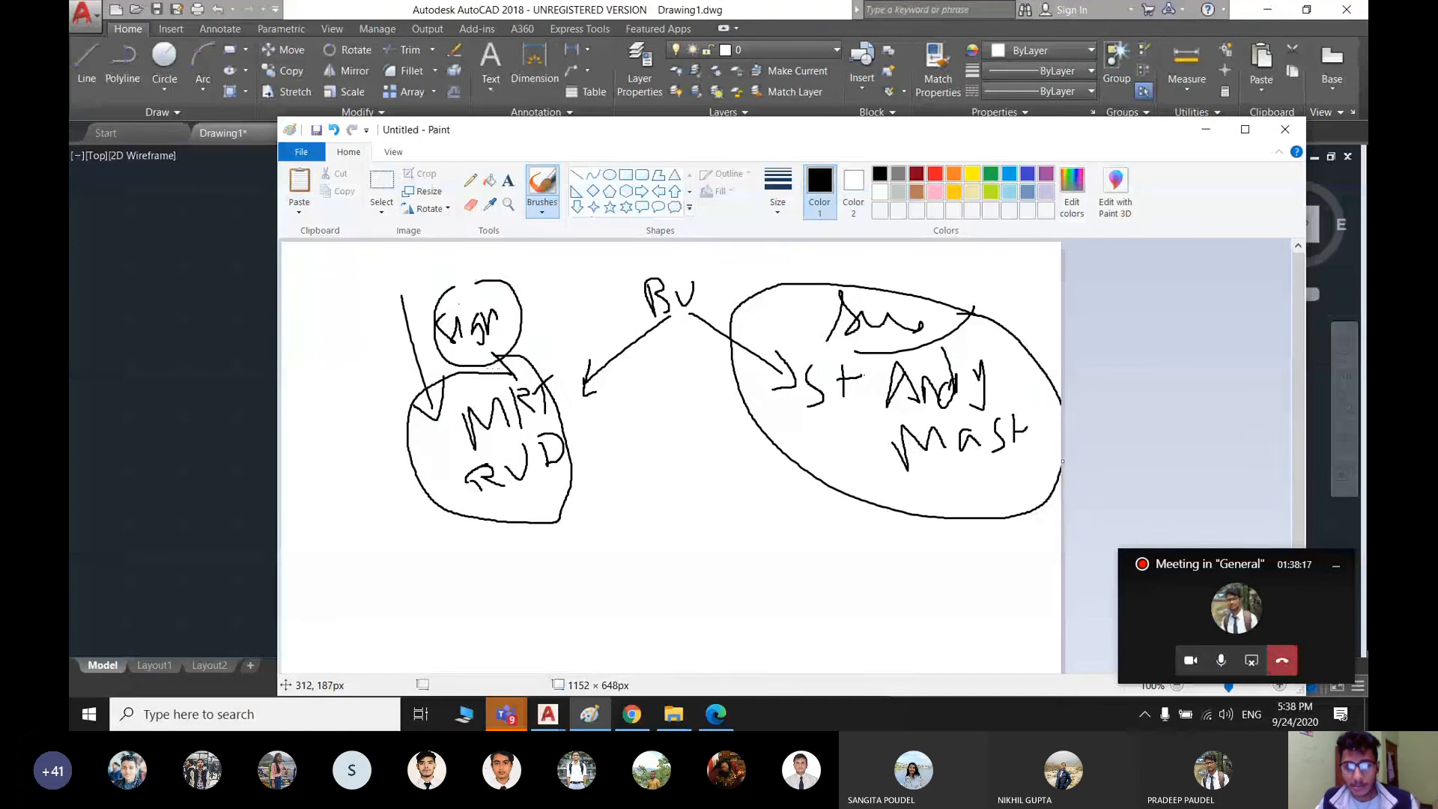
{"action": "mouse_move", "coordinate": [491, 372]}
{"action": "left_mouse_down"}
{"action": "mouse_move", "coordinate": [557, 322]}
{"action": "mouse_move", "coordinate": [546, 344]}
{"action": "left_mouse_up"}
{"action": "left_click_drag", "start_coordinate": [515, 348], "coordinate": [524, 388]}
{"action": "left_click_drag", "start_coordinate": [554, 331], "coordinate": [533, 380]}
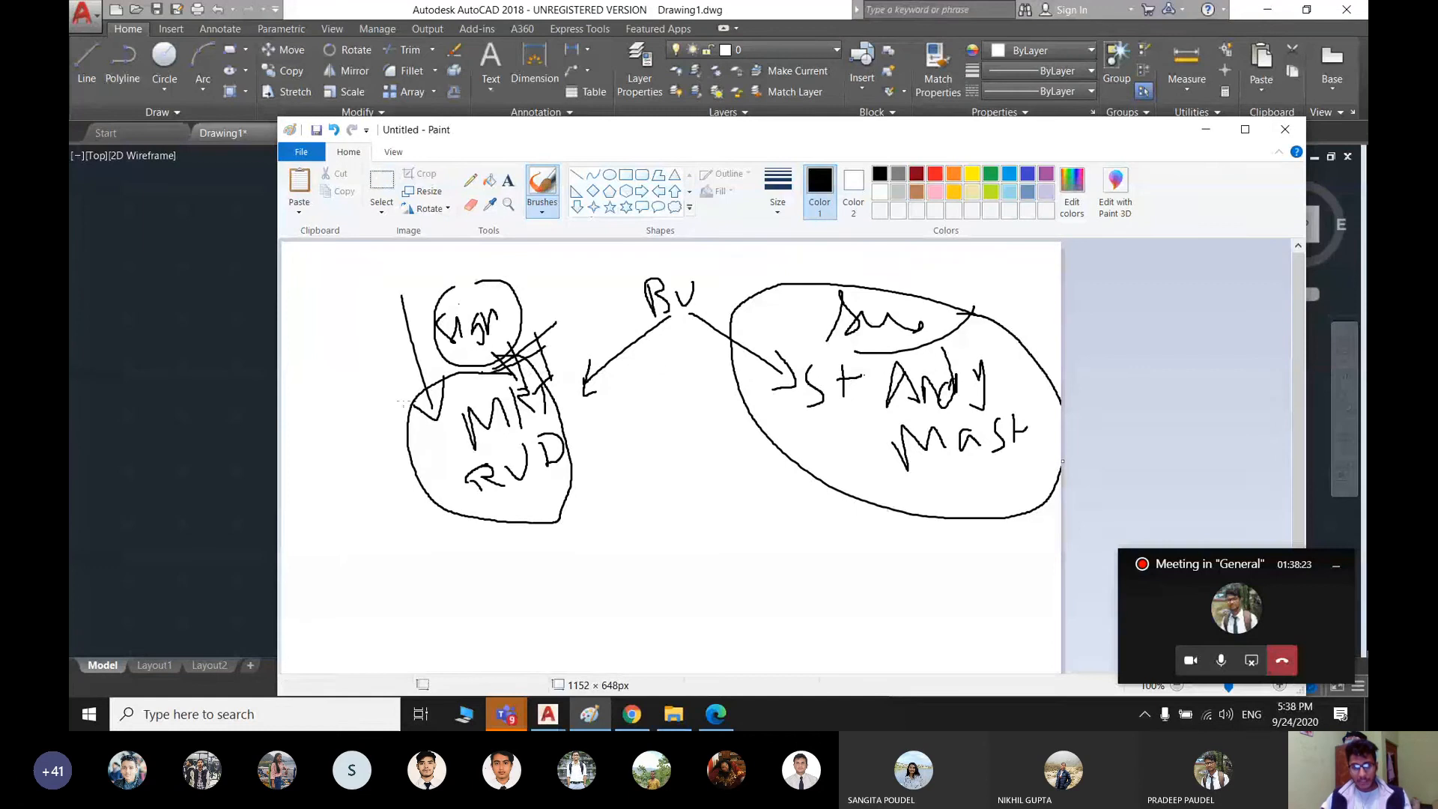
- Draw three arrows fanning out below the RVD note and write short labels under the middle and lower-right arrows
{"action": "mouse_move", "coordinate": [460, 498]}
{"action": "left_mouse_down"}
{"action": "mouse_move", "coordinate": [449, 582]}
{"action": "mouse_move", "coordinate": [454, 545]}
{"action": "left_mouse_up"}
{"action": "mouse_move", "coordinate": [360, 603]}
{"action": "left_mouse_down"}
{"action": "mouse_move", "coordinate": [367, 618]}
{"action": "mouse_move", "coordinate": [394, 610]}
{"action": "left_mouse_up"}
{"action": "left_click_drag", "start_coordinate": [476, 500], "coordinate": [547, 586]}
{"action": "mouse_move", "coordinate": [545, 561]}
{"action": "left_mouse_down"}
{"action": "mouse_move", "coordinate": [524, 638]}
{"action": "mouse_move", "coordinate": [554, 637]}
{"action": "left_mouse_up"}
{"action": "mouse_move", "coordinate": [464, 492]}
{"action": "left_mouse_down"}
{"action": "mouse_move", "coordinate": [399, 500]}
{"action": "mouse_move", "coordinate": [411, 521]}
{"action": "left_mouse_up"}
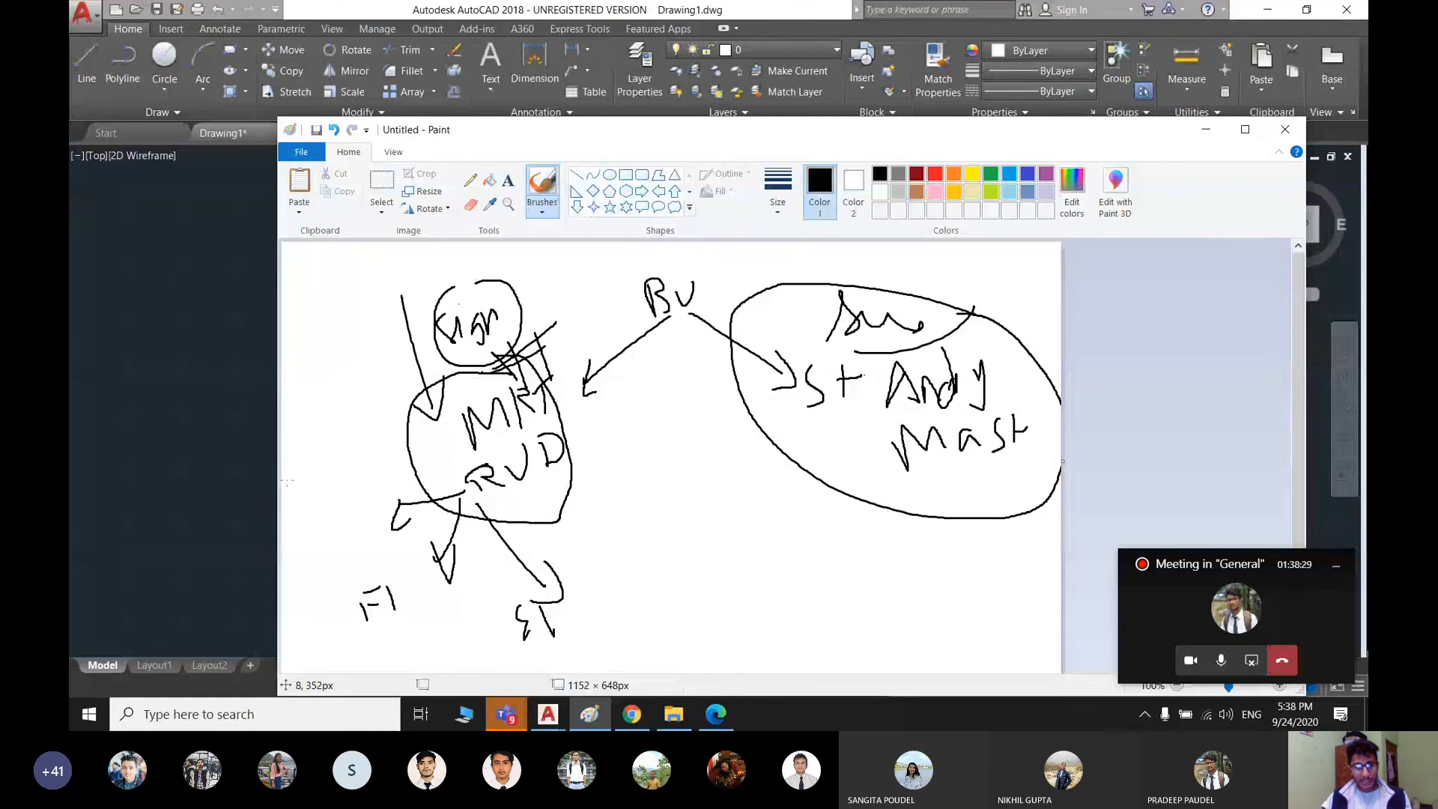
- Write a short label beside the leftmost arrow below RVD, underline it and circle it
{"action": "mouse_move", "coordinate": [292, 483]}
{"action": "left_mouse_down"}
{"action": "mouse_move", "coordinate": [298, 500]}
{"action": "mouse_move", "coordinate": [318, 498]}
{"action": "mouse_move", "coordinate": [305, 498]}
{"action": "left_mouse_up"}
{"action": "left_click_drag", "start_coordinate": [319, 494], "coordinate": [349, 468]}
{"action": "left_click_drag", "start_coordinate": [338, 483], "coordinate": [352, 478]}
{"action": "left_click_drag", "start_coordinate": [294, 515], "coordinate": [360, 491]}
{"action": "left_click_drag", "start_coordinate": [320, 447], "coordinate": [308, 447]}
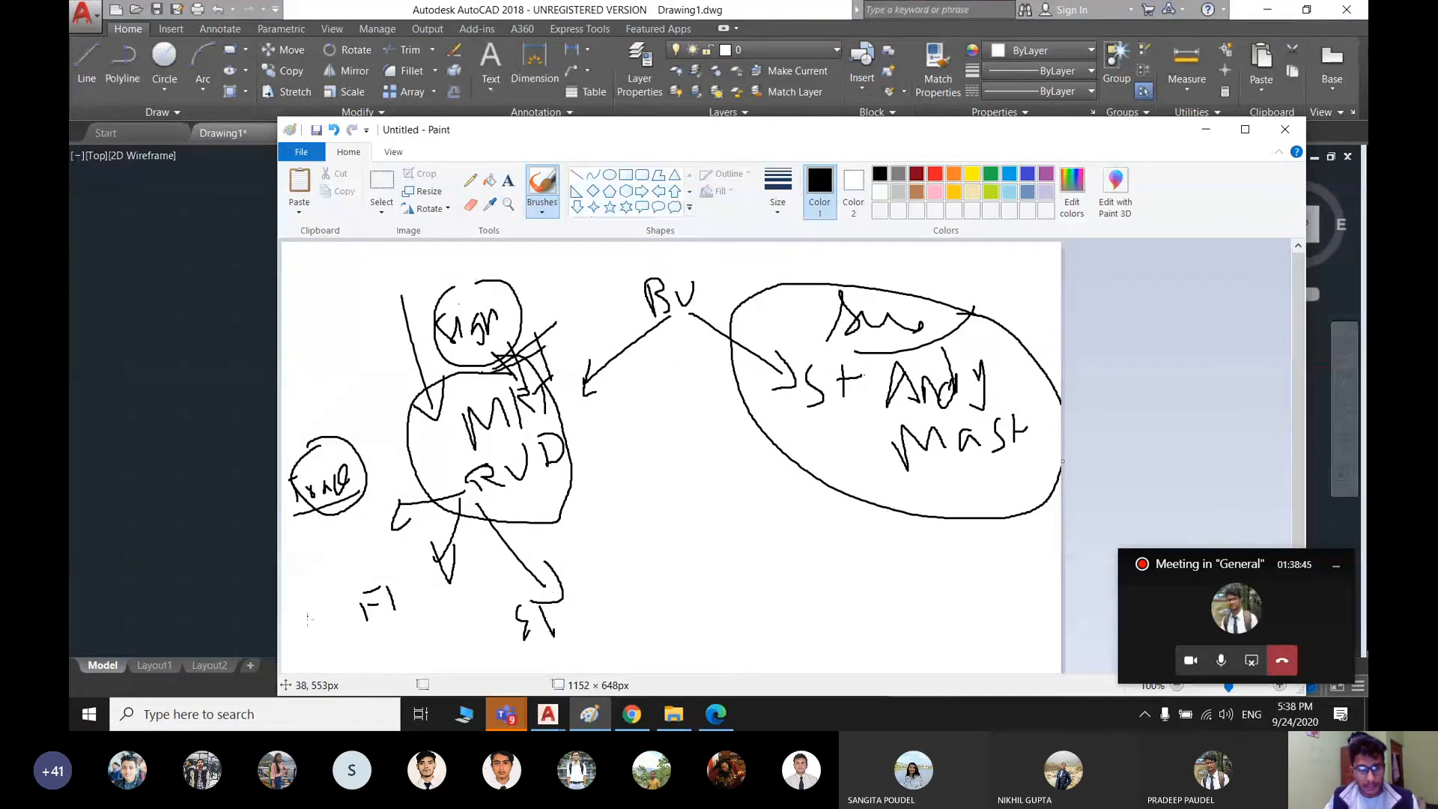
- Add a black tick mark to each of the three labels below the MRT RVD loop
{"action": "left_click_drag", "start_coordinate": [375, 476], "coordinate": [346, 528]}
{"action": "left_click_drag", "start_coordinate": [353, 590], "coordinate": [417, 552]}
{"action": "mouse_move", "coordinate": [517, 655]}
{"action": "left_mouse_down"}
{"action": "mouse_move", "coordinate": [541, 672]}
{"action": "mouse_move", "coordinate": [591, 590]}
{"action": "left_mouse_up"}
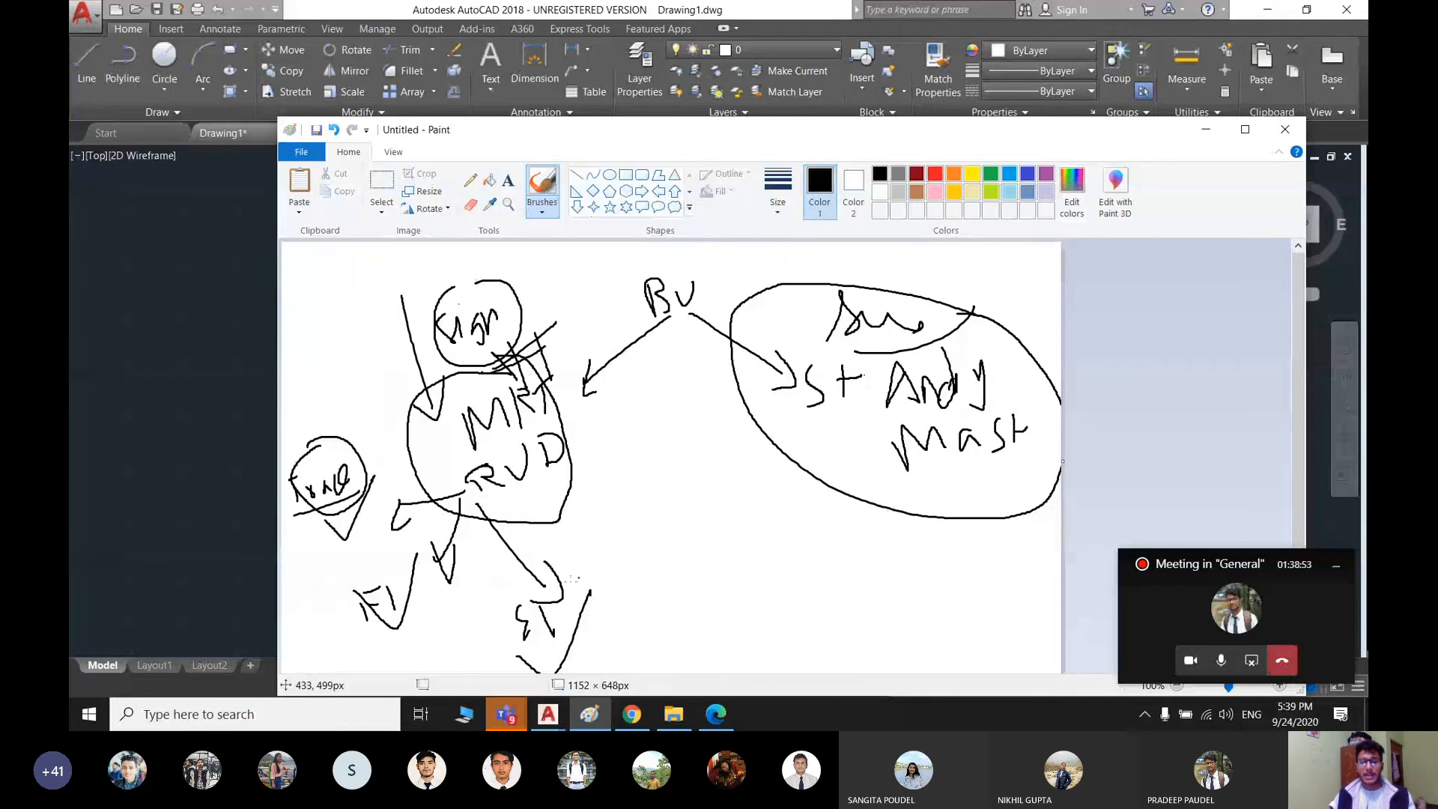
- Circle the lower-right label under RVD and draw a double-line arrow from it to a circled 3D note
{"action": "mouse_move", "coordinate": [582, 545]}
{"action": "left_mouse_down"}
{"action": "mouse_move", "coordinate": [487, 631]}
{"action": "mouse_move", "coordinate": [530, 547]}
{"action": "left_mouse_up"}
{"action": "left_click_drag", "start_coordinate": [613, 597], "coordinate": [678, 587]}
{"action": "mouse_move", "coordinate": [611, 615]}
{"action": "left_mouse_down"}
{"action": "mouse_move", "coordinate": [725, 596]}
{"action": "mouse_move", "coordinate": [701, 636]}
{"action": "left_mouse_up"}
{"action": "left_click_drag", "start_coordinate": [779, 543], "coordinate": [783, 577]}
{"action": "mouse_move", "coordinate": [830, 531]}
{"action": "left_mouse_down"}
{"action": "mouse_move", "coordinate": [831, 576]}
{"action": "mouse_move", "coordinate": [810, 578]}
{"action": "left_mouse_up"}
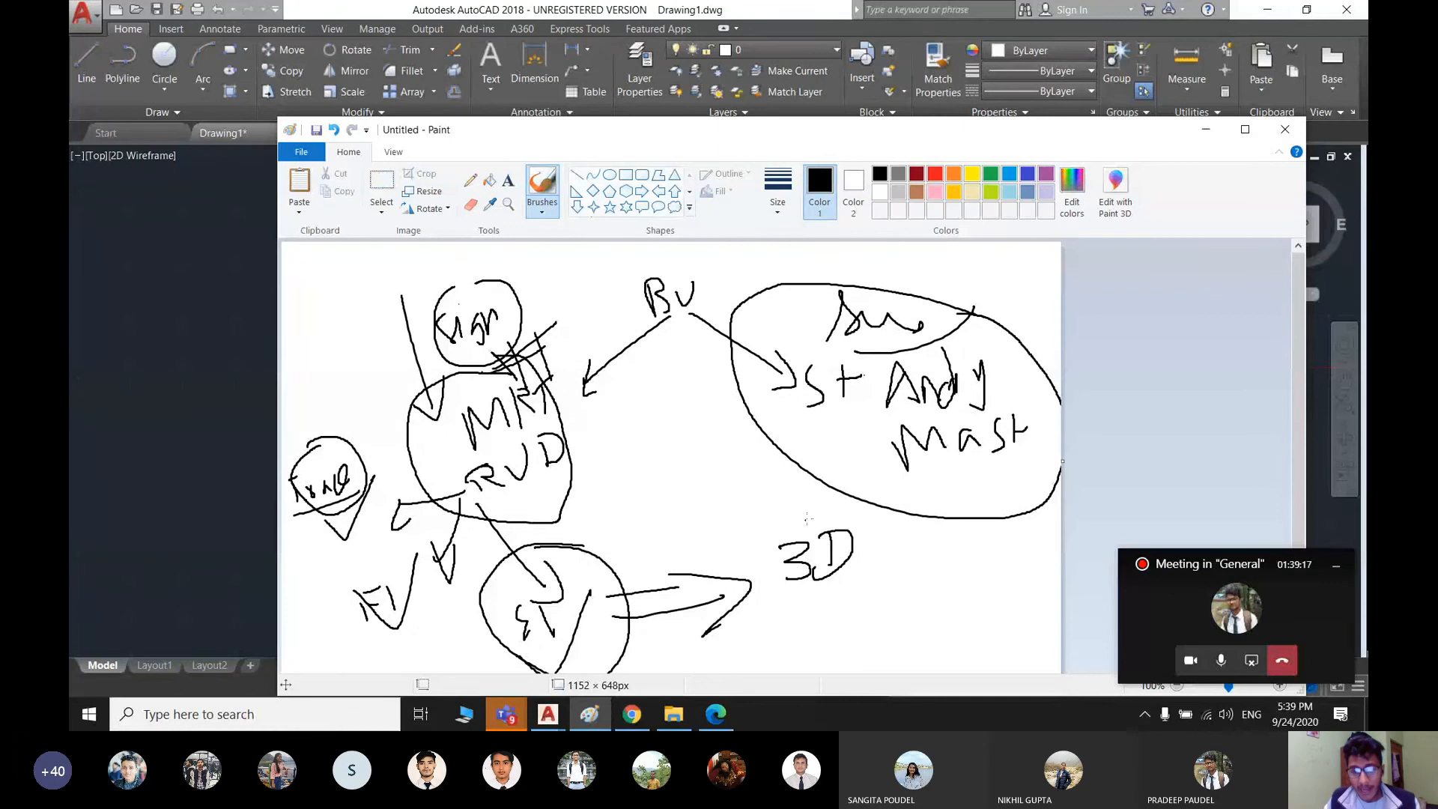
{"action": "left_click_drag", "start_coordinate": [780, 508], "coordinate": [858, 544]}
{"action": "mouse_move", "coordinate": [785, 519]}
{"action": "left_mouse_down"}
{"action": "mouse_move", "coordinate": [865, 558]}
{"action": "mouse_move", "coordinate": [842, 585]}
{"action": "left_mouse_up"}
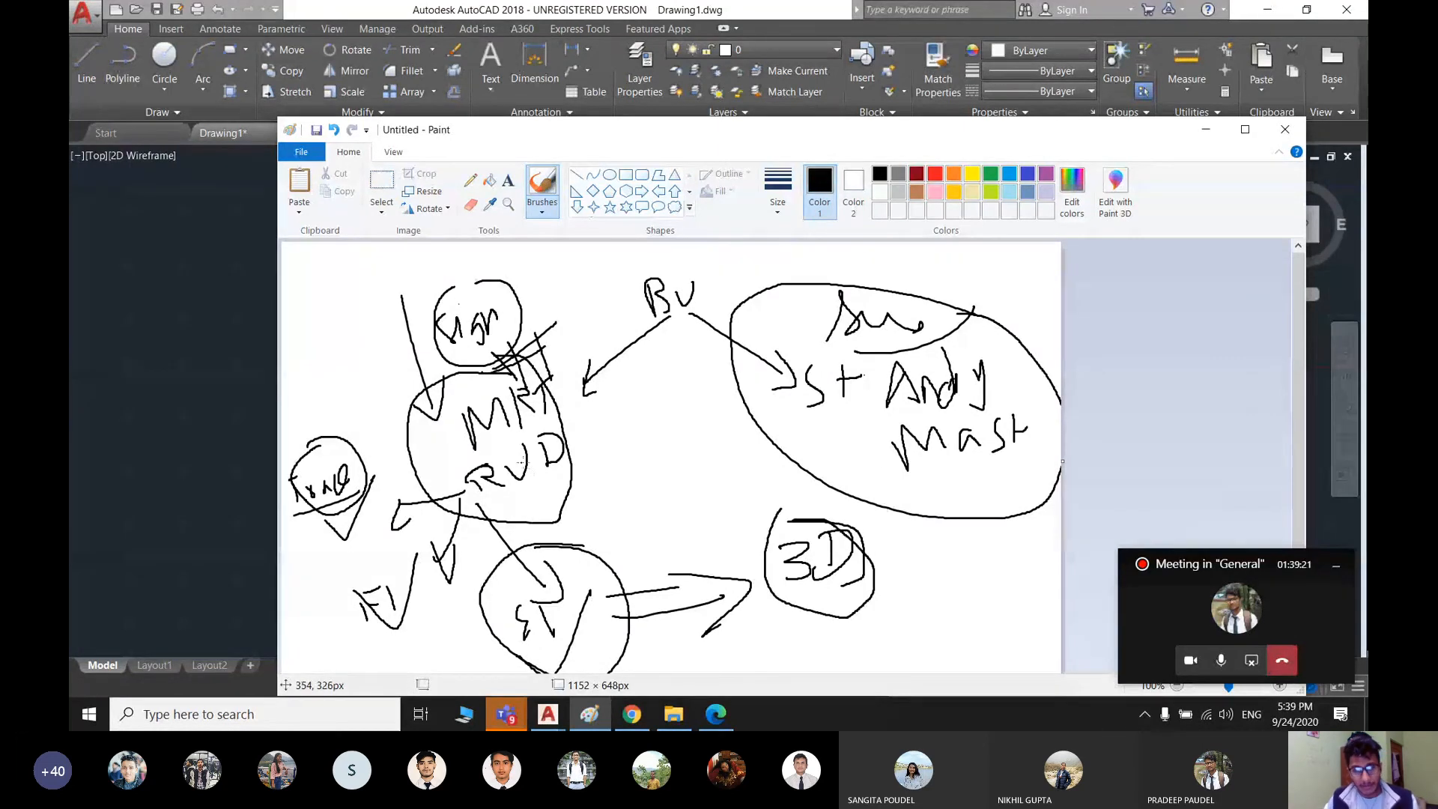
- In yellow, tick the MRT RVD loop, the signature oval and the 3D circle, and write a 15k note with an arrow beside RVD
{"action": "left_click", "coordinate": [971, 177]}
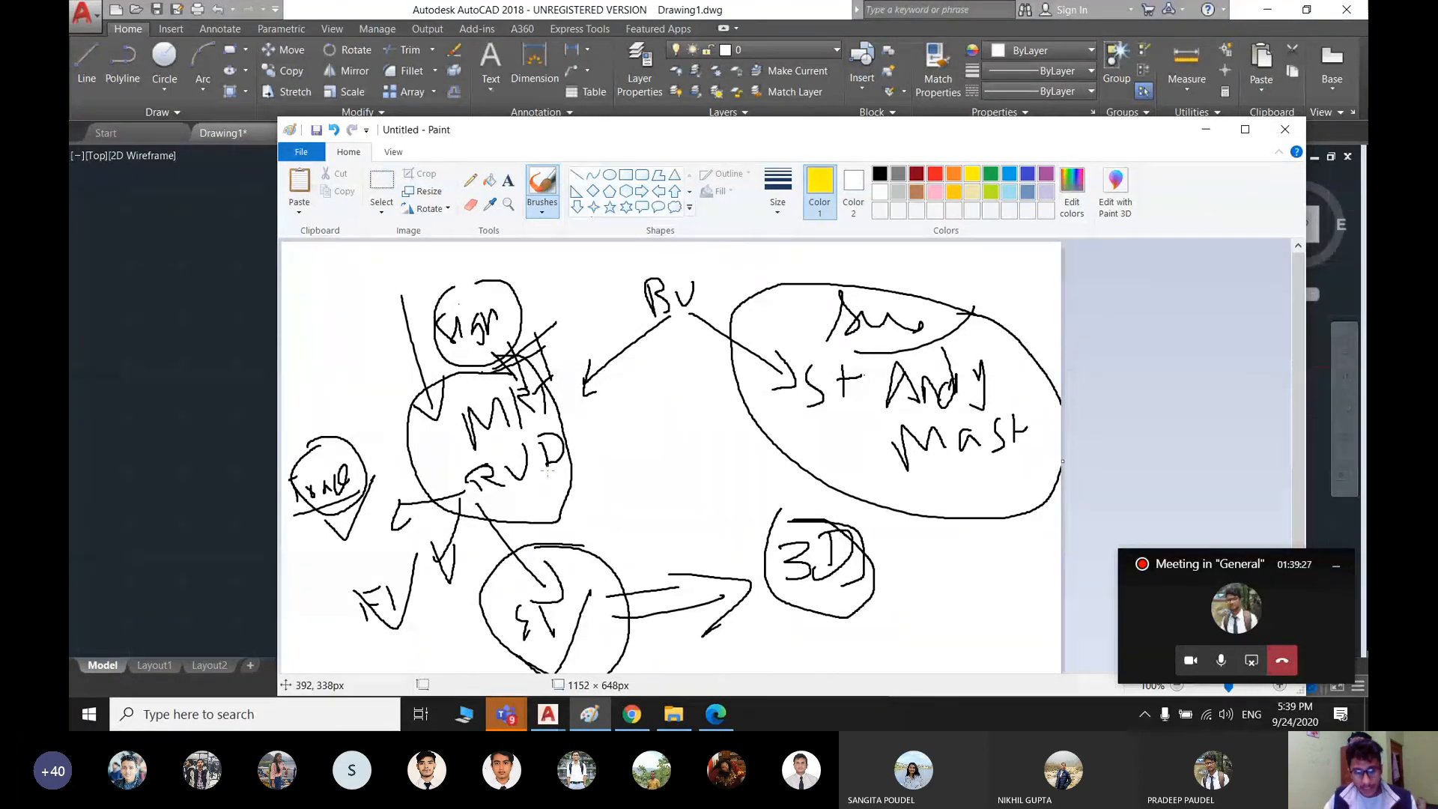
{"action": "left_click_drag", "start_coordinate": [548, 469], "coordinate": [638, 413]}
{"action": "mouse_move", "coordinate": [791, 306]}
{"action": "left_mouse_down"}
{"action": "mouse_move", "coordinate": [822, 342]}
{"action": "mouse_move", "coordinate": [951, 244]}
{"action": "left_mouse_up"}
{"action": "mouse_move", "coordinate": [791, 581]}
{"action": "left_mouse_down"}
{"action": "mouse_move", "coordinate": [824, 611]}
{"action": "mouse_move", "coordinate": [1026, 514]}
{"action": "left_mouse_up"}
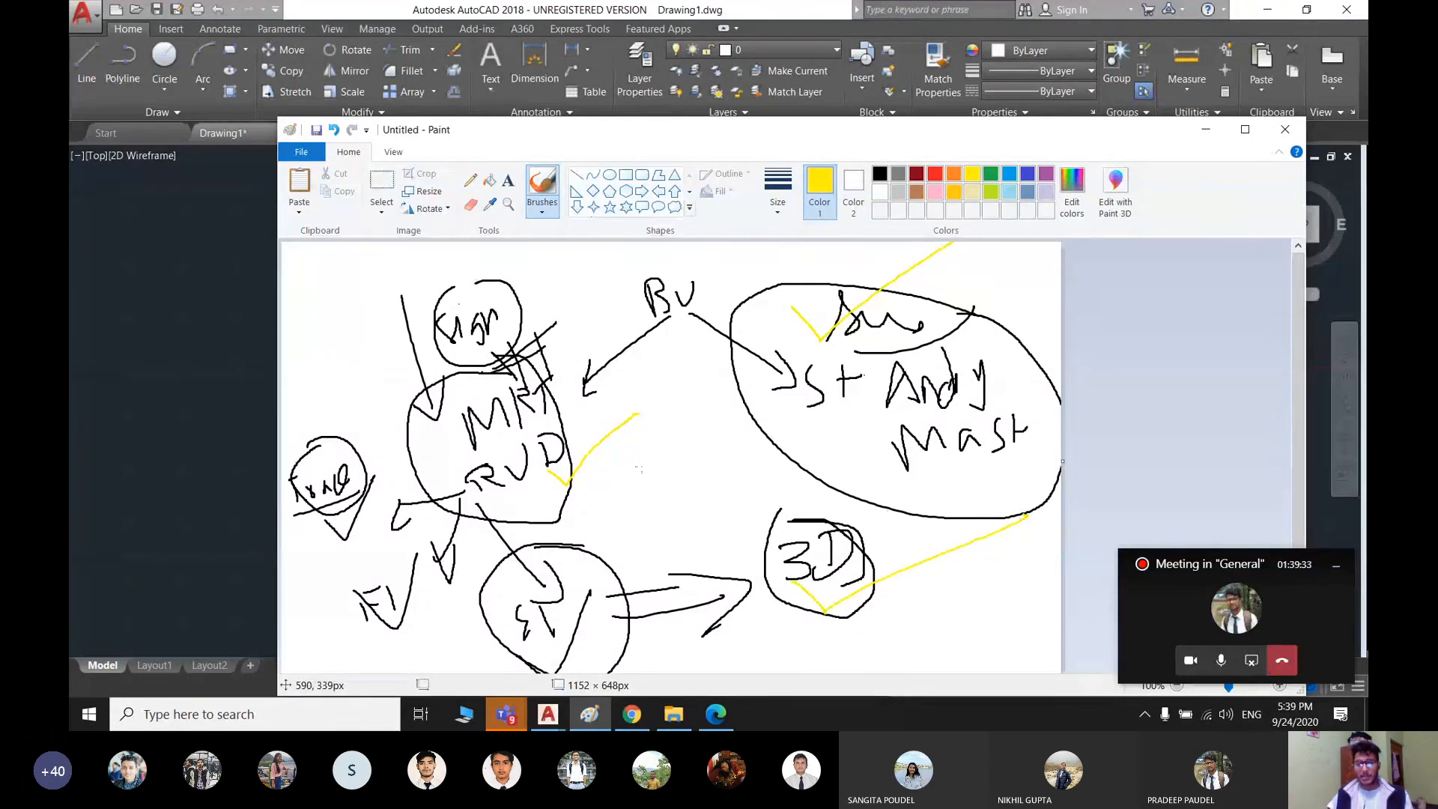
{"action": "mouse_move", "coordinate": [542, 473]}
{"action": "left_mouse_down"}
{"action": "mouse_move", "coordinate": [588, 470]}
{"action": "mouse_move", "coordinate": [618, 447]}
{"action": "mouse_move", "coordinate": [621, 475]}
{"action": "mouse_move", "coordinate": [659, 467]}
{"action": "left_mouse_up"}
{"action": "left_click_drag", "start_coordinate": [672, 443], "coordinate": [675, 461]}
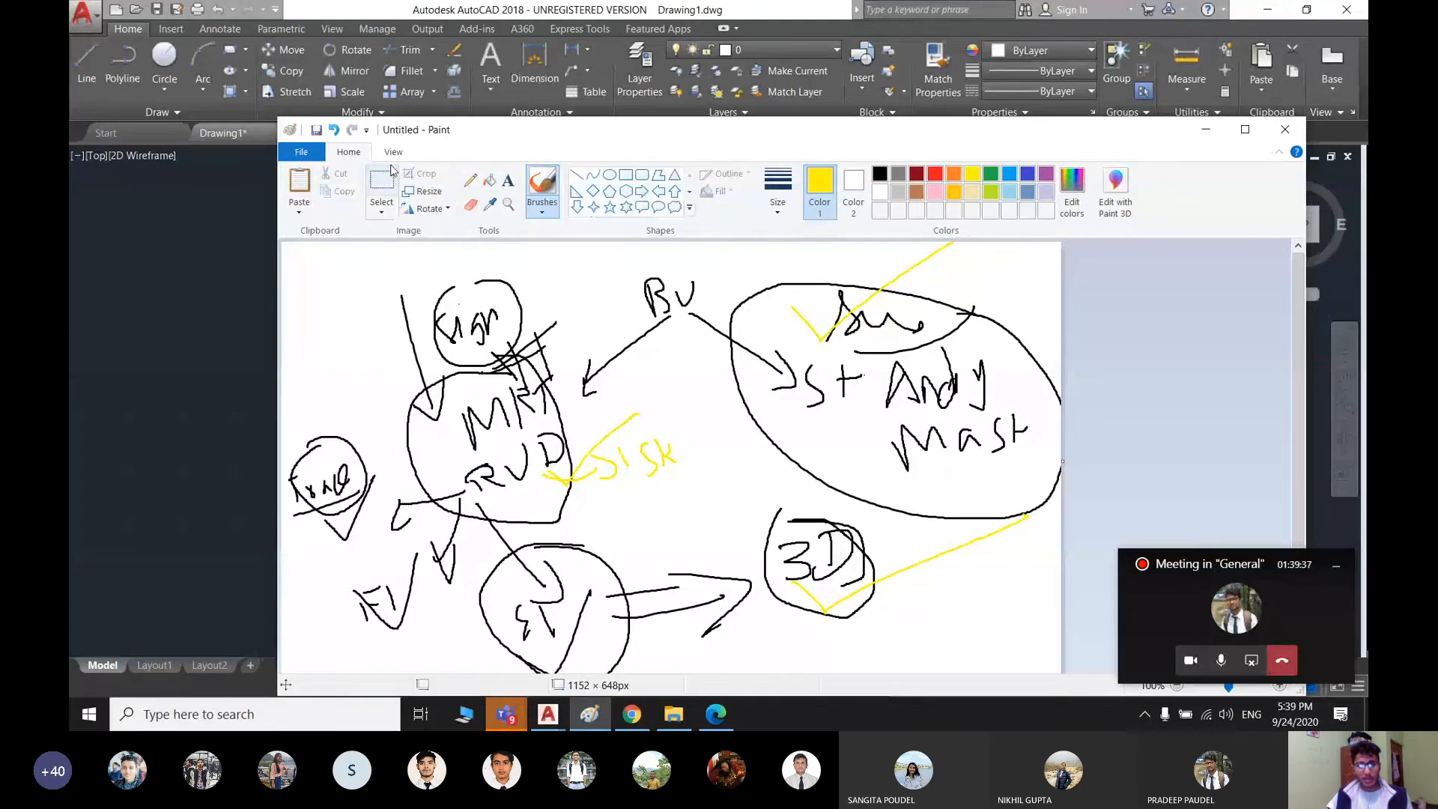
- Look at the sheets in the SAMPLE 1 drawing, return to Drawing1 and bring the Paint sketch back up
{"action": "left_click_drag", "start_coordinate": [607, 141], "coordinate": [592, 239]}
{"action": "left_click", "coordinate": [378, 133]}
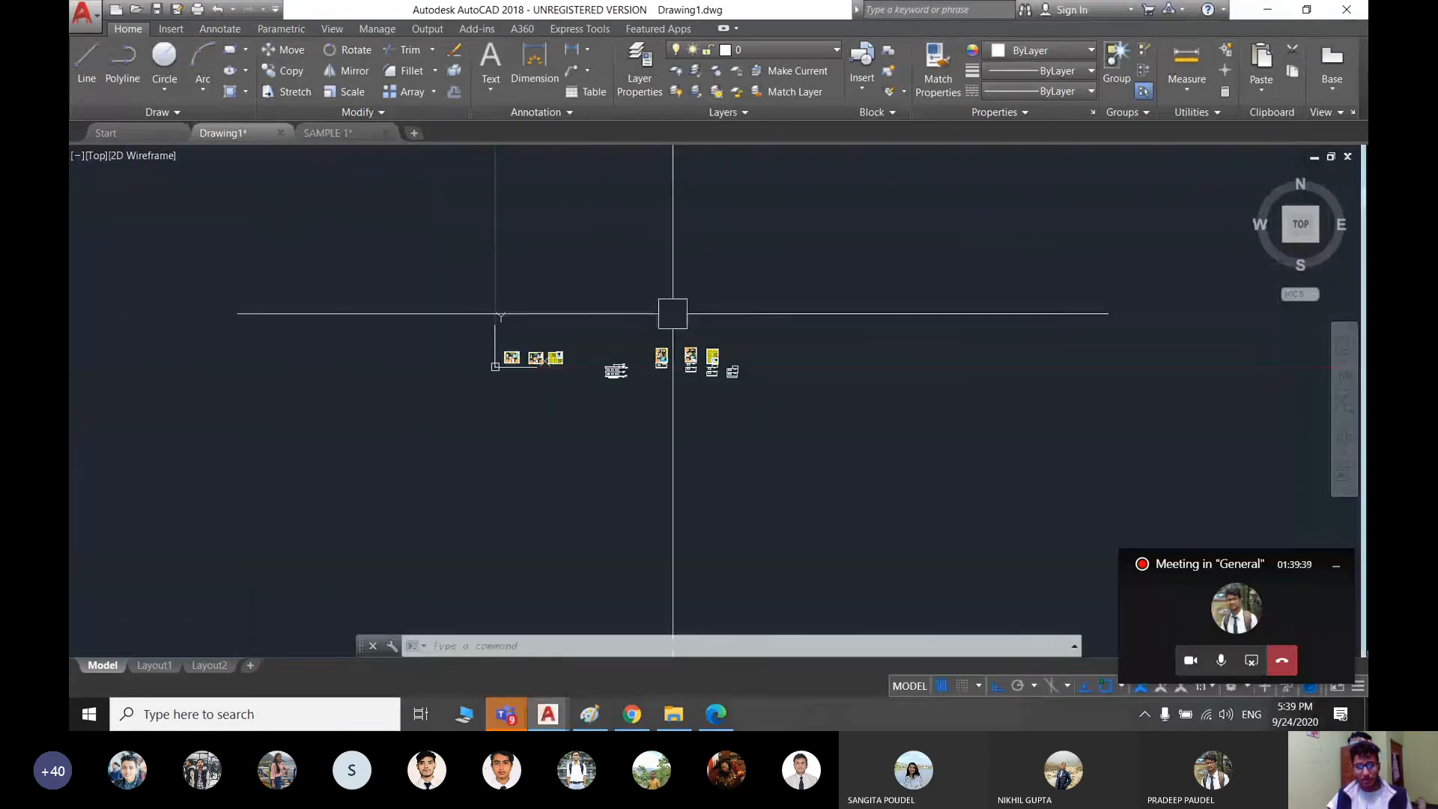
{"action": "scroll", "coordinate": [640, 340], "scroll_direction": "up", "scroll_amount": 4}
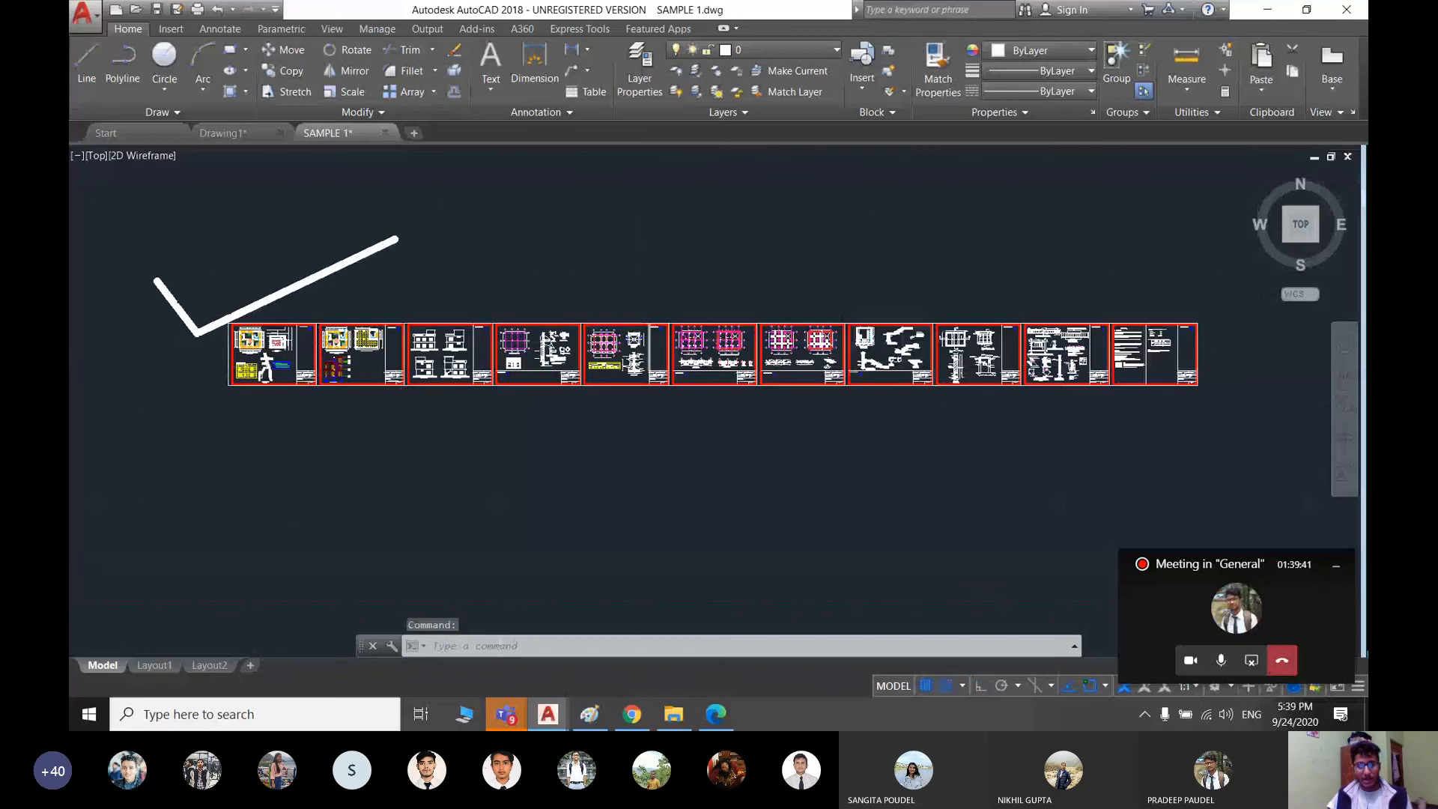
{"action": "left_click", "coordinate": [246, 136]}
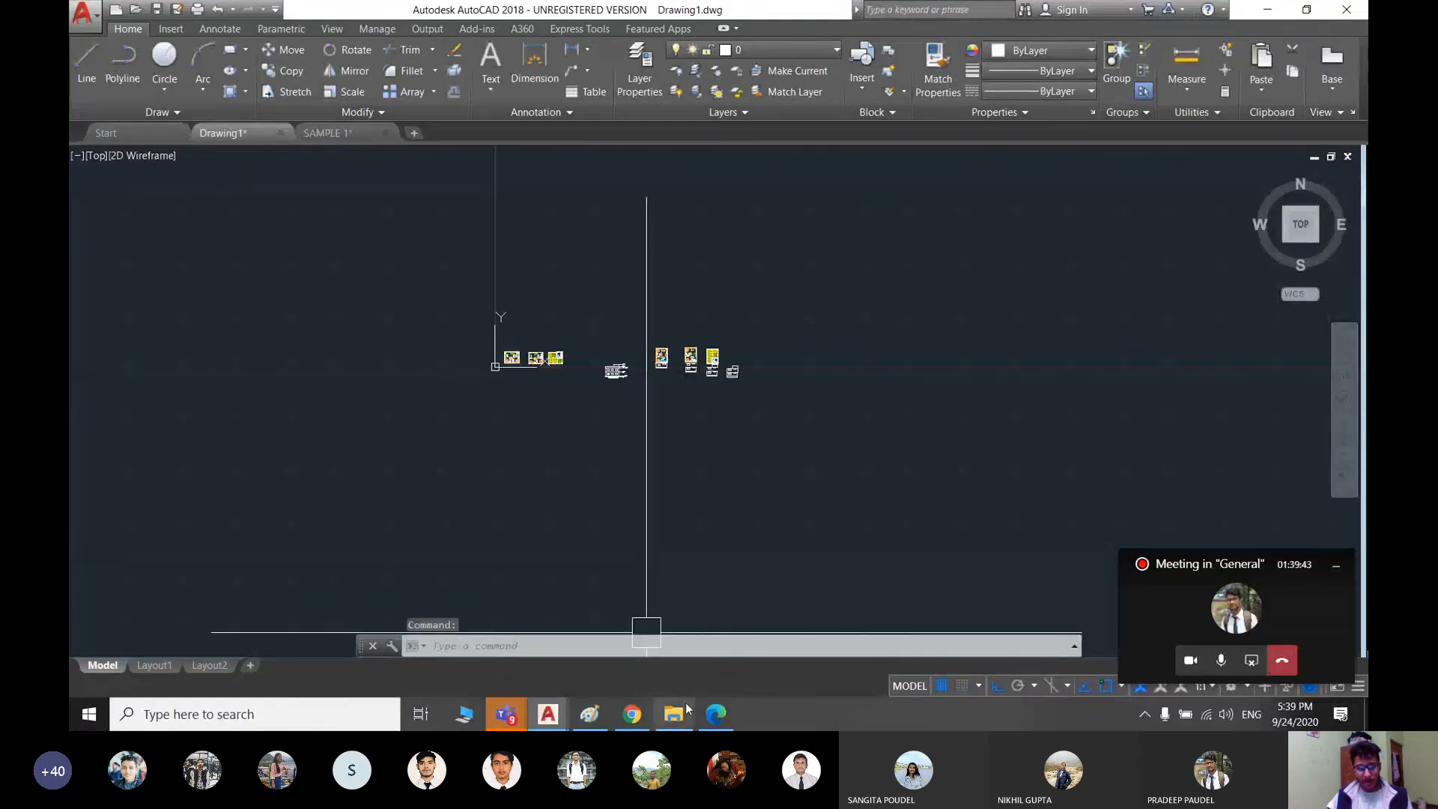
{"action": "left_click", "coordinate": [589, 714]}
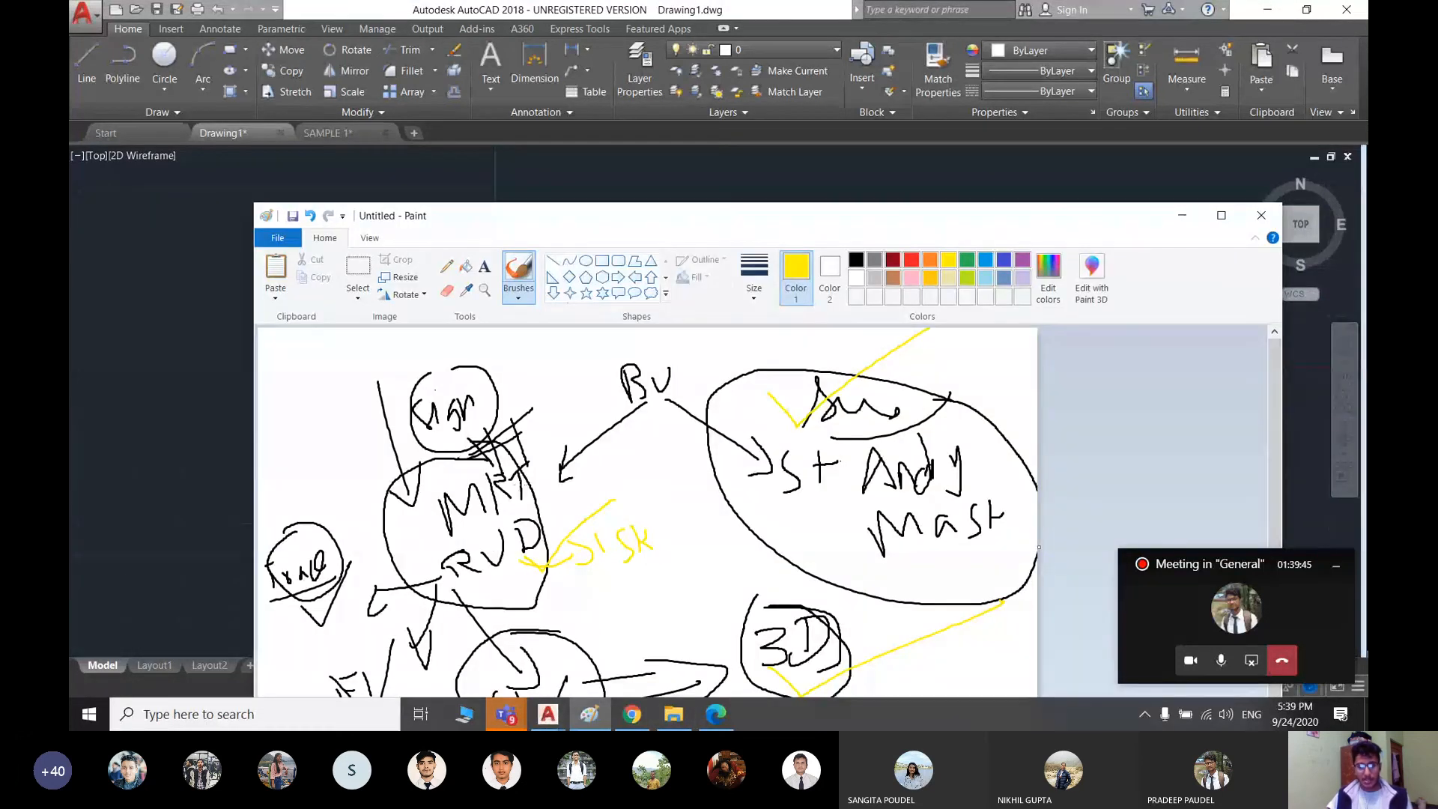
- Circle the 15k note in yellow and add arrows with handwritten amounts beside the signature and the 3D note
{"action": "left_click_drag", "start_coordinate": [603, 545], "coordinate": [592, 529]}
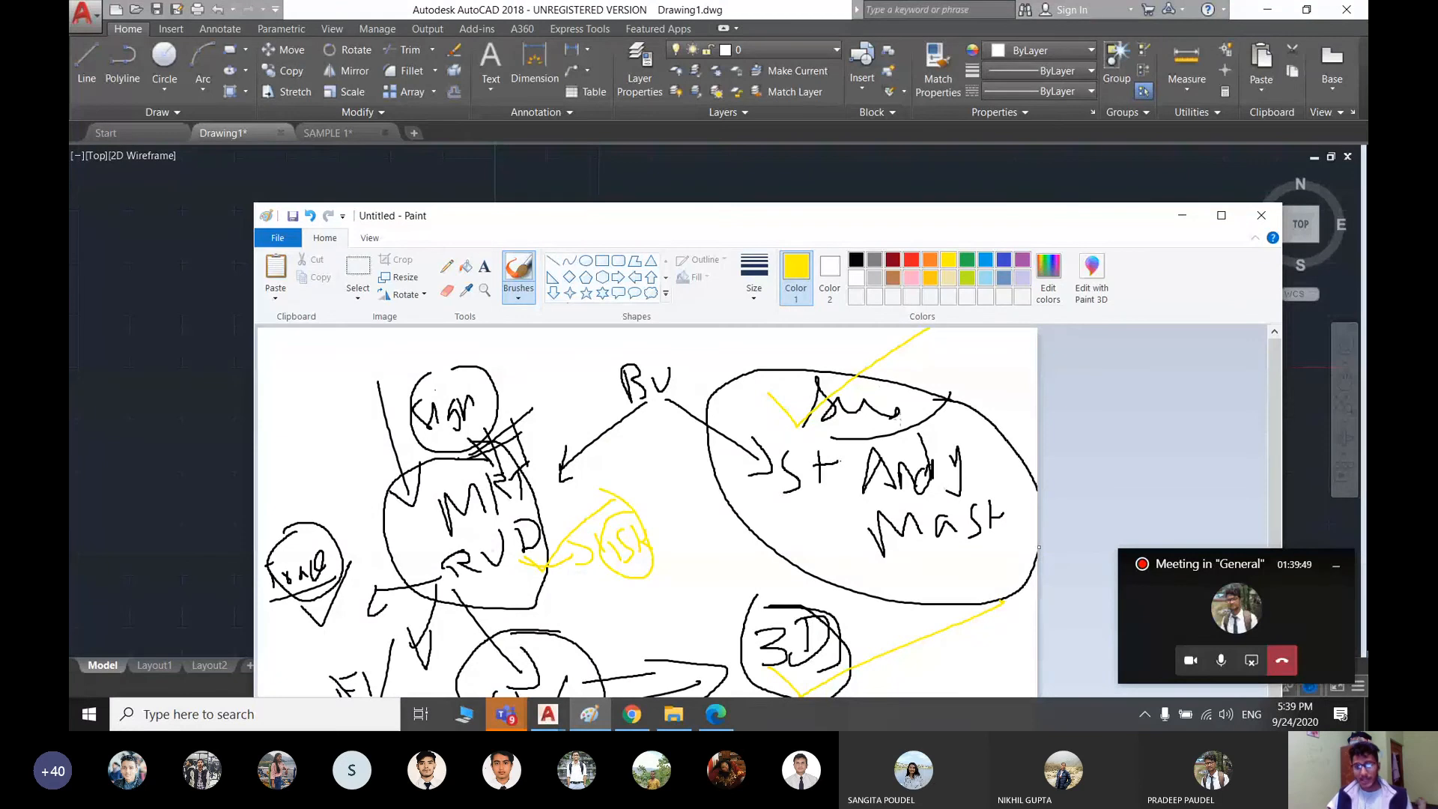
{"action": "mouse_move", "coordinate": [898, 417]}
{"action": "left_mouse_down"}
{"action": "mouse_move", "coordinate": [915, 356]}
{"action": "mouse_move", "coordinate": [982, 380]}
{"action": "mouse_move", "coordinate": [1011, 368]}
{"action": "left_mouse_up"}
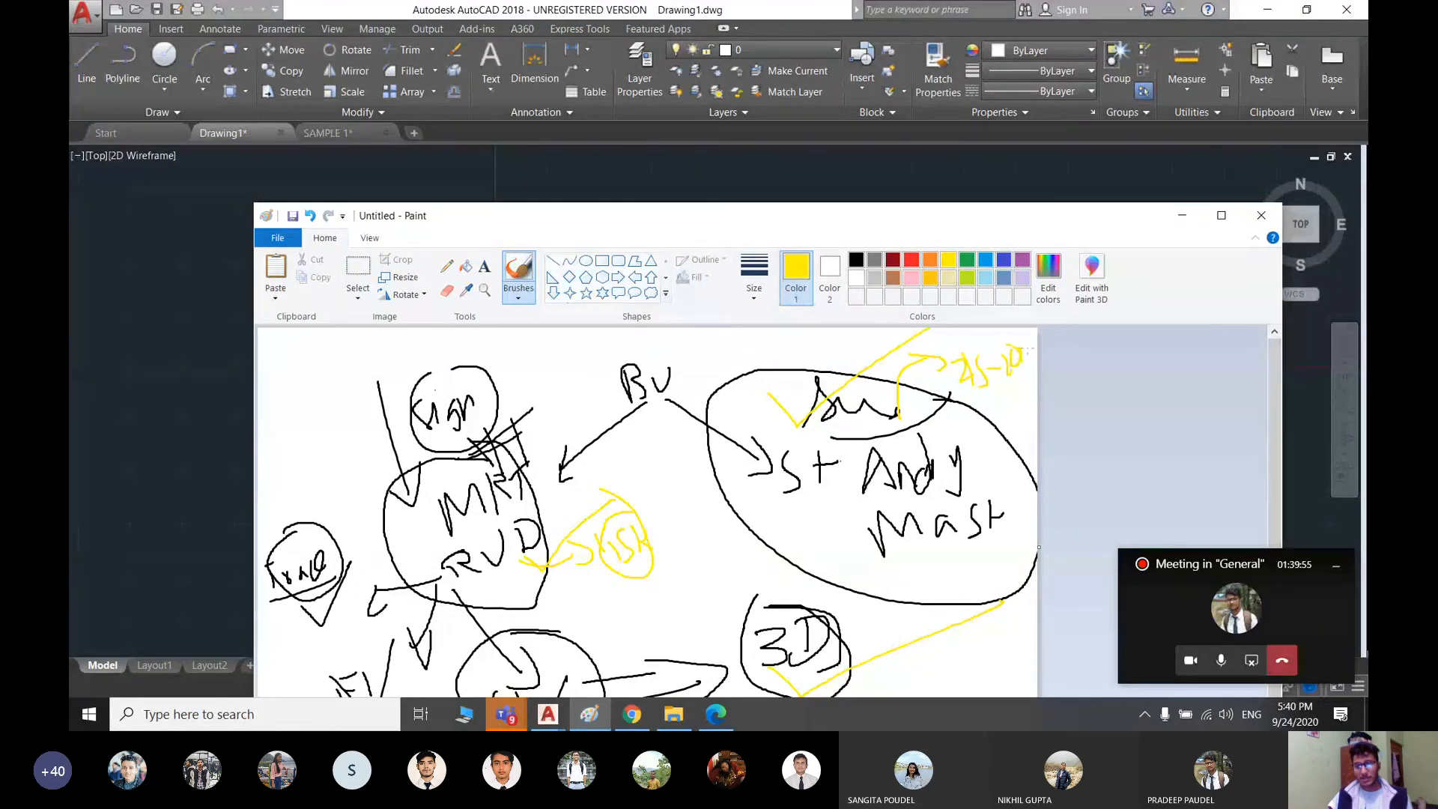
{"action": "scroll", "coordinate": [996, 360], "scroll_direction": "down", "scroll_amount": 1}
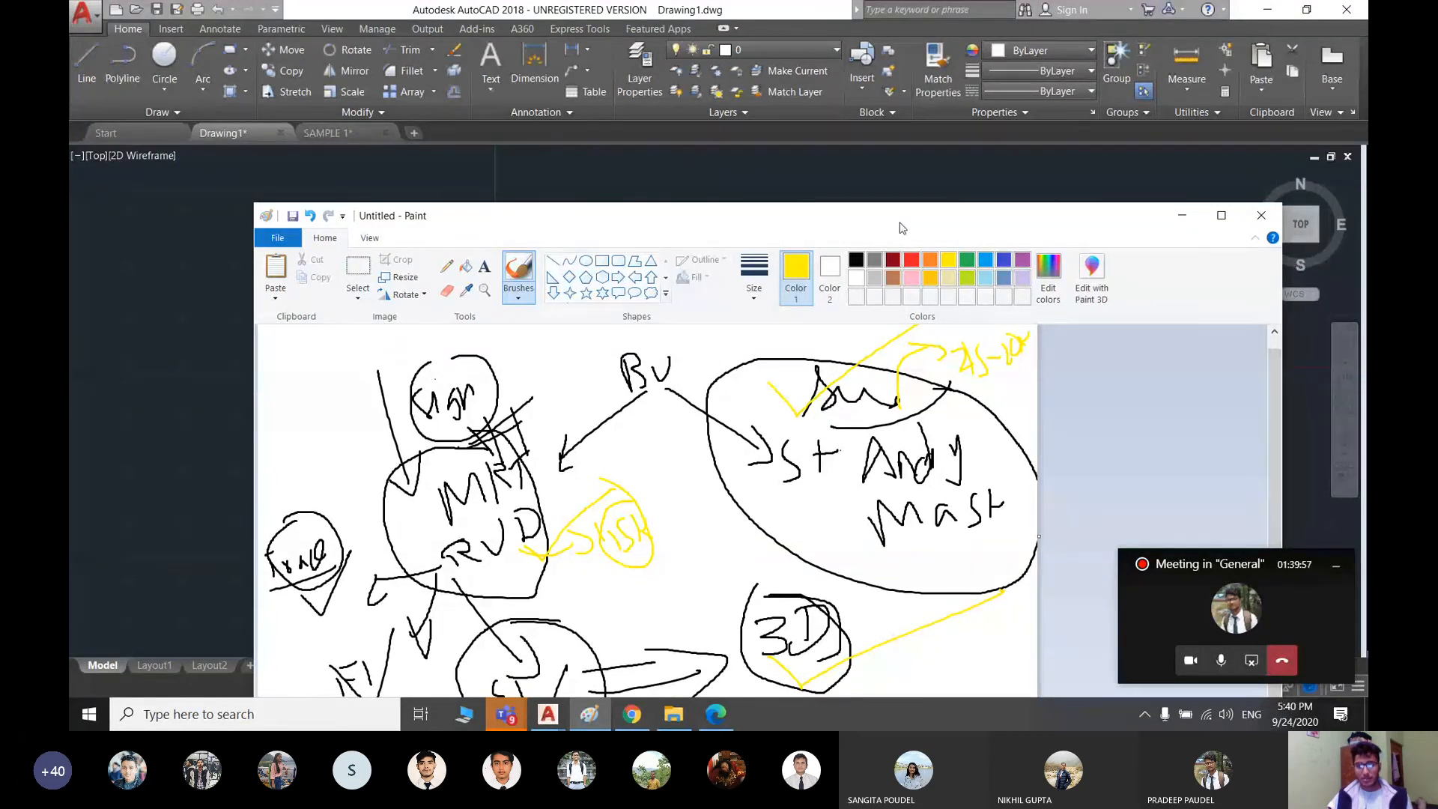
{"action": "left_click_drag", "start_coordinate": [901, 228], "coordinate": [865, 50]}
{"action": "mouse_move", "coordinate": [774, 440]}
{"action": "left_mouse_down"}
{"action": "mouse_move", "coordinate": [809, 414]}
{"action": "mouse_move", "coordinate": [828, 421]}
{"action": "left_mouse_up"}
{"action": "left_click_drag", "start_coordinate": [839, 410], "coordinate": [867, 414]}
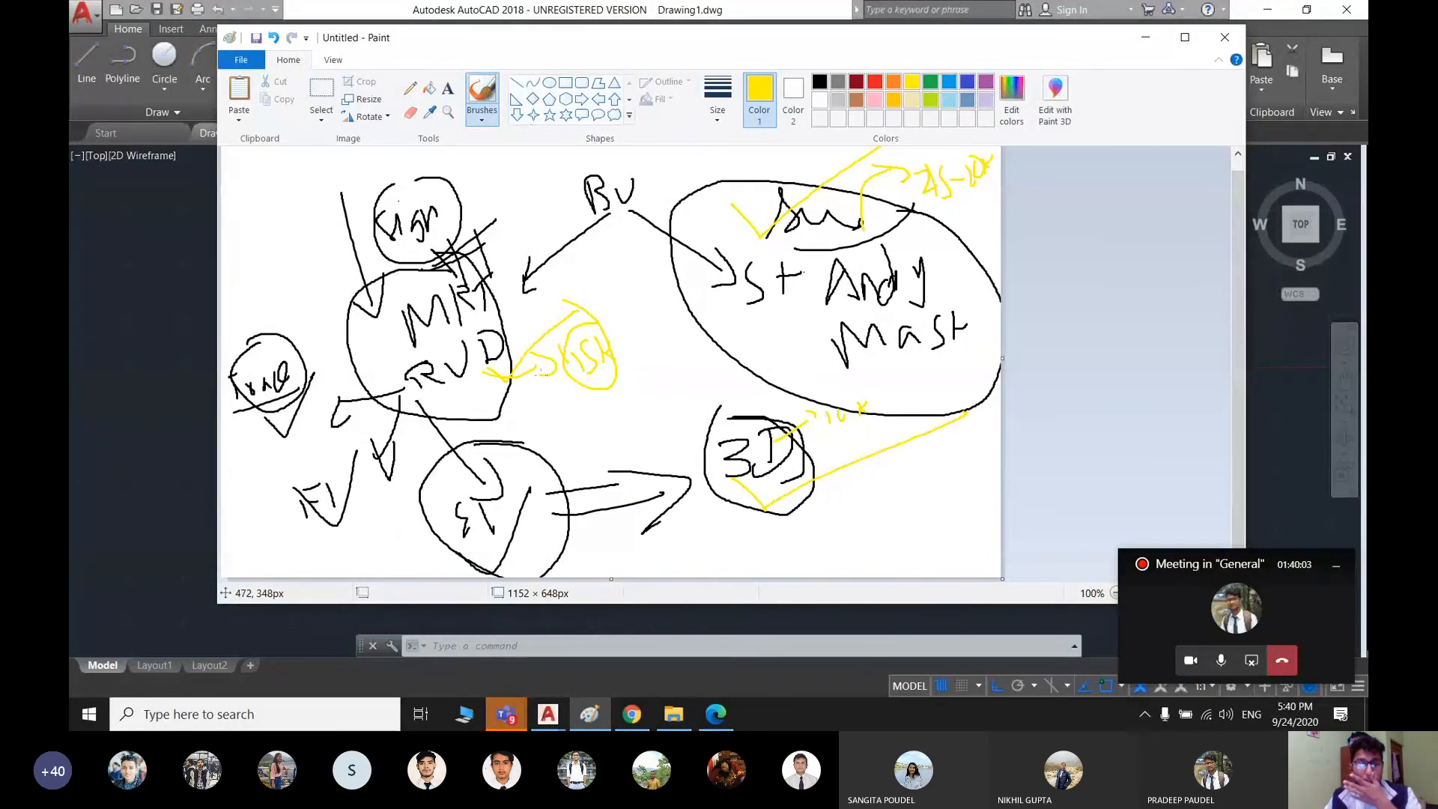
- Draw a large yellow oval around the MRT RVD and 15k notes and add yellow strokes beside them and S +
{"action": "mouse_move", "coordinate": [545, 259]}
{"action": "left_mouse_down"}
{"action": "mouse_move", "coordinate": [354, 300]}
{"action": "mouse_move", "coordinate": [638, 382]}
{"action": "mouse_move", "coordinate": [427, 254]}
{"action": "left_mouse_up"}
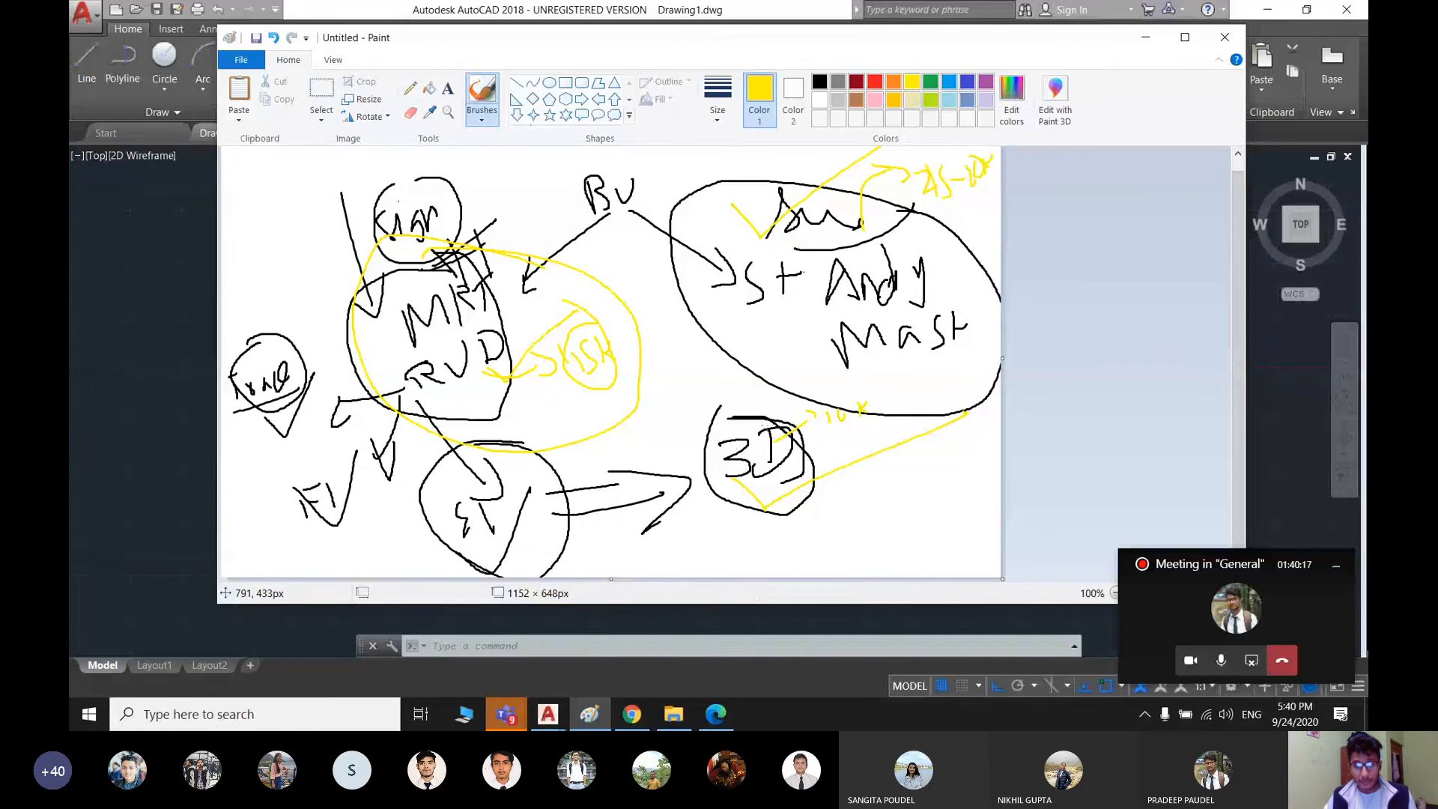
{"action": "left_click_drag", "start_coordinate": [773, 258], "coordinate": [702, 301]}
{"action": "left_click_drag", "start_coordinate": [575, 306], "coordinate": [535, 339]}
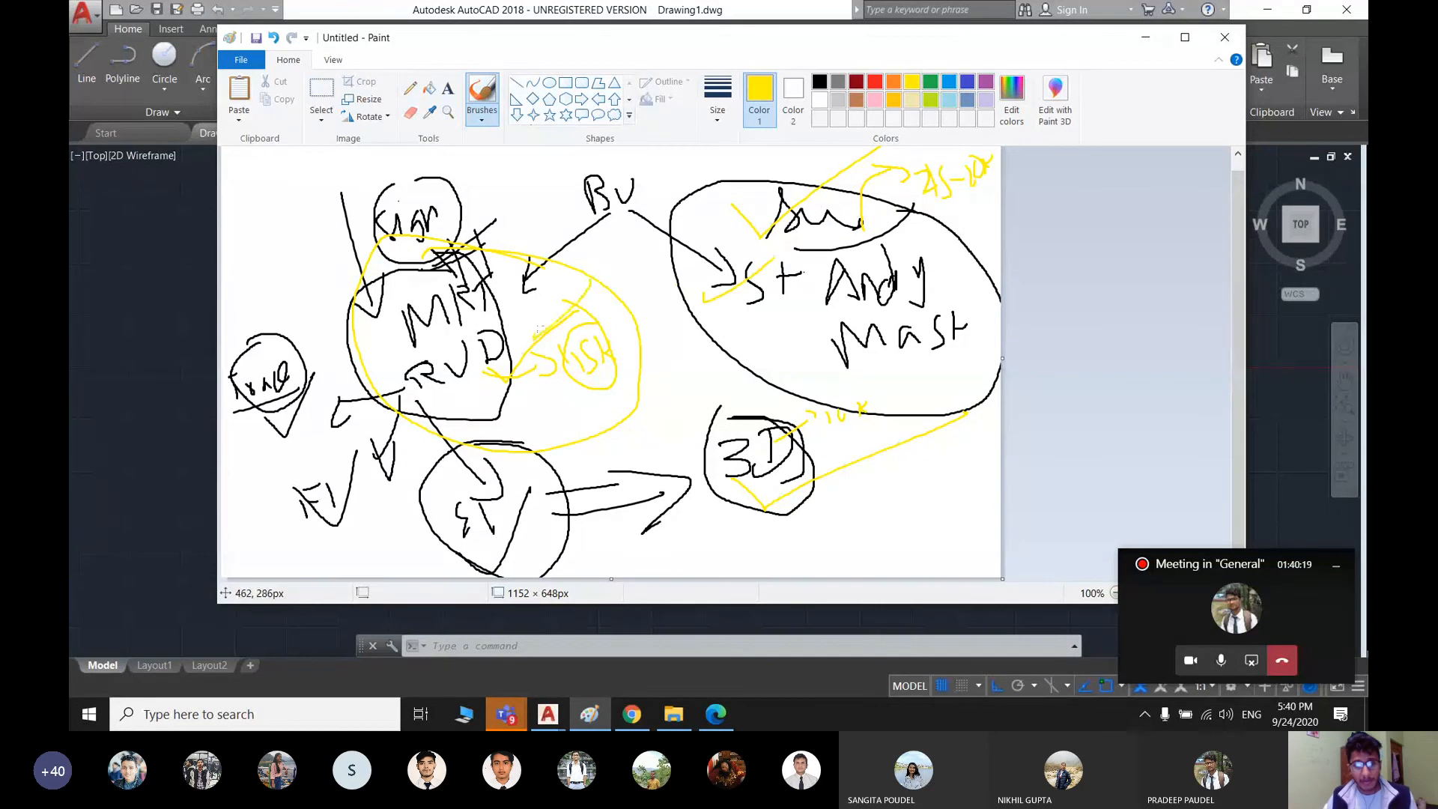
{"action": "left_click_drag", "start_coordinate": [616, 264], "coordinate": [578, 302]}
{"action": "left_click_drag", "start_coordinate": [725, 238], "coordinate": [698, 269]}
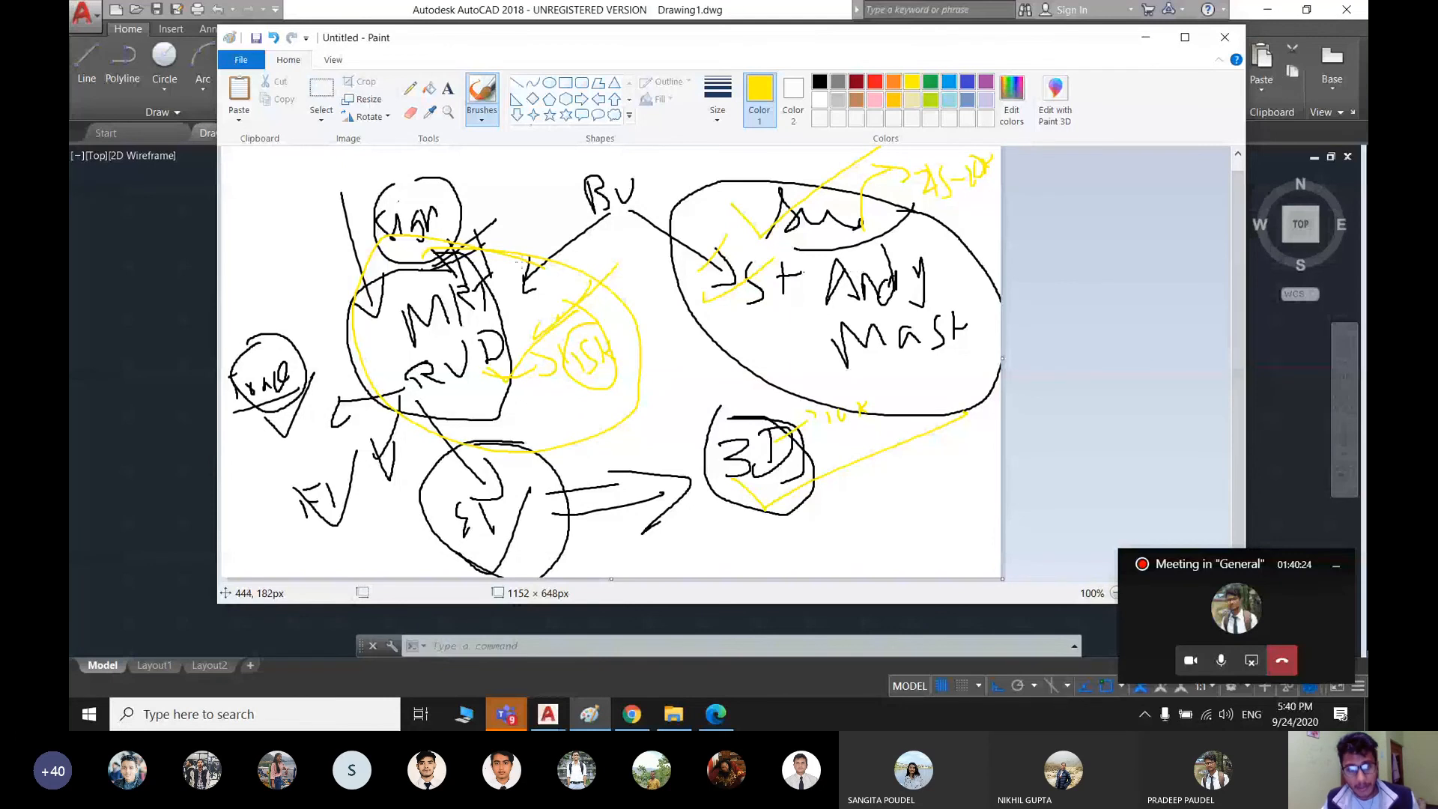
{"action": "left_click_drag", "start_coordinate": [490, 278], "coordinate": [487, 283]}
{"action": "left_click_drag", "start_coordinate": [739, 382], "coordinate": [861, 409]}
{"action": "left_click_drag", "start_coordinate": [835, 431], "coordinate": [780, 524]}
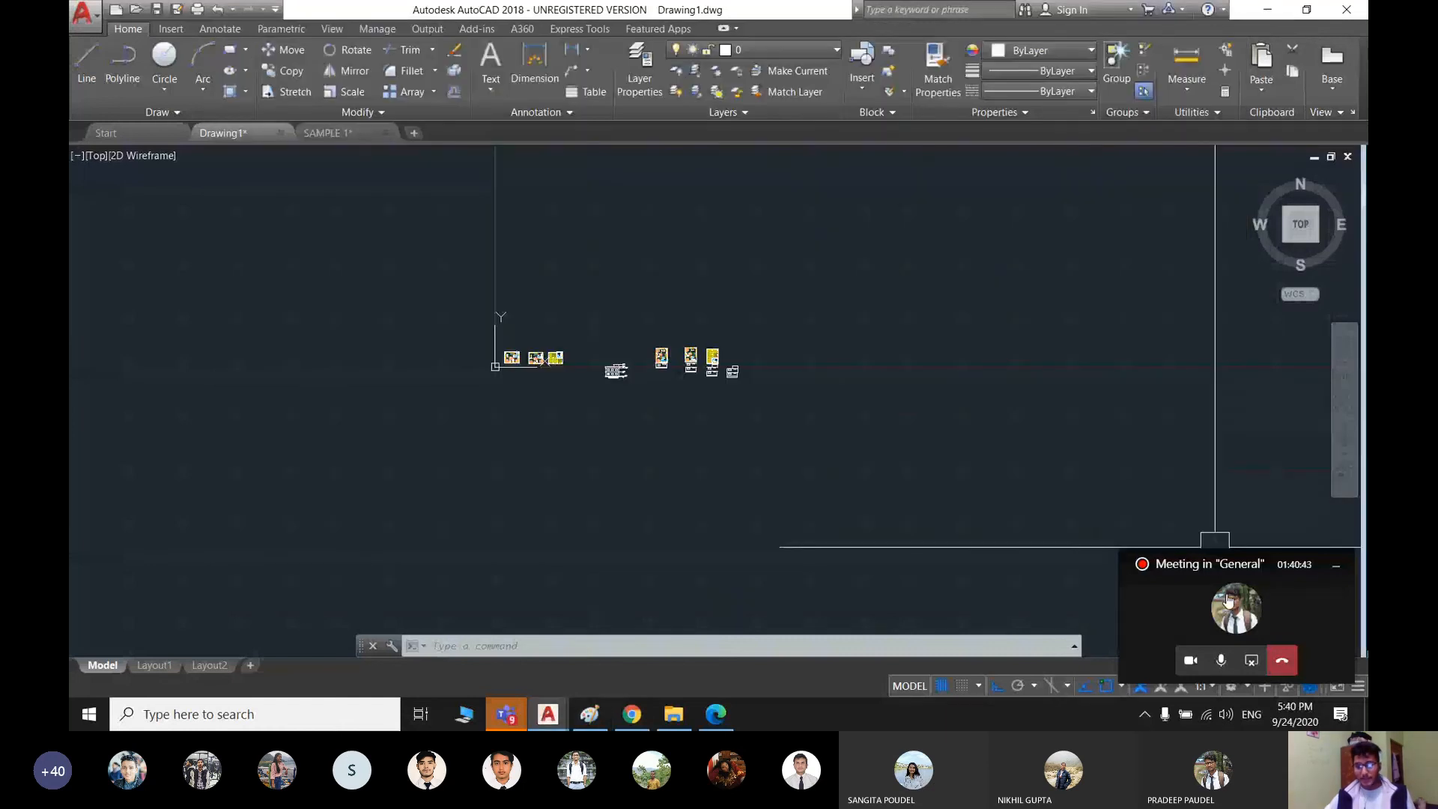
- Switch to the Teams meeting at full size, view the stylish modern house page in Chrome, and return to the meeting
{"action": "left_click", "coordinate": [1212, 572]}
{"action": "left_click", "coordinate": [1082, 53]}
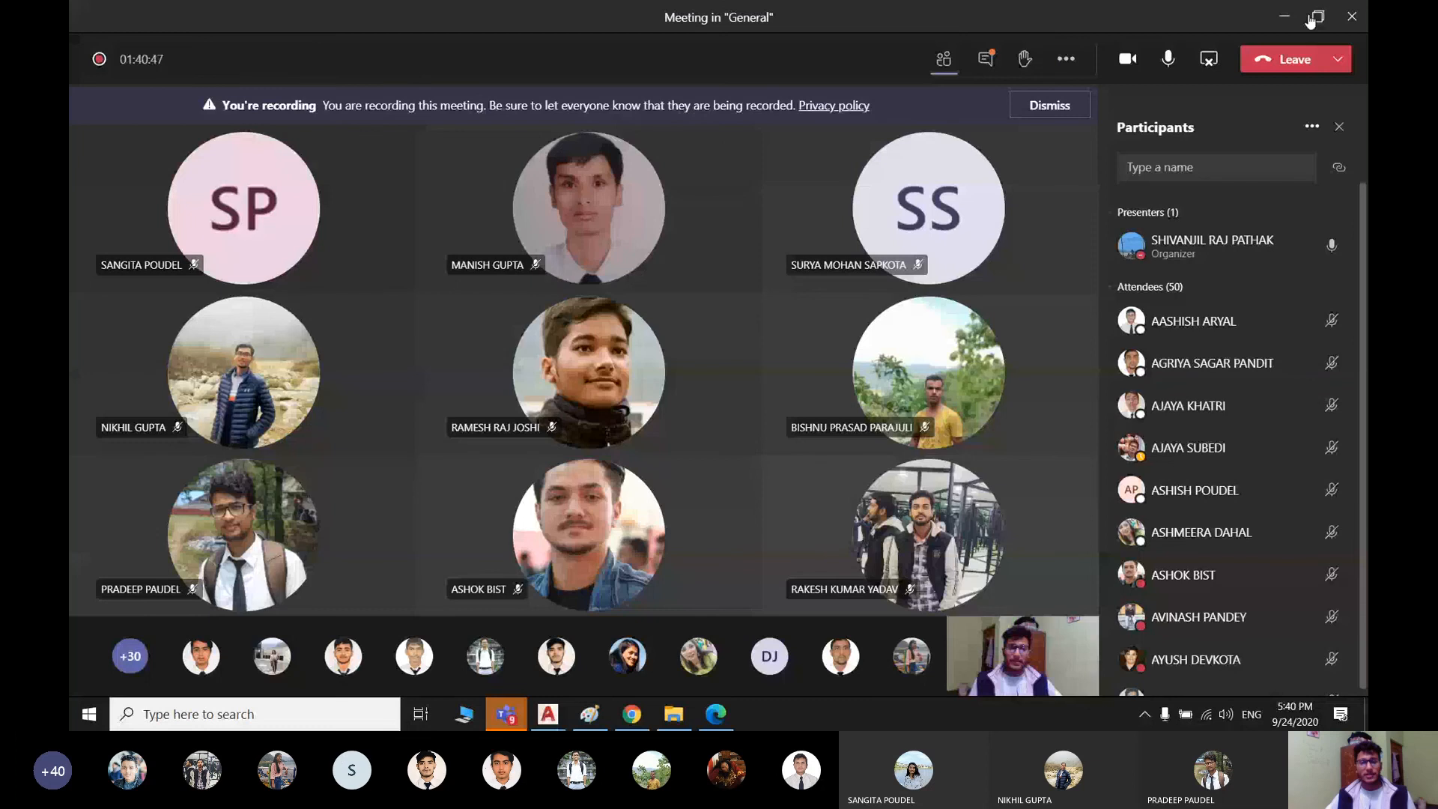
{"action": "left_click", "coordinate": [1316, 17]}
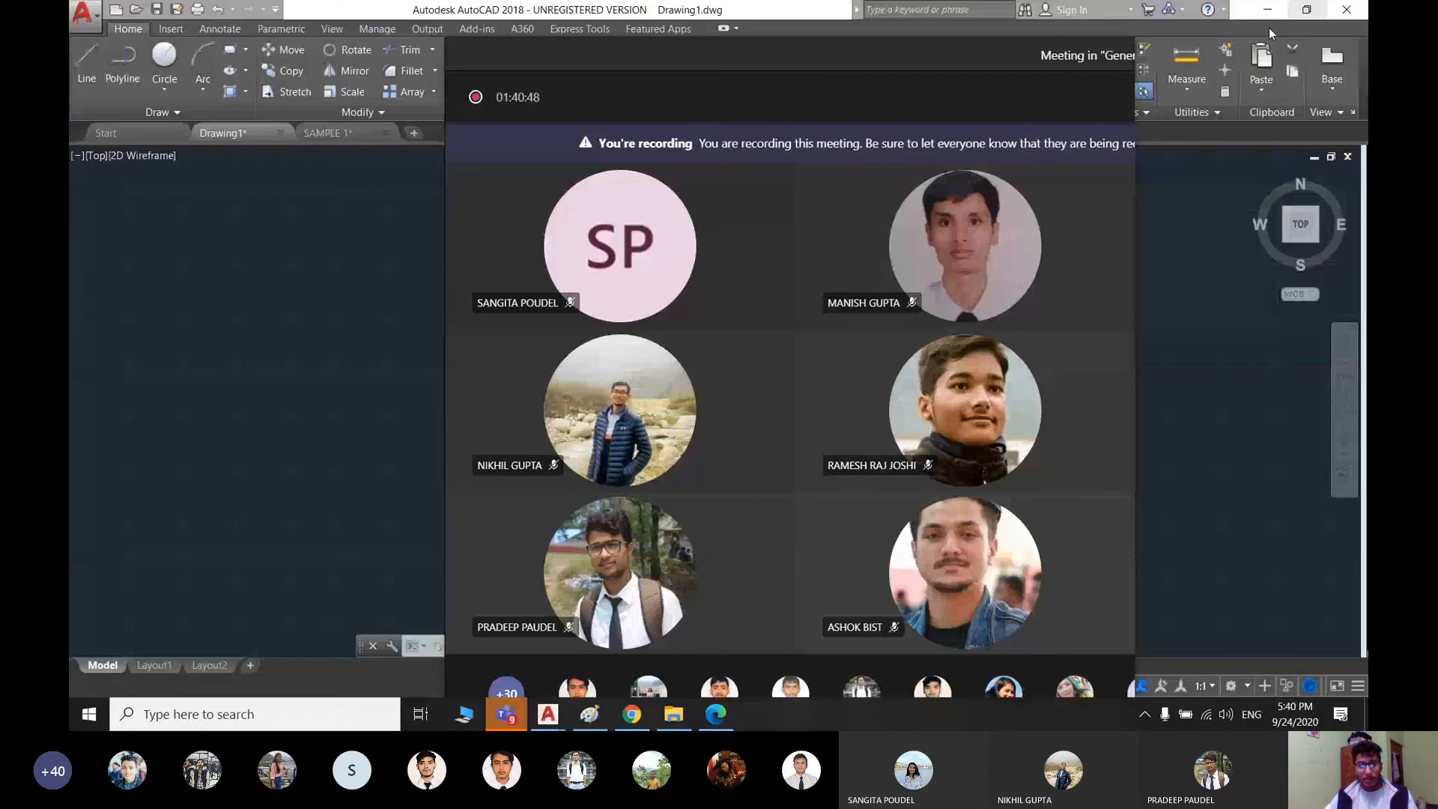
{"action": "key", "text": "super+Up"}
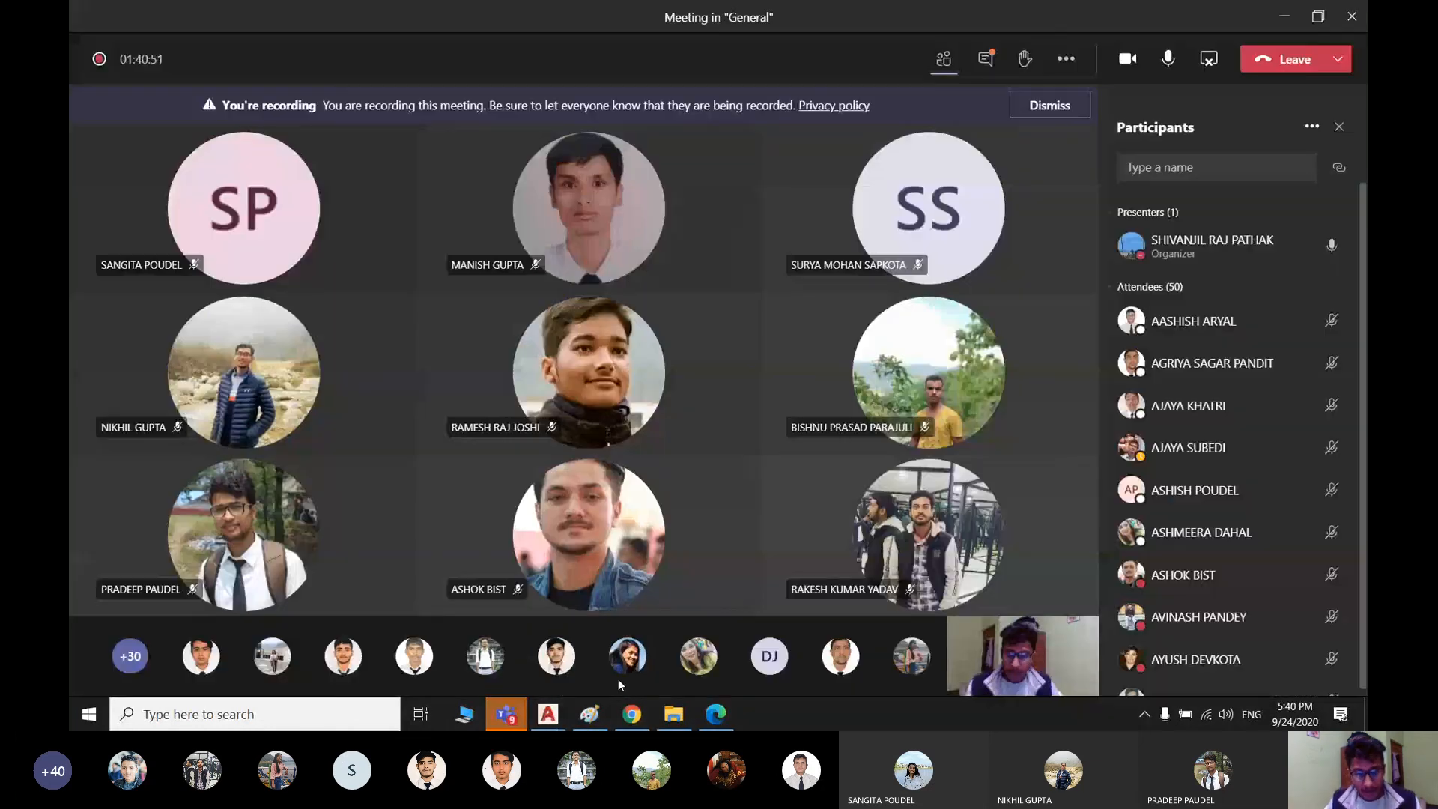
{"action": "left_click", "coordinate": [633, 719]}
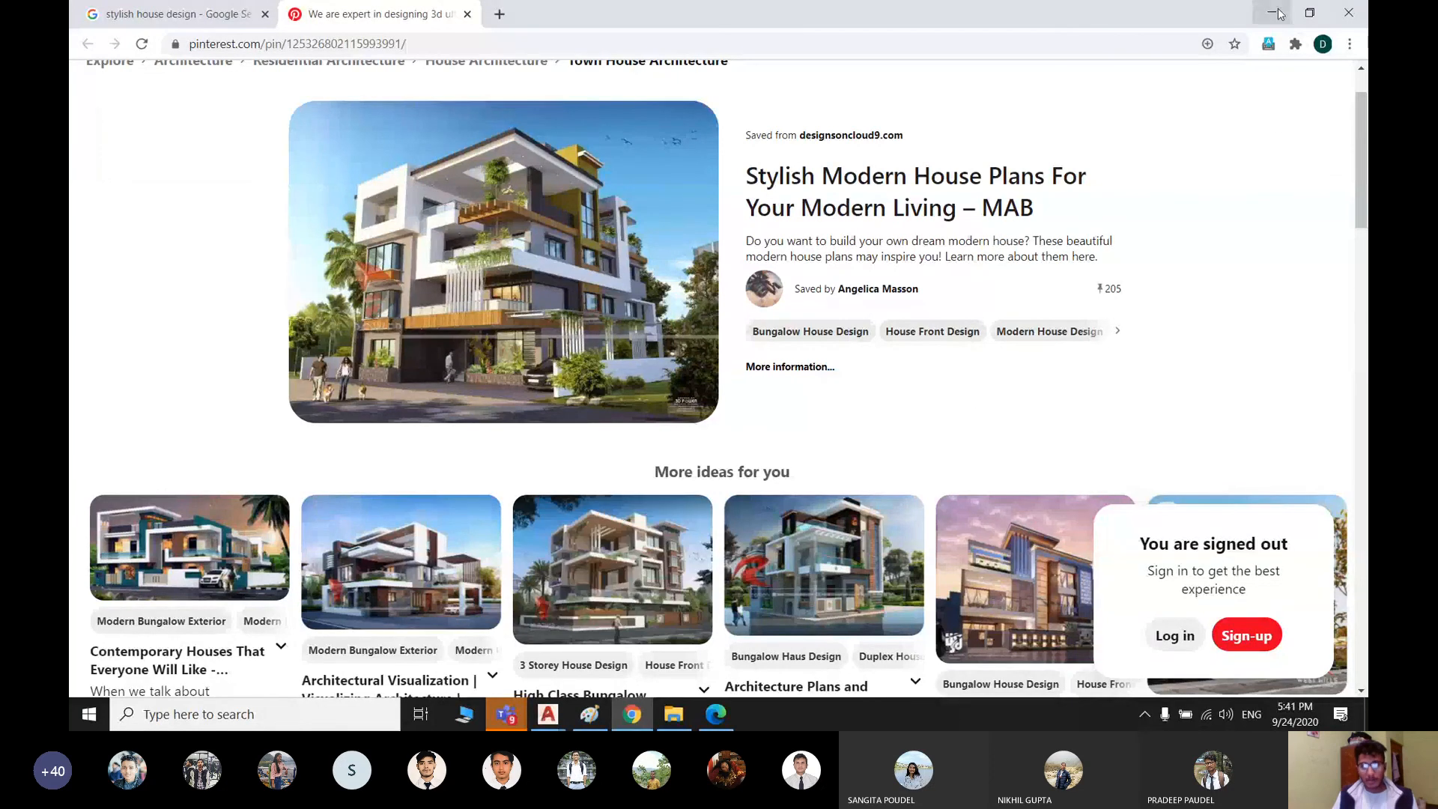
{"action": "left_click", "coordinate": [1276, 13]}
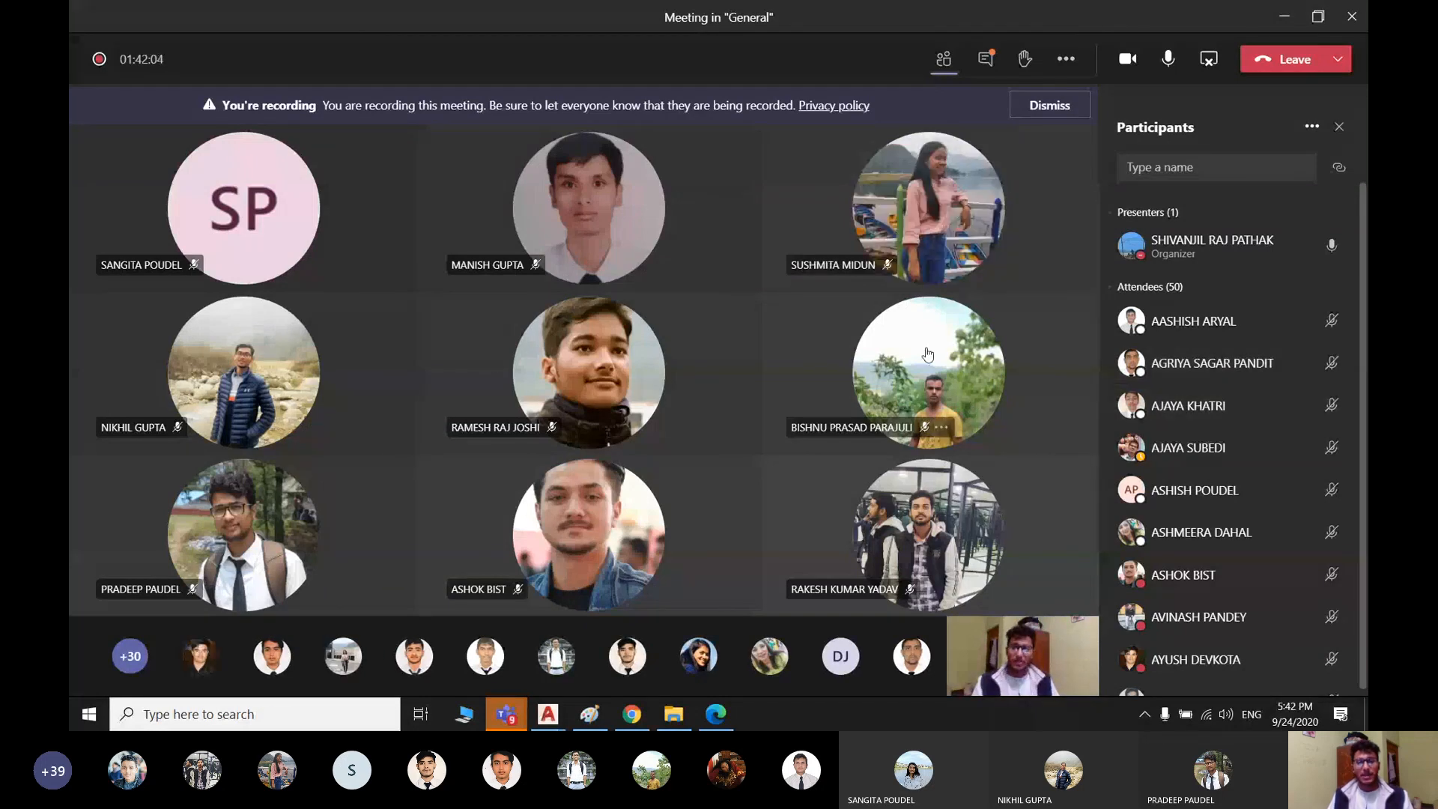
- Open the list of additional actions for the Teams meeting
{"action": "mouse_move", "coordinate": [927, 353]}
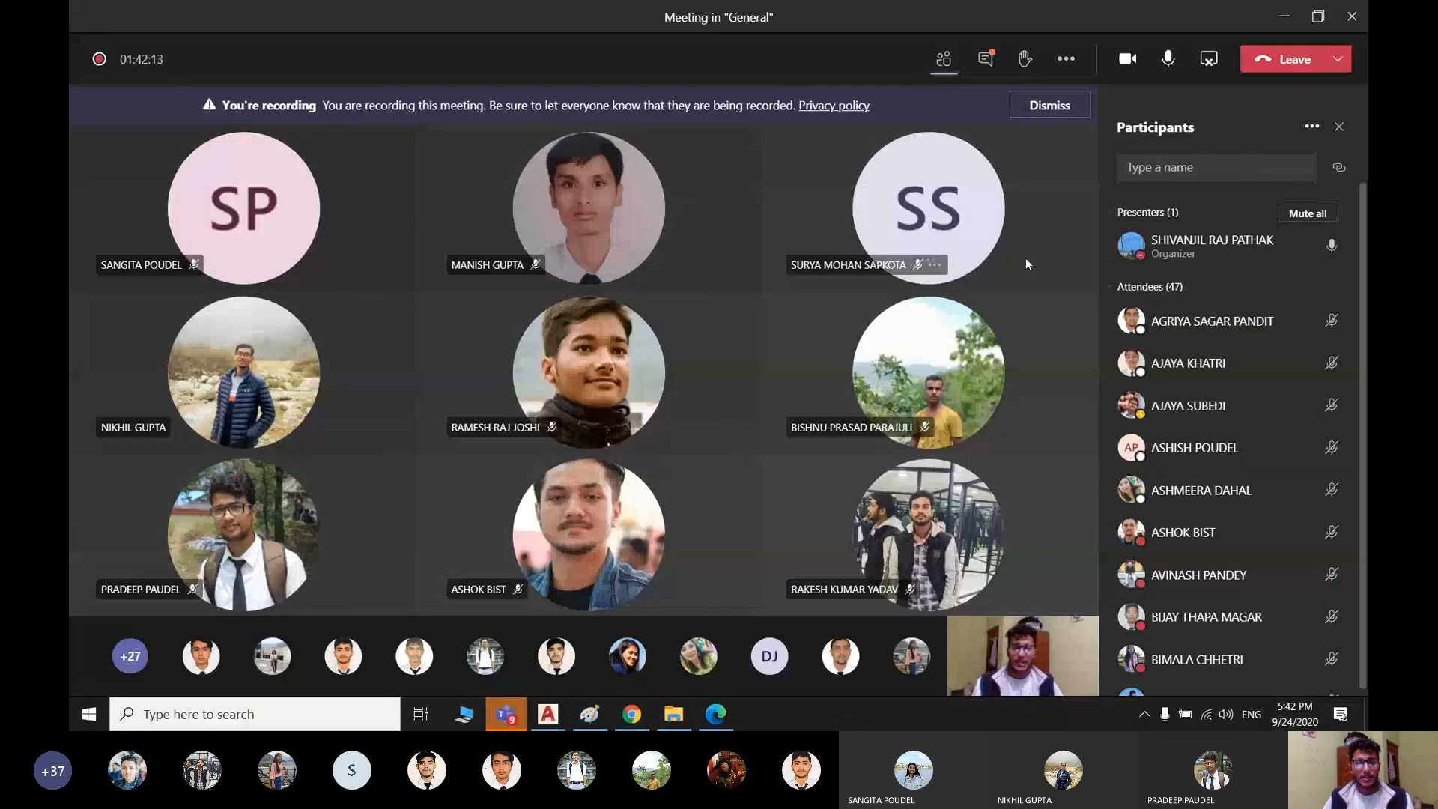
{"action": "left_click", "coordinate": [1069, 63]}
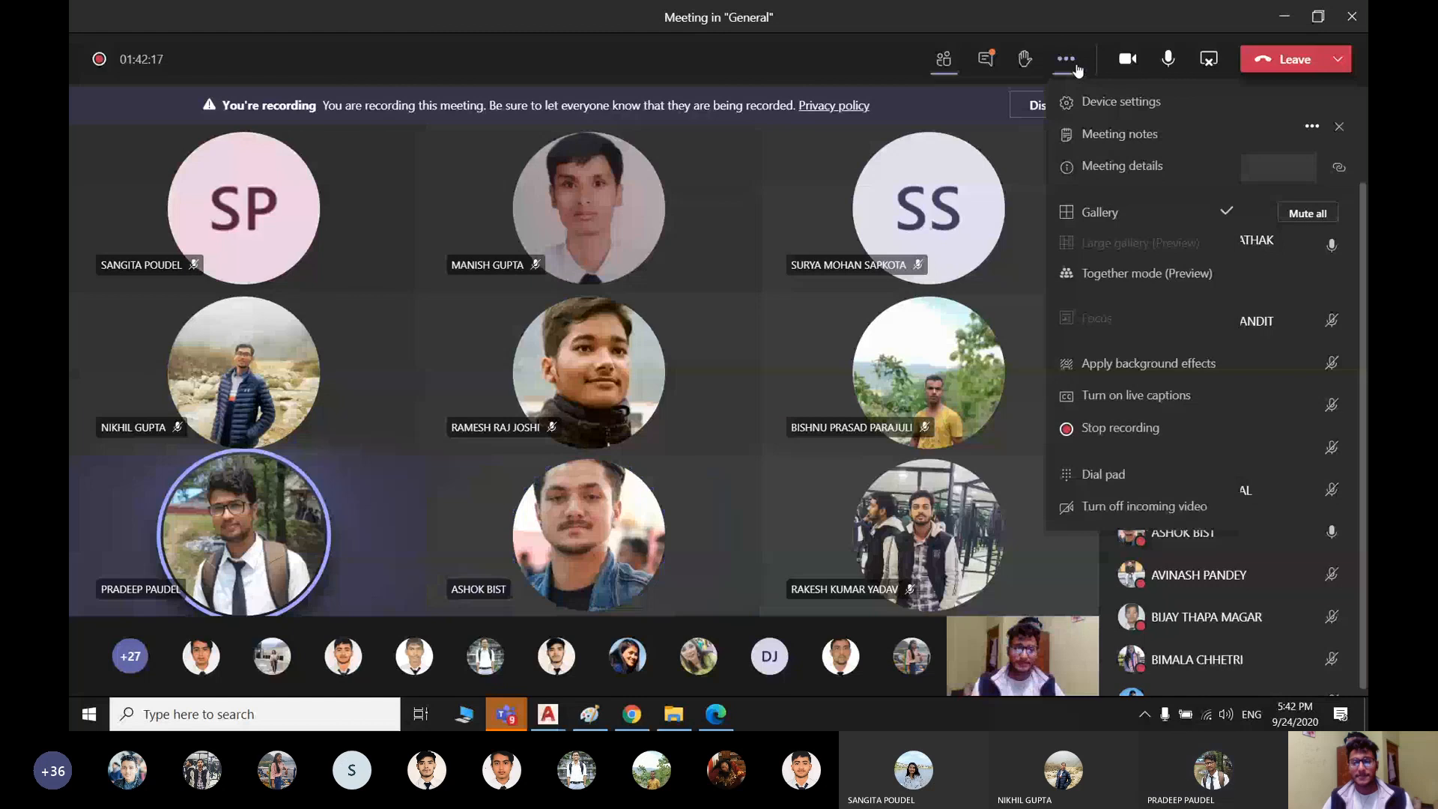